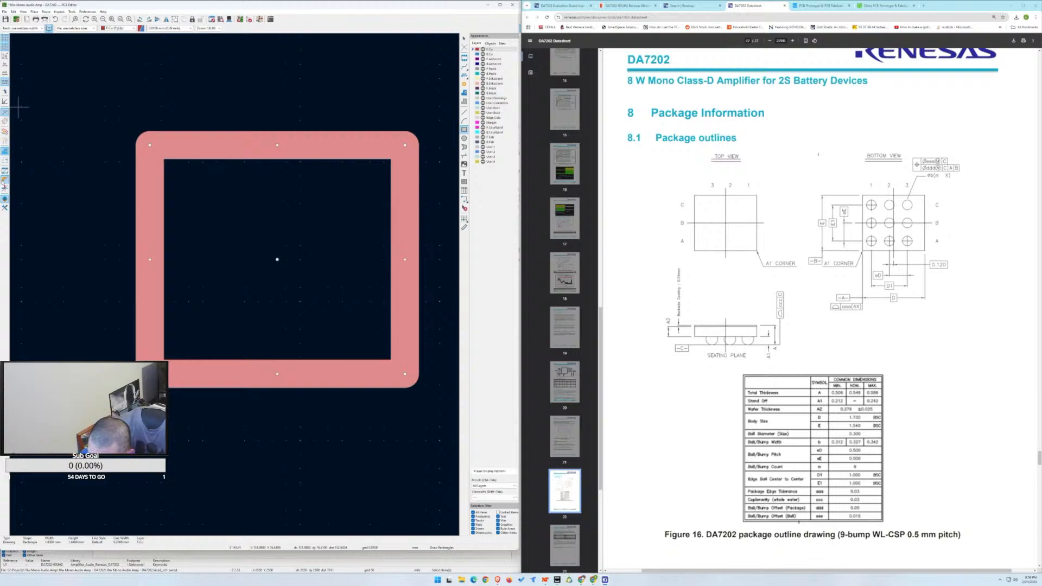
Set the line width of the F.Cu rectangle on the board to 0.1 mm.
double_click(204, 144)
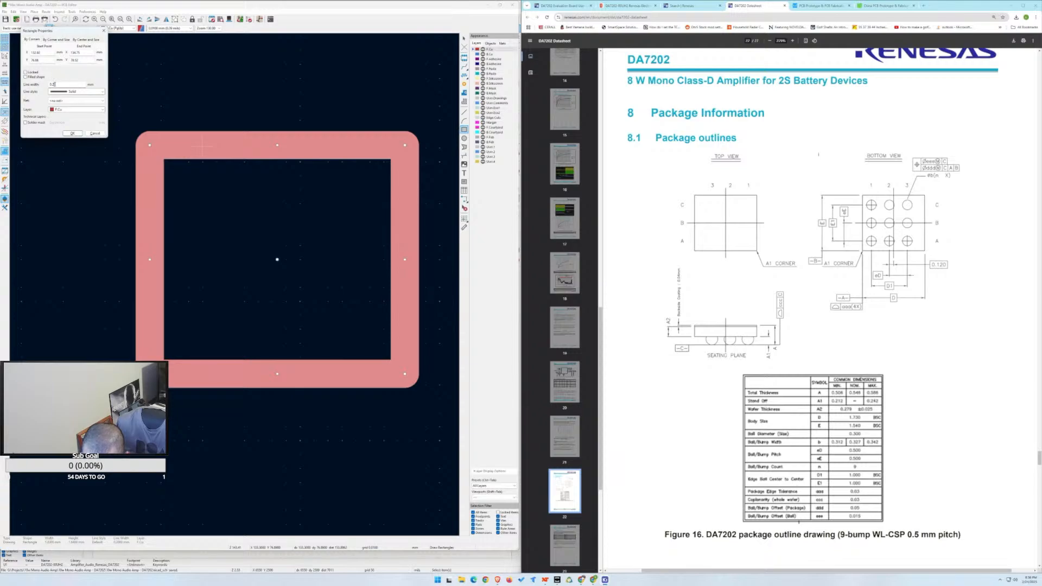
text(0.1)
click(72, 135)
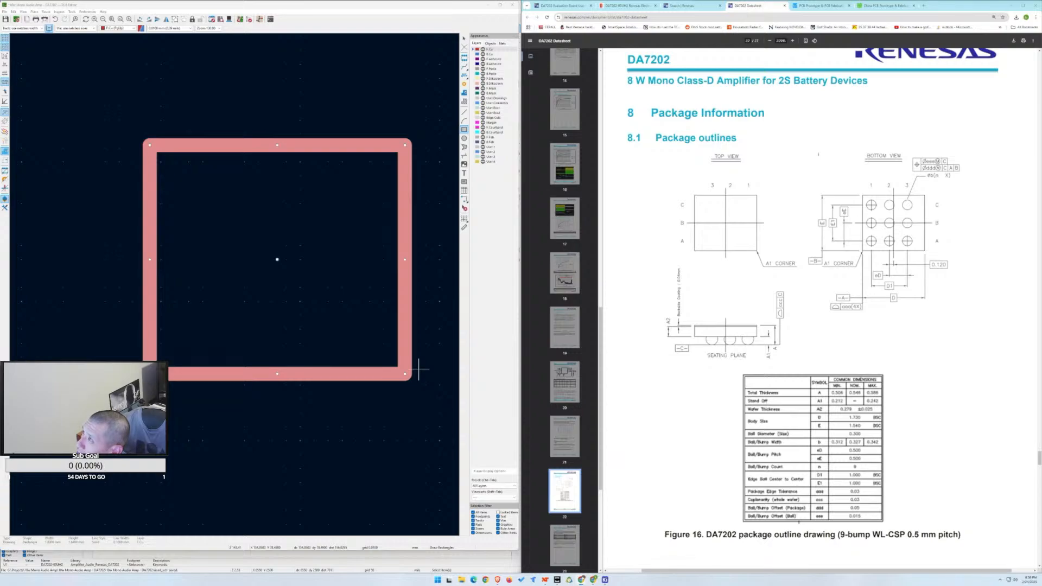
Switch to the YouTube tutorial on custom KiCad 7.0 footprints, find its Footprint Editor section and enlarge the player to theater mode.
click(923, 6)
click(916, 27)
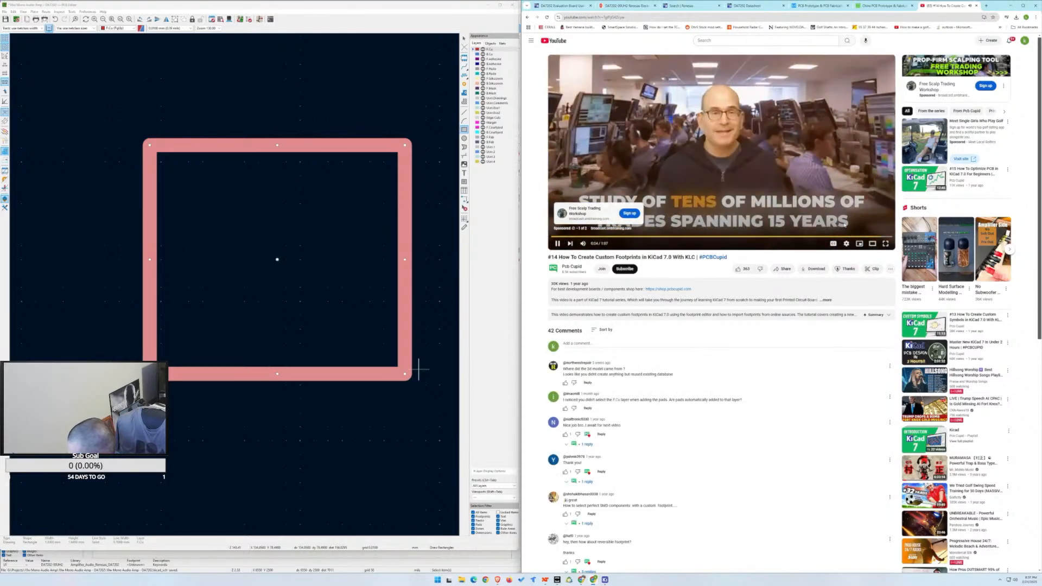
click(865, 223)
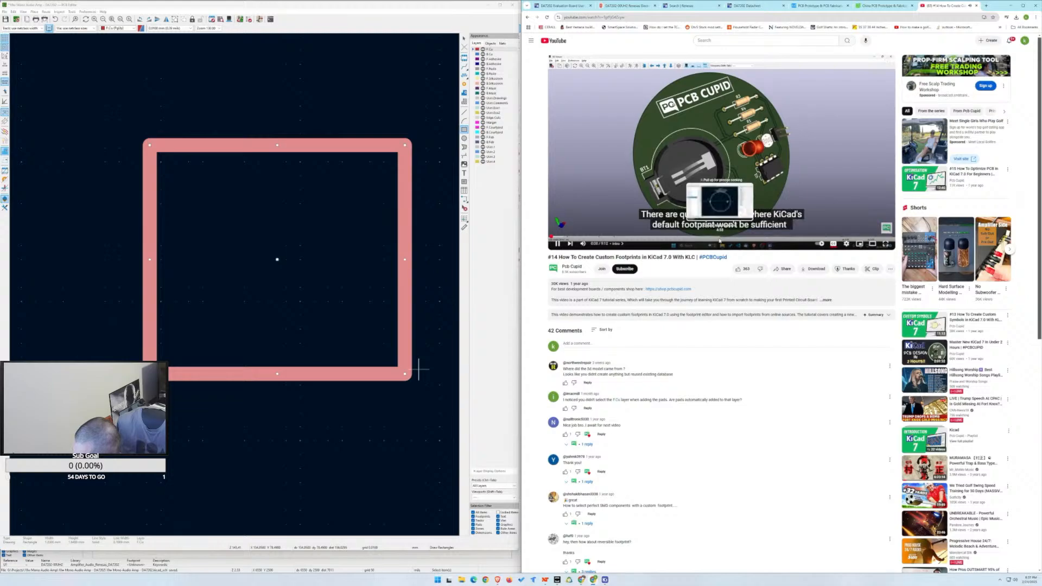
click(607, 237)
click(621, 237)
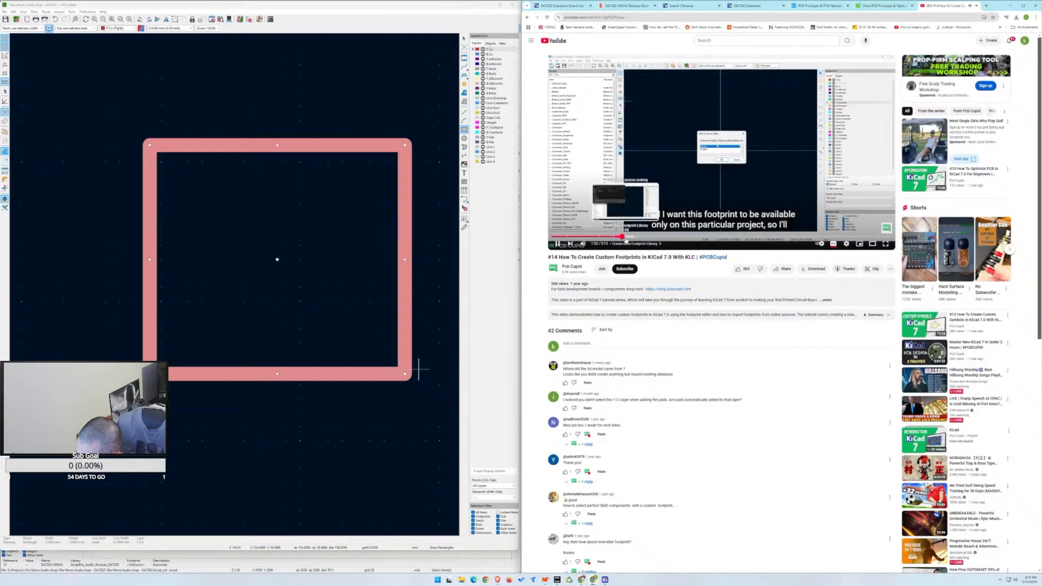
click(608, 237)
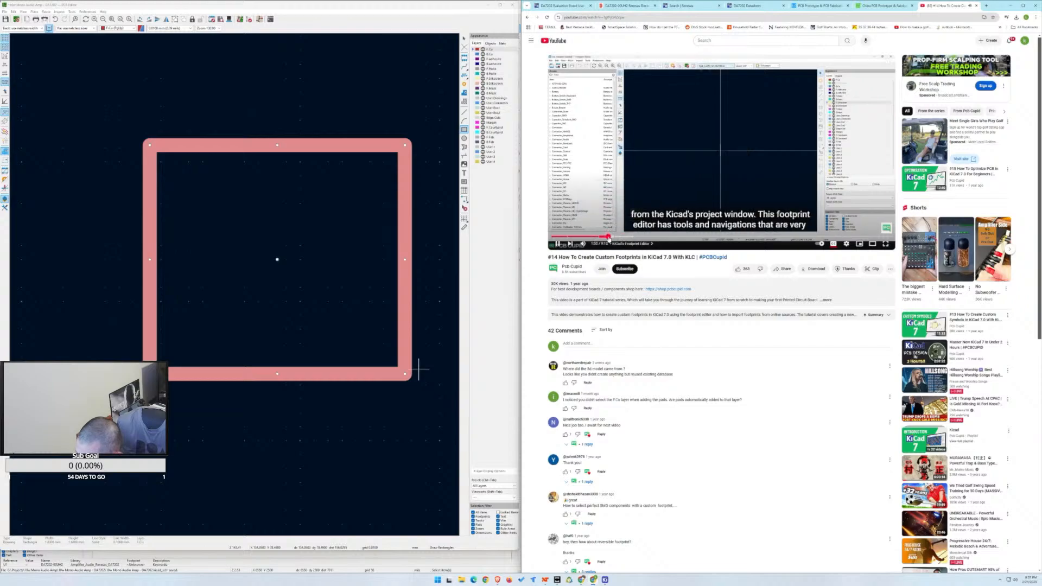
click(591, 237)
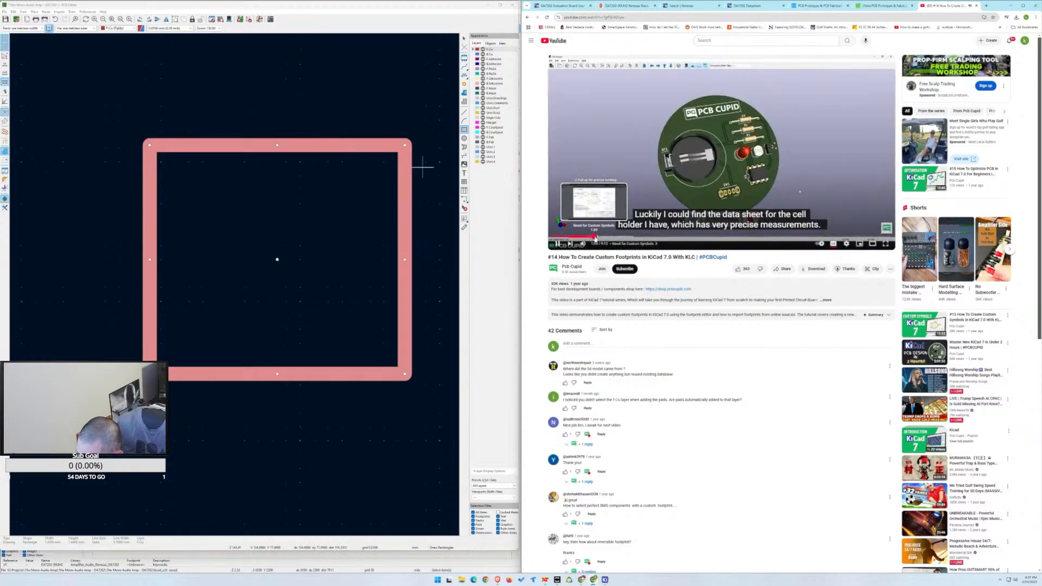
click(599, 238)
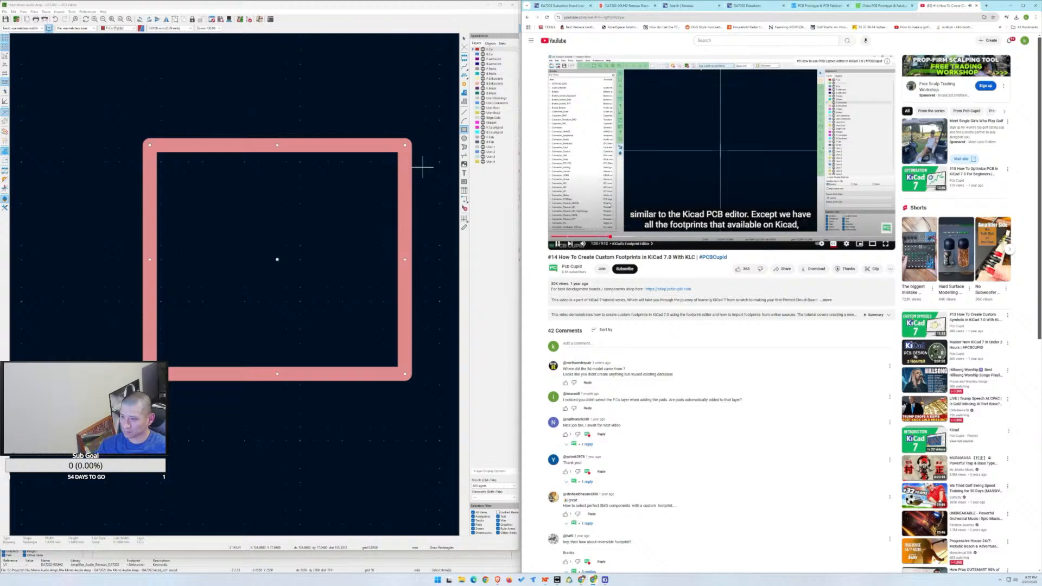
key(t)
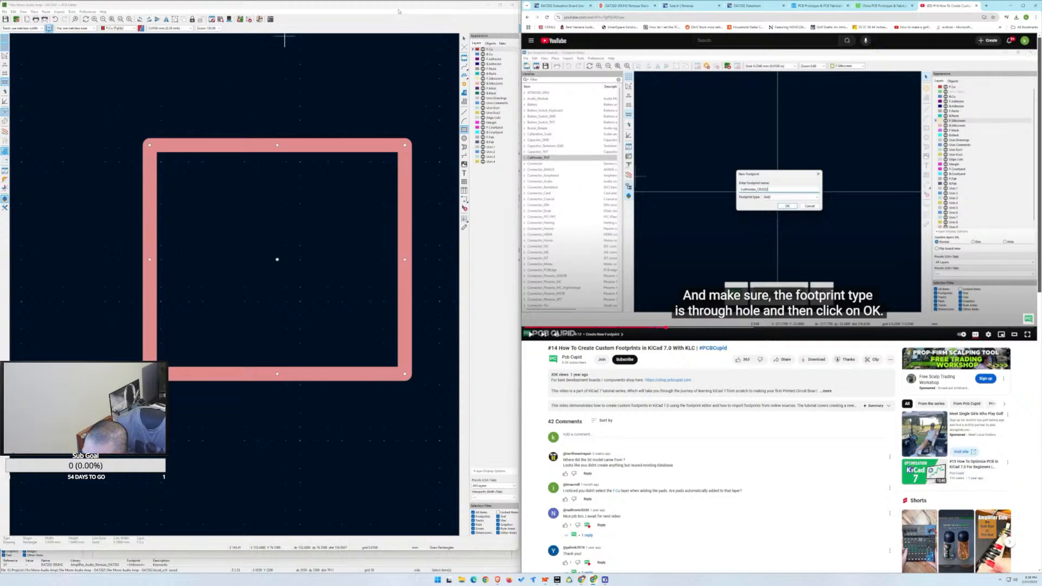
Close the PCB Editor and return to the schematic.
drag(415, 9, 472, 2)
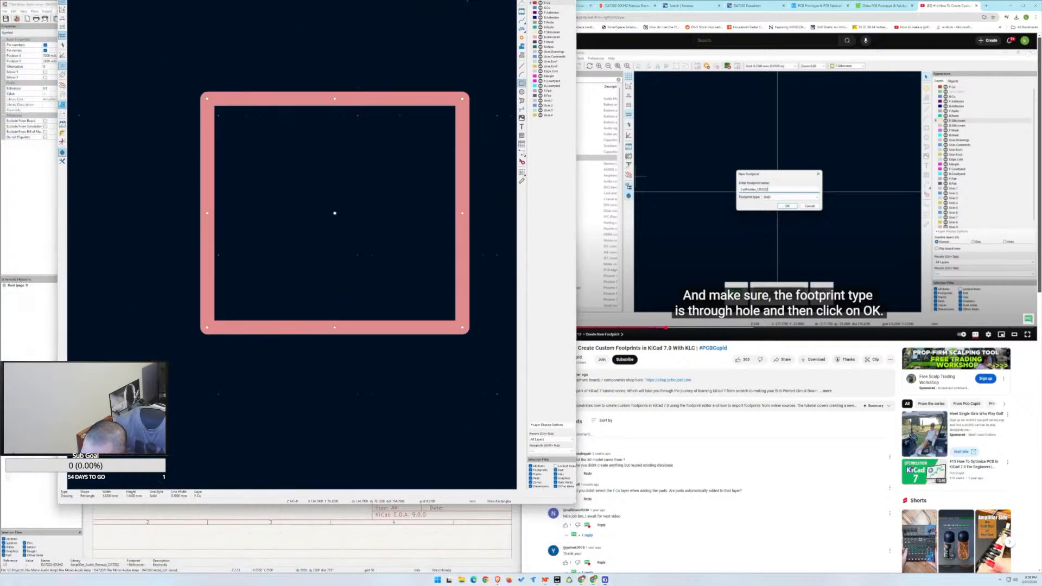
drag(330, 0, 376, 0)
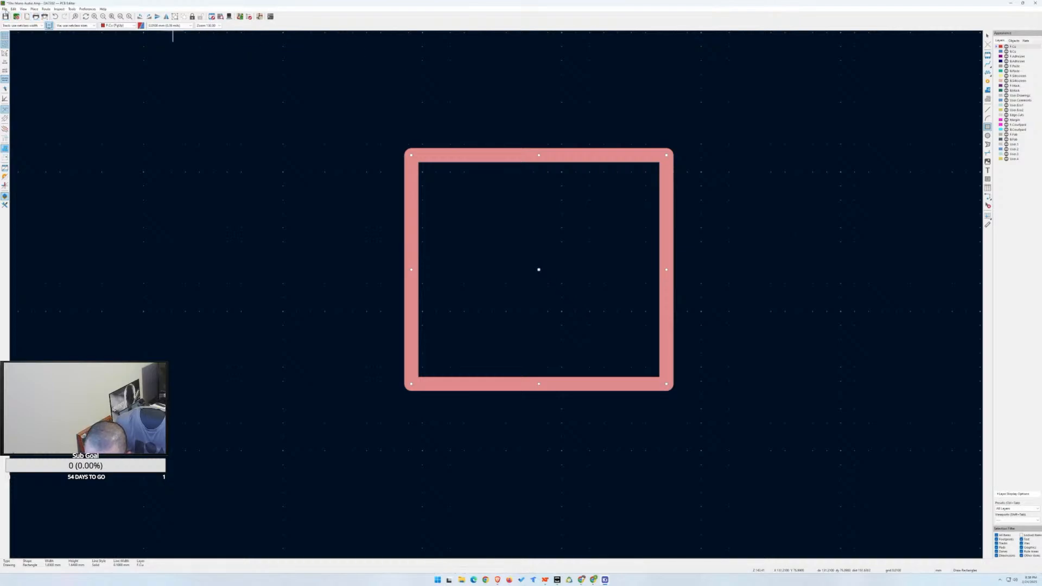
click(4, 9)
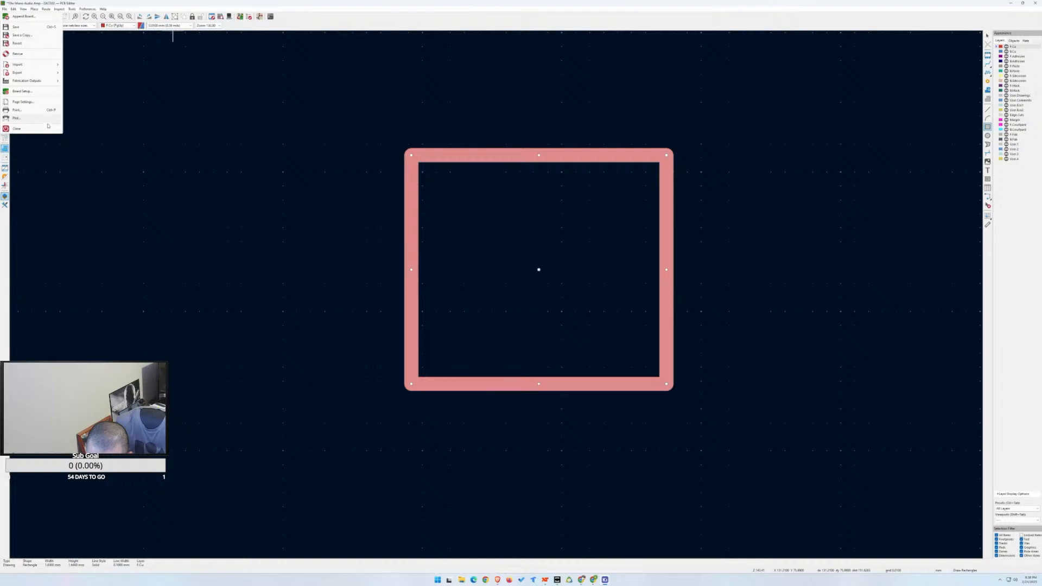
click(19, 129)
click(525, 295)
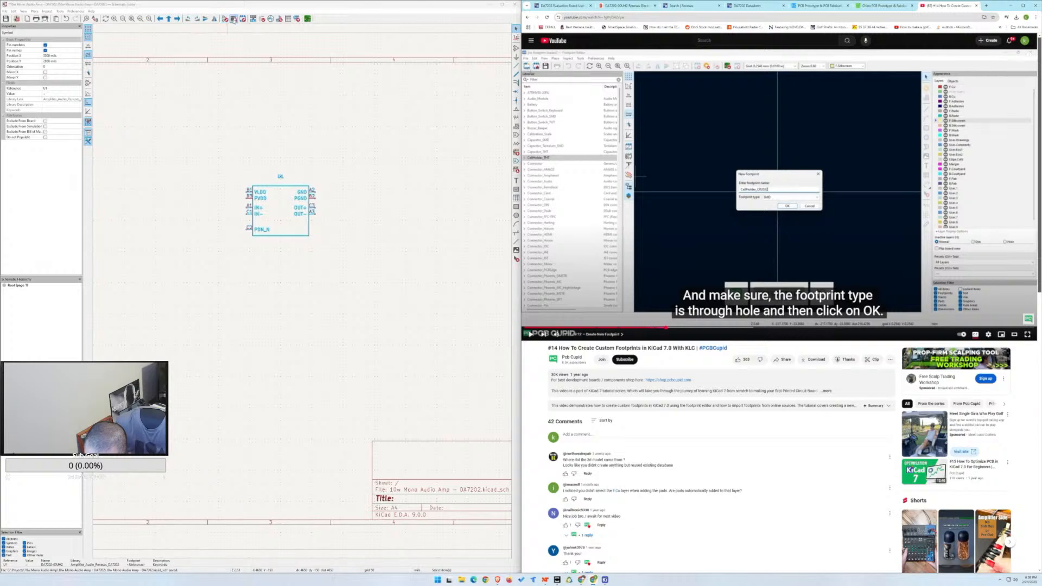
Open the Footprint Editor from the schematic, then resize and move its window beside the tutorial video.
click(242, 18)
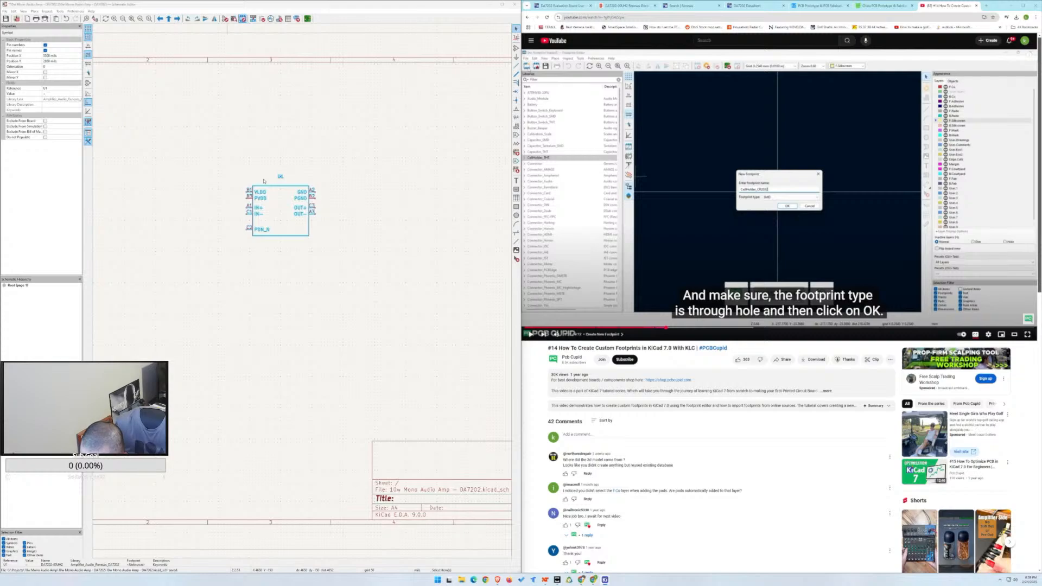
drag(481, 193, 179, 30)
drag(387, 214, 511, 479)
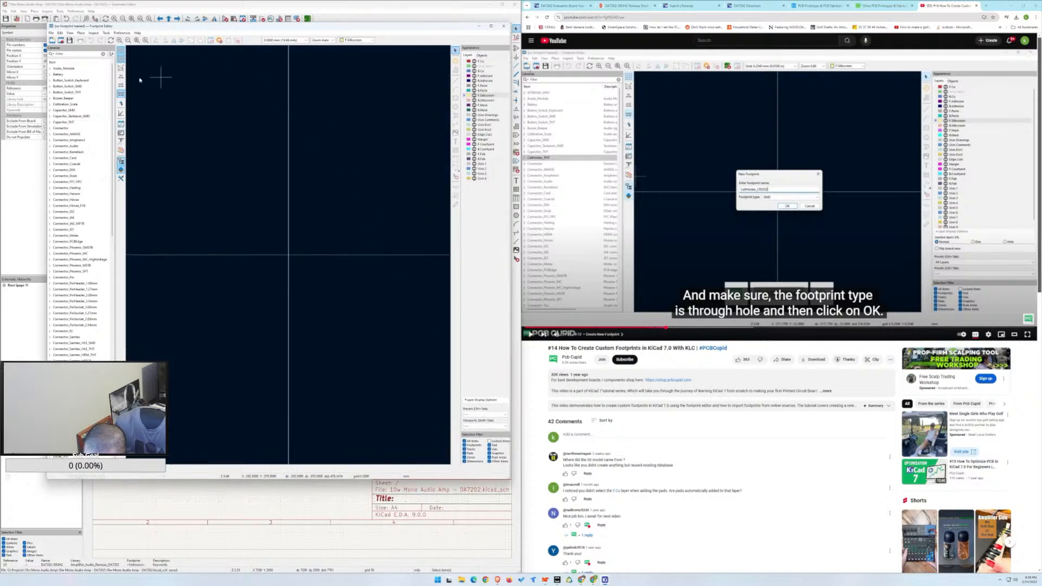
drag(310, 29, 263, 15)
Find the DA7202 library in the footprint library list, check its available actions, and close the Footprint Editor.
scroll(53, 188, down, 20)
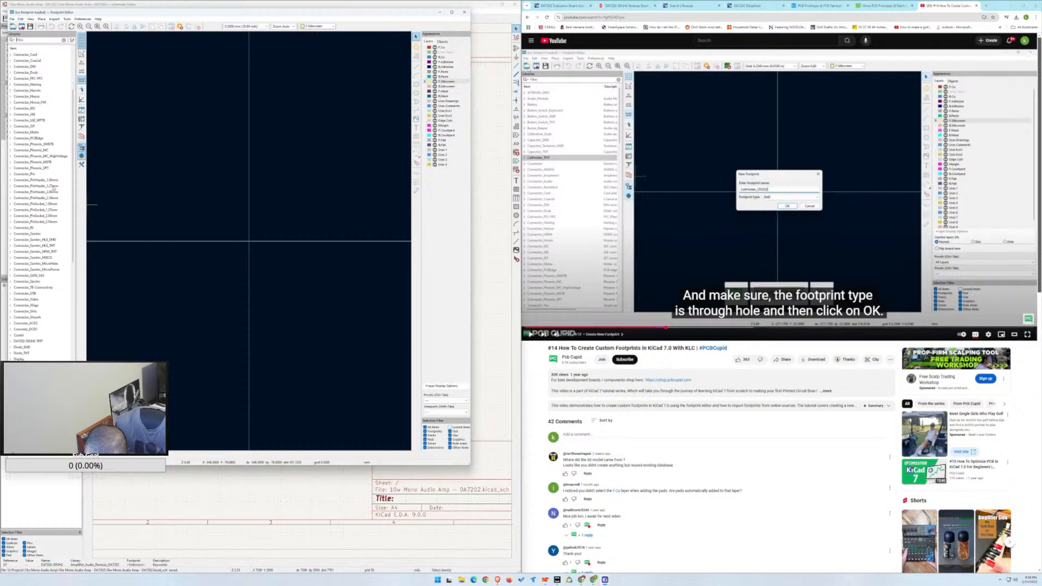
scroll(53, 188, down, 3)
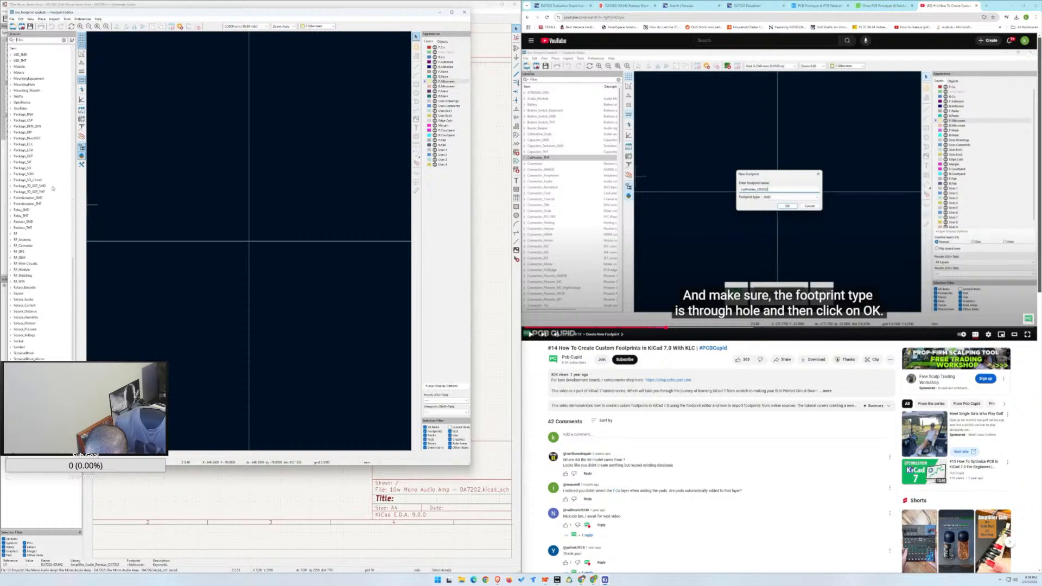
scroll(51, 189, down, 1)
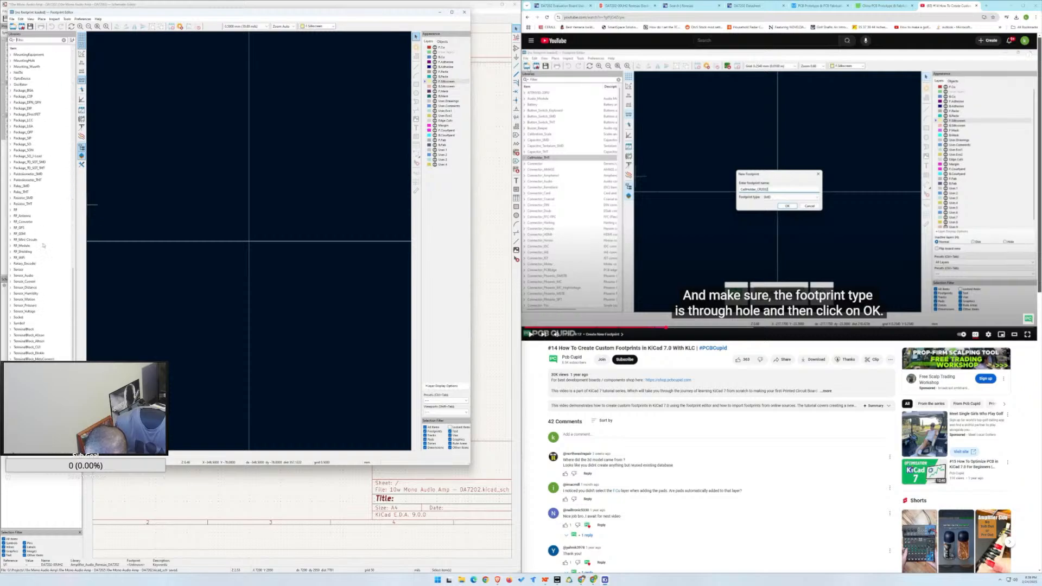
scroll(41, 200, up, 10)
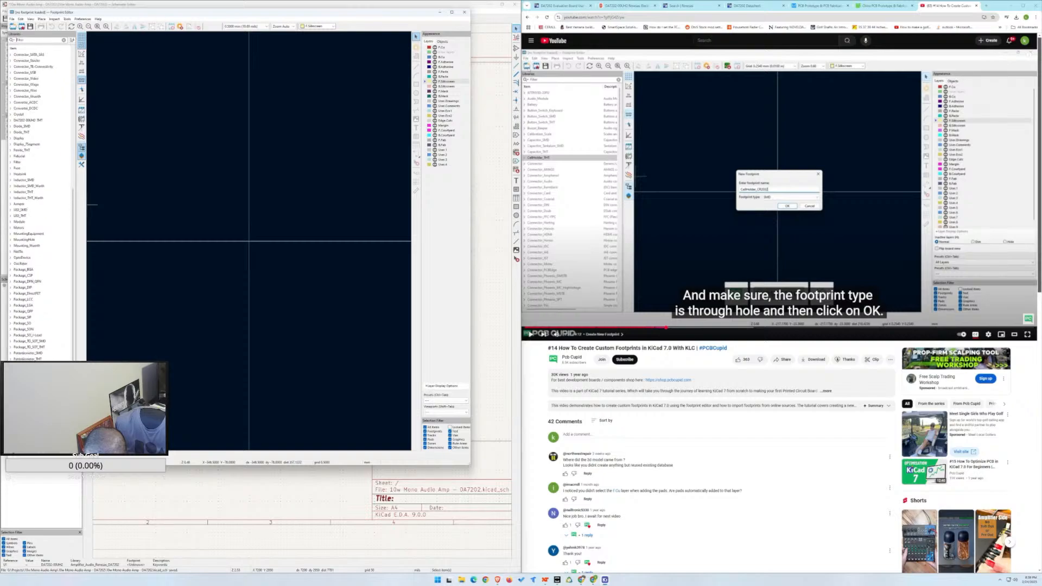
scroll(40, 201, up, 4)
click(29, 193)
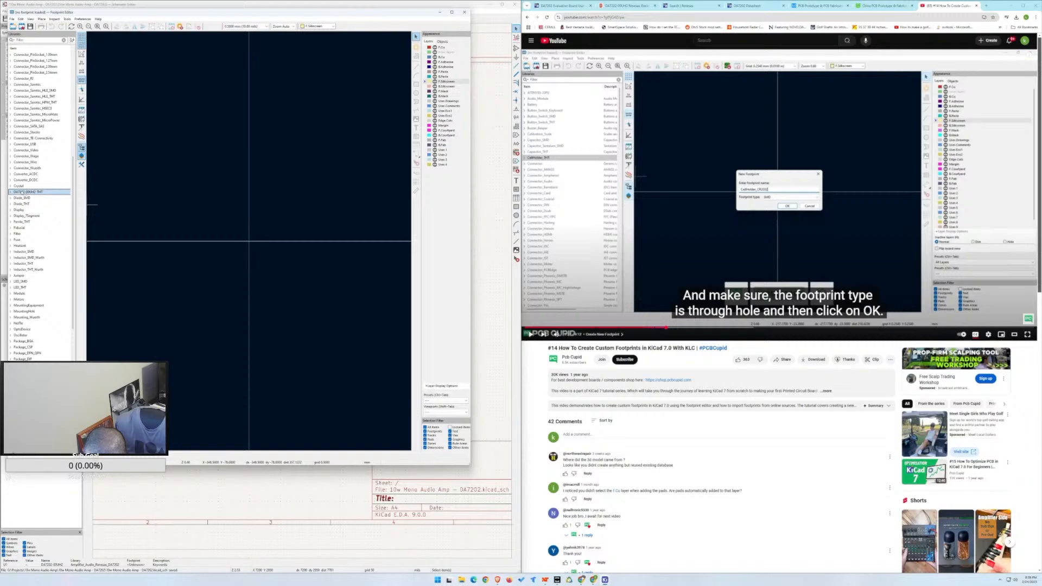
right_click(23, 197)
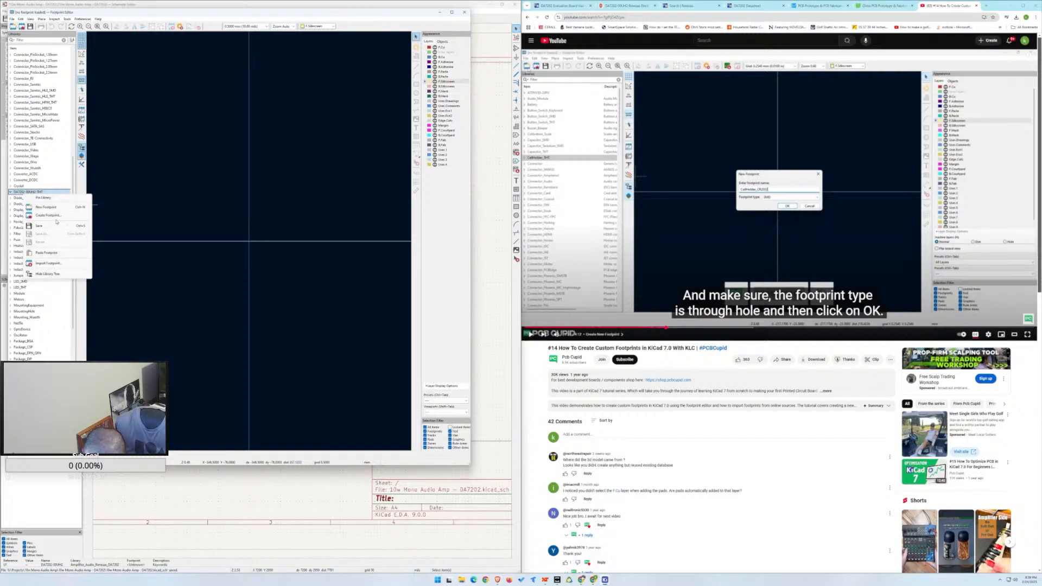
click(45, 191)
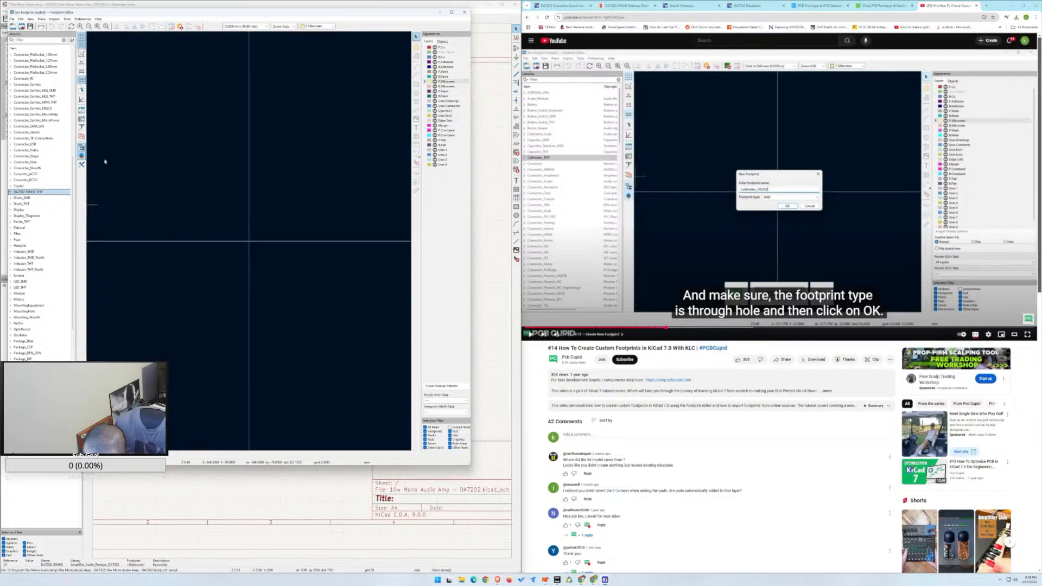
click(464, 12)
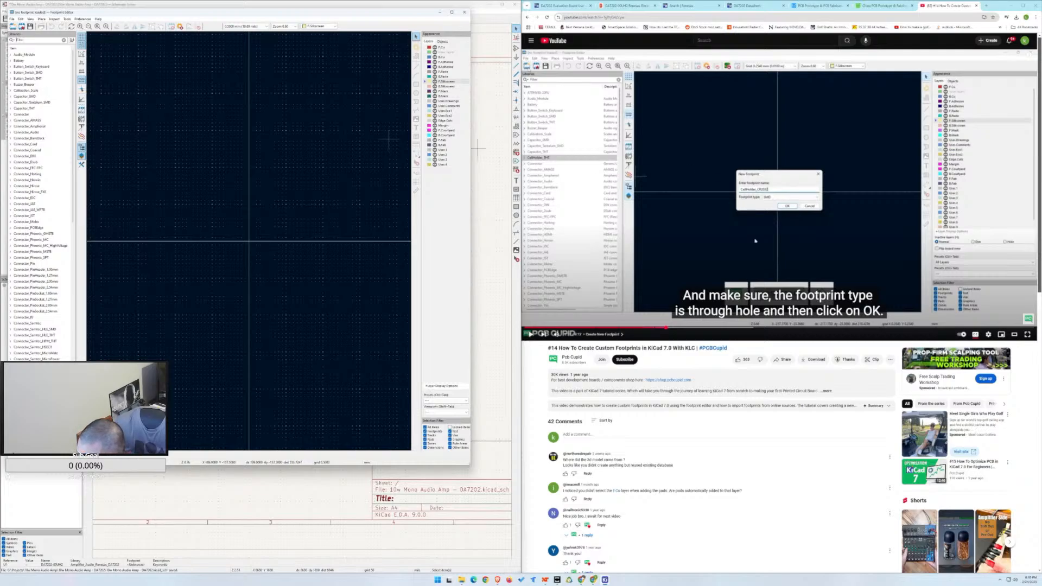
Replay the tutorial's new-footprint part and create a footprint library using the existing entry in the KiCad_Custom_Library folder.
click(657, 328)
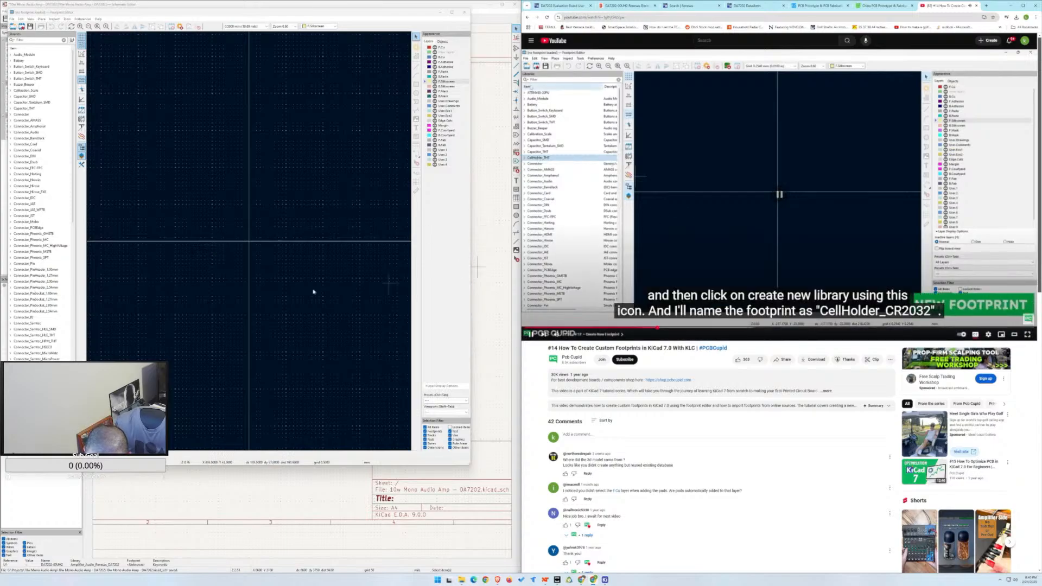
scroll(47, 303, down, 2)
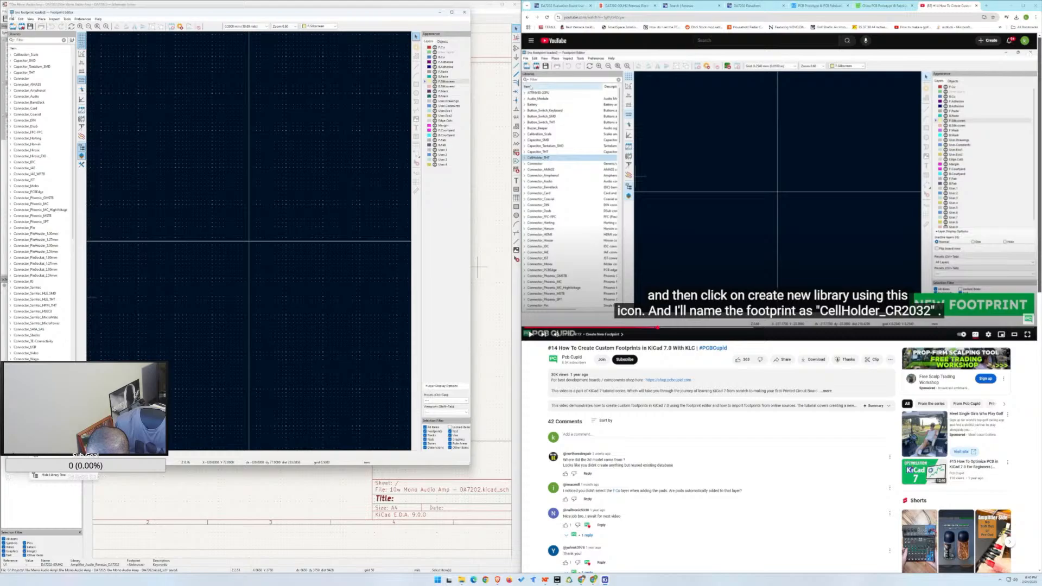
click(11, 19)
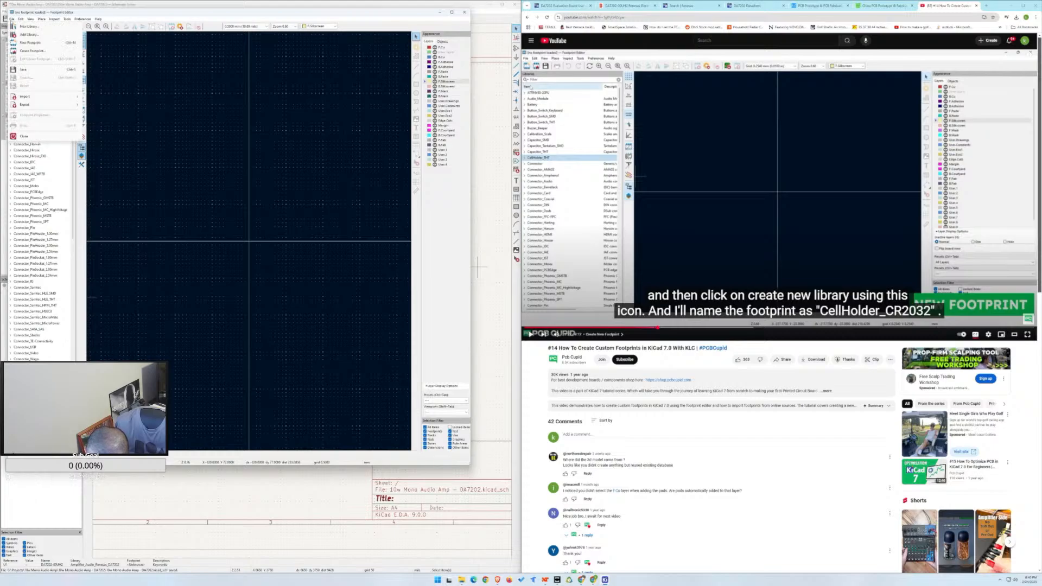
click(22, 26)
click(239, 255)
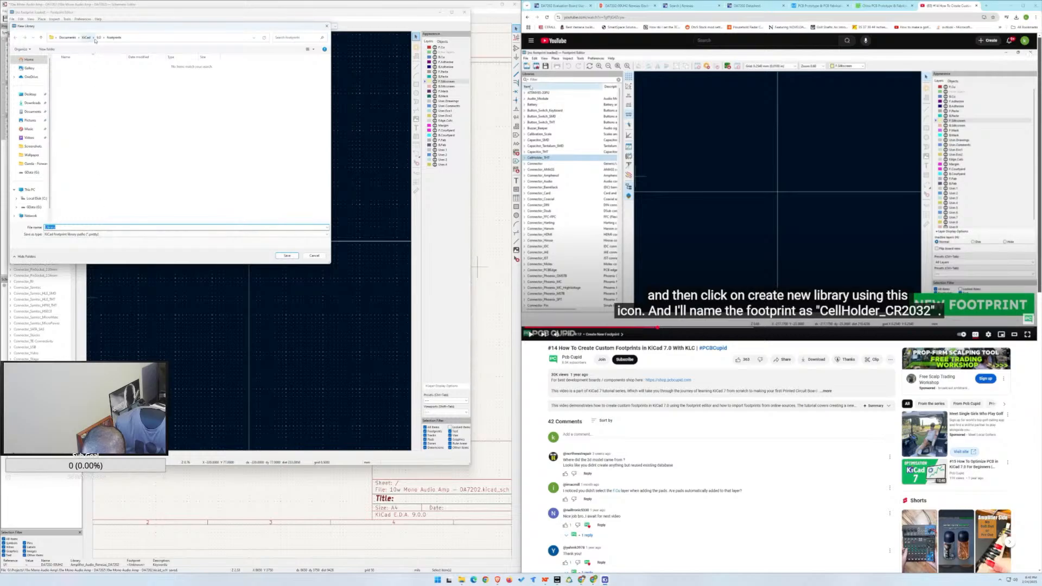
click(32, 207)
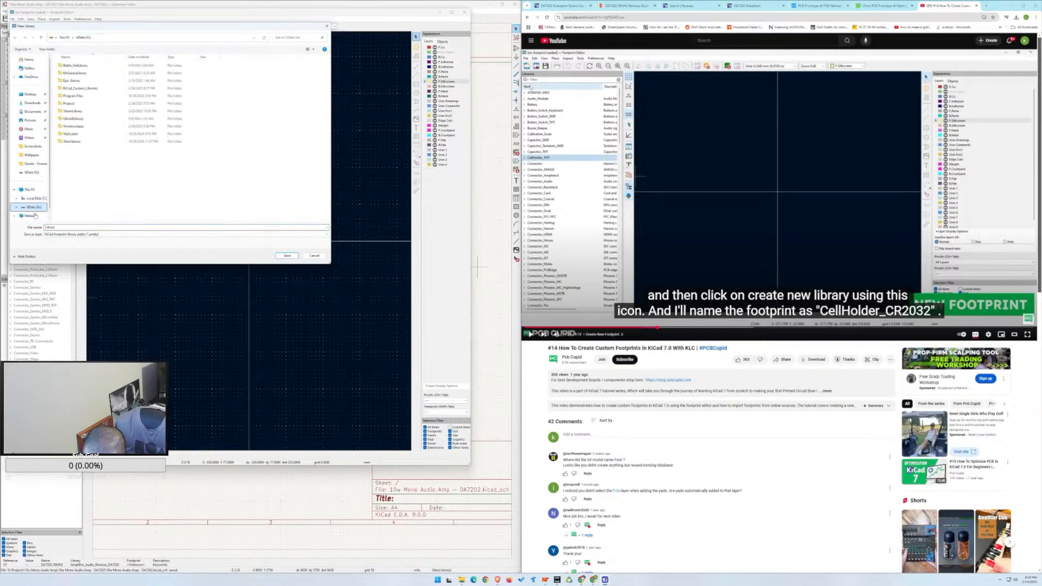
double_click(79, 88)
double_click(81, 66)
click(289, 255)
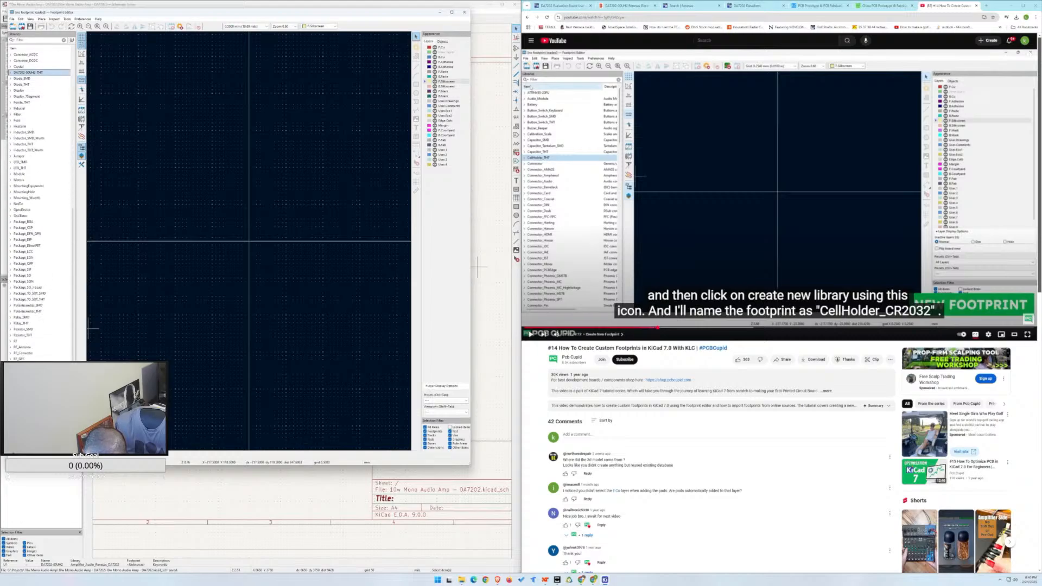
Look through the footprint library list, then find the DA7202 library and check its available actions.
scroll(38, 358, down, 7)
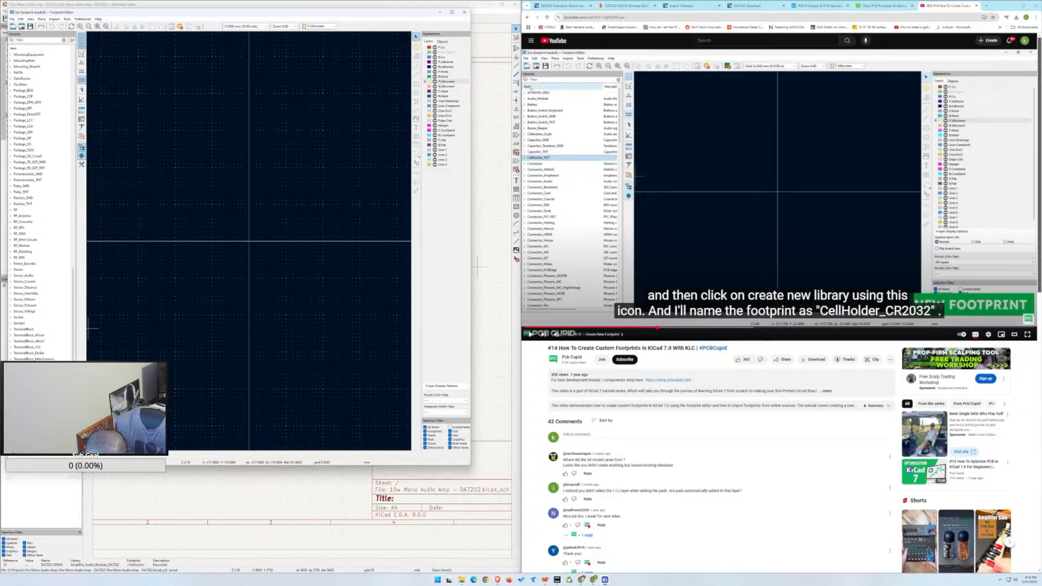
scroll(38, 206, up, 3)
scroll(37, 206, up, 15)
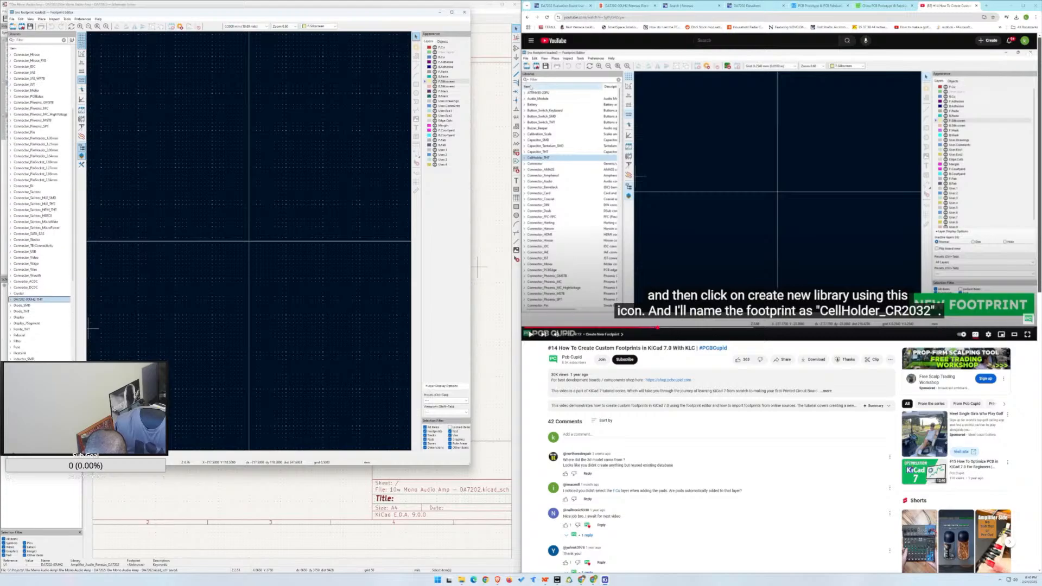
scroll(20, 209, up, 7)
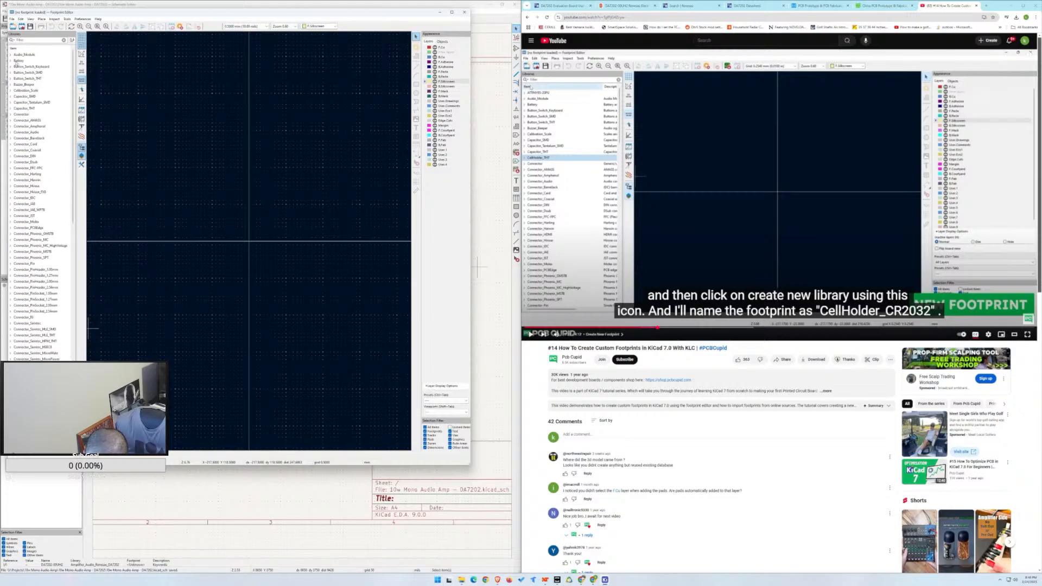
click(11, 55)
click(11, 55)
scroll(41, 186, down, 20)
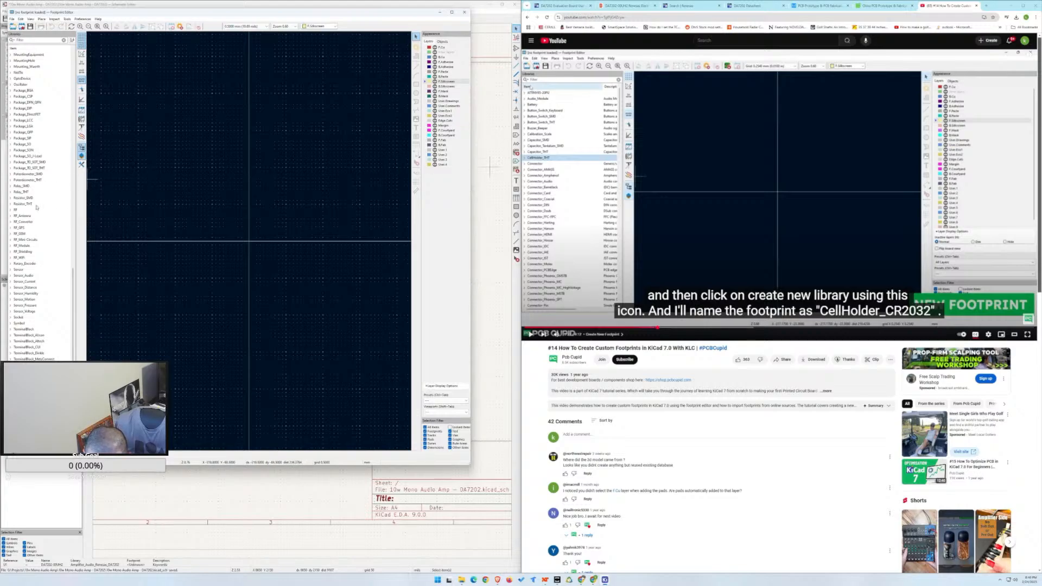
scroll(16, 119, up, 4)
scroll(23, 149, up, 7)
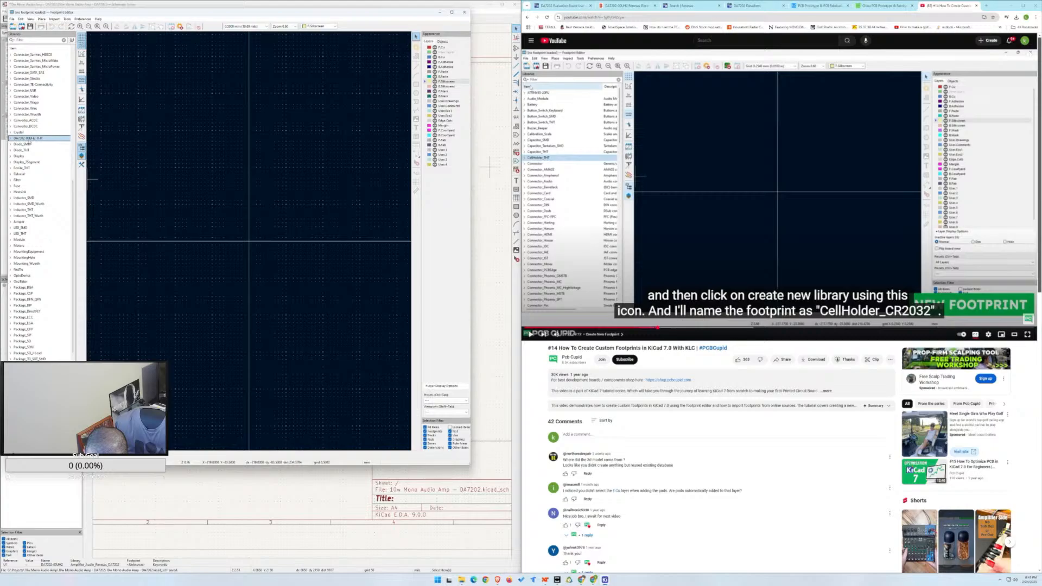
right_click(30, 140)
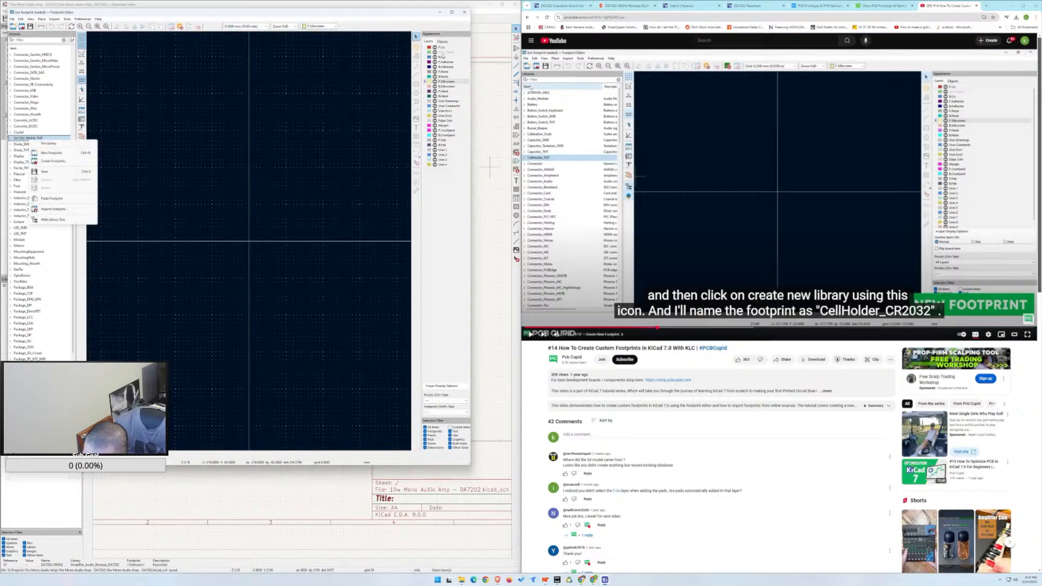
Close the Footprint Editor and the schematic, saving the schematic's changes.
click(464, 12)
click(514, 5)
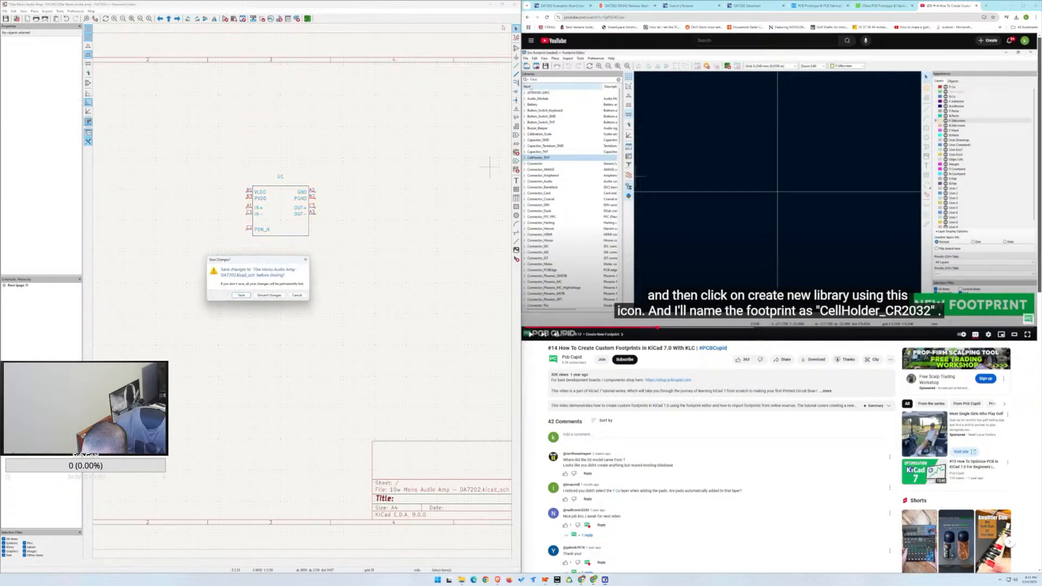
click(241, 299)
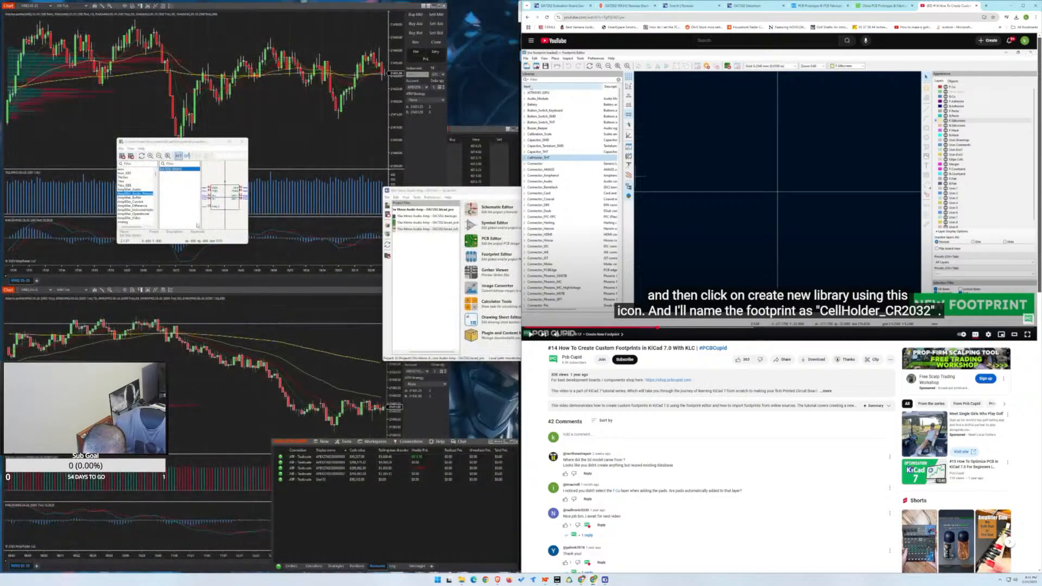
Close the leftover symbol browser, move the project window clear, and reopen the project's schematic and the Footprint Editor.
drag(195, 144, 256, 165)
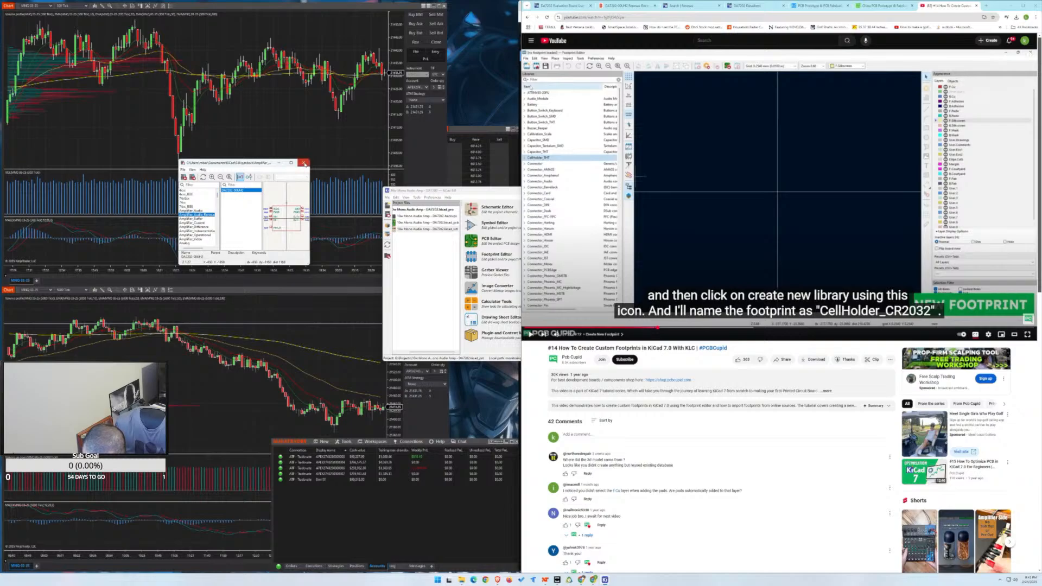
click(303, 162)
drag(473, 192, 305, 188)
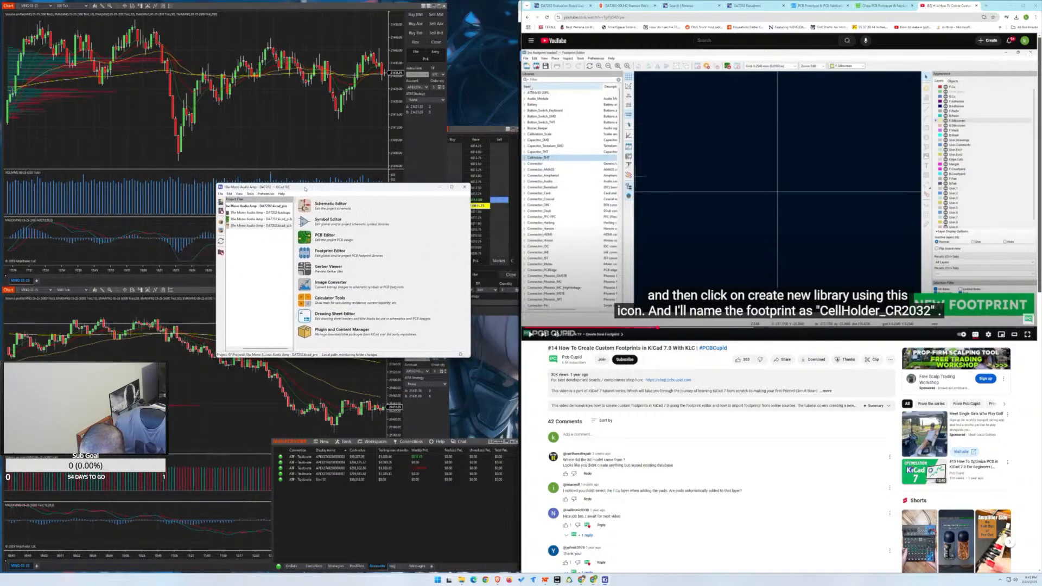
double_click(261, 226)
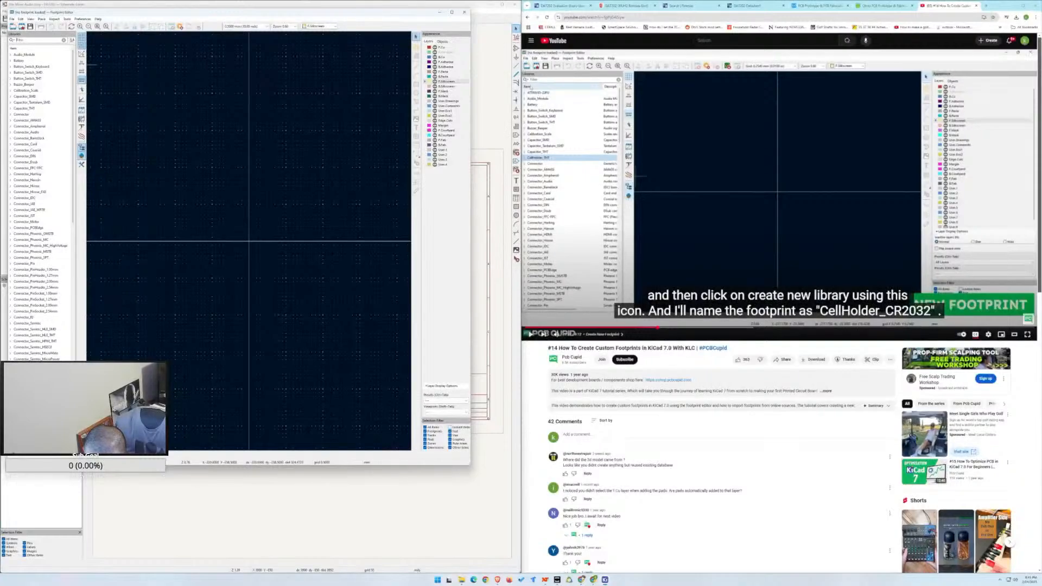
Remove the custom DA7202 THT library from the global footprint libraries table and apply the change.
right_click(26, 426)
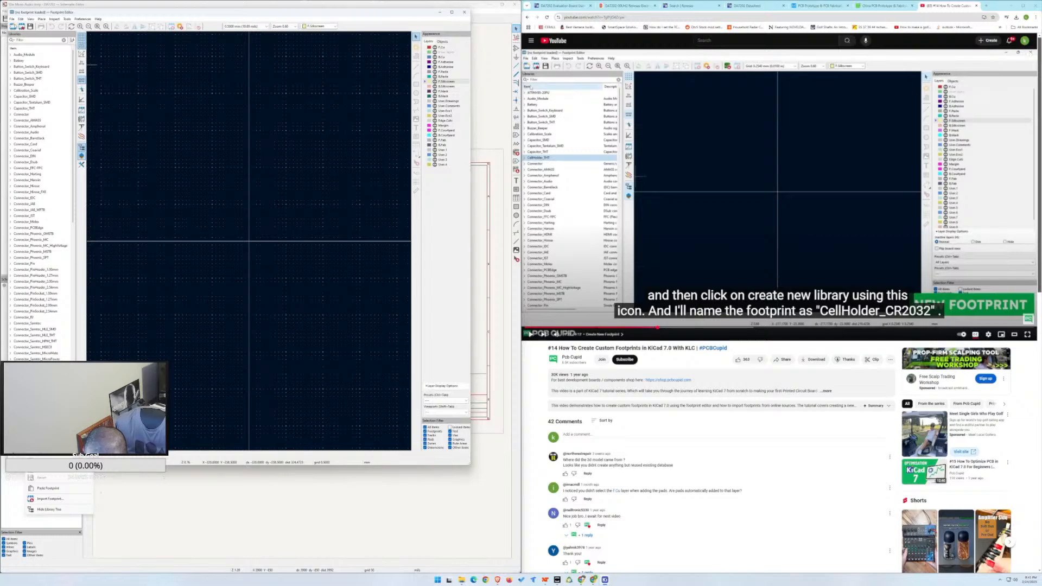
click(11, 19)
mouse_move(82, 19)
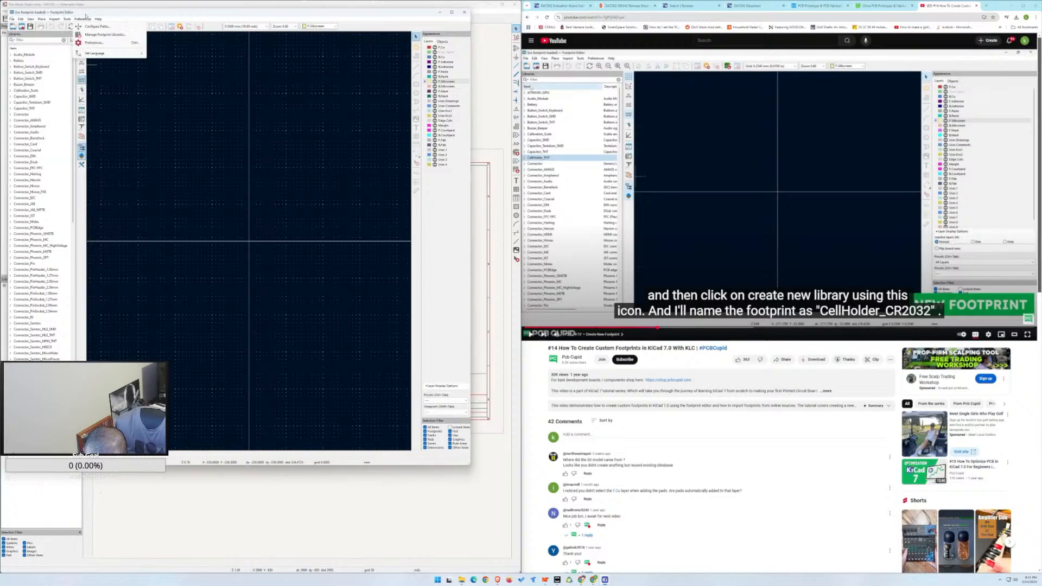
click(94, 36)
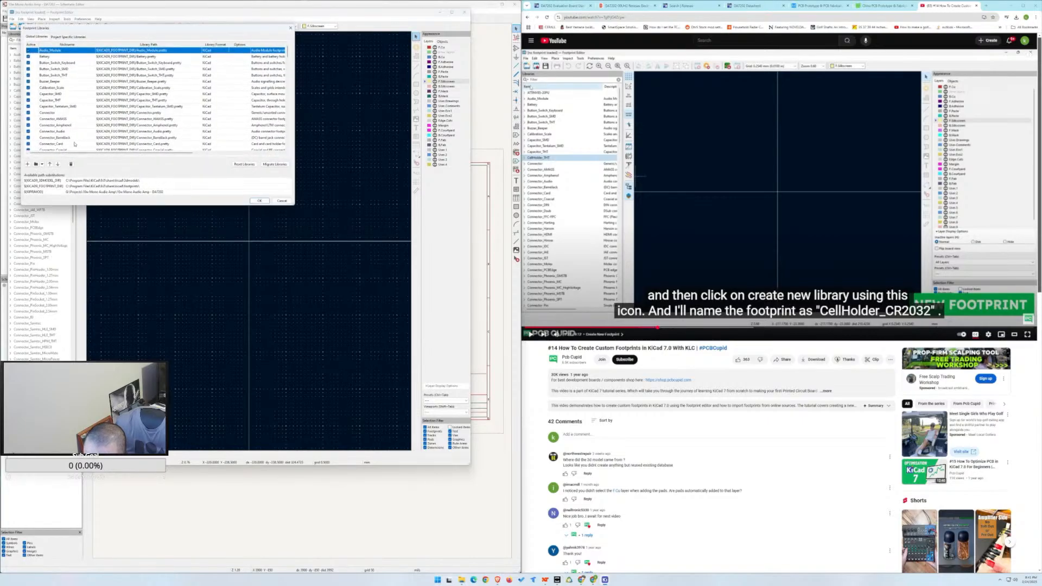
scroll(67, 146, down, 12)
scroll(67, 145, down, 15)
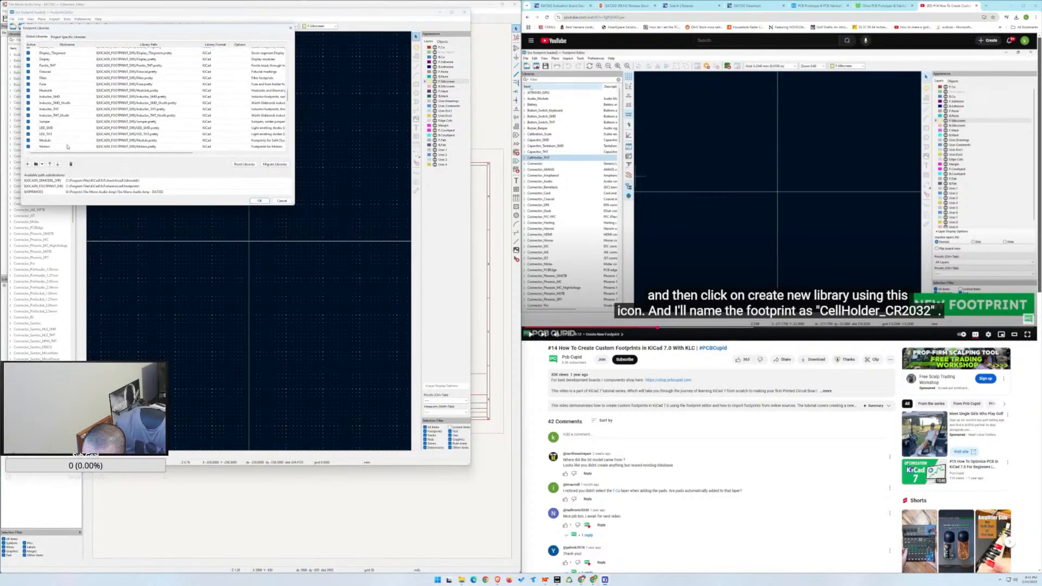
scroll(67, 145, down, 15)
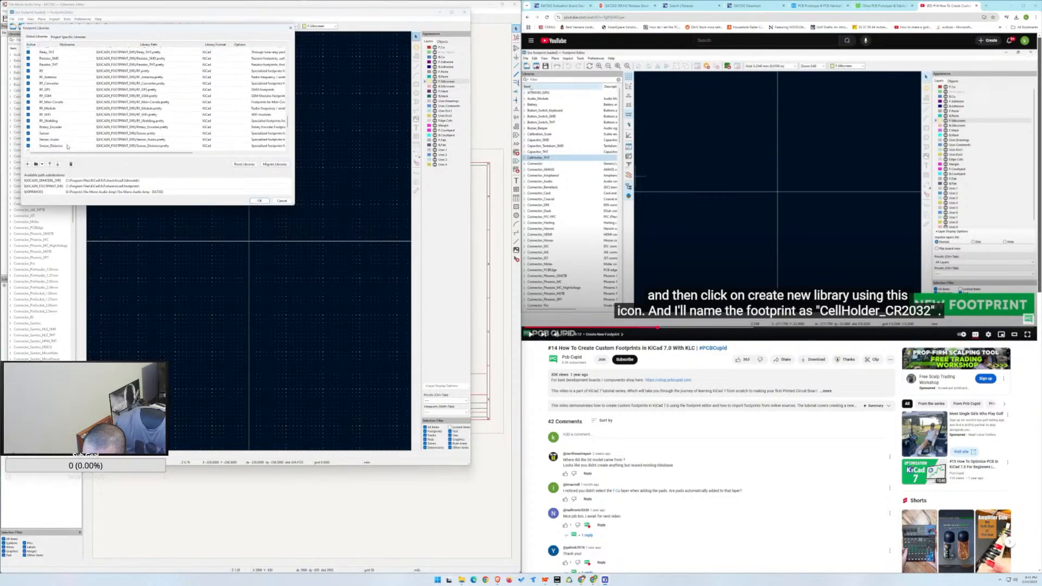
double_click(54, 143)
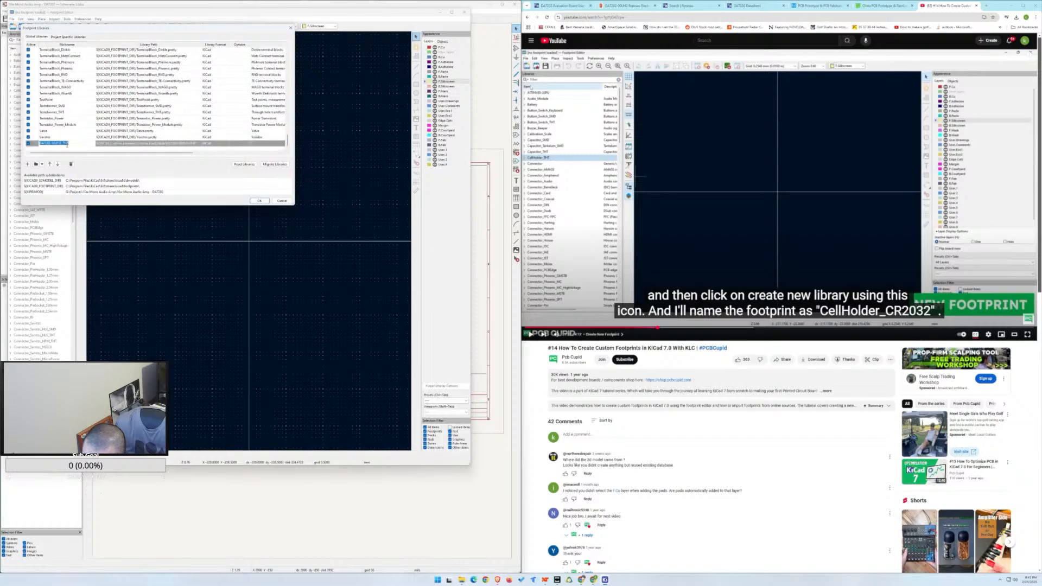
click(70, 164)
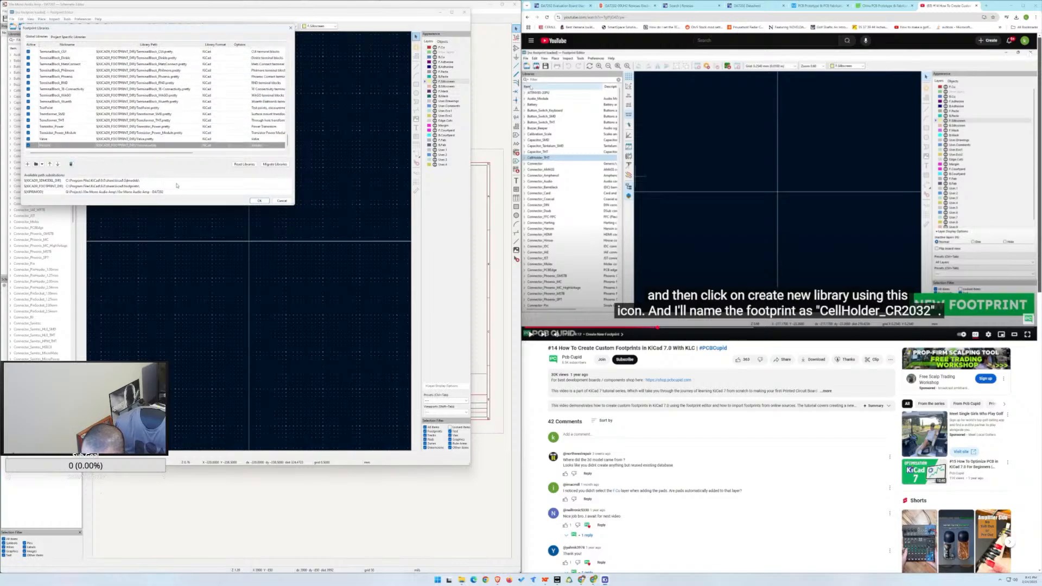
click(261, 202)
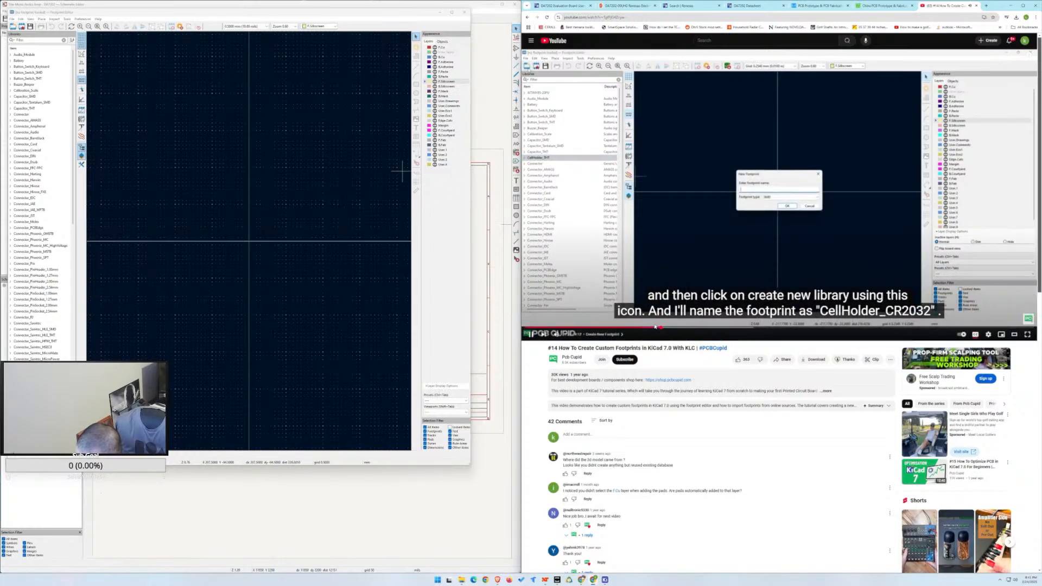
Replay the tutorial's library-creation part and start a new footprint library in the Custom_Foot_Prints folder within KiCad_Custom_Libraries.
click(648, 328)
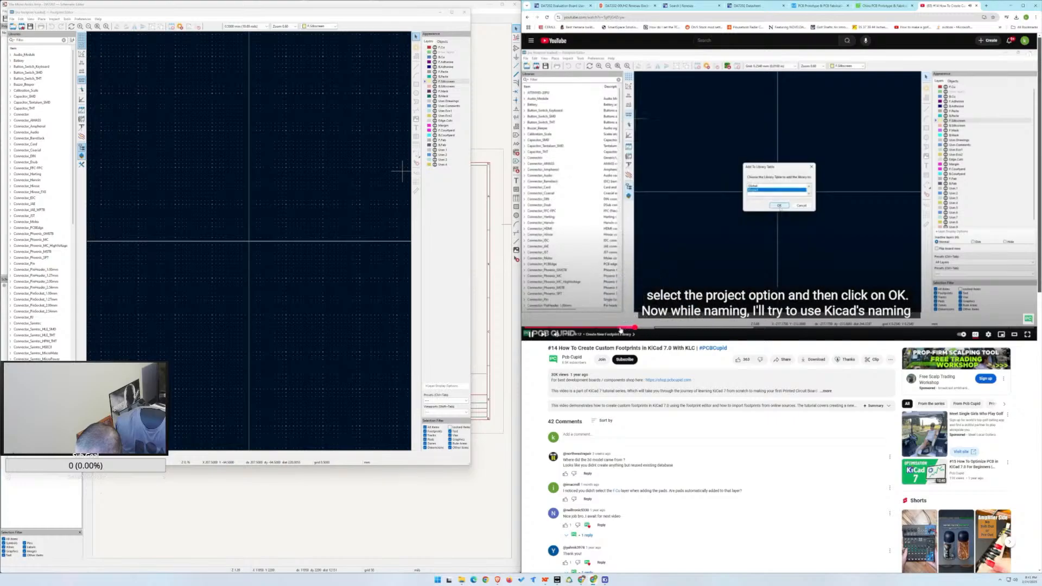
click(620, 328)
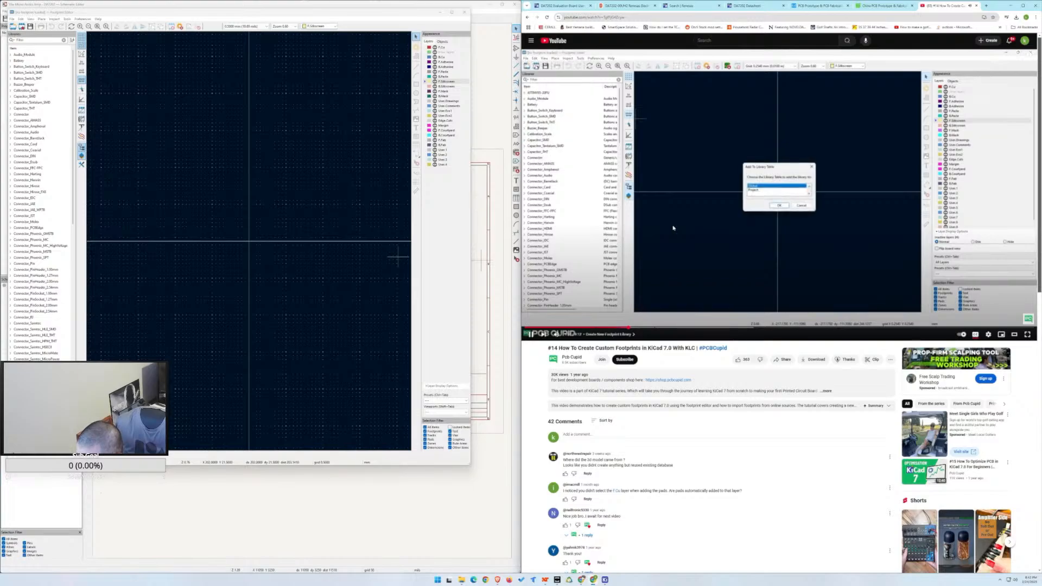
click(11, 19)
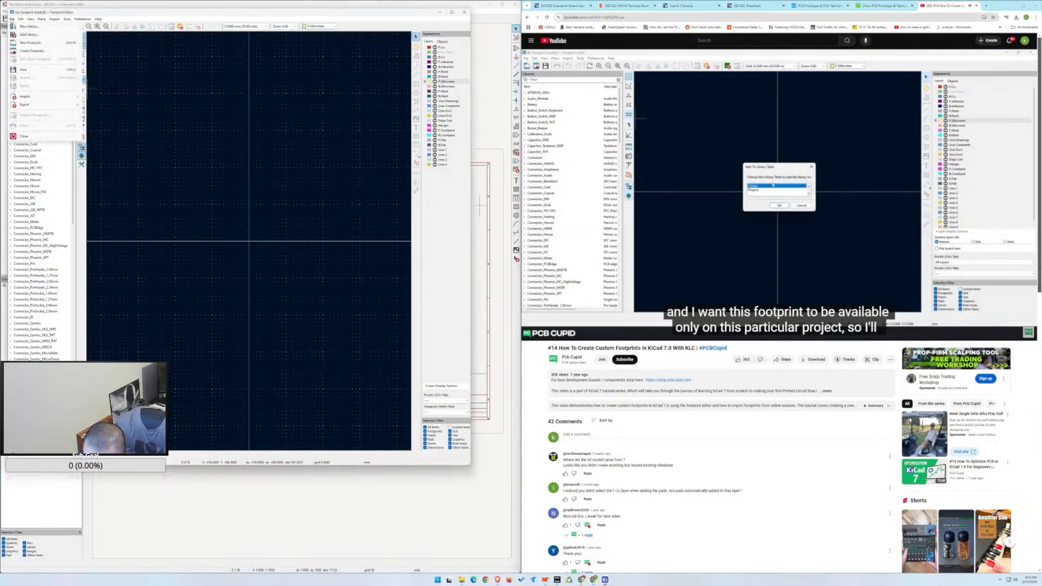
click(21, 26)
click(246, 257)
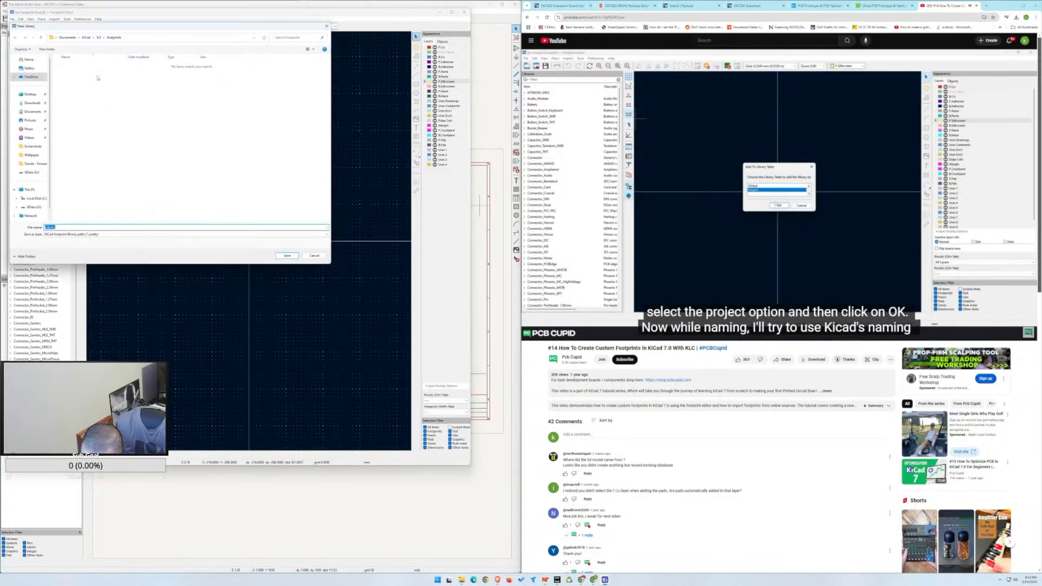
click(32, 207)
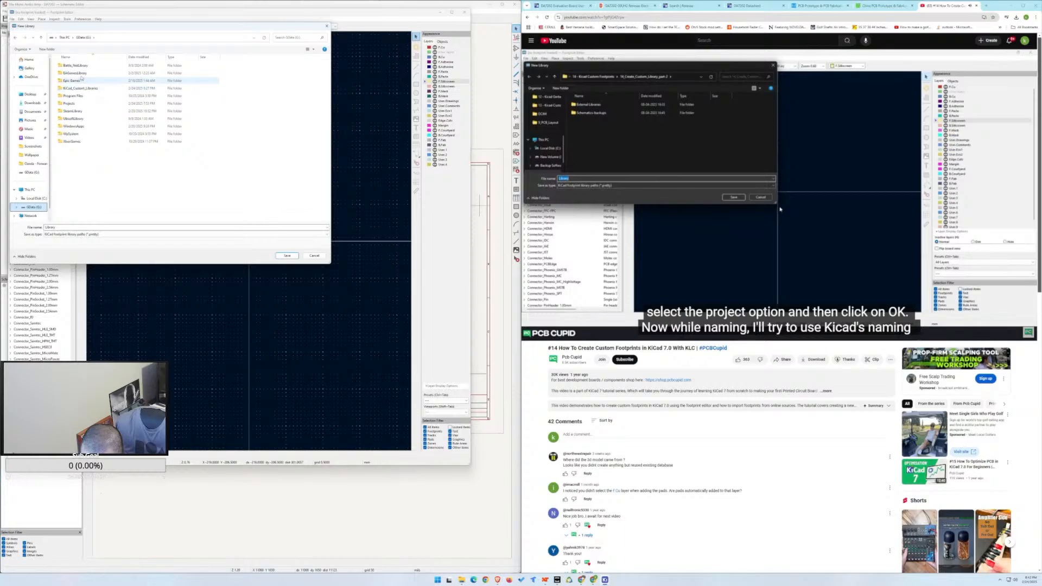
double_click(75, 91)
double_click(74, 66)
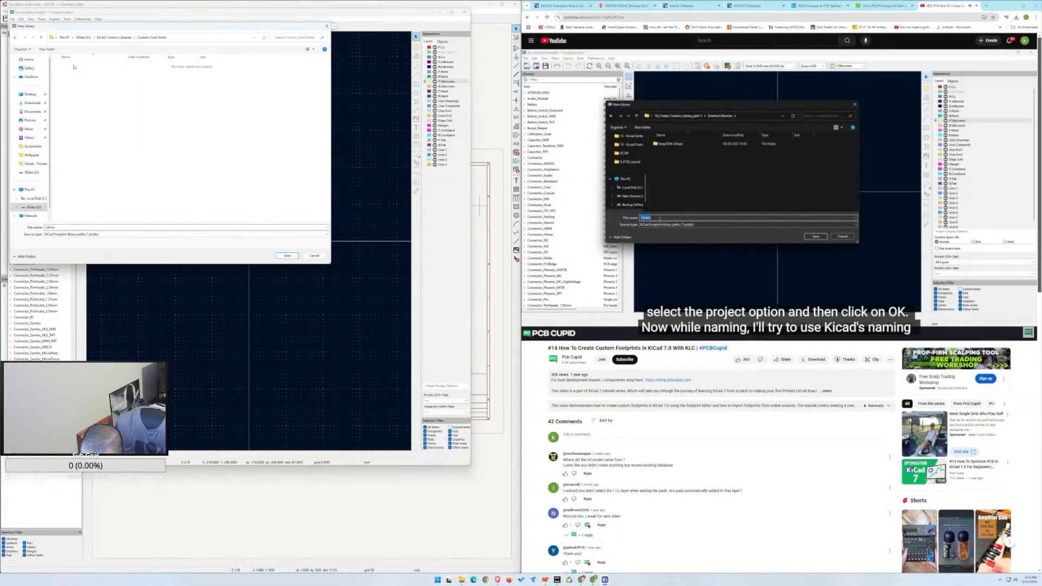
Pause the tutorial to check its naming example and save the new footprint library as CUSTOM_Amplifier_Audio_IC_THT.
double_click(88, 226)
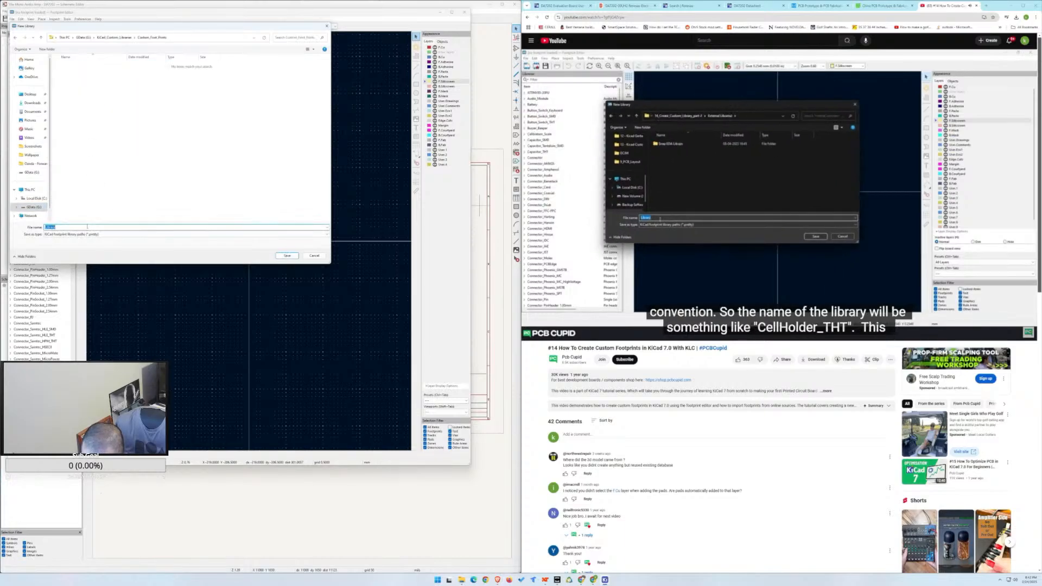
click(692, 183)
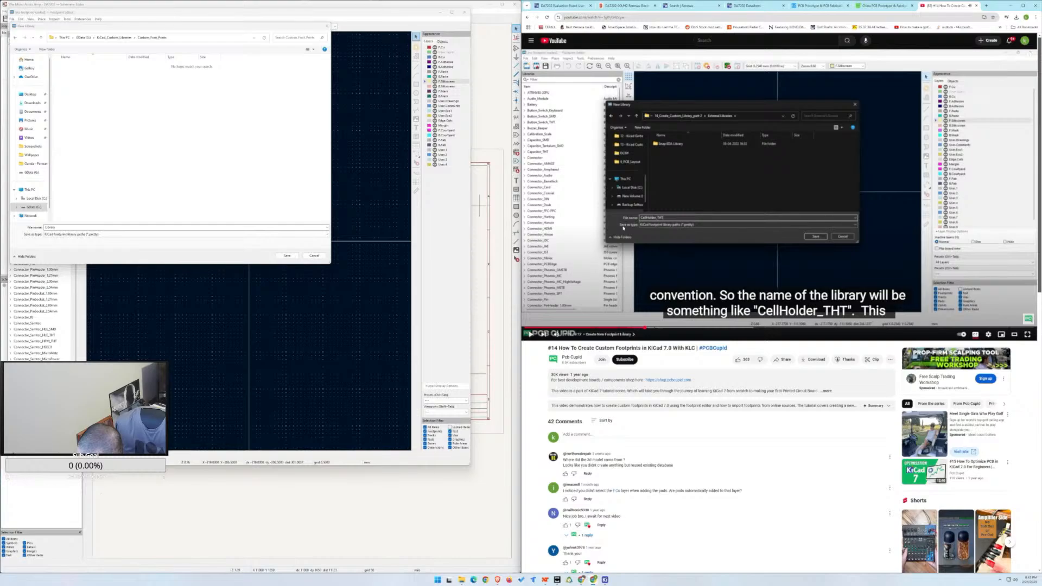
click(74, 296)
drag(150, 26, 307, 74)
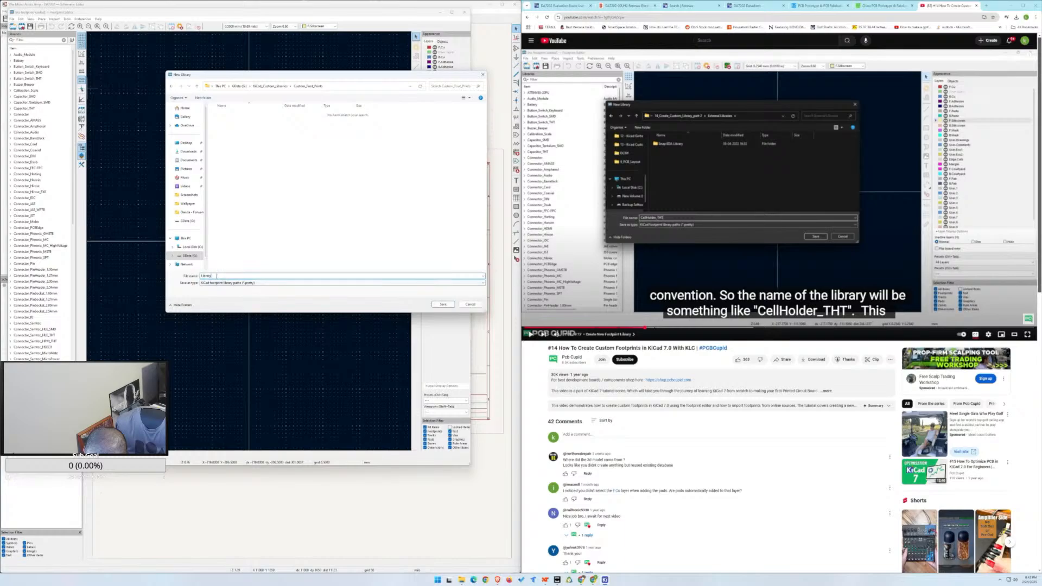
text(Amplifier_Audio_IC_THT)
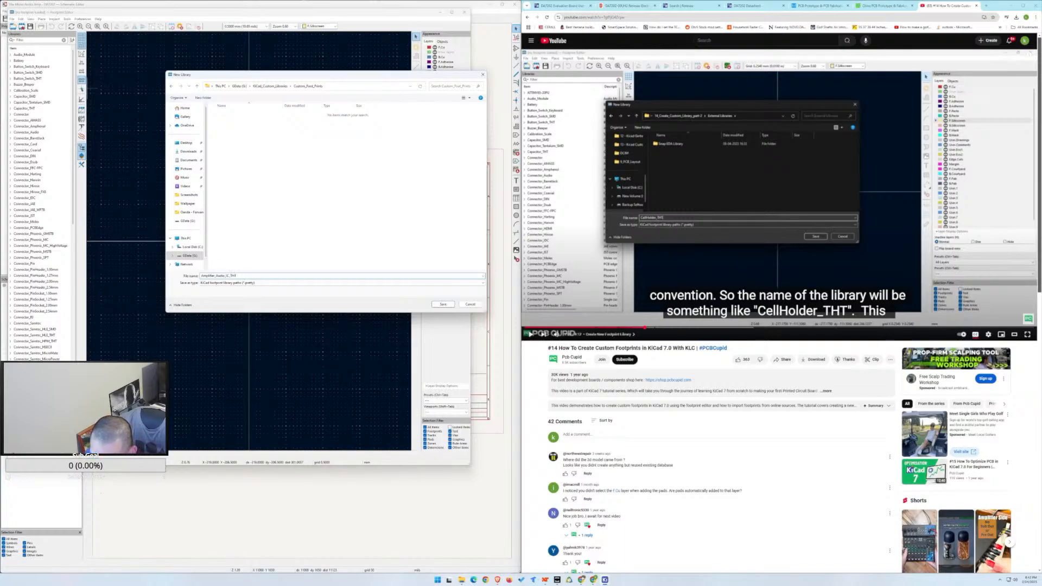
text(C)
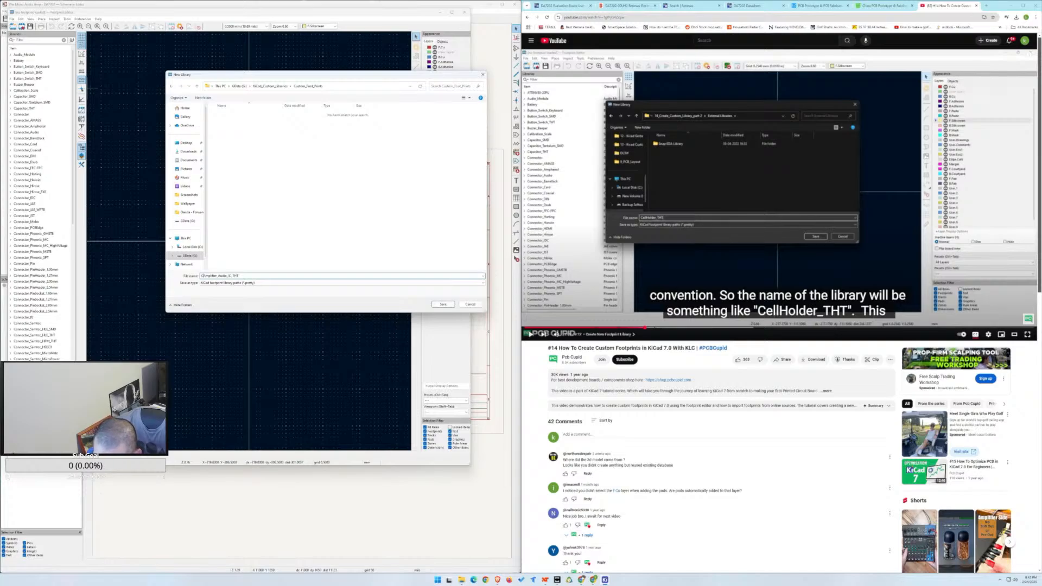
text(USTOM_)
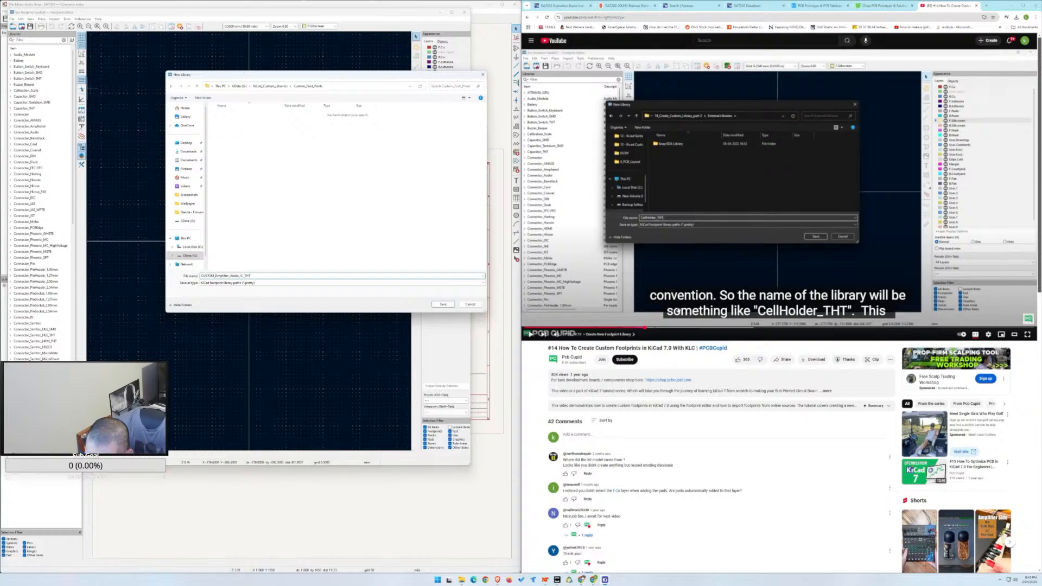
click(444, 304)
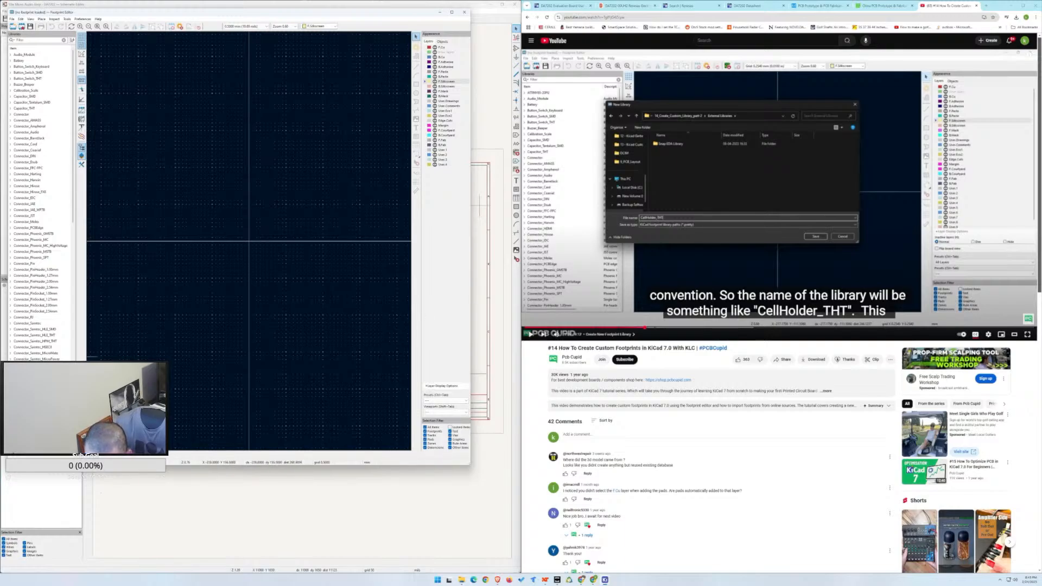
Look for the new custom audio amplifier library in the footprint library list.
scroll(41, 206, down, 15)
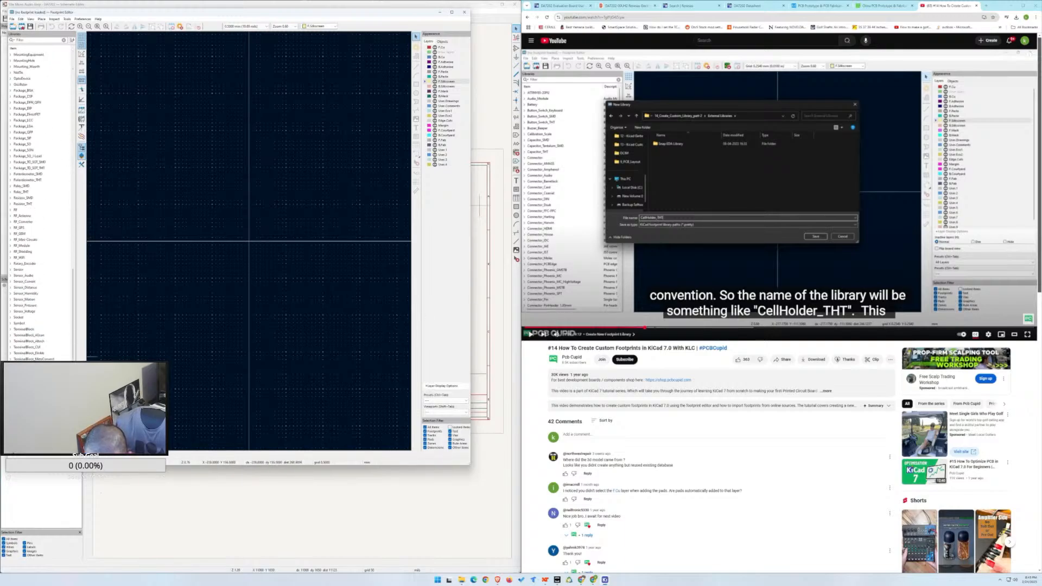
scroll(41, 206, up, 20)
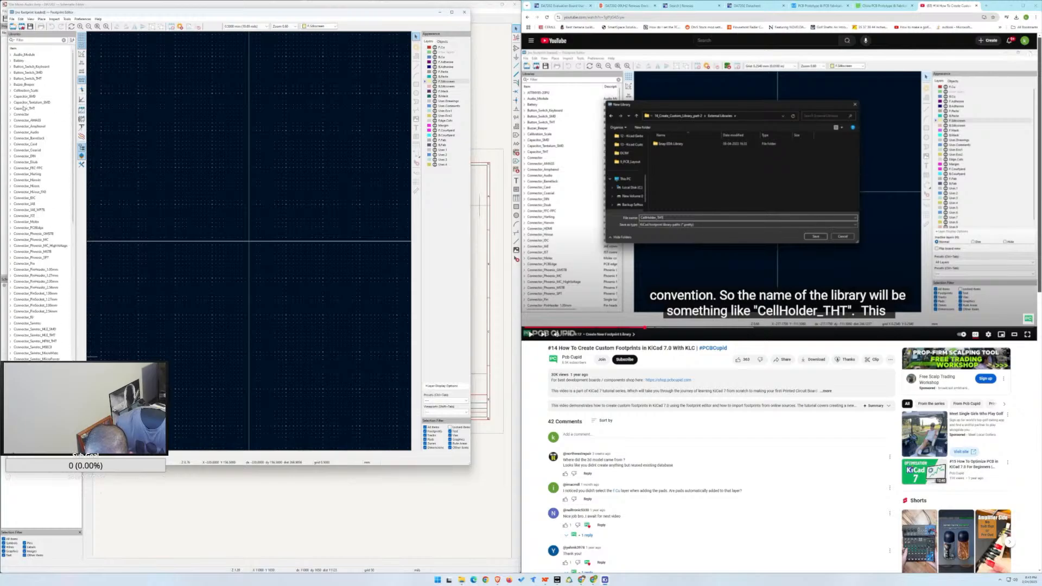
scroll(37, 336, down, 3)
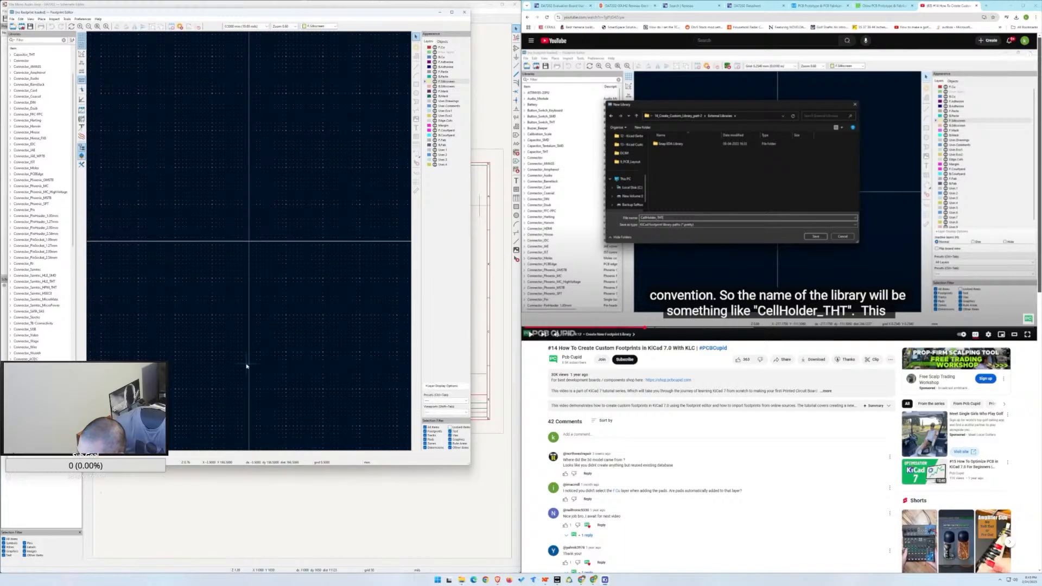
Create a new footprint in CUSTOM_Amplifier_Audio_IC_THT and replay the tutorial's new-footprint part up to its naming dialog.
click(688, 298)
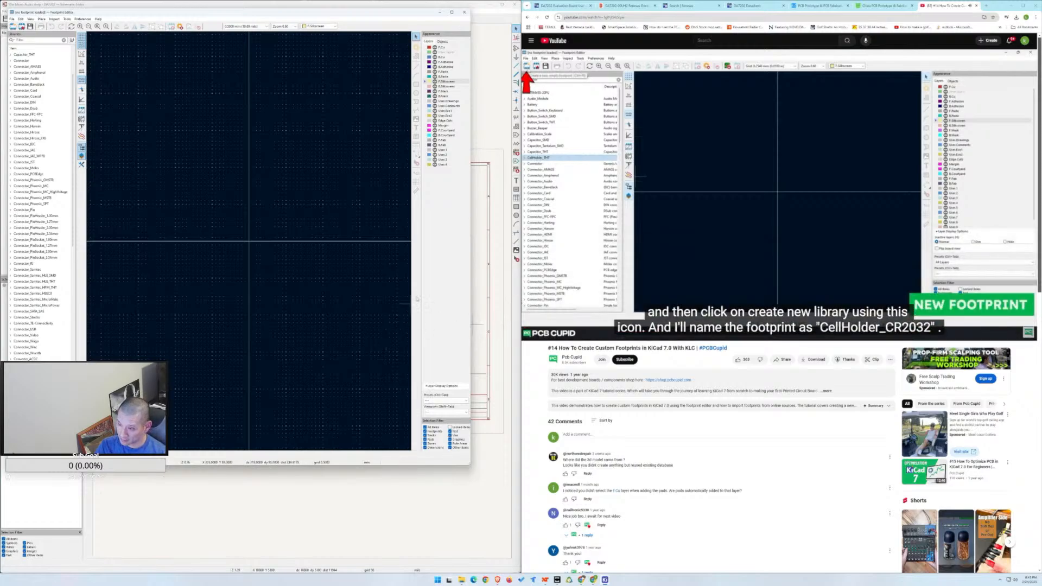
click(12, 26)
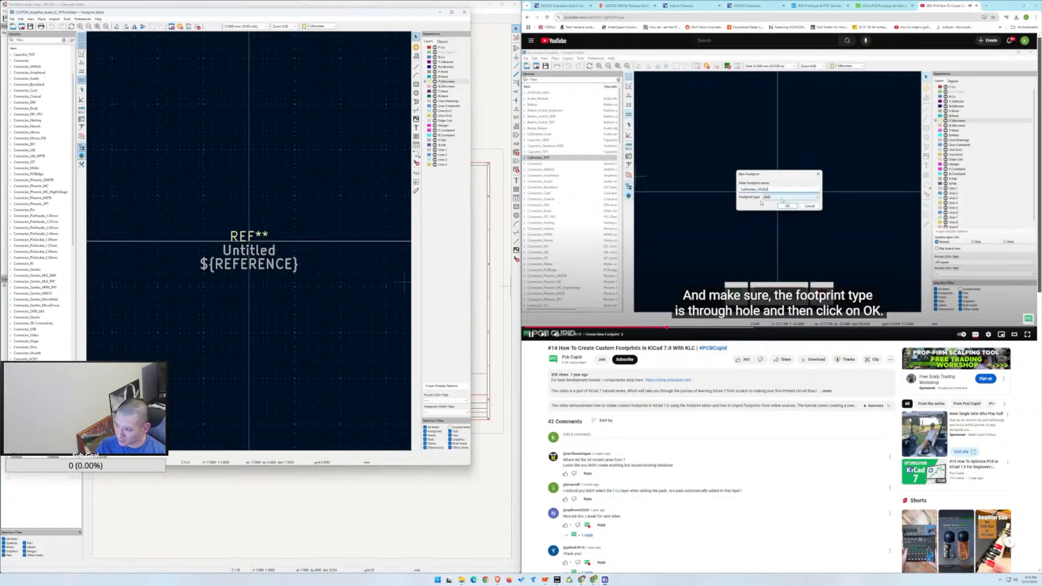
click(662, 328)
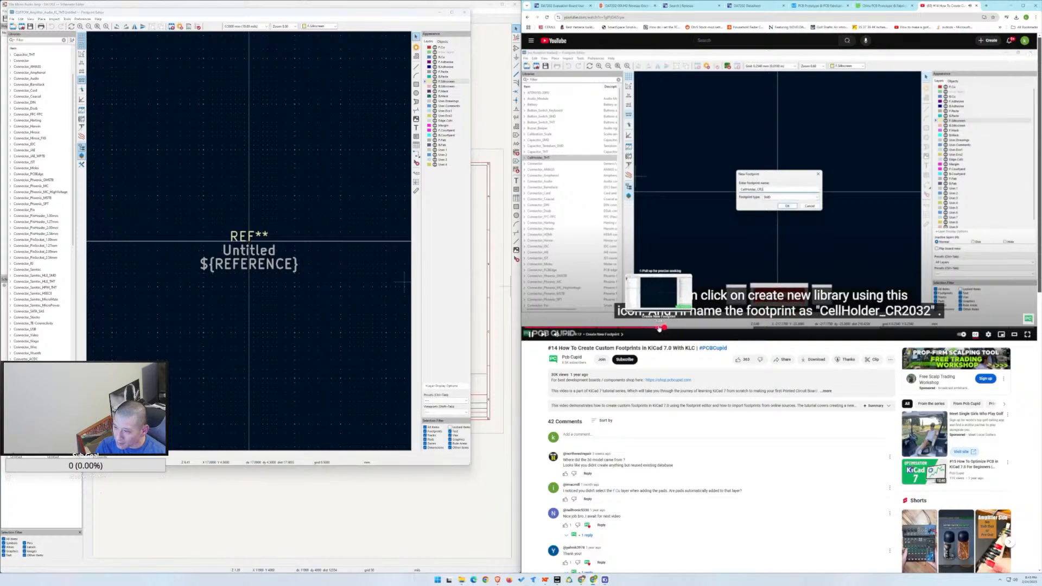
click(658, 328)
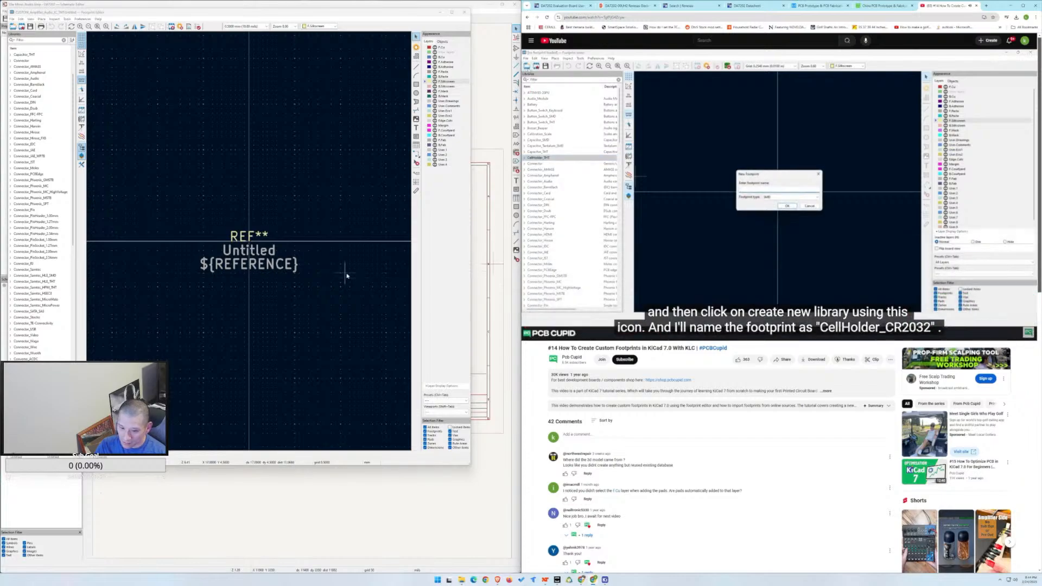
click(673, 195)
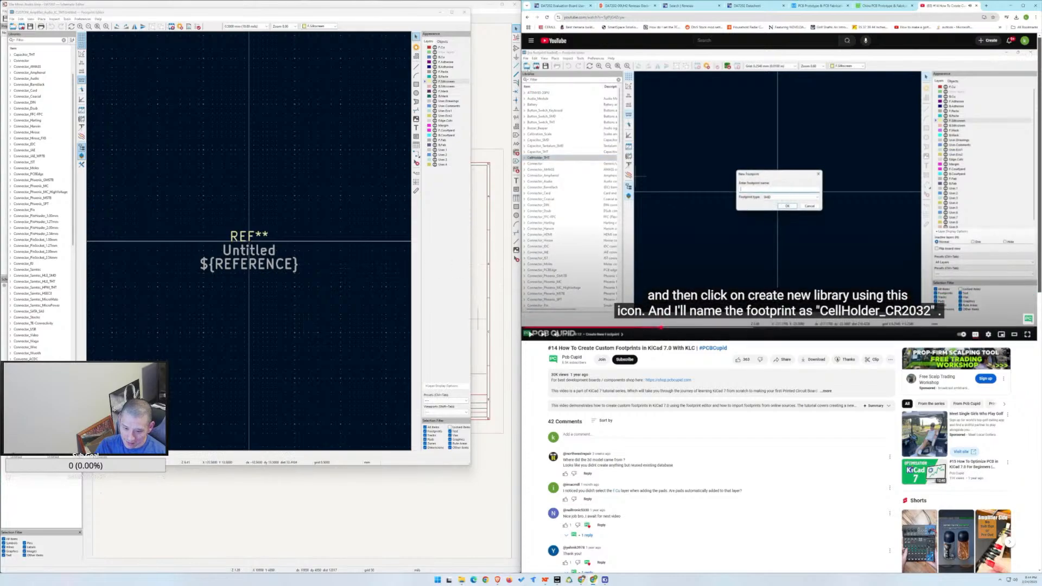
click(89, 369)
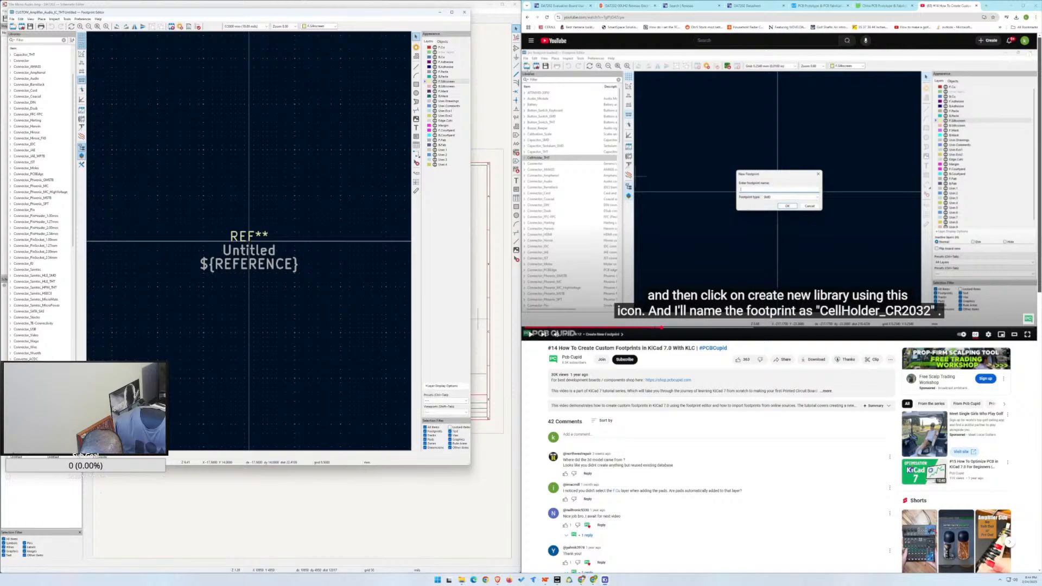
right_click(30, 382)
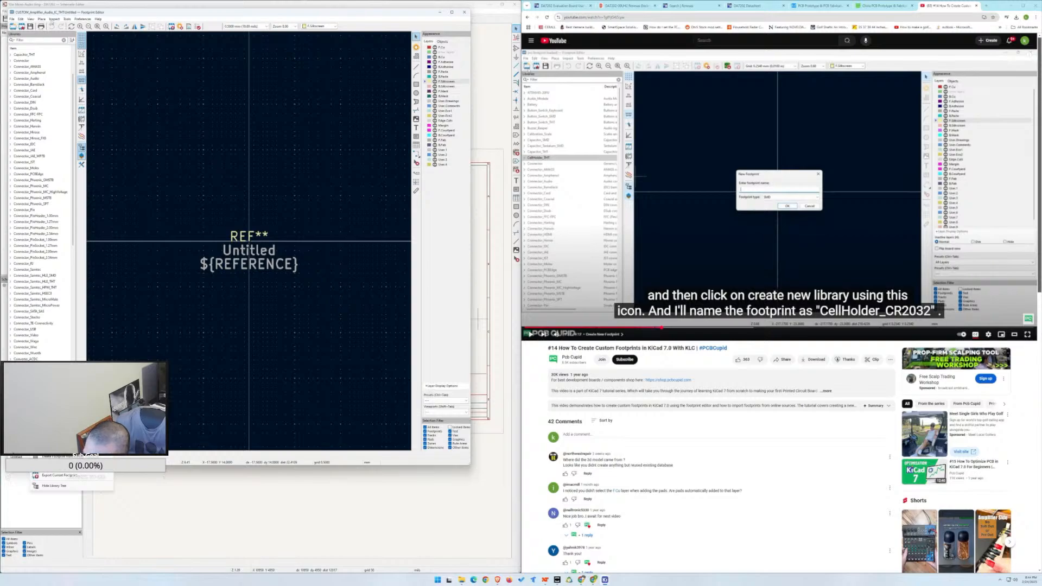
click(174, 20)
Change the custom amplifier library's nickname to CUSTOM_Amplifier_Audio_IC_SMD in the global footprint libraries table and apply it.
click(82, 19)
click(101, 27)
scroll(69, 116, down, 12)
scroll(72, 147, down, 20)
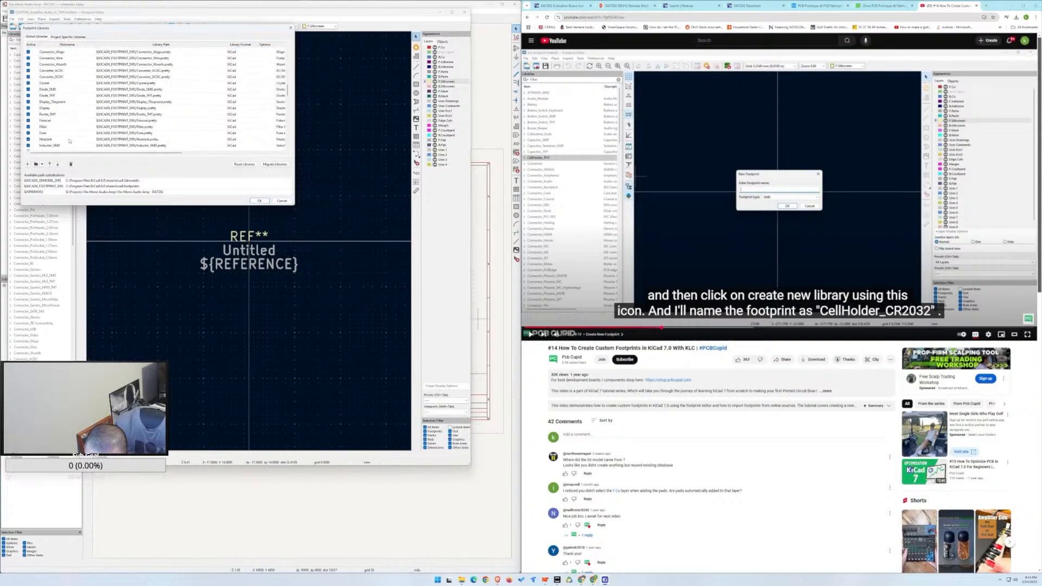
scroll(73, 145, down, 4)
click(75, 144)
right_click(79, 144)
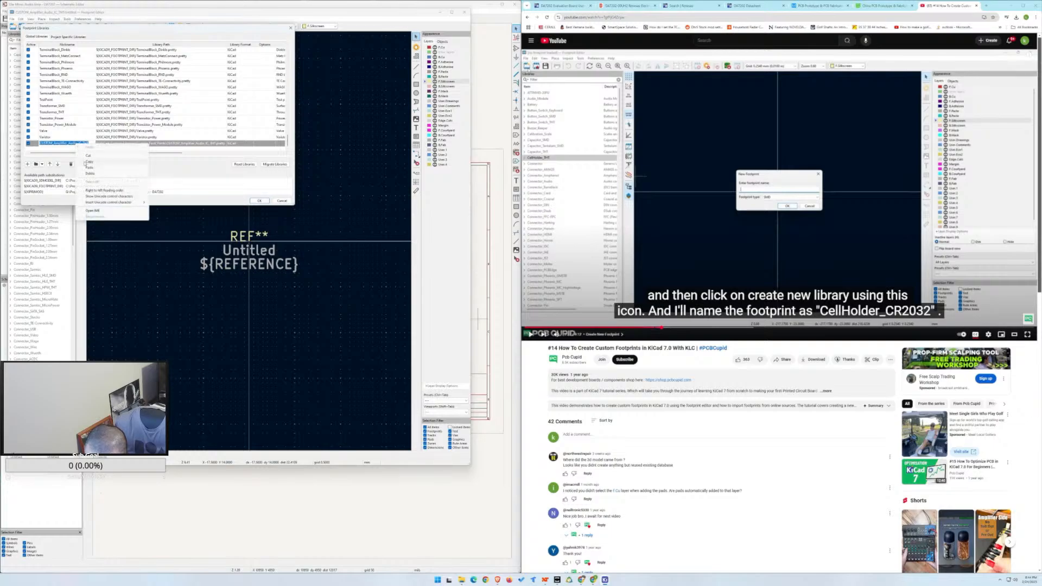
click(59, 150)
click(81, 144)
click(81, 144)
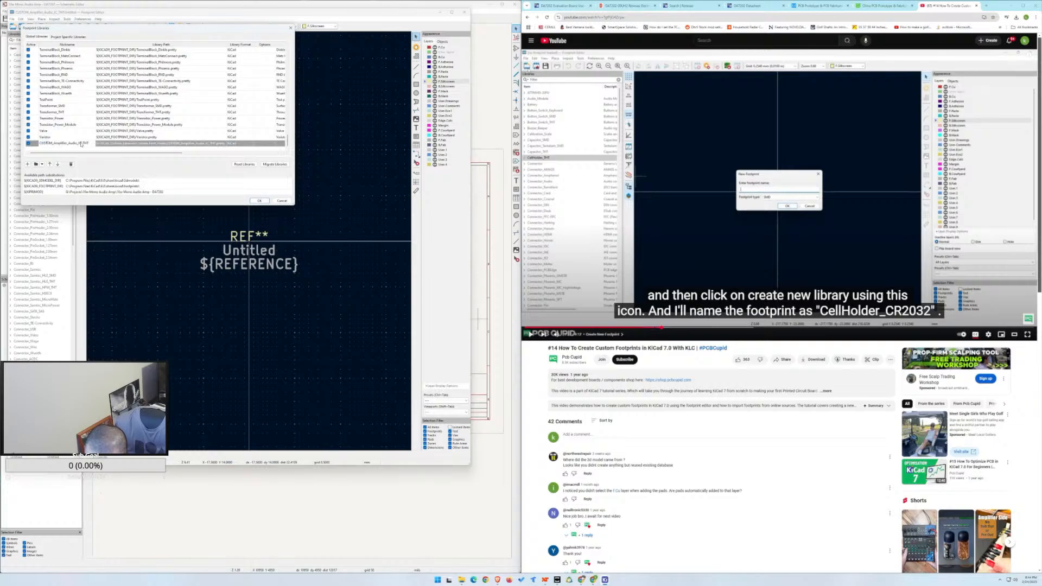
key(BackSpace)
key(BackSpace)
key(BackSpace)
key(BackSpace)
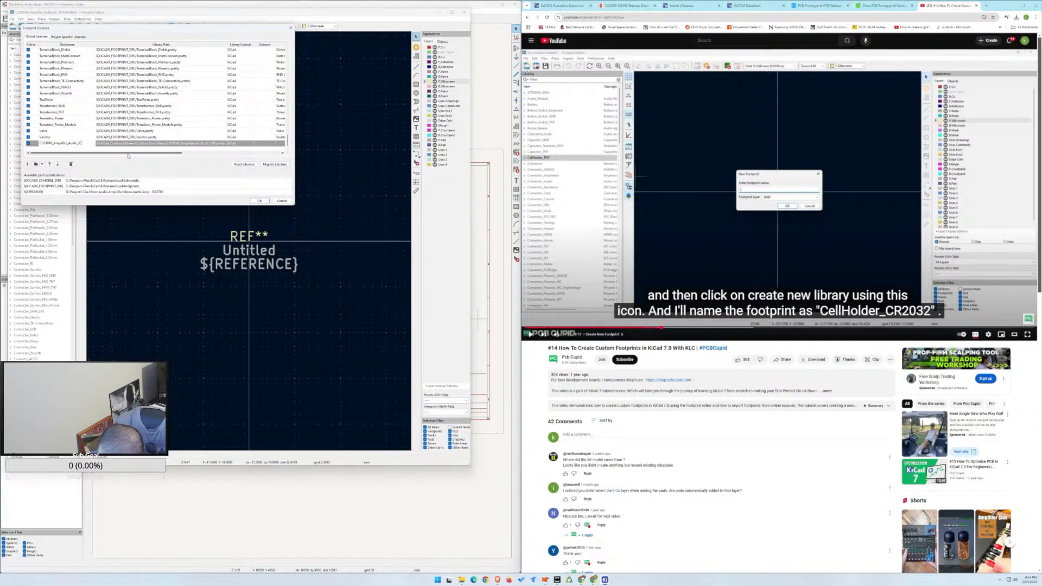
text(_SM)
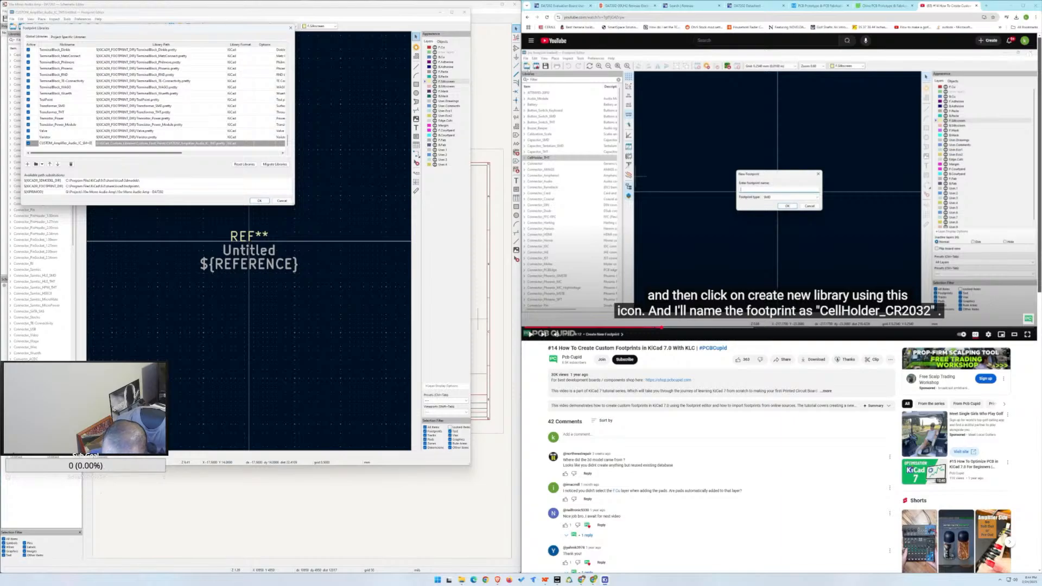
text(D)
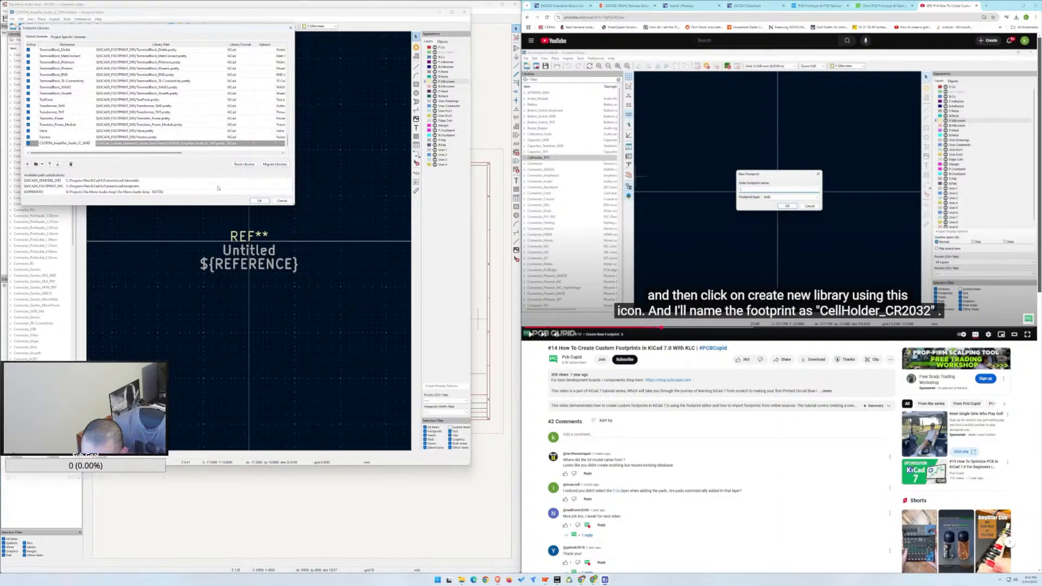
click(251, 200)
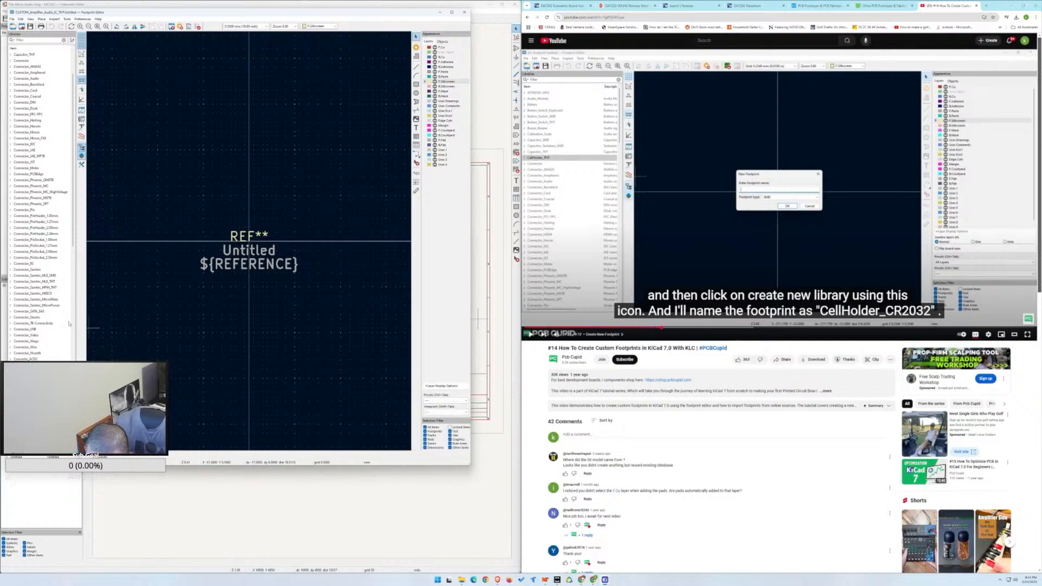
Find CUSTOM_Amplifier_Audio_IC_SMD in the library list and delete its Untitled footprint.
scroll(57, 290, down, 6)
scroll(57, 290, down, 8)
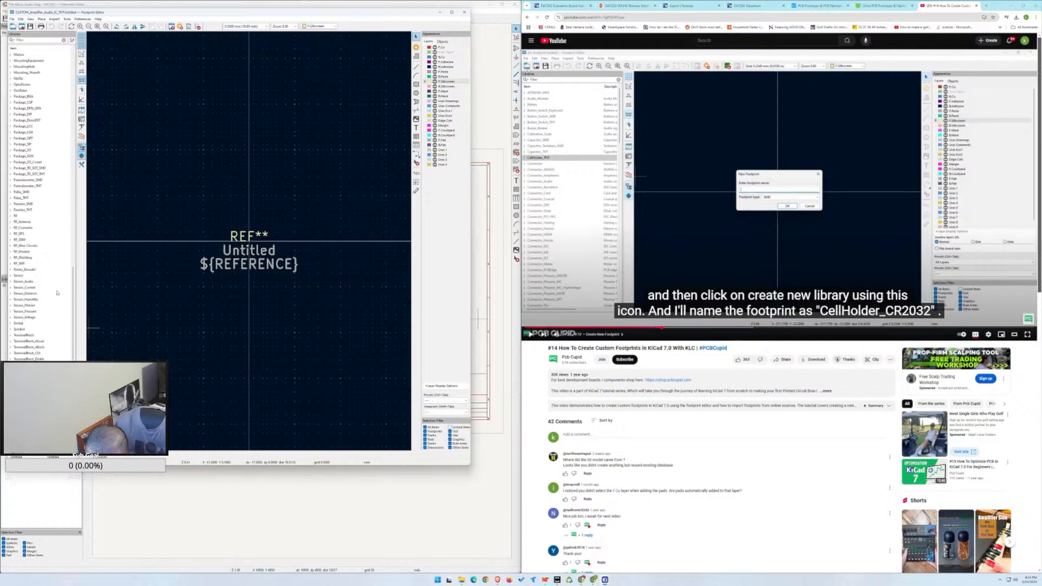
scroll(57, 295, up, 6)
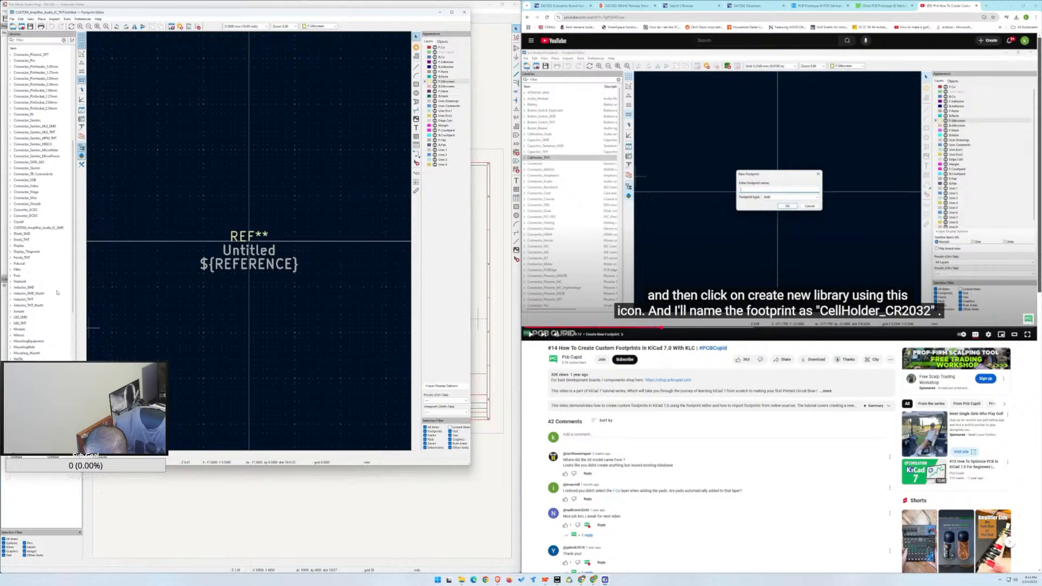
double_click(48, 228)
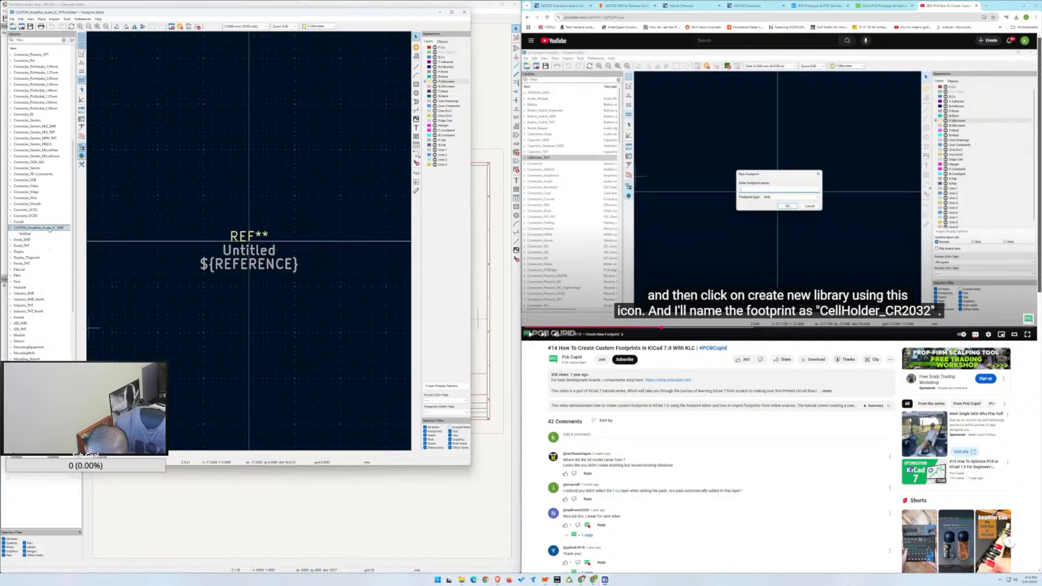
click(28, 235)
right_click(28, 234)
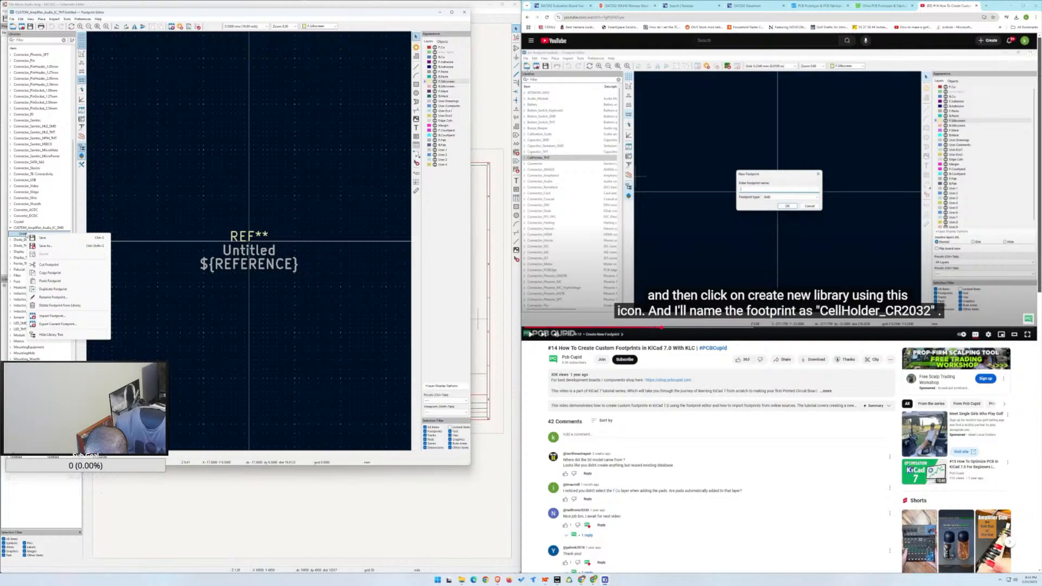
click(58, 305)
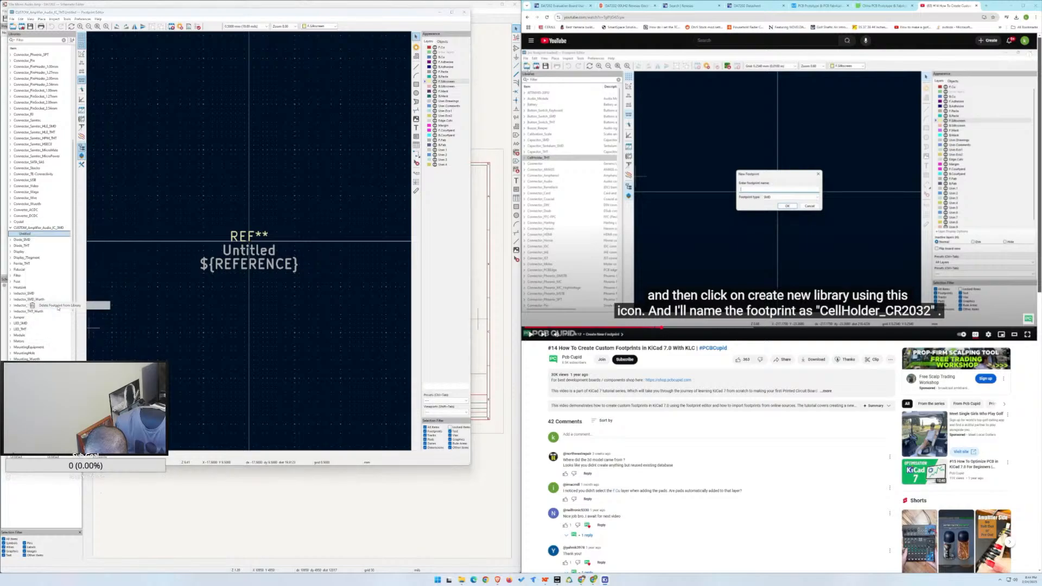
click(262, 238)
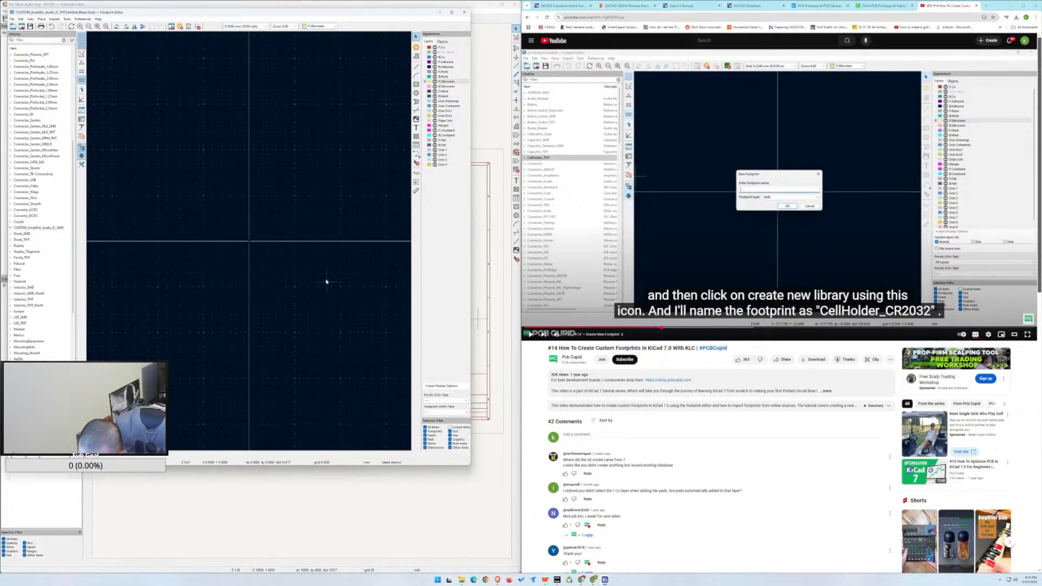
Create a new footprint in CUSTOM_Amplifier_Audio_IC_SMD, discarding the unsaved changes of the deleted one.
click(39, 228)
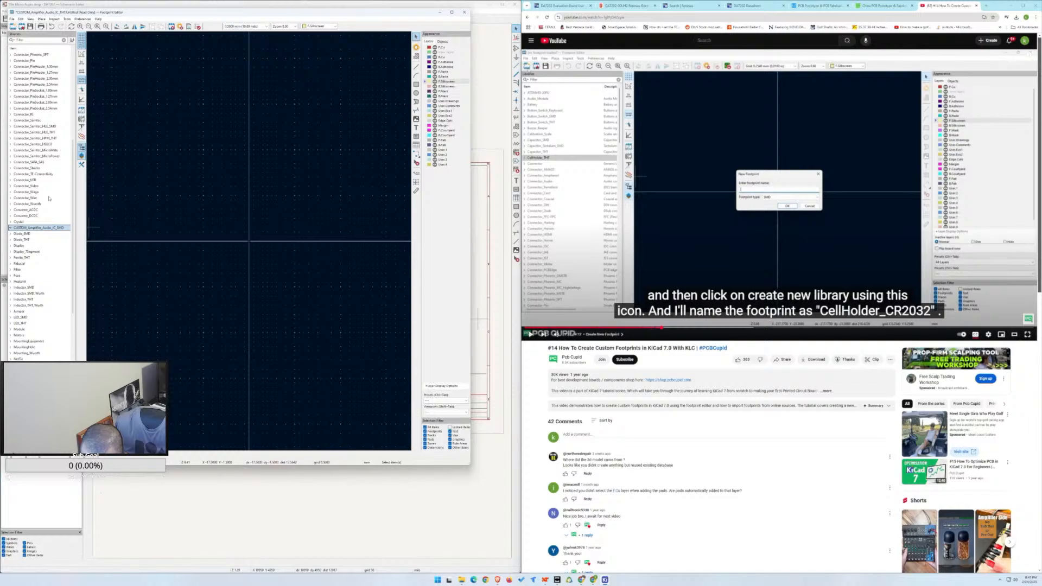
click(13, 26)
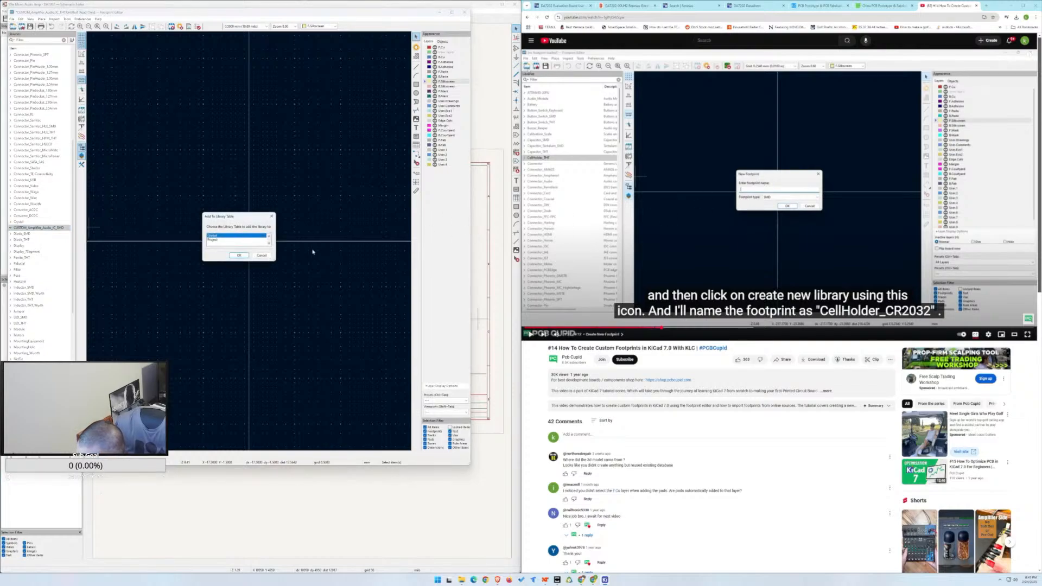
click(262, 256)
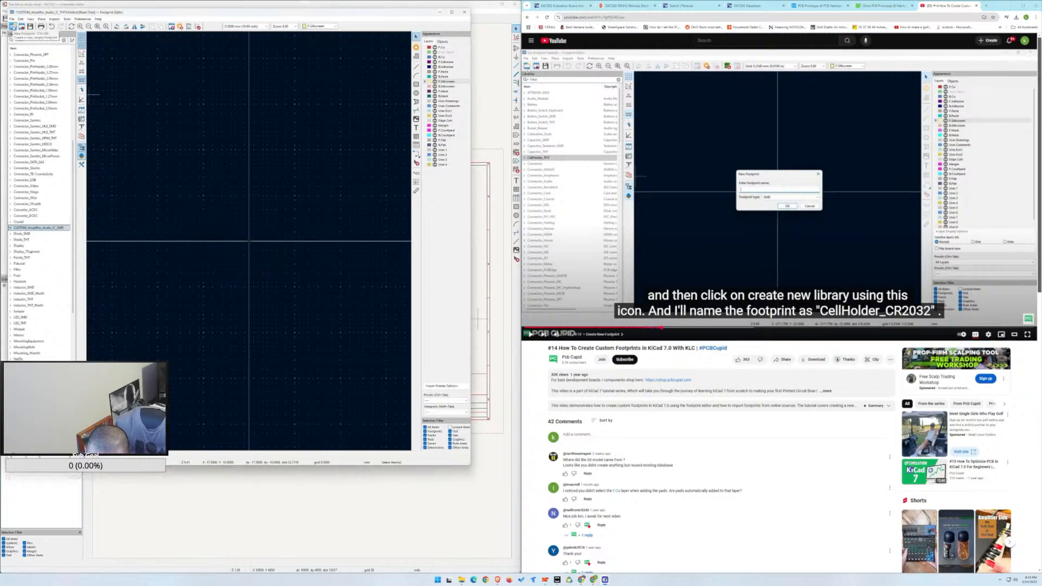
click(12, 26)
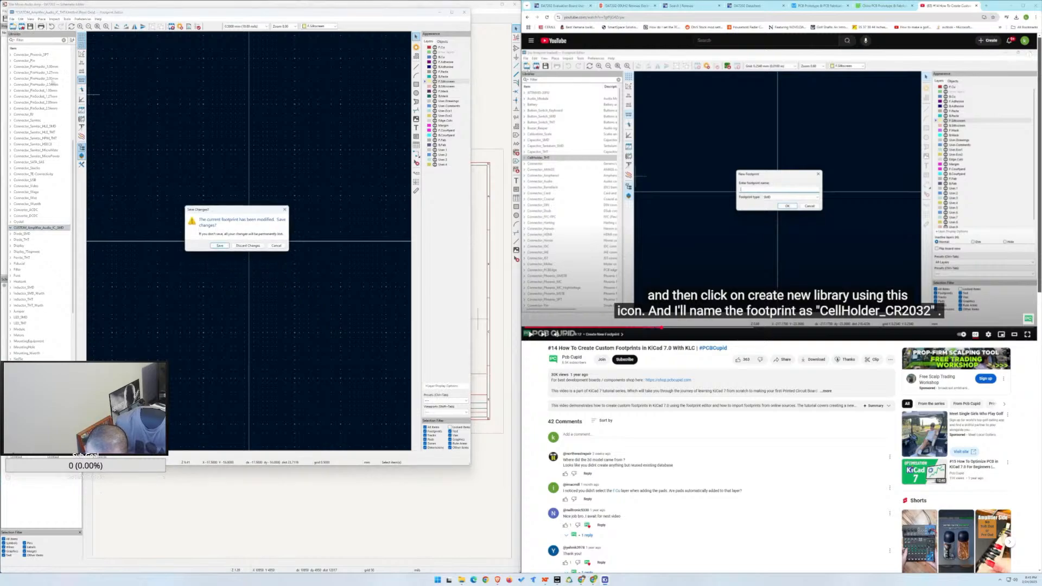
click(251, 246)
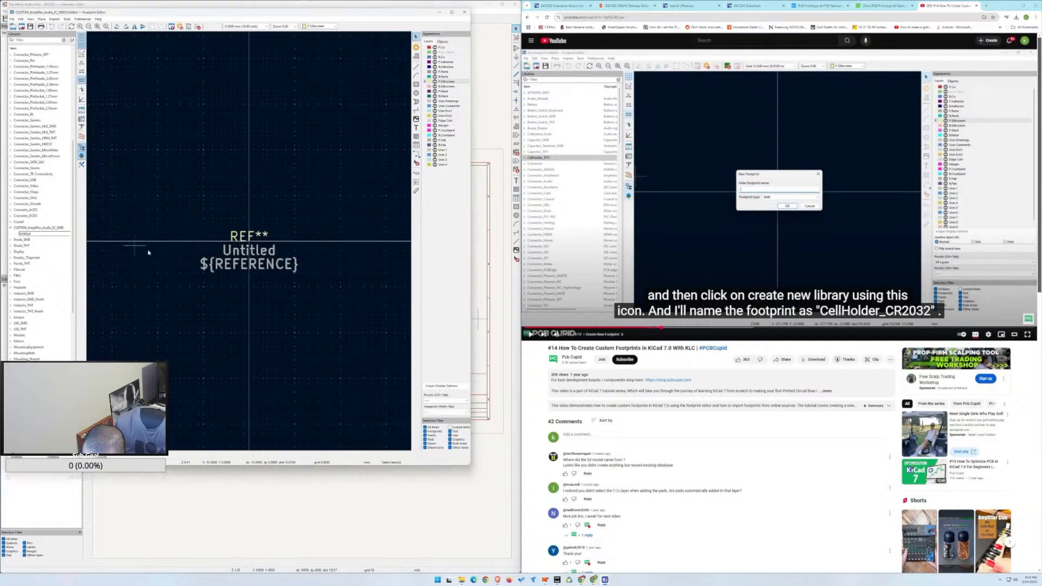
Rename the Untitled footprint as DA7202-00UH2.
click(25, 234)
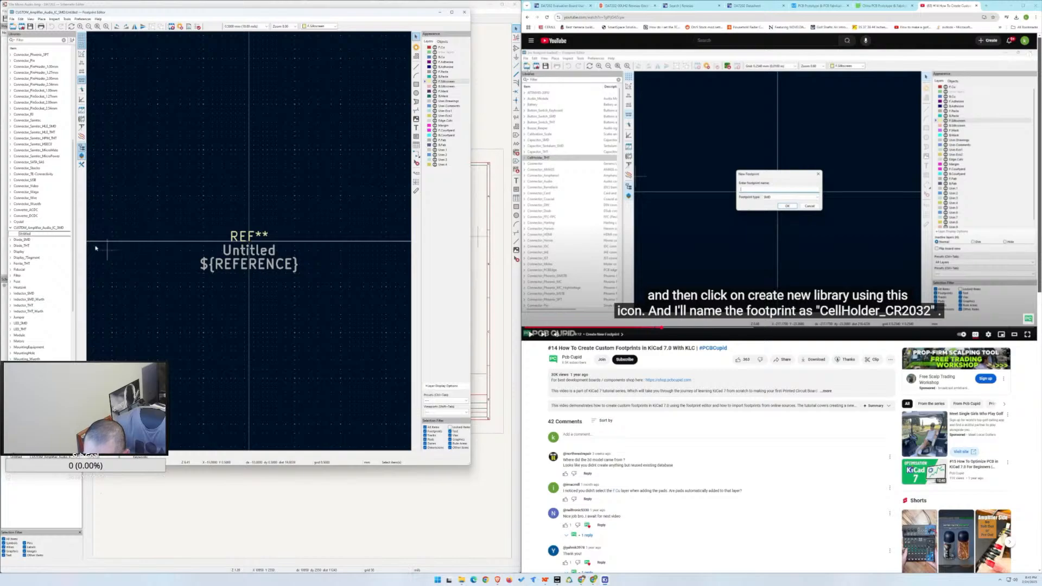
right_click(35, 235)
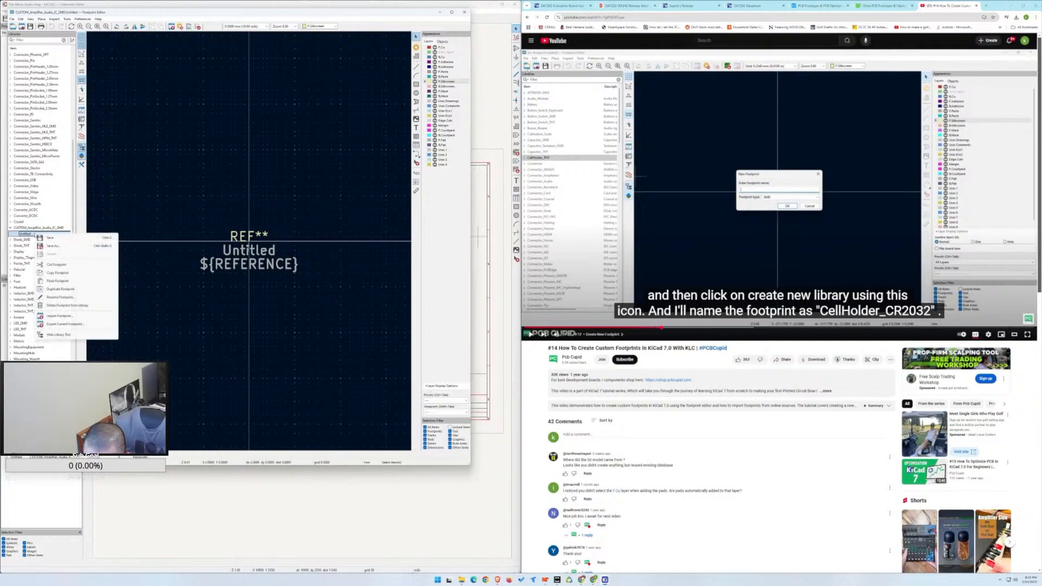
click(59, 297)
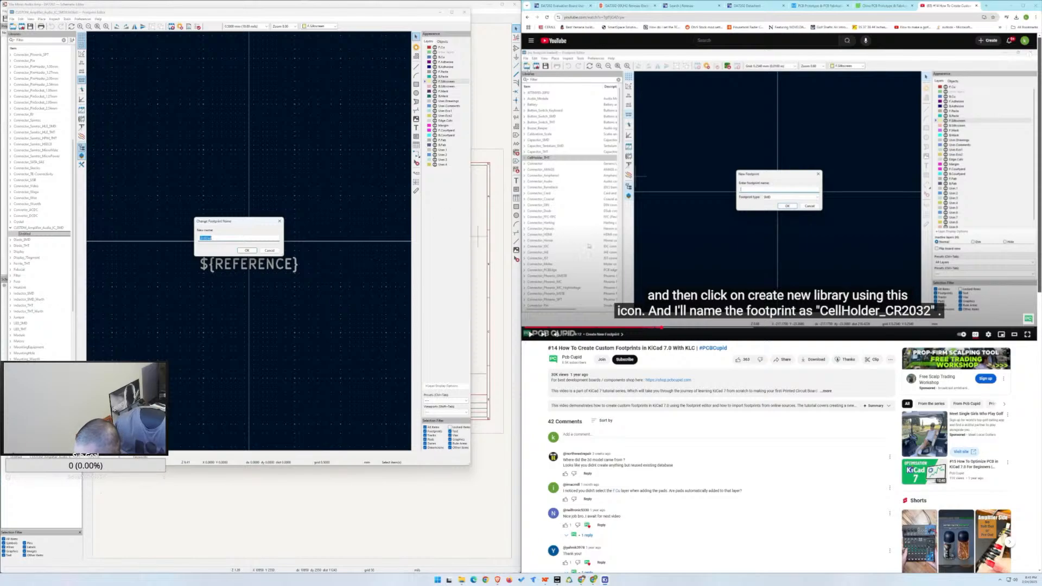
text(DA7202-00UH2)
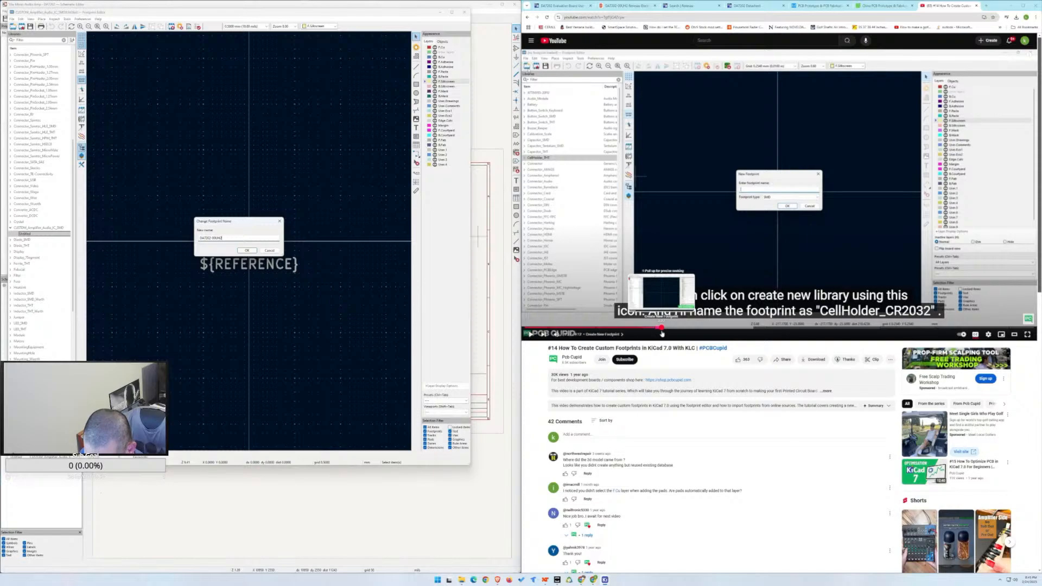
key(Return)
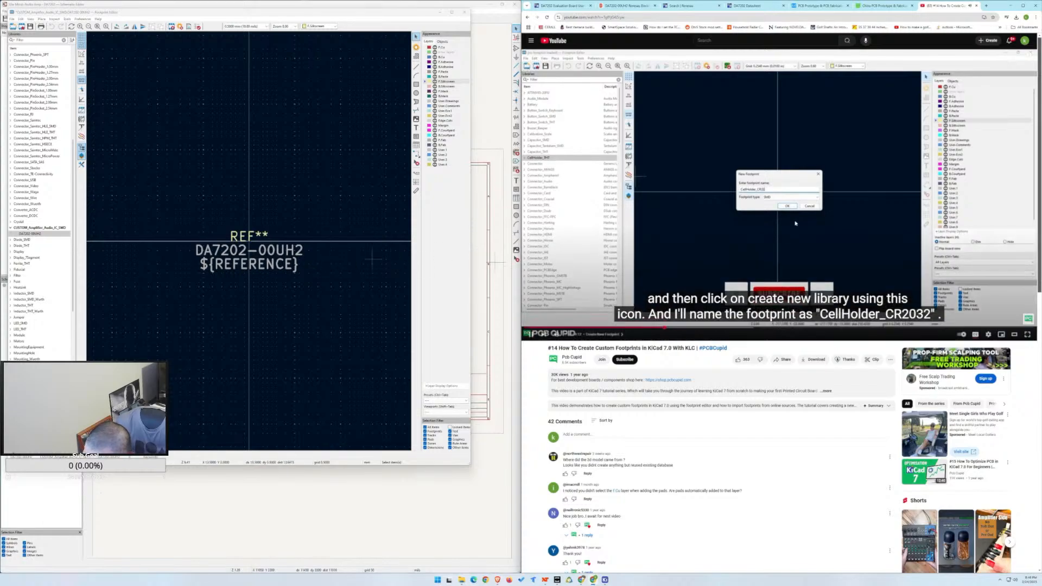
Pause the tutorial and check the component type in the footprint properties of DA7202-00UH2.
right_click(31, 234)
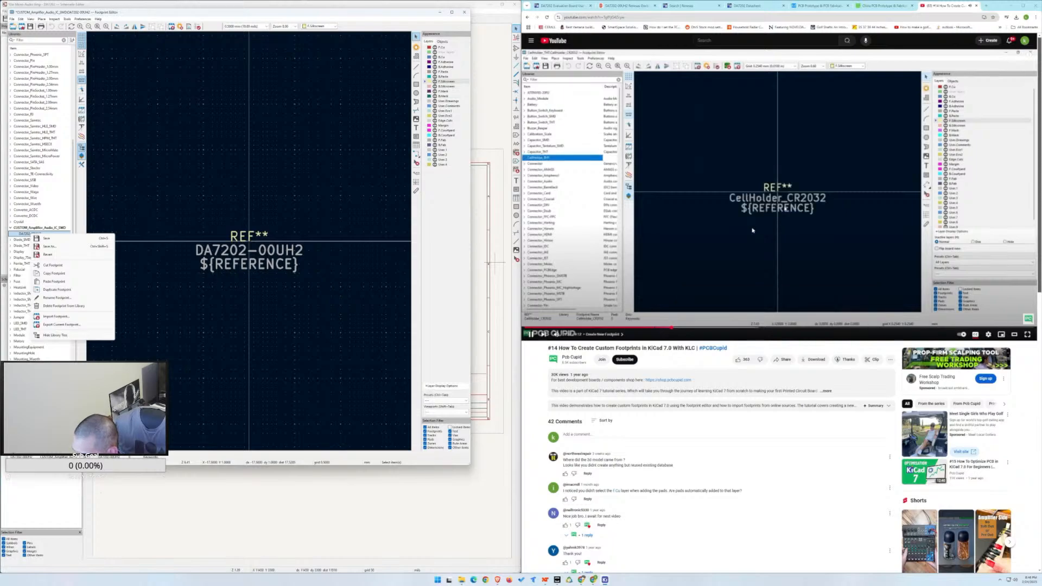
click(785, 209)
click(26, 234)
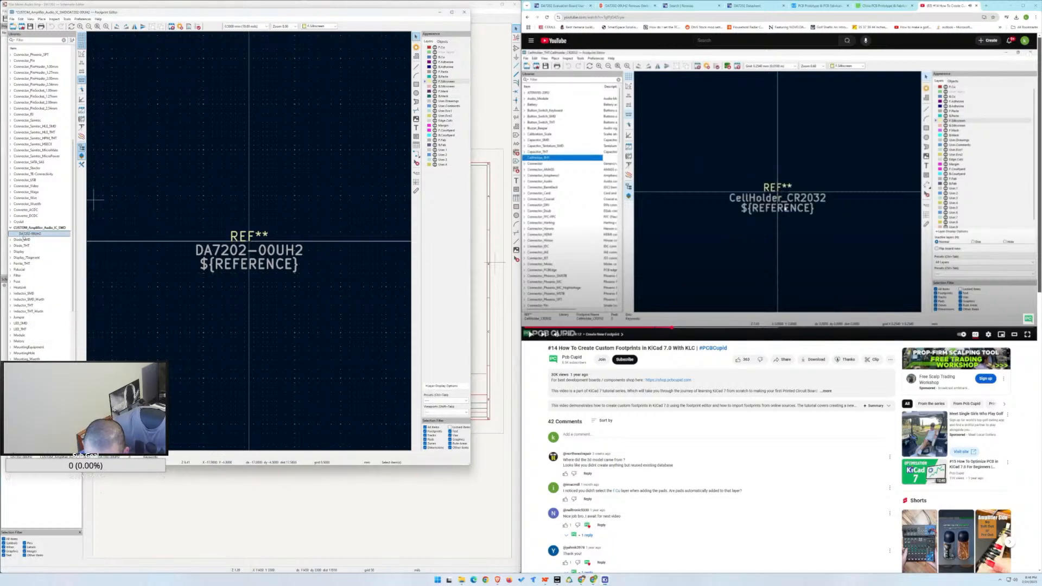
double_click(27, 235)
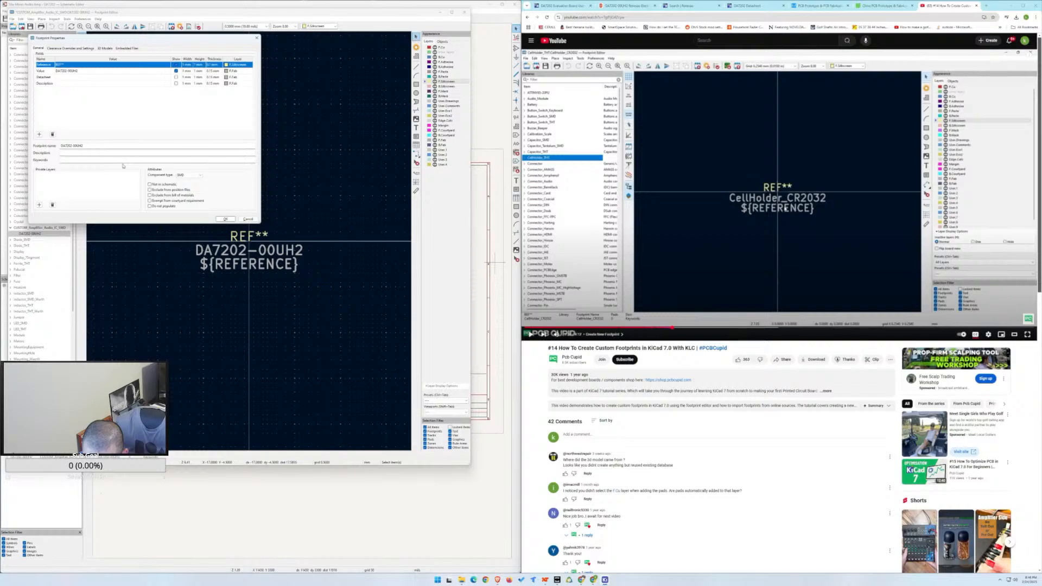
drag(105, 42, 165, 73)
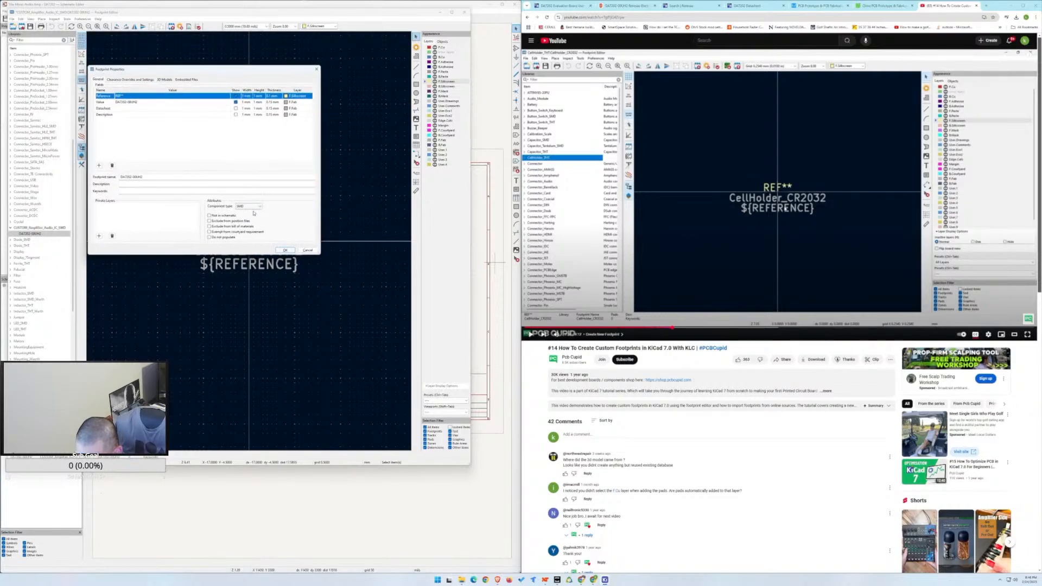
click(277, 250)
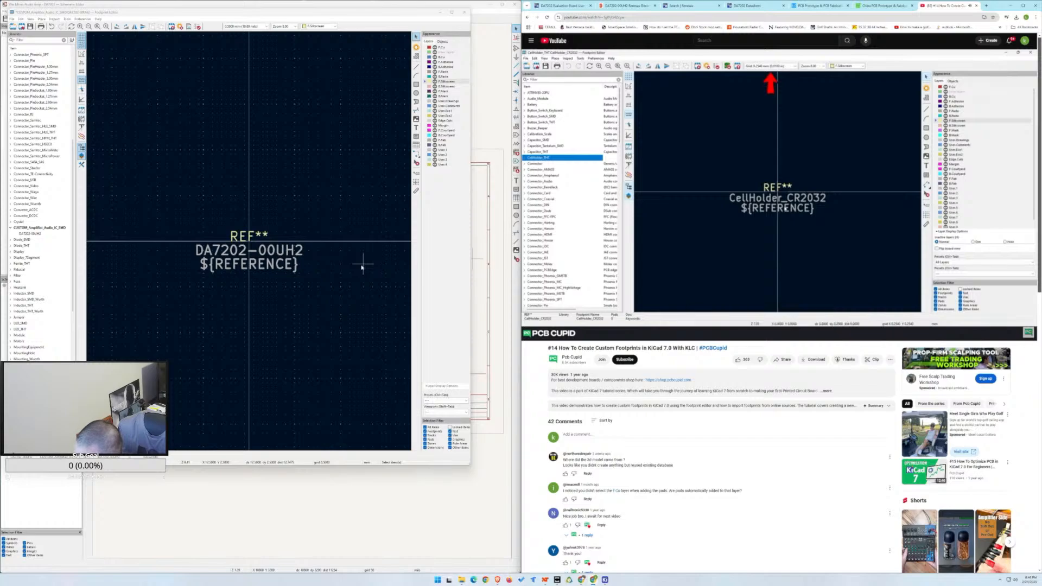
Pause the tutorial at the shape-drawing part and set the footprint editor's grid to 0.01 mm.
click(689, 241)
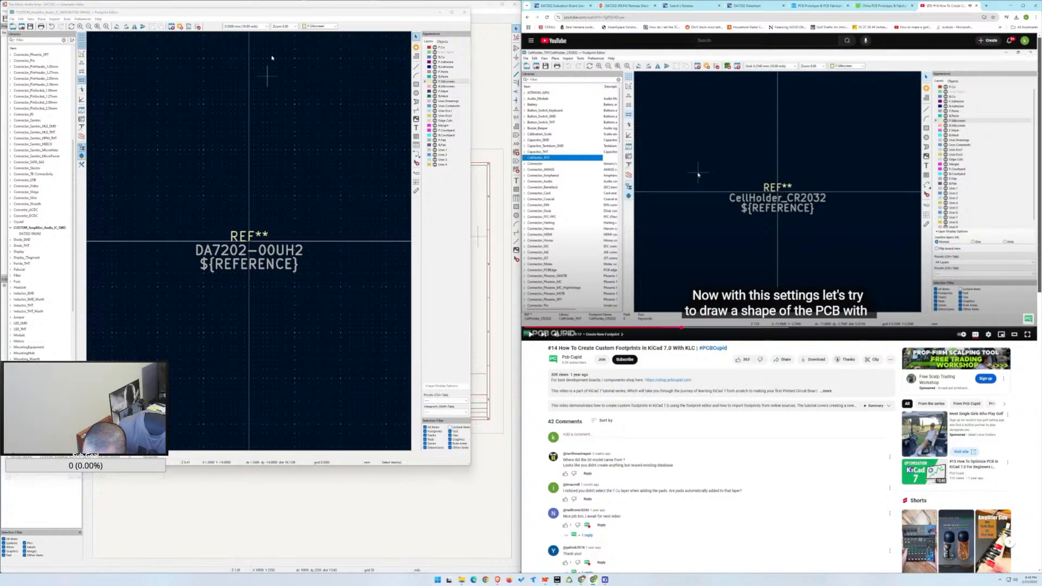
click(259, 27)
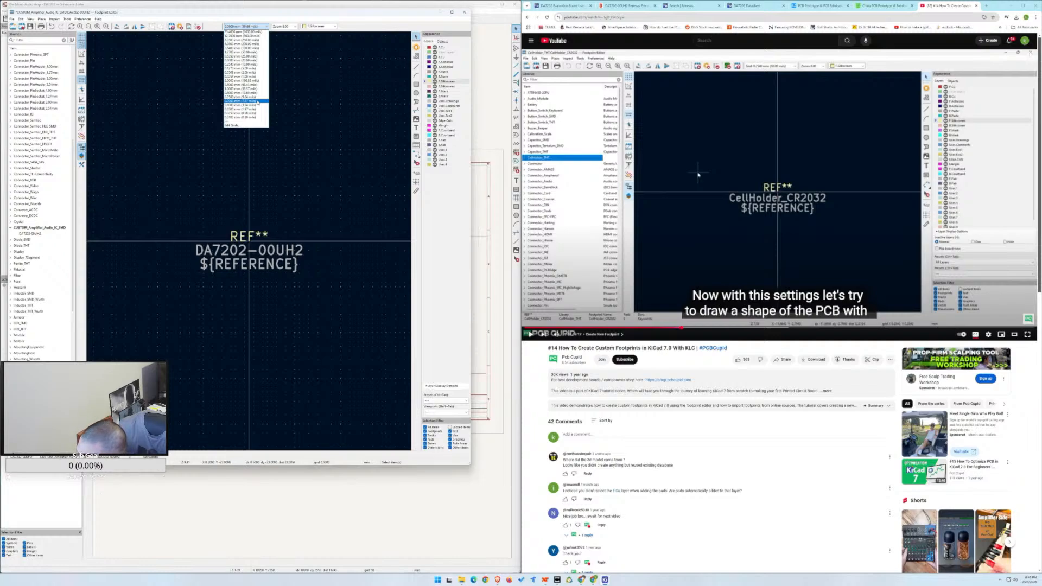
click(258, 98)
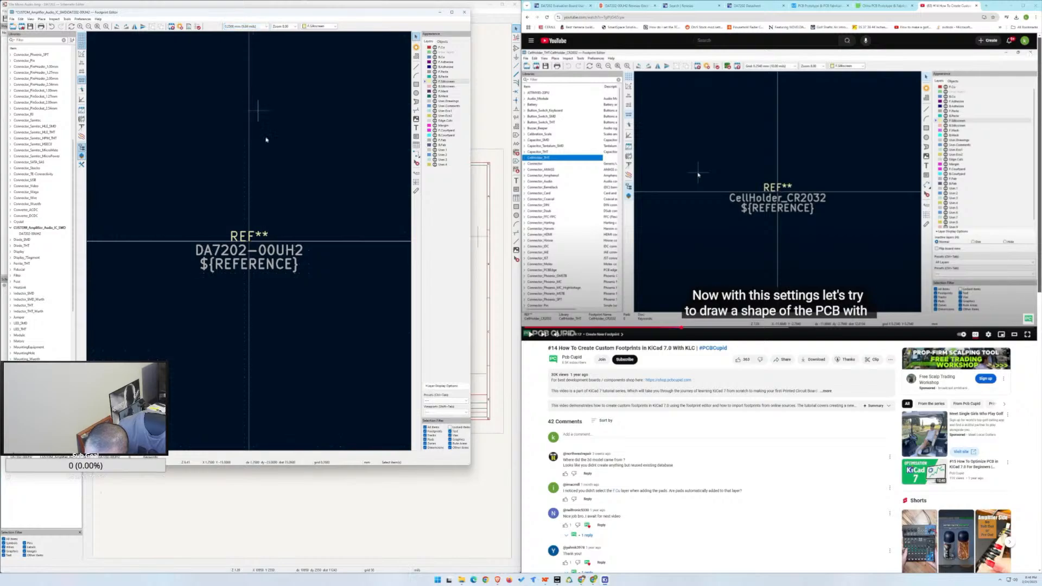
click(259, 24)
click(251, 120)
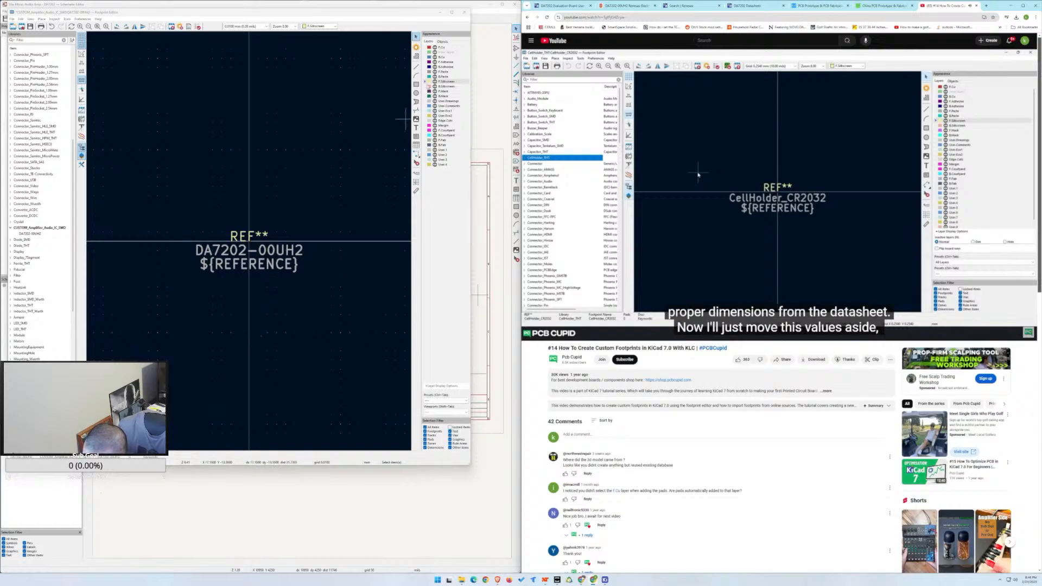
Move the REF**, DA7202-00UH2 and ${REFERENCE} texts together straight up, clear of the origin.
drag(167, 190, 333, 305)
key(m)
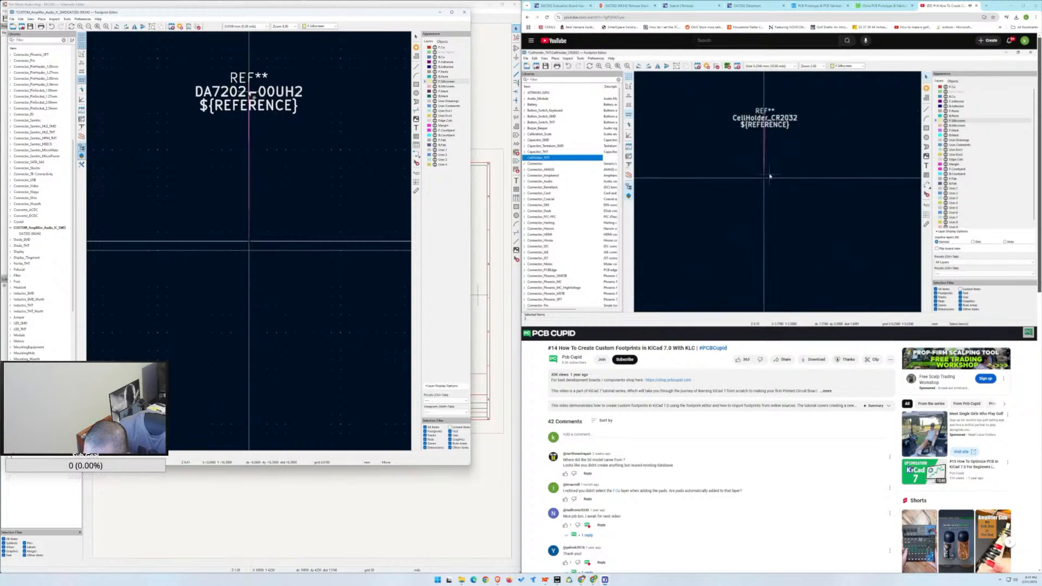
click(253, 97)
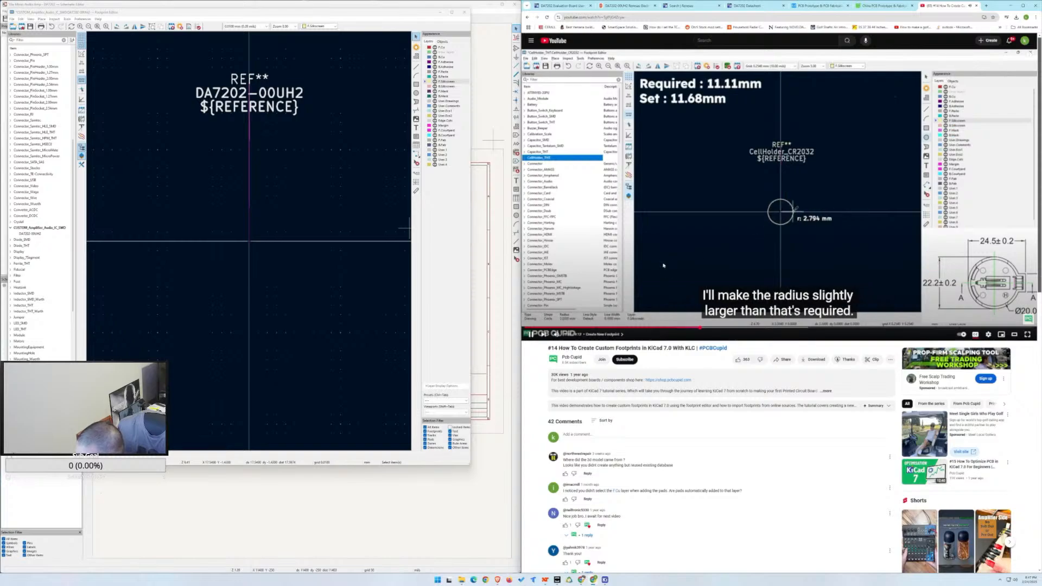
Pause the tutorial and draw a rectangle about 2.33 mm by 2.04 mm on F.Silkscreen as the package outline.
click(703, 122)
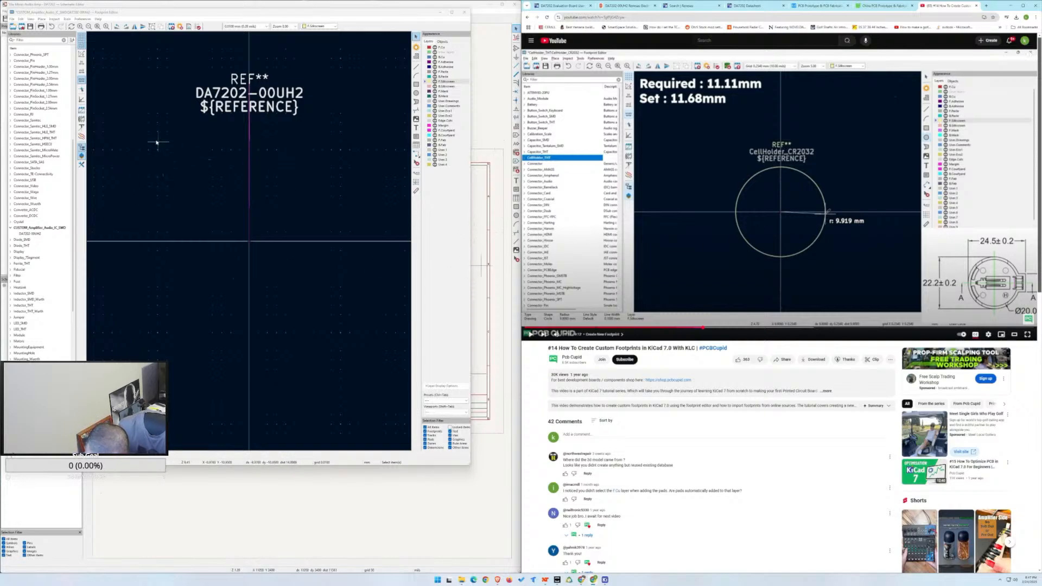
click(416, 85)
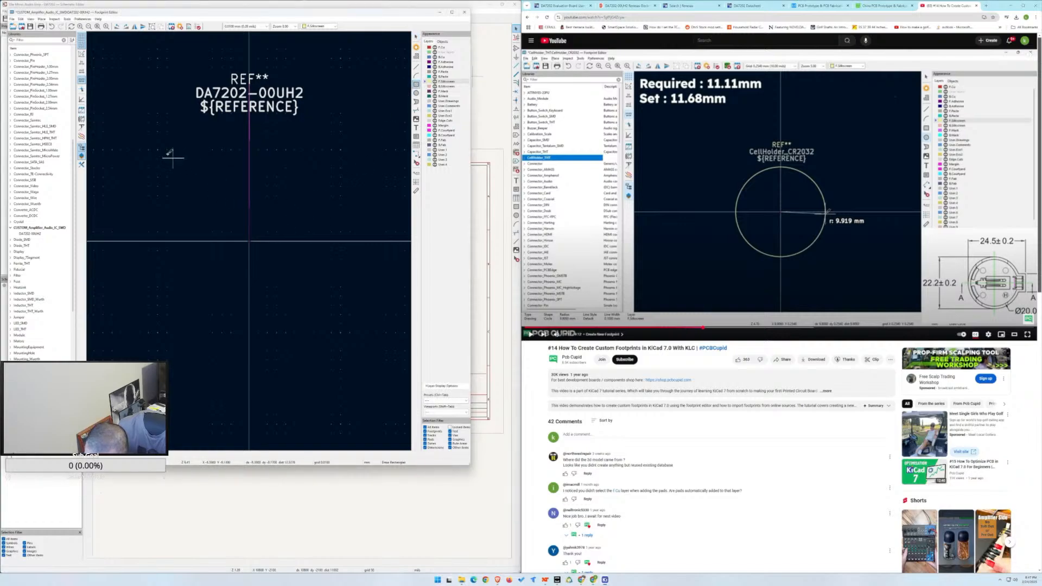
click(159, 145)
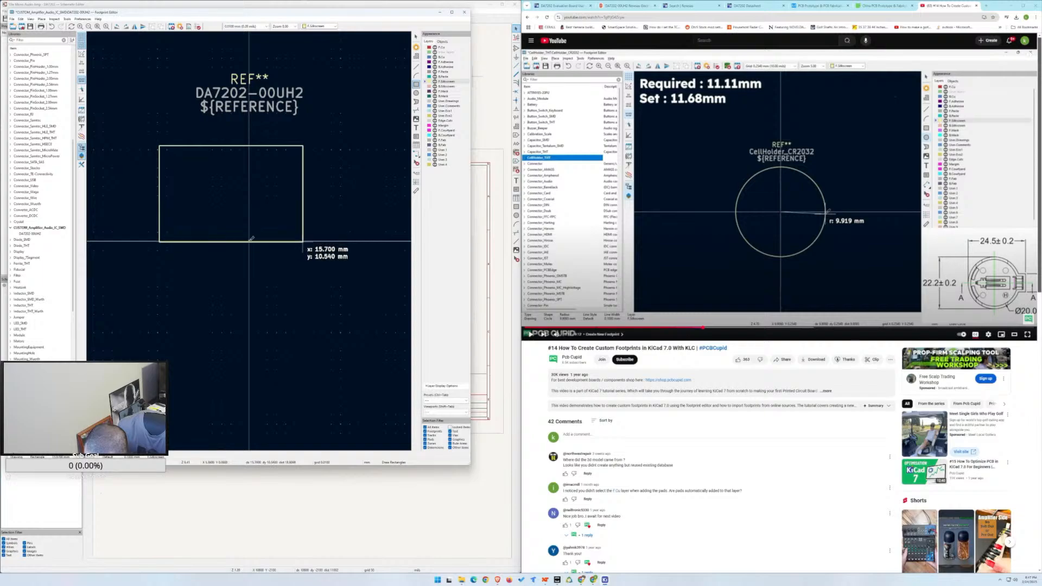
scroll(303, 242, up, 3)
scroll(240, 234, down, 3)
middle_drag(139, 178, 379, 227)
scroll(255, 250, up, 5)
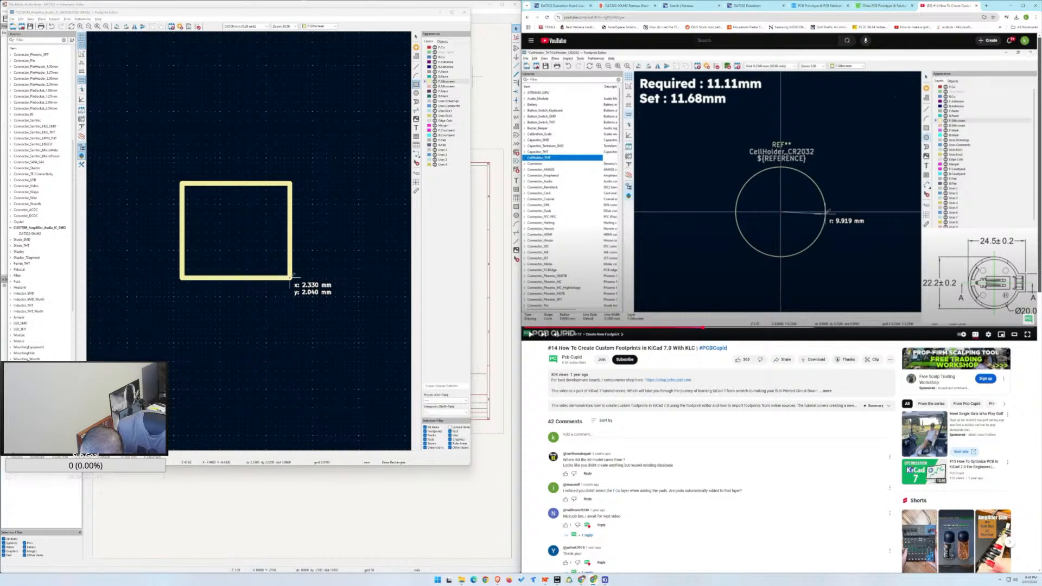
click(291, 278)
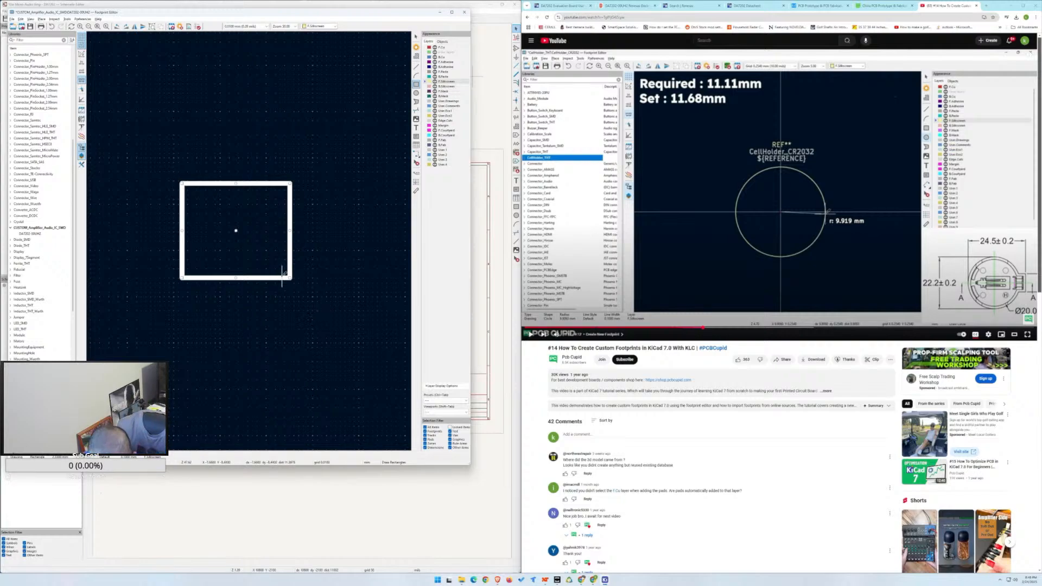
Check the corner coordinates, line width and layer in the silkscreen rectangle's properties.
key(e)
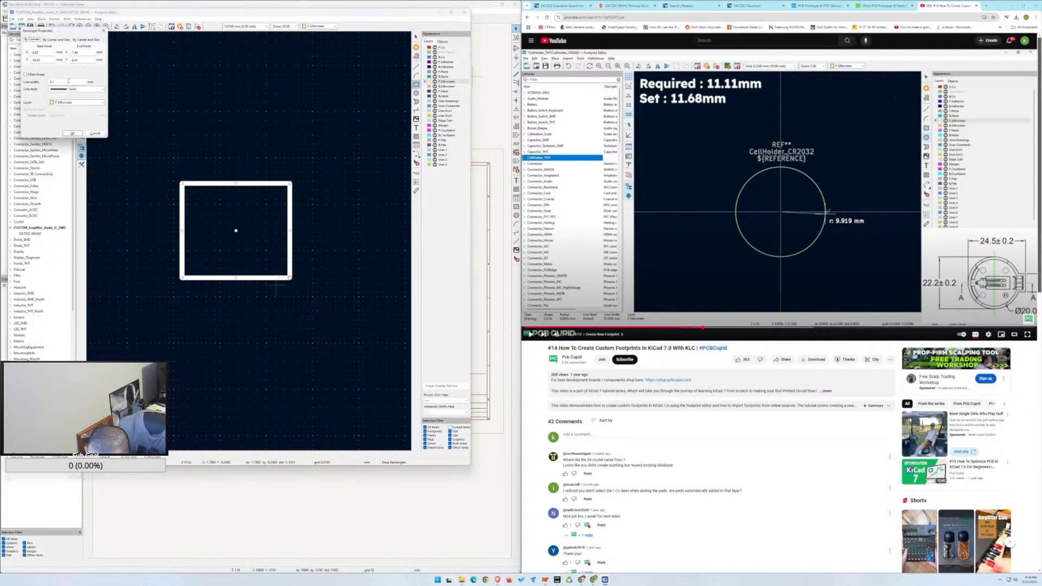
drag(69, 32, 155, 53)
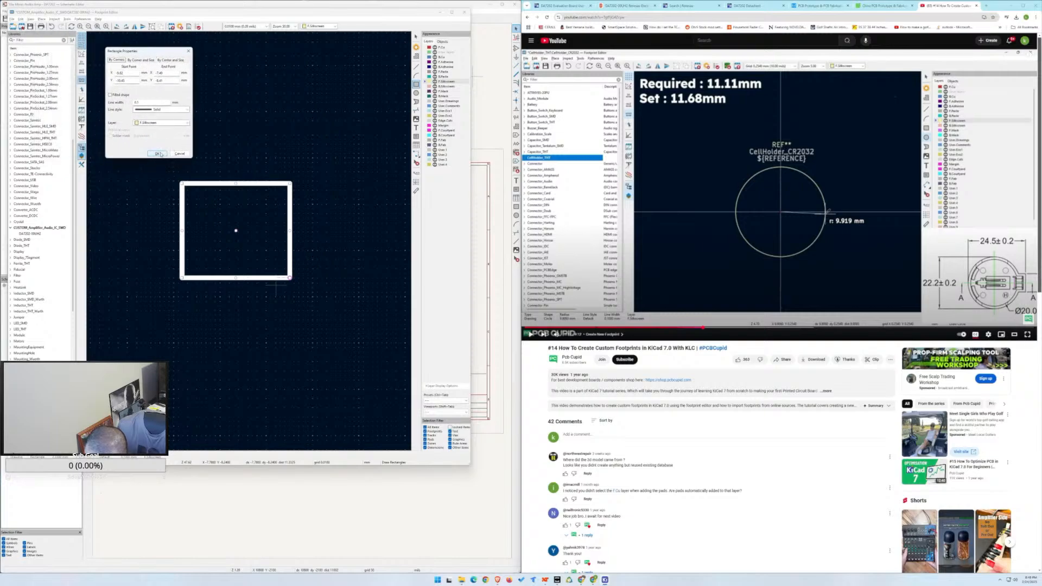
click(157, 154)
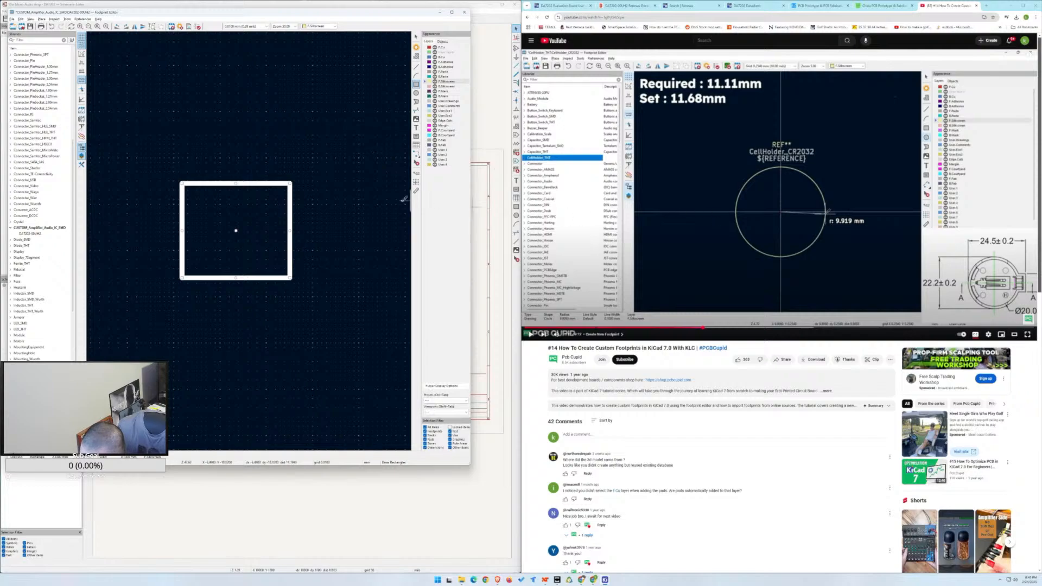
Move the silkscreen rectangle nearer the origin and place the footprint anchor at the rectangle's centre.
scroll(249, 240, down, 5)
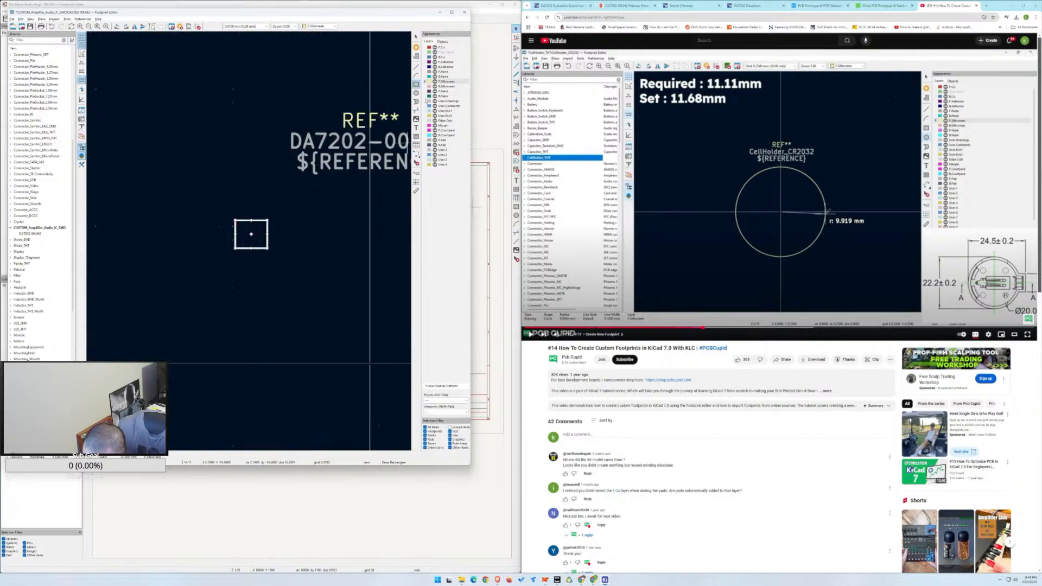
click(416, 36)
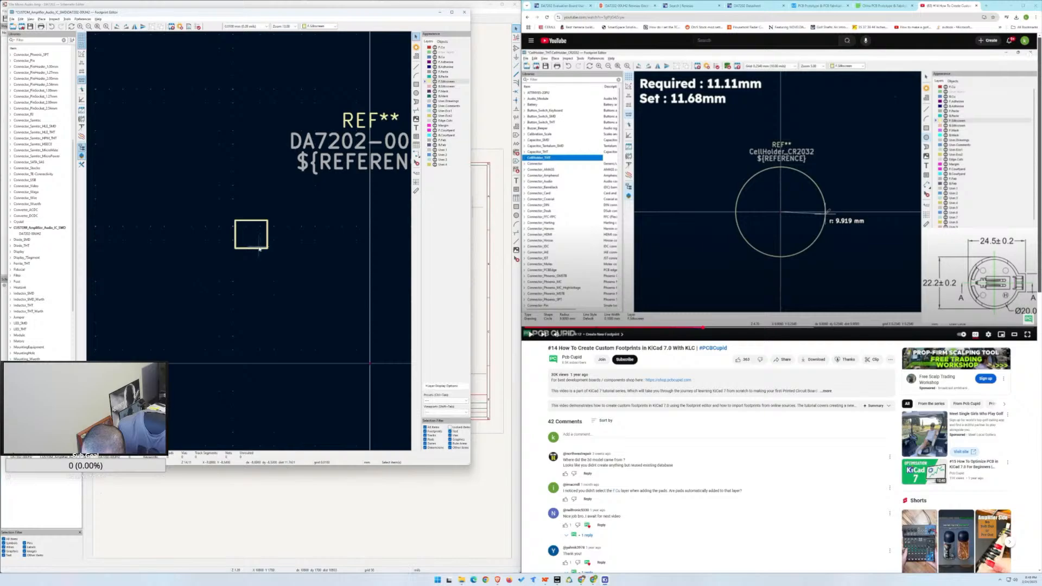
drag(258, 247, 343, 327)
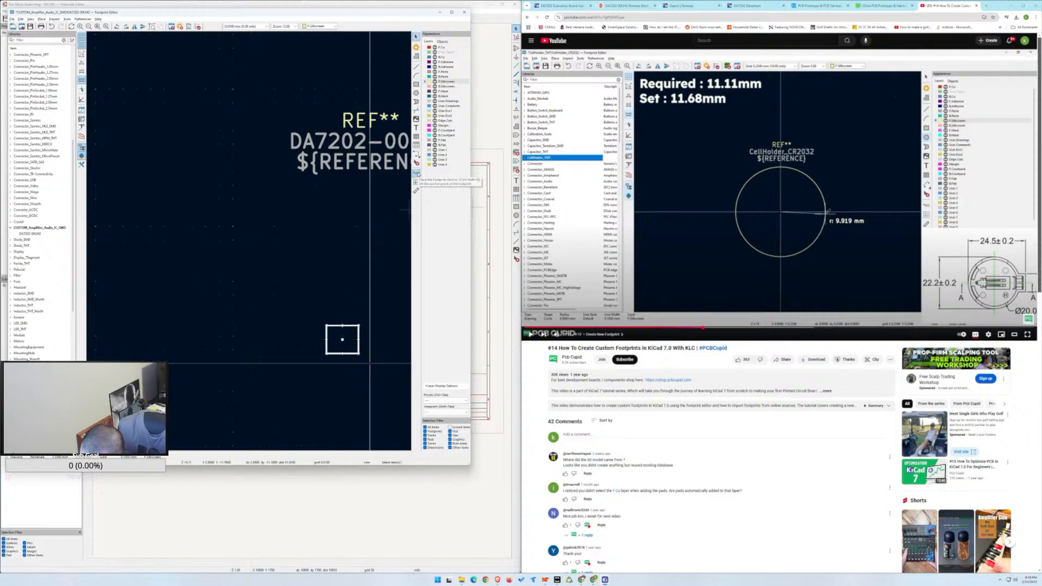
click(416, 173)
click(341, 341)
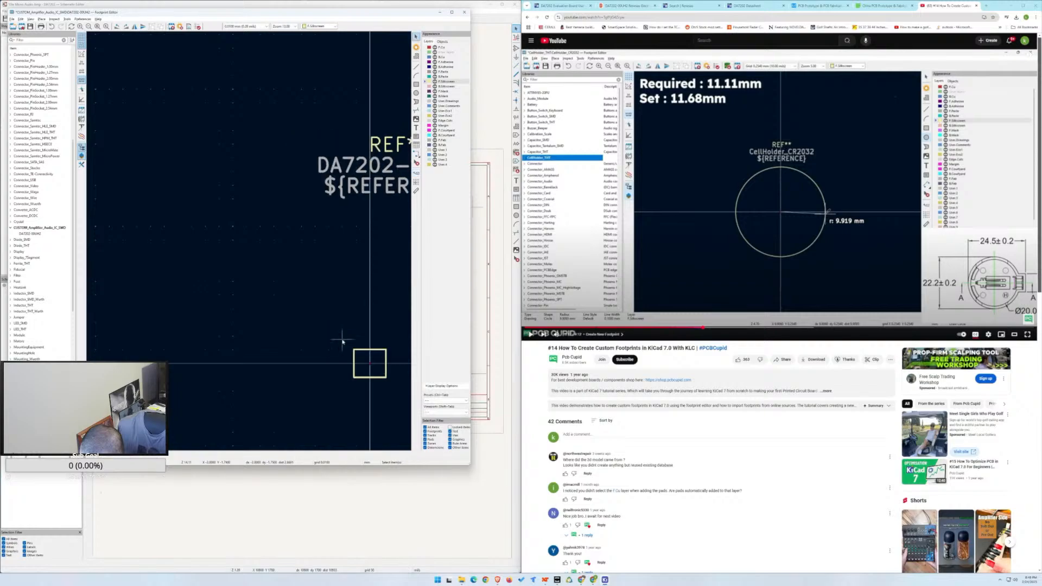
scroll(373, 327, up, 8)
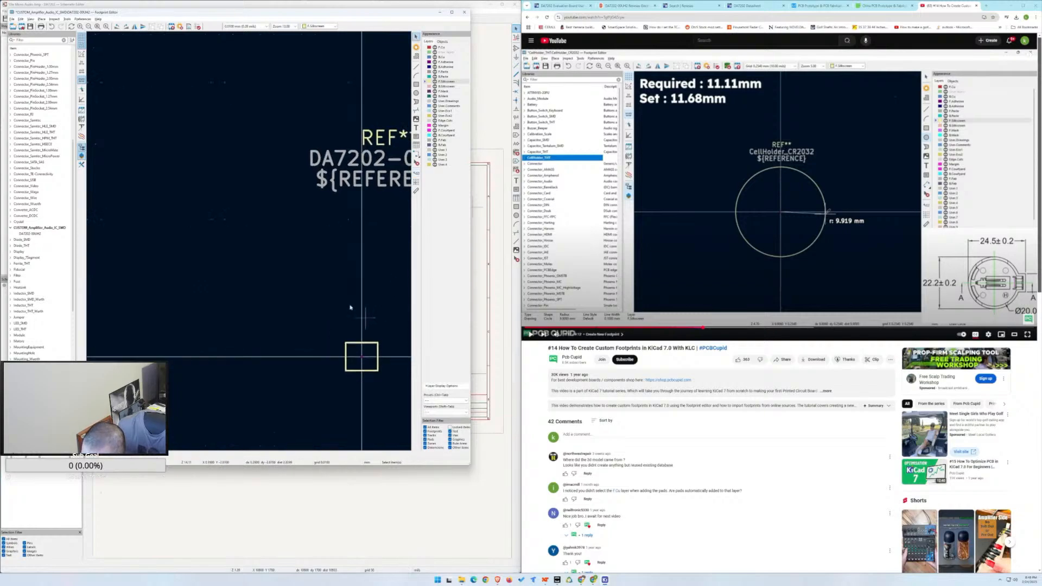
scroll(249, 246, down, 2)
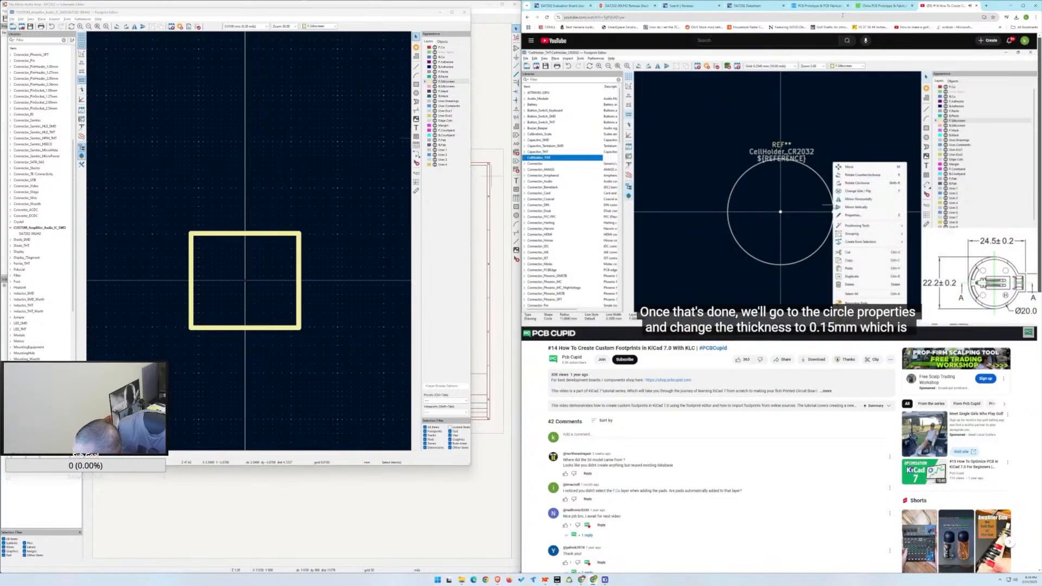
Arrange the tutorial in its own window beside the footprint editor and the DA7202 datasheet, showing the datasheet's package outlines.
drag(936, 7, 543, 24)
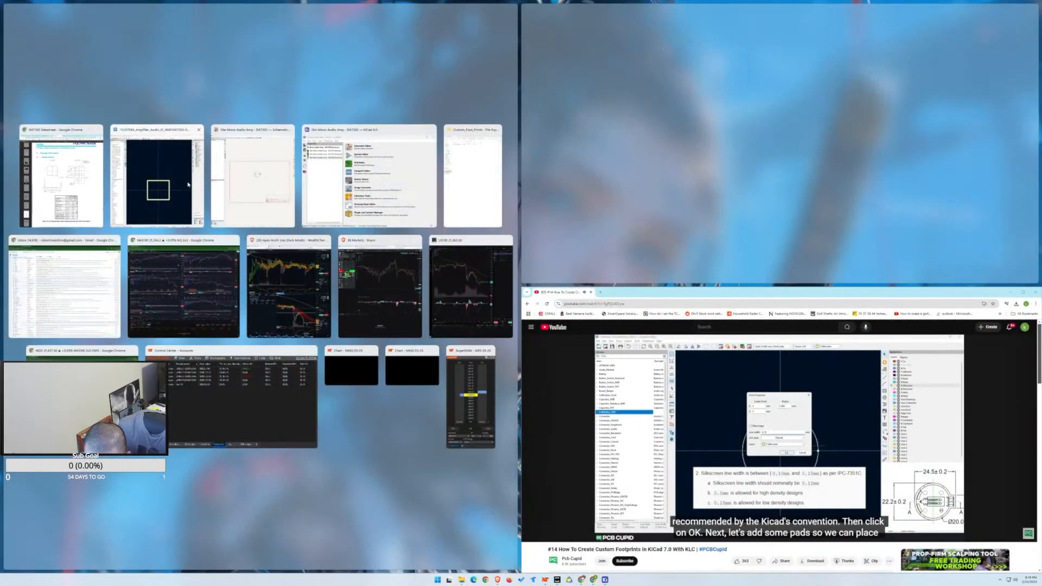
click(157, 179)
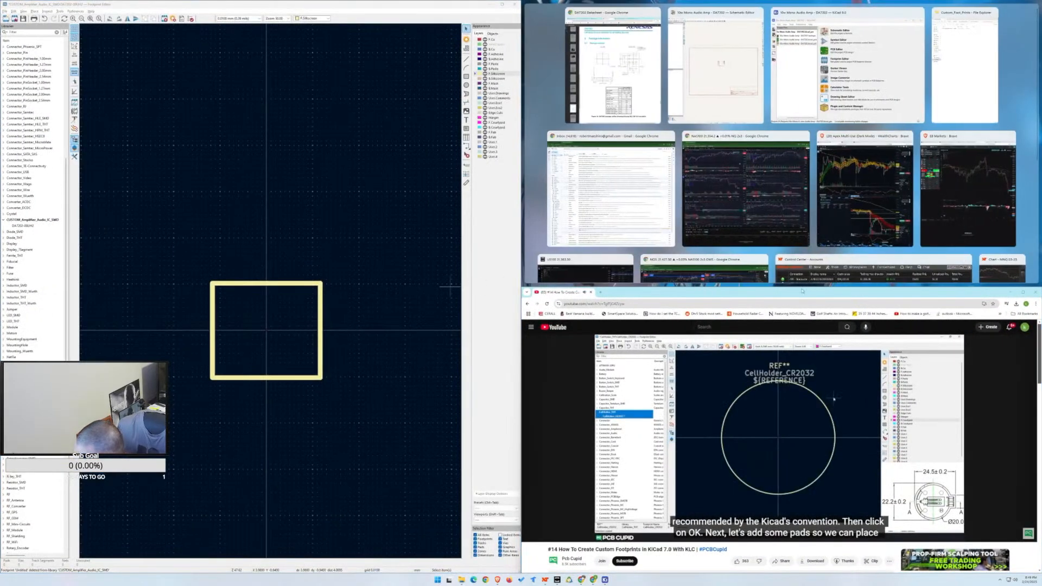
click(630, 58)
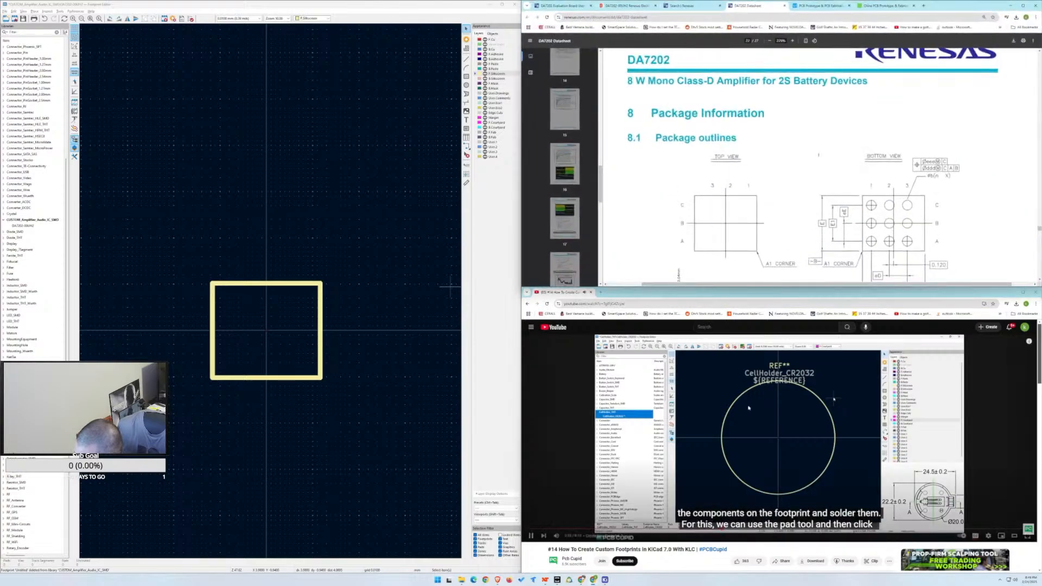
scroll(757, 173, down, 1)
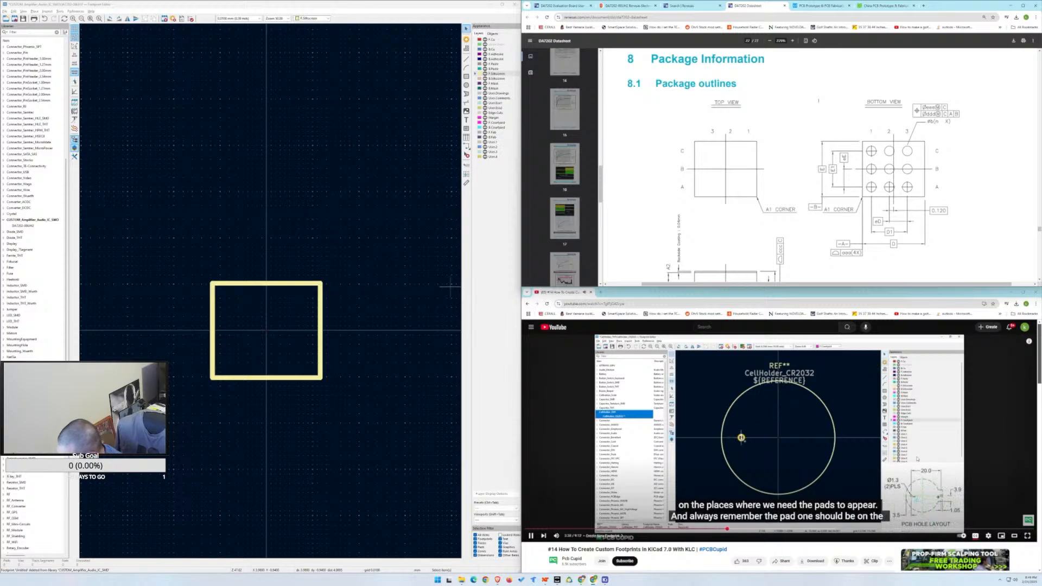
Replay the tutorial section on the recommended silkscreen line thickness and pause it there.
click(721, 532)
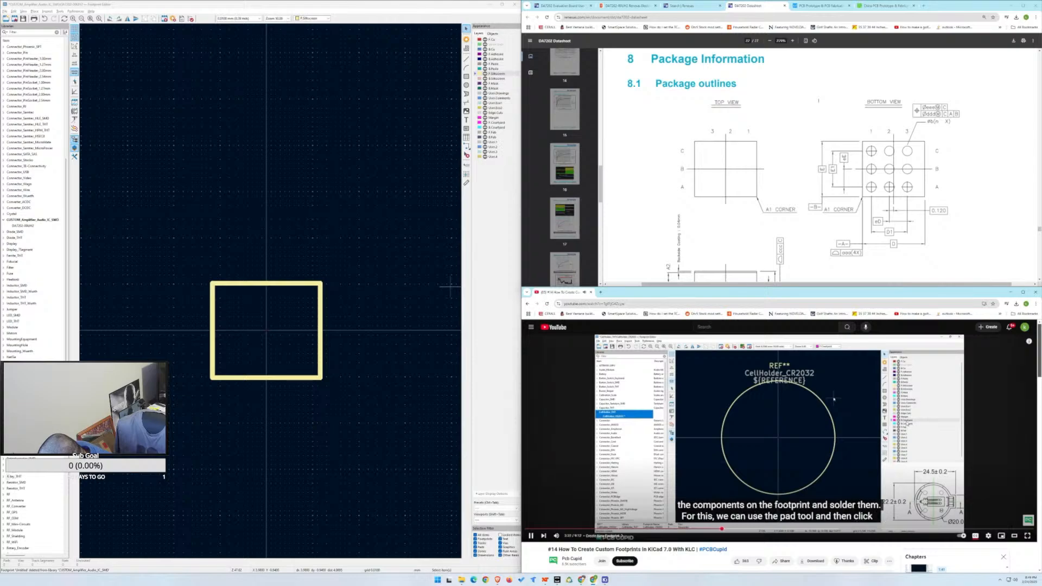
click(707, 530)
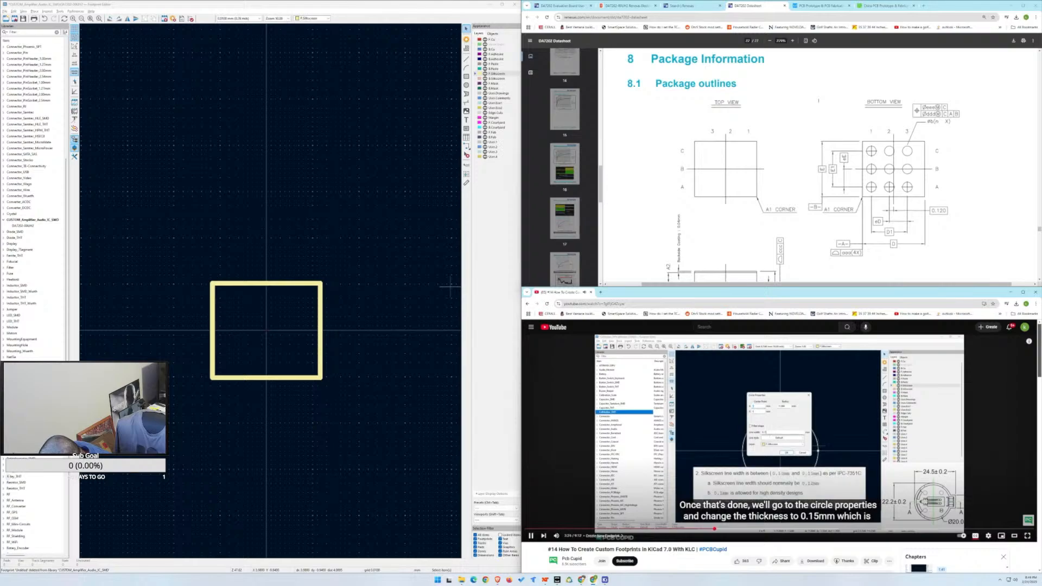
click(613, 471)
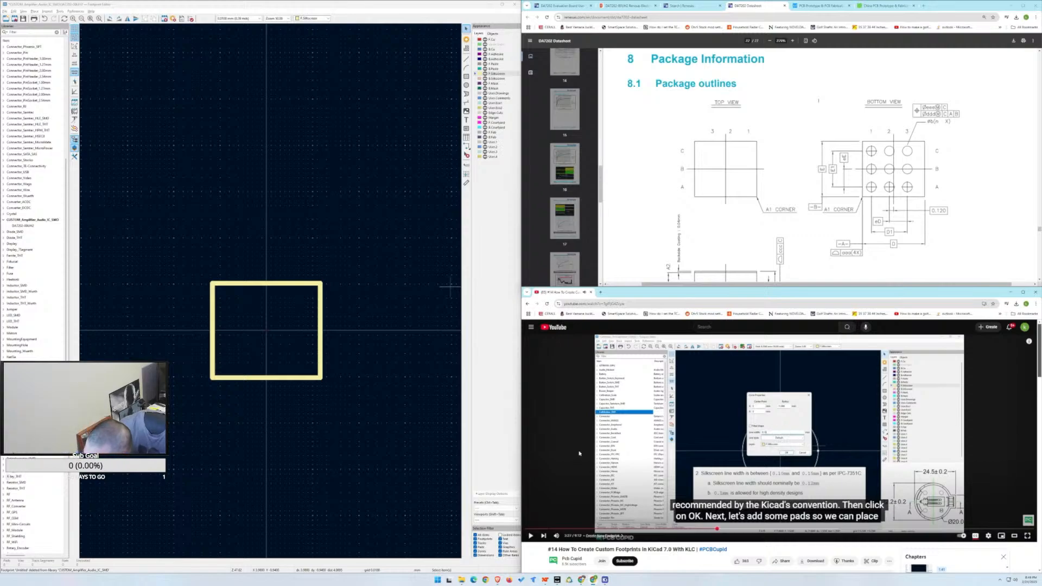
Set the silkscreen rectangle's line width to 0.15 mm in its properties.
click(300, 283)
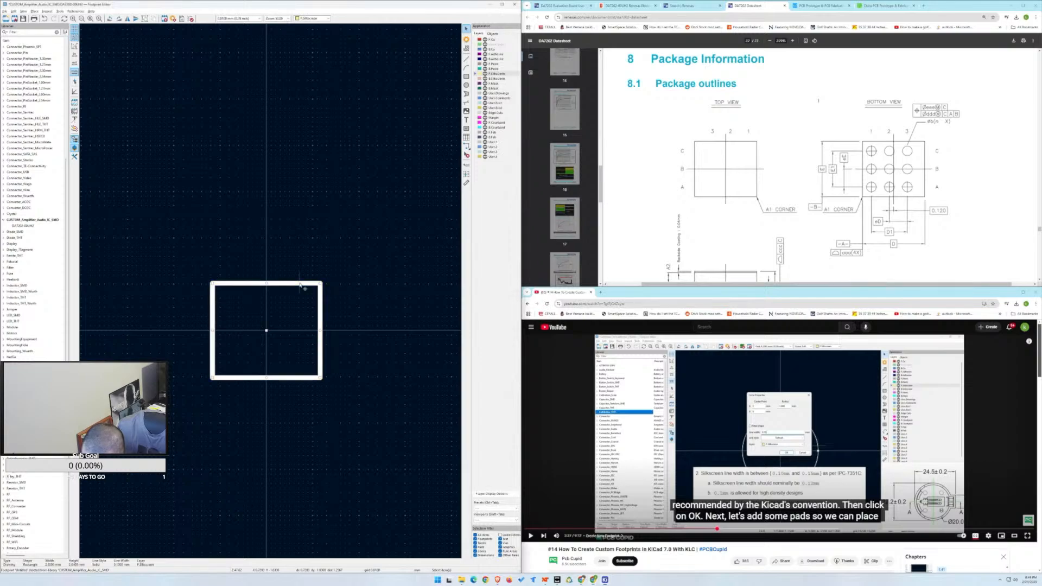
double_click(300, 283)
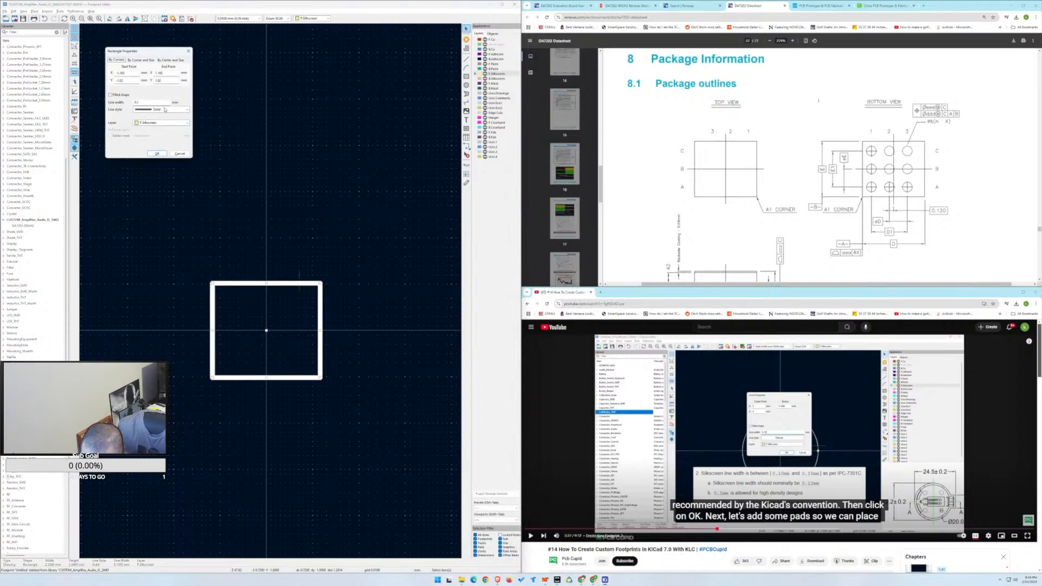
click(158, 154)
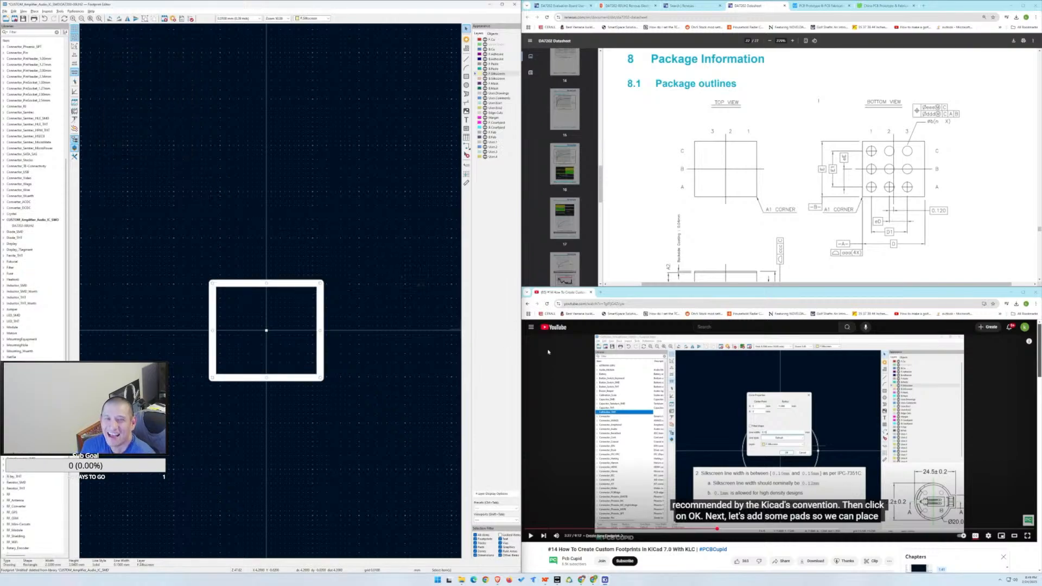
Make F.Courtyard the active layer and continue the tutorial to its pad placement part, pausing there.
click(805, 386)
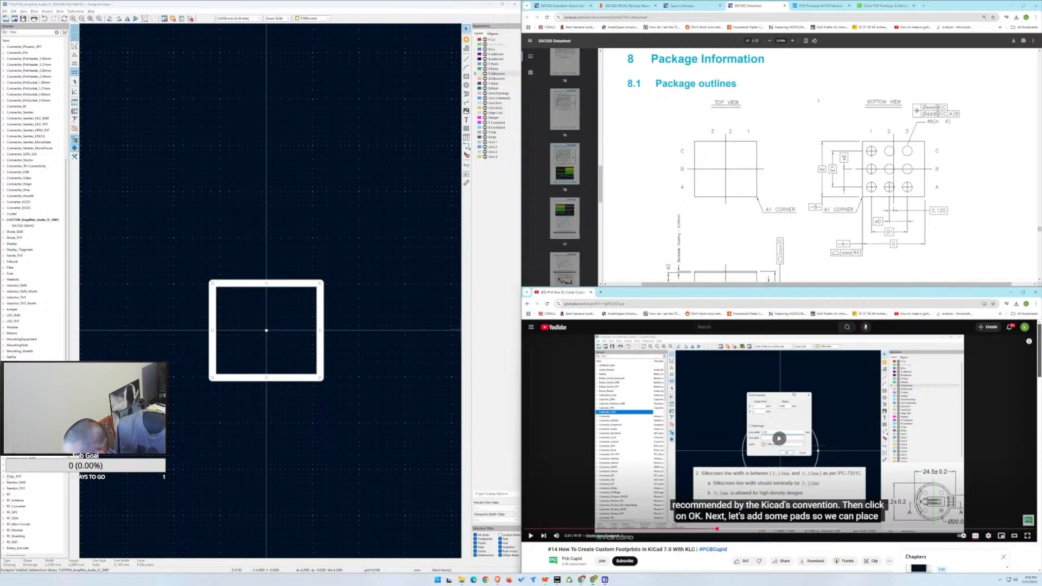
click(748, 485)
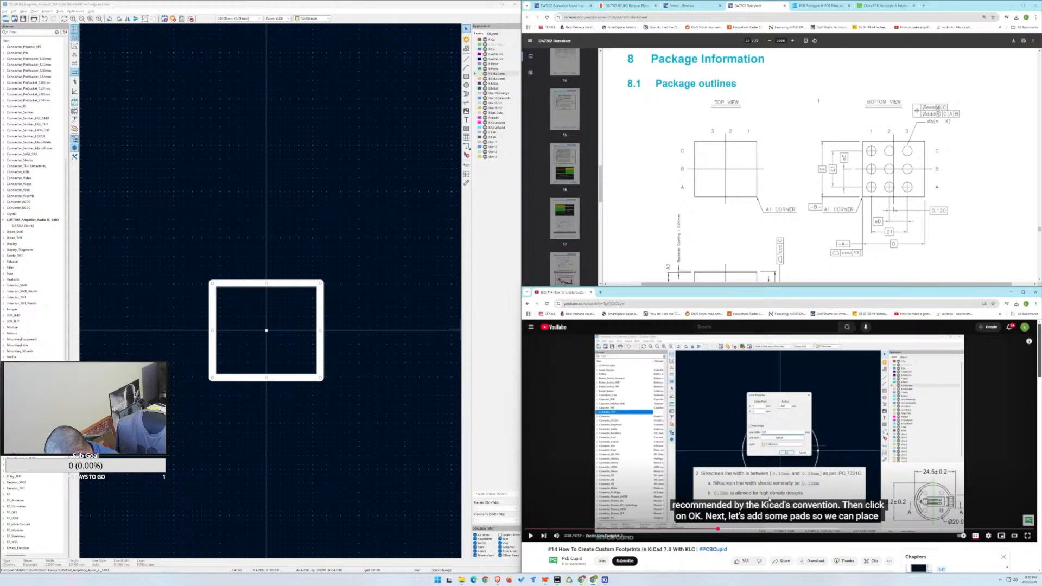
click(751, 481)
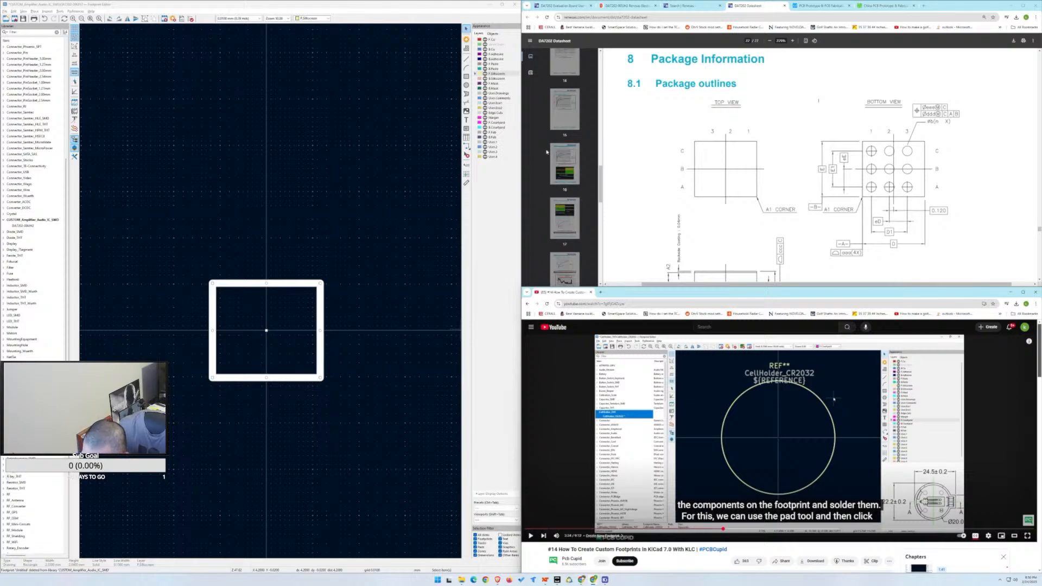
click(495, 123)
click(776, 437)
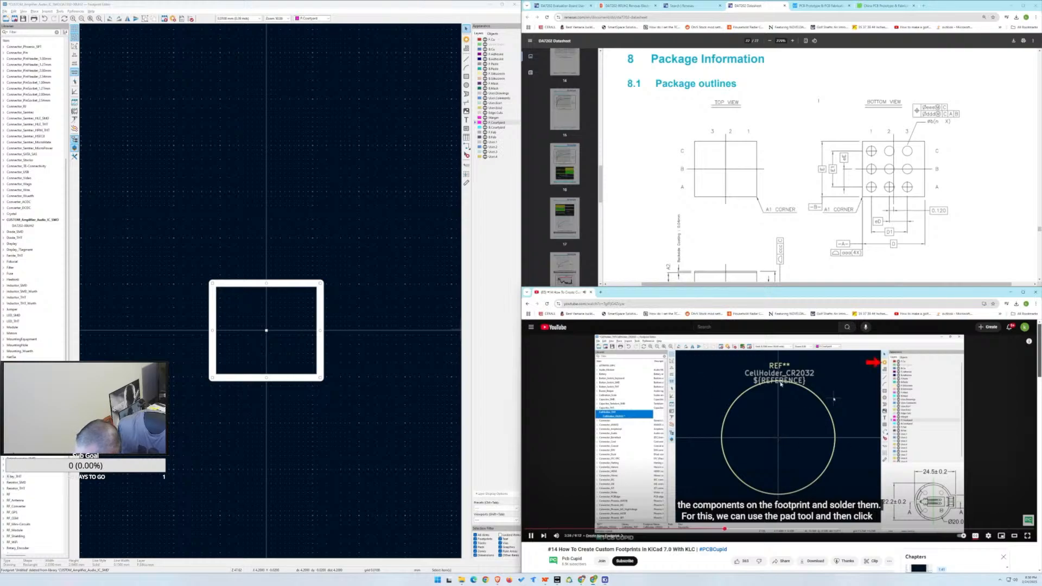
click(714, 375)
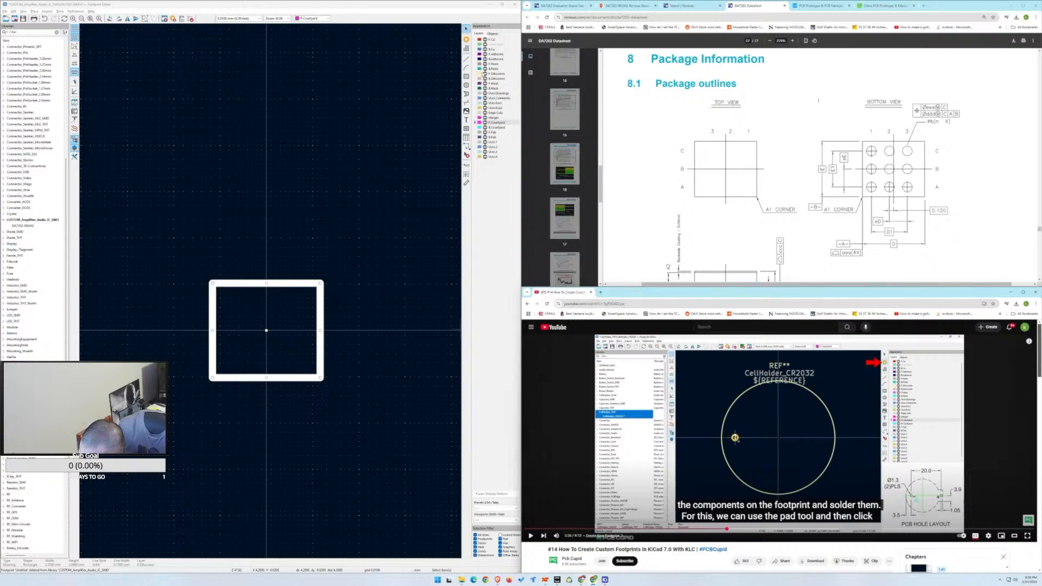
Place SMD pads 1, 2 and 3 side by side in a row starting over the silkscreen rectangle's upper part.
click(466, 39)
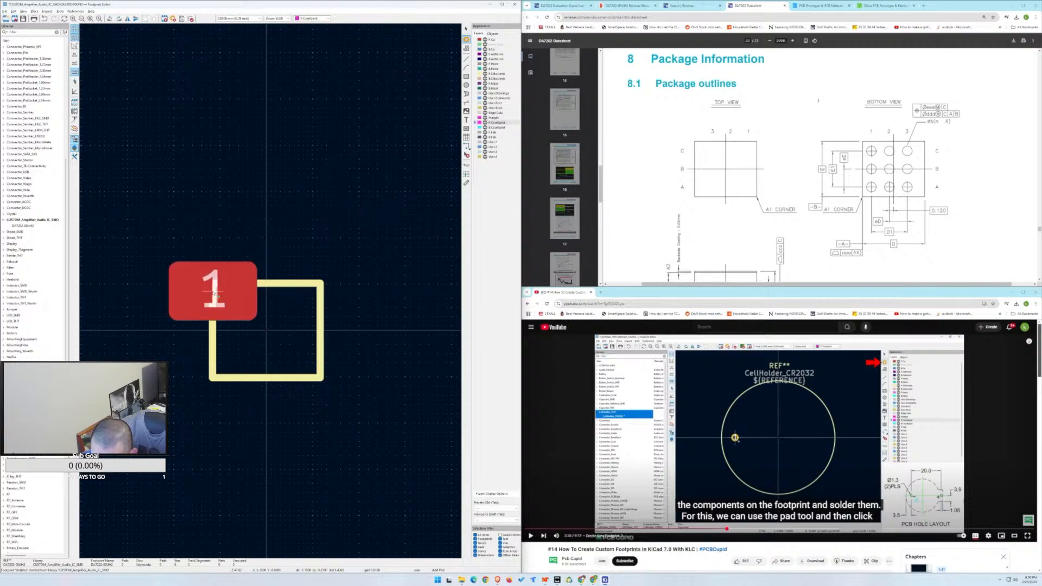
click(250, 311)
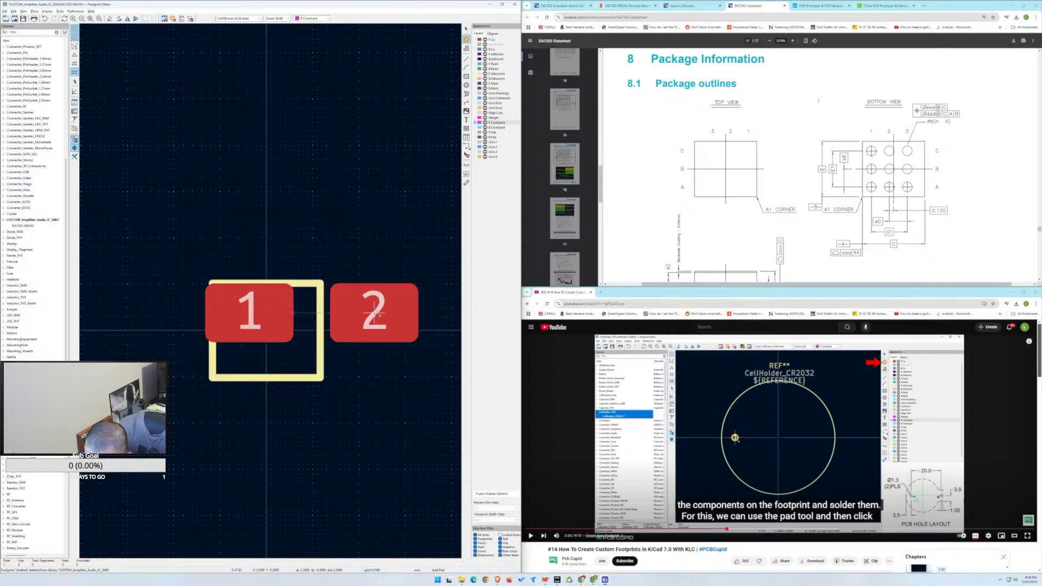
scroll(375, 312, down, 5)
scroll(271, 293, up, 7)
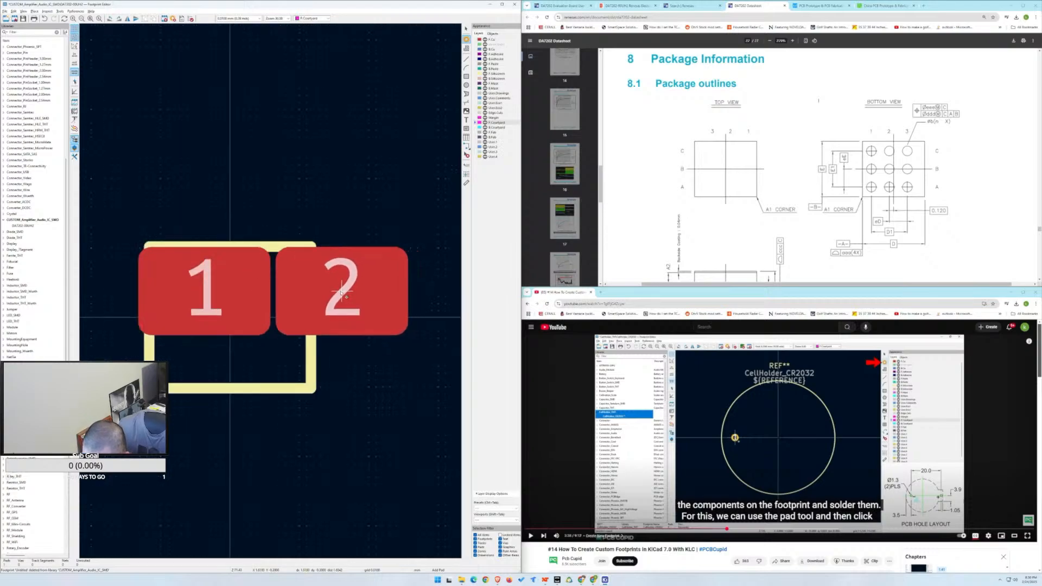
click(329, 294)
scroll(391, 291, down, 4)
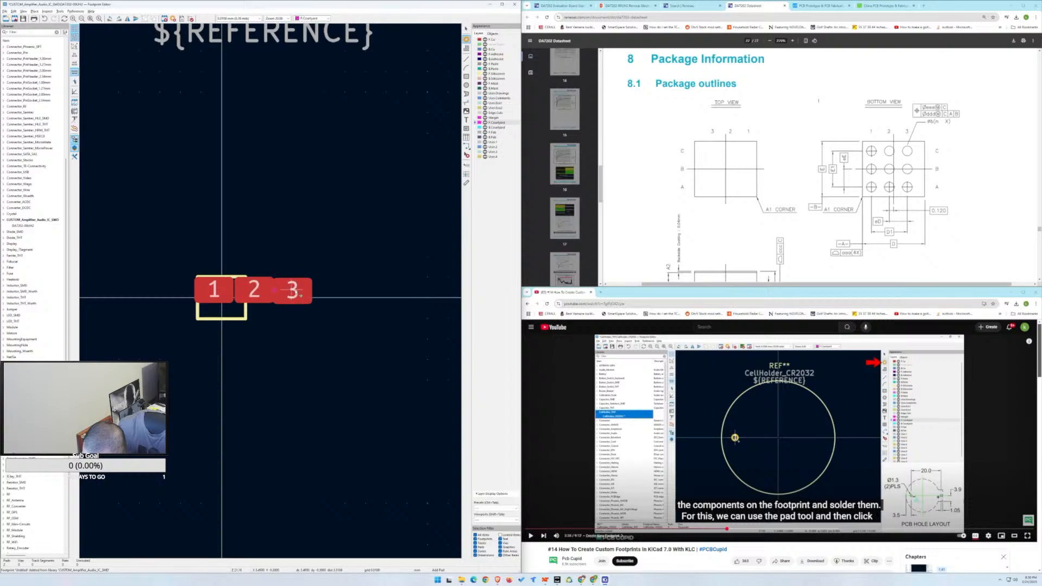
click(296, 293)
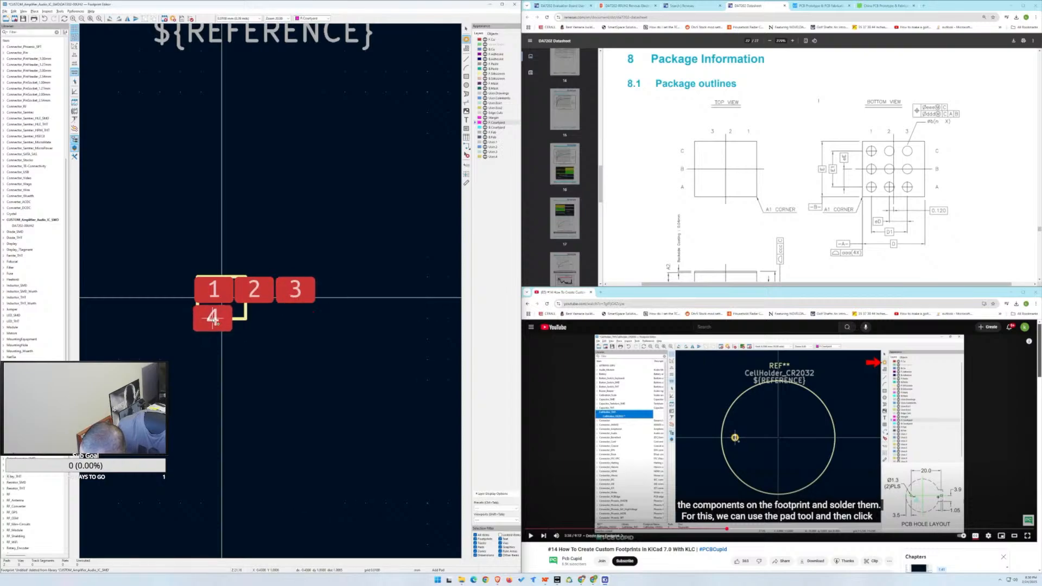
Place pads 4 to 9 in two rows of three directly below the first row, then end pad placement.
click(215, 318)
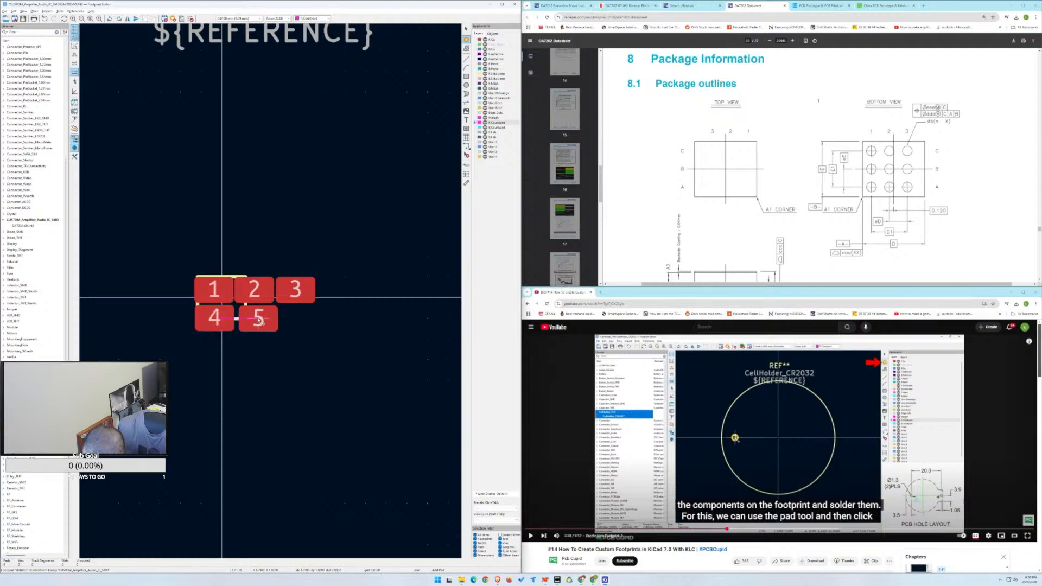
click(259, 319)
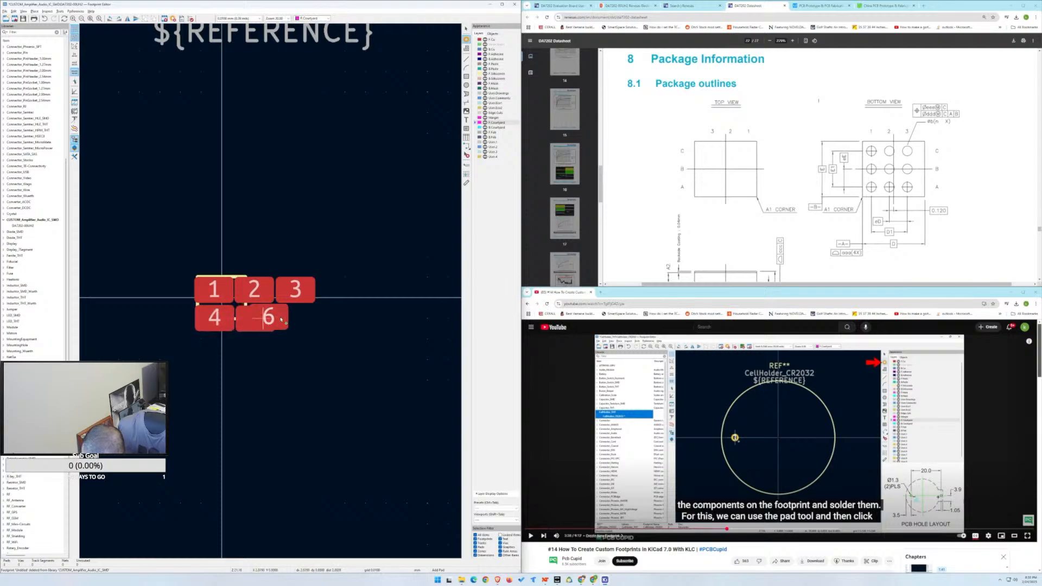
click(297, 318)
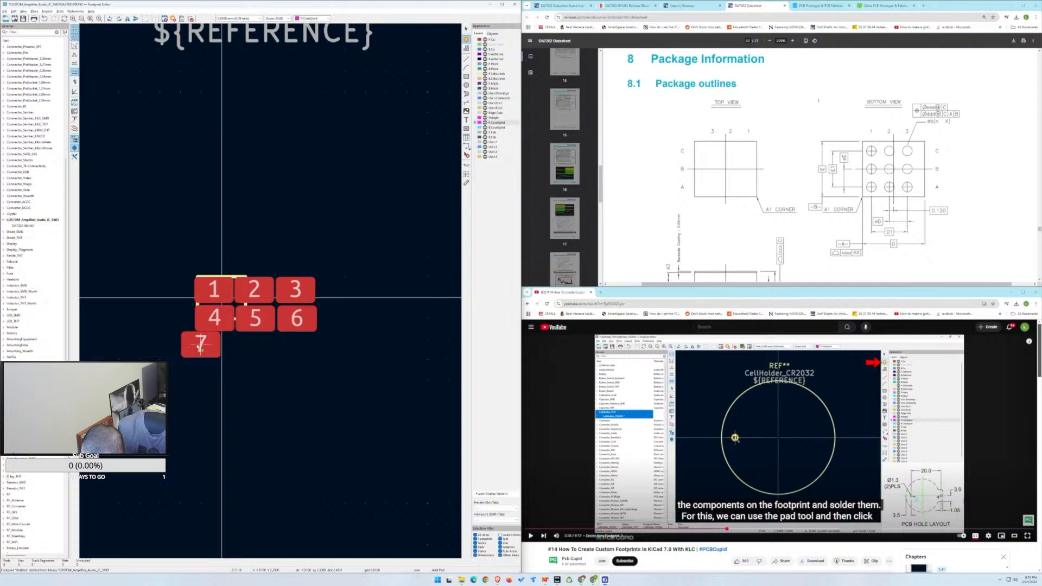
click(214, 344)
click(256, 345)
click(295, 344)
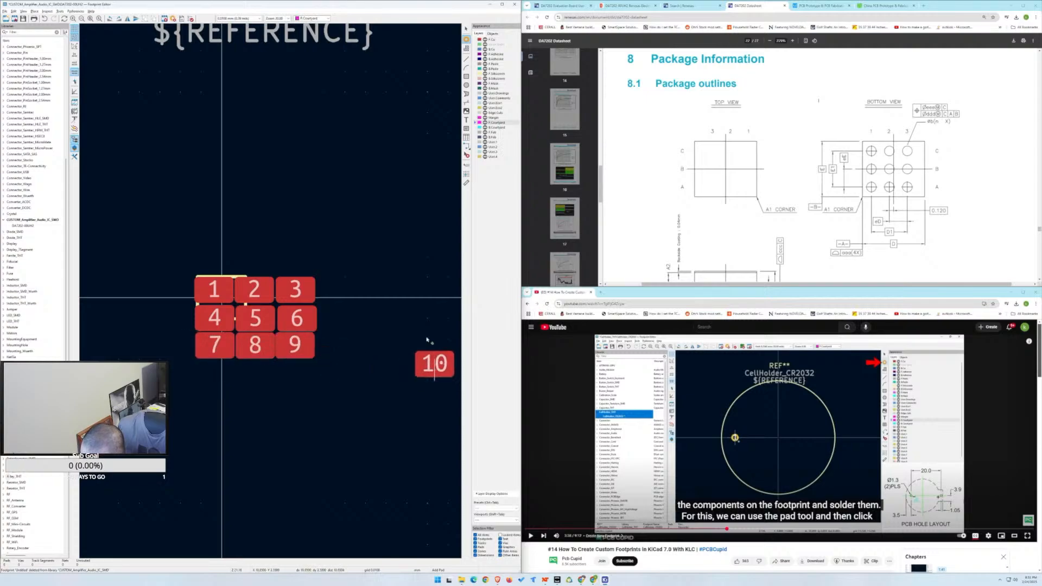
right_click(403, 279)
click(365, 249)
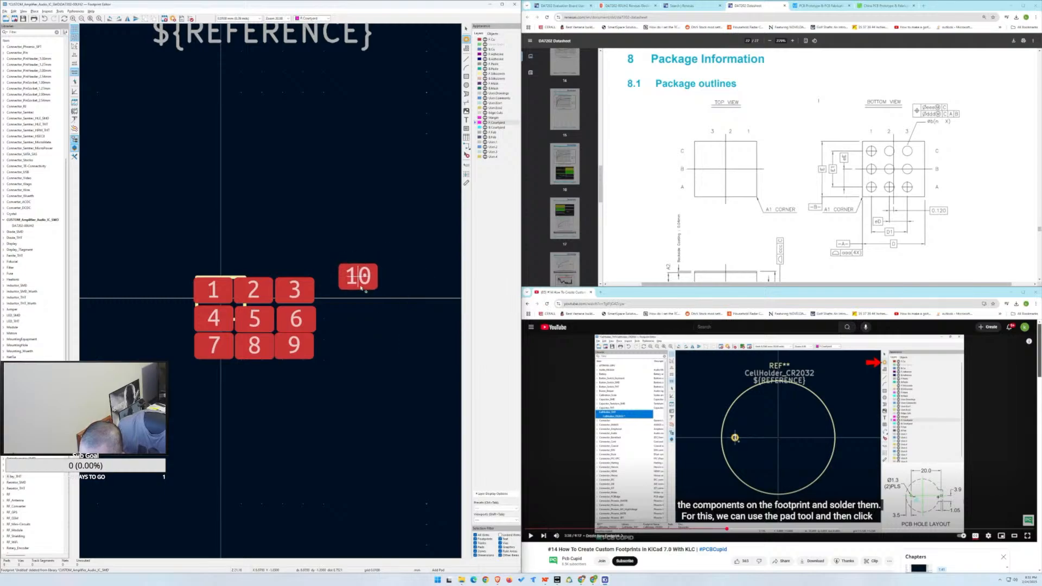
key(Escape)
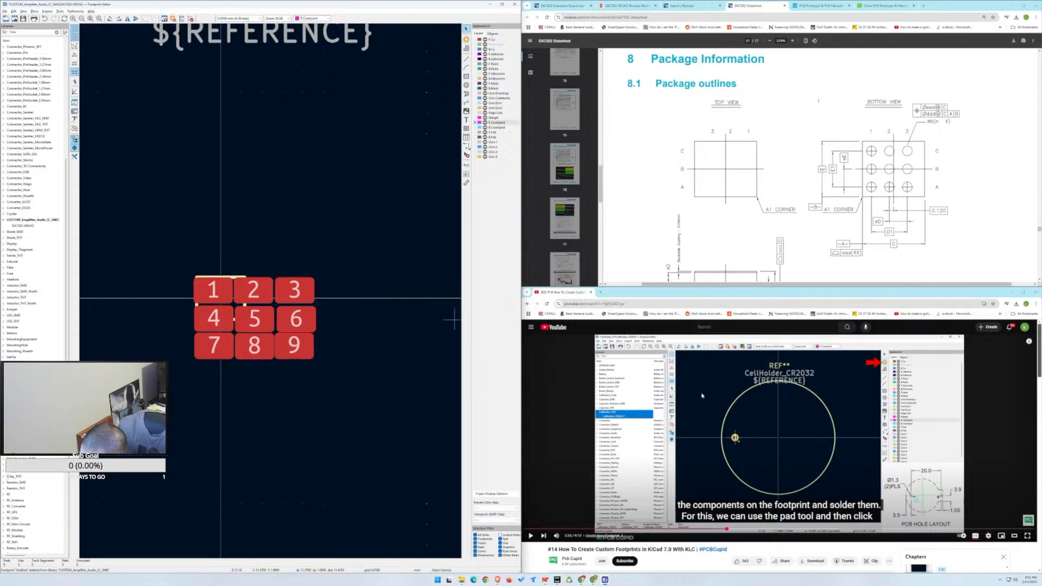
Change pad 1's shape to circular in its pad properties.
scroll(273, 291, up, 5)
scroll(272, 293, down, 5)
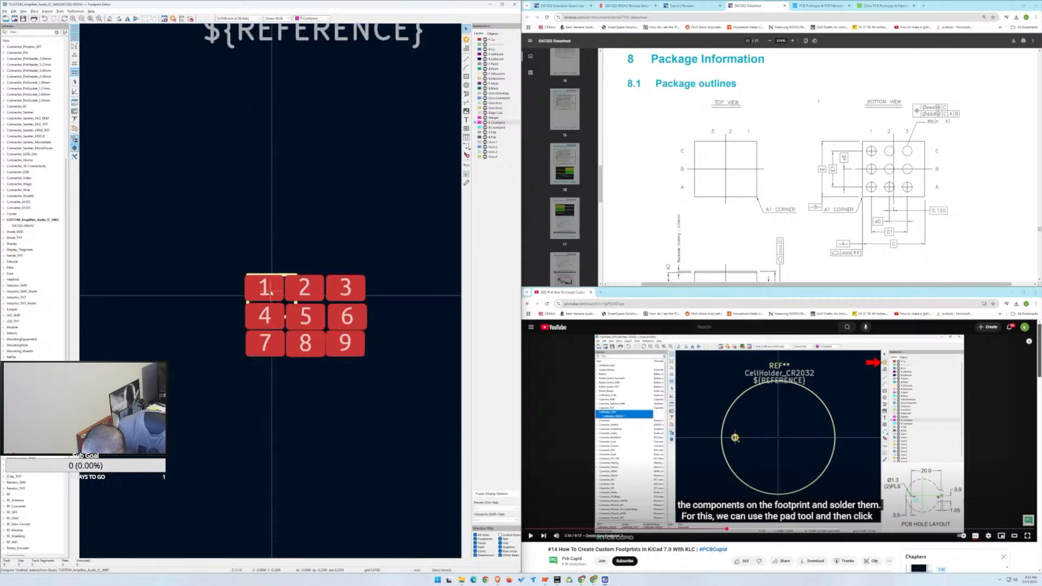
double_click(271, 294)
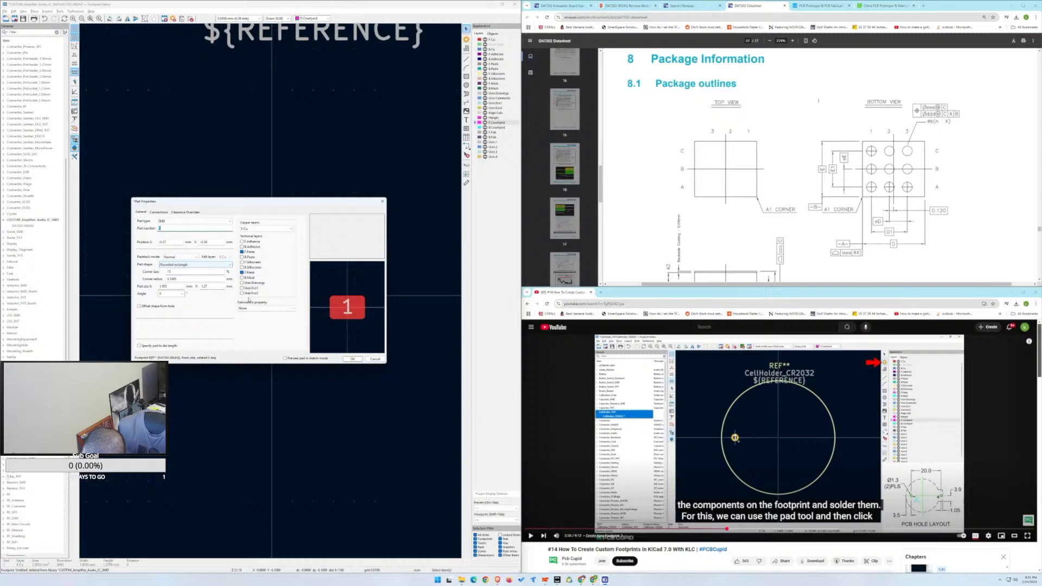
click(231, 268)
click(225, 273)
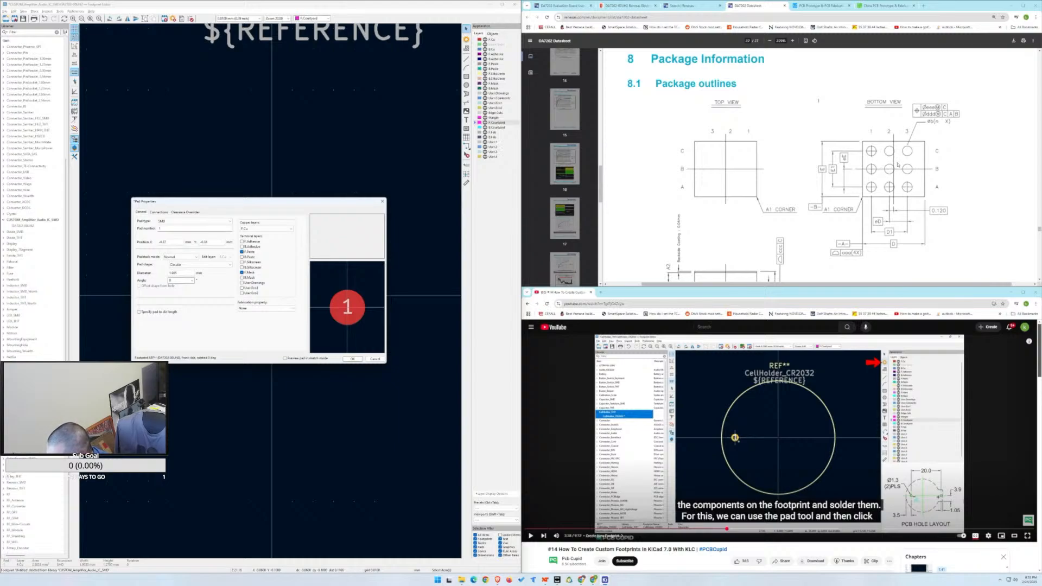
Check the datasheet's package dimension table and search Google for "ball/bump pitch" in a new browser tab.
scroll(812, 208, down, 4)
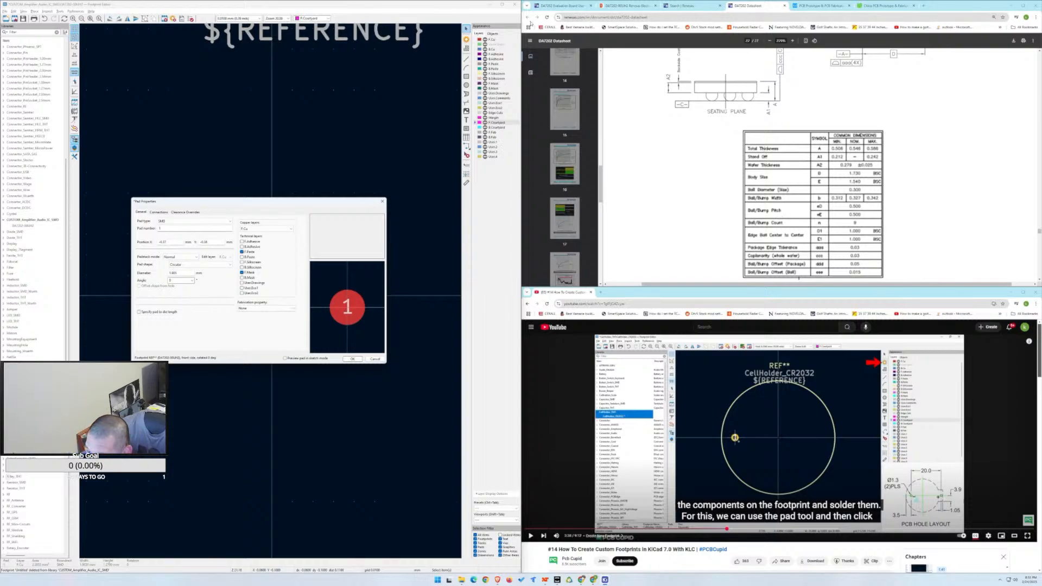
click(924, 6)
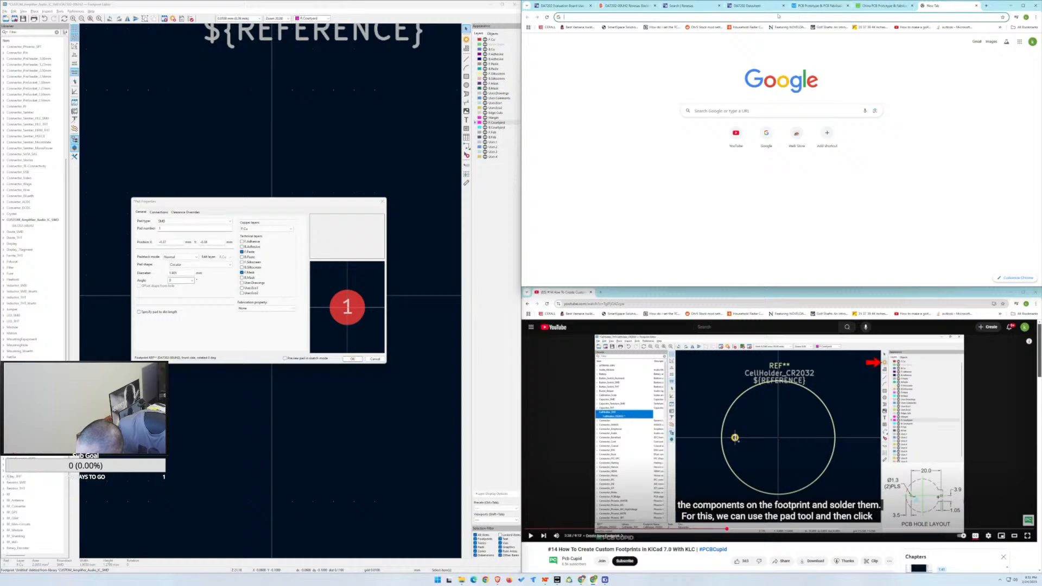
click(746, 6)
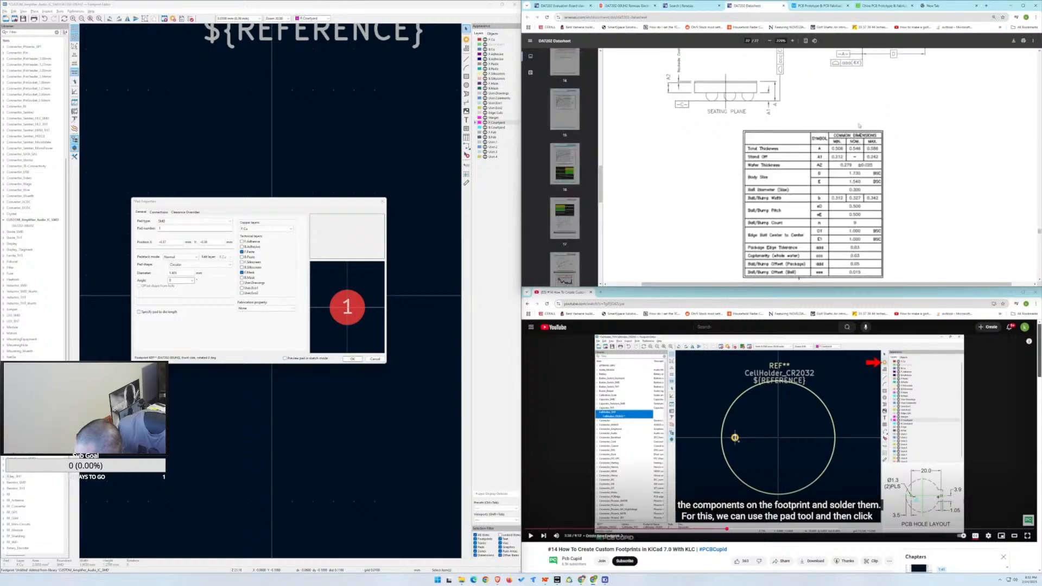
click(939, 5)
text(ball/bump pitch)
key(Return)
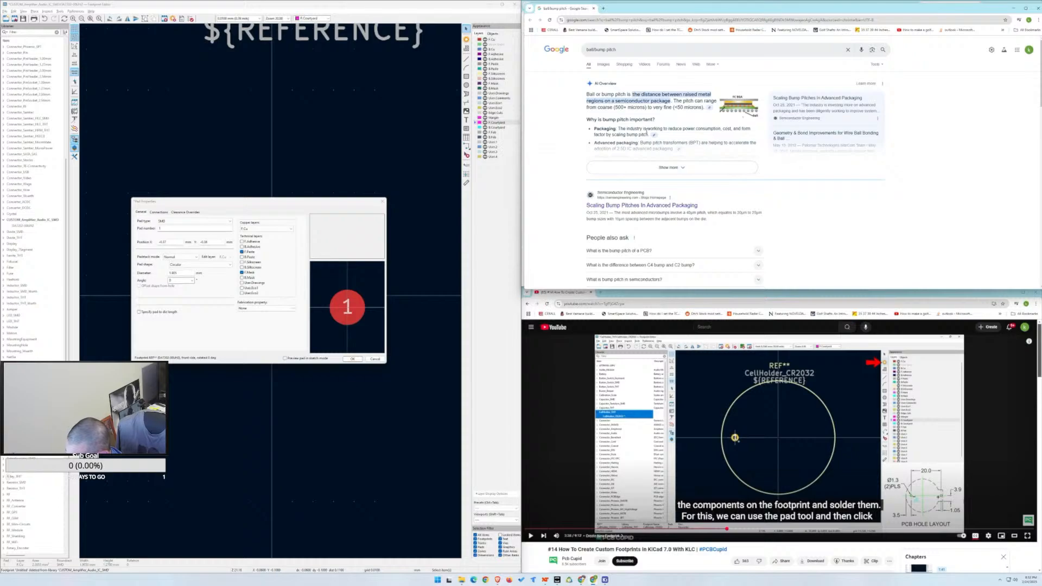
Examine the full AI overview, the bump diagram and the search results explaining ball/bump pitch.
click(656, 167)
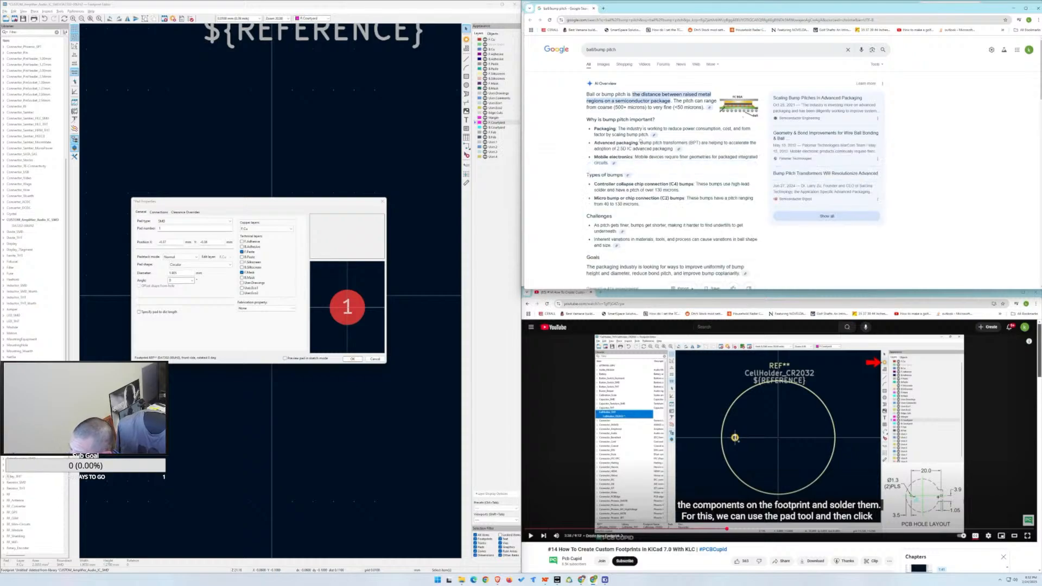
click(733, 108)
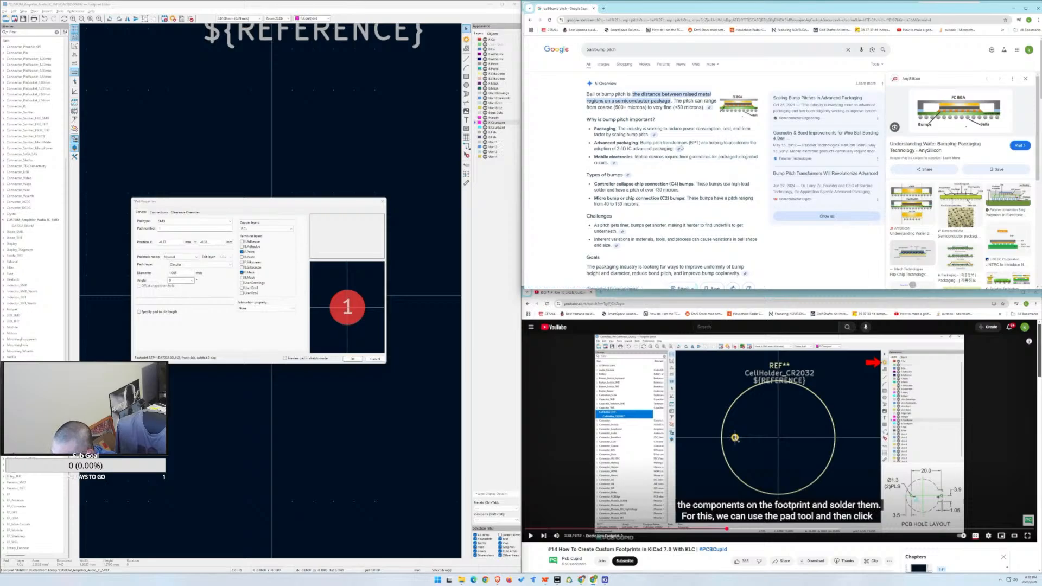
scroll(681, 145, down, 2)
scroll(680, 145, down, 2)
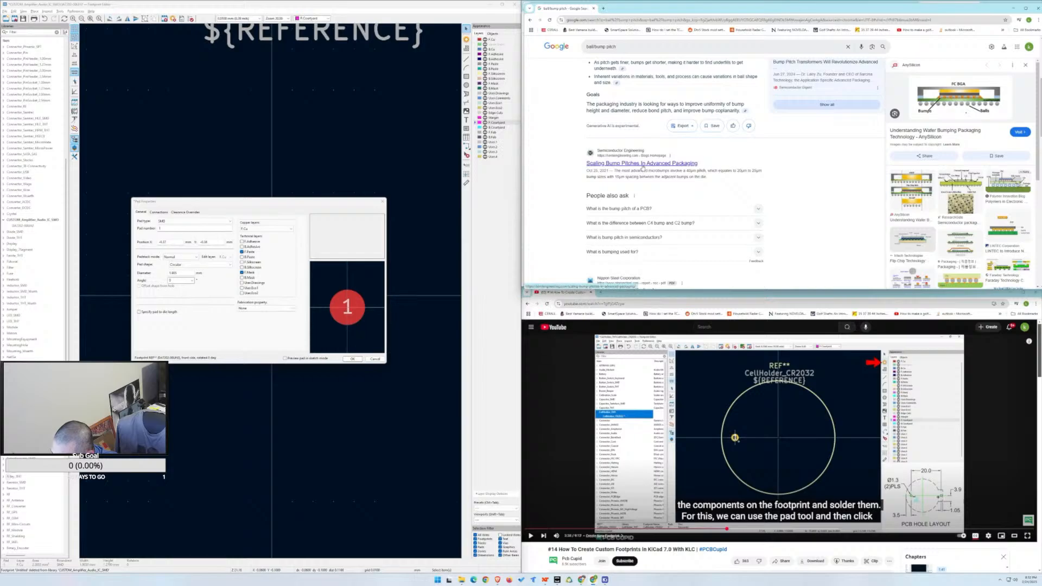
scroll(644, 166, down, 2)
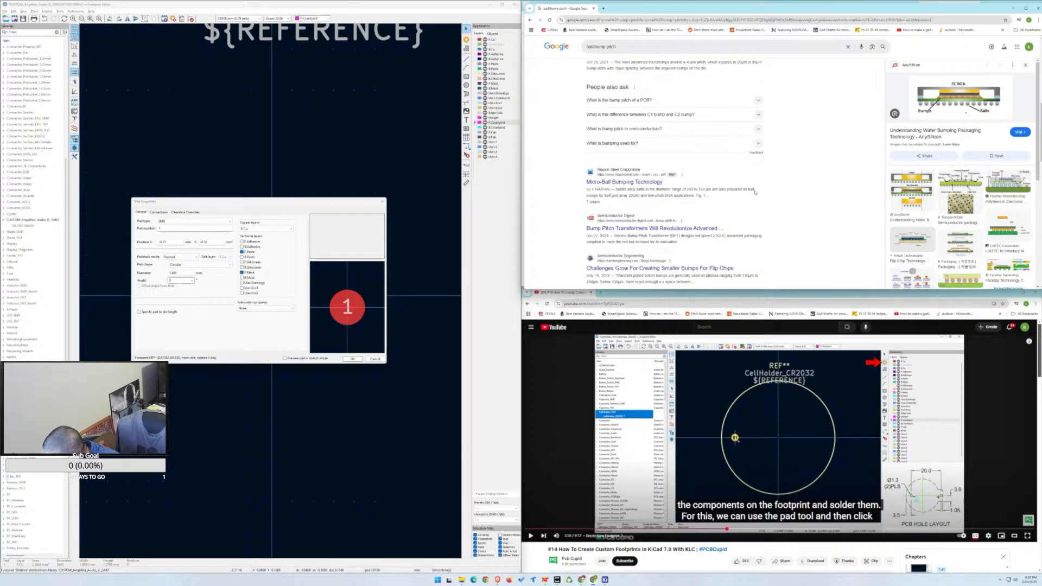
scroll(754, 192, up, 5)
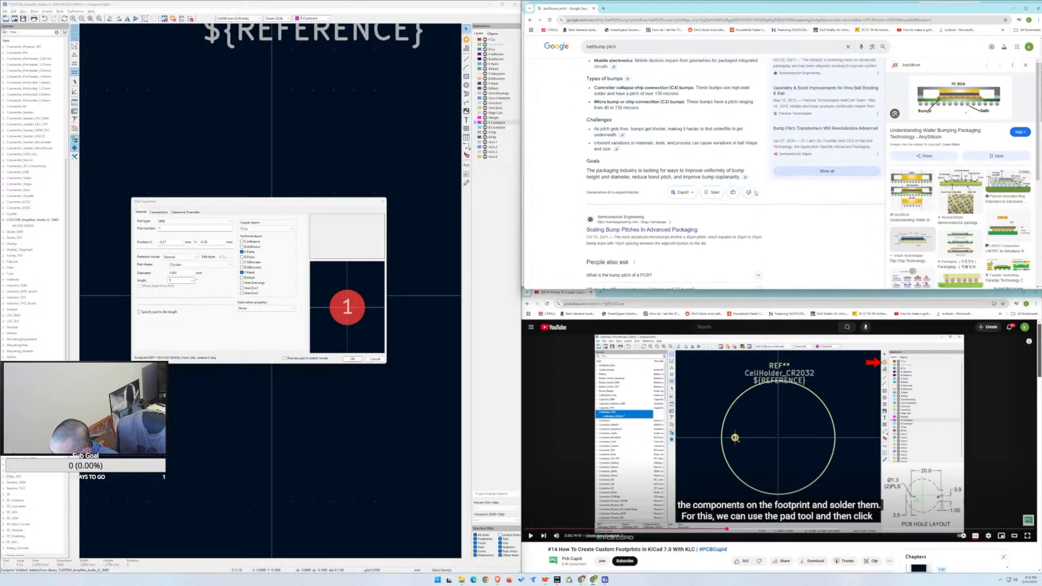
scroll(755, 193, up, 1)
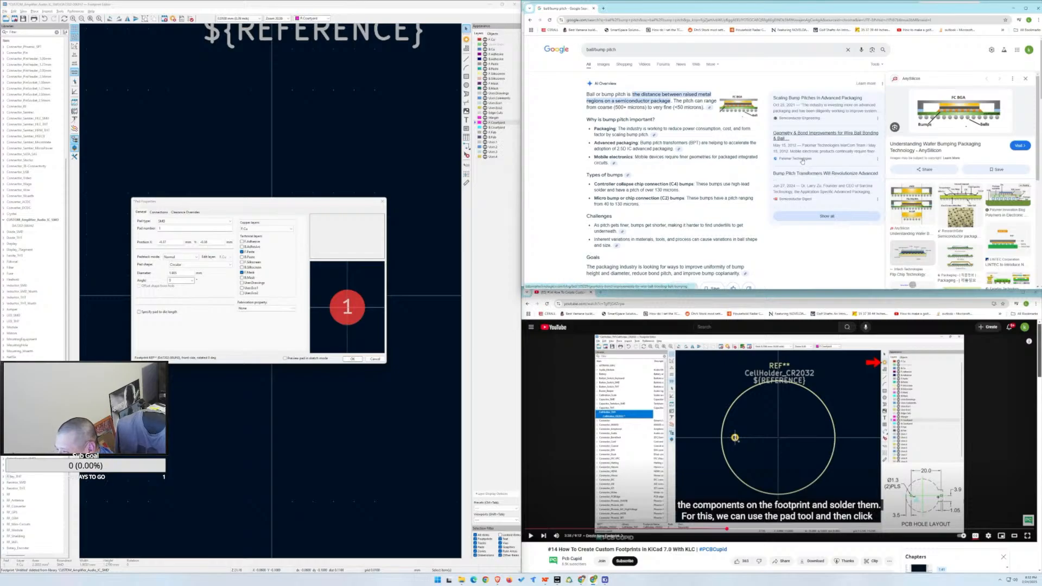
scroll(742, 172, down, 2)
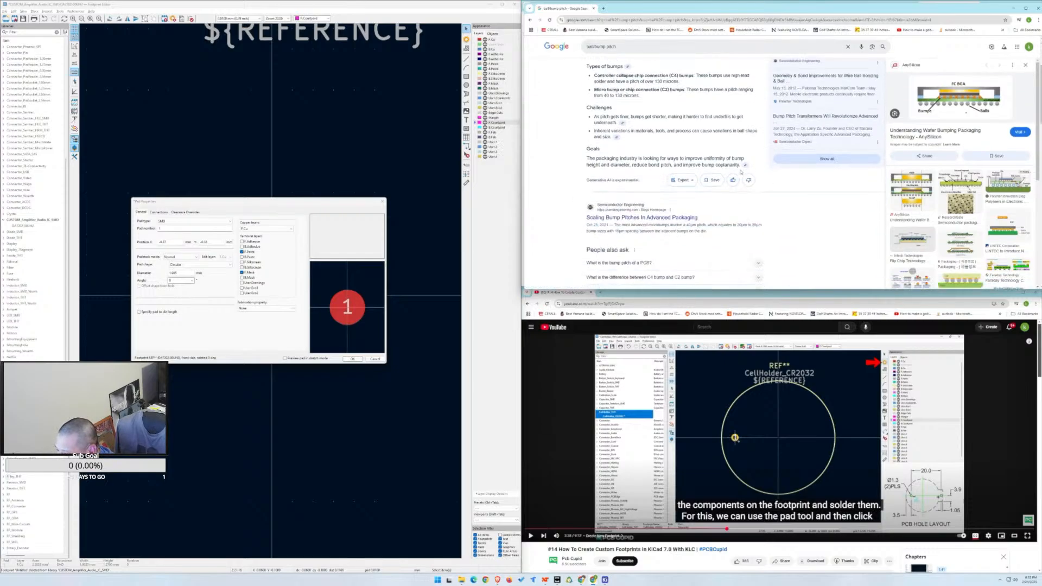
scroll(741, 172, down, 6)
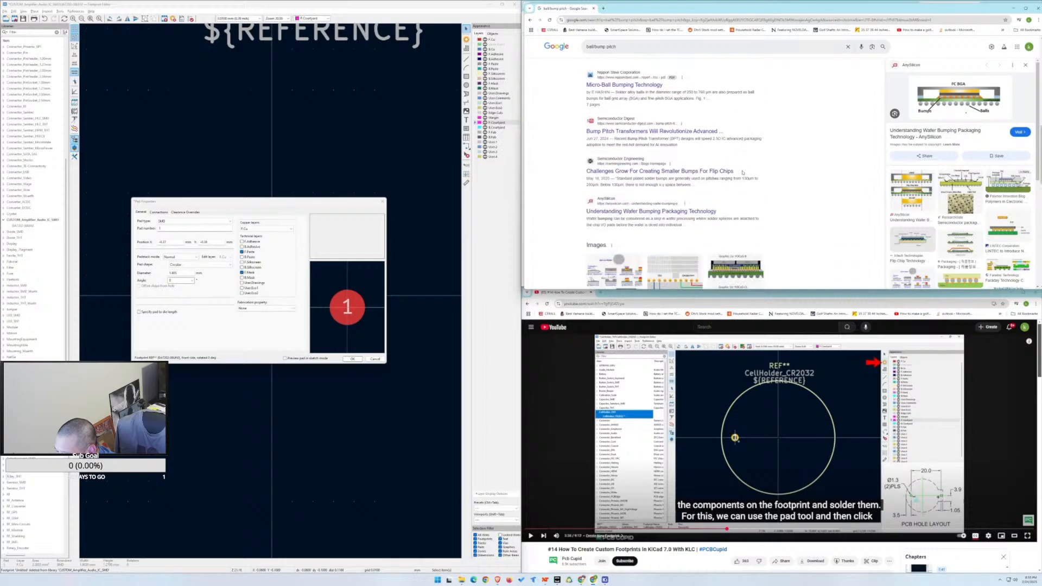
scroll(742, 173, down, 1)
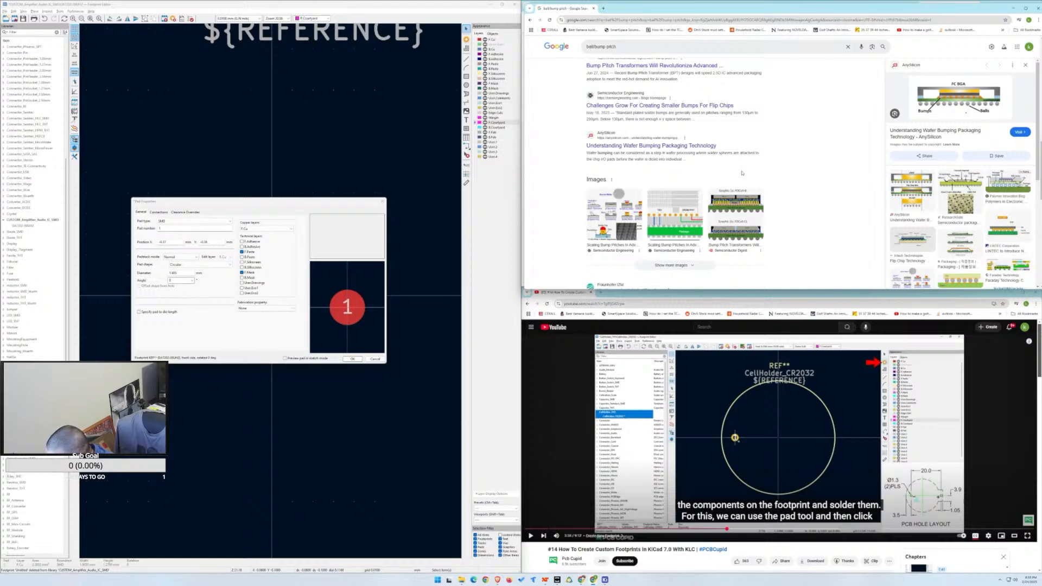
Merge the search tab into the datasheet's browser window and compare the DA7202 package outline drawing with its ball diameter, width and pitch dimensions.
drag(581, 9, 973, 8)
click(733, 6)
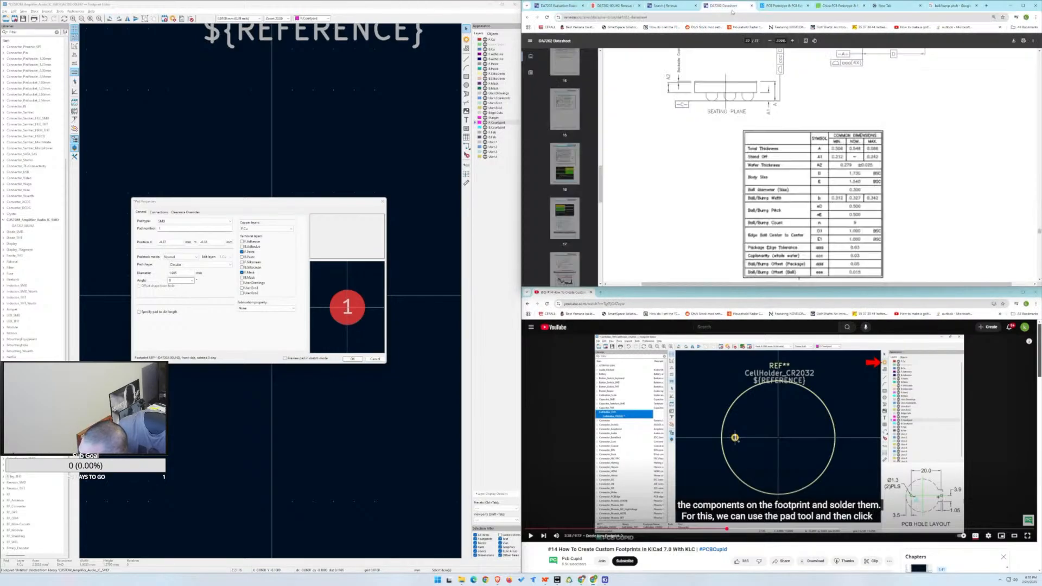
scroll(748, 129, up, 2)
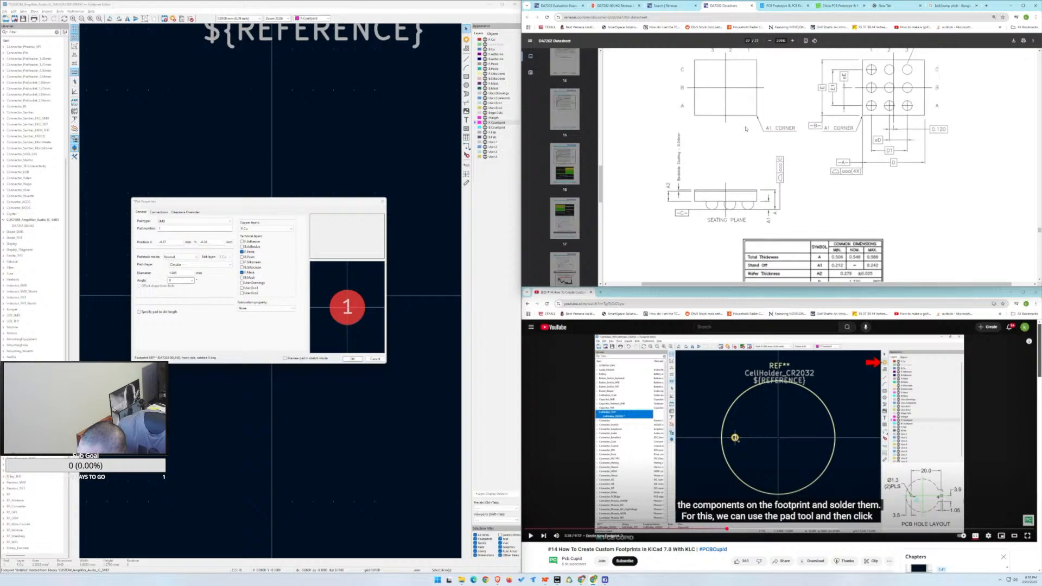
scroll(777, 225, down, 2)
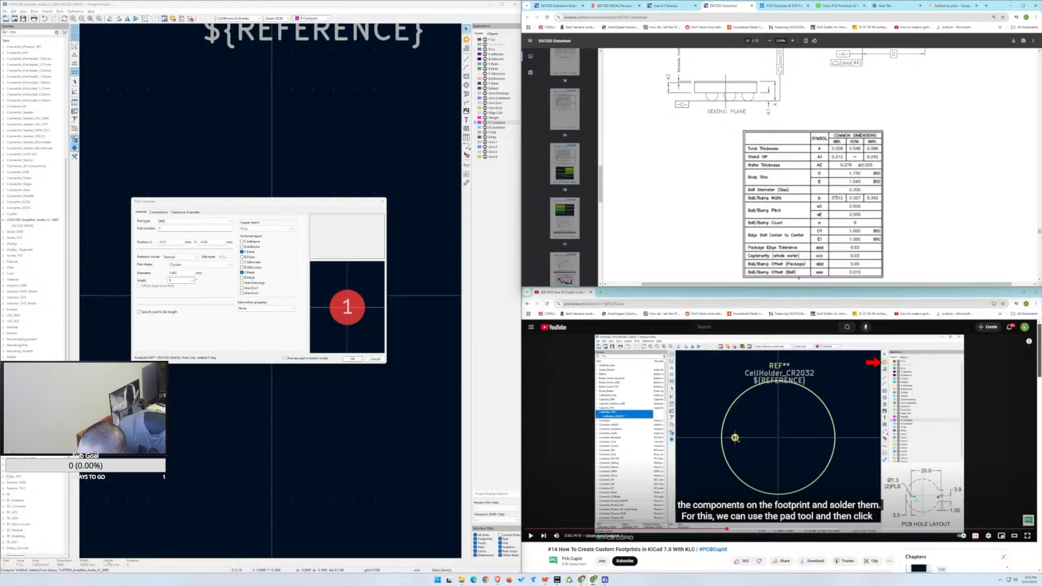
scroll(834, 197, up, 3)
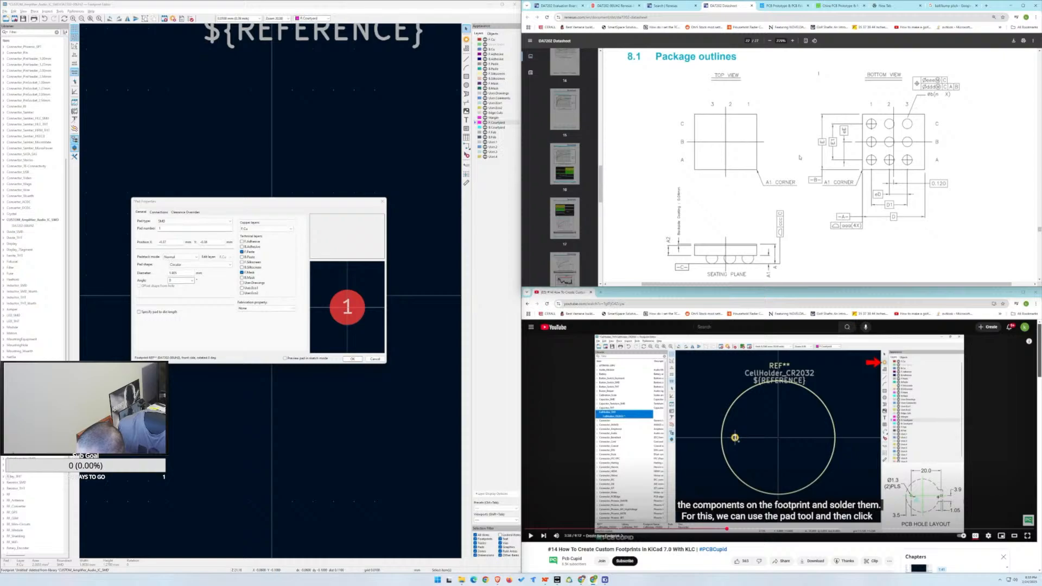
scroll(717, 267, down, 1)
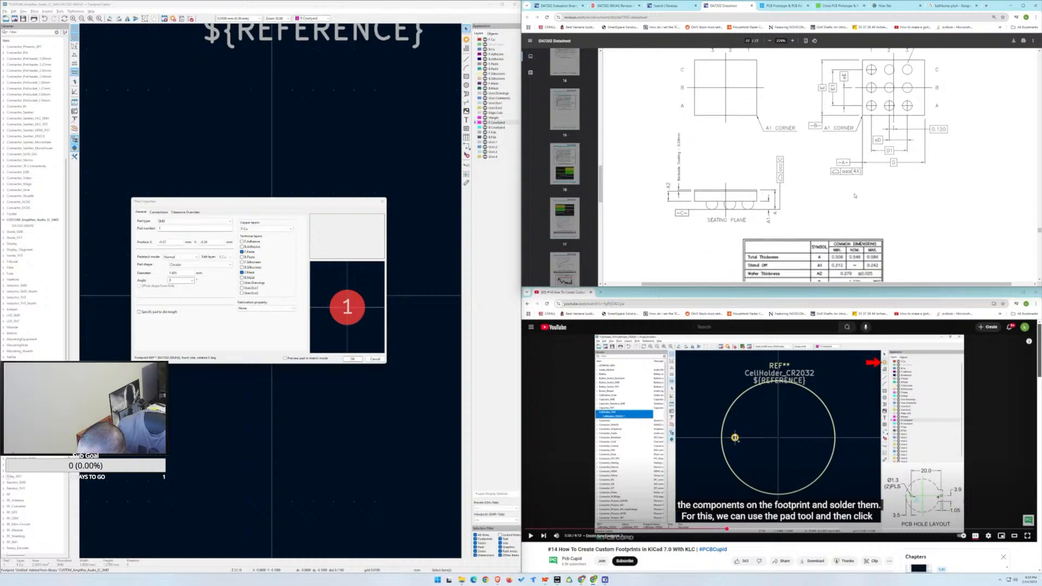
scroll(882, 203, down, 1)
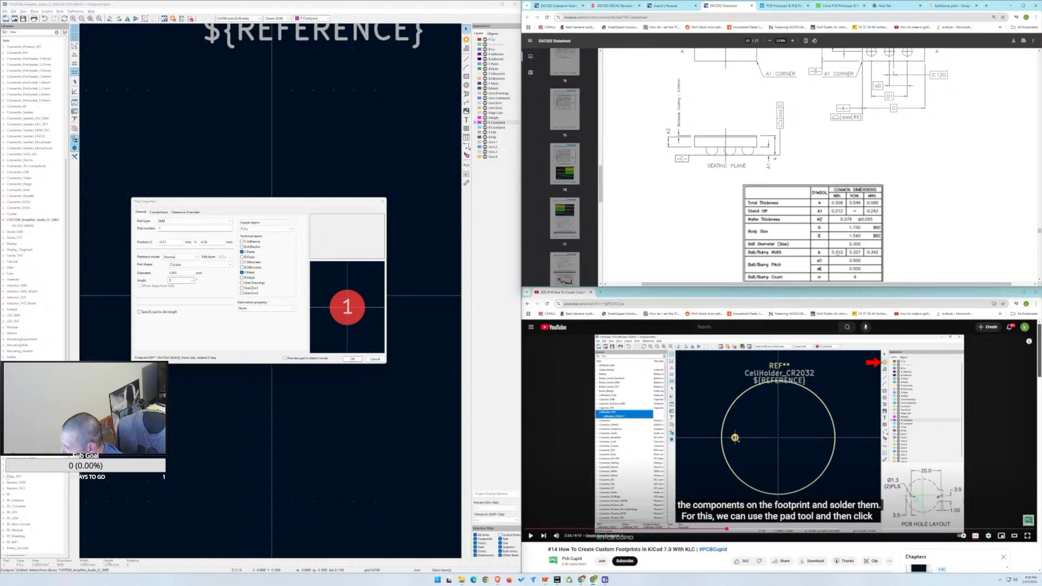
scroll(845, 246, down, 1)
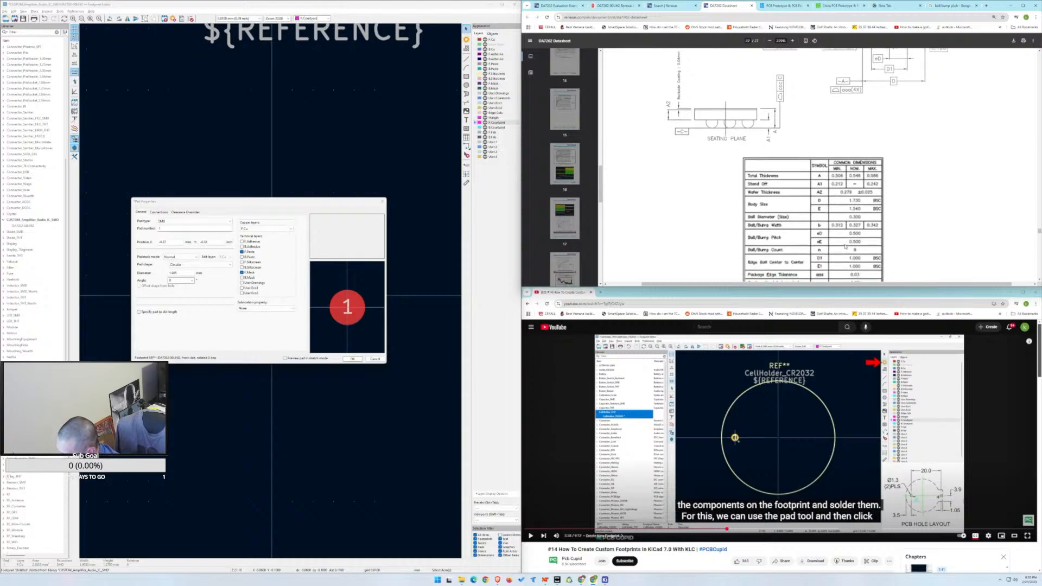
scroll(820, 216, down, 2)
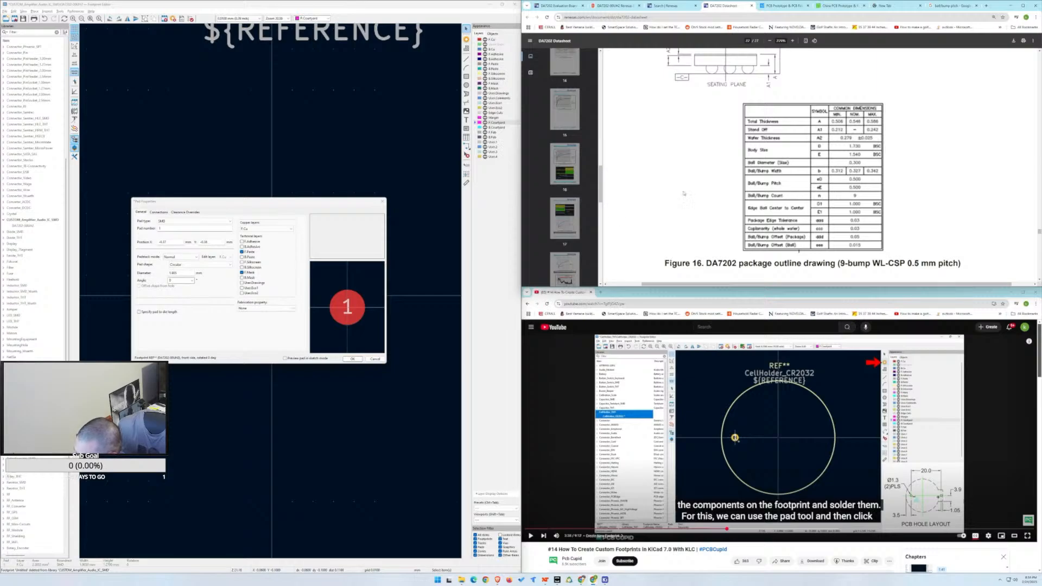
Set pad 1's diameter to 0.3 mm and apply the pad properties.
drag(186, 275, 151, 273)
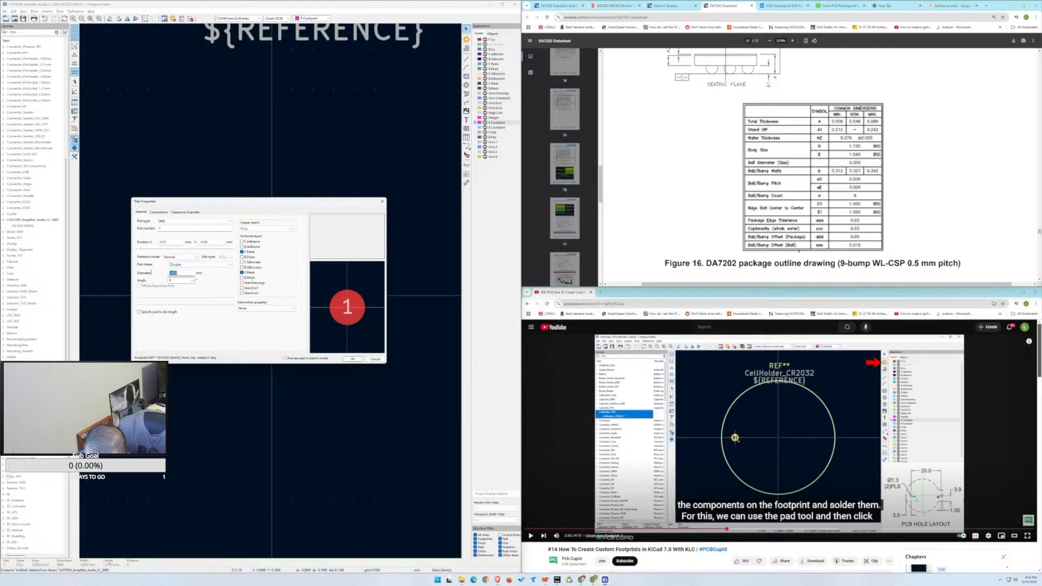
text(0.3)
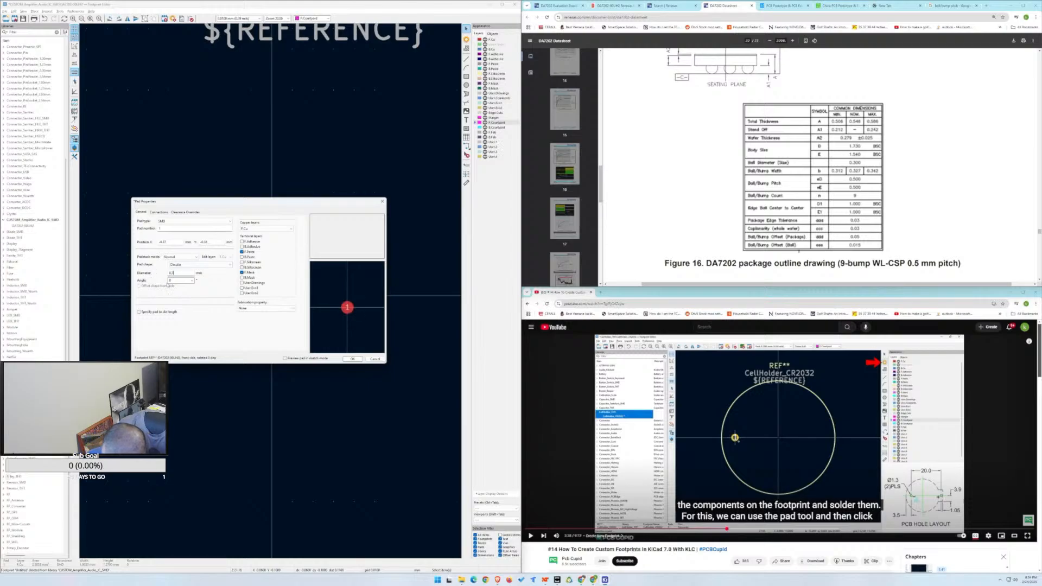
click(352, 359)
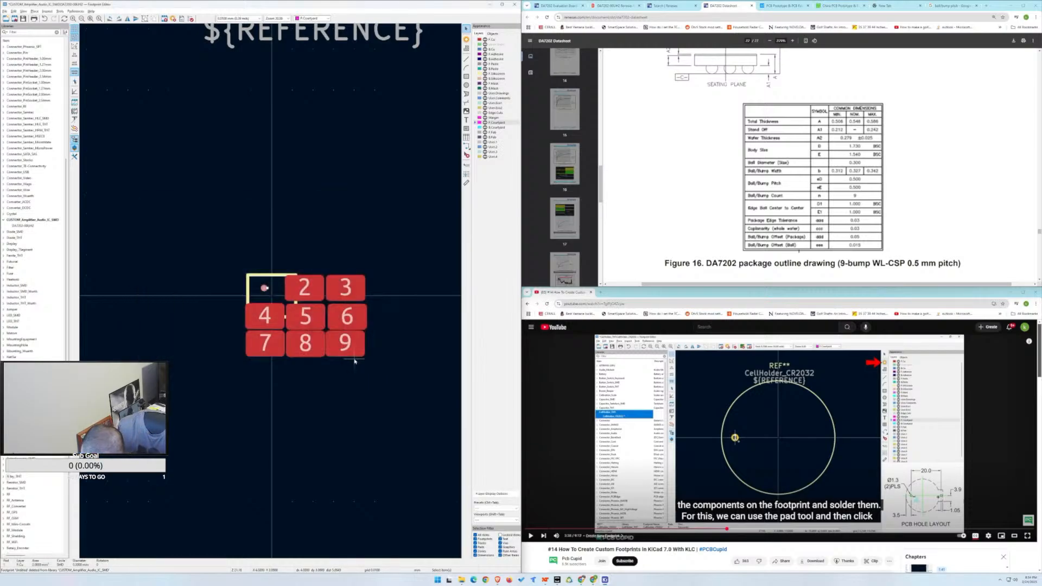
Delete pads 2 through 9 from the footprint, keeping only the circular pad 1 and the outline.
click(321, 298)
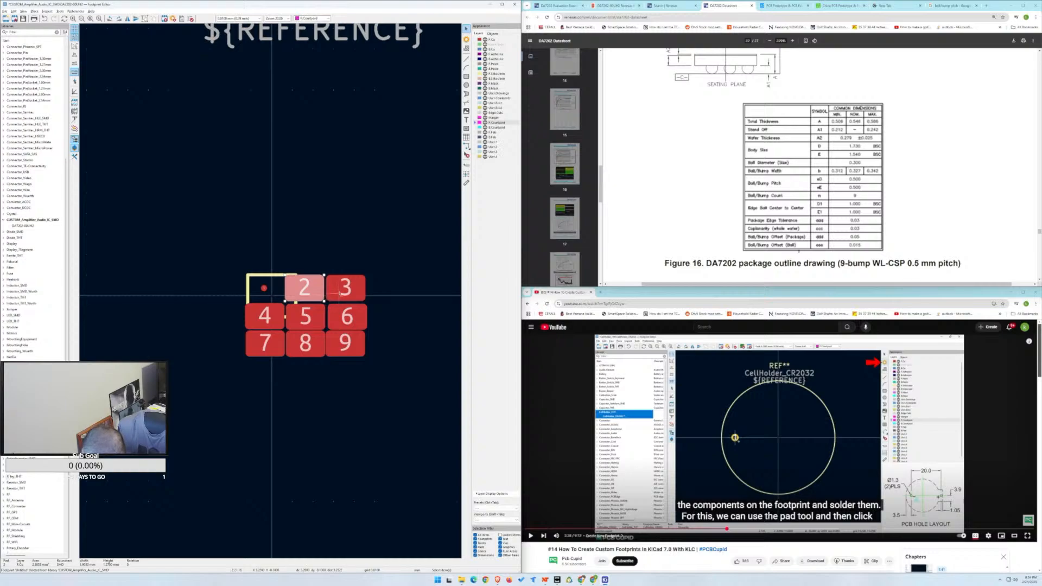
shift+click(338, 293)
shift+click(352, 314)
shift+click(318, 315)
shift+click(277, 318)
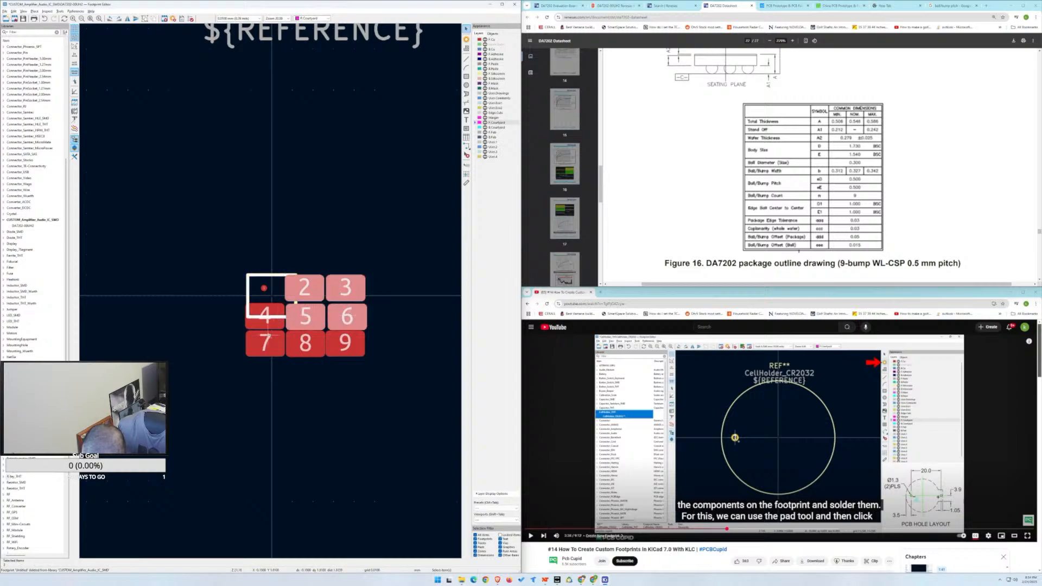
shift+click(271, 349)
shift+click(305, 345)
shift+click(339, 347)
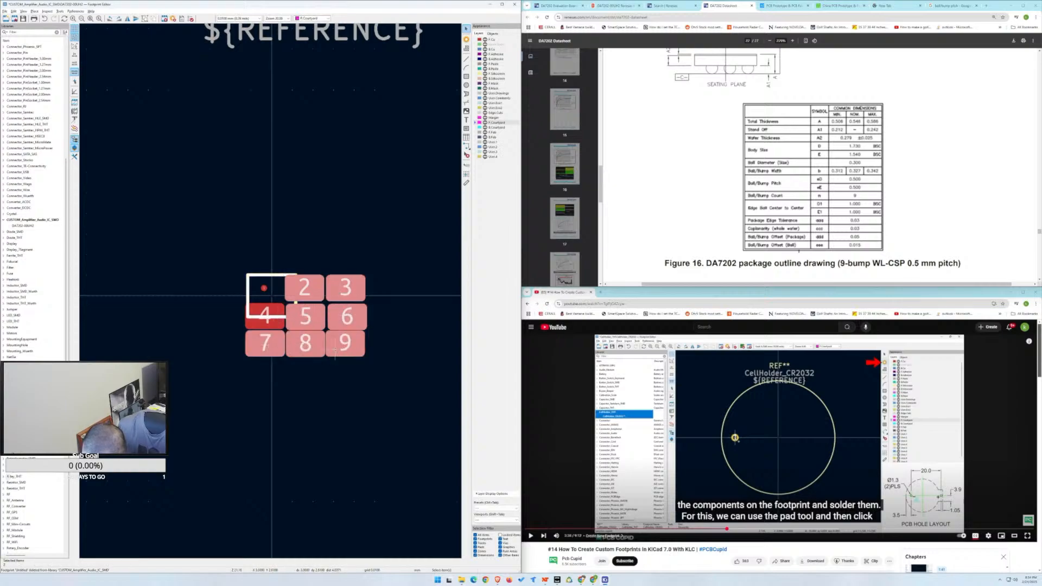
ctrl+click(276, 276)
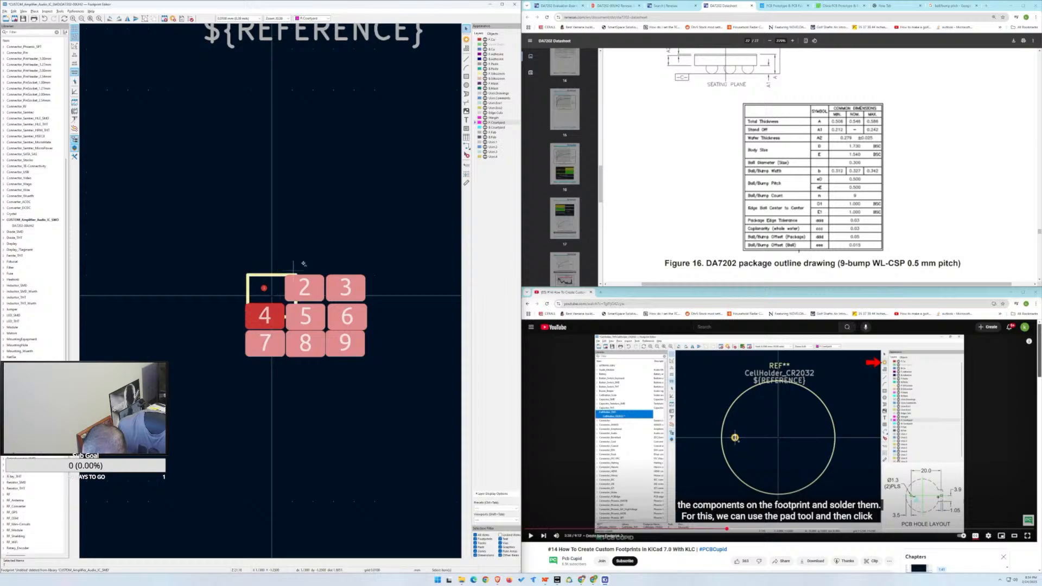
shift+click(253, 323)
key(Delete)
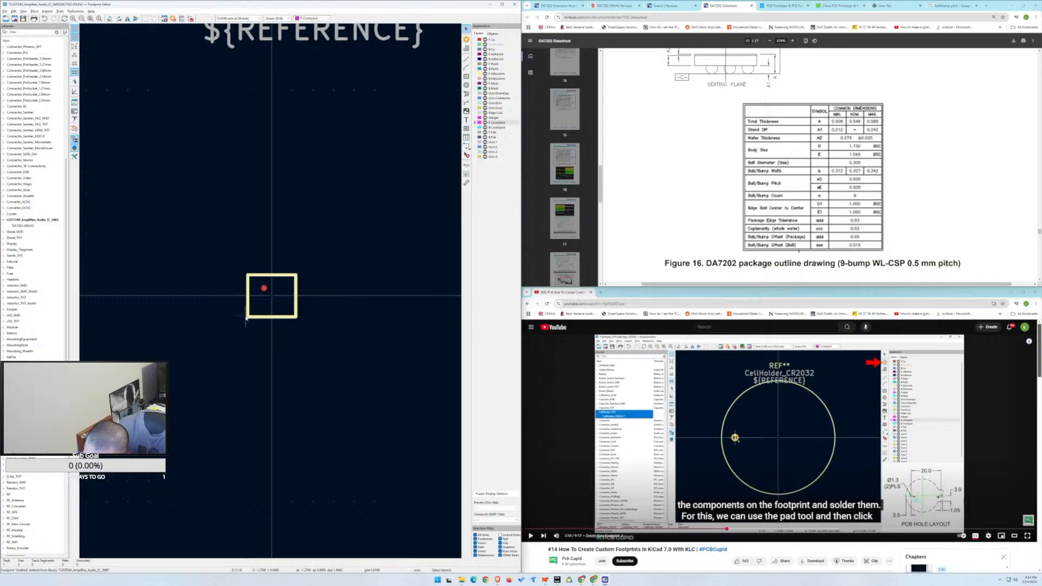
Copy pad 1 and place two duplicates beside it to form the upper row inside the outline.
scroll(239, 320, up, 5)
drag(332, 208, 306, 182)
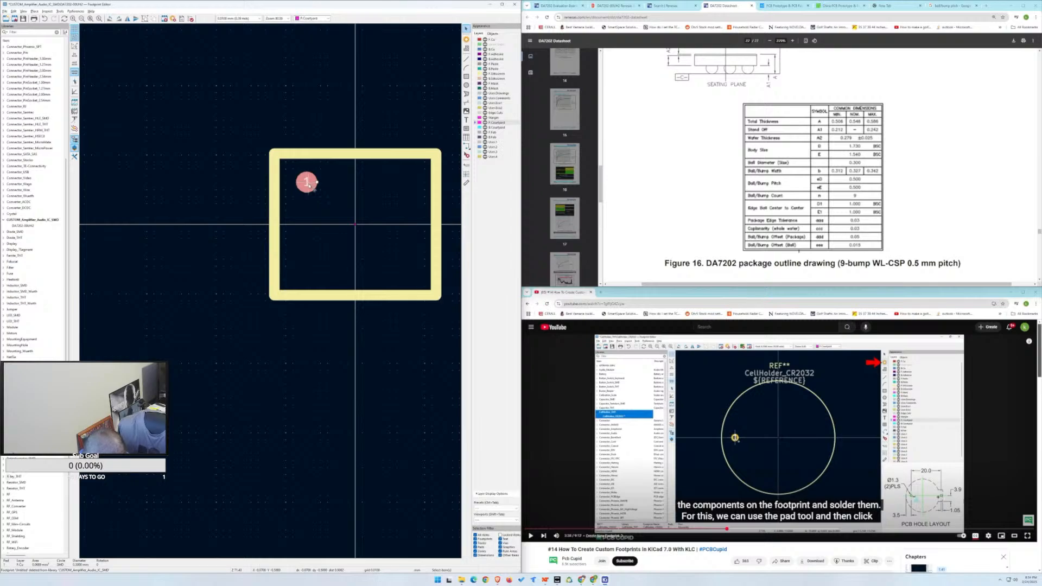
key(ctrl+c)
key(ctrl+v)
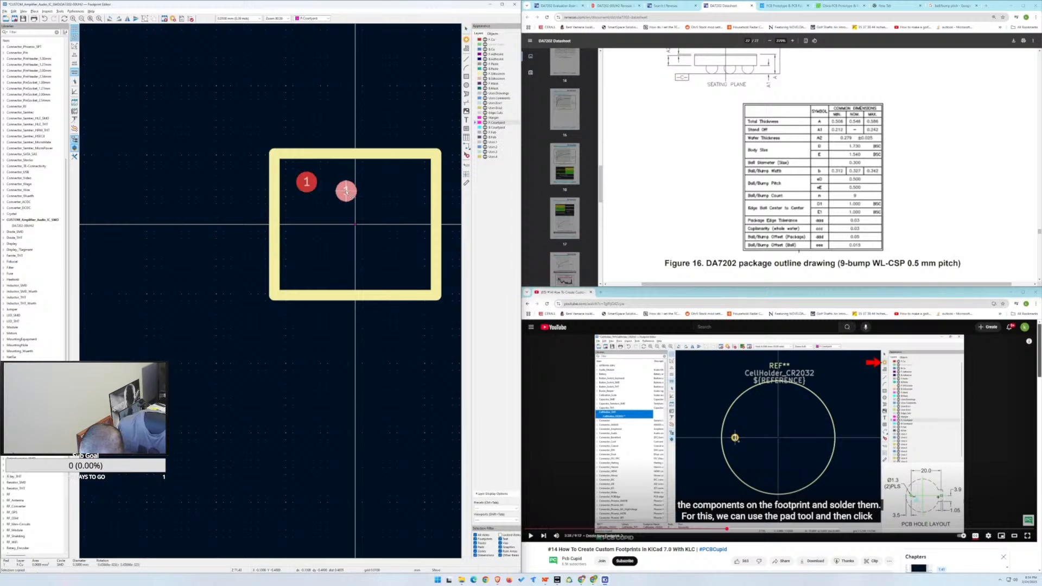
click(342, 183)
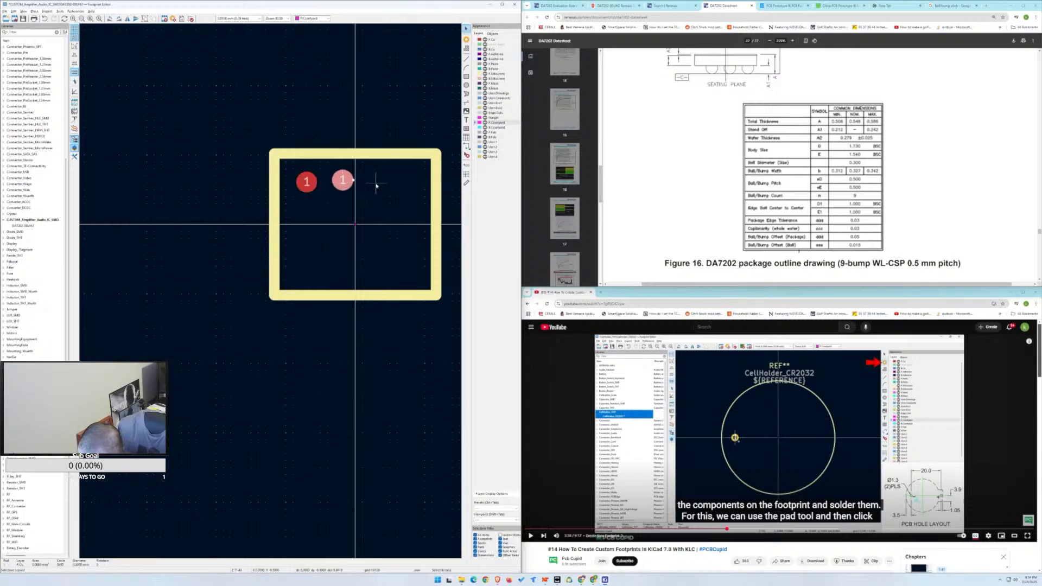
key(ctrl+v)
click(406, 183)
Move the middle pad of the upper row onto the vertical centre axis.
click(349, 183)
click(351, 195)
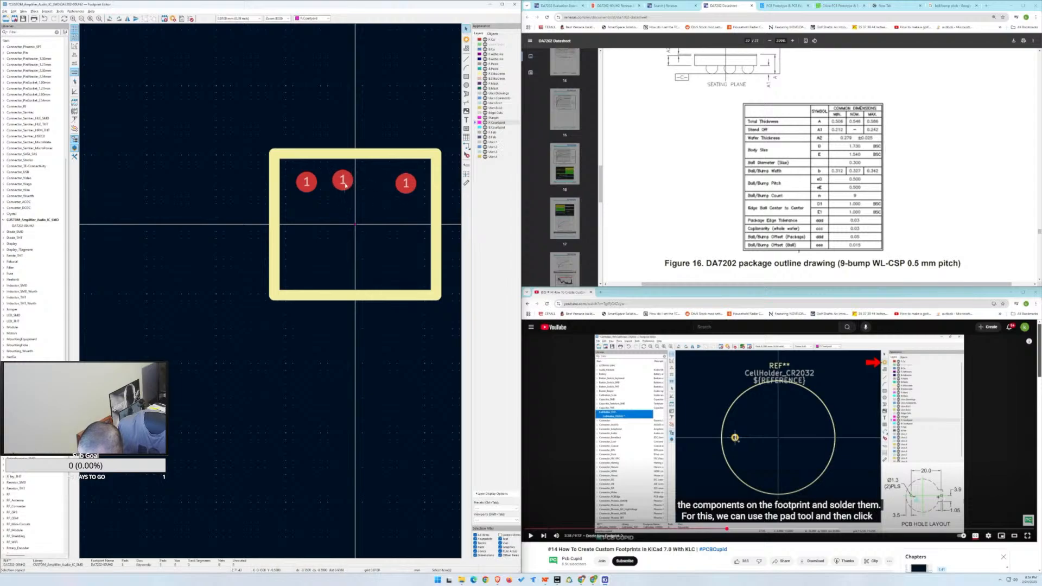
drag(348, 185, 365, 202)
click(365, 202)
Paste three copies of the pad along the horizontal axis to form the middle row.
key(ctrl+v)
click(307, 224)
key(ctrl+v)
click(356, 224)
key(ctrl+v)
click(406, 224)
Paste three more copies of the pad below the middle row to complete the 3 × 3 grid.
key(ctrl+v)
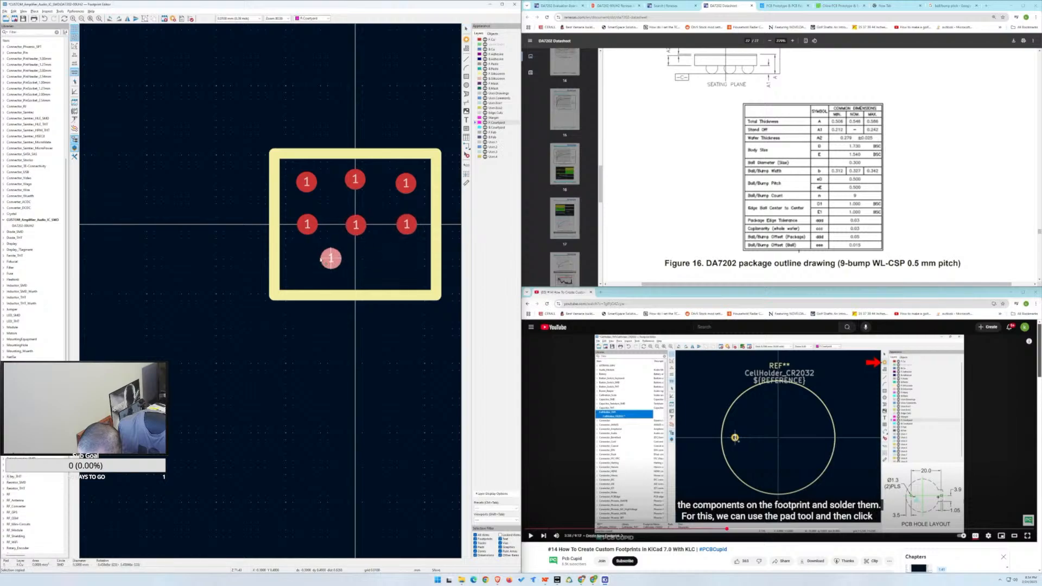
click(310, 266)
key(ctrl+v)
click(355, 263)
key(ctrl+v)
click(403, 264)
Move the centre pad onto the axes' crossing and place the footprint anchor at its centre.
click(356, 224)
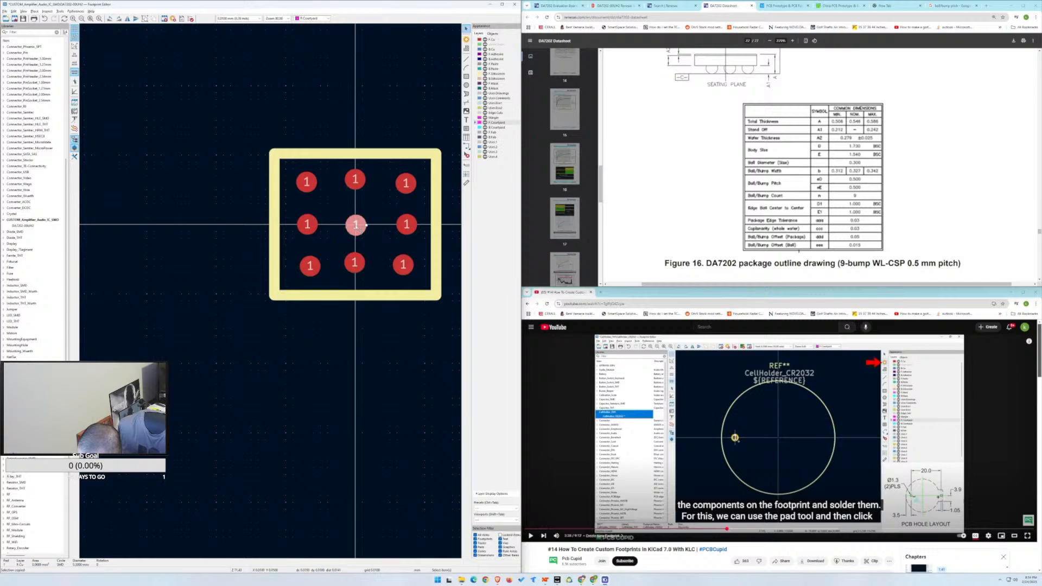
key(m)
click(357, 227)
click(362, 232)
click(467, 166)
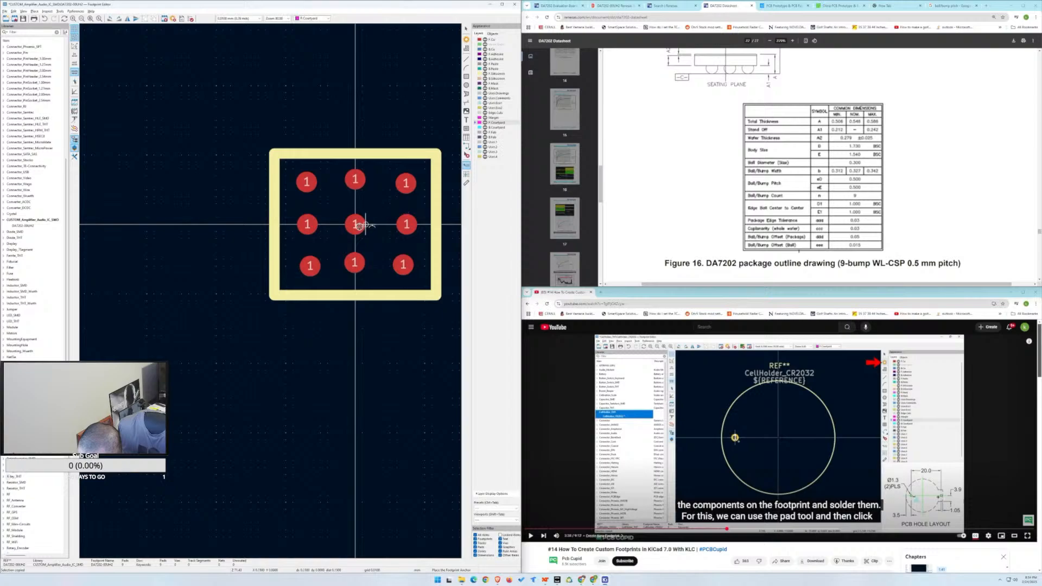
click(356, 225)
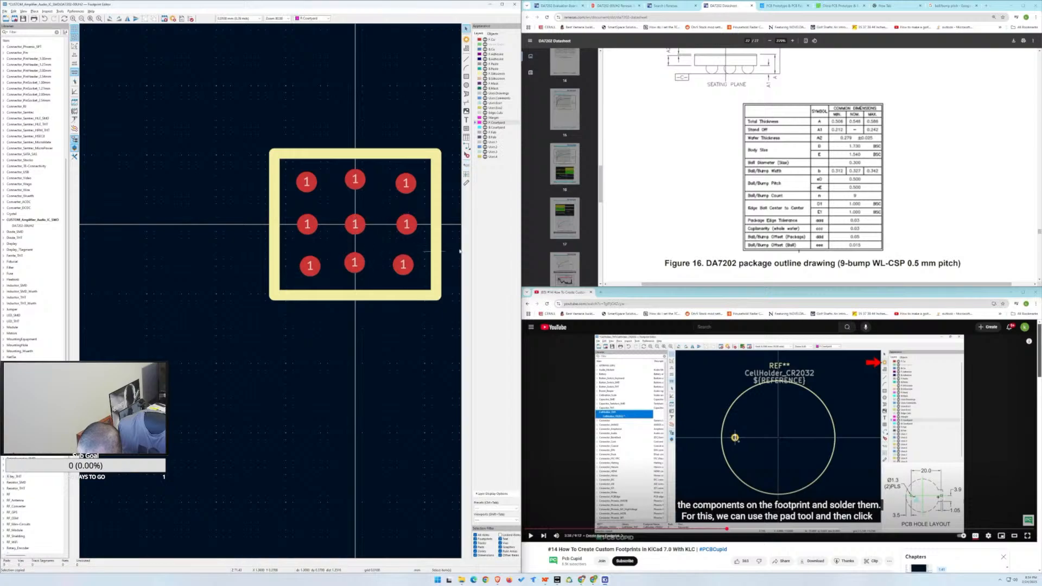
Resume the footprint tutorial video and set the centre pad's number to B2, following the datasheet's bump layout.
click(726, 402)
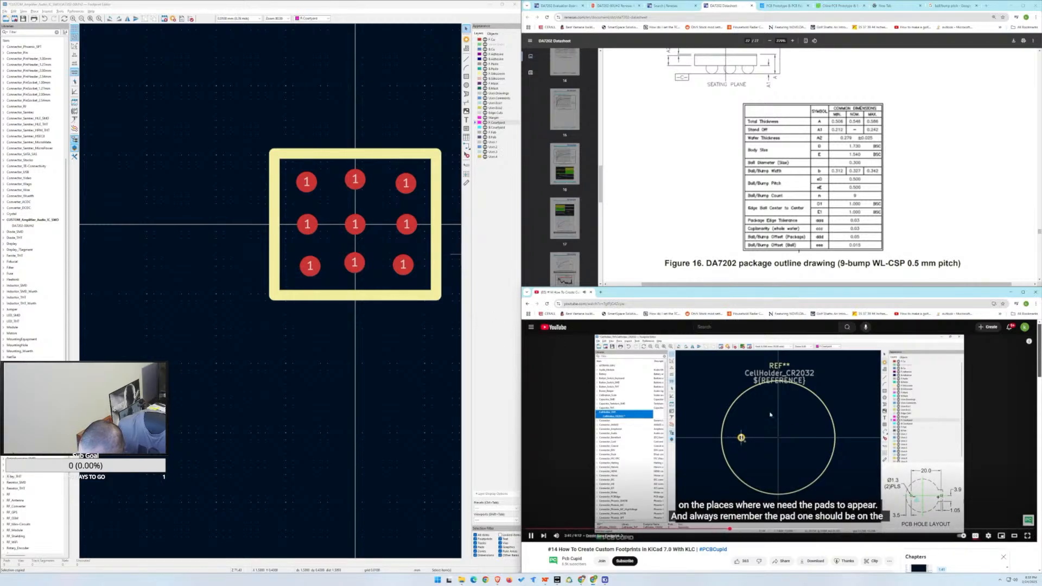
click(354, 225)
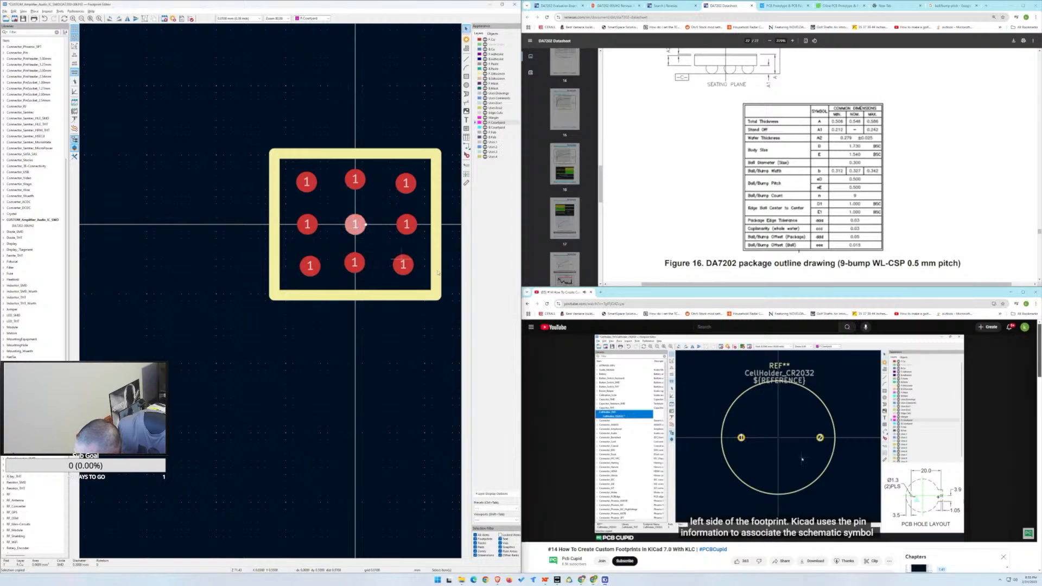
scroll(653, 232, up, 5)
scroll(653, 231, down, 1)
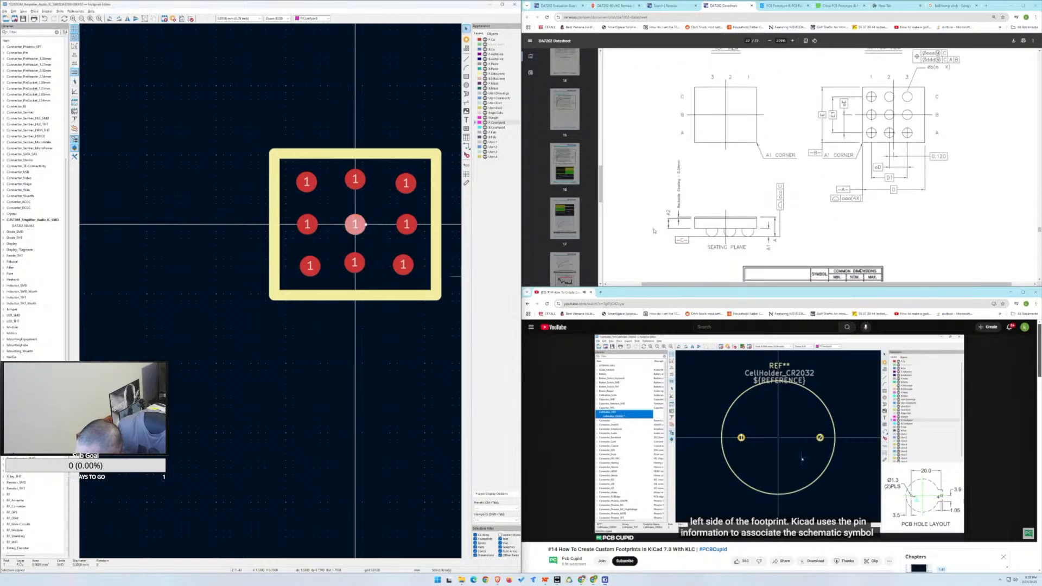
scroll(656, 239, down, 1)
key(e)
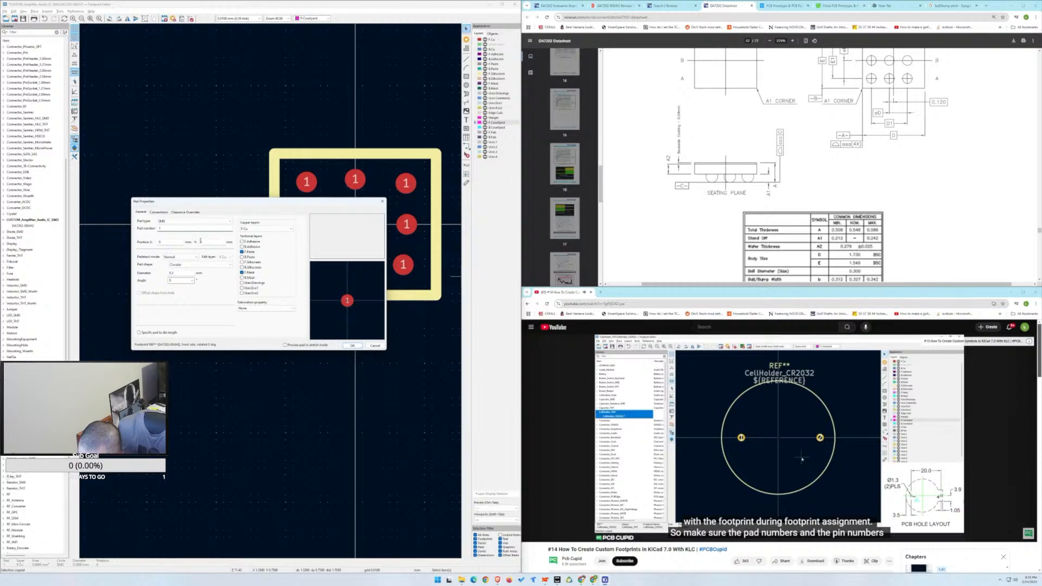
scroll(700, 224, up, 1)
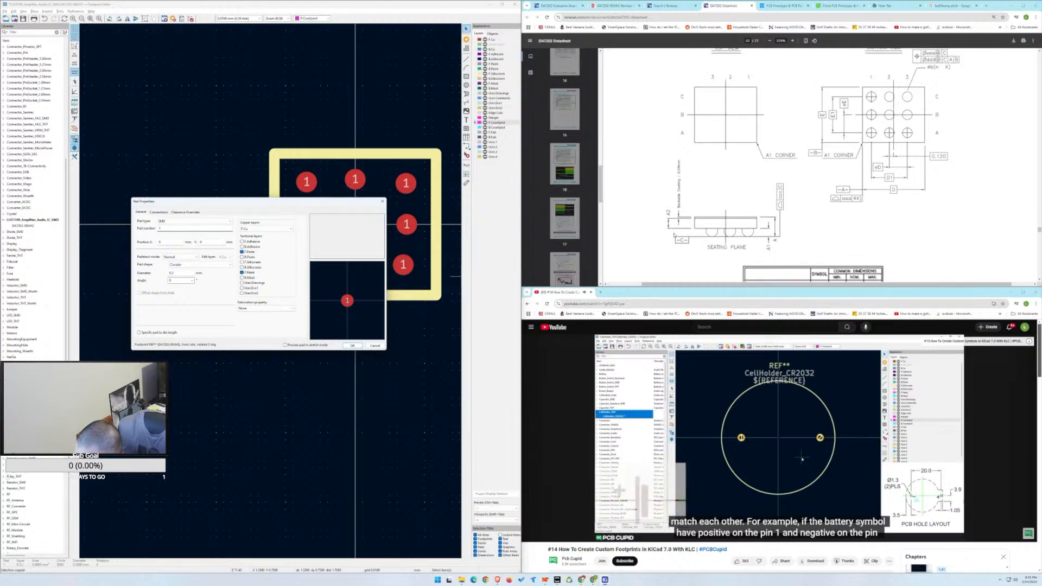
text(B1)
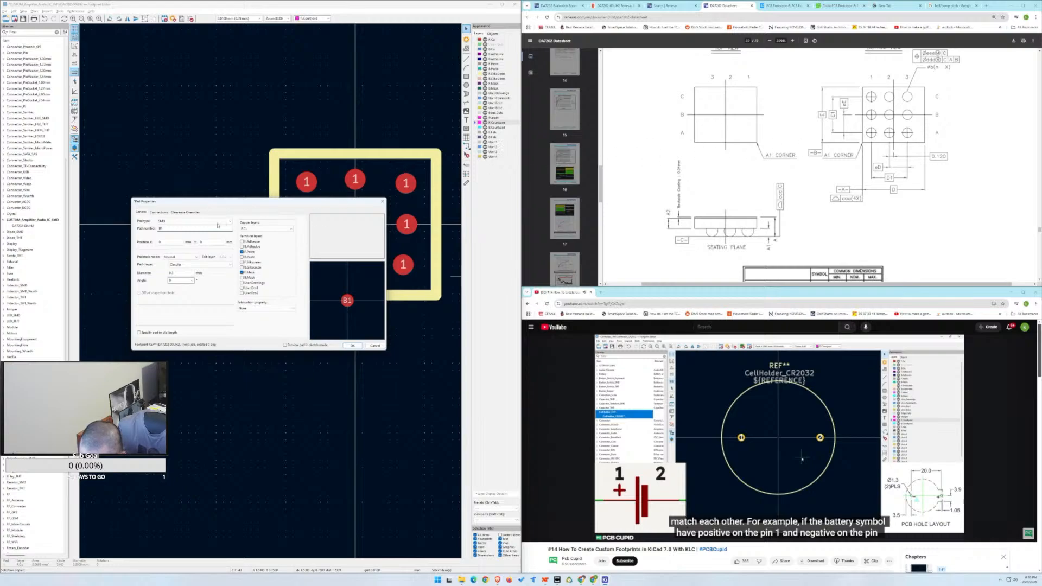
key(BackSpace)
text(2)
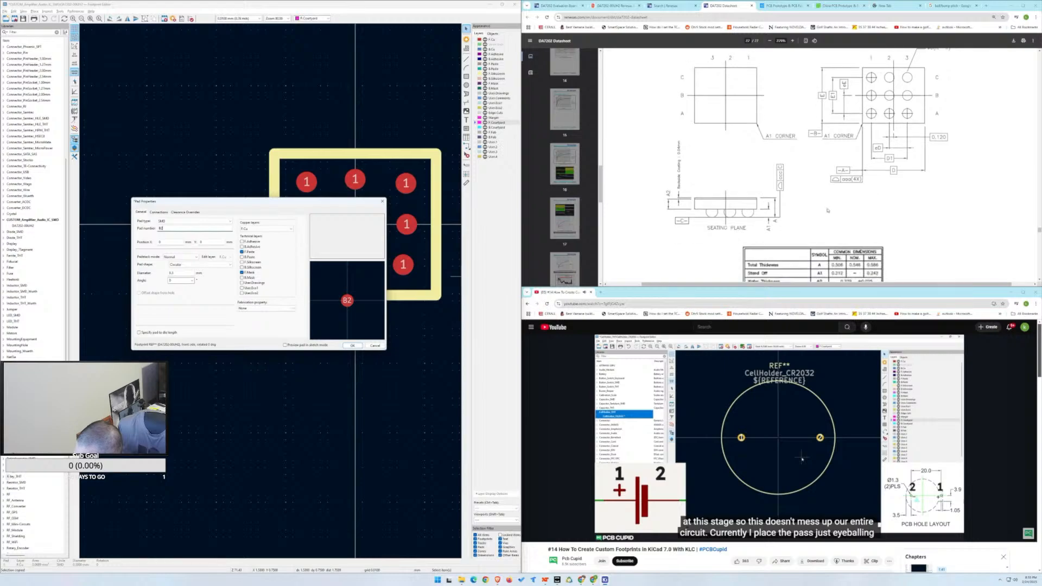
scroll(864, 211, up, 2)
scroll(685, 172, down, 2)
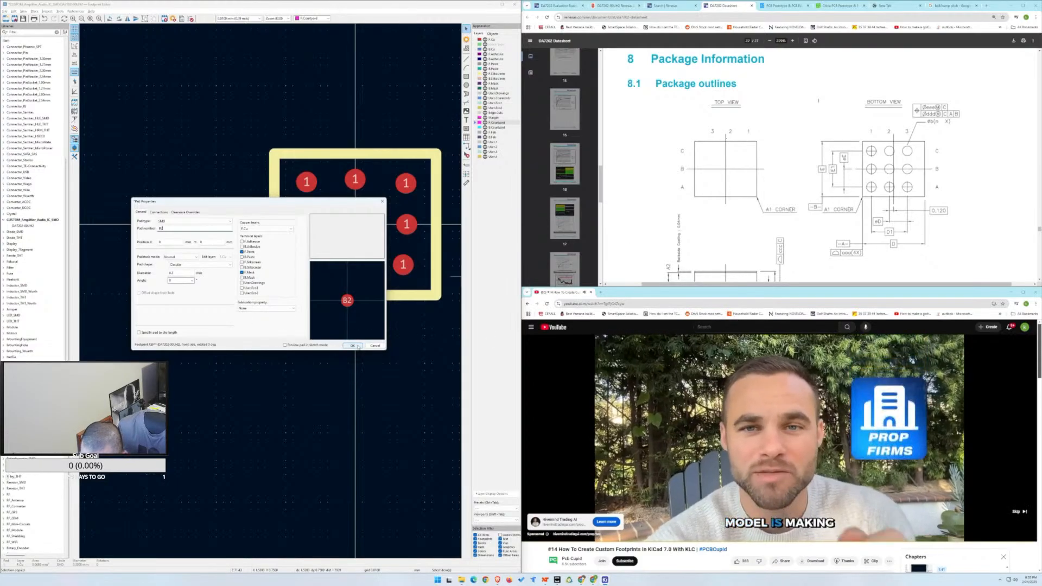
click(358, 346)
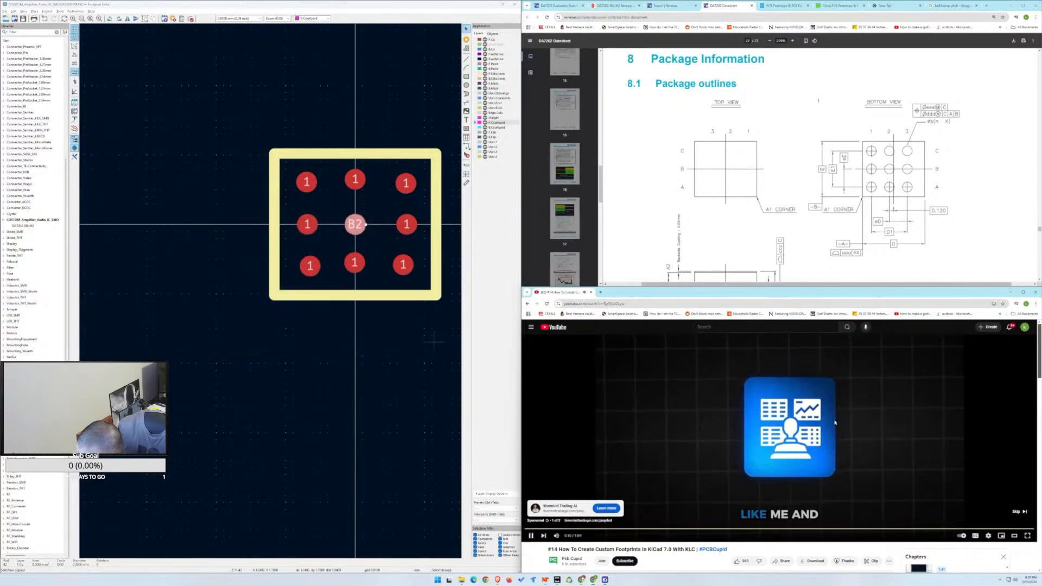
Skip the video advertisement and compare the datasheet's bottom-view bump layout with its pitch dimensions.
click(1019, 511)
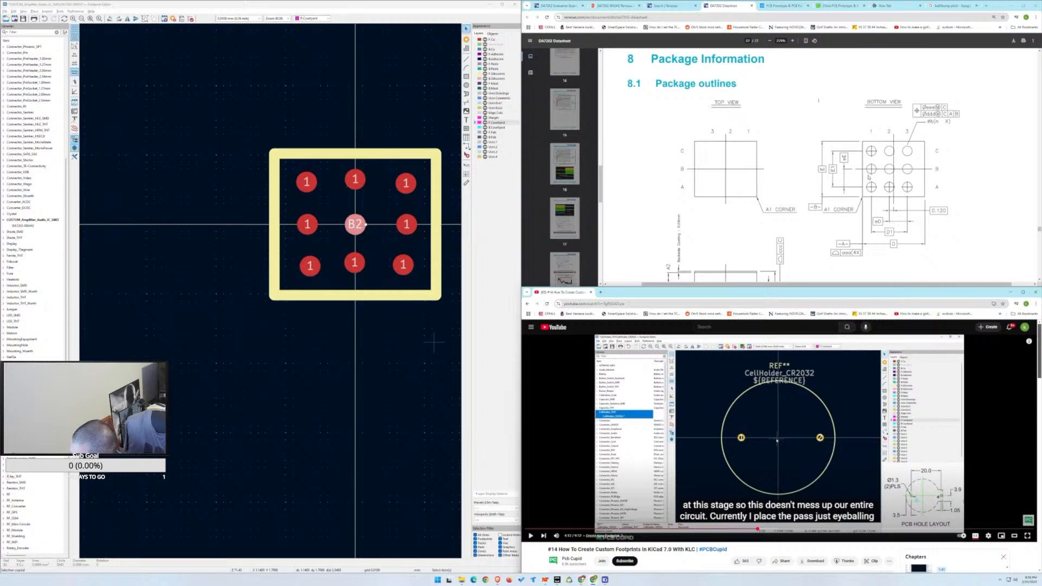
scroll(897, 194, down, 1)
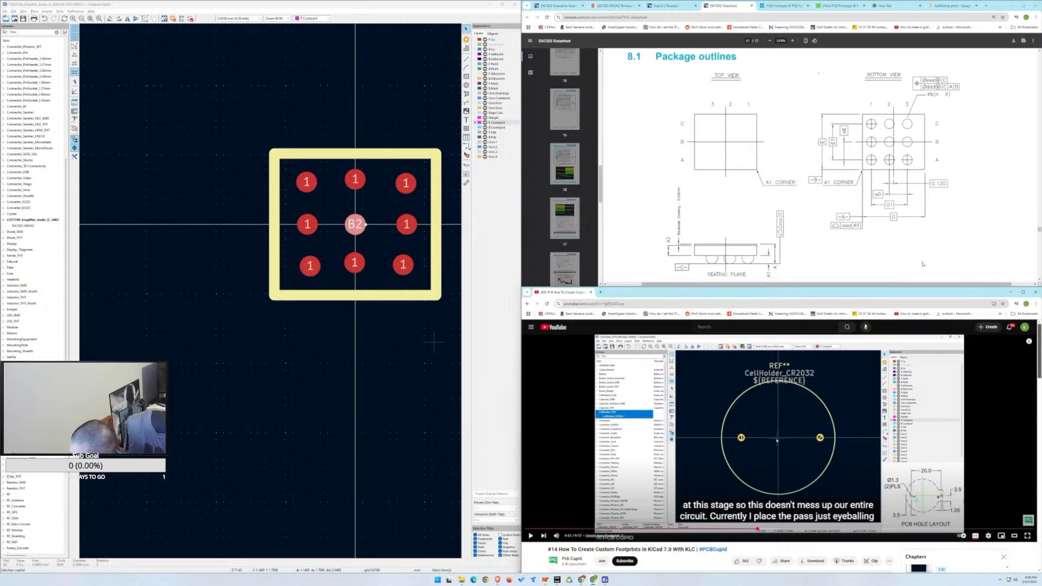
scroll(923, 264, down, 3)
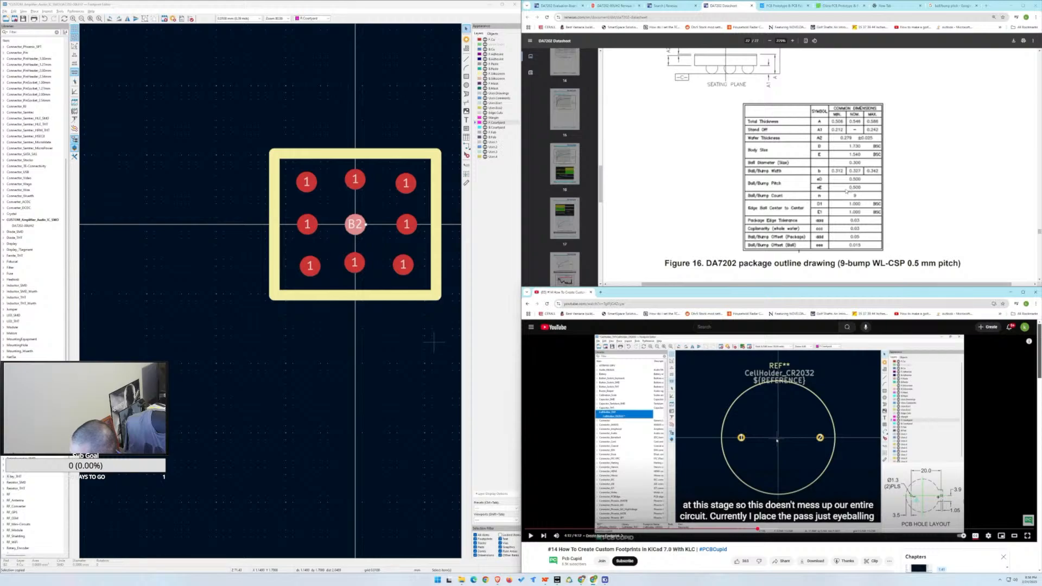
scroll(836, 192, up, 3)
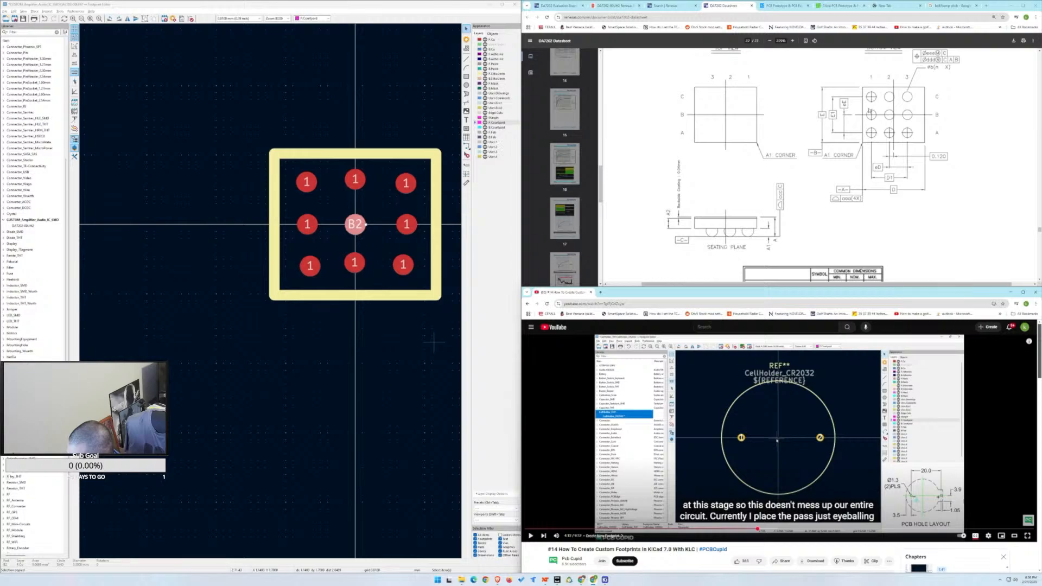
scroll(918, 216, down, 3)
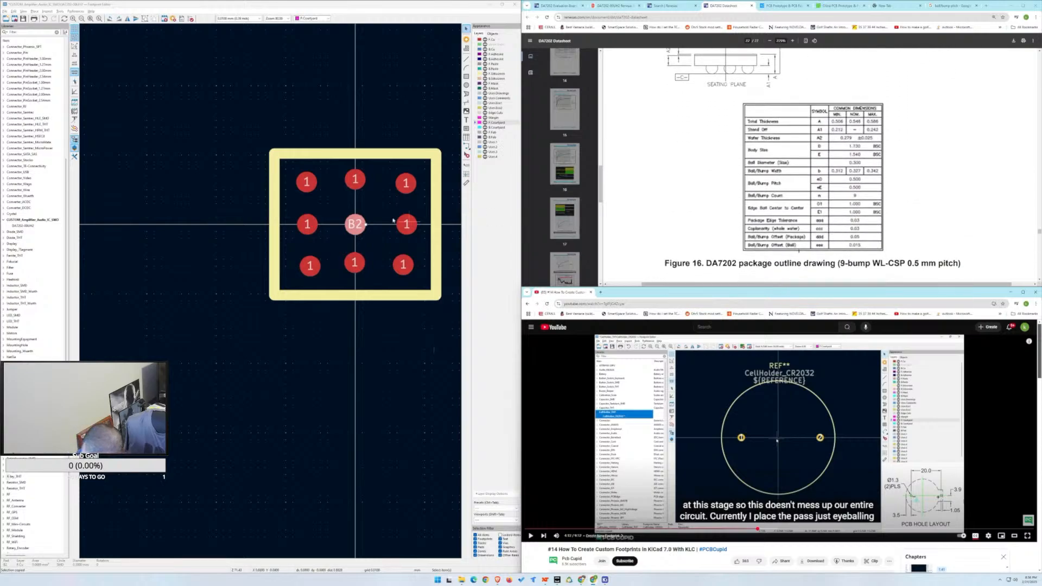
Select the pad directly above B2 and watch the tutorial's part on placing pads precisely with the measure and dimension tools.
click(355, 181)
click(708, 404)
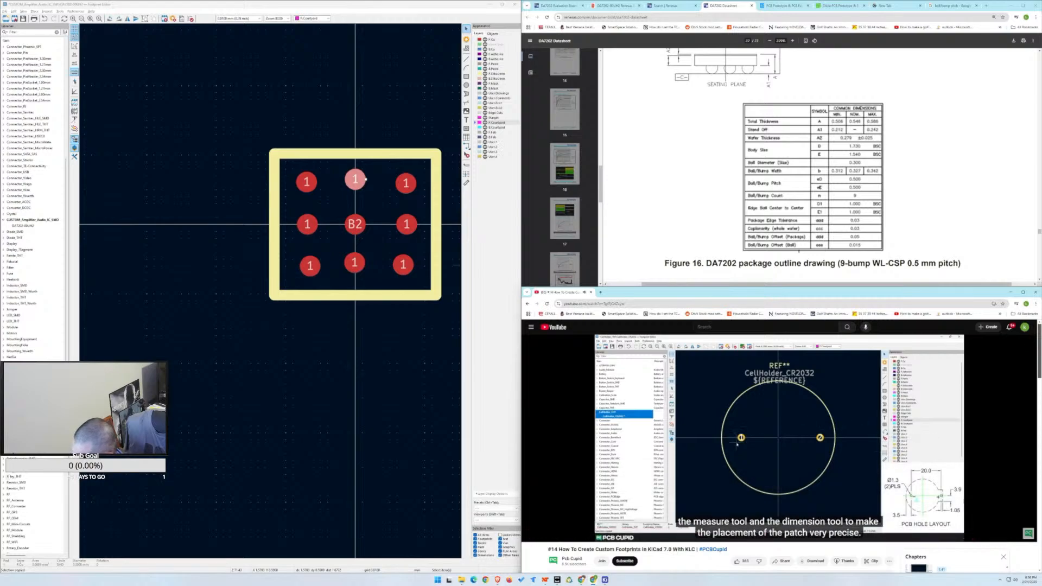
mouse_move(807, 465)
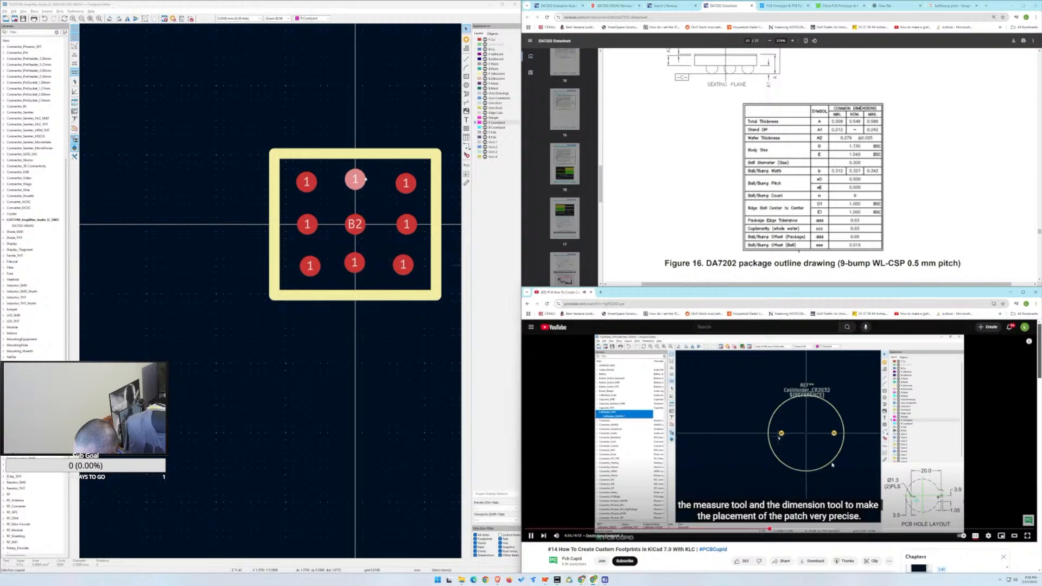
click(809, 471)
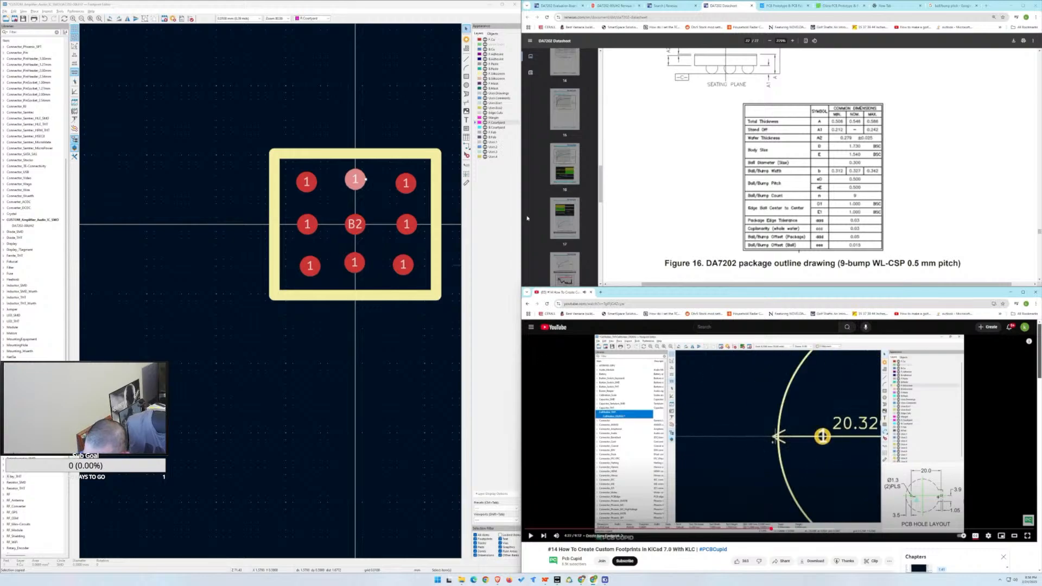
Try to dimension 0.5 mm straight up from B2's centre and shift the pad above, and undo both changes.
click(466, 146)
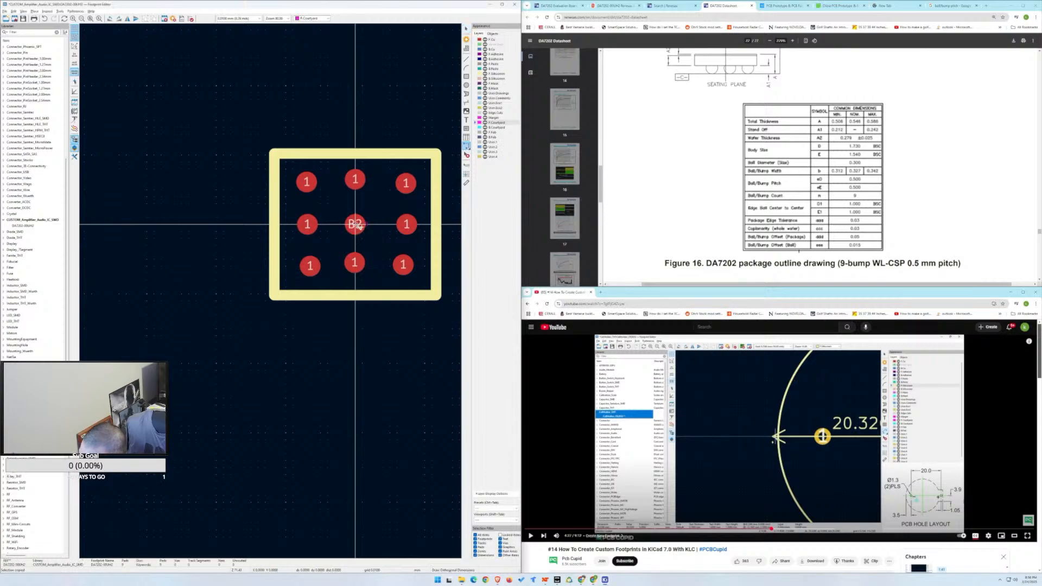
scroll(793, 207, up, 3)
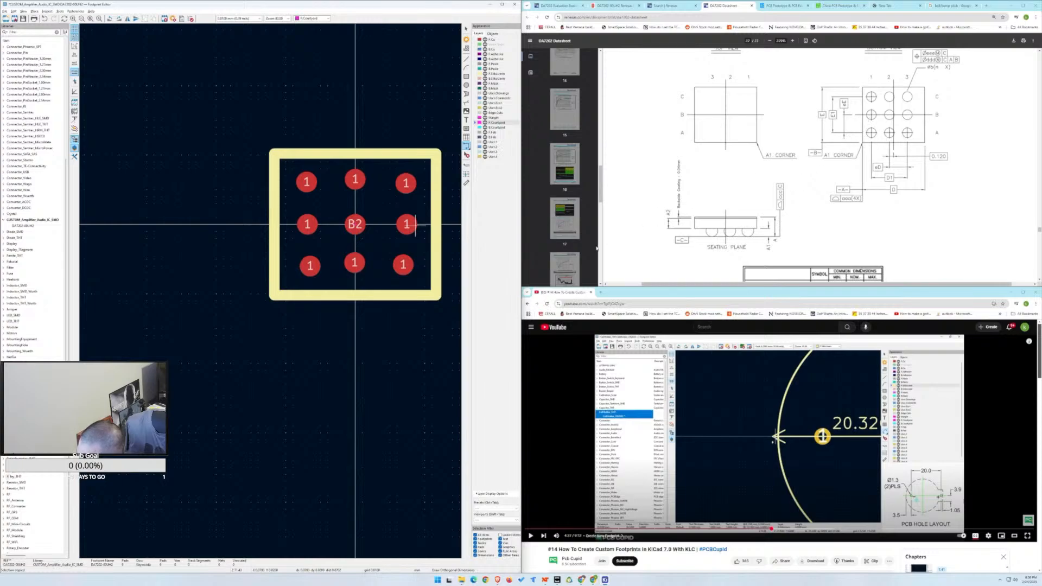
click(355, 223)
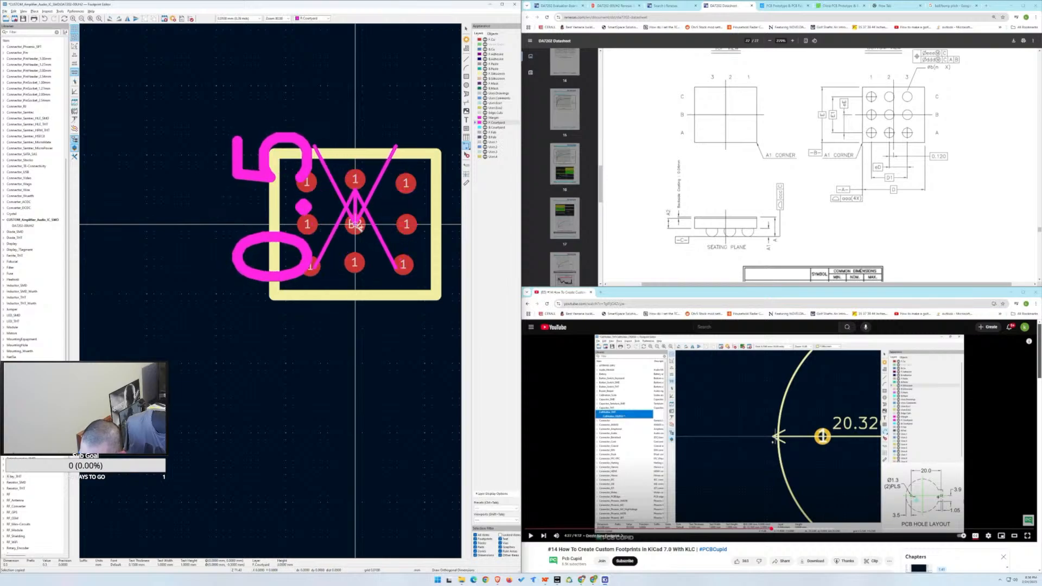
click(356, 183)
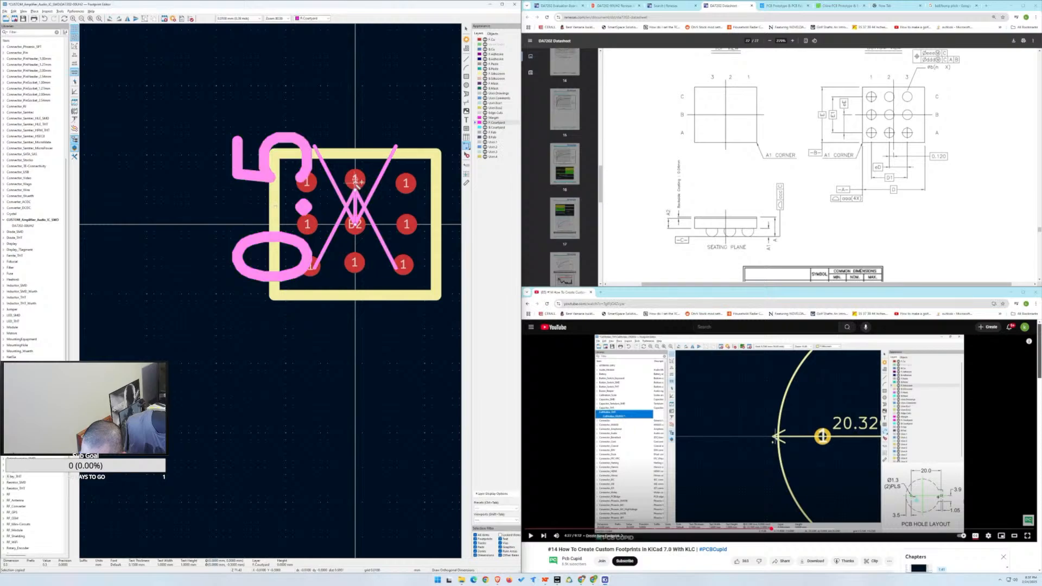
key(Escape)
click(358, 183)
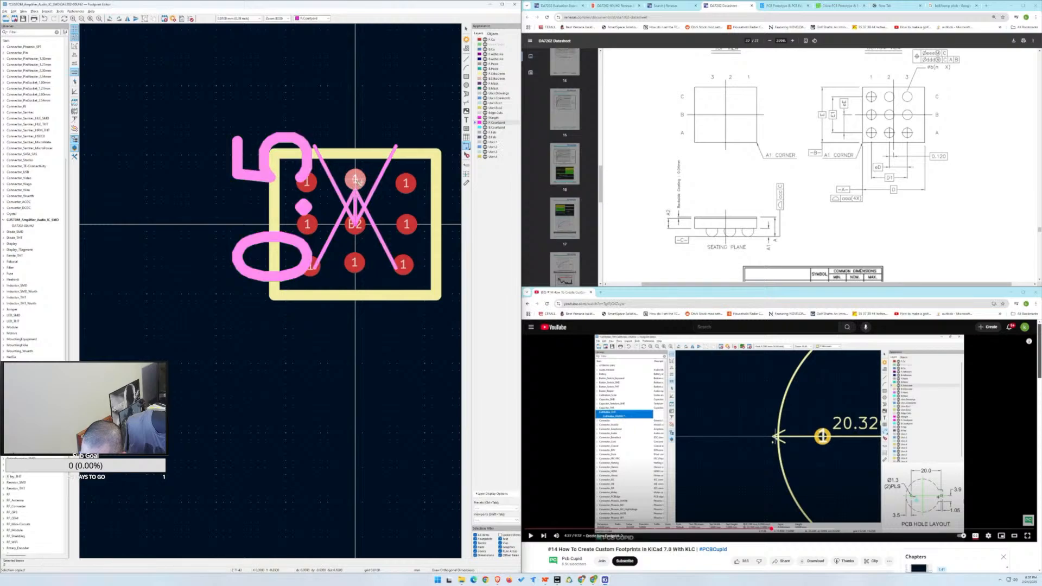
key(Escape)
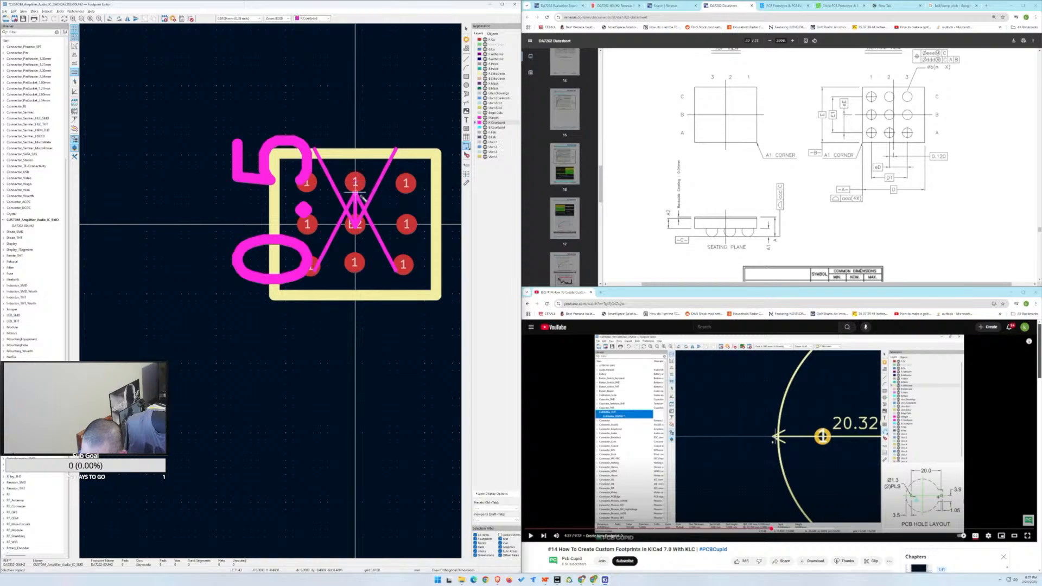
key(ctrl+z)
key(ctrl+z)
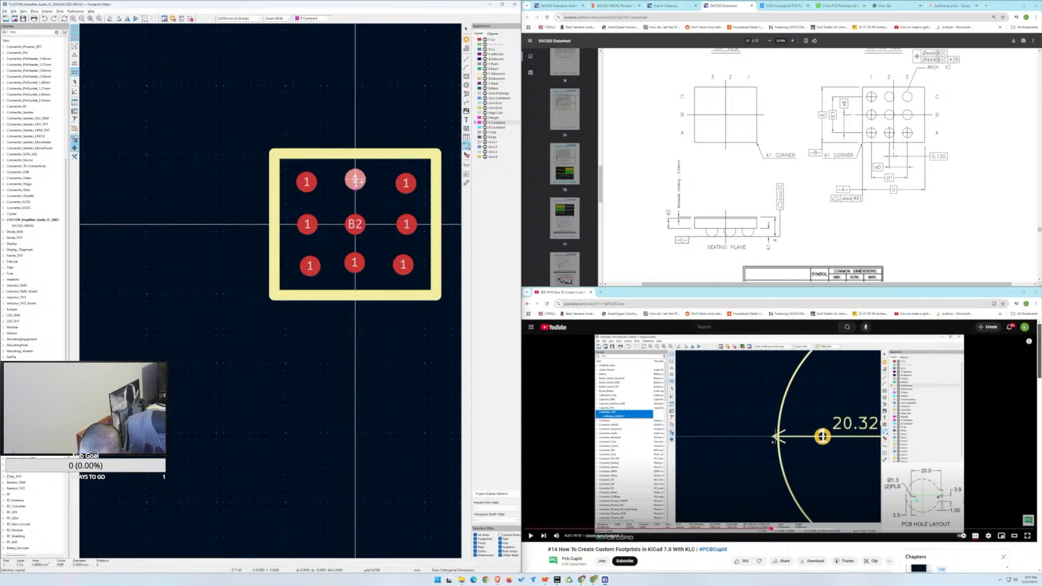
Move the pad above B2 slightly closer and dimension the centre distance between the two pads.
key(m)
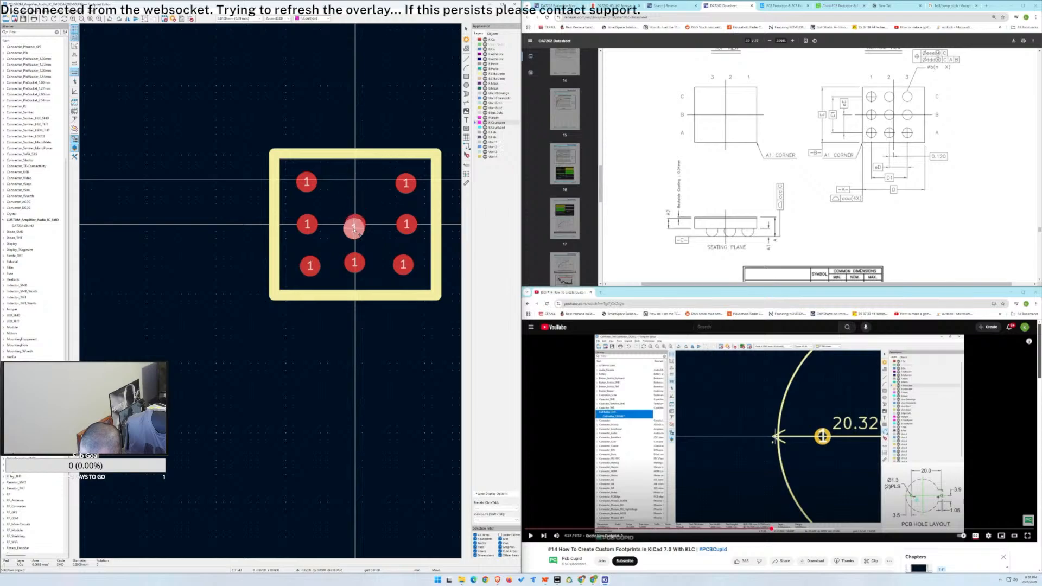
click(356, 186)
click(466, 145)
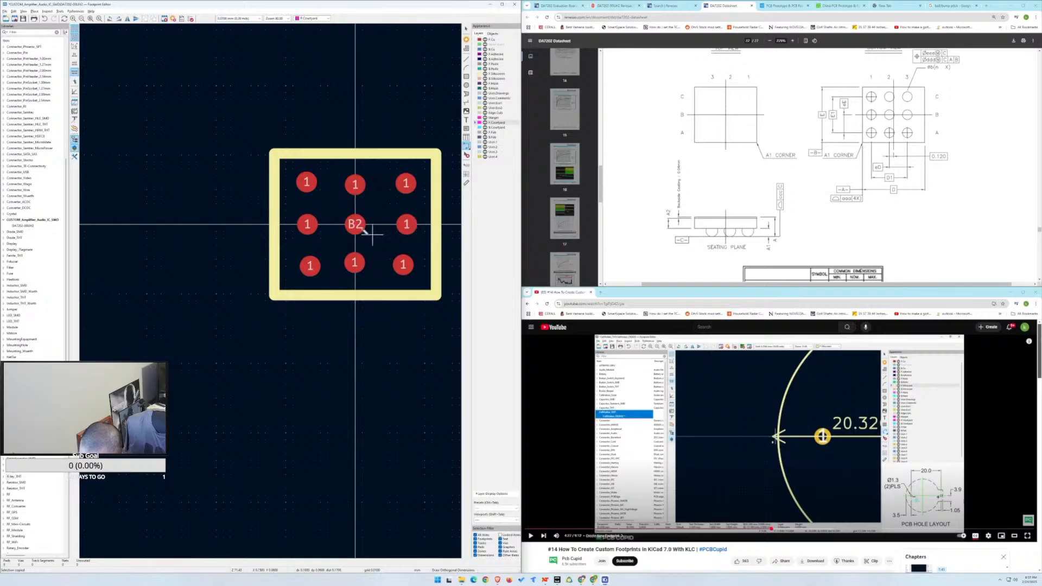
click(356, 224)
key(Escape)
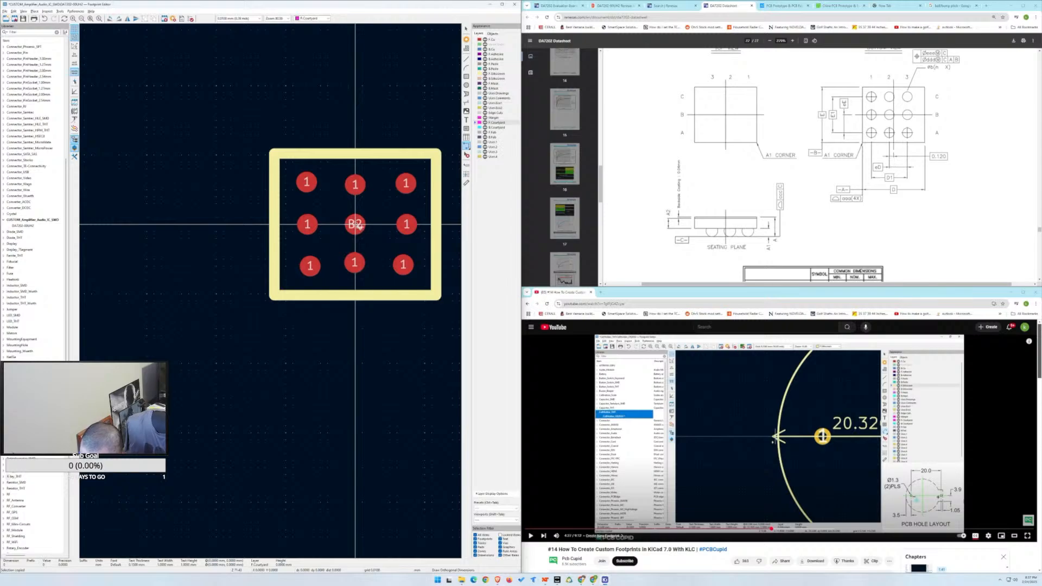
click(357, 225)
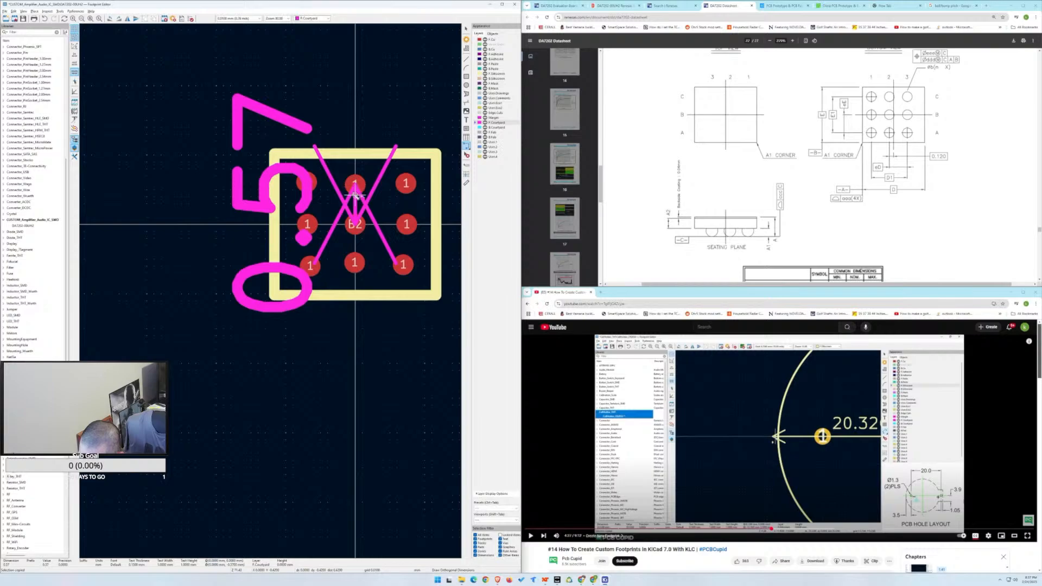
click(356, 200)
click(356, 184)
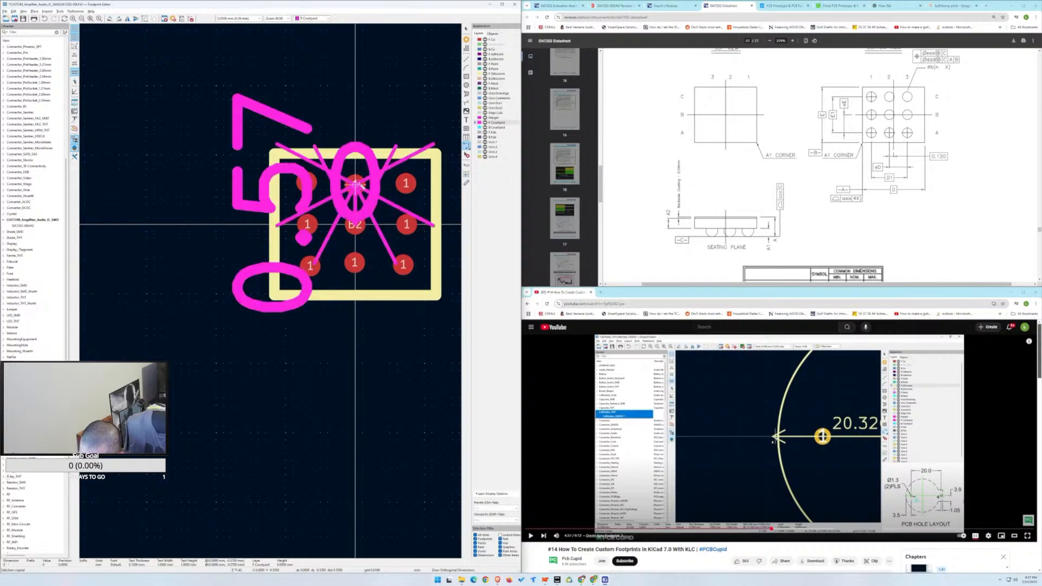
key(Escape)
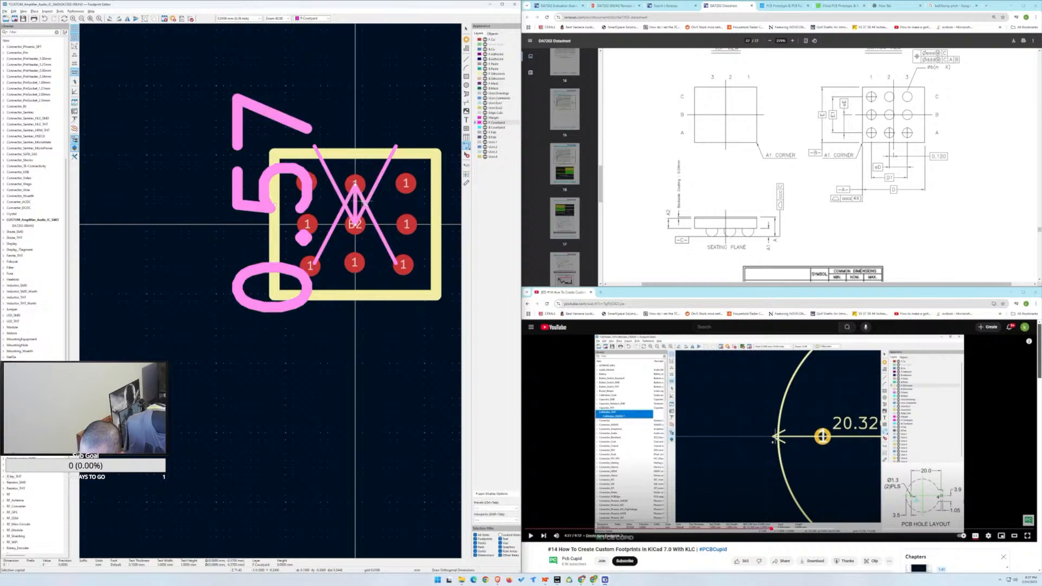
Try to reposition the pad above B2 and undo the dimension between the two pads.
click(465, 29)
click(359, 184)
key(m)
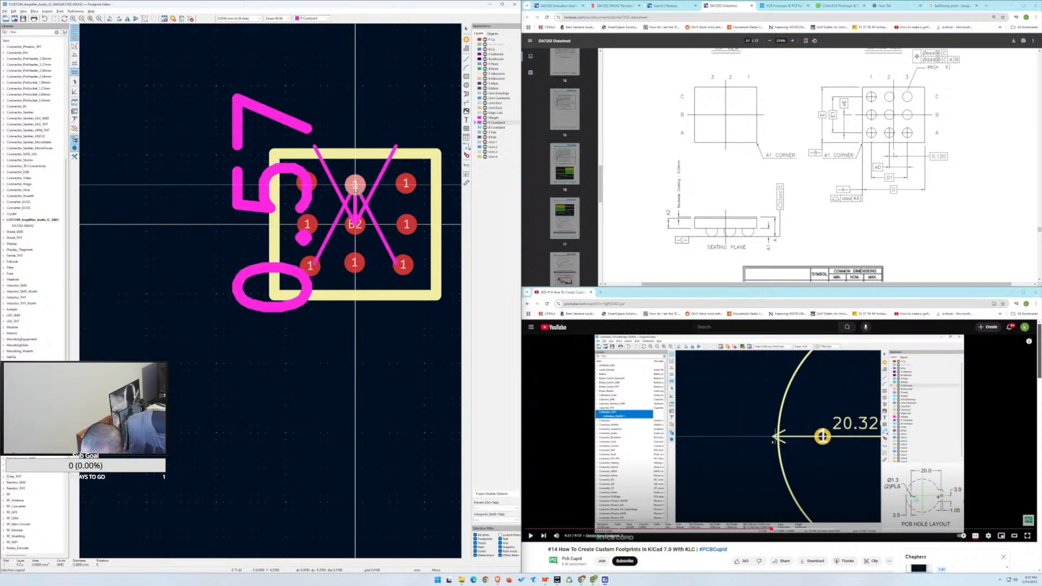
click(354, 186)
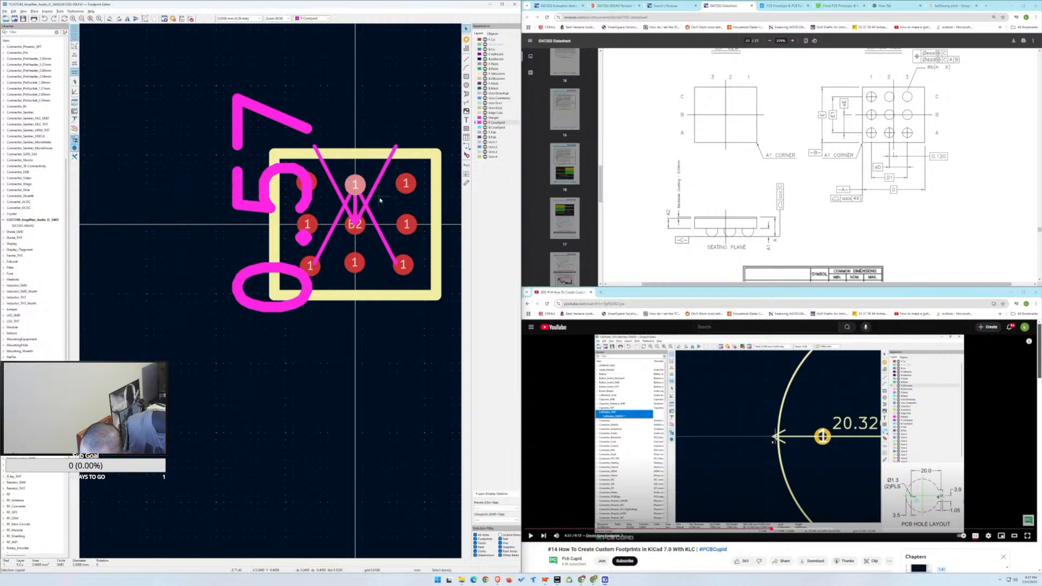
key(ctrl+z)
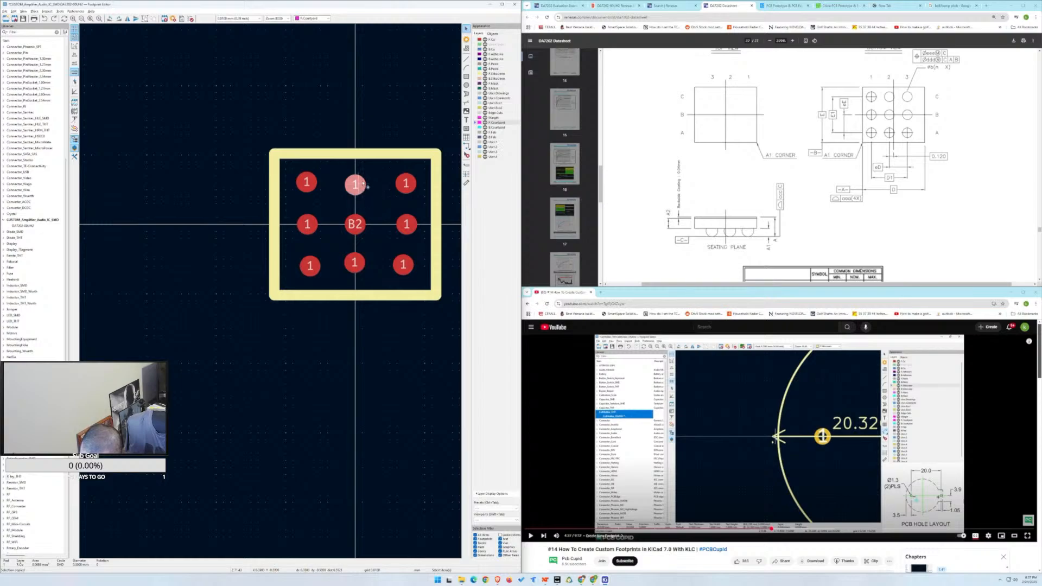
Move the pad above B2 aside and dimension 0.5 mm straight up from B2's centre.
key(m)
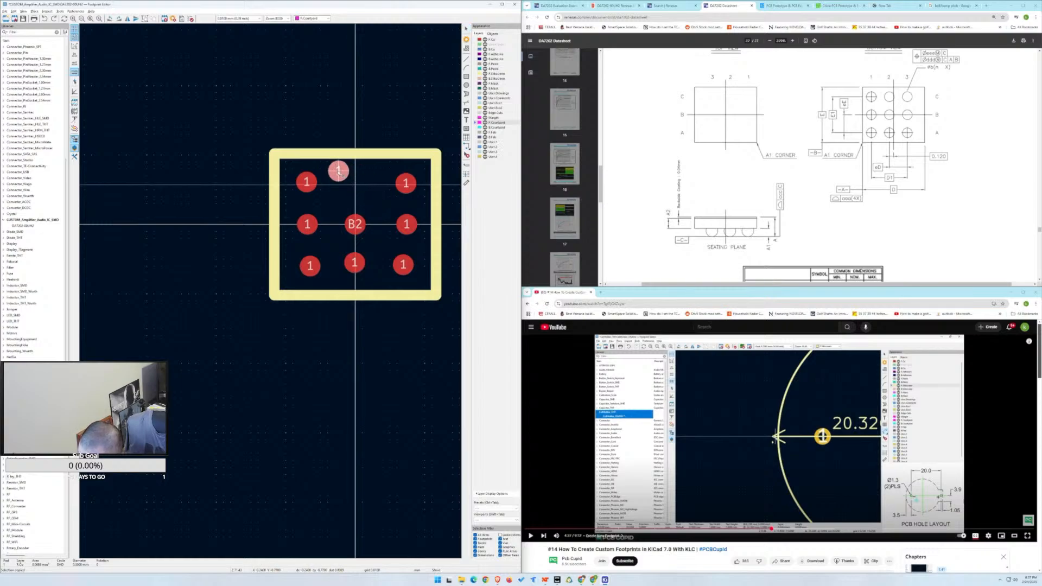
click(338, 171)
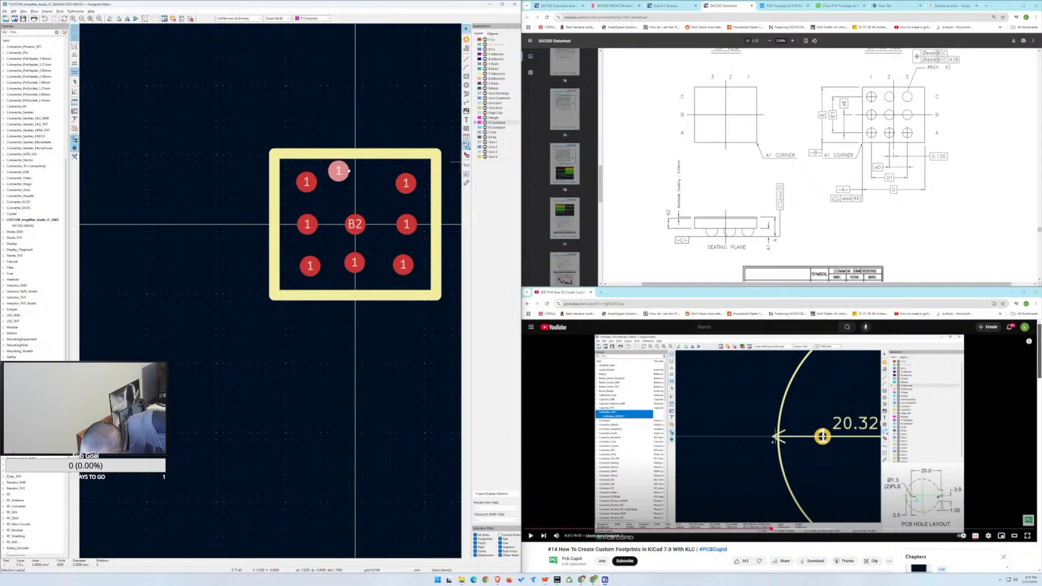
click(467, 148)
click(356, 224)
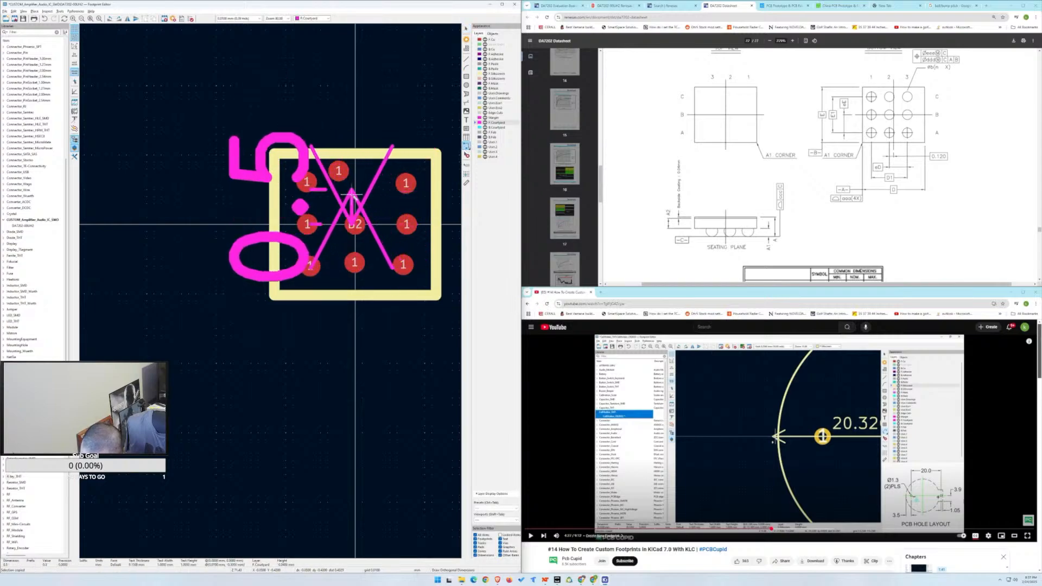
click(356, 193)
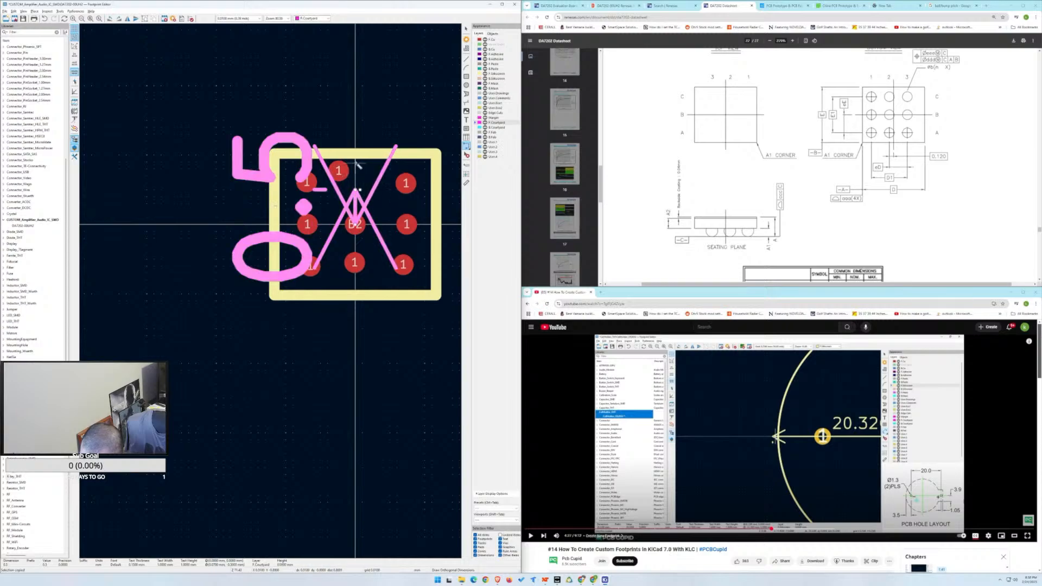
Move the displaced upper pad onto the end of the 0.5 mm dimension, centred above B2.
key(Escape)
click(343, 173)
drag(341, 171, 356, 190)
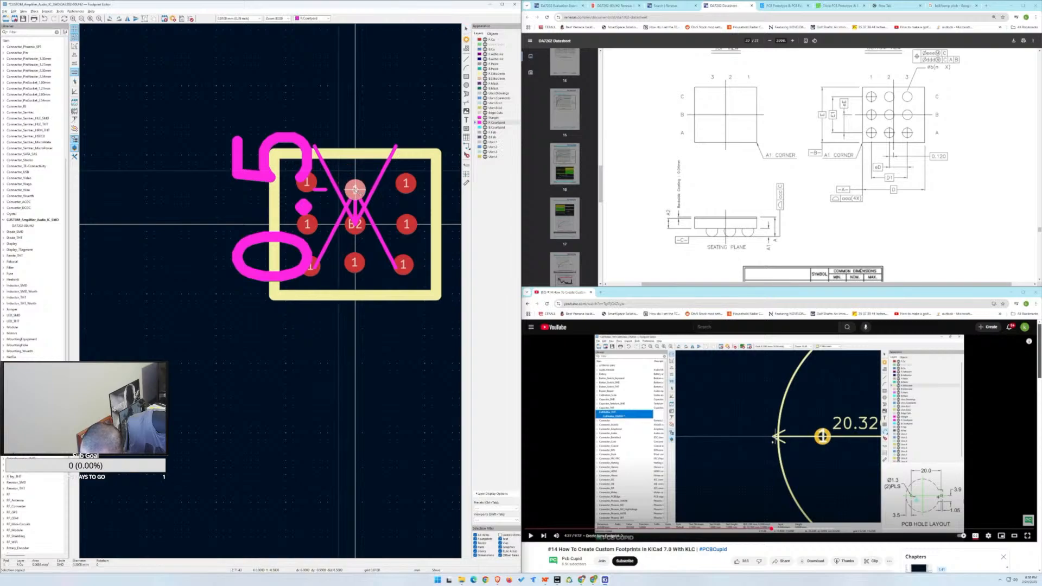
click(370, 168)
Pull the vertical 0.5 mm dimension away from the pads and delete it.
click(357, 190)
click(355, 209)
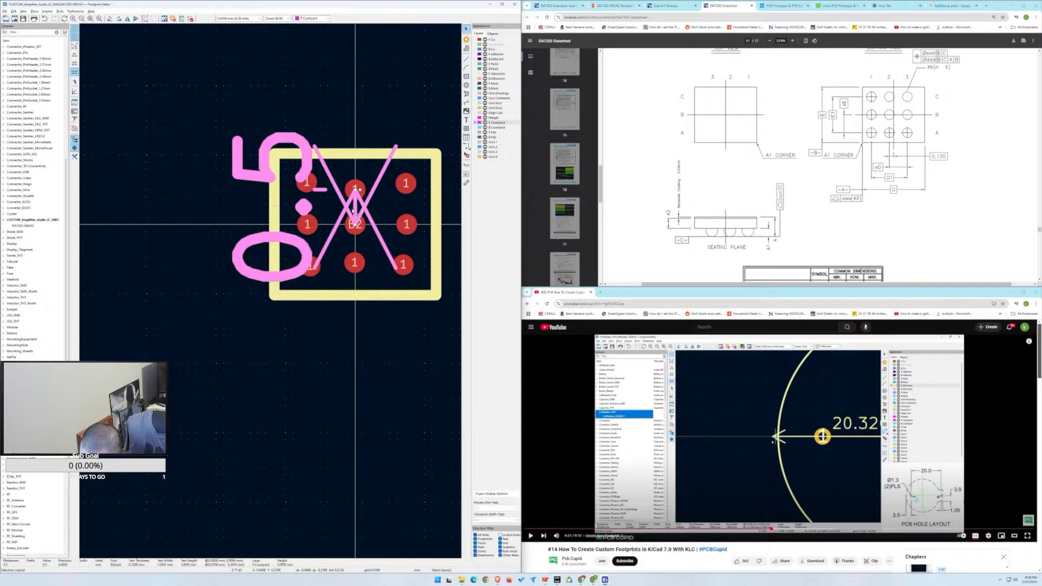
drag(355, 209, 233, 235)
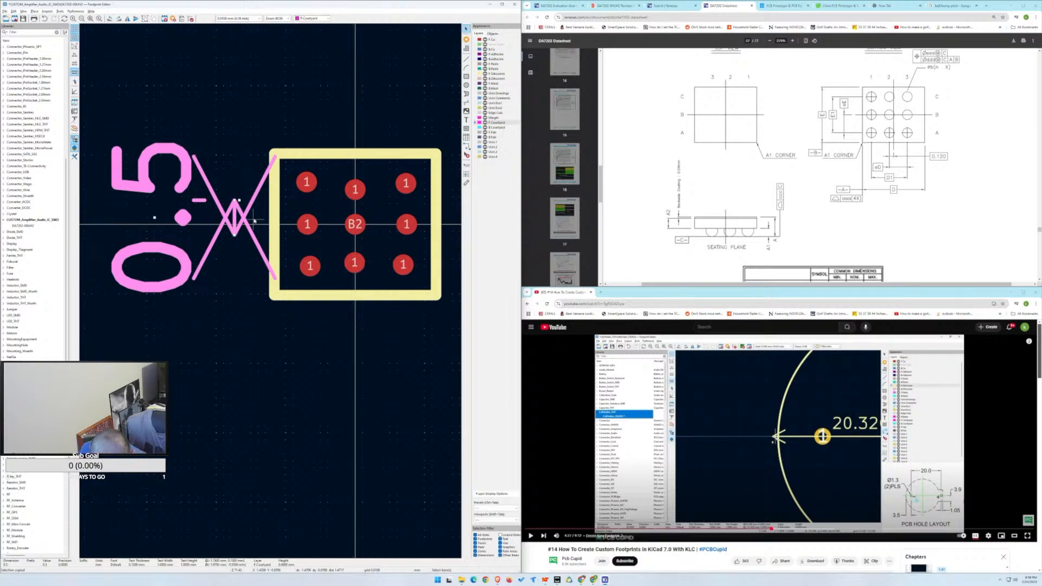
key(Delete)
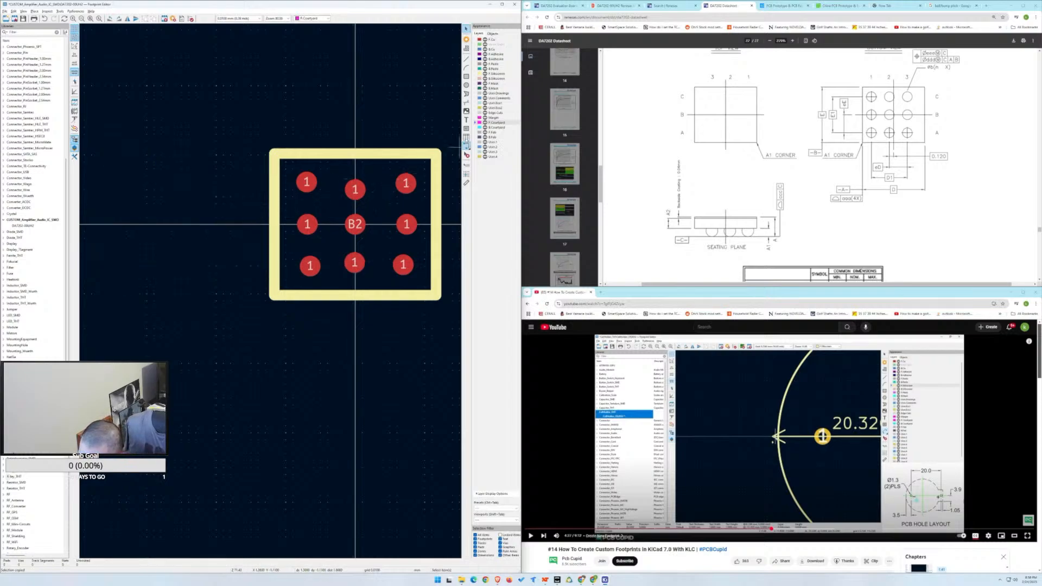
Dimension 0.5 mm straight down from B2's centre and move the pad below B2 onto the dimension's end.
click(466, 145)
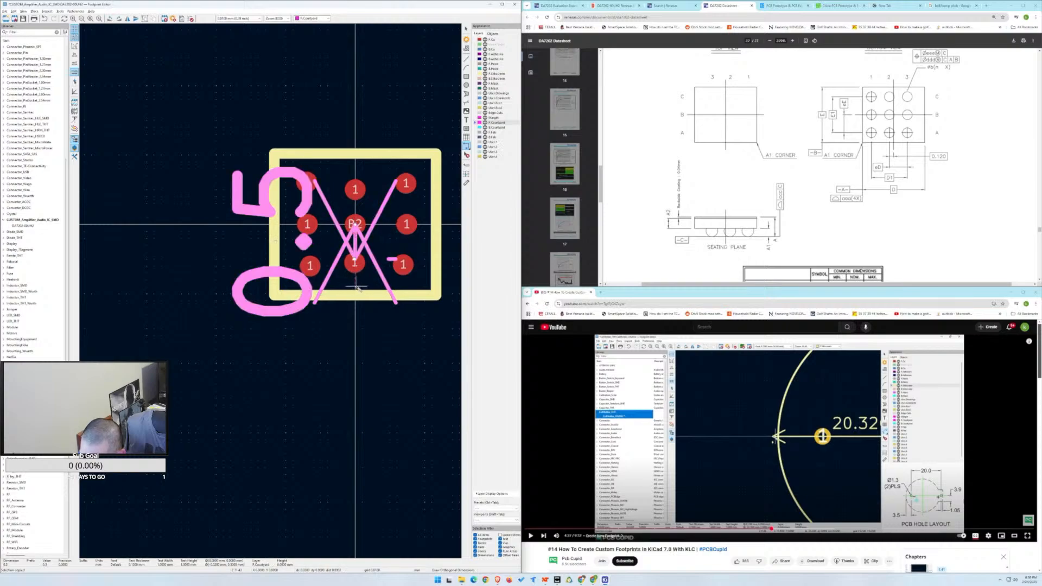
key(Escape)
click(356, 266)
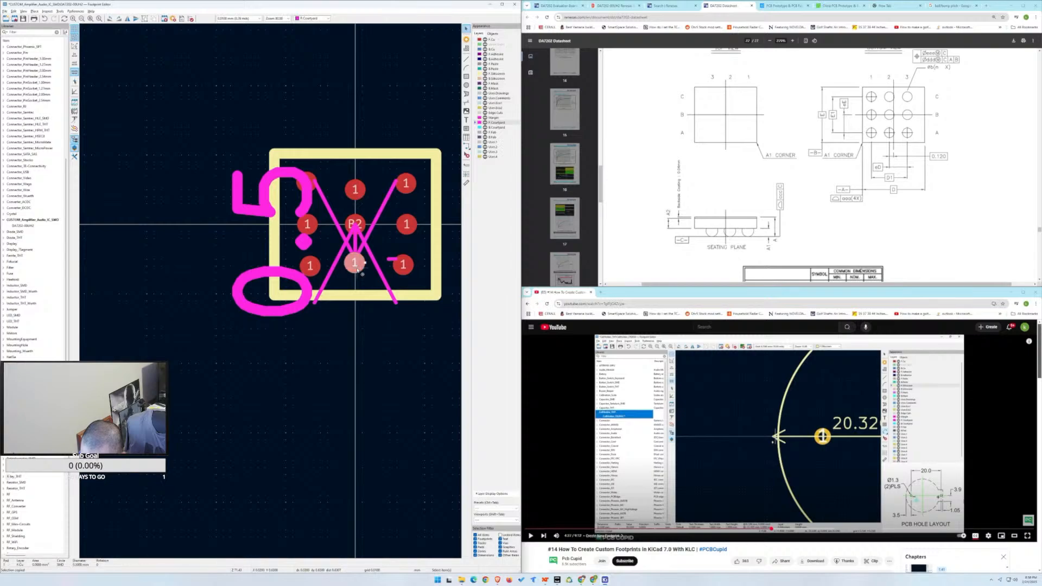
mouse_move(357, 267)
mouse_down()
mouse_move(364, 261)
mouse_move(374, 284)
mouse_move(356, 260)
mouse_up()
click(366, 271)
click(363, 270)
click(366, 276)
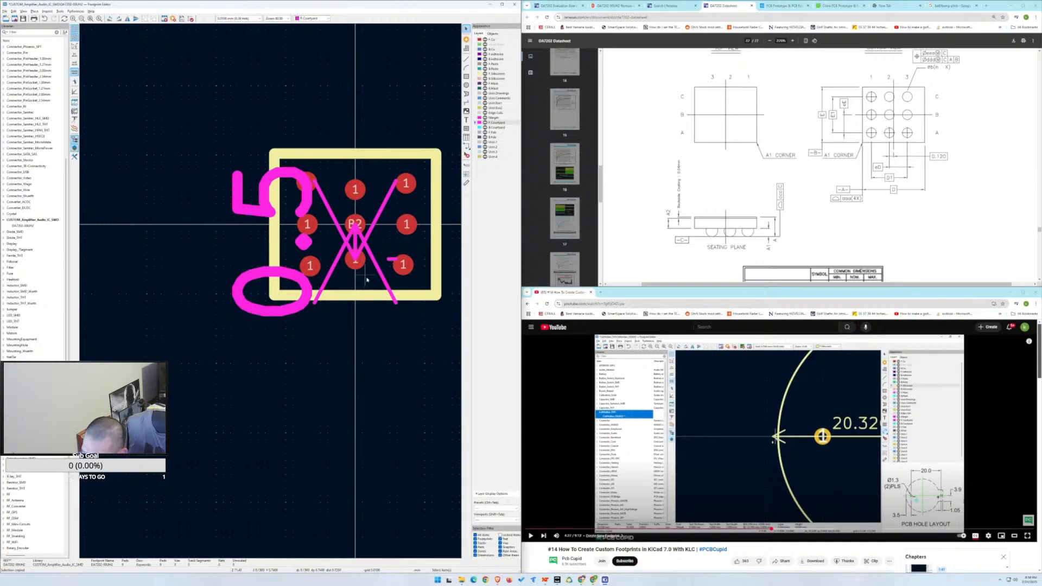
Move the lower-right pad up in line with the repositioned pad below B2.
click(411, 271)
mouse_move(405, 268)
mouse_down()
mouse_move(367, 260)
mouse_move(402, 261)
mouse_move(406, 278)
mouse_move(403, 262)
mouse_up()
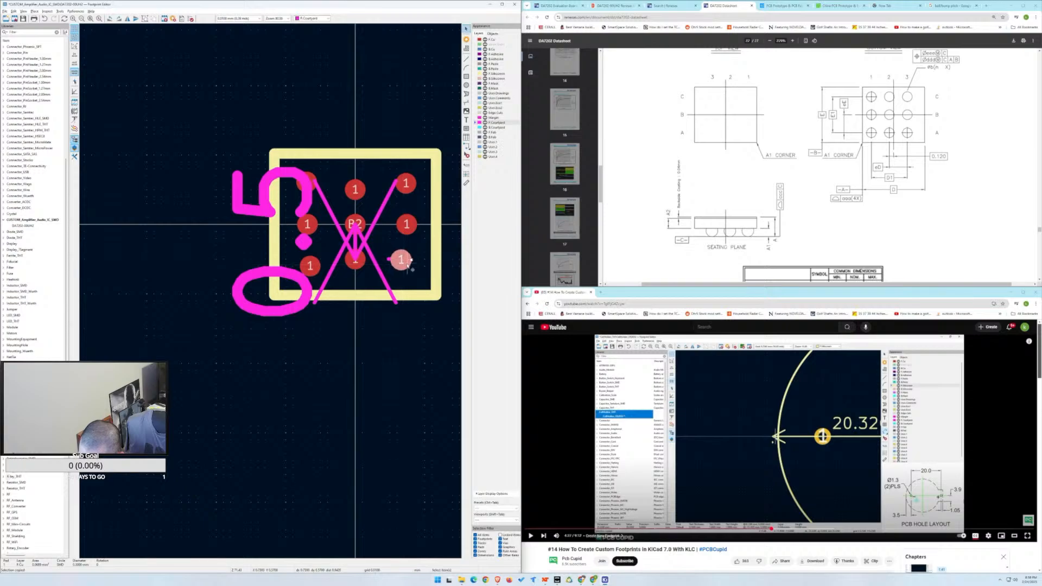
click(409, 274)
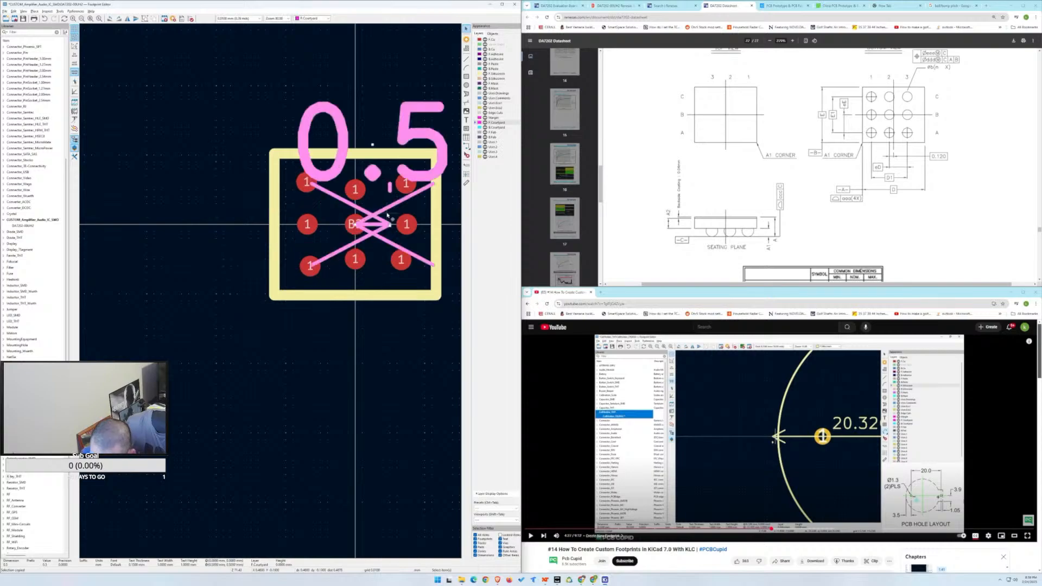
Use the 0.5 mm dimension horizontally from B2's centre and move the pad right of B2 onto its end.
drag(372, 223, 358, 227)
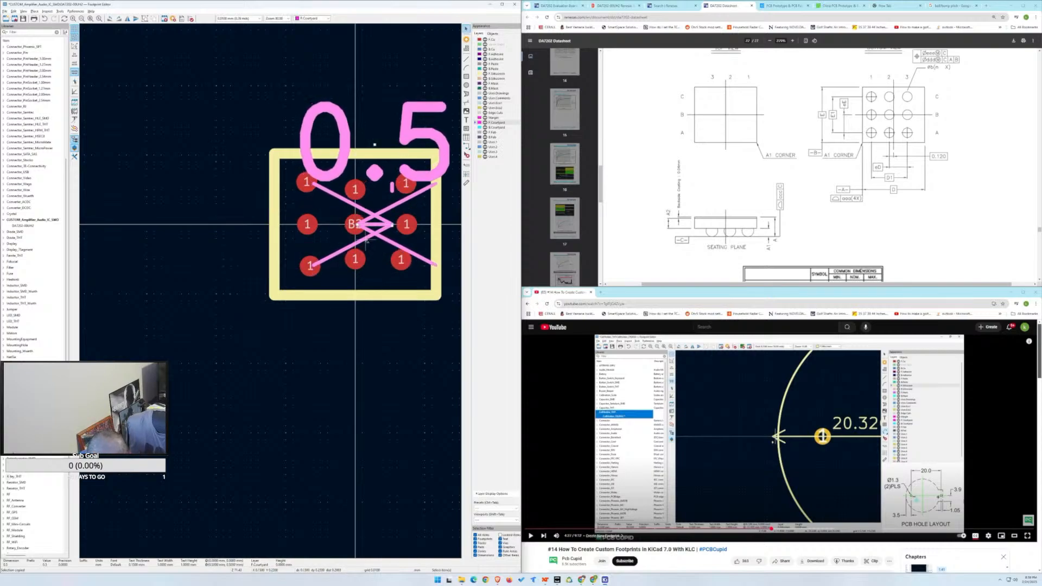
key(ctrl+z)
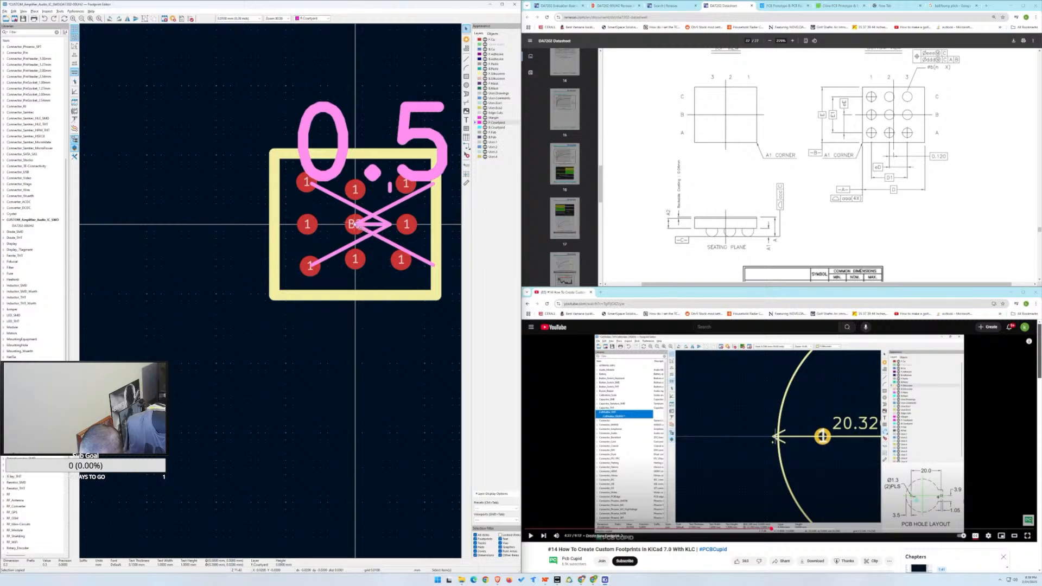
click(359, 227)
click(410, 227)
drag(407, 228, 389, 229)
click(416, 237)
Adjust the lower-right pad's alignment with the bottom row and delete the horizontal 0.5 mm dimension.
click(407, 264)
mouse_move(407, 264)
mouse_down()
mouse_move(392, 264)
mouse_move(402, 258)
mouse_up()
drag(386, 224, 383, 191)
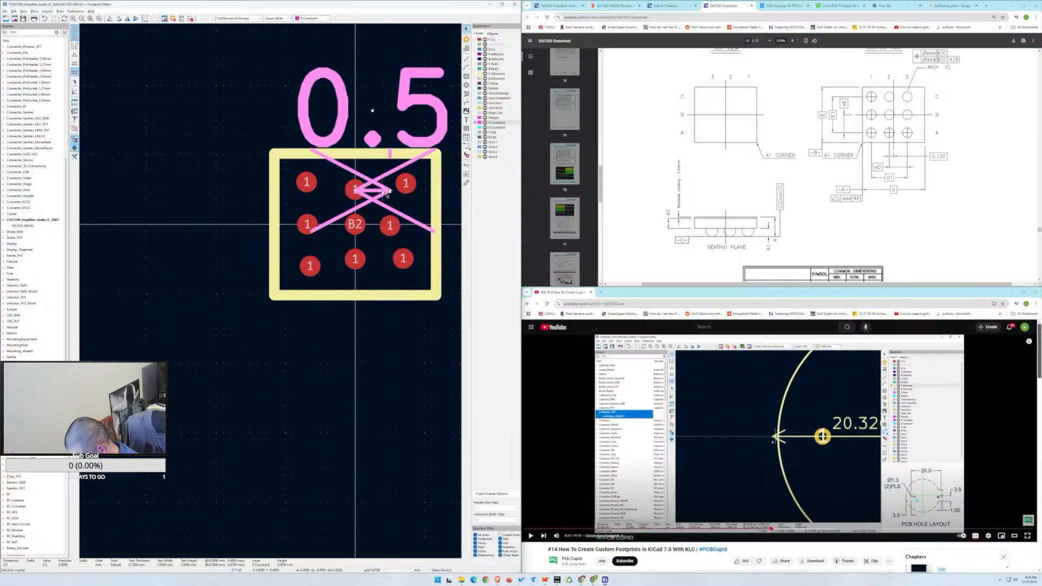
key(Delete)
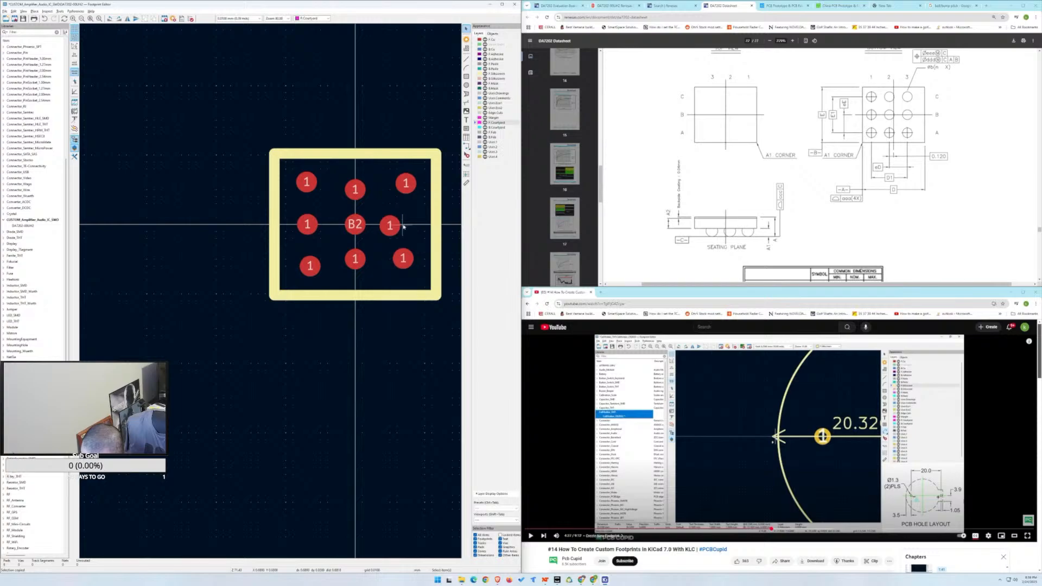
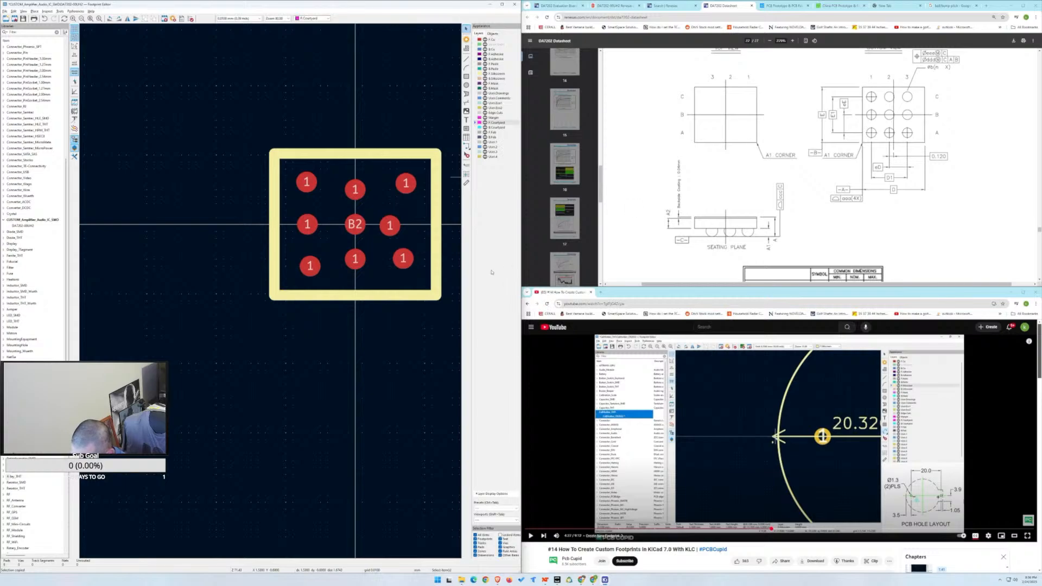
Number the lower-right pad A1.
double_click(403, 259)
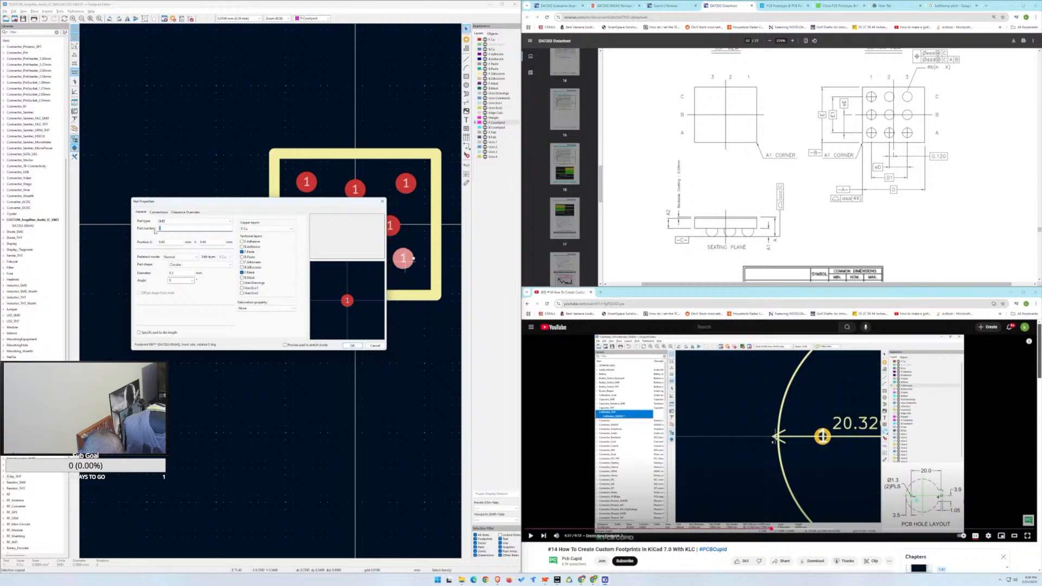
text(A1)
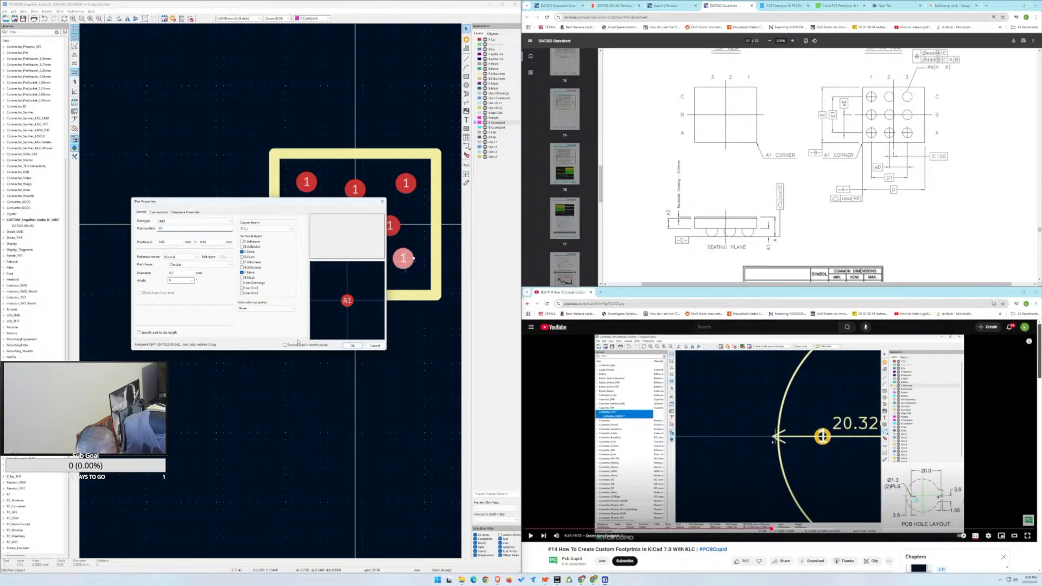
click(352, 346)
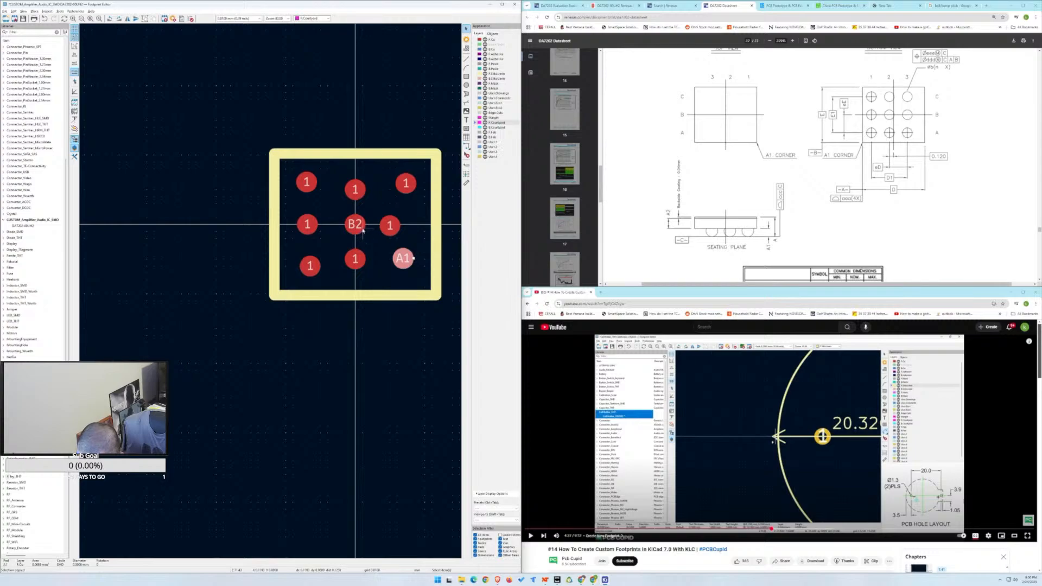
Set the X position of pad B2 to 0.120 mm.
click(358, 226)
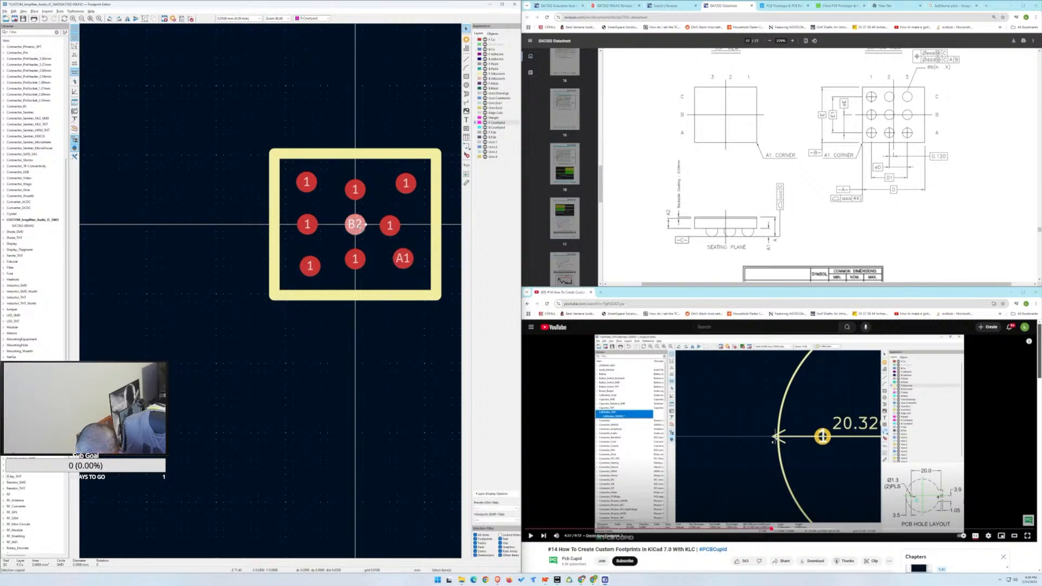
double_click(358, 226)
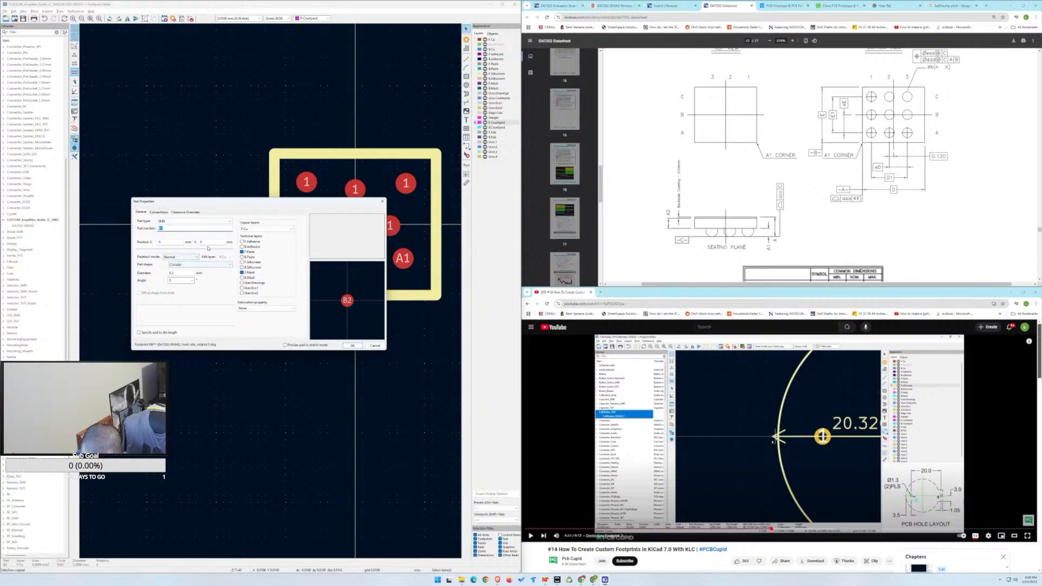
drag(225, 203, 217, 266)
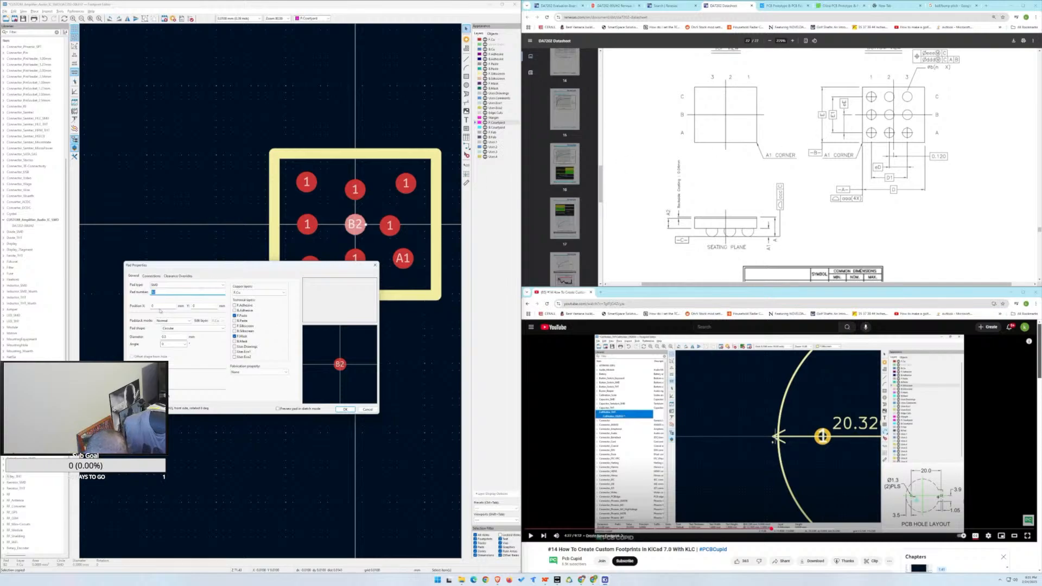
key(Escape)
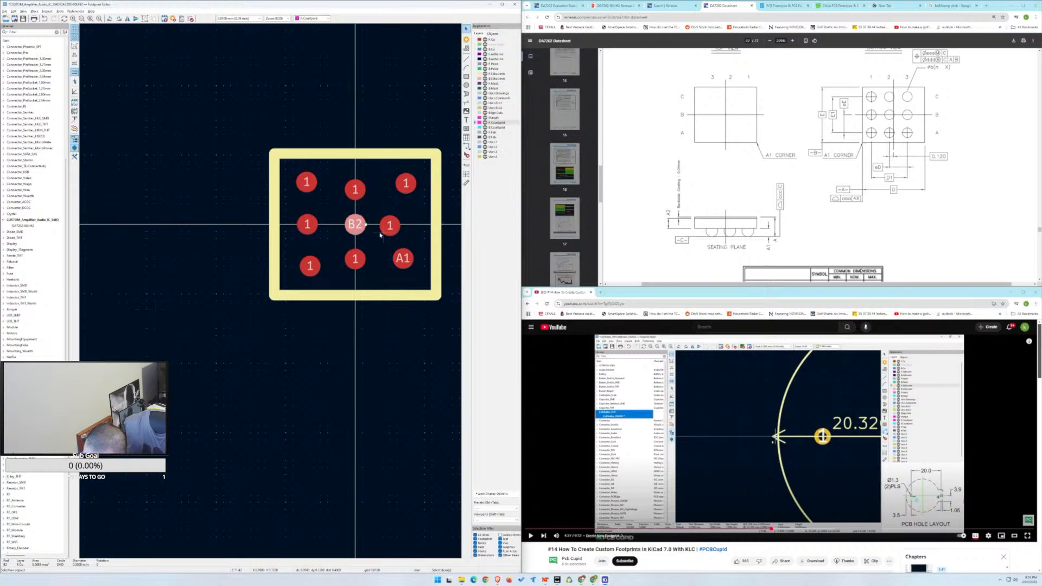
key(e)
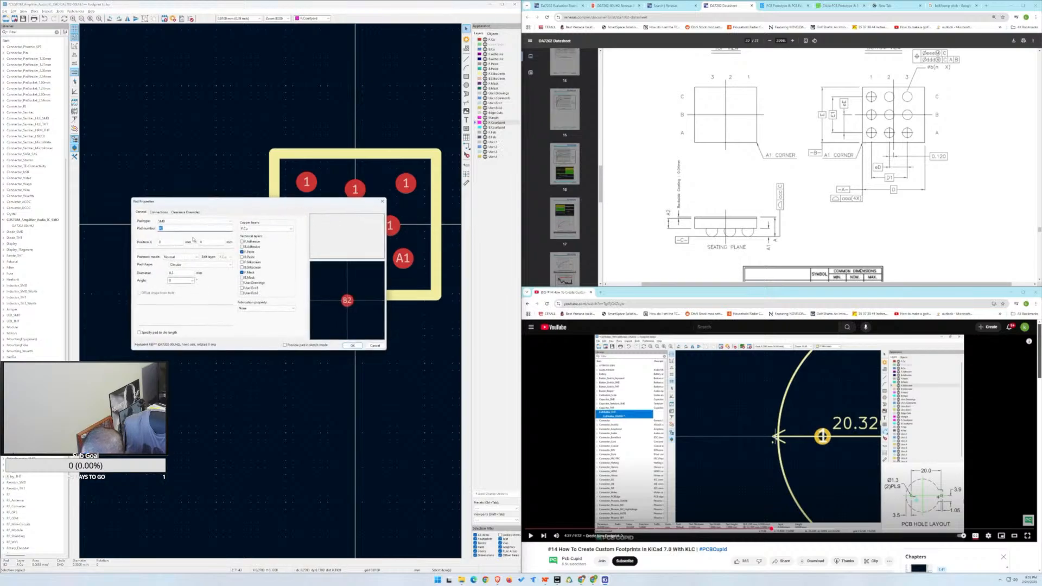
click(171, 242)
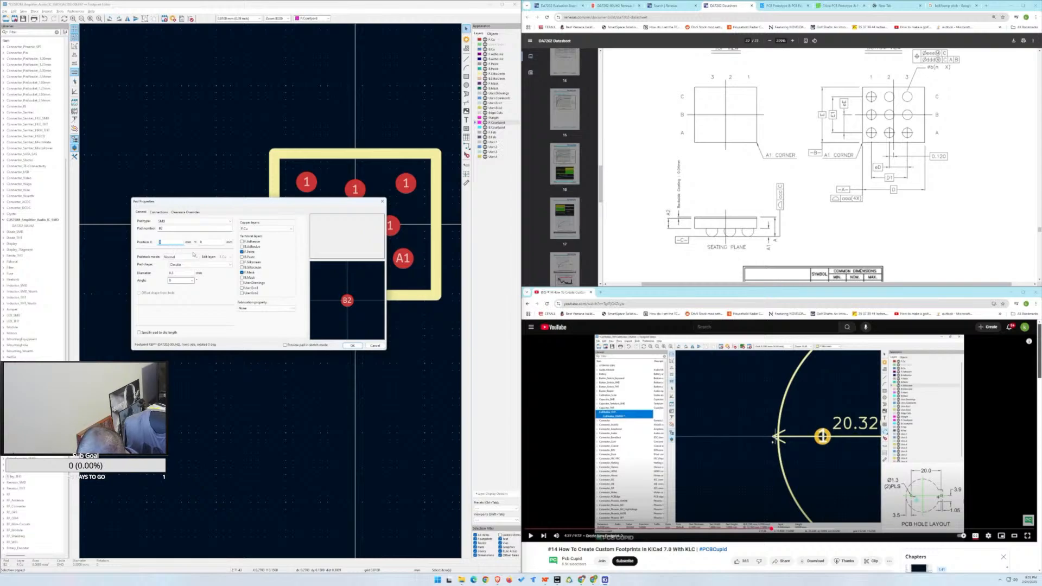
text(-0)
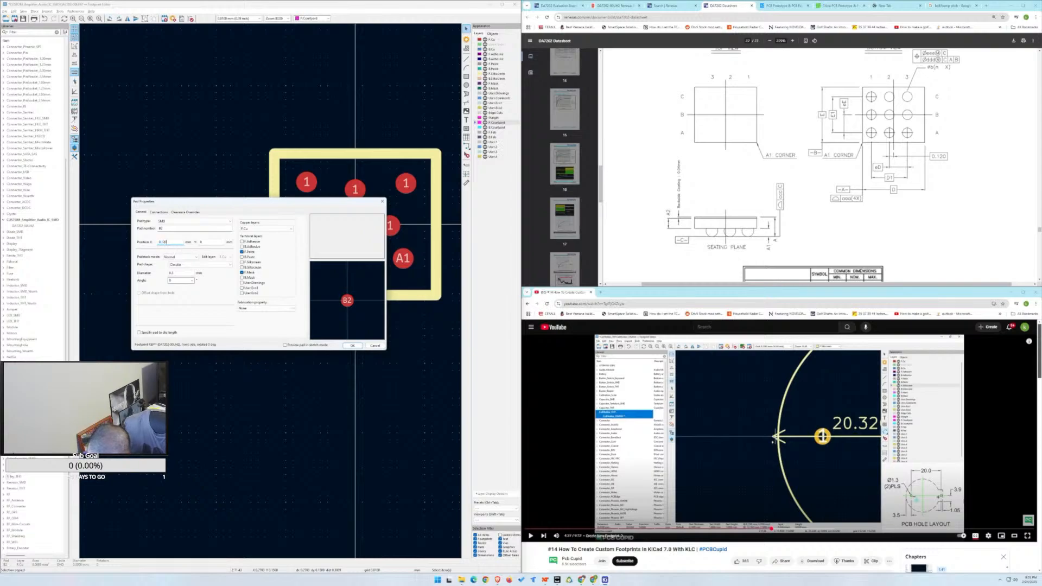
text(.120)
key(Return)
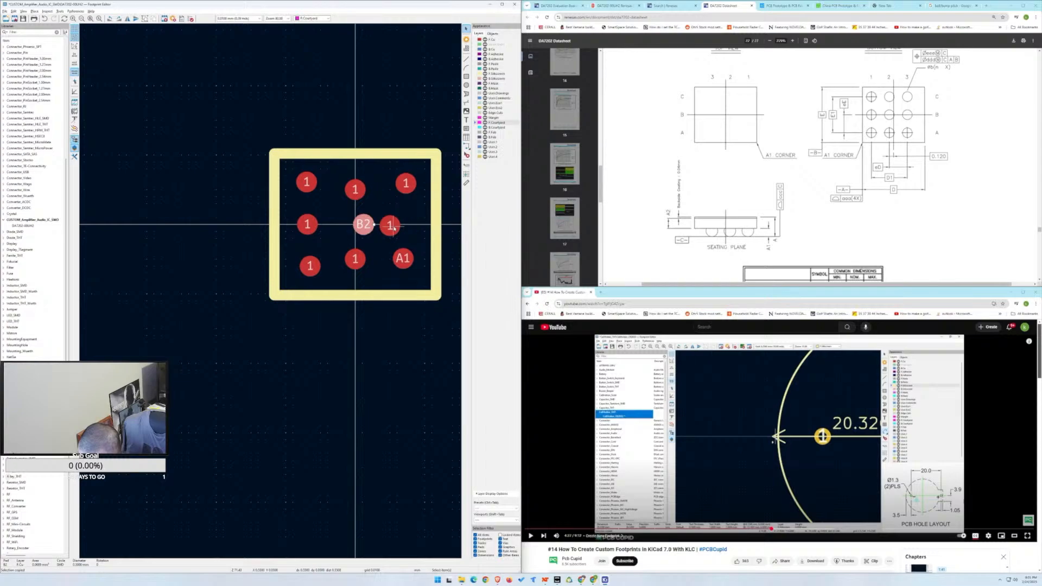
Number the pad right of B2 as B1 and set its X position to 0.62 mm.
click(392, 226)
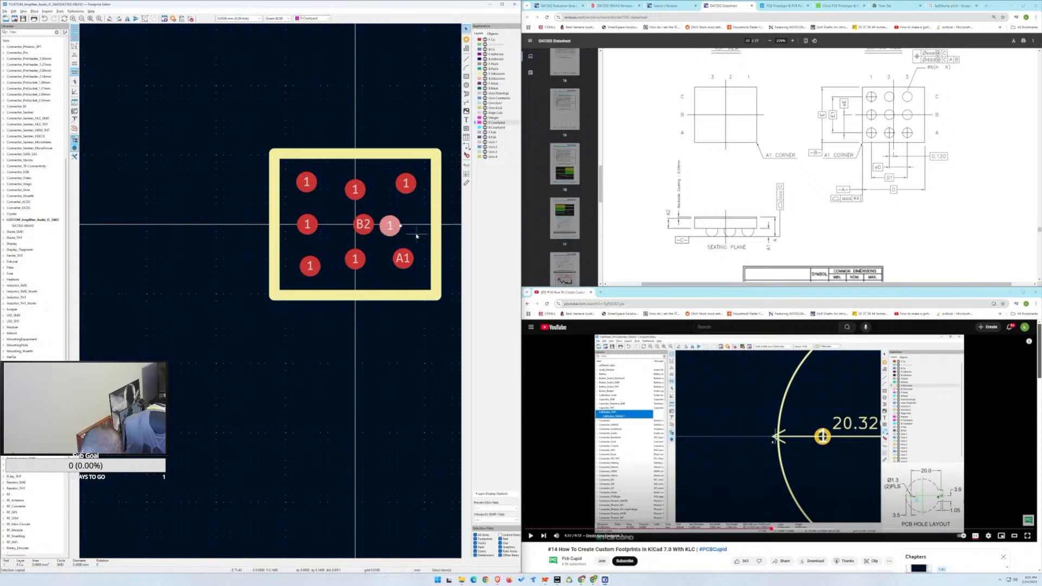
double_click(389, 229)
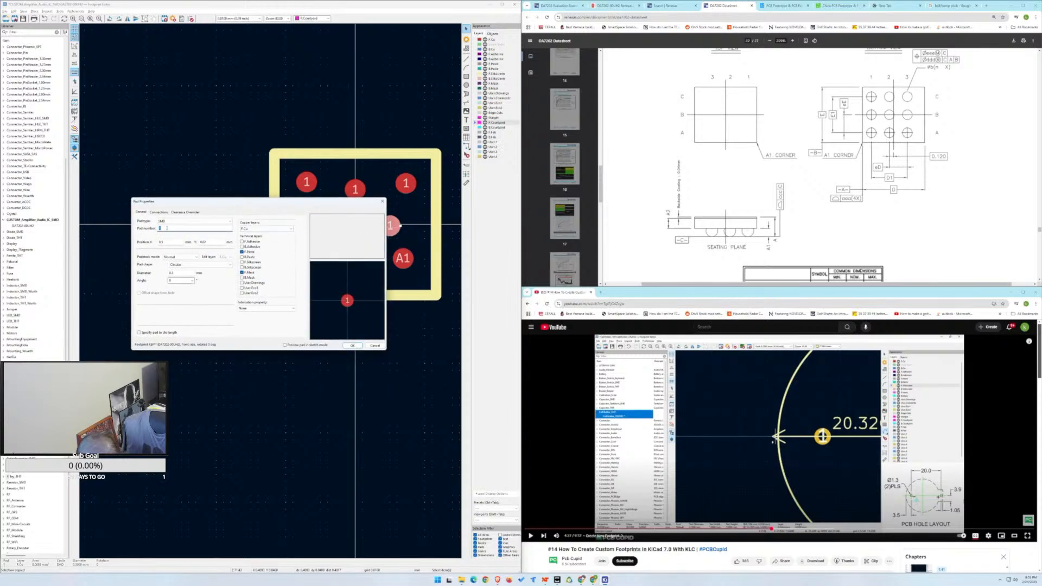
text(B1)
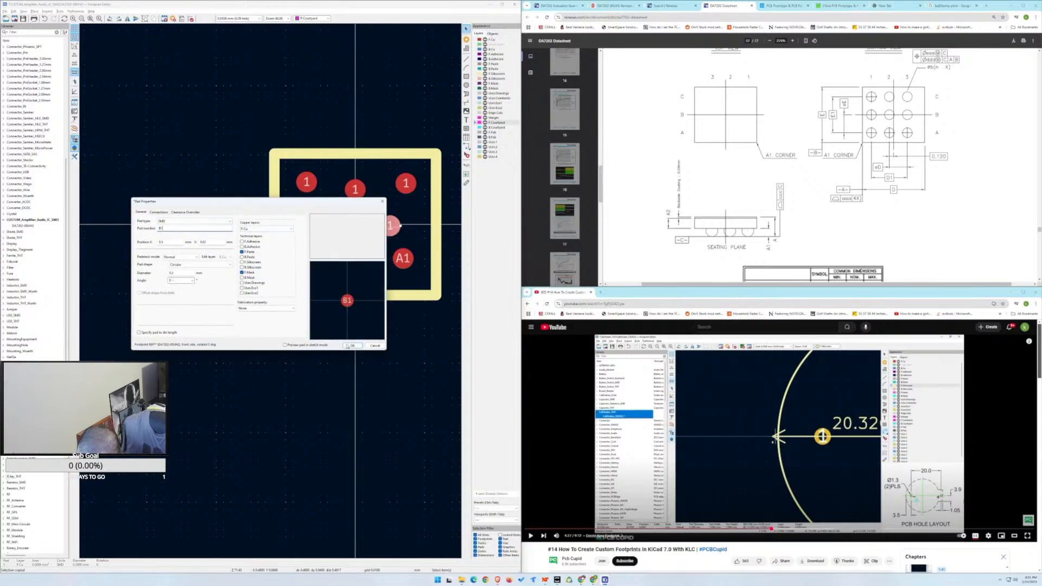
key(Tab)
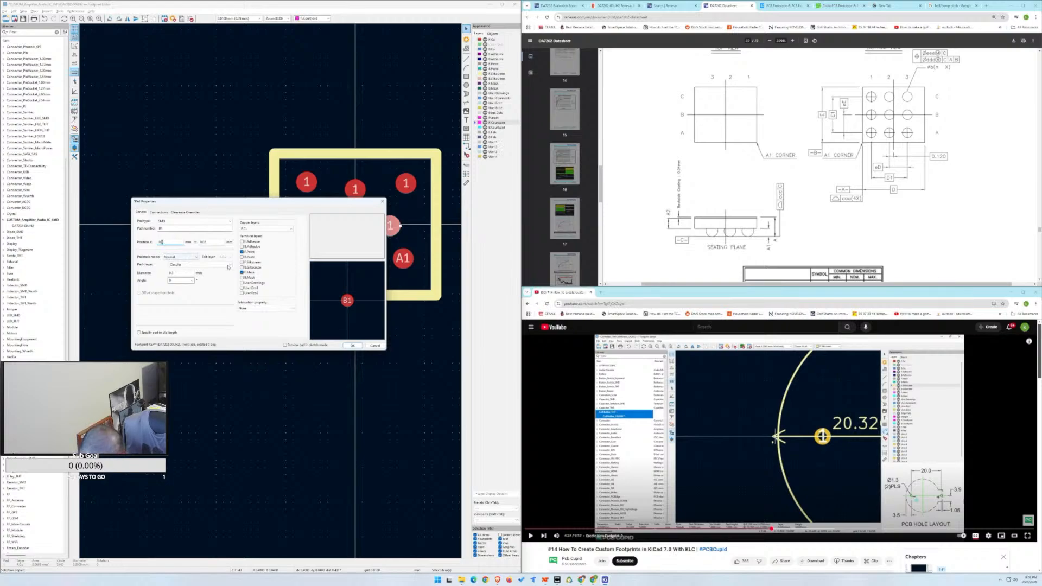
key(Return)
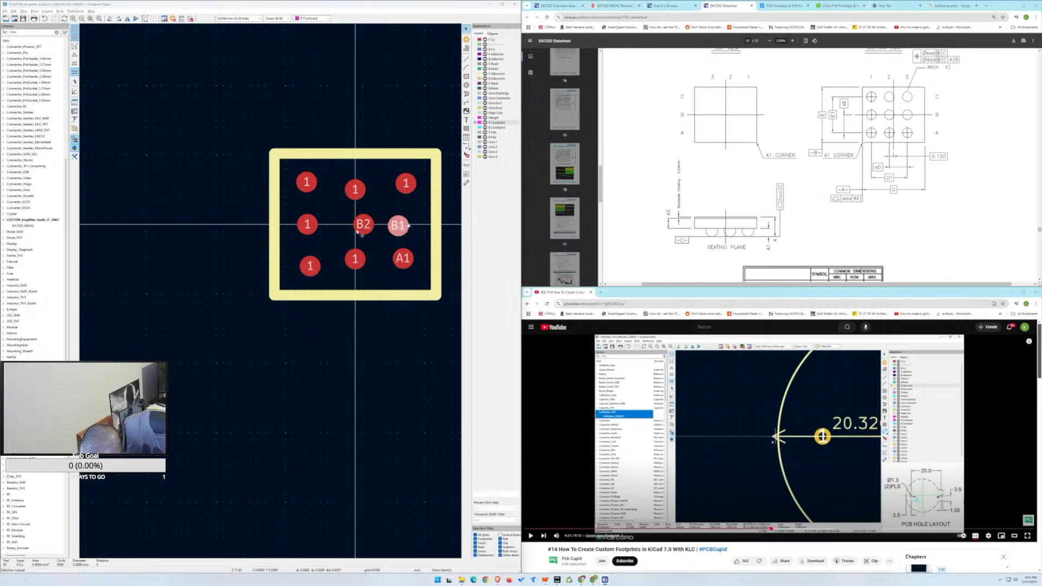
Set the Y position of pad B1 to 0.0 mm.
double_click(402, 227)
key(Tab)
key(Tab)
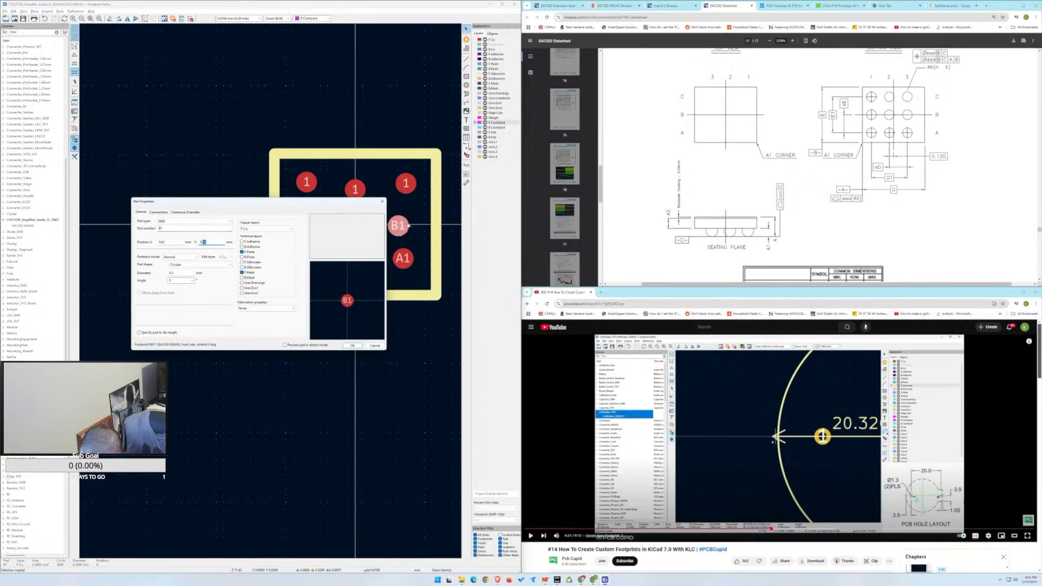
text(0.0)
key(Return)
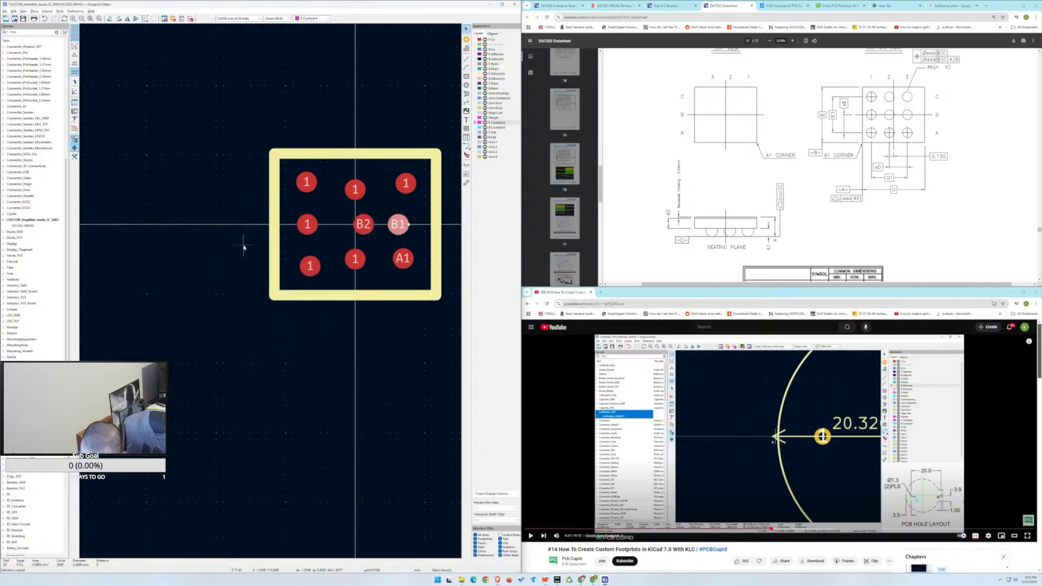
Check the horizontal centre-to-centre distance from pad B2 to pad B1 with a temporary dimension, then discard it.
click(469, 146)
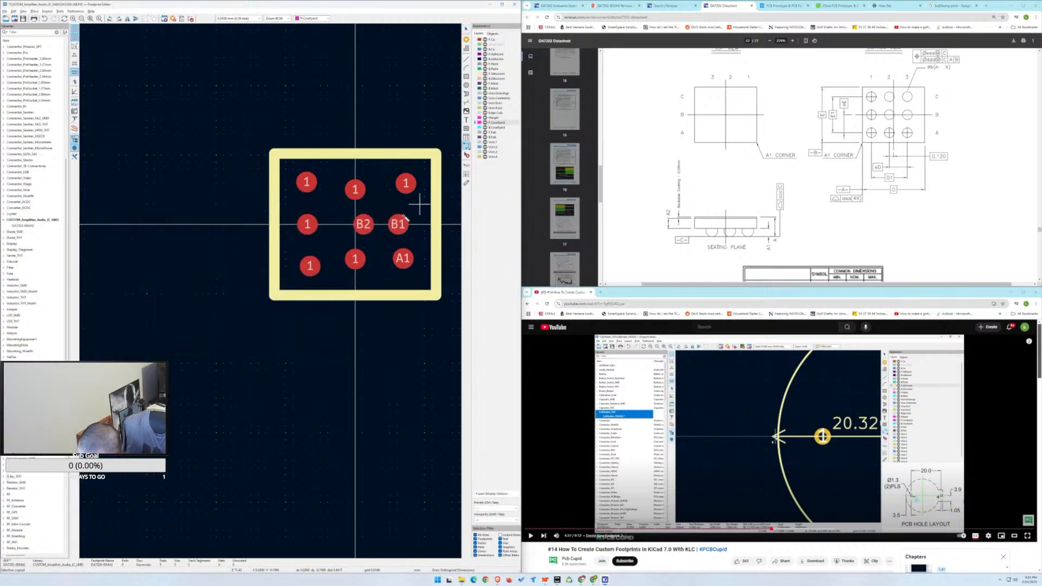
click(363, 224)
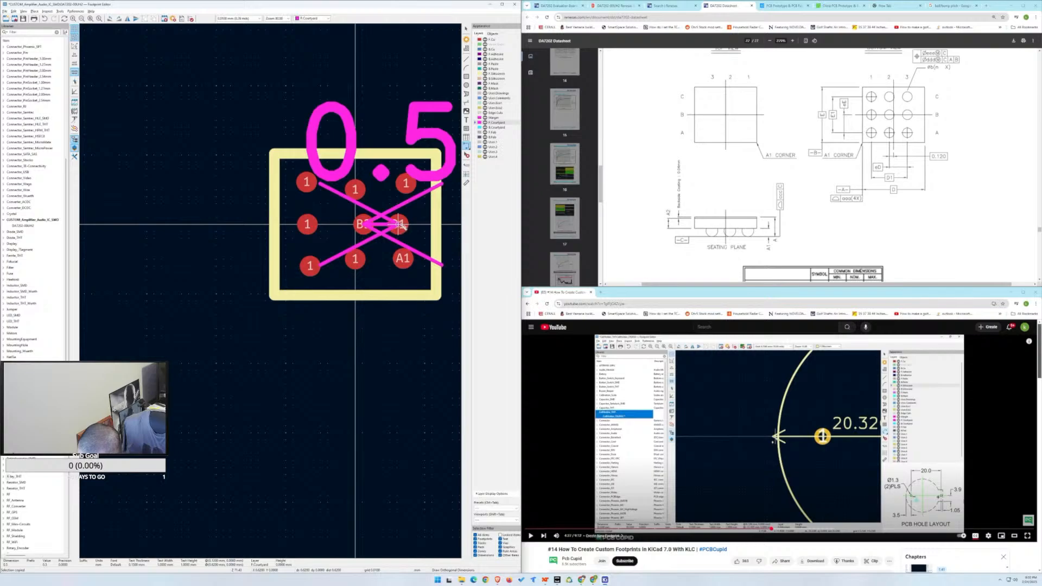
key(Escape)
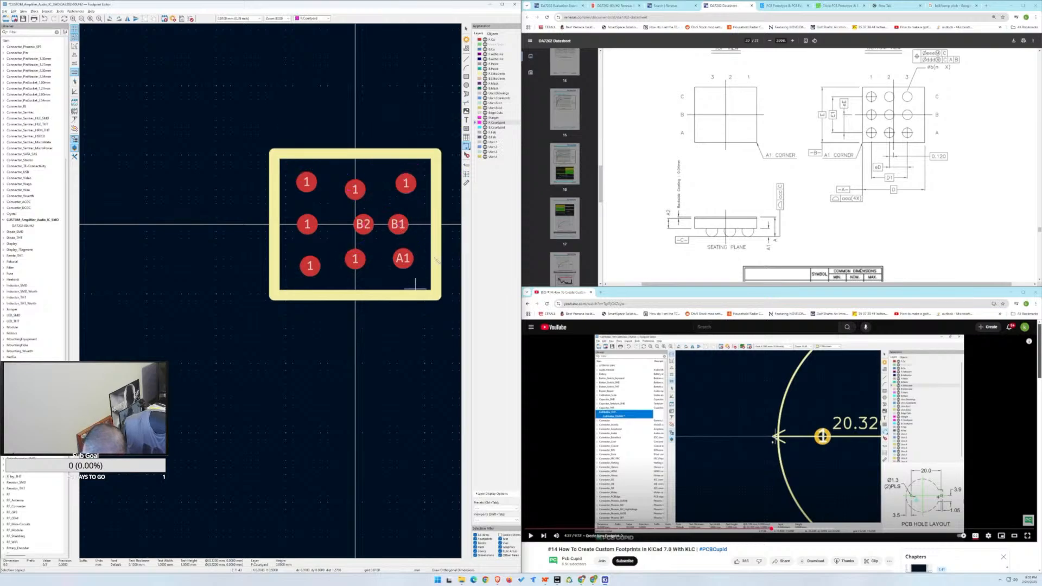
key(Escape)
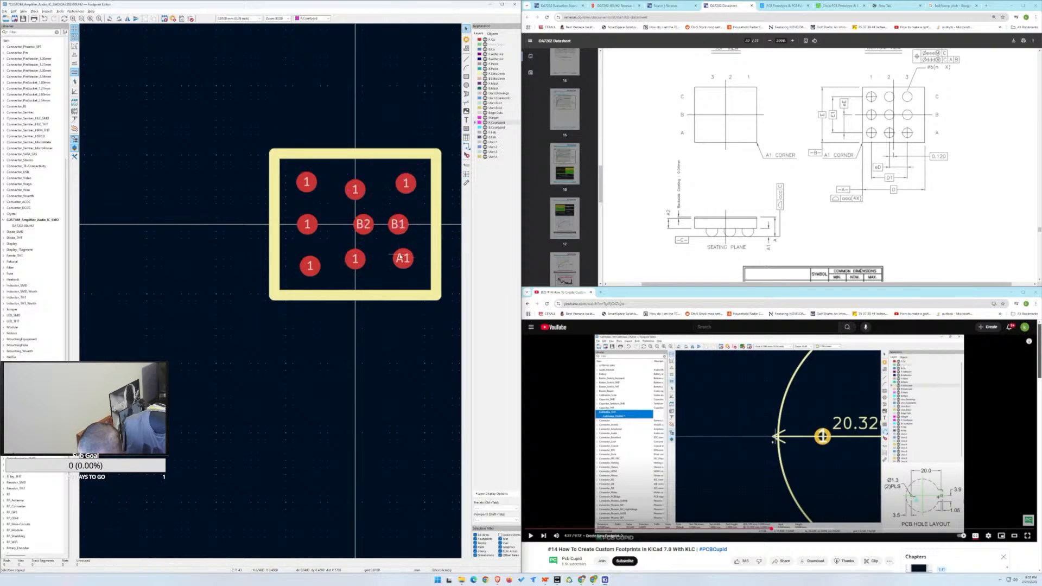
Set the X position of the pad left of B2 to -0.38 mm, using the datasheet's ball pitch.
click(307, 224)
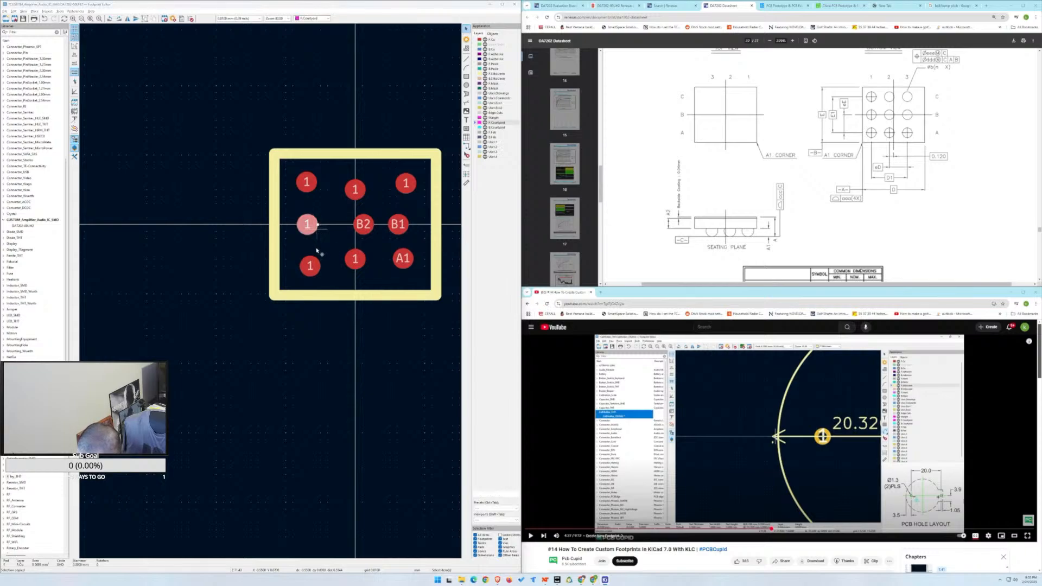
key(e)
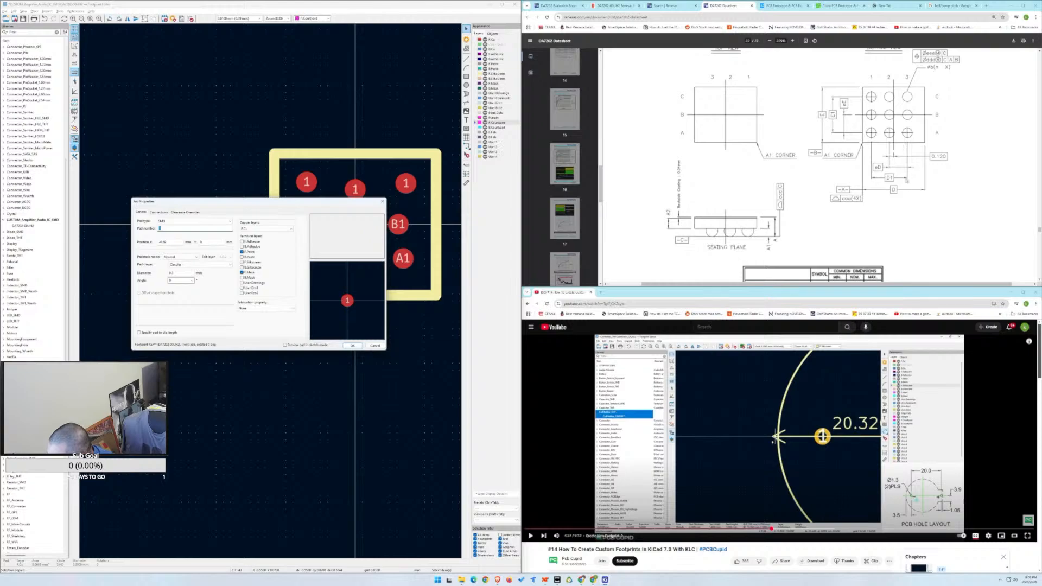
scroll(841, 232, down, 3)
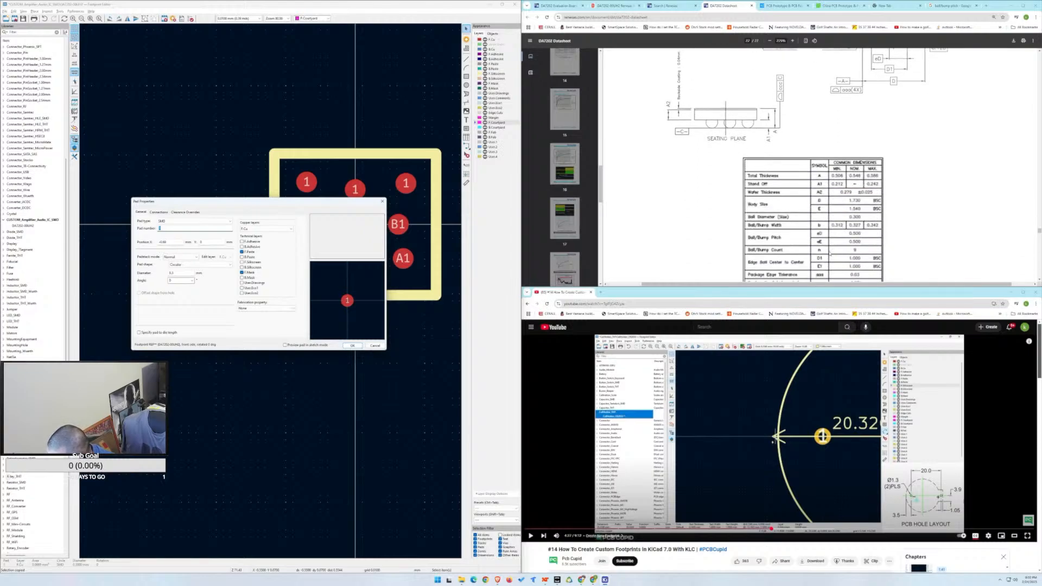
click(199, 243)
drag(237, 206, 238, 291)
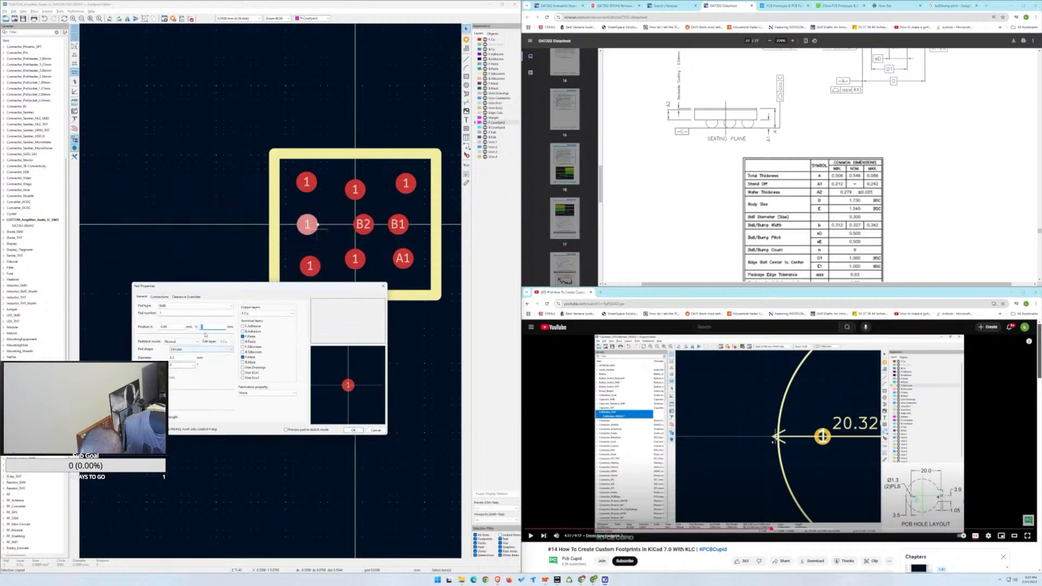
drag(174, 328, 146, 330)
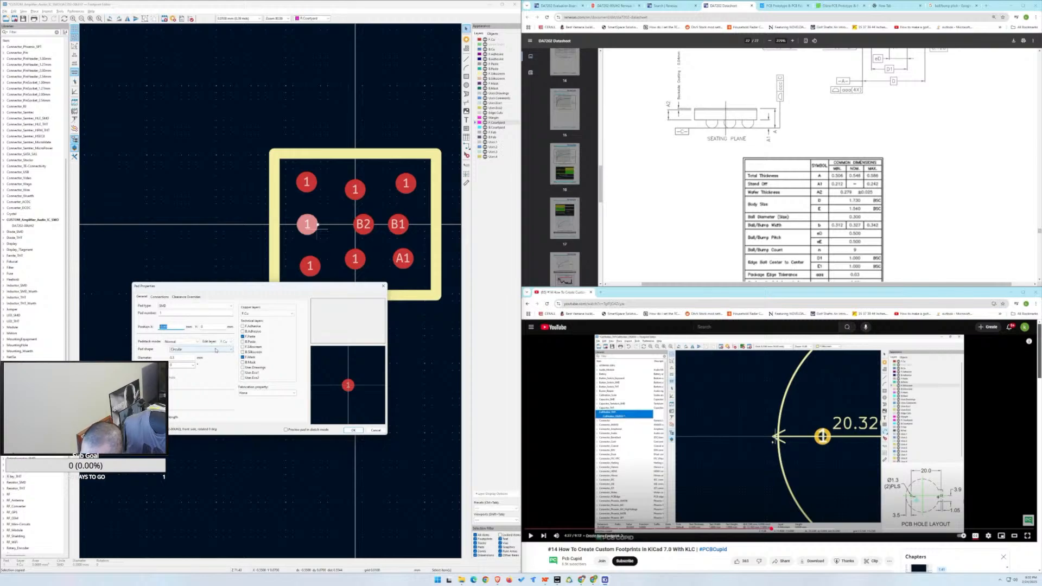
key(BackSpace)
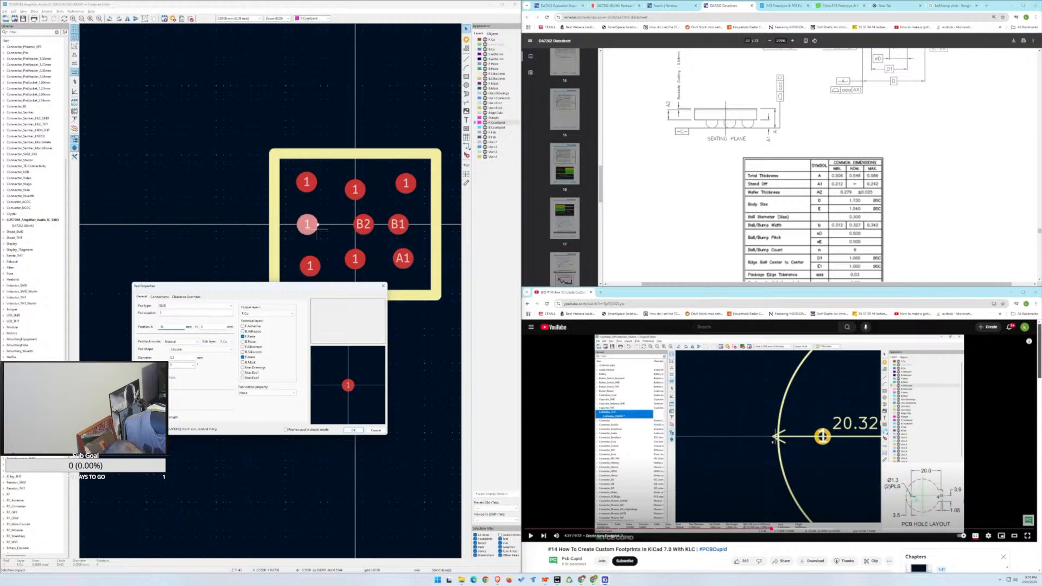
key(Return)
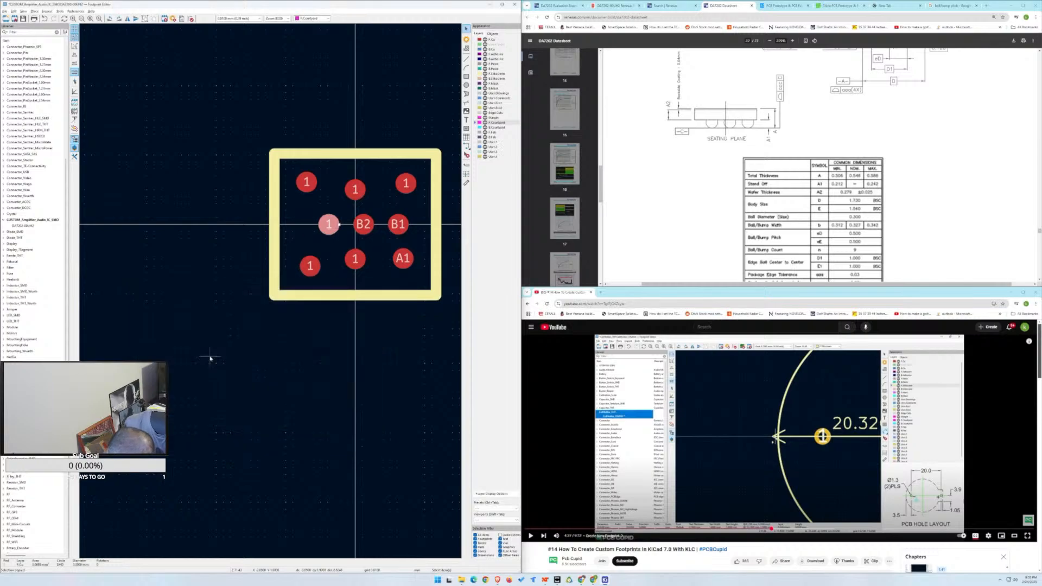
Open the Windows Calculator and subtract 0.12 from 0.5 to check the left pad's offset.
key(super+r)
text(calc)
key(Return)
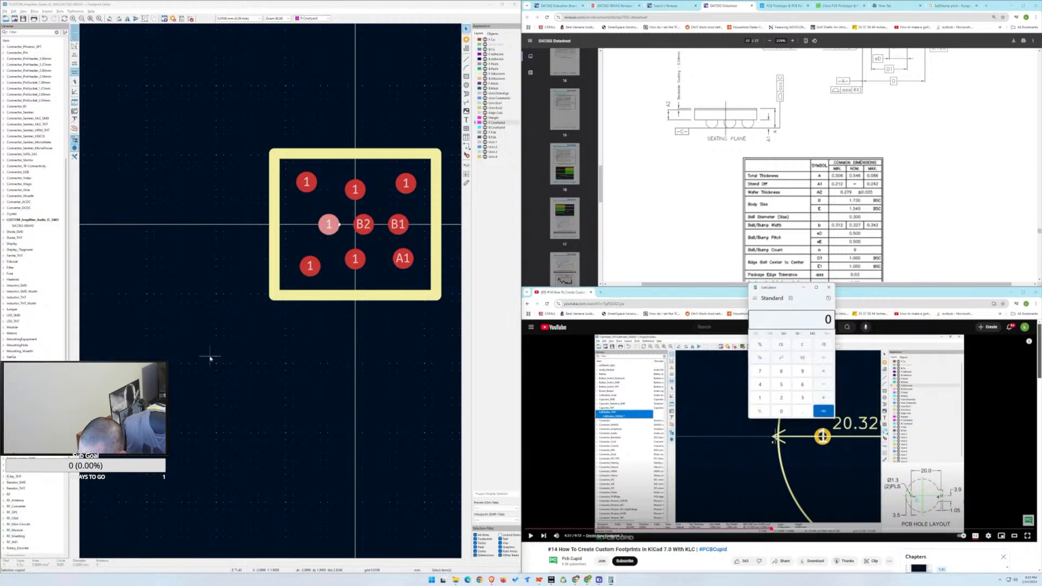
text(0.5 - )
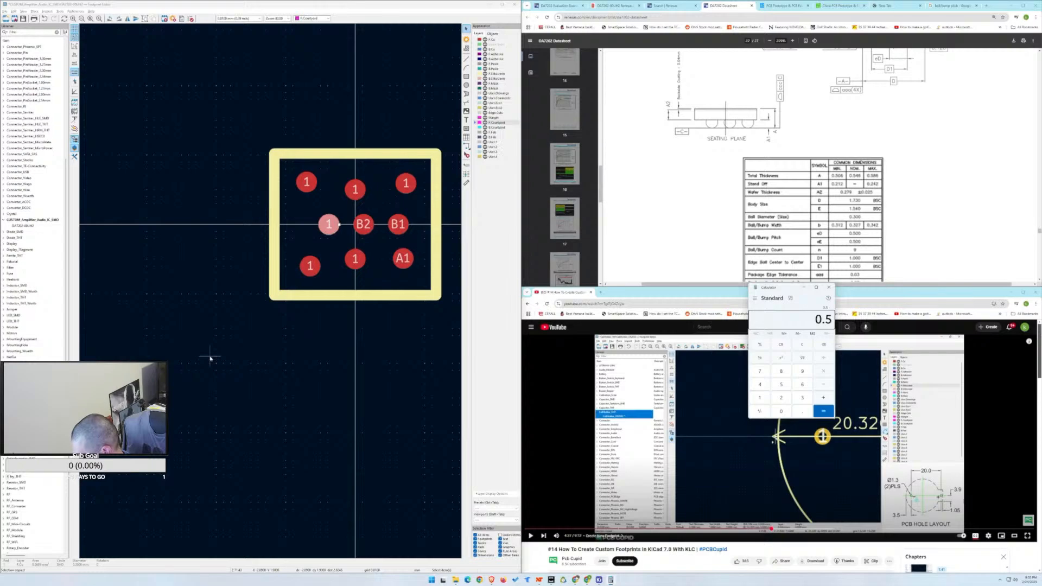
text(0.12)
key(Return)
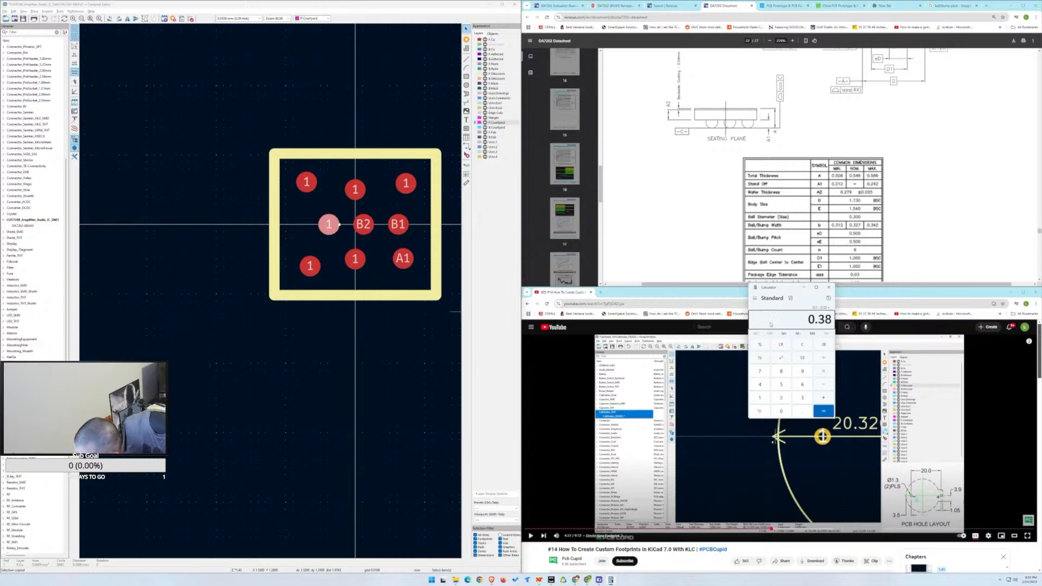
drag(817, 319, 833, 320)
click(828, 326)
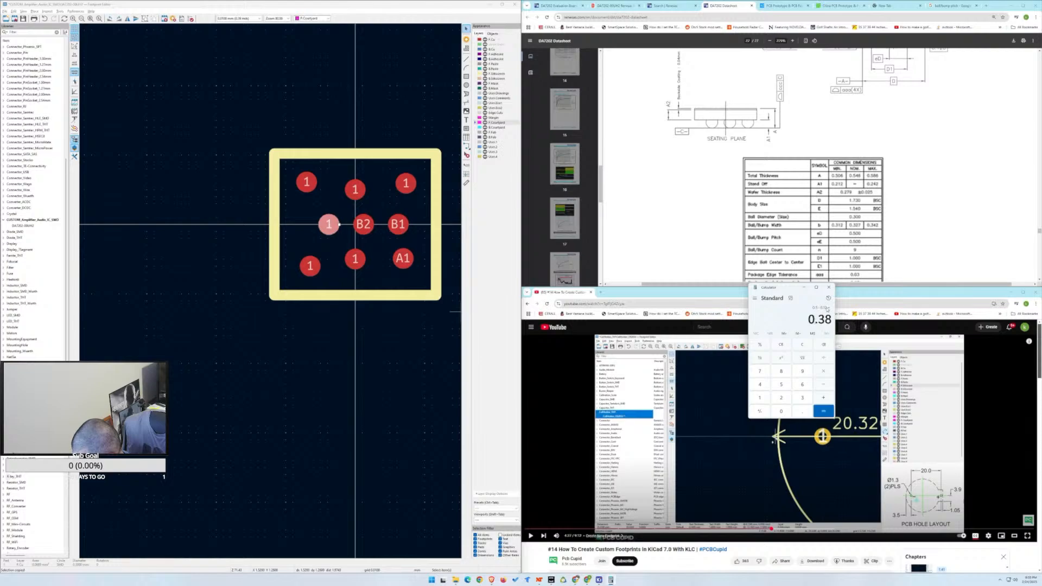
Calculate 0.5 + 0.62 in the calculator and clear the result.
click(806, 346)
text(0.5 + 0.62)
key(Return)
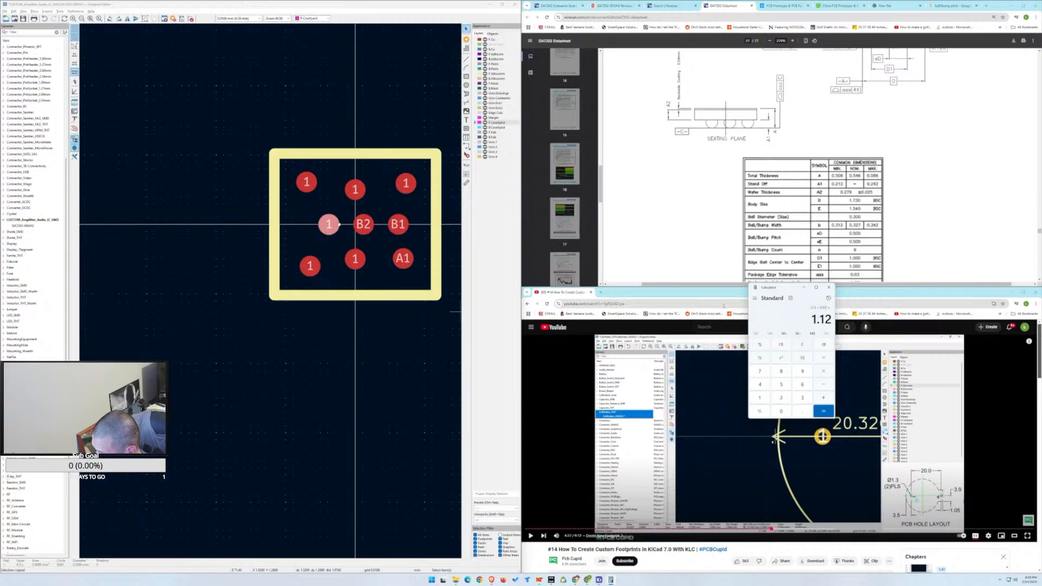
key(Escape)
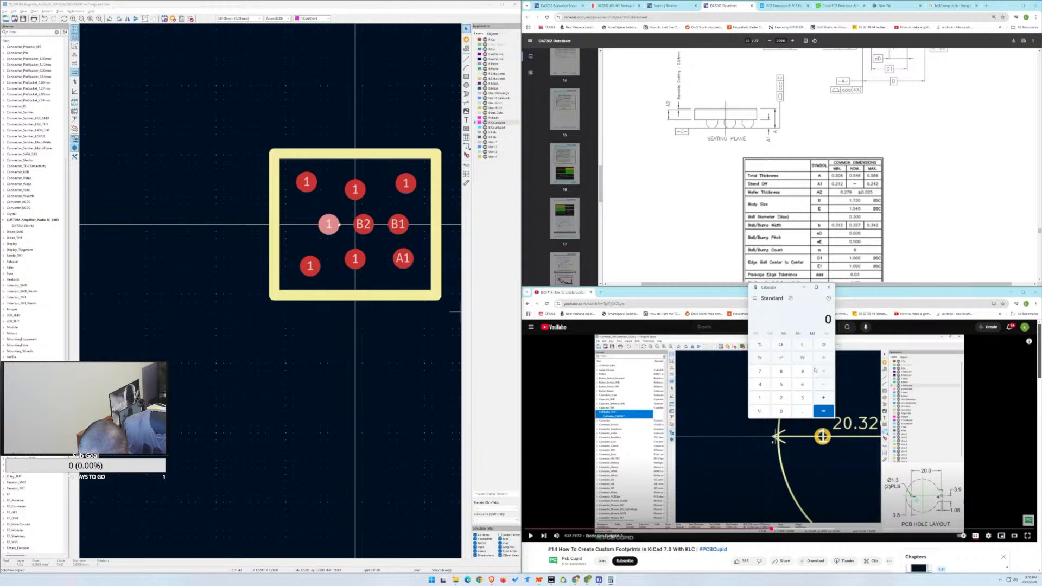
Add 0.5 and 0.12 in the calculator to check the X position of the column containing B1.
text(0.5)
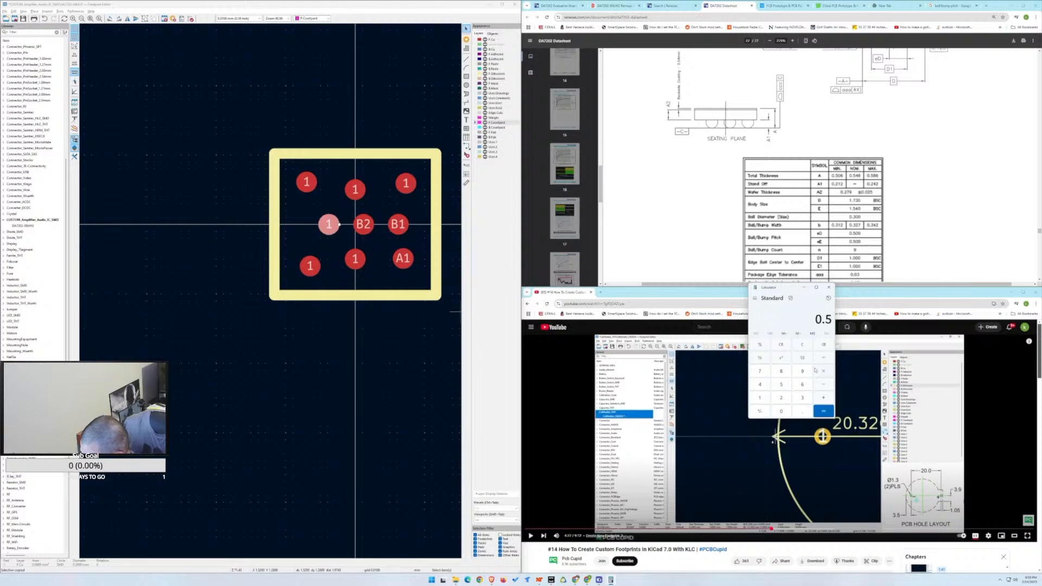
text(0.62)
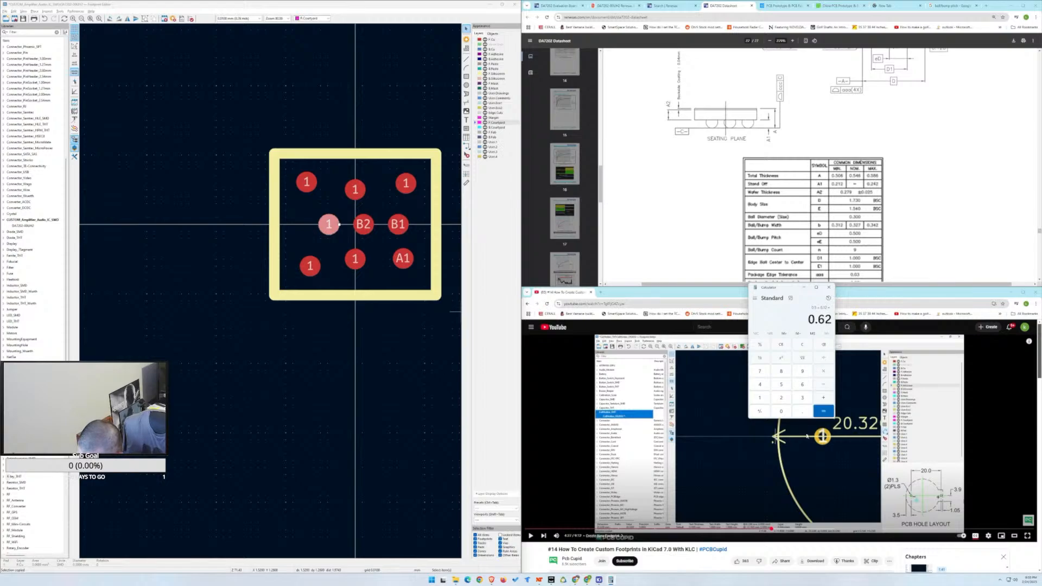
click(823, 411)
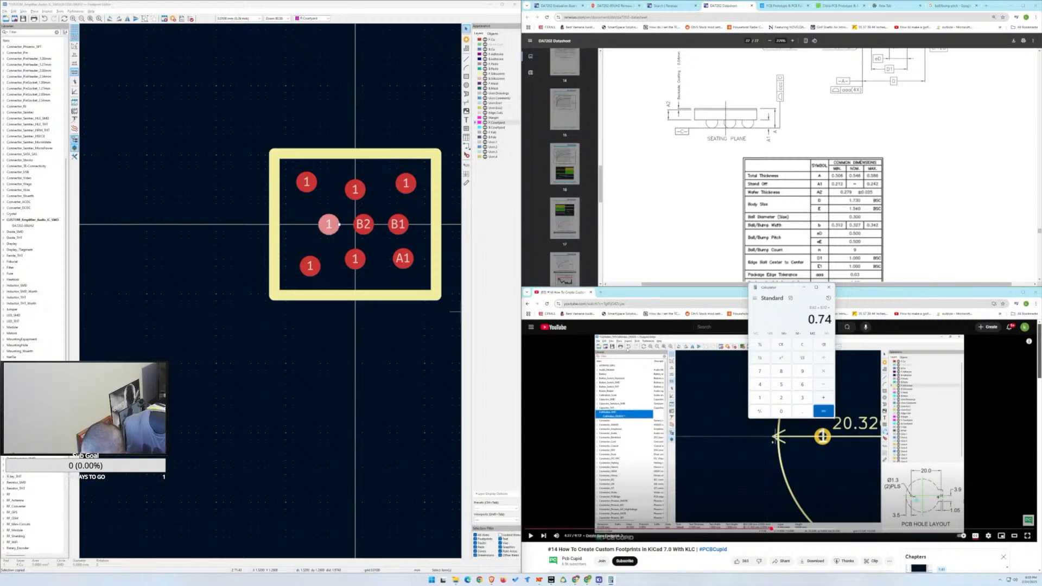
Close the calculator and set the number of the pad beside B2 in the middle row to B3.
click(393, 251)
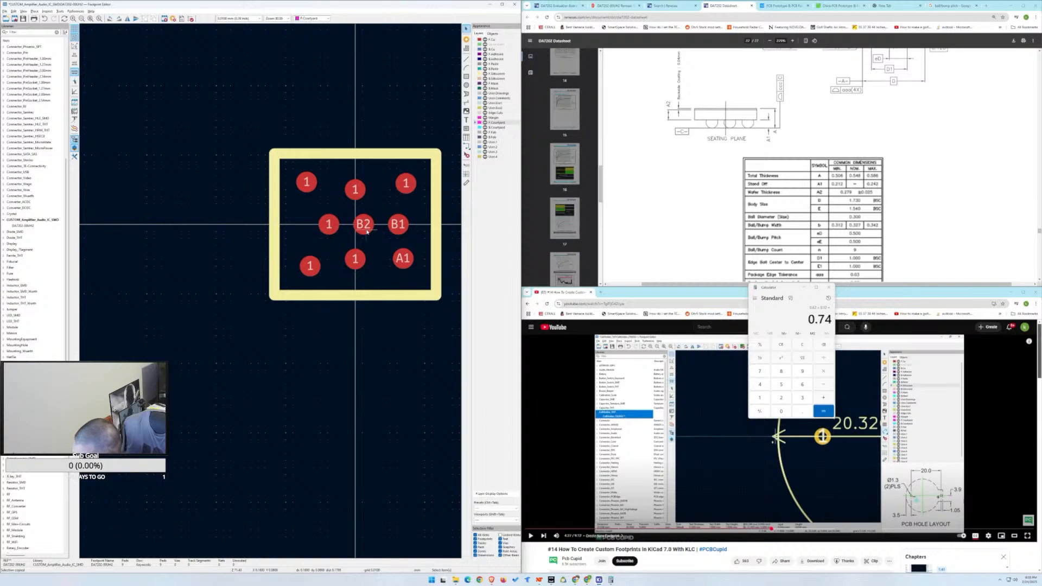
scroll(707, 229, up, 2)
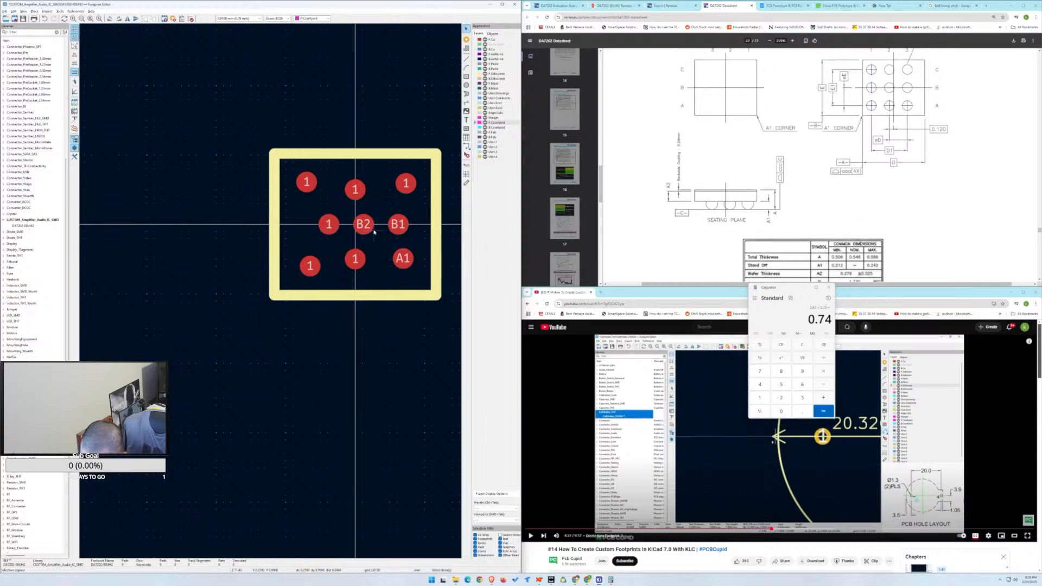
double_click(335, 228)
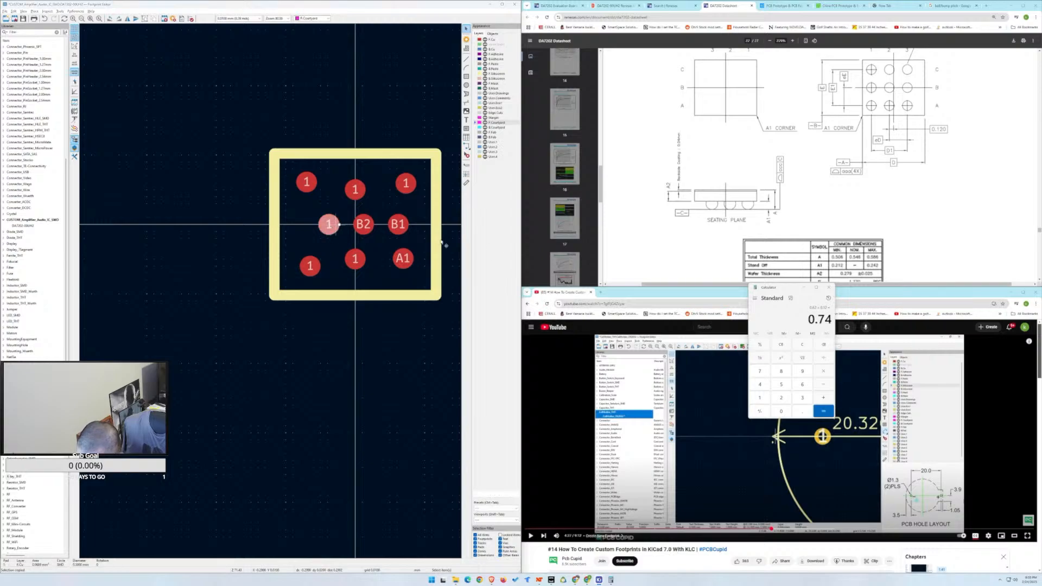
click(831, 289)
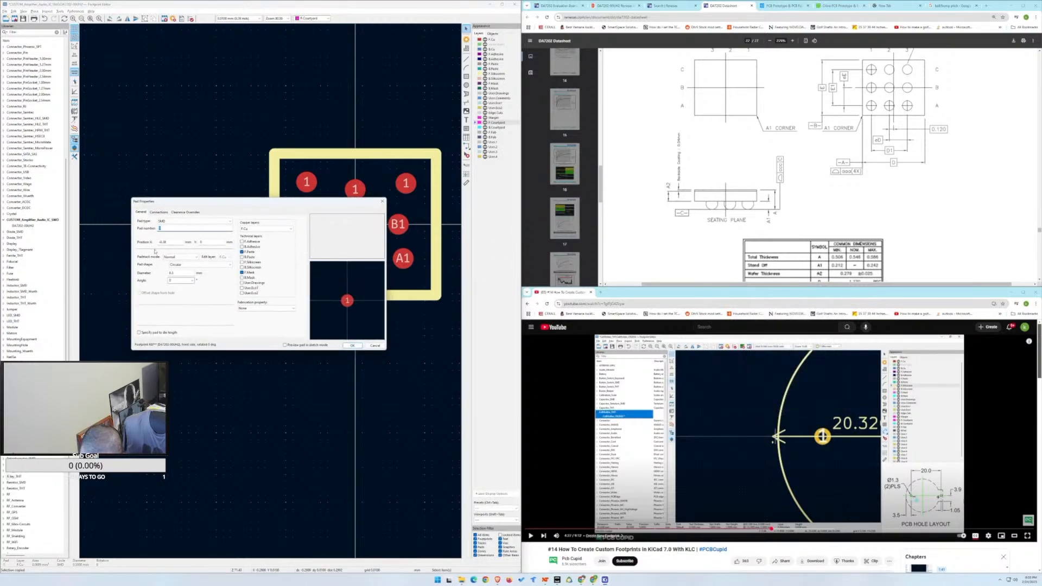
text(B3)
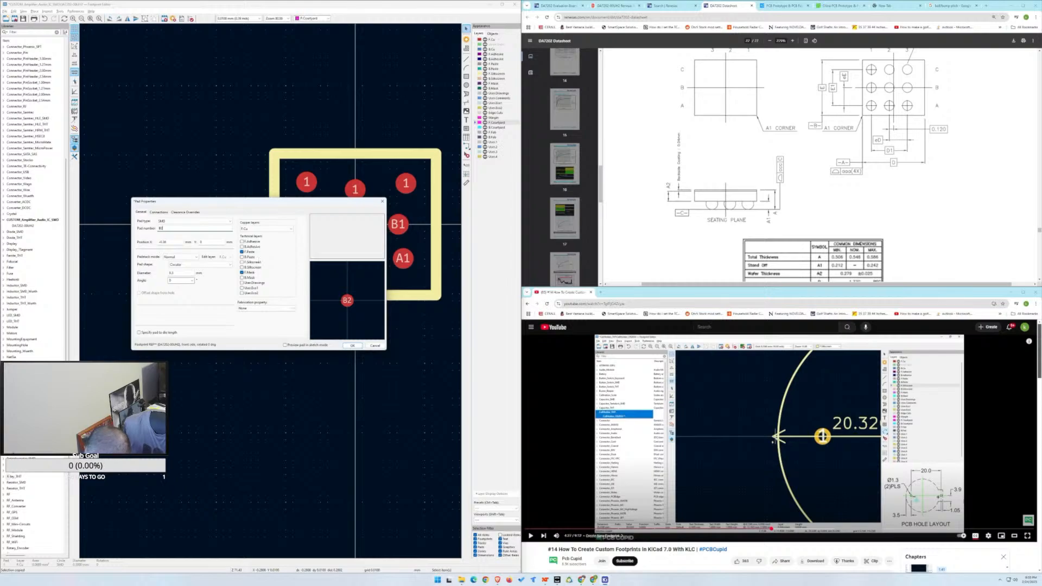
key(Return)
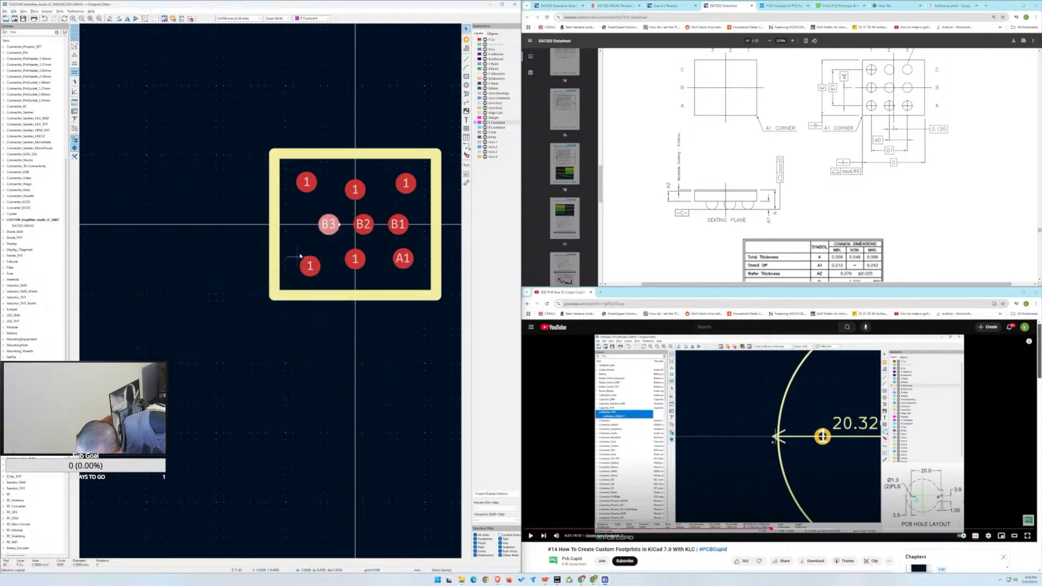
Rotate the unnumbered corner pad above B1 to 90 degrees.
click(406, 185)
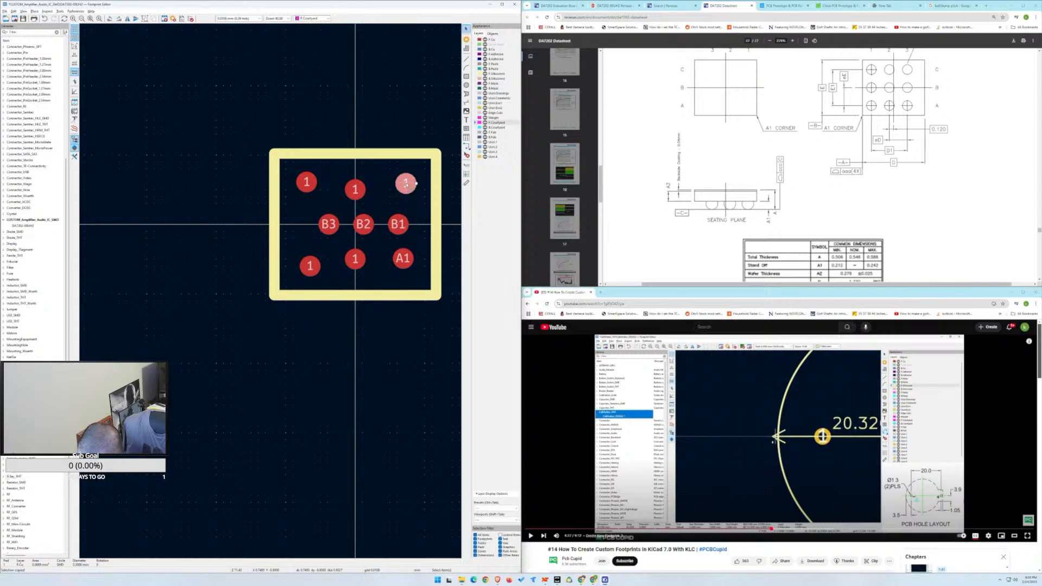
key(e)
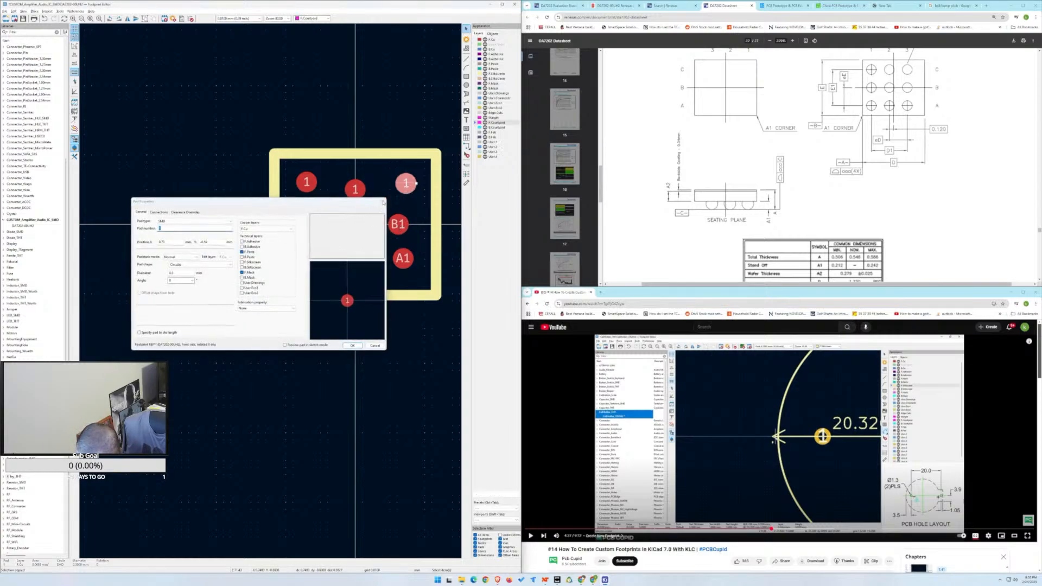
key(Escape)
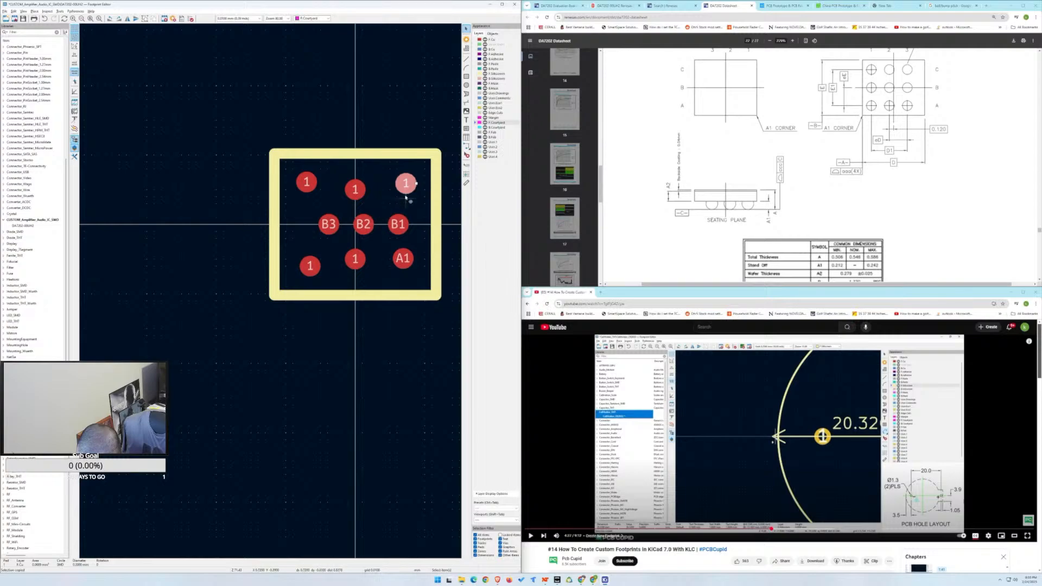
key(r)
Number the pad above B1 as C1 and set its position to X 0.62 mm, Y -0.5 mm, following the datasheet's package outline.
scroll(715, 211, up, 1)
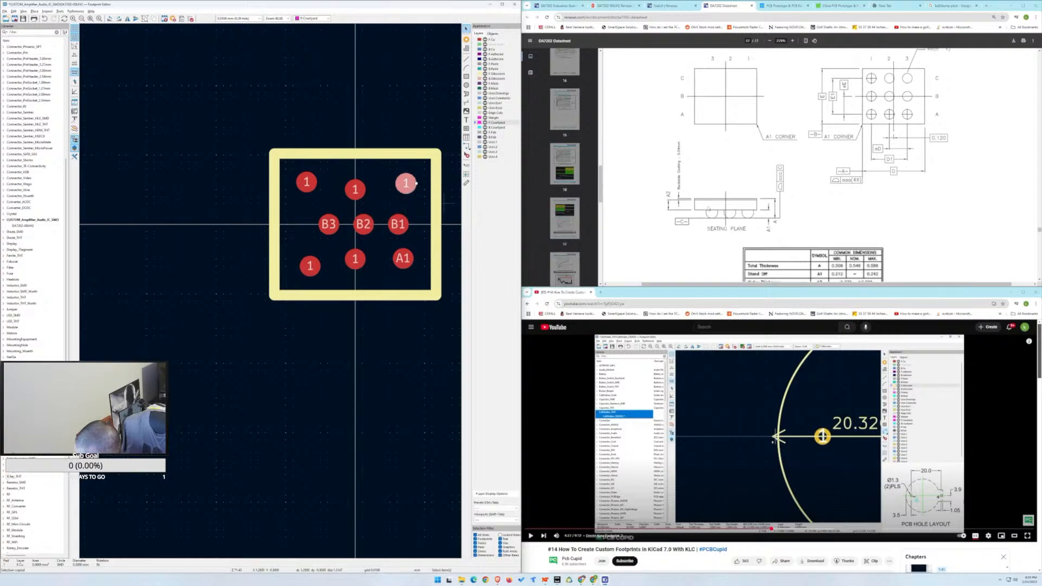
key(e)
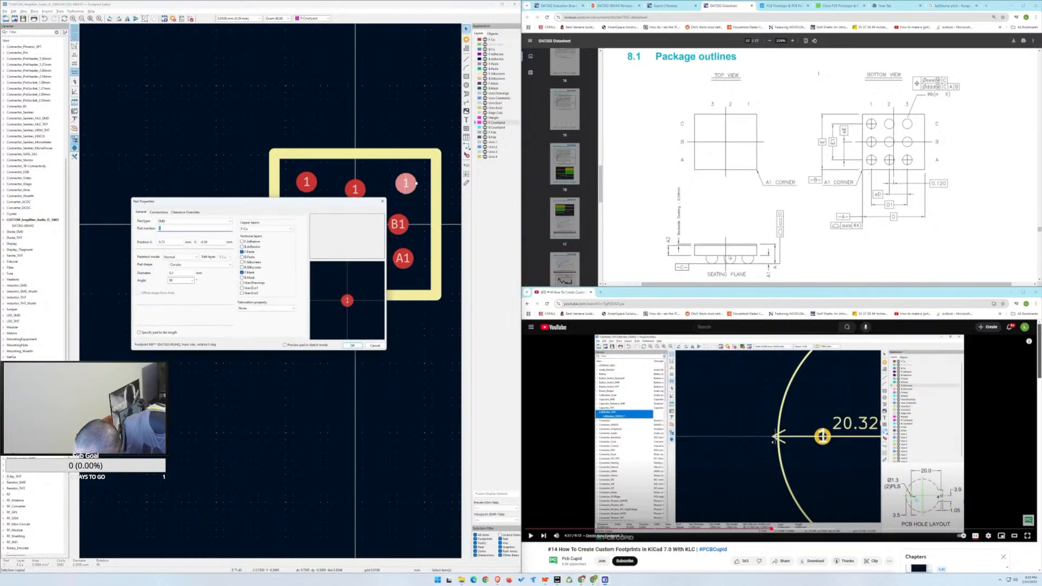
text(C1)
key(Tab)
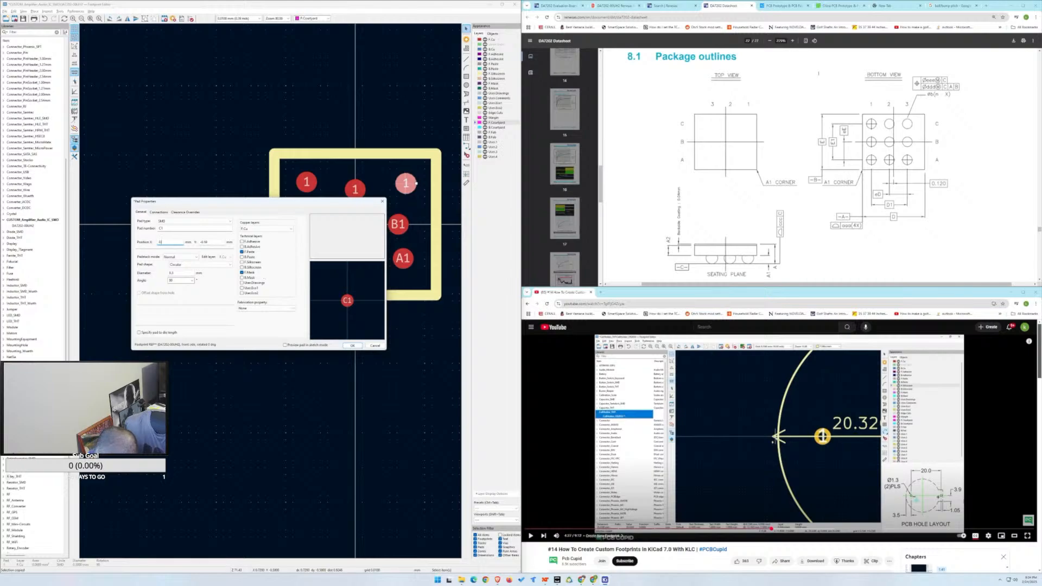
key(Tab)
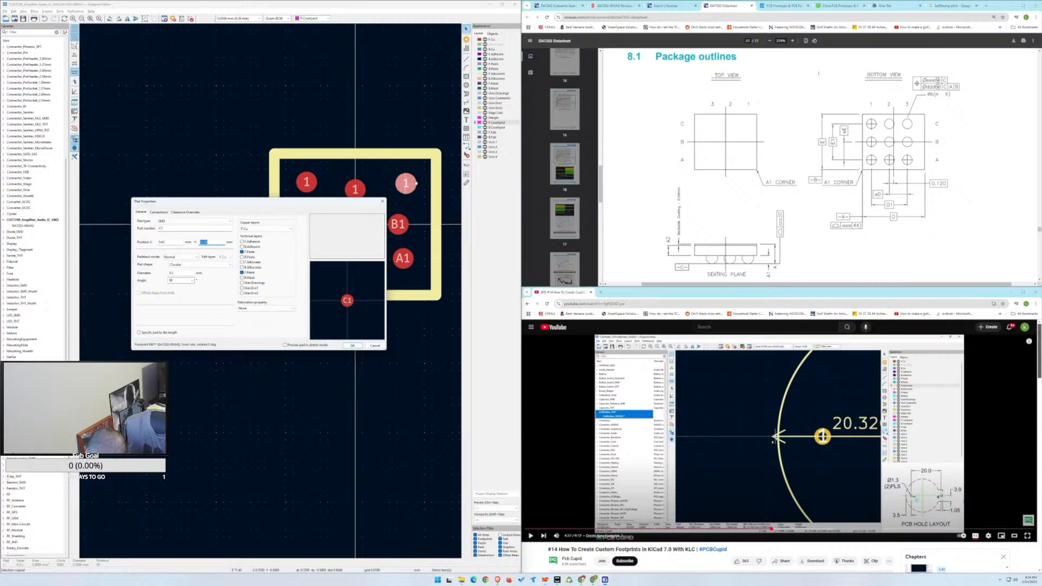
text(0)
key(BackSpace)
text(-.5)
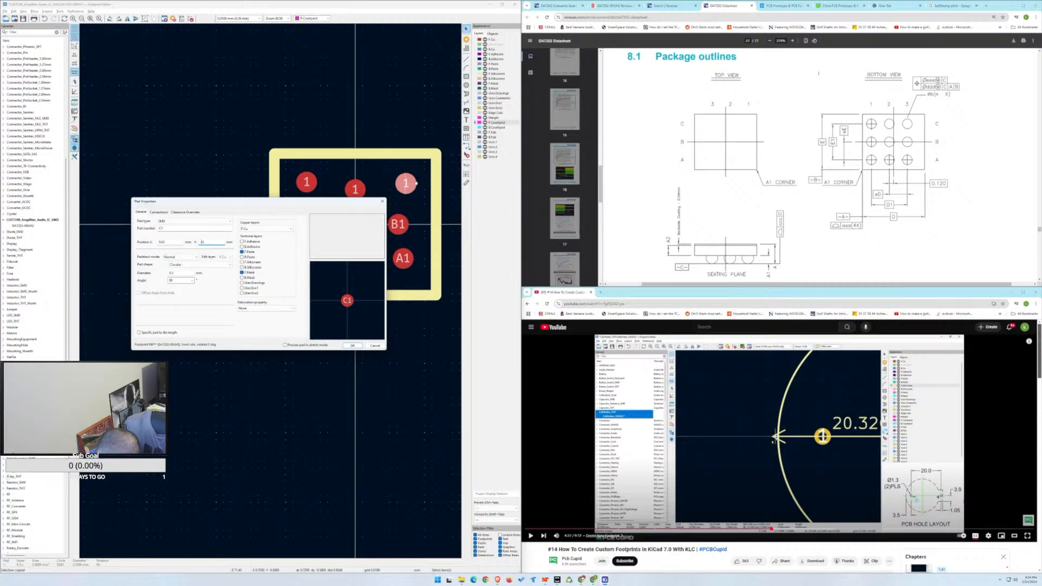
key(Return)
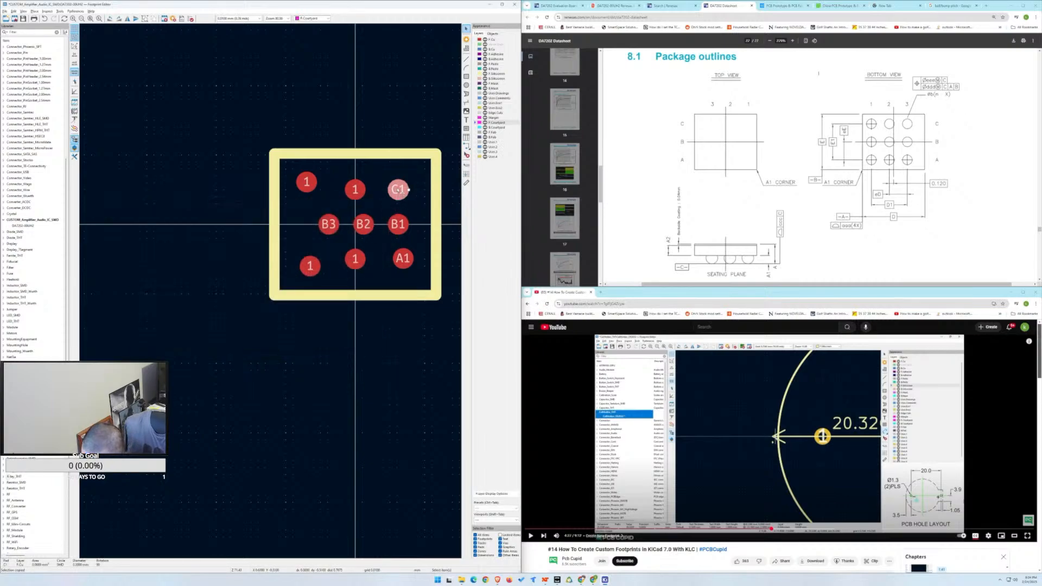
Try setting the X position of the upper row's middle pad to 0.62 mm, and undo the change.
click(356, 193)
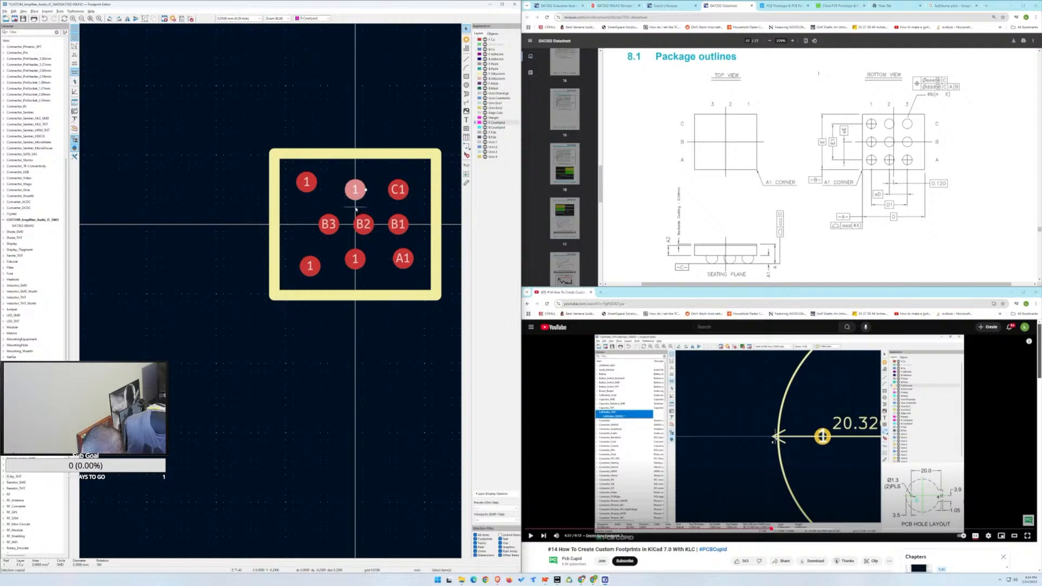
key(e)
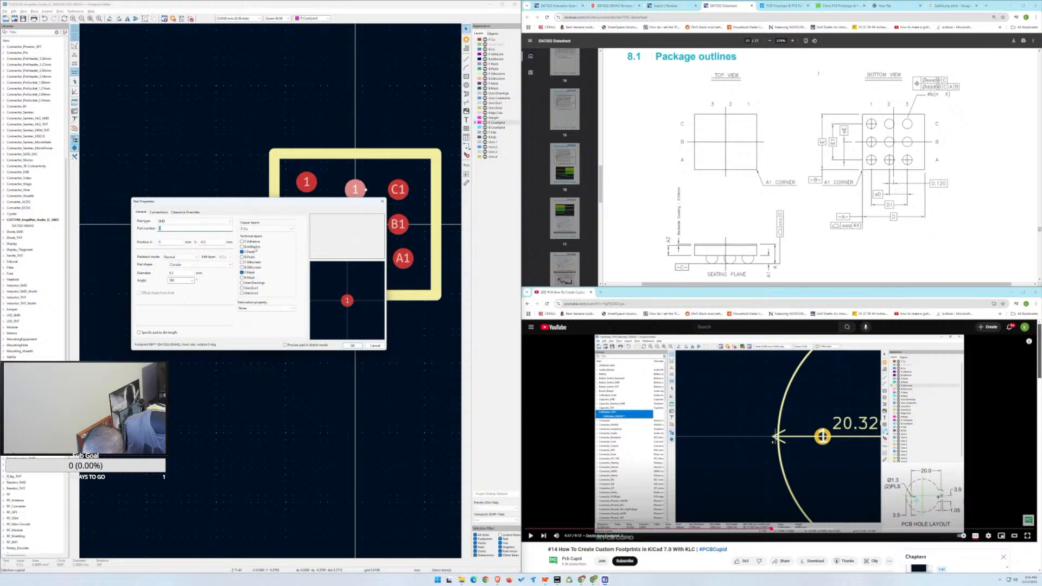
click(219, 244)
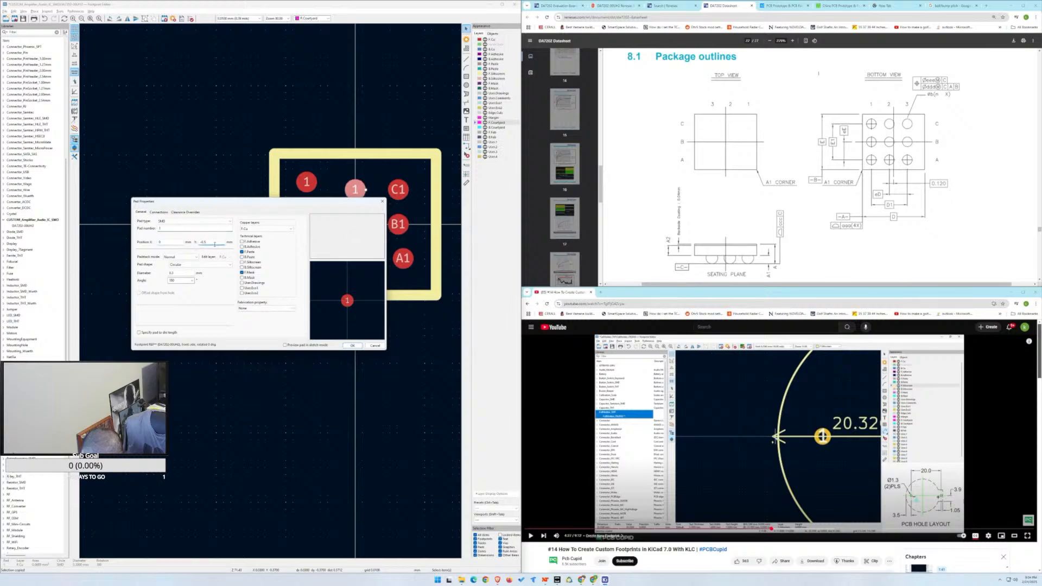
click(169, 243)
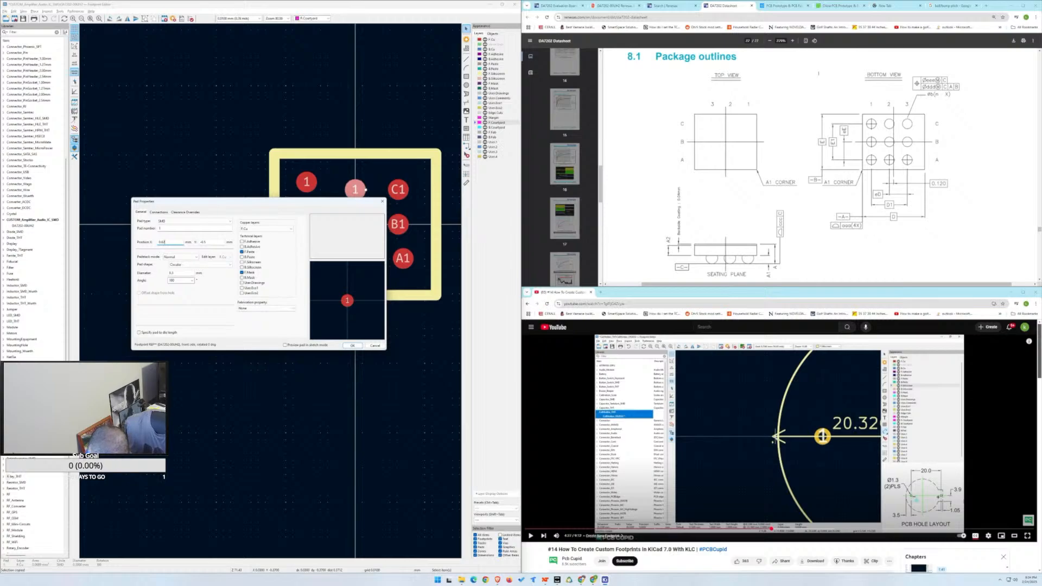
key(Return)
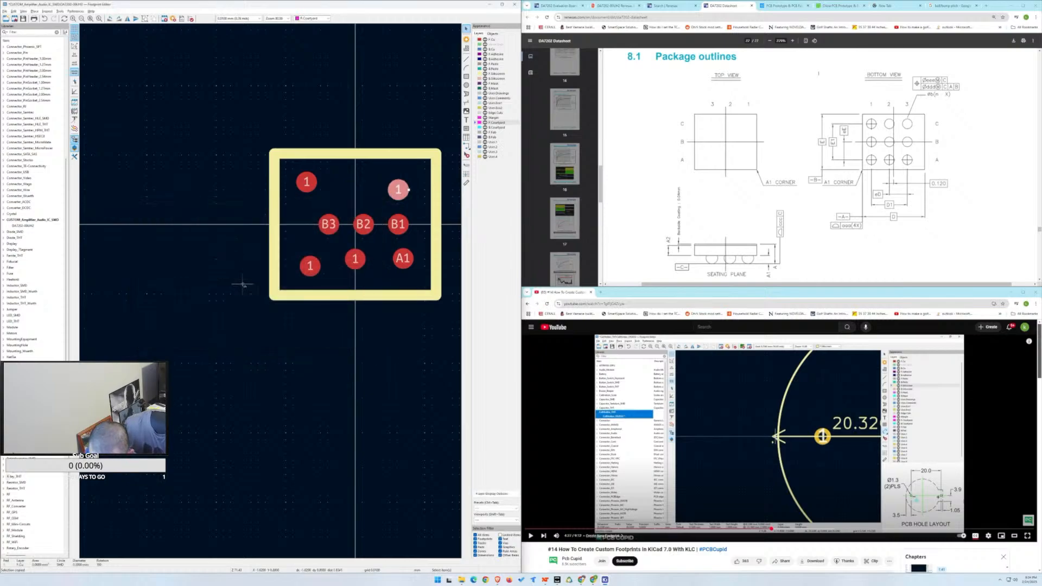
key(ctrl+z)
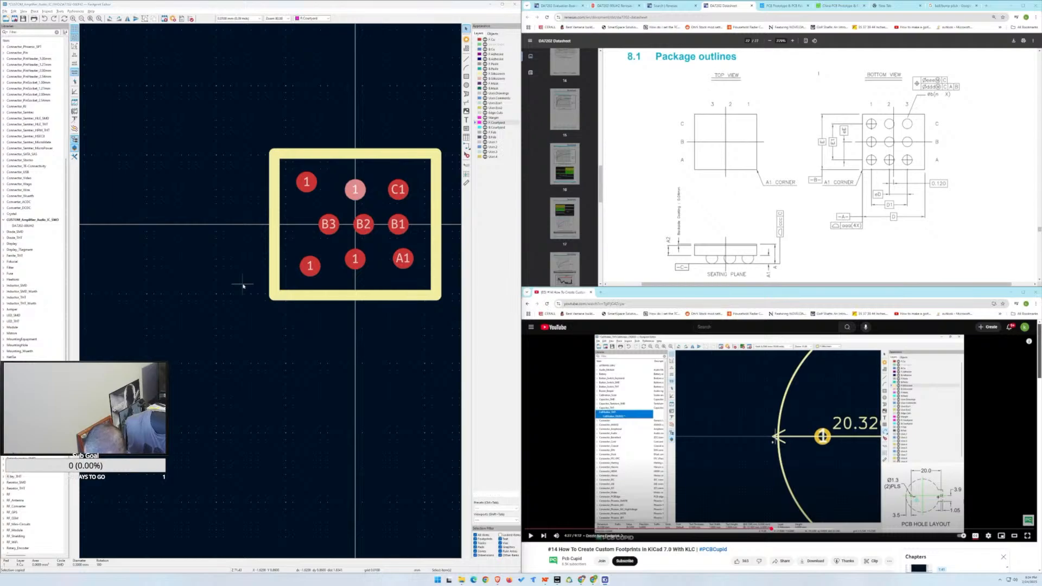
Number the upper row's middle pad as C2 and set its X position to 0.12 mm.
text(eC1)
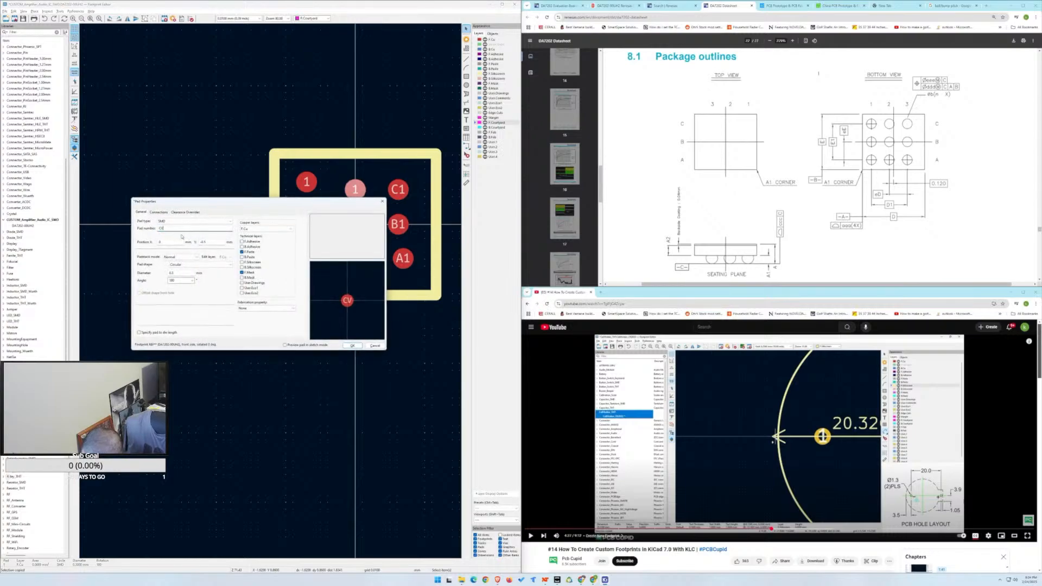
key(BackSpace)
text(2)
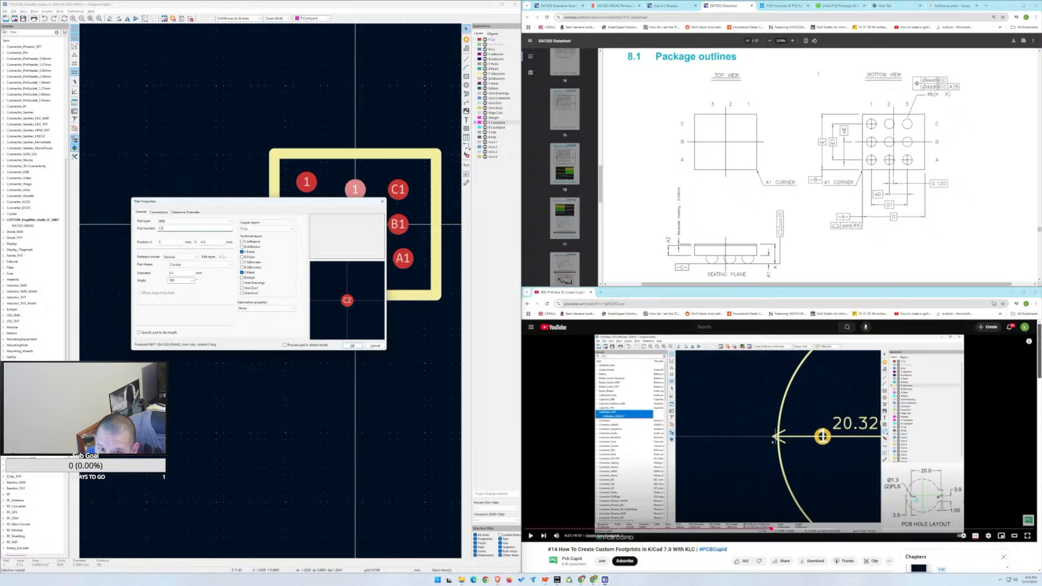
double_click(163, 242)
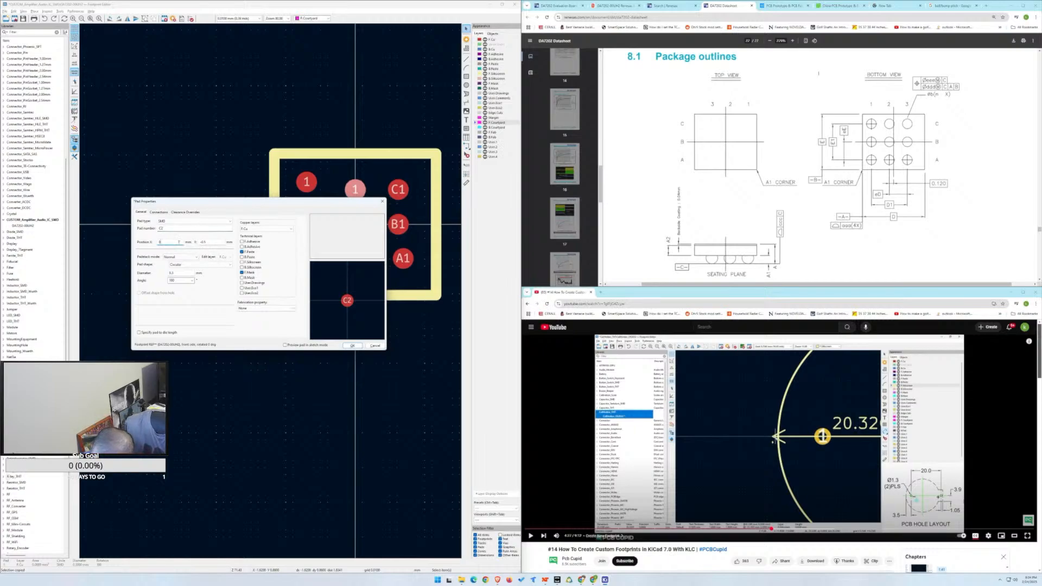
text(0.12)
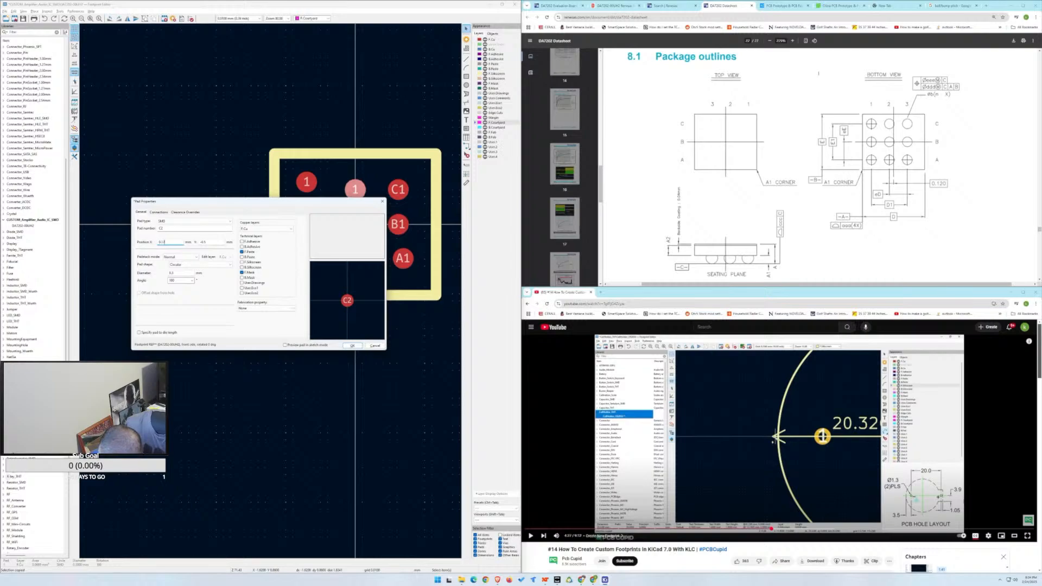
key(Return)
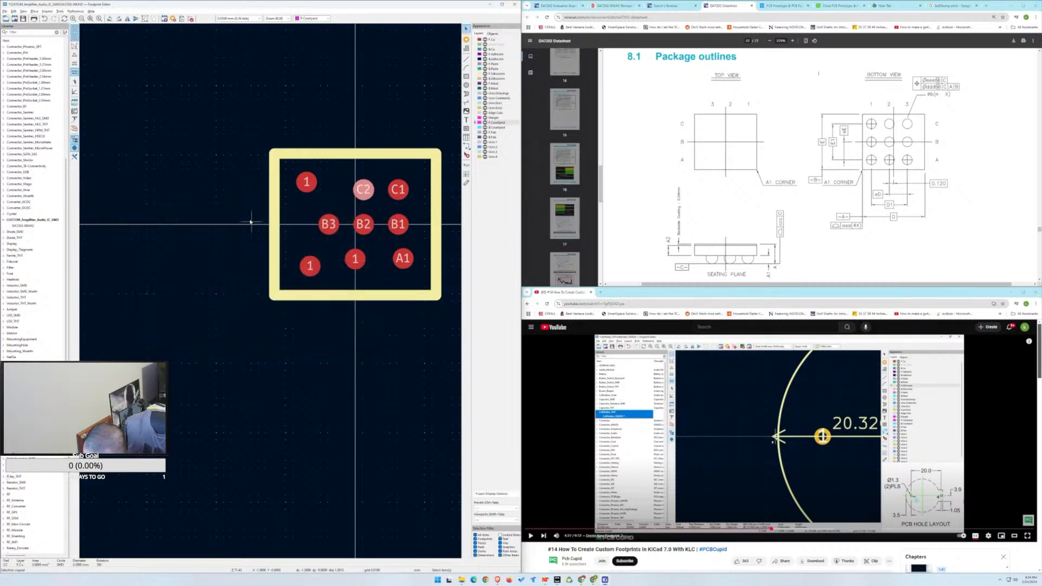
Number the remaining upper-row pad as C3 and set its position to X -0.38 mm, Y -0.5 mm.
click(307, 189)
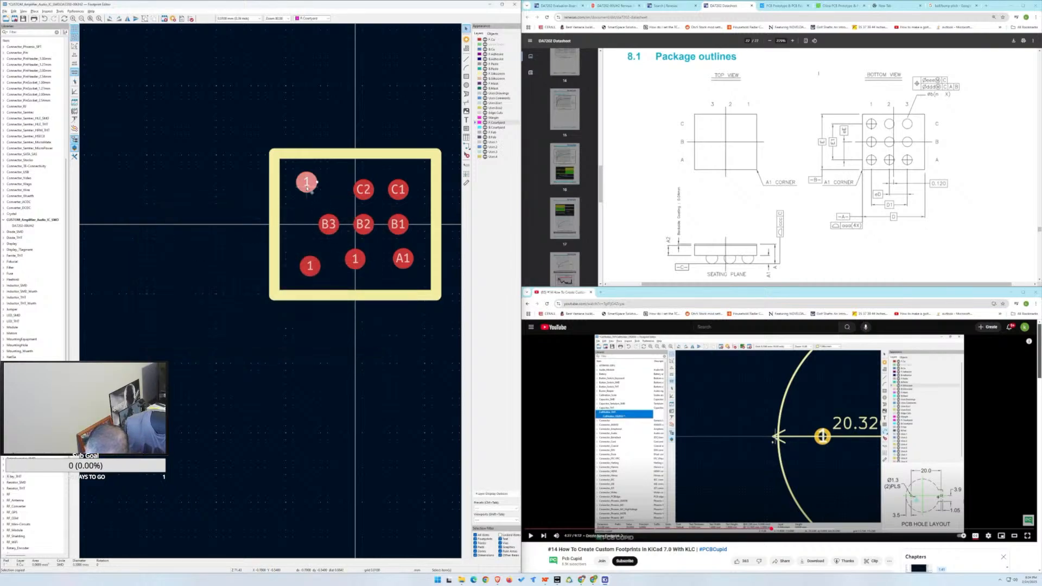
double_click(306, 189)
text(C3)
click(182, 243)
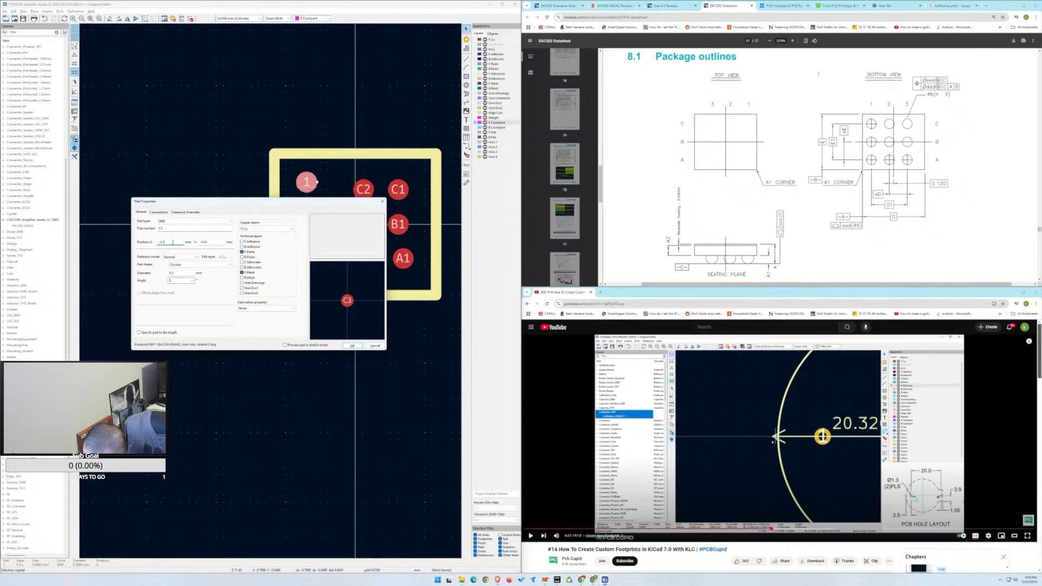
text(-0.38)
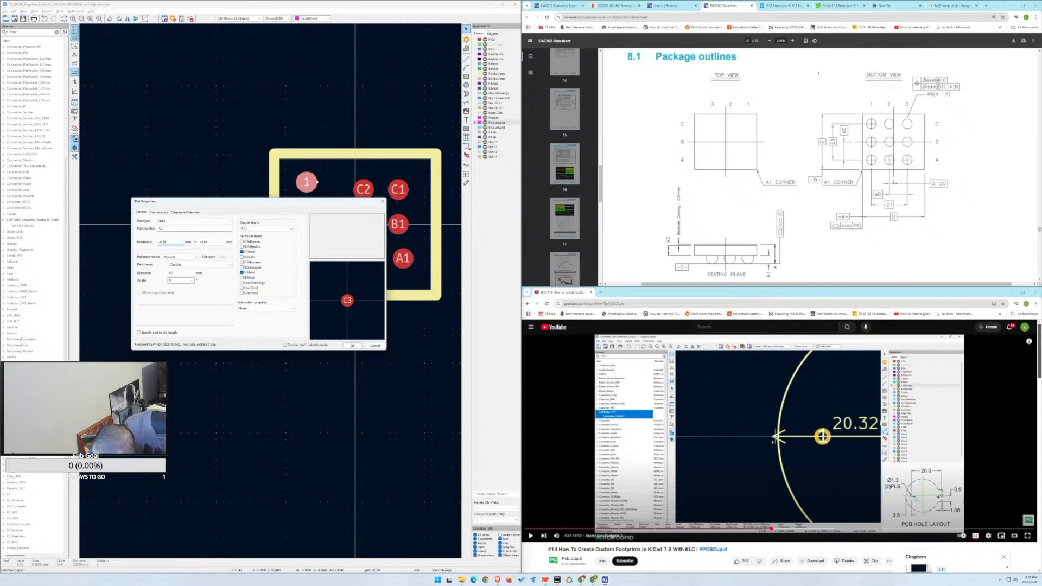
key(Tab)
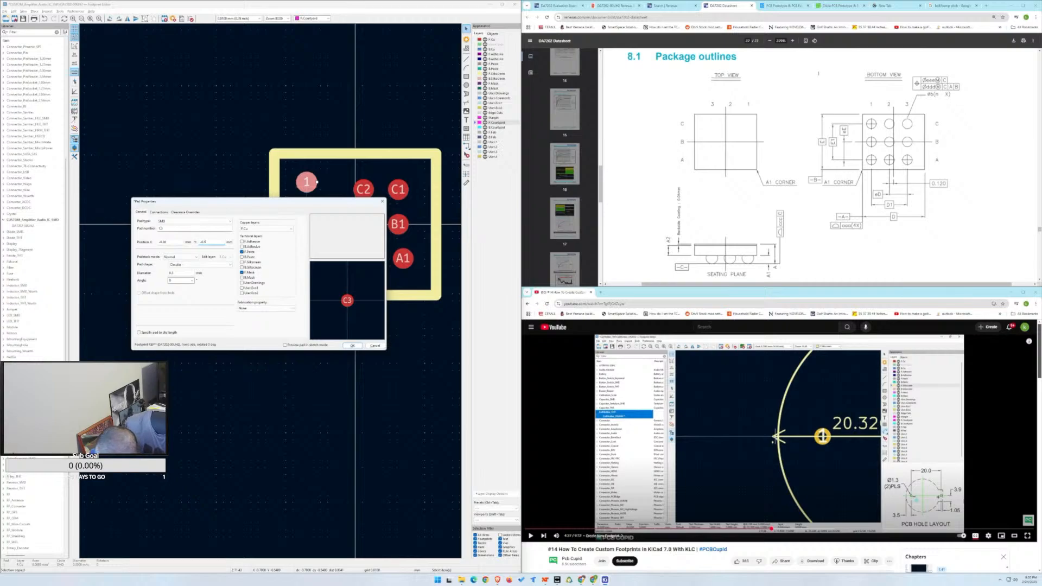
key(Return)
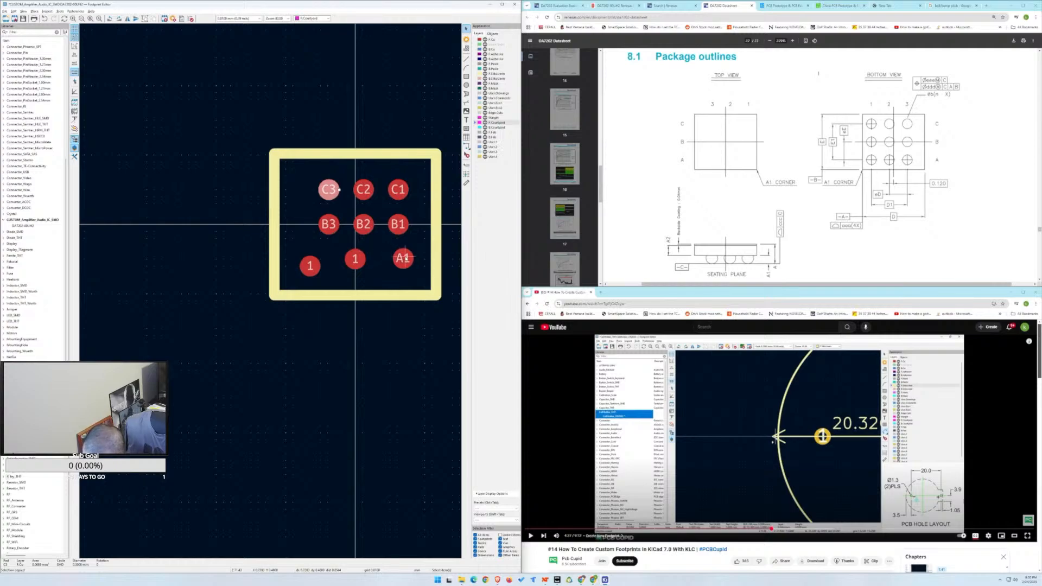
Set the position of pad A1 to X 0.62 mm, Y 0.5 mm.
click(406, 260)
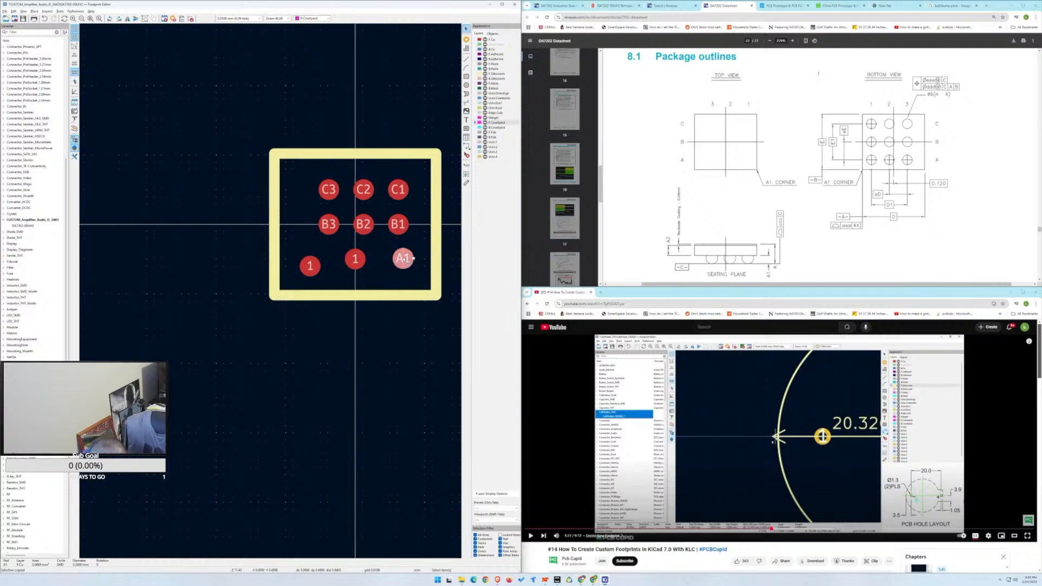
double_click(407, 259)
key(Tab)
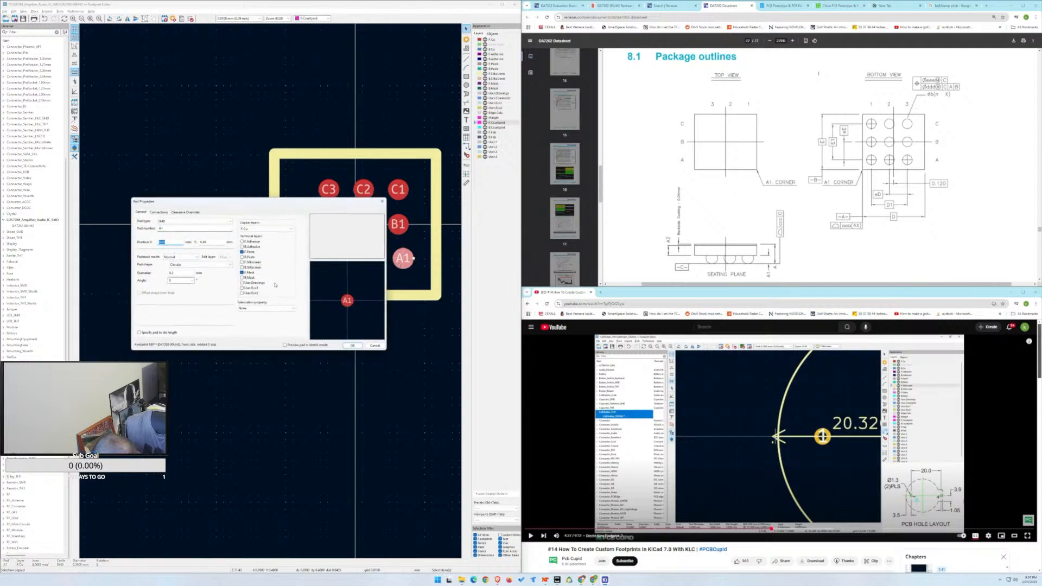
text(0.)
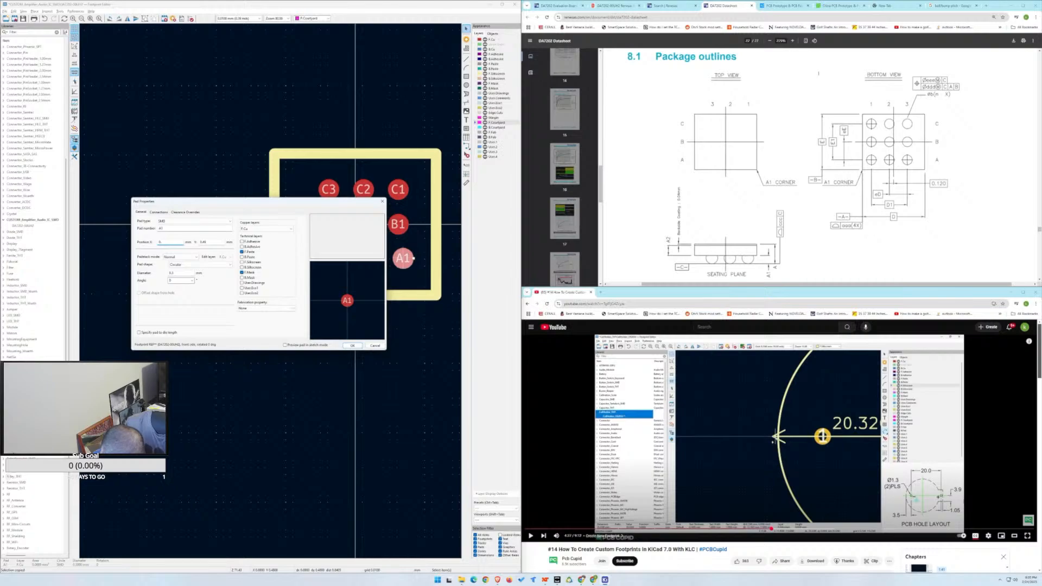
text(65)
key(Tab)
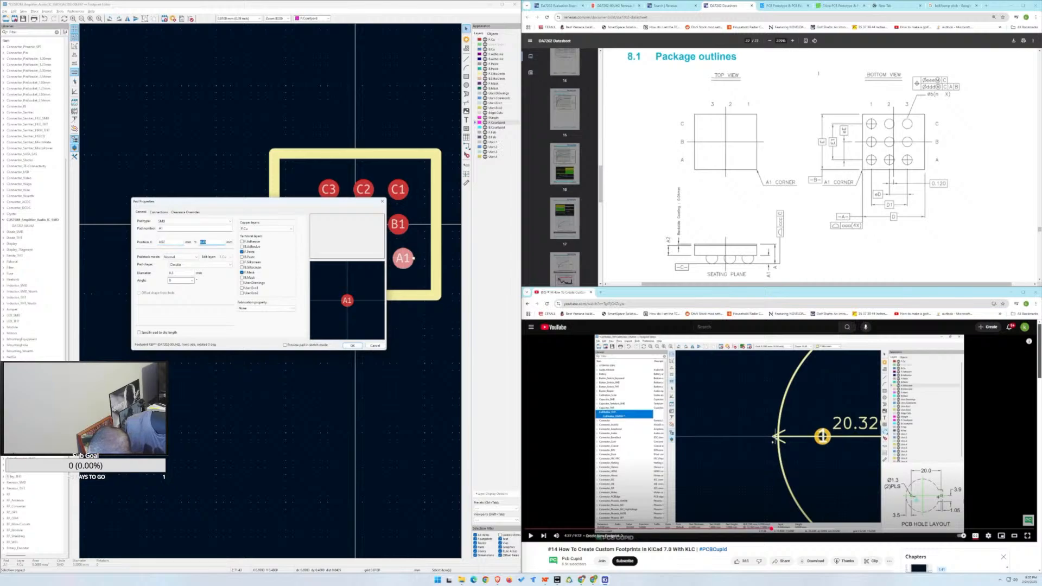
text(.)
key(BackSpace)
text(0.5)
key(Return)
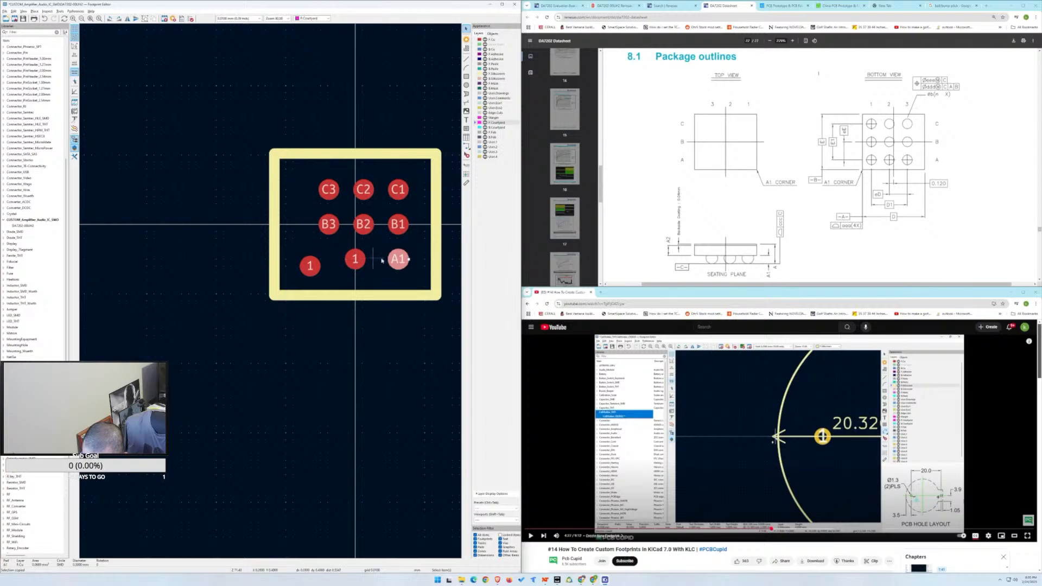
Check the position settings of pads B1 and A1 without changing them.
click(398, 232)
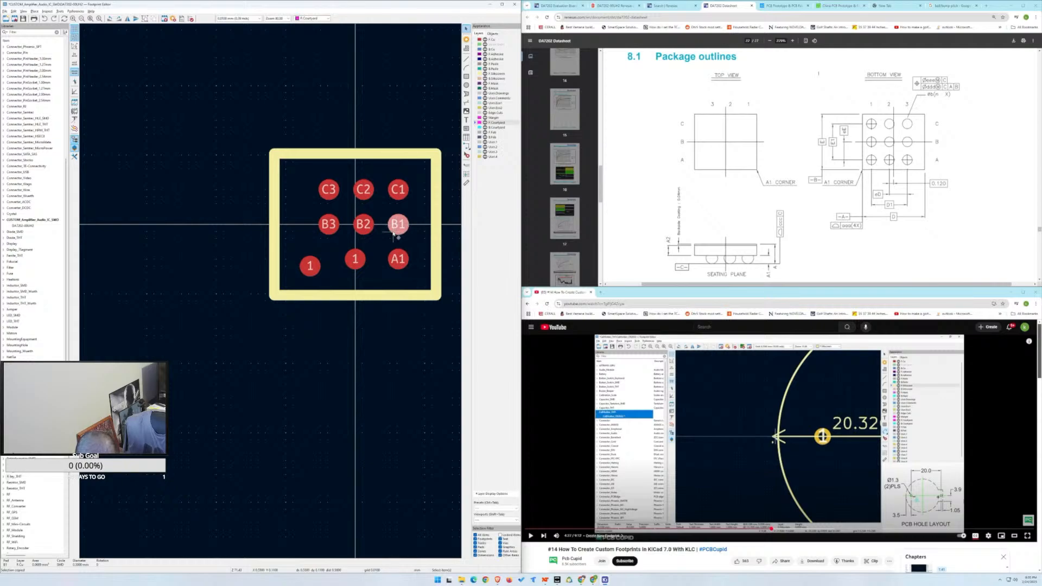
double_click(395, 233)
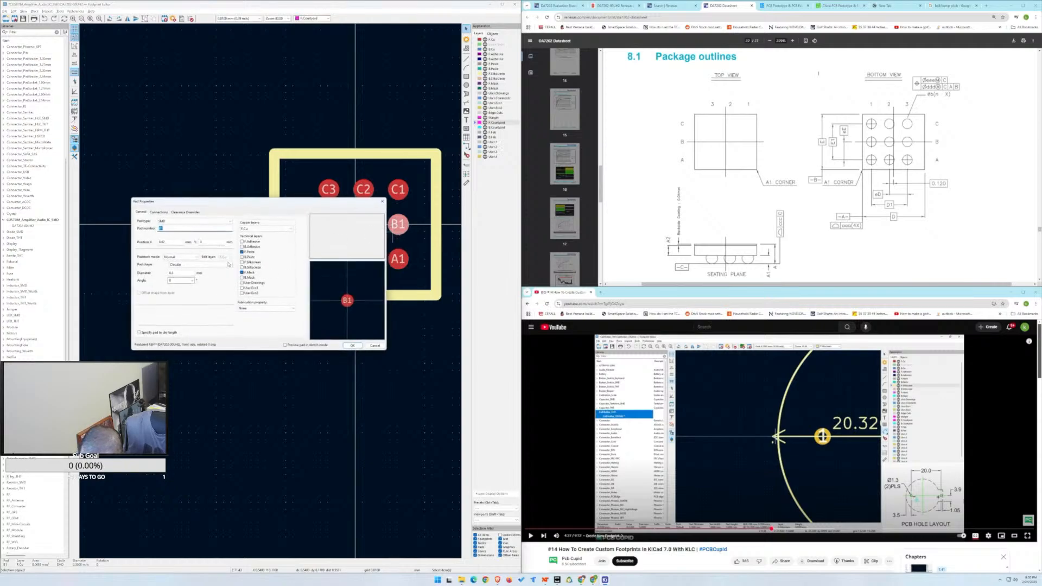
click(382, 201)
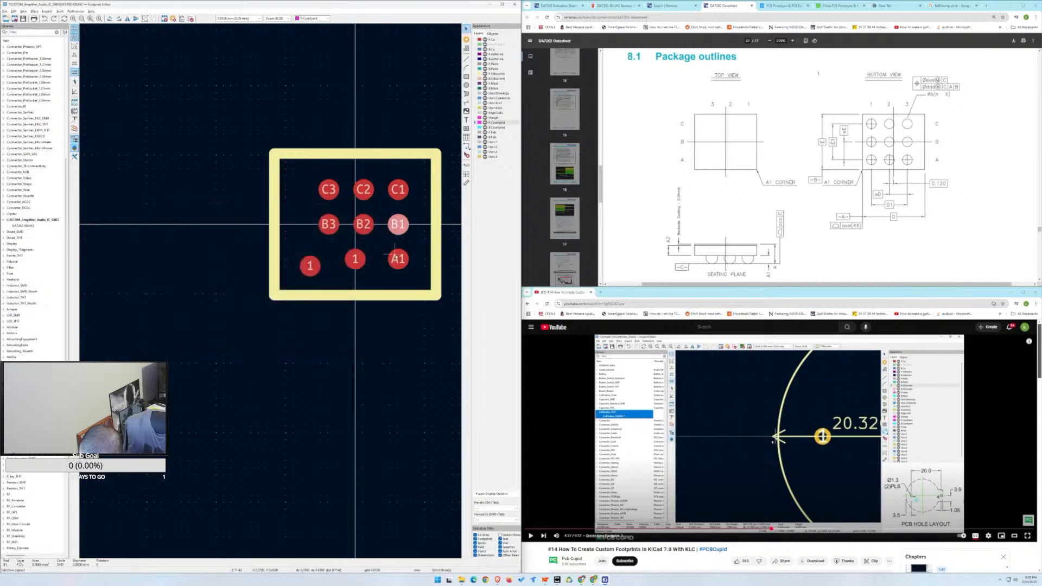
click(394, 259)
key(e)
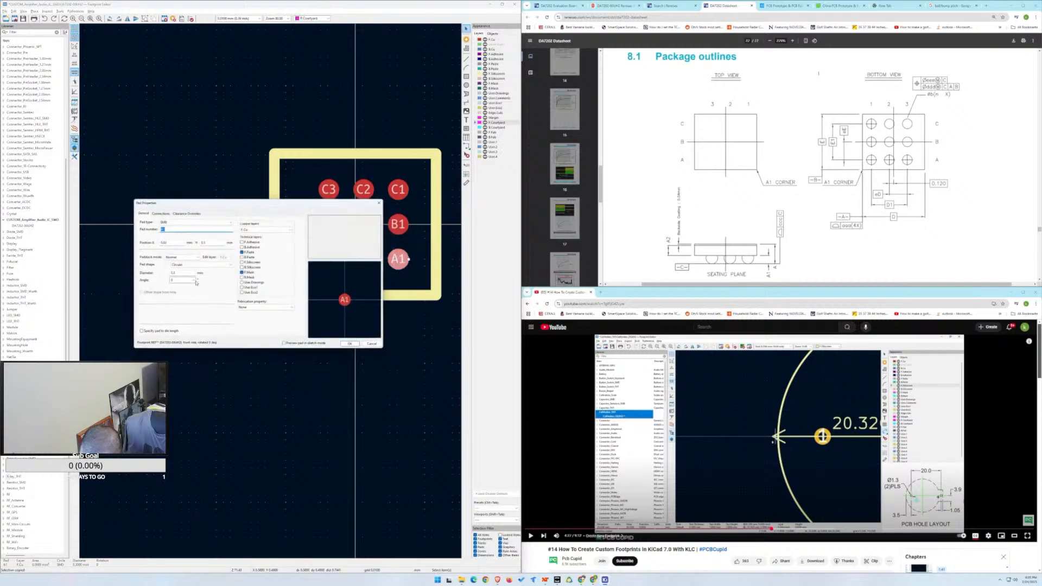
click(382, 201)
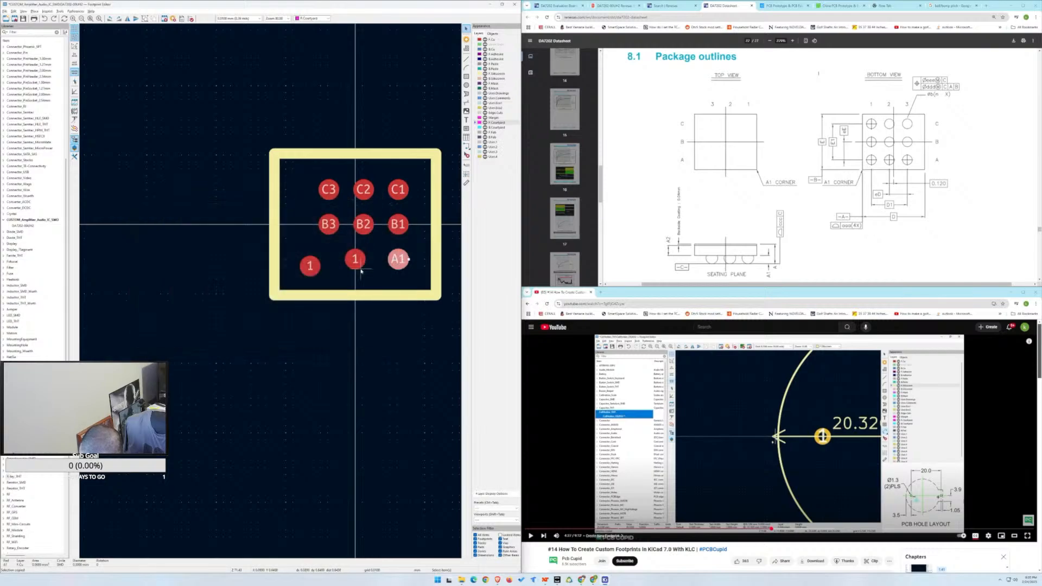
Number the lower row's middle pad as A2 and set its X position to 0.12 mm.
click(356, 261)
double_click(313, 268)
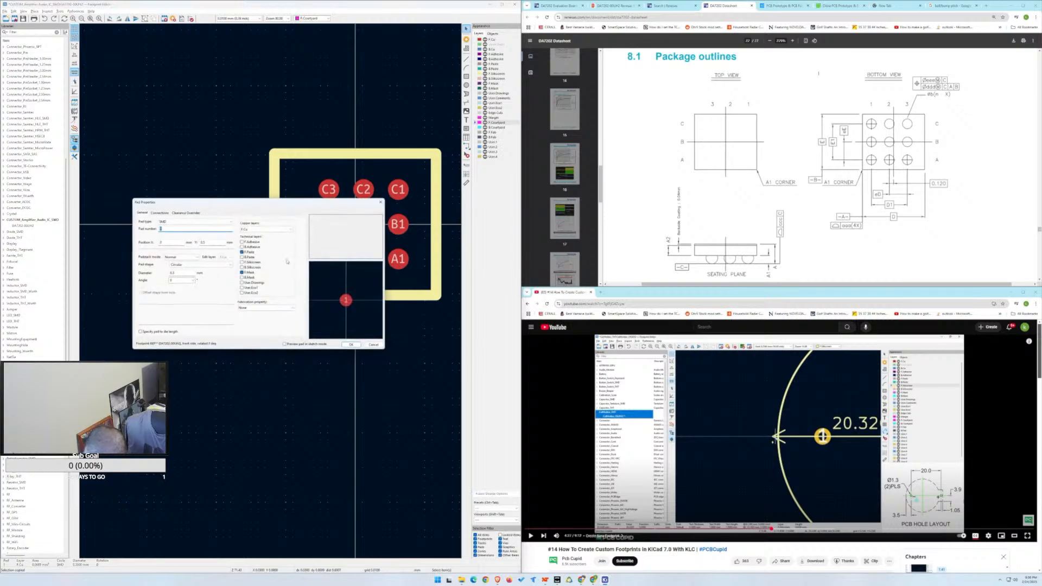
text(A2)
key(Tab)
text(0.12)
key(Tab)
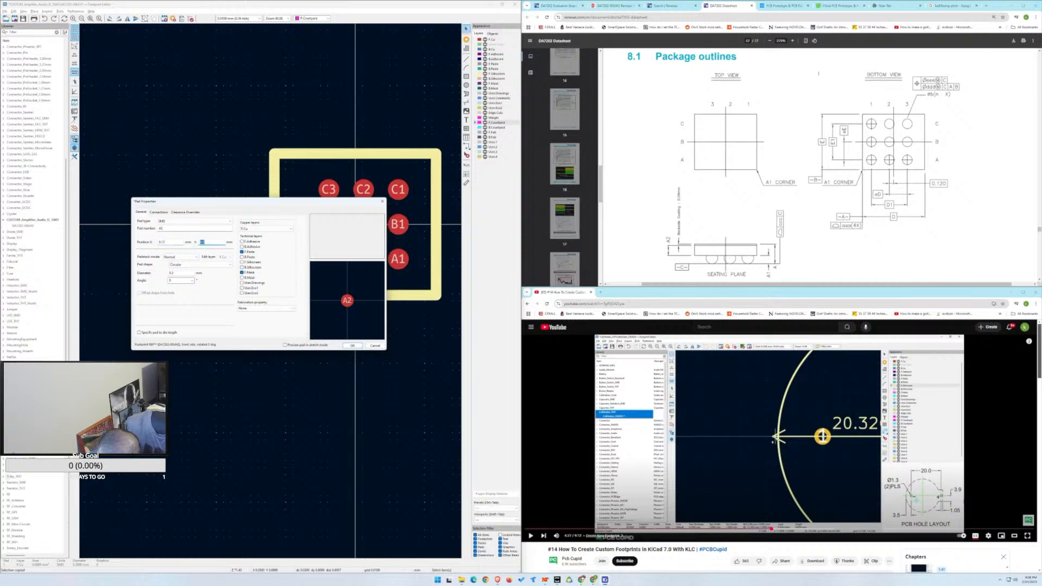
key(Return)
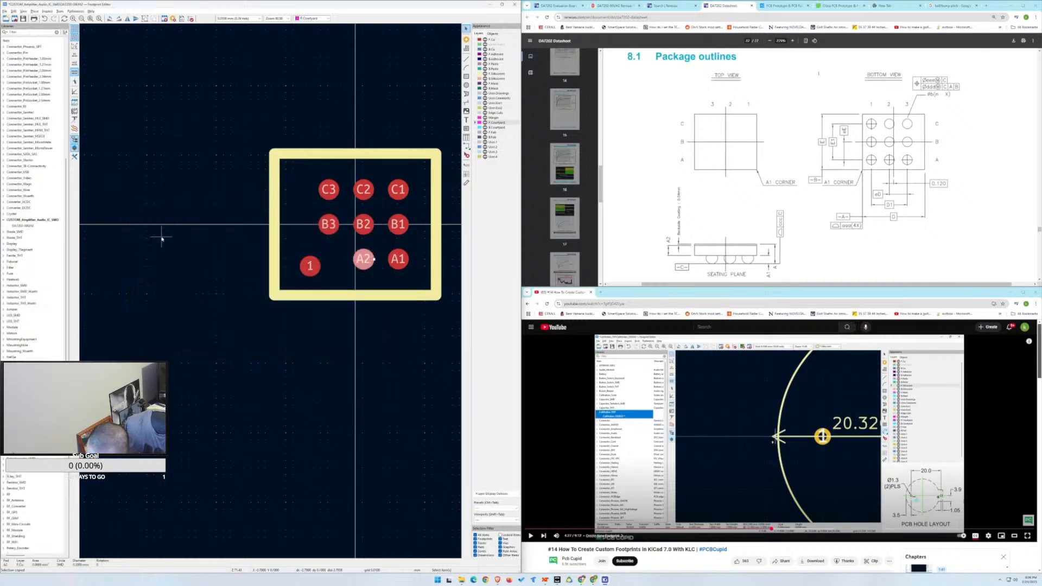
Set the position of the remaining lower-row pad, still numbered 1, to X -0.38 mm, Y 0.5 mm.
click(310, 266)
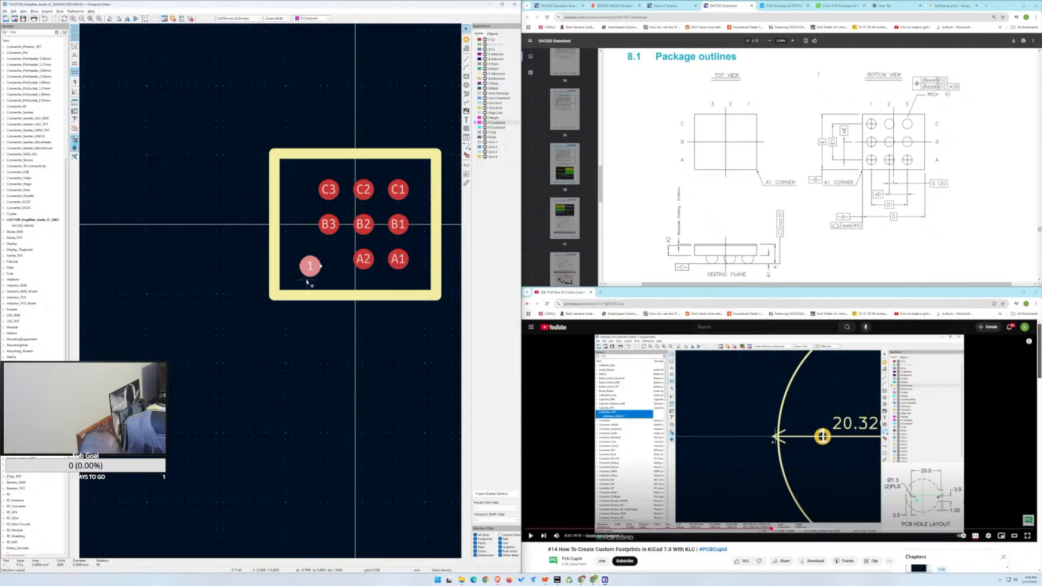
key(ctrl+z)
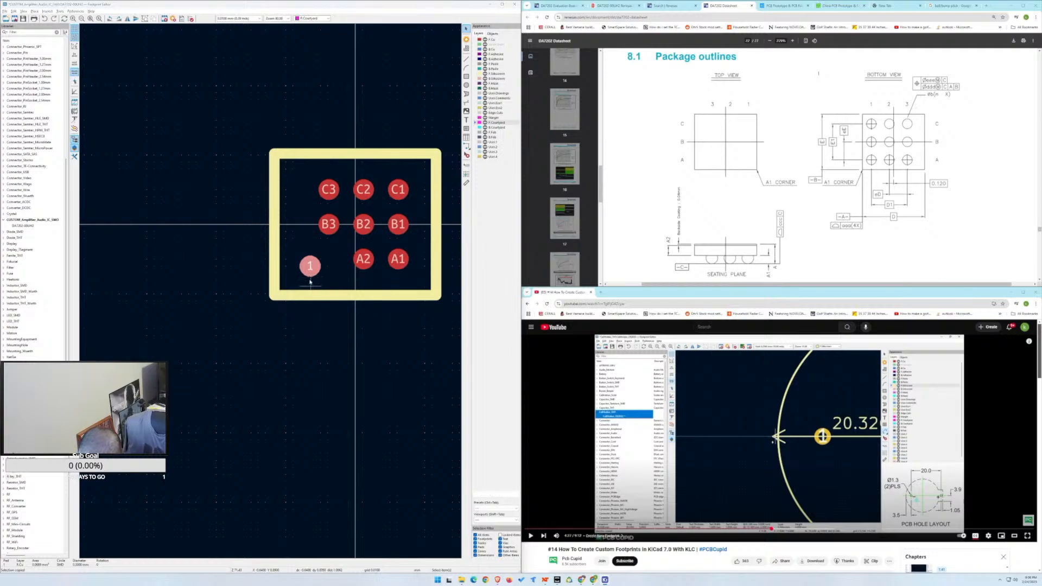
key(e)
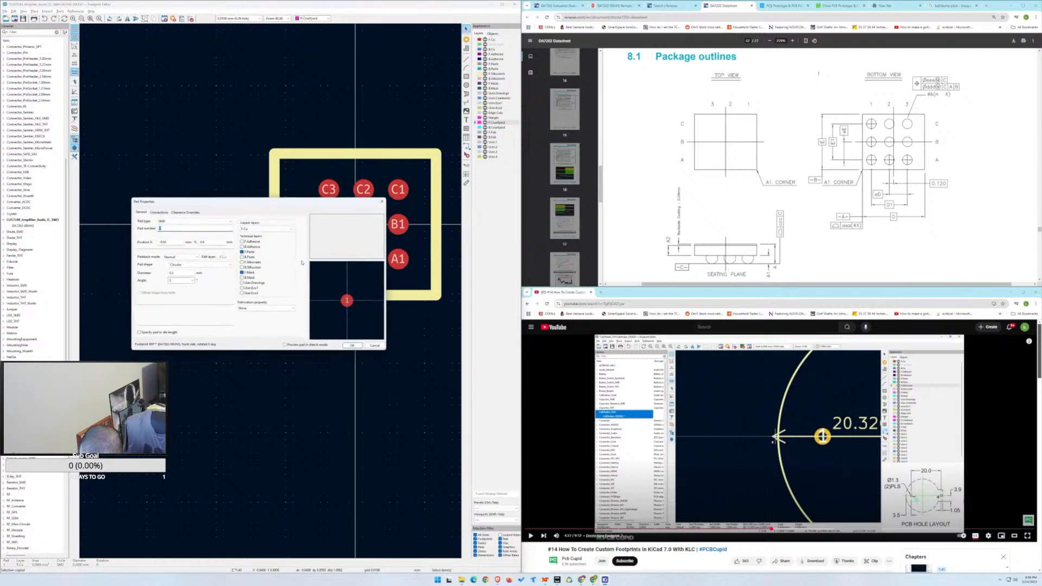
double_click(178, 243)
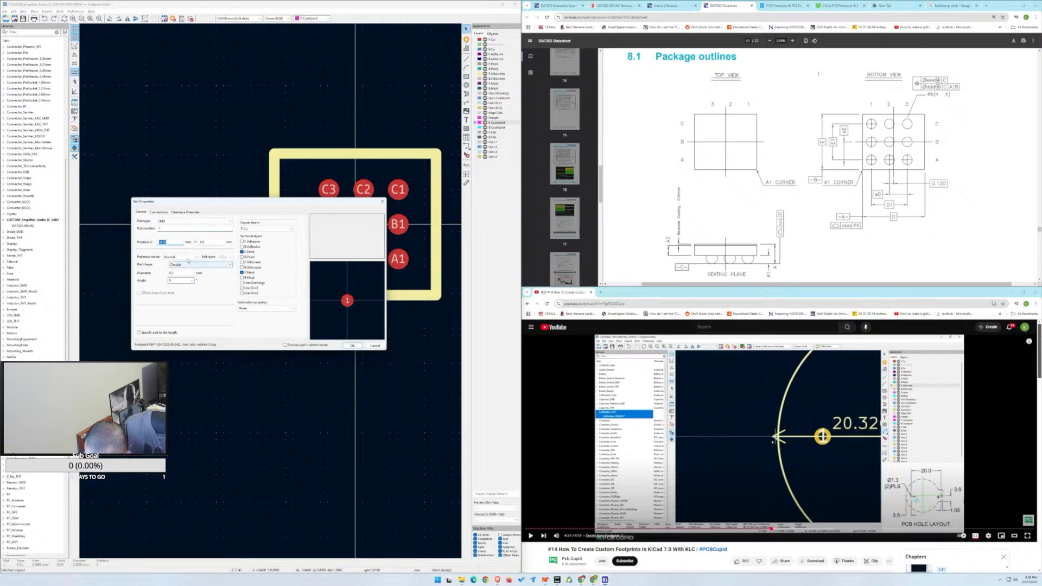
text(-)
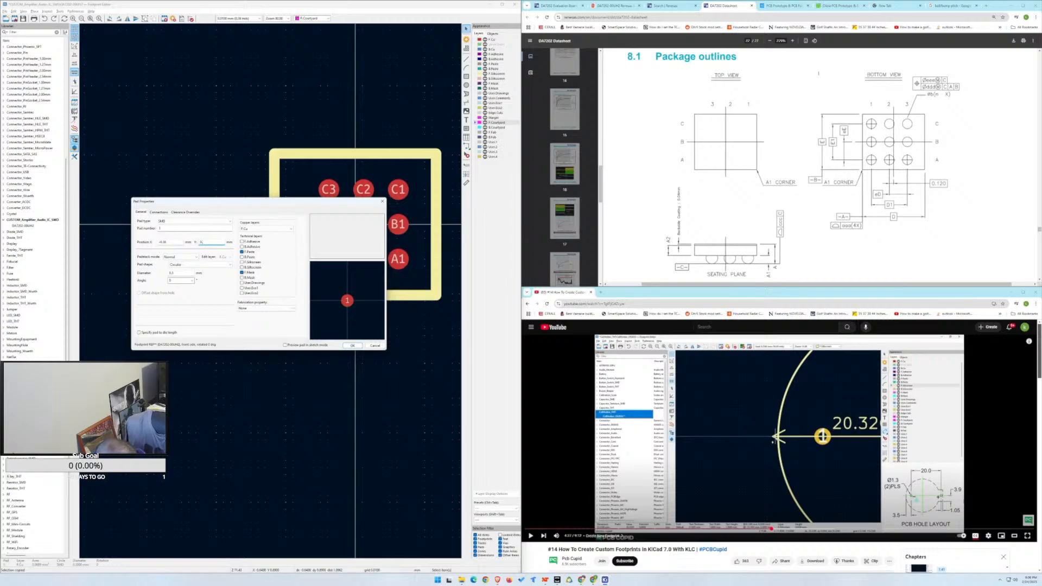
key(Return)
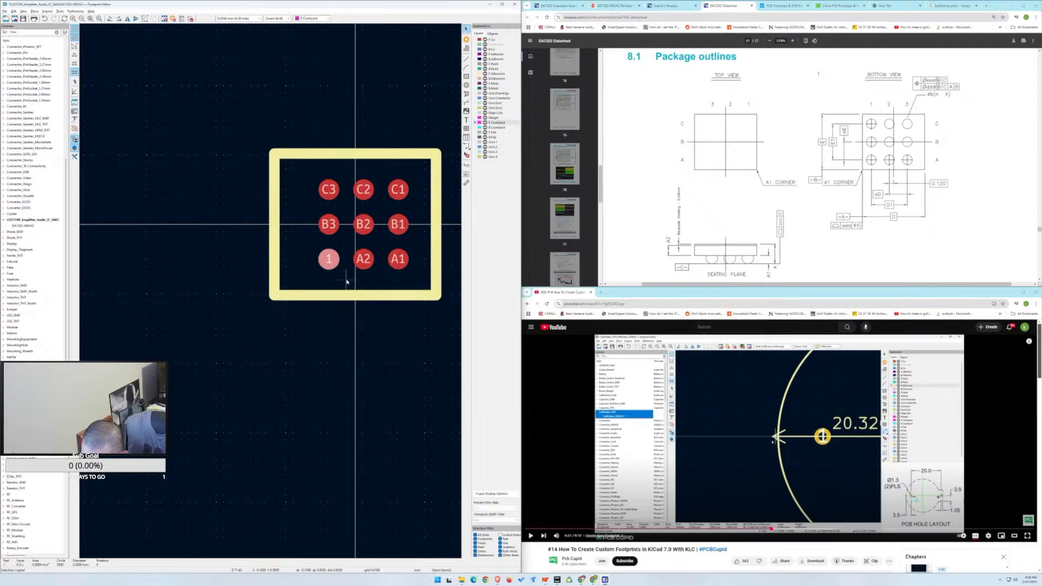
Play the custom footprint tutorial video through the part on shaping the outline, and pause it.
click(808, 261)
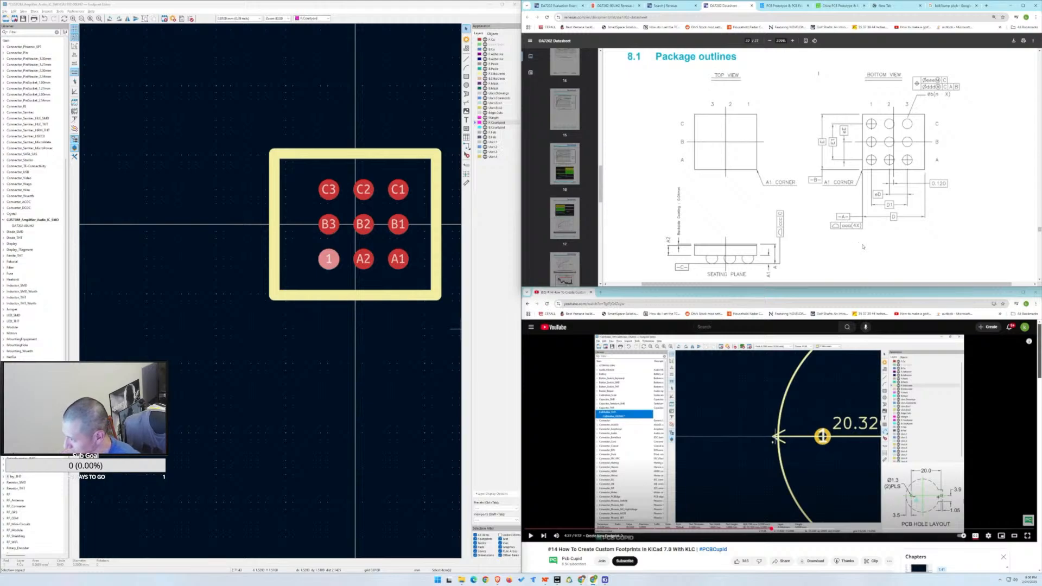
click(798, 454)
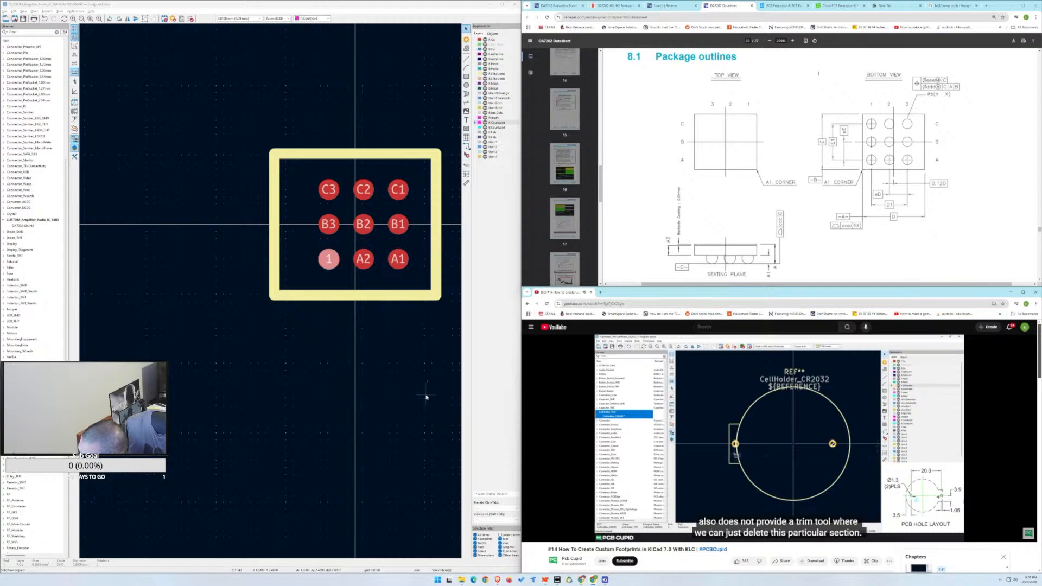
click(595, 439)
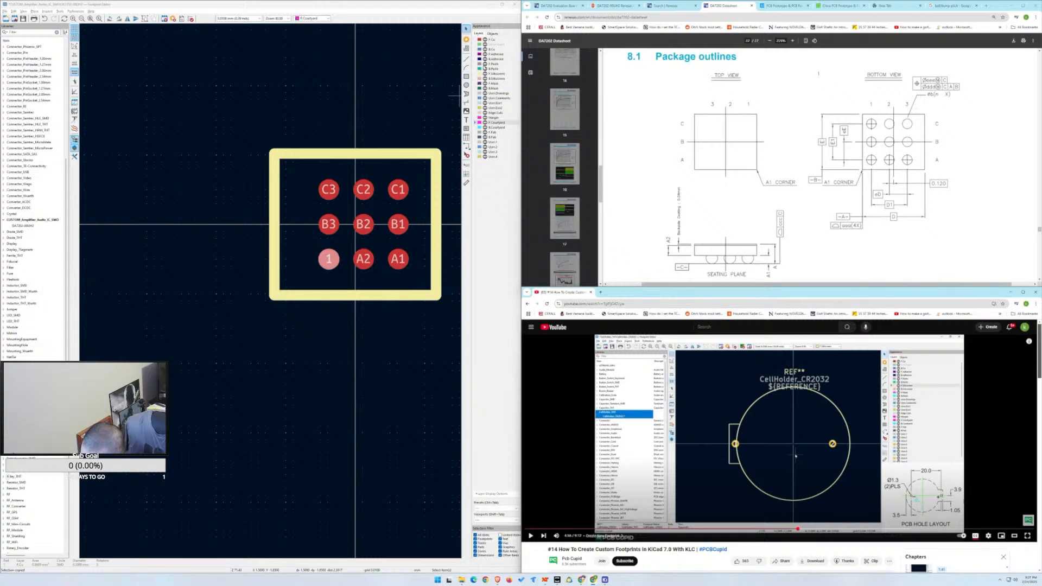
Draw a rectangle of about 1.73 mm by 1.55 mm on the F.Silkscreen layer, in the empty area below the pads.
click(493, 73)
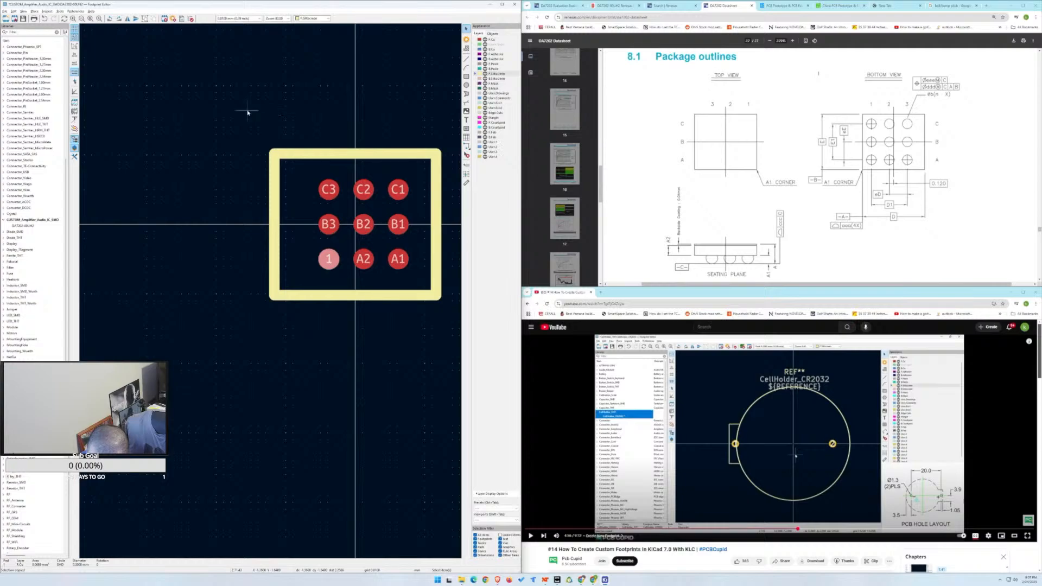
click(466, 76)
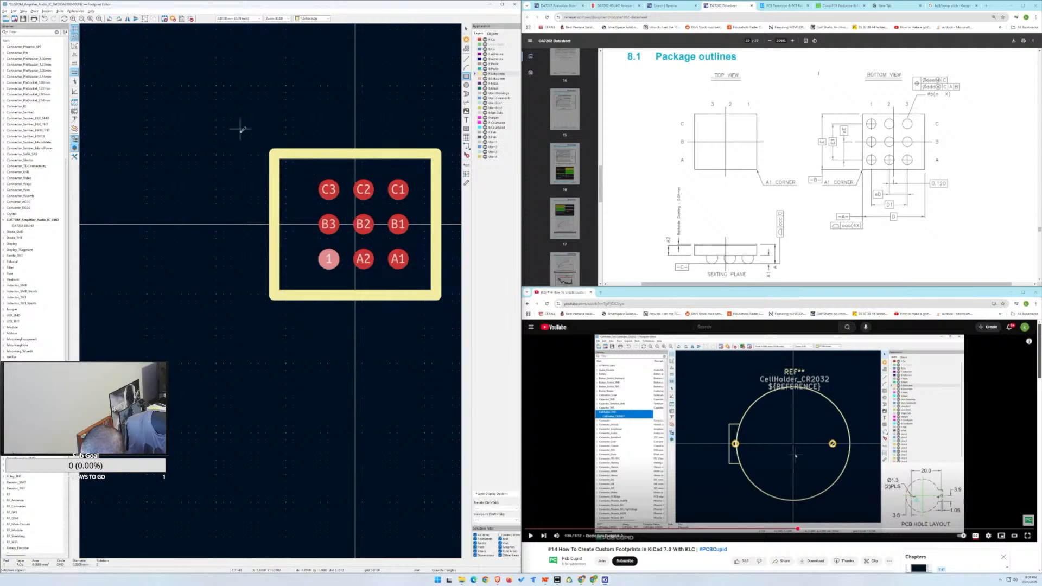
click(154, 328)
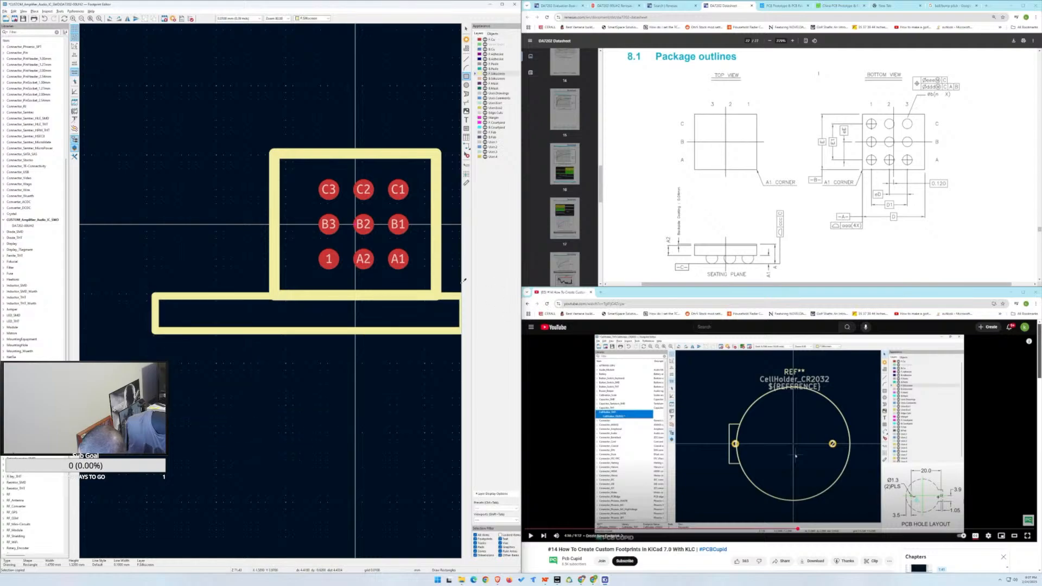
key(Escape)
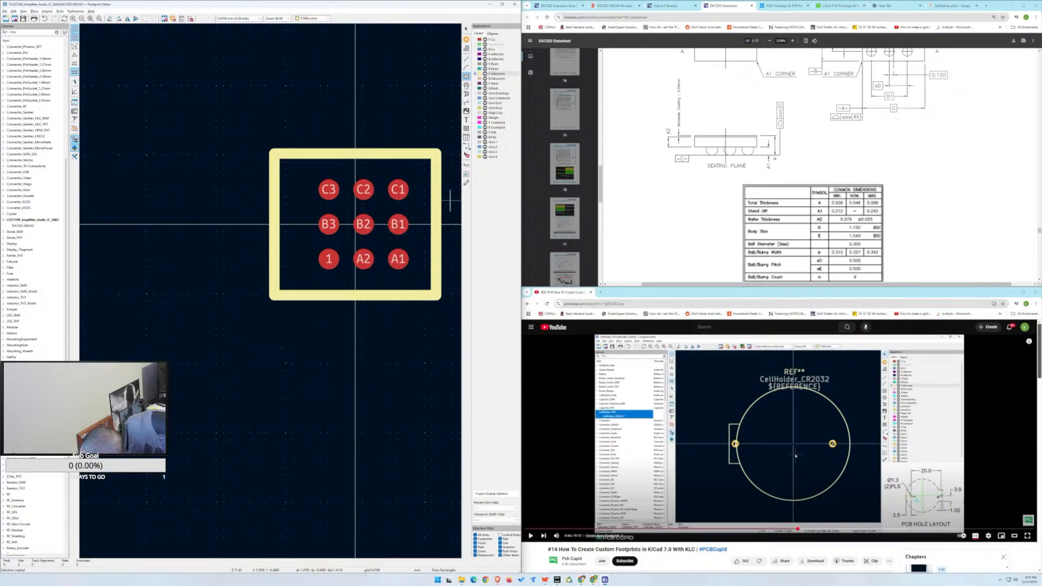
click(187, 348)
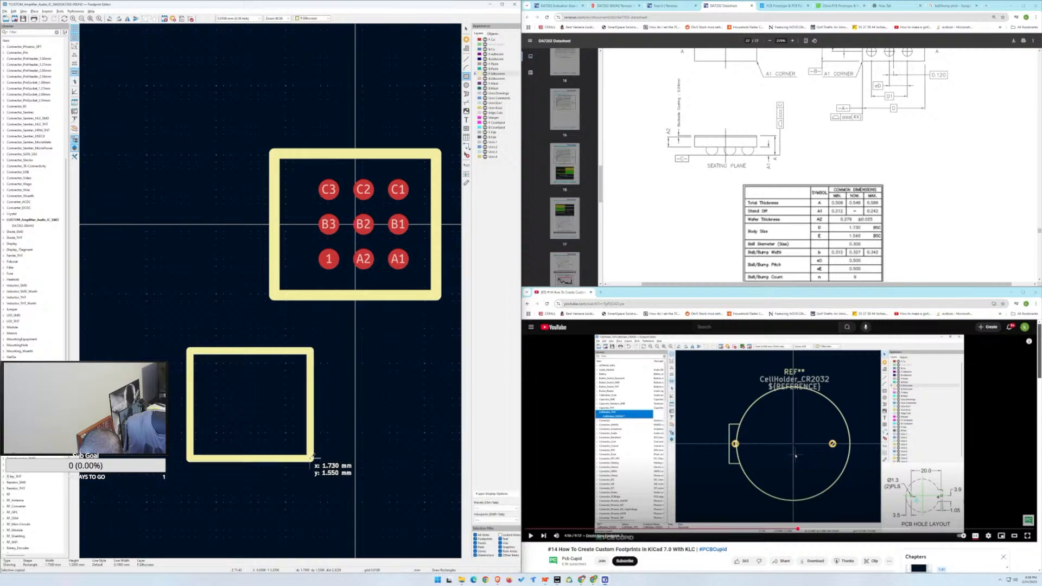
click(312, 457)
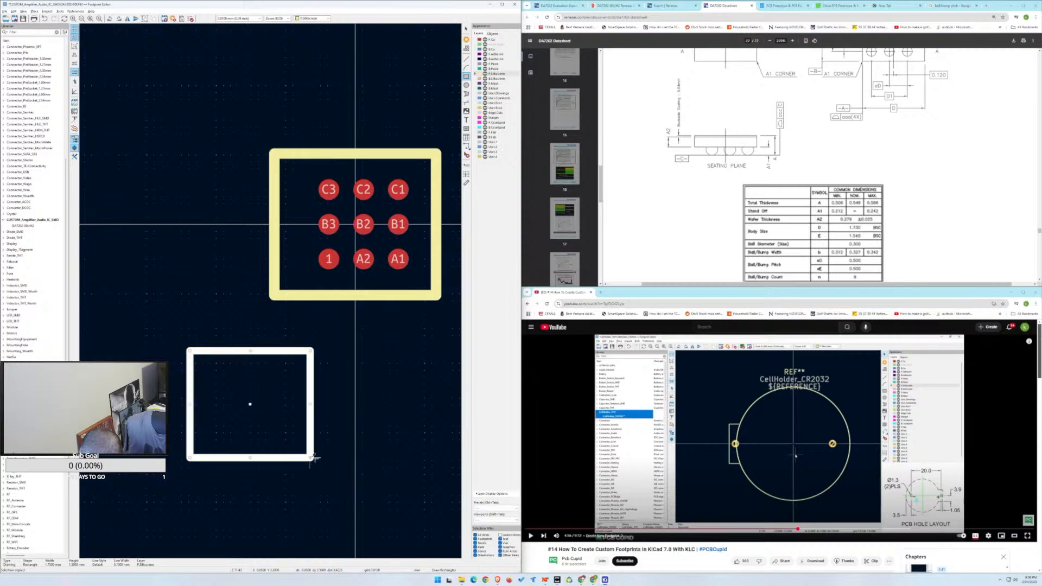
Set the line width of the new silkscreen rectangle to 0.05 mm.
key(e)
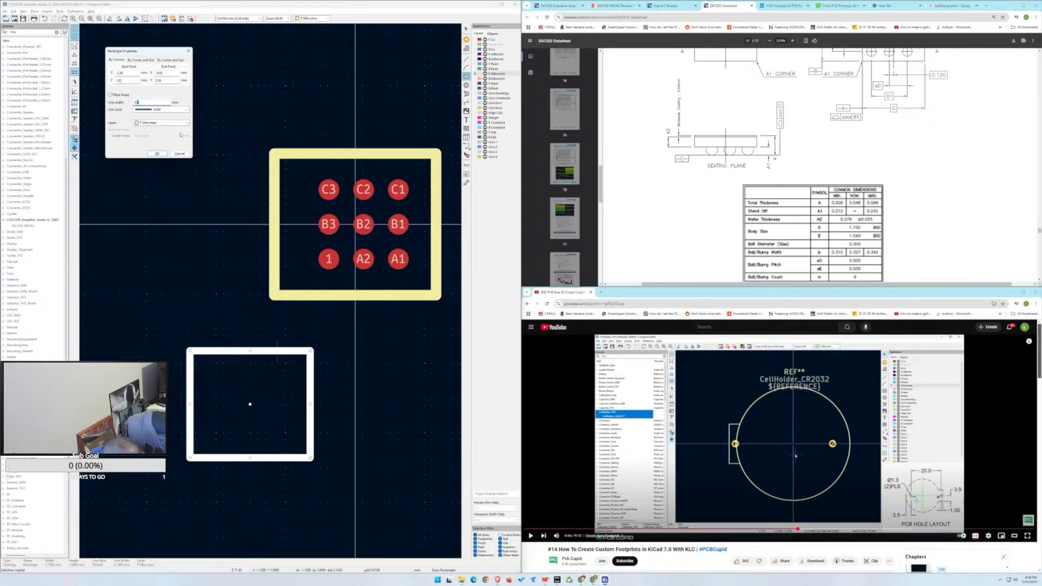
text(05)
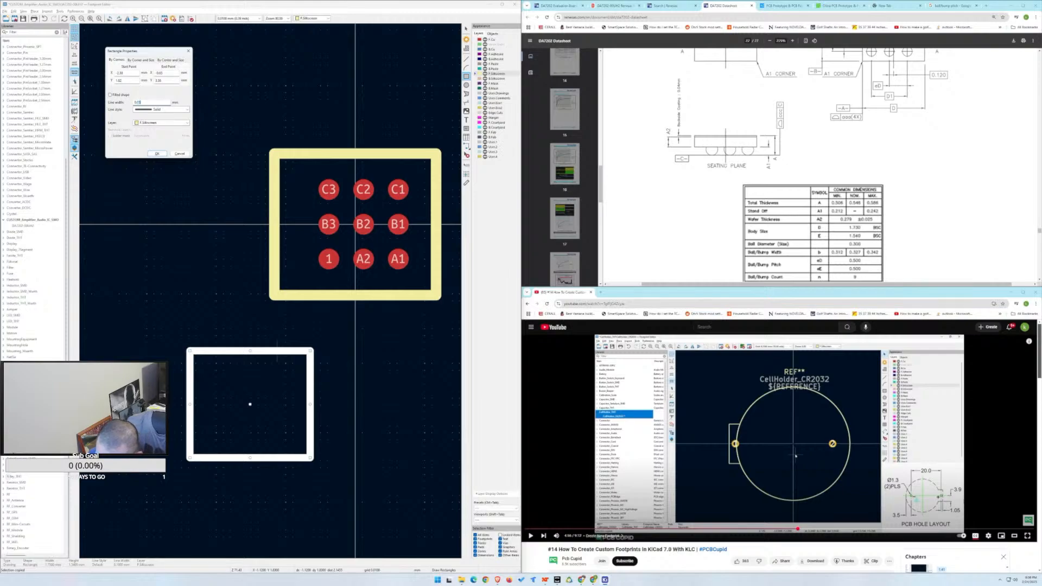
key(Return)
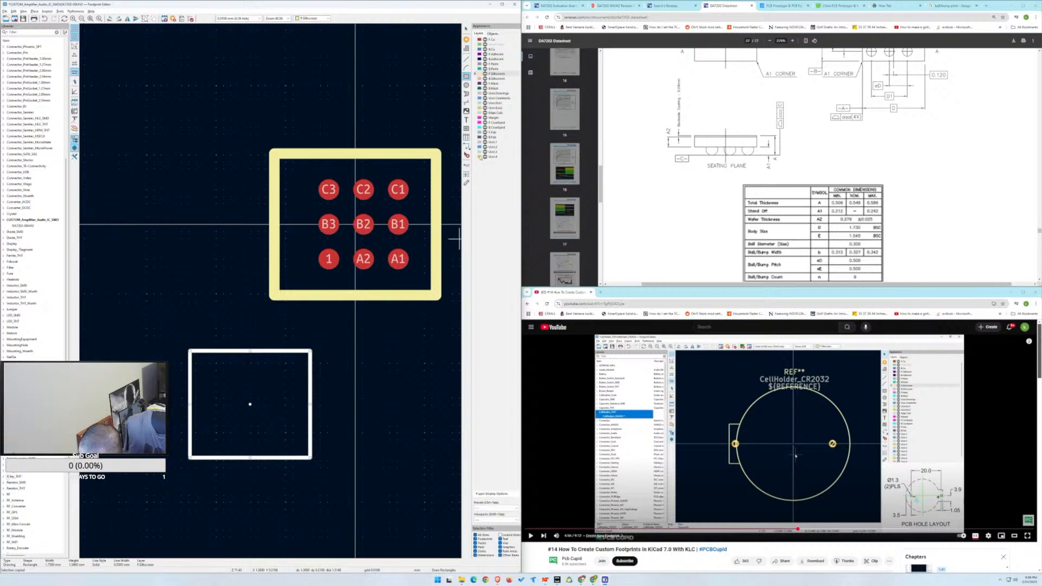
key(e)
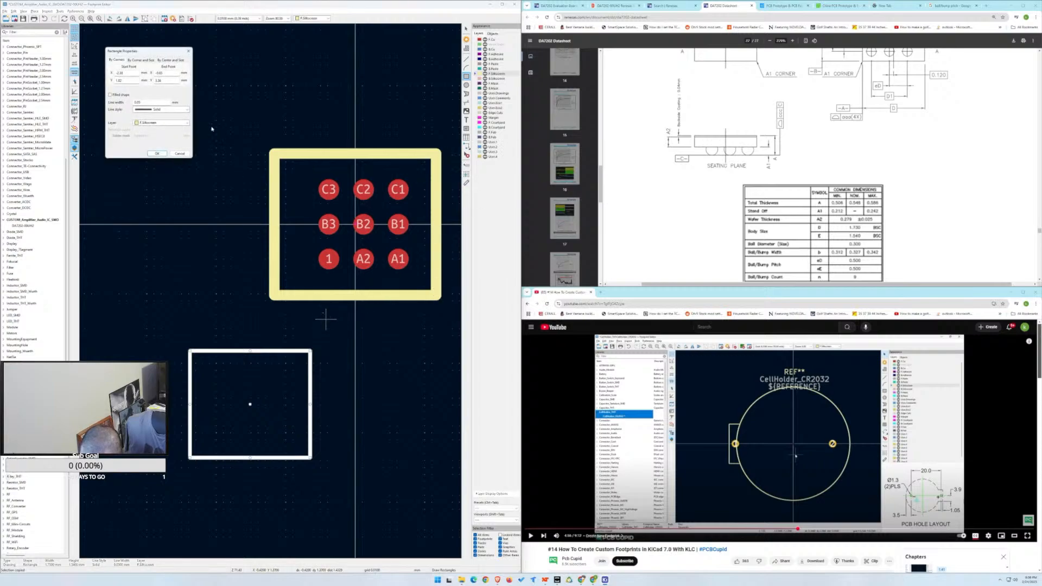
click(154, 154)
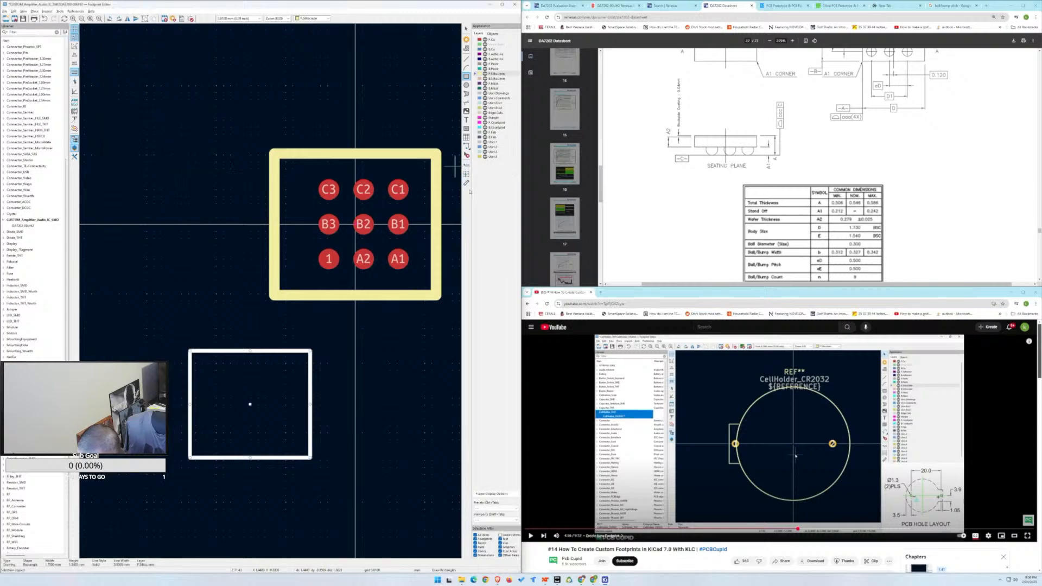
Place the footprint anchor at the center of the new silkscreen rectangle.
click(466, 164)
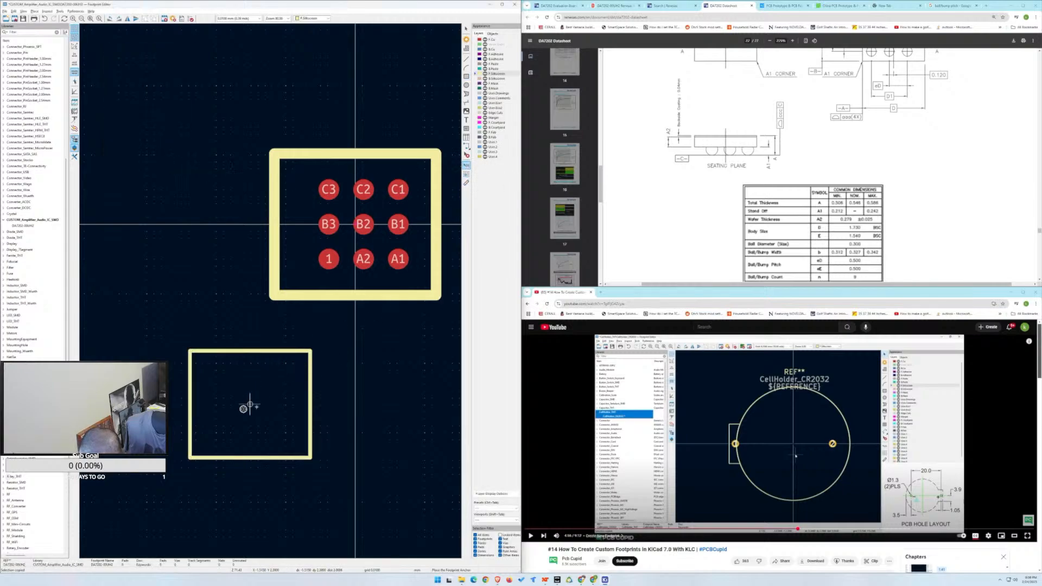
click(251, 404)
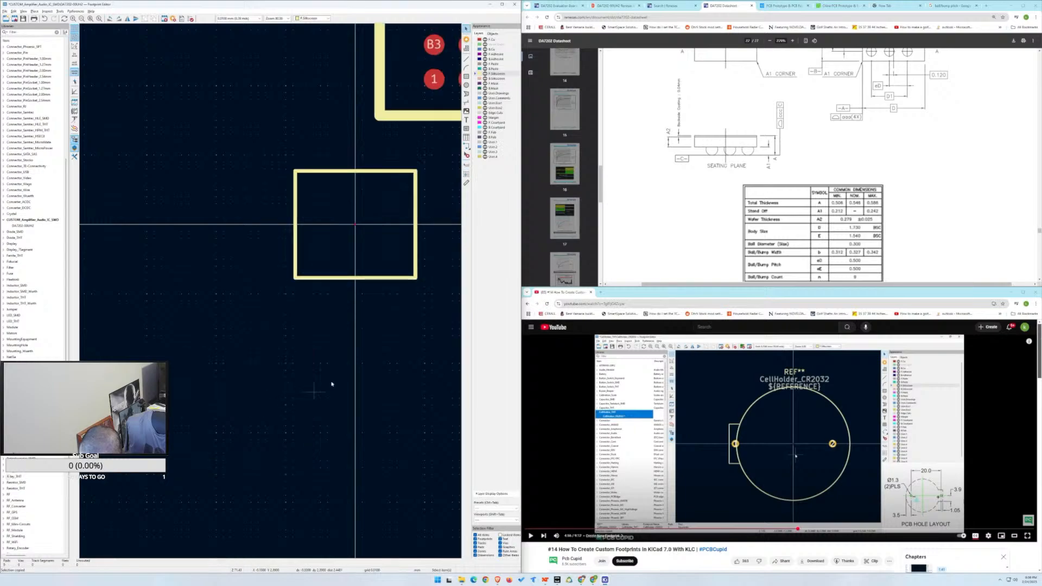
Undo the placement of the footprint anchor at the center of the new silkscreen rectangle.
scroll(270, 294, up, 2)
scroll(271, 290, down, 5)
scroll(271, 293, up, 1)
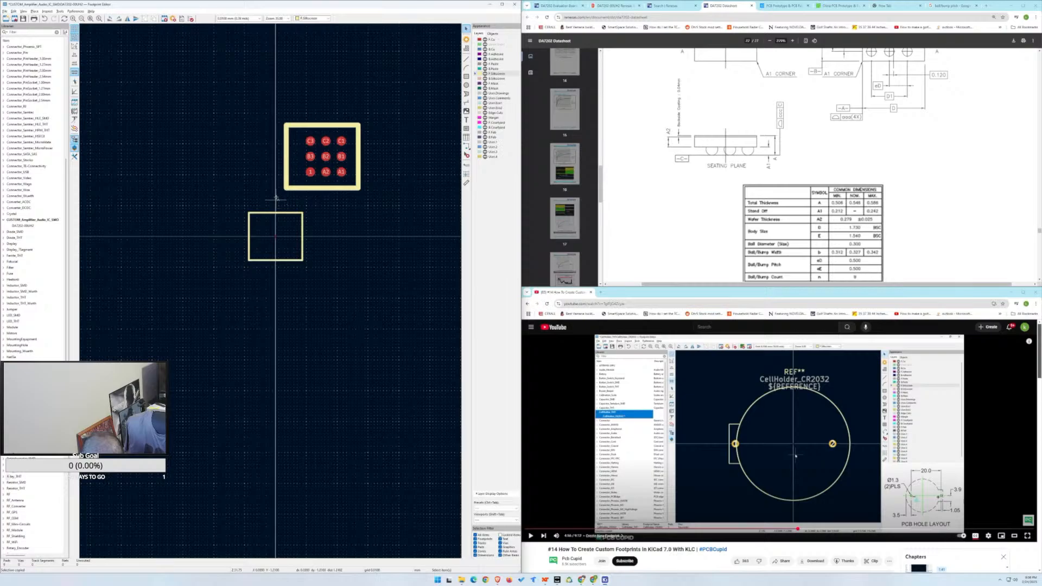
key(ctrl+z)
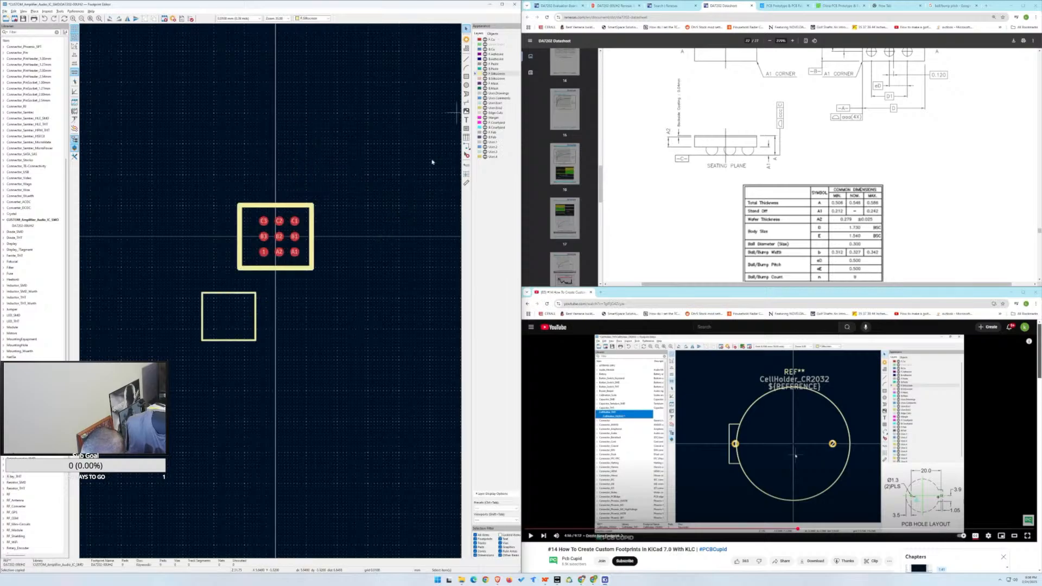
Try to place the grid origin at the center of the pad array, and undo it.
scroll(268, 291, down, 3)
scroll(271, 293, up, 2)
scroll(271, 293, down, 4)
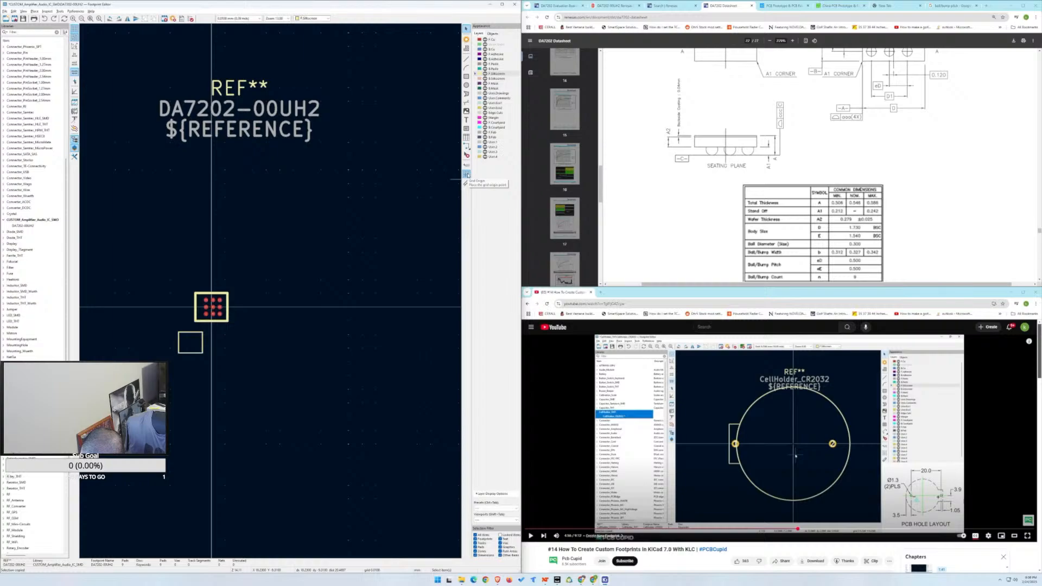
click(466, 174)
click(213, 307)
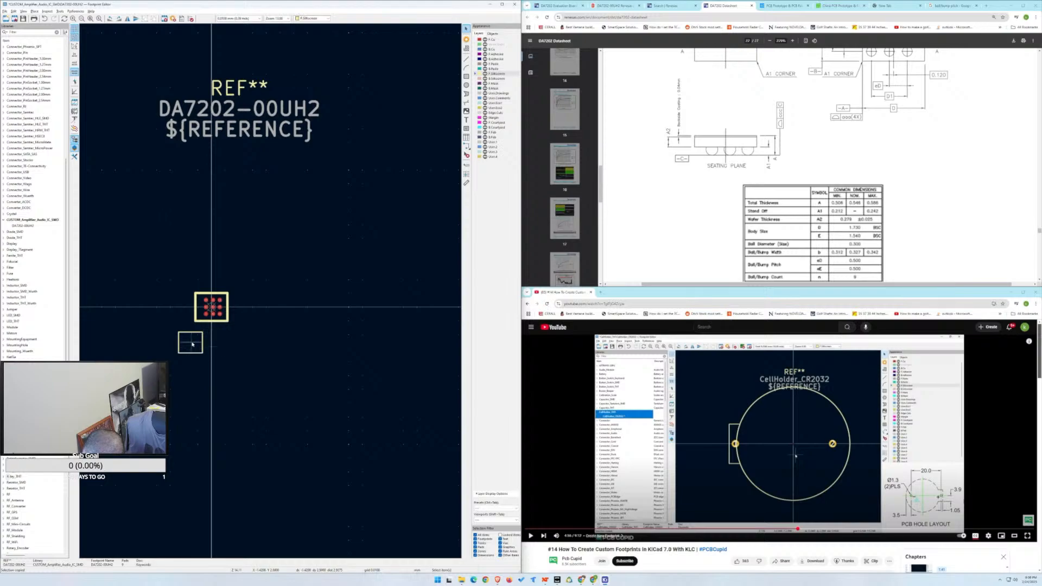
key(ctrl+z)
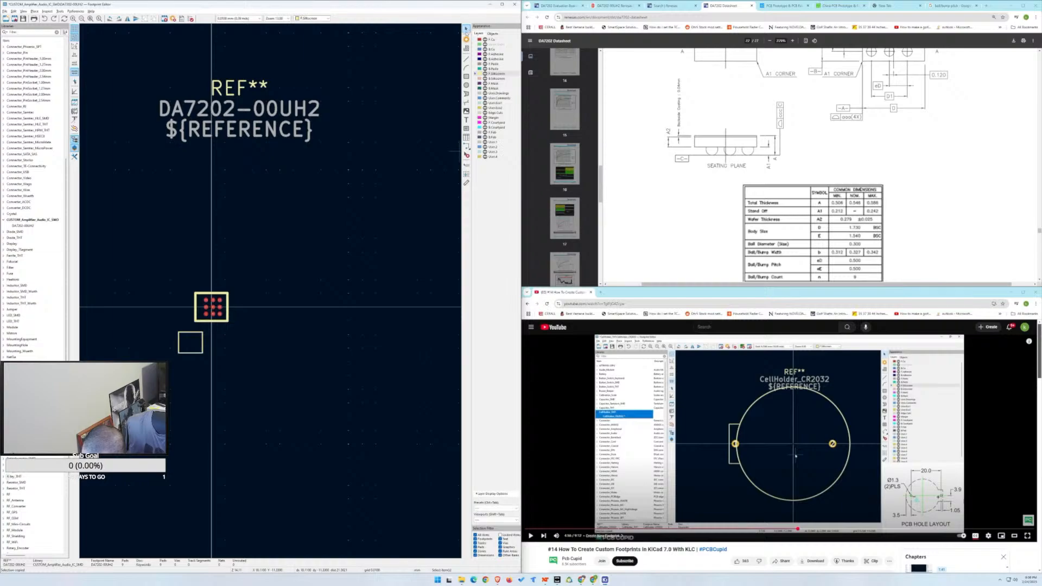
Move the new silkscreen rectangle onto the pad array so that it surrounds the nine pads inside the thicker outline.
click(189, 335)
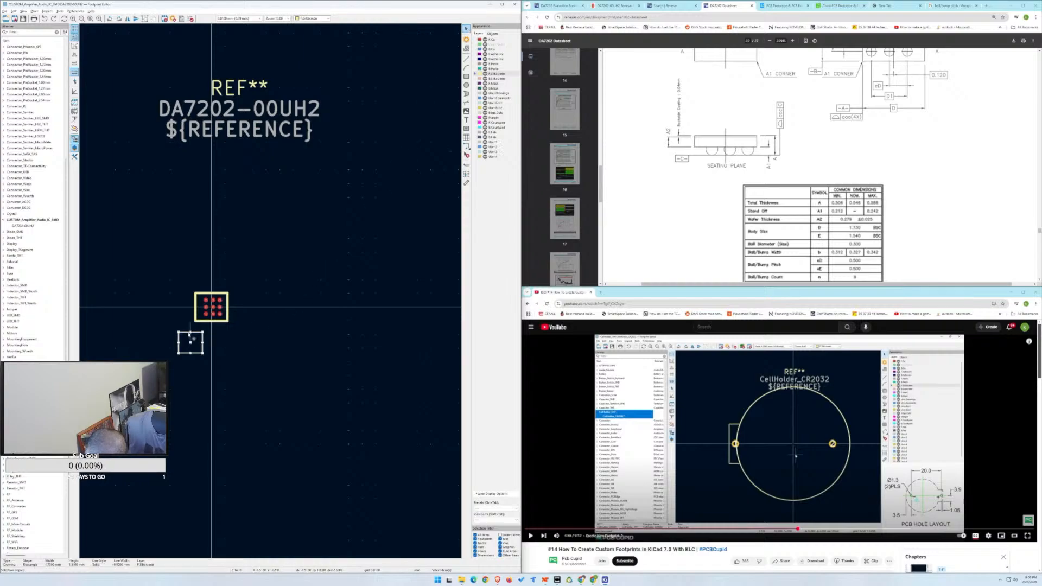
drag(188, 335, 221, 309)
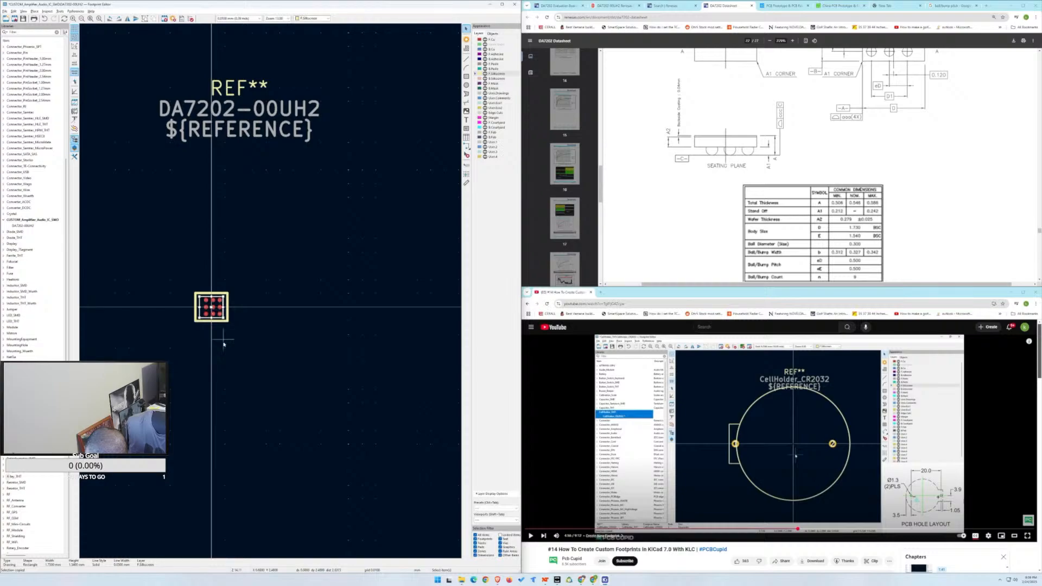
scroll(223, 343, up, 4)
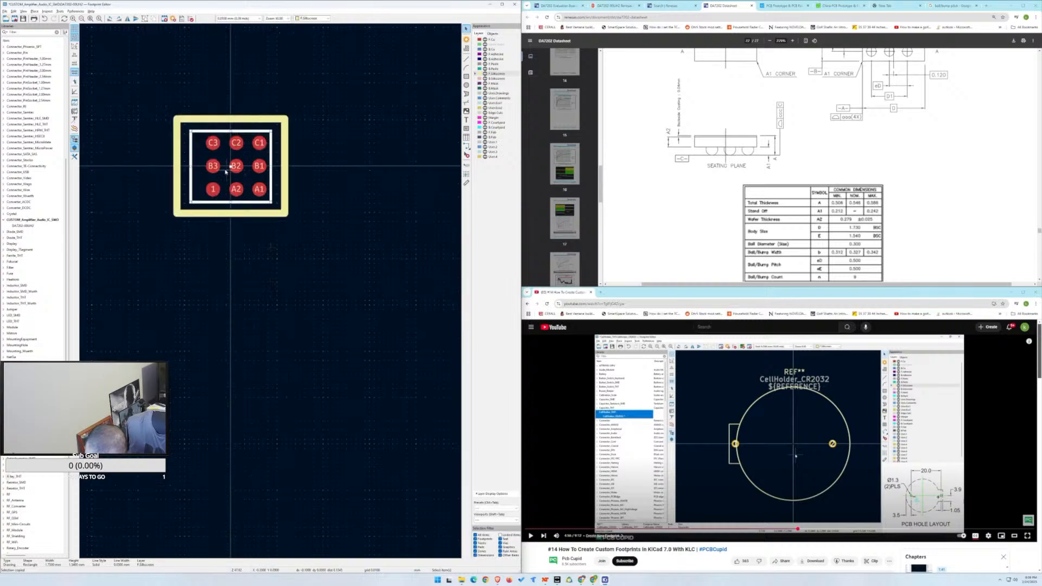
Check the properties of the inner and outer silkscreen rectangles without changing them.
double_click(203, 132)
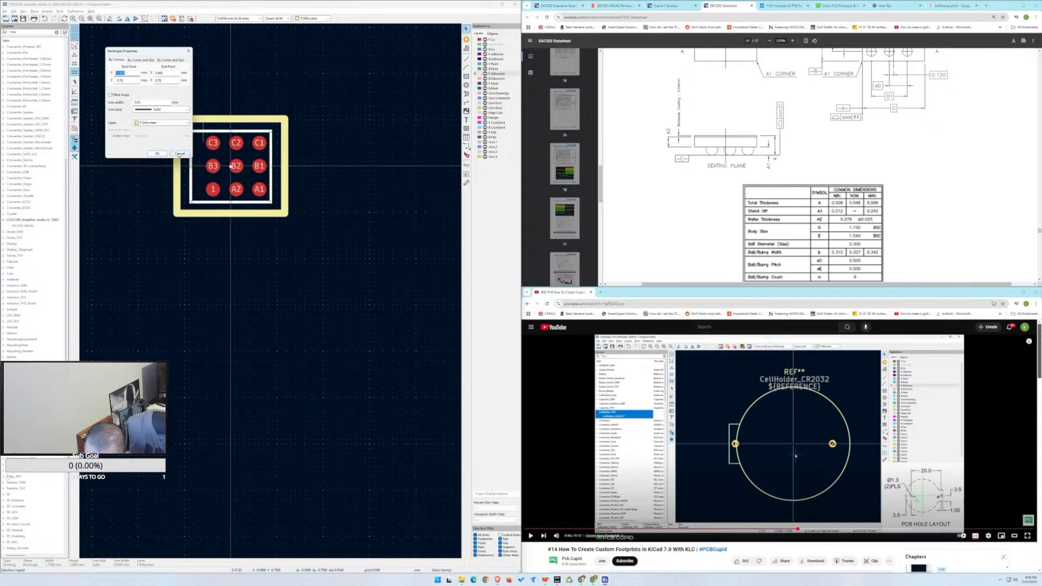
click(180, 153)
double_click(232, 120)
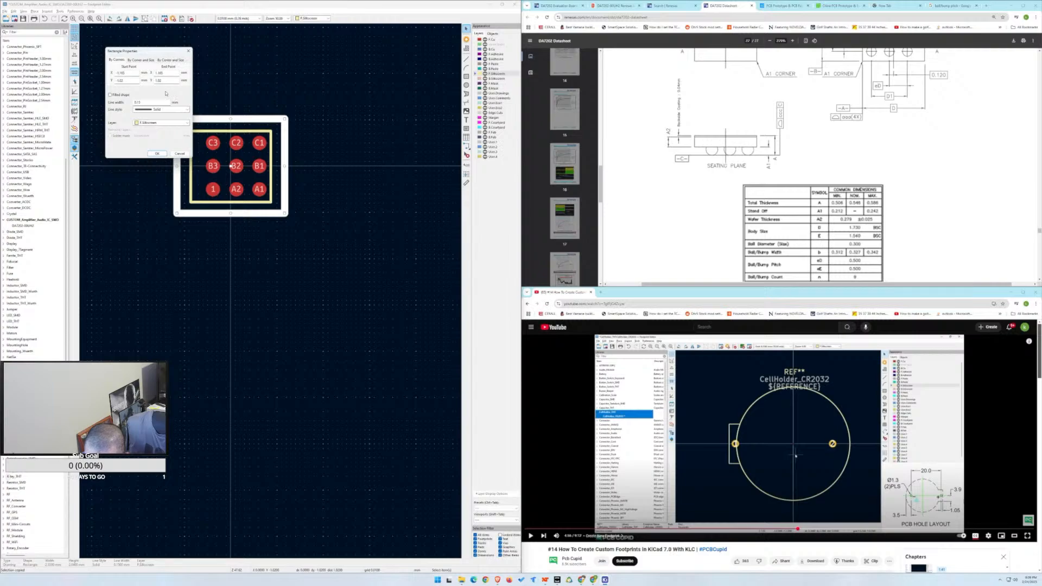
click(188, 51)
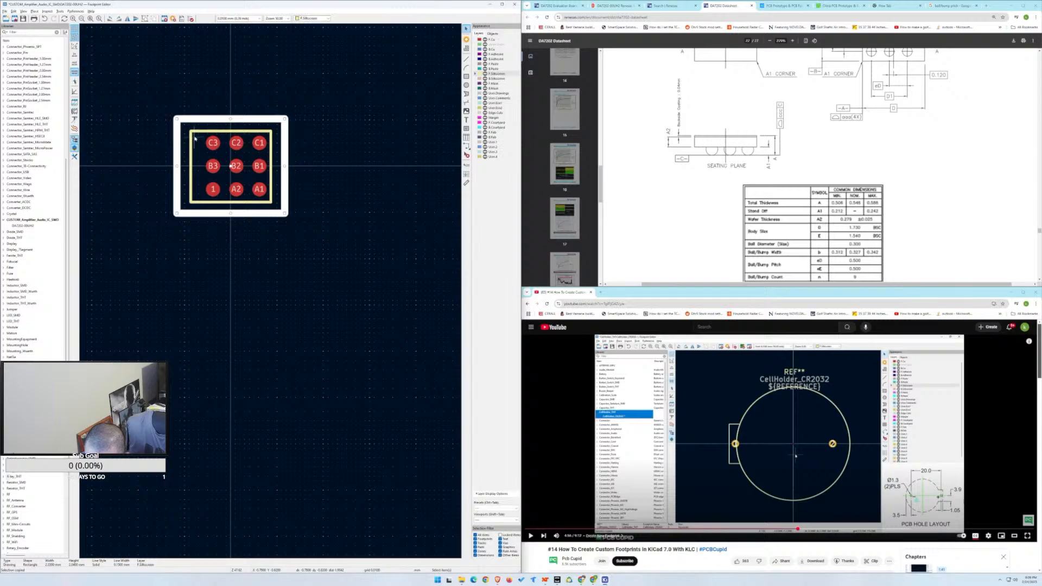
Try to center the inner silkscreen rectangle around the pads by nudging it slightly.
click(197, 133)
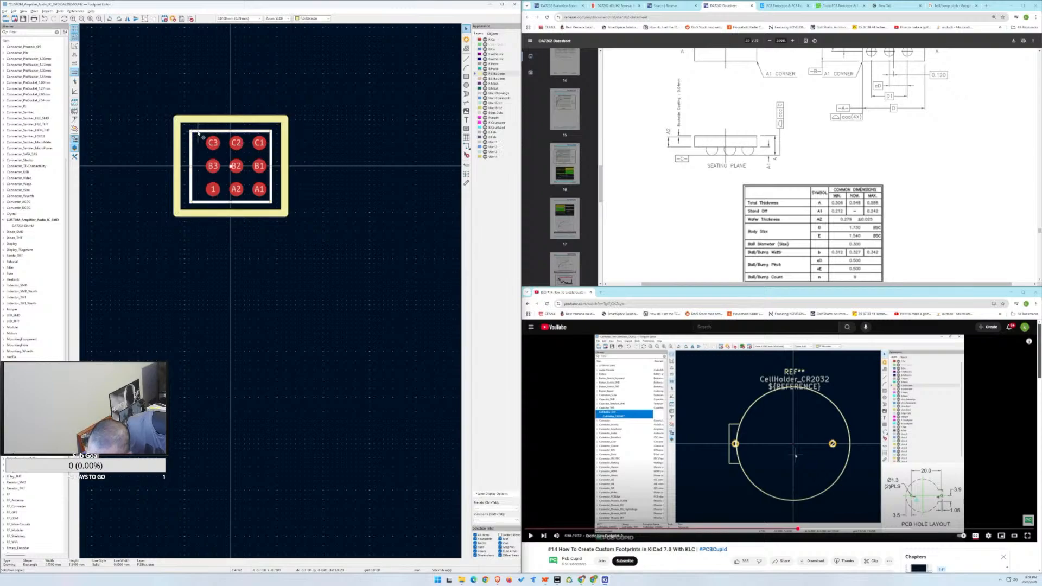
drag(198, 133, 191, 131)
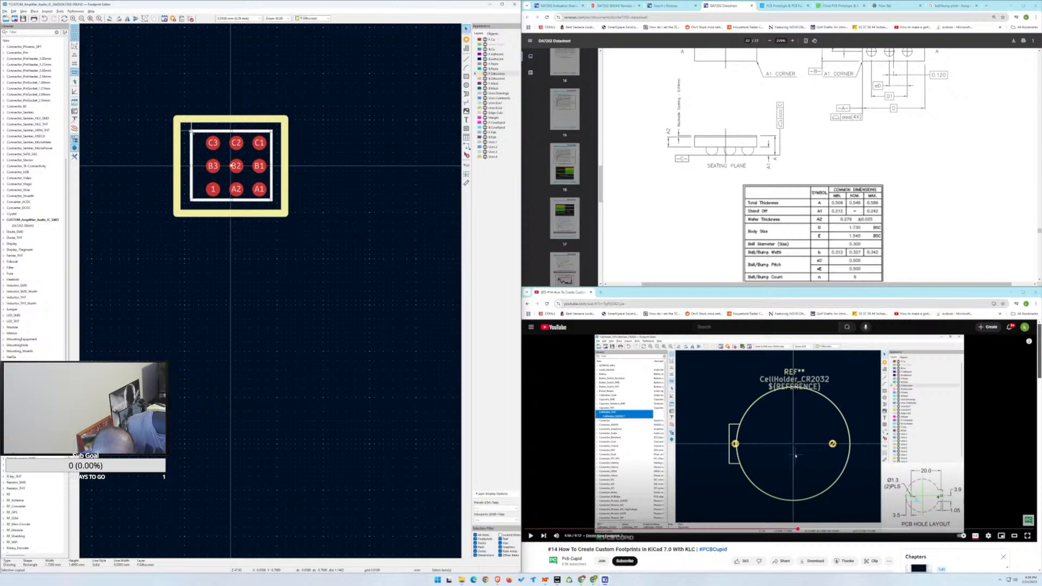
drag(191, 131, 194, 133)
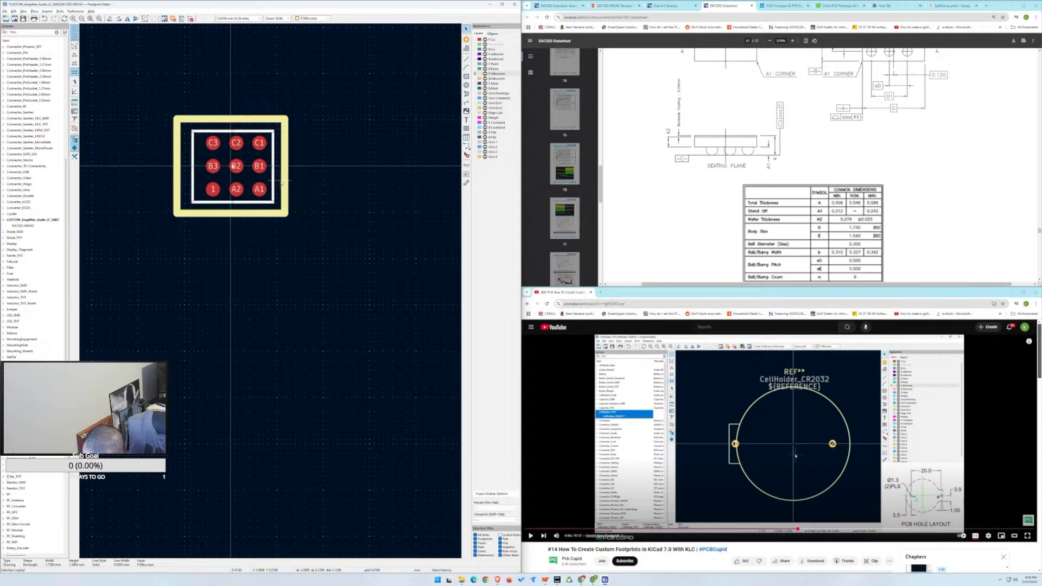
Set the center of the inner silkscreen rectangle to X 0 and Y 0.
double_click(247, 132)
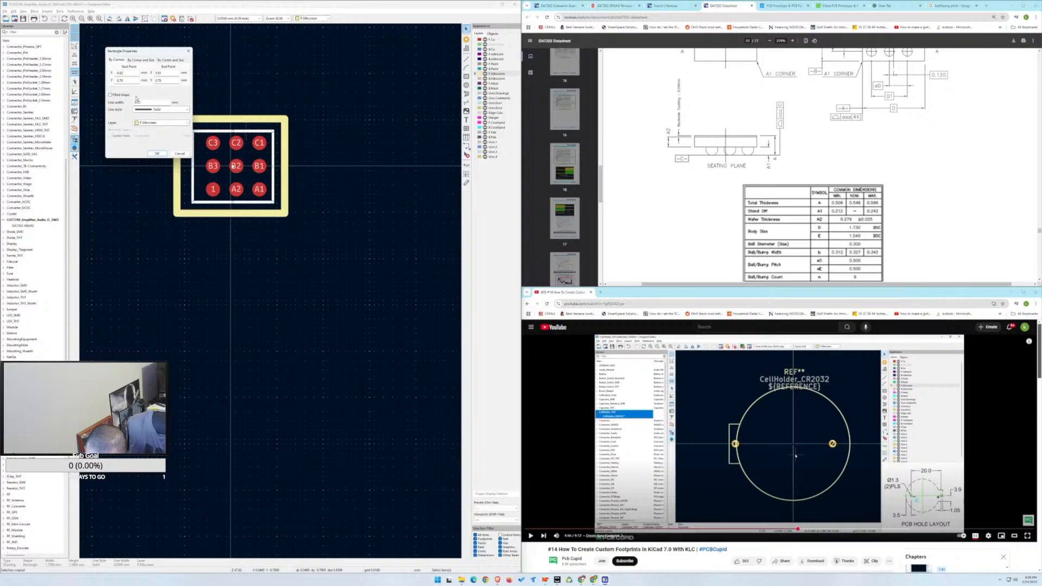
click(140, 60)
click(170, 60)
double_click(136, 73)
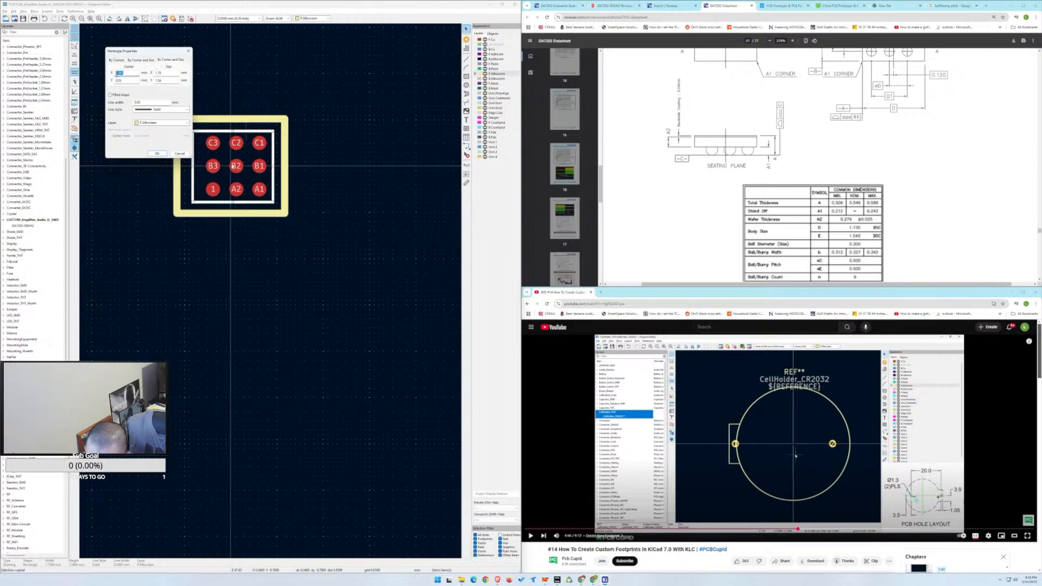
text(0)
key(Tab)
text(0)
click(157, 154)
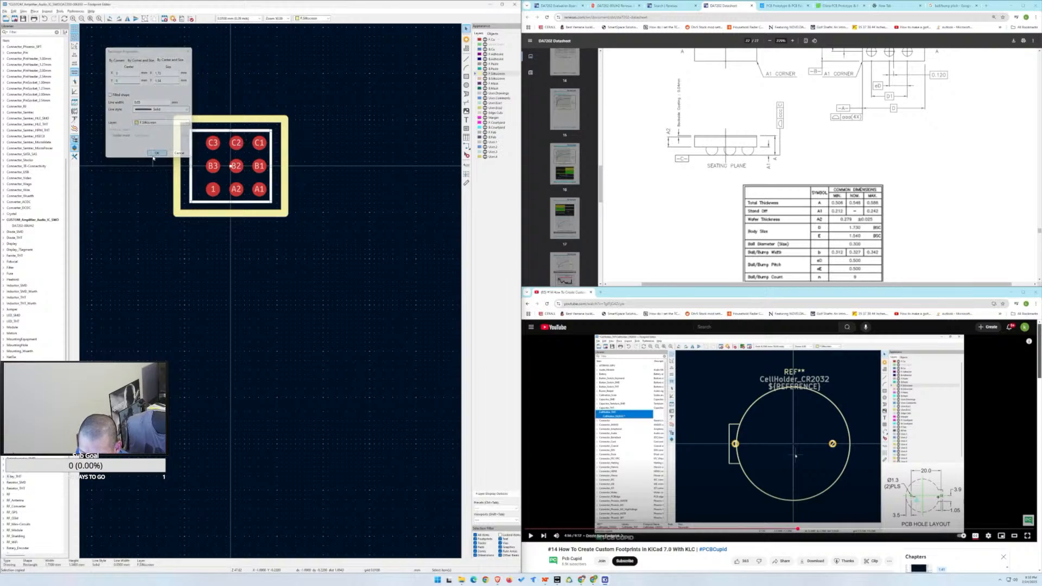
click(341, 250)
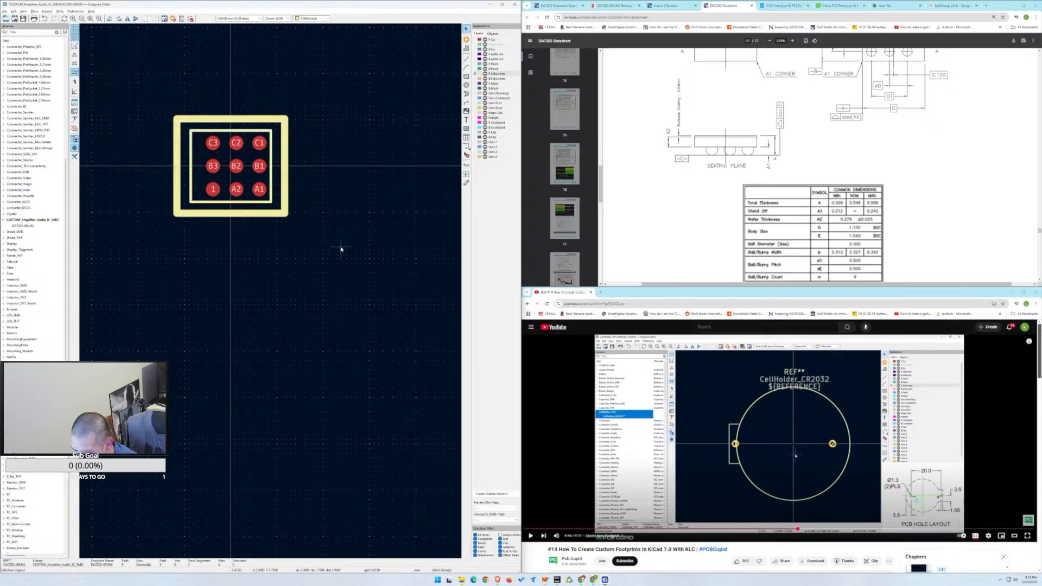
Skip ahead in the custom footprint tutorial video to the part on pad copper and mask layers, and pause it.
click(752, 403)
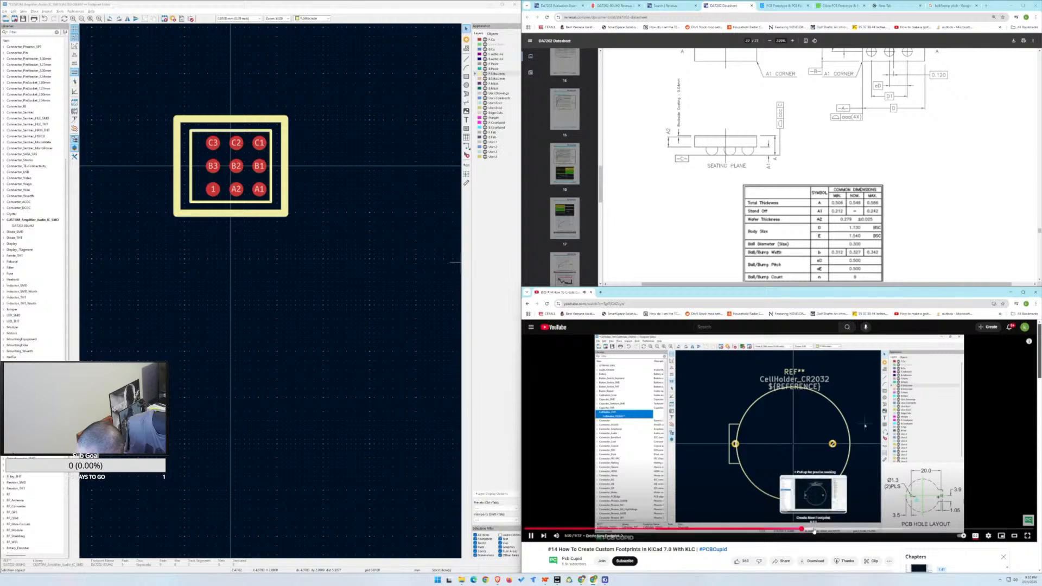
click(821, 530)
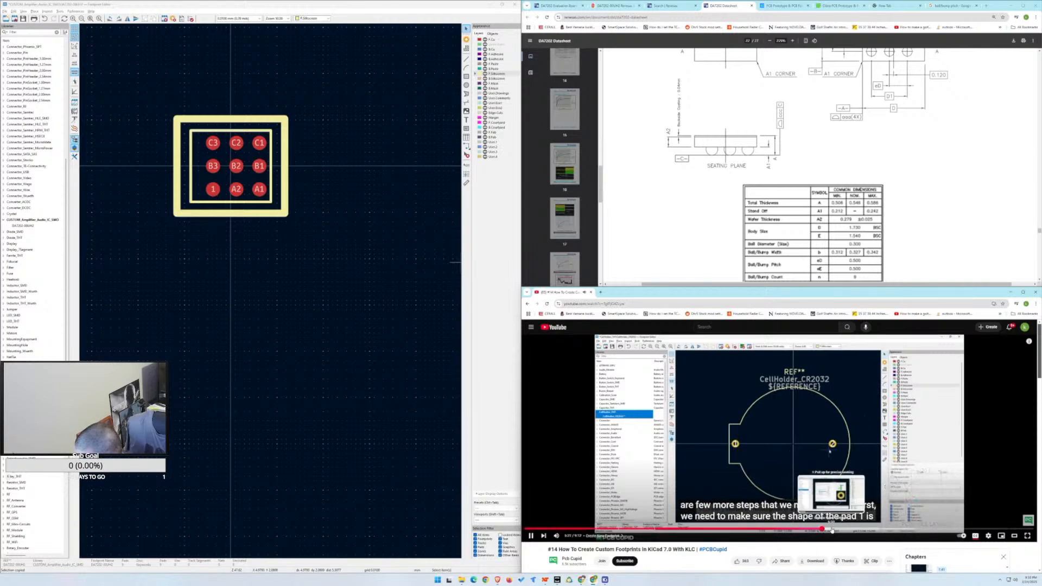
click(833, 530)
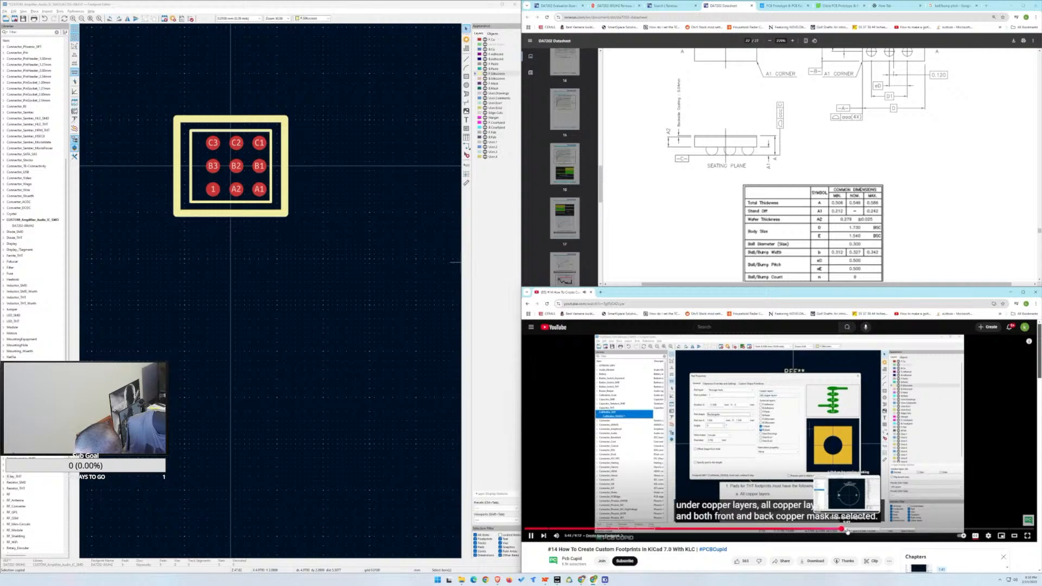
click(780, 459)
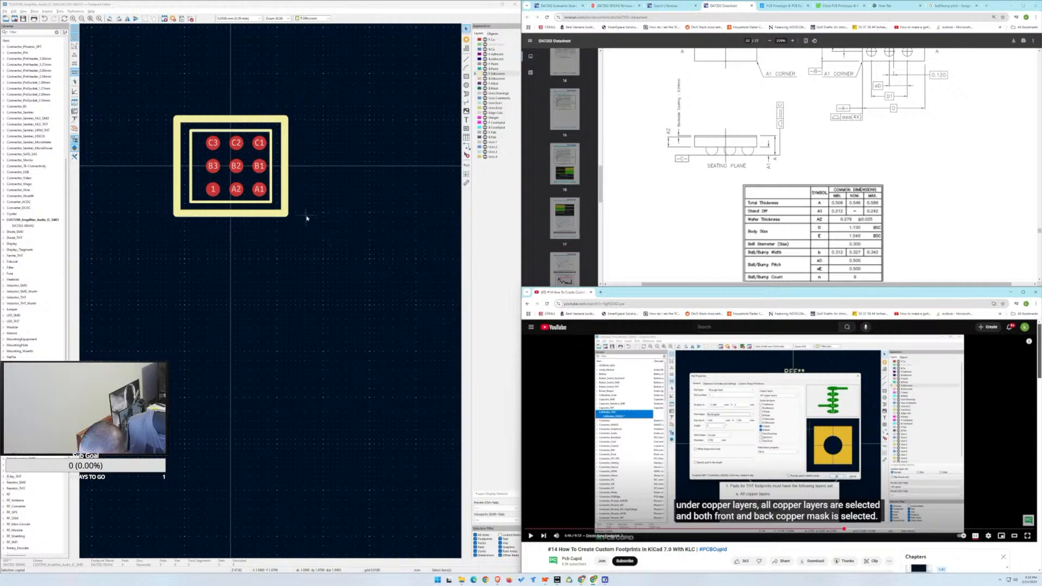
Disable the F.Paste technical layer and enable B.Mask for pad C3.
click(214, 145)
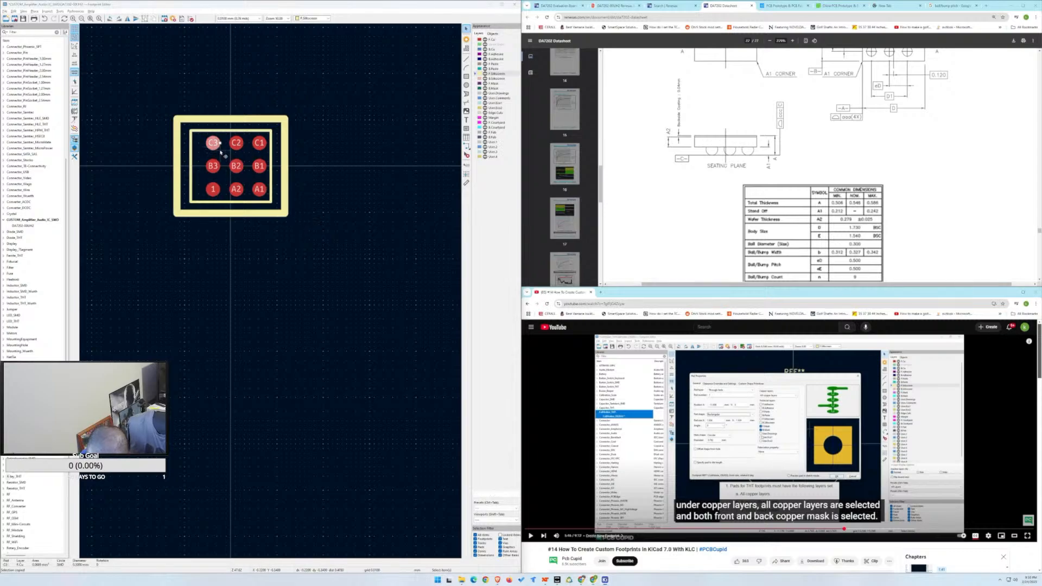
key(e)
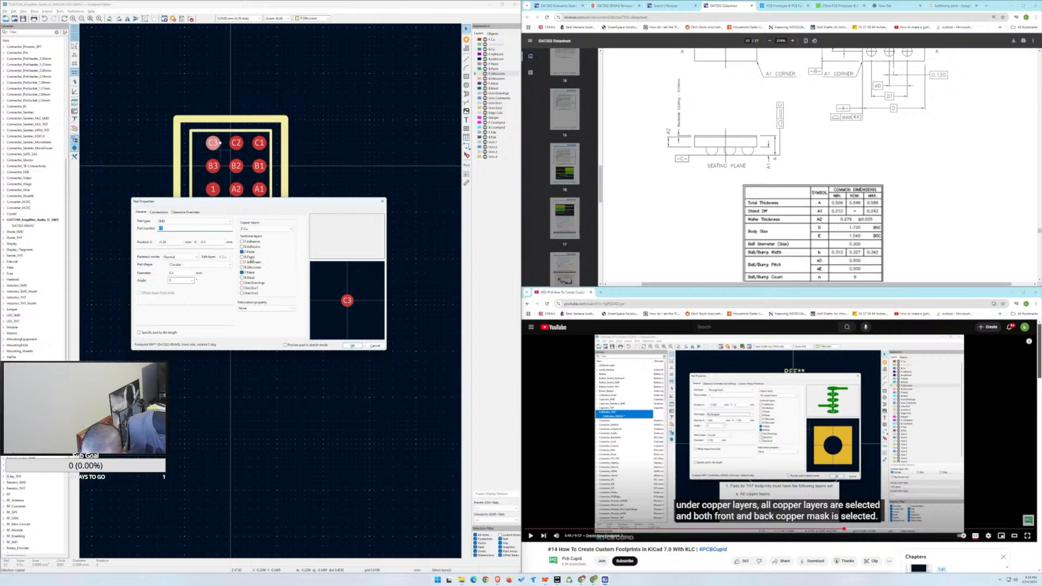
click(244, 253)
click(243, 267)
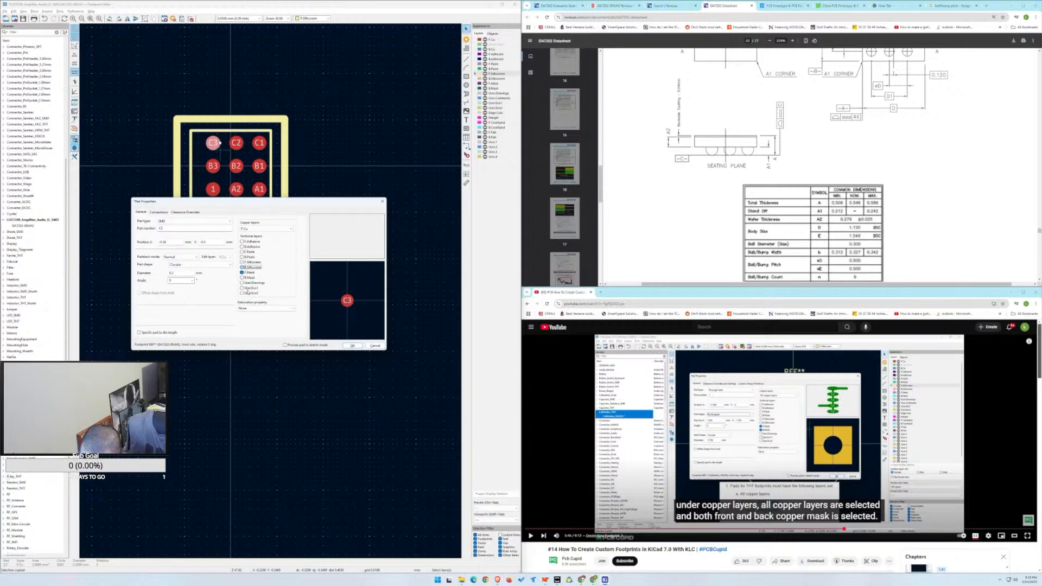
click(242, 277)
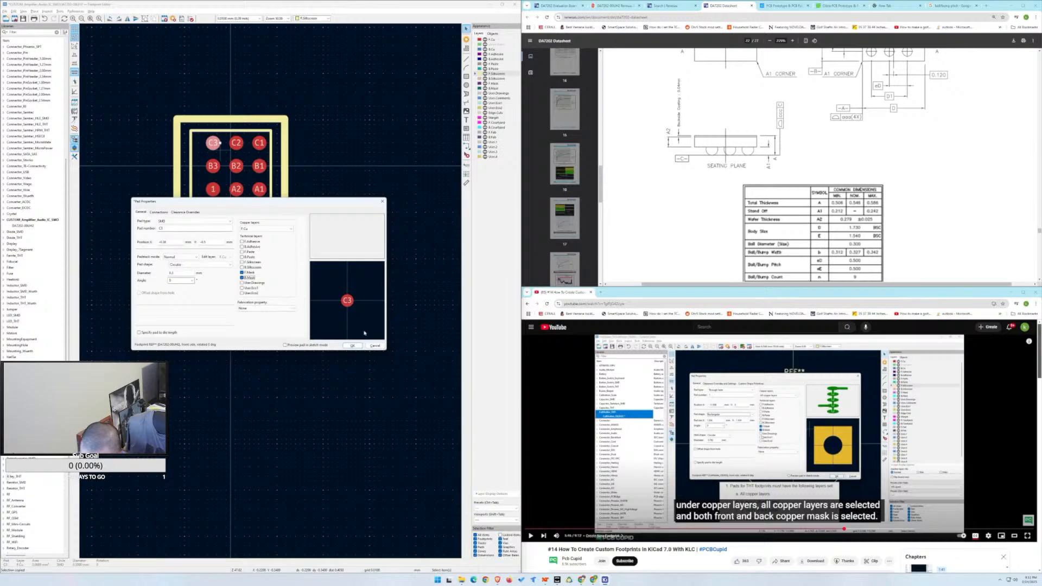
click(353, 346)
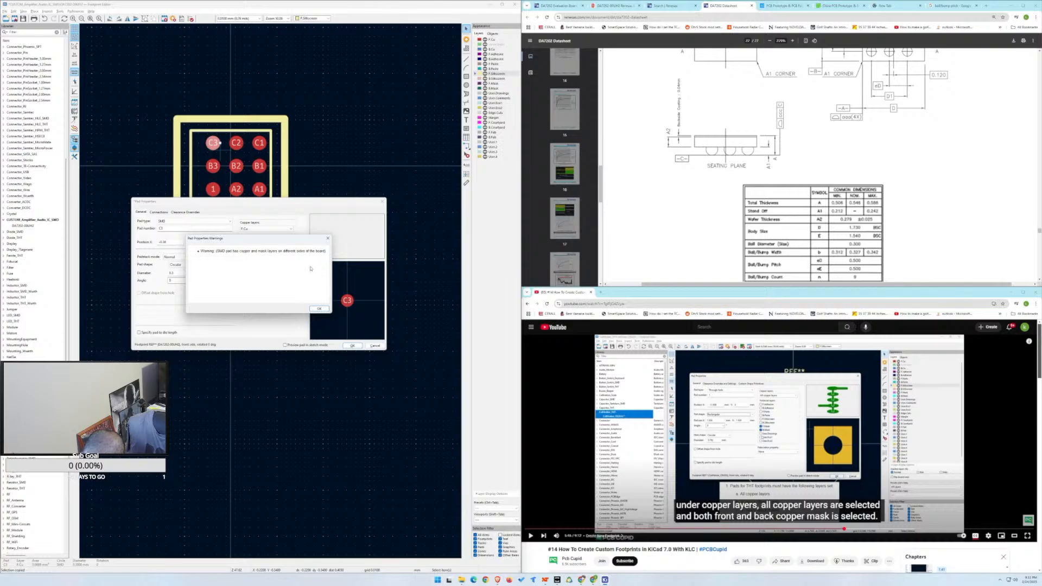
click(328, 238)
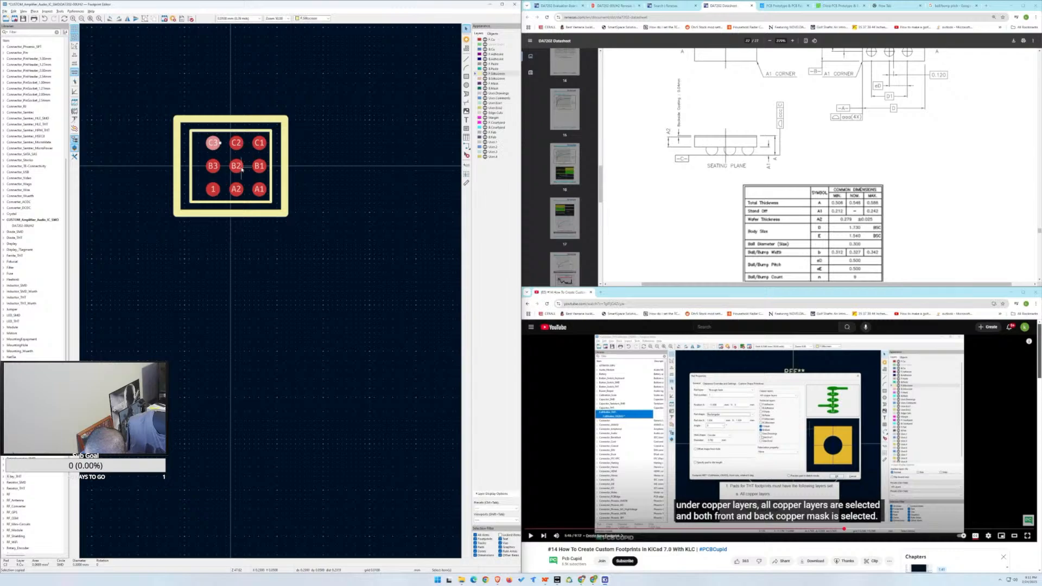
Check the layer settings of pad C3, and make F.Courtyard the active layer.
key(e)
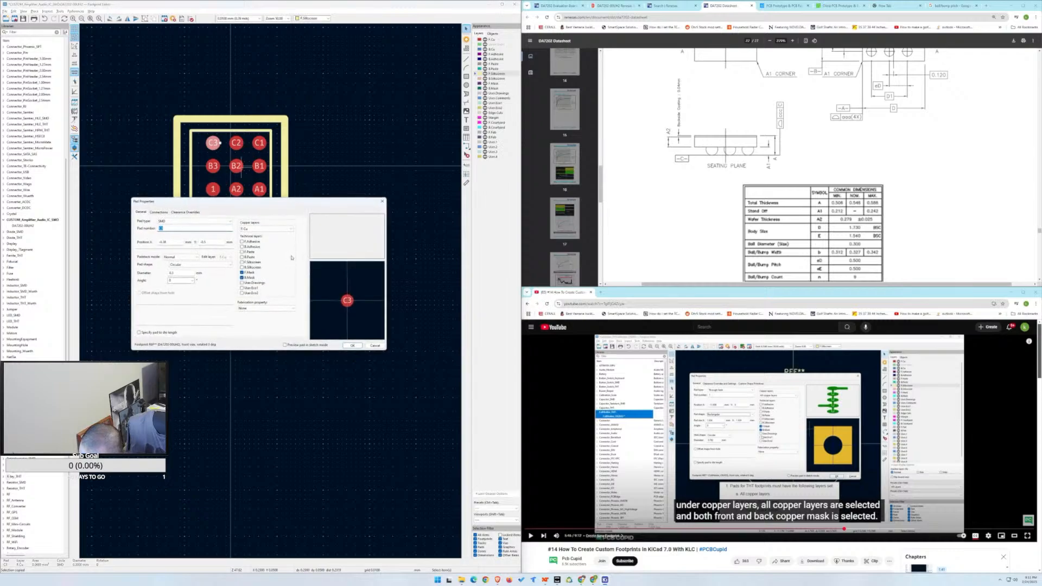
click(382, 203)
click(492, 123)
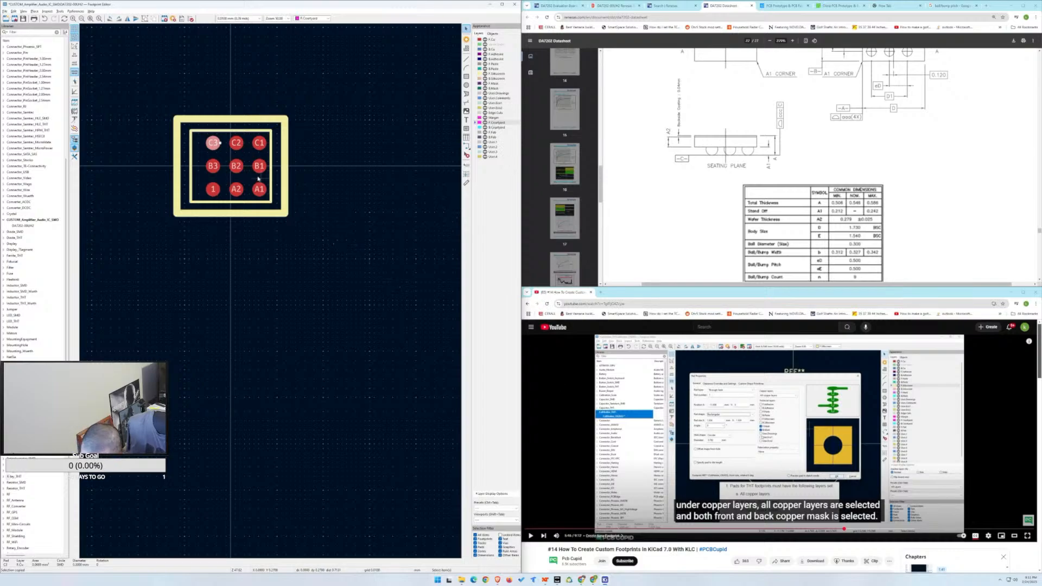
Enable the F.Paste technical layer for pad C3 again, with B.Mask disabled.
double_click(212, 152)
click(245, 253)
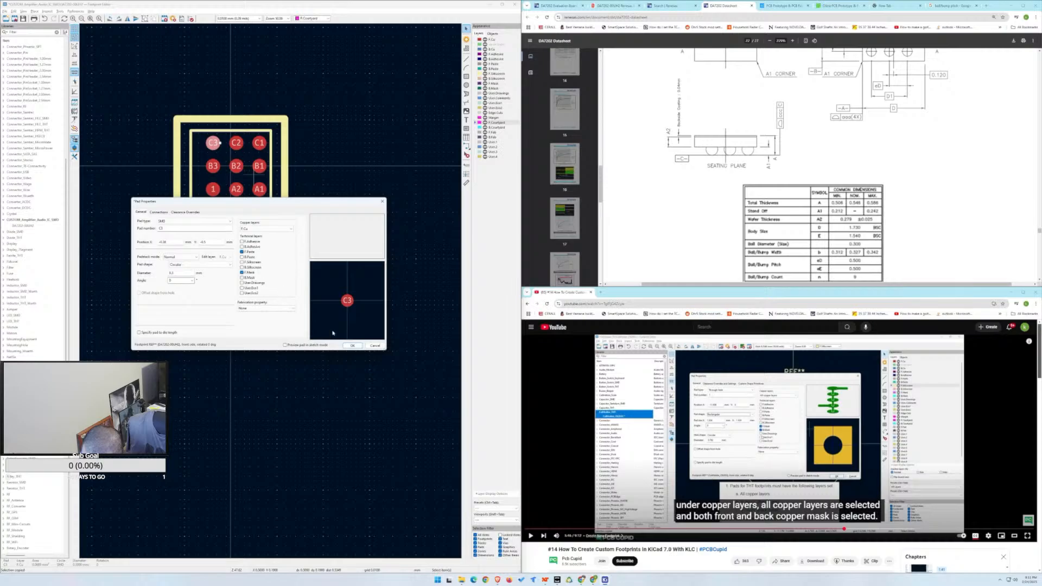
click(352, 346)
Enable the B.Mask technical layer for pad C3, and reopen the pad's properties.
double_click(215, 145)
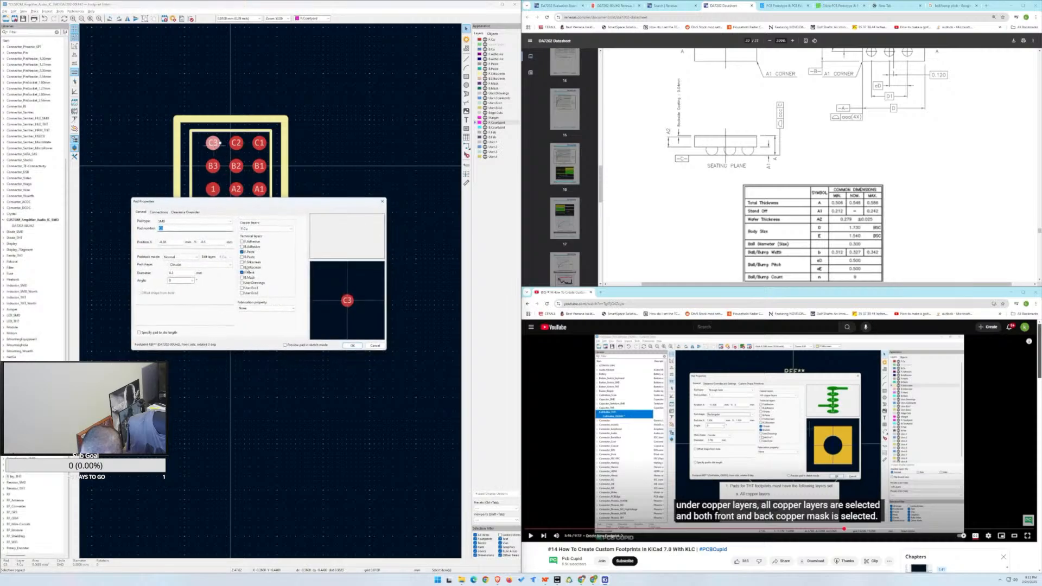
click(243, 278)
click(353, 345)
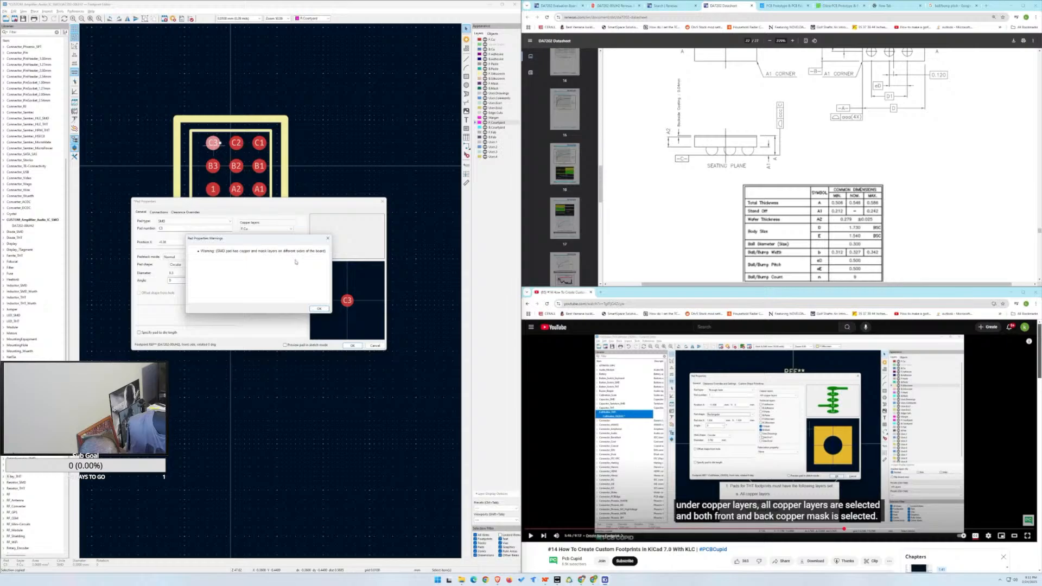
click(323, 308)
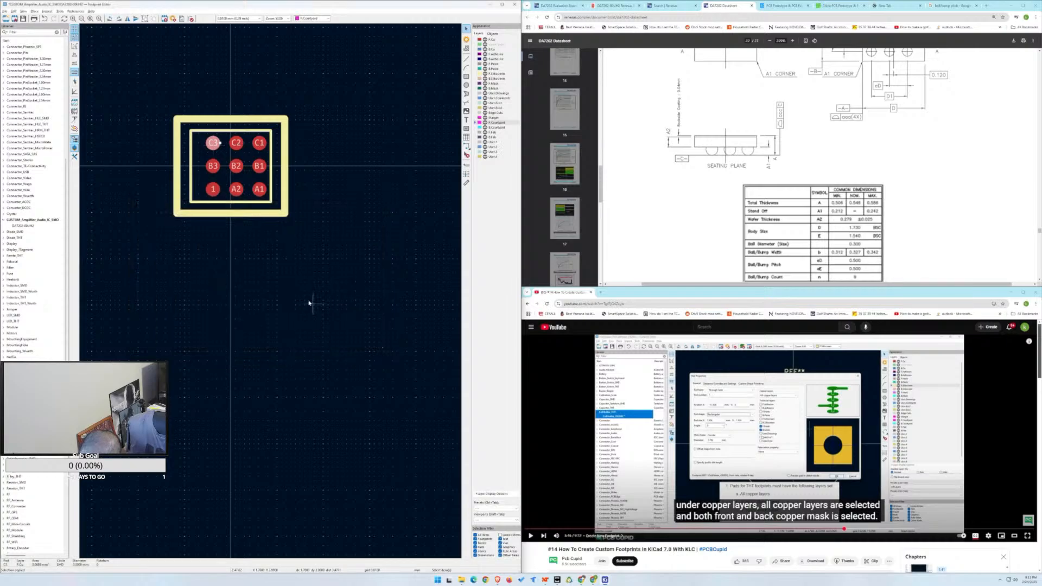
key(e)
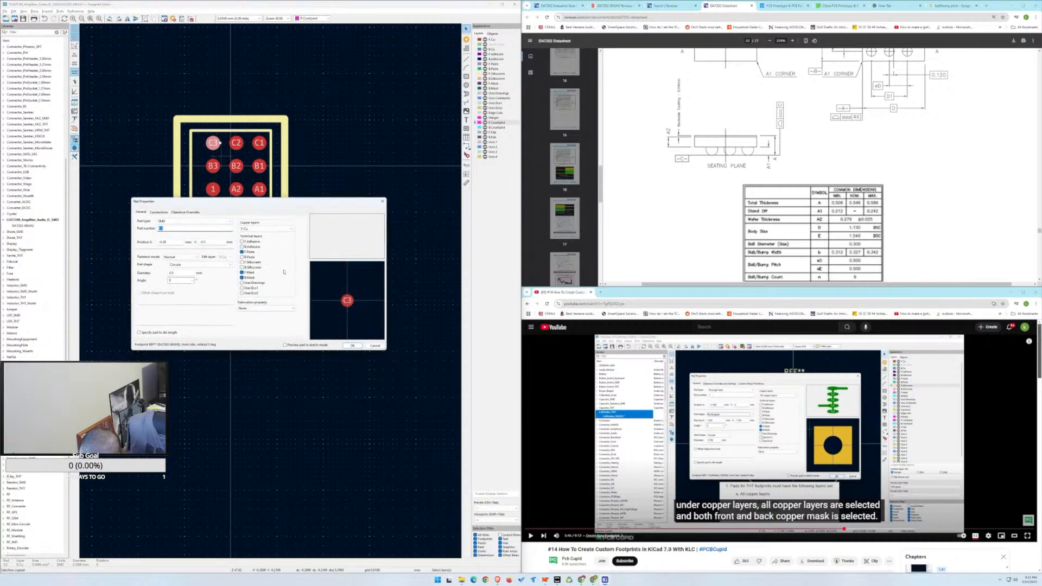
Disable the B.Mask technical layer for pad C3, keeping F.Paste and F.Mask enabled, and recheck the pad's properties.
click(248, 251)
click(351, 346)
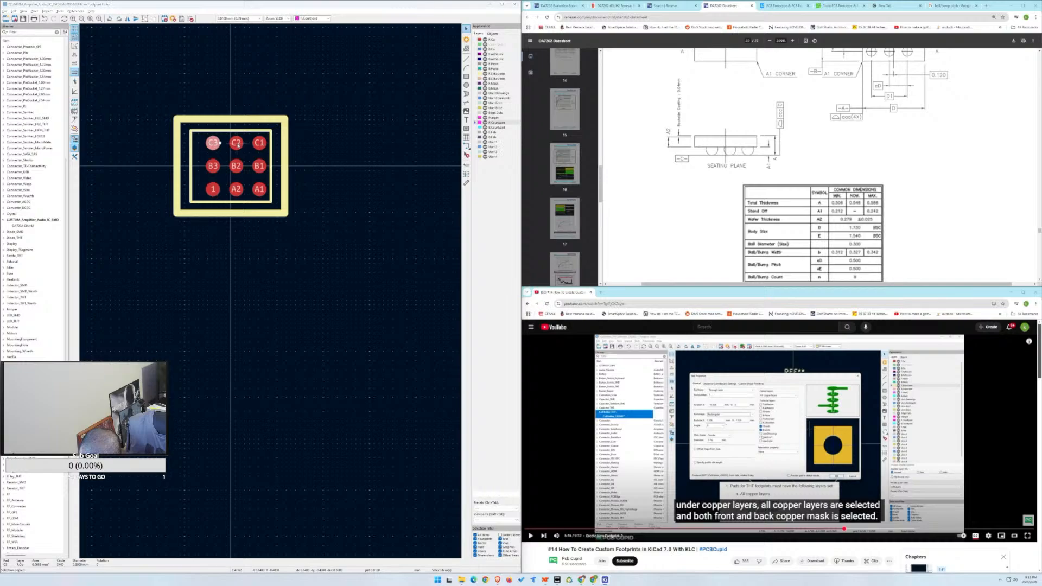
key(e)
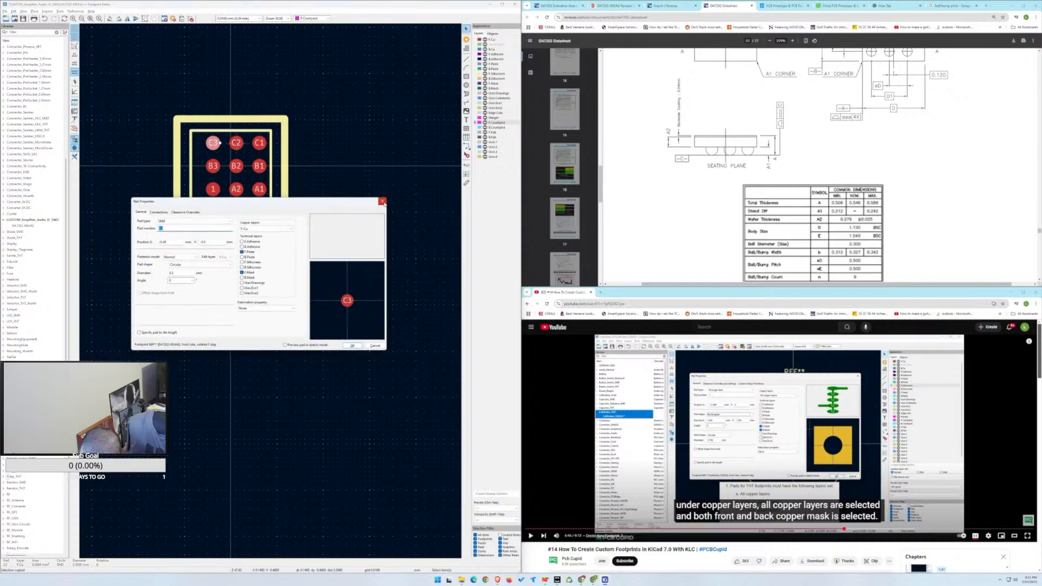
click(381, 203)
Check the technical layer settings of pad C2 and compare them with those of pad C3.
click(238, 143)
key(e)
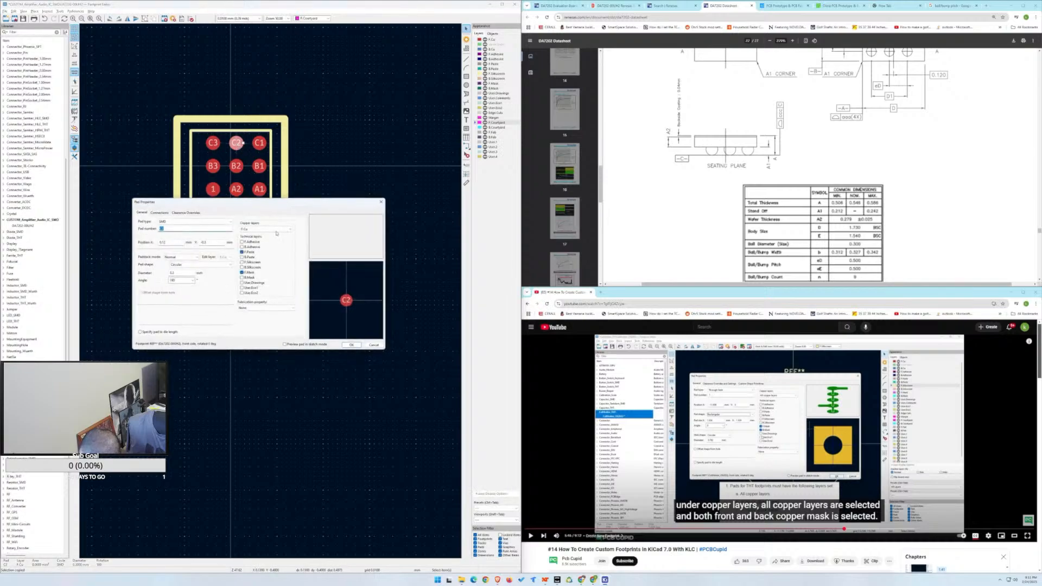
click(382, 201)
click(214, 143)
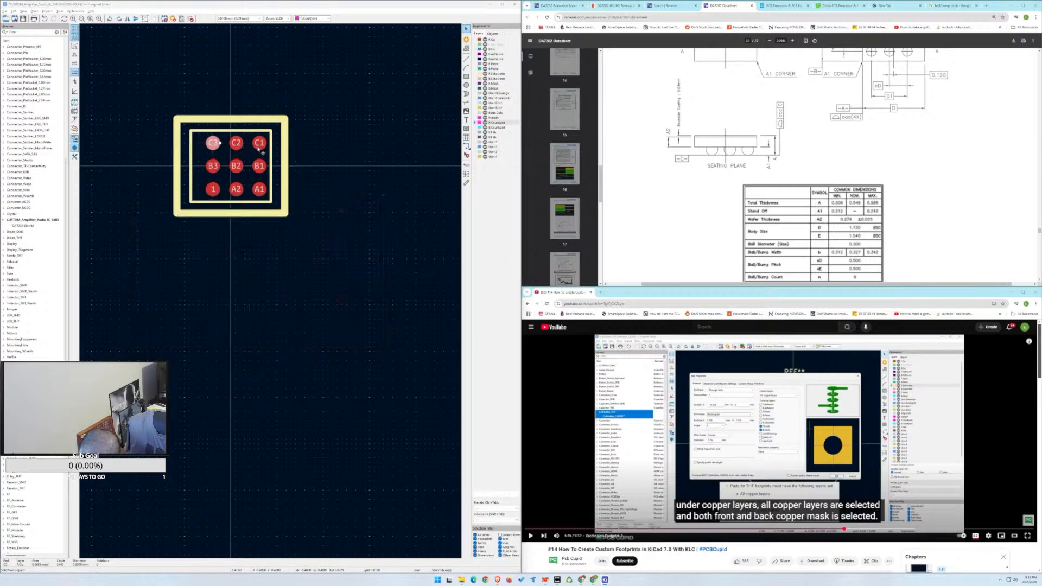
key(e)
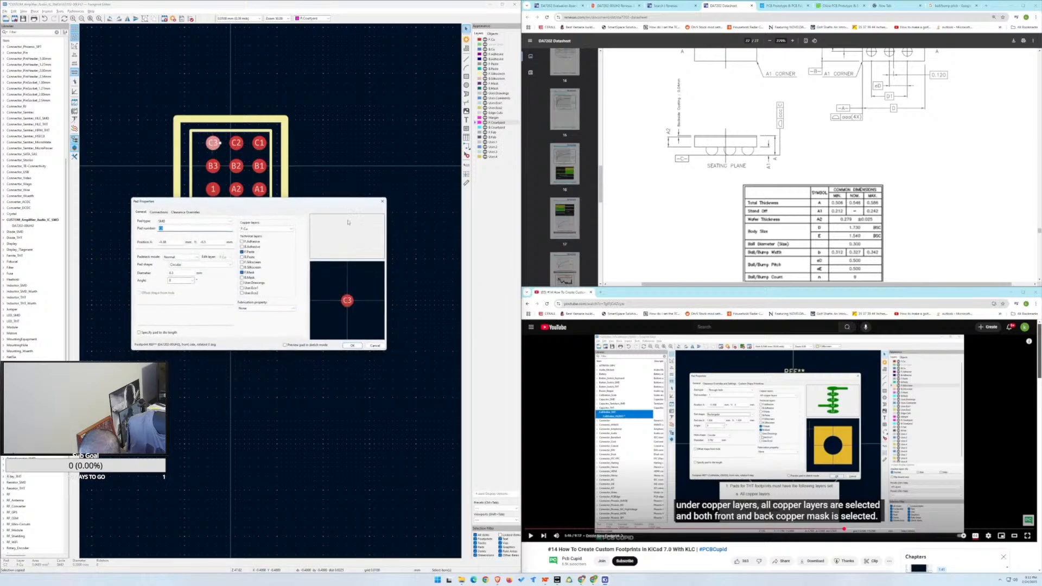
click(382, 201)
Switch to the YouTube tutorial and watch, then replay, the section on drawing the courtyard curve with the arc tool around the silk layer.
click(717, 461)
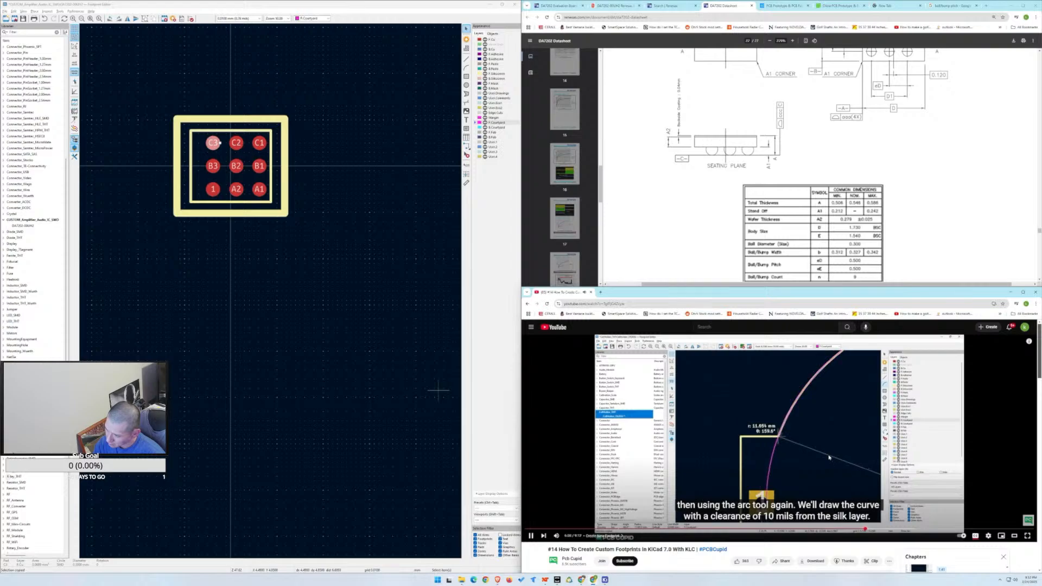
click(808, 430)
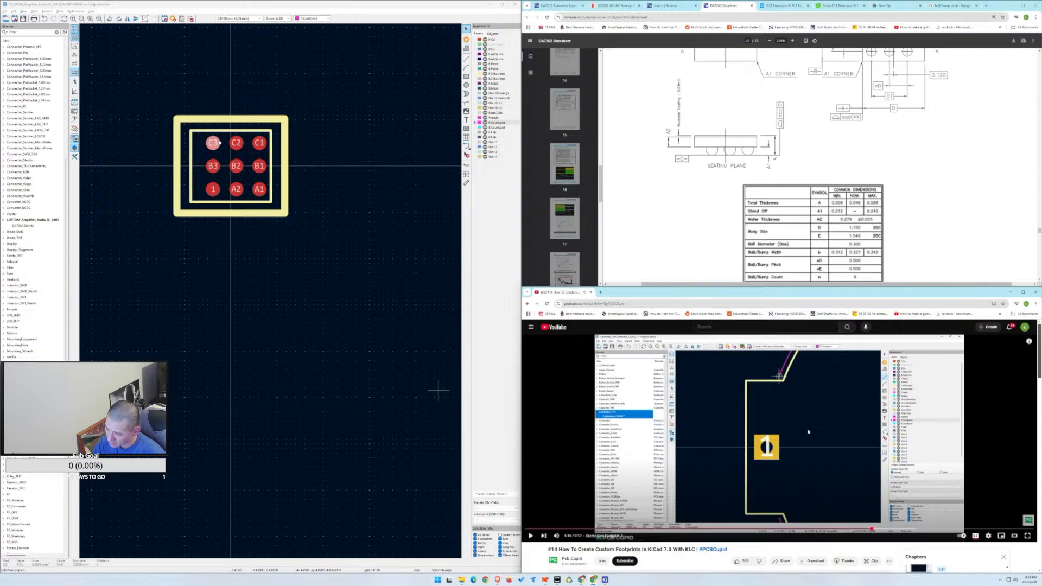
click(871, 528)
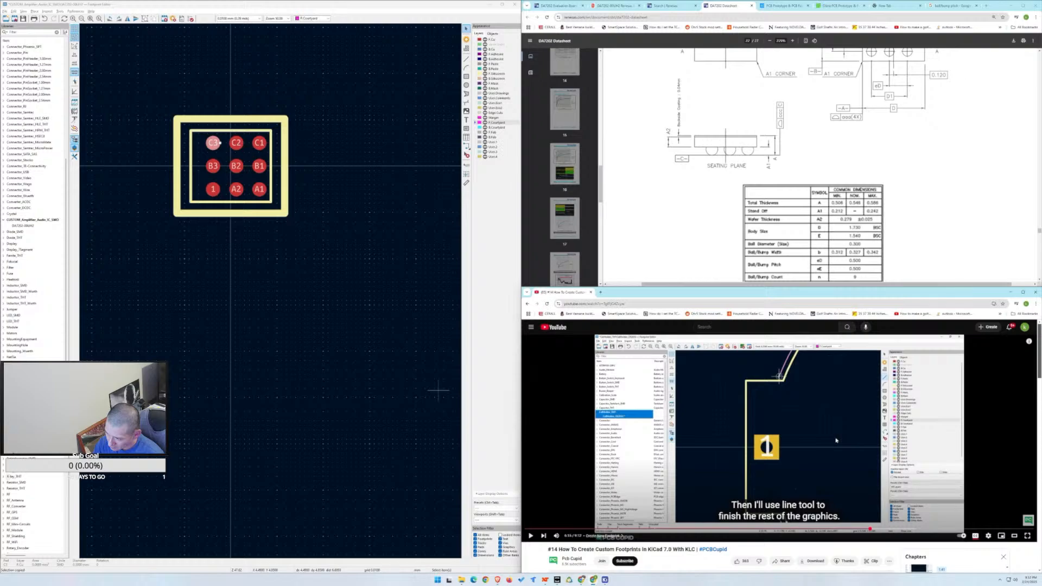
click(866, 529)
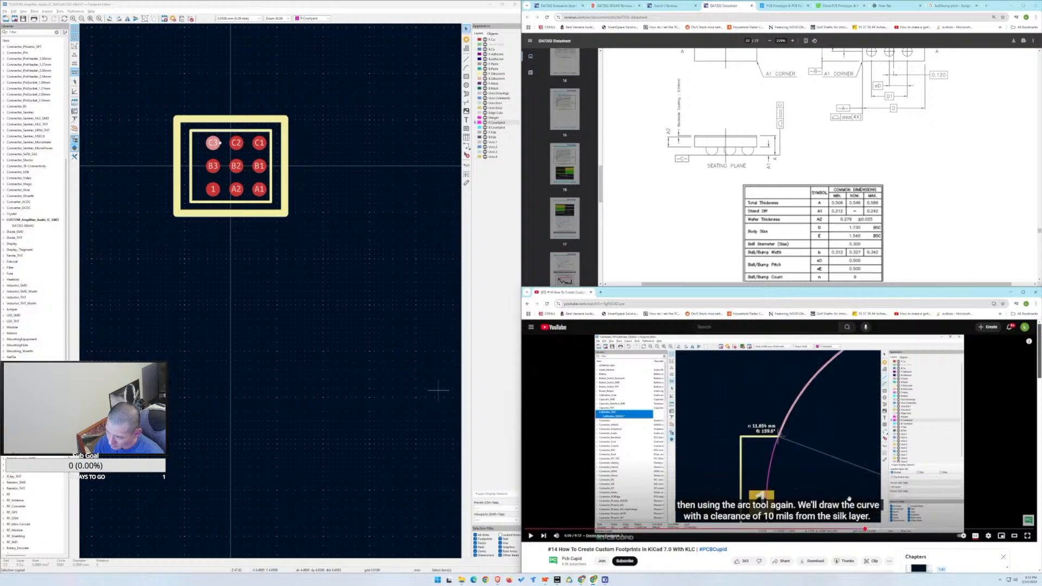
click(847, 474)
click(846, 517)
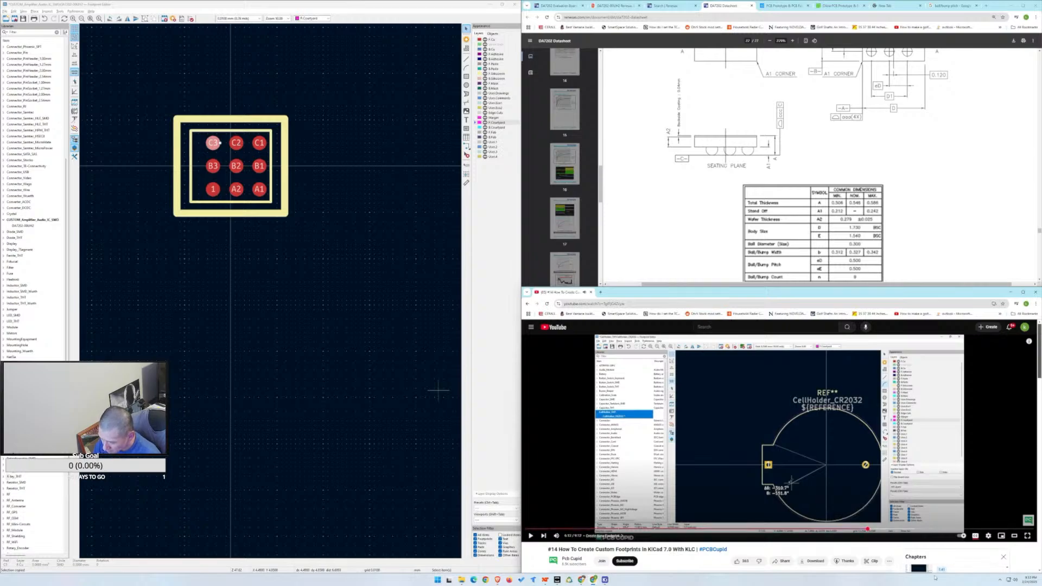
Replay the tutorial section about drawing the courtyard with 10 mils clearance from the silk layer.
key(Left)
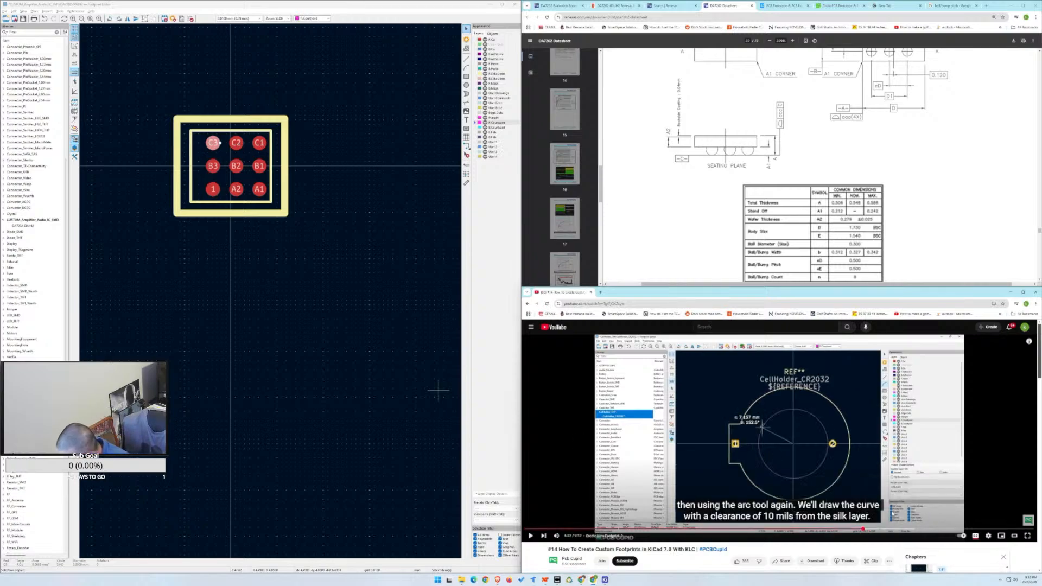
click(859, 487)
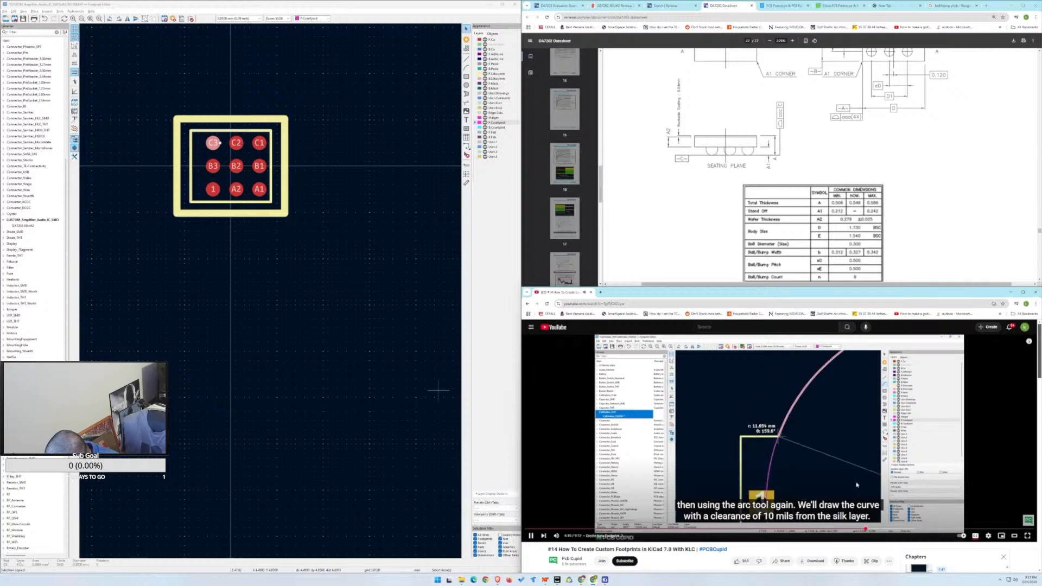
click(845, 481)
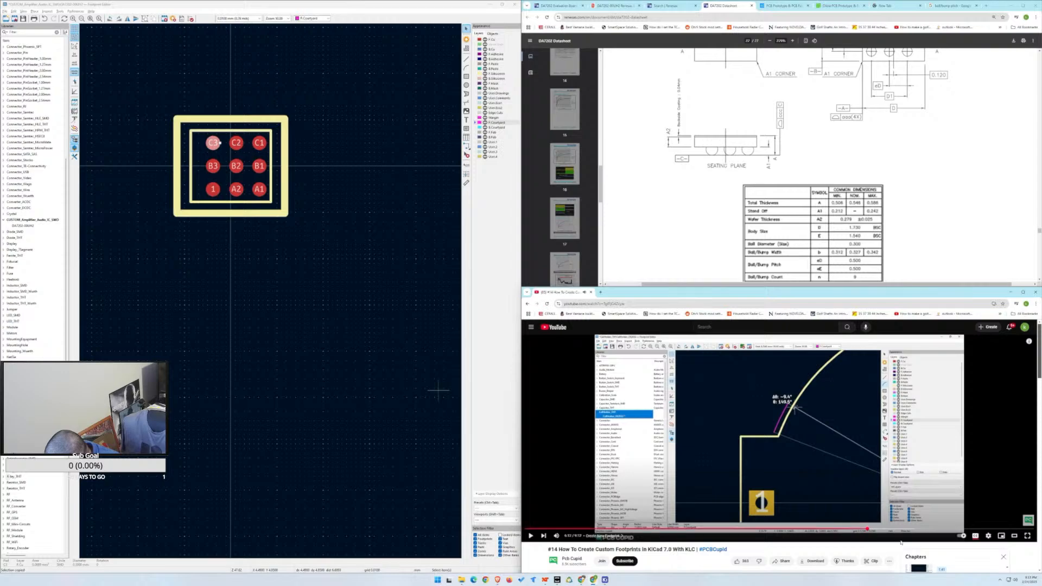
click(867, 530)
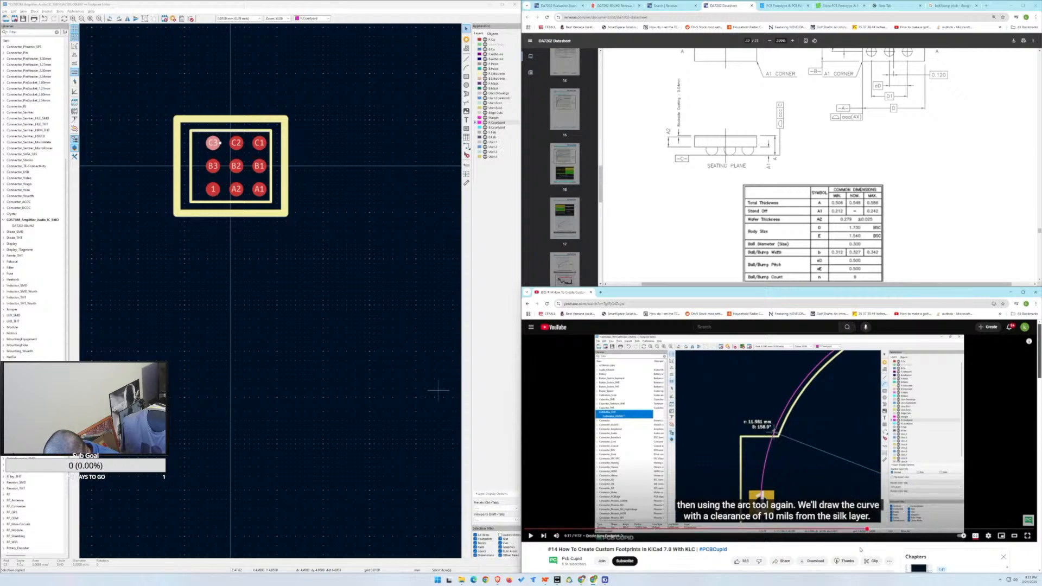
key(Left)
key(space)
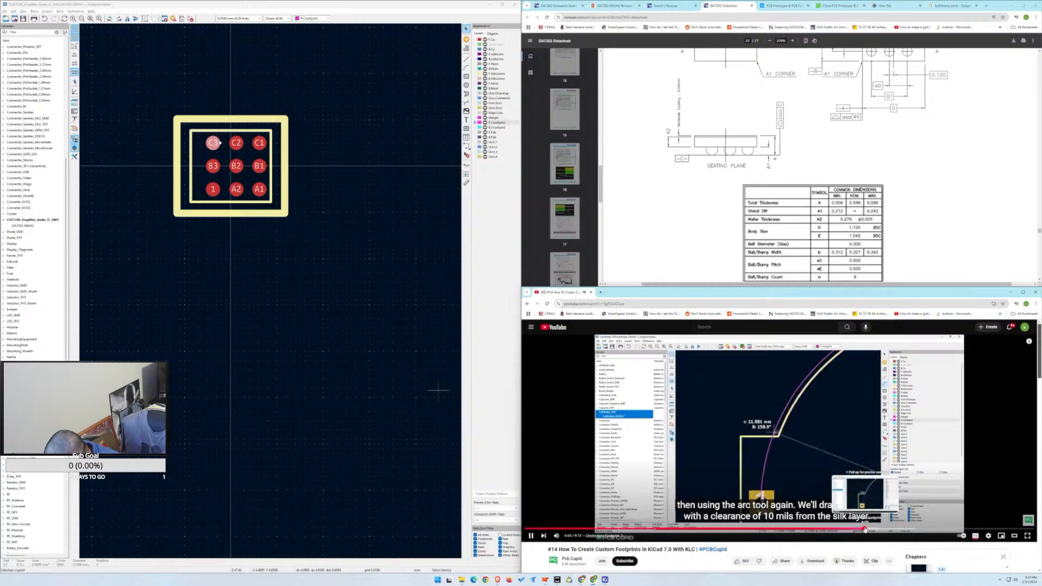
key(space)
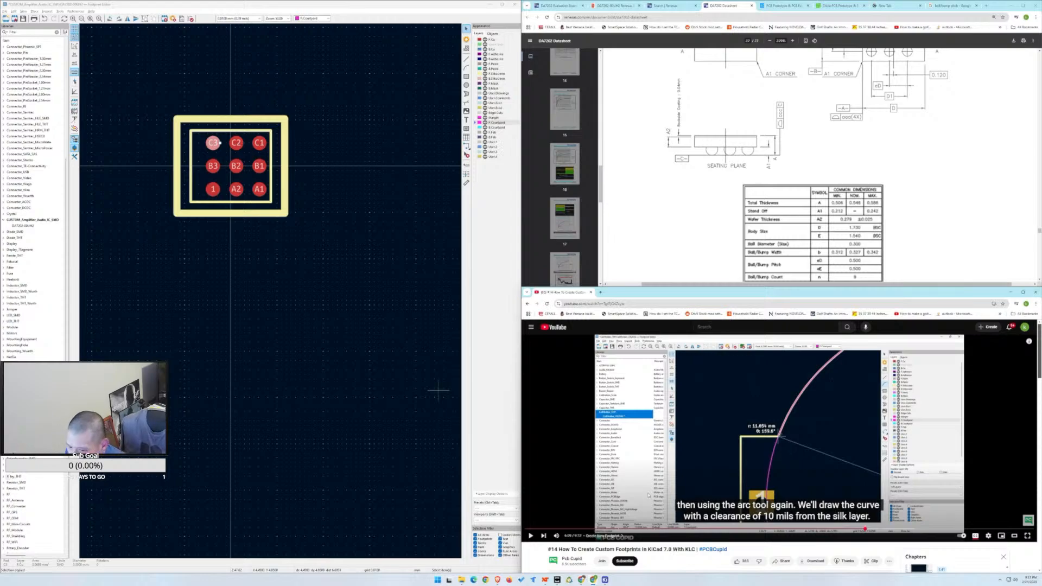
Draw a rectangle on the F.Courtyard layer, about 2.3 by 2.2 mm, from the footprint's origin outward past the C3 pad.
click(260, 19)
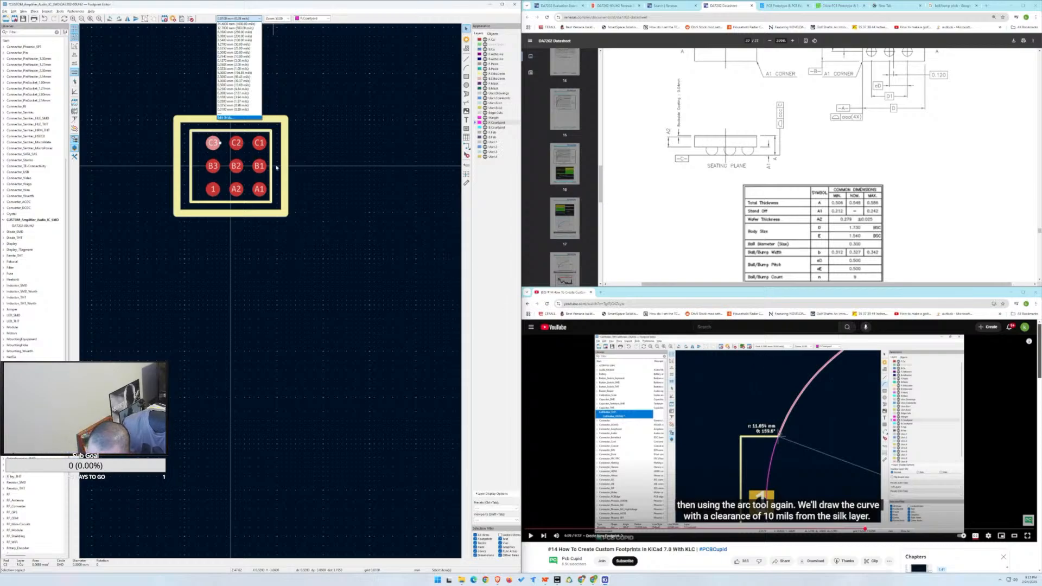
click(226, 8)
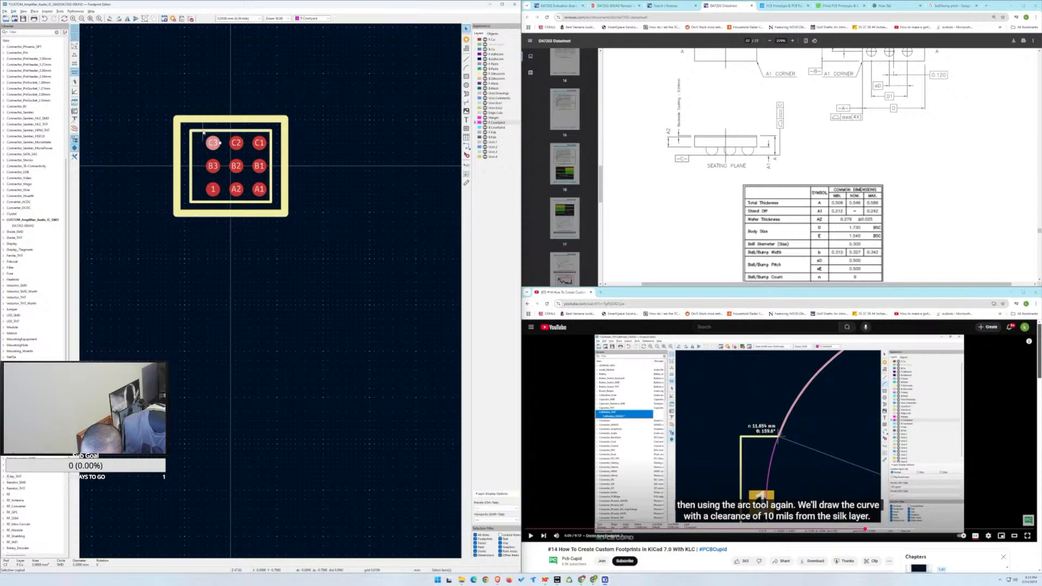
click(466, 76)
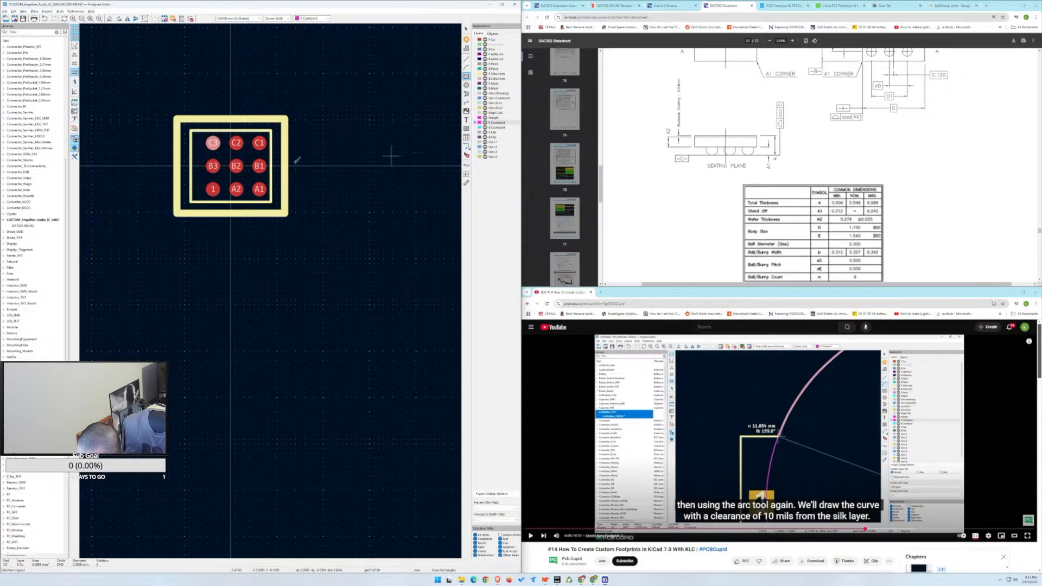
click(232, 165)
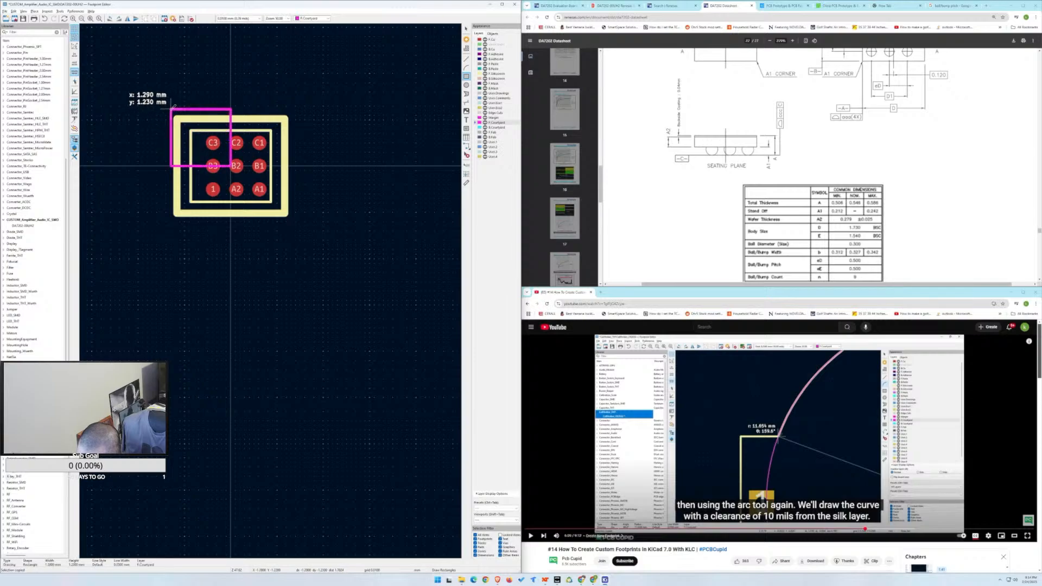
click(126, 65)
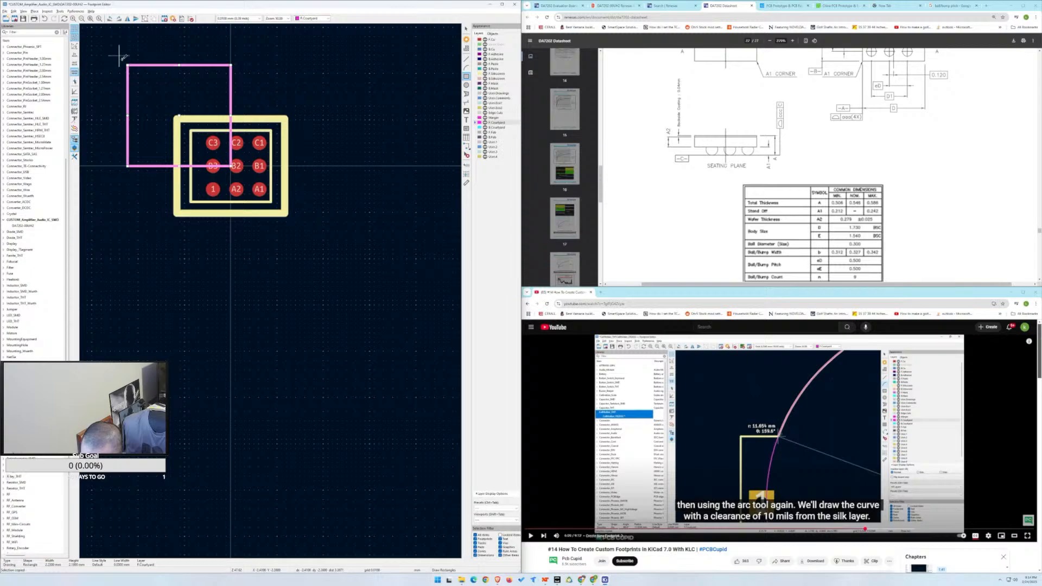
Centre the new courtyard rectangle at X 0, Y 0.
key(e)
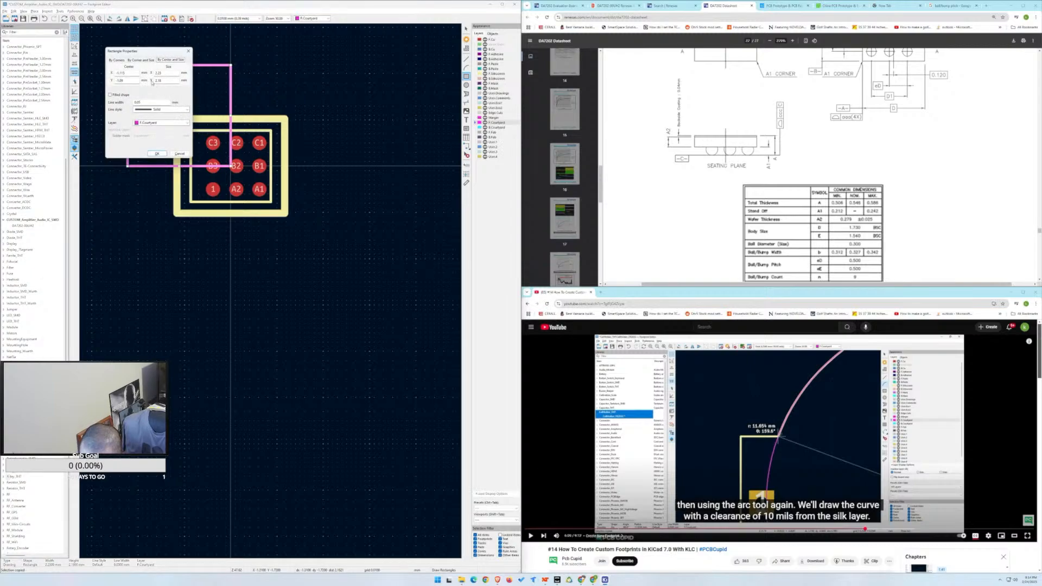
drag(137, 73, 114, 82)
text(0)
click(126, 81)
text(0)
key(Tab)
key(Tab)
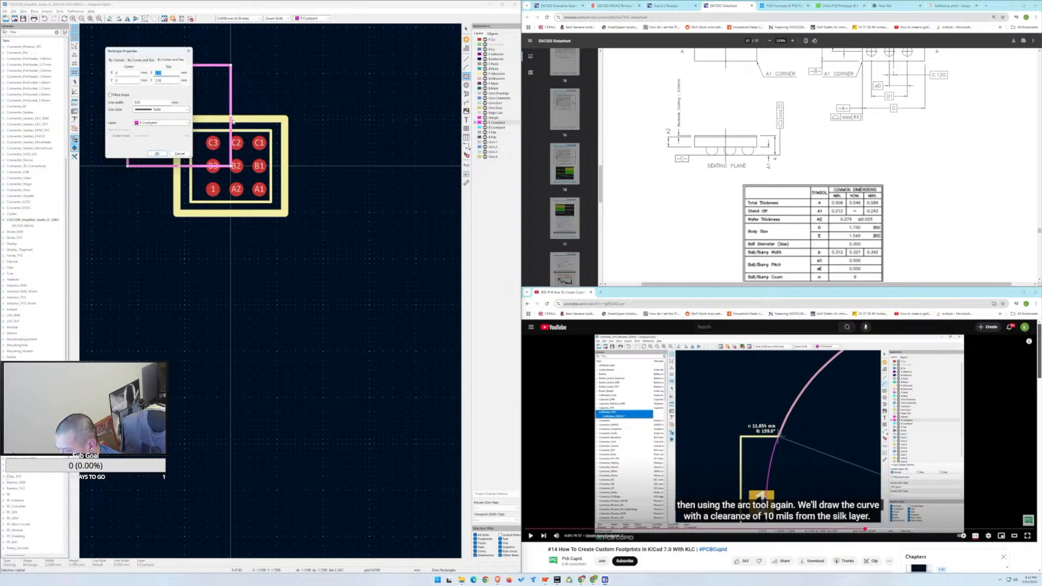
scroll(743, 186, up, 3)
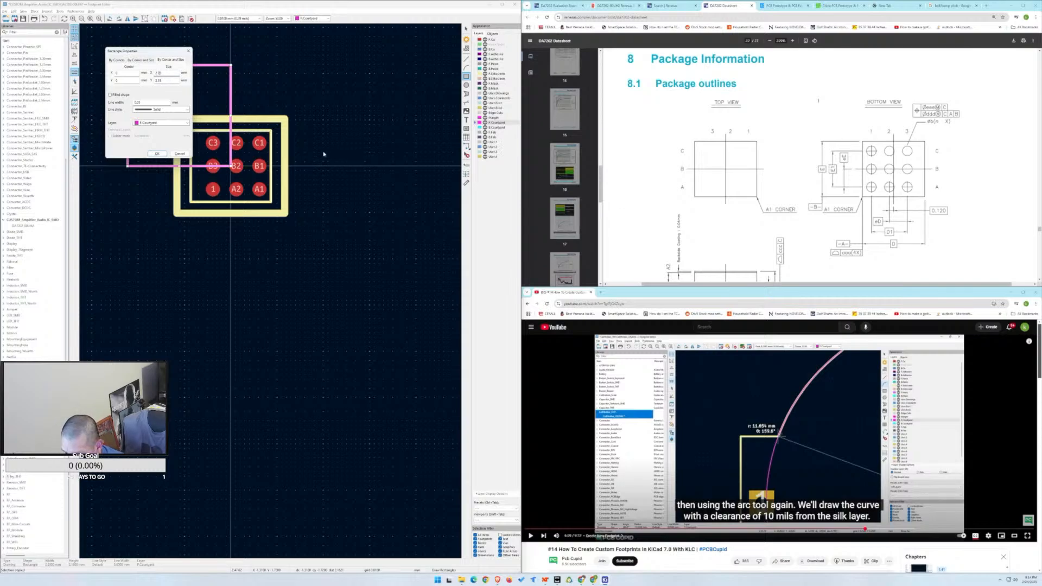
click(159, 153)
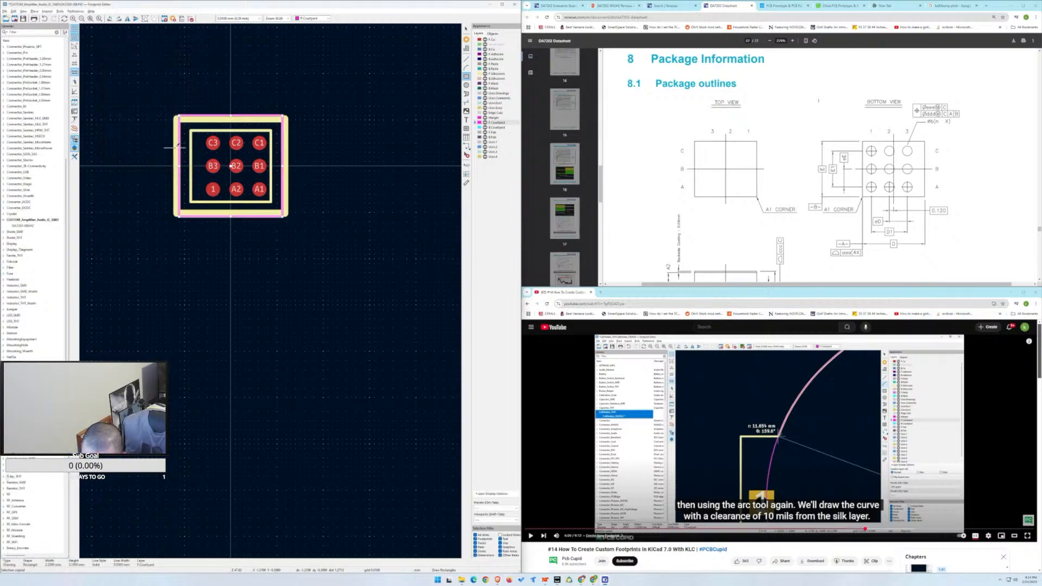
Check the outer silkscreen rectangle's size and calculate the courtyard width as 2.33 + 0.254 in the calculator.
click(468, 31)
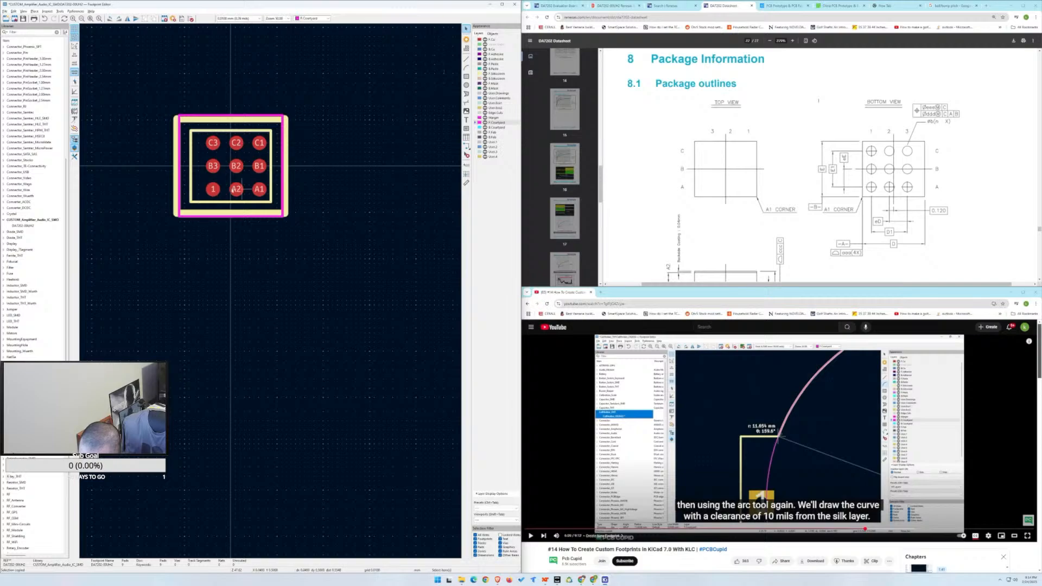
double_click(177, 164)
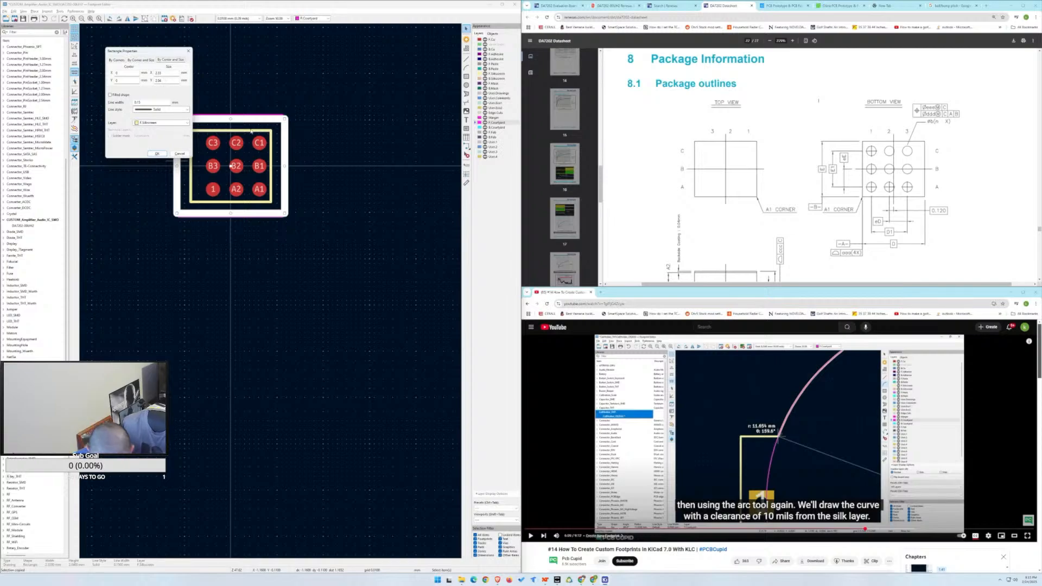
key(super+r)
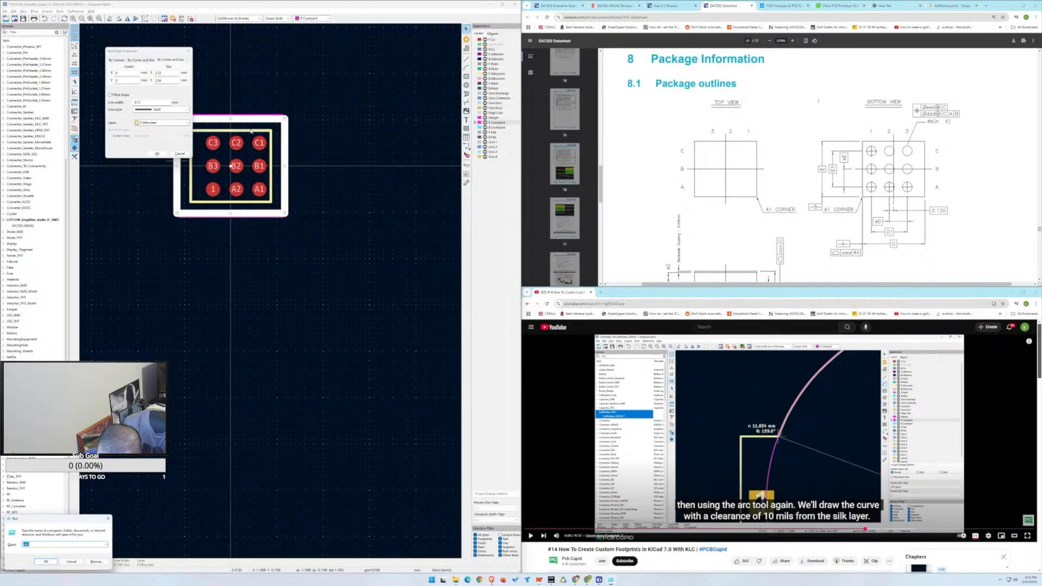
key(Return)
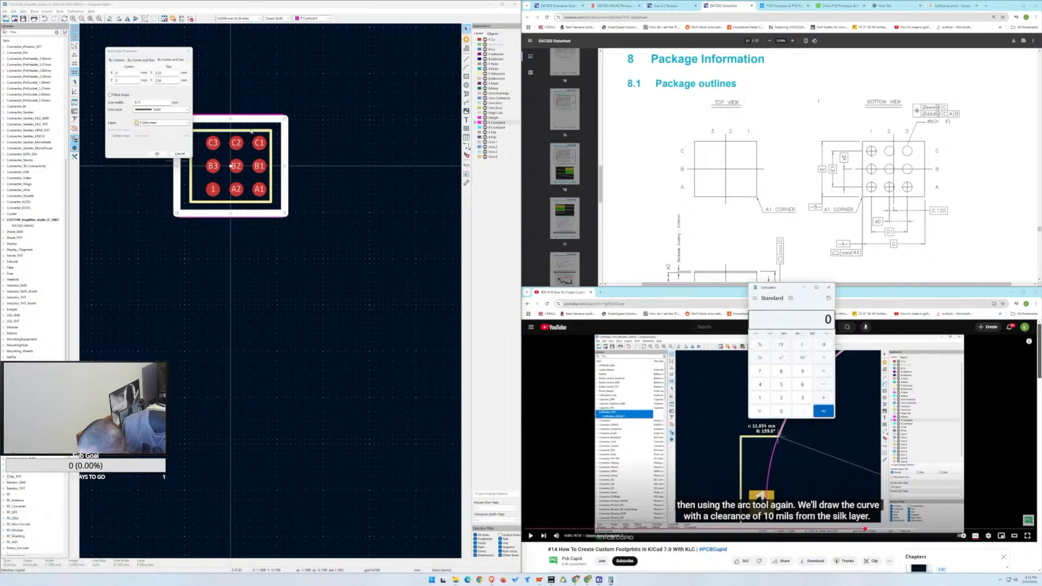
text(2.33)
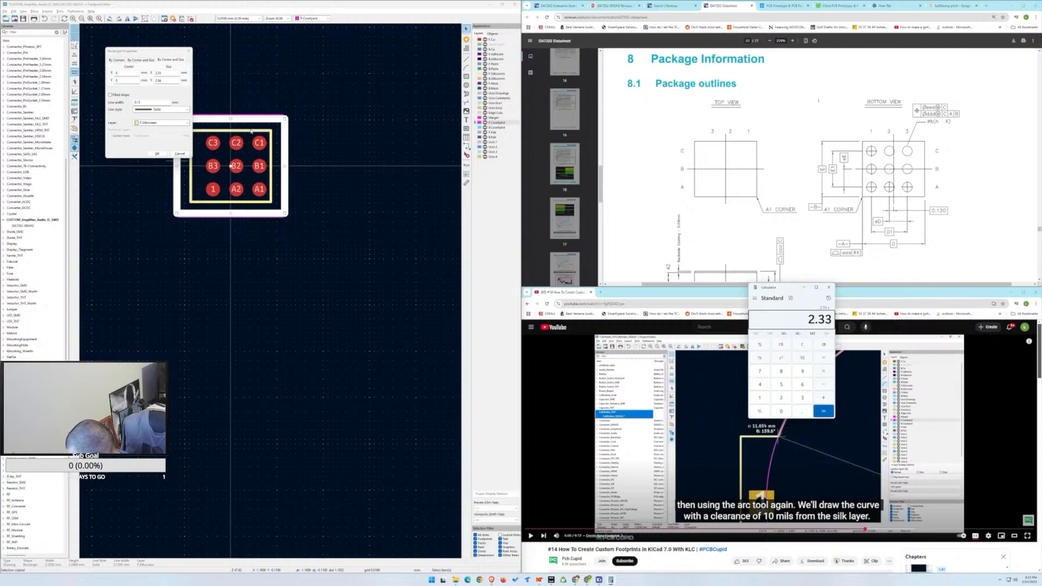
key(Escape)
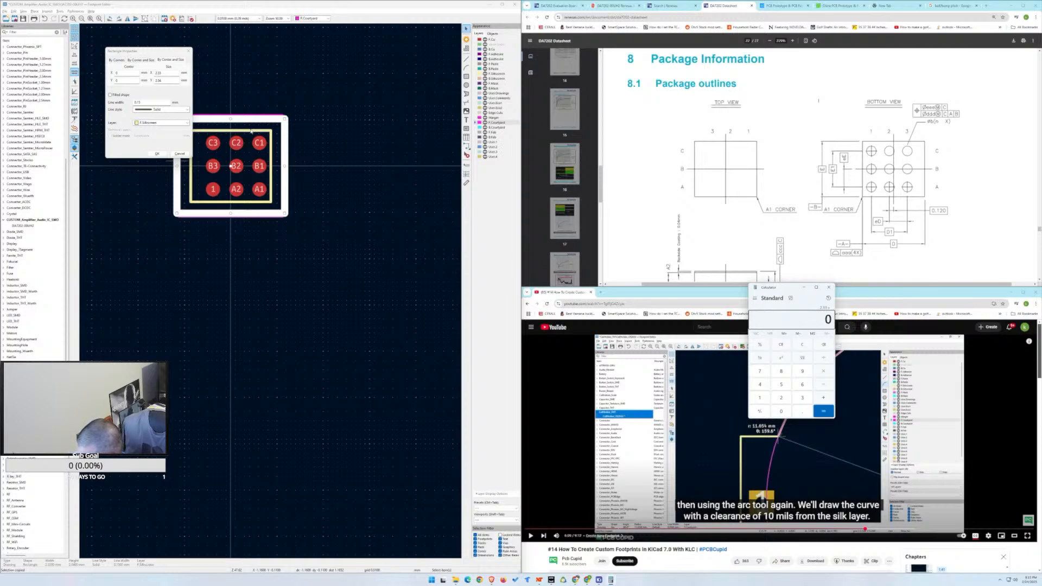
text(0.254)
key(Return)
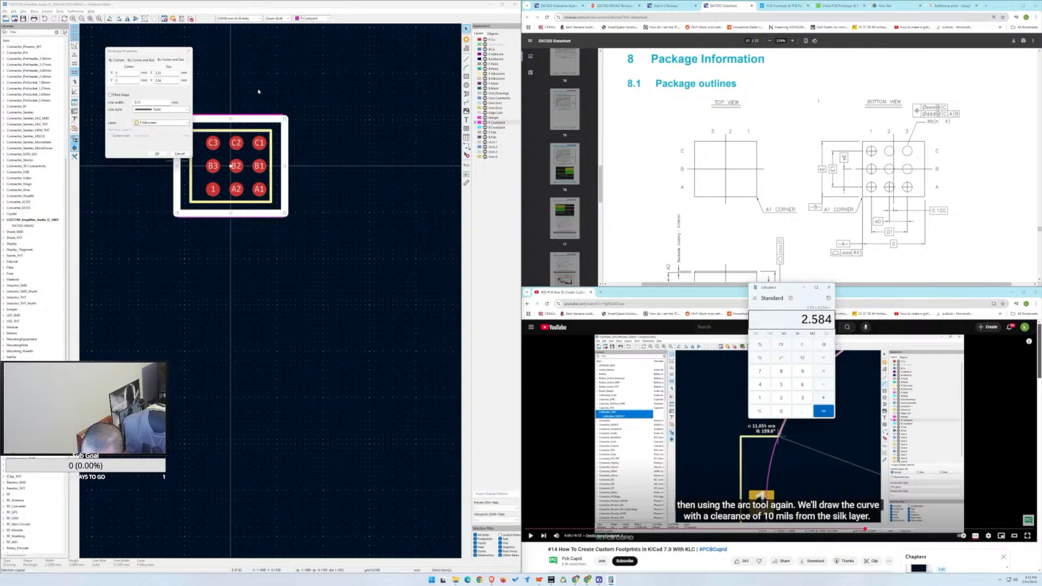
click(189, 53)
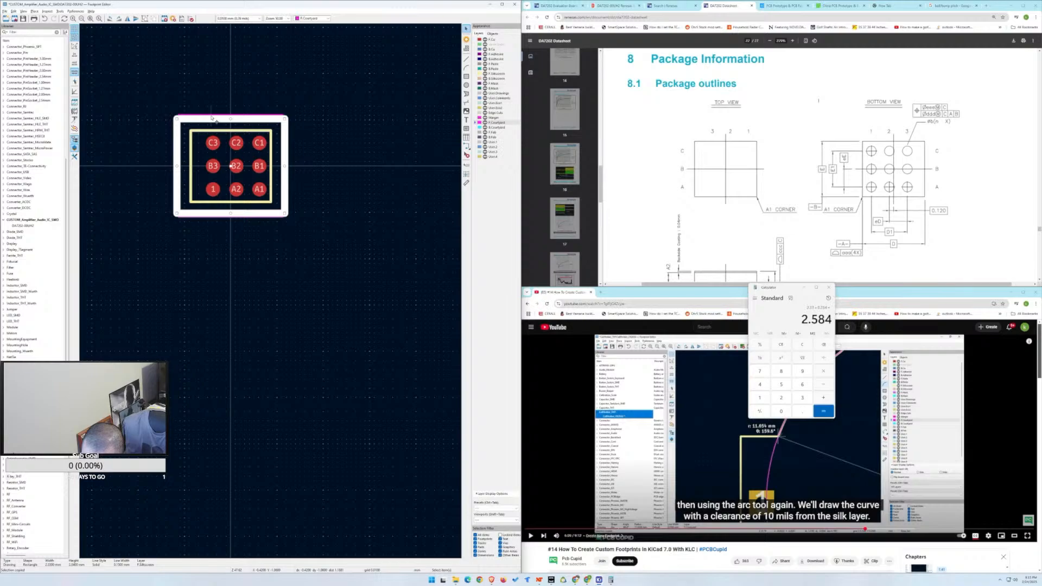
Set the courtyard rectangle's X size to 2.584 mm.
click(212, 116)
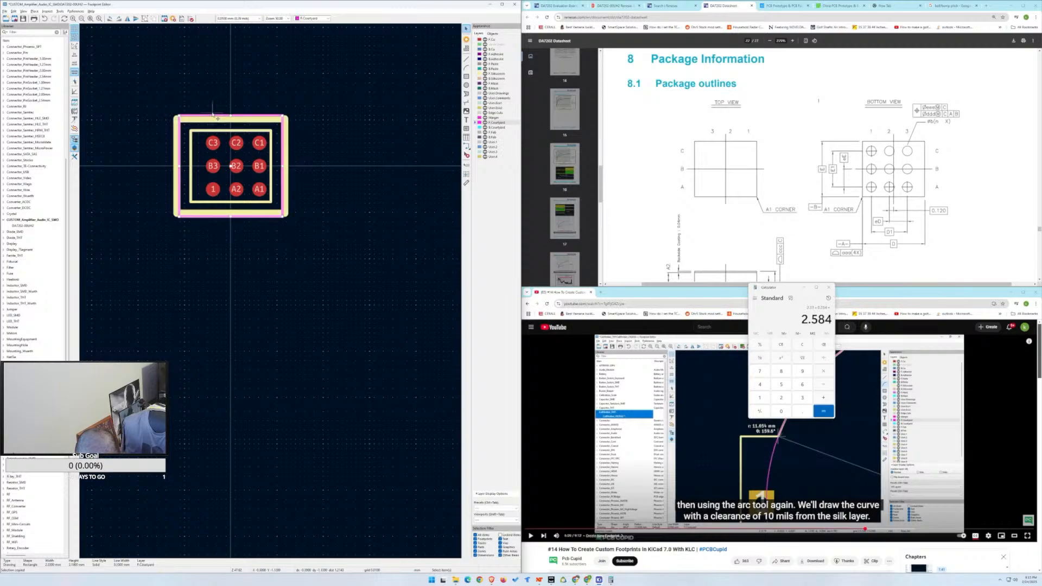
double_click(212, 116)
double_click(159, 73)
text(2.584)
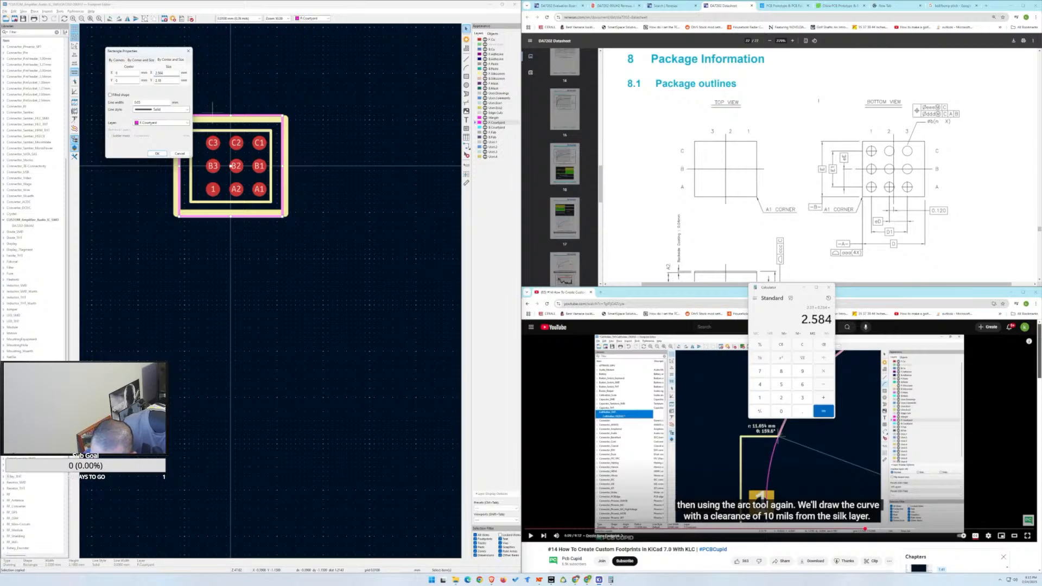
key(Tab)
Calculate 2.04 + 0.254 and set the courtyard rectangle's Y size to 2.294 mm.
click(802, 345)
click(781, 398)
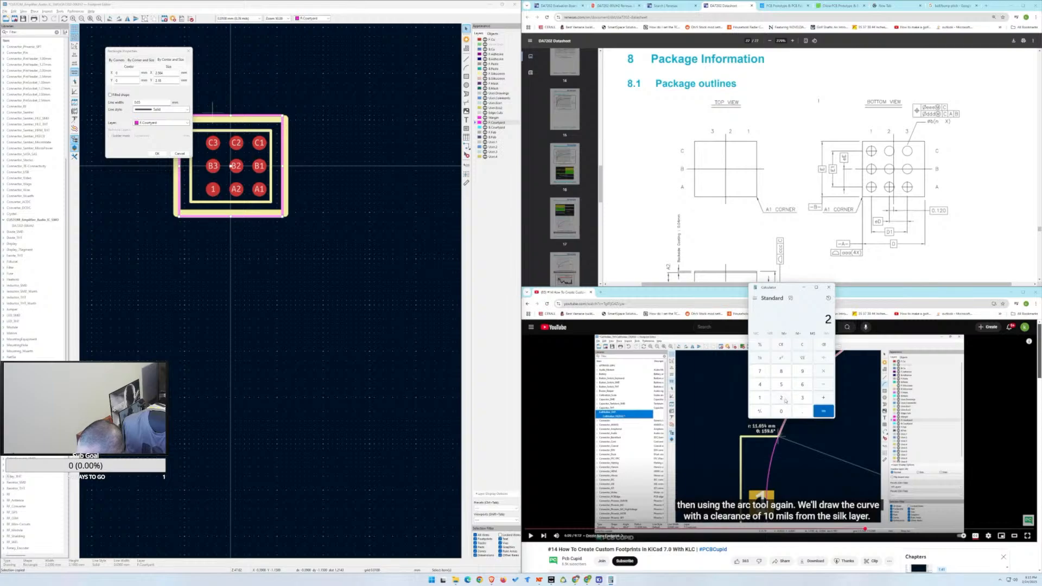
click(797, 411)
click(763, 386)
click(803, 410)
click(782, 398)
click(782, 386)
click(761, 386)
click(825, 411)
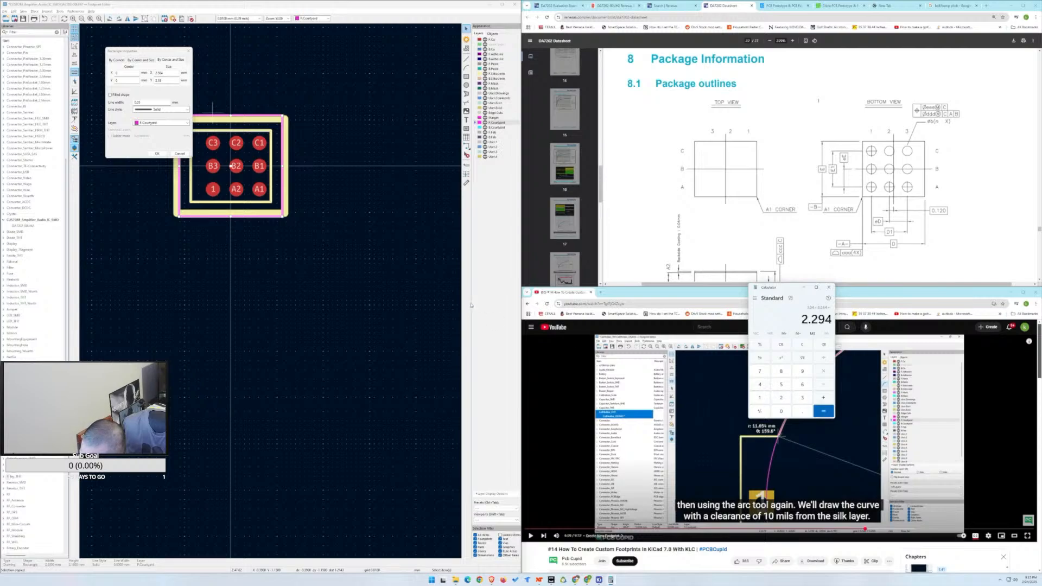
double_click(165, 80)
text(2.294)
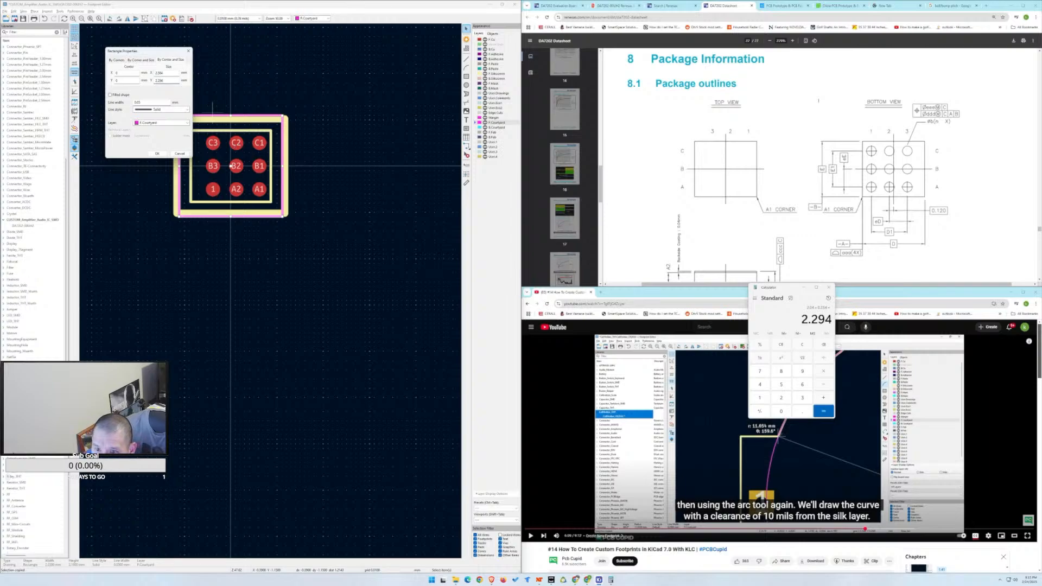
key(Return)
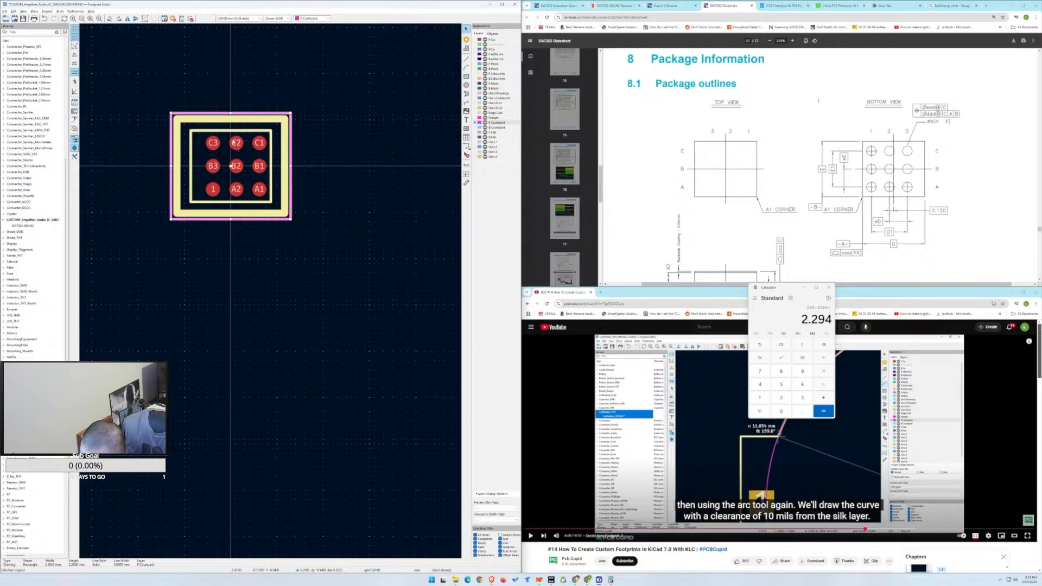
Reduce the line width of the outer F.Silkscreen rectangle.
scroll(438, 220, up, 2)
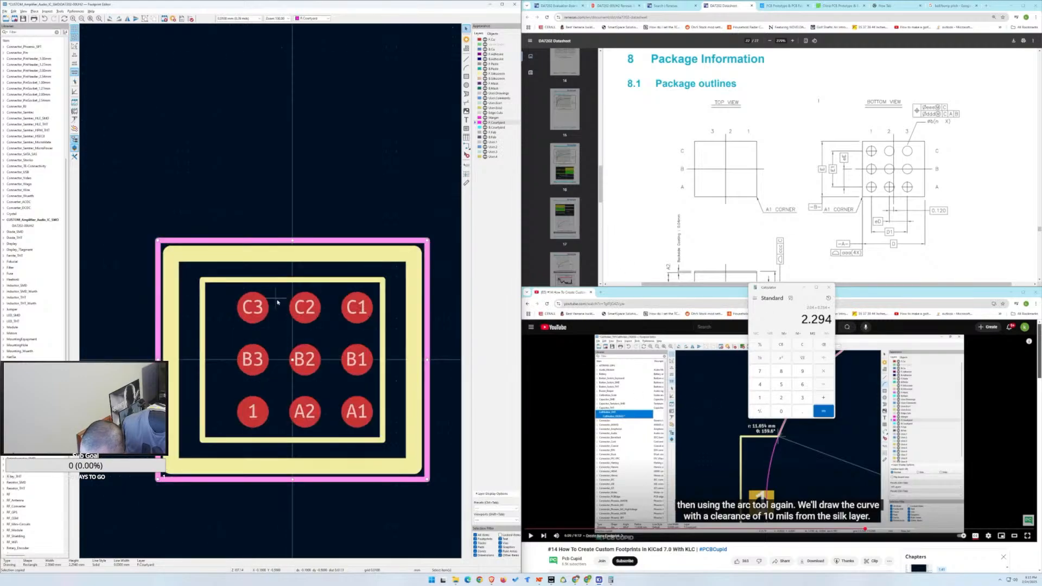
click(416, 345)
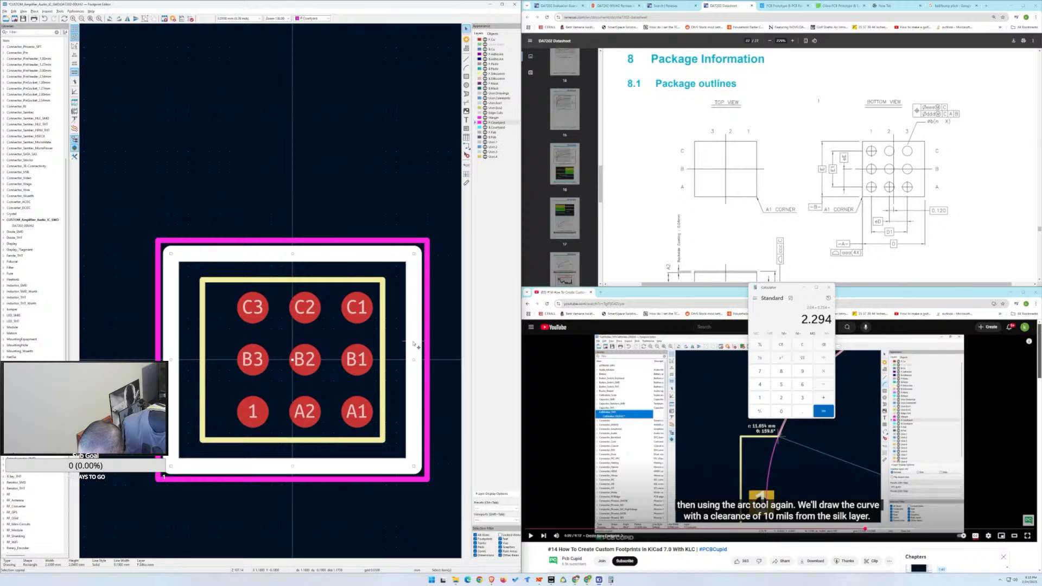
double_click(416, 345)
click(148, 103)
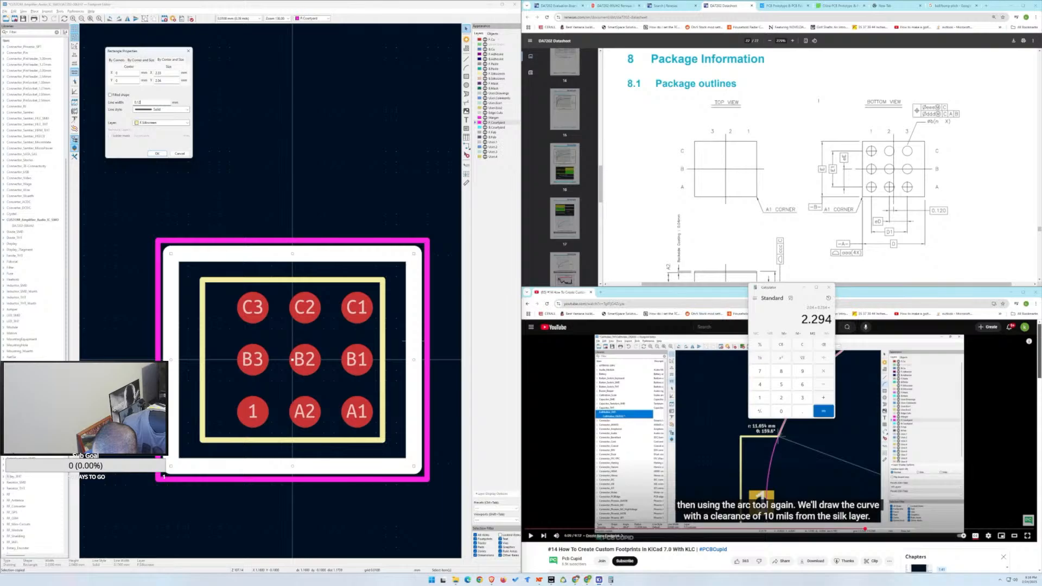
key(Return)
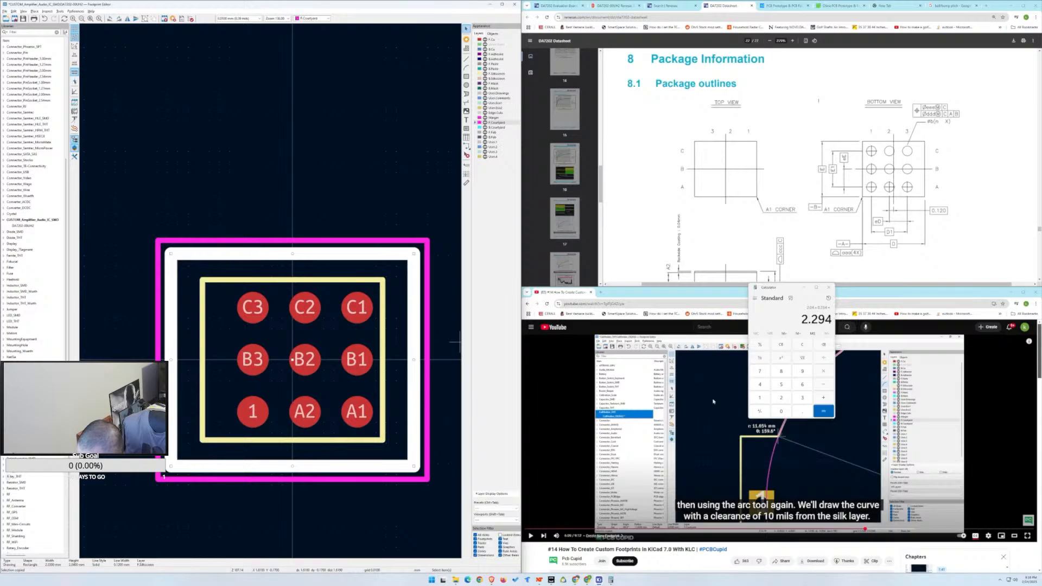
Continue the tutorial video through finishing the courtyard graphics and view the whole footprint for comparison.
click(685, 394)
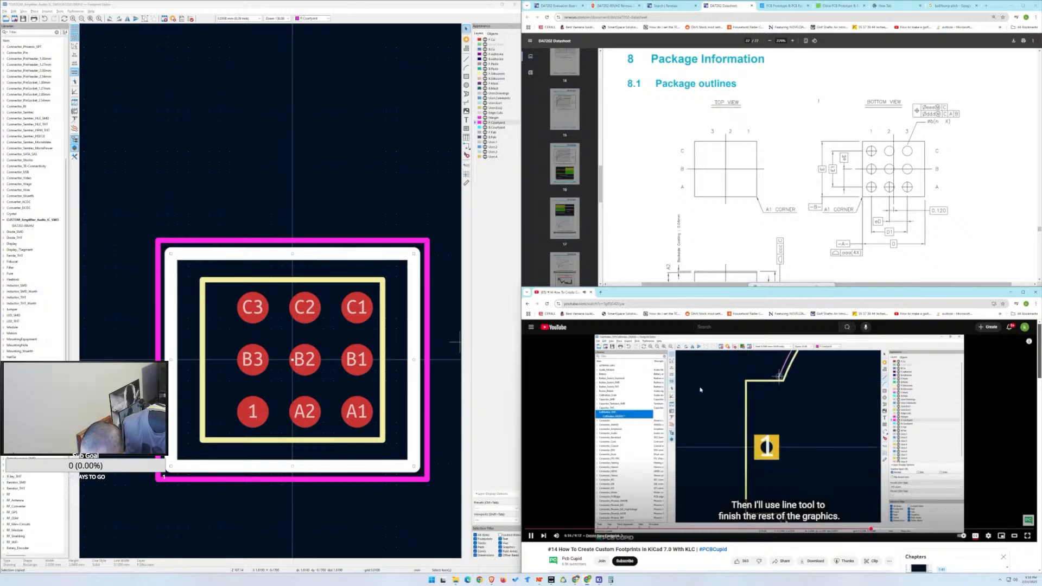
scroll(430, 310, down, 5)
scroll(270, 293, up, 2)
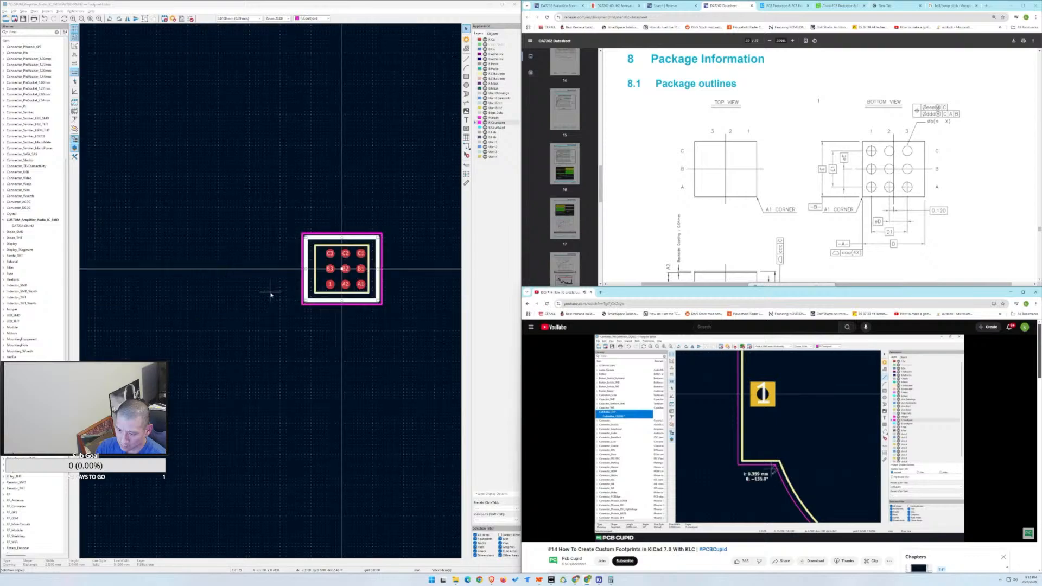
Save the footprint and check the global footprint library list for the CUSTOM_Amplifier_Audio_IC_SMD library.
scroll(380, 302, up, 2)
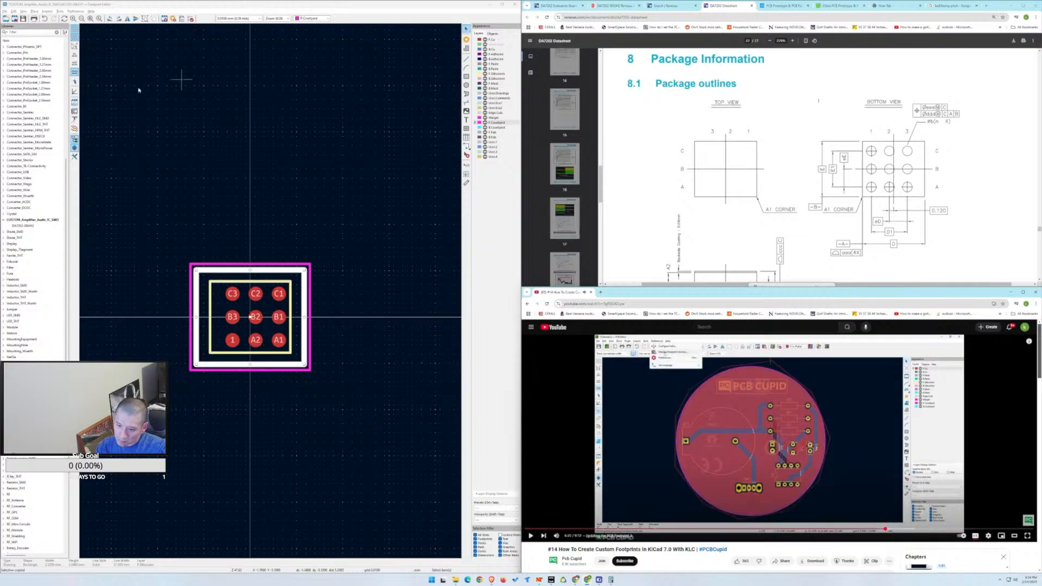
click(23, 18)
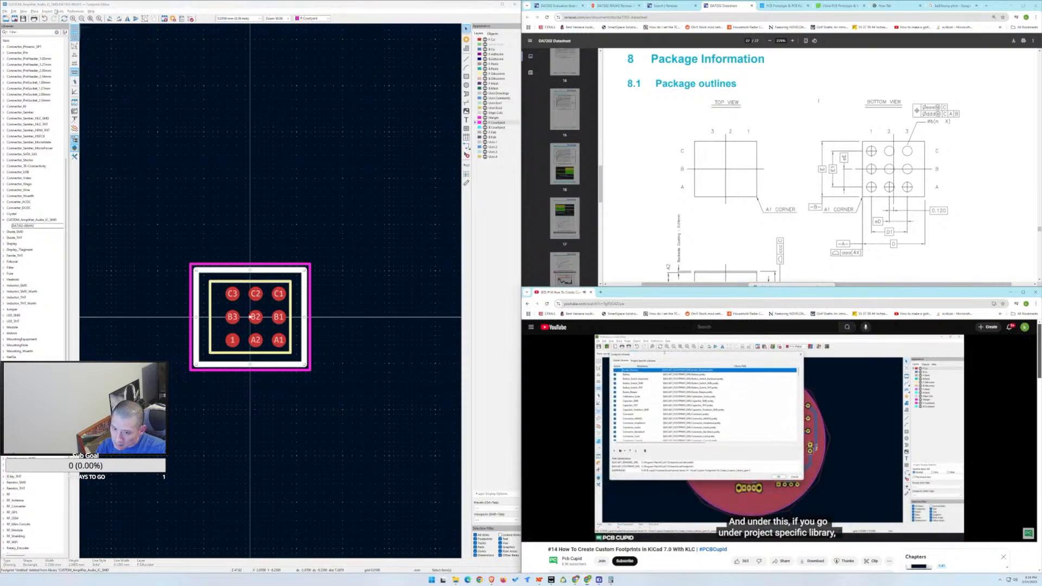
click(74, 11)
click(97, 30)
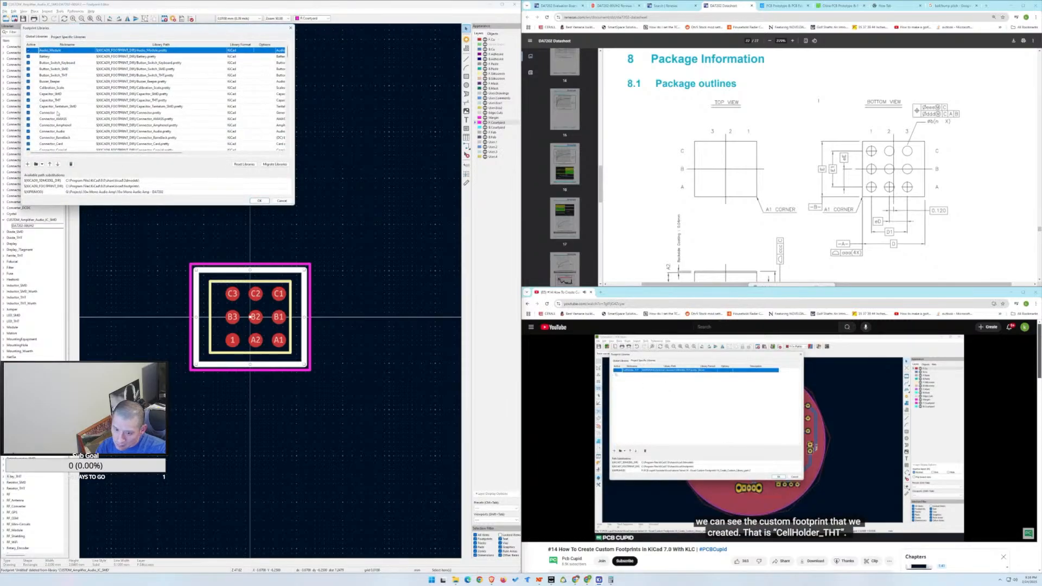
scroll(43, 112, down, 20)
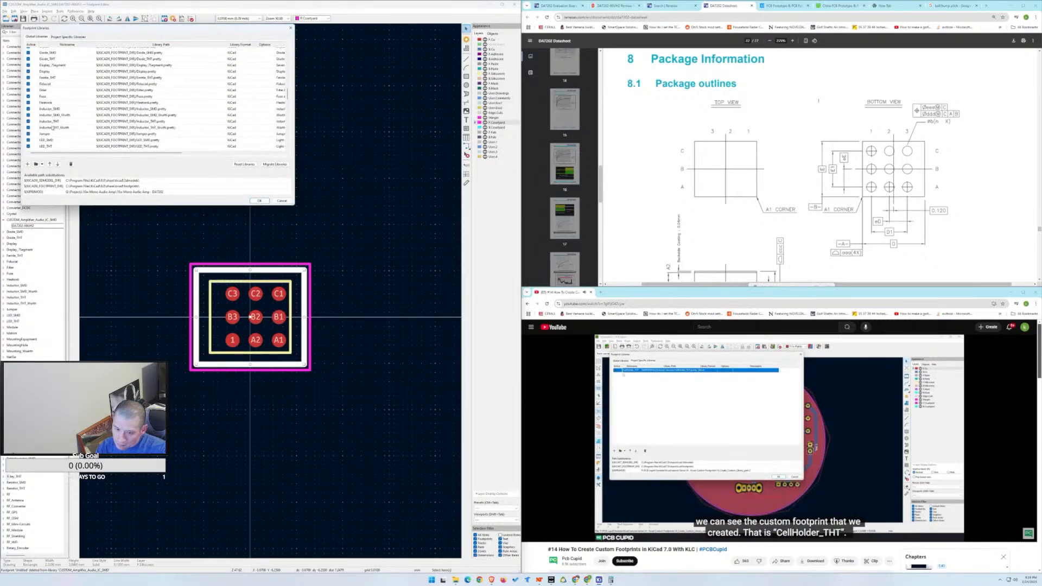
scroll(51, 127, down, 15)
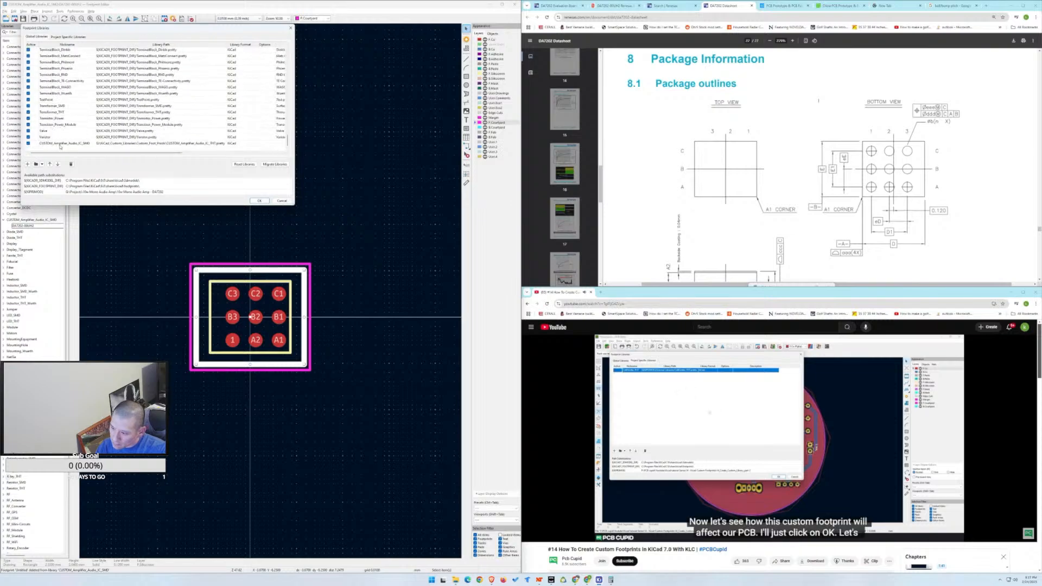
click(60, 144)
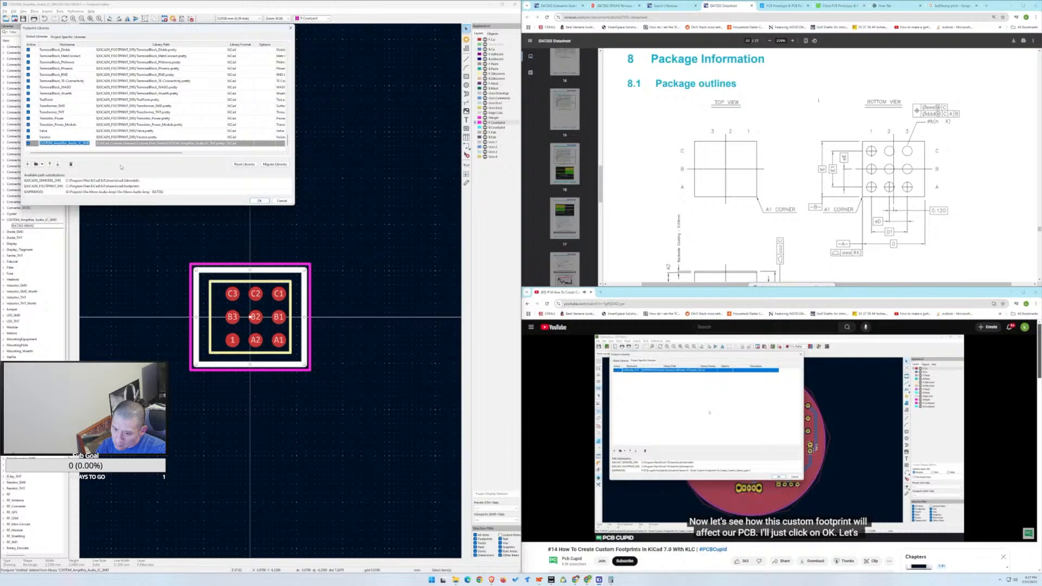
click(290, 28)
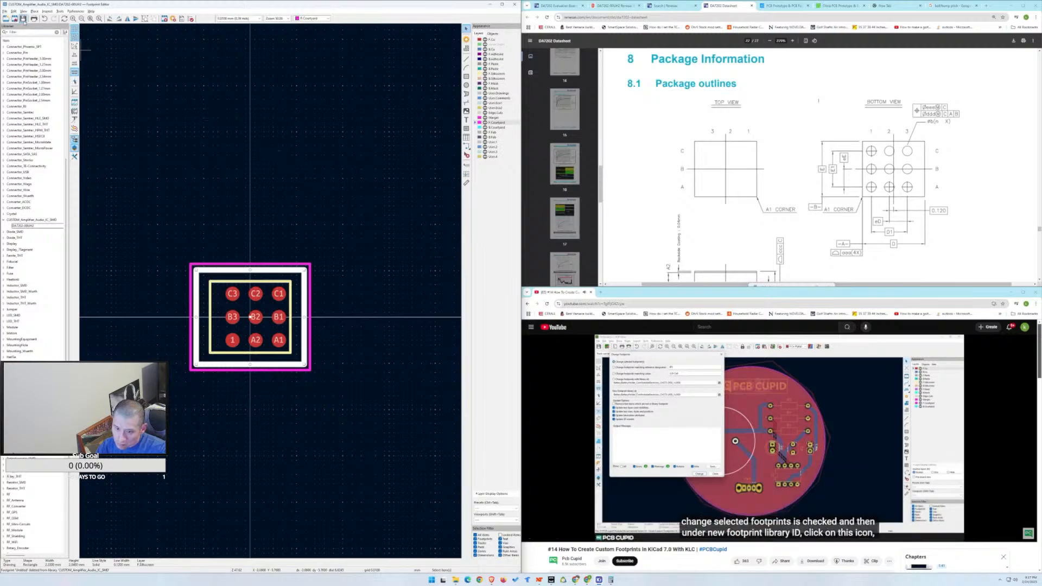
Close the footprint editor and open the project's PCB file from the KiCad project manager.
click(515, 4)
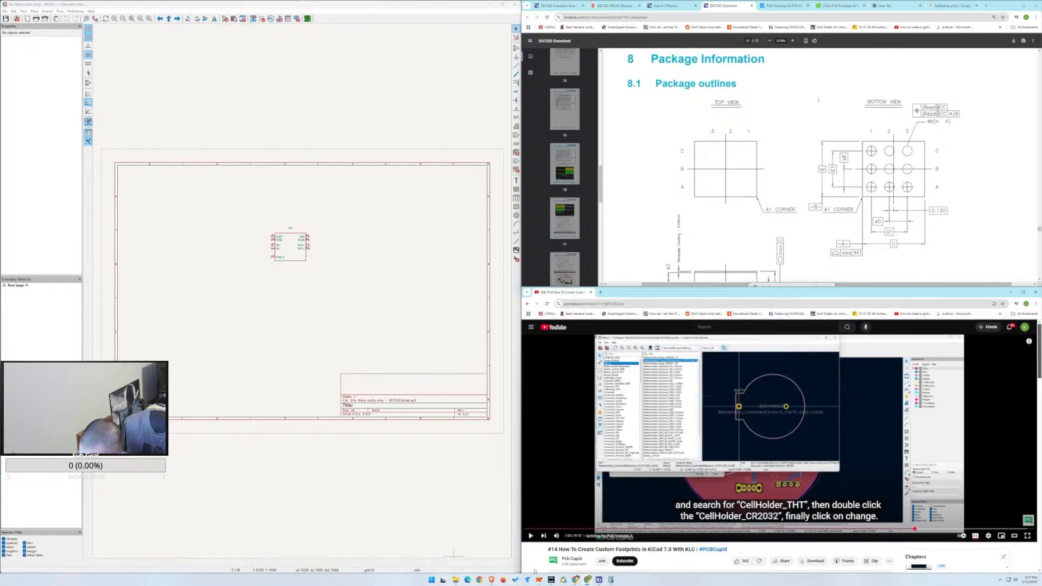
mouse_move(600, 580)
click(593, 558)
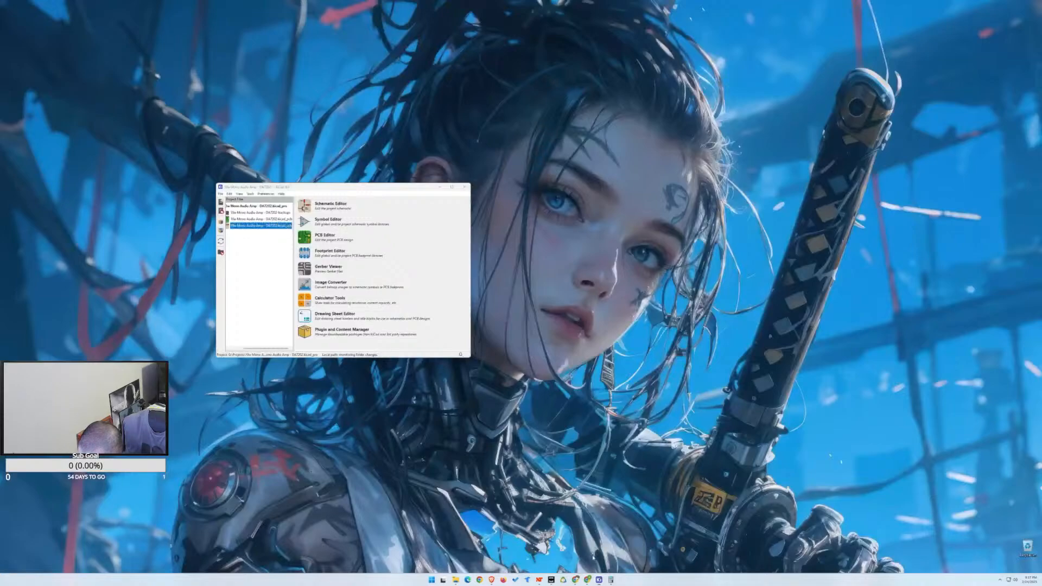
click(255, 220)
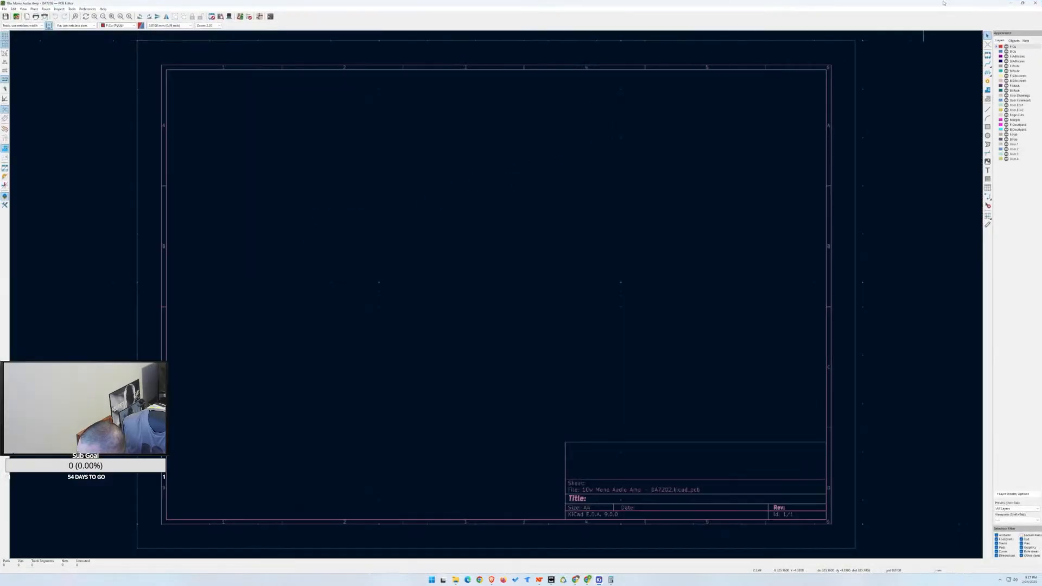
Tile the PCB editor beside the DA7202 datasheet and the tutorial video, with the drawing sheet in view.
drag(944, 4, 477, 10)
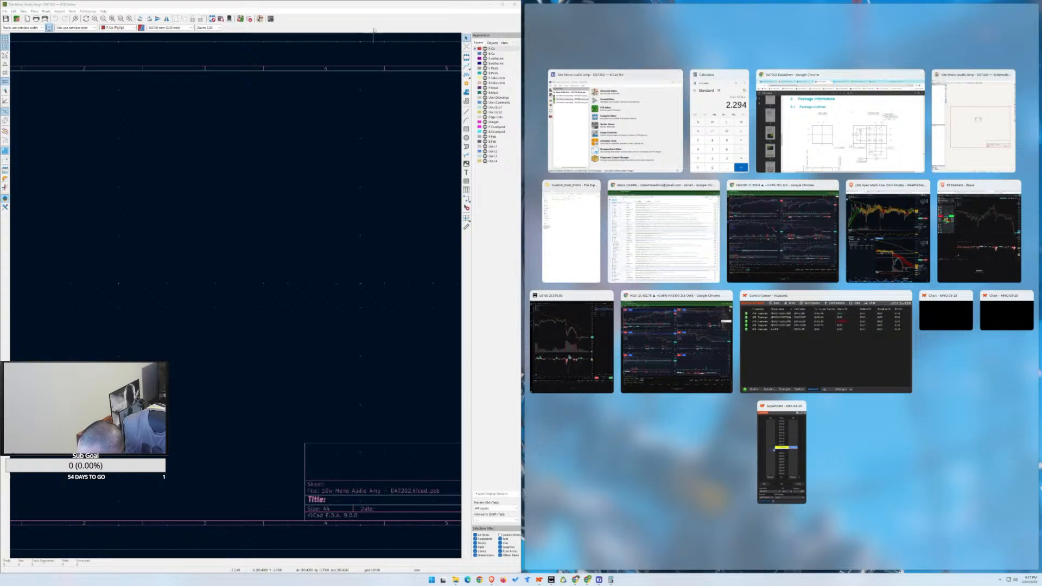
drag(388, 6, 525, 22)
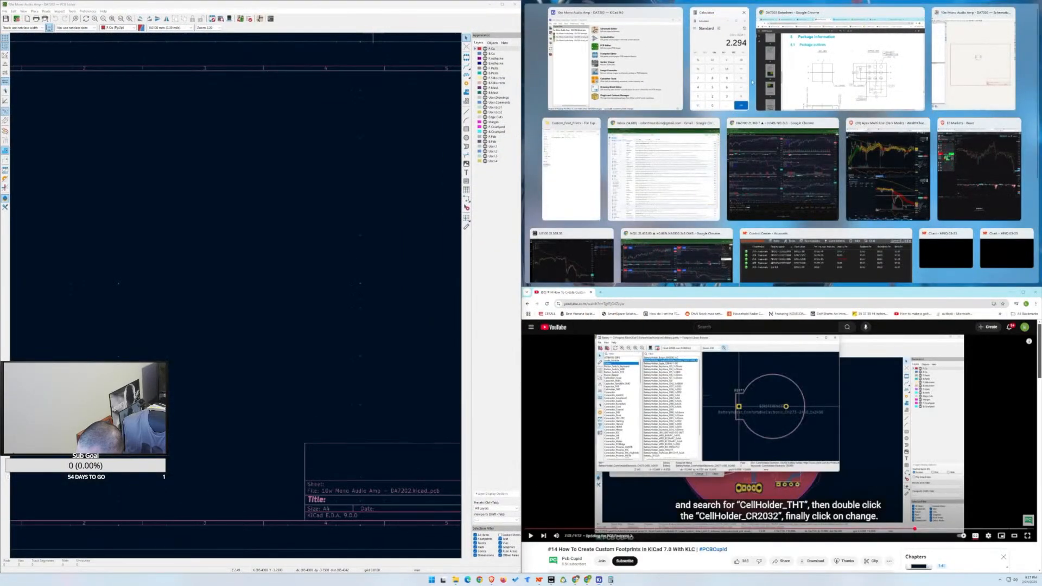
click(801, 76)
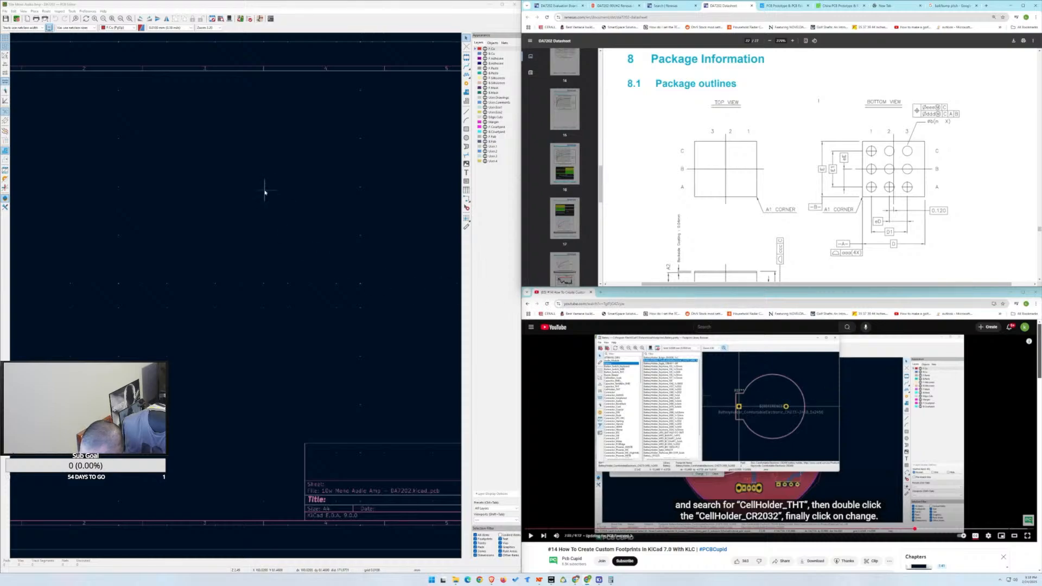
scroll(235, 295, down, 2)
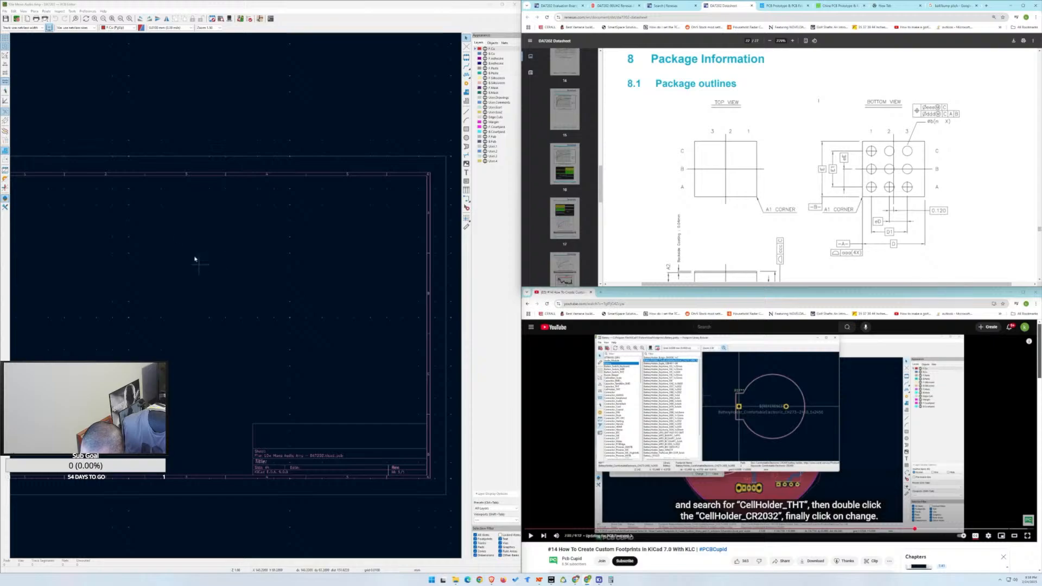
middle_drag(165, 255, 195, 231)
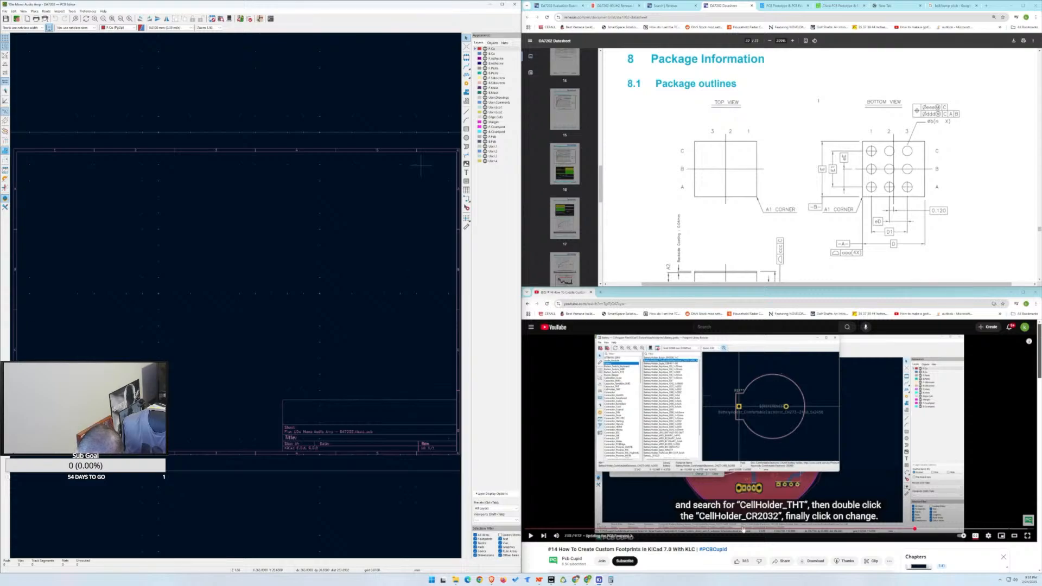
Replay the tutorial's section on changing a selected footprint and pause it at the Change Footprints dialog.
click(909, 529)
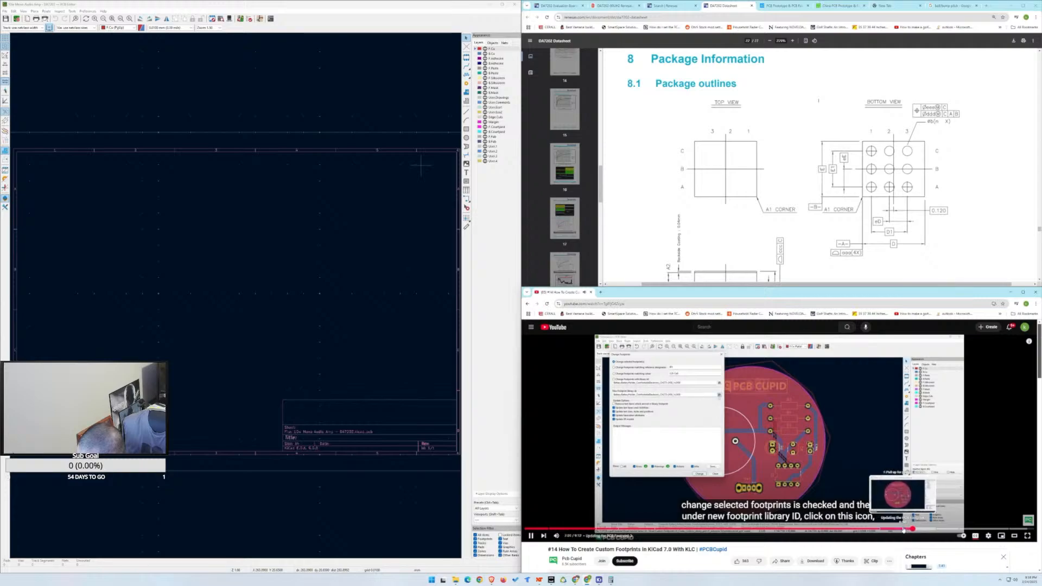
click(904, 530)
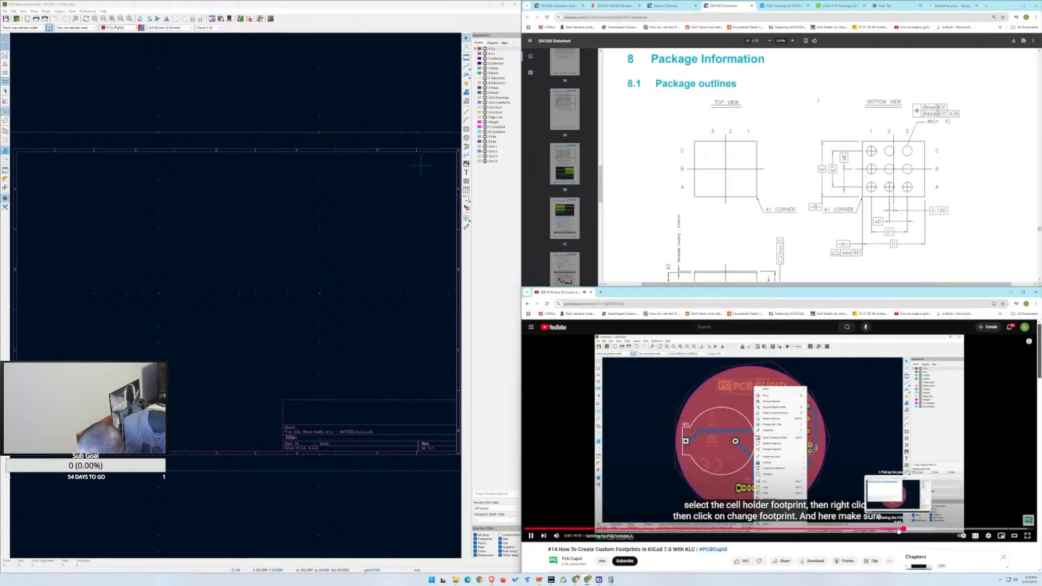
right_click(237, 264)
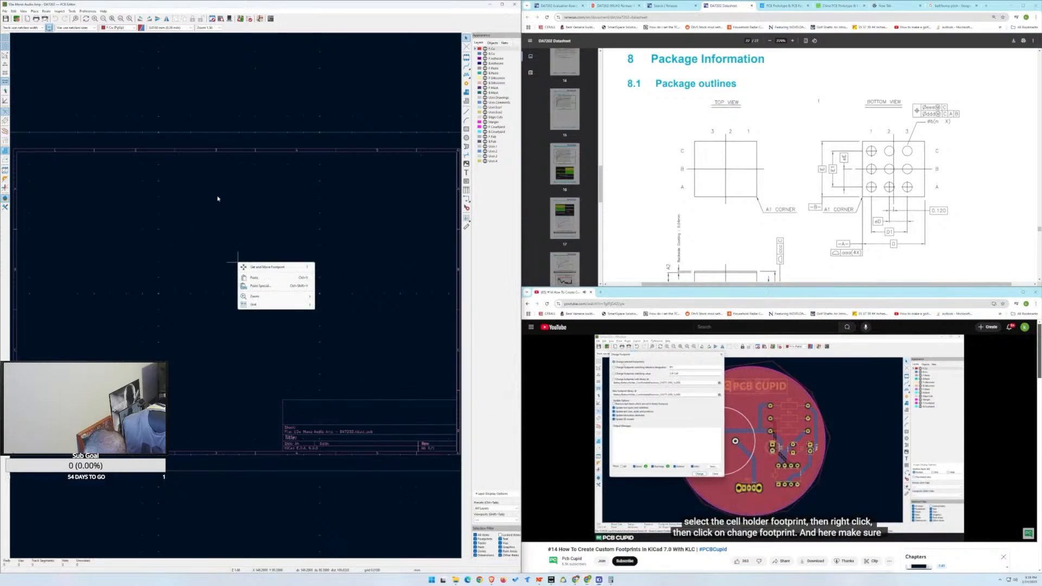
click(54, 4)
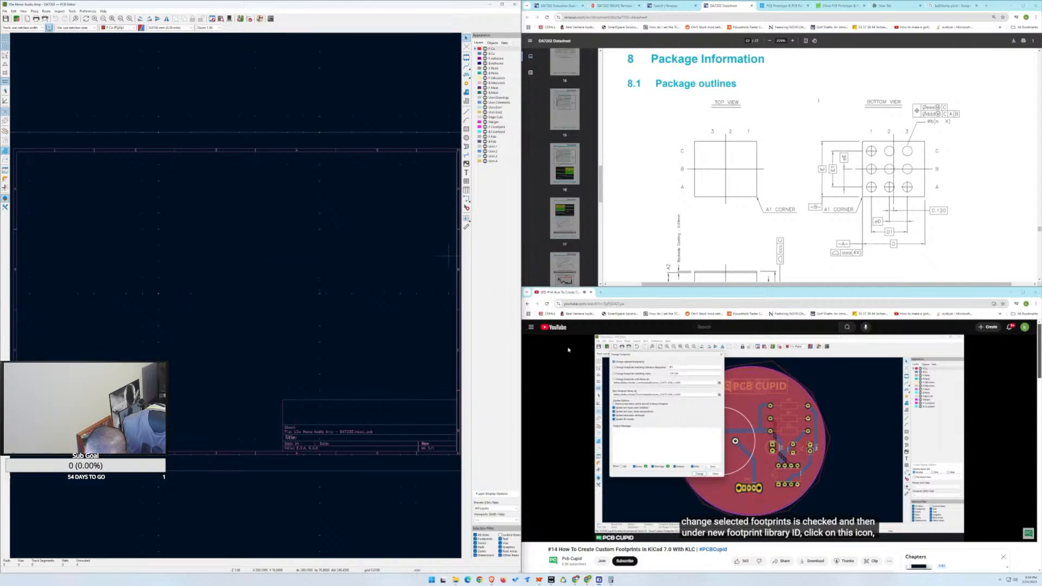
click(779, 438)
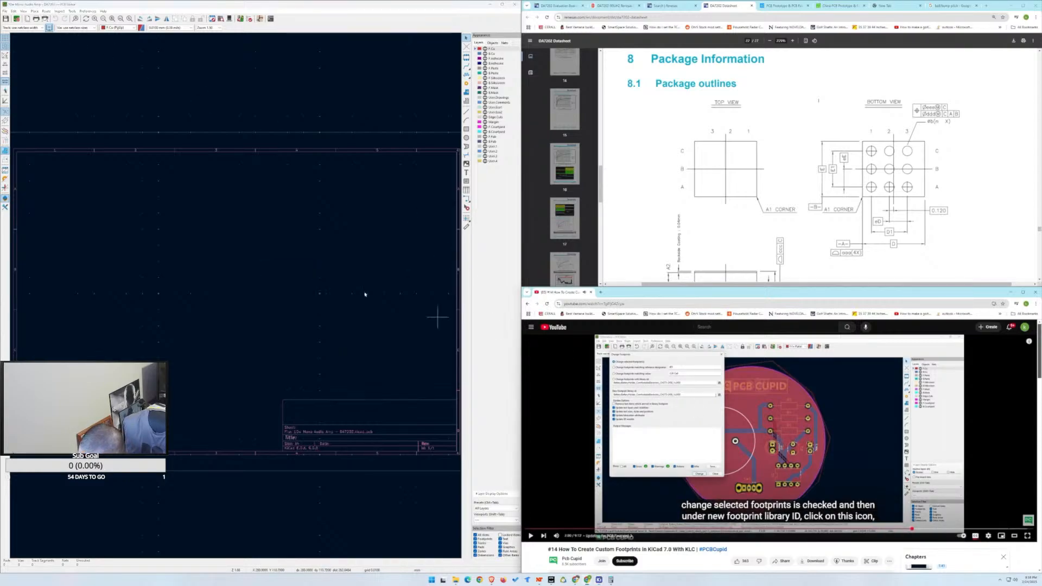
right_click(191, 239)
click(181, 117)
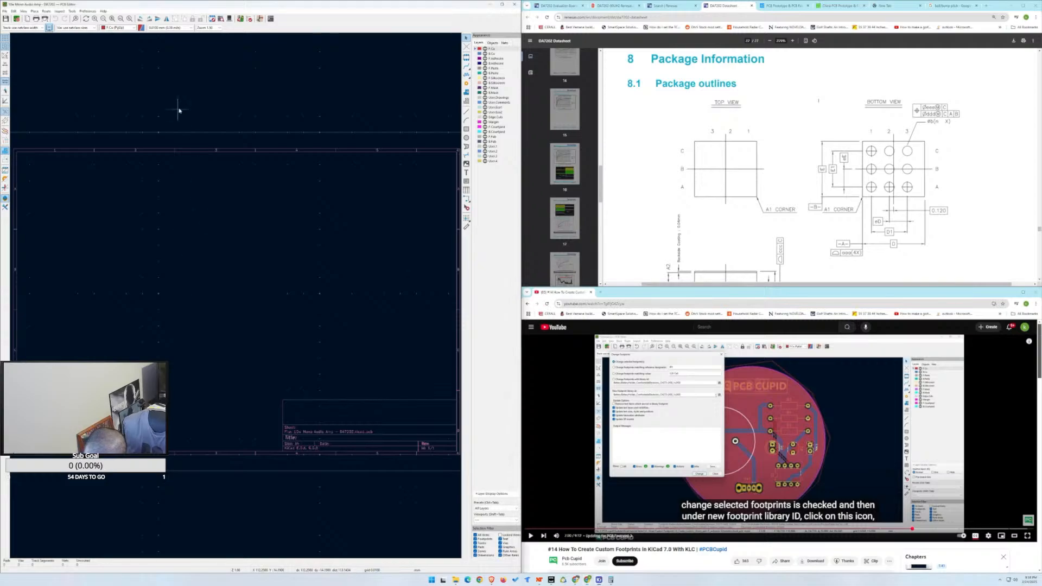
click(5, 11)
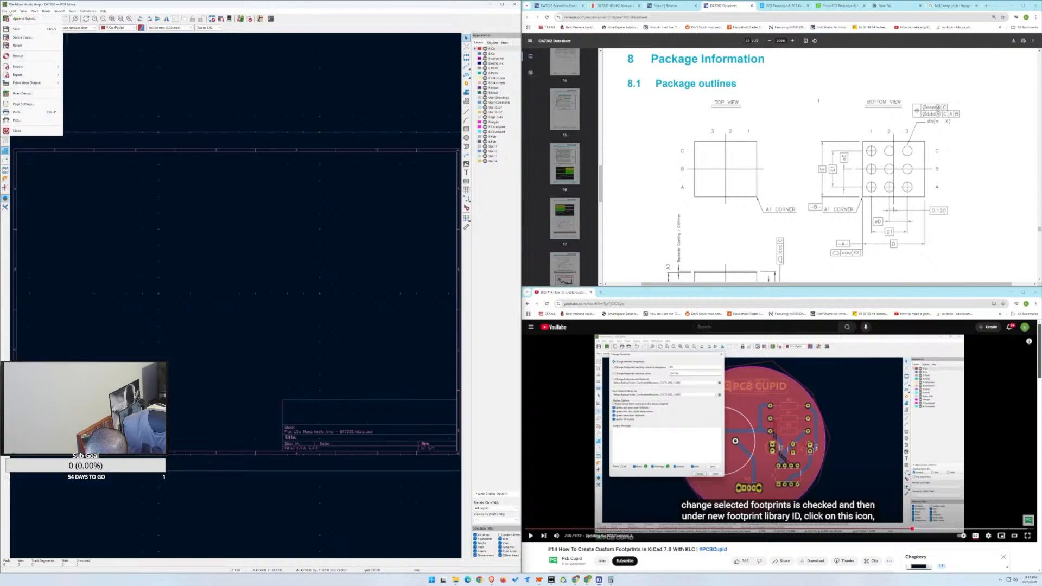
click(171, 102)
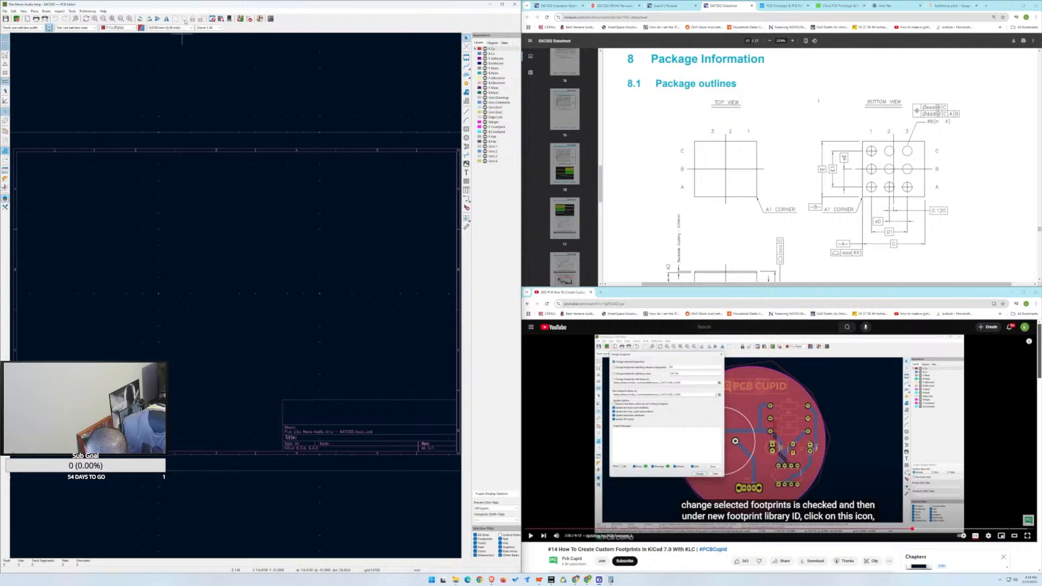
Try to update the PCB from the schematic and close the update dialog.
drag(187, 6, 195, 40)
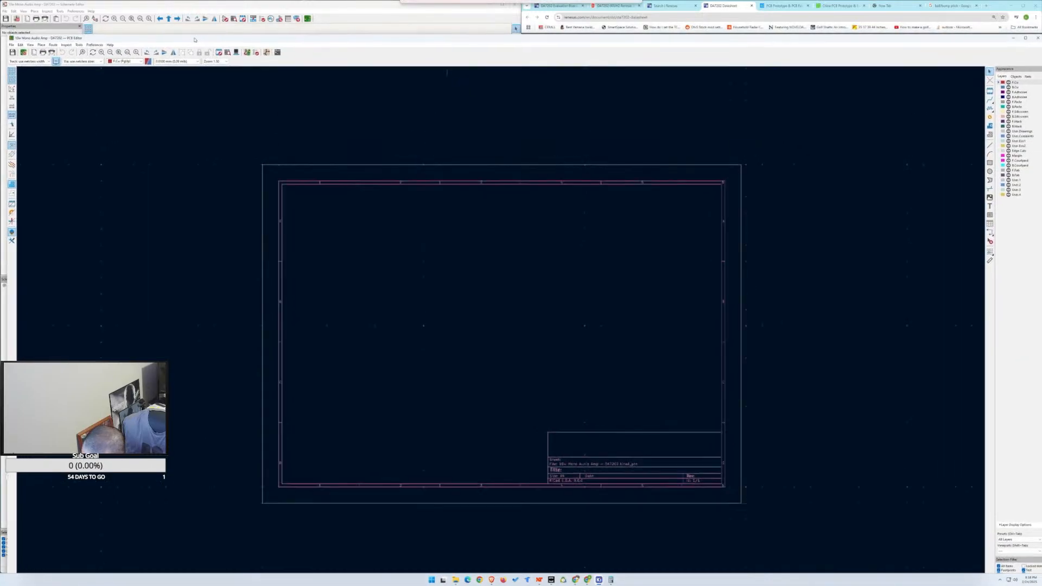
click(248, 53)
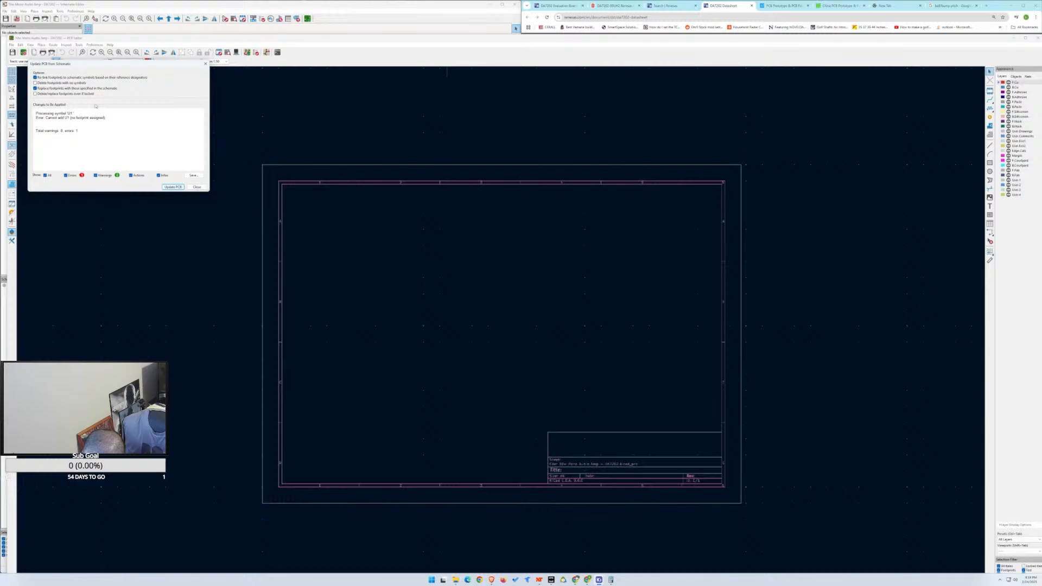
click(191, 186)
Close the PCB editor and return to the project's schematic.
drag(289, 38, 325, 261)
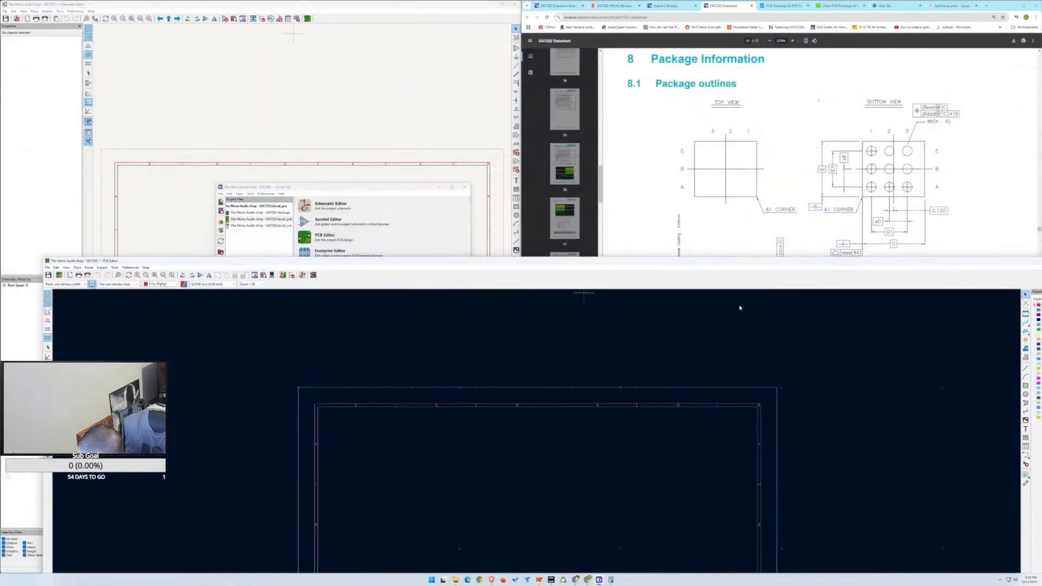
click(1040, 262)
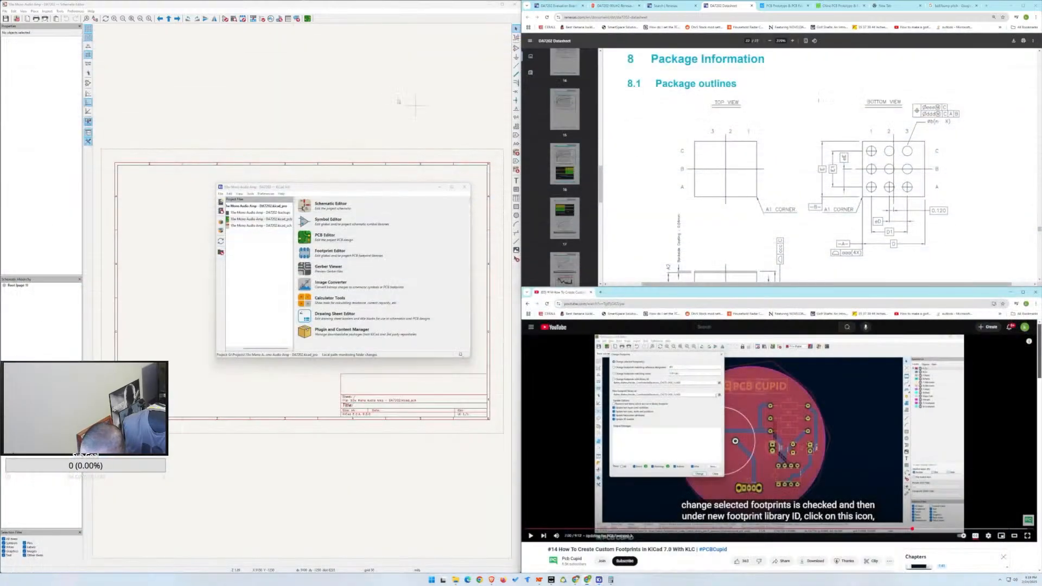
click(345, 80)
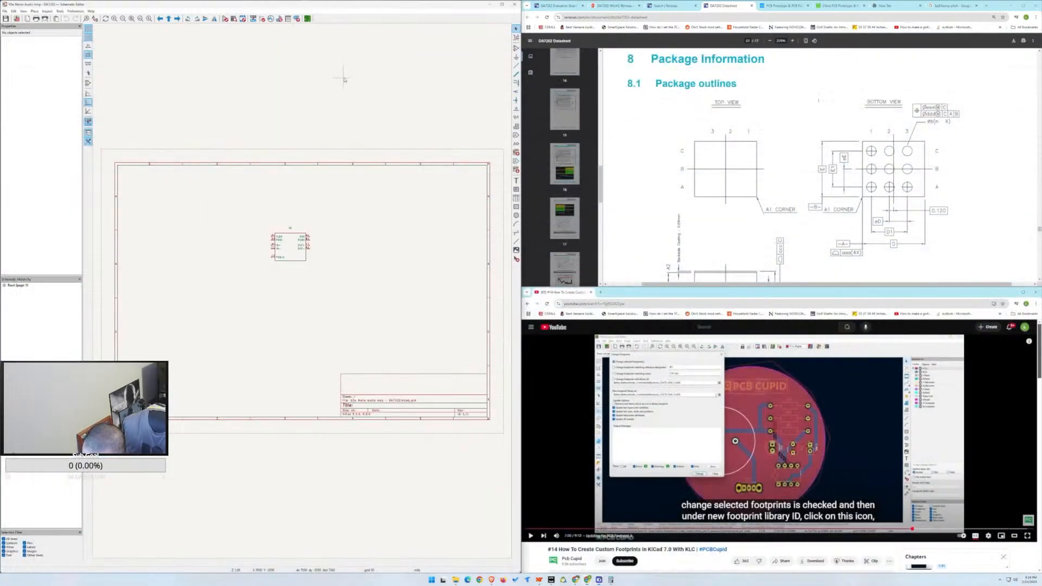
Open the amplifier symbol's library definition in the Symbol Editor, starting from the placed symbol's properties.
click(290, 236)
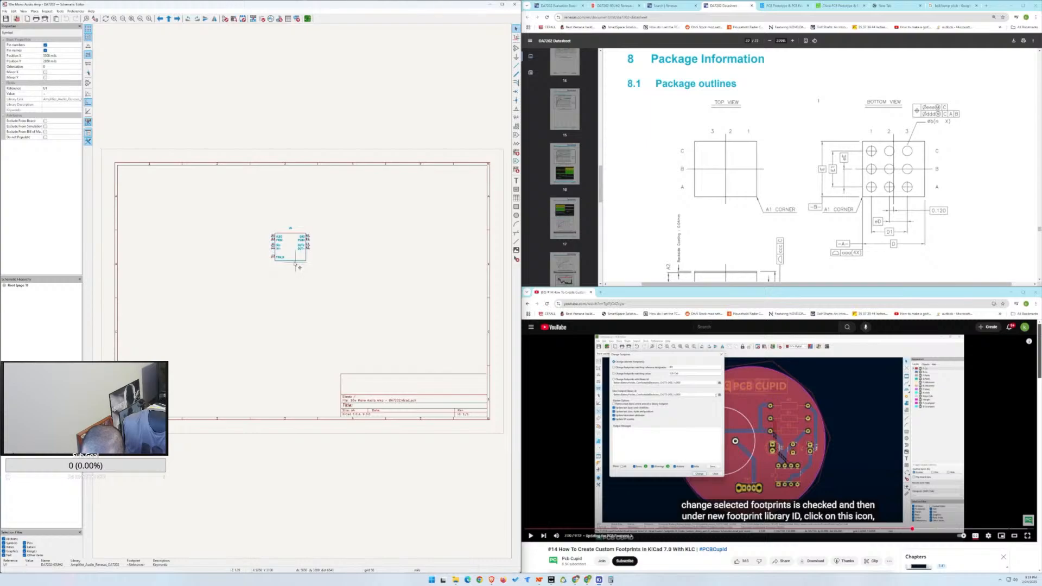
double_click(283, 249)
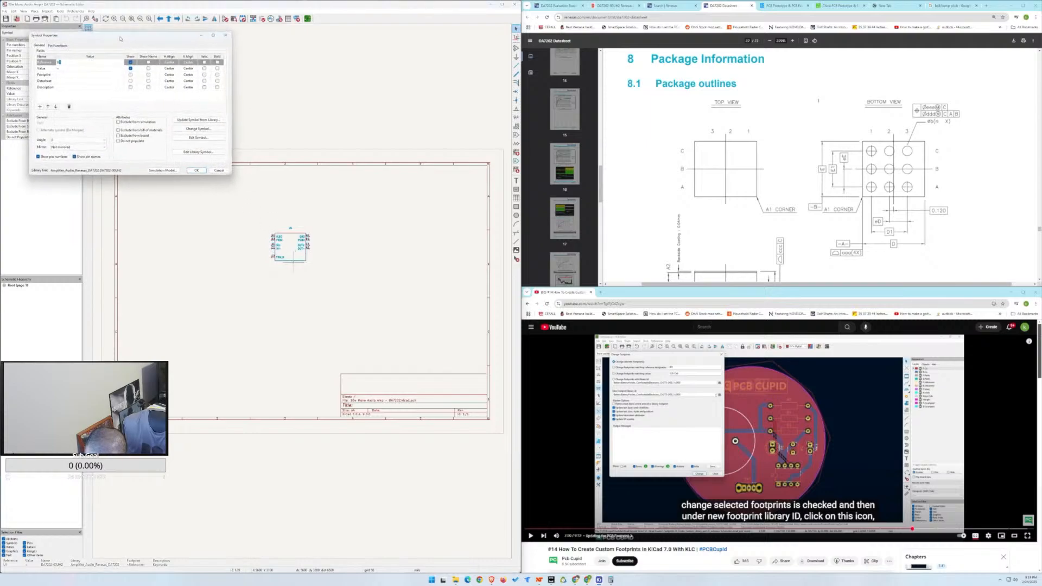
drag(113, 34, 179, 64)
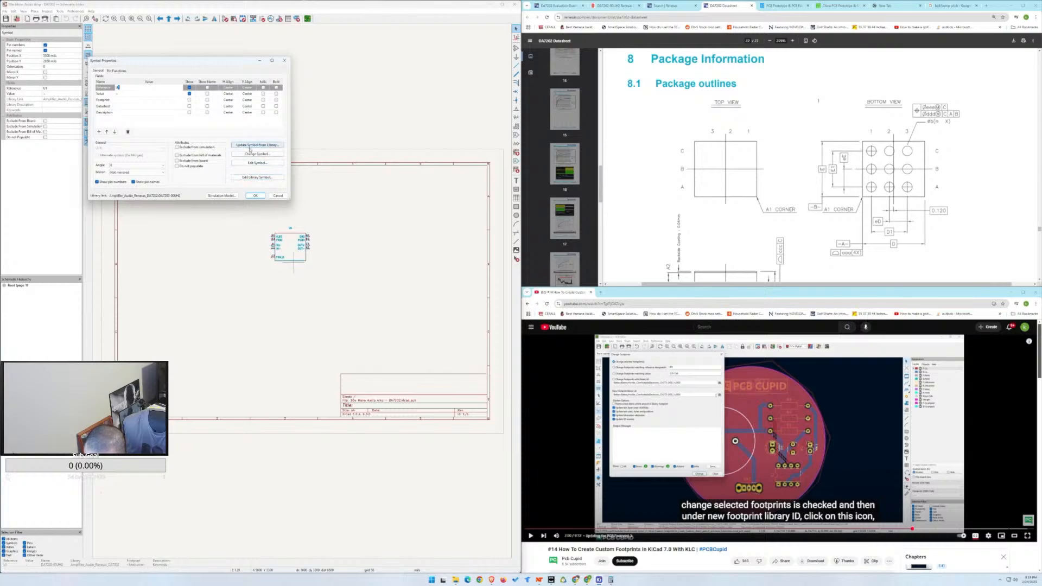
click(256, 177)
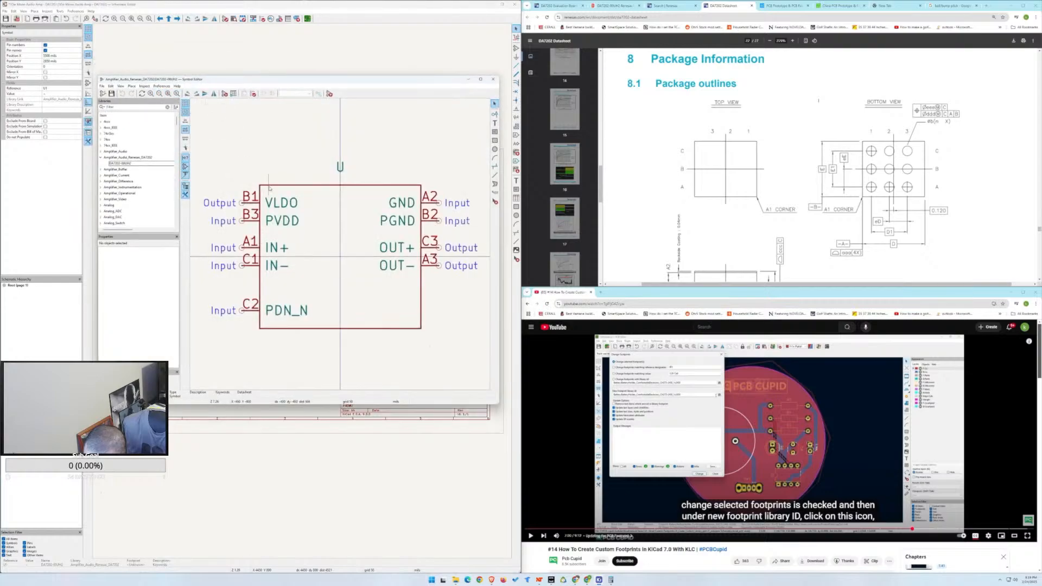
Open the DA7202 library symbol's properties at its footprint filters.
click(269, 187)
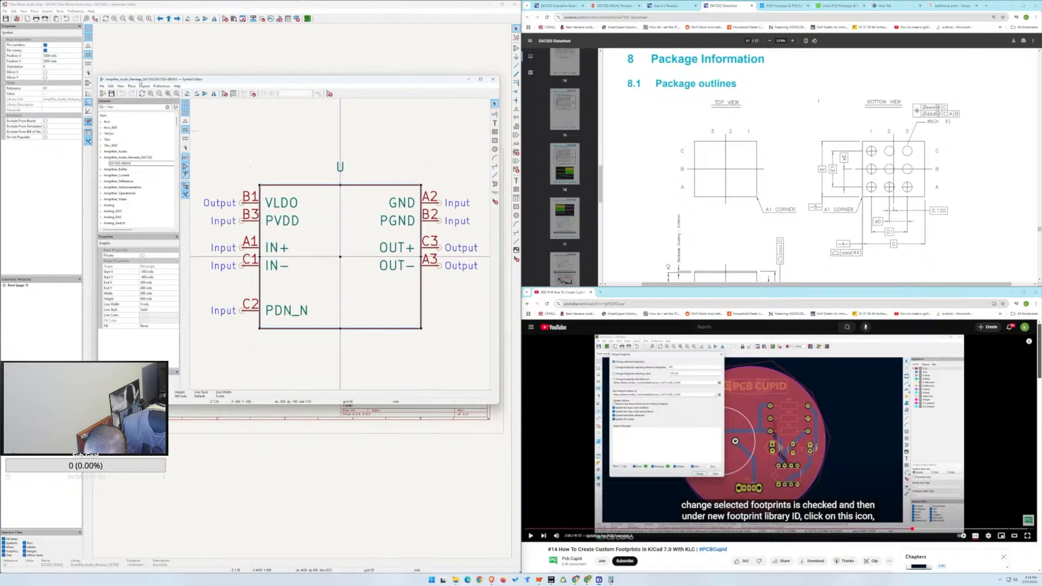
click(111, 86)
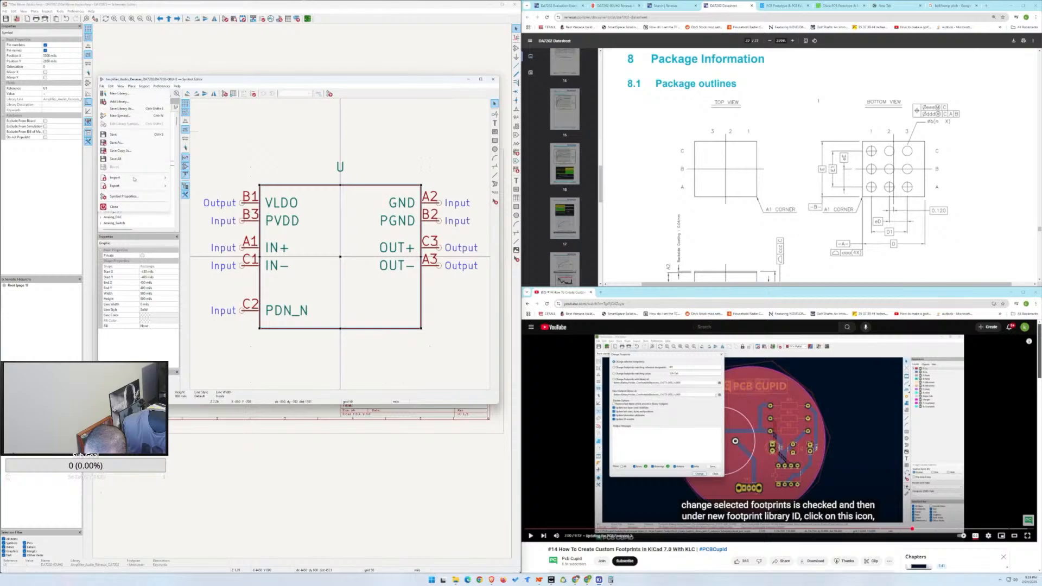
click(126, 178)
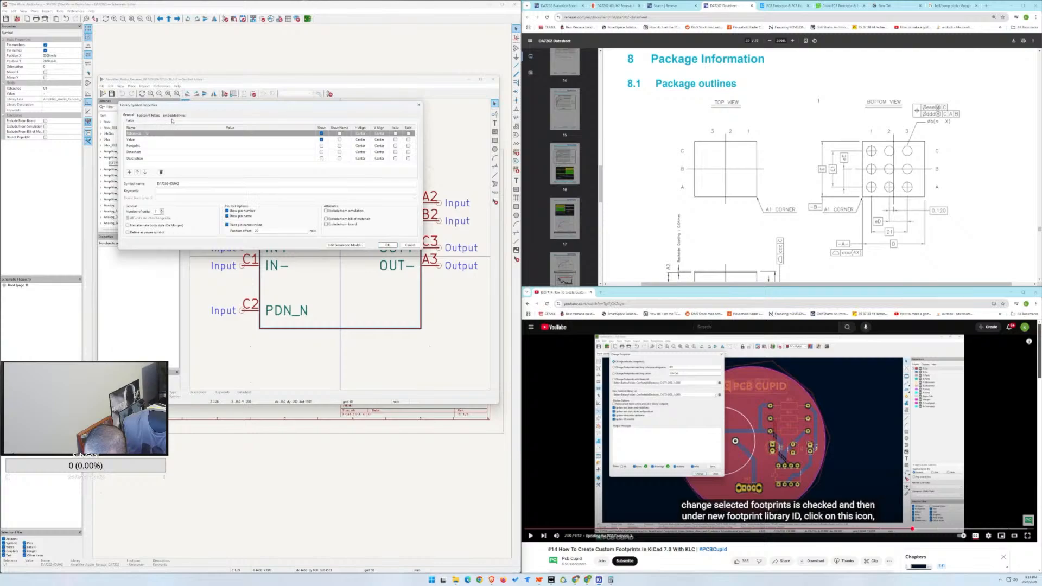
click(151, 115)
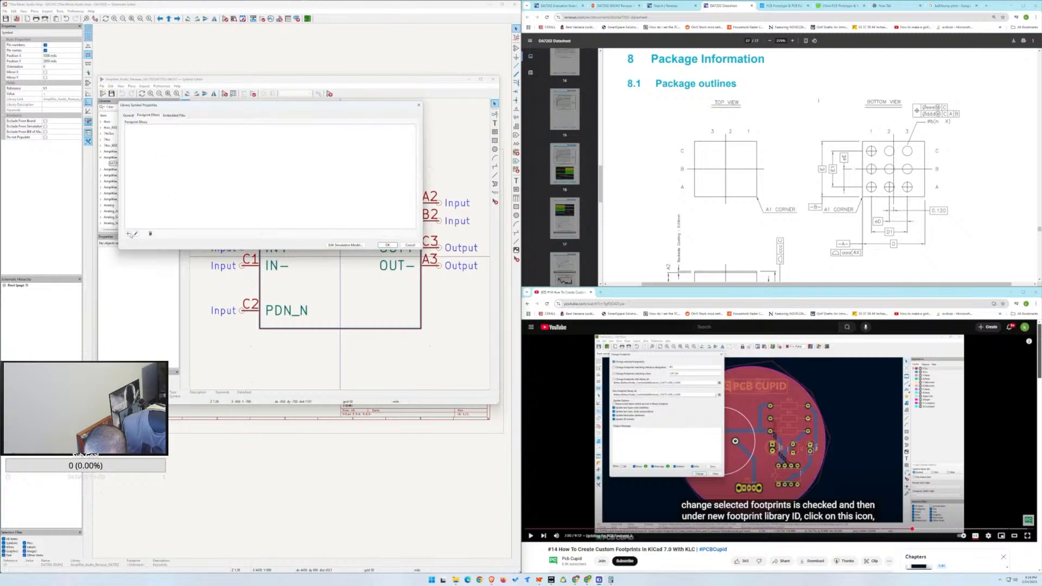
Add a footprint filter named DA7202-00UH2 to the amplifier symbol.
click(129, 234)
click(298, 188)
click(129, 234)
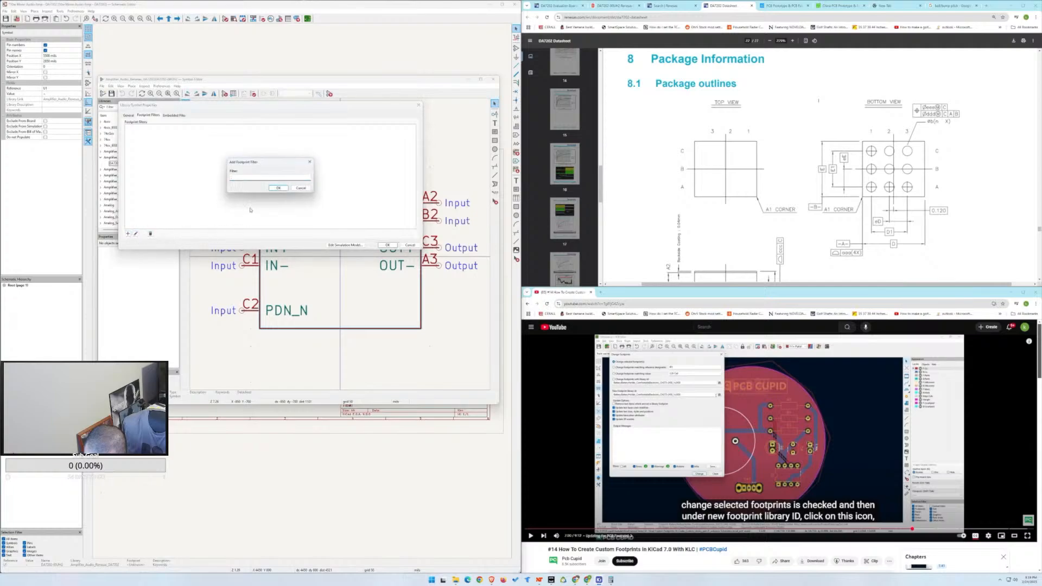
text(Test)
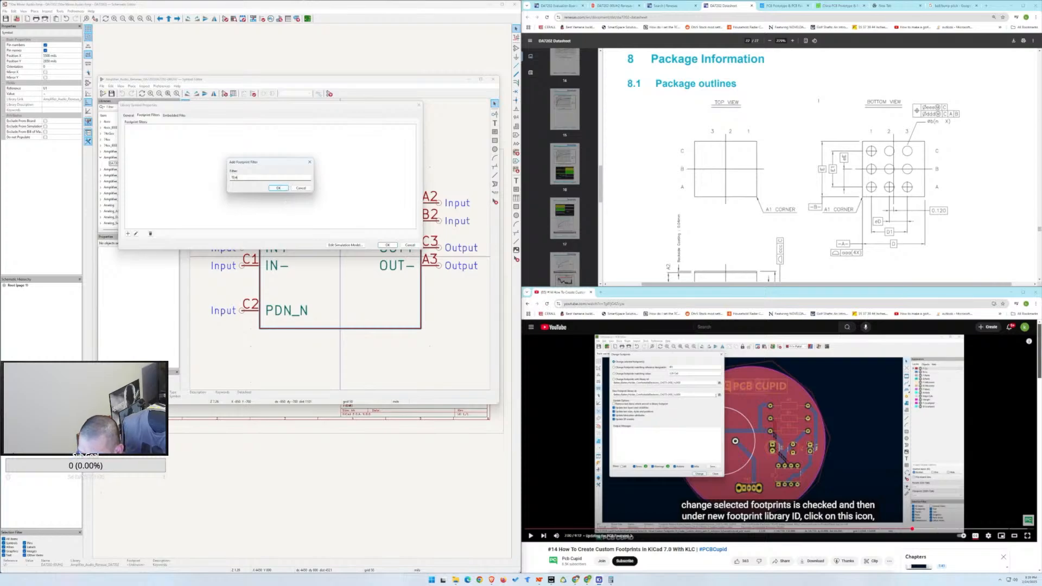
key(BackSpace)
key(BackSpace)
key(BackSpace)
key(BackSpace)
text(DA7202)
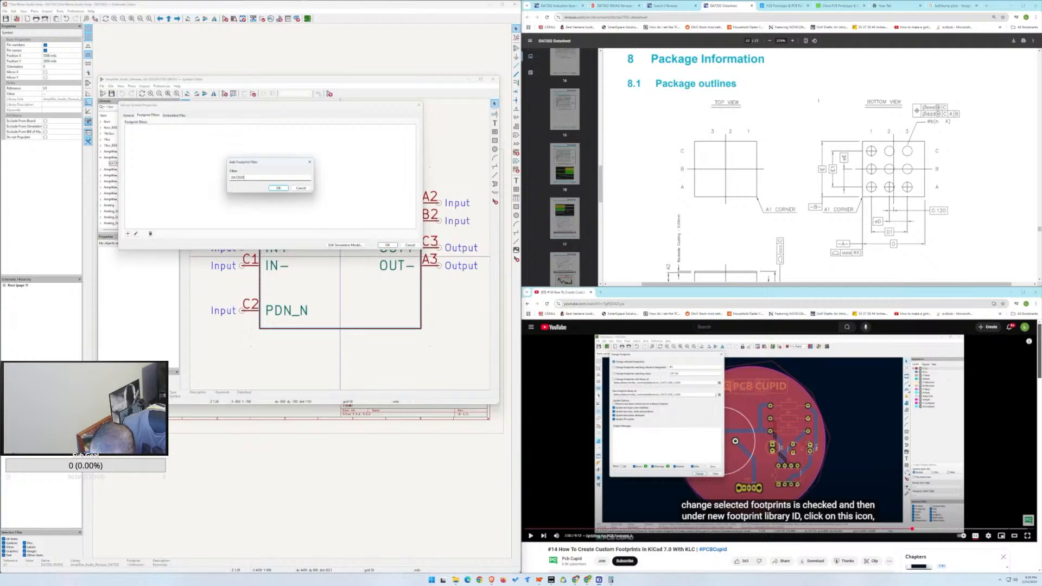
text(-00UH2)
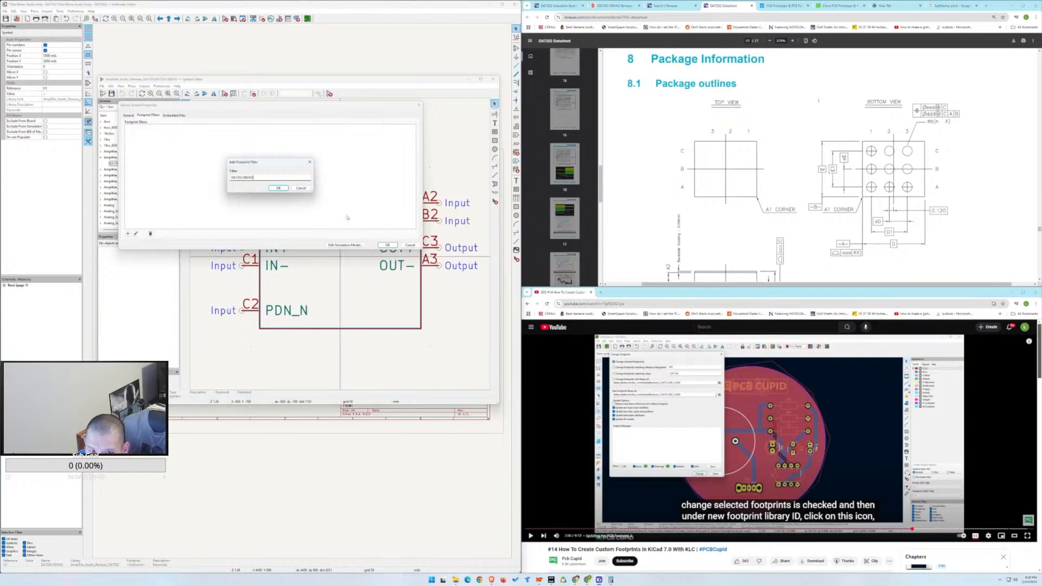
click(285, 188)
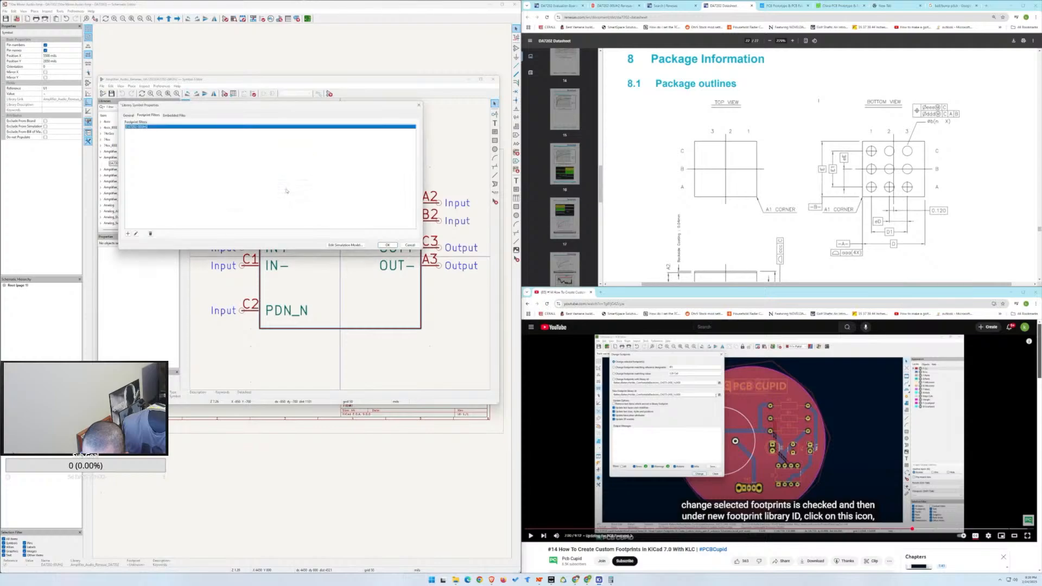
click(149, 129)
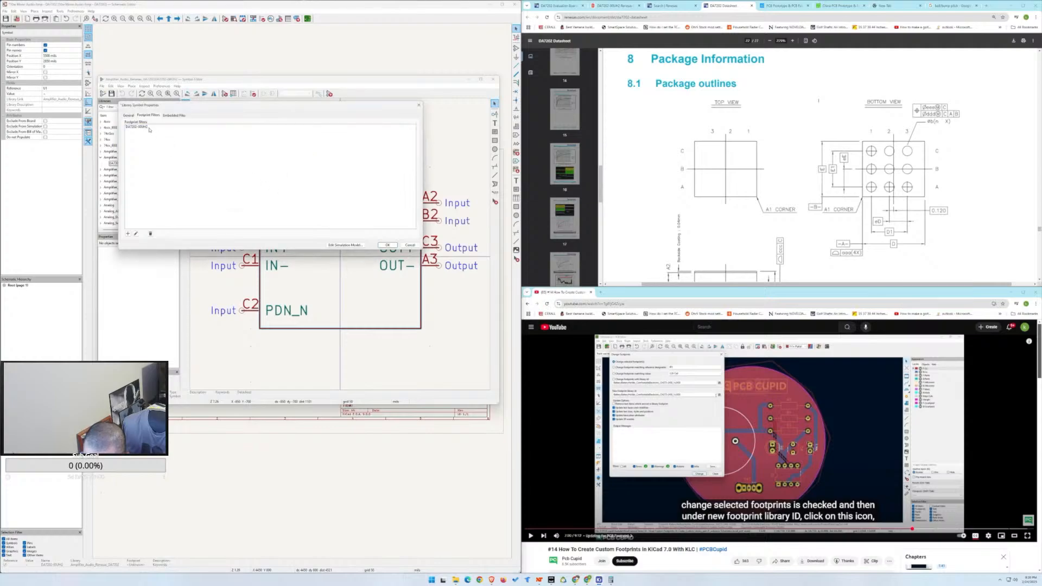
double_click(145, 127)
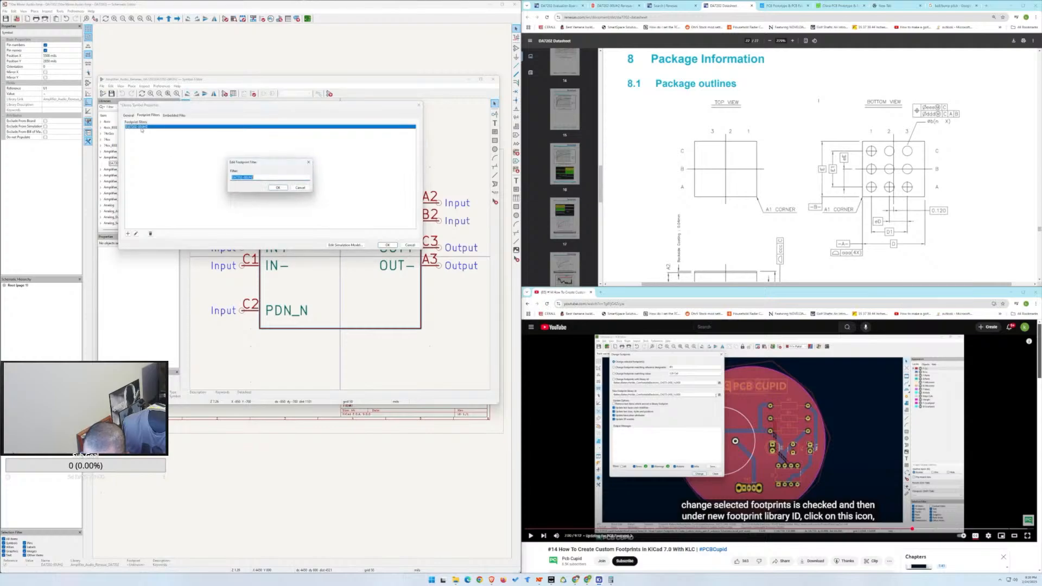
click(278, 188)
Try to load the DA7202 .kicad_mod file from the custom footprint library as the symbol's simulation model, and cancel the model editor.
click(357, 245)
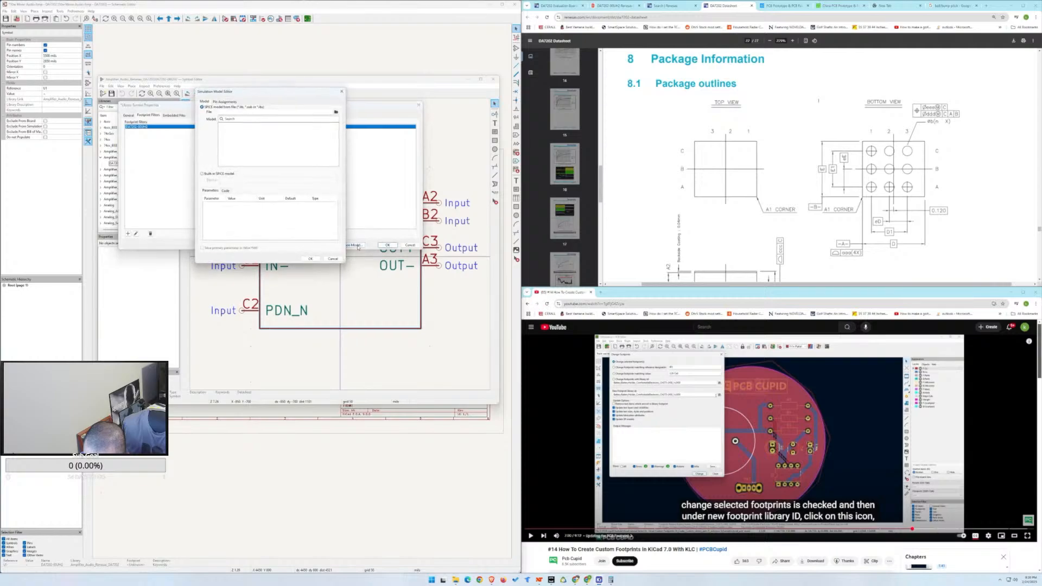
click(237, 113)
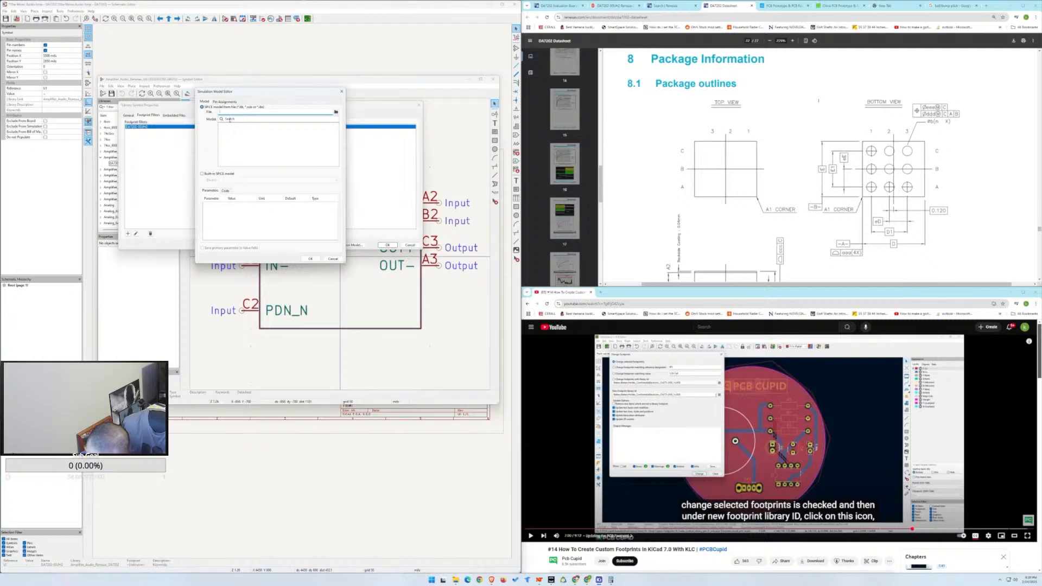
click(336, 113)
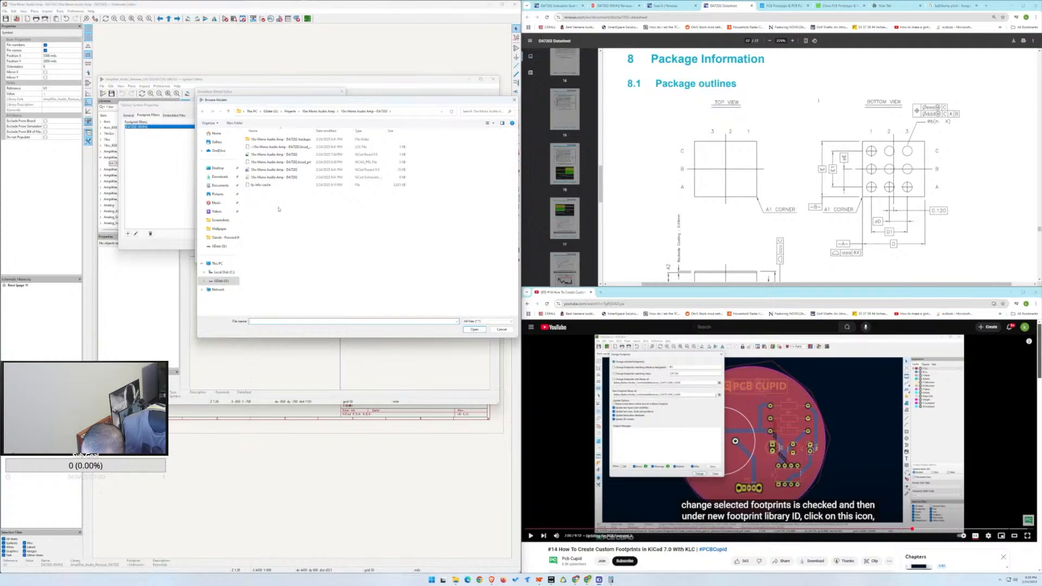
click(313, 112)
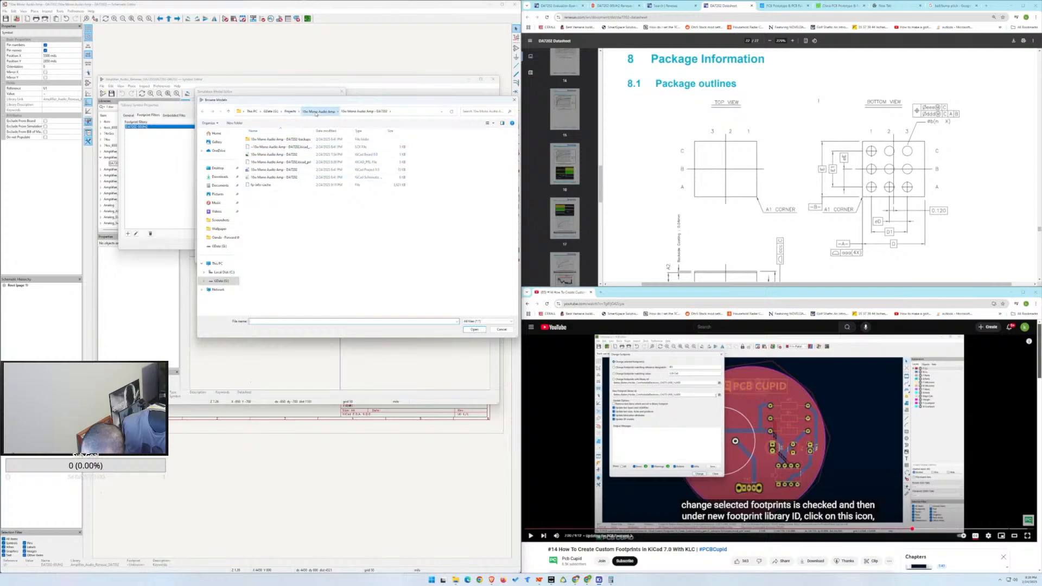
click(271, 111)
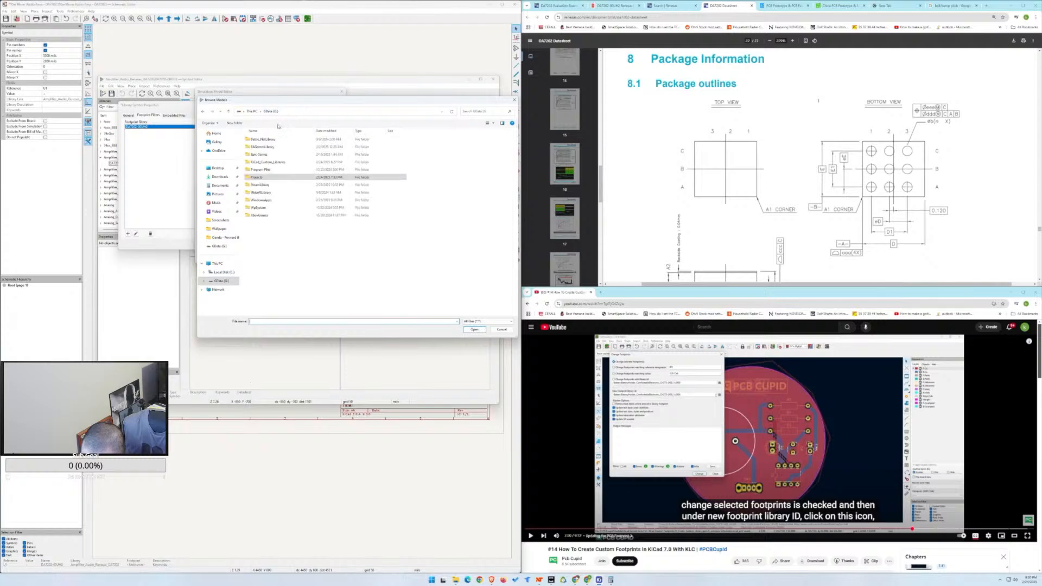
double_click(268, 161)
double_click(267, 140)
click(267, 141)
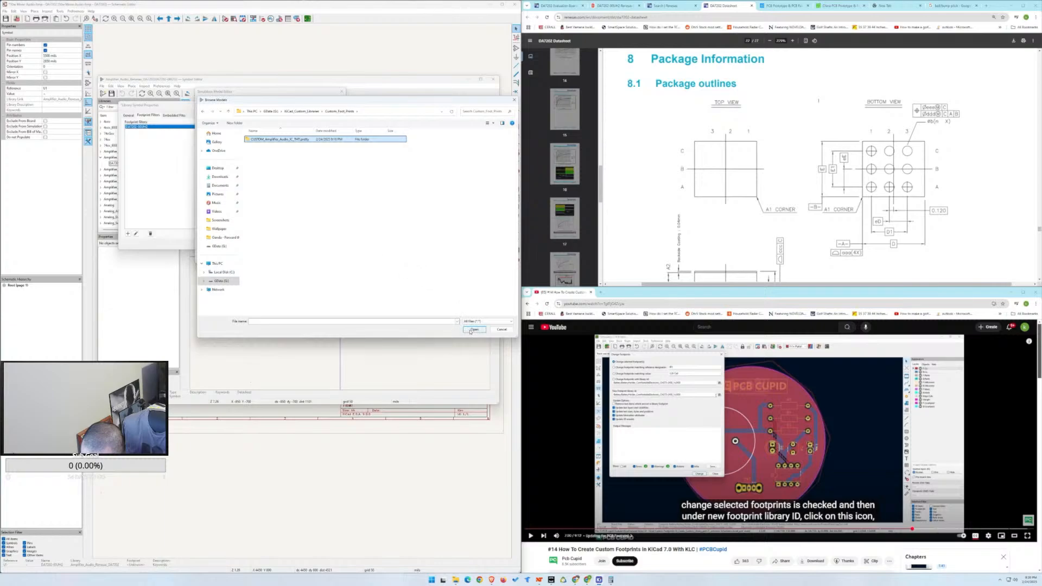
double_click(284, 140)
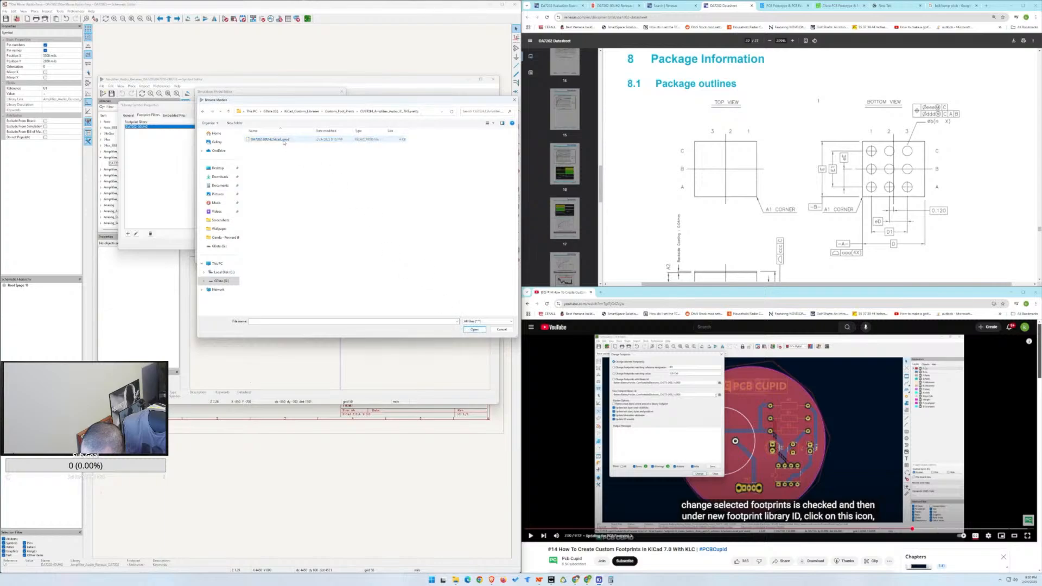
click(281, 141)
click(474, 329)
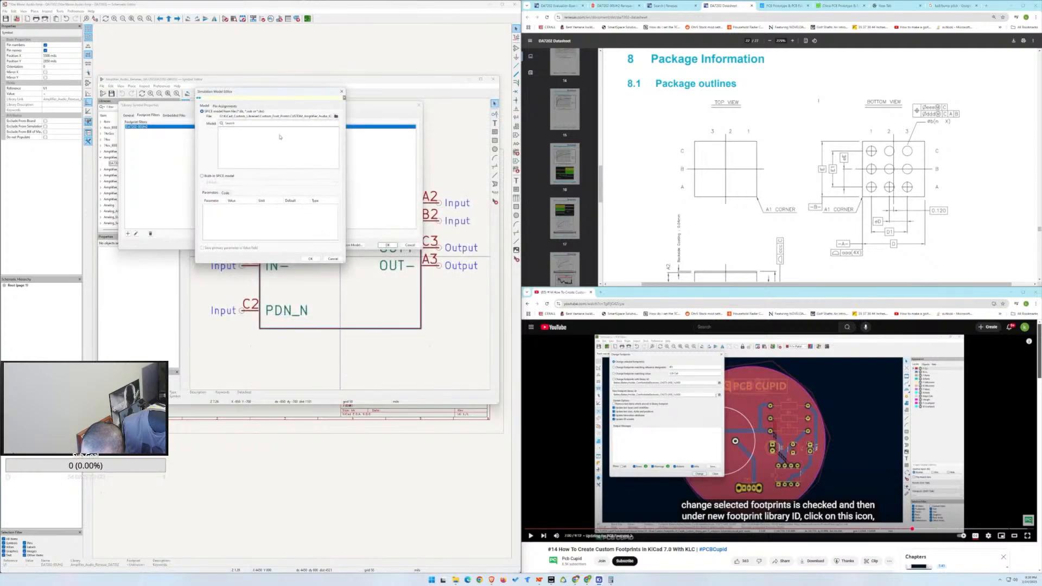
click(338, 259)
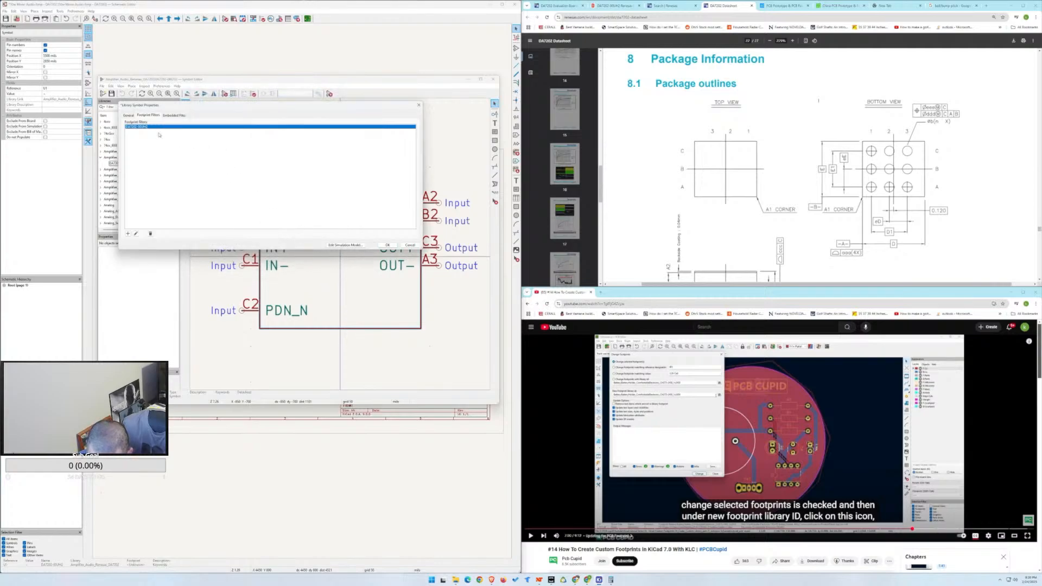
Delete the symbol's footprint filter and embed the custom DA7202 .kicad_mod footprint file in the symbol.
click(150, 234)
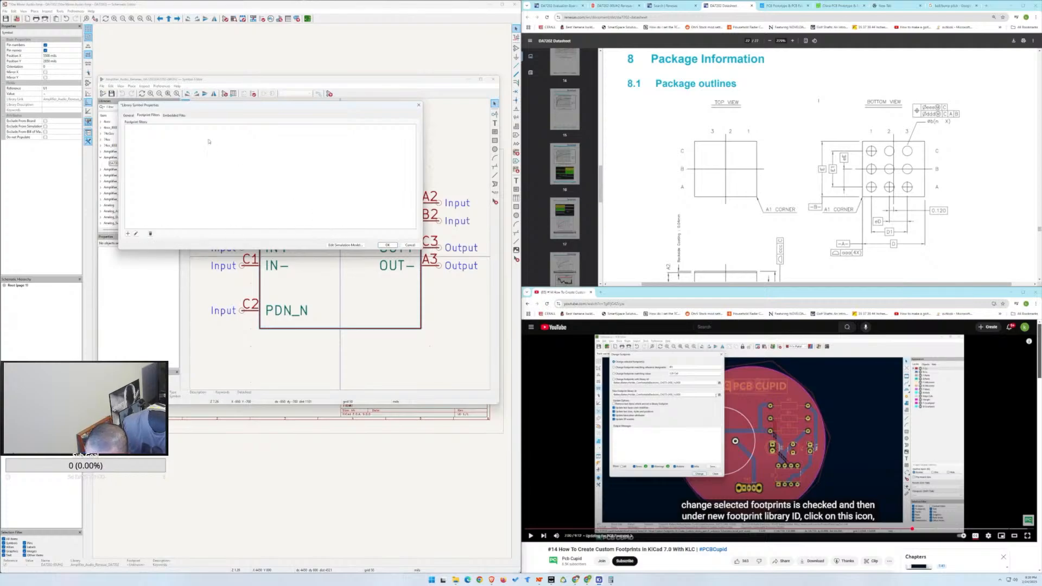
click(172, 115)
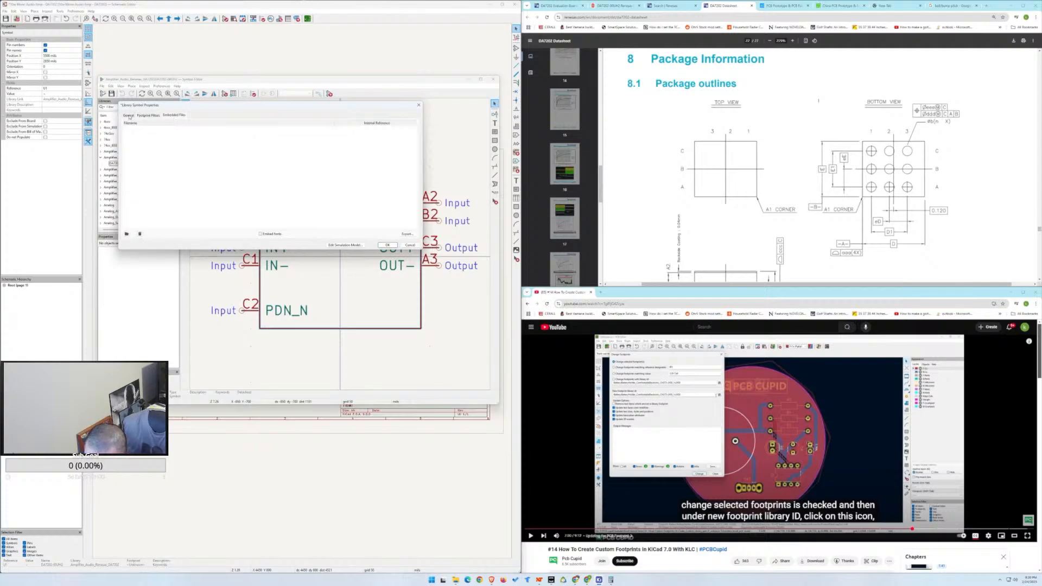
click(126, 234)
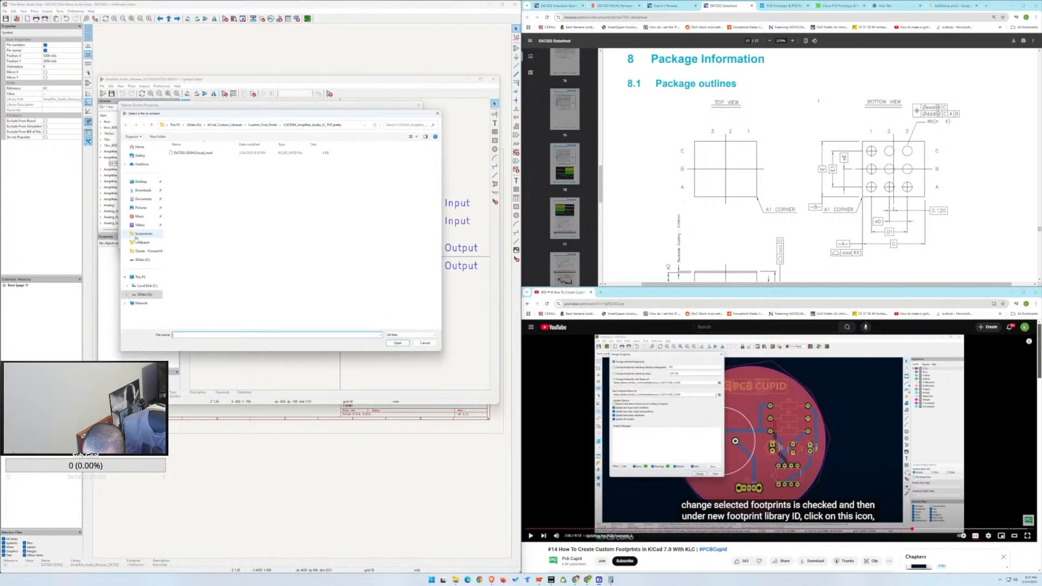
click(187, 153)
click(390, 343)
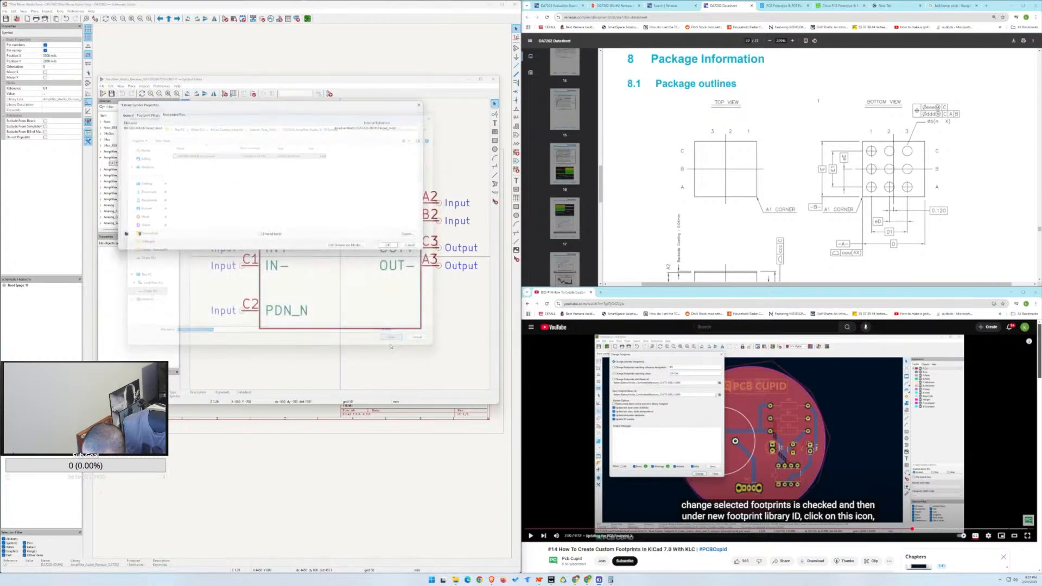
click(388, 245)
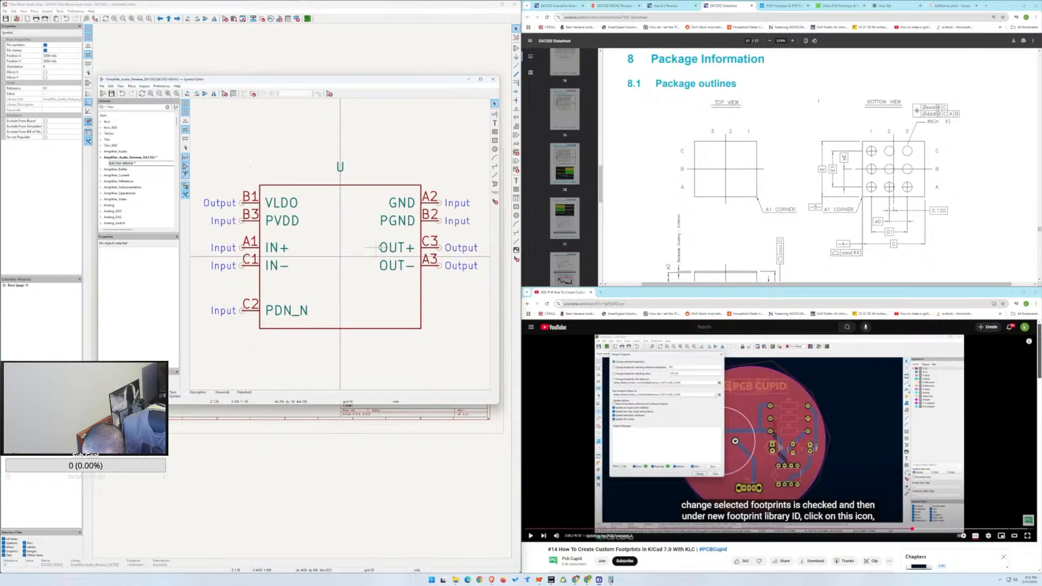
Close the Symbol Editor, saving the changes to the amplifier library, and bring up the project's PCB editor.
click(492, 80)
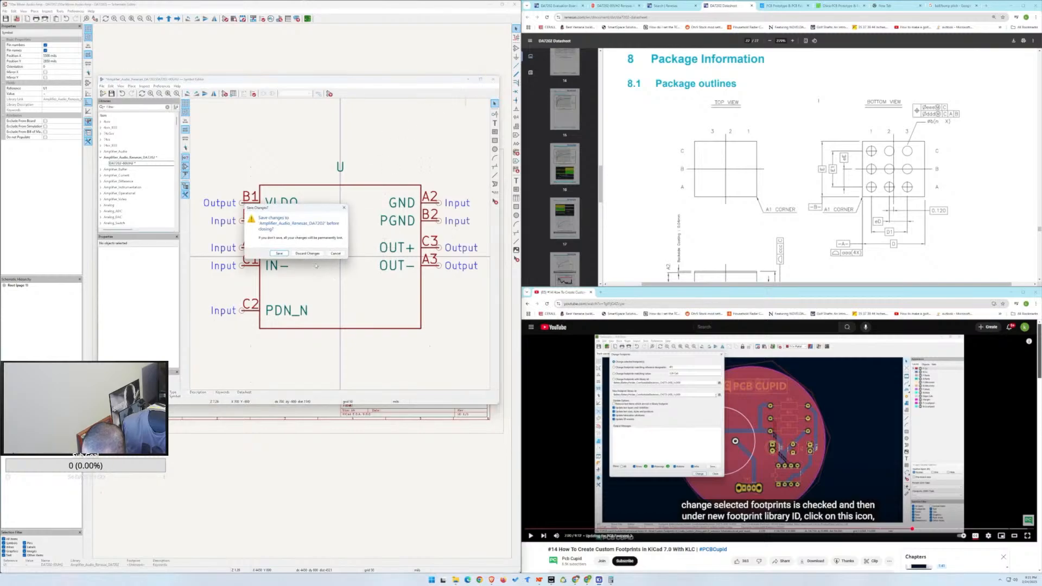
click(287, 254)
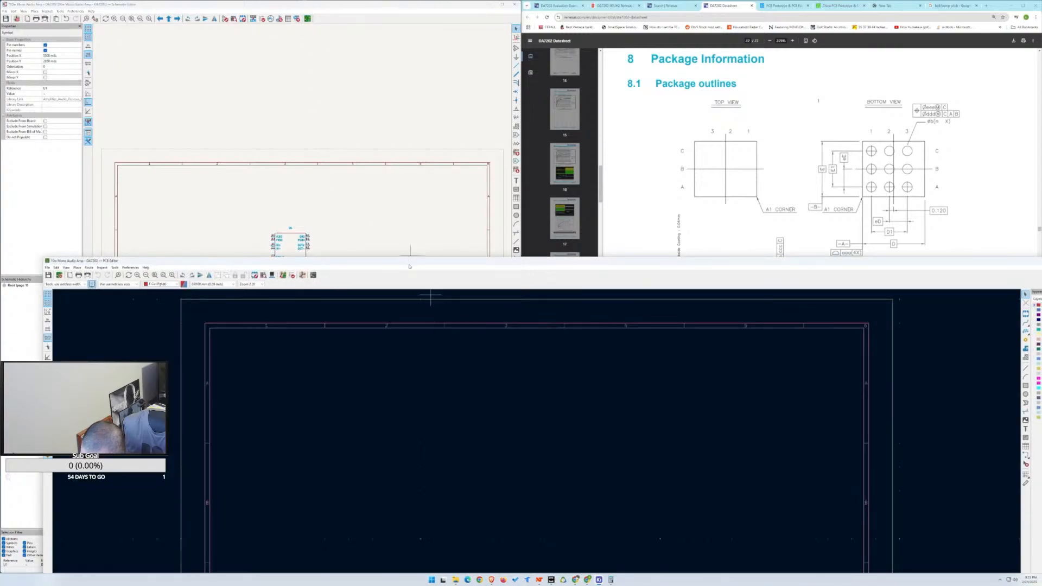
double_click(410, 266)
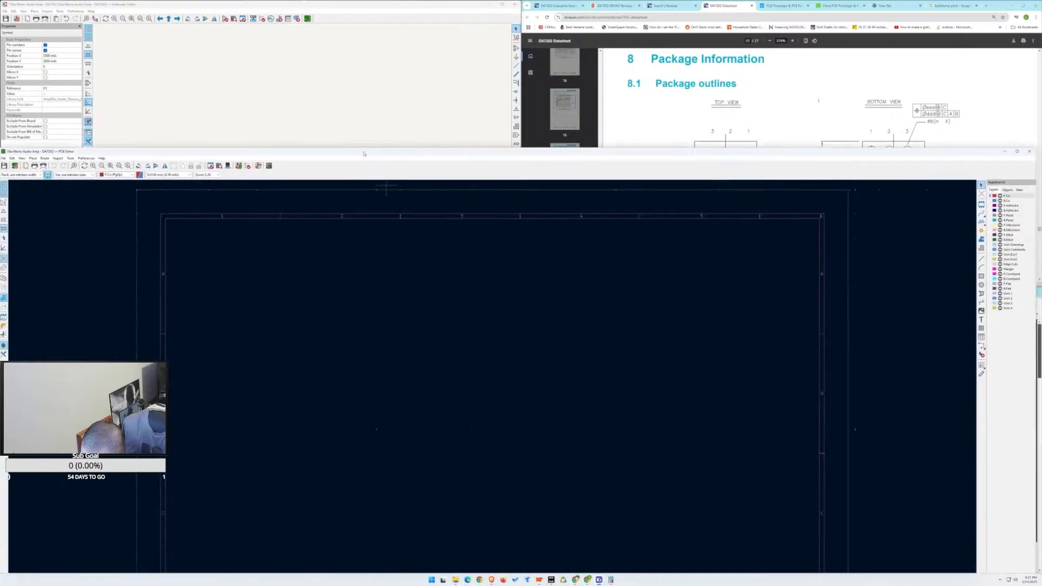
right_click(381, 200)
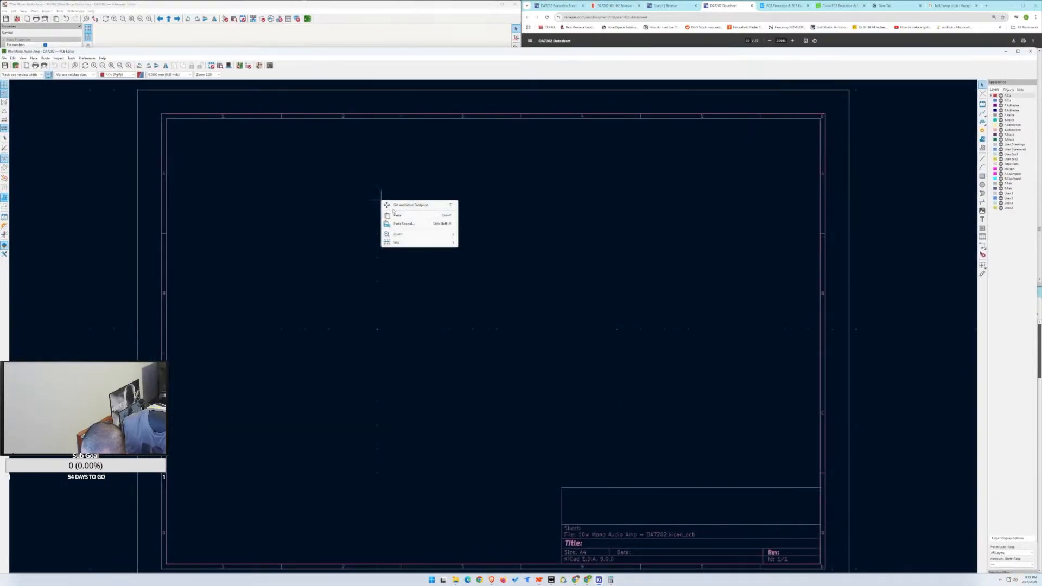
click(52, 59)
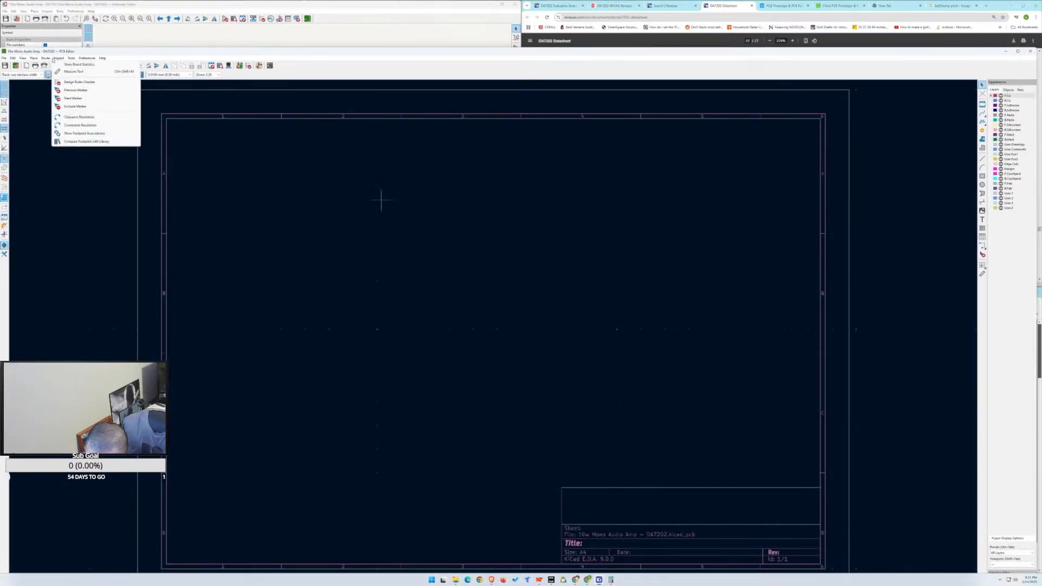
mouse_move(22, 58)
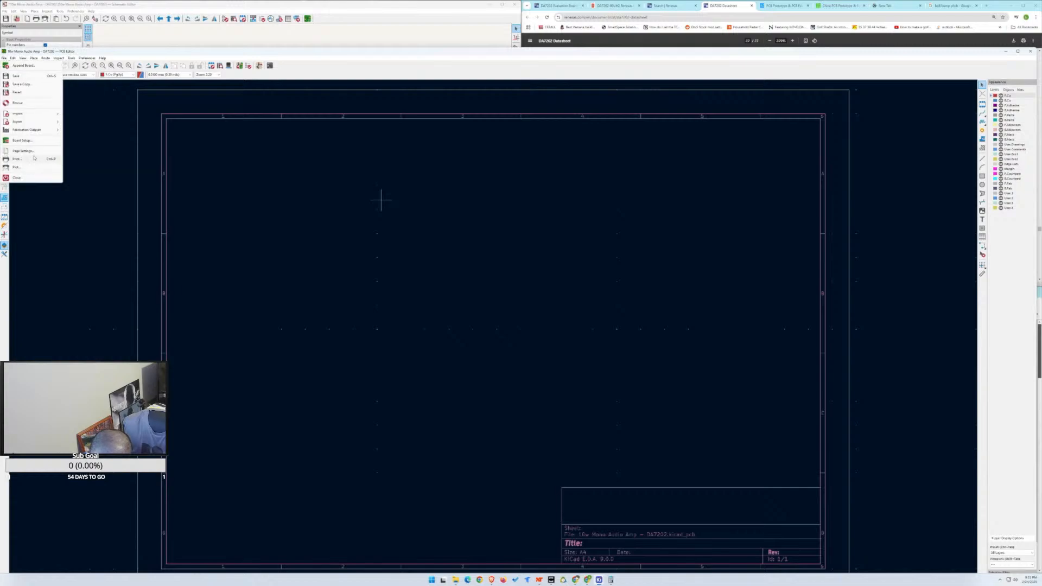
mouse_move(37, 115)
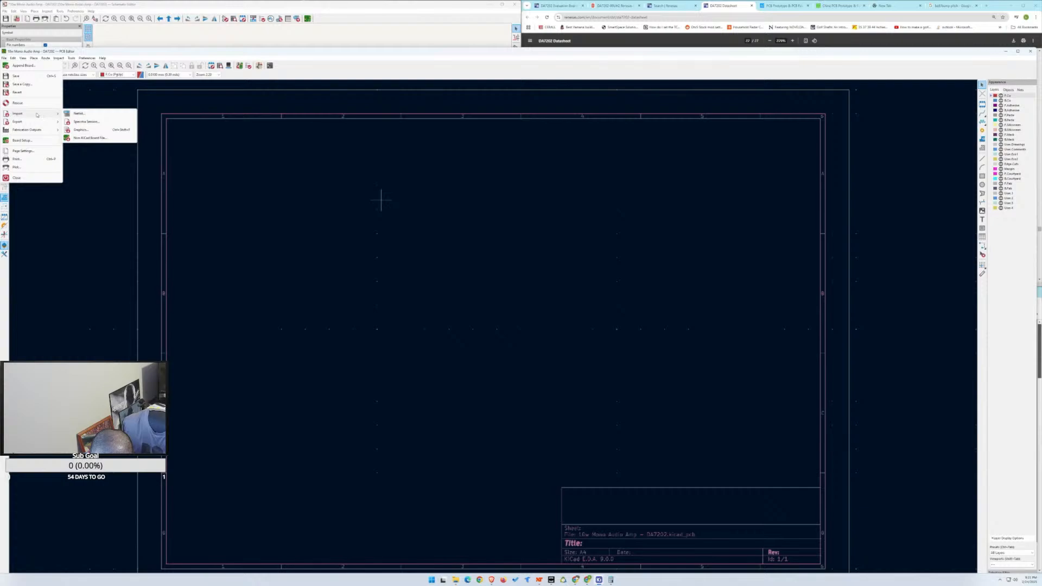
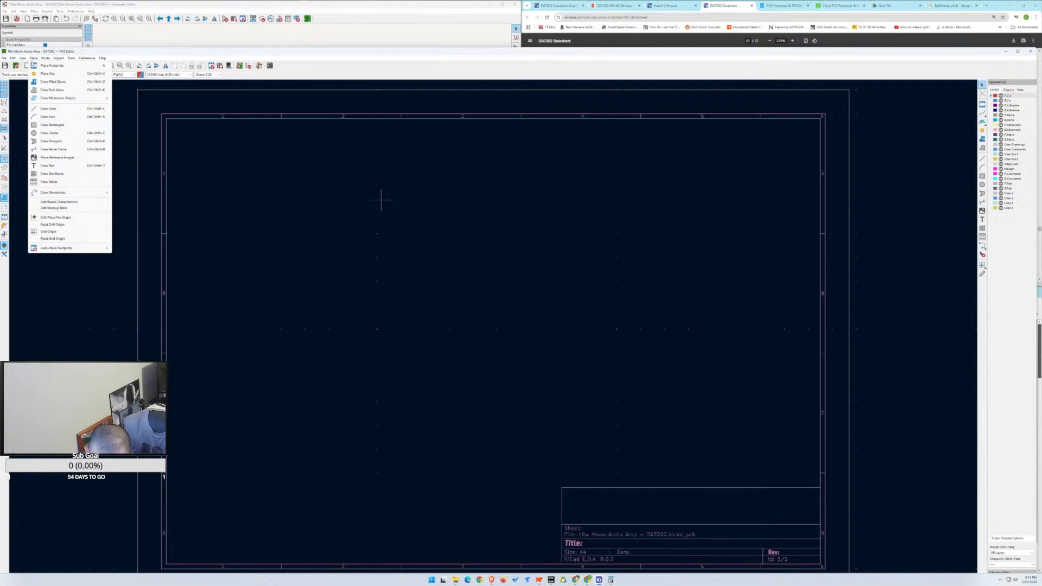
click(49, 65)
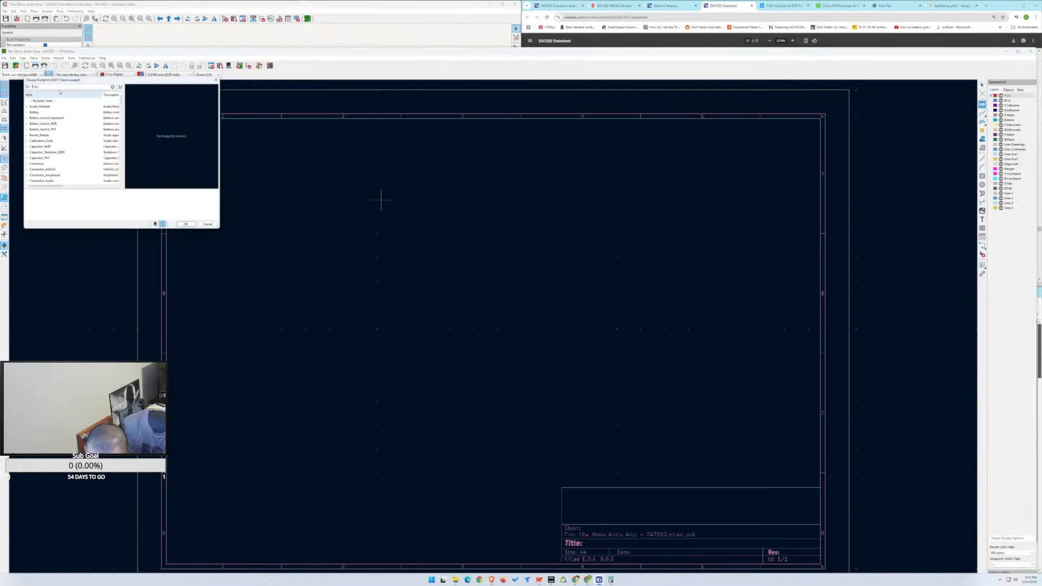
key(Escape)
click(4, 58)
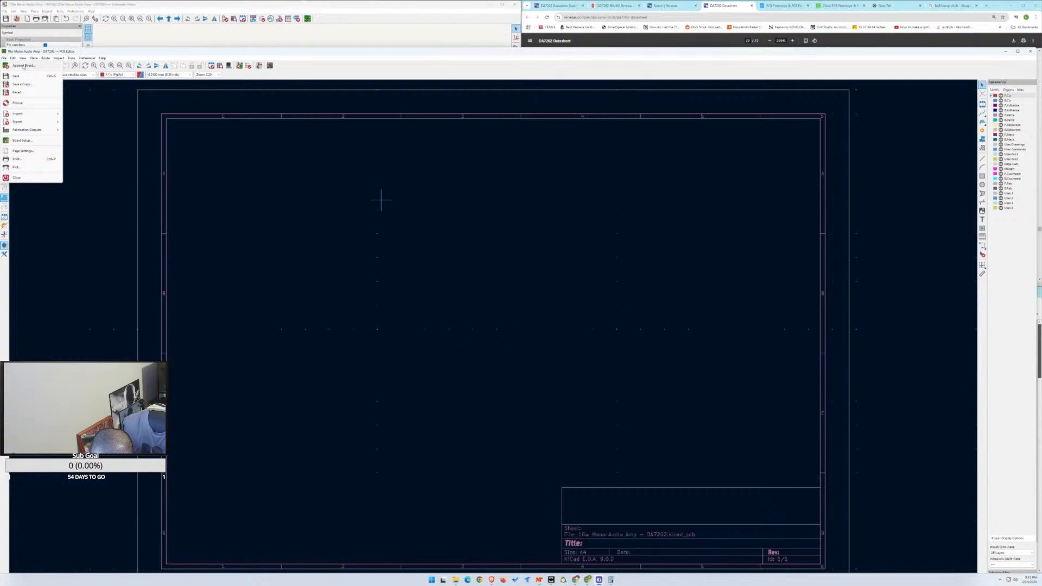
Place the DA7202 footprint from the CUSTOM_Amplifier_Audio_IC_SMD library on the board, in the upper middle of the sheet.
mouse_move(42, 60)
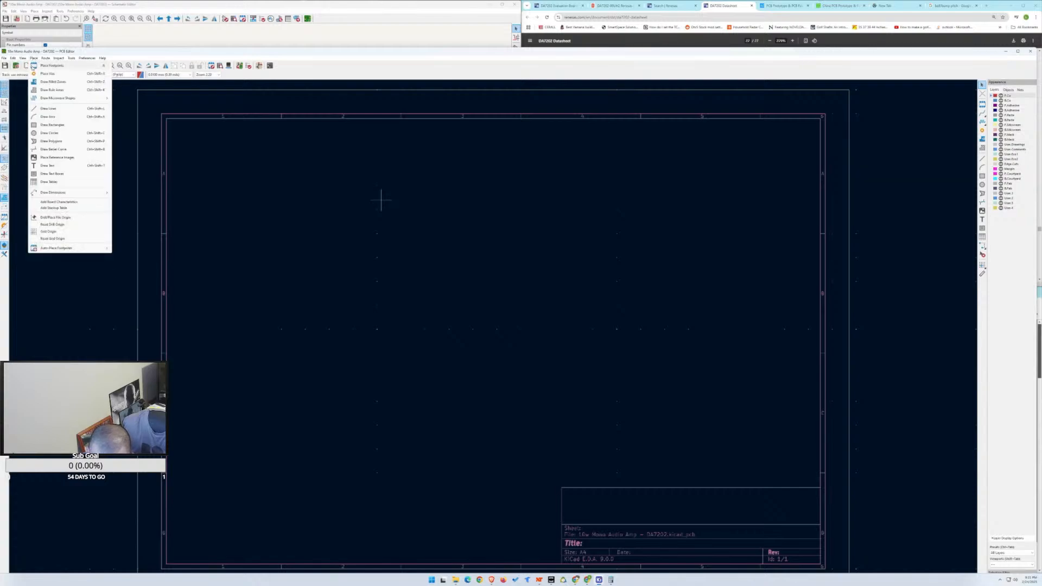
click(52, 65)
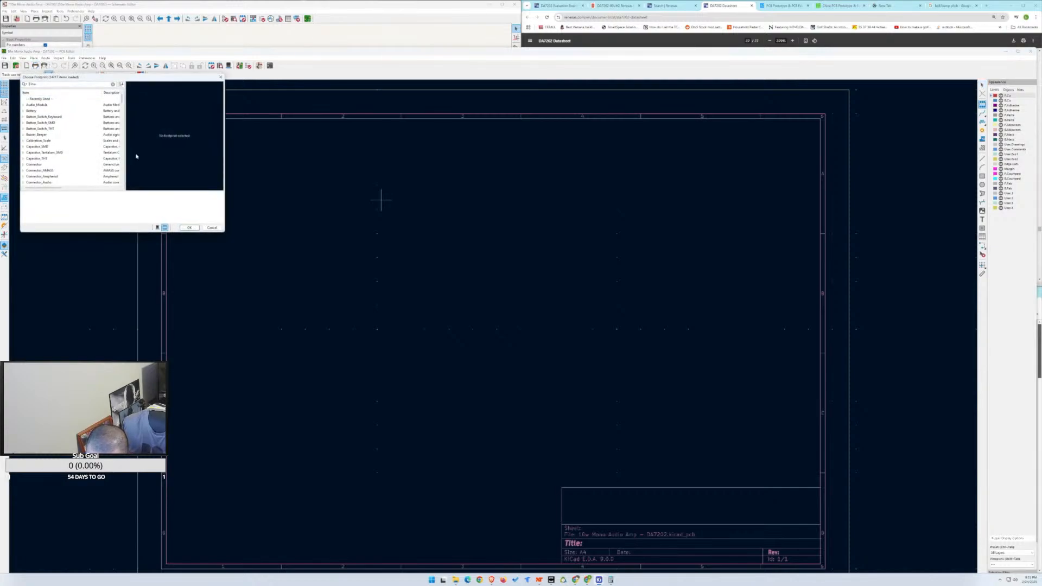
drag(71, 76, 256, 114)
scroll(254, 209, down, 20)
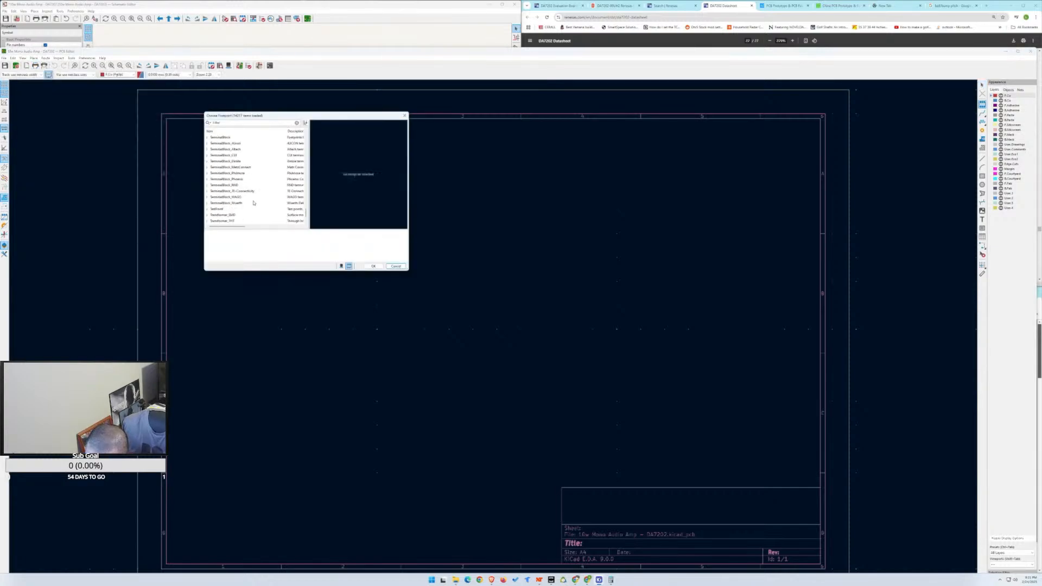
scroll(253, 209, up, 20)
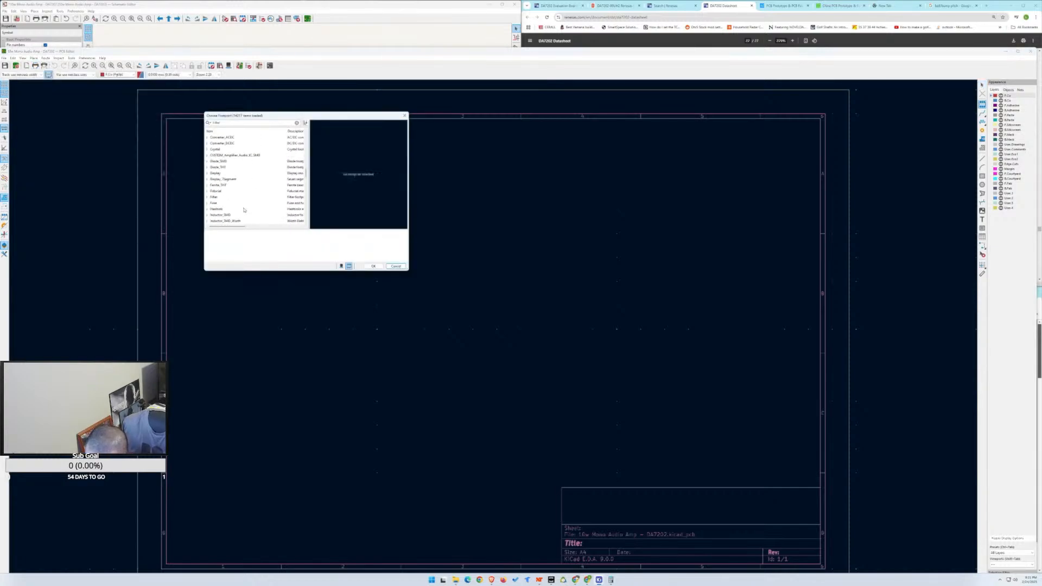
scroll(244, 209, down, 3)
click(235, 174)
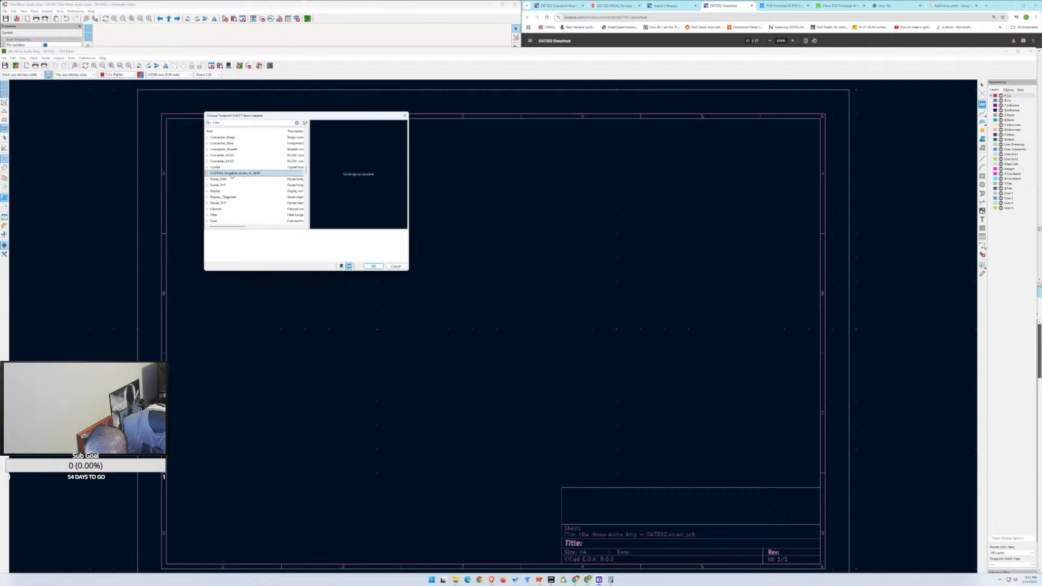
click(207, 173)
click(227, 179)
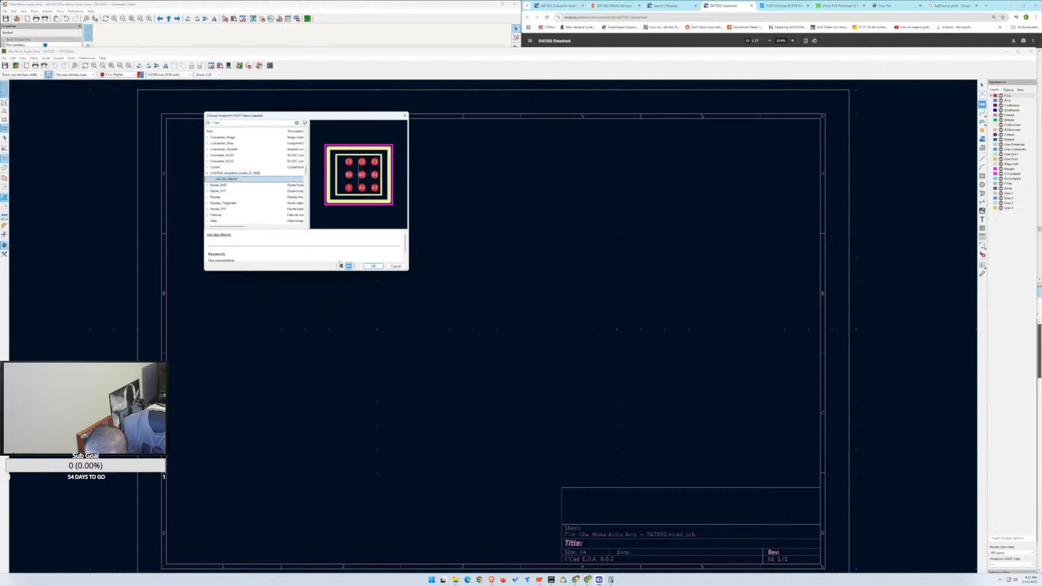
click(372, 266)
click(472, 284)
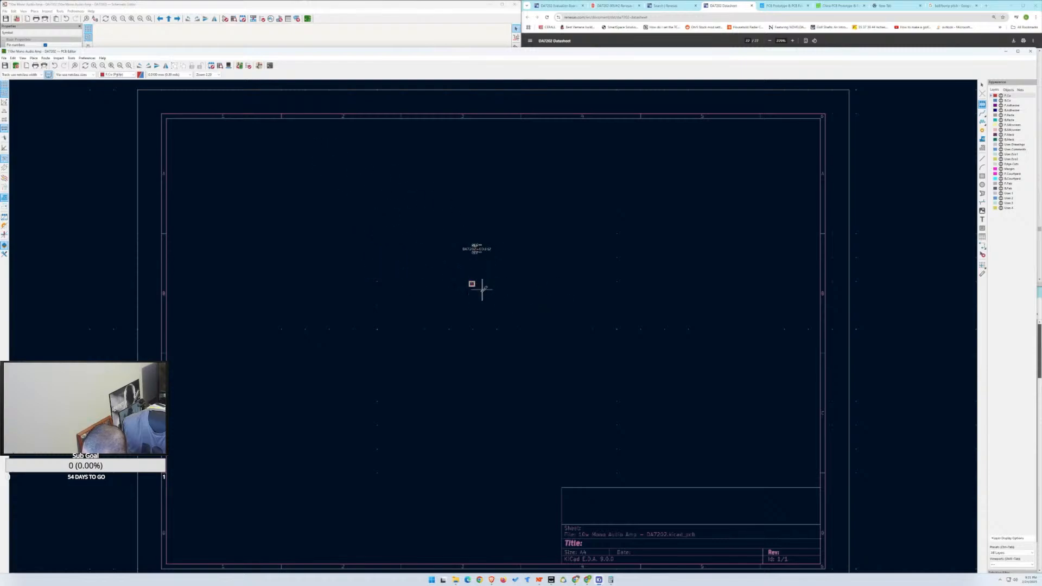
scroll(393, 260, up, 10)
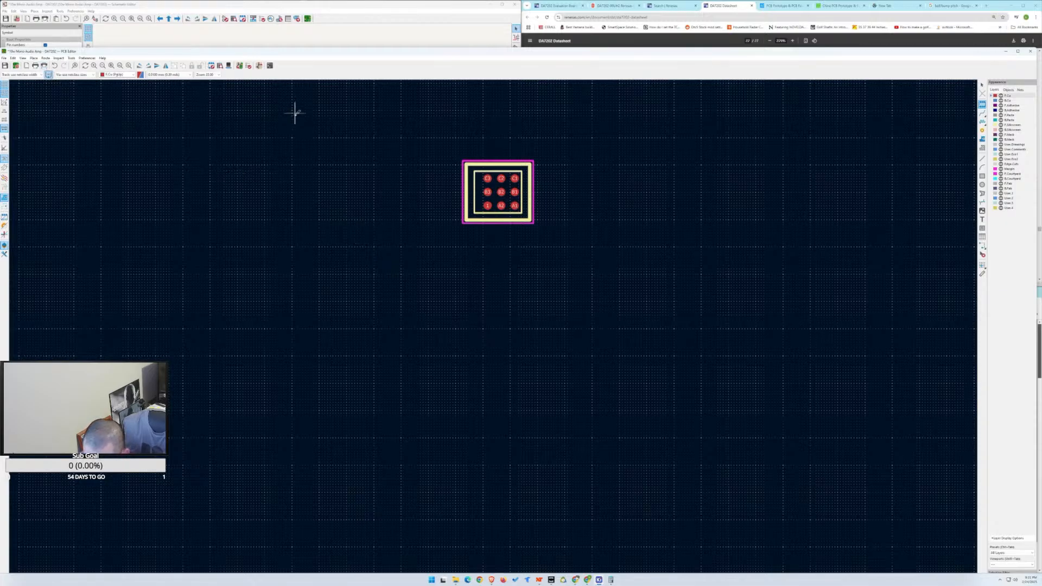
Undo the DA7202 footprint placement and leave the footprint placement command.
key(ctrl+z)
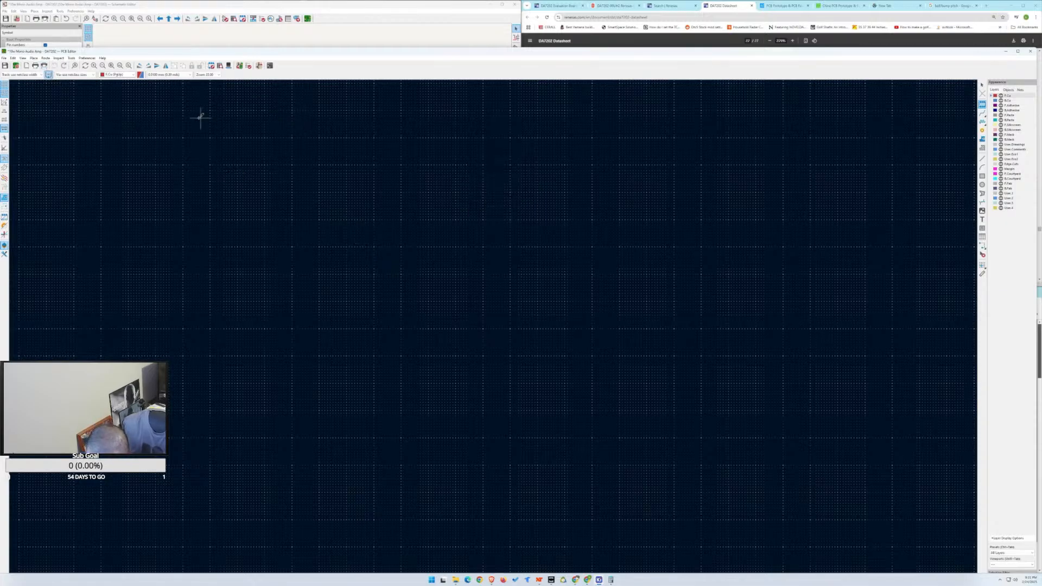
click(71, 58)
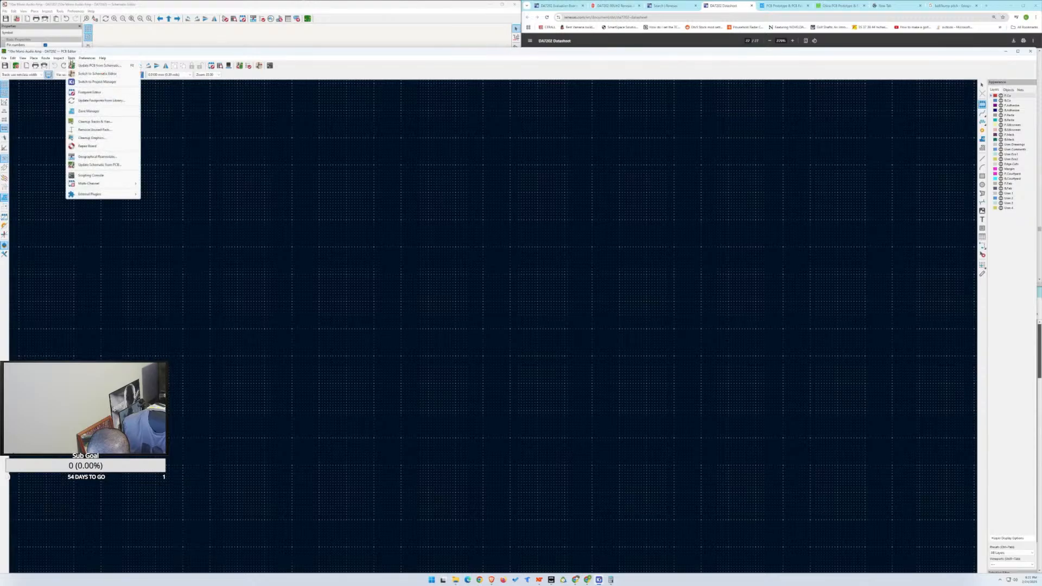
click(325, 167)
right_click(328, 170)
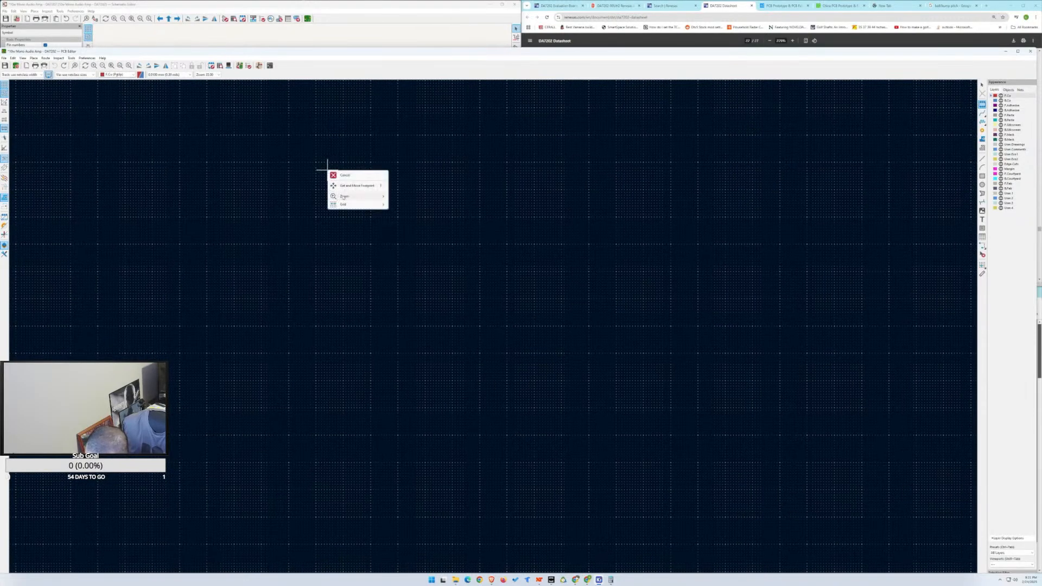
click(344, 175)
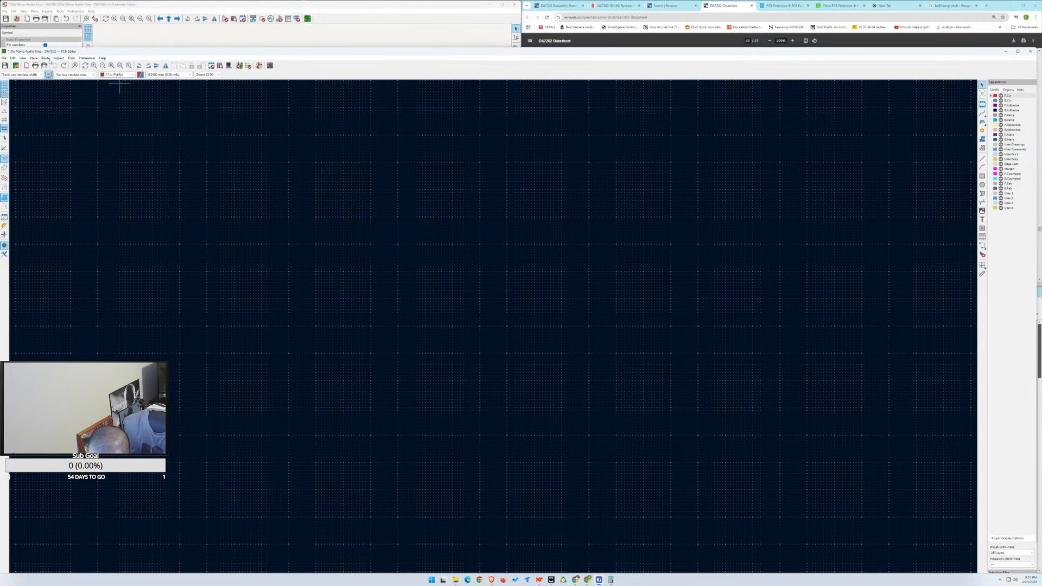
Dismiss the Board Setup dialog without changes and close the PCB editor, discarding the board changes.
click(34, 58)
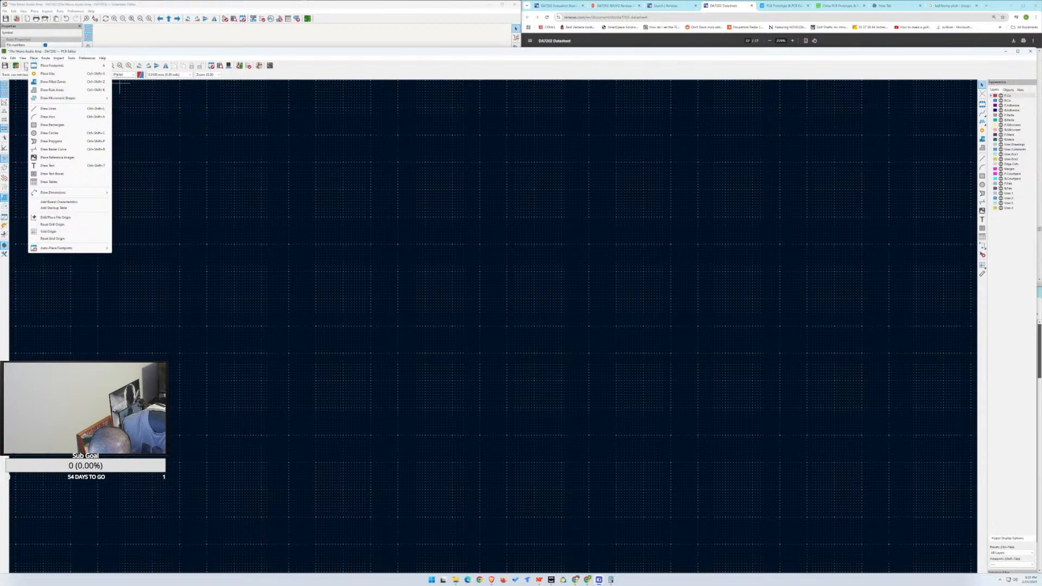
click(16, 66)
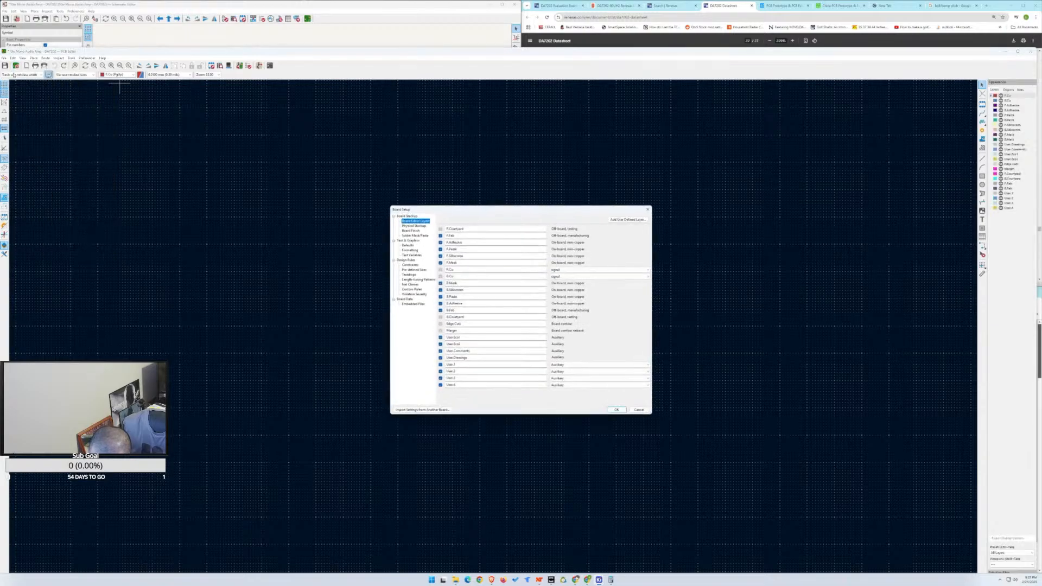
click(648, 209)
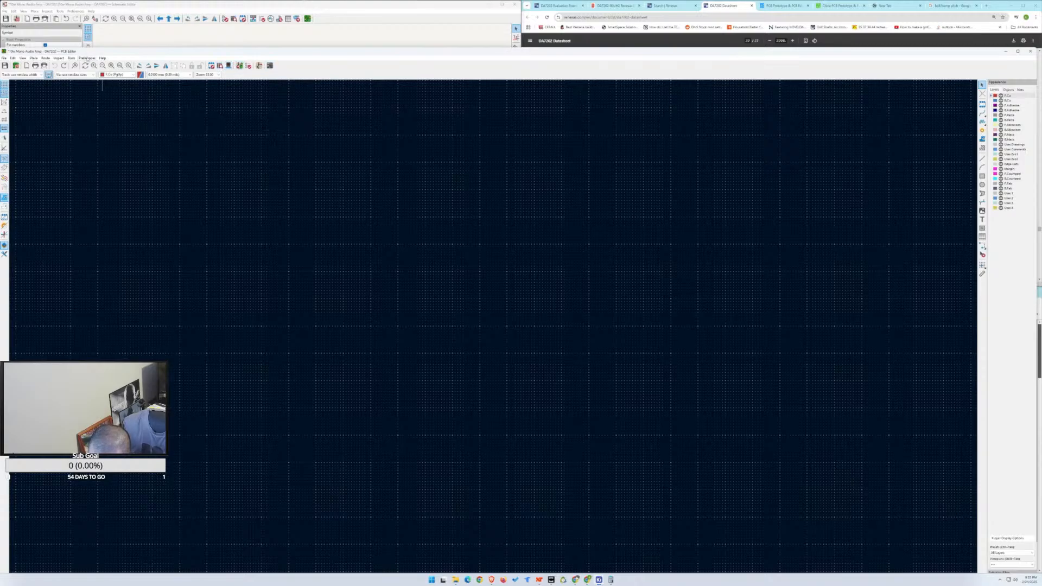
click(1031, 51)
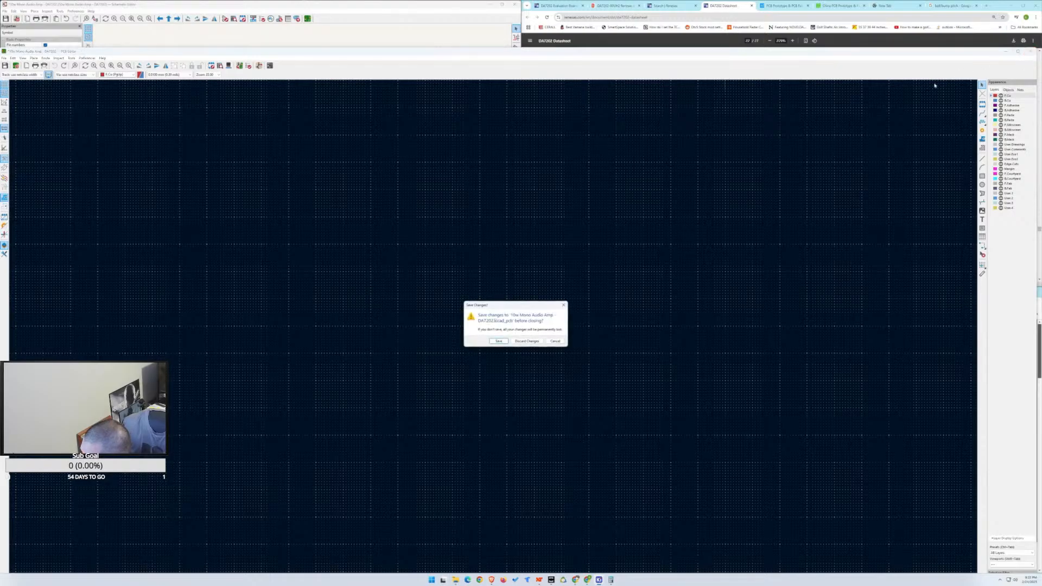
click(526, 341)
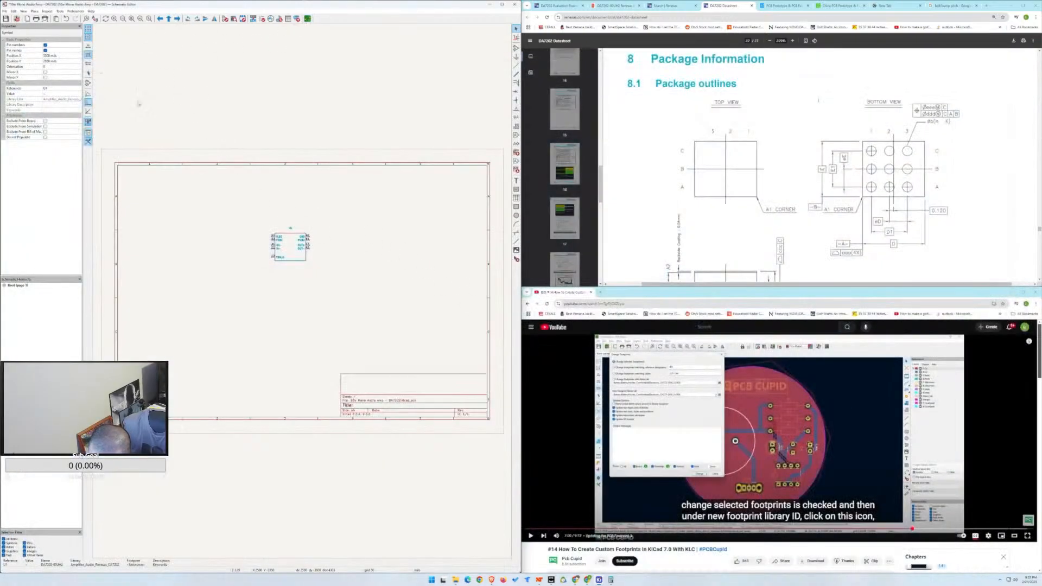
Reopen the project's board, preview the update from the schematic without applying it, and close the PCB editor.
mouse_move(600, 580)
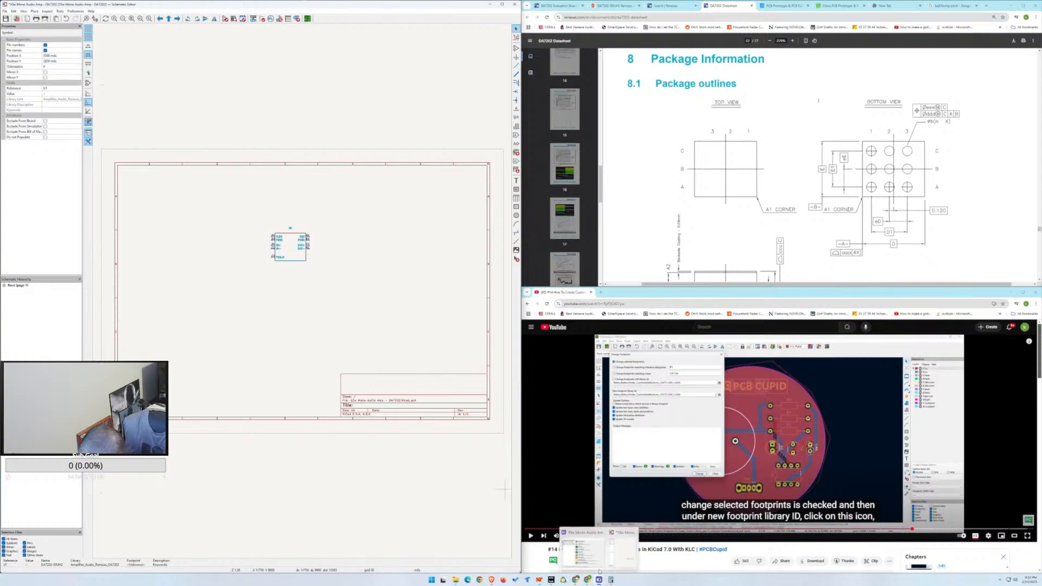
click(584, 553)
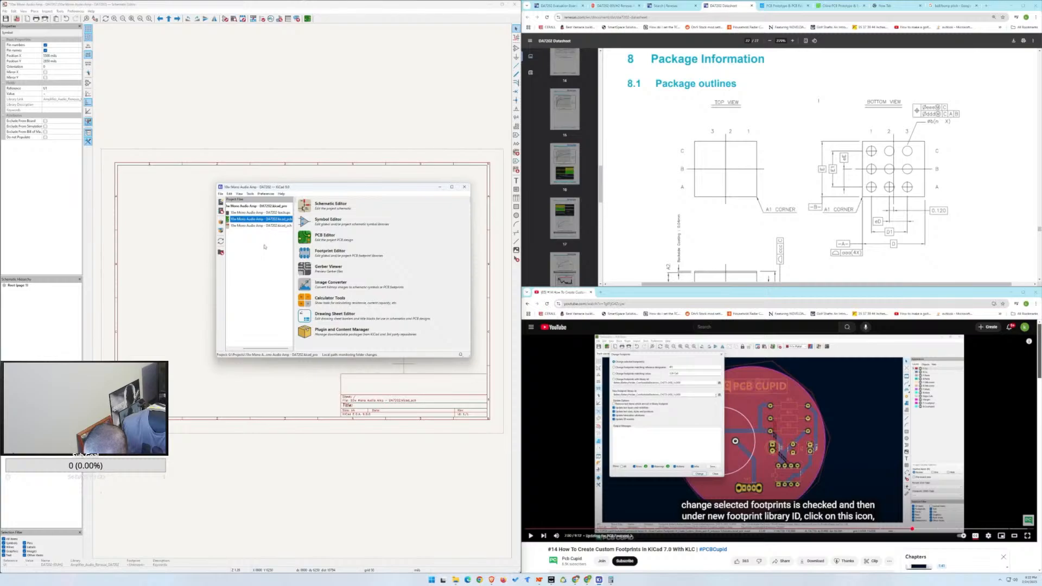
double_click(261, 218)
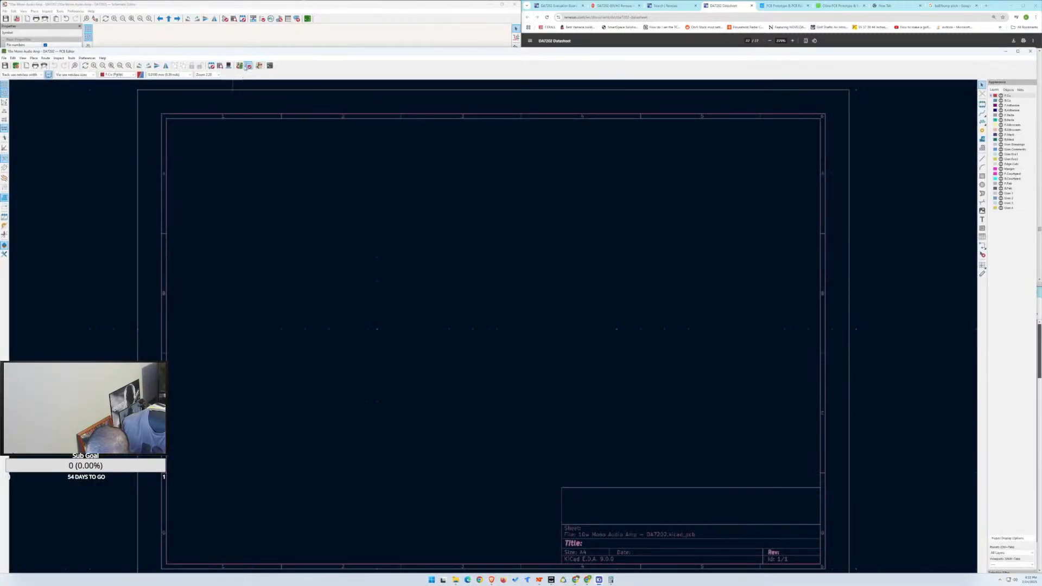
click(247, 66)
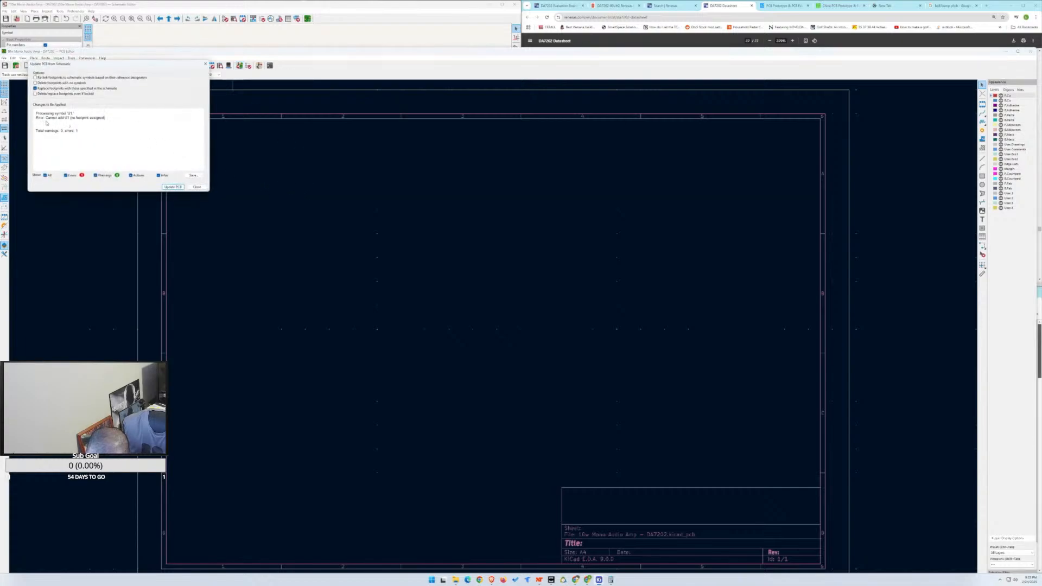
click(197, 187)
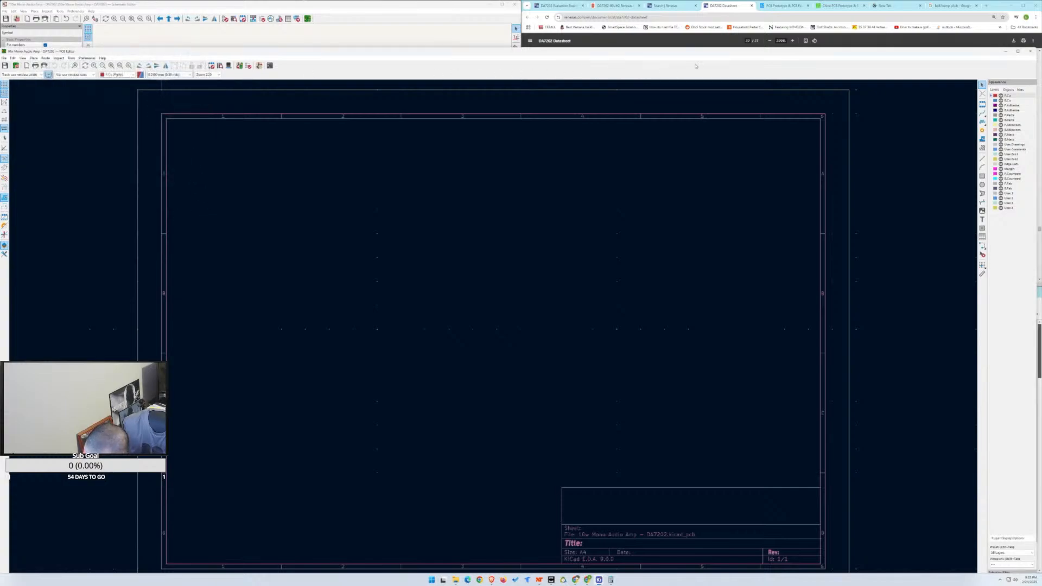
click(1030, 51)
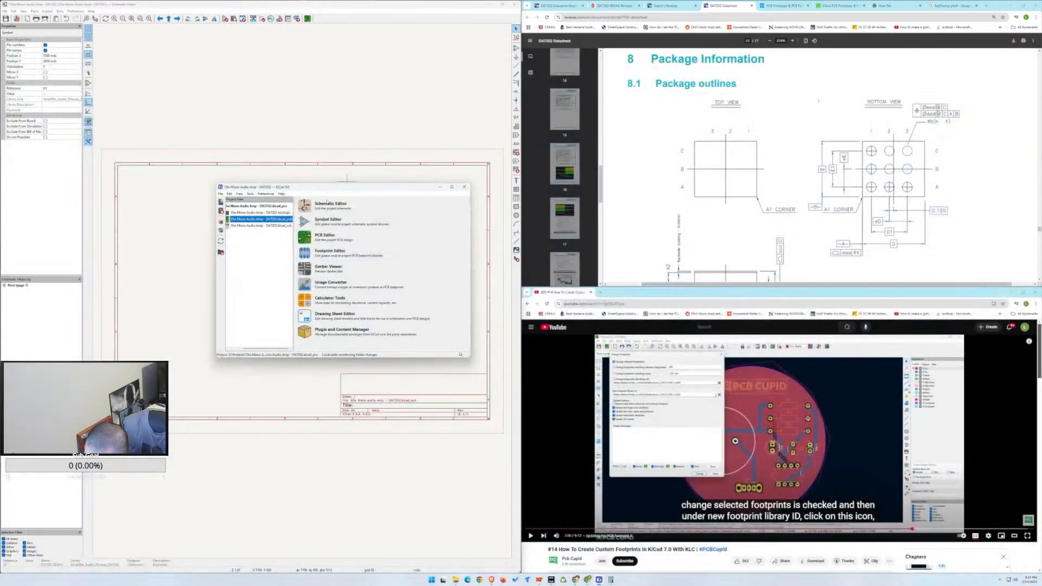
click(196, 217)
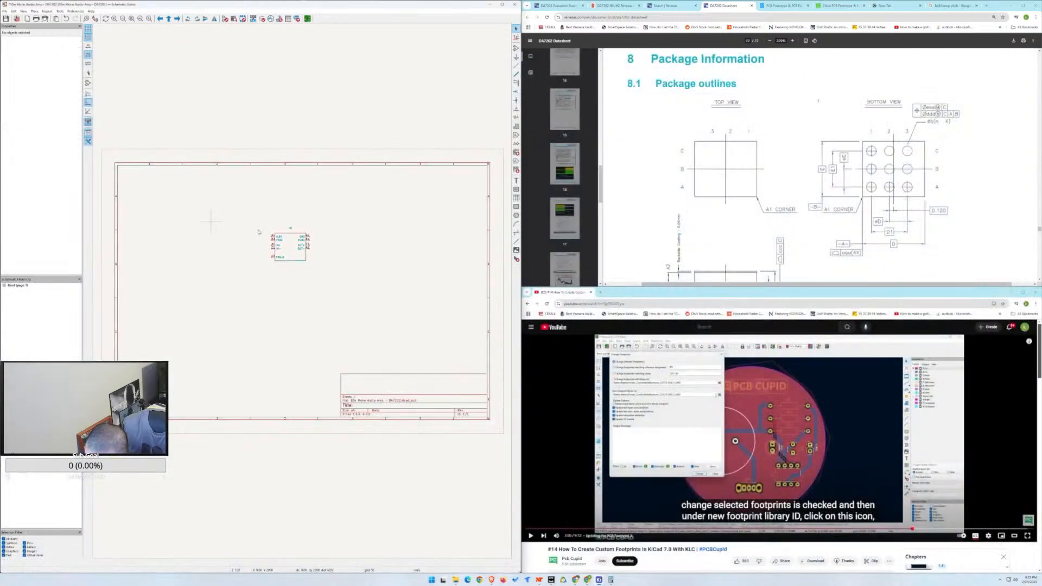
double_click(290, 228)
click(255, 165)
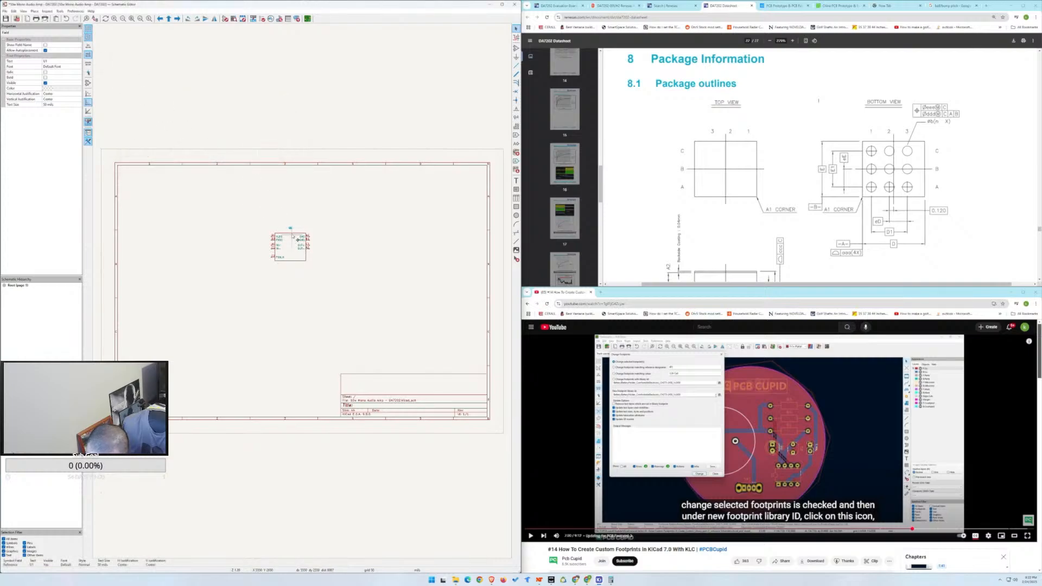
key(Escape)
double_click(292, 237)
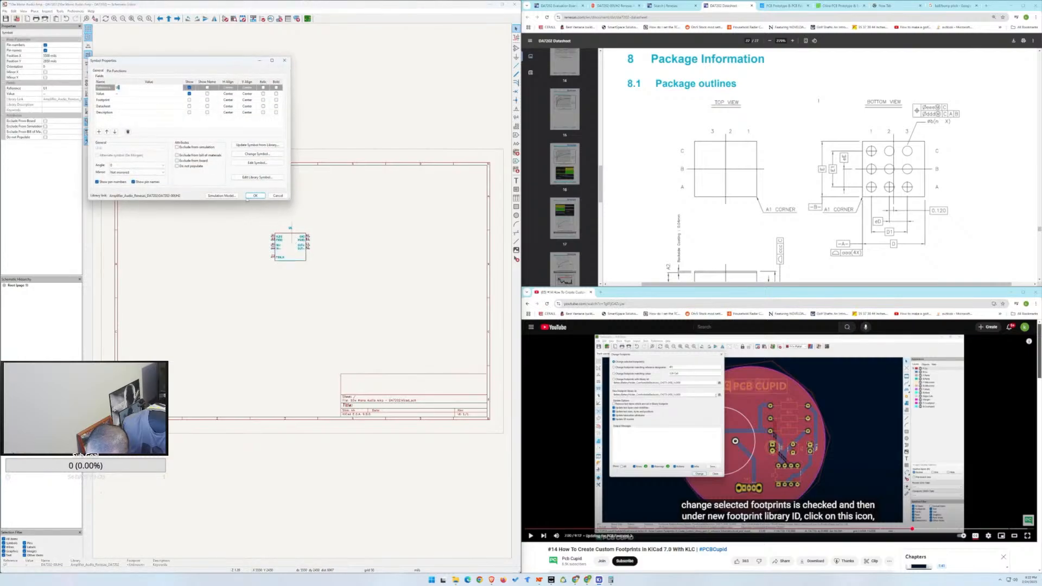
click(278, 195)
key(e)
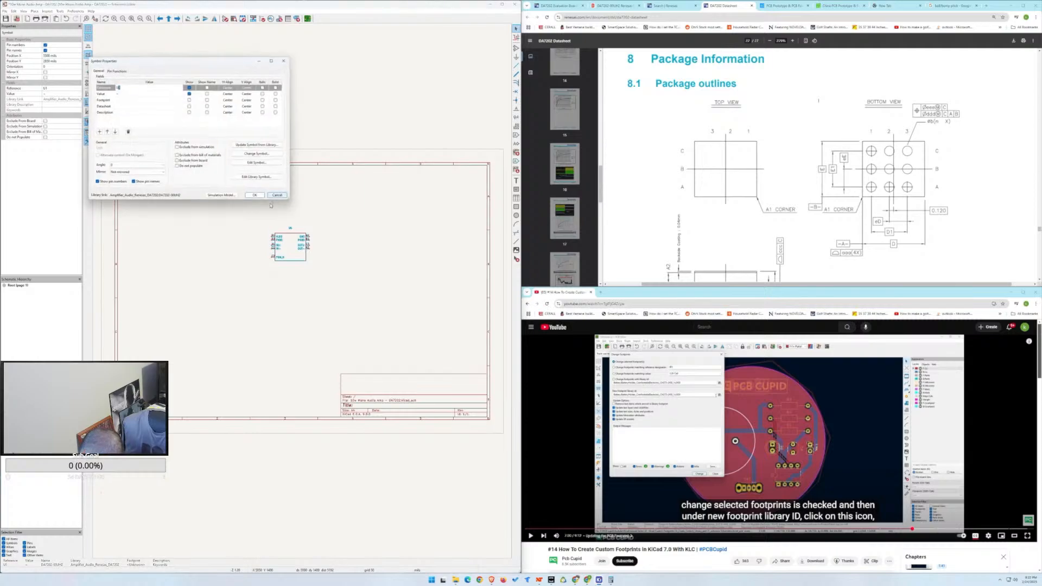
click(278, 195)
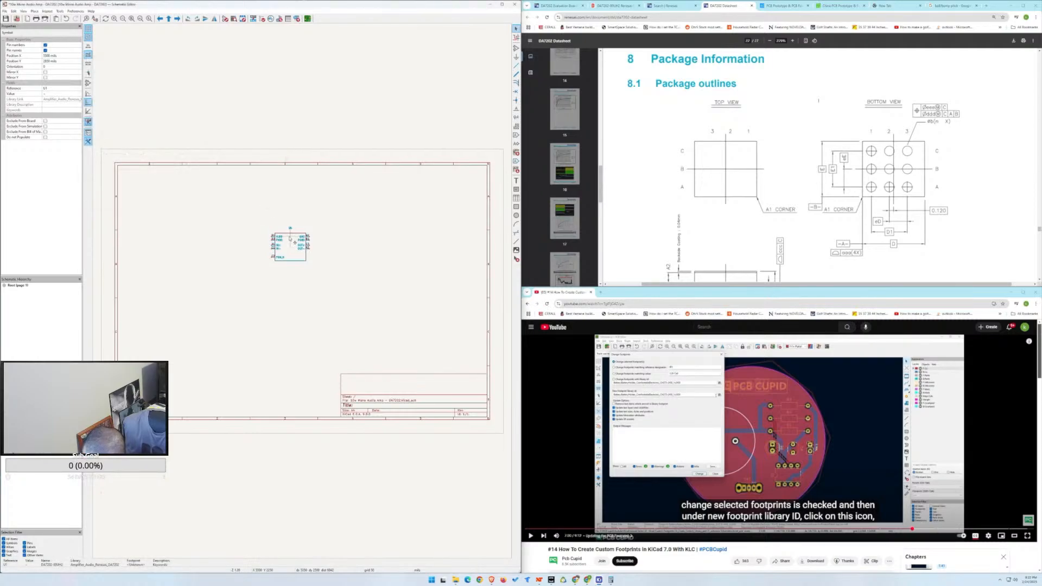
Open the placed DA7202 amplifier's library symbol in the Symbol Editor from its symbol properties.
double_click(289, 236)
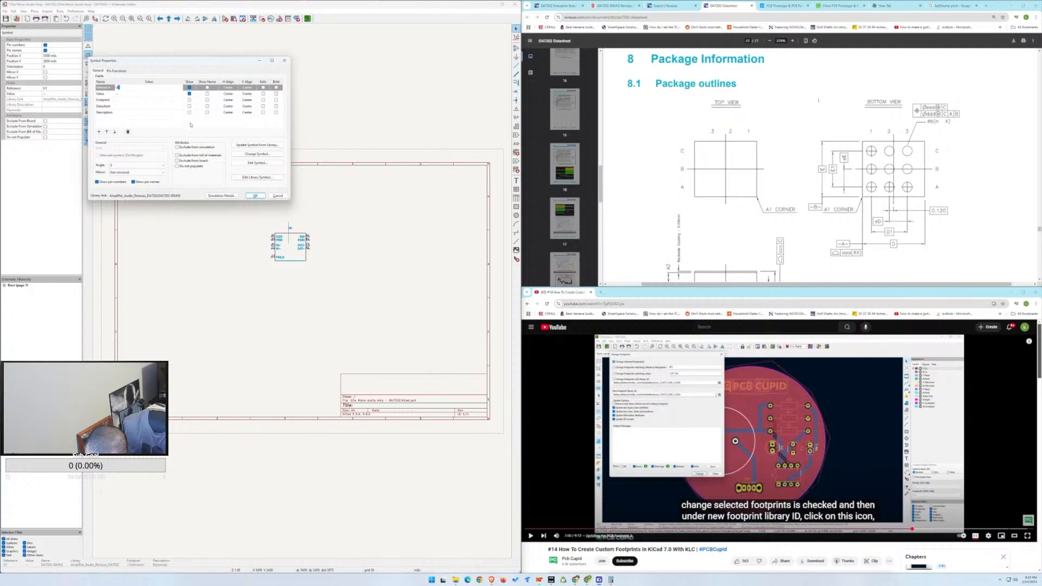
click(275, 196)
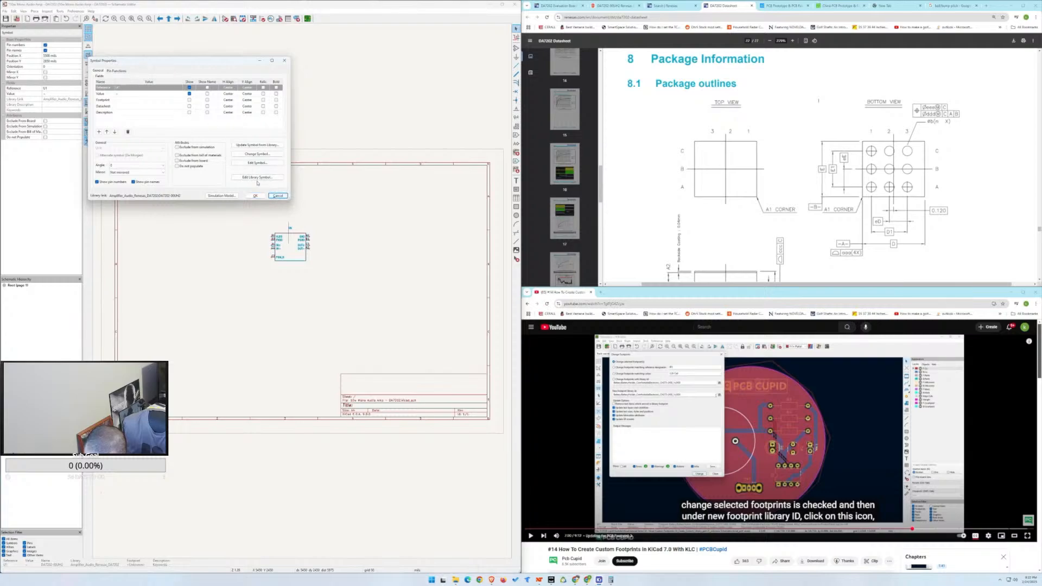
click(257, 178)
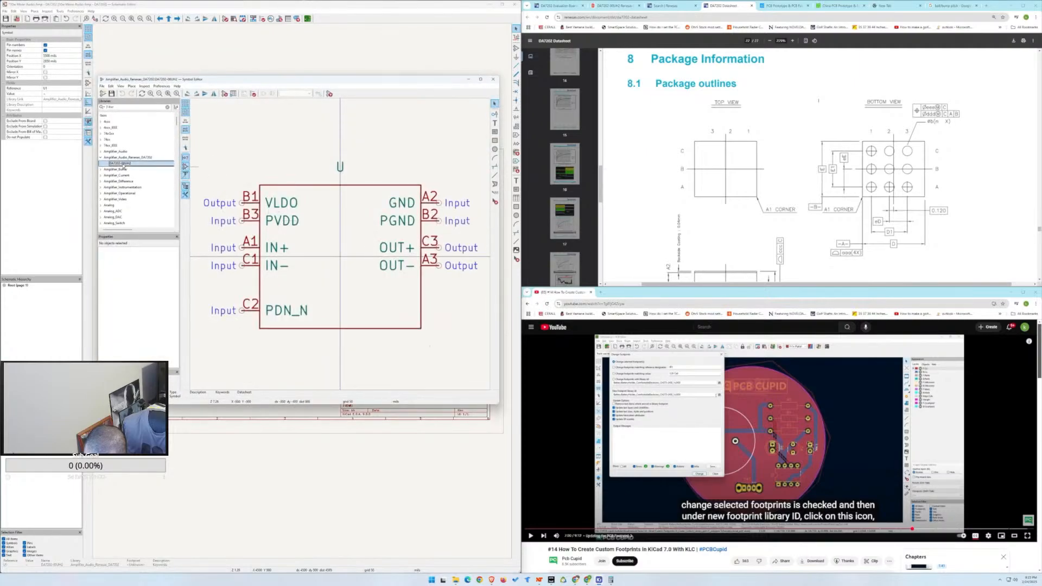
drag(187, 83, 147, 61)
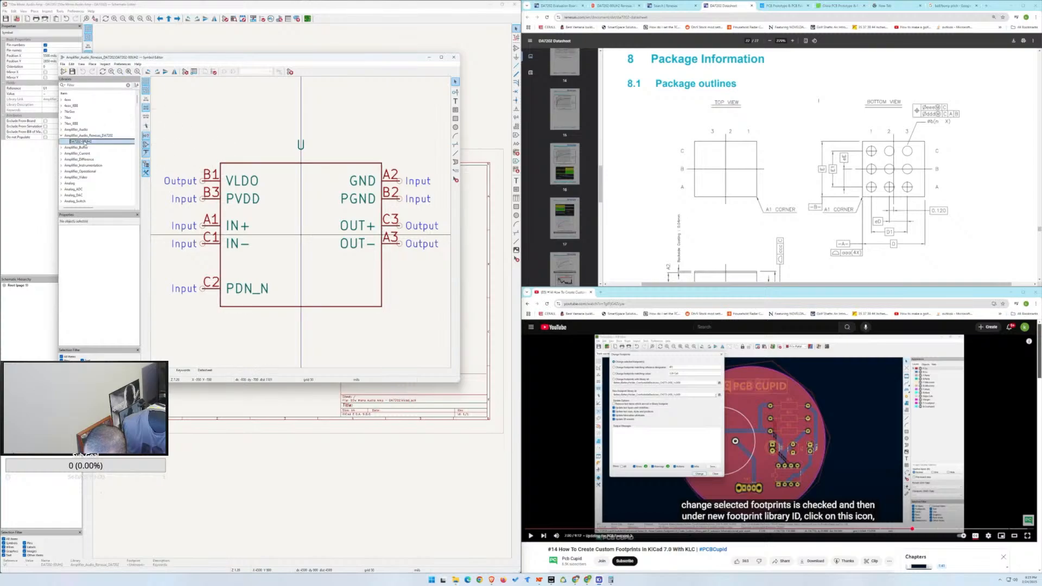
right_click(86, 142)
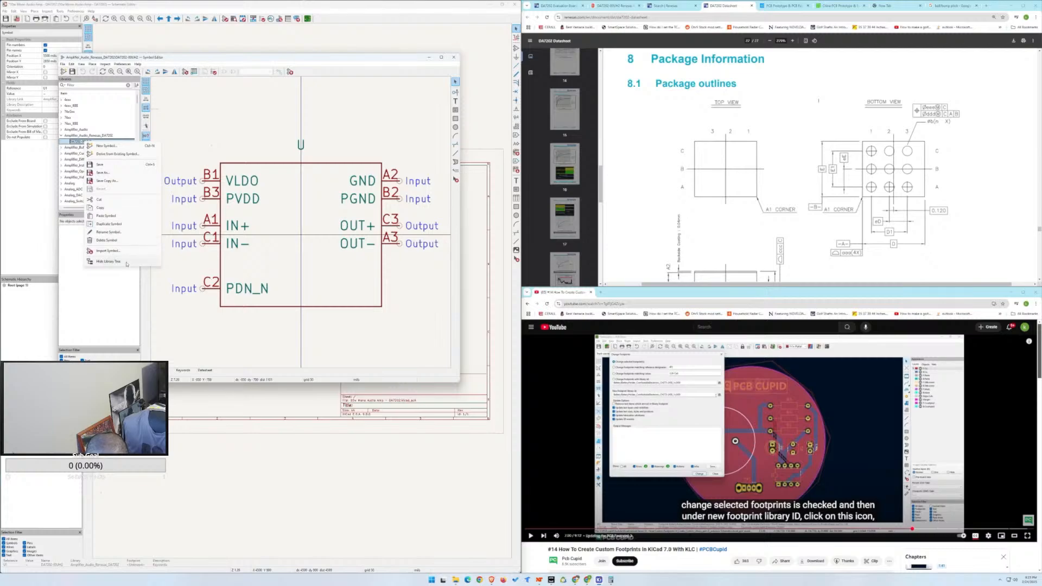
click(142, 61)
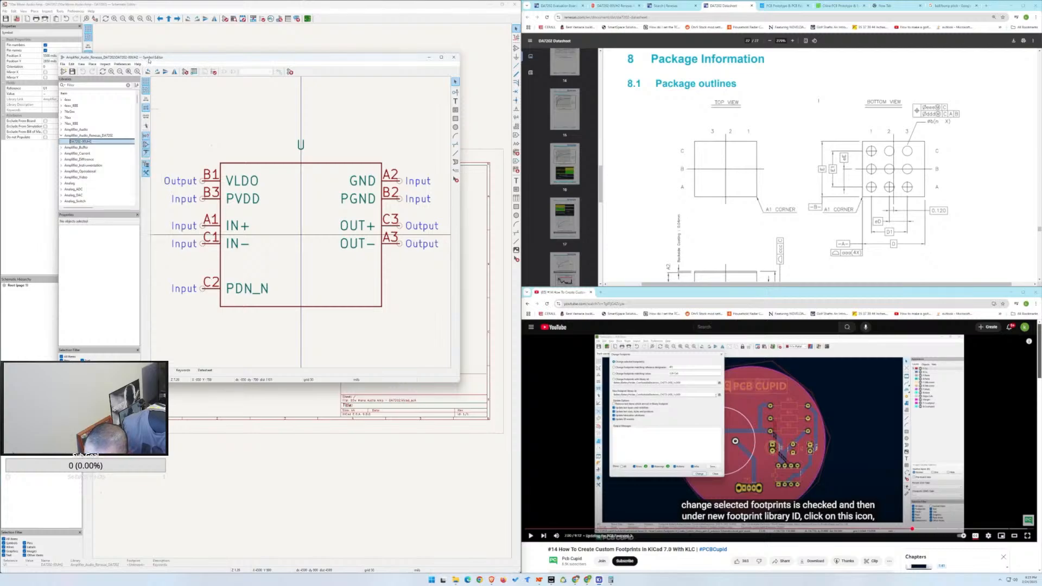
double_click(300, 146)
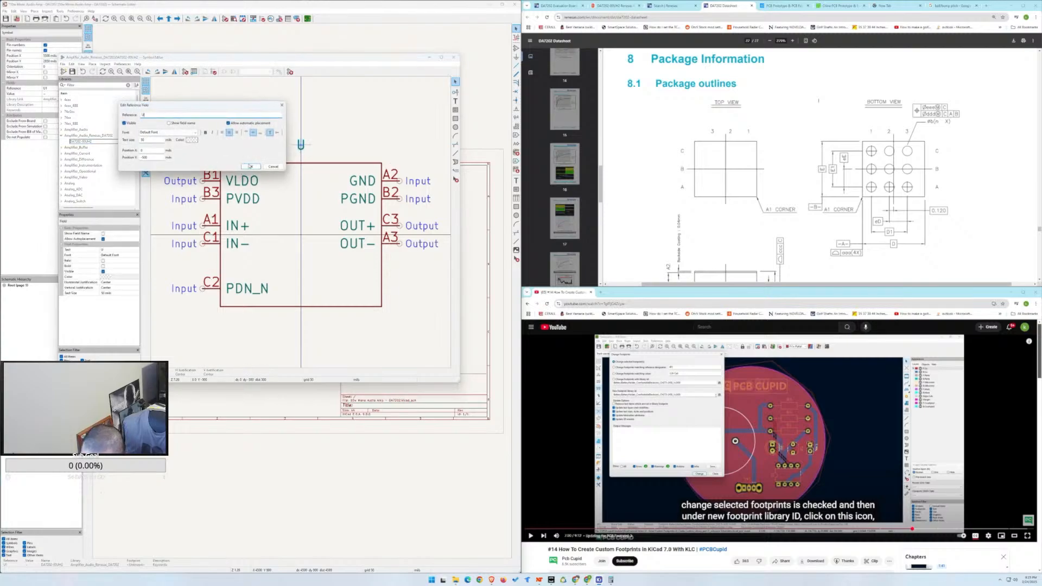
click(273, 166)
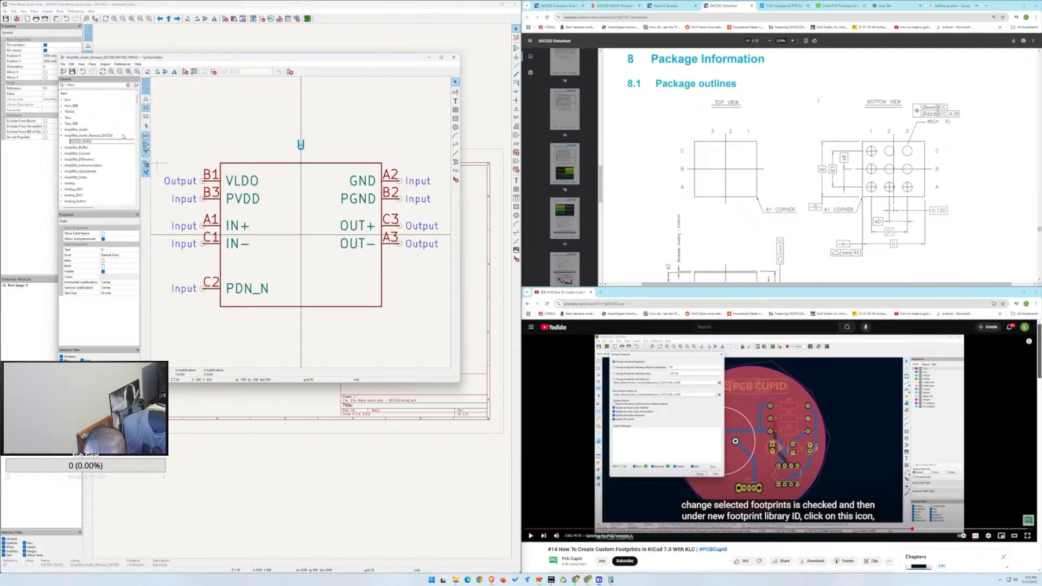
click(104, 65)
mouse_move(120, 65)
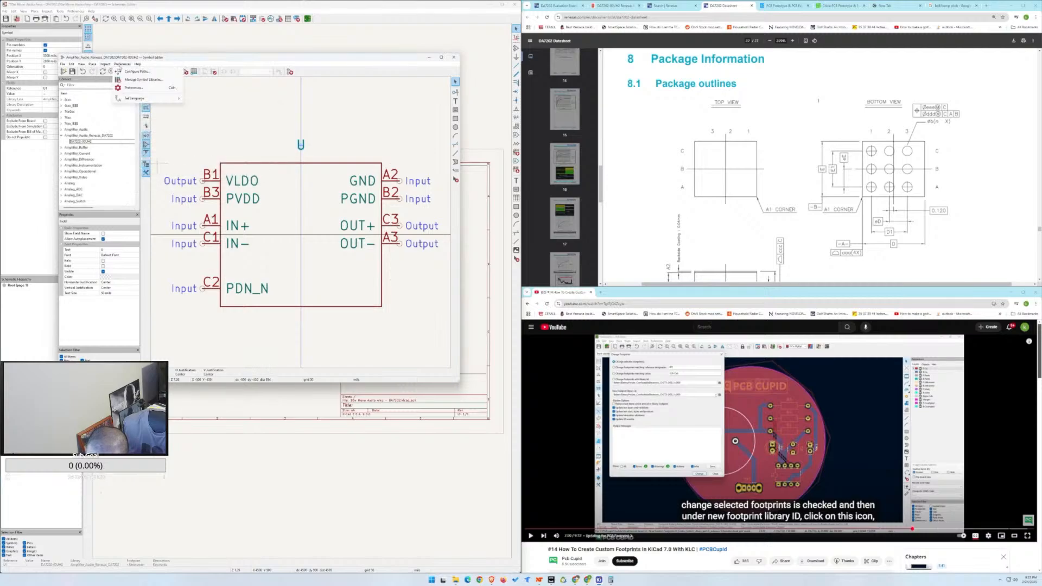
click(129, 88)
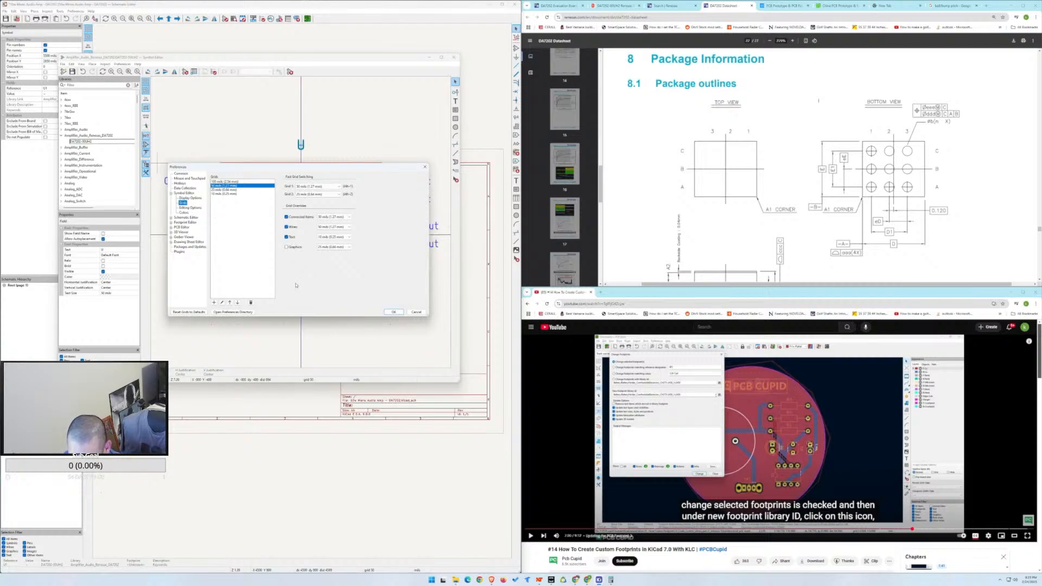
click(416, 312)
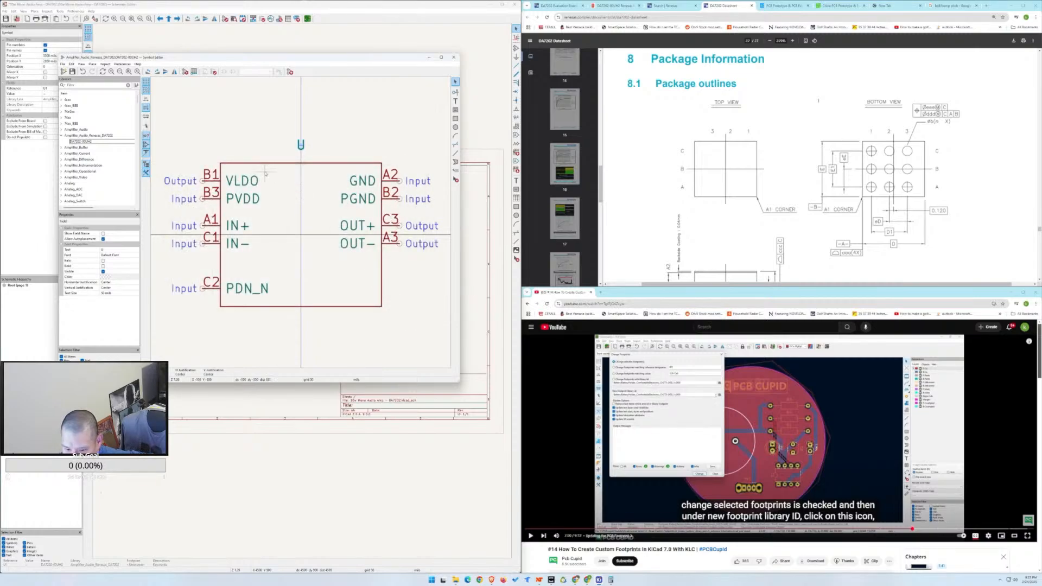
click(248, 163)
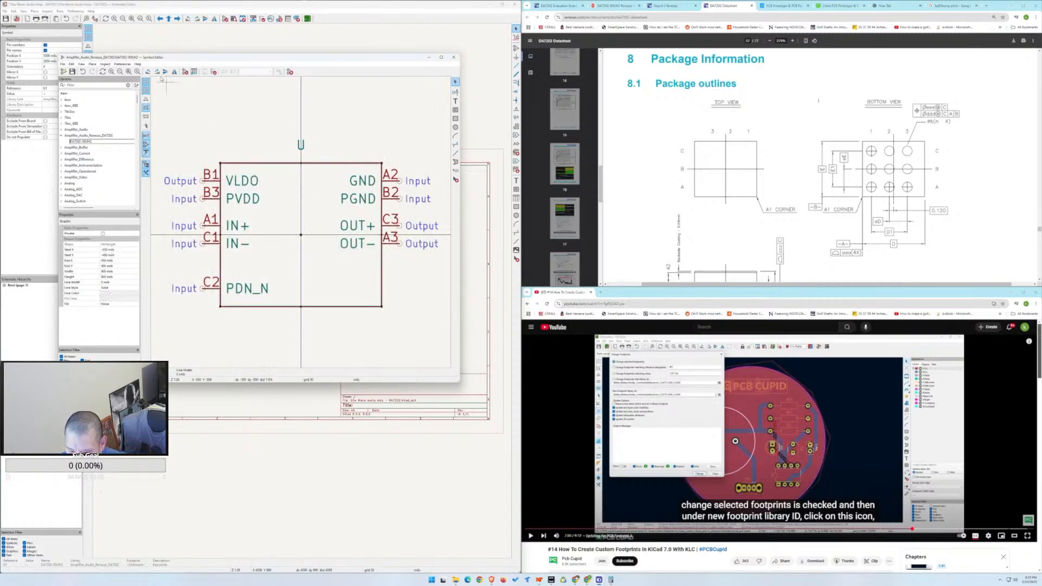
click(123, 64)
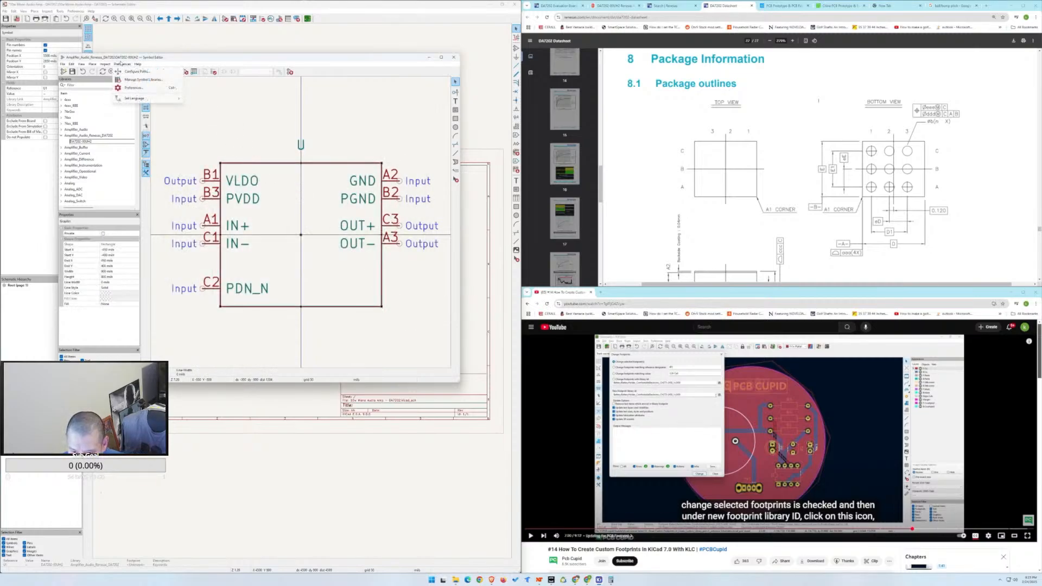
click(93, 64)
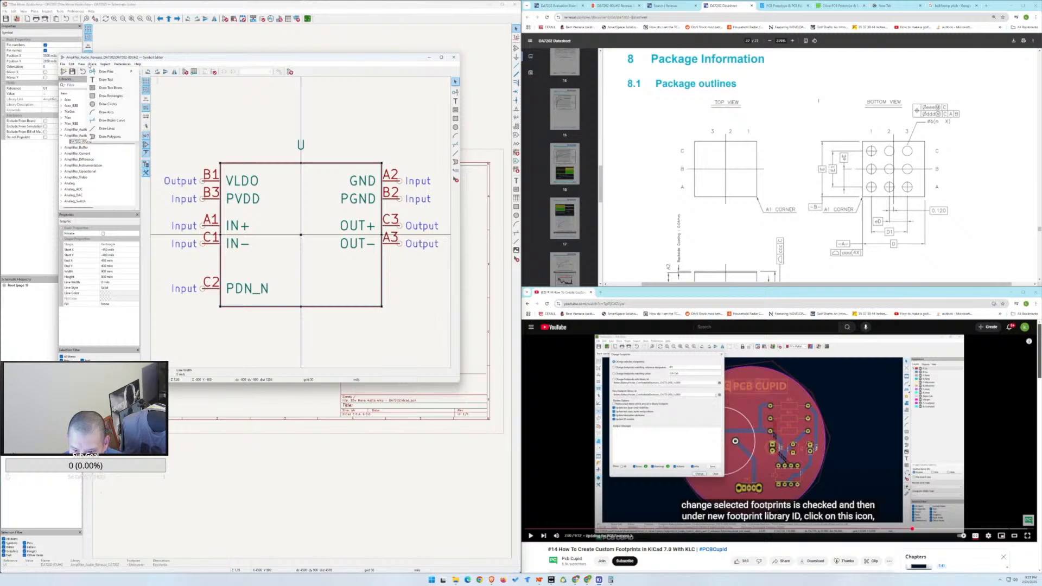
click(71, 64)
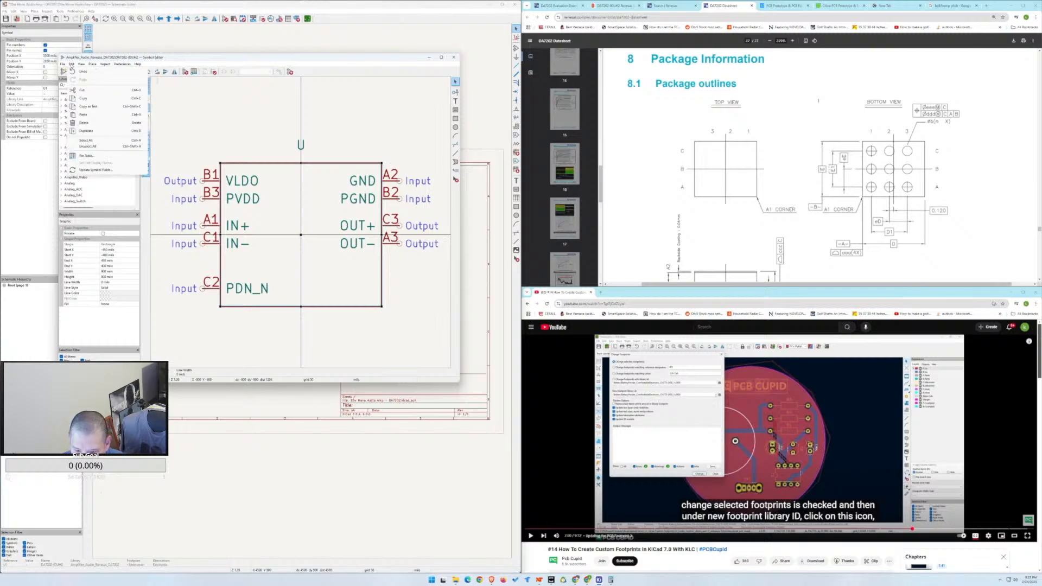
Remove the embedded DA7202-00UH2.kicad_mod file in the library symbol's properties.
mouse_move(64, 65)
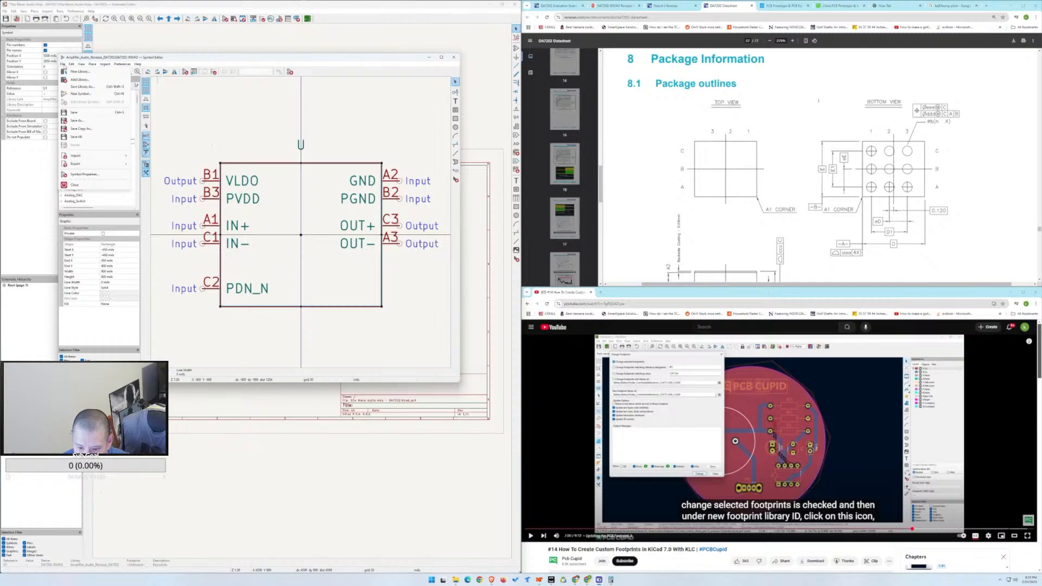
click(85, 174)
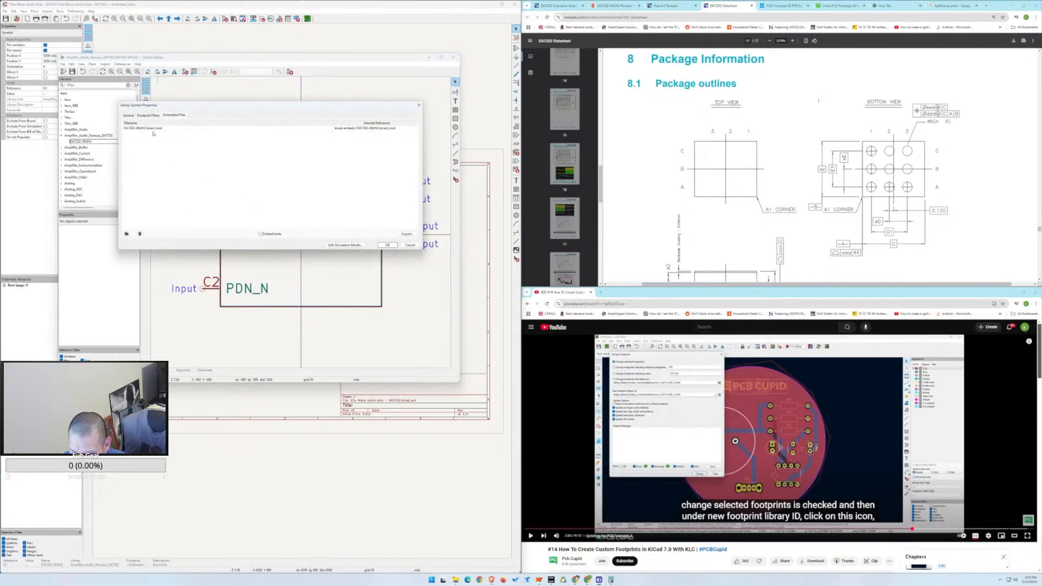
click(152, 130)
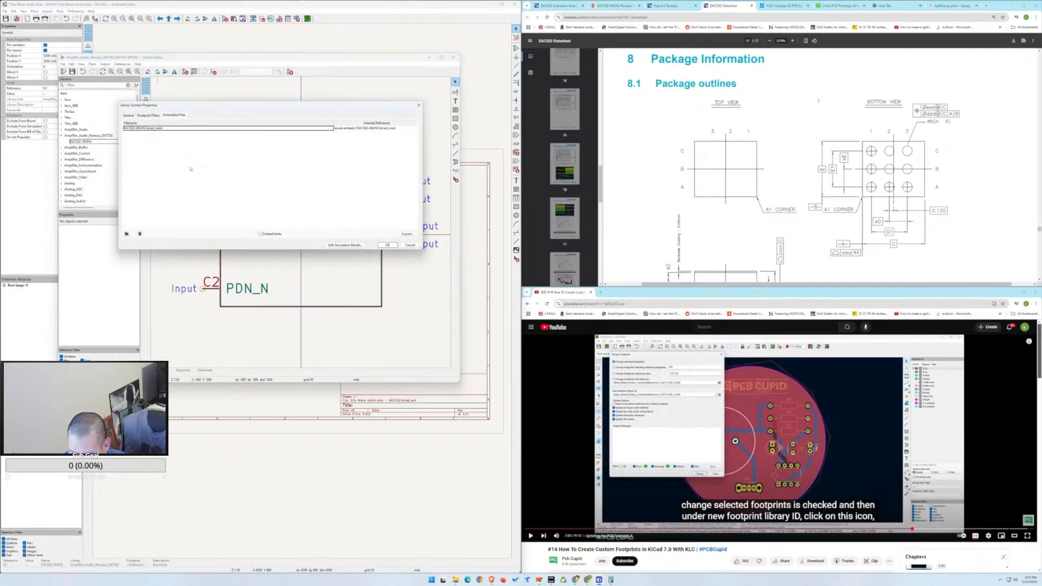
click(140, 234)
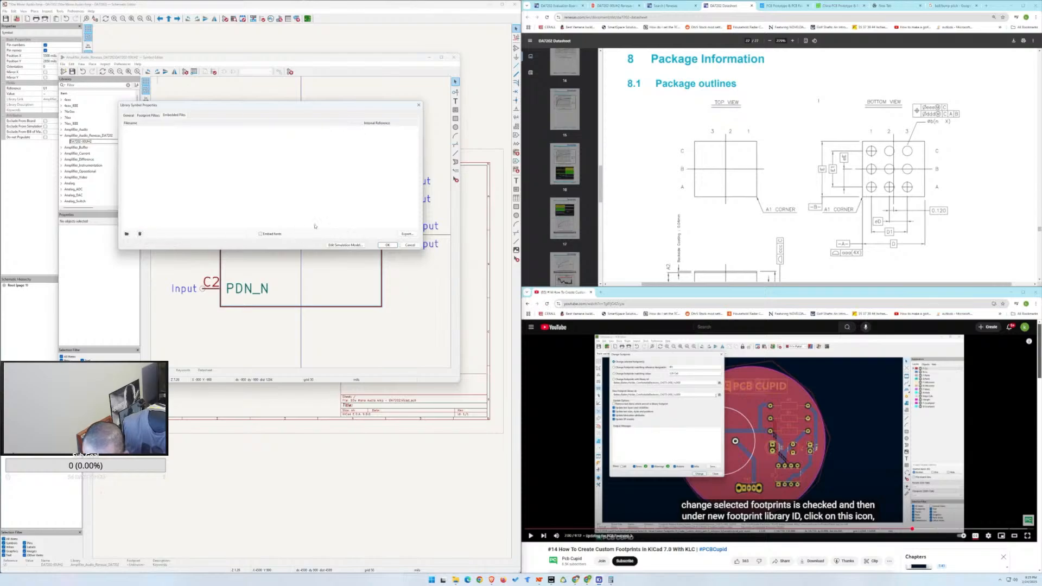
Assign the footprint CUSTOM_Amplifier_Audio_IC_SMD:DA7202-00UH2 to the symbol, set the footprint field to show, and accept the symbol properties.
click(142, 116)
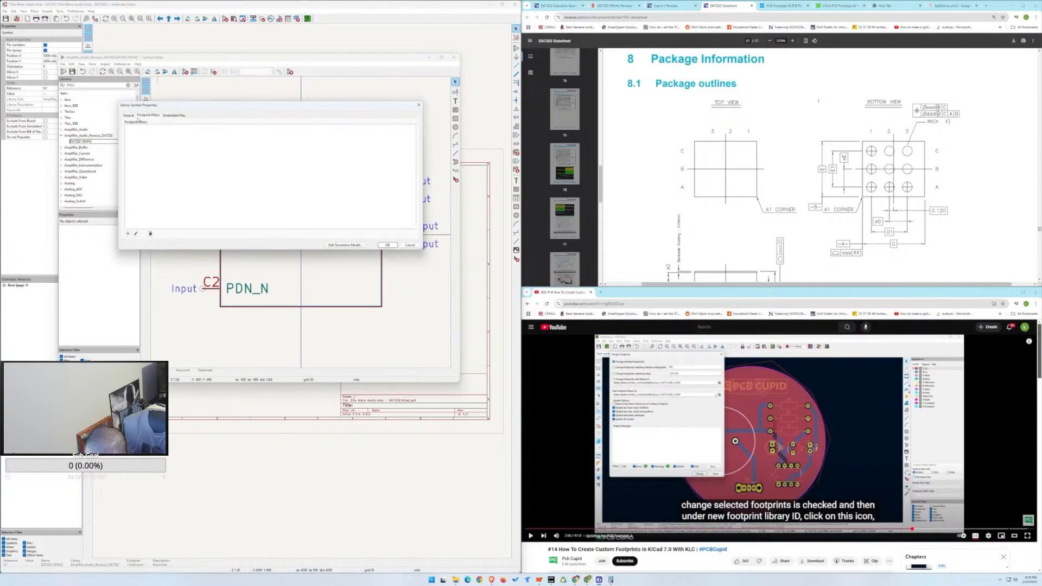
click(128, 116)
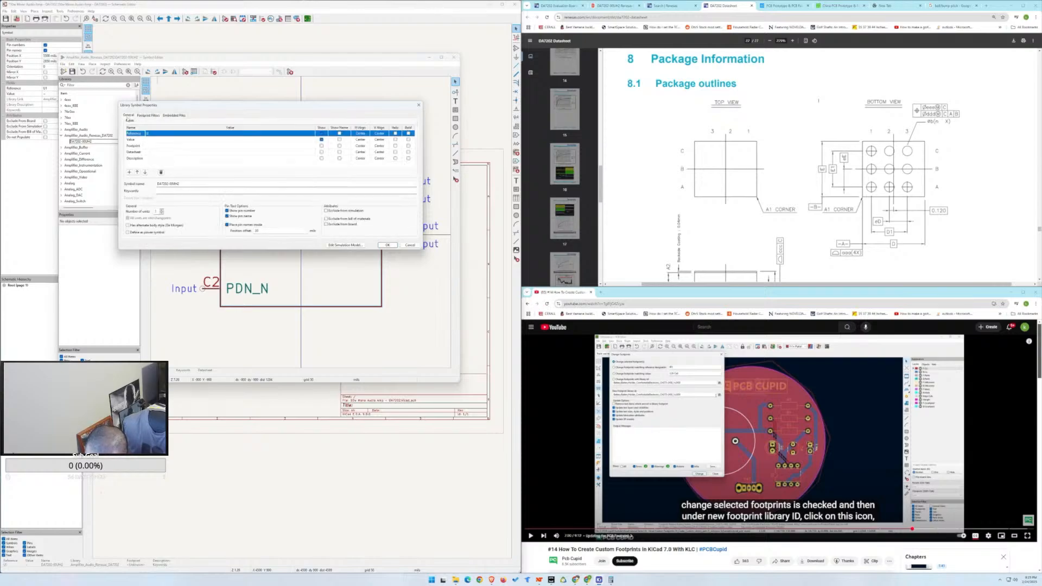
click(170, 146)
click(312, 146)
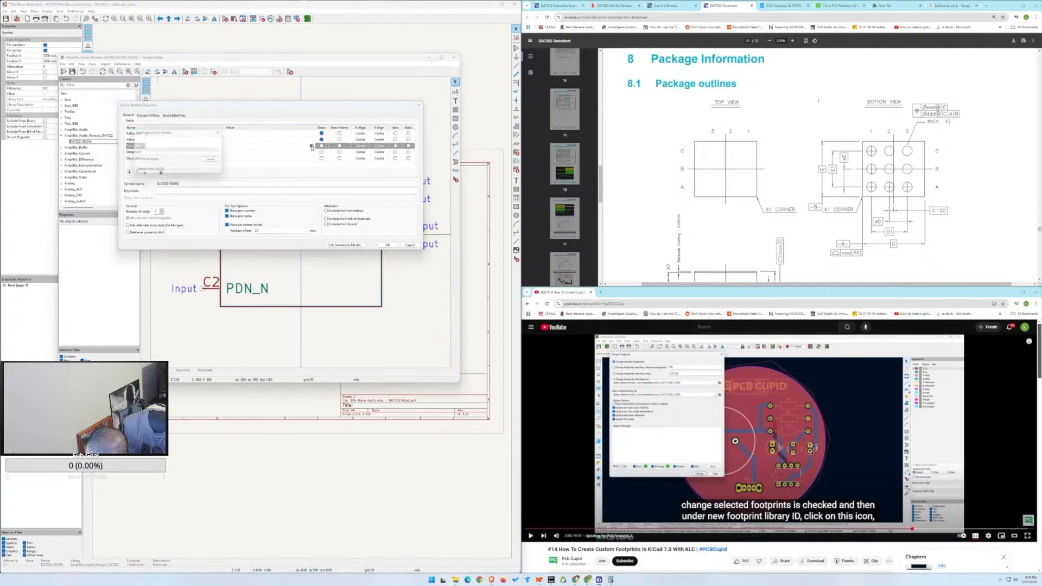
scroll(187, 179, down, 10)
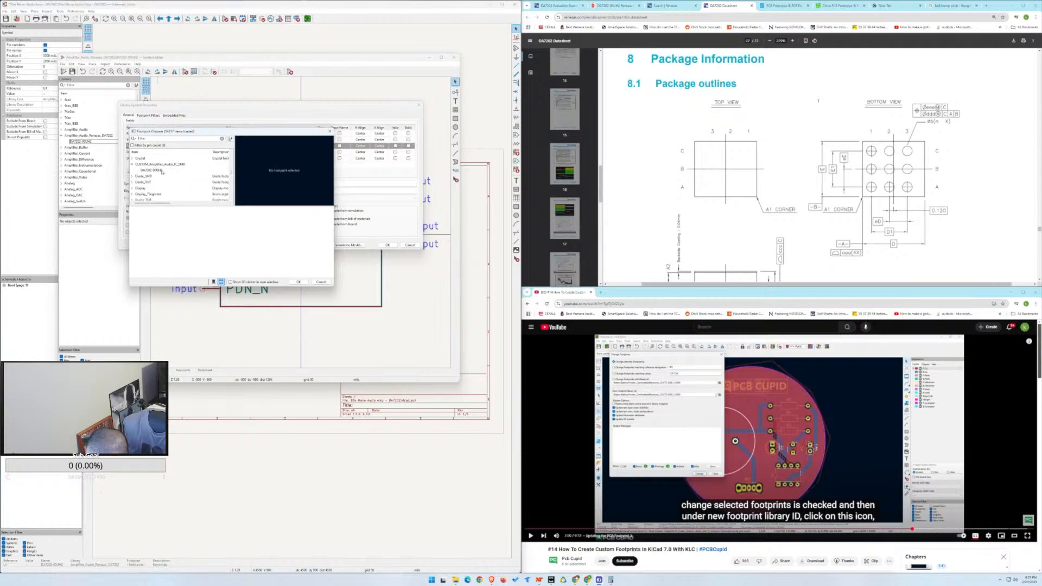
click(157, 171)
click(298, 281)
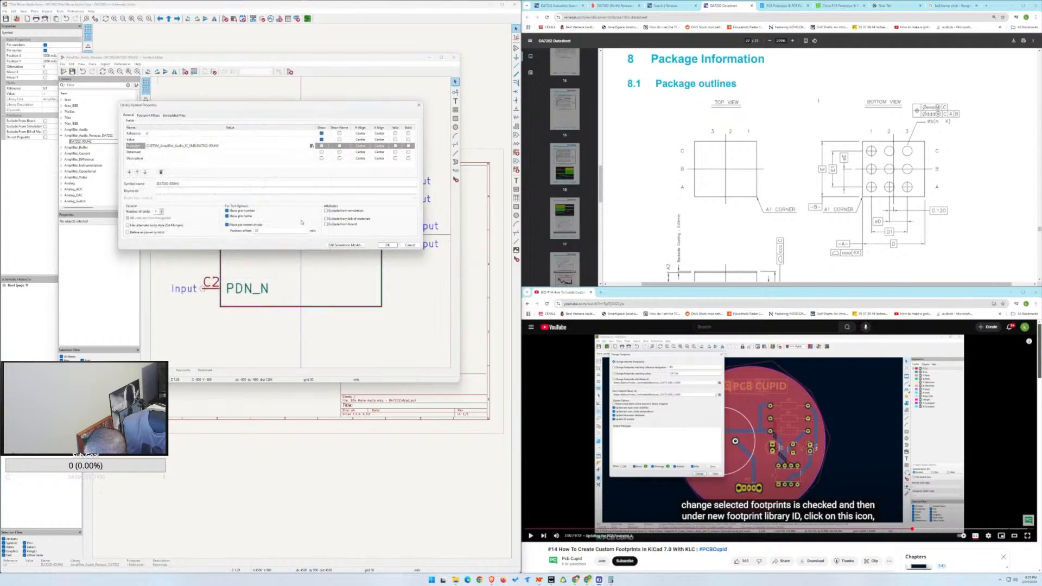
click(322, 146)
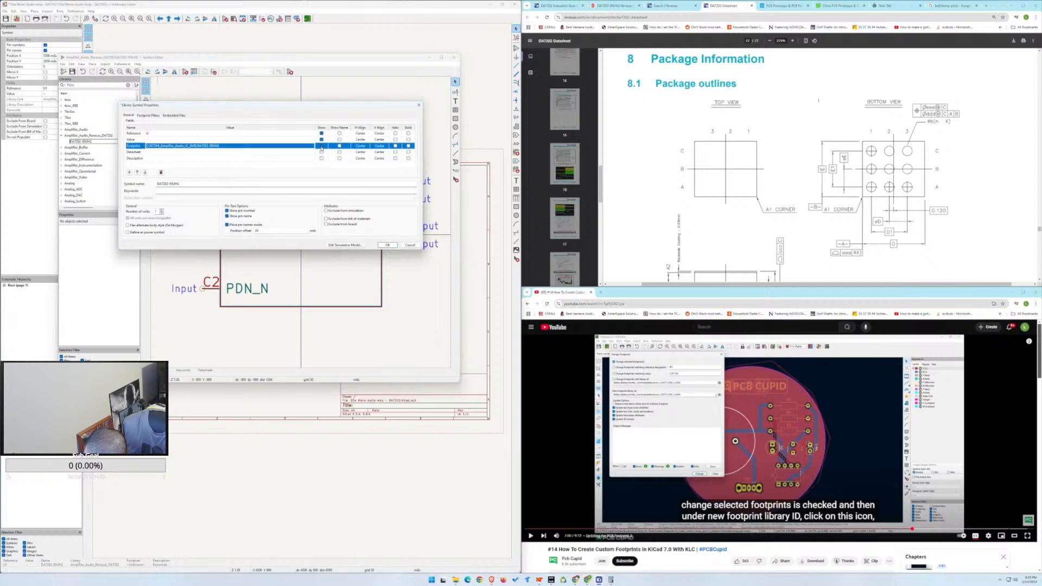
click(387, 245)
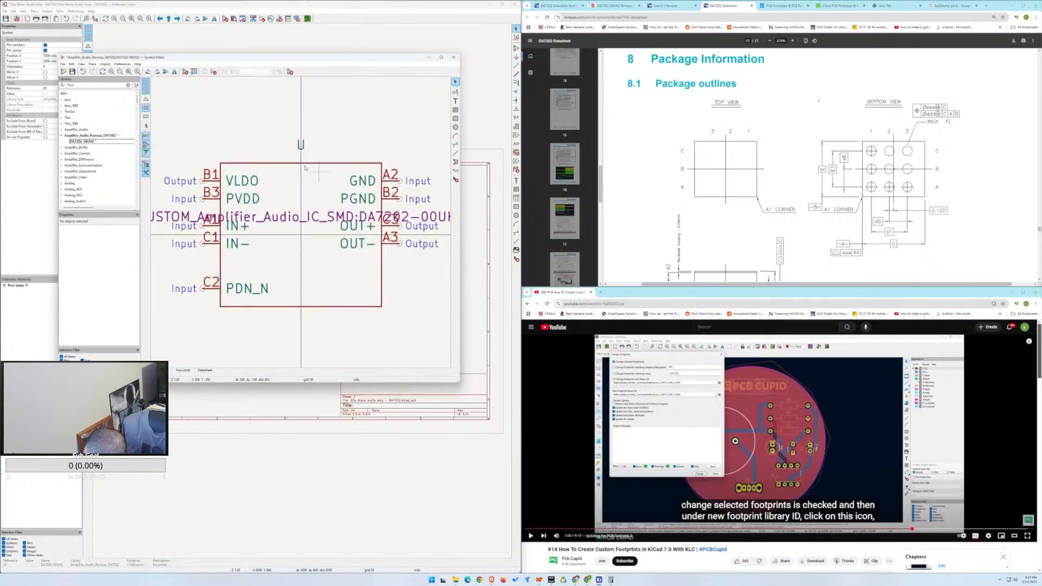
Turn off the display of the footprint field in the library symbol's properties.
scroll(270, 203, down, 3)
scroll(302, 224, up, 3)
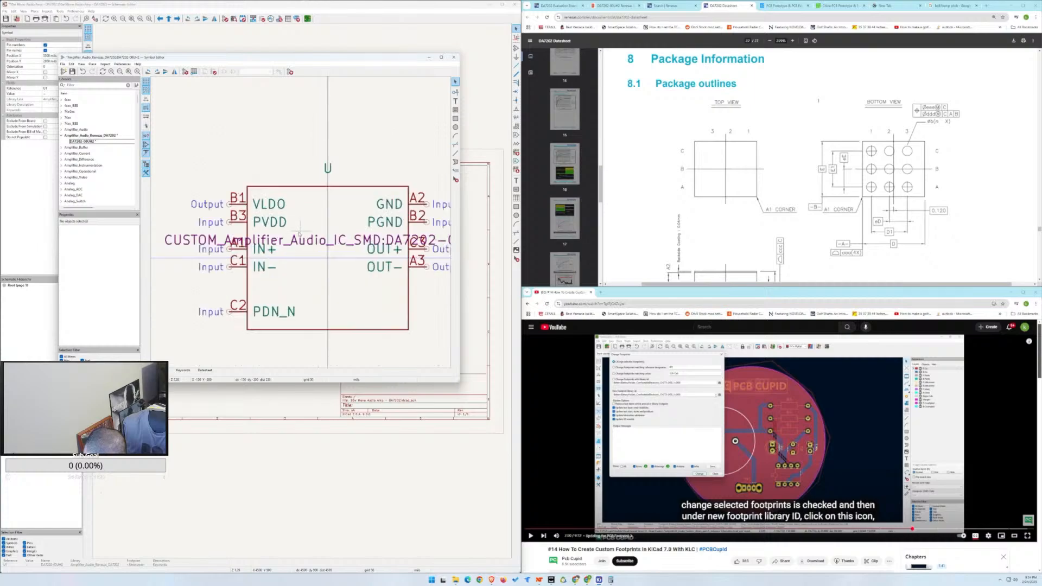
click(62, 64)
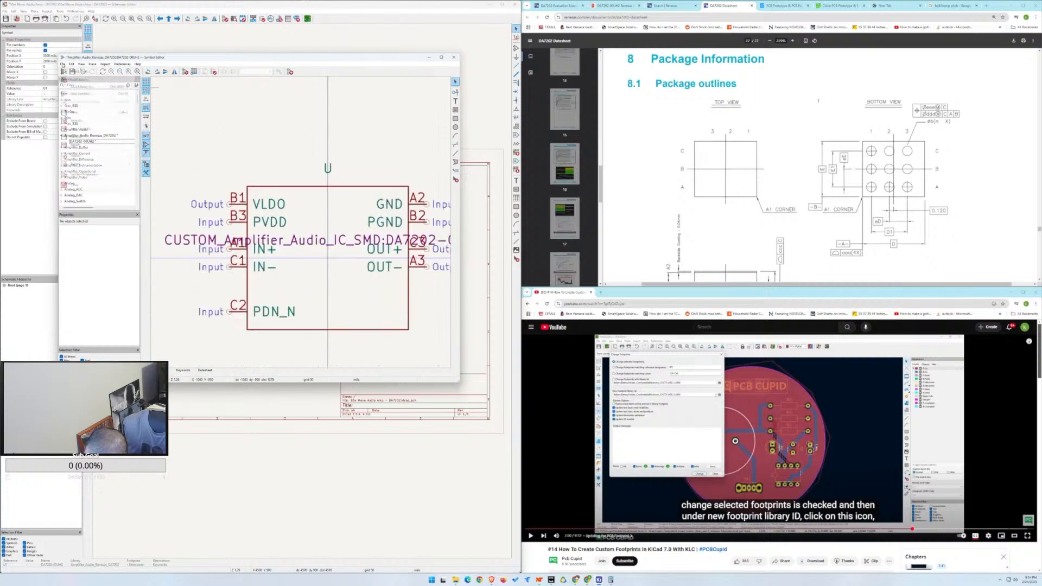
click(84, 173)
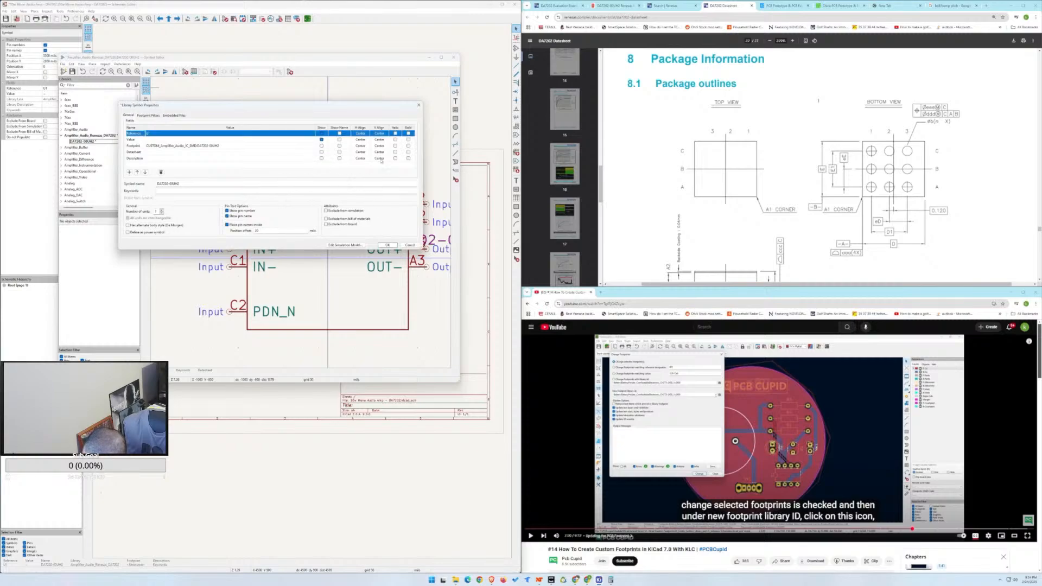
click(387, 244)
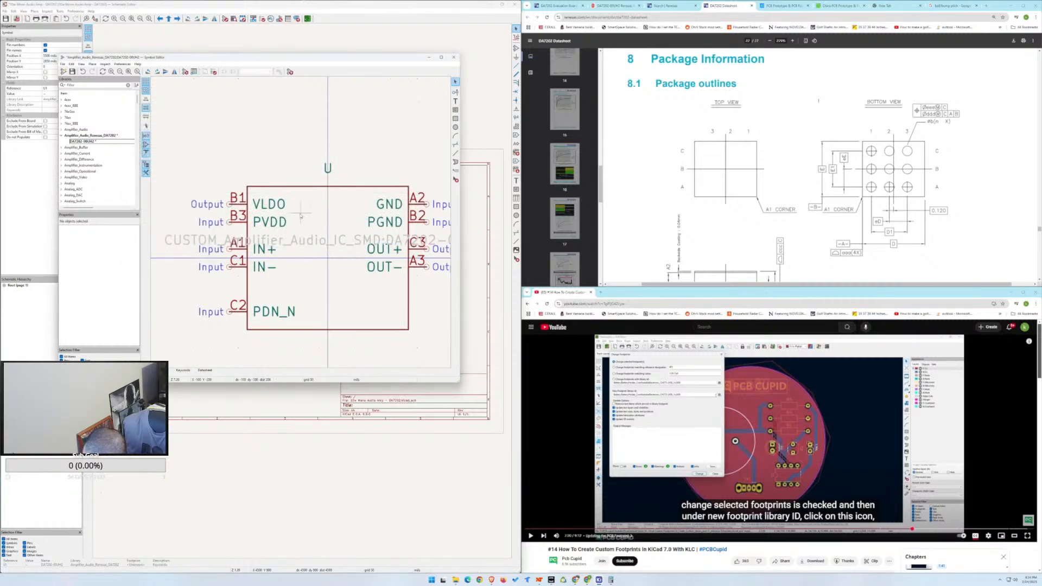
Move the footprint field text from across the pins to just below the symbol body.
scroll(302, 224, down, 4)
scroll(301, 224, up, 3)
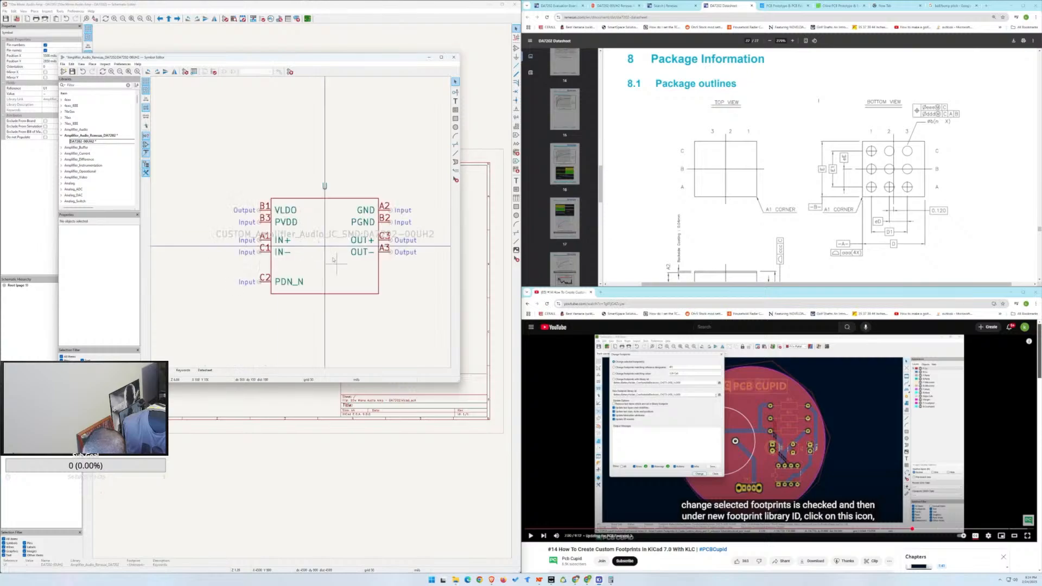
click(326, 237)
drag(326, 237, 333, 307)
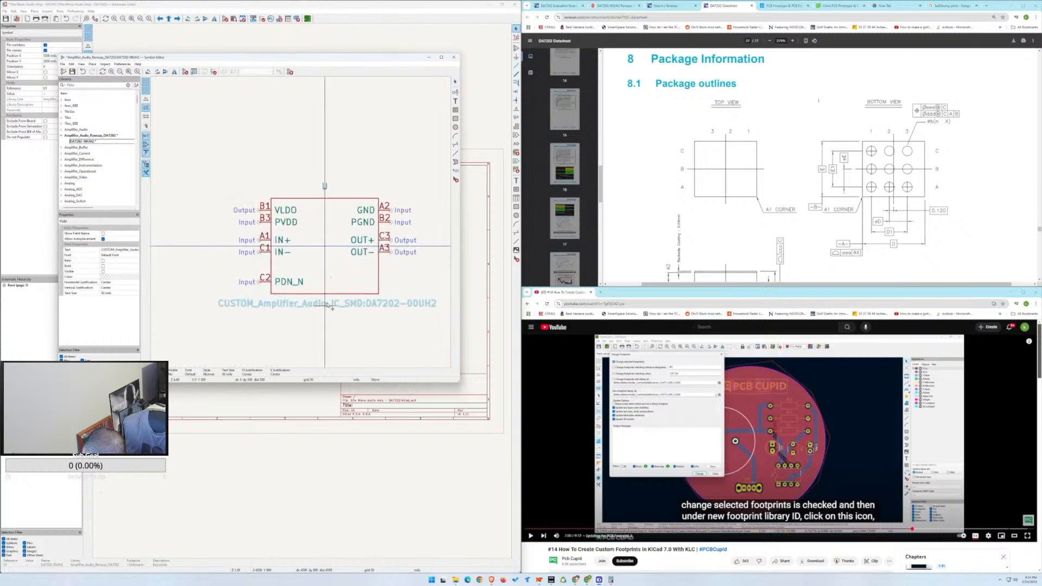
click(333, 324)
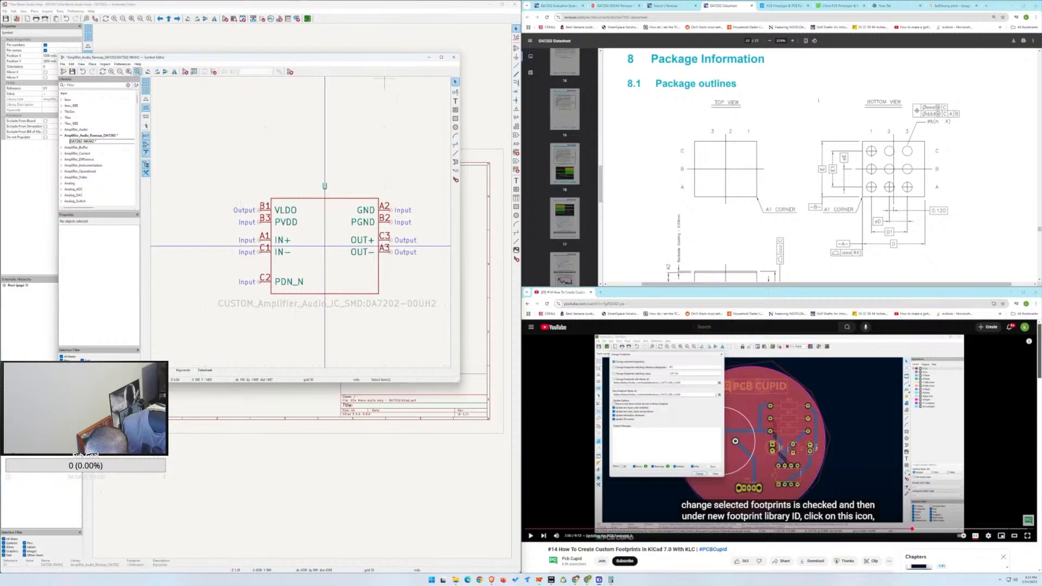
Save the DA7202 library symbol and close the Symbol Editor.
click(72, 71)
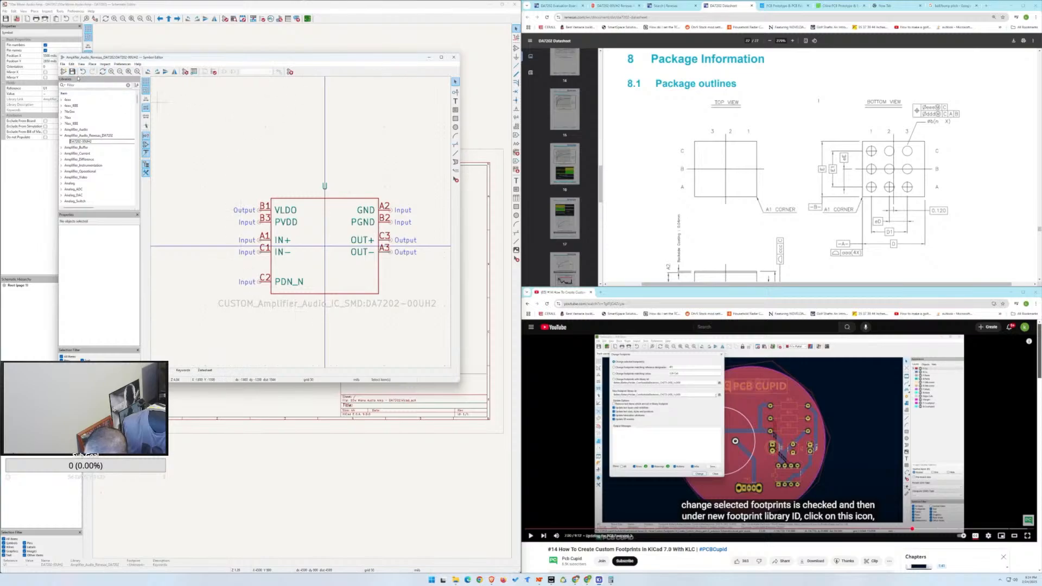
click(454, 57)
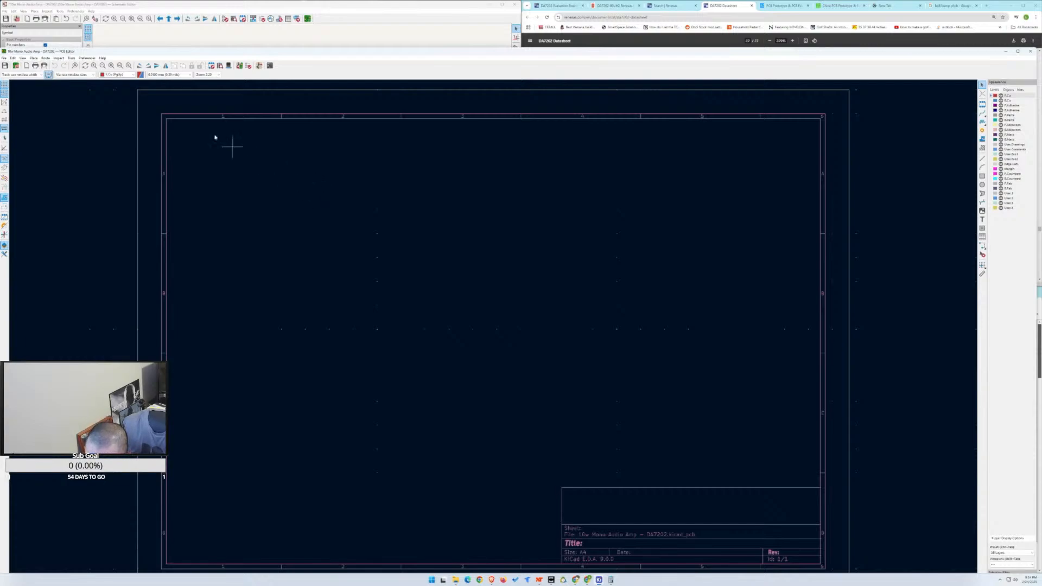
Try to update the PCB from the schematic, including with footprint re-linking by reference designator enabled, and close the PCB editor.
click(240, 65)
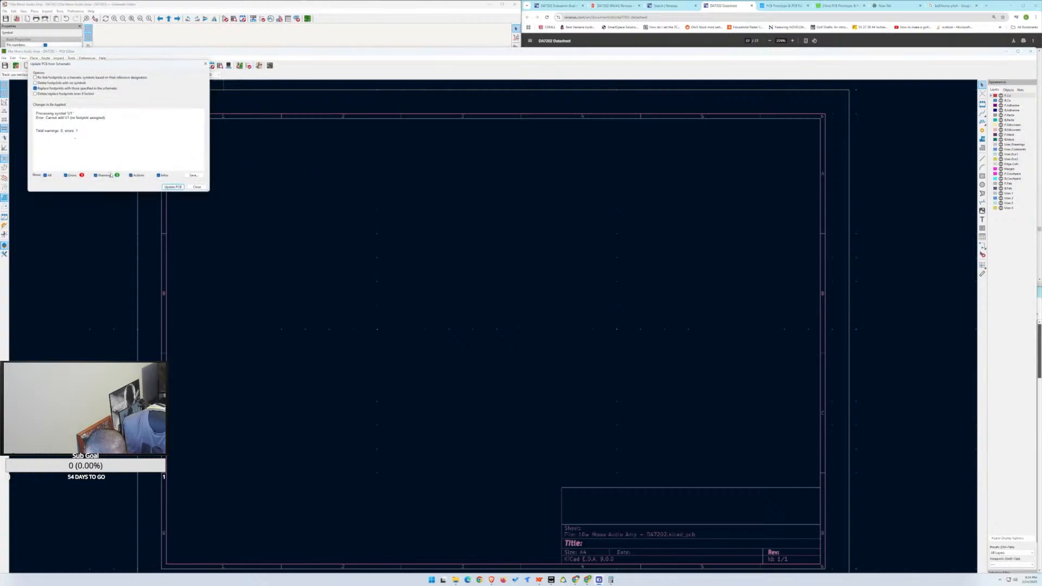
click(169, 188)
click(35, 77)
click(171, 187)
click(197, 187)
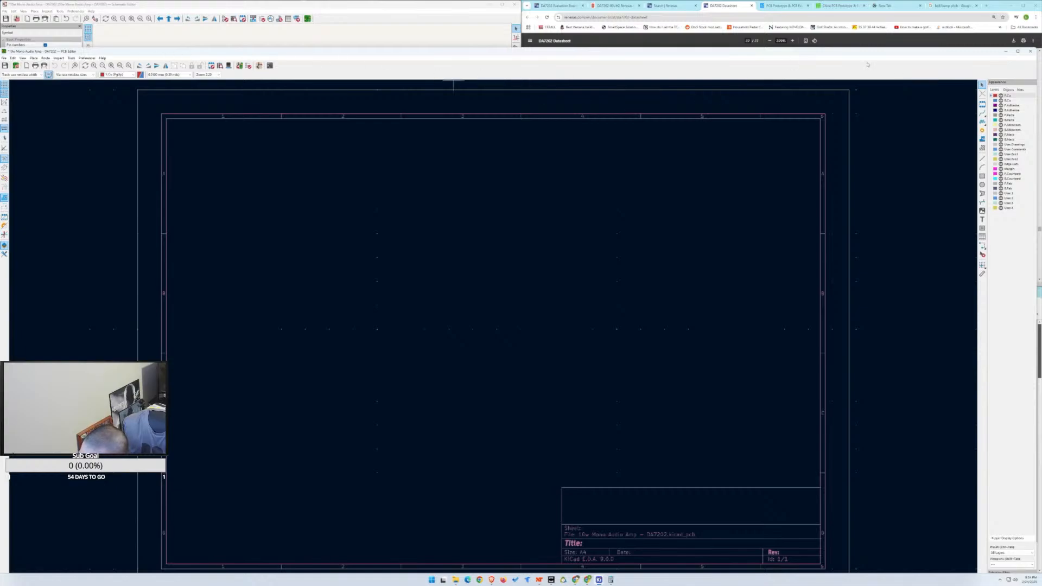
click(1030, 51)
click(534, 341)
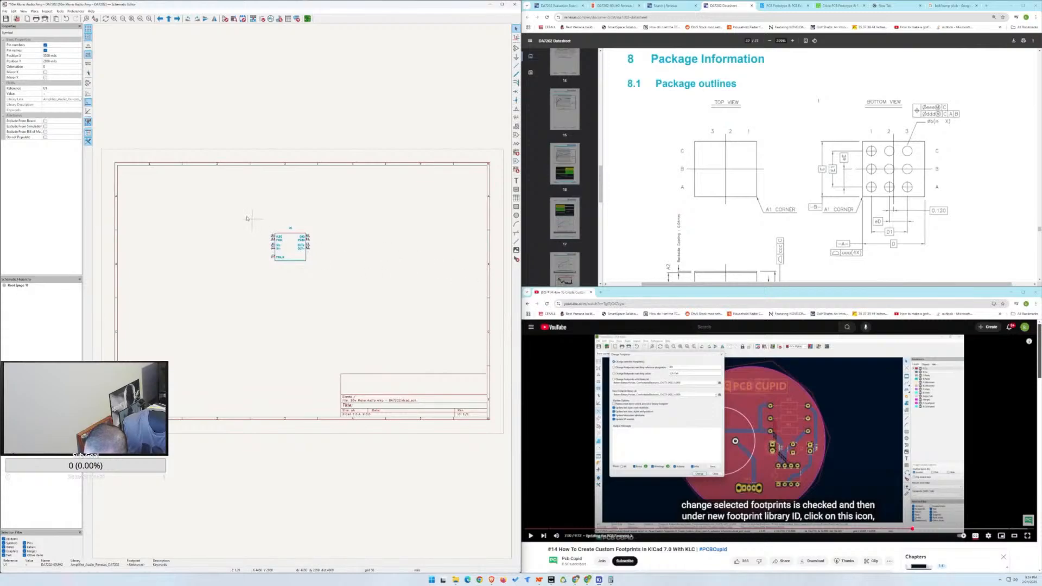
Delete the placed DA7202 amplifier symbol from the schematic sheet.
drag(247, 218, 337, 288)
key(Delete)
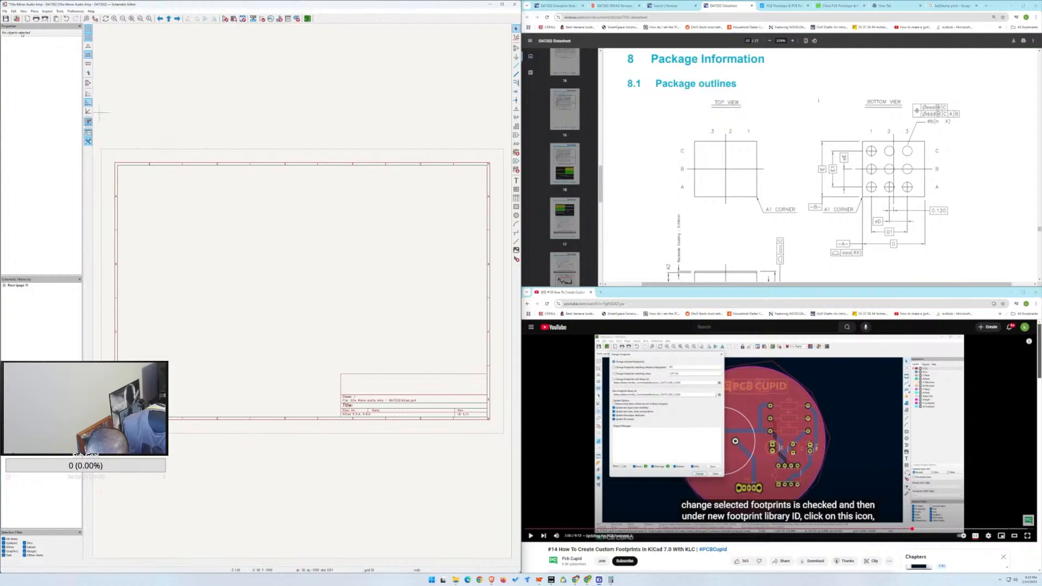
Save the schematic with the amplifier symbol removed from the sheet.
click(6, 19)
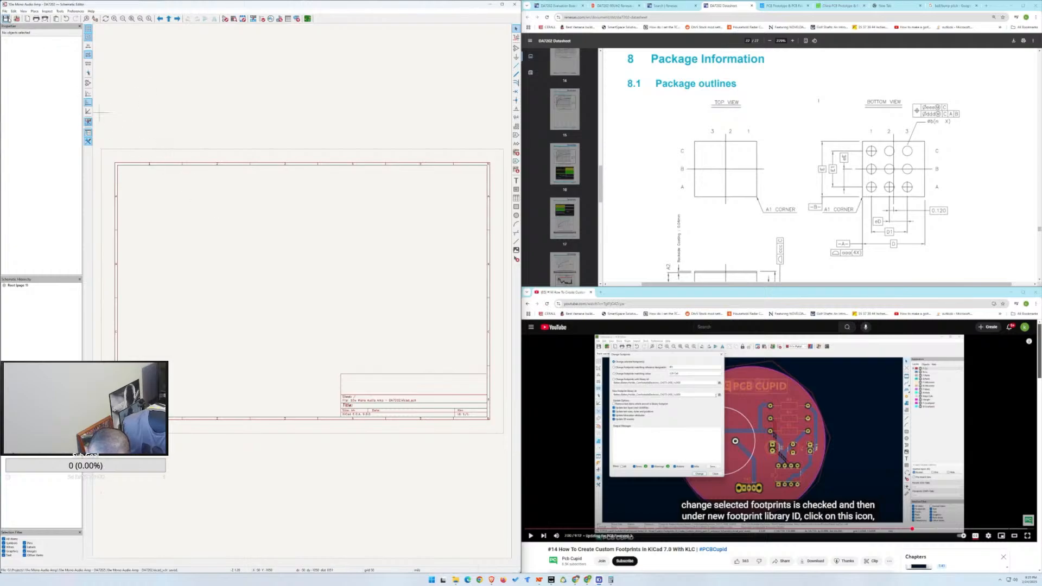
click(5, 11)
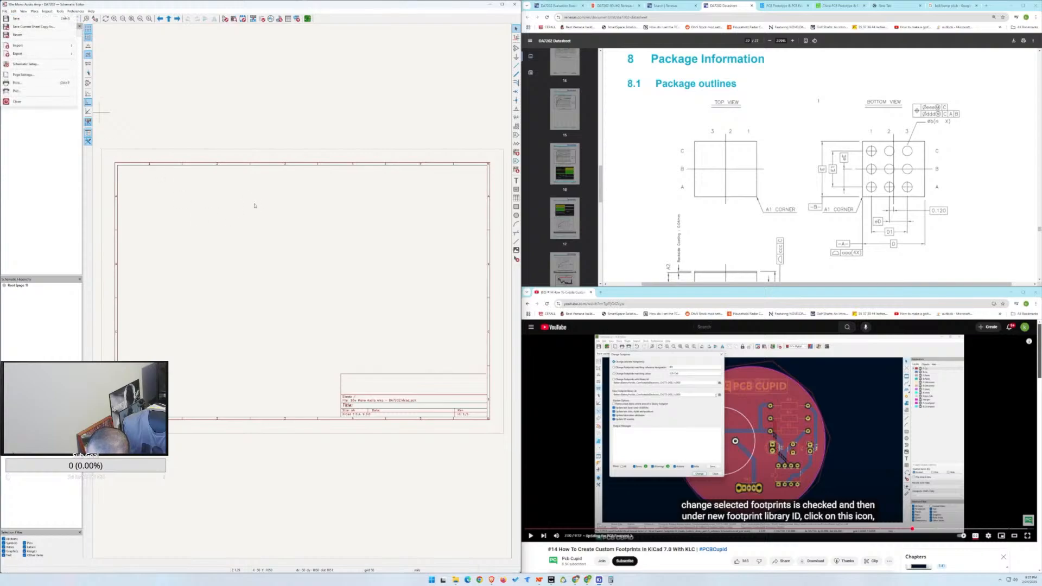
click(258, 225)
right_click(252, 226)
click(247, 223)
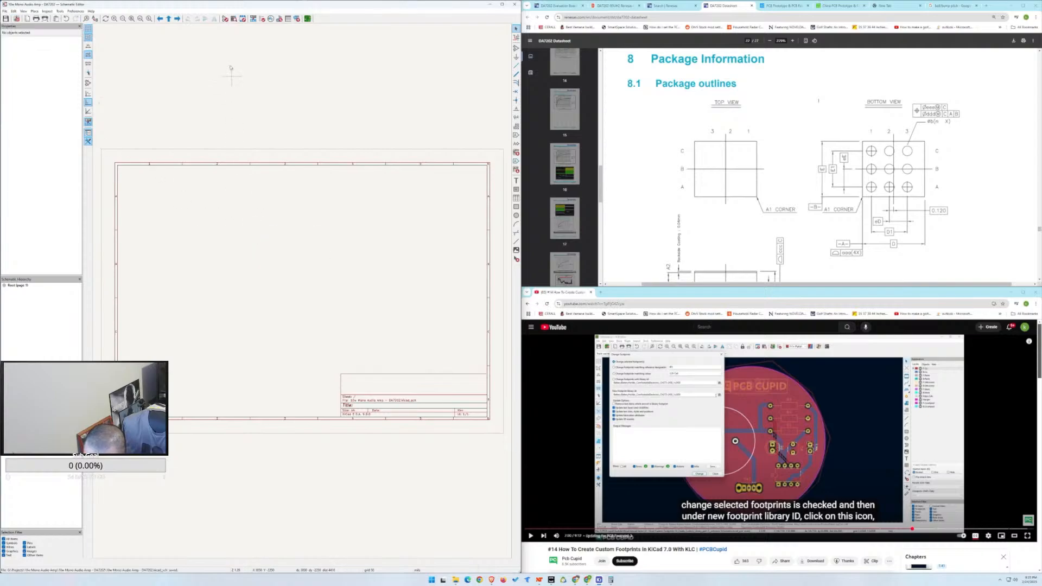
Inspect the DA7202 symbol in the Amplifier_Audio_Renesas_DA7202 library with the Symbol Editor, checking its pins and footprint field, and close the editor.
click(225, 18)
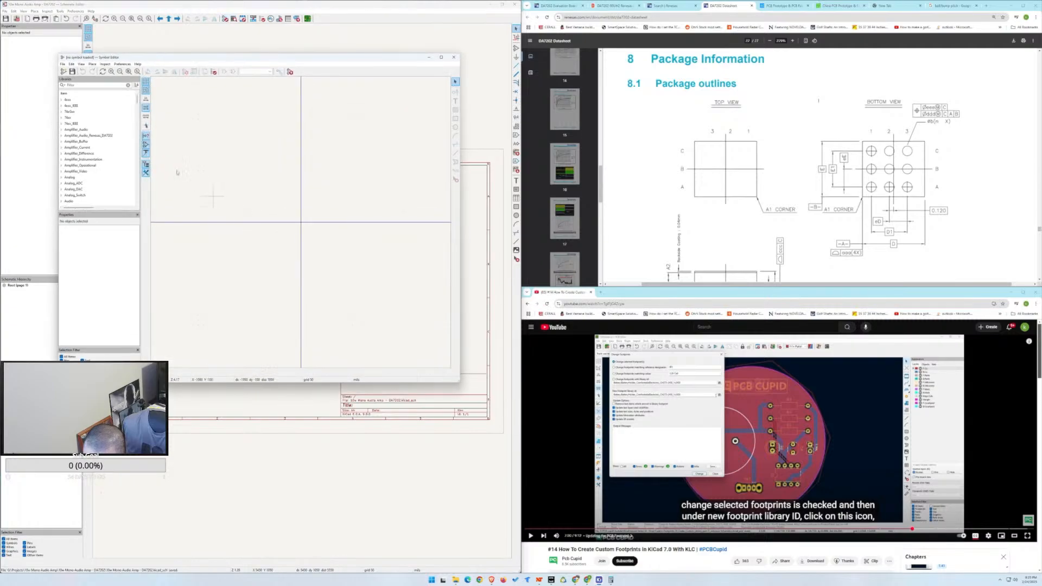
scroll(107, 167, down, 4)
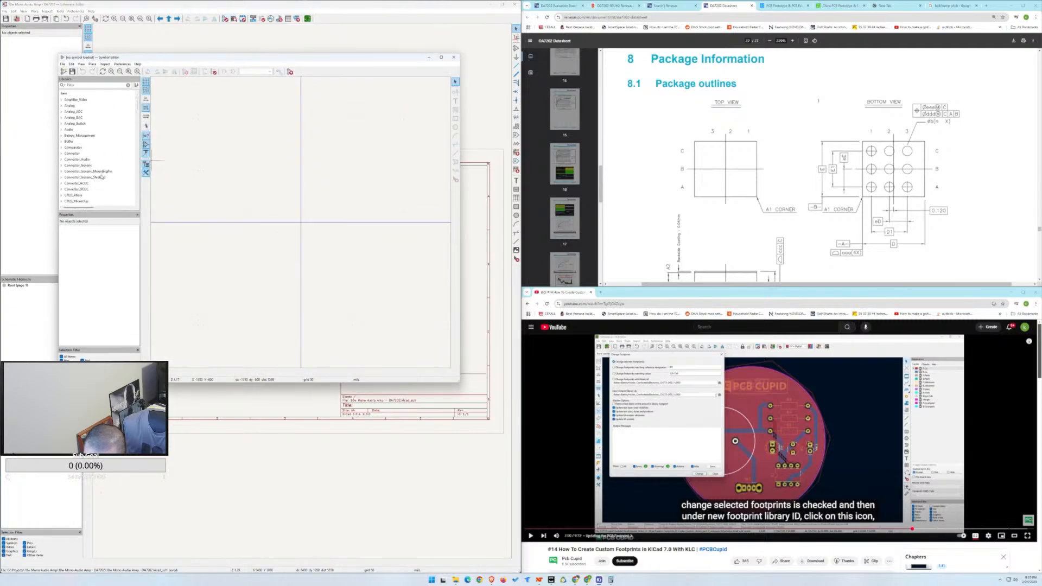
scroll(102, 177, up, 3)
scroll(101, 178, up, 2)
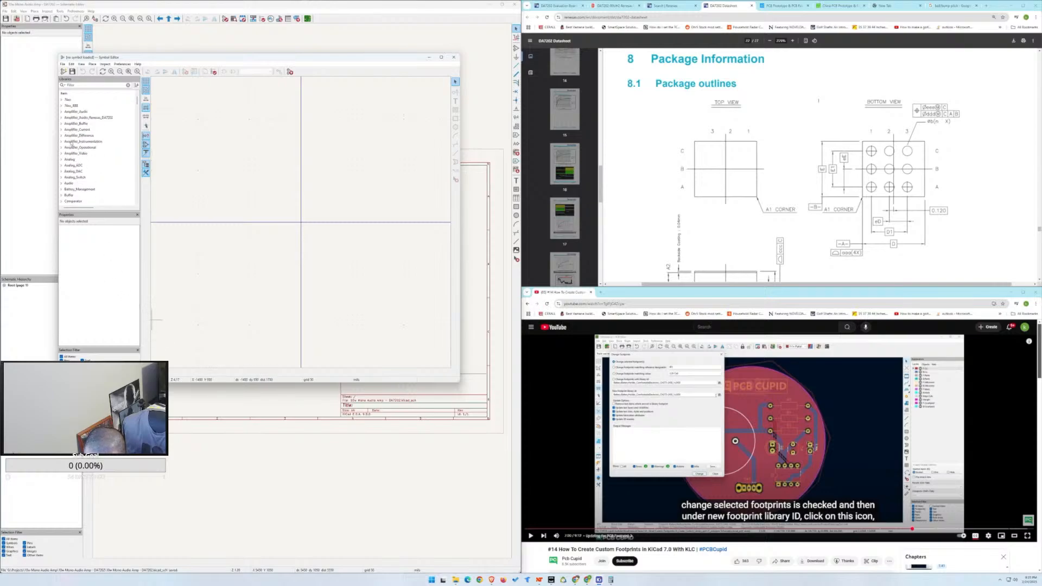
click(61, 118)
click(80, 125)
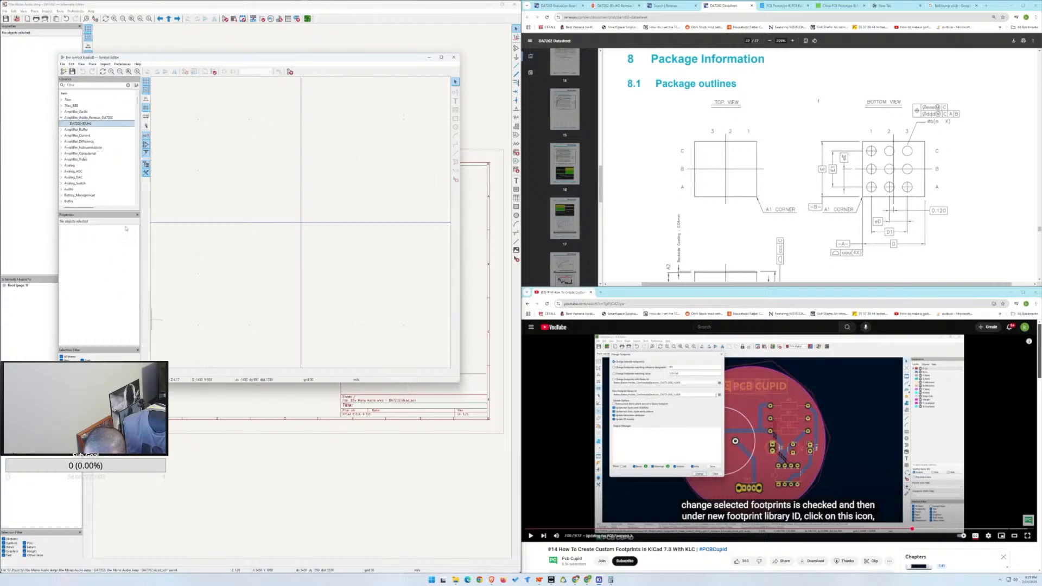
double_click(97, 125)
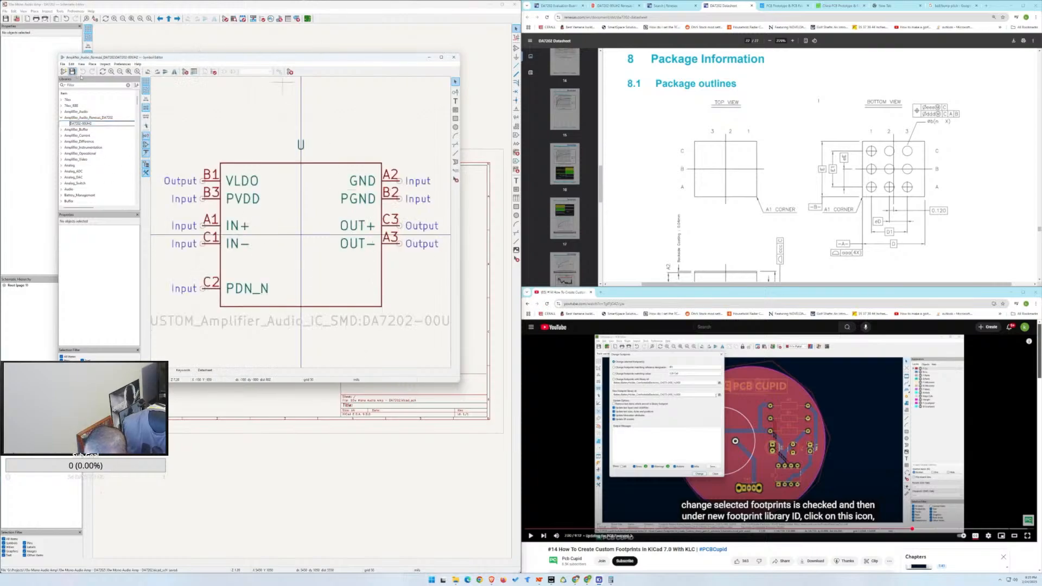
click(454, 57)
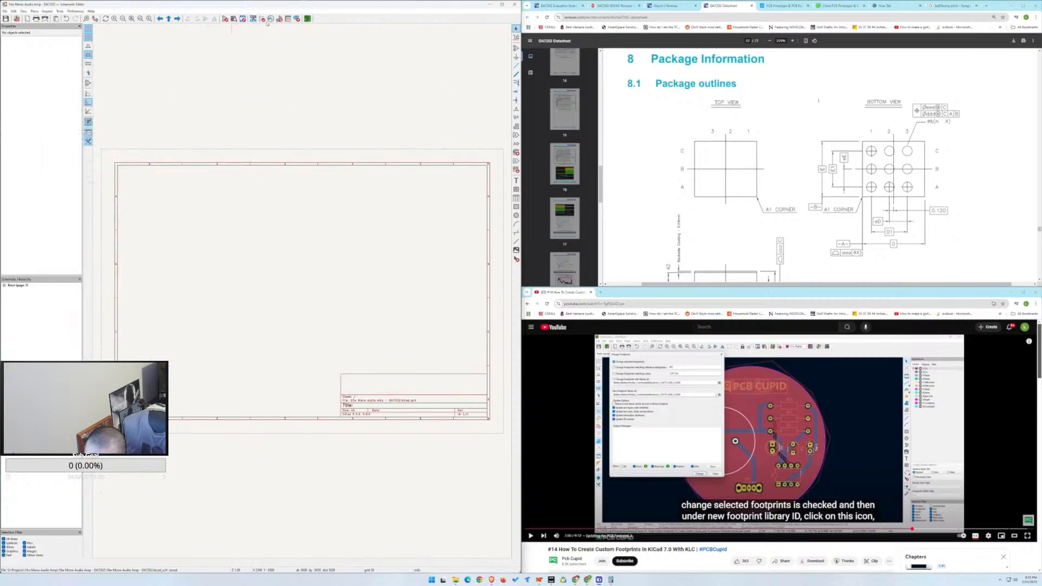
click(224, 18)
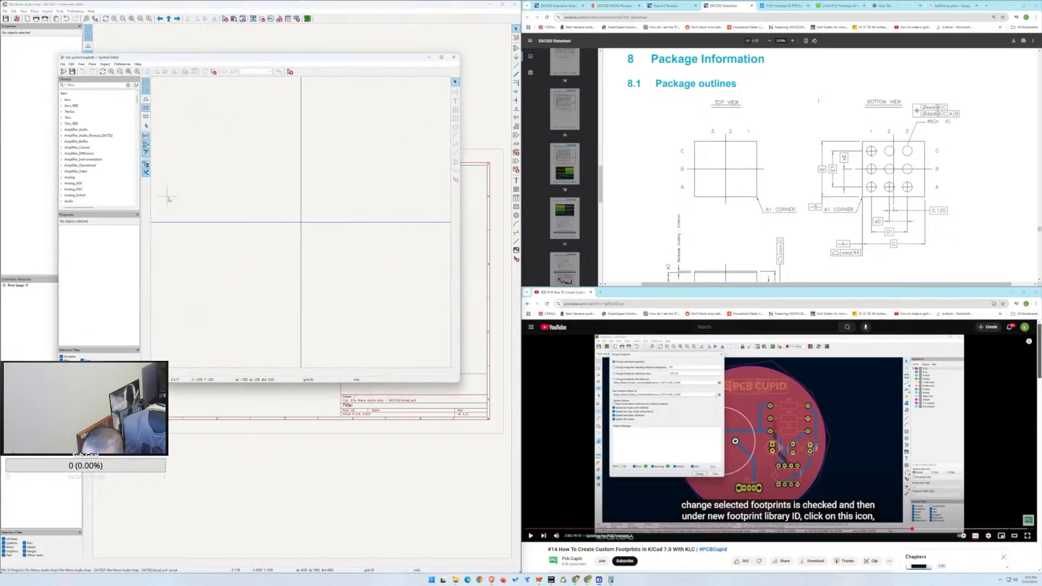
double_click(90, 135)
double_click(80, 141)
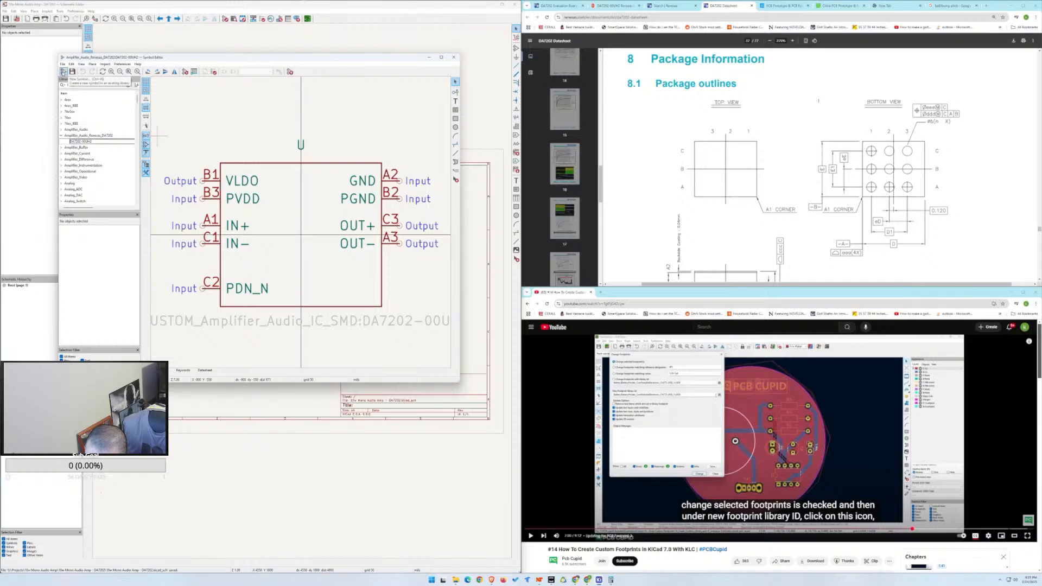
drag(238, 61, 235, 106)
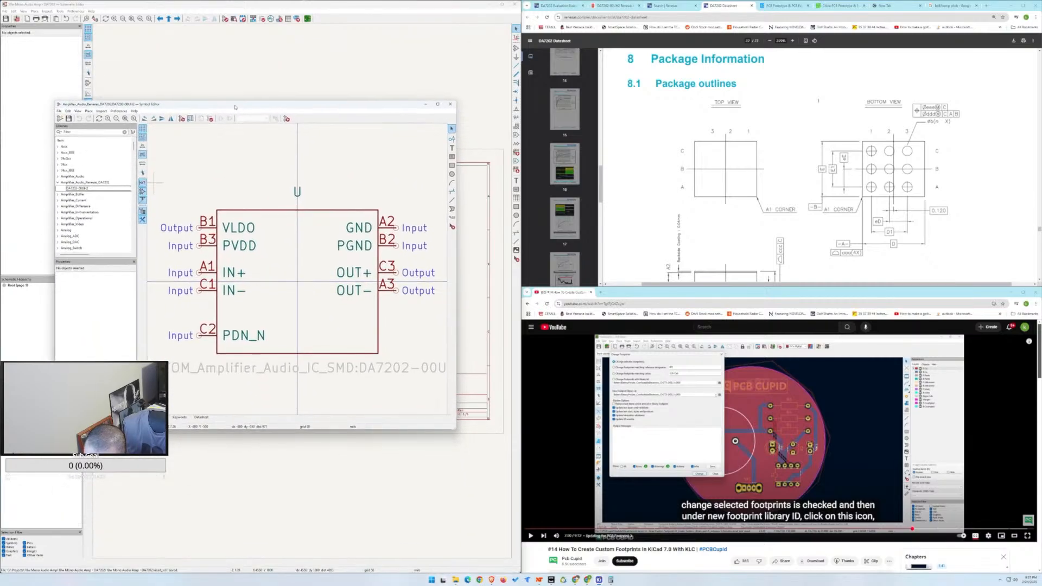
click(450, 104)
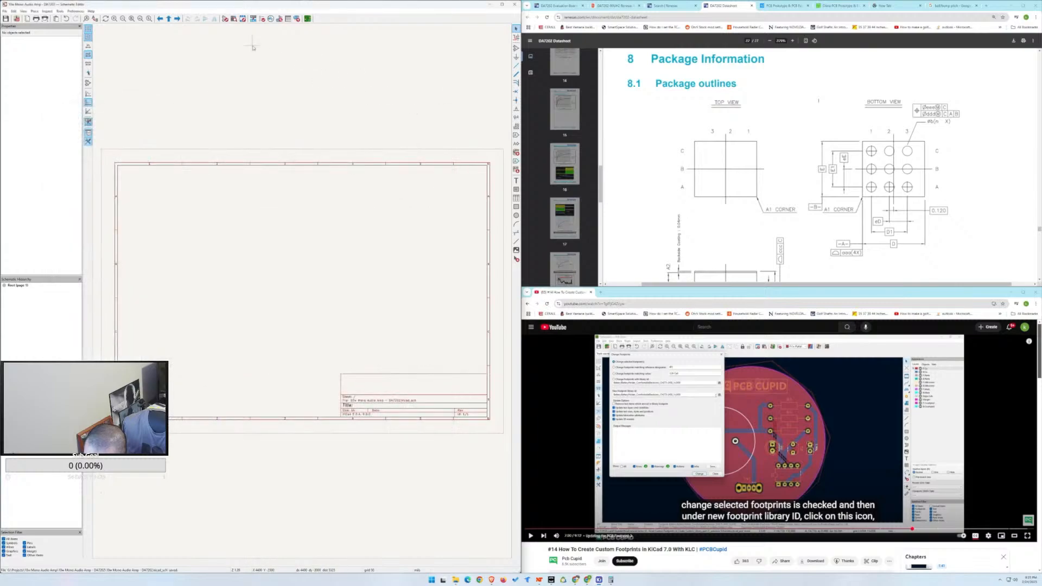
Place the DA7202 amplifier symbol from the symbol library browser near the middle of the sheet and save the schematic.
click(233, 19)
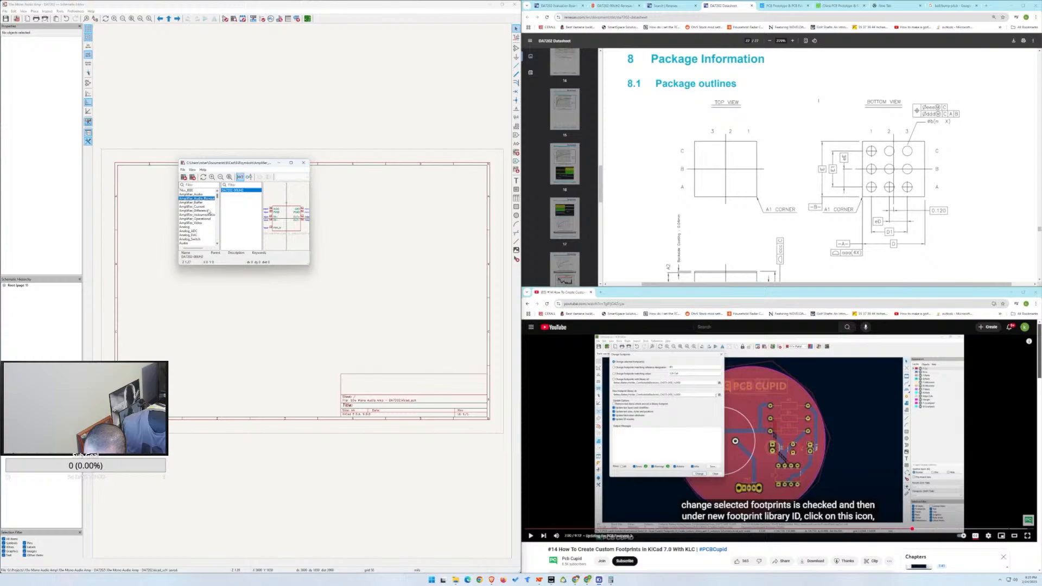
double_click(236, 190)
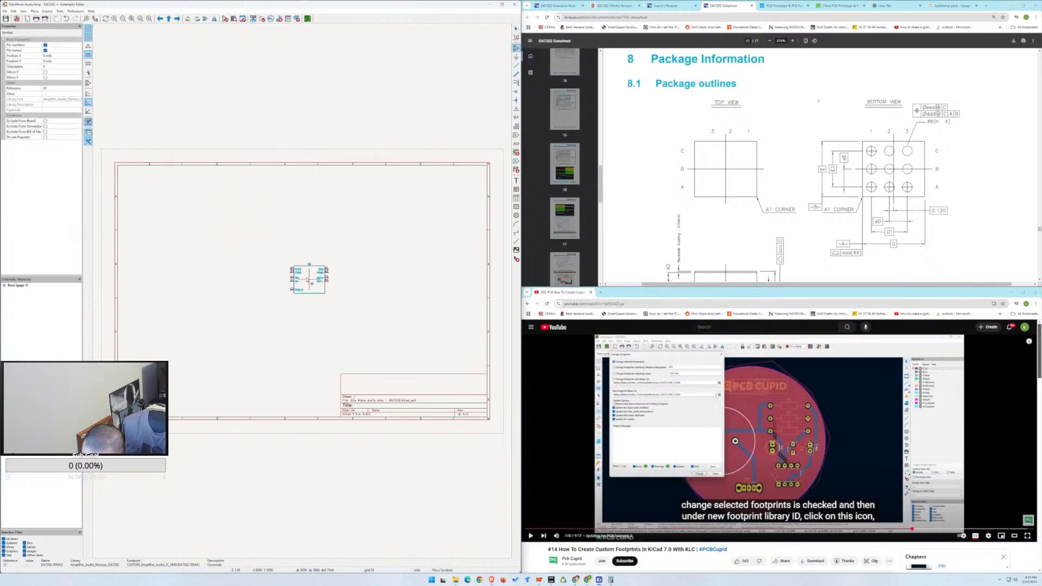
click(304, 277)
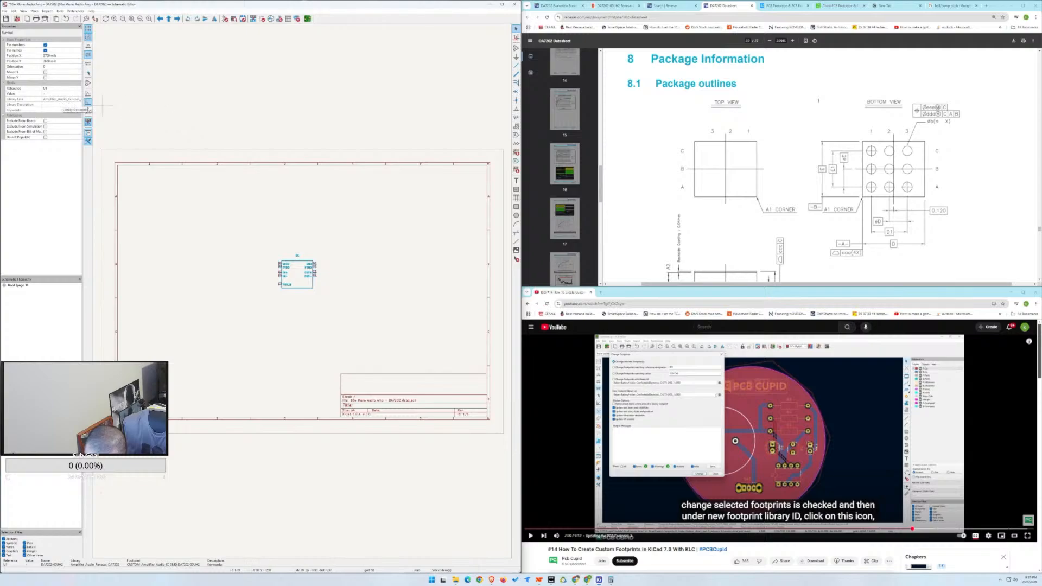
click(5, 19)
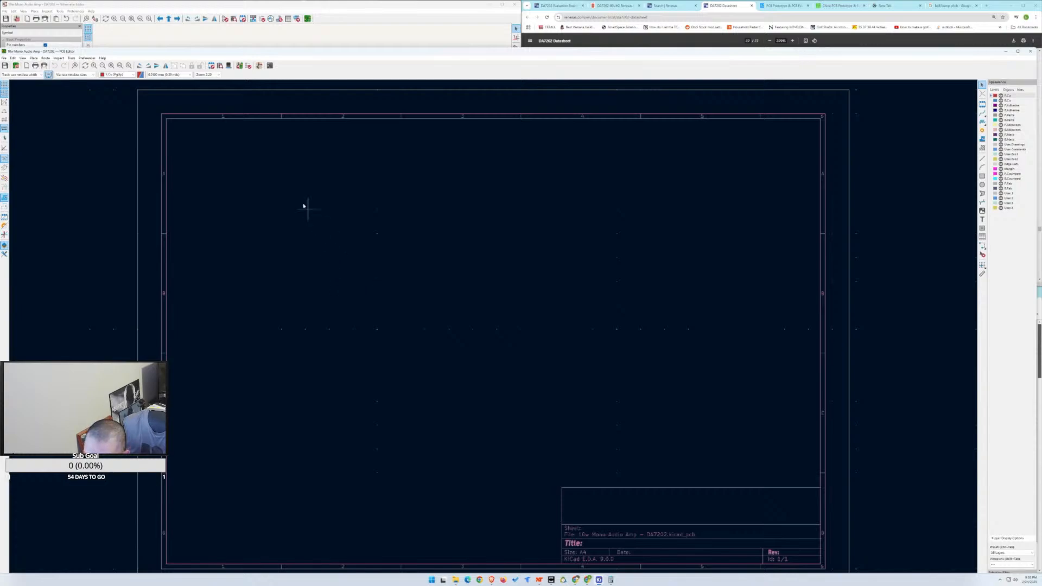
Try to update the PCB from the schematic and review the change report, including with footprint re-linking by reference designator enabled.
click(248, 66)
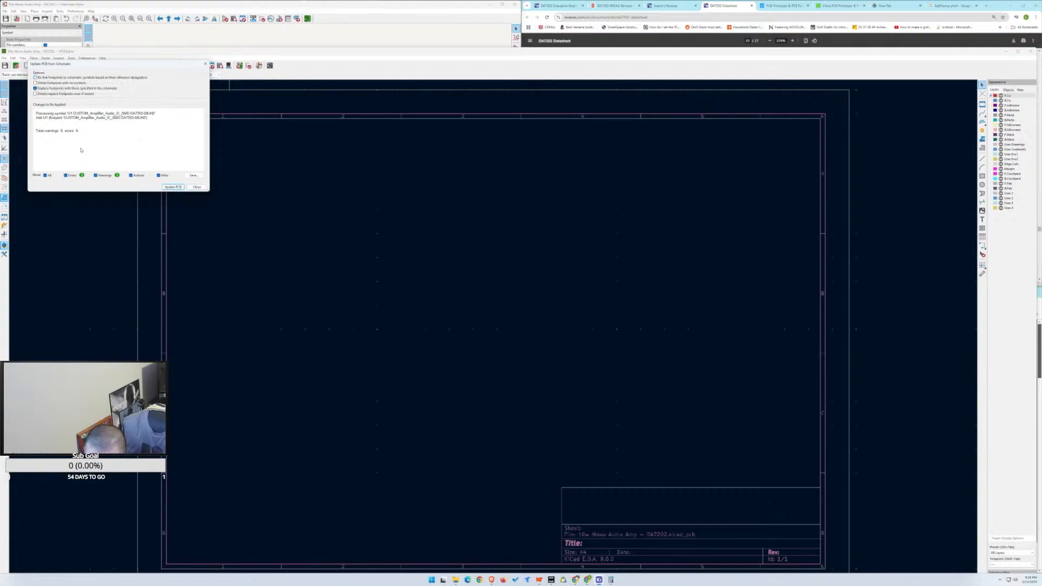
click(173, 187)
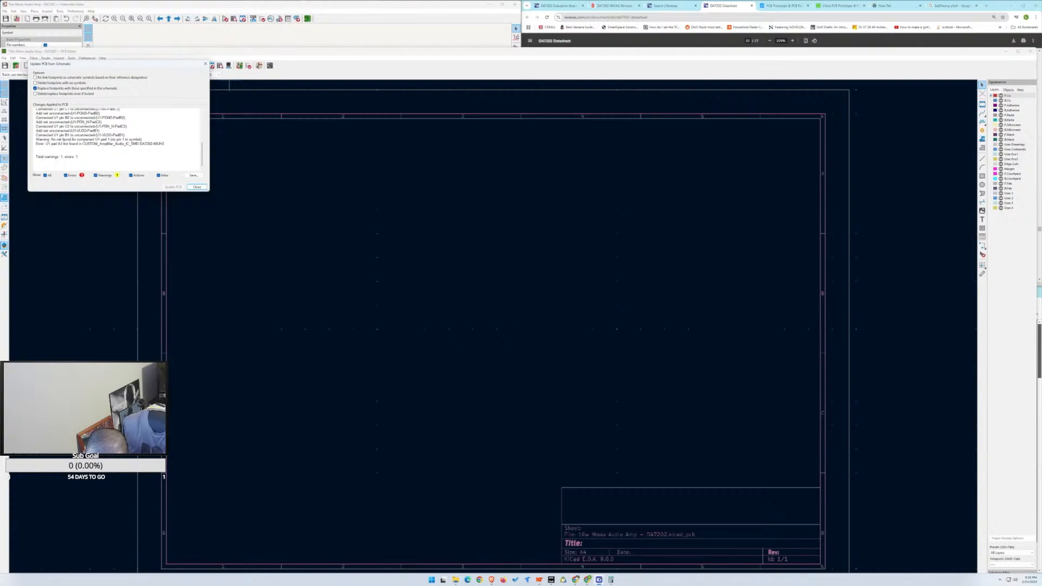
scroll(79, 143, up, 5)
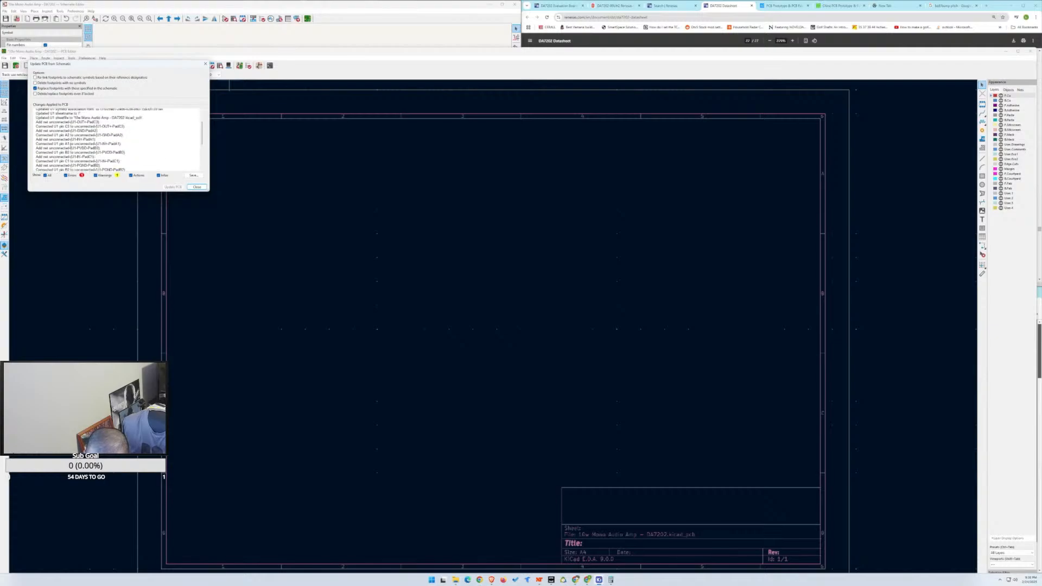
scroll(70, 146, down, 5)
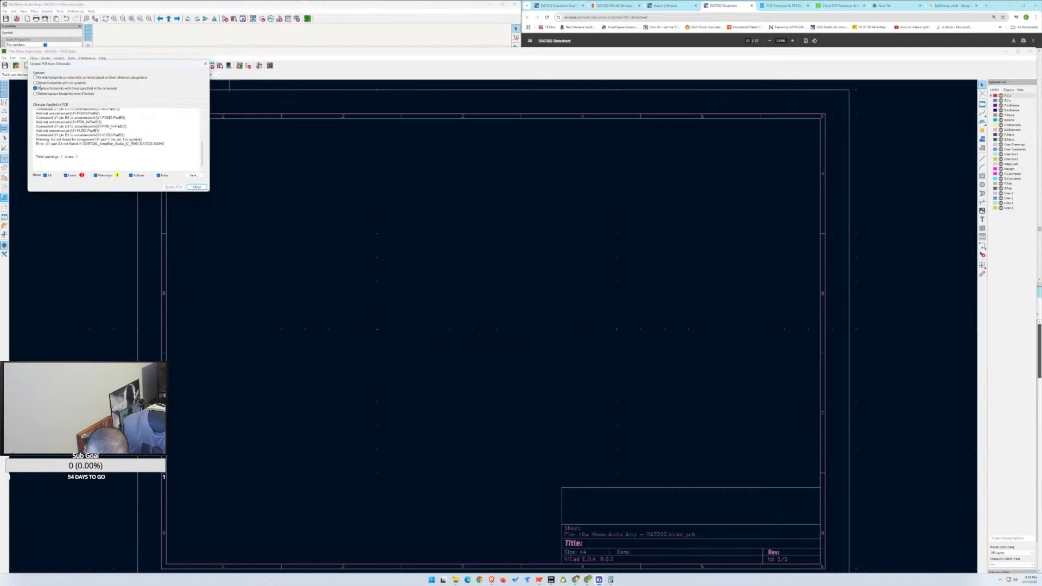
click(35, 78)
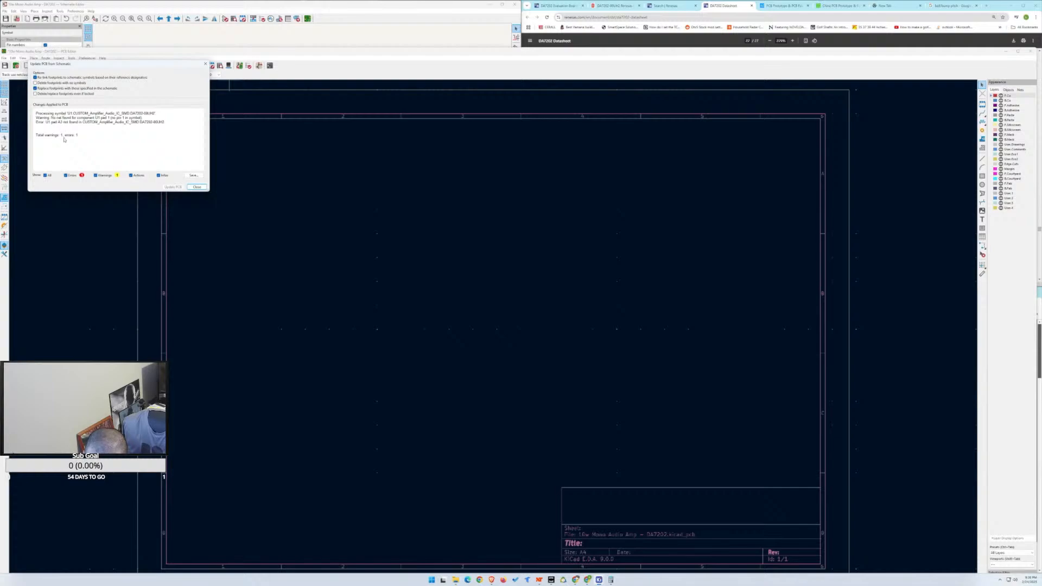
click(196, 187)
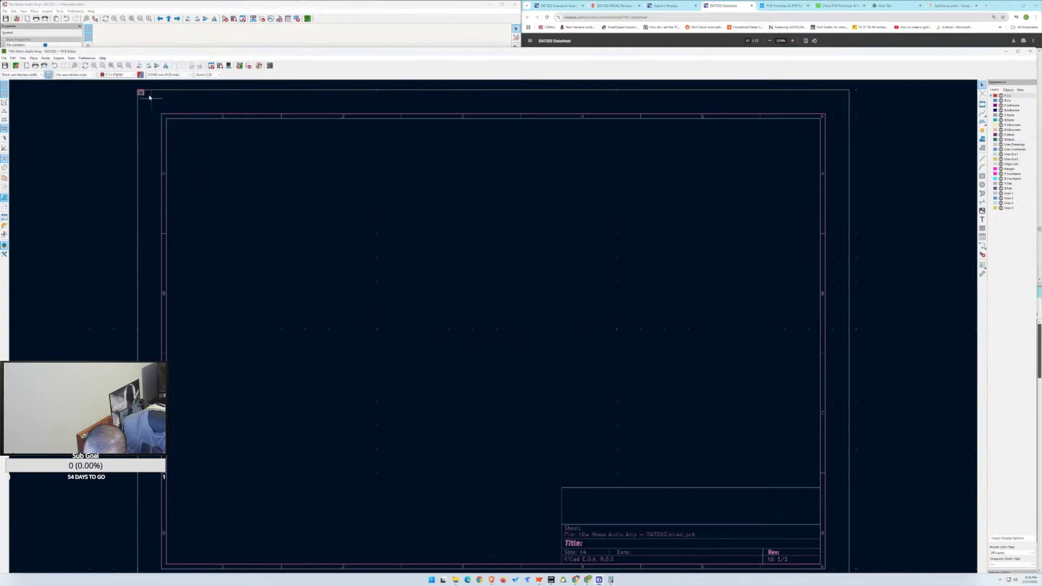
Close the PCB editor and discard the board changes.
drag(142, 92, 344, 249)
click(1031, 51)
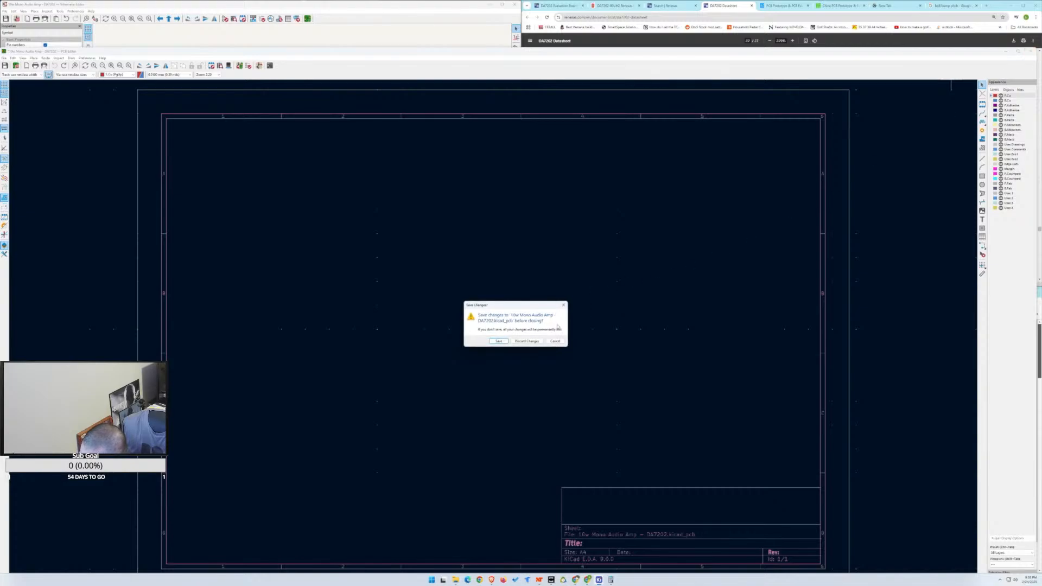
click(528, 341)
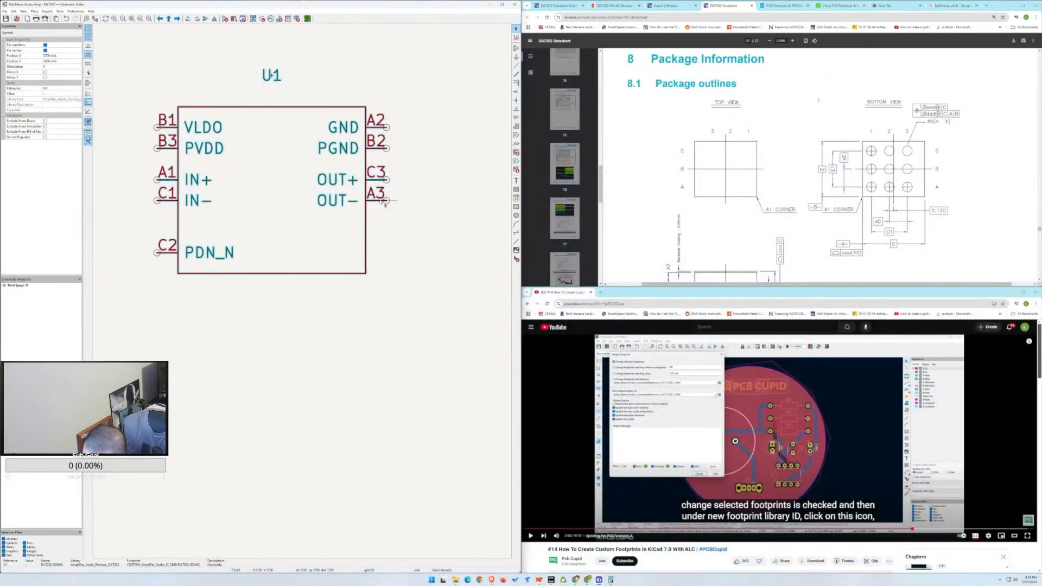
Check the pin number of U1's OUT- pin and the symbol's properties in the schematic.
click(385, 201)
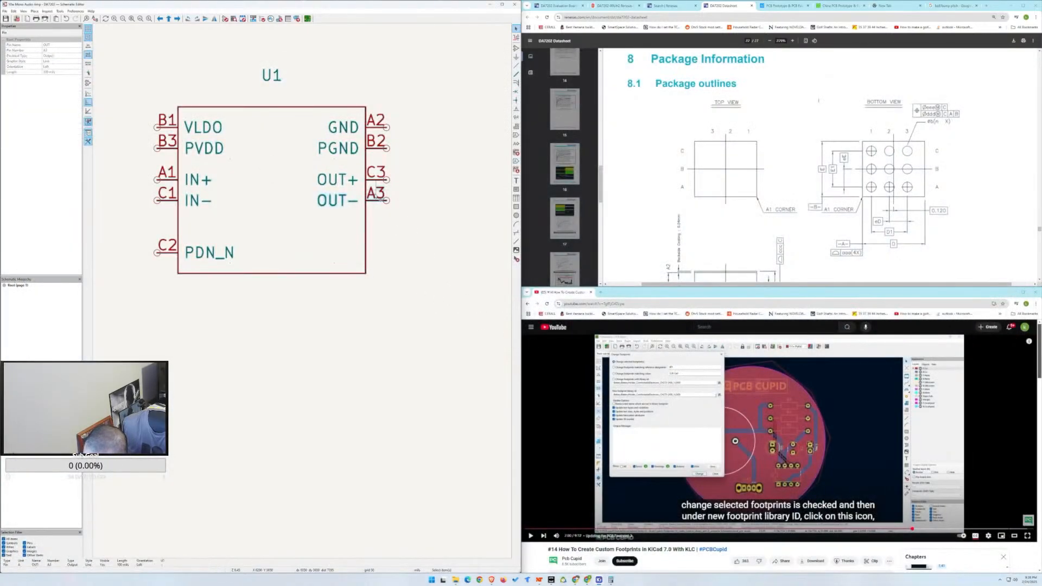
double_click(336, 202)
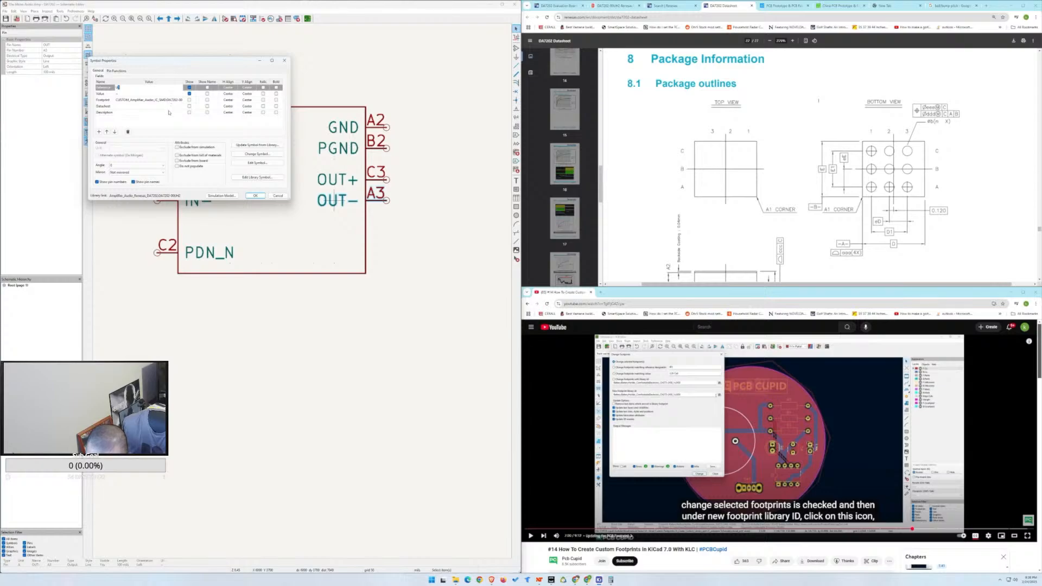
click(262, 196)
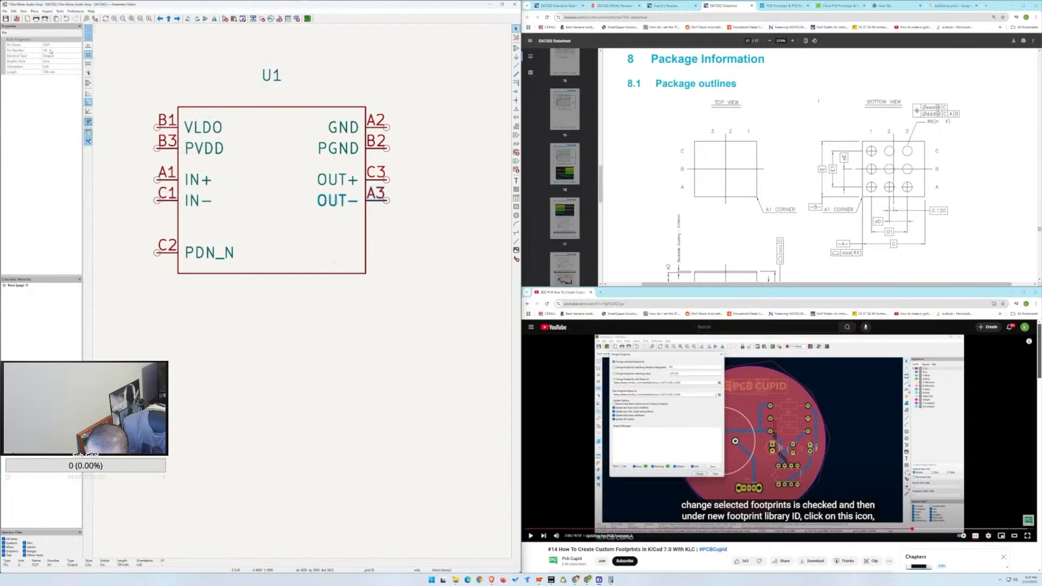
click(137, 85)
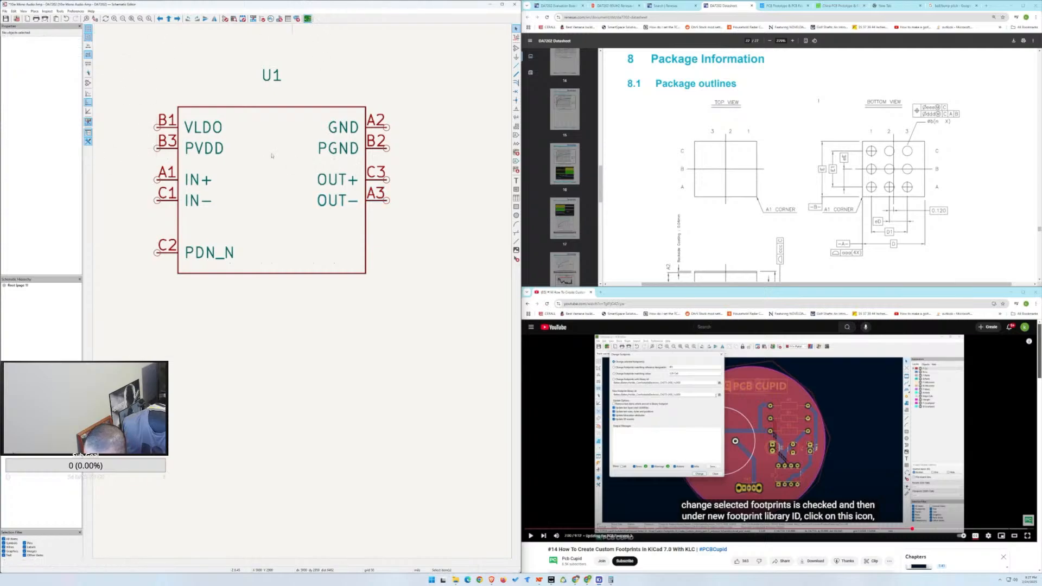
Open the project's board in the PCB editor.
click(307, 18)
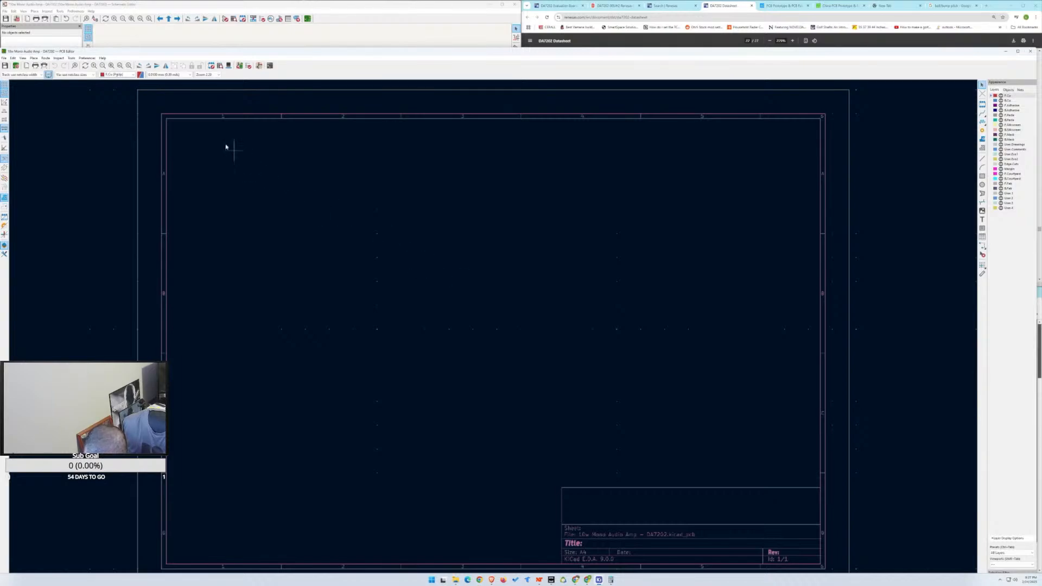
click(16, 65)
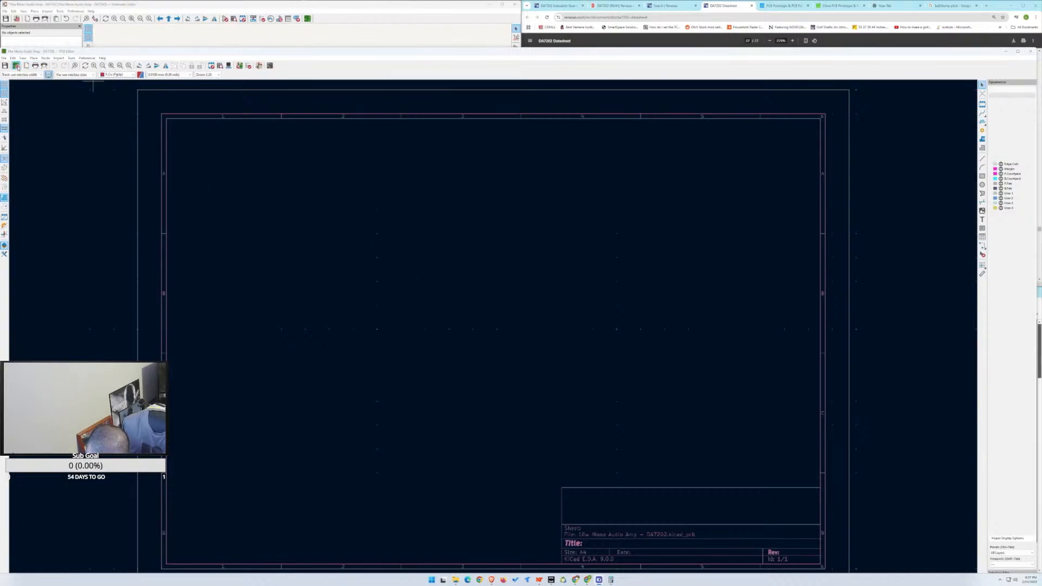
click(648, 209)
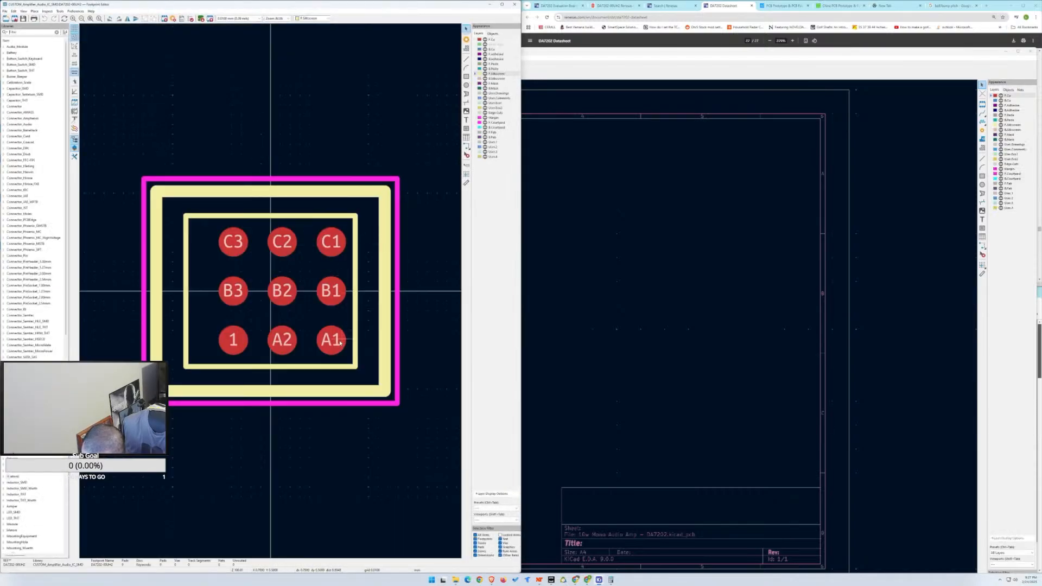
Renumber pad 1 of the DA7202 footprint as A3, save the footprint and close the footprint editor.
click(236, 344)
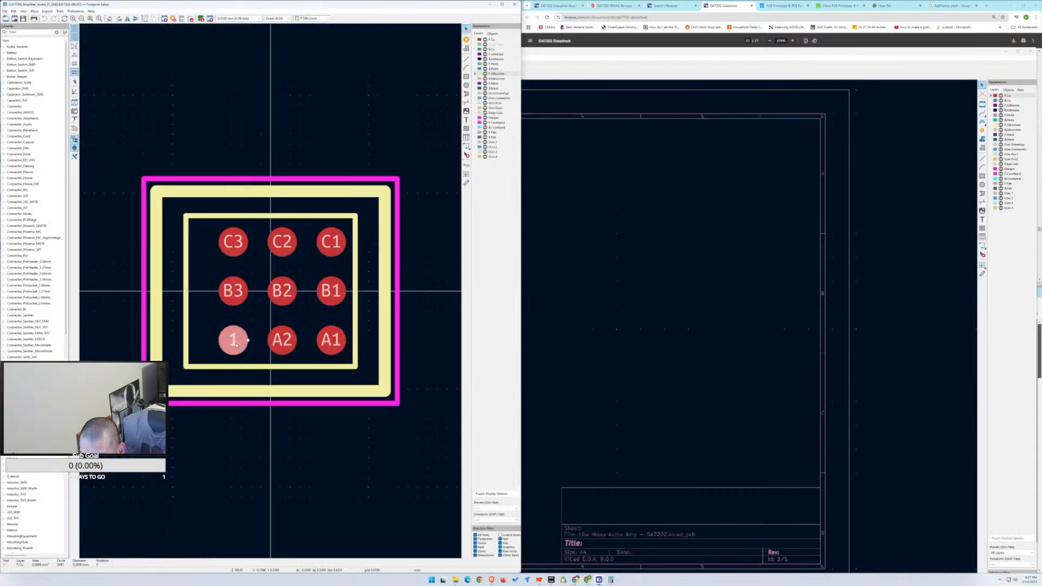
key(e)
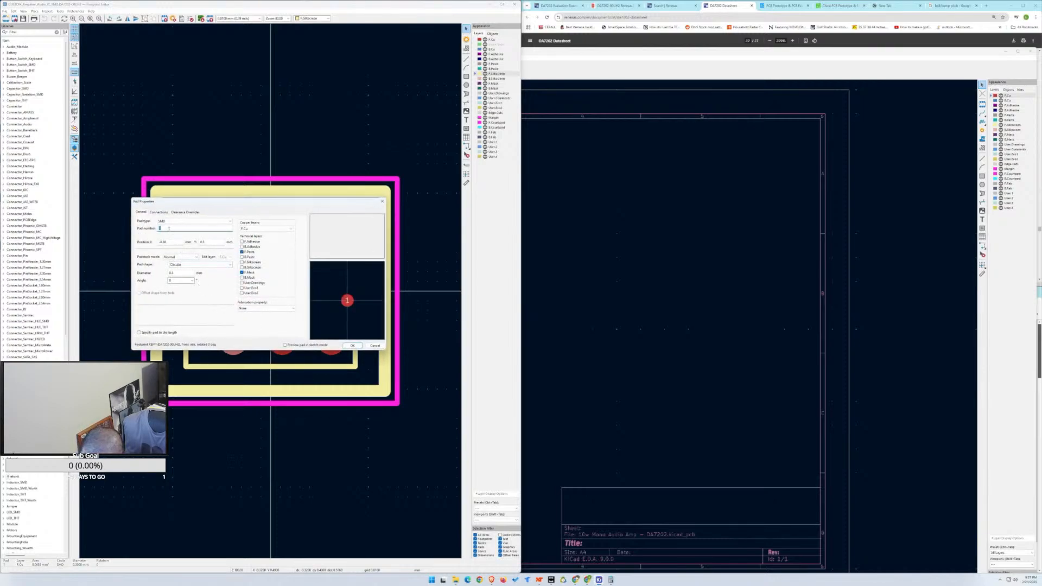
text(A3)
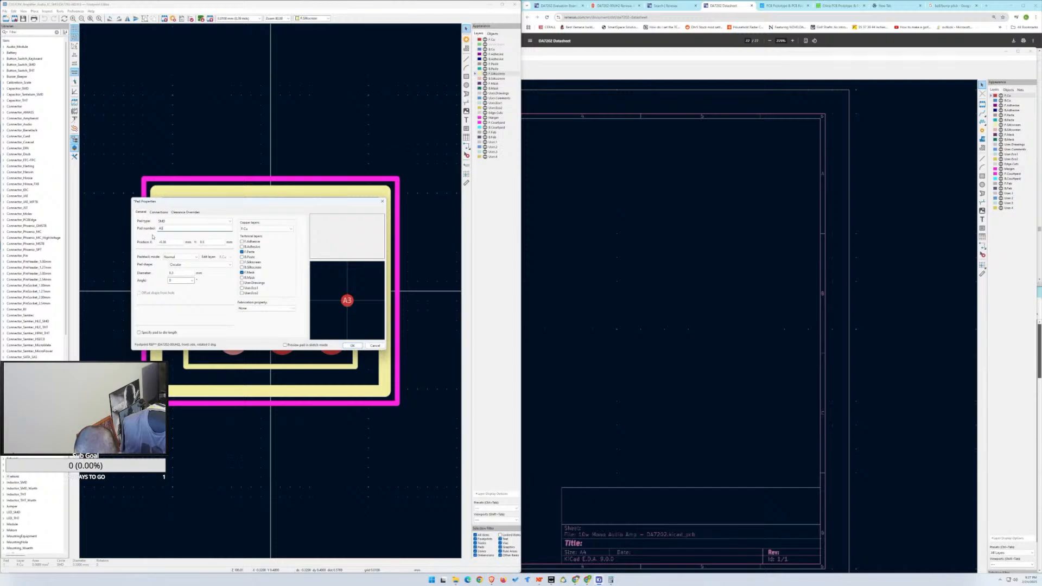
click(353, 345)
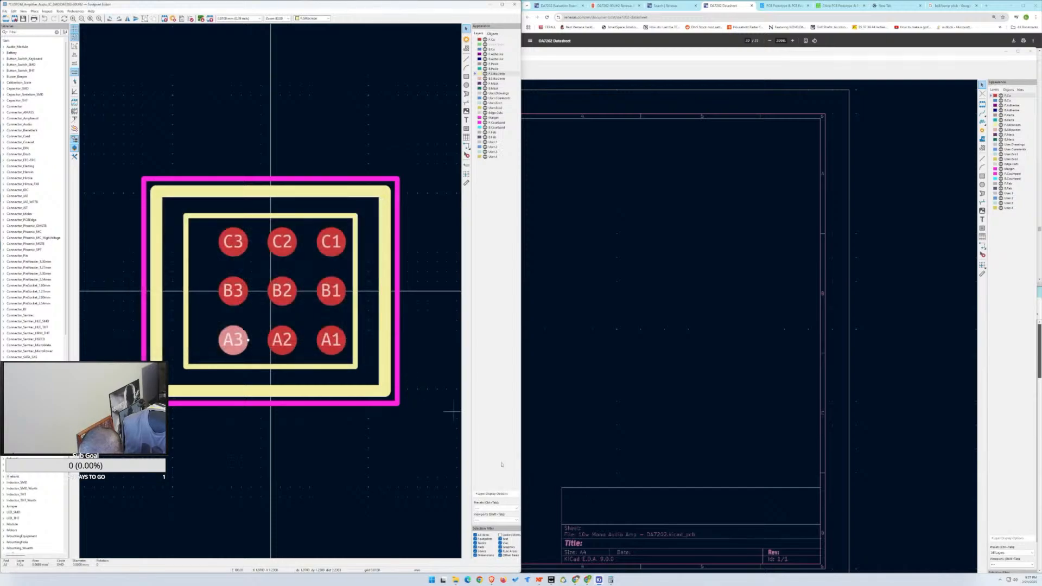
click(23, 18)
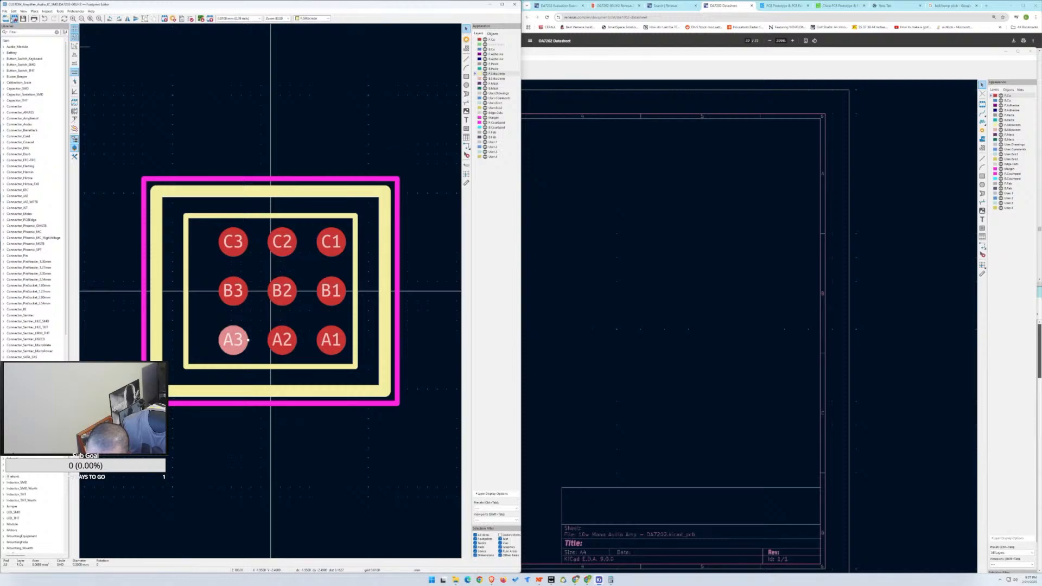
click(515, 5)
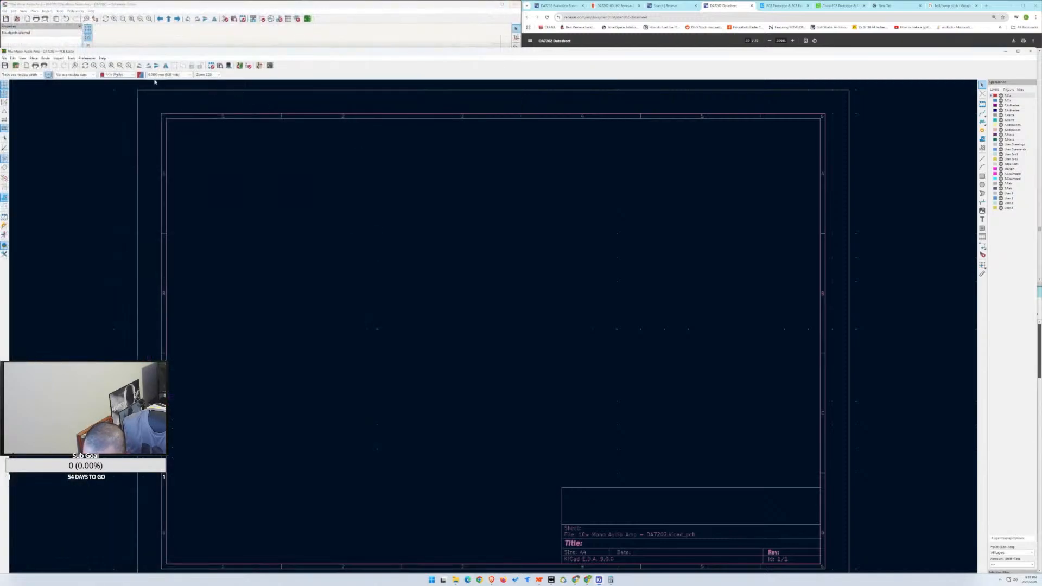
Update the PCB from the schematic, review the change report and place the U1 footprint near the middle of the board sheet.
click(239, 65)
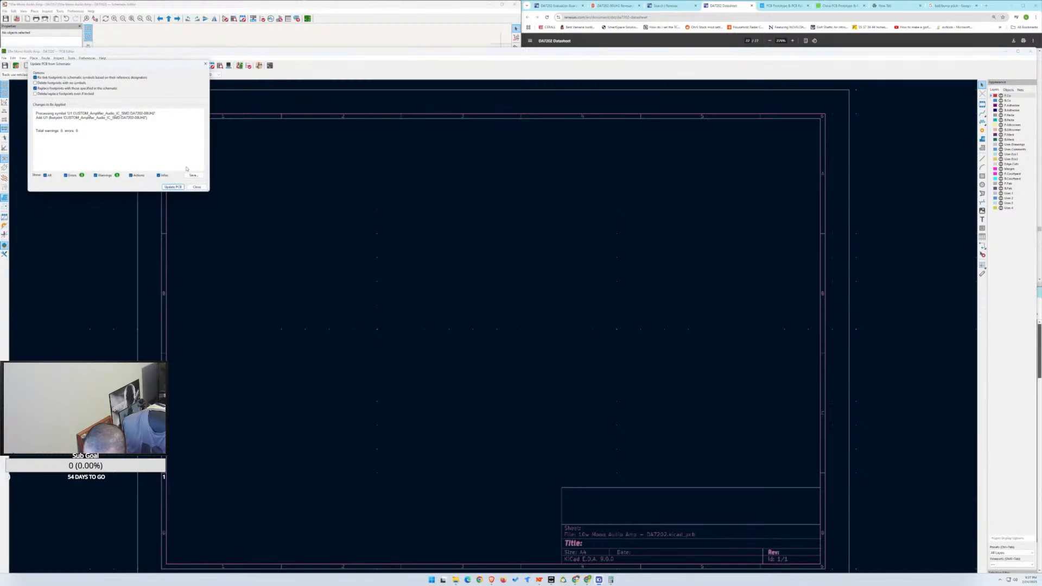
click(178, 186)
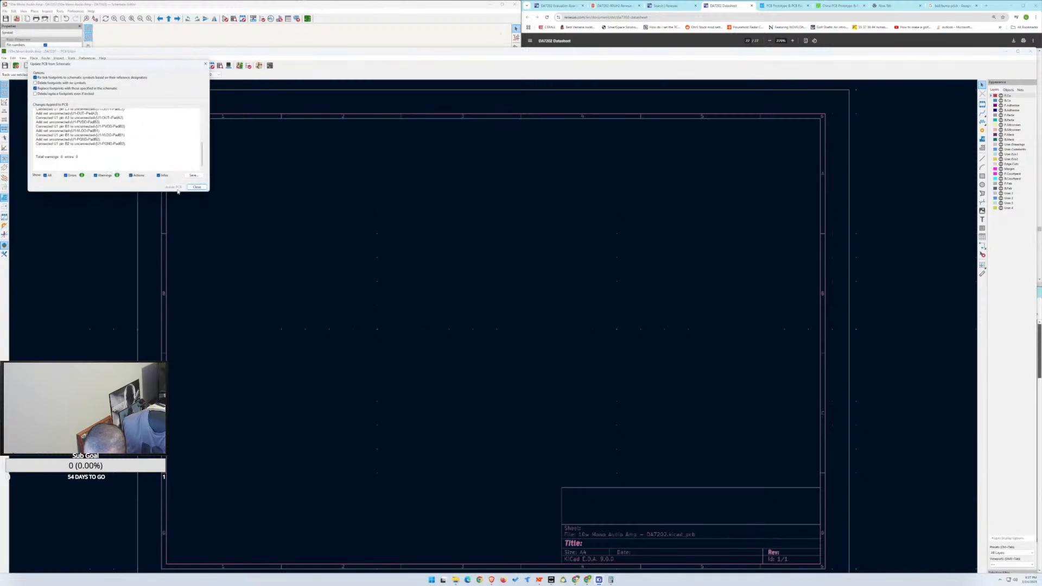
scroll(115, 157, up, 10)
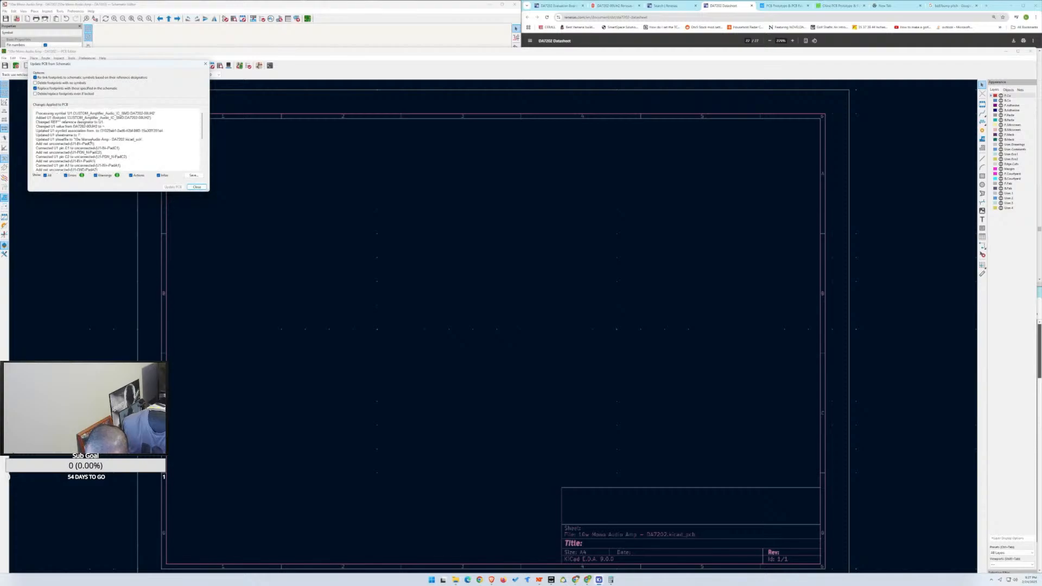
scroll(91, 142, down, 10)
click(198, 187)
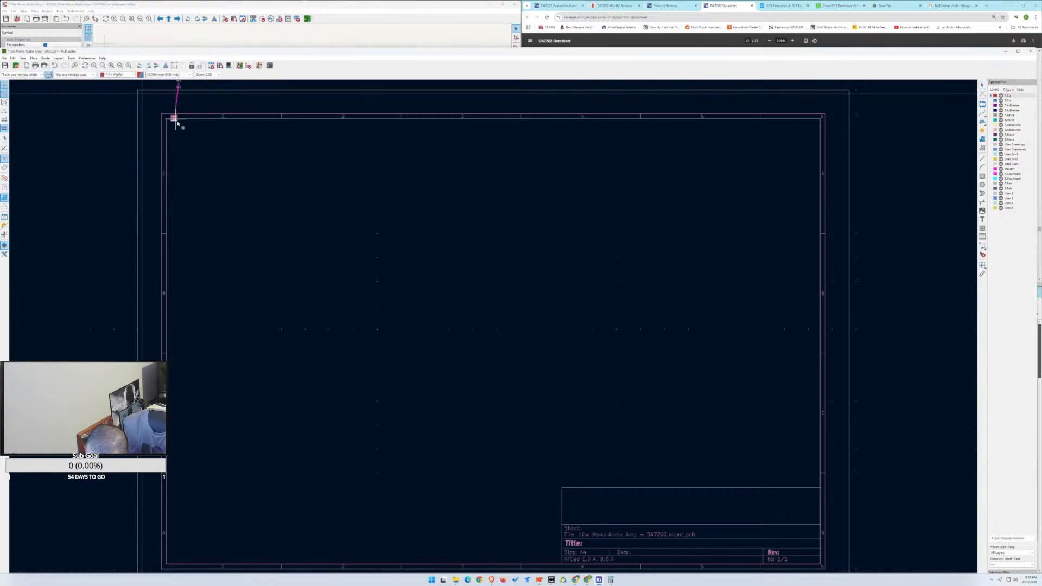
click(495, 322)
Examine the placed U1 footprint's pad numbers, net names and outlines up close.
scroll(505, 347, up, 5)
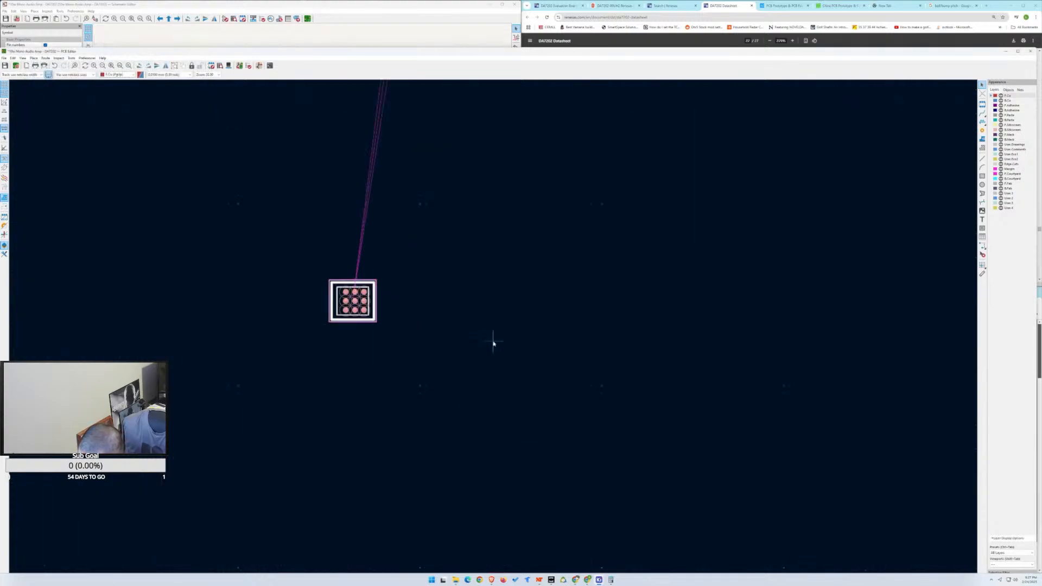
scroll(431, 329, up, 5)
scroll(433, 329, up, 5)
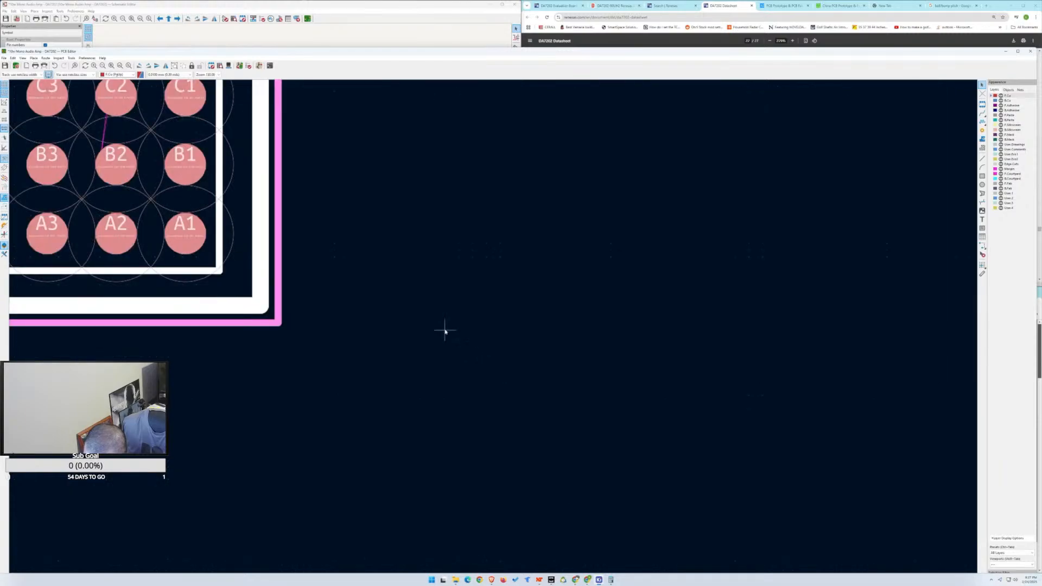
scroll(444, 329, down, 2)
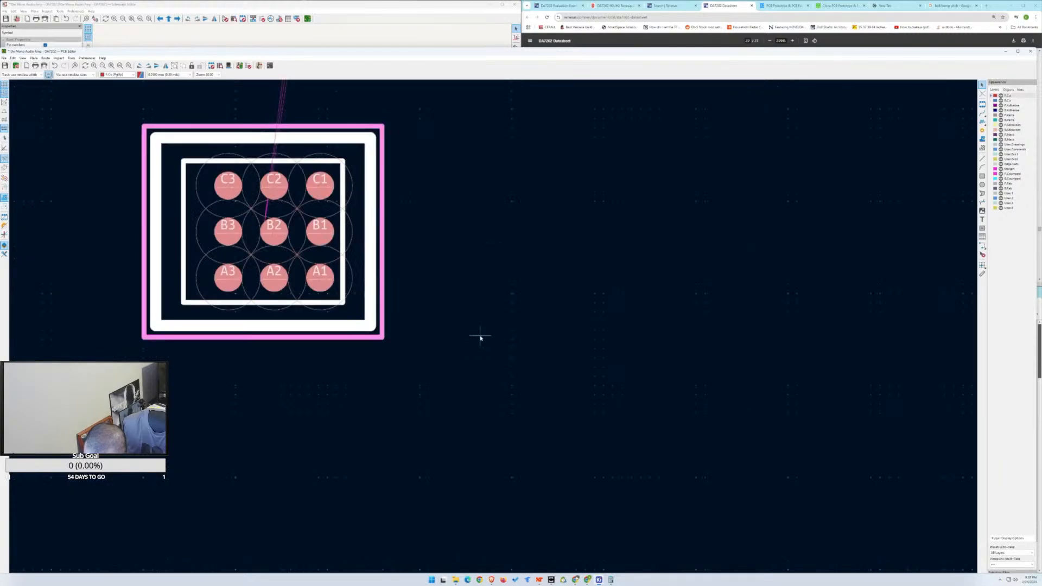
scroll(391, 309, up, 5)
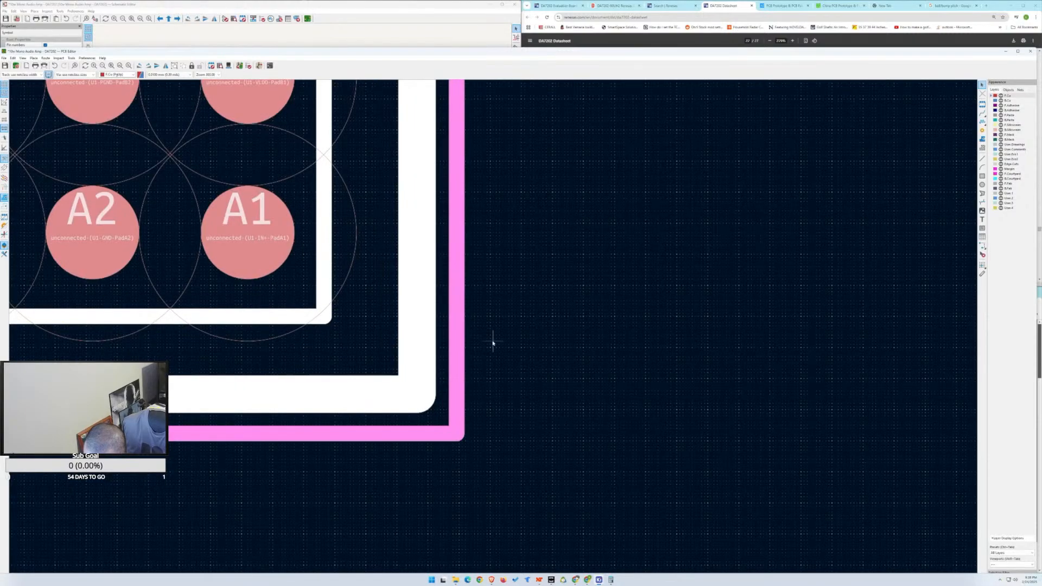
scroll(493, 343, down, 8)
scroll(492, 343, down, 4)
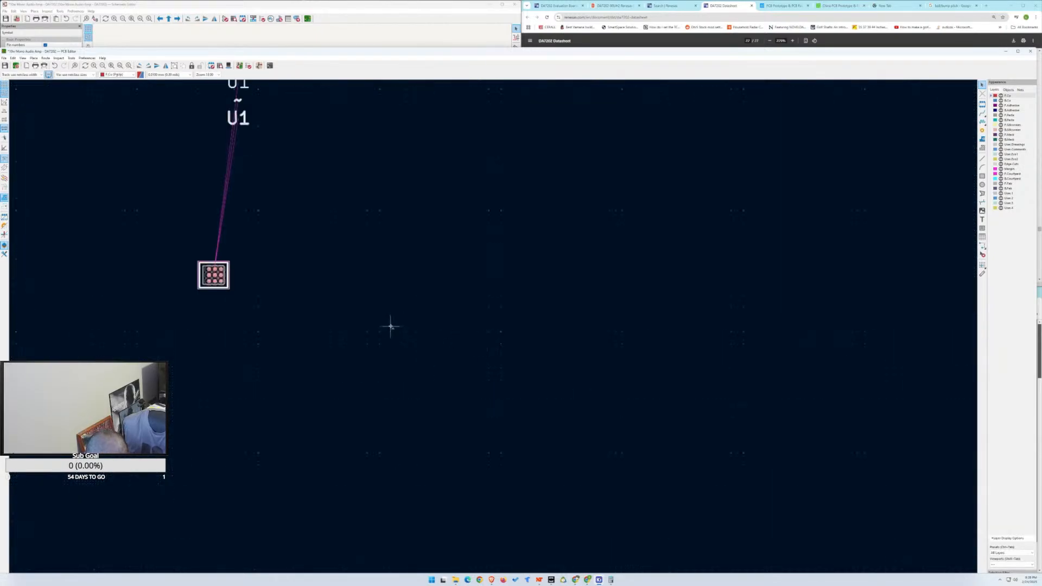
Undo the footprint's placement and close the PCB editor, discarding the board changes.
key(ctrl+z)
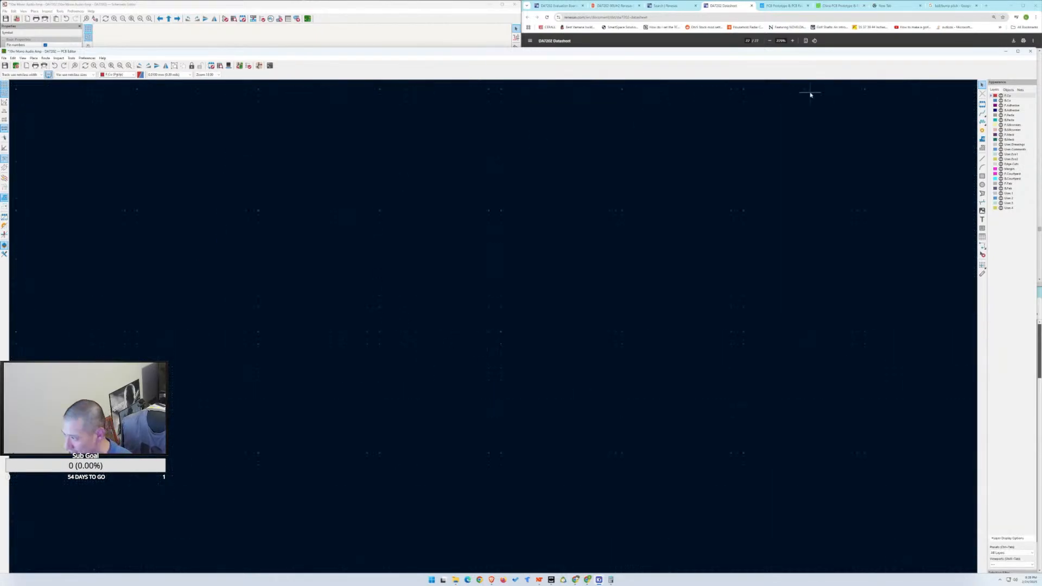
click(1030, 51)
click(526, 341)
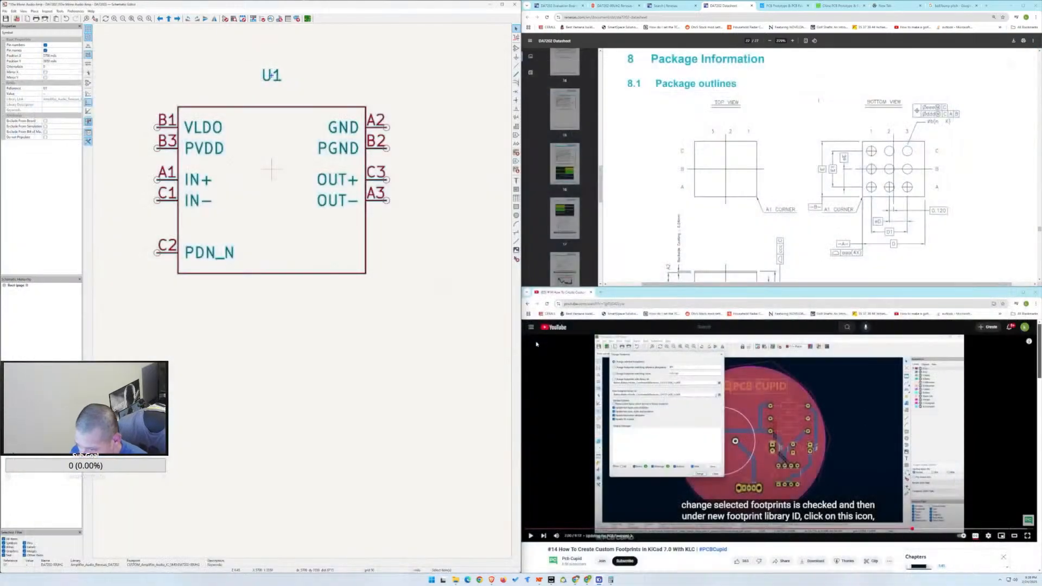
Play the rest of the custom footprint tutorial, skipping ahead through the external libraries part to its closing section, and pause it.
click(861, 498)
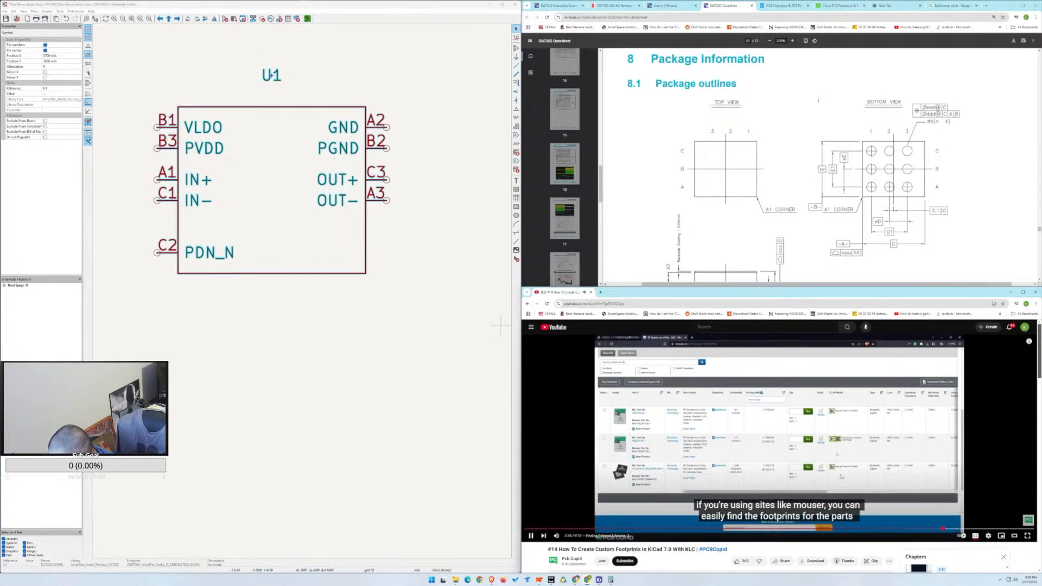
click(962, 533)
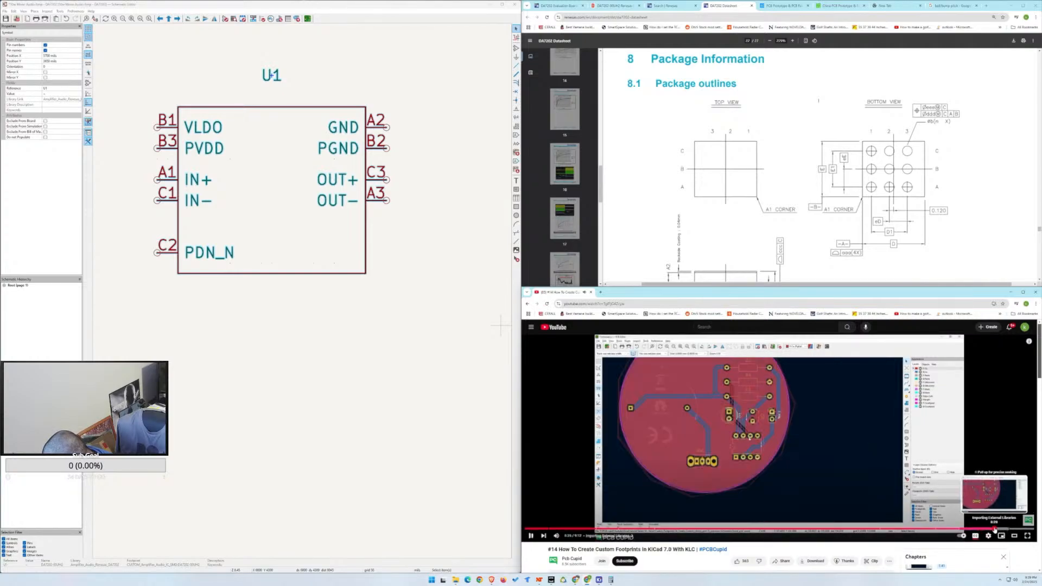
click(997, 529)
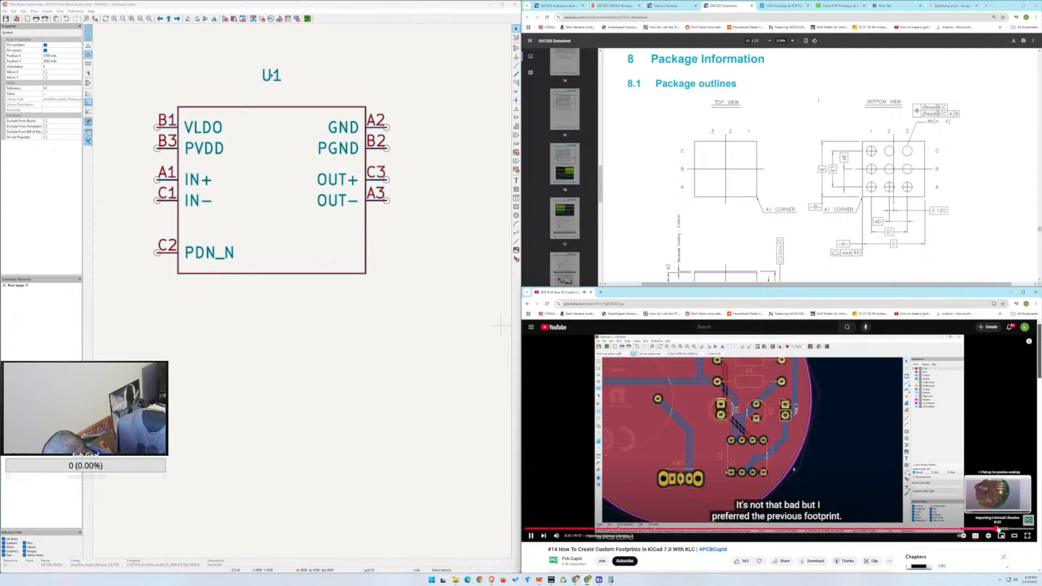
click(1011, 529)
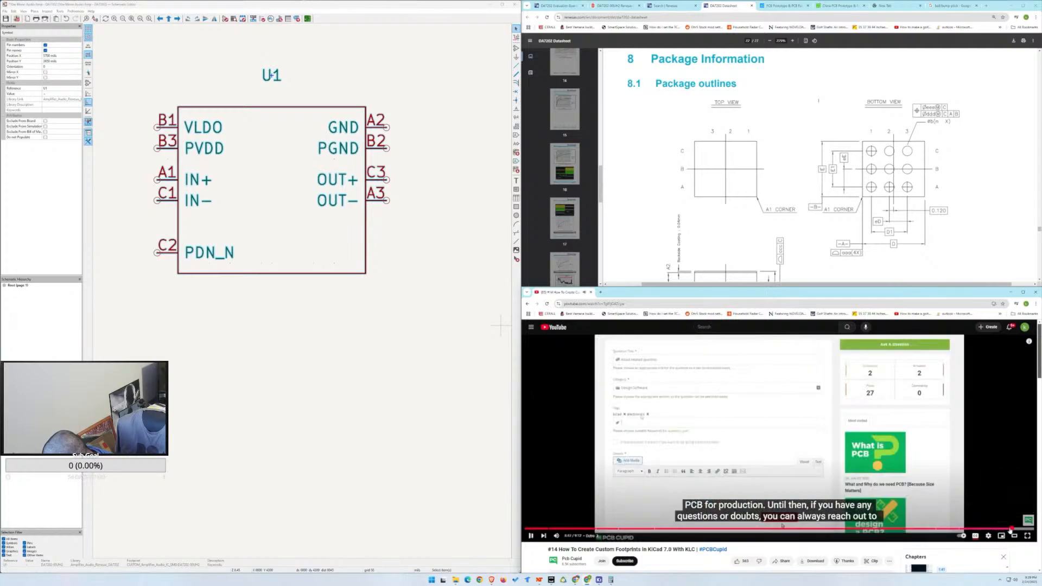
click(824, 354)
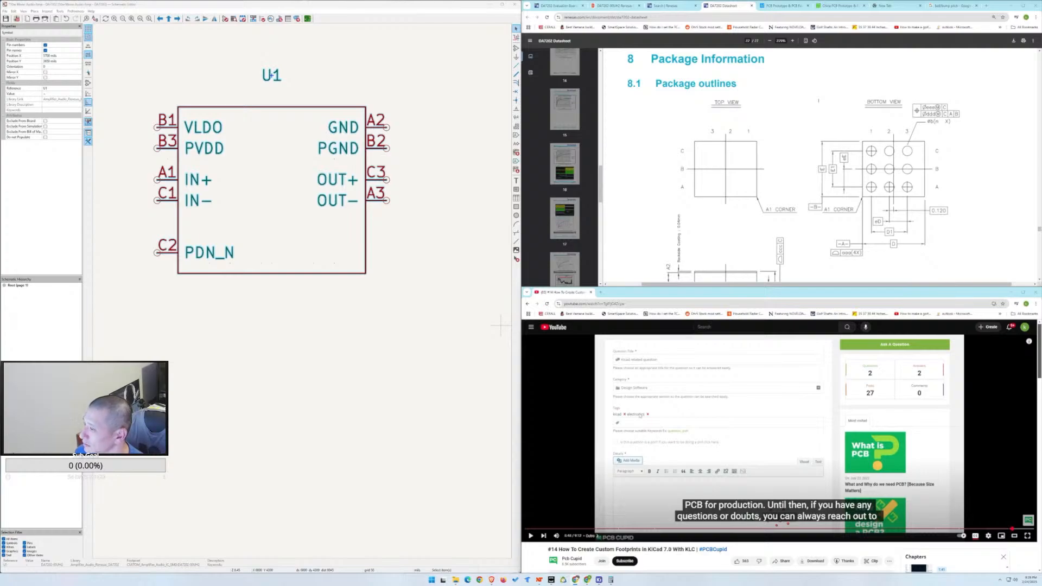
Load the YouTube video "How to make your First PCB! Beginner KiCAD Design Tutorial" and skip ahead to its schematic editor section.
click(599, 304)
text(youtube.com/watch?v=TIPyqRnRyUk)
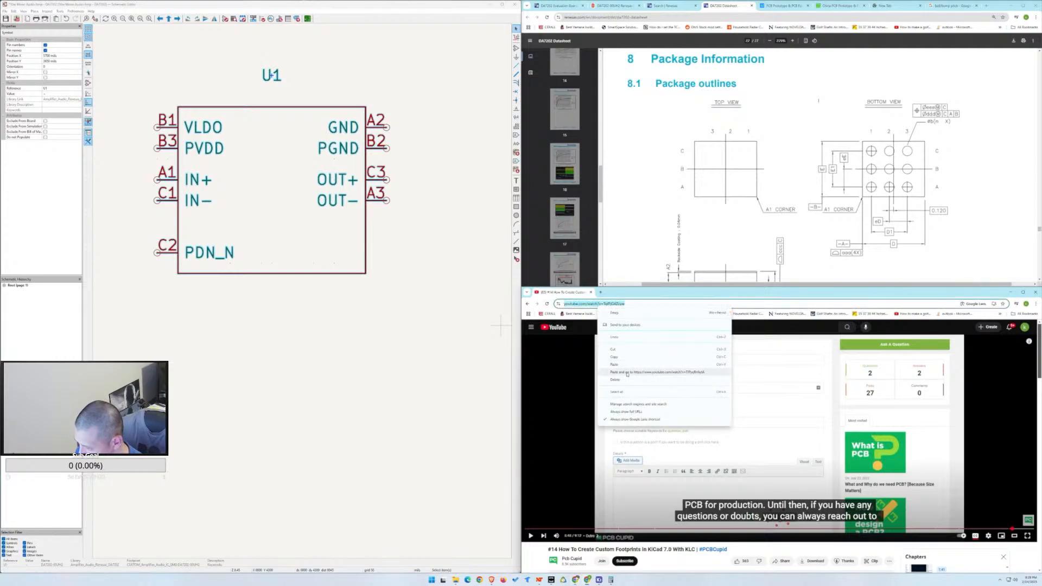
key(Return)
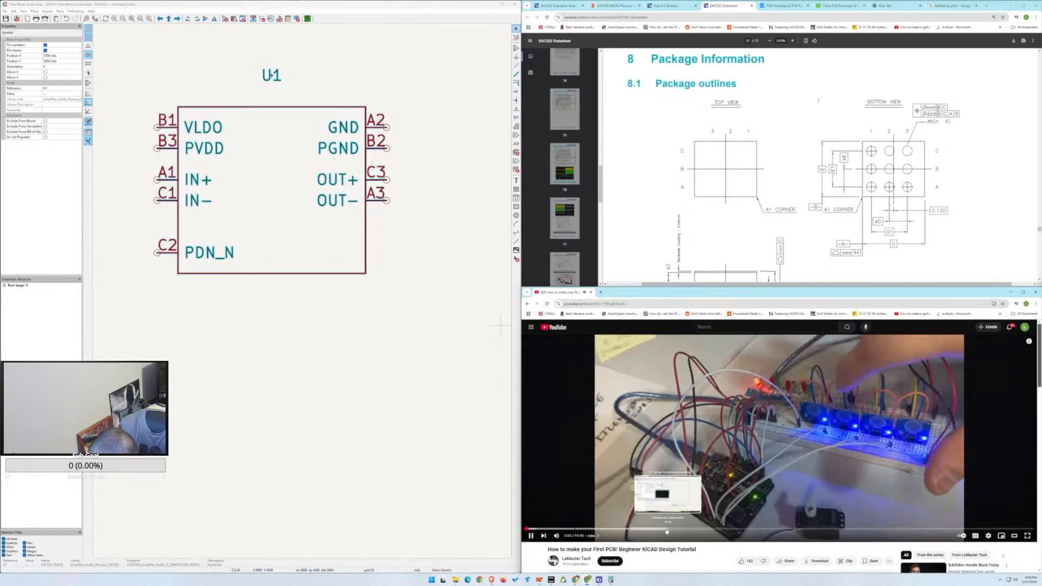
click(638, 530)
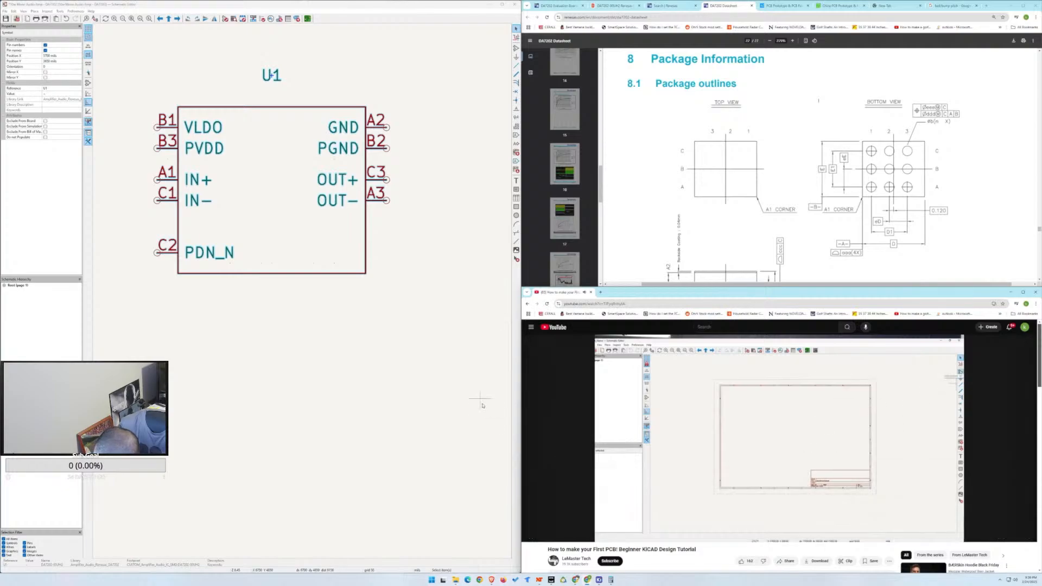
Look back through the DA7202 datasheet from the package information to the capacitor guidance and power dissipation pages.
scroll(303, 291, down, 5)
scroll(302, 293, up, 1)
scroll(303, 293, up, 1)
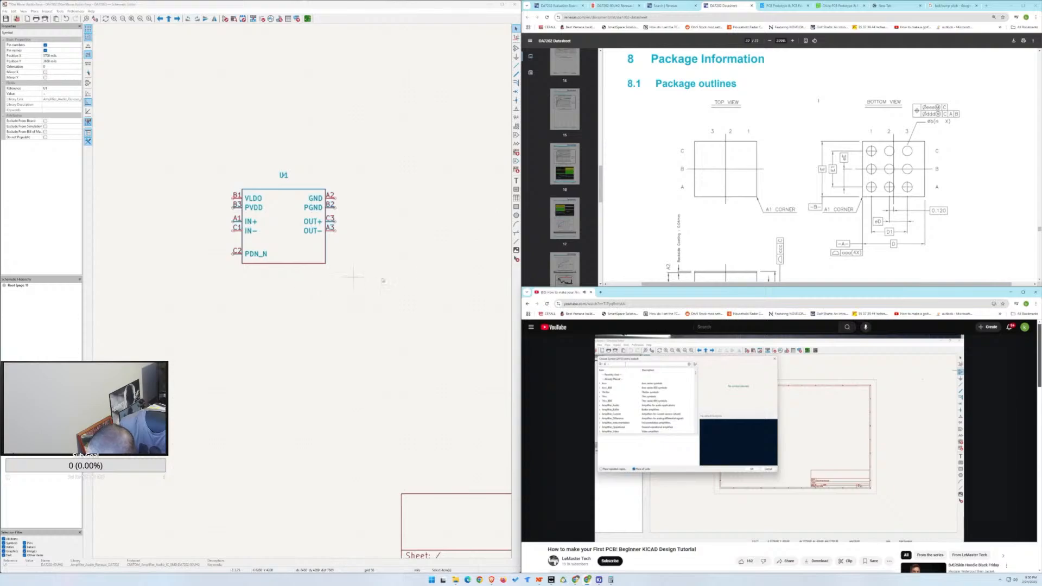
click(800, 119)
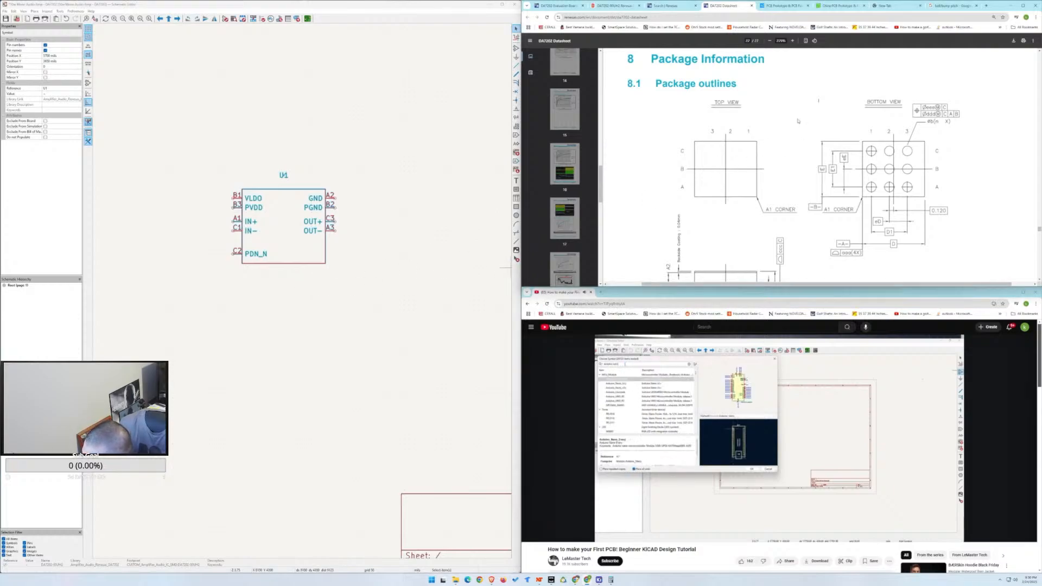
scroll(799, 122, down, 3)
scroll(795, 130, up, 6)
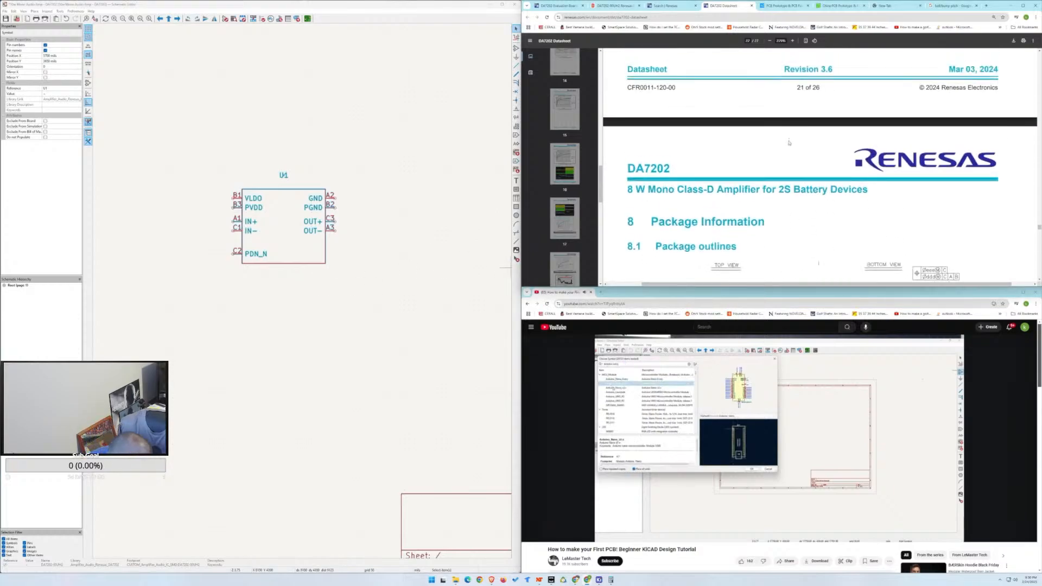
ctrl+scroll(793, 135, down, 4)
scroll(791, 185, up, 15)
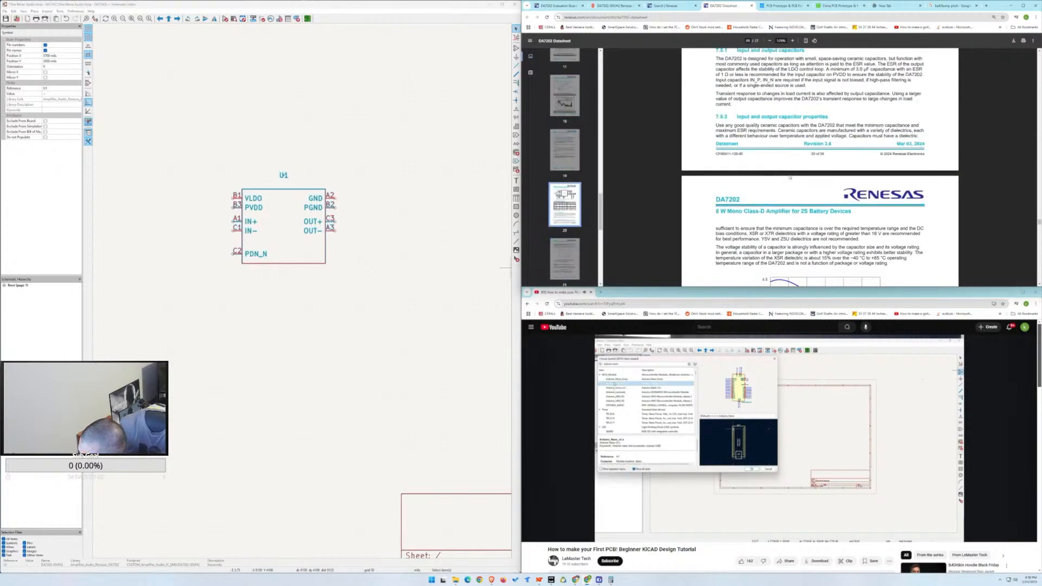
scroll(791, 185, up, 5)
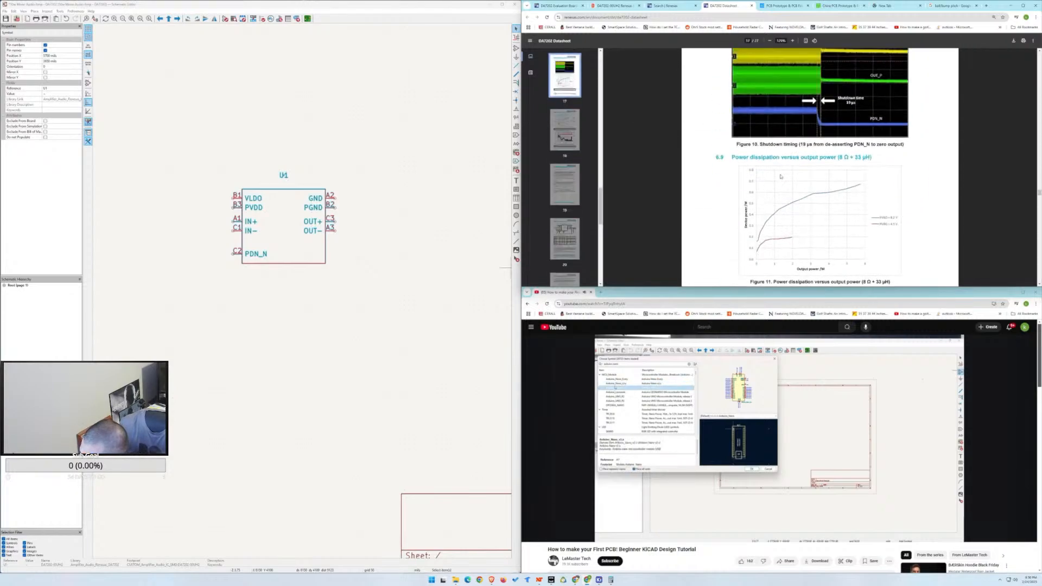
Open the DA7202 evaluation board user guide and read through it from the contents to the schematic diagram page.
click(559, 5)
scroll(820, 181, down, 10)
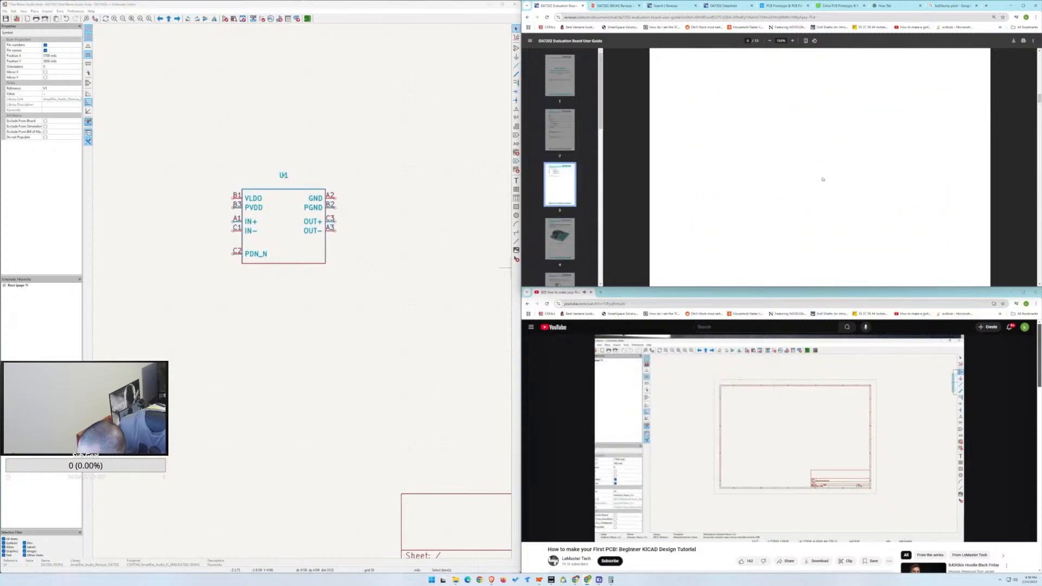
scroll(820, 181, down, 10)
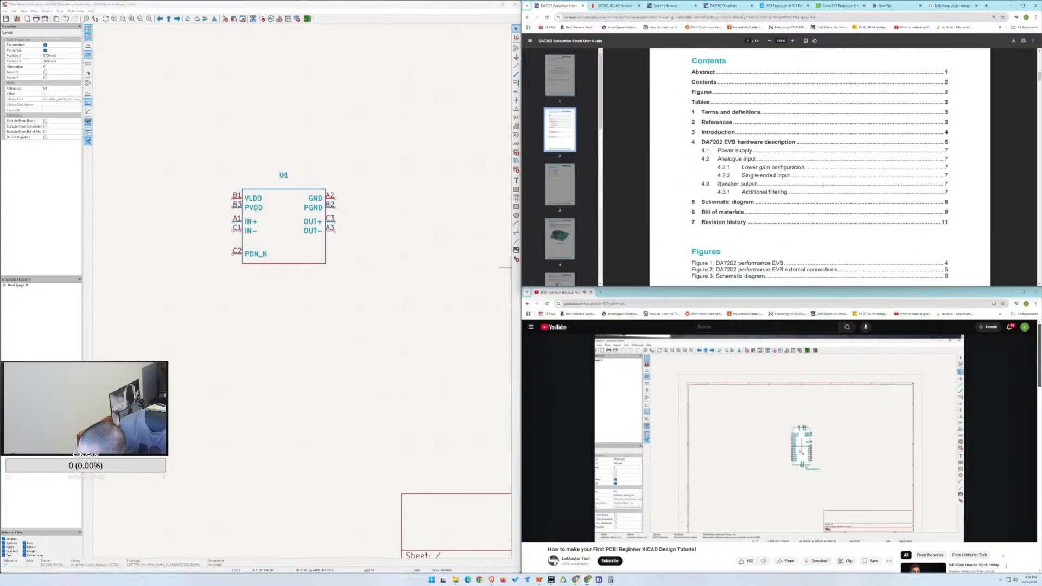
scroll(823, 186, down, 10)
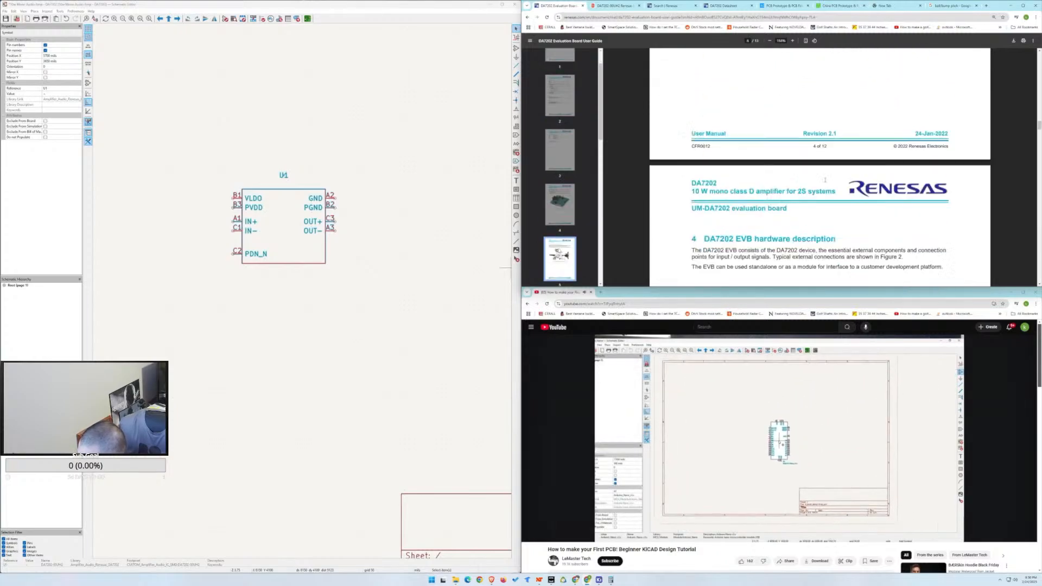
scroll(826, 180, down, 15)
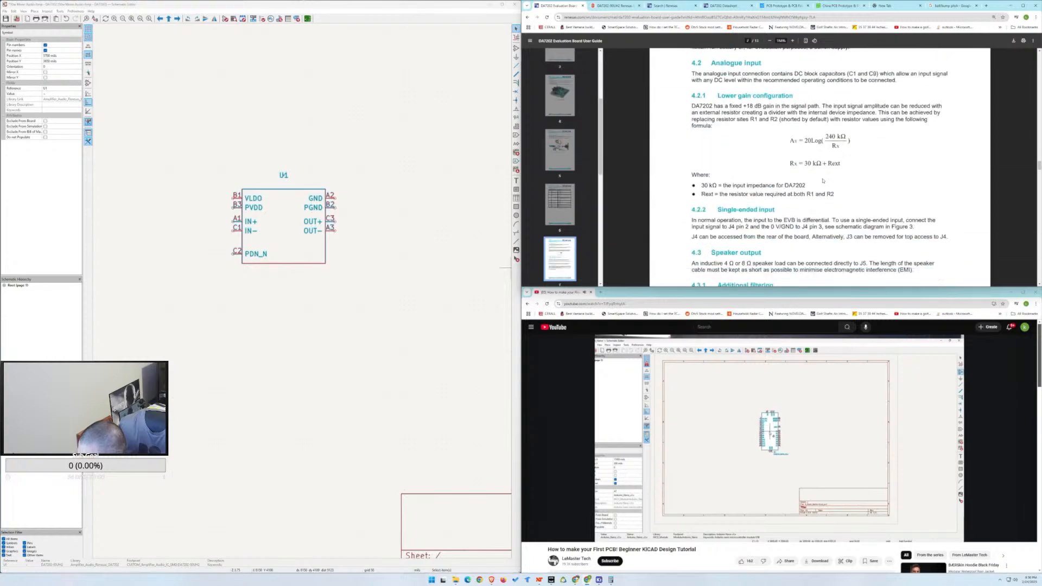
scroll(825, 177, down, 1)
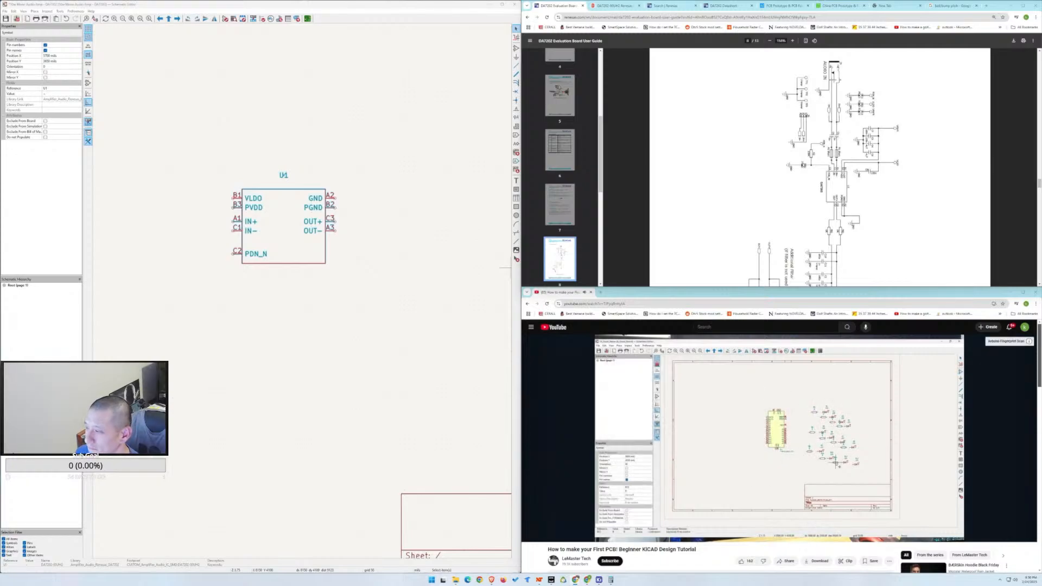
Skip back slightly in the beginner KiCad tutorial's schematic section, watch the component placement and wiring, and pause the video.
mouse_move(666, 534)
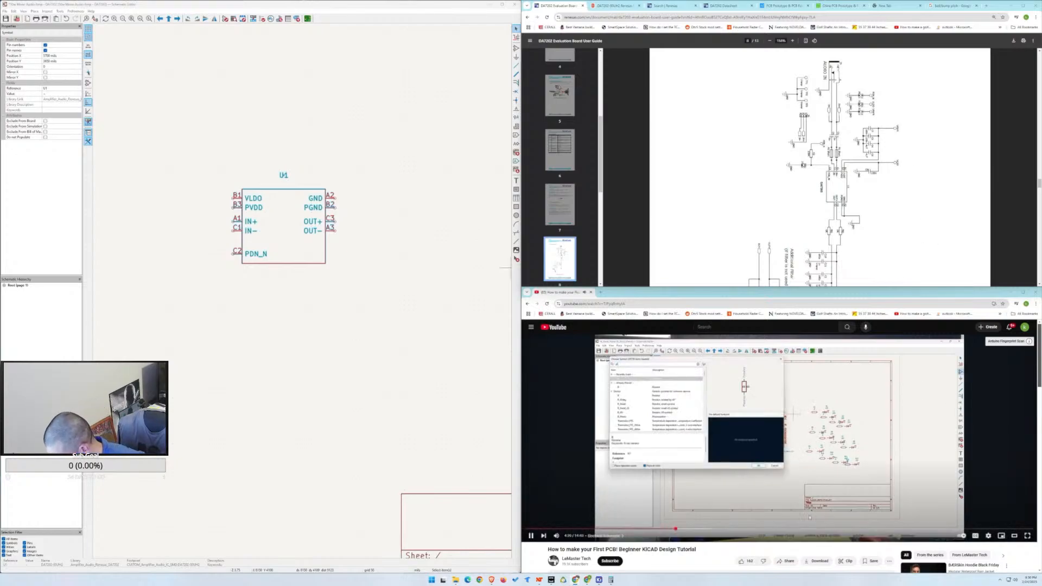
click(667, 532)
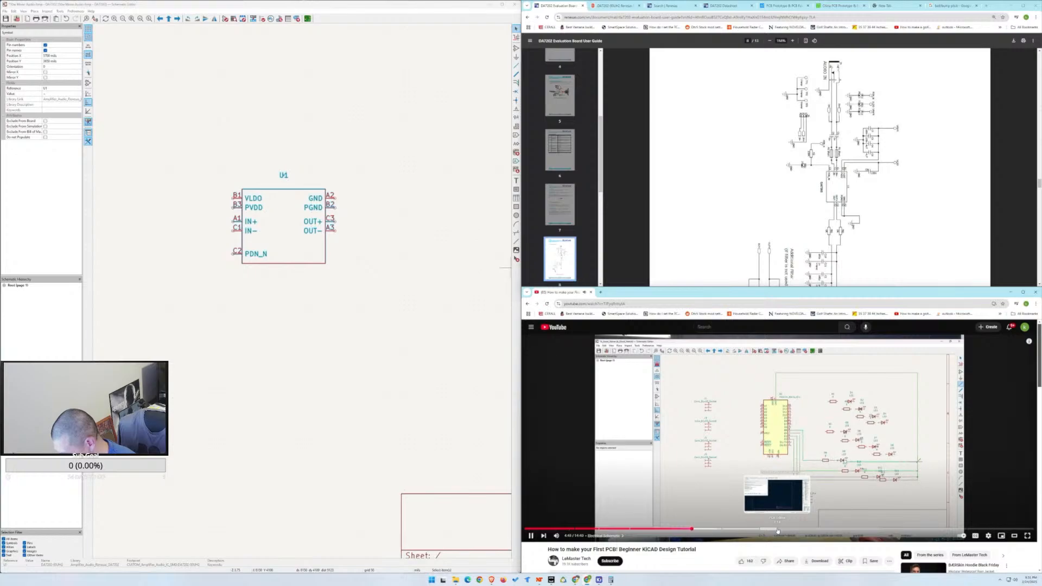
click(836, 428)
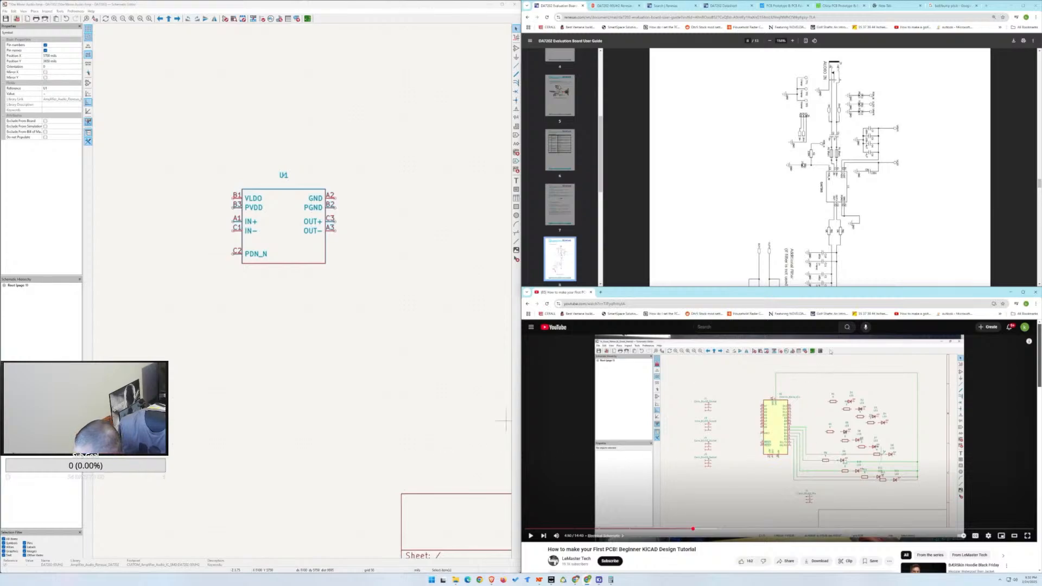
Check the bill of materials heading in the user guide, return to the Figure 3 schematic diagram and enlarge it for reading.
scroll(856, 138, up, 2)
scroll(854, 158, down, 5)
scroll(852, 164, down, 2)
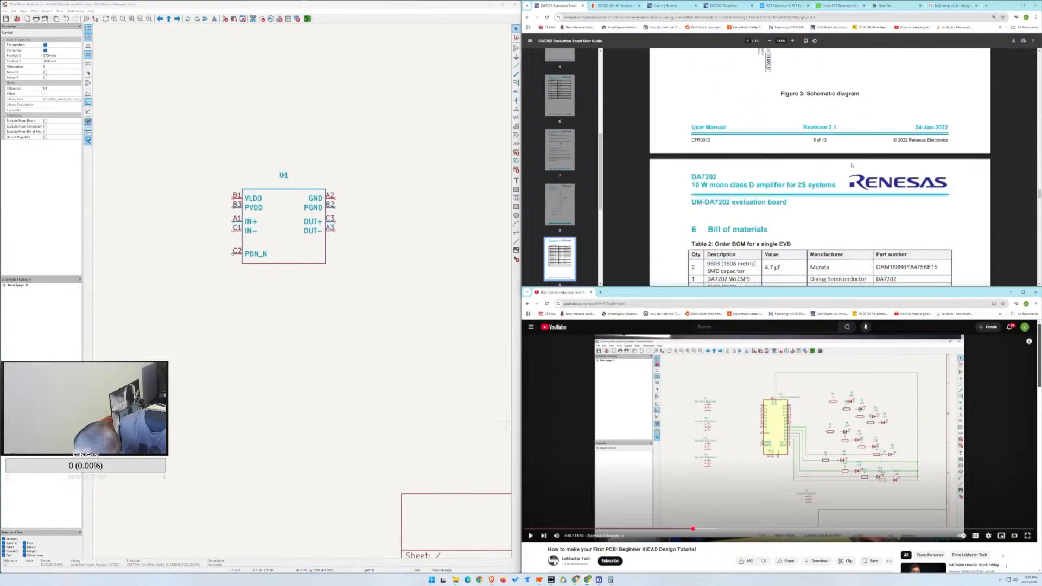
scroll(852, 164, up, 8)
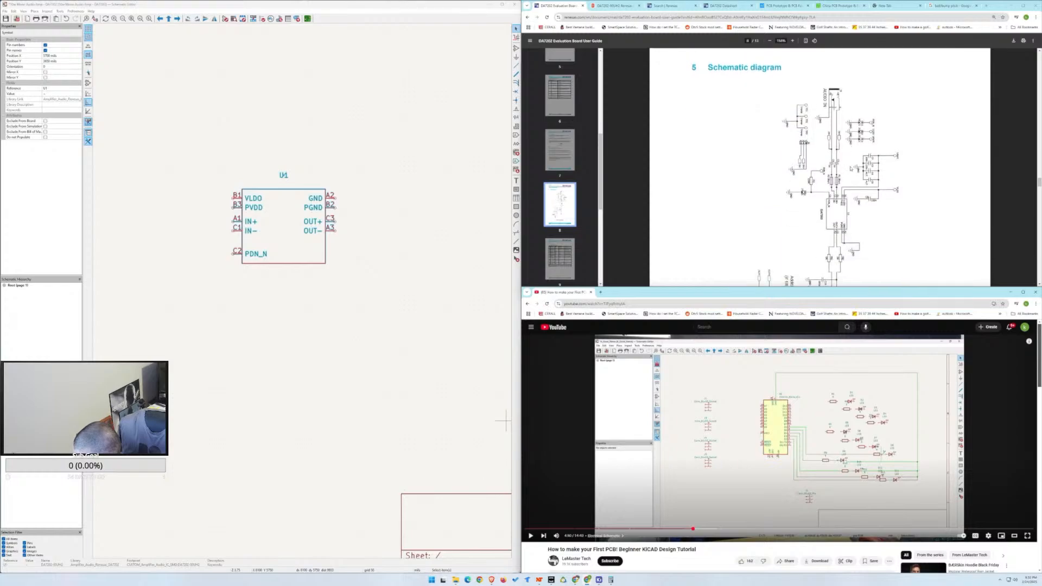
ctrl+scroll(851, 169, up, 3)
scroll(852, 166, up, 3)
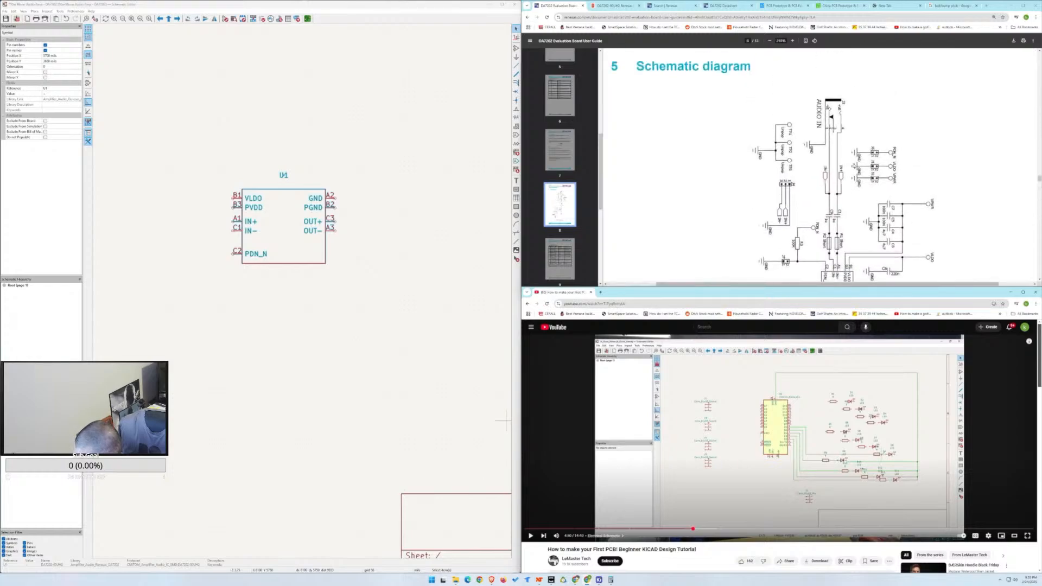
scroll(852, 166, down, 2)
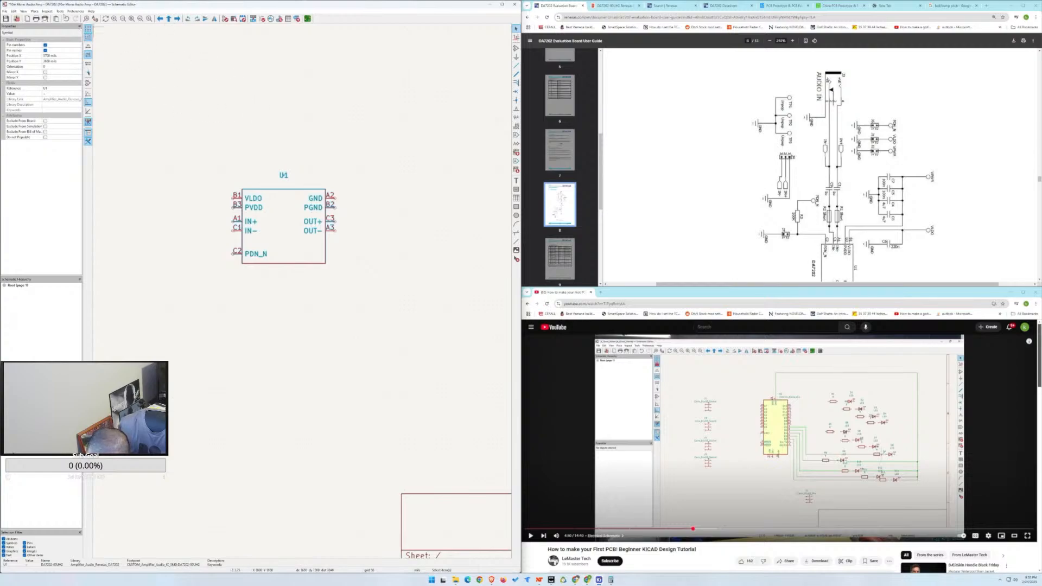
Start placing a symbol in the schematic and search the symbol libraries for the part number 490-5416-1-ND.
click(32, 12)
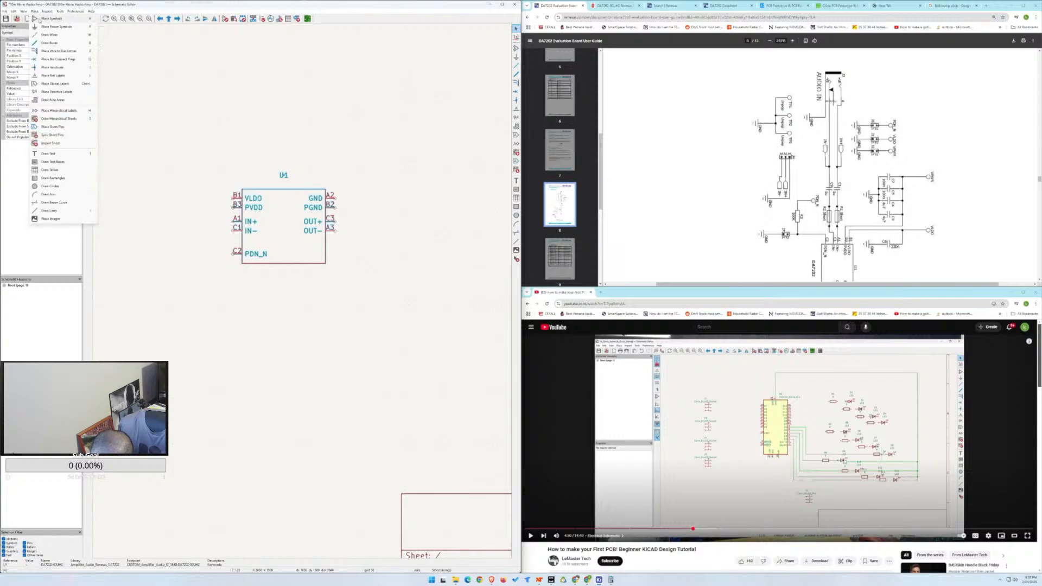
click(54, 19)
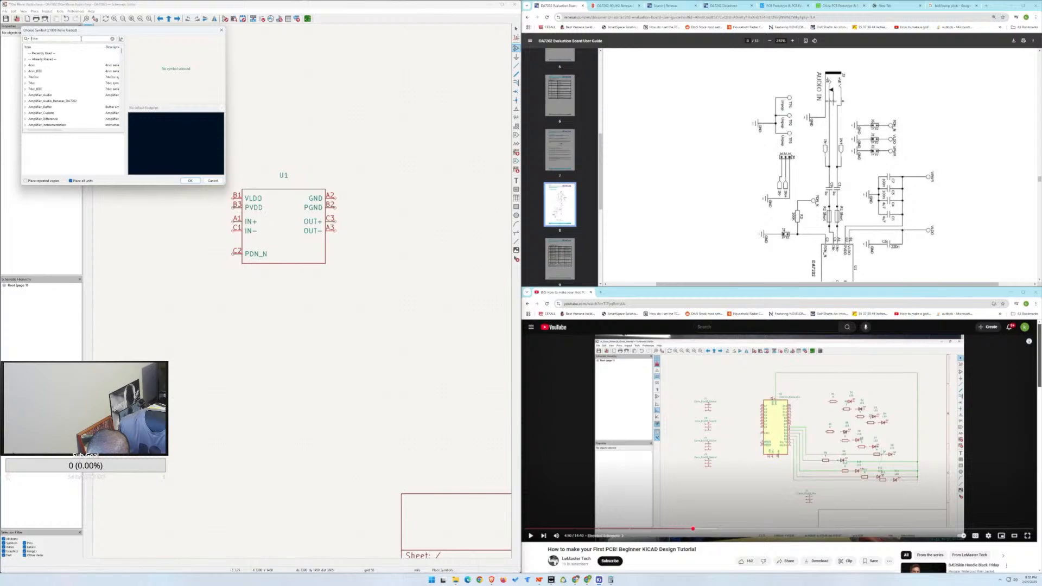
text(490-5416-1-ND)
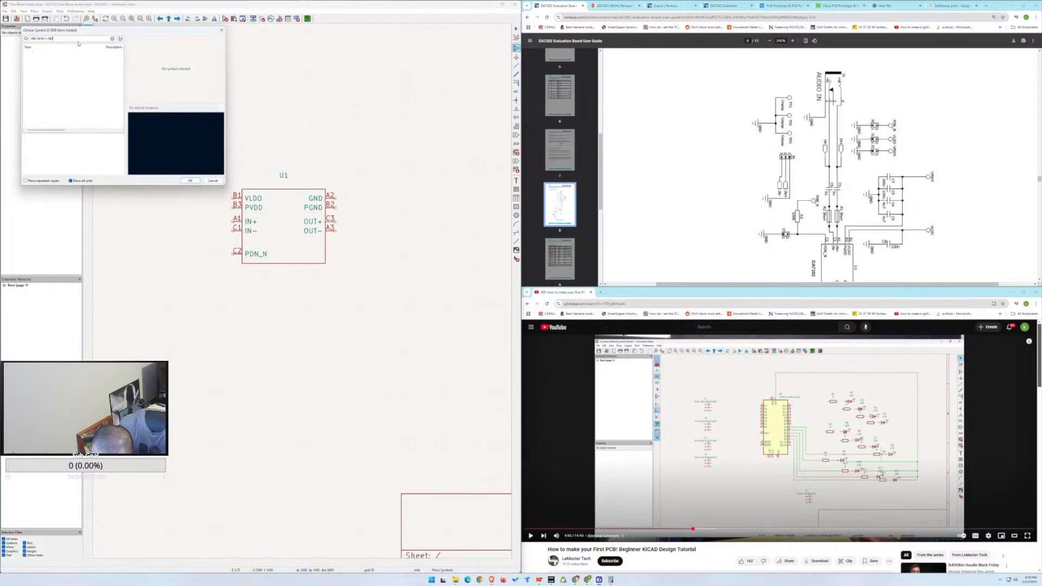
Replace the symbol search with "cap" and look through the matching capacitor symbols in the Device and power management libraries.
key(ctrl+a)
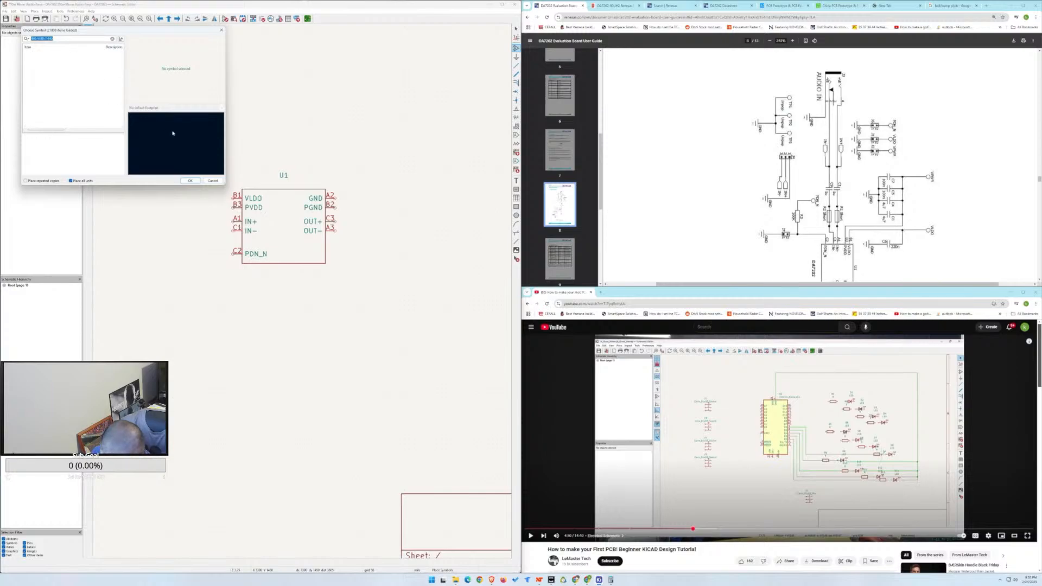
text(d)
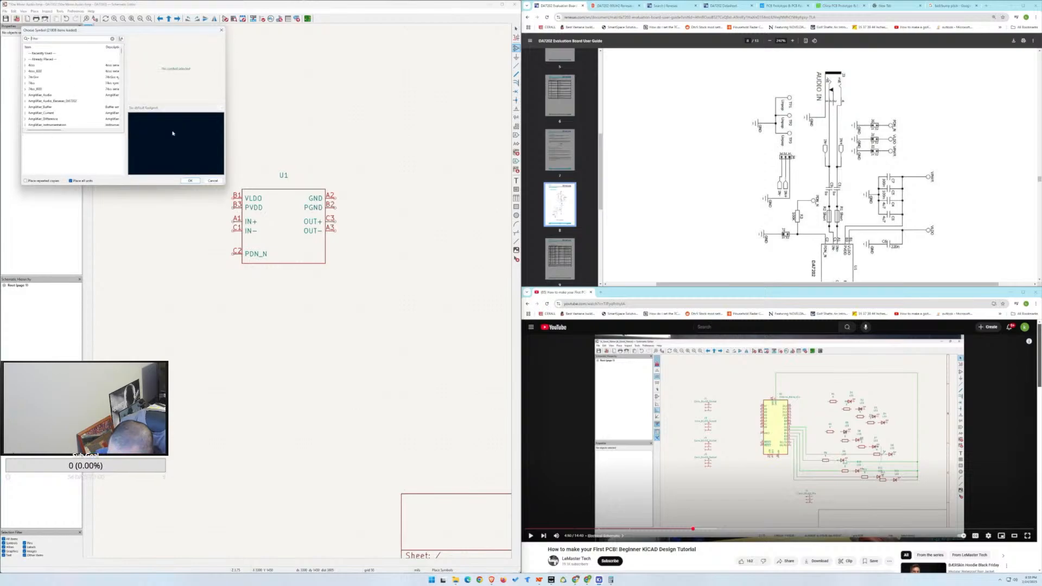
text(p)
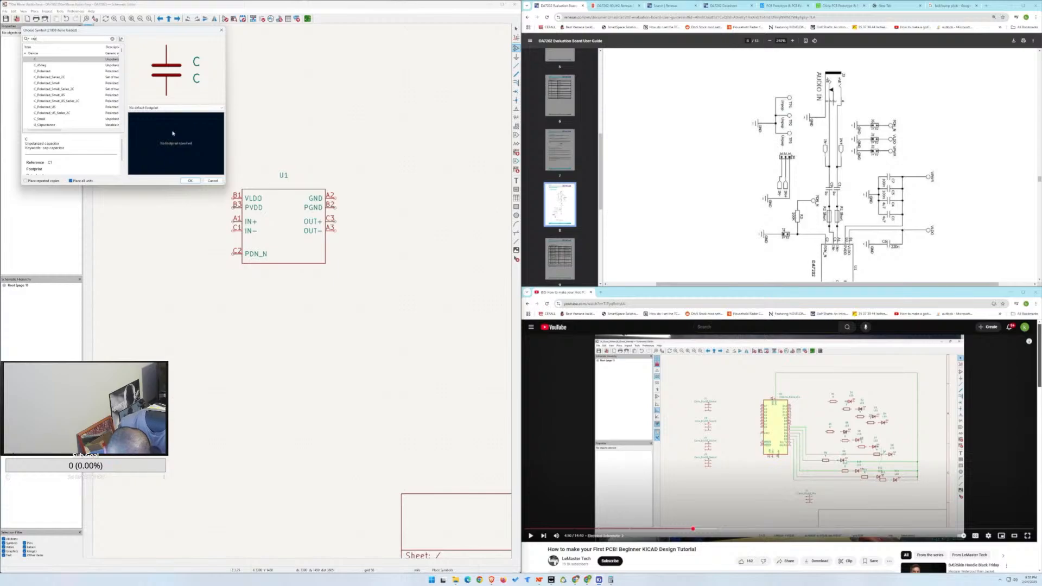
scroll(75, 102, down, 2)
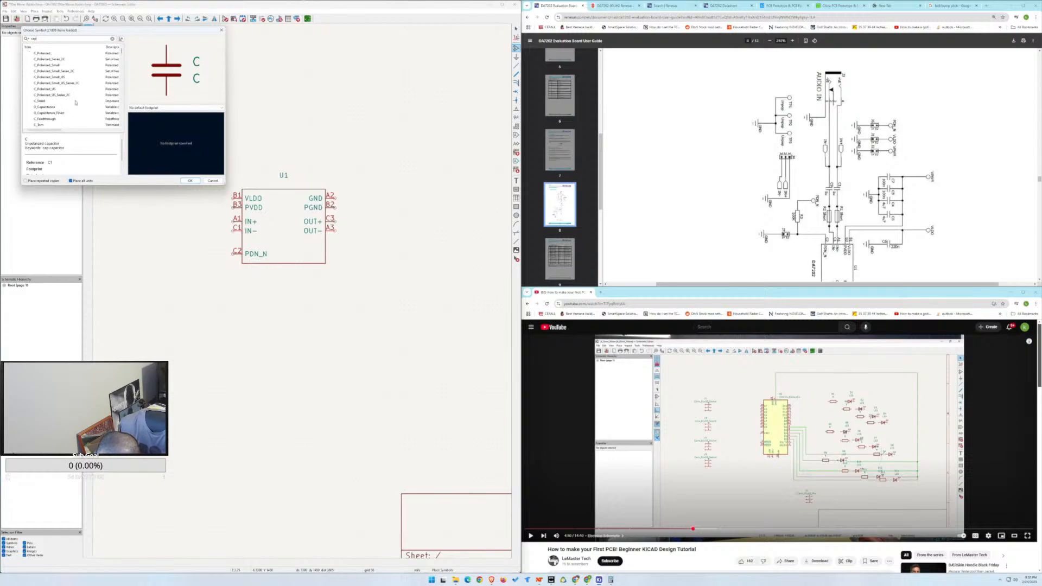
scroll(81, 108, down, 2)
scroll(84, 110, down, 3)
scroll(84, 110, up, 5)
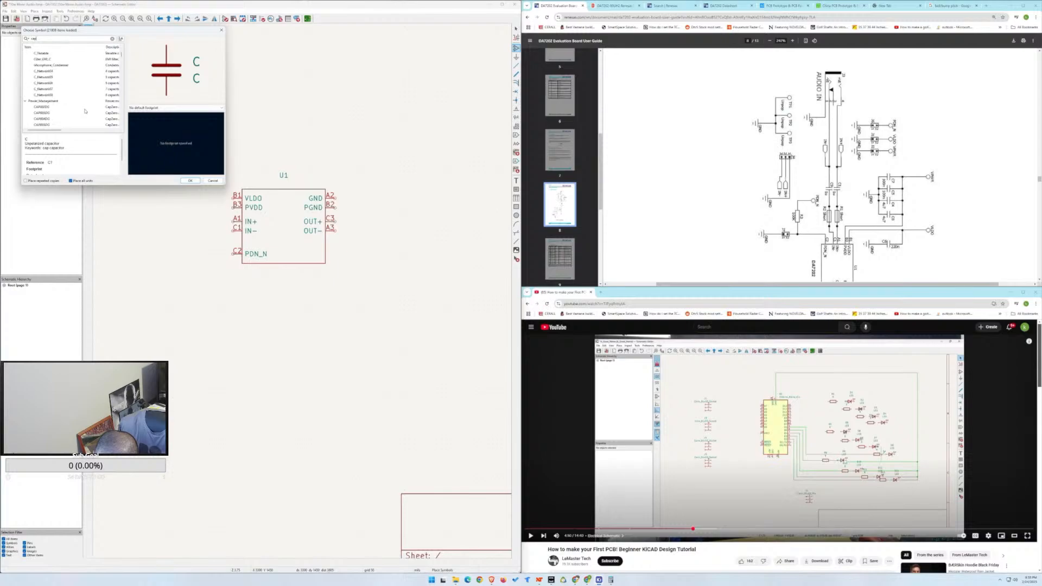
scroll(85, 112, up, 2)
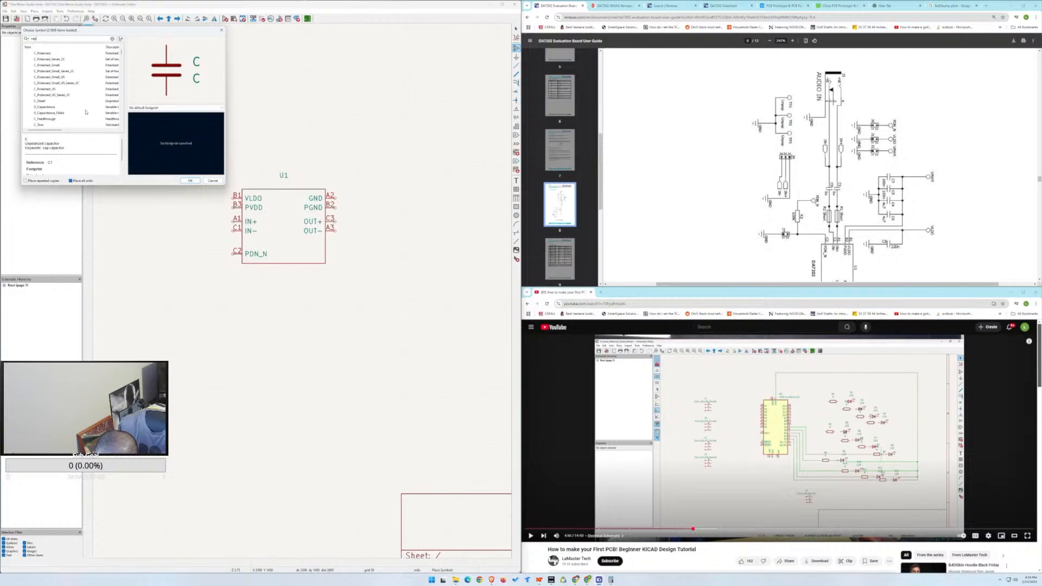
scroll(86, 112, up, 1)
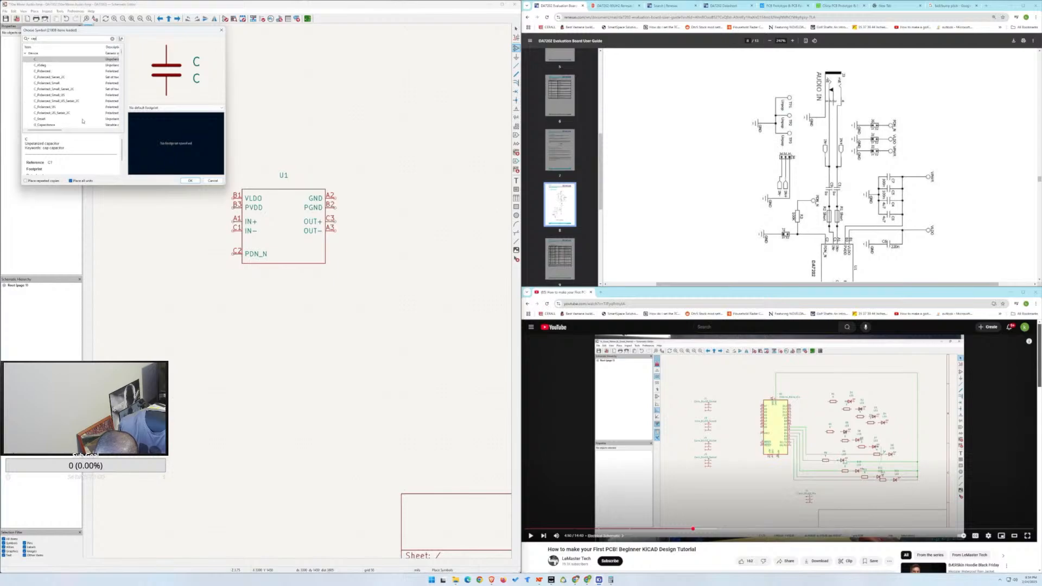
Collapse the Device results, clear the symbol search, and browse the full library list and the Device library's capacitor symbols.
mouse_move(56, 132)
mouse_down()
mouse_move(86, 136)
mouse_move(46, 134)
mouse_up()
click(25, 53)
key(BackSpace)
key(BackSpace)
key(BackSpace)
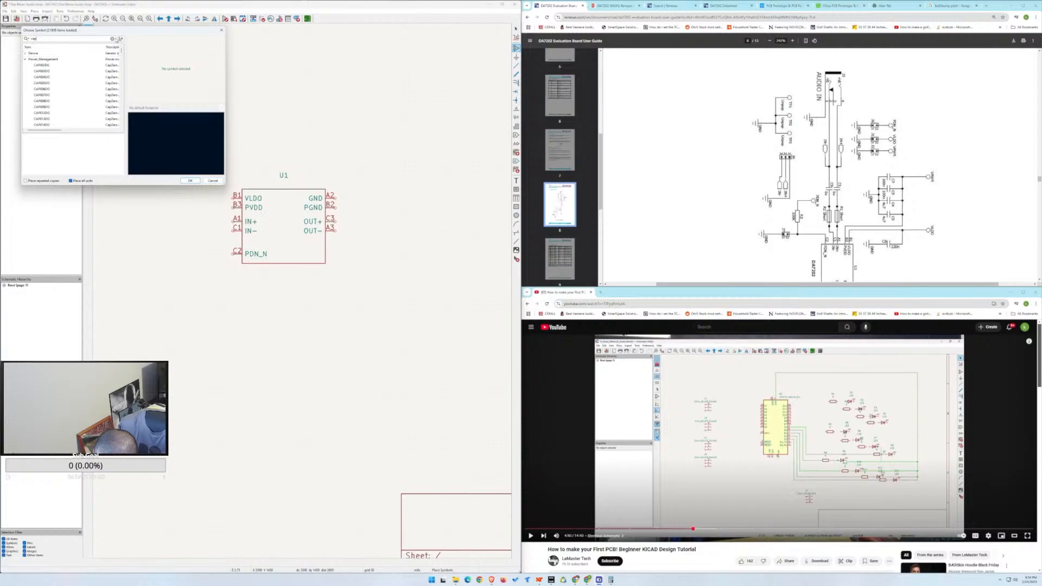
scroll(63, 90, down, 6)
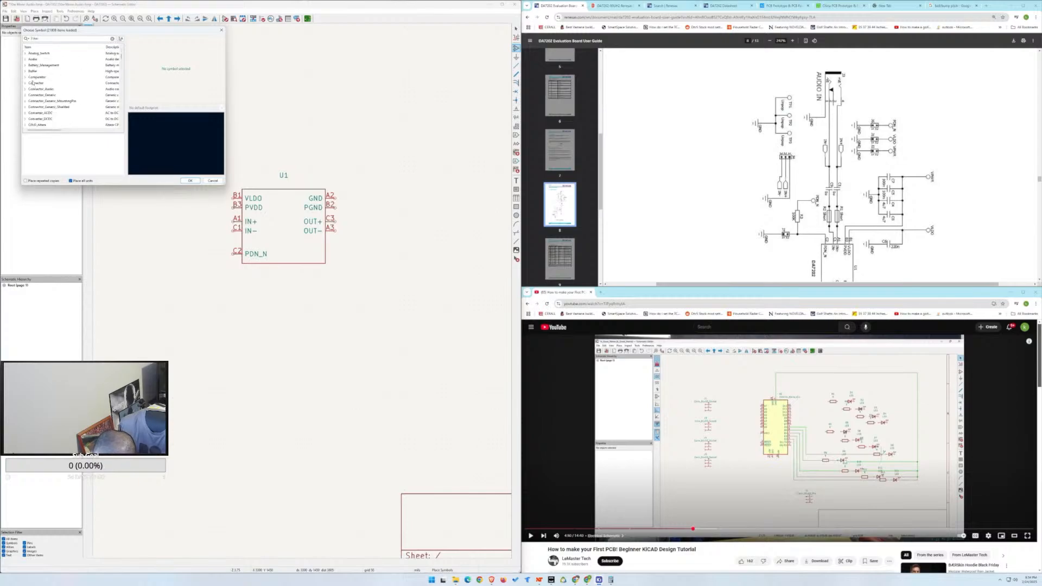
scroll(36, 106, down, 1)
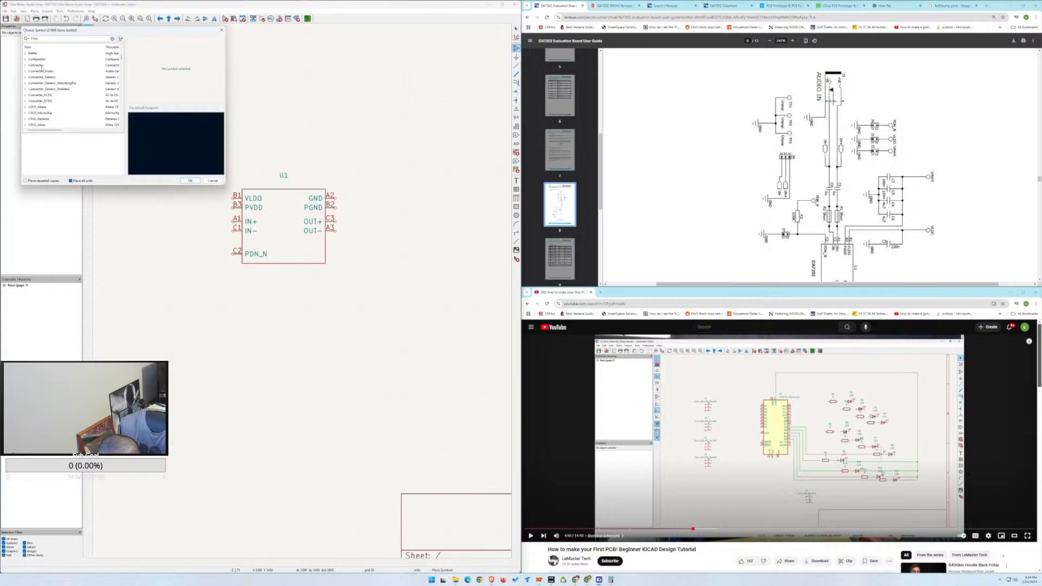
scroll(36, 74, down, 3)
scroll(35, 74, down, 2)
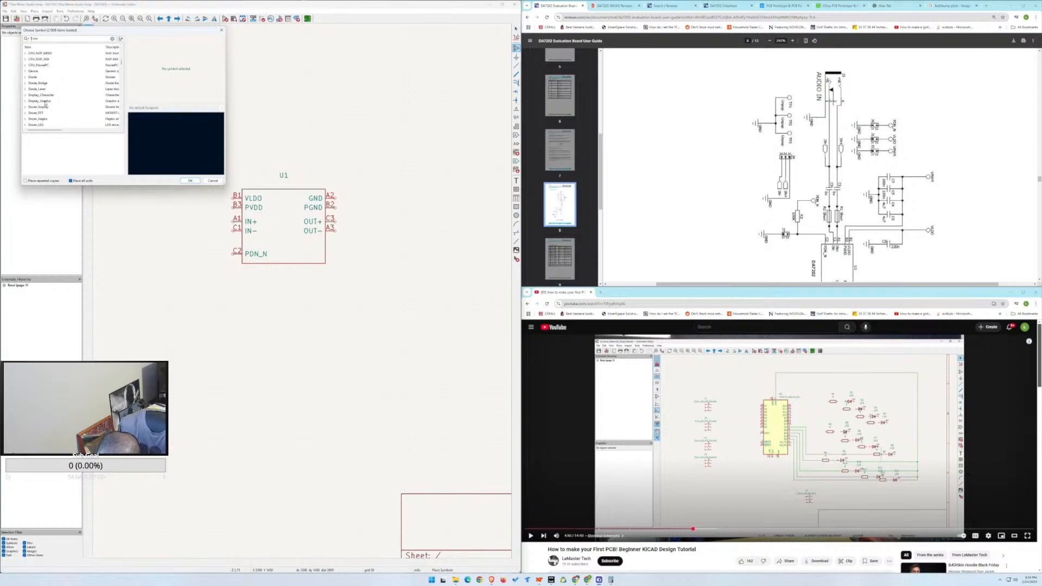
click(25, 71)
scroll(45, 112, down, 4)
scroll(48, 118, down, 3)
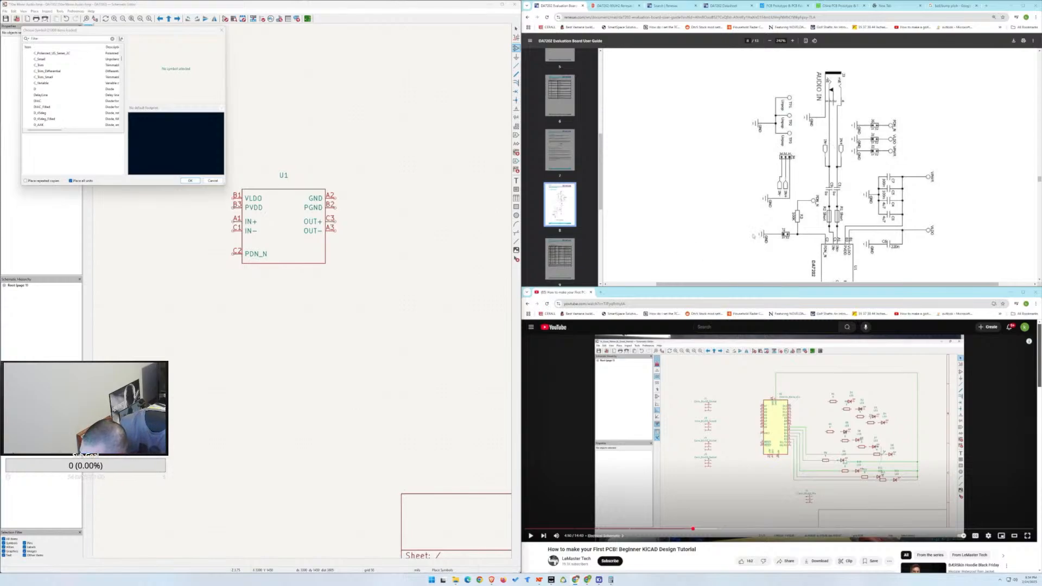
Search the web for "mouser" in a new browser tab and open the Mouser Electronics website.
click(987, 5)
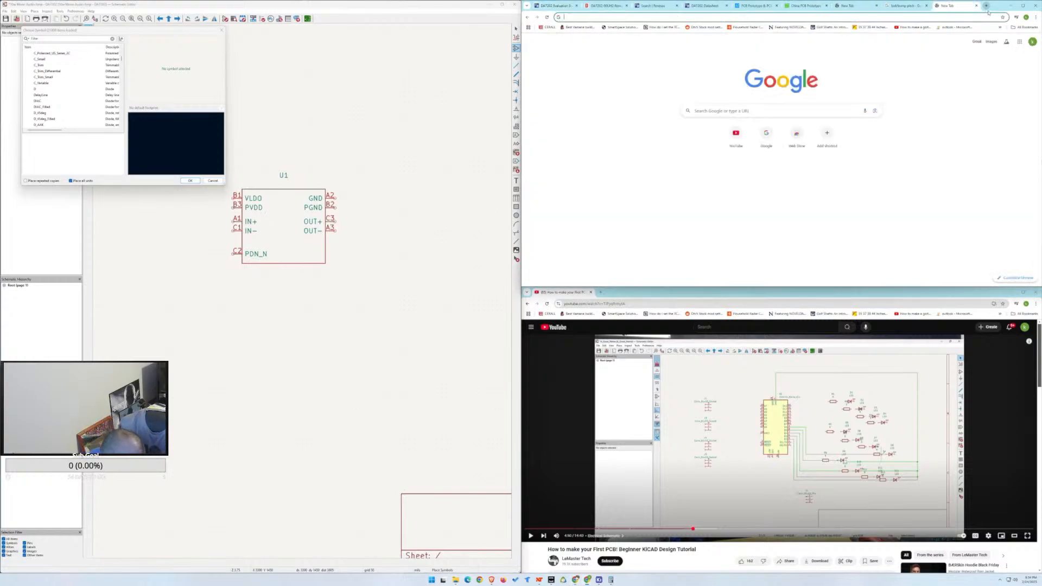
text(mouser)
key(Return)
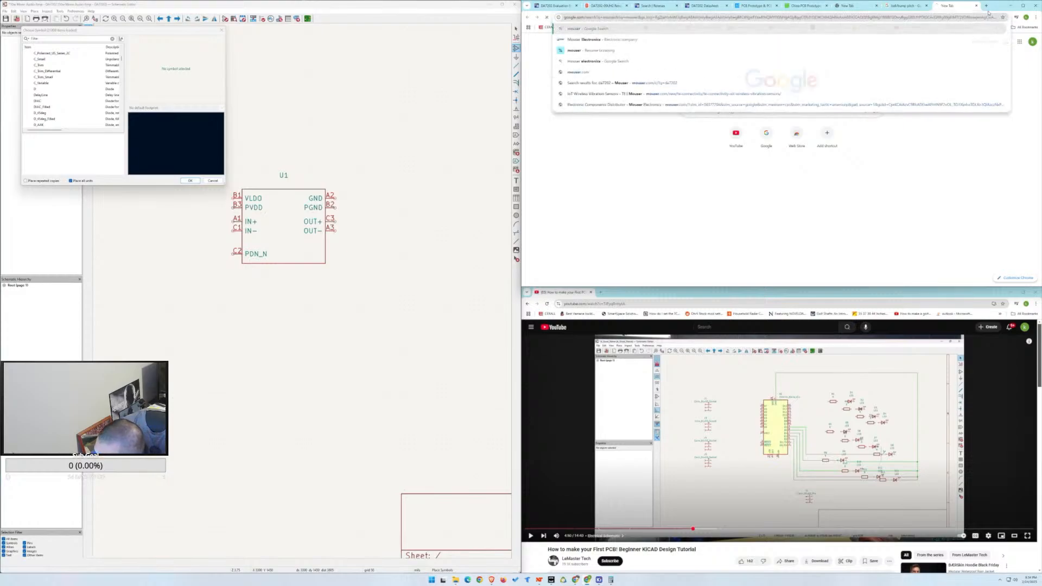
click(649, 91)
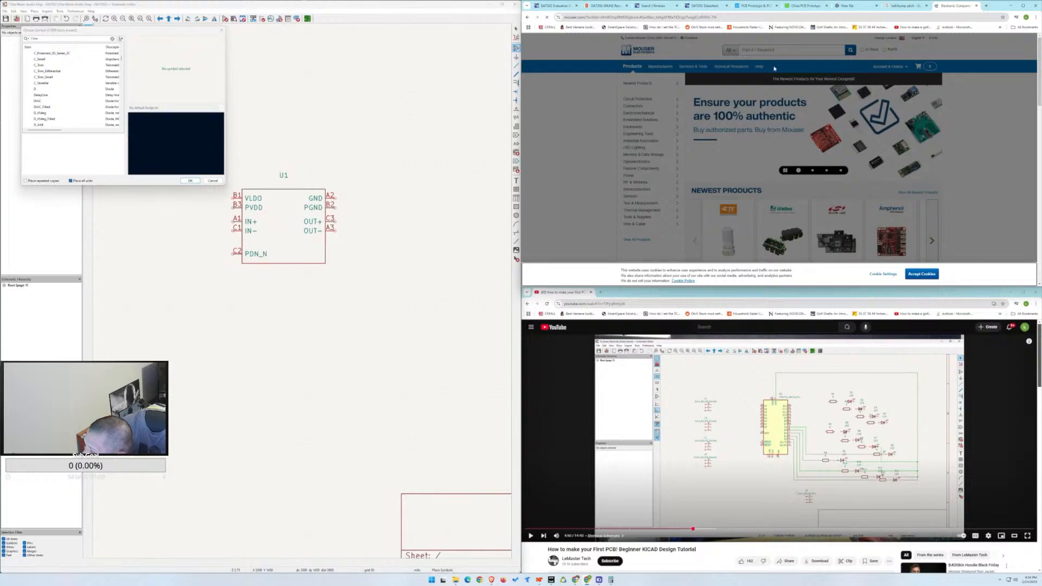
Turn off targeting cookies in Mouser's cookie settings and confirm the choices.
click(883, 274)
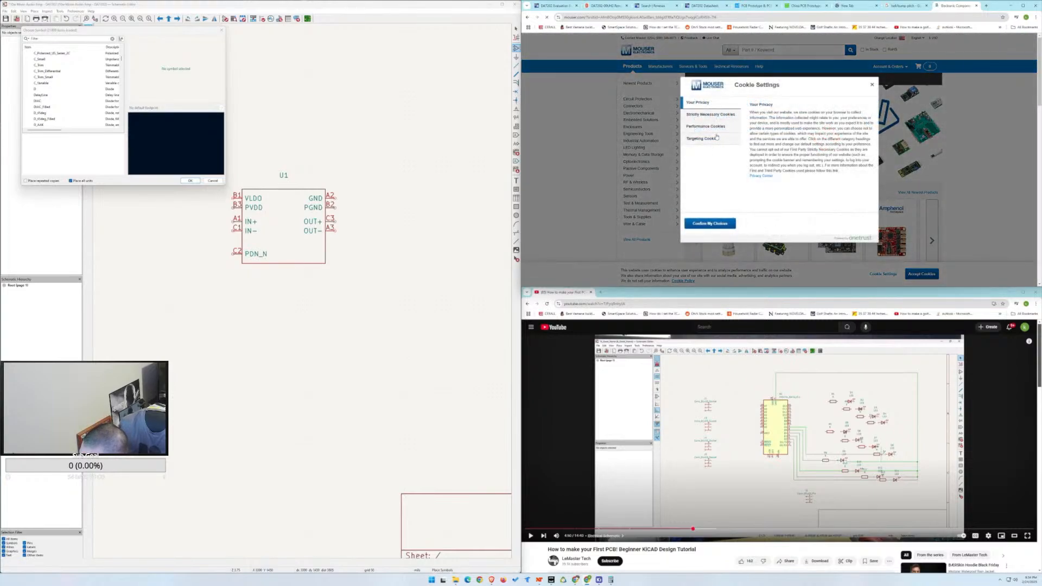
click(717, 139)
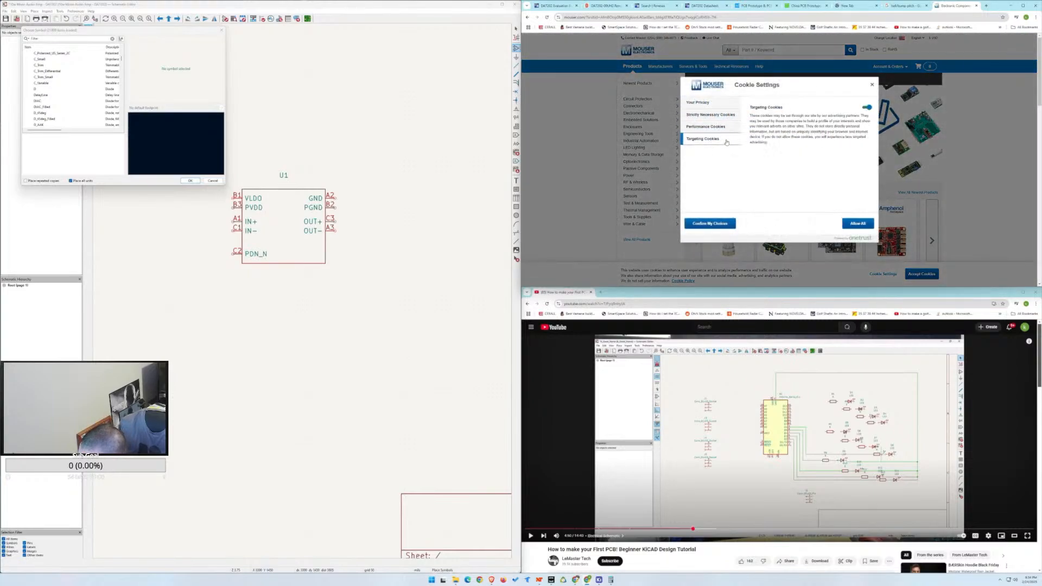
click(867, 108)
click(719, 224)
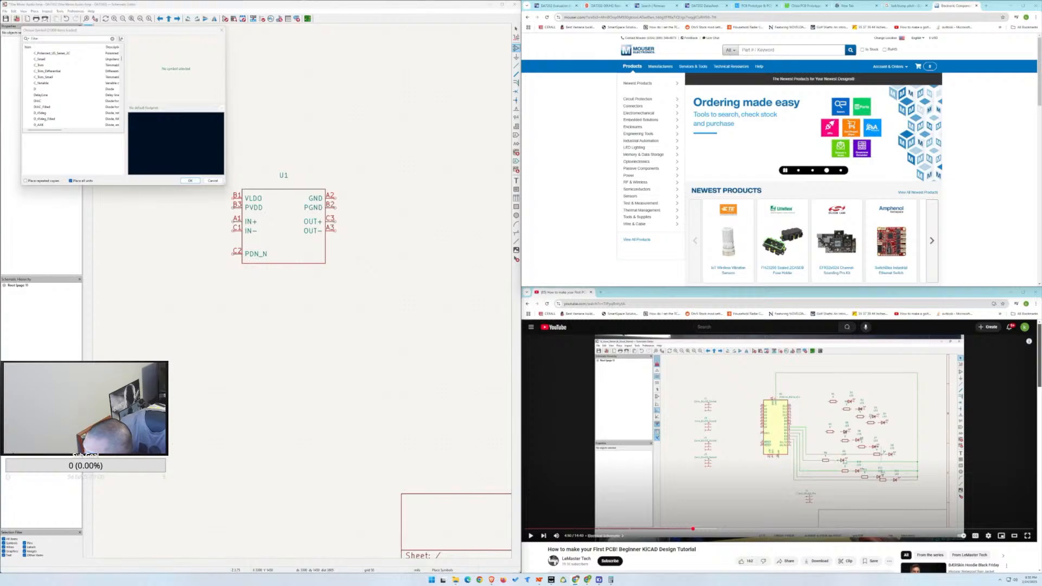
Search Mouser for the capacitor part number GRM155R71C224KA12D.
click(771, 50)
text(GRM155R71C224KA12D)
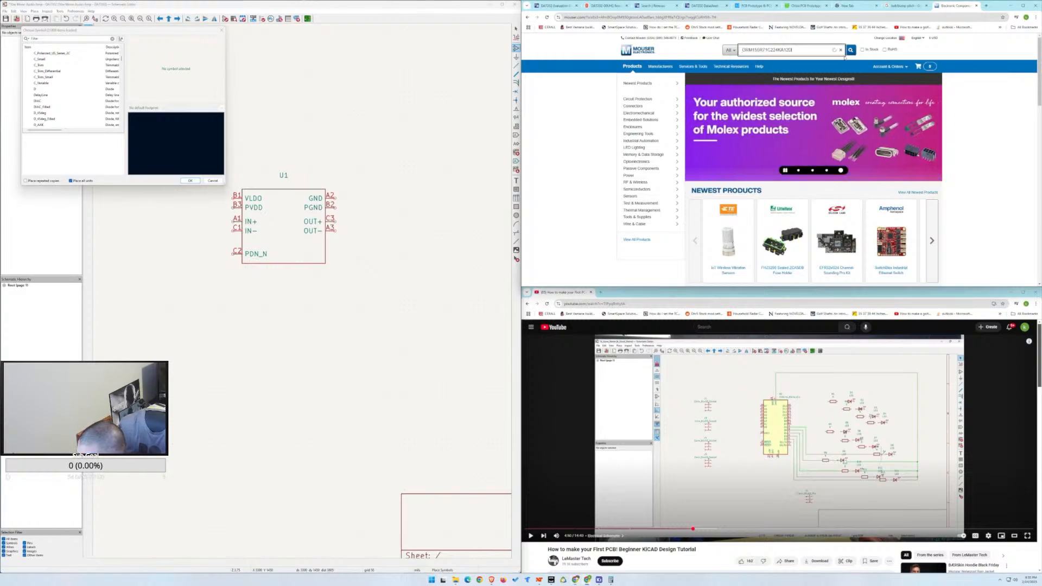
key(Return)
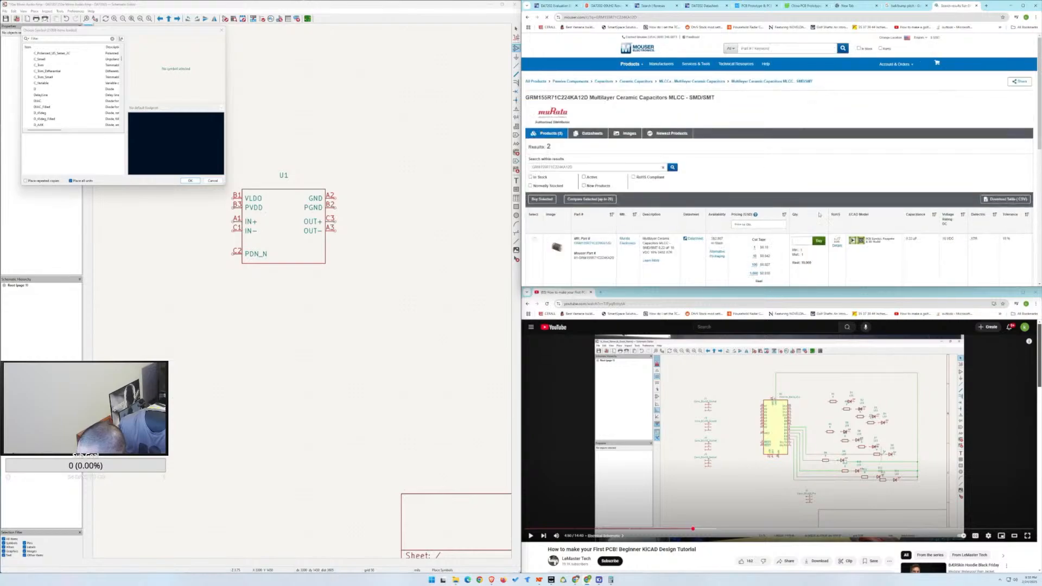
Open the CAD models for the first GRM155R71C224KA12D result on Mouser and look through the available 3D model formats.
scroll(815, 213, down, 2)
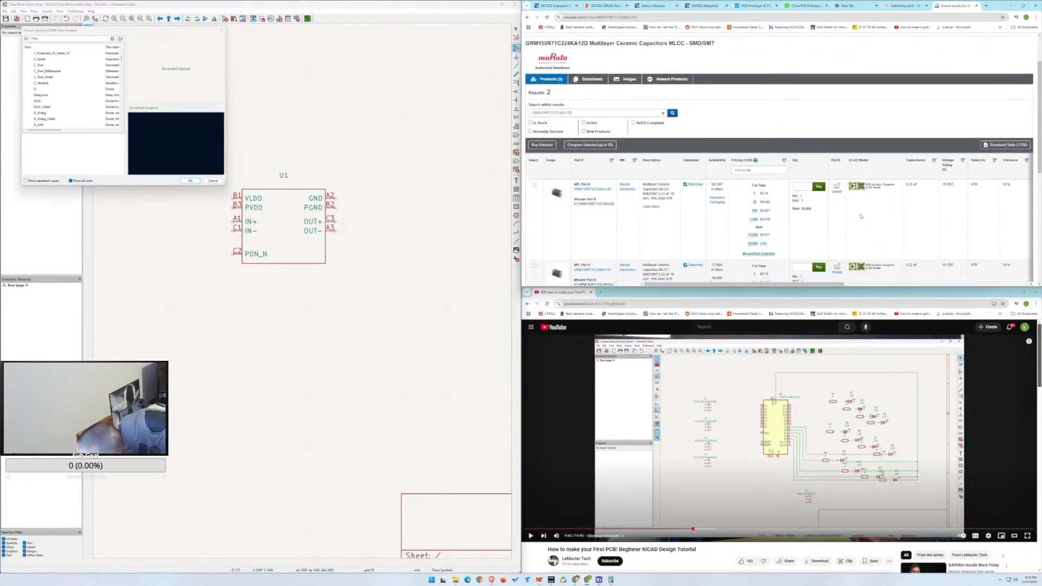
click(854, 188)
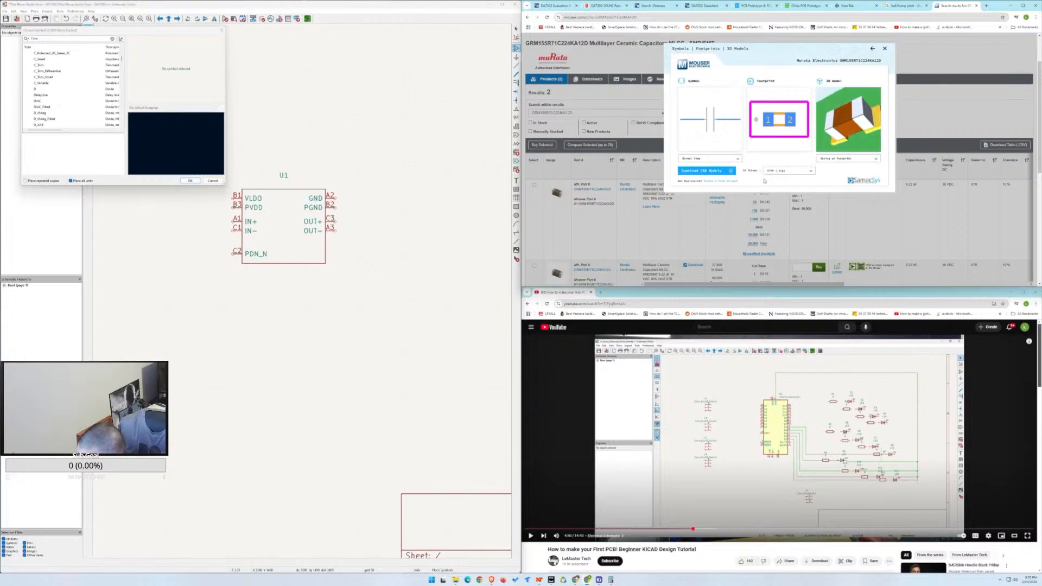
click(784, 171)
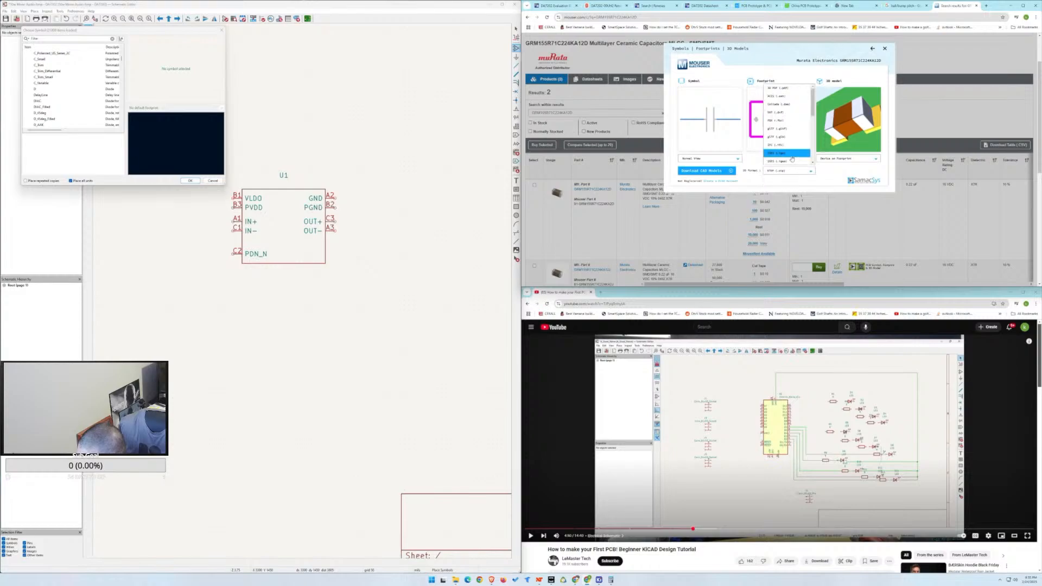
scroll(794, 158, down, 3)
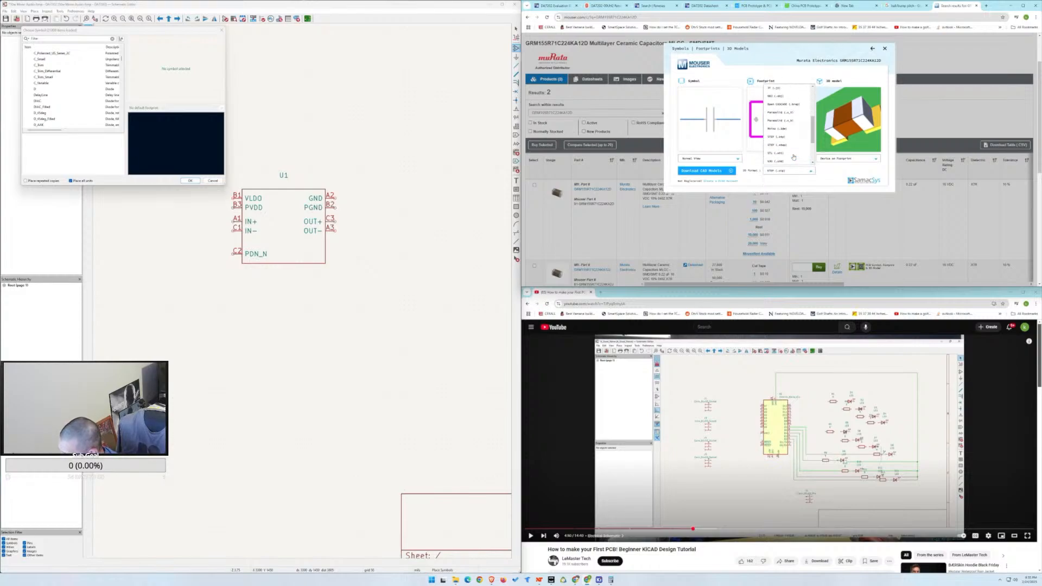
scroll(798, 157, down, 2)
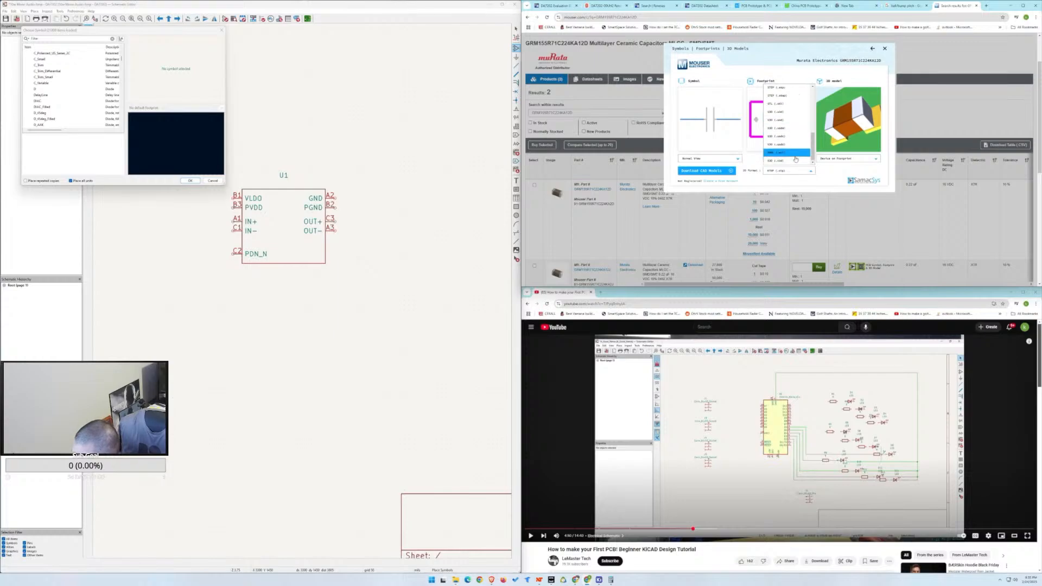
scroll(813, 151, up, 2)
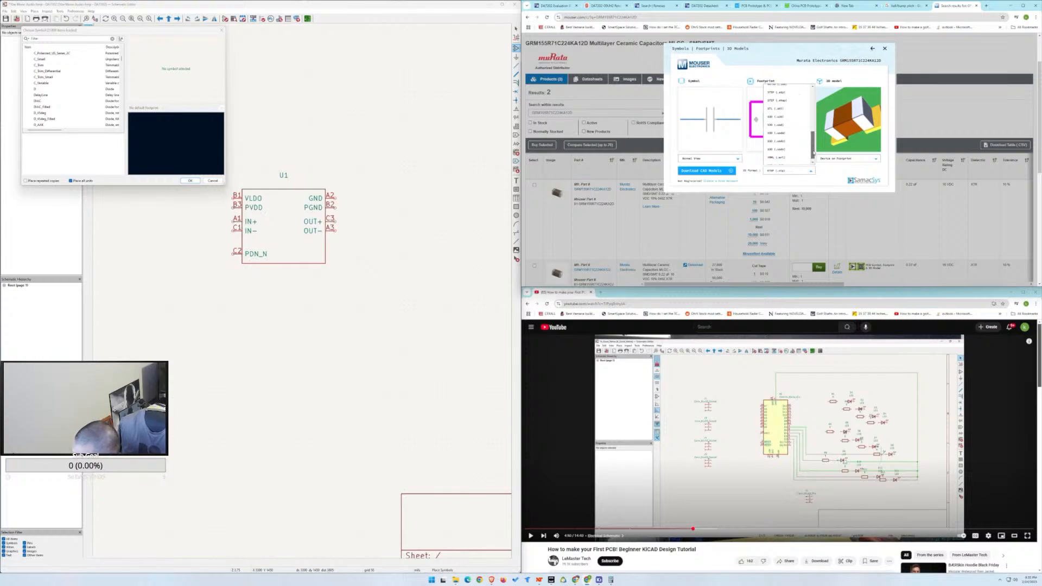
drag(813, 152, 807, 99)
scroll(807, 115, down, 2)
scroll(807, 118, down, 3)
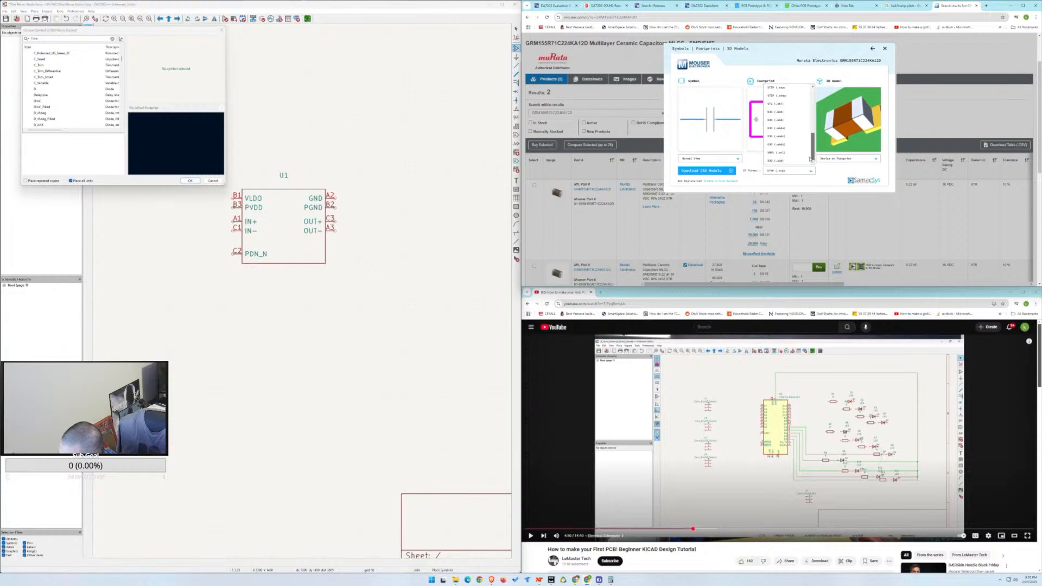
triple_click(756, 53)
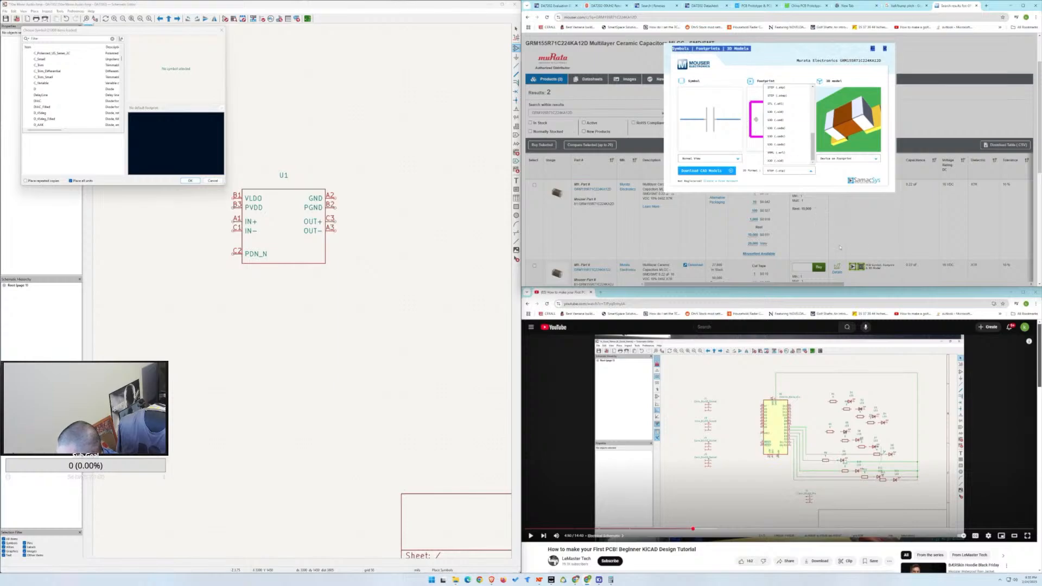
Return to the KiCad custom footprints video and look over its page, then go back to the first PCB tutorial.
click(528, 305)
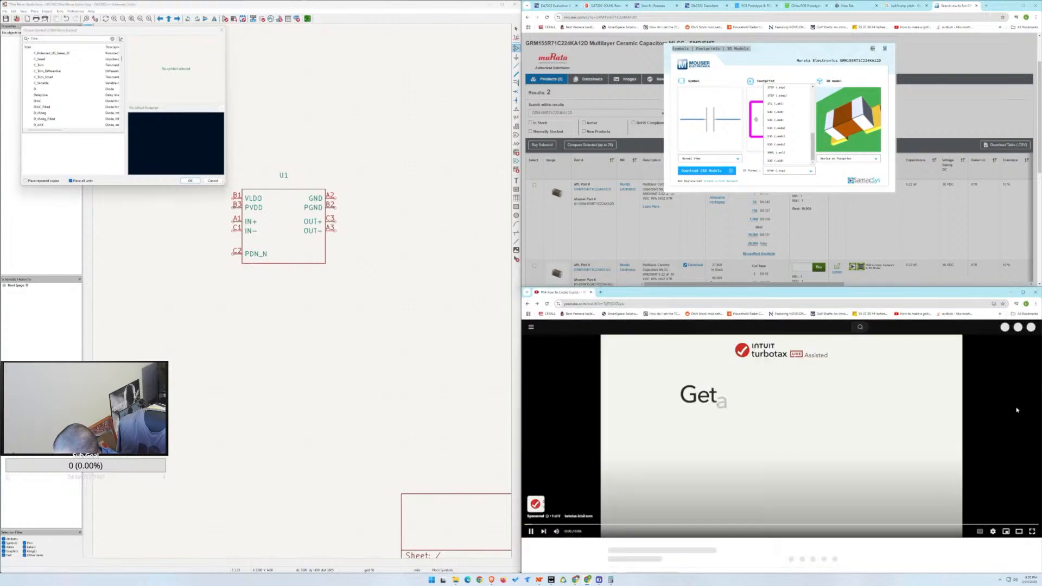
click(1011, 537)
scroll(977, 403, down, 1)
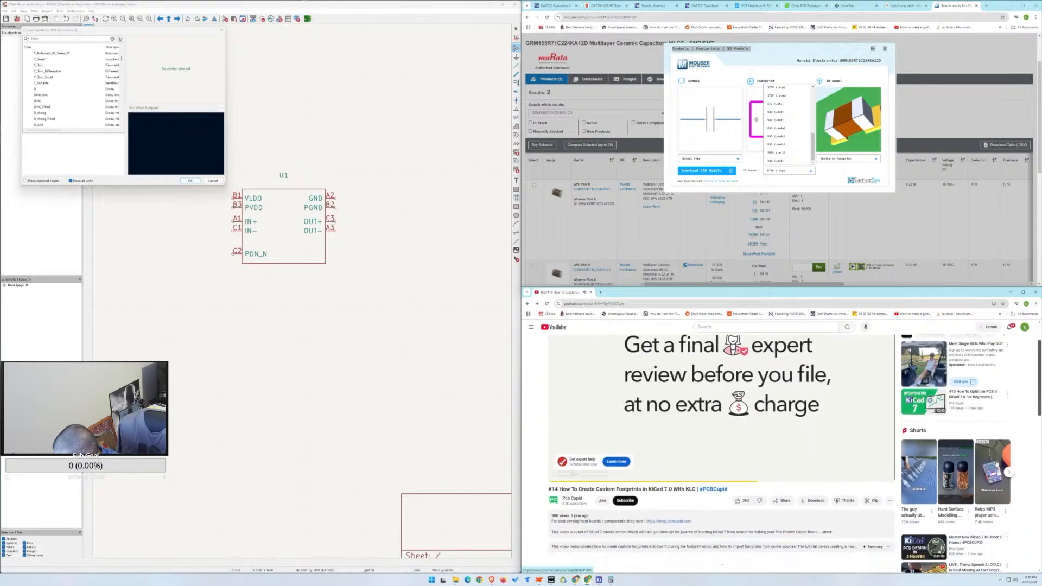
scroll(976, 402, down, 2)
scroll(975, 405, up, 2)
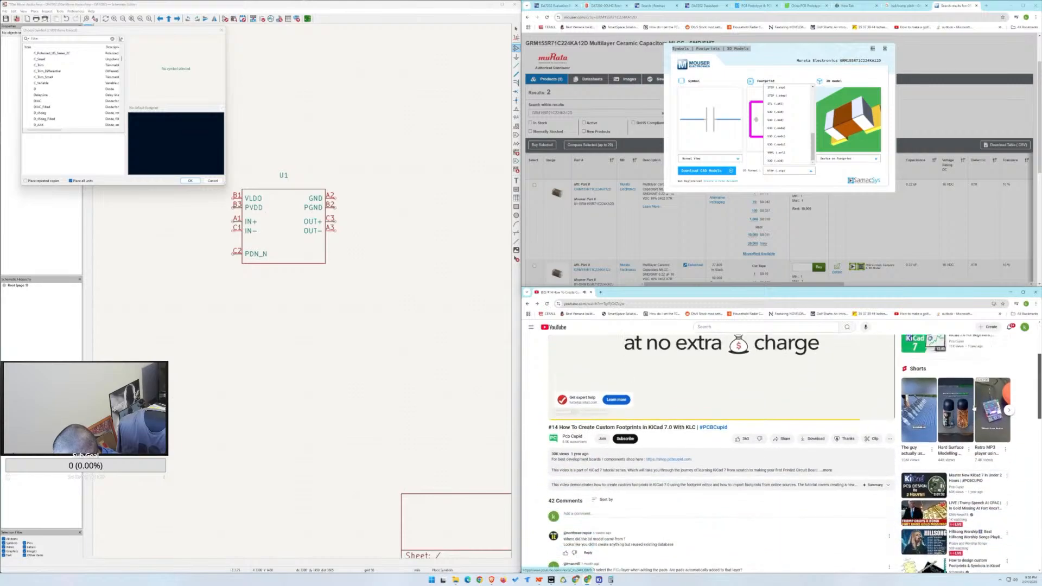
click(528, 305)
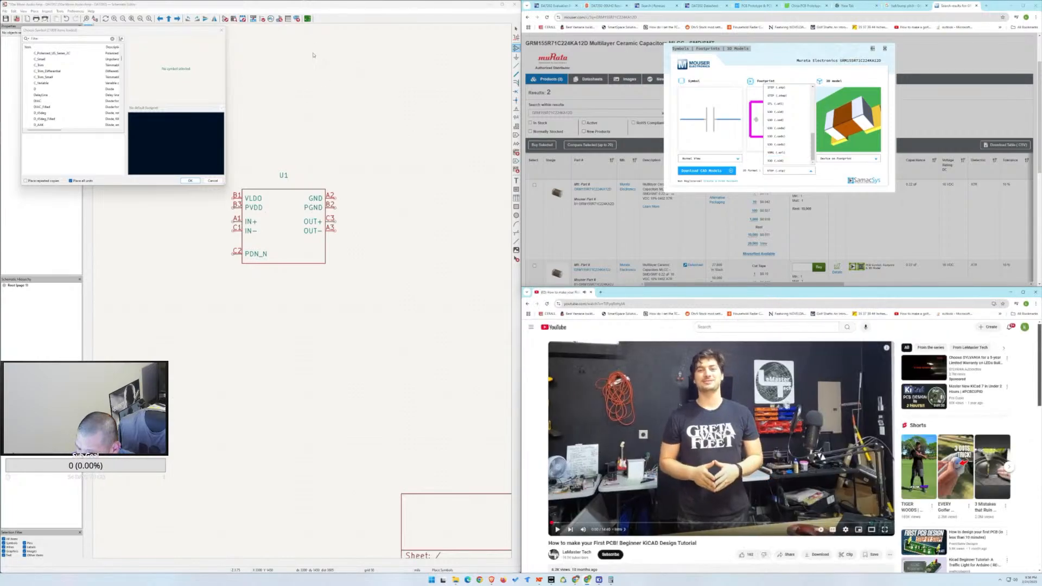
Search the web for "kicad 3d model format" in a new browser tab.
click(601, 292)
text(kicad)
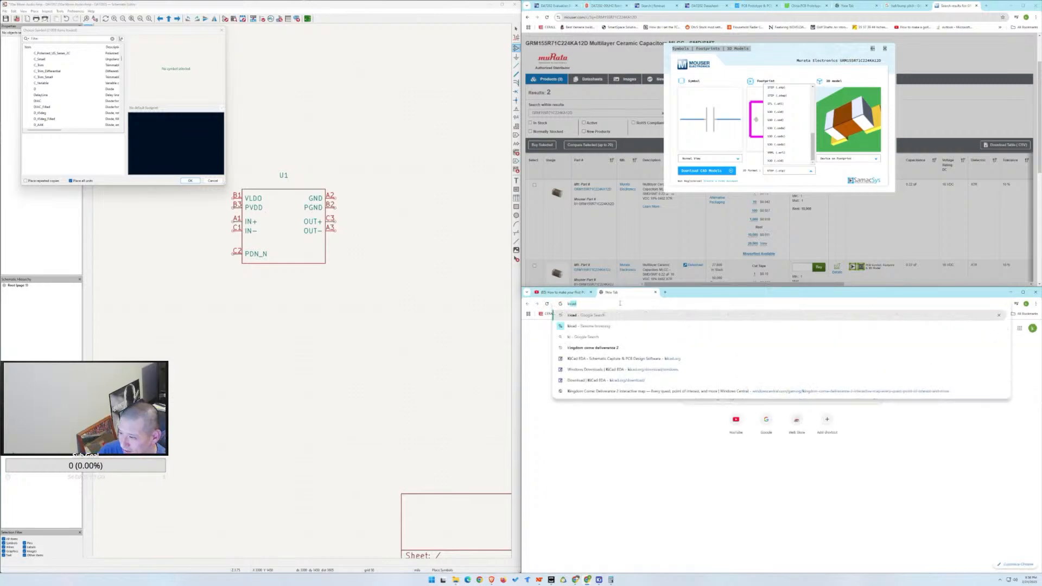
text( 25)
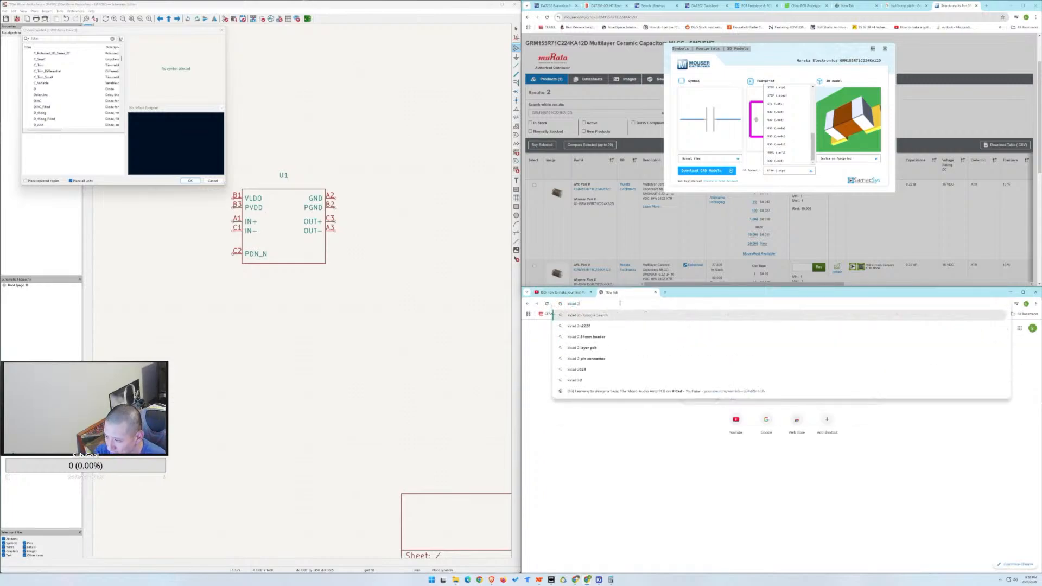
key(BackSpace)
key(BackSpace)
text(3d)
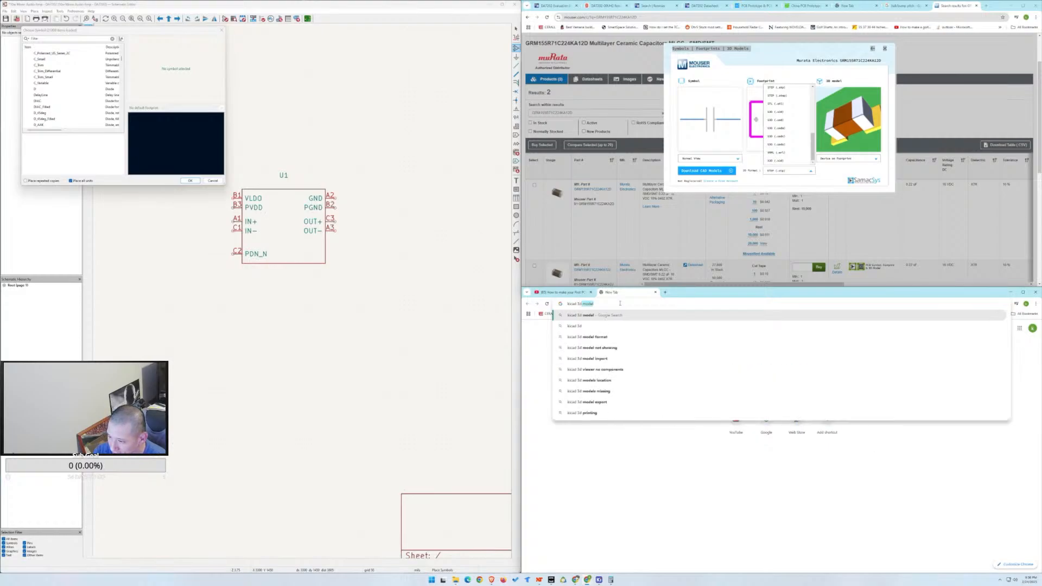
key(Down)
key(Down)
key(Down)
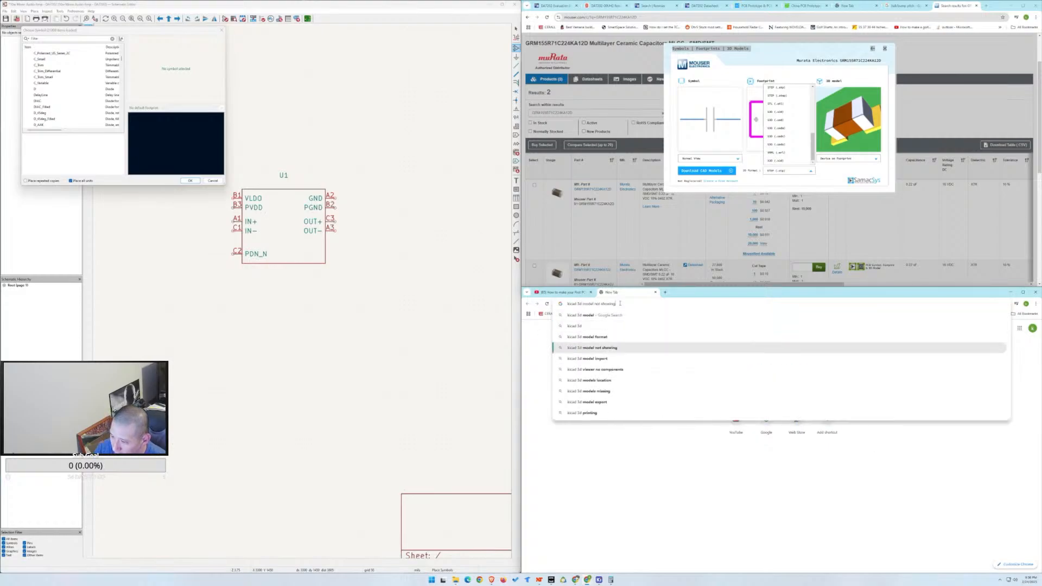
key(Up)
key(Return)
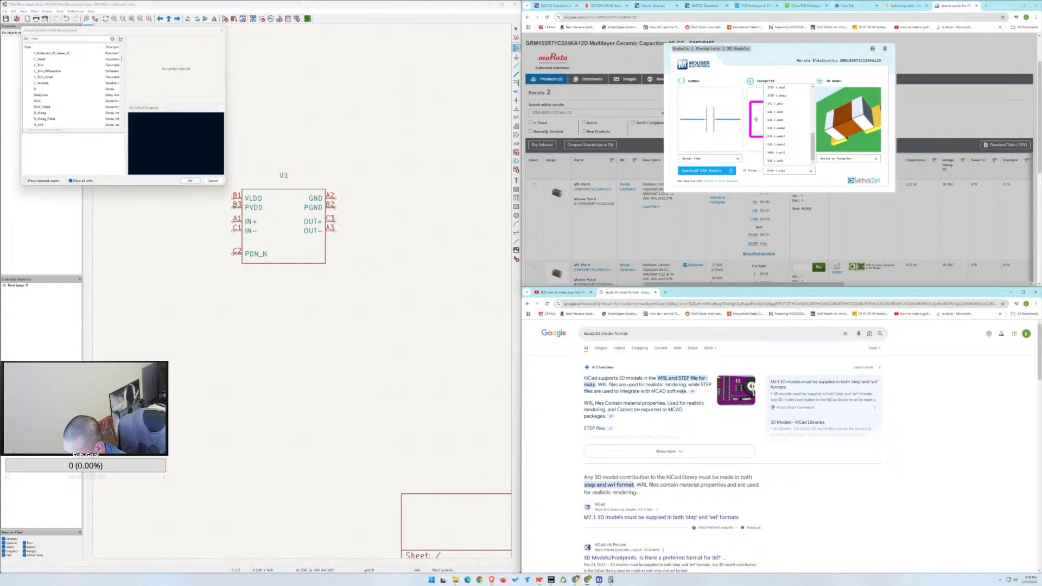
Expand the AI overview, read which 3D model formats KiCad supports, and compare them with Mouser's format list and the other search results.
click(665, 451)
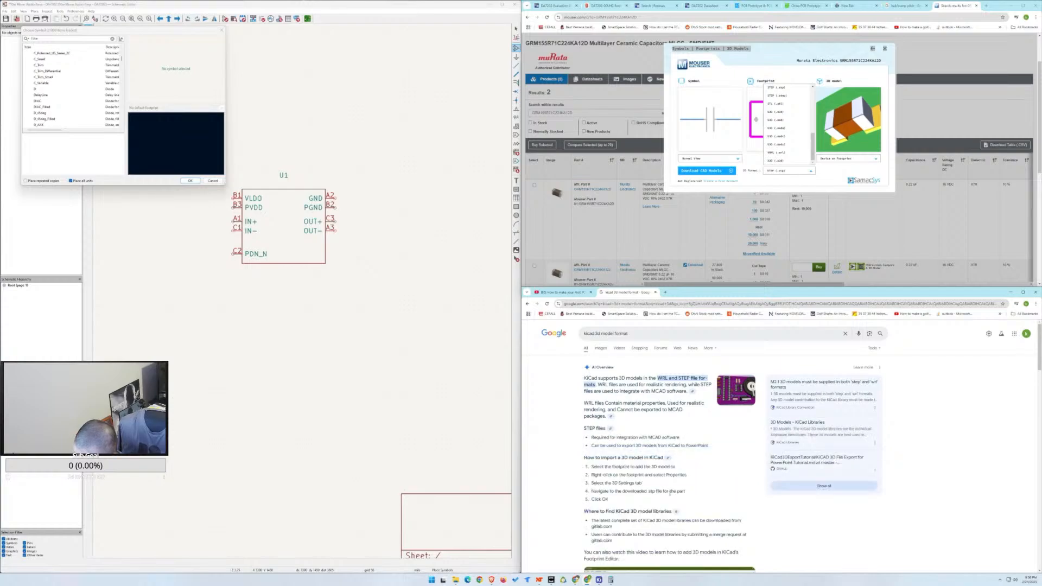
scroll(641, 455, down, 1)
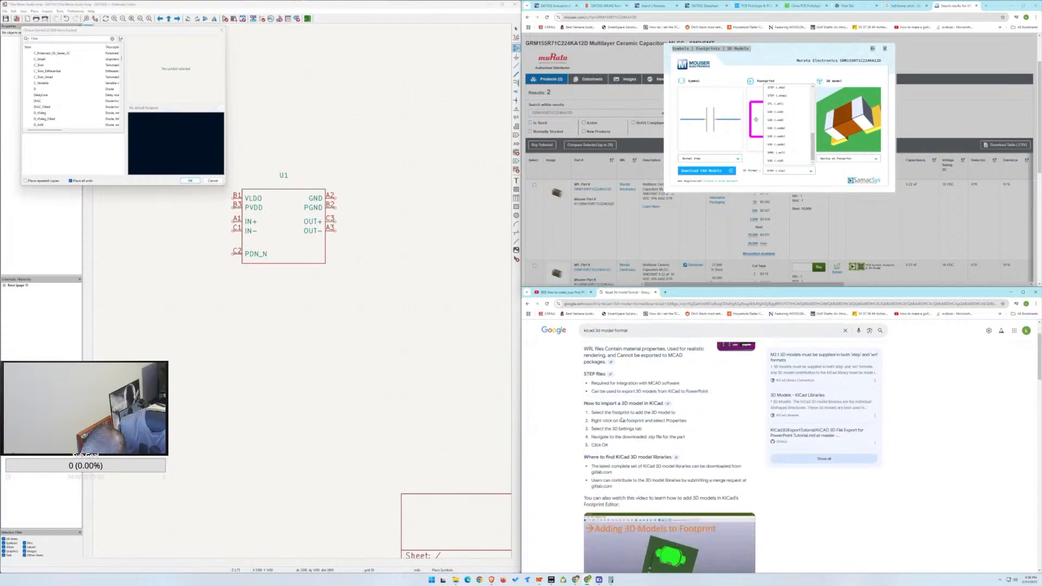
scroll(622, 420, down, 1)
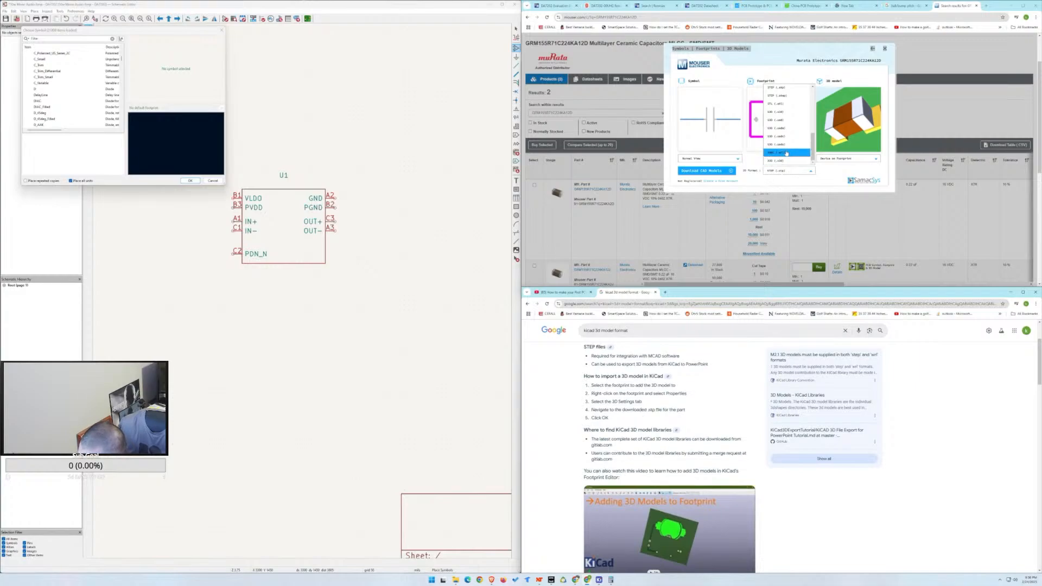
scroll(698, 407, up, 2)
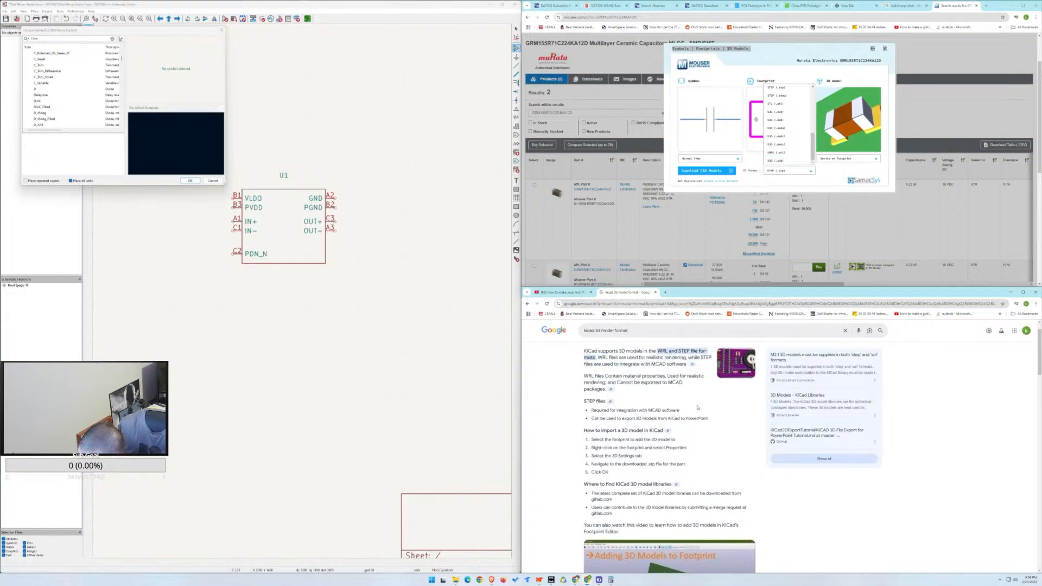
scroll(697, 408, up, 1)
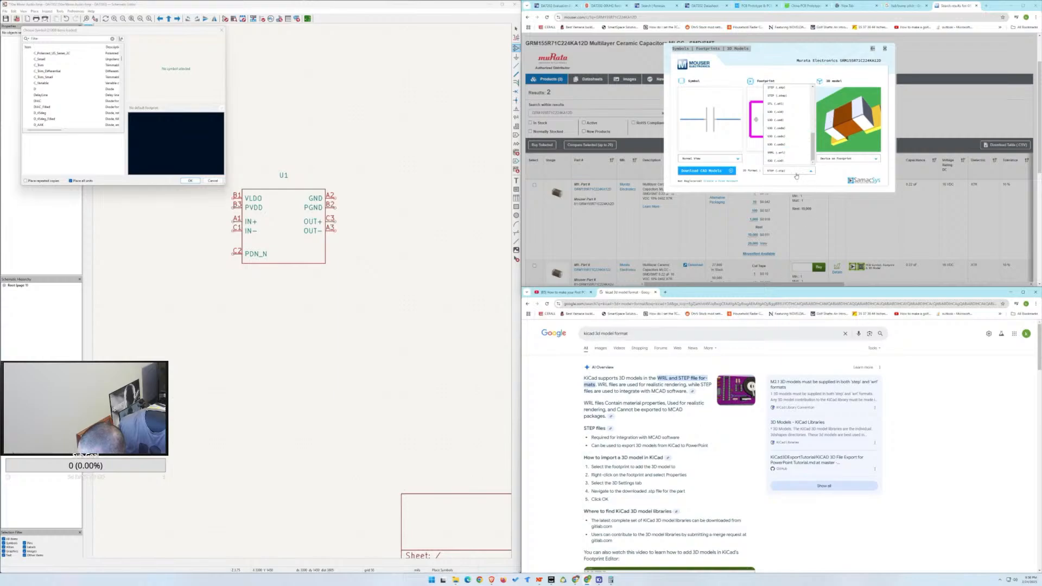
scroll(793, 146, up, 3)
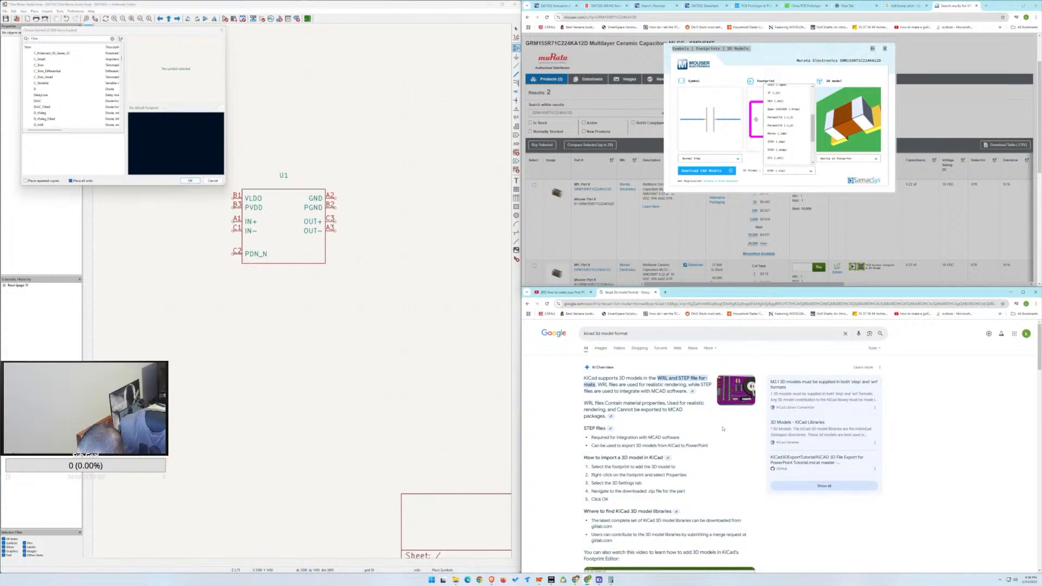
scroll(722, 428, down, 5)
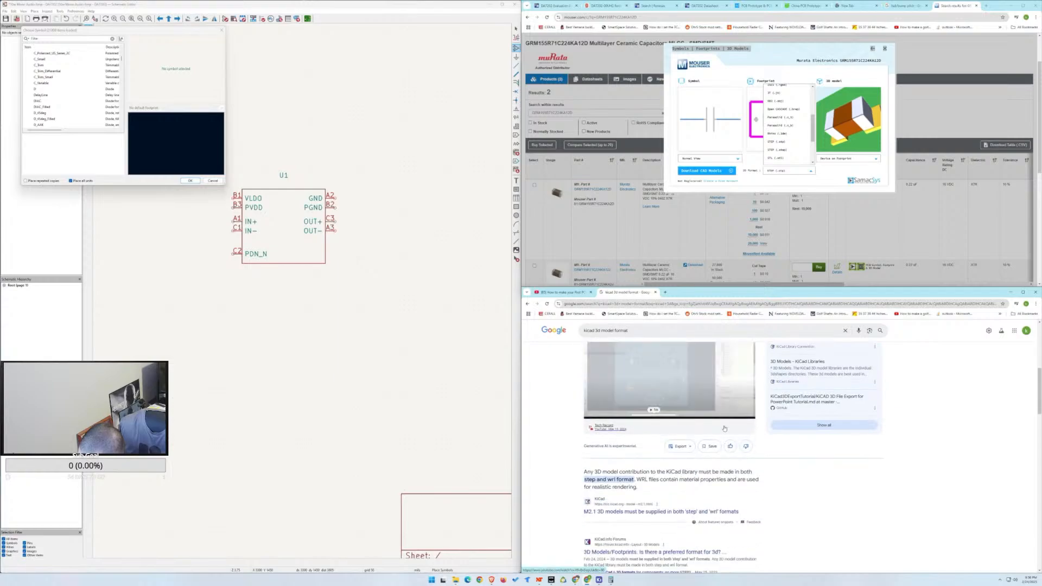
scroll(724, 428, down, 3)
scroll(716, 433, up, 2)
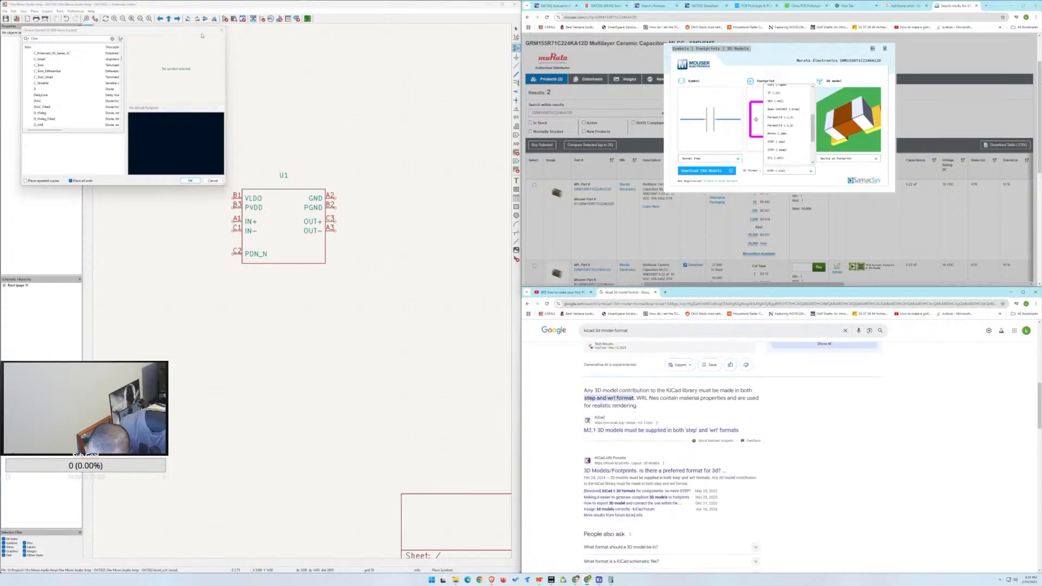
Close the symbol chooser and check the file types accepted by the schematic editor's graphics import, leaving without importing anything.
click(222, 30)
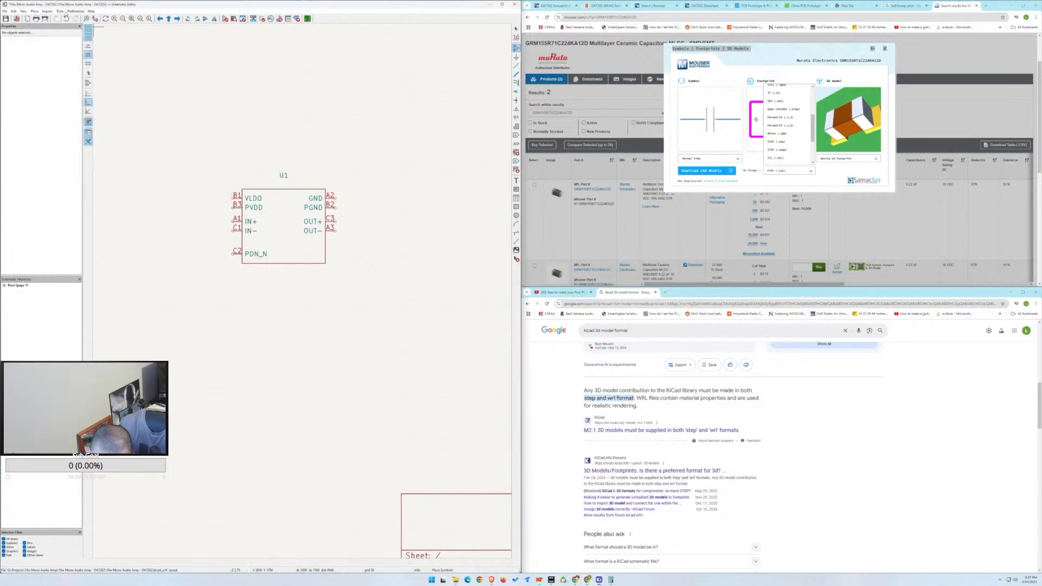
click(5, 11)
mouse_move(22, 46)
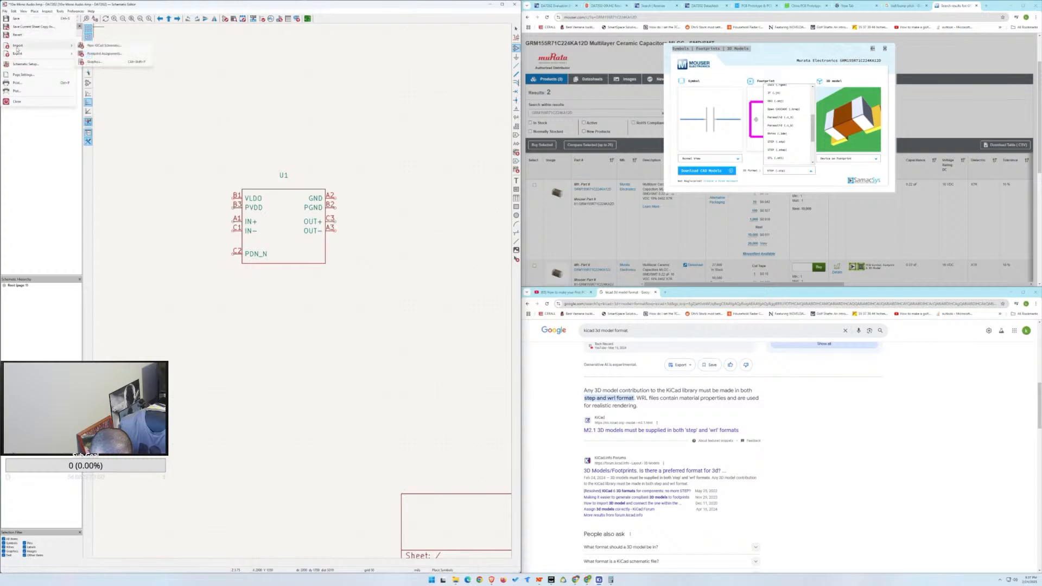
click(121, 64)
click(304, 254)
click(294, 240)
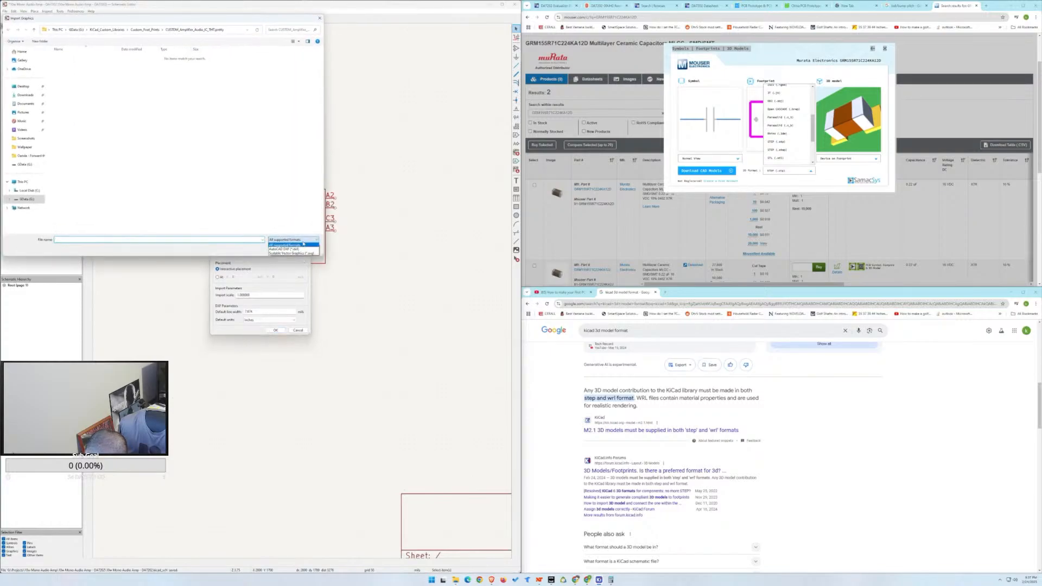
click(289, 253)
click(307, 252)
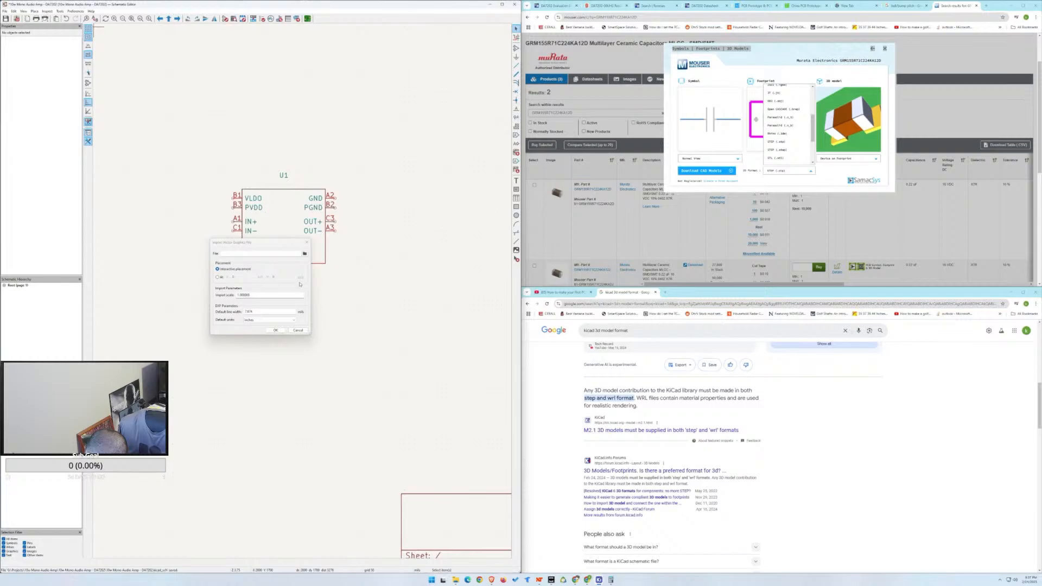
click(298, 330)
Save the schematic.
click(5, 11)
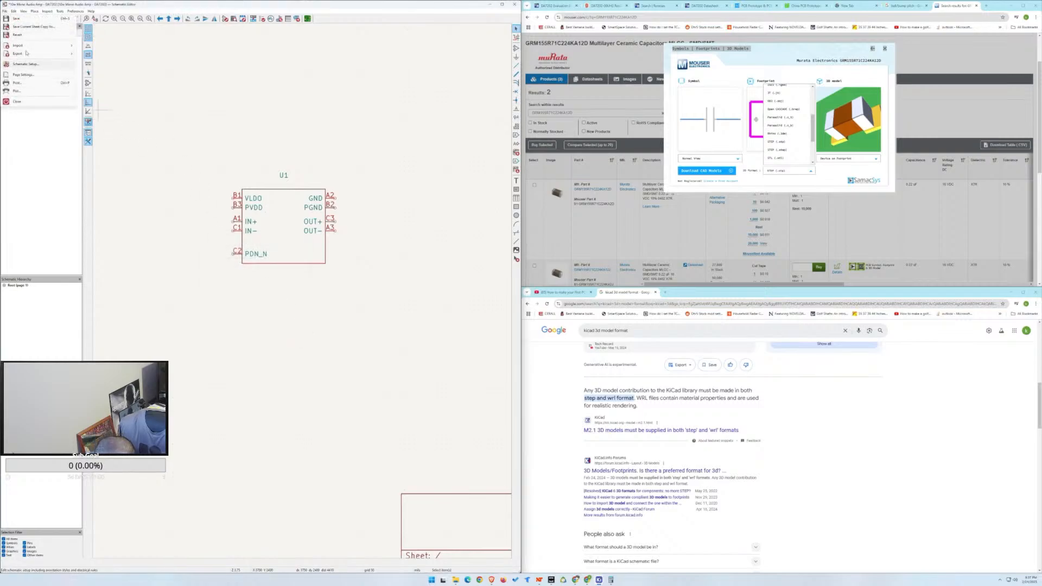
click(17, 18)
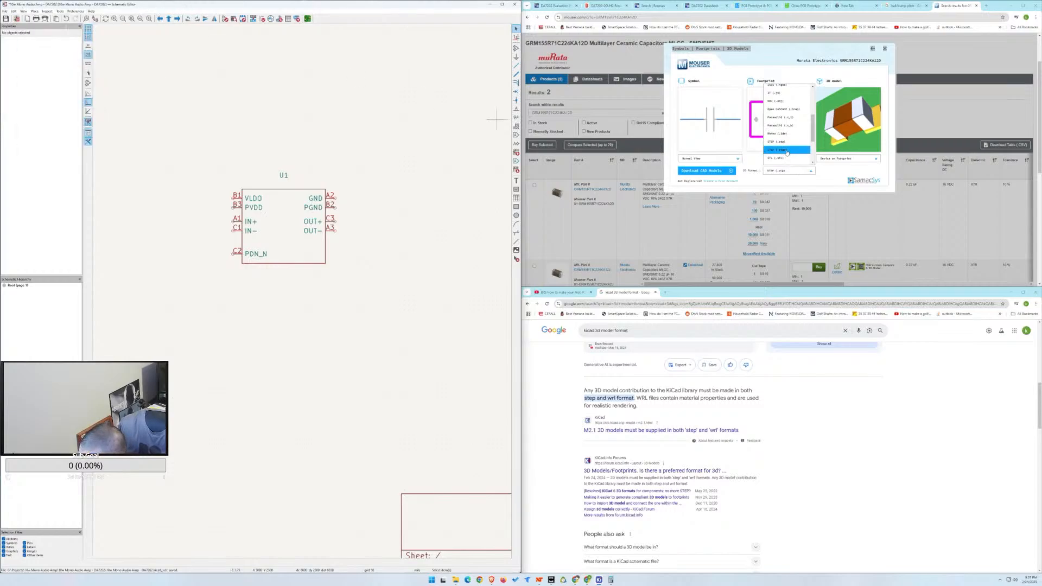
Search the web for "kicad 3d model format .stp or .step" and expand the AI overview to compare the two formats.
click(651, 335)
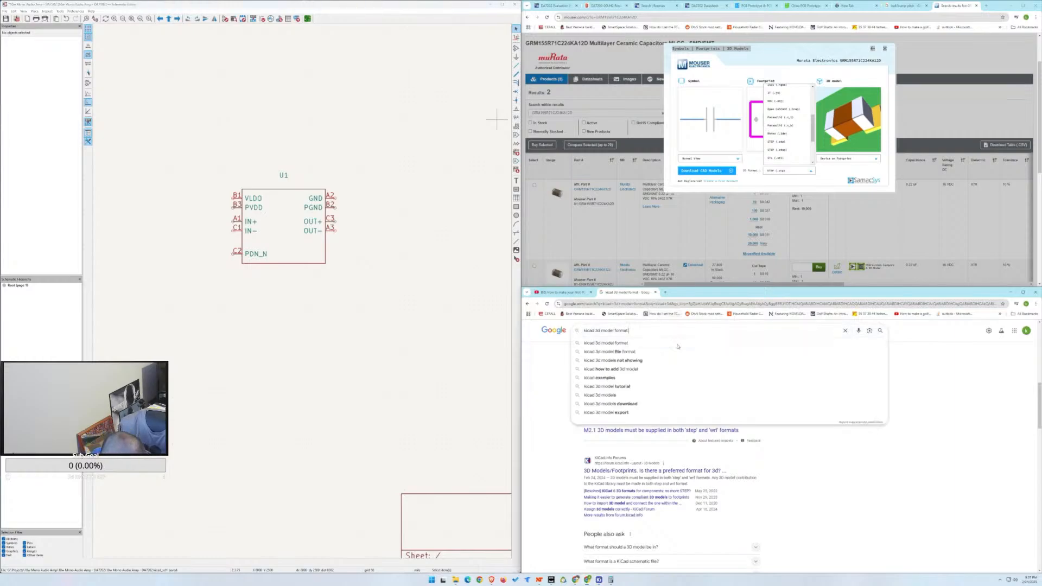
text(.stp or)
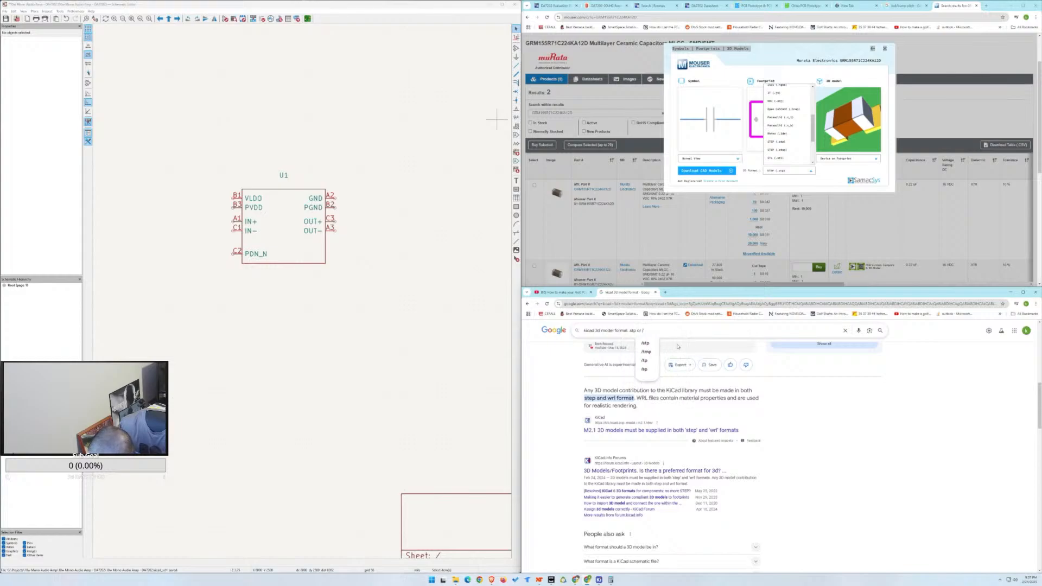
text( .step)
key(Return)
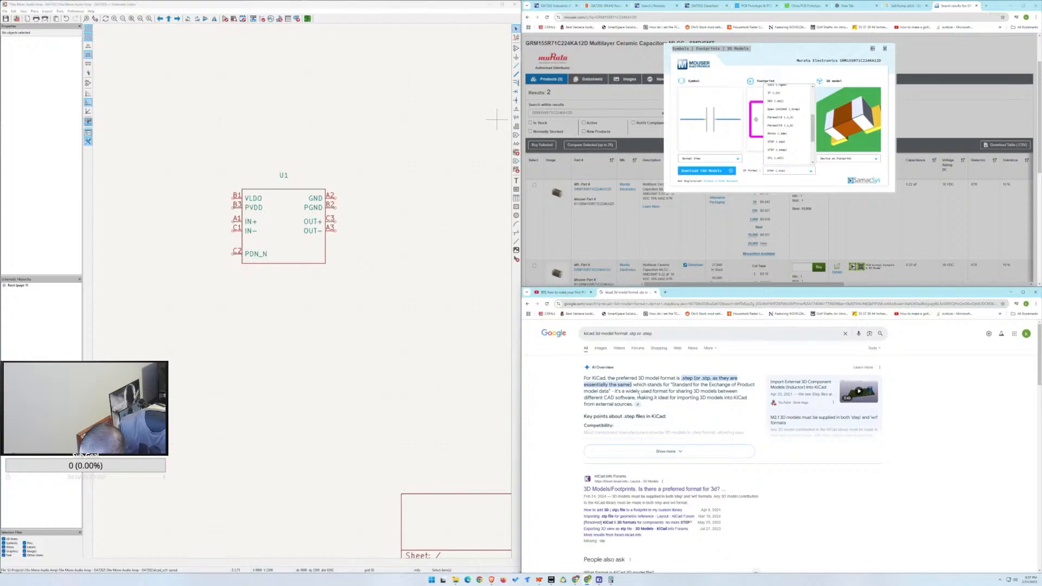
scroll(675, 417, down, 2)
scroll(672, 413, up, 1)
click(665, 423)
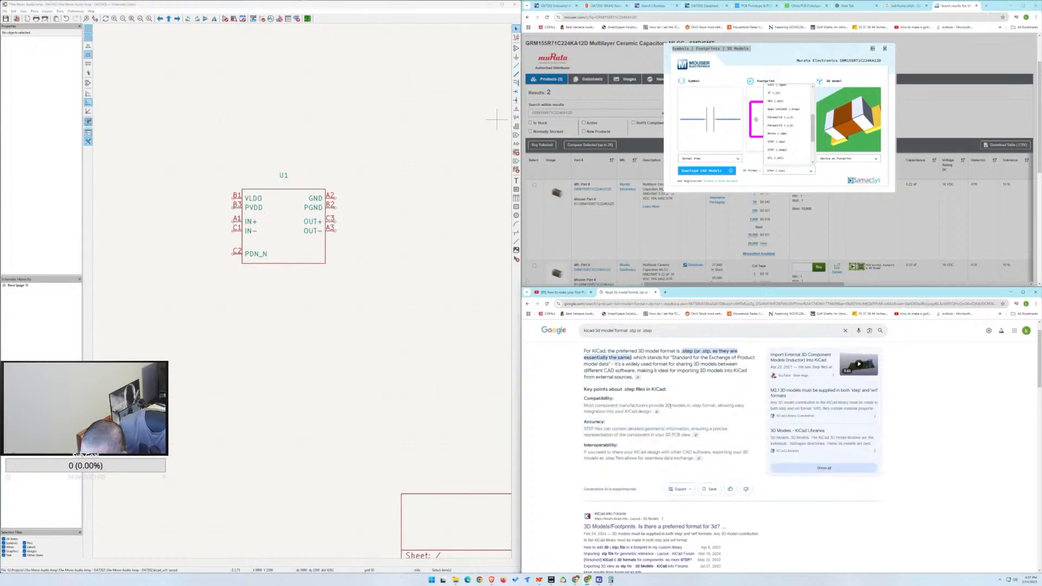
Reread the overview on .stp versus .step, choose the STEP 3D format for the GRM155R71C224KA12D, and request its CAD models, cancelling the sign-in.
scroll(670, 405, up, 1)
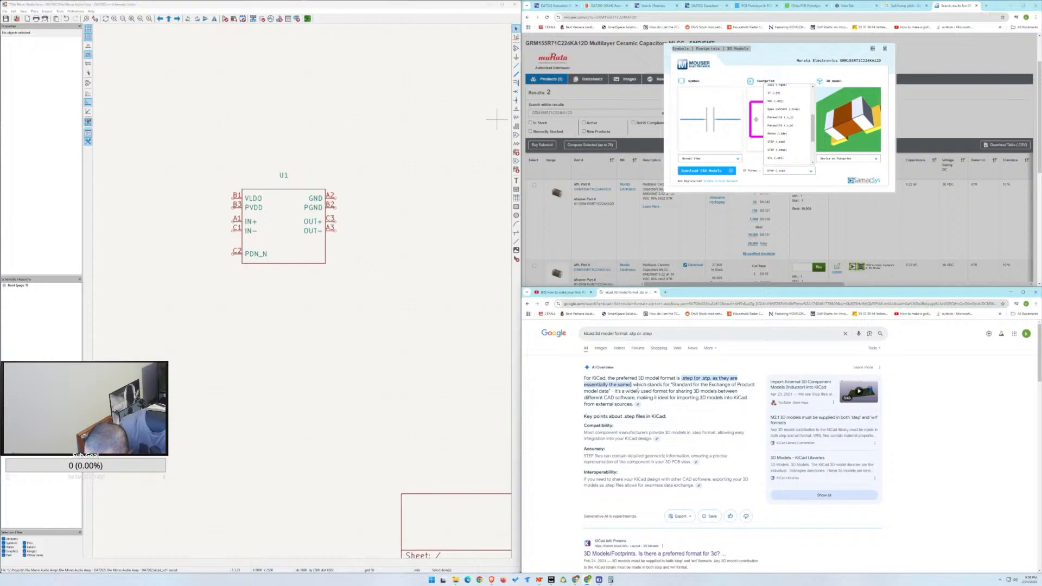
scroll(637, 385, down, 1)
scroll(638, 390, down, 3)
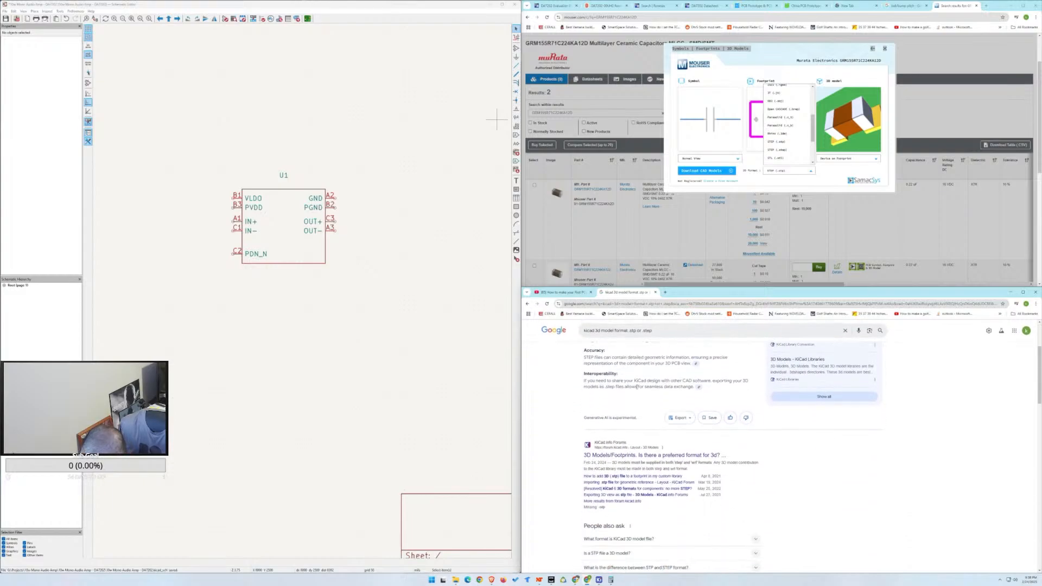
scroll(637, 389, up, 4)
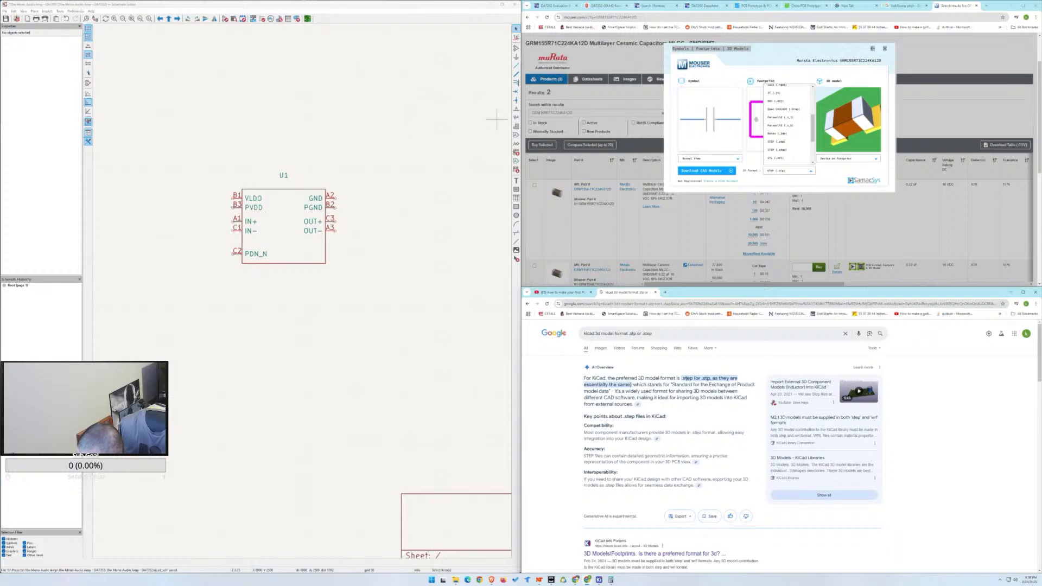
click(778, 142)
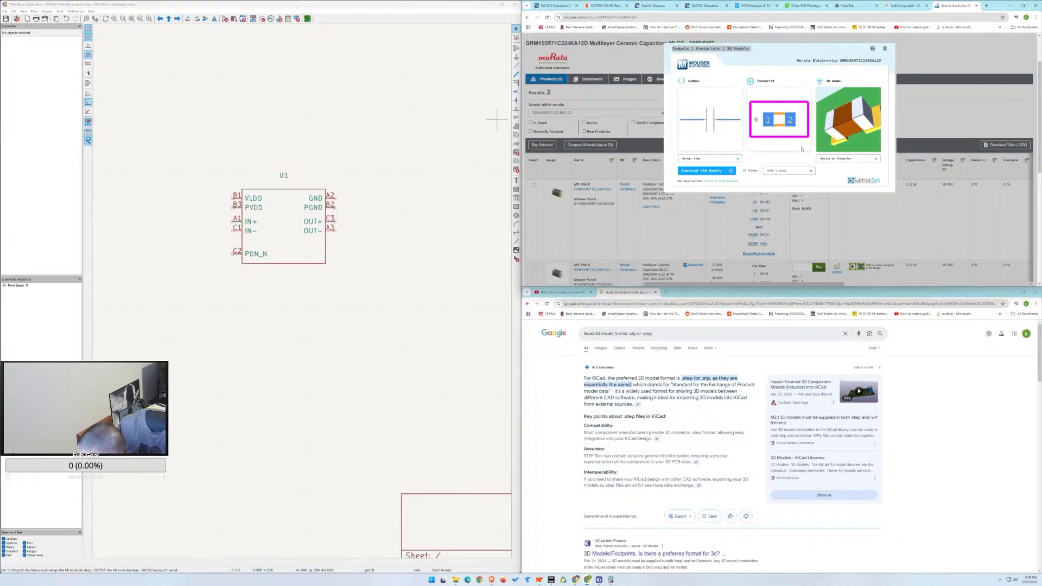
click(729, 173)
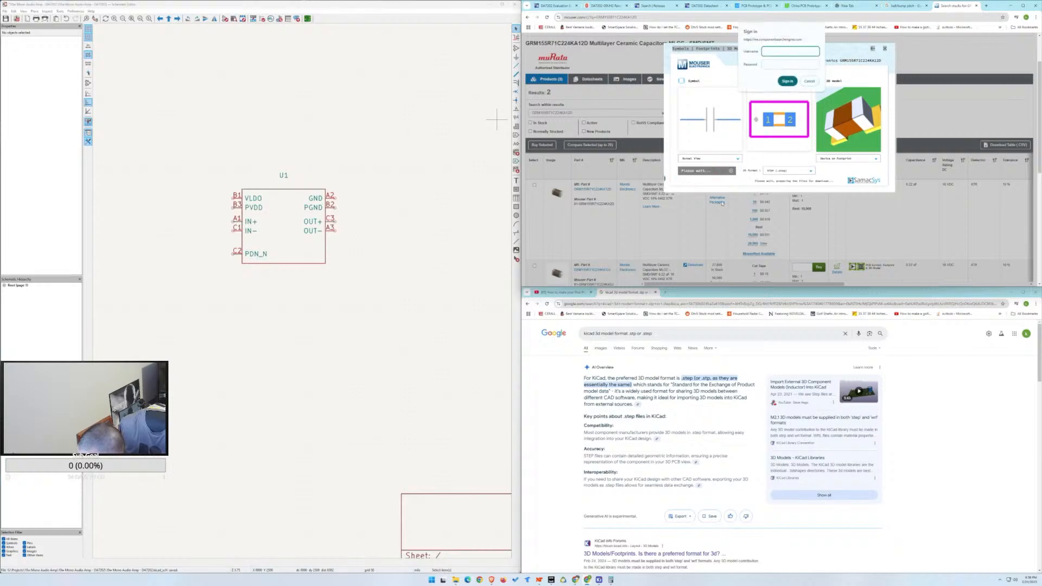
click(808, 81)
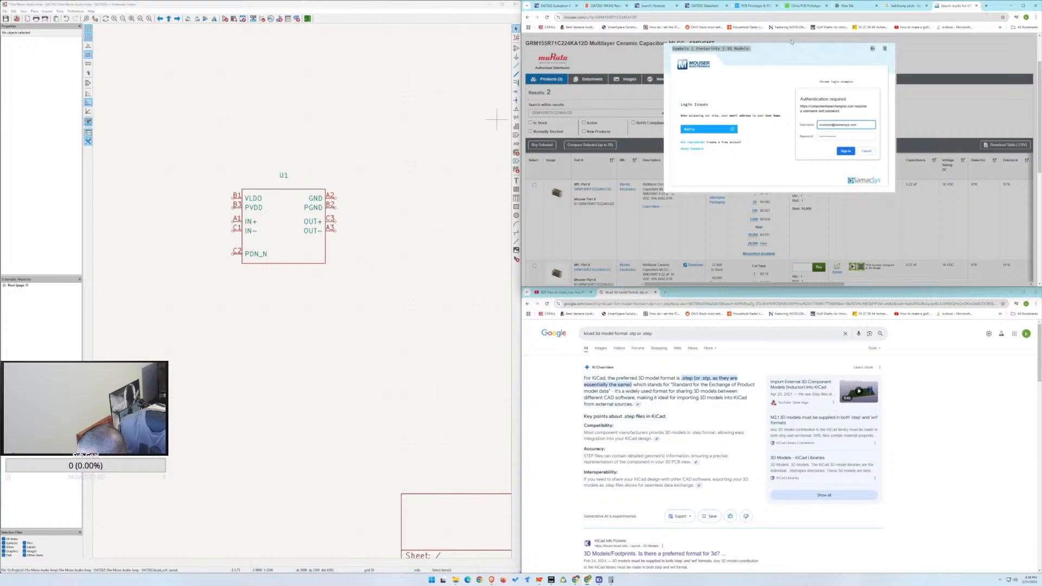
Close the extra browser tabs and return to the Mouser results for GRM155R71C224KA12D.
click(977, 6)
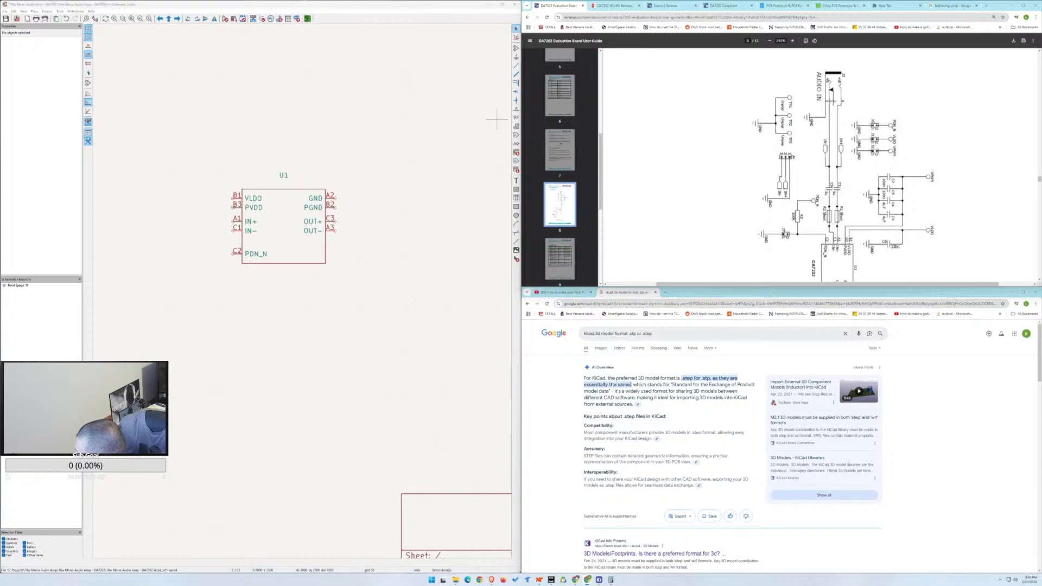
drag(1041, 46, 939, 9)
click(927, 6)
click(877, 6)
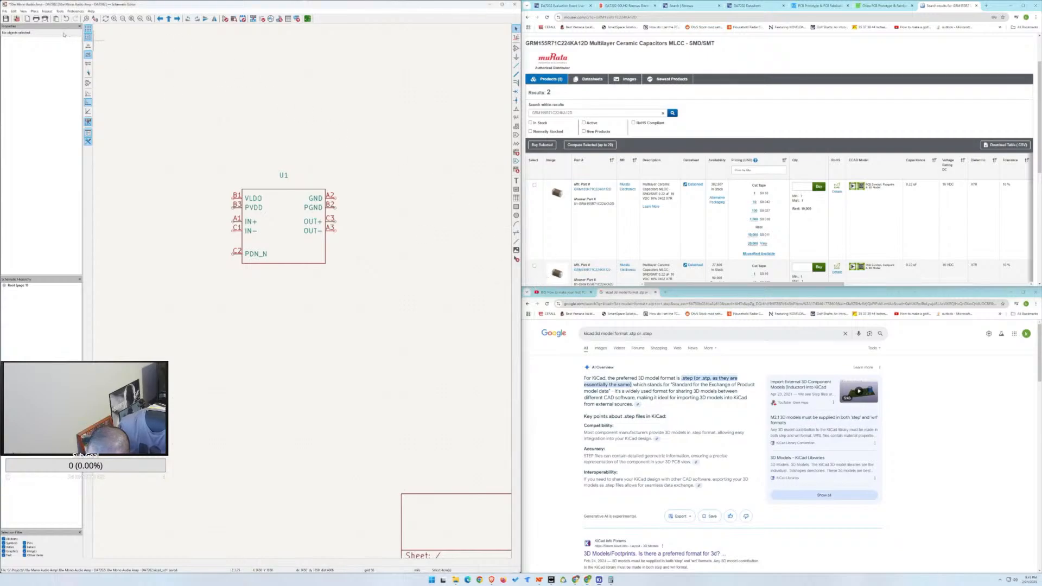
click(5, 11)
mouse_move(32, 45)
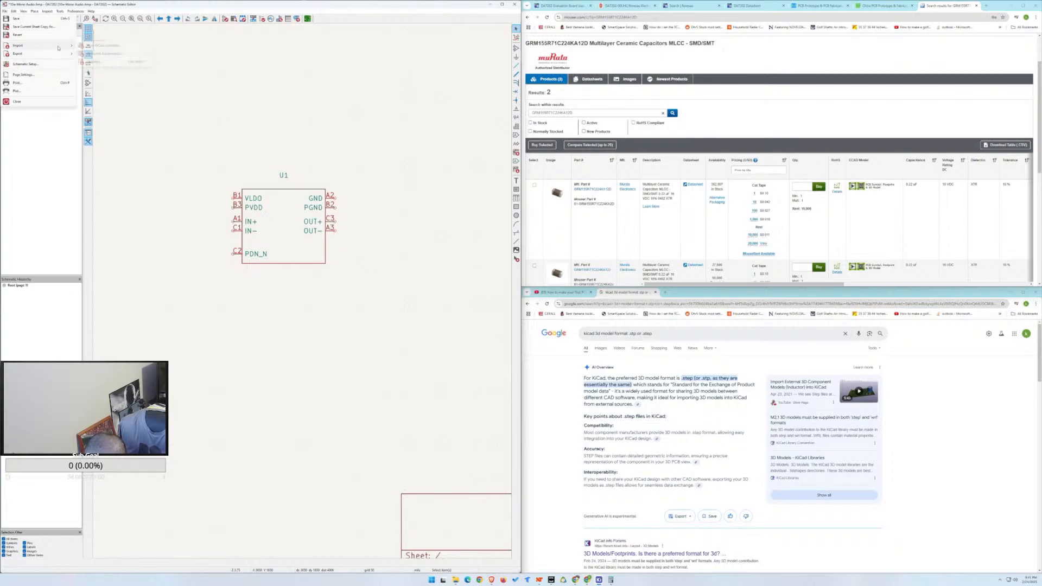
click(90, 48)
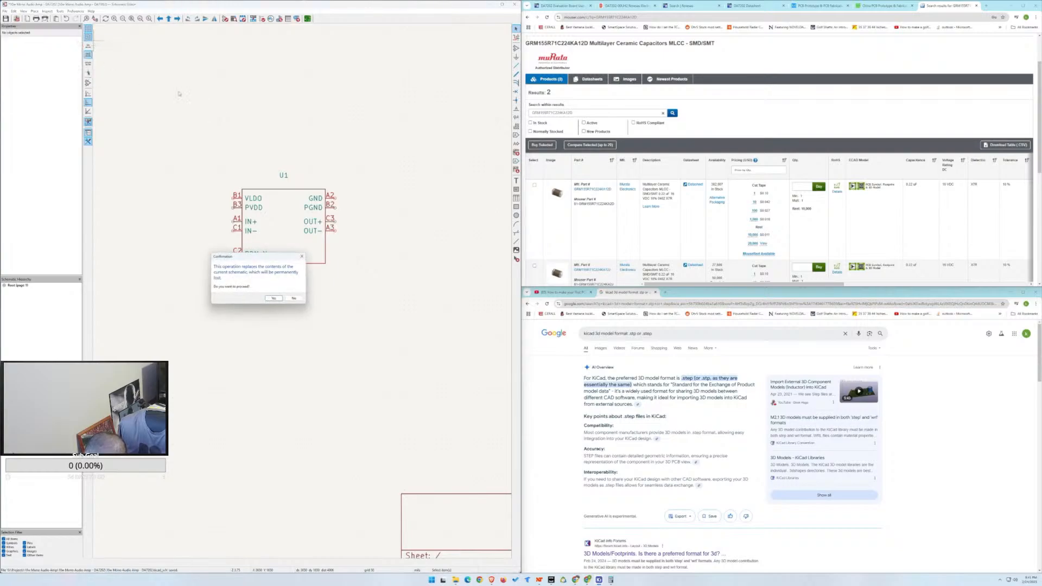
click(294, 298)
click(14, 10)
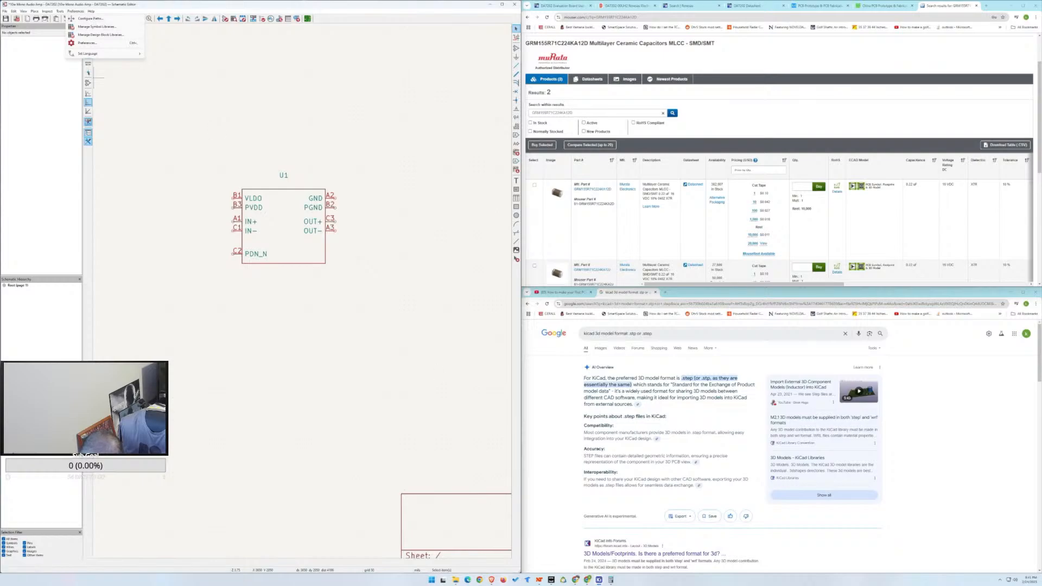
Extract the downloaded GRM155R71C224KA12D library archive and read the included How_To_Use_Models.pdf guide, closing it when done.
click(457, 581)
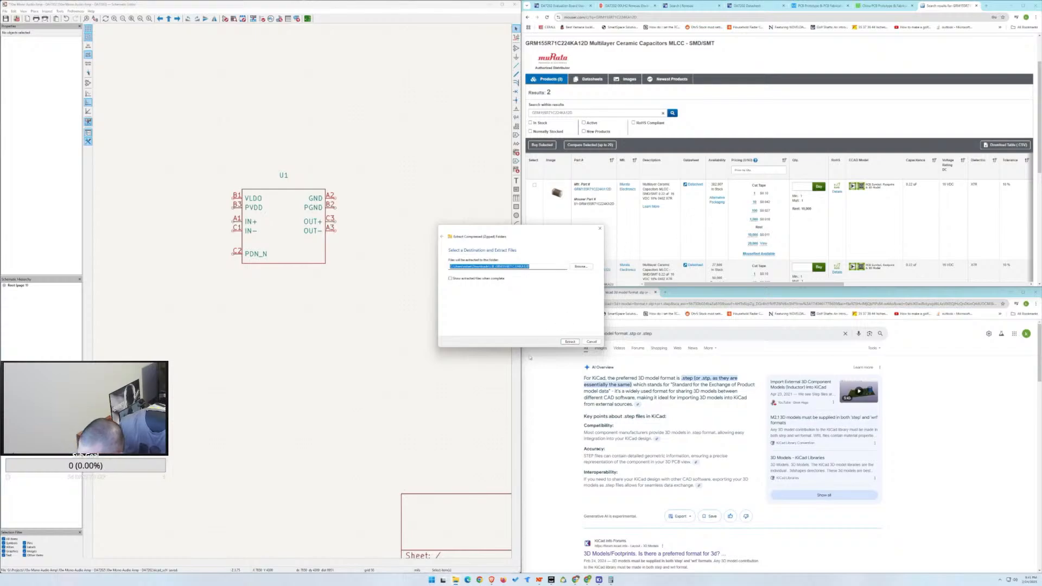
click(570, 341)
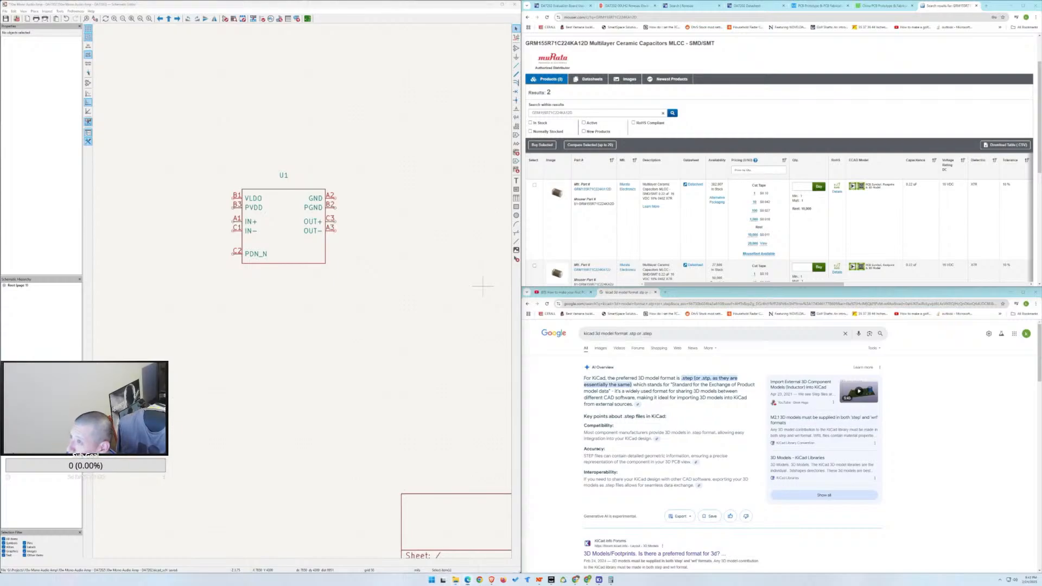
drag(234, 0, 115, 38)
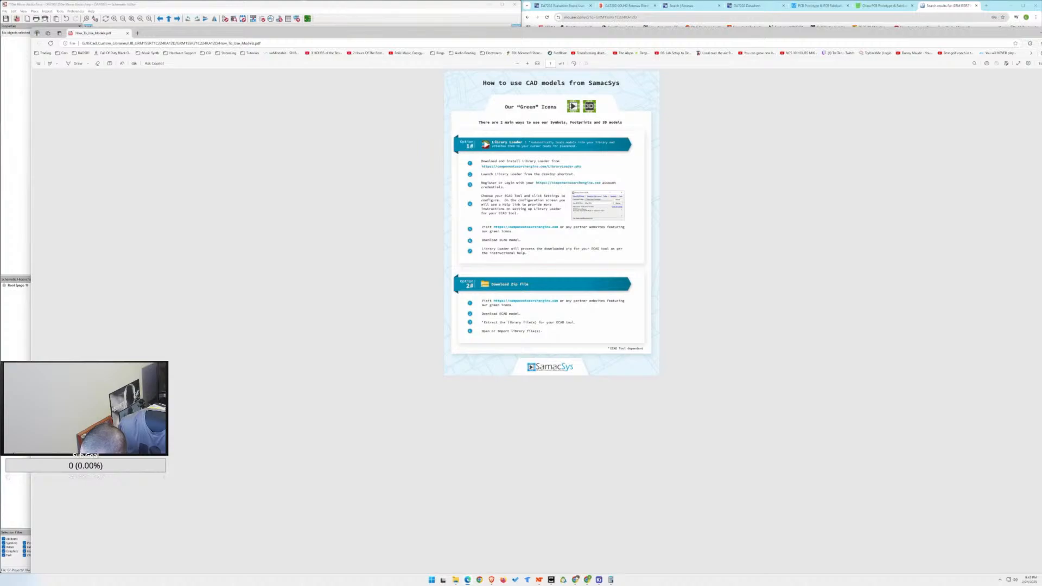
key(alt+F4)
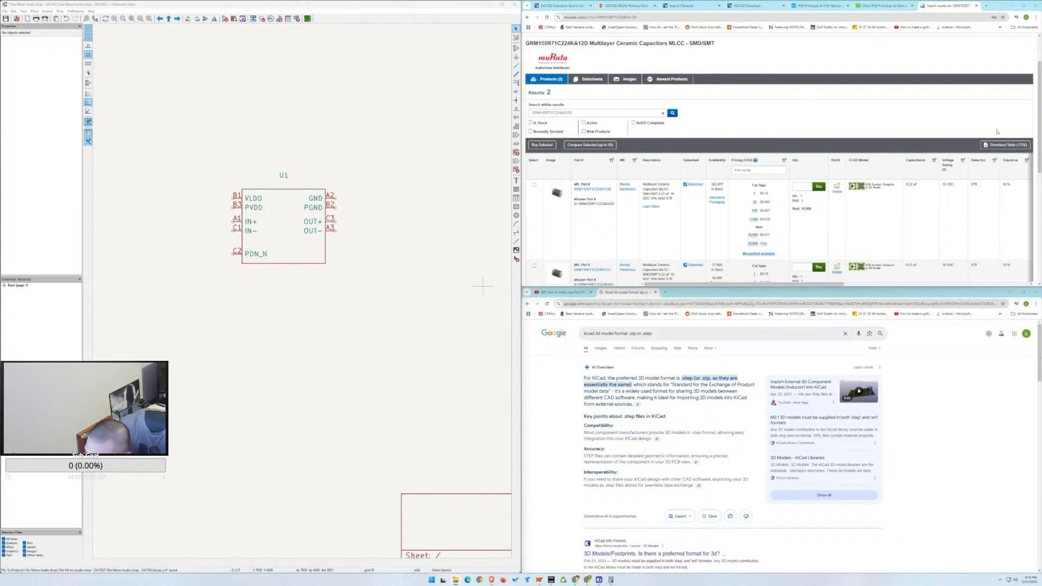
Open the schematic editor's symbol library manager and review the first part of the global library list.
click(14, 11)
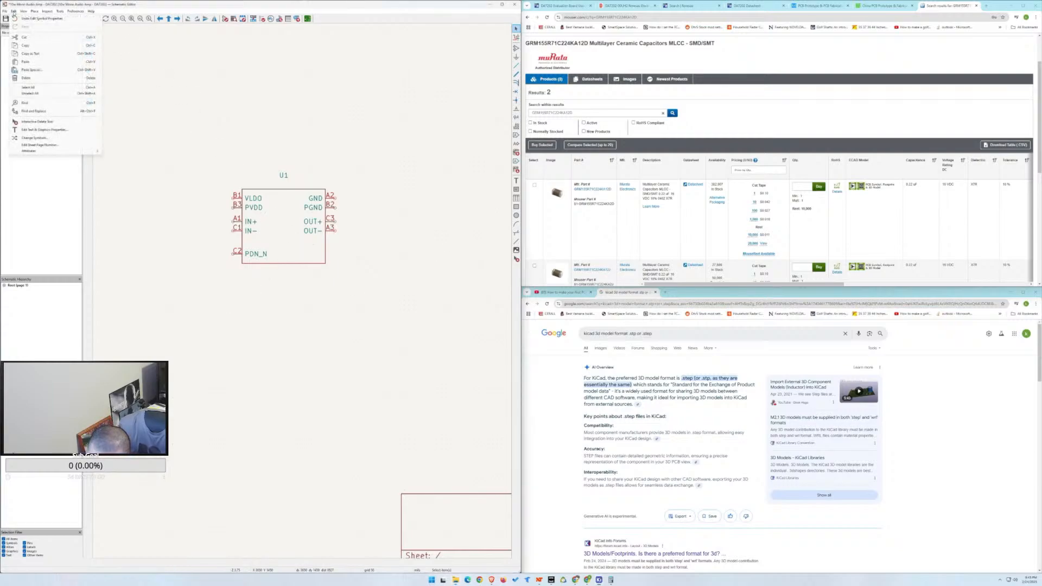
mouse_move(80, 14)
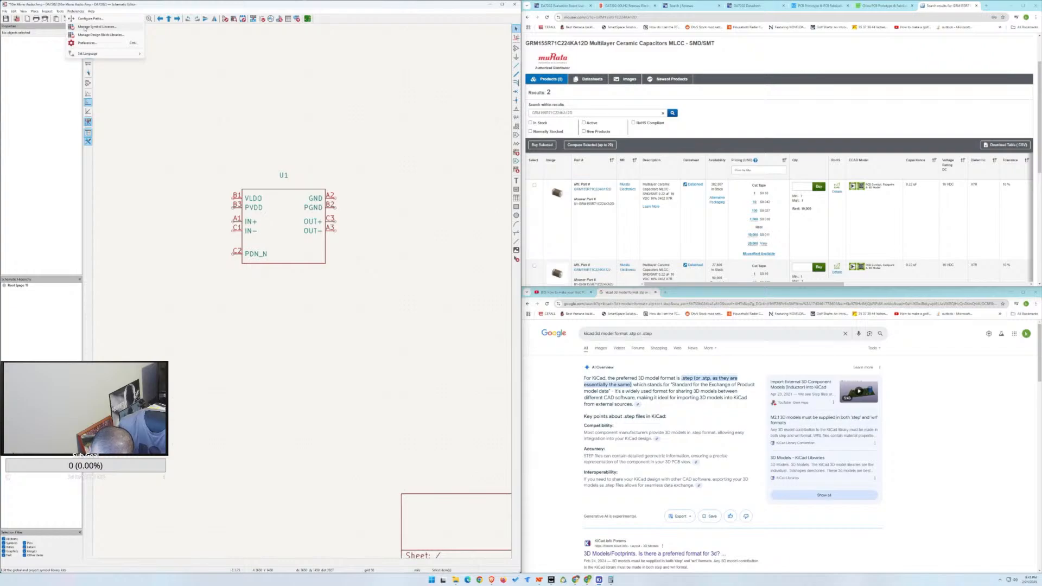
click(87, 26)
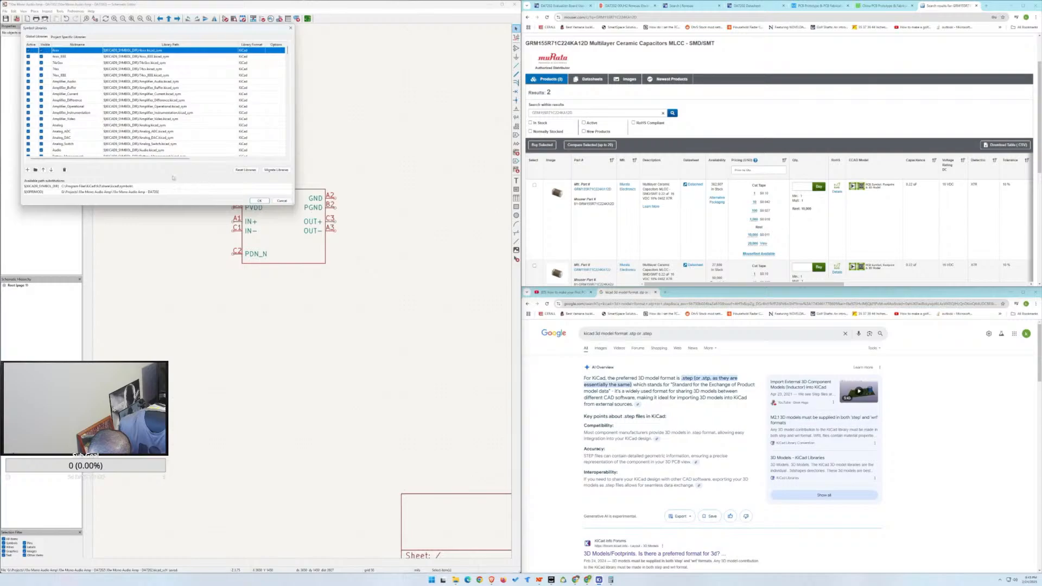
scroll(43, 154, down, 5)
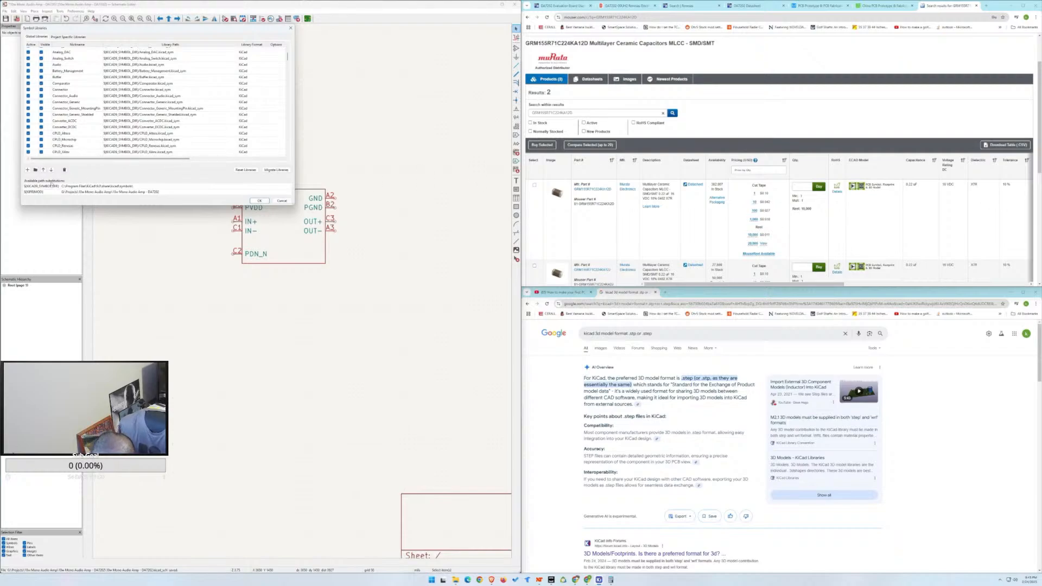
Browse the extracted GRM155R71C224KA12D folders in KiCad_Custom_Libraries for a symbol library, leaving without adding one.
click(35, 170)
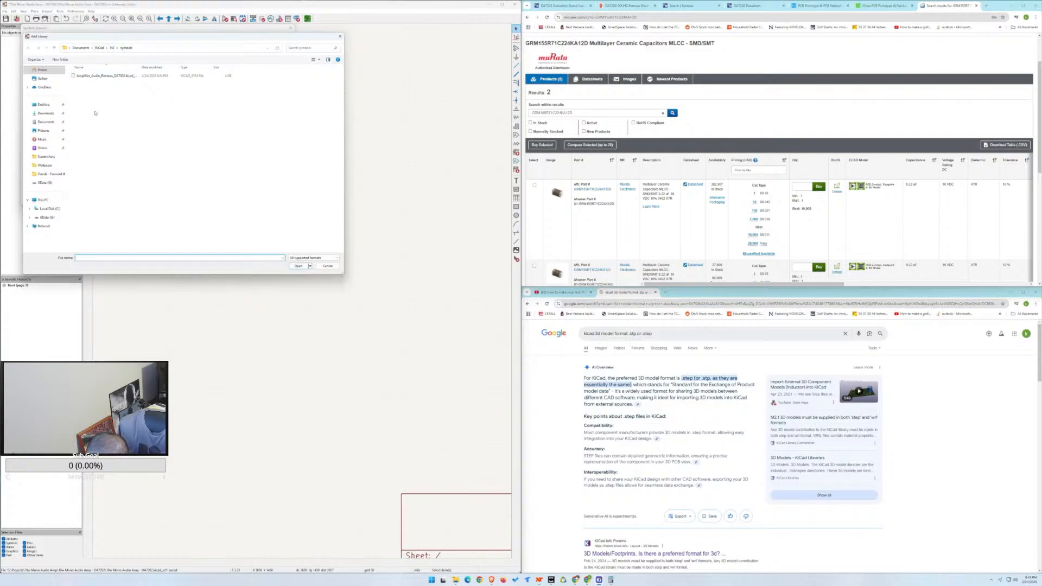
mouse_move(140, 66)
mouse_down()
mouse_move(213, 73)
mouse_move(160, 69)
mouse_up()
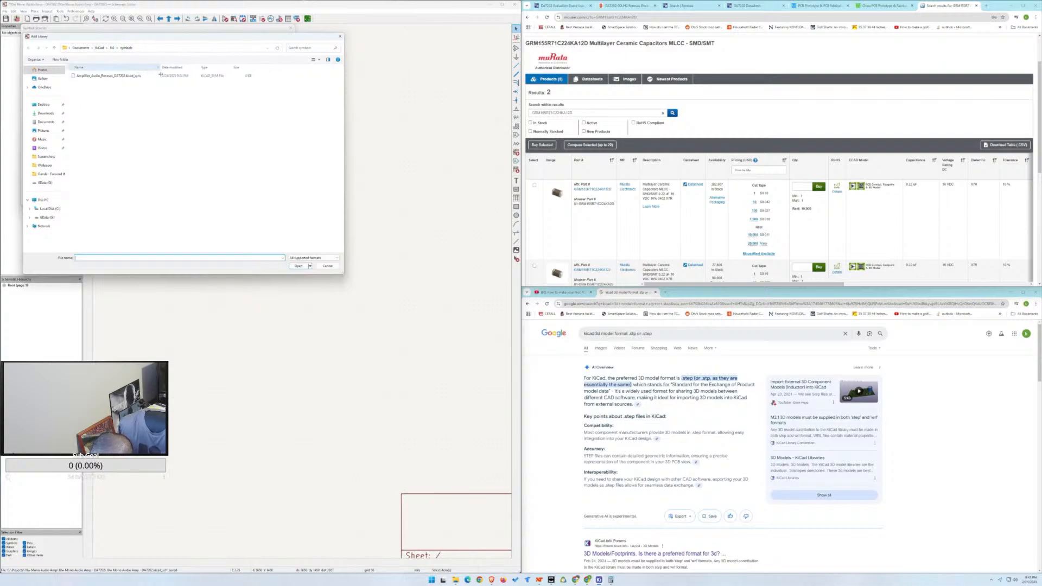
click(53, 220)
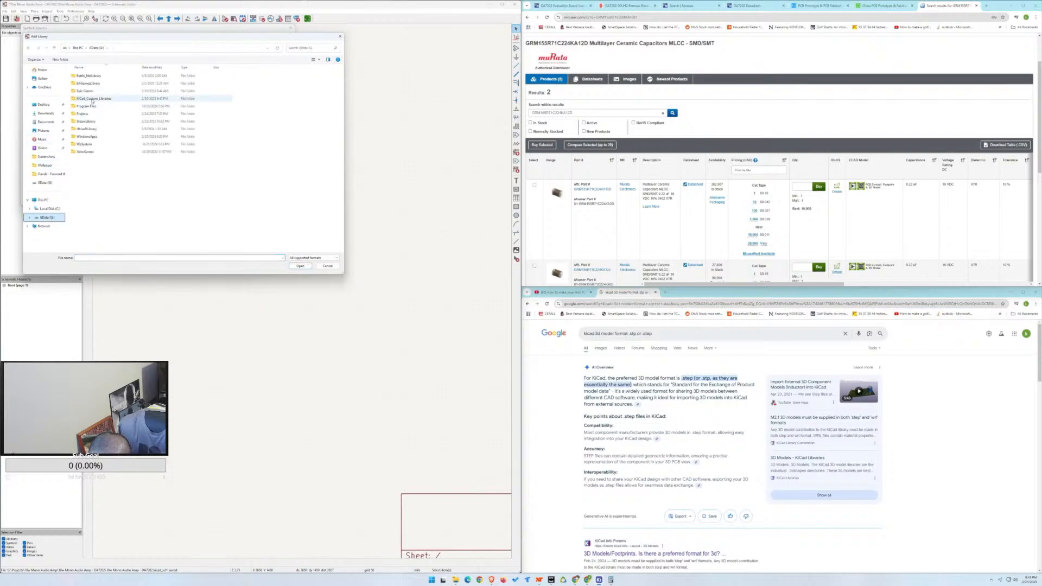
double_click(93, 100)
double_click(94, 83)
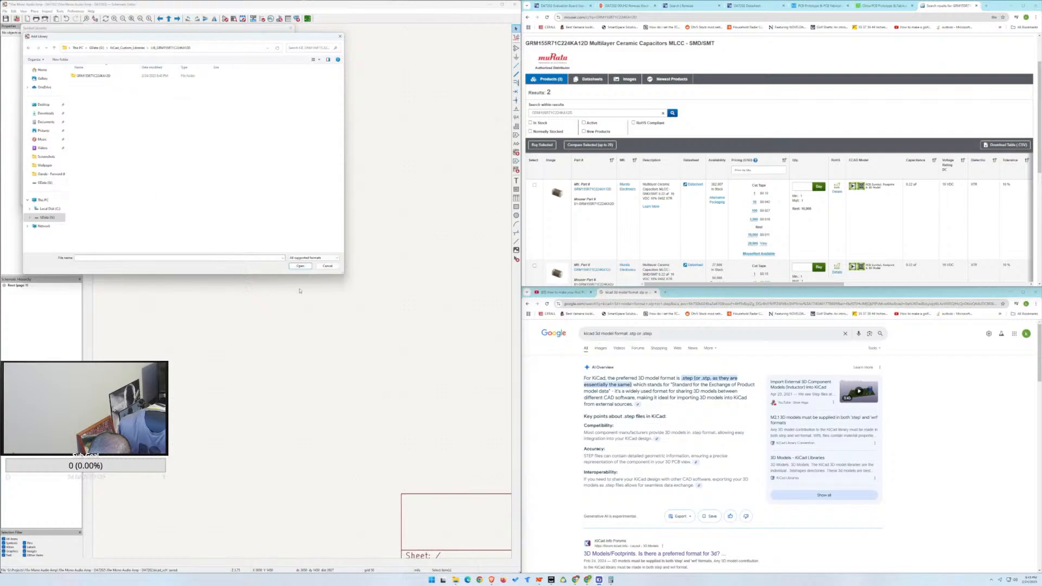
double_click(89, 76)
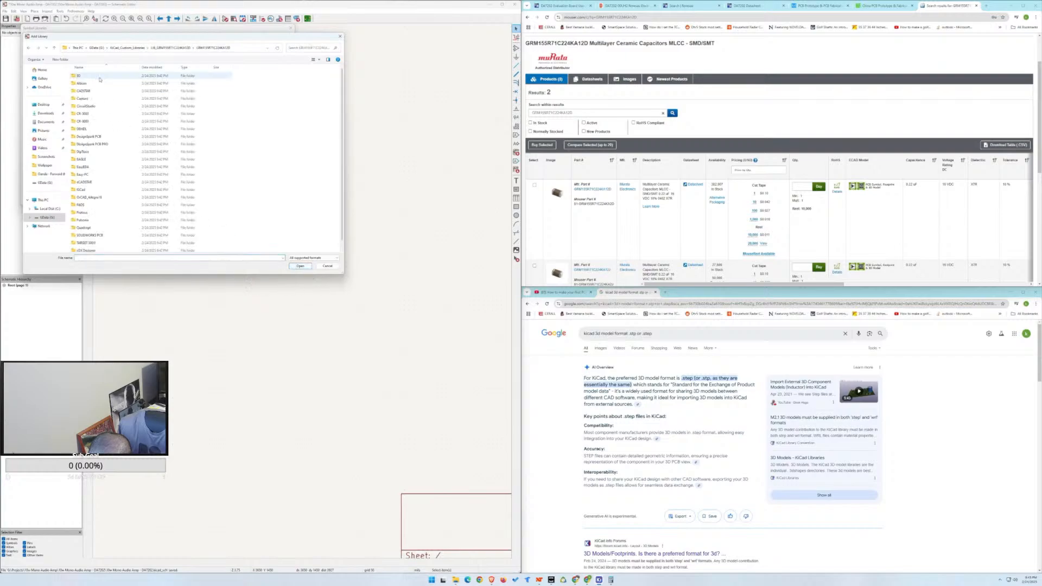
scroll(176, 216, down, 1)
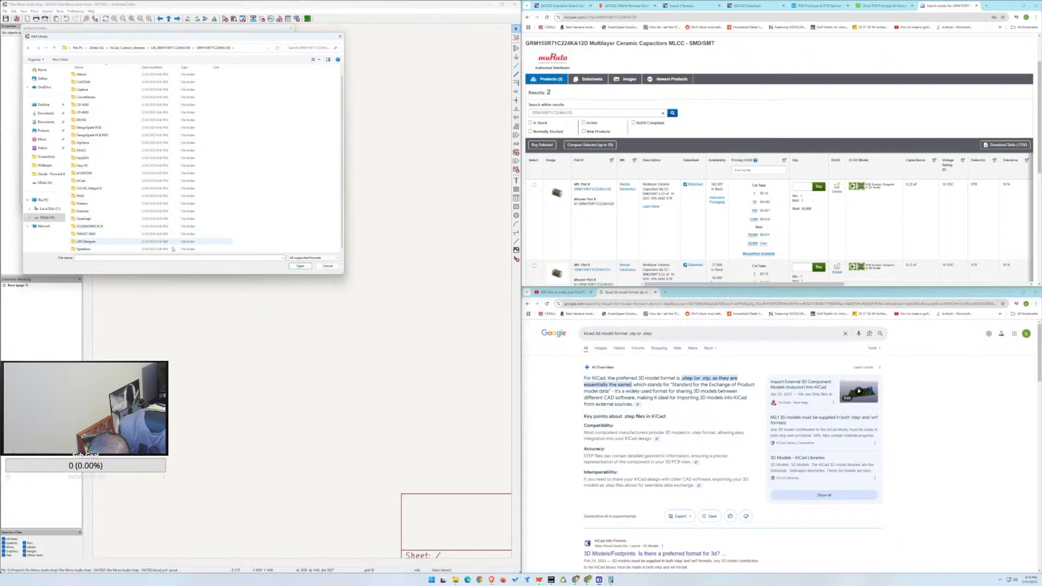
click(327, 266)
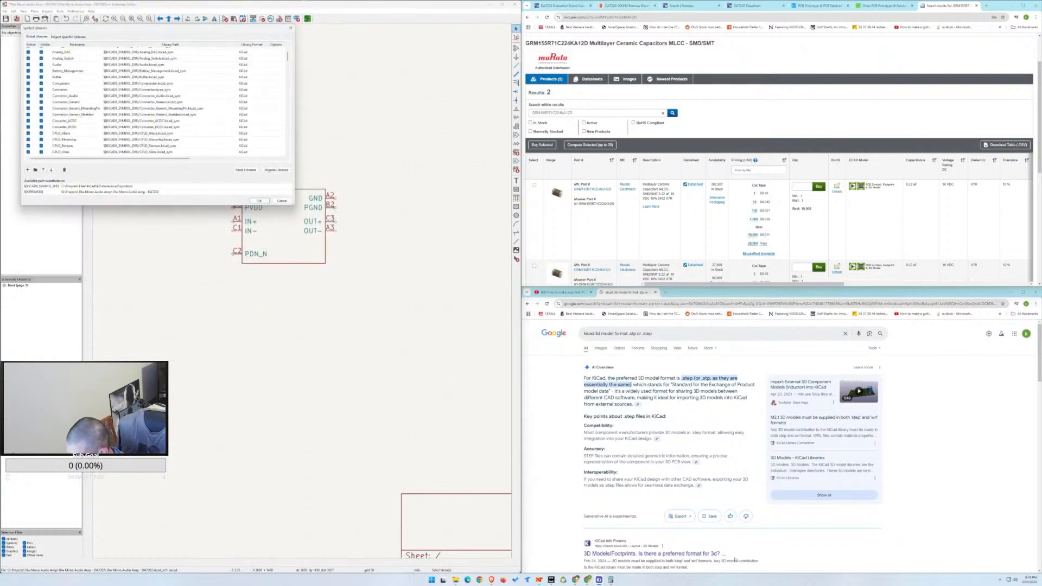
Switch to the YouTube custom footprints tutorial and replay its part on finding and importing external libraries.
click(561, 292)
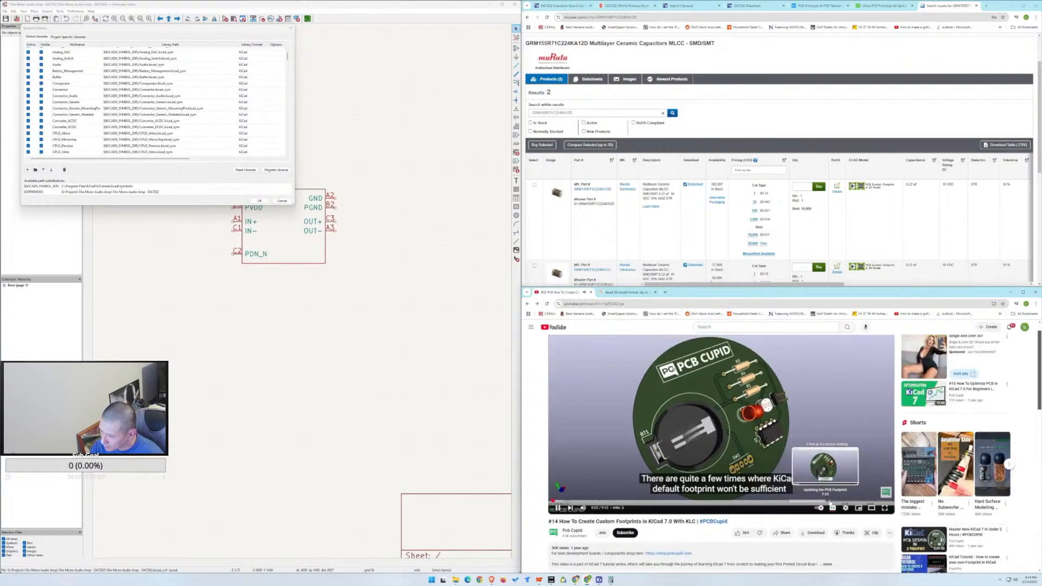
click(834, 502)
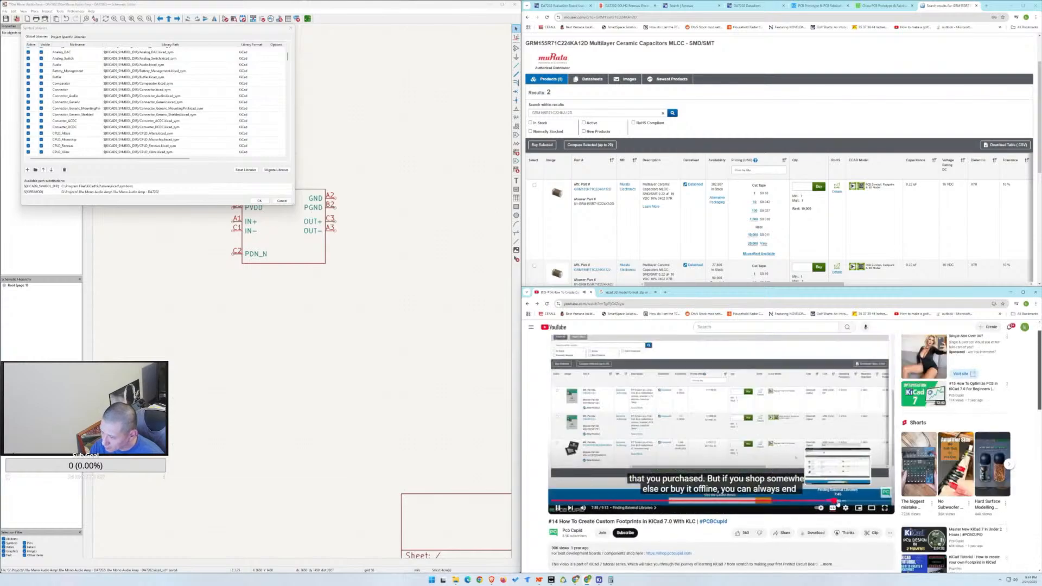
click(843, 502)
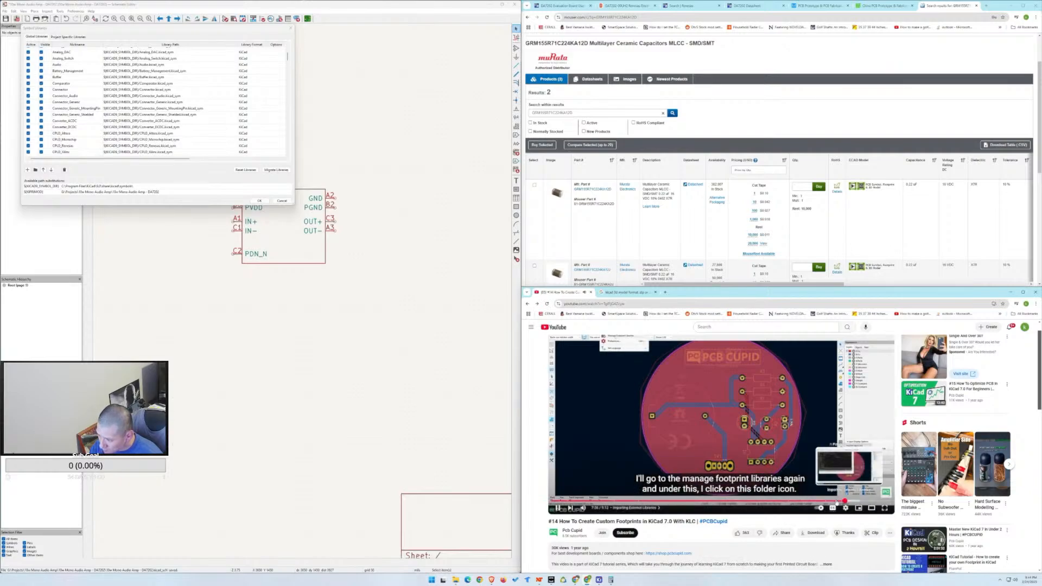
click(831, 501)
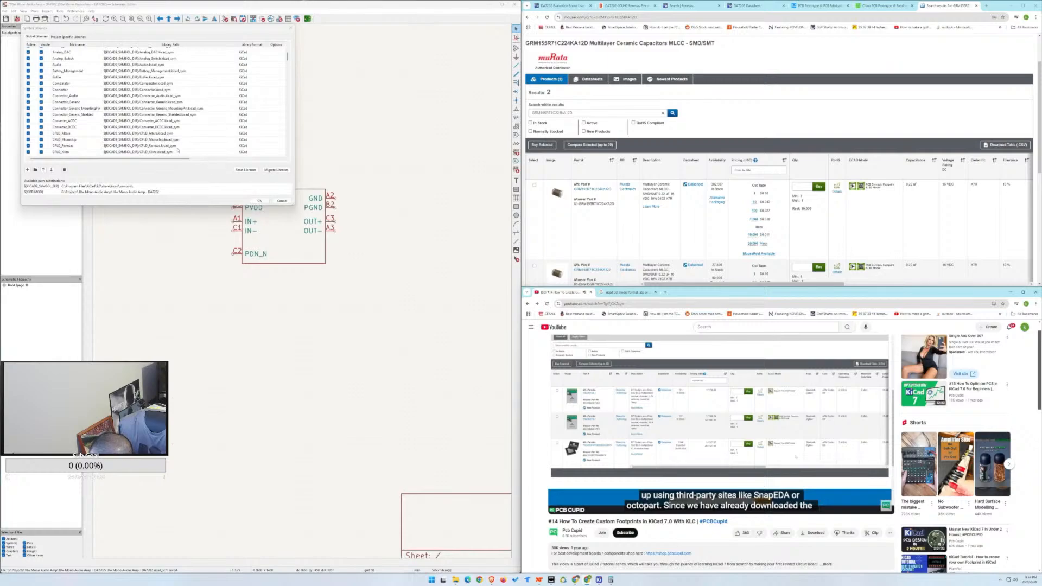
Examine the global symbol library list through to its last entries and pause the custom footprints tutorial.
scroll(140, 133, up, 5)
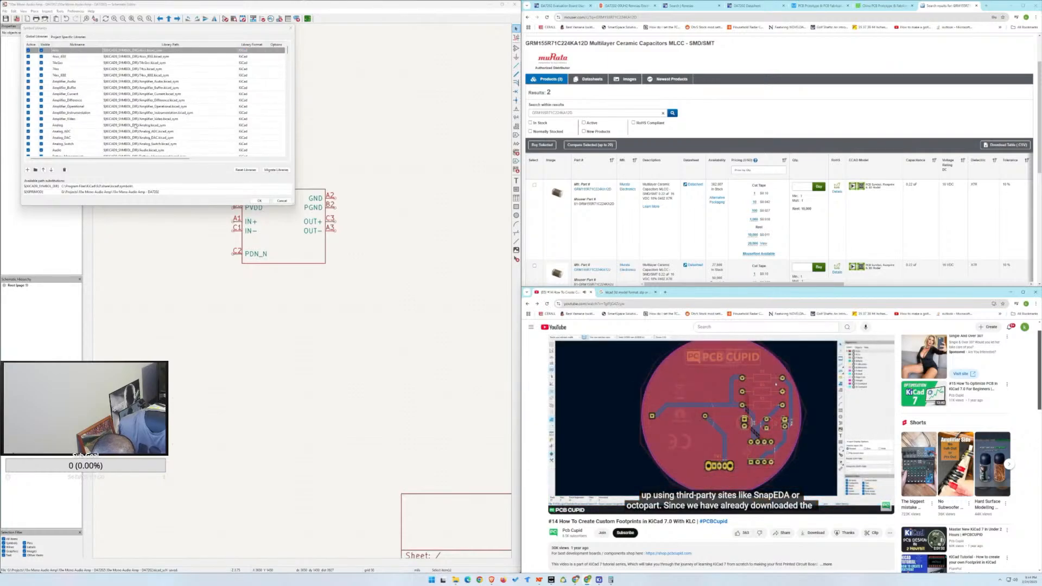
scroll(135, 126, down, 10)
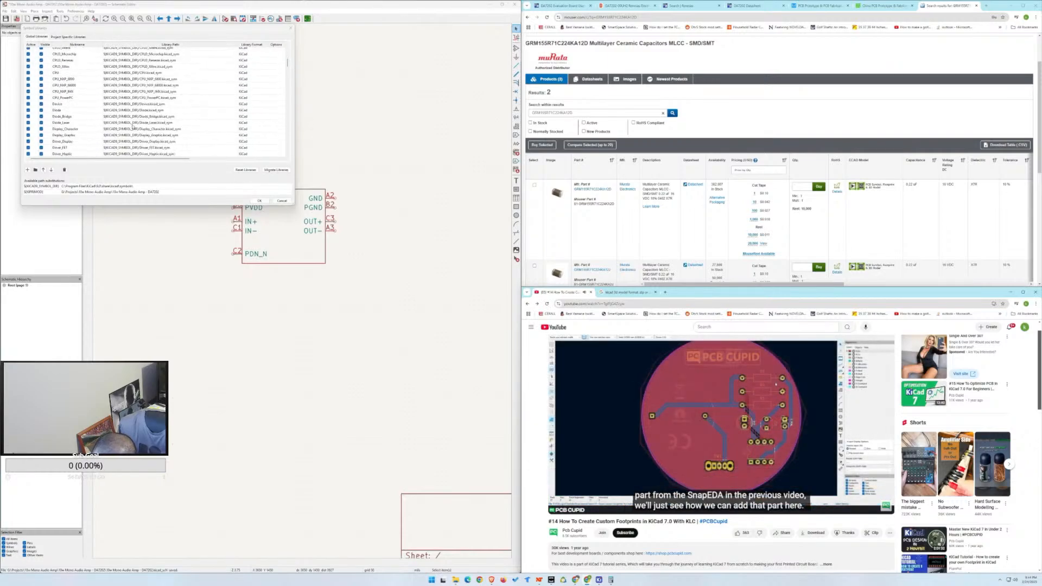
scroll(133, 127, down, 12)
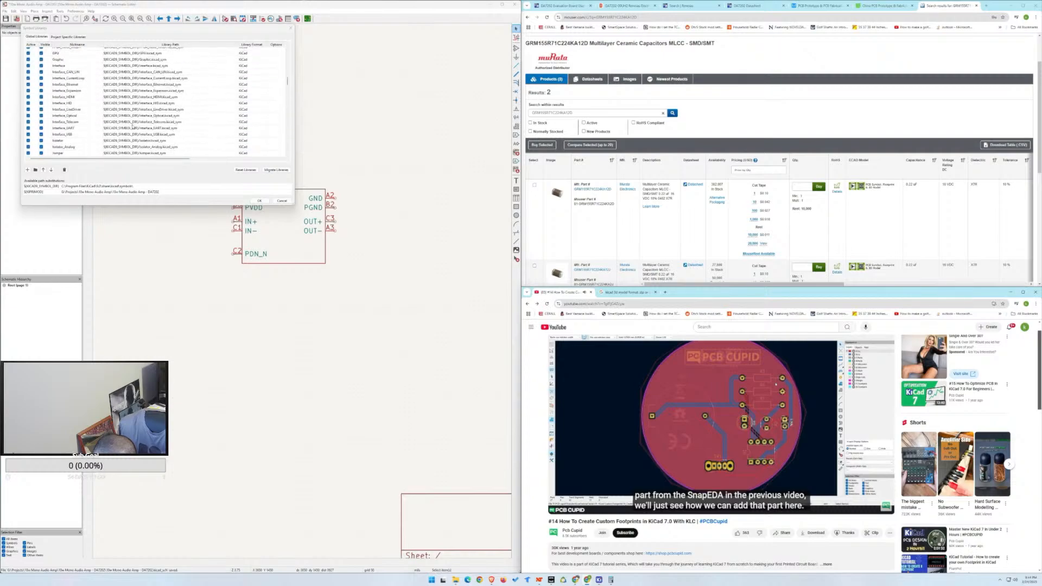
scroll(131, 130, down, 10)
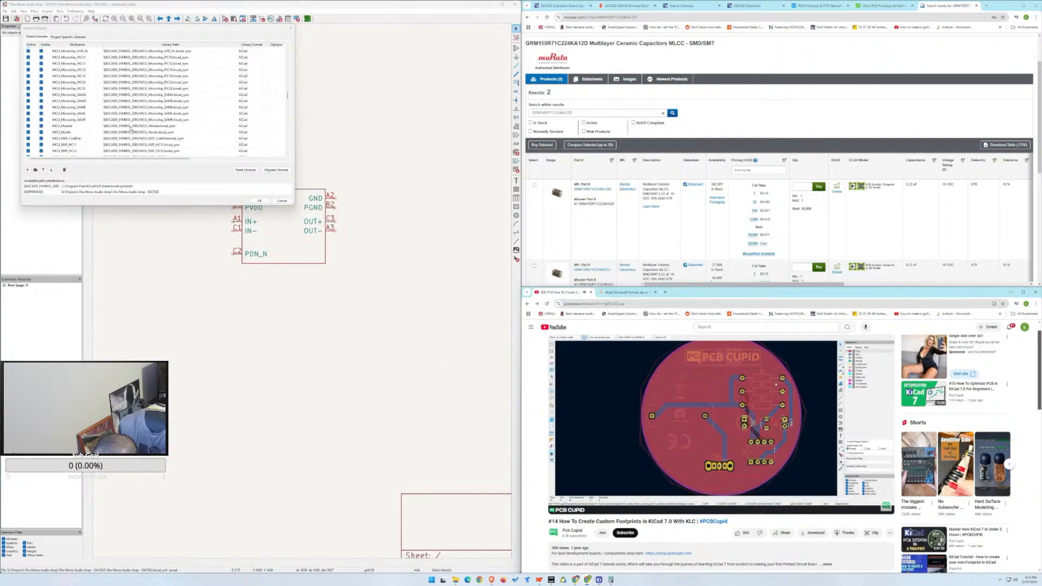
scroll(133, 131, down, 12)
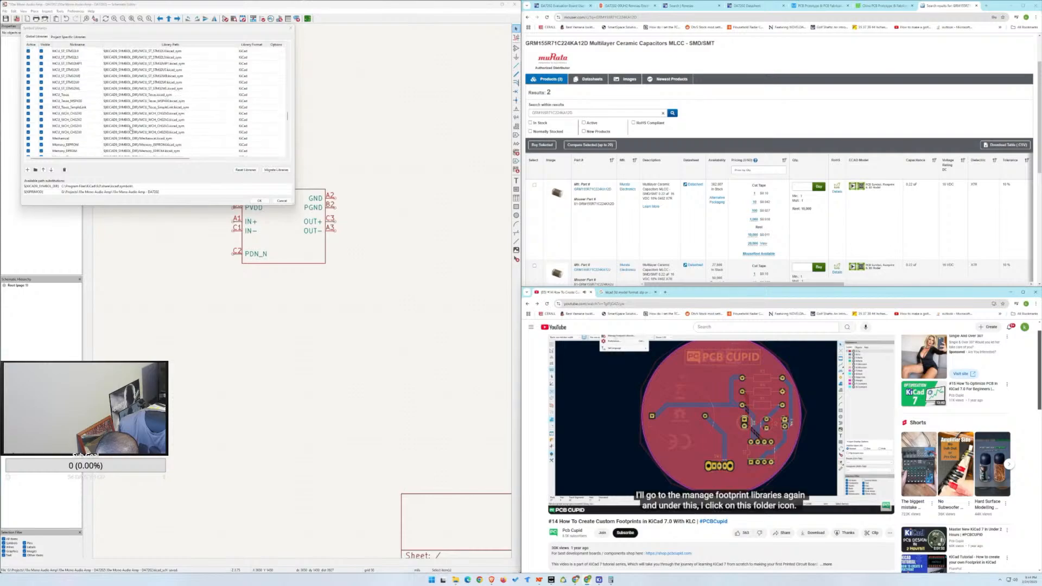
scroll(139, 133, down, 12)
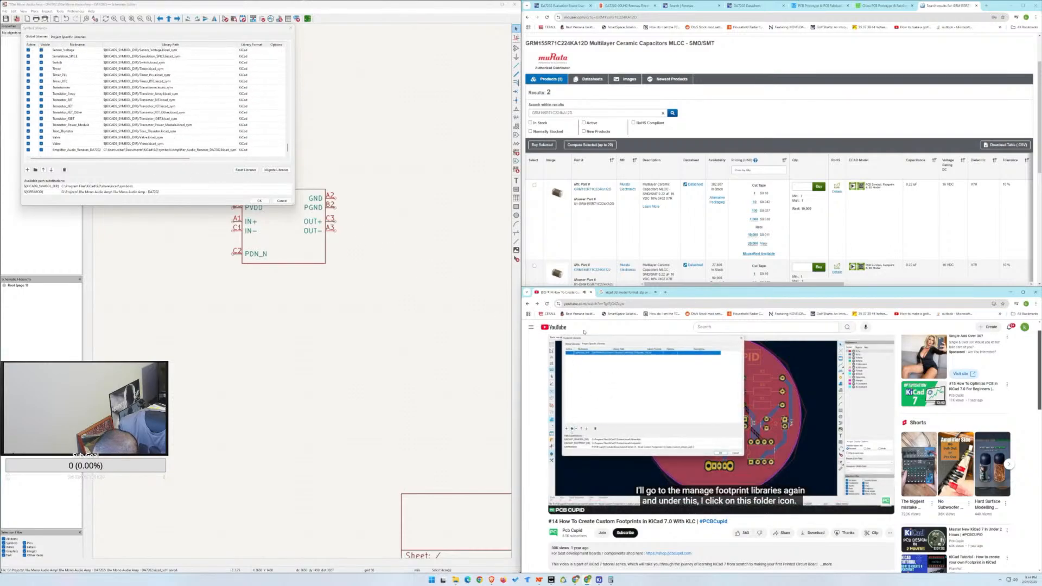
click(644, 400)
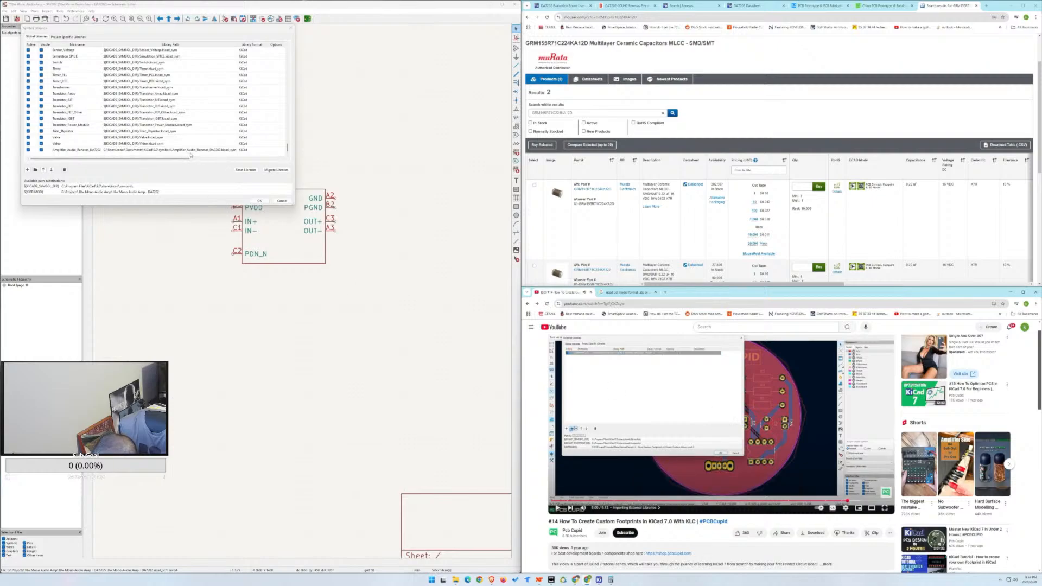
Add GRM155R71C224KA12D.kicad_sym from the part's KiCad folder in KiCad_Custom_Libraries to the global symbol libraries and save the list.
click(35, 170)
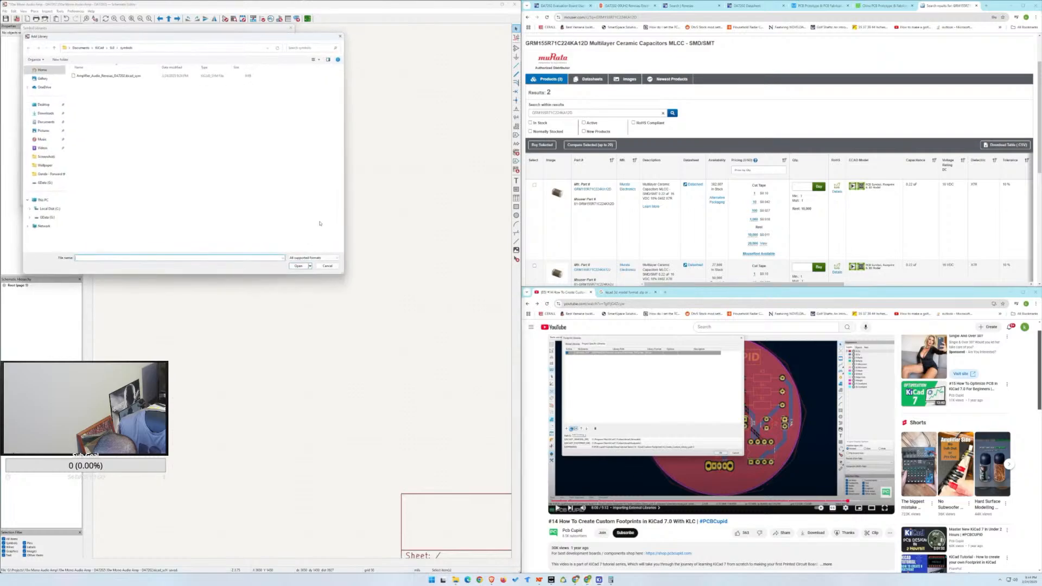
click(48, 209)
click(48, 217)
double_click(99, 98)
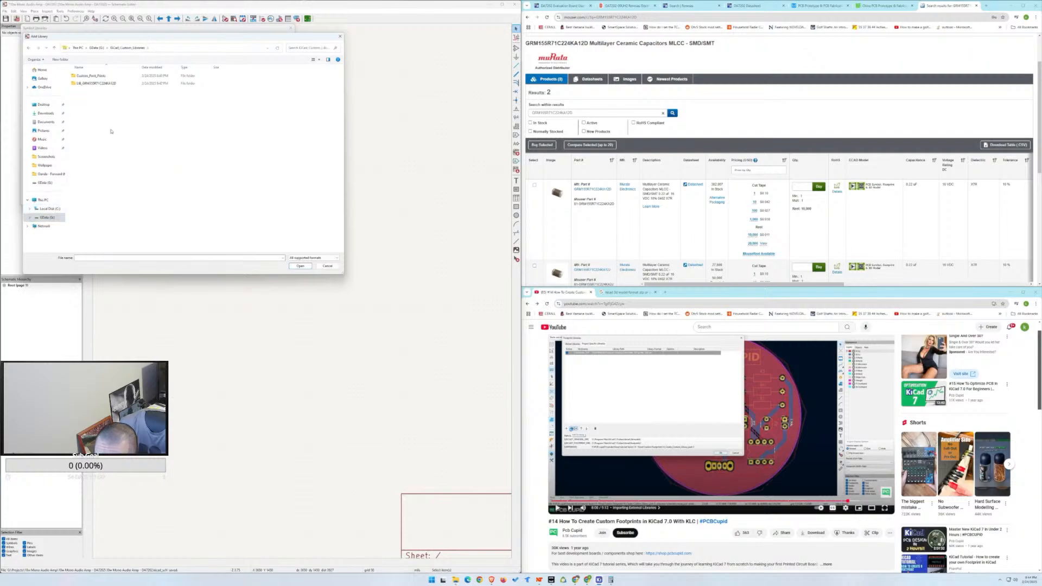
click(99, 86)
double_click(99, 85)
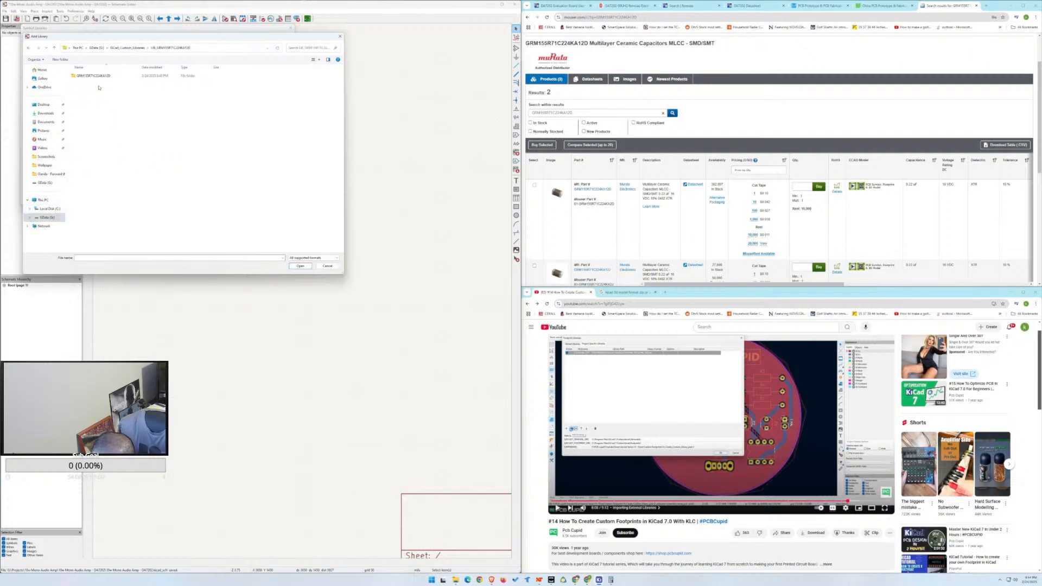
double_click(95, 76)
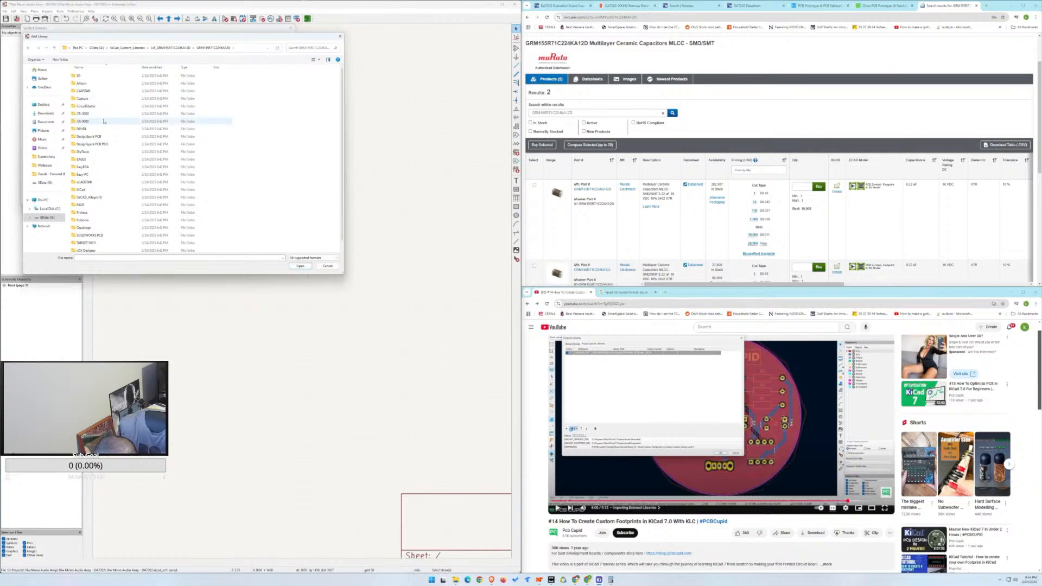
double_click(96, 191)
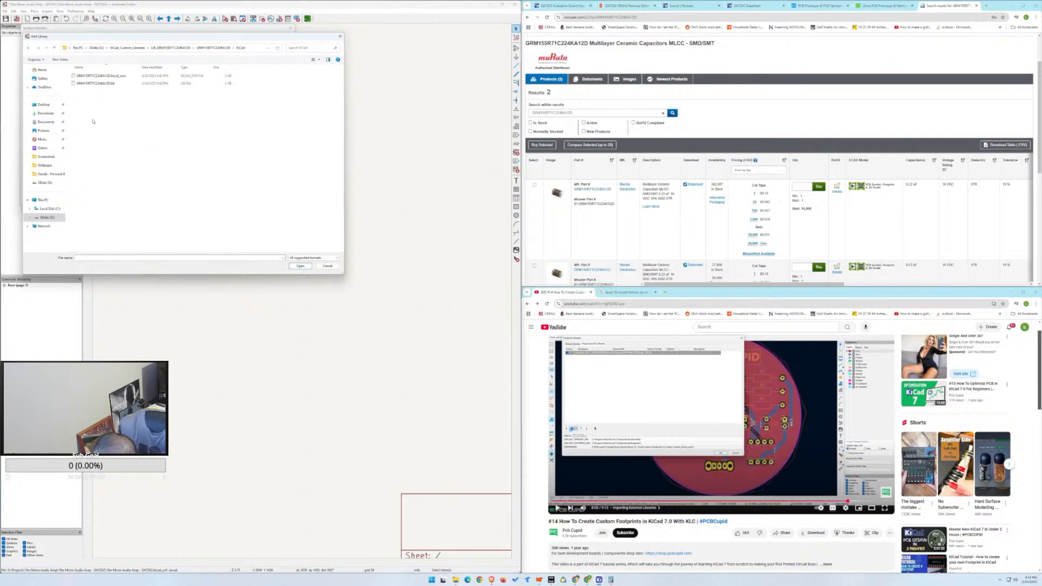
click(100, 76)
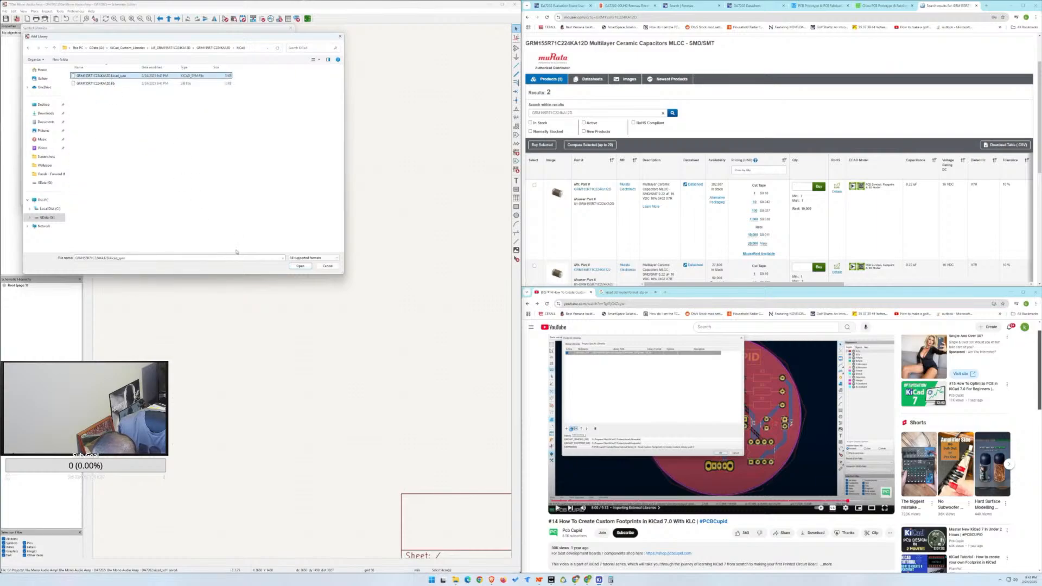
click(300, 266)
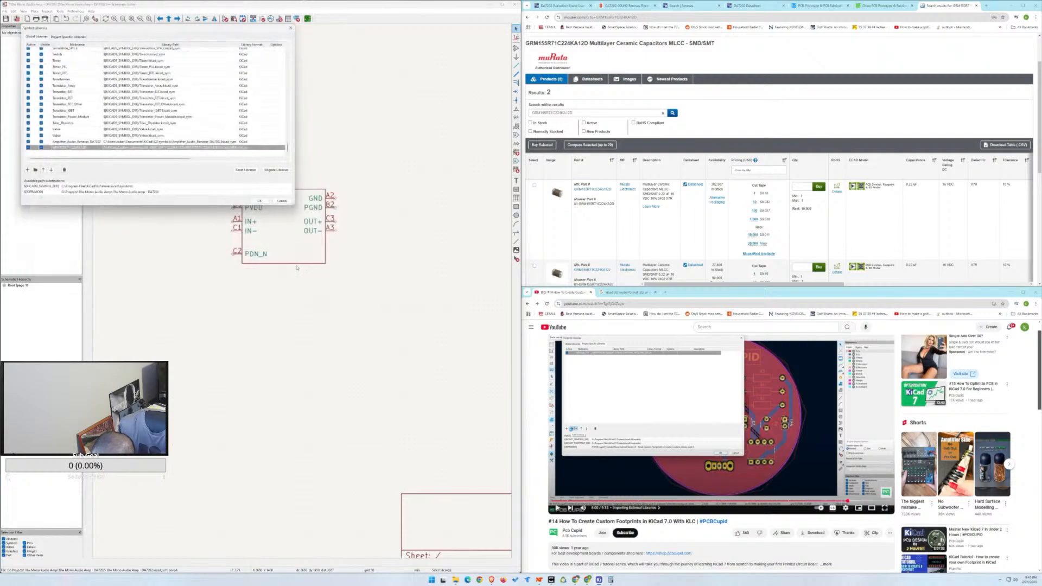
scroll(232, 133, up, 8)
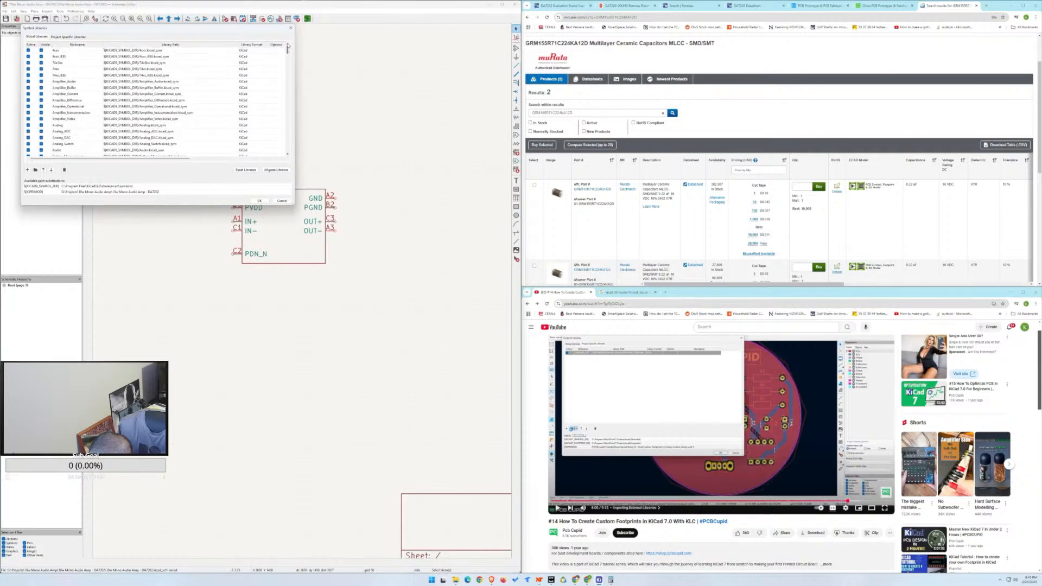
click(260, 201)
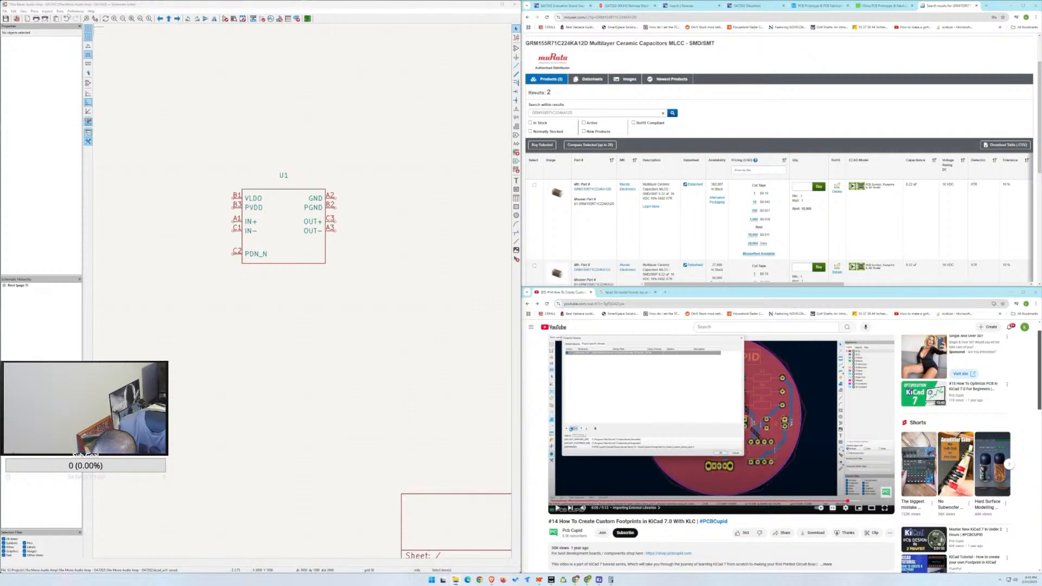
Reopen the symbol library manager and check the last entries of the global library list.
click(5, 11)
mouse_move(30, 48)
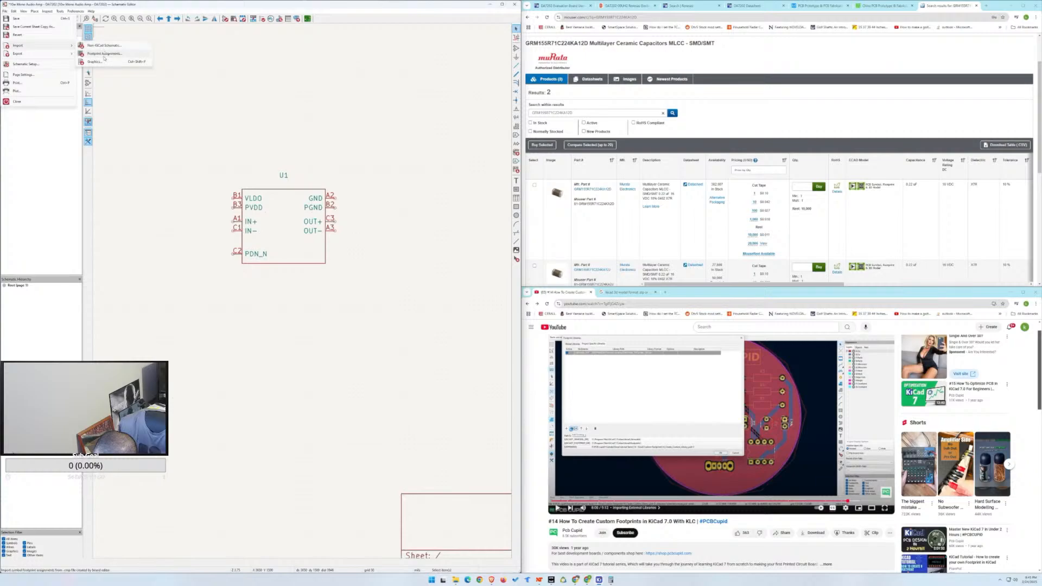
mouse_move(72, 12)
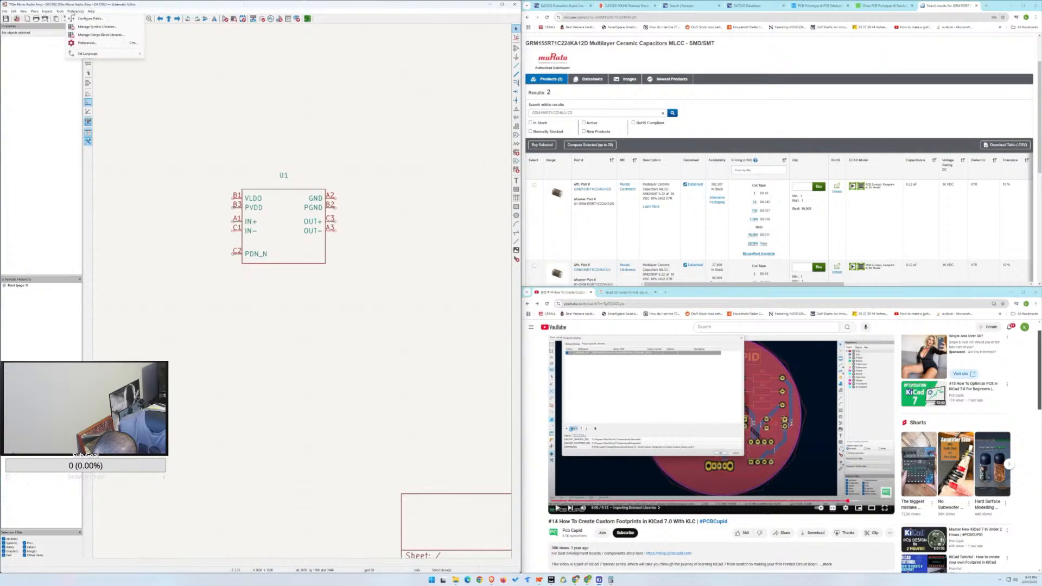
click(90, 26)
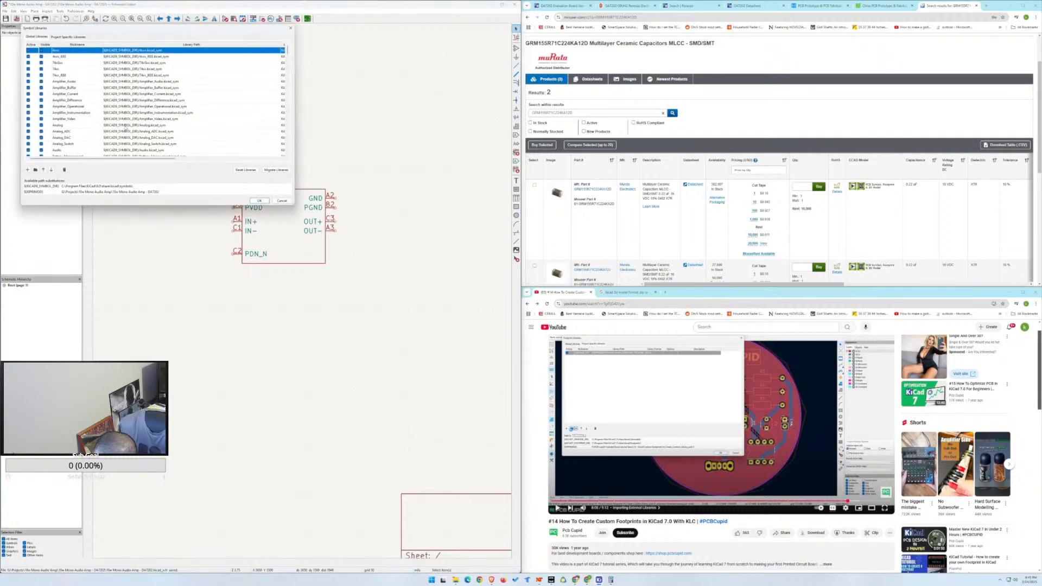
scroll(120, 132, down, 10)
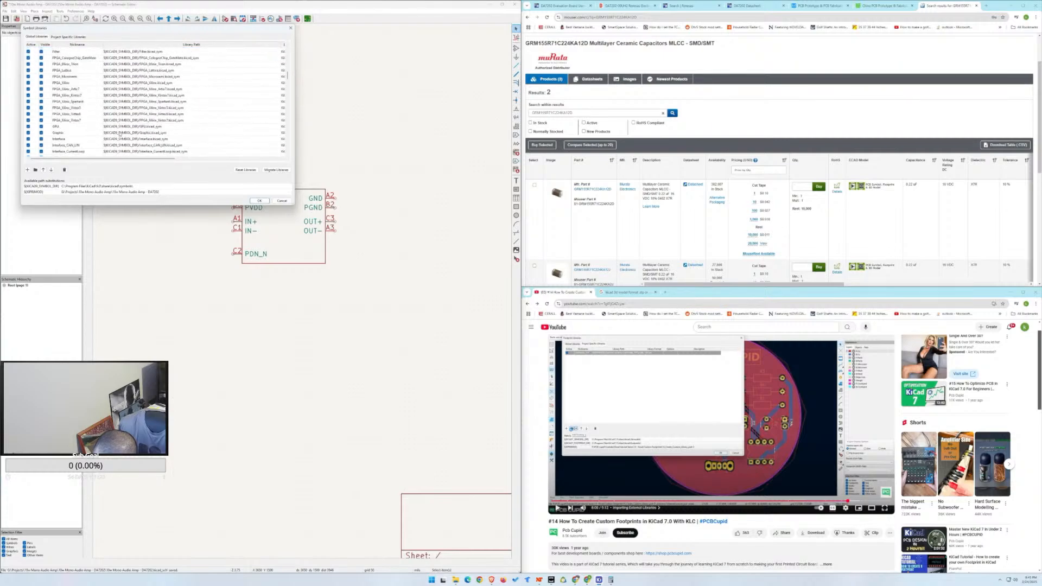
scroll(120, 132, down, 15)
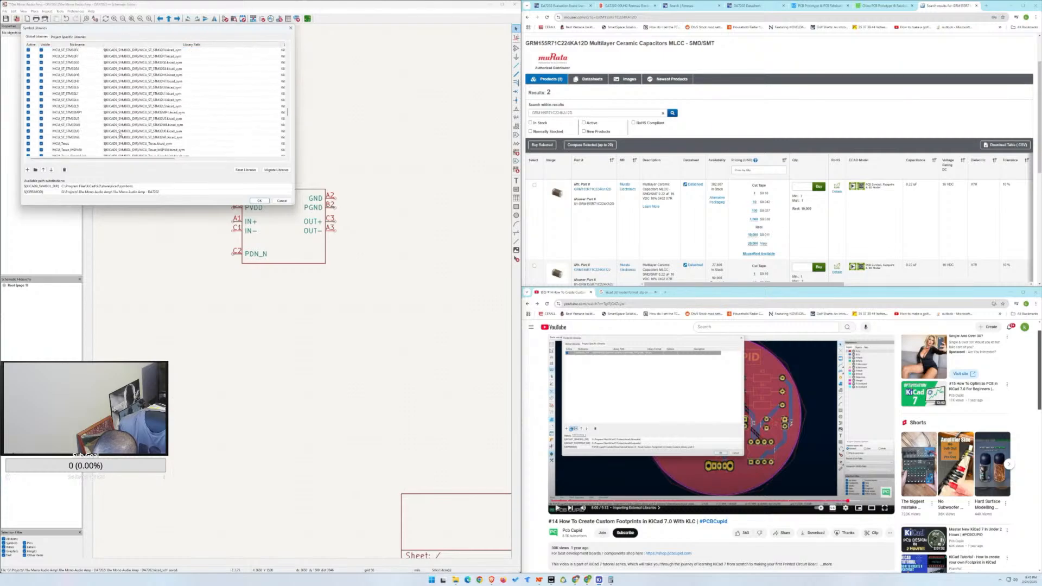
scroll(122, 135, down, 8)
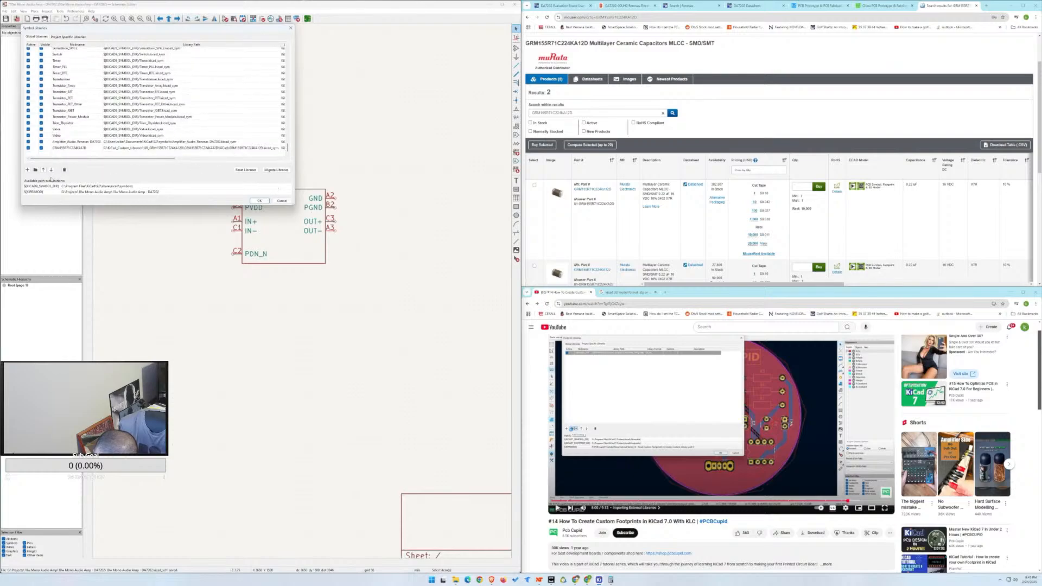
Try to add GRM155R71C224KA12D.lib to the global symbol libraries as well, and remove the duplicate entry.
click(35, 170)
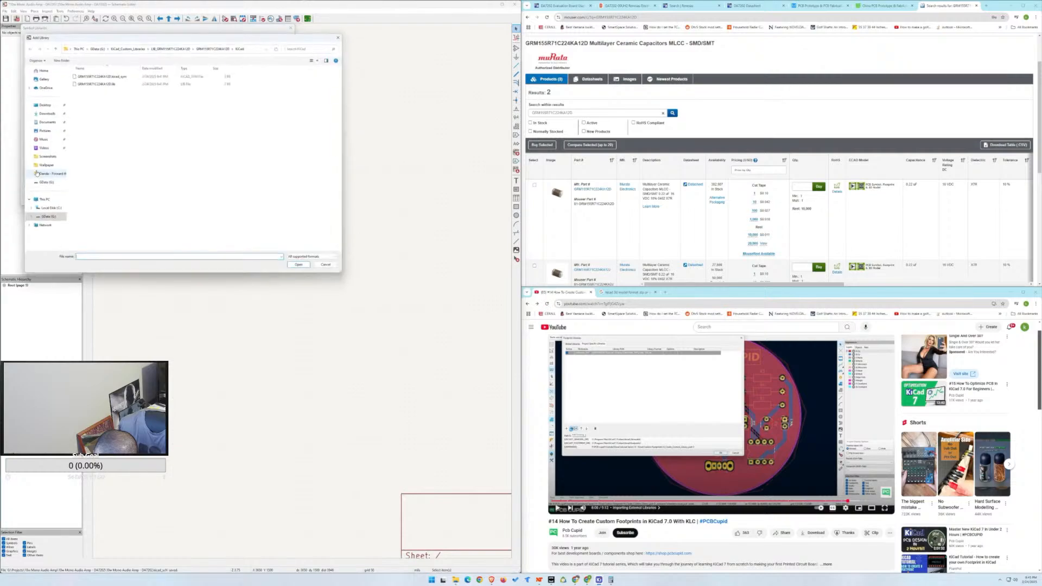
click(98, 84)
click(300, 266)
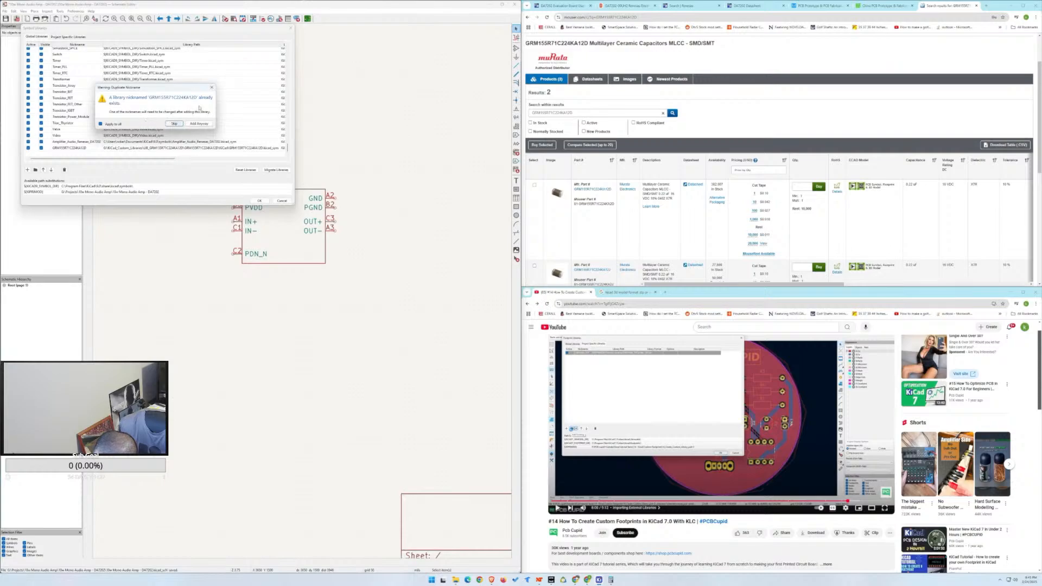
click(211, 87)
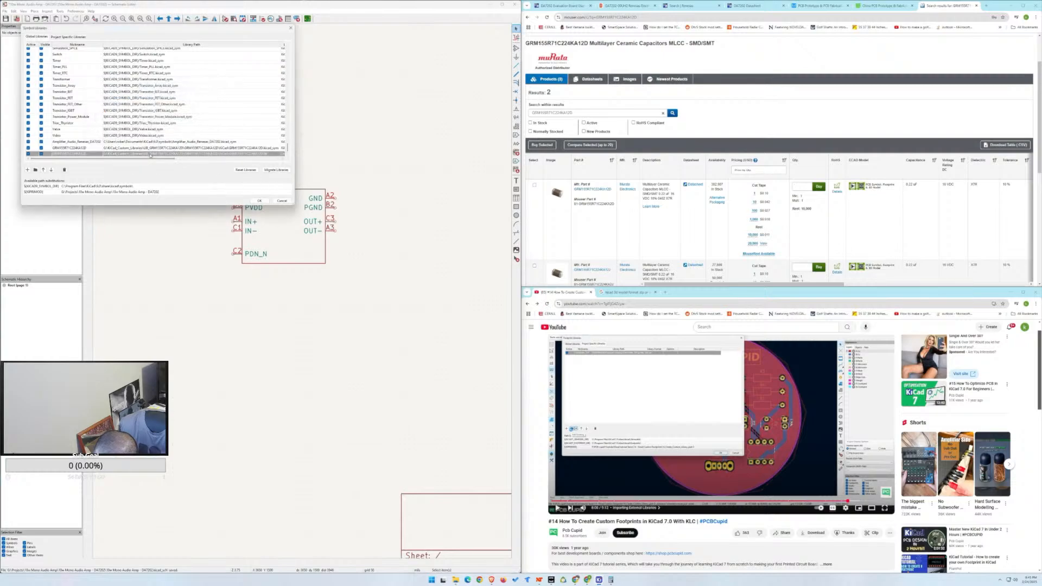
click(64, 170)
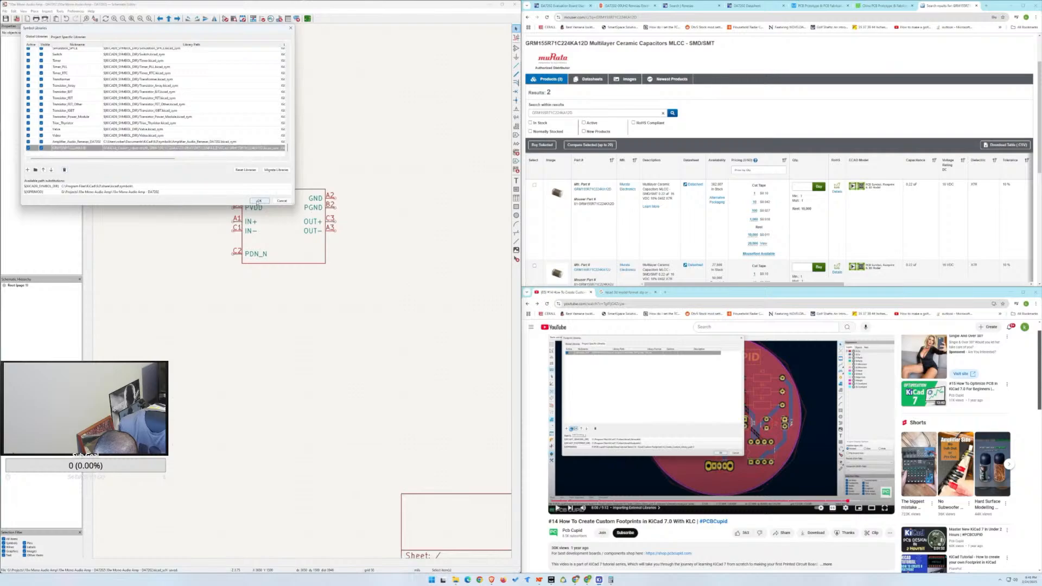
Scan the global symbol library list from its end back to its beginning.
scroll(158, 153, up, 10)
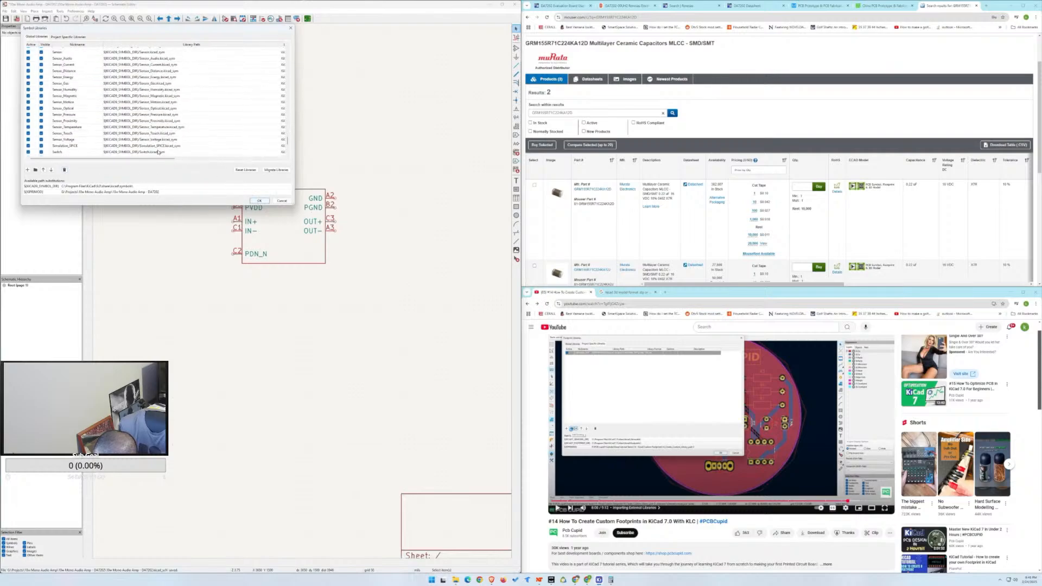
scroll(158, 152, up, 3)
scroll(251, 134, up, 15)
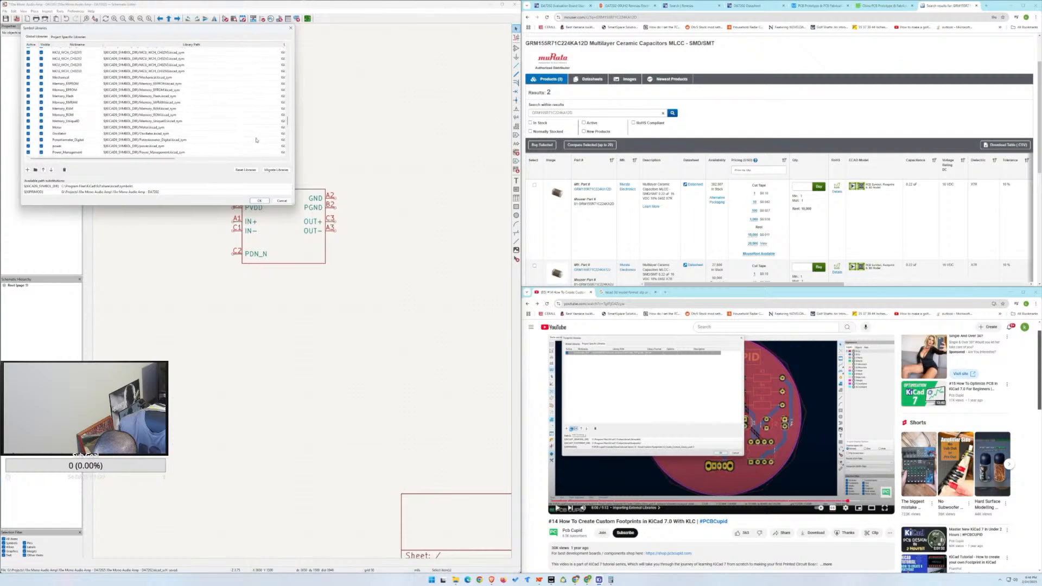
drag(288, 110, 301, 43)
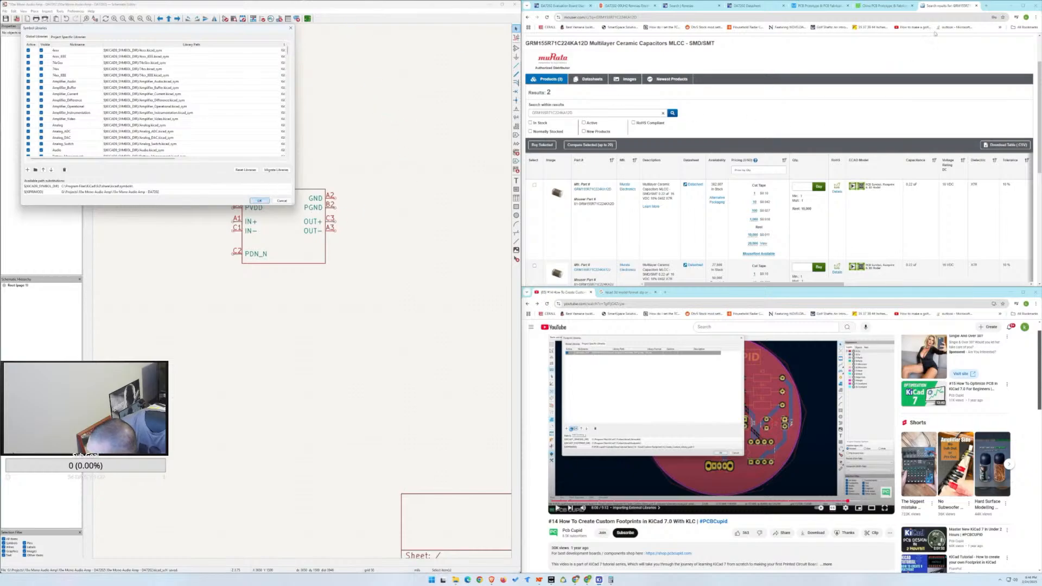
Search Google in a new browser tab for "import lib files into kicad".
click(986, 5)
text(import l)
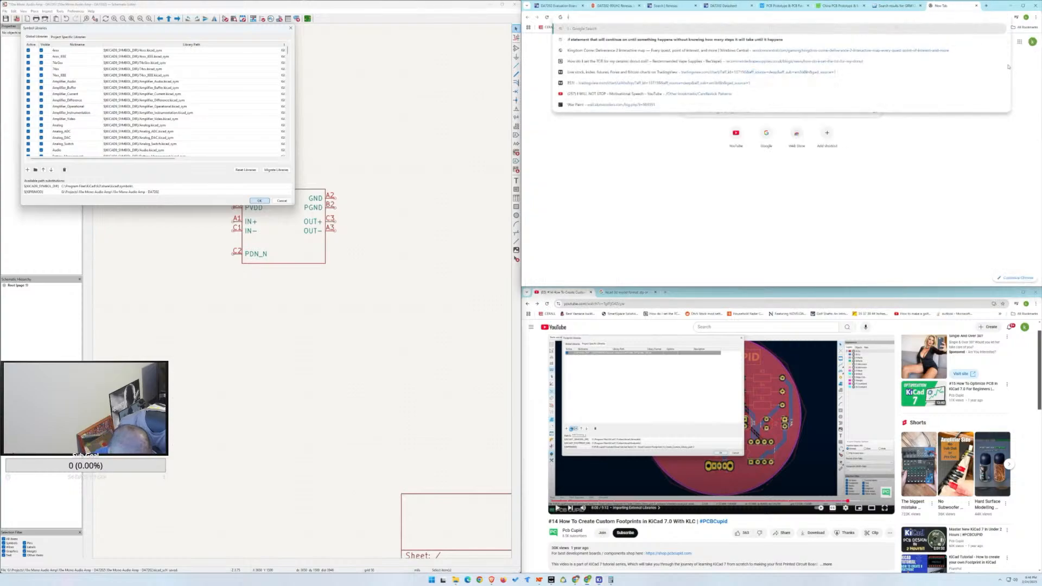
text(ib)
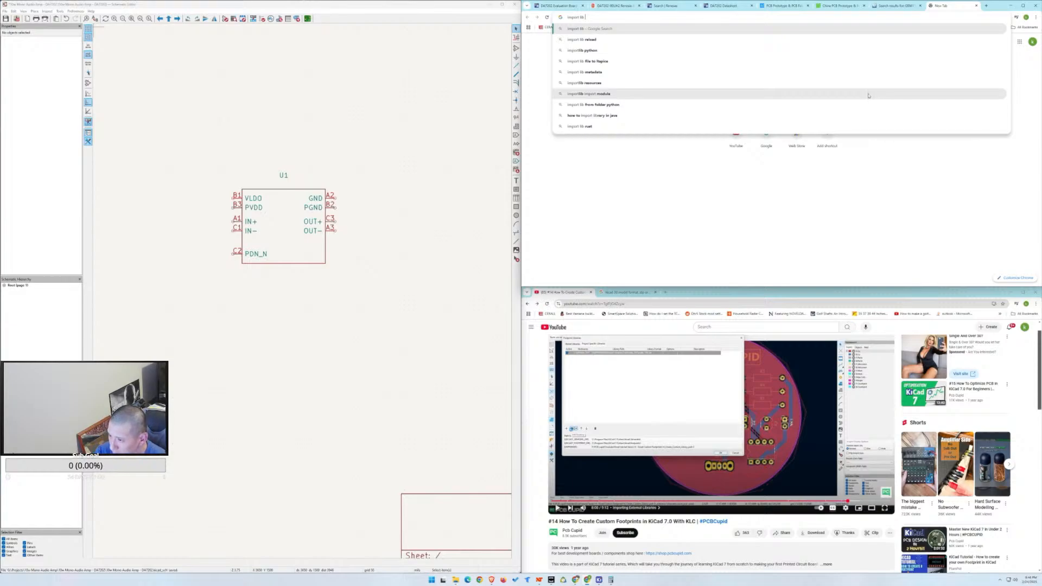
text(files into kicad)
key(Return)
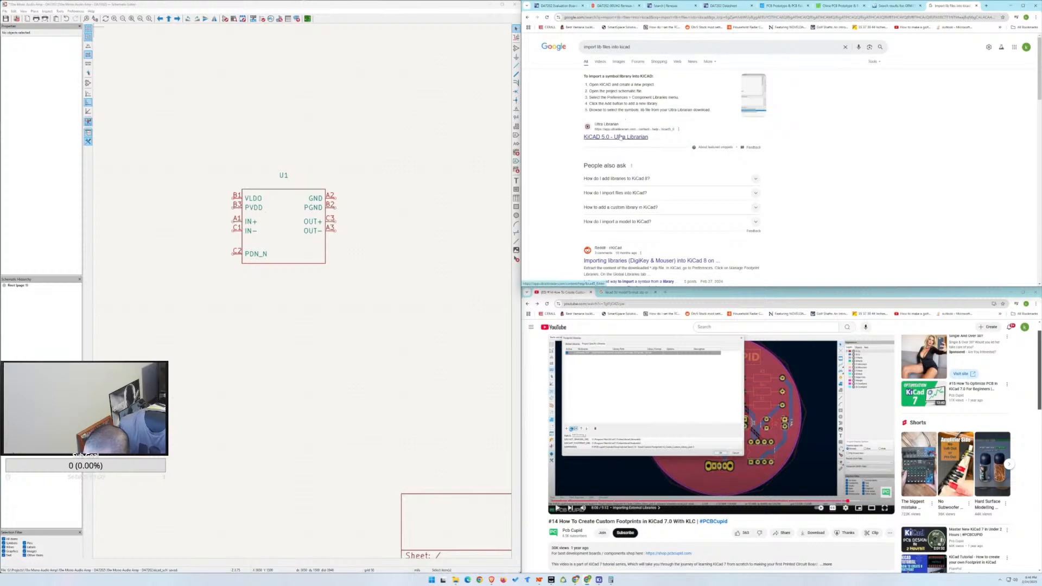
Refine the search to "import lib files into kicad 9" and open the "How to Add Libraries, Component Symbols, Footprints" video on YouTube.
click(633, 47)
click(633, 63)
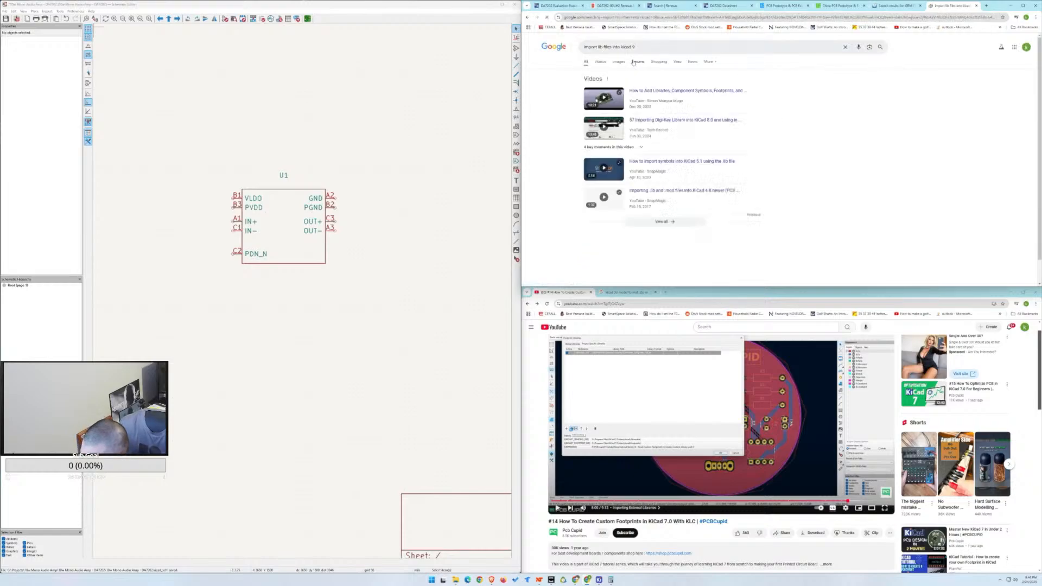
click(621, 97)
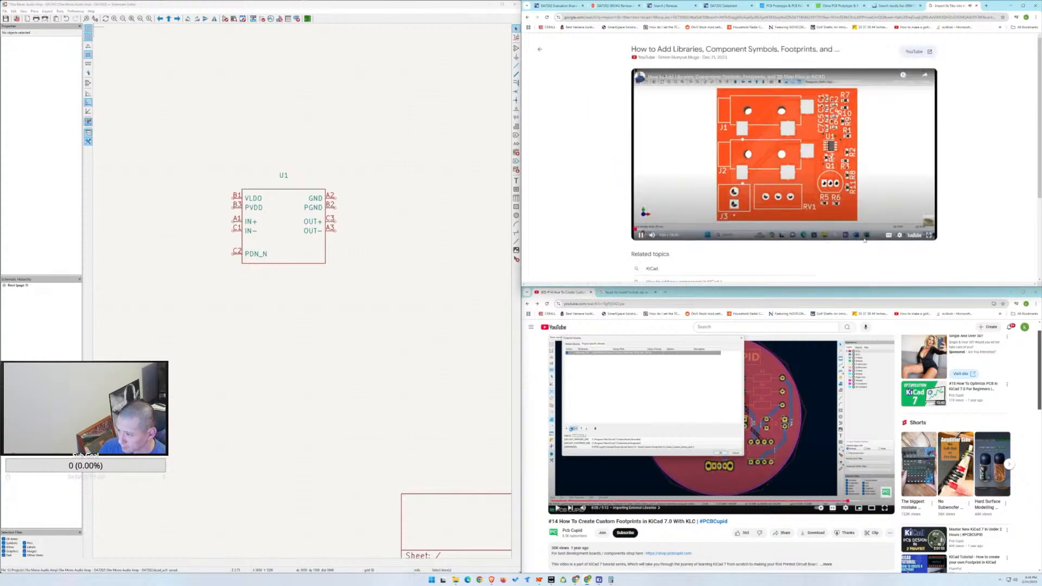
click(917, 52)
click(903, 6)
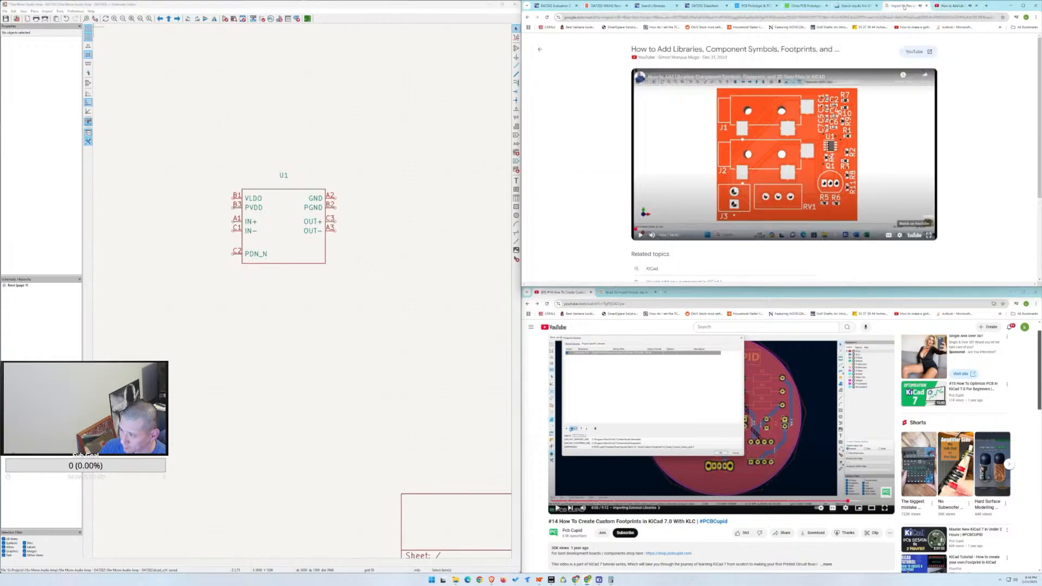
Go back to the YouTube video on adding KiCad libraries, symbols and footprints, and skip ahead through its opening and model download sections.
click(528, 19)
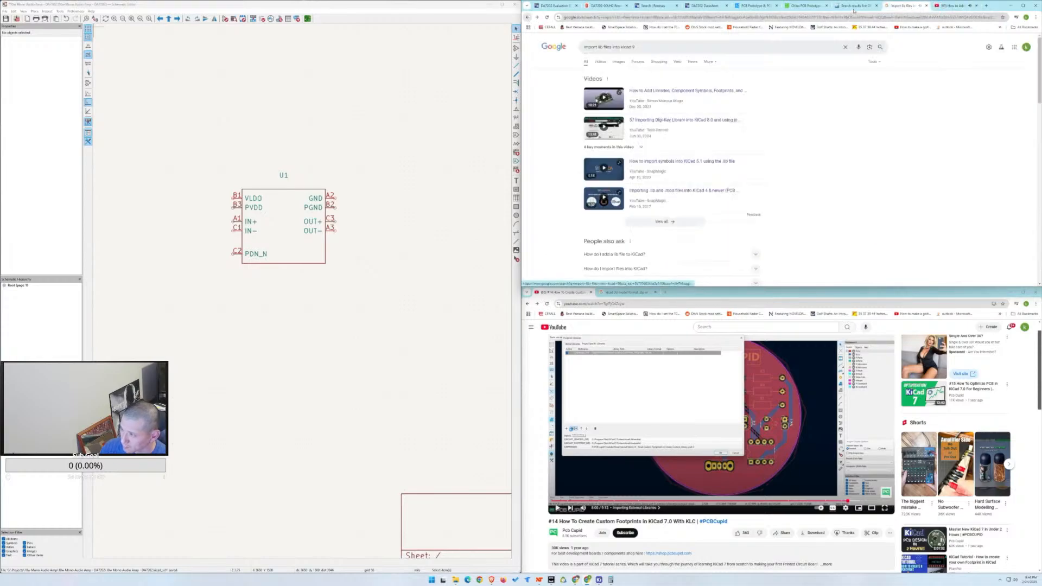
click(953, 6)
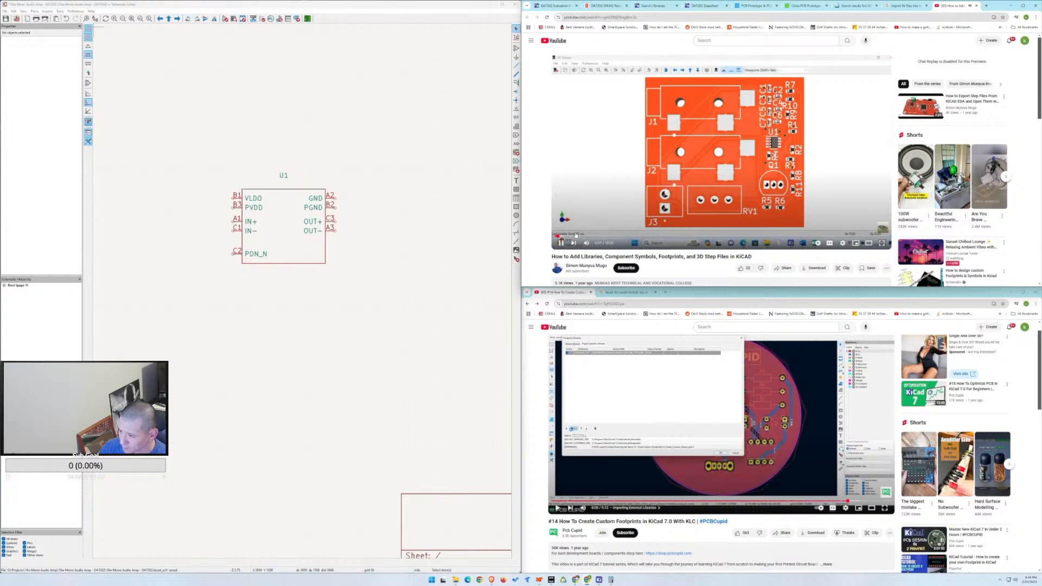
click(580, 236)
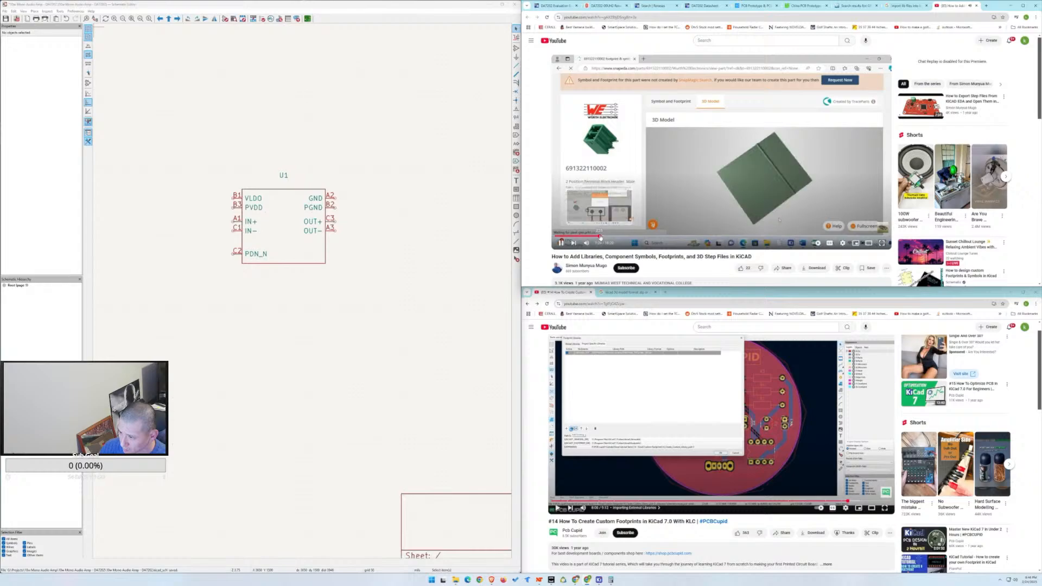
click(599, 237)
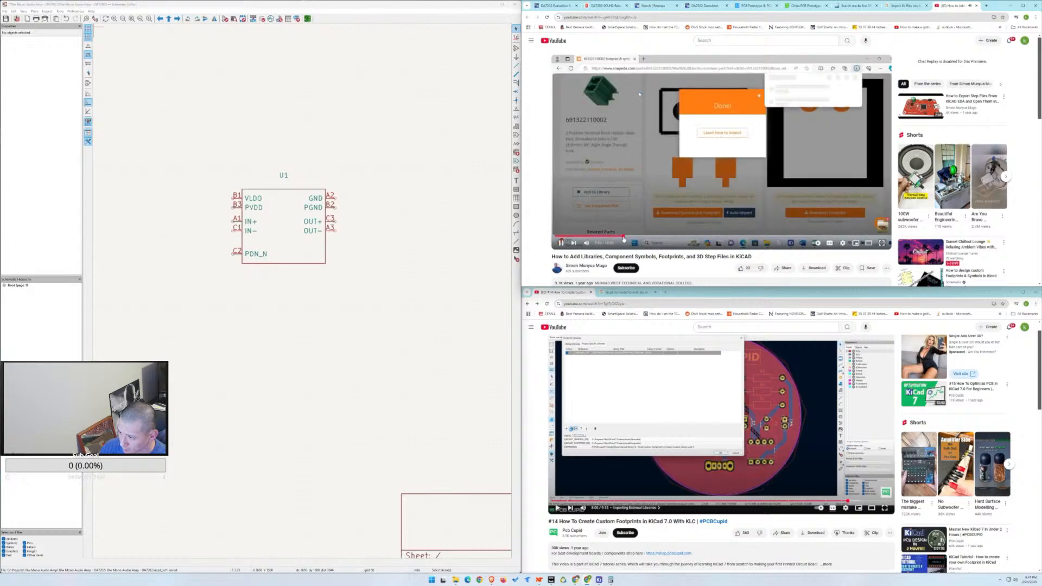
click(622, 237)
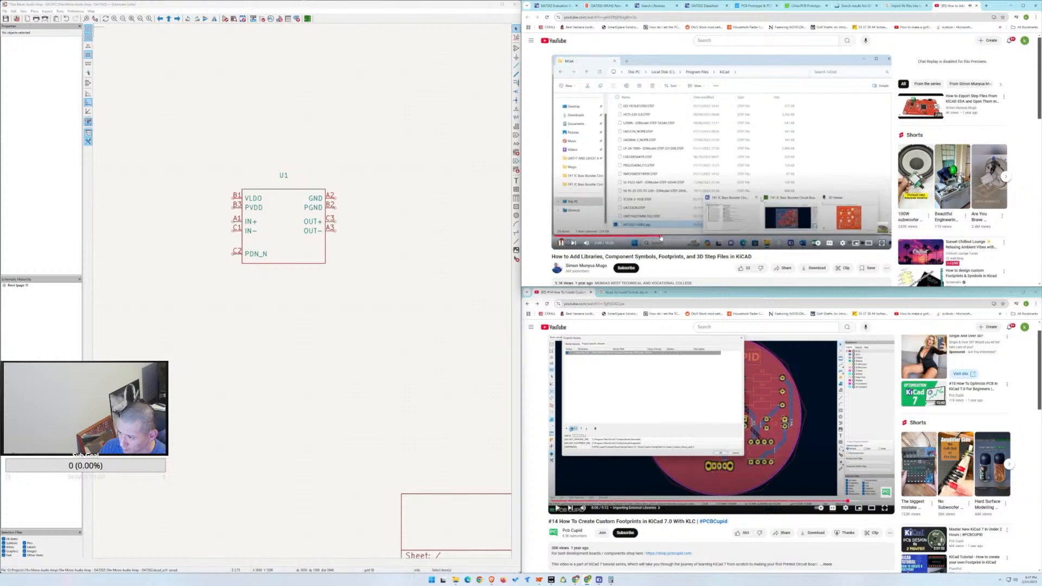
click(665, 238)
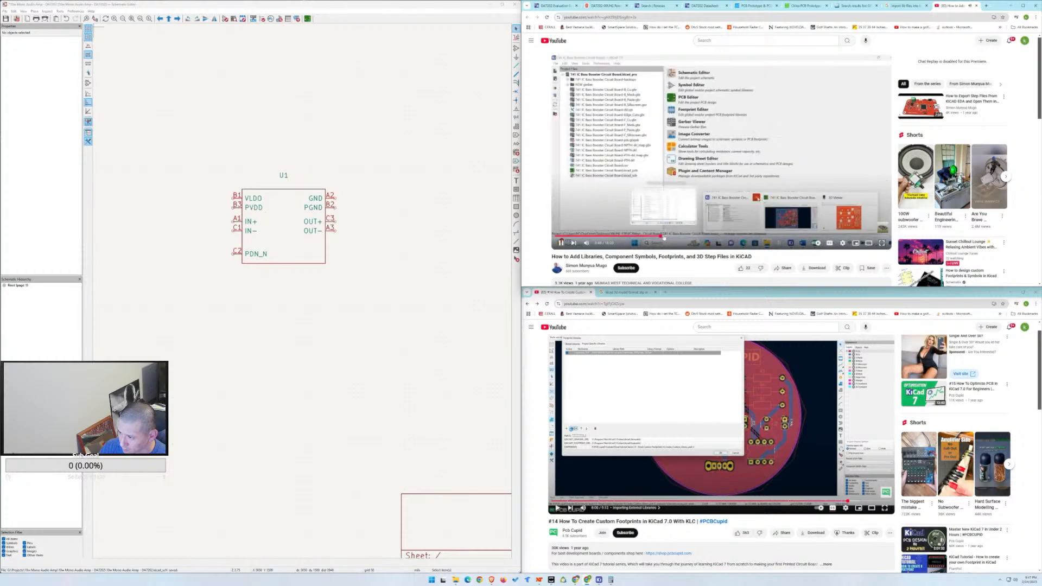
Skim the middle of the video to locate the passage on importing the downloaded symbol library into a new KiCad project.
click(637, 237)
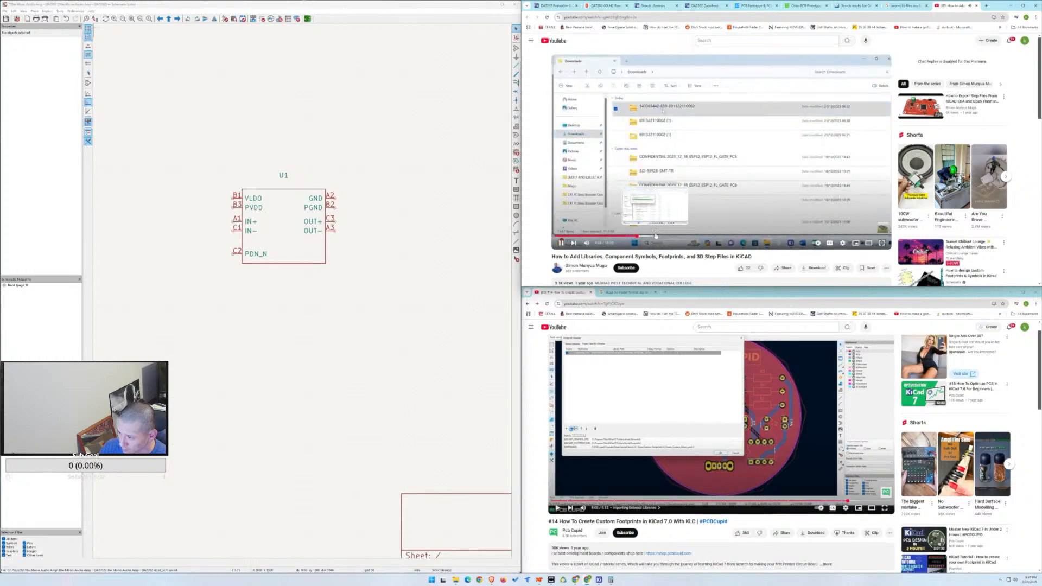
click(655, 237)
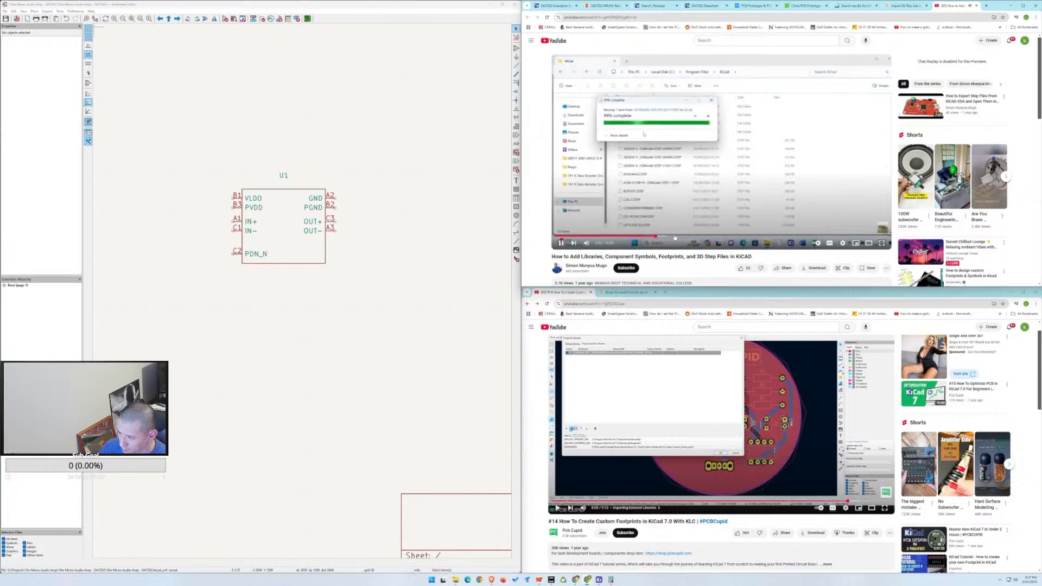
click(676, 237)
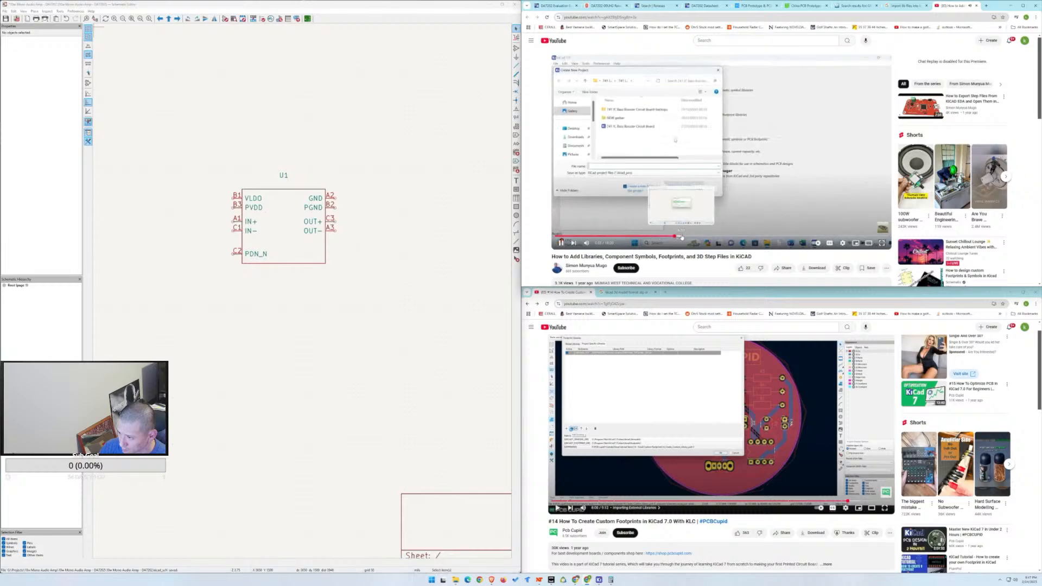
click(688, 238)
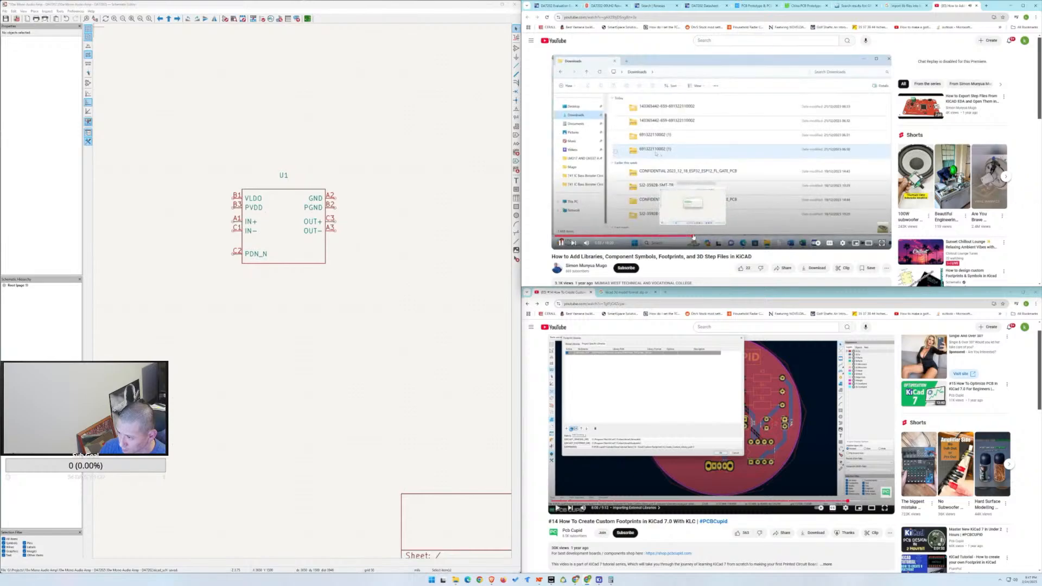
click(698, 237)
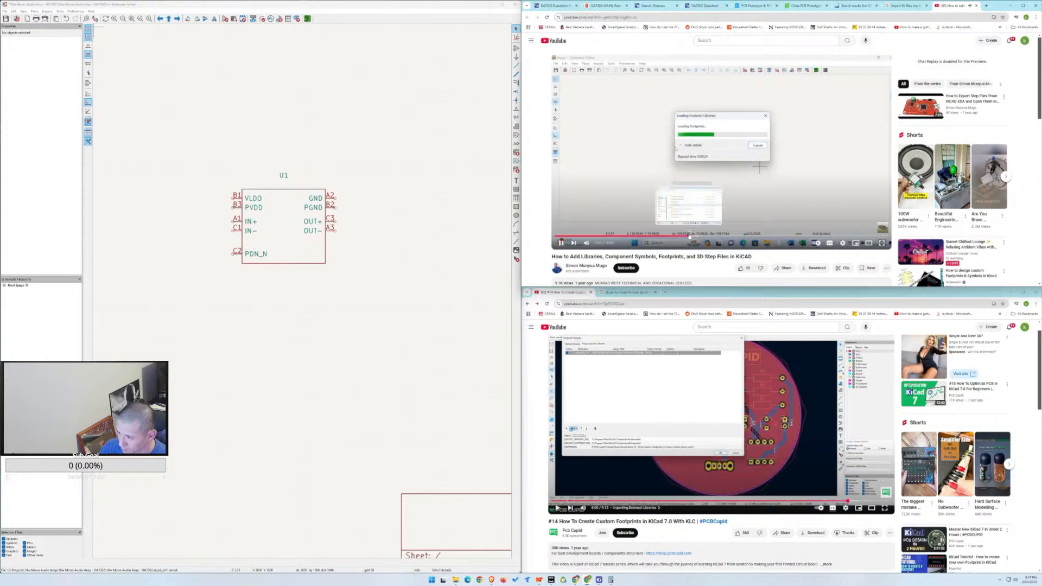
click(685, 237)
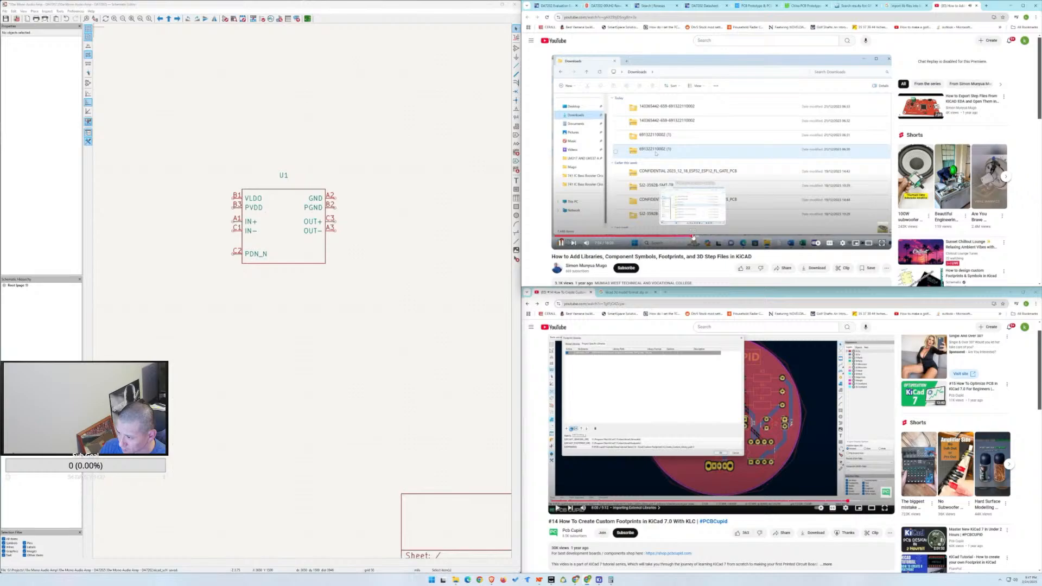
click(693, 237)
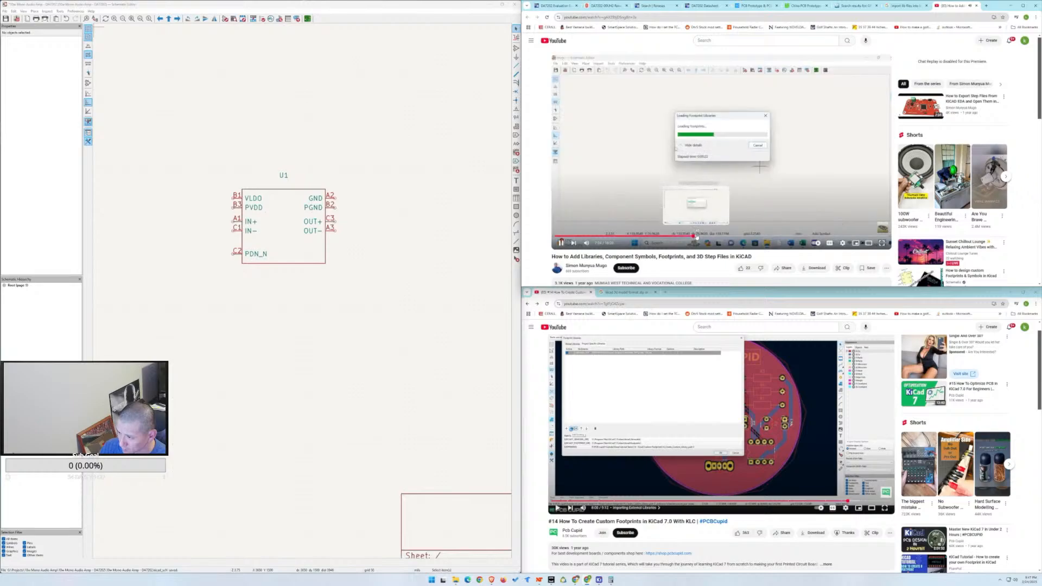
click(707, 237)
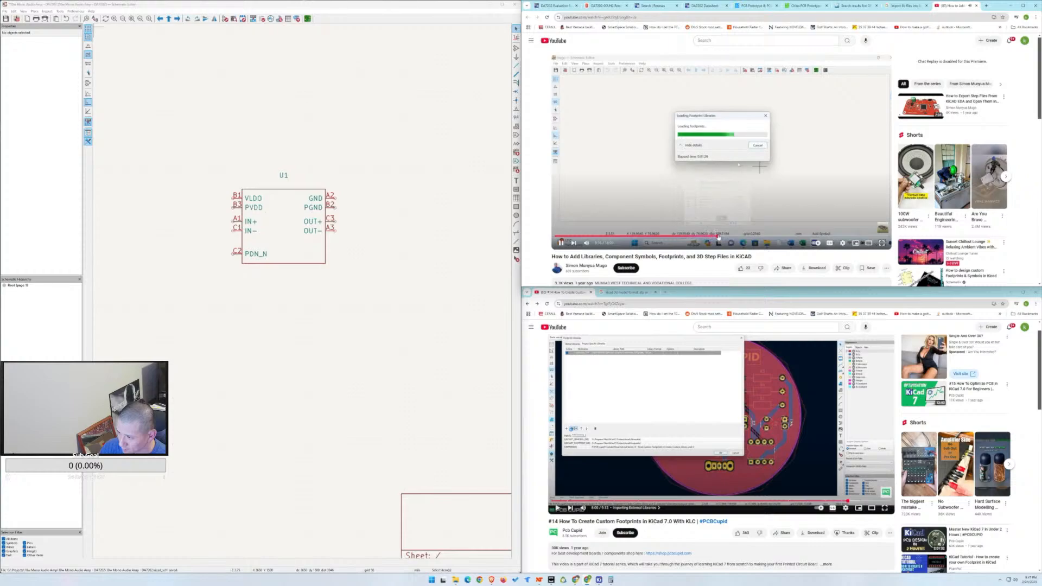
click(720, 237)
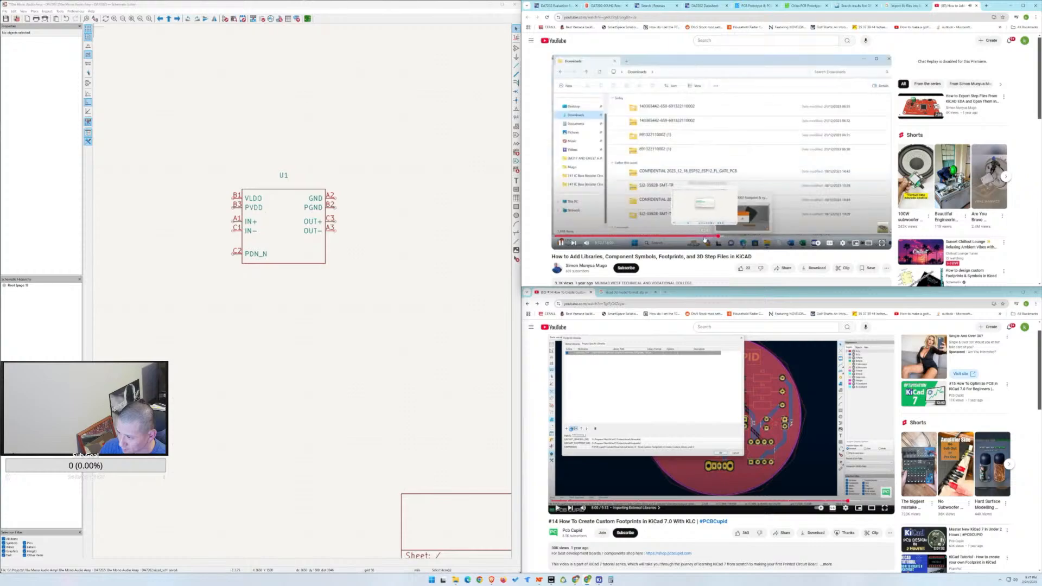
click(719, 237)
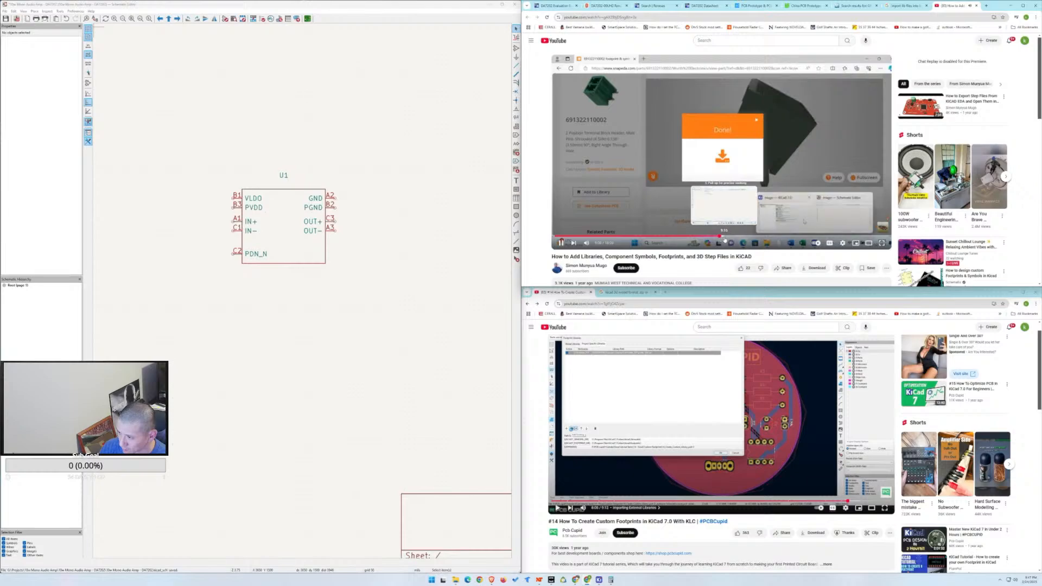
click(725, 240)
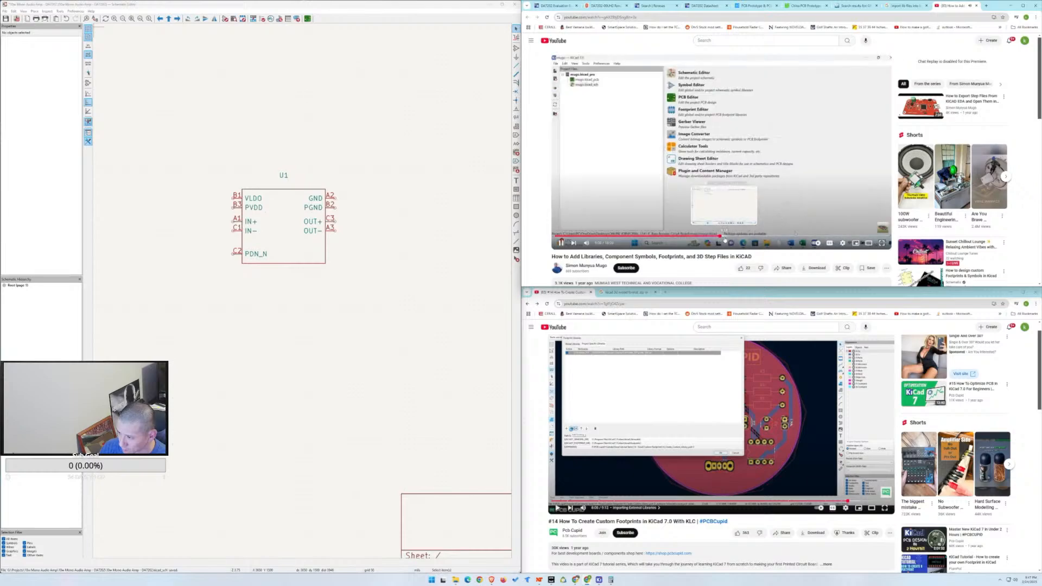
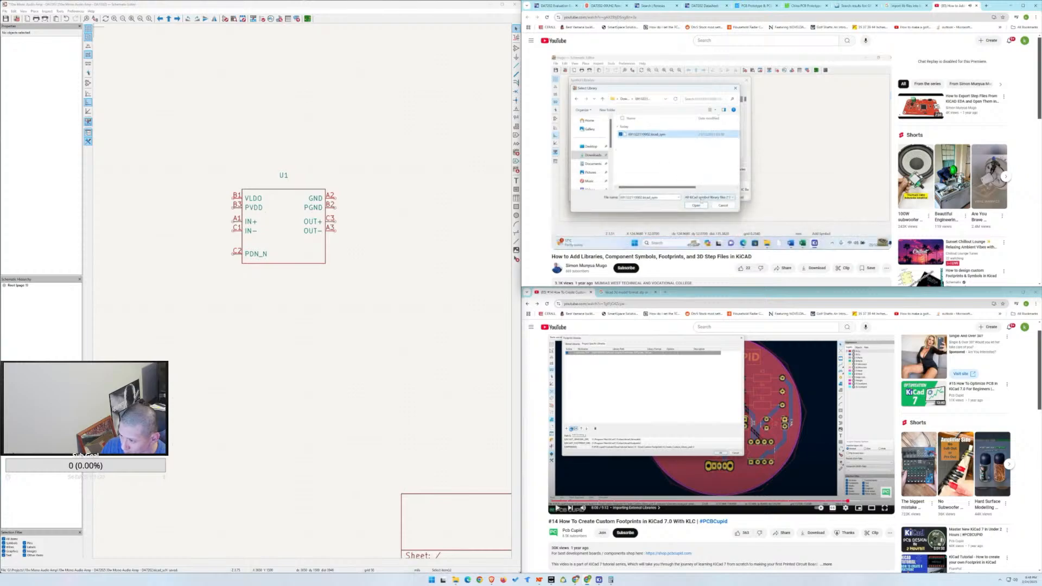
Review the environment variable paths in the path configuration.
click(75, 11)
click(86, 19)
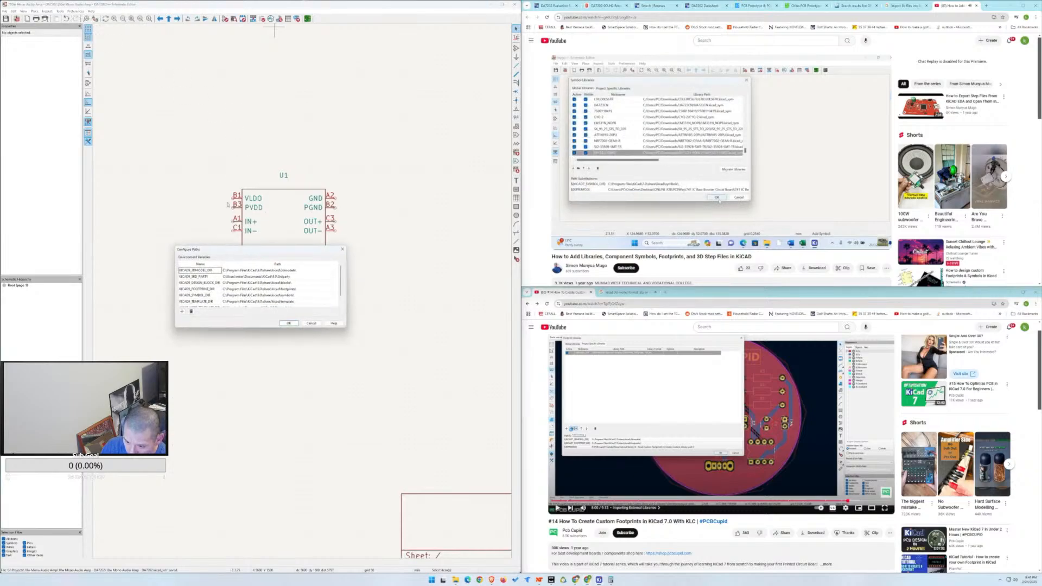
scroll(255, 294, down, 1)
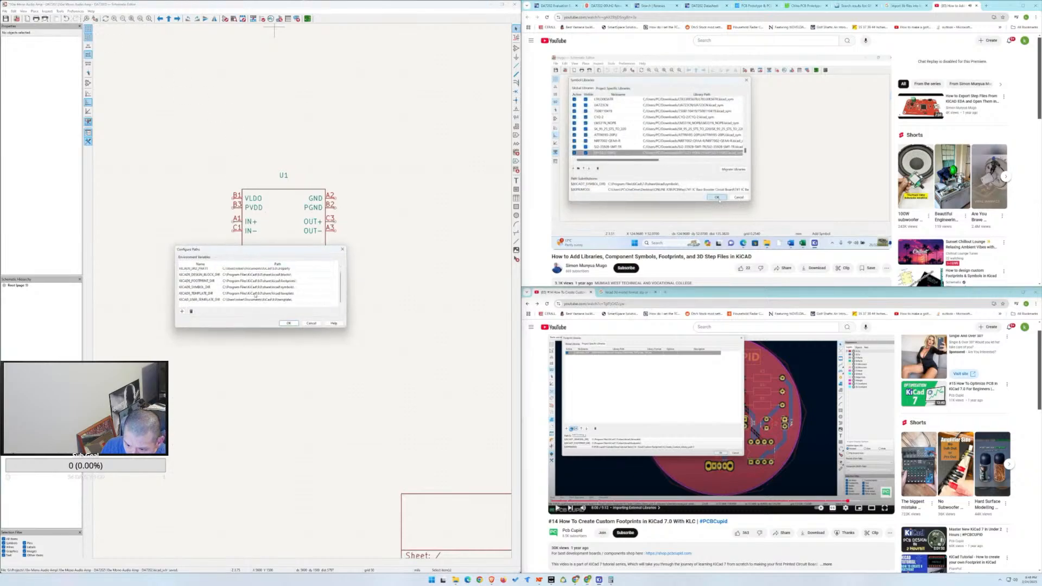
scroll(256, 295, up, 1)
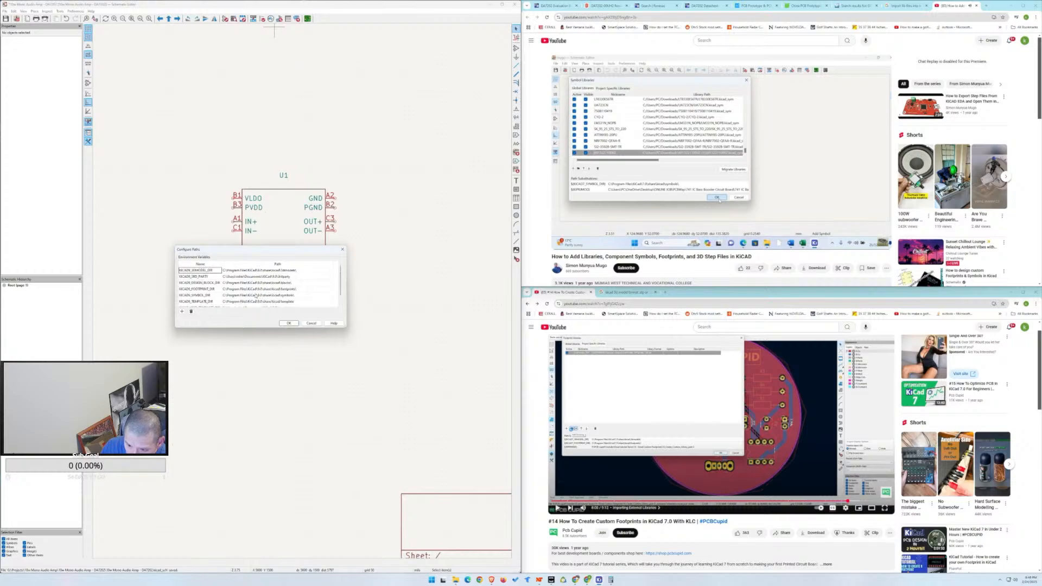
scroll(296, 296, down, 1)
scroll(295, 296, up, 1)
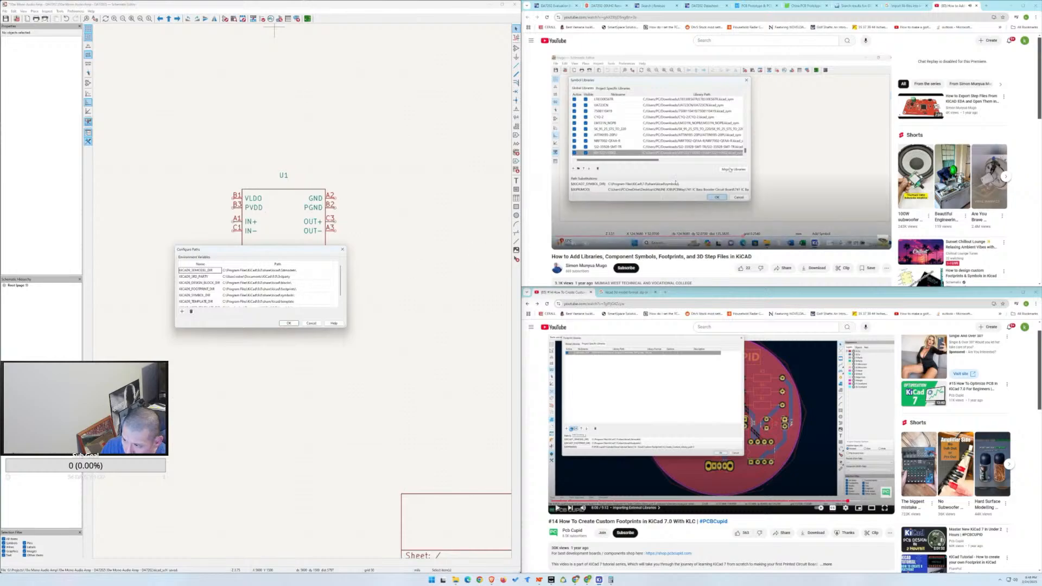
Replay the tutorial video's section on assigning footprints, and leave the path configuration without saving.
click(699, 198)
click(699, 198)
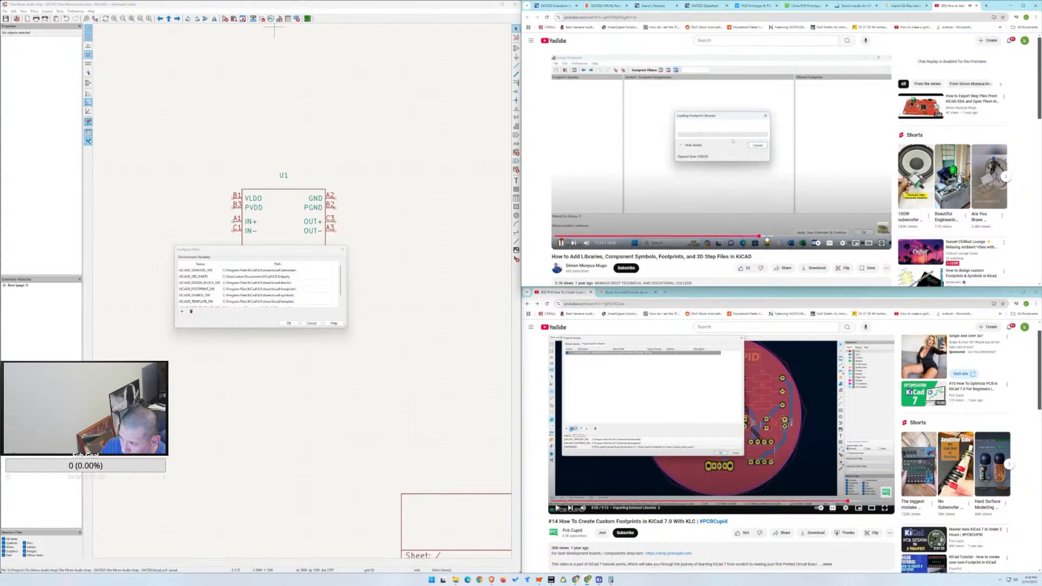
click(767, 237)
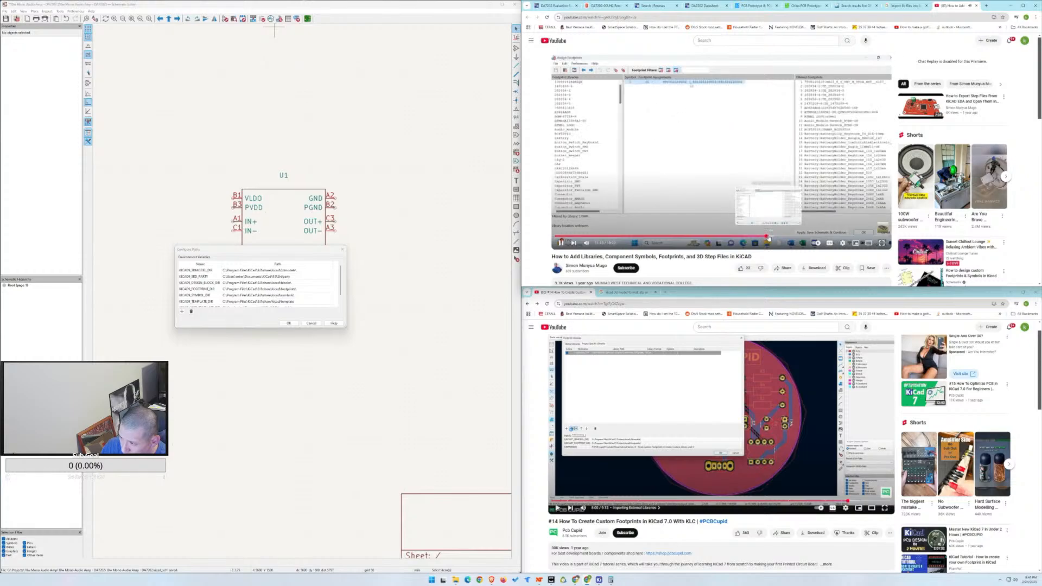
click(762, 237)
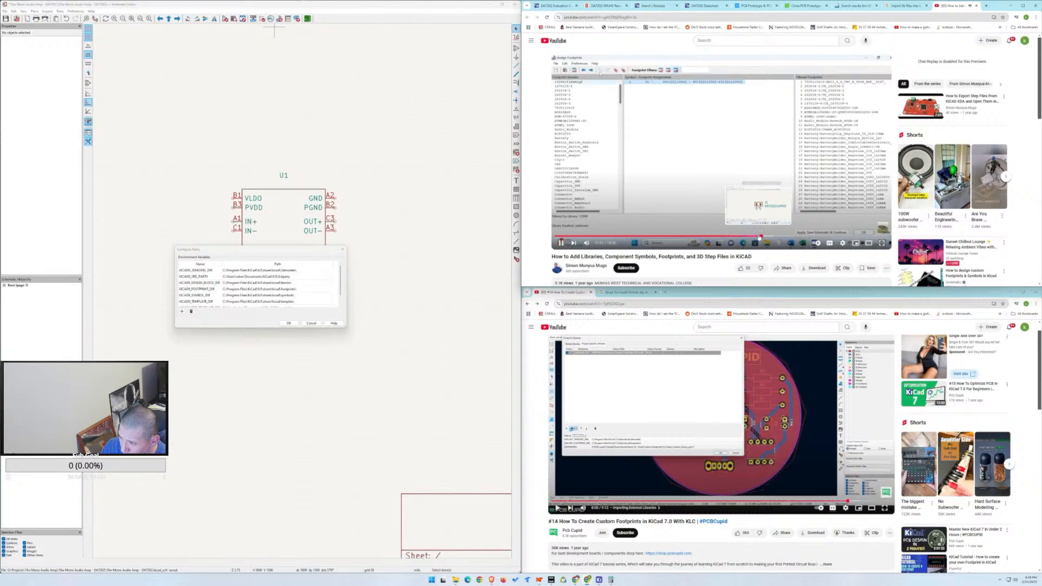
click(756, 237)
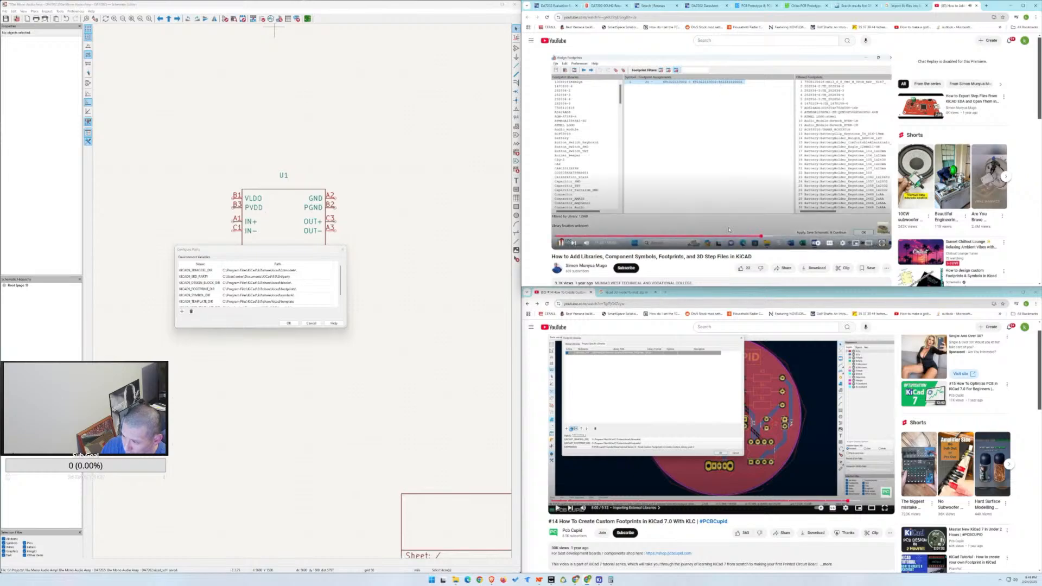
click(756, 237)
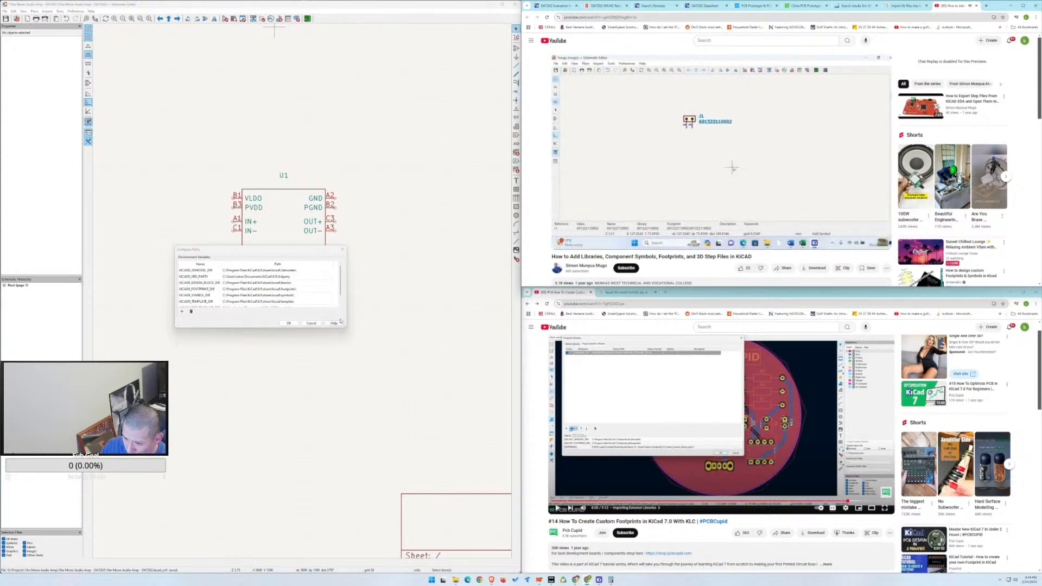
click(311, 323)
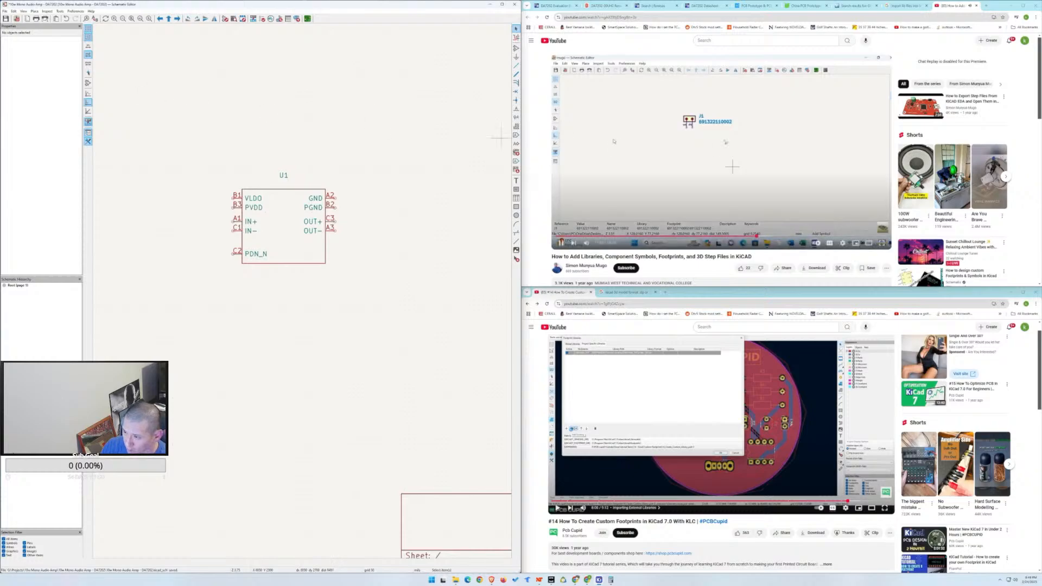
click(753, 237)
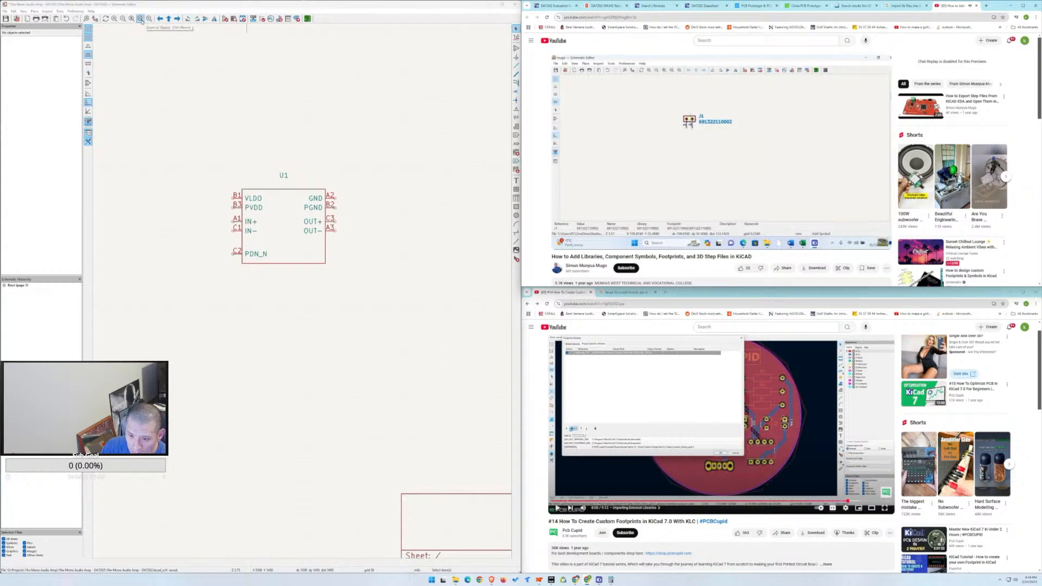
Pause the tutorial video and search the schematic for the GRM155 capacitor.
click(86, 18)
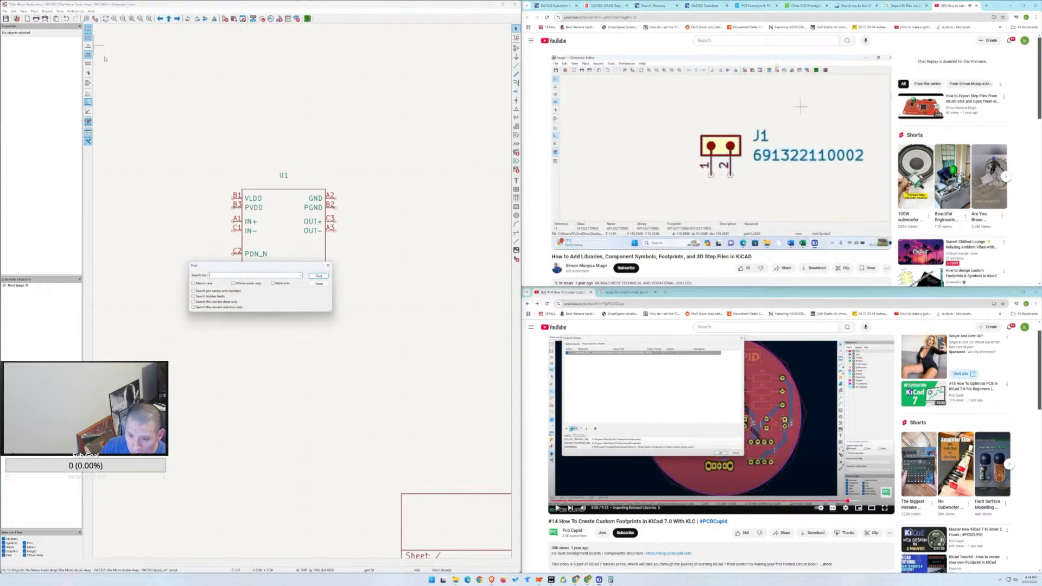
right_click(238, 278)
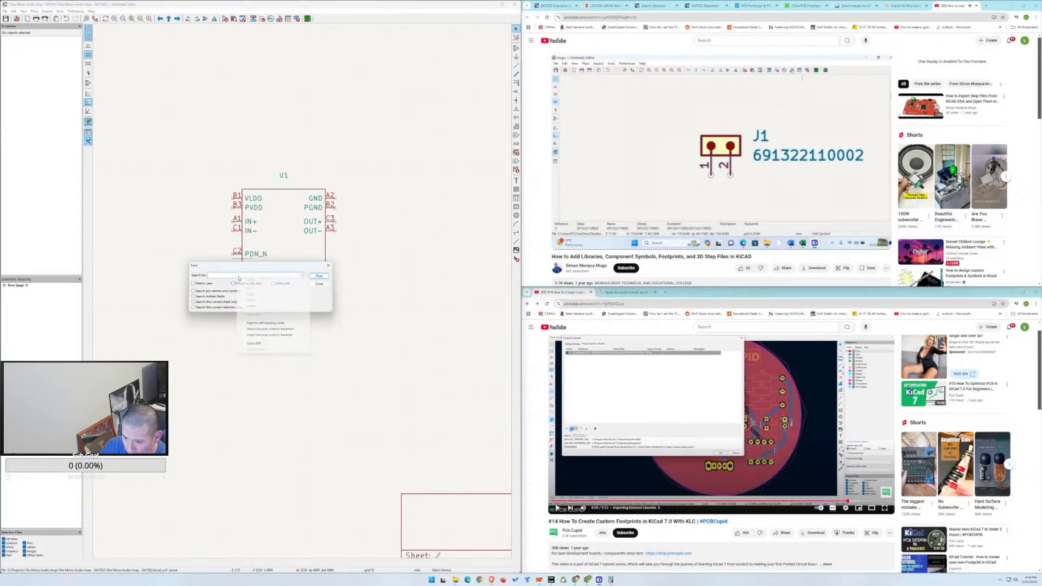
click(256, 275)
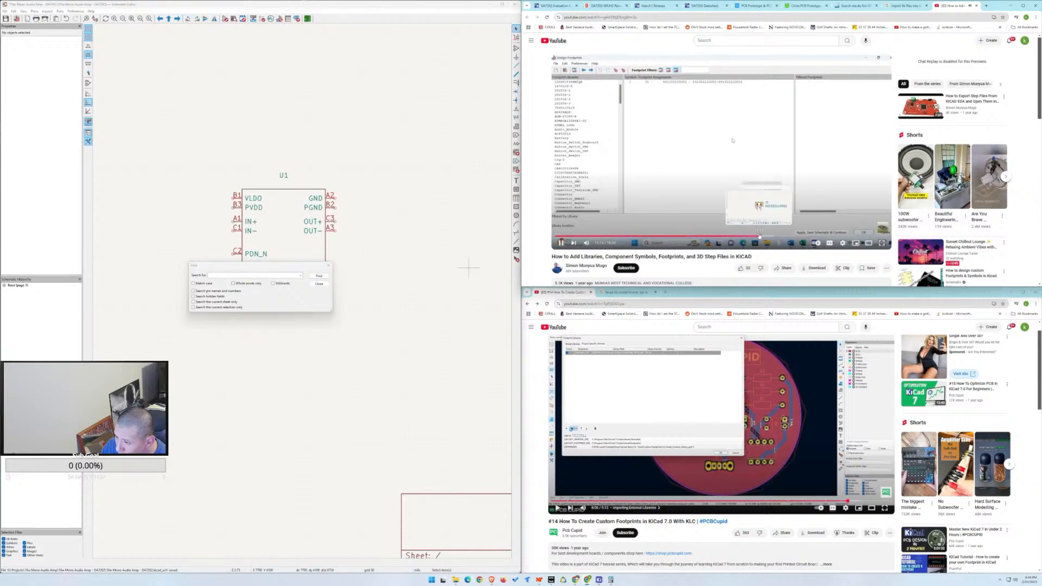
click(754, 209)
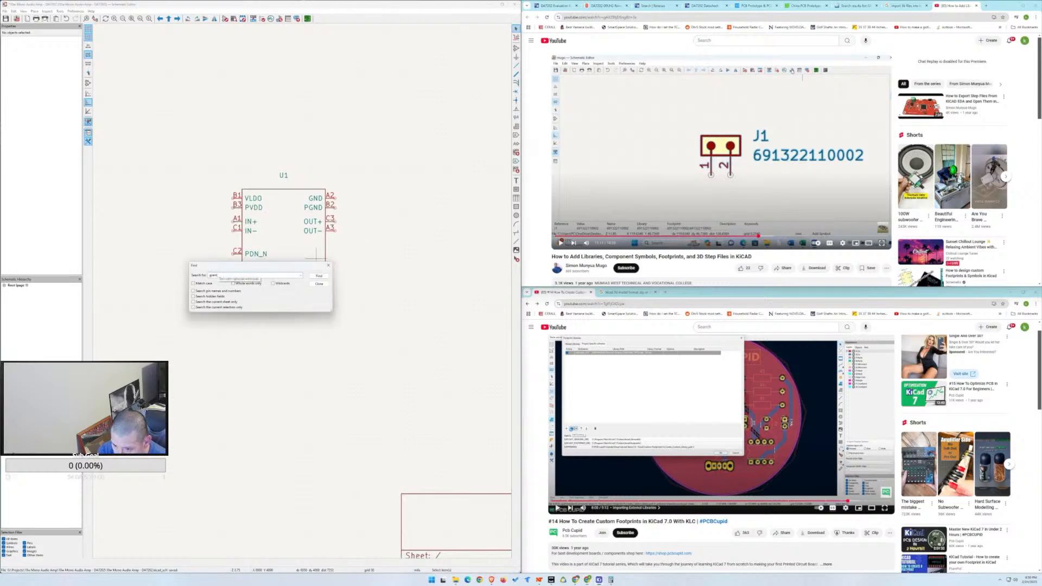
text(nd)
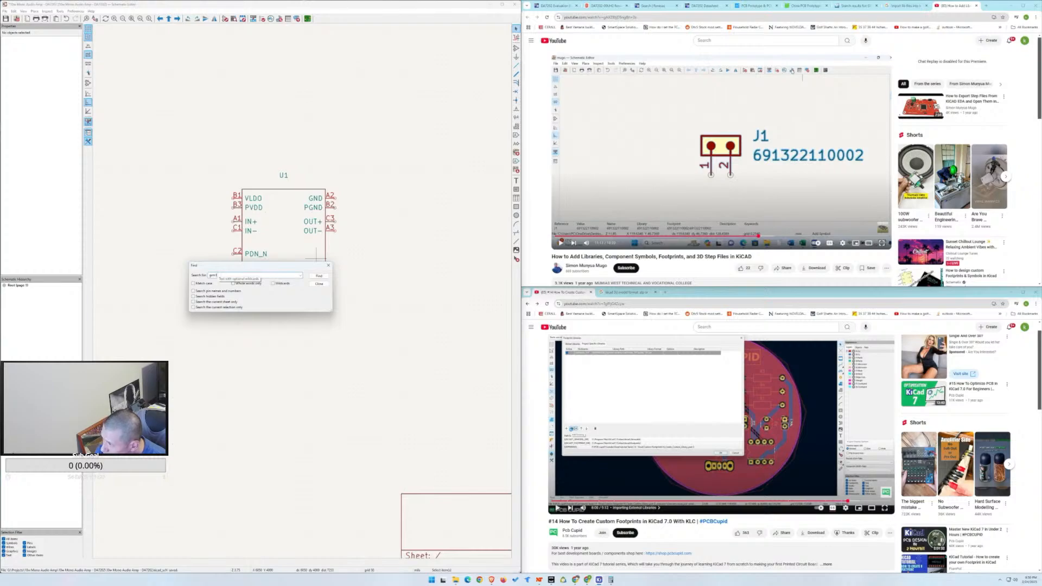
key(Return)
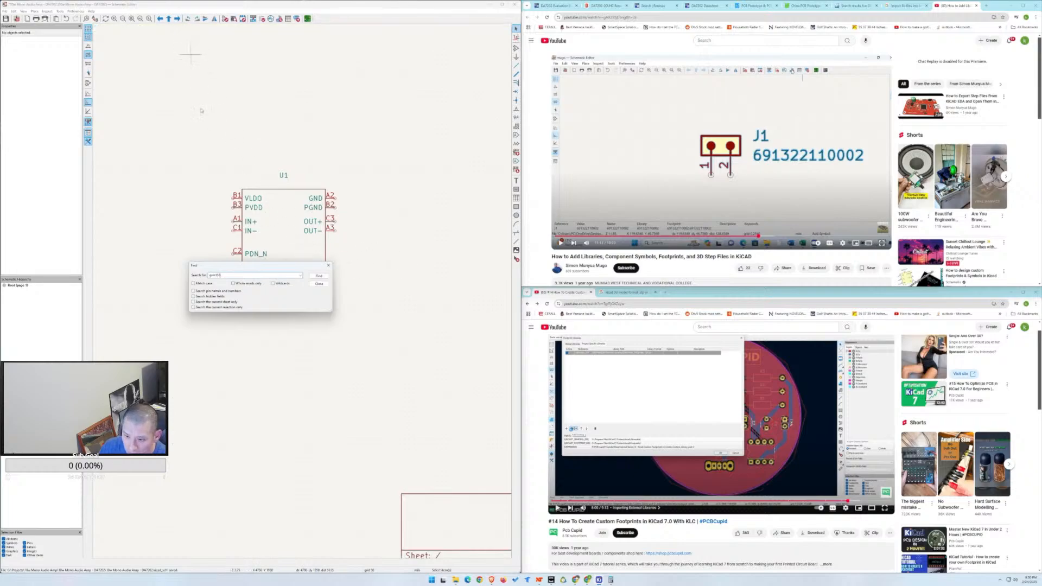
click(318, 277)
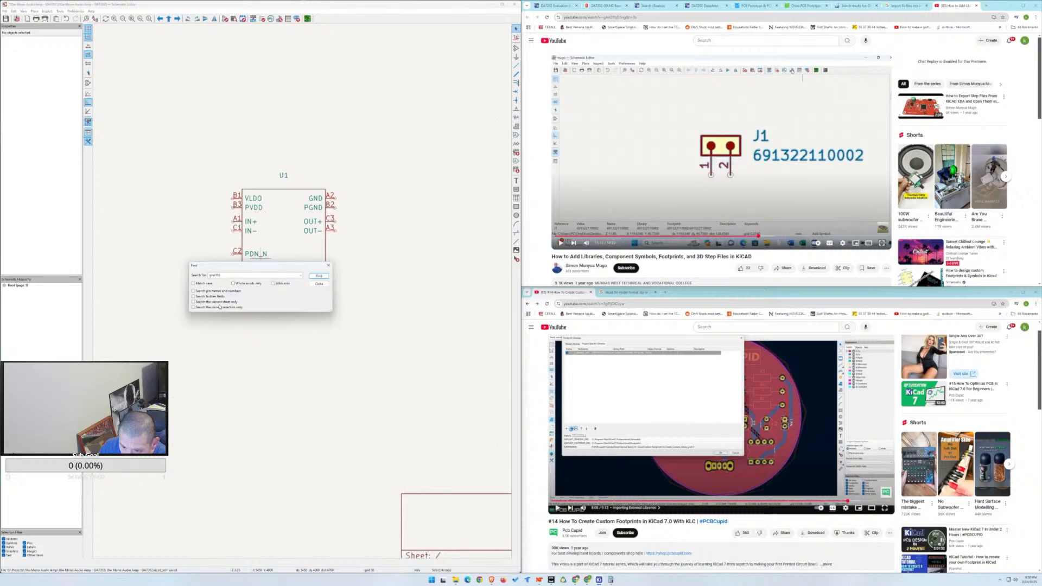
click(319, 285)
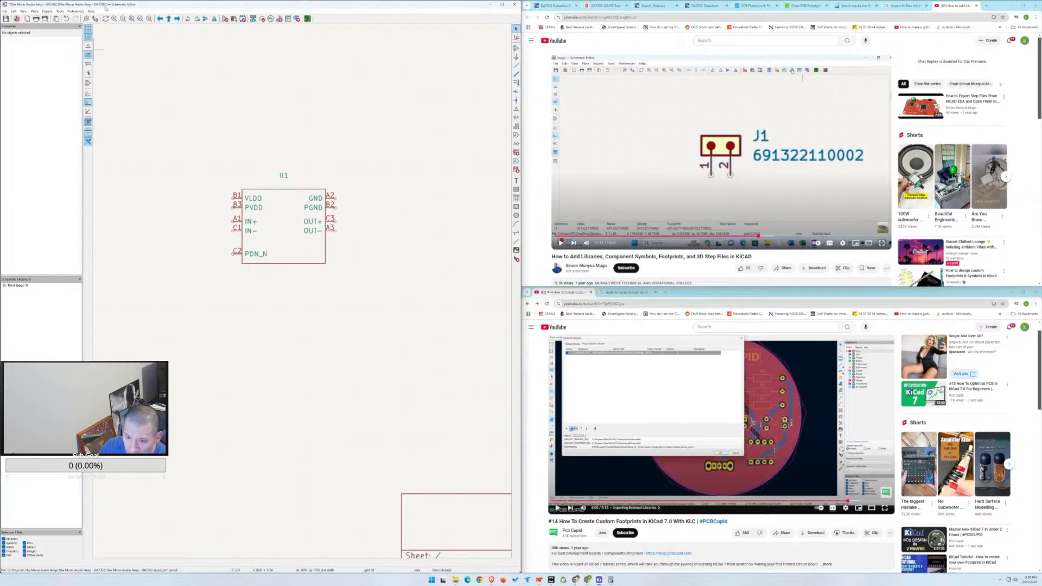
Filter the symbol library browser for GRM and select the GRM155R71C224KA12D library.
click(234, 19)
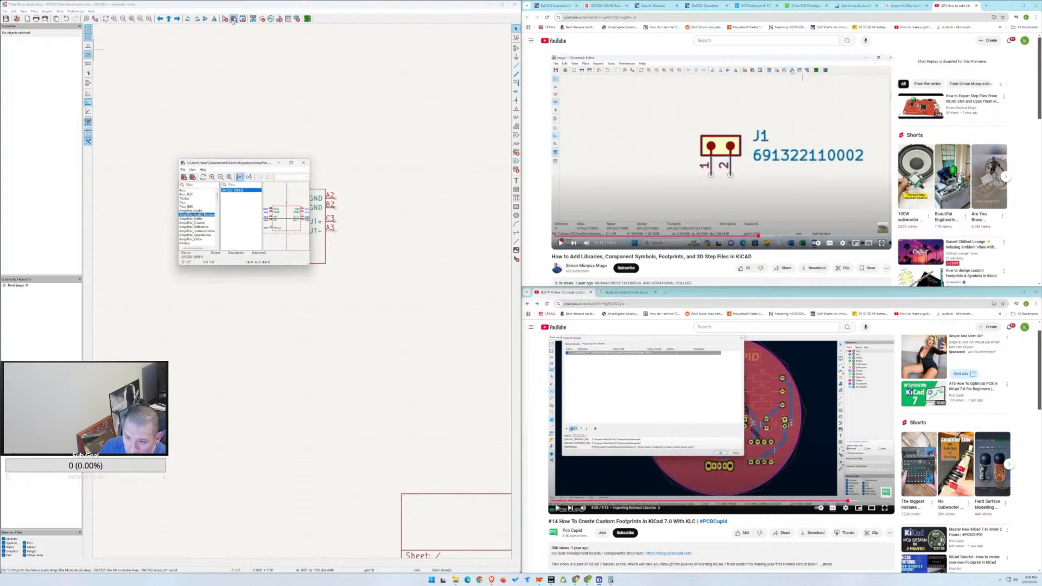
click(197, 185)
text(am)
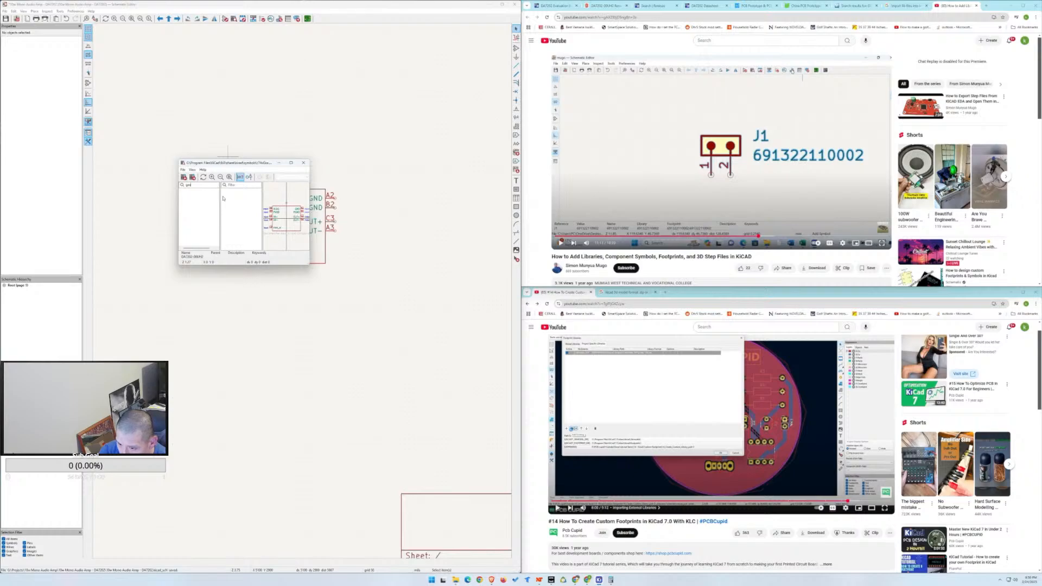
text(m)
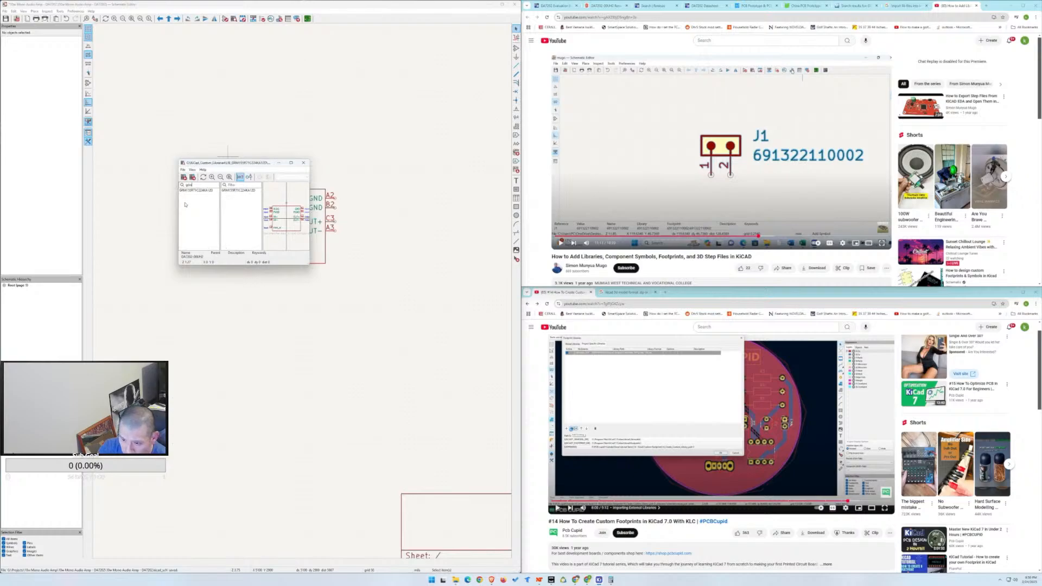
click(212, 190)
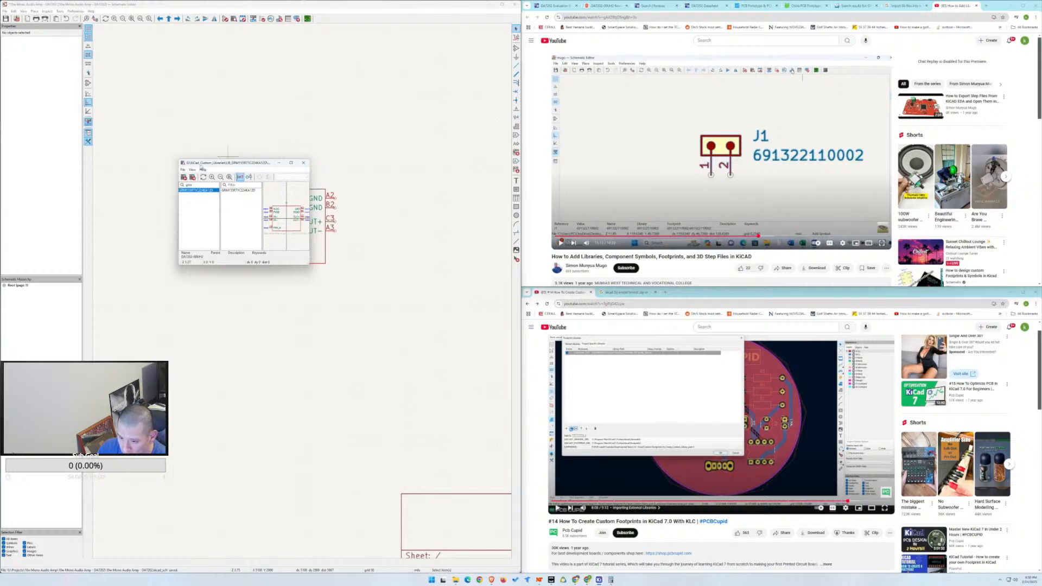
Place the GRM155R71C224KA12D capacitor above U1 and set its reference to C6.
click(232, 190)
double_click(231, 191)
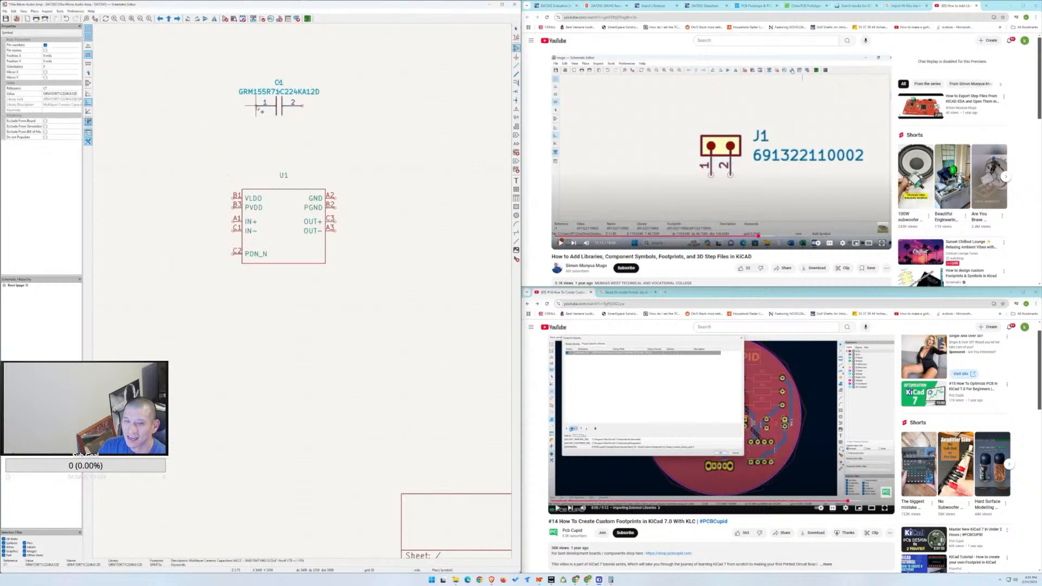
click(256, 109)
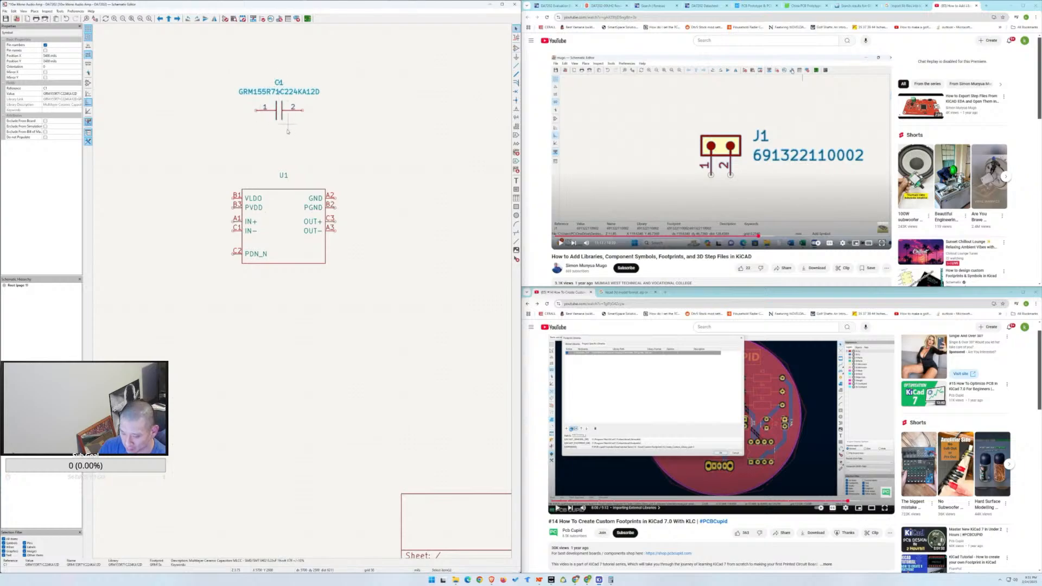
double_click(281, 115)
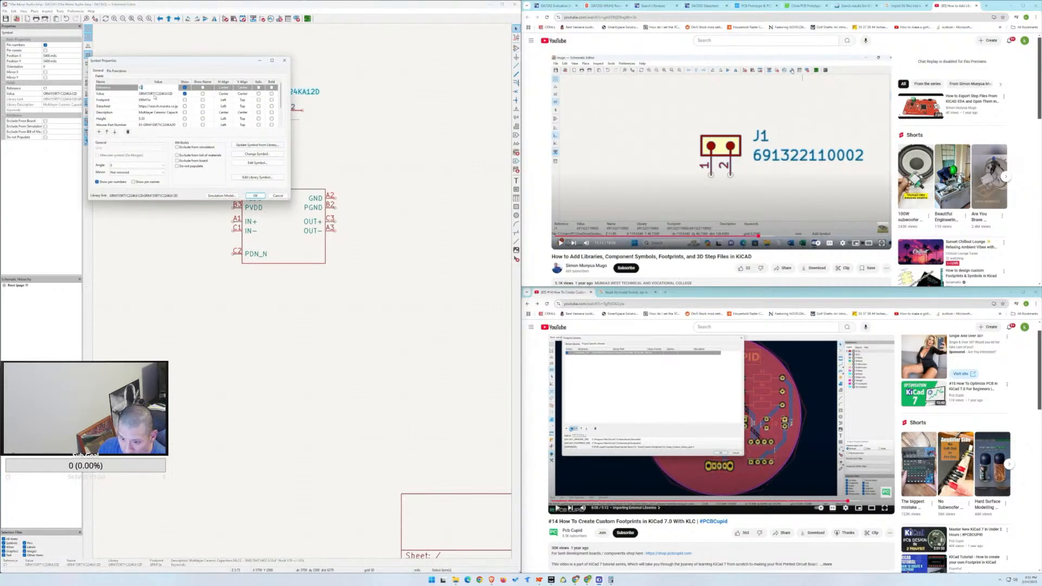
click(254, 195)
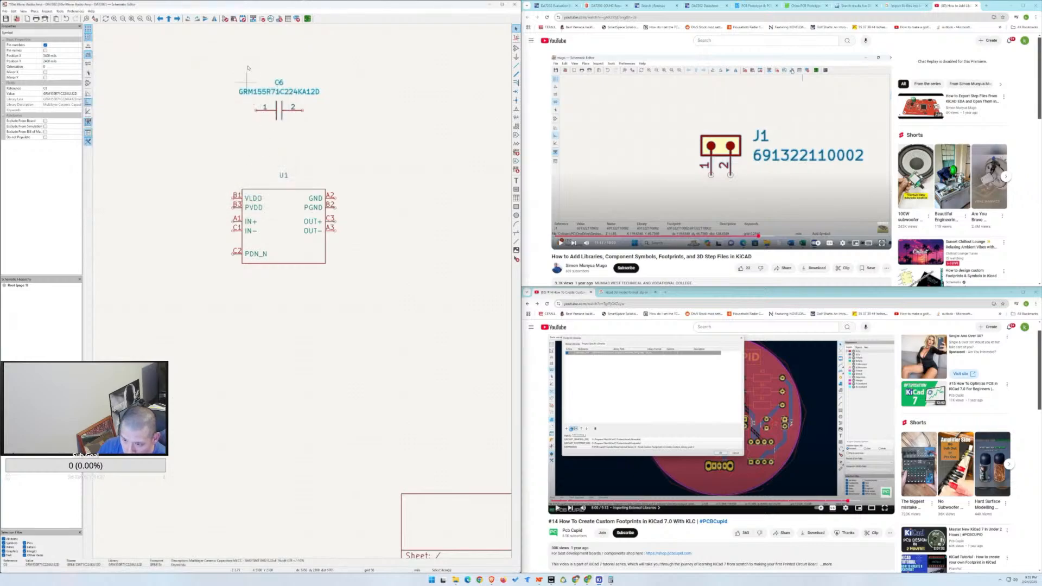
Try to convert the legacy footprint assignments to the new format, and leave the footprint assignment tool.
click(271, 19)
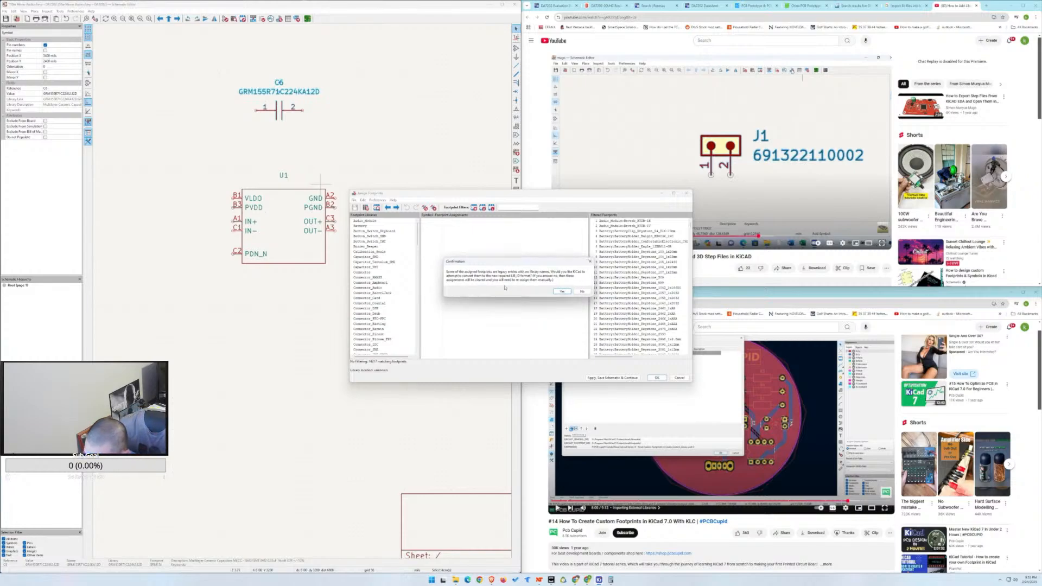
click(564, 292)
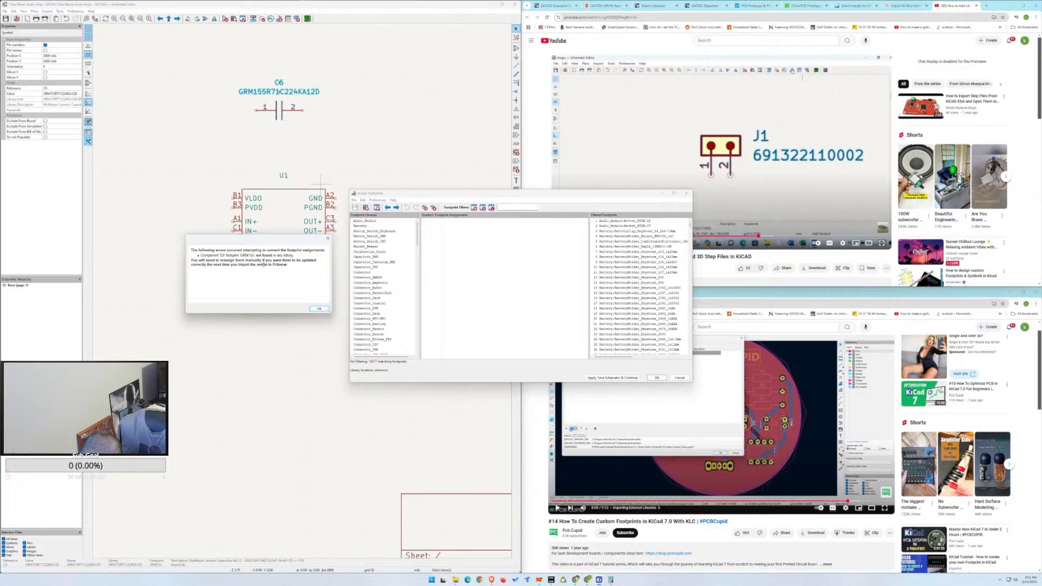
click(318, 308)
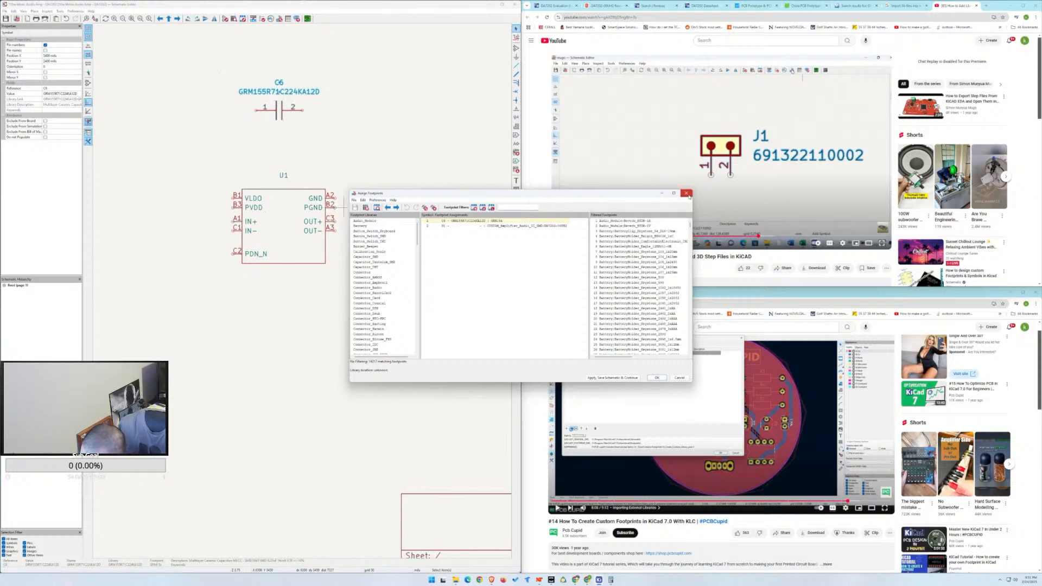
click(687, 194)
Open the properties of capacitor C6, review its pin functions, and bring up the footprint chooser for its Footprint field.
double_click(279, 108)
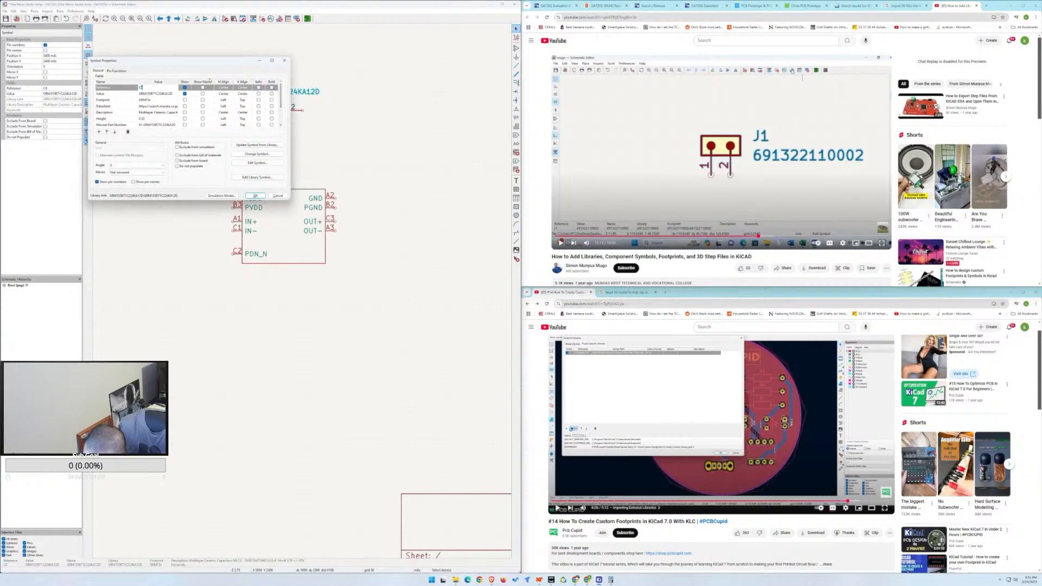
drag(156, 64, 186, 70)
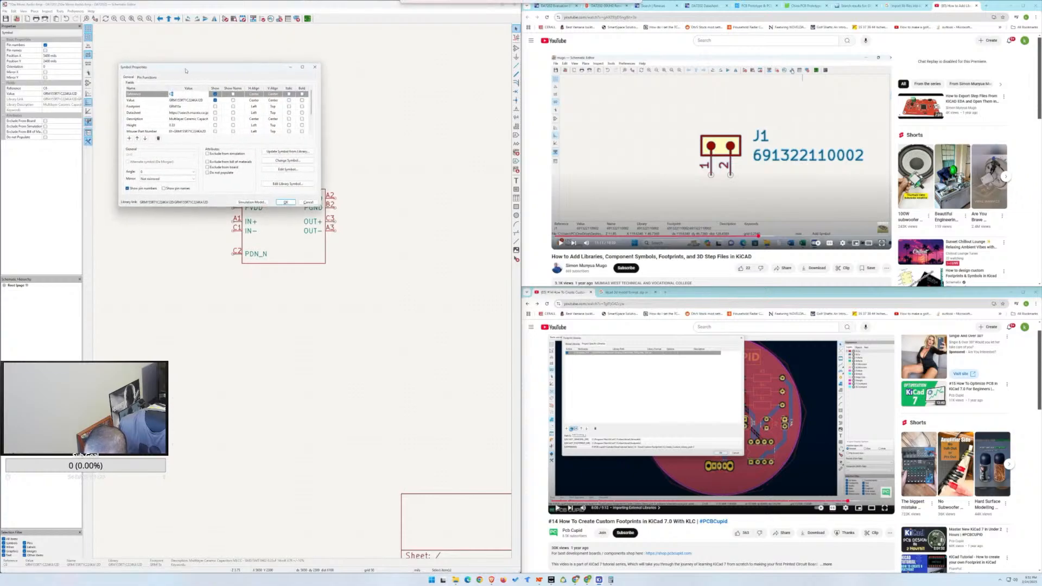
click(148, 77)
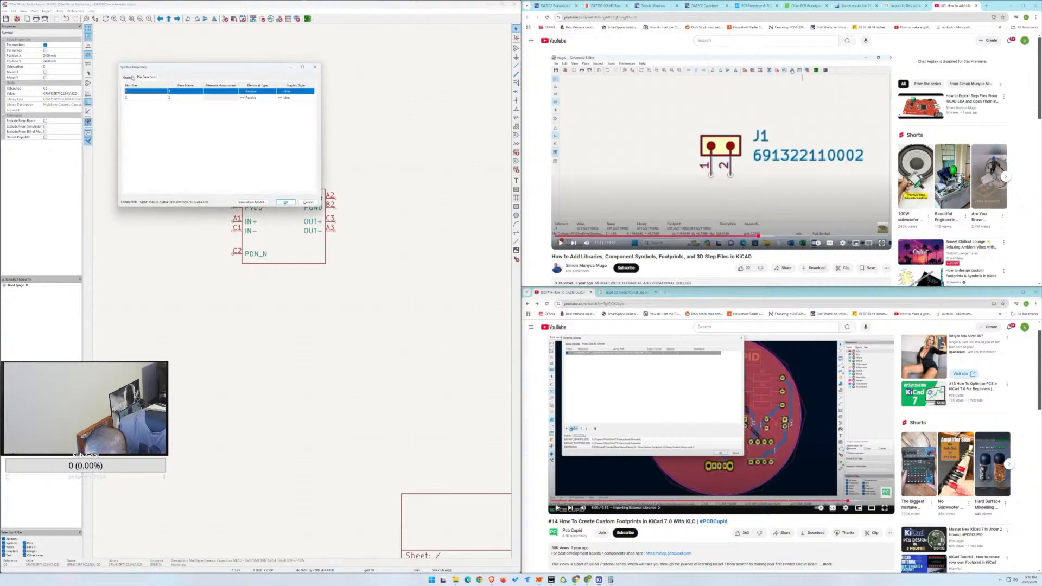
click(128, 77)
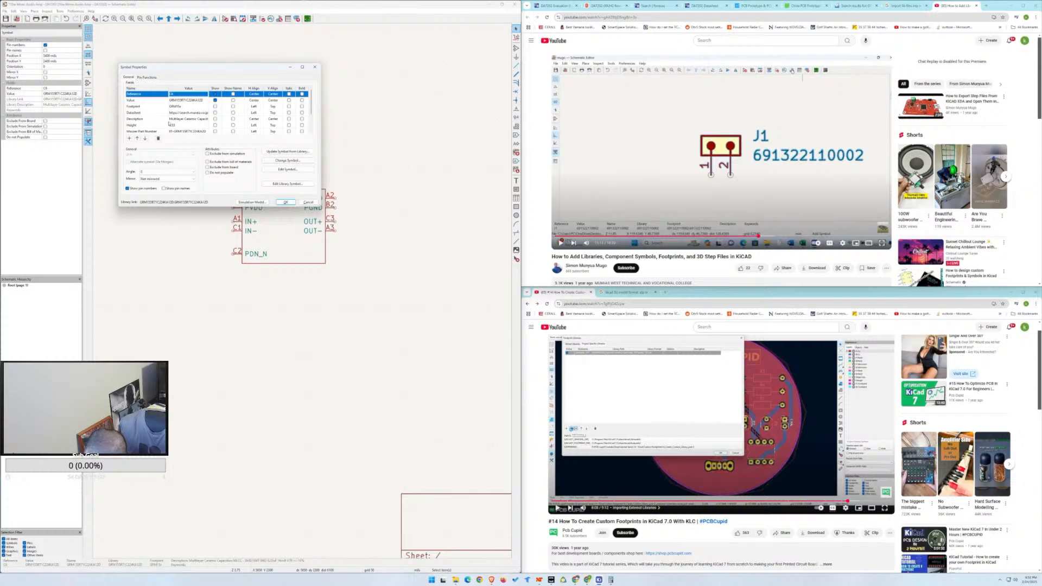
click(183, 107)
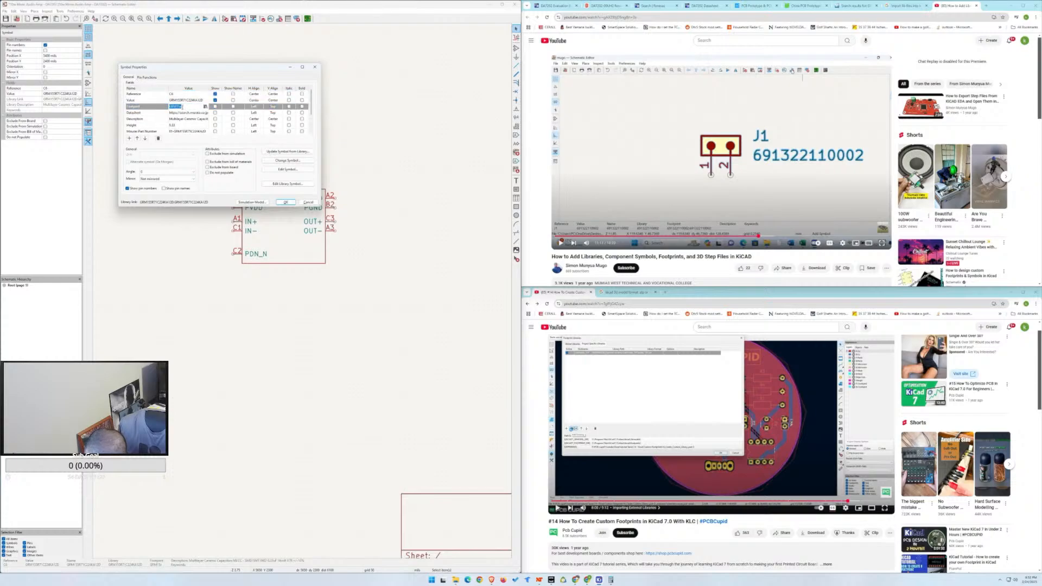
click(206, 107)
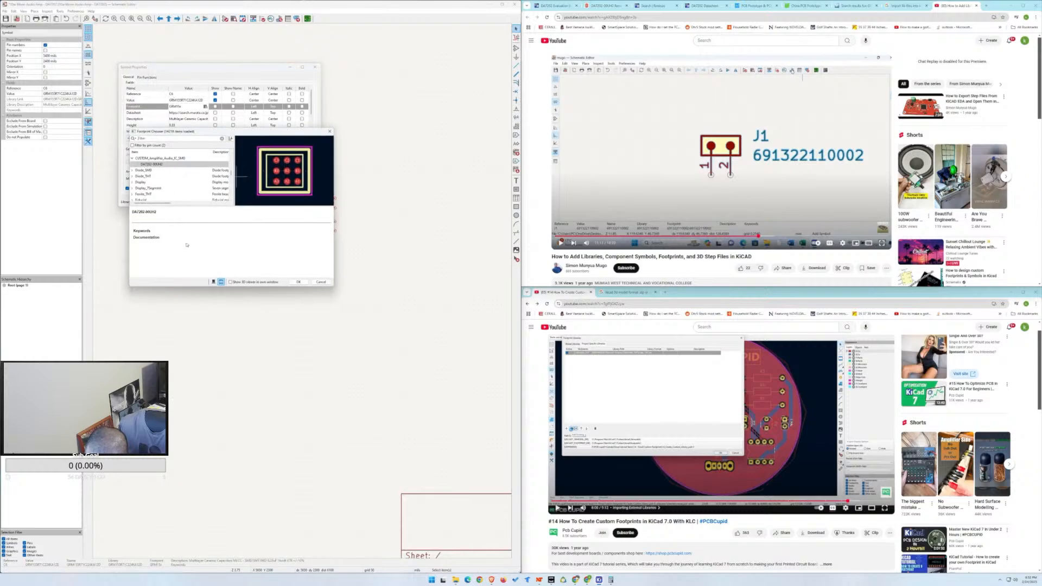
Search the available footprints for grm and grm1, look through the matching libraries, and leave C6's footprint and properties as they are.
click(168, 139)
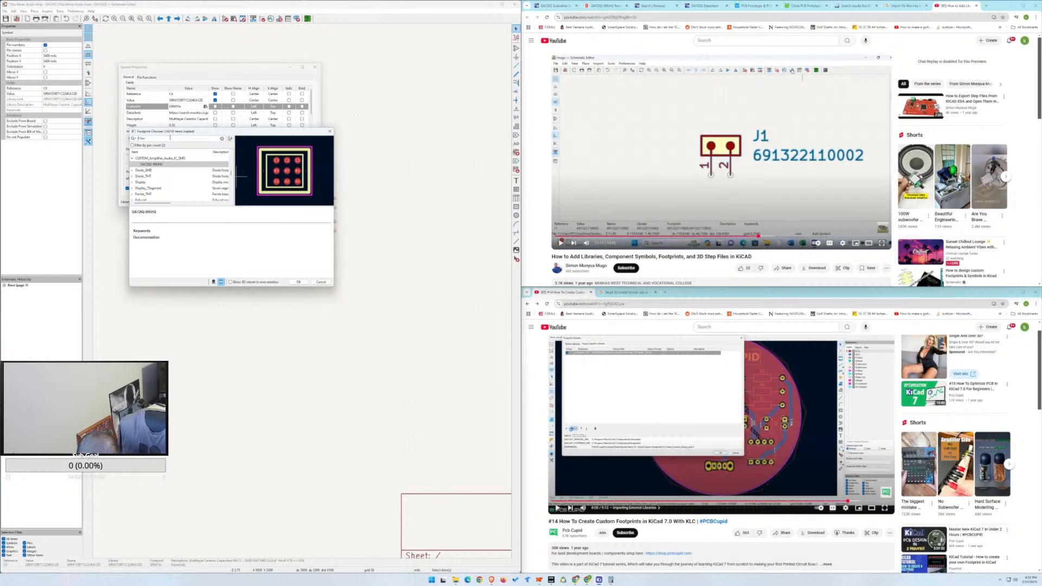
text(jst)
key(BackSpace)
key(BackSpace)
key(BackSpace)
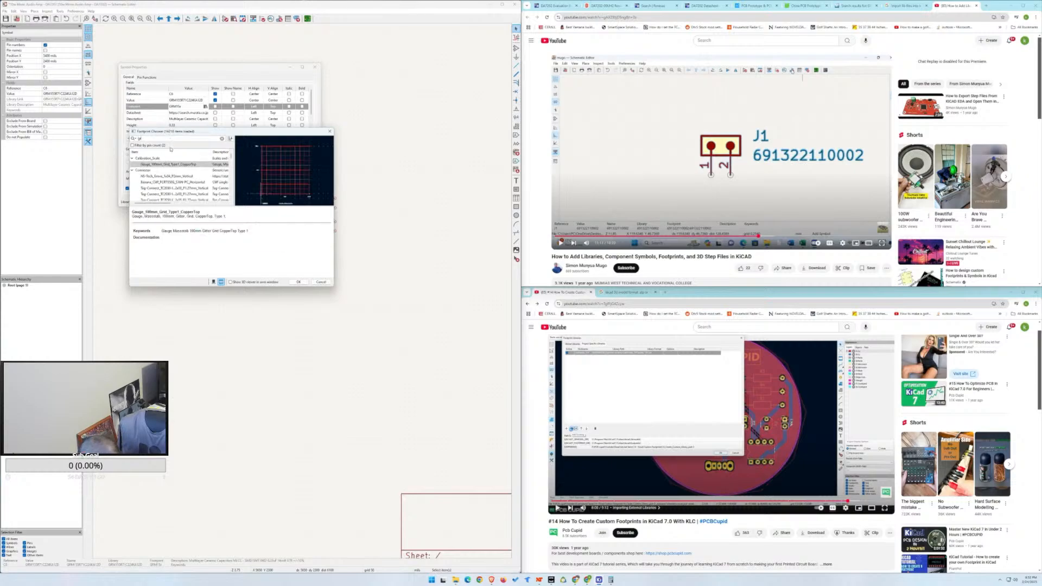
text(grm)
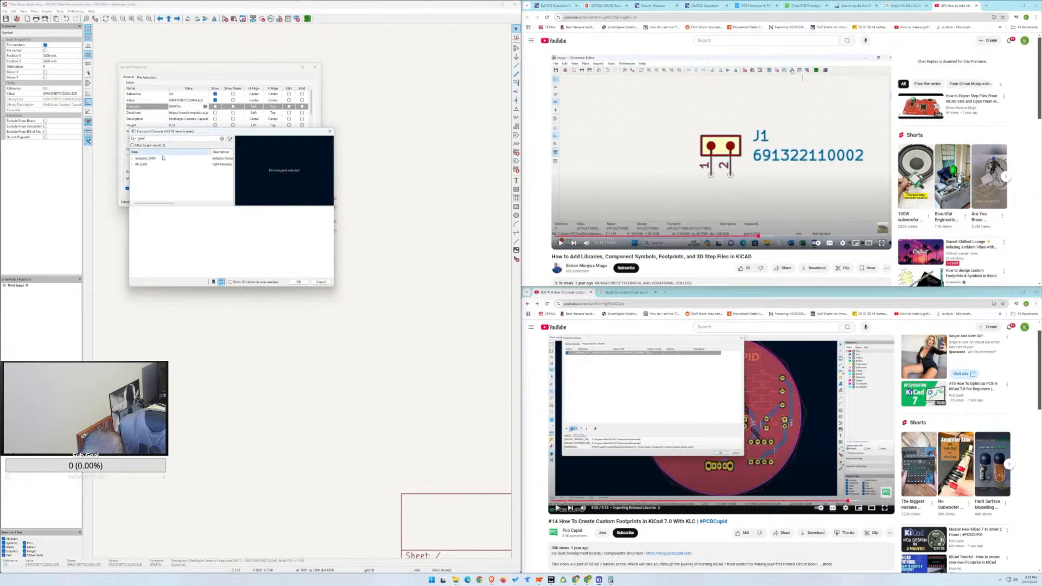
click(133, 166)
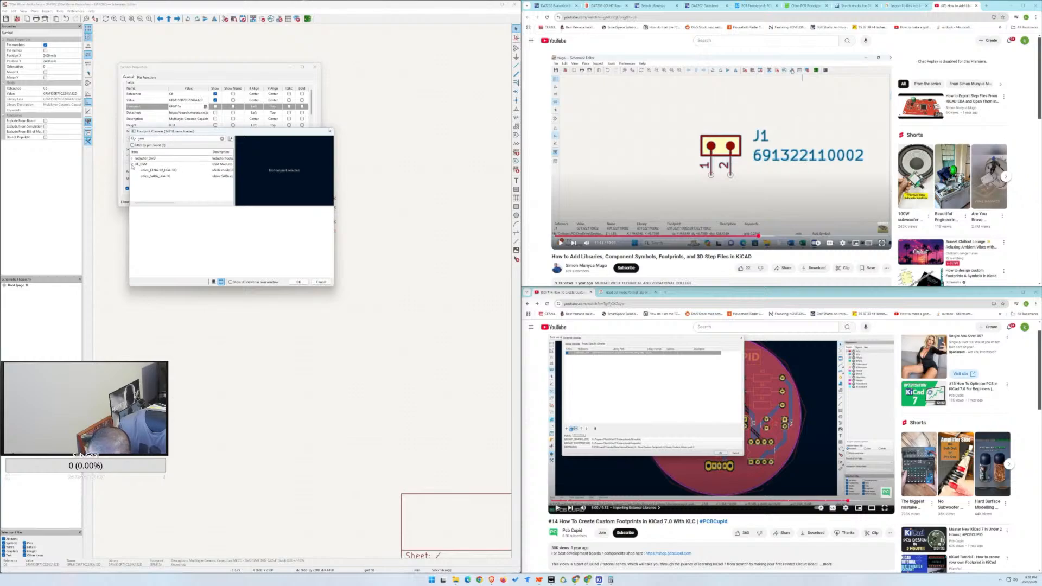
click(132, 159)
scroll(151, 175, down, 3)
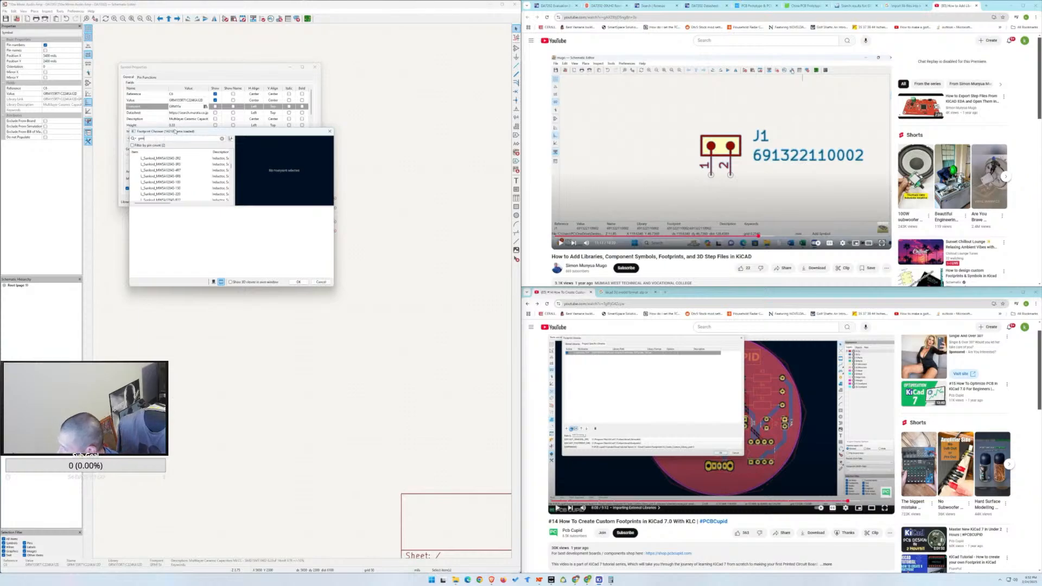
text(1)
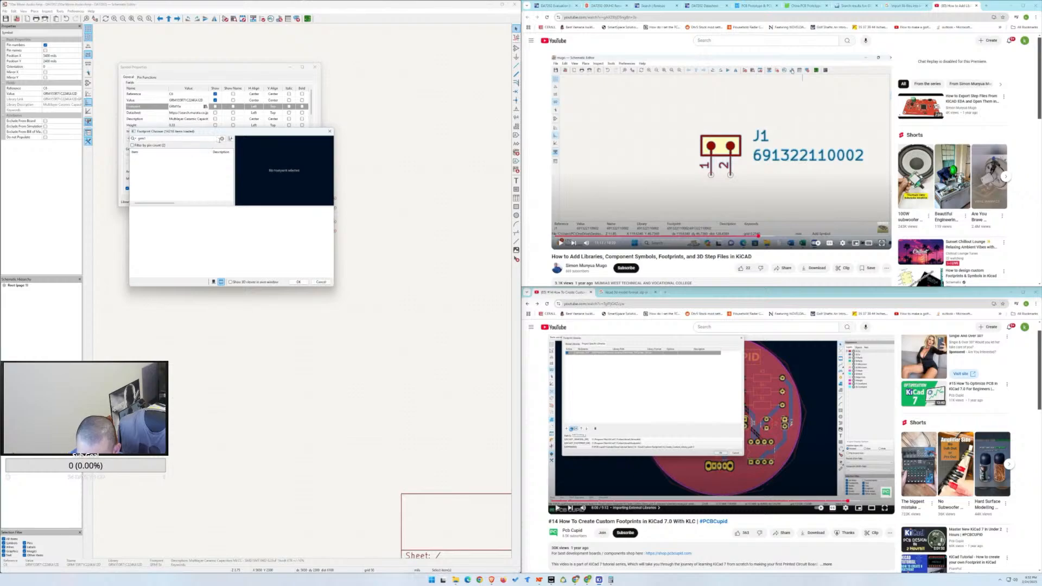
click(221, 139)
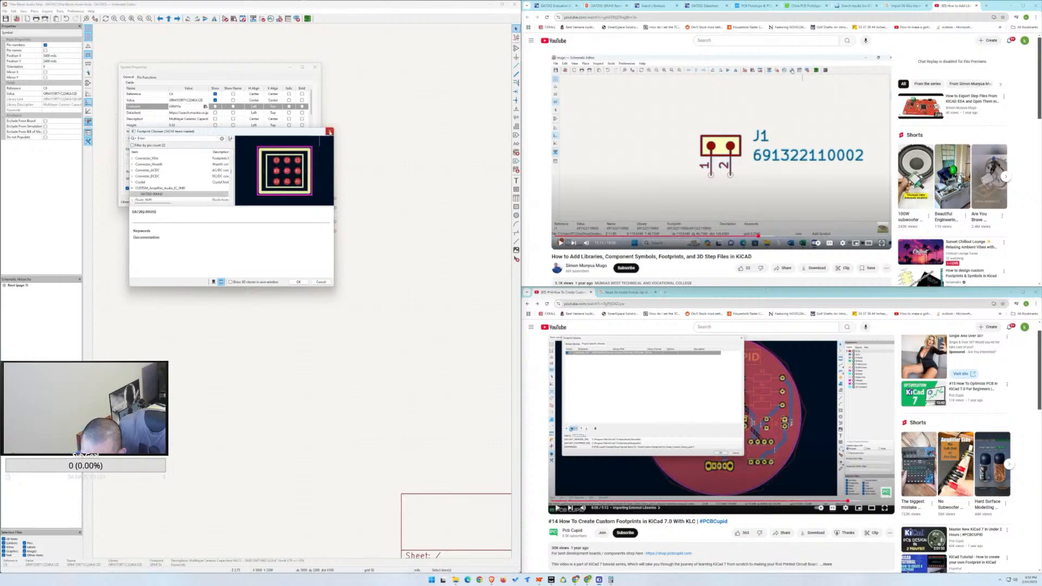
click(329, 131)
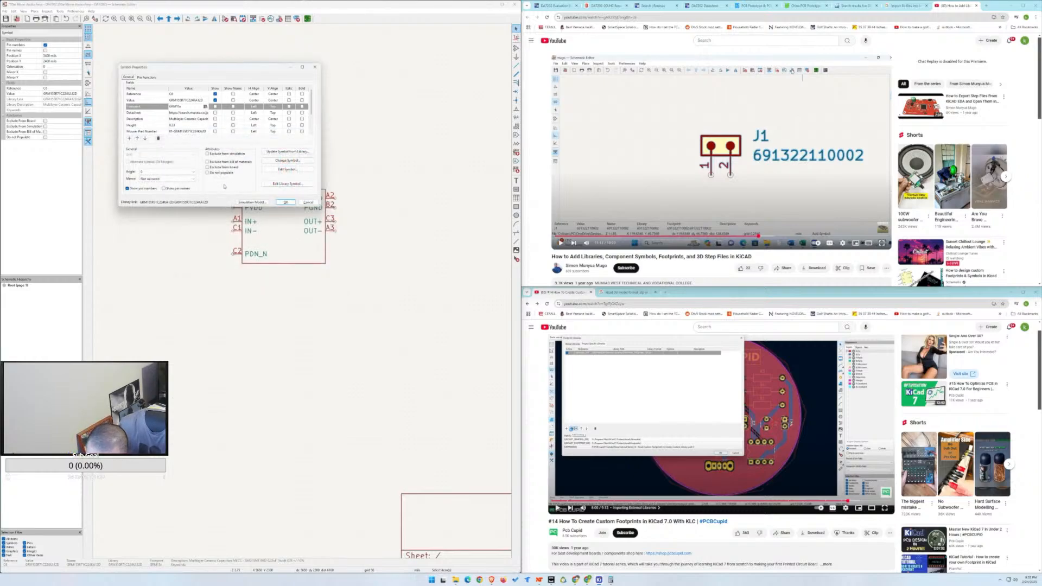
click(308, 204)
click(285, 202)
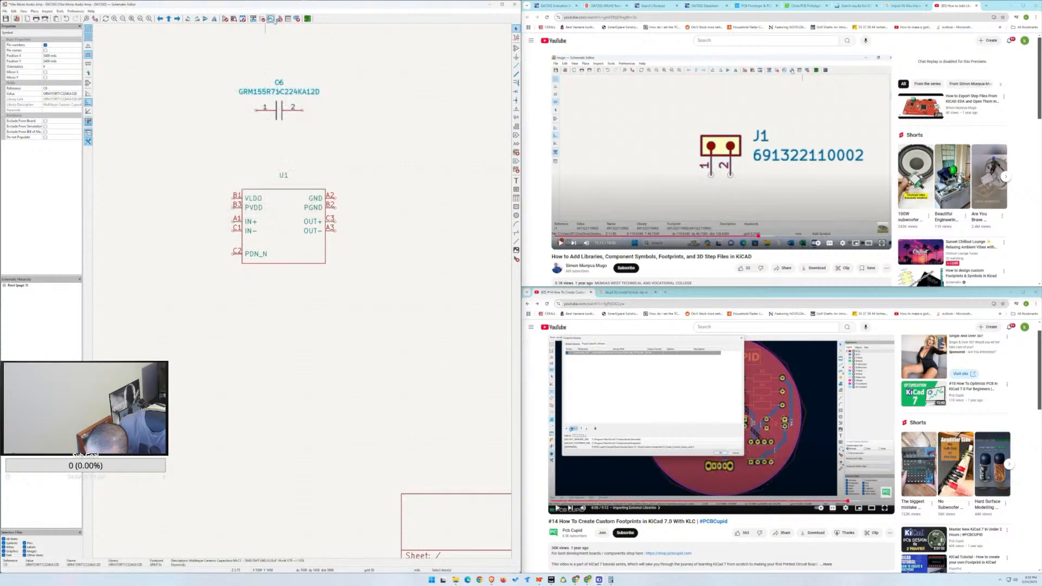
Try again to convert the legacy footprint assignments, and leave the Assign Footprints tool.
click(278, 19)
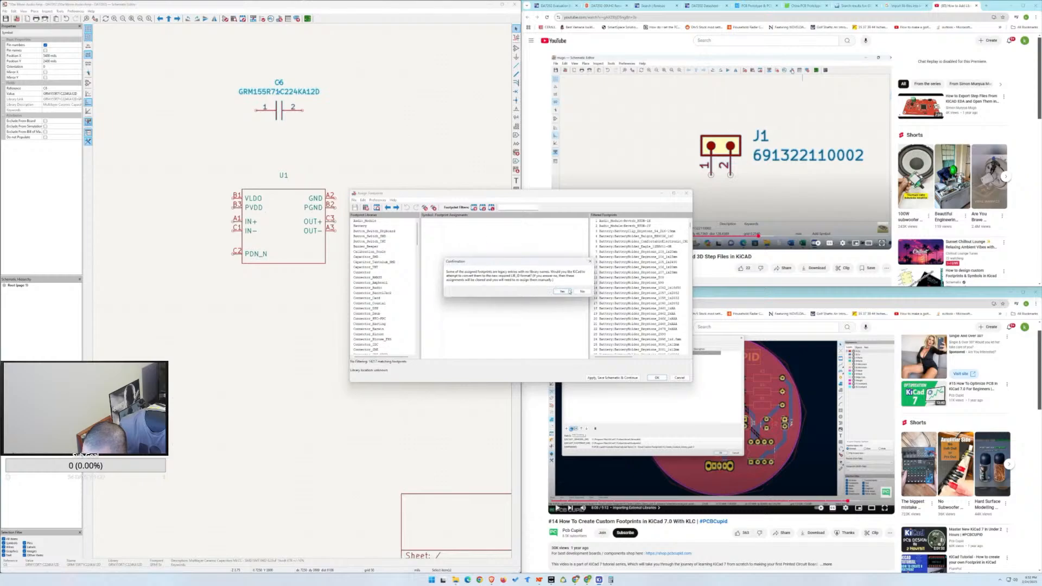
click(580, 292)
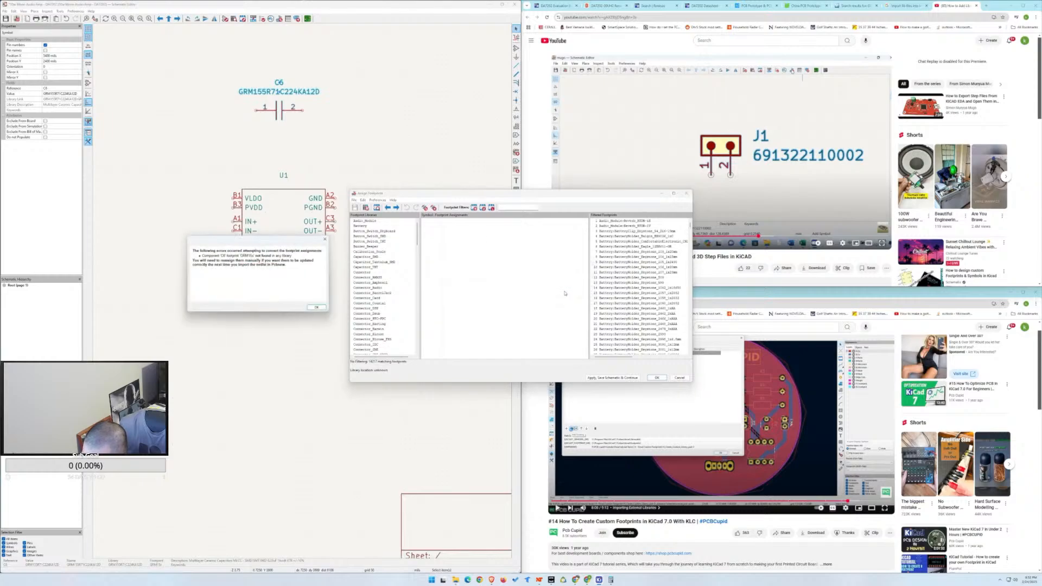
click(321, 310)
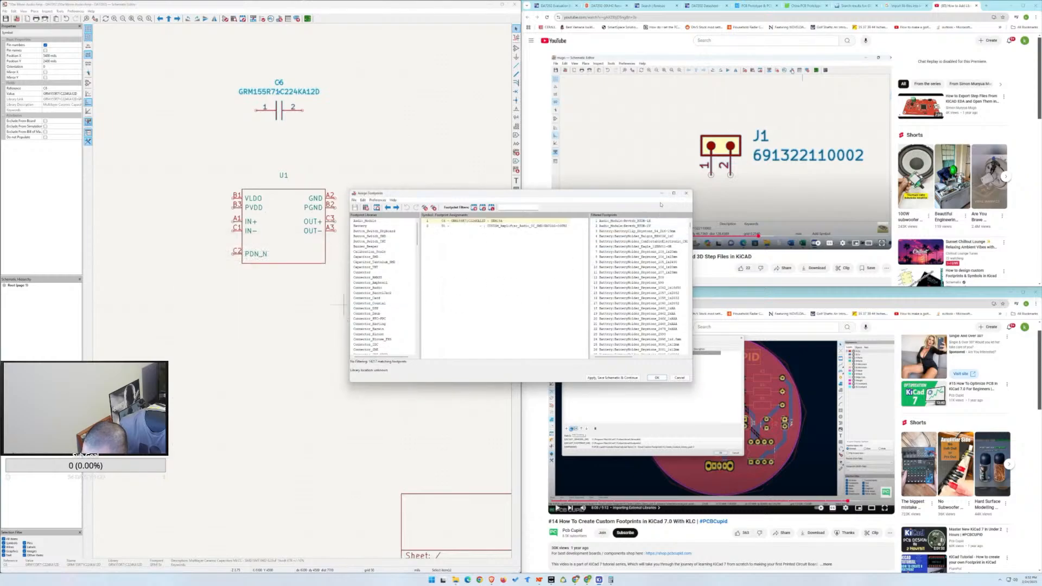
drag(664, 196, 446, 190)
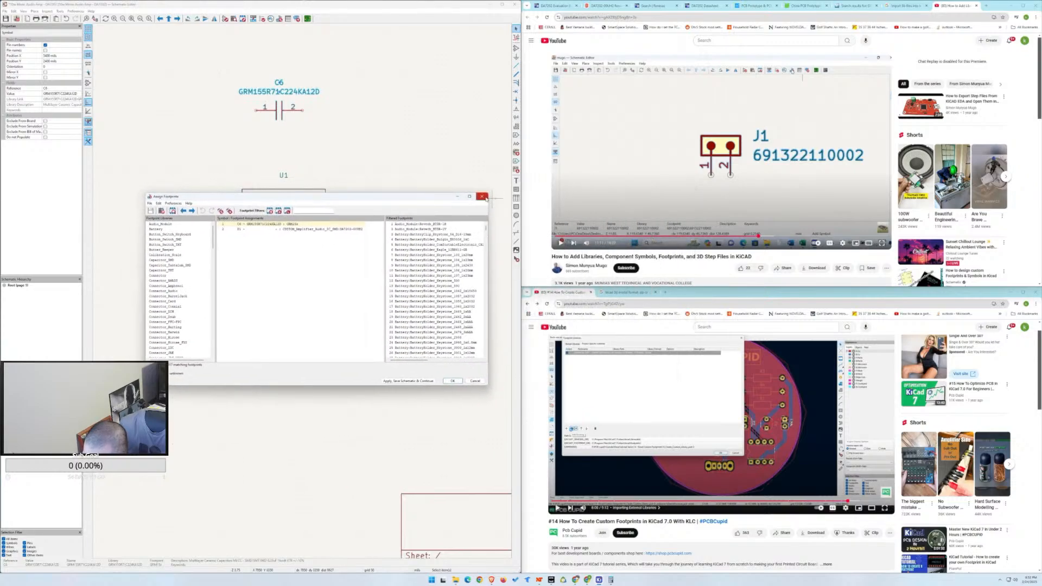
click(482, 196)
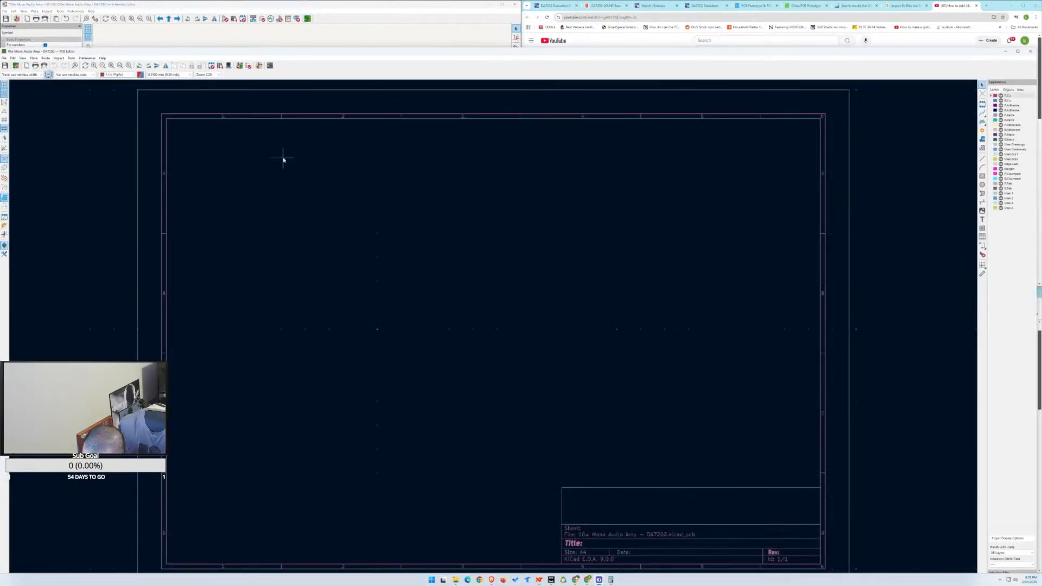
In the PCB Editor, add the KiCad folder inside LIB_GRM155R71C224KA12D to the global footprint libraries.
click(87, 57)
click(97, 74)
scroll(102, 112, down, 15)
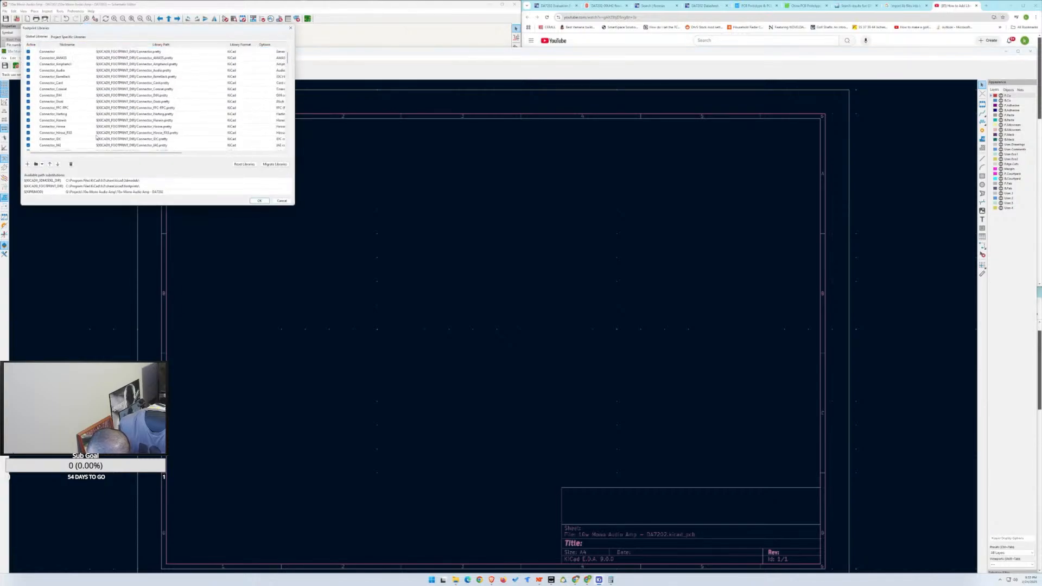
scroll(101, 136, down, 20)
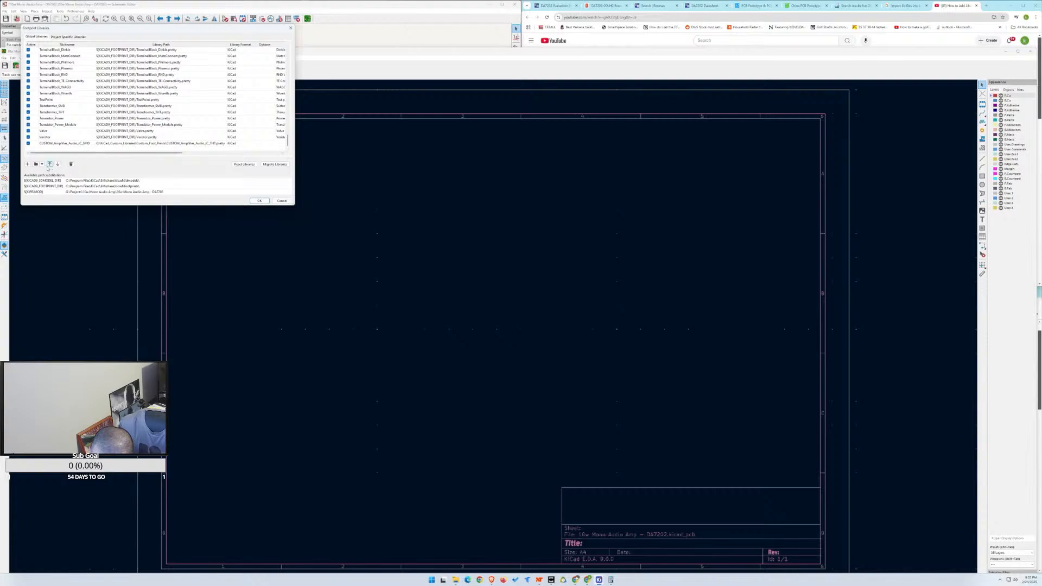
click(36, 164)
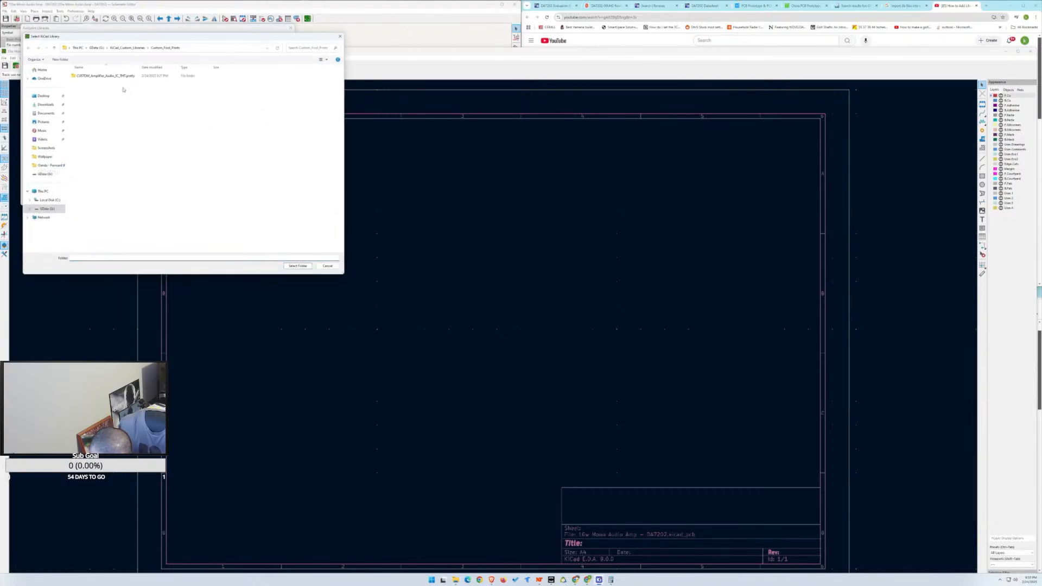
click(127, 47)
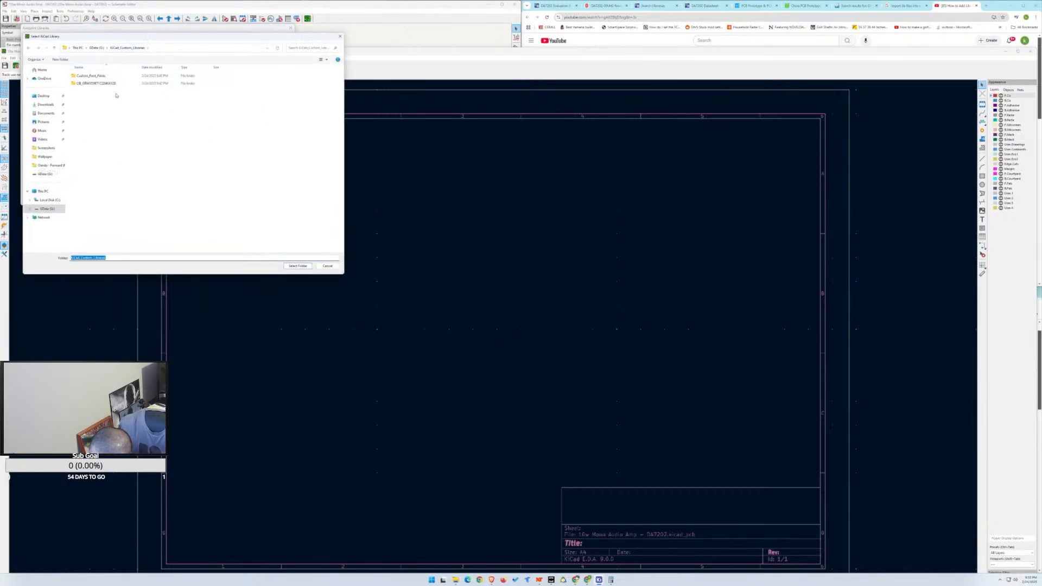
click(107, 83)
double_click(107, 84)
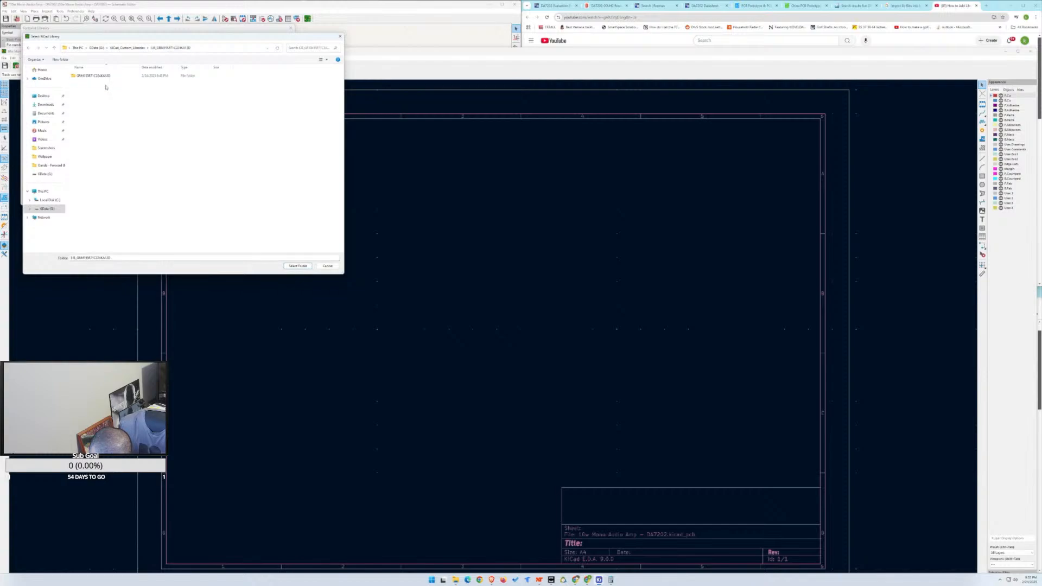
double_click(101, 76)
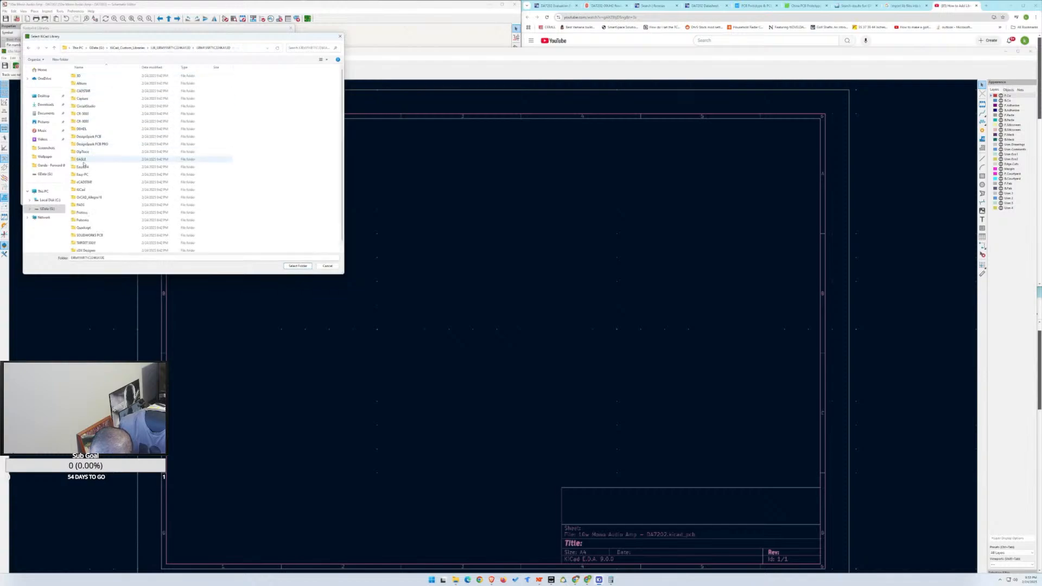
double_click(85, 190)
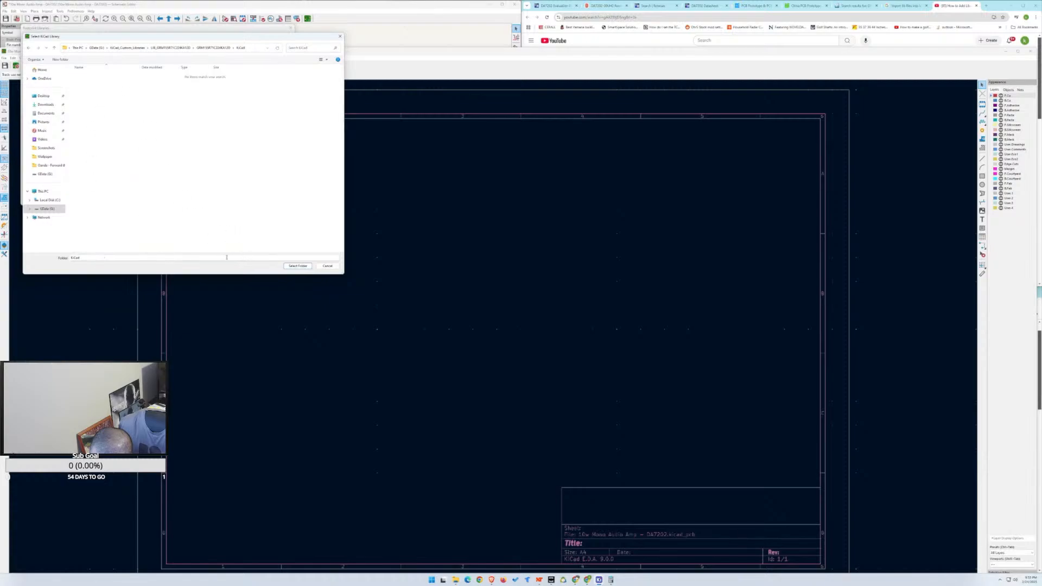
click(288, 266)
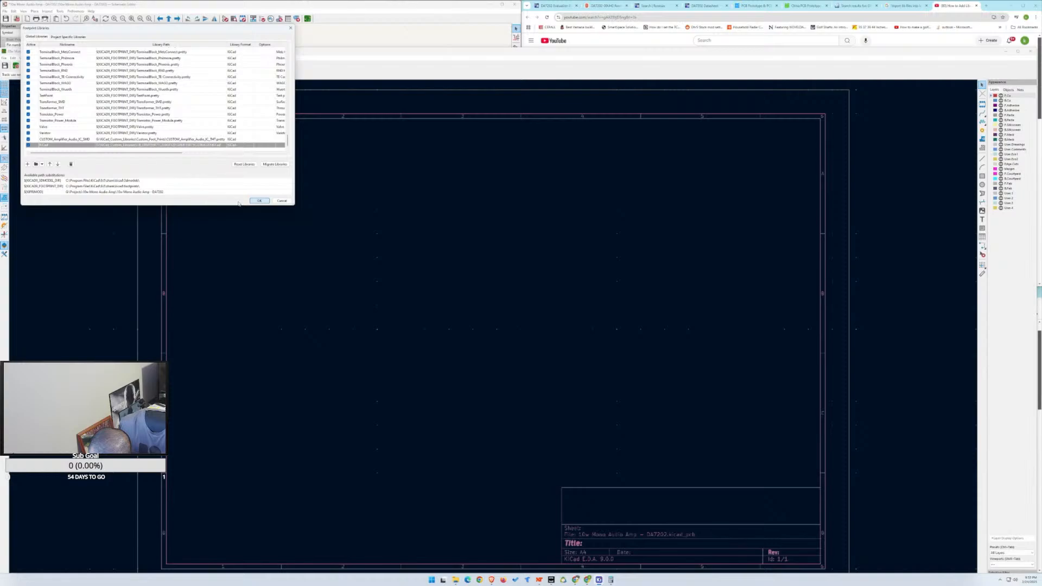
click(259, 201)
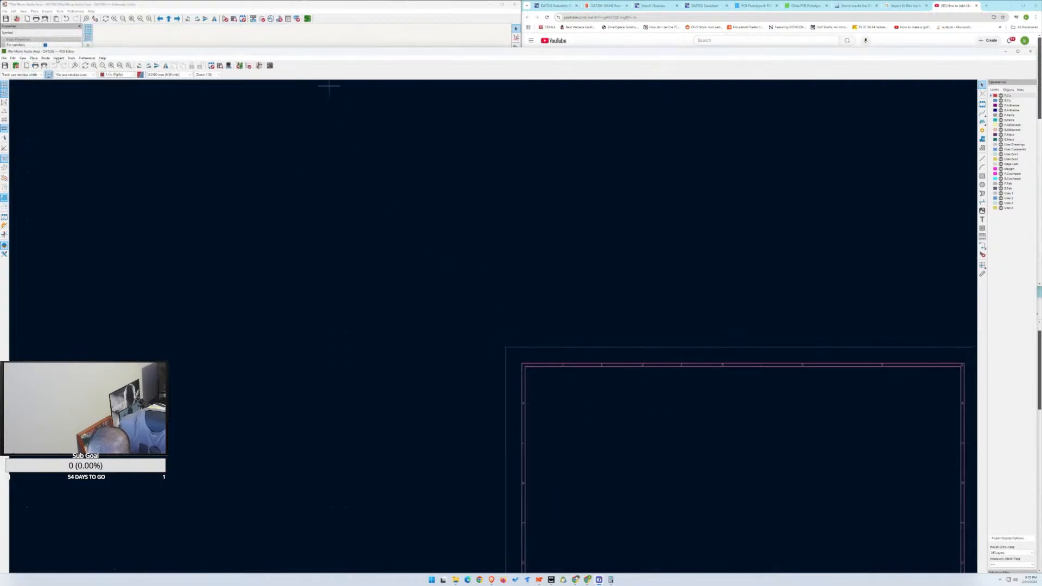
Find the GRM capacitor footprint in the KiCad library by filtering for grm, and place it inside the board sheet.
click(33, 58)
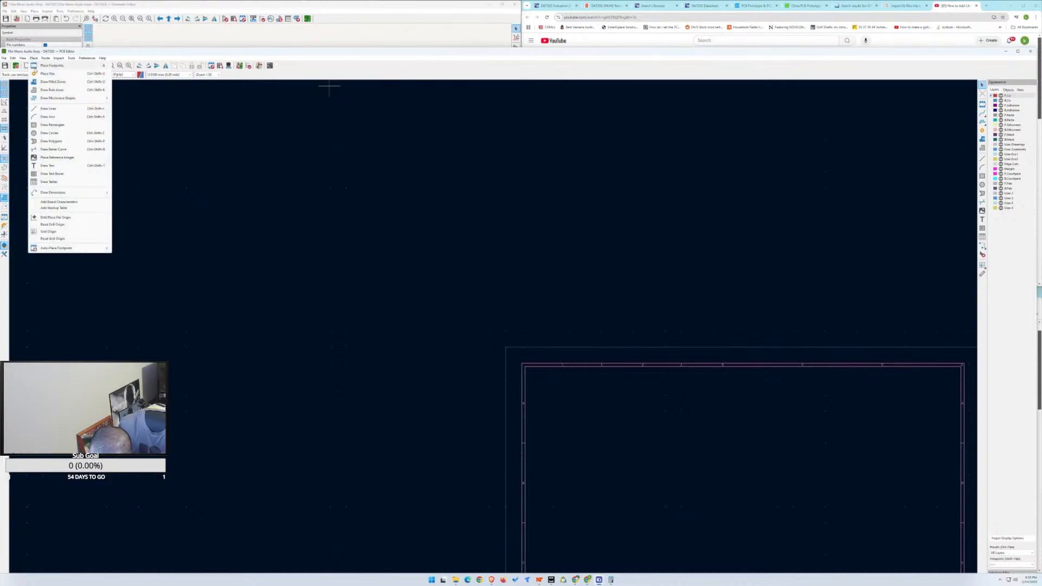
click(43, 65)
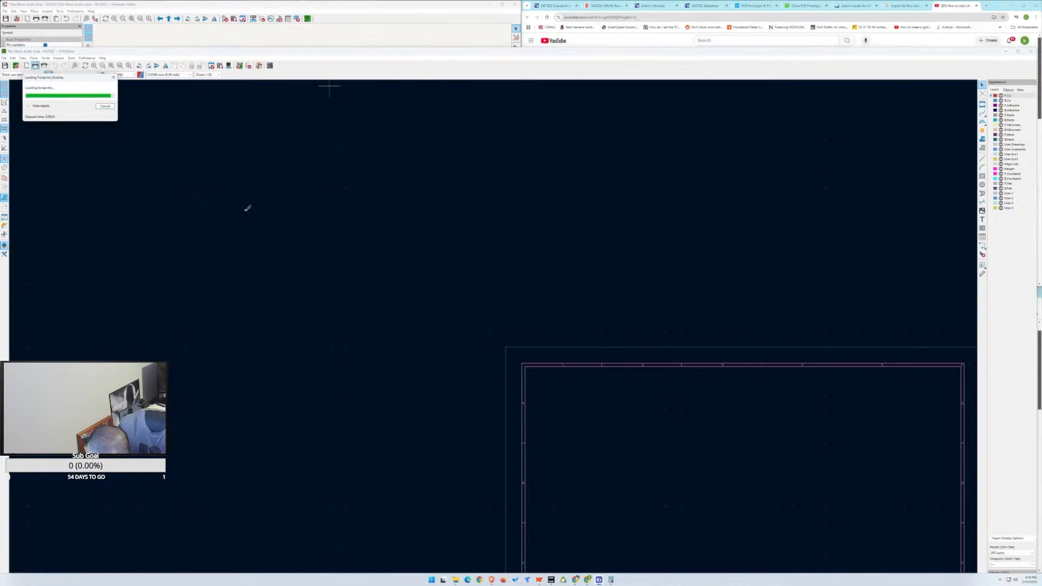
text(gr)
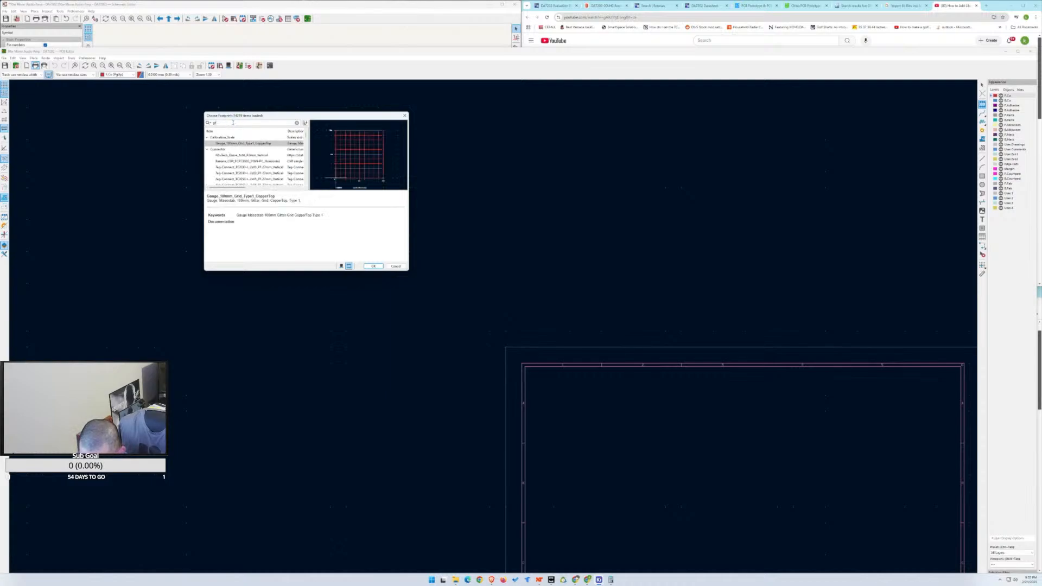
text(m)
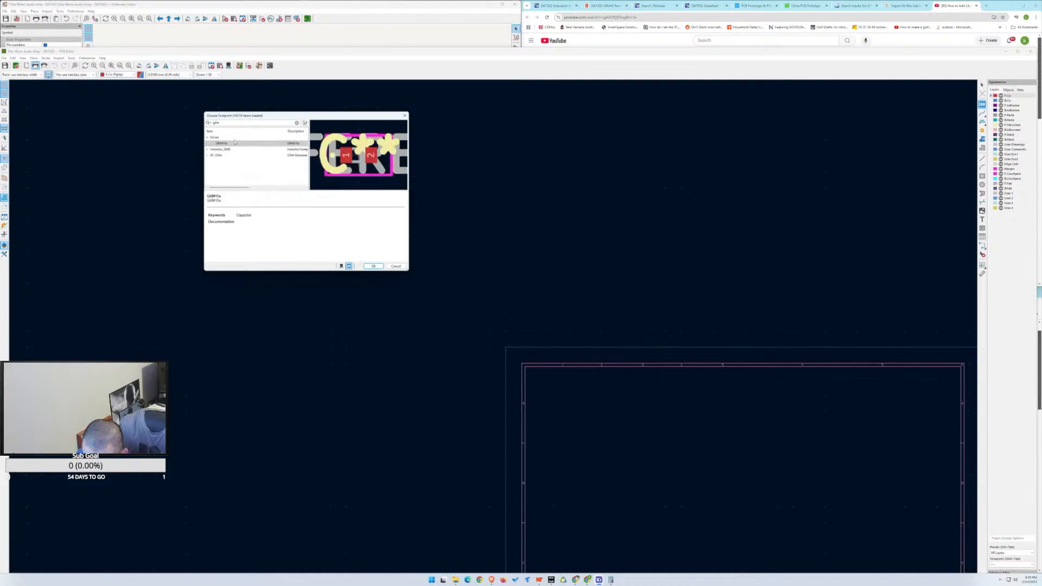
click(234, 144)
click(374, 266)
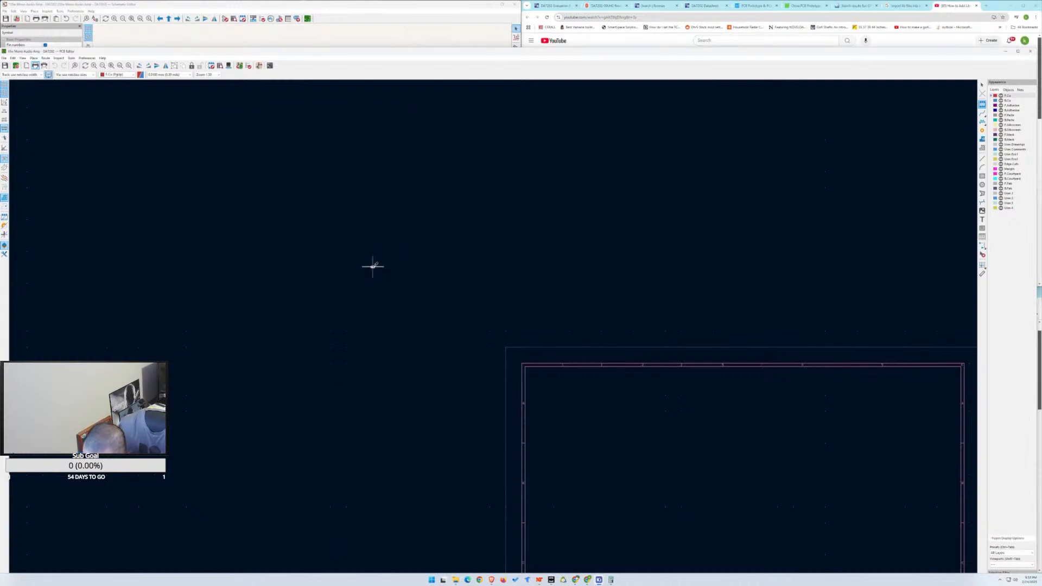
scroll(693, 448, down, 3)
scroll(477, 335, up, 10)
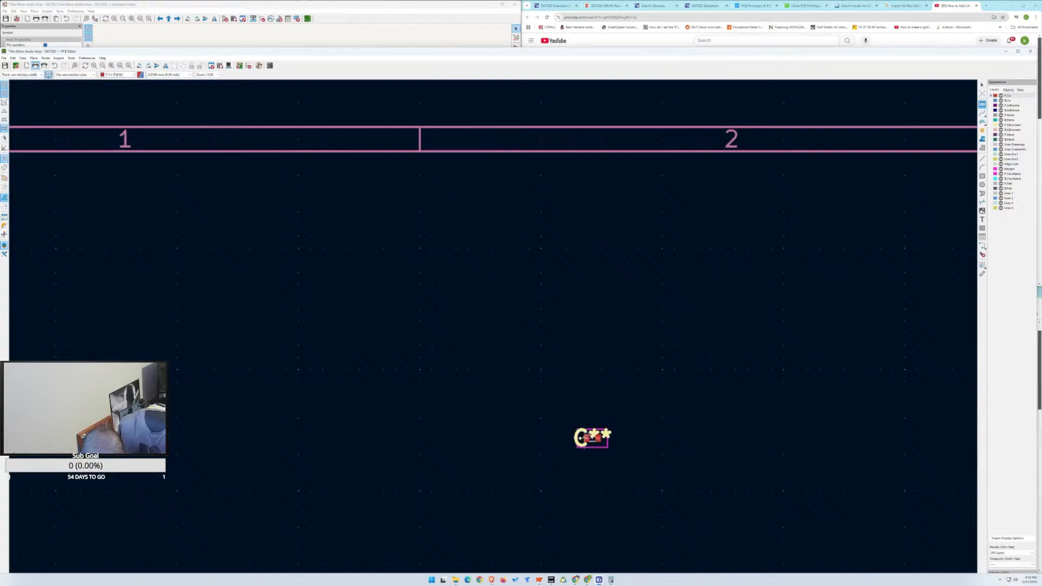
Examine the general, connection and clearance override properties of the placed capacitor footprint's pad 1.
double_click(588, 438)
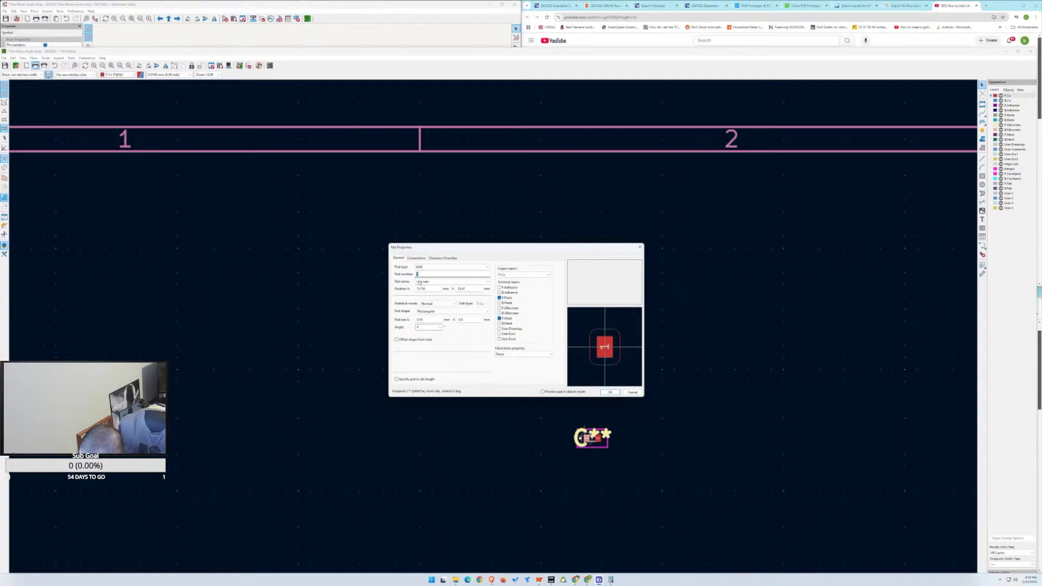
click(421, 259)
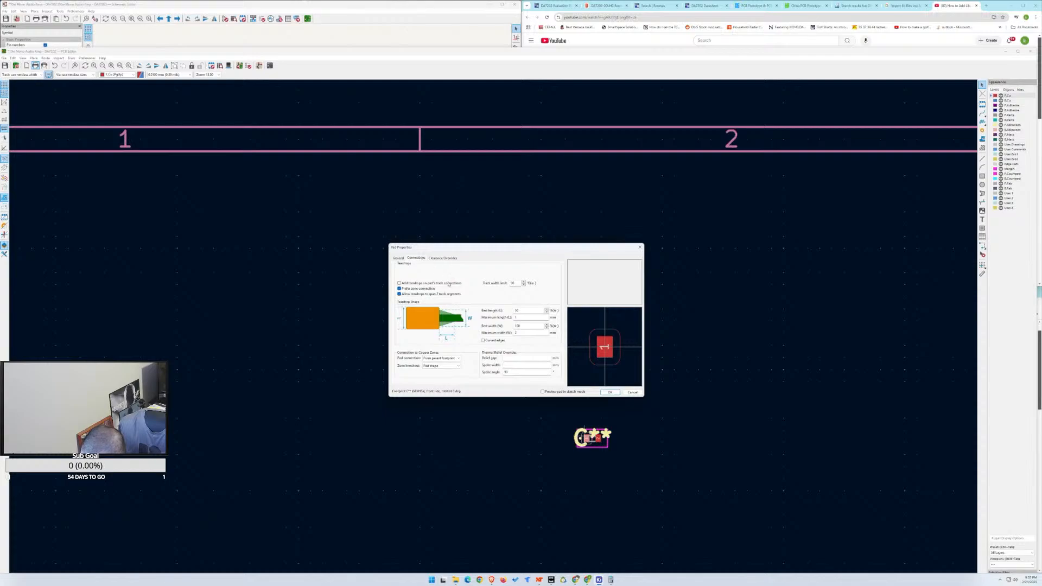
click(442, 258)
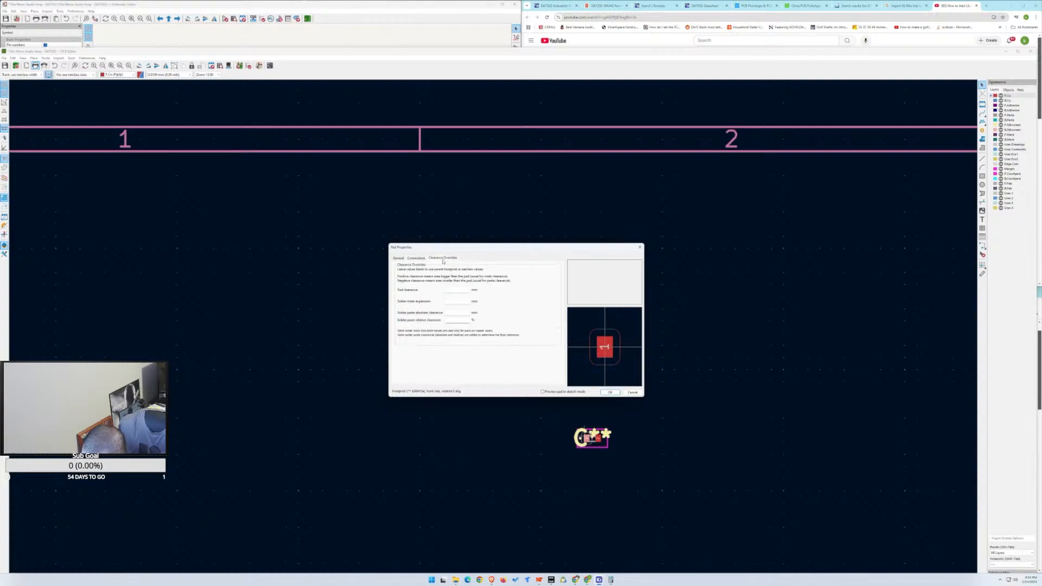
click(400, 259)
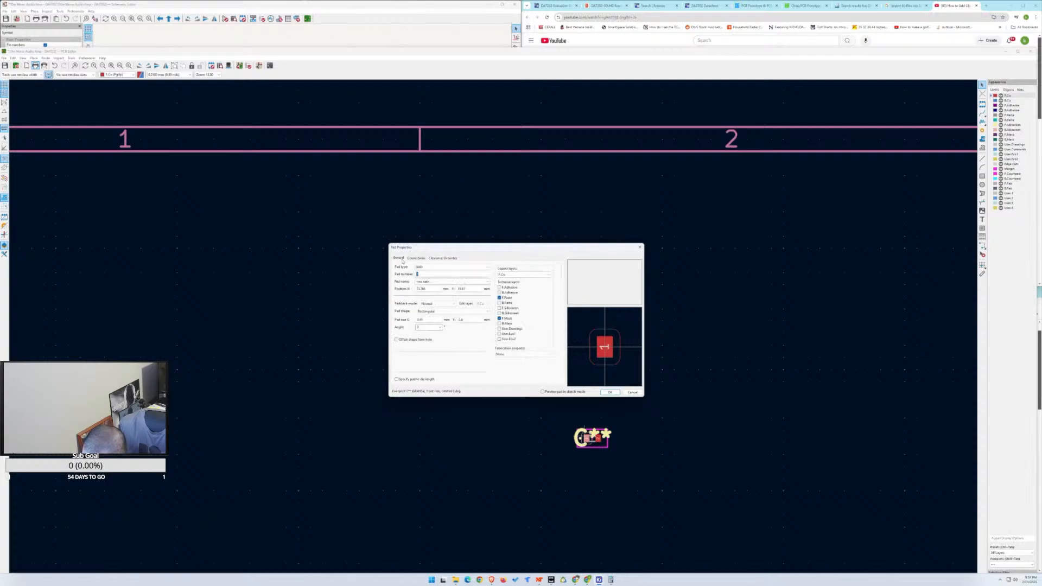
click(609, 392)
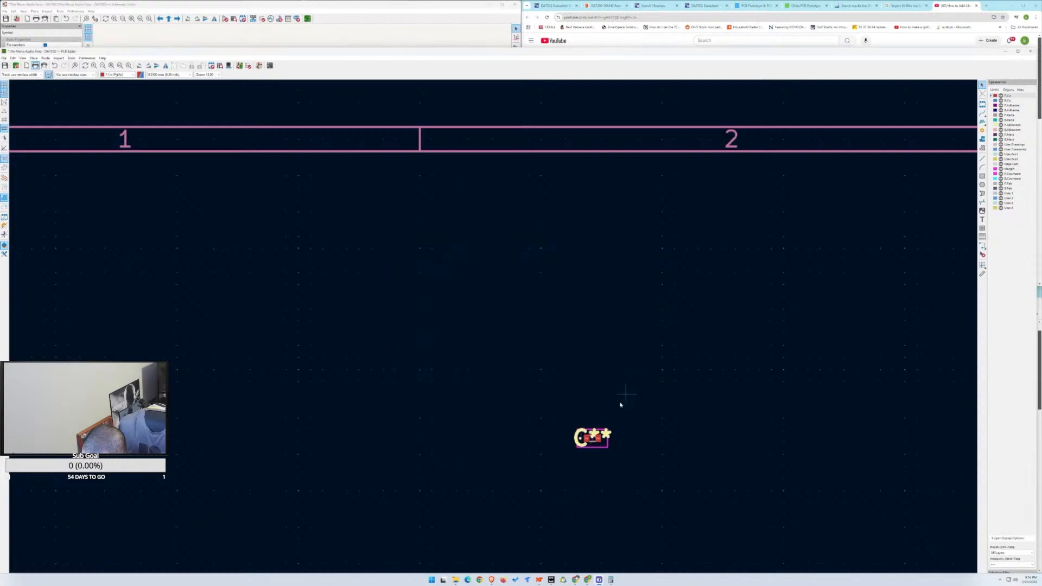
Delete the placed capacitor footprint from the board and leave the PCB Editor for the schematic.
drag(566, 422, 616, 474)
key(Delete)
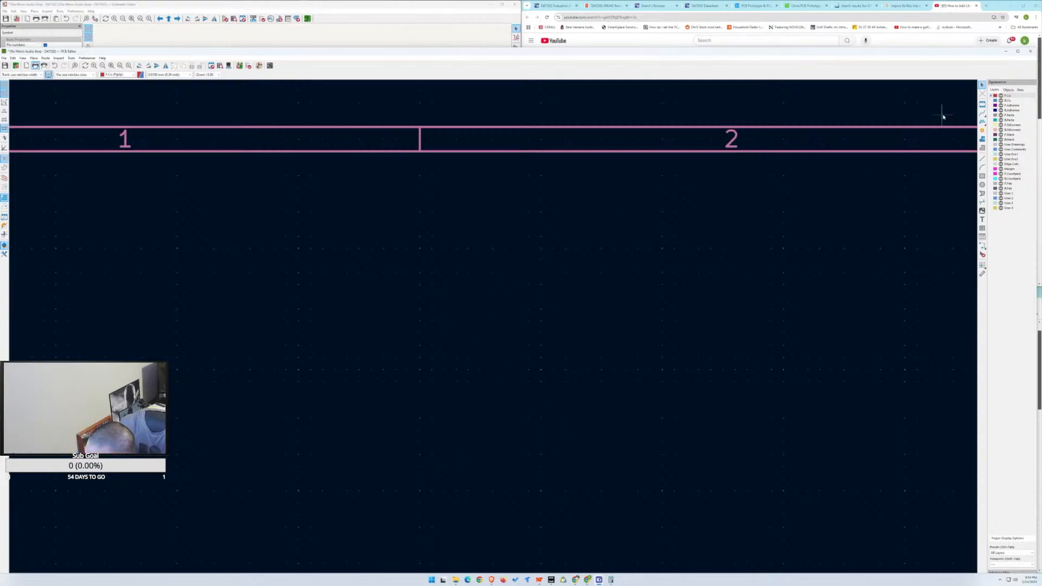
click(1030, 52)
click(526, 340)
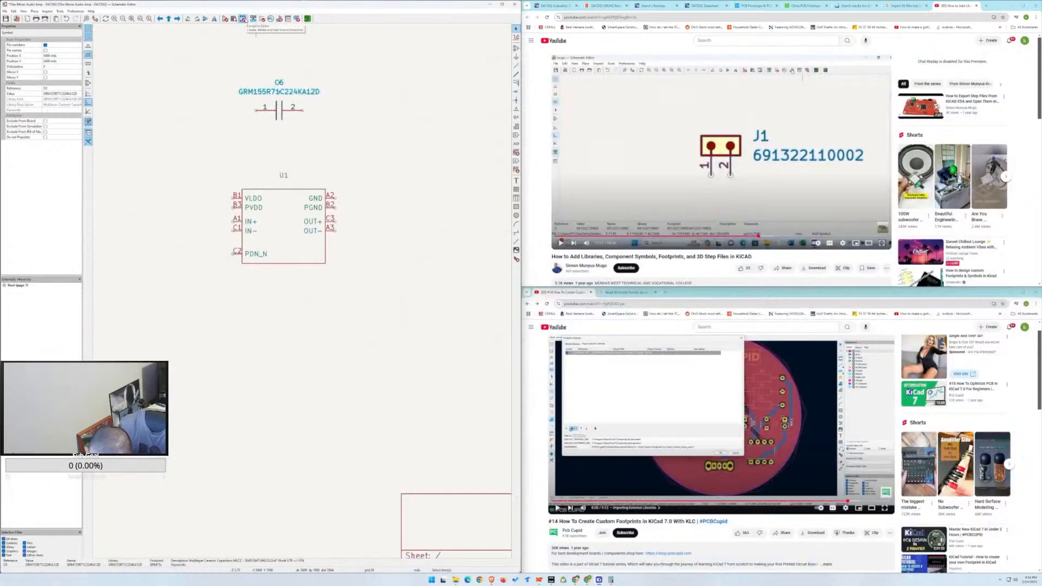
Check C6's assigned footprint in the Assign Footprints tool and accept the assignments.
click(279, 19)
click(358, 295)
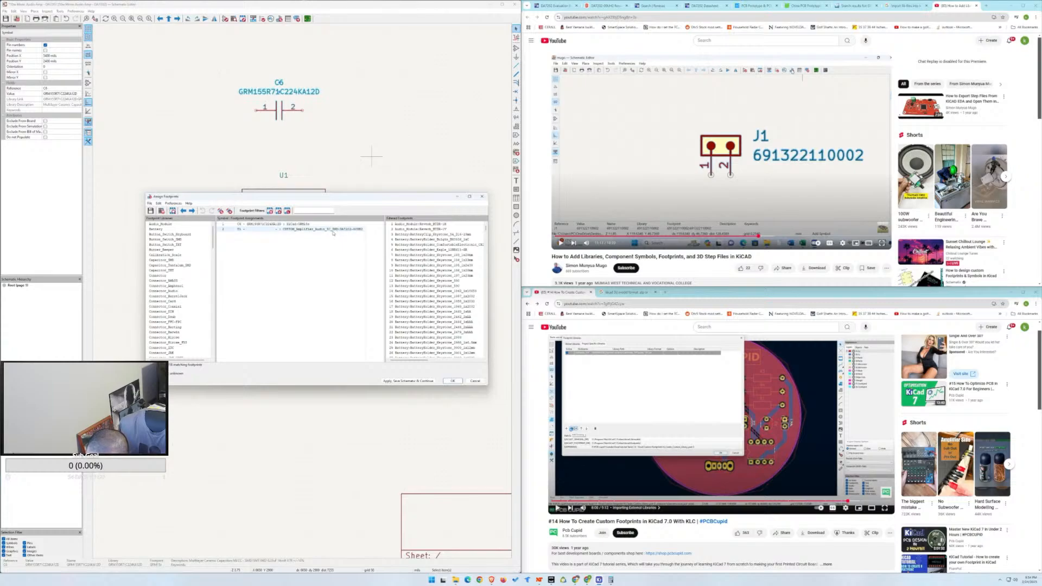
click(306, 225)
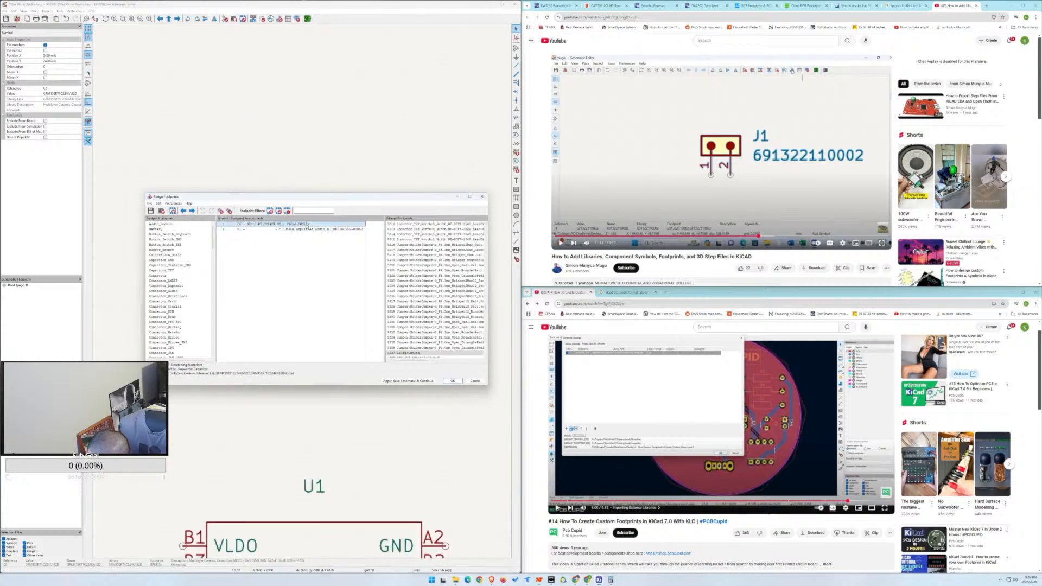
drag(313, 202, 297, 138)
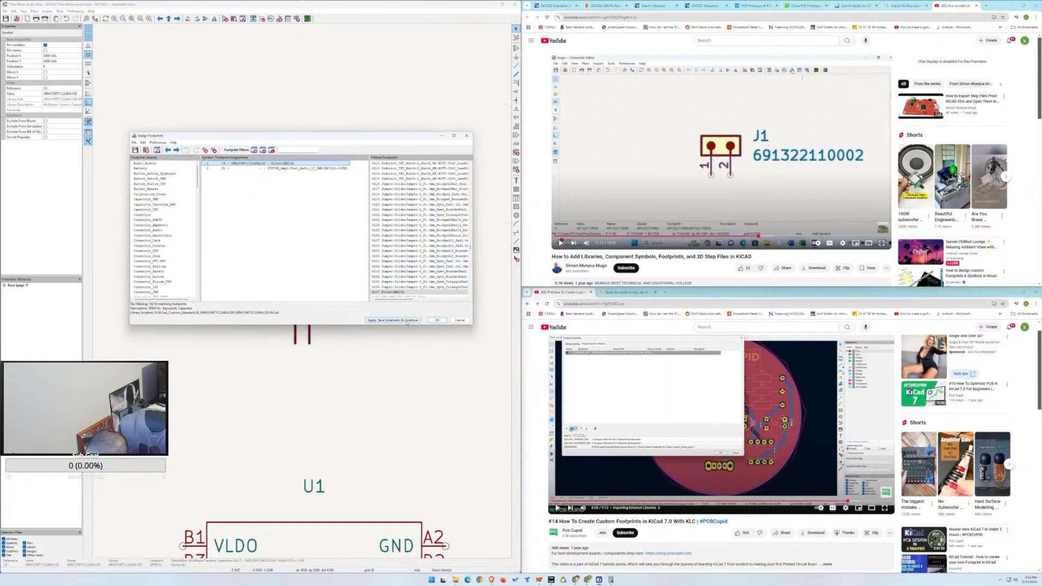
click(436, 320)
scroll(303, 298, down, 5)
scroll(303, 297, up, 4)
click(304, 294)
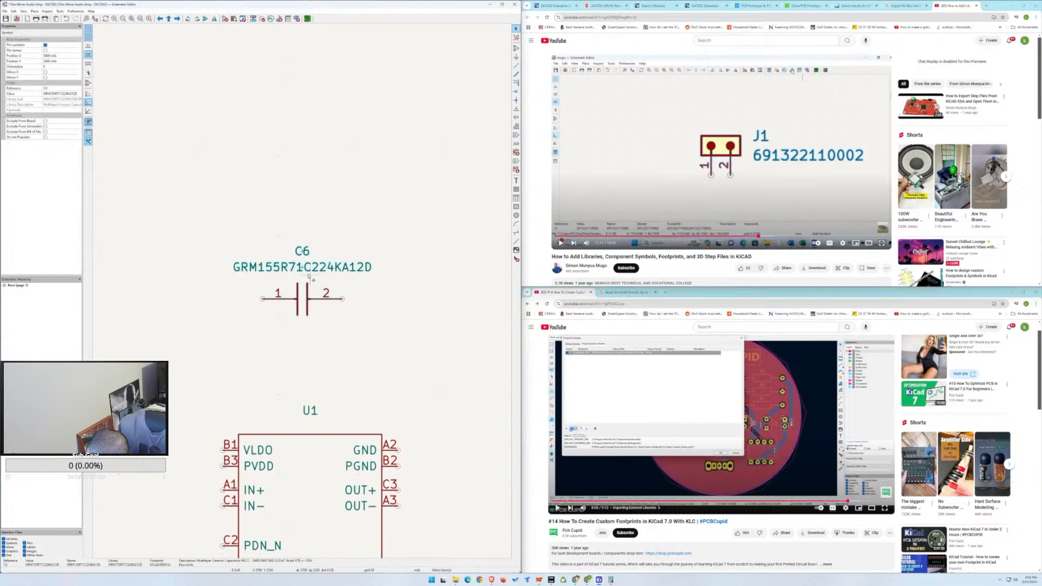
click(309, 275)
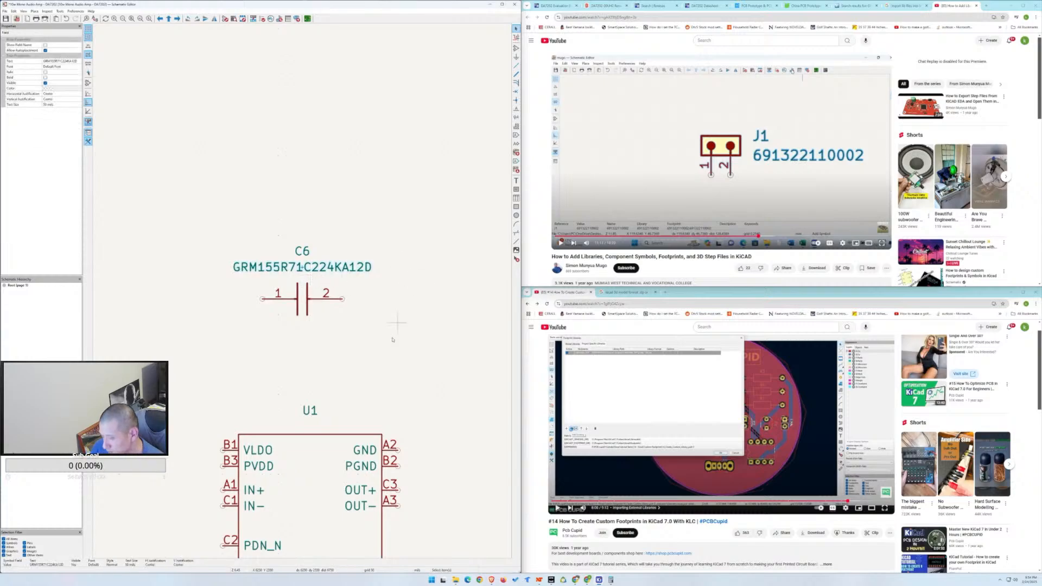
scroll(303, 296, down, 4)
scroll(303, 296, up, 3)
scroll(302, 296, up, 3)
scroll(309, 286, down, 3)
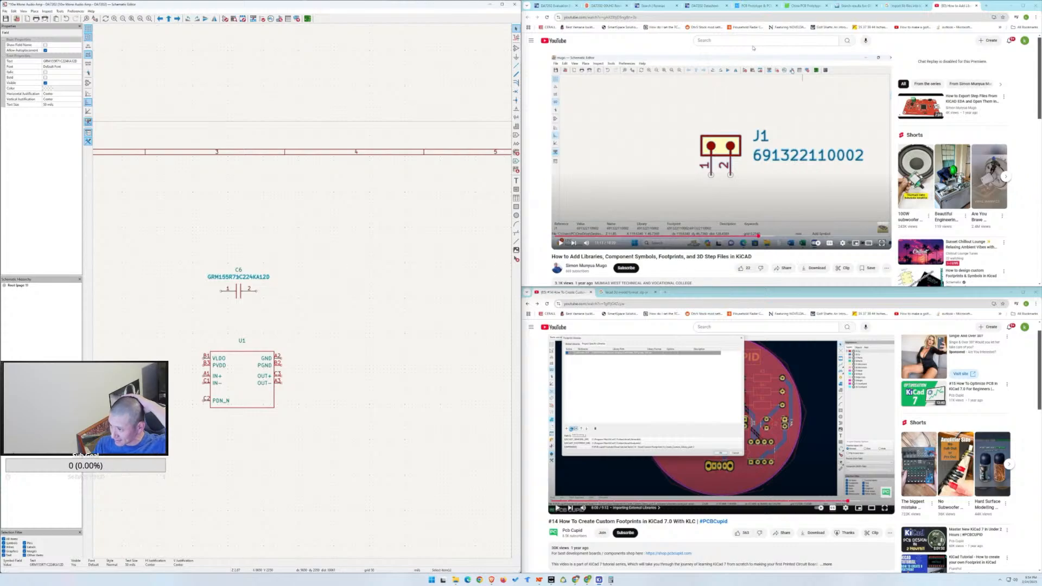
Look over the Mouser results for GRM155R71C224KA12D, and bring up the schematic in the evaluation board user guide.
click(904, 5)
click(857, 5)
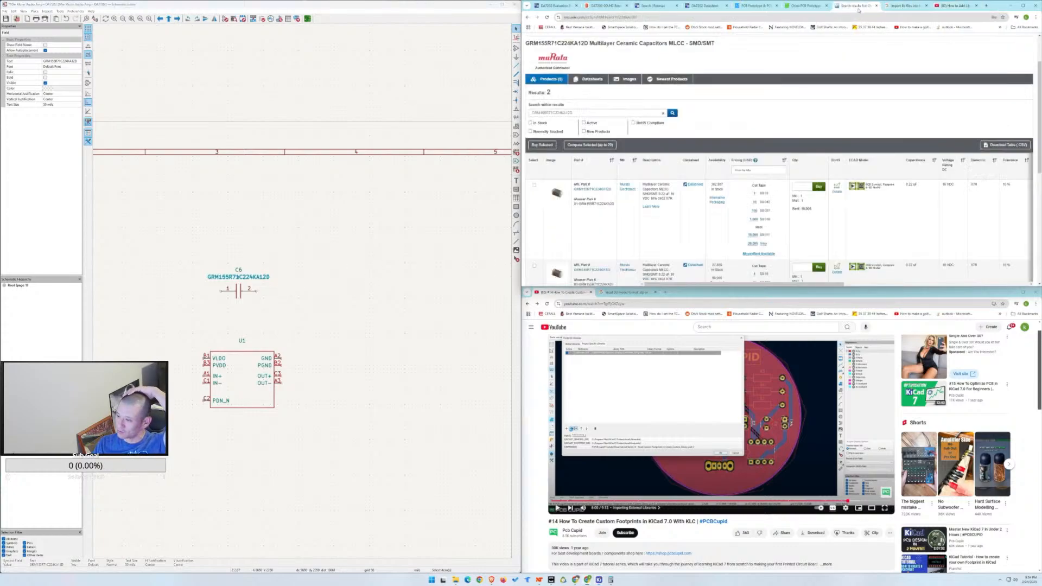
scroll(854, 228, down, 2)
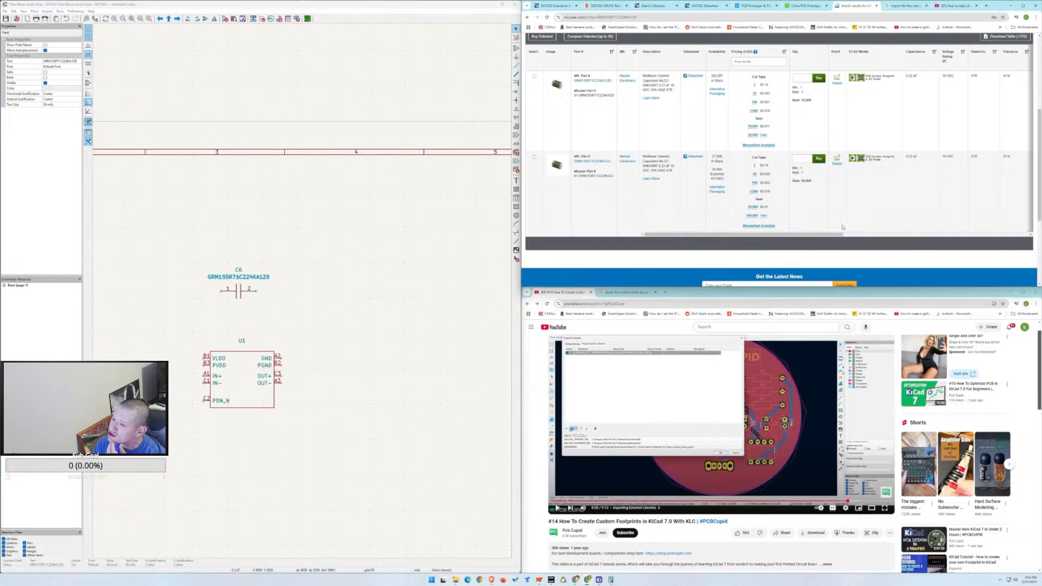
scroll(842, 228, up, 1)
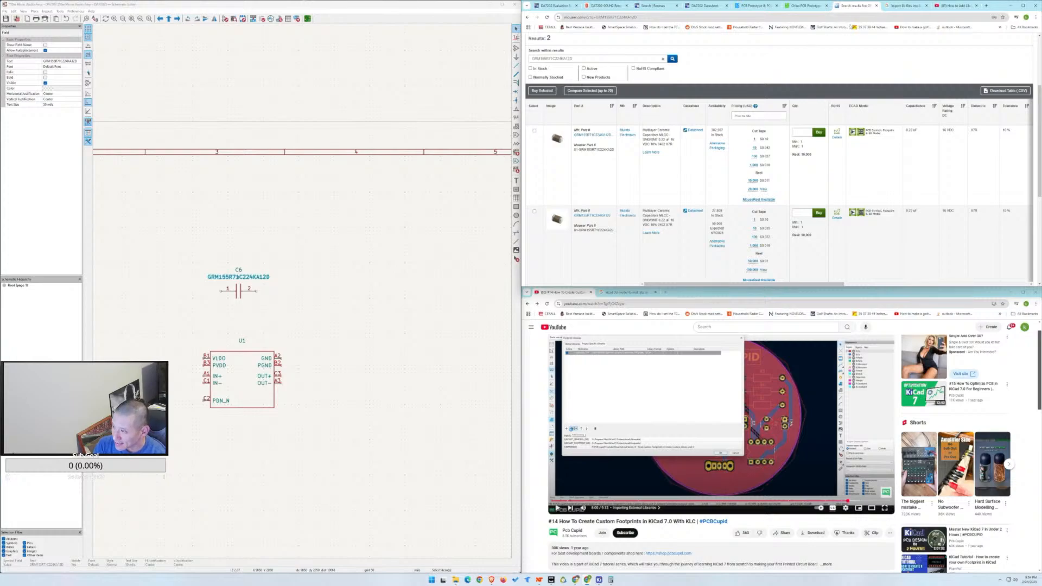
click(553, 6)
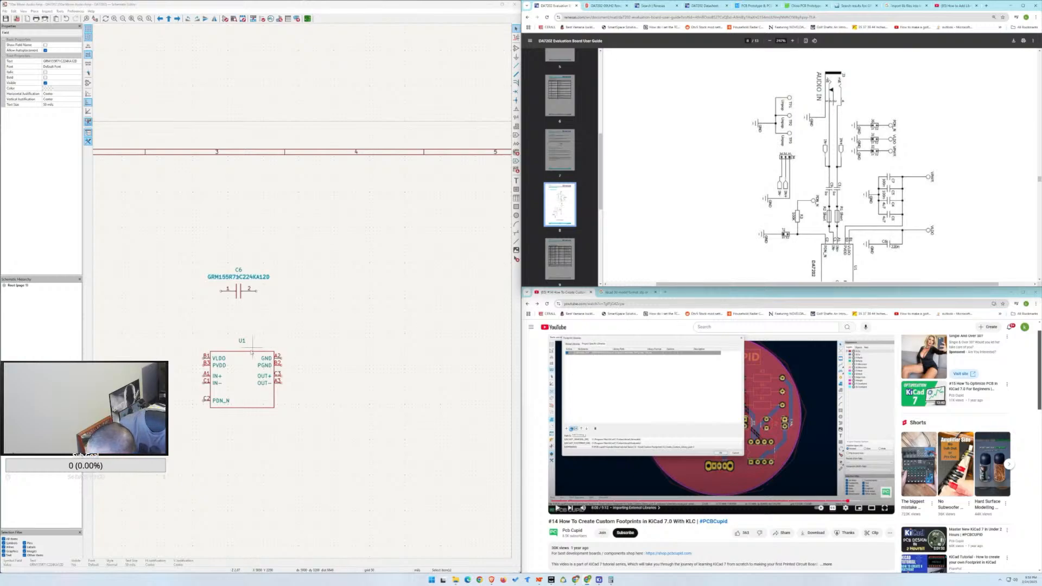
click(239, 280)
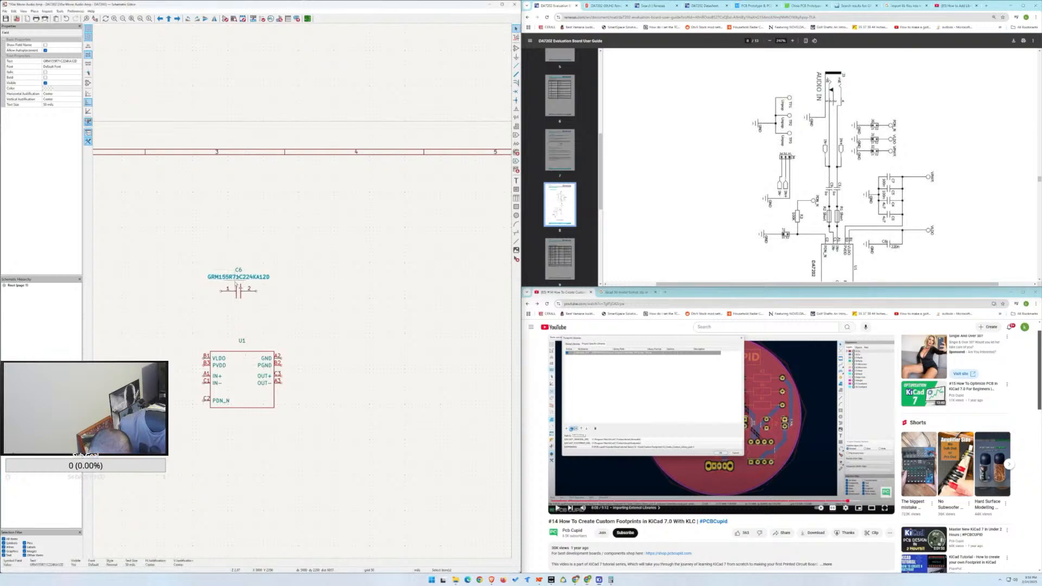
key(r)
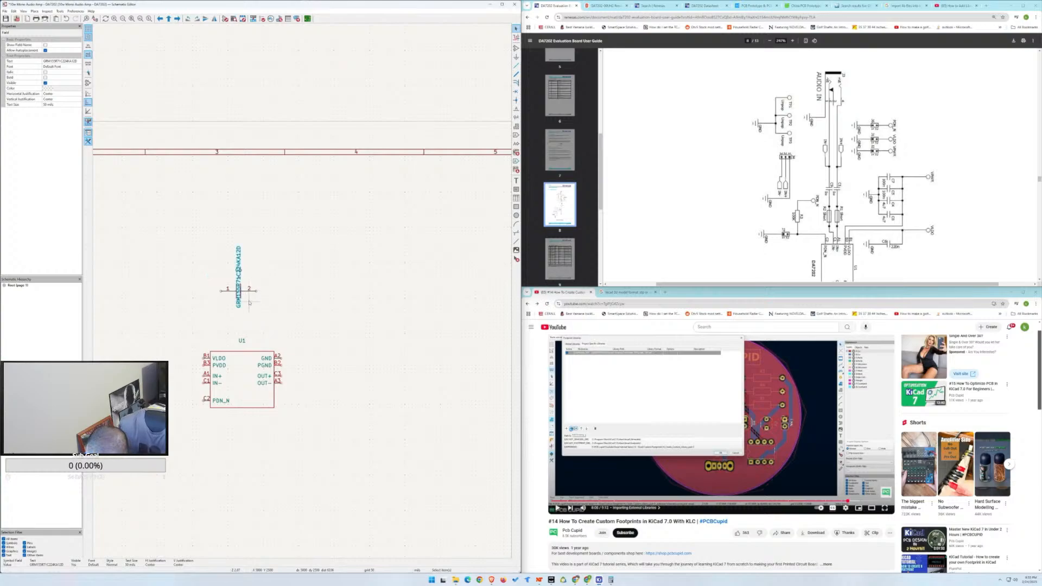
key(r)
Rotate capacitor C6 to vertical and position it above U1's upper-left corner.
click(239, 295)
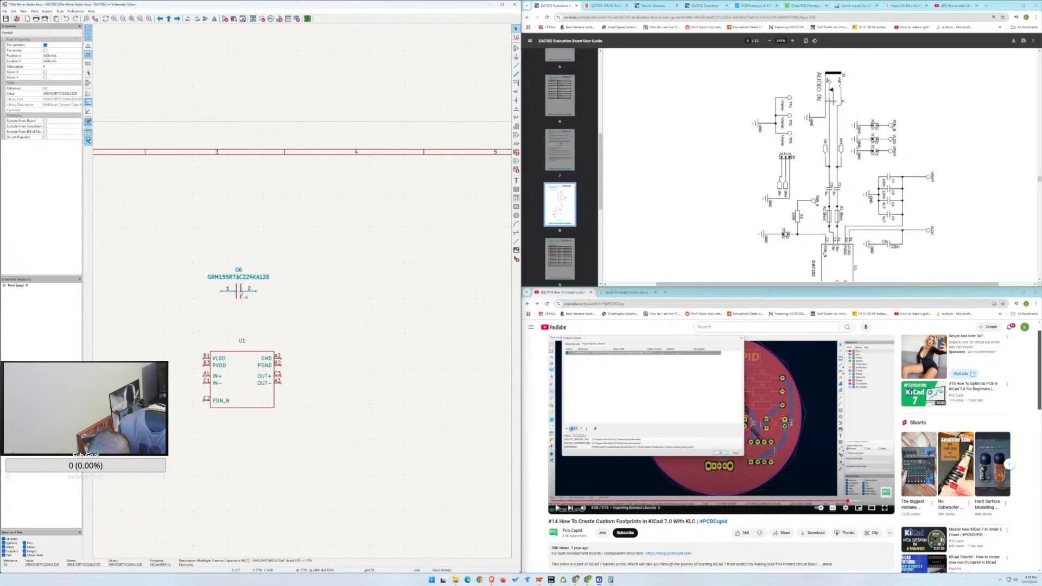
key(r)
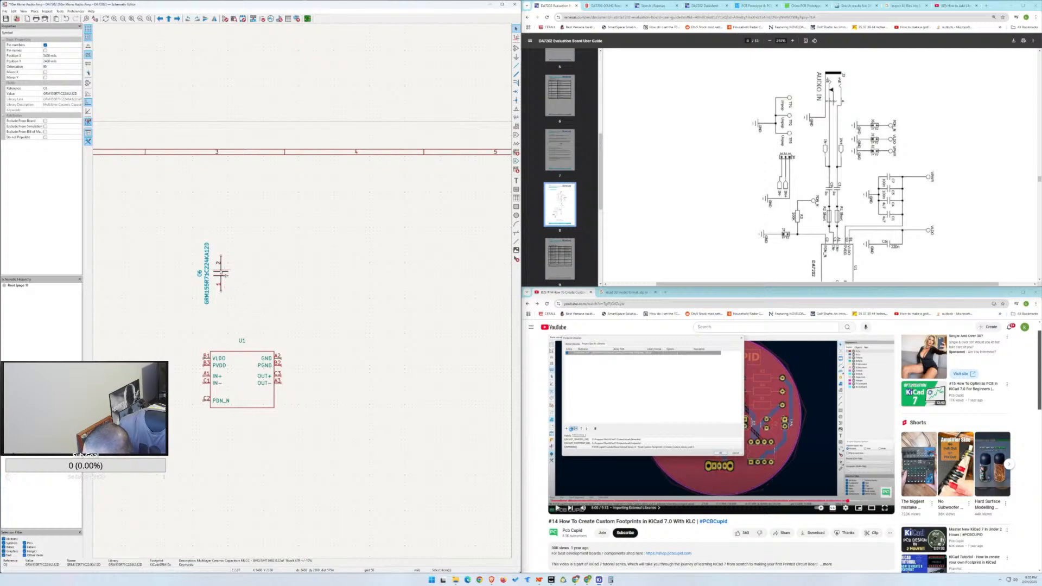
mouse_move(223, 277)
mouse_down()
mouse_move(190, 260)
mouse_move(219, 268)
mouse_up()
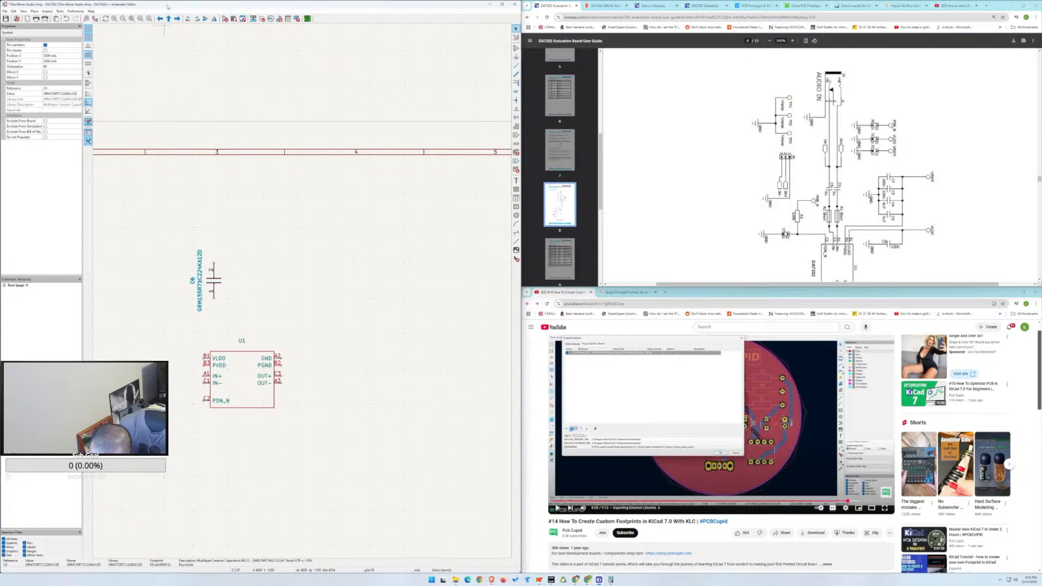
Start placing a symbol, search the library for ground, and preview the GND, GND3 and GNDS variants.
click(34, 11)
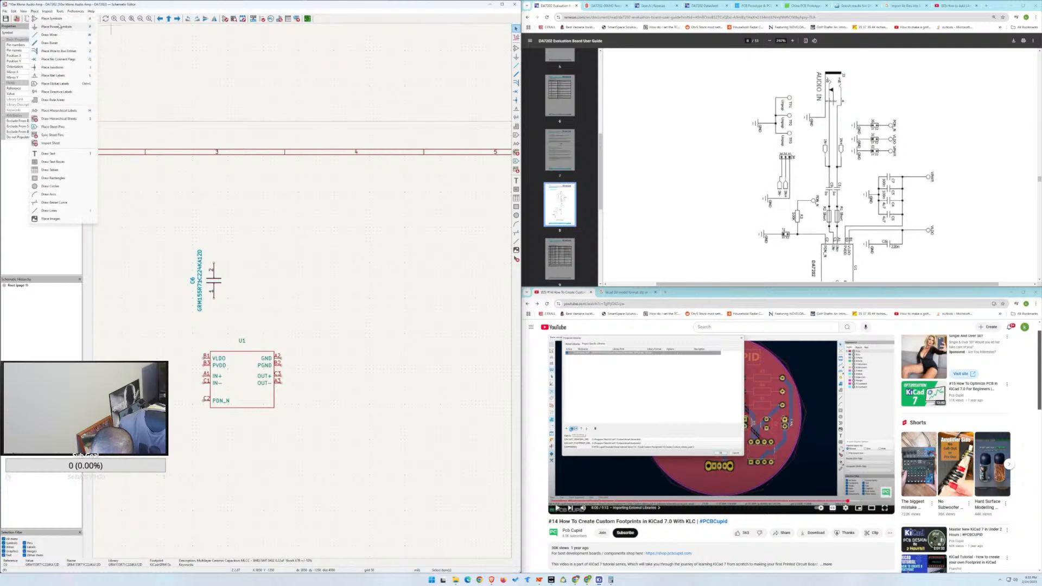
click(57, 18)
text(d)
text(r)
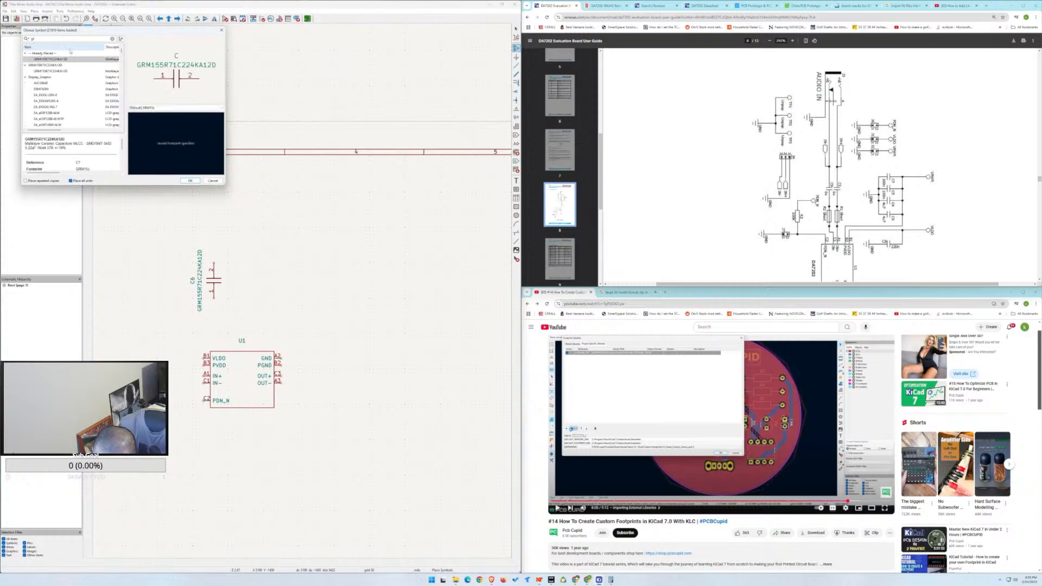
text(ound)
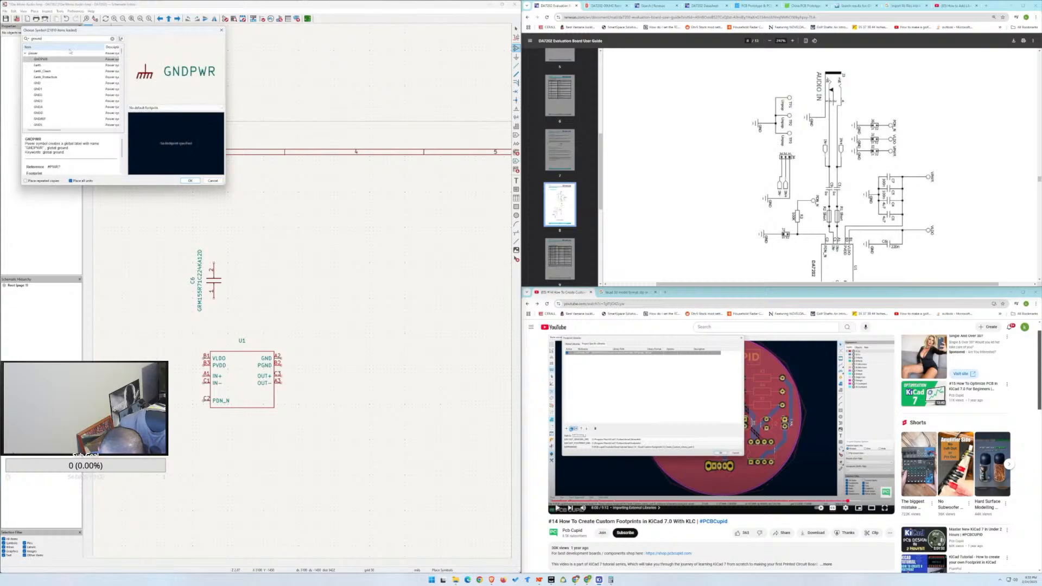
click(61, 83)
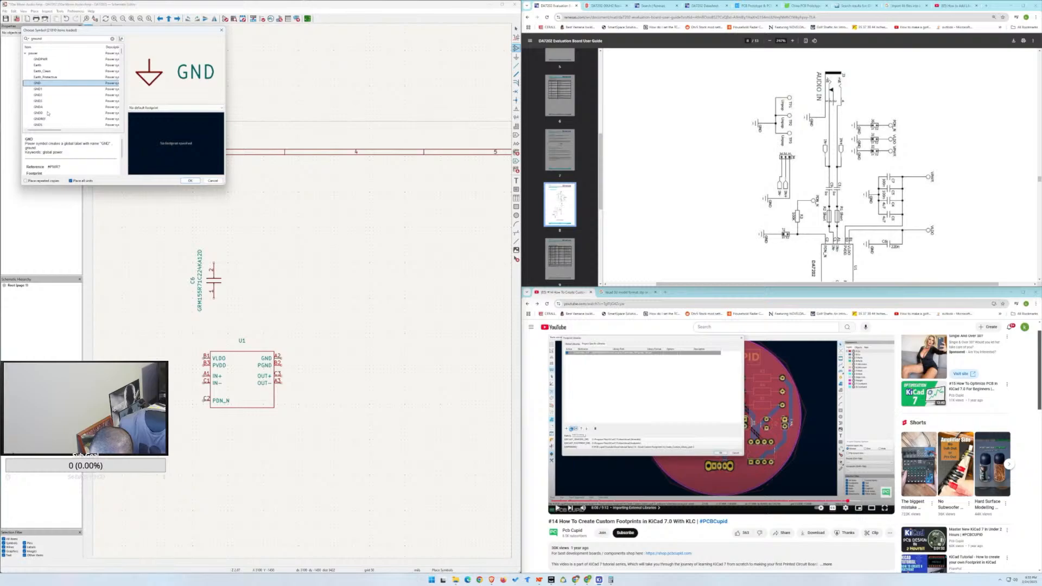
key(Down)
key(Down)
key(Down)
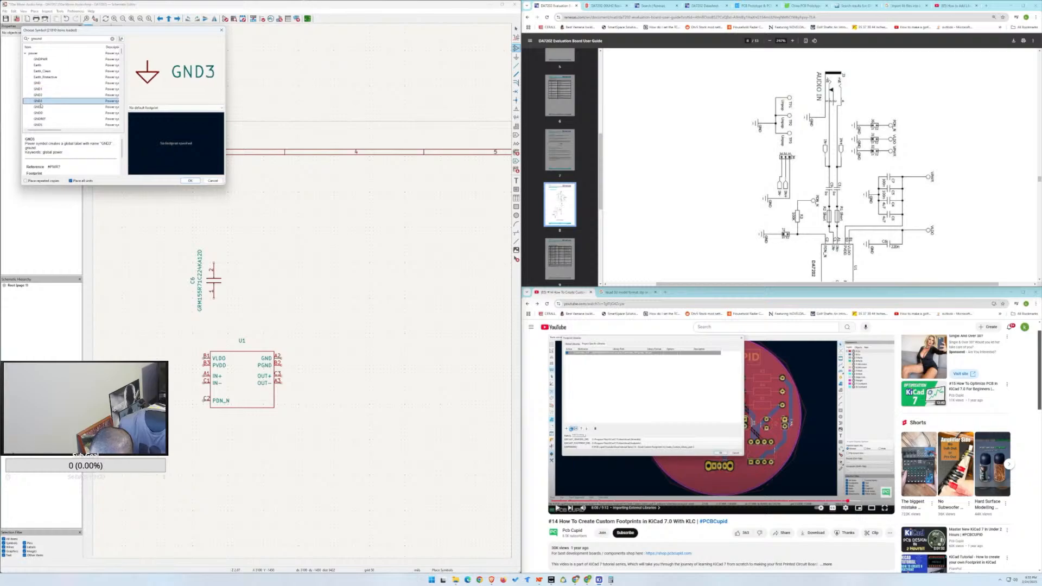
scroll(42, 109, down, 1)
click(45, 107)
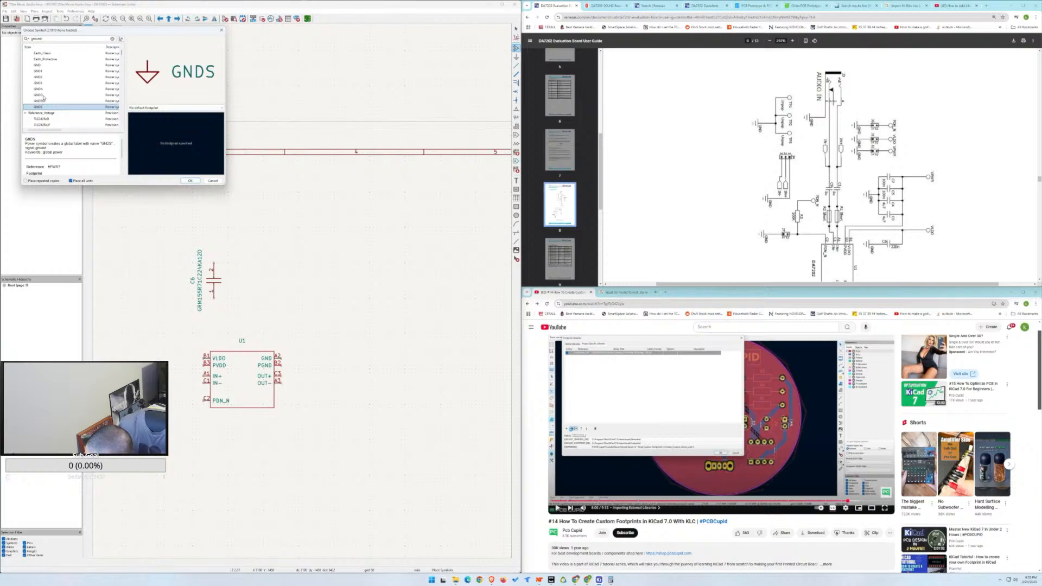
scroll(44, 101, up, 1)
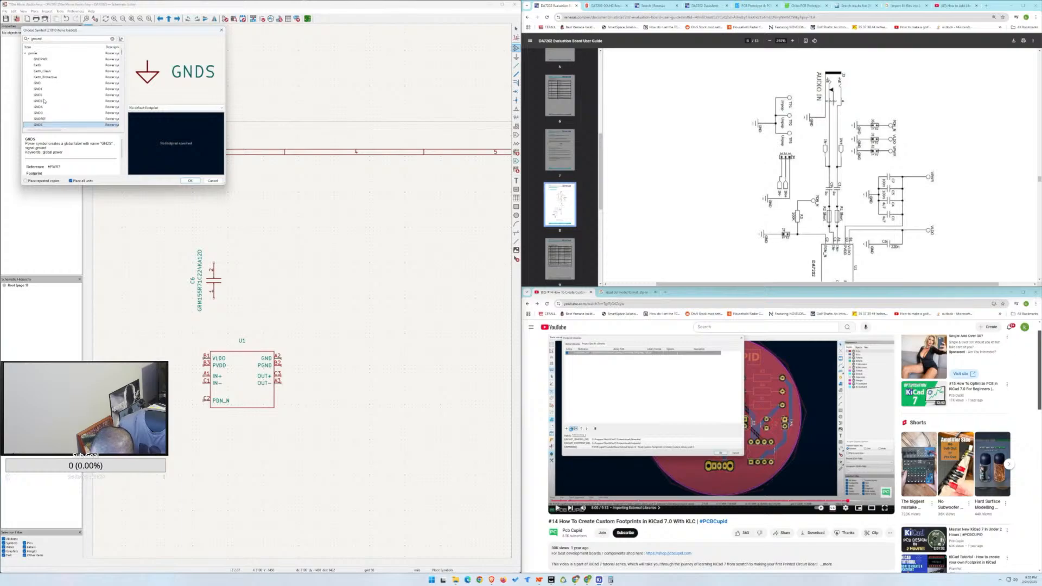
Choose the GND power symbol and place it directly below C6's pin 1.
click(38, 83)
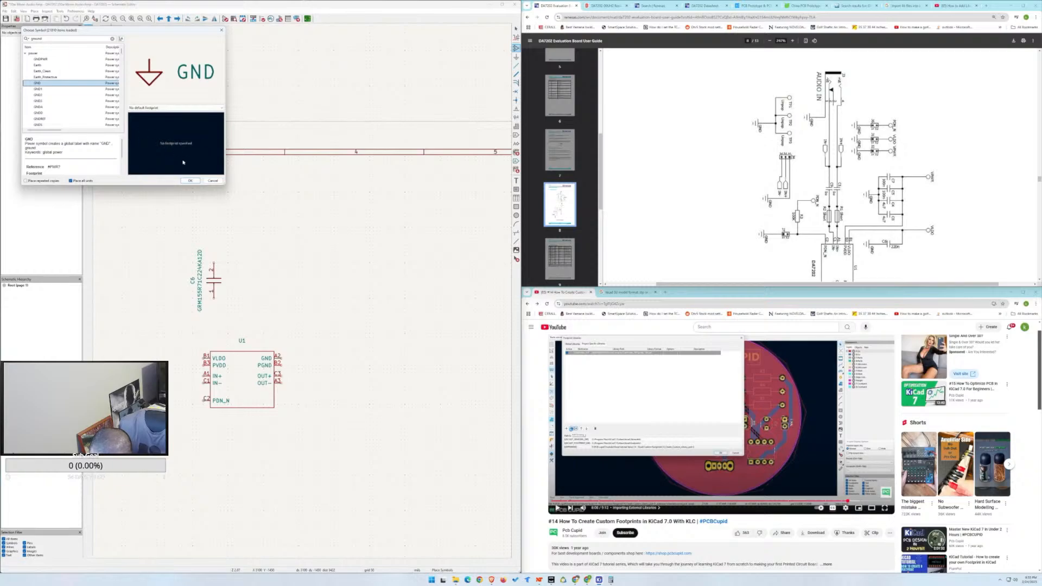
click(191, 181)
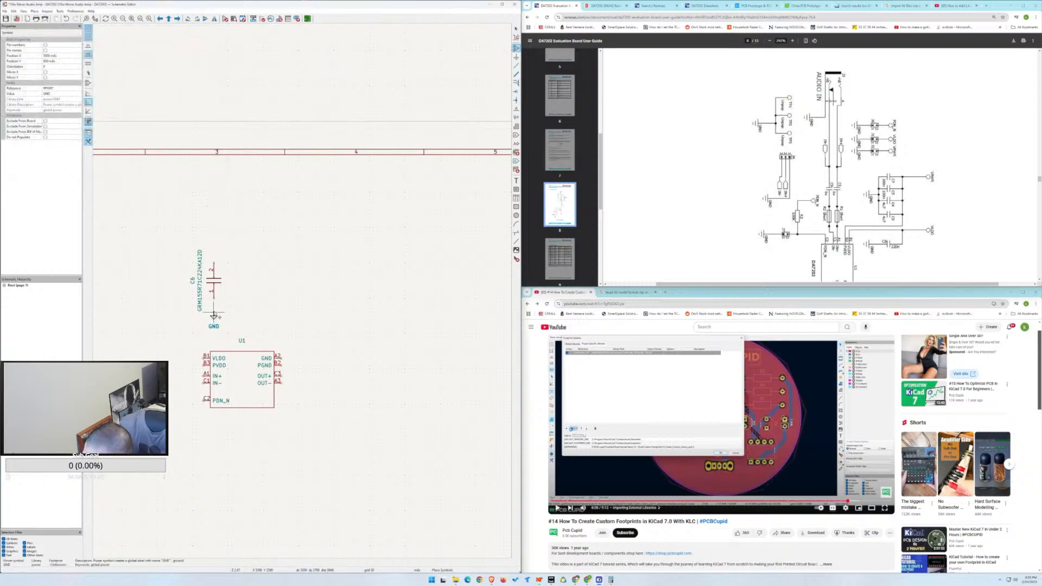
click(214, 315)
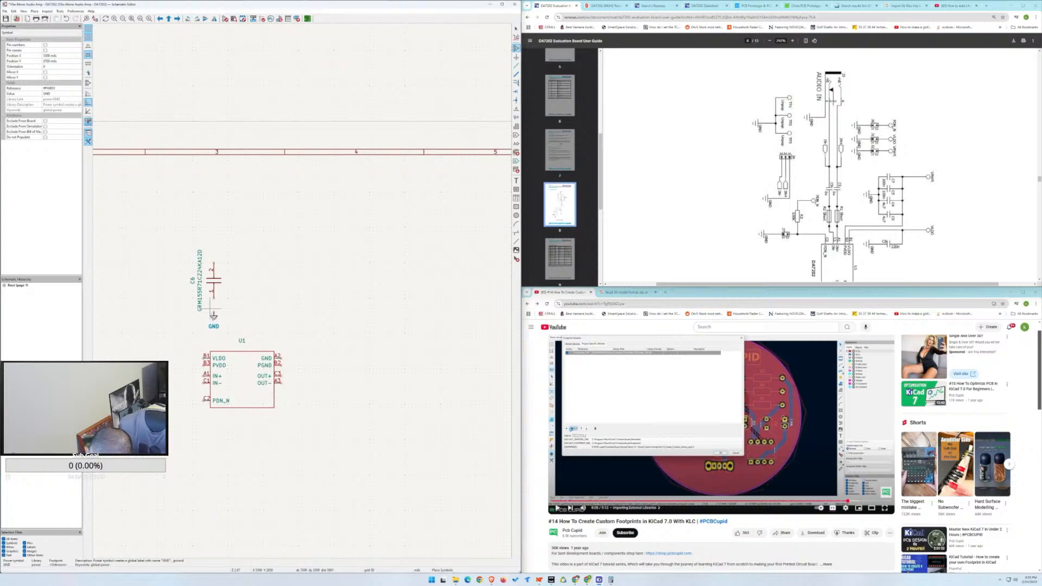
right_click(235, 292)
click(213, 313)
Drop the GND power symbol in line below C6's lower pin.
click(213, 313)
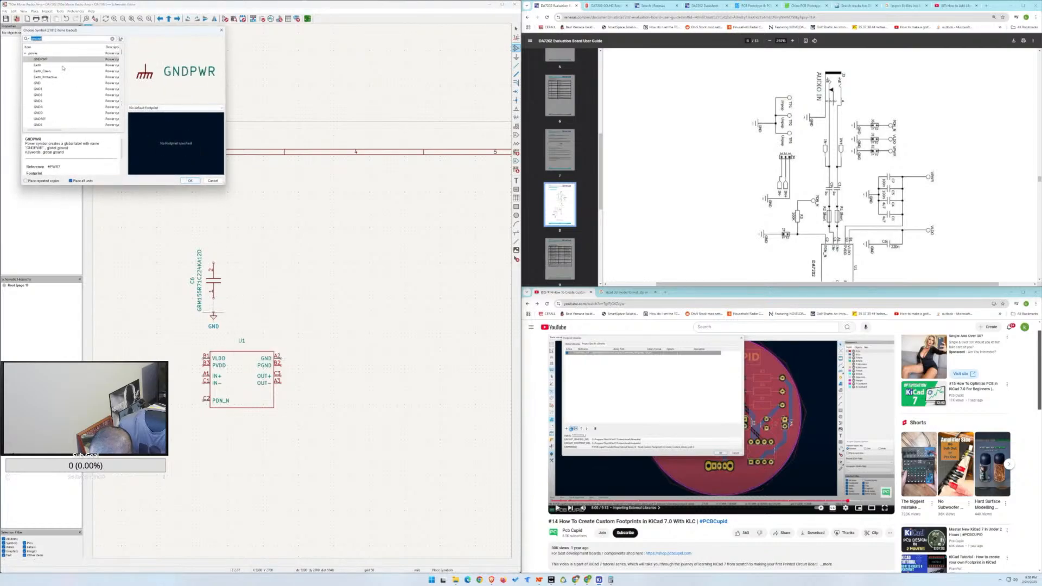
click(55, 84)
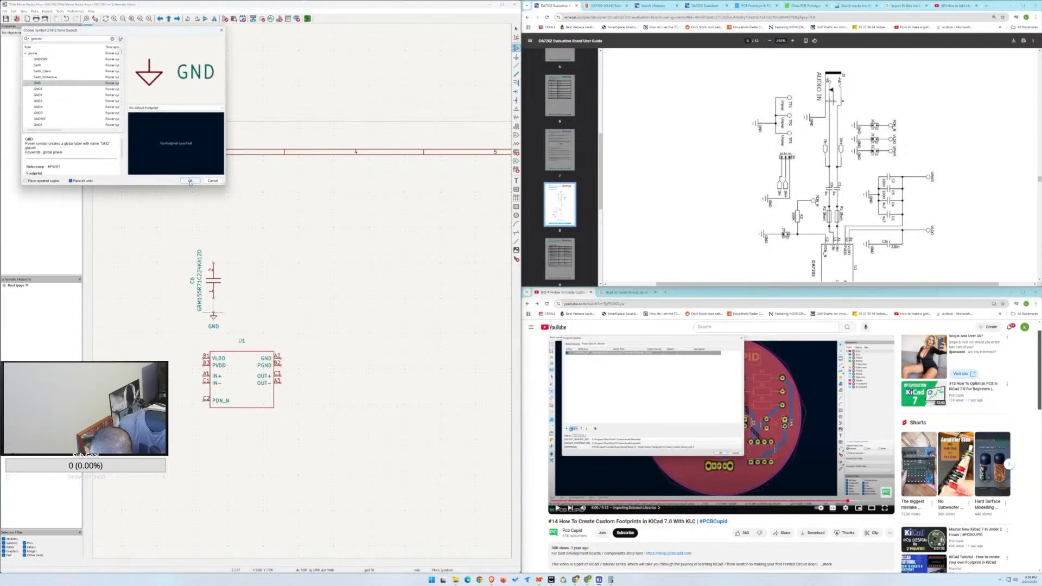
click(190, 182)
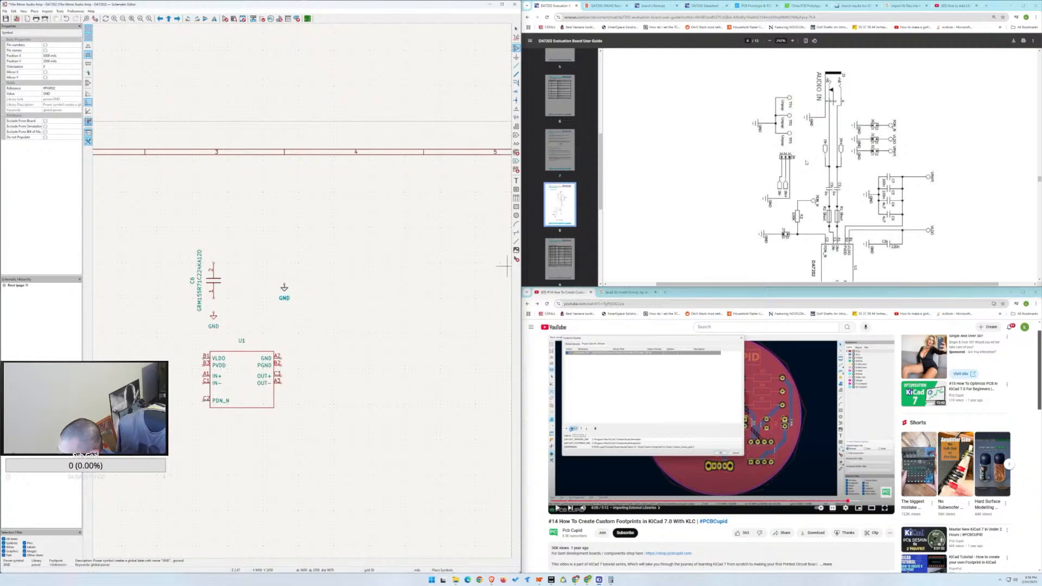
scroll(805, 170, down, 1)
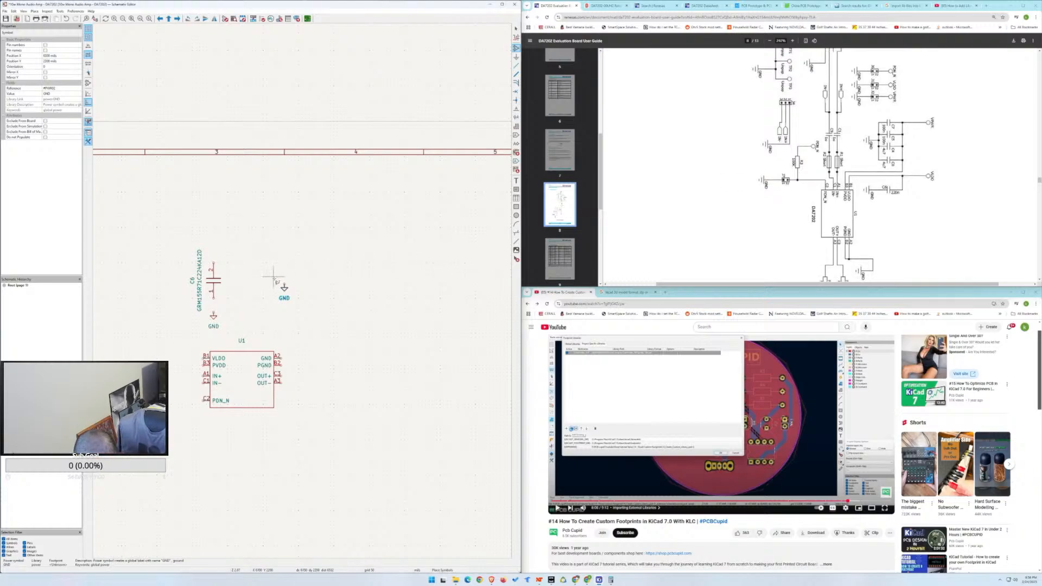
key(Escape)
click(518, 29)
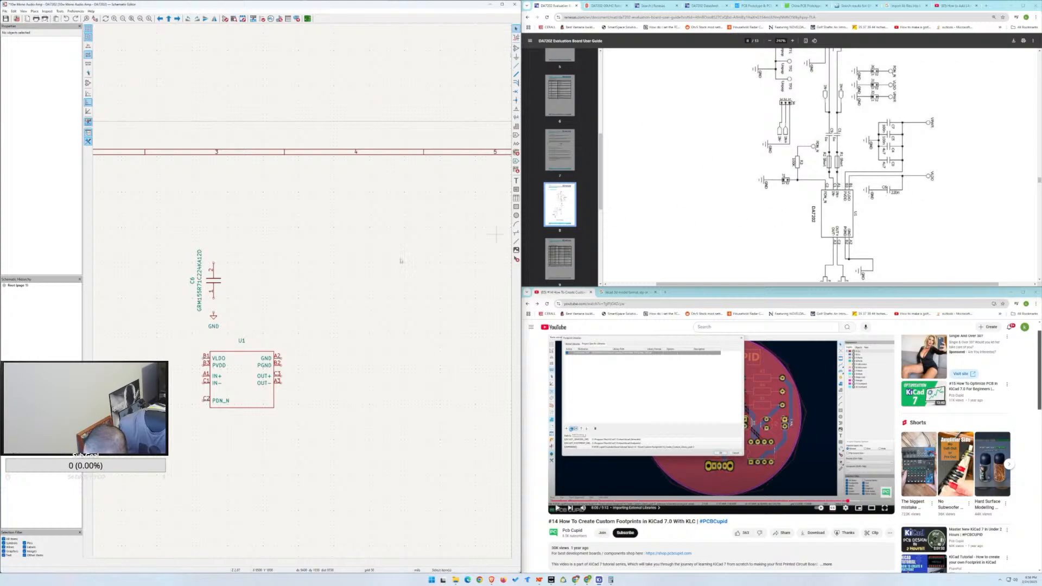
Wire C6's pin 1 down to the GND symbol.
key(w)
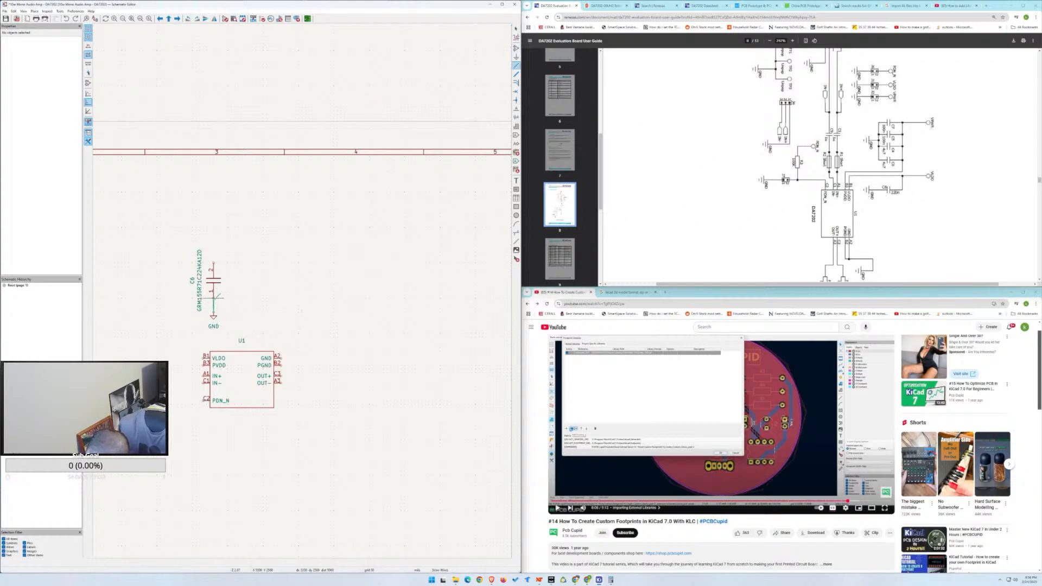
key(Escape)
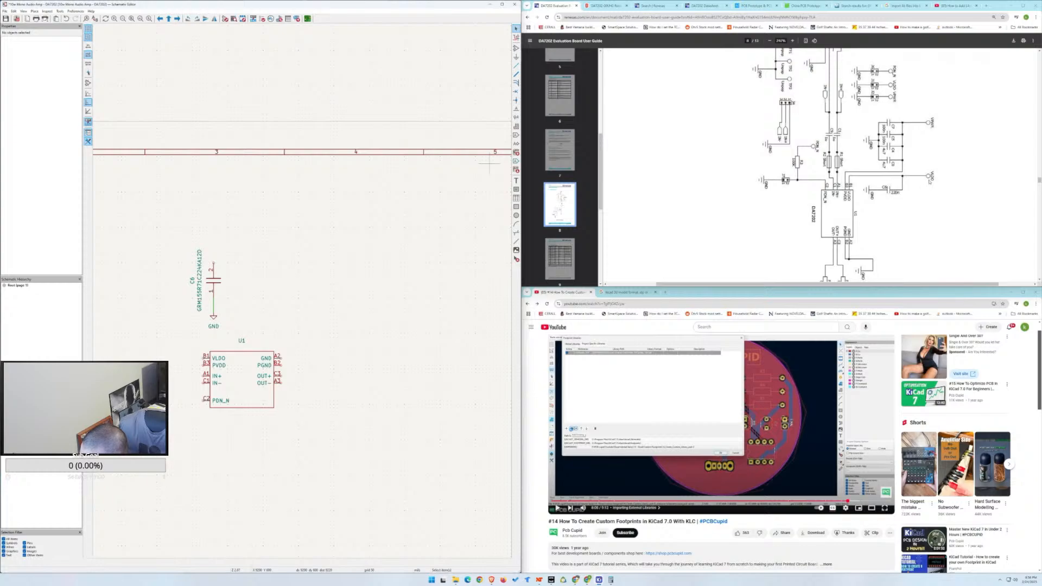
Review the evaluation board guide's schematic diagram and the bill of materials on the following page.
click(932, 179)
scroll(935, 198, up, 1)
scroll(918, 194, down, 1)
scroll(918, 194, down, 5)
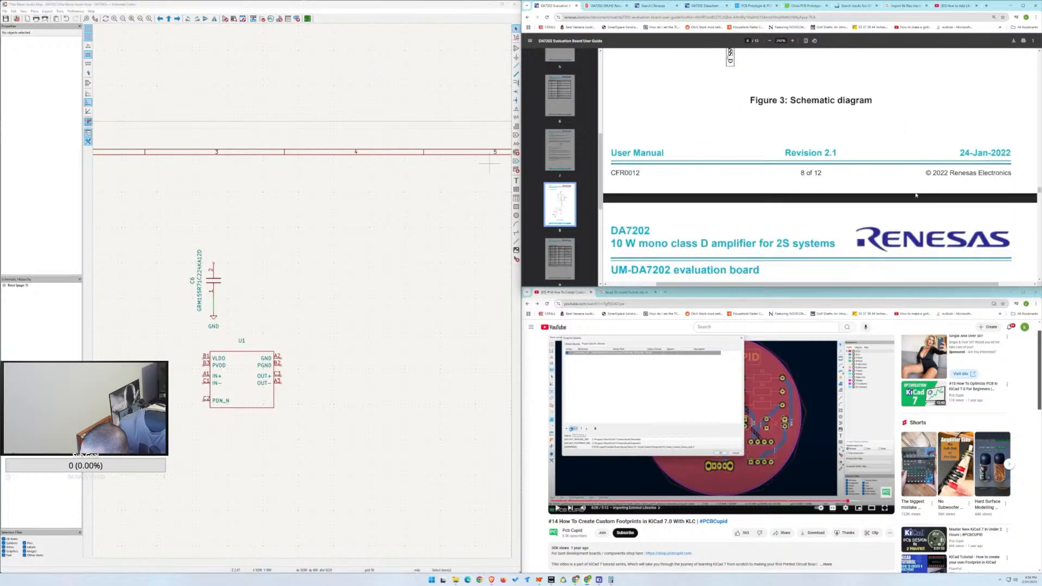
scroll(916, 195, down, 5)
scroll(915, 198, down, 5)
scroll(917, 199, up, 7)
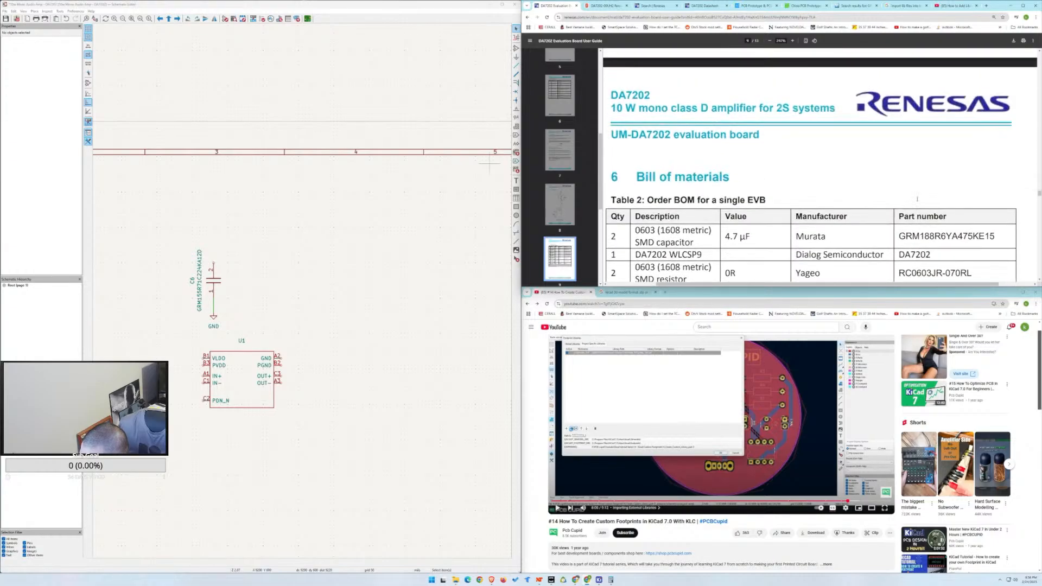
scroll(917, 199, up, 6)
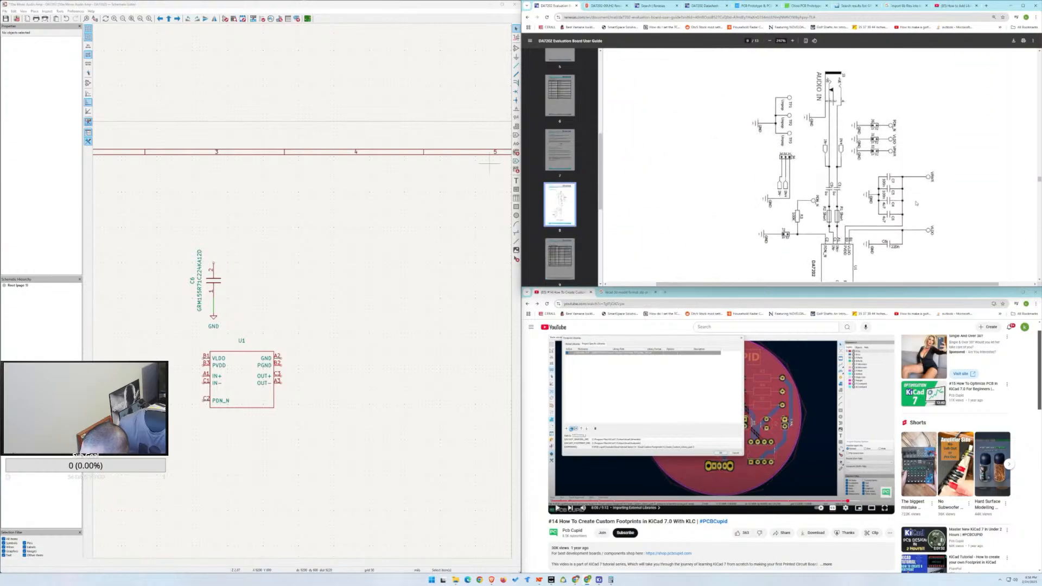
Bring up the DA7202 datasheet and examine its pinout diagram and pin description table.
click(756, 5)
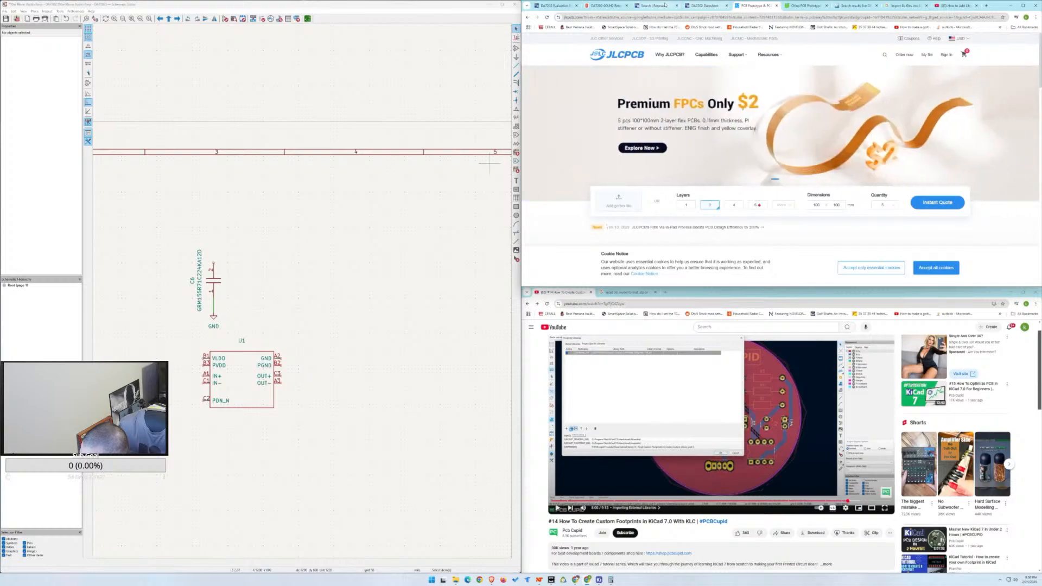
click(663, 6)
click(704, 5)
scroll(706, 166, up, 10)
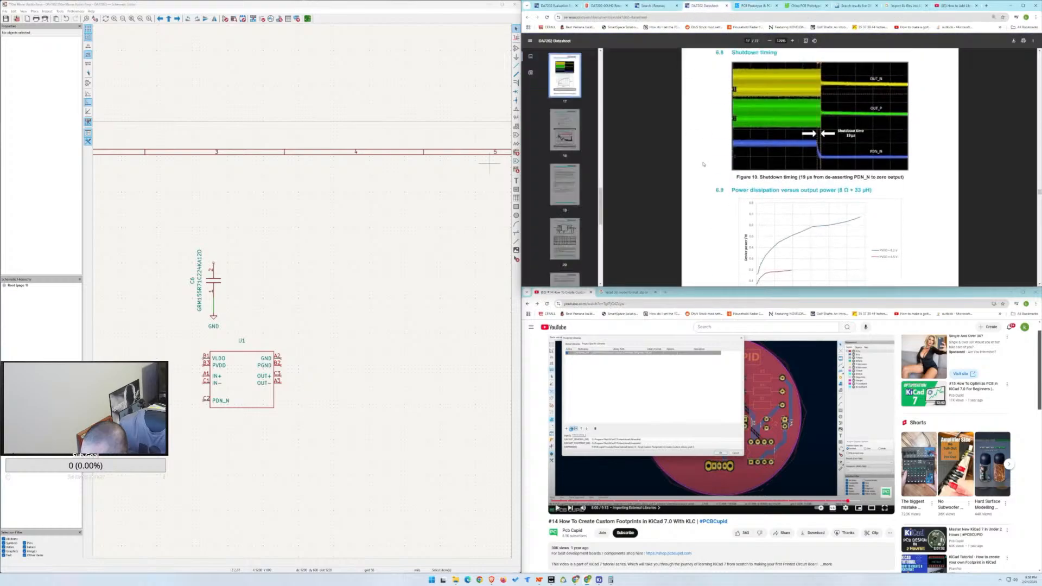
scroll(708, 163, up, 20)
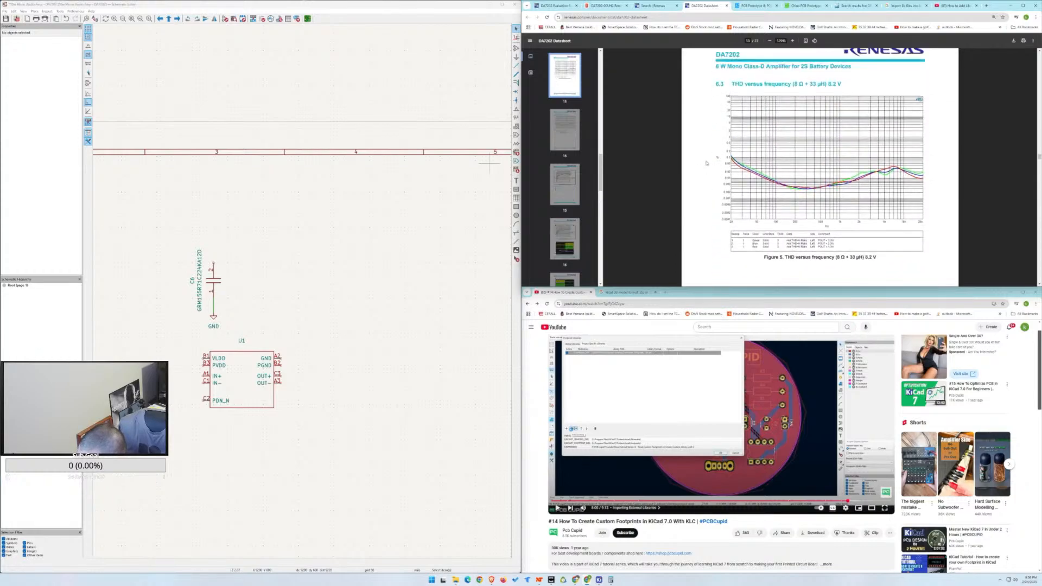
scroll(706, 163, up, 3)
scroll(704, 157, up, 3)
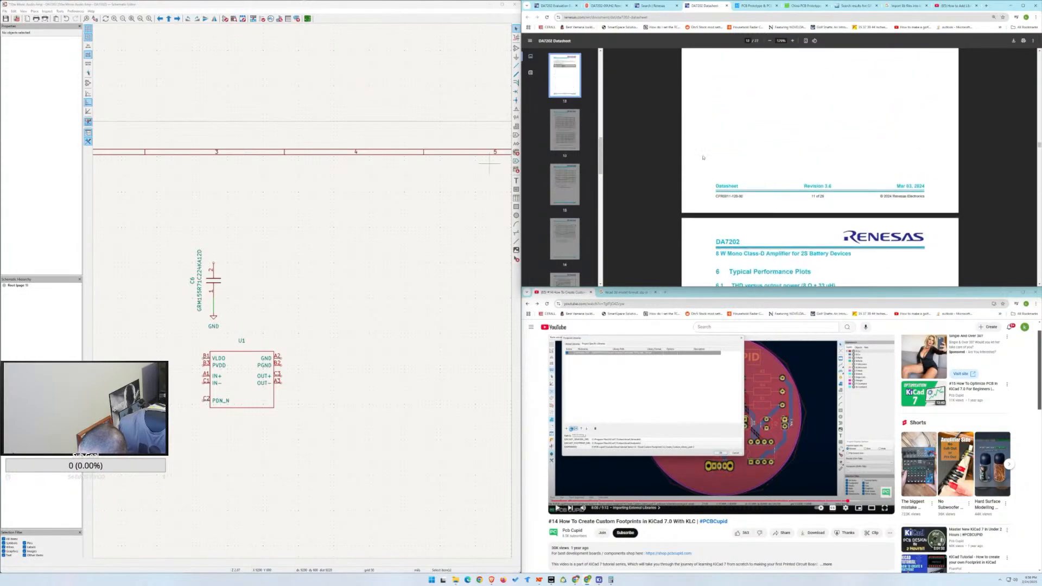
scroll(703, 156, up, 3)
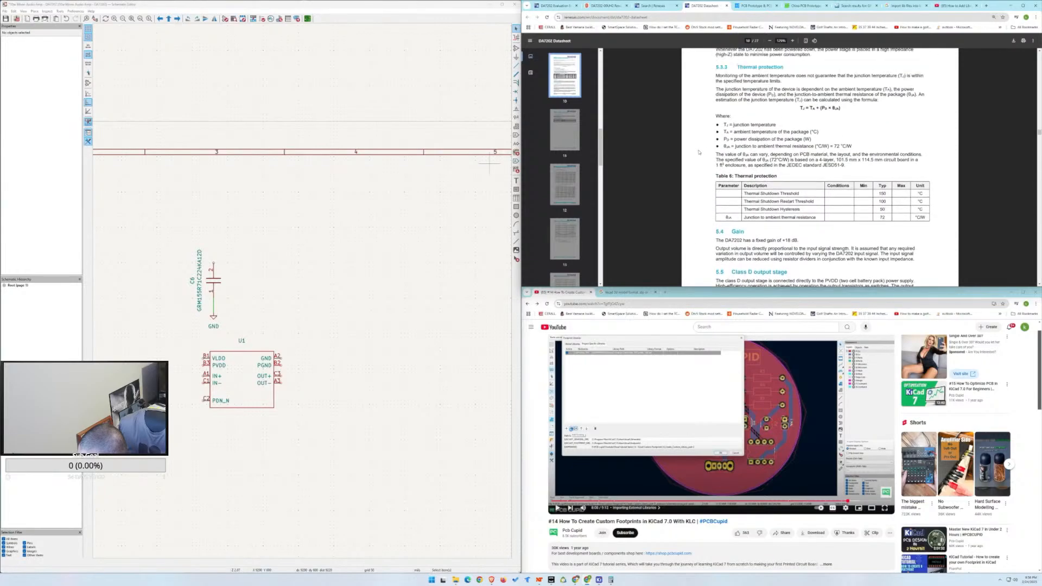
scroll(699, 153, up, 3)
scroll(697, 148, up, 10)
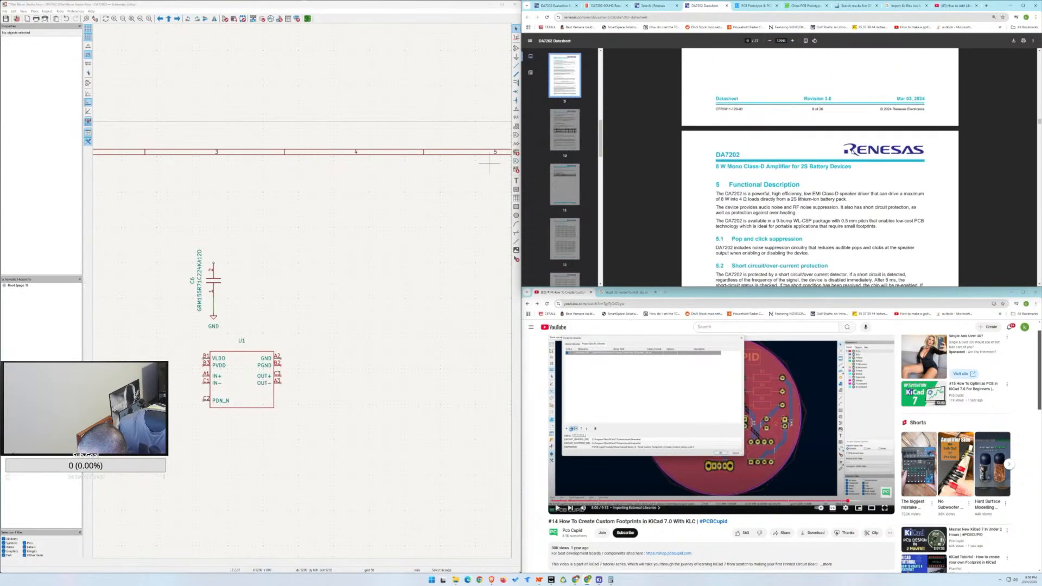
scroll(832, 194, up, 1)
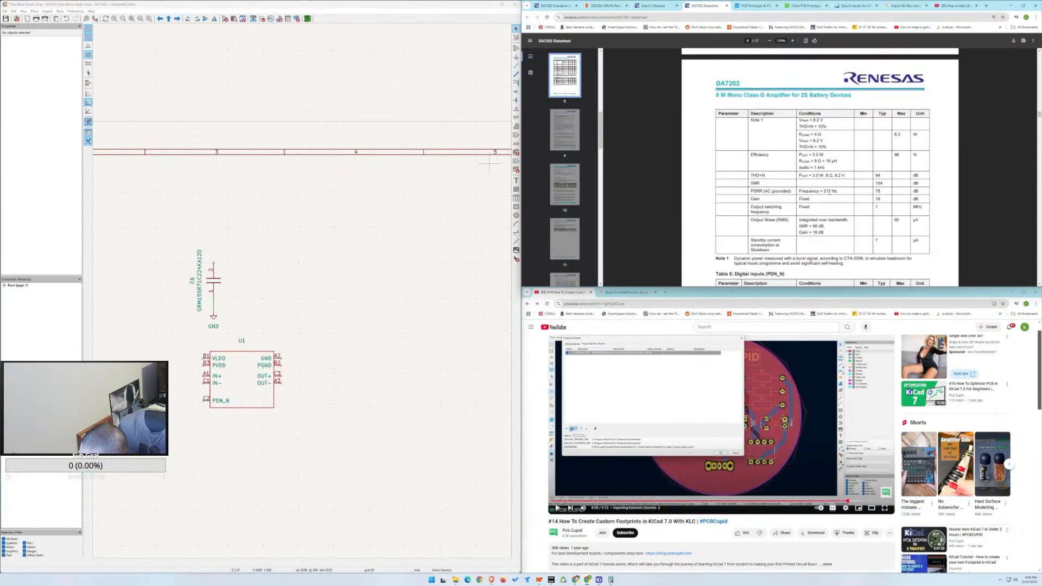
scroll(822, 207, up, 9)
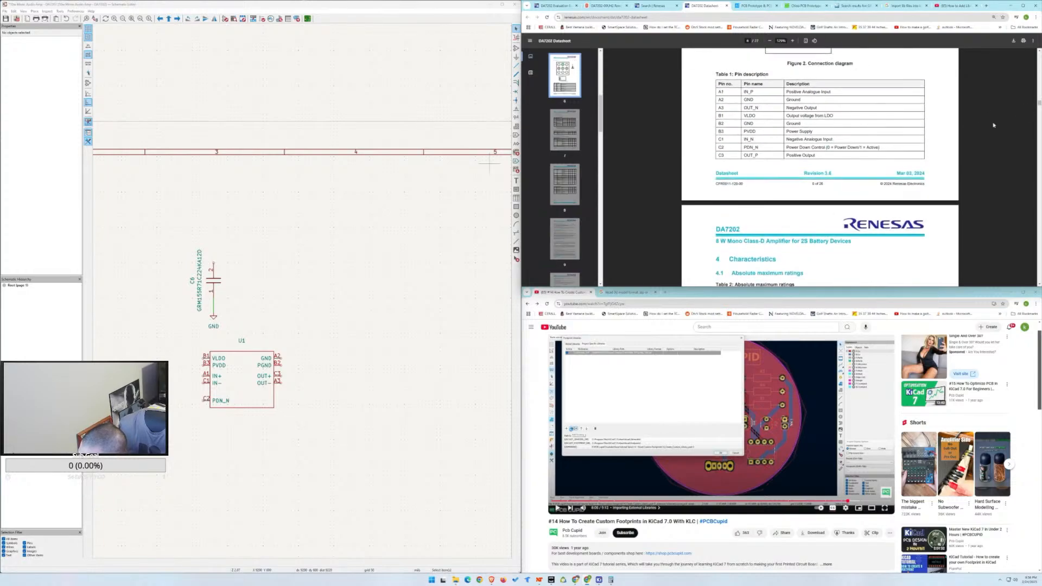
scroll(868, 170, up, 2)
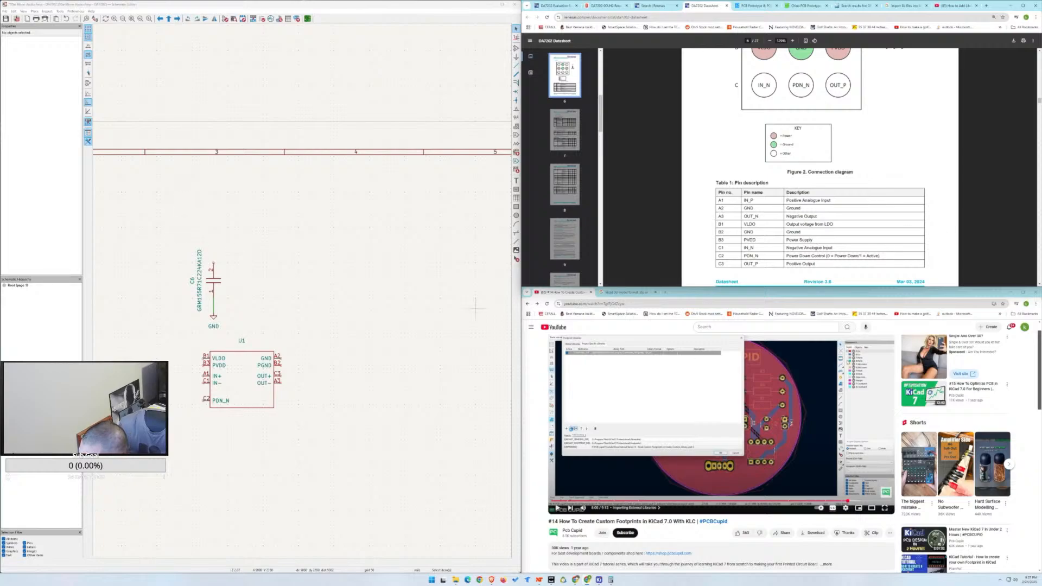
scroll(769, 228, up, 3)
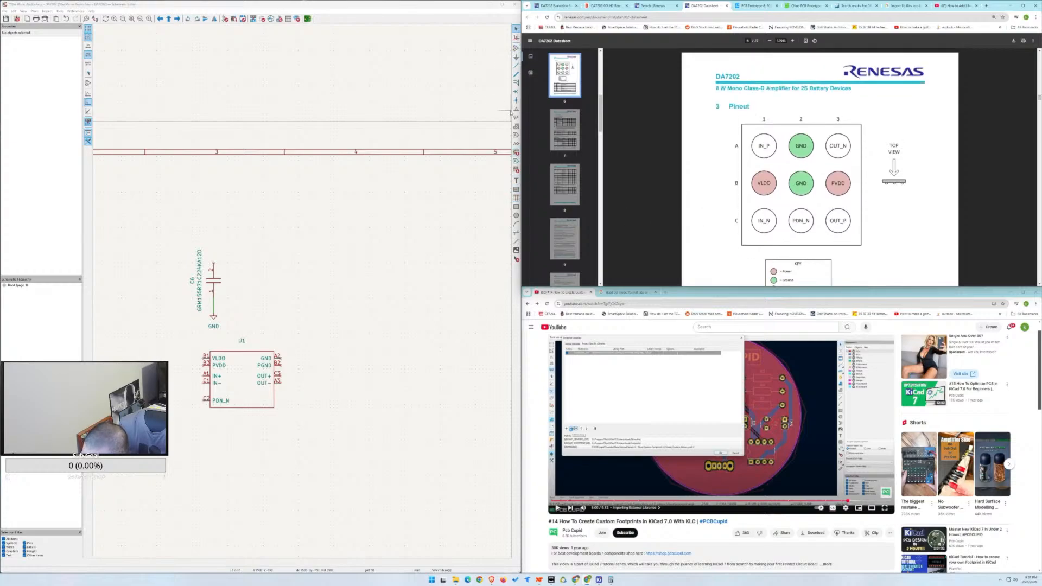
scroll(740, 235, down, 2)
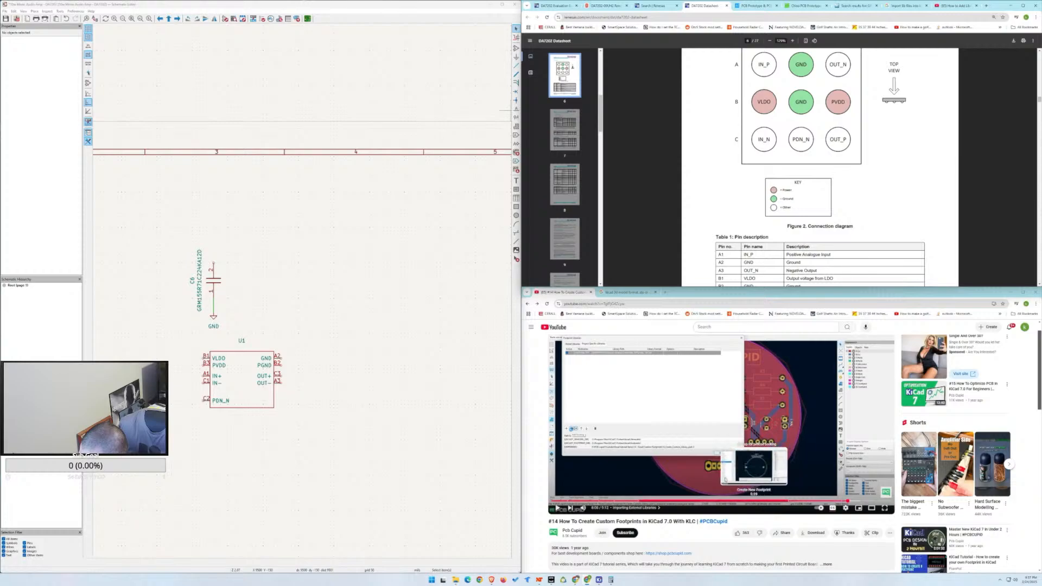
Return to the beginner KiCad PCB tutorial video, watch its electrical schematic and footprint sections, and pause it.
click(538, 305)
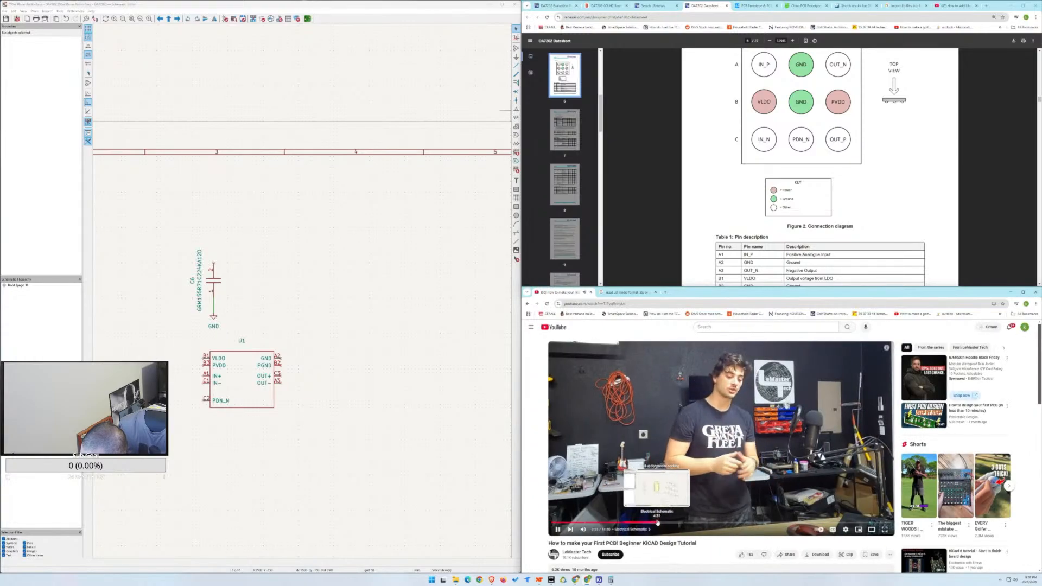
click(655, 522)
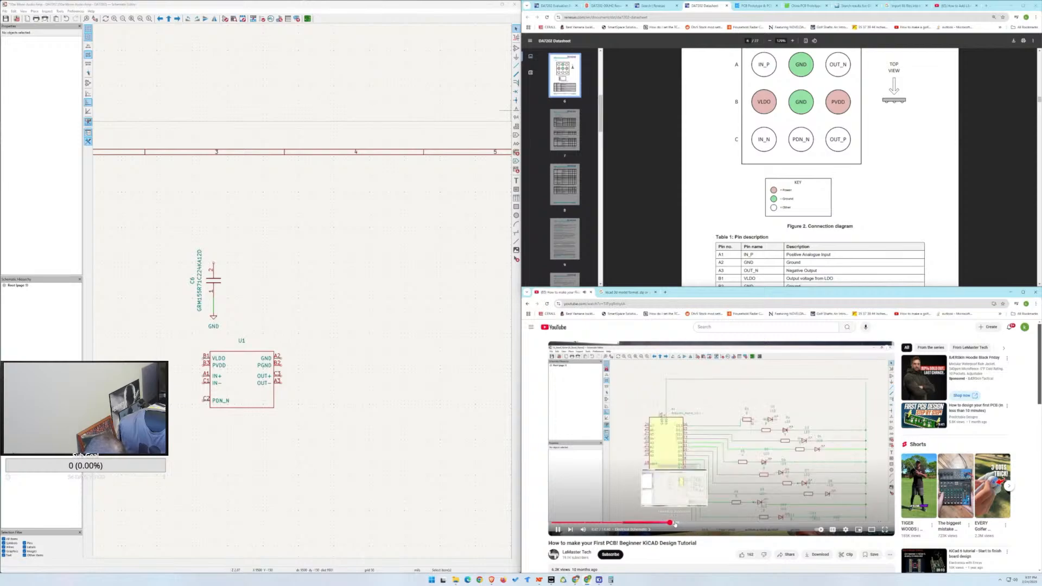
scroll(694, 482, down, 1)
scroll(694, 482, down, 1)
scroll(675, 491, up, 1)
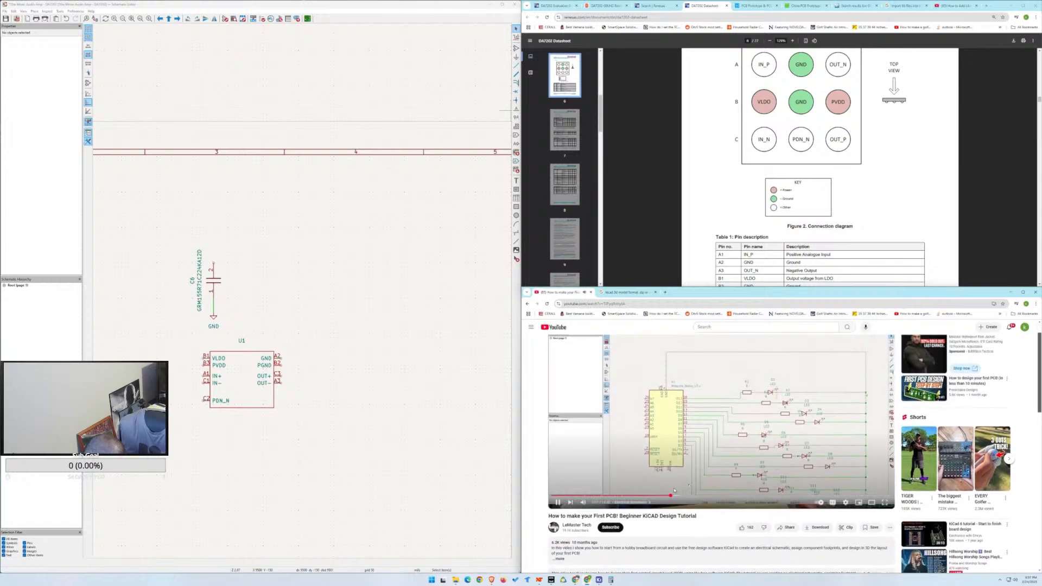
click(678, 498)
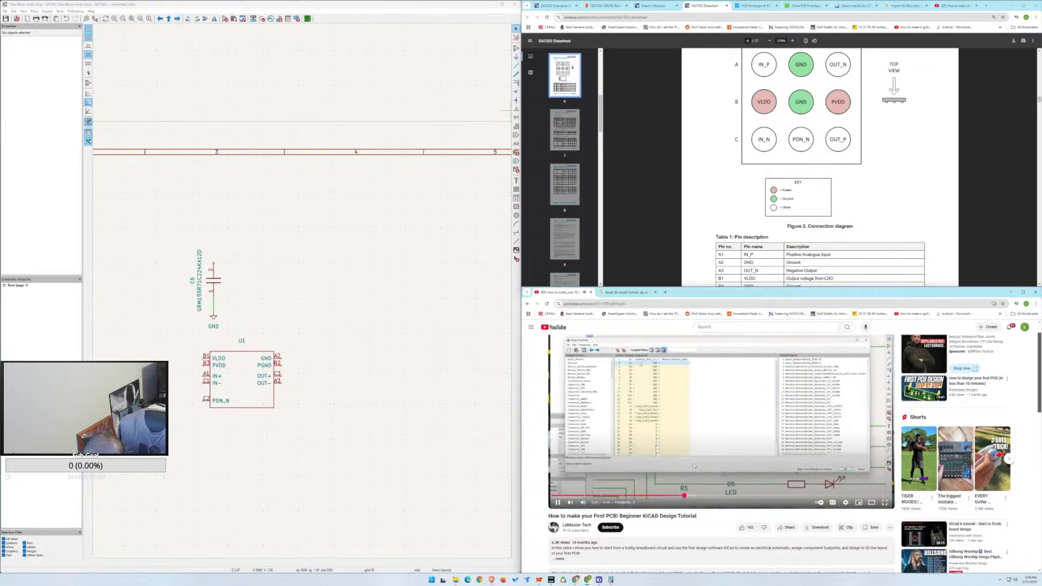
click(694, 468)
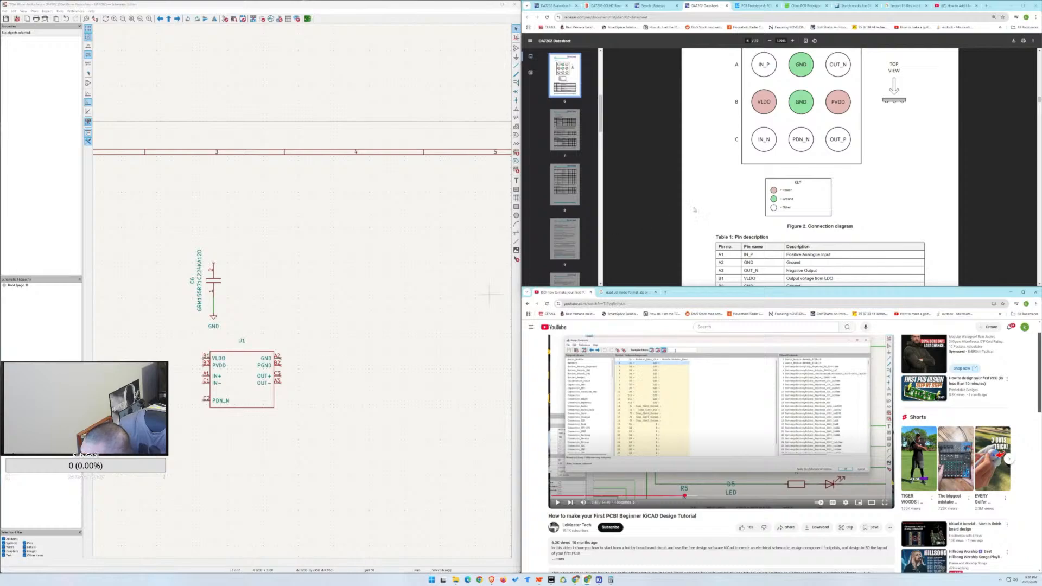
Following the evaluation board schematic, wire U1's VLDO pin up past C6 and connect C6's pin 2 to that wire.
scroll(673, 155, up, 2)
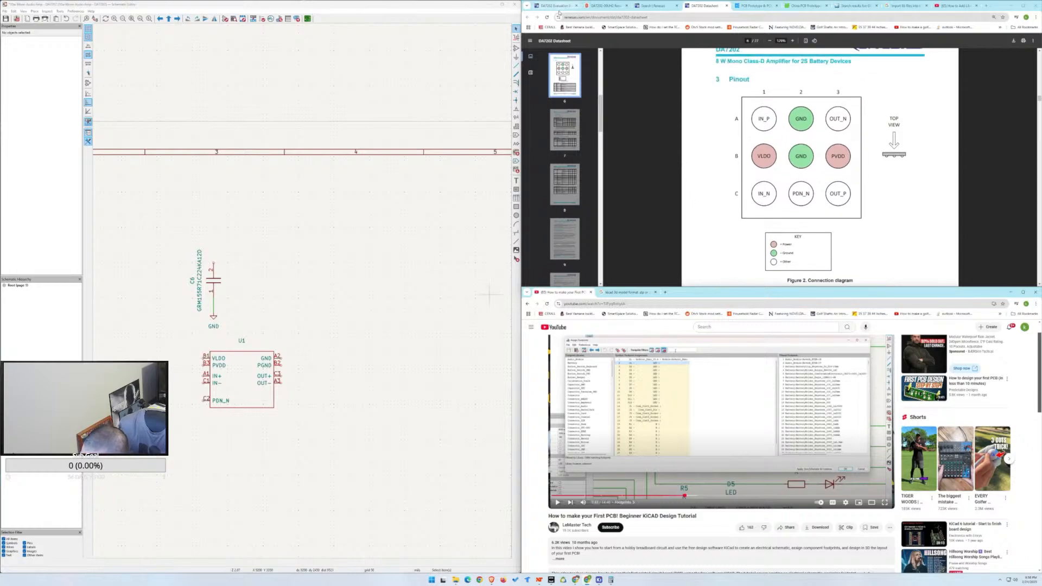
click(559, 6)
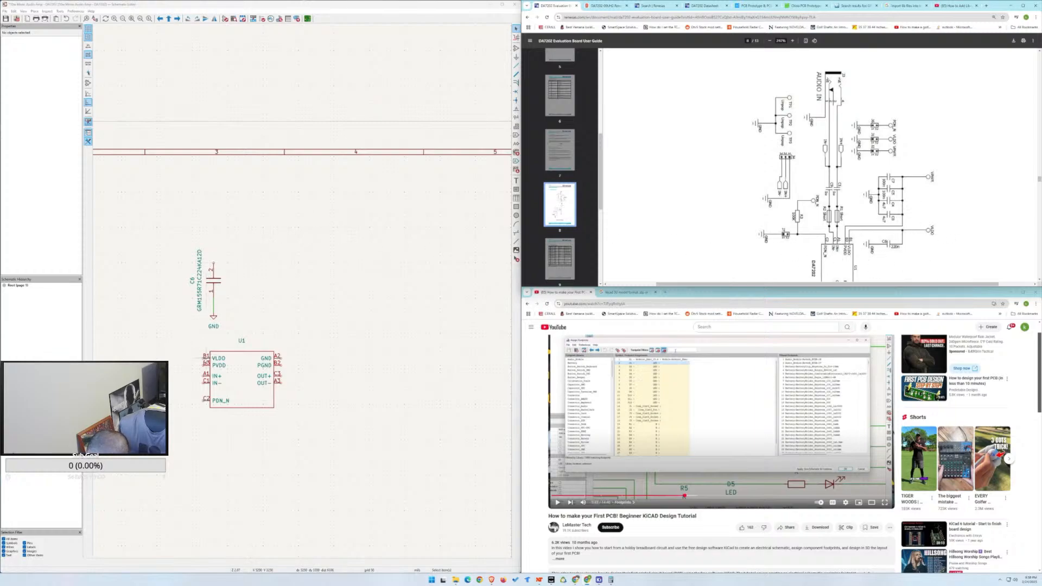
key(w)
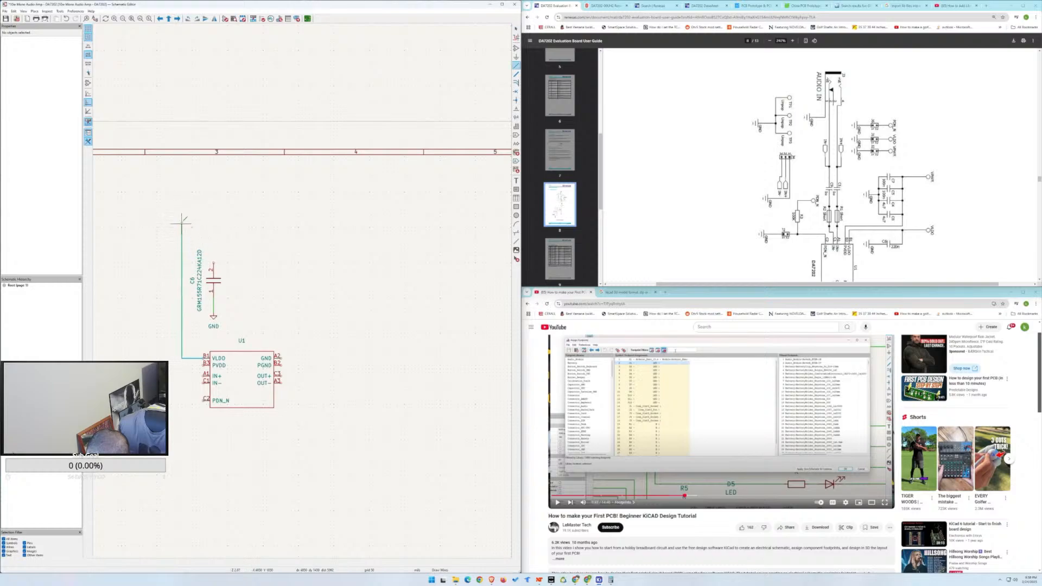
click(182, 226)
click(214, 261)
key(Escape)
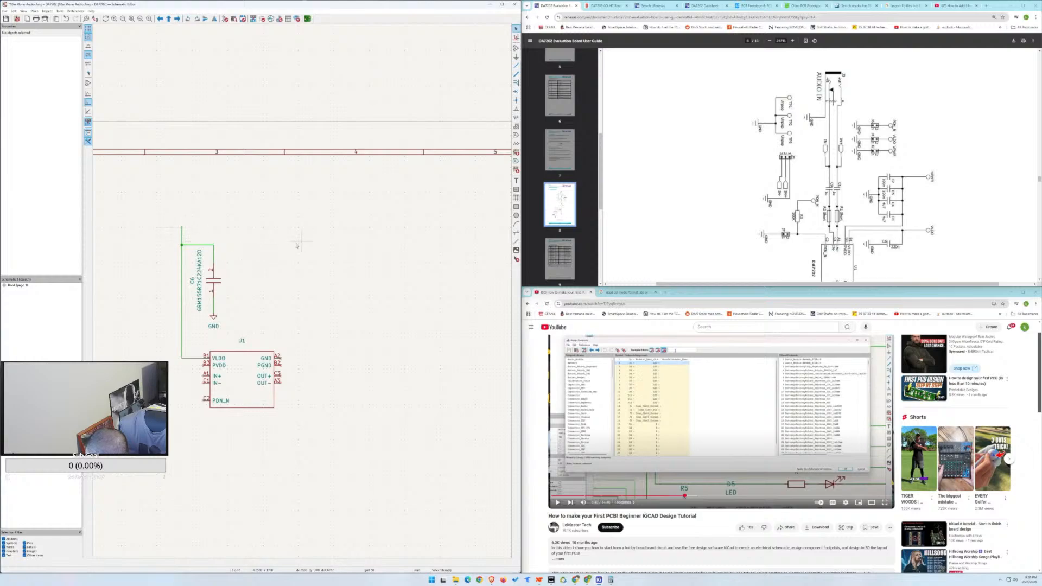
Start placing a new symbol and search the symbol library for "vldo".
scroll(299, 245, down, 3)
scroll(304, 250, up, 3)
scroll(319, 264, down, 2)
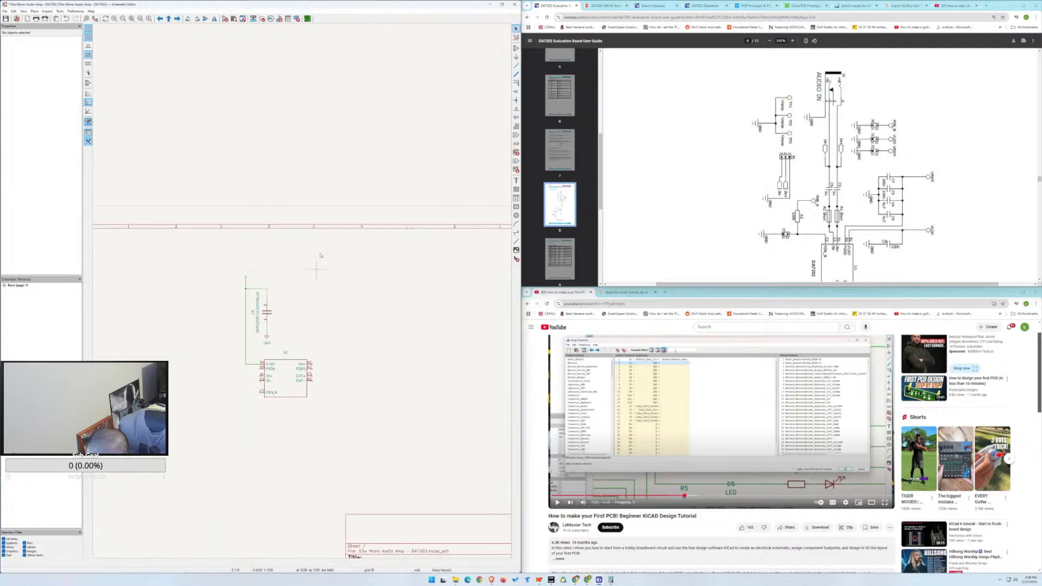
click(516, 48)
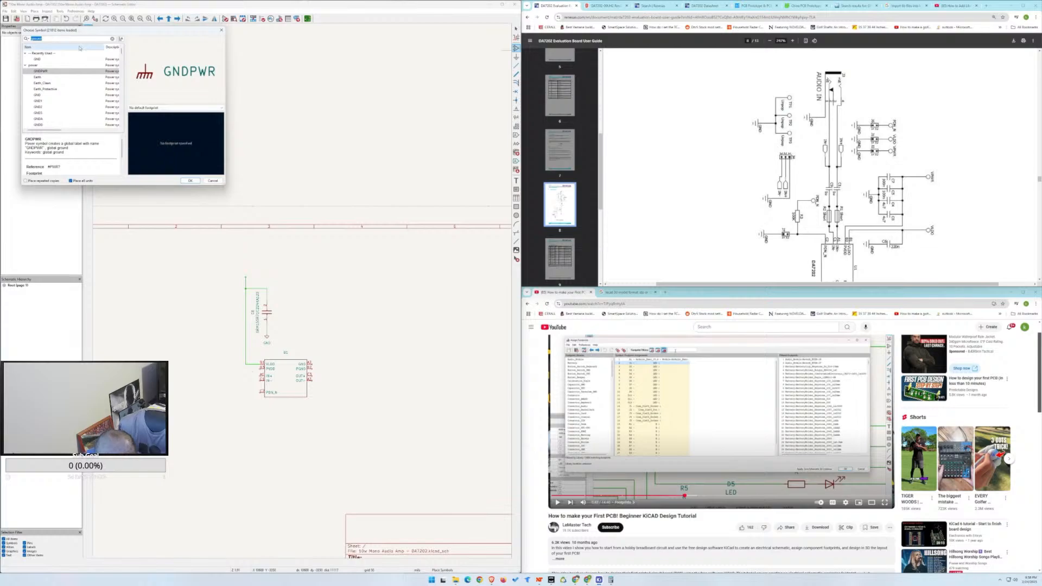
text(vldo)
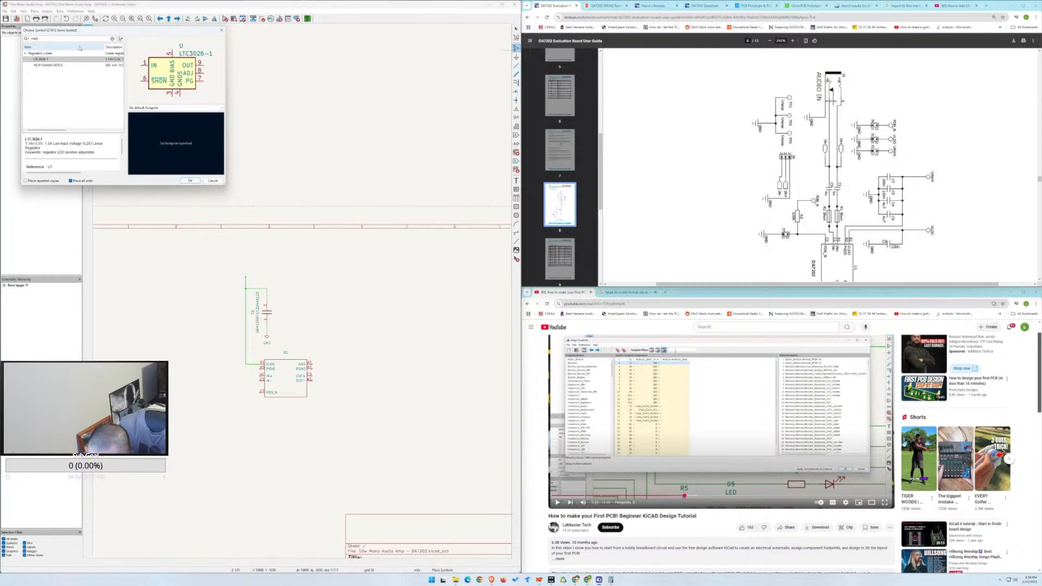
Replace the vldo search and browse the power symbols for a suitable VLDO supply symbol.
key(BackSpace)
key(BackSpace)
key(BackSpace)
text(t)
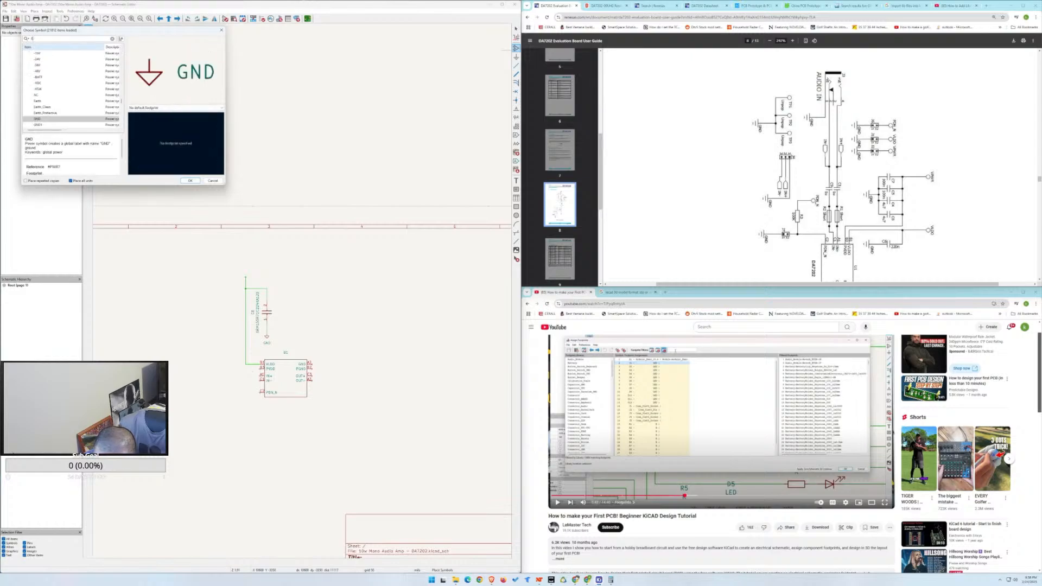
text(hd)
scroll(91, 101, down, 2)
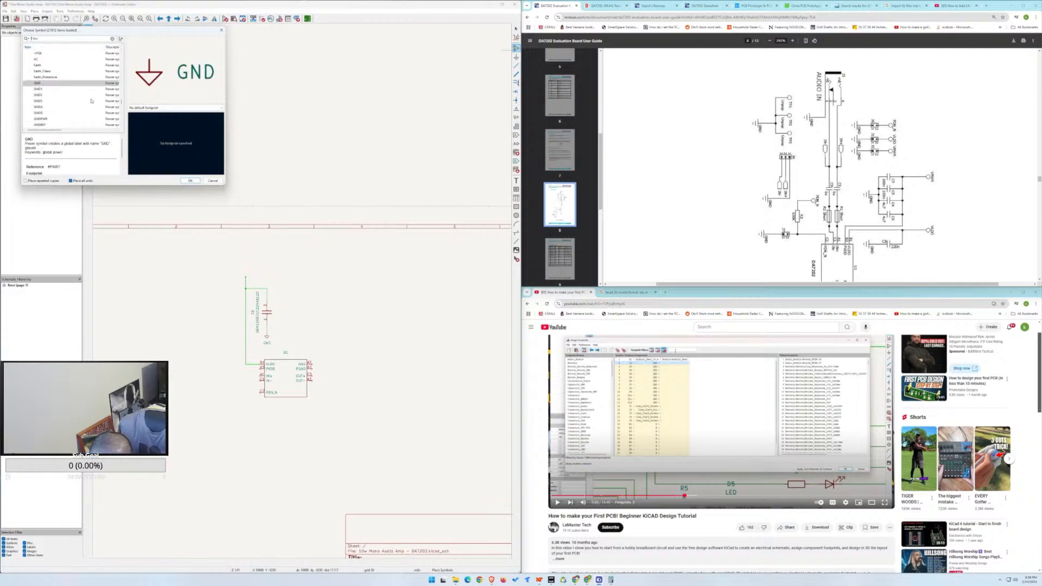
scroll(94, 99, down, 5)
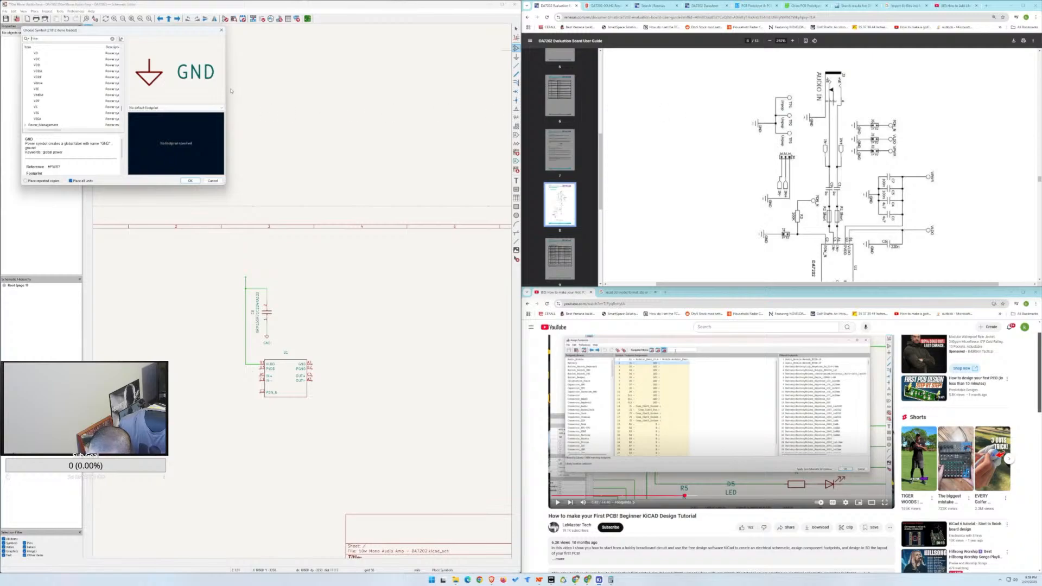
scroll(84, 84, down, 3)
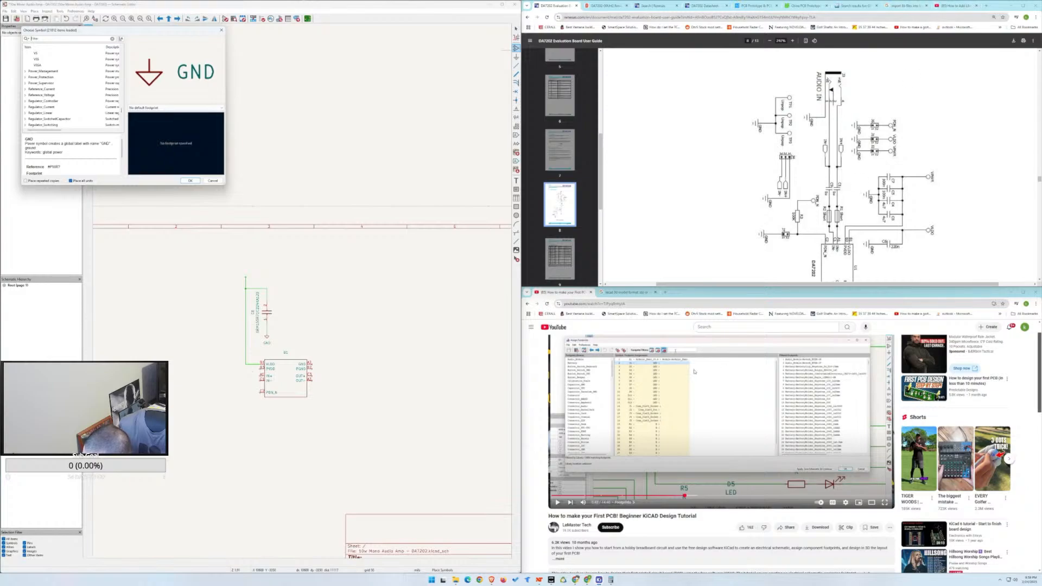
Skim the KiCad tutorial video back to its choose-symbol section and check the supply connections in the evaluation board schematic.
click(697, 496)
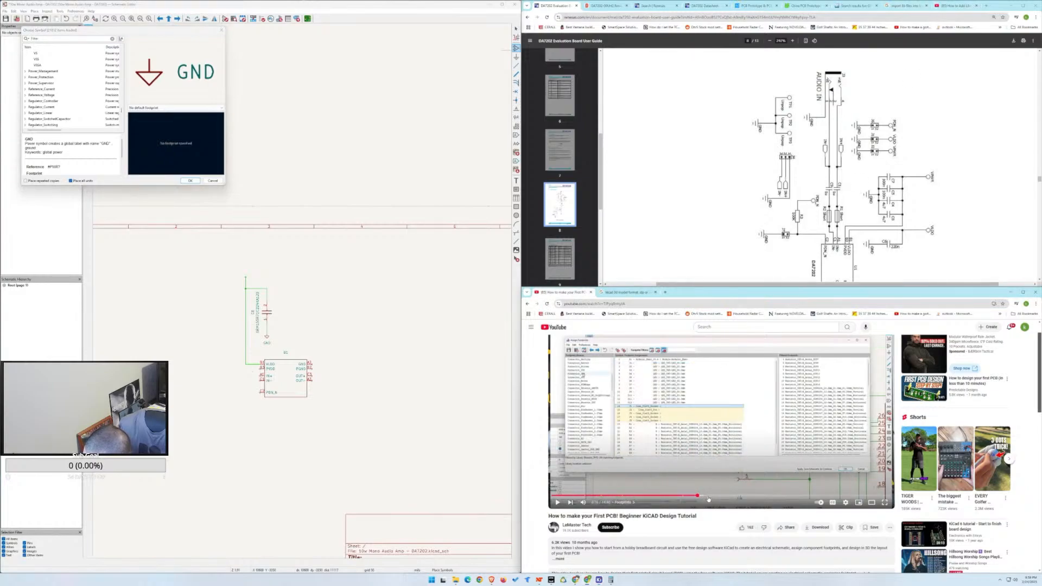
drag(721, 498, 654, 498)
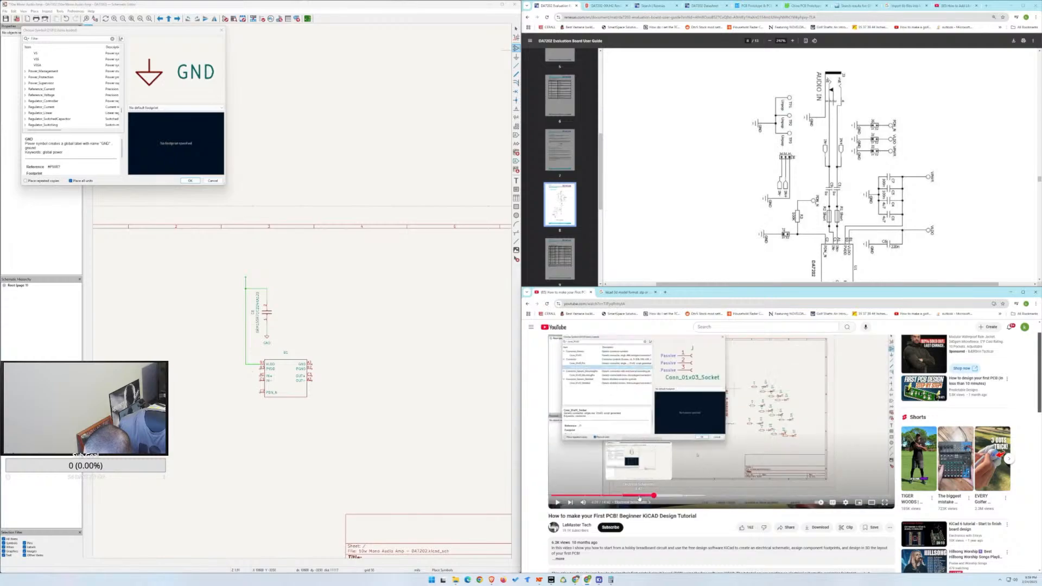
click(640, 498)
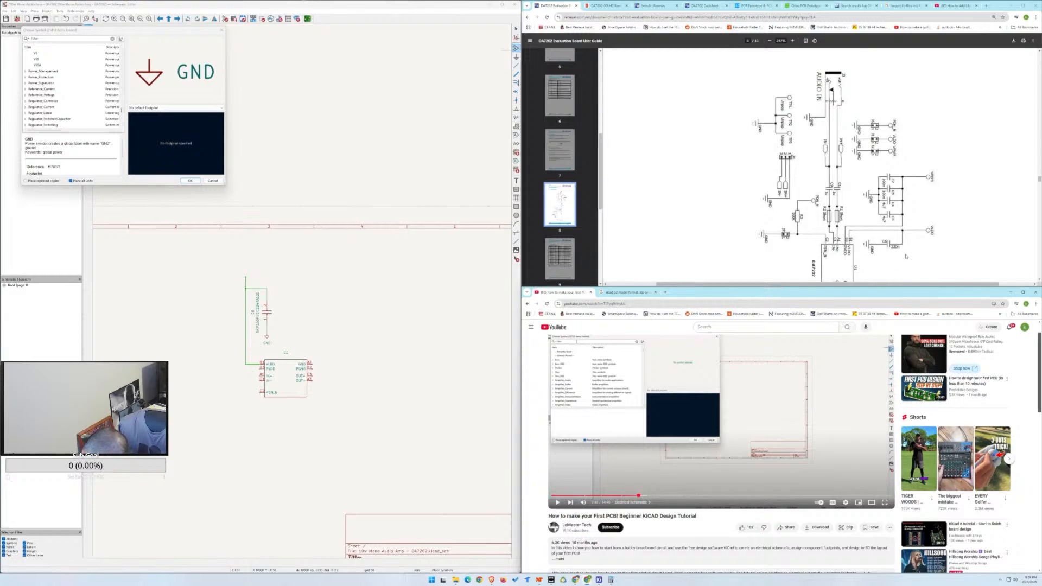
scroll(906, 253, down, 3)
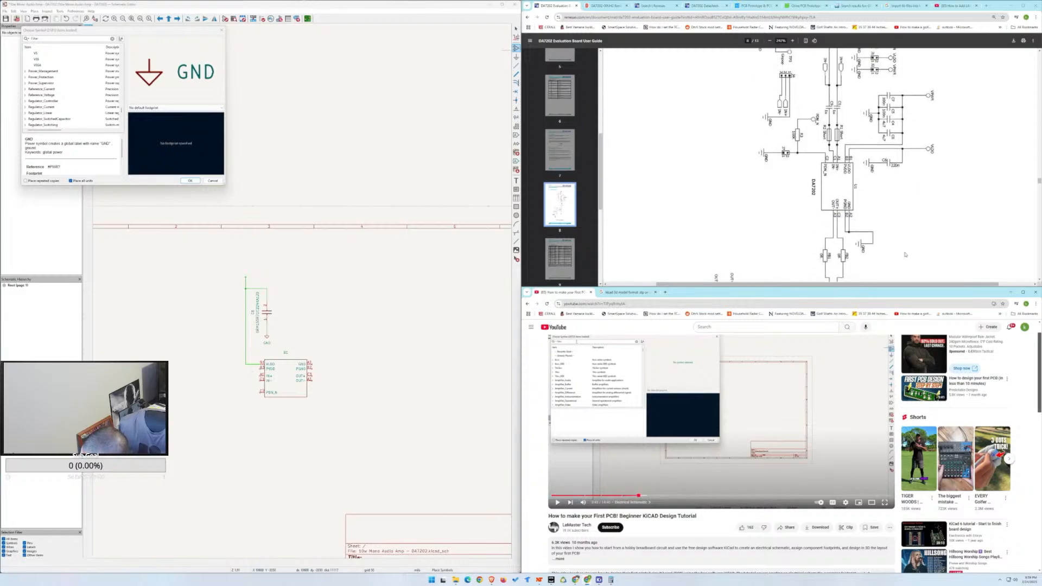
scroll(918, 236, up, 2)
scroll(927, 211, up, 1)
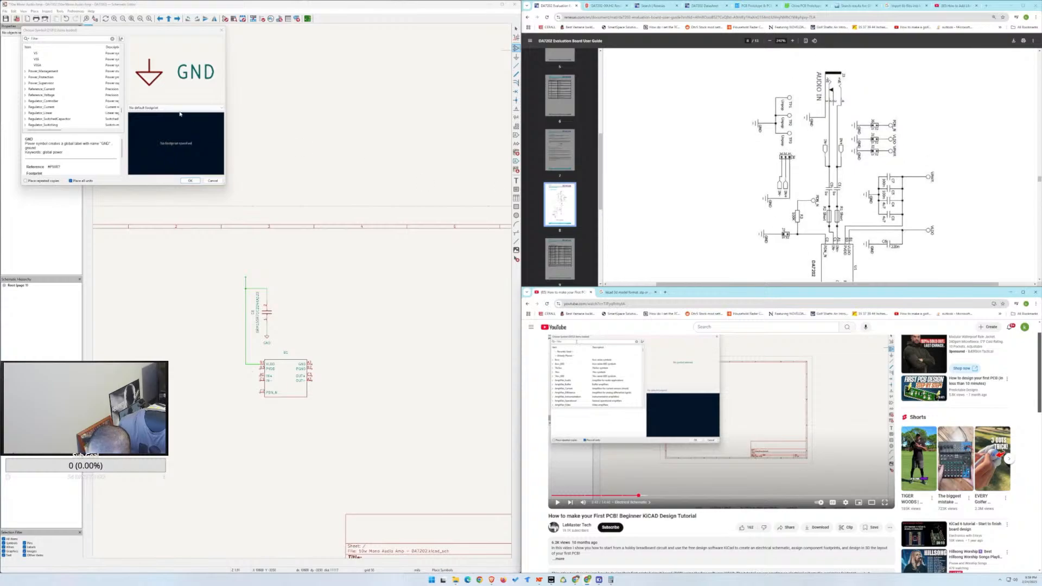
Browse the unfiltered power symbol library and preview the VCC, VD and VDD symbols.
scroll(104, 101, down, 3)
scroll(104, 101, down, 11)
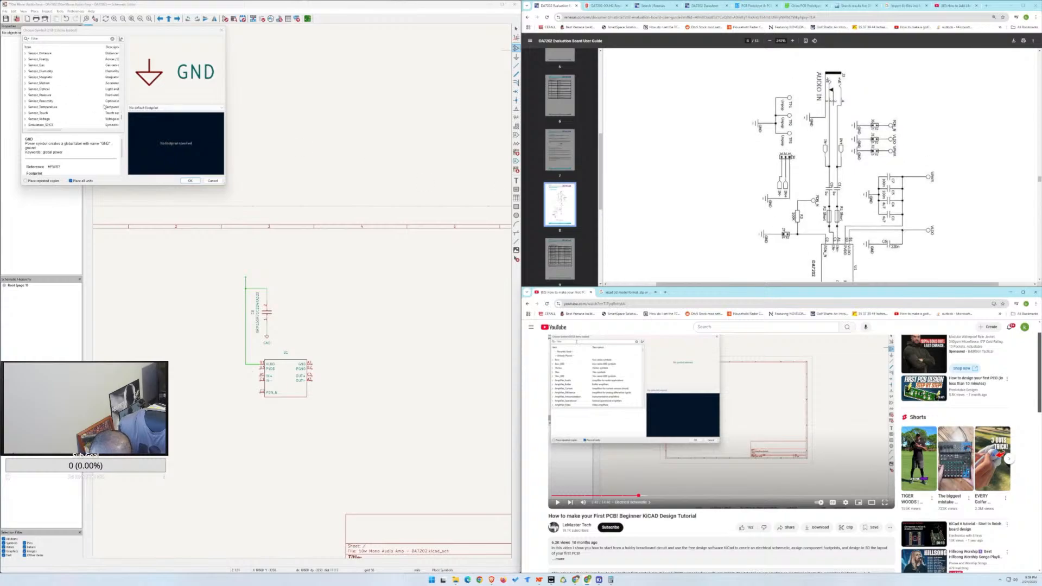
scroll(105, 121, down, 12)
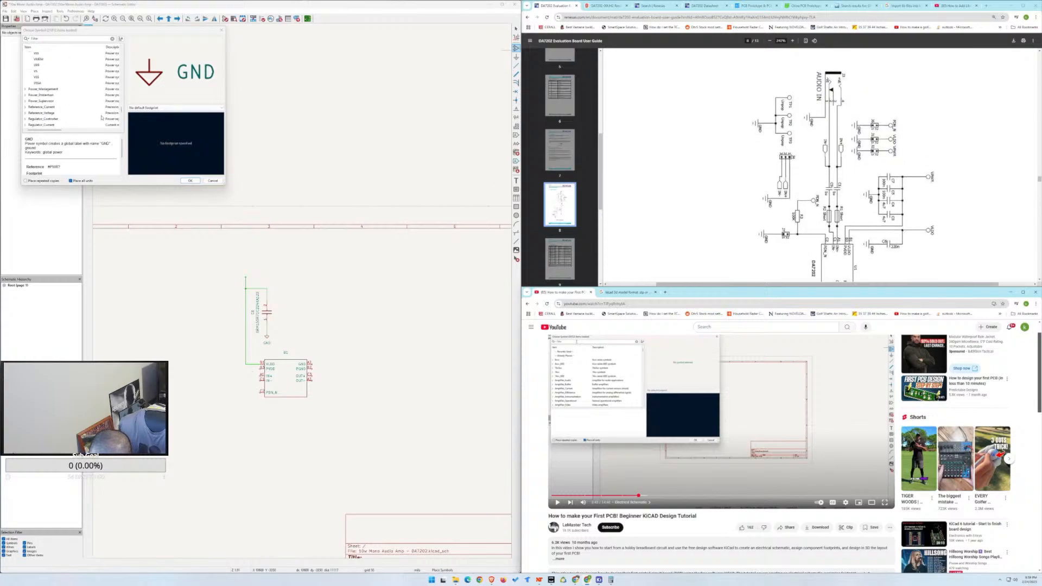
scroll(101, 117, down, 1)
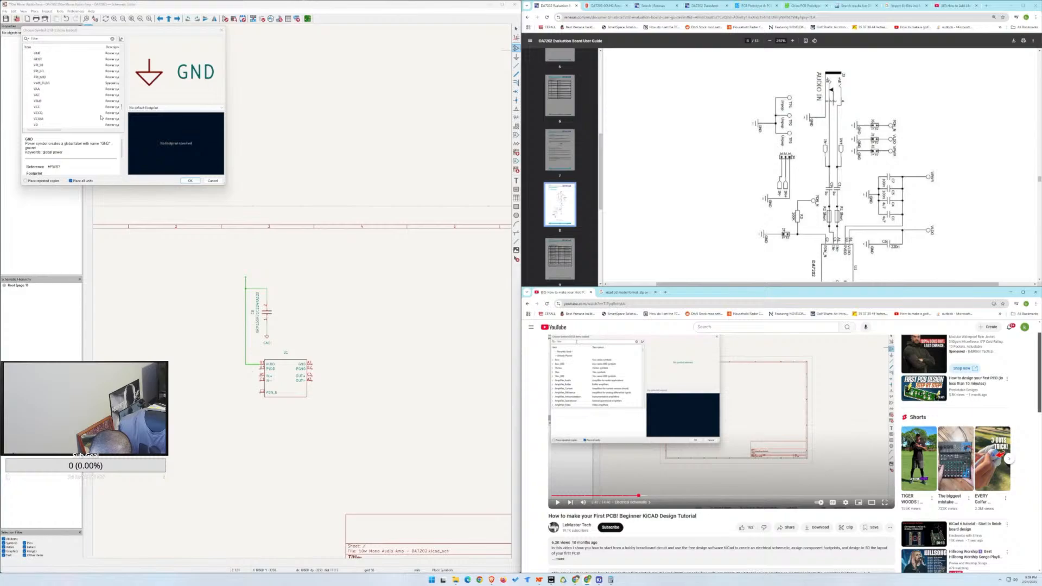
click(37, 107)
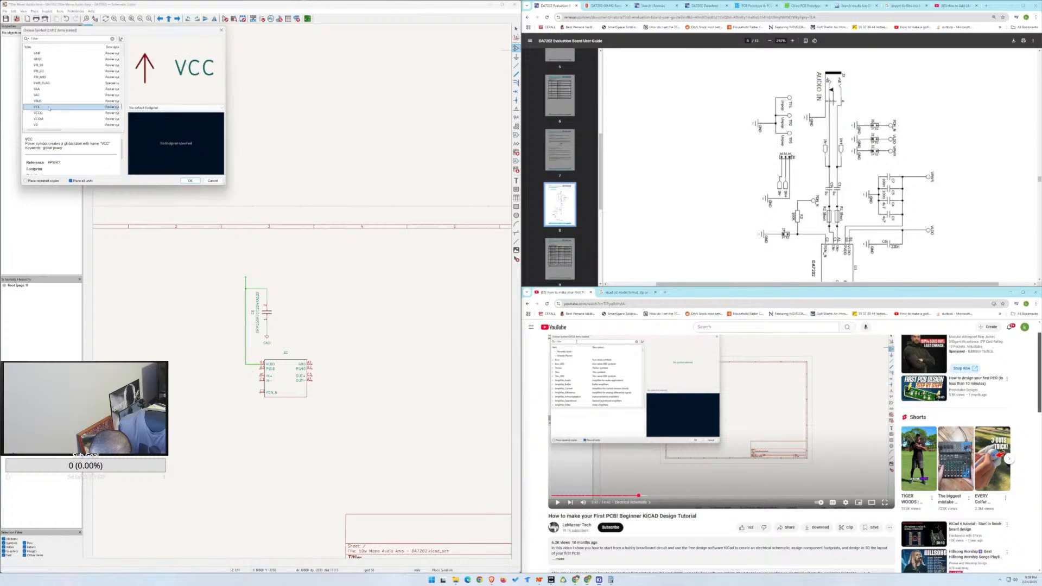
scroll(49, 108, down, 1)
click(37, 108)
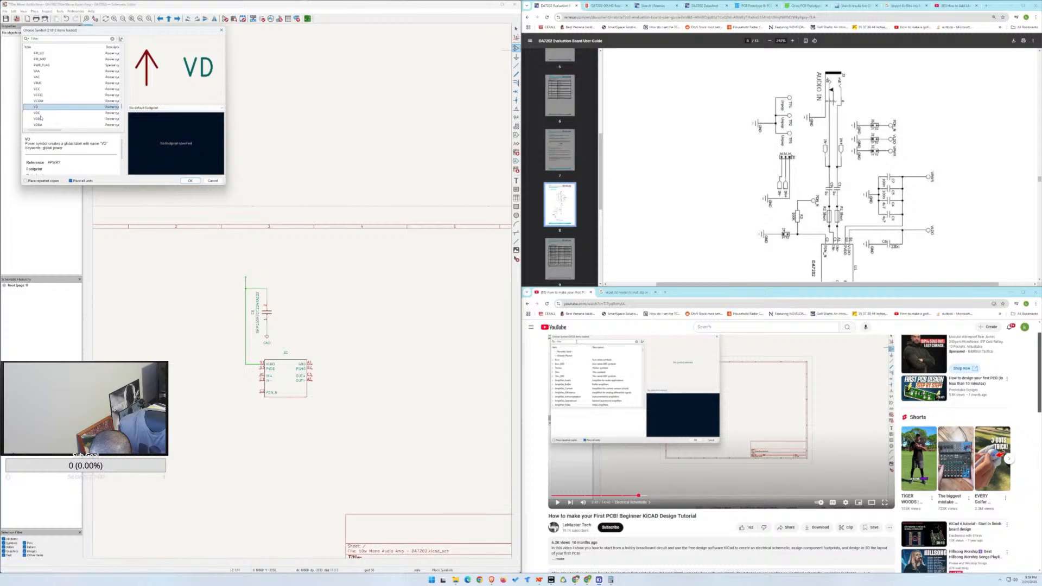
click(37, 119)
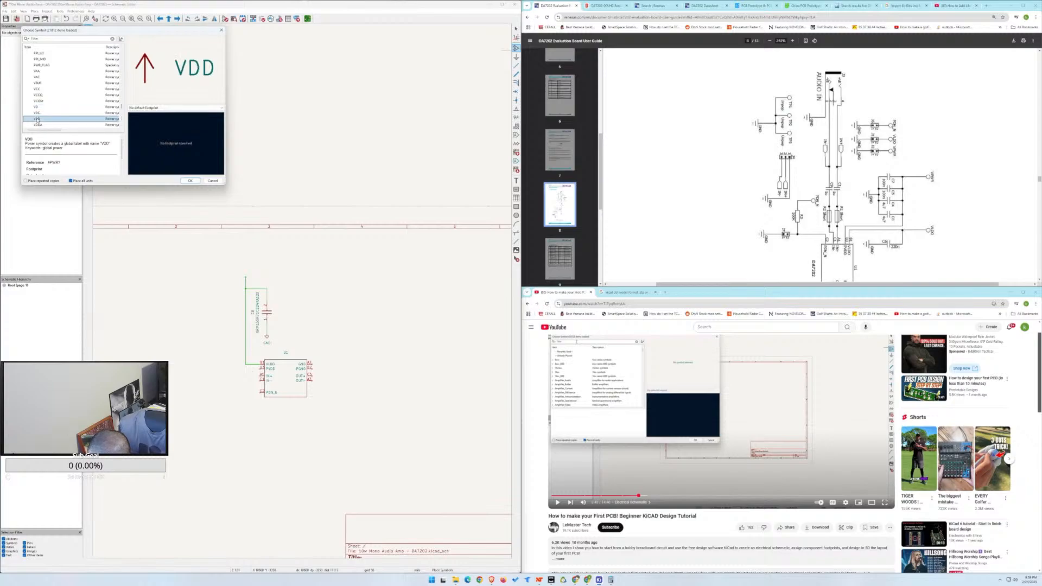
scroll(58, 76, down, 1)
Search the symbol library for LDO parts and browse the linear regulator and voltage reference entries.
click(55, 38)
text(vdd)
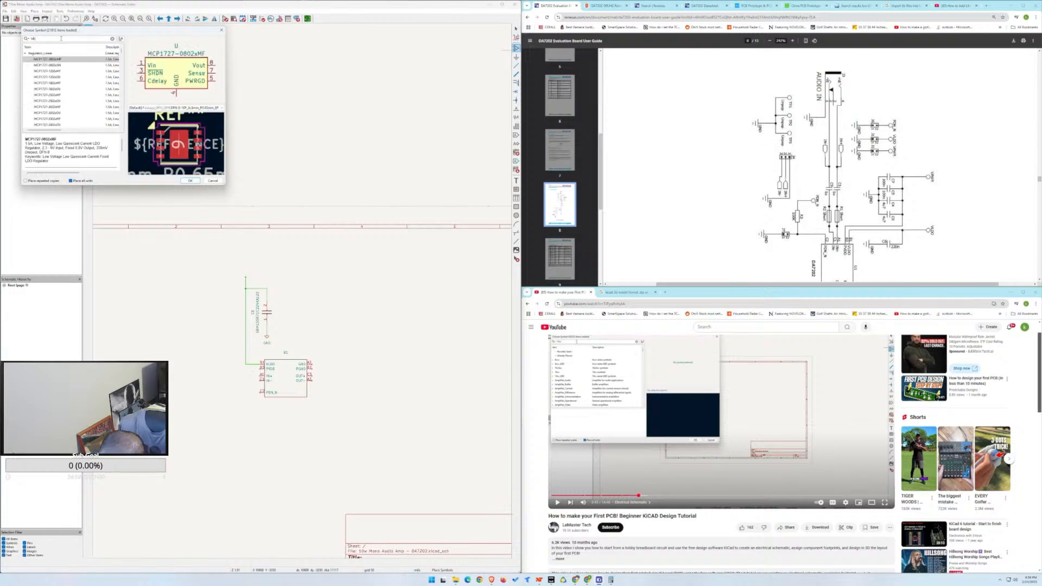
scroll(66, 82, up, 5)
scroll(66, 83, down, 5)
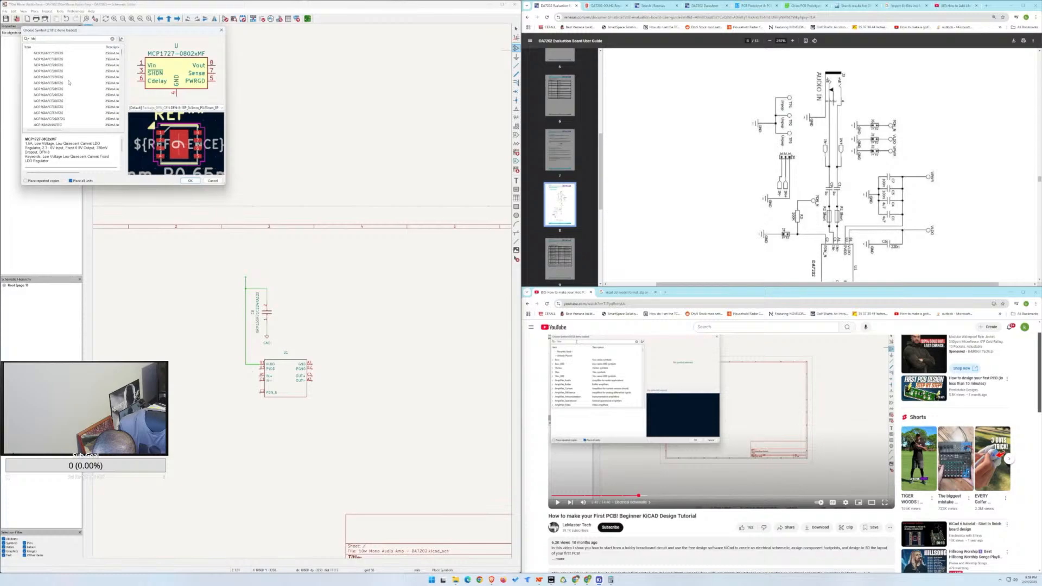
scroll(74, 87, down, 10)
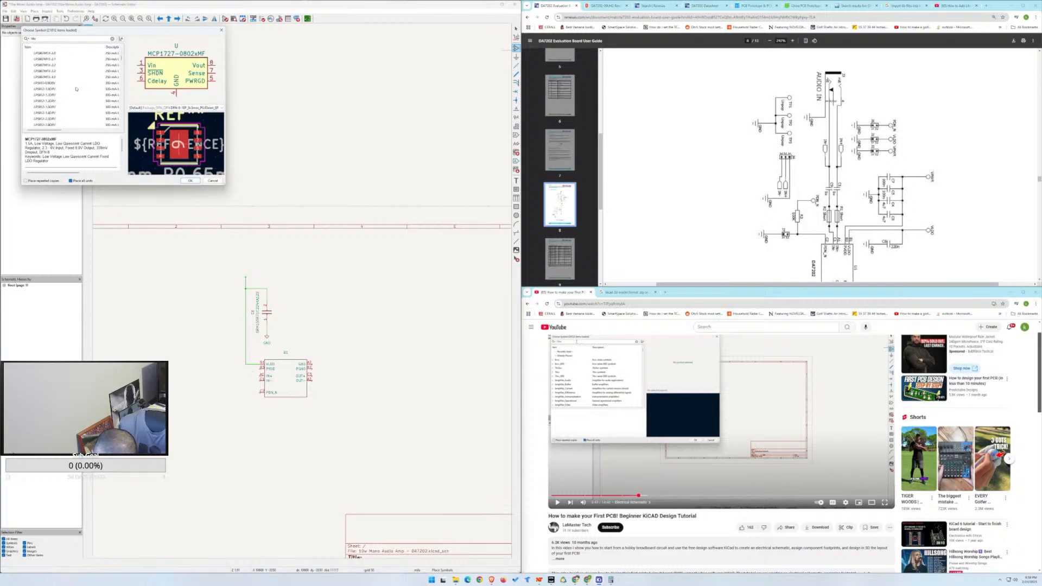
scroll(92, 86, down, 5)
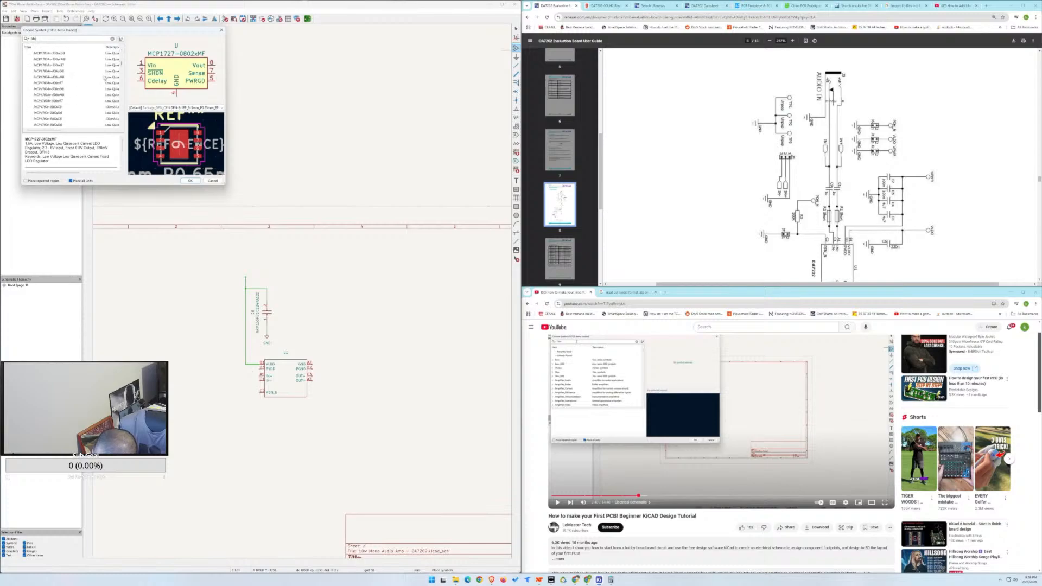
drag(123, 66, 115, 131)
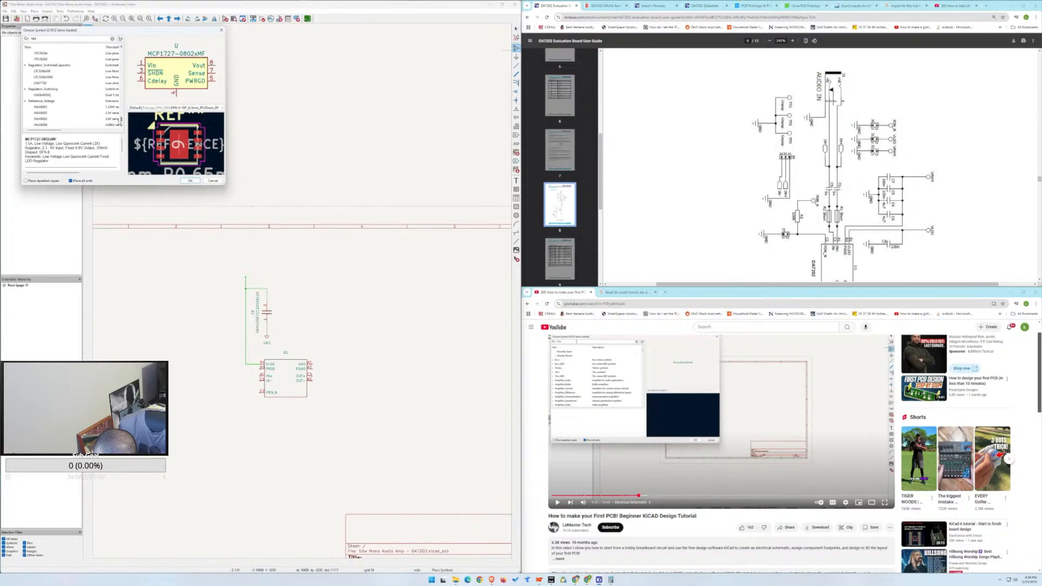
scroll(80, 102, down, 5)
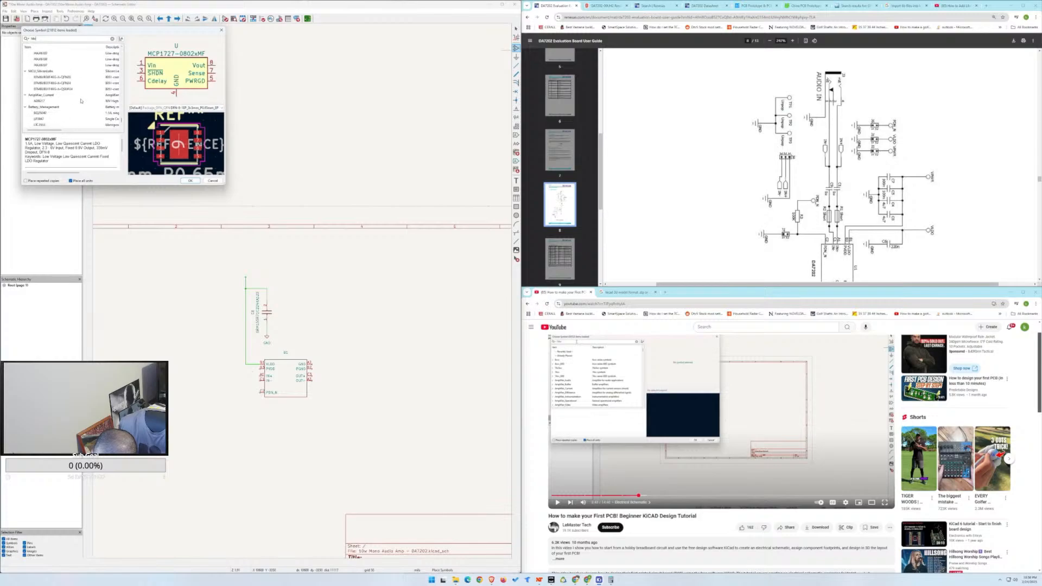
Preview the MAX6104 voltage reference symbol and look through the rest of the LDO search results.
scroll(80, 101, up, 2)
scroll(80, 101, up, 1)
click(82, 100)
scroll(82, 99, up, 1)
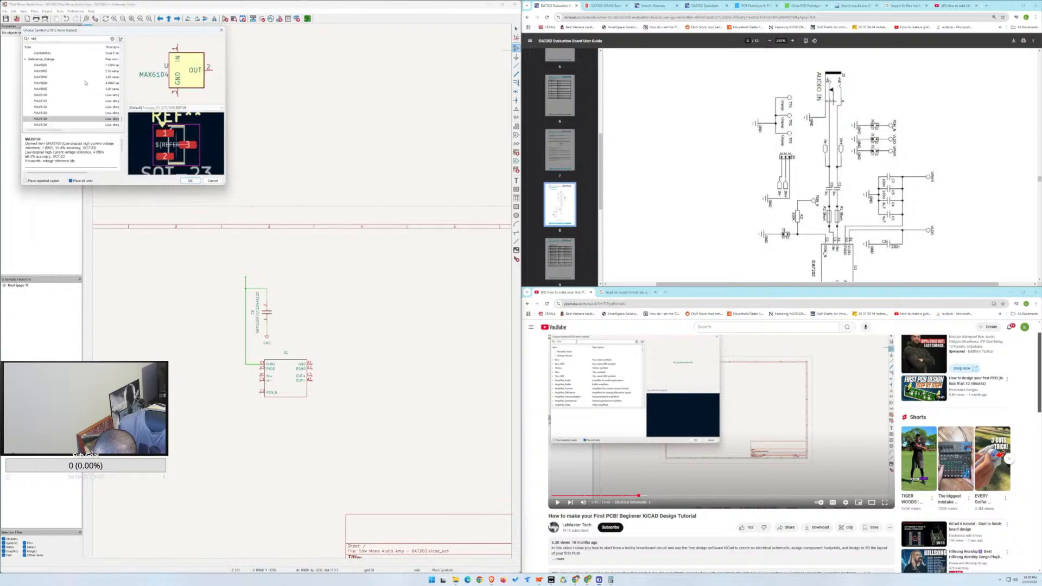
scroll(81, 81, down, 10)
scroll(76, 78, up, 10)
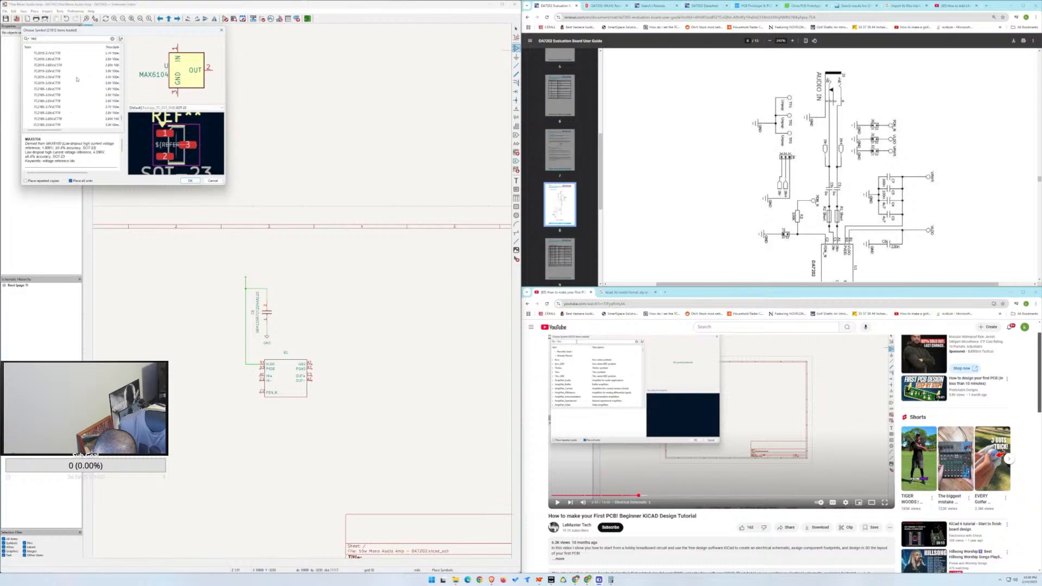
scroll(75, 76, down, 10)
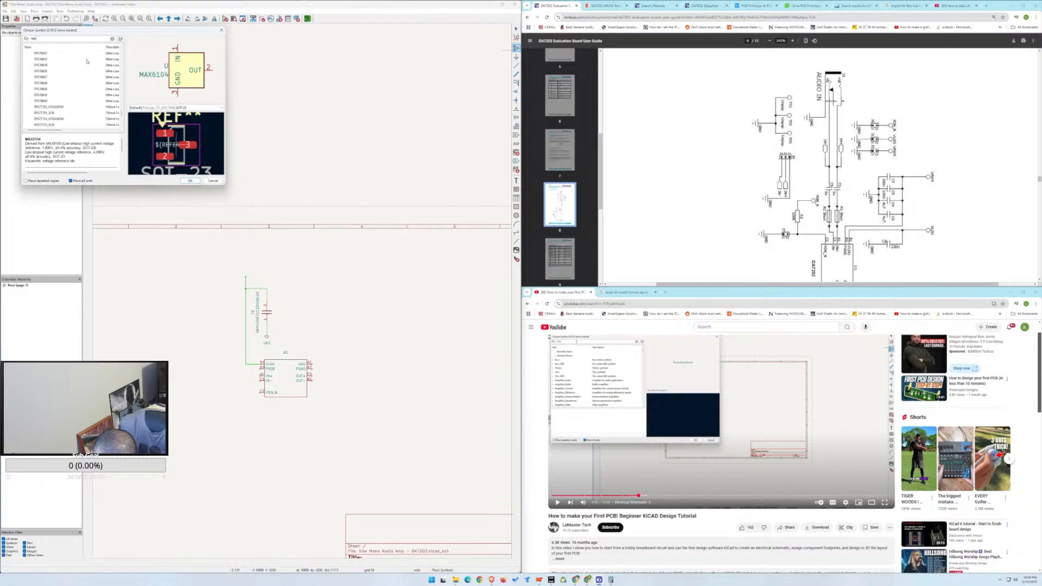
scroll(80, 58, up, 5)
drag(123, 108, 129, 50)
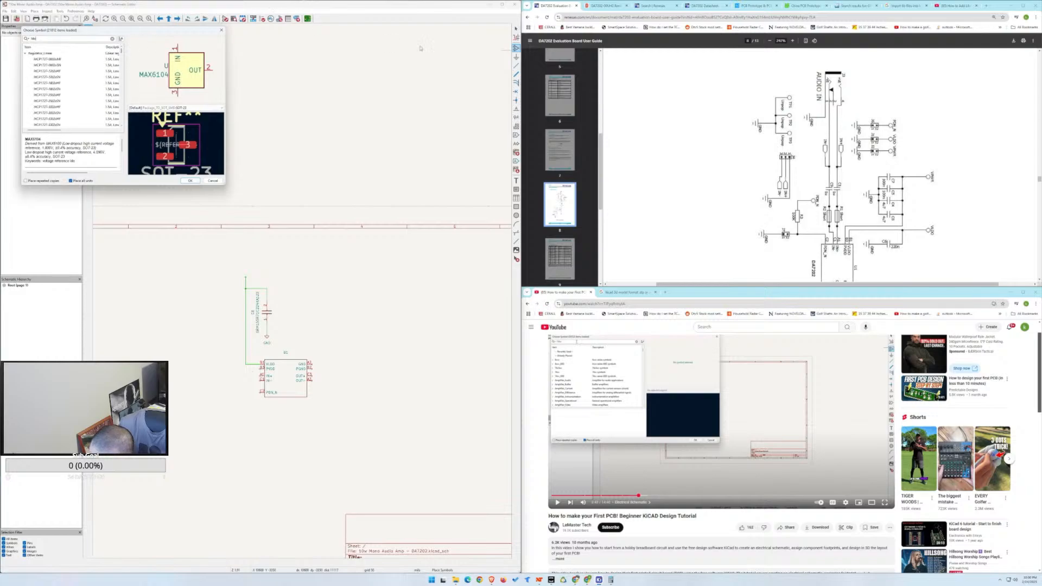
Review the evaluation board guide from the schematic diagram through the bill of materials to the last page.
scroll(996, 225, down, 5)
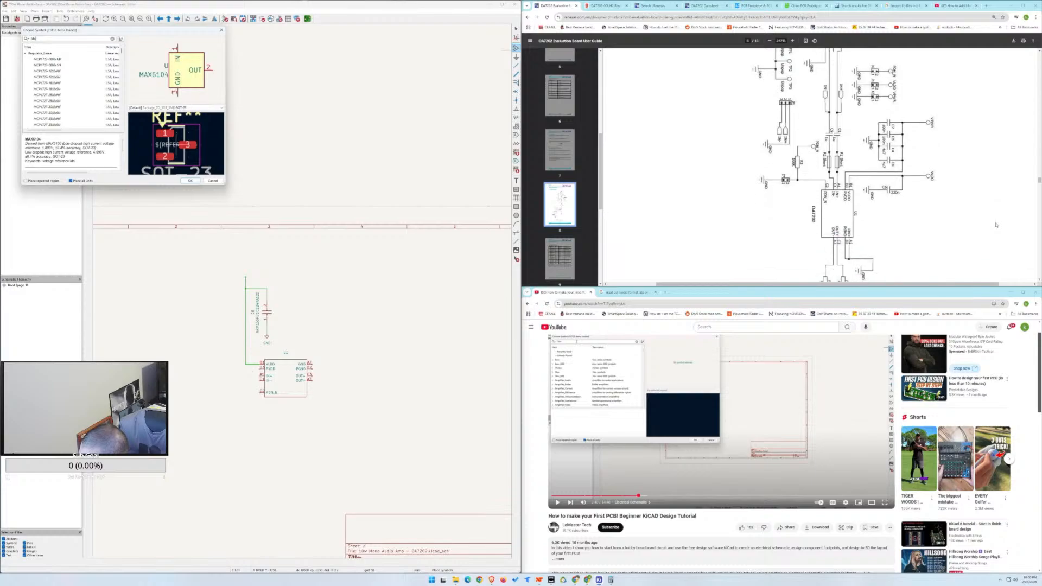
scroll(997, 225, up, 3)
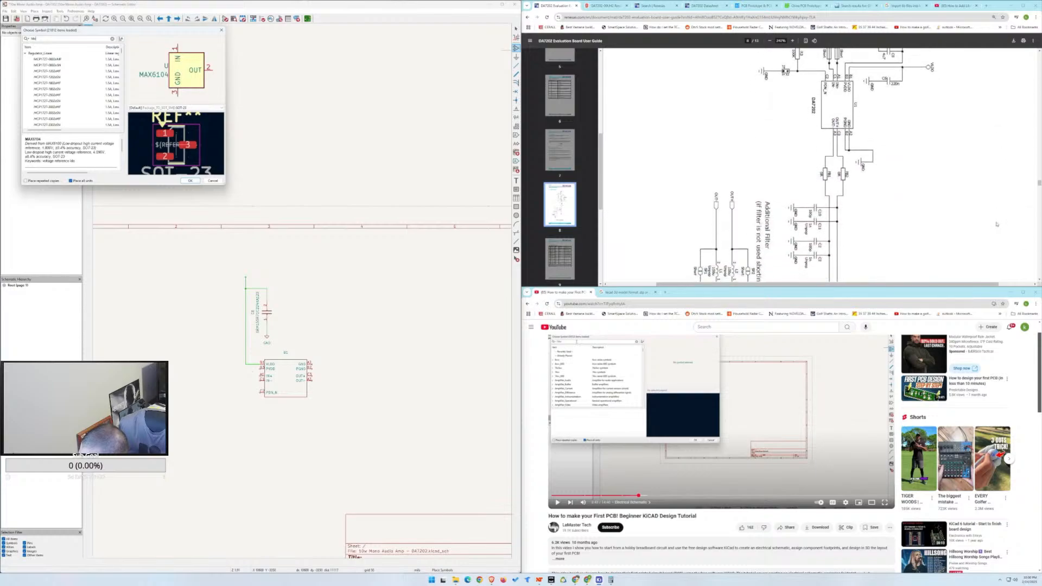
scroll(997, 224, up, 2)
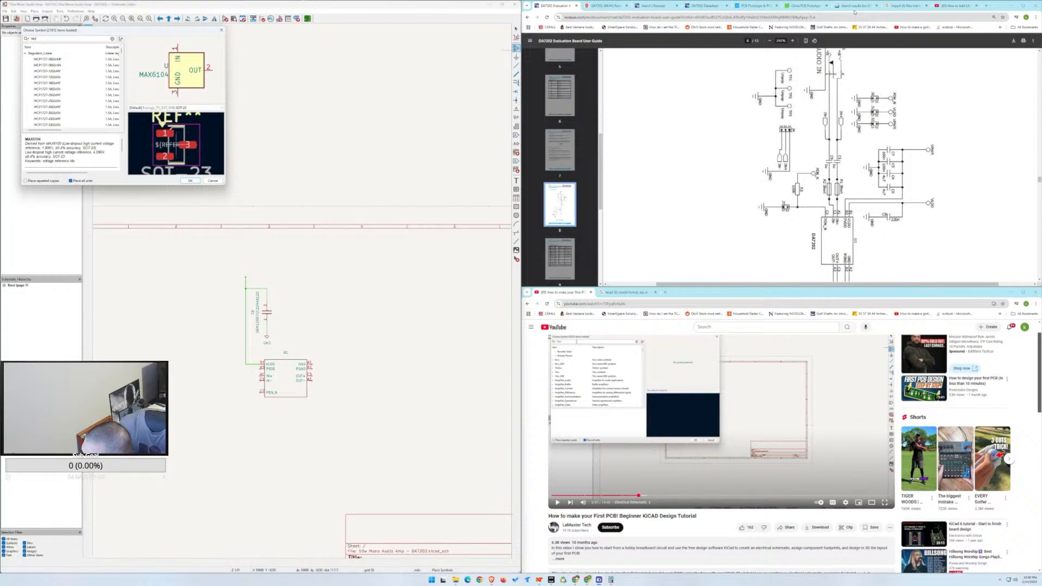
scroll(735, 122, down, 15)
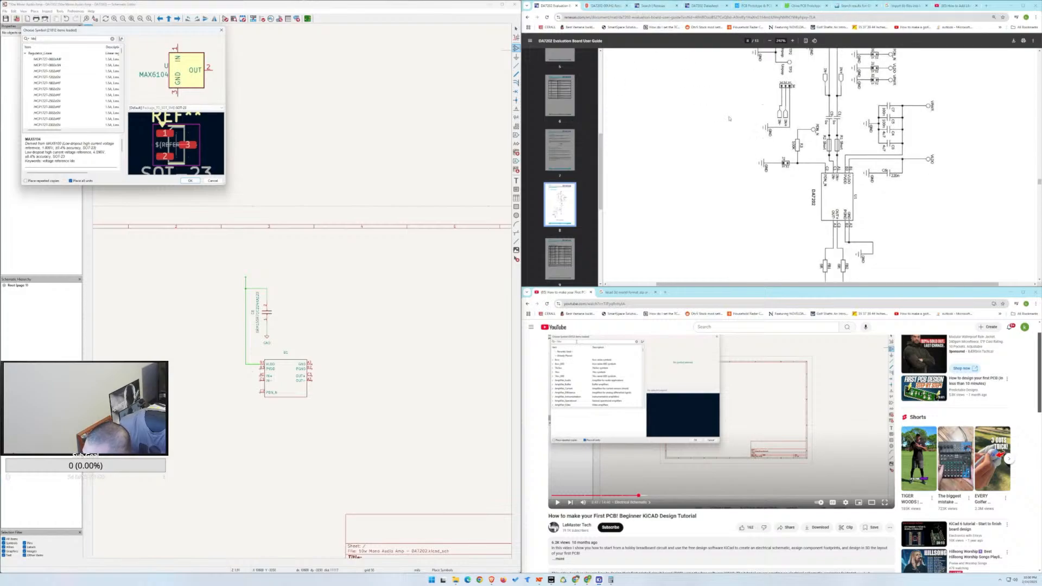
scroll(734, 122, down, 20)
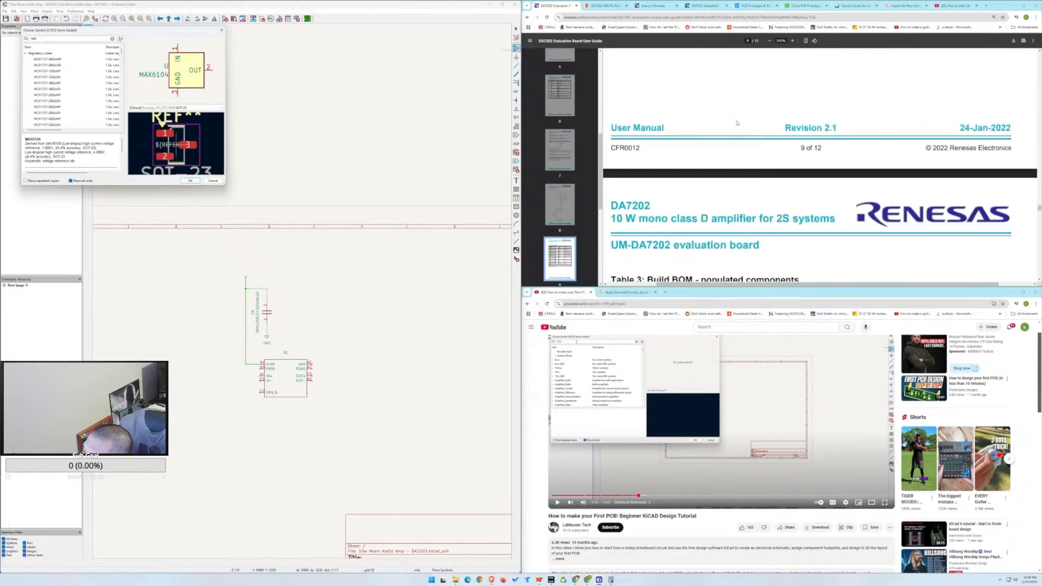
scroll(739, 122, down, 5)
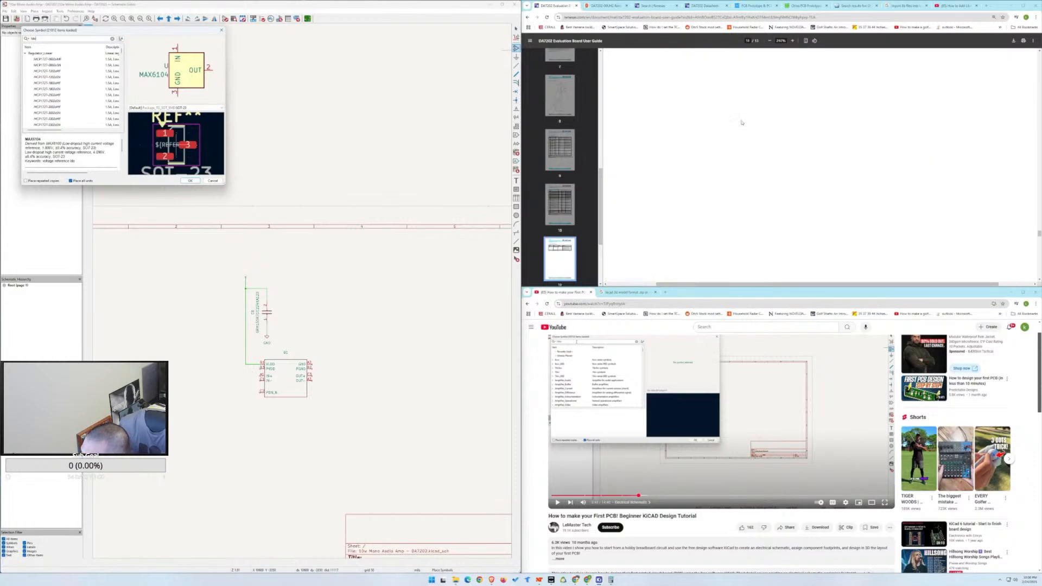
scroll(743, 122, down, 10)
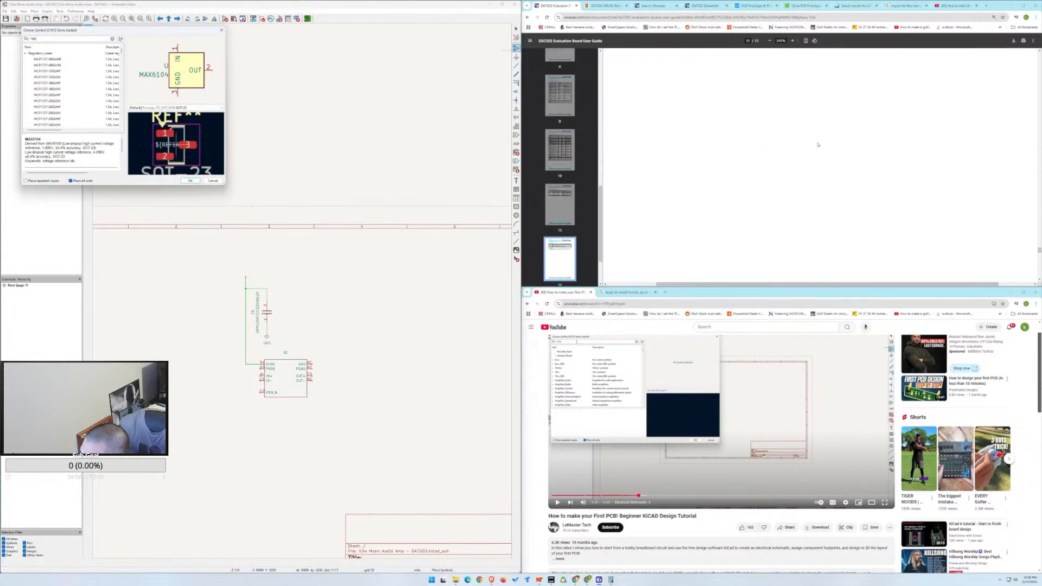
Review the evaluation board guide backwards from the last page to the connector summary and the board connection diagram in the hardware description.
ctrl+scroll(818, 144, down, 5)
scroll(815, 146, up, 10)
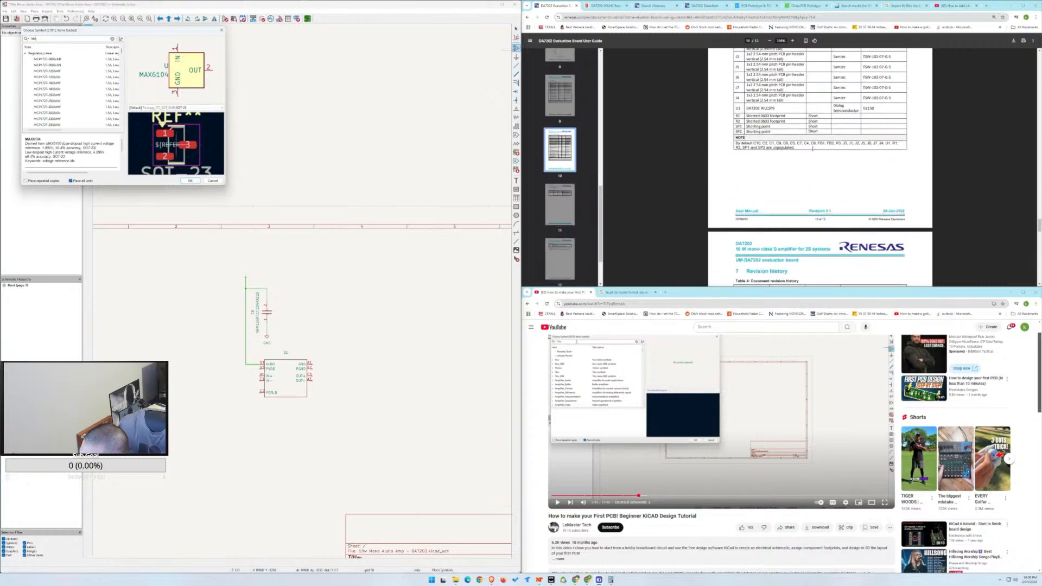
scroll(812, 149, up, 20)
scroll(813, 151, up, 12)
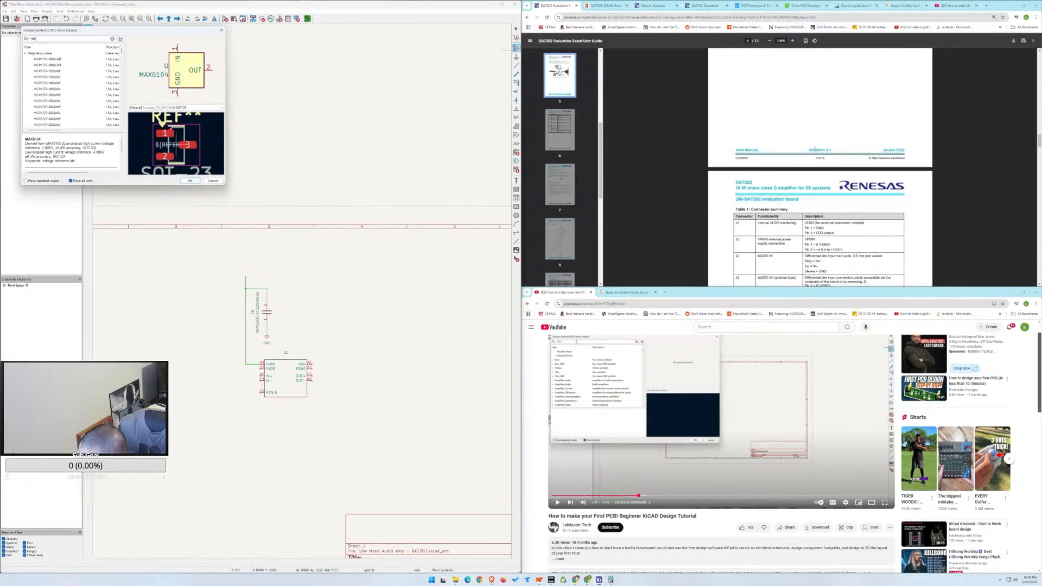
scroll(815, 149, down, 4)
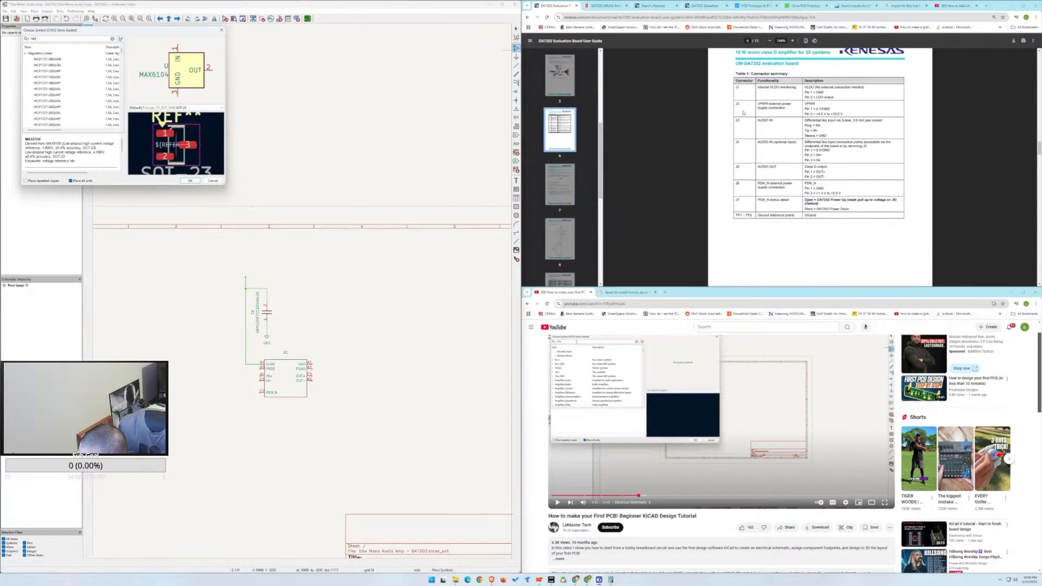
scroll(750, 171, up, 6)
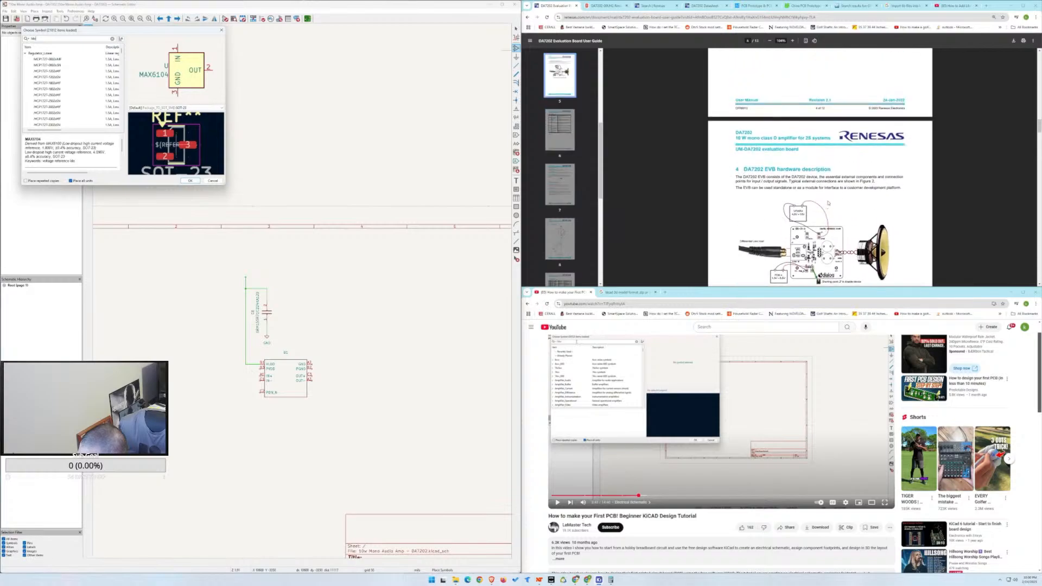
scroll(750, 170, down, 1)
ctrl+scroll(828, 212, up, 4)
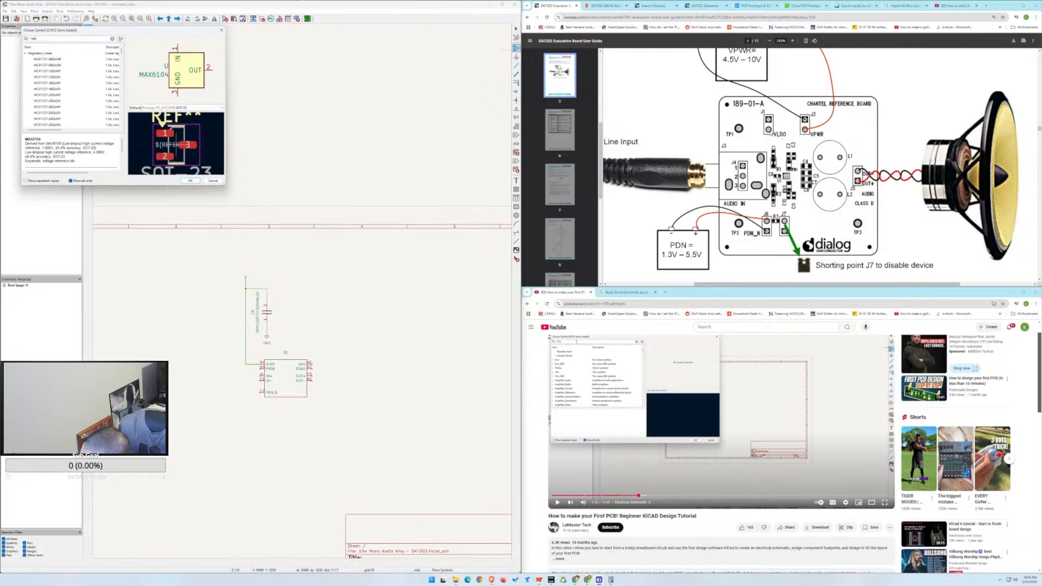
Open the DA7202 Schematic document from the Renesas search results for da7202.
click(856, 6)
click(697, 7)
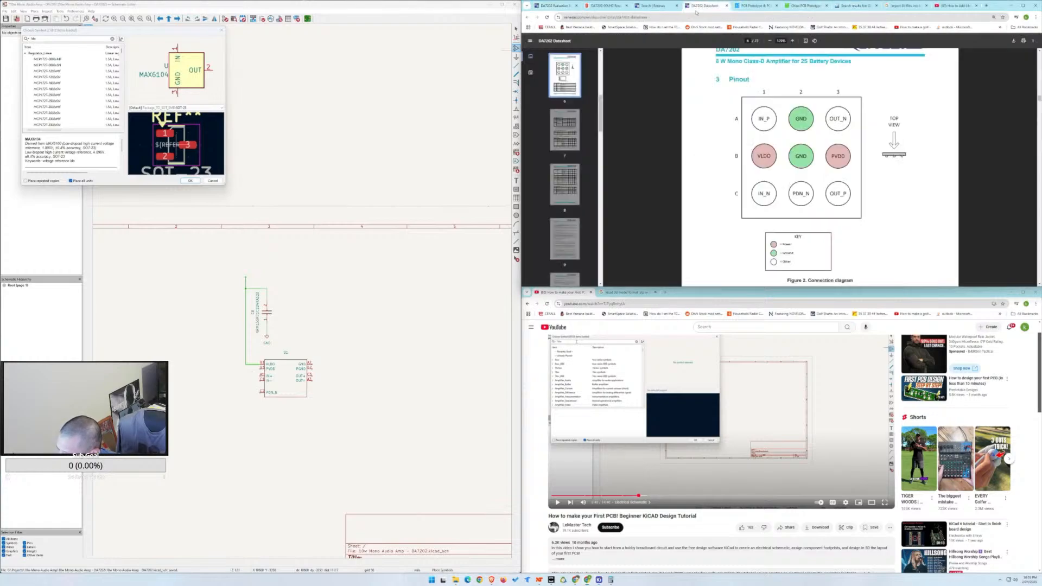
click(662, 7)
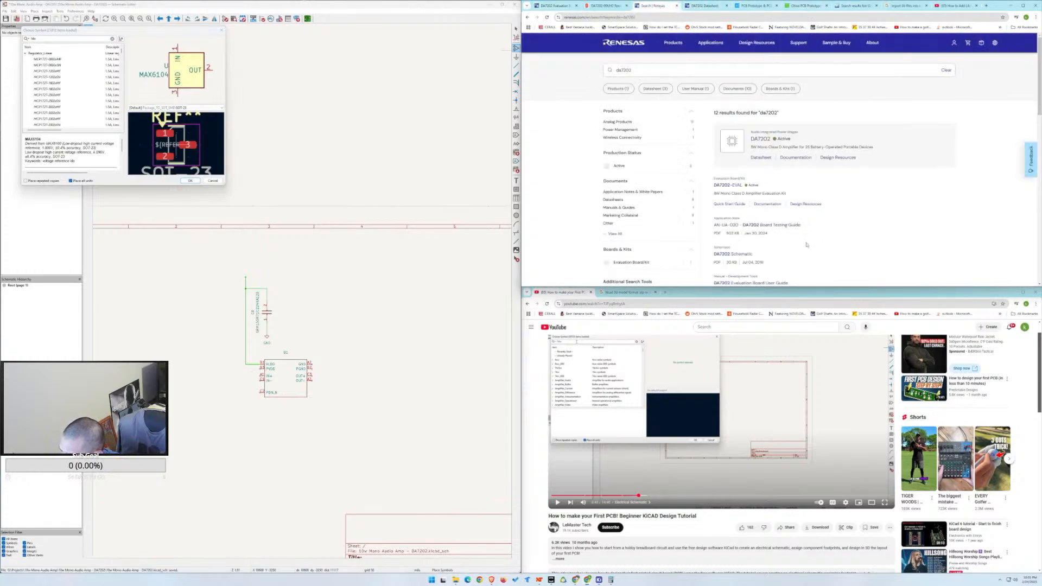
scroll(807, 244, down, 2)
click(739, 177)
click(696, 187)
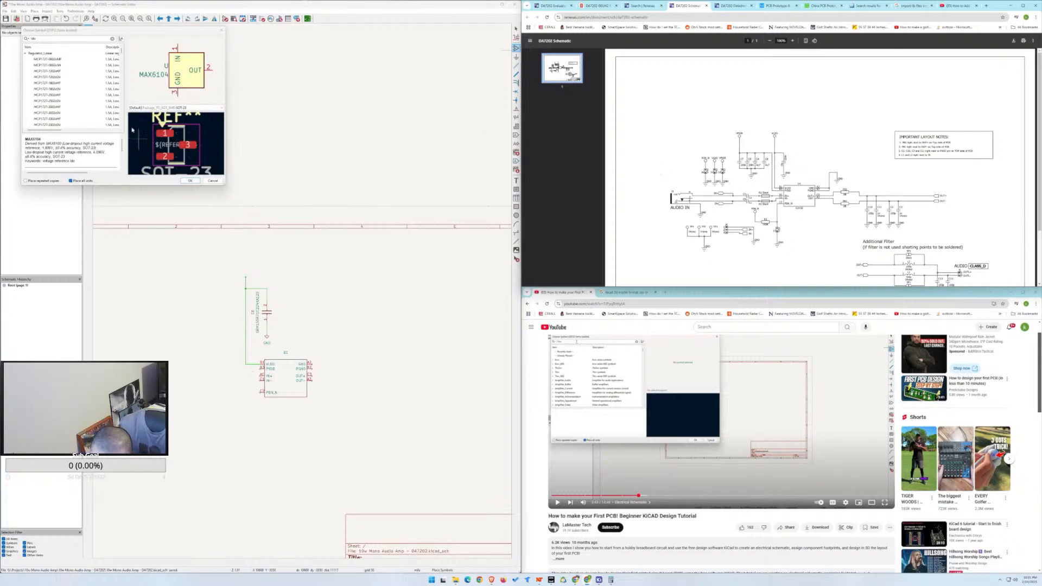
Dismiss the general symbol chooser and browse the power library in the power symbol chooser without placing anything.
click(221, 30)
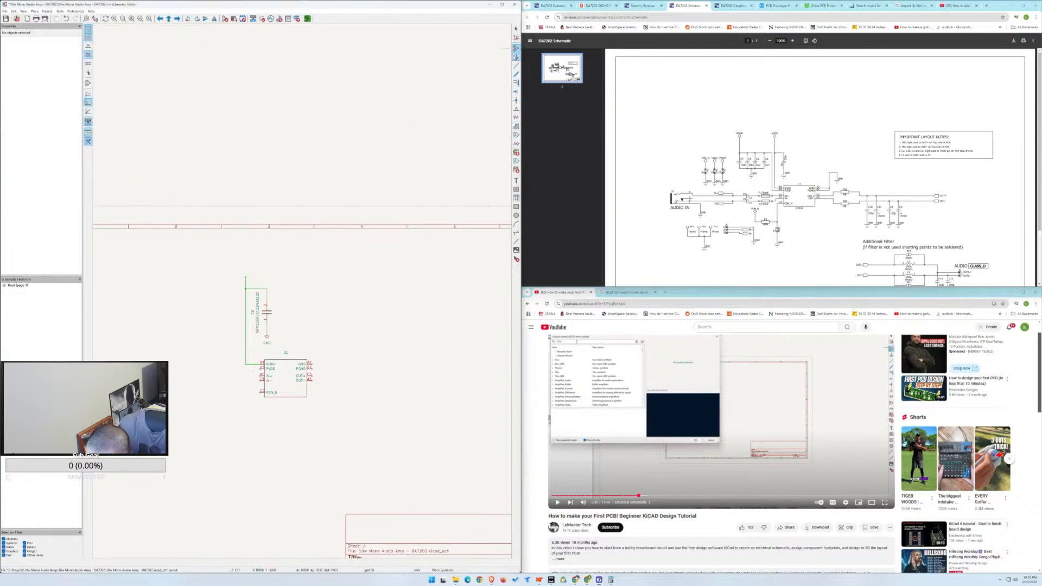
click(516, 57)
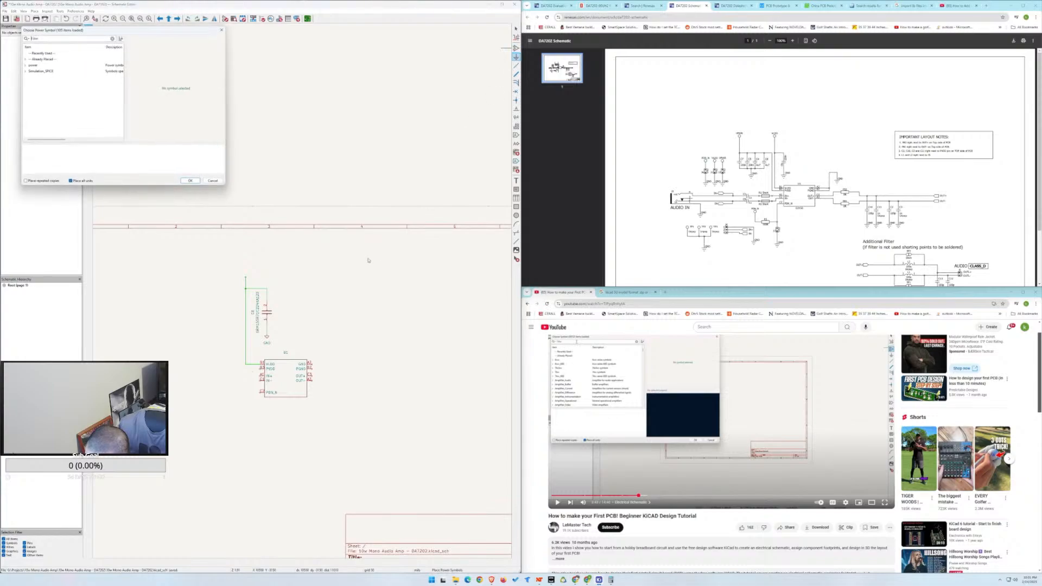
click(32, 66)
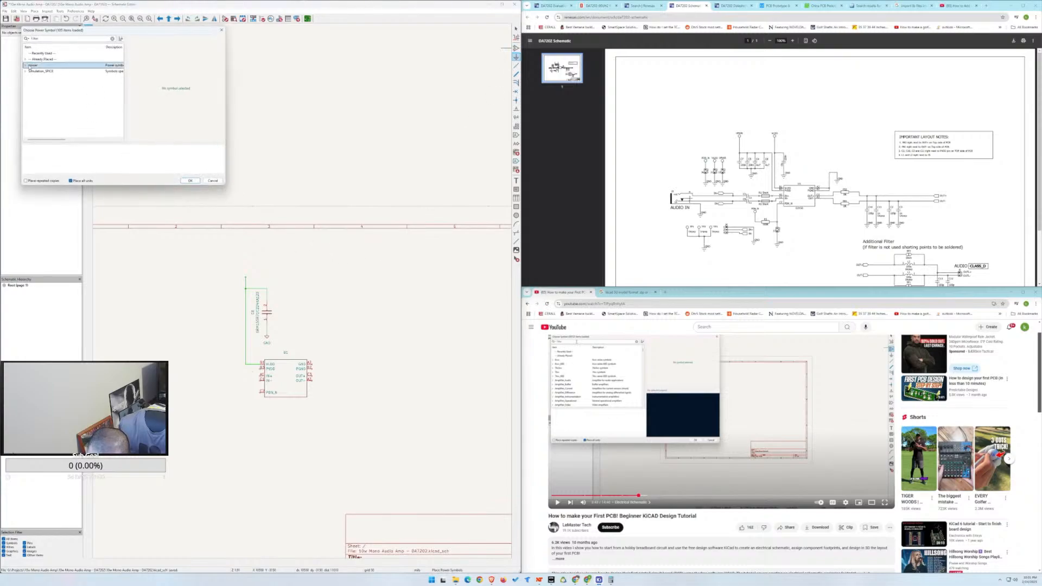
click(25, 65)
scroll(58, 119, down, 9)
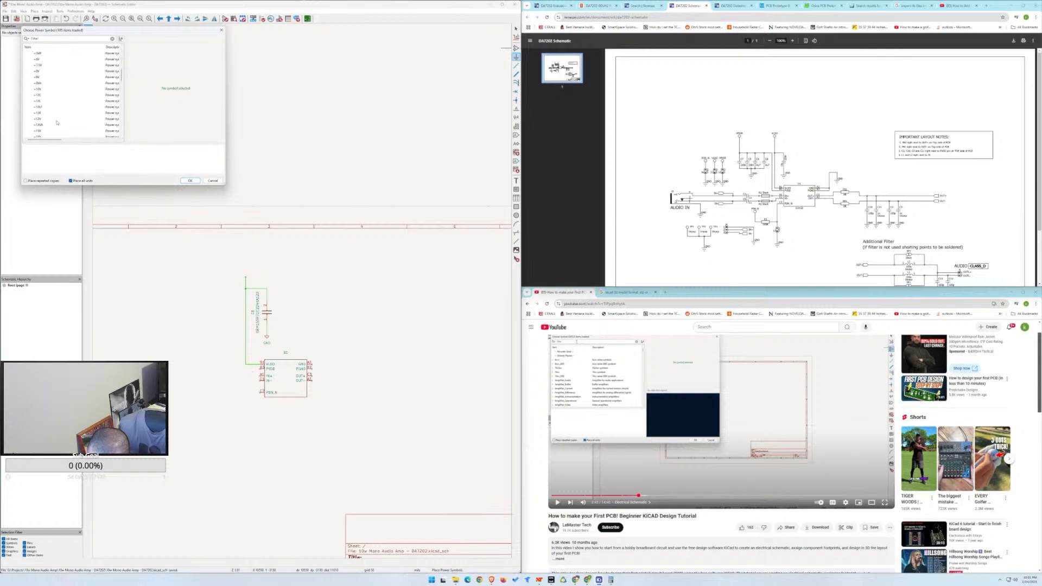
scroll(58, 133, down, 10)
scroll(63, 141, up, 10)
scroll(62, 140, up, 10)
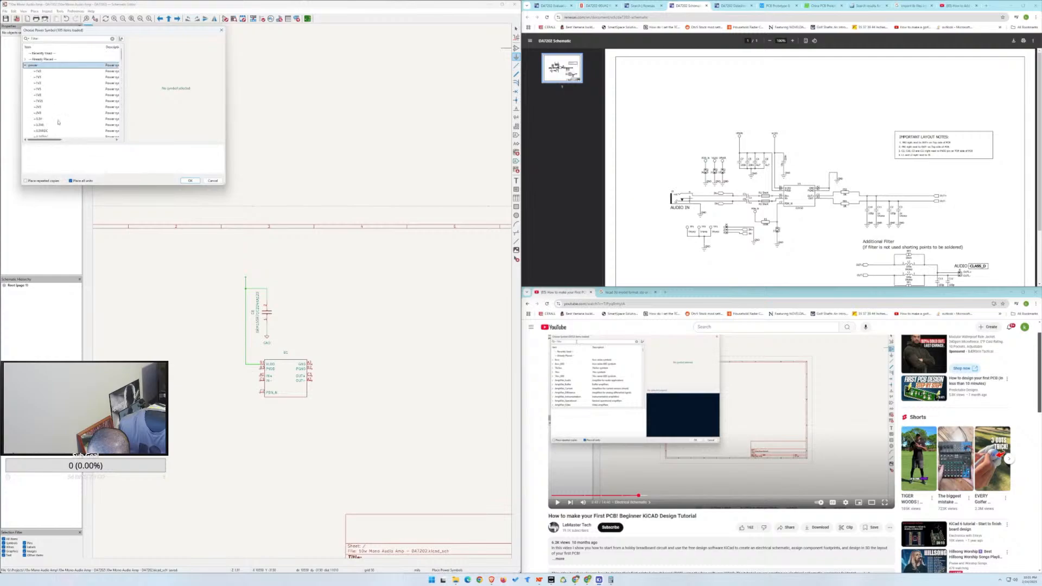
click(25, 65)
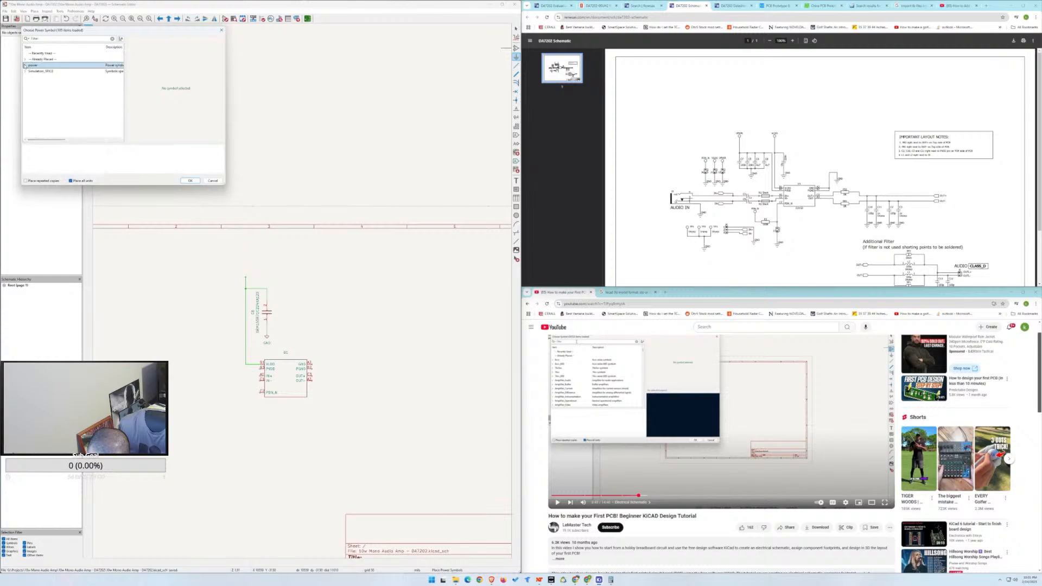
click(213, 181)
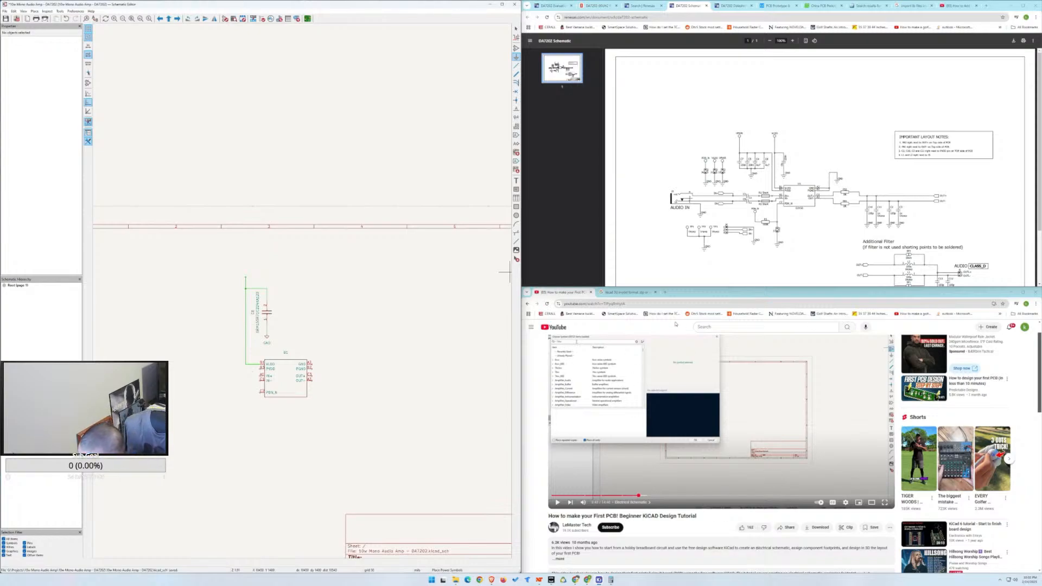
Search YouTube for "kicad 9 pcb design tutorial" and open the KiCad Tutorial | Beginning to End playlist.
click(708, 324)
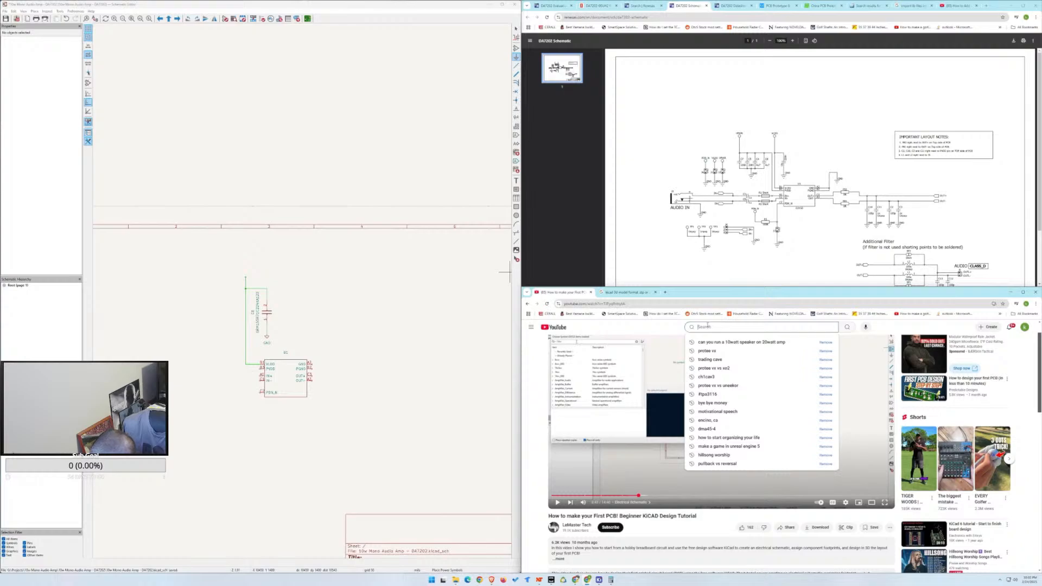
text(kicad)
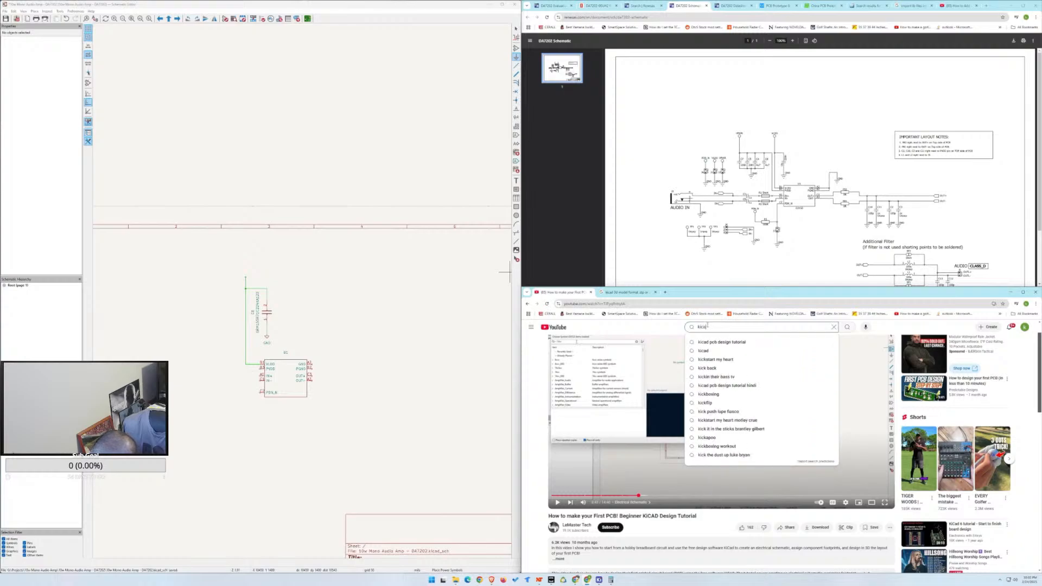
key(Down)
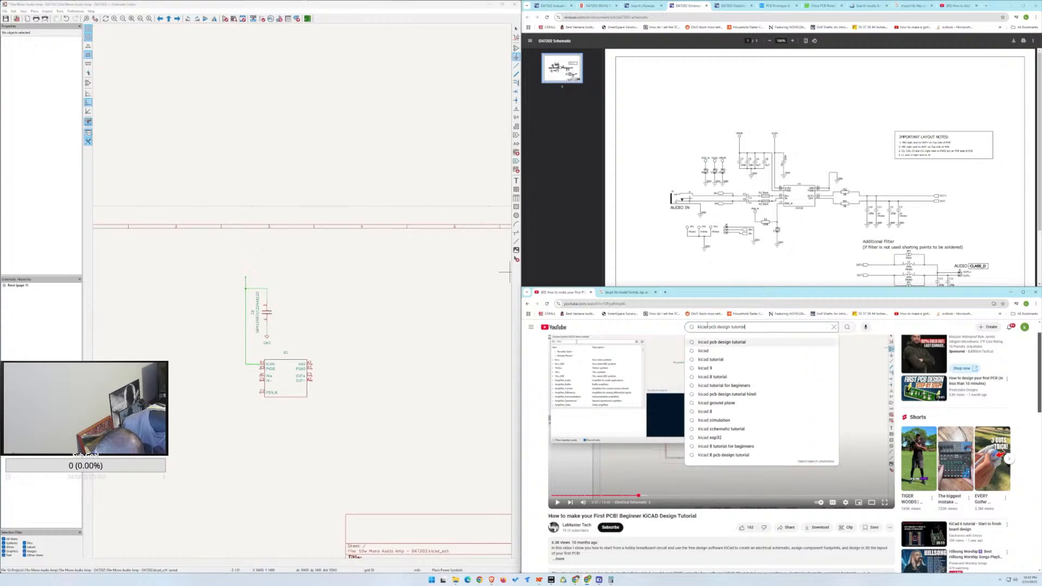
key(Return)
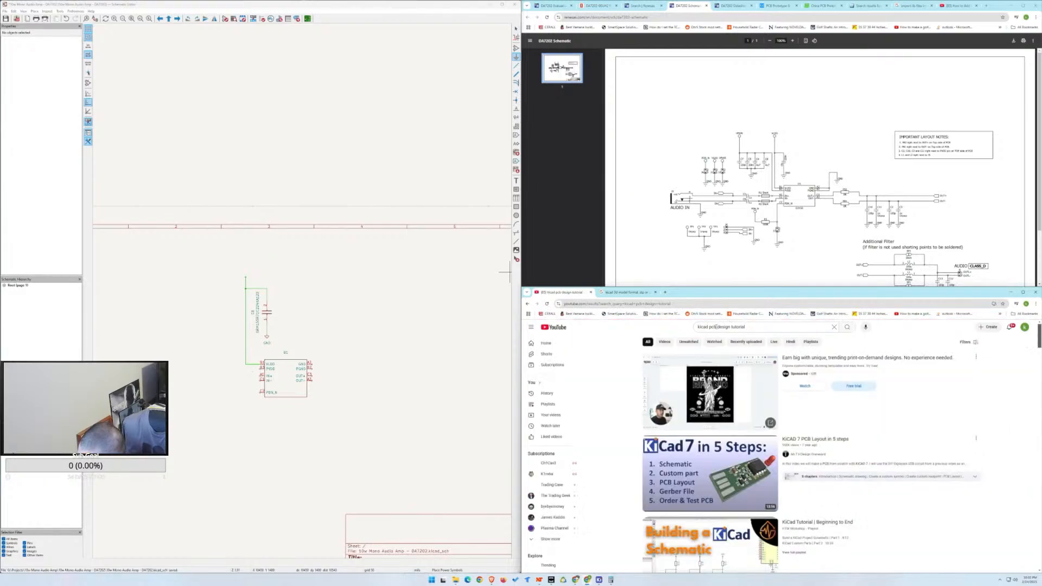
click(710, 328)
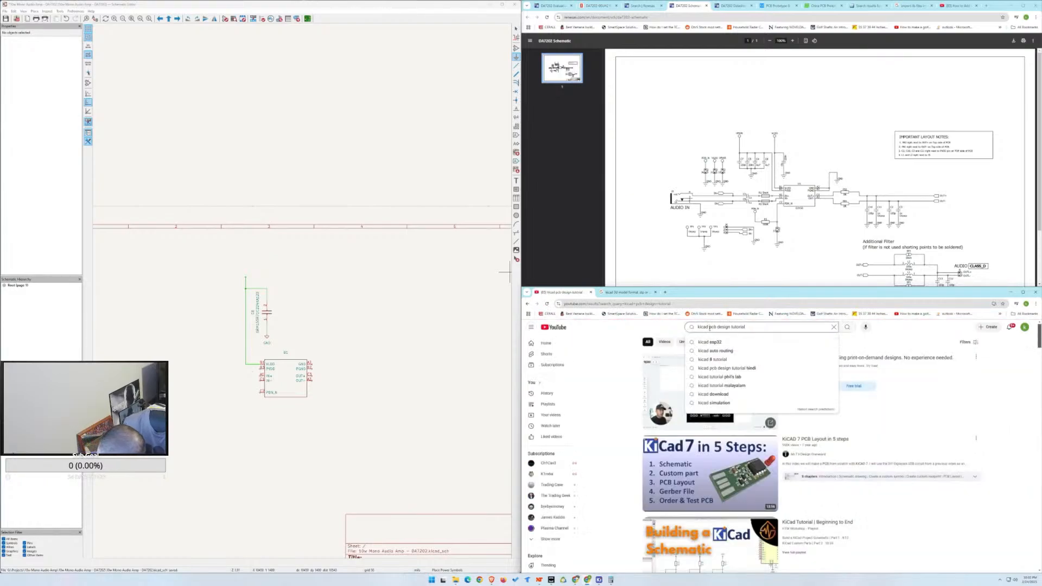
text(9)
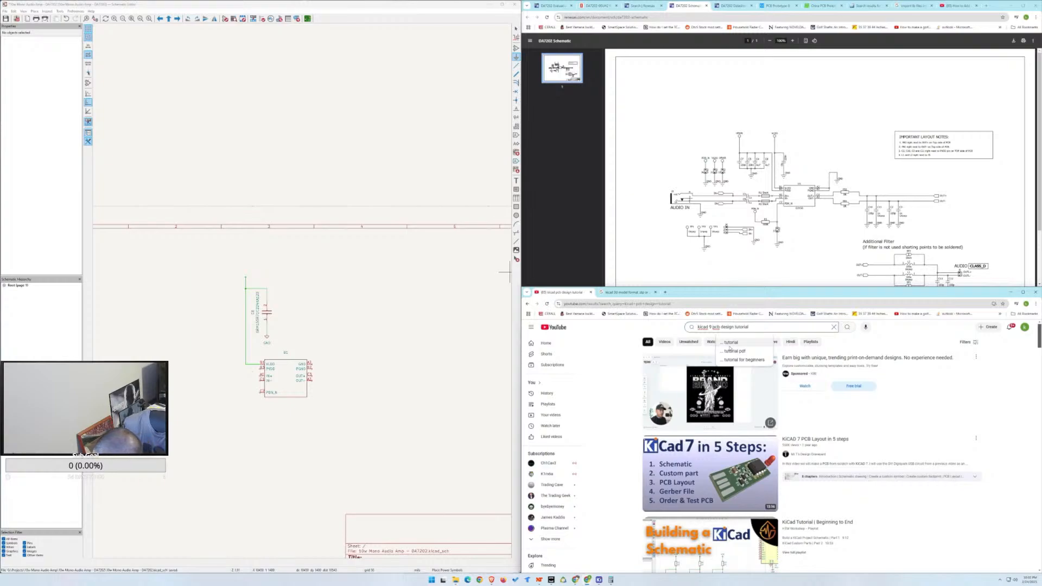
key(Return)
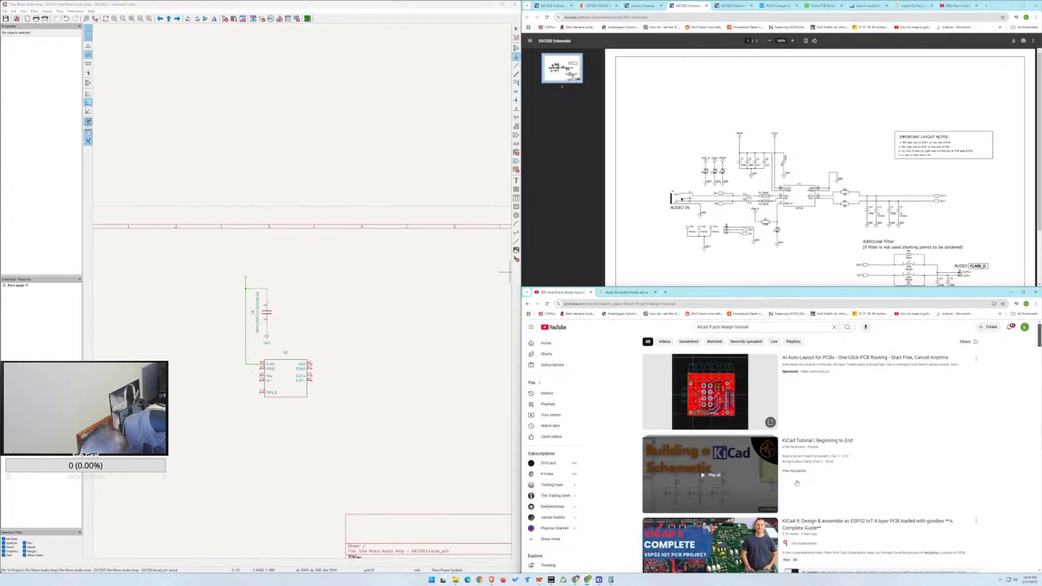
click(797, 482)
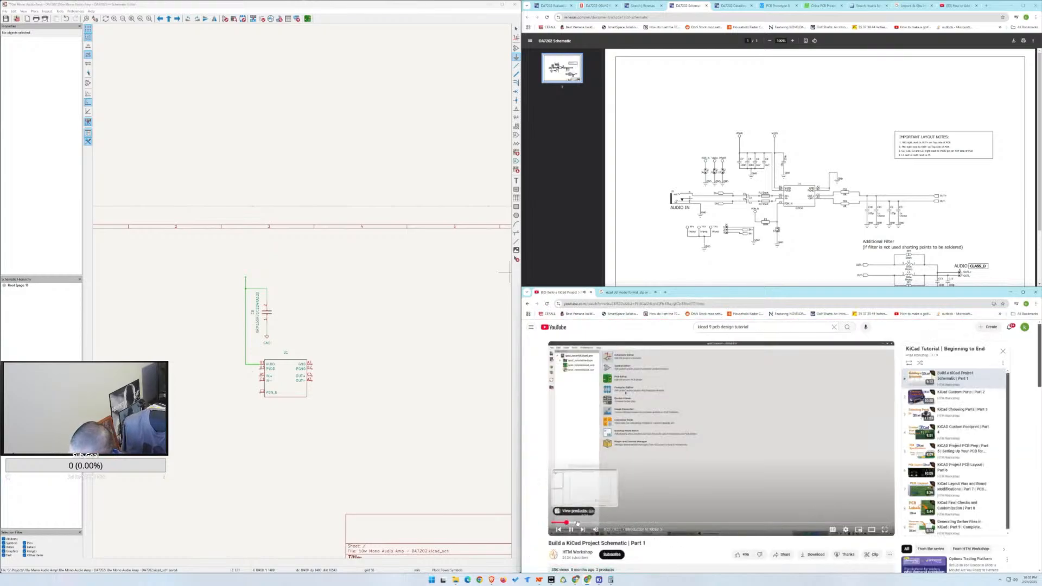
Skim the Build a KiCad Project Schematic | Part 1 video for the passage on adding power symbols and watch it.
click(579, 523)
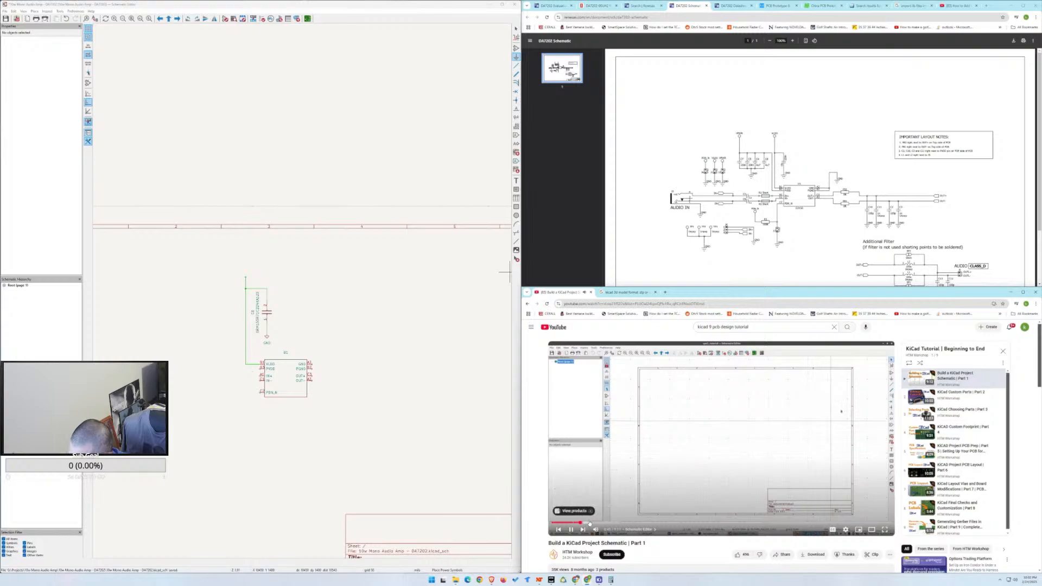
click(597, 524)
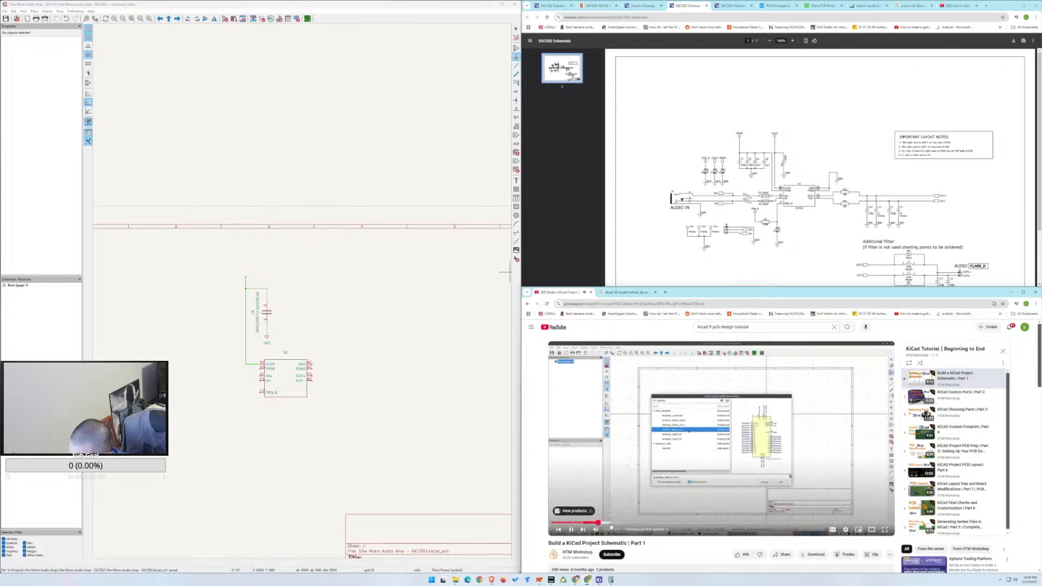
click(611, 523)
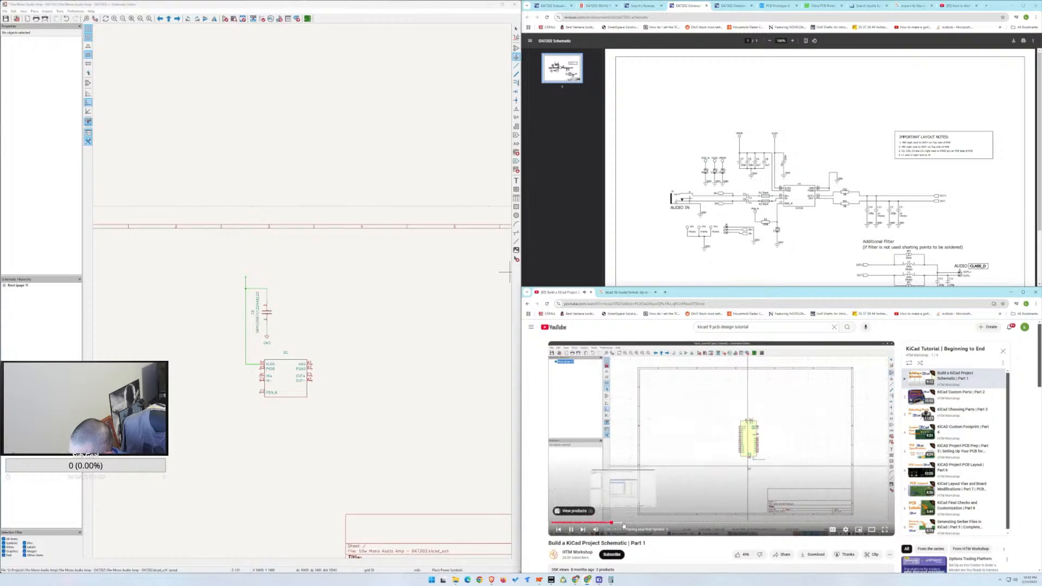
click(635, 523)
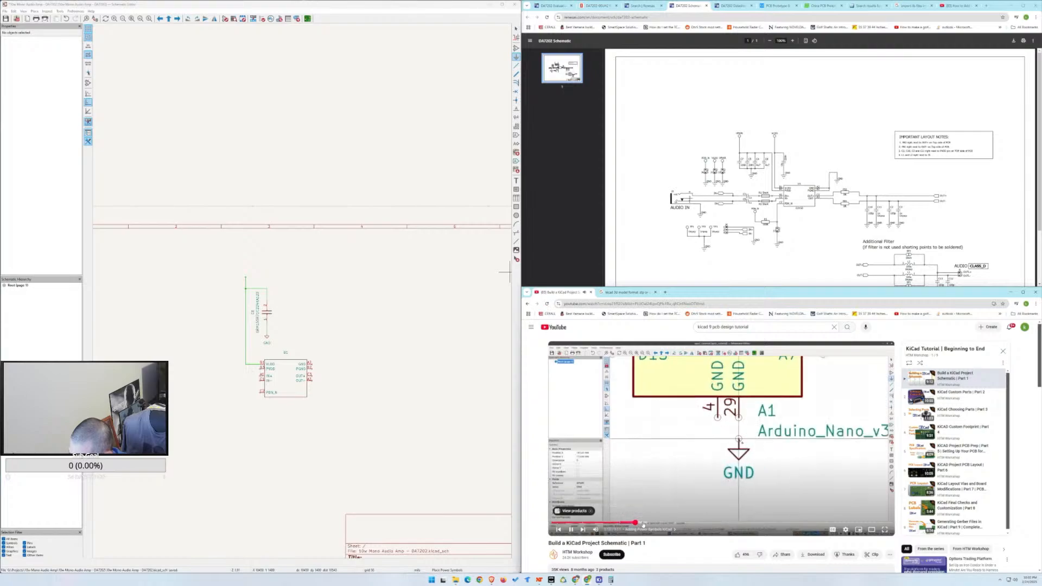
click(626, 523)
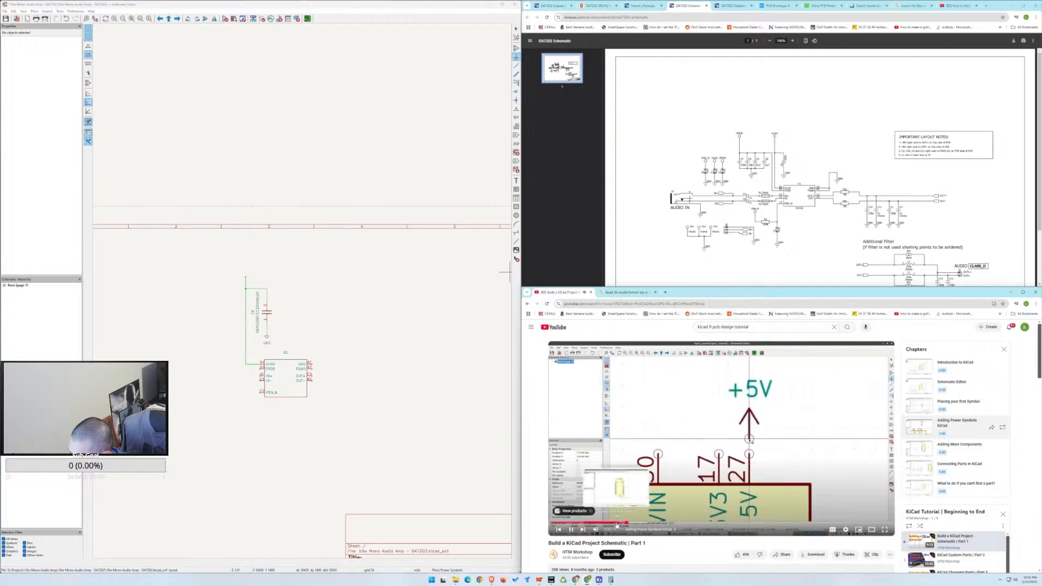
click(616, 523)
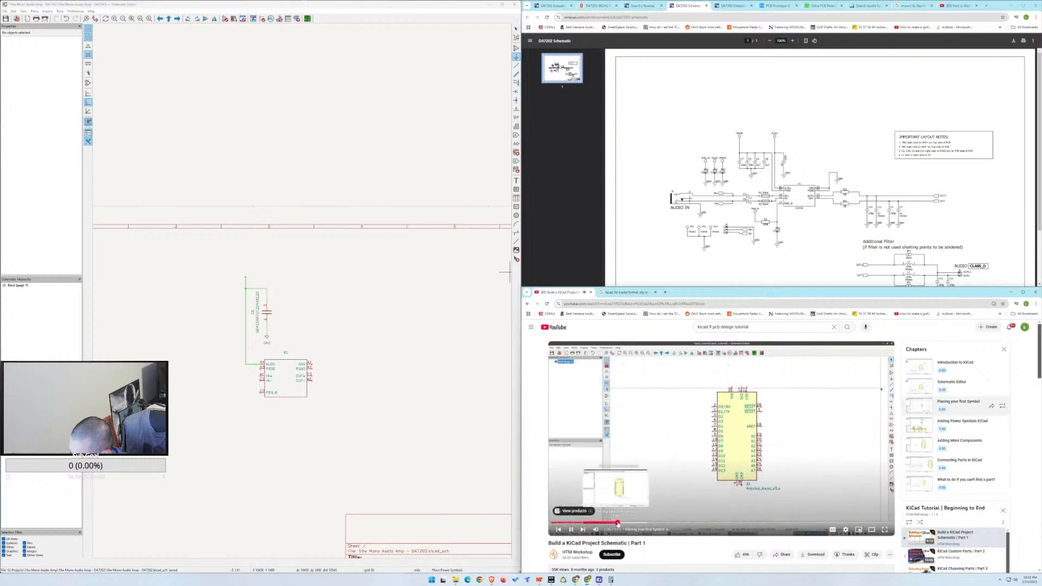
click(604, 523)
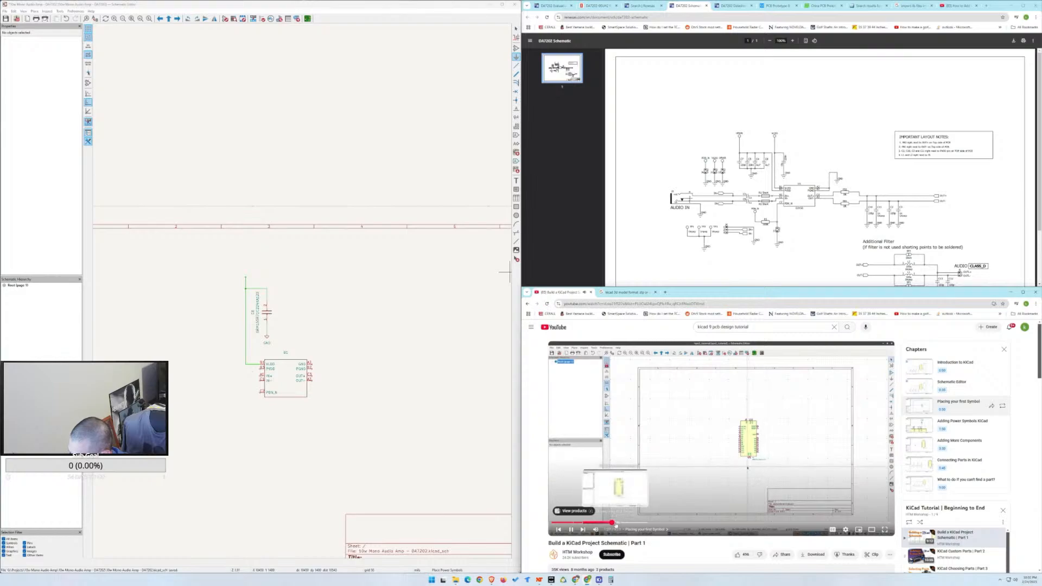
click(616, 524)
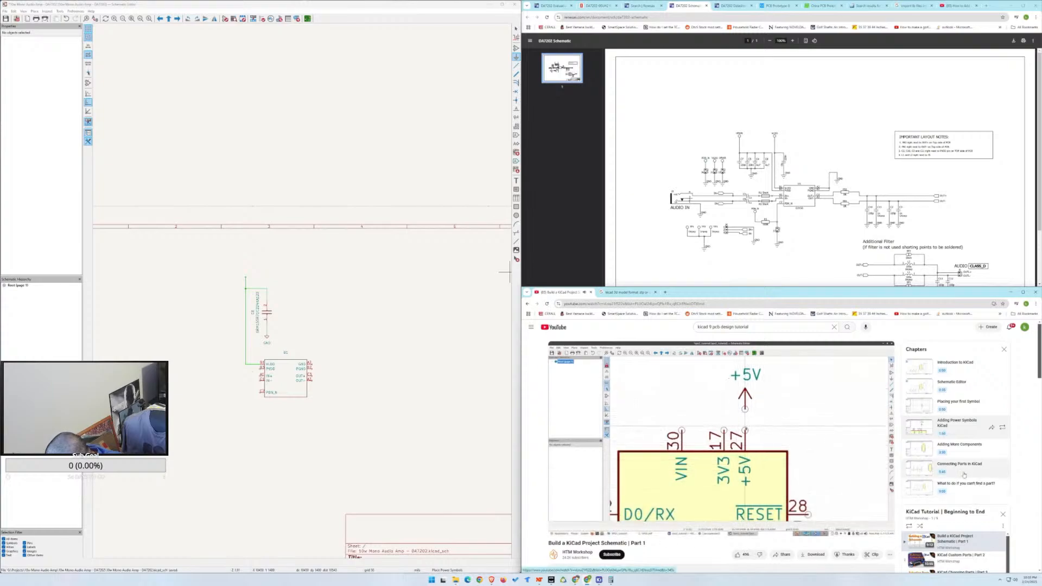
Look over the video's chapter list and skip further ahead within the Adding Power Symbols chapter.
scroll(962, 470, down, 1)
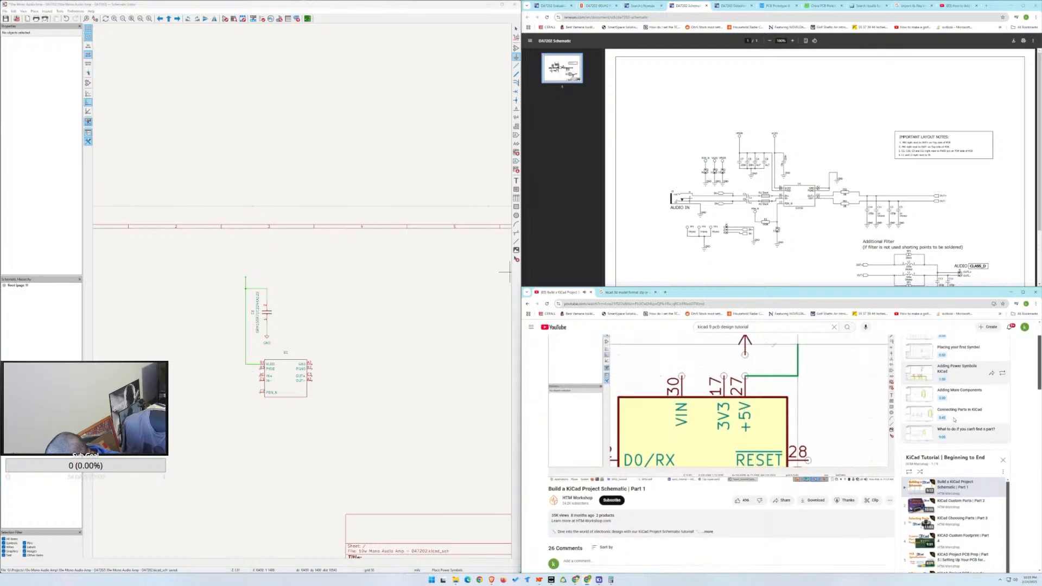
scroll(942, 437, up, 1)
scroll(896, 439, down, 1)
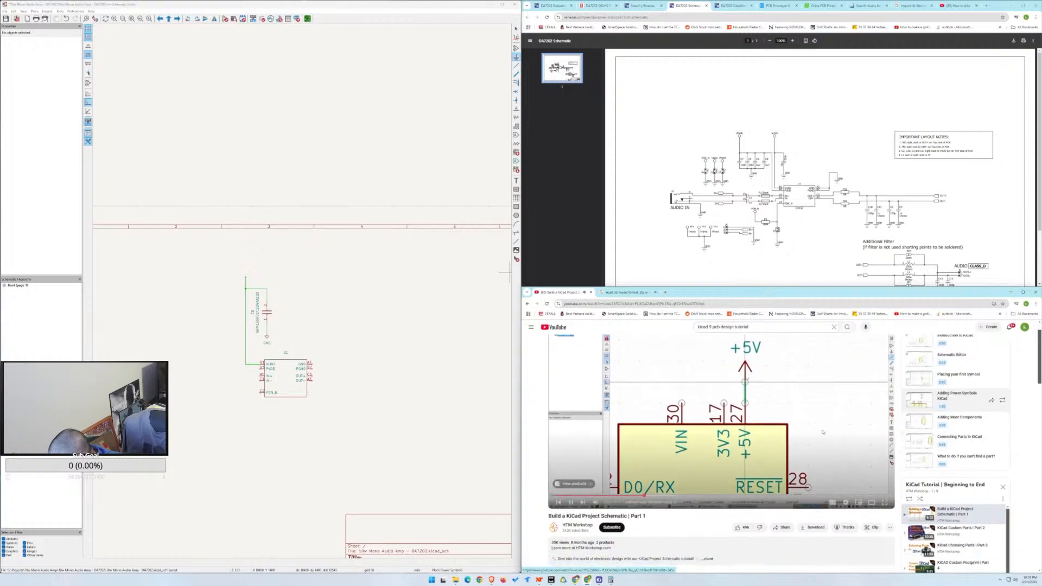
scroll(705, 461, down, 1)
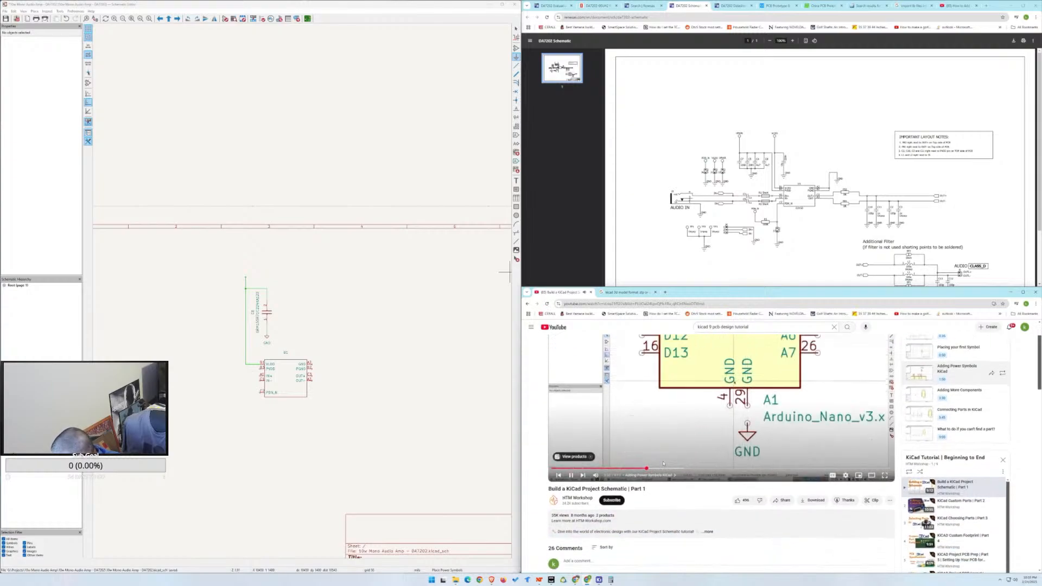
click(663, 468)
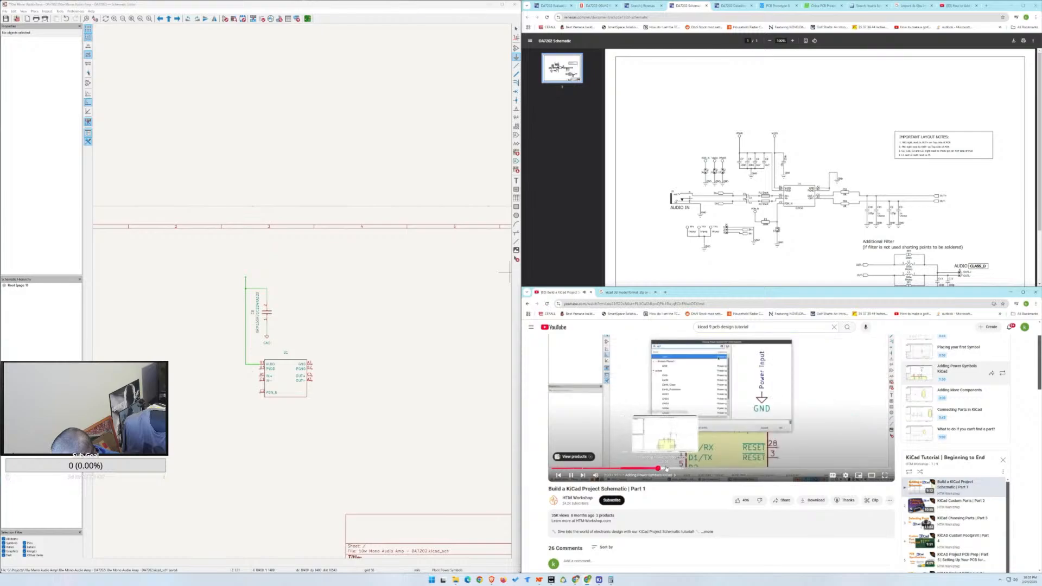
Skip further ahead in the Part 1 video and watch the Adding More Components chapter.
click(673, 469)
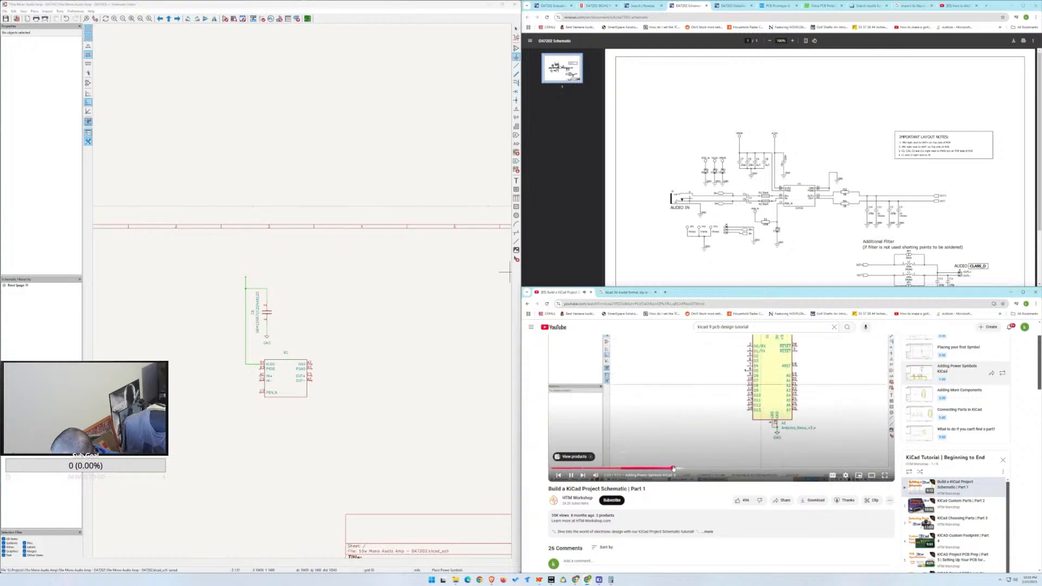
click(677, 469)
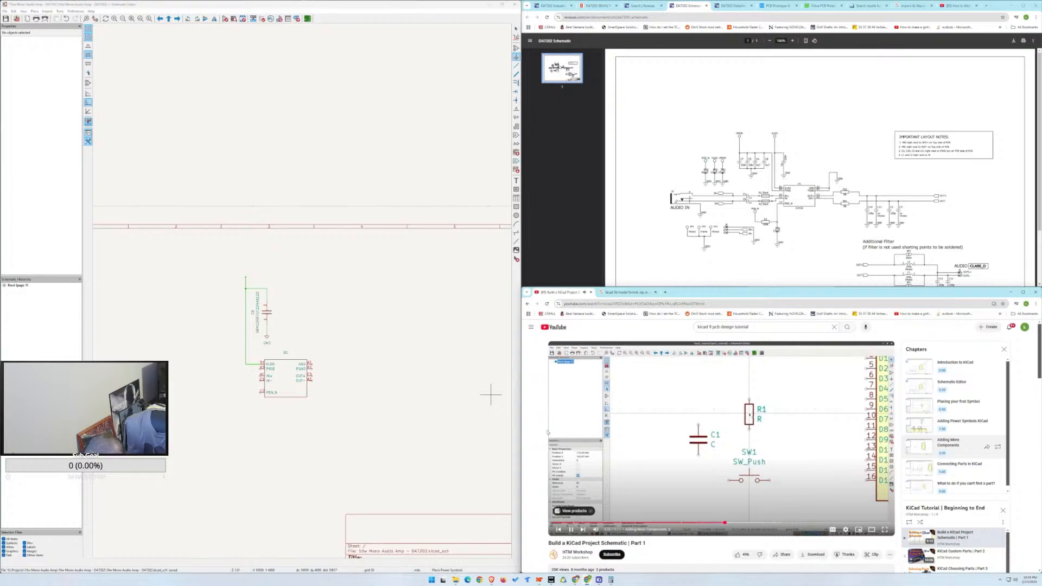
click(321, 307)
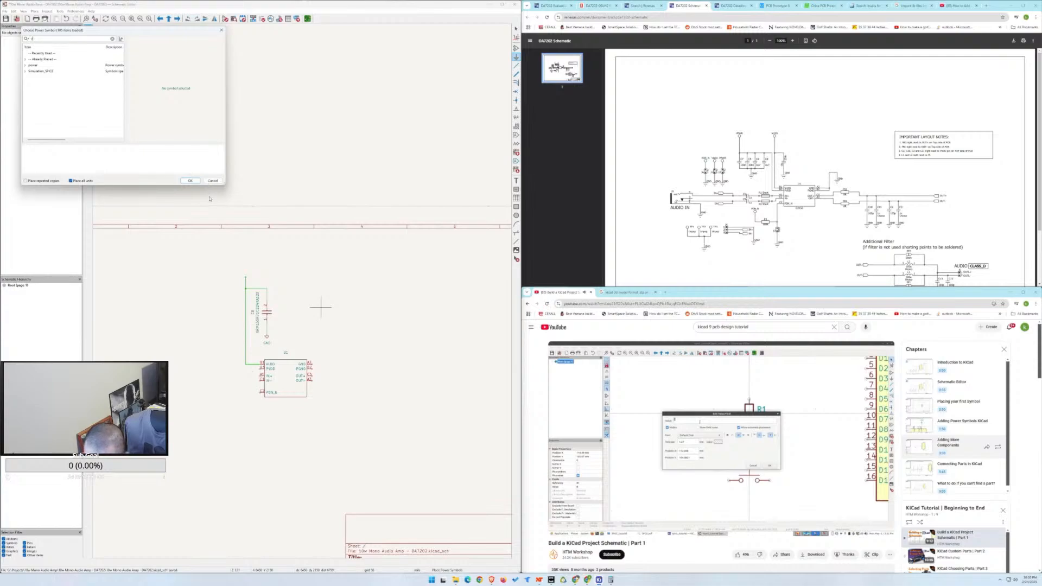
text(c)
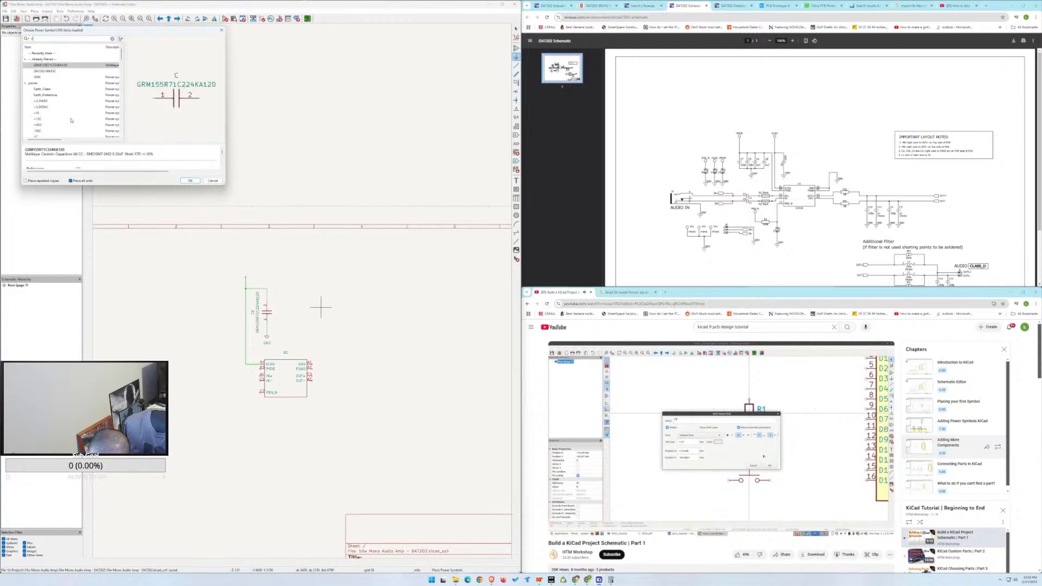
scroll(68, 115, down, 5)
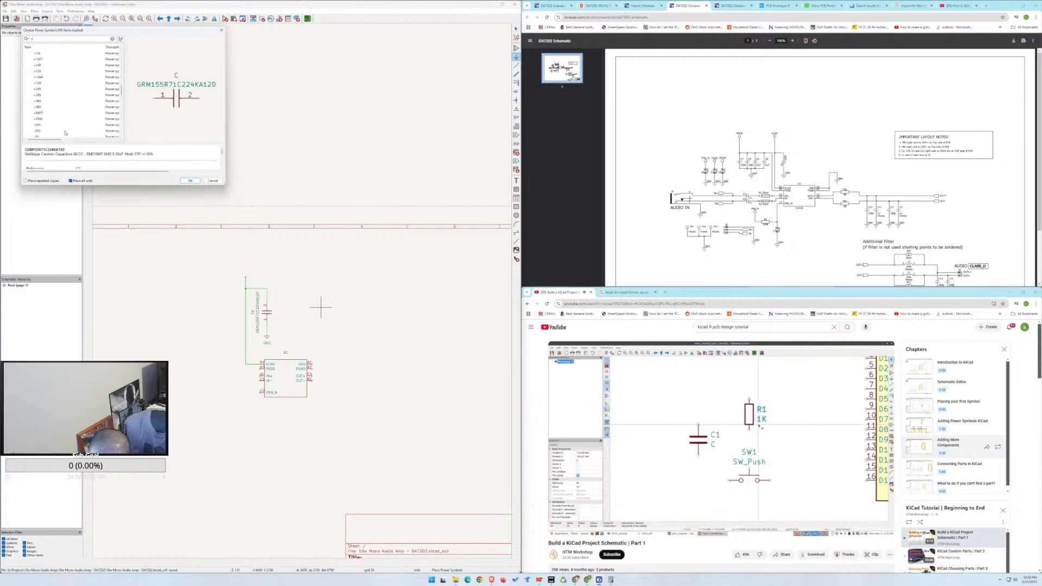
click(211, 181)
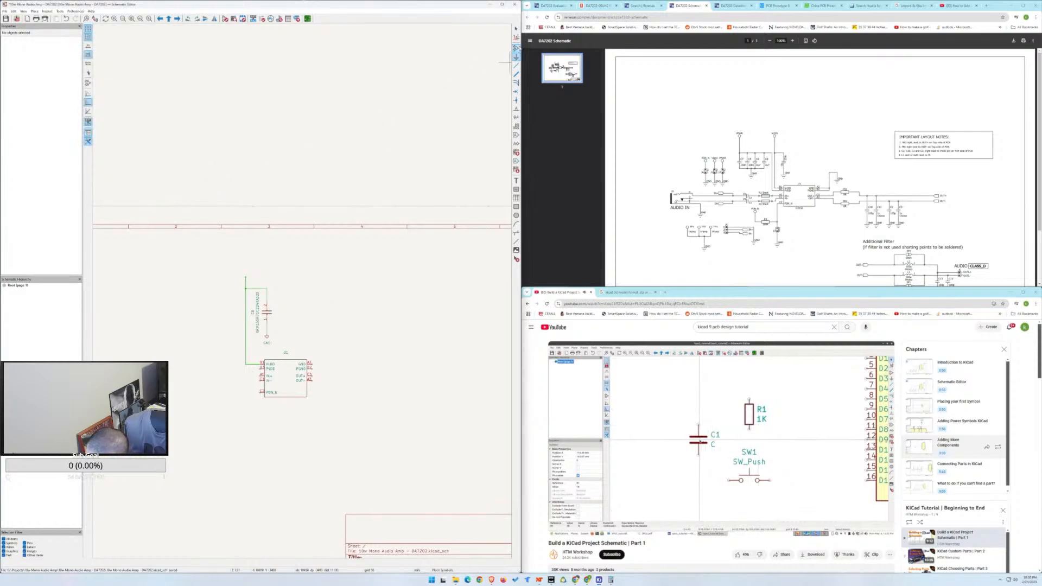
Place three generic unpolarized capacitors (C) from the Device library in a row to the left of the VLDO wire.
key(a)
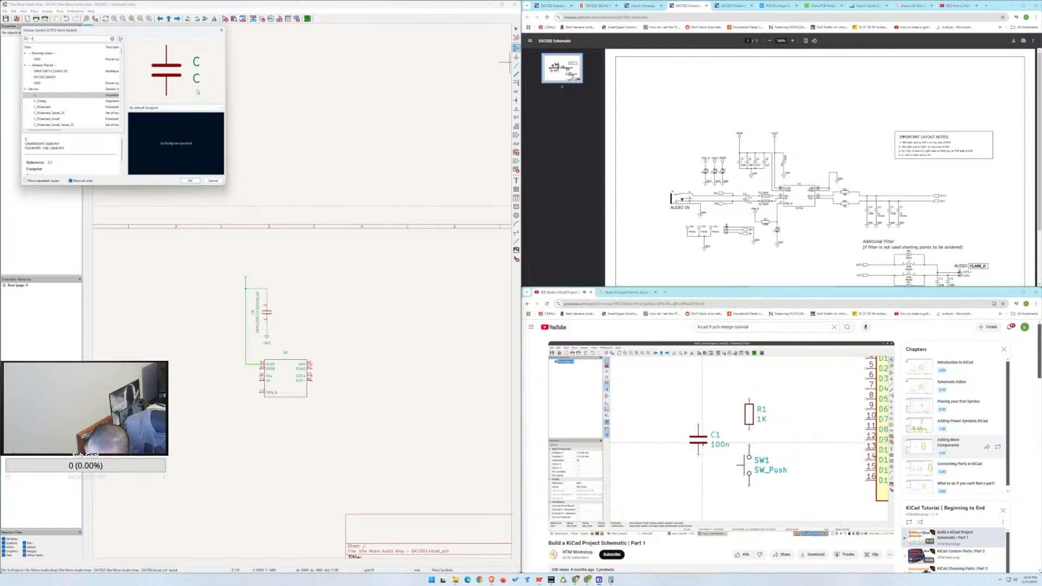
key(Return)
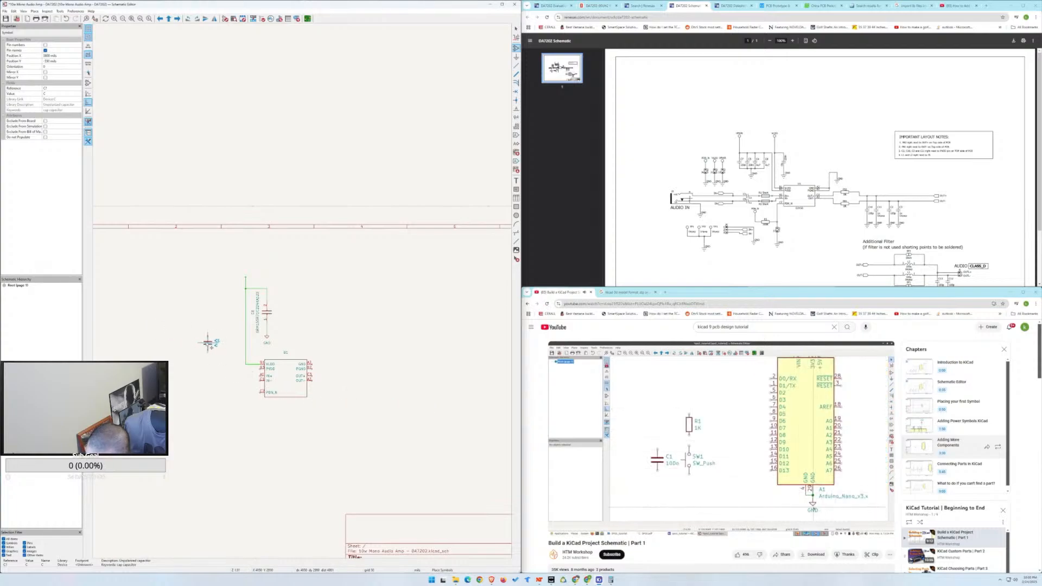
click(152, 318)
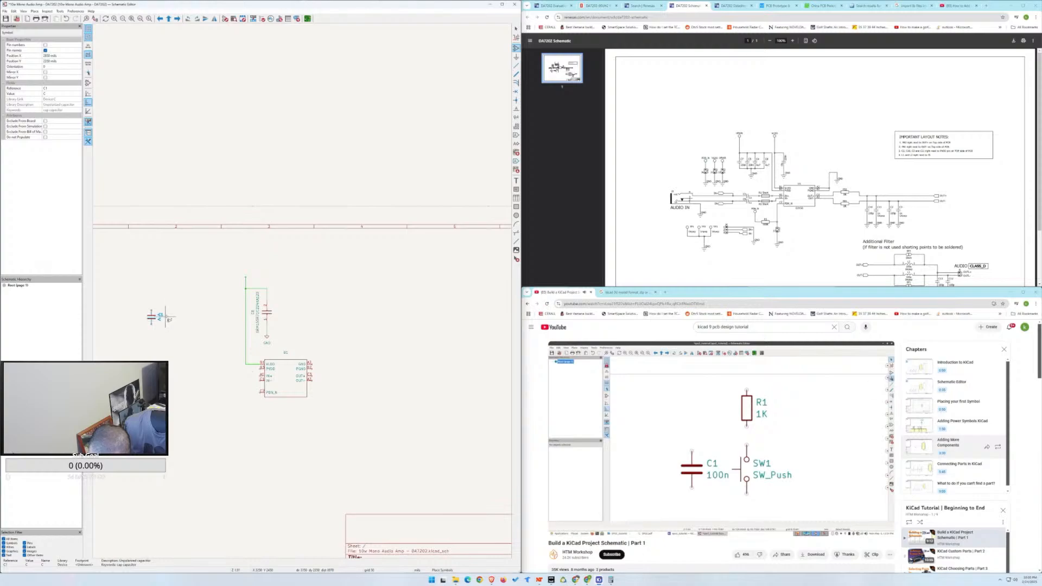
click(185, 320)
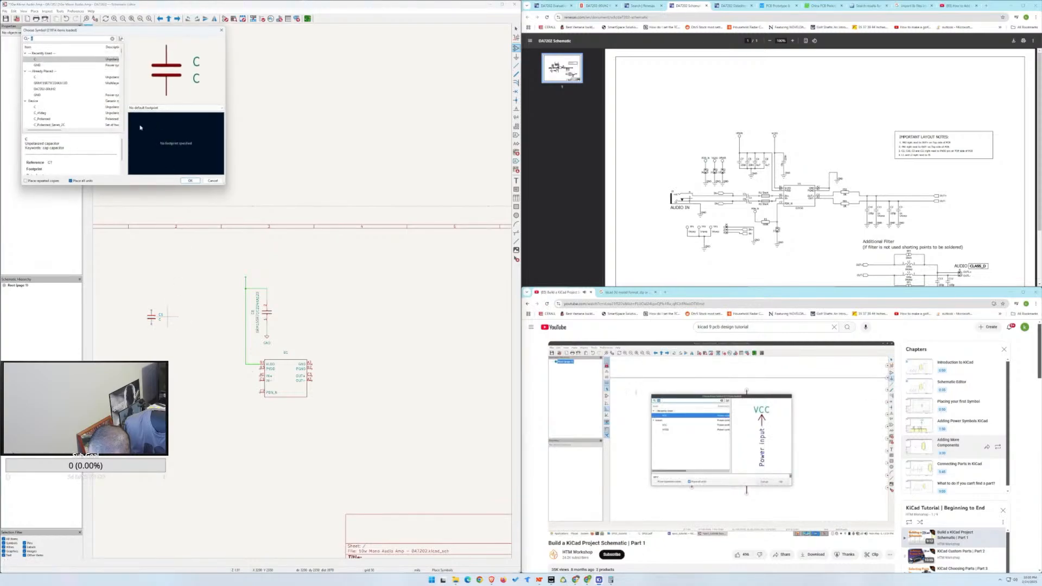
click(187, 180)
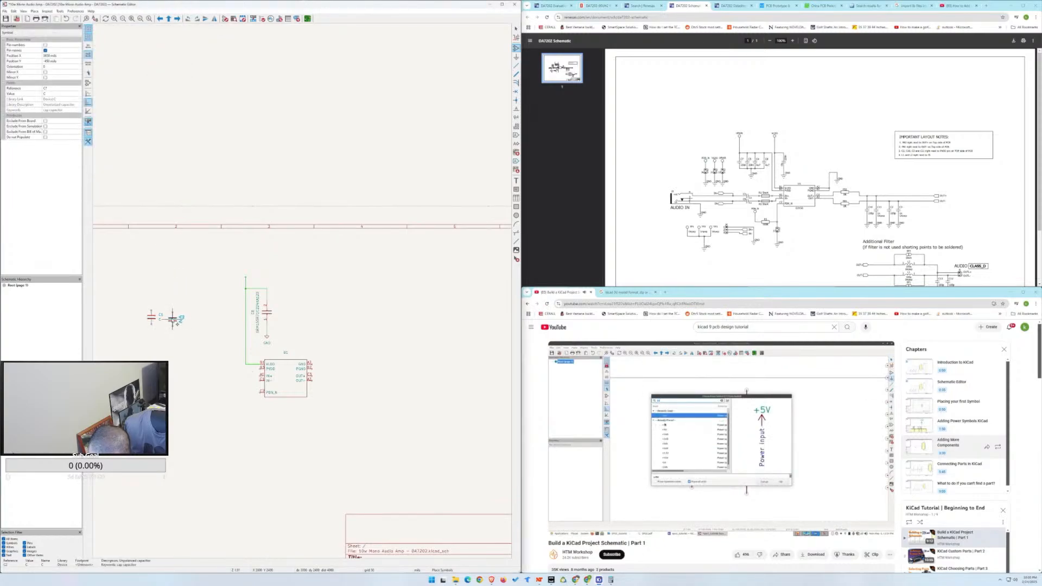
click(174, 321)
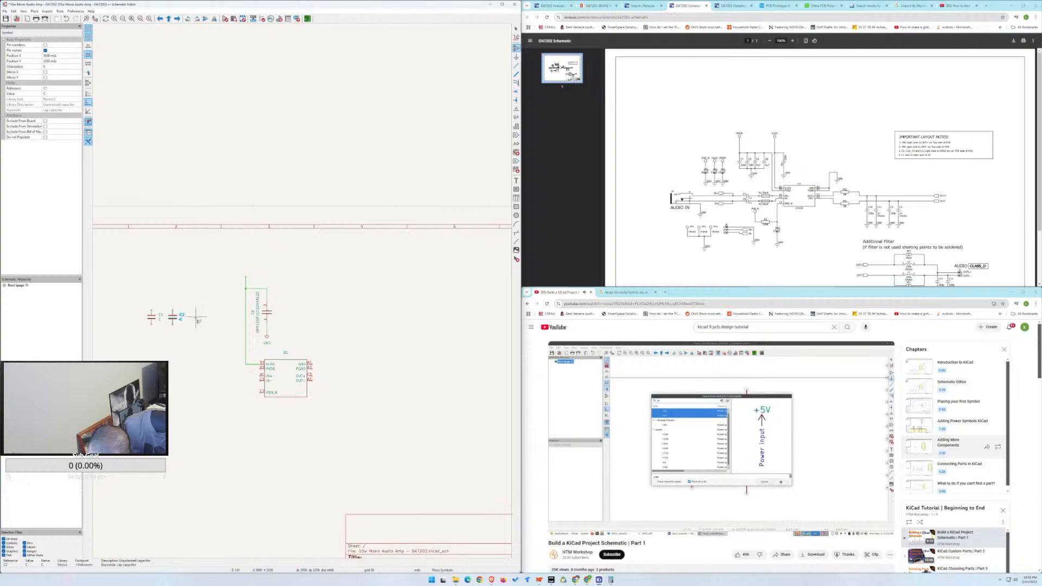
click(199, 321)
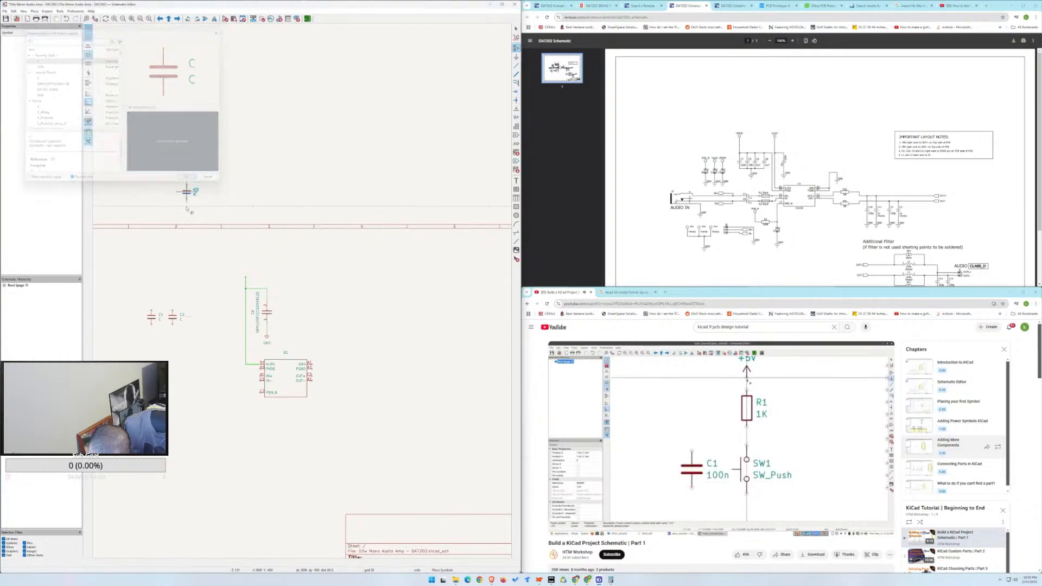
key(Return)
click(196, 321)
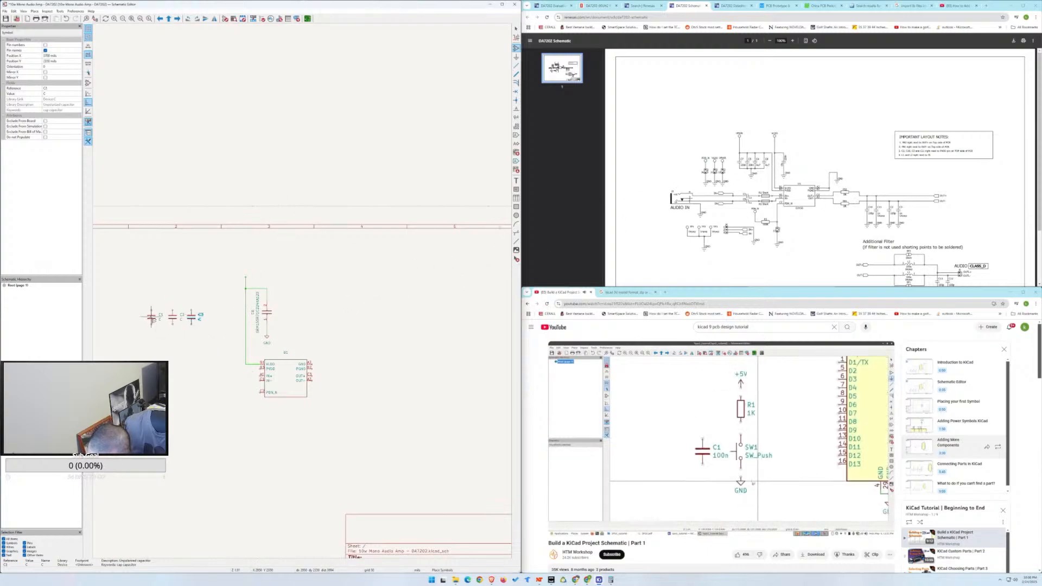
key(Escape)
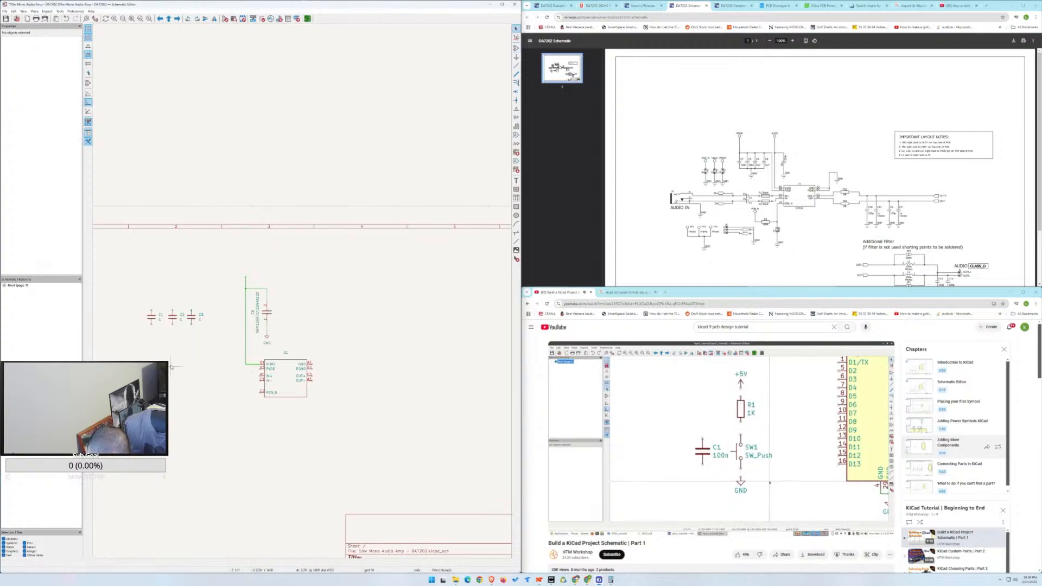
Inspect the leftmost new capacitor's symbol properties and pin functions without changing anything.
double_click(151, 315)
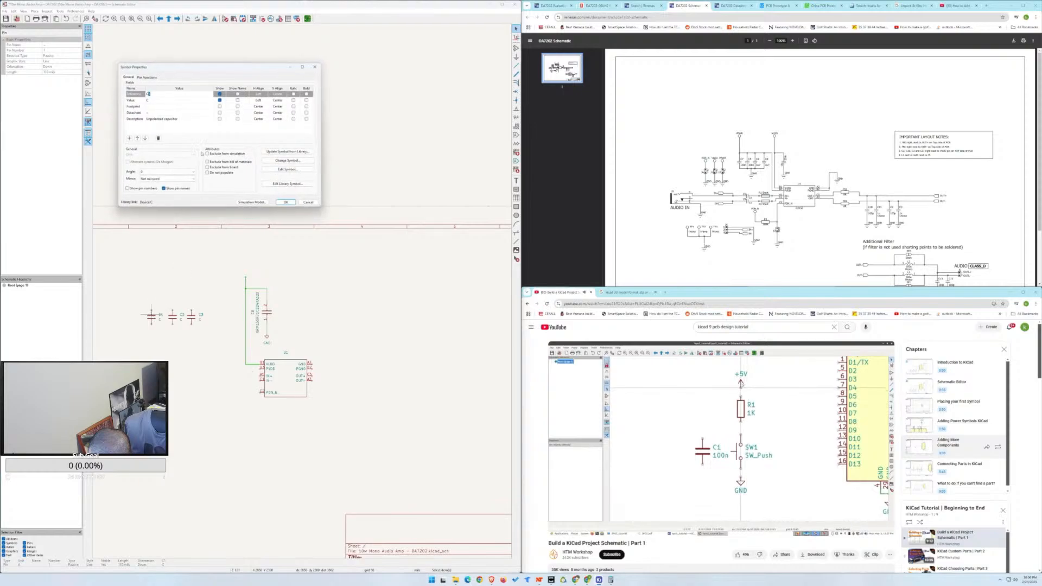
click(308, 202)
click(151, 323)
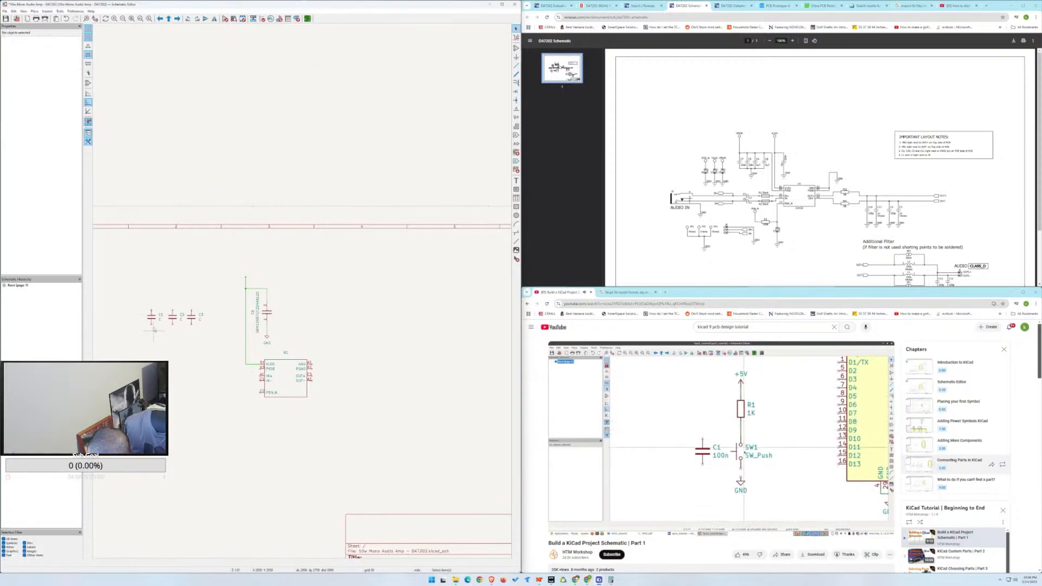
key(e)
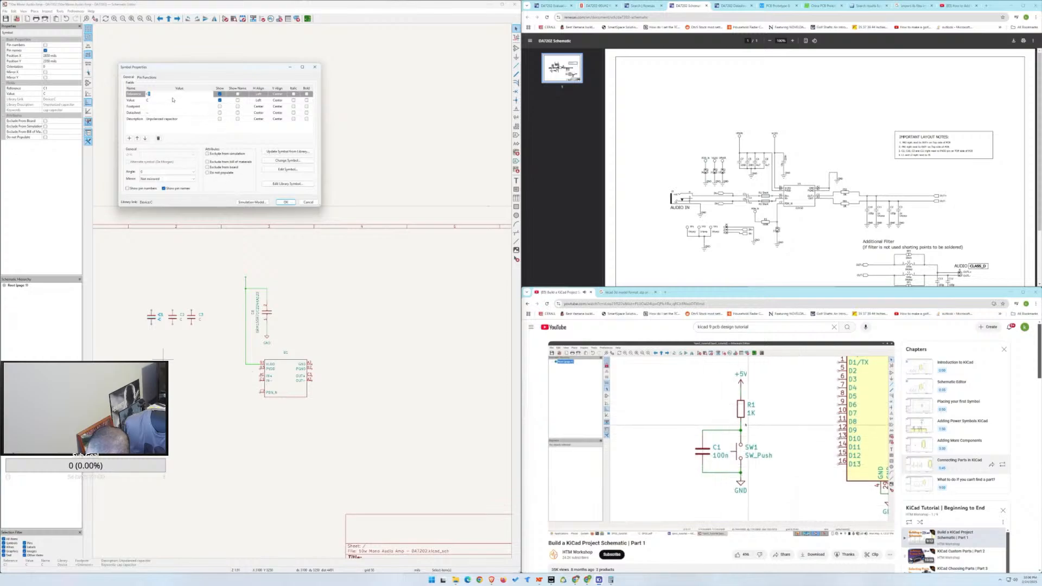
click(145, 77)
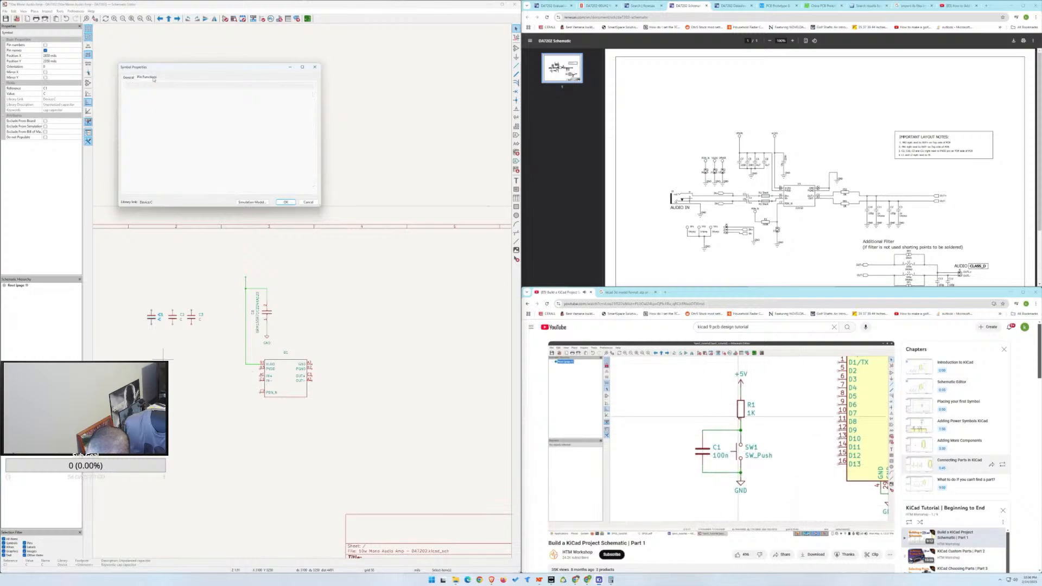
click(129, 78)
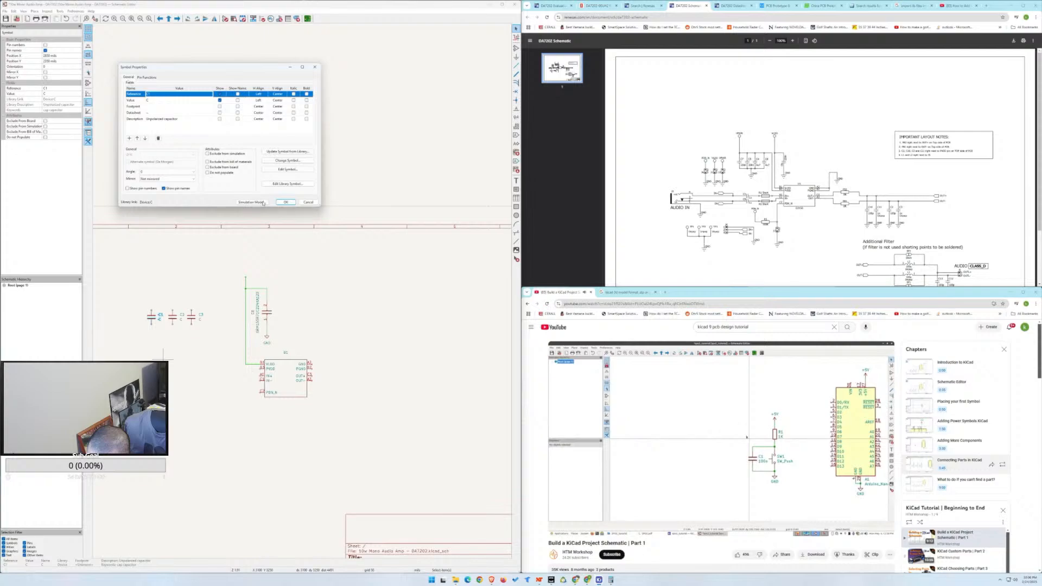
click(295, 202)
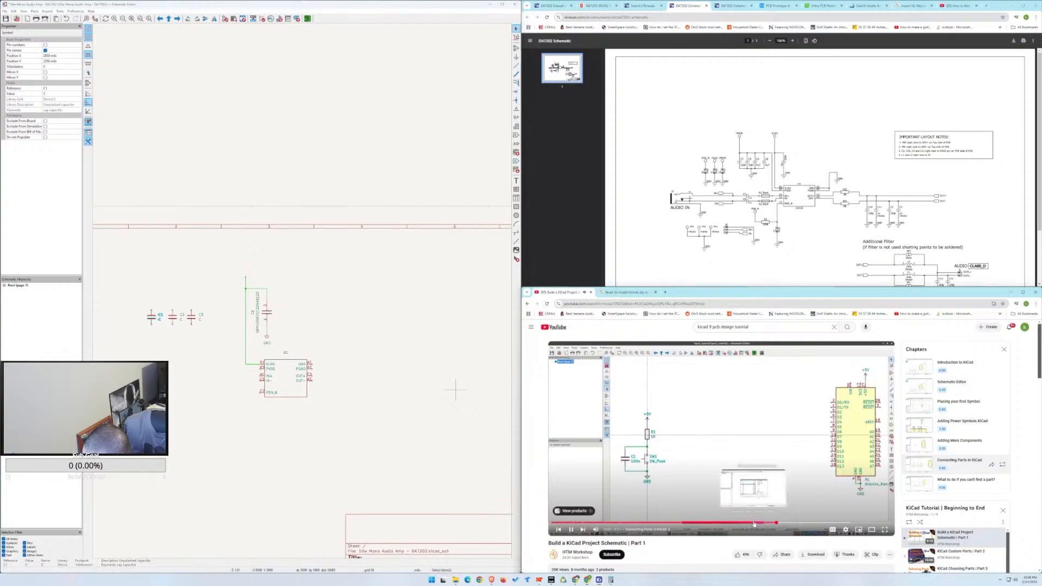
Rewind the video to the Adding More Components chapter and watch how a component's value is set.
click(753, 523)
click(760, 524)
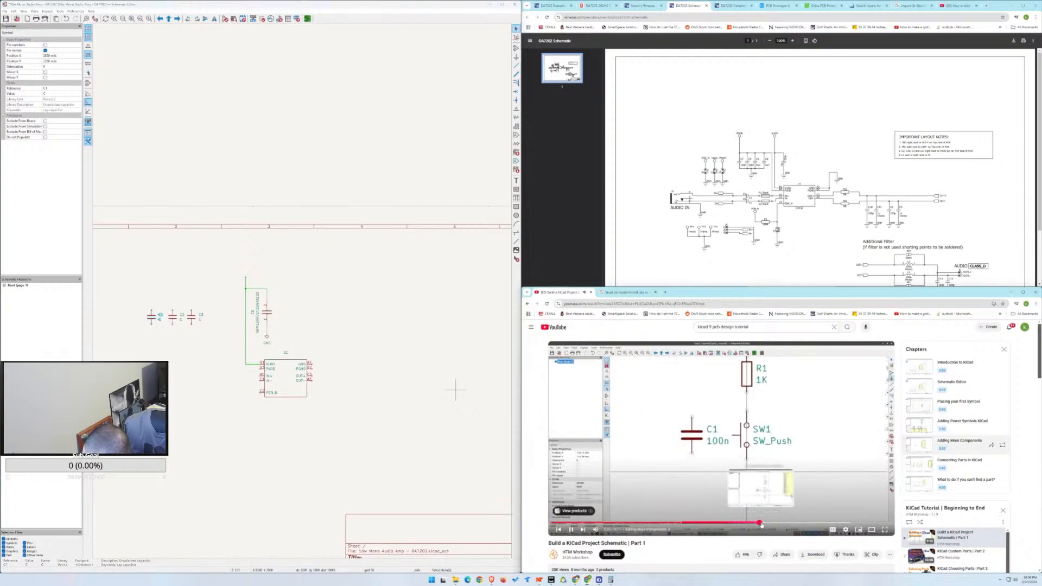
click(730, 523)
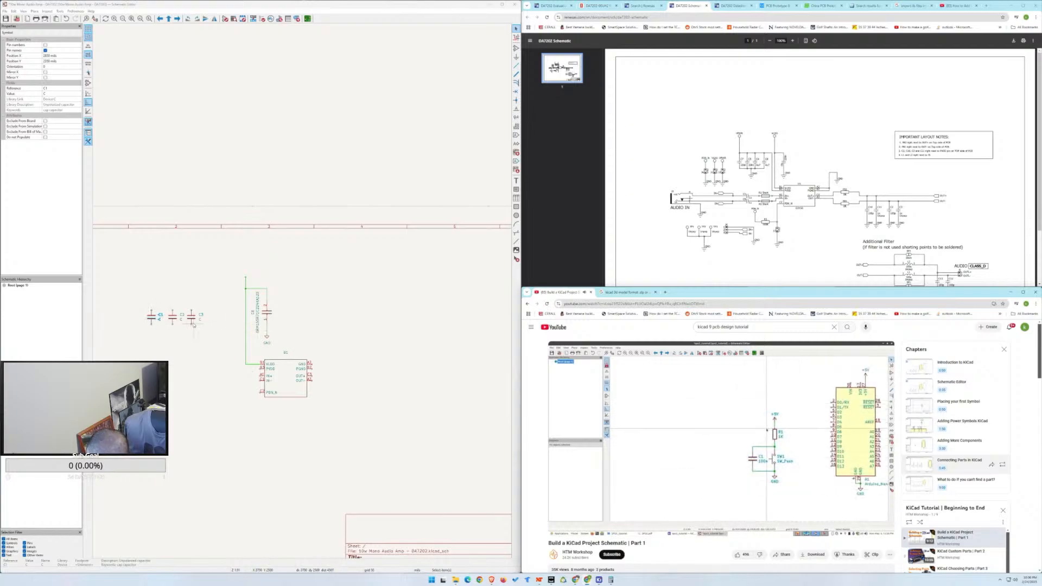
Set the value of the leftmost new capacitor to 100n.
key(Escape)
click(153, 321)
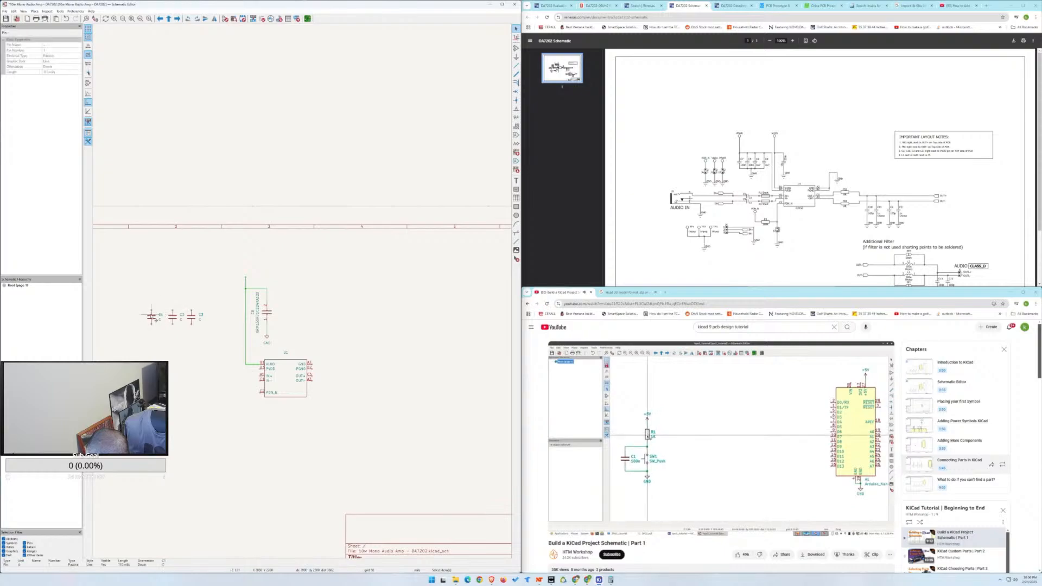
click(153, 323)
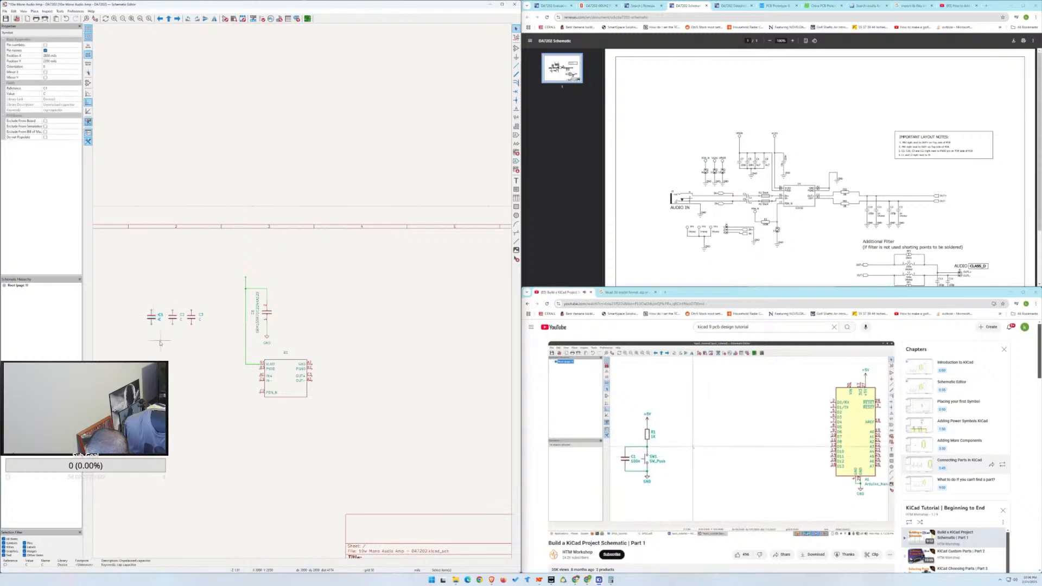
key(v)
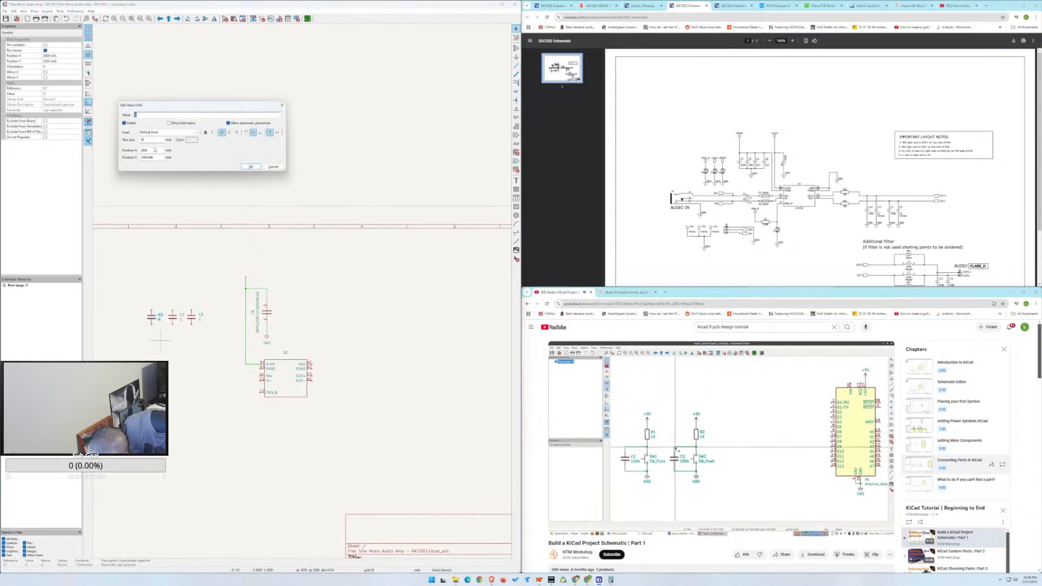
text(100n)
key(Return)
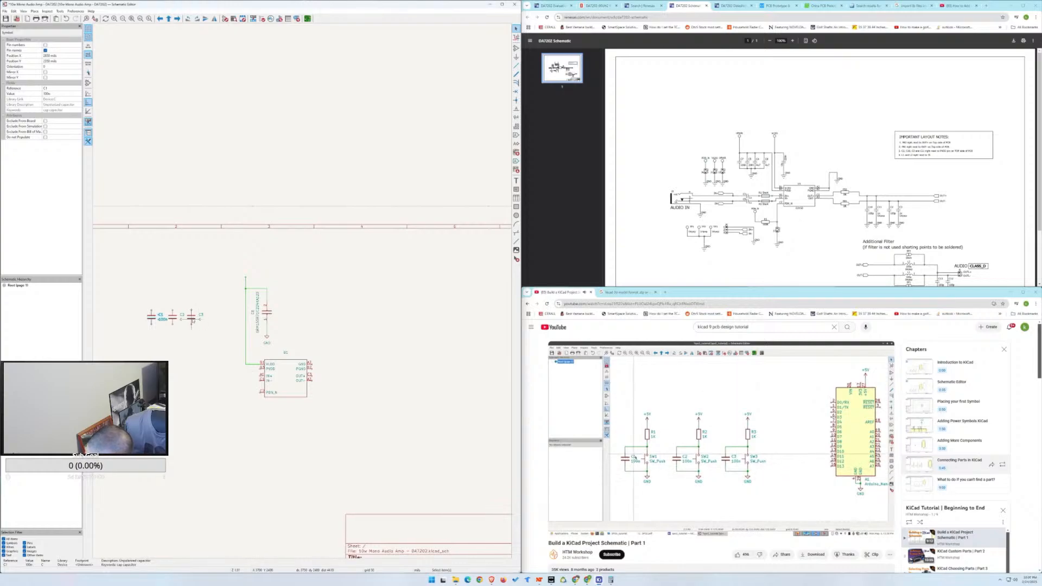
Change the reference designator of the 100n capacitor to C7.
click(179, 330)
click(163, 320)
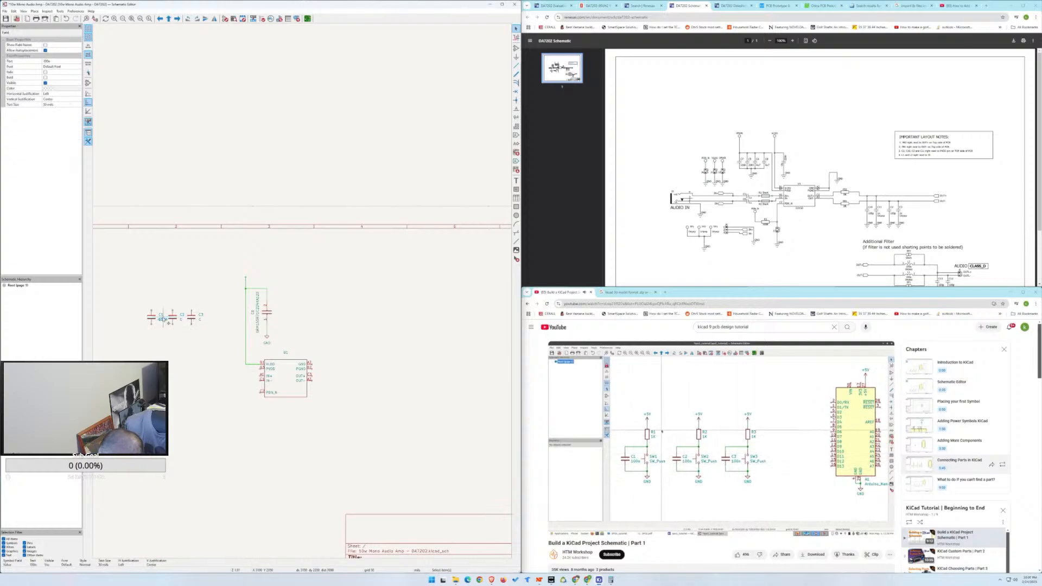
click(163, 317)
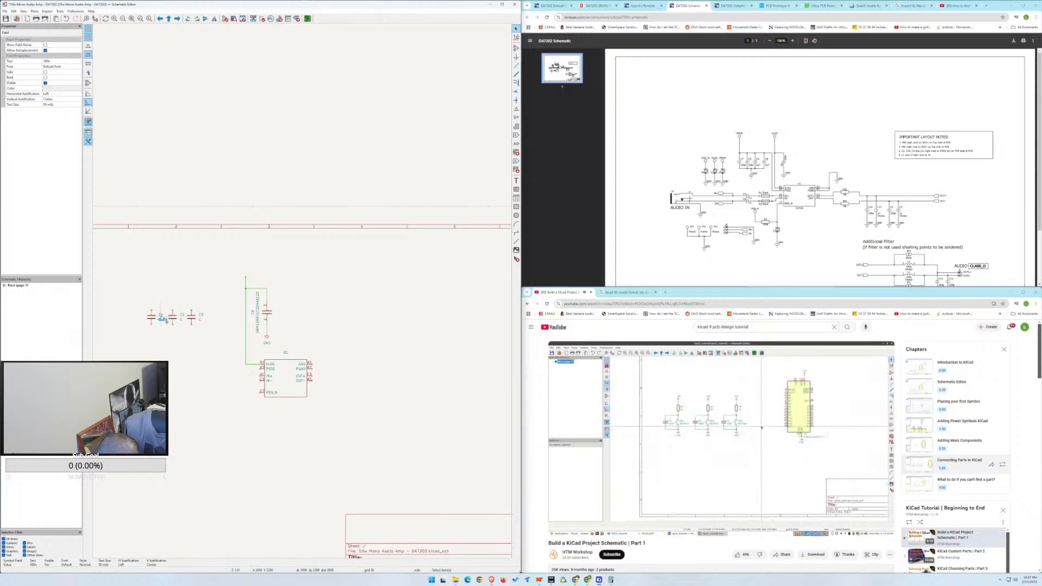
double_click(164, 318)
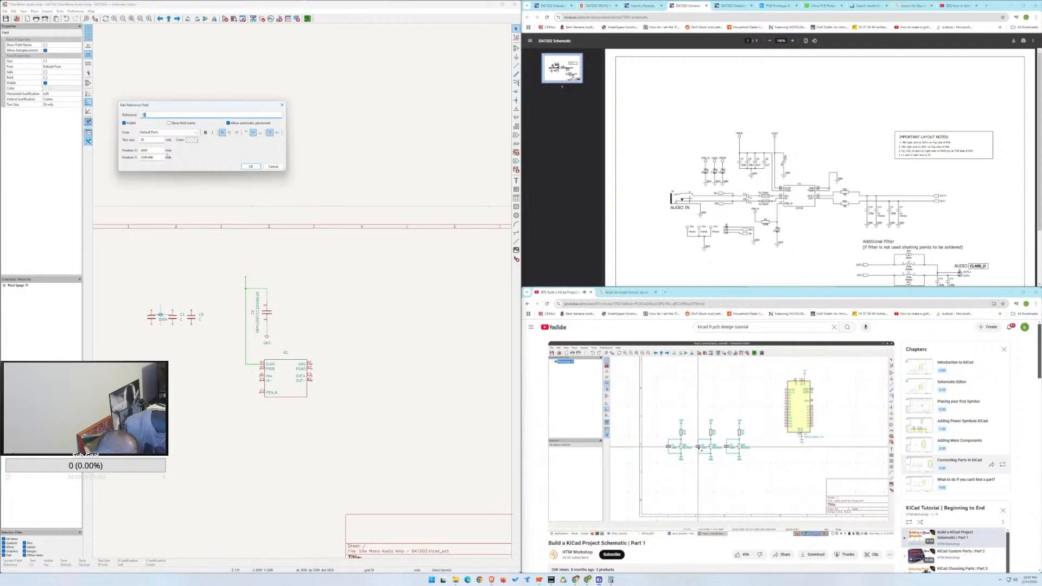
text(7)
key(Return)
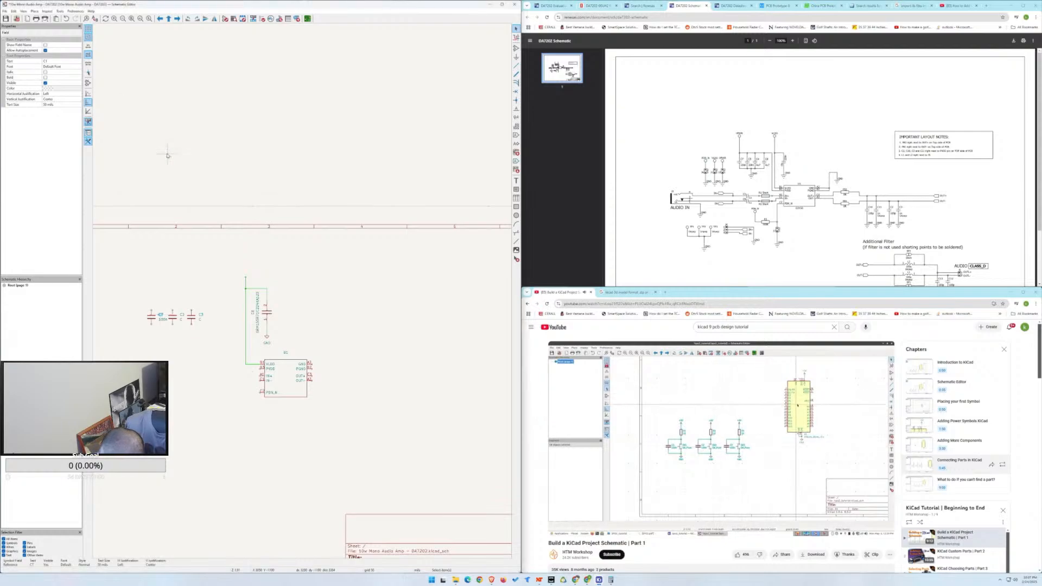
Select the middle new capacitor and skip ahead through the video's Connecting Parts in KiCad chapter.
click(182, 316)
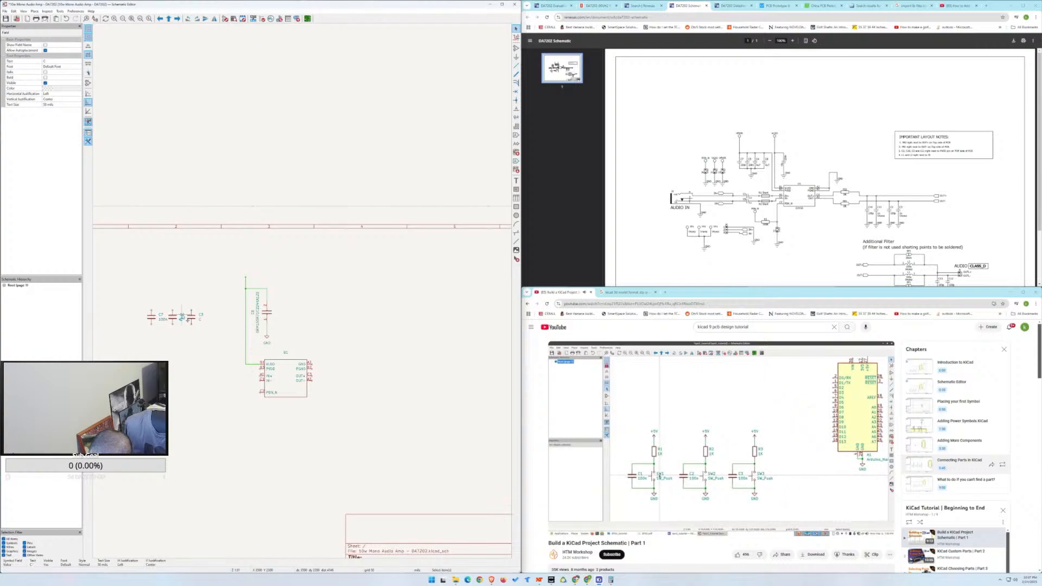
click(181, 319)
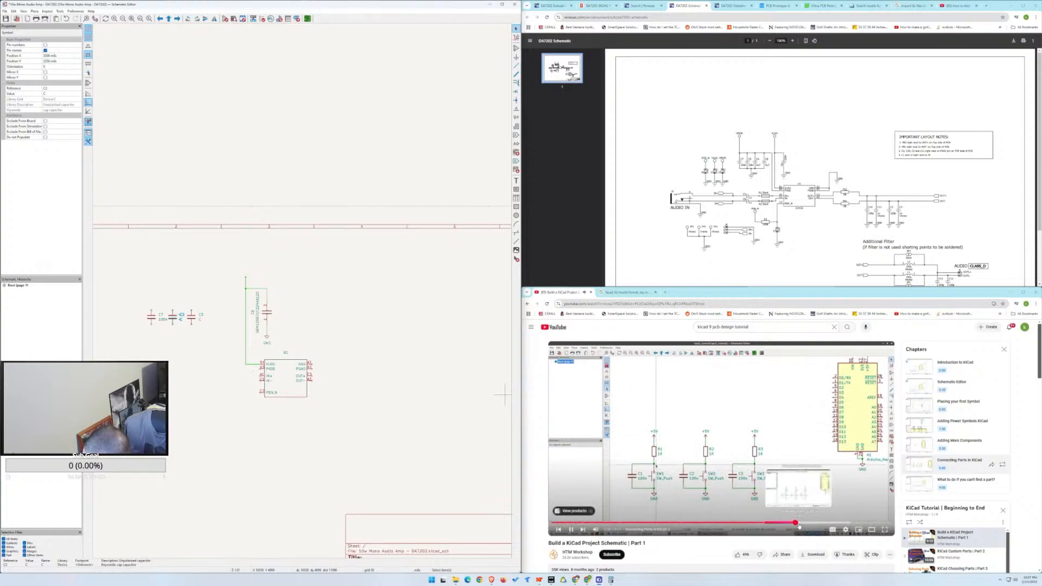
click(817, 525)
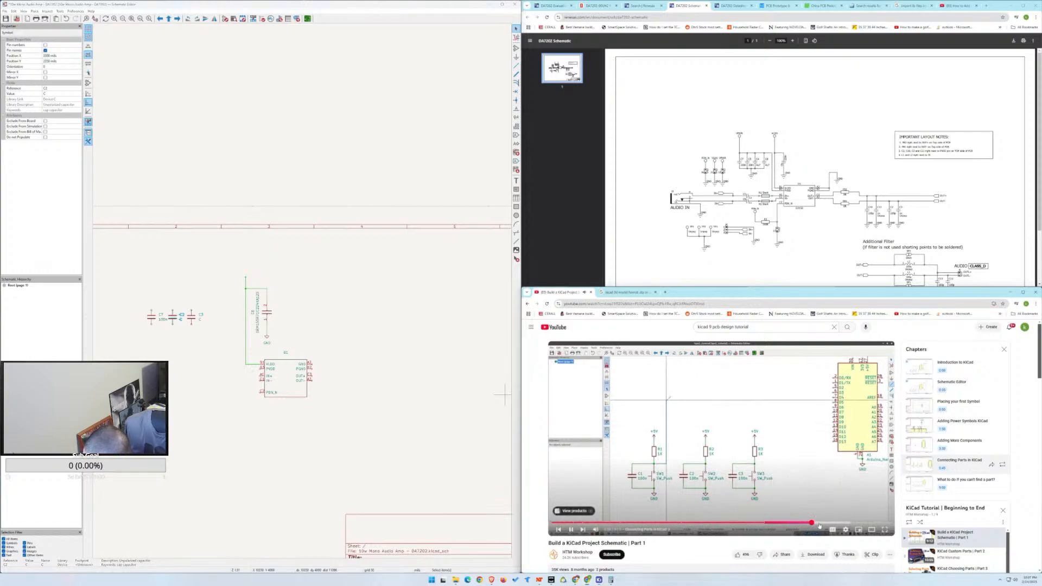
click(829, 524)
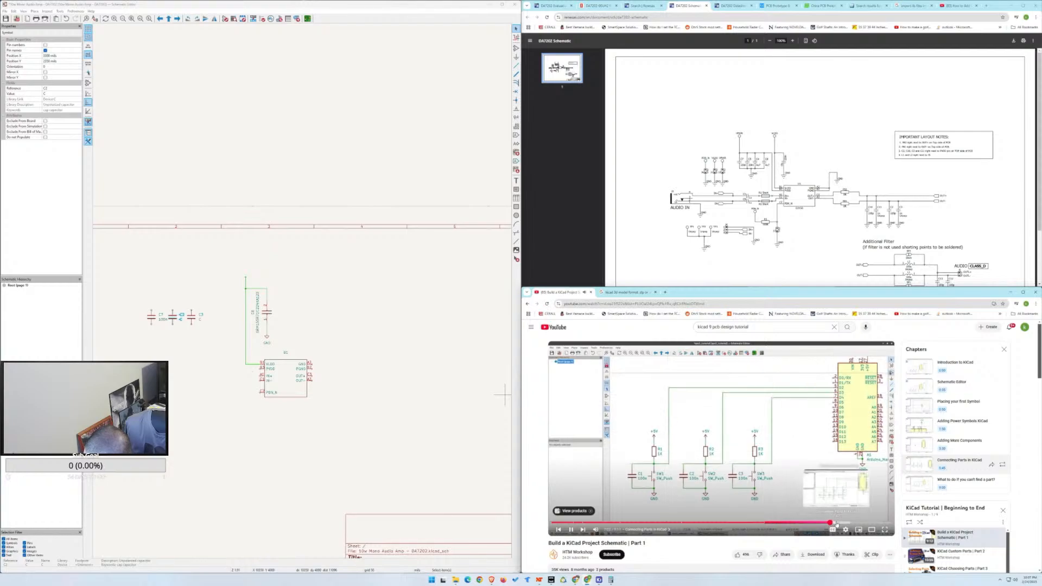
Skim the rest of the KiCad tutorial video, from connecting parts to the chapter about parts that can't be found.
drag(839, 524, 852, 524)
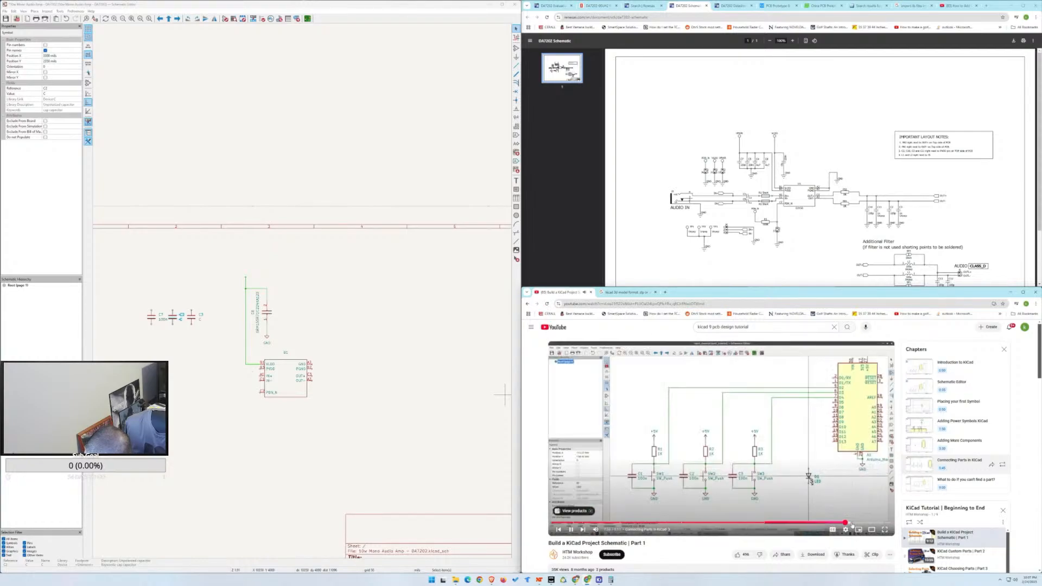
click(863, 524)
click(872, 525)
click(875, 524)
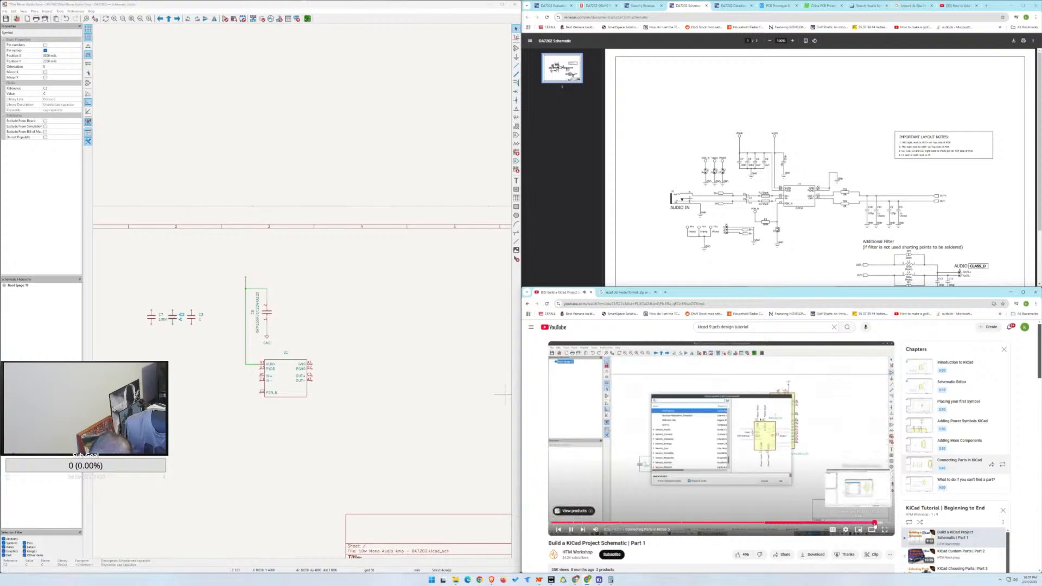
click(884, 524)
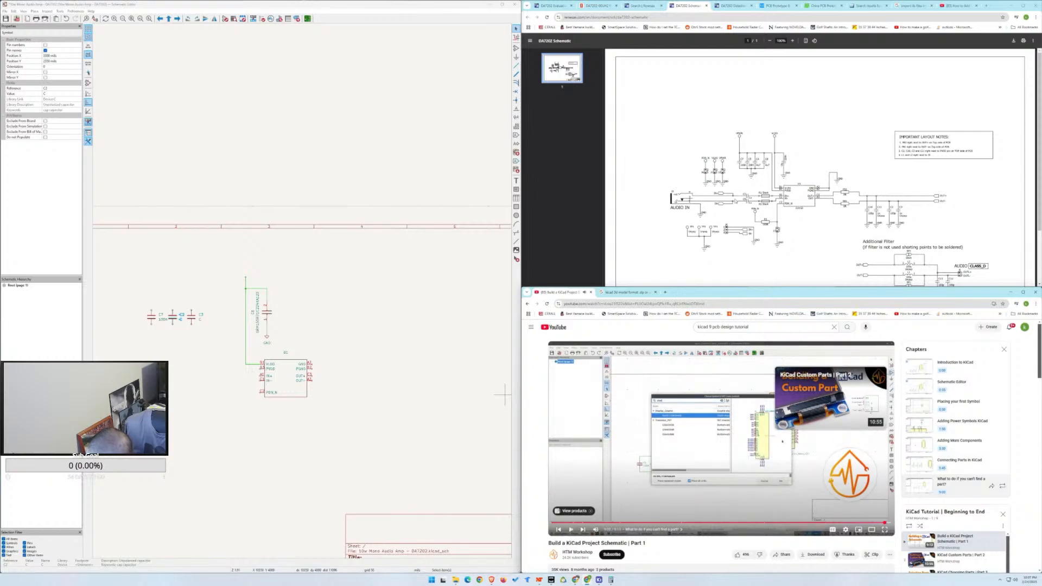
Set the value of the middle new capacitor to 100n.
click(763, 141)
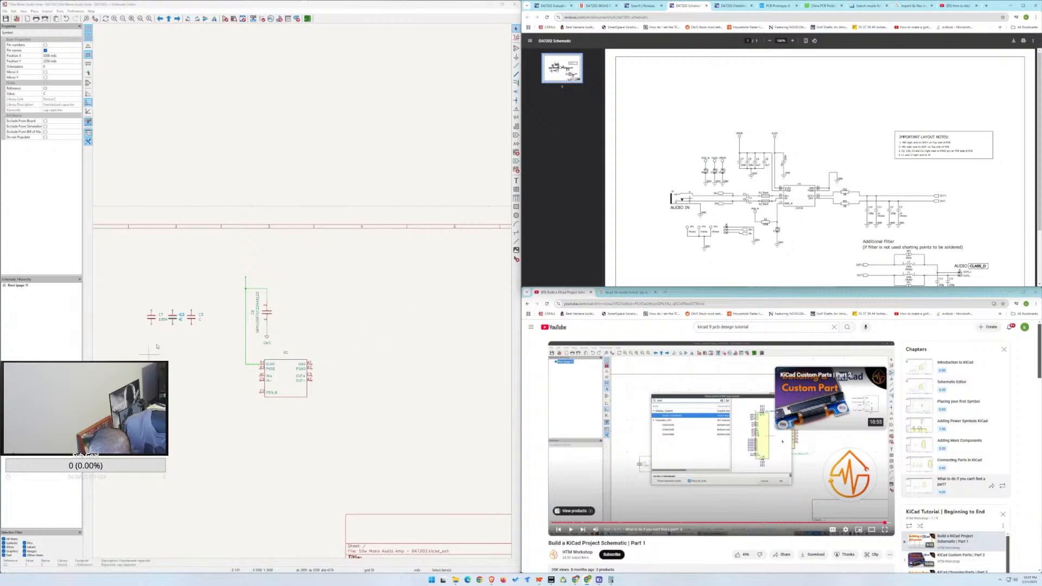
click(182, 316)
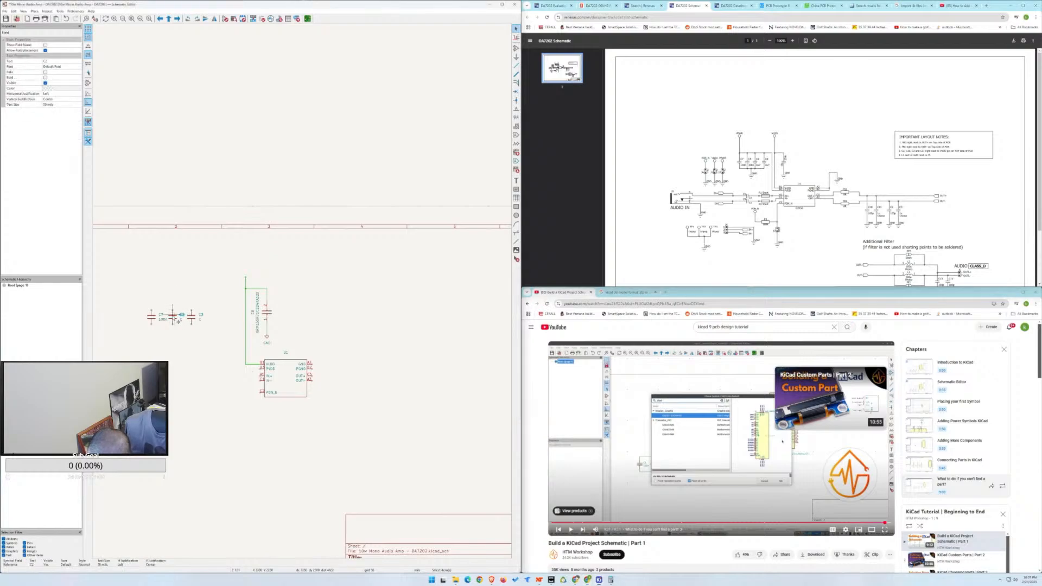
click(174, 318)
key(v)
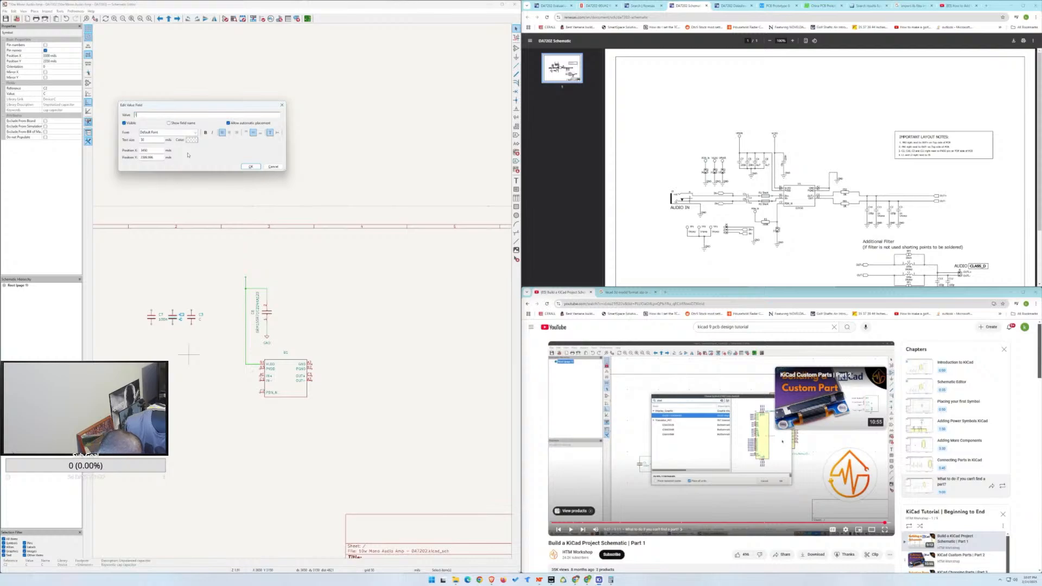
text(100n)
key(Return)
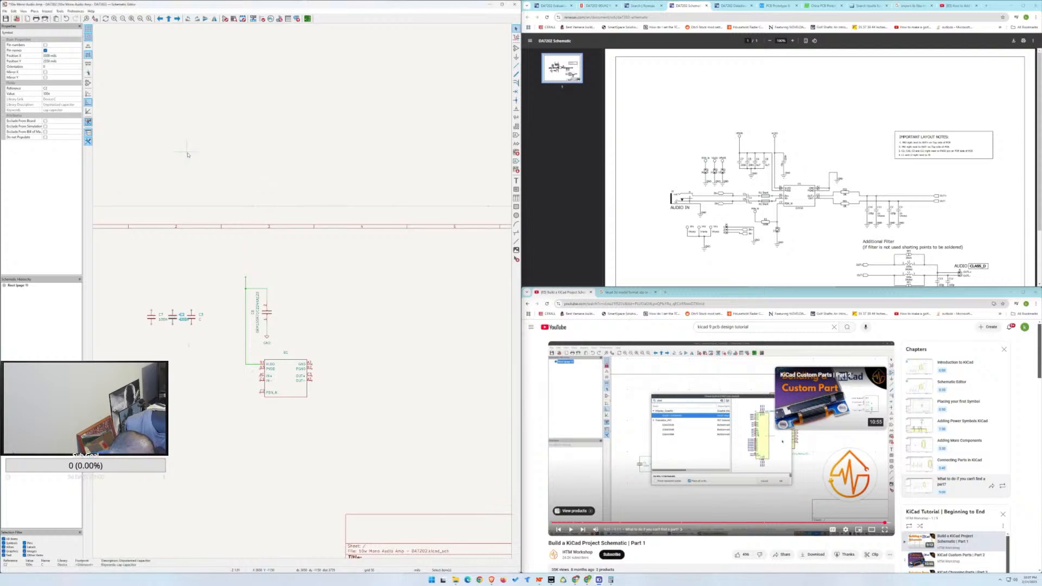
Change the reference designator of the middle 100n capacitor to C5, keeping its value at 100n.
key(e)
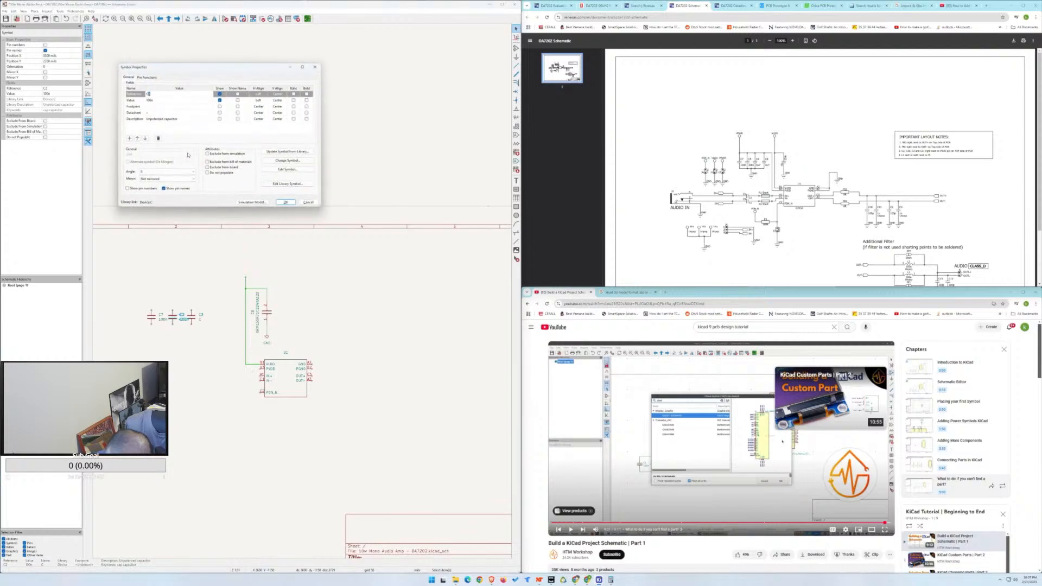
text(c)
click(159, 101)
text(1)
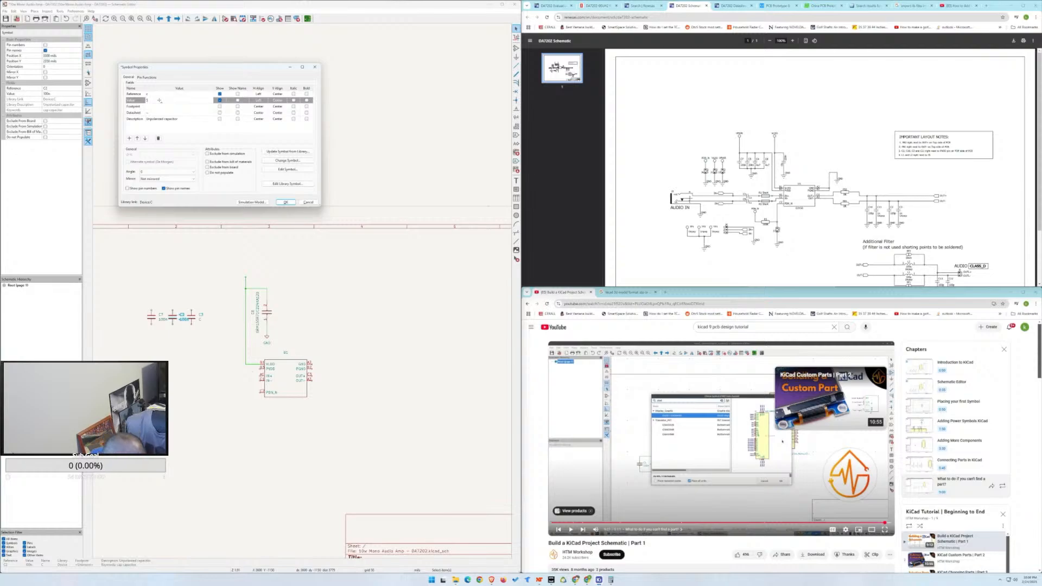
click(164, 94)
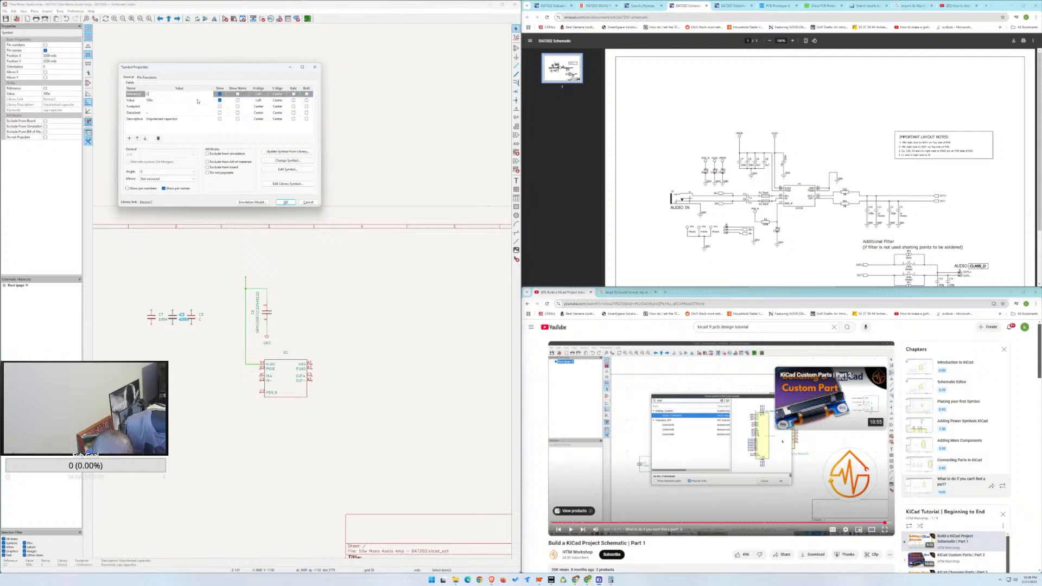
click(285, 201)
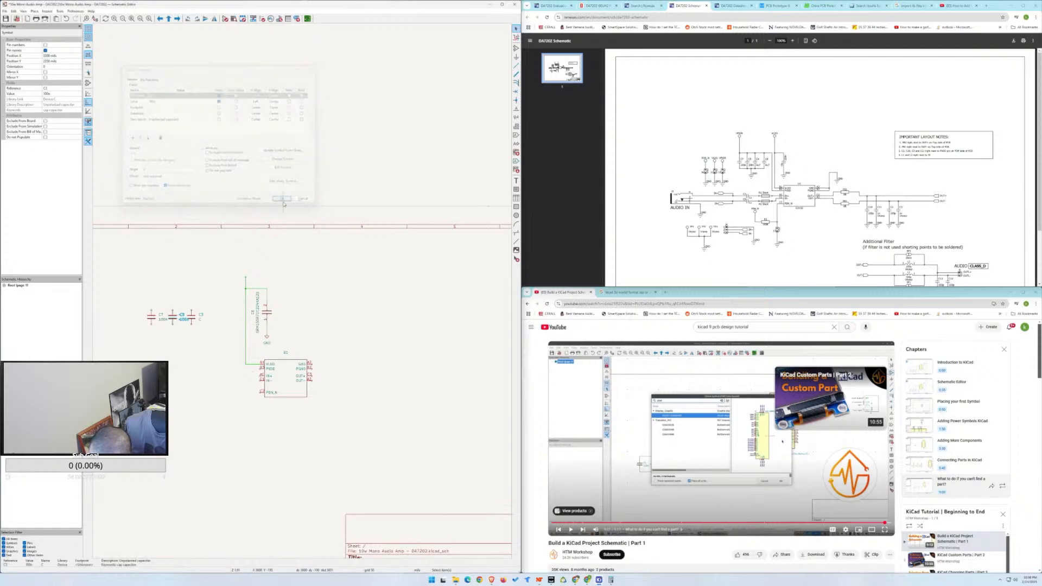
Set the rightmost new capacitor's value to 4u7 and its reference designator to C4.
click(194, 319)
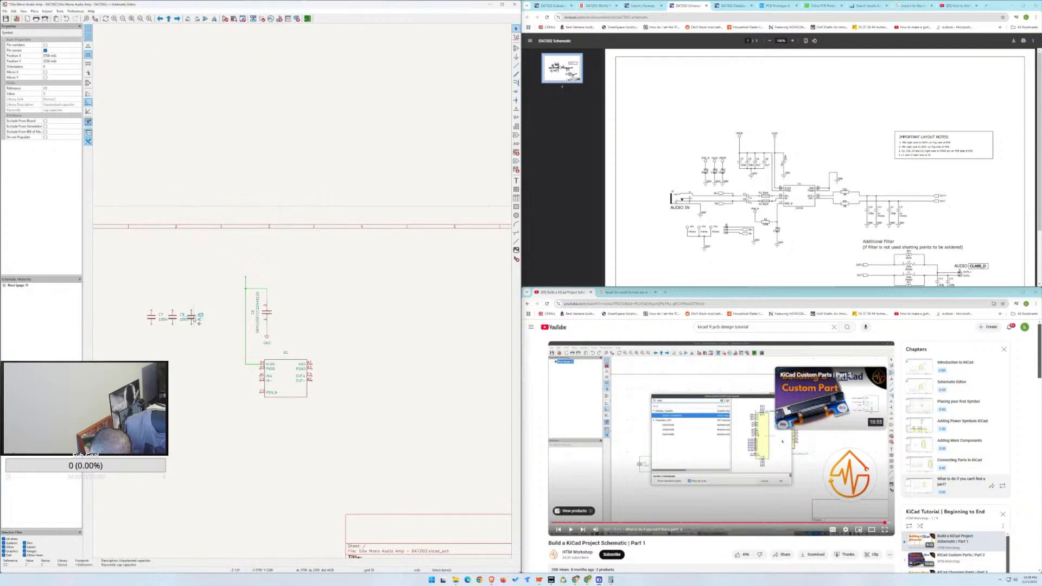
double_click(199, 320)
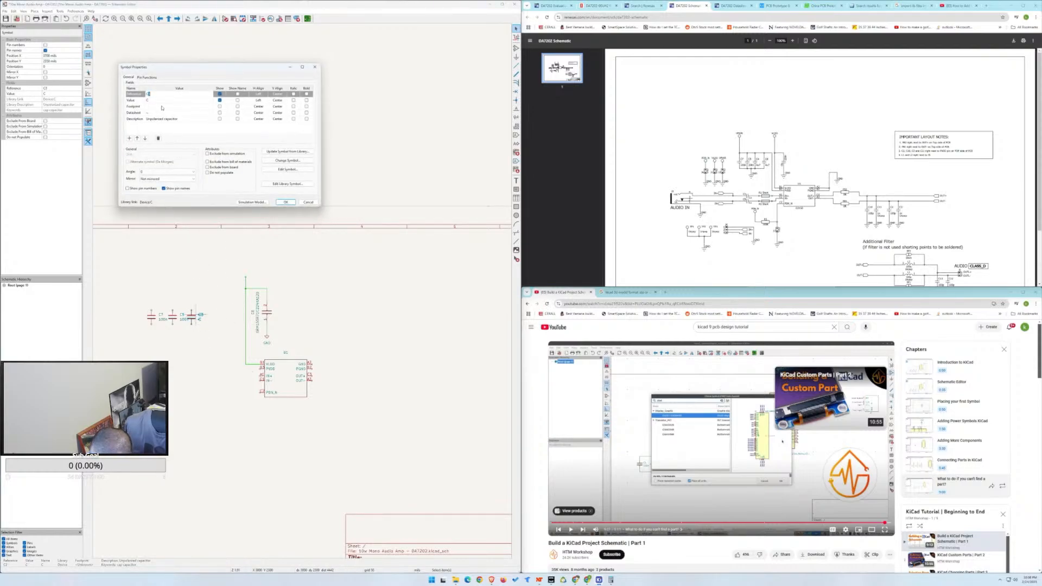
click(158, 100)
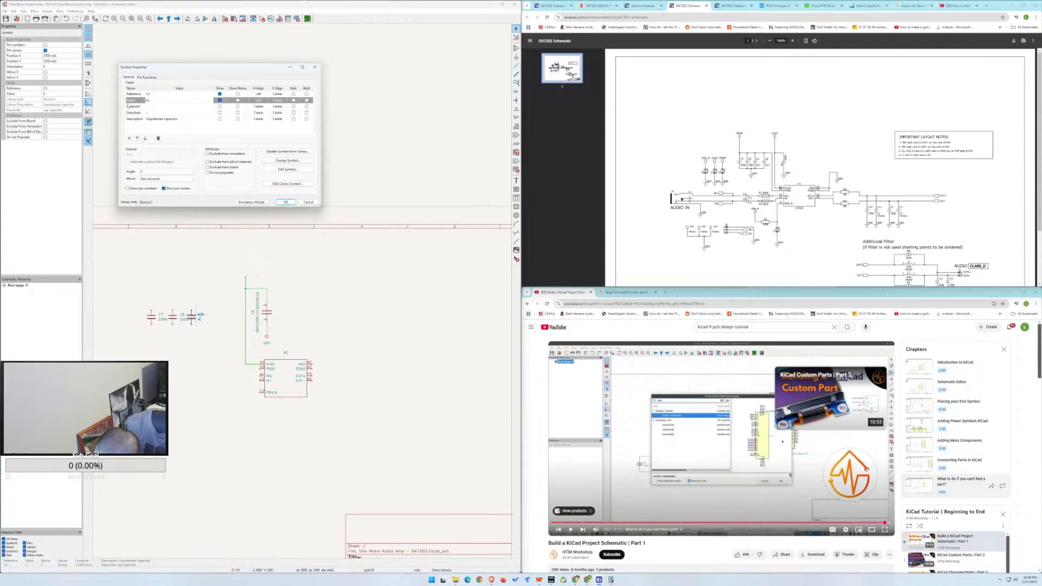
click(154, 94)
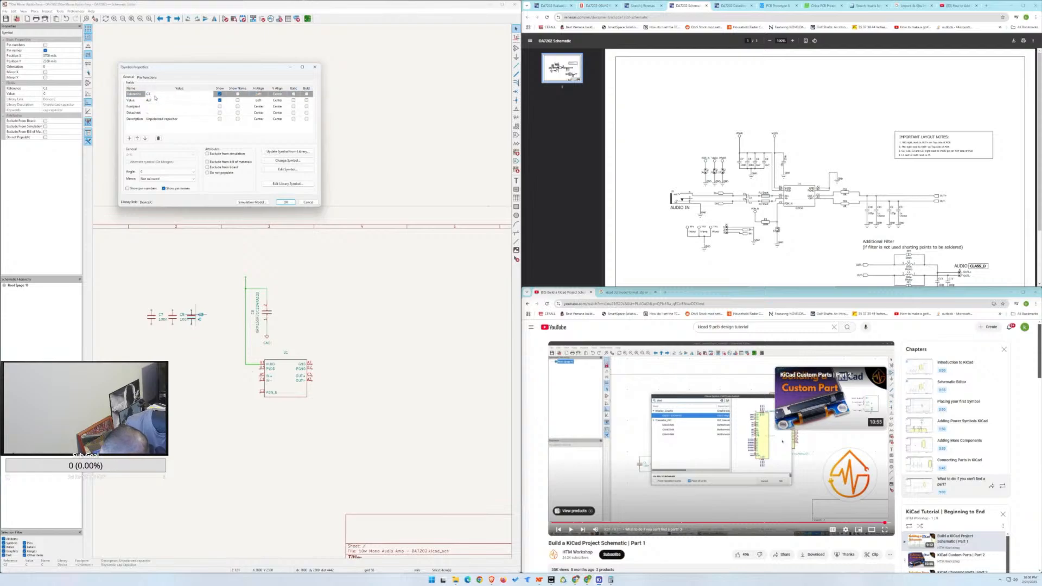
click(155, 97)
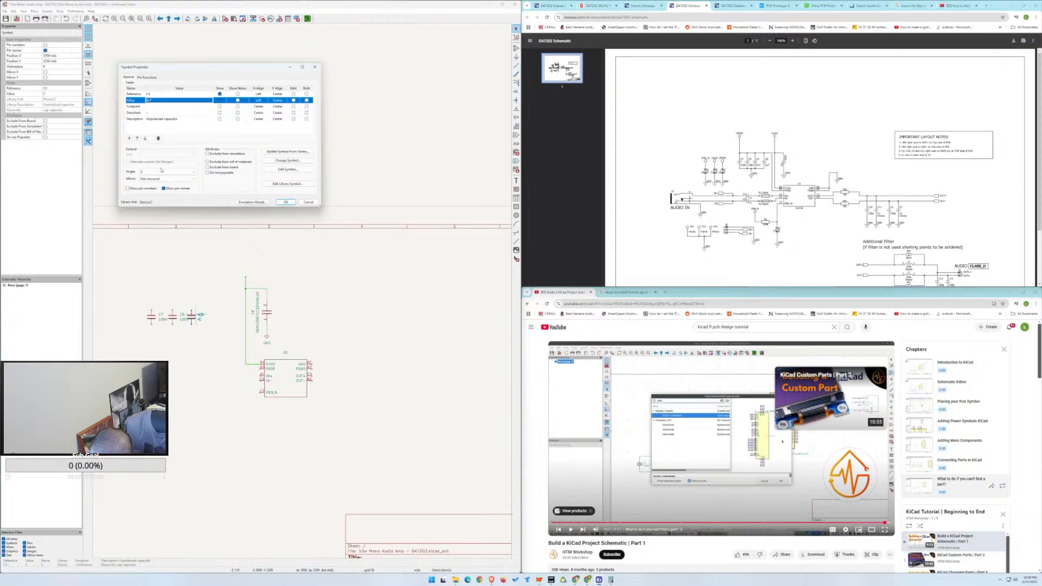
click(286, 202)
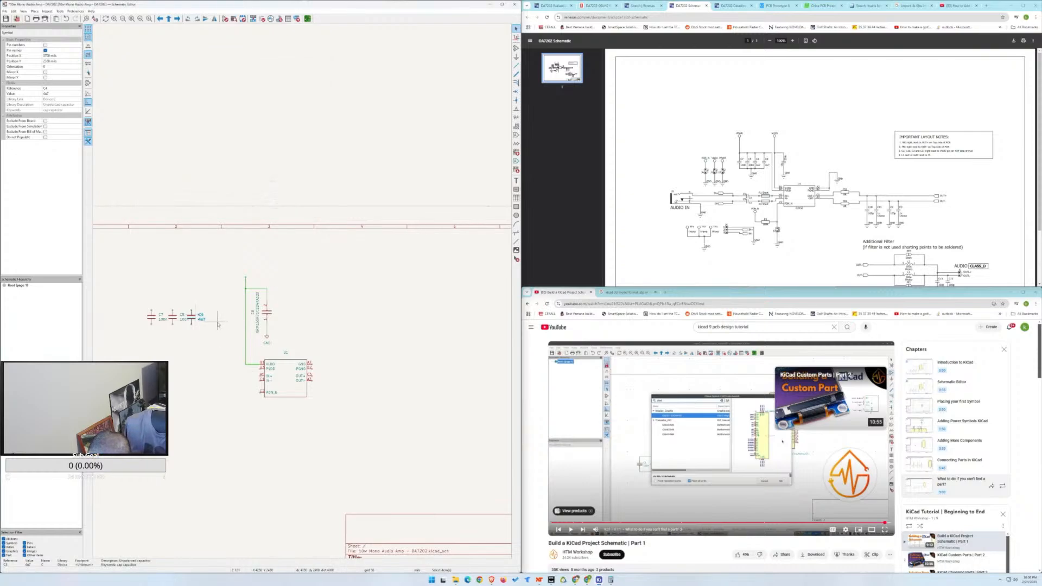
Duplicate the 4u7 capacitor C4 and place the copy beside it, between C4 and the VLDO wire.
click(217, 326)
click(201, 315)
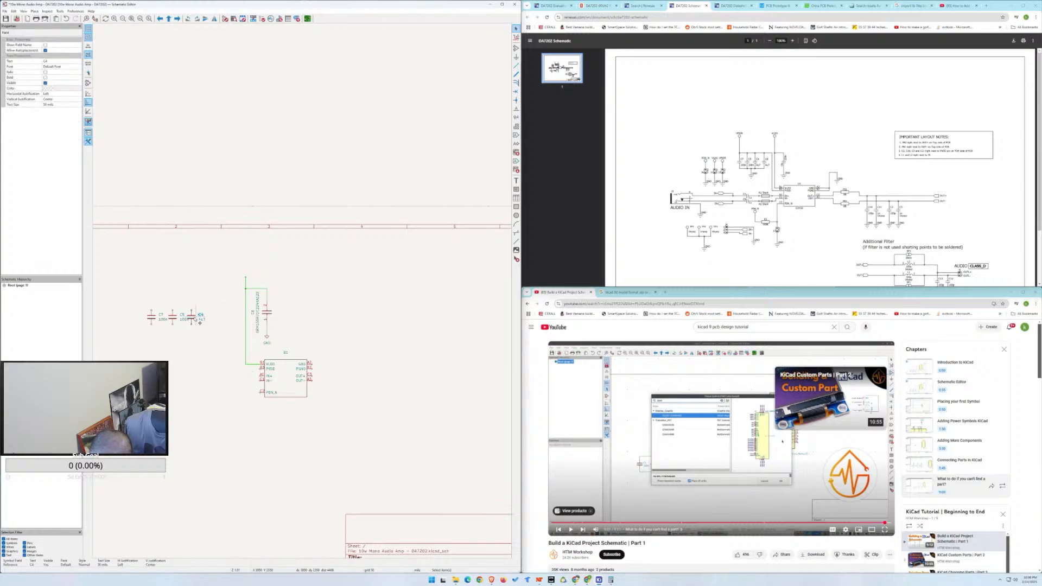
key(v)
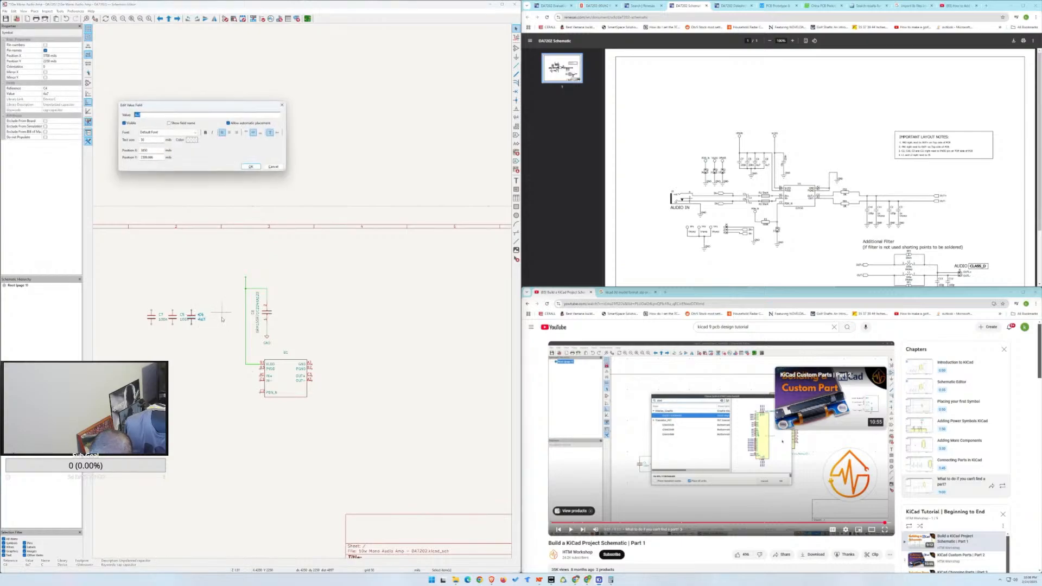
click(273, 167)
key(ctrl+d)
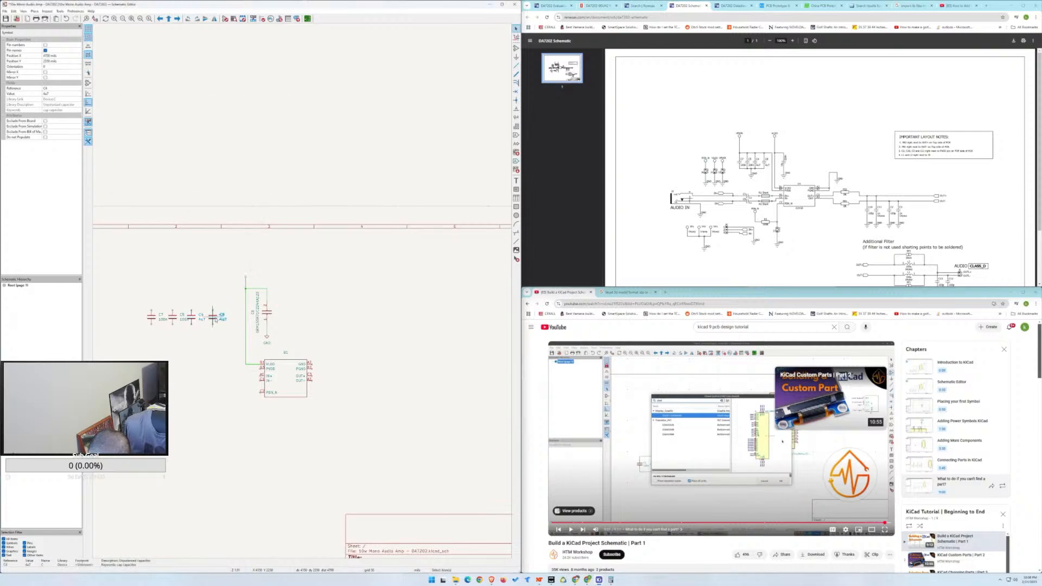
click(222, 318)
key(w)
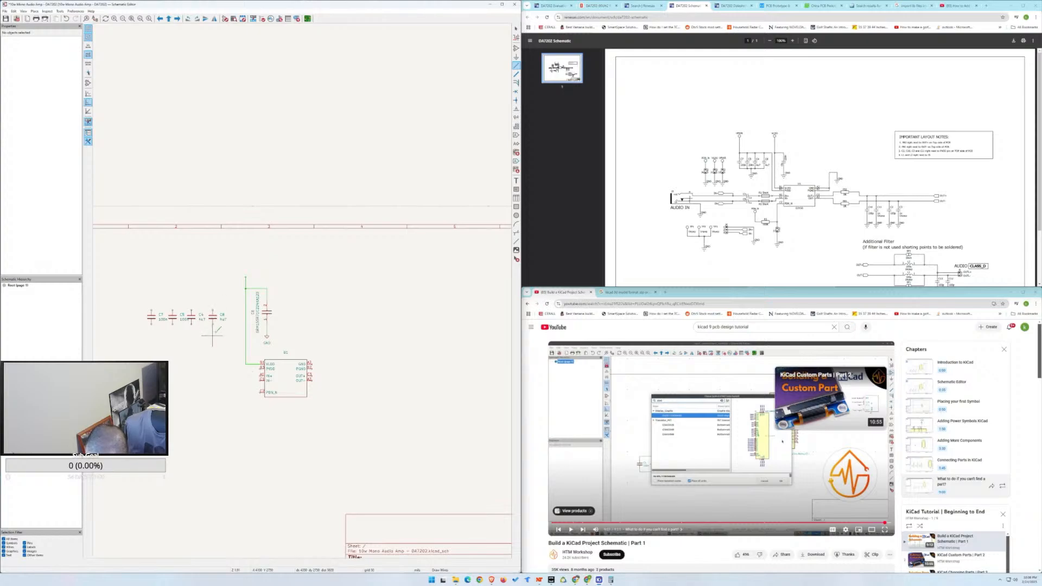
click(517, 28)
Check the duplicated capacitor's reference and value in its properties against the supply capacitors on the Renesas schematic.
click(215, 319)
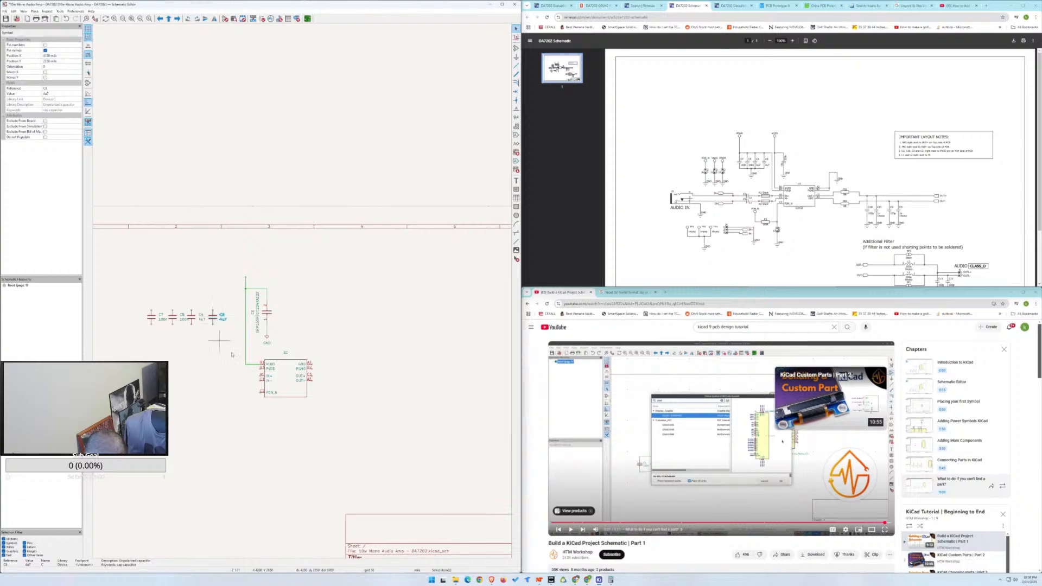
key(e)
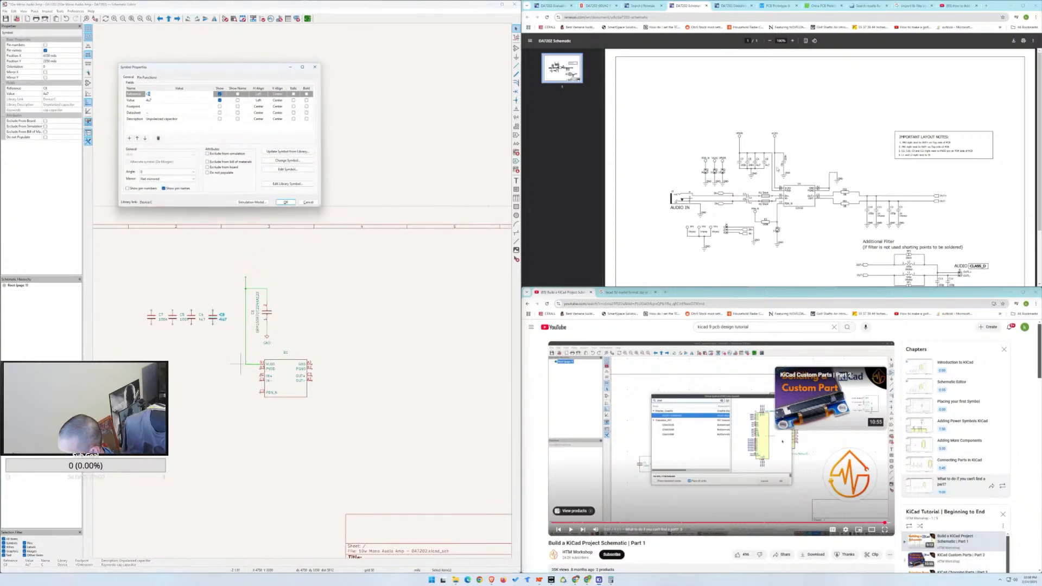
ctrl+scroll(776, 169, up, 5)
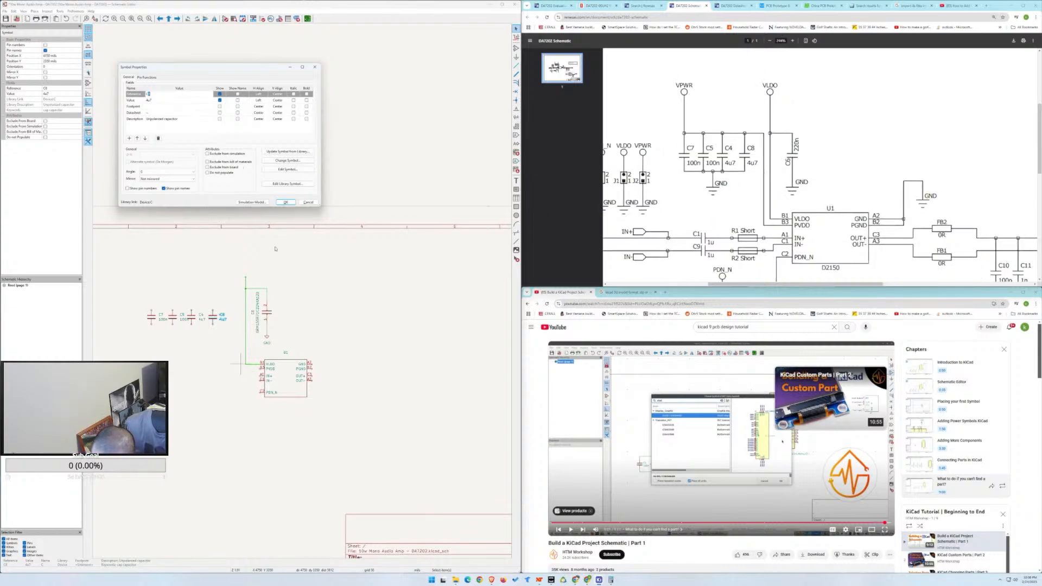
click(286, 202)
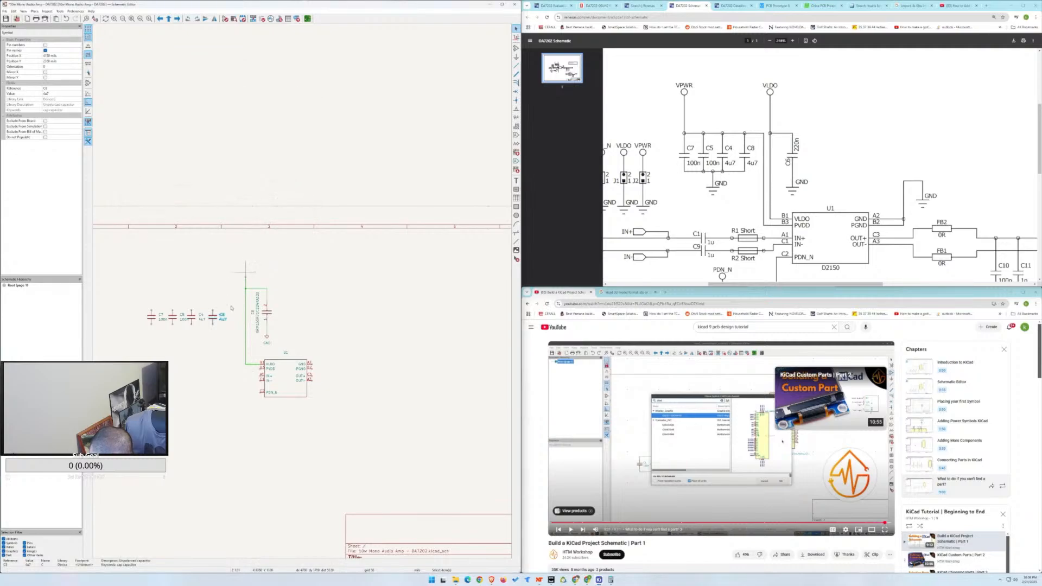
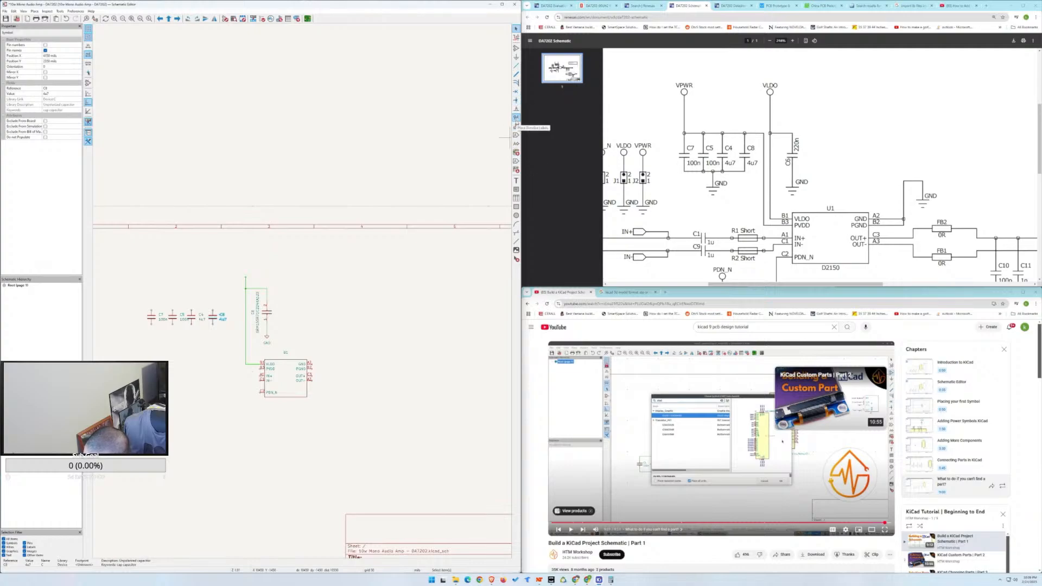
Place a circle-shaped directive label with empty net class just above the top end of the vertical wire from U1.
click(516, 117)
click(454, 152)
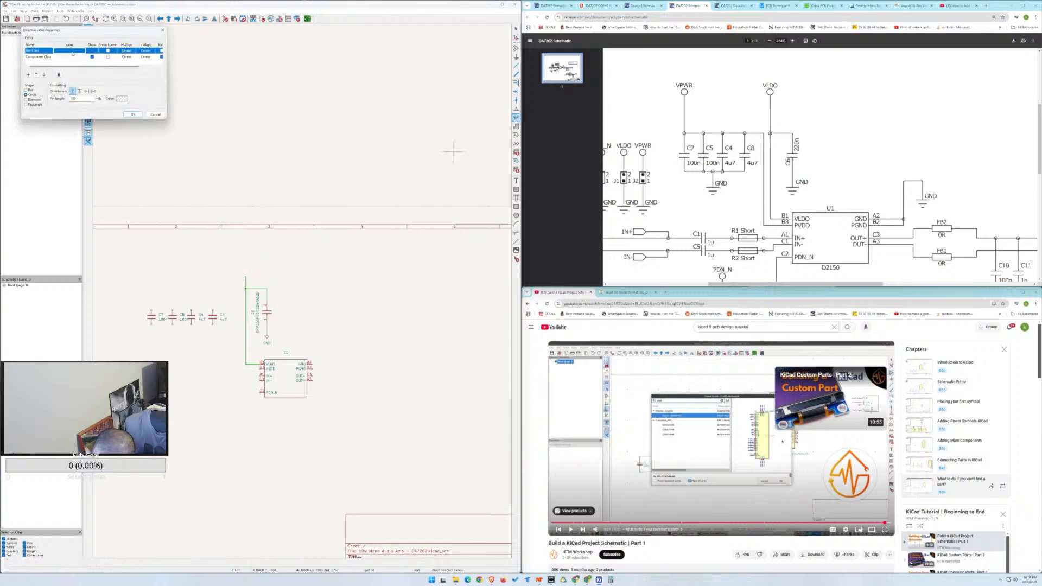
drag(78, 34, 259, 151)
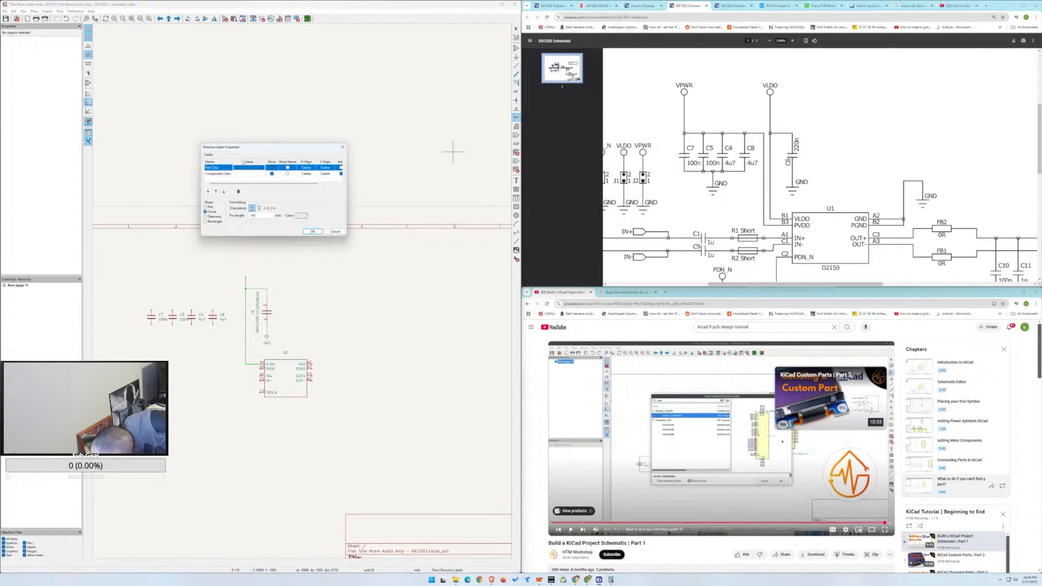
click(316, 234)
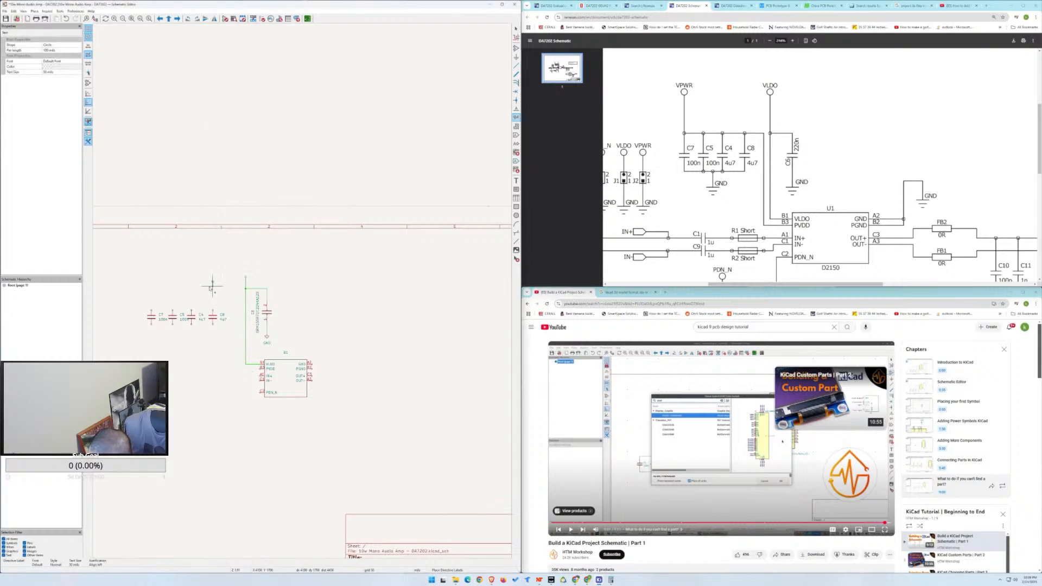
click(246, 257)
key(Escape)
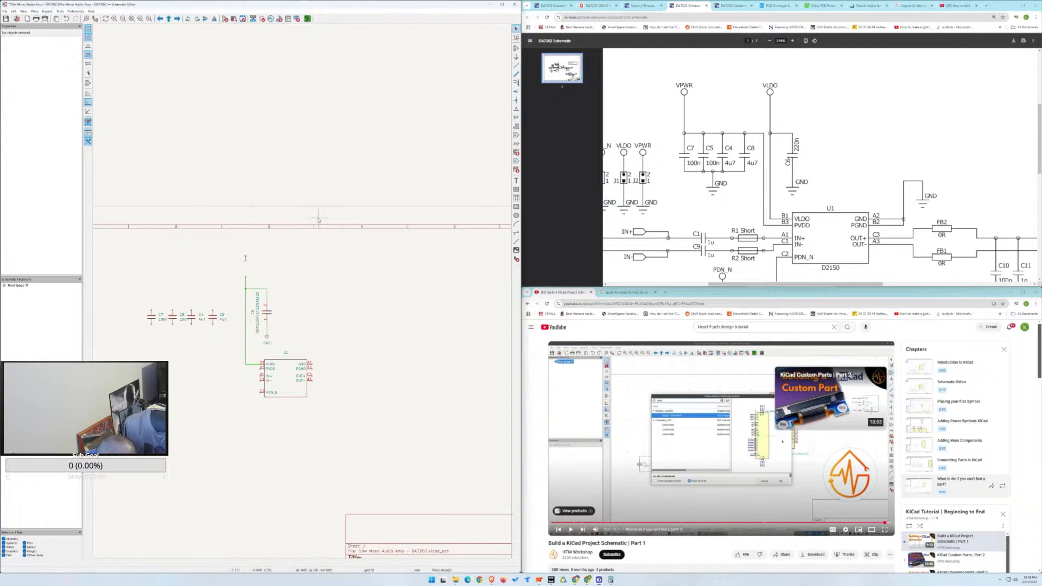
Set the component class of the directive label above U1's vertical supply wire to VLDO, leaving its net class empty.
click(245, 257)
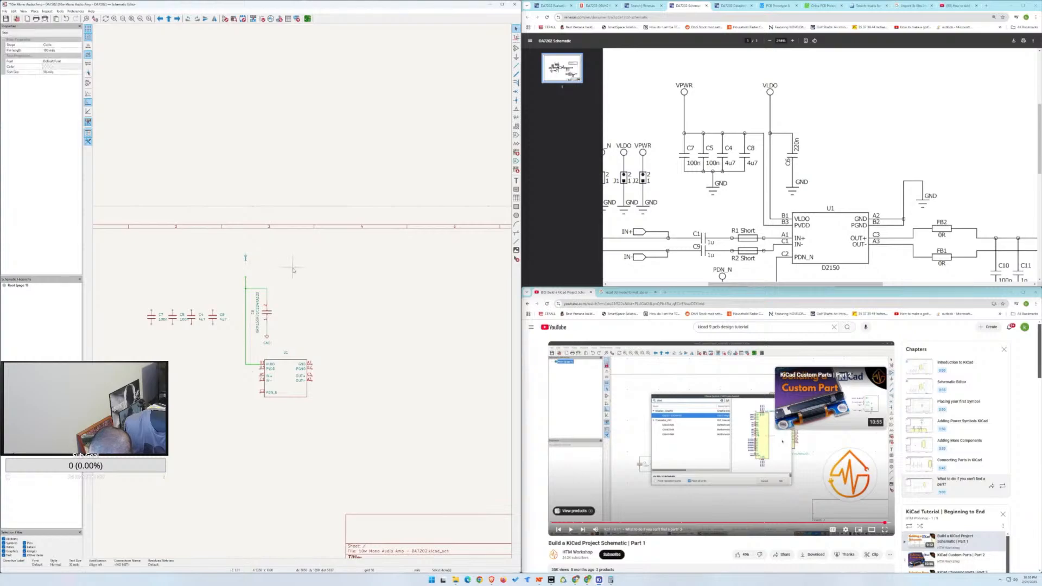
key(e)
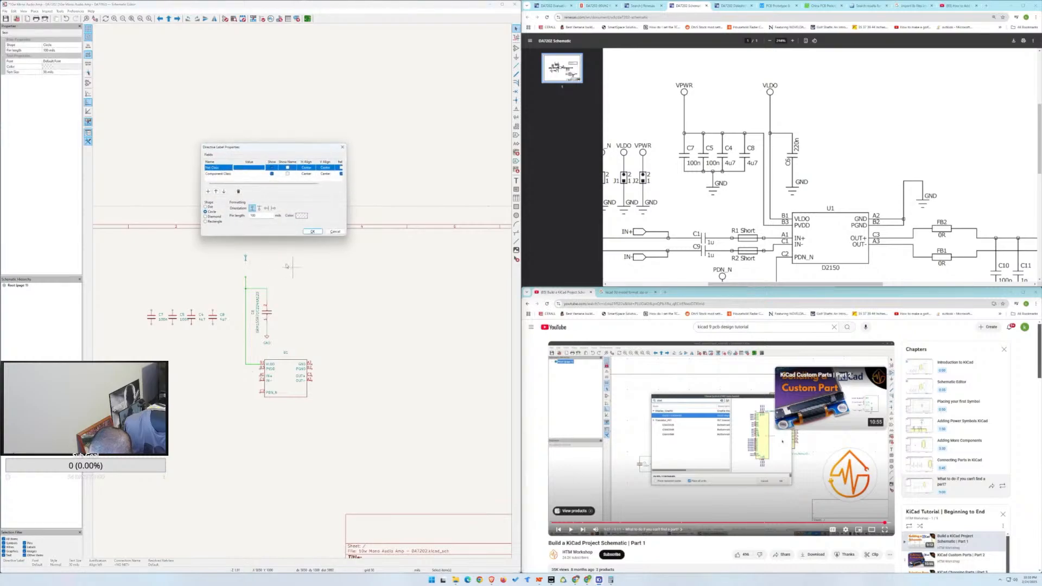
click(252, 169)
click(262, 168)
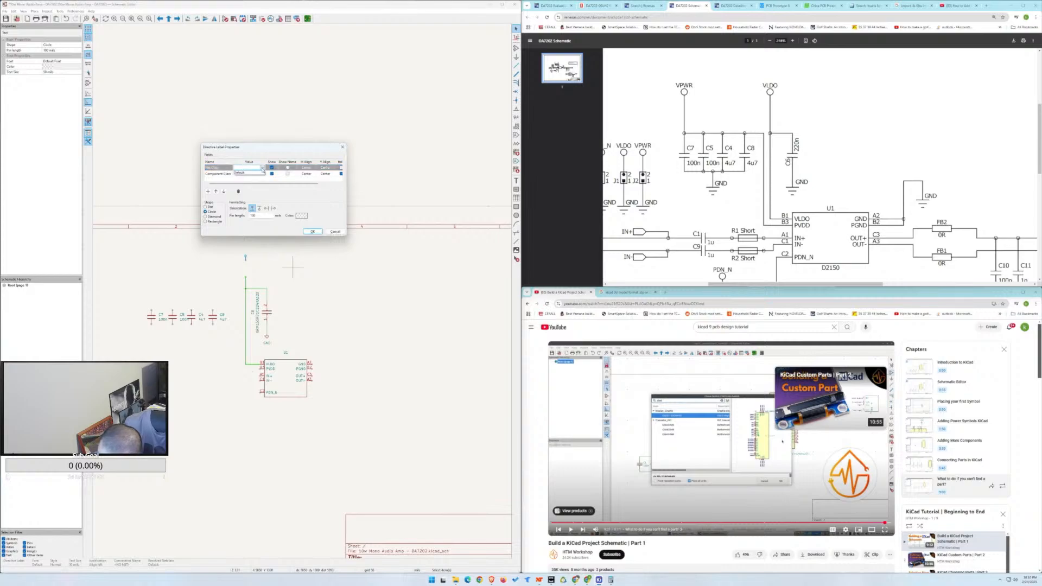
click(253, 172)
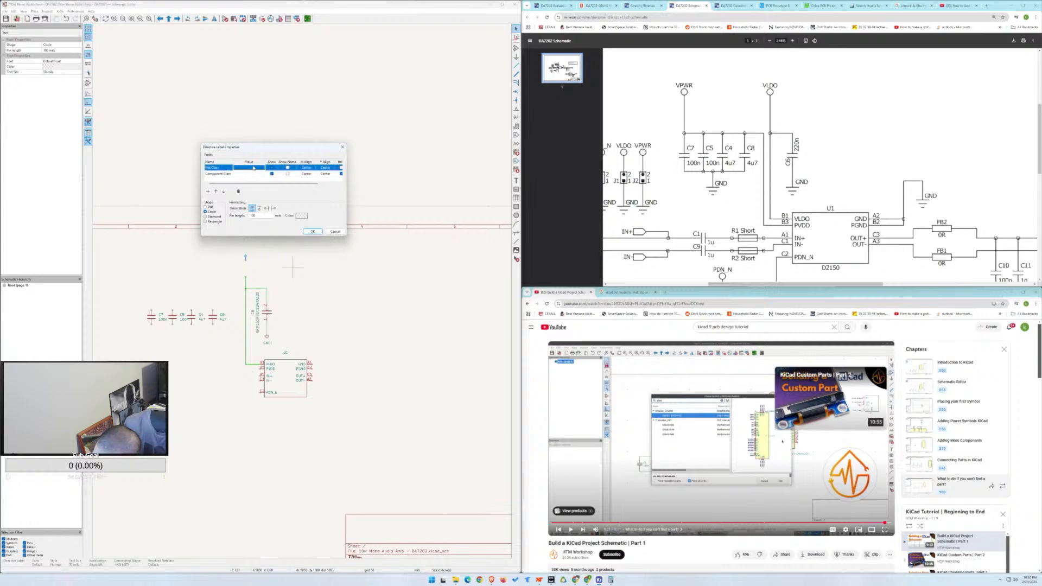
click(260, 175)
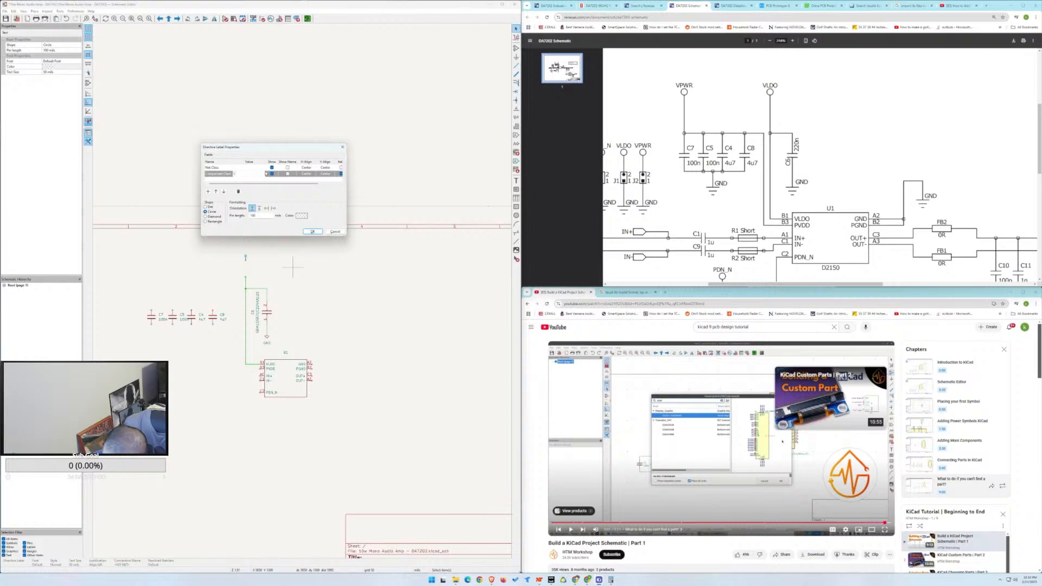
text(Ca)
key(Return)
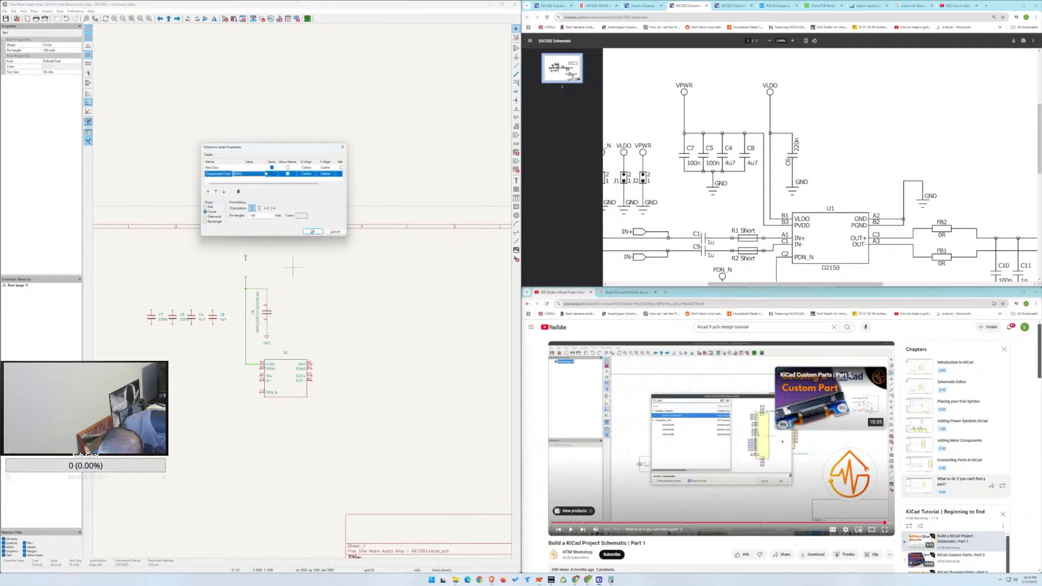
click(313, 232)
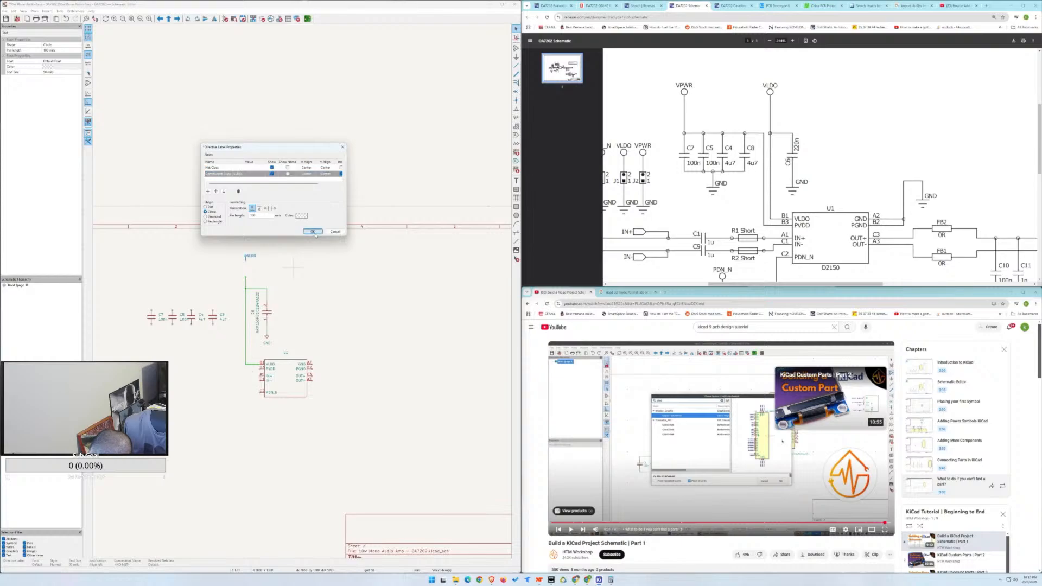
Move the VLDO directive label straight down, closer to the upper end of the vertical supply wire.
scroll(302, 293, up, 6)
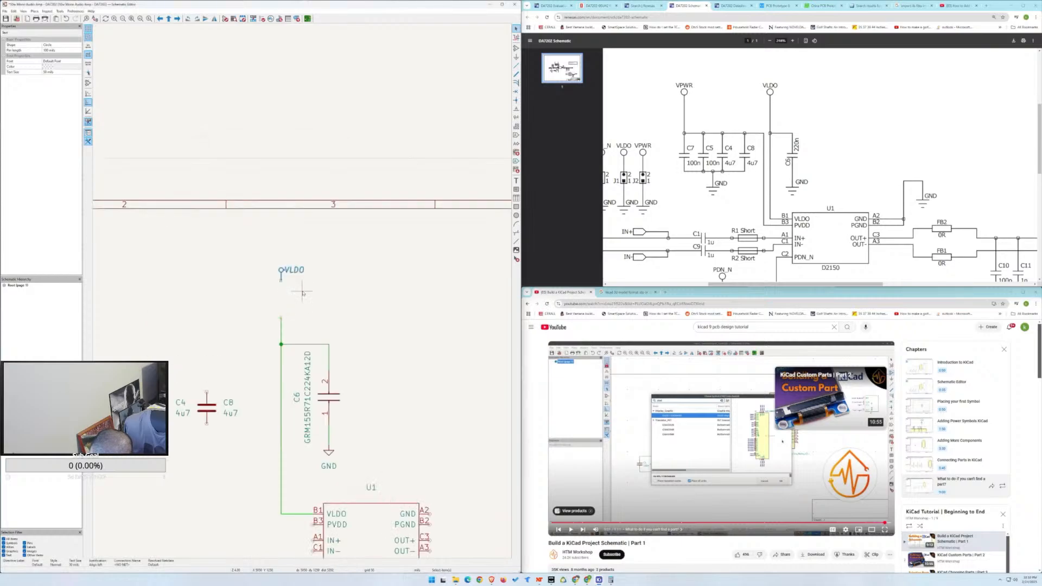
scroll(303, 293, down, 3)
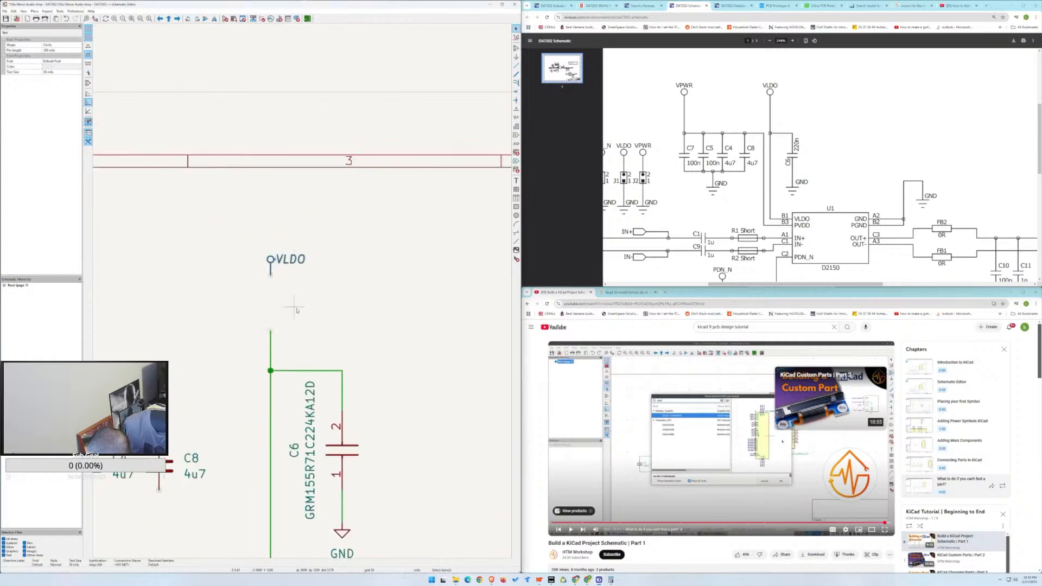
scroll(288, 301, down, 2)
key(w)
key(Escape)
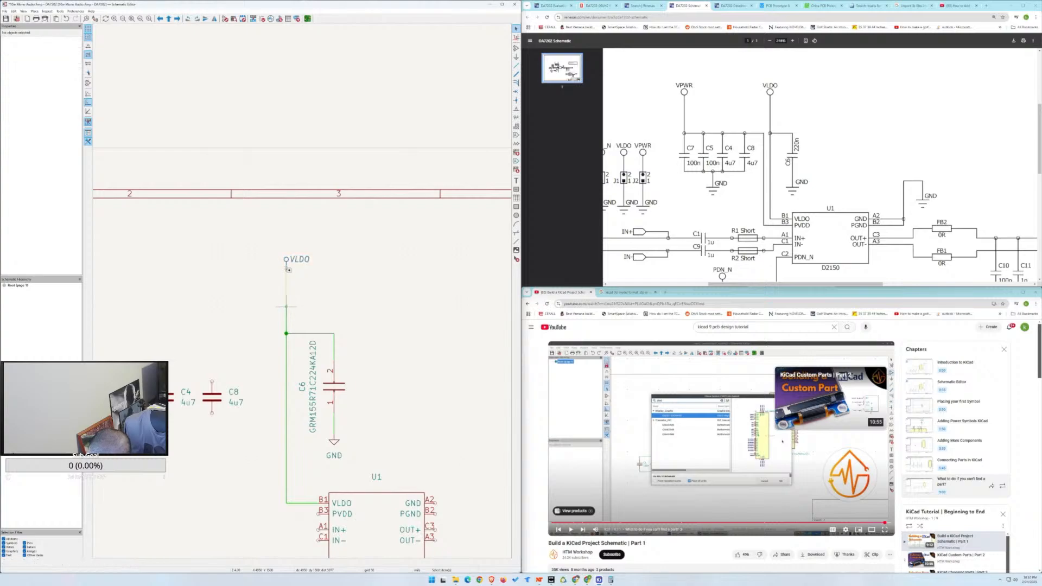
click(287, 266)
drag(290, 275, 287, 299)
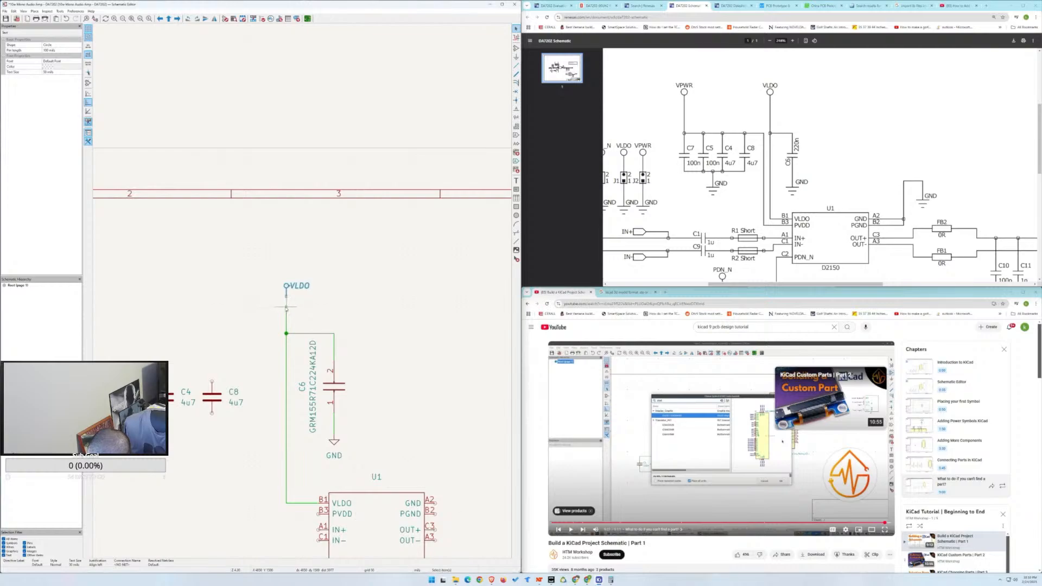
key(Escape)
key(w)
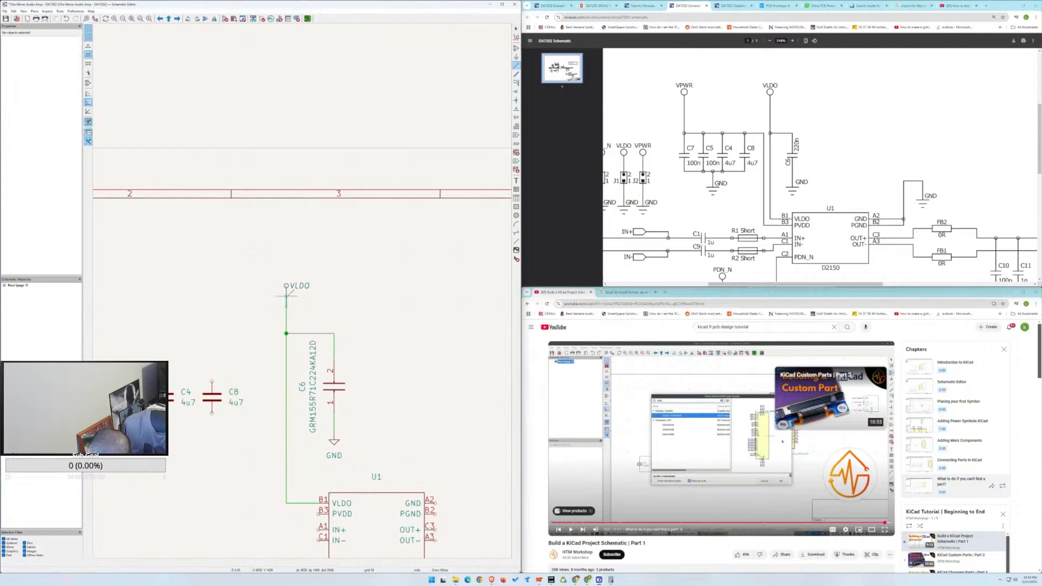
key(Escape)
key(Escape)
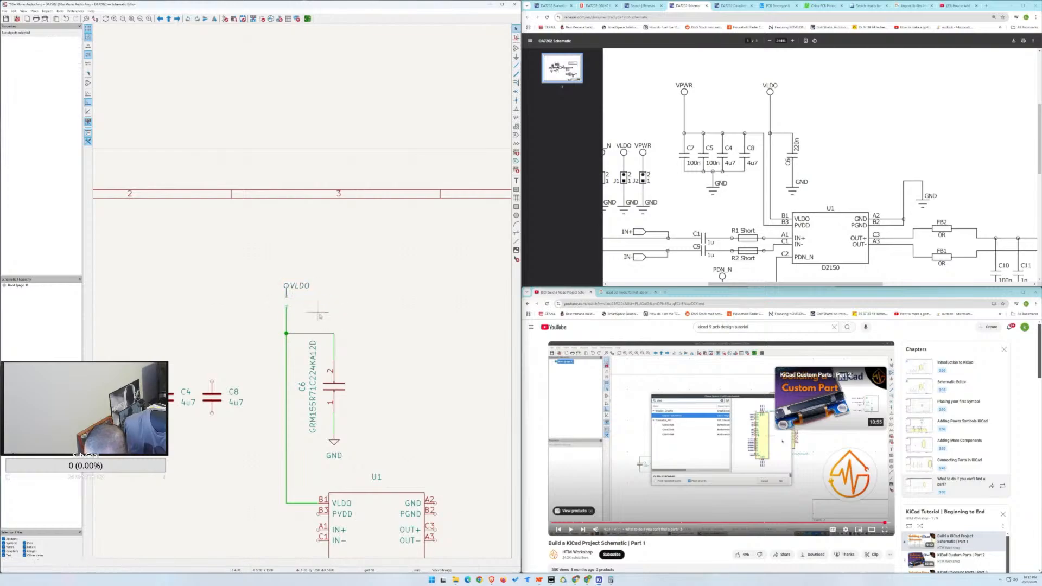
key(w)
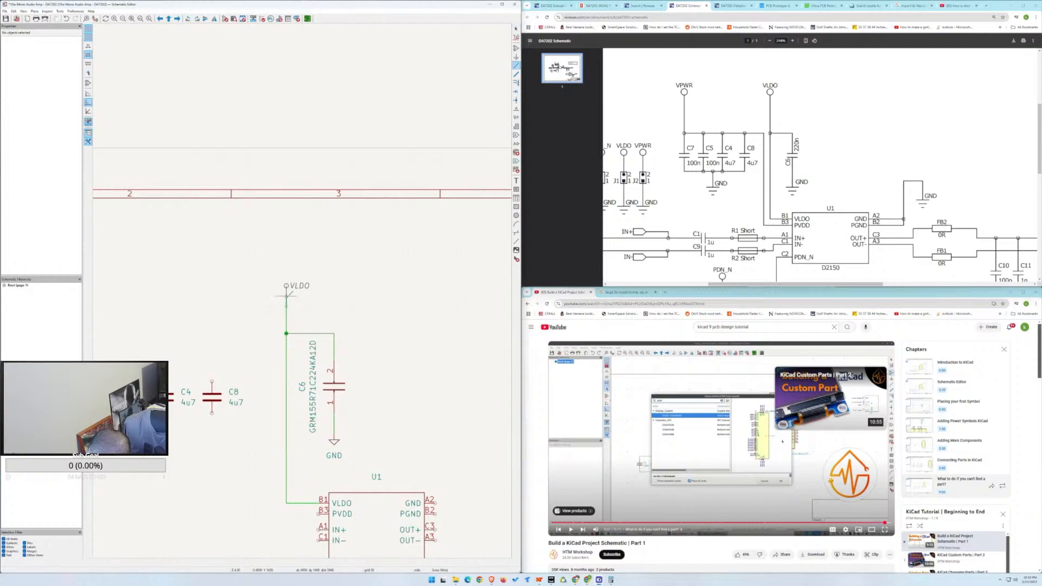
key(Escape)
key(w)
key(Escape)
Replace the short wire stub above the C6 branch with a wire from the VLDO label down to the branch corner.
click(288, 321)
key(Delete)
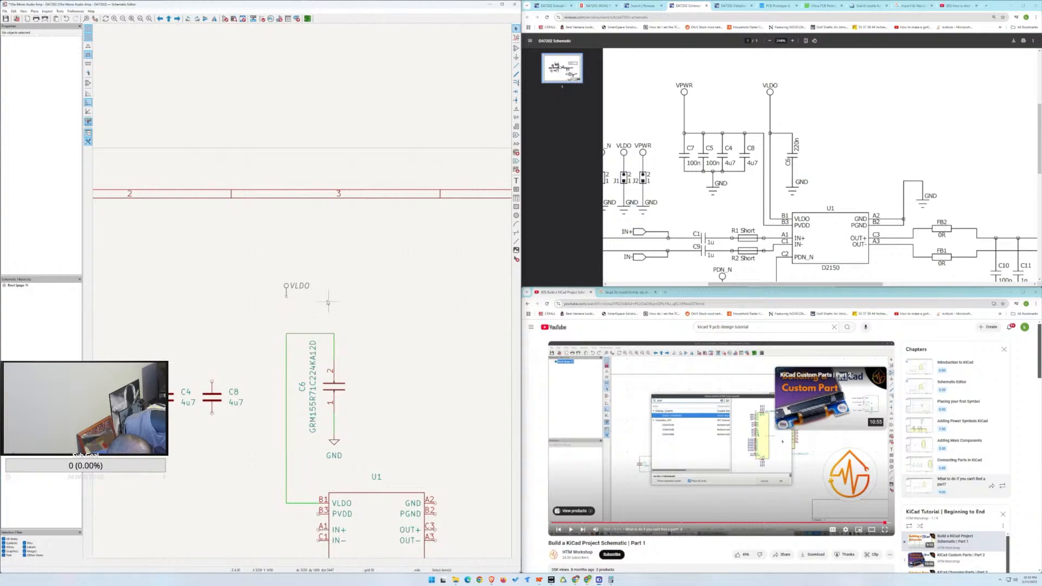
click(286, 339)
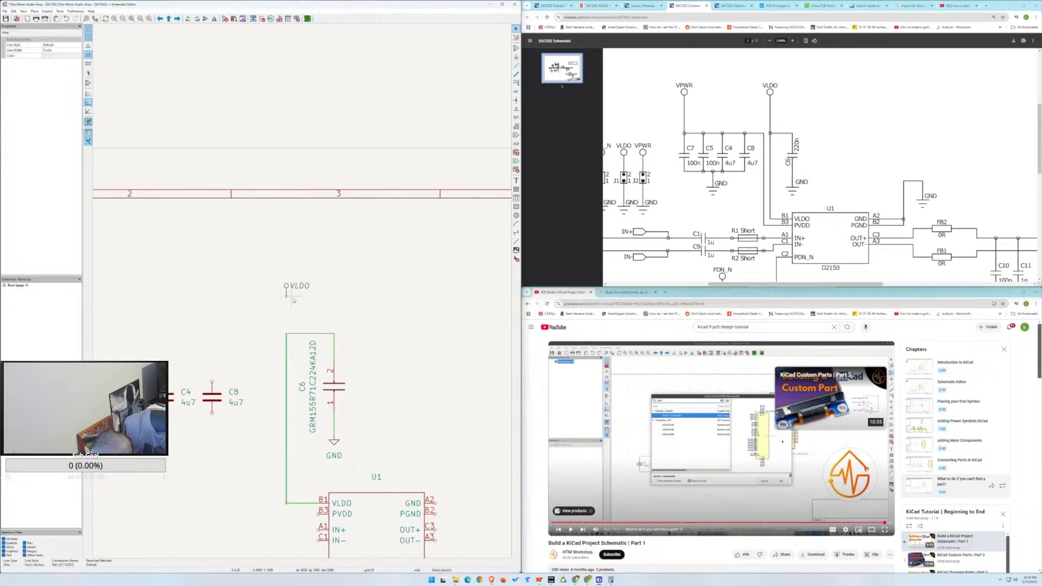
click(517, 65)
click(287, 326)
key(Escape)
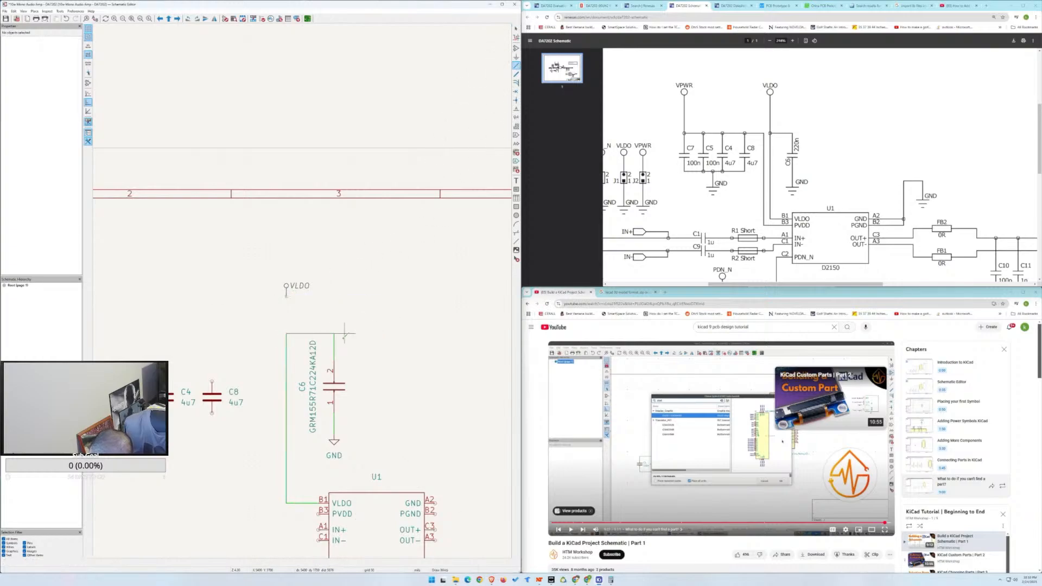
click(287, 296)
click(286, 334)
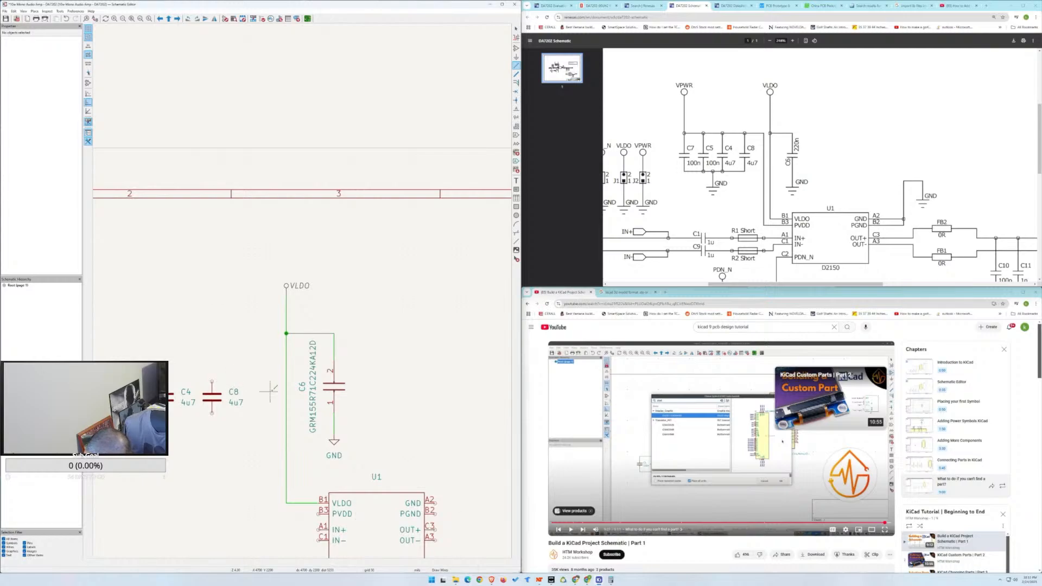
scroll(277, 379, down, 3)
scroll(302, 289, up, 2)
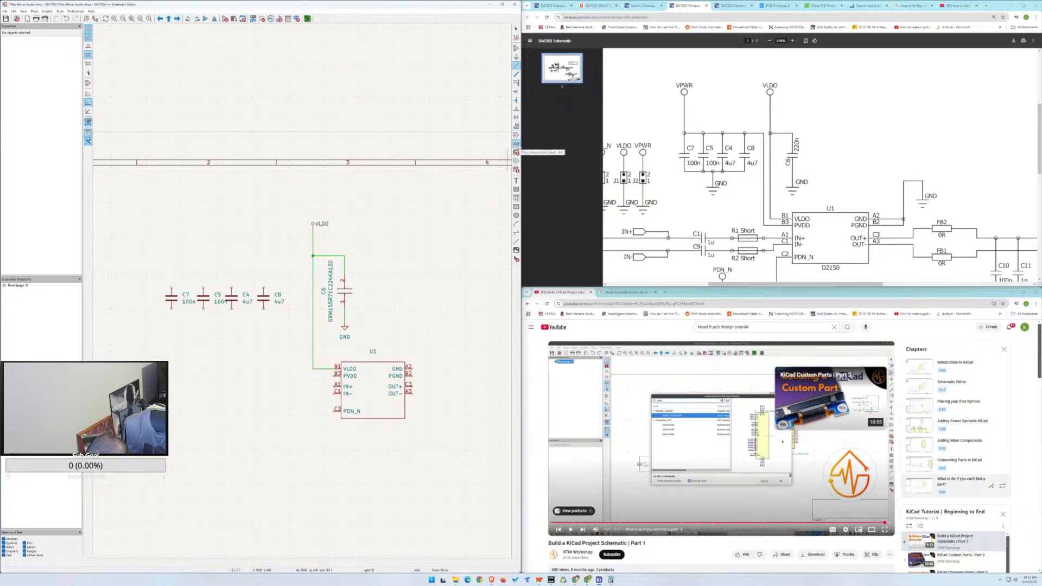
click(516, 144)
click(154, 136)
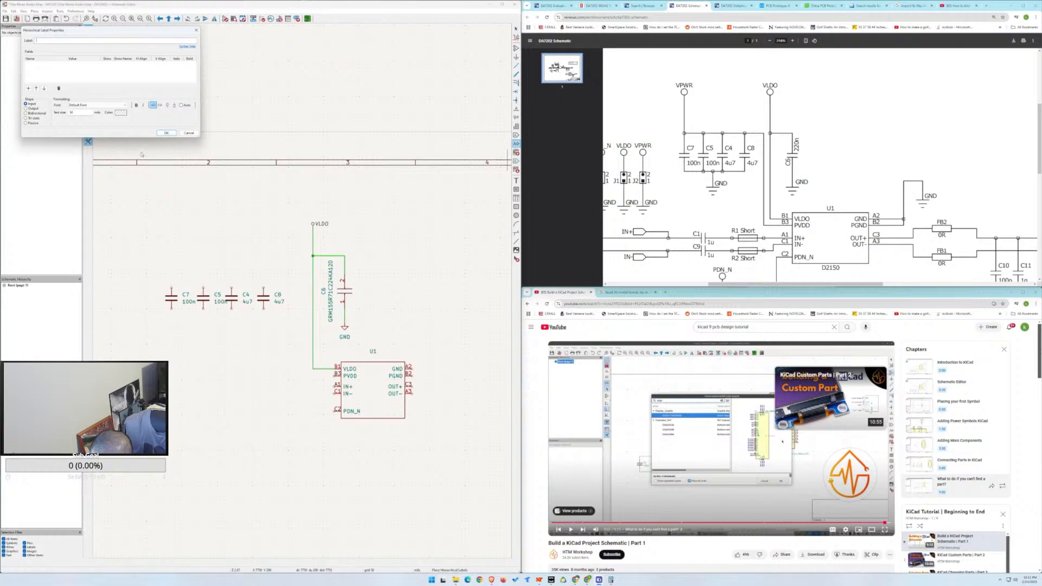
click(189, 134)
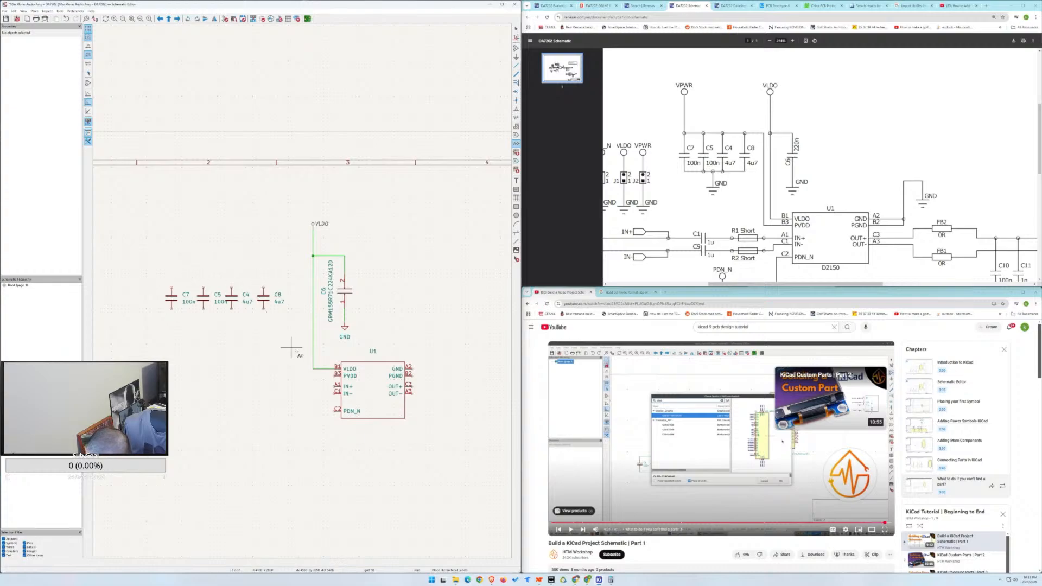
click(332, 374)
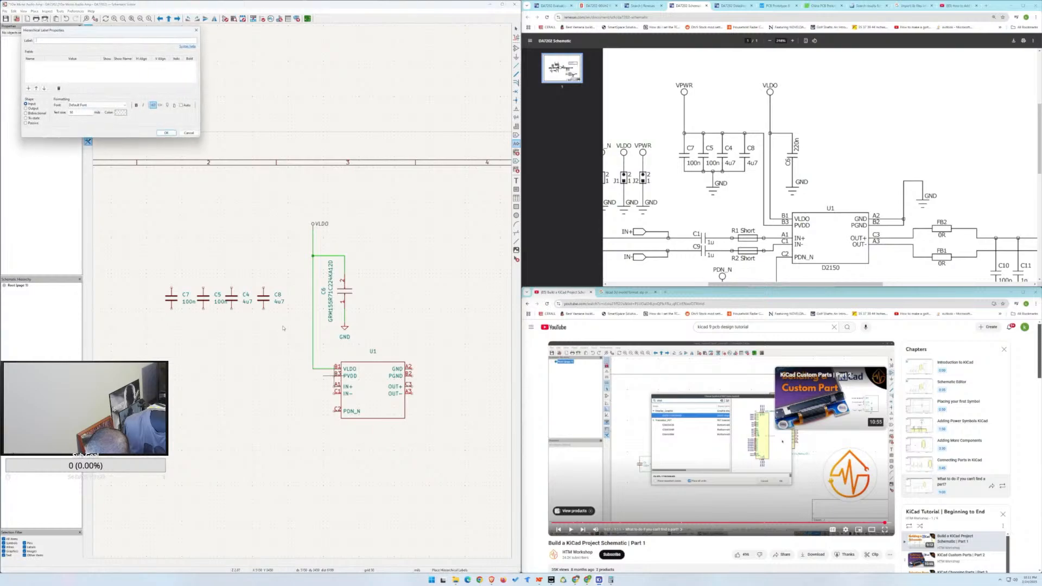
click(191, 134)
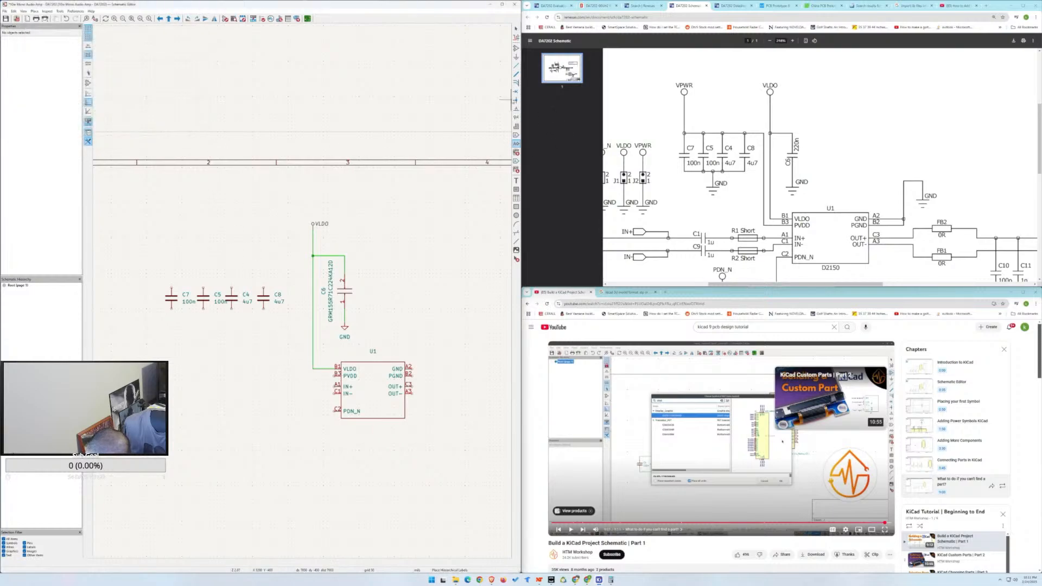
Wire U1's PVDD pin to the upper ends of C8, C4, C5 and C7, and join the four capacitors' lower ends.
click(516, 65)
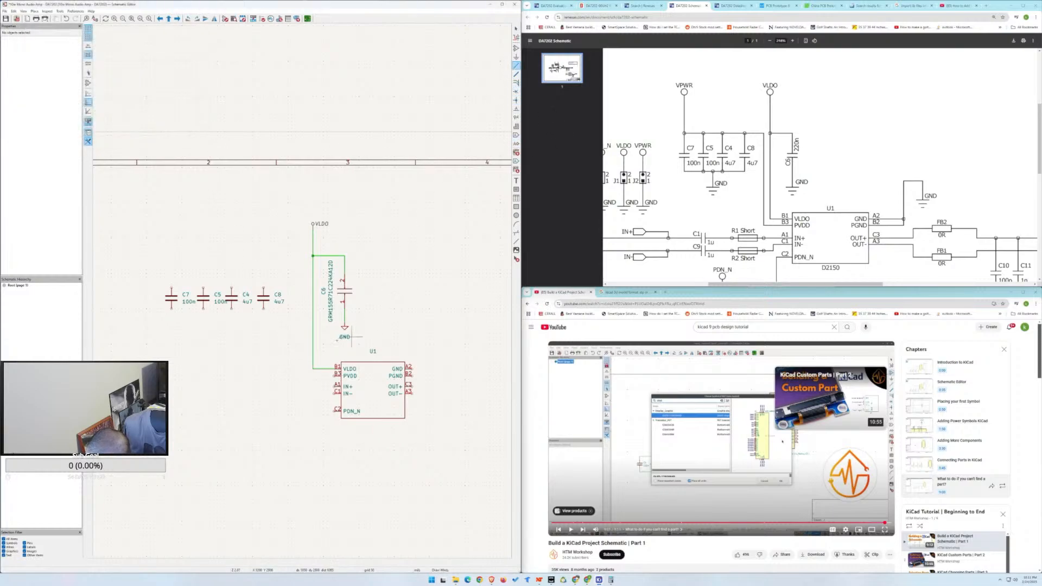
click(329, 375)
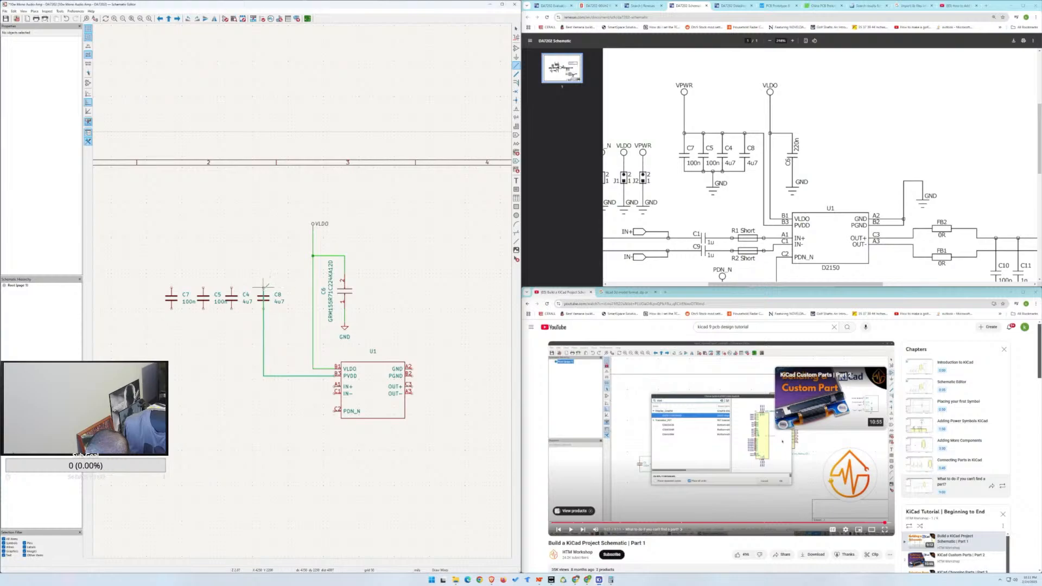
click(295, 287)
click(172, 292)
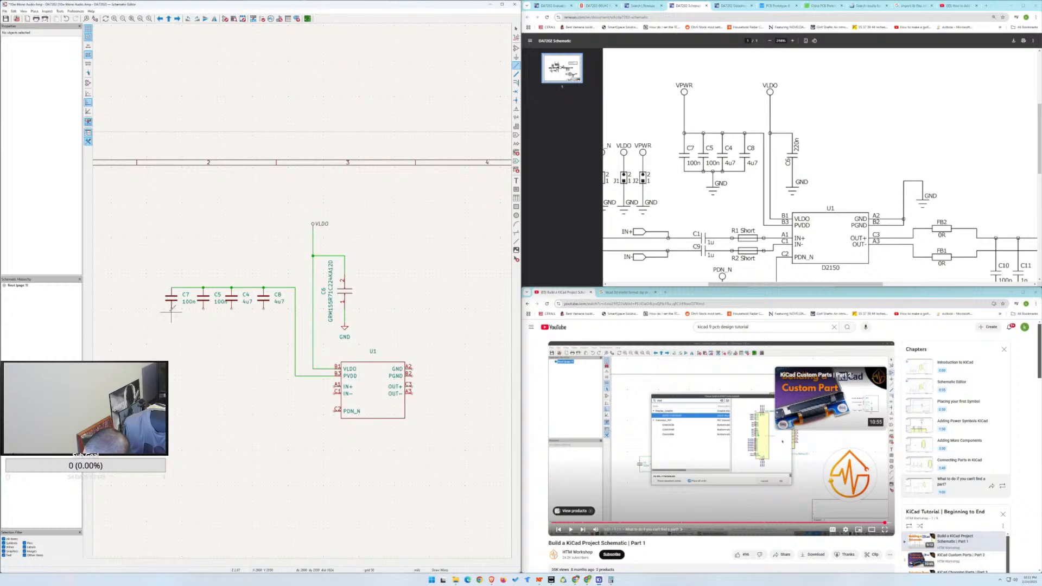
click(171, 308)
click(264, 307)
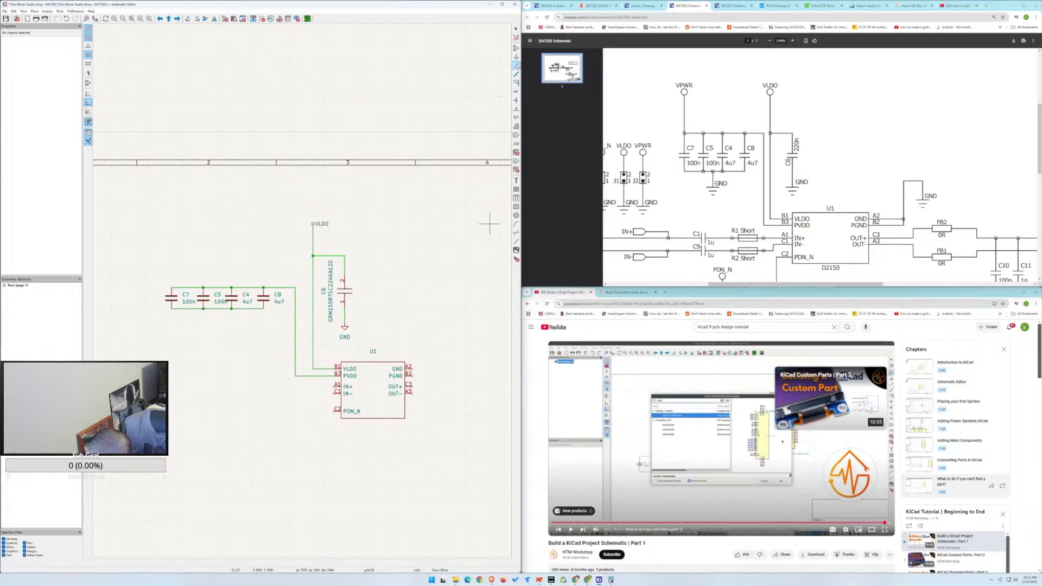
Place a GND power symbol centred below the four supply capacitors and wire it to their common lower rail.
click(516, 49)
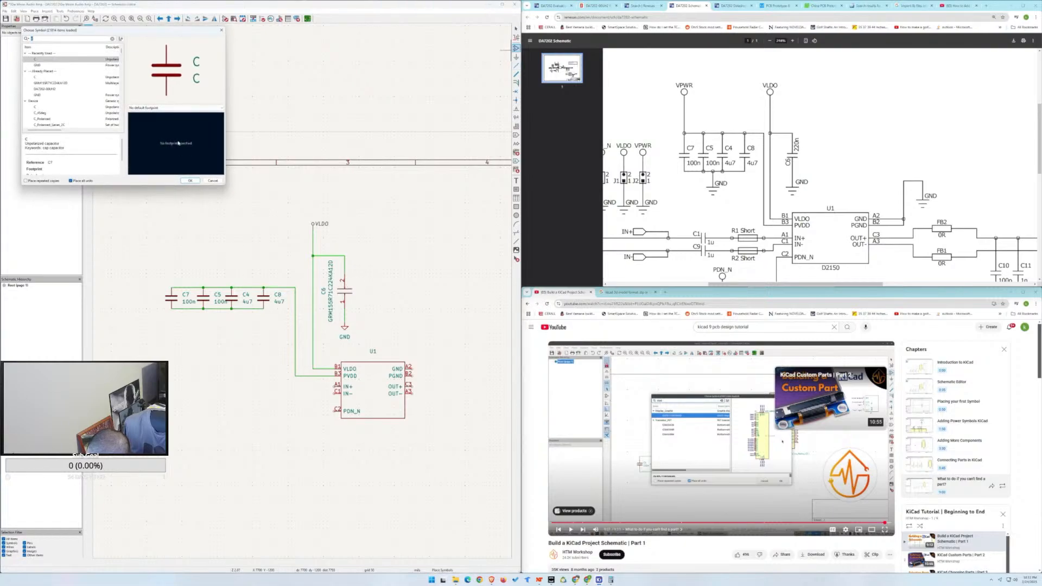
click(50, 65)
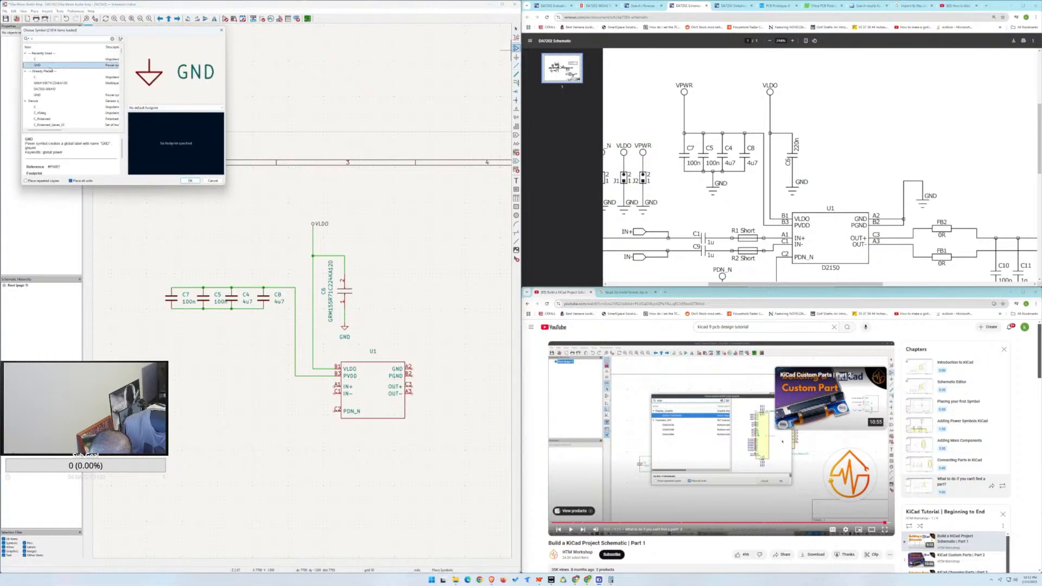
click(188, 180)
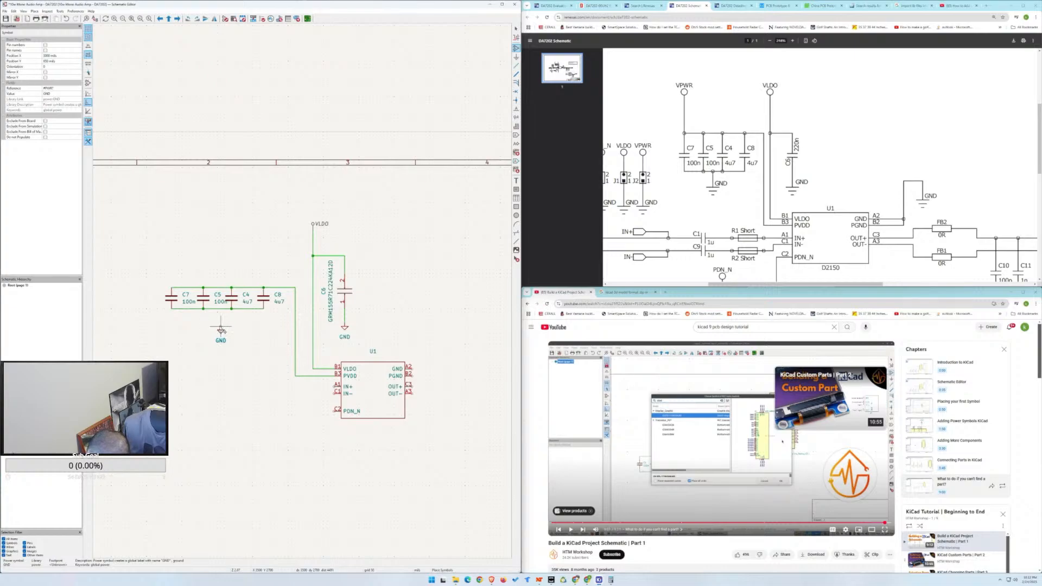
click(218, 327)
click(209, 178)
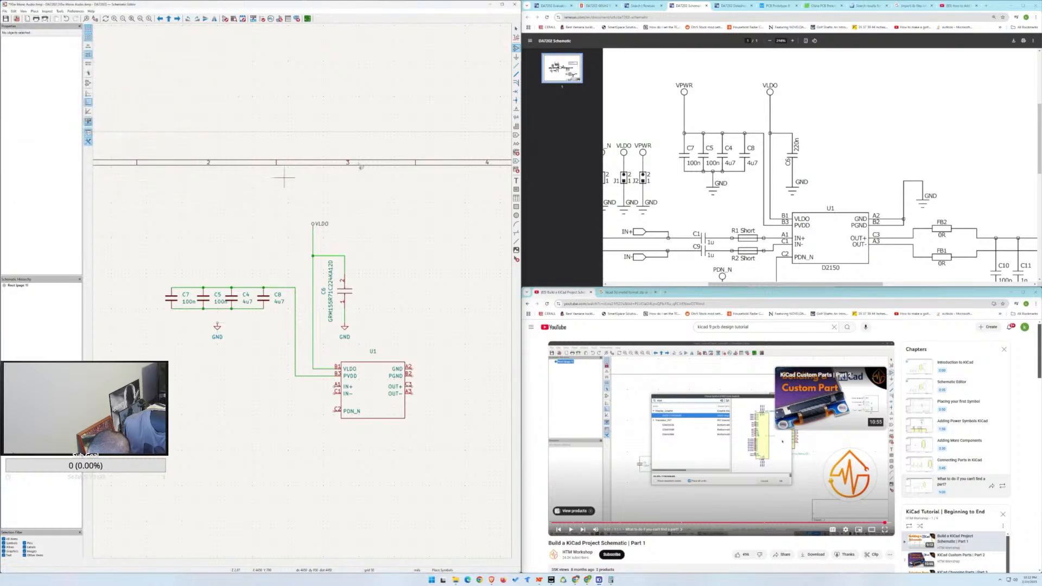
key(w)
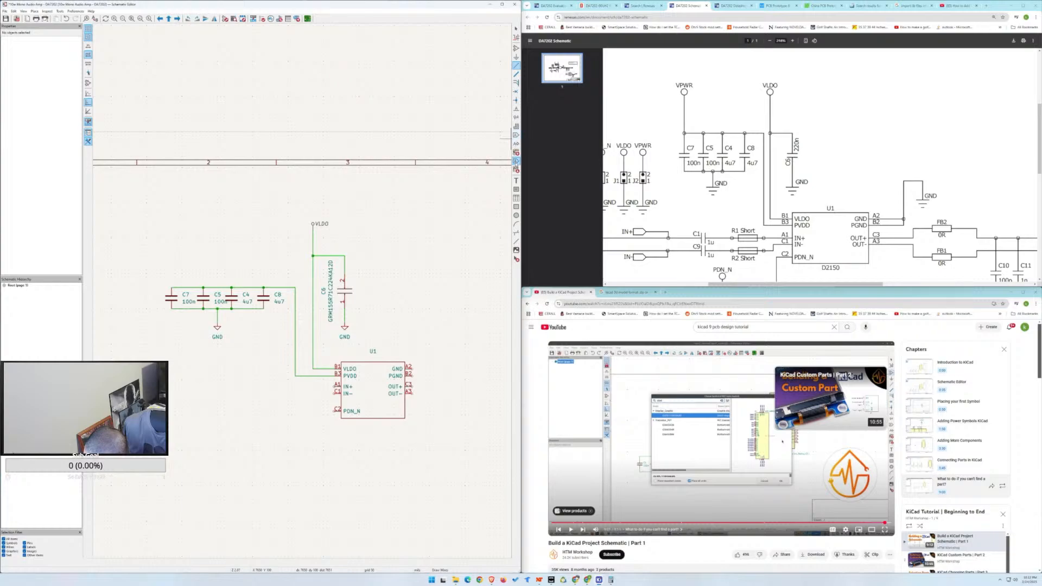
Place a directive label with net class VPWR above capacitor C7, level with the VLDO label.
click(514, 118)
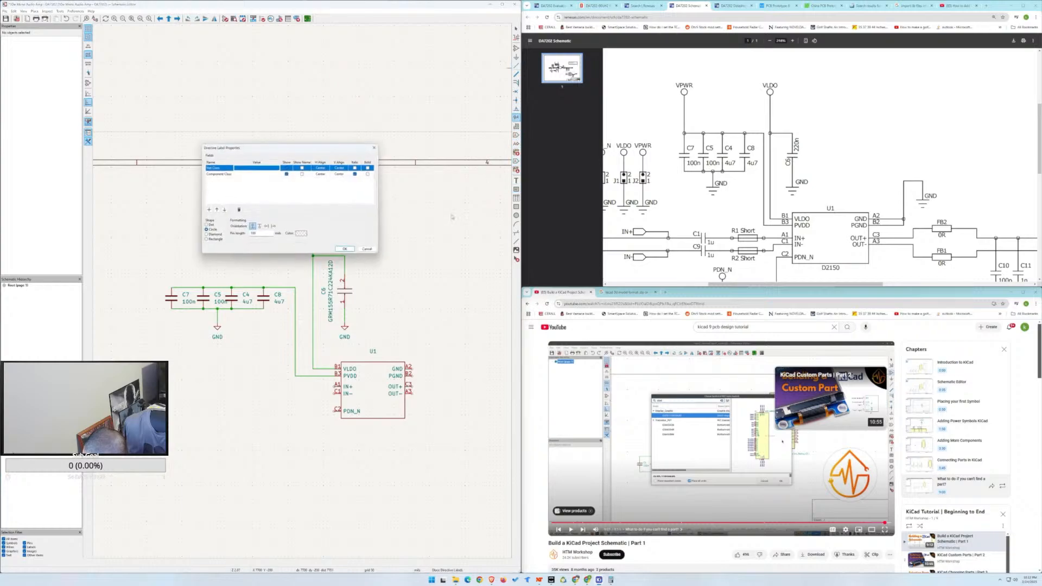
click(261, 168)
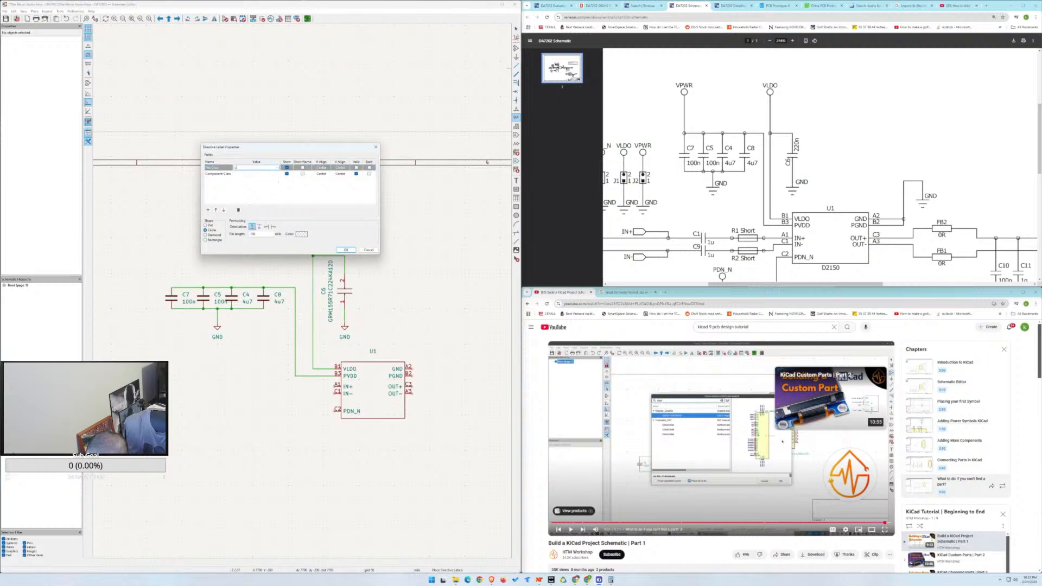
text(VPWR)
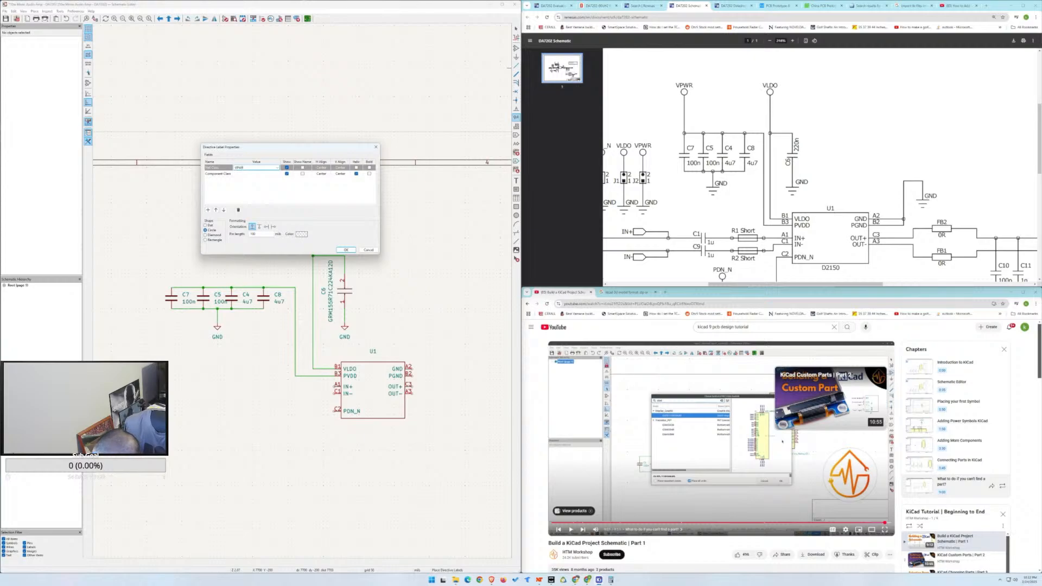
key(Return)
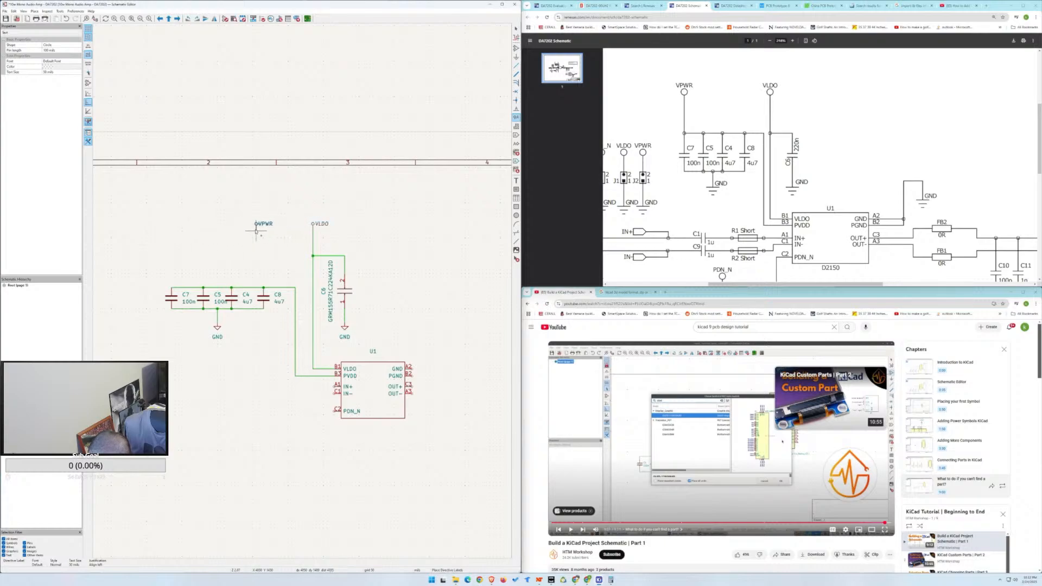
click(182, 229)
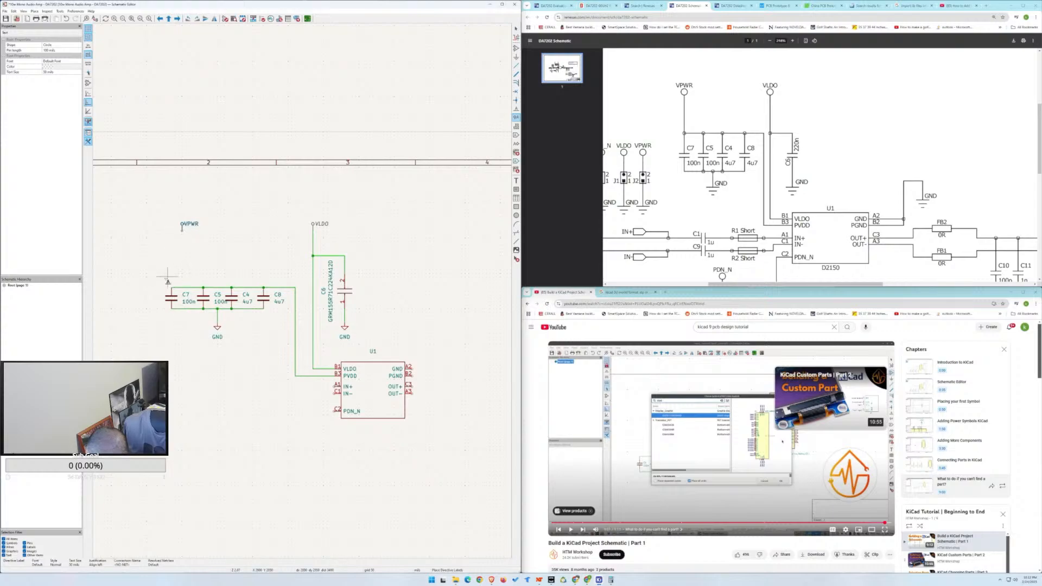
Move the C7, C5, C4 and C8 block with its GND symbol right and up to the C6 branch level, and align the VPWR label above C7.
click(516, 29)
drag(151, 279, 282, 363)
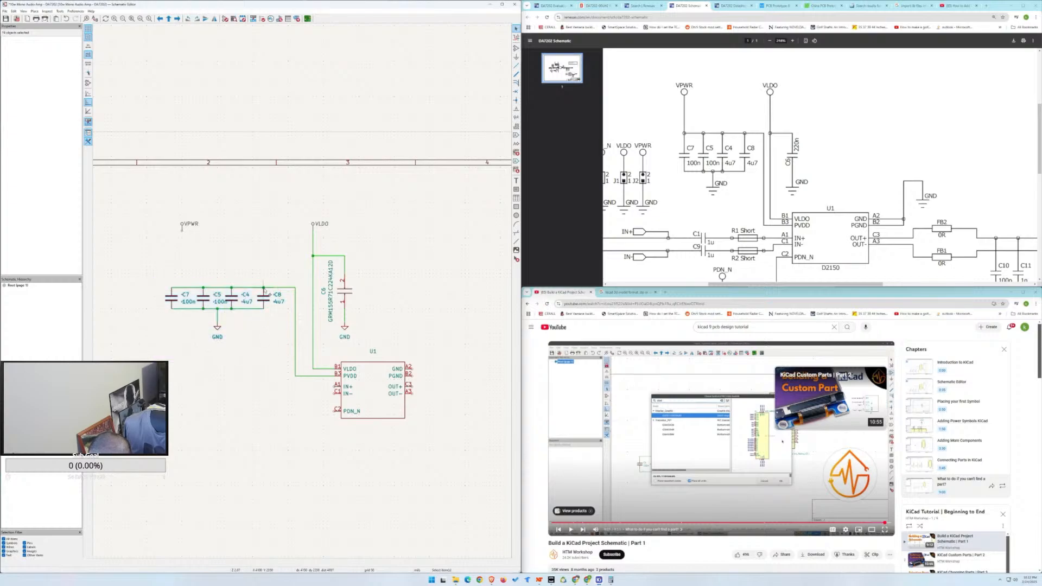
mouse_move(208, 305)
mouse_down()
mouse_move(222, 305)
mouse_move(215, 298)
mouse_up()
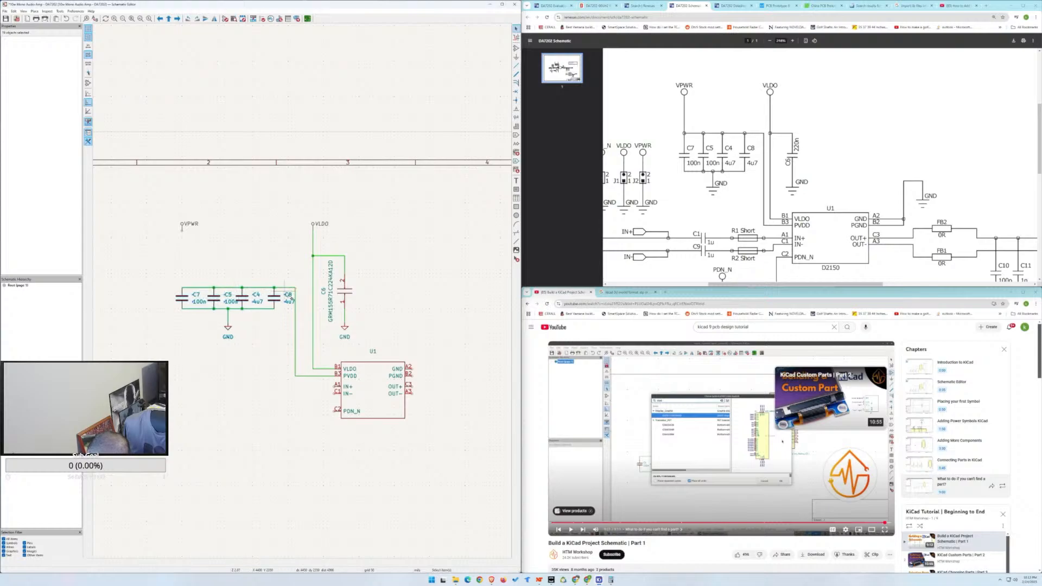
drag(163, 266, 296, 352)
drag(243, 289, 253, 258)
drag(157, 210, 192, 233)
click(193, 234)
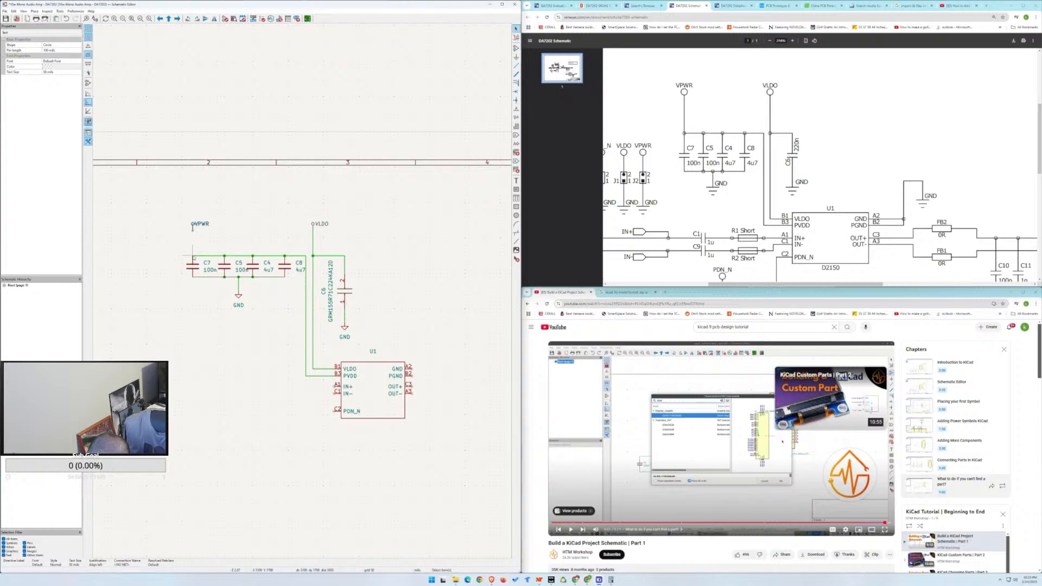
Wire the VPWR label straight down to the upper end of C7 on the capacitors' common supply rail.
click(193, 237)
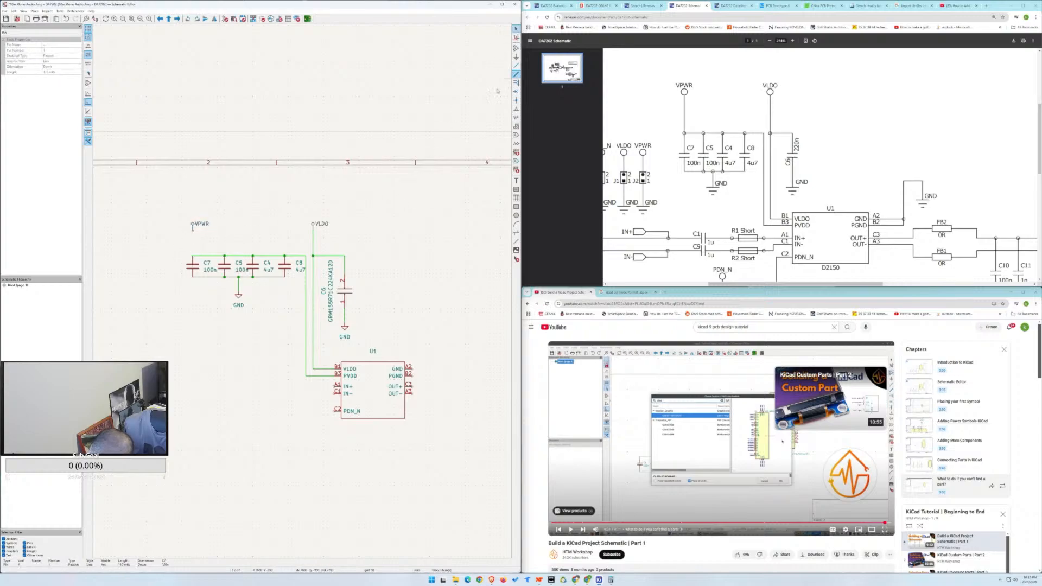
click(192, 230)
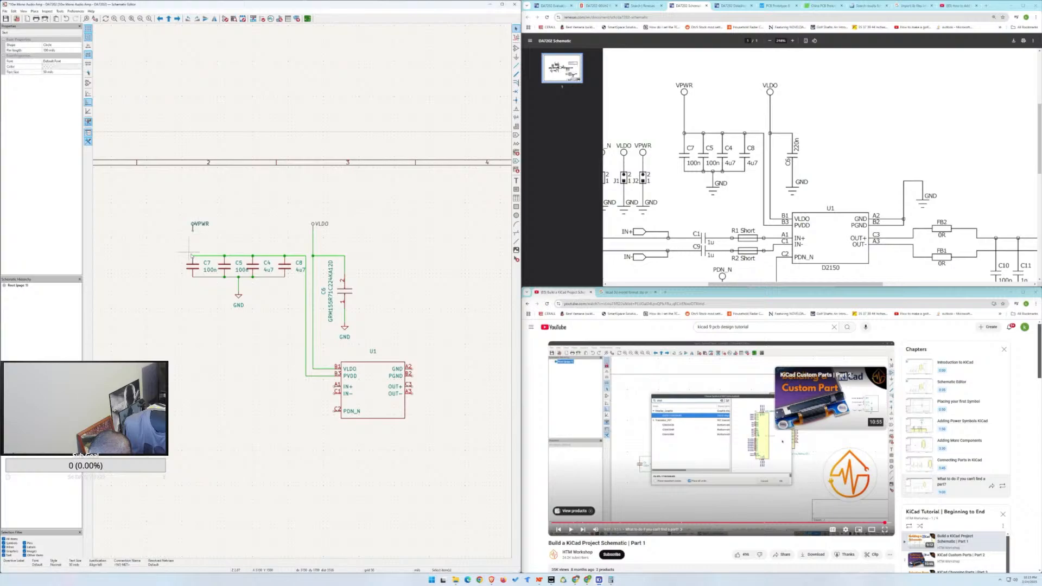
drag(193, 234, 192, 249)
key(Escape)
click(517, 66)
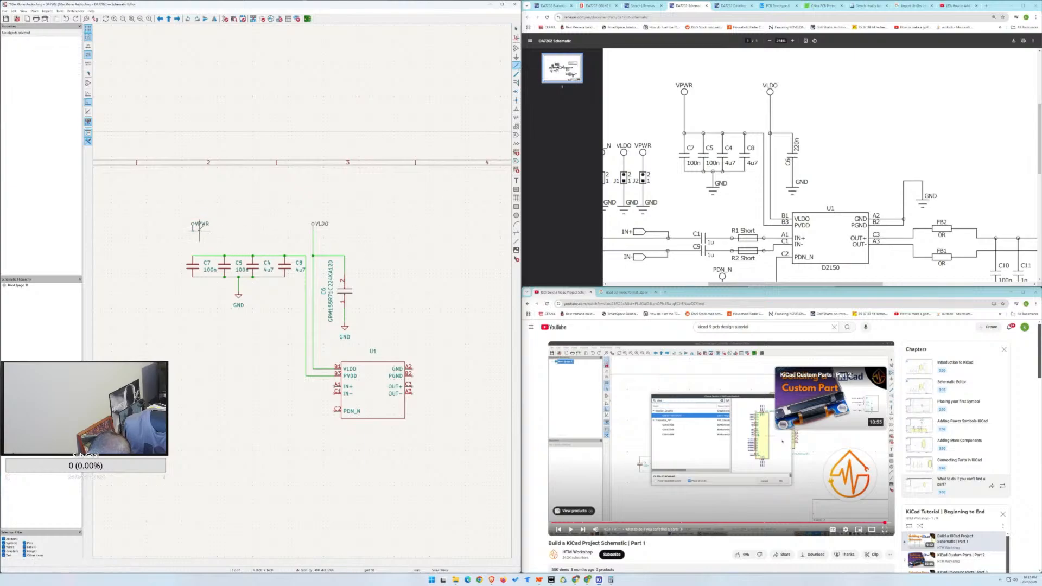
click(192, 228)
click(192, 255)
key(Escape)
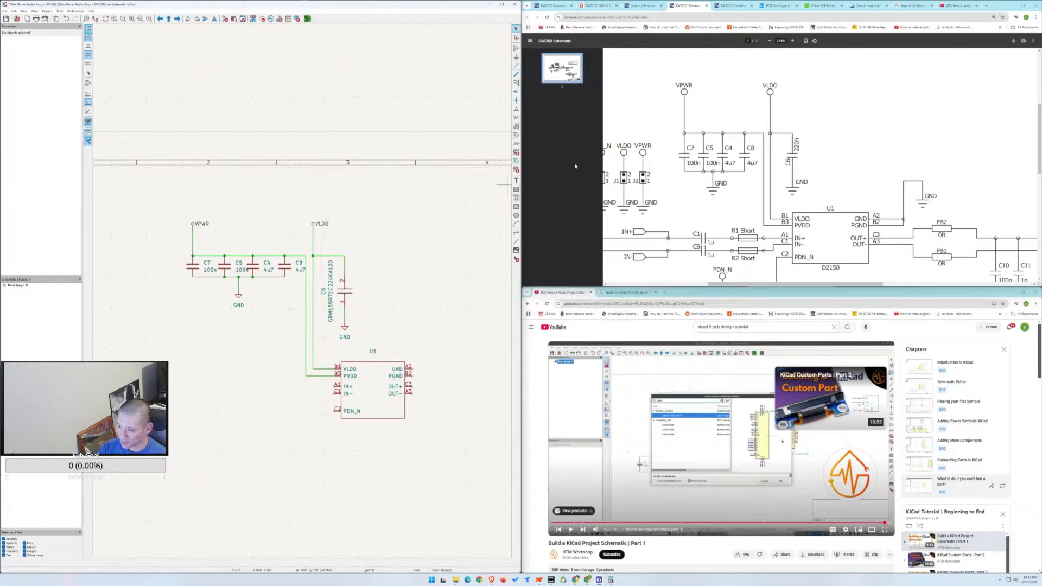
Examine the reference schematic and the evaluation board user guide for the PDN_N, VLDO and VPWR jumper headers.
scroll(708, 199, down, 1)
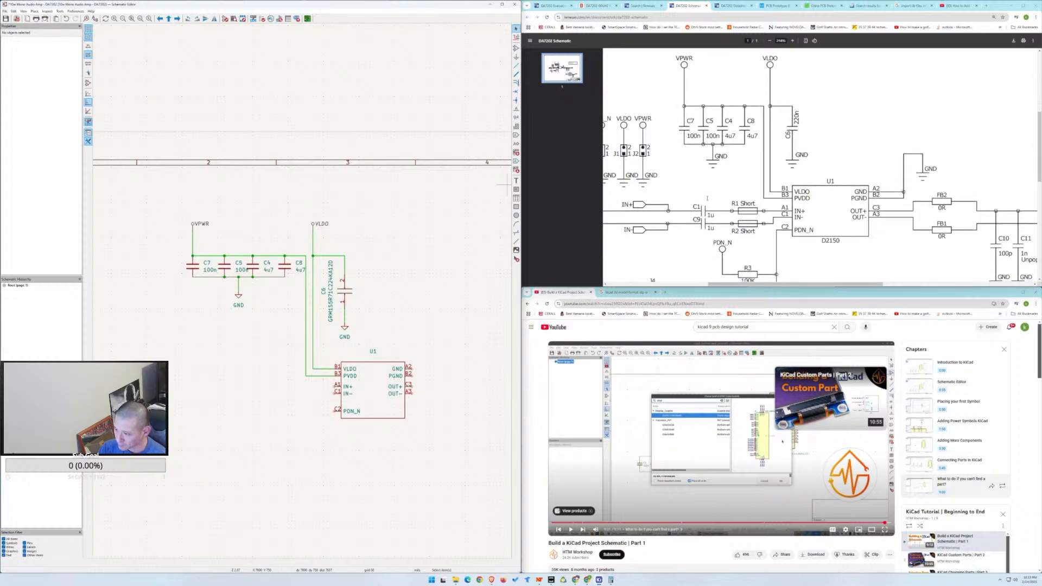
scroll(790, 228, left, 3)
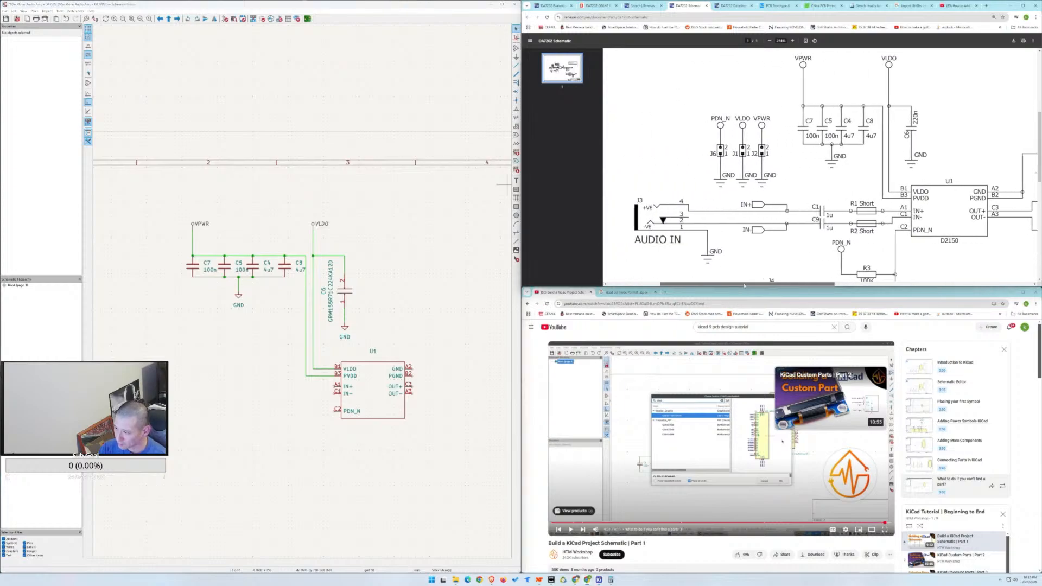
click(552, 5)
scroll(768, 158, up, 5)
scroll(767, 159, up, 10)
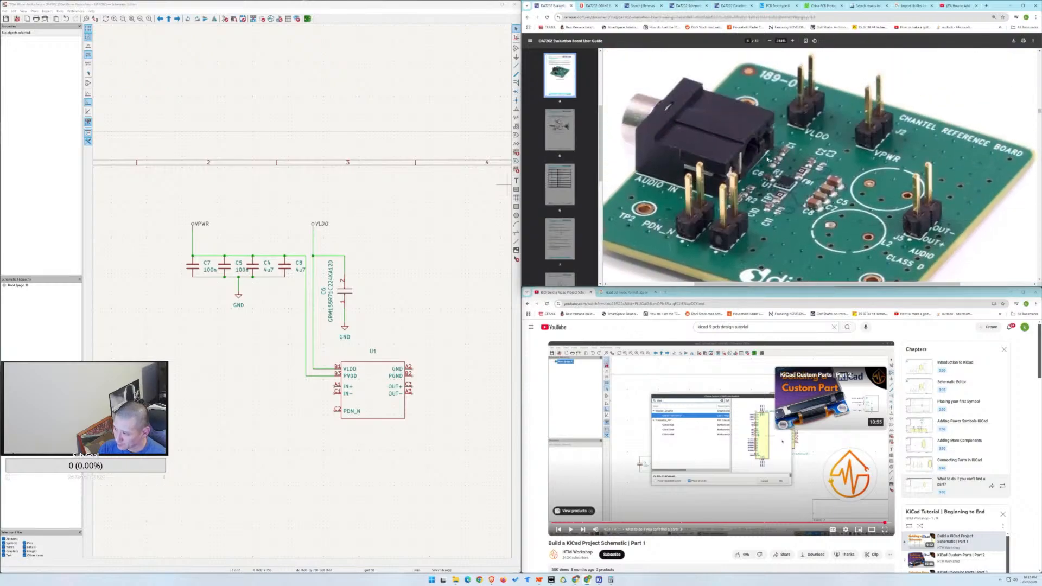
scroll(770, 159, up, 10)
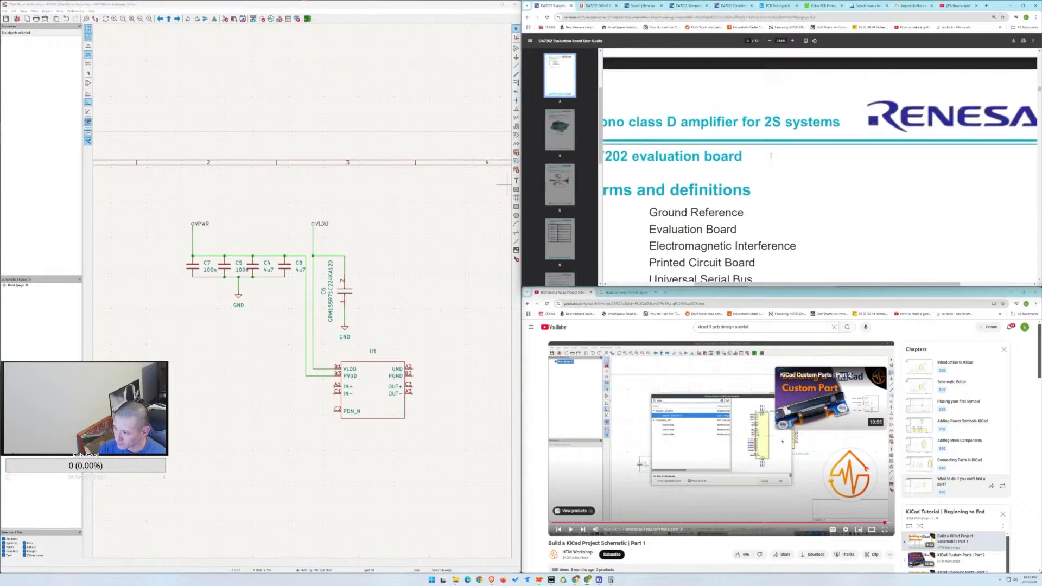
scroll(774, 151, up, 6)
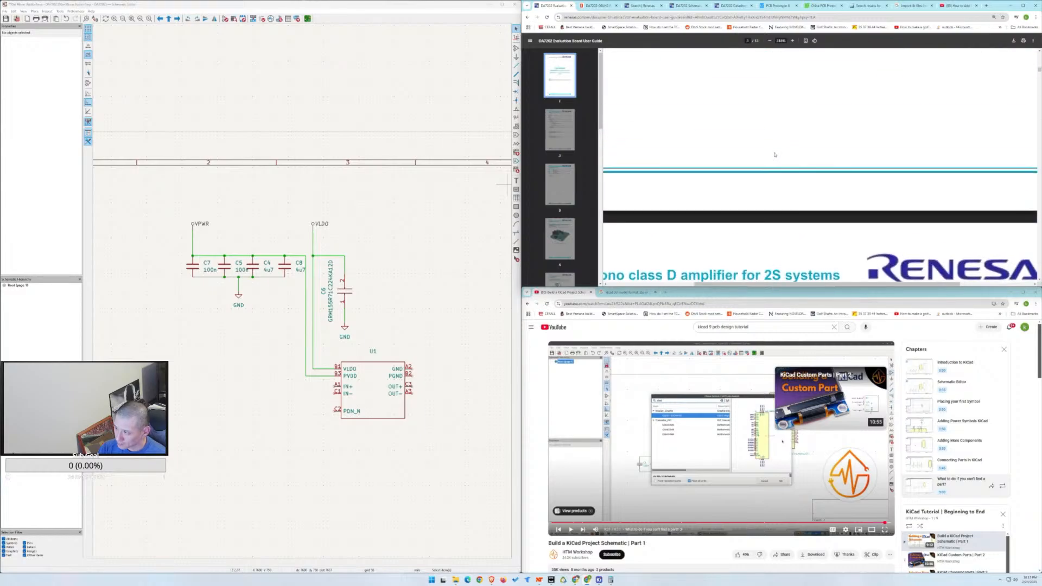
drag(1039, 68, 1020, 181)
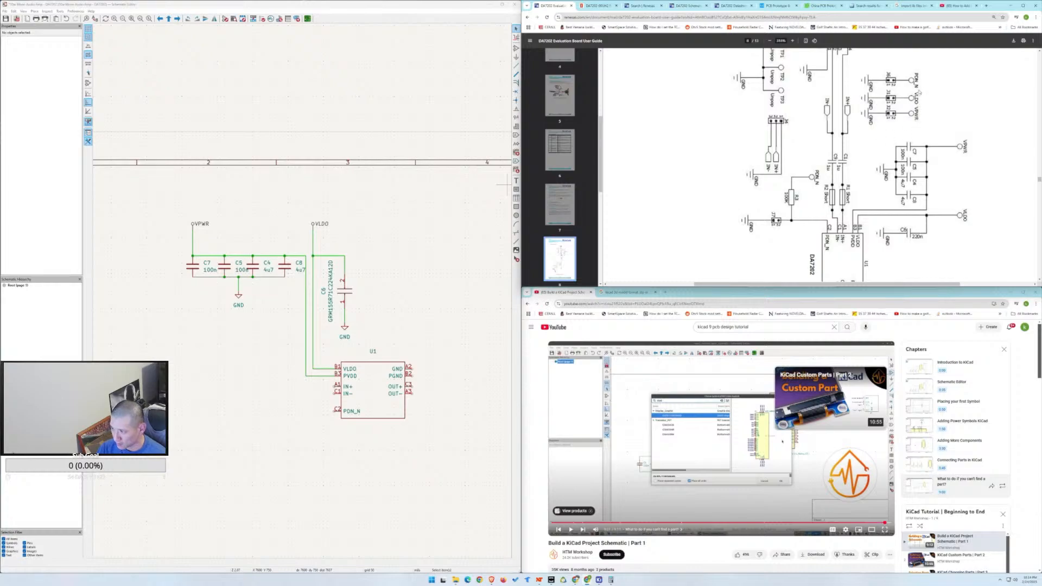
click(647, 10)
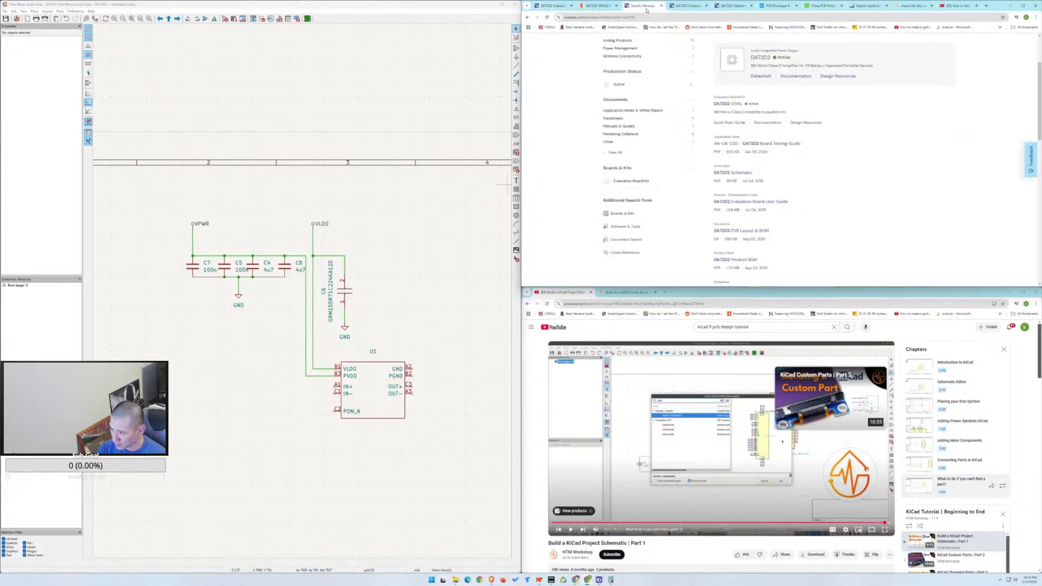
click(689, 6)
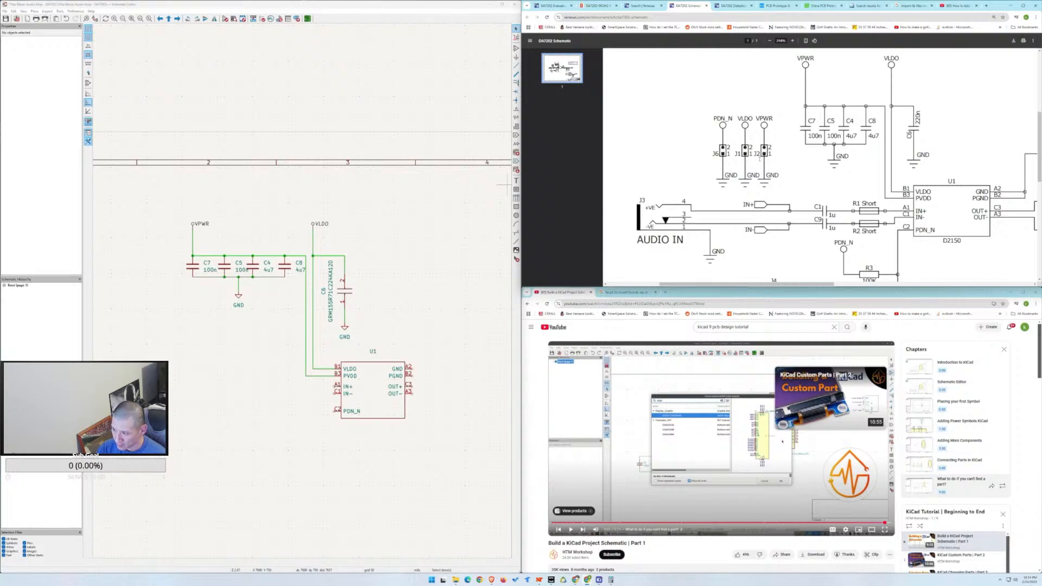
click(553, 6)
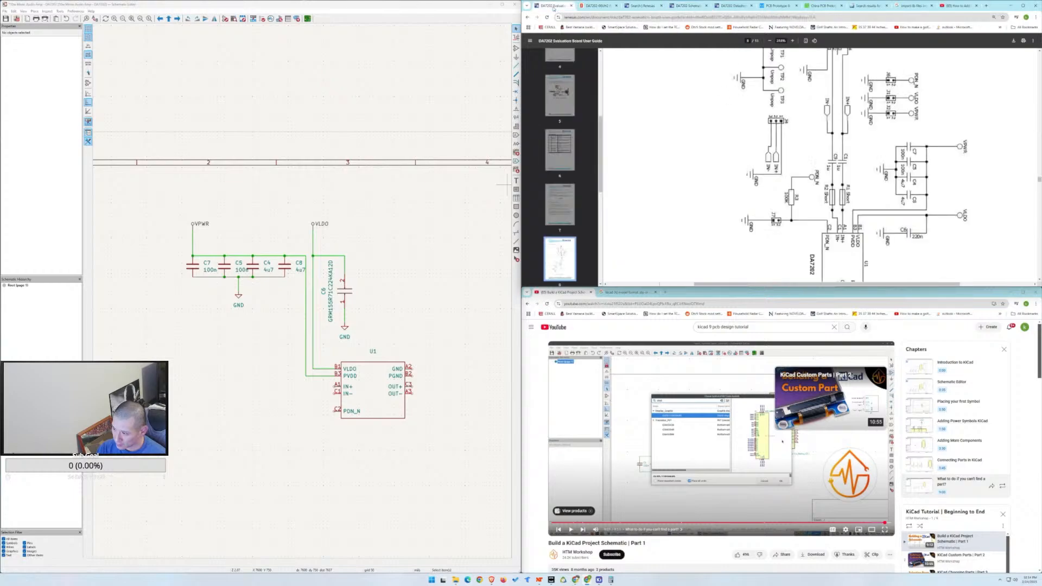
click(644, 5)
click(688, 6)
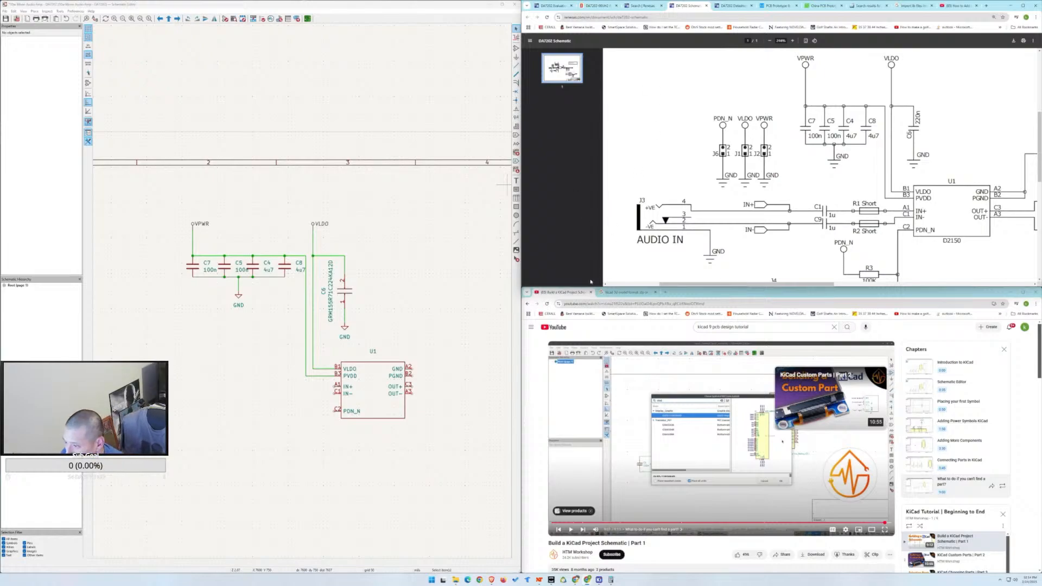
Place a directive label with net class PDN_N in the free area left of C7.
middle_drag(224, 370, 296, 356)
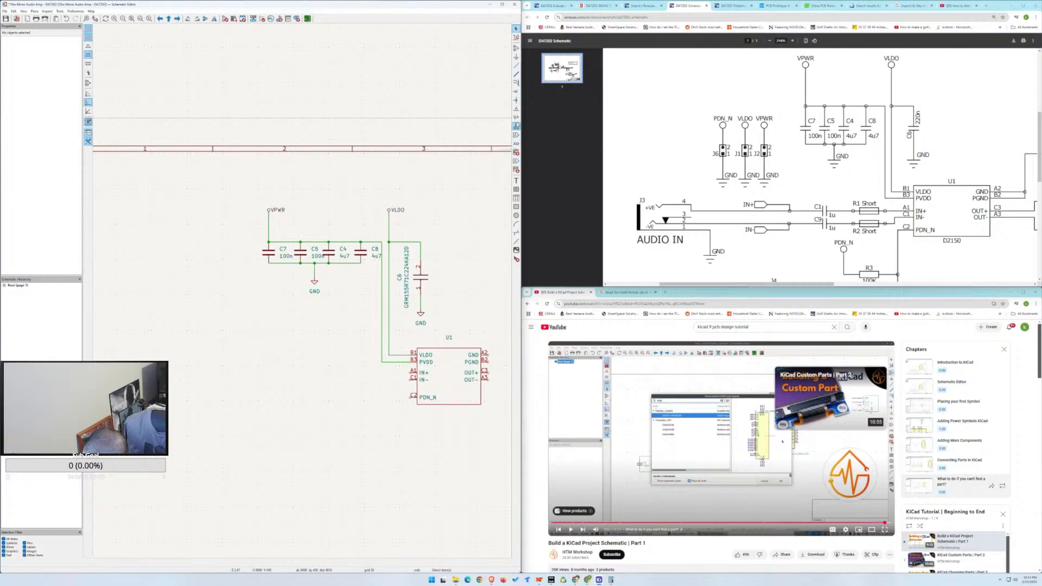
click(516, 117)
click(188, 276)
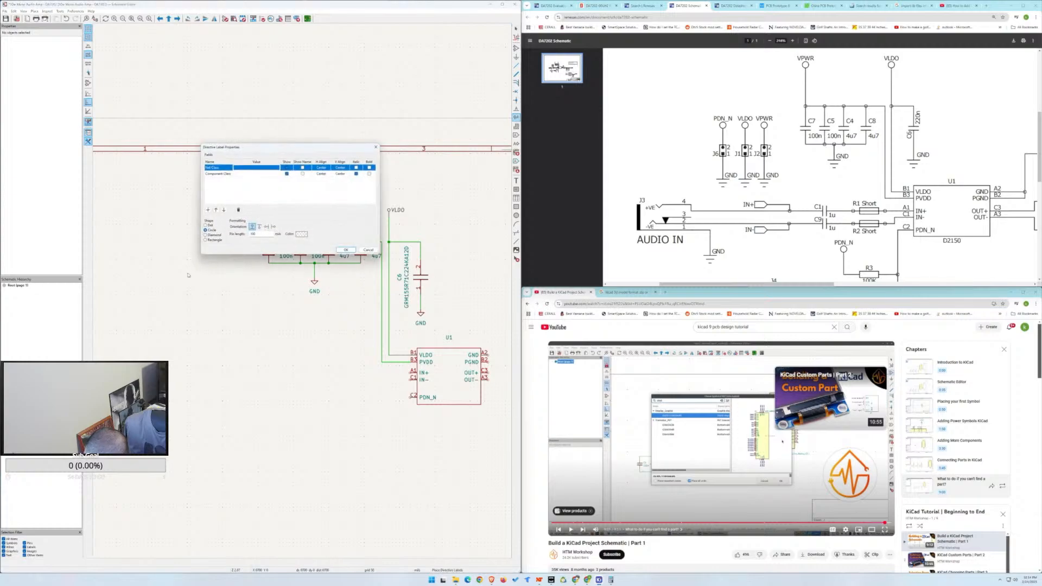
click(254, 169)
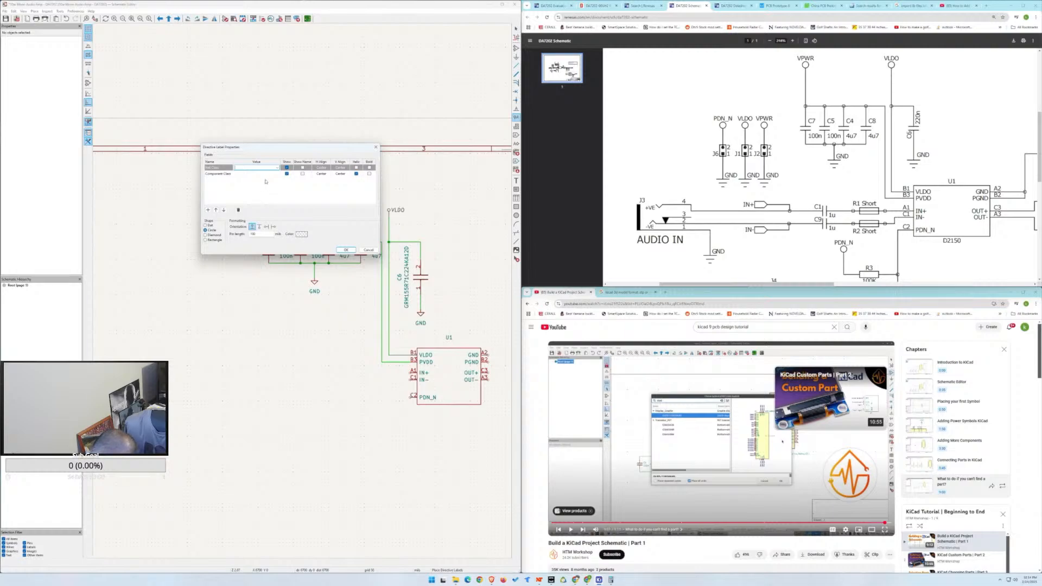
text(PD)
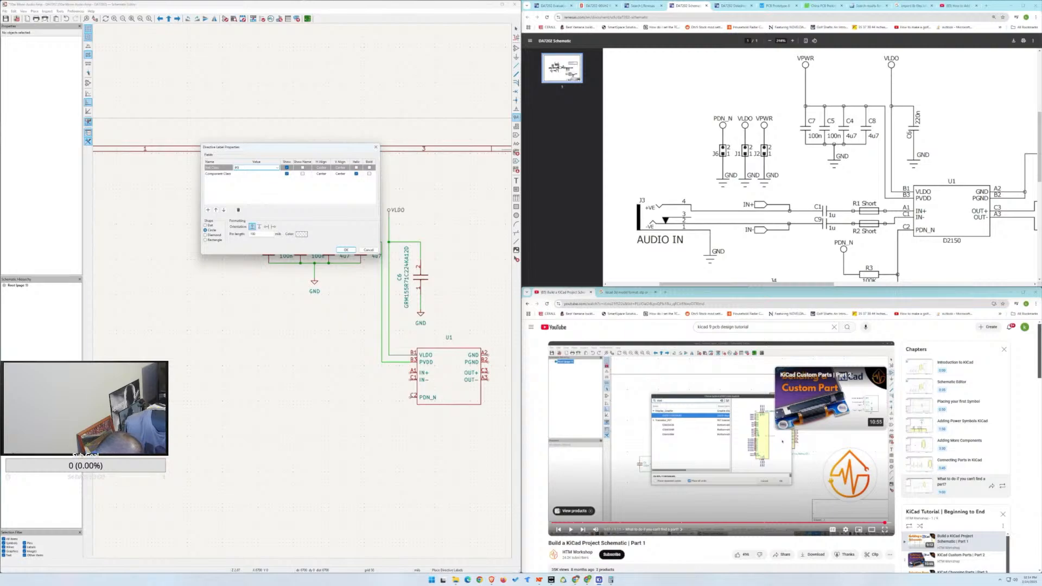
text(N_N)
click(262, 175)
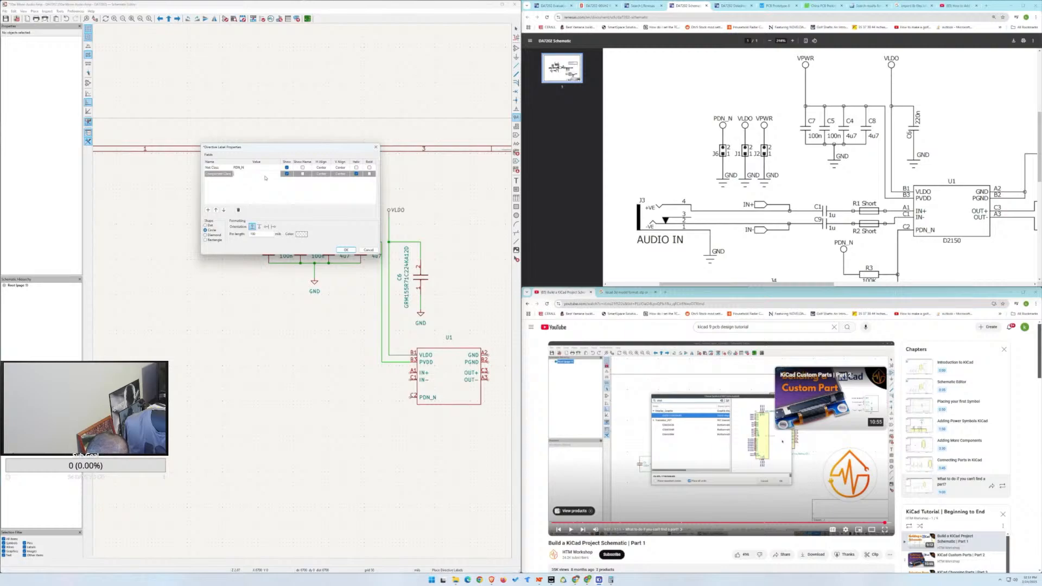
click(345, 251)
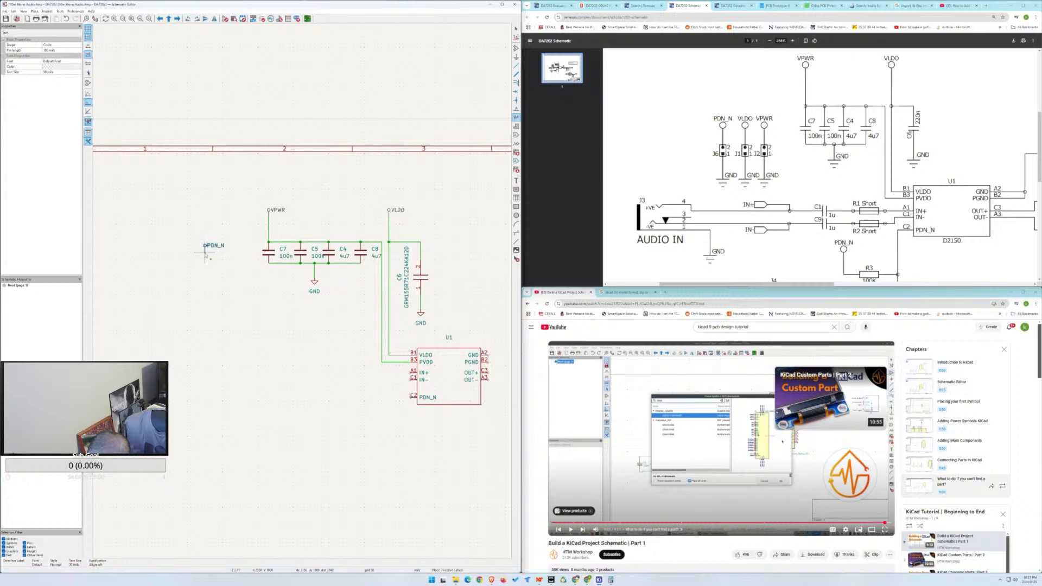
click(205, 252)
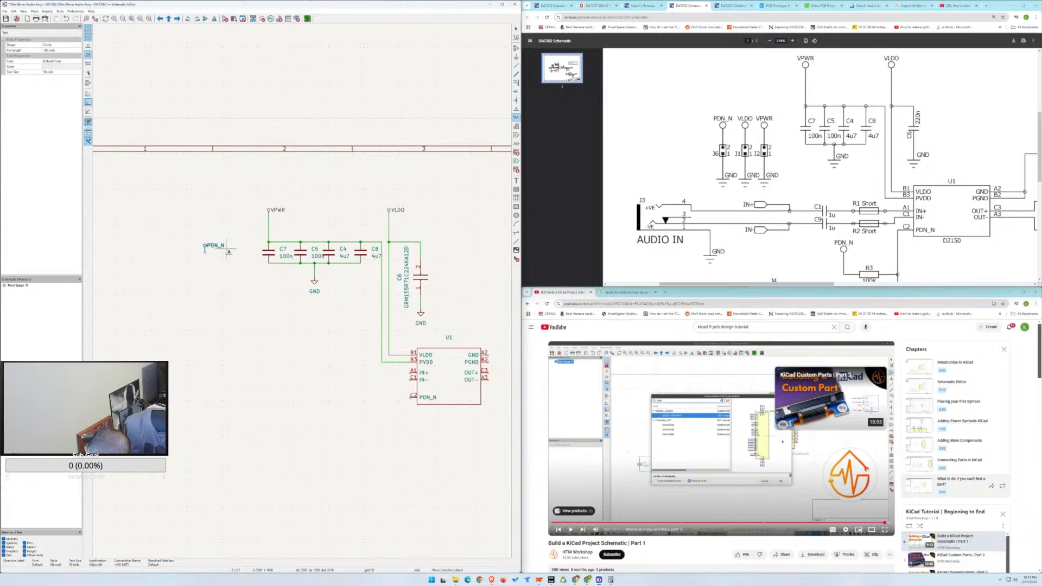
Place a directive label with component class VLDO just right of the PDN_N label, and save the schematic.
click(227, 249)
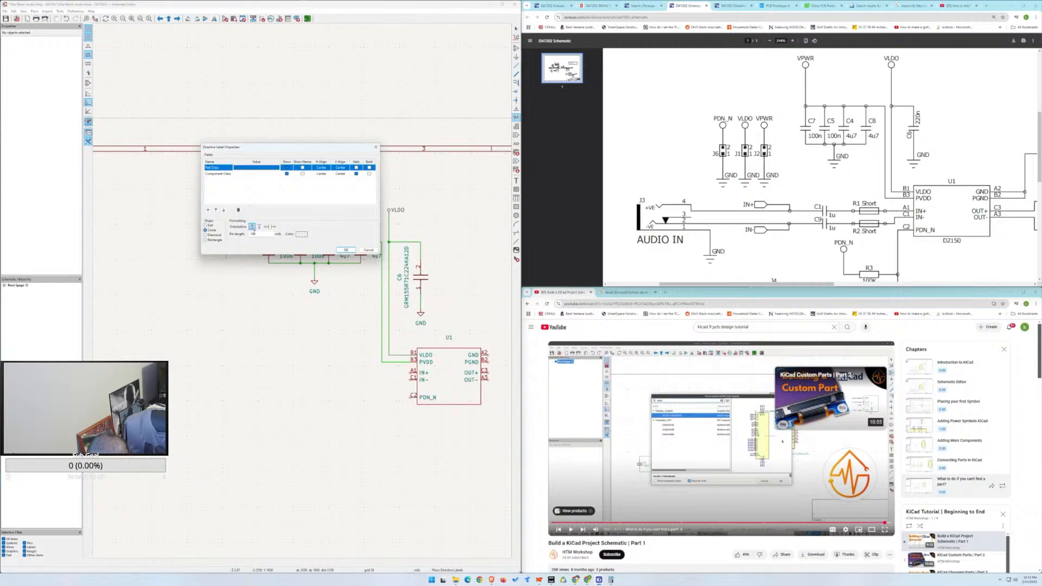
click(255, 169)
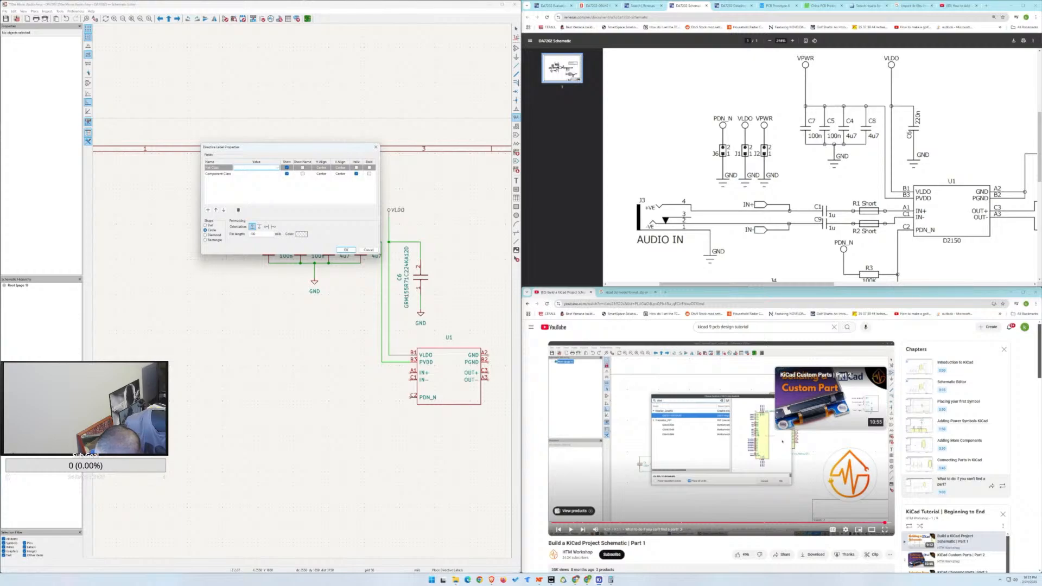
click(271, 173)
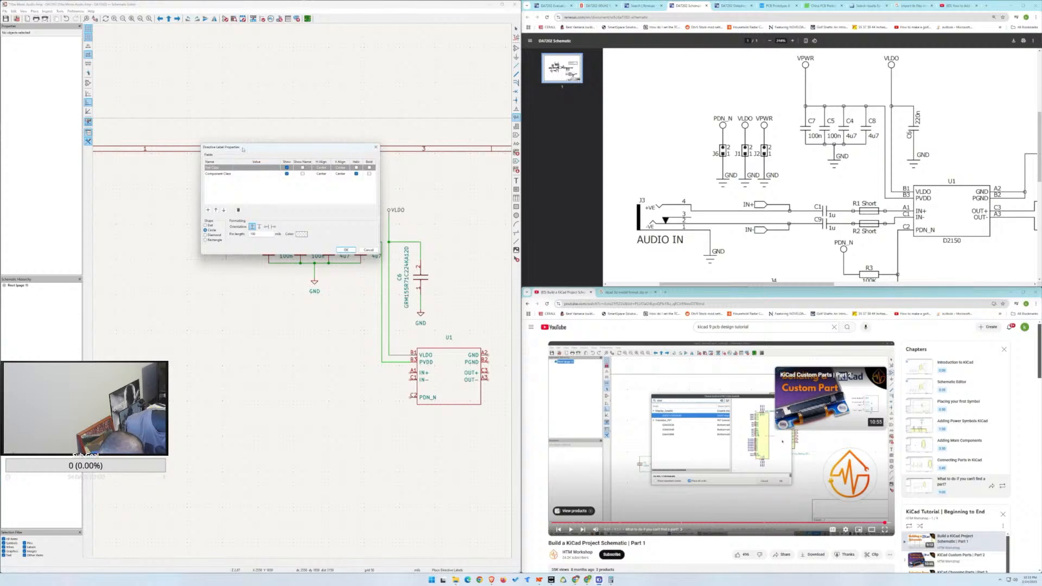
double_click(234, 173)
text(VLDO)
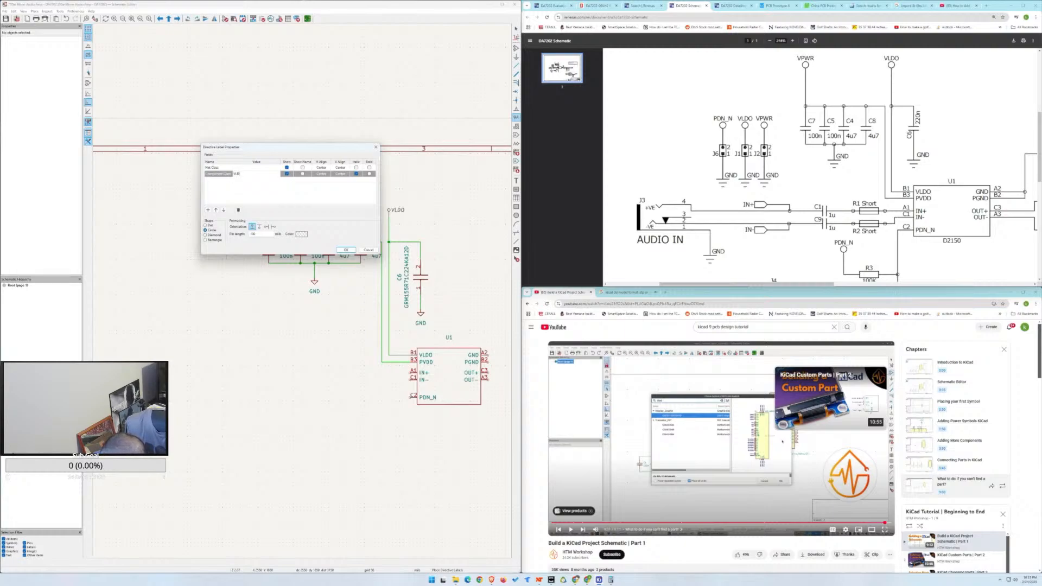
click(346, 251)
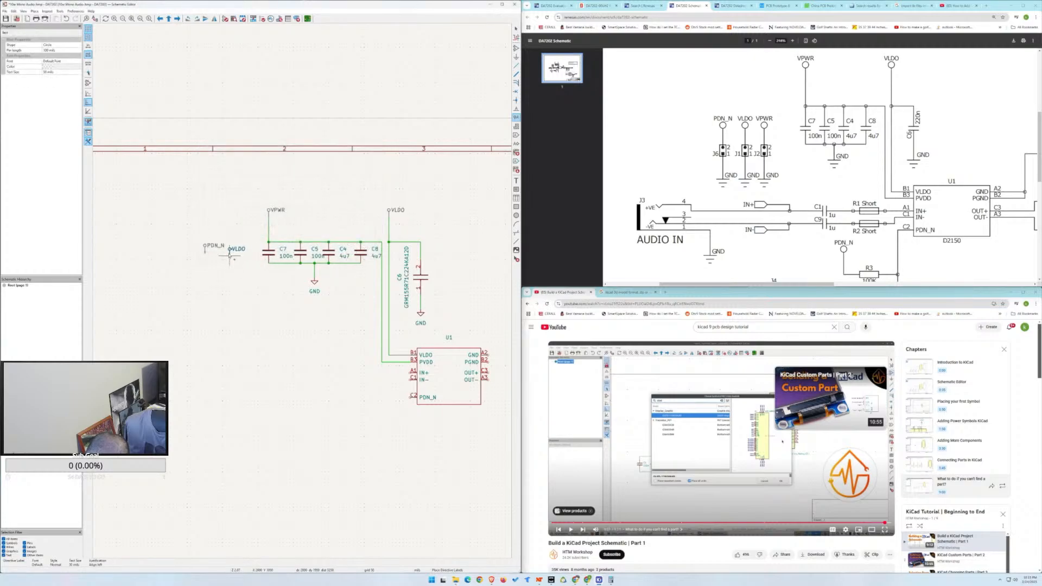
click(229, 247)
key(ctrl+s)
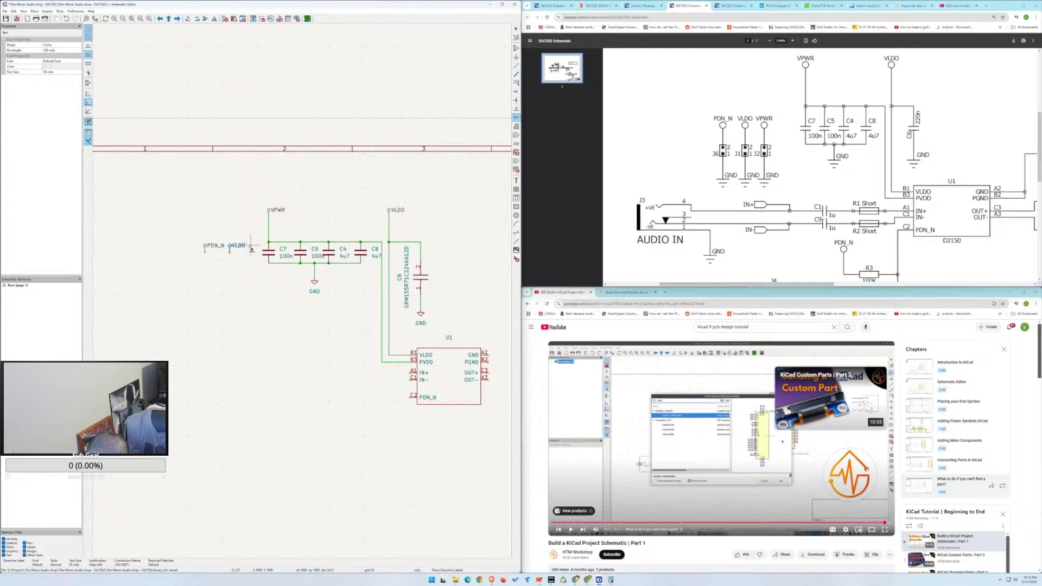
Place a directive label with net class VPWR just right of the VLDO label, and shift the three-label row left, away from C7.
click(251, 248)
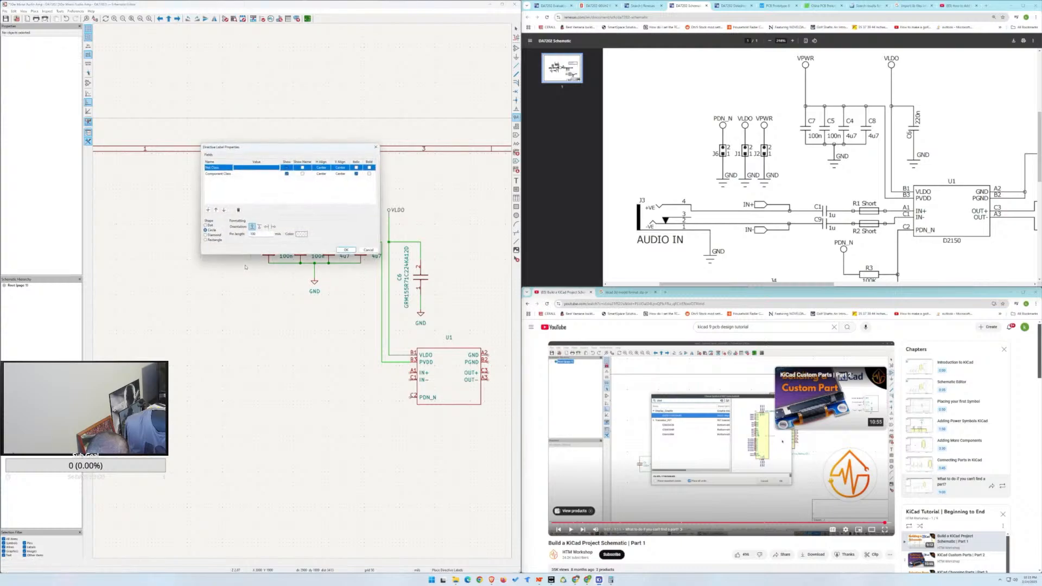
click(257, 167)
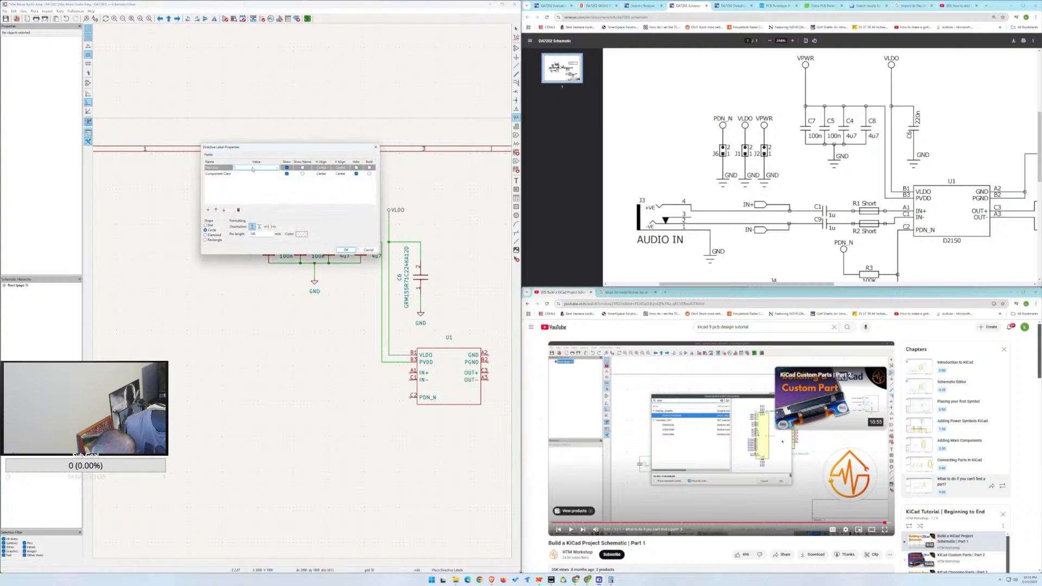
text(VPWR)
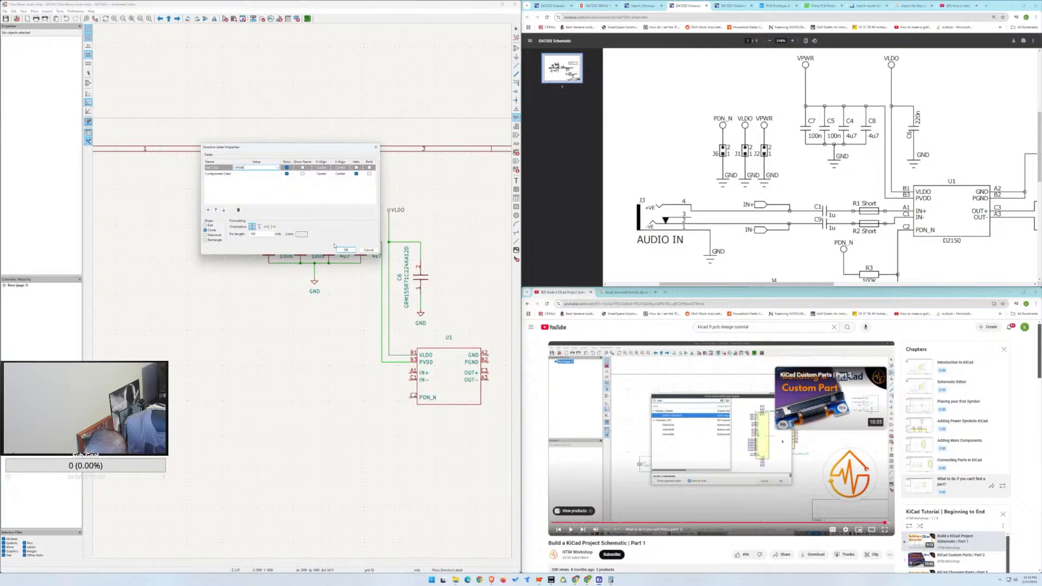
key(Return)
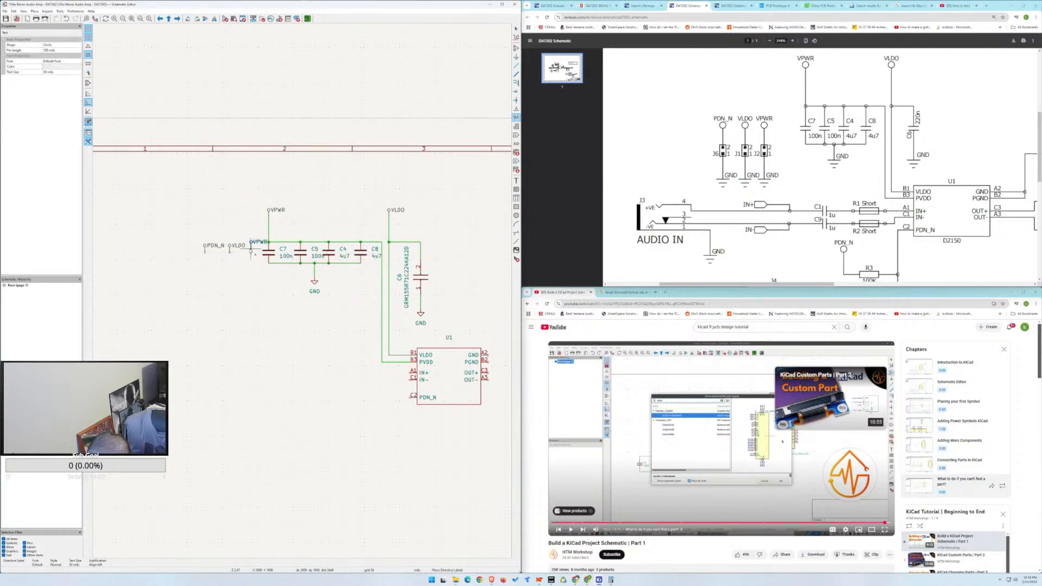
click(251, 252)
drag(227, 256, 184, 253)
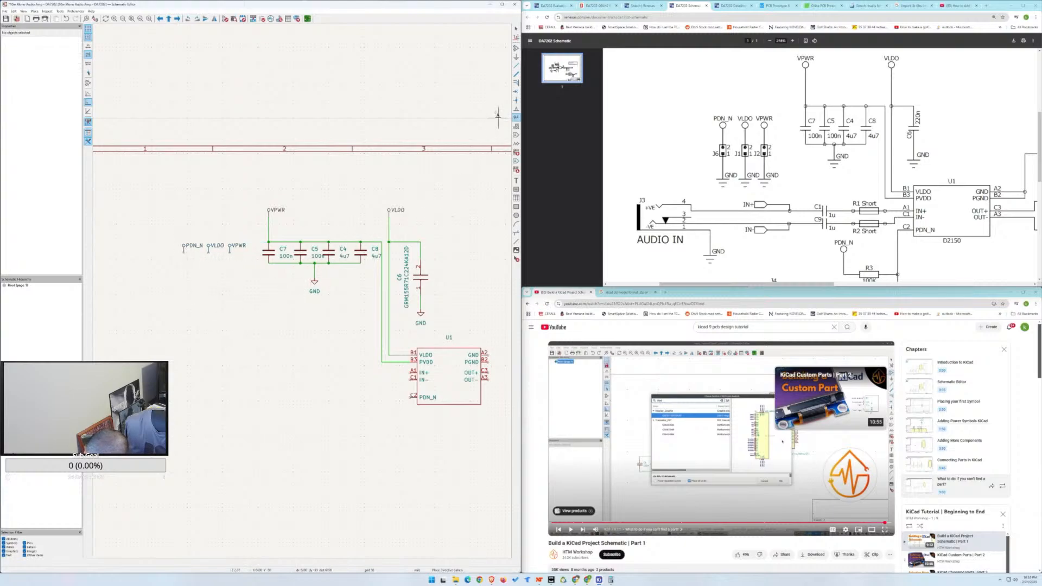
Search the symbol library for "pads" and "pad" to find a symbol for the header pins.
click(516, 48)
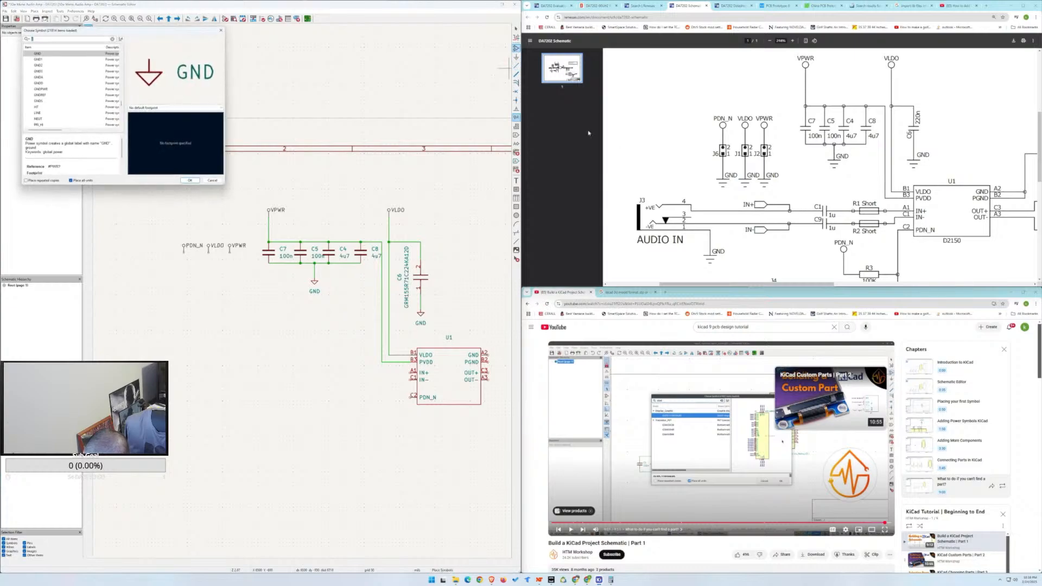
text(pads)
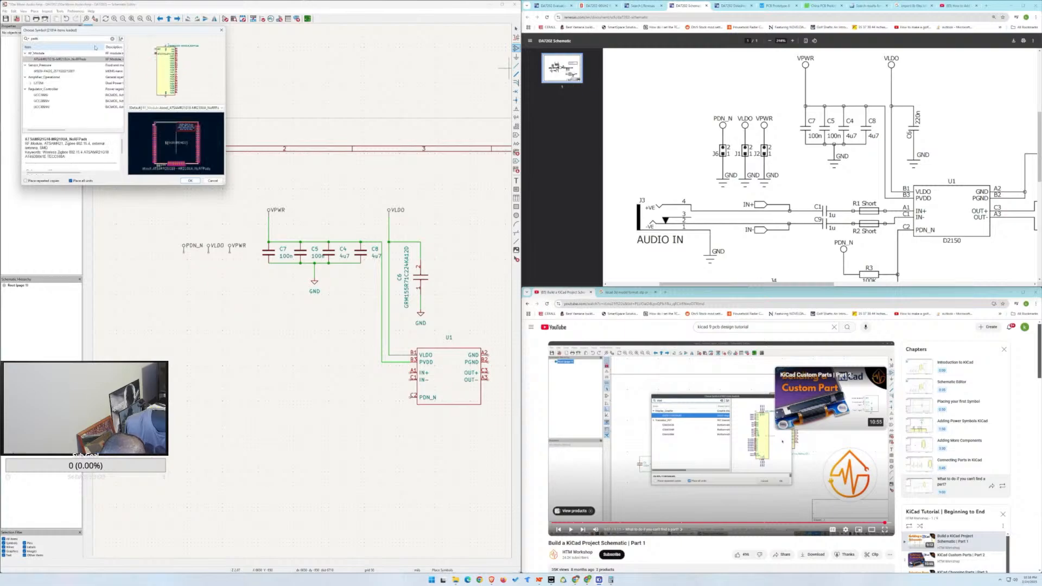
key(BackSpace)
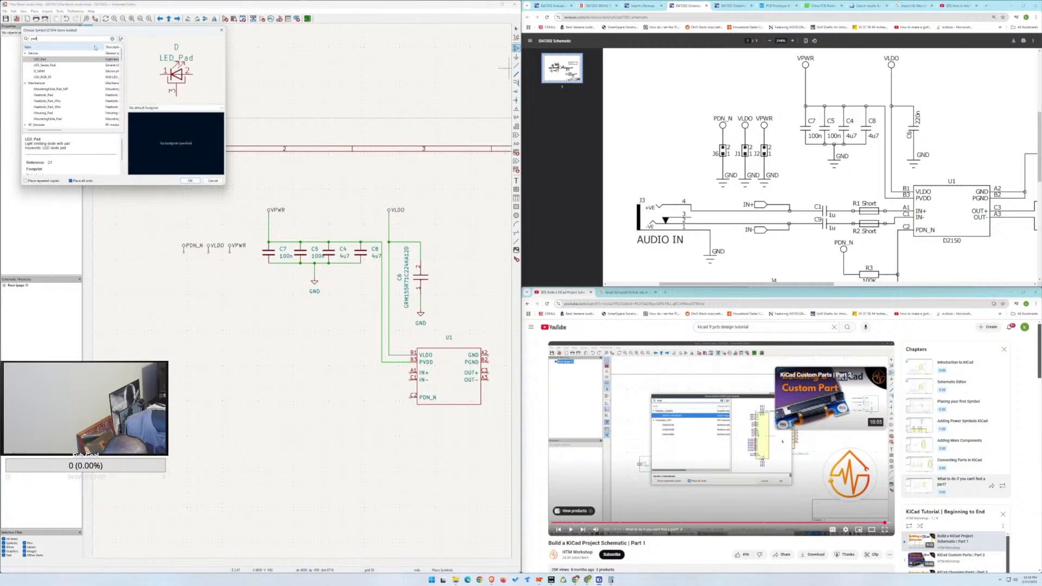
key(BackSpace)
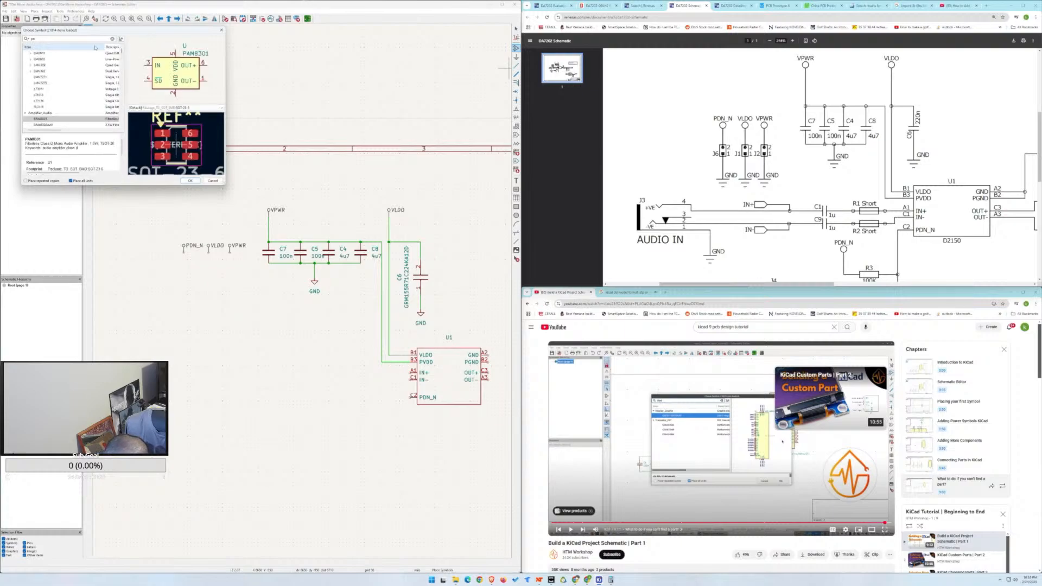
key(BackSpace)
key(BackSpace)
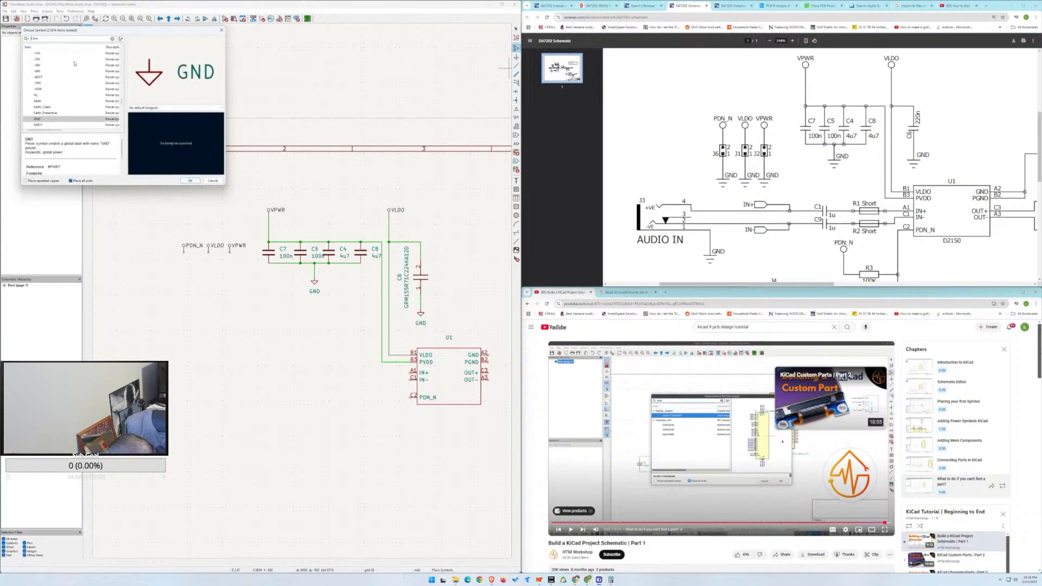
Search the symbol library for "jump" and compare the two-pin, three-pin and solder jumper symbols in the preview.
text(jk)
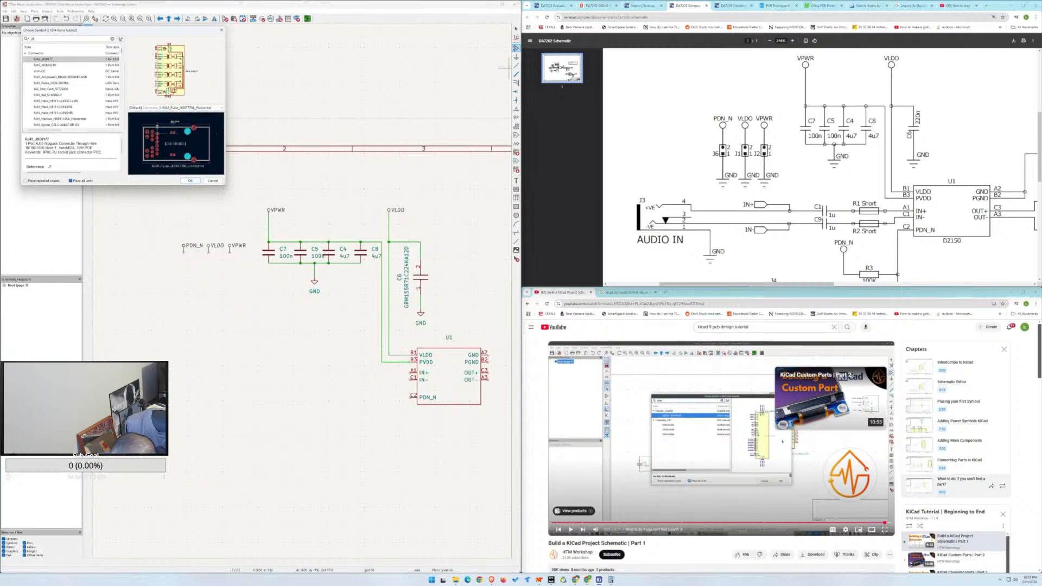
key(BackSpace)
text(ump)
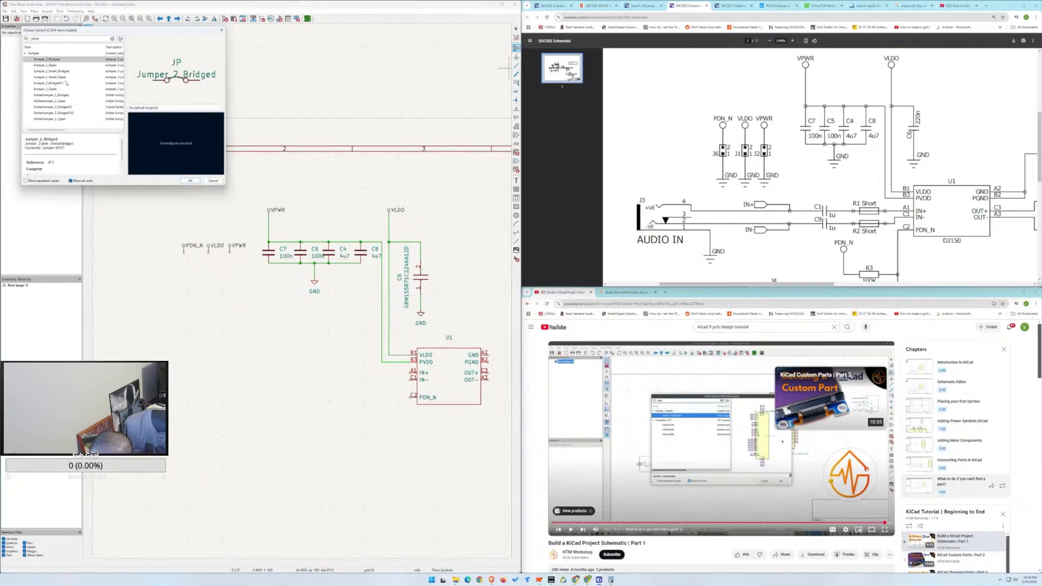
click(54, 65)
click(57, 70)
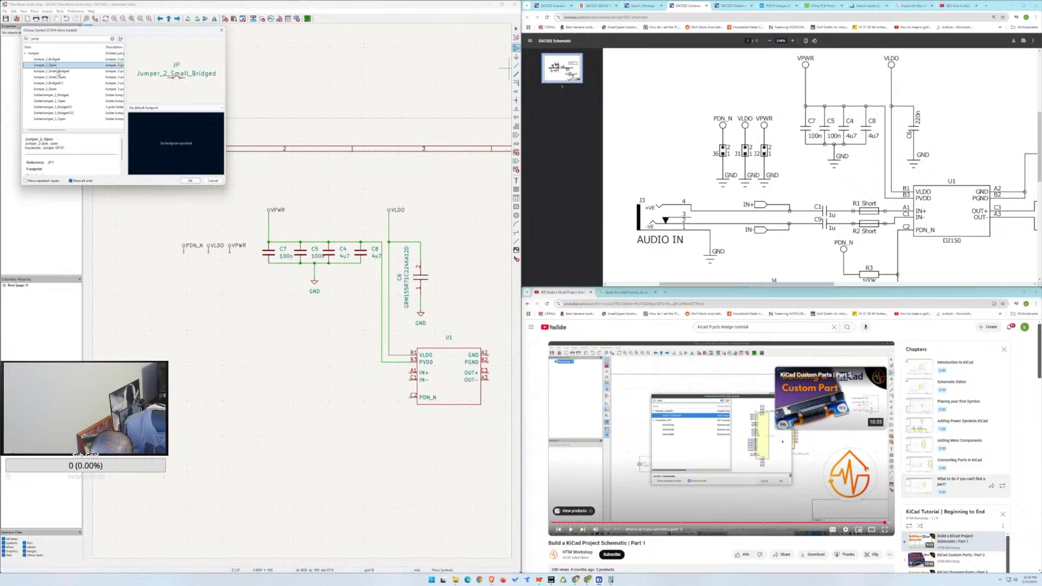
click(58, 76)
click(58, 84)
click(58, 89)
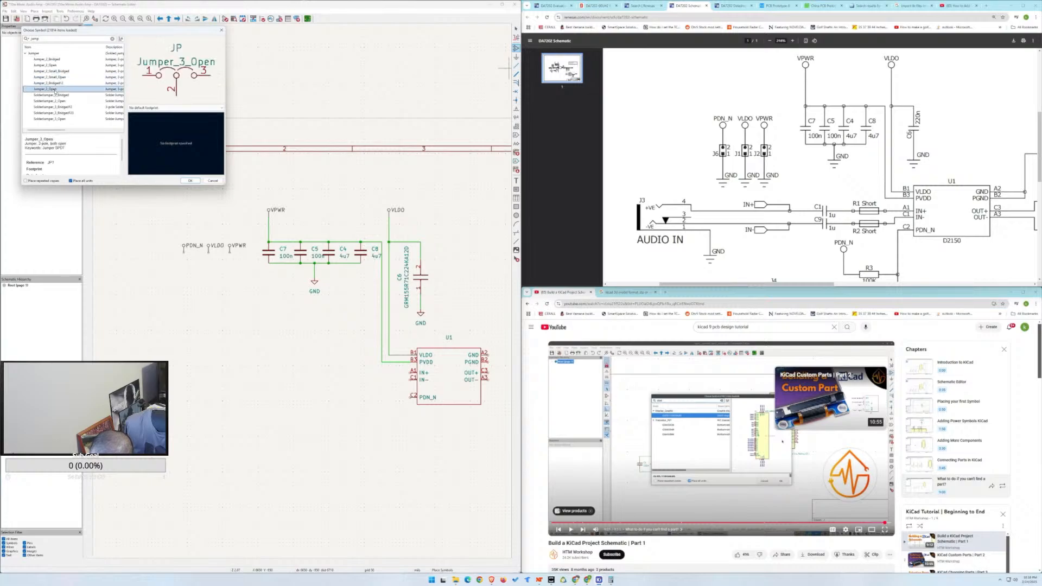
click(61, 100)
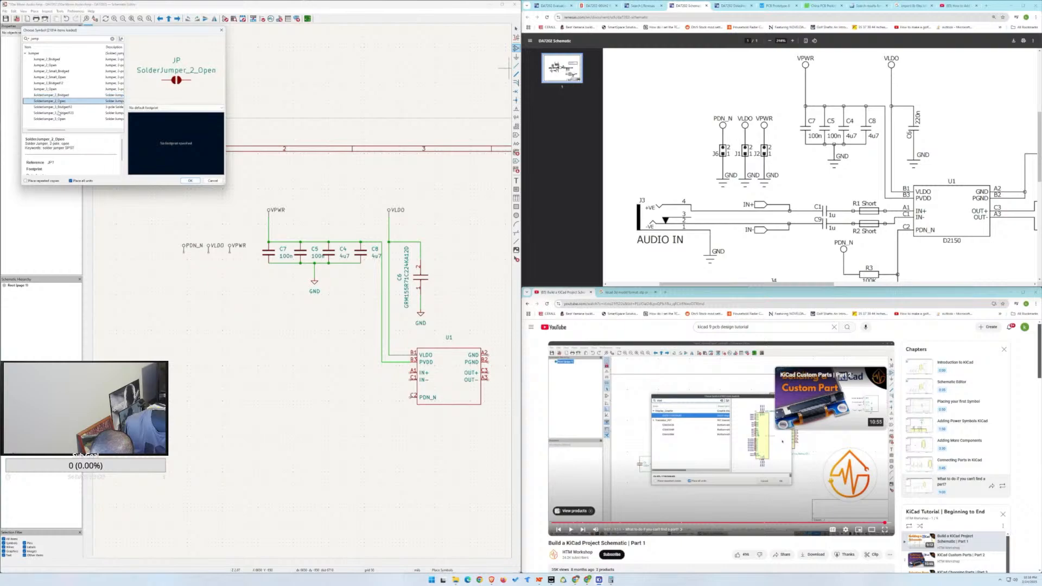
click(60, 113)
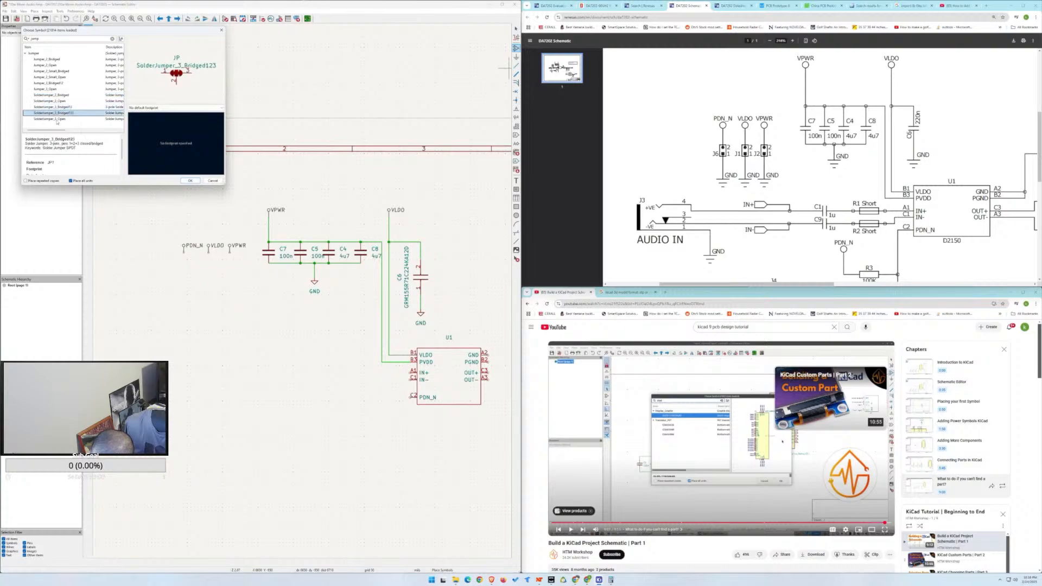
click(57, 119)
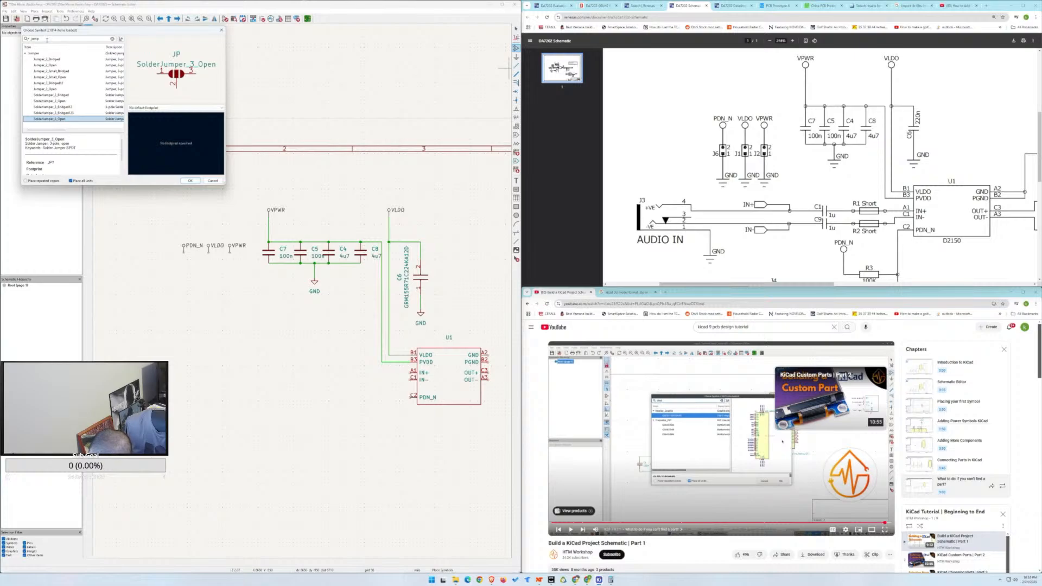
click(42, 60)
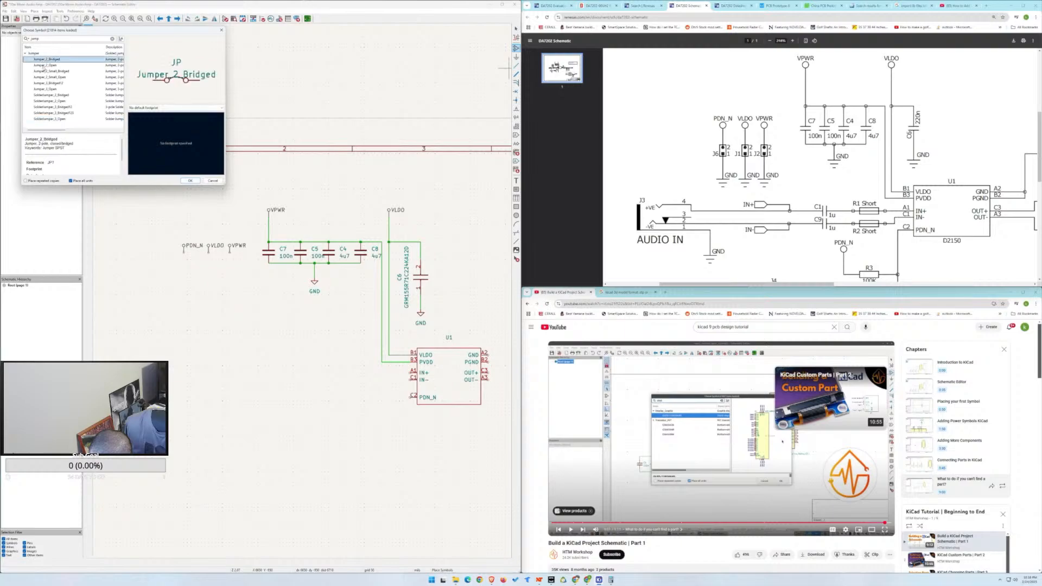
click(44, 65)
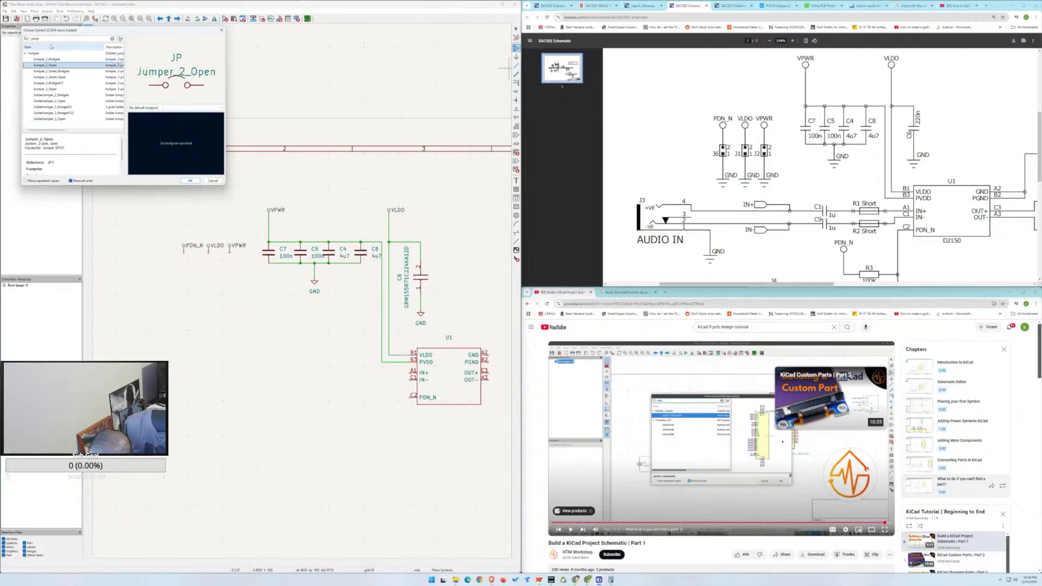
Search the symbol library for "j" and browse the matching connector and jumper symbols for a two-pin header.
click(50, 39)
double_click(50, 39)
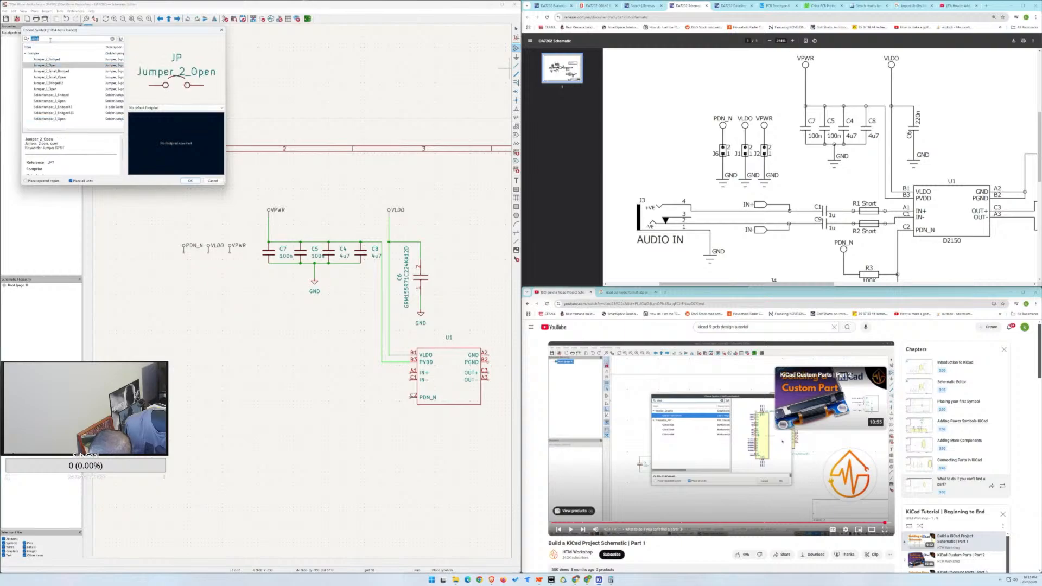
text(c)
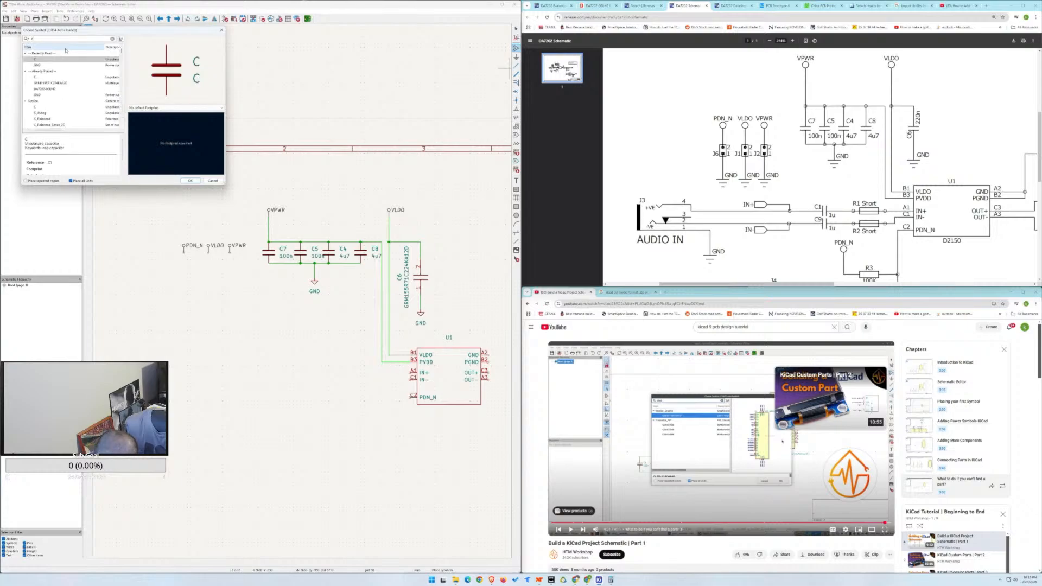
key(BackSpace)
text(j)
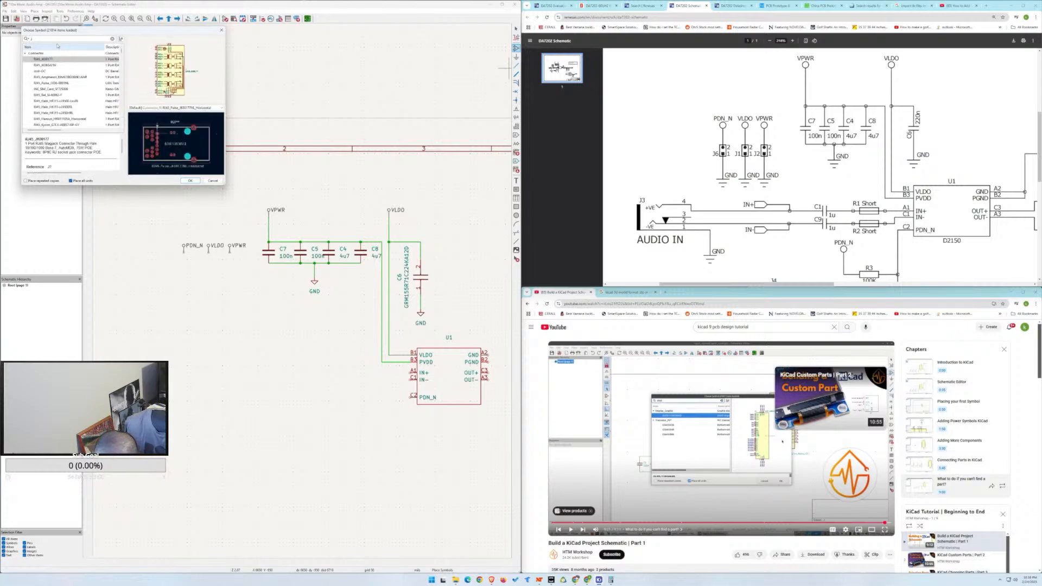
scroll(46, 88, down, 10)
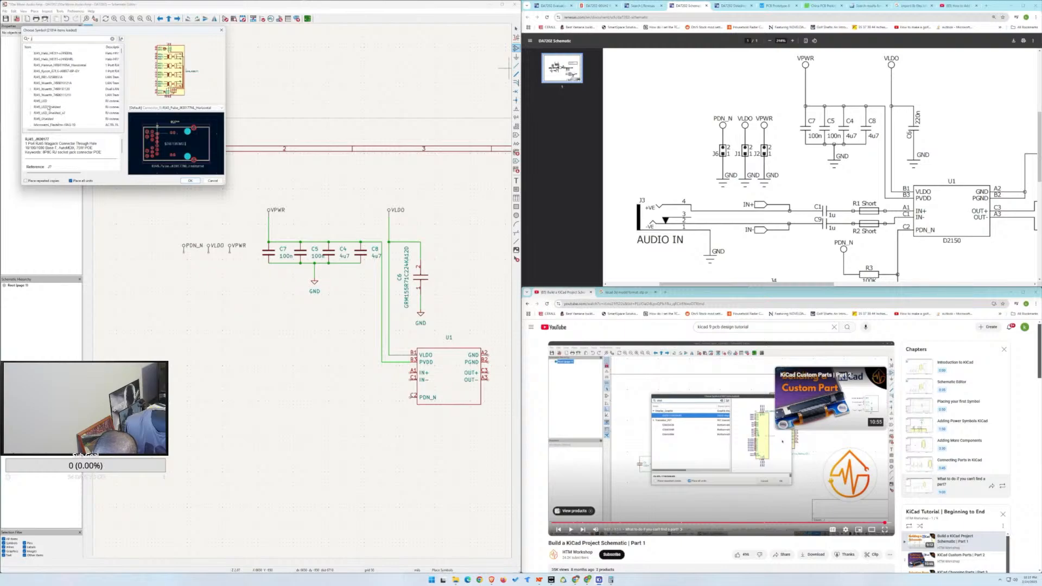
scroll(48, 113, down, 10)
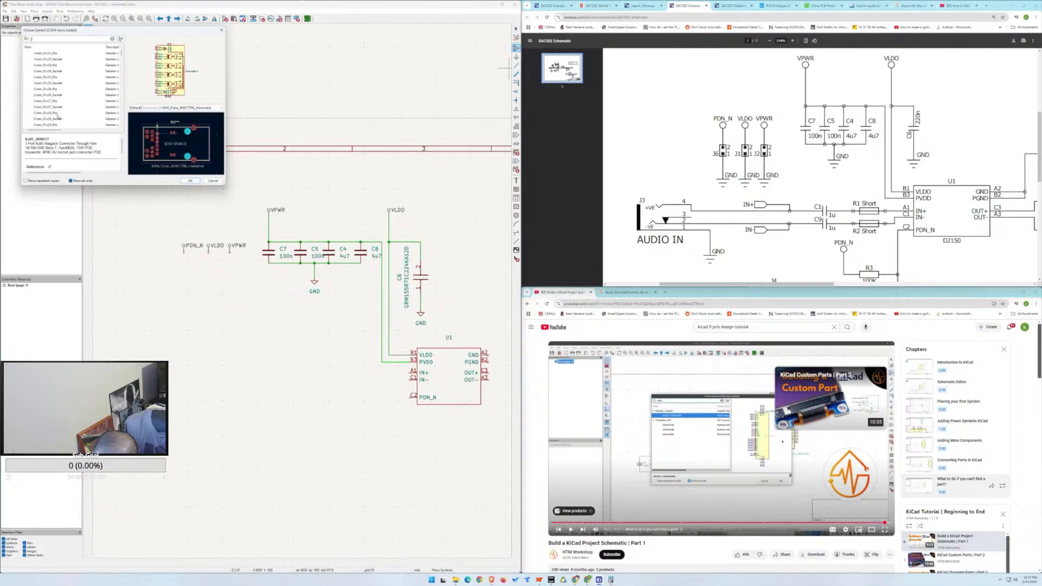
drag(122, 61, 122, 65)
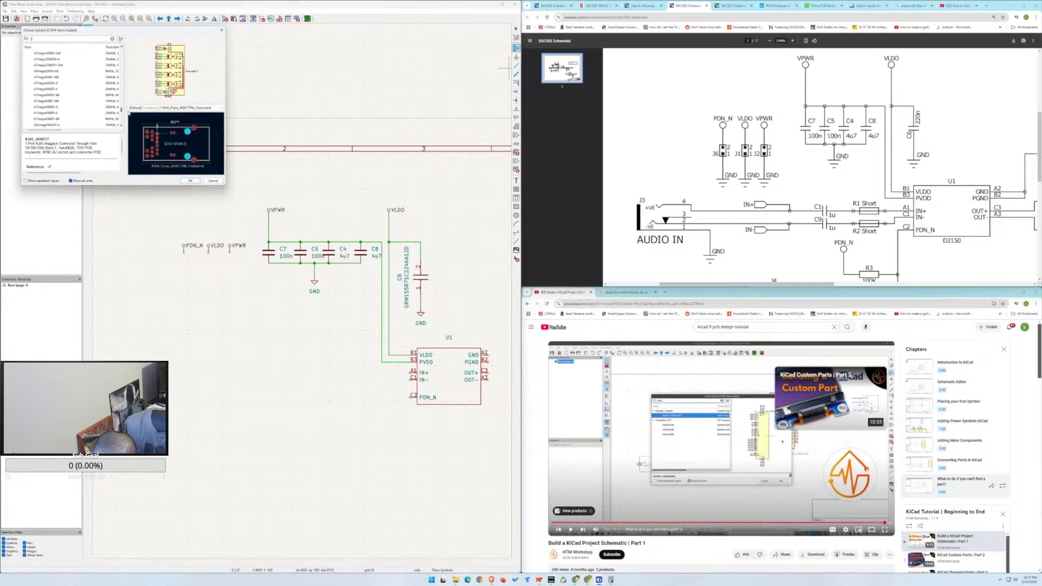
drag(123, 54, 122, 49)
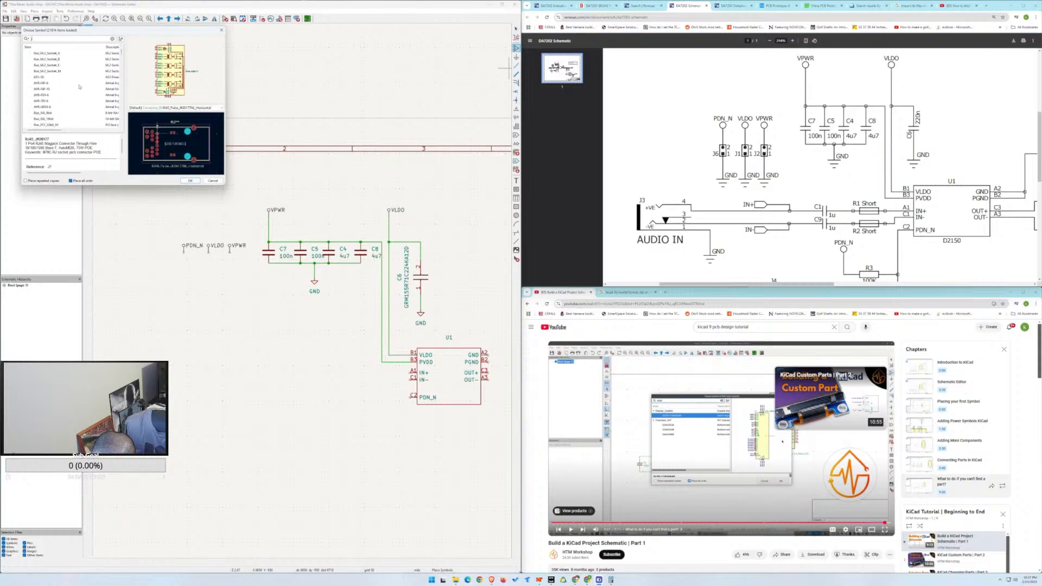
scroll(81, 85, down, 12)
scroll(96, 113, down, 15)
scroll(97, 110, down, 20)
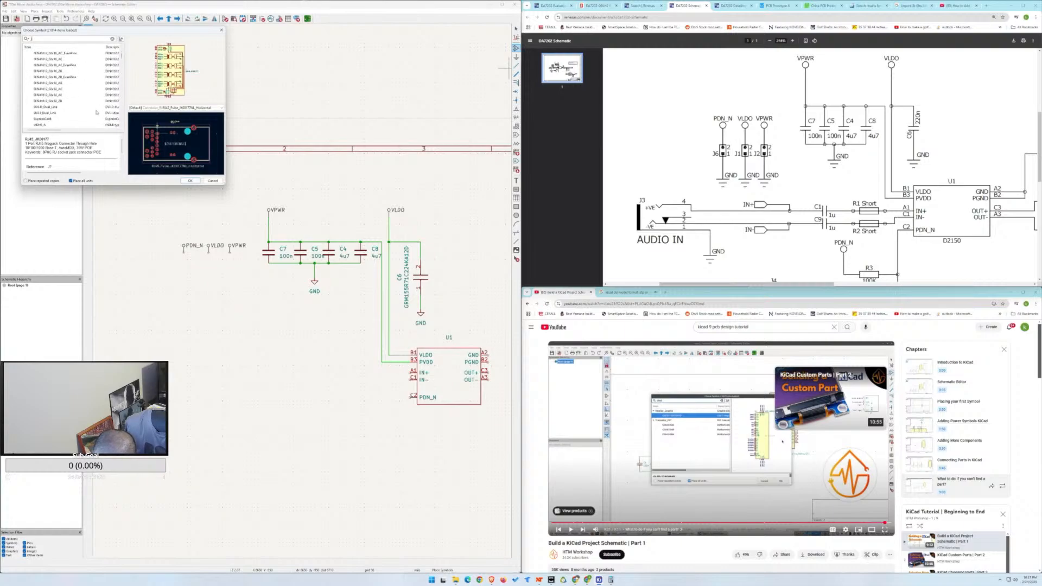
scroll(90, 94, down, 15)
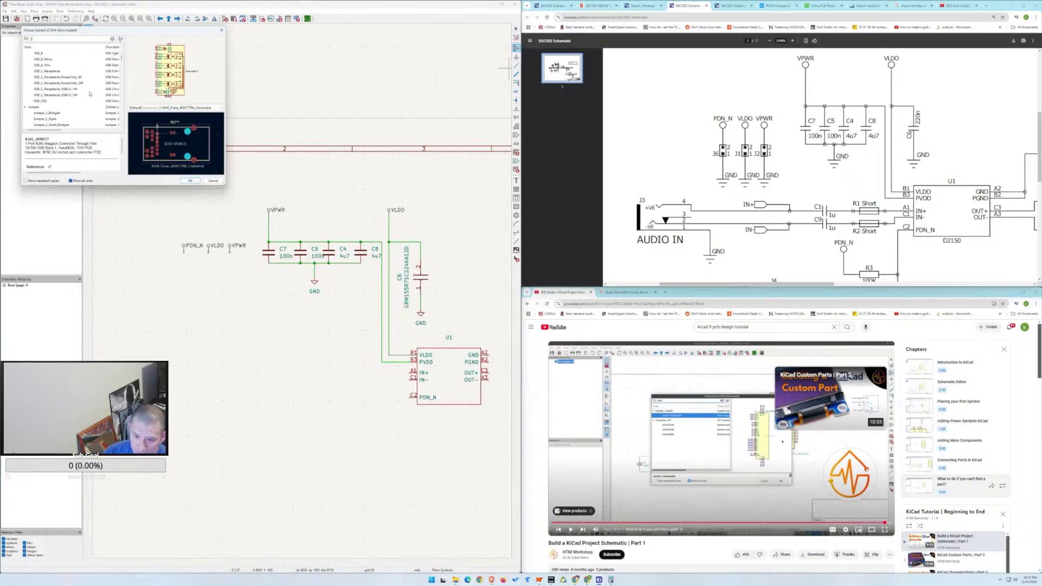
scroll(68, 112, down, 4)
scroll(68, 112, up, 1)
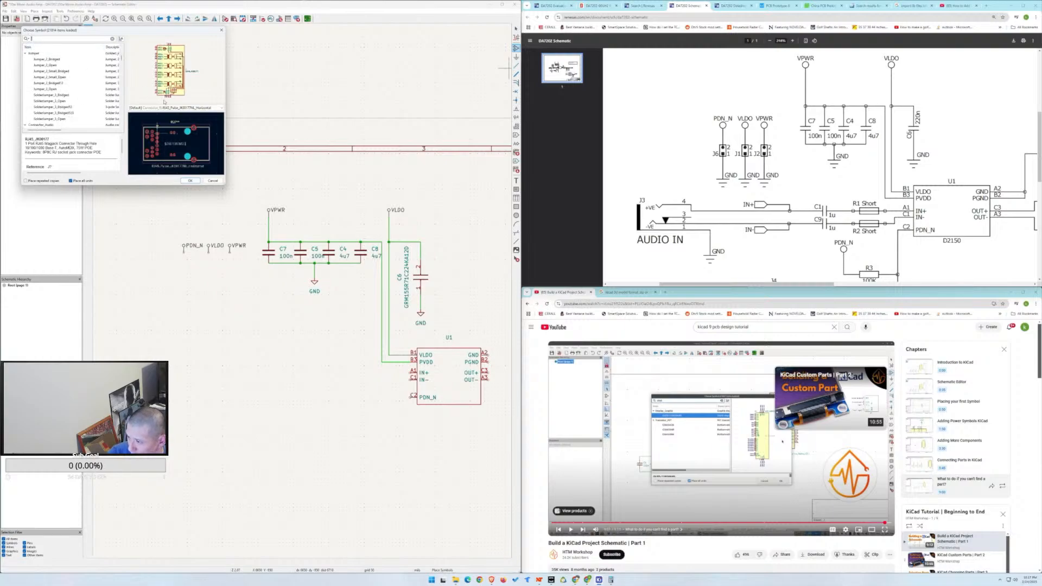
Search the symbol library for "pin", "stand off" and "jump" to find a symbol for the two-pin headers.
text(pm)
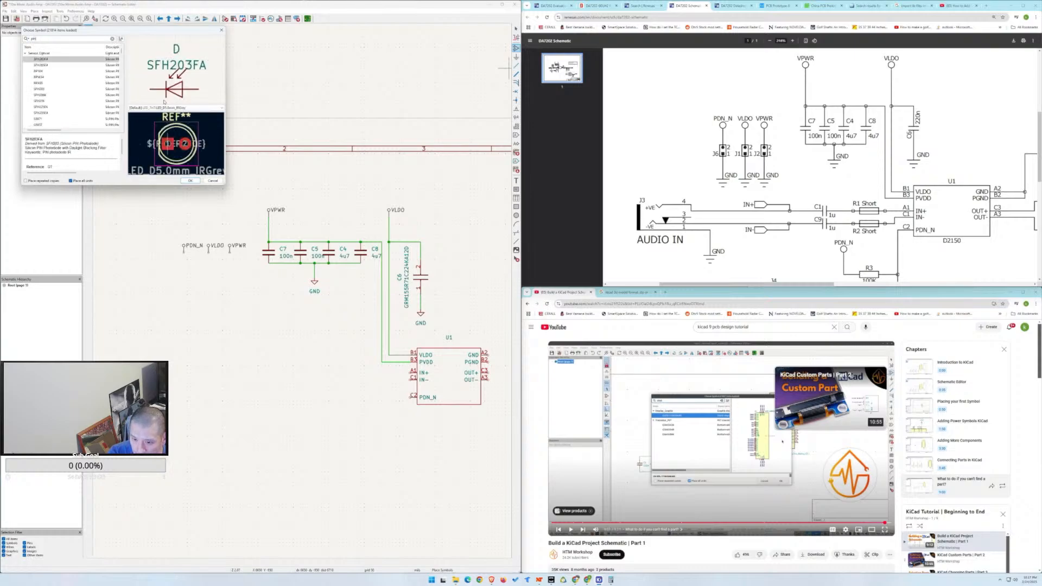
text(stand off)
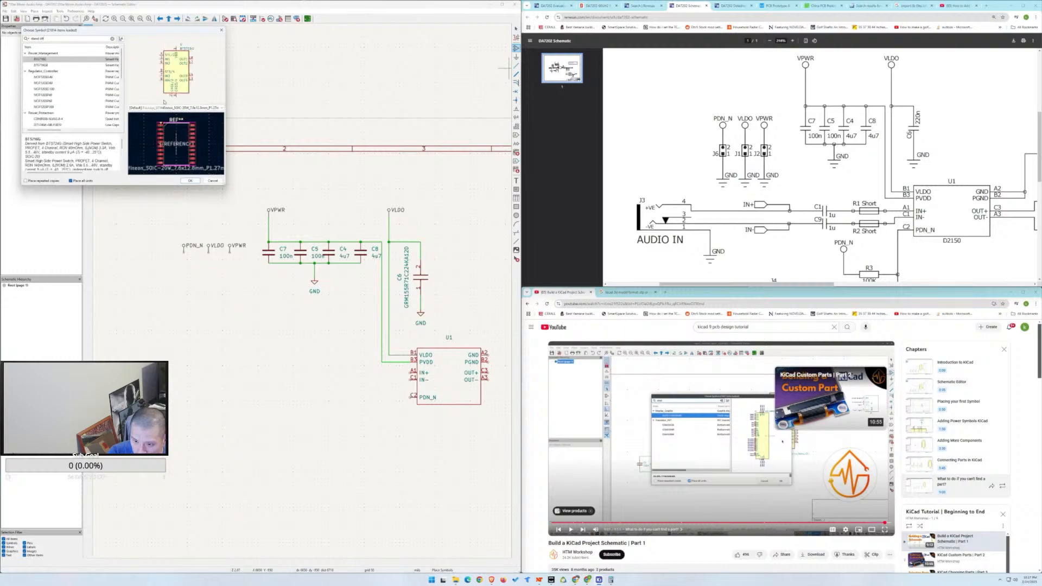
scroll(55, 123, down, 5)
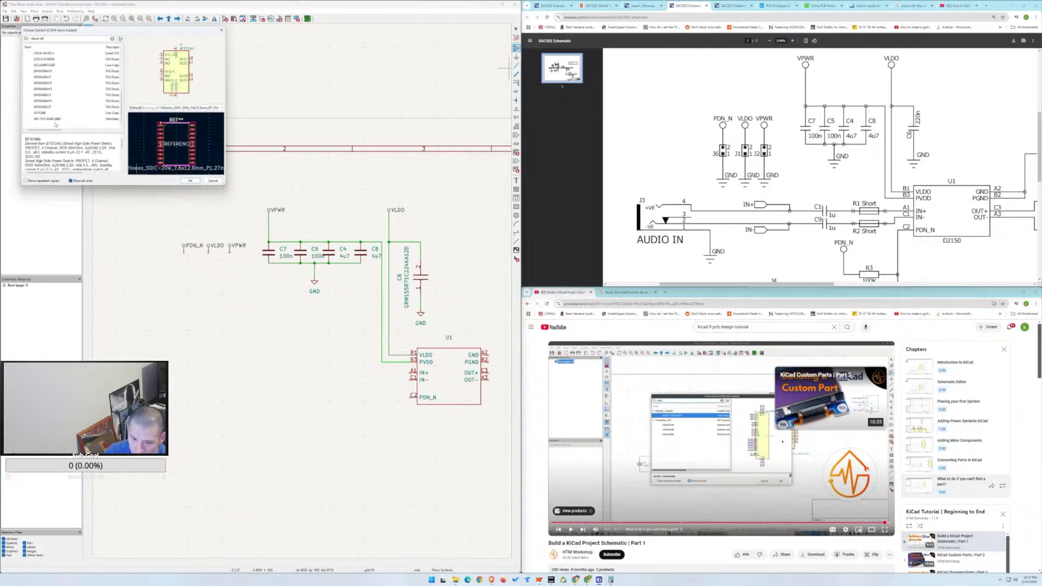
scroll(81, 122, up, 5)
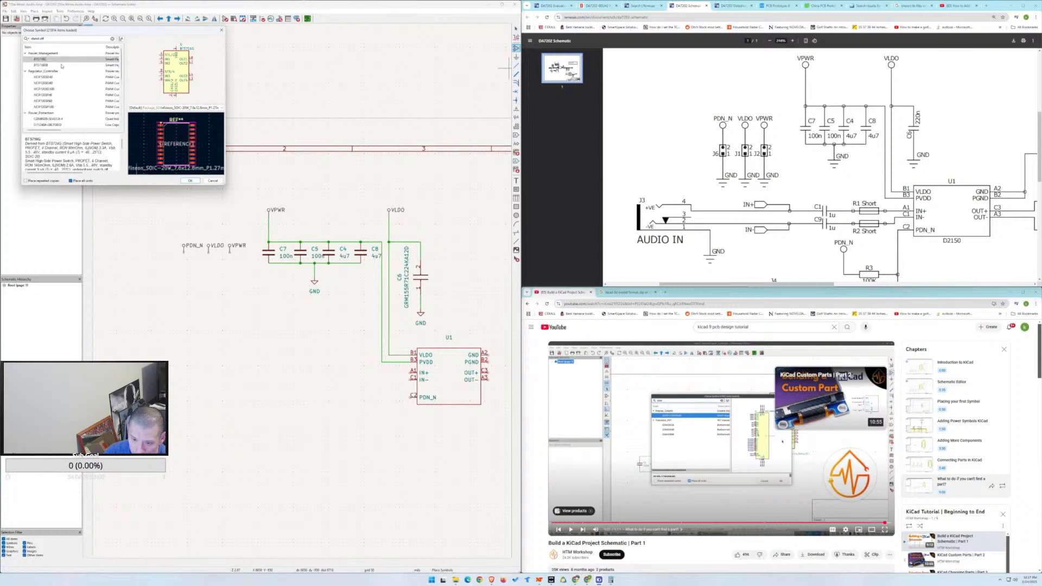
drag(45, 39, 29, 39)
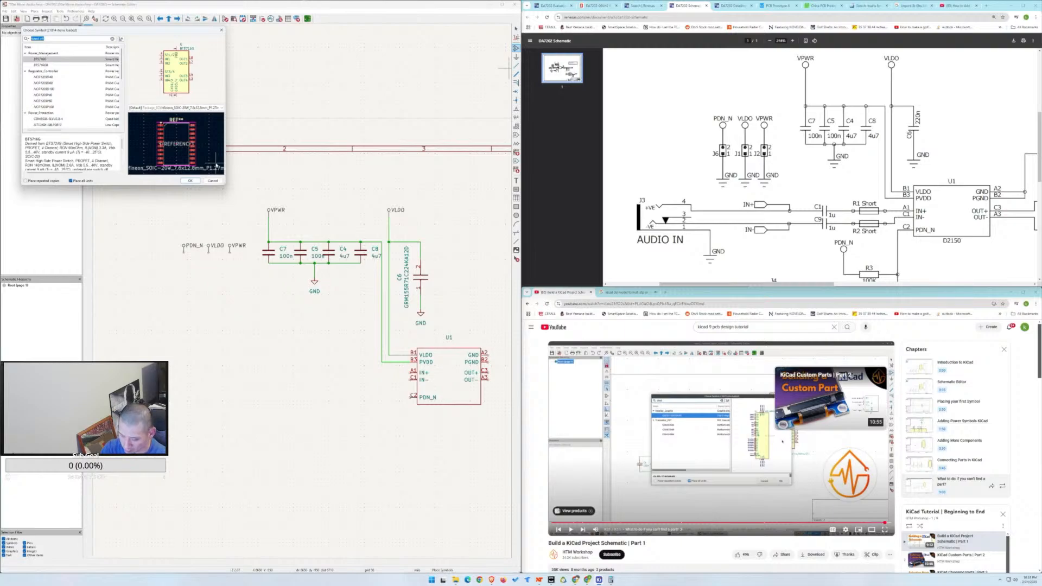
text(j)
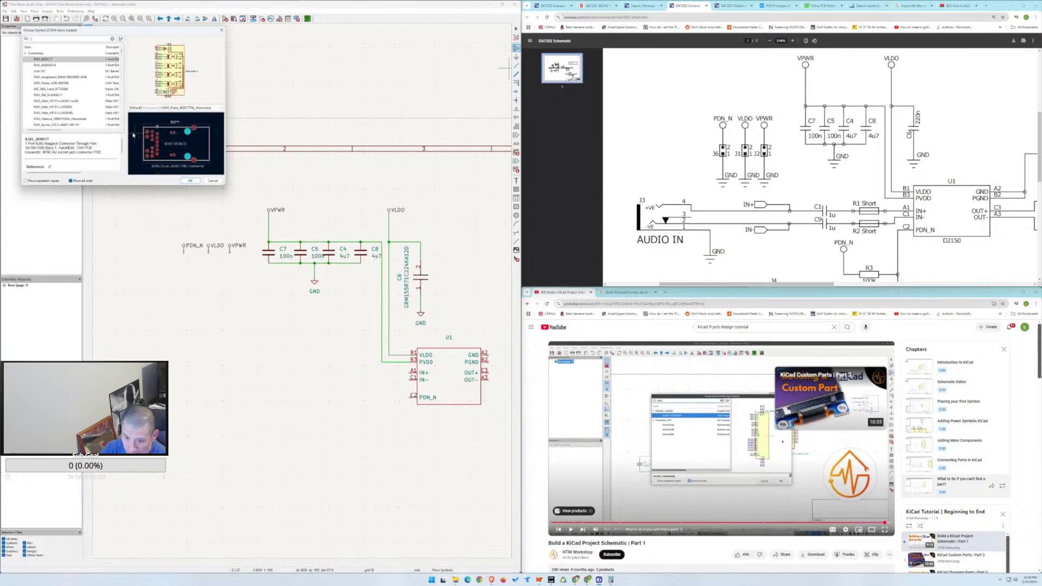
text(ump)
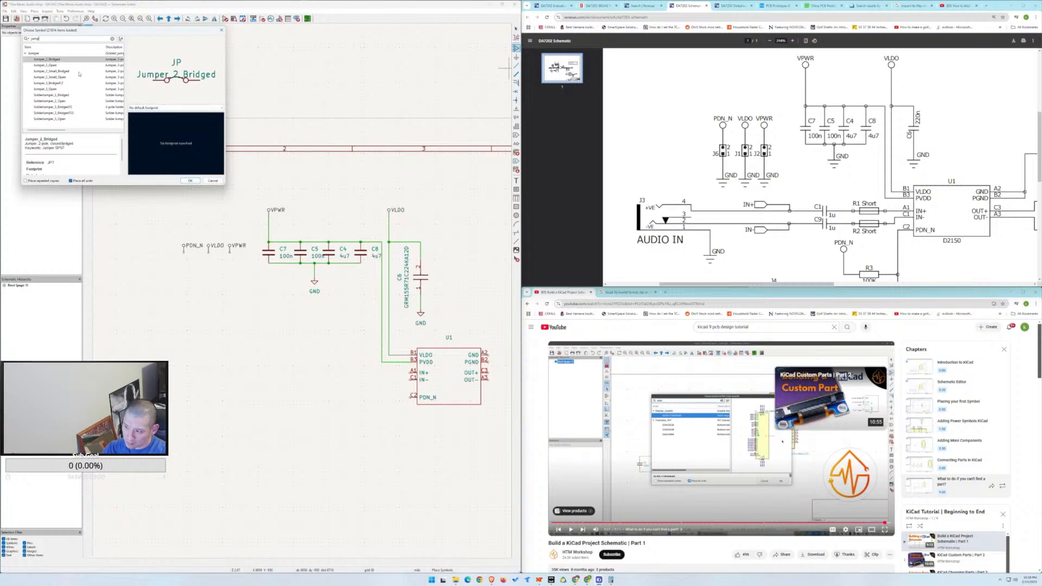
Look up the header part entries in the evaluation board user guide's parts list, comparing with the reference schematic.
click(555, 8)
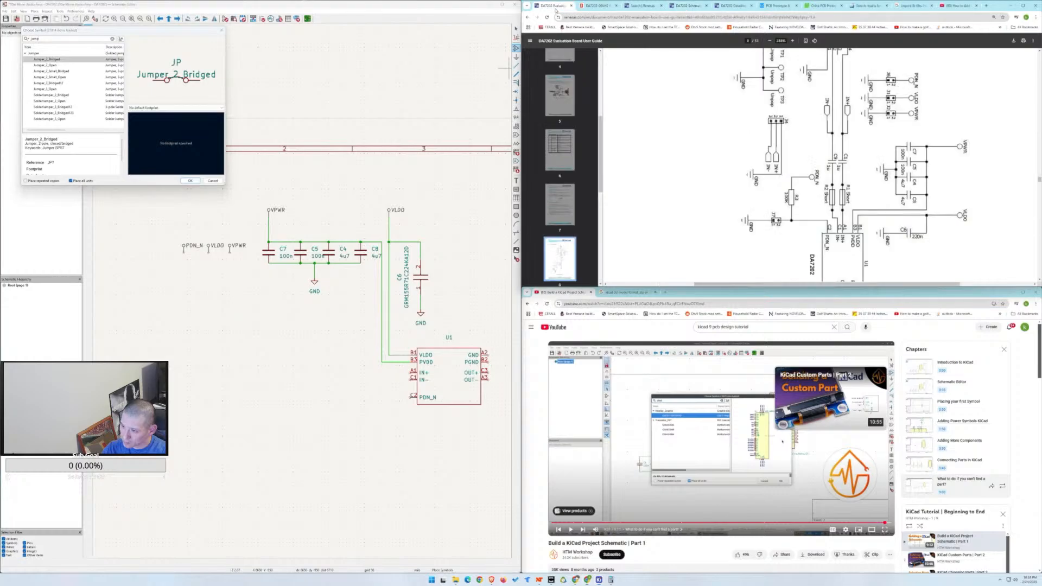
scroll(764, 179, down, 10)
scroll(764, 178, down, 10)
scroll(770, 171, down, 2)
scroll(770, 172, up, 5)
scroll(770, 173, down, 6)
scroll(770, 175, up, 3)
drag(822, 280, 870, 281)
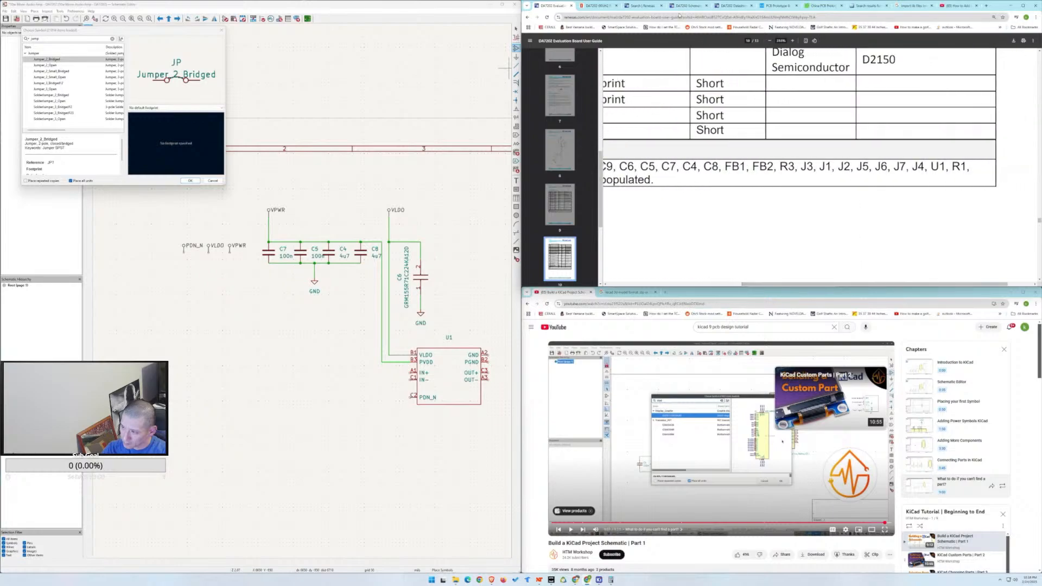
click(687, 7)
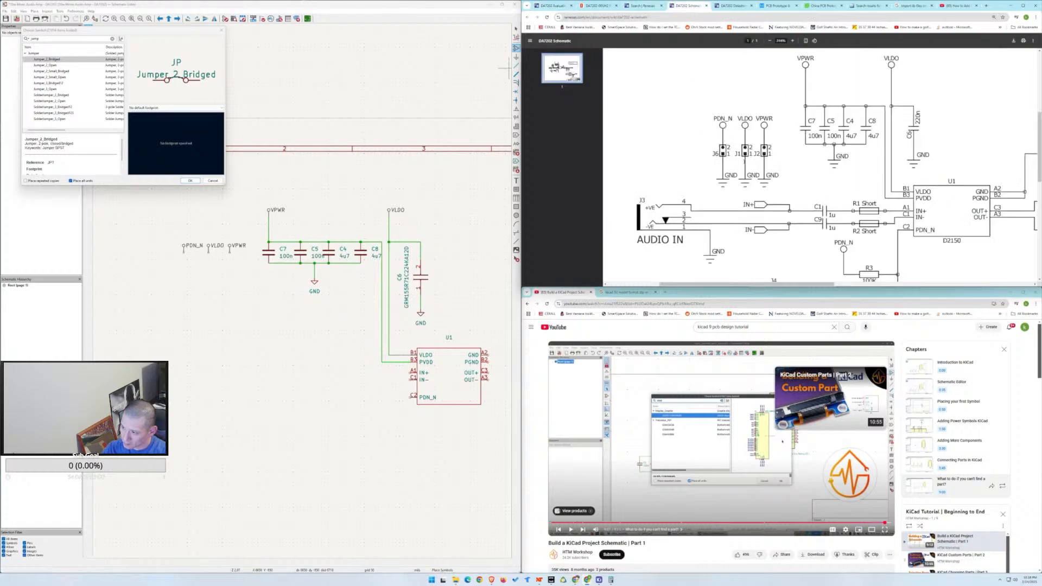
click(547, 7)
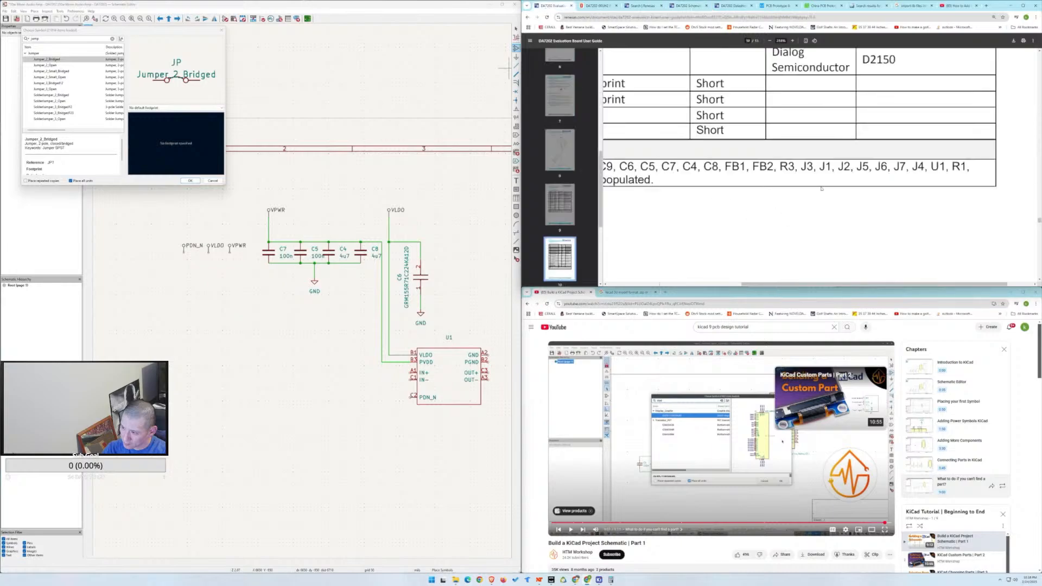
scroll(864, 267, up, 10)
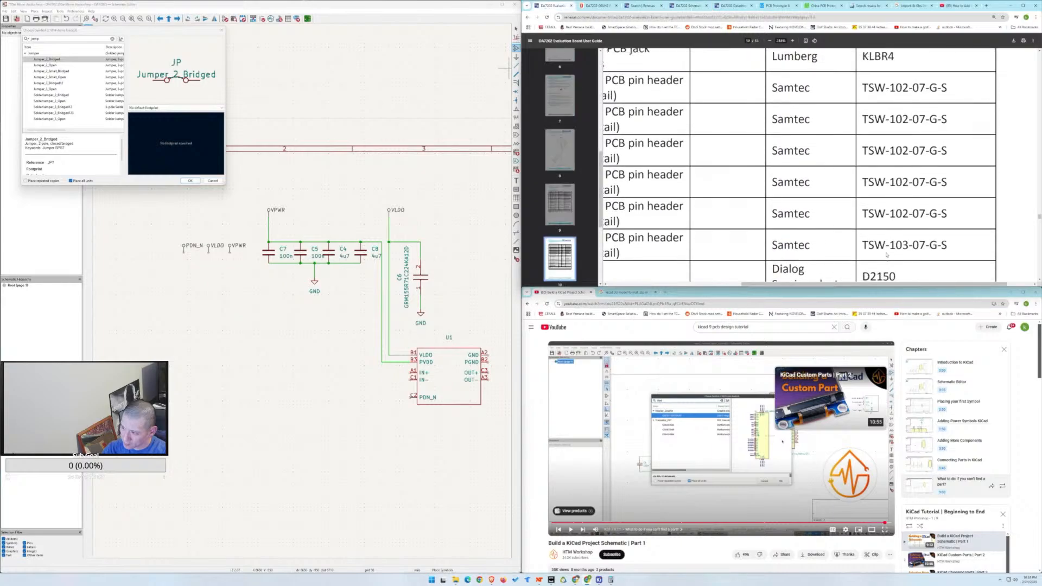
scroll(885, 255, up, 5)
scroll(884, 256, down, 10)
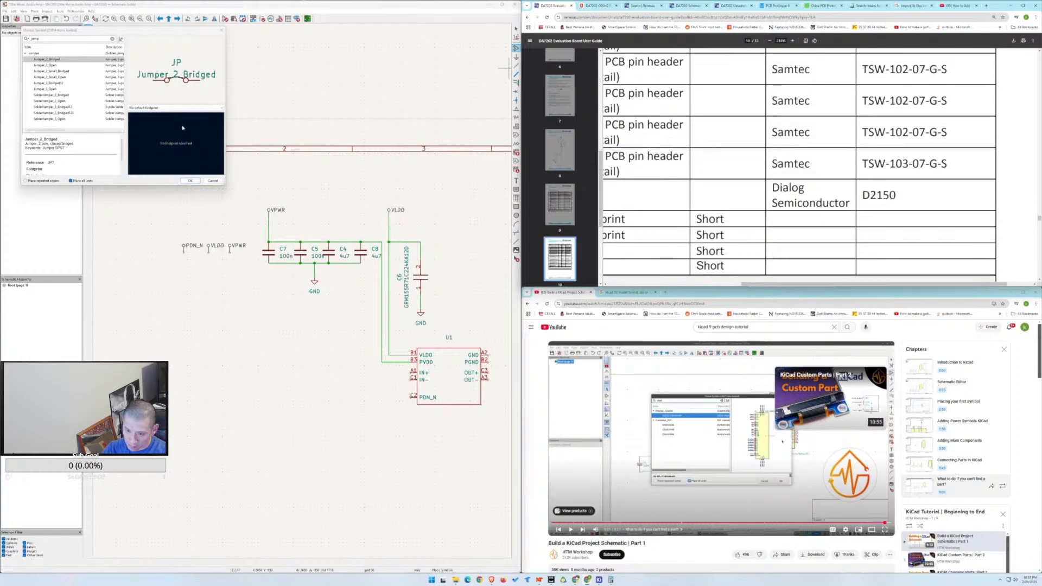
Compare the two-pin and three-pin open jumpers and solder jumpers in the symbol preview.
click(54, 89)
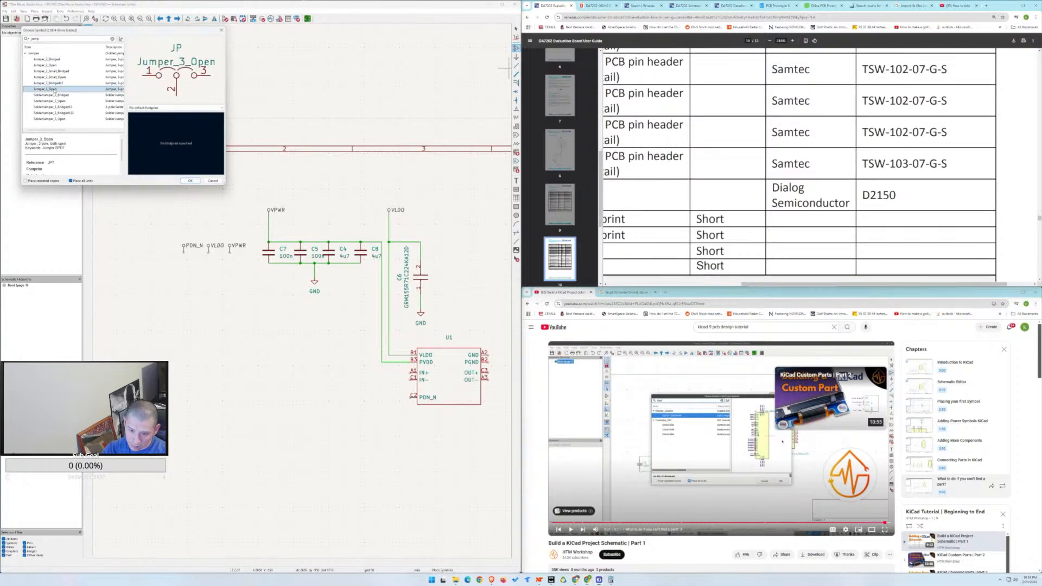
click(49, 65)
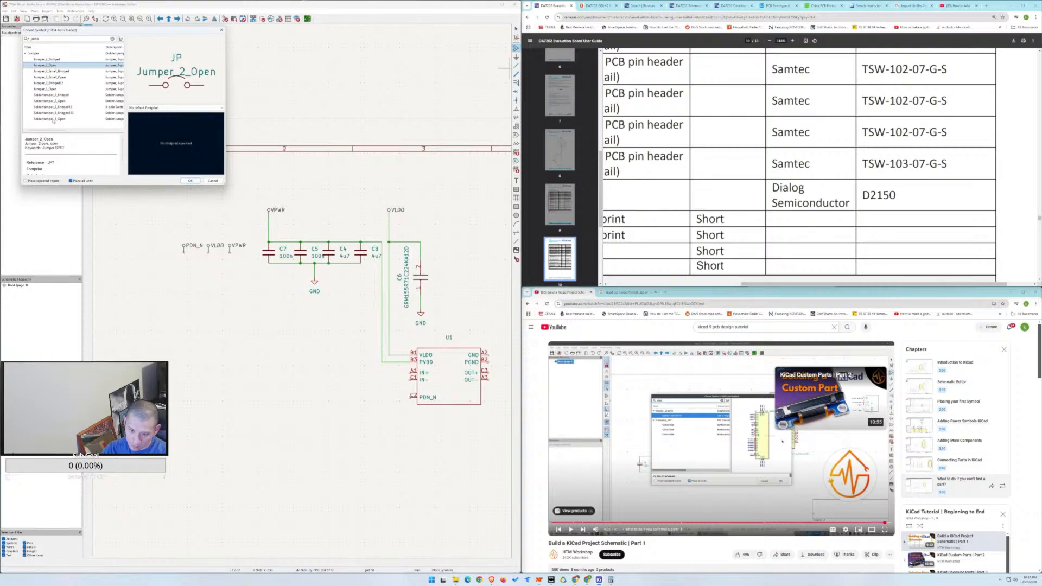
click(53, 119)
click(54, 101)
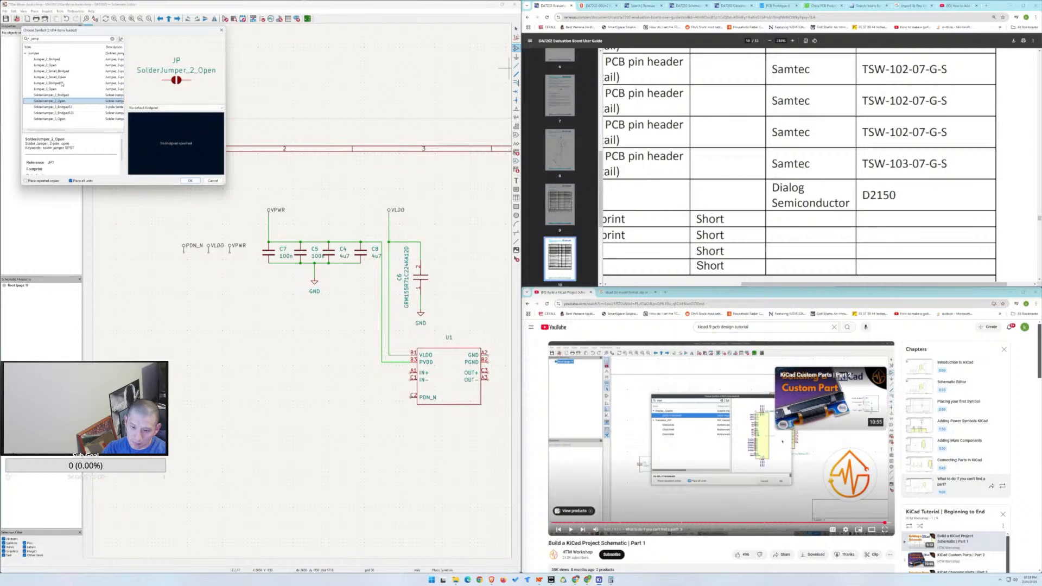
click(58, 89)
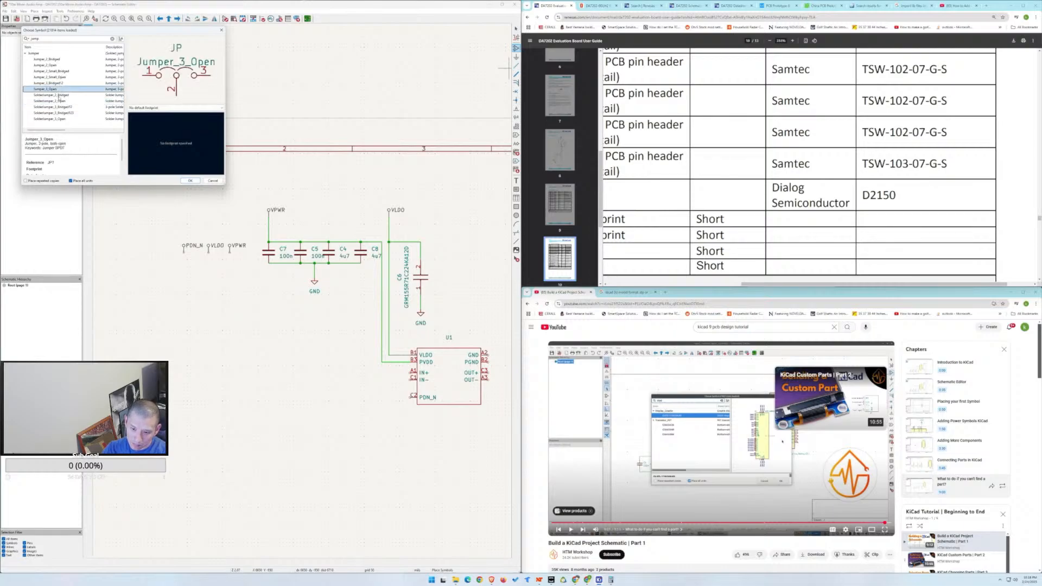
click(58, 101)
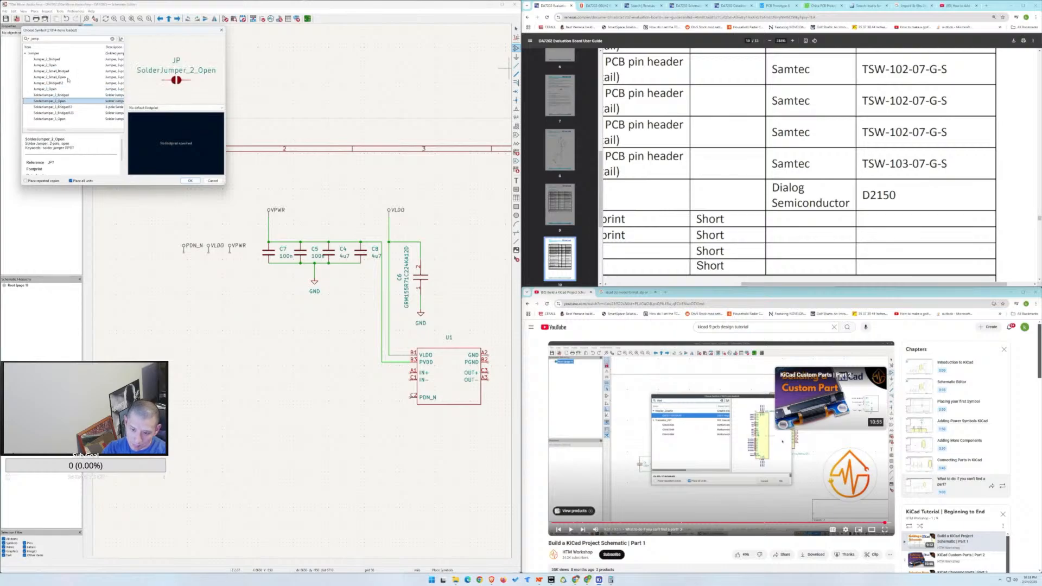
click(60, 78)
Place a SolderJumper_2_Open symbol below the PDN_N label and rotate it to vertical.
click(64, 101)
click(191, 181)
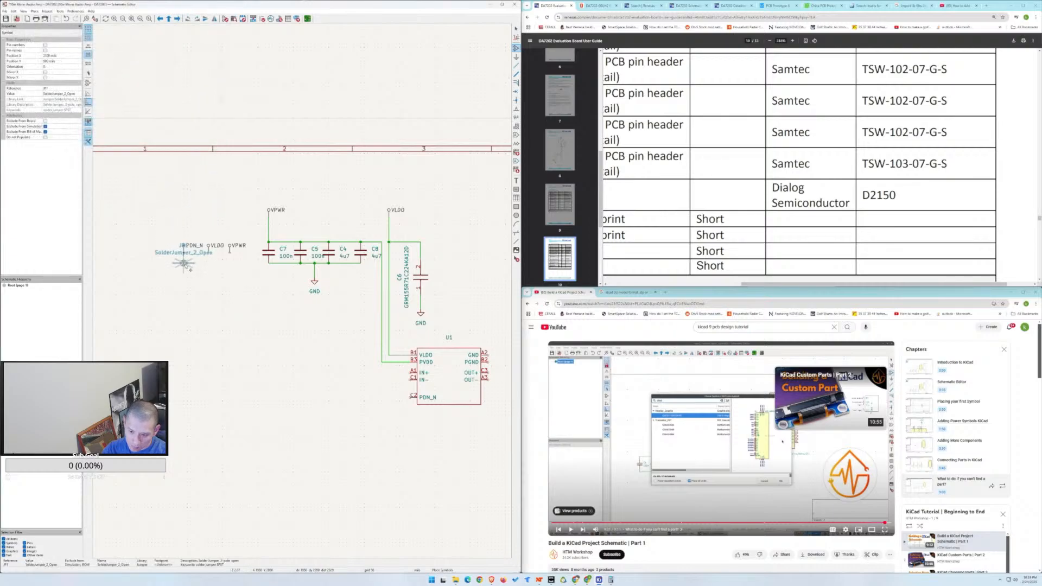
click(184, 278)
key(r)
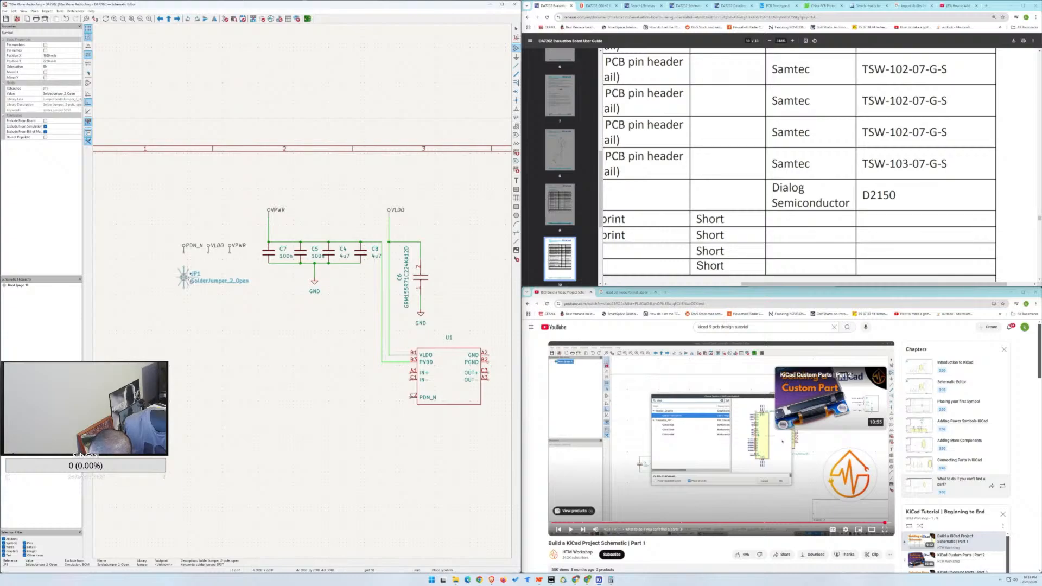
Place a second SolderJumper_2_Open symbol below the VLDO label, rotated to vertical.
click(201, 278)
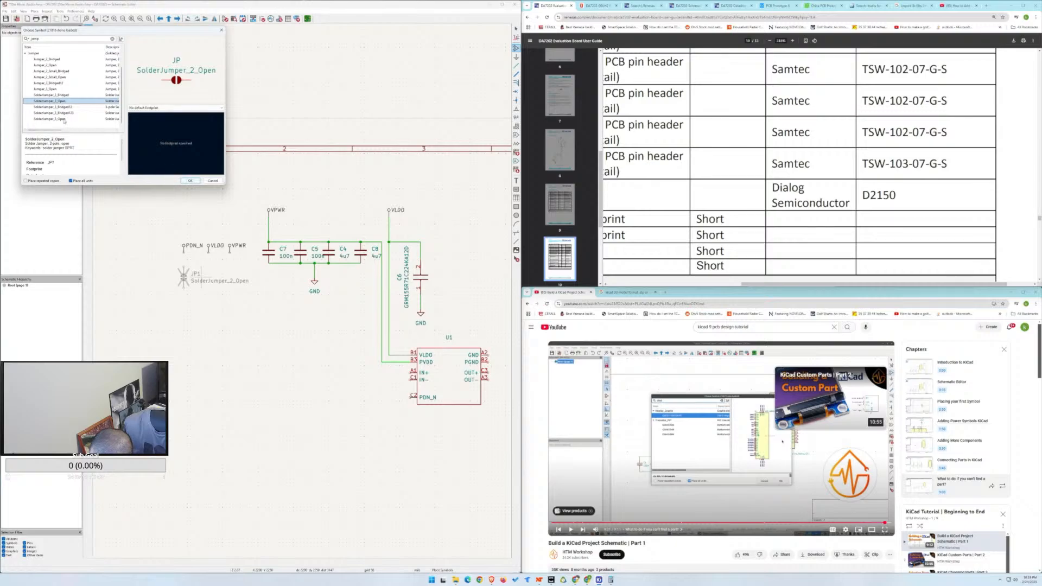
click(62, 118)
click(60, 102)
click(185, 181)
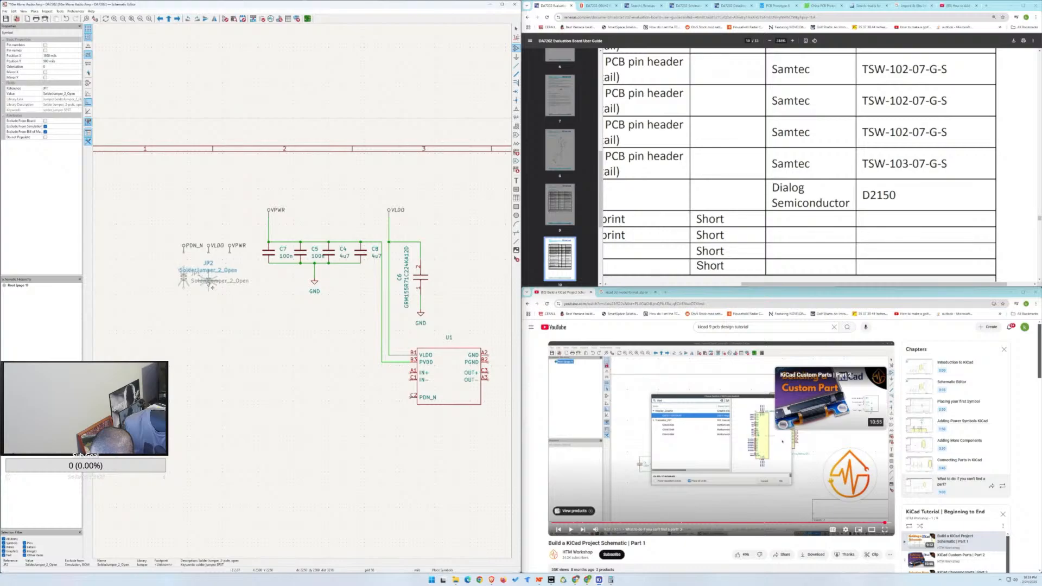
key(r)
Place a third SolderJumper_2_Open symbol below the VPWR label, rotated to vertical.
click(231, 271)
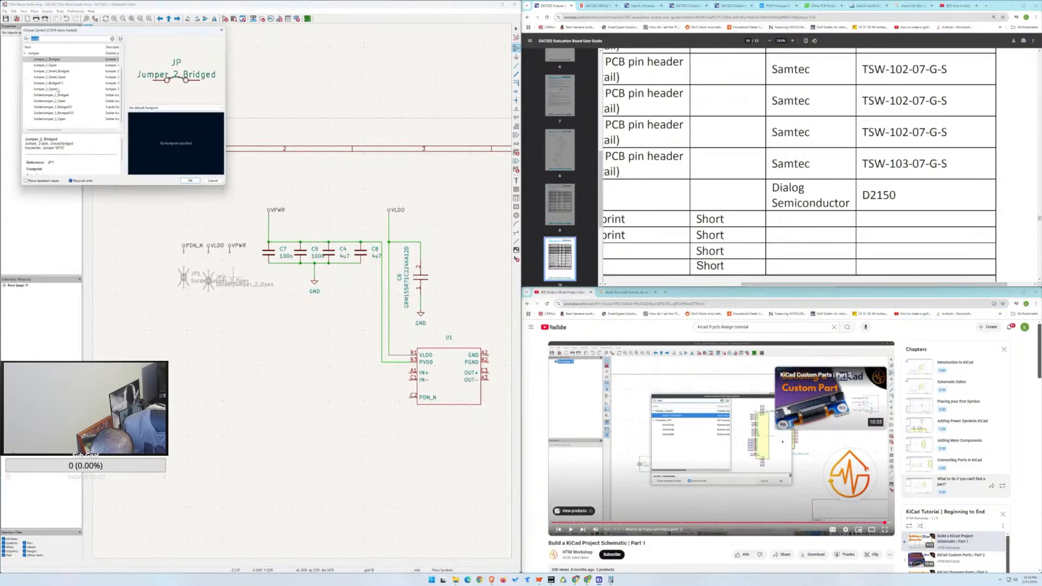
click(58, 101)
click(190, 181)
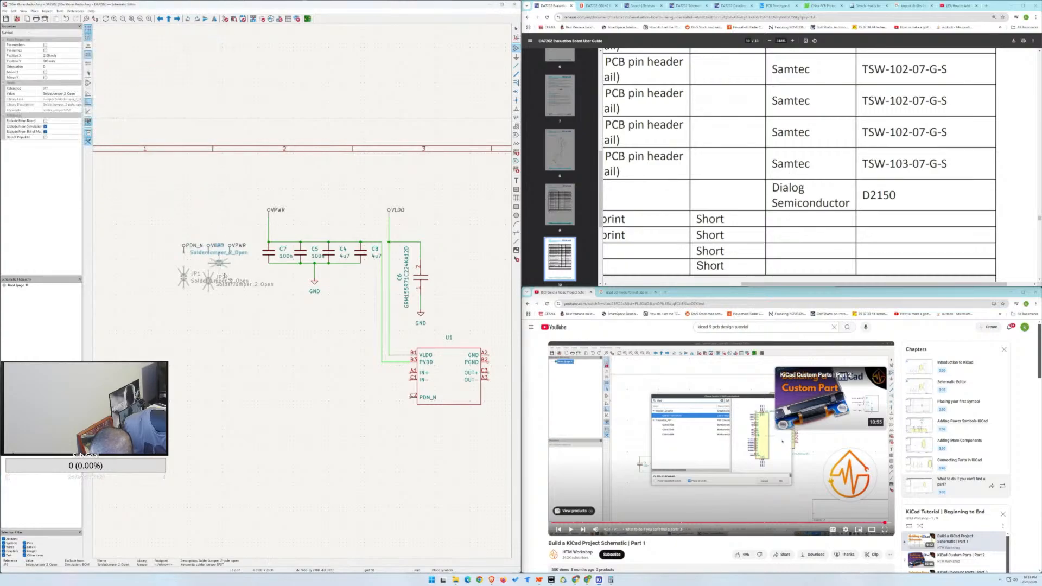
click(236, 281)
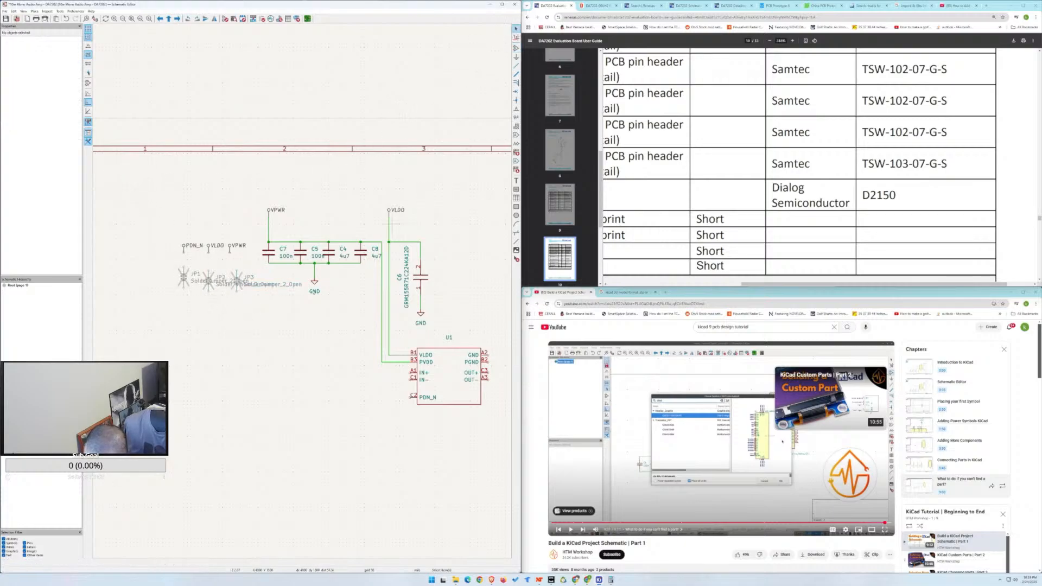
Open the symbol properties of the solder jumper below PDN_N with its reference ready for editing.
click(184, 278)
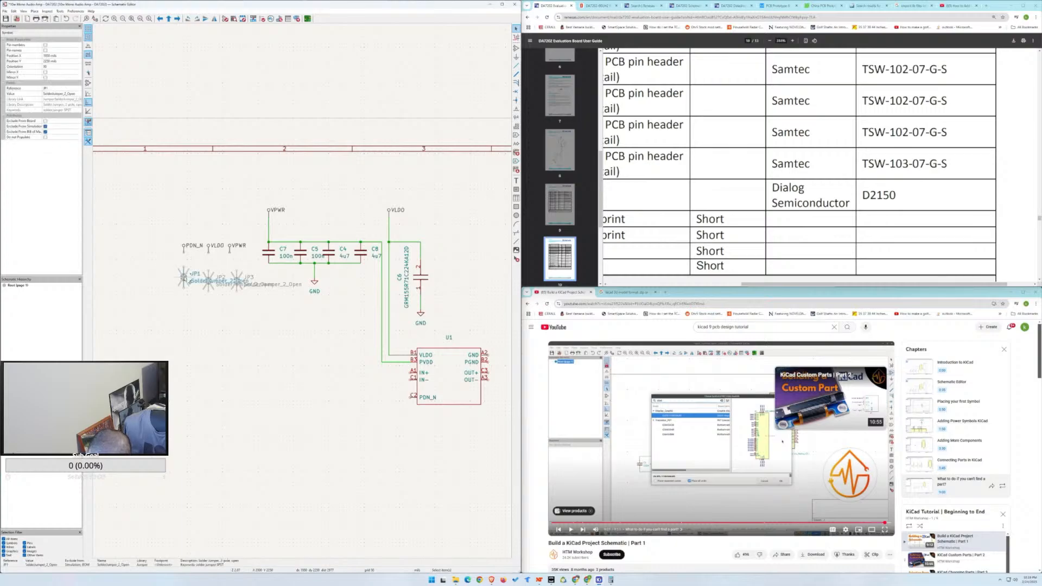
double_click(184, 277)
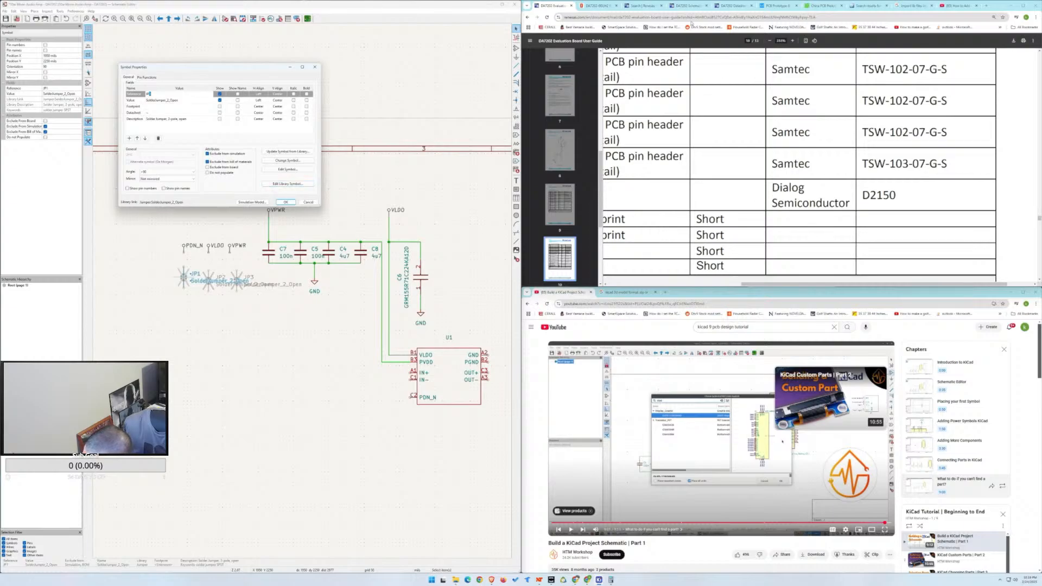
Set the reference of the solder jumper below PDN_N to J6 and hide its value text.
click(688, 6)
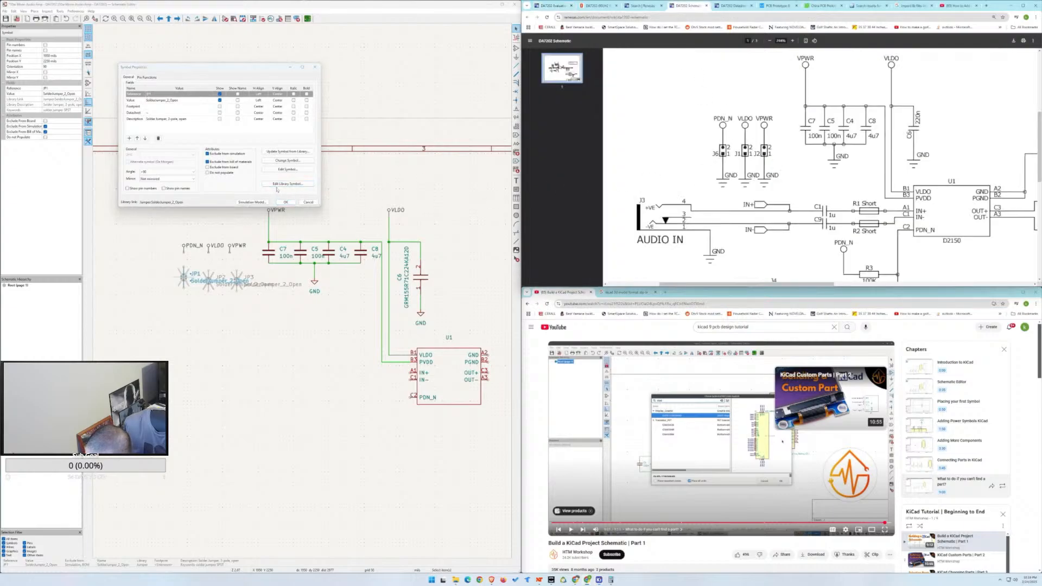
click(163, 96)
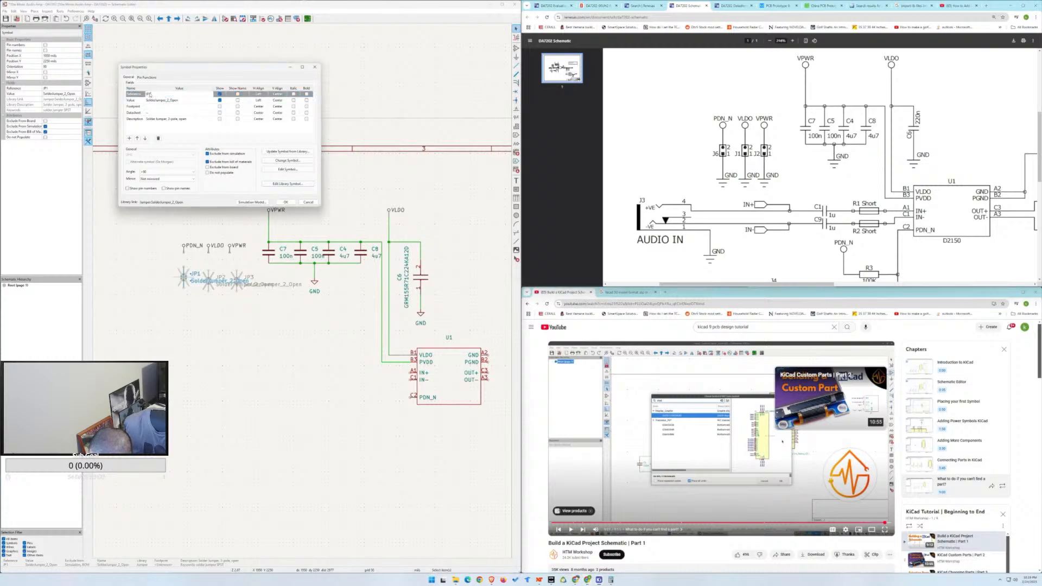
text(J6)
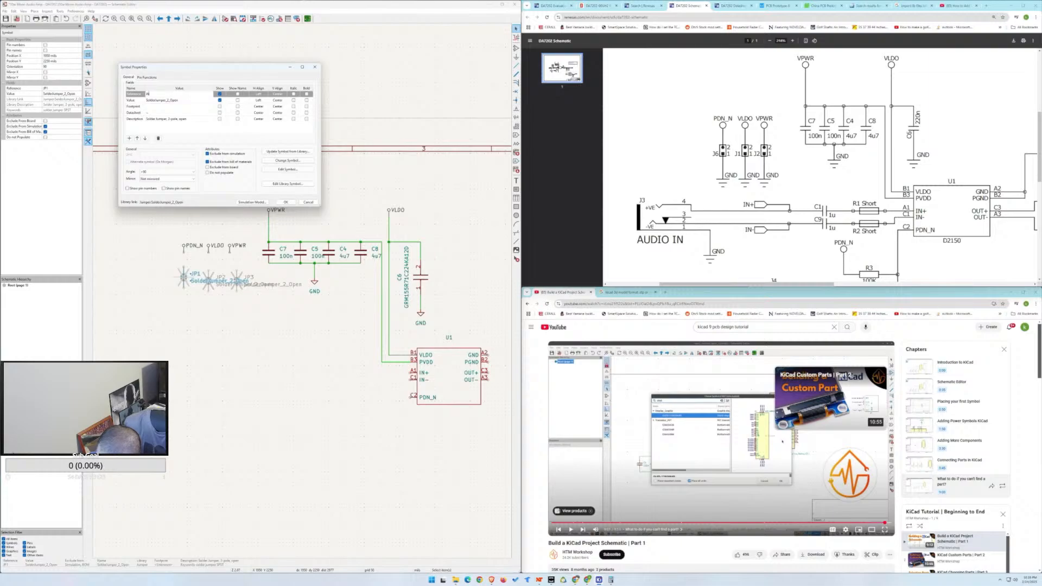
click(230, 102)
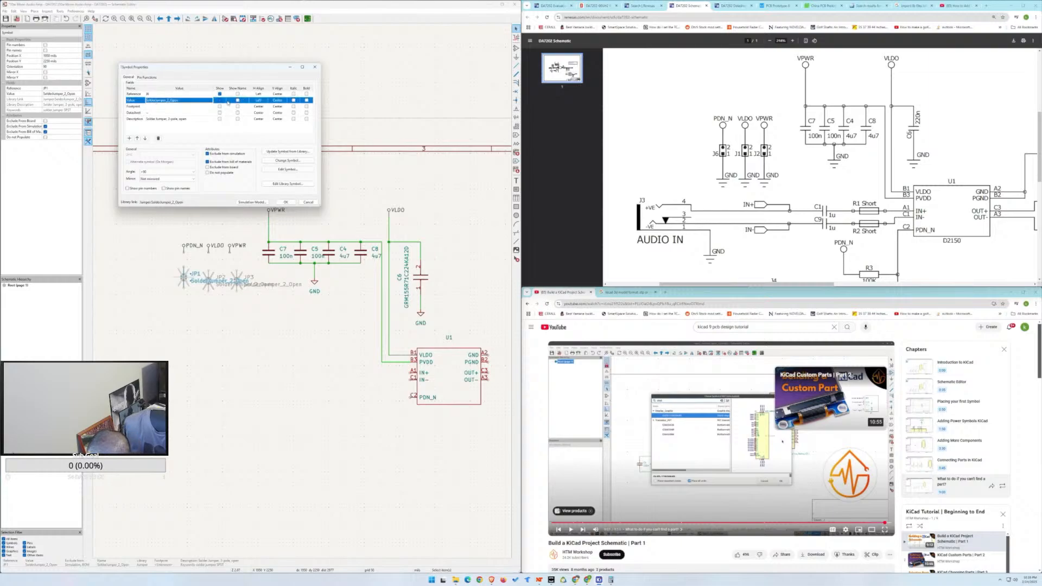
click(285, 203)
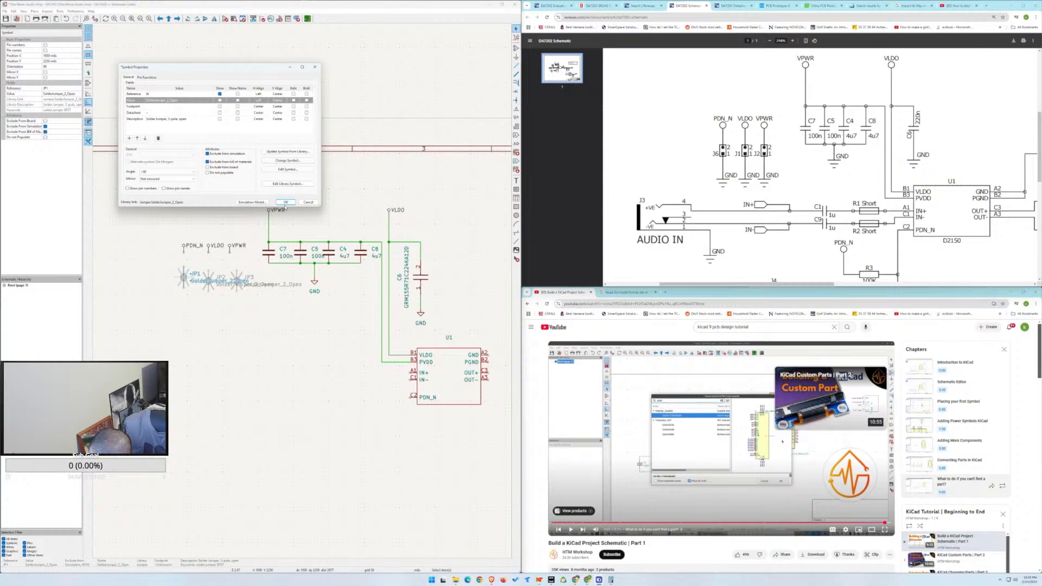
click(286, 204)
Set the reference of the middle solder jumper, below VLDO, to J1 and hide its value text.
click(216, 287)
double_click(216, 287)
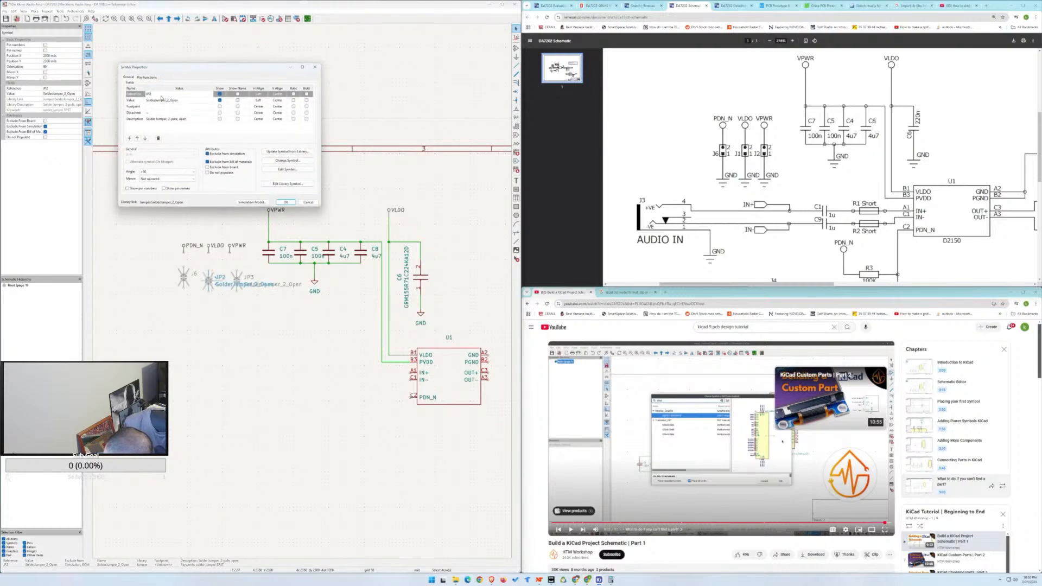
key(BackSpace)
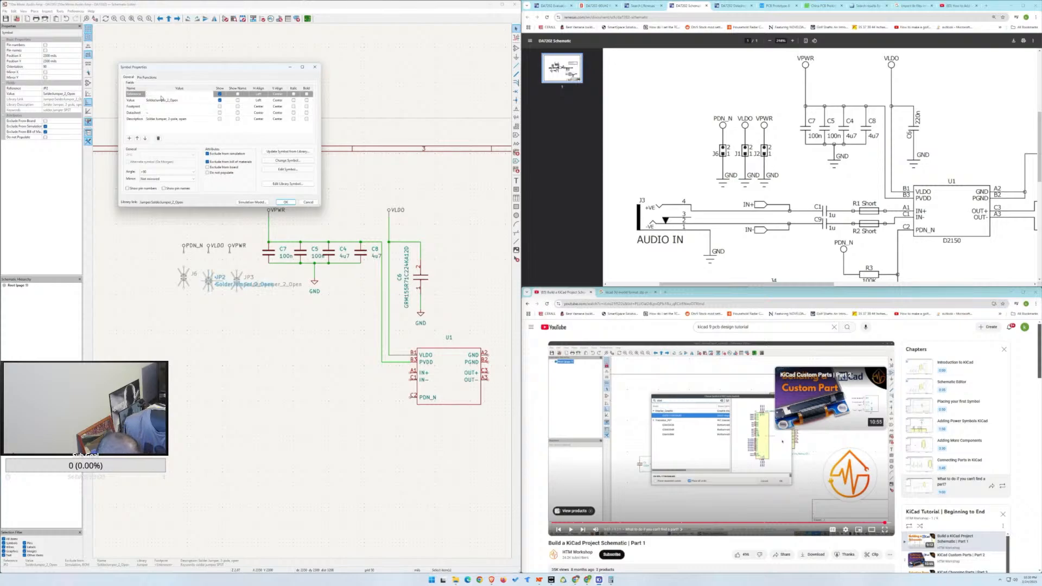
text(J1)
click(220, 100)
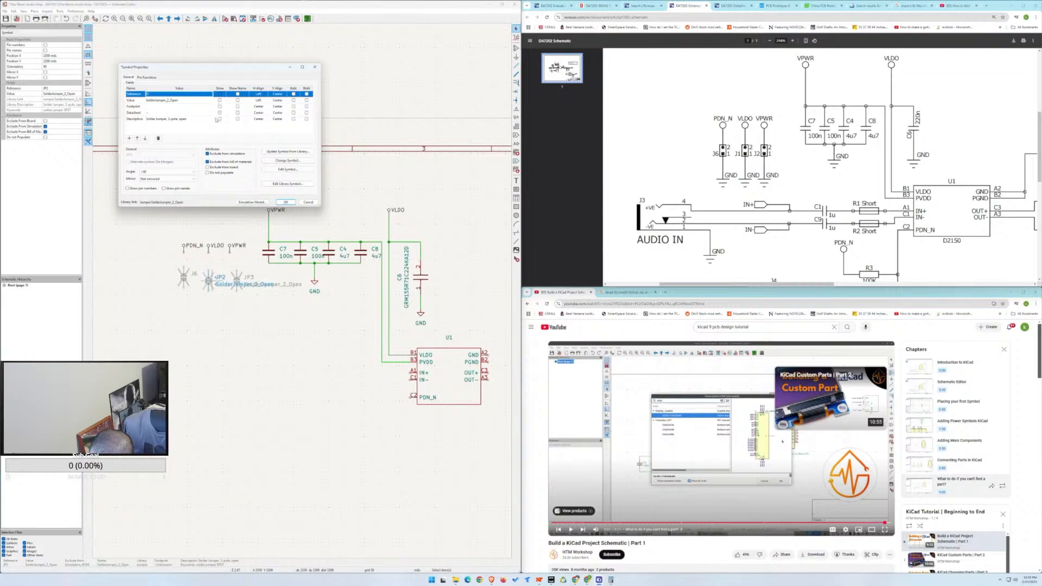
click(154, 77)
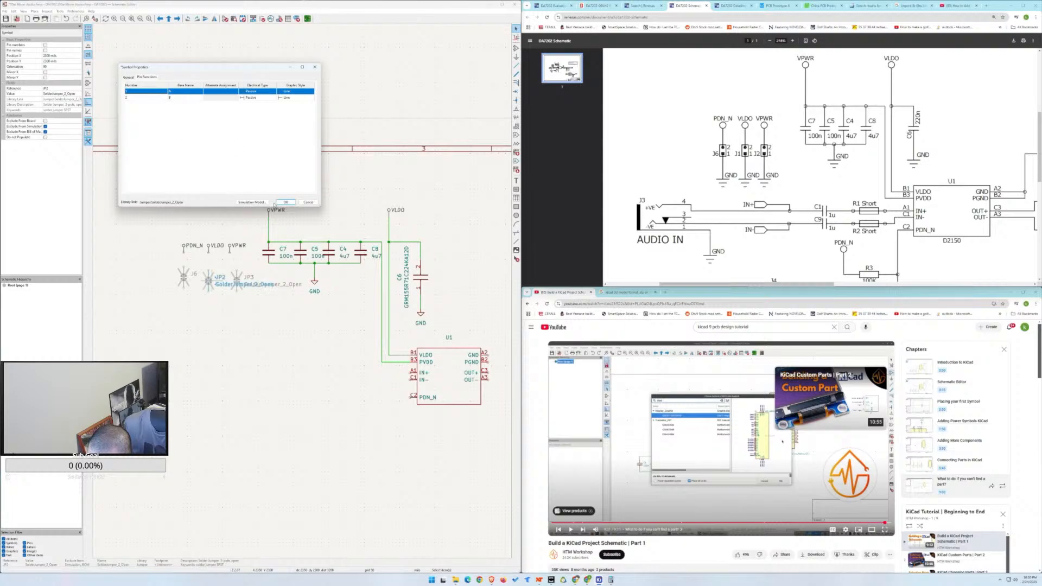
click(286, 93)
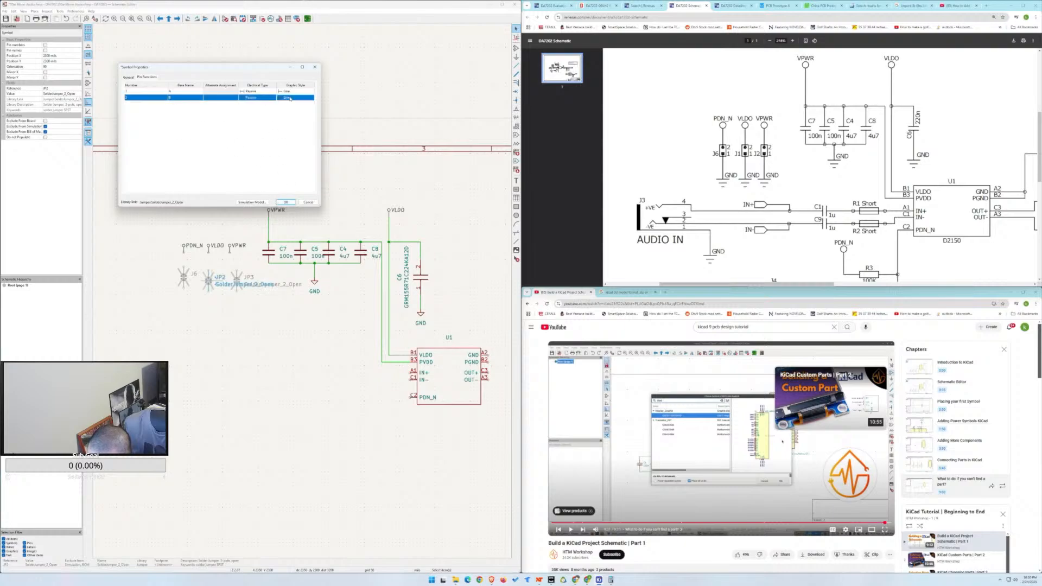
click(285, 202)
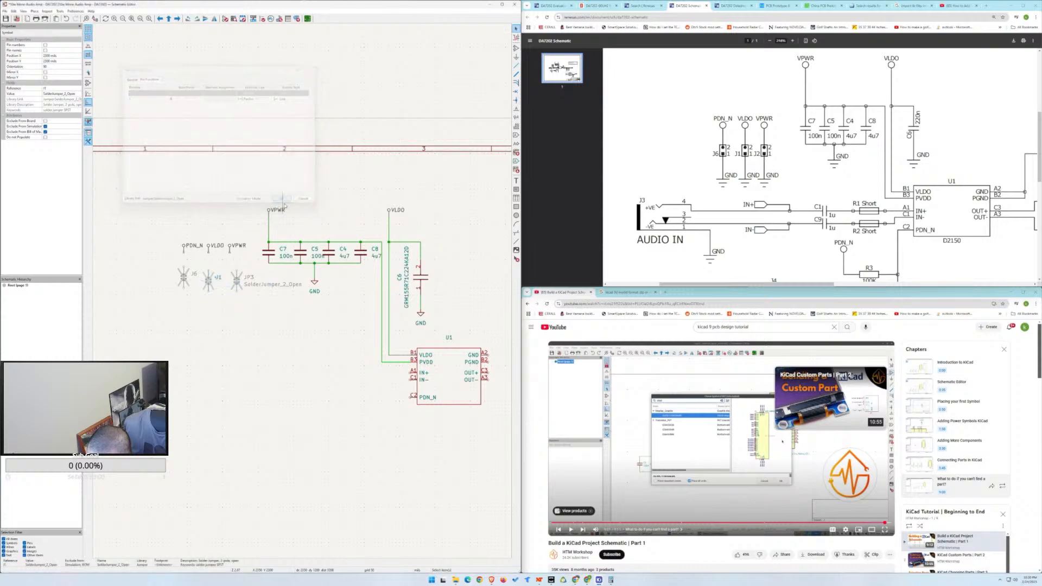
Set the reference of the solder jumper below VPWR to J2 and hide its value text.
double_click(237, 281)
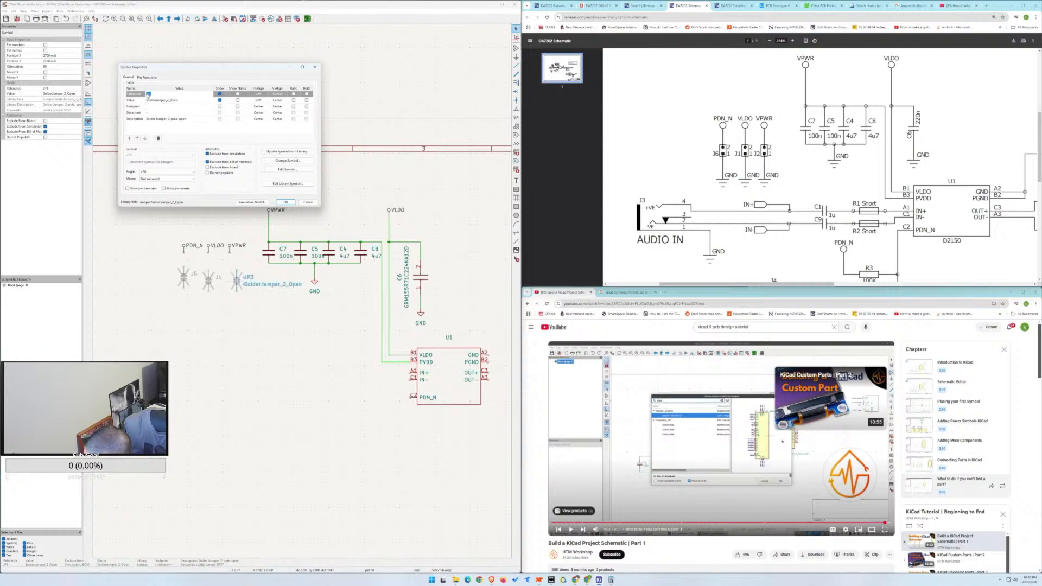
text(J2)
click(219, 100)
click(286, 202)
click(286, 202)
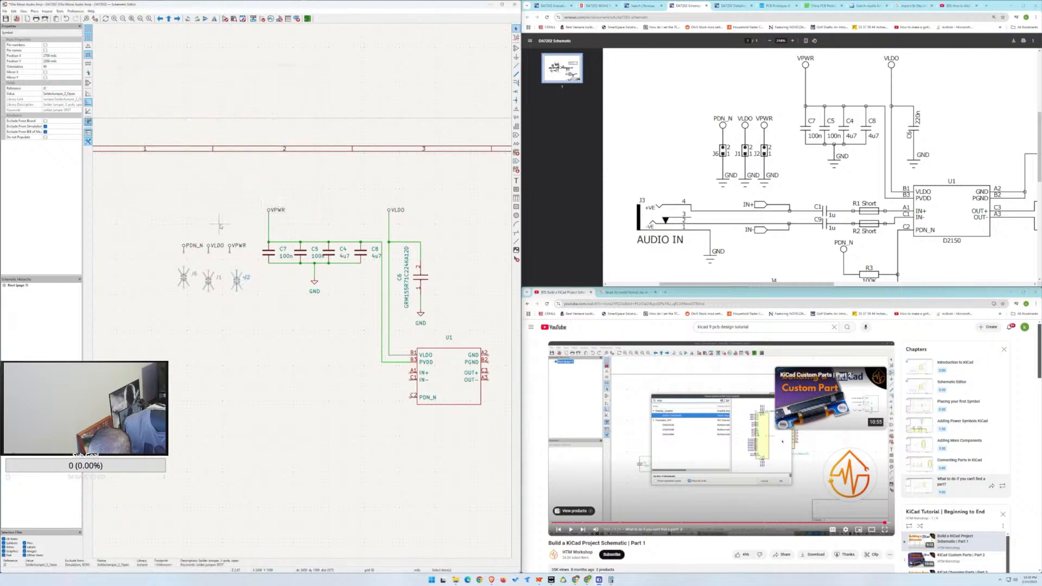
Move jumpers J6, J1 and J2 up so each sits directly beneath its PDN_N, VLDO or VPWR label.
drag(237, 281, 184, 266)
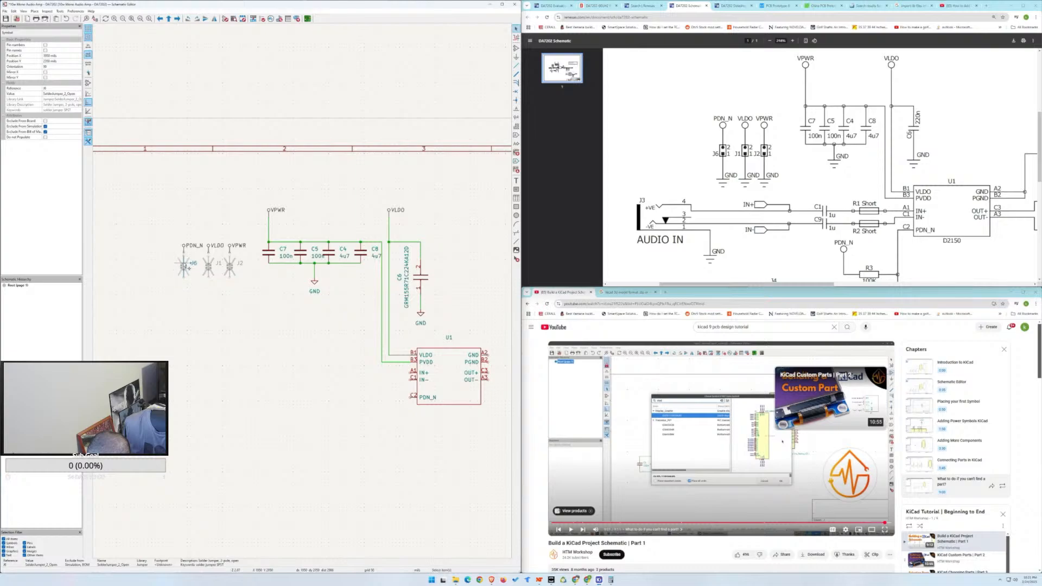
scroll(184, 266, up, 4)
key(w)
click(302, 266)
key(Escape)
key(Escape)
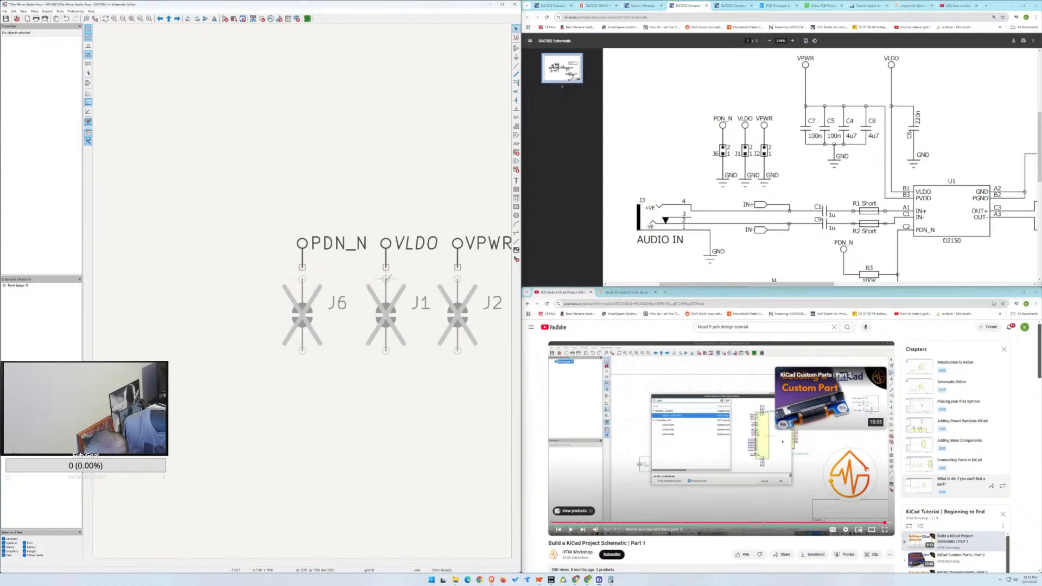
key(w)
key(Escape)
key(Escape)
click(307, 243)
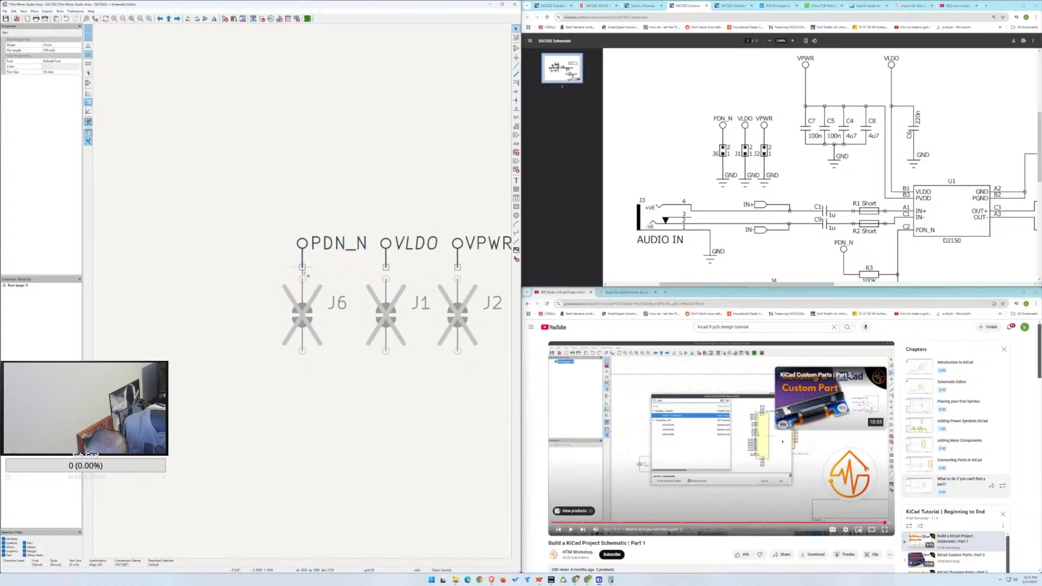
Wire the PDN_N, VLDO and VPWR labels to the upper pins of jumpers J6, J1 and J2 respectively.
key(w)
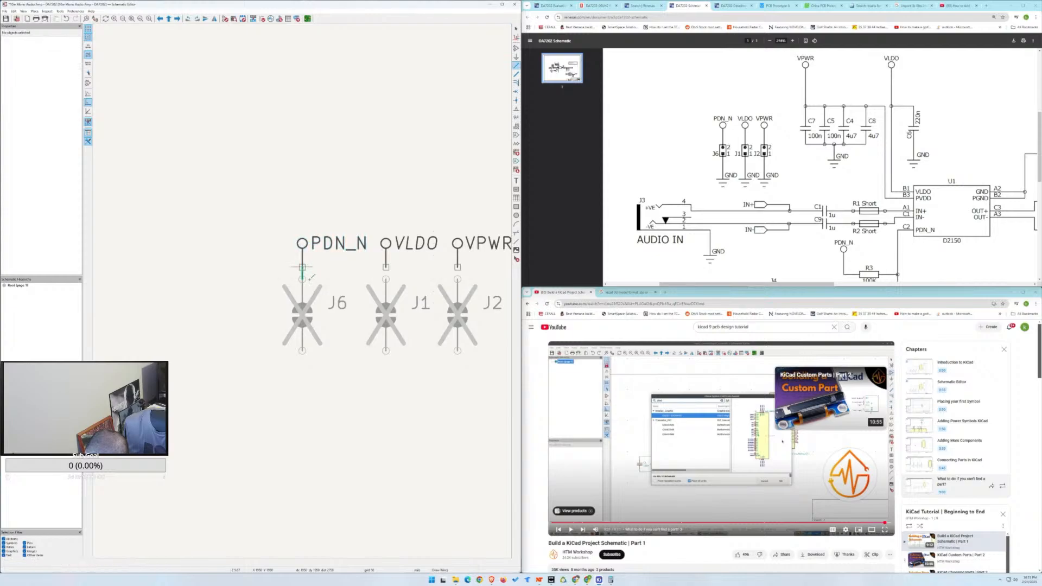
click(303, 268)
key(Escape)
key(w)
click(386, 267)
click(457, 279)
click(457, 267)
key(Escape)
scroll(422, 351, down, 2)
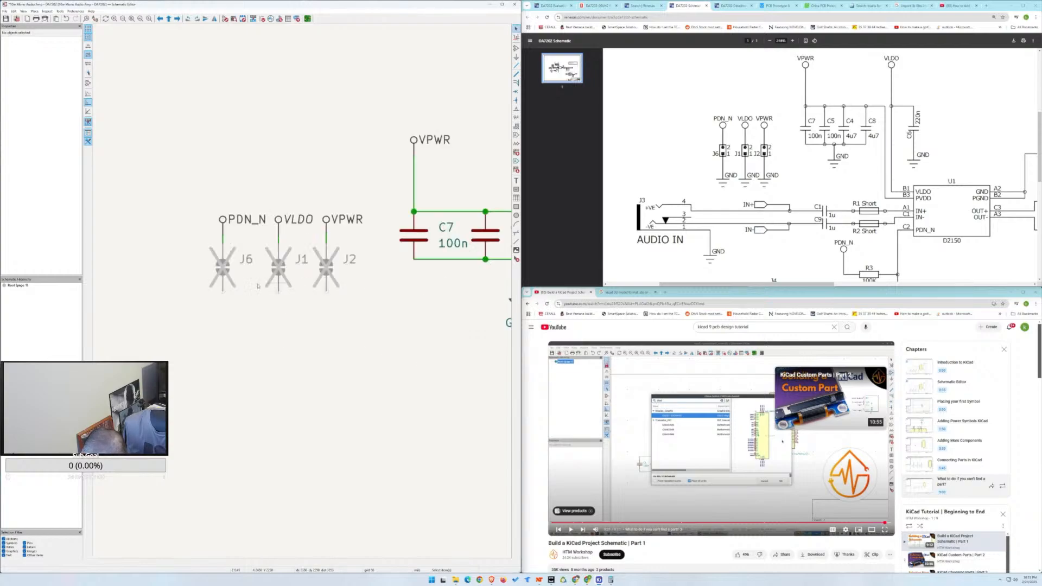
Place a GND power symbol just below jumper J6.
click(516, 57)
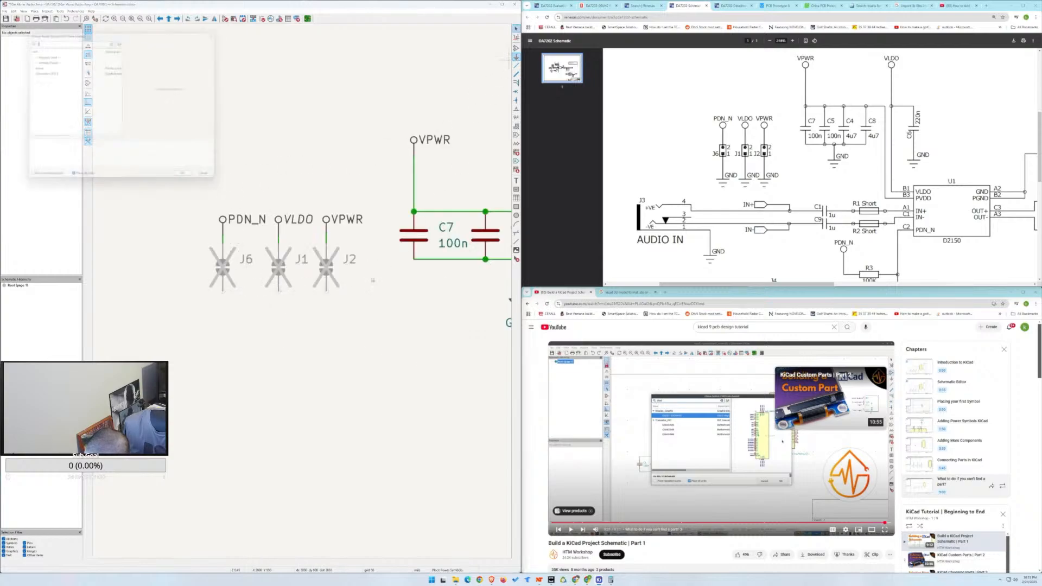
click(241, 297)
text(g)
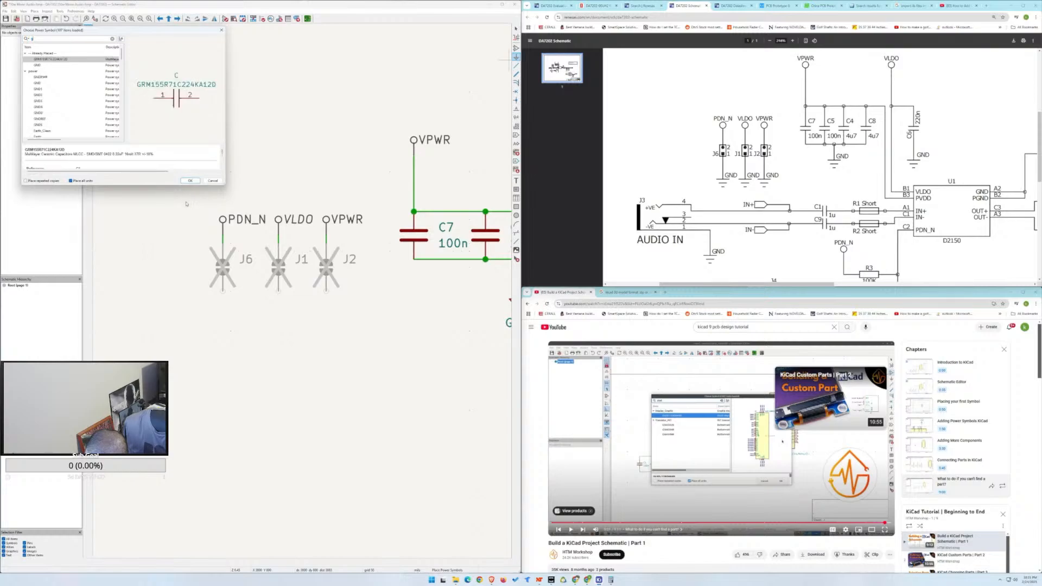
click(43, 66)
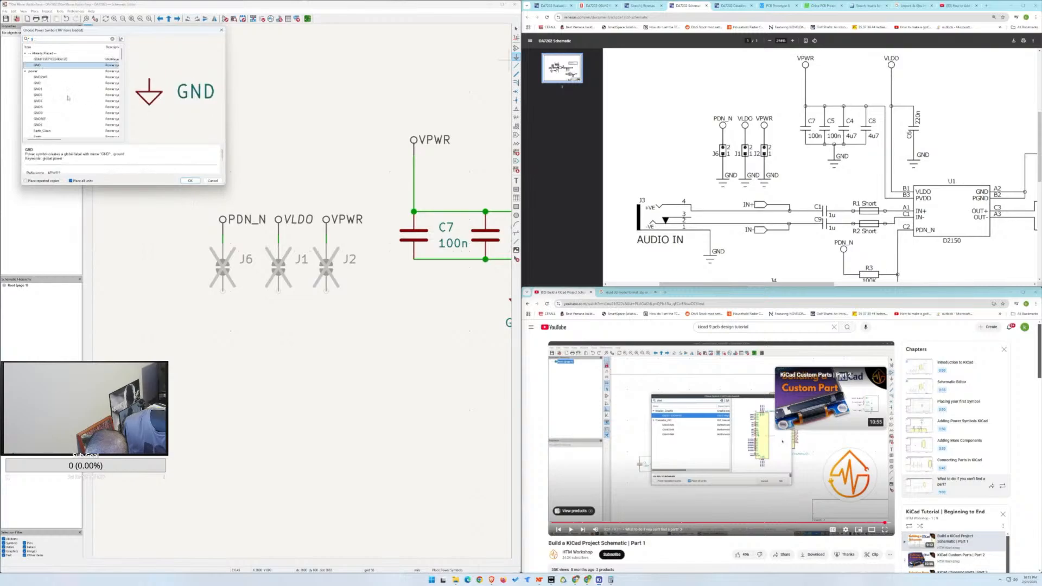
click(190, 181)
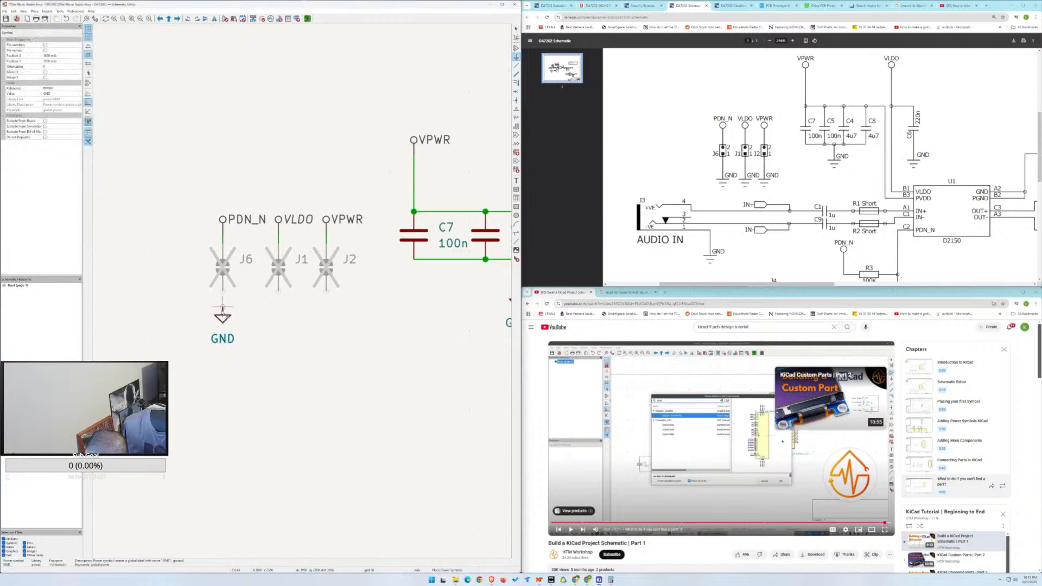
click(223, 307)
Place another GND power symbol below jumper J1, level with the one under J6.
click(278, 313)
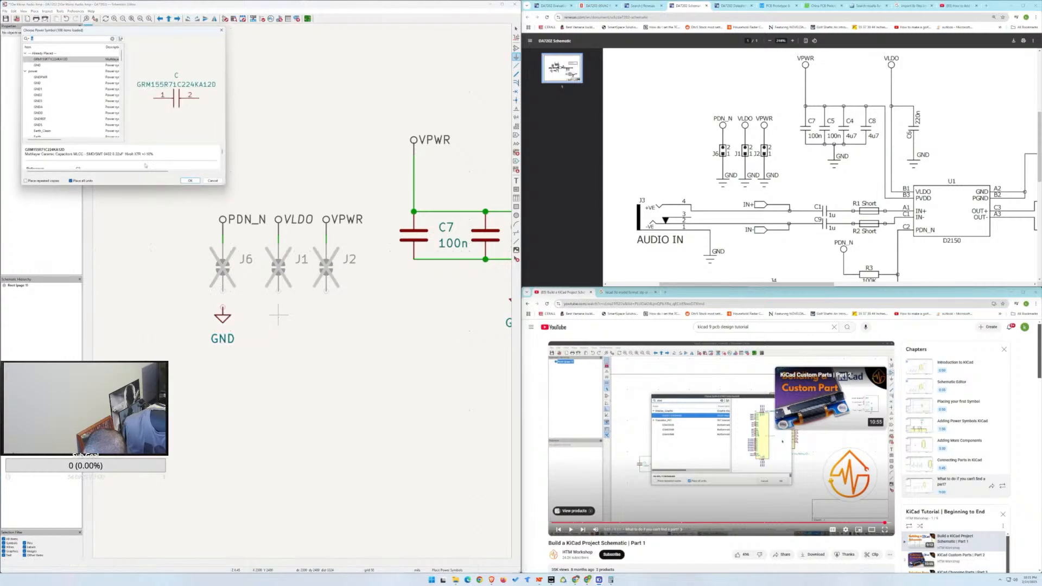
click(37, 65)
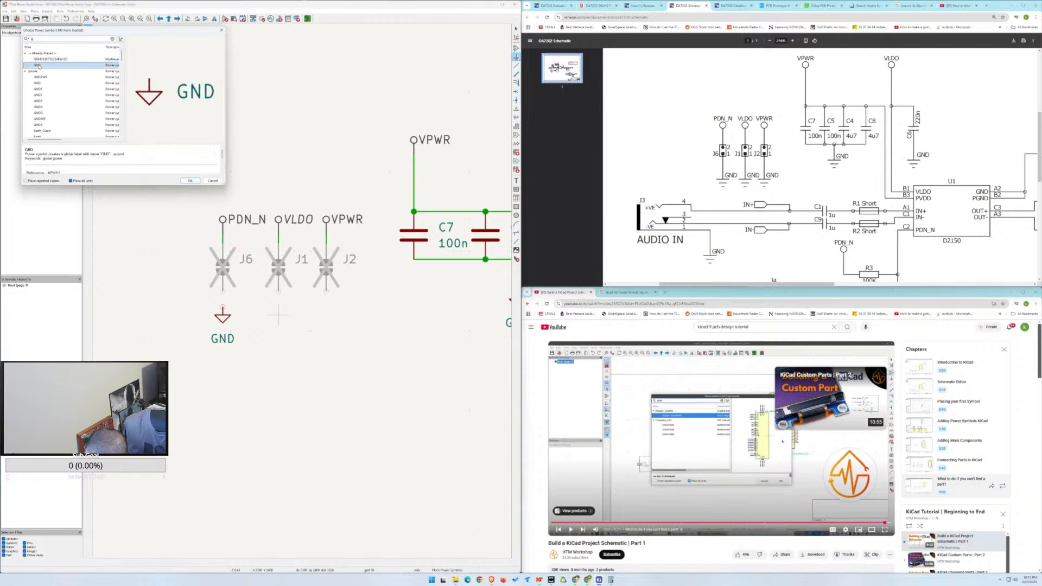
click(190, 180)
click(279, 310)
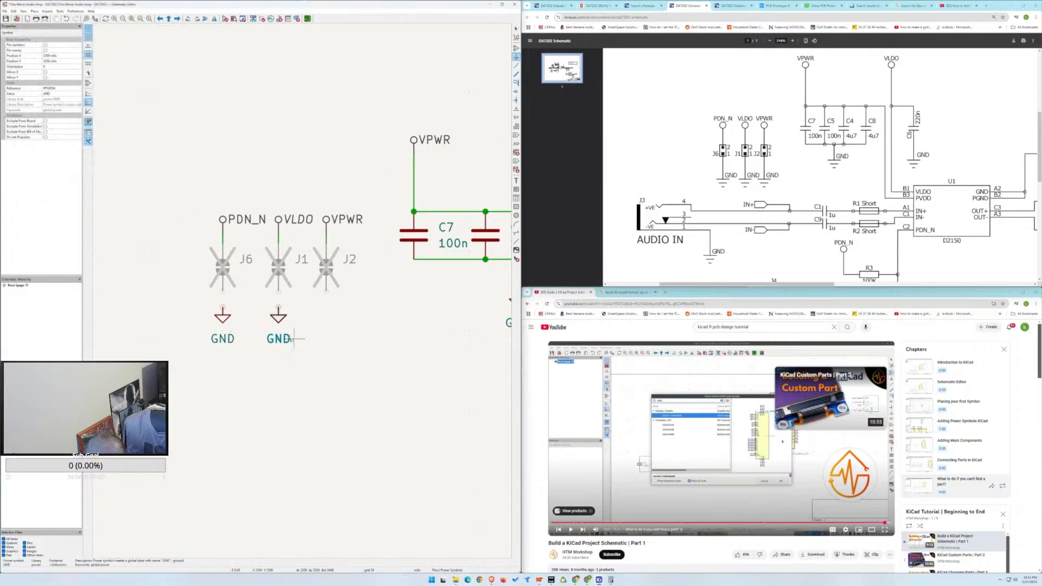
key(Escape)
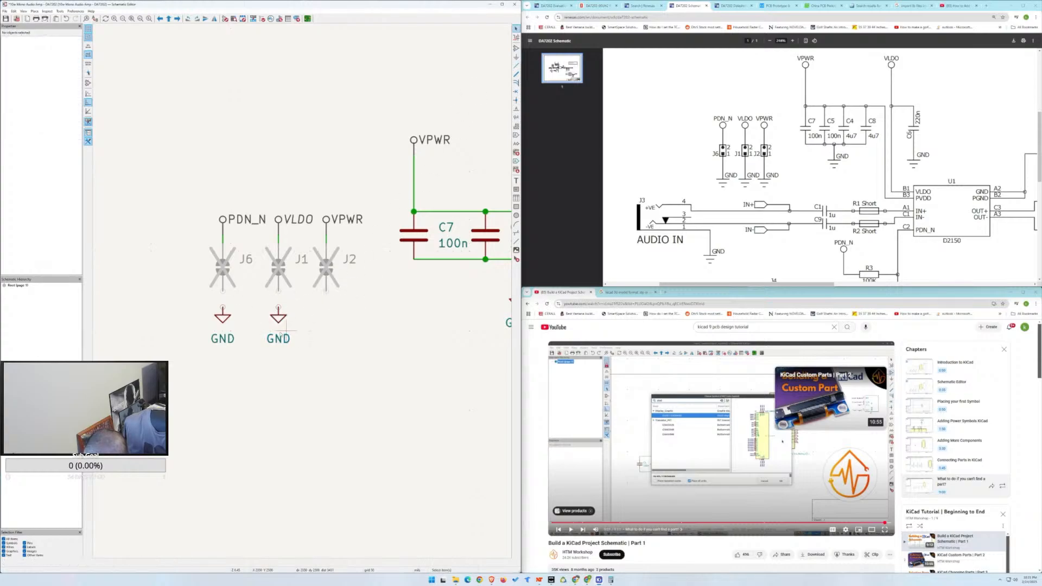
Duplicate the GND symbol under J1 and place the copy below jumper J2 at the same height.
click(275, 320)
key(ctrl+d)
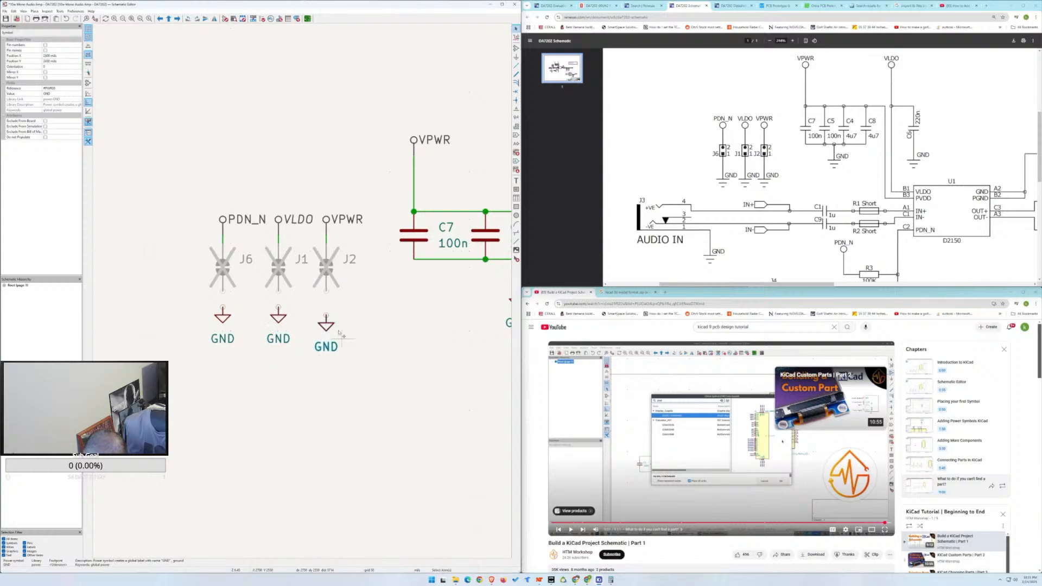
click(341, 327)
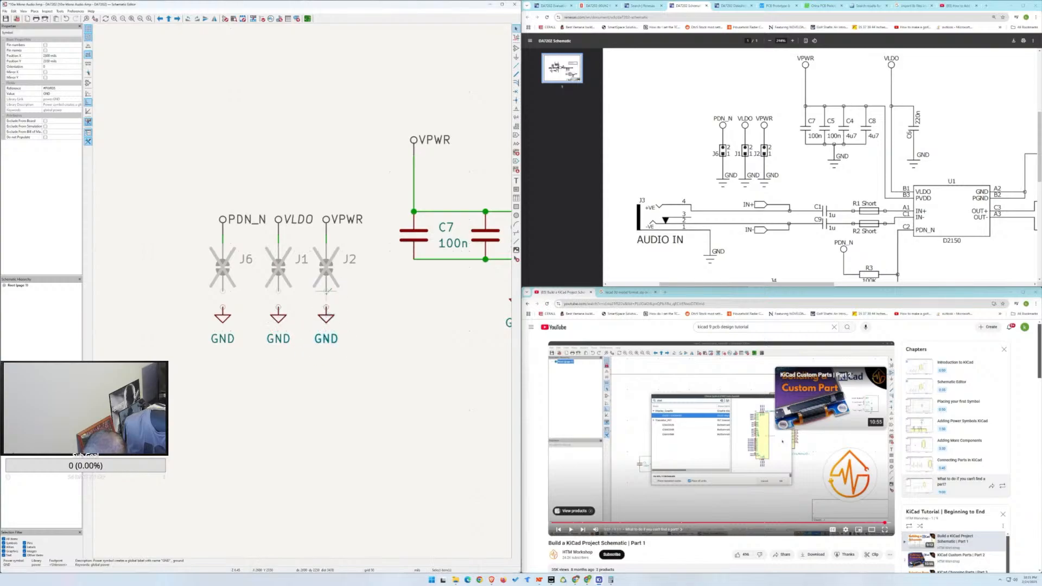
Wire the lower pins of jumpers J2, J1 and J6 to the GND symbols beneath them.
click(327, 292)
click(326, 308)
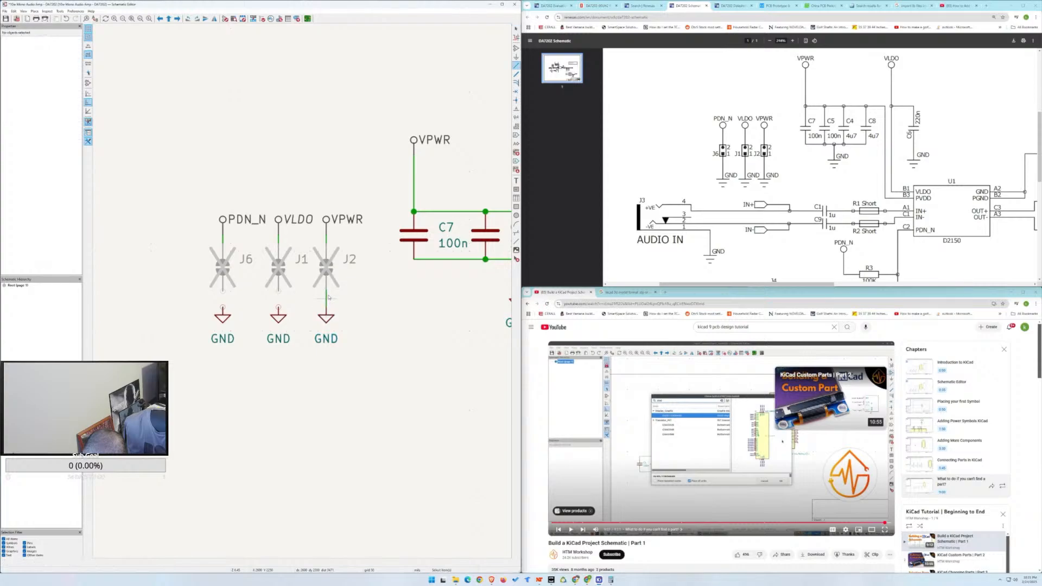
click(278, 292)
click(279, 308)
click(222, 291)
click(223, 308)
key(Escape)
scroll(373, 344, down, 3)
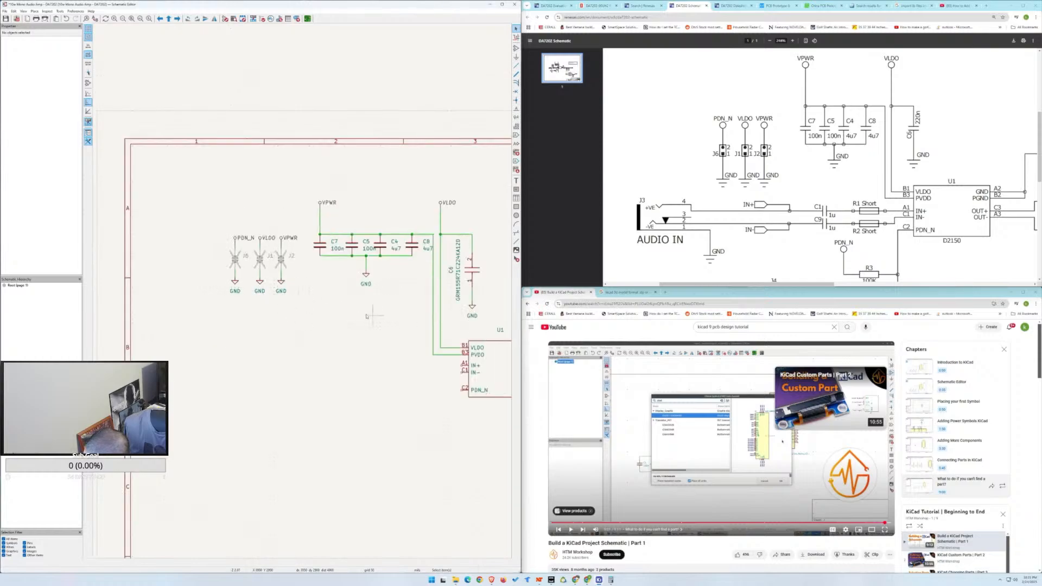
Review the pin functions of jumper J2 and make its description field visible on the schematic.
double_click(281, 260)
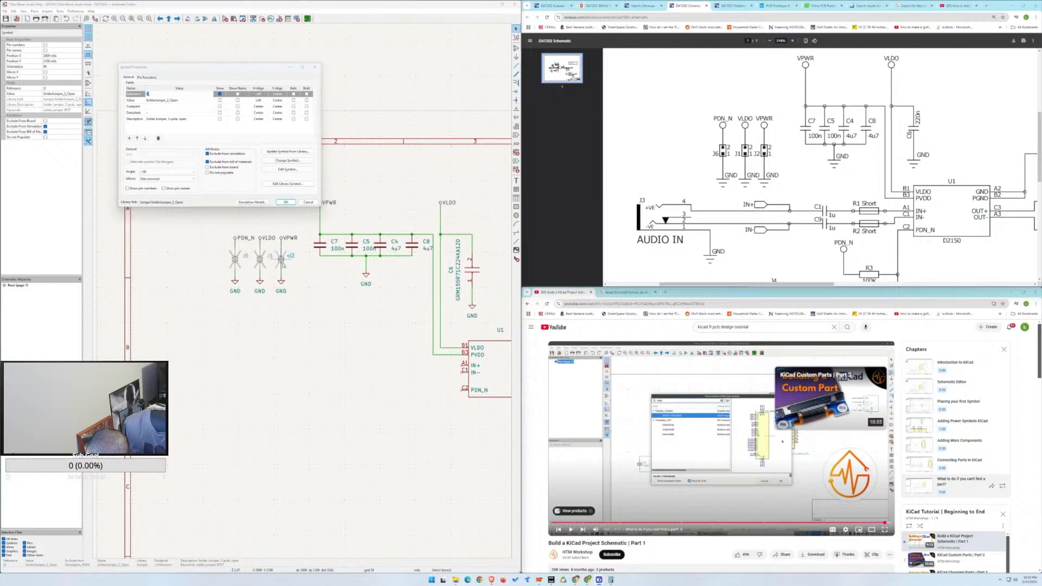
click(147, 78)
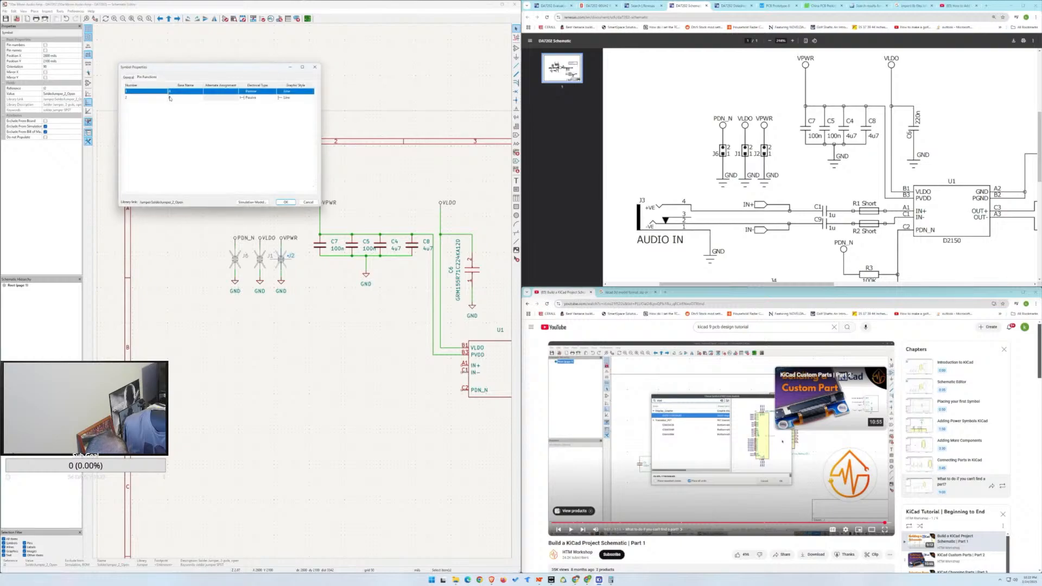
click(152, 97)
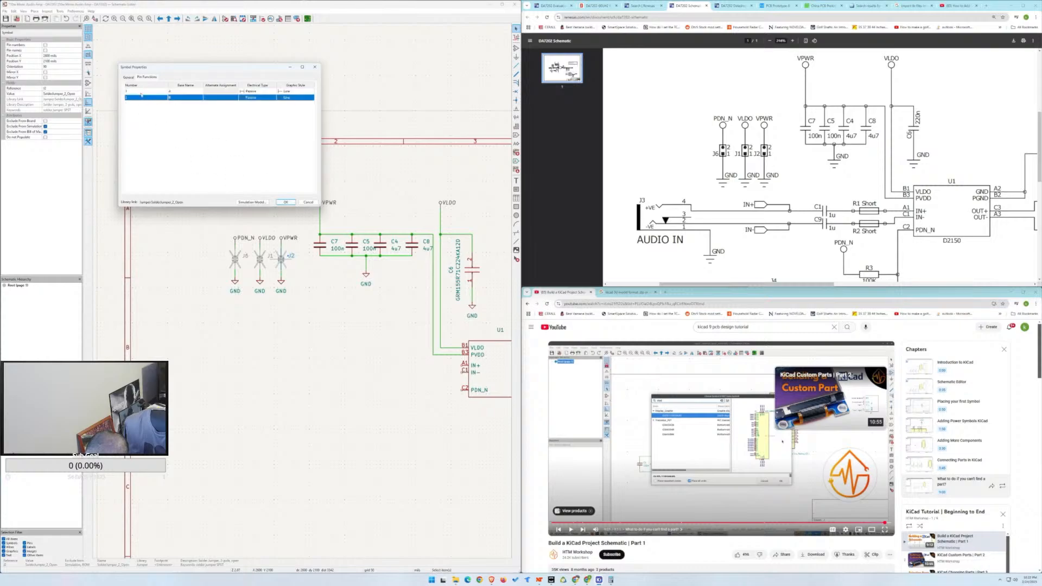
click(129, 77)
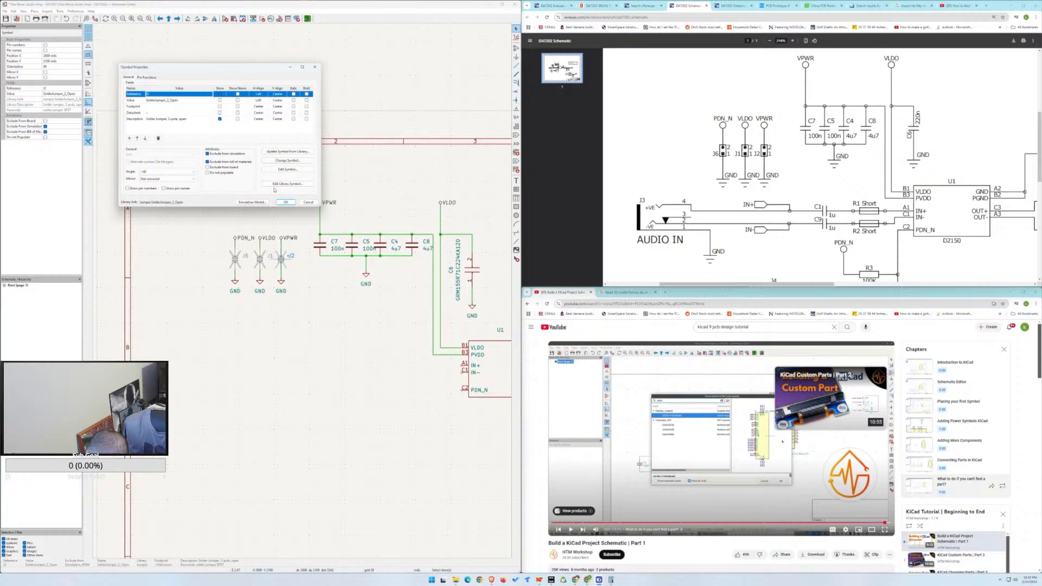
click(286, 202)
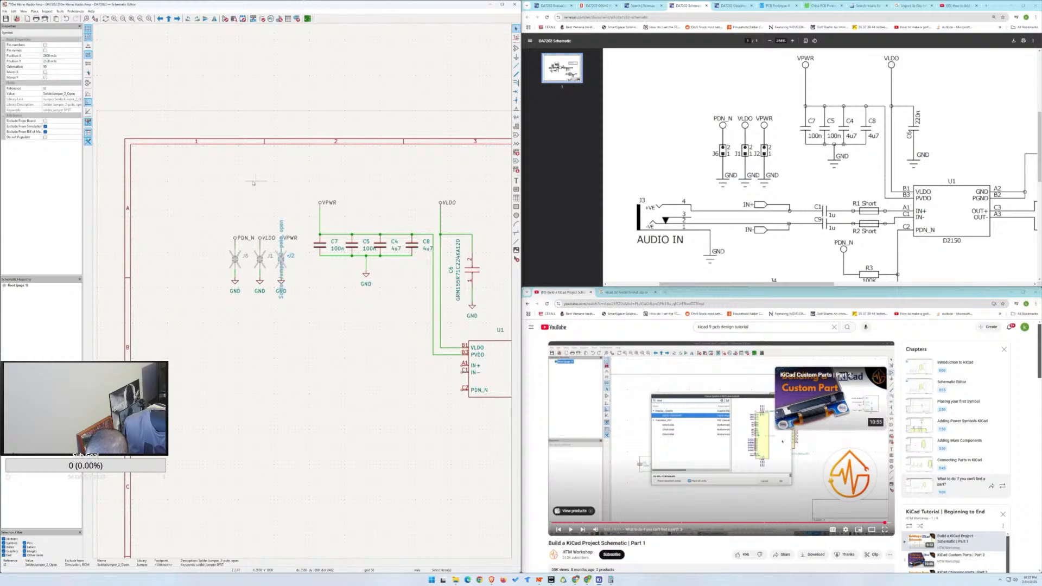
double_click(281, 260)
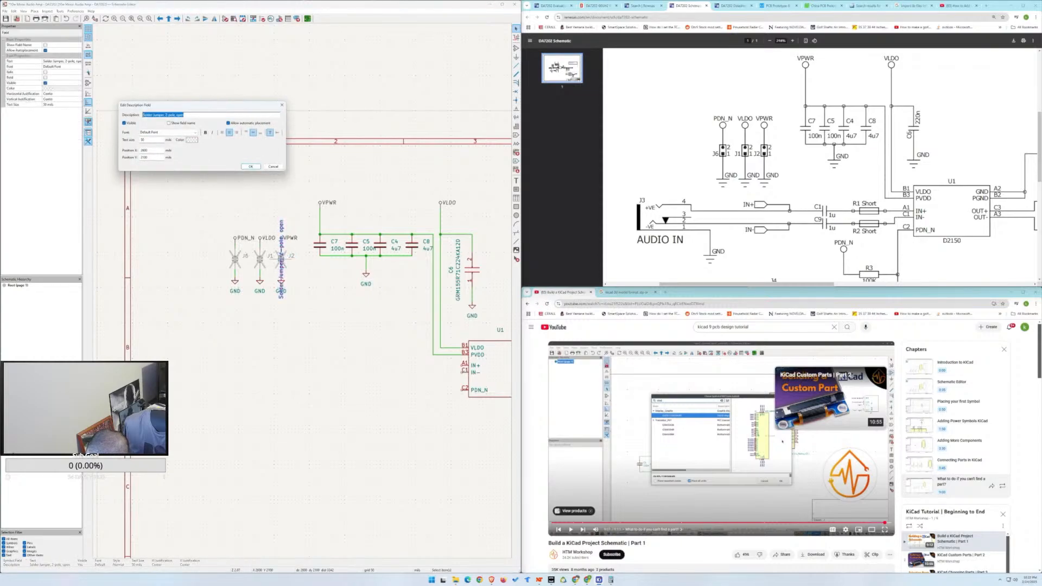
click(273, 166)
double_click(282, 268)
click(266, 167)
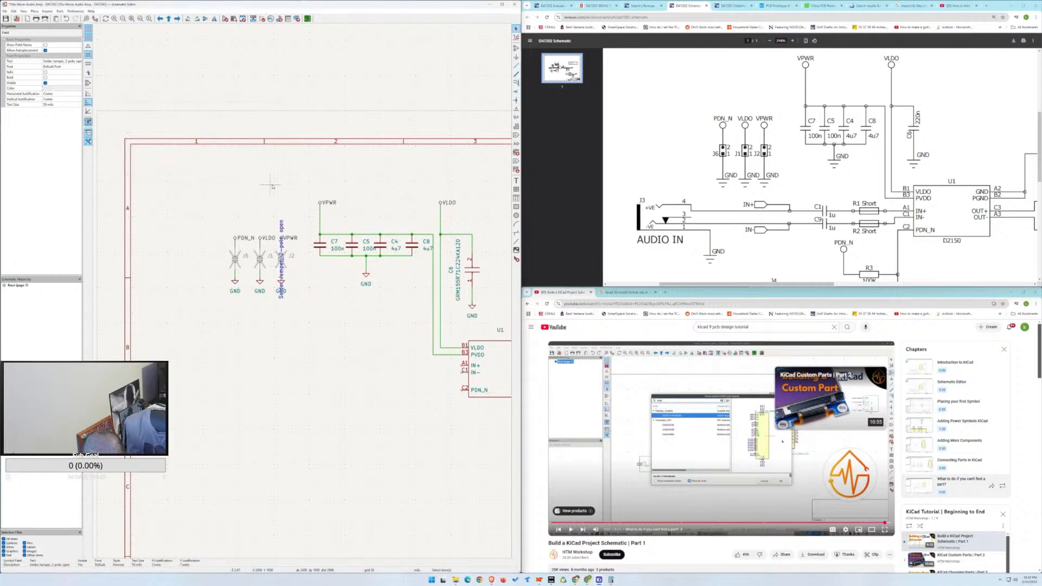
click(297, 279)
click(286, 267)
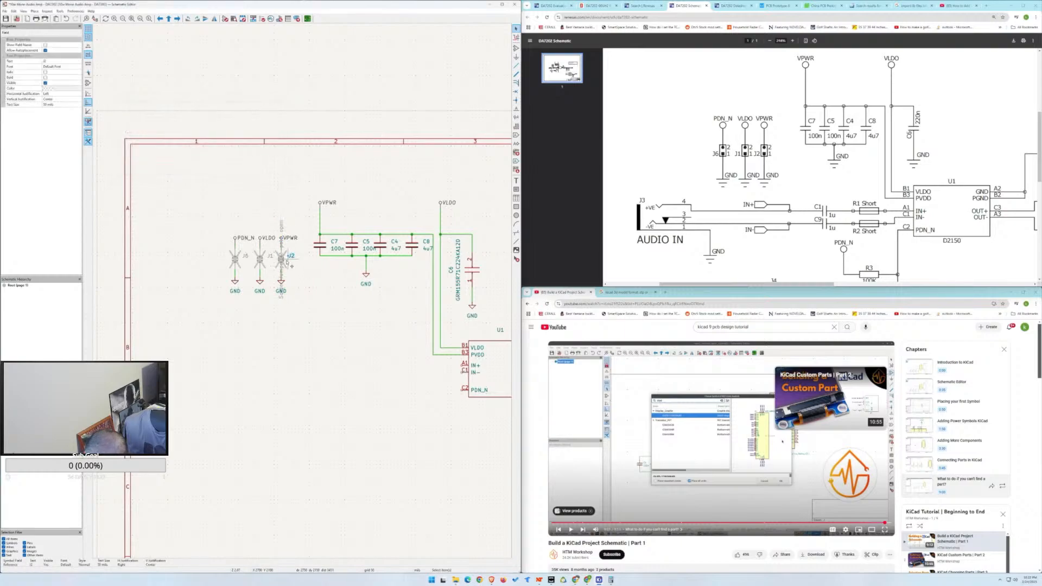
click(287, 267)
click(286, 266)
click(274, 264)
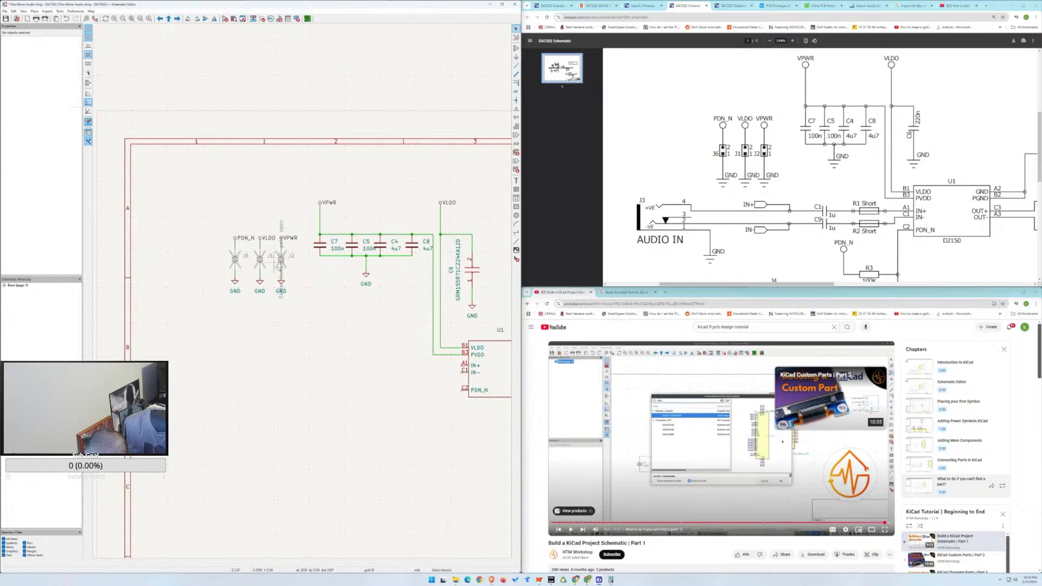
drag(298, 277, 274, 263)
click(298, 264)
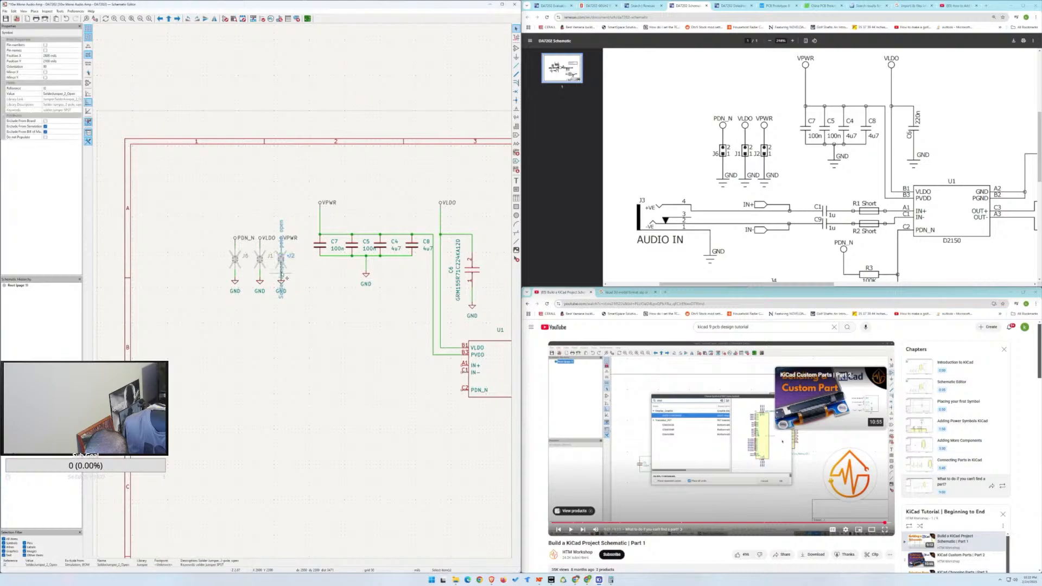
Hide jumper J2's description field and turn on its pin numbers in the symbol properties.
double_click(284, 274)
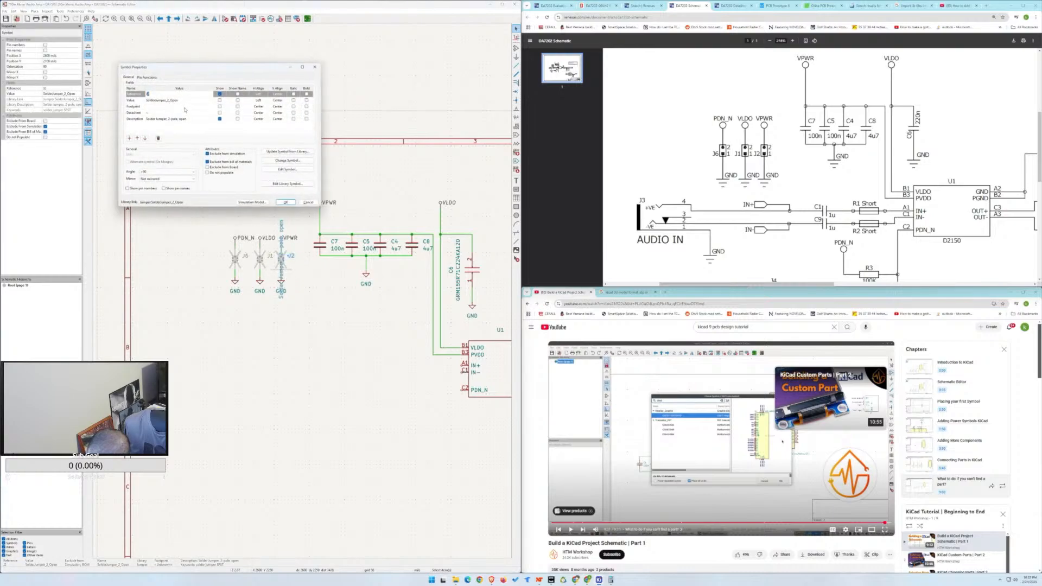
click(219, 119)
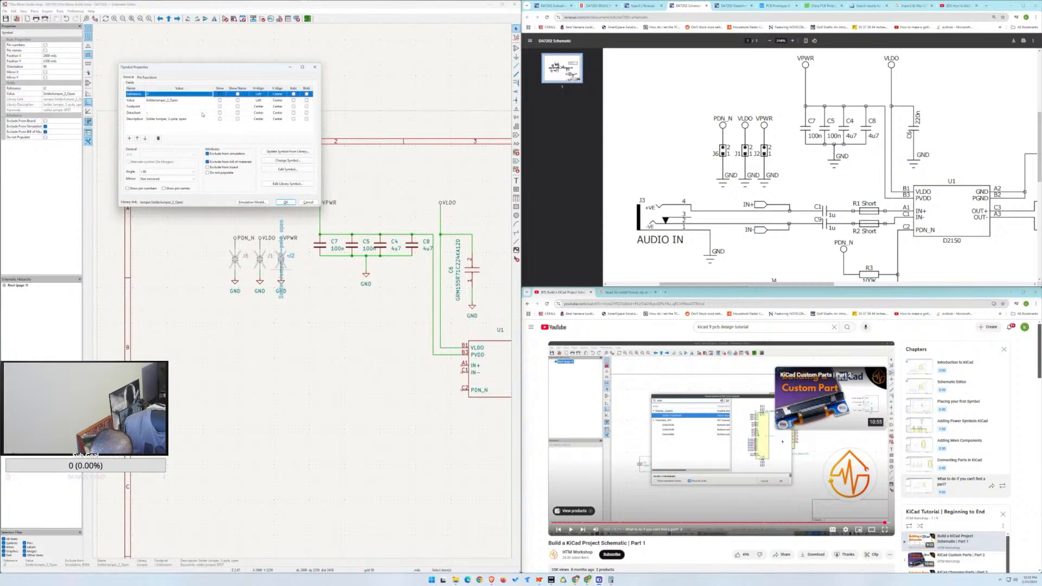
click(148, 77)
click(225, 93)
click(246, 94)
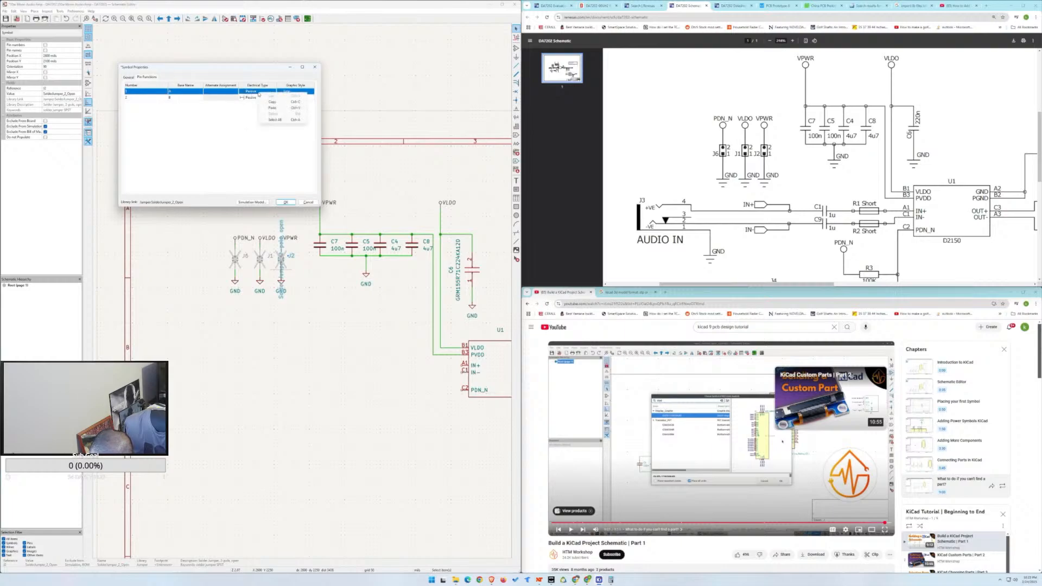
click(252, 99)
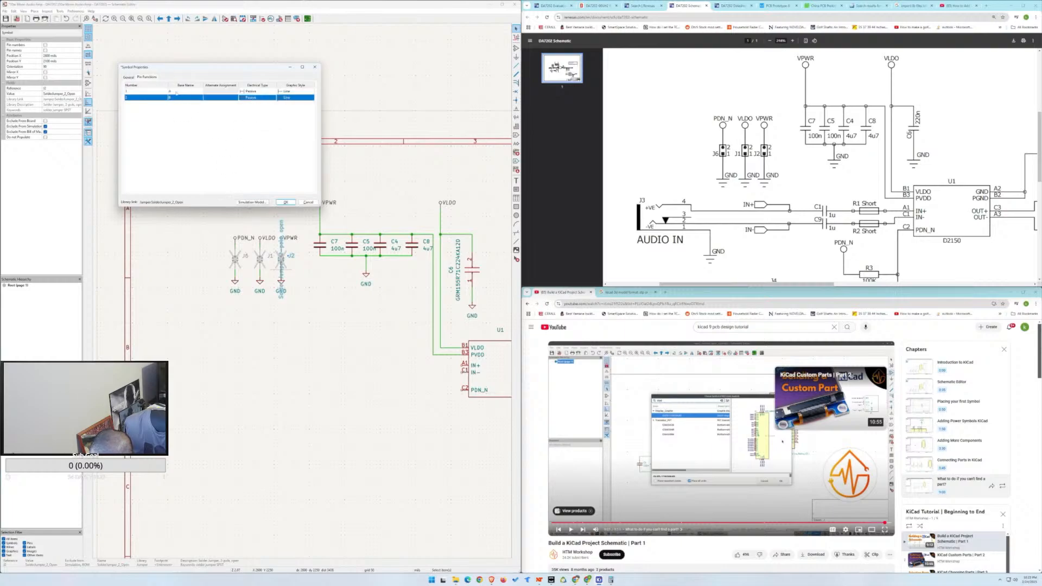
click(134, 78)
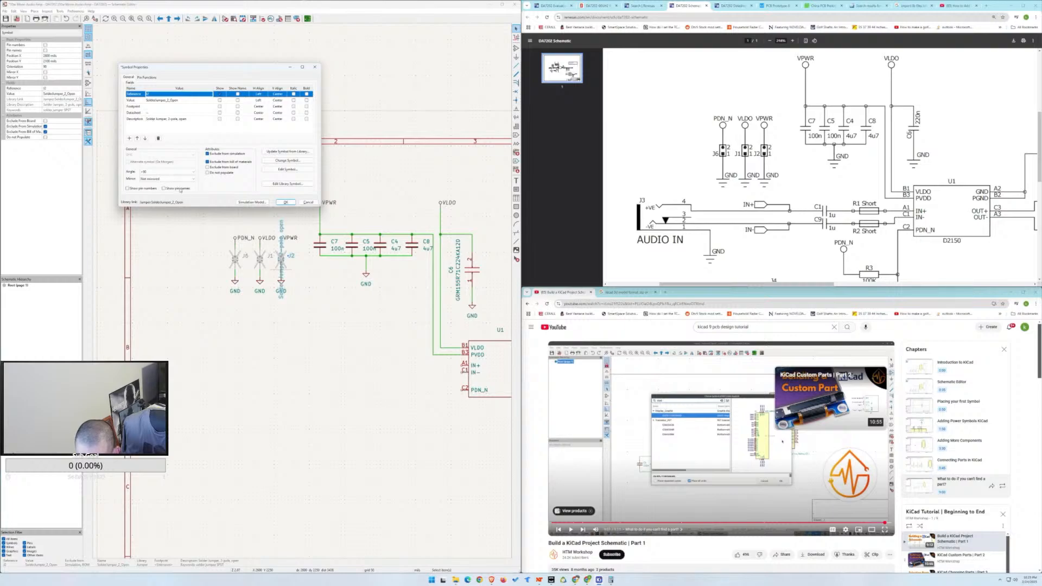
click(128, 189)
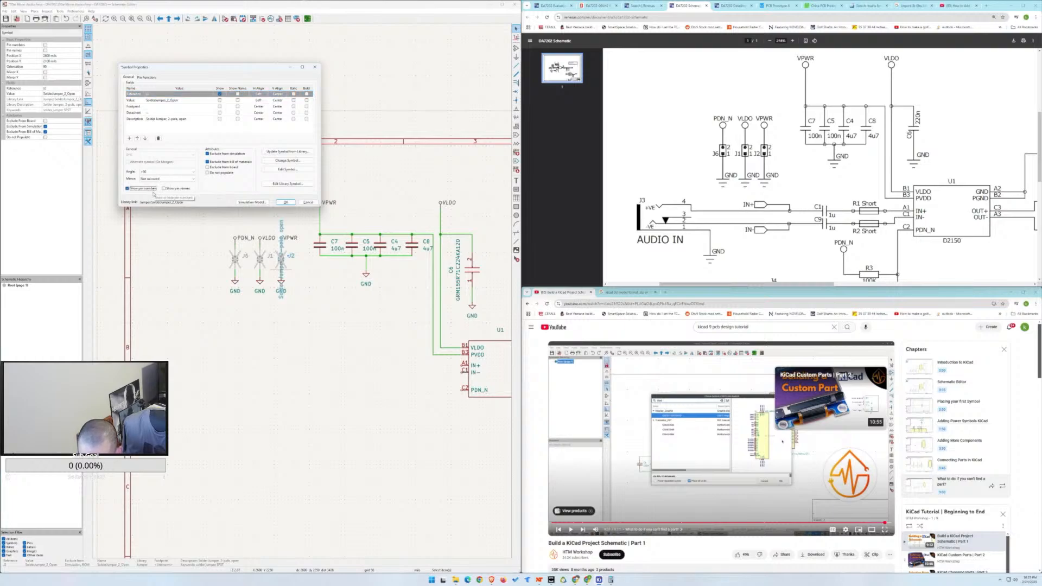
click(286, 203)
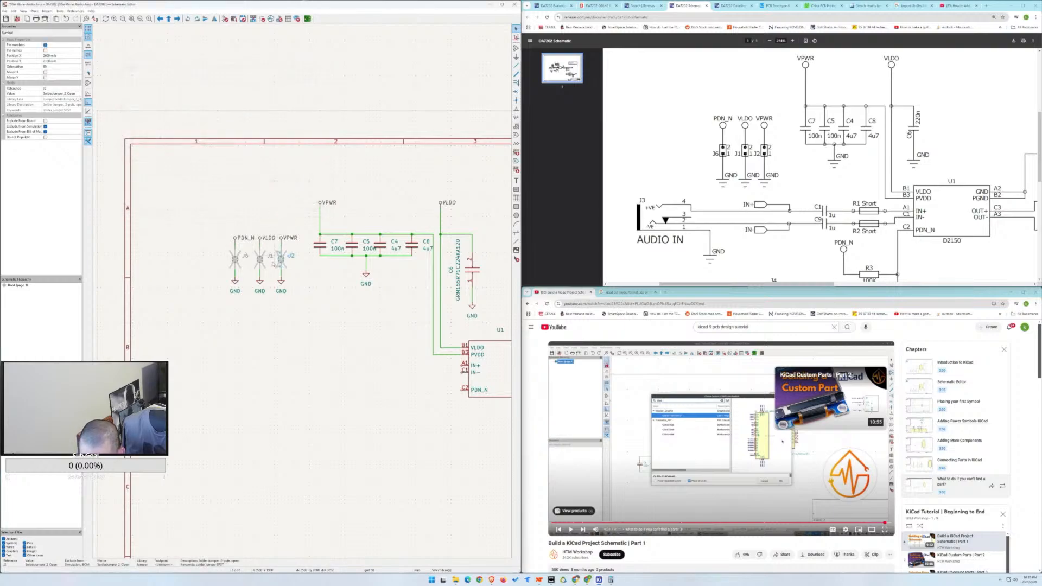
Turn on the pin numbers for jumpers J6 and J1 in their symbol properties.
click(263, 264)
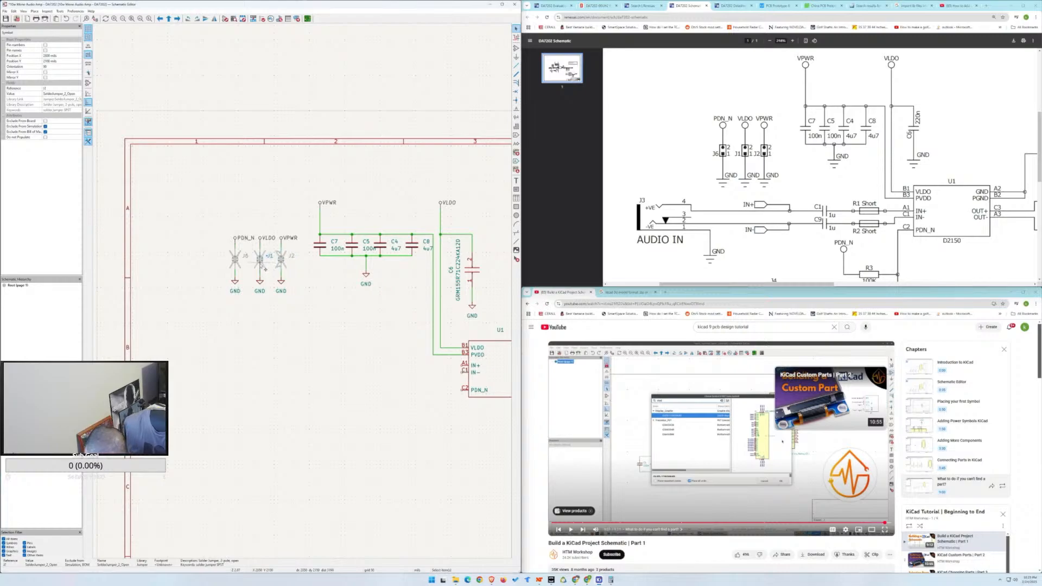
shift+click(239, 261)
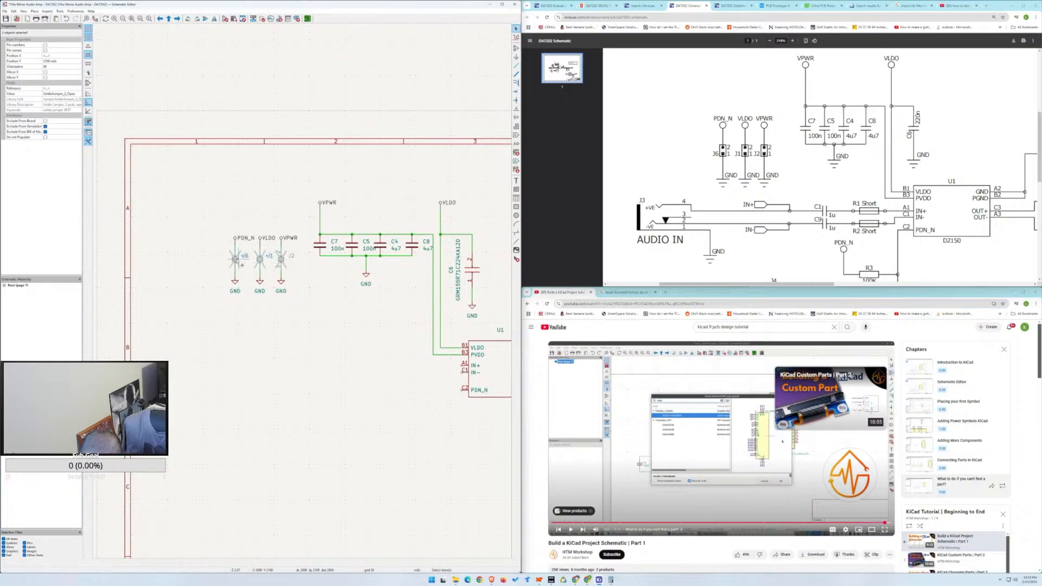
click(237, 268)
double_click(237, 268)
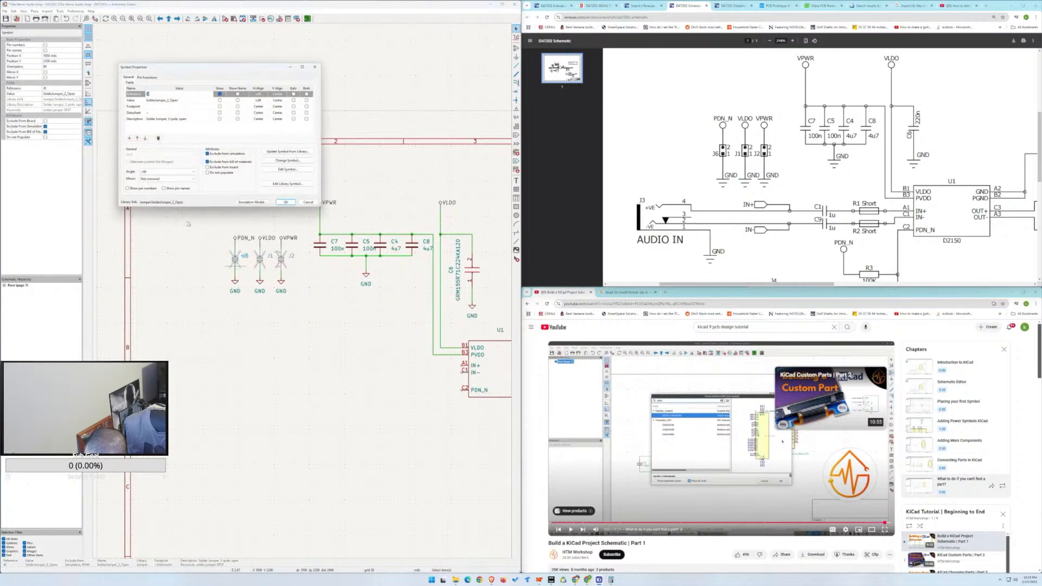
click(147, 189)
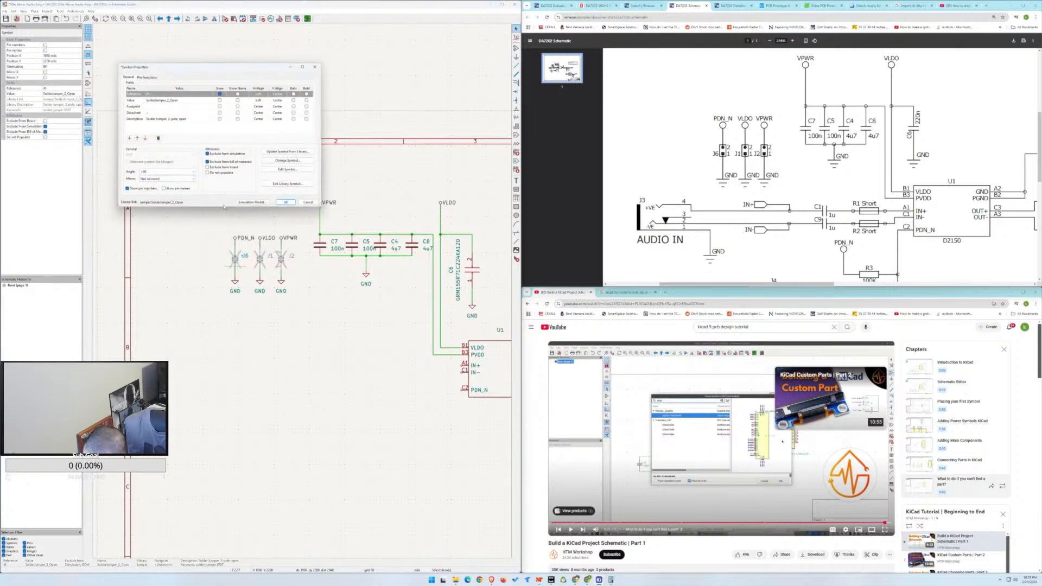
click(283, 204)
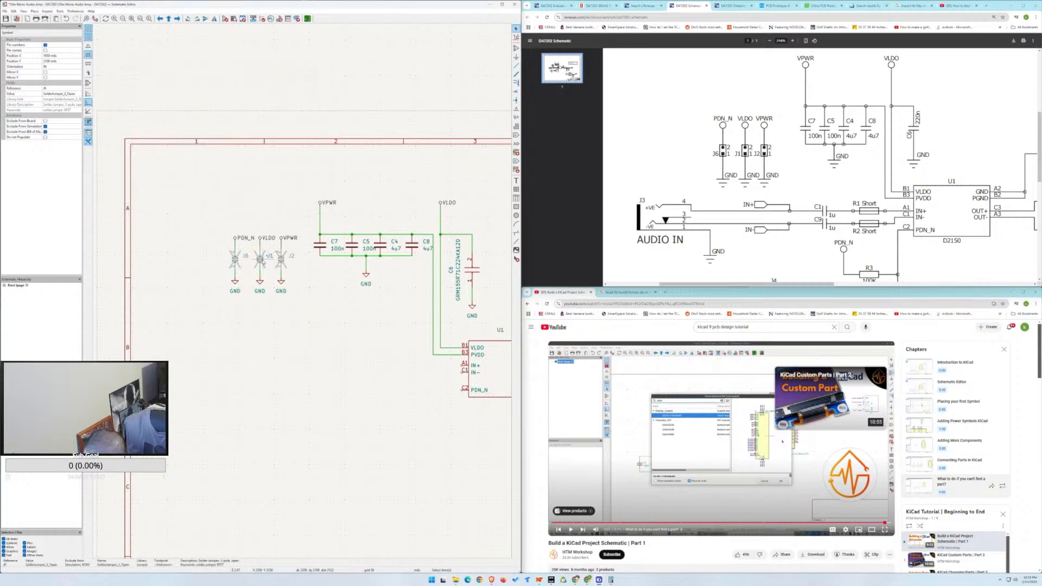
double_click(261, 259)
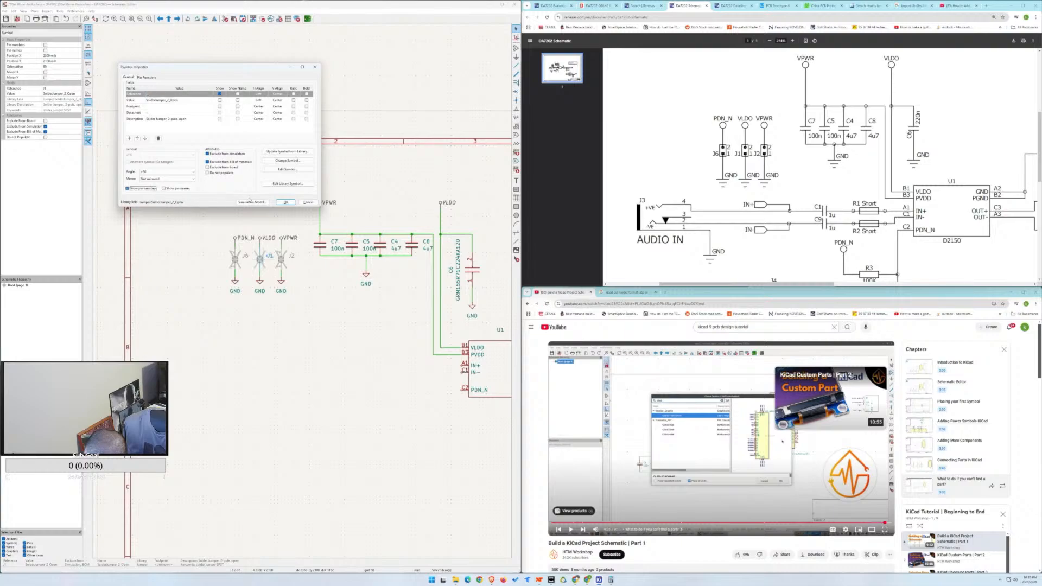
click(285, 202)
click(328, 305)
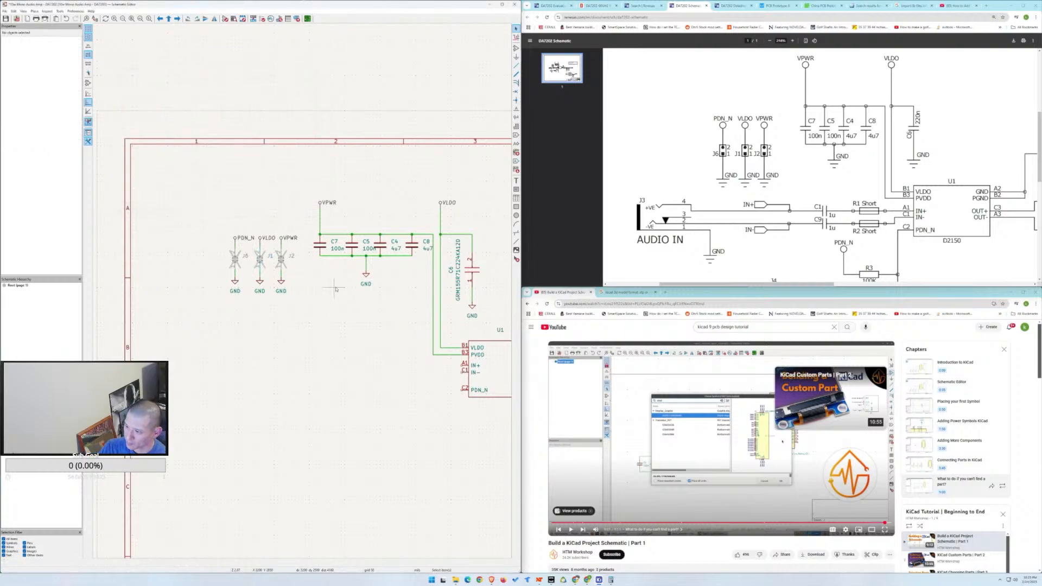
Examine the reference schematic's audio input, test point, output and additional filter sections for the parts still missing.
scroll(819, 195, down, 1)
scroll(819, 196, down, 3)
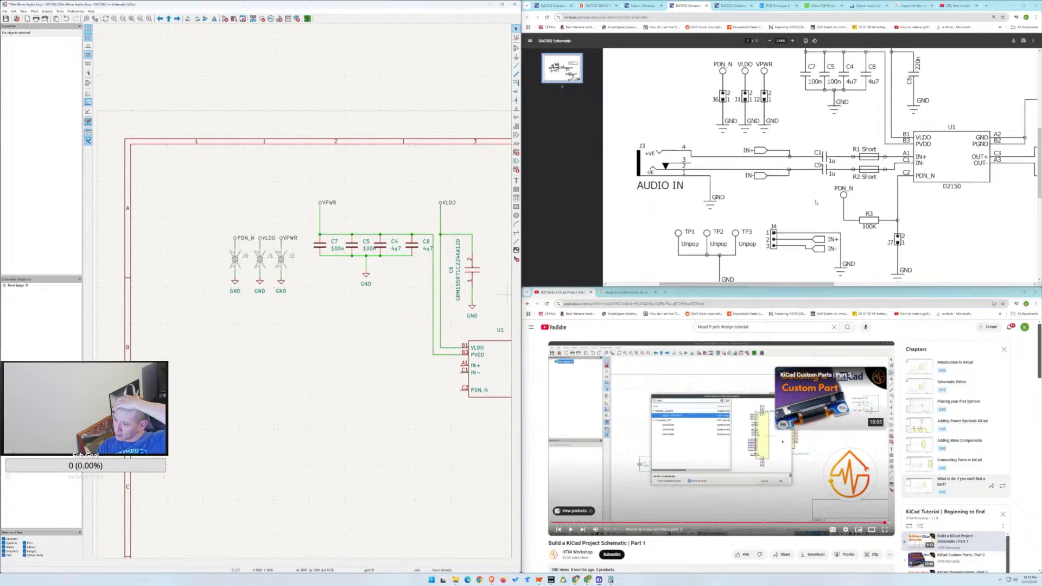
scroll(804, 195, down, 1)
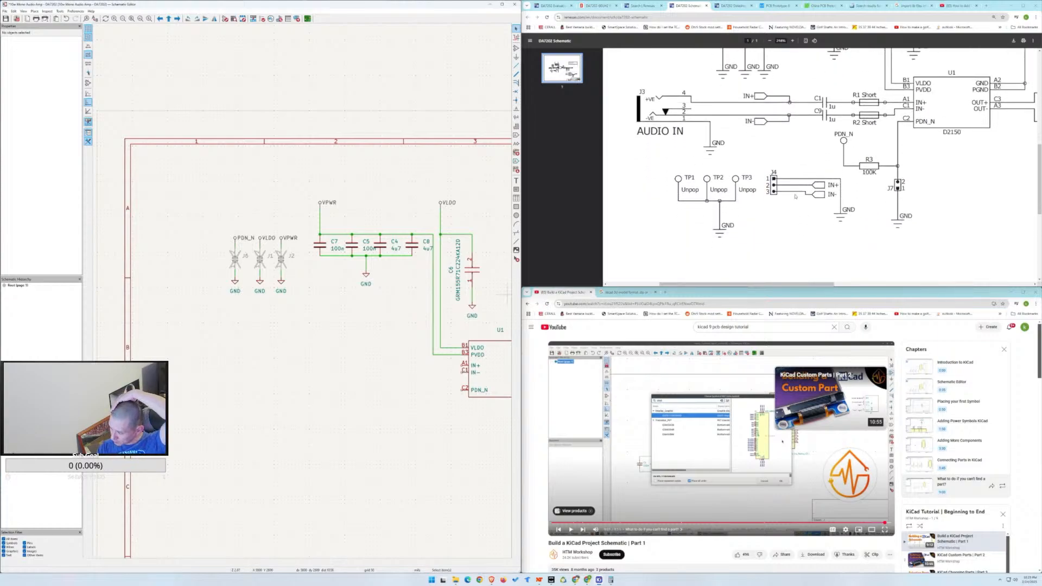
drag(804, 286, 916, 296)
scroll(914, 269, right, 2)
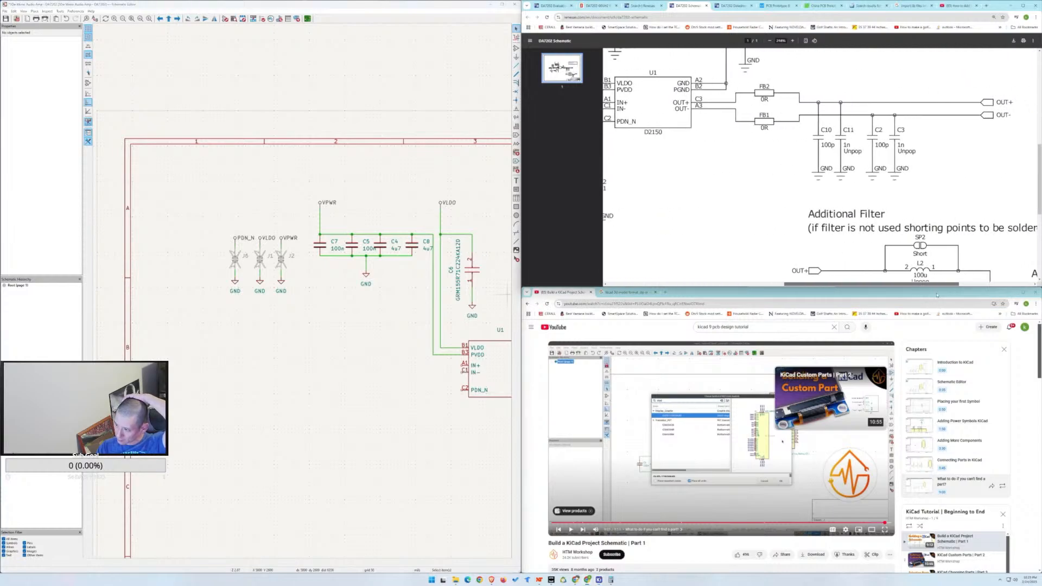
scroll(913, 269, down, 3)
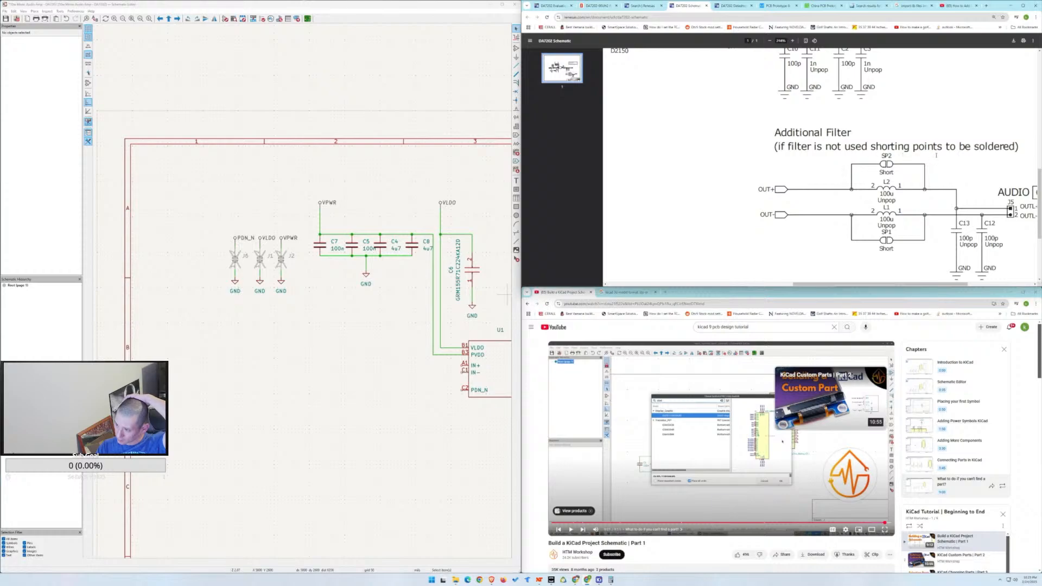
drag(921, 283, 797, 253)
scroll(797, 251, up, 5)
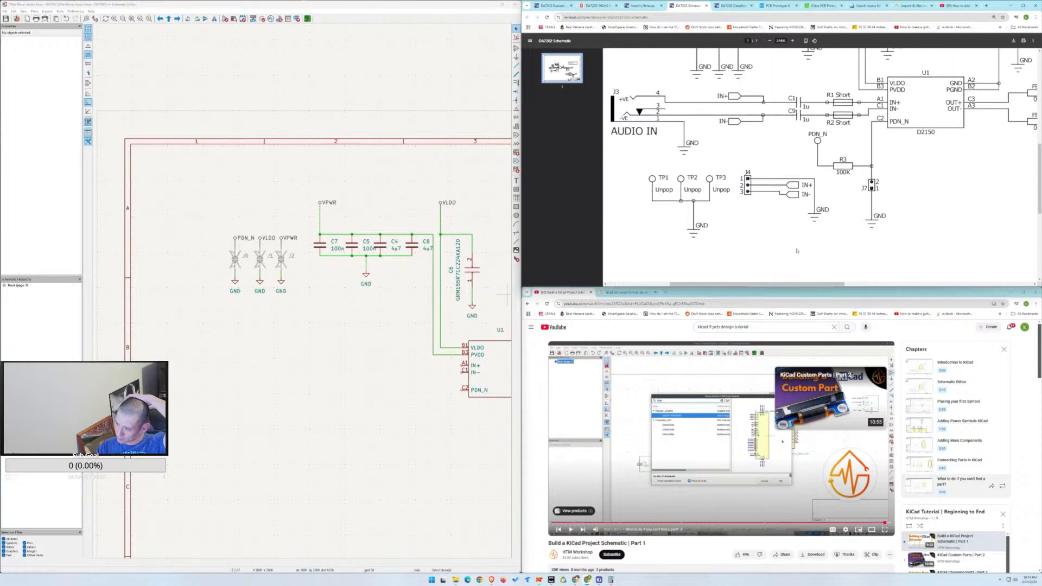
scroll(797, 250, down, 1)
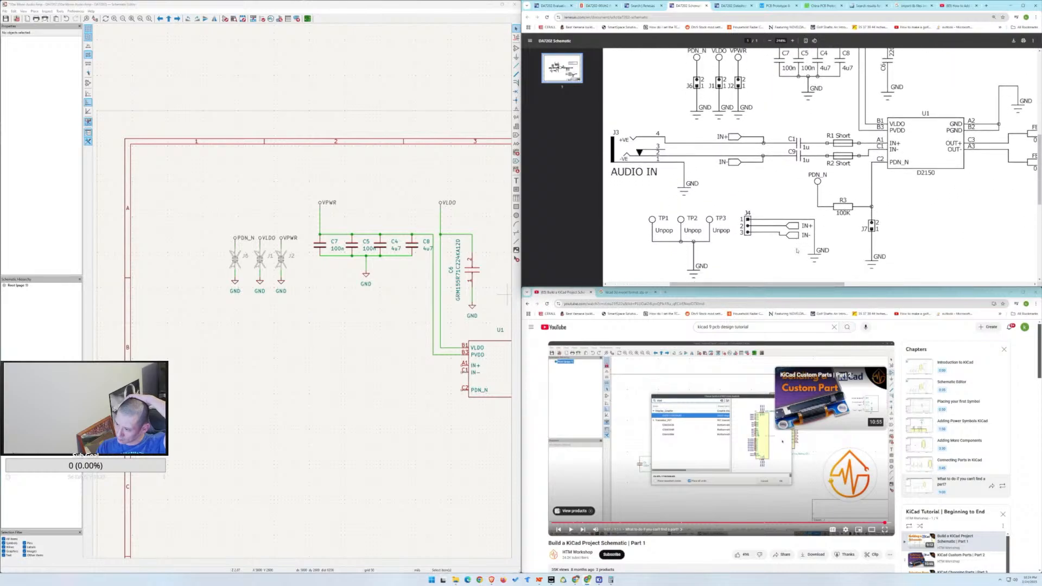
drag(825, 284, 800, 284)
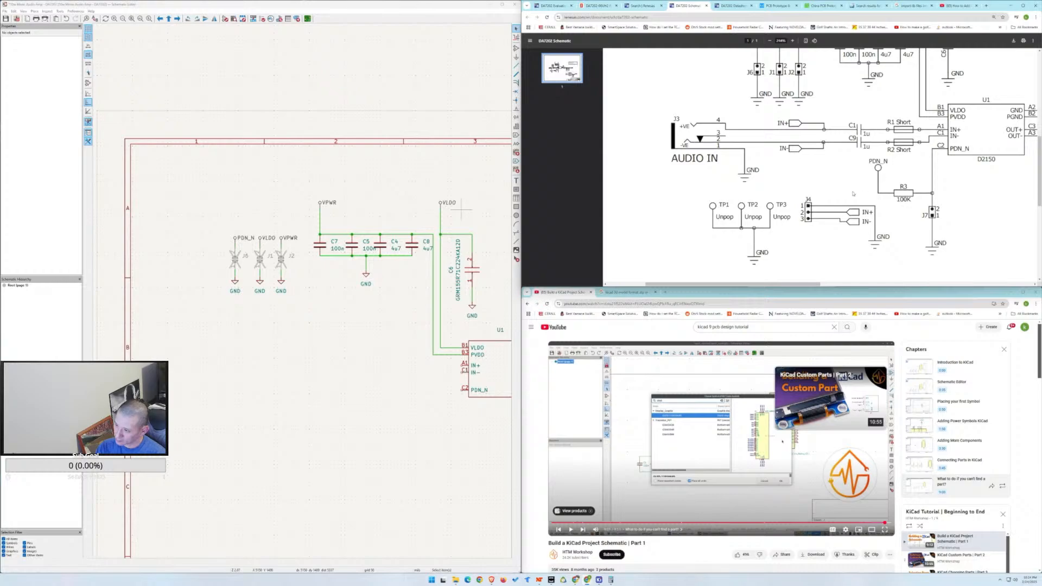
scroll(853, 193, up, 2)
scroll(751, 185, down, 1)
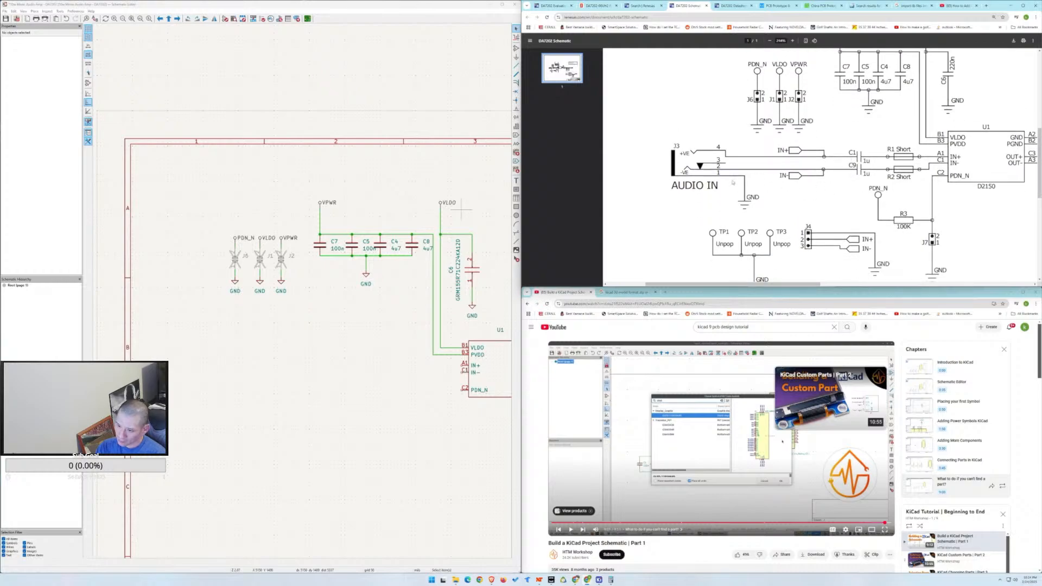
Start placing a symbol and search the symbol library for "junction", looking through the matching parts.
click(516, 49)
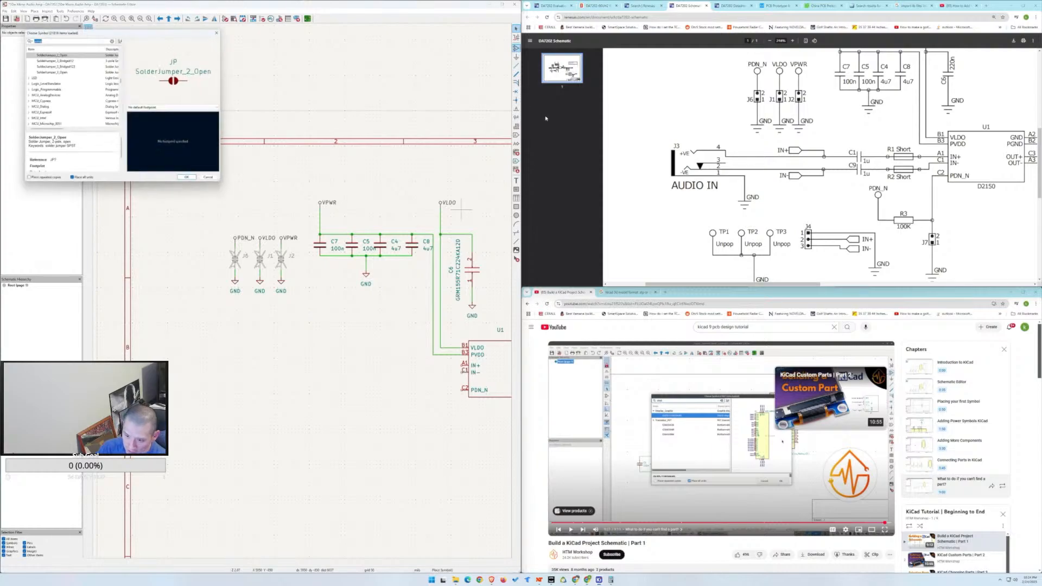
text(pin)
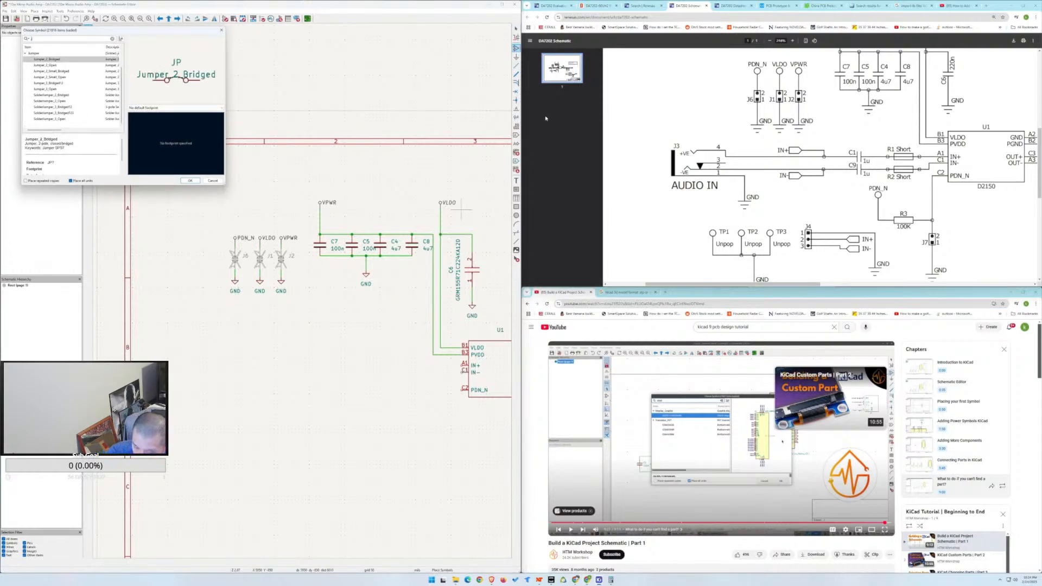
text(c)
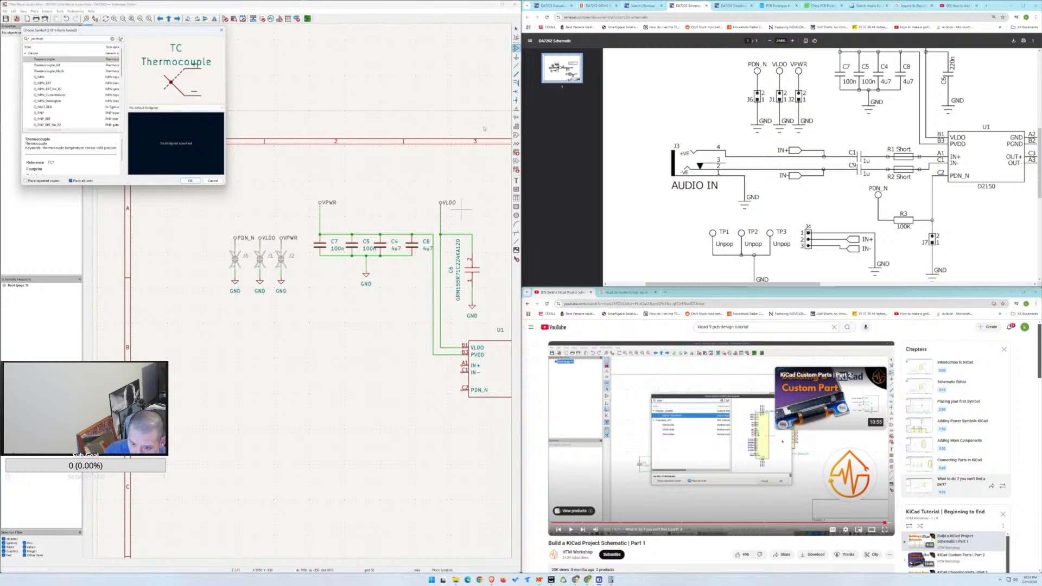
scroll(69, 100, down, 4)
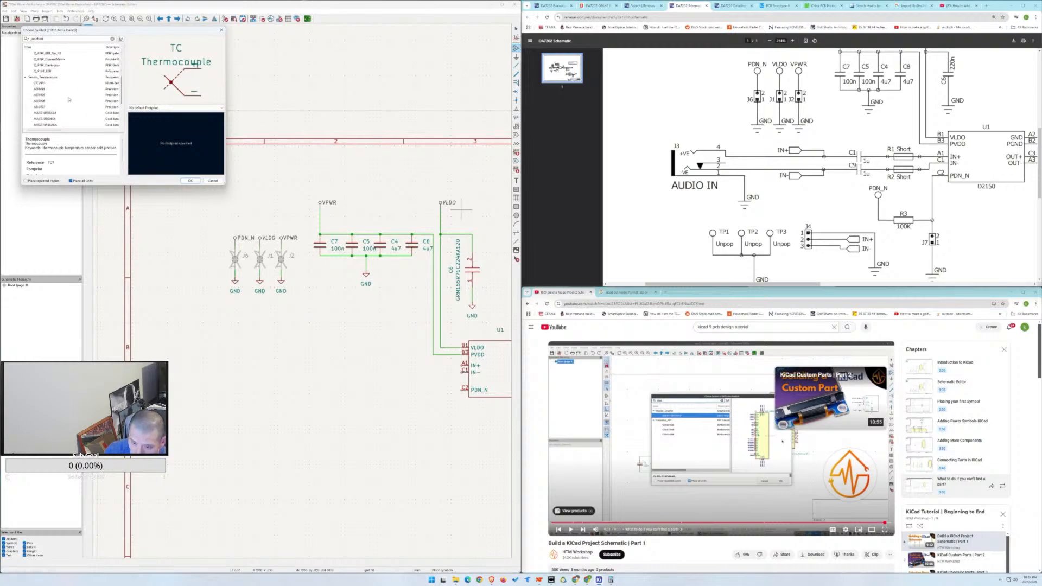
scroll(71, 98, down, 3)
scroll(71, 98, up, 3)
scroll(71, 98, up, 3)
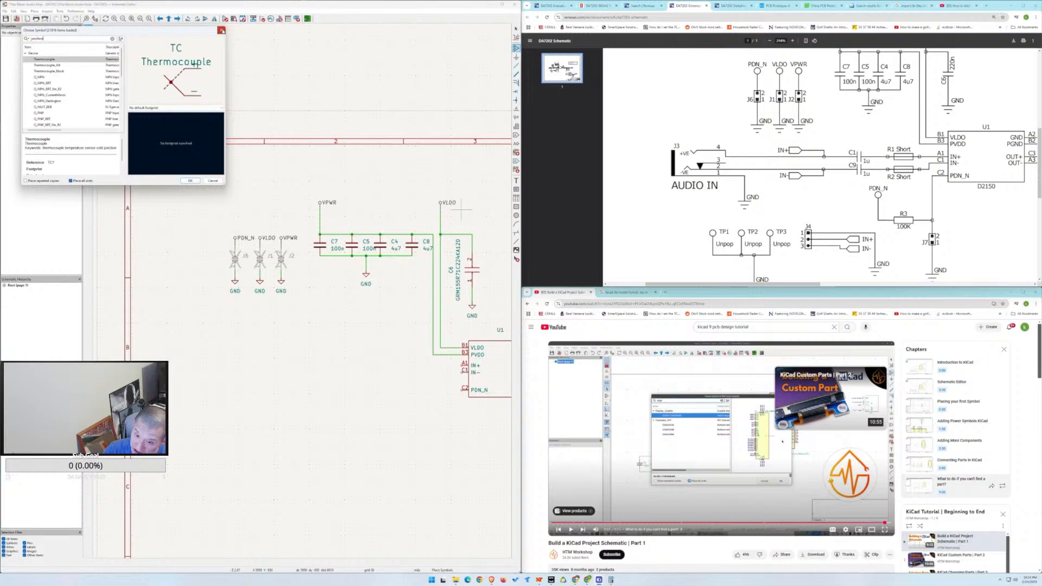
Search the symbol library for "jacket" and for "audio", looking through the audio jack parts.
double_click(38, 39)
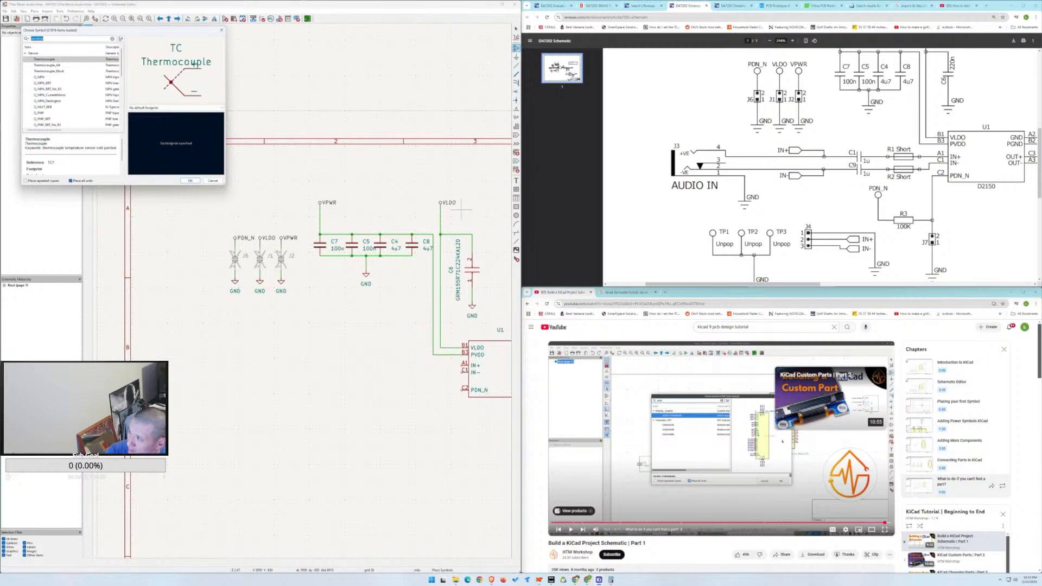
text(jacket)
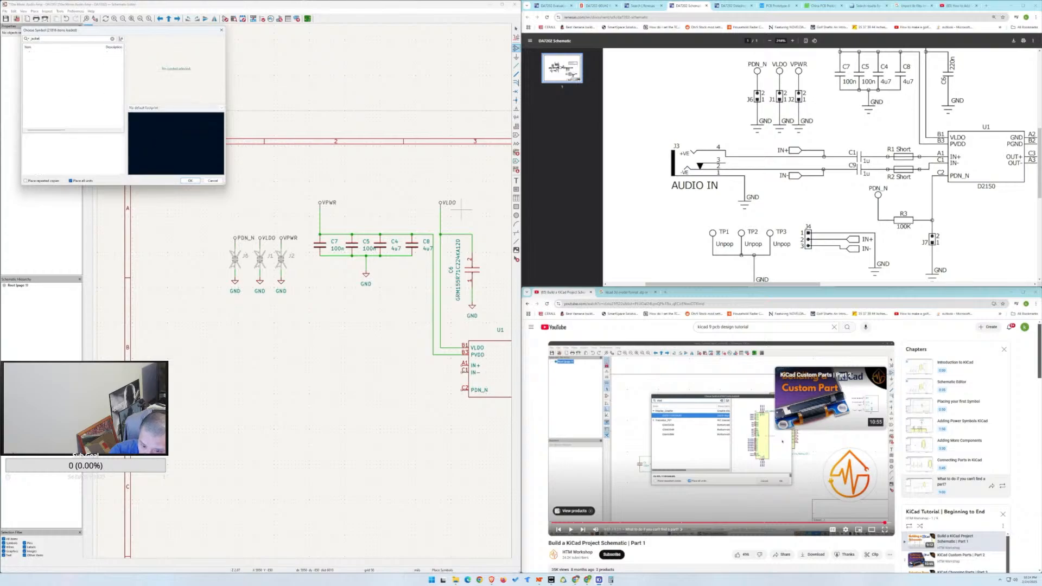
text(au)
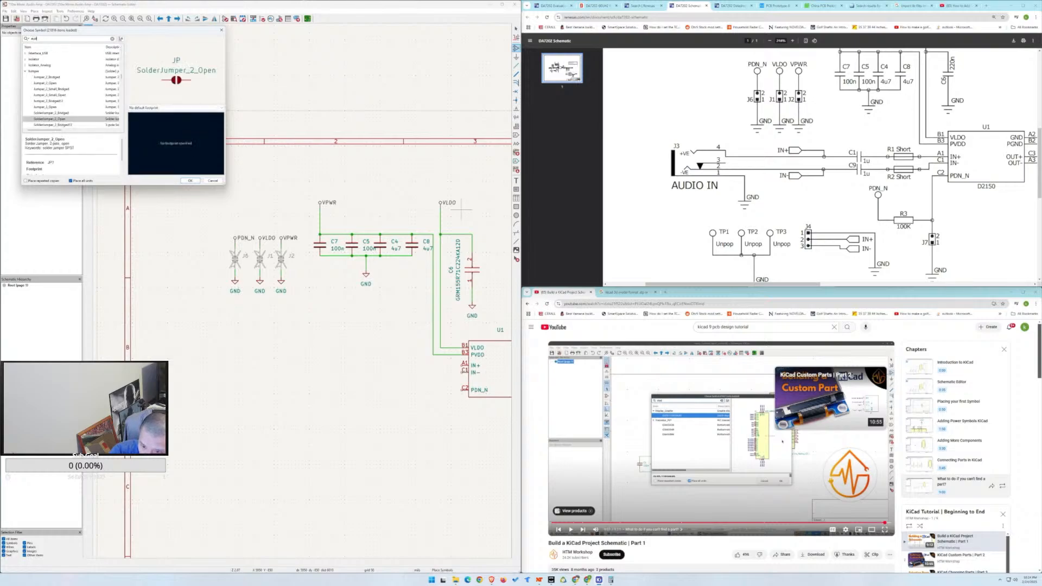
text(dio)
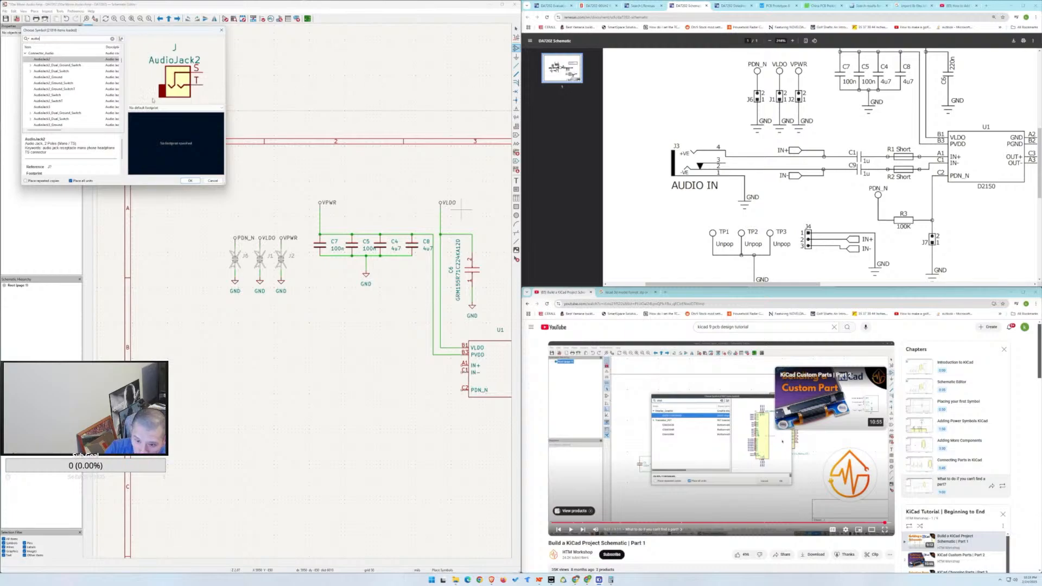
scroll(82, 119, down, 1)
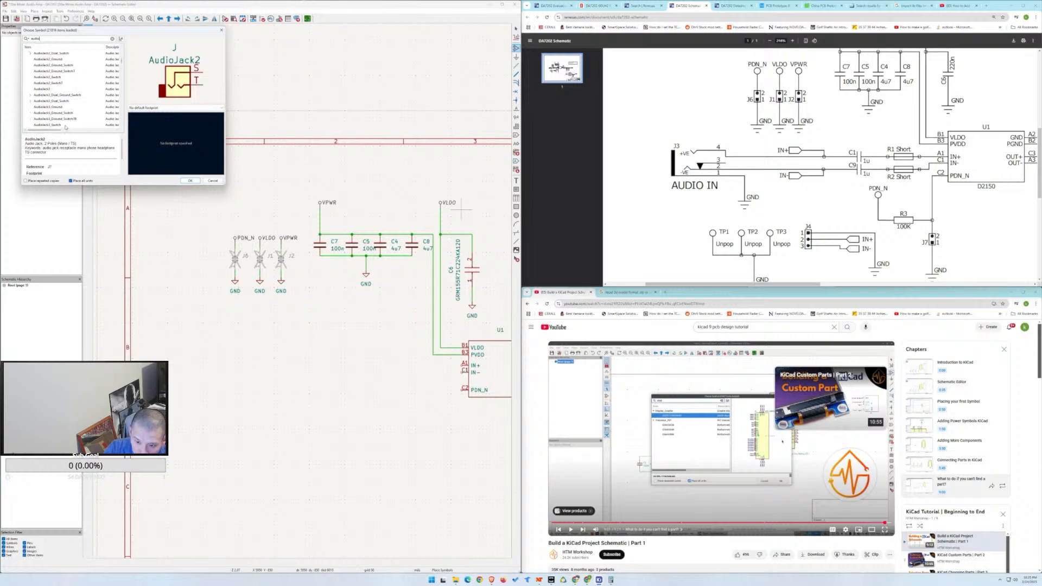
scroll(68, 124, down, 3)
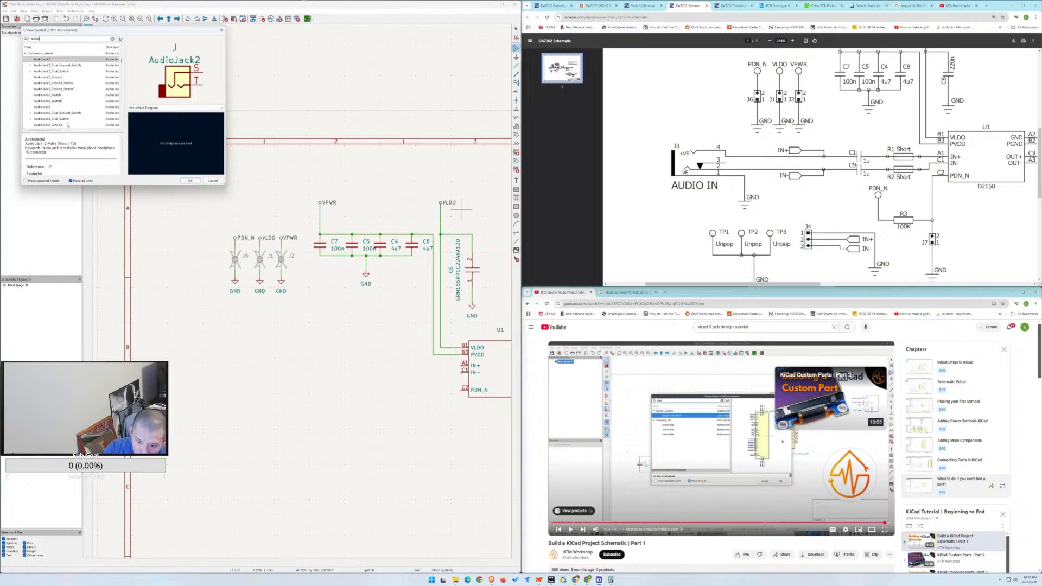
scroll(67, 125, up, 1)
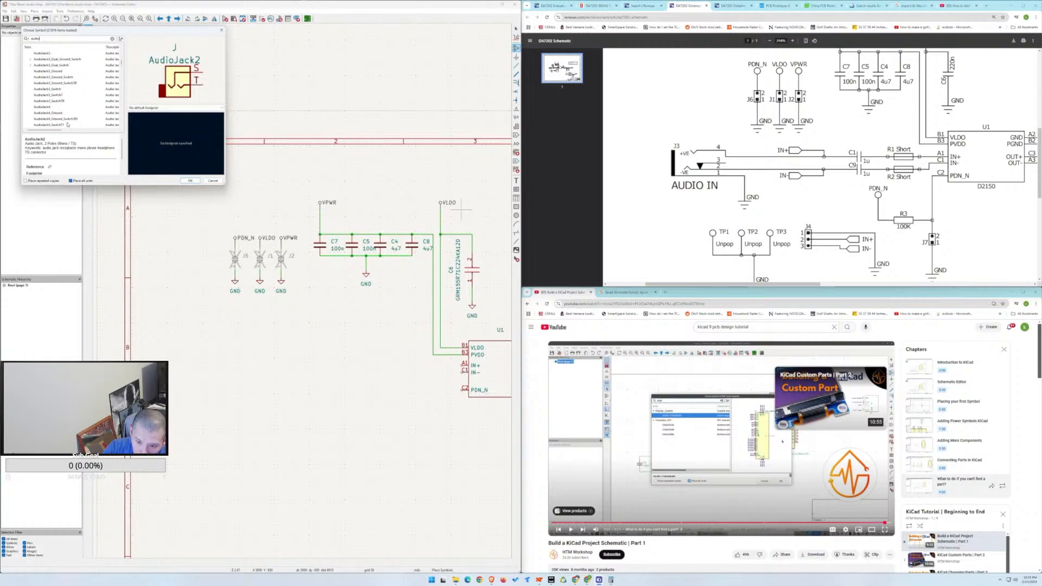
scroll(67, 80, up, 1)
Preview the AudioJack3, AudioJack3_Dual_Ground_Switch, AudioJack3_Dual_Switch and AudioJack3_Ground symbols, including the units of the dual variants.
click(45, 71)
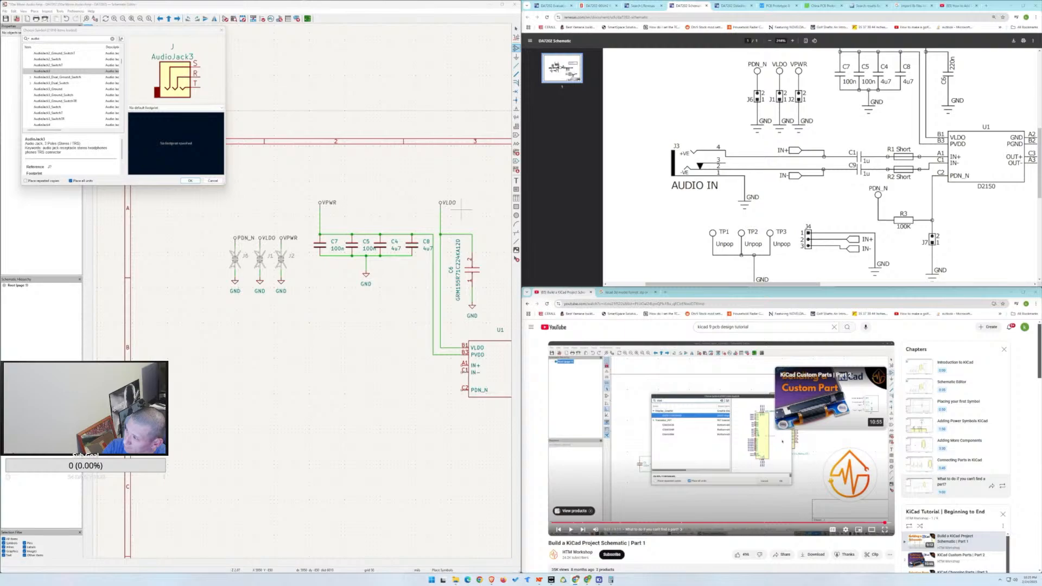
click(43, 77)
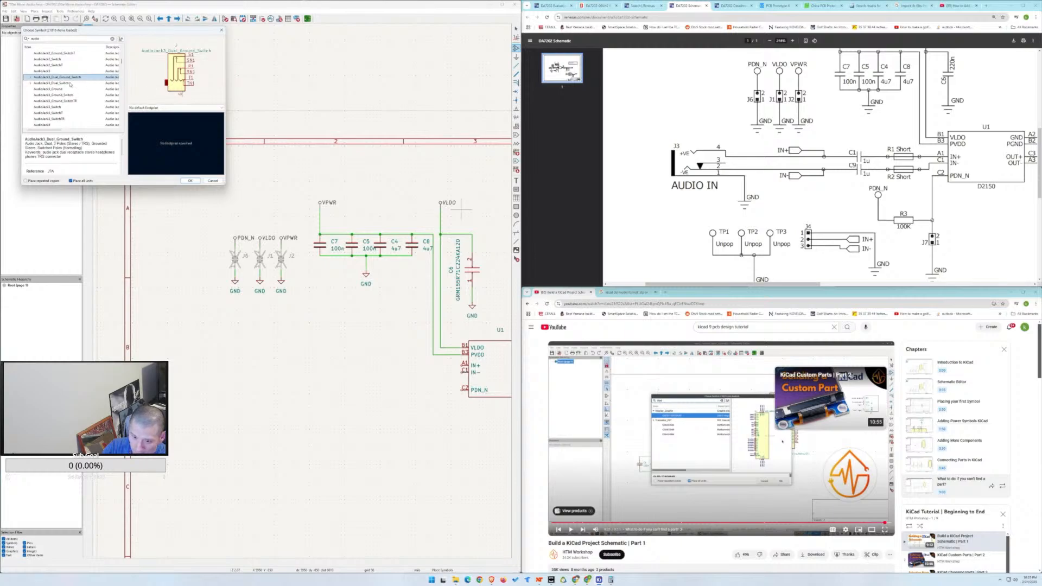
click(31, 78)
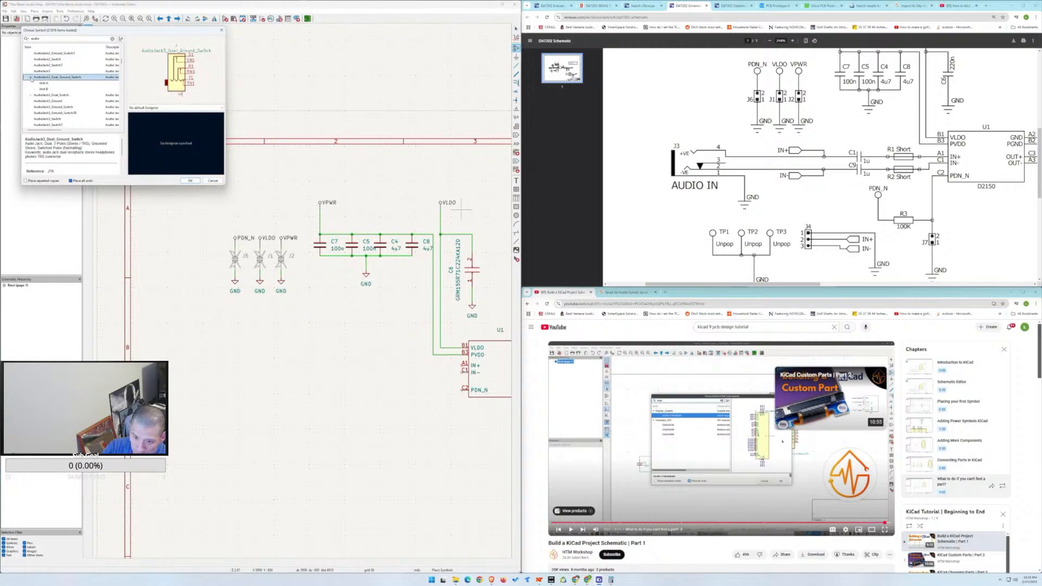
click(44, 90)
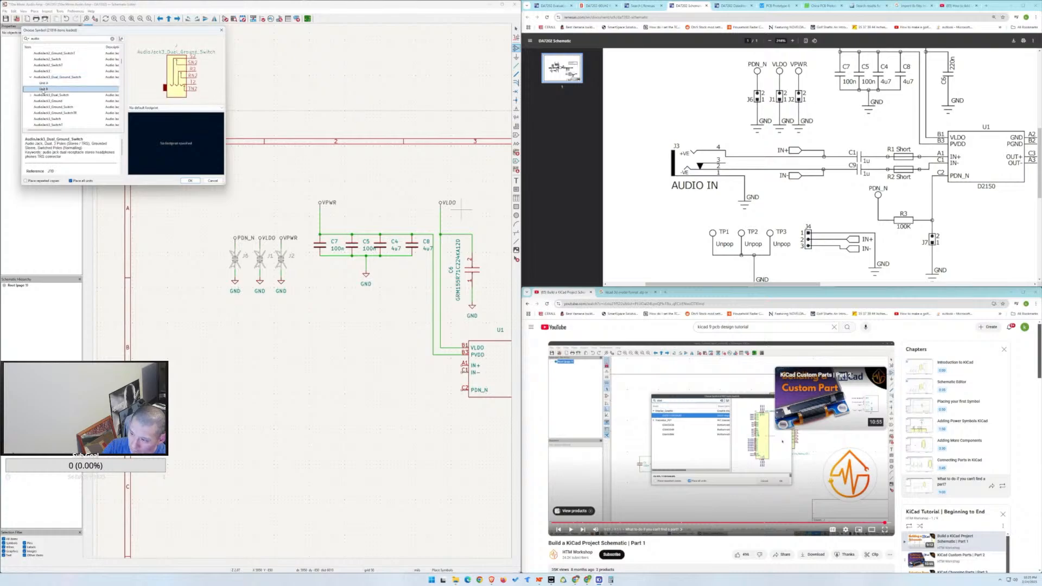
click(30, 96)
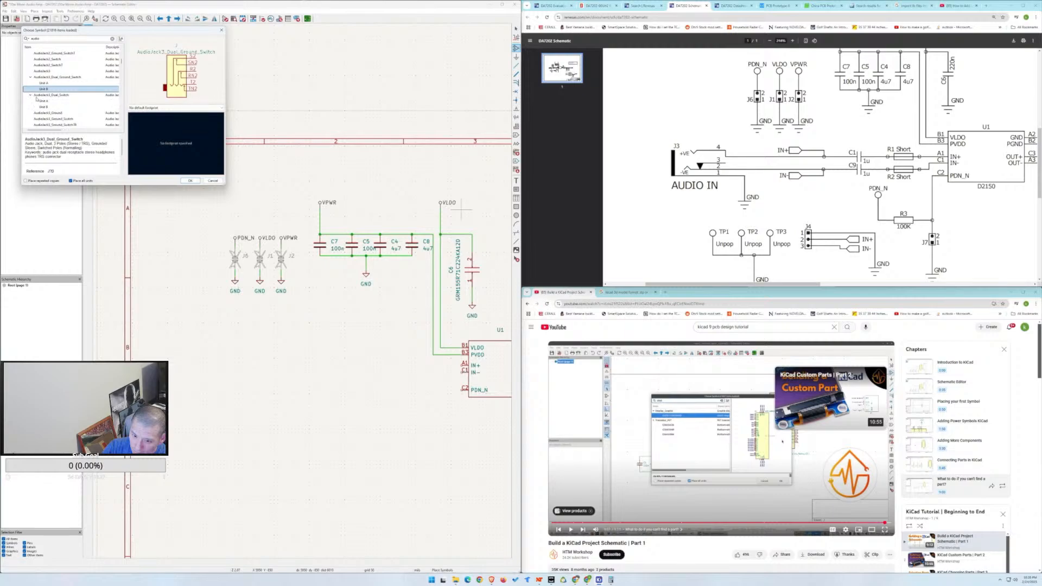
click(43, 101)
click(43, 107)
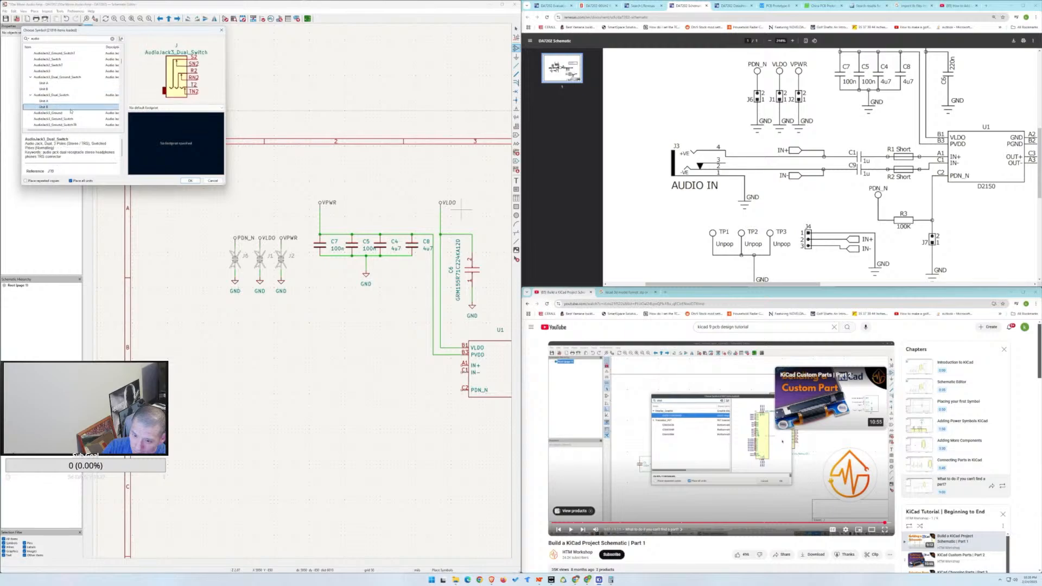
scroll(70, 111, down, 2)
scroll(70, 111, up, 1)
click(52, 95)
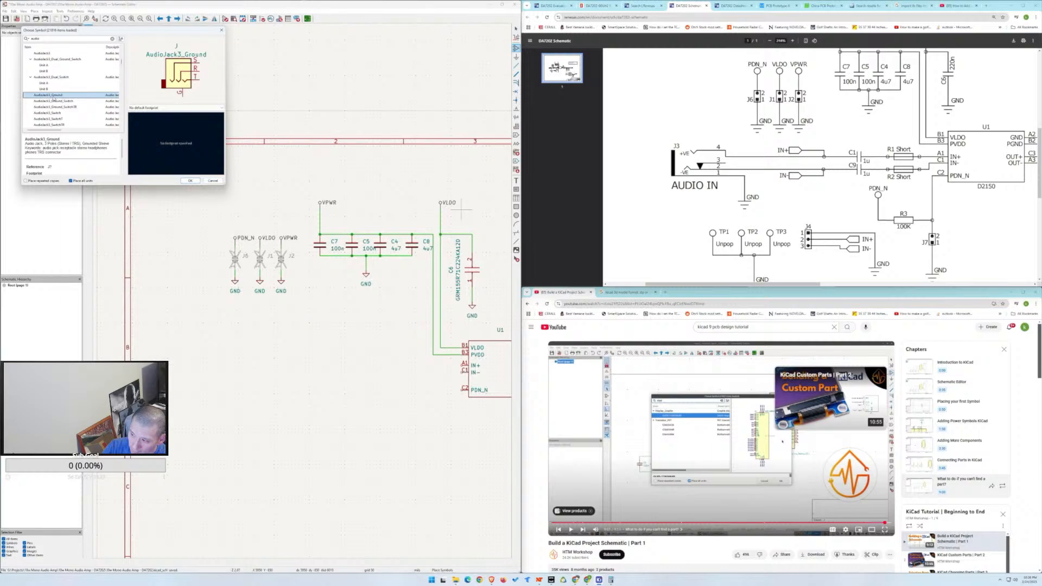
Examine the bill of materials and the audio input connector J3 on the schematic diagram in the DA7202 evaluation board user guide.
click(546, 9)
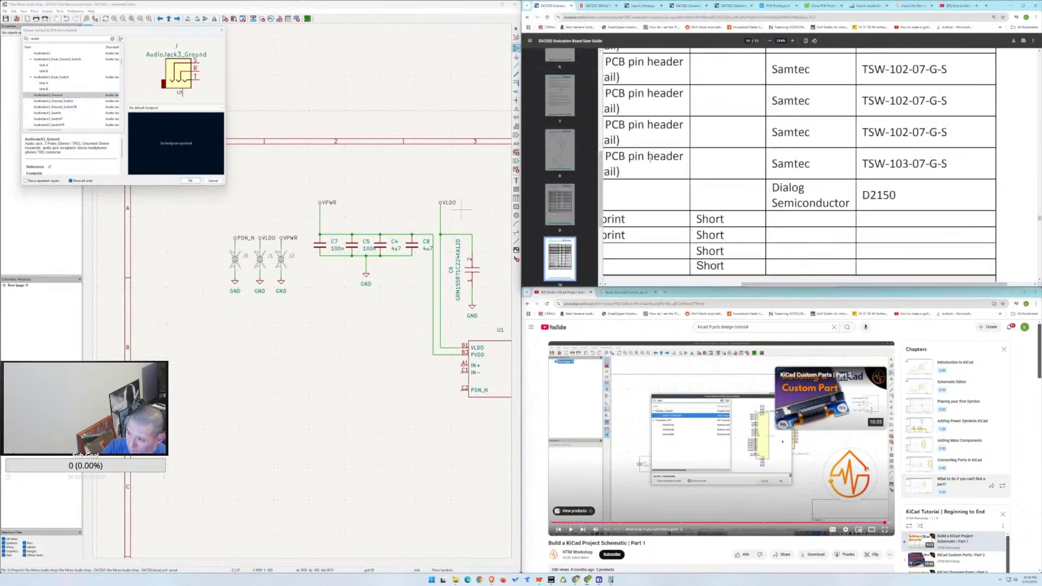
scroll(650, 159, down, 3)
scroll(649, 159, up, 2)
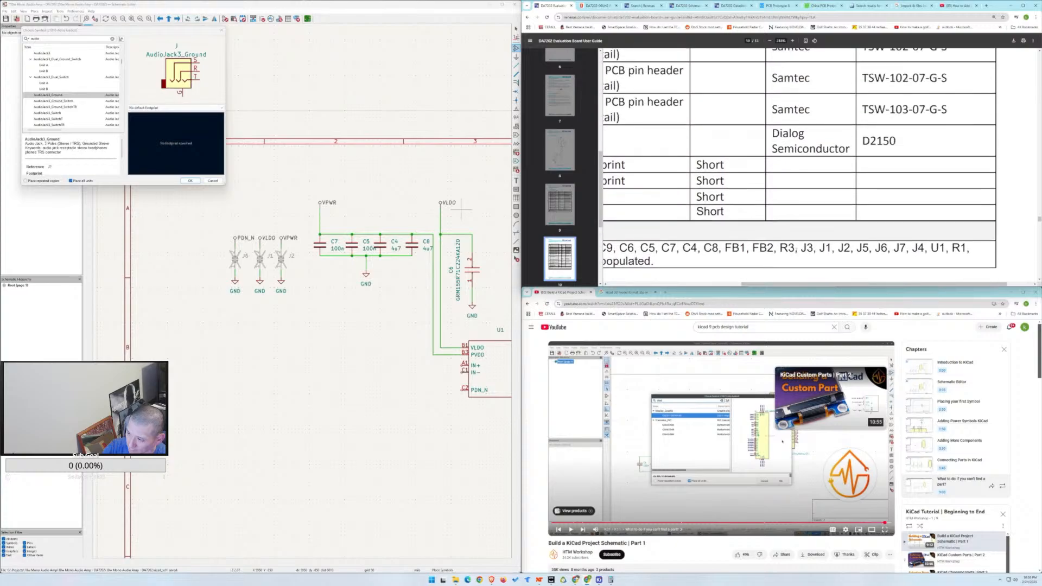
scroll(798, 248, up, 3)
scroll(760, 249, left, 2)
scroll(730, 250, up, 12)
scroll(715, 243, up, 15)
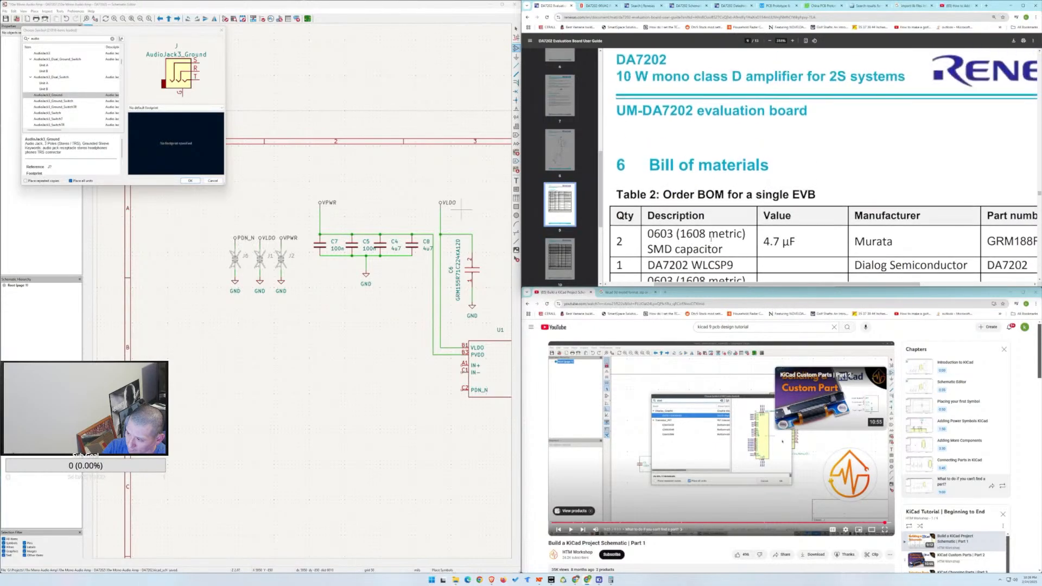
scroll(711, 240, up, 15)
scroll(711, 241, up, 15)
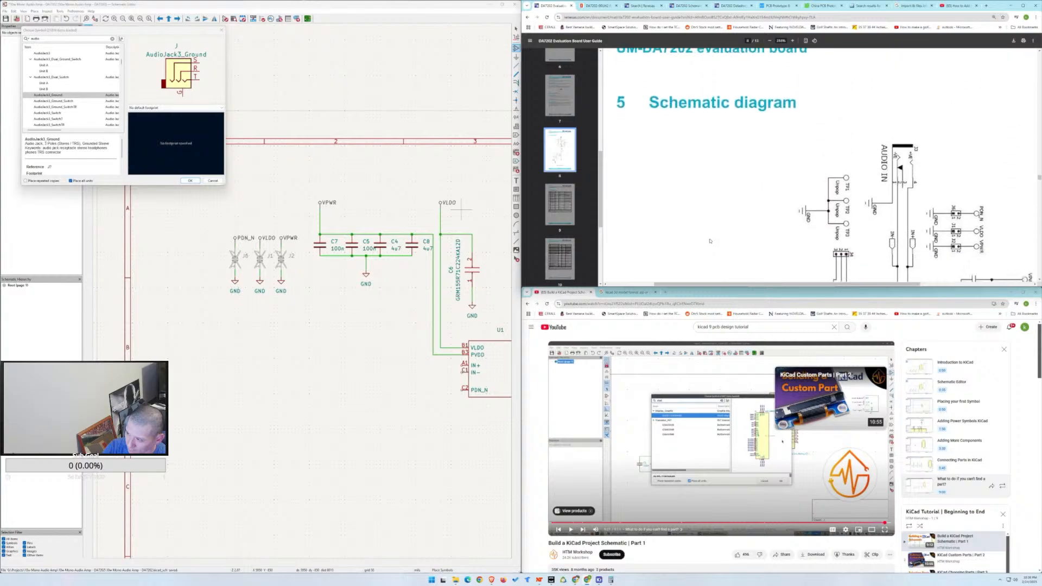
scroll(710, 241, down, 2)
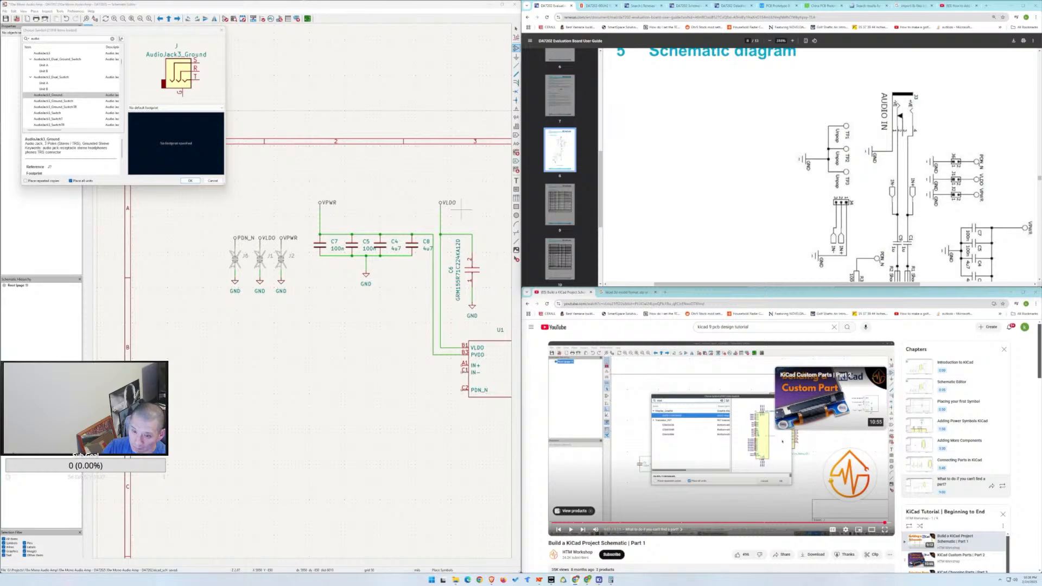
click(57, 39)
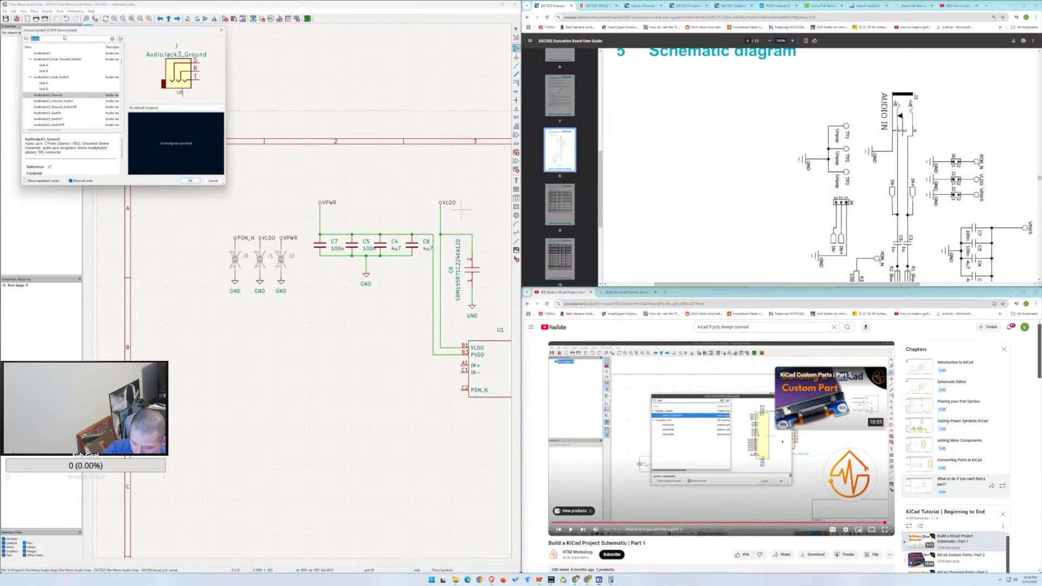
text(kl)
key(BackSpace)
key(BackSpace)
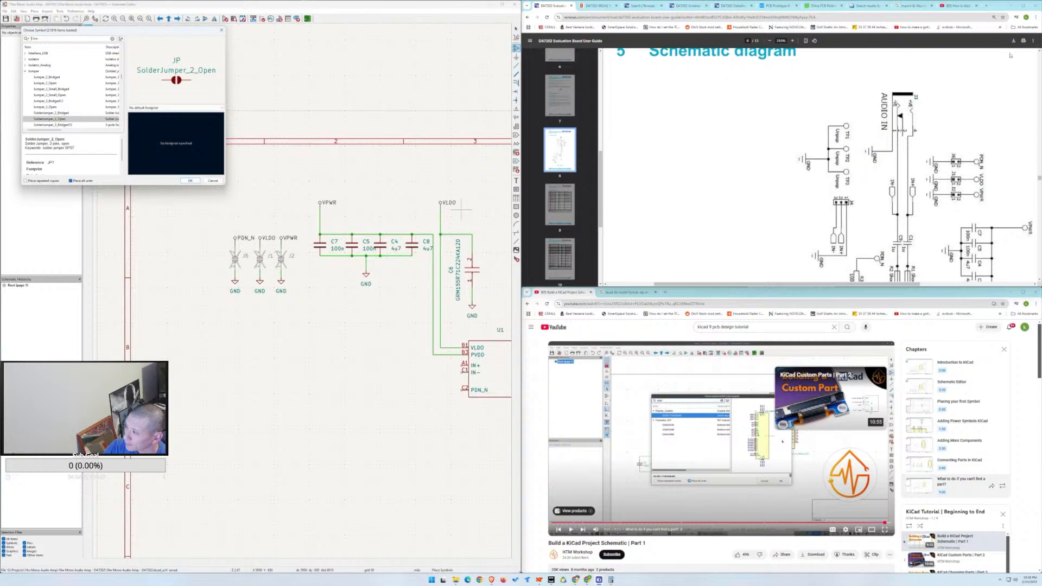
Switch to Mouser and search within the ceramic capacitor results for "klbr 4" and for "klbr".
click(873, 6)
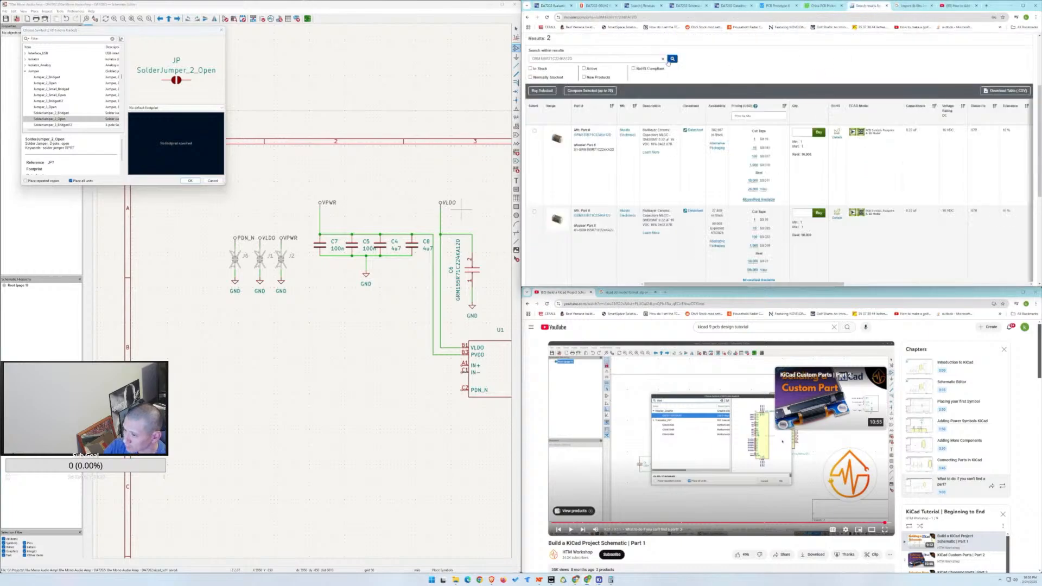
drag(532, 59, 668, 67)
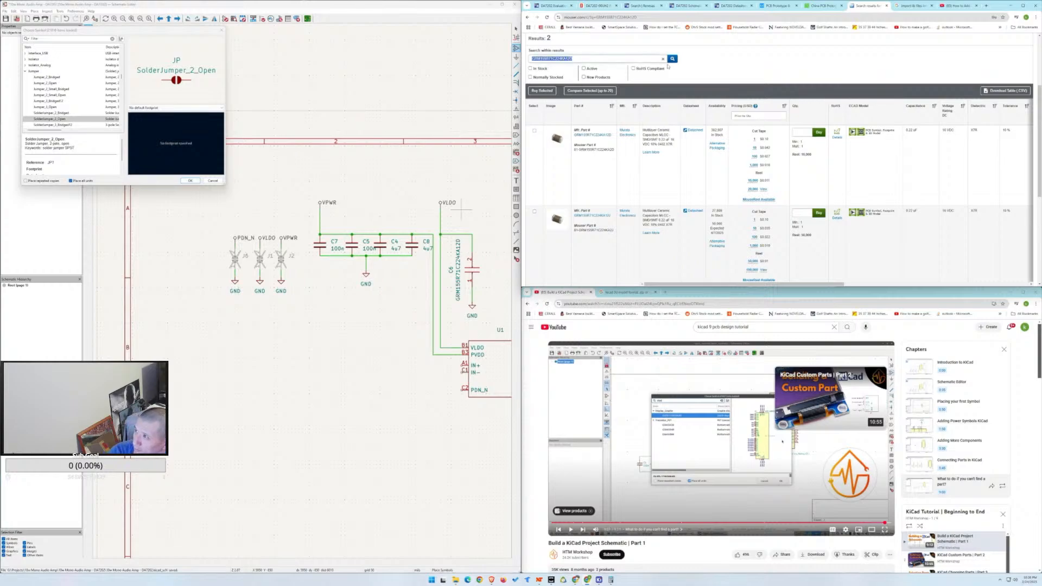
text(81-G)
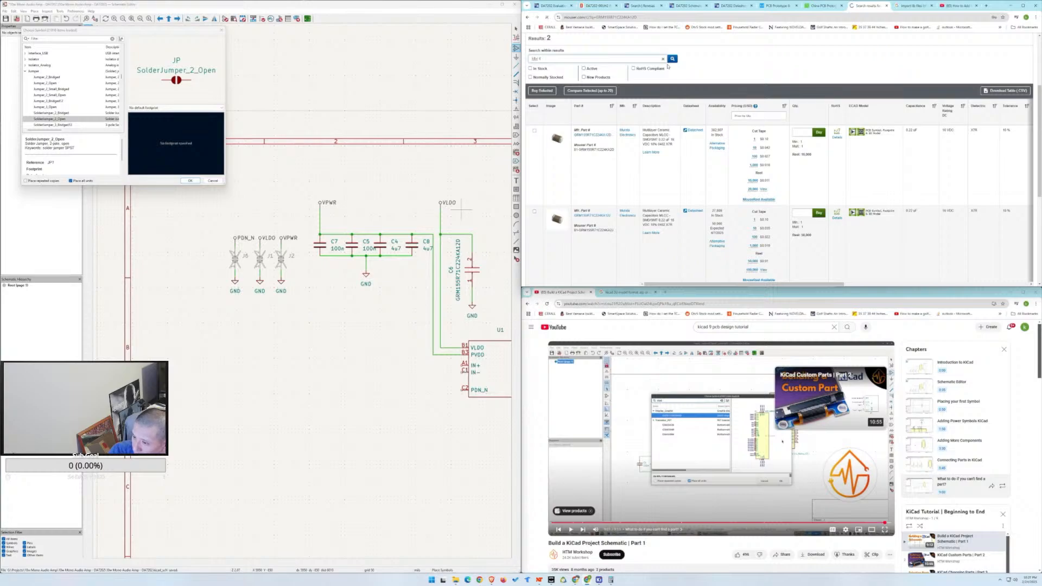
key(Return)
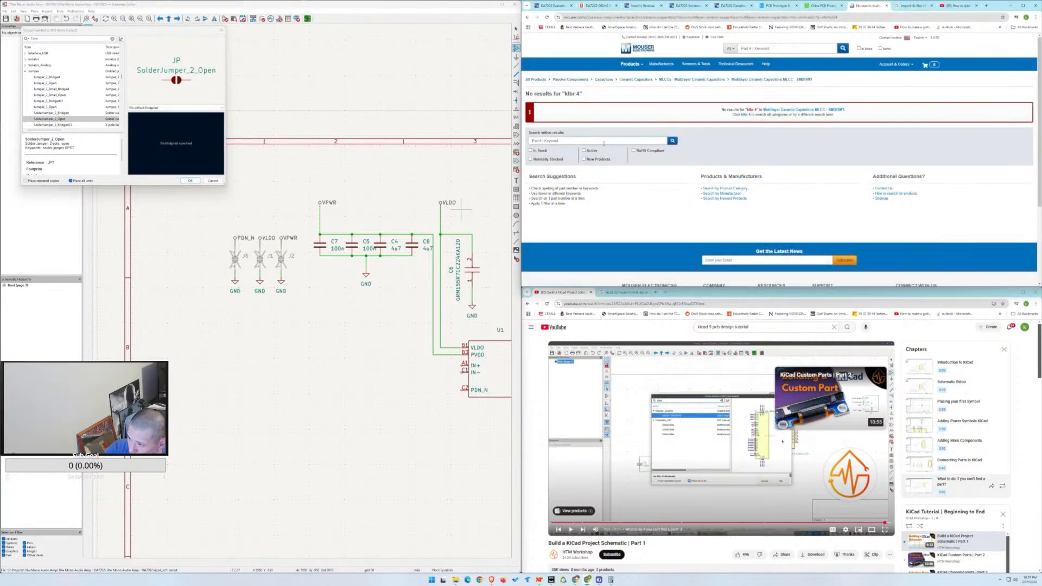
text(kbl)
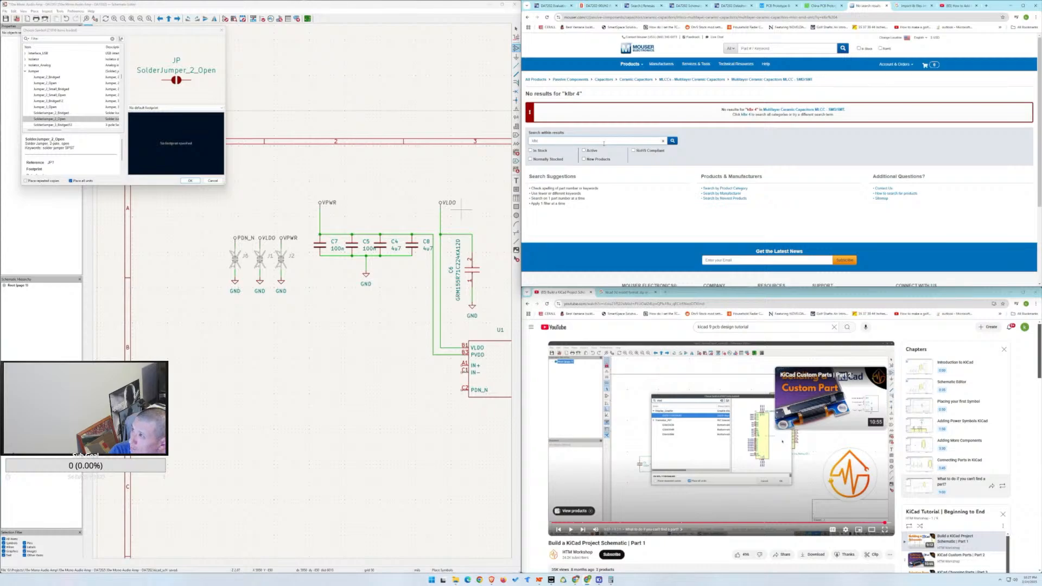
click(672, 141)
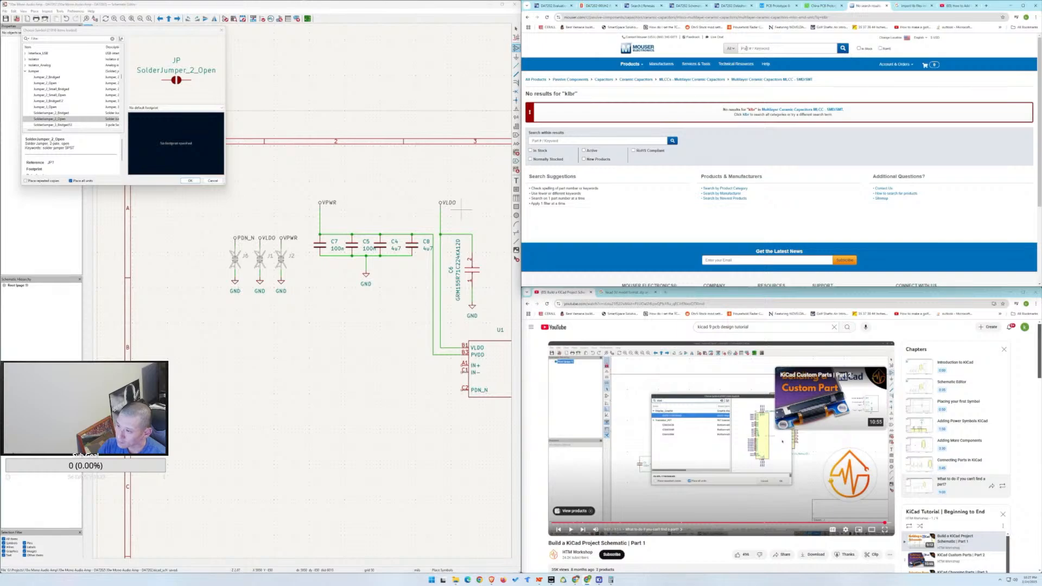
Search the whole Mouser catalogue for "klbr 4" and examine the KLBR4 product page.
click(745, 49)
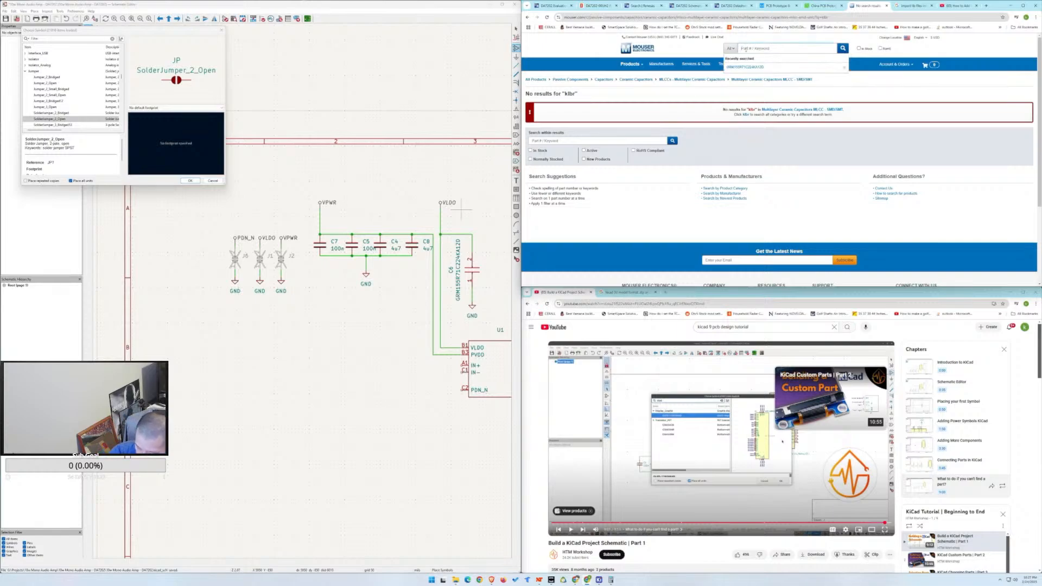
text(klbr4)
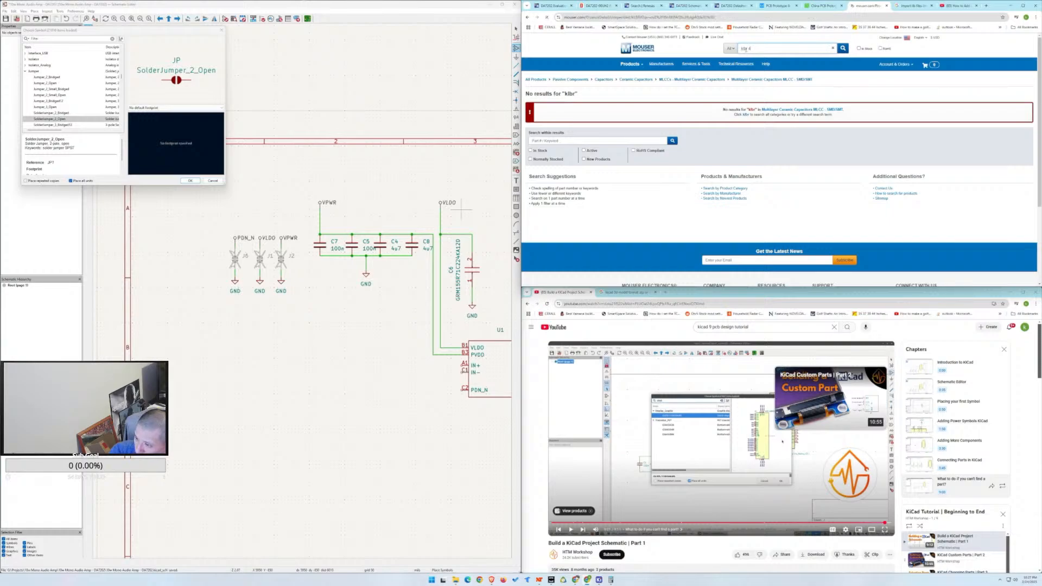
scroll(732, 167, down, 3)
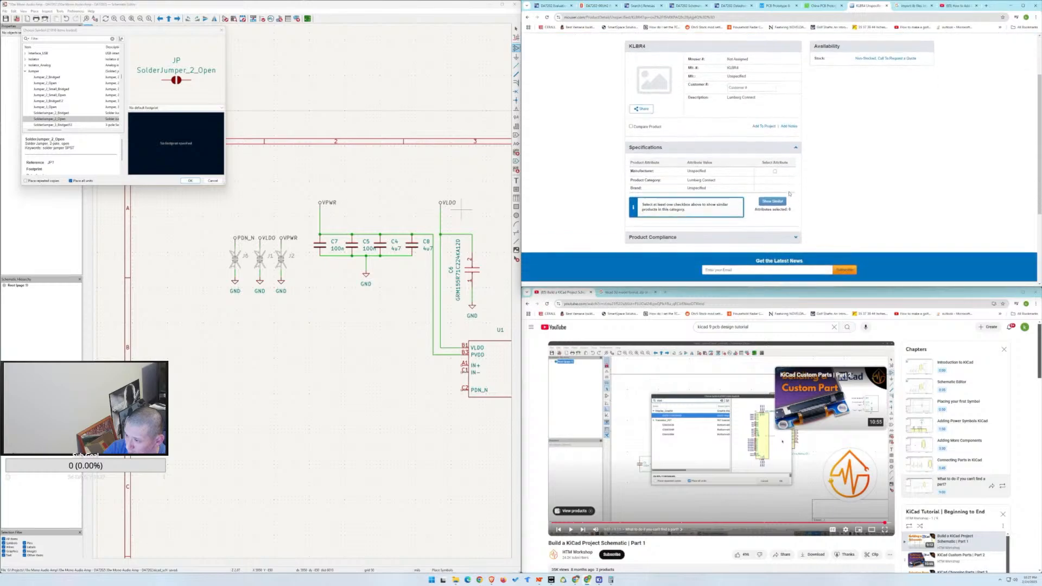
scroll(783, 205, up, 3)
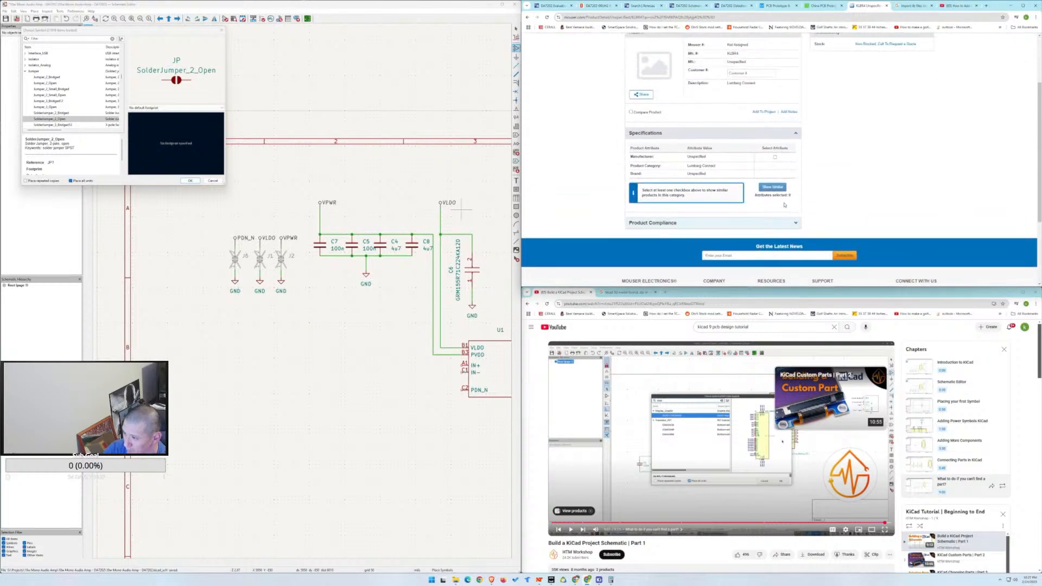
scroll(783, 202, up, 1)
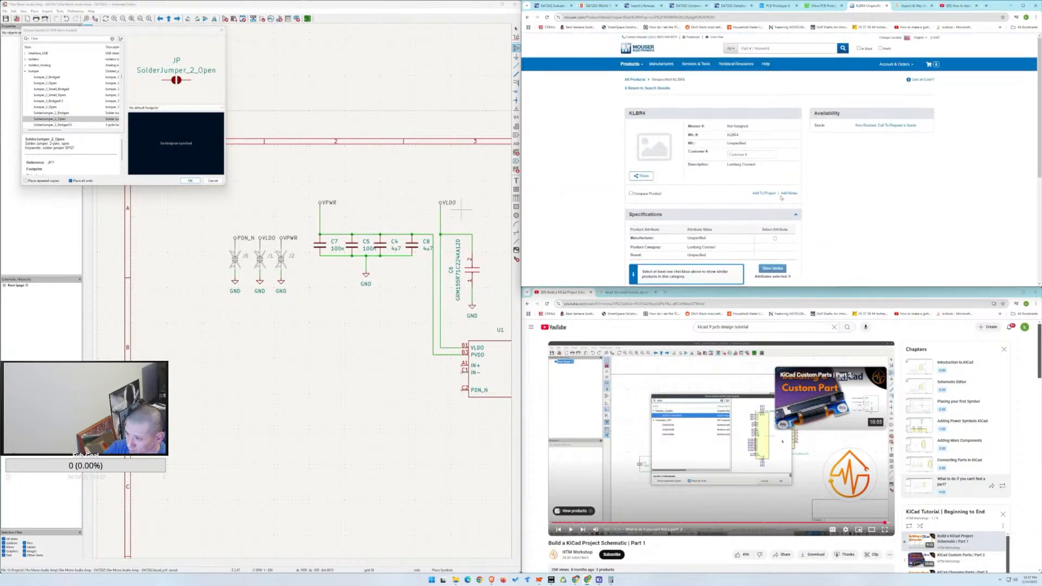
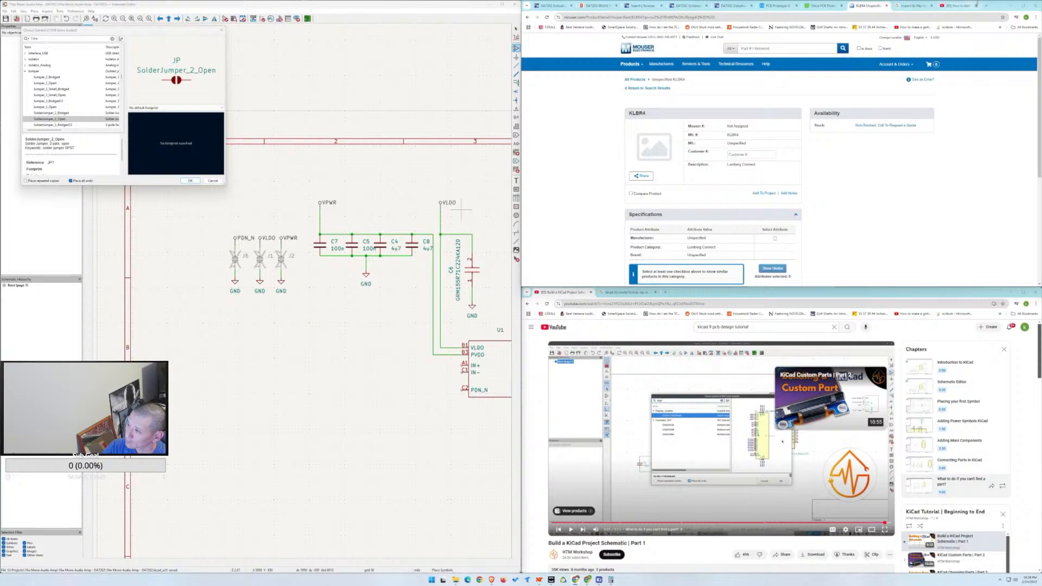
Search Google for "klbr4 kicad 9" in a new browser tab.
click(986, 6)
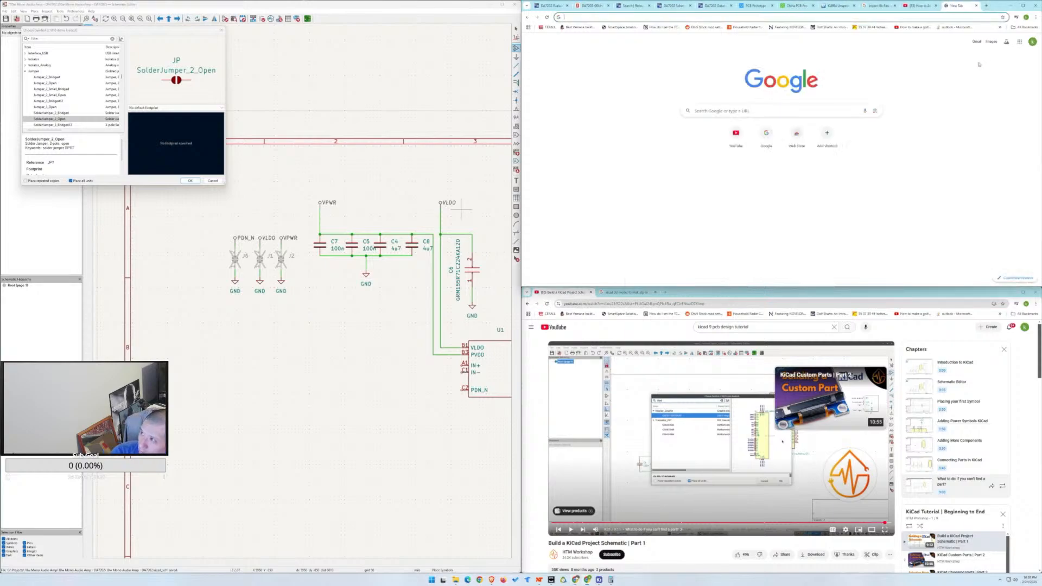
text(kl)
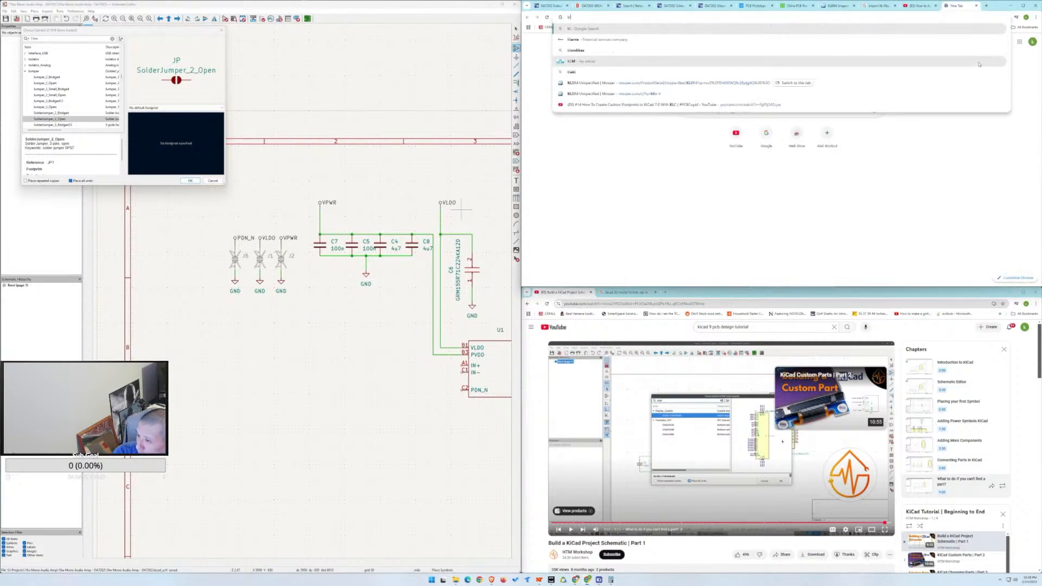
text(br)
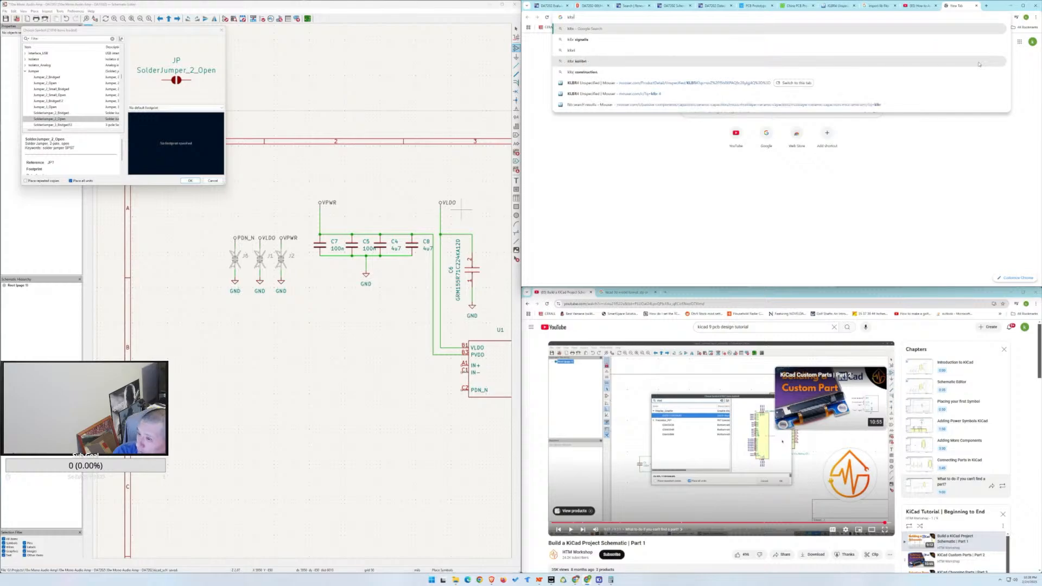
text(4)
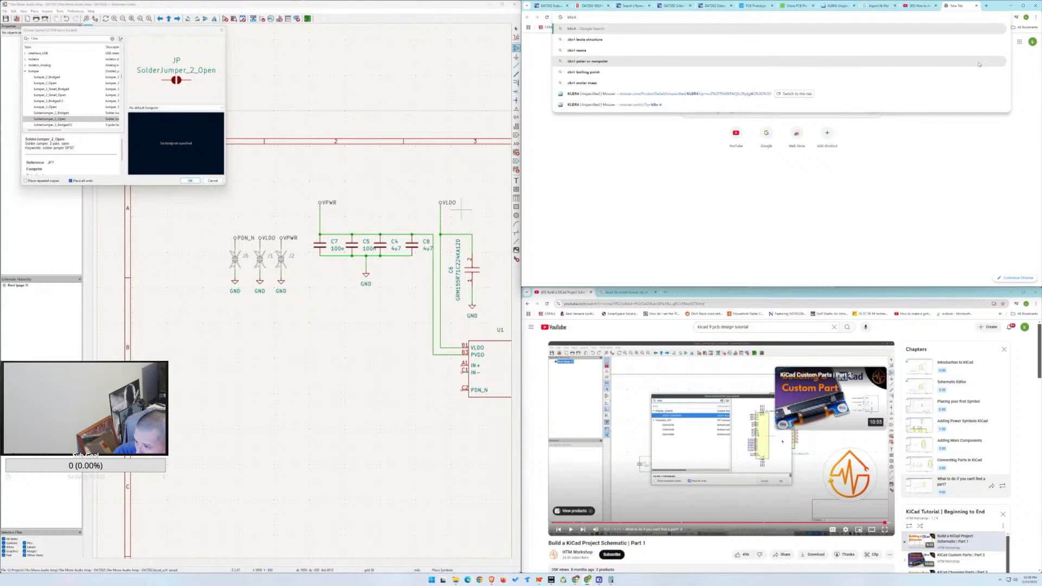
text( kid)
key(Down)
key(Down)
key(Return)
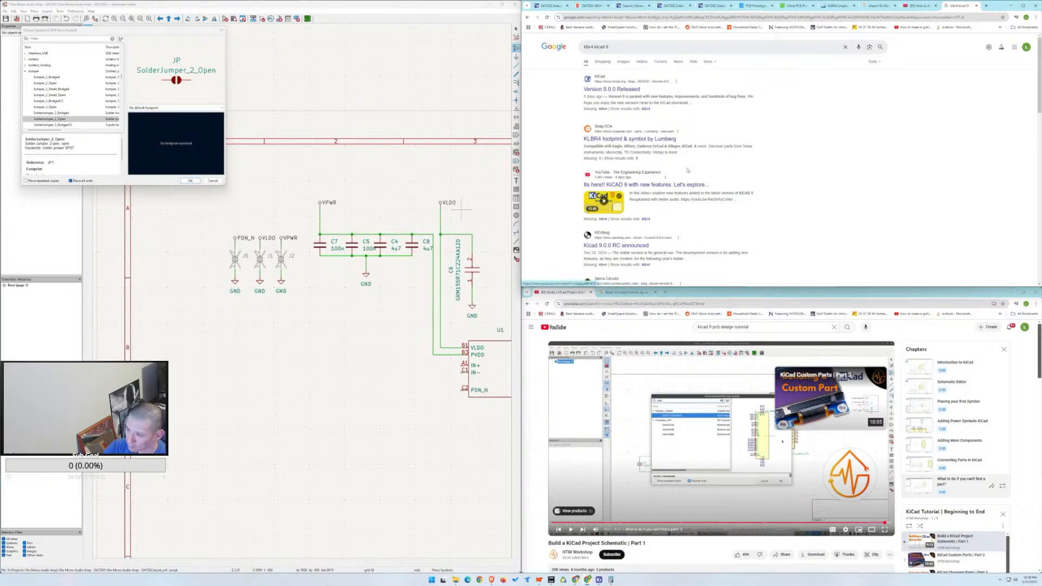
Search Google for "lumberg" and refine the search to "lumberg connections".
click(694, 18)
text(lumberg)
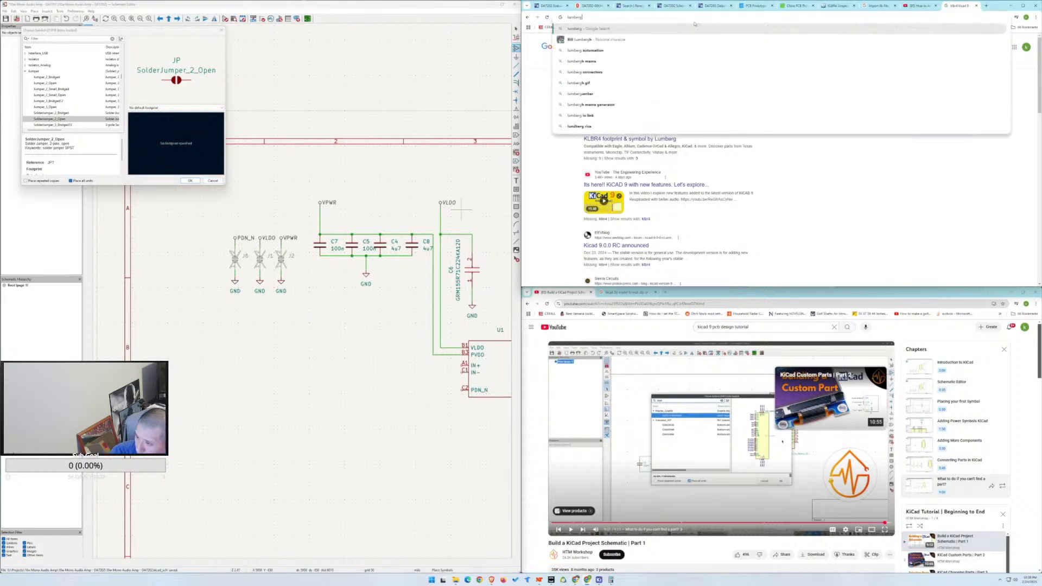
key(Return)
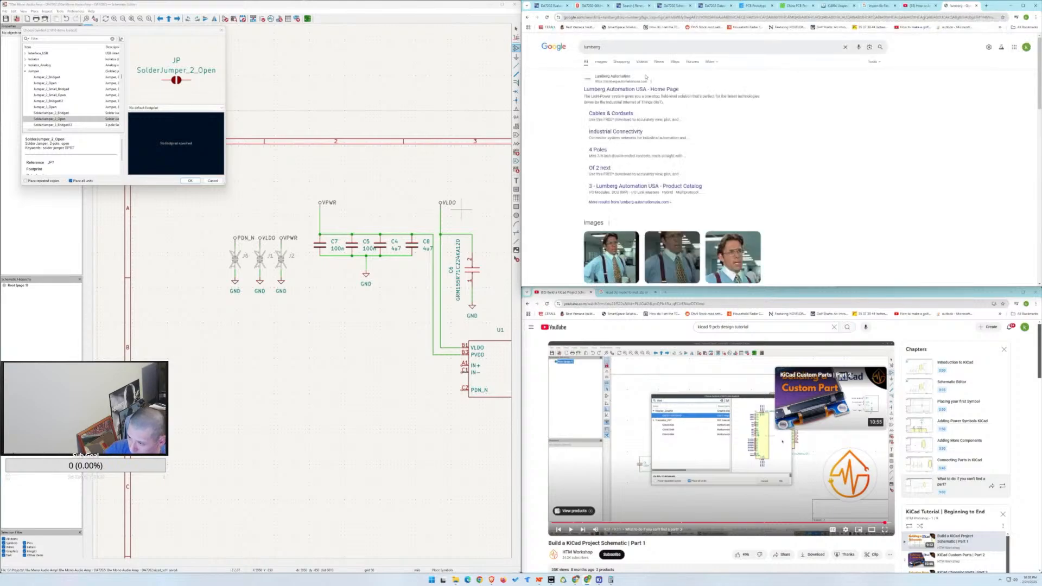
click(629, 48)
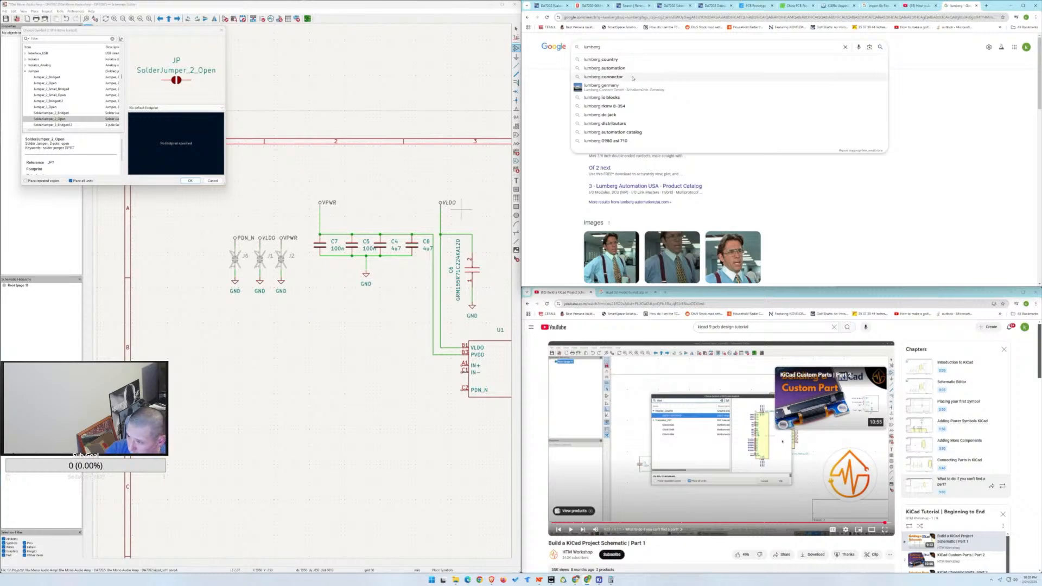
text(c)
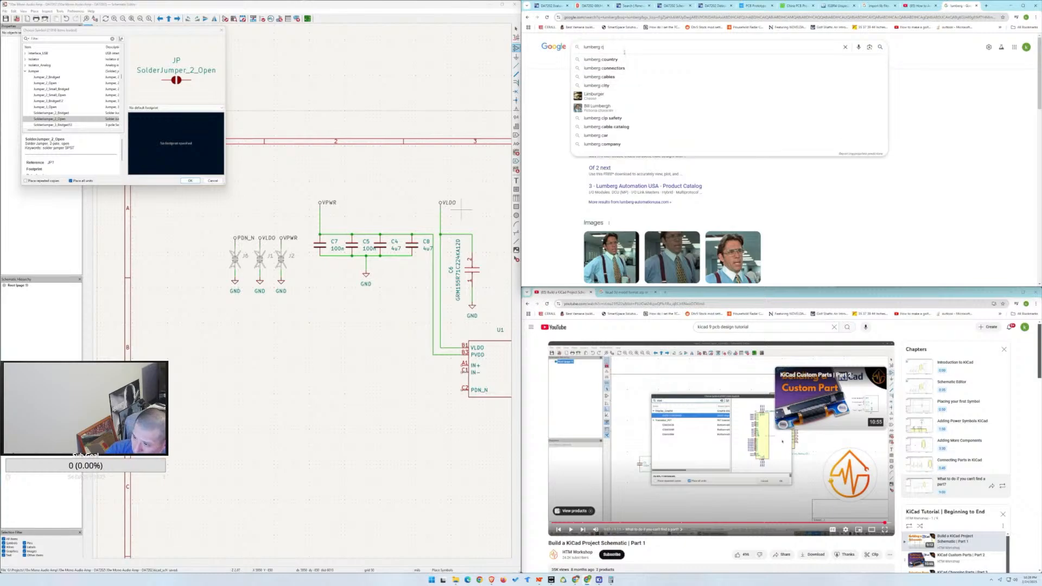
text(onn)
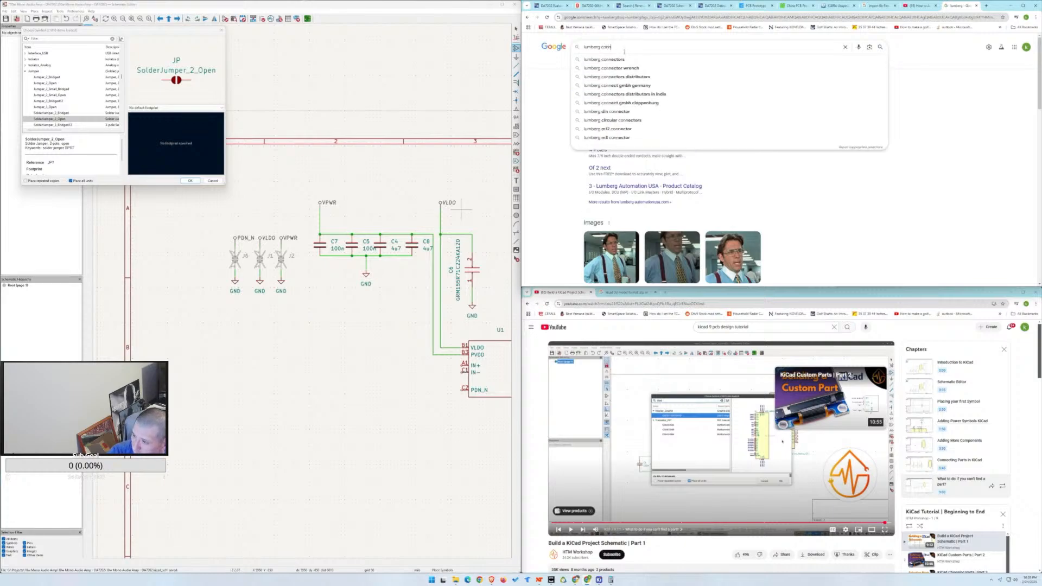
text(ections)
key(Return)
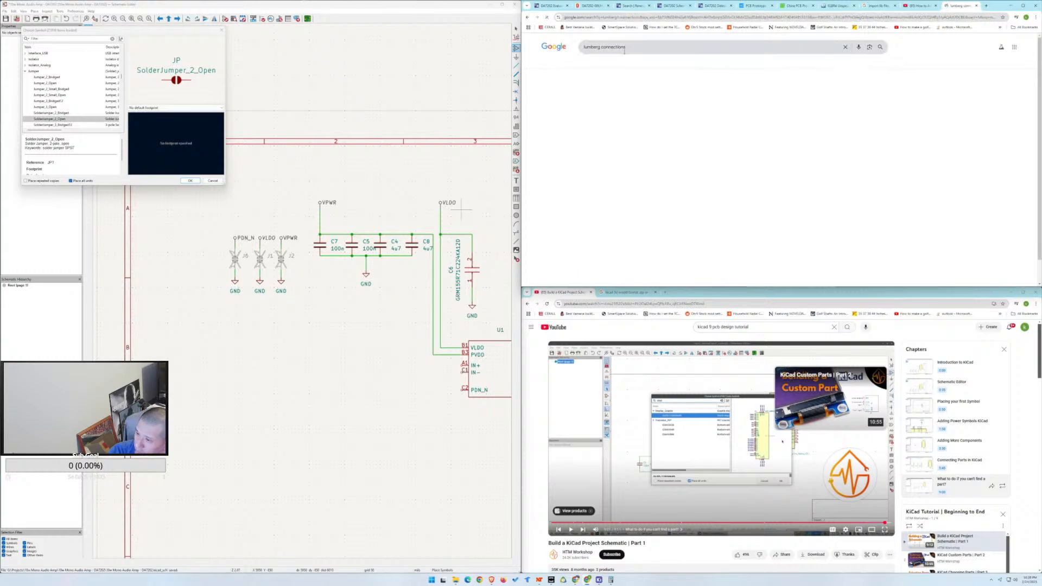
Open the Lumberg website from the search results and search the site for "klbr4".
click(599, 90)
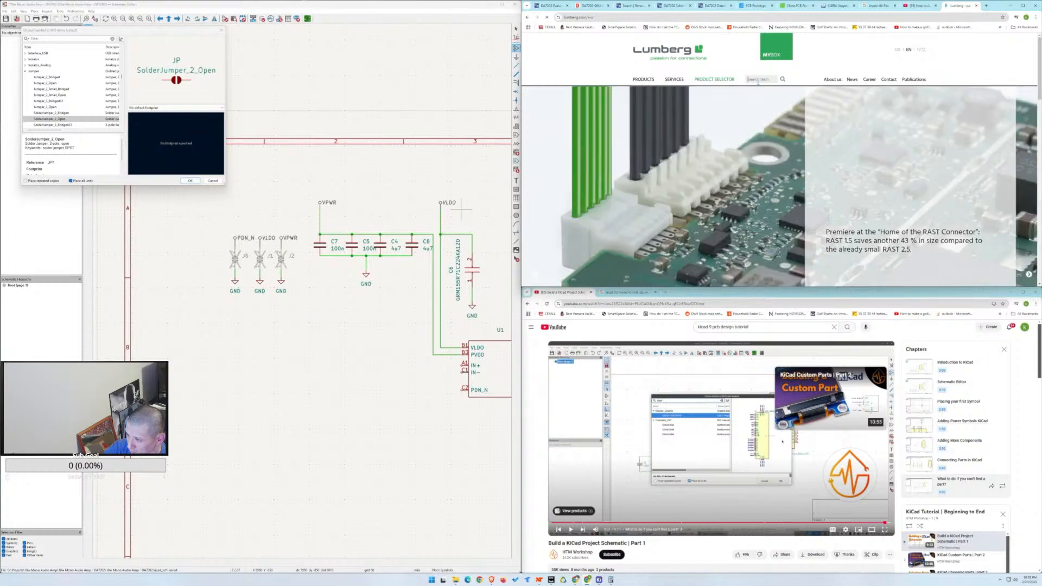
click(754, 80)
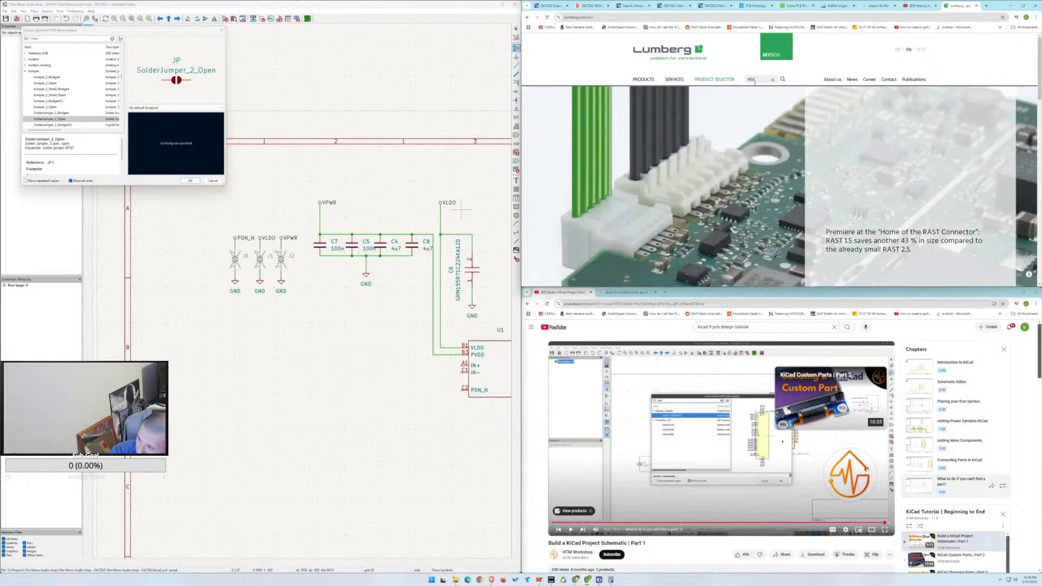
text(kicad4)
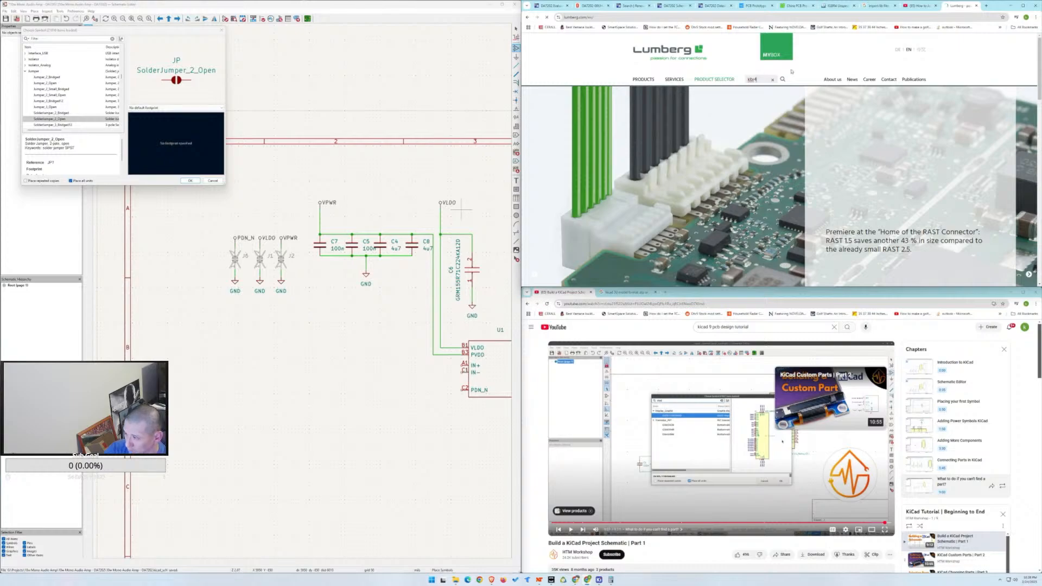
key(Return)
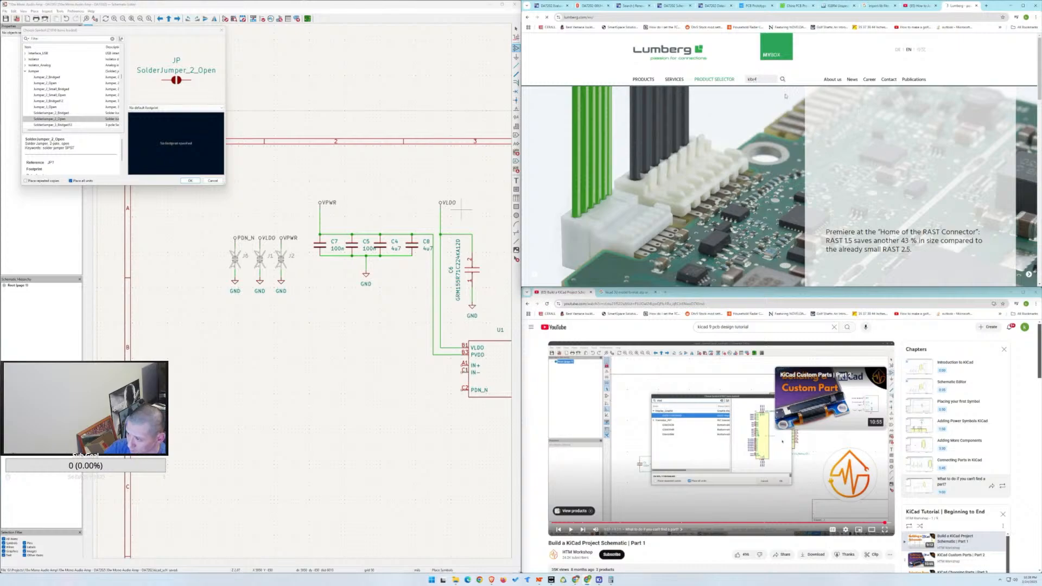
scroll(801, 151, down, 5)
scroll(802, 151, down, 10)
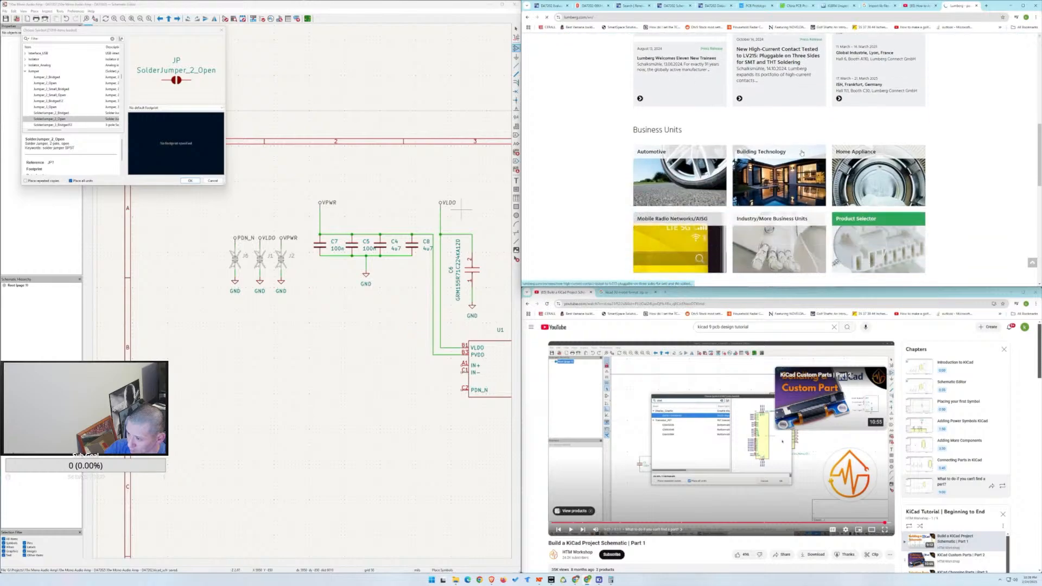
scroll(802, 153, up, 15)
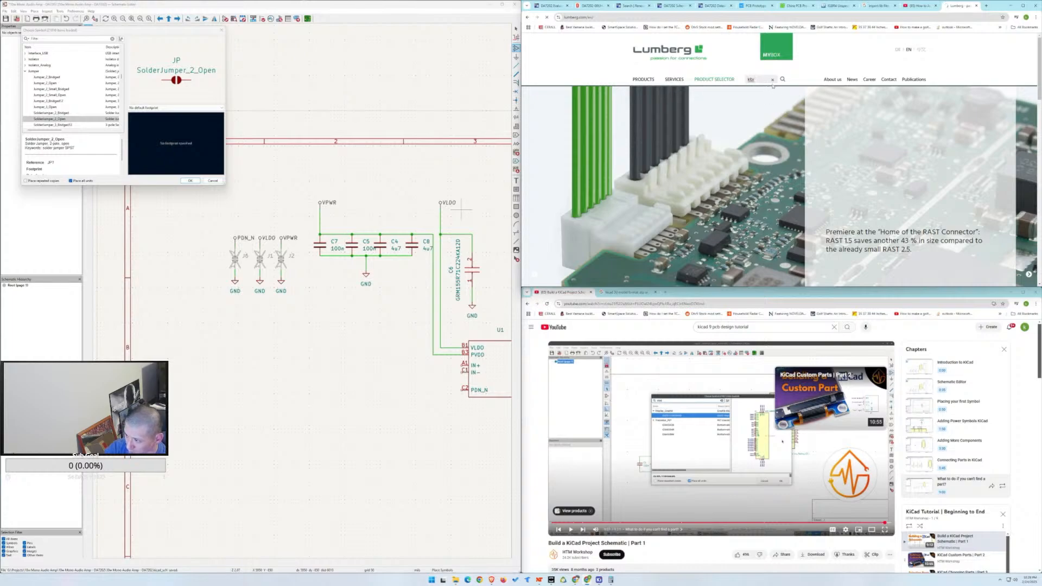
scroll(758, 148, down, 10)
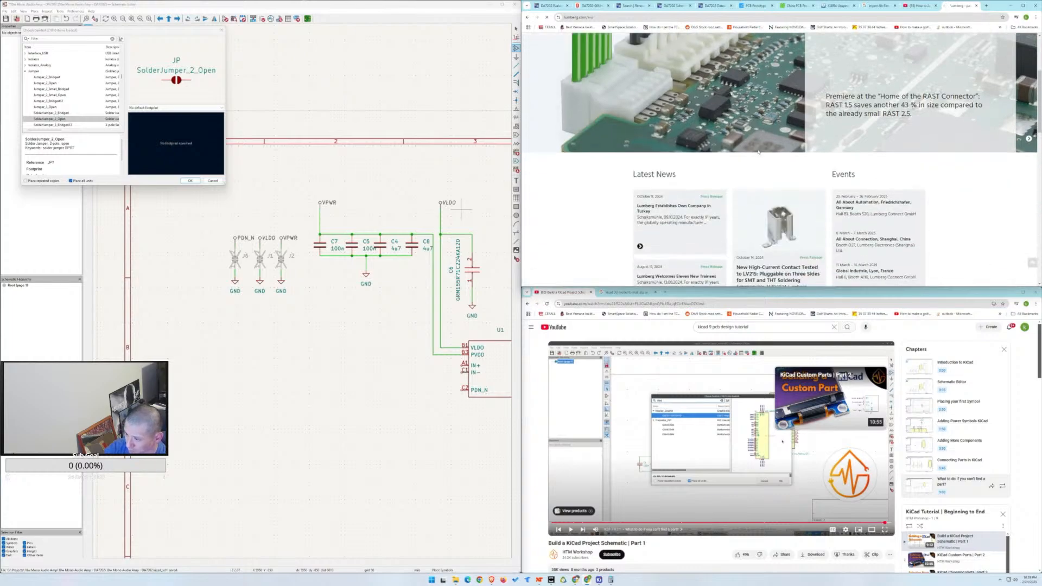
scroll(760, 150, up, 9)
scroll(759, 150, up, 1)
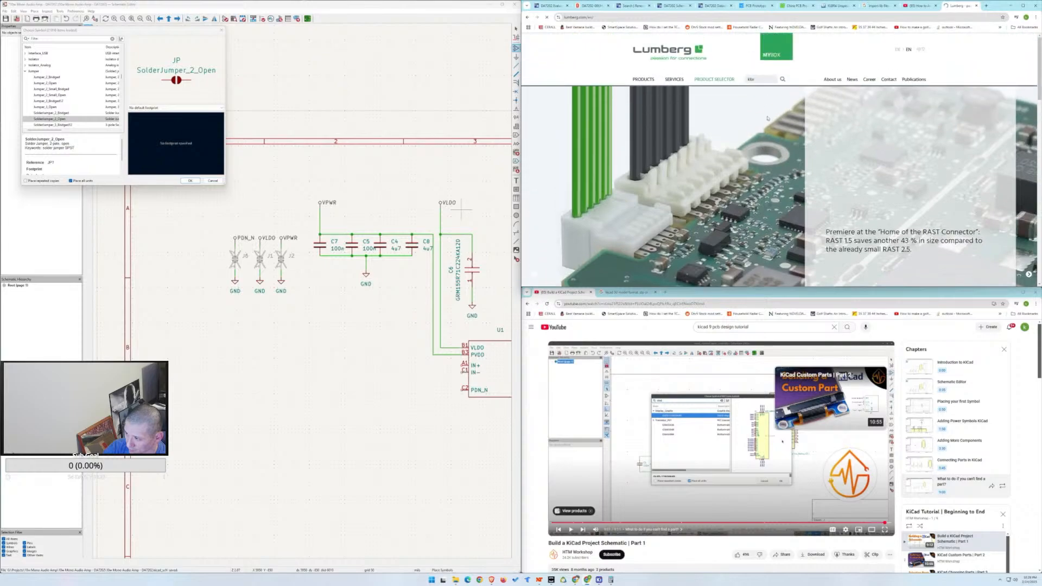
Open Lumberg's Product Selector and filter by the connection "Cable to board" and the current "Signal and data currents".
click(709, 81)
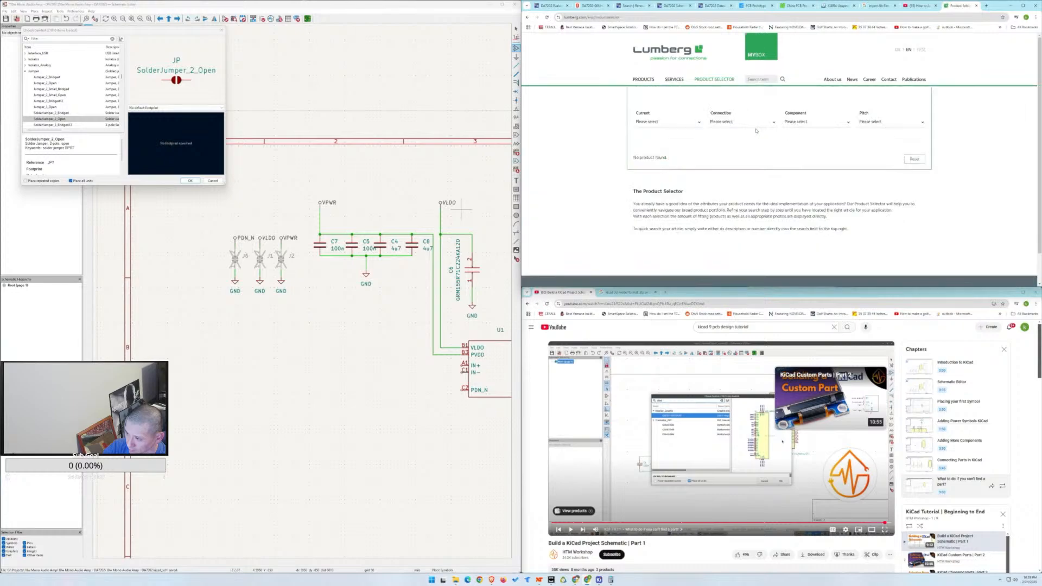
click(693, 122)
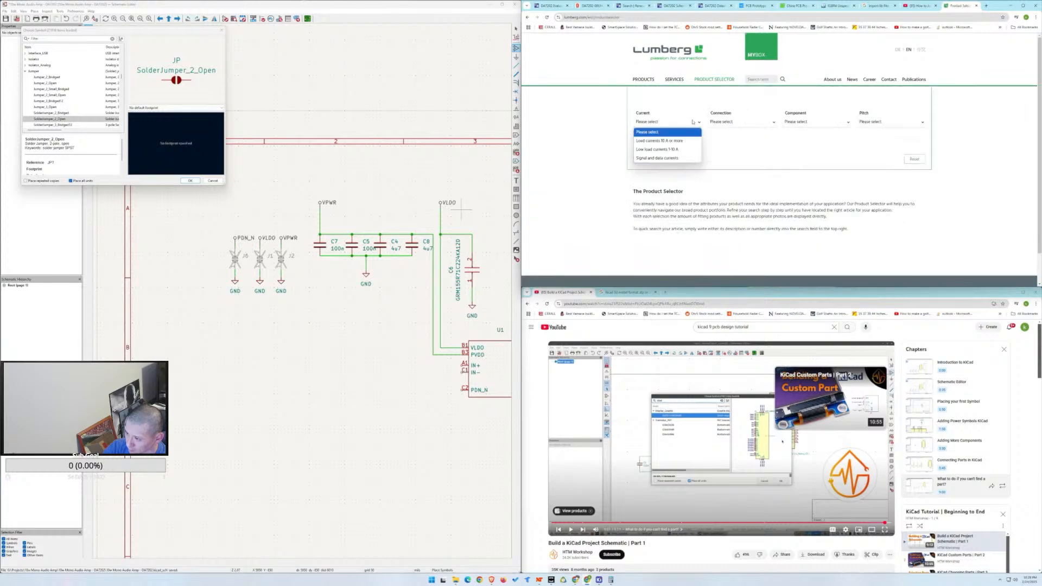
click(729, 152)
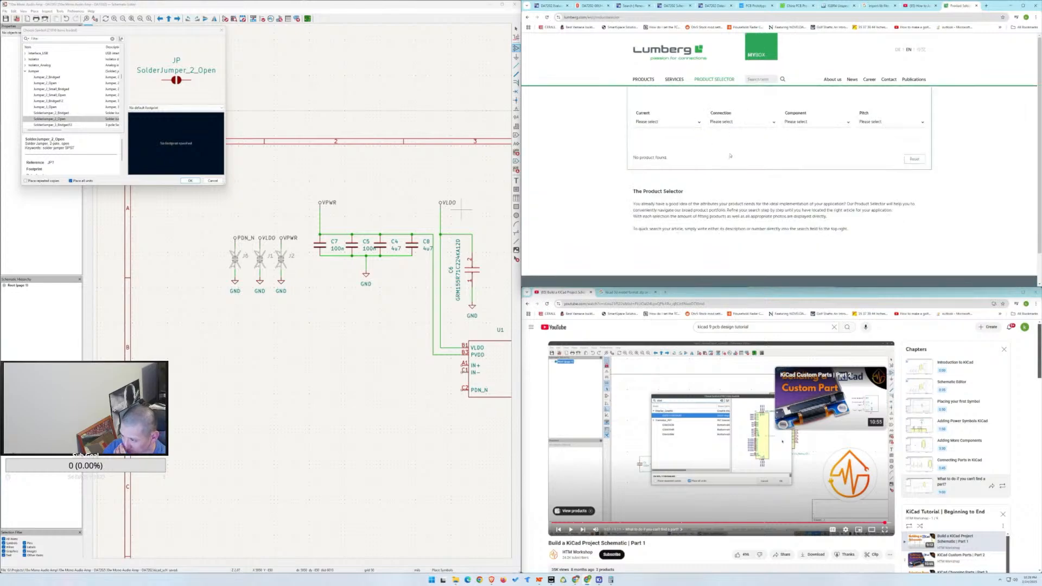
click(738, 122)
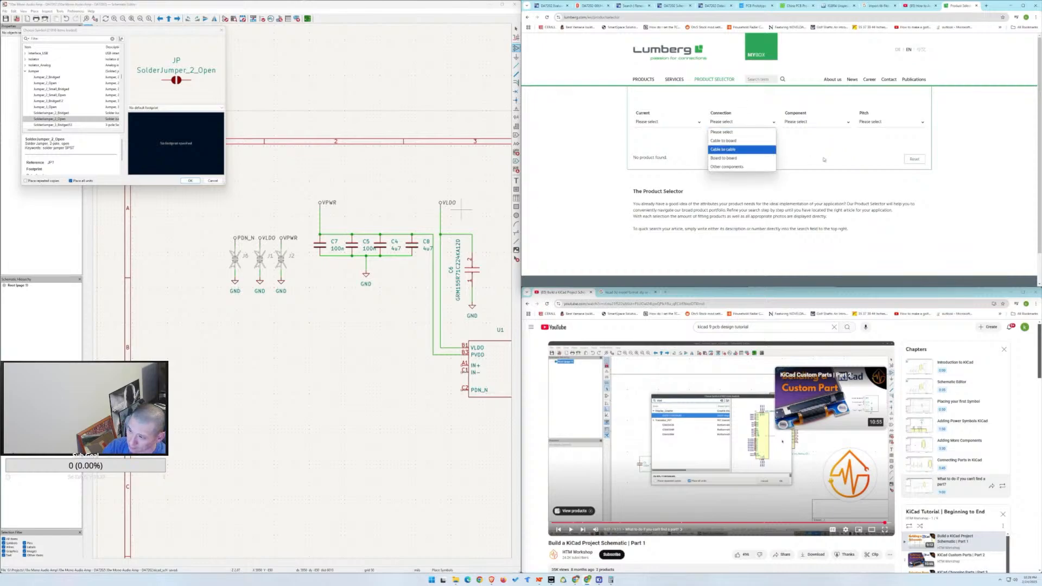
click(744, 141)
click(673, 122)
click(697, 140)
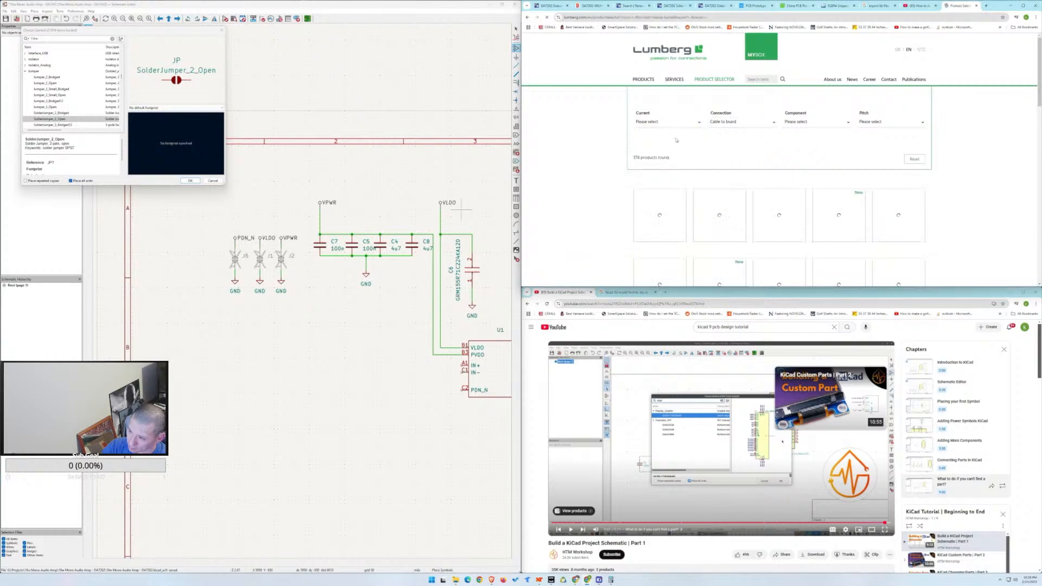
click(664, 124)
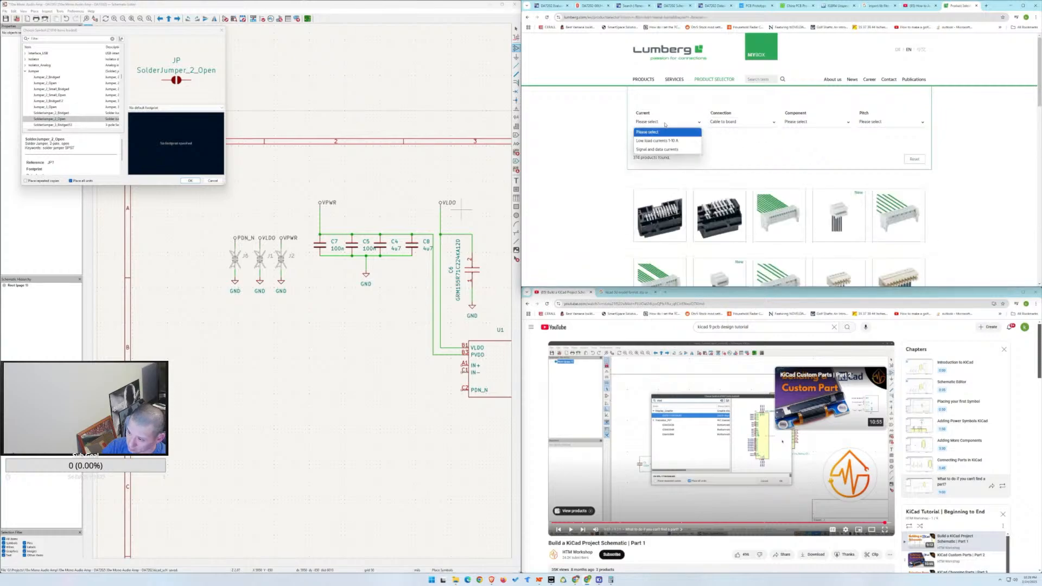
click(659, 149)
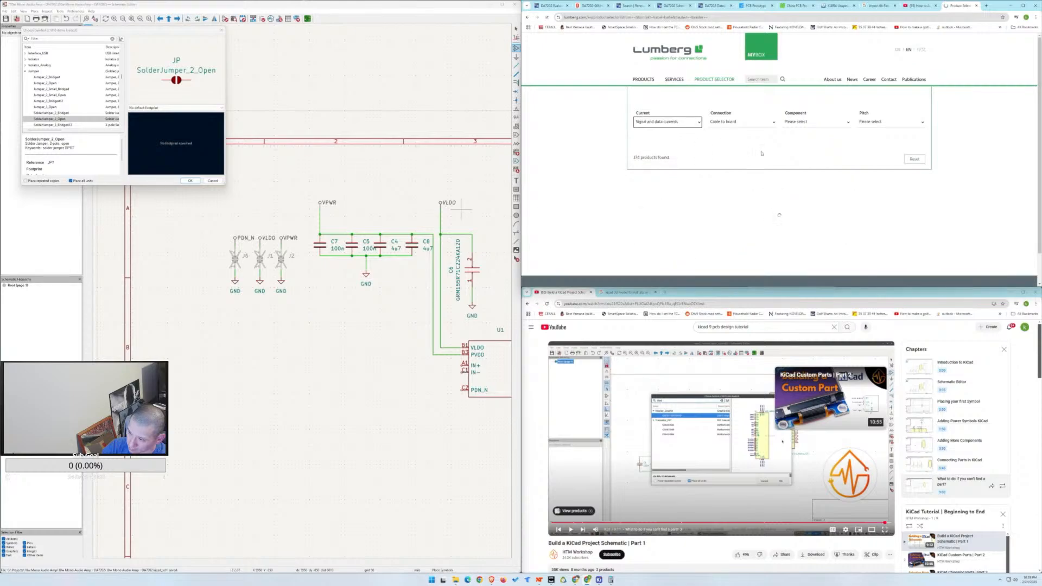
Narrow the product filter to the component "Circuit board component" and the pitch "Circular connectors".
click(803, 124)
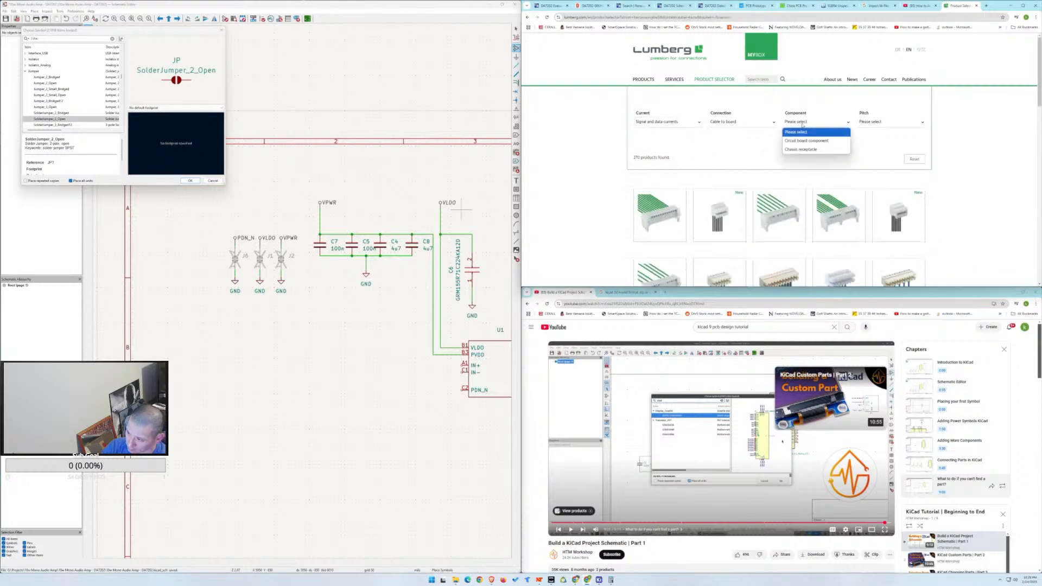
click(830, 142)
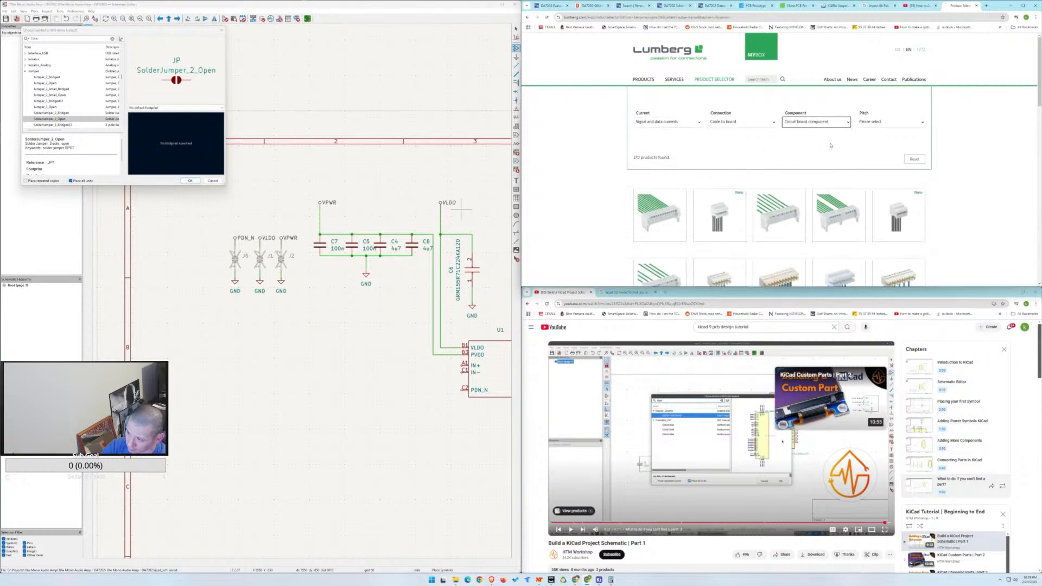
click(889, 124)
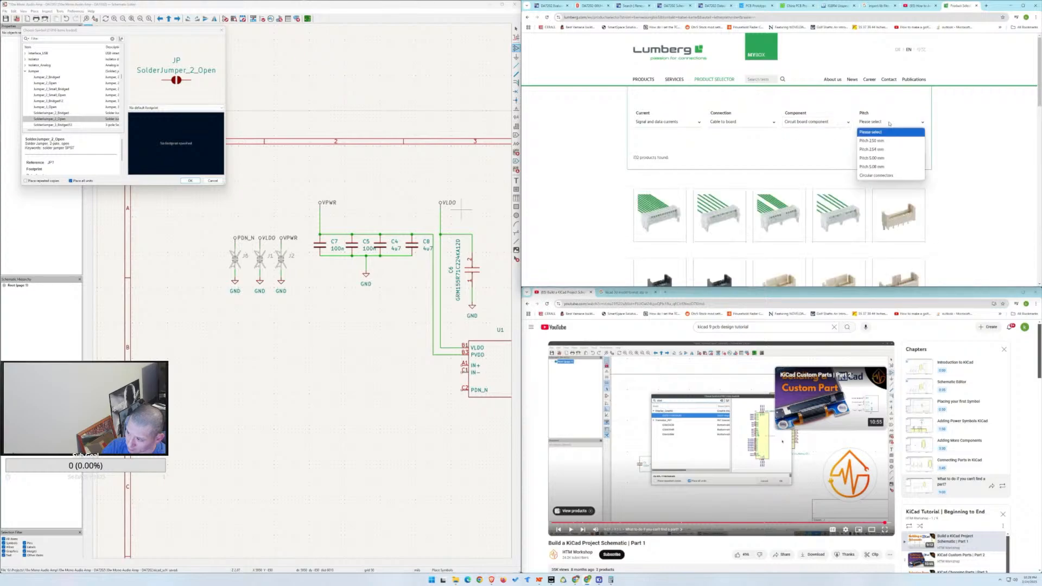
click(885, 175)
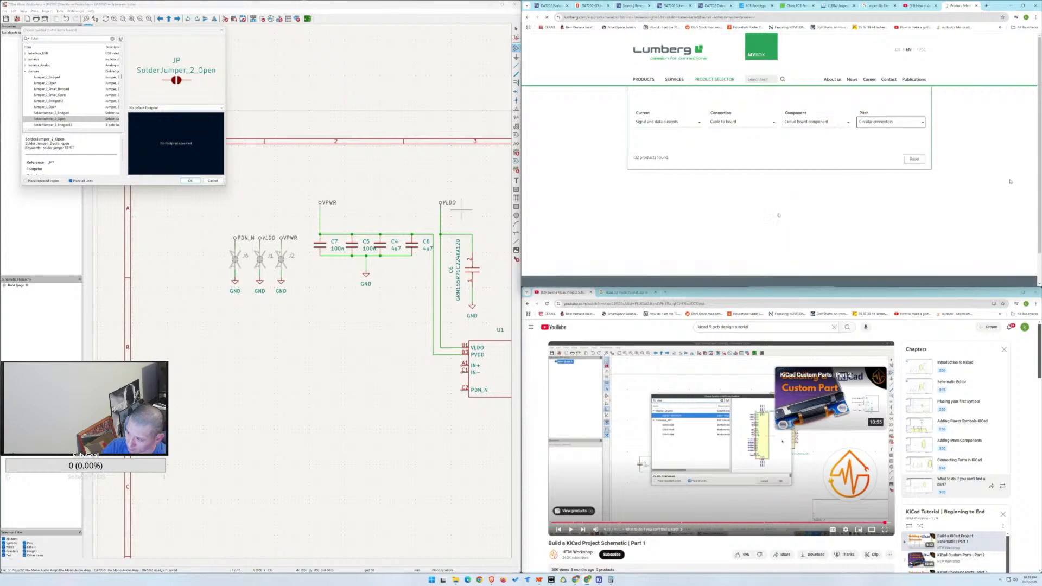
Examine the filtered Lumberg circular connectors for an audio jack matching the KLBR 4.
scroll(961, 172, down, 5)
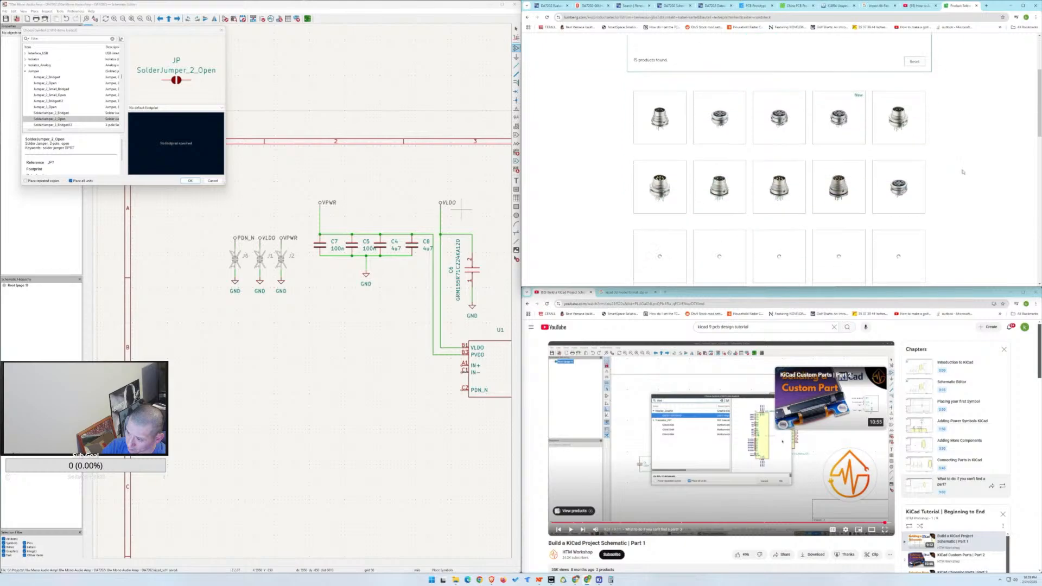
scroll(960, 172, down, 5)
scroll(958, 171, up, 1)
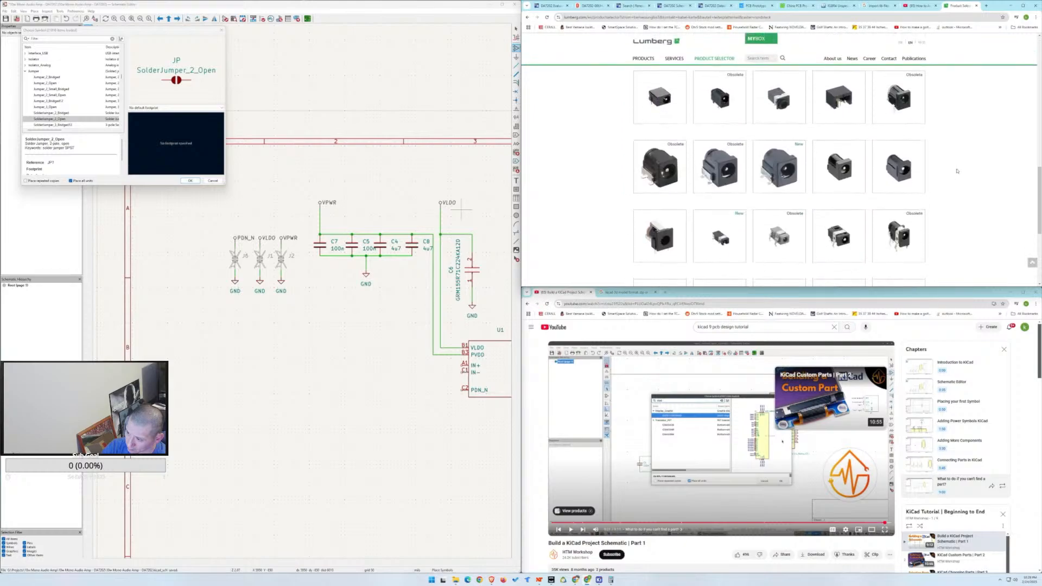
scroll(958, 171, down, 2)
scroll(957, 171, down, 2)
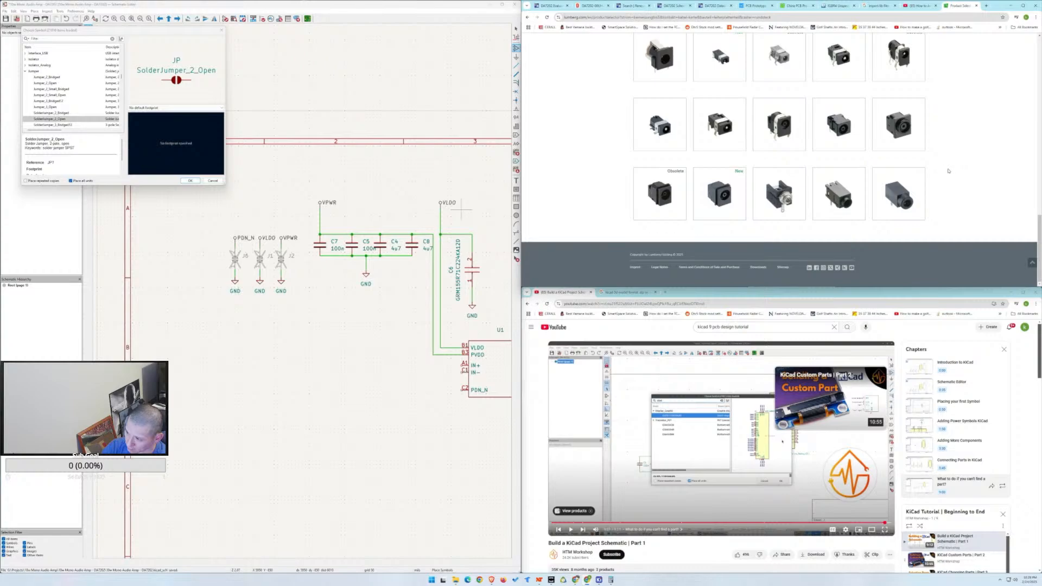
scroll(949, 169, up, 1)
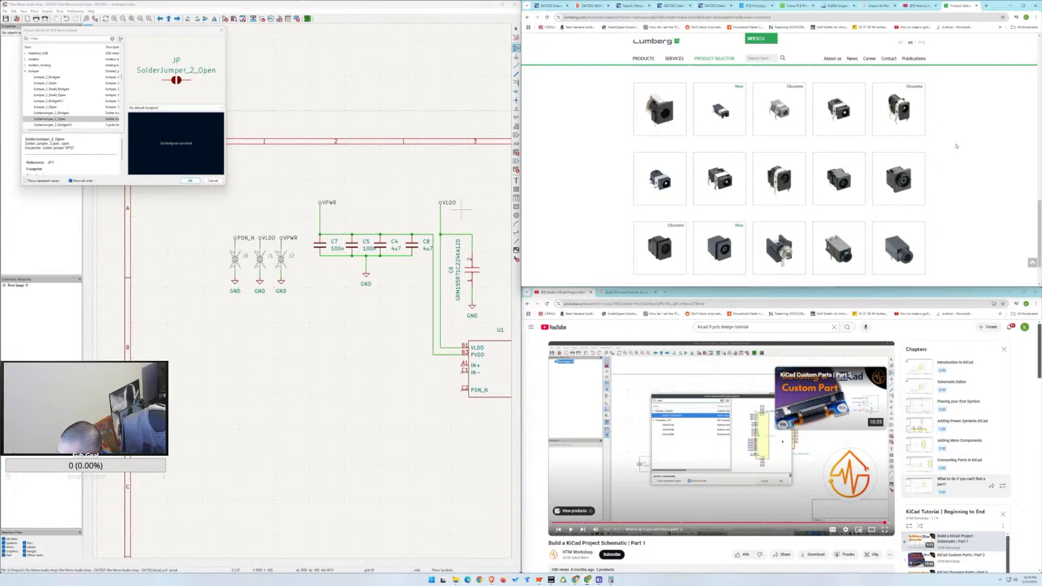
scroll(953, 149, up, 2)
scroll(952, 151, up, 2)
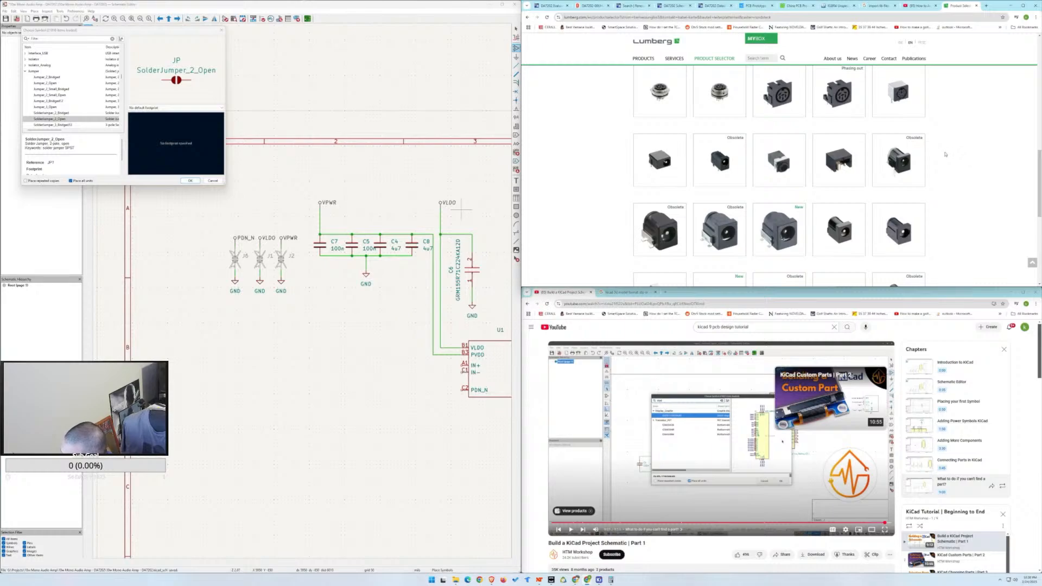
Narrow the Lumberg product filter to the locking type "Without" and the connection type "Solder".
scroll(799, 177, up, 5)
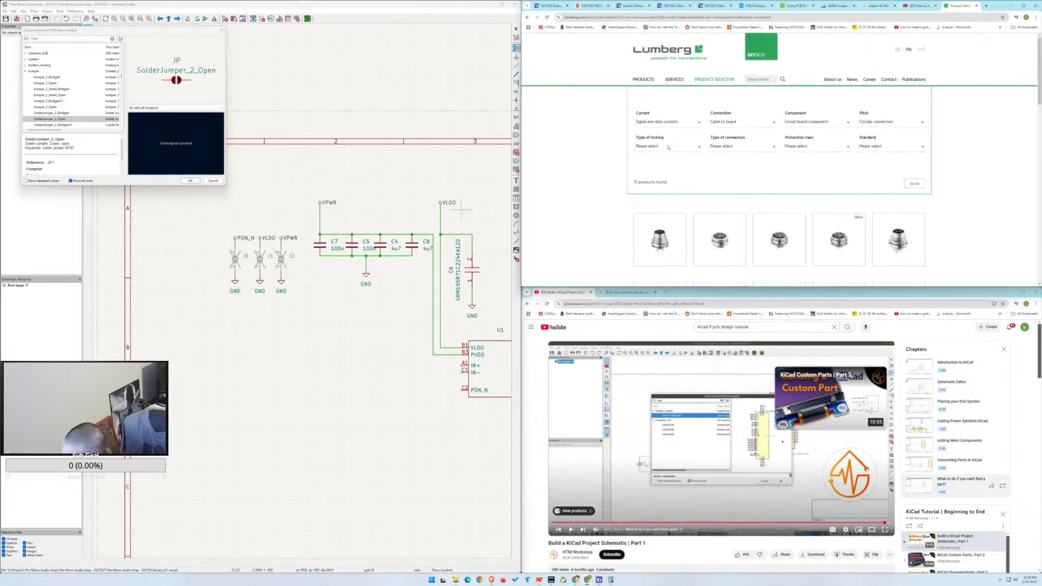
click(668, 146)
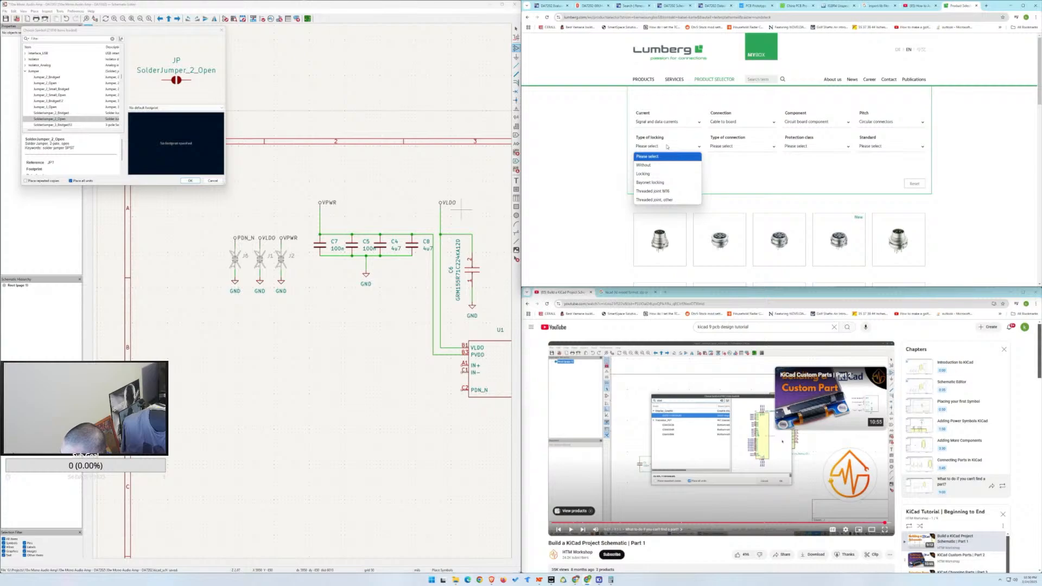
click(685, 167)
click(727, 155)
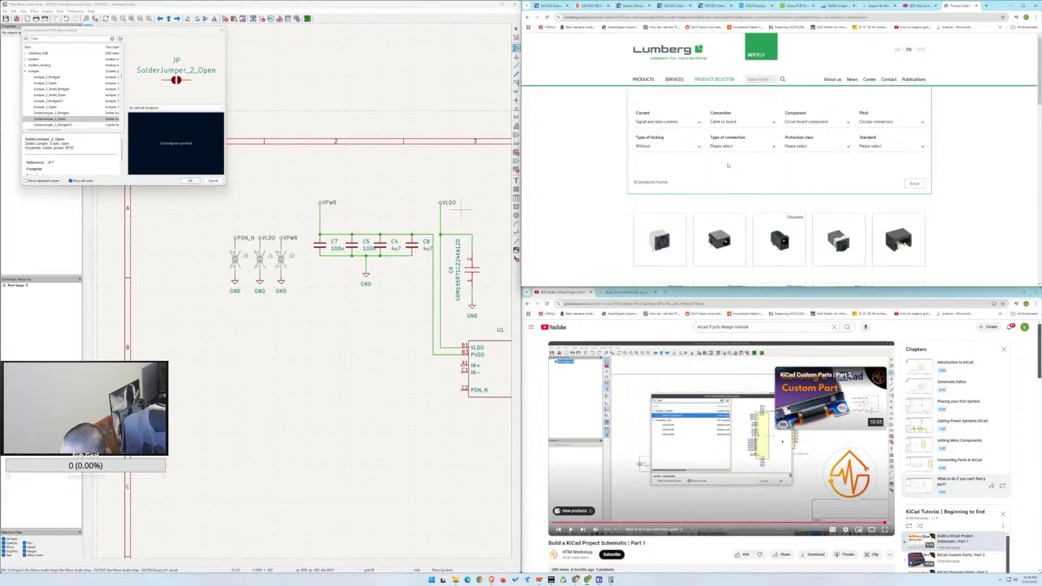
click(734, 150)
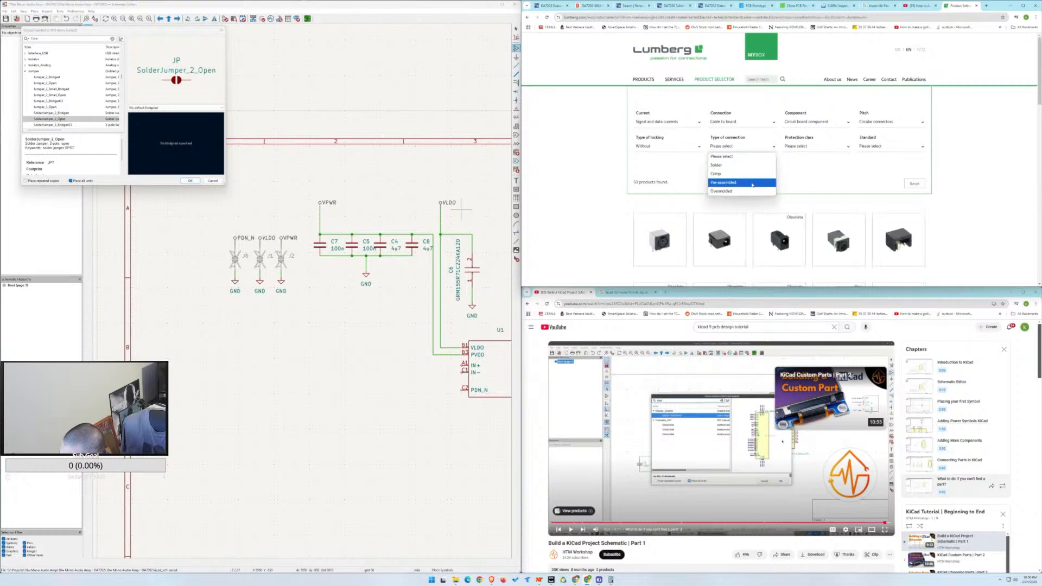
click(828, 163)
click(740, 149)
click(752, 170)
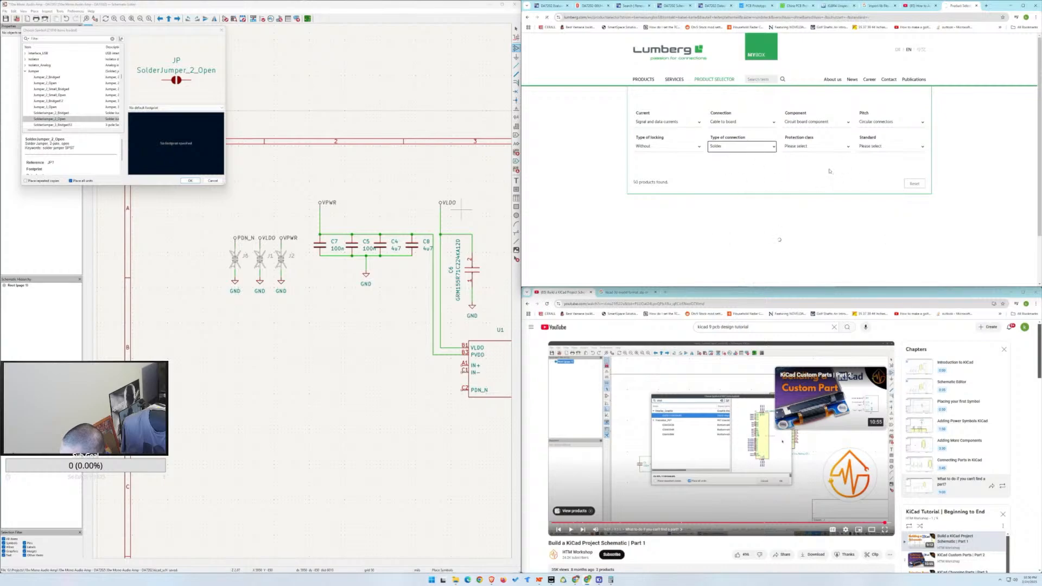
click(817, 148)
click(872, 169)
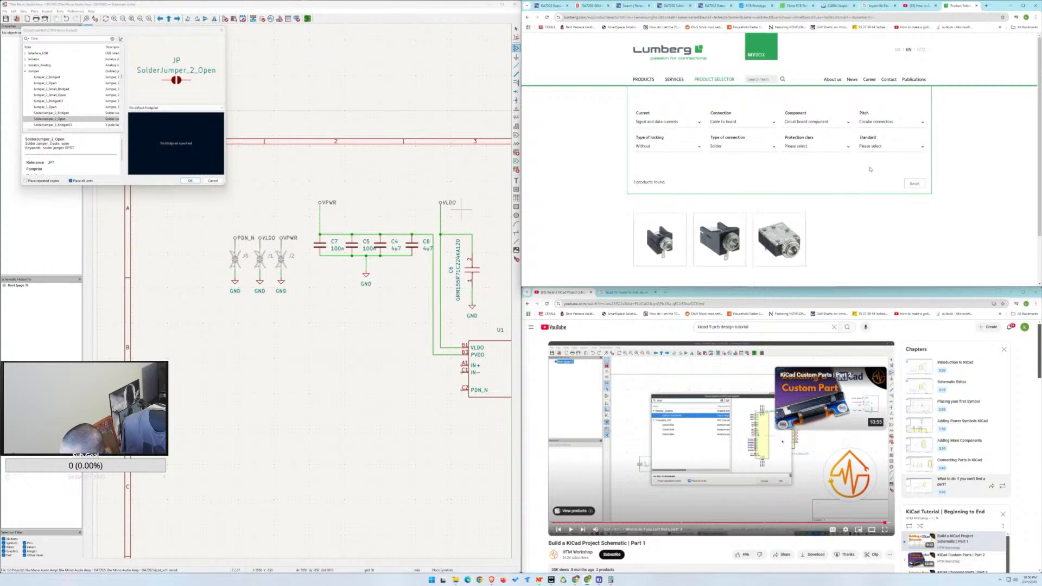
click(876, 146)
click(876, 146)
Change the product filter's current to "Low load currents 1-10 A", keeping the connection "Cable to board".
click(673, 121)
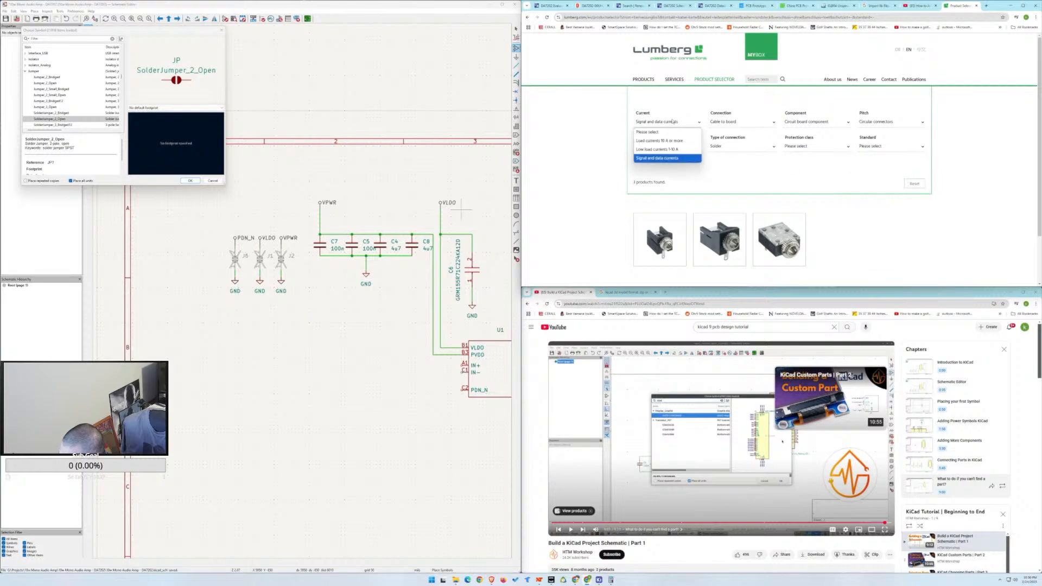
click(673, 150)
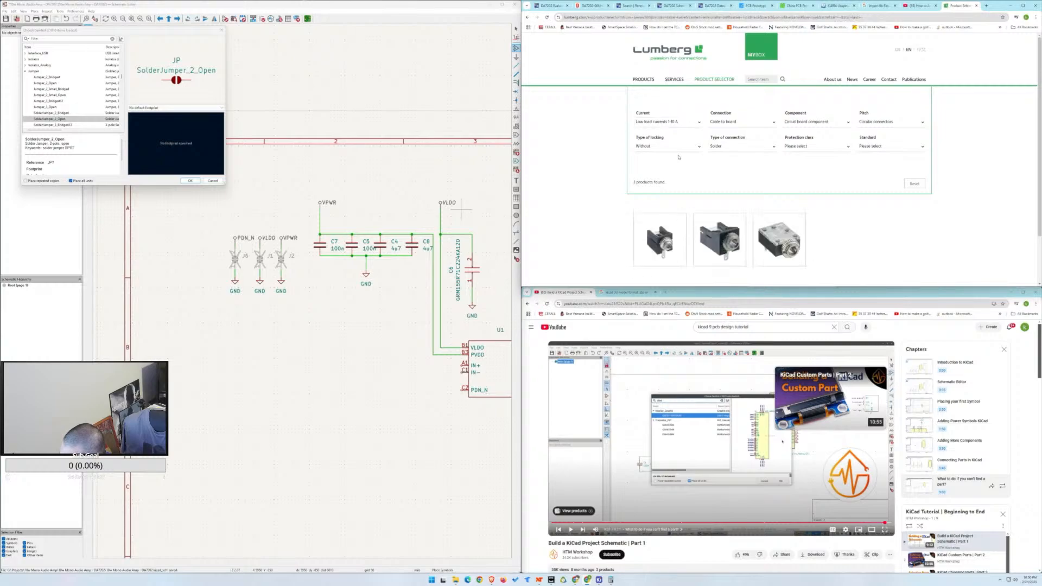
click(741, 122)
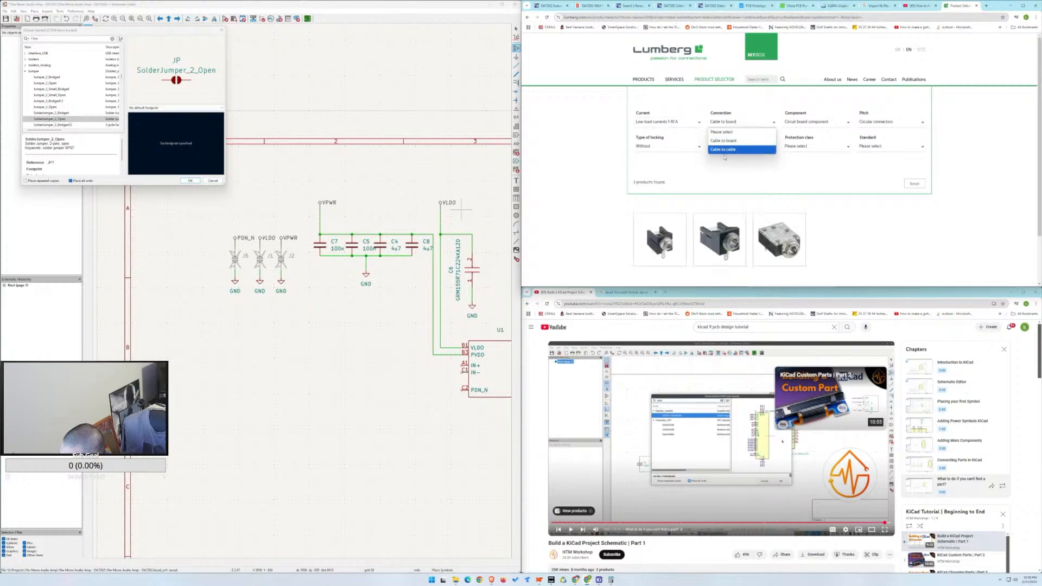
click(724, 169)
Try the component filter "Chassis receptacle" and restore it to "Circuit board component".
click(828, 123)
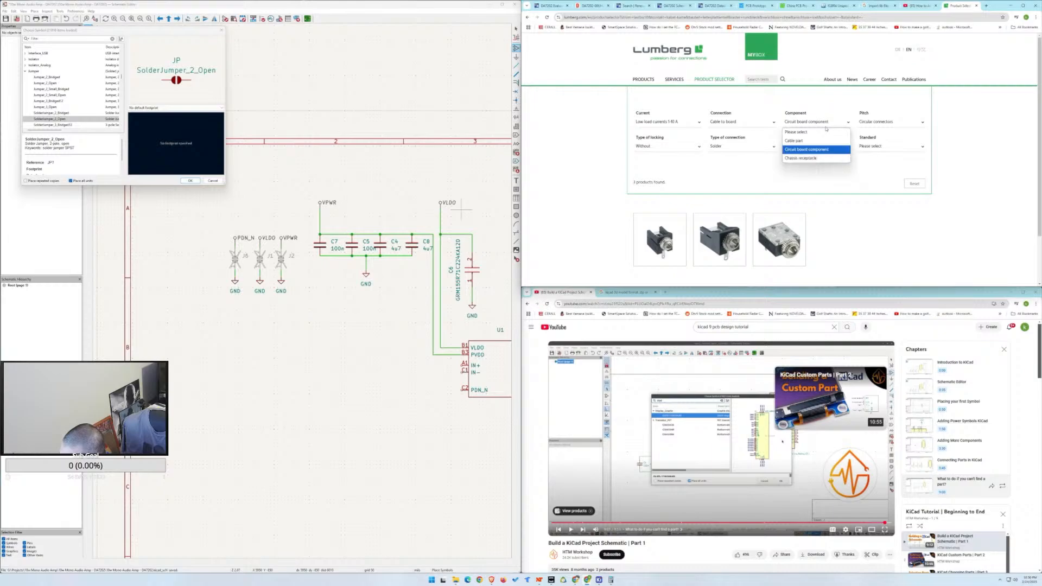
click(810, 157)
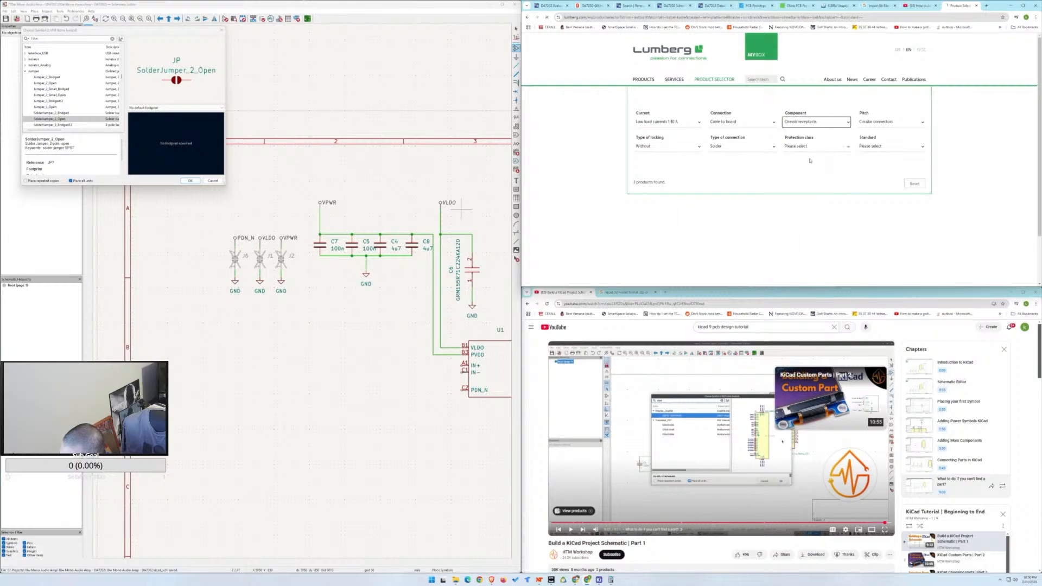
click(815, 122)
click(810, 149)
Search the web for "klbr4 lib".
mouse_move(643, 80)
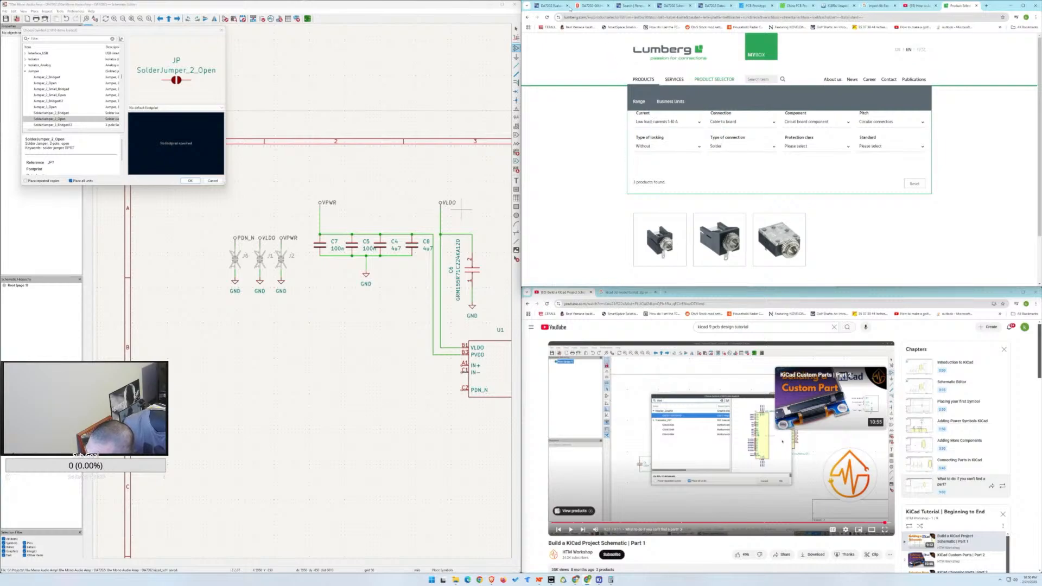
click(600, 17)
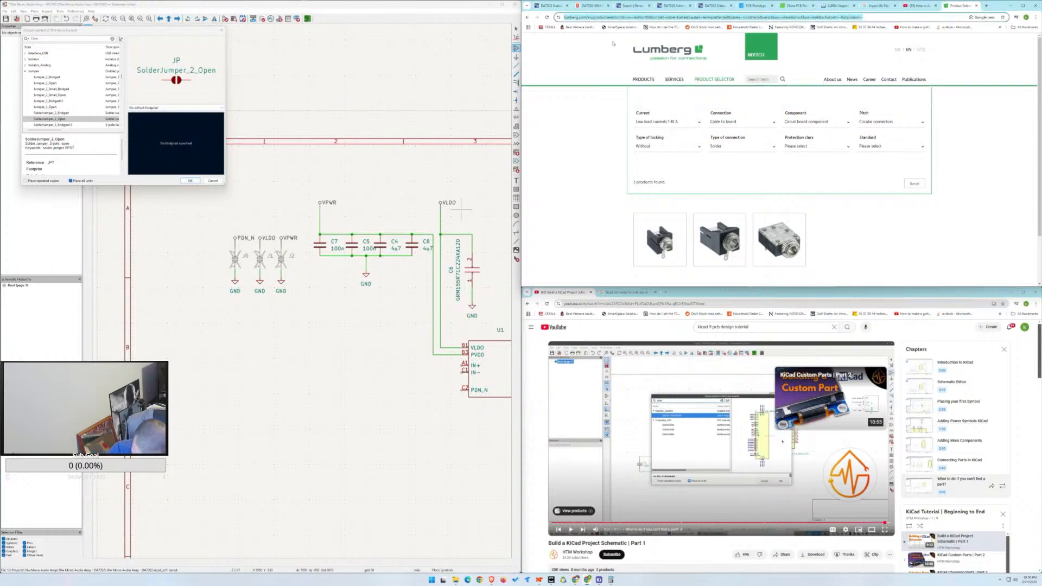
text(klnb)
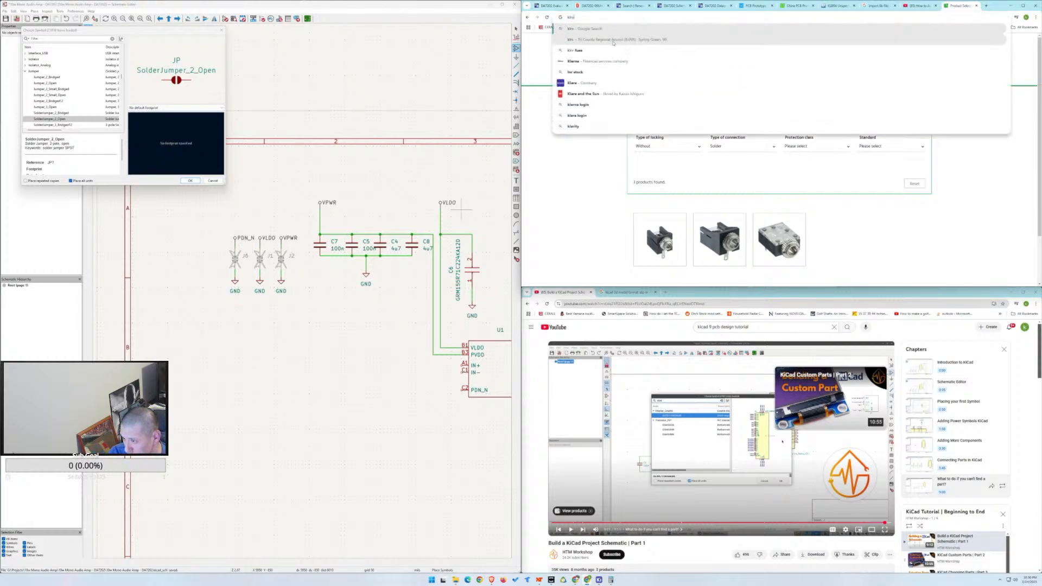
key(BackSpace)
key(BackSpace)
text(br4)
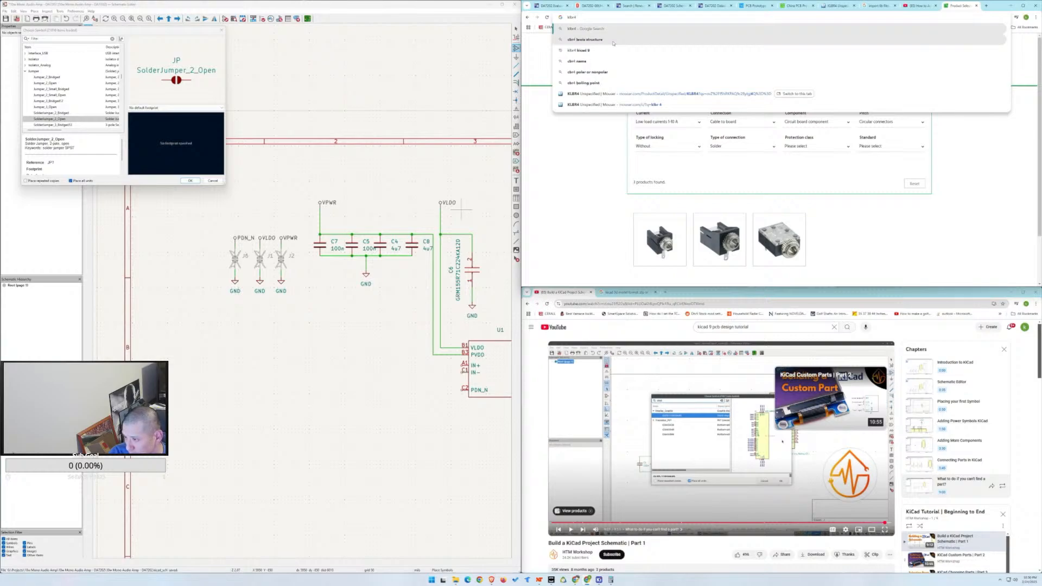
text(l)
key(BackSpace)
key(BackSpace)
text(lib)
key(Return)
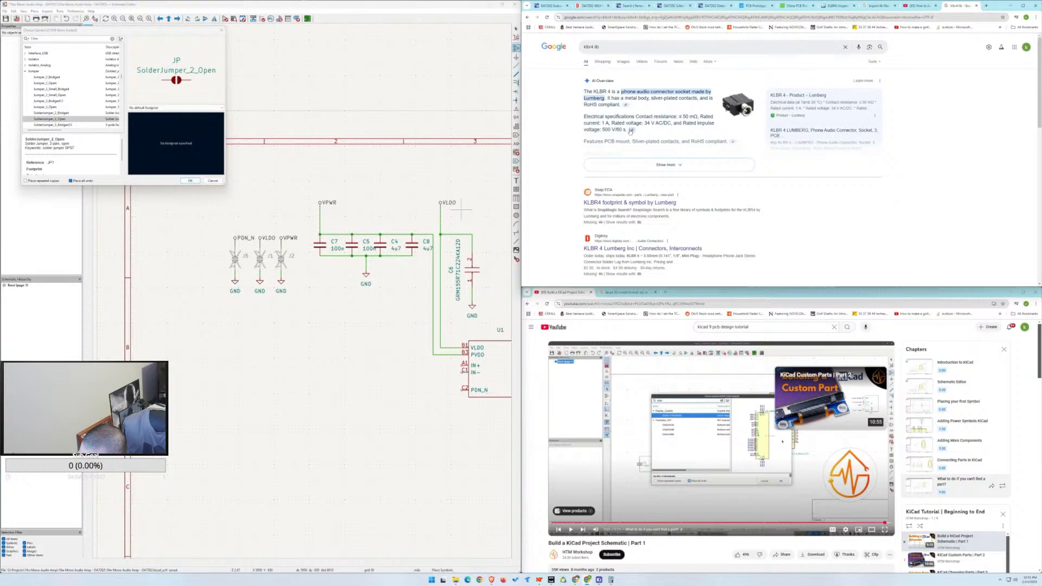
Expand the search overview and open Lumberg's KLBR 4 product page from the results.
click(637, 162)
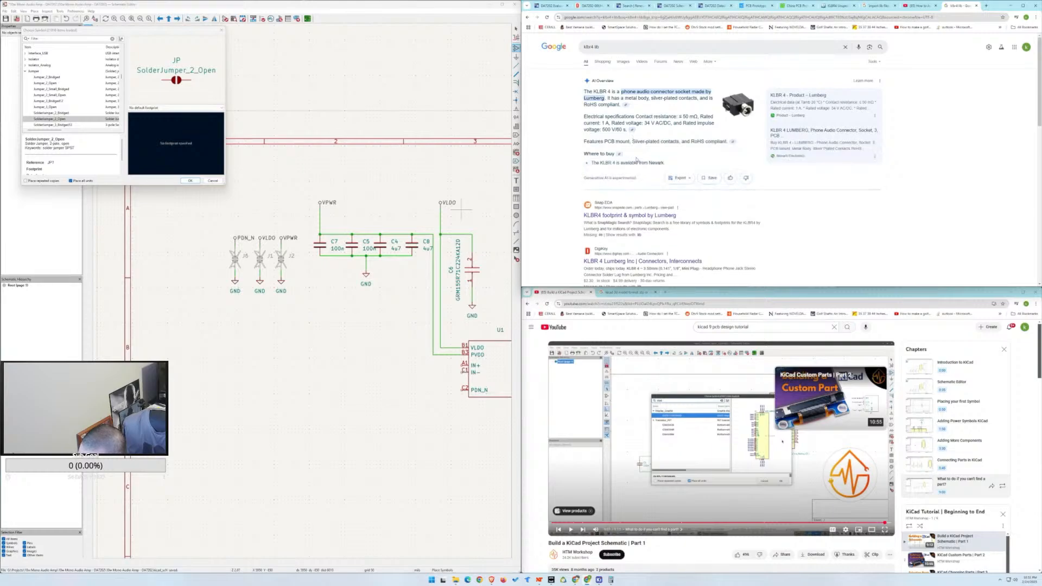
scroll(637, 159, down, 1)
scroll(621, 127, down, 3)
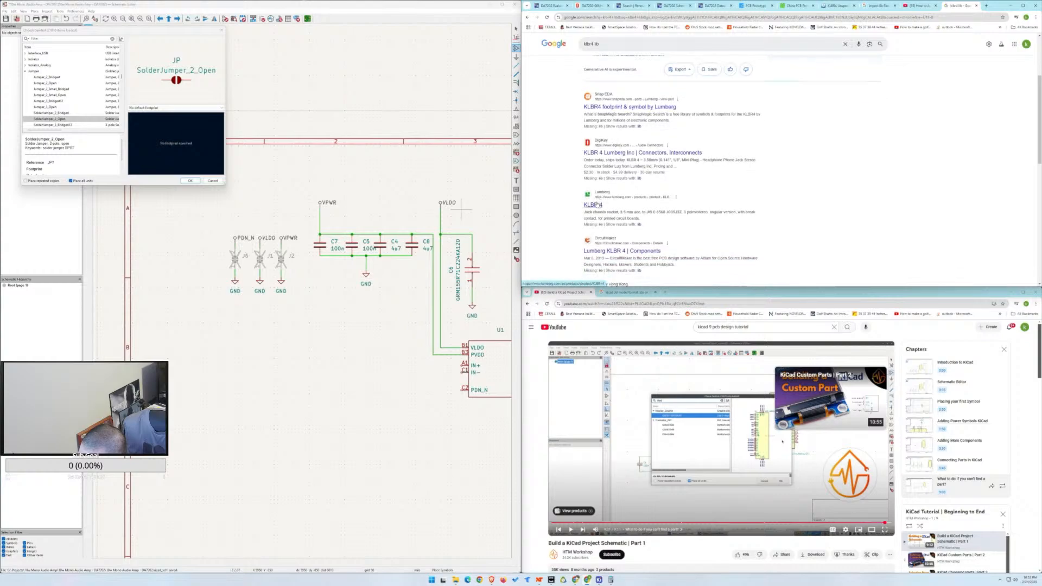
click(593, 204)
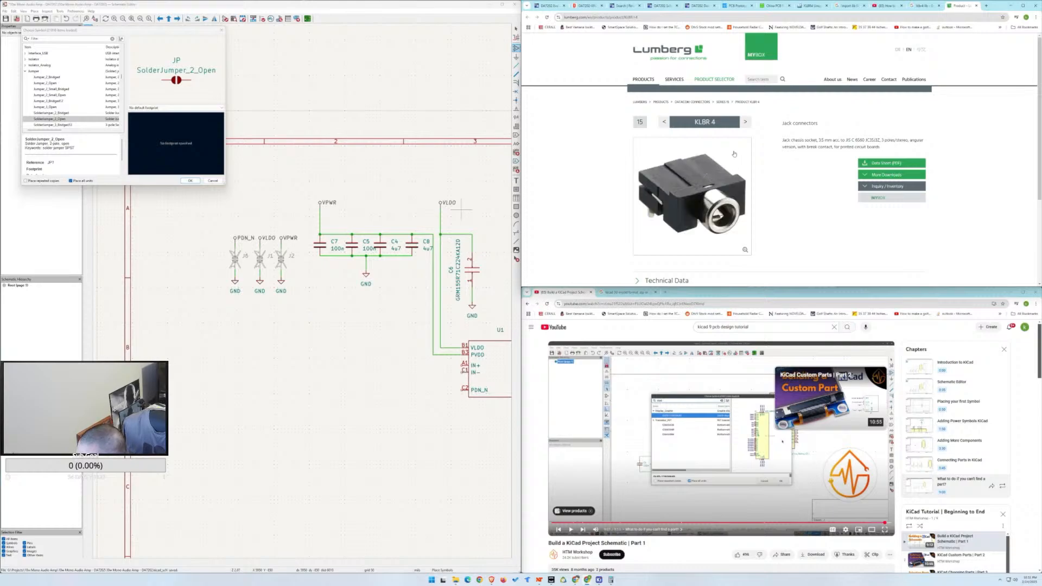
Examine the KLBR 4 product page's downloads, technical data, counterparts and poles sections for usable part files.
scroll(732, 155, down, 2)
scroll(760, 109, up, 1)
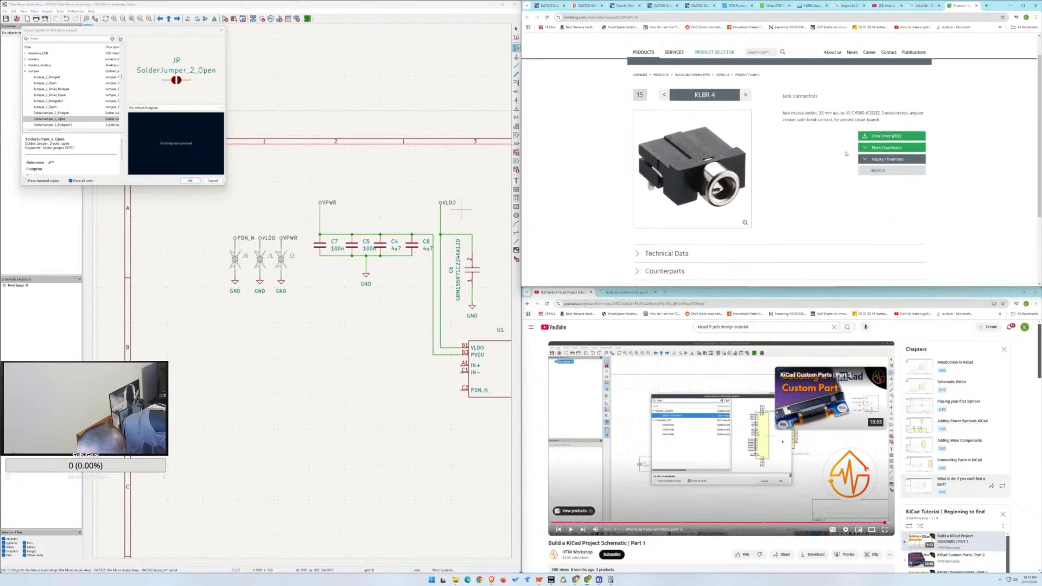
click(872, 147)
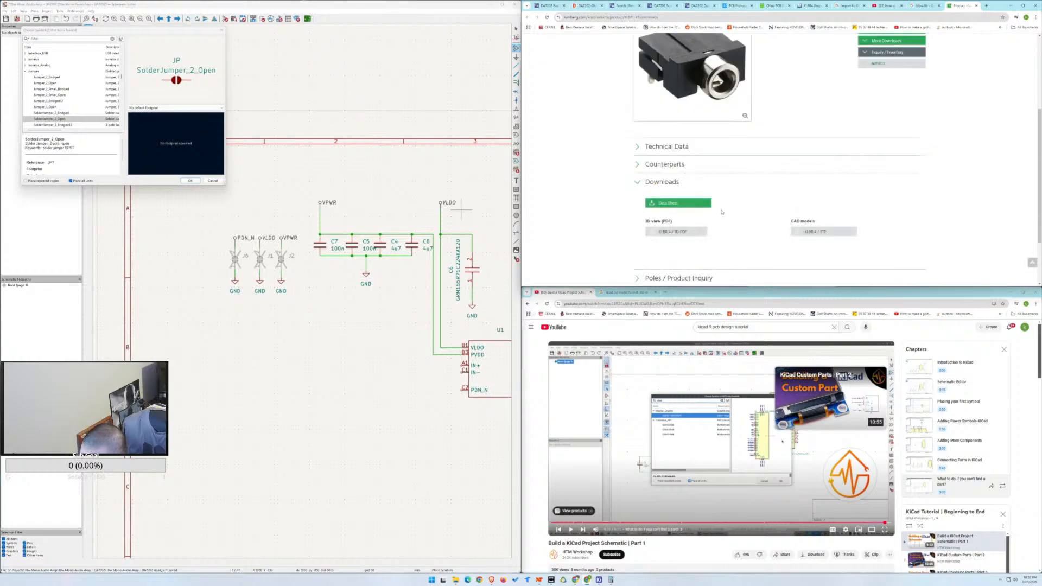
scroll(754, 200, down, 1)
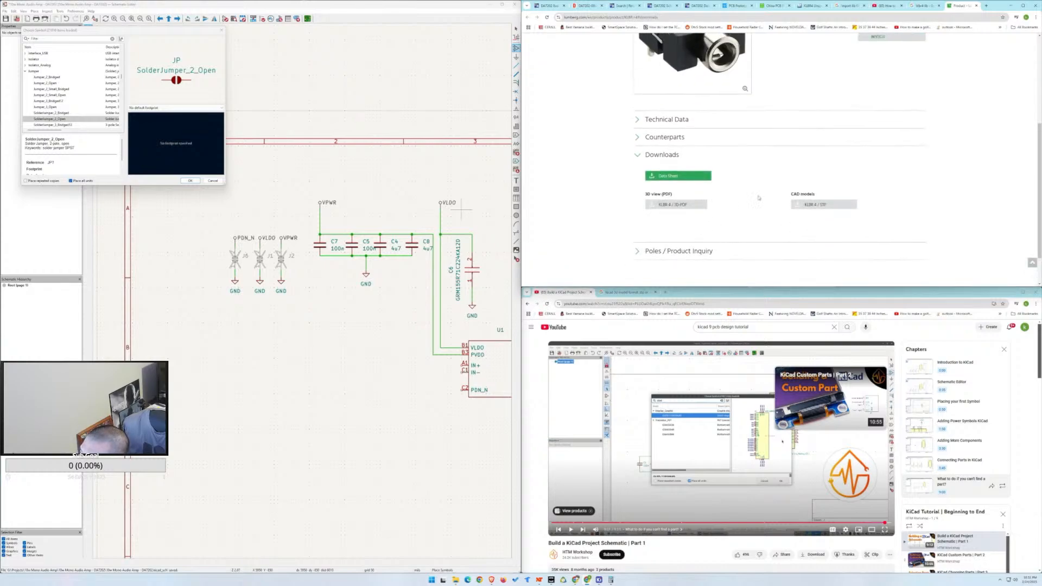
click(646, 138)
click(646, 119)
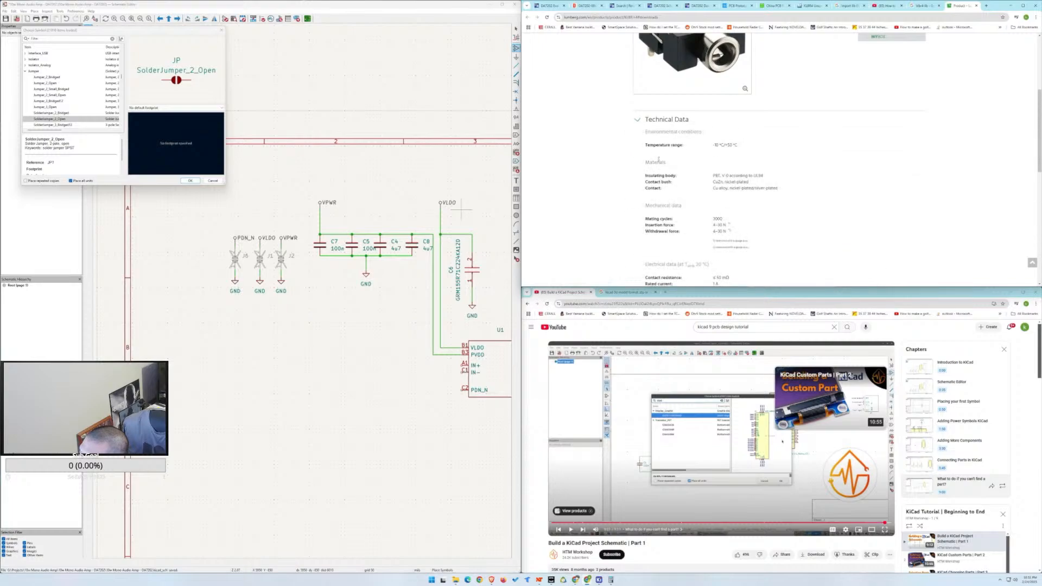
scroll(658, 162, down, 5)
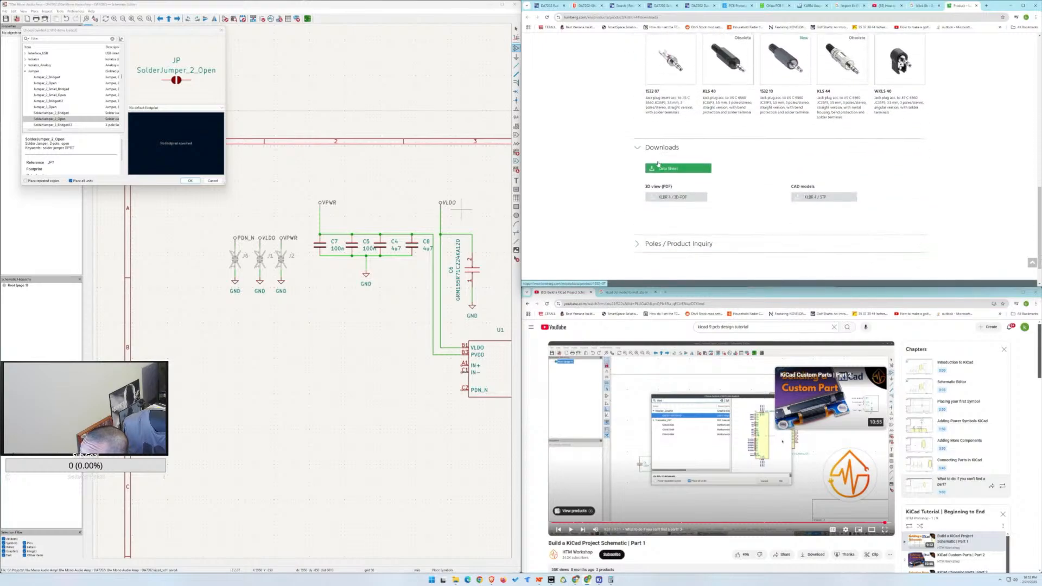
scroll(637, 170, down, 1)
click(652, 205)
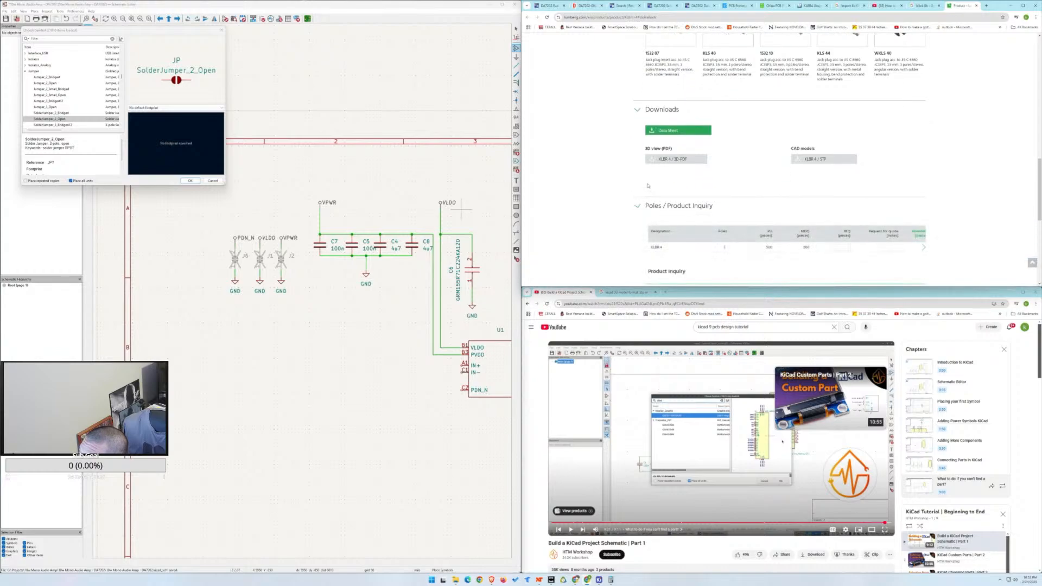
scroll(643, 183, down, 2)
scroll(644, 183, down, 4)
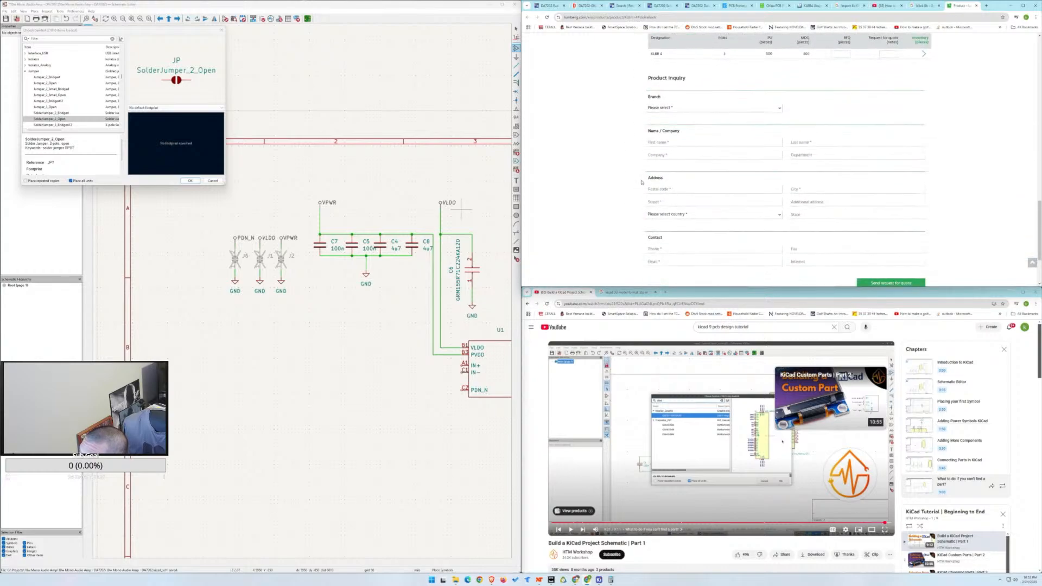
scroll(641, 183, up, 8)
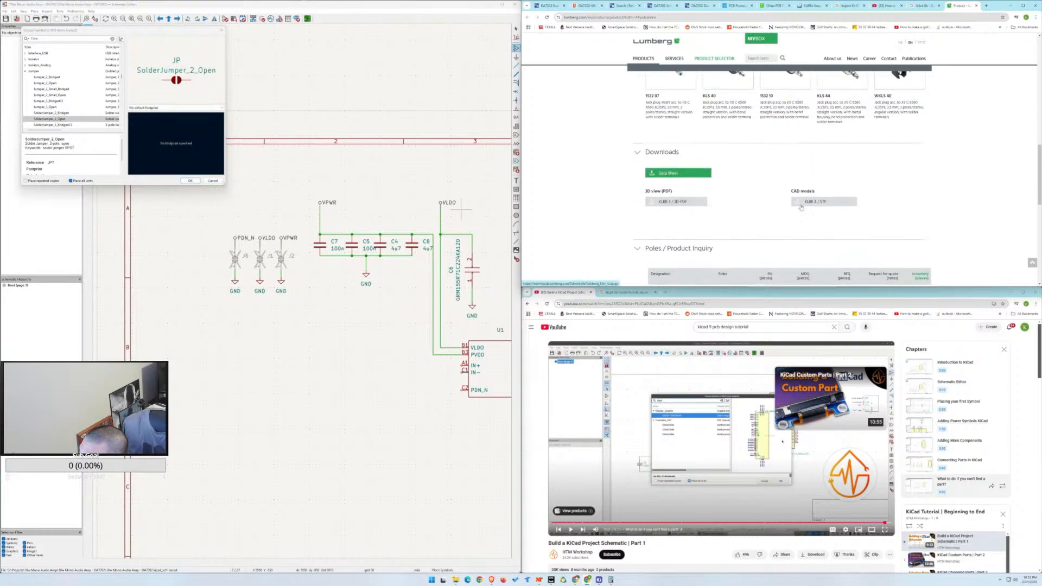
Open the KLBR 4 data sheet and download the connector's STP CAD model.
click(679, 173)
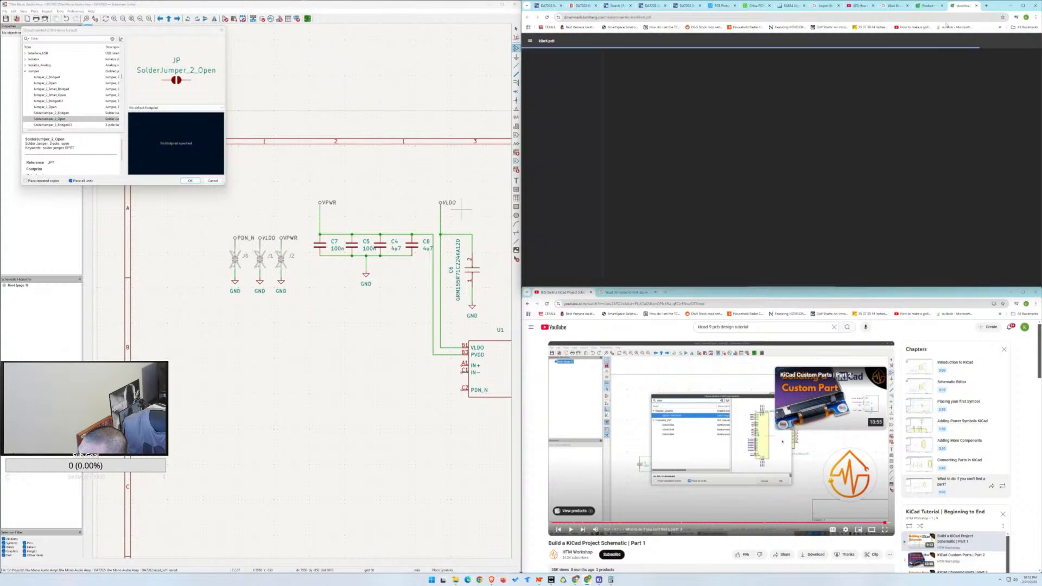
click(928, 6)
click(805, 204)
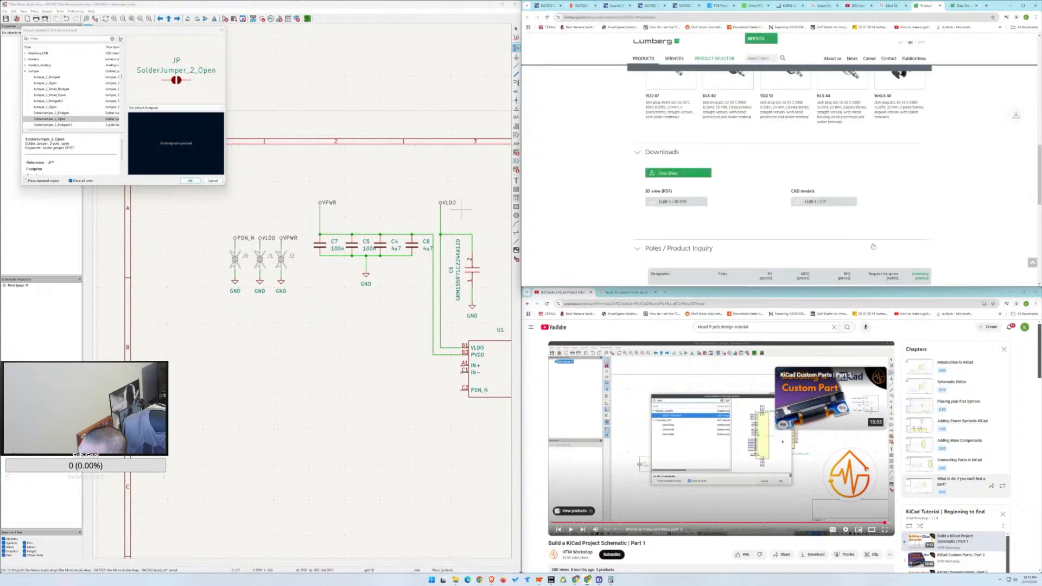
Examine the dimension drawings and the hole pattern *a on the second page of the KLBR 4 data sheet.
click(964, 6)
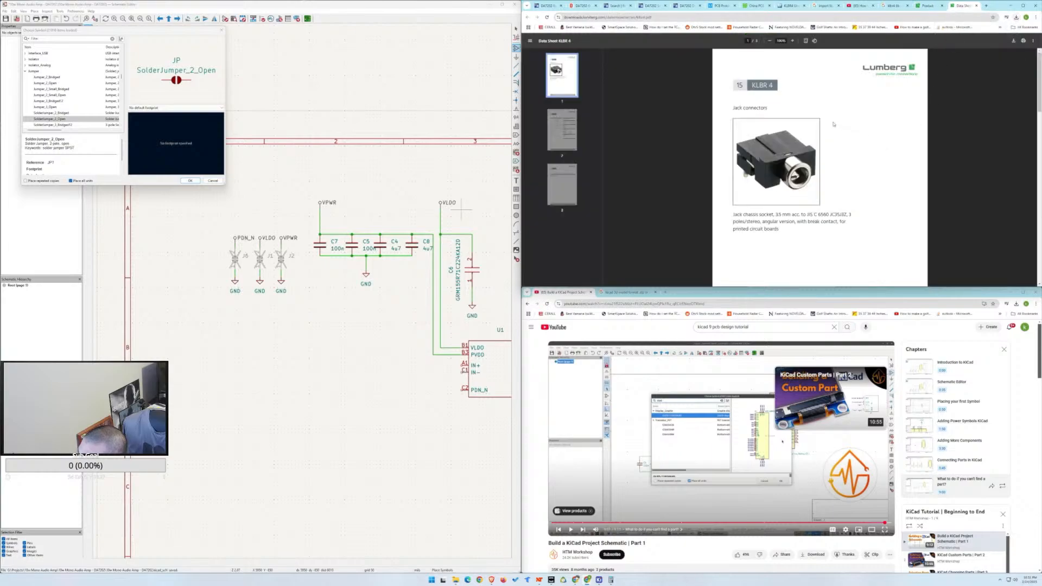
scroll(835, 124, down, 8)
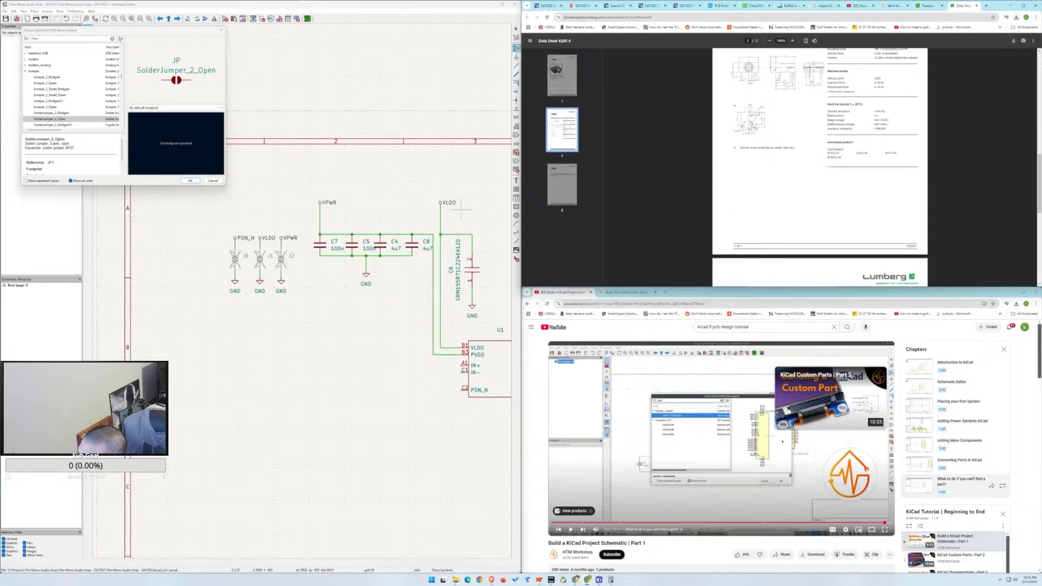
scroll(833, 124, down, 3)
scroll(834, 124, up, 4)
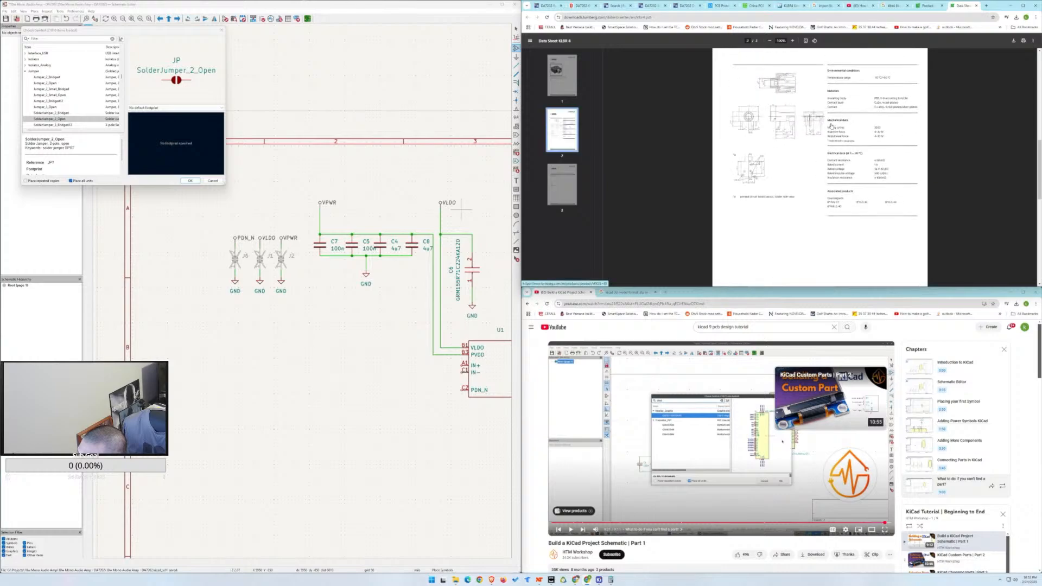
scroll(832, 125, up, 2)
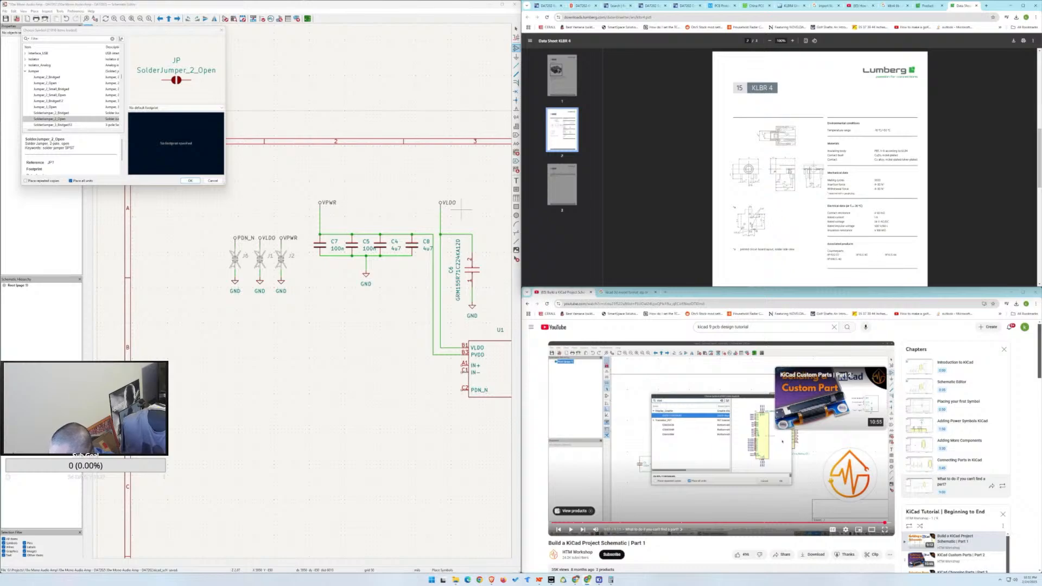
ctrl+scroll(782, 174, up, 5)
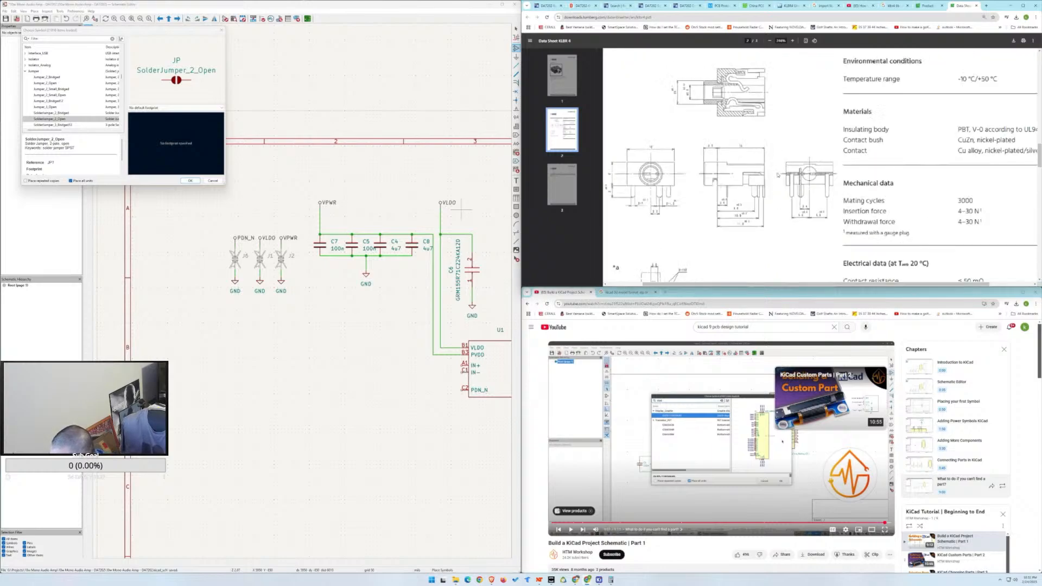
scroll(775, 185, down, 2)
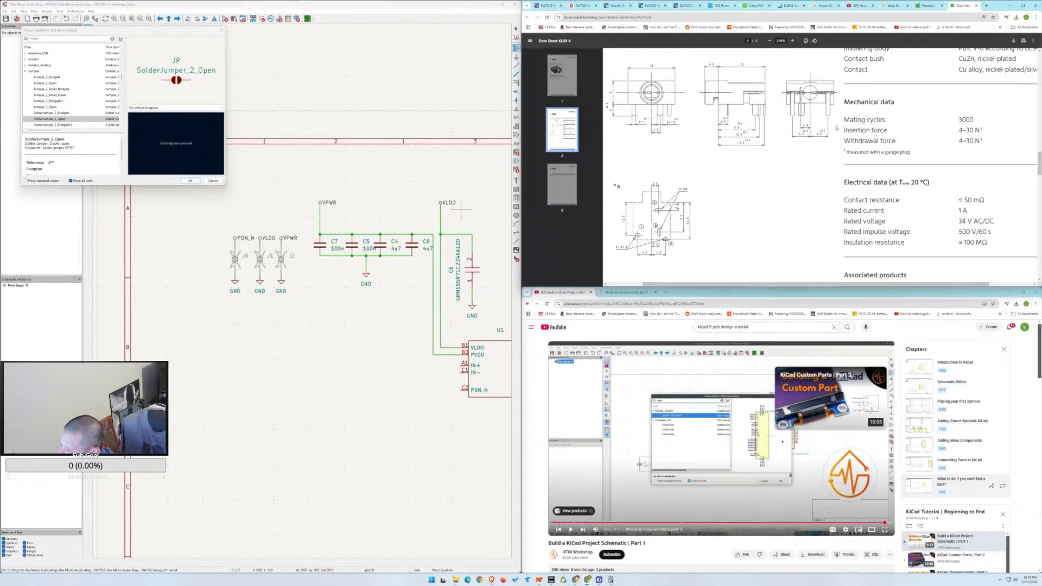
Examine the DA7202 reference schematic, from the AUDIO IN jack J3 to the output filter and layout notes.
click(654, 6)
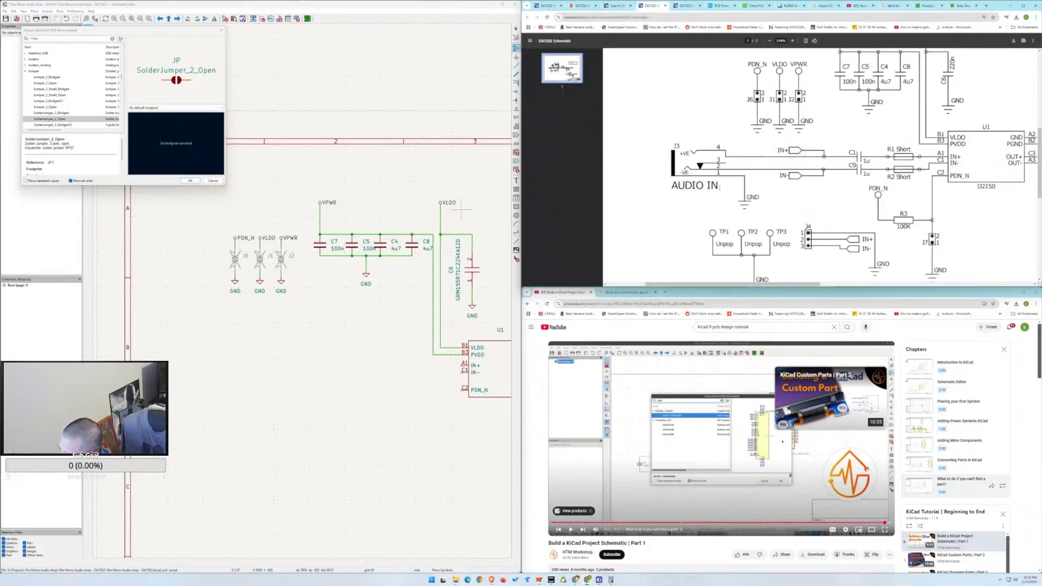
scroll(728, 132, down, 2)
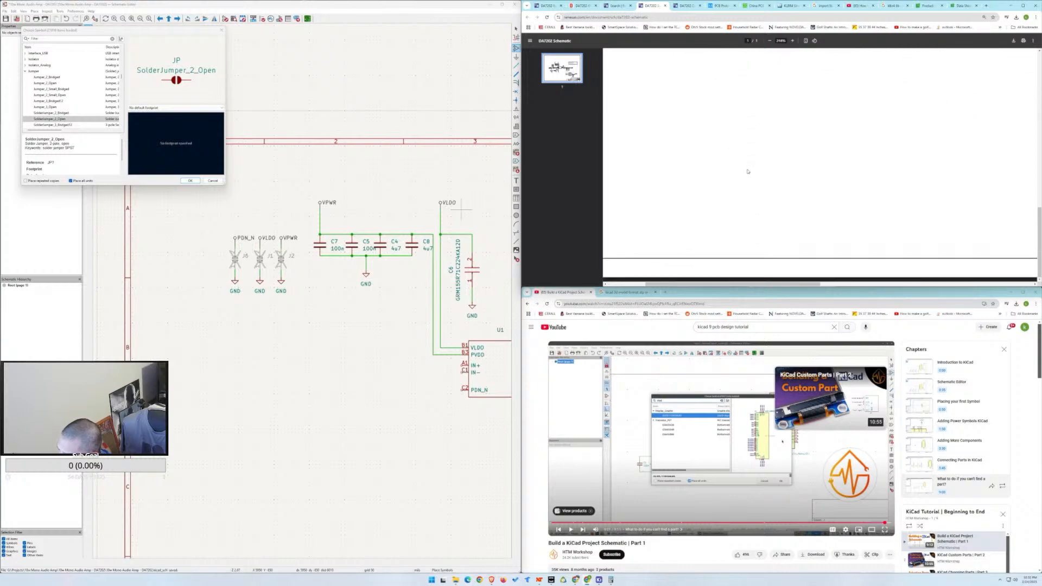
scroll(768, 273, down, 2)
scroll(831, 269, right, 10)
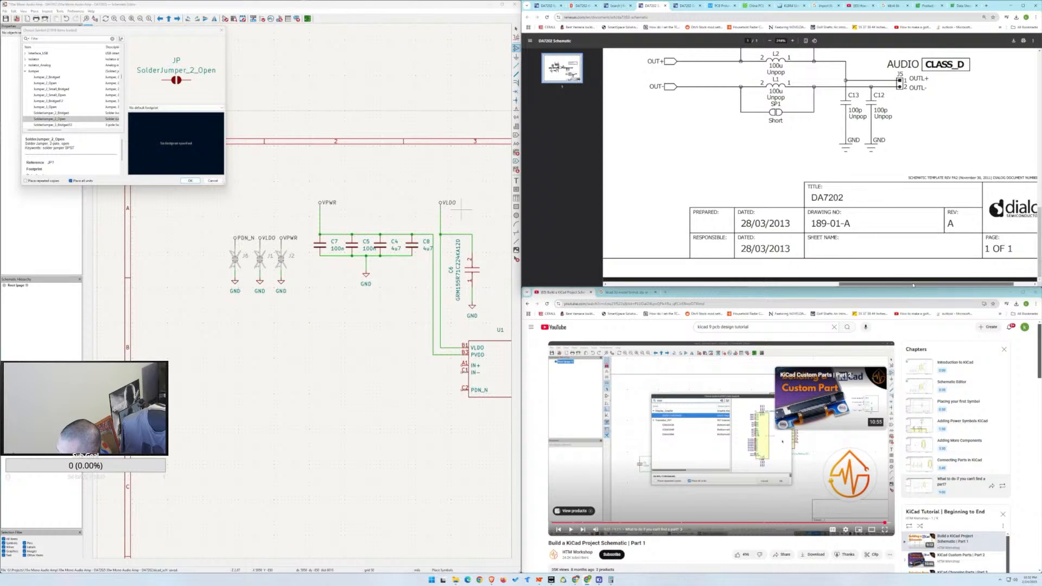
scroll(760, 266, left, 8)
scroll(746, 266, right, 5)
scroll(787, 268, left, 6)
scroll(825, 271, right, 6)
scroll(849, 272, right, 4)
scroll(850, 272, left, 4)
scroll(850, 244, up, 1)
scroll(849, 234, up, 5)
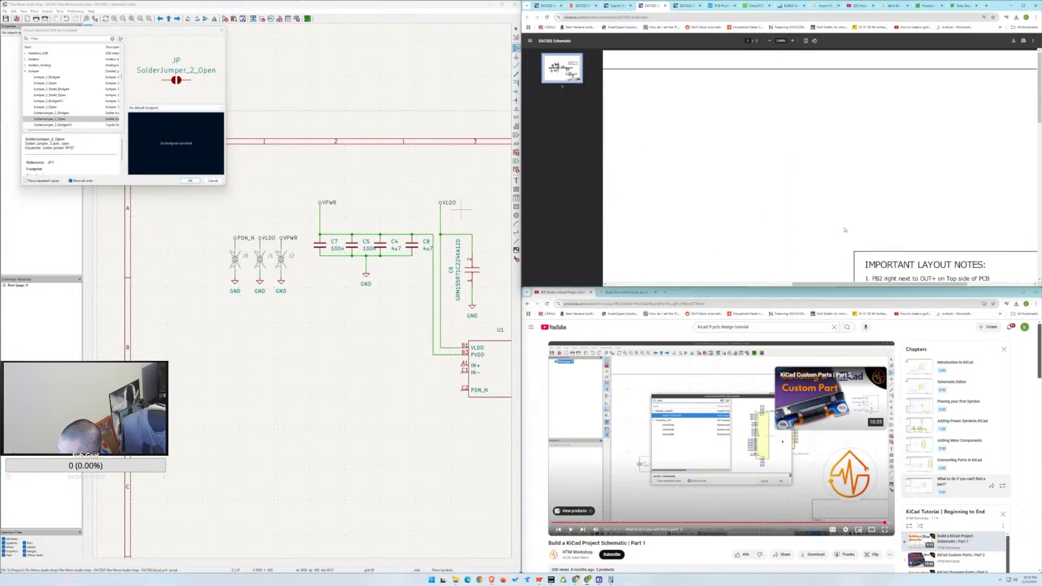
scroll(844, 233, down, 5)
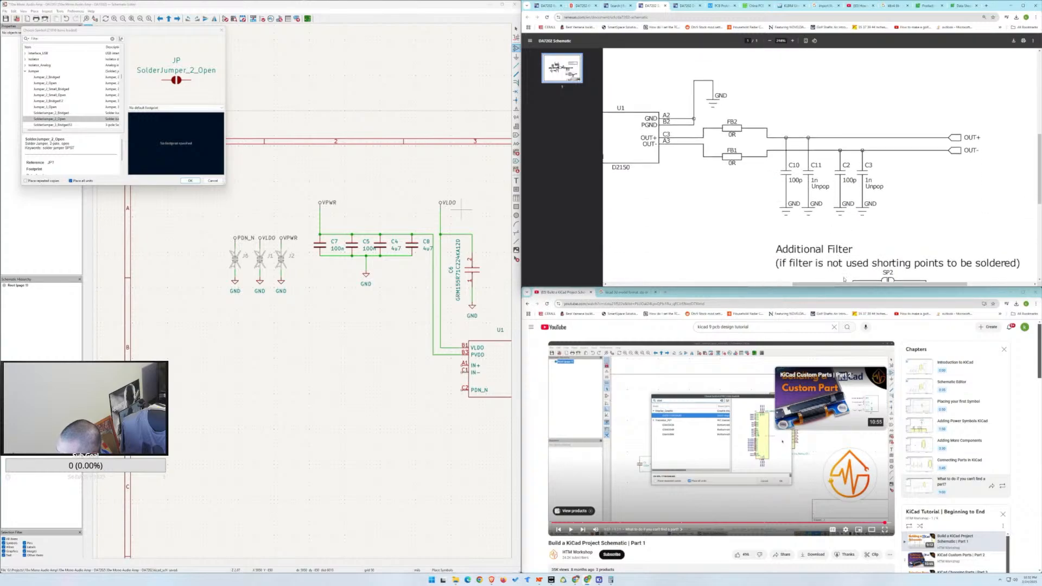
drag(844, 281, 712, 275)
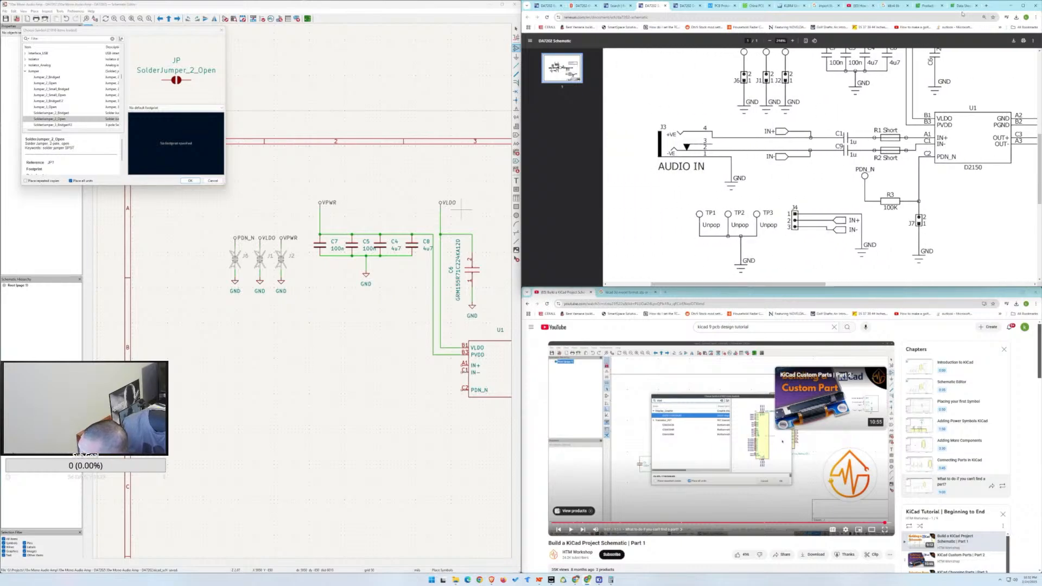
Return to the KLBR 4 data sheet and check the browser's recent downloads.
click(963, 6)
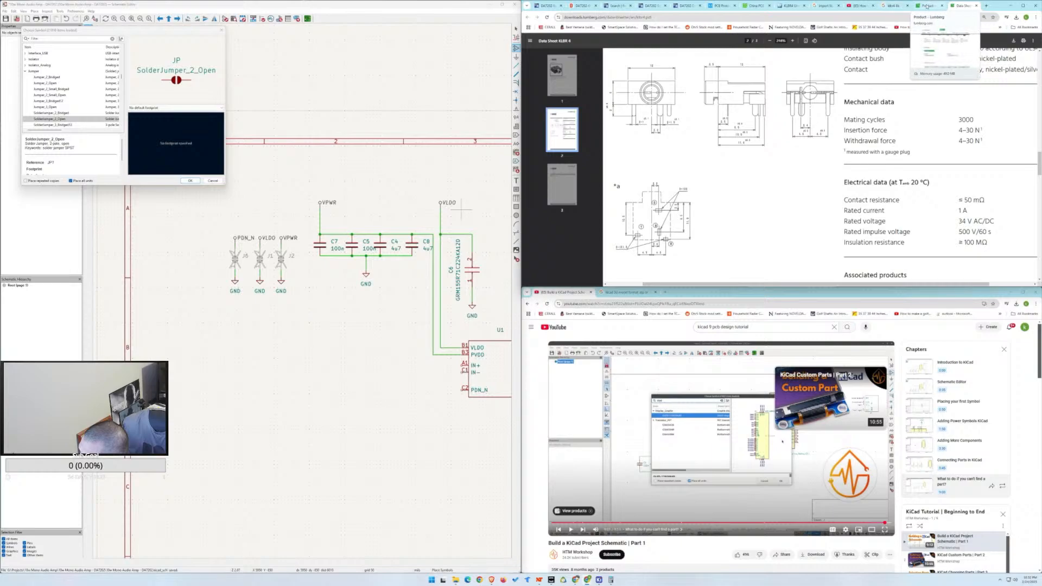
click(1018, 19)
click(1002, 41)
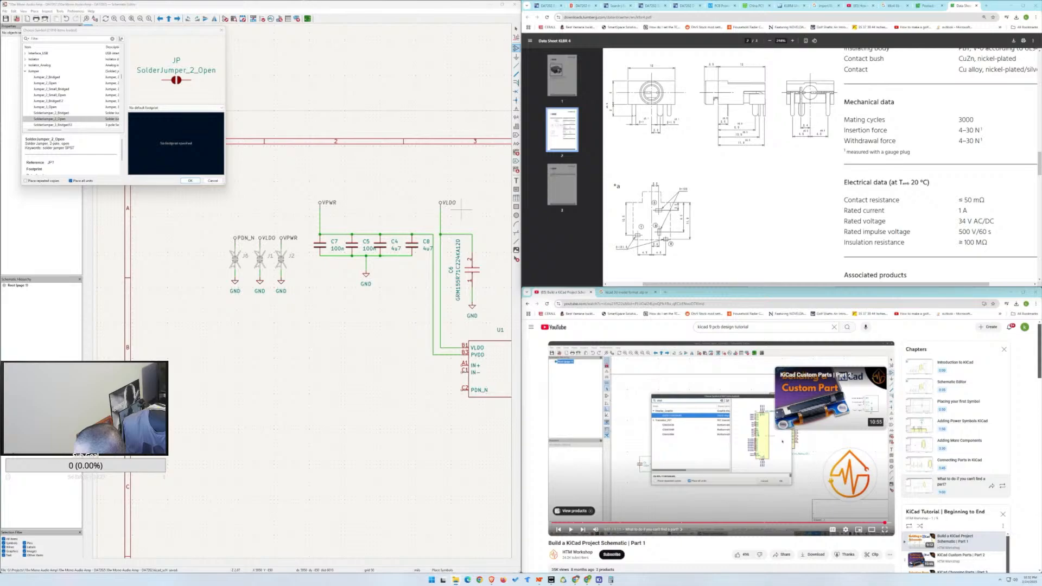
click(569, 341)
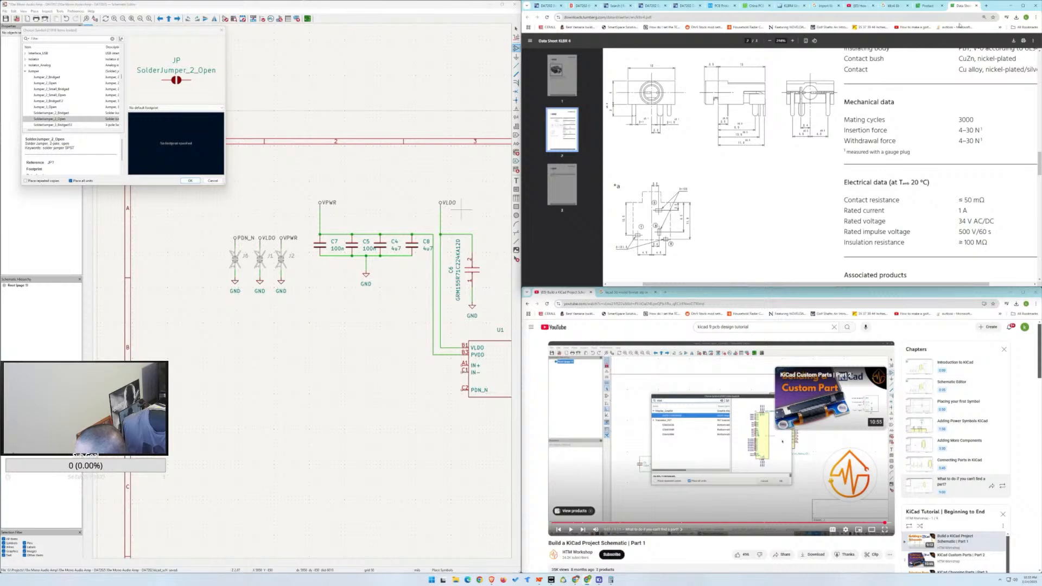
Review the downloads, poles, counterparts and technical data on Lumberg's KLBR 4 product page.
click(927, 7)
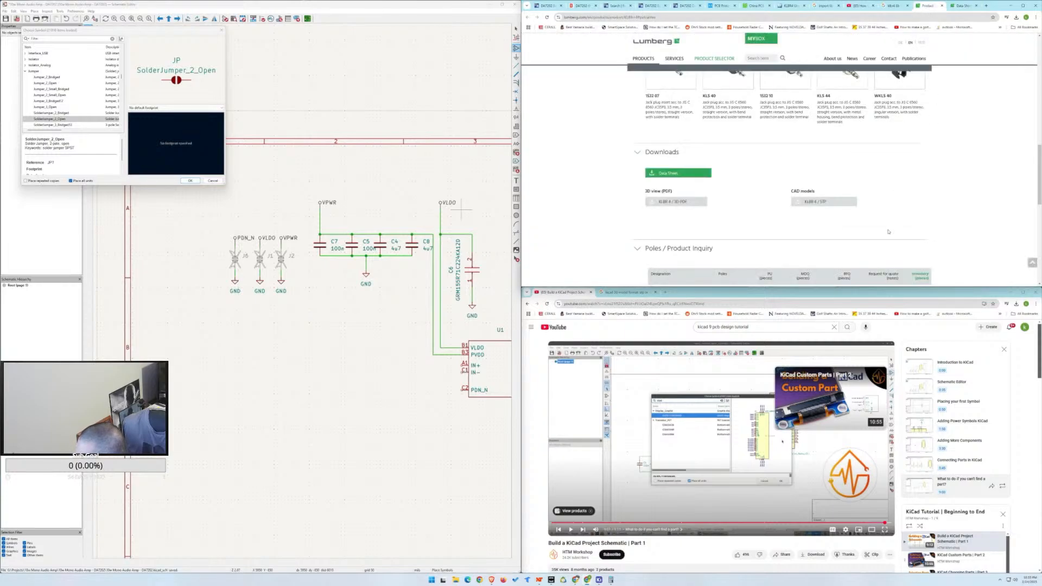
scroll(843, 233, up, 3)
scroll(843, 234, down, 2)
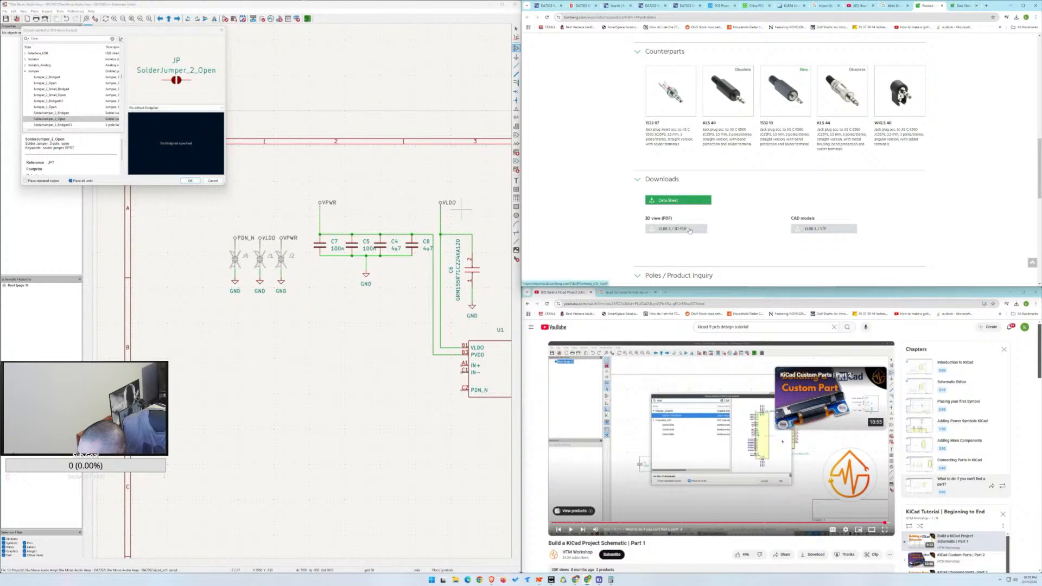
scroll(690, 230, down, 3)
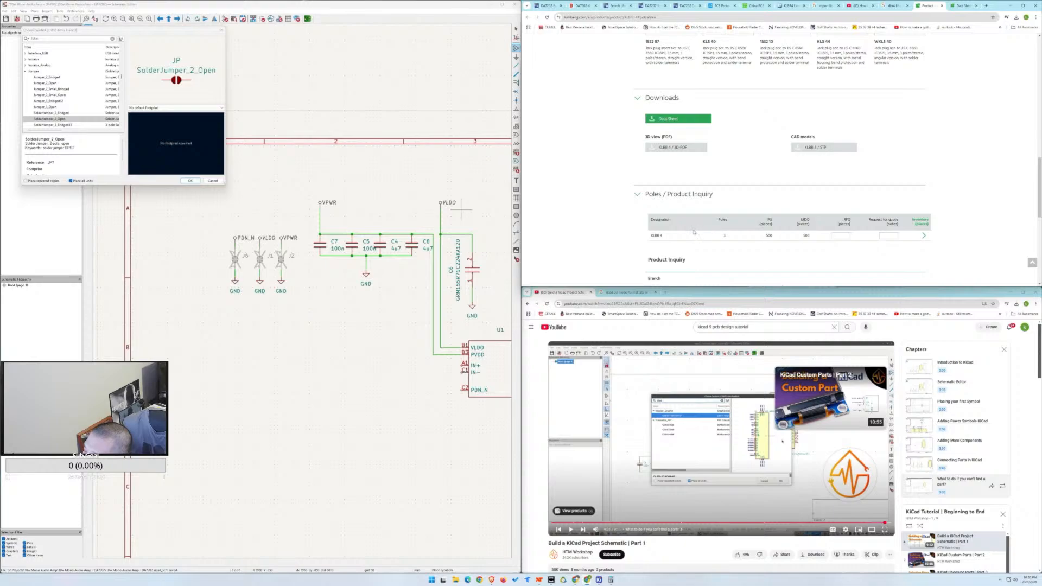
scroll(694, 232, up, 5)
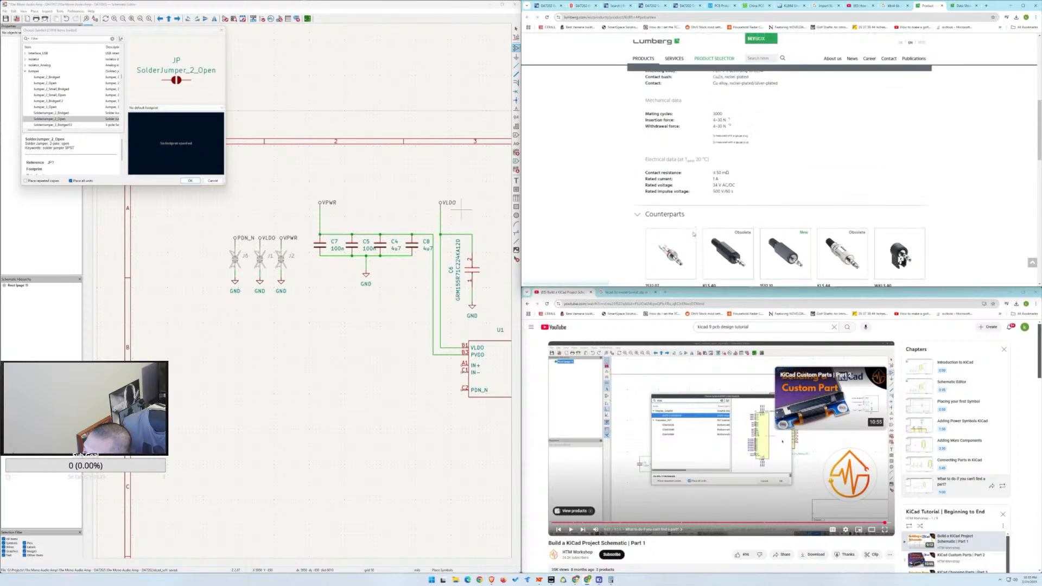
scroll(693, 234, up, 8)
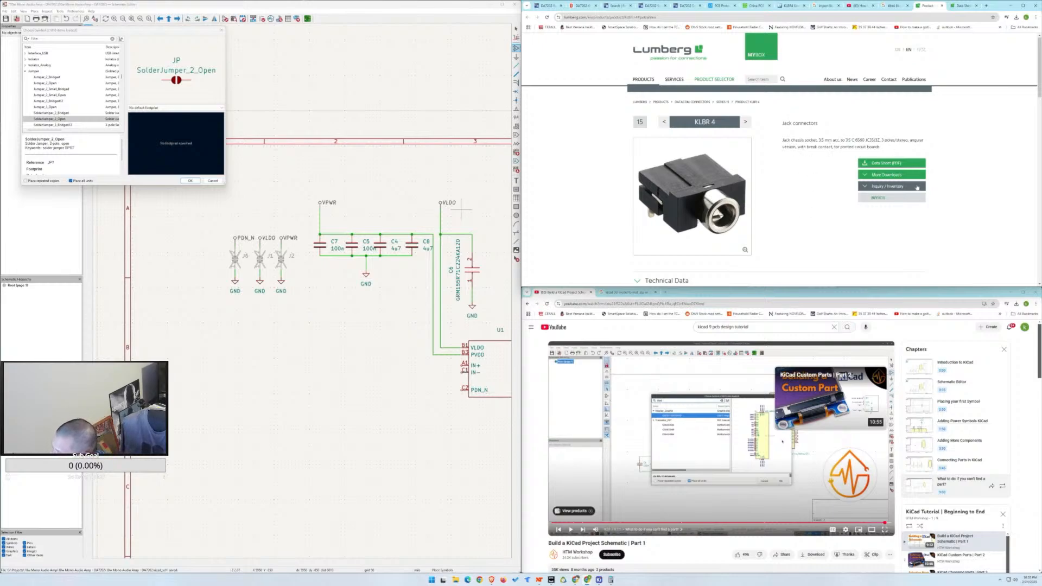
Review the KLBR 4 data sheet's technical data, associated products and first-page description.
click(966, 5)
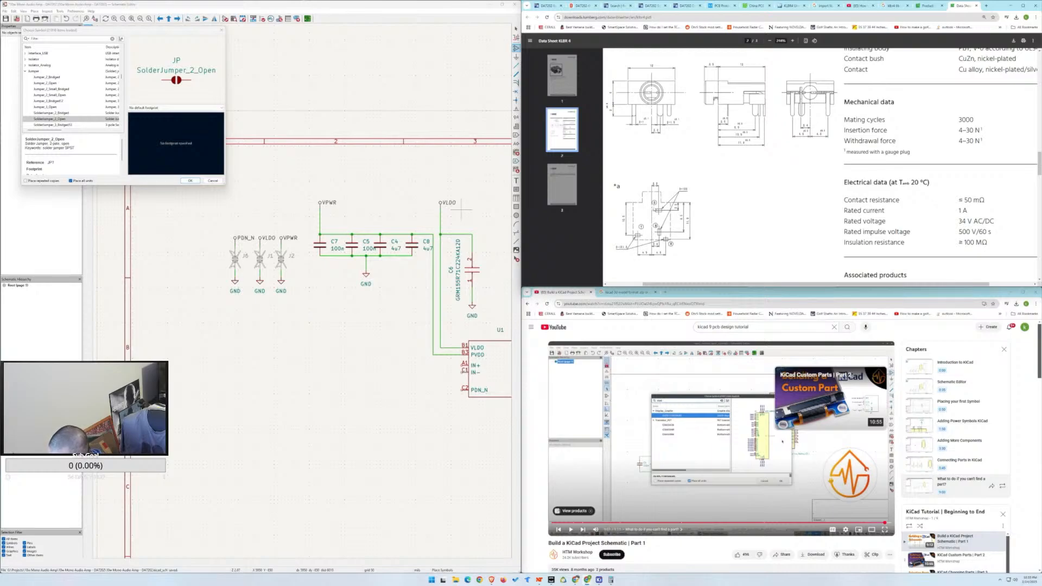
scroll(857, 265, up, 8)
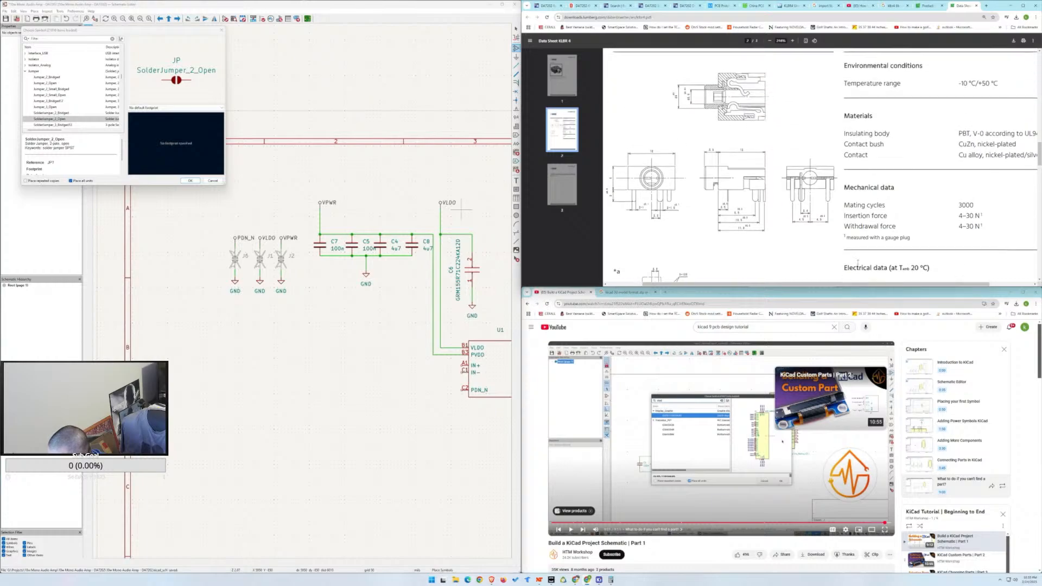
scroll(857, 265, down, 10)
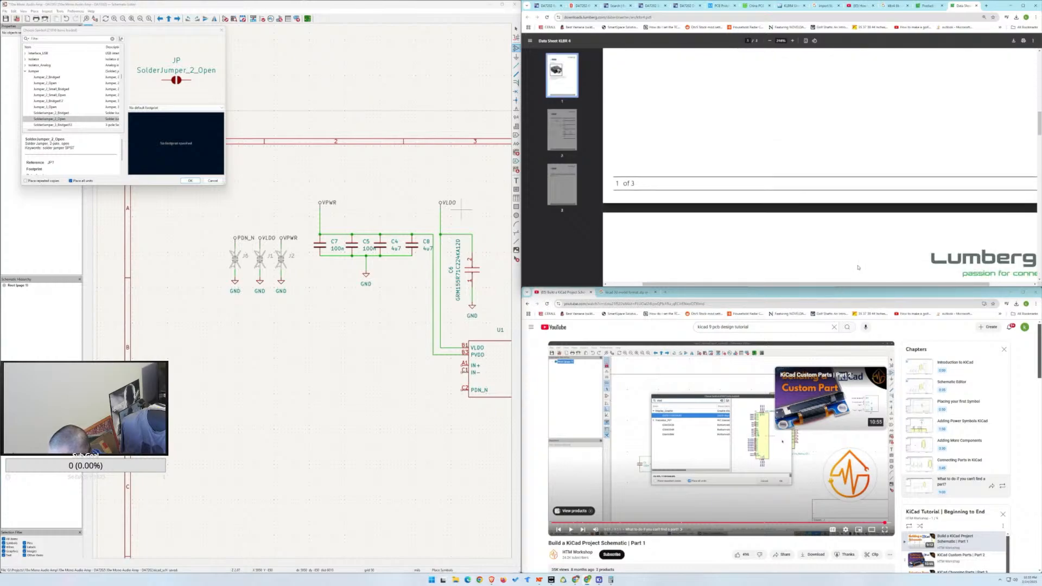
scroll(863, 275, down, 2)
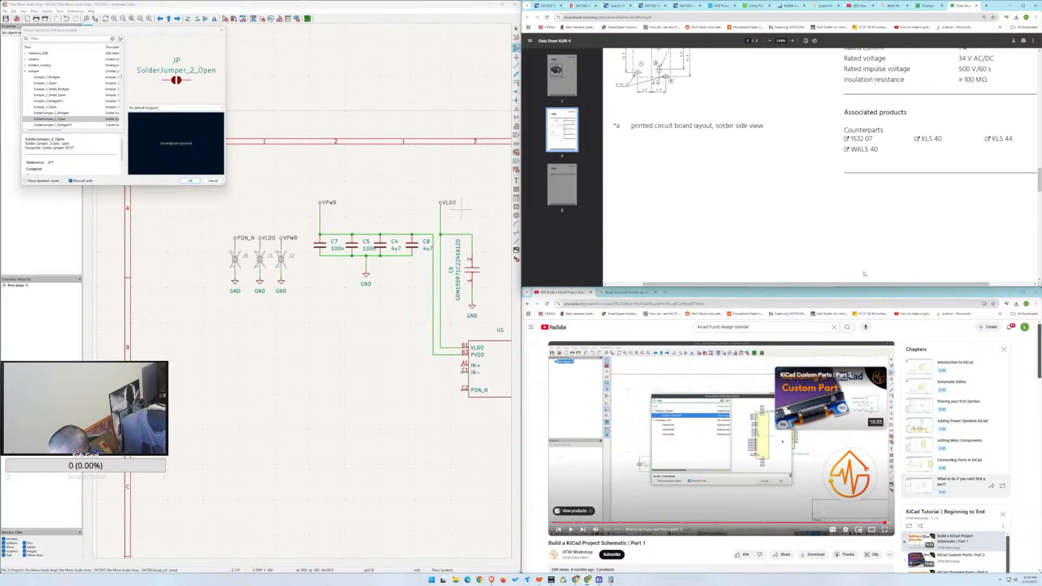
scroll(950, 261, right, 2)
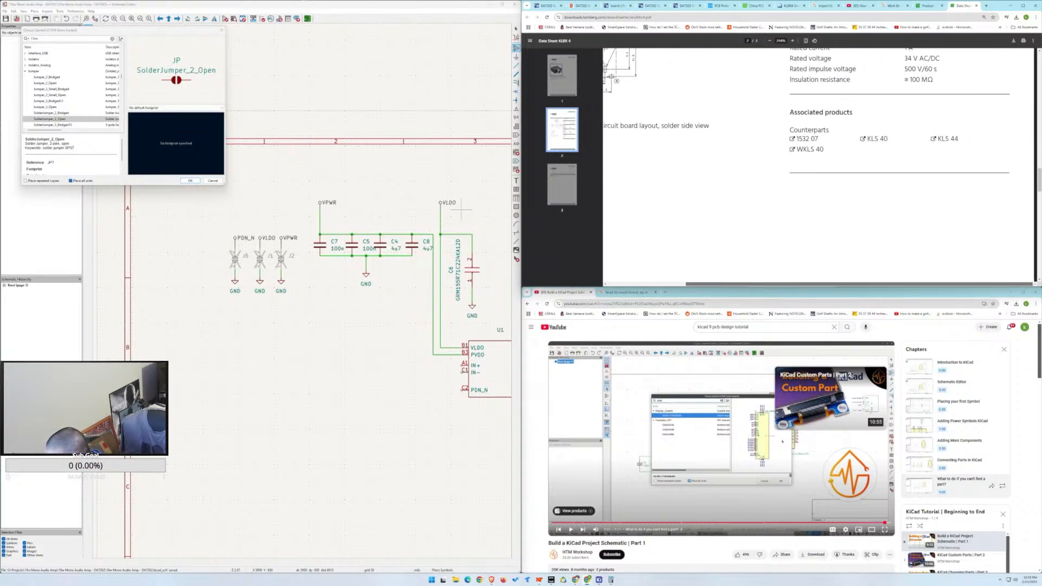
scroll(970, 254, up, 10)
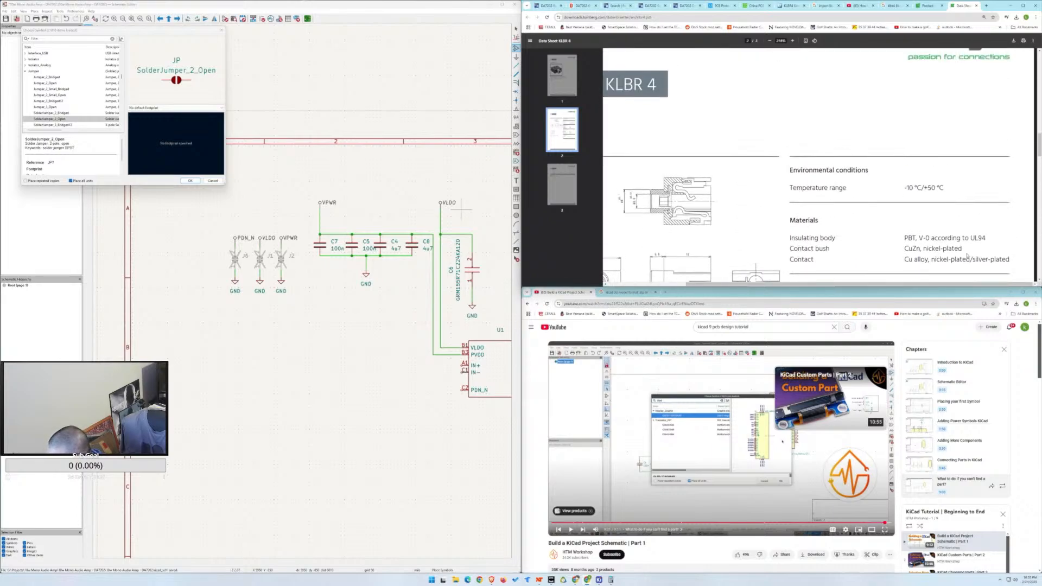
scroll(967, 254, up, 10)
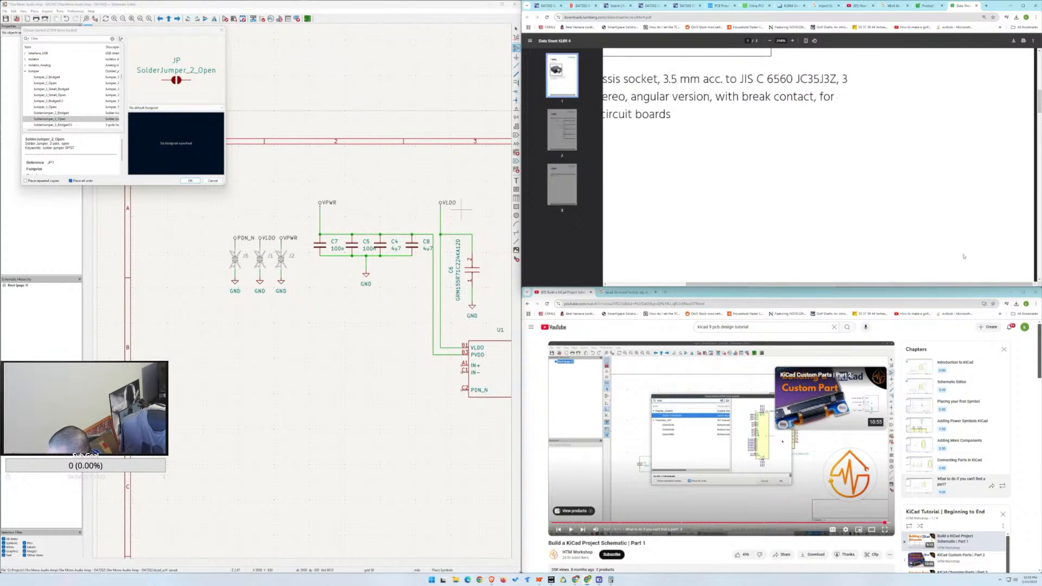
Look through all three KLBR 4 data sheet pages, then examine the dimension drawings and board layout *a closely.
click(769, 41)
click(770, 41)
click(770, 40)
click(769, 40)
scroll(806, 148, down, 5)
scroll(806, 148, down, 2)
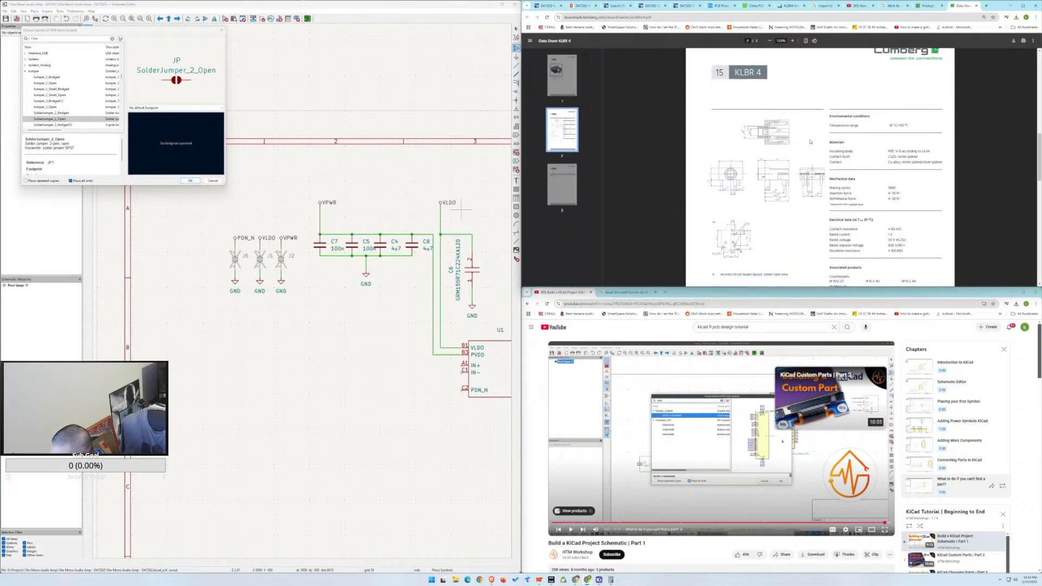
scroll(810, 142, down, 2)
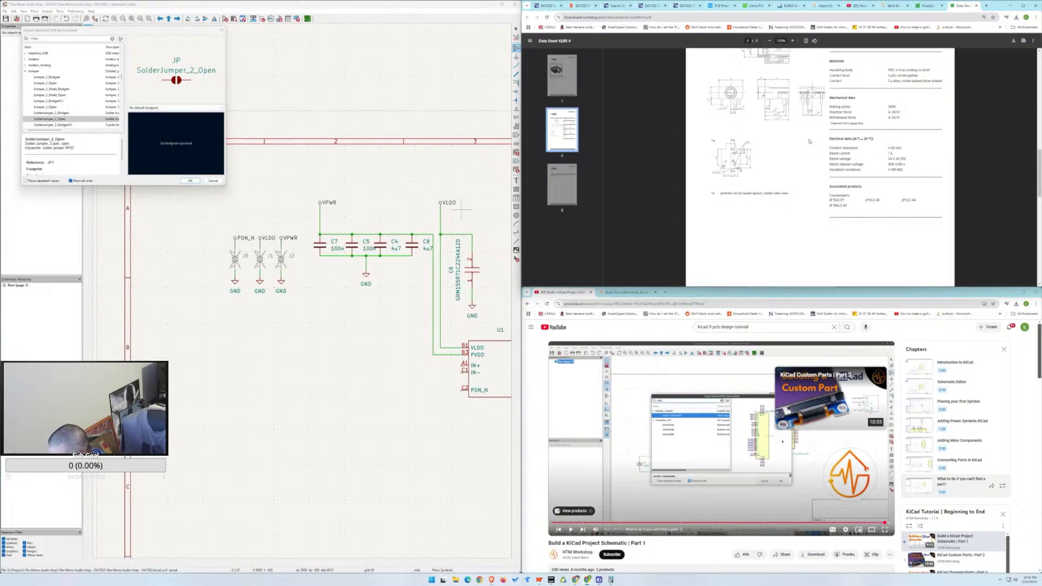
scroll(810, 141, down, 6)
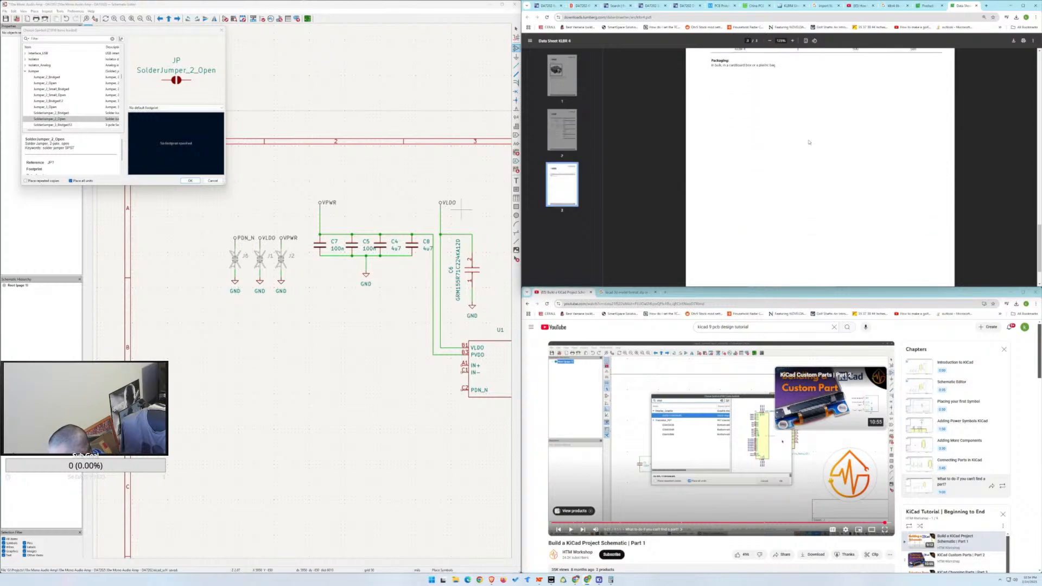
scroll(809, 141, up, 5)
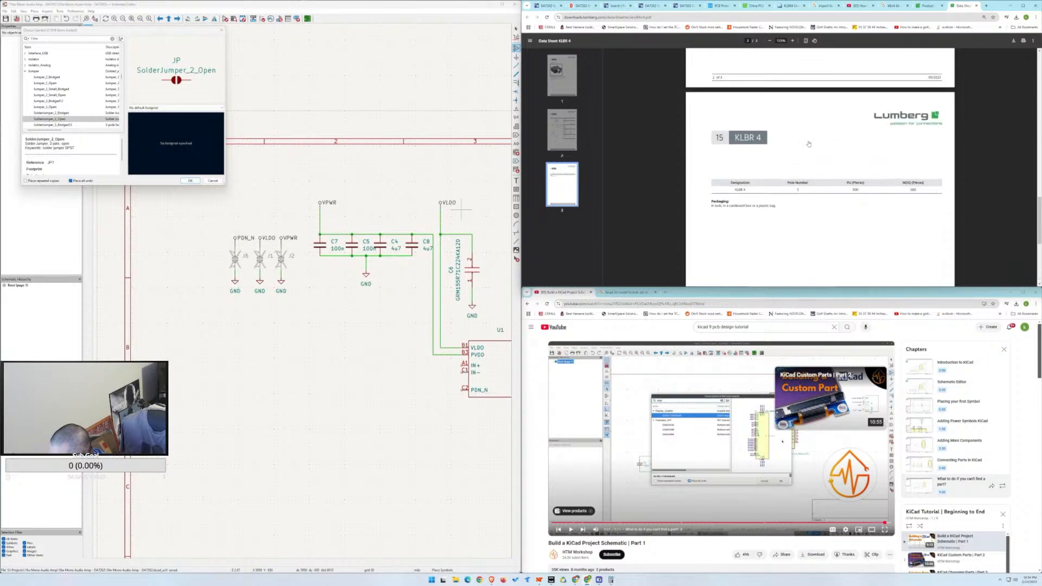
scroll(808, 143, up, 2)
scroll(809, 143, up, 2)
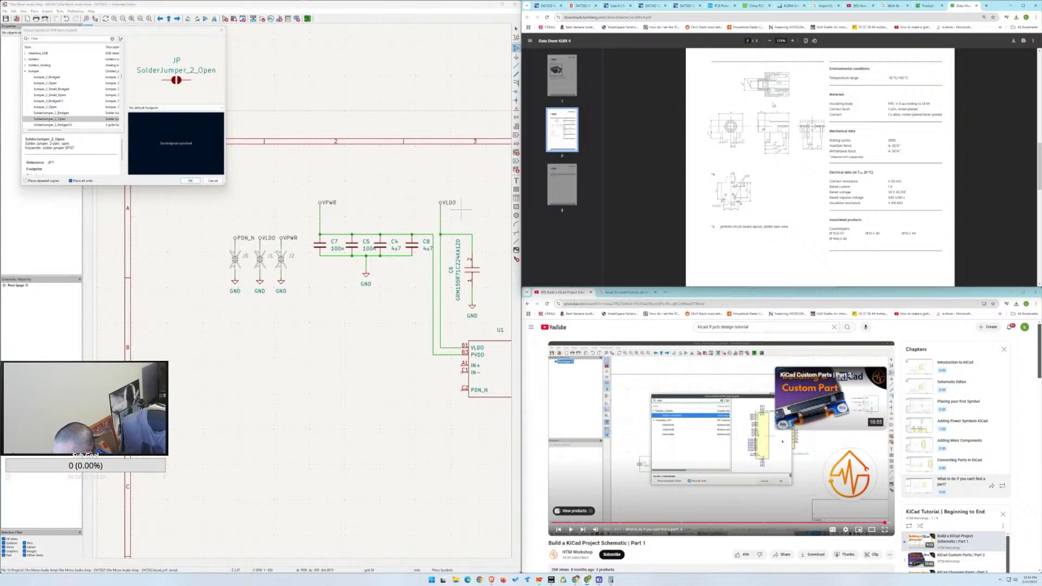
ctrl+scroll(772, 107, up, 4)
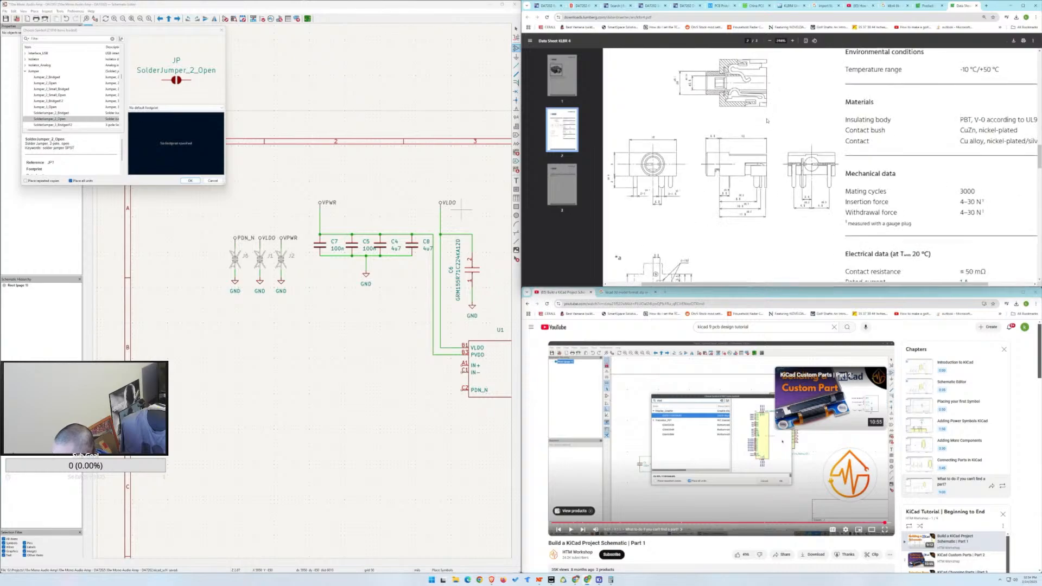
scroll(767, 121, down, 1)
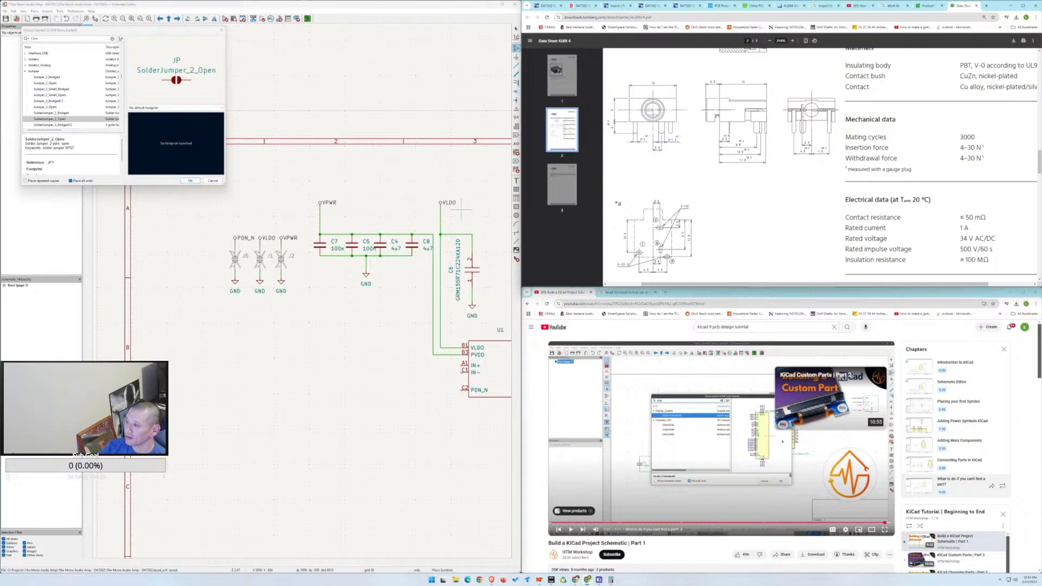
Check the KLBR4 jack socket entry in the evaluation board user guide's parts list against the schematic diagram.
click(547, 6)
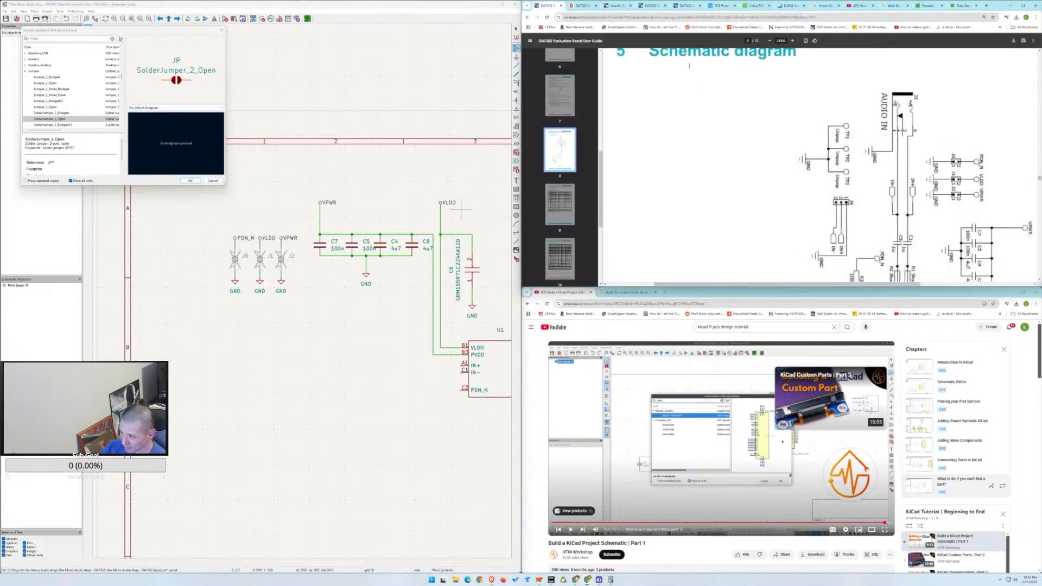
click(770, 40)
click(770, 40)
scroll(807, 108, down, 15)
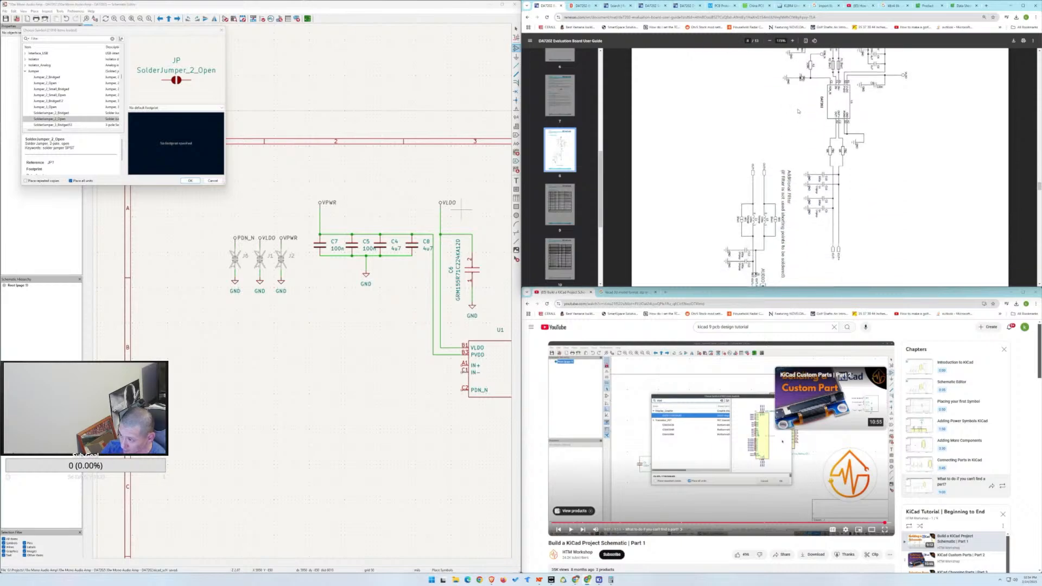
scroll(821, 110, up, 2)
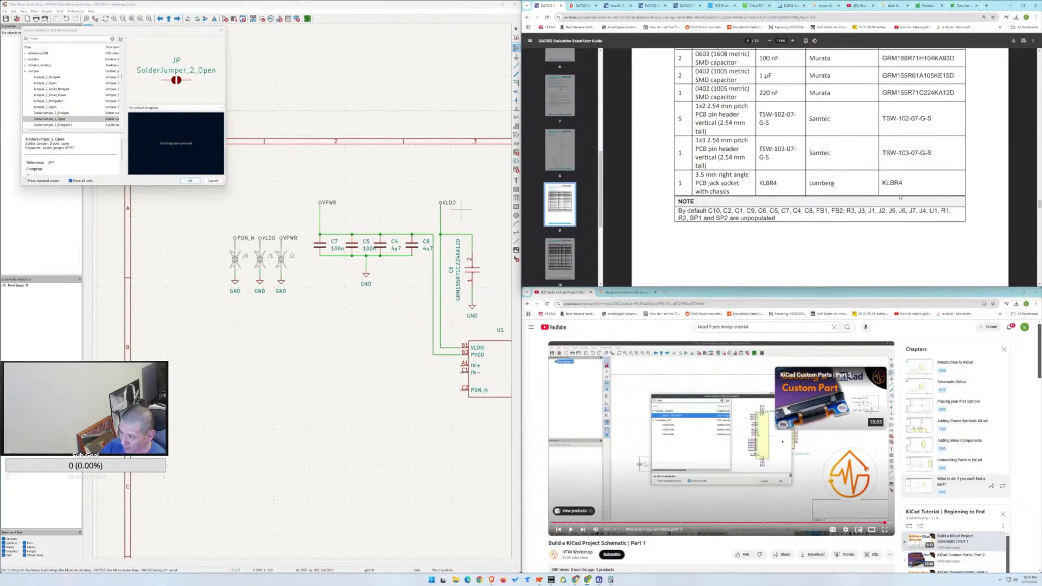
drag(902, 184, 884, 182)
click(887, 176)
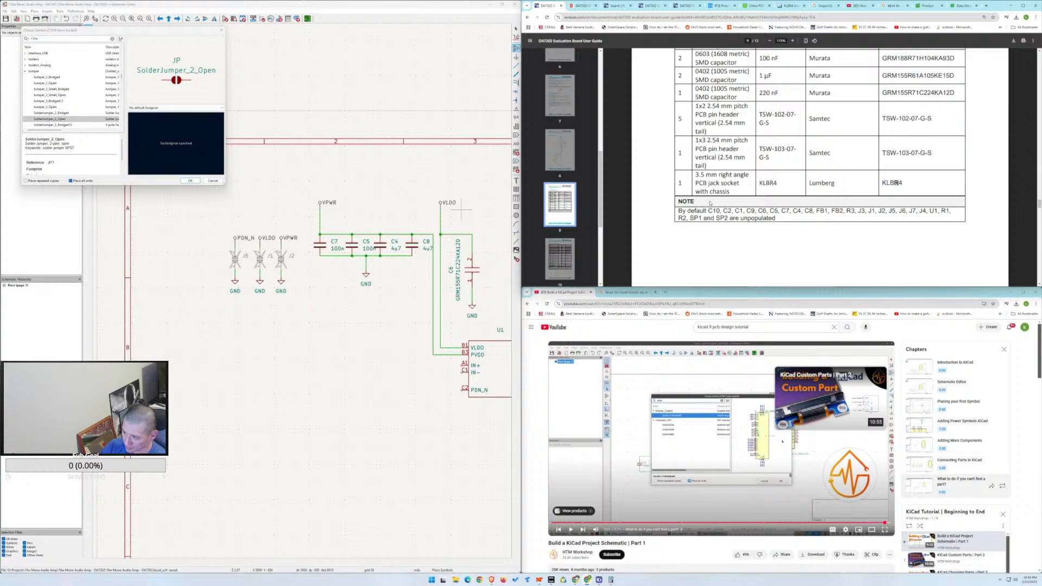
scroll(730, 194, up, 1)
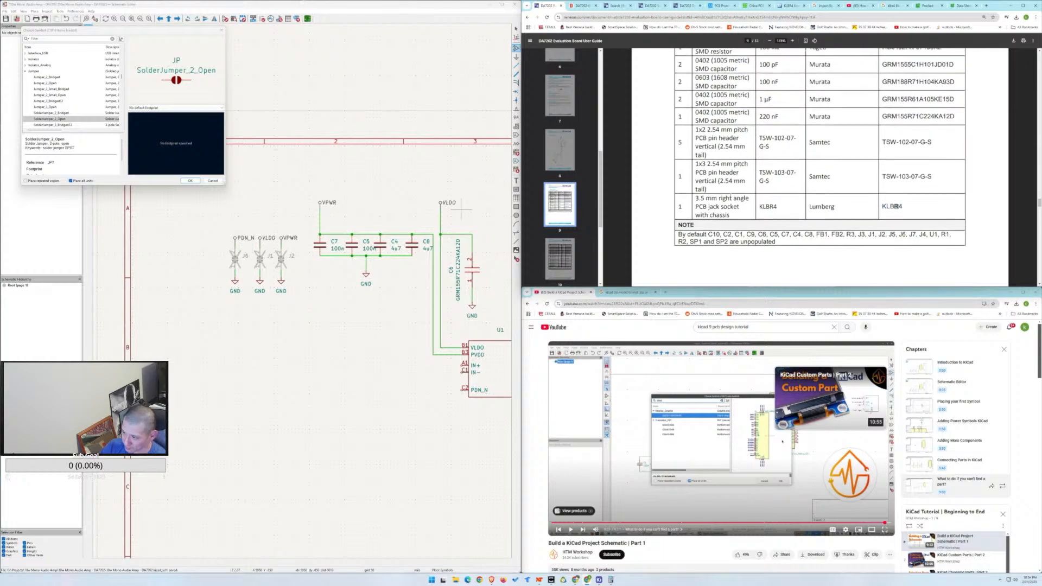
scroll(879, 225, up, 5)
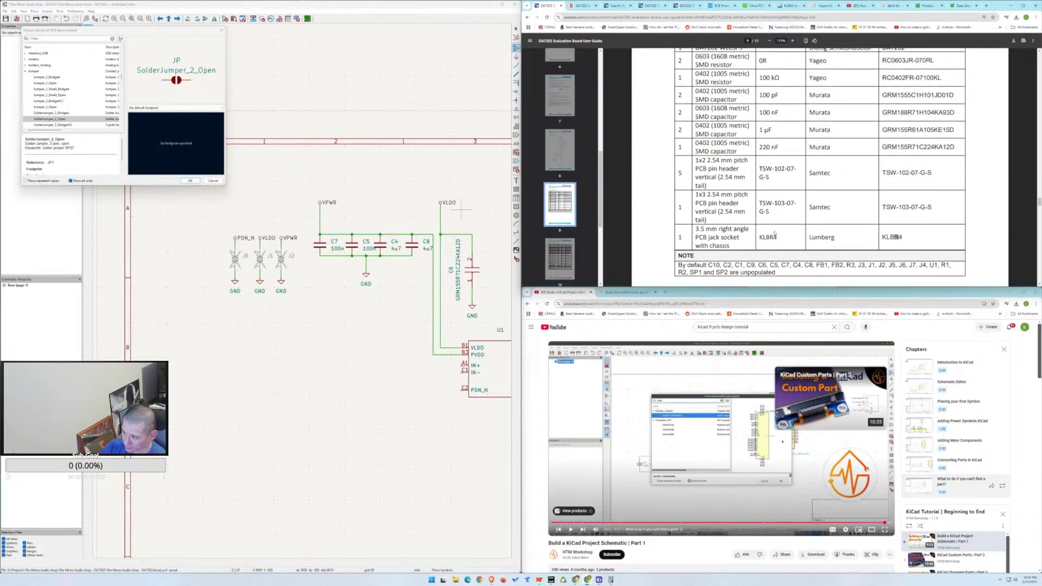
scroll(772, 244, up, 10)
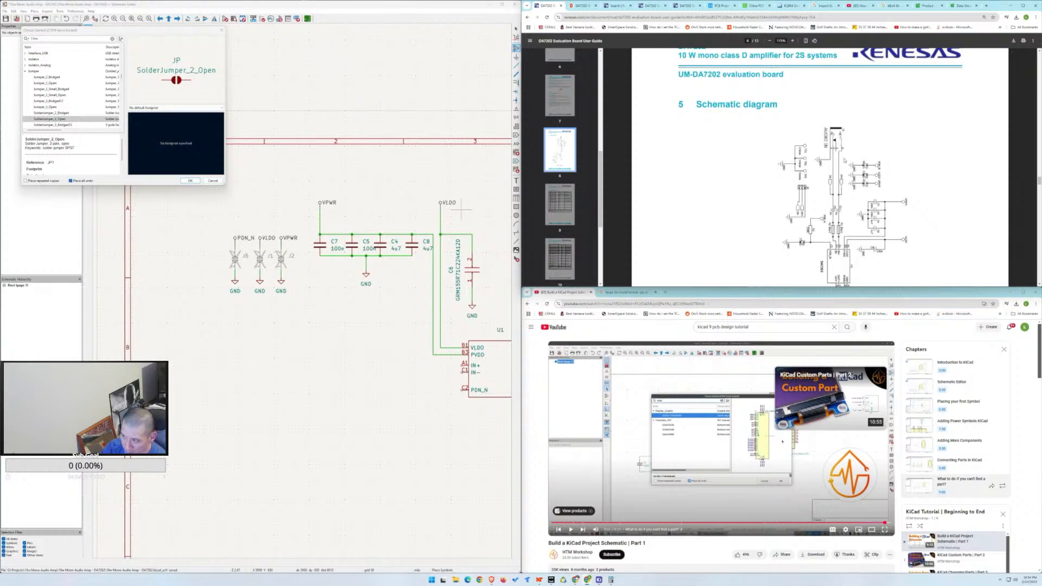
Check the user guide's parts list and schematic diagram, and examine the board layout *a in the KLBR 4 data sheet.
scroll(838, 160, down, 3)
scroll(834, 160, down, 10)
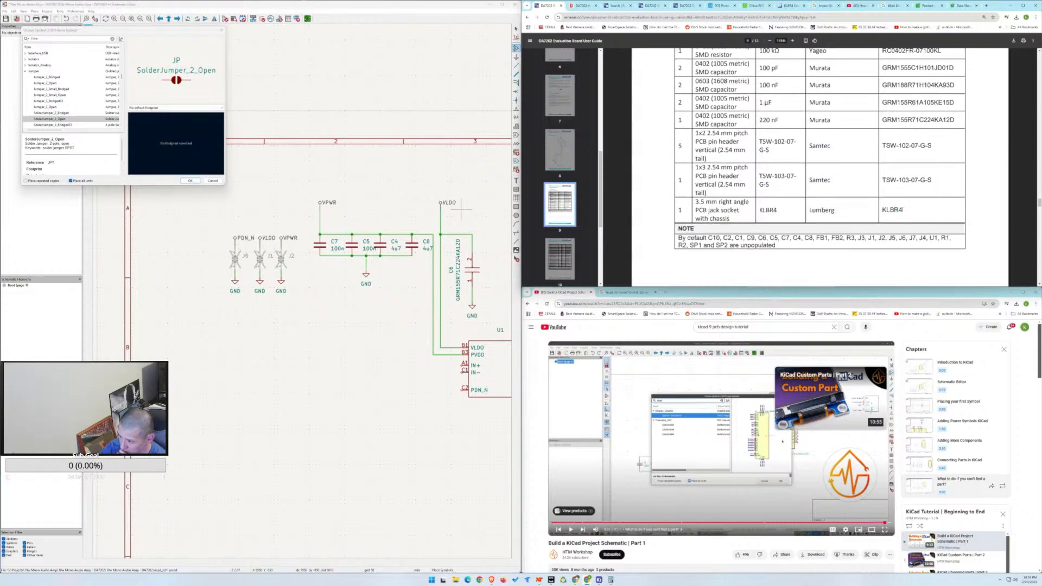
scroll(900, 211, up, 3)
scroll(897, 213, up, 10)
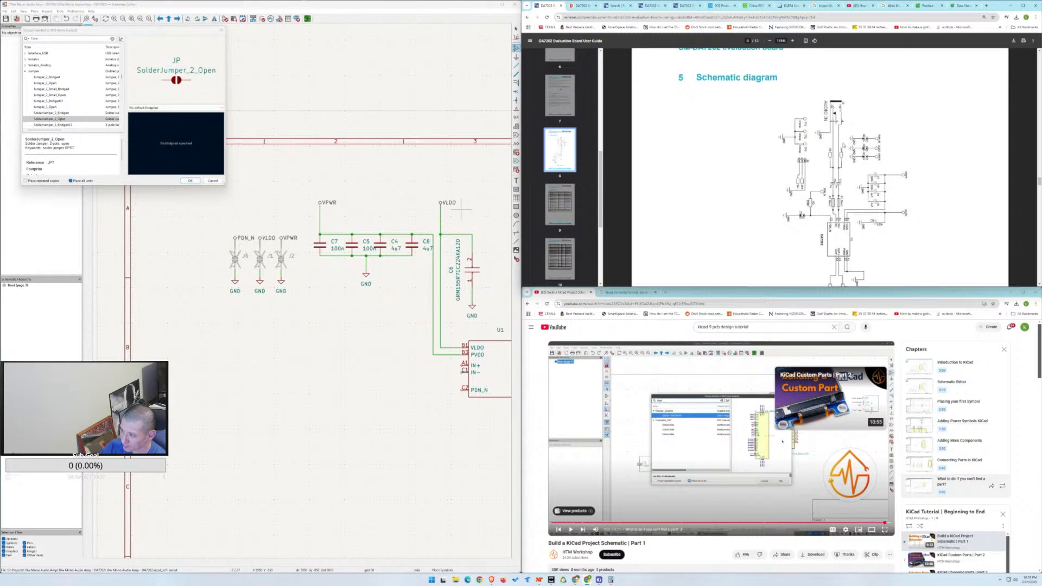
scroll(902, 169, up, 1)
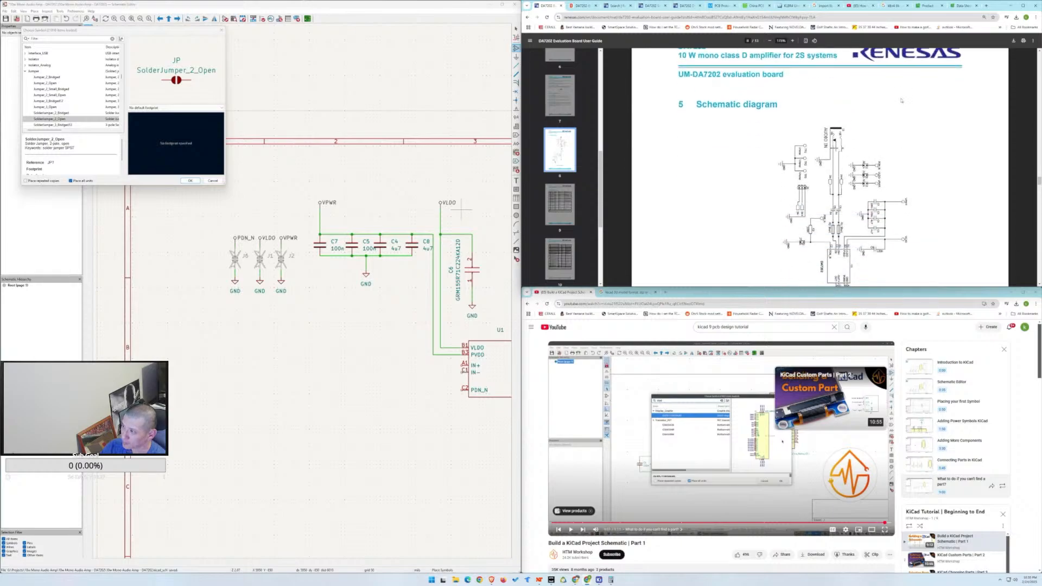
click(962, 6)
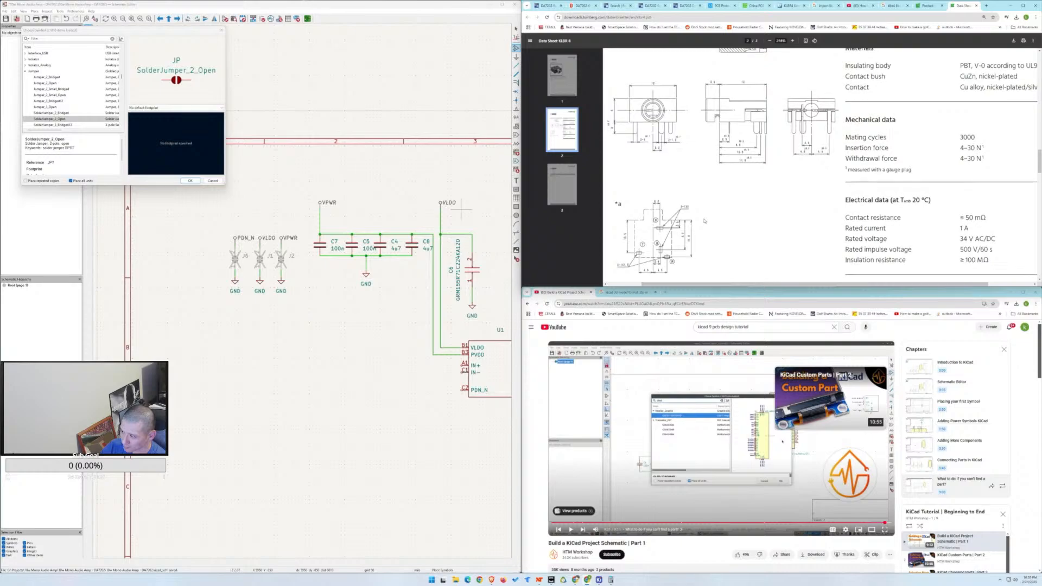
scroll(705, 221, down, 1)
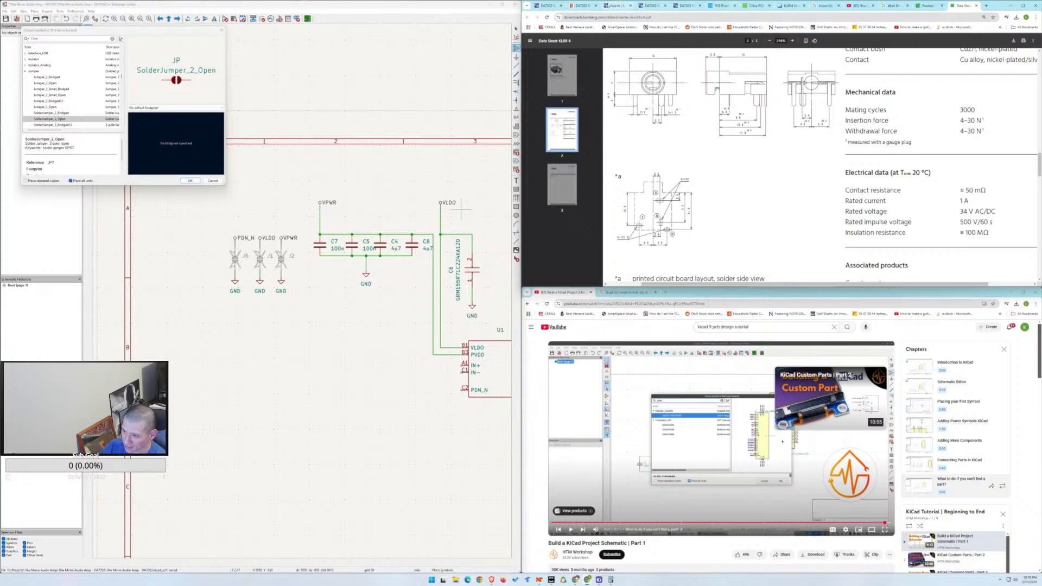
Search the symbol chooser for "audio" and preview AudioJack3 and both units of AudioJack3_Dual_Switch against J3 in the reference schematic.
click(654, 6)
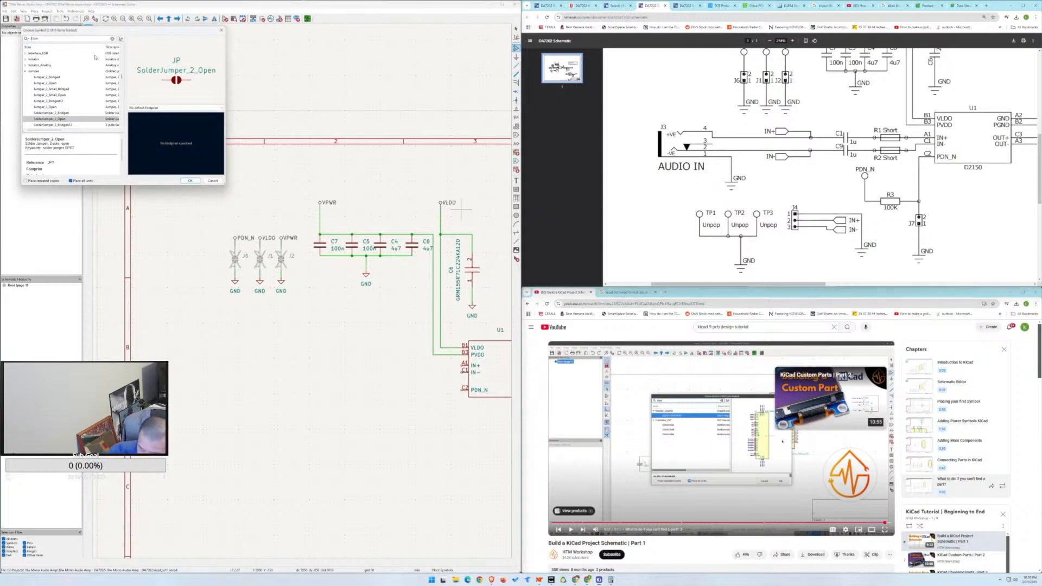
text(audio)
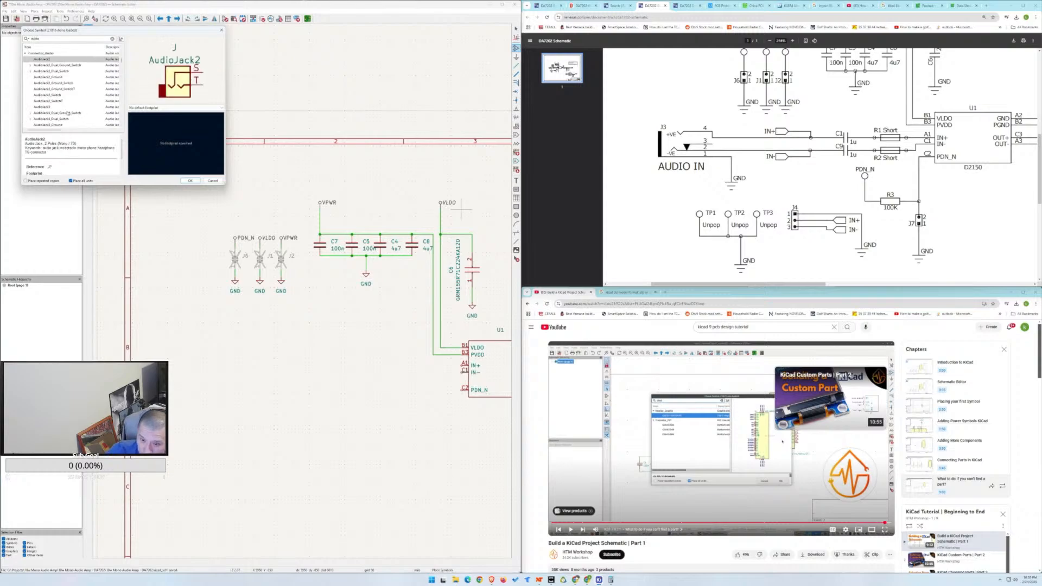
click(64, 107)
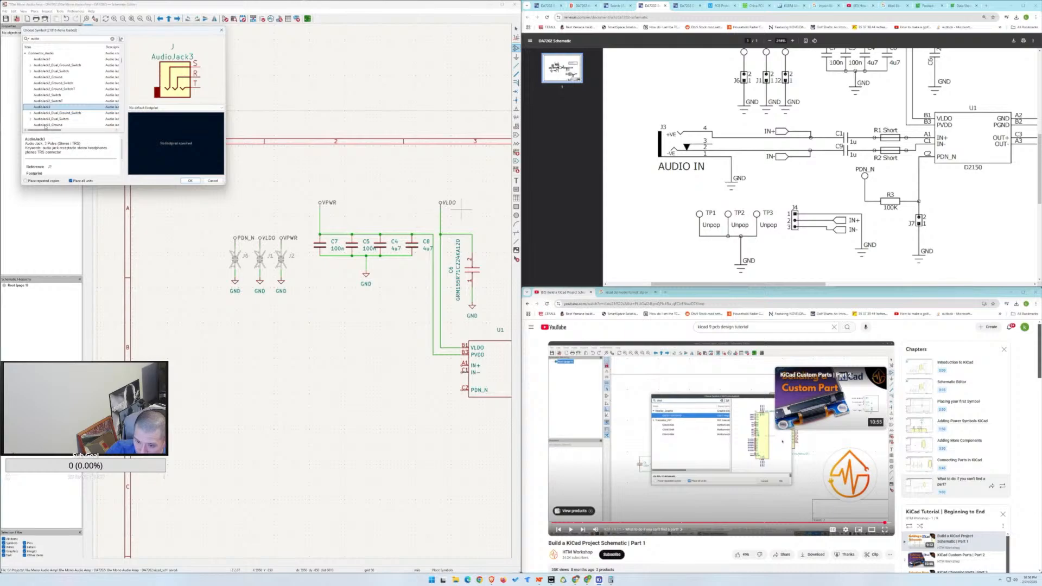
scroll(43, 119, down, 1)
click(30, 101)
click(43, 107)
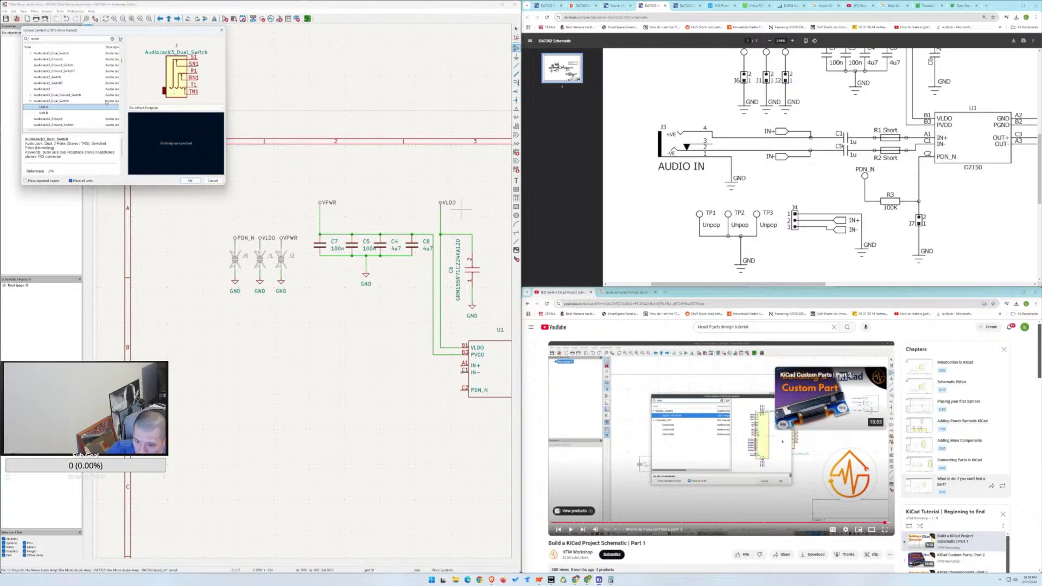
click(79, 113)
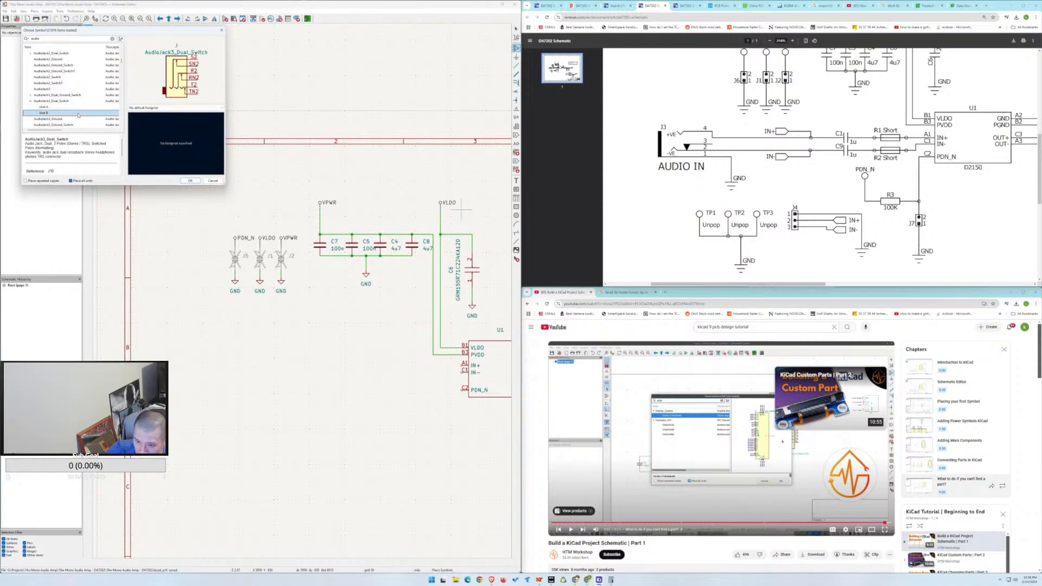
Compare AudioJack3_Ground and AudioJack3_Ground_Switch with J3 in the reference schematic, and select AudioJack3_Ground.
click(57, 119)
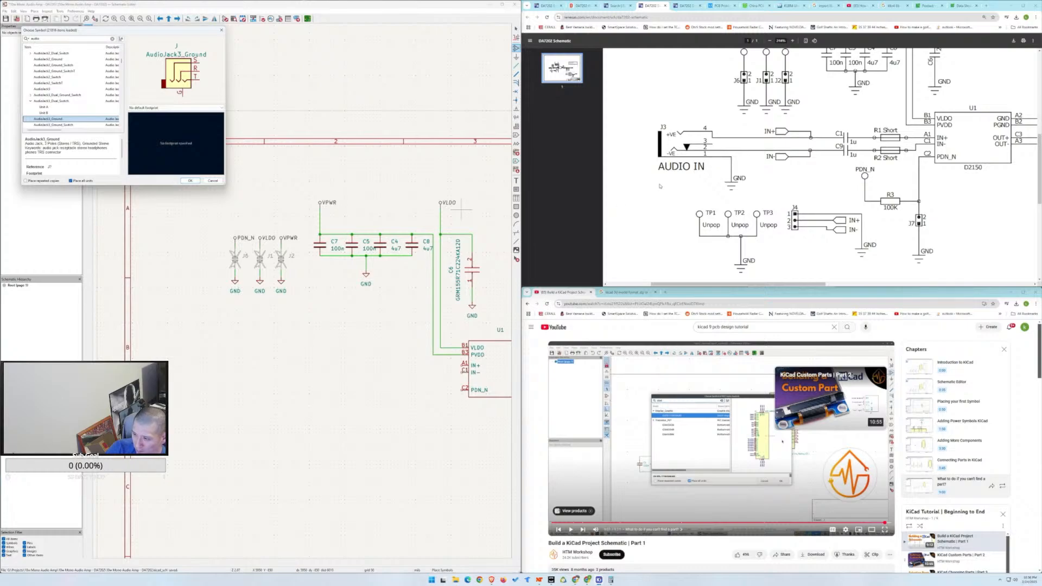
scroll(720, 201, up, 2)
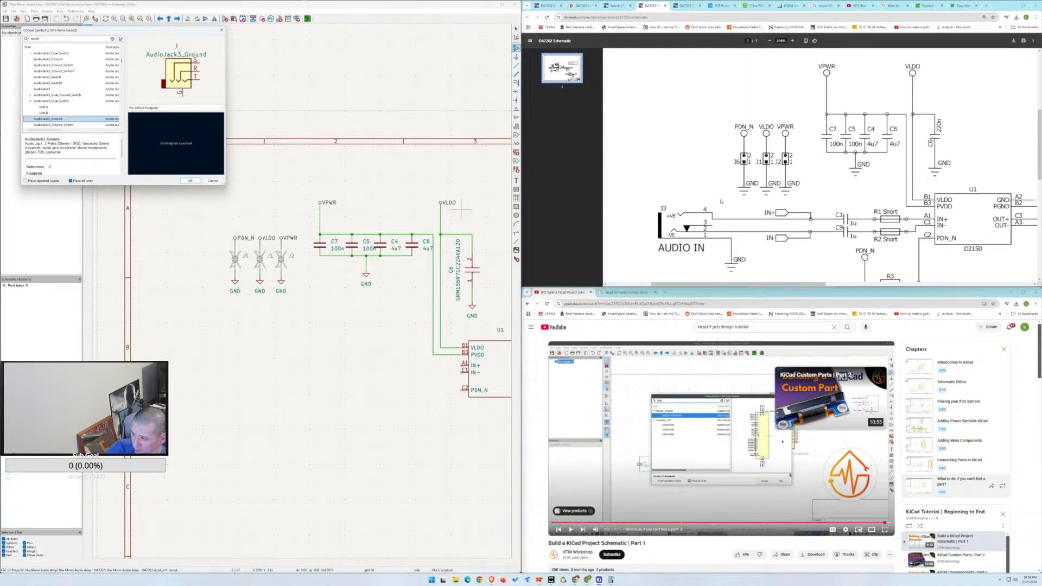
scroll(722, 202, down, 2)
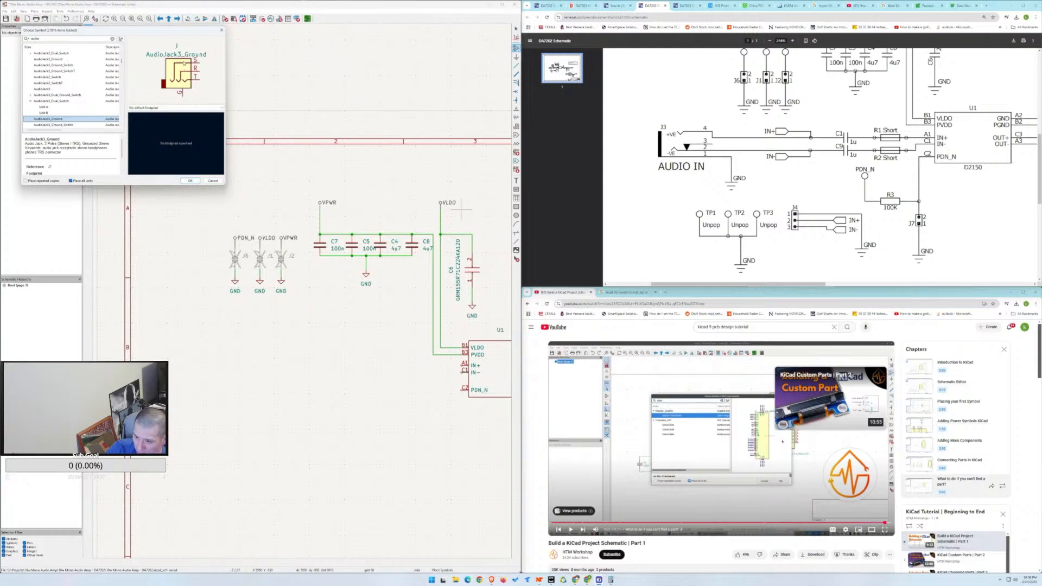
click(69, 126)
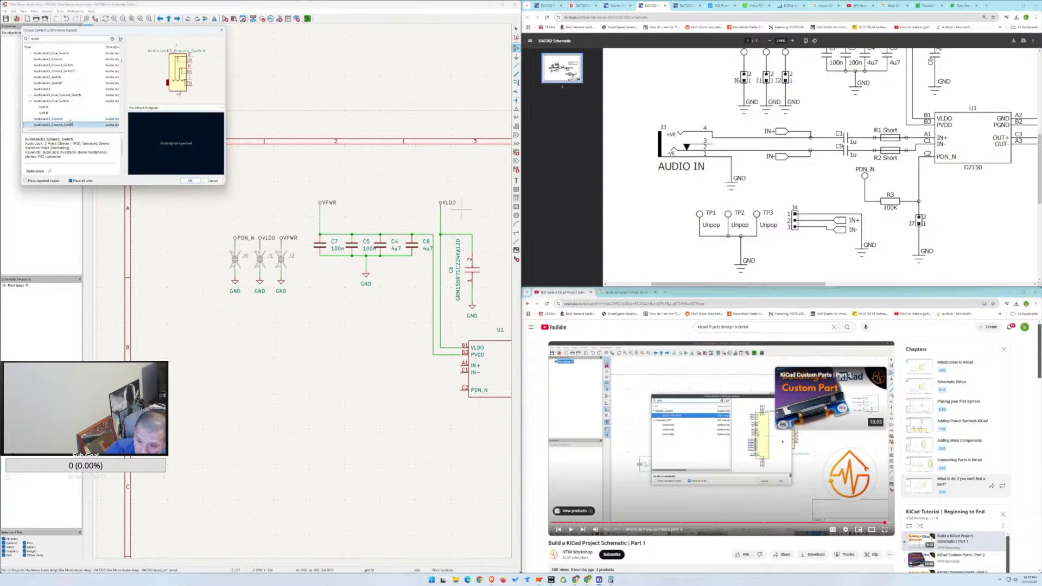
click(70, 119)
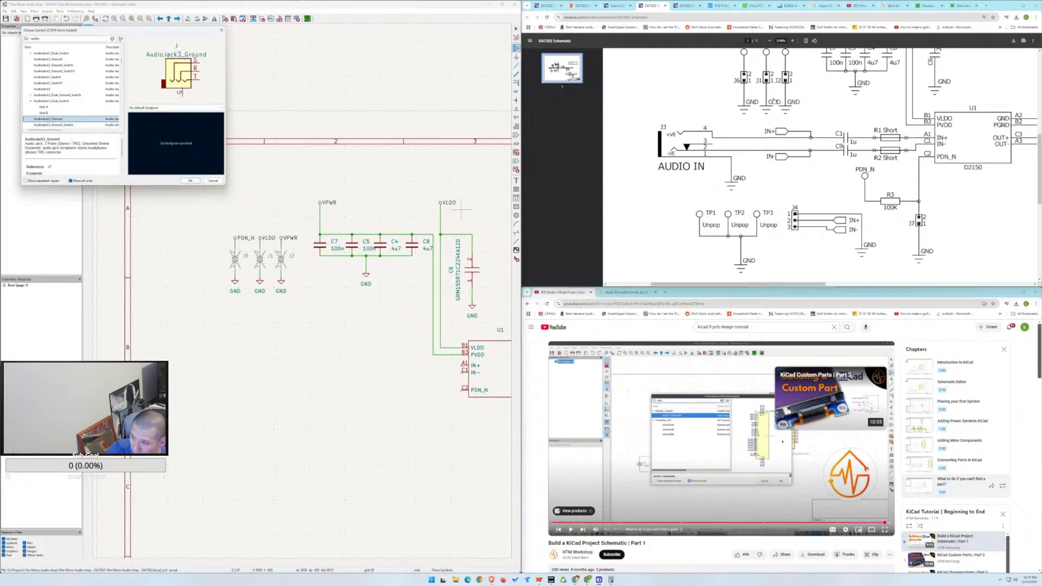
Examine the KLBR 4 data sheet's drawings and counterparts, view the KLS 40 plug page, and return to the data sheet's dimension drawings.
click(960, 7)
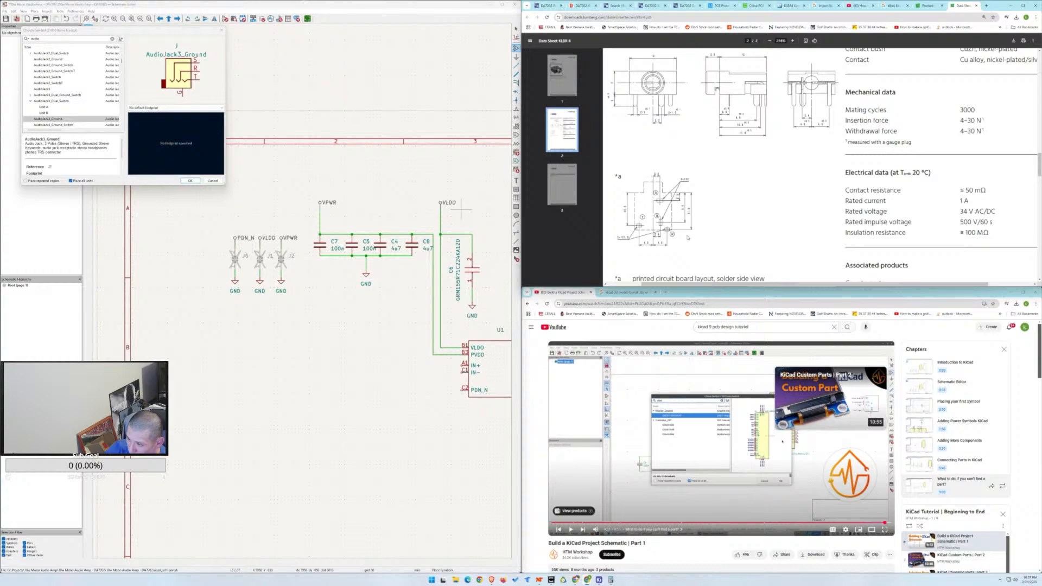
scroll(688, 237, up, 3)
scroll(688, 237, up, 2)
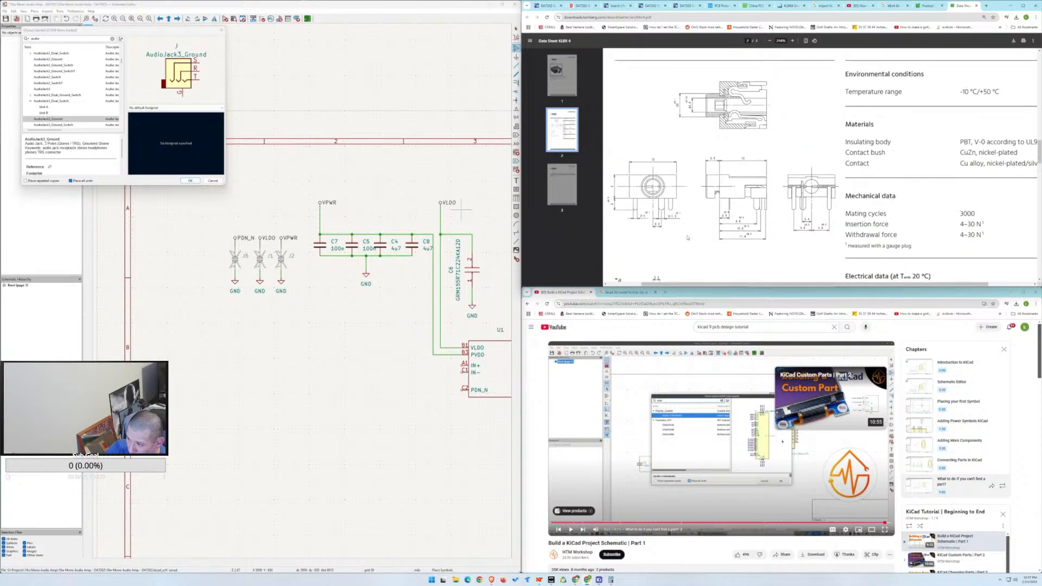
scroll(688, 237, down, 2)
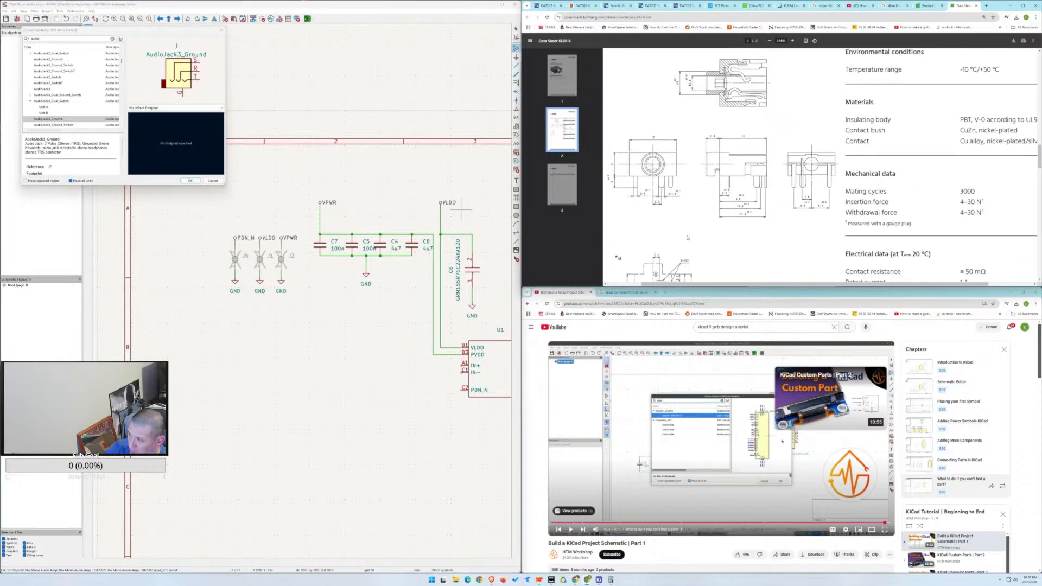
scroll(856, 270, down, 2)
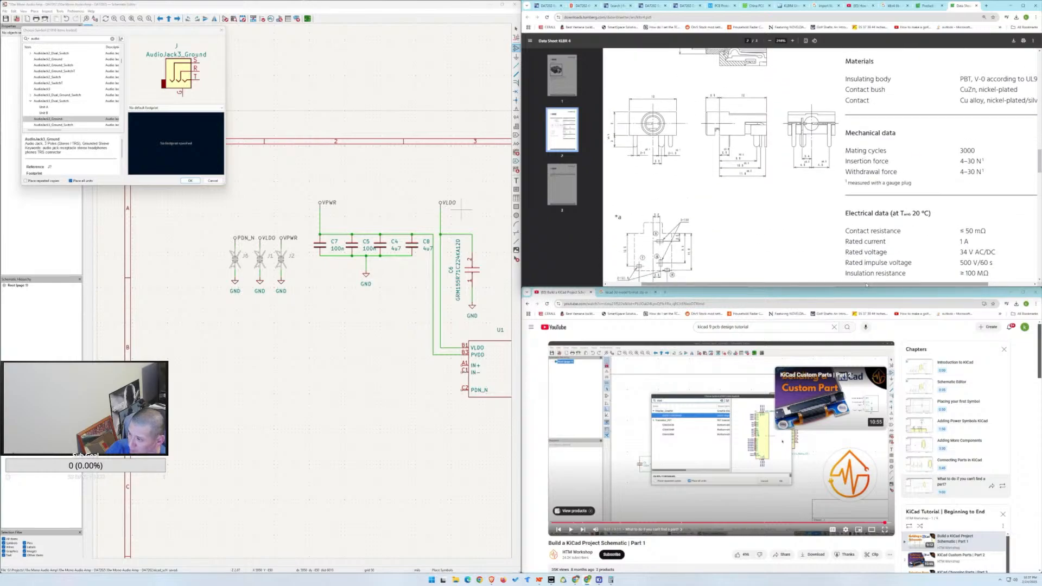
scroll(890, 277, right, 2)
scroll(910, 250, down, 2)
scroll(909, 251, down, 3)
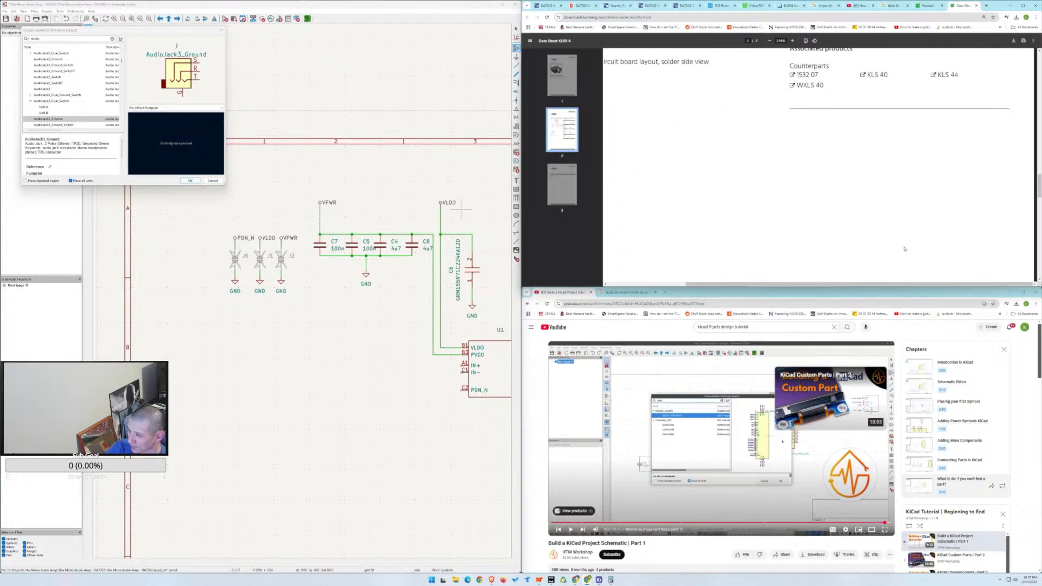
scroll(904, 249, up, 2)
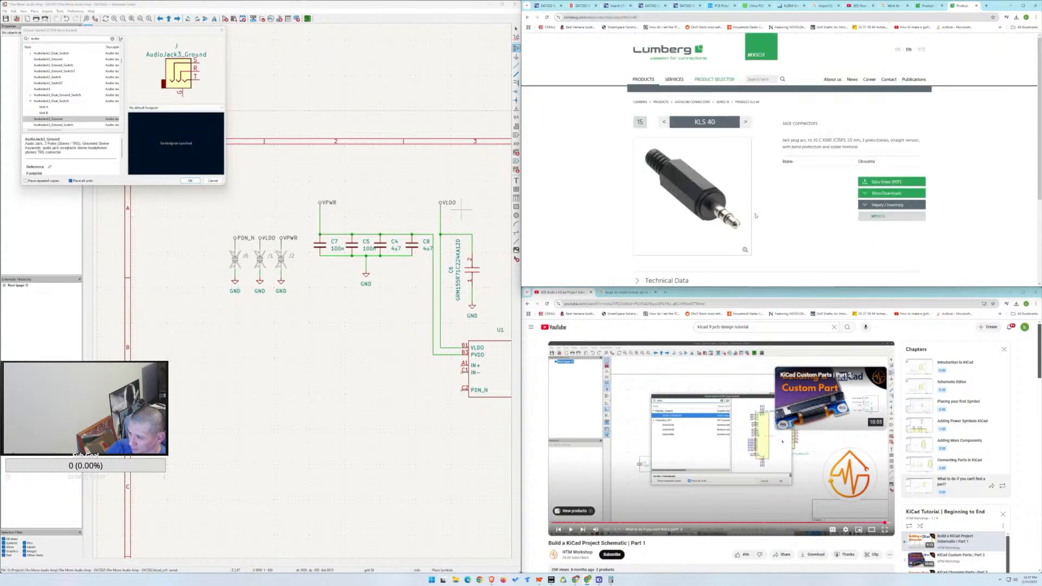
click(527, 17)
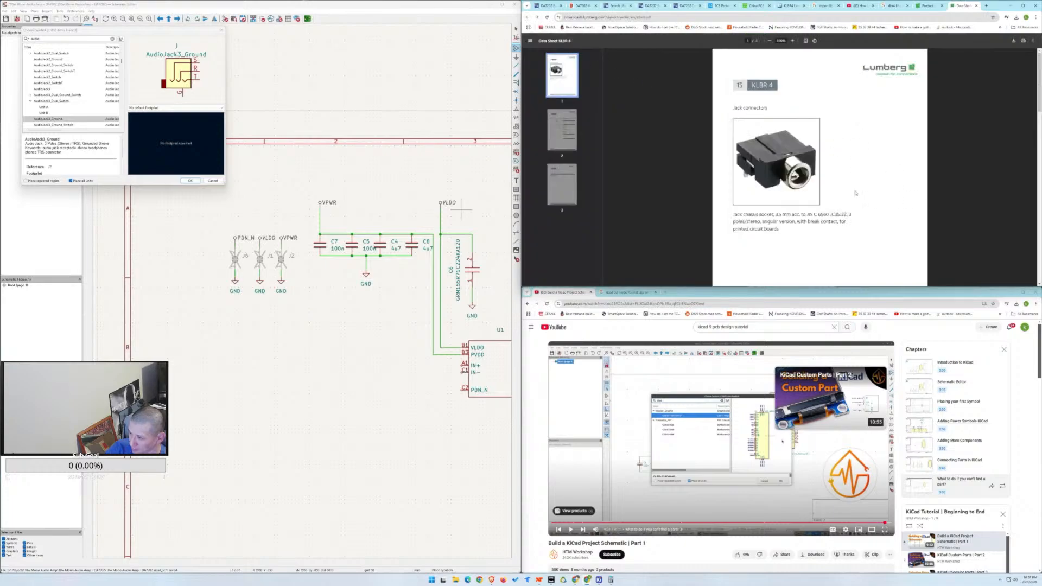
scroll(808, 185, down, 8)
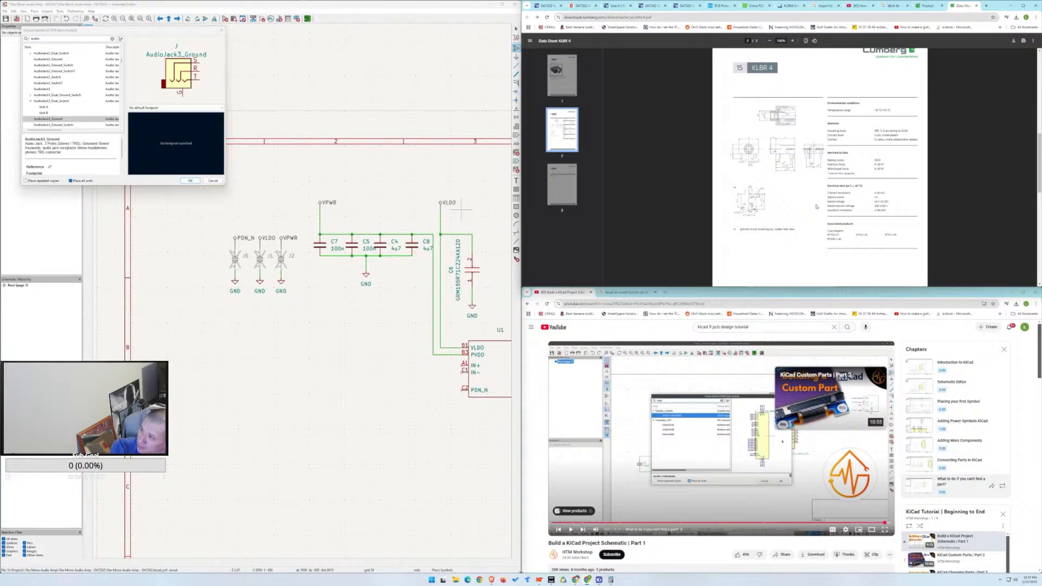
Search Google for "klbr4 pinout" in a new browser tab.
click(987, 7)
text(lm)
key(BackSpace)
key(BackSpace)
key(BackSpace)
text(klb)
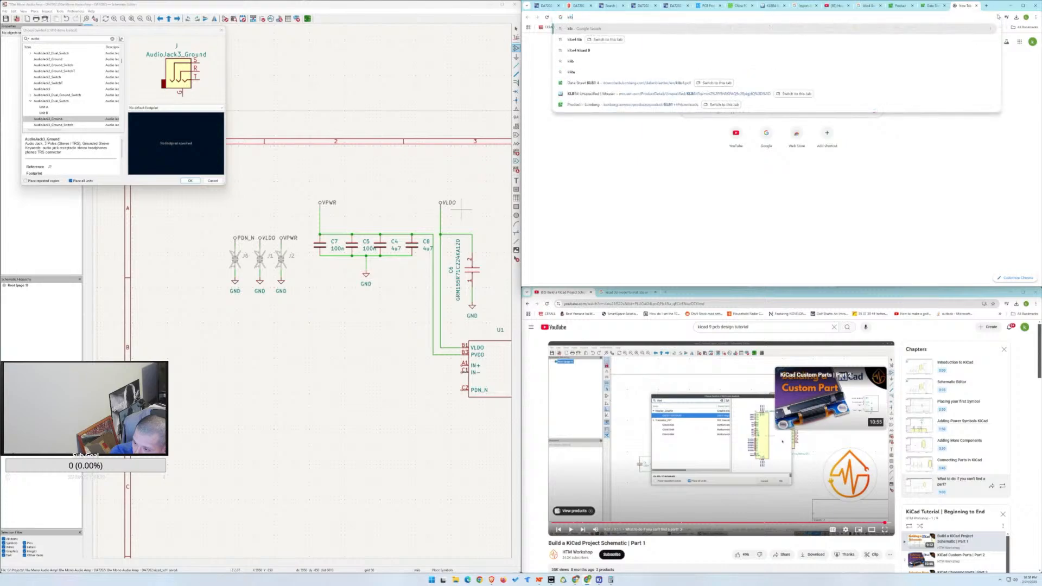
text(r4 pinou)
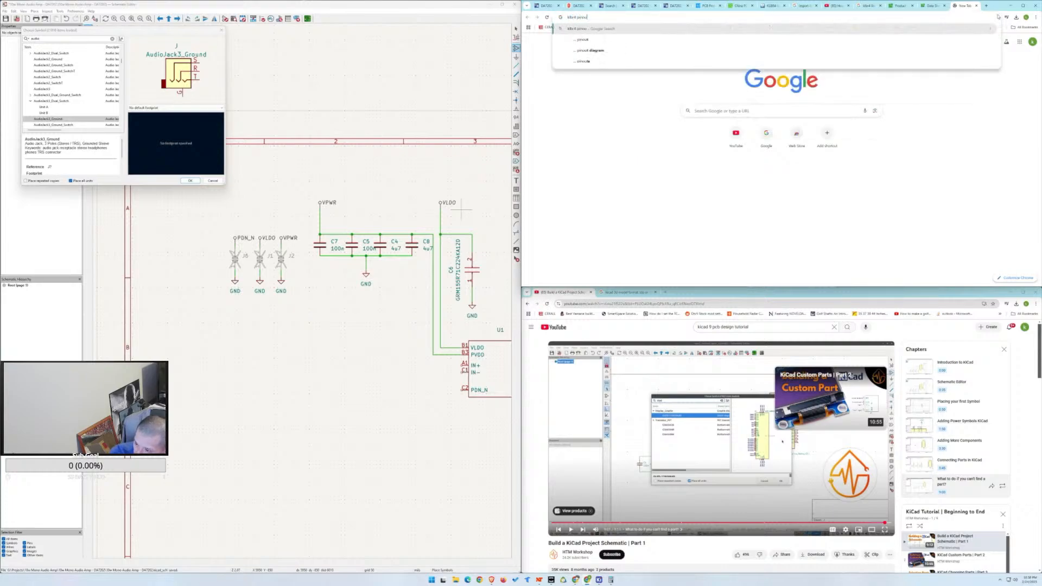
text(t)
key(Return)
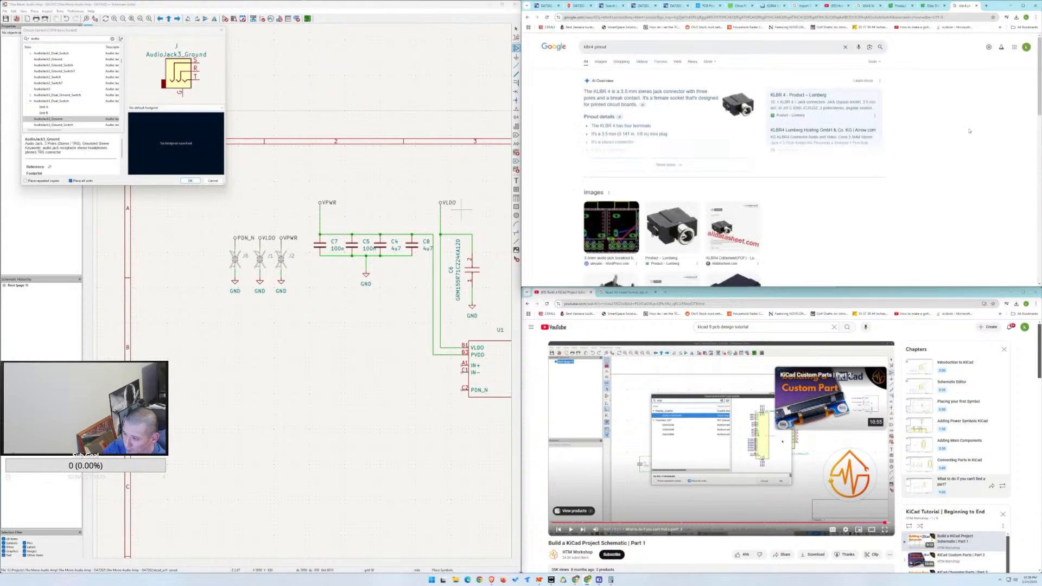
Expand the AI overview of the results, open the SnapMagic source for the KLBR4, and examine its symbol, footprint and download options.
click(718, 168)
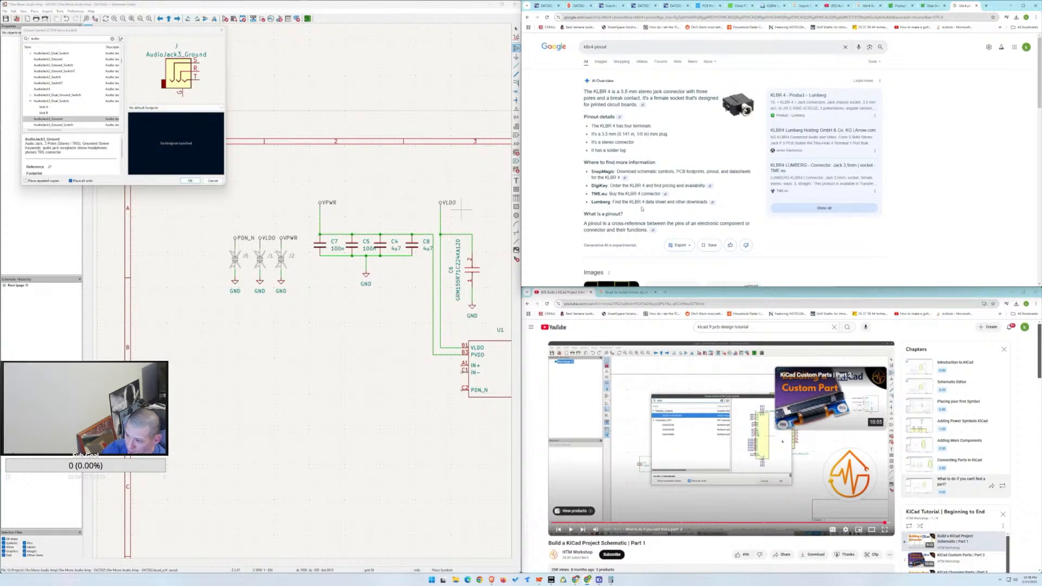
scroll(639, 209, down, 1)
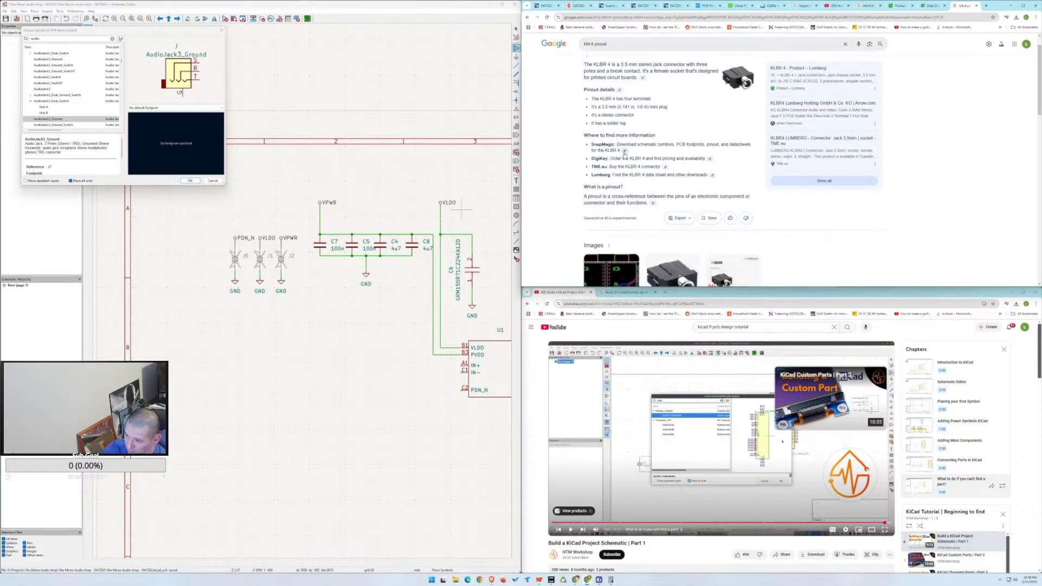
click(625, 150)
click(811, 105)
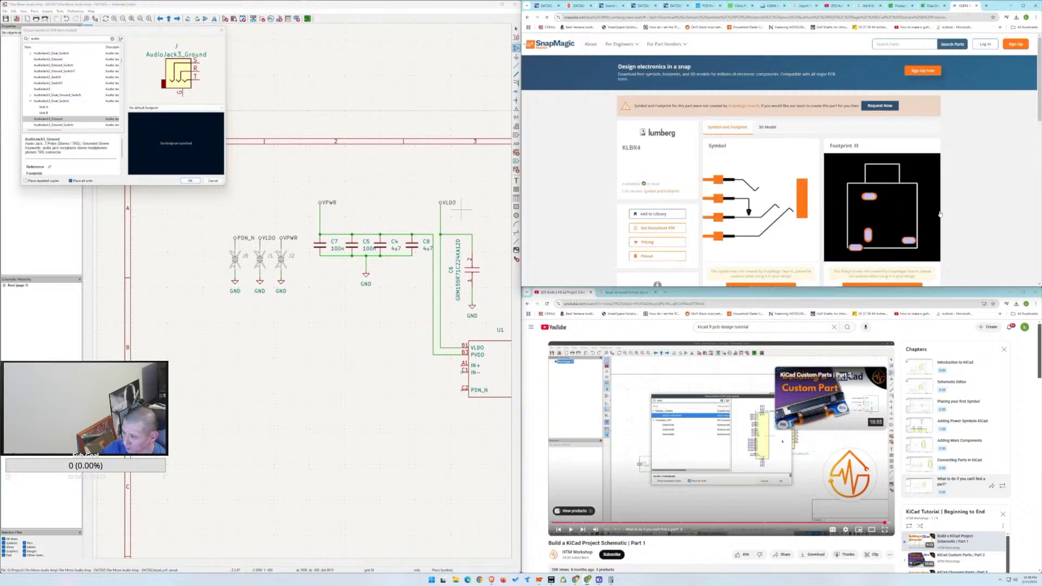
scroll(970, 215, down, 1)
scroll(970, 214, up, 1)
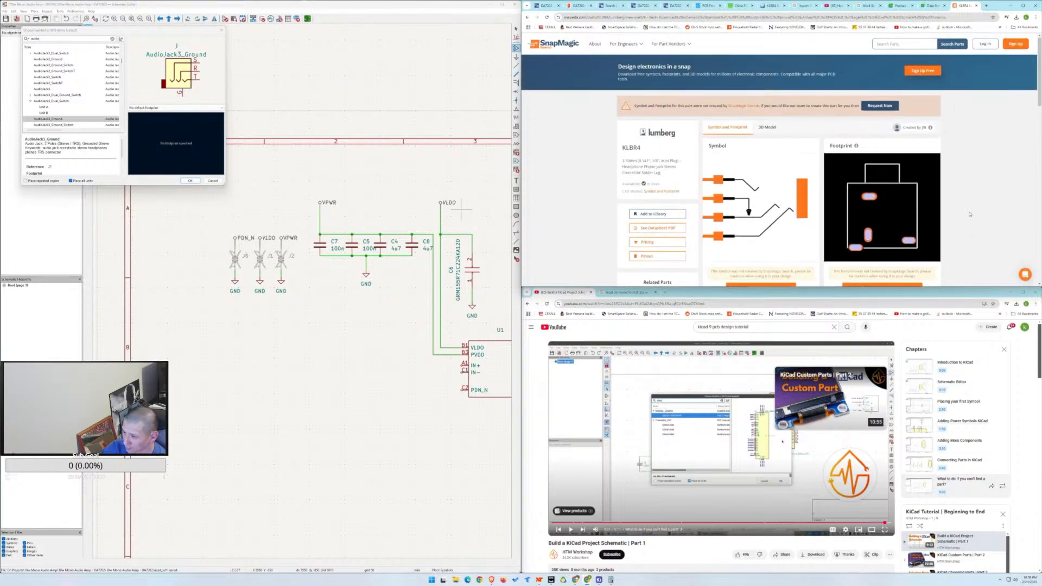
scroll(970, 214, down, 2)
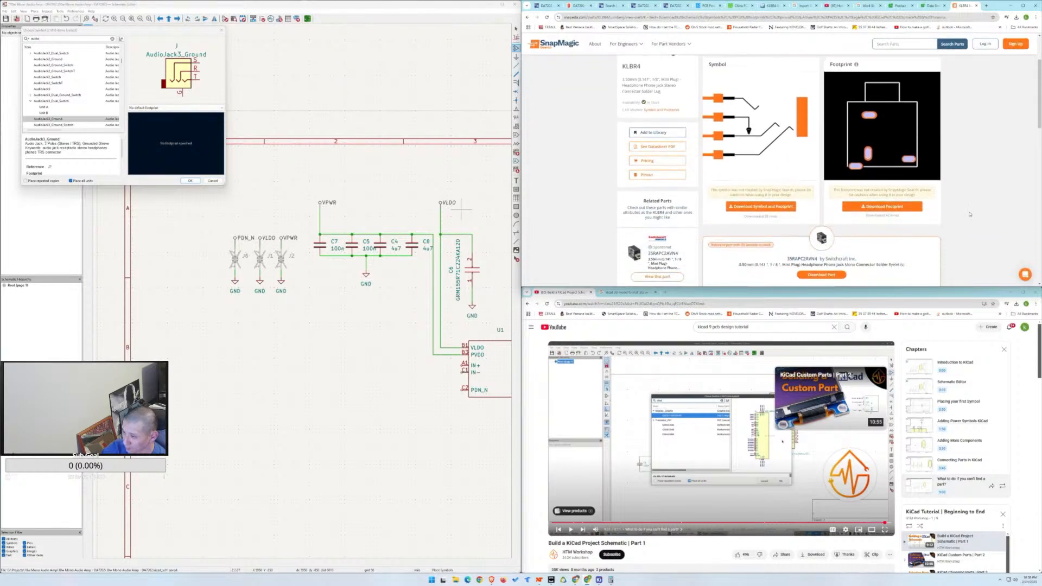
scroll(965, 215, down, 2)
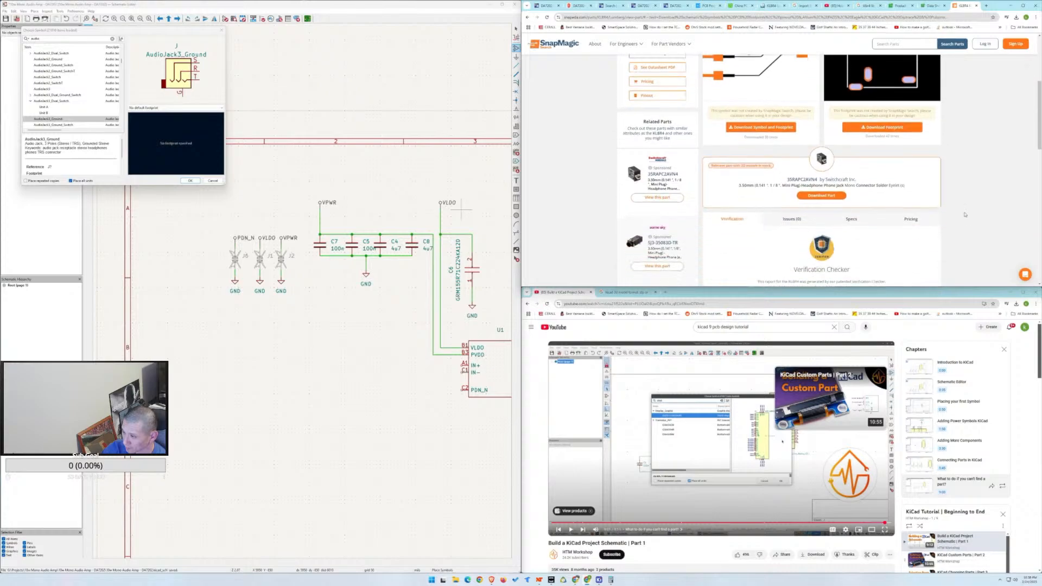
scroll(965, 215, up, 1)
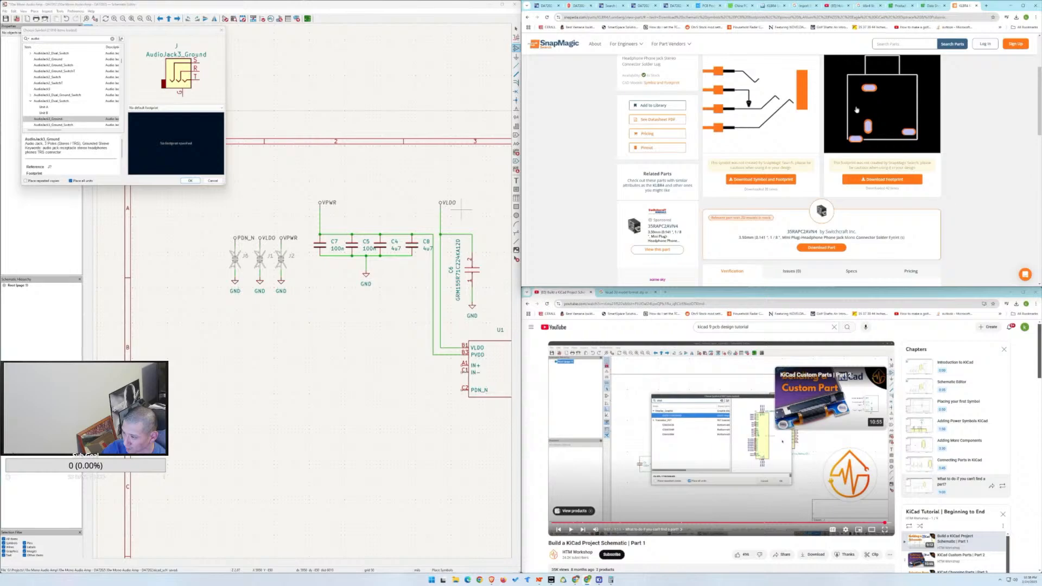
Close the SnapMagic page and extract the downloaded KLBR4 archive to the proposed folder in Downloads.
click(977, 6)
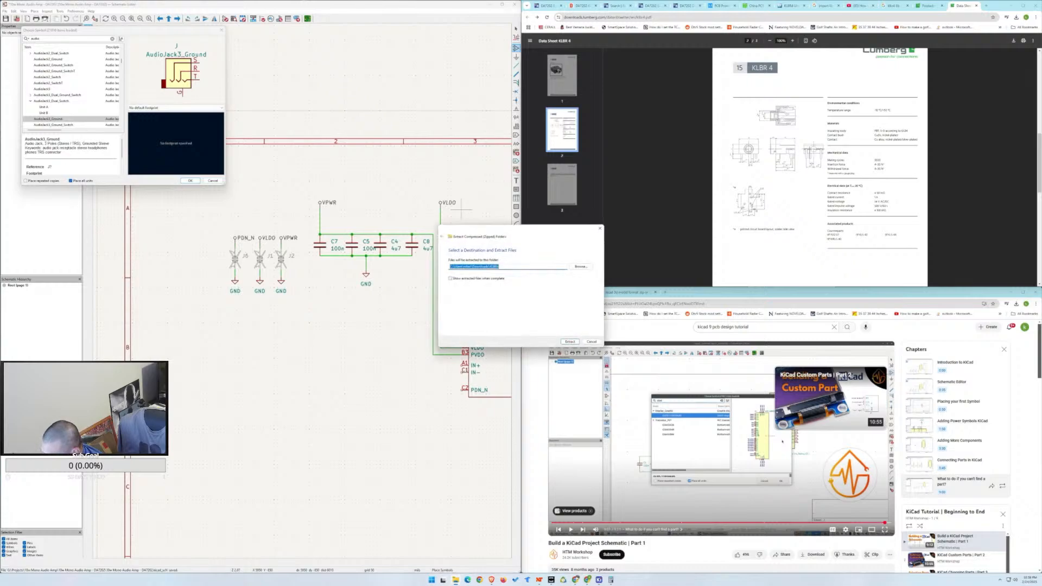
click(570, 342)
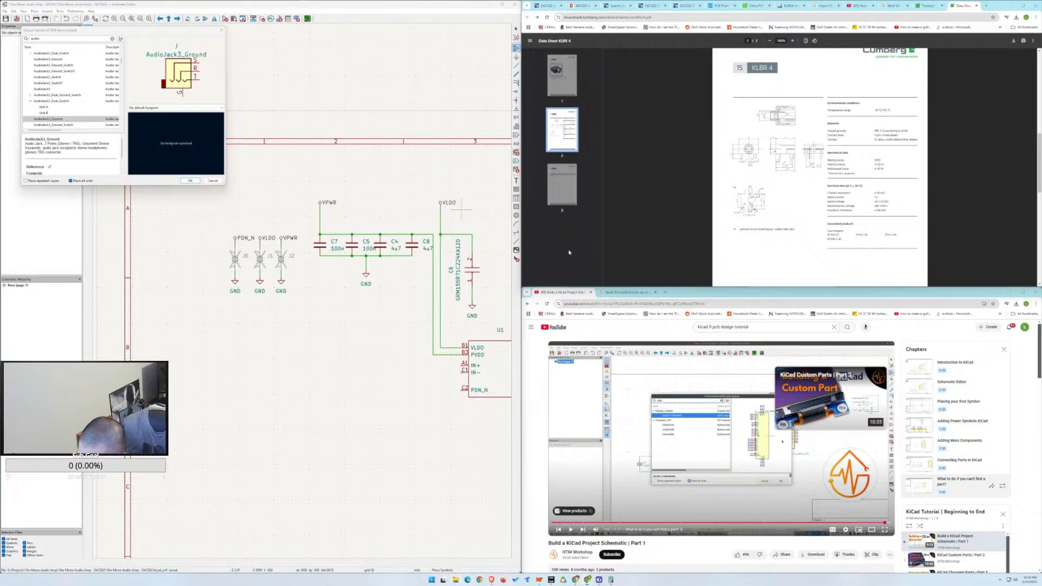
Dismiss the symbol chooser and add the extracted KLBR4 symbol library from the custom libraries folder to the symbol libraries.
click(213, 180)
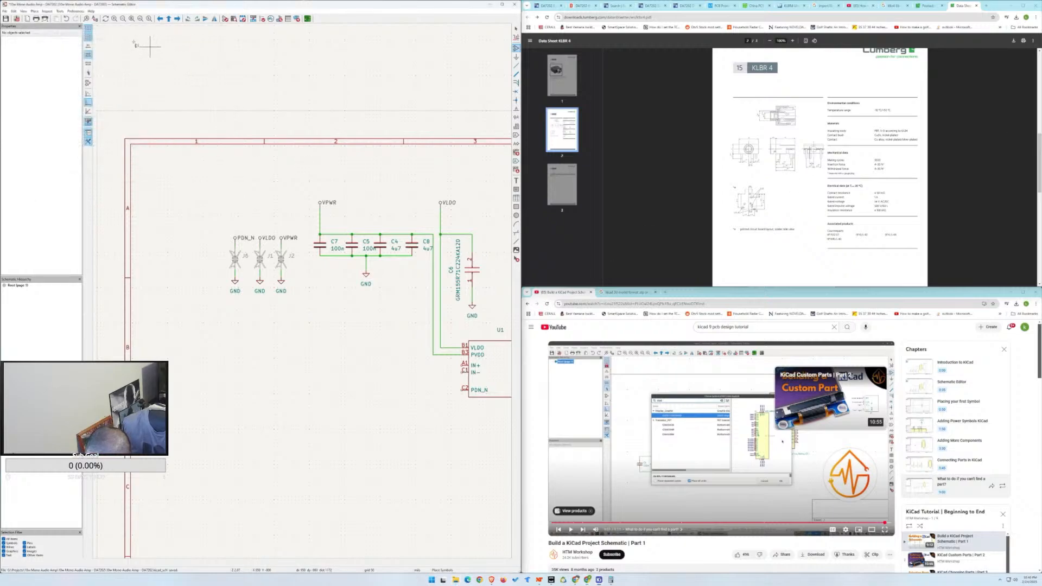
click(82, 12)
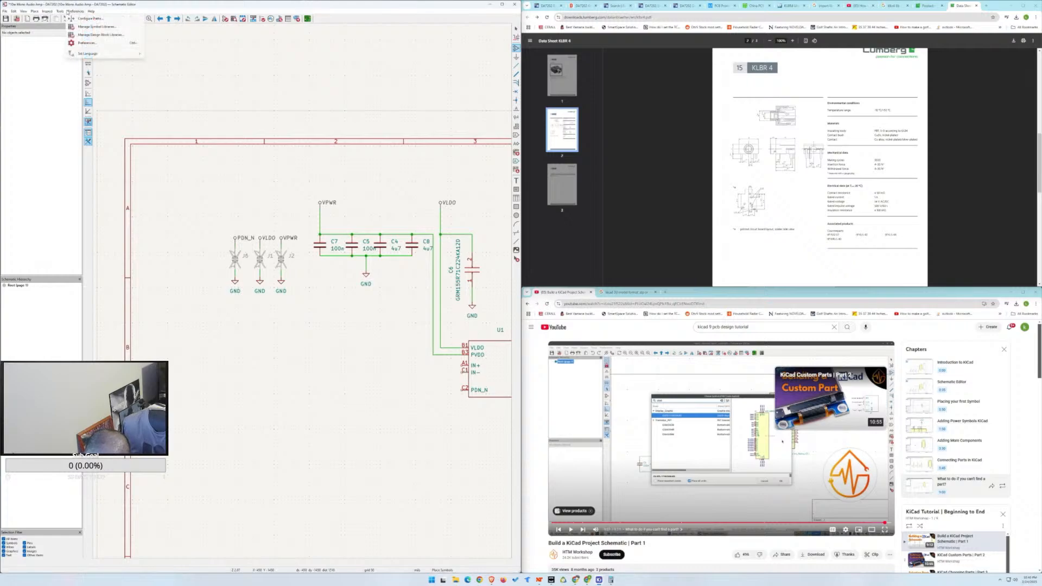
click(89, 27)
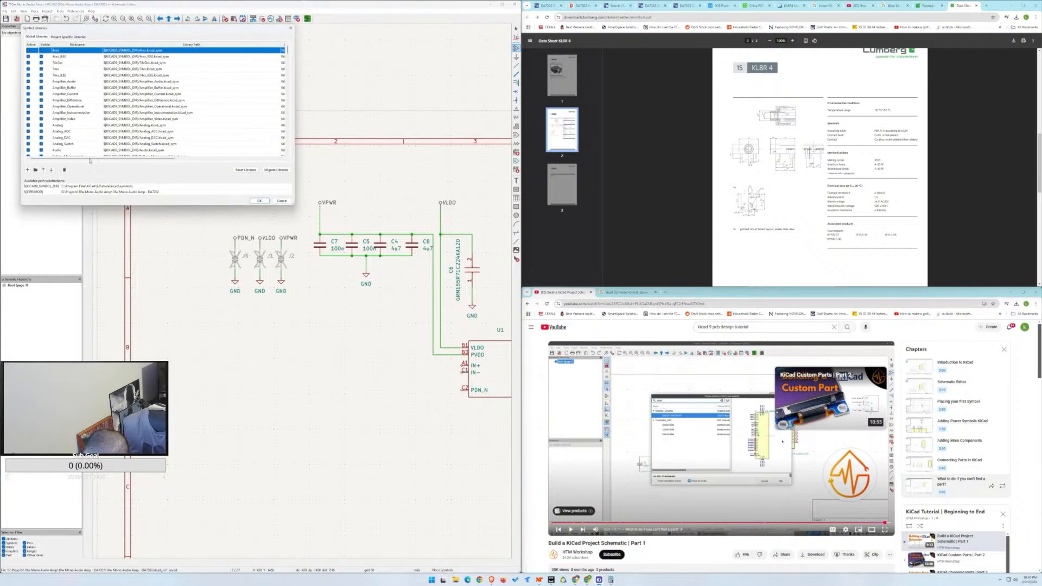
click(35, 169)
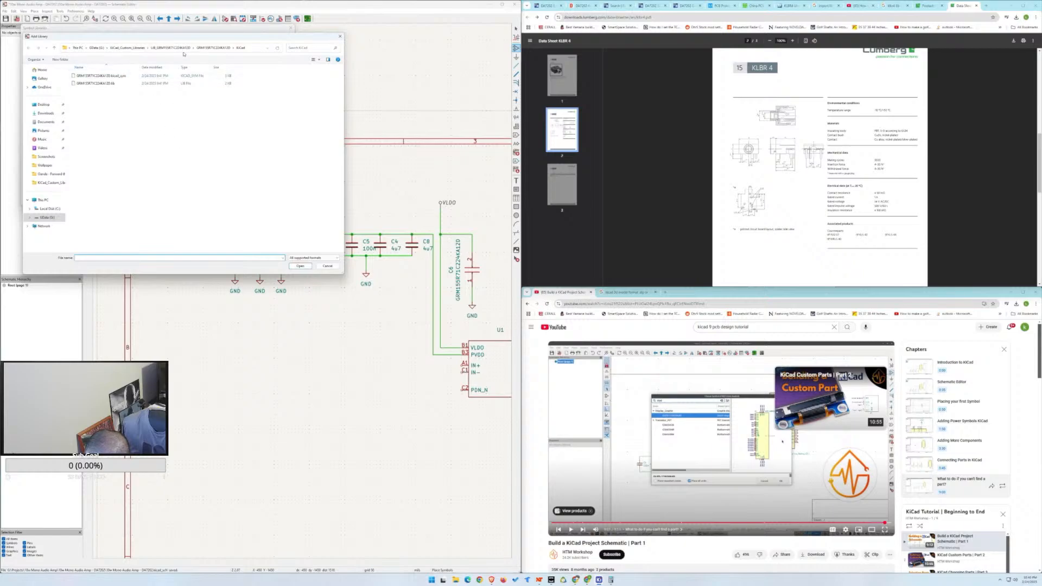
click(128, 48)
click(87, 84)
double_click(87, 84)
double_click(87, 79)
click(87, 77)
key(Return)
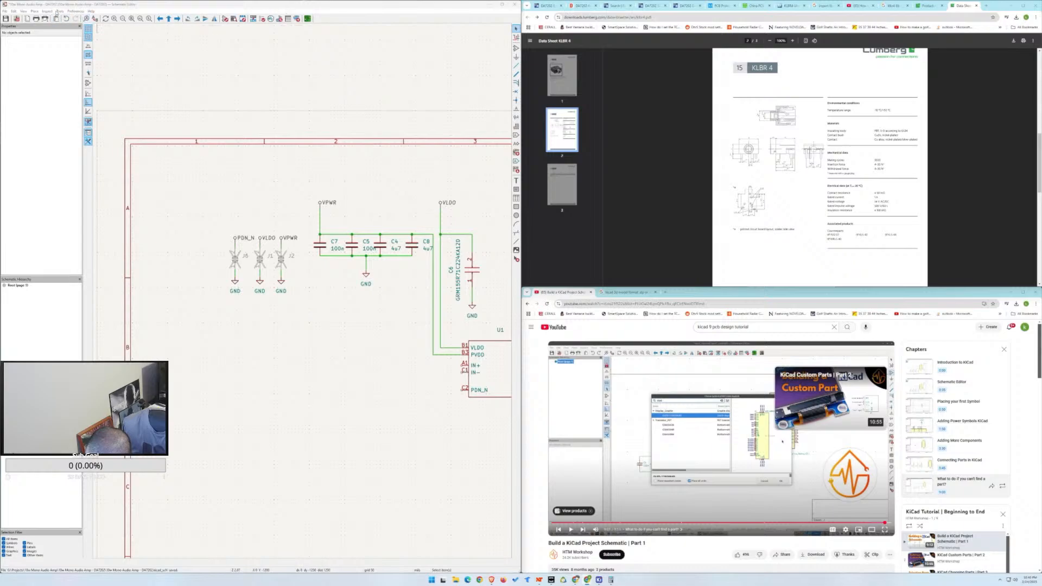
Filter the symbol library browser for "kl" and place the KLBR4 symbol in the open area below the J6 jumper.
click(233, 19)
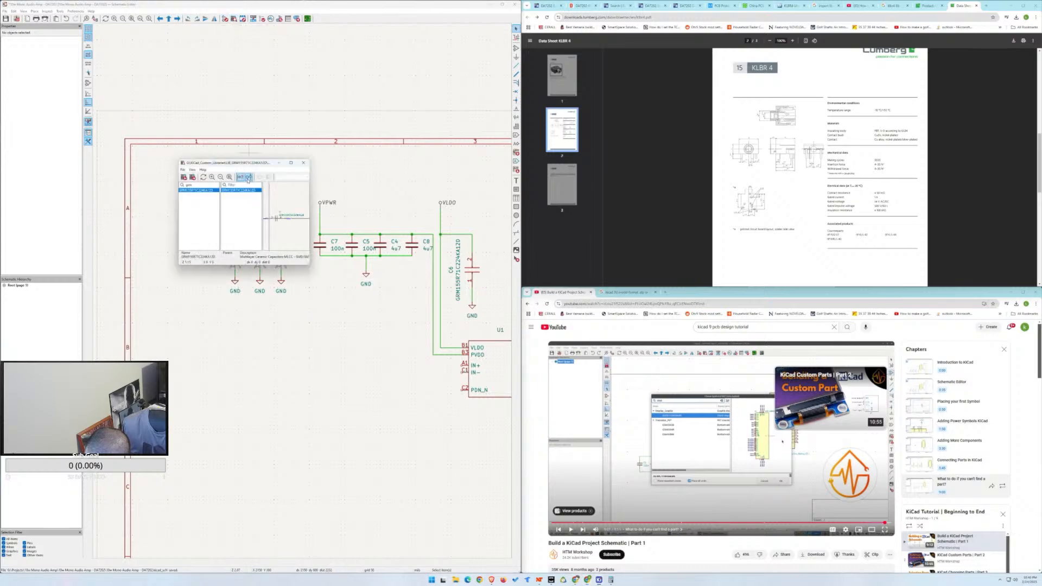
key(BackSpace)
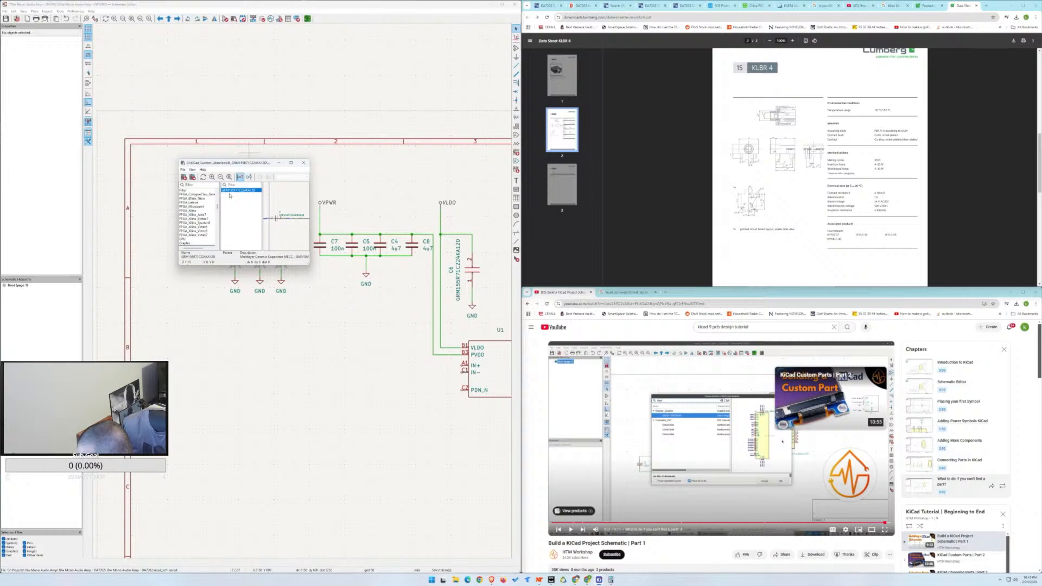
text(kl)
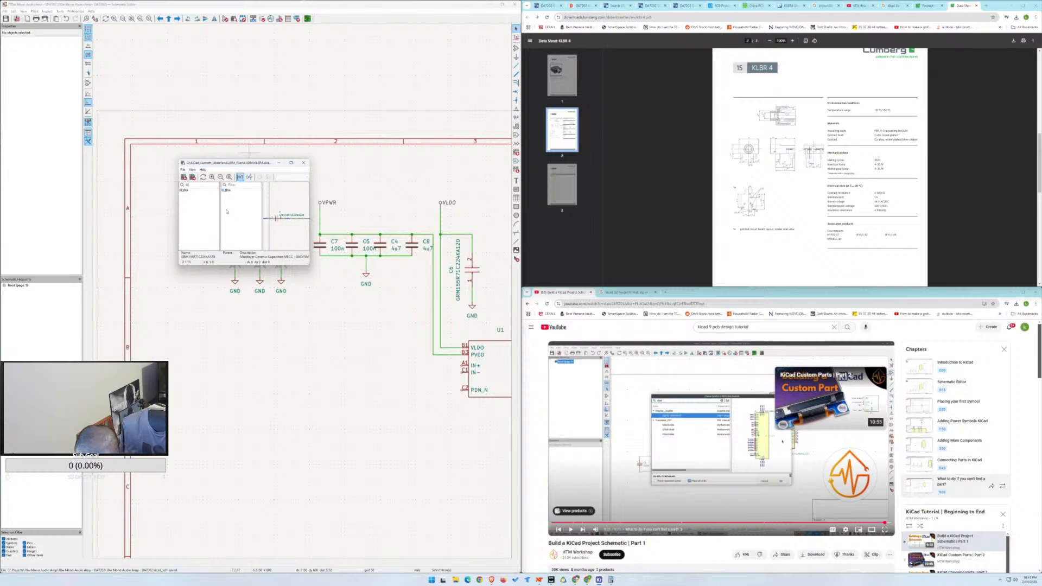
double_click(227, 190)
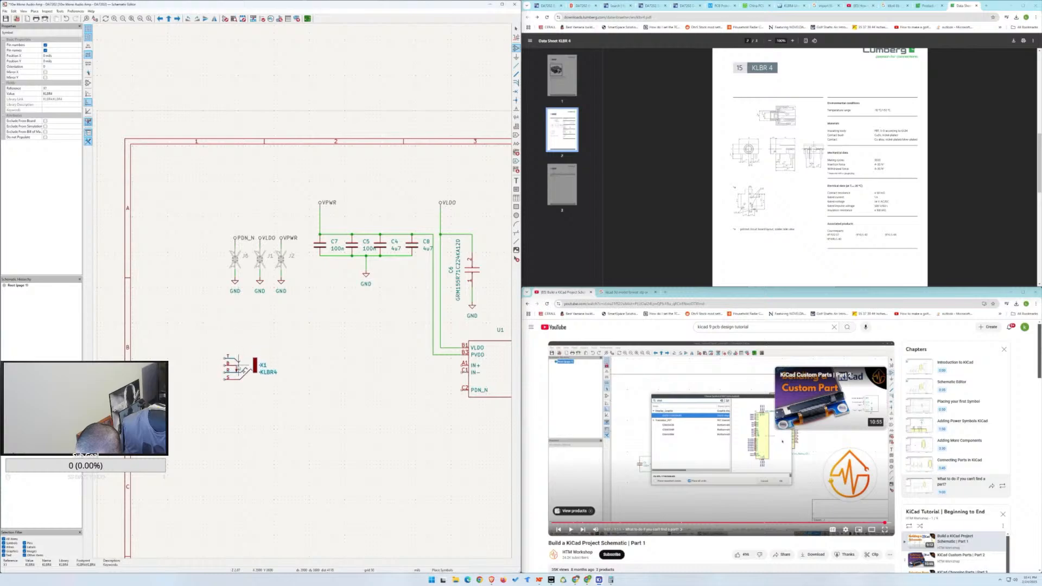
click(242, 367)
Rotate the placed KLBR4 jack by 180 degrees so its pins face the amplifier U1.
key(r)
key(r)
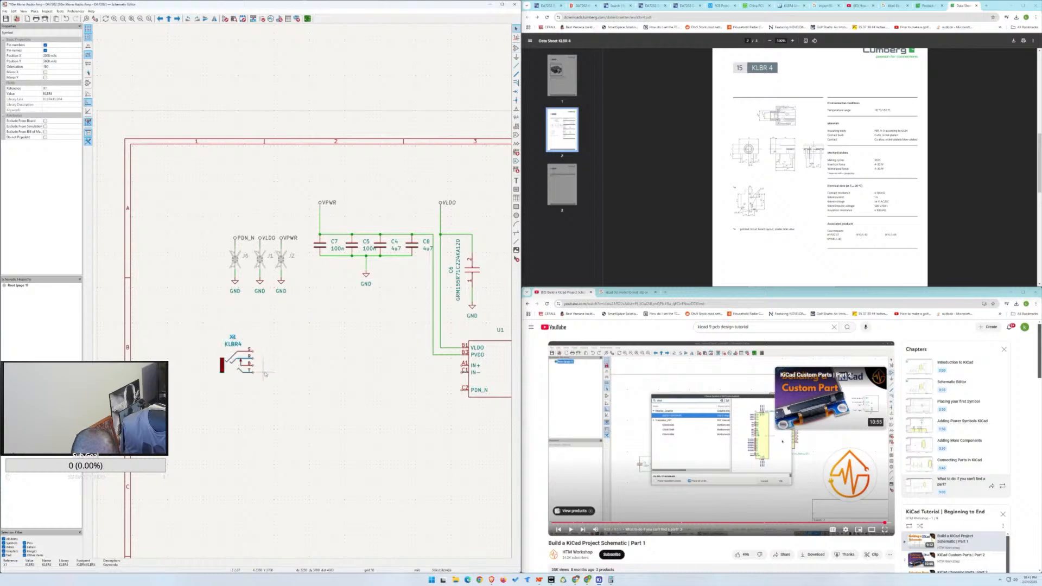
click(233, 382)
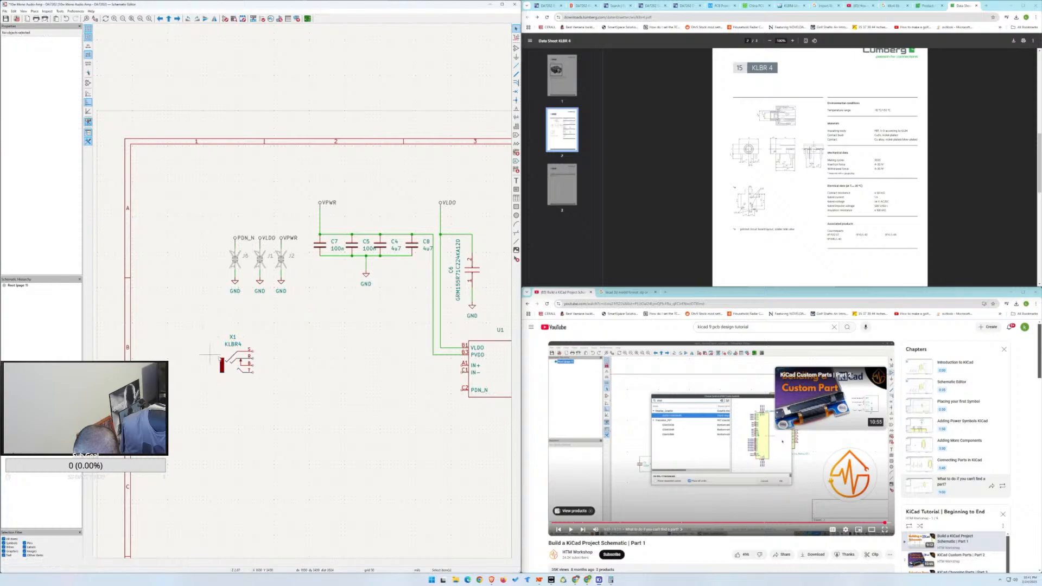
click(220, 369)
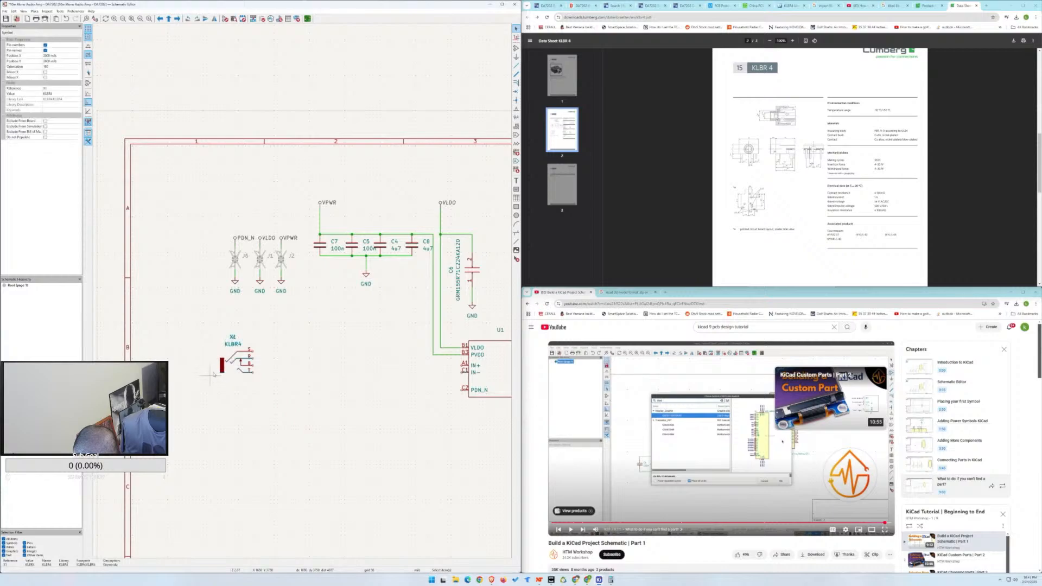
click(272, 363)
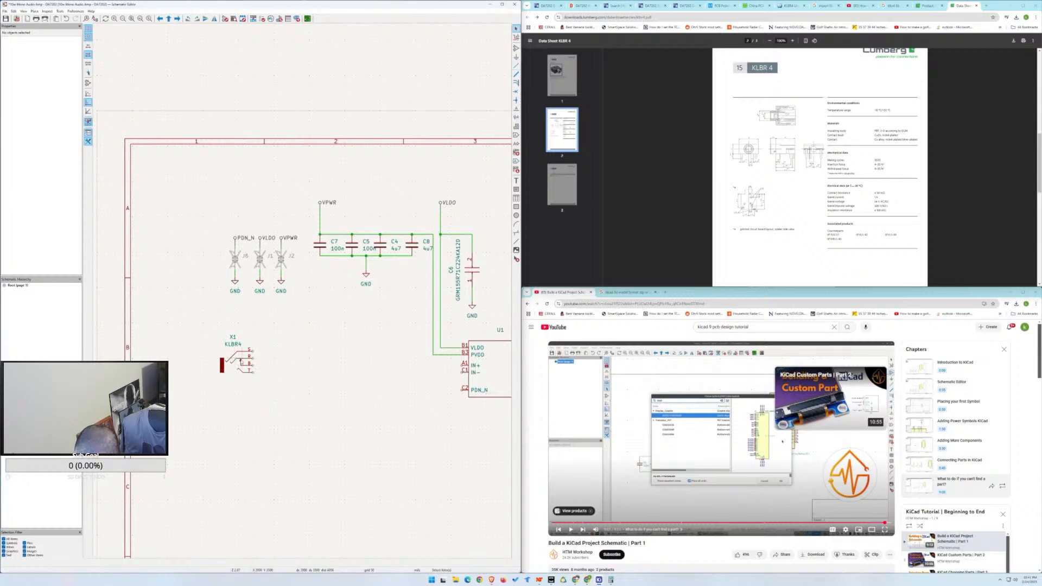
Mirror the KLBR4 jack vertically so that its T pin is uppermost.
click(240, 361)
right_click(241, 362)
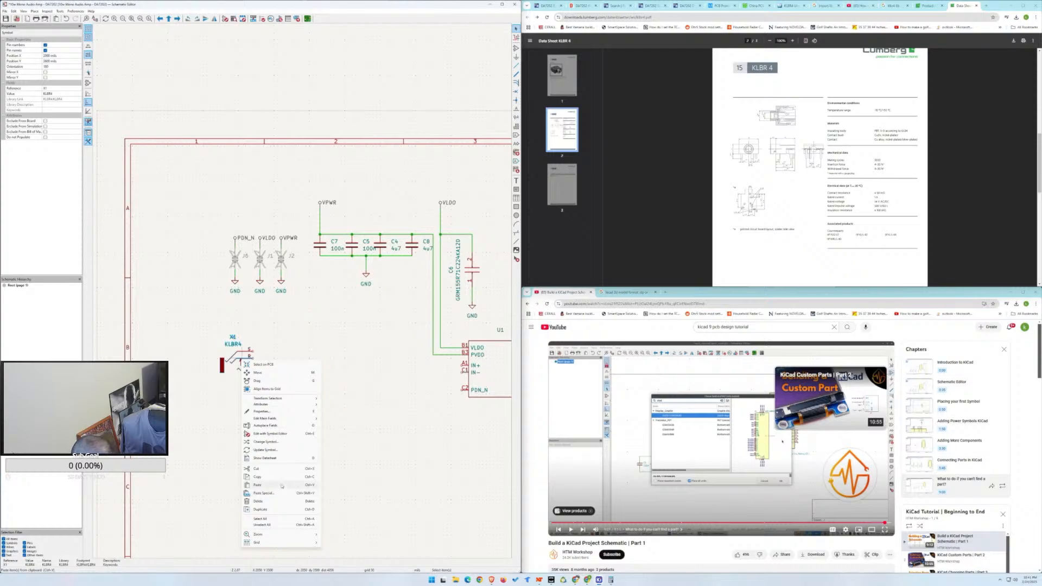
mouse_move(289, 402)
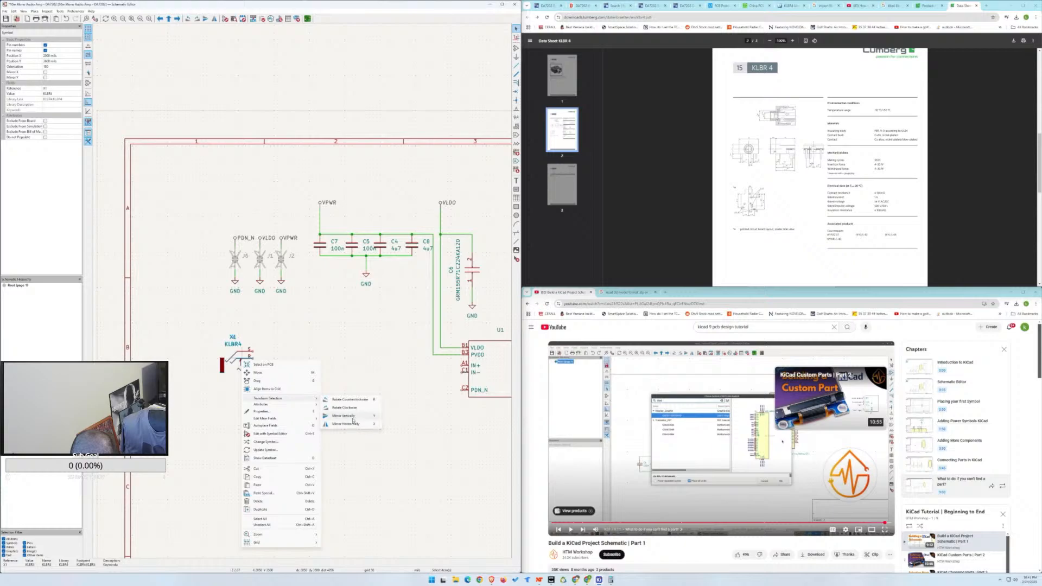
click(354, 425)
click(179, 373)
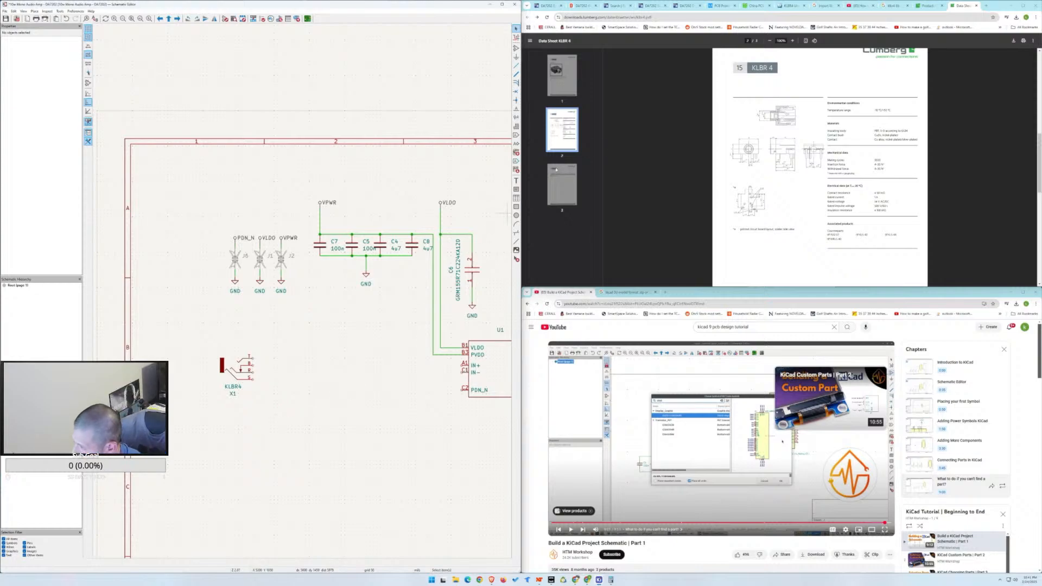
Open the KLBR4 jack's symbol properties and bring up the DA7202 schematic PDF at the AUDIO IN connector for reference.
click(618, 5)
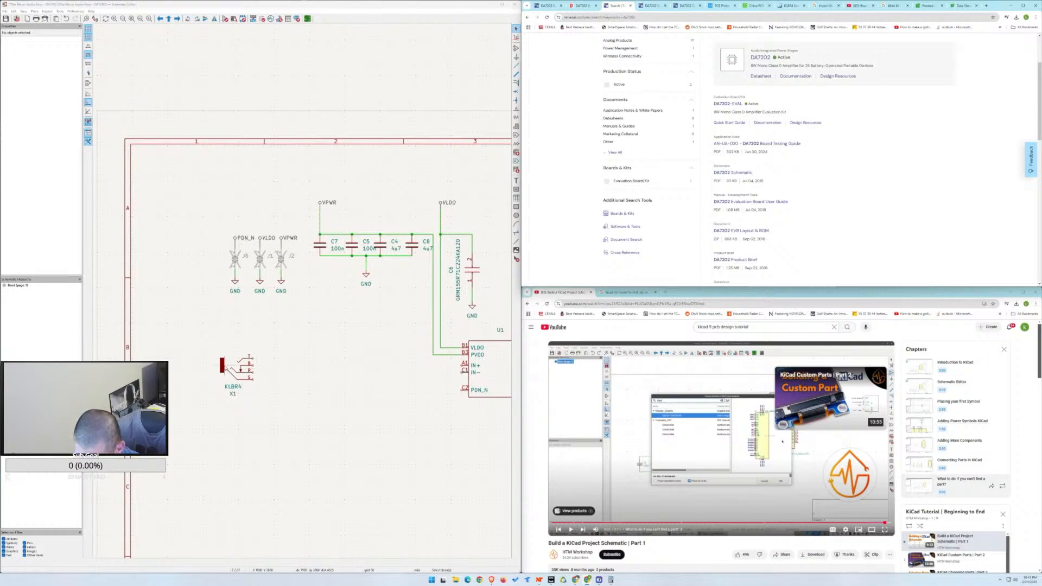
click(224, 367)
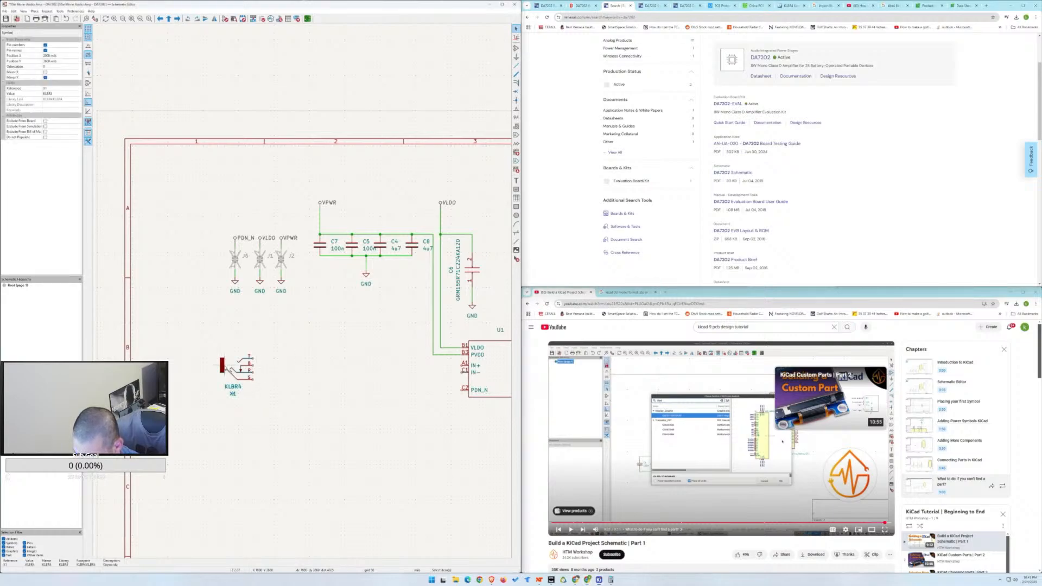
key(e)
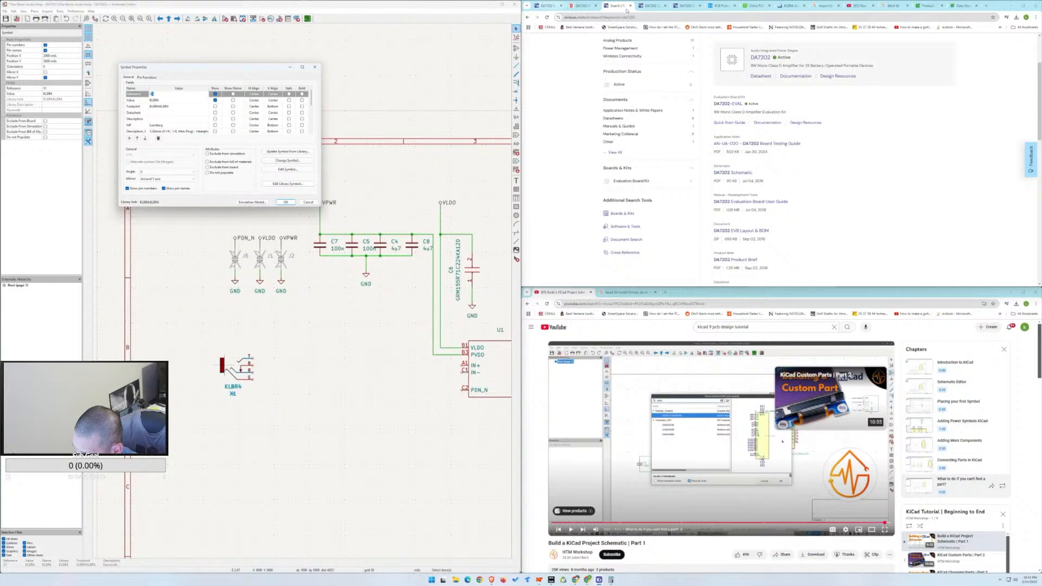
click(651, 5)
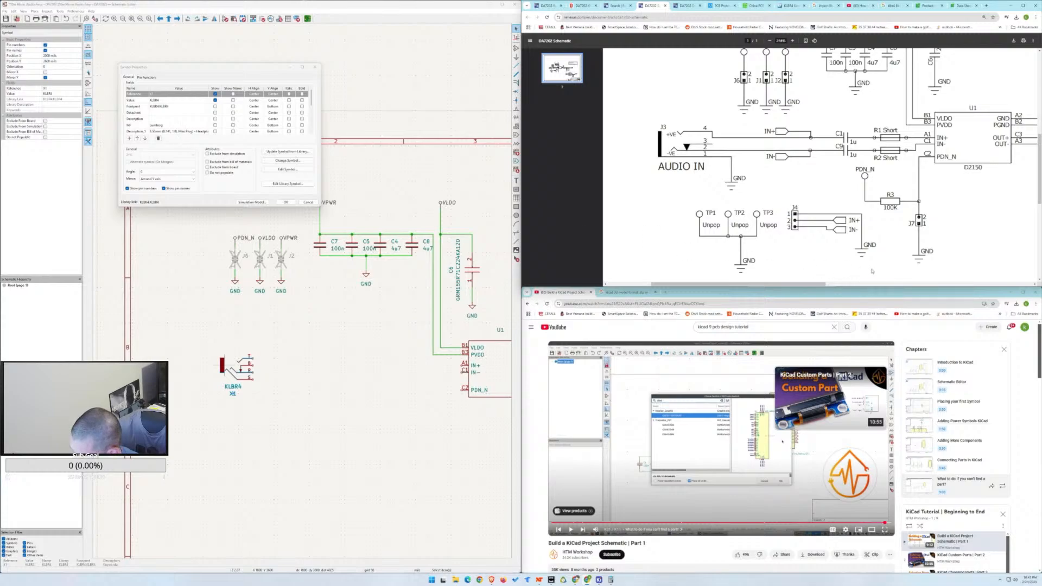
drag(823, 284, 743, 277)
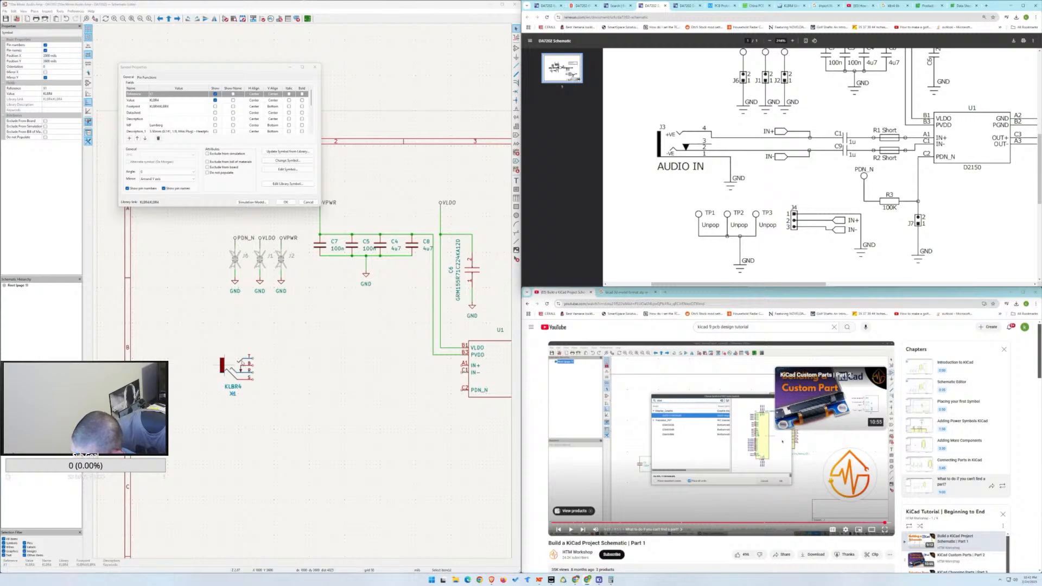
Review the KLBR4 jack's fields and pin functions, and set its reference designator to J3.
scroll(199, 112, down, 5)
scroll(200, 113, down, 2)
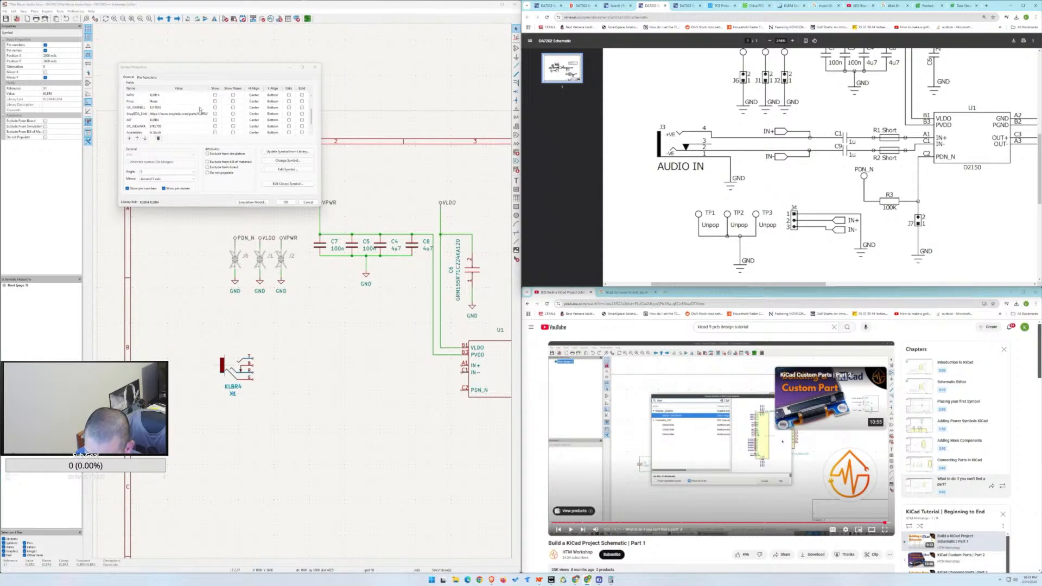
click(146, 77)
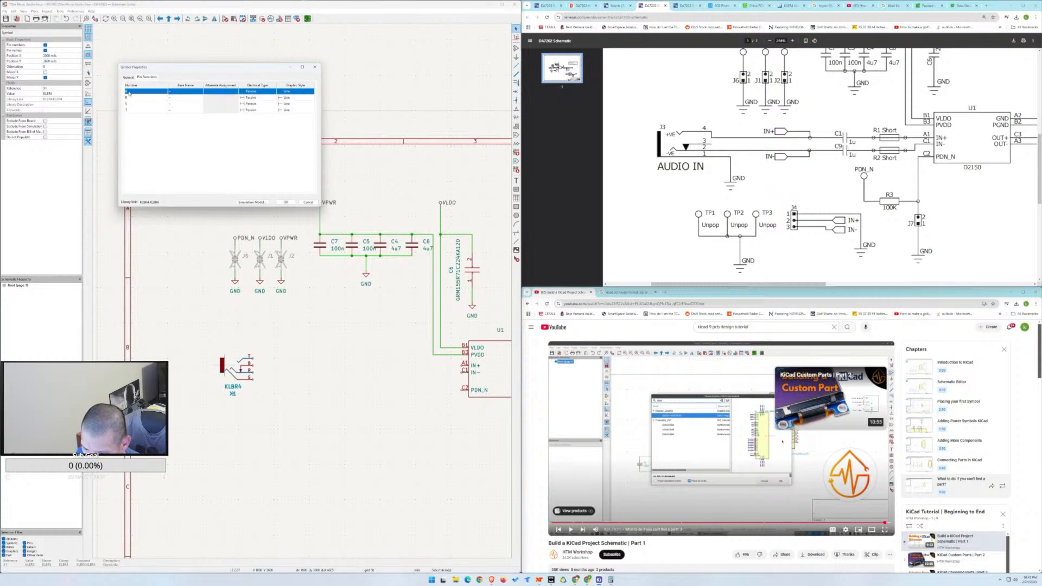
click(130, 77)
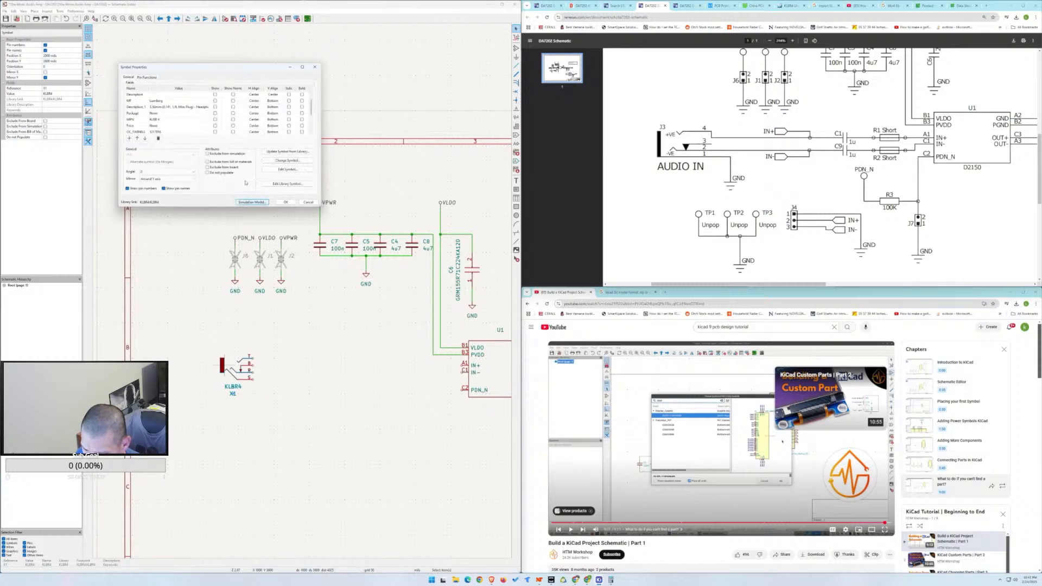
scroll(162, 108, up, 2)
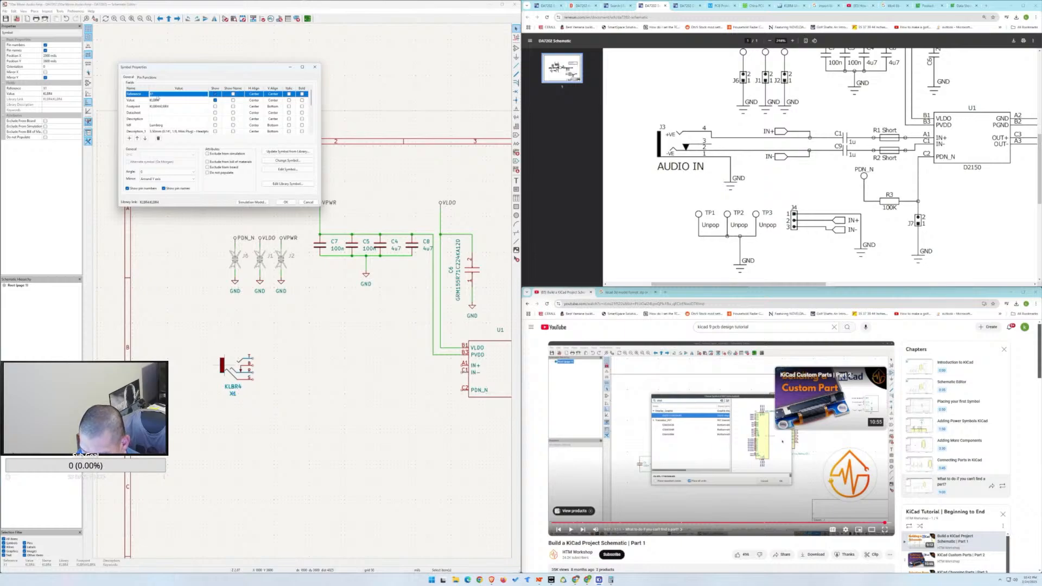
click(157, 96)
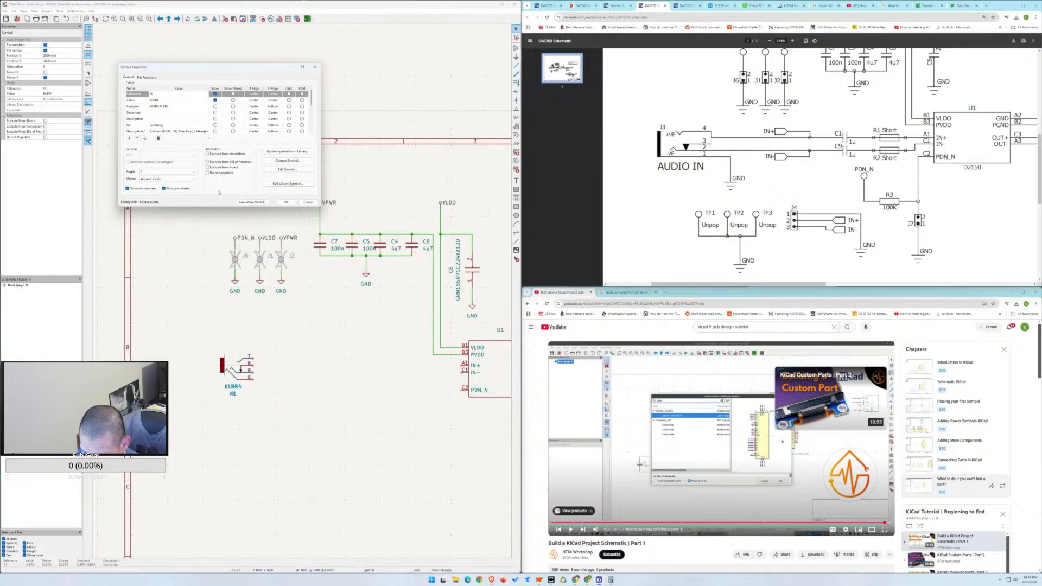
click(285, 202)
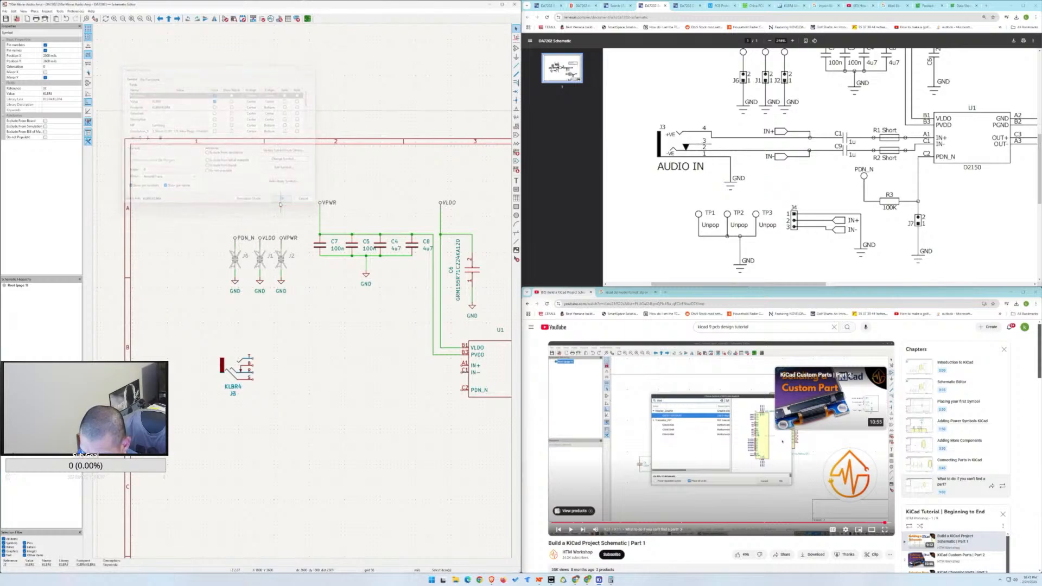
Examine J3's property fields and its pin function table, and close the properties without changes.
click(253, 363)
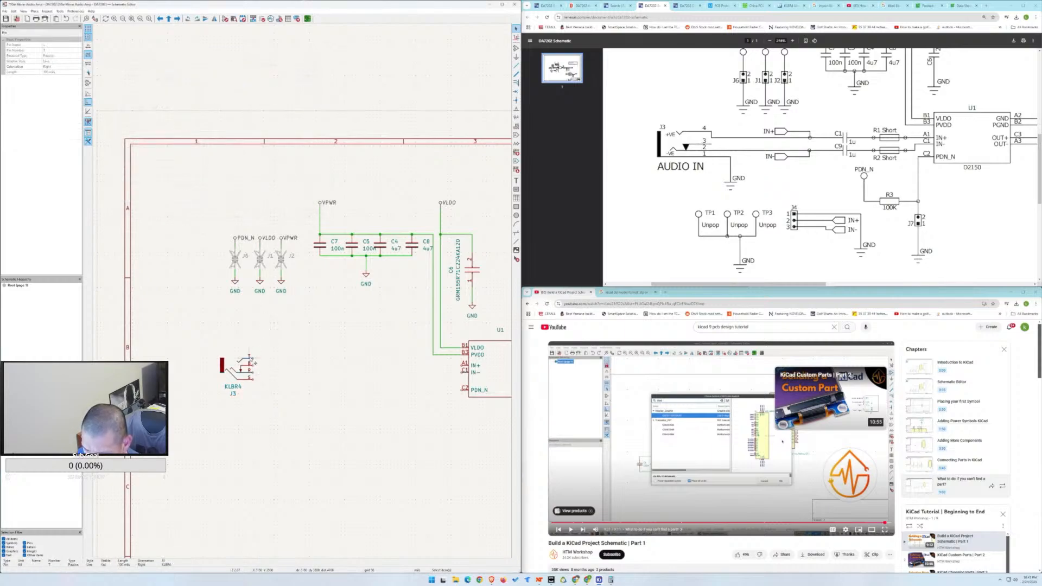
double_click(261, 367)
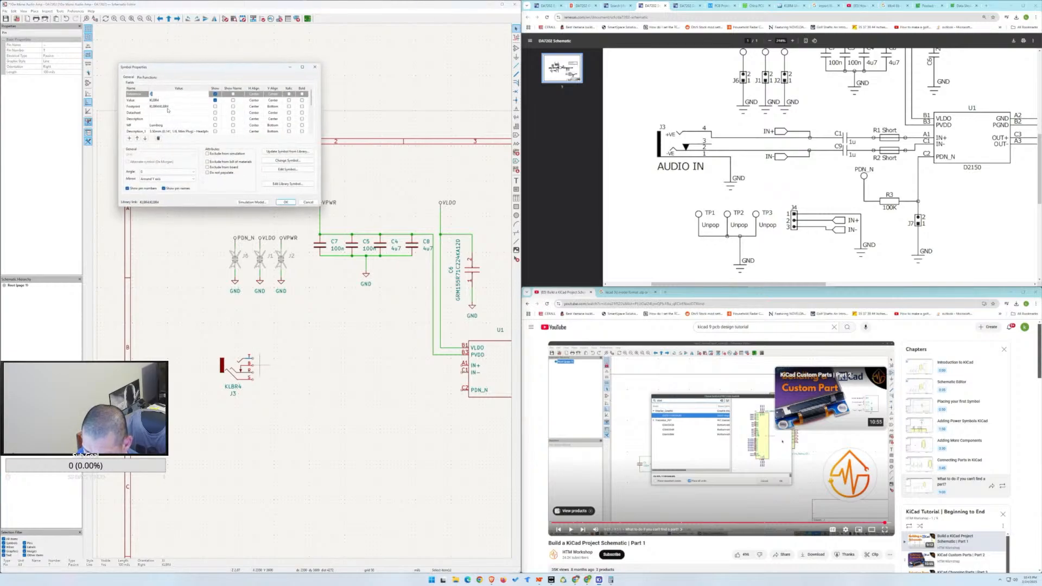
scroll(157, 119, down, 5)
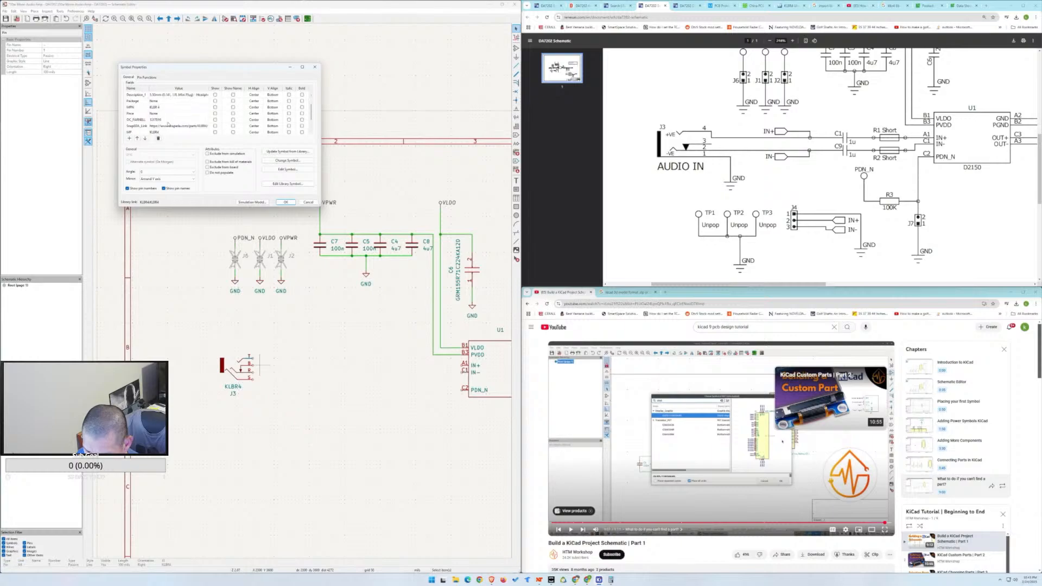
scroll(171, 126, up, 5)
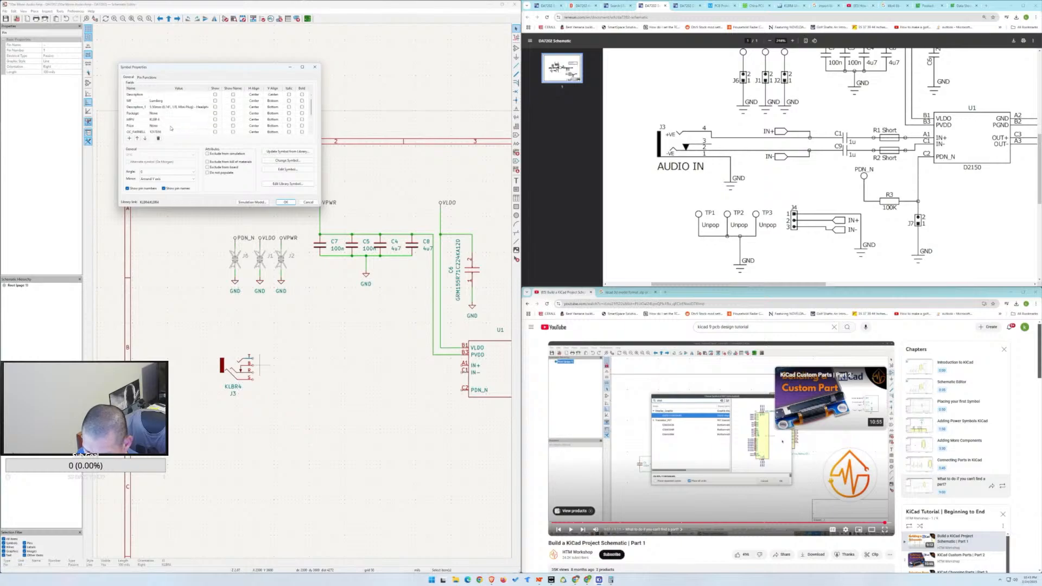
click(146, 77)
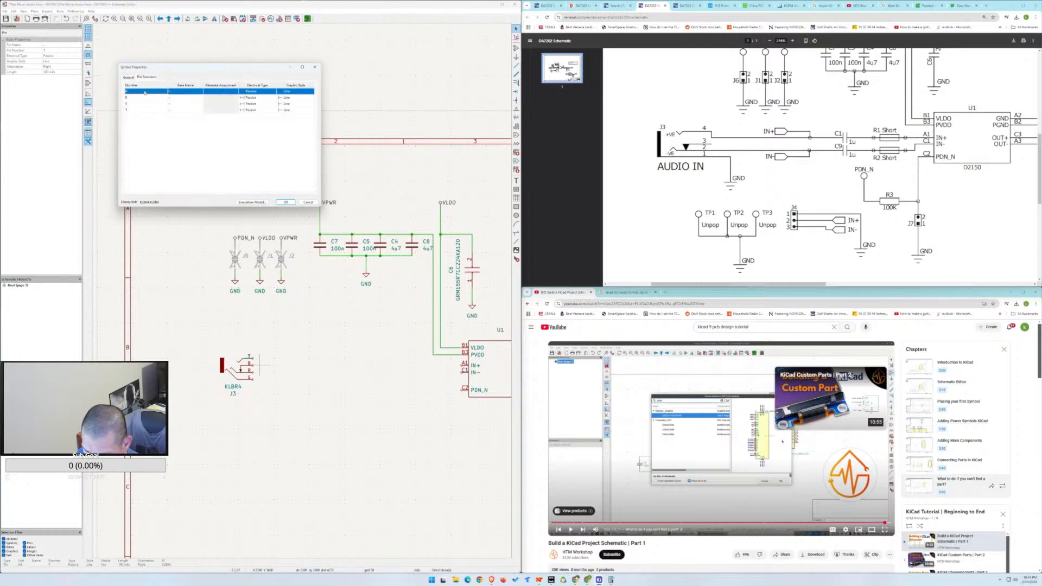
click(146, 110)
right_click(146, 111)
click(302, 203)
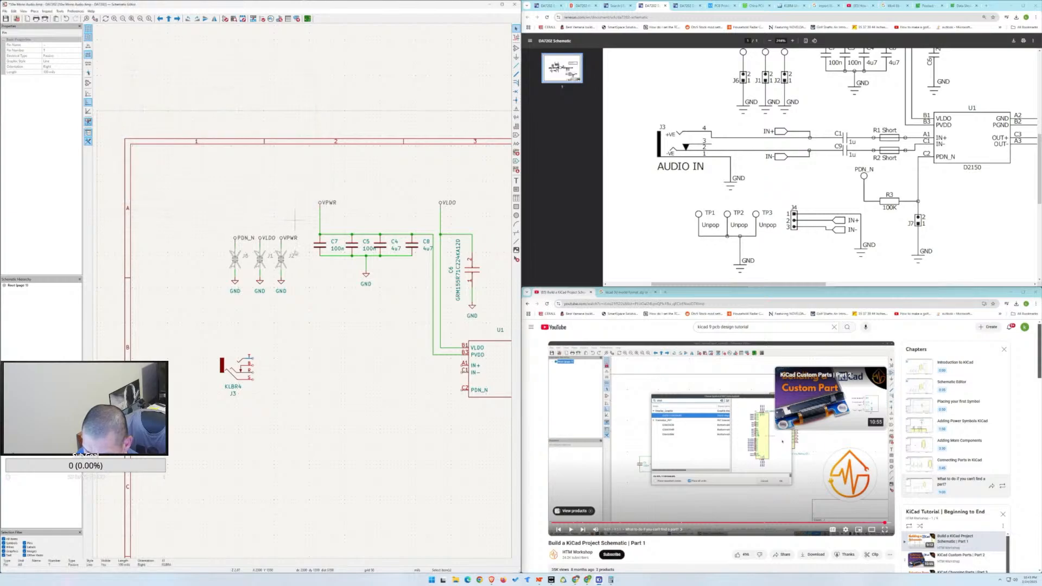
Check the J3 jack's symbol properties and its value field, and close both without changes.
double_click(250, 360)
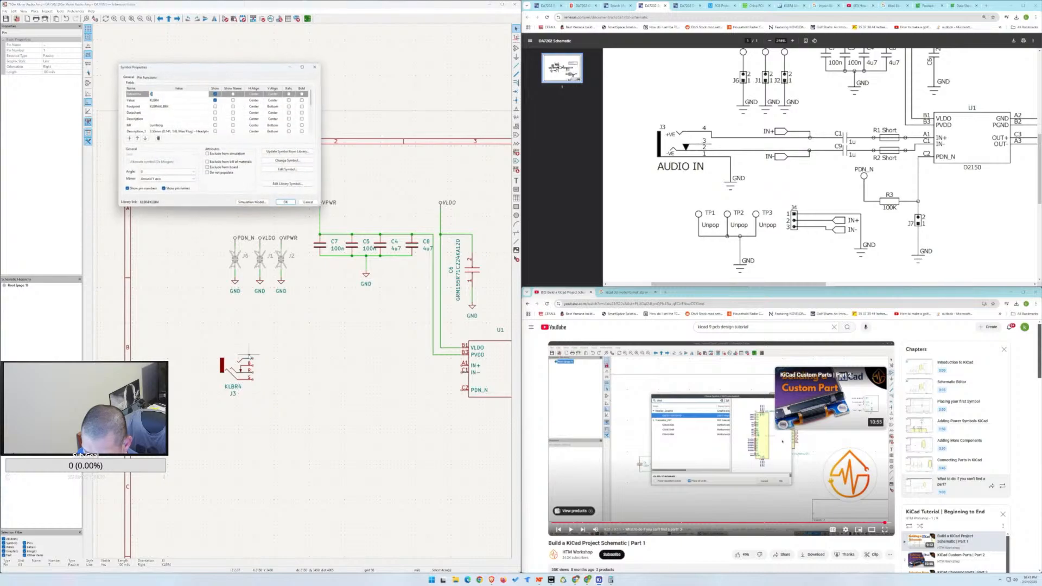
click(310, 203)
key(v)
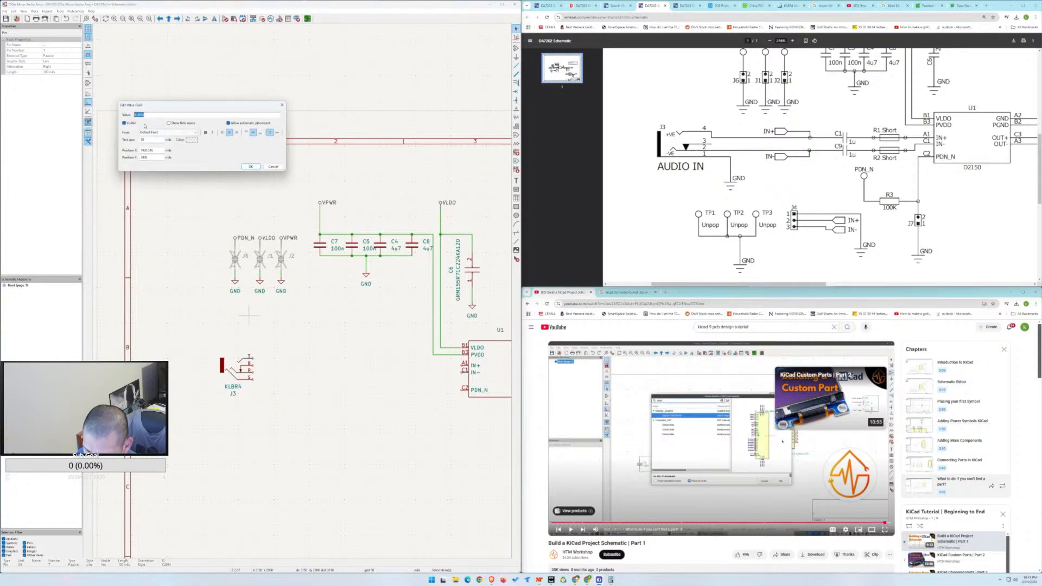
click(273, 167)
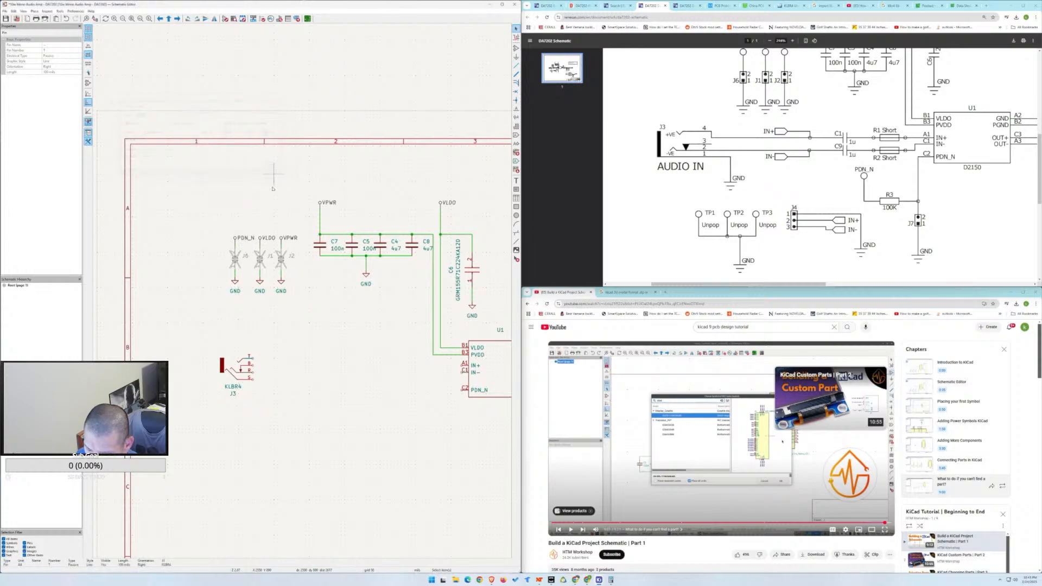
Inspect the basic properties of one of J3's pins, including its electrical type, graphic style, orientation and length.
click(263, 346)
click(253, 363)
click(59, 50)
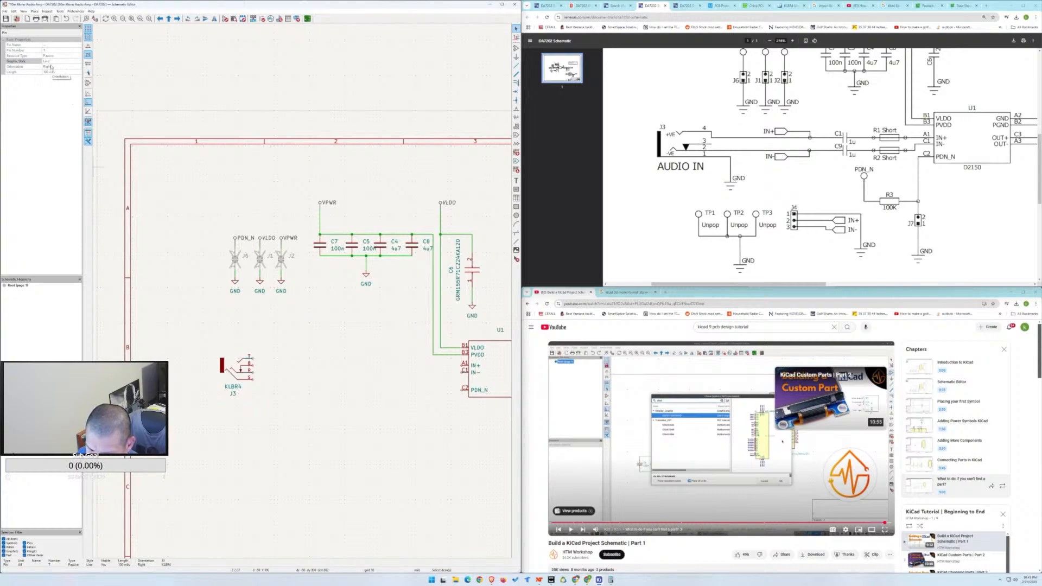
click(56, 67)
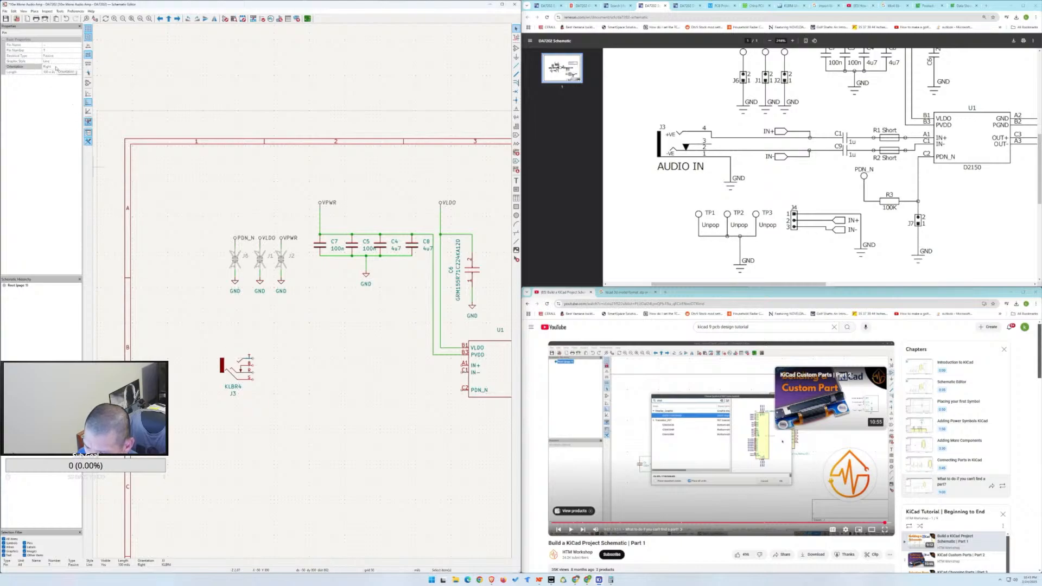
click(58, 56)
click(50, 71)
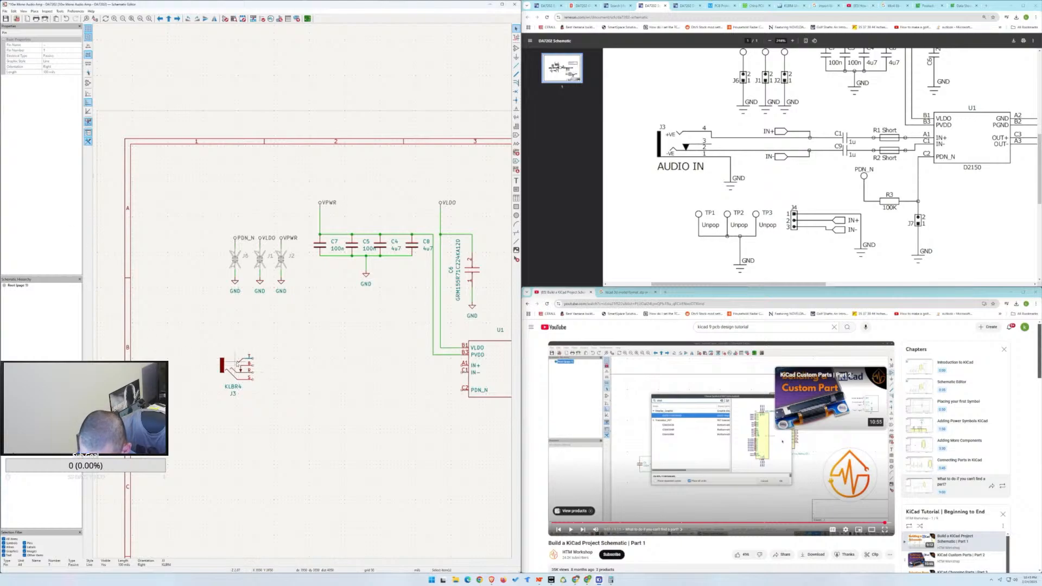
Open J3's symbol properties and review its complete list of fields and its pin name display option.
click(239, 367)
double_click(240, 368)
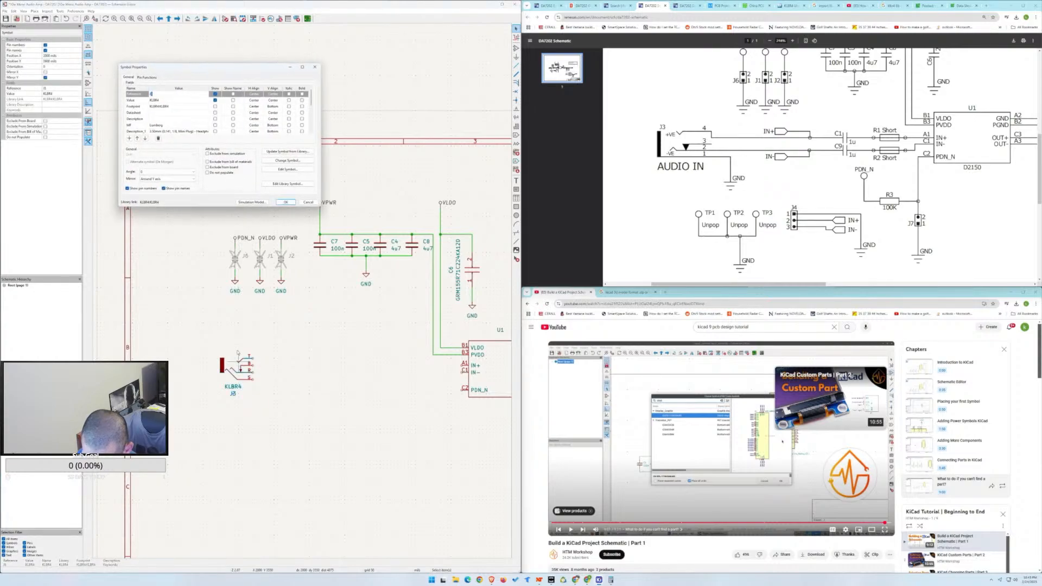
scroll(207, 130, down, 5)
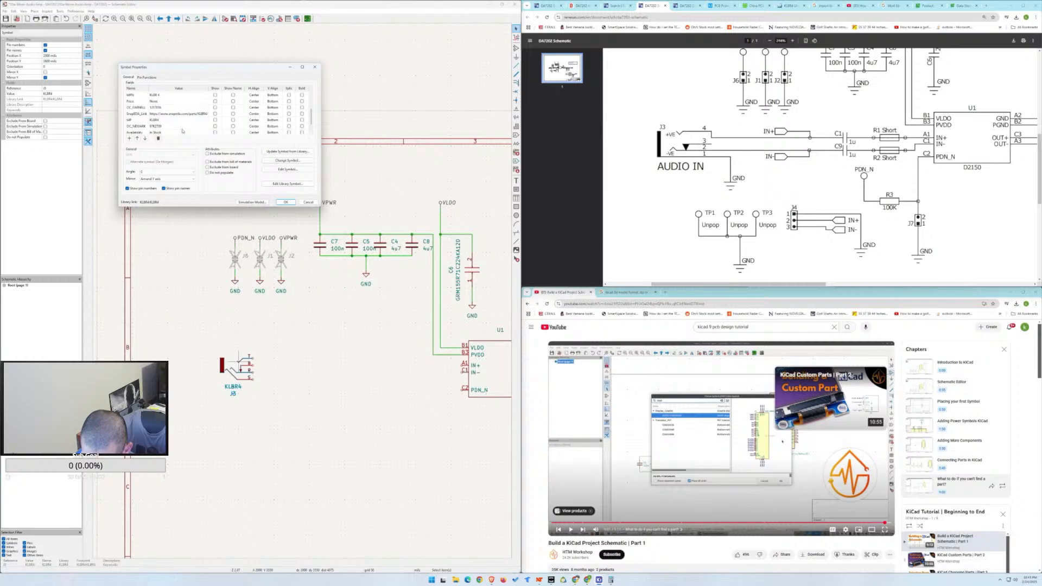
scroll(184, 131, down, 1)
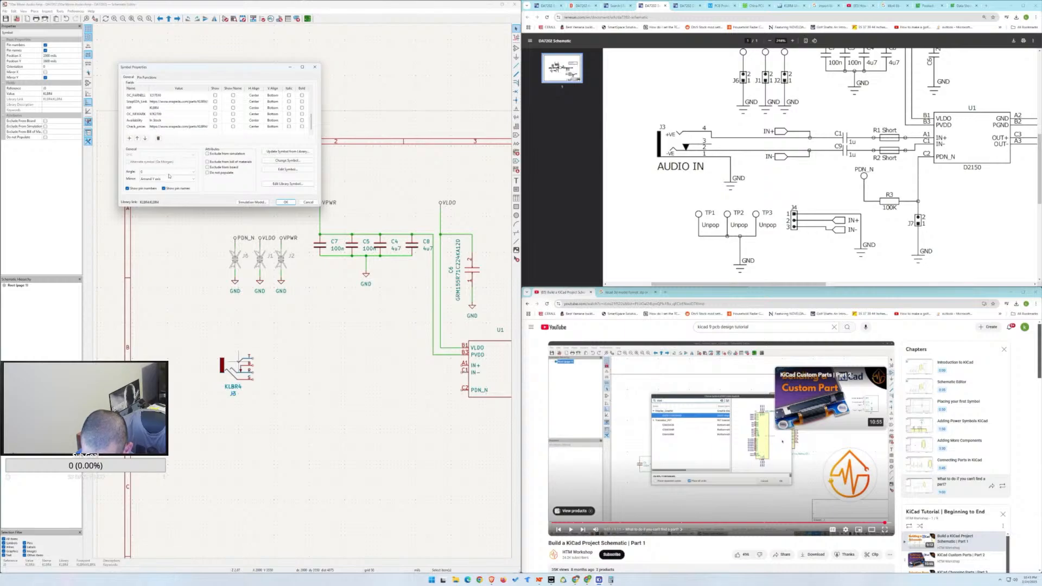
click(164, 188)
scroll(192, 121, up, 3)
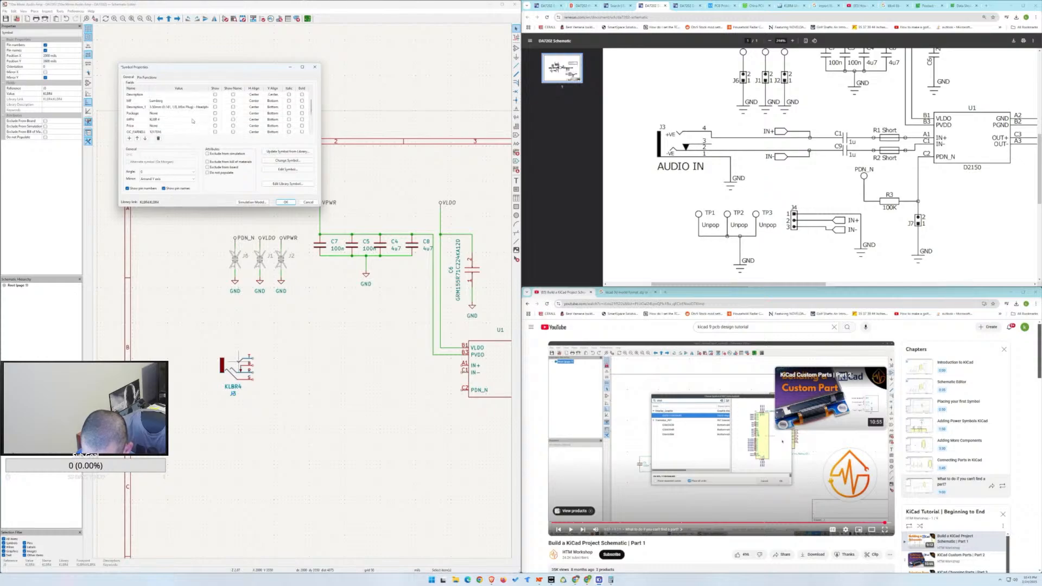
scroll(193, 121, up, 2)
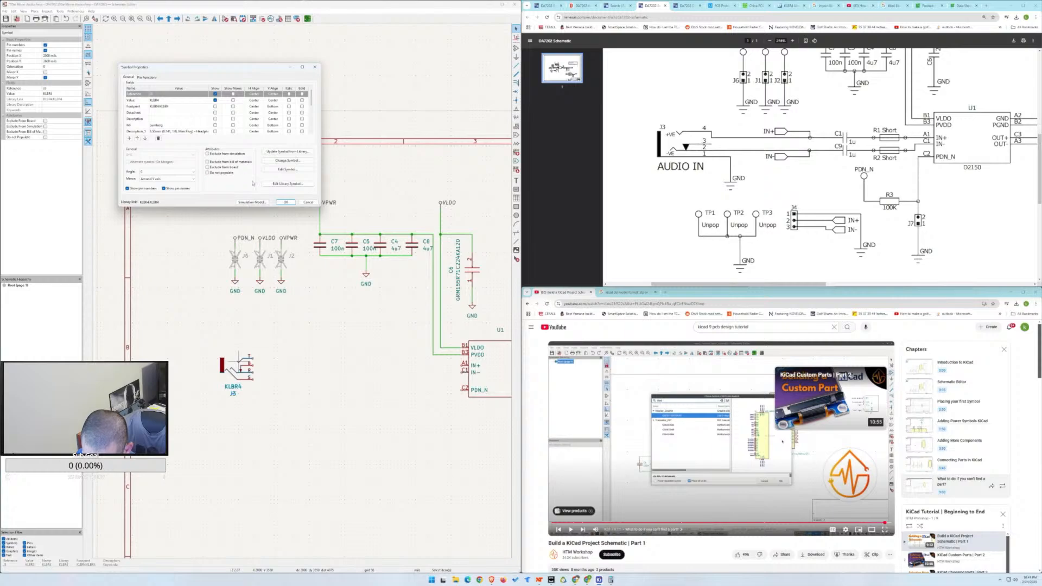
Open J3's symbol in the Symbol Editor, inspect the T pin's number, and close the editor without changes.
click(285, 170)
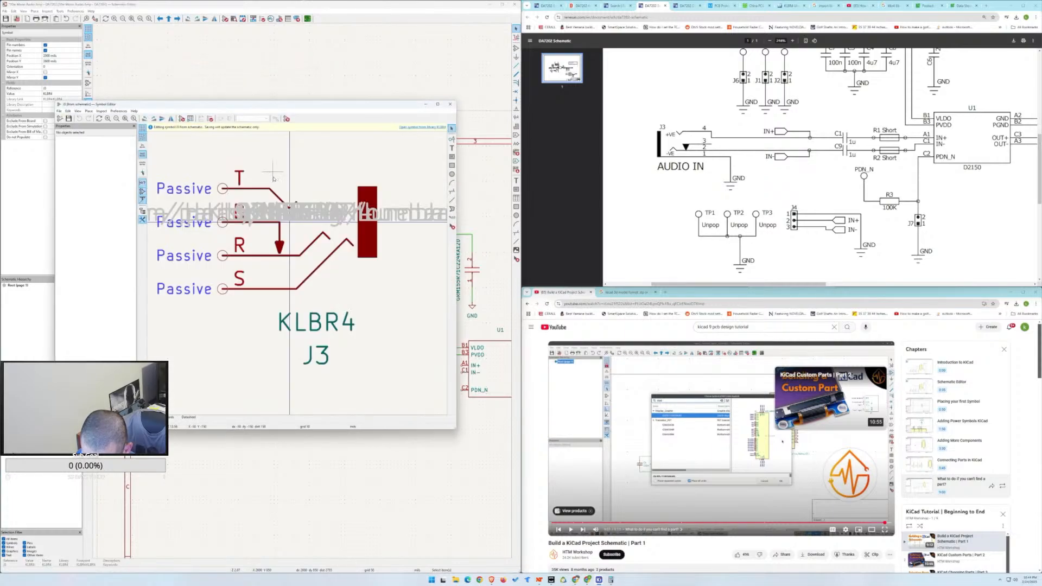
scroll(326, 268, down, 3)
scroll(297, 274, up, 3)
scroll(297, 274, down, 1)
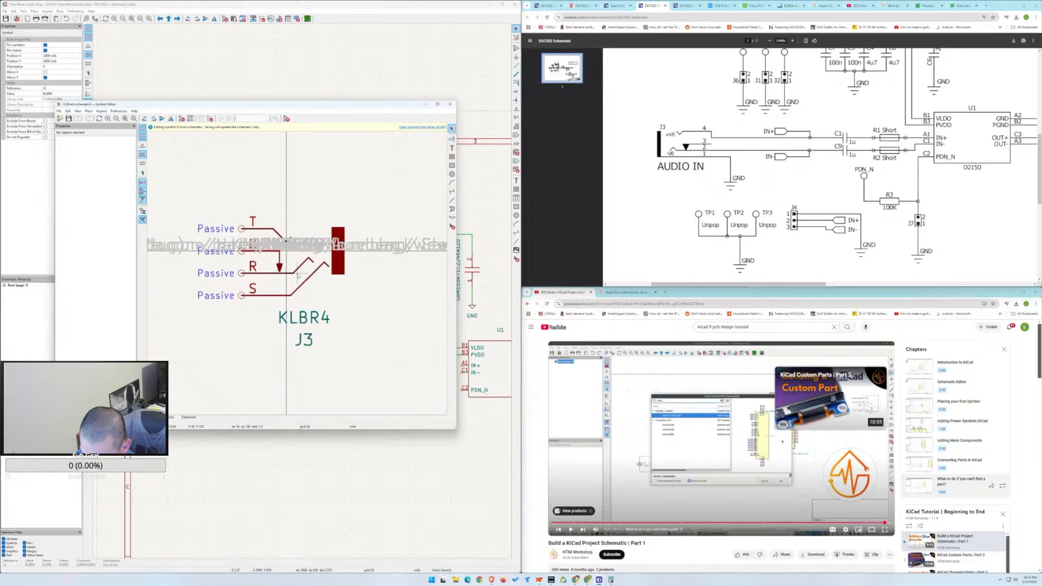
click(255, 222)
click(105, 156)
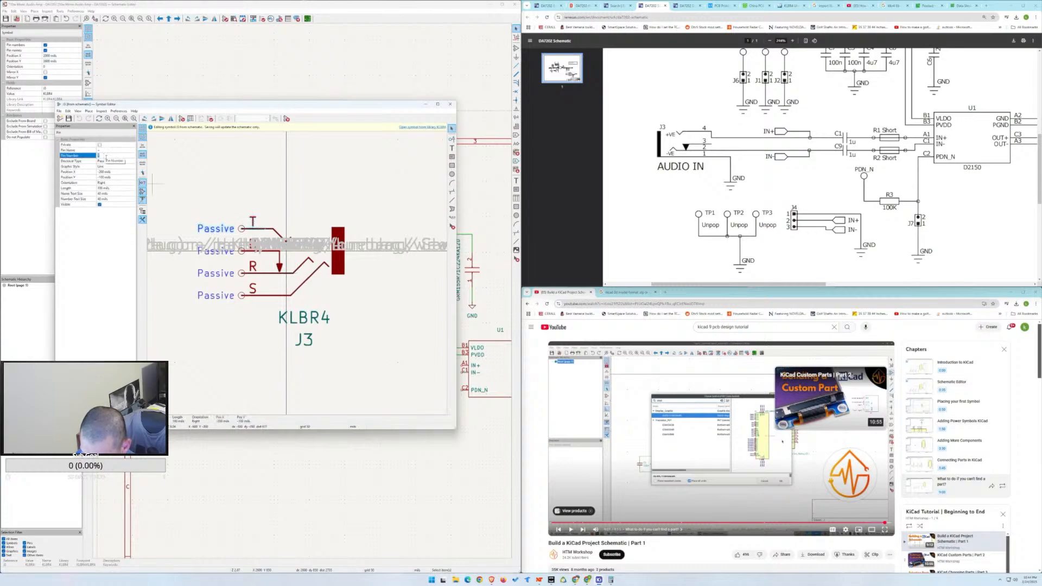
click(450, 104)
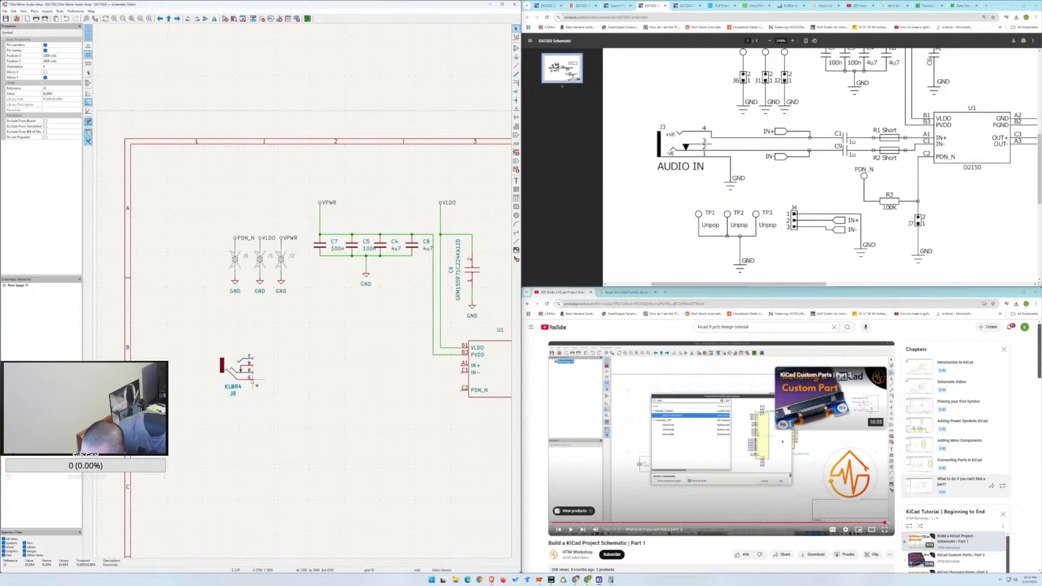
key(w)
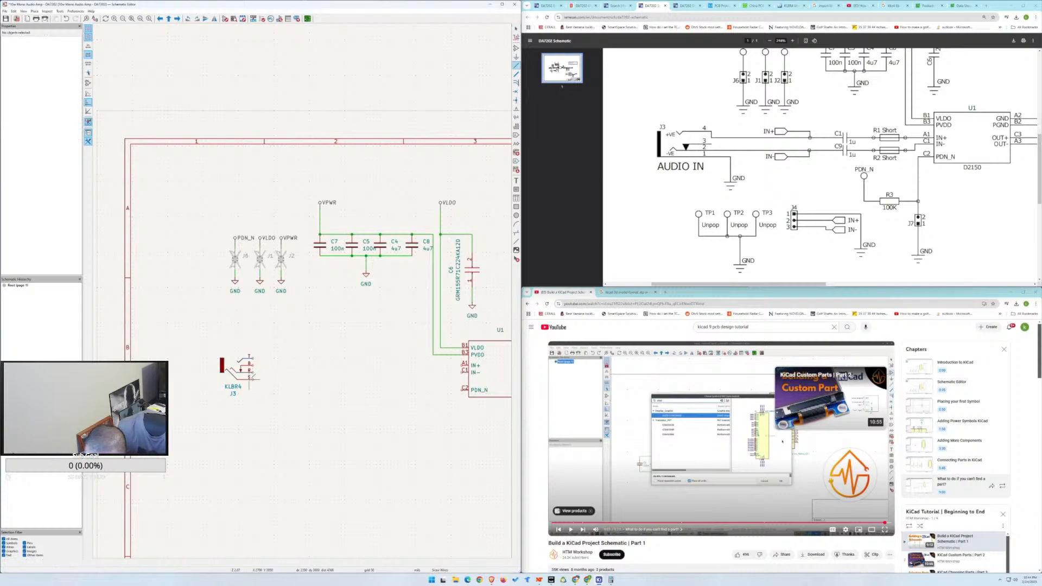
key(Escape)
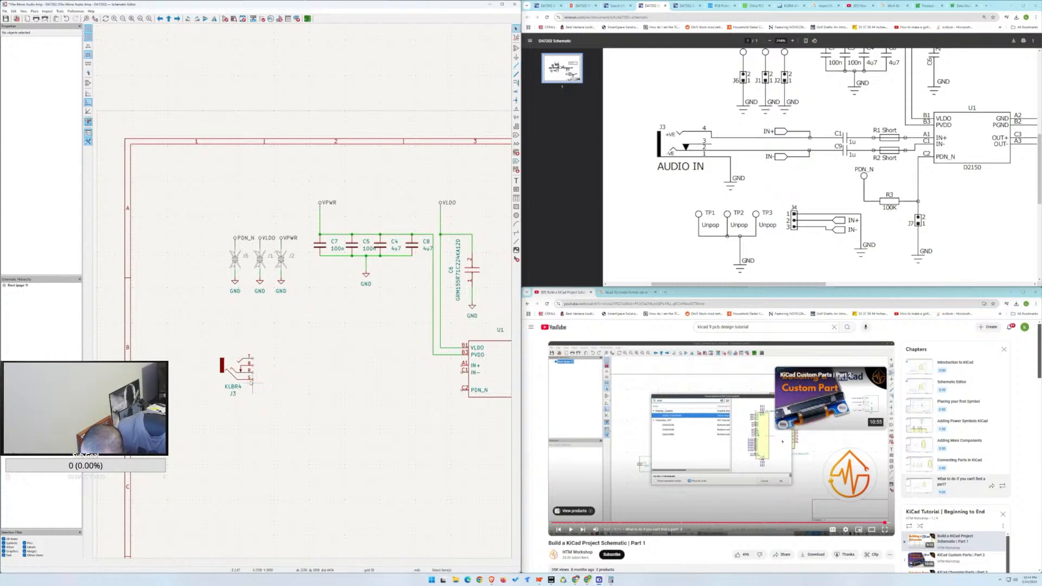
click(251, 383)
double_click(250, 383)
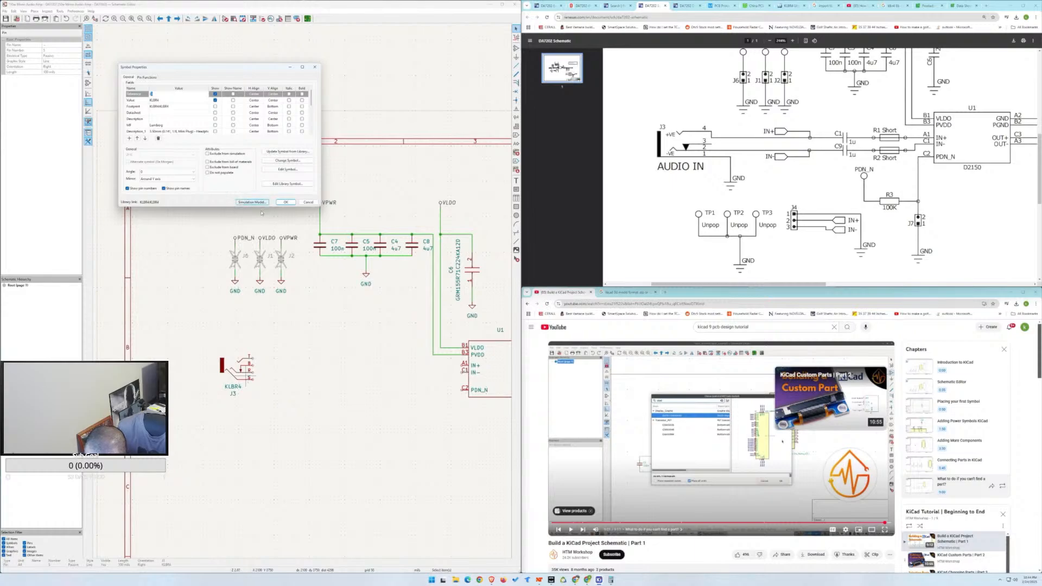
click(304, 204)
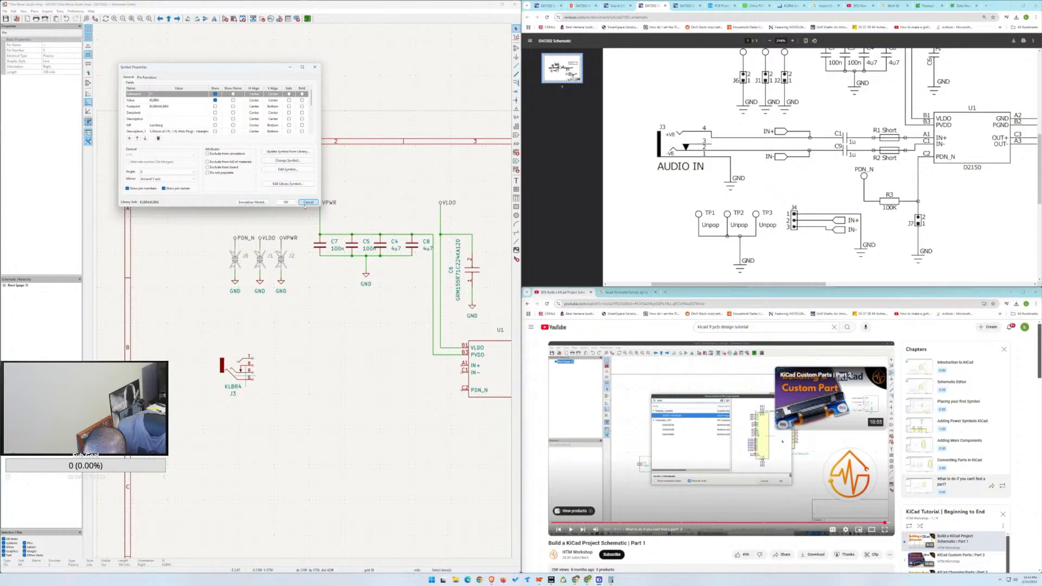
click(306, 204)
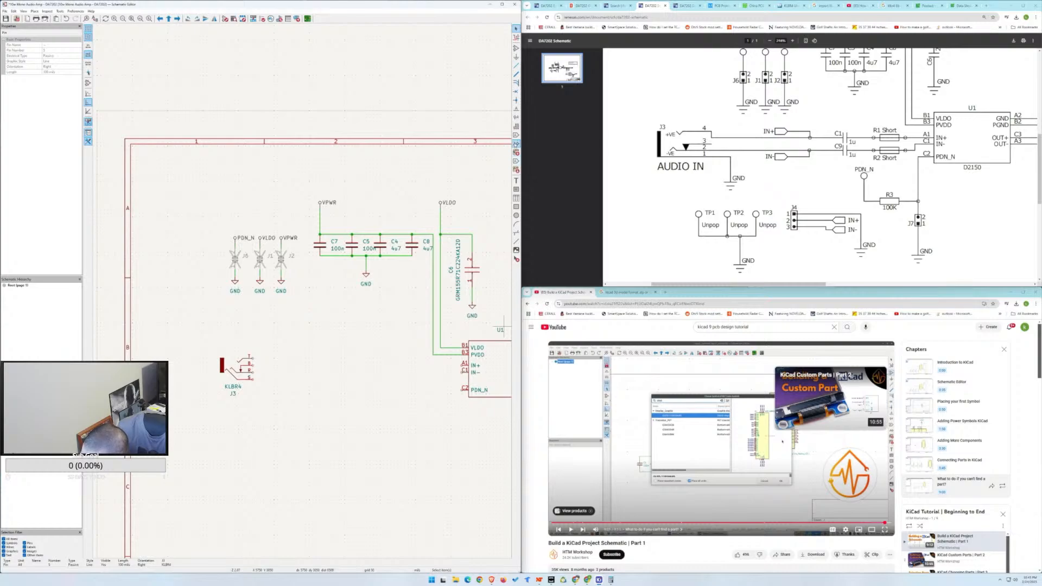
Place an input-shaped global label IN+ between J3 and U1, just above J3's level, rotated 180° so its connection point faces U1.
click(516, 135)
click(366, 298)
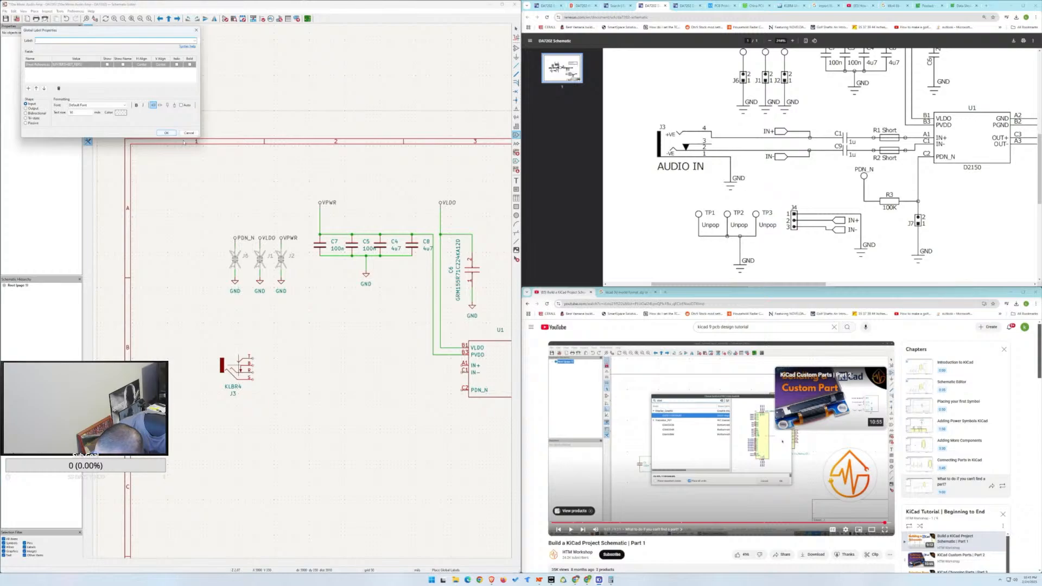
text(IN)
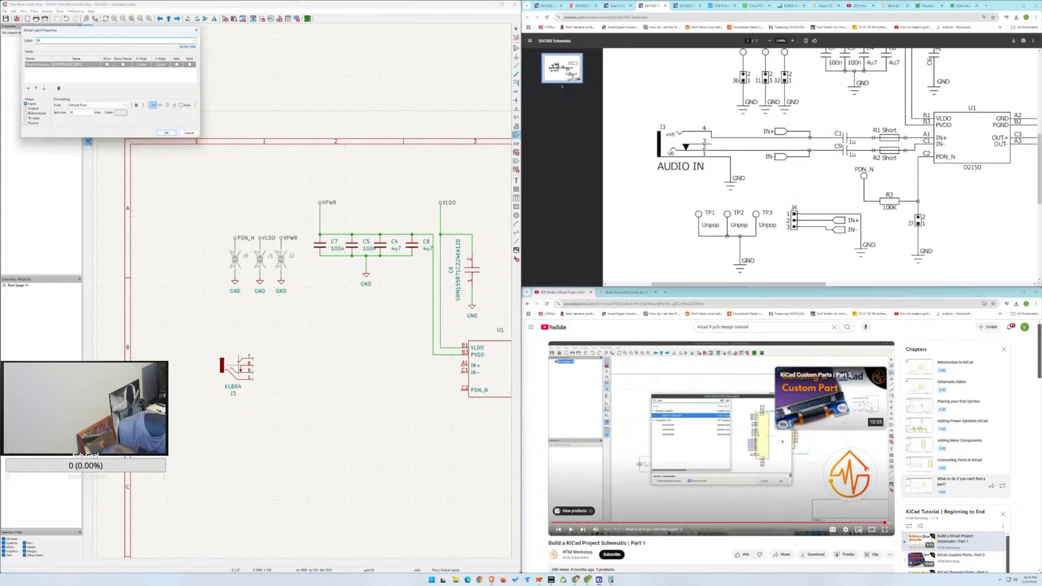
text(+)
key(Return)
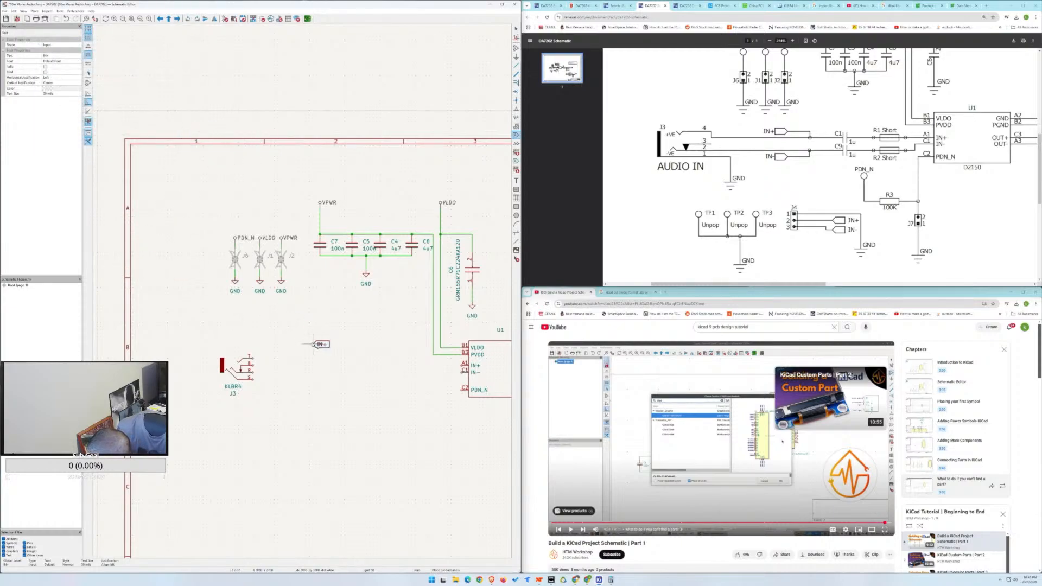
key(r)
key(r)
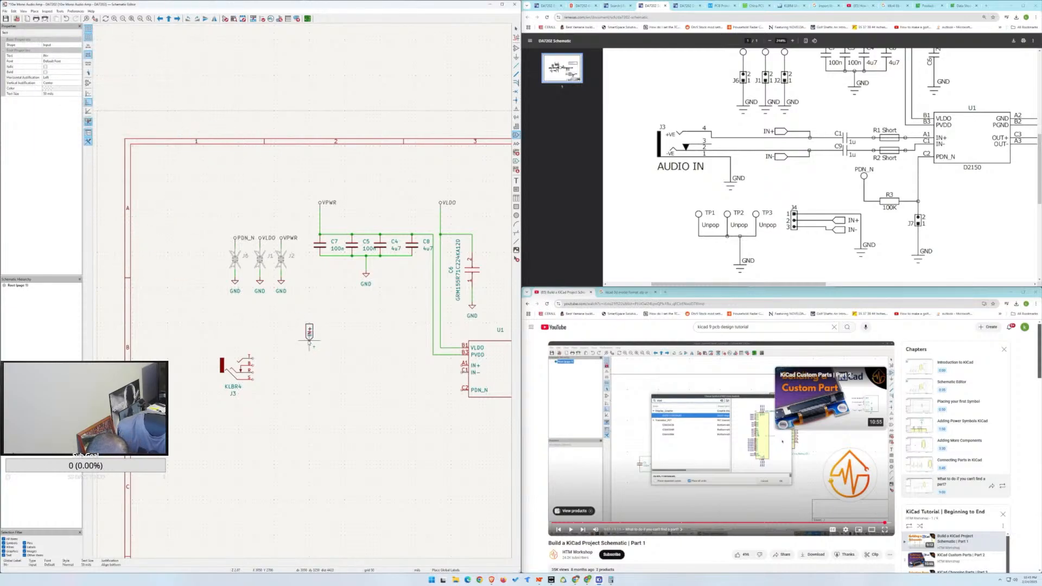
click(316, 340)
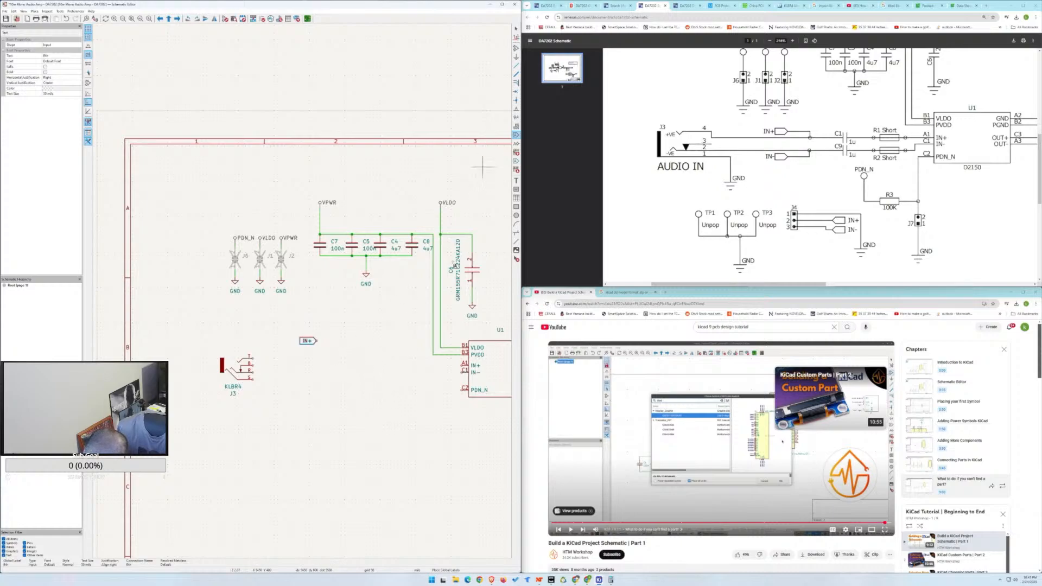
Place a second input-shaped global label, IN-, directly below IN+, rotated 180° so its connection point also faces U1.
click(306, 397)
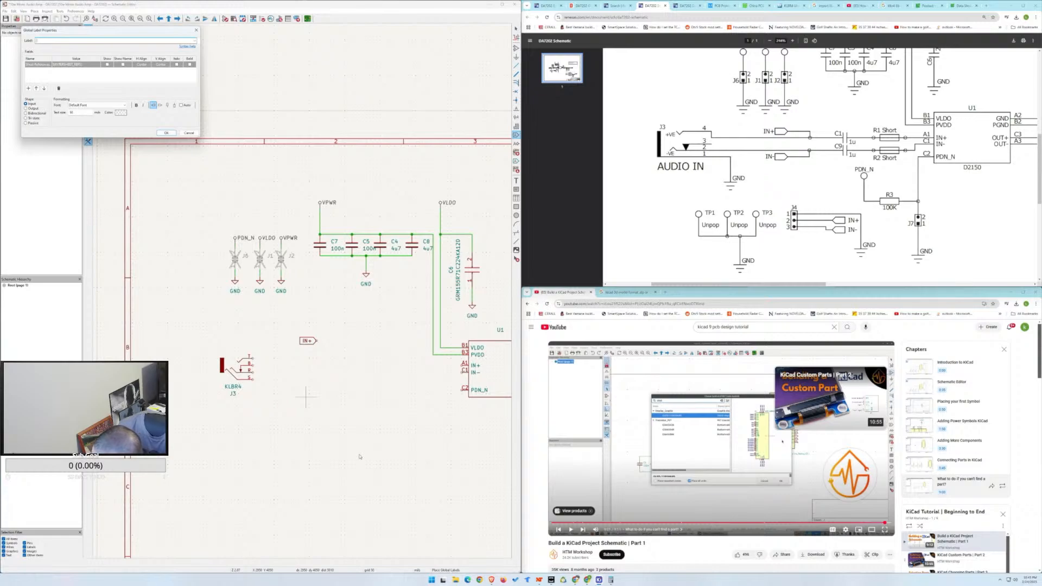
text(IN)
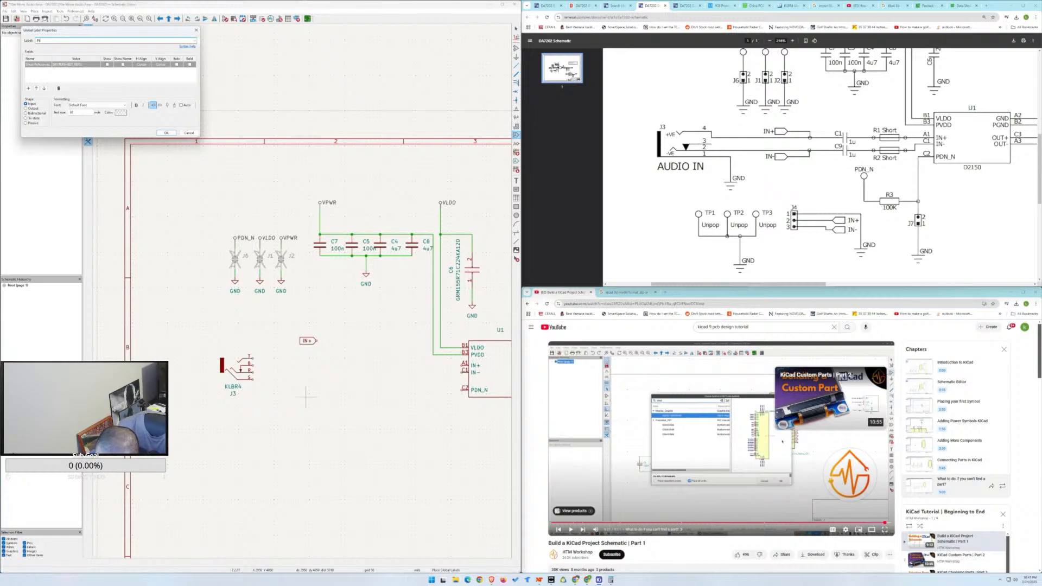
text(-)
key(Return)
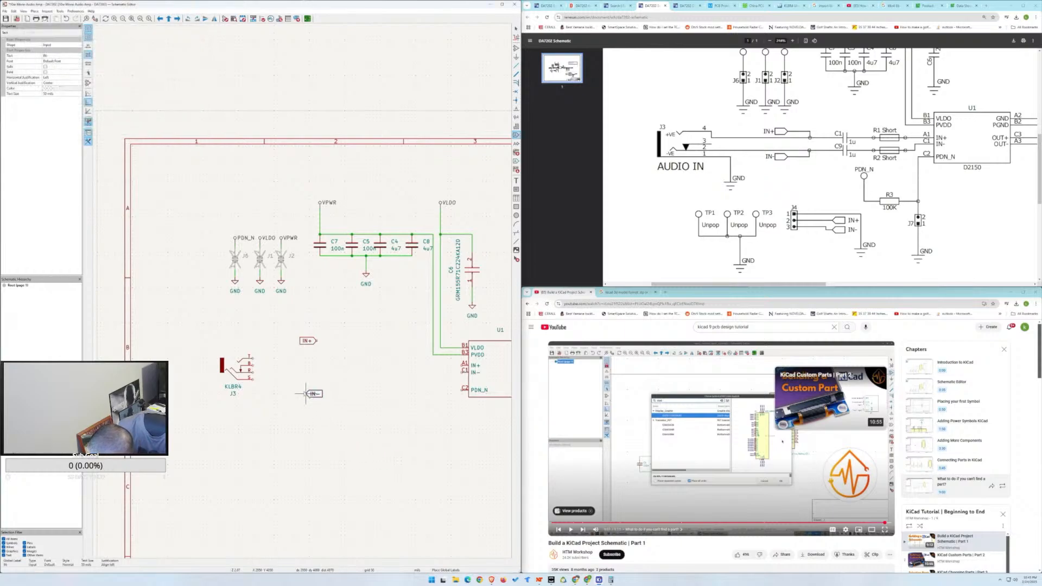
key(r)
key(r)
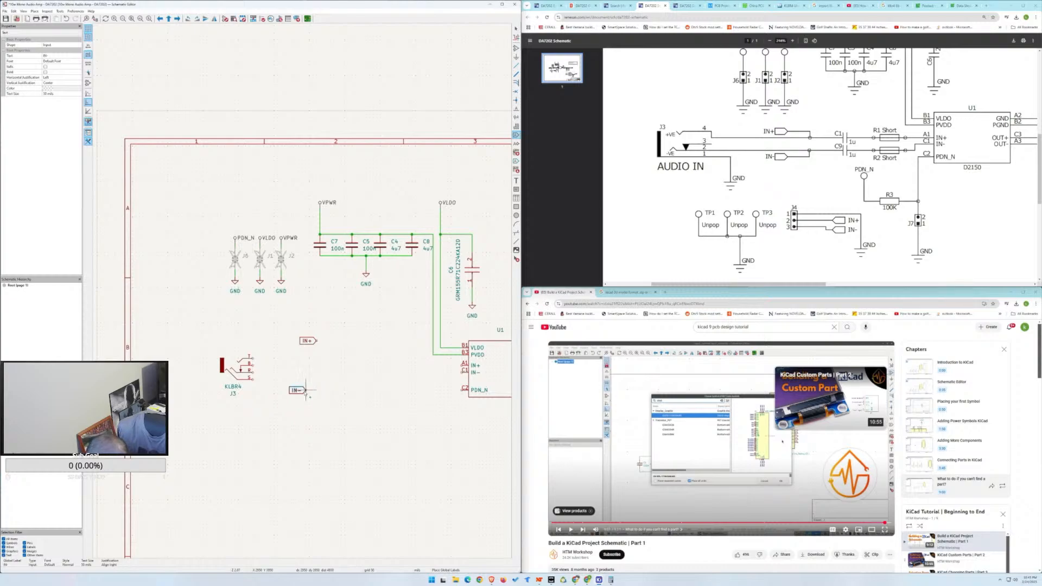
click(316, 390)
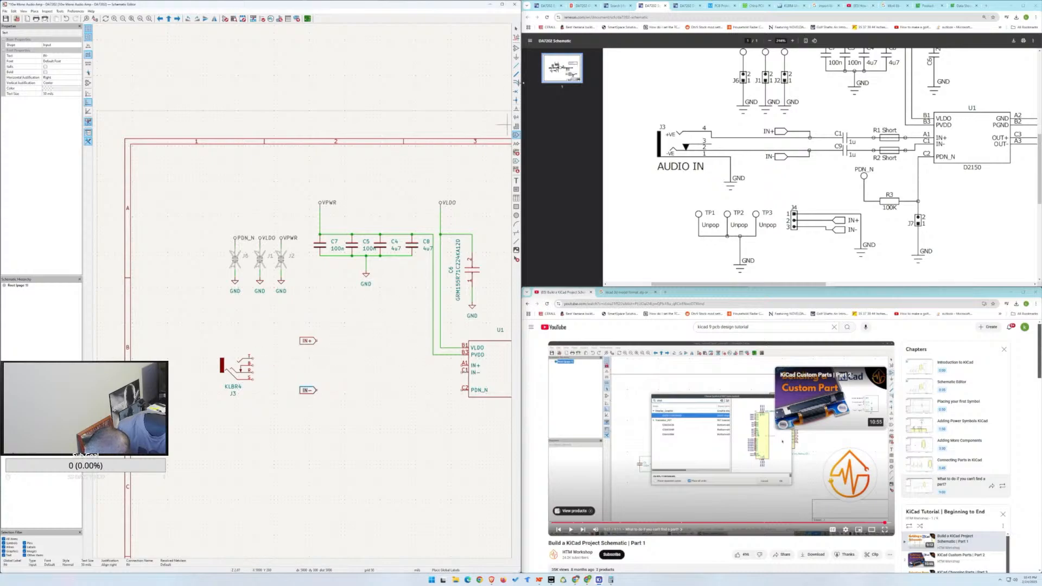
Add a capacitor symbol C, rotated to horizontal, between the IN+ and IN- labels and slightly towards U1.
click(516, 47)
click(367, 448)
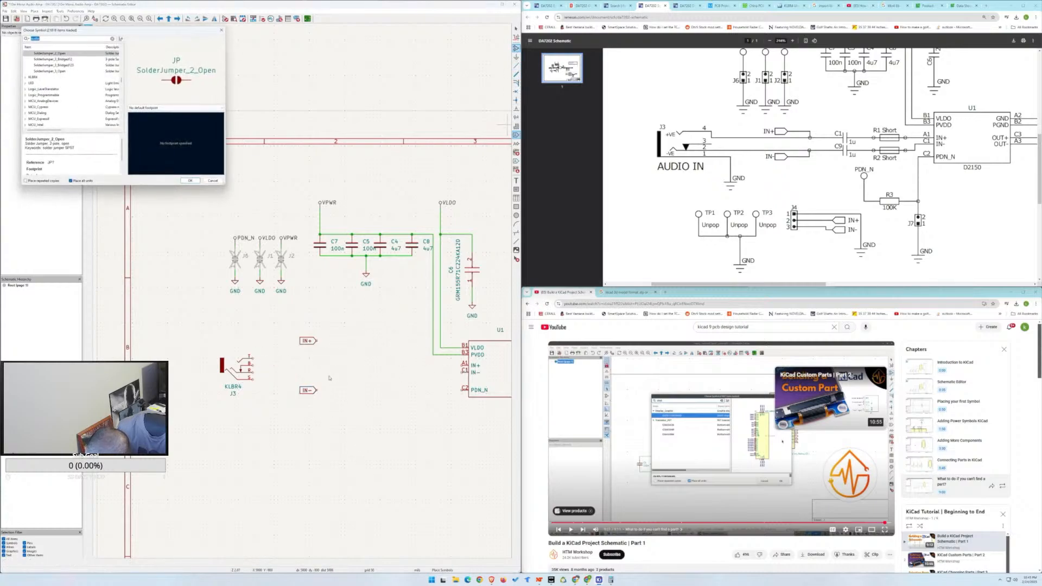
text(c)
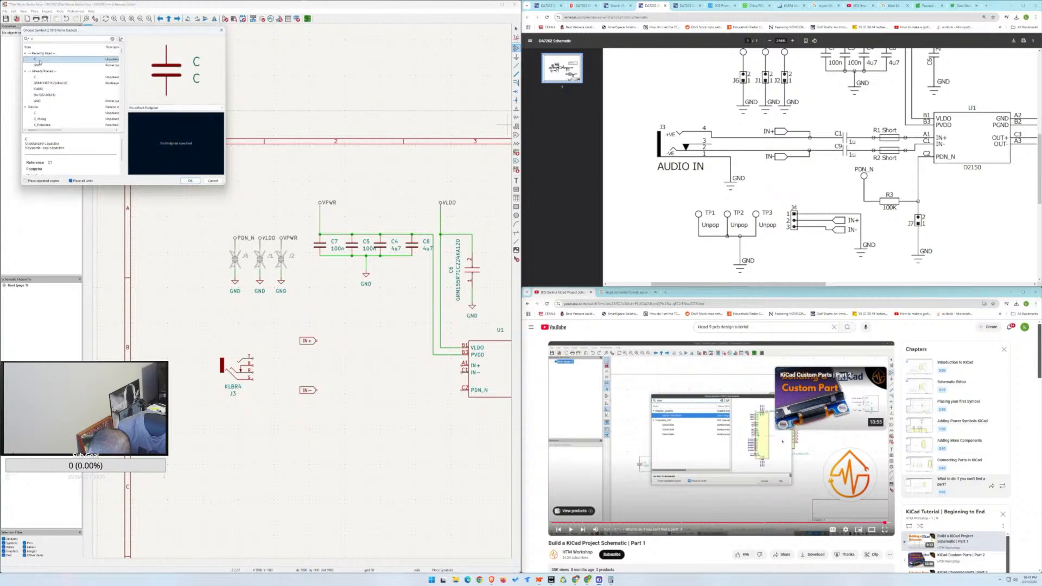
key(Return)
key(r)
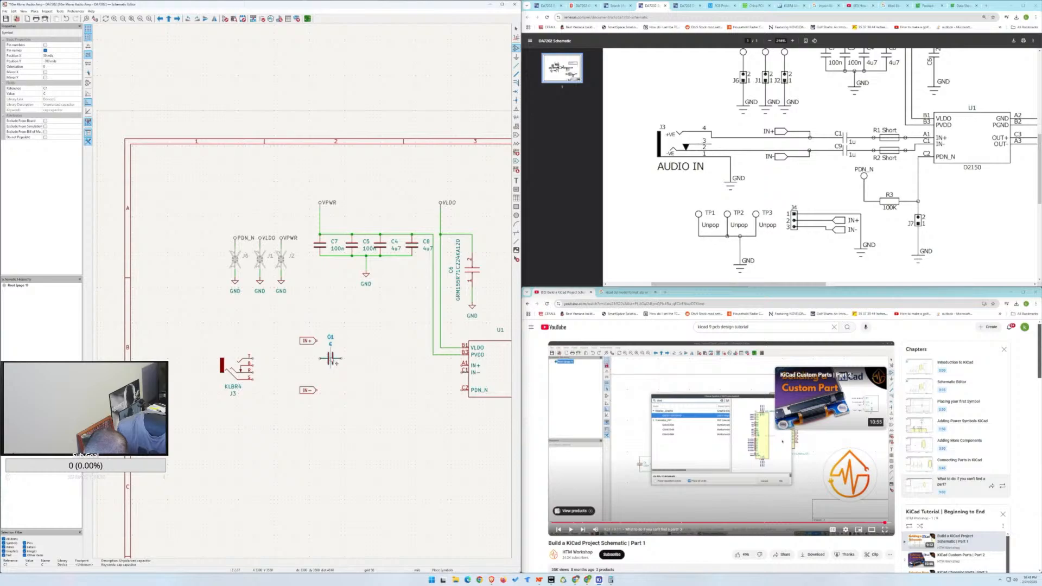
click(336, 363)
click(516, 29)
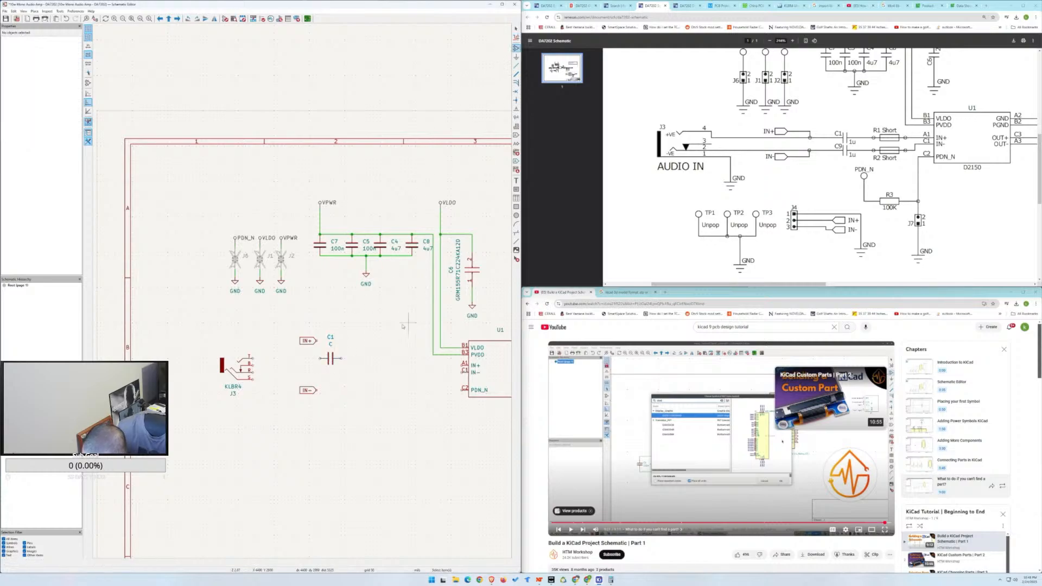
click(339, 364)
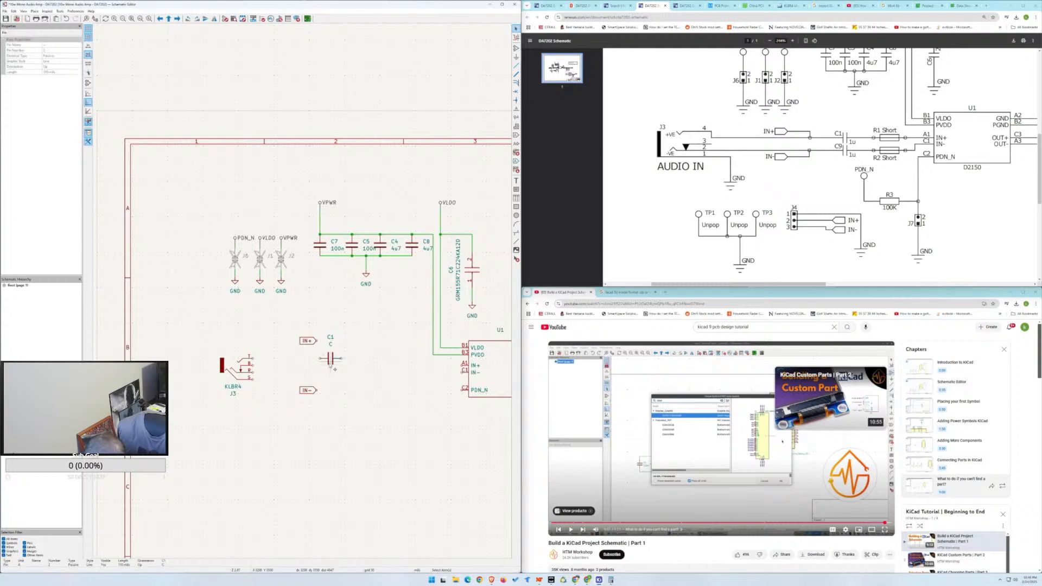
Duplicate capacitor C1 and place the copy directly below it, between the IN+ and IN- labels.
click(331, 362)
key(ctrl+d)
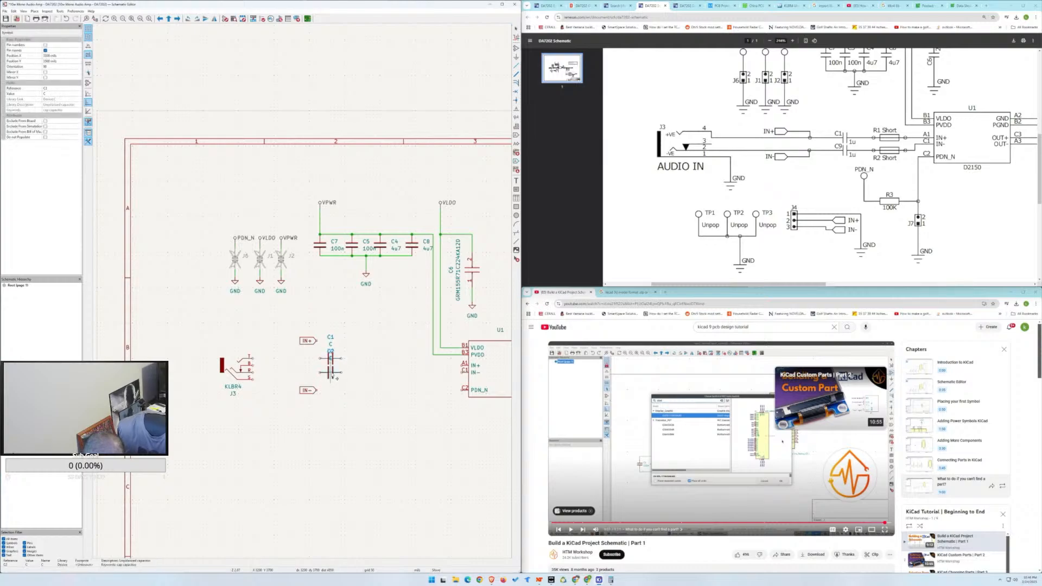
click(337, 379)
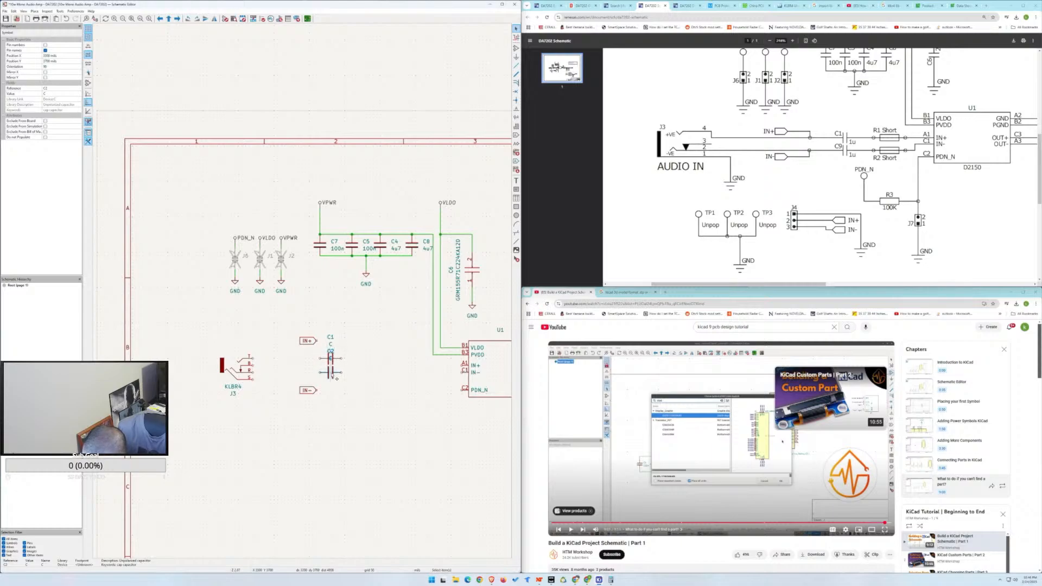
Try giving the lower capacitor reference C9, value 1u and Bottom vertical alignment for both texts, and undo the edit.
double_click(334, 377)
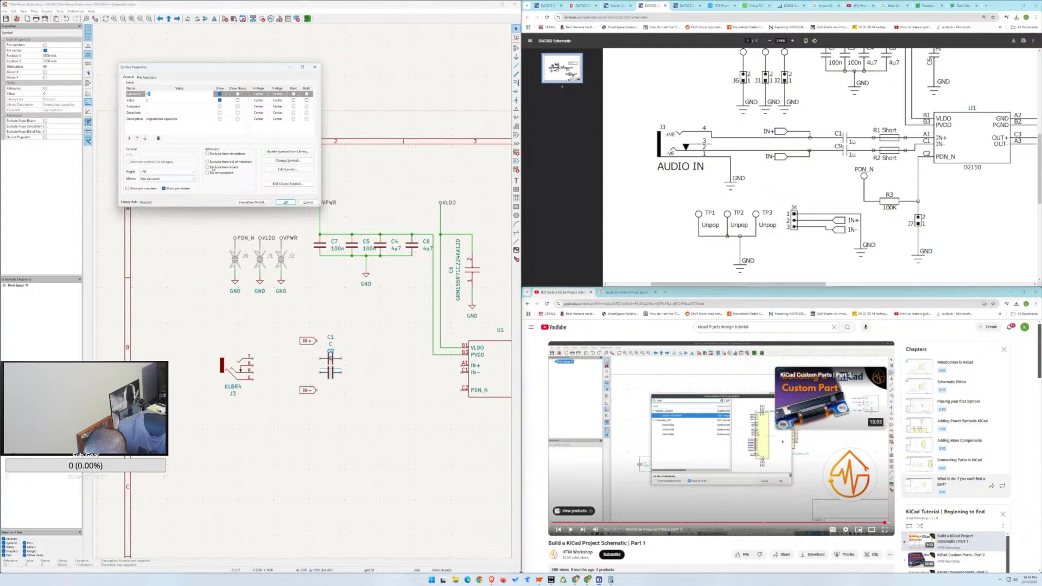
click(177, 101)
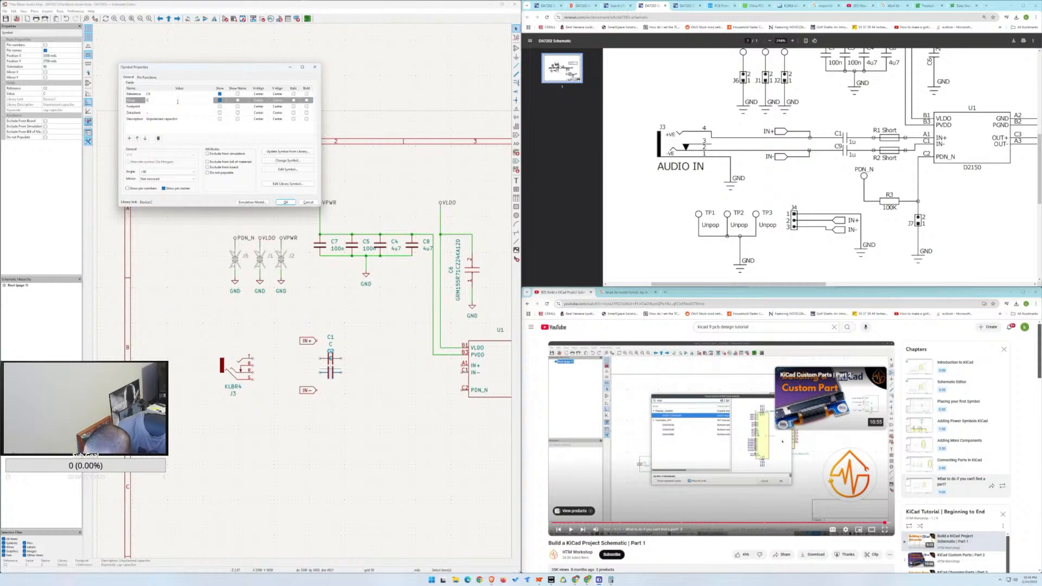
text(1u)
click(274, 102)
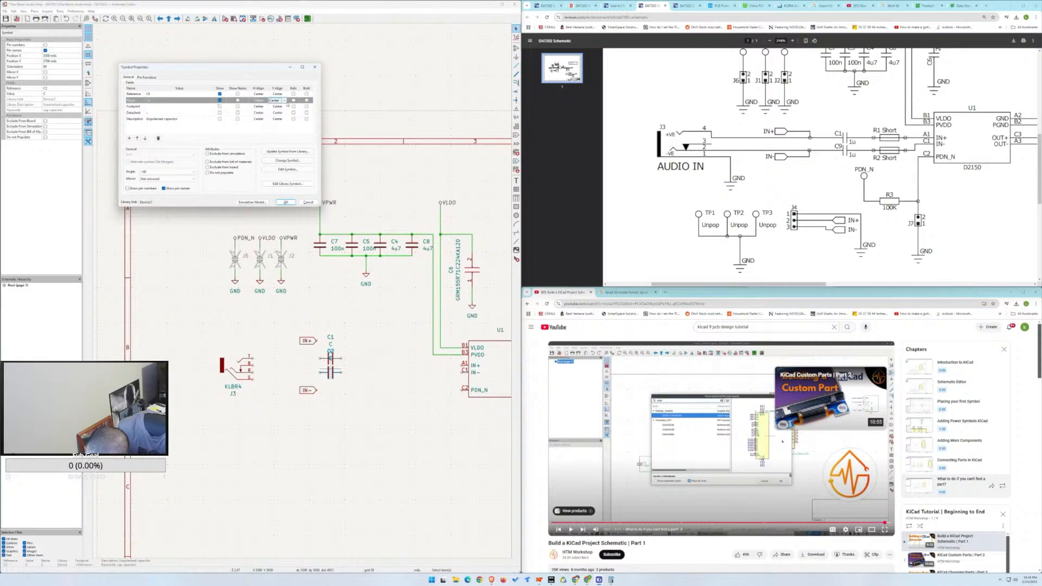
click(284, 102)
click(276, 115)
click(259, 101)
click(265, 101)
click(266, 102)
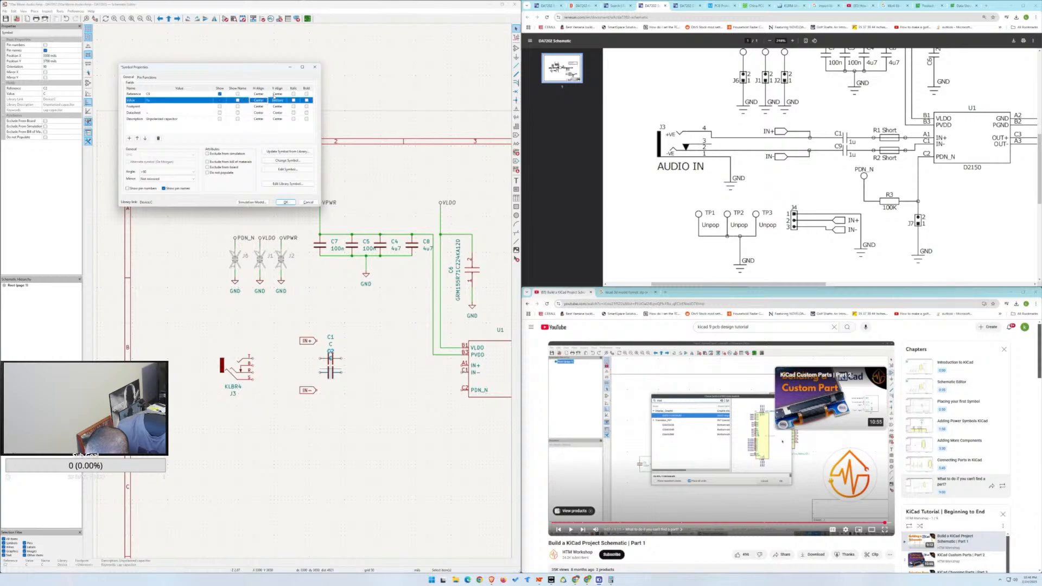
click(282, 95)
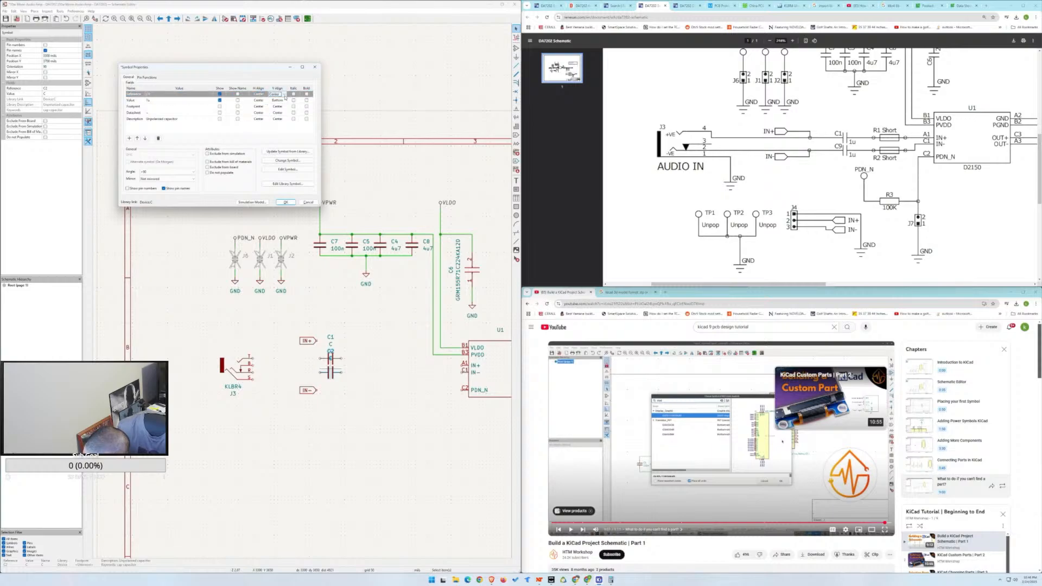
click(285, 95)
click(275, 108)
click(286, 202)
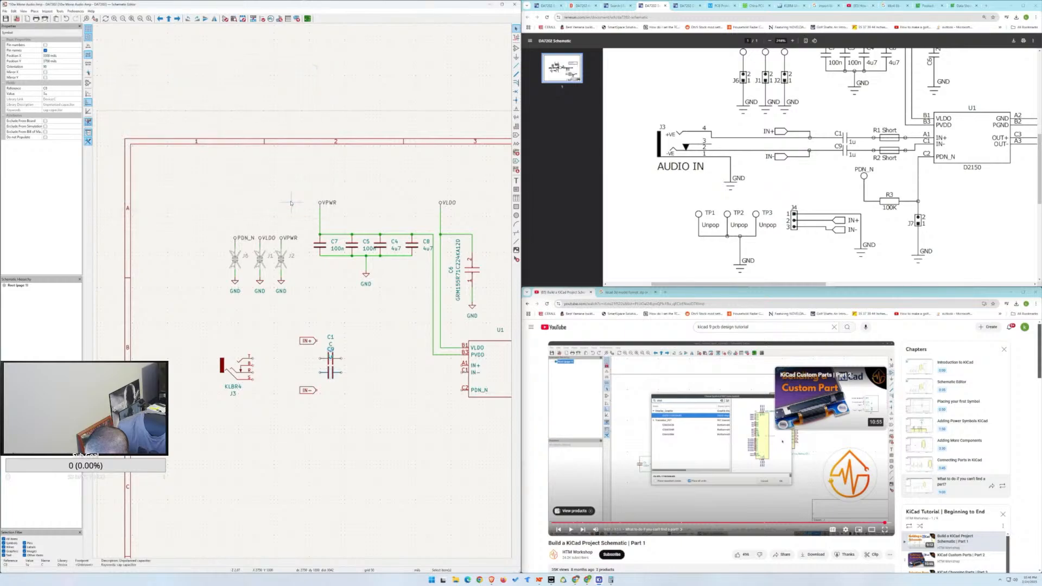
key(ctrl+z)
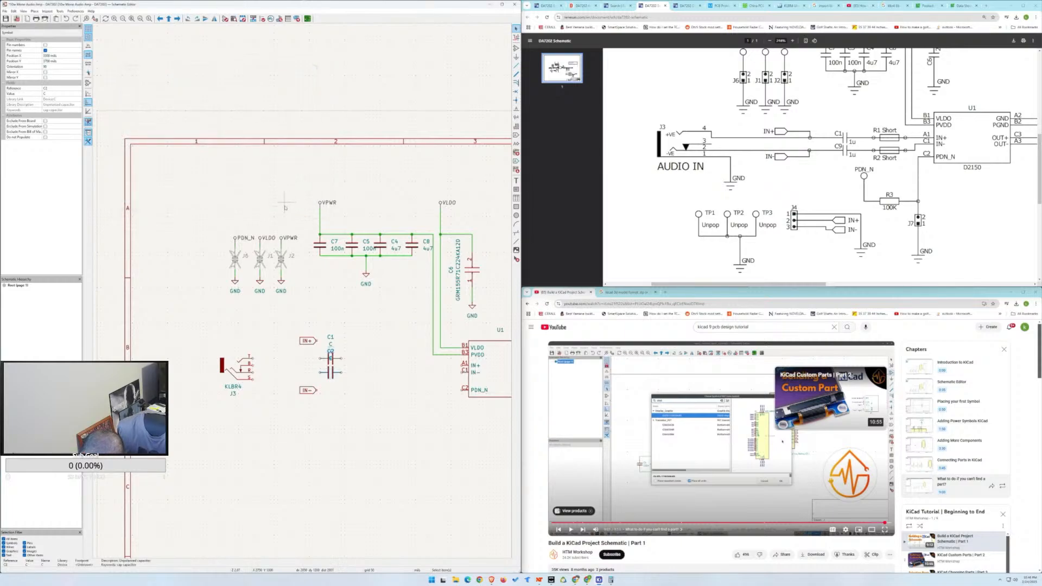
Set the lower capacitor's reference to C9 and move its reference and value texts below its body, slightly towards J3.
key(e)
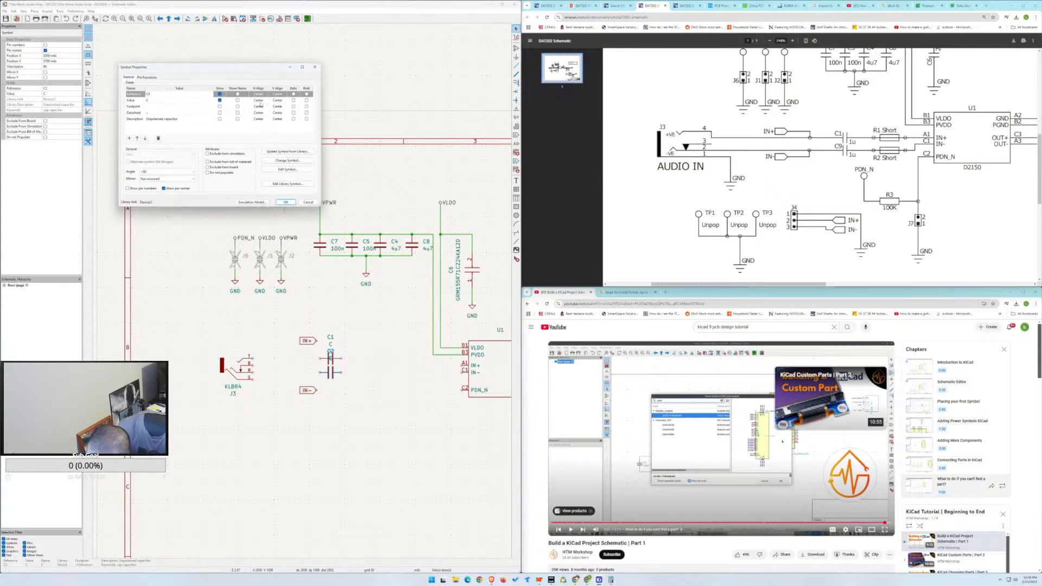
click(287, 201)
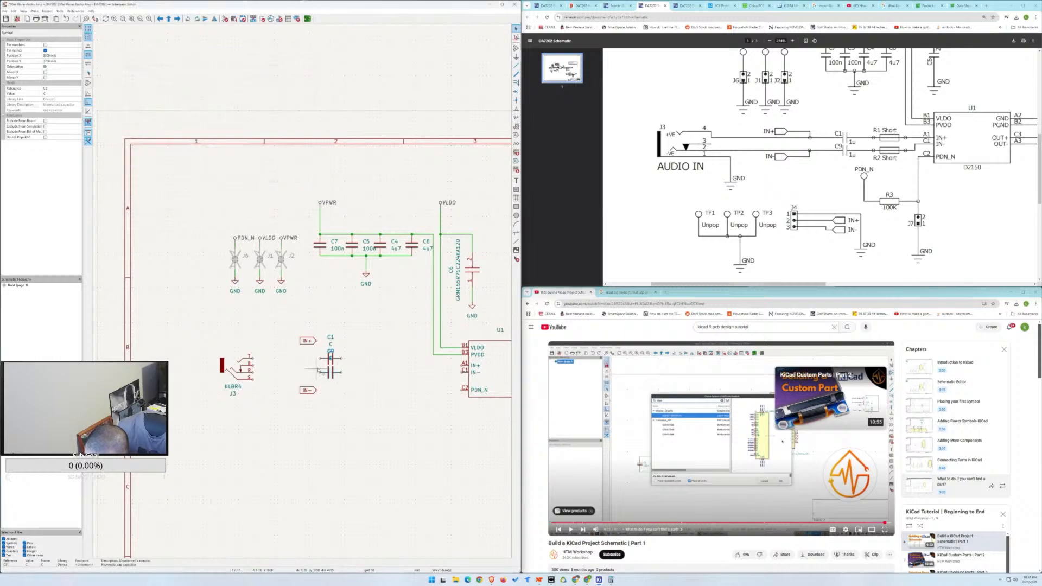
drag(333, 373, 330, 375)
click(331, 362)
click(333, 362)
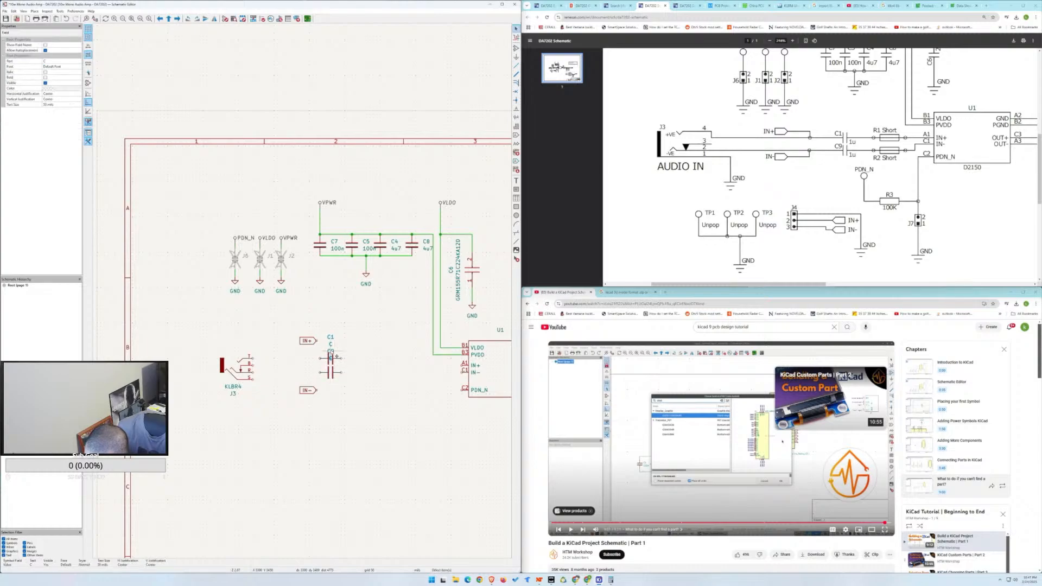
shift+click(332, 356)
drag(333, 358, 330, 389)
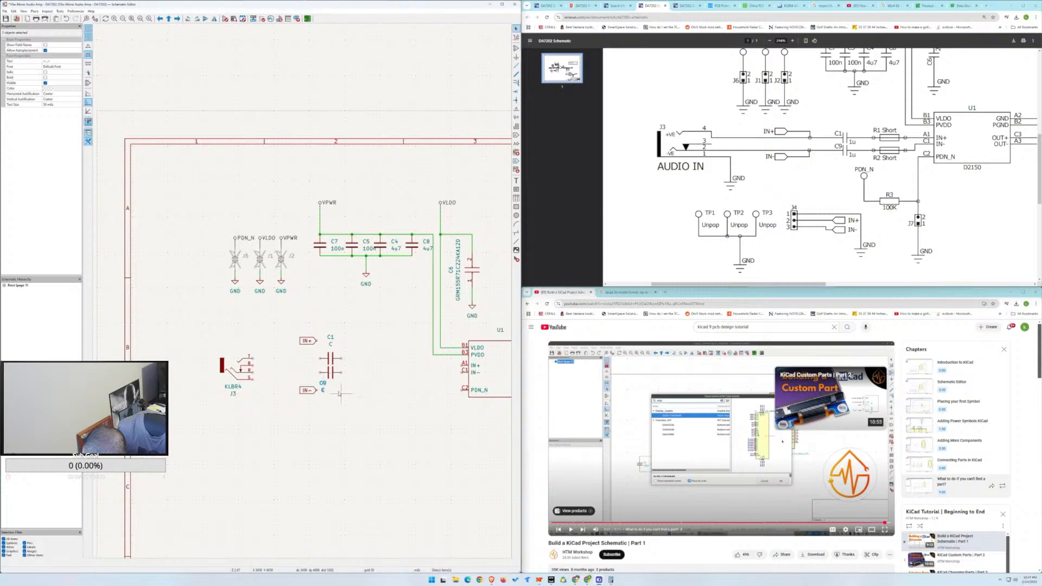
mouse_move(336, 385)
mouse_down()
mouse_move(344, 381)
mouse_move(324, 381)
mouse_up()
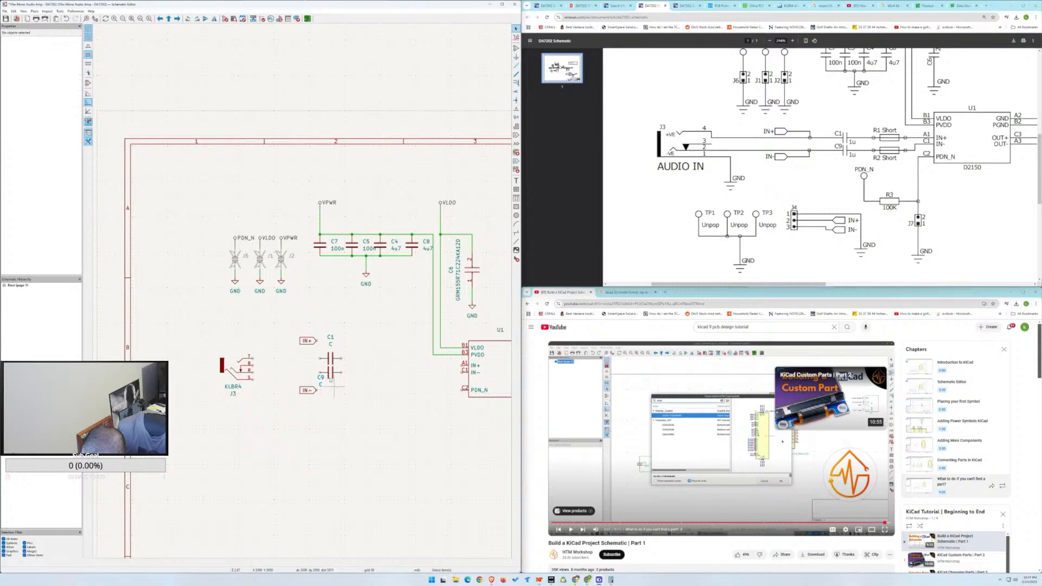
Set C1's value to 1u and rotate C1 through two 90° turns.
click(330, 344)
click(54, 62)
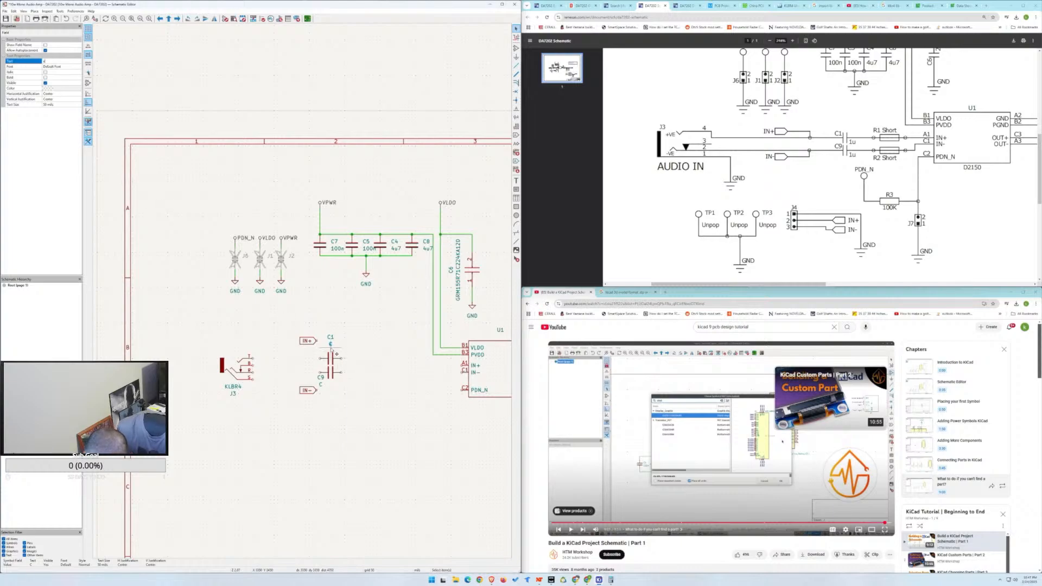
text(1u)
key(Return)
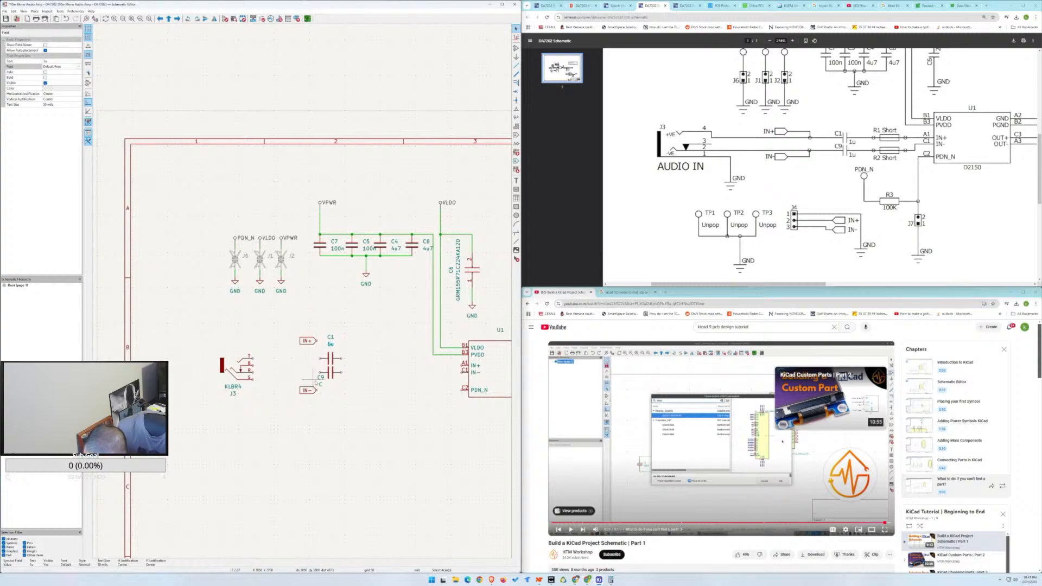
click(337, 366)
key(r)
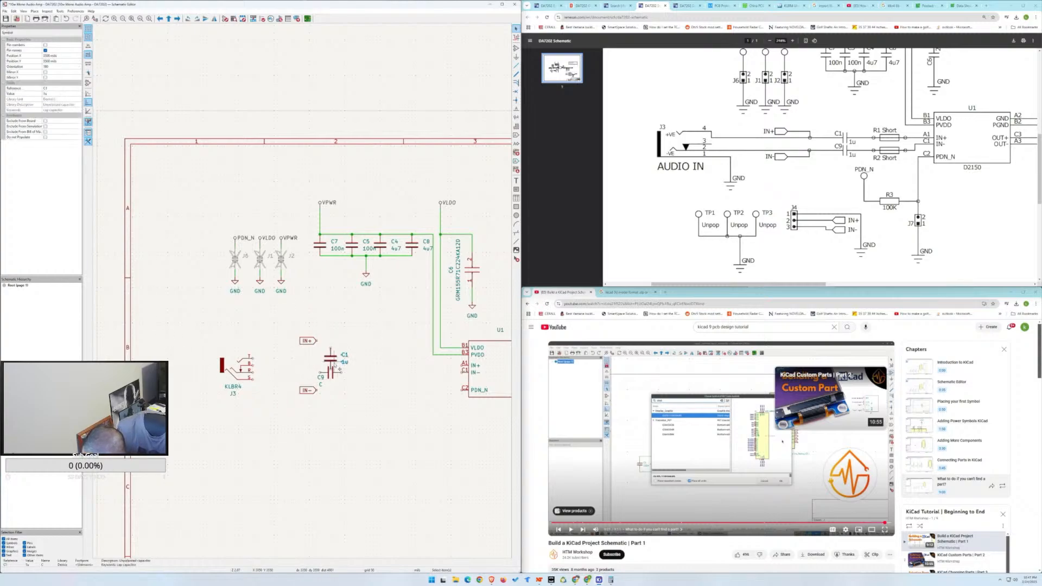
key(r)
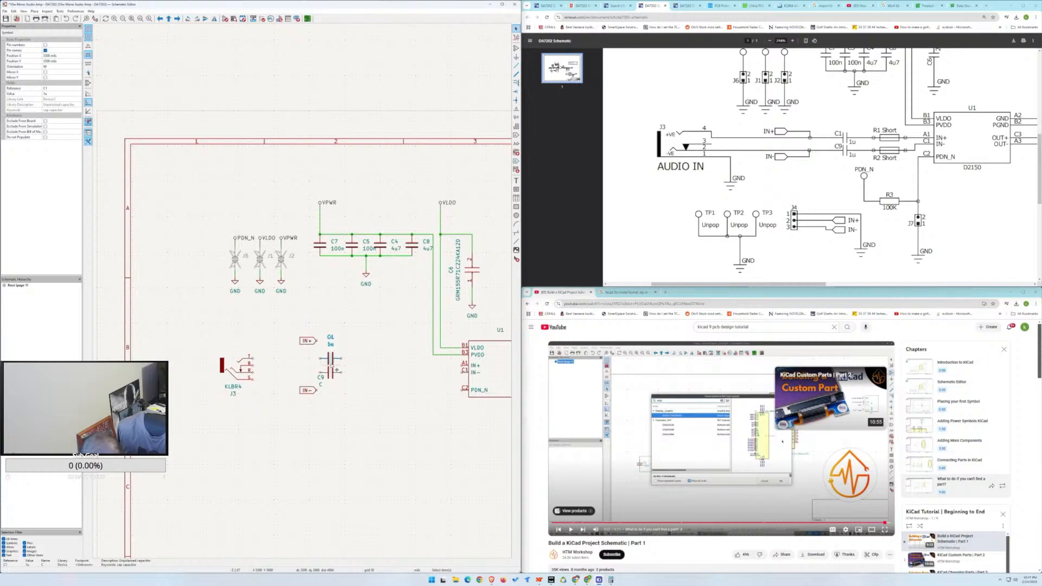
double_click(334, 368)
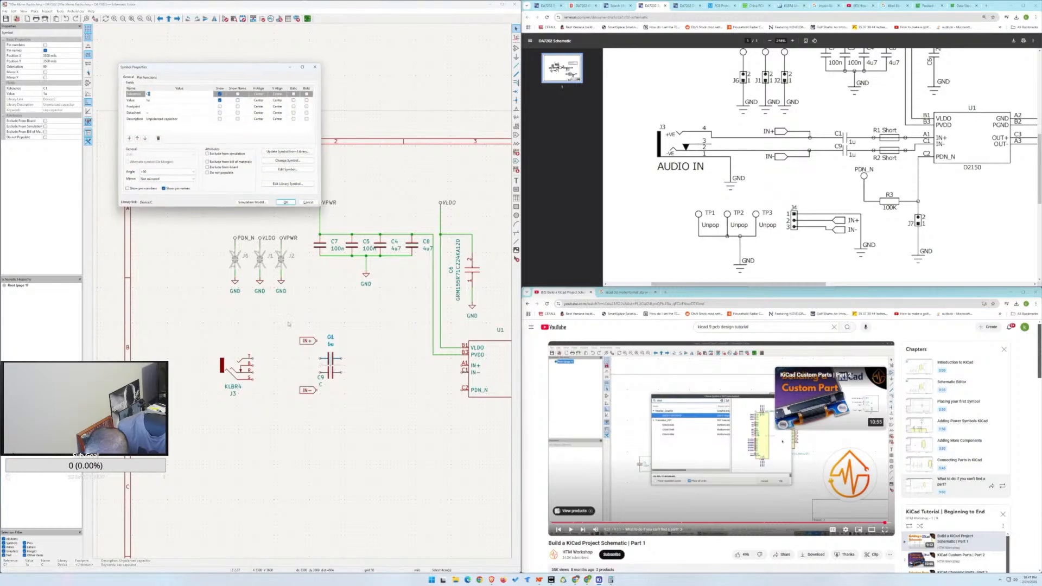
click(286, 202)
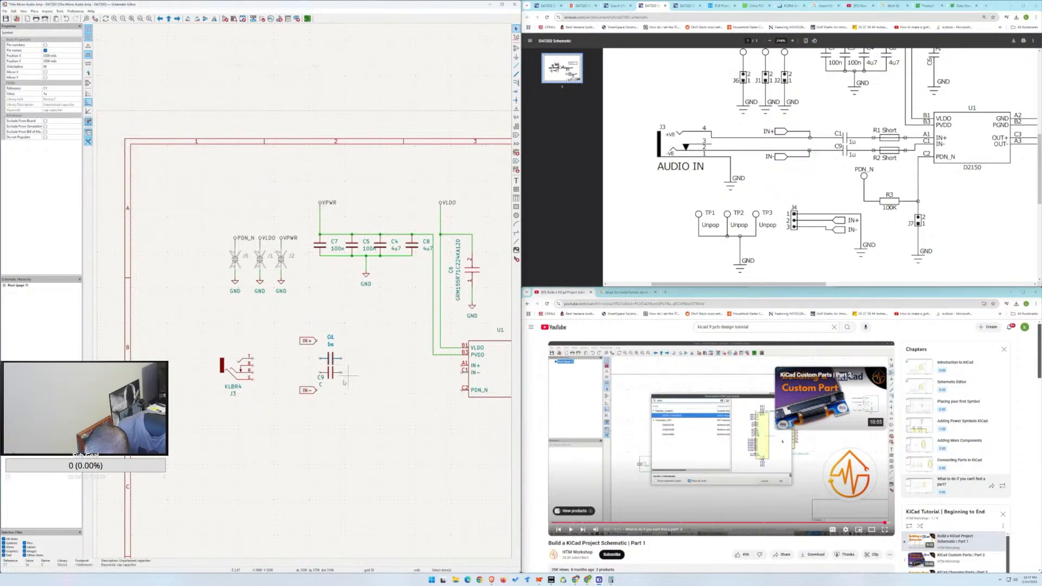
Set C9's value to 1u in its symbol properties.
click(322, 379)
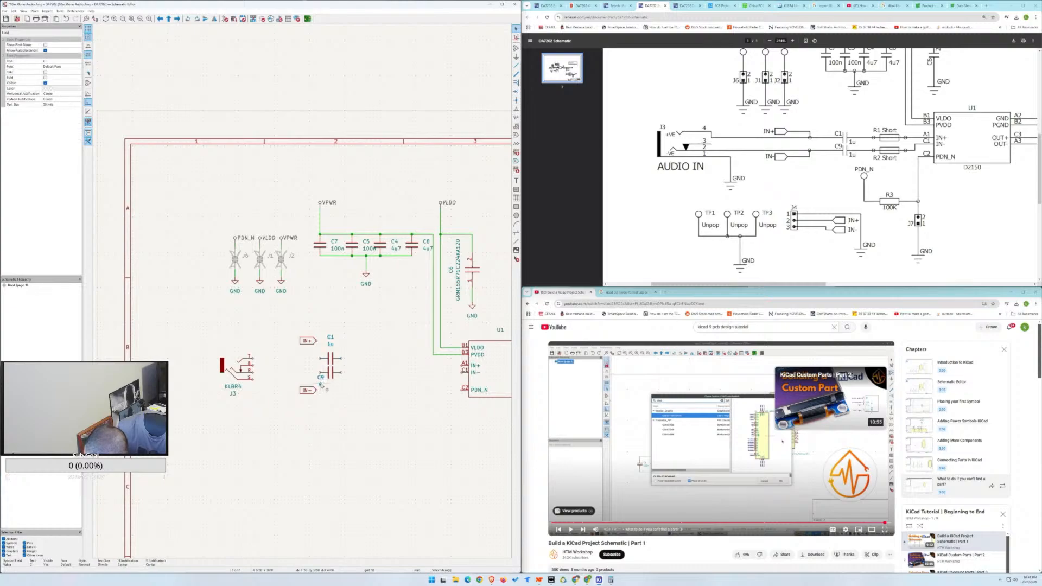
click(336, 381)
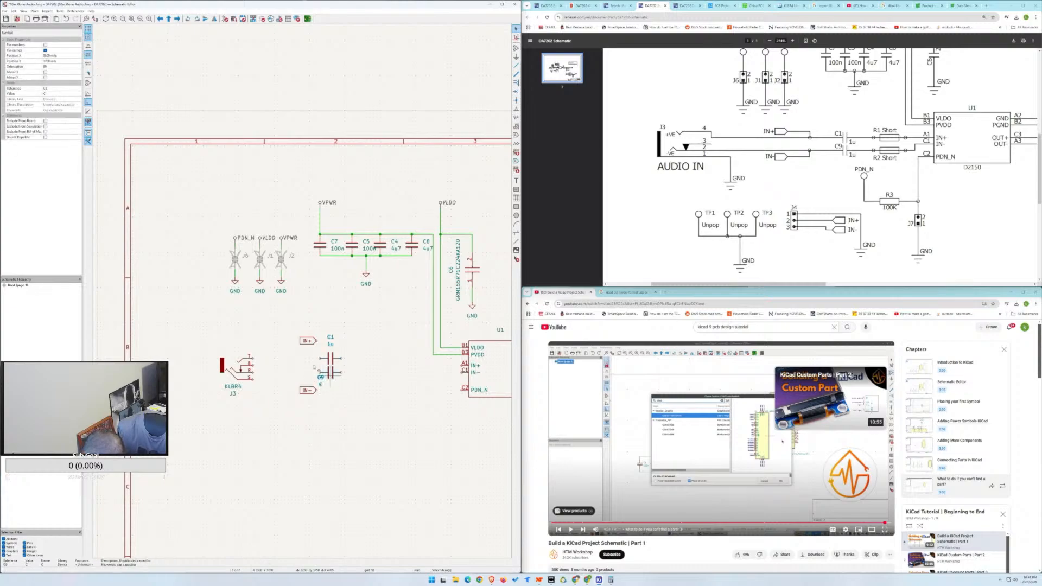
key(e)
click(153, 100)
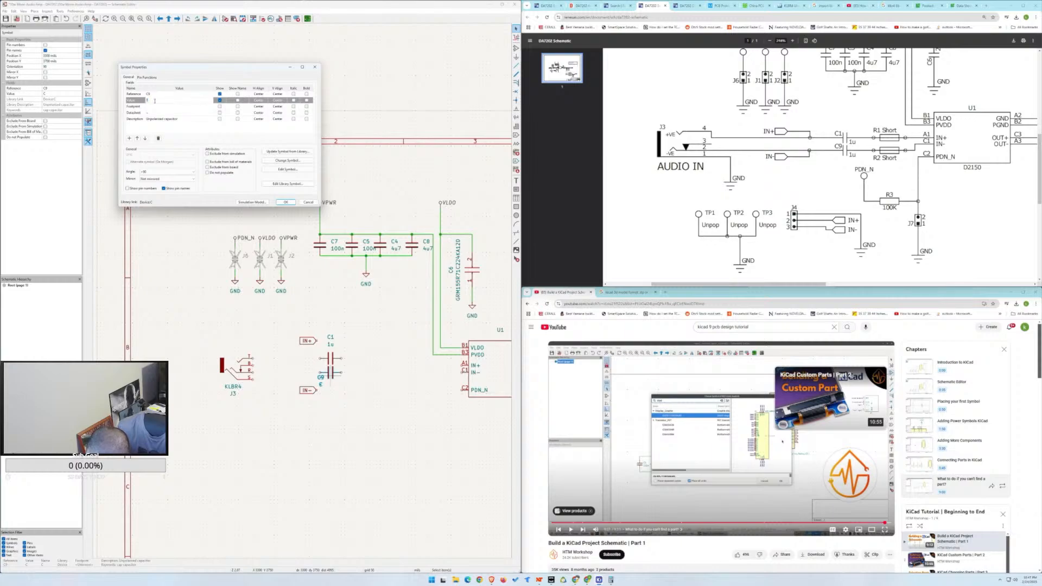
click(159, 106)
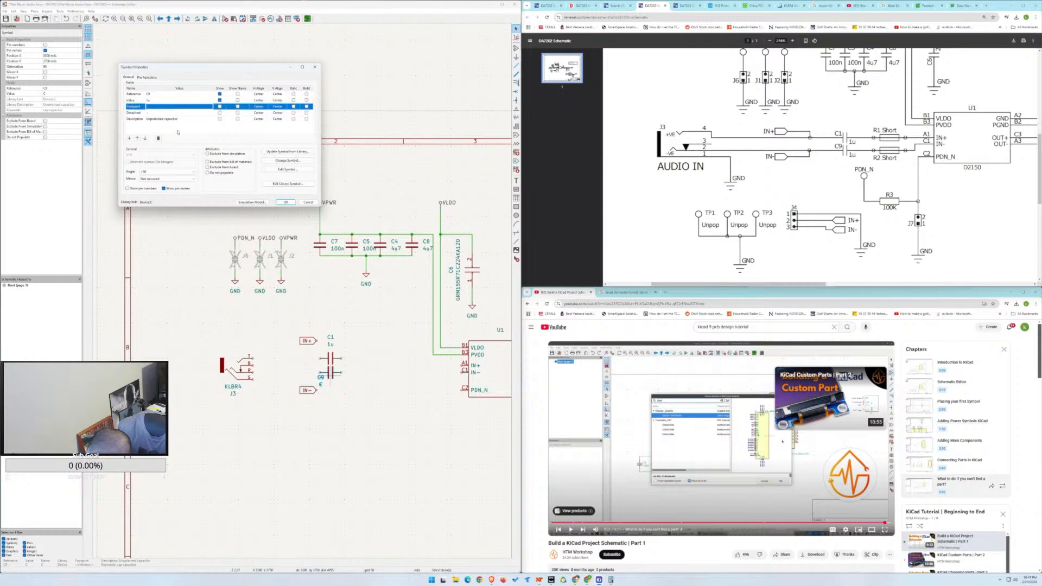
click(283, 202)
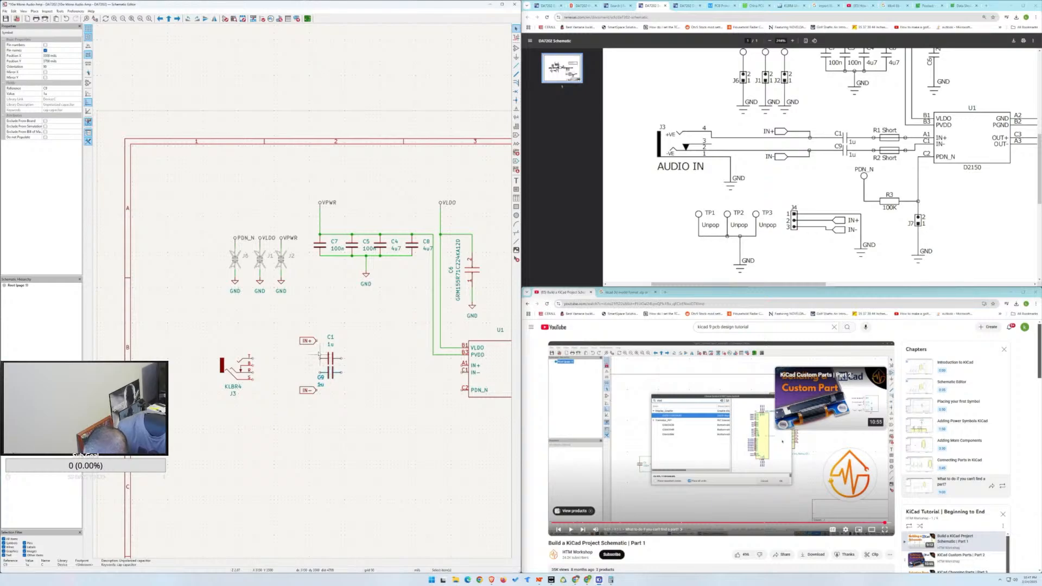
Move C1 and C9 together a short distance towards U1, away from the IN+ and IN- labels.
drag(308, 342, 296, 341)
click(297, 341)
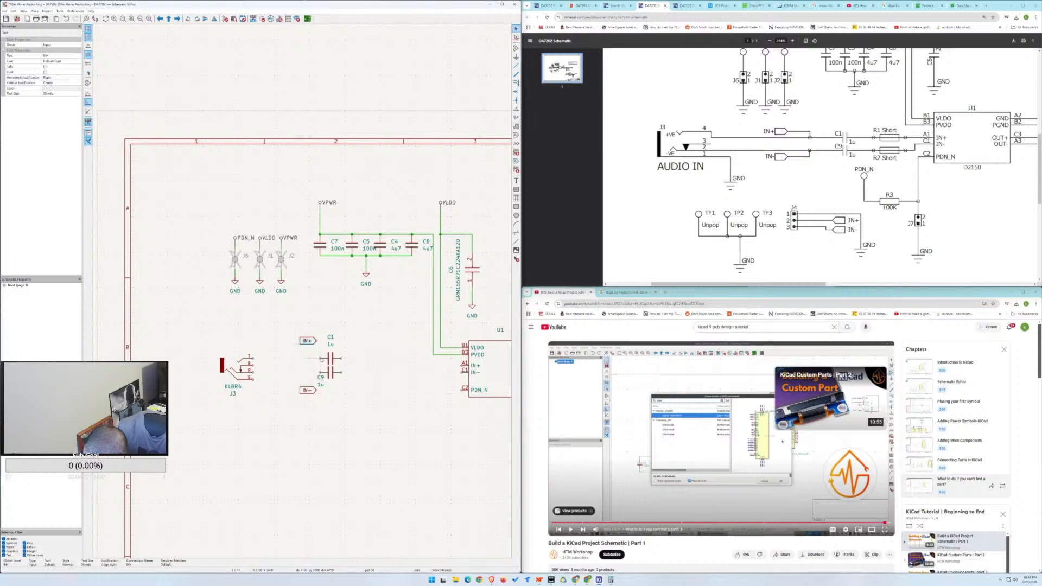
drag(378, 387, 356, 365)
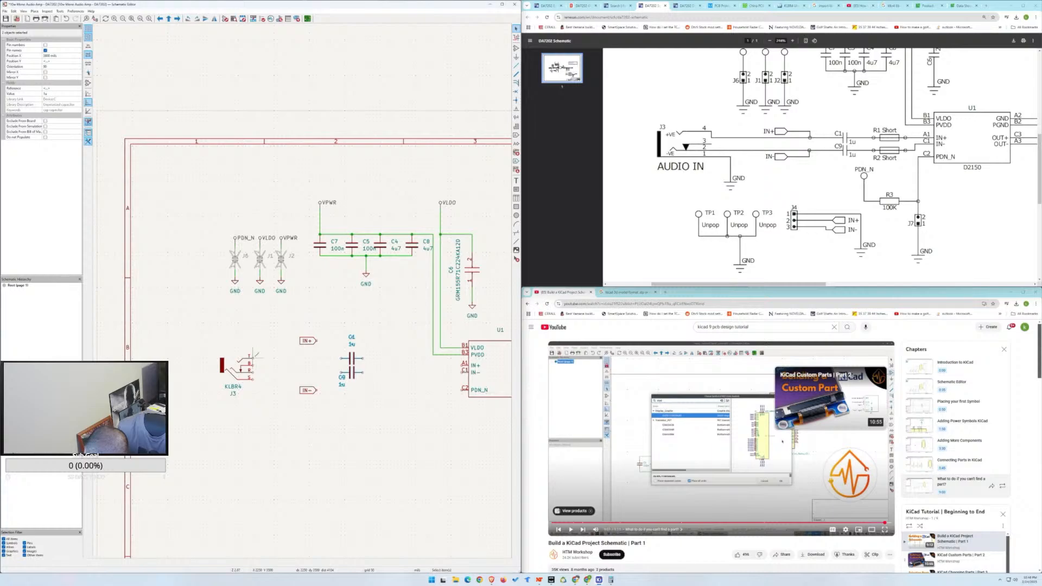
click(319, 359)
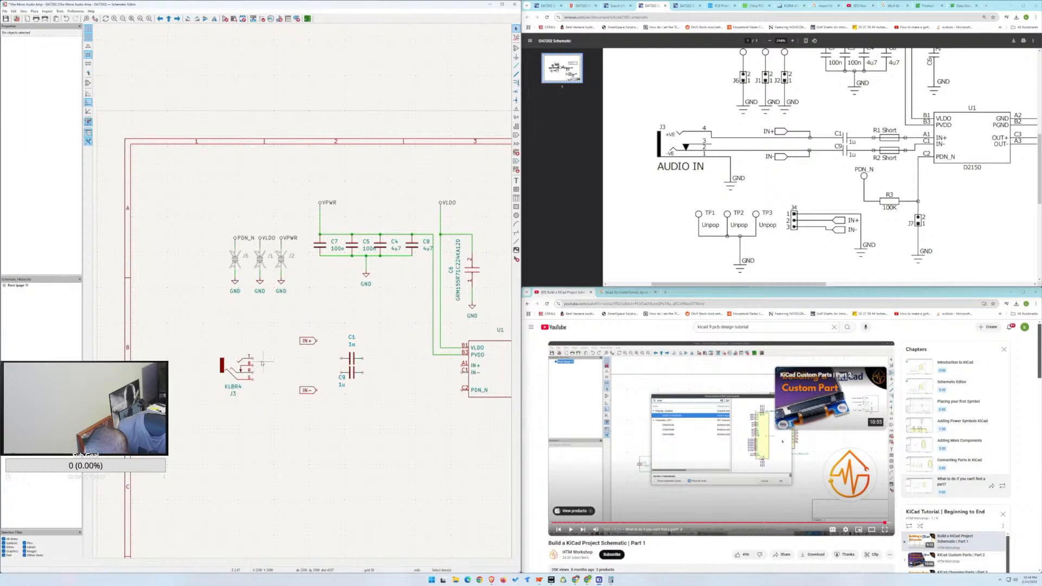
Wire J3's T pin through C1 to U1's IN+ pin.
key(w)
click(343, 358)
click(362, 359)
click(460, 358)
key(Escape)
Shift J3, both input labels, the capacitors and their wiring down together so the wire runs straight into U1's IN+ pin.
drag(196, 325, 281, 386)
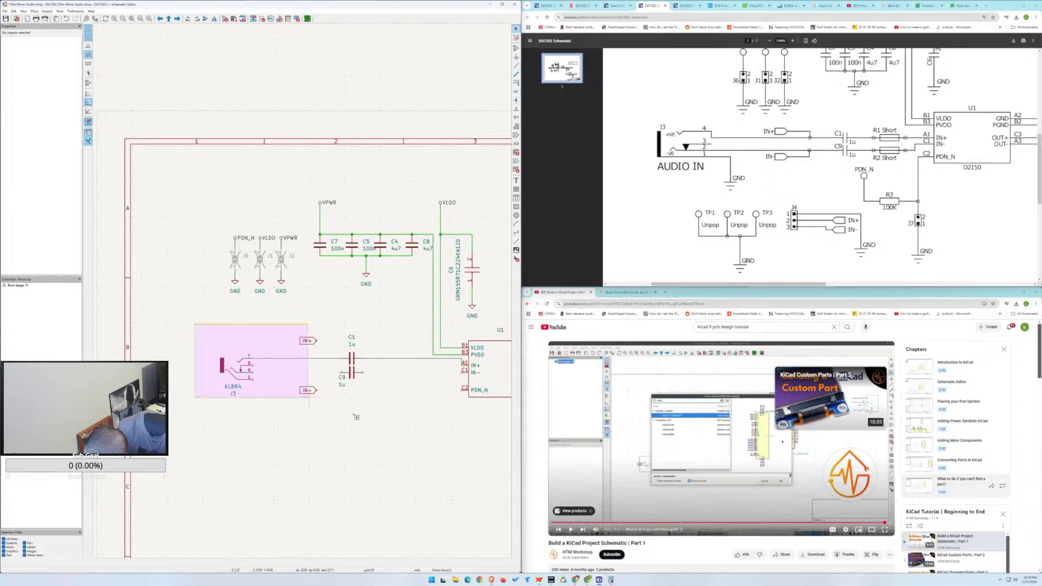
key(g)
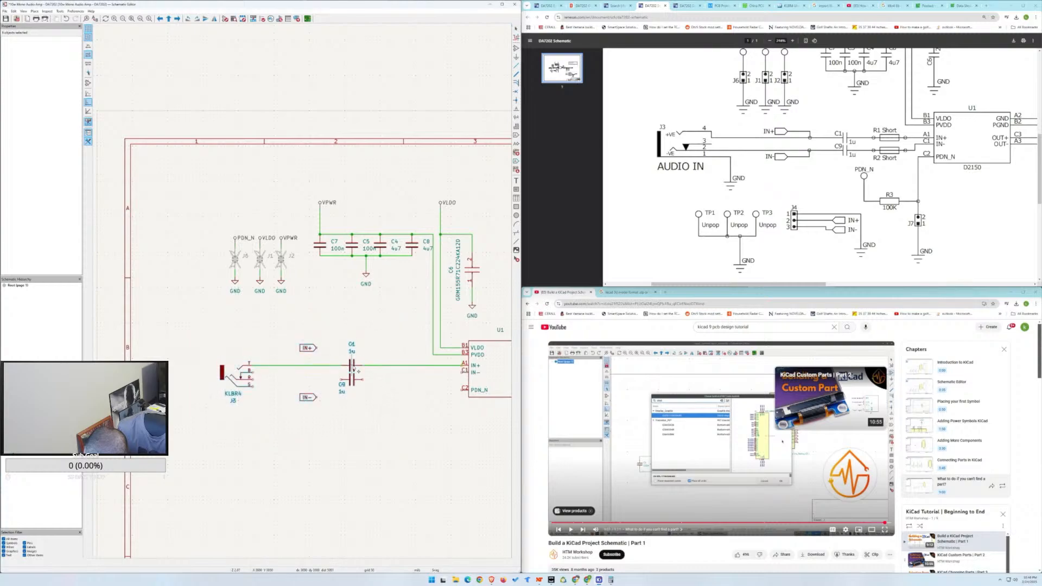
click(354, 371)
Abandon a wire started at U1's IN- pin and undo the recent wiring, moves and value edits back through C1's value change.
key(w)
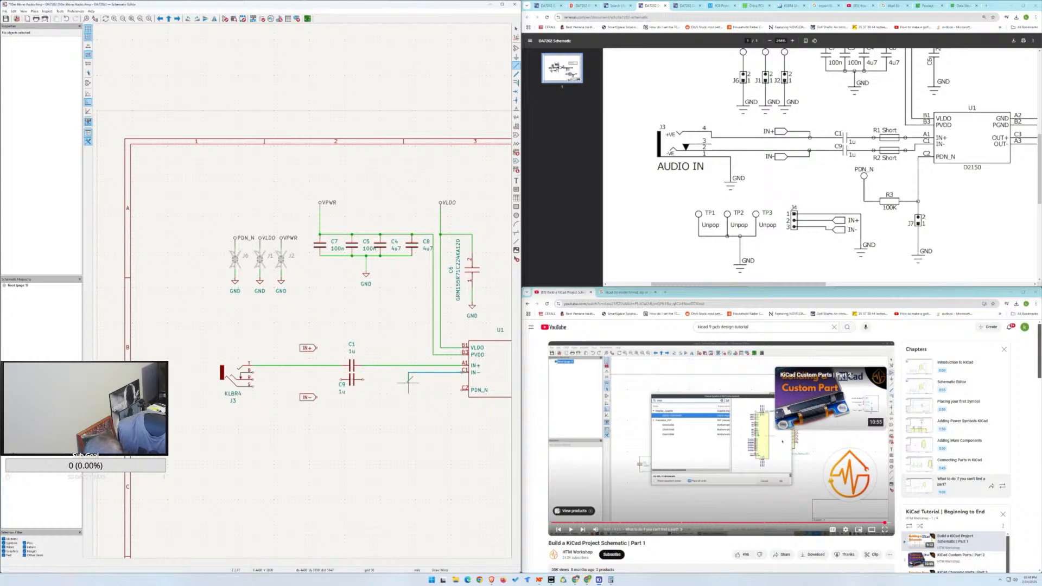
key(ctrl+z)
key(ctrl+z)
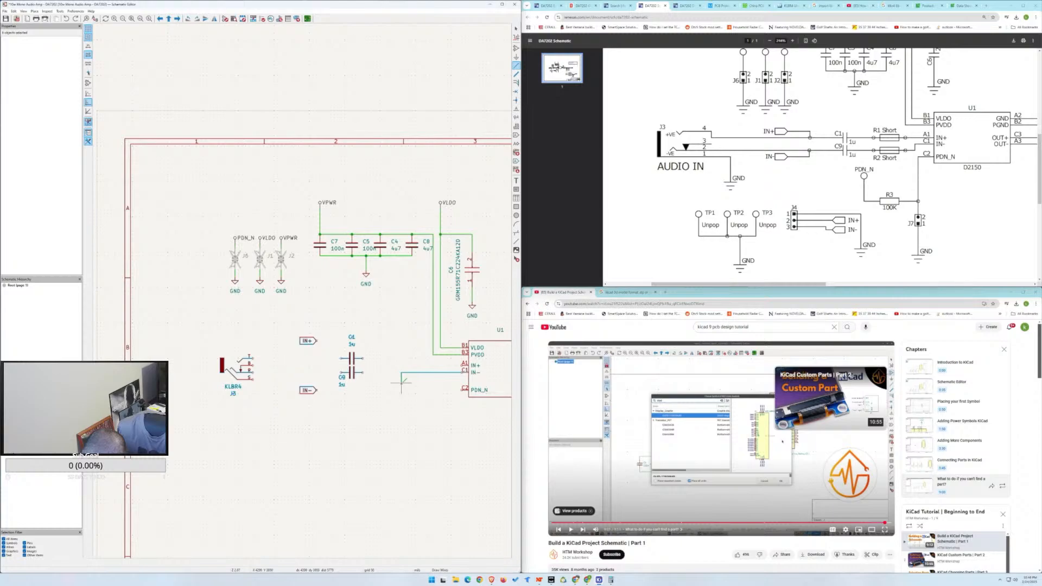
key(ctrl+z)
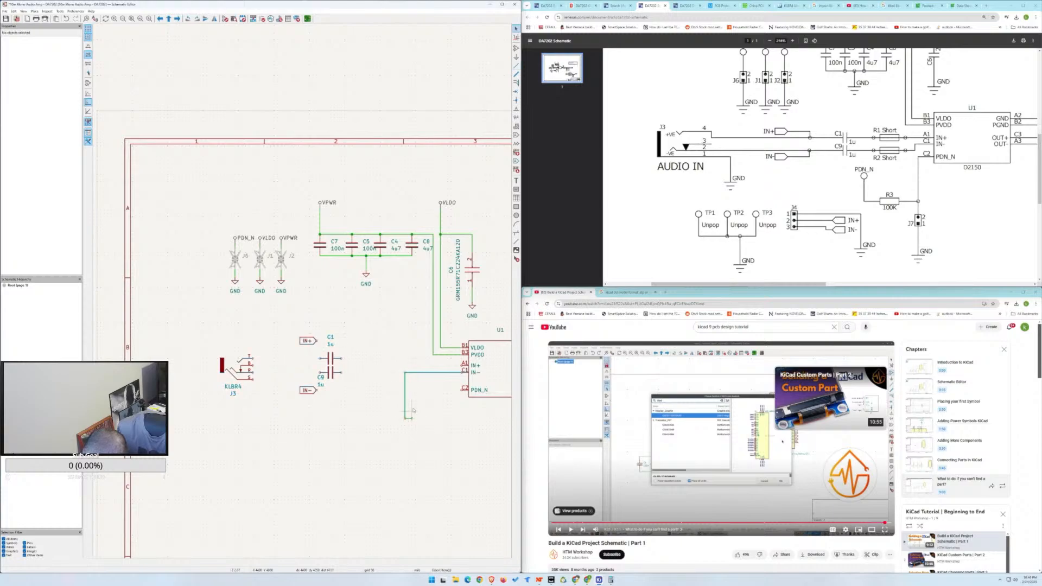
key(Escape)
key(ctrl+z)
key(ctrl+z)
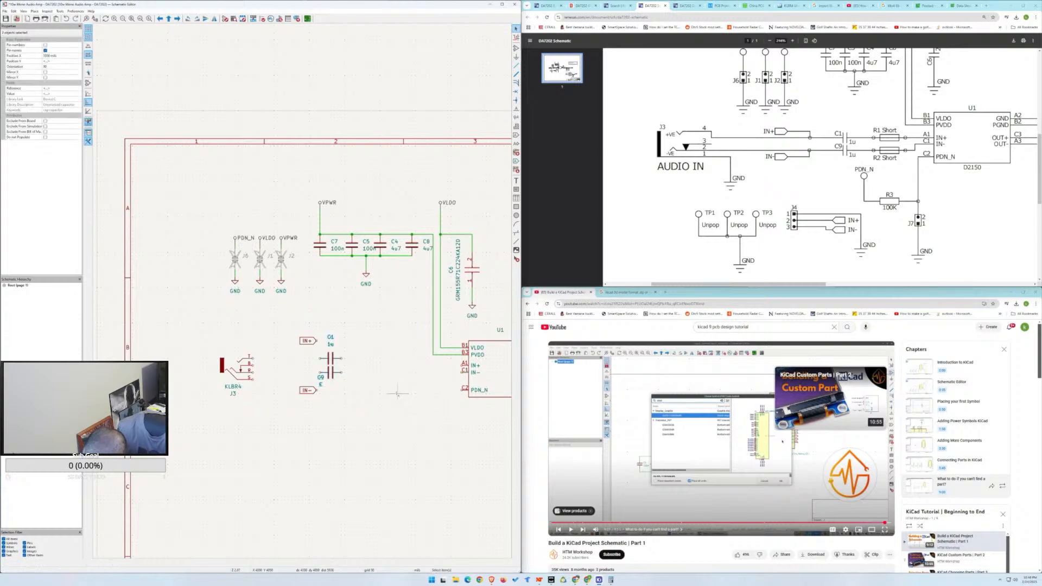
key(ctrl+z)
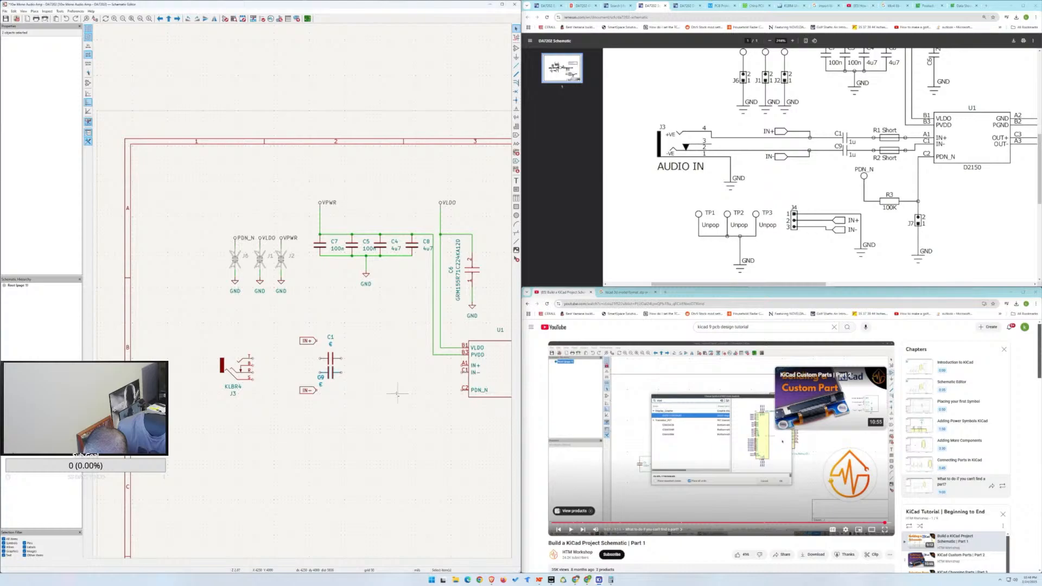
Set the values of capacitors C1 and C9 to 1u.
double_click(331, 345)
text(1u)
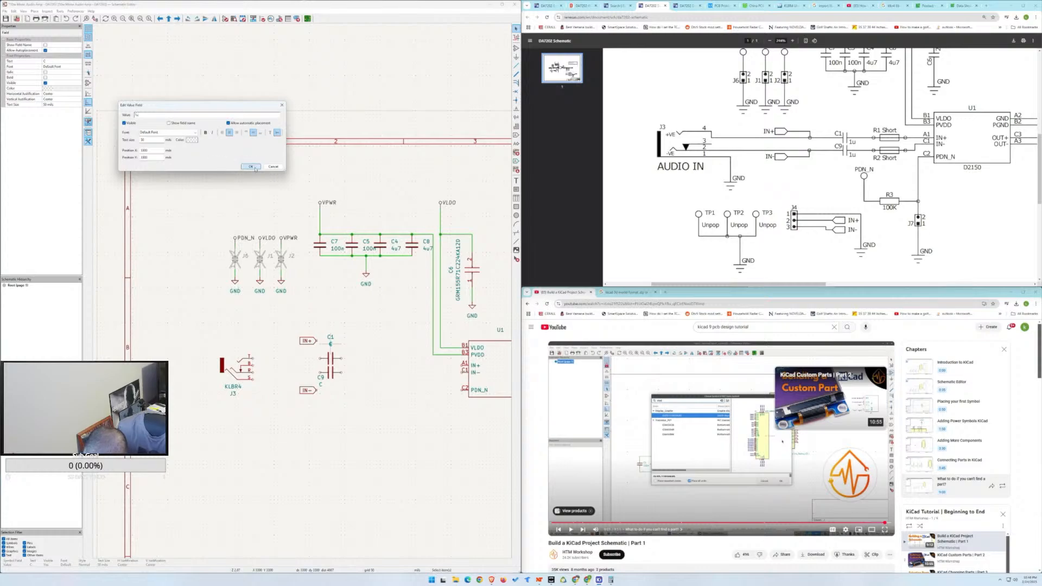
click(251, 167)
double_click(323, 381)
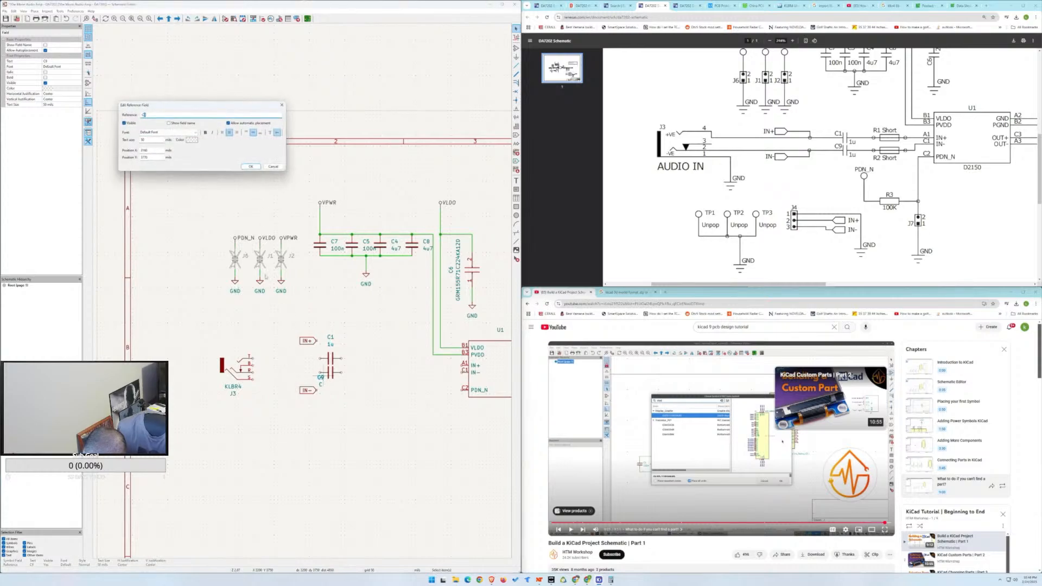
click(274, 167)
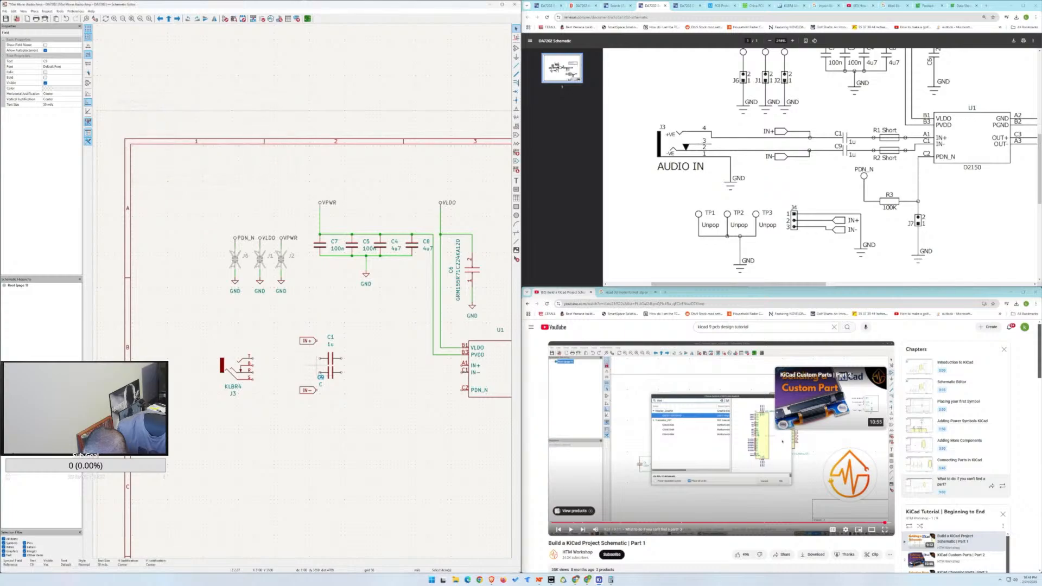
double_click(321, 384)
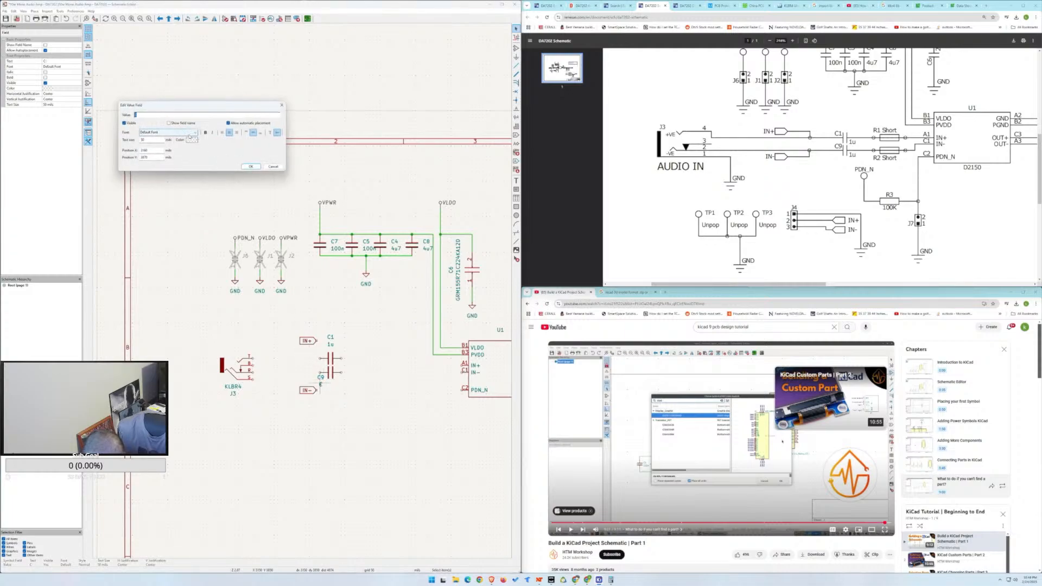
text(1u)
key(Return)
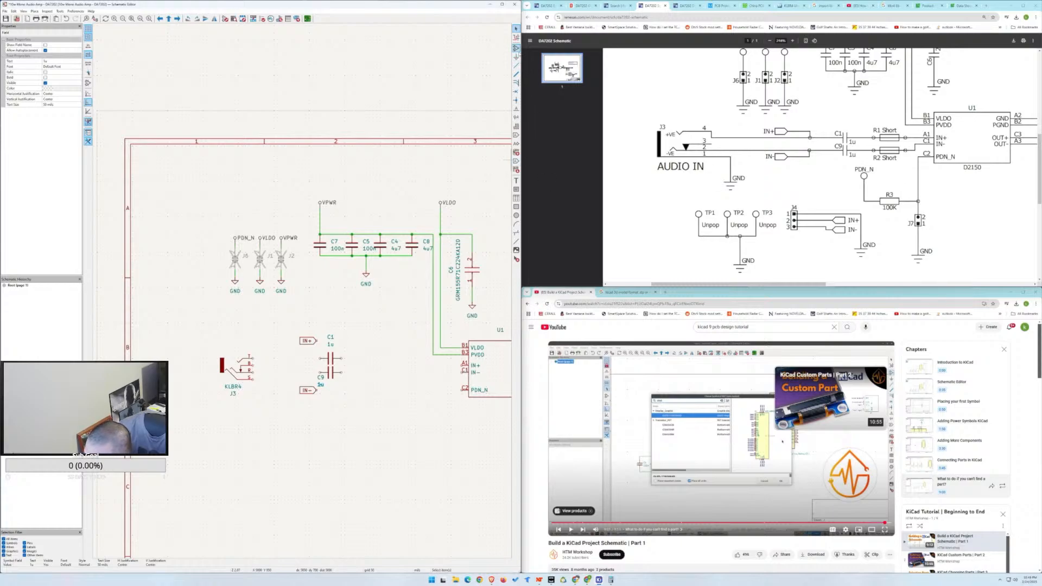
click(516, 56)
text(c)
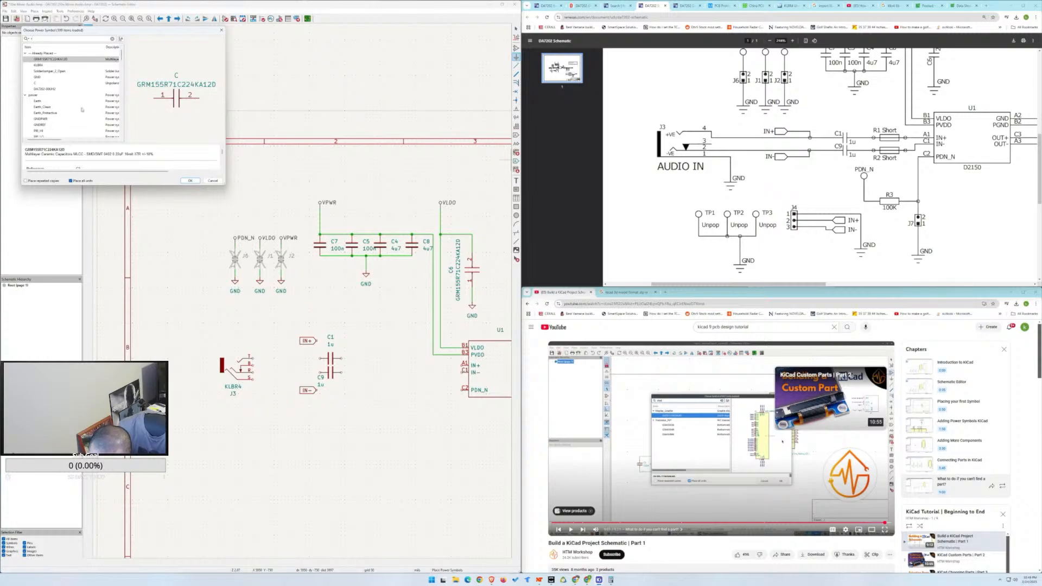
scroll(83, 108, down, 4)
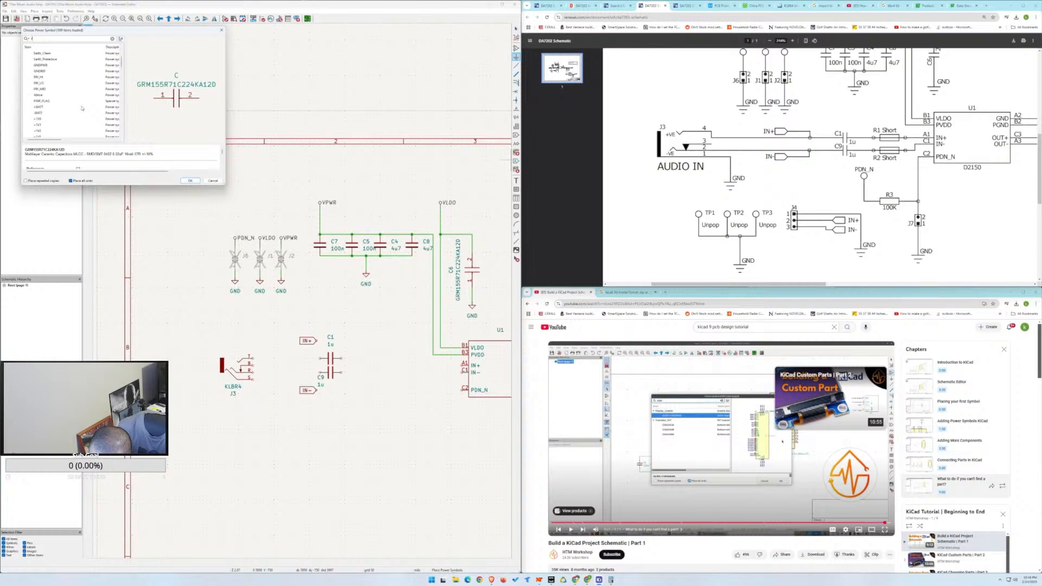
scroll(83, 107, up, 5)
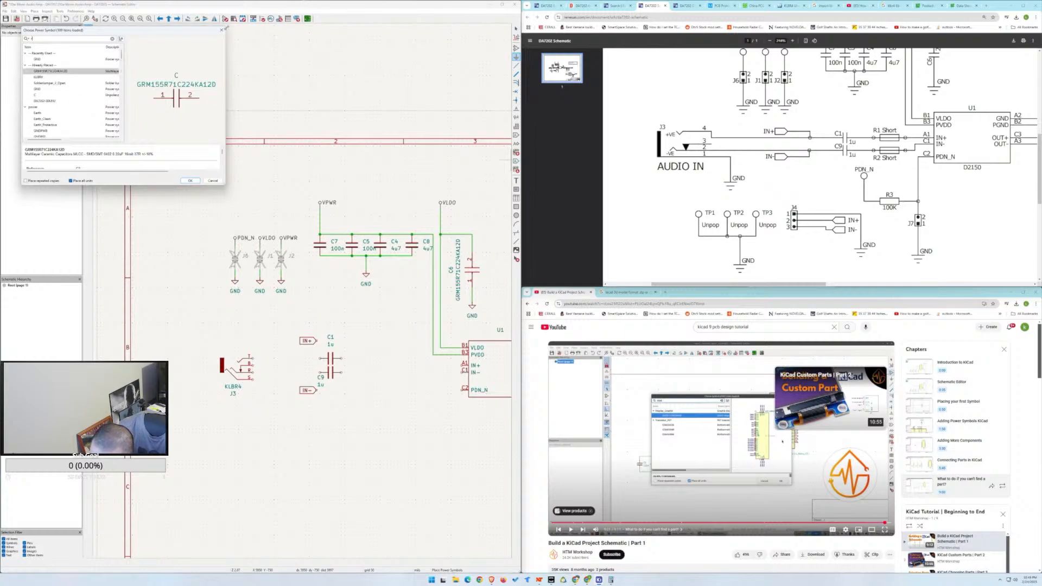
click(221, 29)
Browse the resistor symbols and their descriptions in the symbol library for a part matching the R1 and R2 shorts.
key(a)
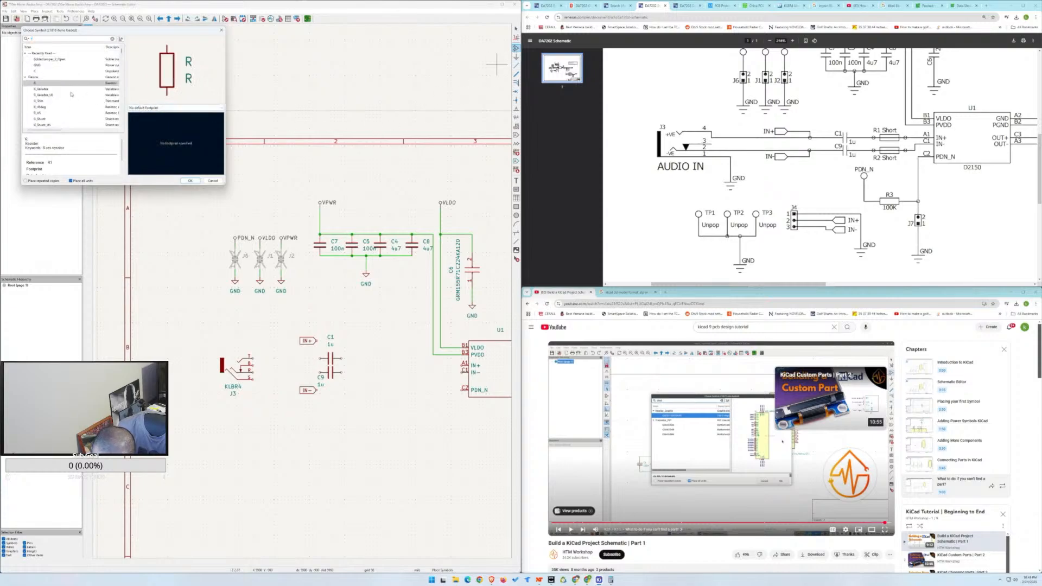
scroll(67, 93, down, 1)
scroll(67, 94, down, 10)
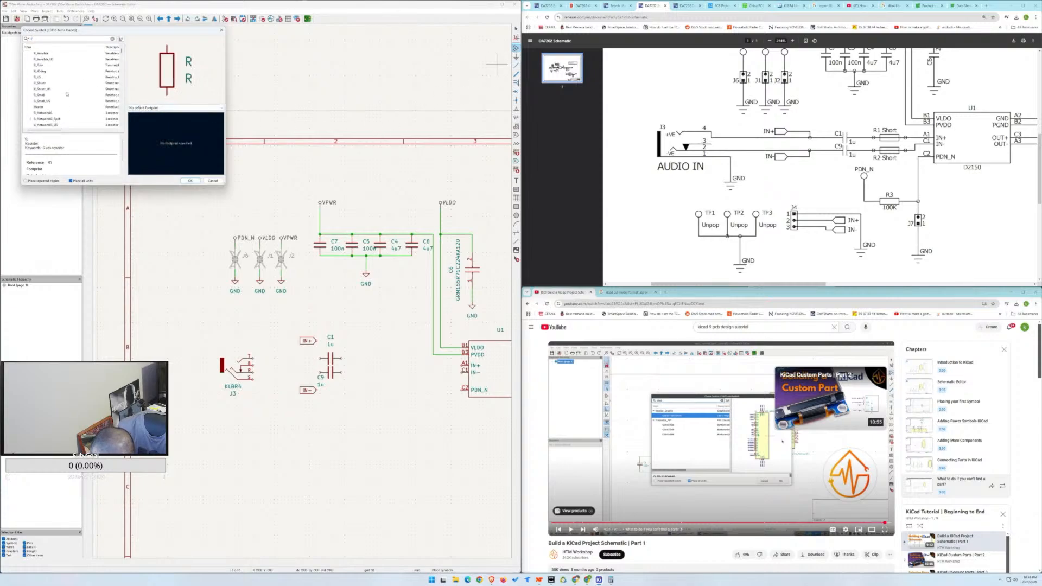
scroll(67, 95, down, 10)
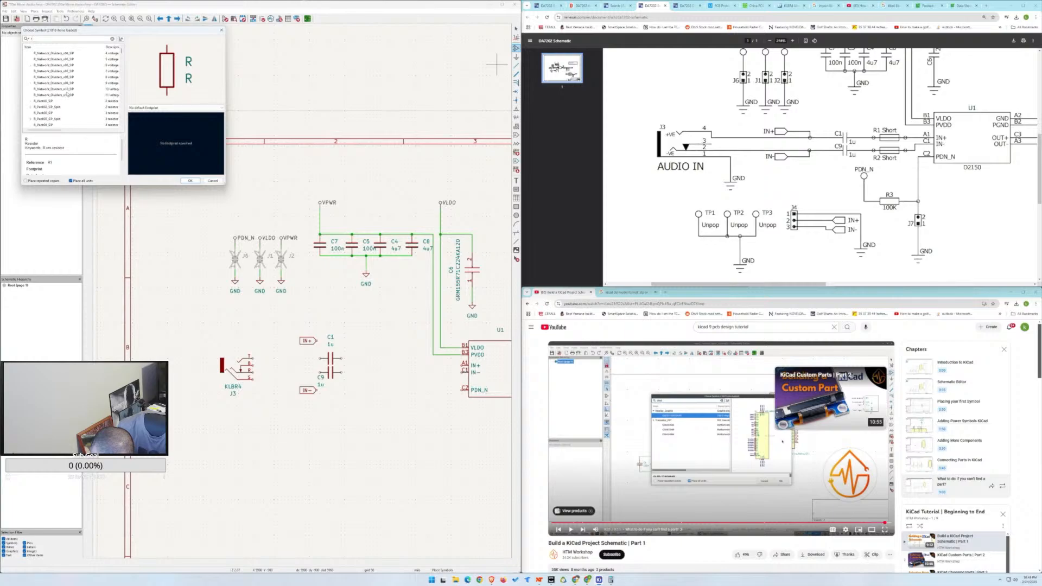
scroll(67, 99, up, 8)
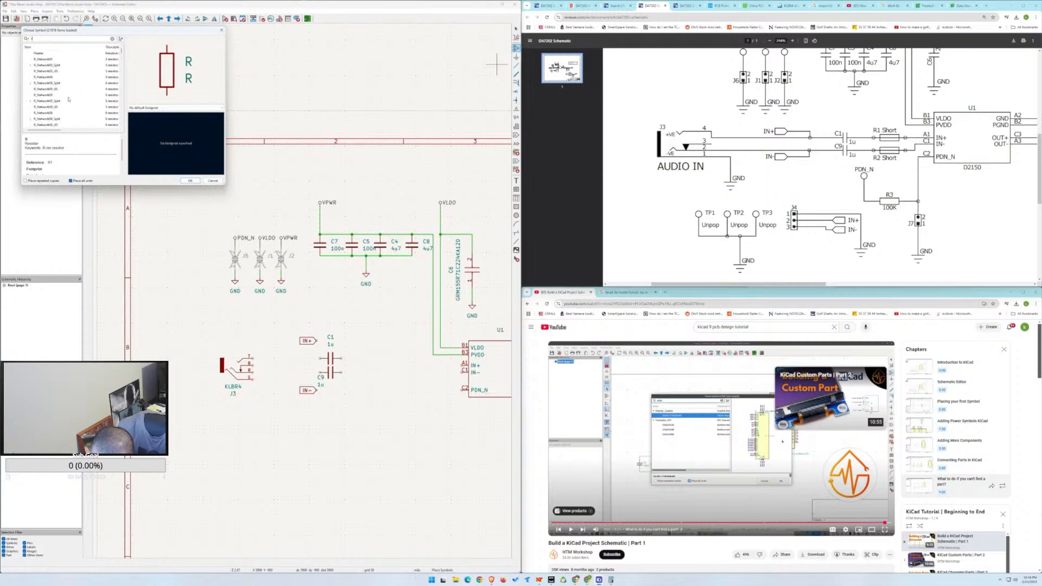
scroll(68, 99, up, 10)
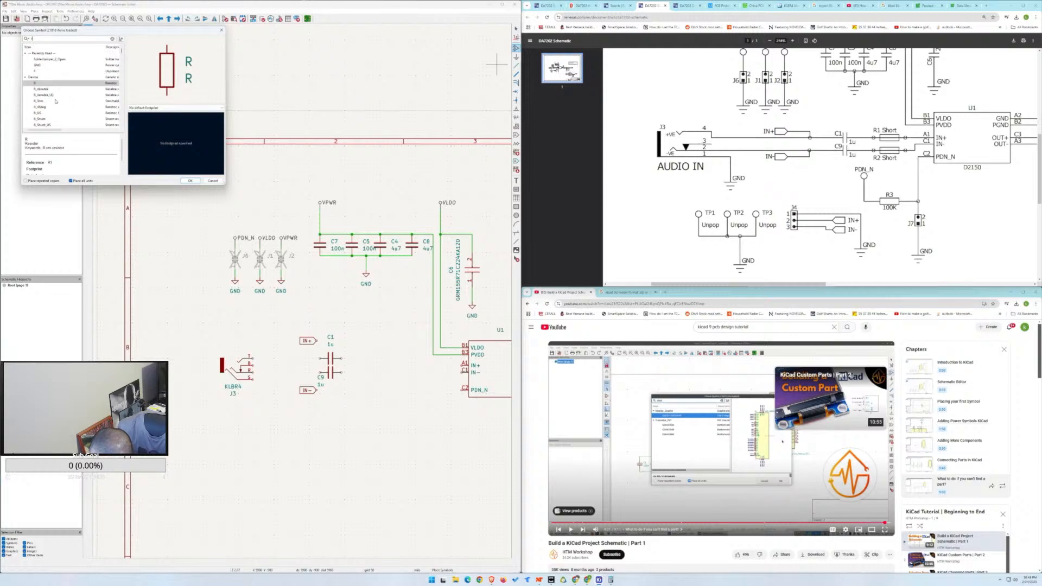
scroll(52, 110, down, 1)
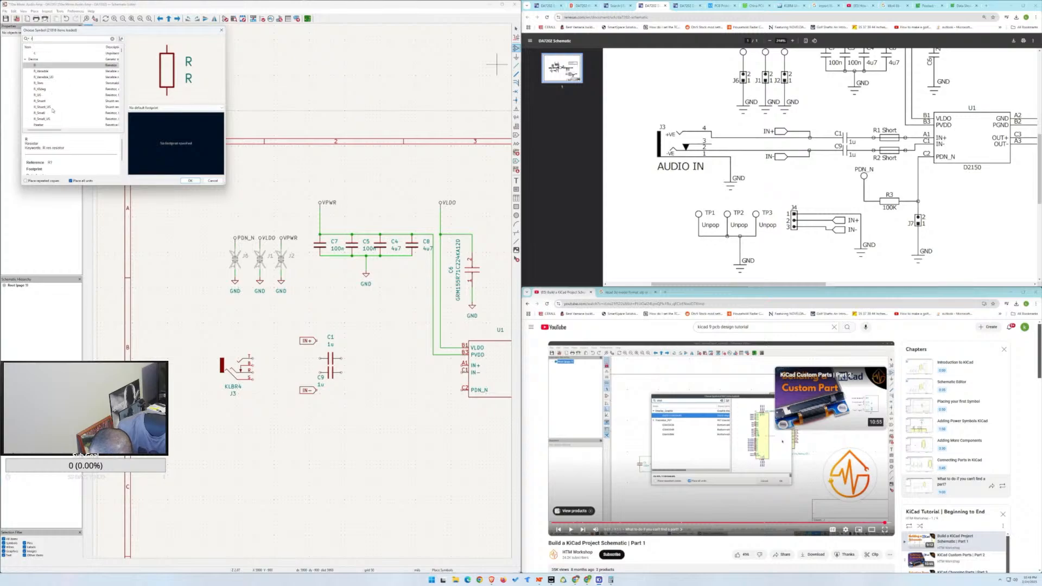
drag(58, 130, 71, 132)
scroll(70, 127, down, 3)
scroll(71, 127, down, 3)
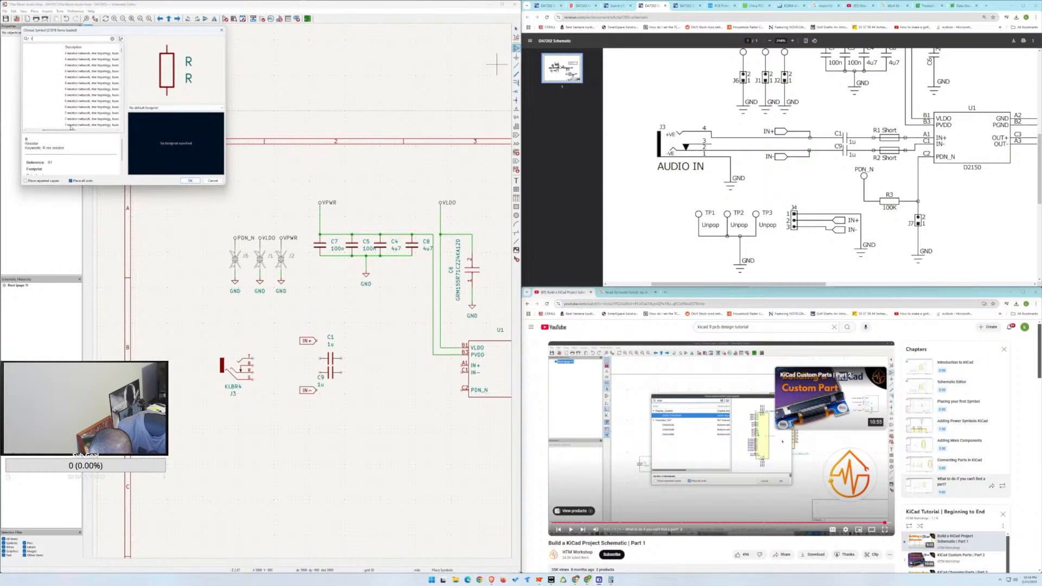
scroll(70, 128, down, 5)
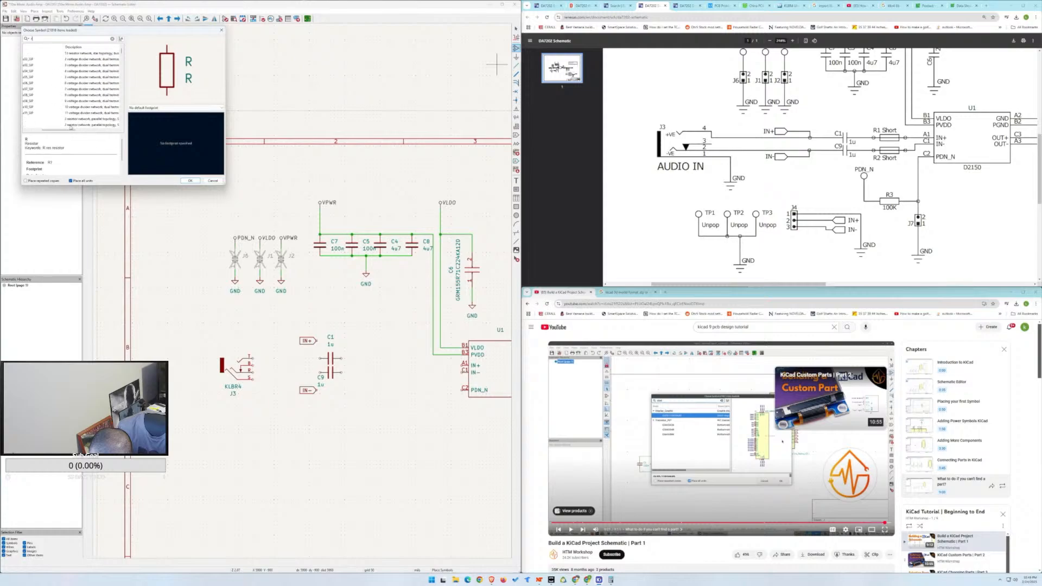
drag(71, 128, 56, 129)
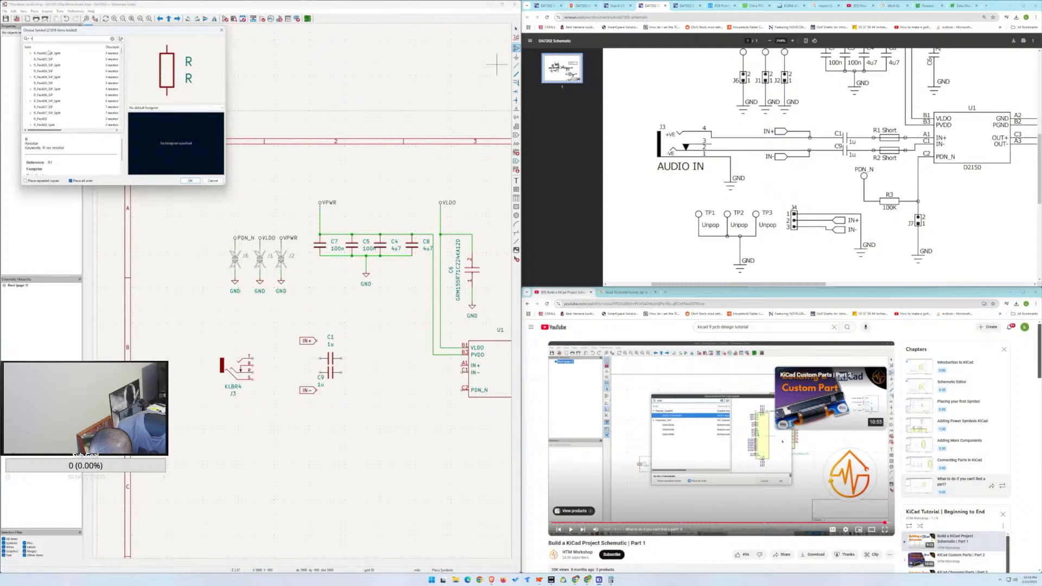
Search the symbol library for "short" and compare the NetTie variants in the preview.
text(short)
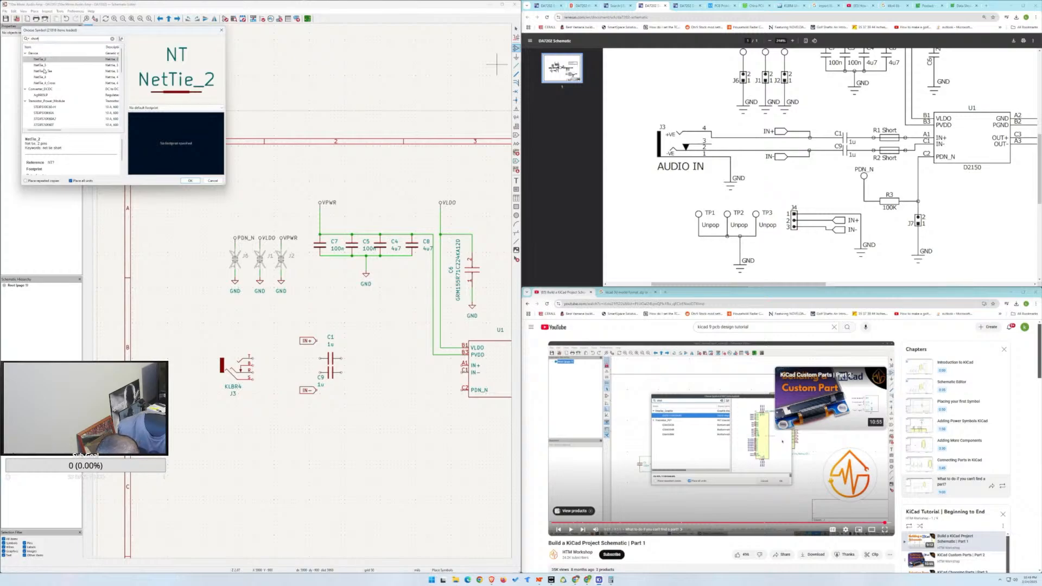
scroll(93, 163, down, 1)
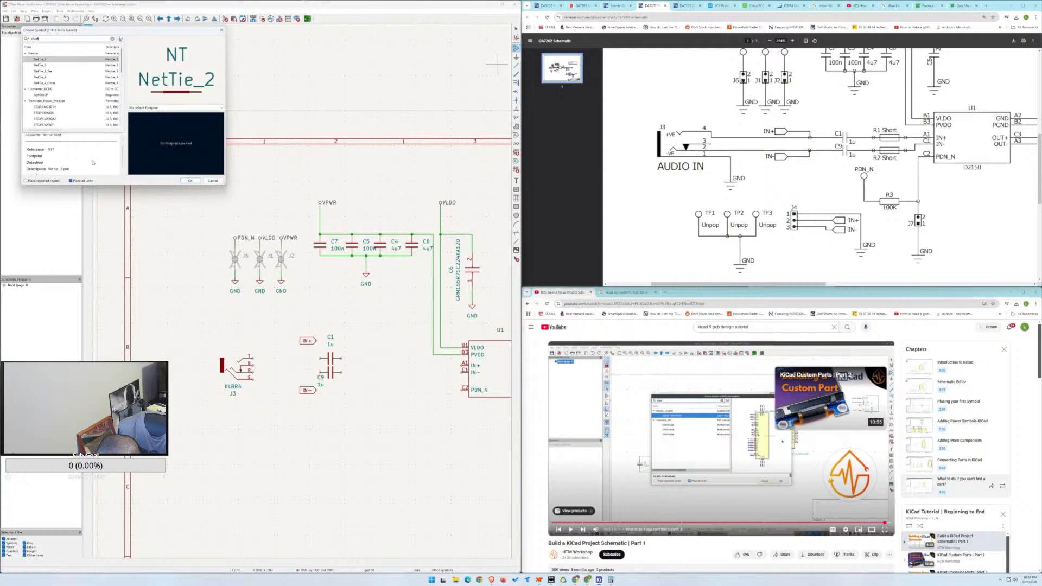
scroll(93, 163, up, 1)
scroll(93, 162, down, 2)
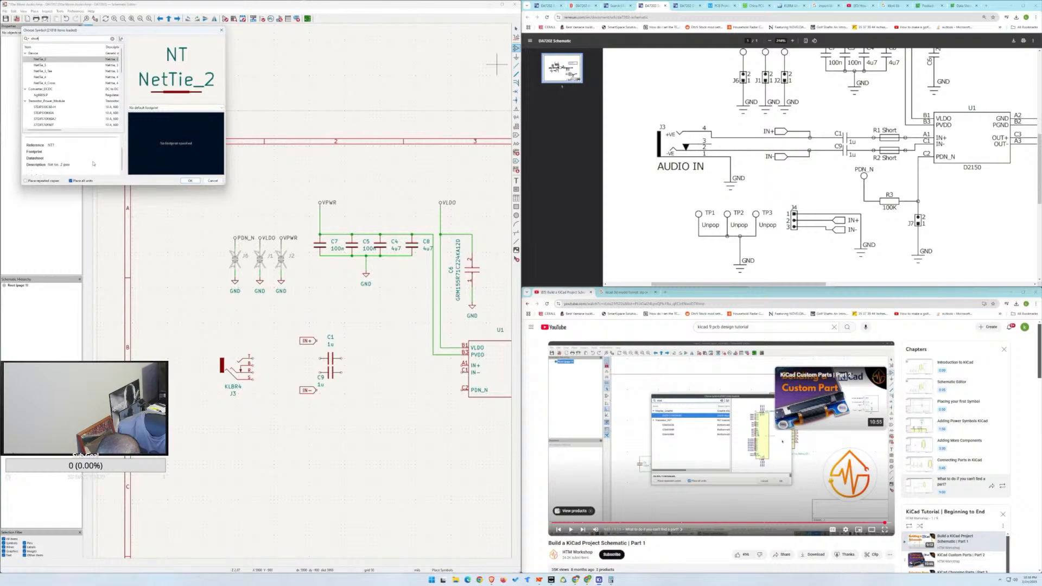
scroll(93, 164, up, 2)
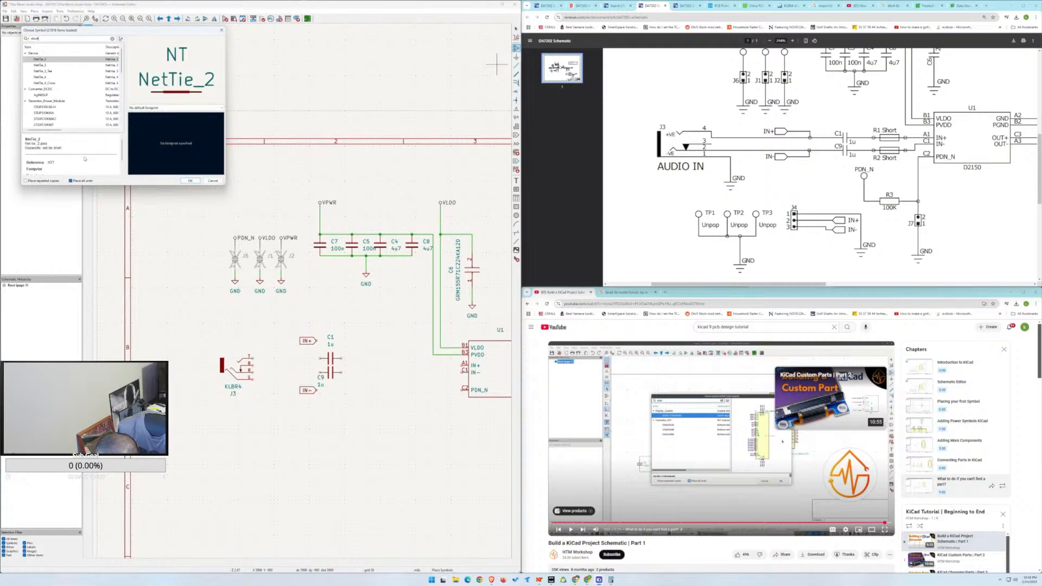
click(45, 66)
click(43, 71)
click(44, 83)
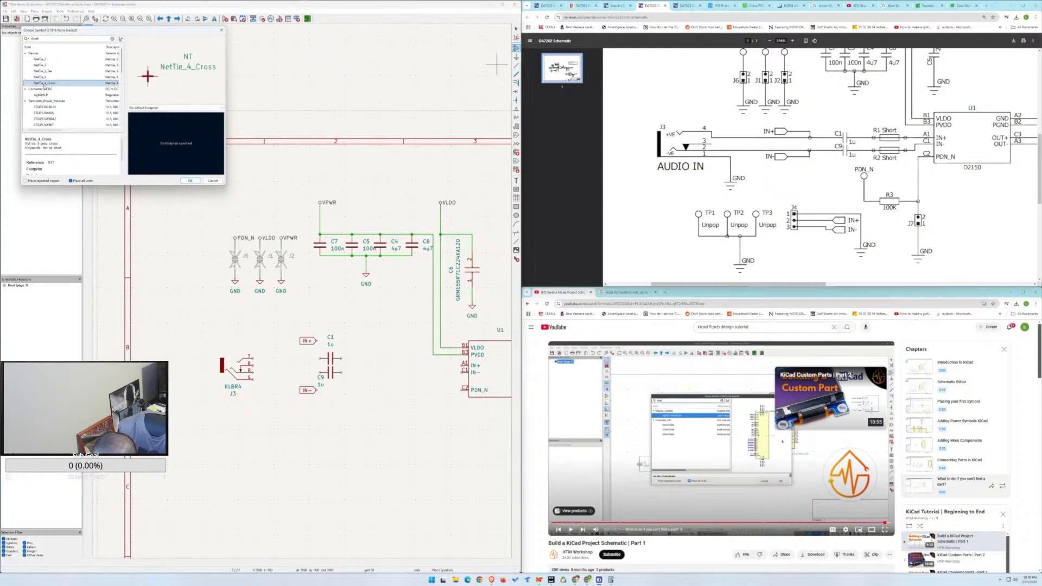
click(44, 89)
click(43, 59)
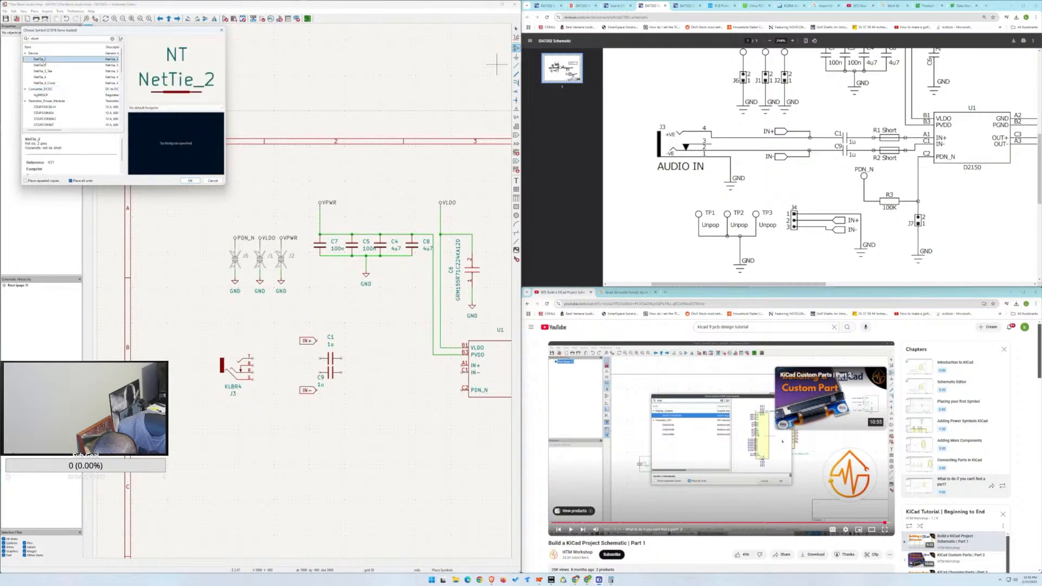
click(42, 65)
click(42, 60)
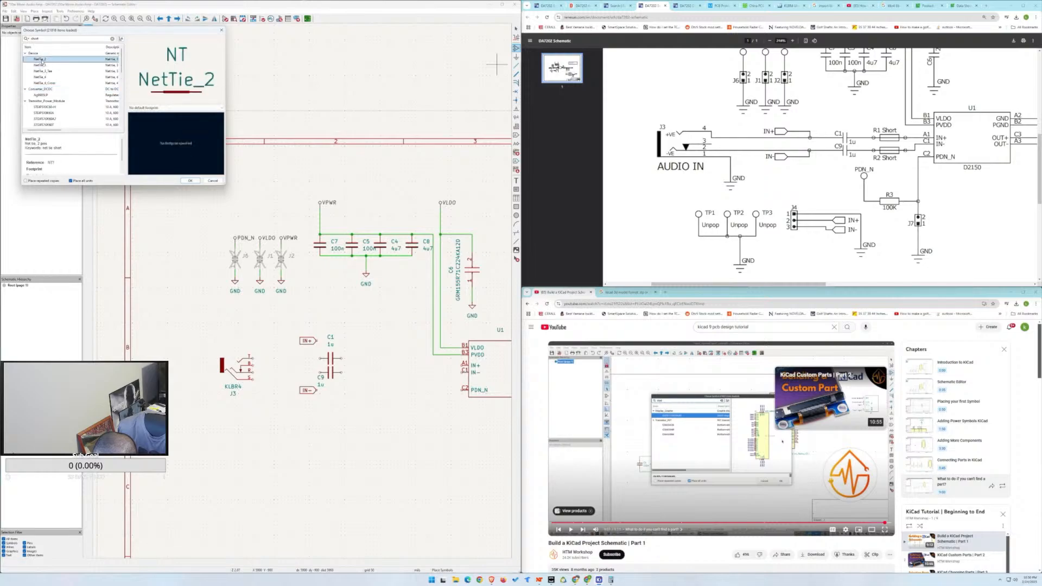
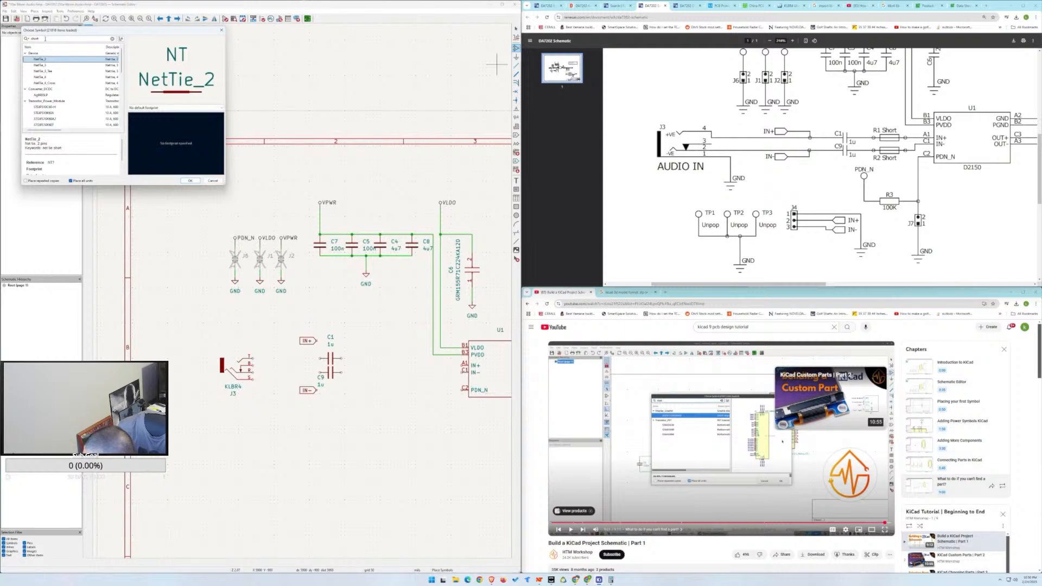
Place a NetTie_2 symbol between C1 and U1, level with U1's IN+ pin.
double_click(46, 61)
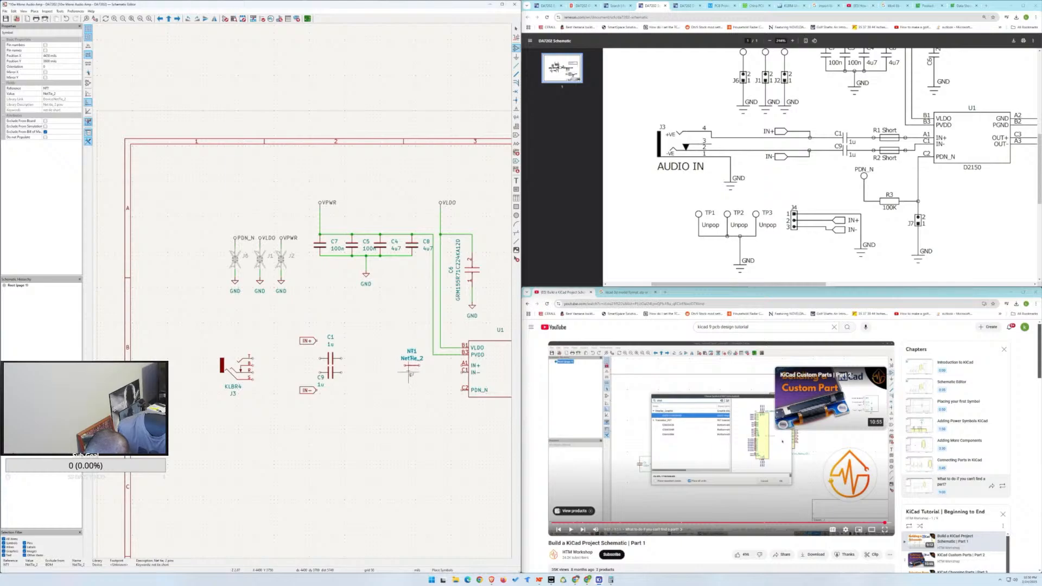
click(413, 367)
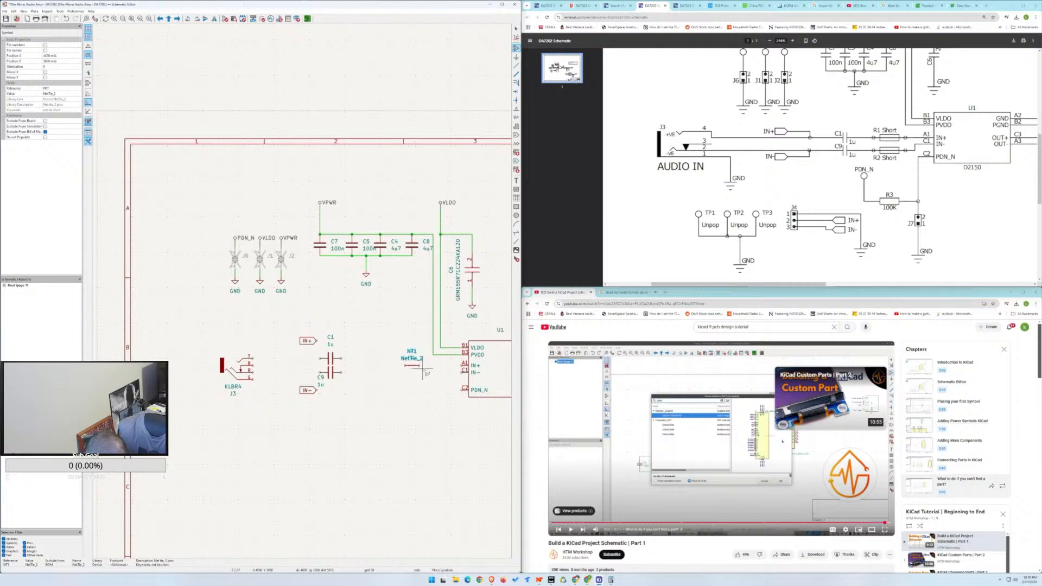
key(Escape)
key(ctrl+v)
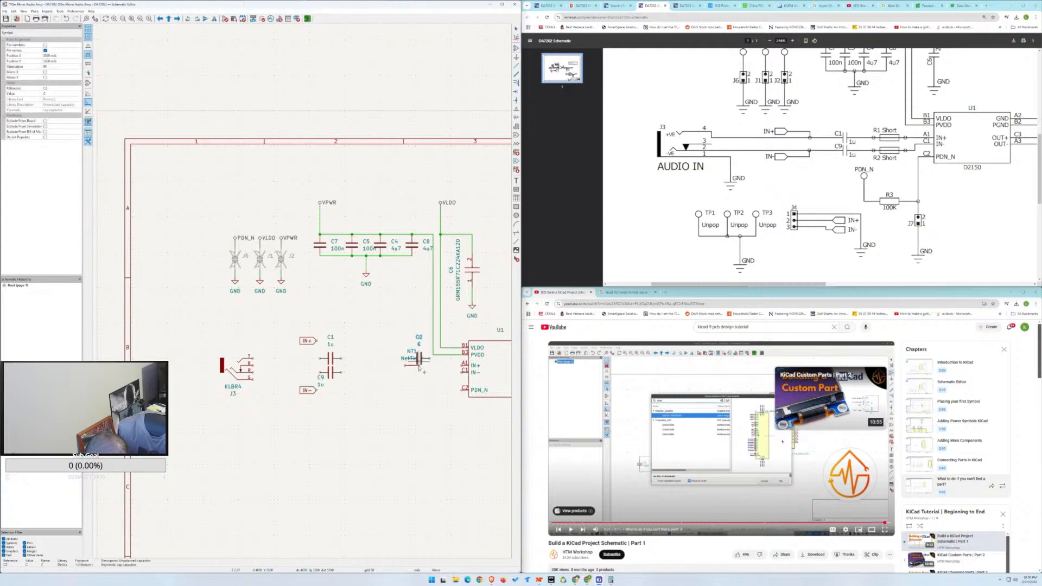
key(Escape)
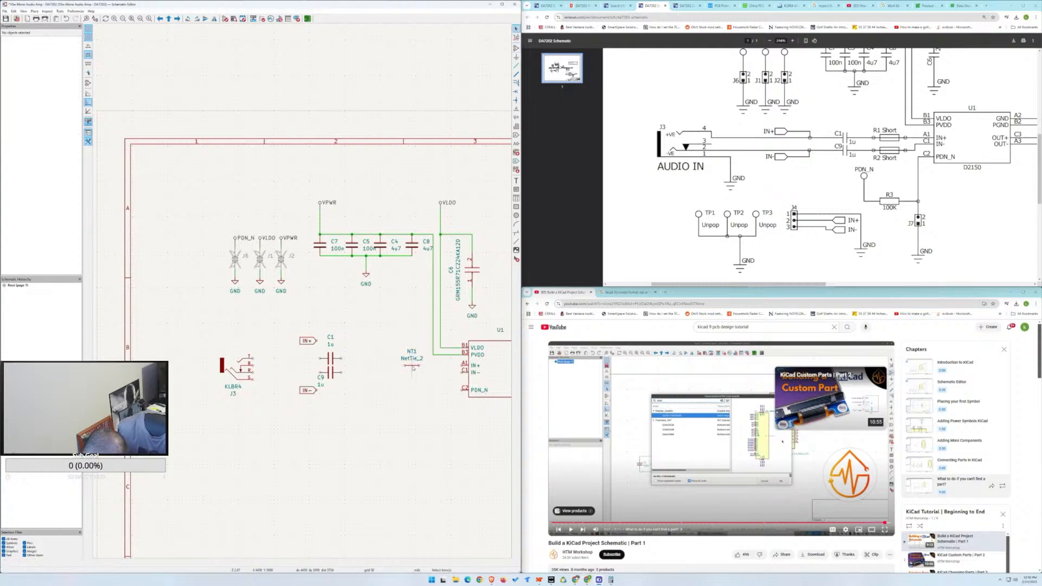
key(ctrl+v)
key(Escape)
Duplicate the net tie directly below the first one and move the copy's reference and value texts beneath its symbol.
click(411, 367)
drag(424, 389, 392, 341)
key(ctrl+d)
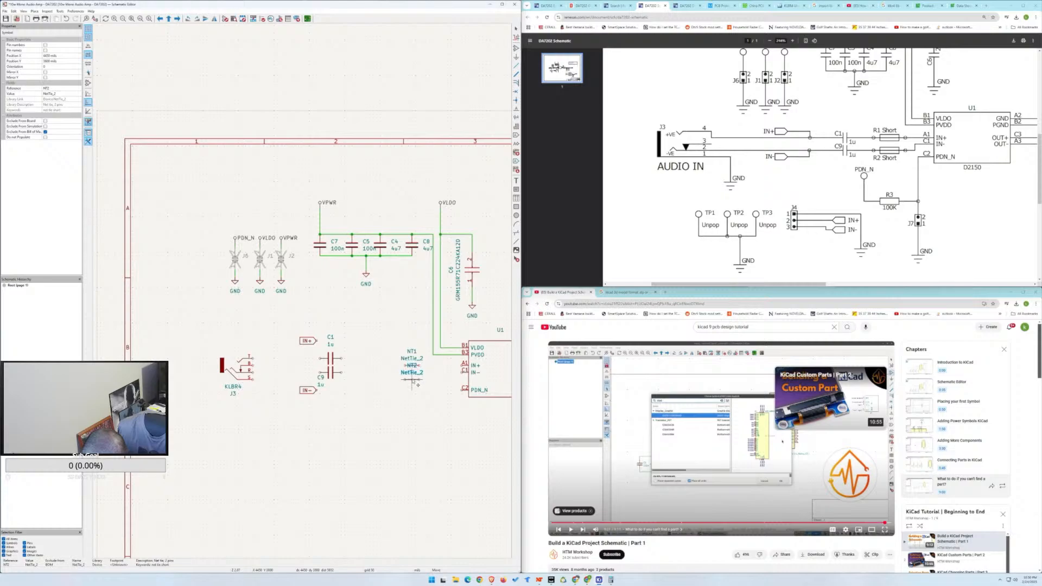
click(412, 387)
mouse_move(419, 388)
mouse_down()
mouse_move(392, 394)
mouse_move(418, 394)
mouse_move(407, 383)
mouse_move(412, 402)
mouse_move(411, 375)
mouse_move(415, 386)
mouse_up()
click(432, 389)
click(412, 398)
Move J3, the IN+ and IN- labels, C1 and C9 down together so the capacitors line up with the two net ties.
click(364, 369)
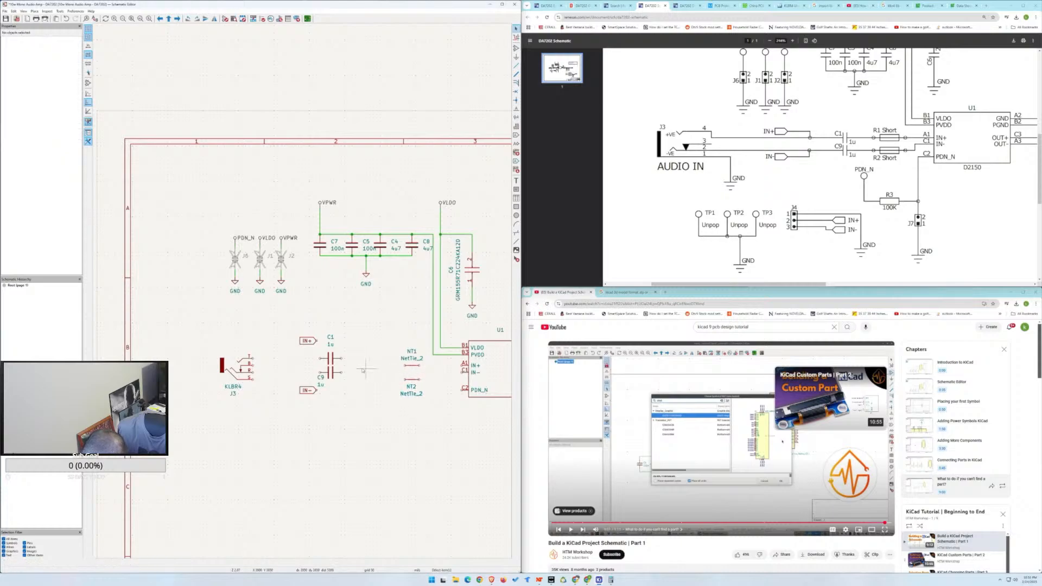
drag(201, 315, 372, 418)
drag(338, 366, 333, 369)
Set the value of the upper net tie, NT1, to SHORT.
double_click(411, 358)
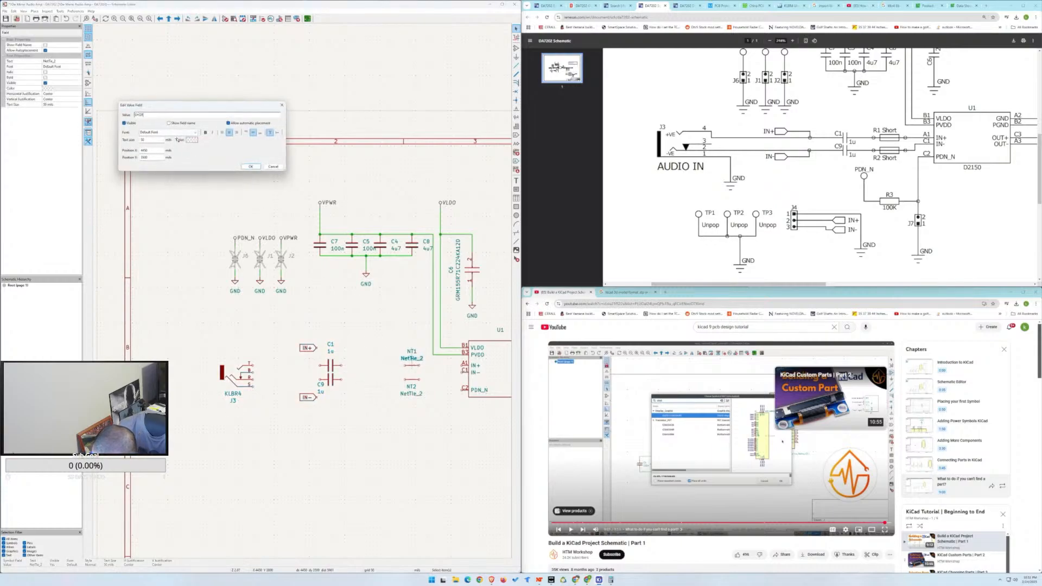
text(SHORT)
key(Return)
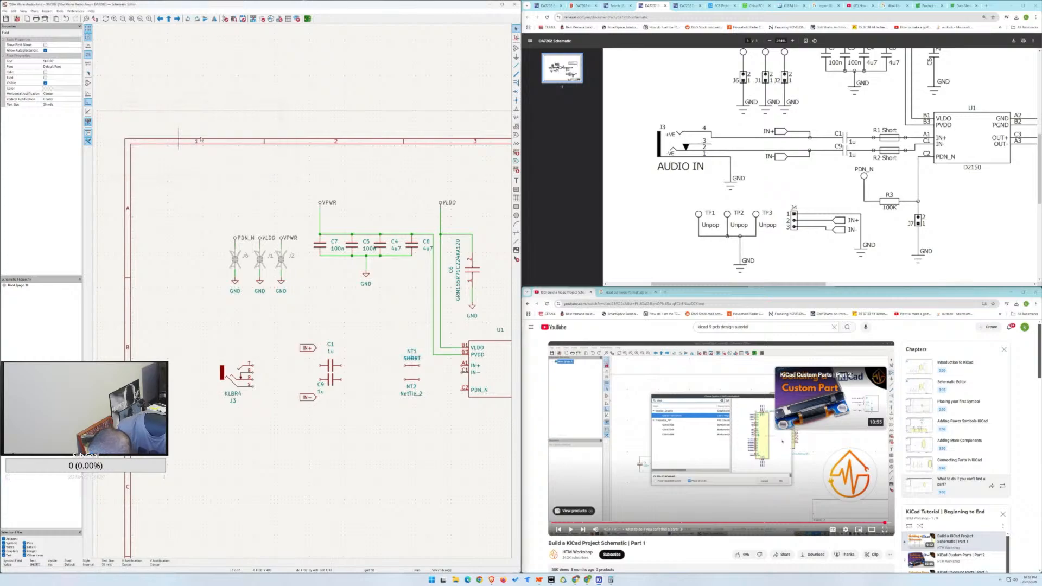
Set the value of both net ties, NT2 and NT1, to "Short" in mixed case.
double_click(413, 395)
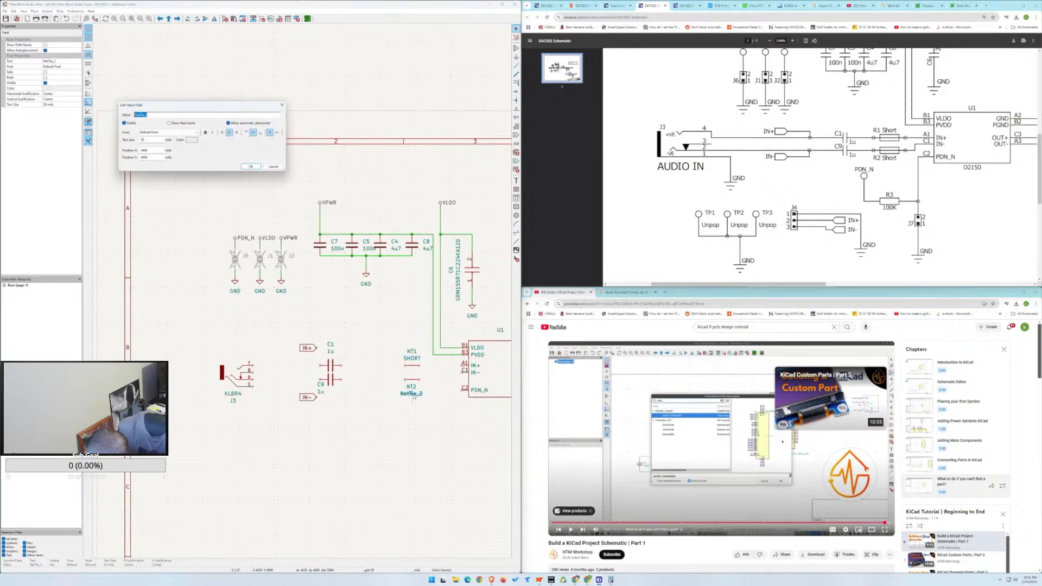
text(SH)
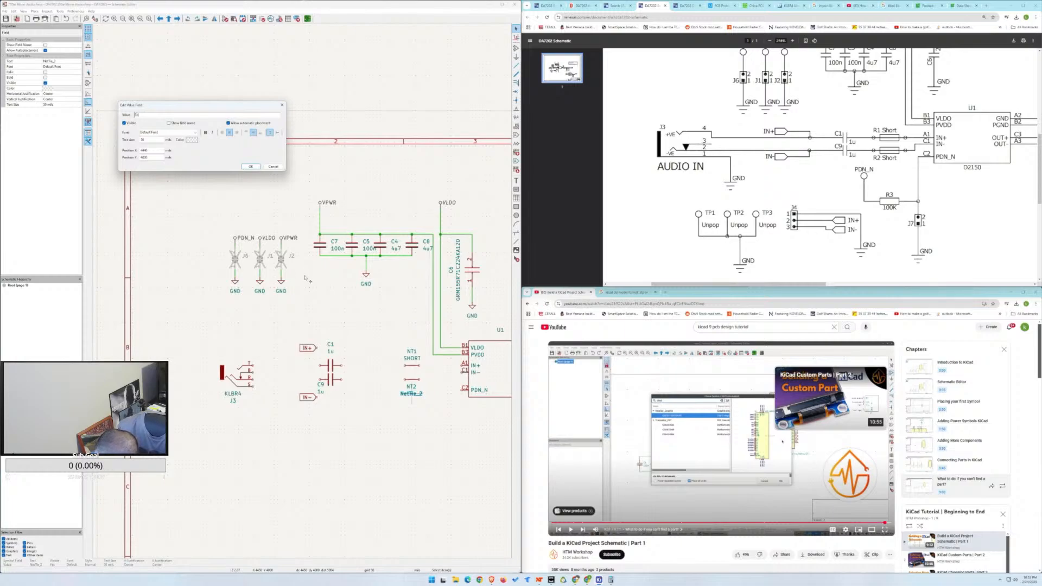
key(Return)
double_click(410, 359)
text(Short)
key(Return)
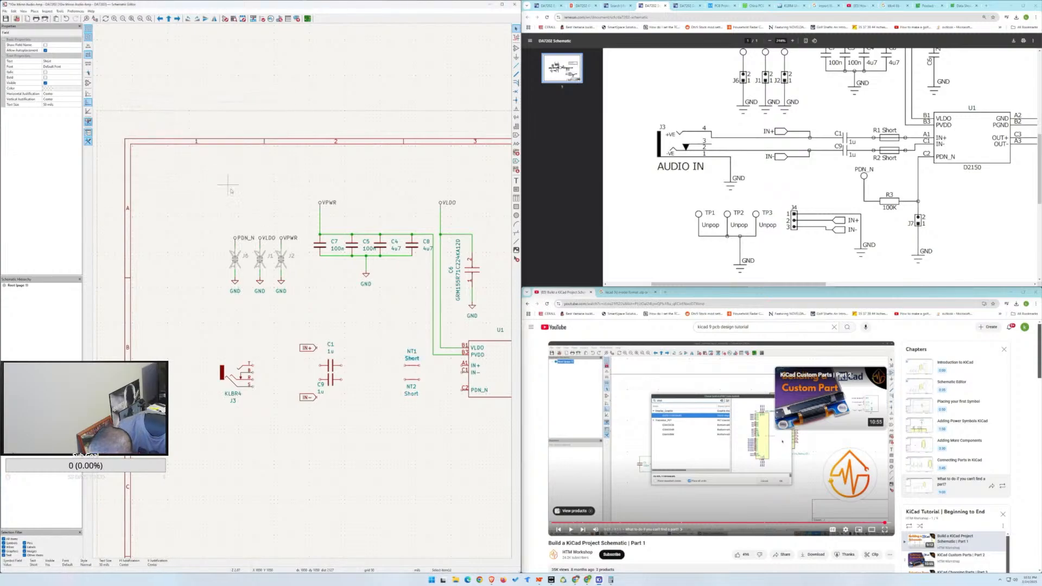
Change the upper net tie's reference designator to R1.
click(415, 352)
key(e)
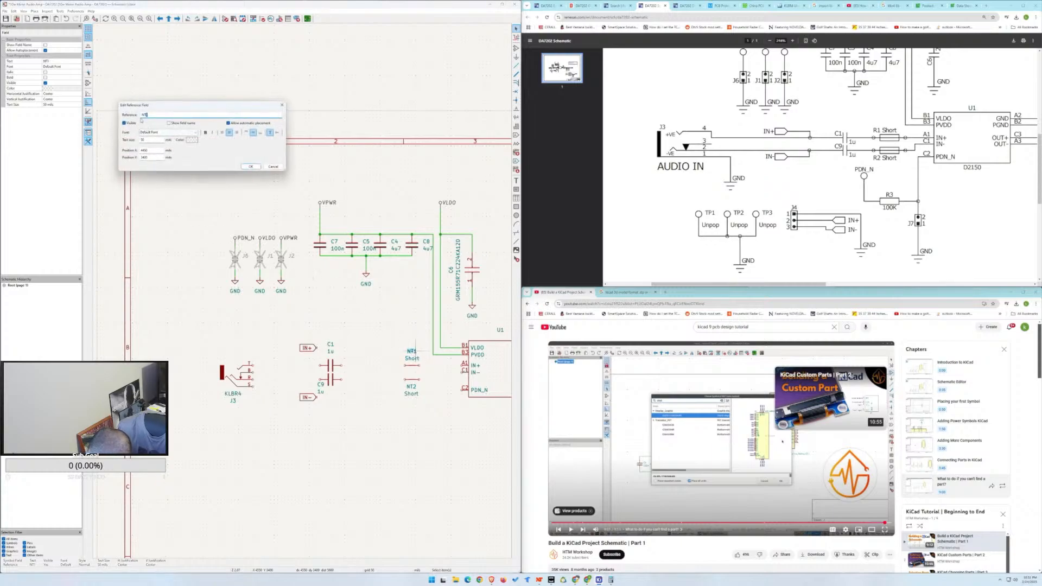
text(R1)
click(250, 167)
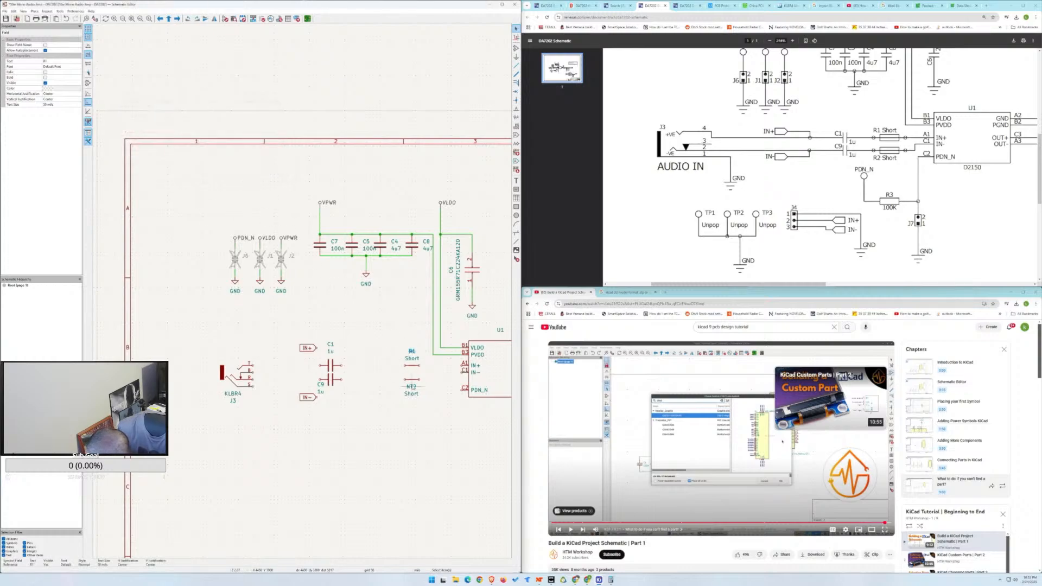
Change the lower net tie's reference designator to R2, leaving its value text as is.
double_click(414, 394)
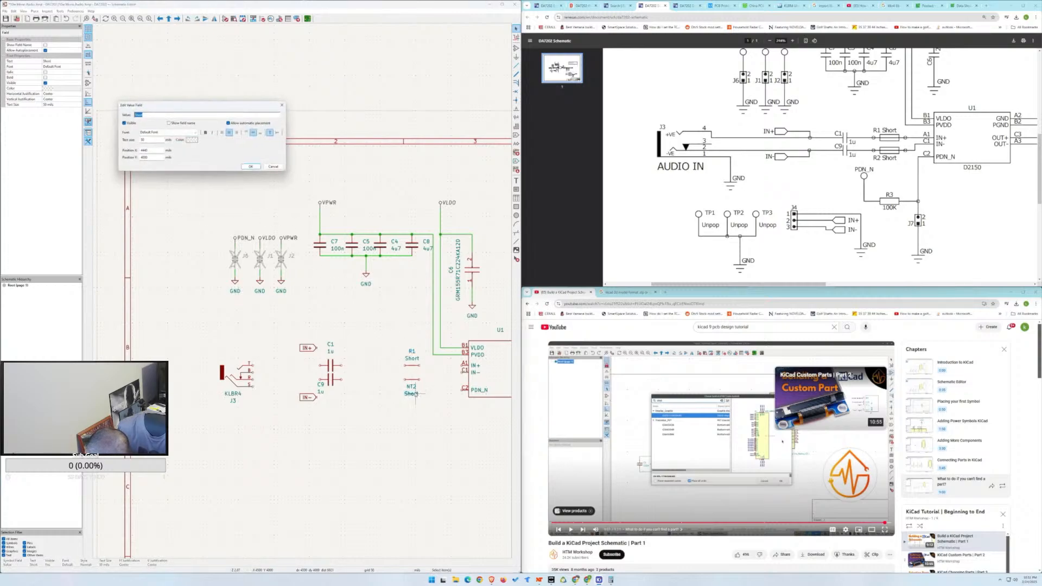
click(273, 167)
double_click(412, 387)
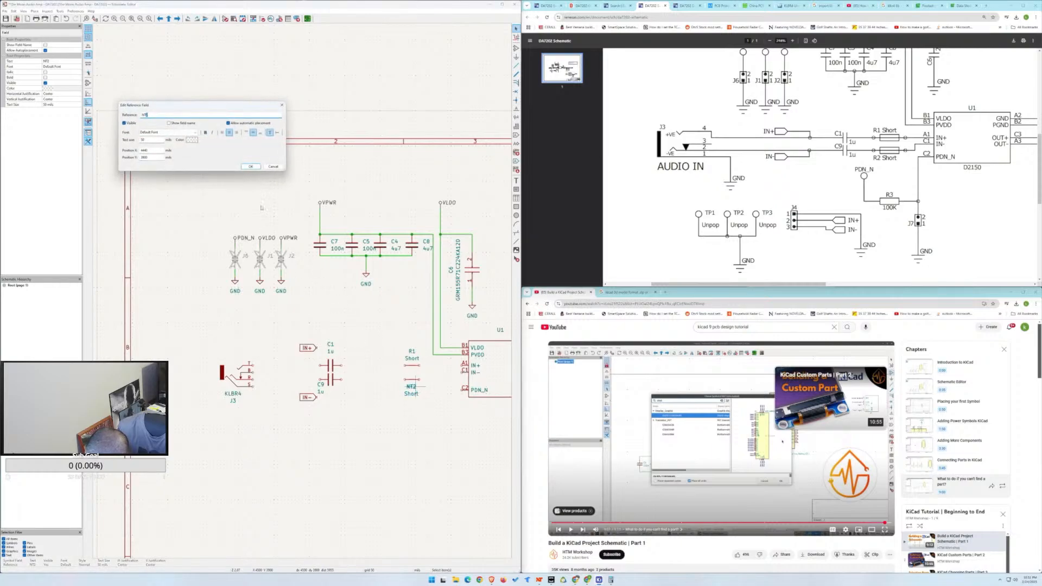
text(R2)
click(253, 167)
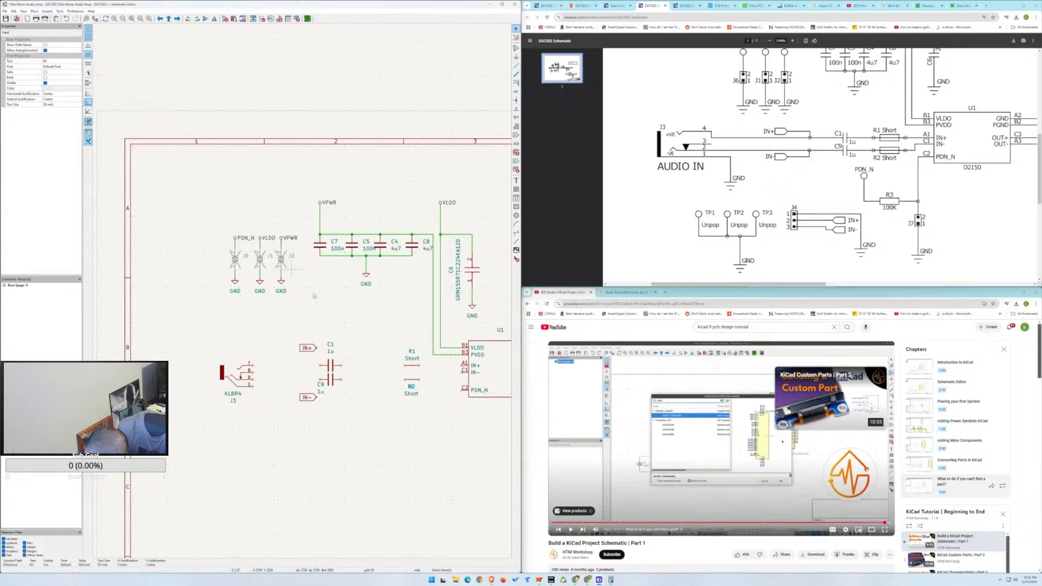
click(342, 366)
key(Escape)
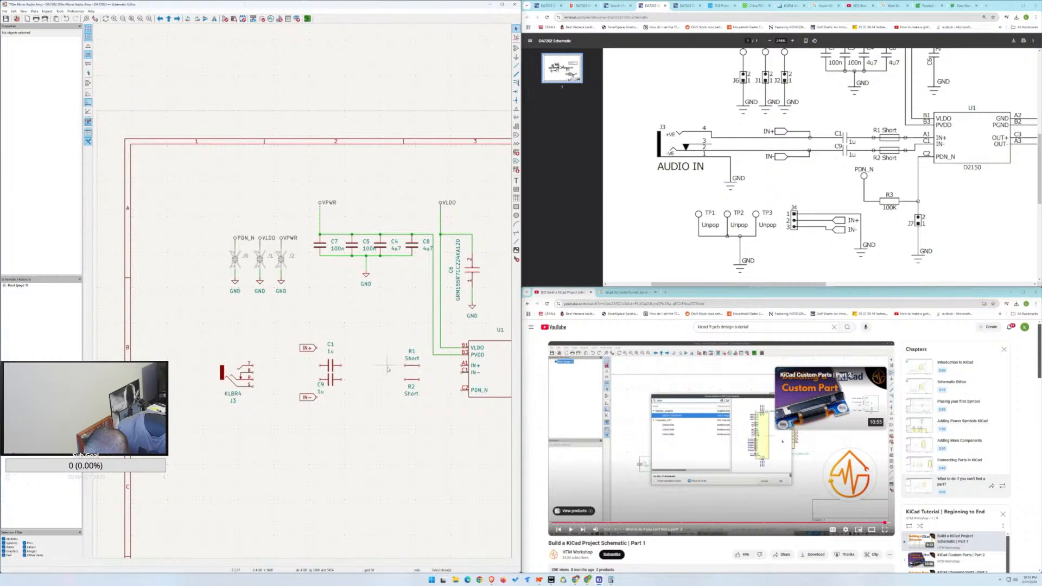
Wire capacitor C1 to R1 and R1 to the IN+ pin of U1.
click(342, 366)
click(406, 366)
click(421, 365)
click(462, 365)
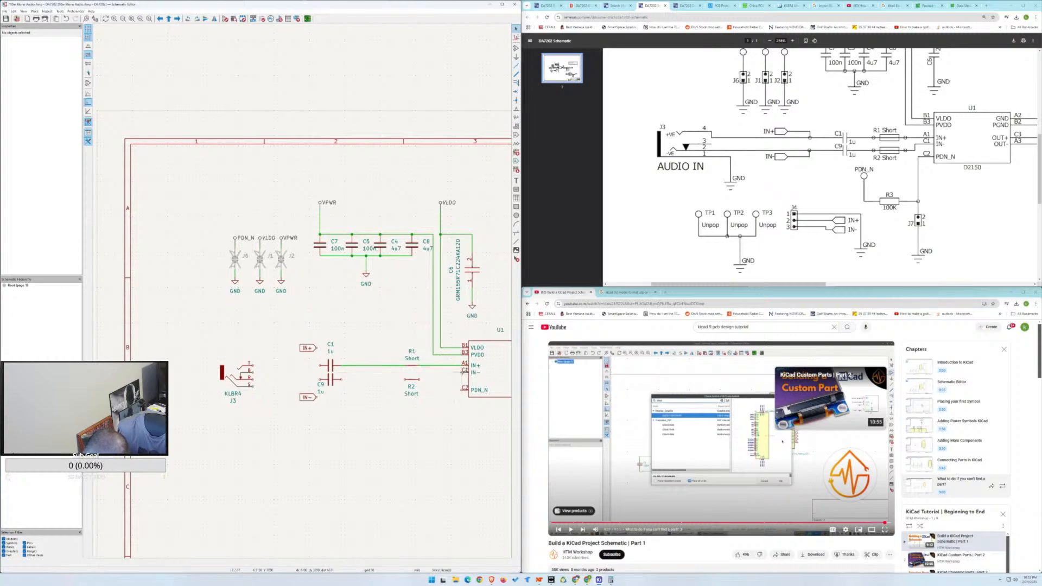
Wire U1's IN- pin to R2 and R2 to capacitor C9.
key(w)
click(419, 380)
click(405, 380)
click(333, 379)
key(Escape)
Wire C1 to the uppermost pin of audio jack J3 and C9 to its middle pin.
key(w)
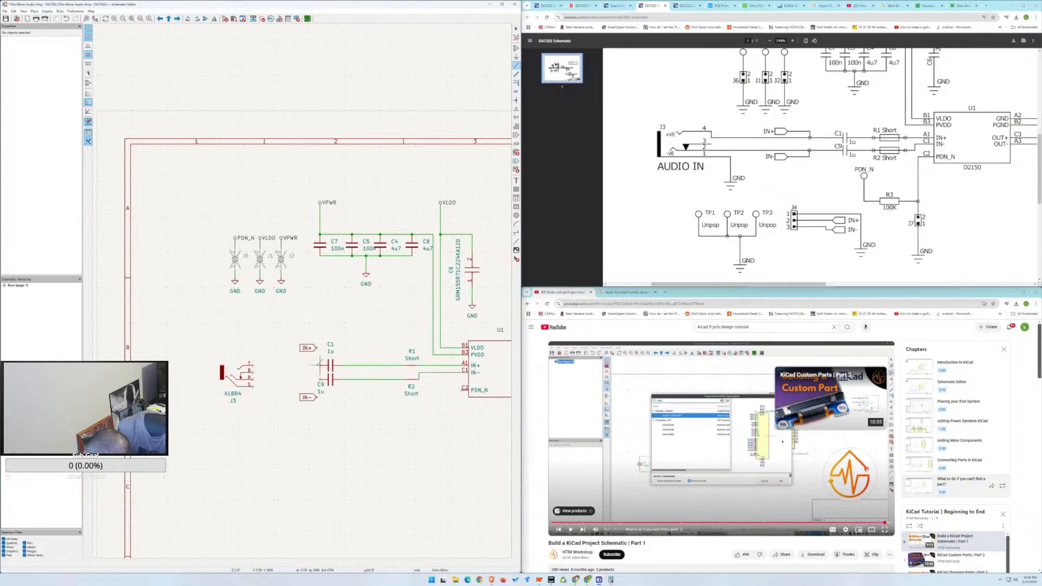
click(253, 365)
key(Escape)
key(w)
click(254, 378)
key(Escape)
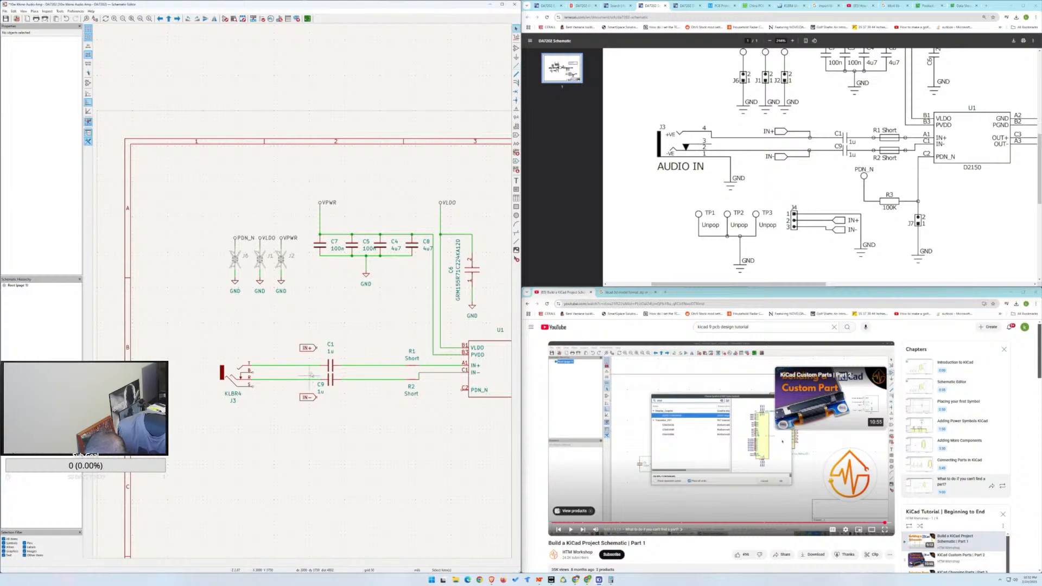
Wire the IN+ label to the C1 input line and the IN- label to the C9 input line.
key(w)
key(Escape)
key(w)
key(Escape)
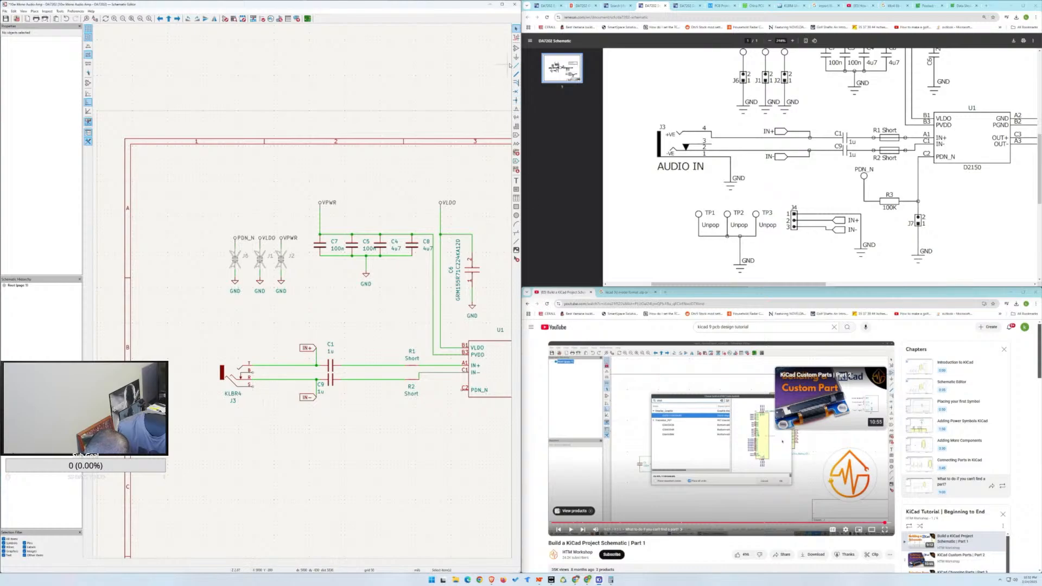
Place a GND power symbol below and beside audio jack J3.
click(517, 56)
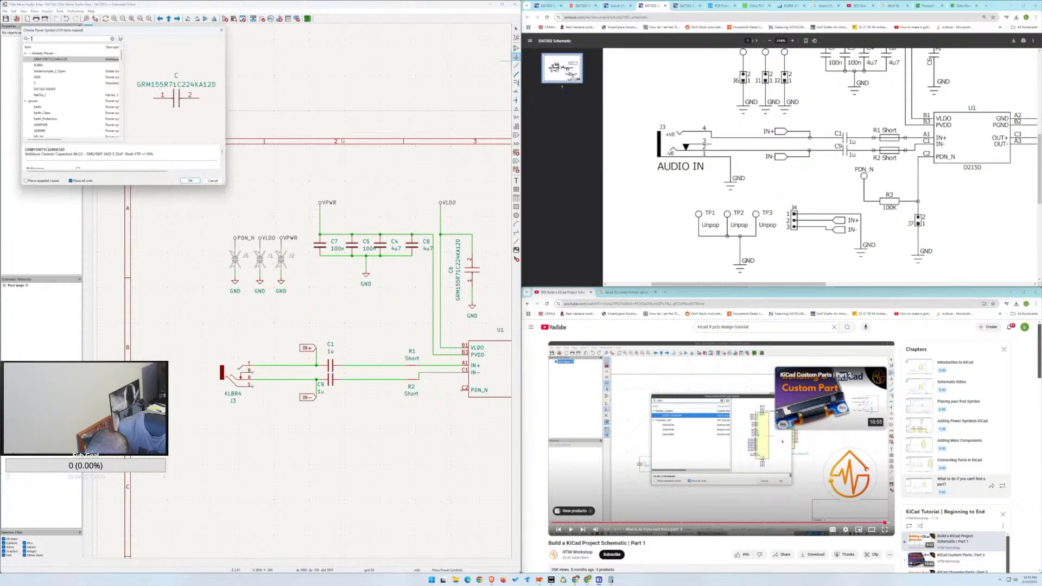
click(41, 78)
click(190, 181)
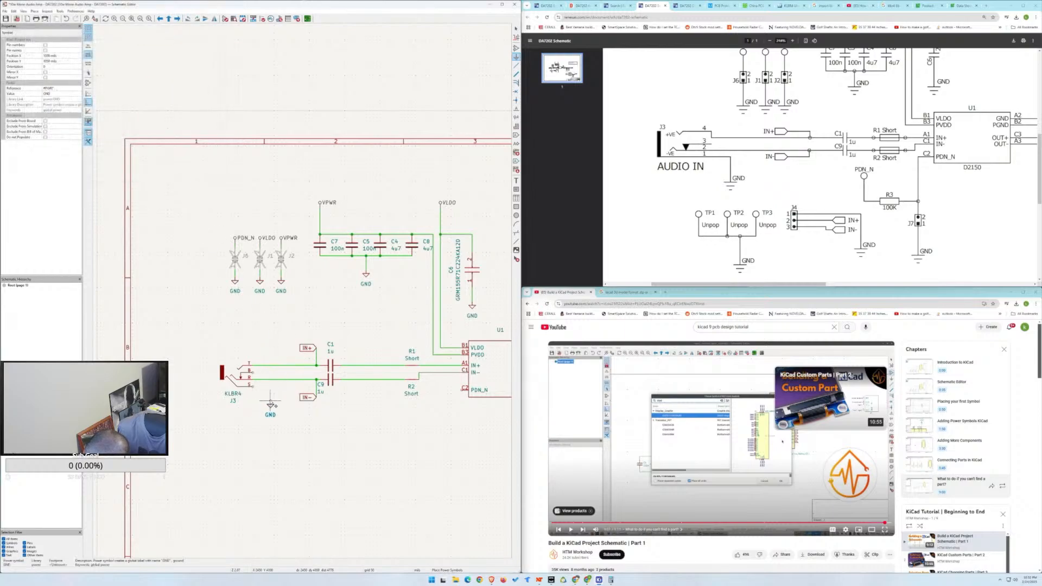
click(274, 408)
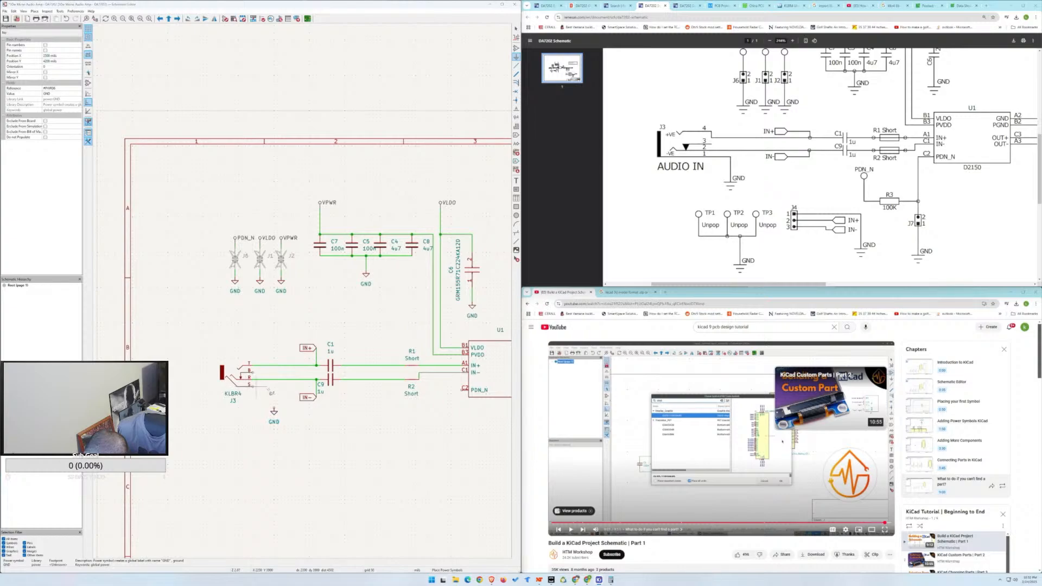
click(266, 389)
click(212, 181)
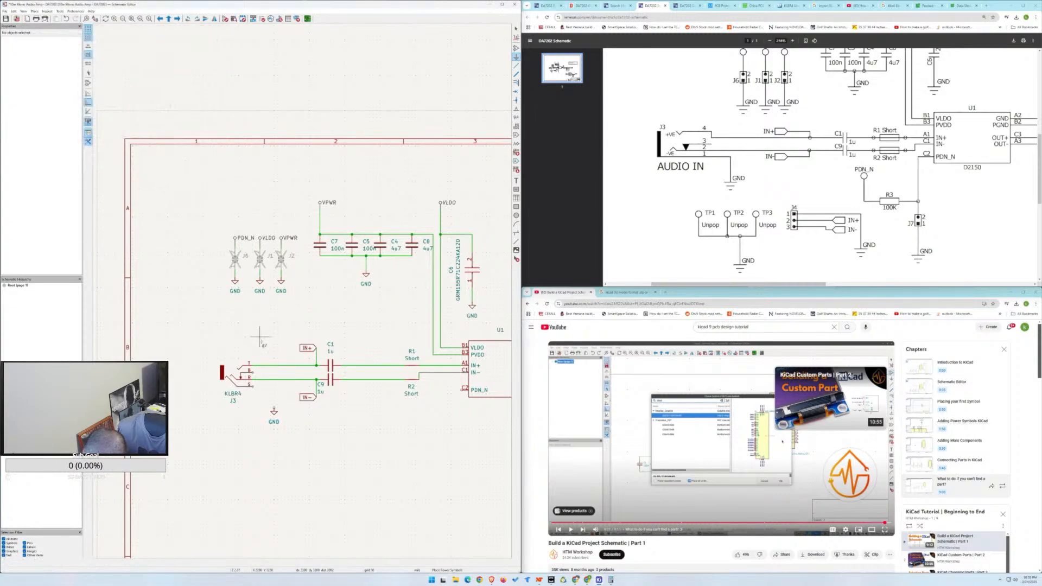
Wire the lowest pin of audio jack J3 to the new GND symbol.
key(w)
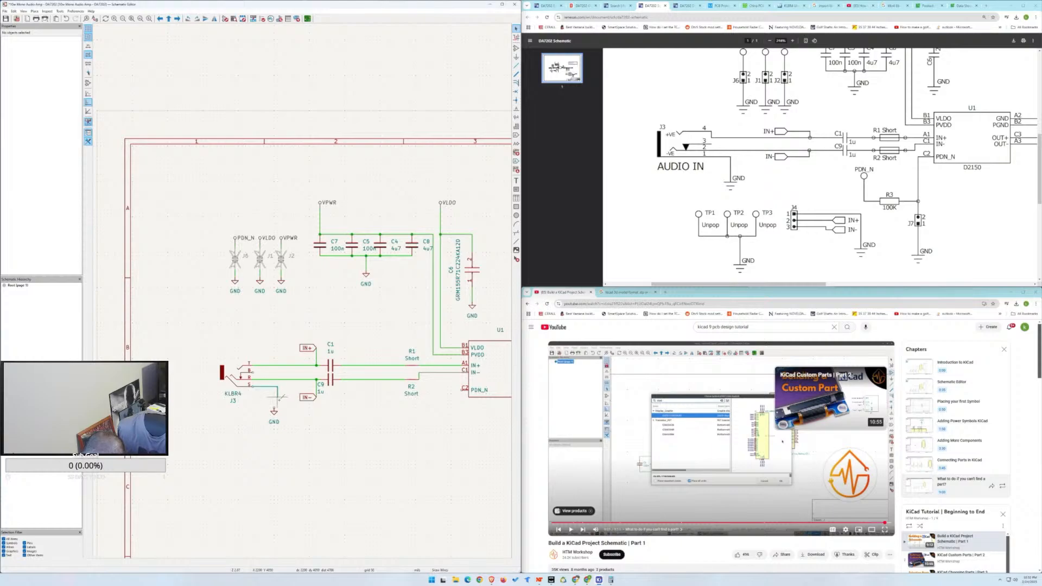
click(274, 406)
key(Escape)
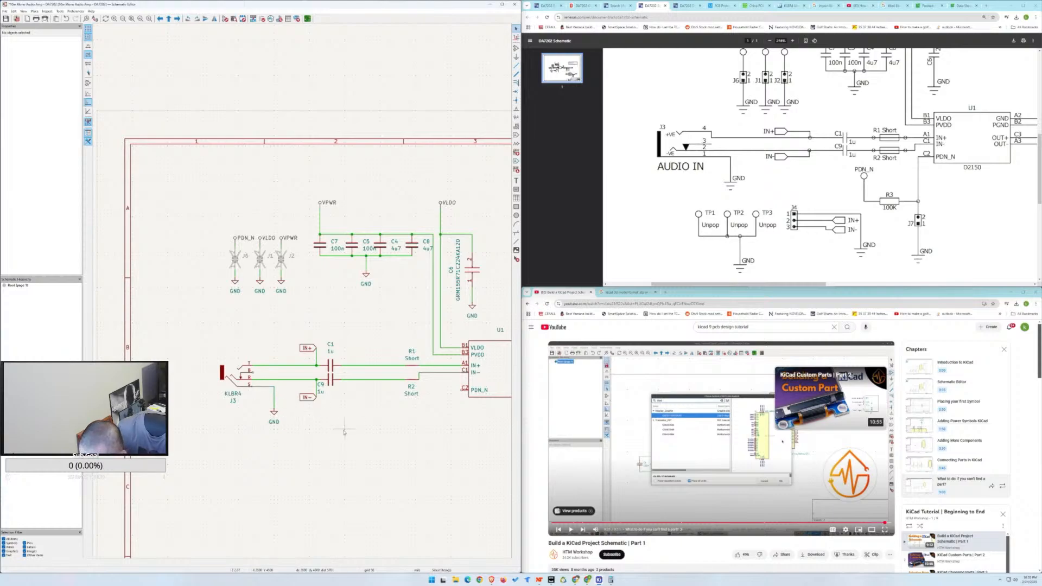
Copy jumper J6 with its GND symbol into the empty area below U1, keeping it upright.
scroll(303, 294, down, 5)
scroll(353, 285, up, 5)
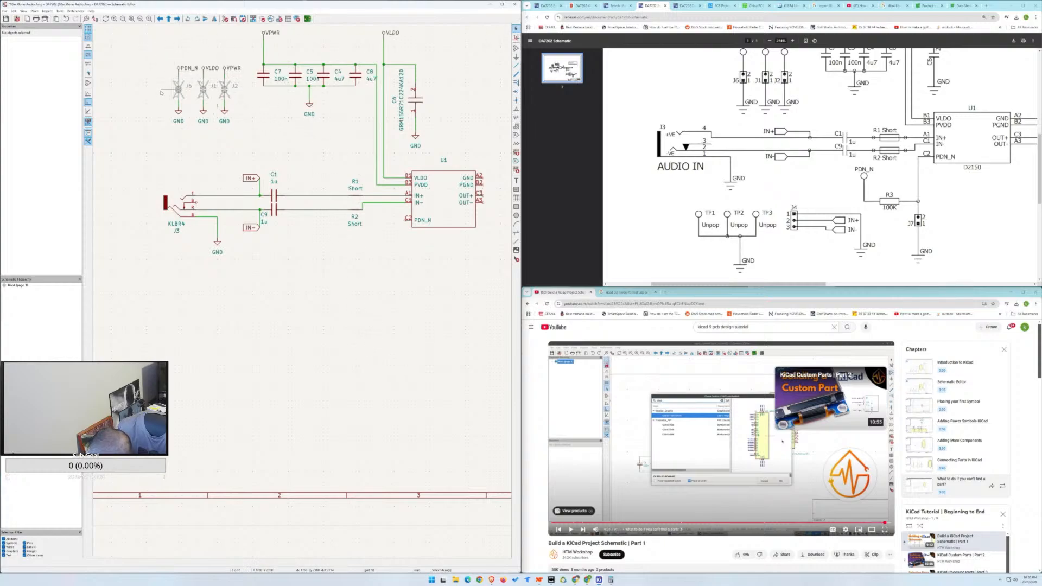
drag(158, 49, 178, 142)
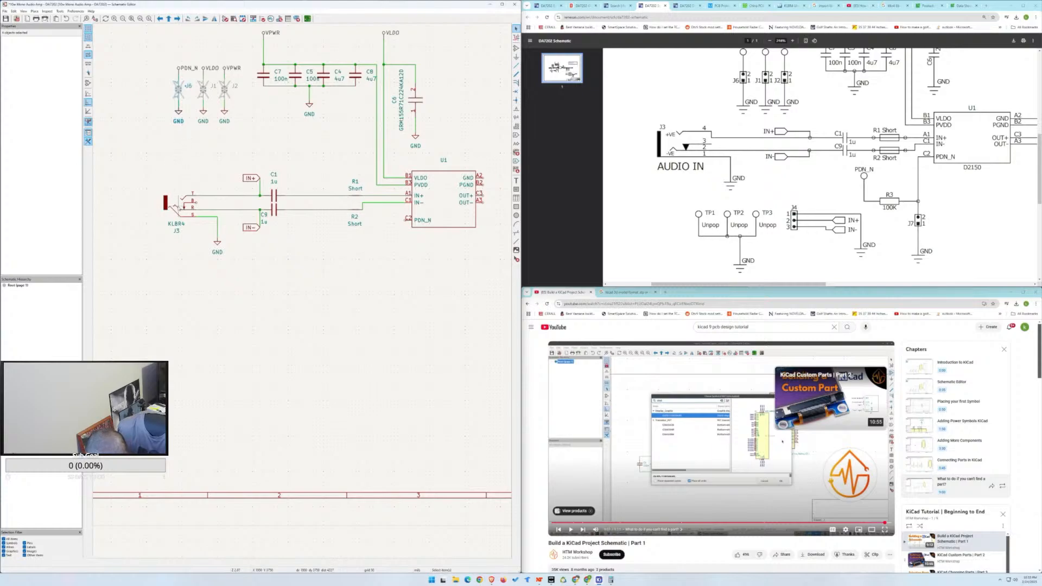
drag(153, 49, 193, 132)
key(ctrl+v)
click(377, 320)
key(r)
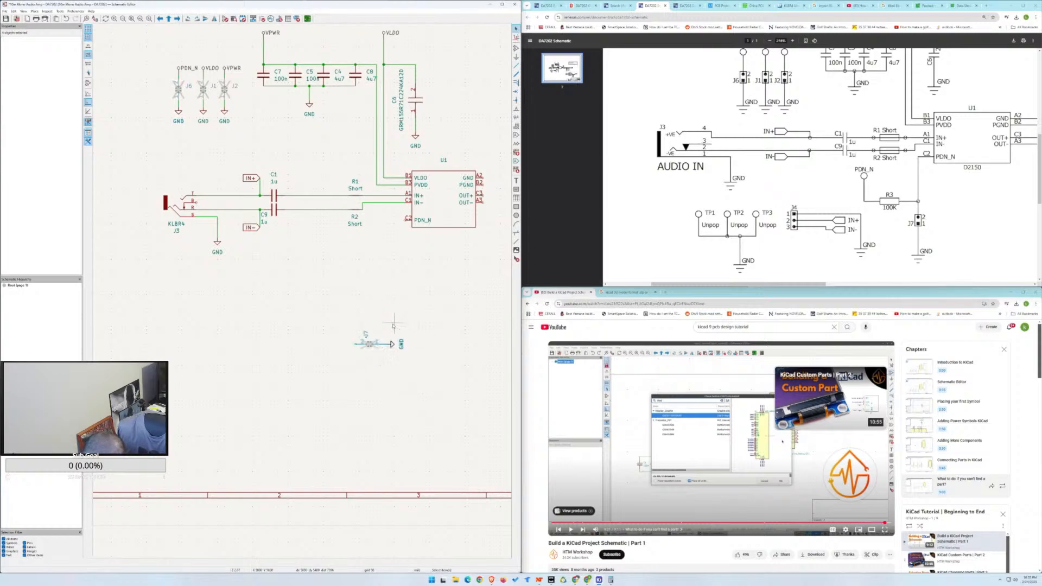
key(r)
key(r)
key(r)
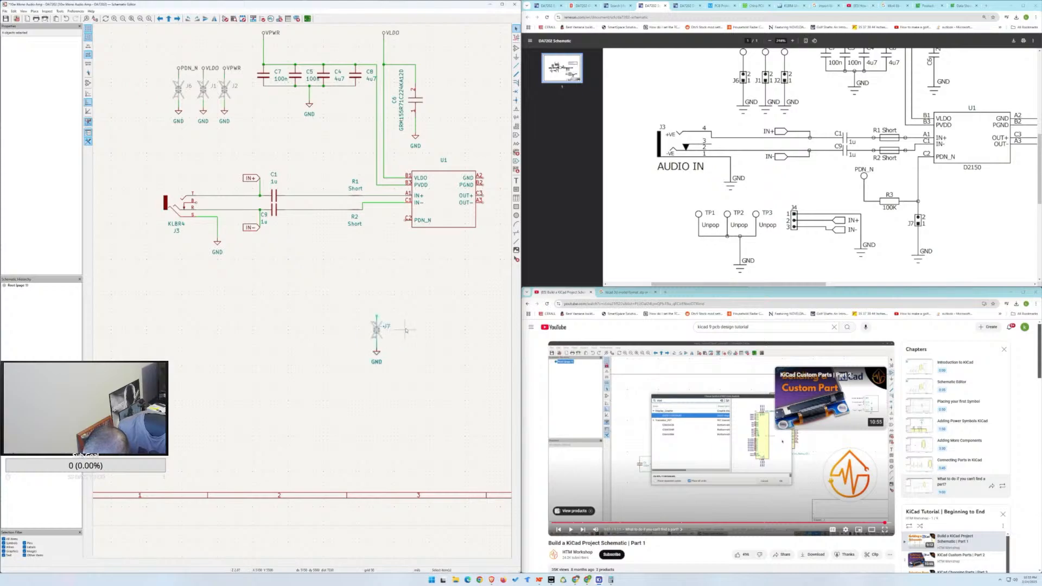
Move the copied jumper J7 and its GND symbol up, closer to U1's PDN_N pin.
click(389, 328)
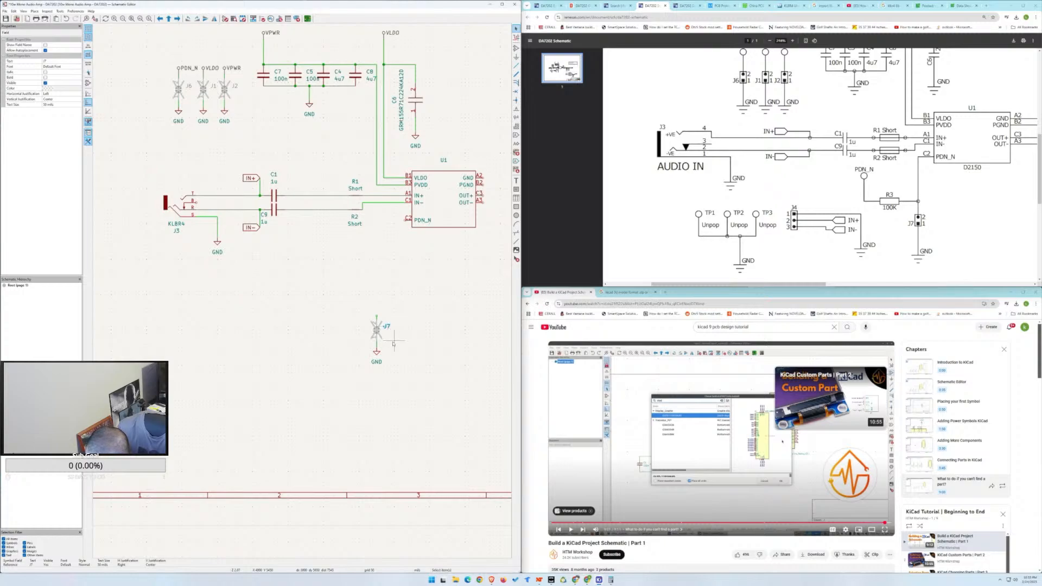
drag(352, 303, 388, 302)
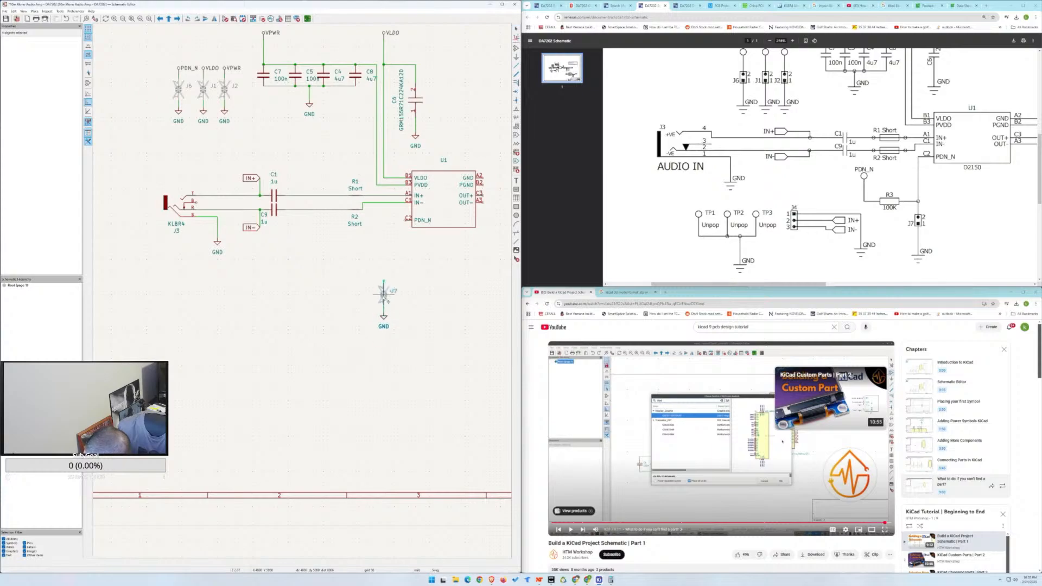
click(387, 297)
Add a resistor symbol R and place it horizontally beside and above jumper J7.
click(517, 48)
click(375, 308)
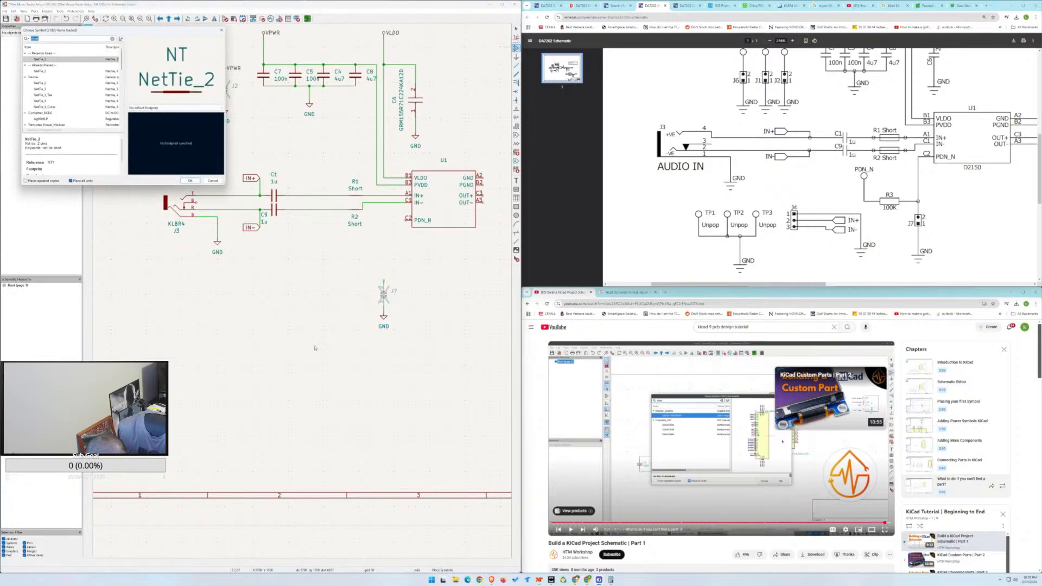
text(r)
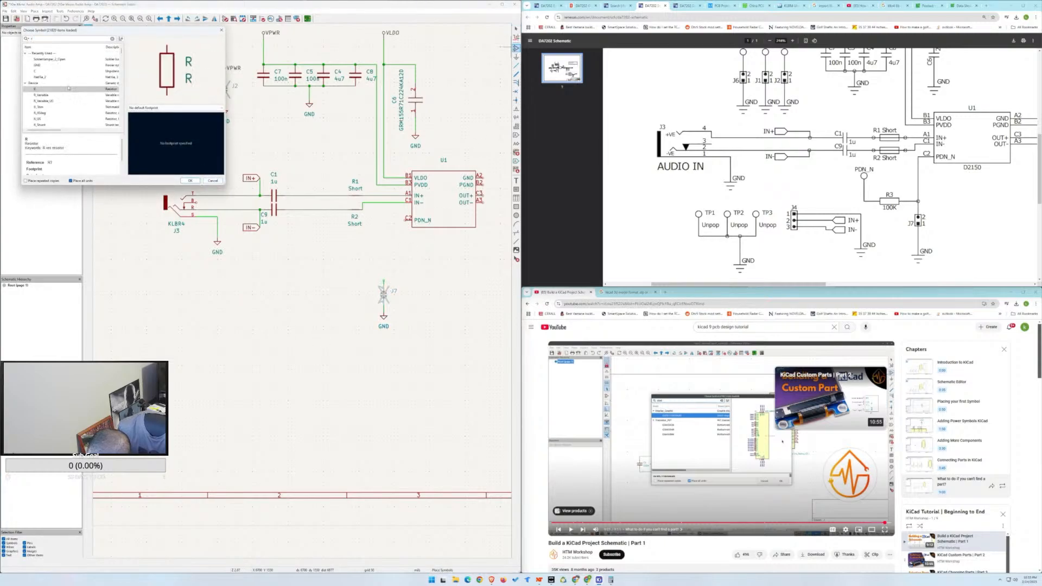
click(190, 181)
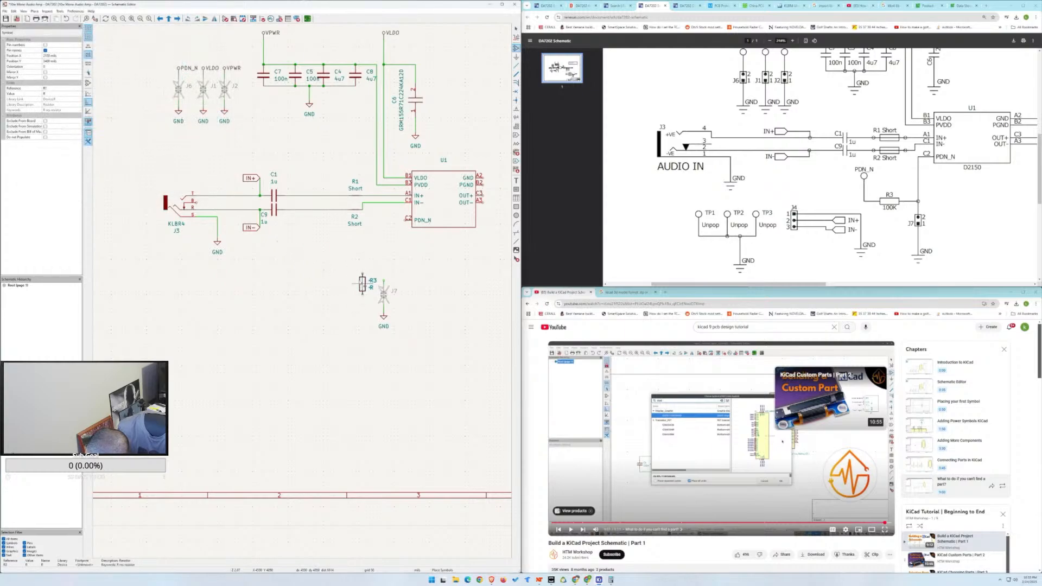
key(r)
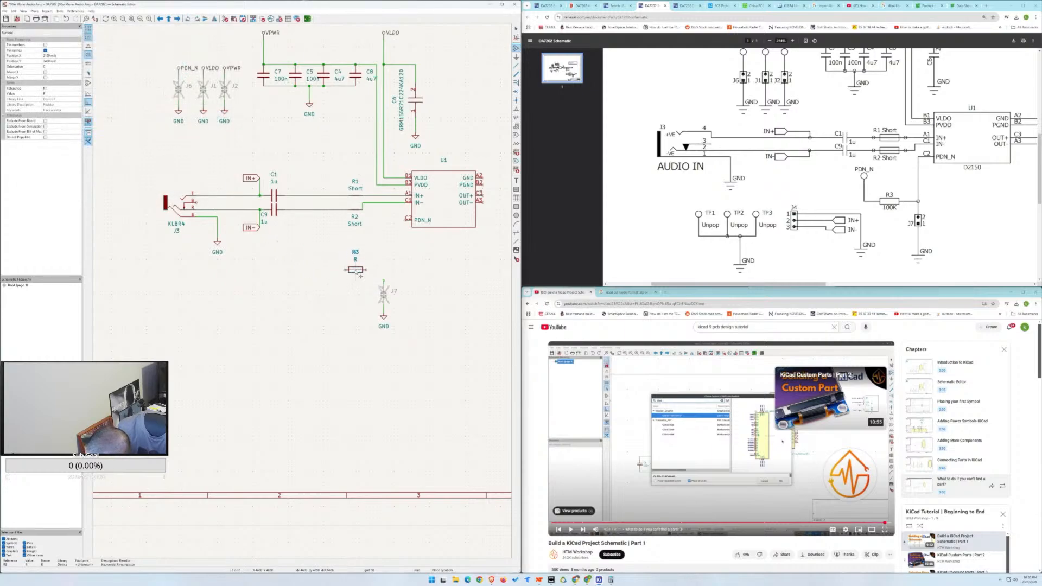
click(360, 275)
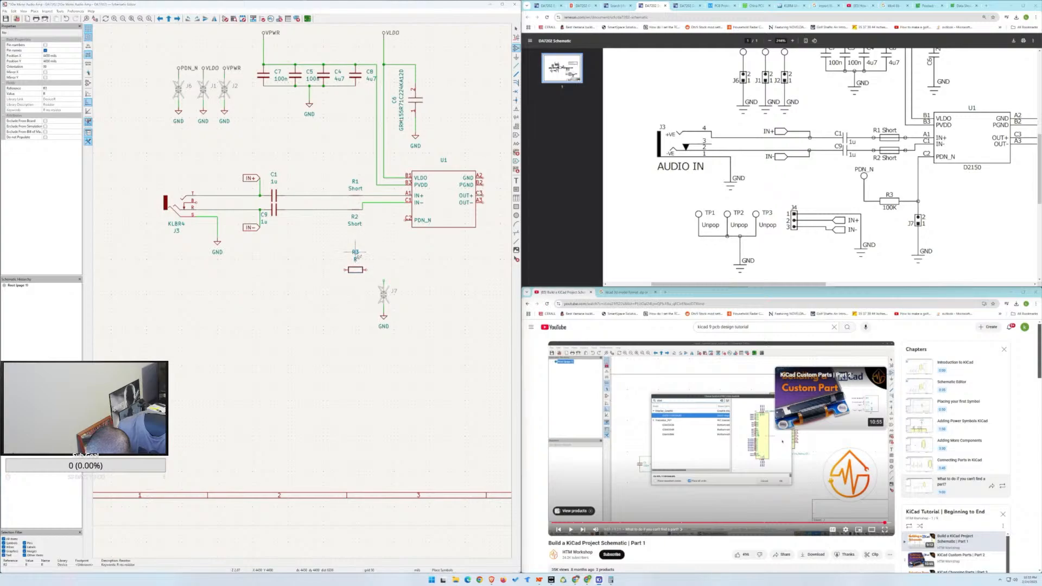
key(a)
key(Escape)
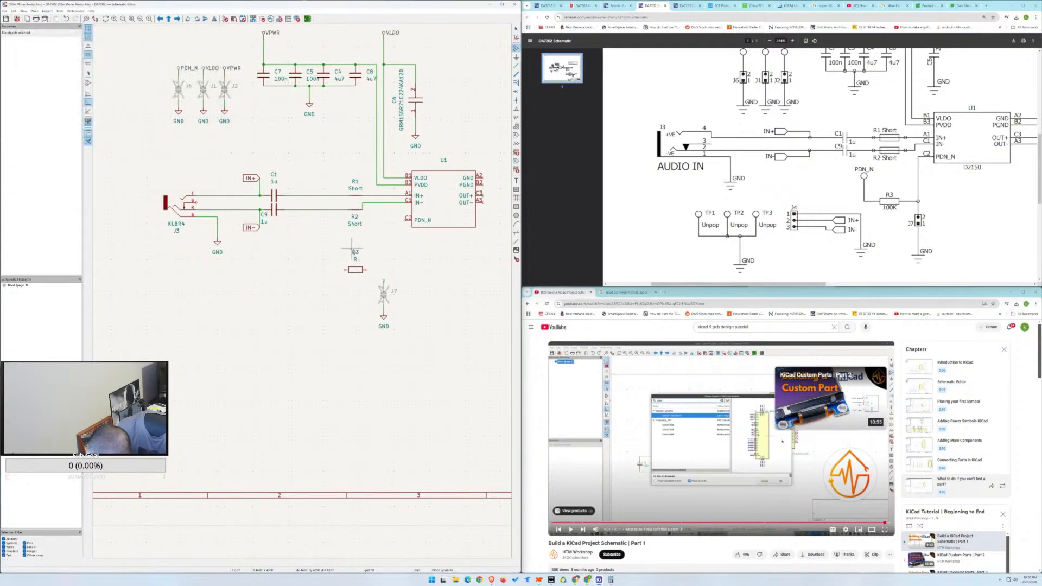
Keep the new resistor's reference as R3 and set its value to 100K.
double_click(356, 252)
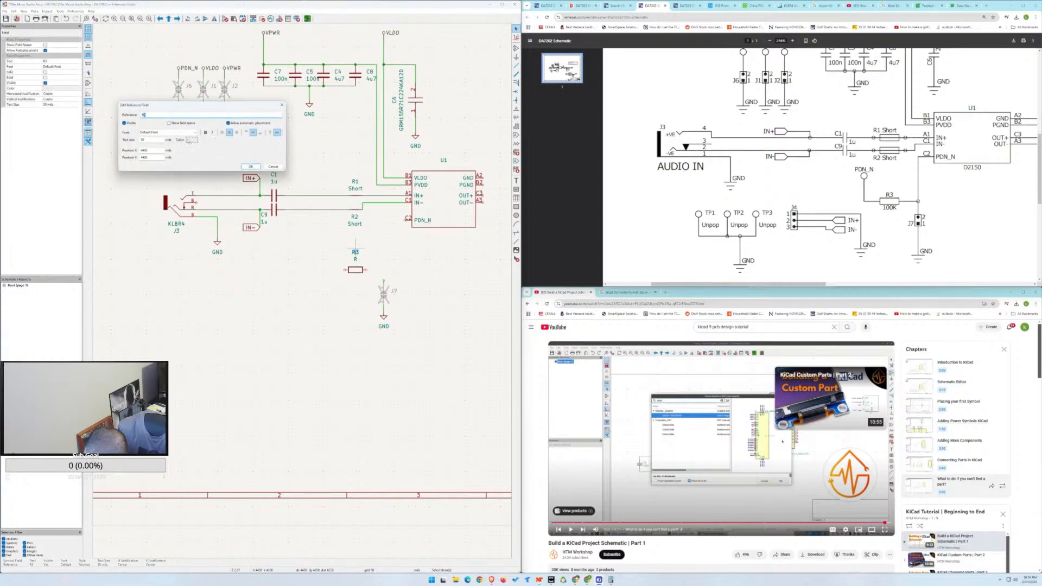
click(253, 166)
double_click(356, 260)
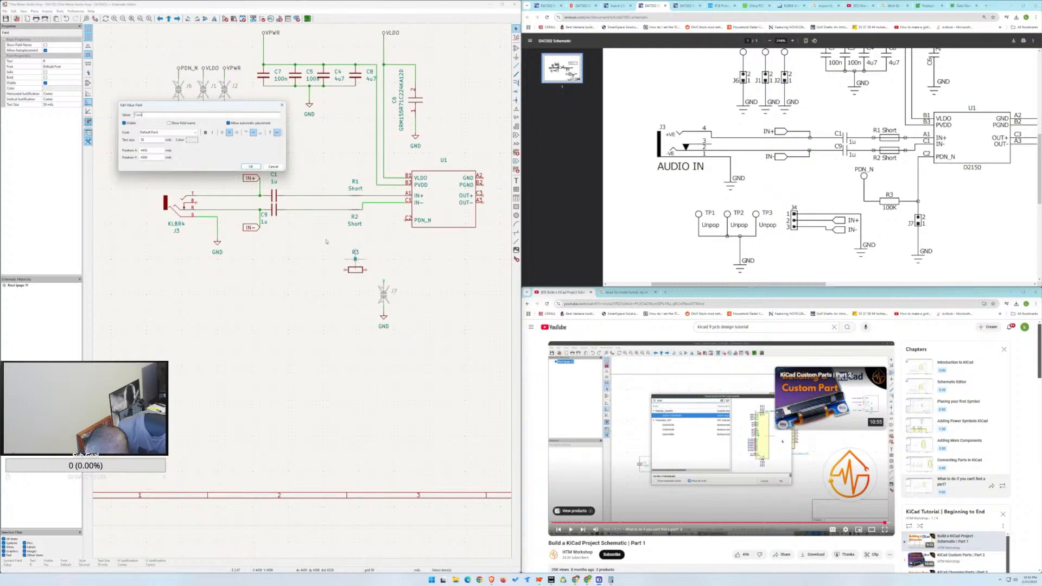
key(BackSpace)
key(BackSpace)
key(BackSpace)
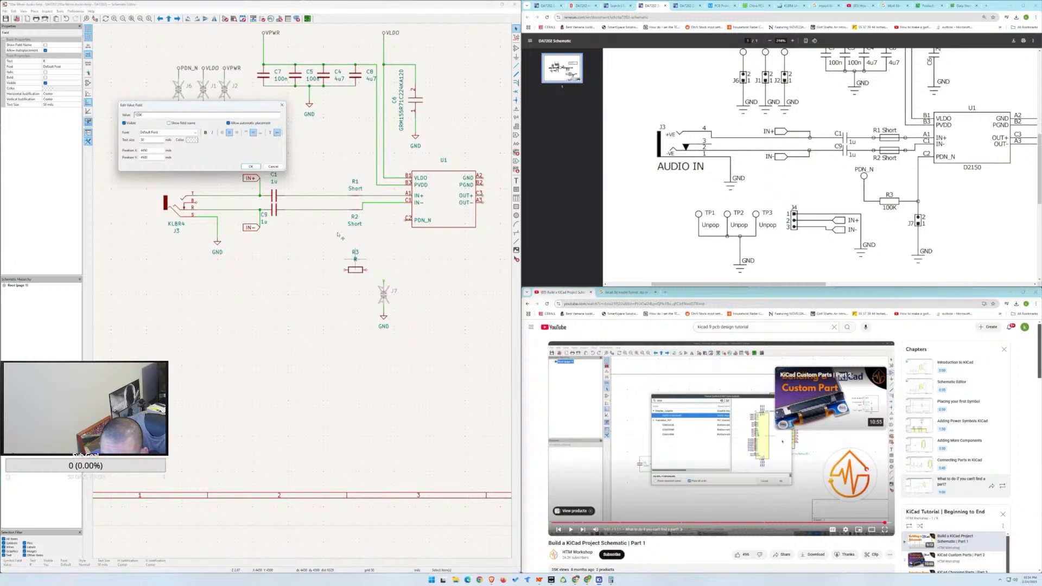
text(K)
key(Return)
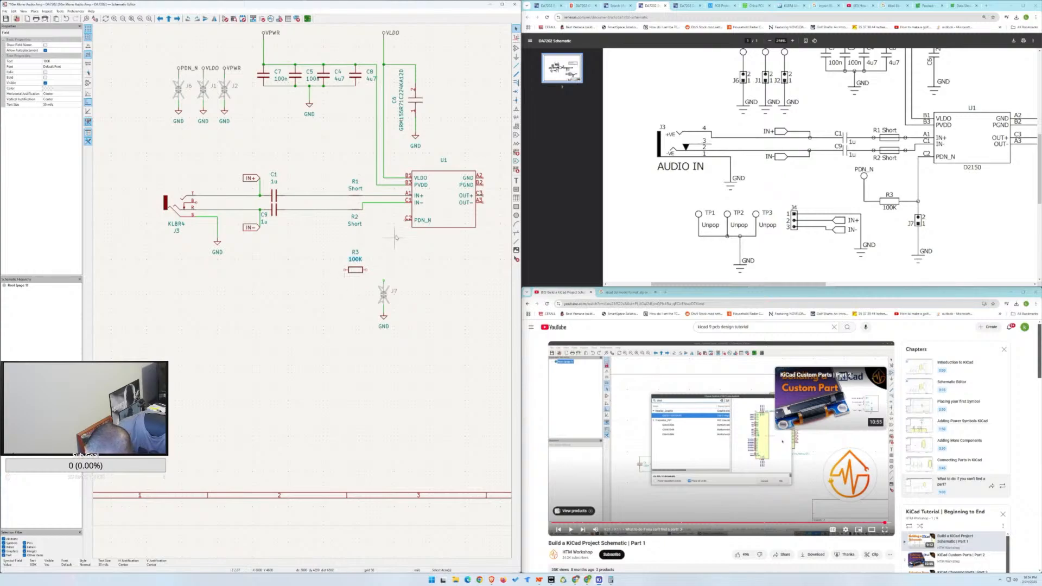
Wire U1's PDN_N pin down to jumper J7 and connect R3 to that wire.
key(w)
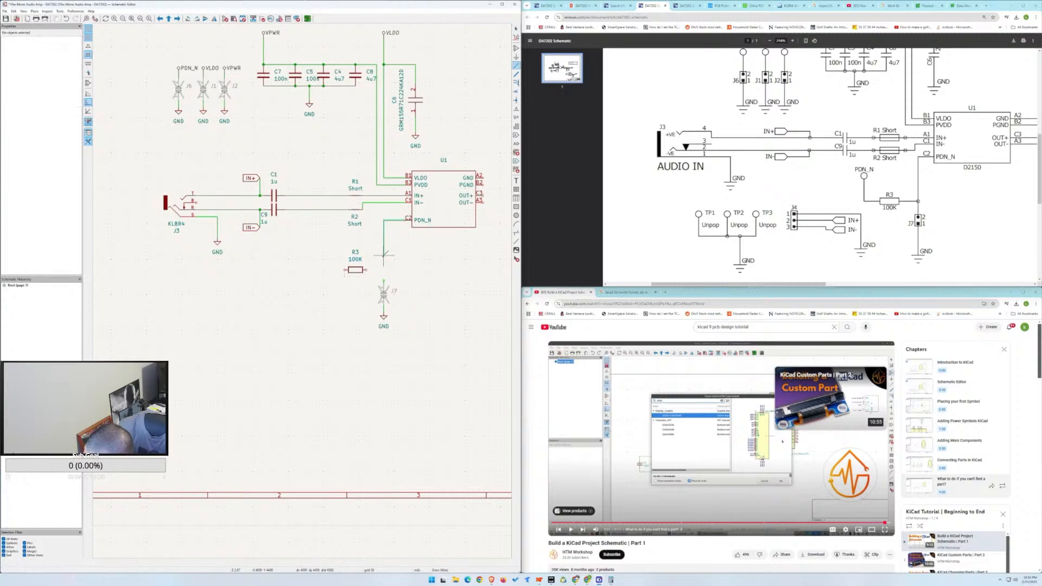
key(Escape)
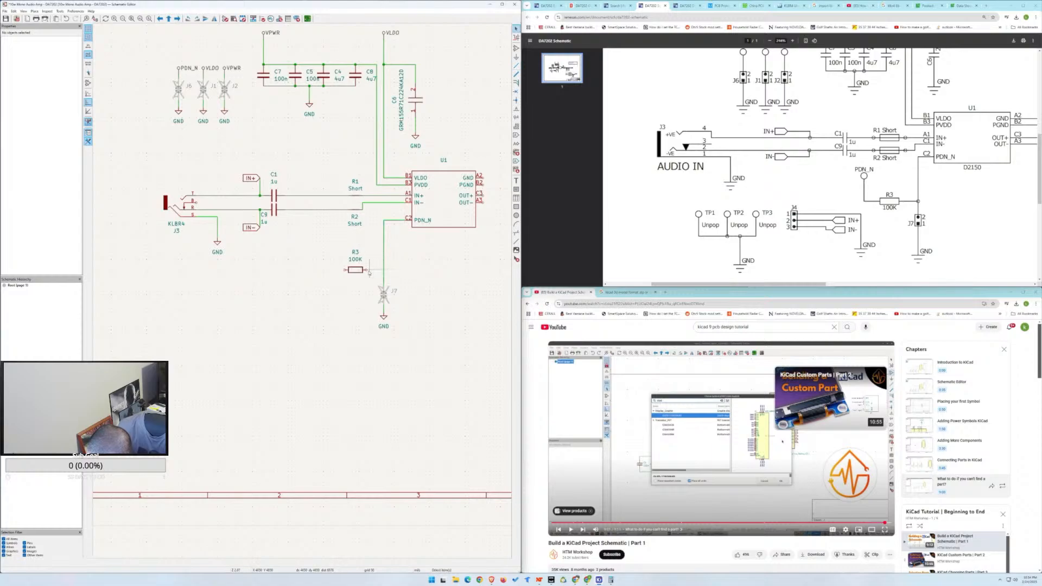
key(w)
click(383, 269)
key(Escape)
Duplicate the PDN_N label above J6 and place the copy above the free end of R3.
click(187, 69)
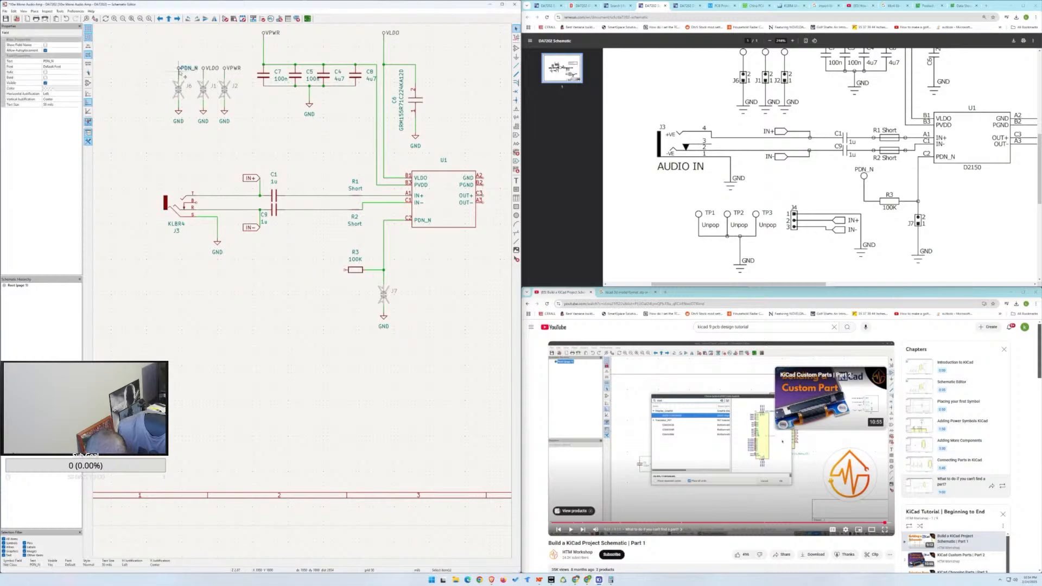
click(179, 69)
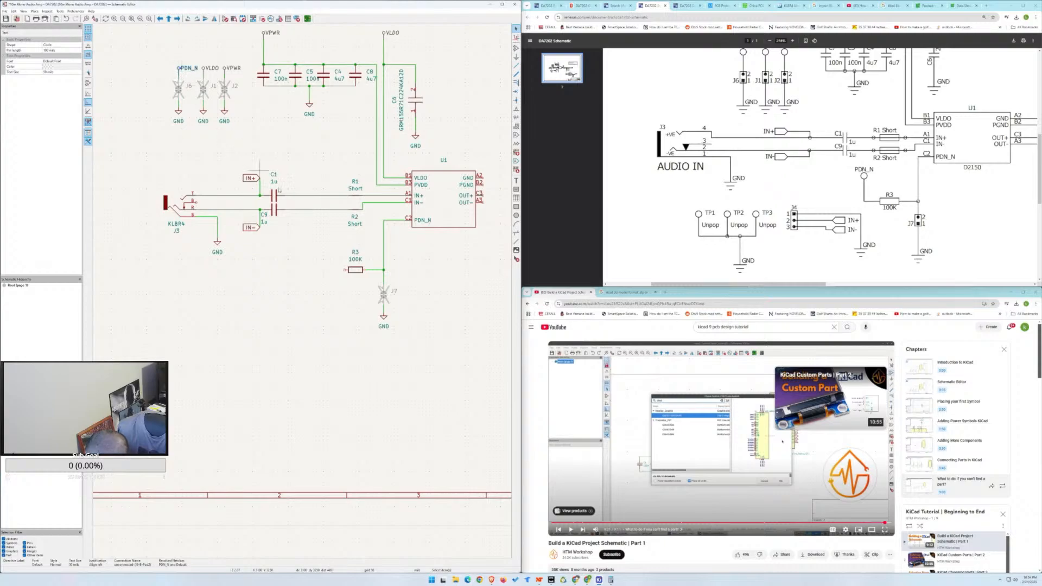
key(ctrl+d)
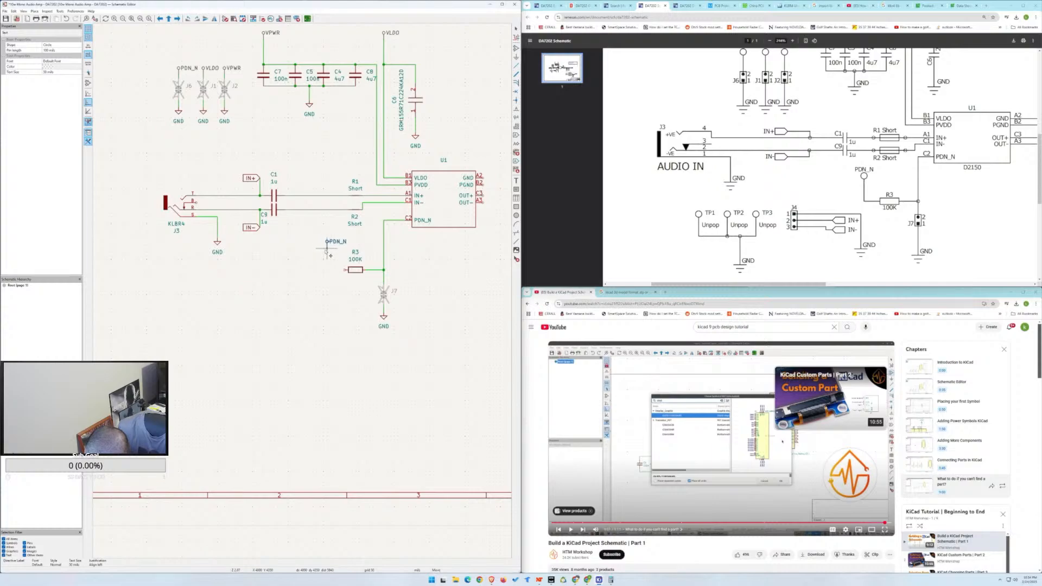
click(320, 245)
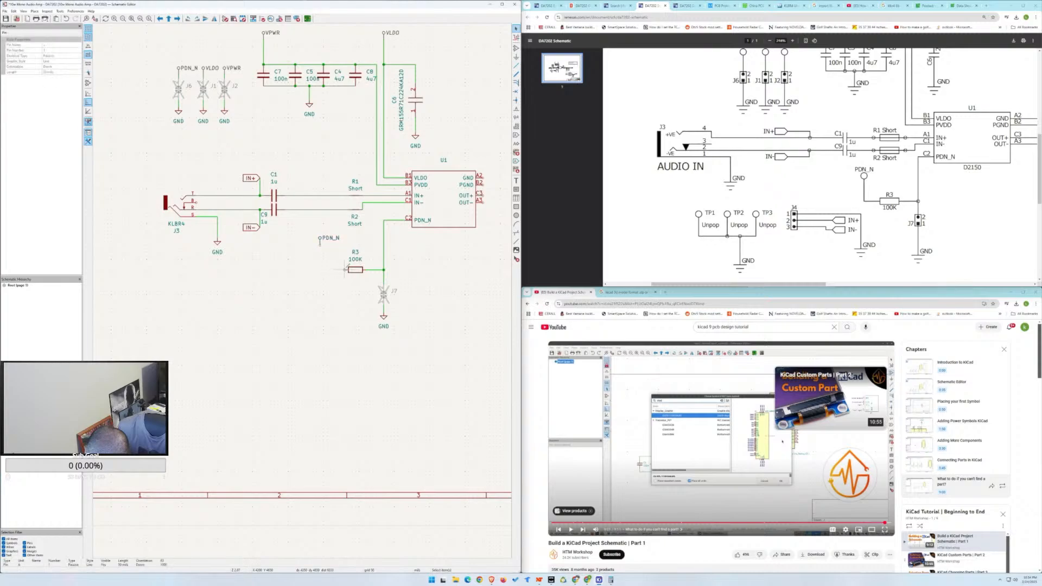
Wire the free end of R3 to the duplicated PDN_N label.
key(w)
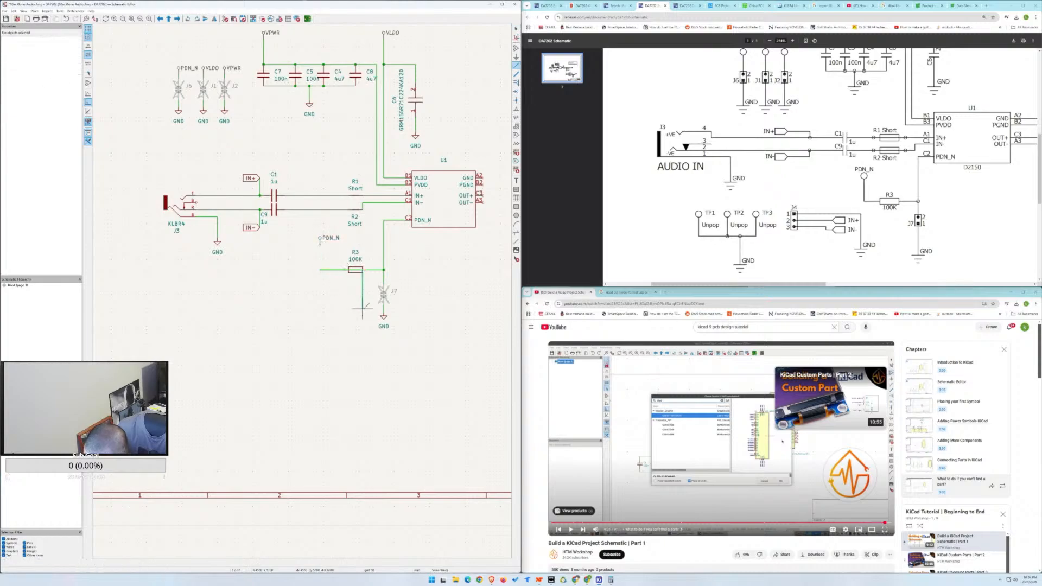
click(319, 239)
key(Escape)
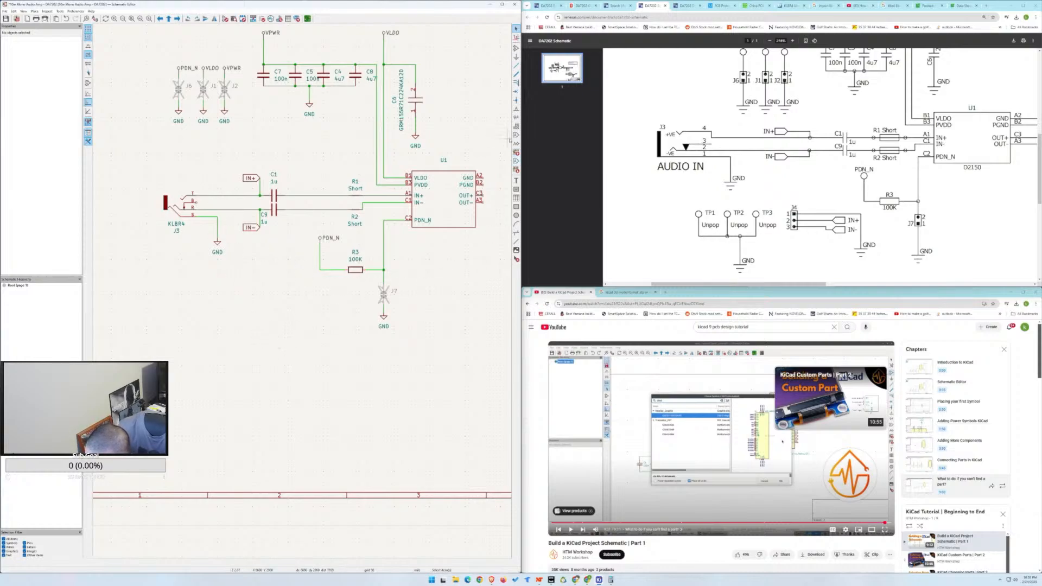
Search the symbol library for "jumper" and preview the SolderJumper_3_Open symbol.
click(516, 48)
click(410, 275)
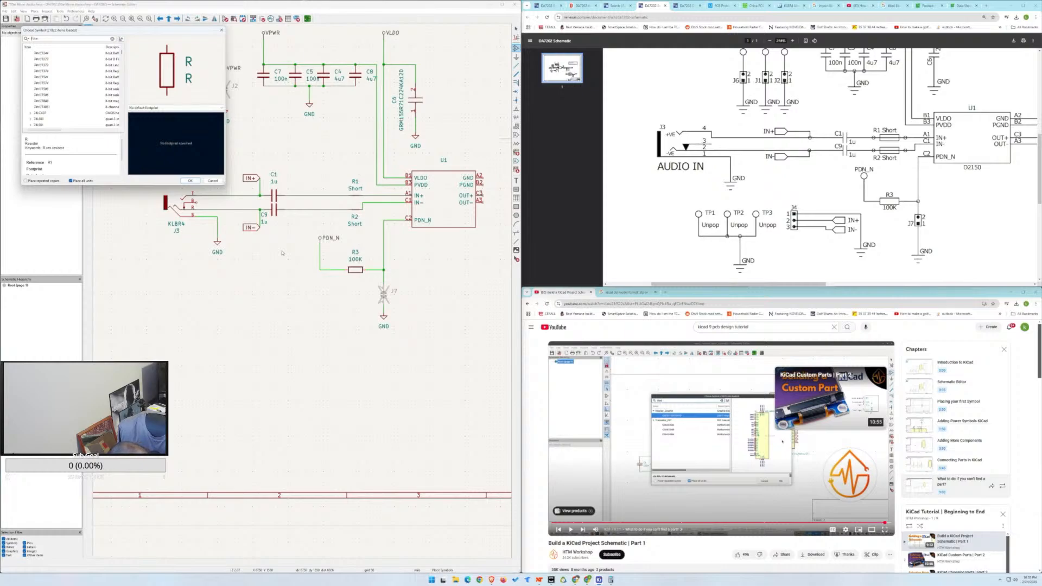
key(BackSpace)
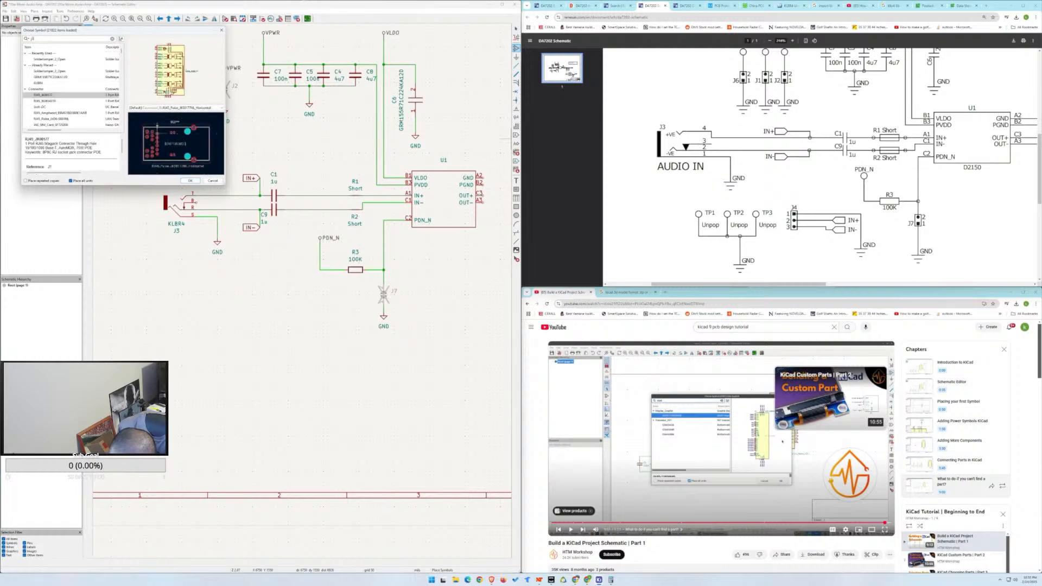
key(BackSpace)
text(jack)
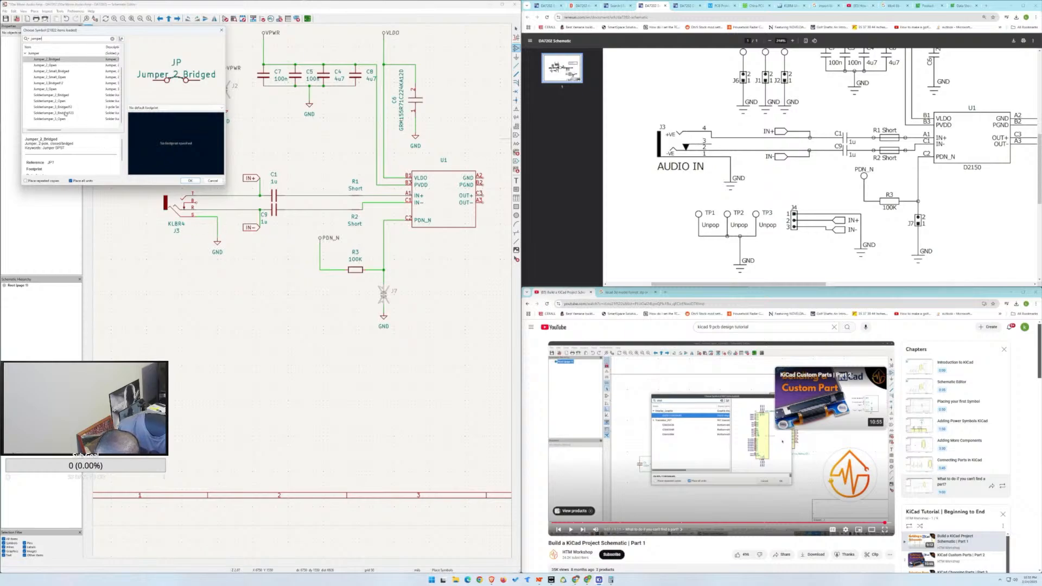
click(61, 119)
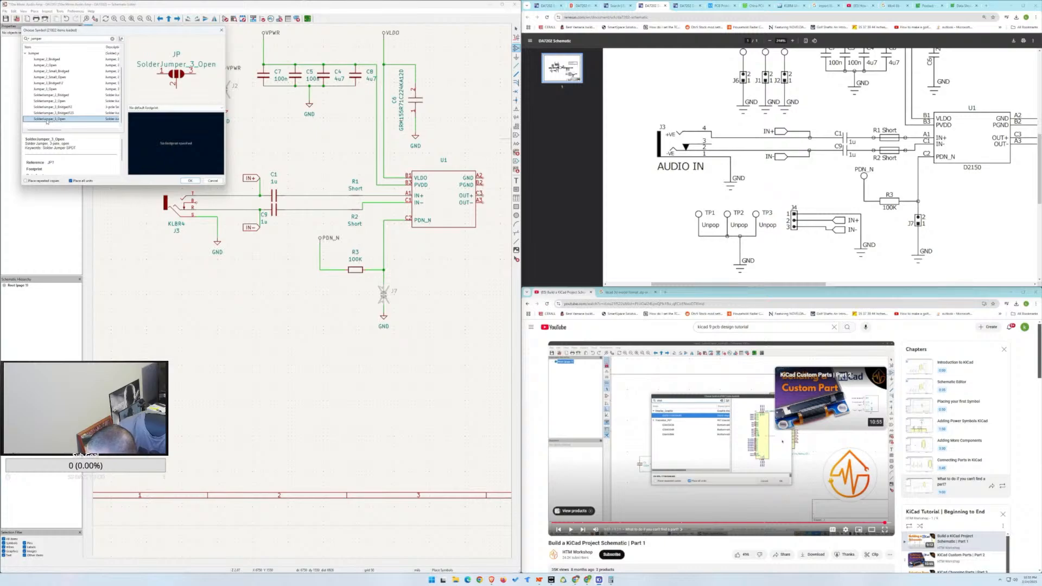
click(52, 39)
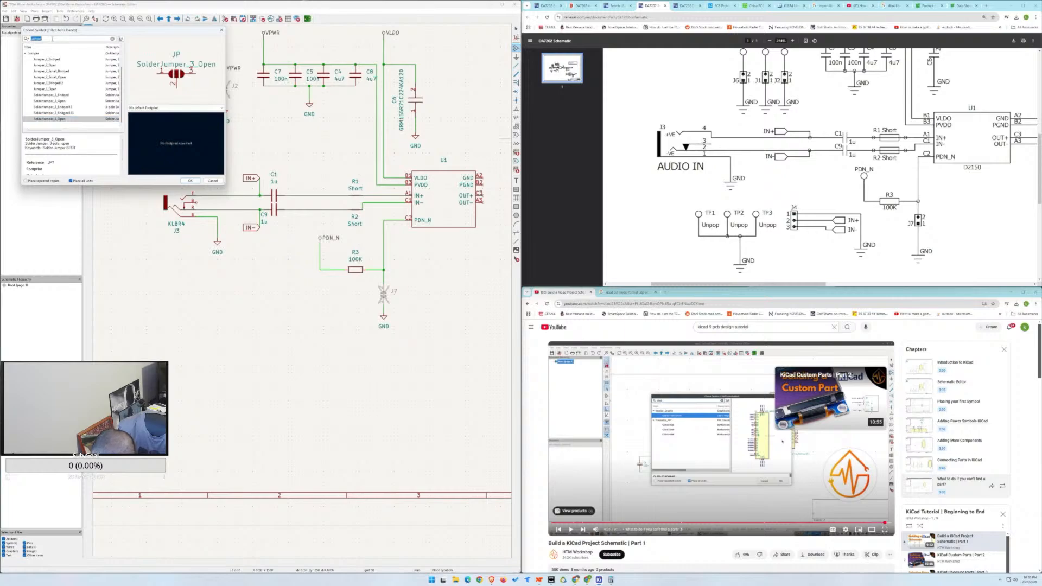
Search the symbol library for "rj" and "standoff" and preview symbols from the standoff search.
text(rj)
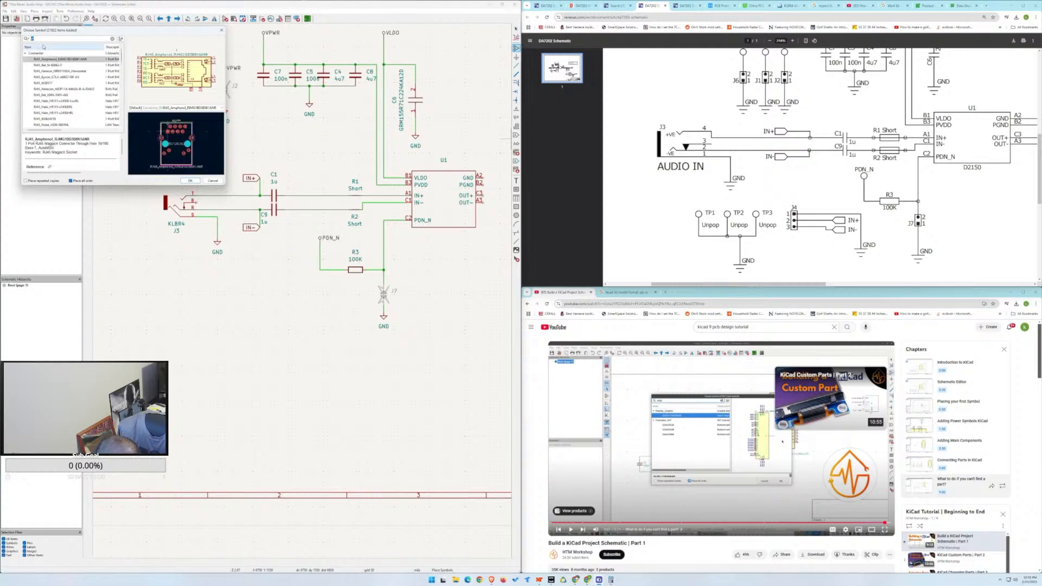
key(BackSpace)
key(BackSpace)
text(standoff)
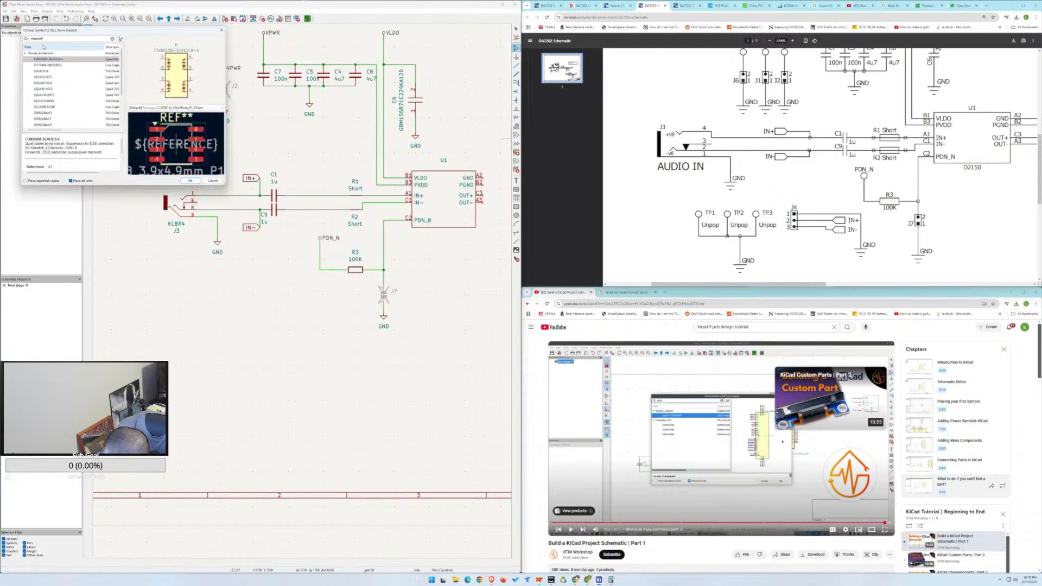
scroll(53, 101, down, 2)
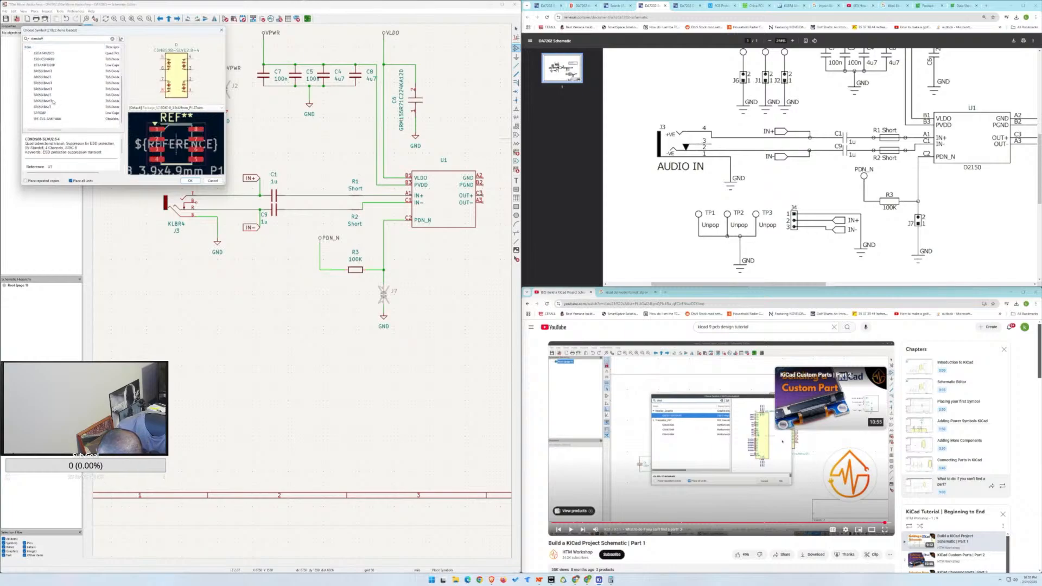
click(48, 113)
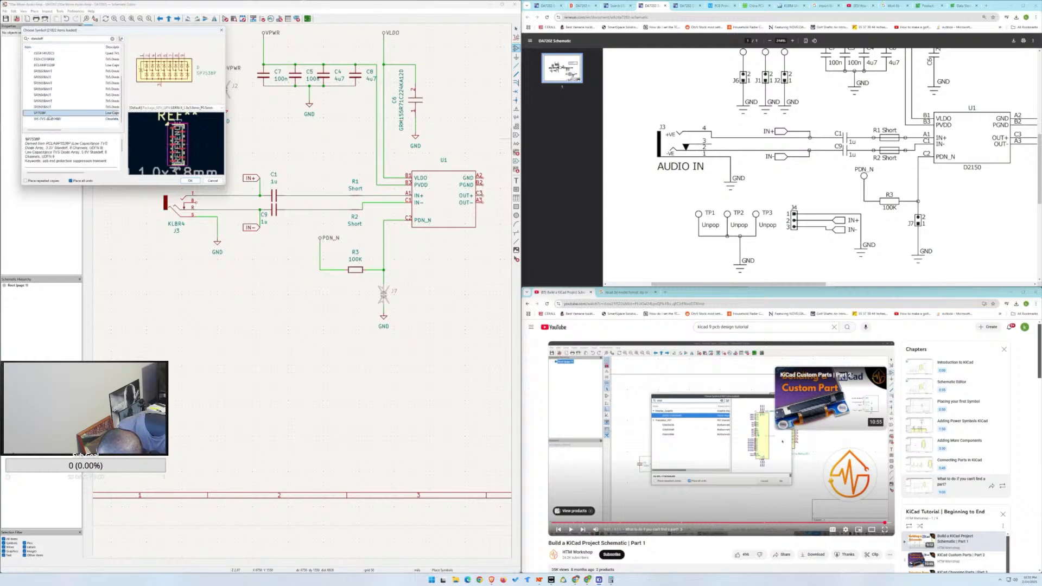
click(56, 107)
scroll(59, 85, up, 2)
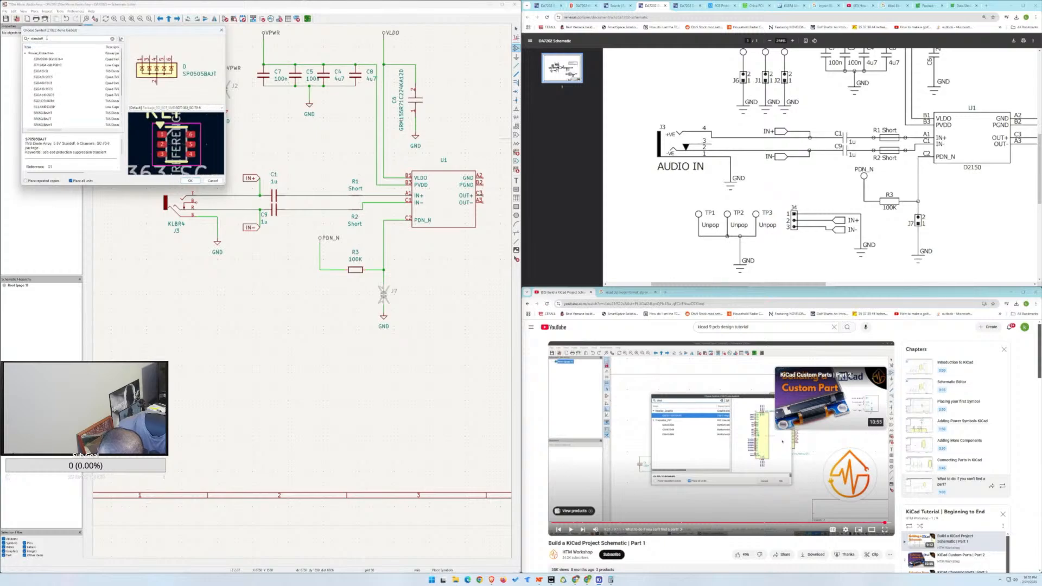
Clear the symbol search and expand the Connector_Generic library.
drag(35, 37, 29, 39)
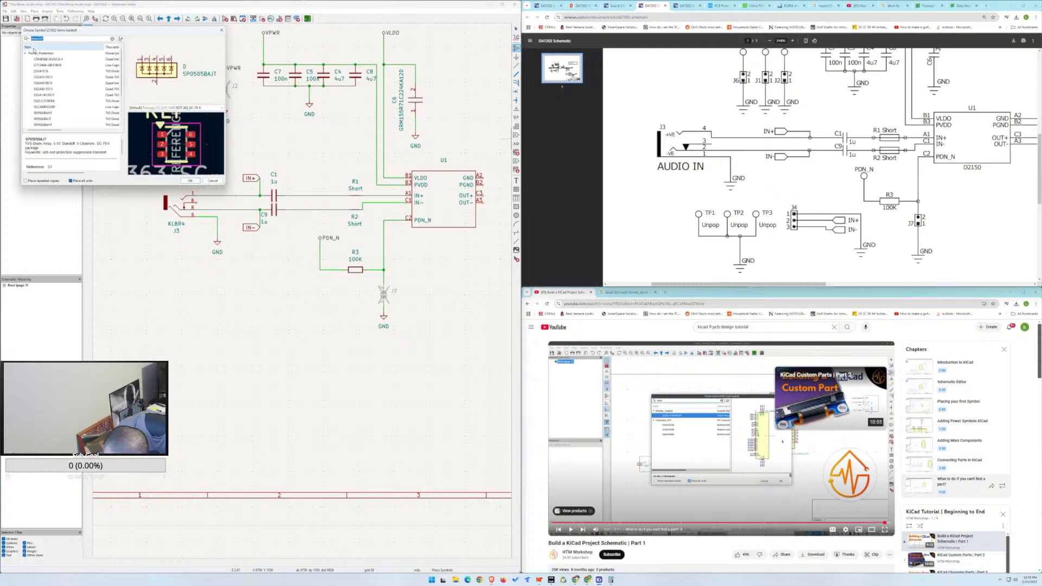
click(112, 39)
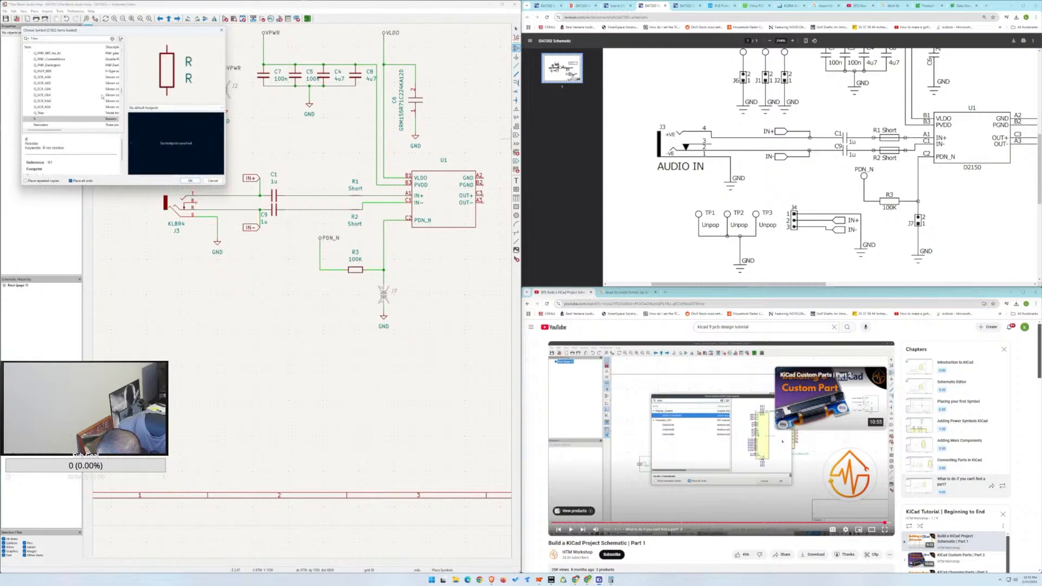
scroll(99, 108, up, 10)
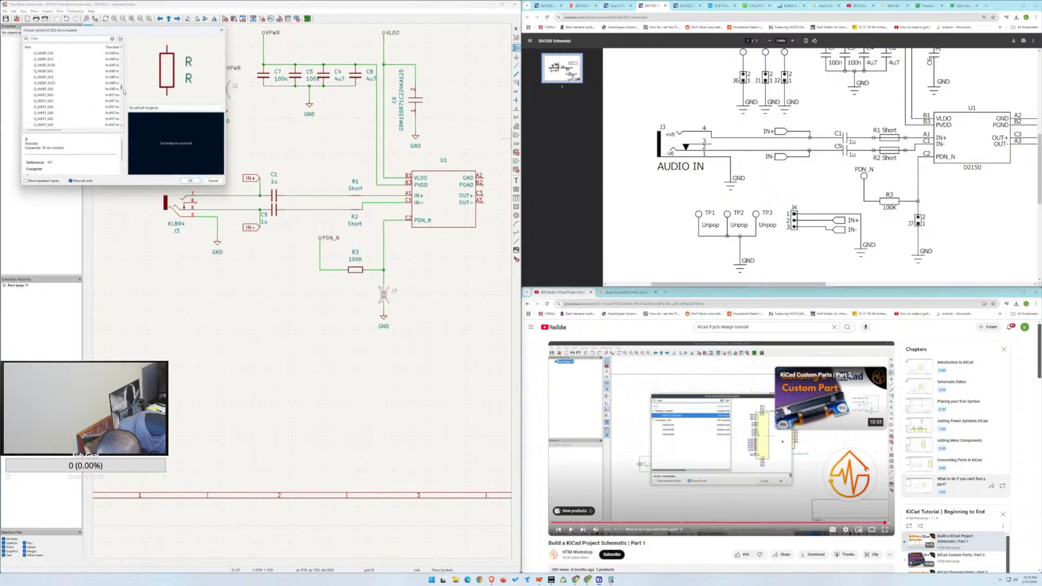
drag(123, 89, 127, 48)
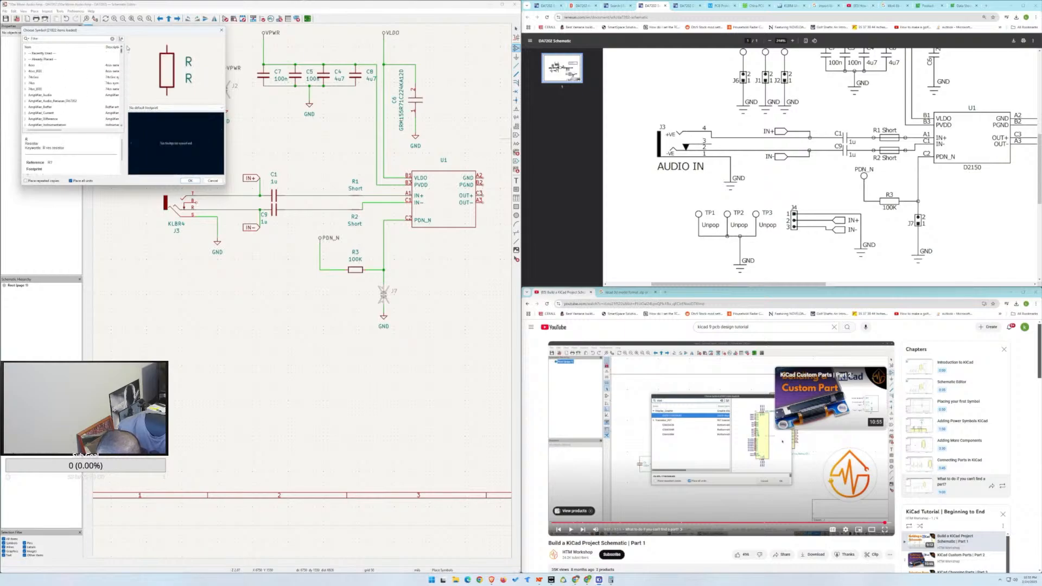
scroll(94, 66, down, 4)
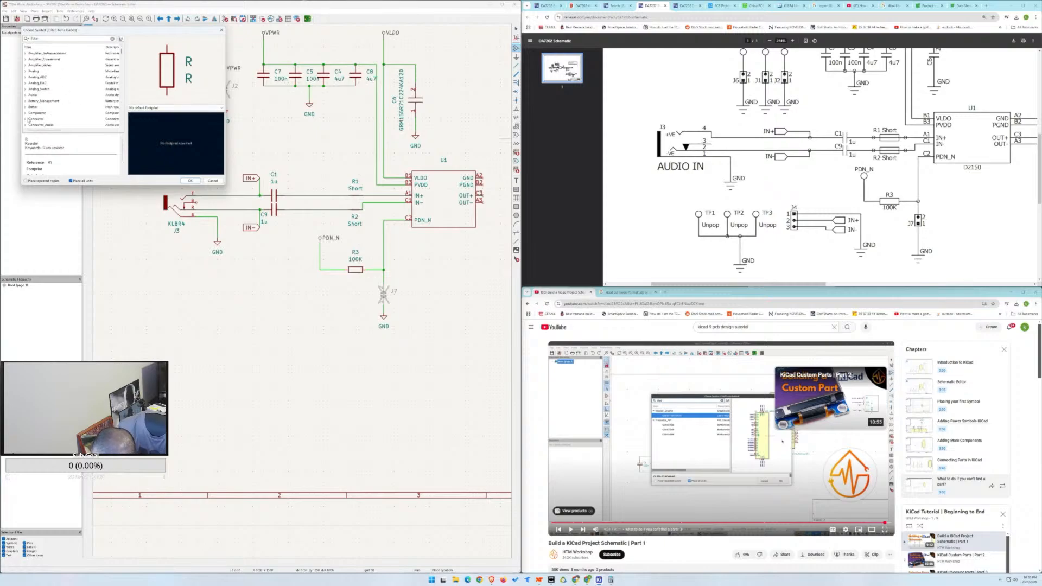
click(39, 118)
scroll(44, 116, down, 2)
click(25, 95)
Compare the Conn_01x02 and Conn_01x03 symbols and choose Conn_01x03 for placement.
click(42, 102)
click(43, 113)
scroll(45, 117, down, 1)
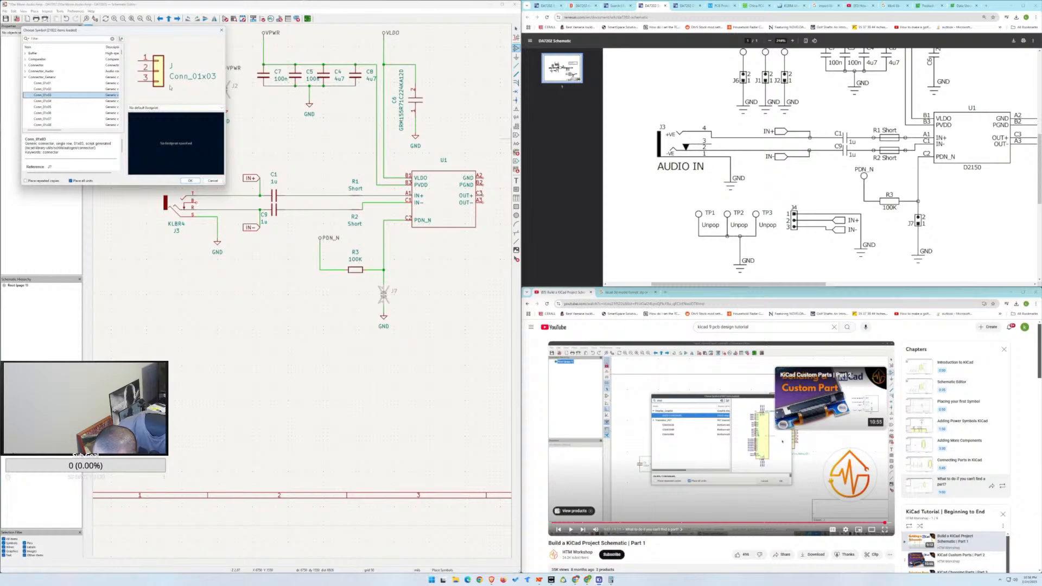
click(44, 89)
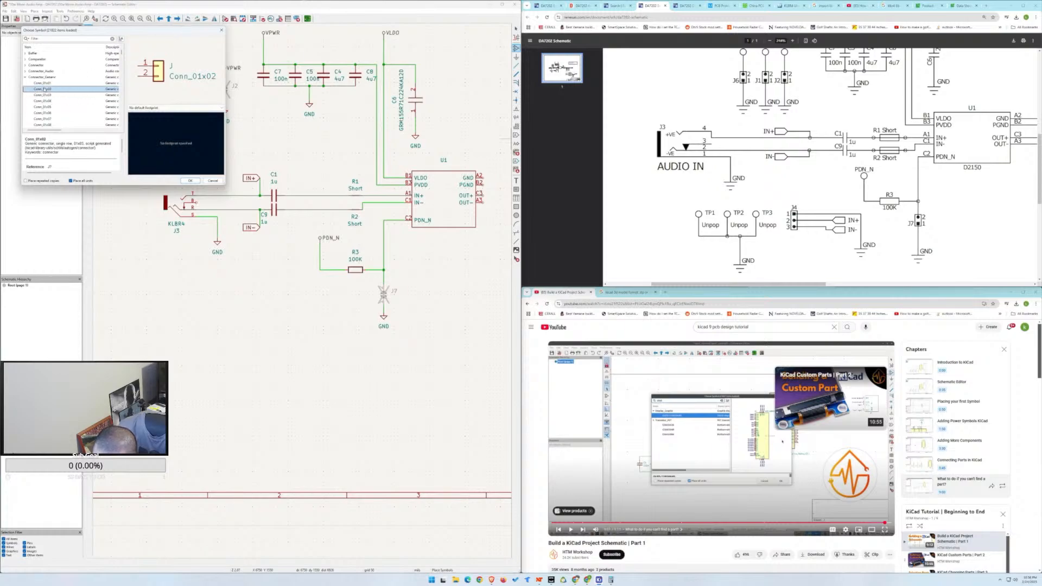
drag(146, 36, 146, 96)
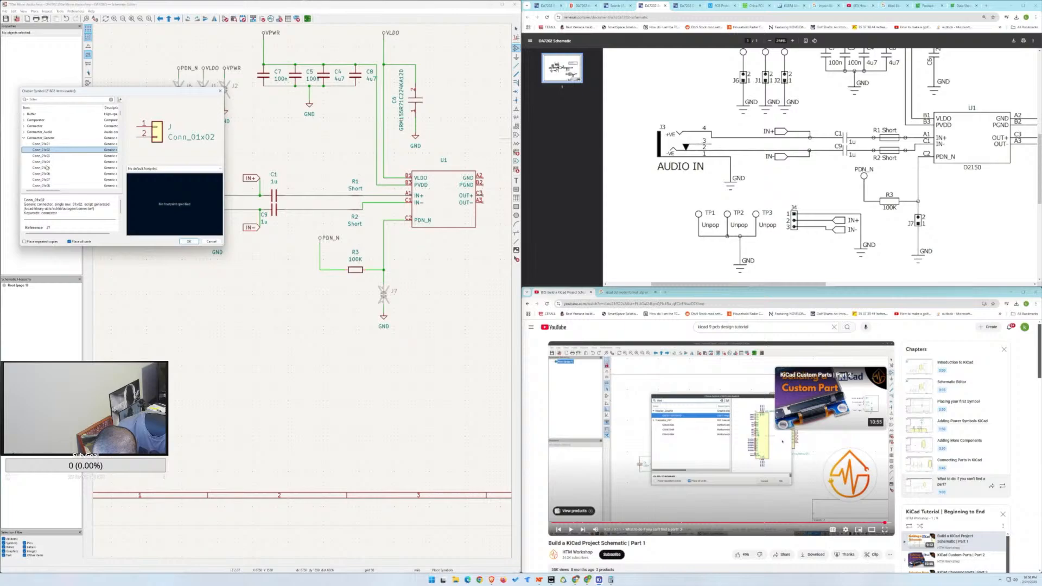
click(46, 156)
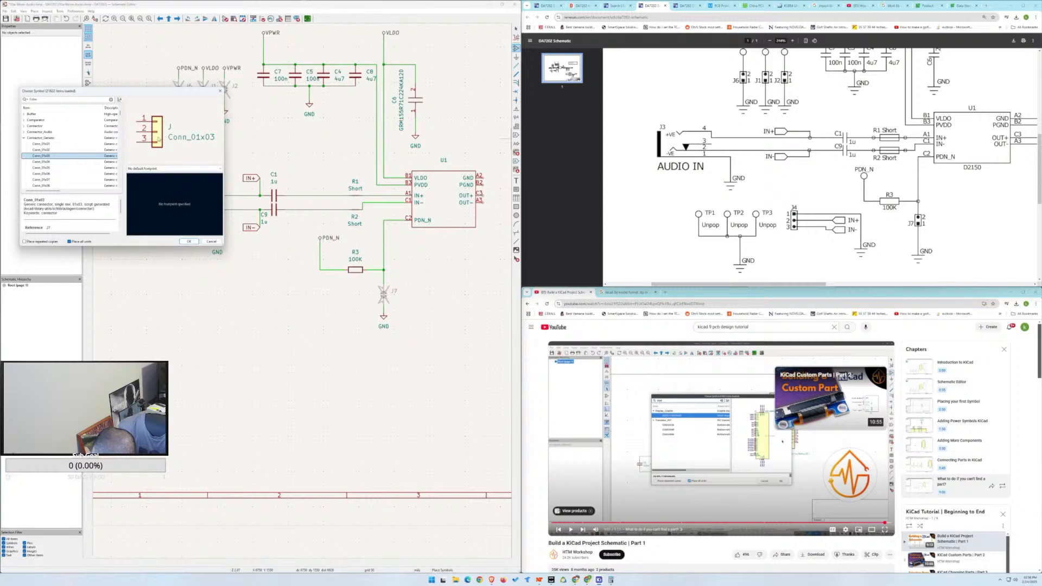
double_click(66, 157)
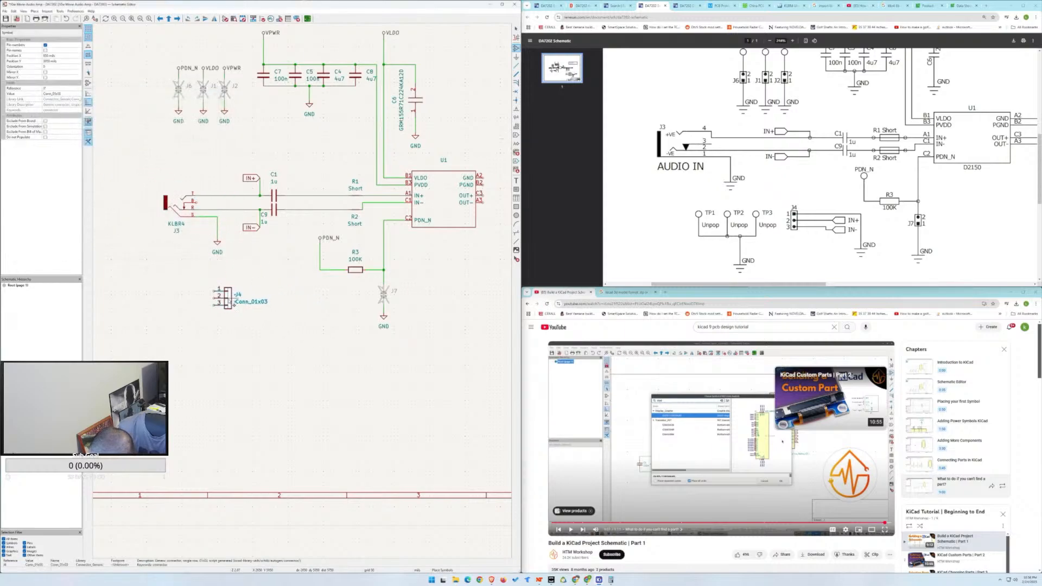
Rotate the Conn_01x03 symbol 180 degrees, mirror it vertically so pin 1 is uppermost, and place it below J3's ground.
key(r)
key(r)
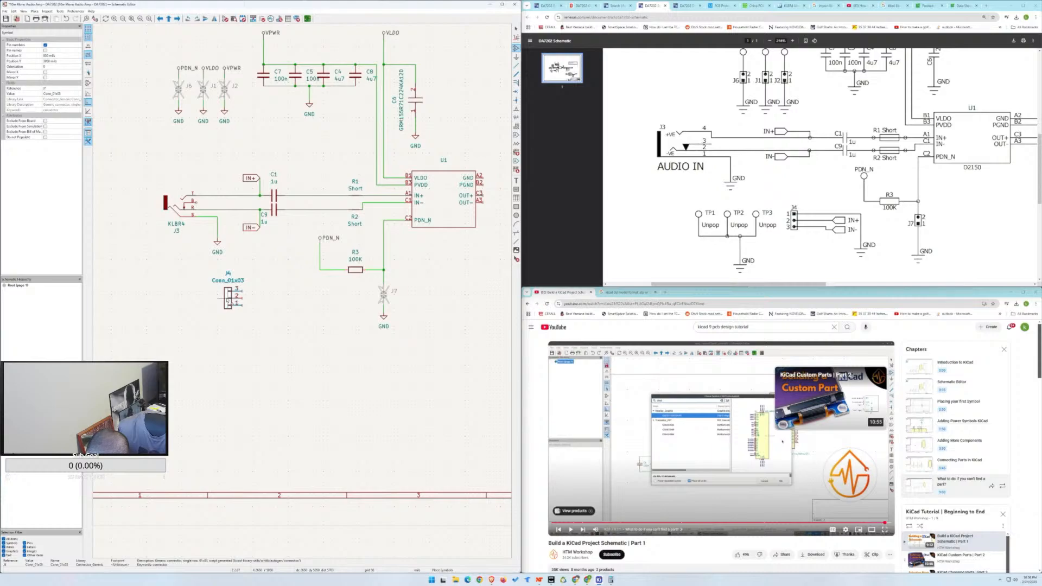
right_click(228, 299)
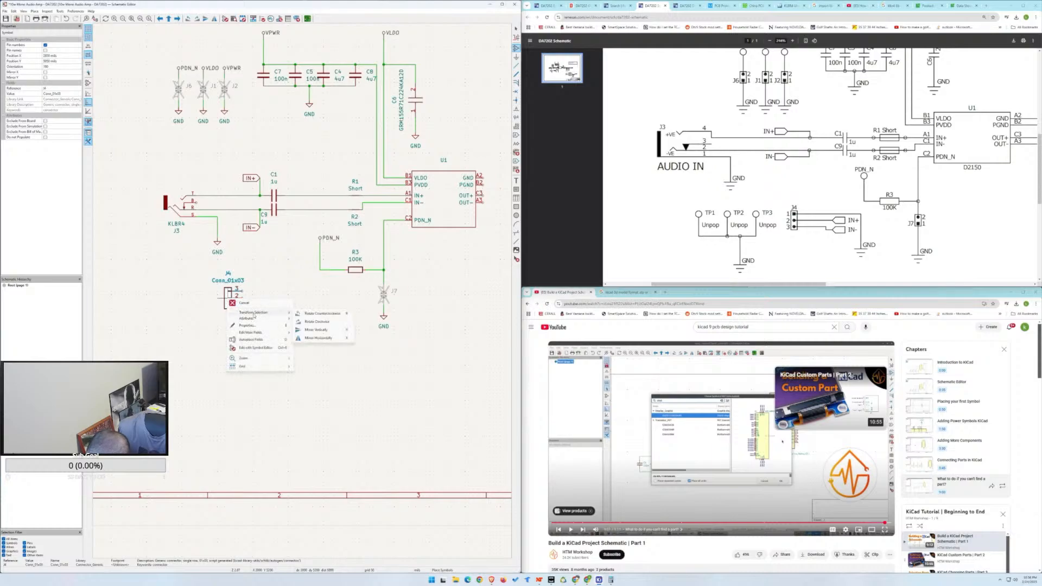
mouse_move(281, 317)
click(321, 332)
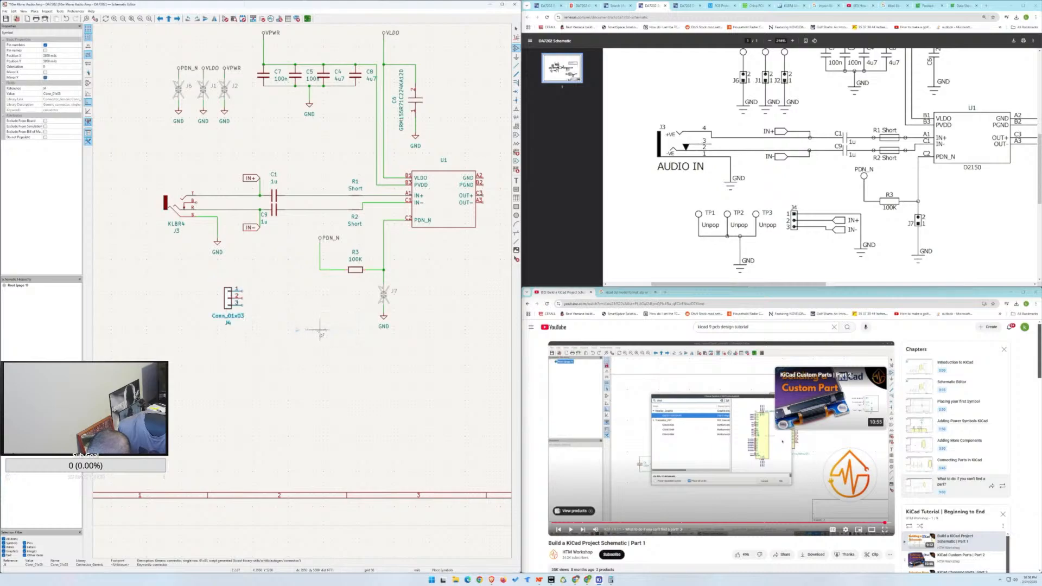
click(242, 317)
key(Escape)
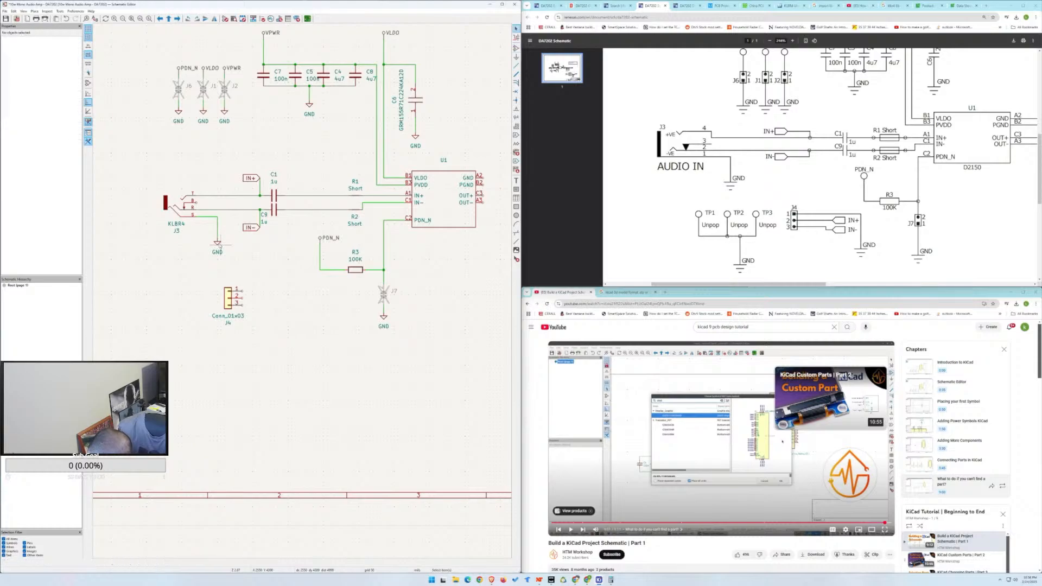
Duplicate J3's GND symbol and place the copy below and to the right of connector J4.
click(218, 245)
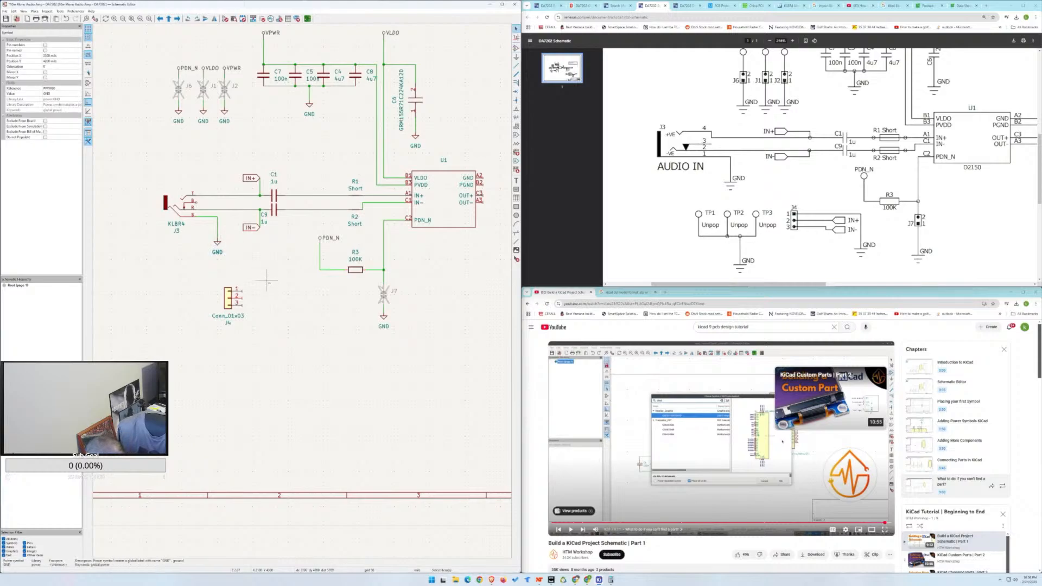
key(ctrl+d)
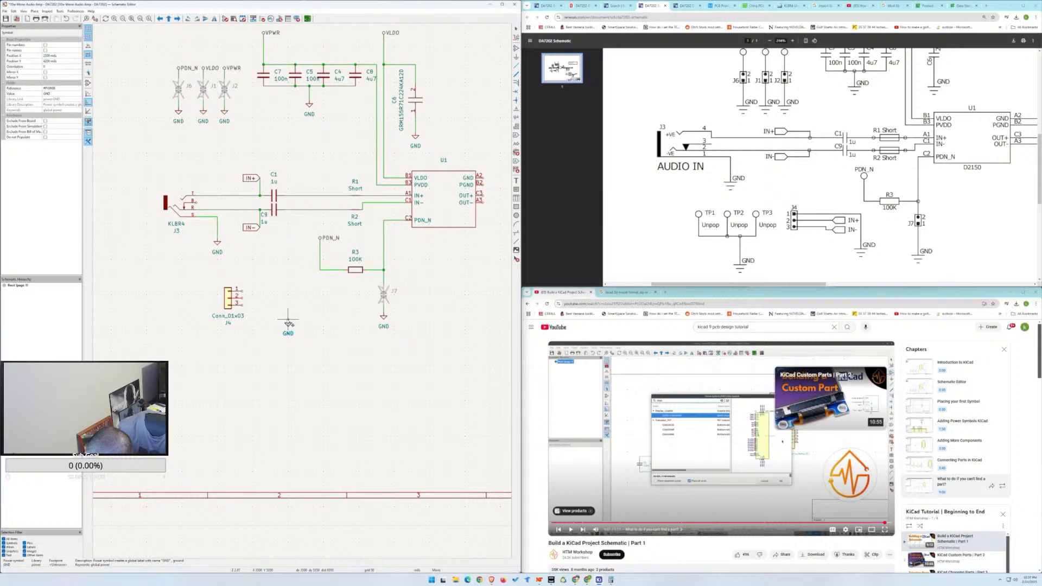
click(302, 321)
Duplicate the IN+ label, rotate the copy 180 degrees and place it to the right of J4's pin 2.
click(253, 181)
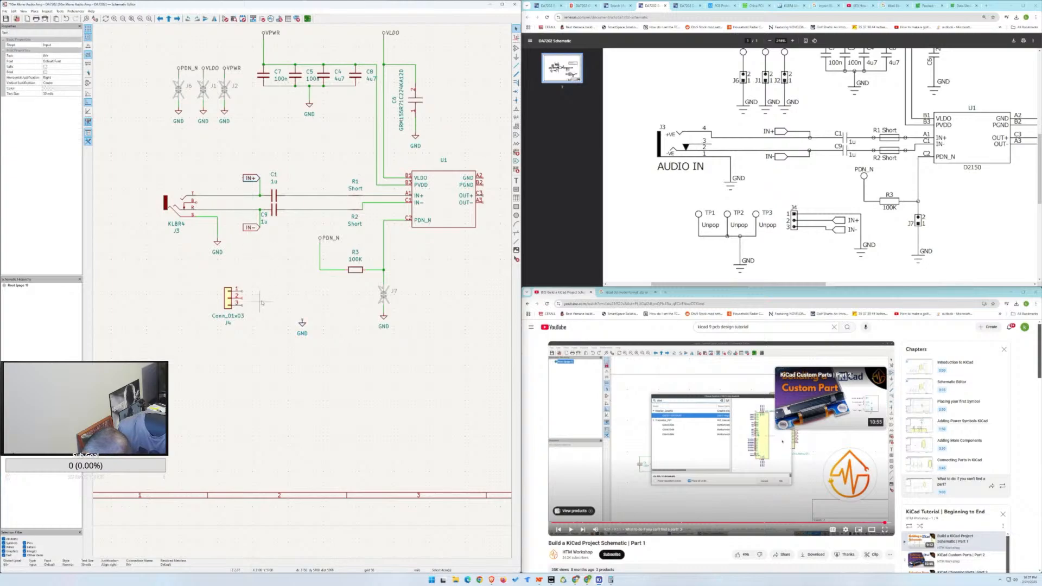
key(ctrl+d)
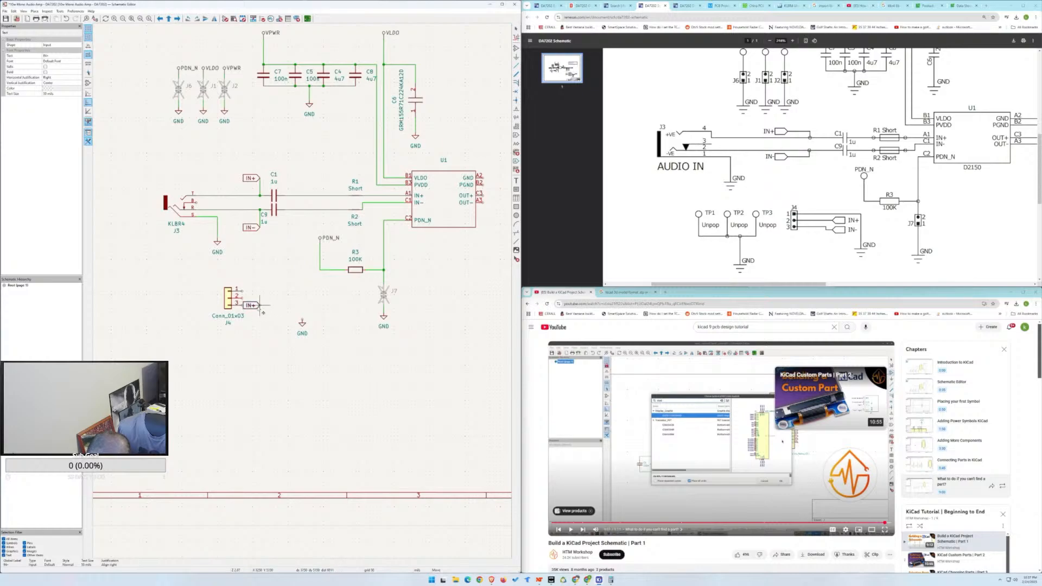
key(r)
key(r)
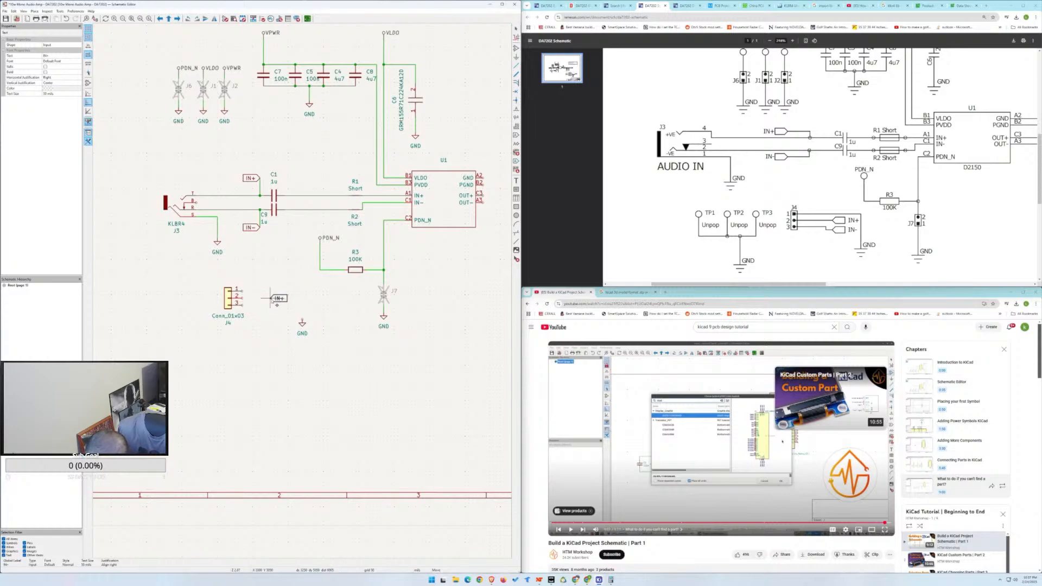
click(271, 302)
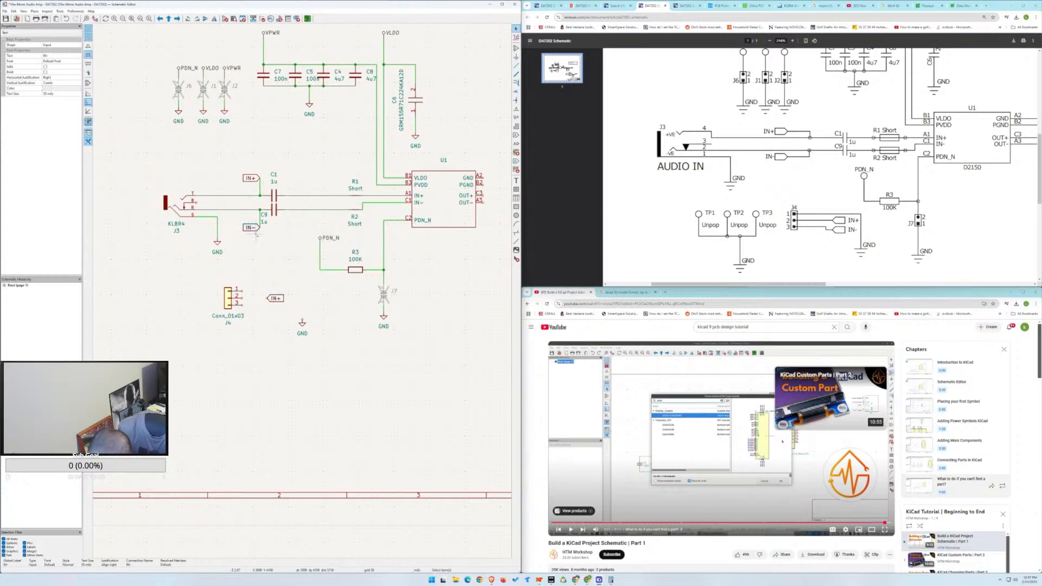
Duplicate the IN- label, rotate the copy 180 degrees and place it directly below the new IN+ label.
key(ctrl+d)
key(r)
key(r)
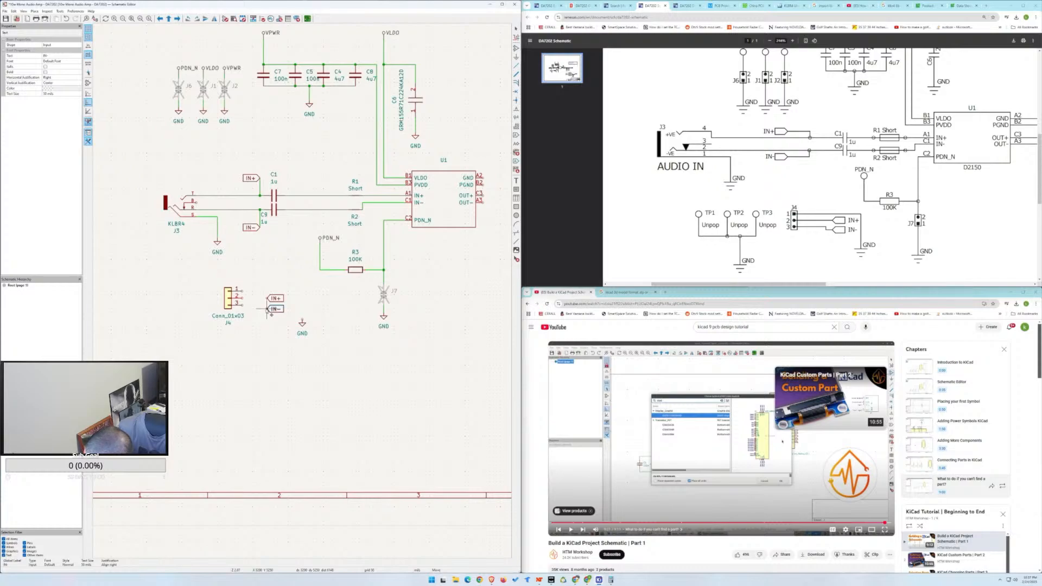
click(271, 314)
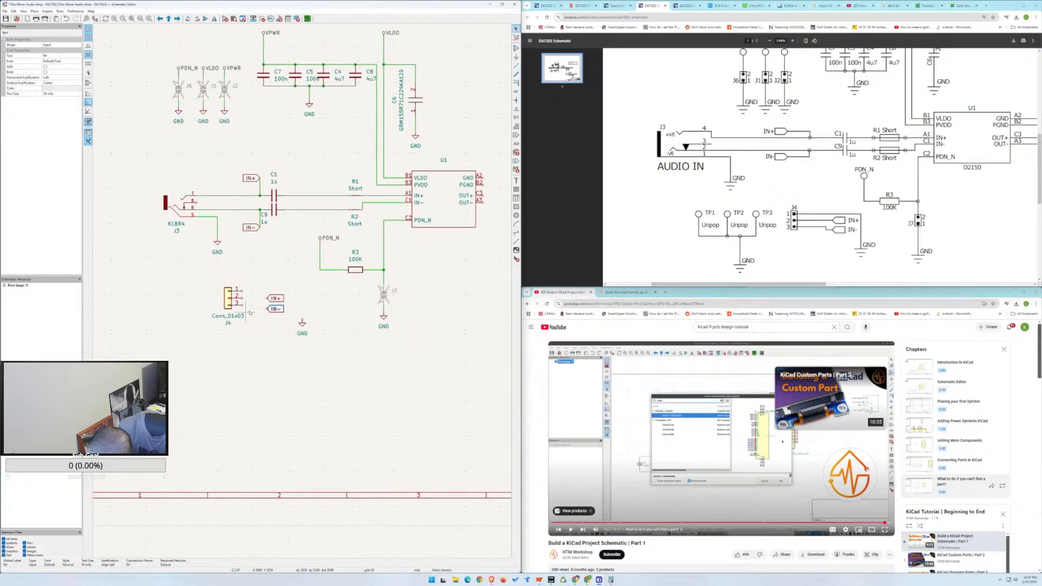
Wire J4's pin 1 to the new GND symbol, pin 2 to the IN+ label and pin 3 to the IN- label.
key(w)
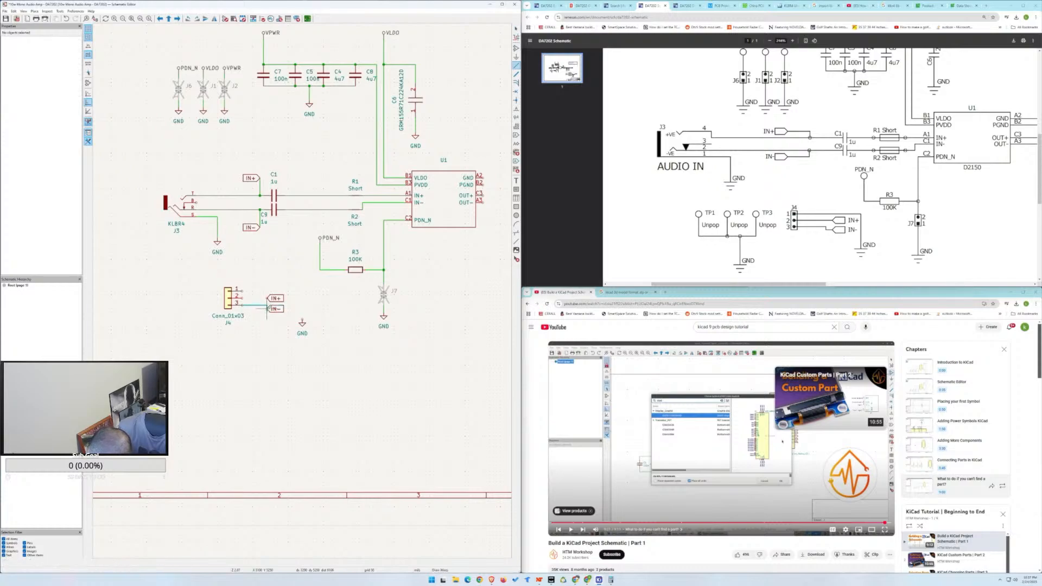
key(Escape)
key(Escape)
key(w)
key(Escape)
key(w)
key(Escape)
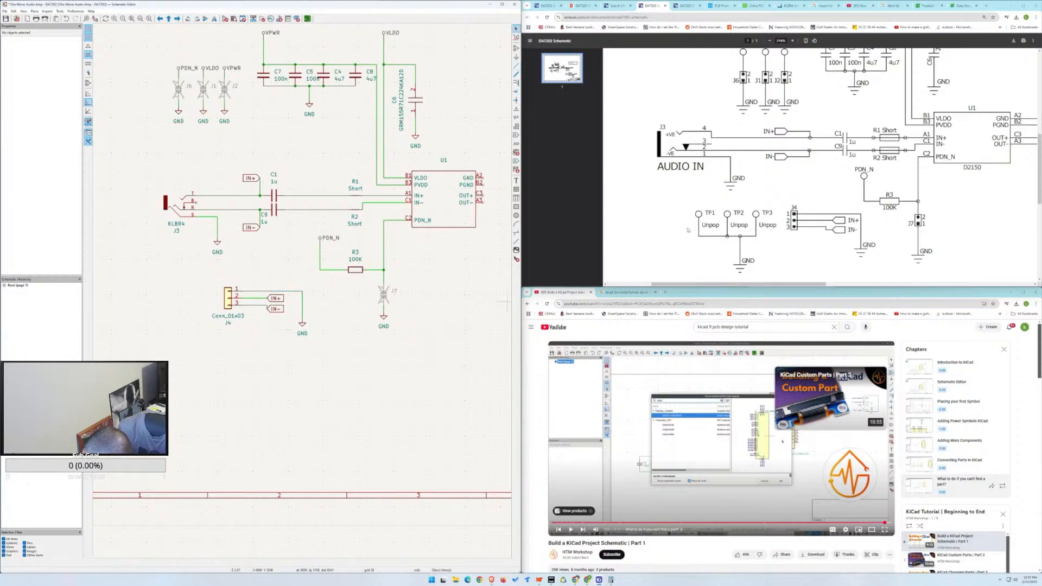
scroll(716, 253, up, 1)
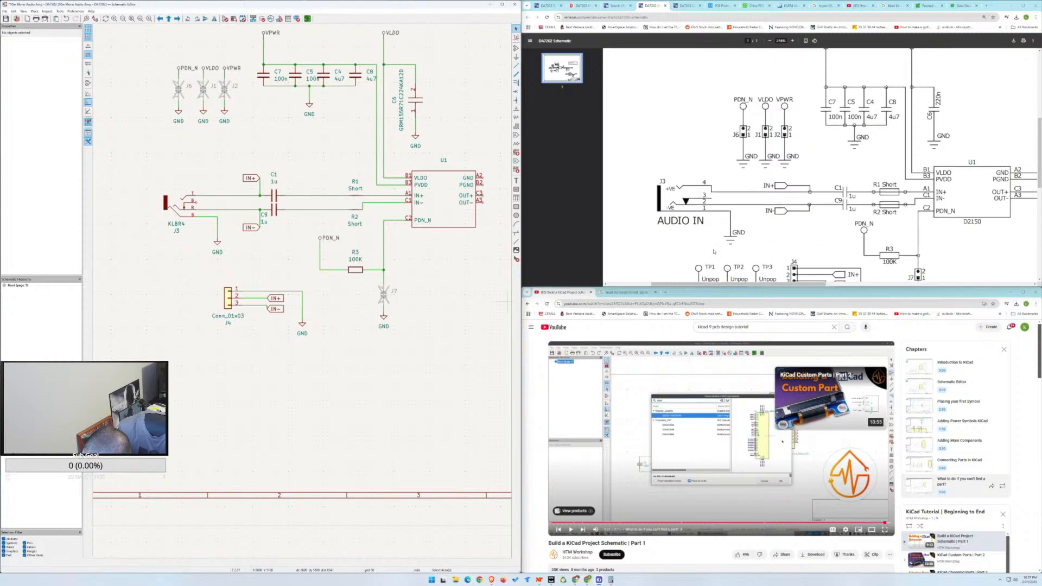
Place a directive label with net class TP1 in the open area to the left of connector J4.
scroll(714, 251, down, 1)
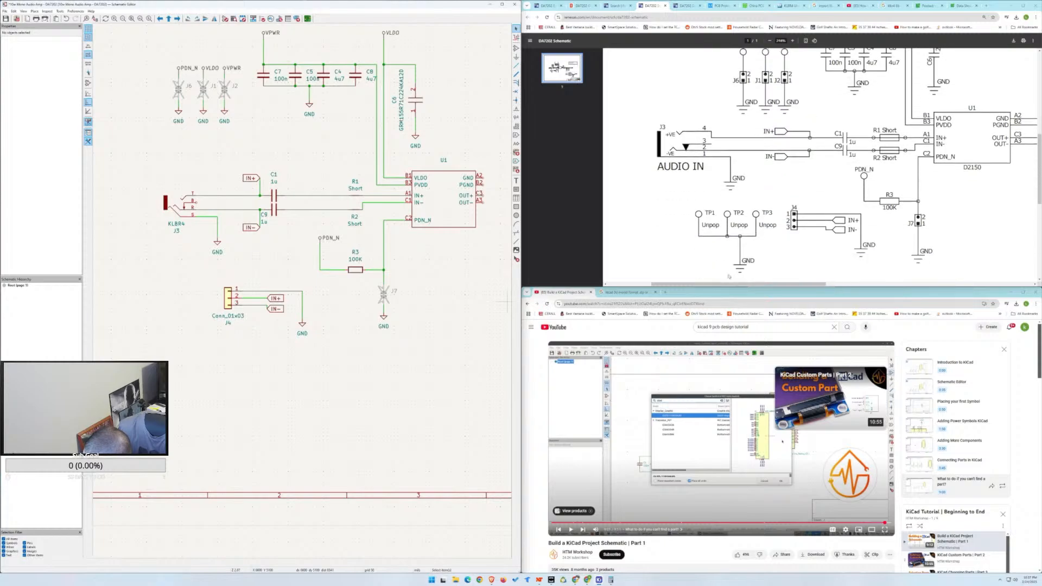
mouse_move(730, 283)
mouse_down()
mouse_move(899, 289)
mouse_move(718, 285)
mouse_up()
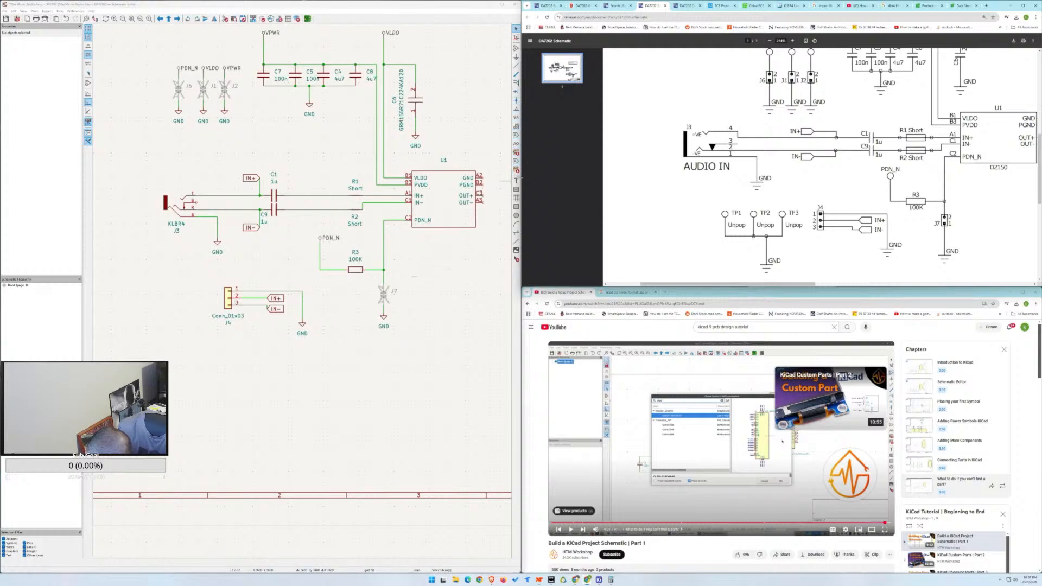
click(516, 117)
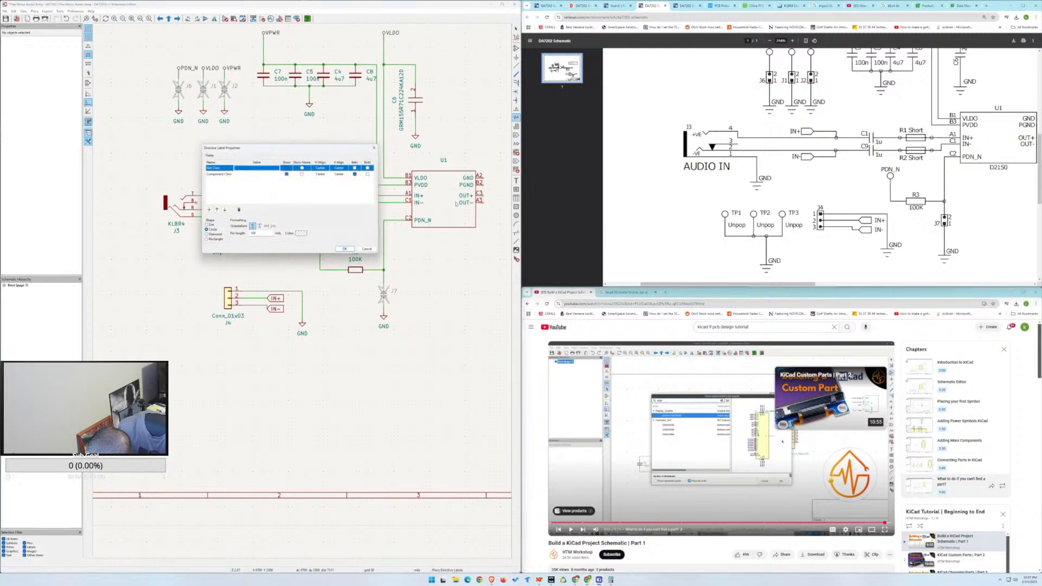
click(262, 167)
text(IN1)
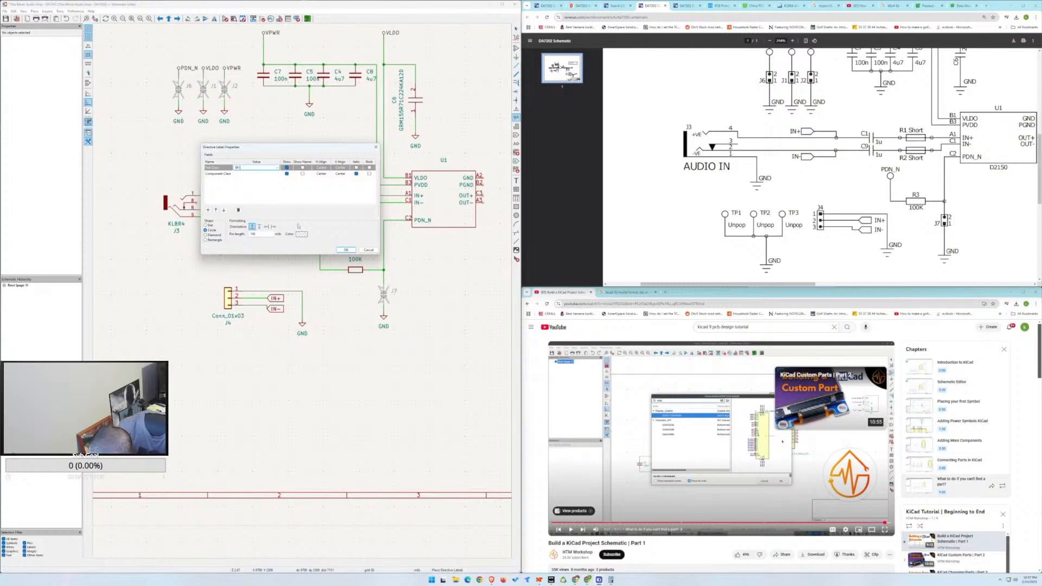
key(Return)
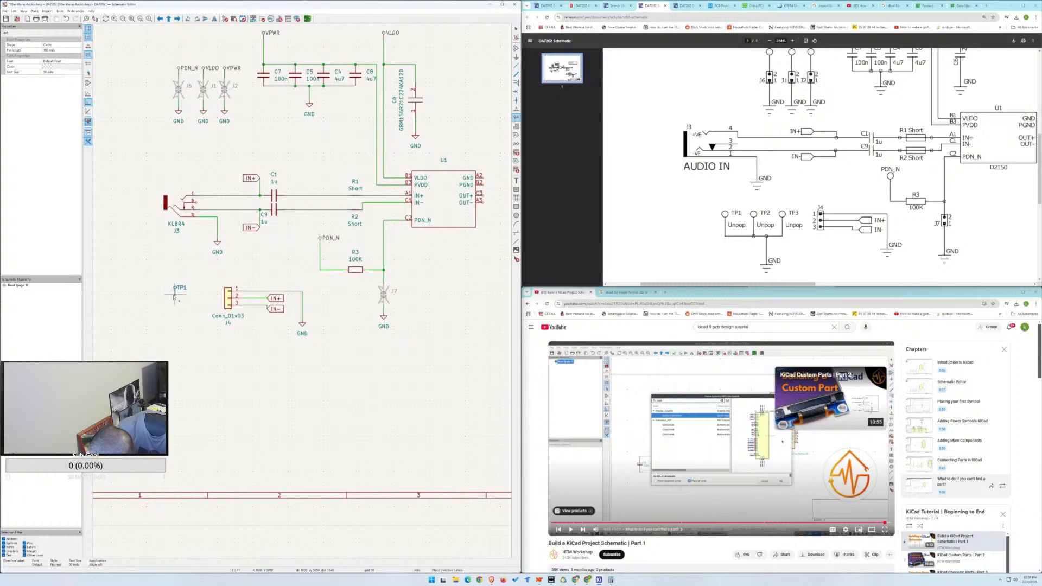
click(180, 299)
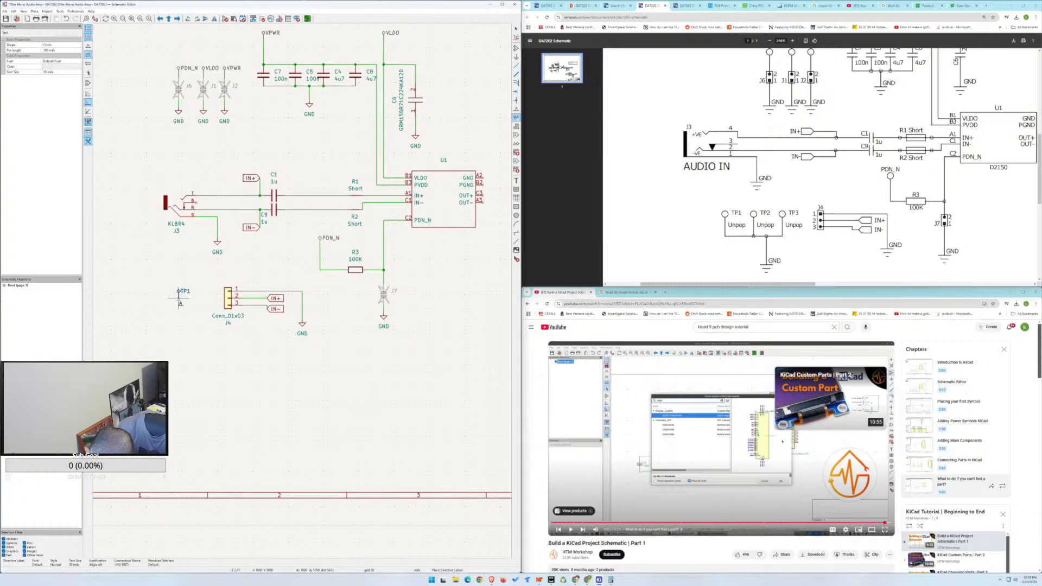
key(Escape)
Move connector J4 with its wires, IN+ and IN- labels and GND symbol slightly right and up, away from TP1.
drag(209, 284, 319, 362)
drag(233, 304, 258, 294)
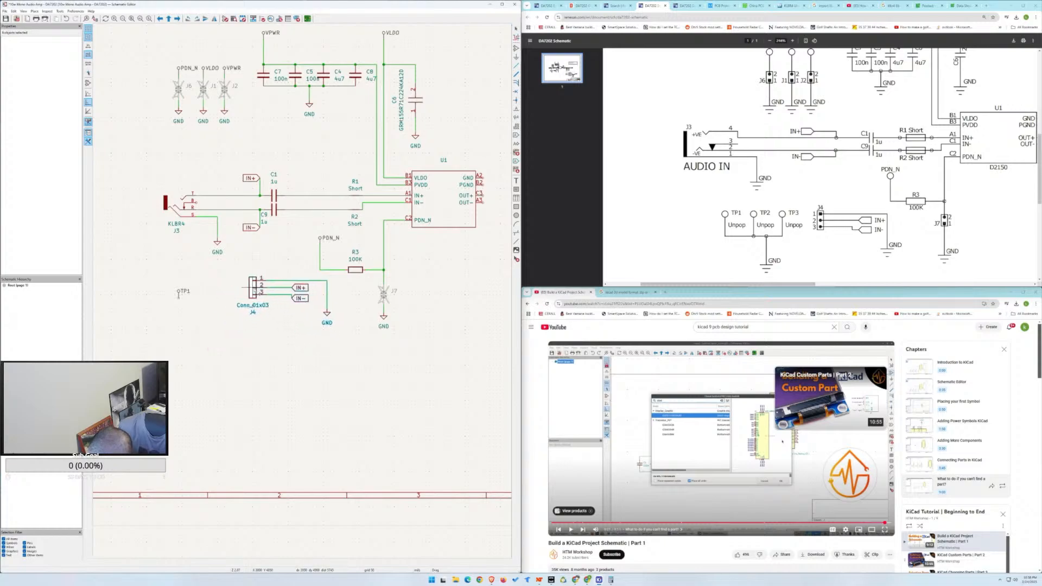
drag(253, 291, 242, 292)
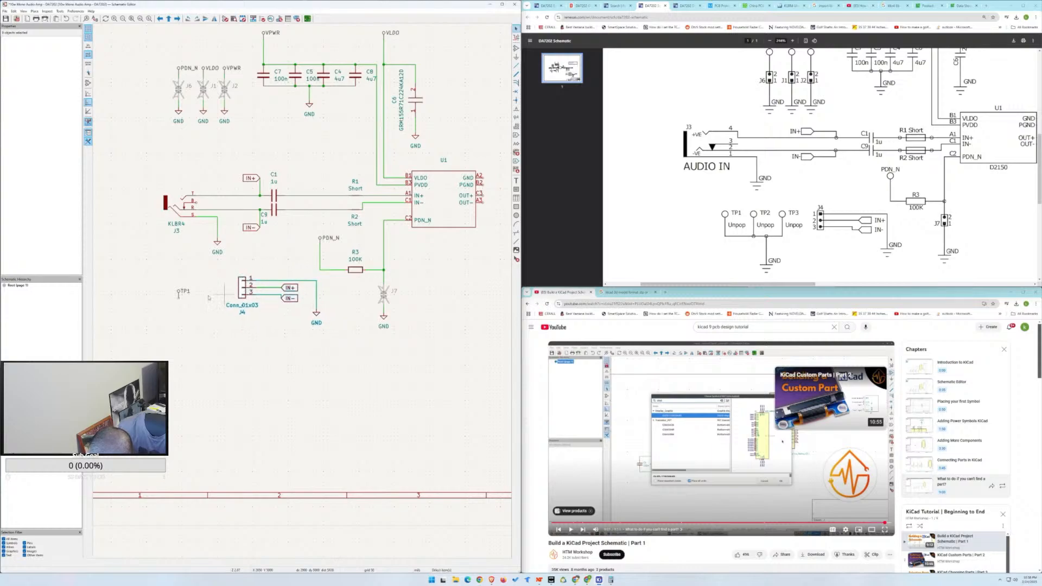
Shift the TP1 directive label slightly left and place two copies of it in a row to its right.
drag(148, 267, 173, 299)
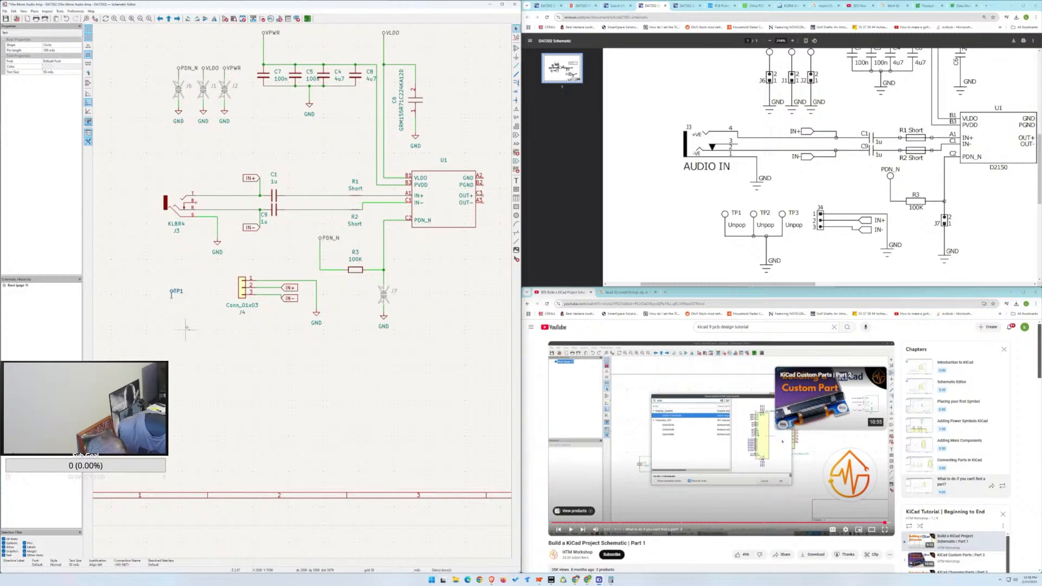
key(ctrl+v)
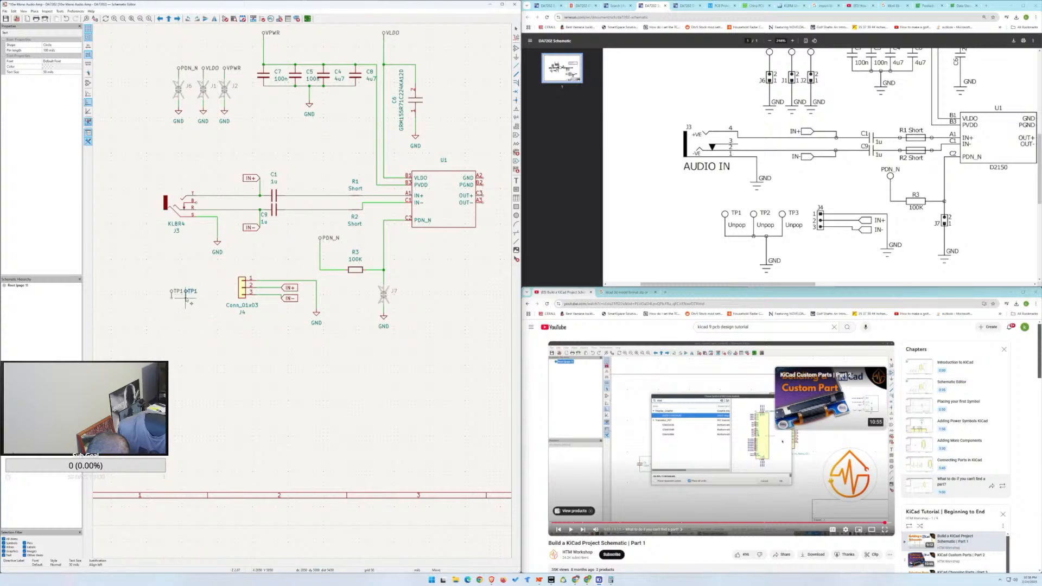
click(191, 303)
key(ctrl+v)
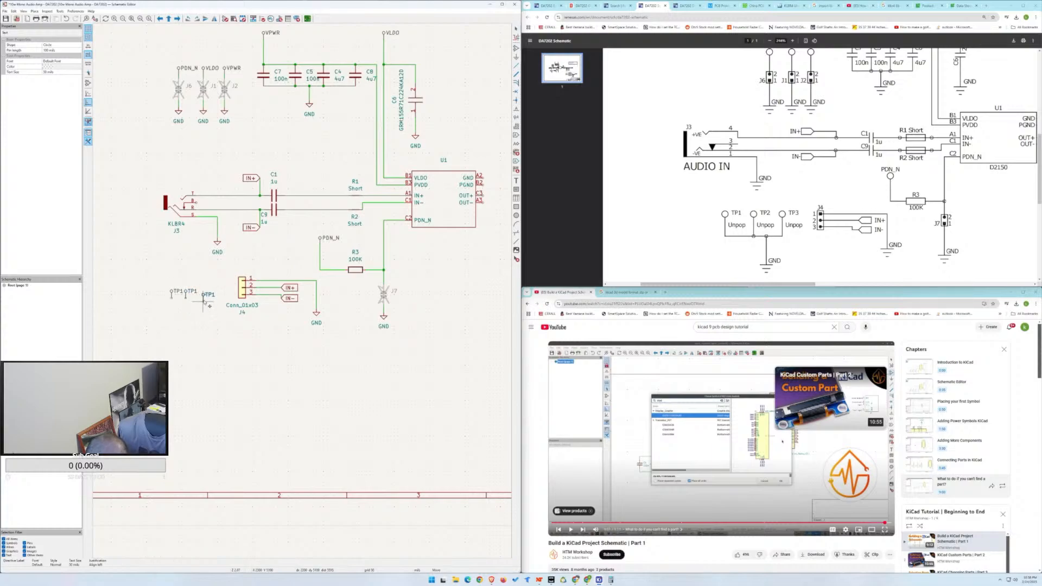
click(201, 301)
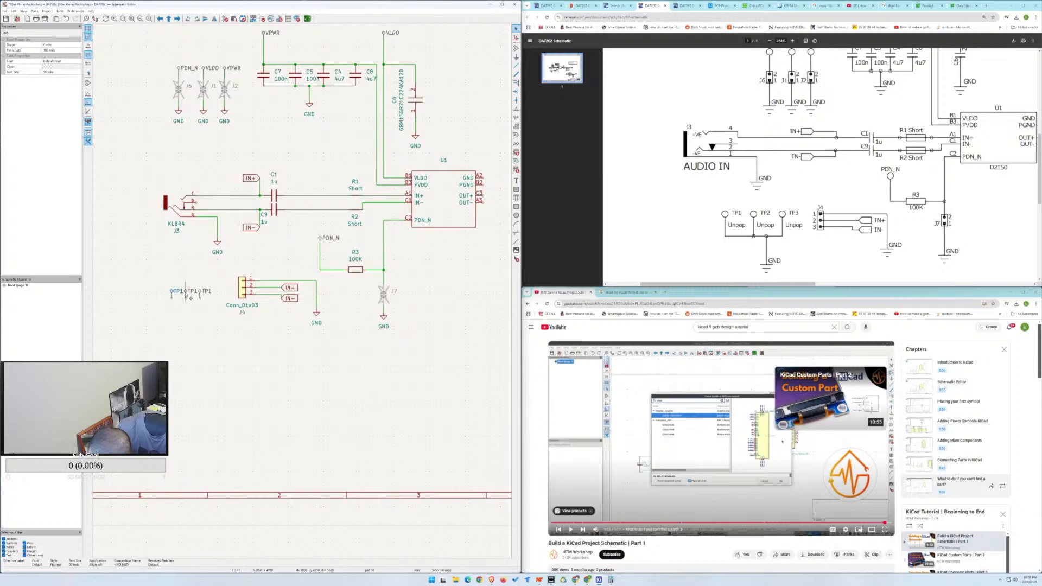
Set the net class of the middle directive label to TP2 and of the rightmost one to TP3.
double_click(190, 291)
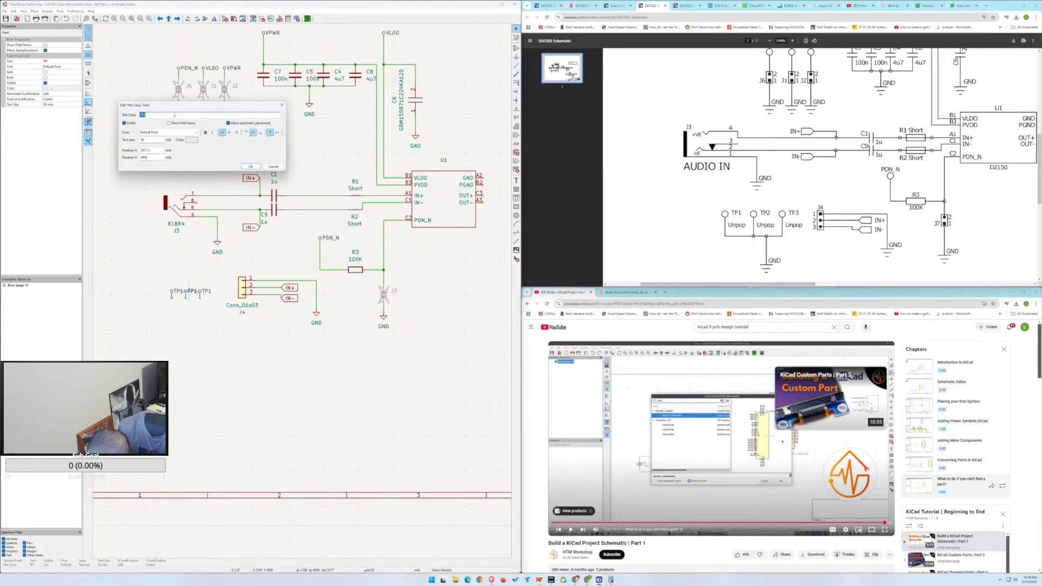
text(TP2)
key(Return)
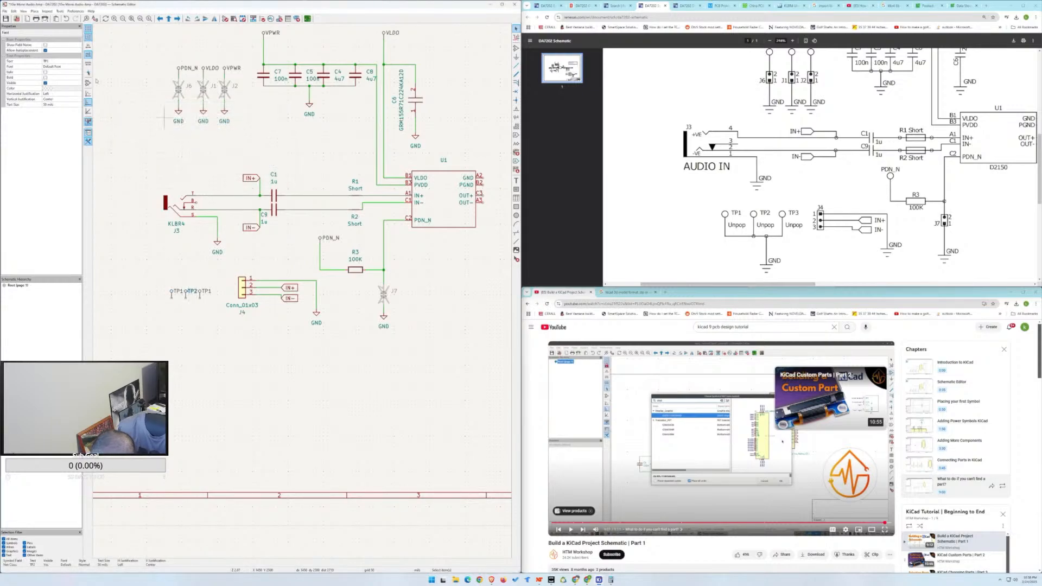
double_click(206, 291)
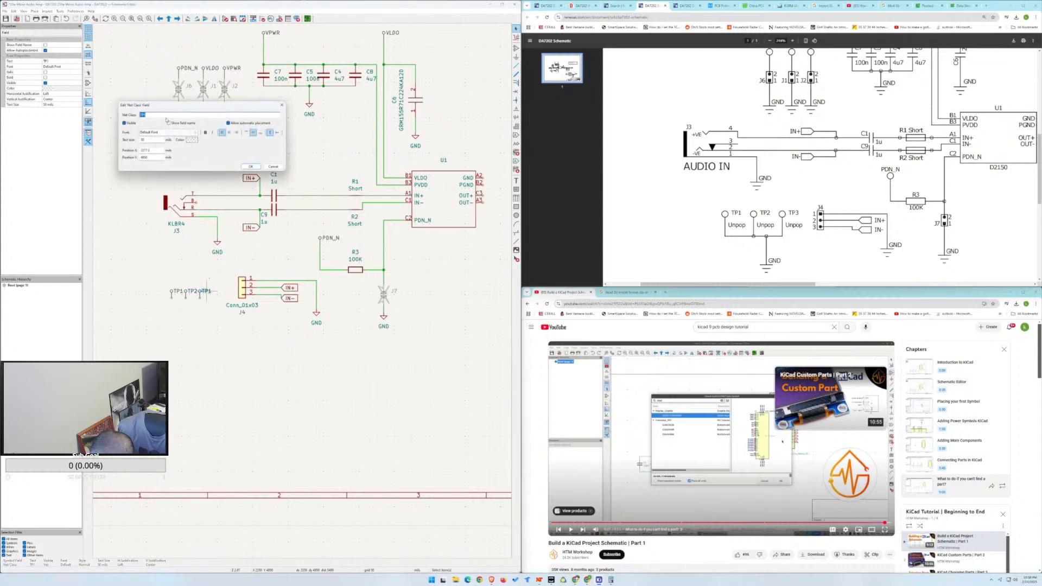
text(TP3)
key(Return)
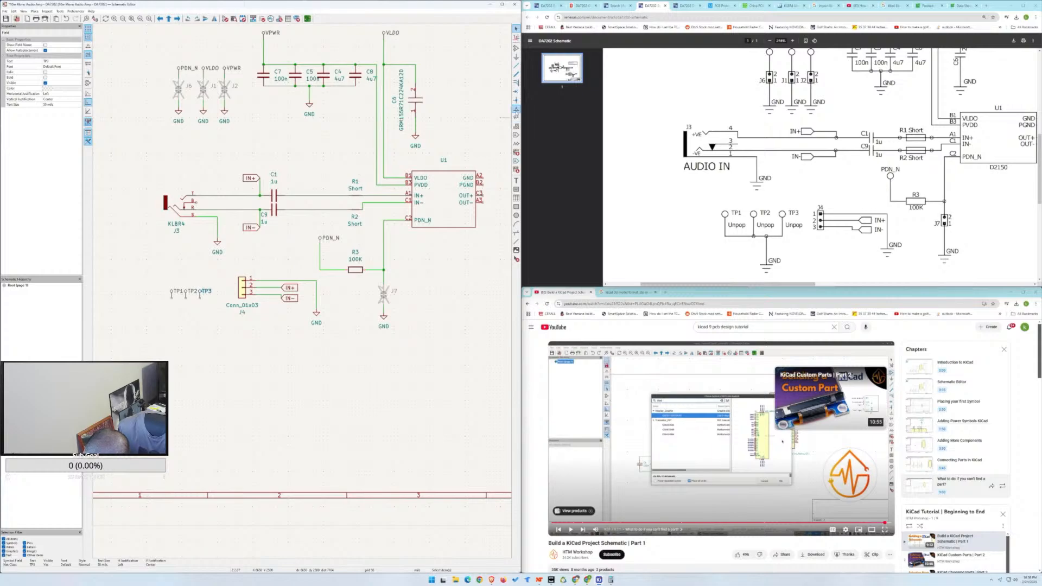
Create a net label with the text Unpop and place it below the TP1 directive label.
click(516, 110)
click(235, 302)
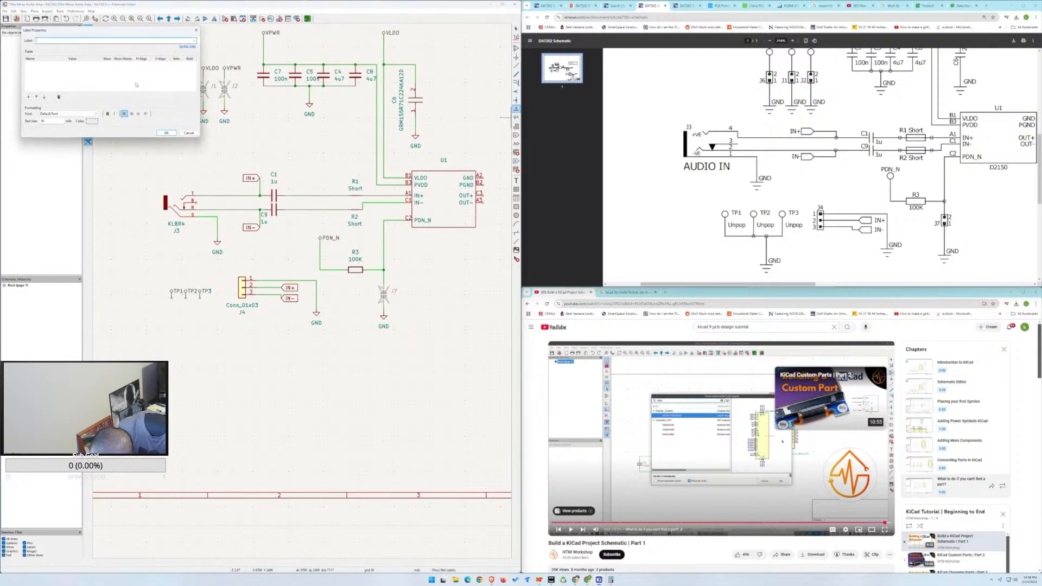
text(U)
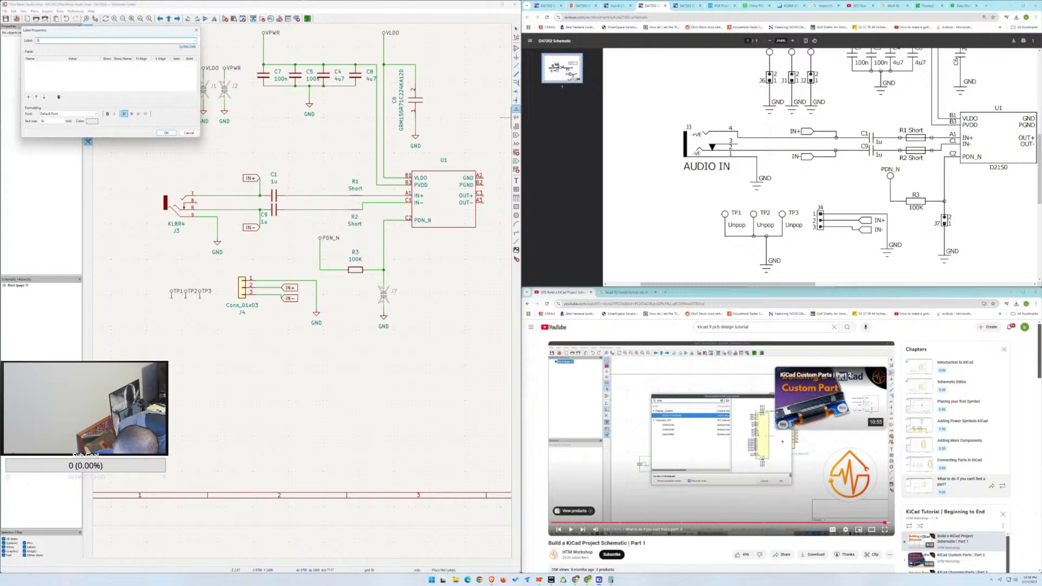
text(n)
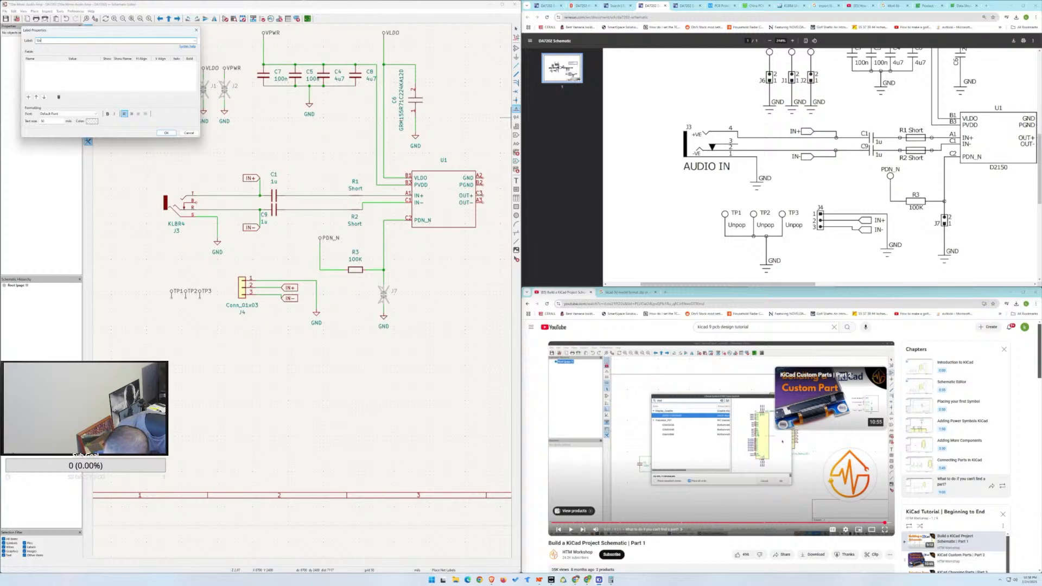
text(pop)
key(Return)
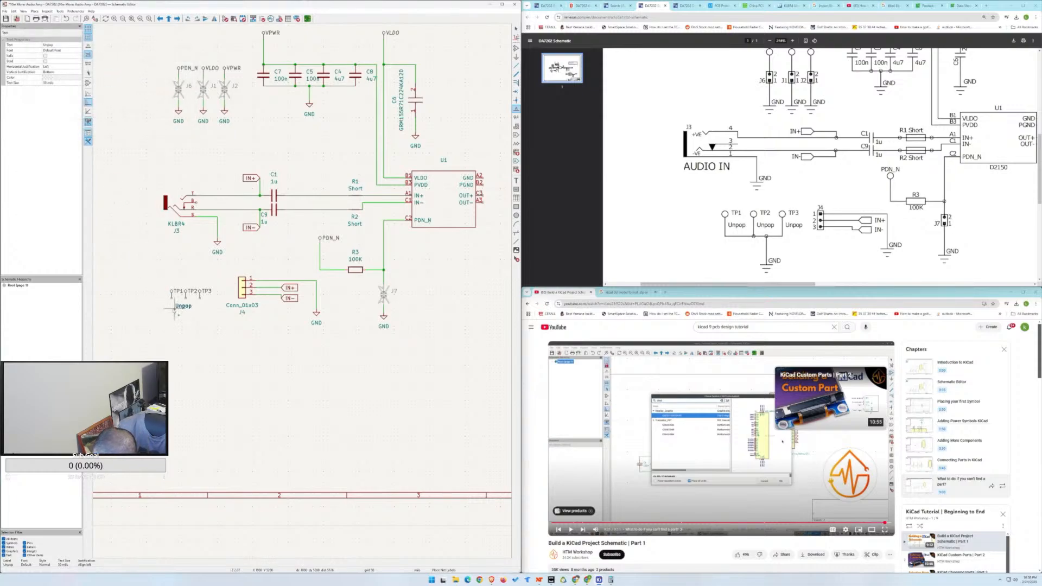
click(170, 314)
key(Escape)
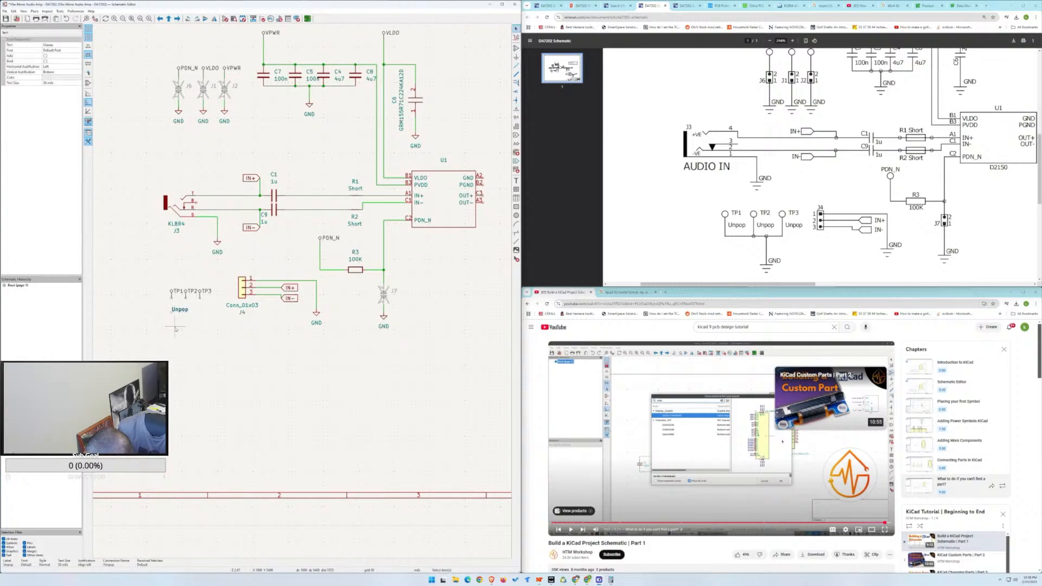
Place two copies of the Unpop label in a row to the right of the first one.
key(ctrl+v)
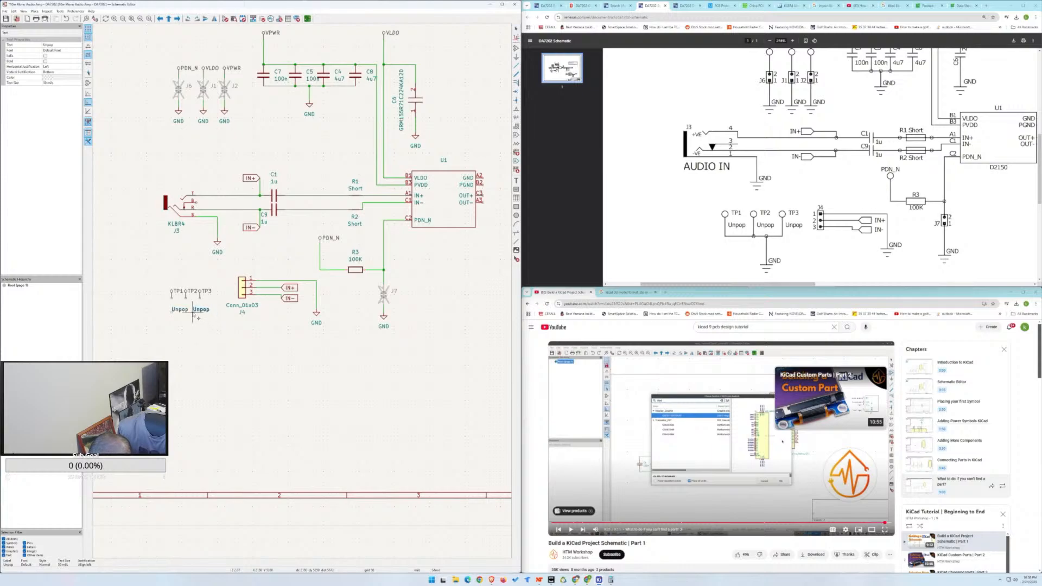
click(194, 313)
key(ctrl+v)
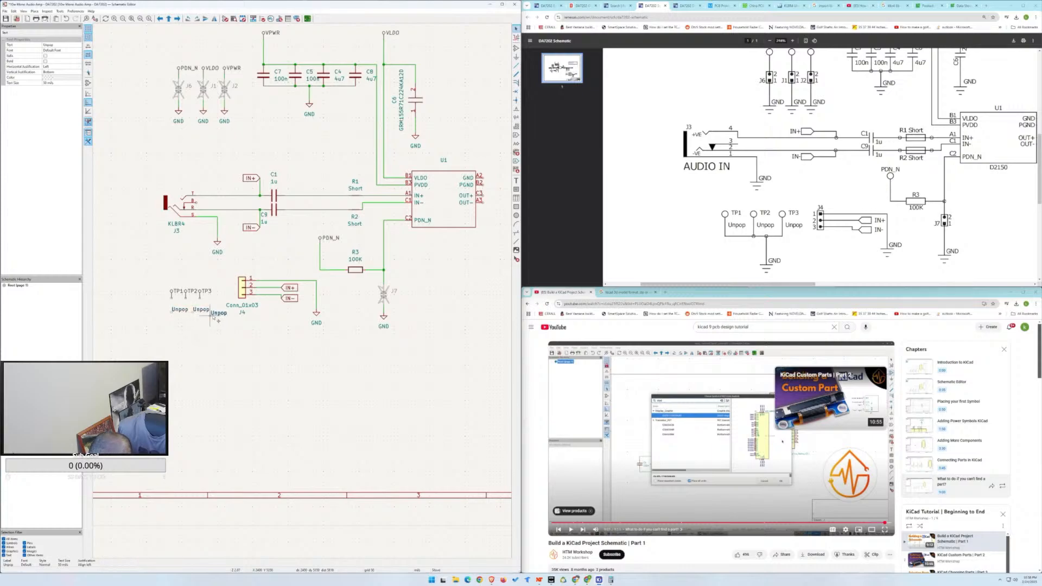
click(214, 313)
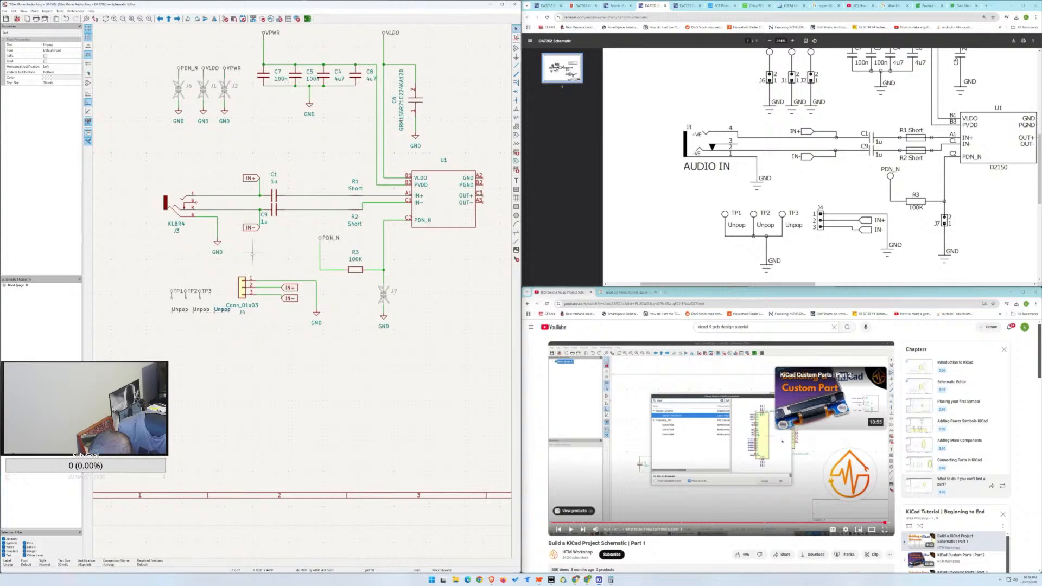
Undo the placement of the third Unpop label.
click(239, 266)
drag(239, 270, 331, 356)
drag(241, 239, 337, 333)
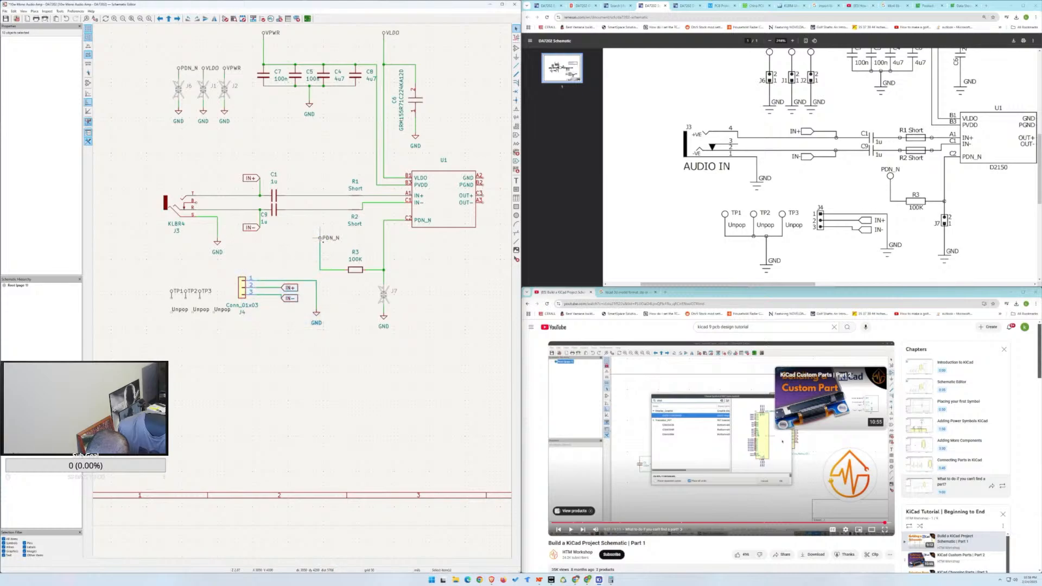
key(Escape)
key(ctrl+z)
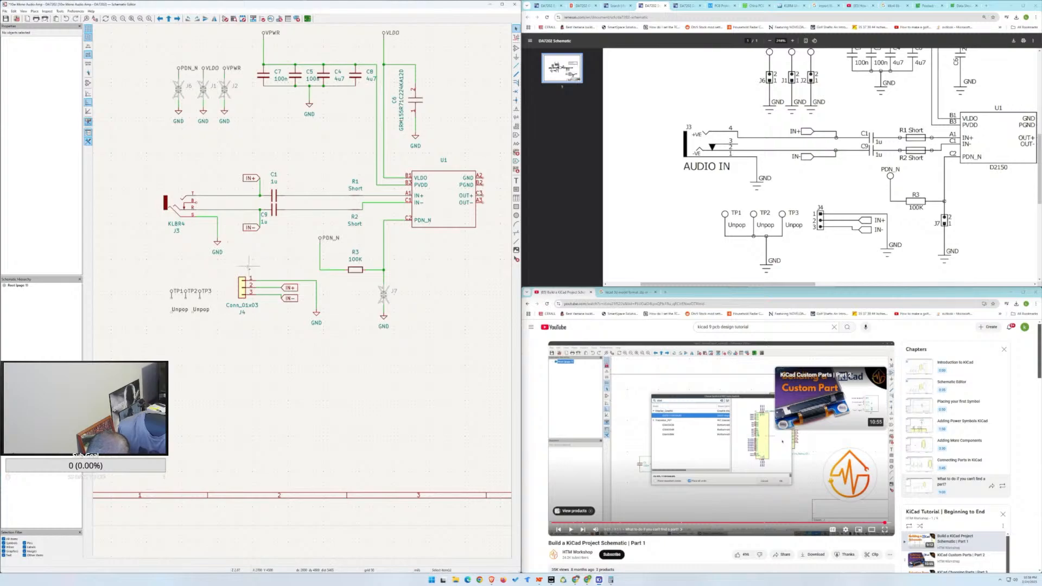
Move the J4 connector circuit, with its wires, labels and GND symbol, further right to make room for the Unpop labels.
drag(243, 236, 337, 338)
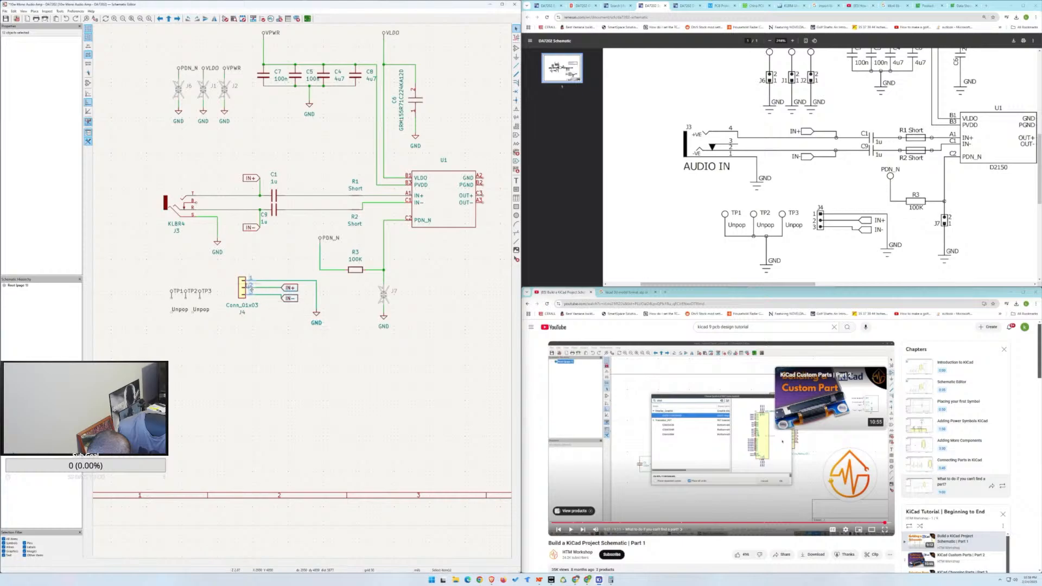
click(262, 289)
drag(229, 265, 326, 337)
drag(248, 287, 259, 284)
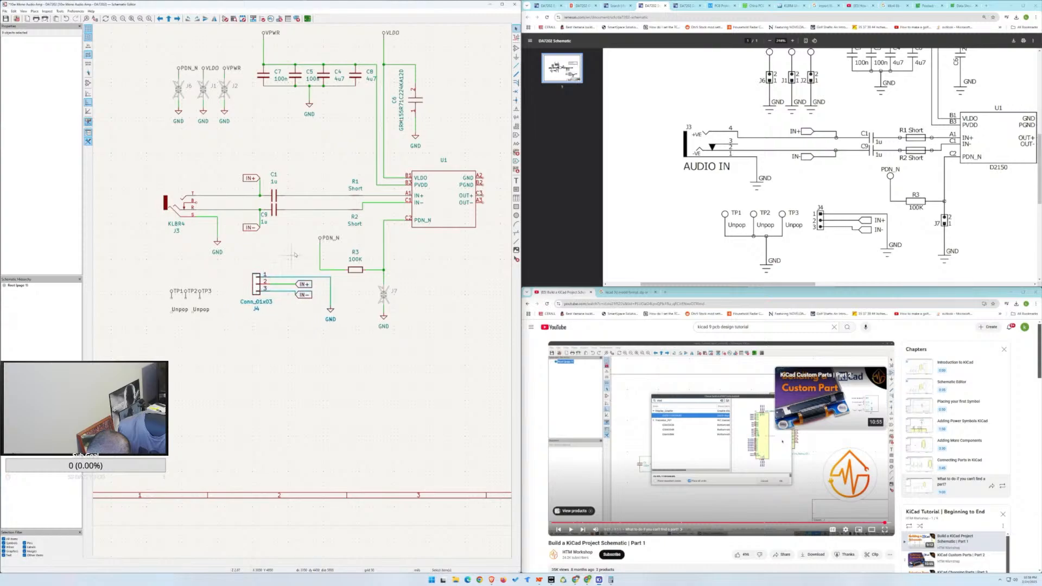
Move resistor R3 and the PDN_N label with its wire to the right, clear of the J4 circuit.
mouse_move(302, 237)
mouse_down()
mouse_move(360, 278)
mouse_move(374, 271)
mouse_up()
mouse_move(325, 230)
mouse_down()
mouse_move(342, 267)
mouse_move(328, 247)
mouse_move(337, 247)
mouse_up()
click(327, 239)
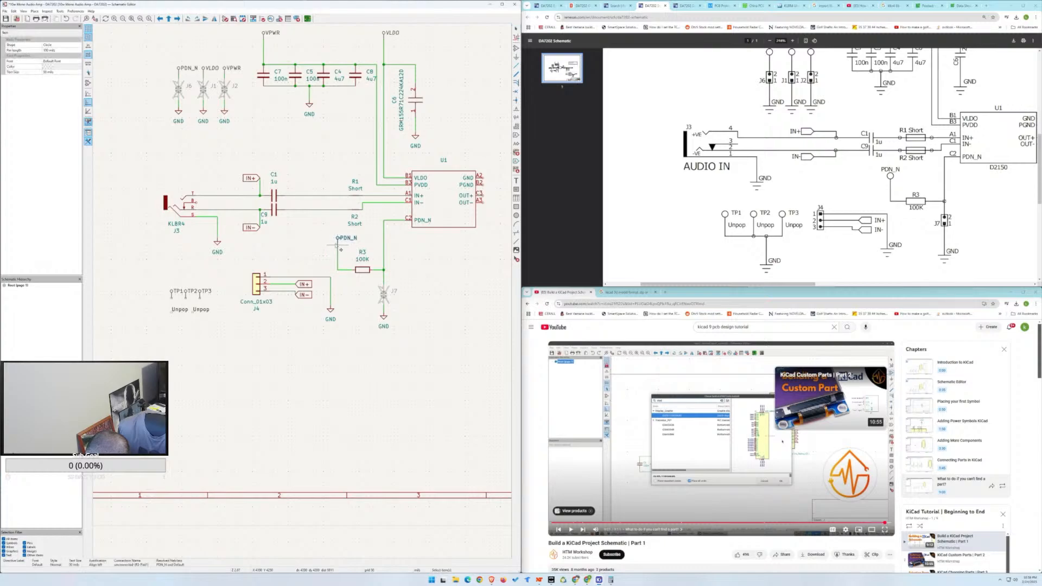
click(311, 237)
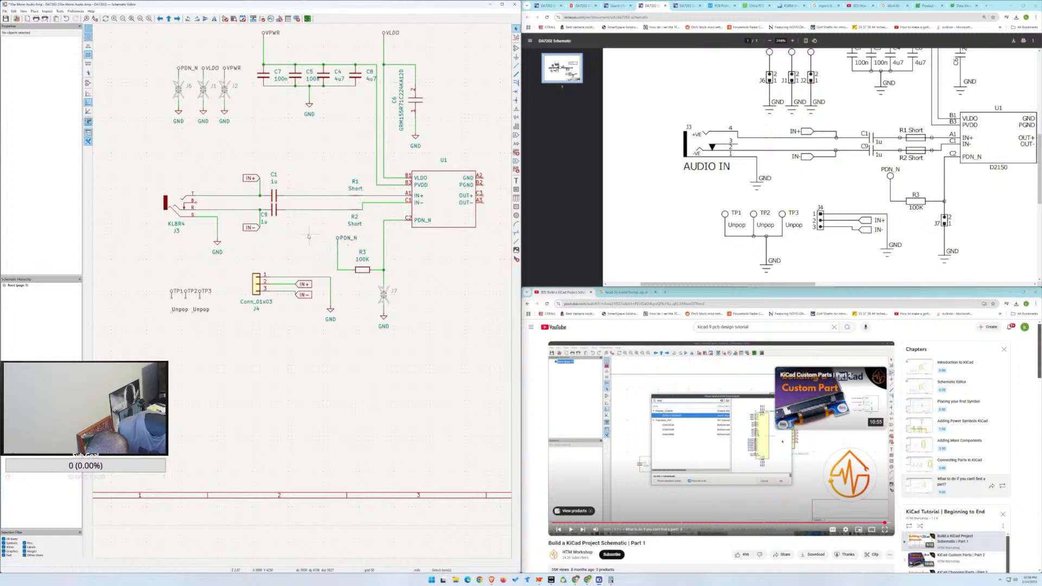
Duplicate the second Unpop label and place the copy directly to its right as the third in the row.
click(201, 311)
key(ctrl+d)
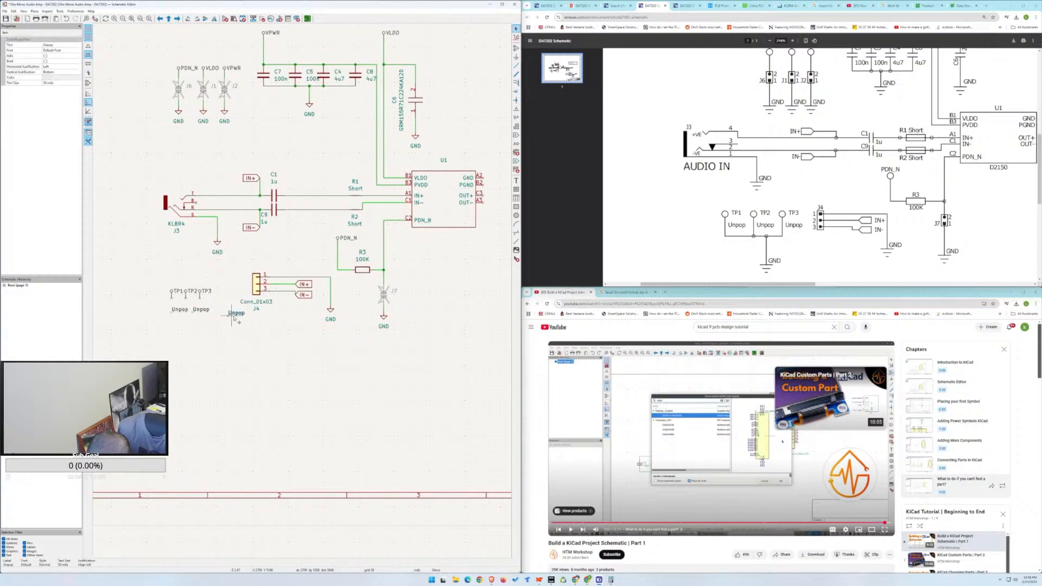
click(220, 316)
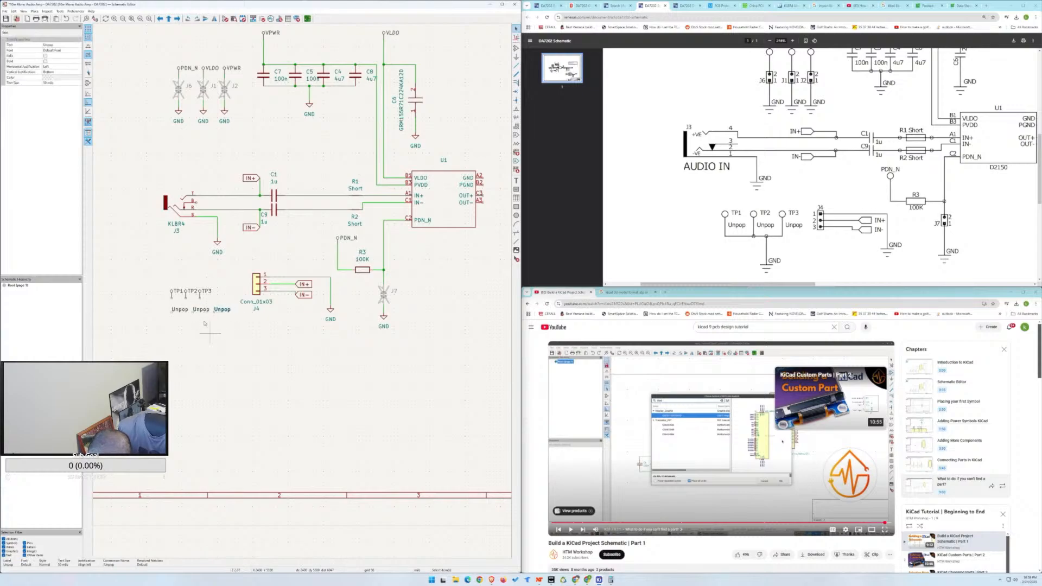
Space TP3 and TP2 further to the right above their Unpop labels and shift the first Unpop label slightly left.
drag(187, 276, 211, 298)
click(201, 299)
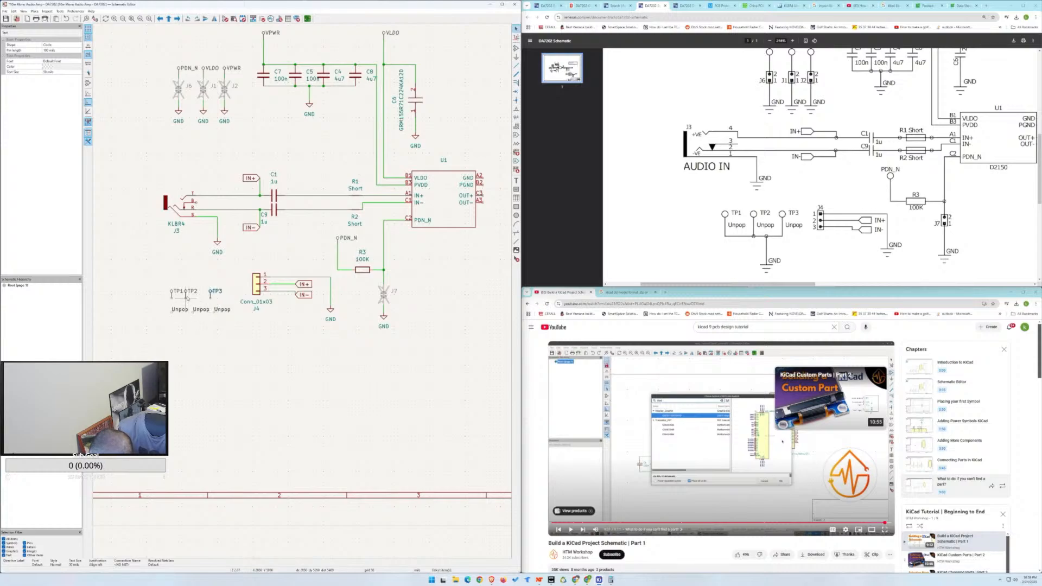
drag(186, 293, 190, 300)
click(181, 310)
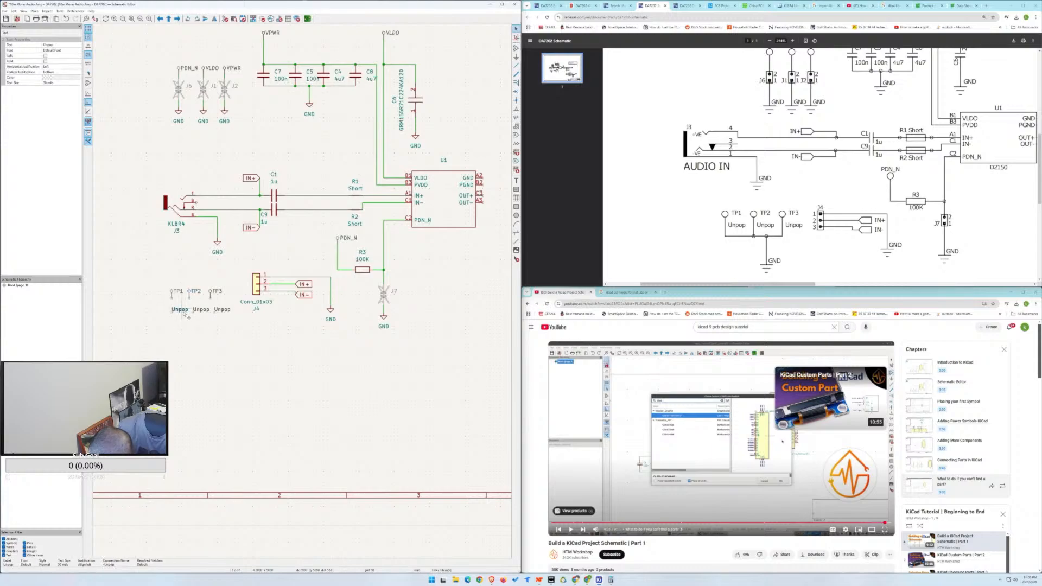
drag(181, 311, 168, 312)
click(178, 293)
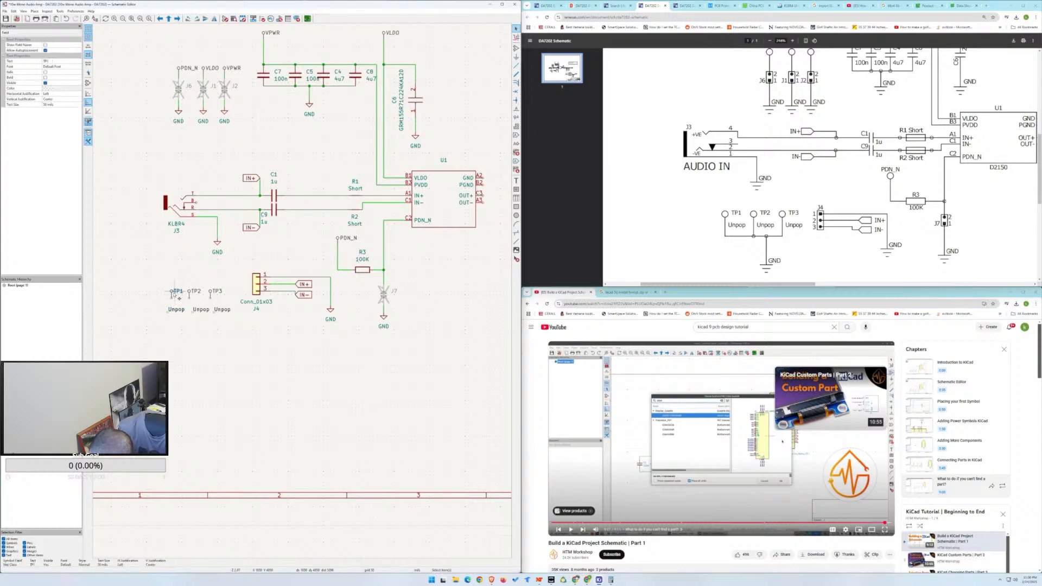
Shift TP1 slightly left and its Unpop label slightly right so the label sits beside the test point like the other two.
drag(170, 295, 177, 295)
shift+click(178, 302)
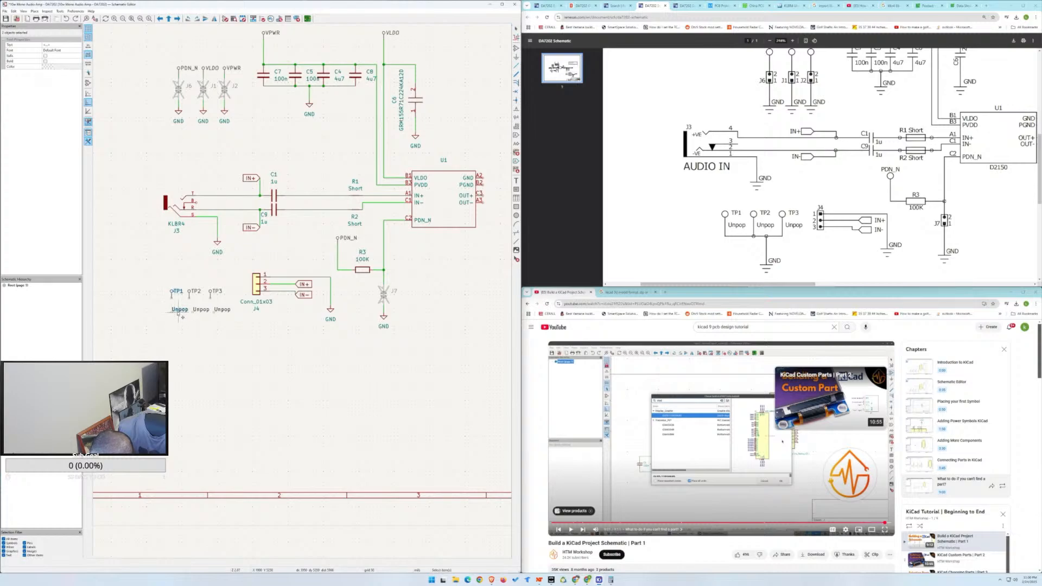
click(179, 310)
key(m)
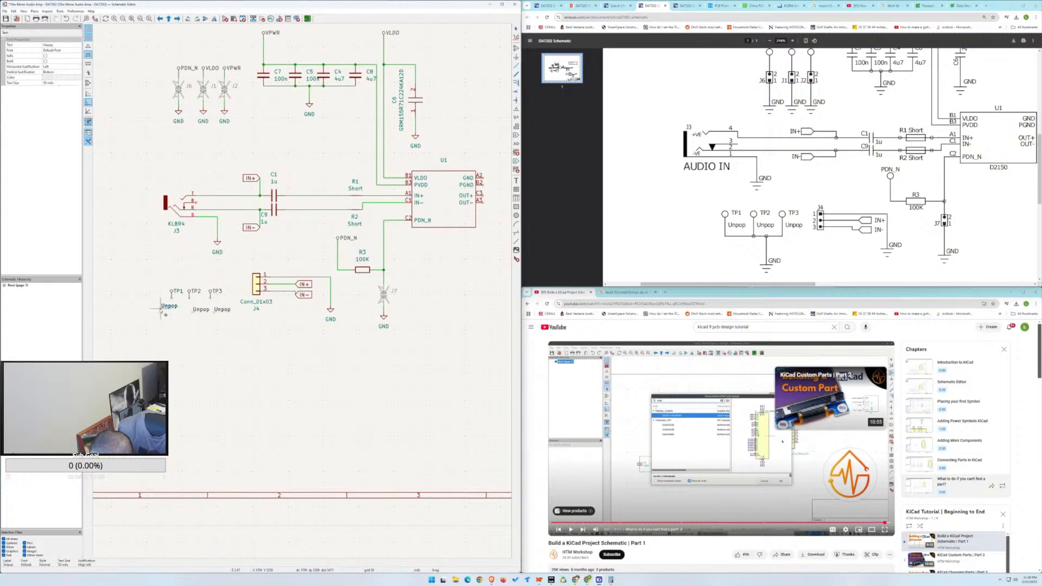
click(171, 313)
double_click(171, 292)
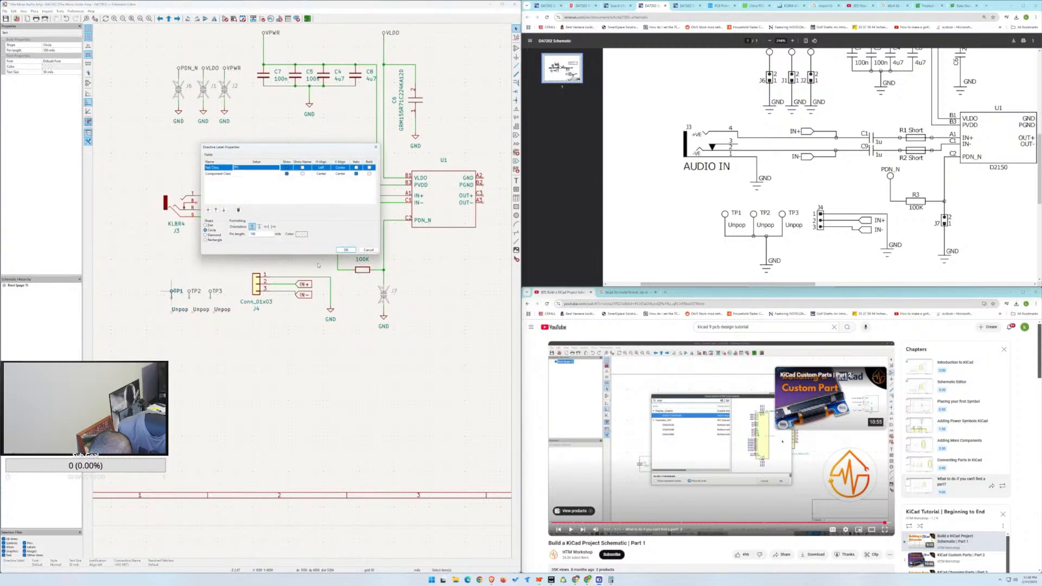
click(345, 250)
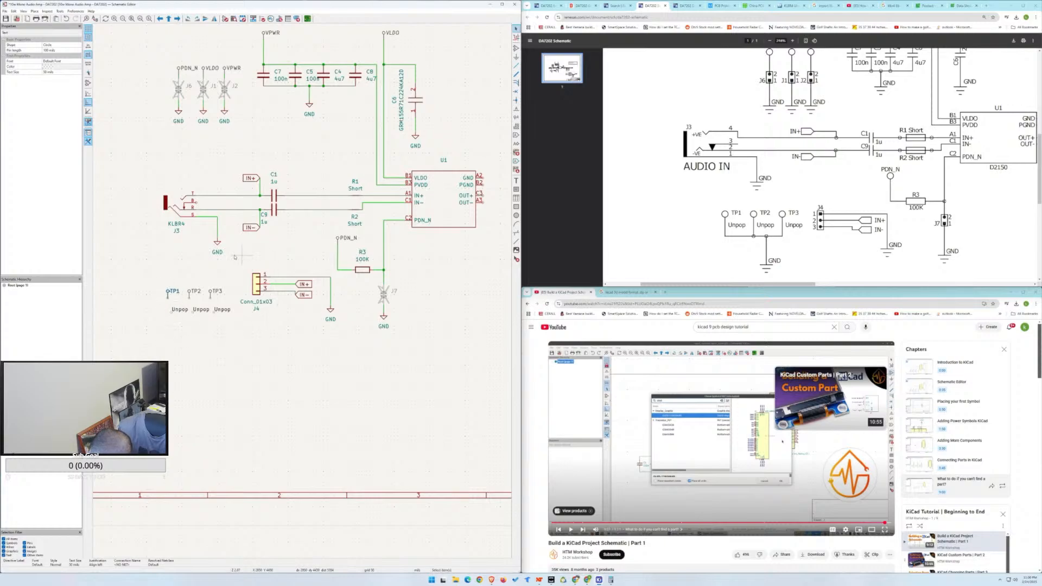
Duplicate the GND symbol under connector J3 and place the copy centred below the TP1–TP3 Unpop labels.
click(217, 247)
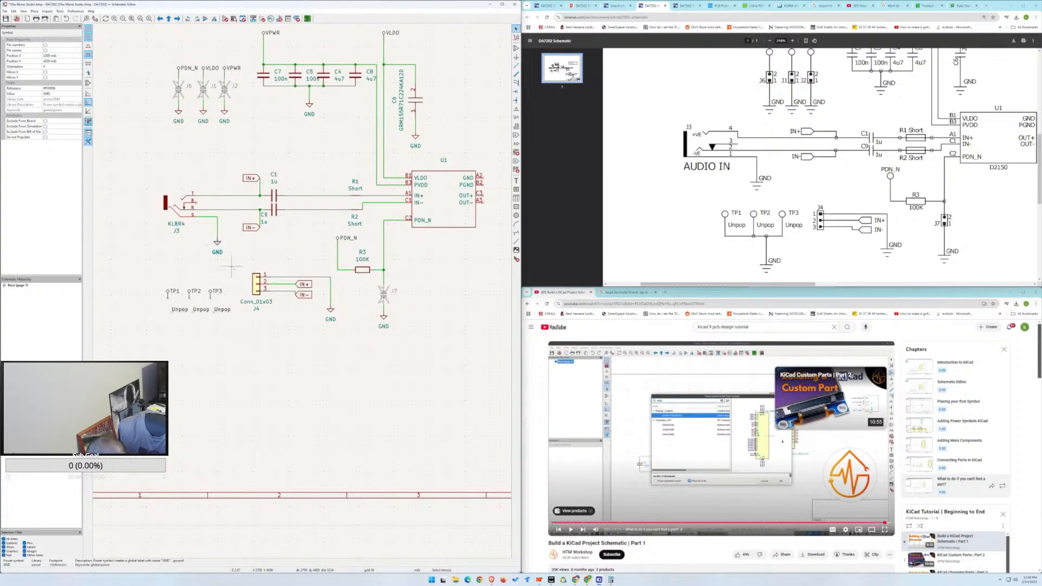
key(ctrl+d)
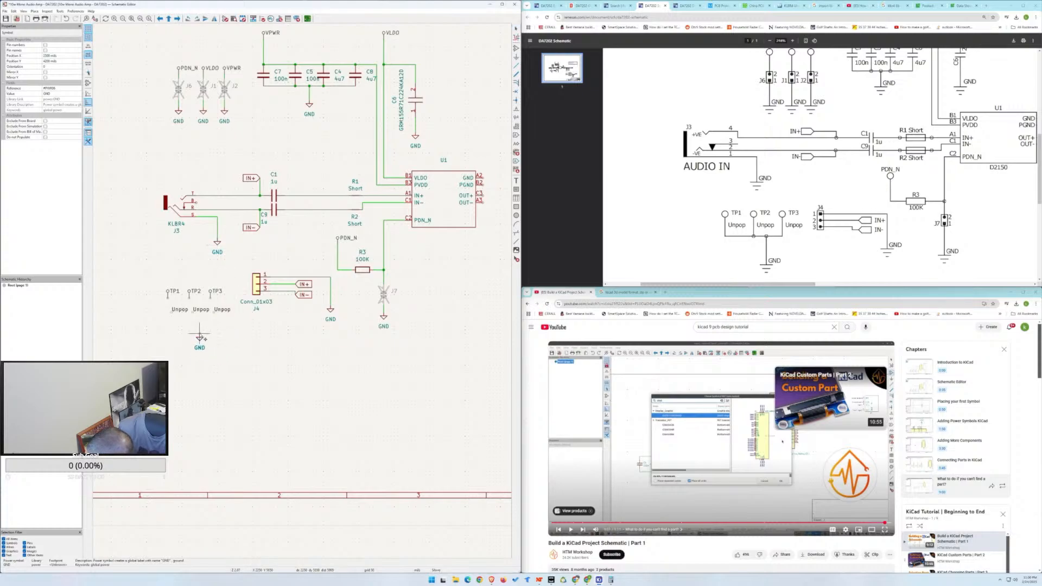
click(199, 334)
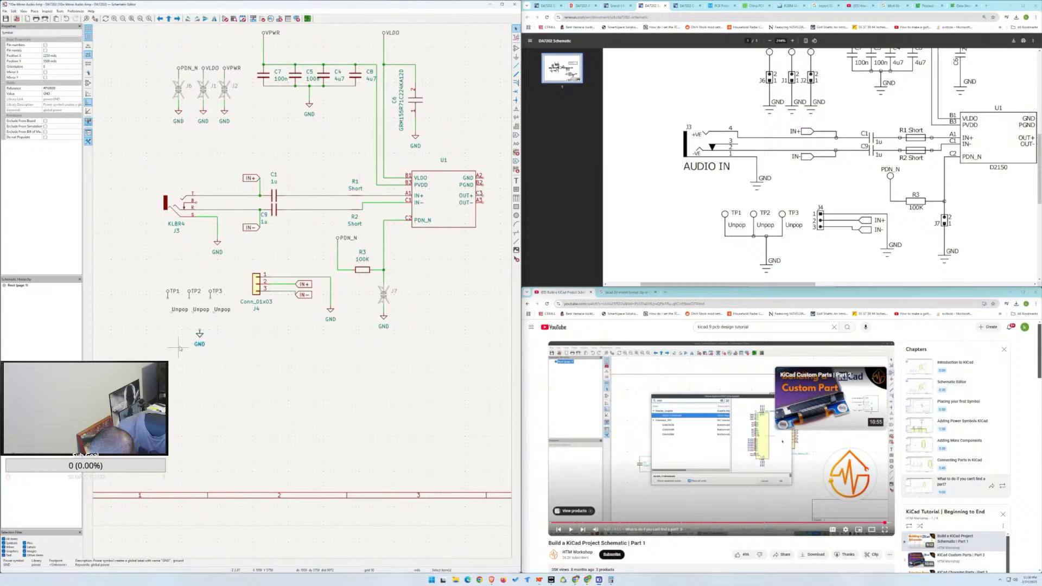
Wire TP1, TP2 and TP3 down to a common horizontal line connected to the GND symbol below them.
click(168, 299)
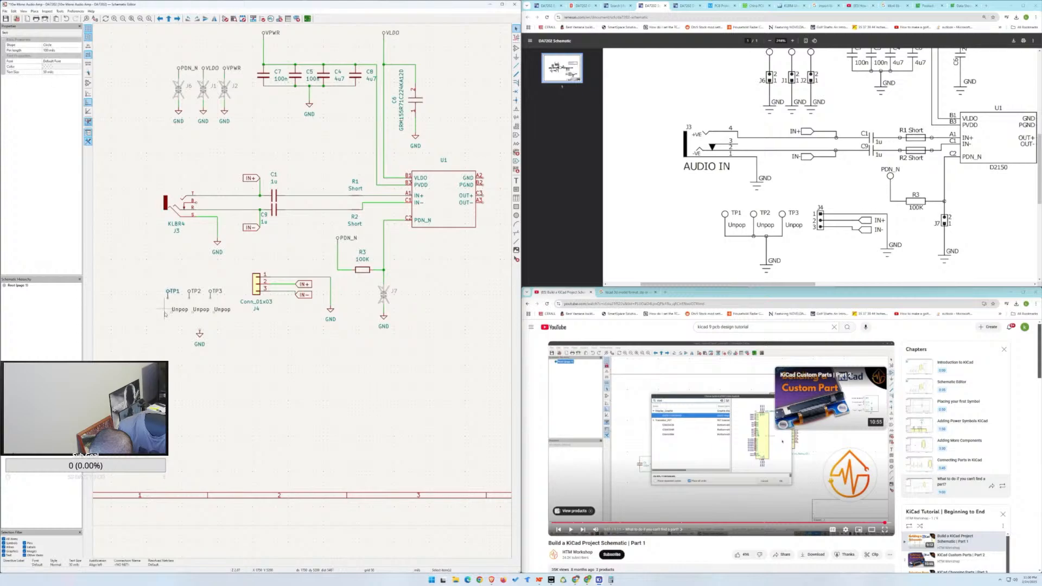
click(200, 329)
key(w)
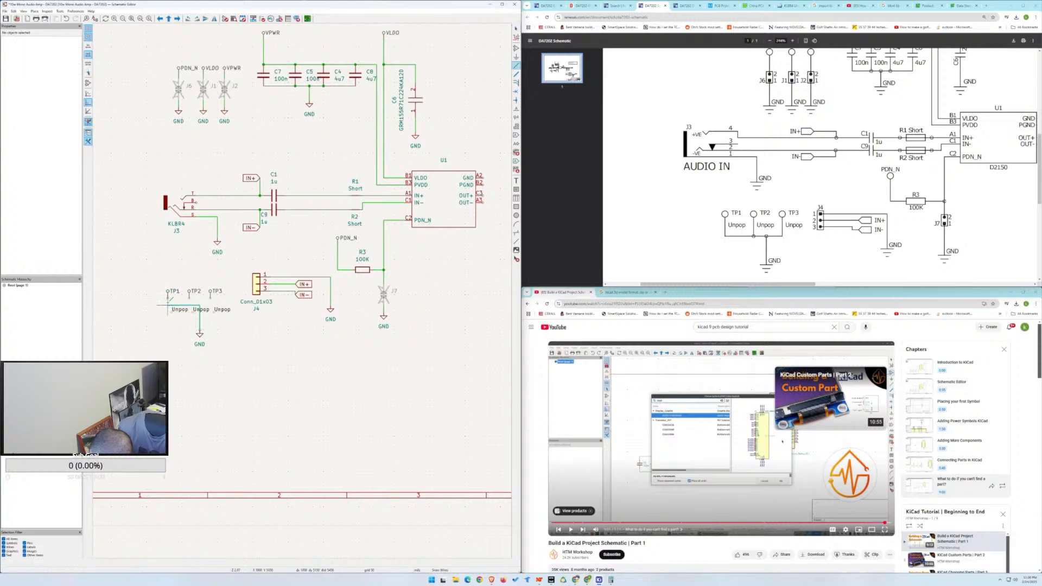
click(210, 292)
click(210, 297)
click(189, 315)
click(189, 296)
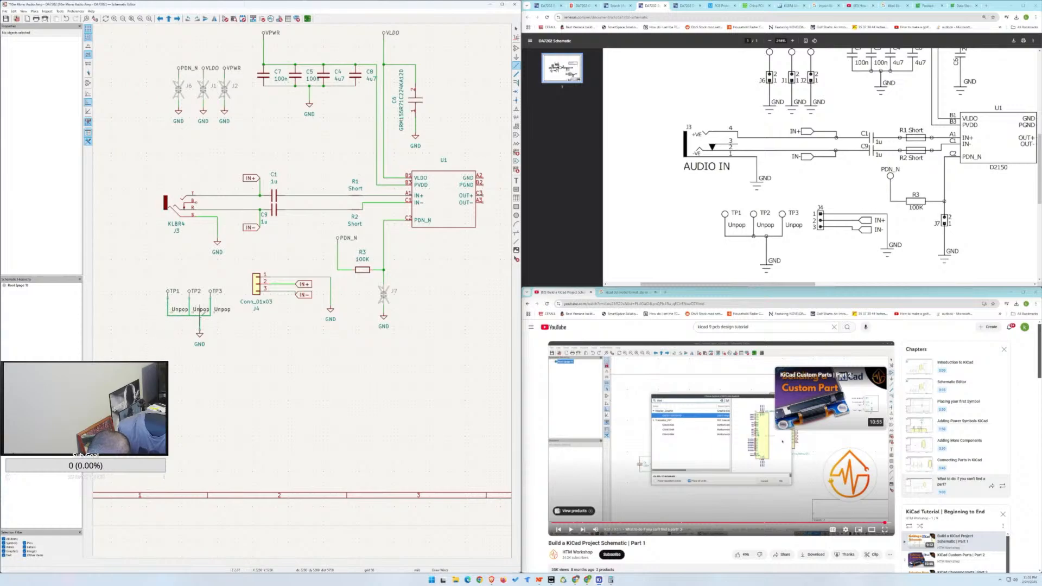
key(Escape)
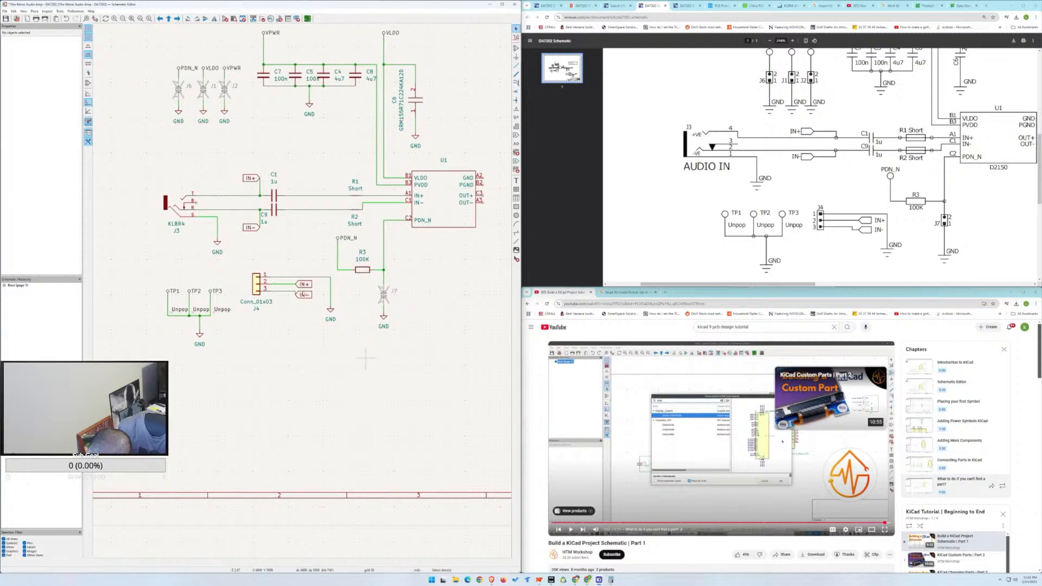
Examine U1's output section and the Additional Filter circuit in the reference schematic.
scroll(303, 293, down, 3)
scroll(303, 293, up, 3)
scroll(358, 293, down, 2)
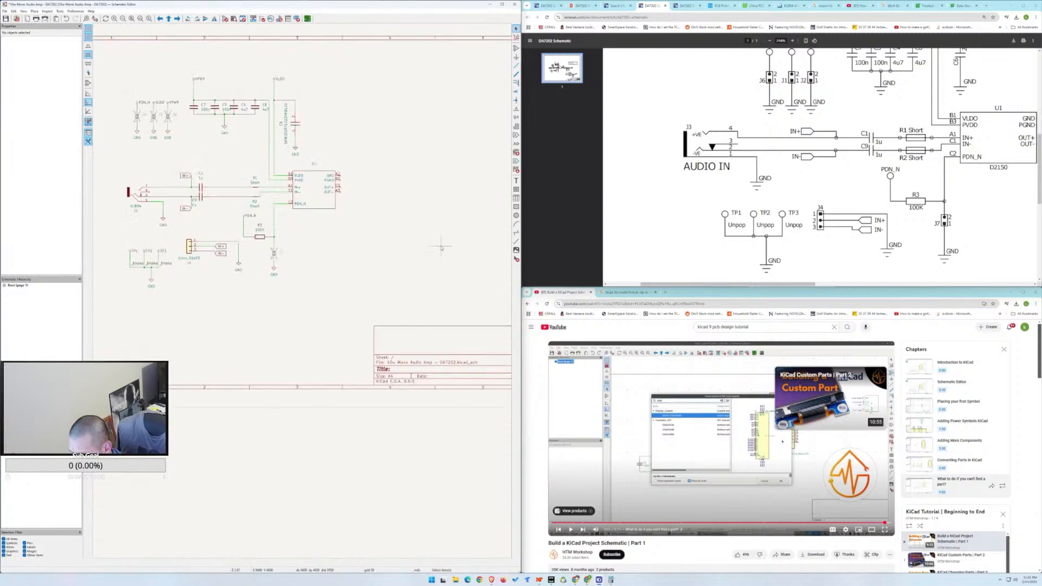
middle_drag(954, 215, 413, 164)
scroll(839, 174, down, 2)
scroll(842, 177, up, 2)
ctrl+scroll(842, 177, down, 3)
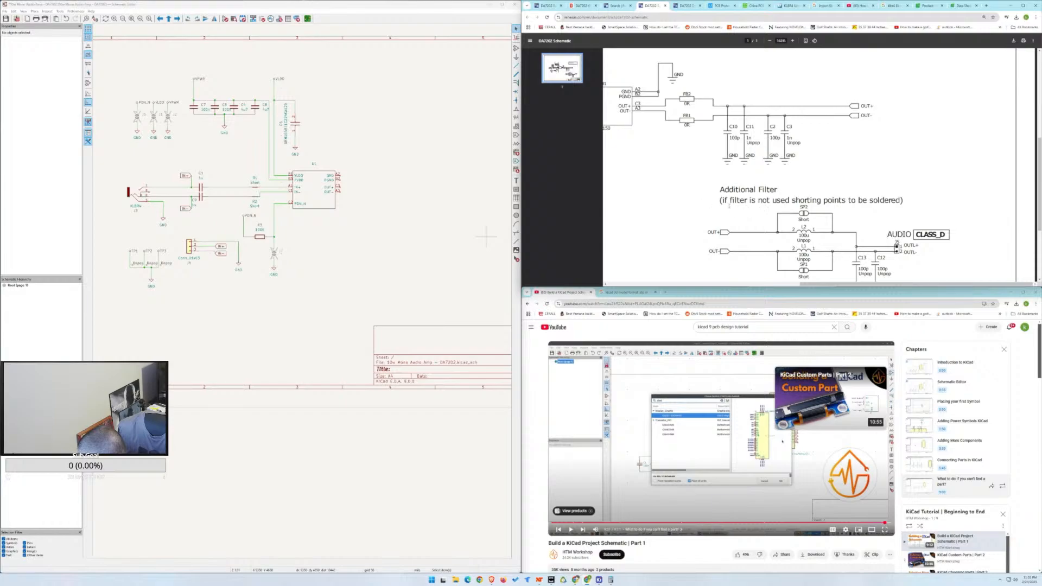
middle_click(688, 203)
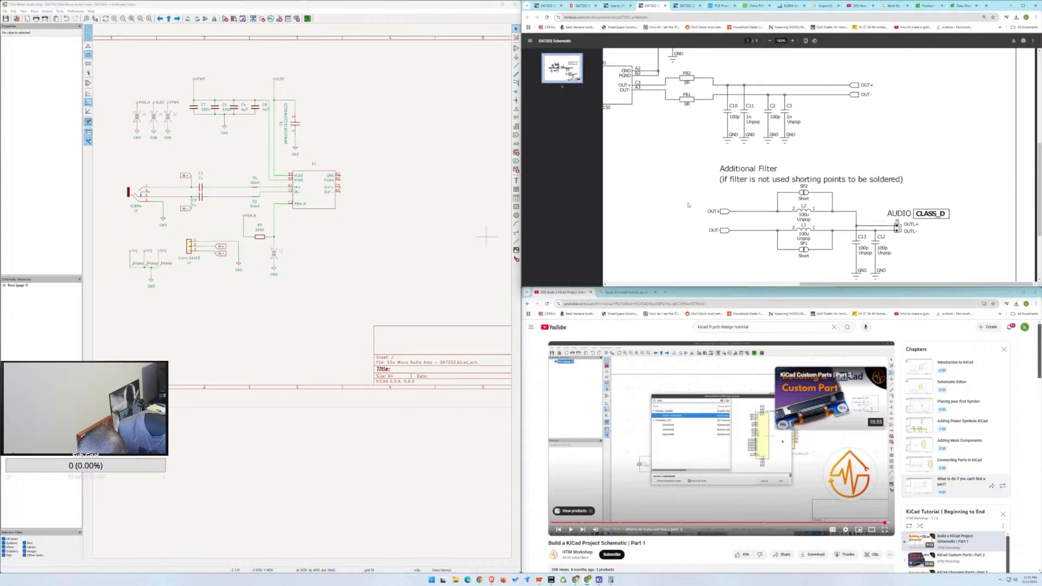
middle_drag(717, 206, 706, 208)
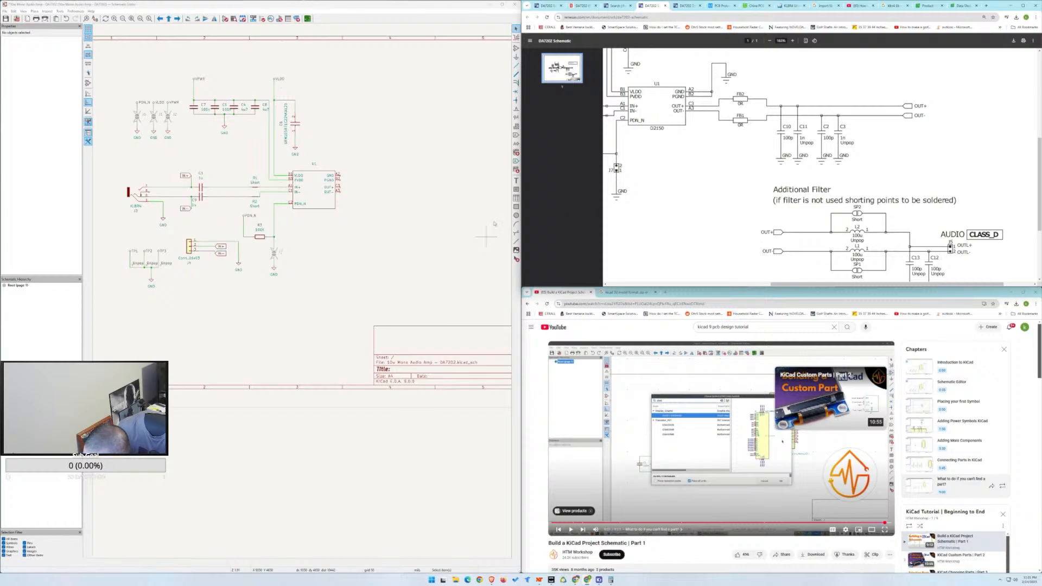
Duplicate J4's GND symbol and place the copy above and to the right of U1's GND pin.
click(239, 270)
key(ctrl+d)
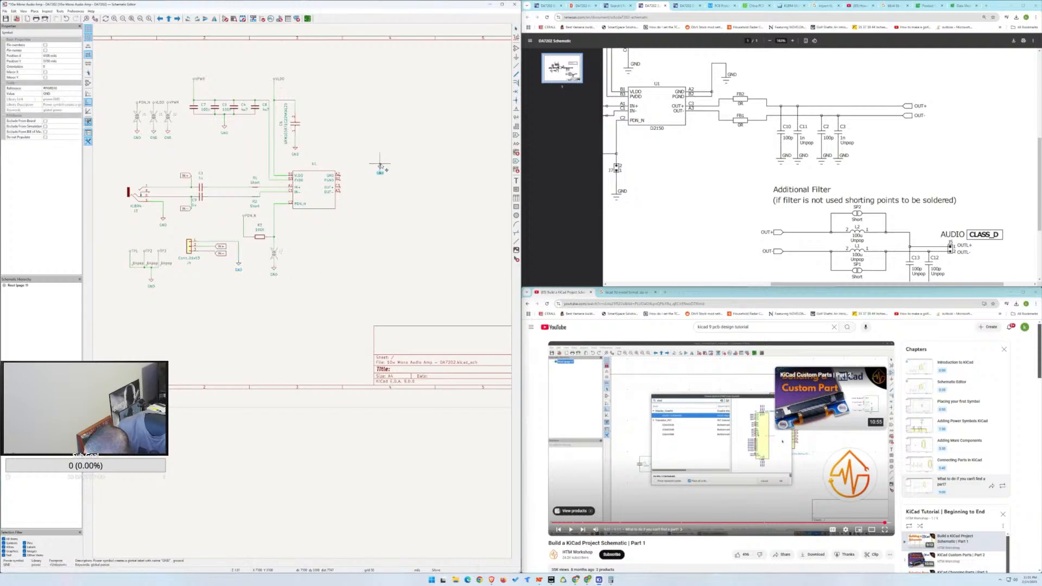
scroll(386, 160, up, 1)
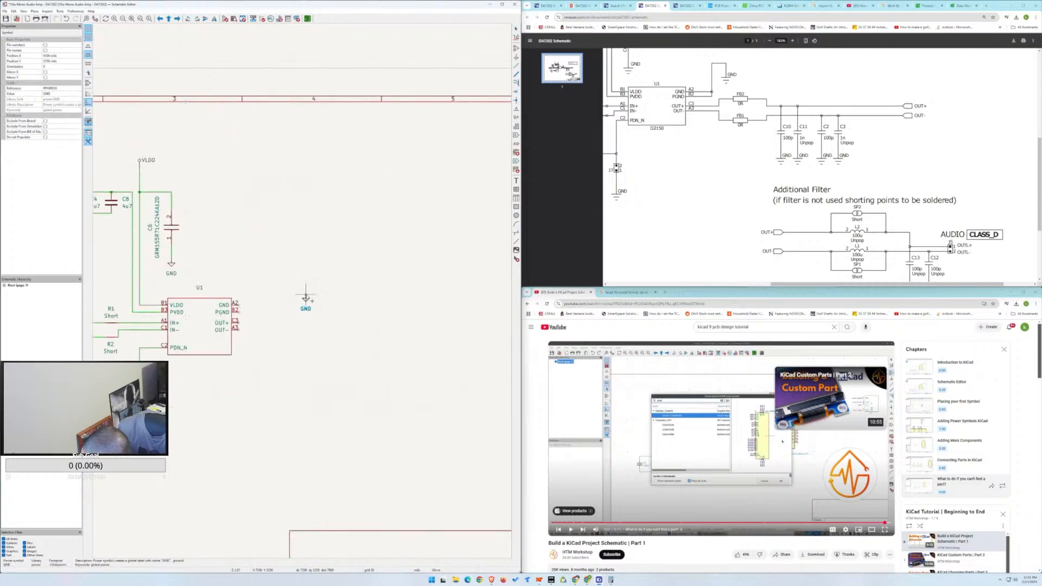
click(270, 275)
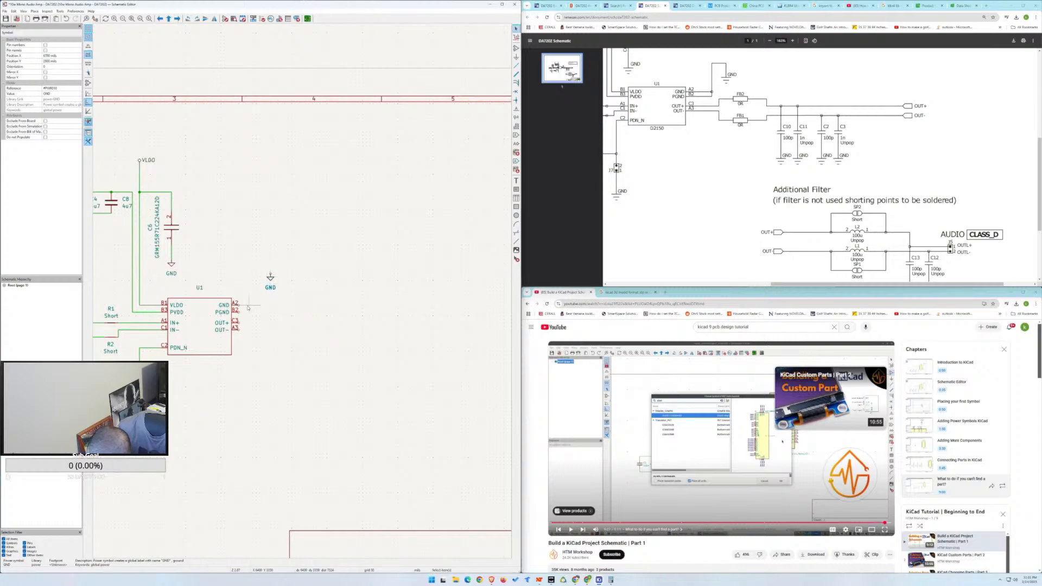
Wire U1's GND and PGND pins together and up over to the new GND symbol, as in the reference schematic.
key(w)
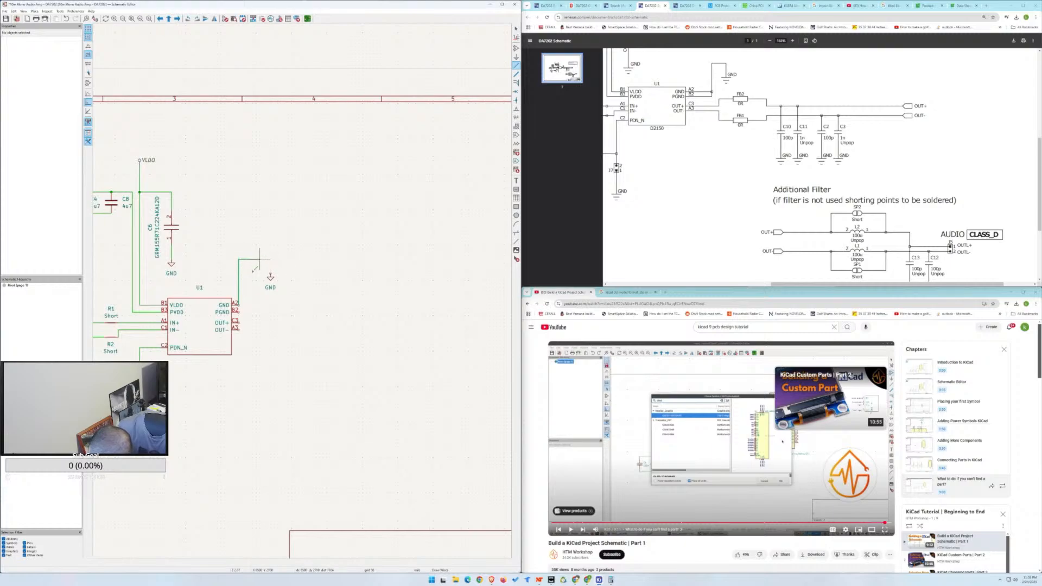
click(246, 263)
key(Escape)
click(249, 258)
click(239, 305)
key(w)
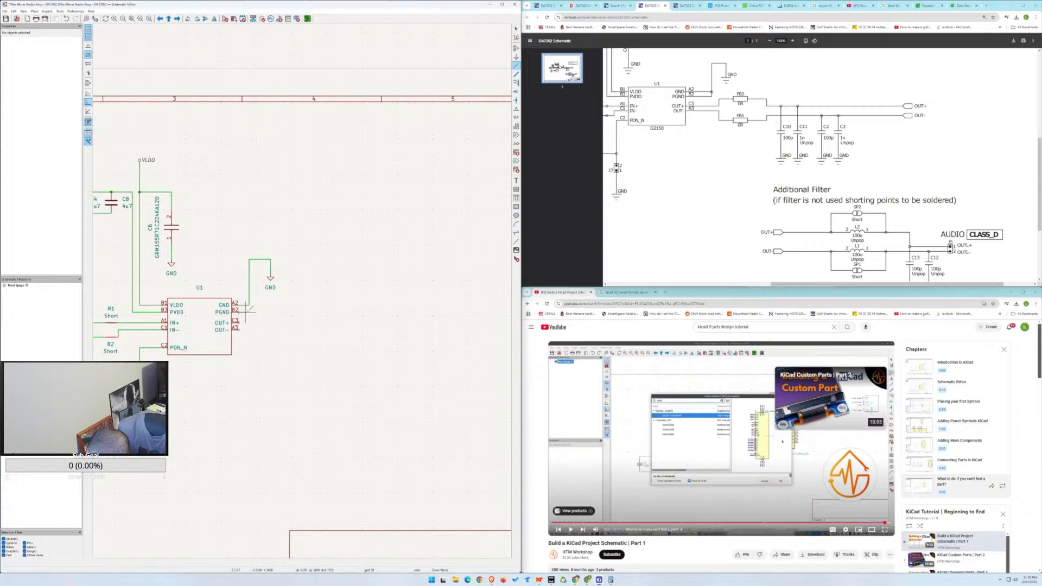
key(Escape)
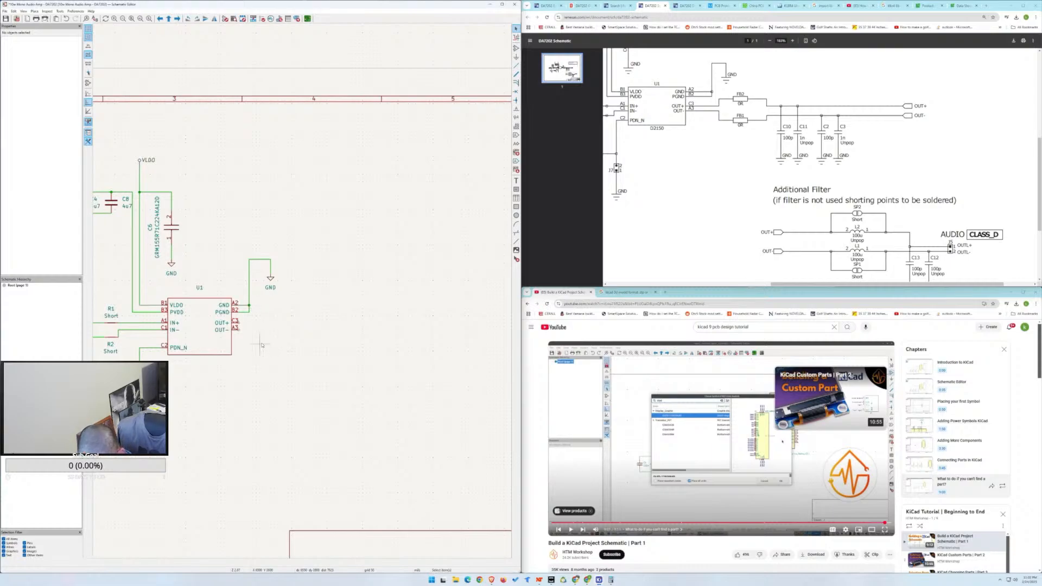
Check the bill of materials in the DA7202 Evaluation Board User Guide for FB1 and FB2, and return to the reference schematic.
scroll(267, 350, down, 3)
scroll(302, 291, up, 5)
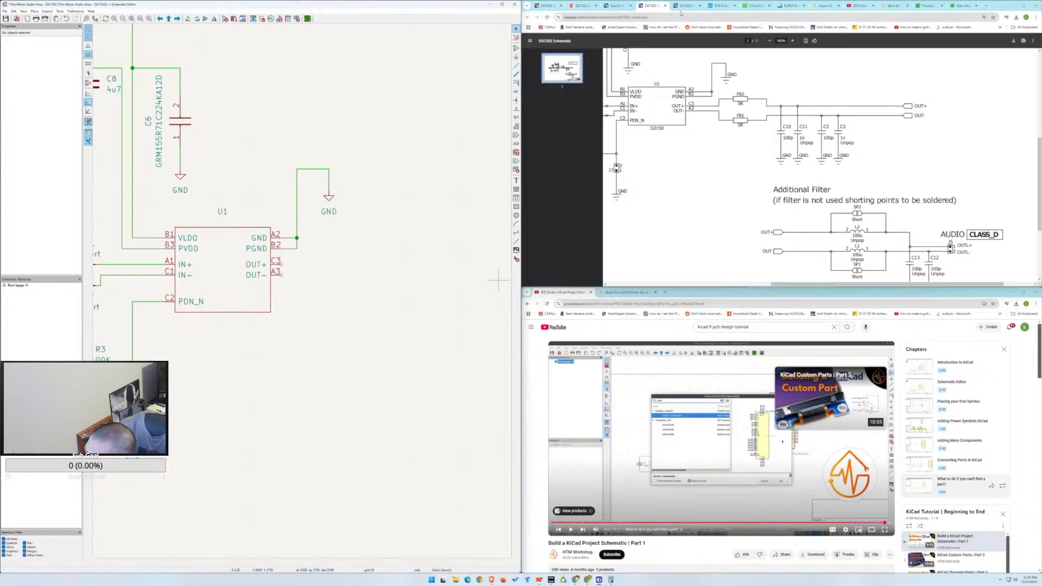
click(544, 10)
scroll(690, 139, down, 10)
scroll(688, 136, up, 2)
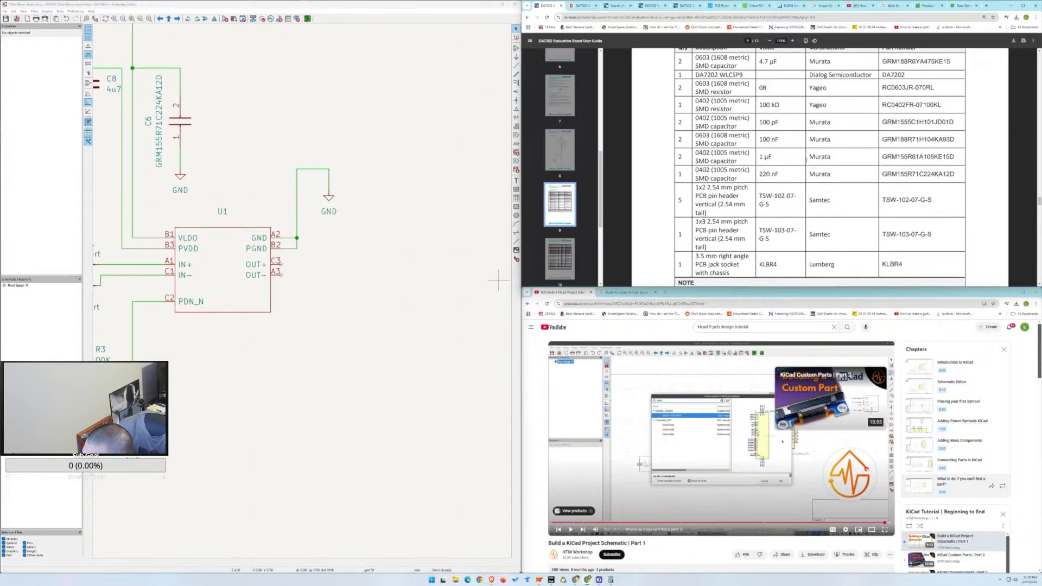
scroll(807, 159, up, 2)
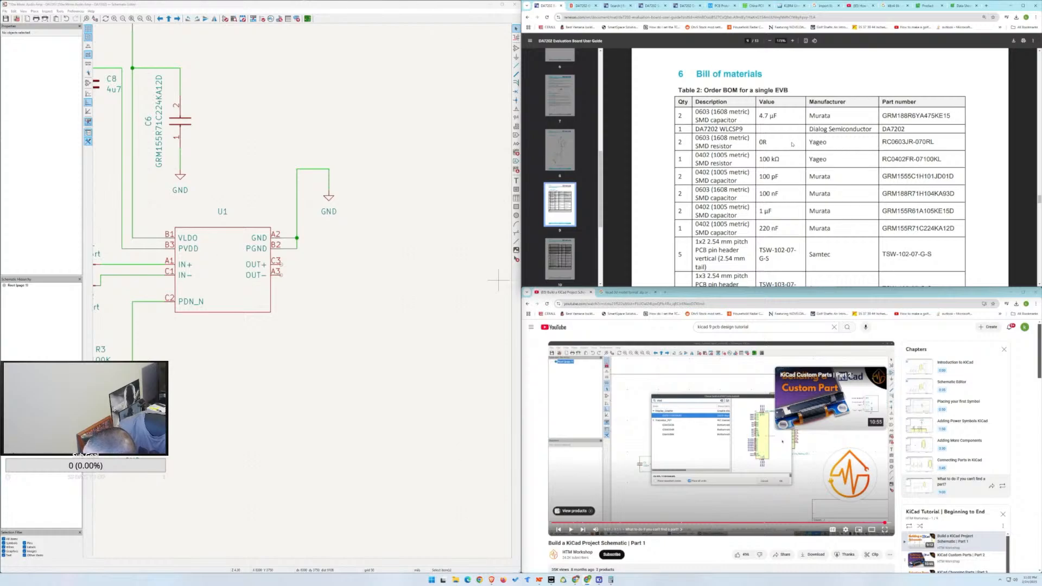
scroll(792, 145, down, 2)
scroll(793, 144, down, 2)
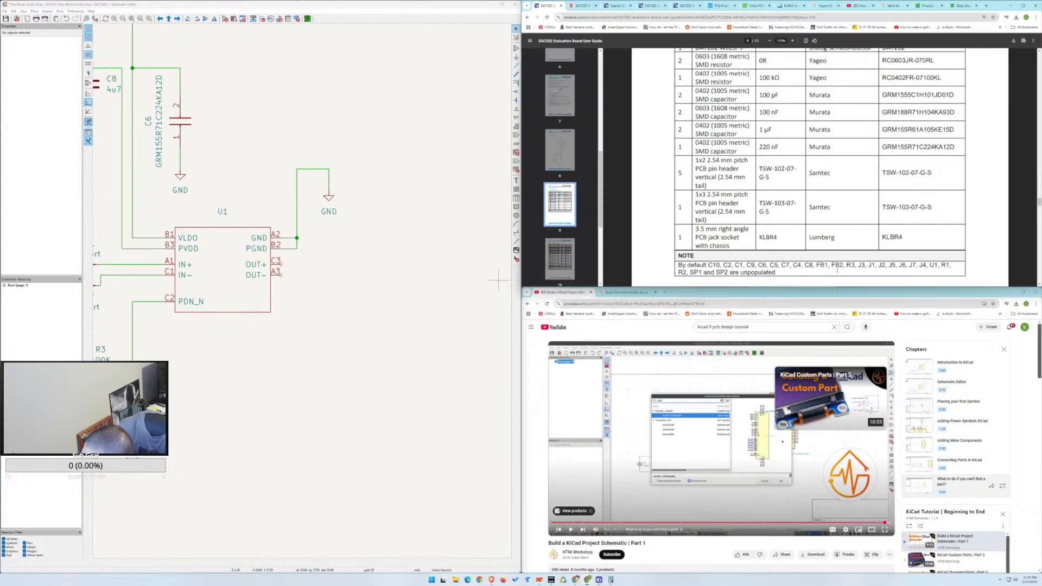
scroll(837, 269, up, 1)
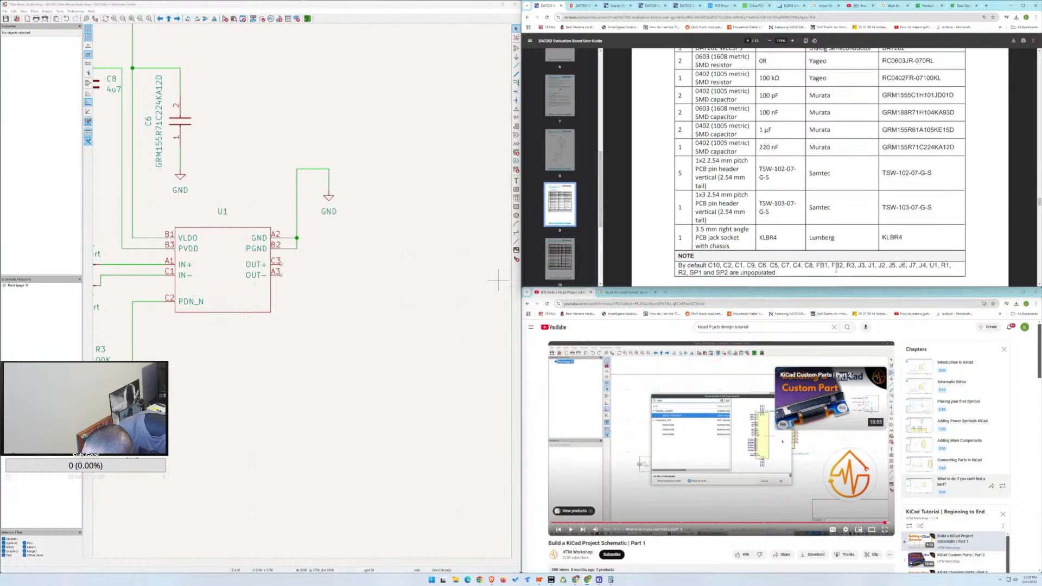
scroll(836, 270, up, 1)
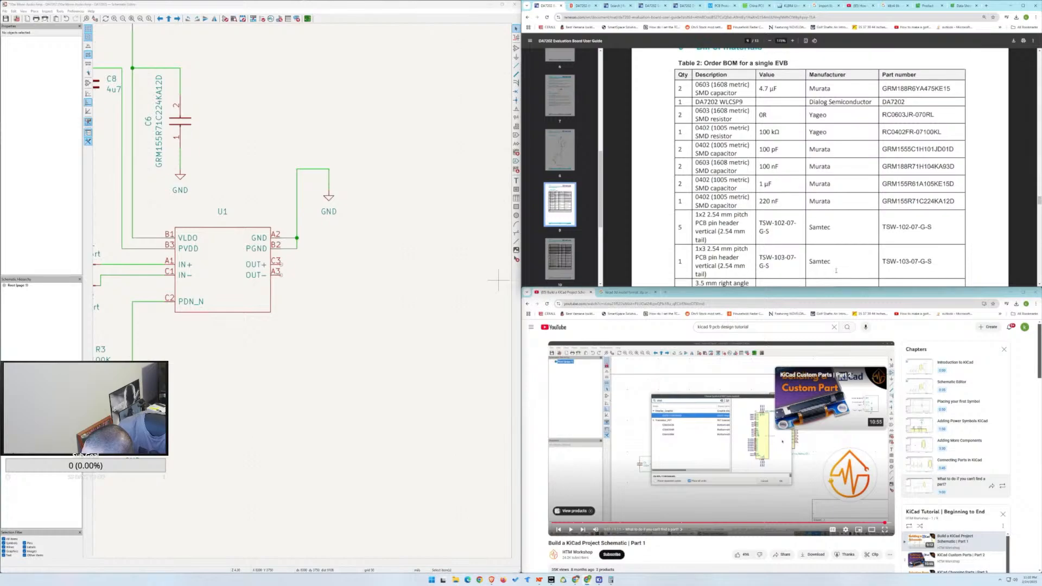
scroll(836, 272, down, 2)
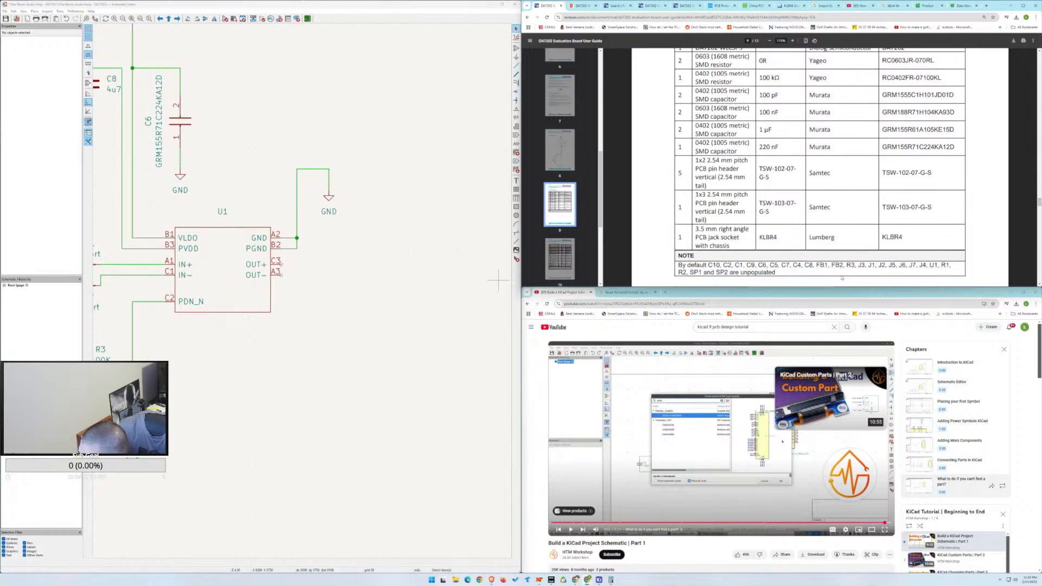
click(653, 5)
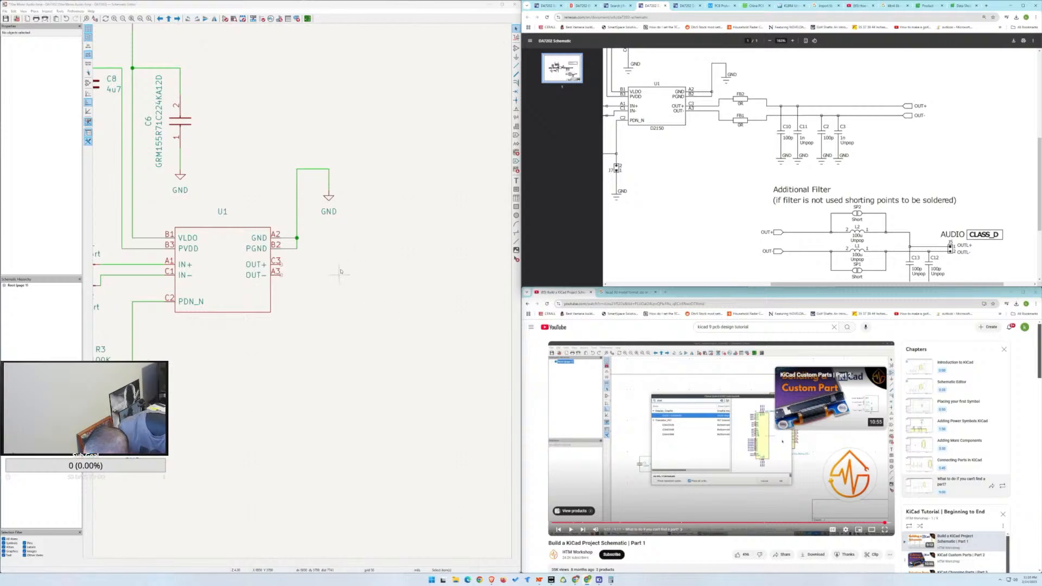
Search the symbol library for "fb" and compare the FerriteBead and FerriteBead_Small symbols.
click(516, 48)
click(432, 163)
text(fb)
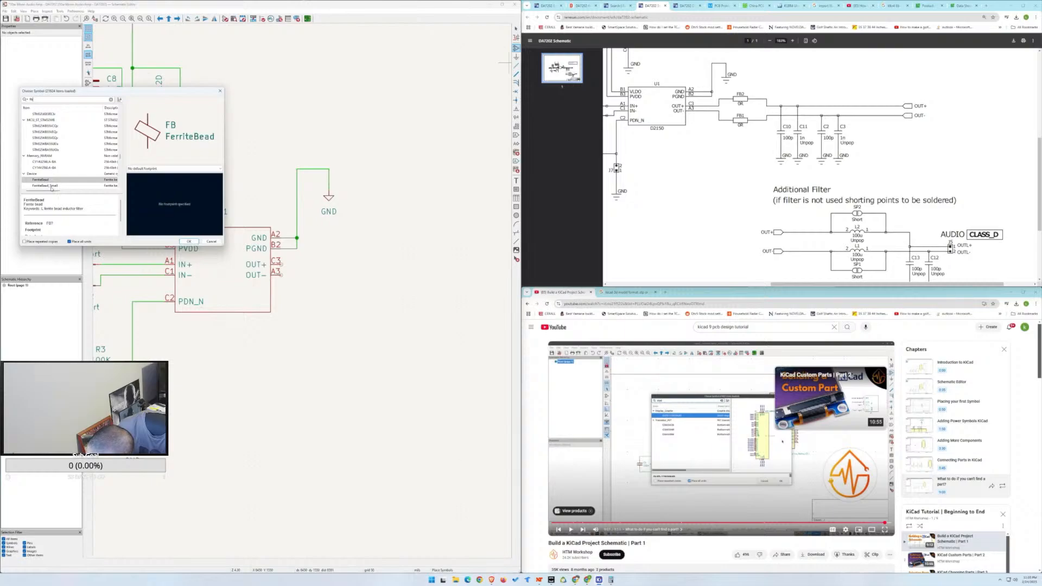
scroll(51, 188, down, 1)
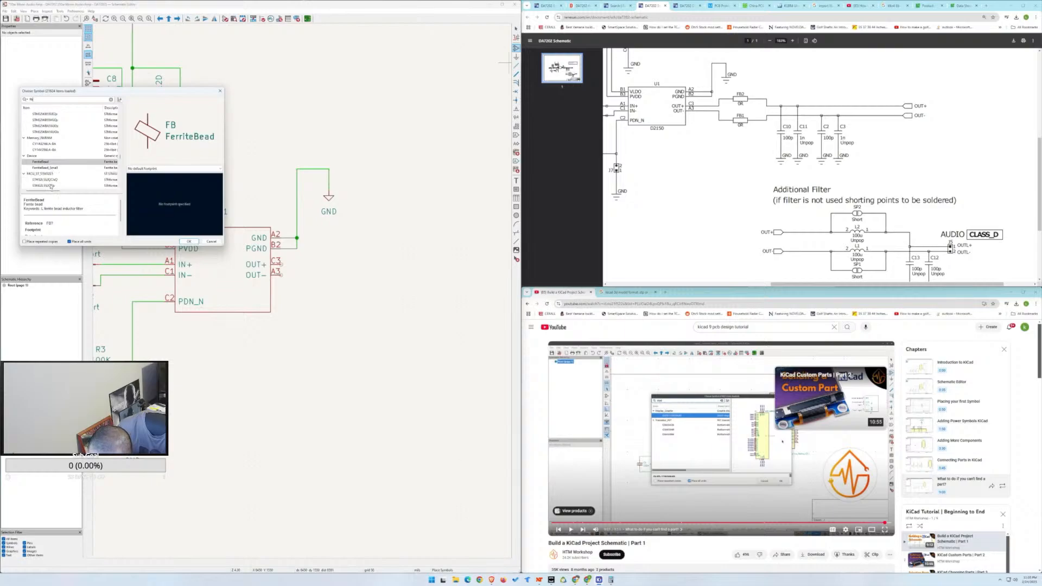
click(54, 168)
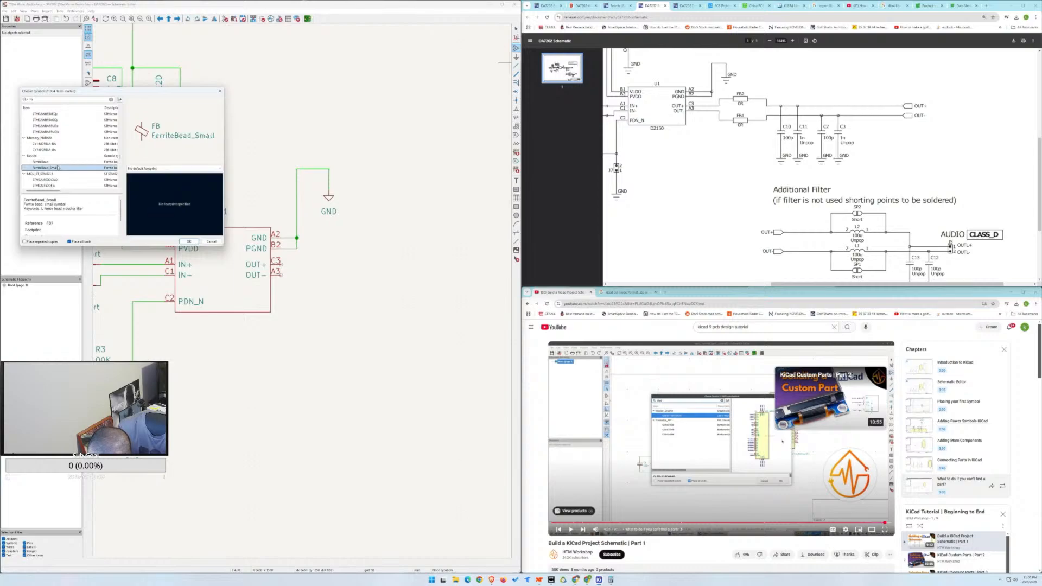
key(Up)
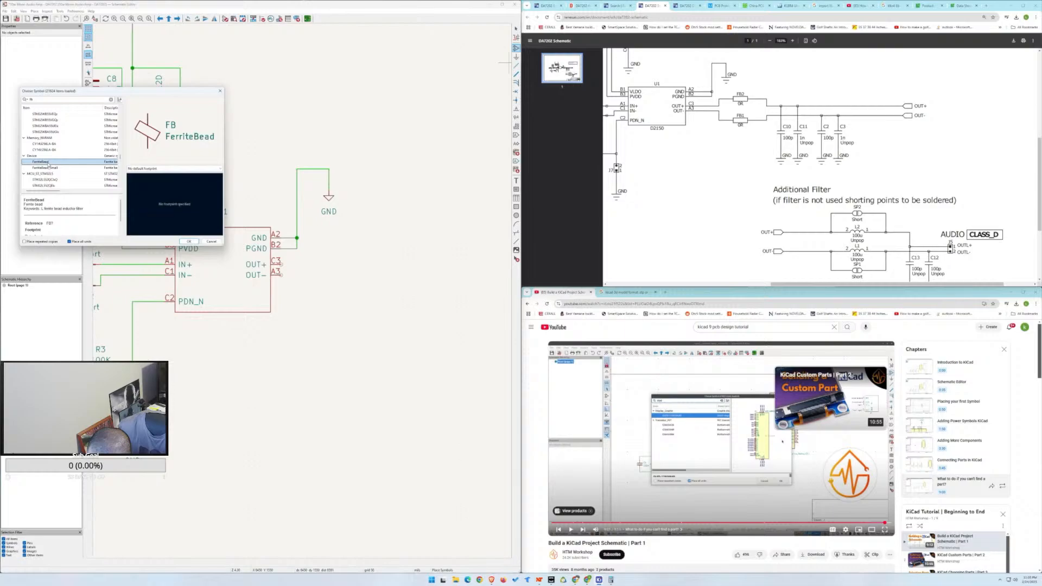
Search the symbol library for "fu" and compare the fuse symbols in the Device library.
click(32, 99)
text(o)
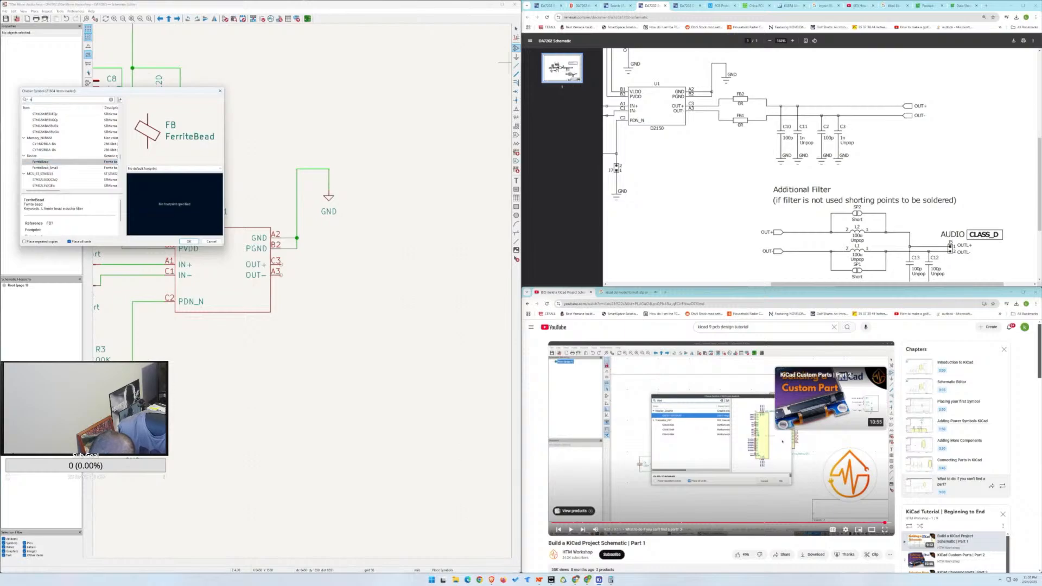
text(r)
key(BackSpace)
key(BackSpace)
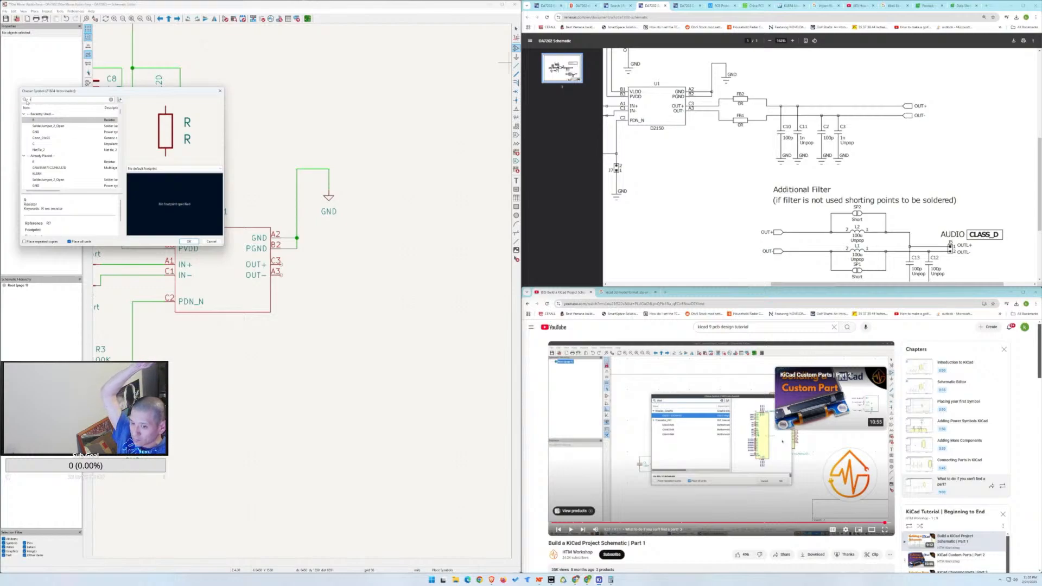
text(fu)
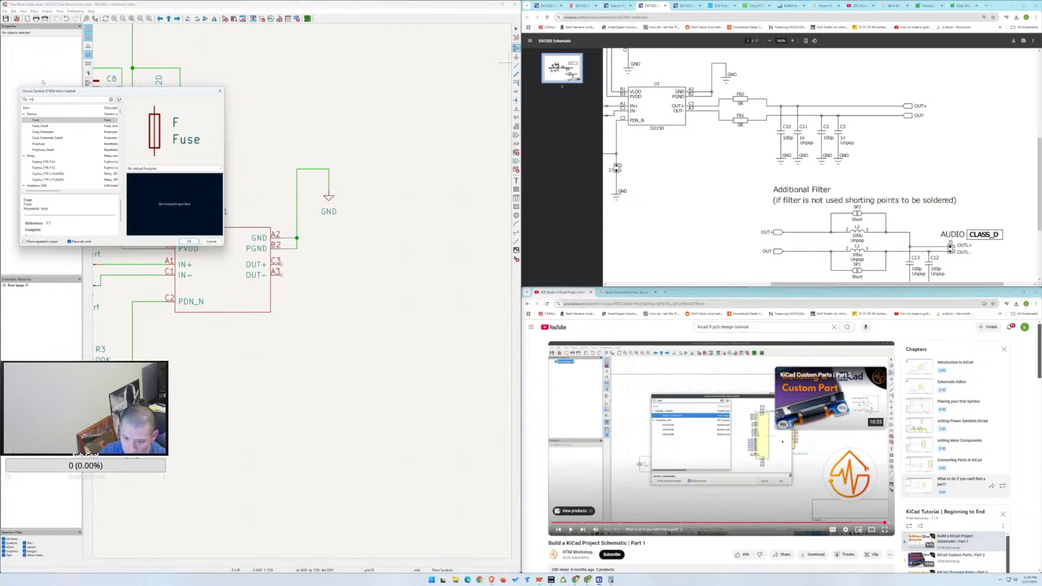
click(42, 126)
click(52, 137)
click(47, 132)
Return the symbol library search to "fb".
click(50, 100)
key(BackSpace)
text(b)
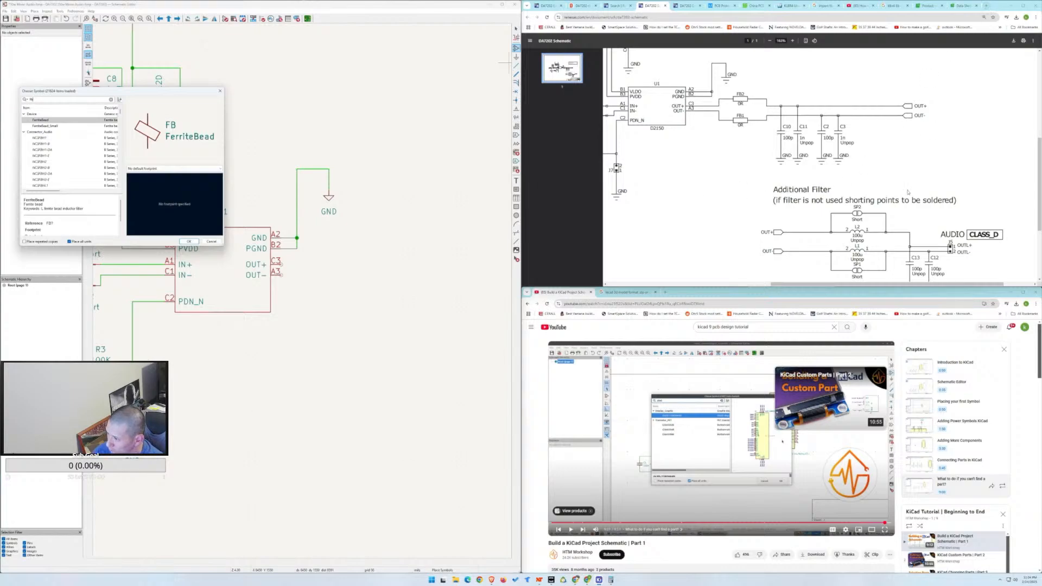
Check the schematic diagram and the Table 2 order BOM in the DA7202 Evaluation Board User Guide for the ferrite bead parts.
scroll(912, 192, down, 3)
scroll(662, 63, up, 2)
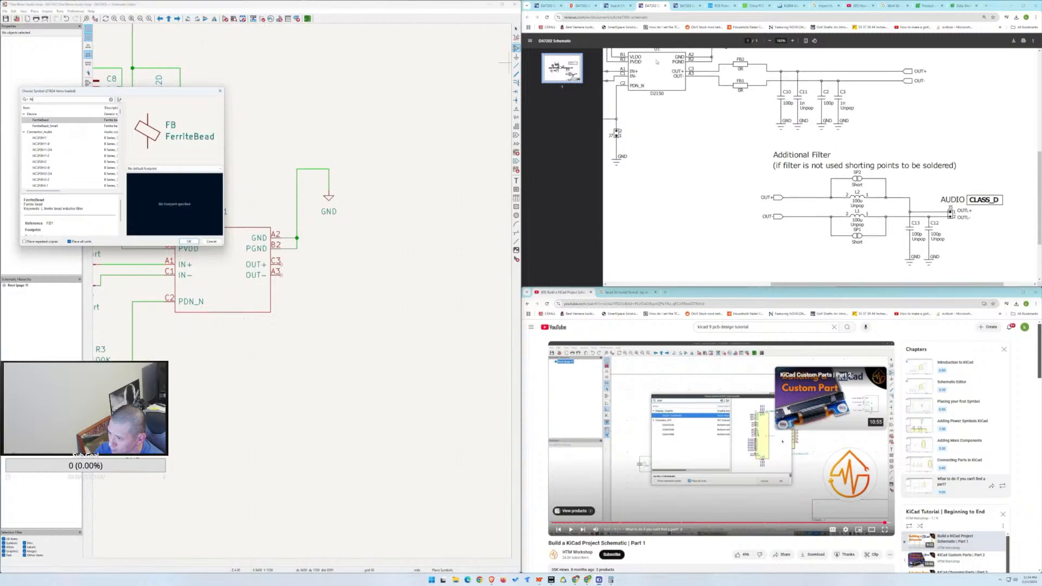
click(545, 6)
scroll(744, 138, up, 2)
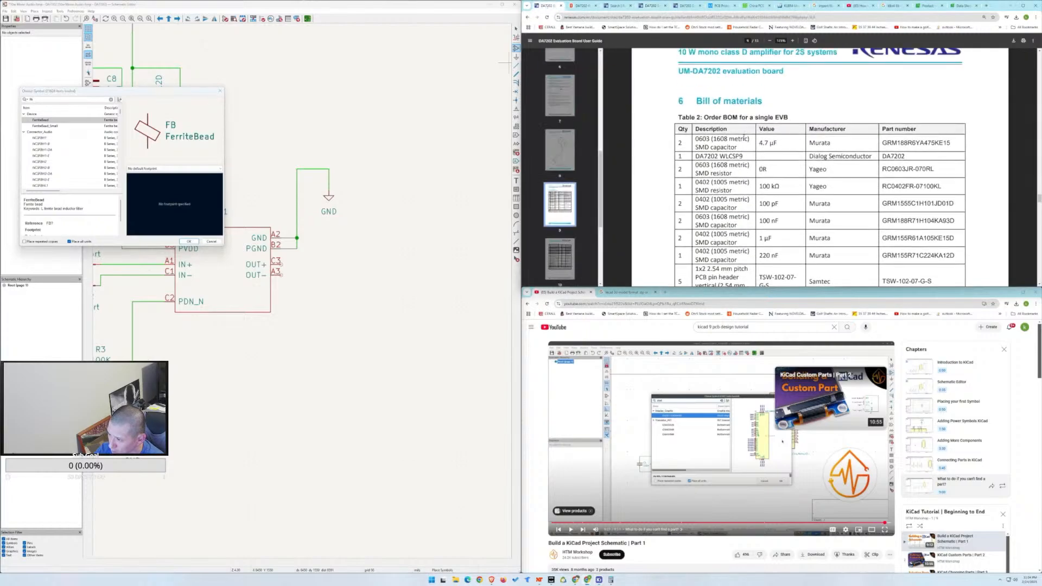
scroll(729, 183, up, 10)
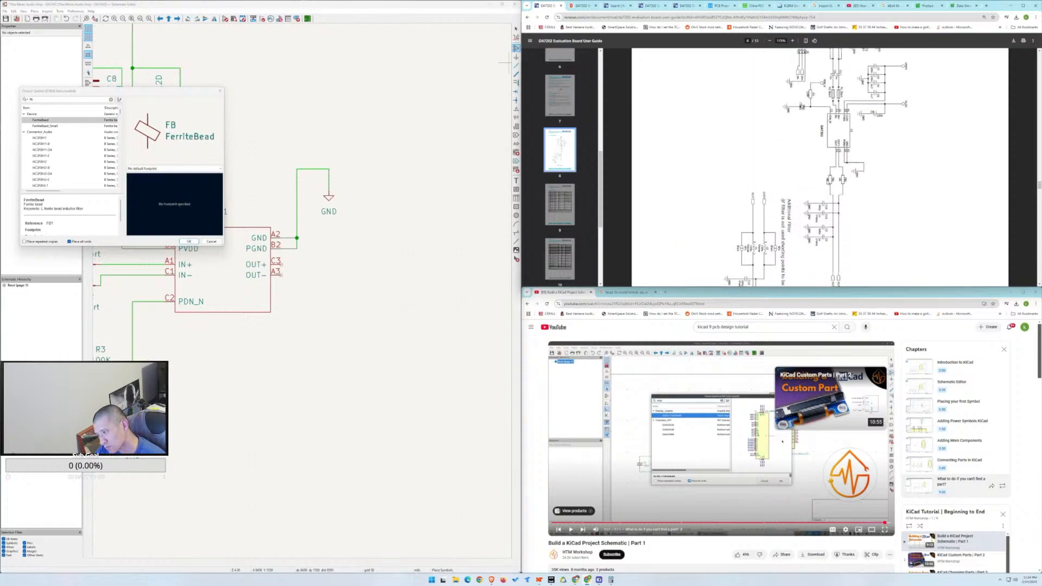
scroll(823, 187, down, 10)
scroll(831, 187, down, 3)
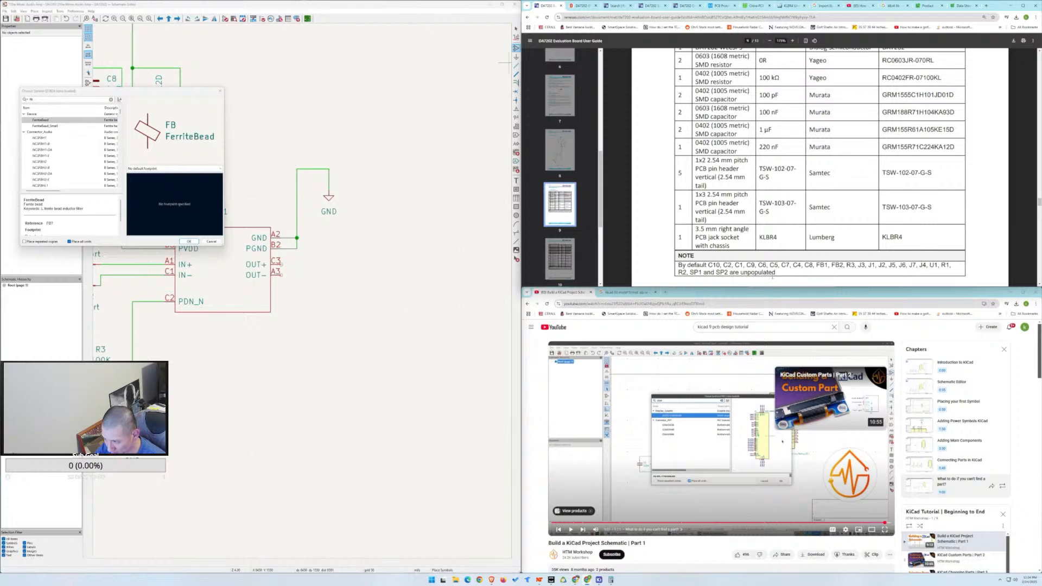
scroll(783, 281, up, 10)
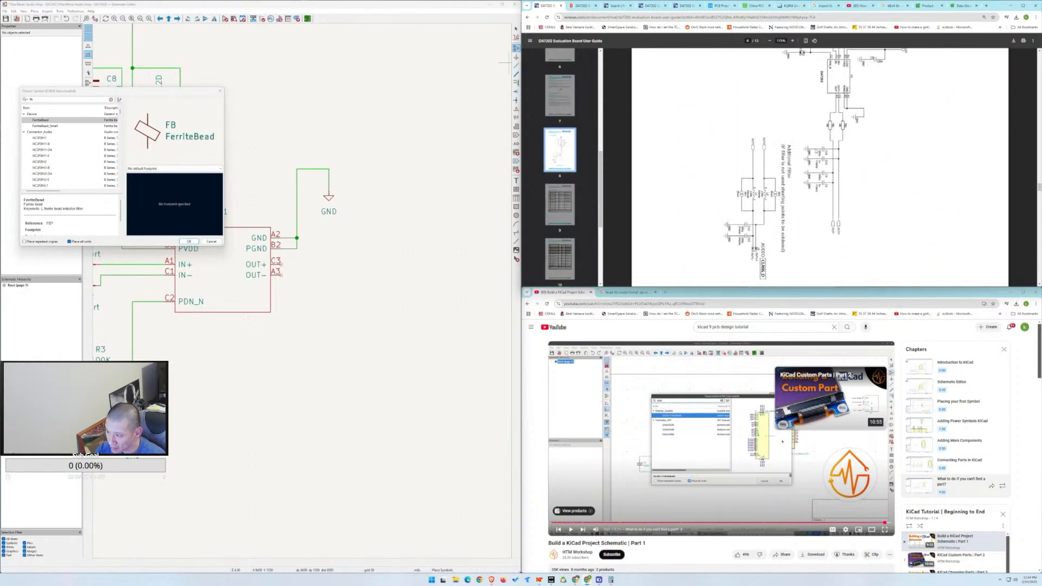
scroll(847, 168, up, 1)
scroll(834, 206, down, 4)
scroll(834, 205, down, 5)
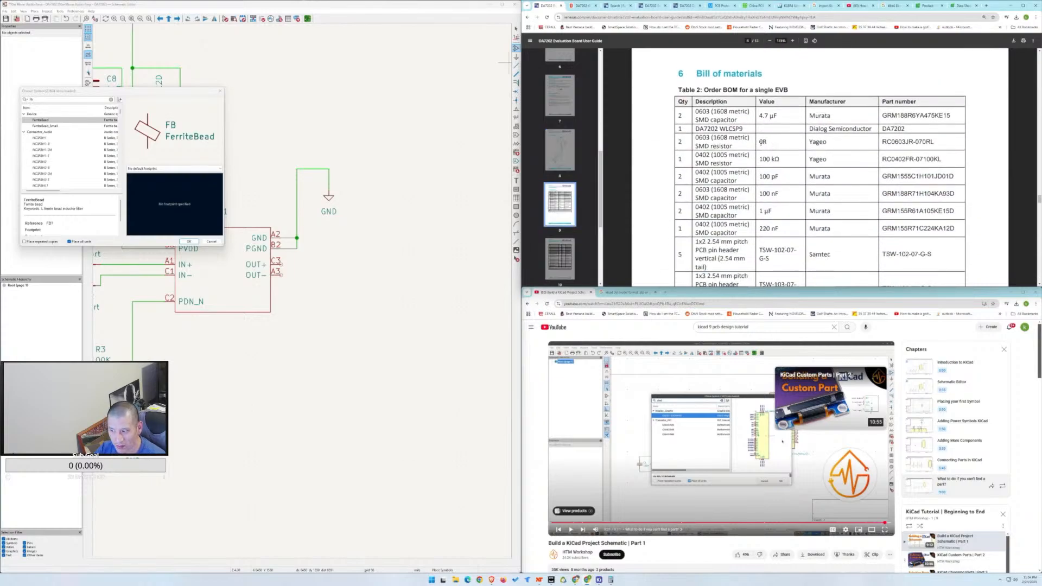
scroll(777, 142, down, 3)
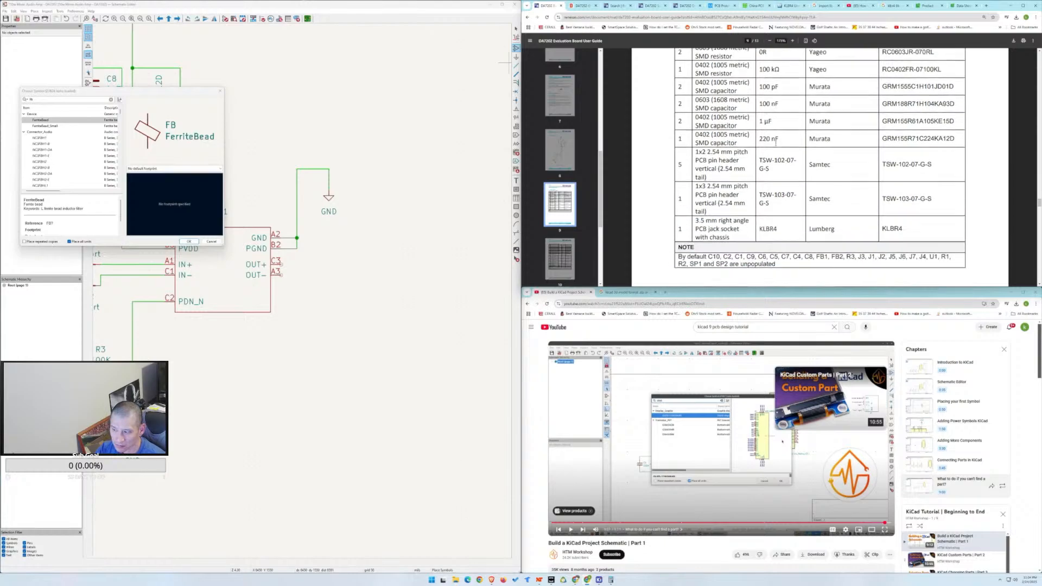
Re-examine the amplifier's output section in the user guide's Figure 3 schematic diagram.
scroll(782, 159, up, 15)
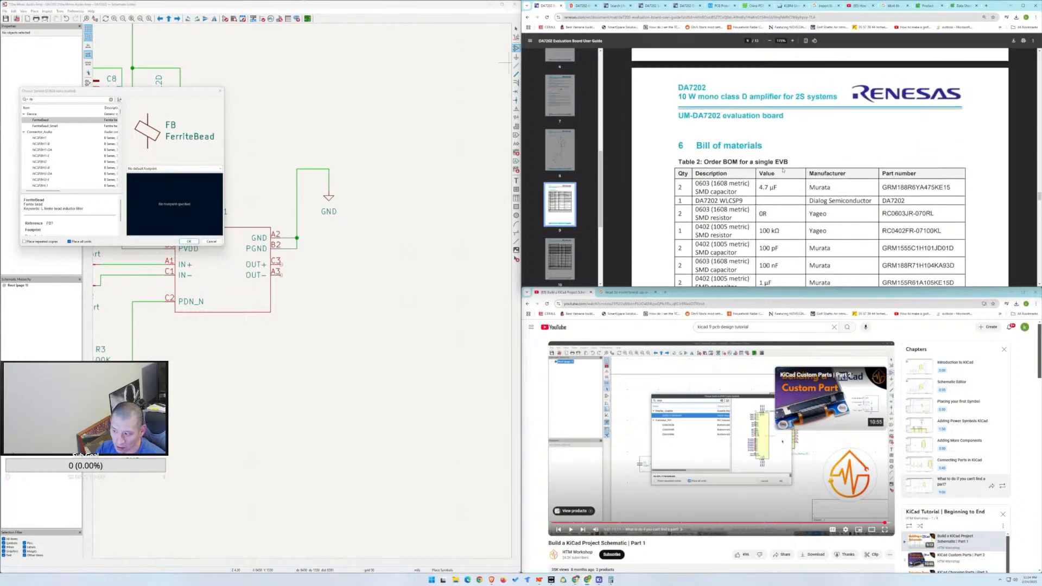
scroll(781, 169, up, 3)
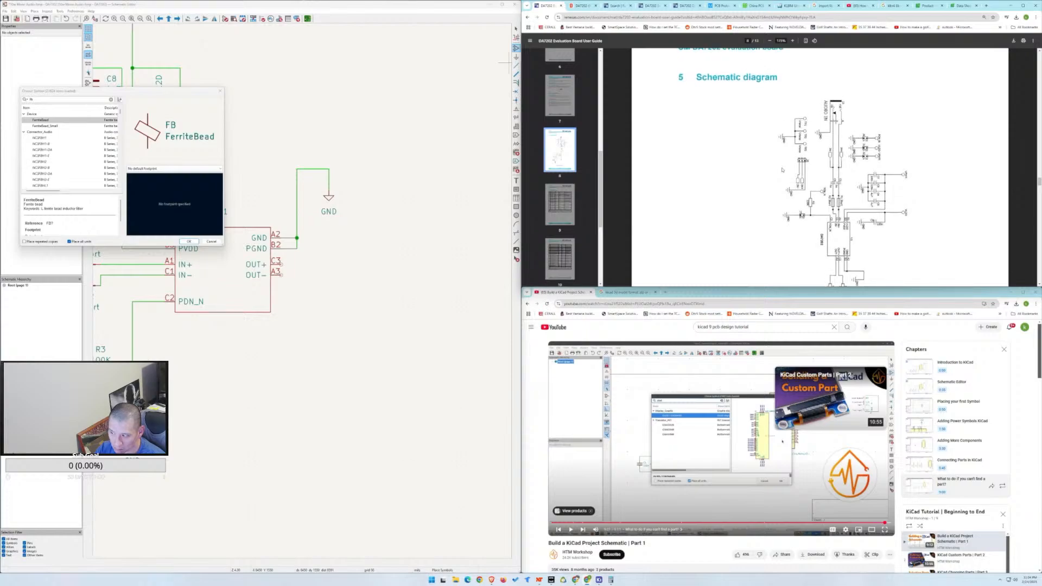
scroll(833, 187, down, 5)
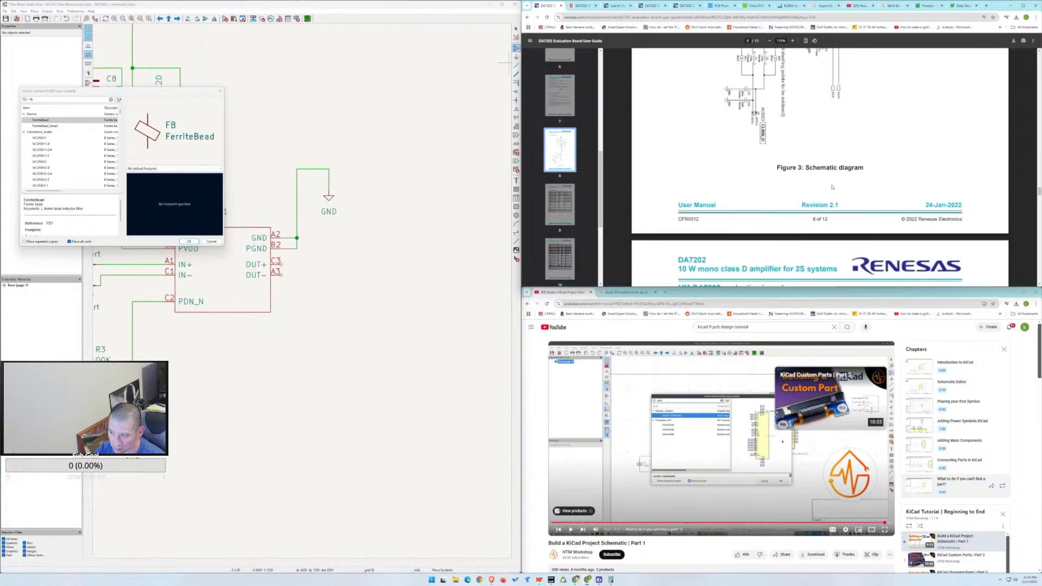
scroll(831, 185, up, 1)
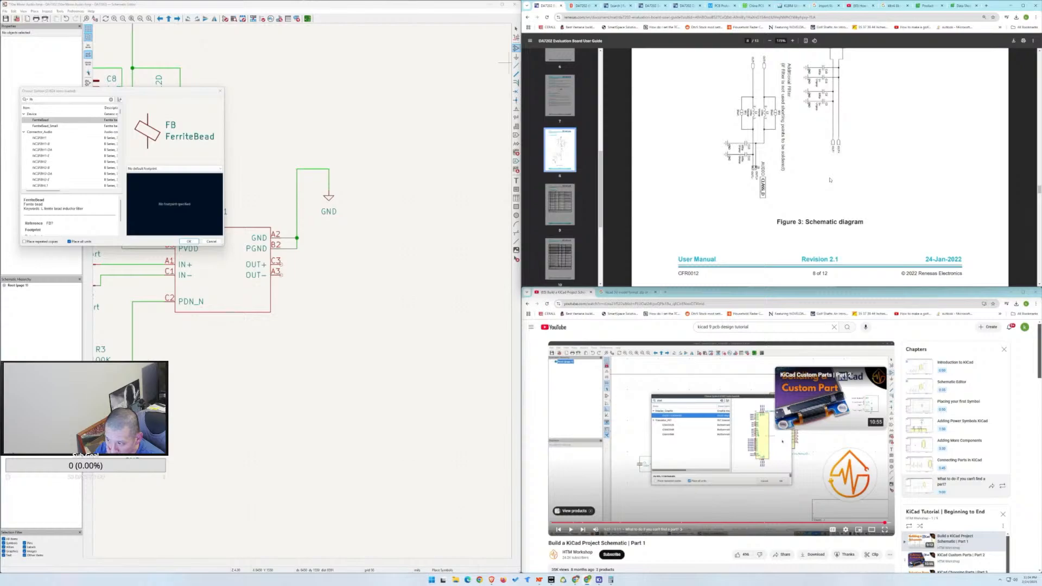
scroll(830, 180, up, 2)
scroll(820, 169, up, 1)
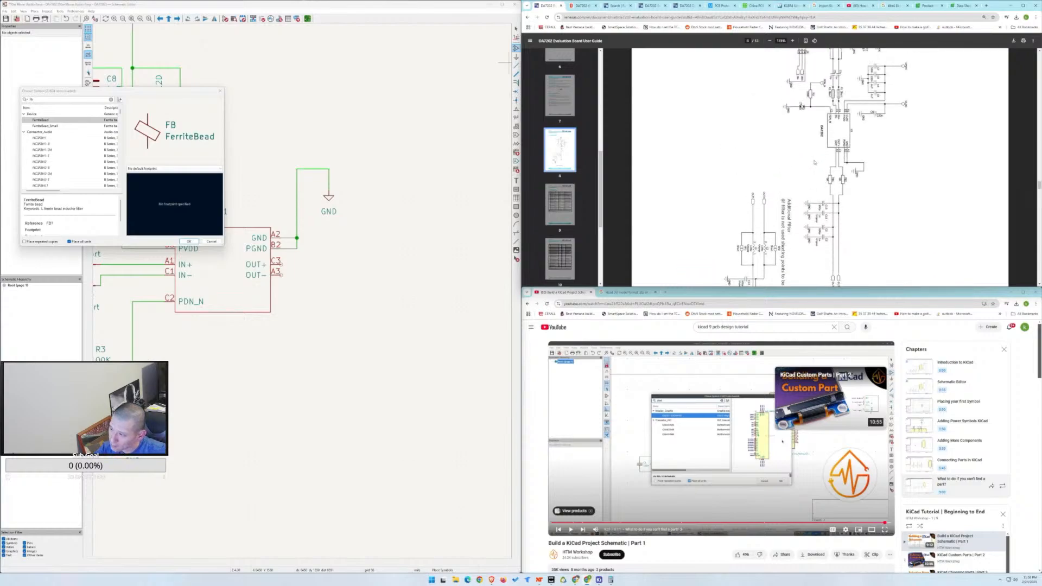
Examine the FB1 and FB2 entries and the population note in the user guide's Table 3 build BOM.
scroll(814, 162, down, 7)
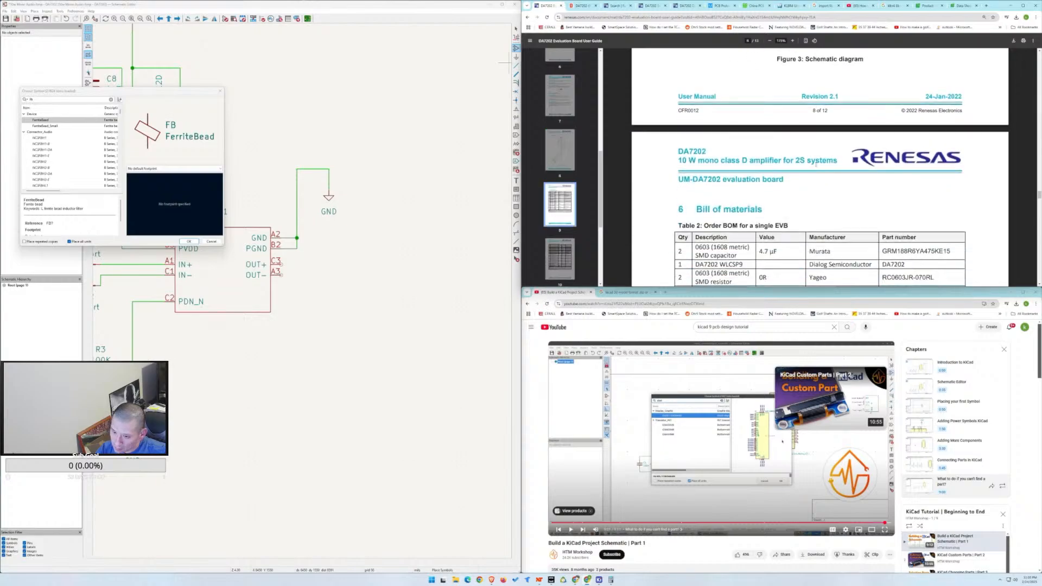
scroll(816, 164, down, 3)
scroll(816, 164, down, 5)
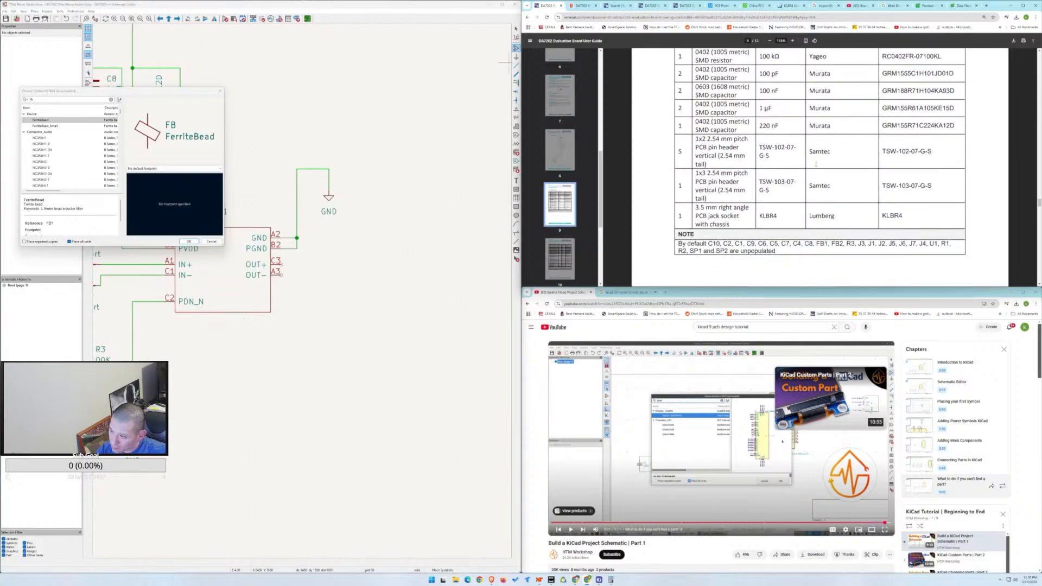
scroll(814, 168, down, 12)
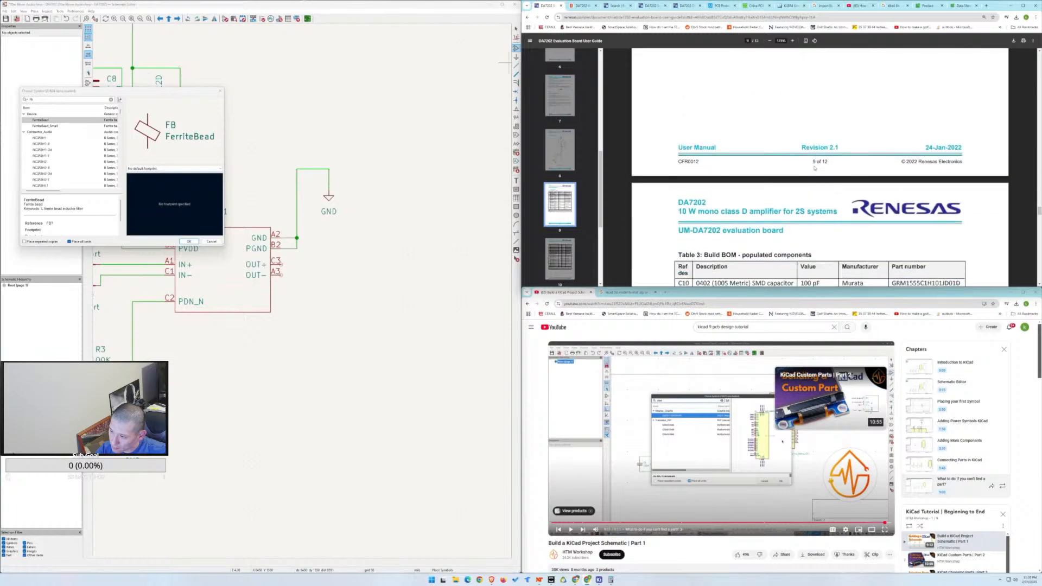
scroll(813, 175, down, 2)
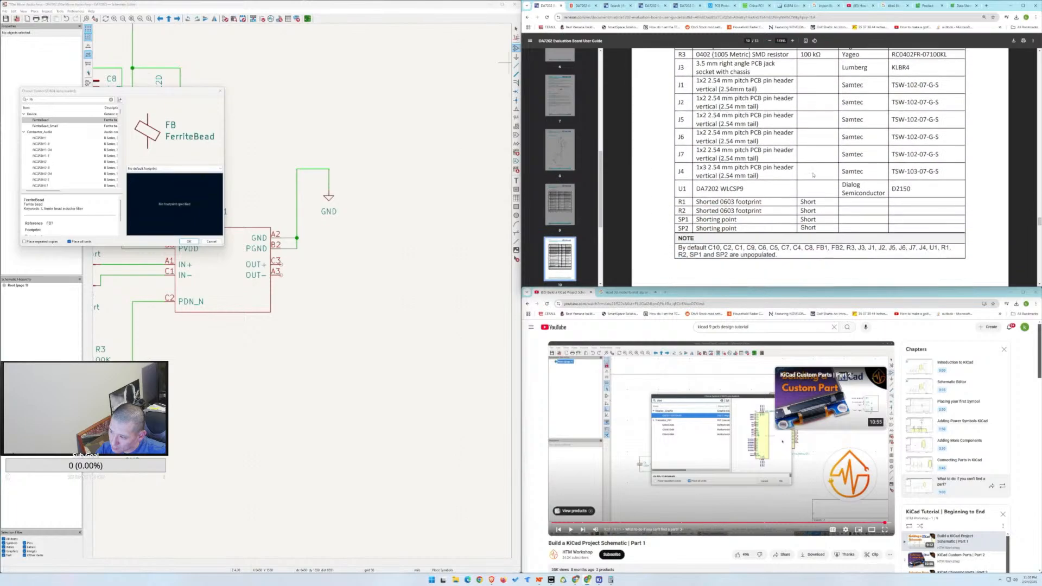
scroll(813, 175, up, 5)
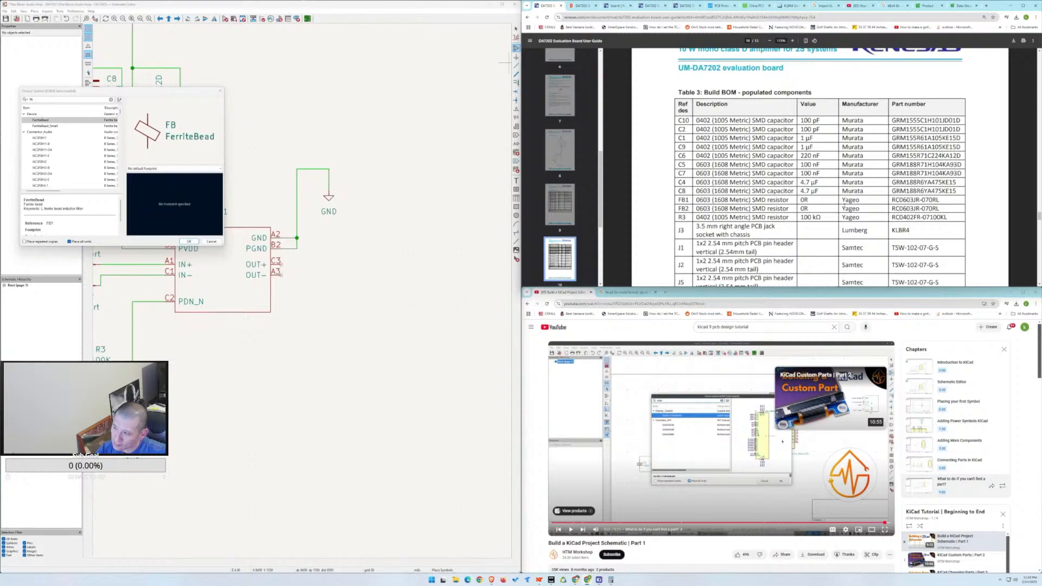
scroll(717, 201, down, 4)
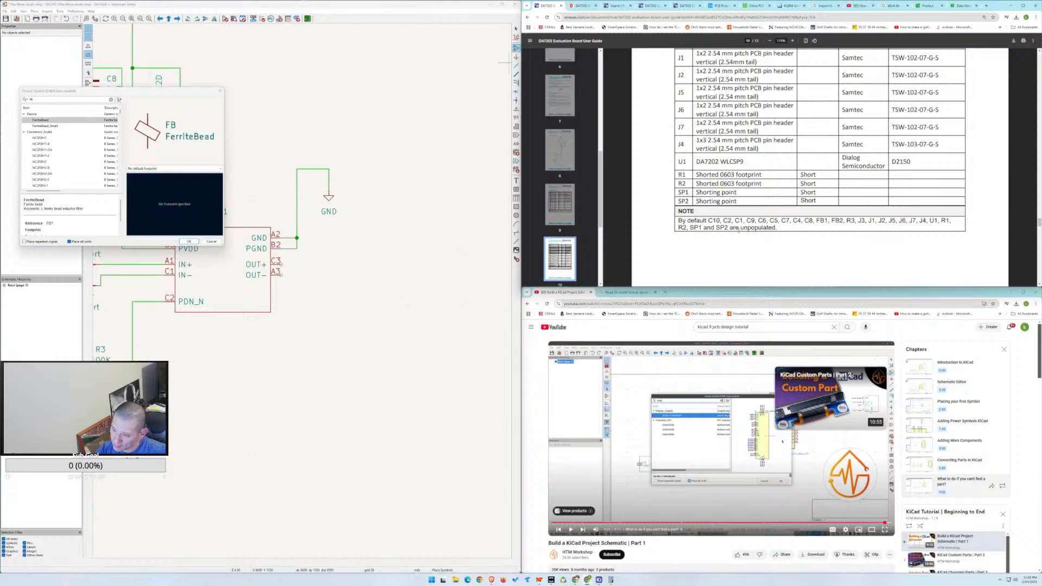
scroll(903, 175, up, 3)
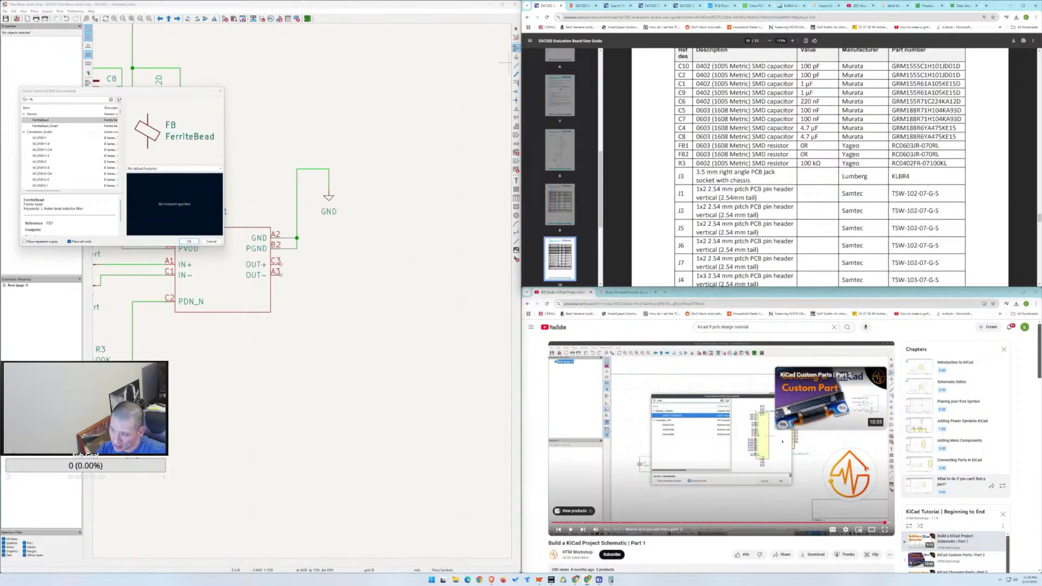
scroll(840, 173, up, 1)
scroll(696, 172, down, 1)
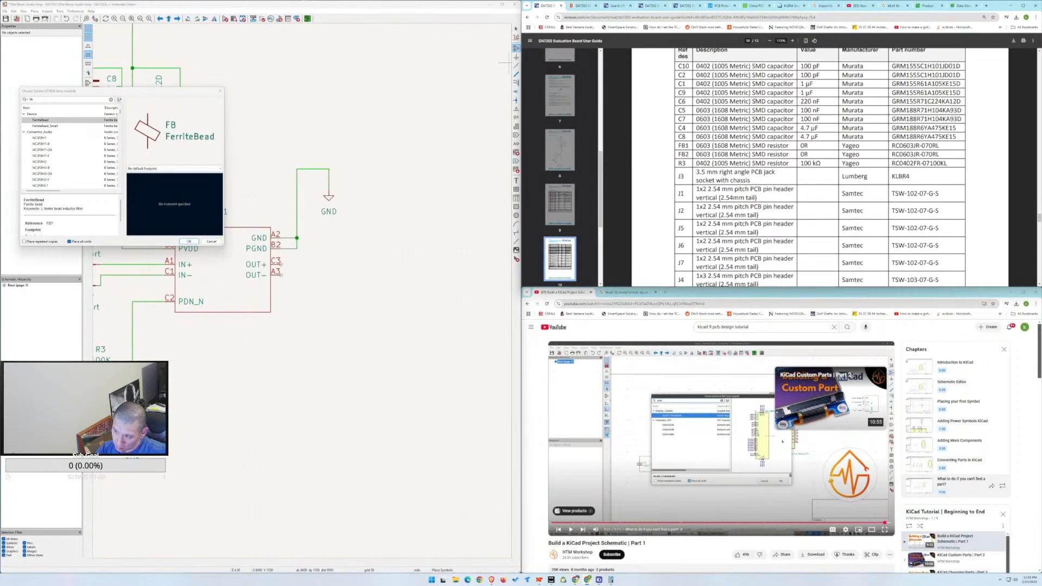
Search Google for "fb in schematic" in a new browser tab.
click(986, 5)
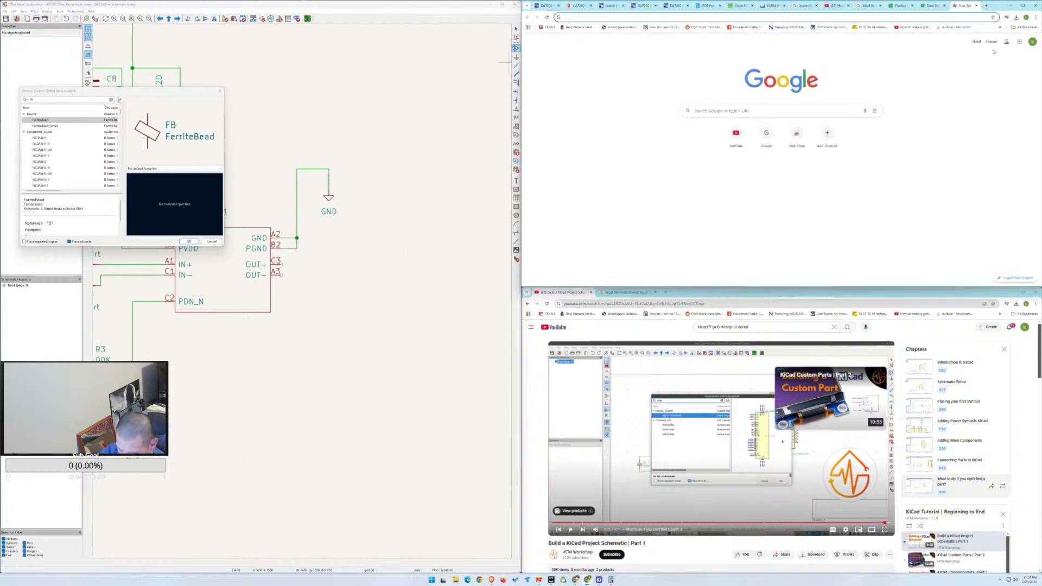
text(fb in c)
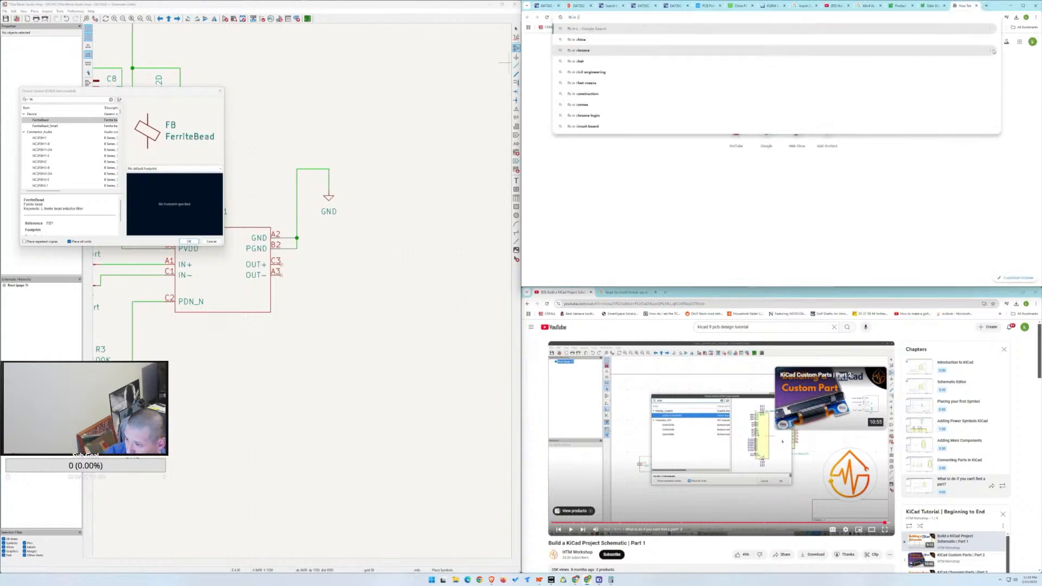
key(BackSpace)
text(schem)
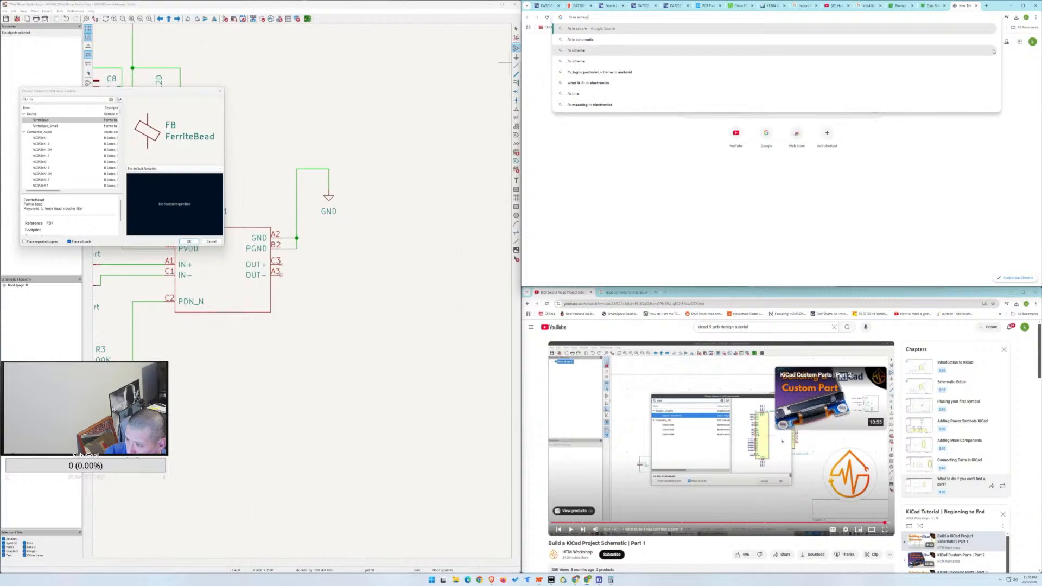
key(Return)
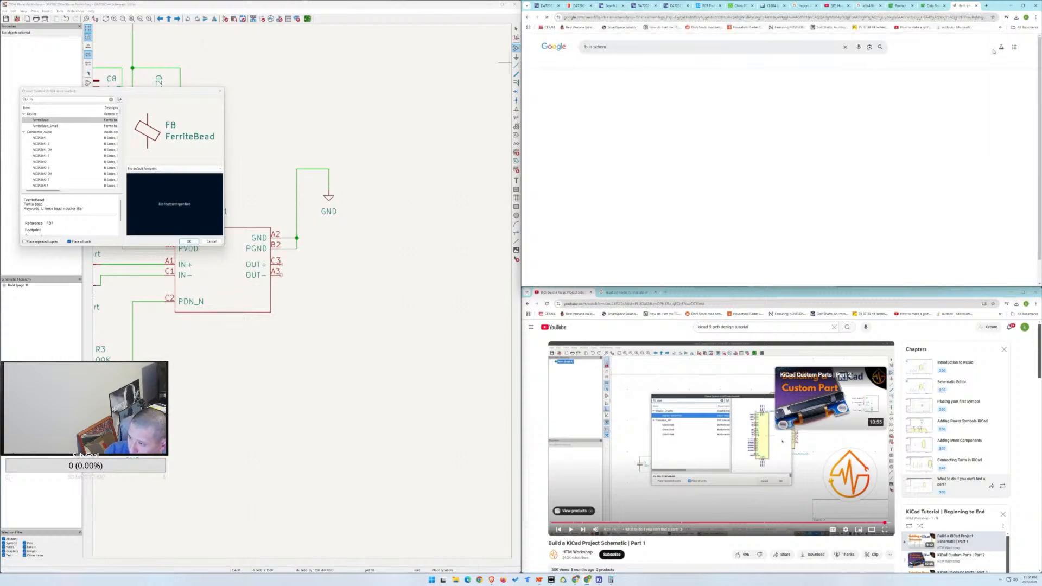
click(622, 52)
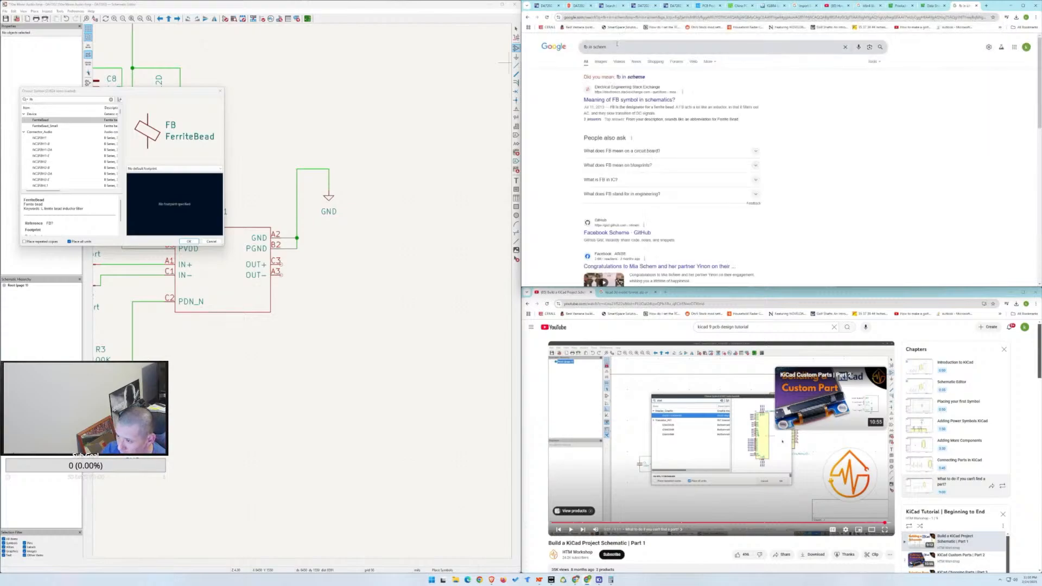
text(atic)
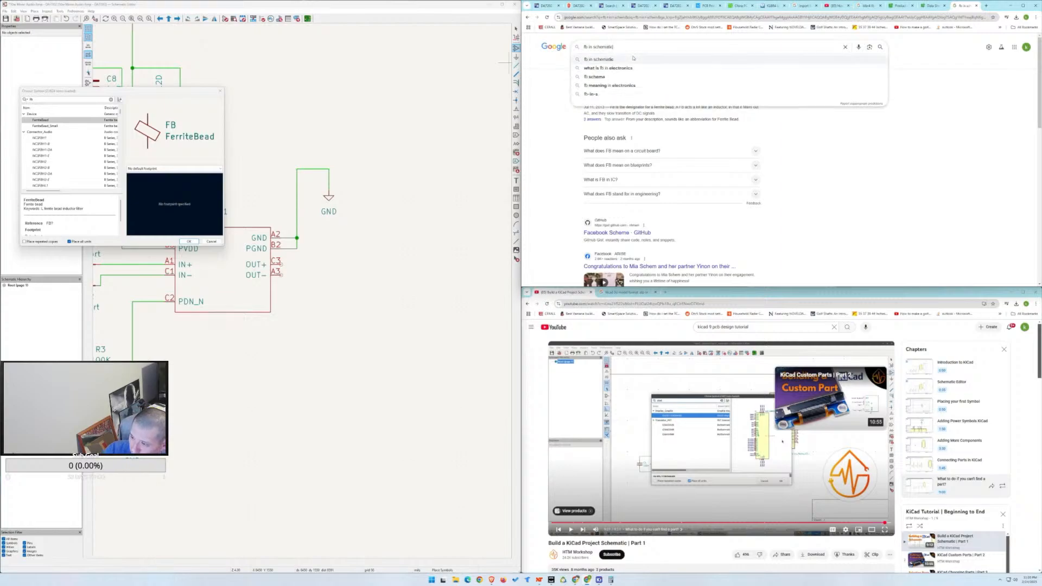
click(633, 59)
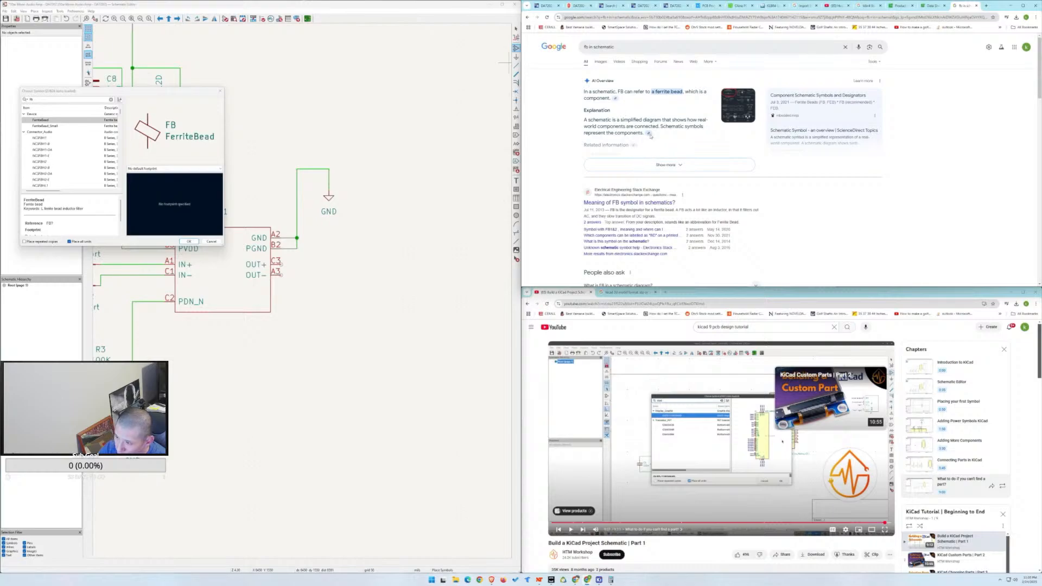
Read the expanded AI overview on the FB designator and view its schematic symbol image and the results below.
click(641, 162)
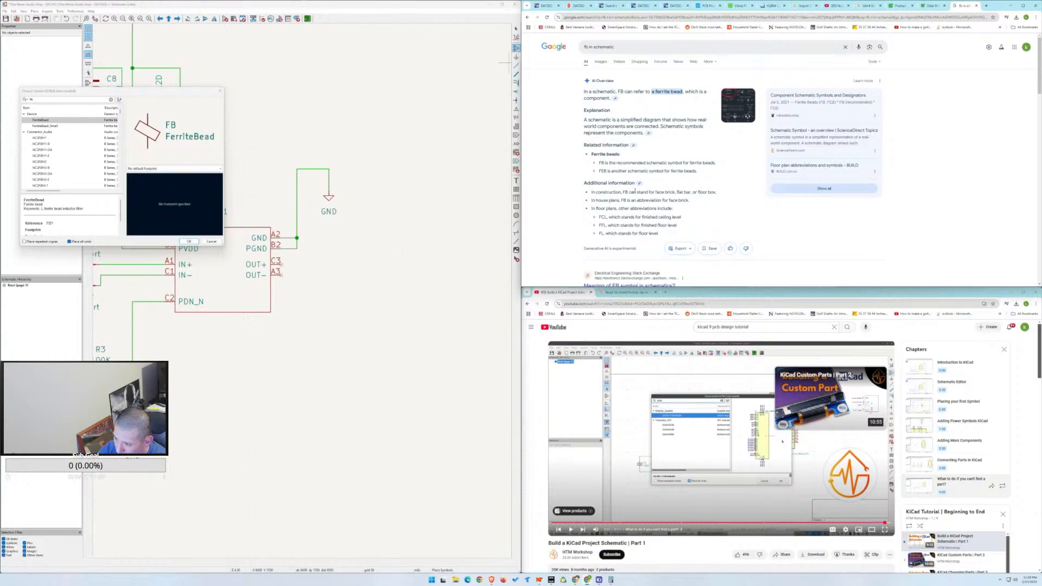
click(742, 113)
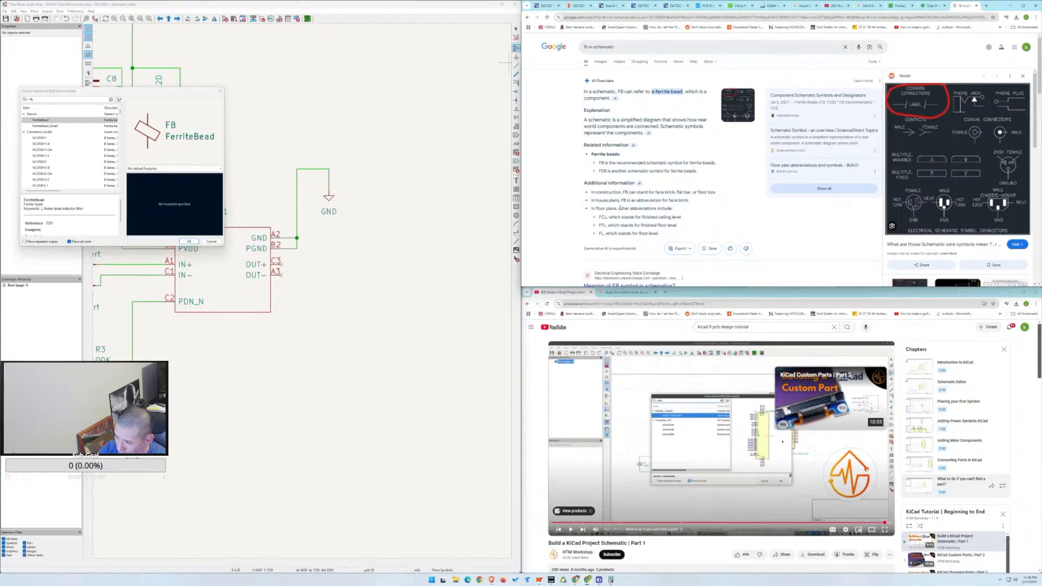
scroll(626, 205, down, 2)
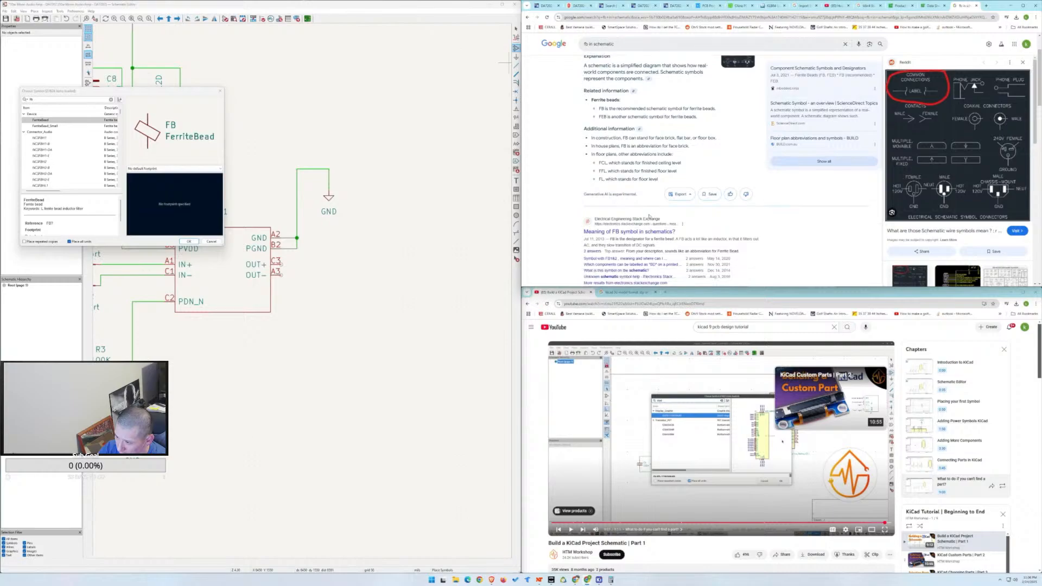
Search Google for "fb or in schematic" and expand the AI overview to read the explanation of FB.
scroll(649, 215, up, 2)
click(634, 48)
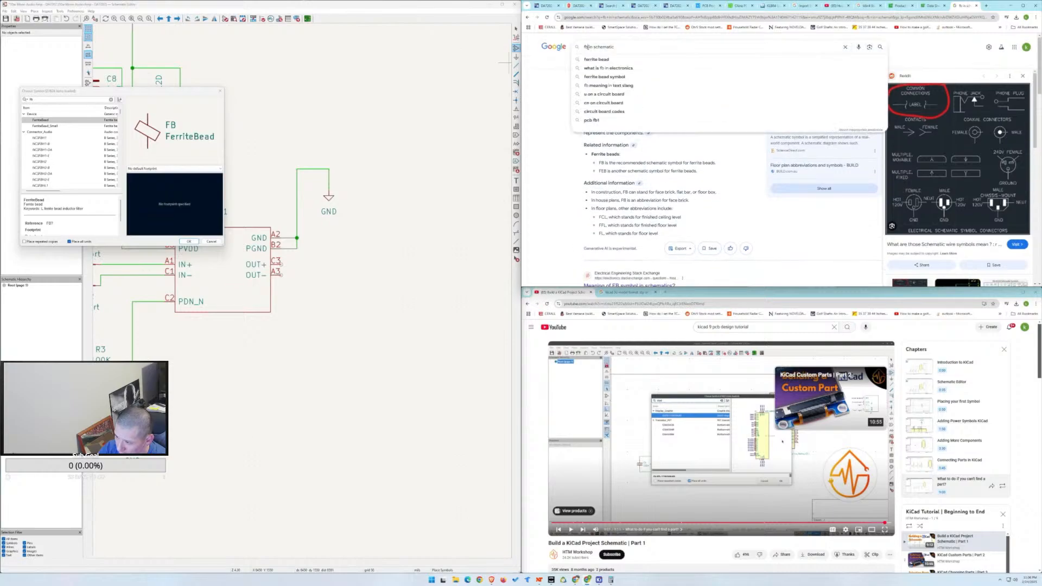
text(or)
key(Return)
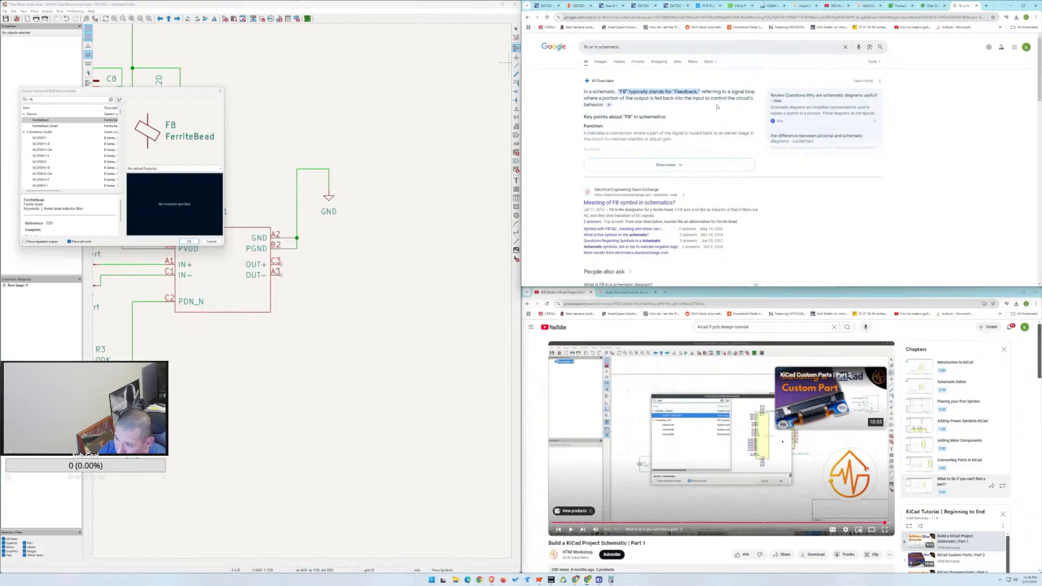
click(666, 163)
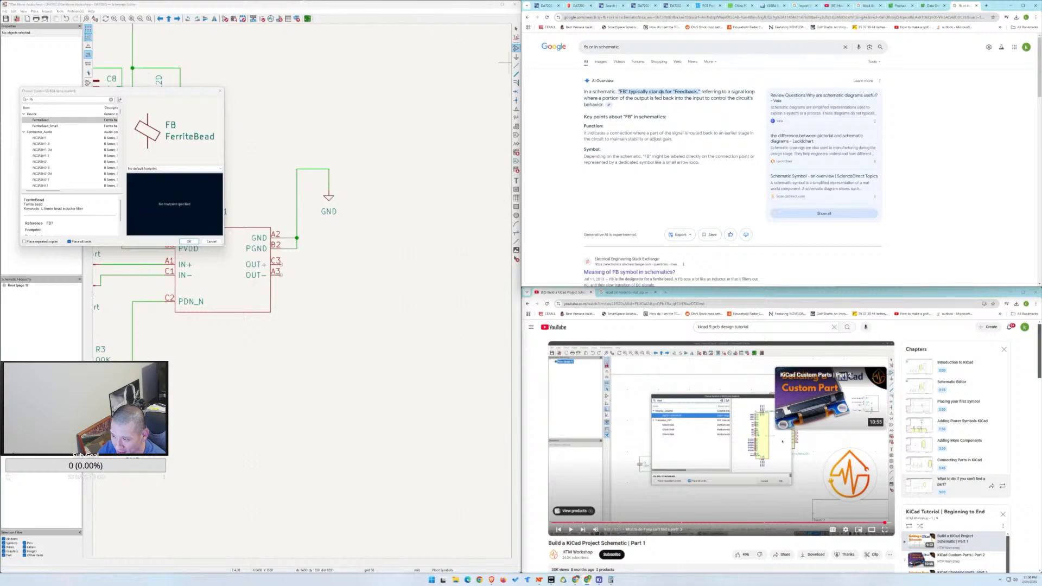
Return to the "fb in schematic" results, expand the question about FB on a circuit board, and view its component photo.
click(527, 18)
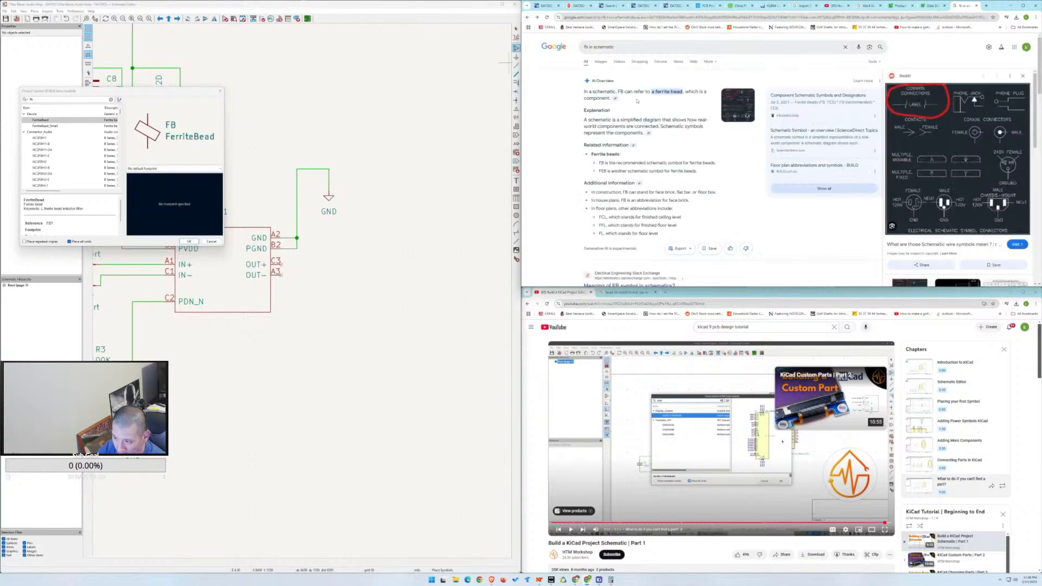
scroll(642, 117, down, 5)
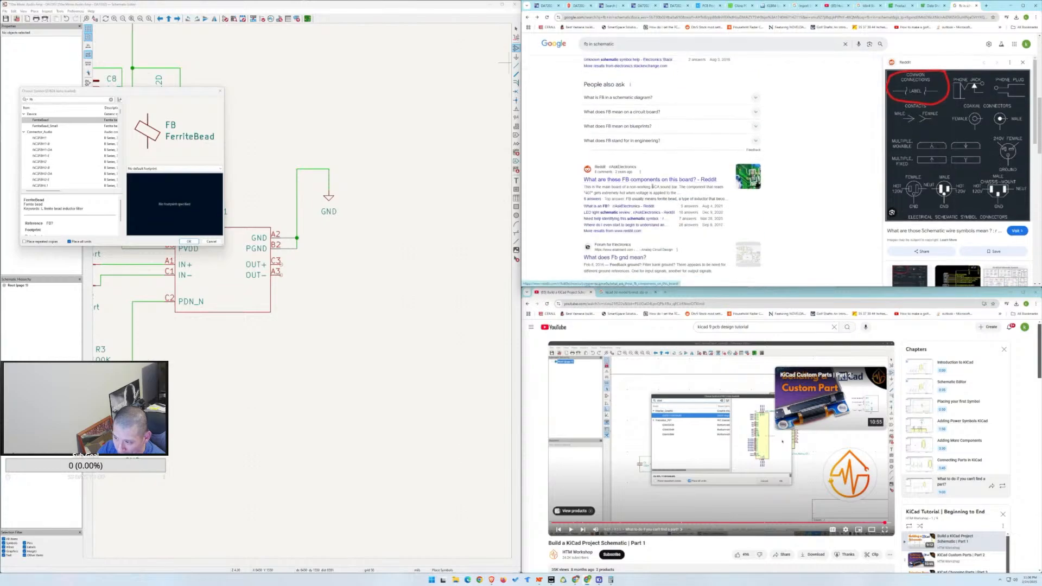
click(748, 113)
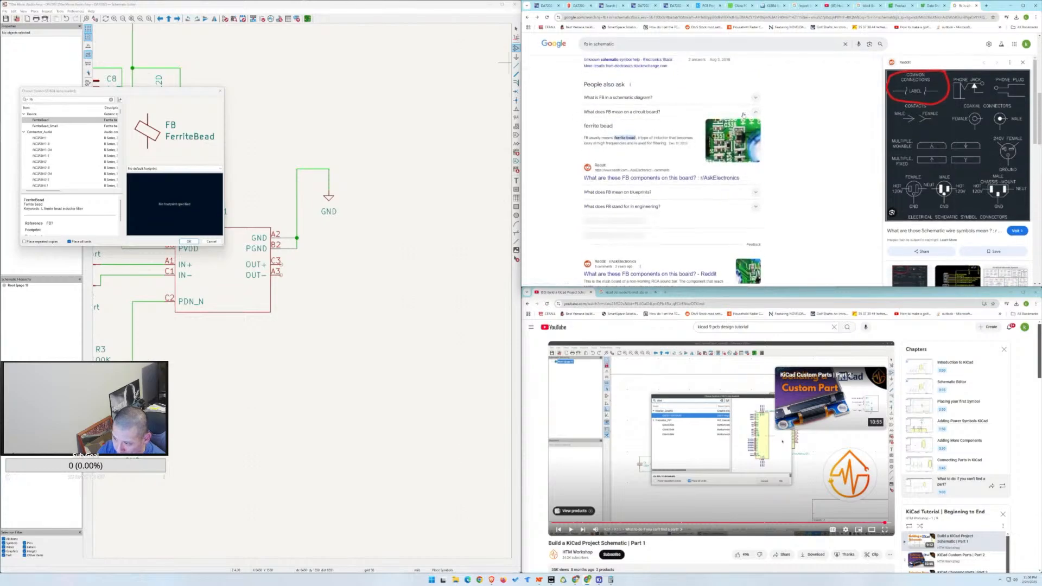
click(733, 140)
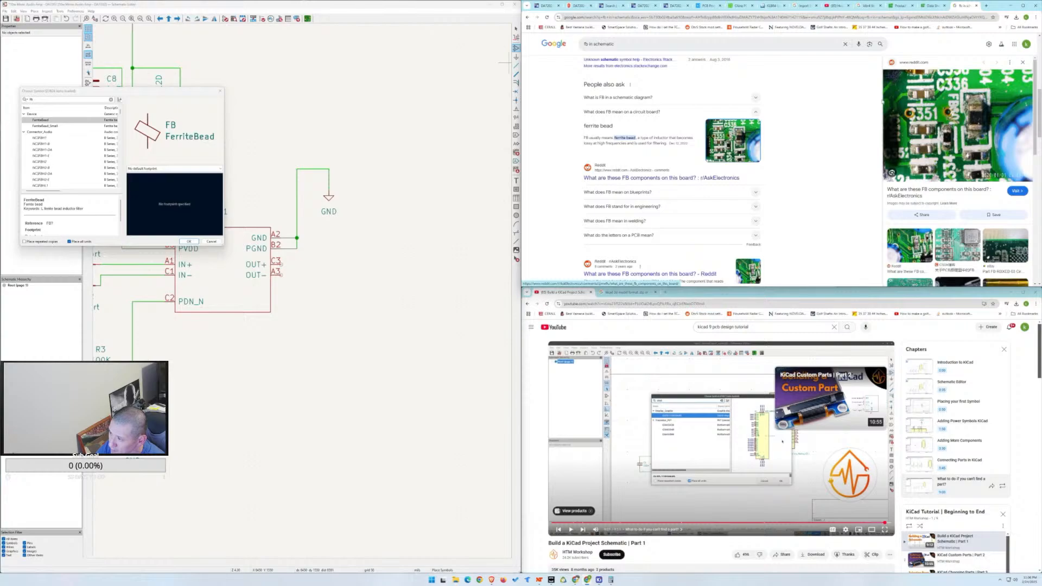
Look through the DA7202 evaluation board user guide from the bill of materials and revision history back to the hardware description.
click(676, 6)
click(642, 6)
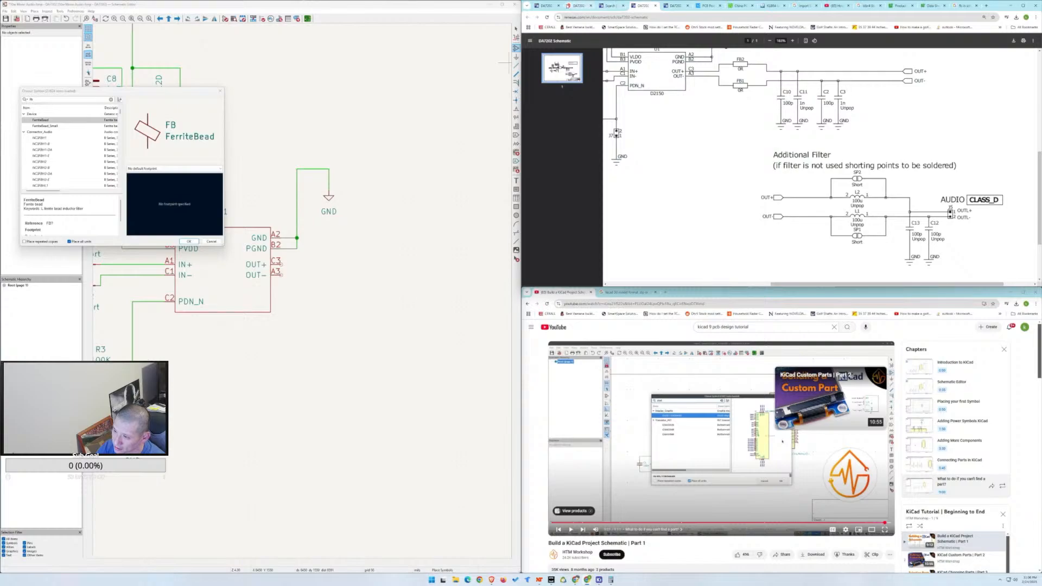
click(548, 7)
scroll(1027, 212, up, 10)
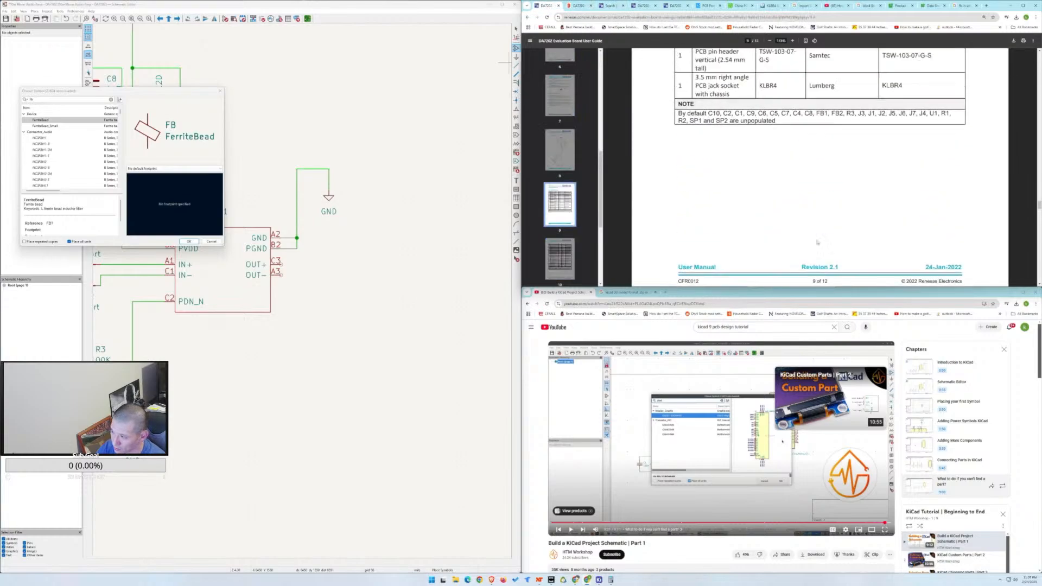
scroll(820, 168, down, 15)
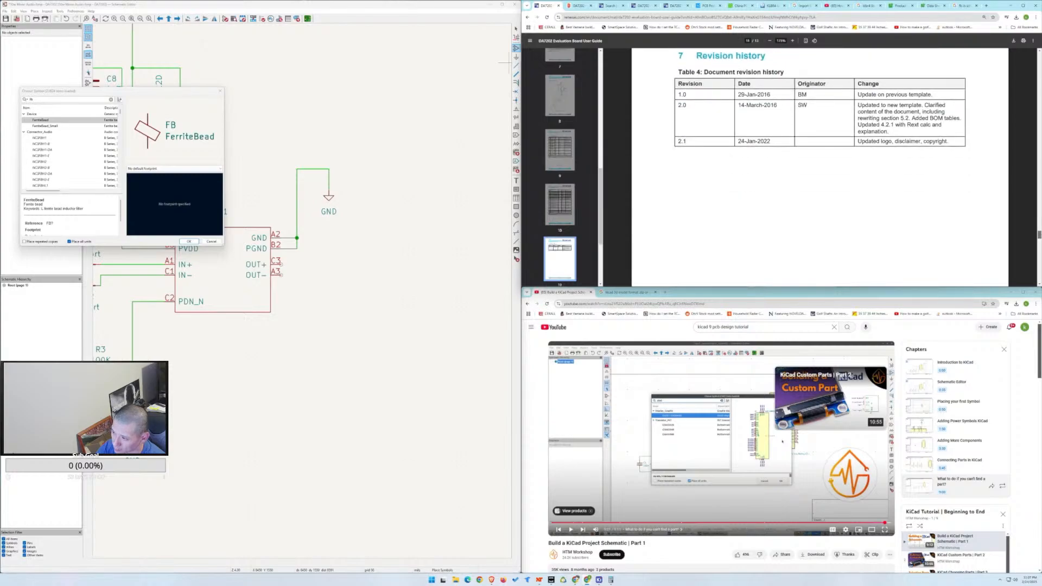
scroll(820, 169, down, 10)
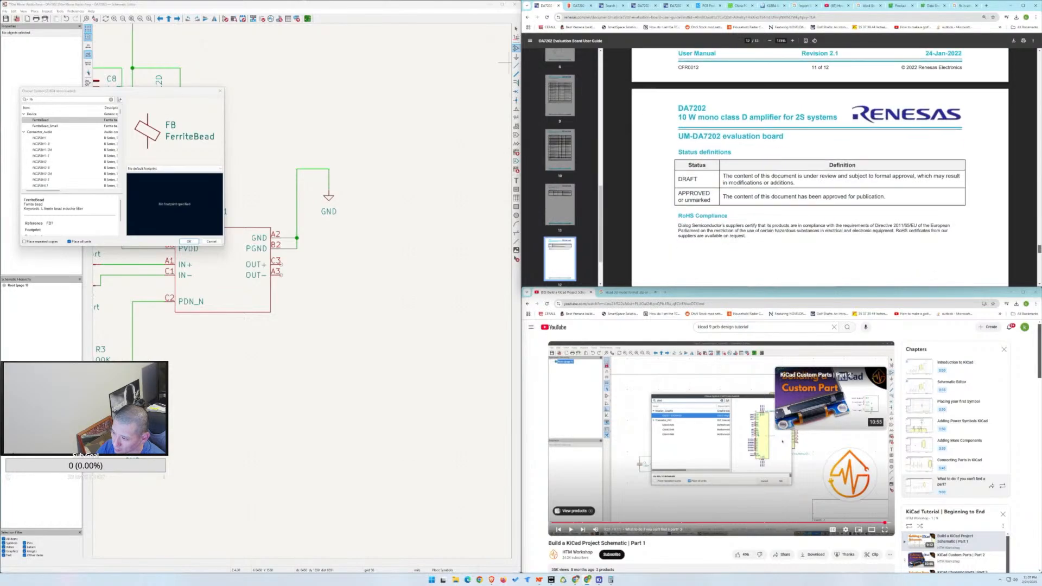
scroll(820, 168, up, 10)
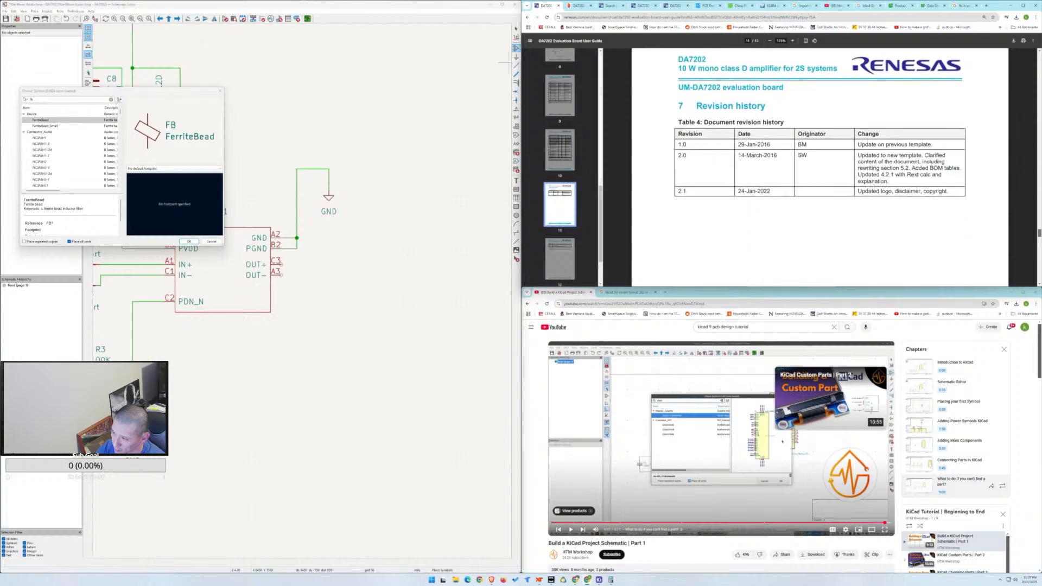
scroll(819, 169, up, 15)
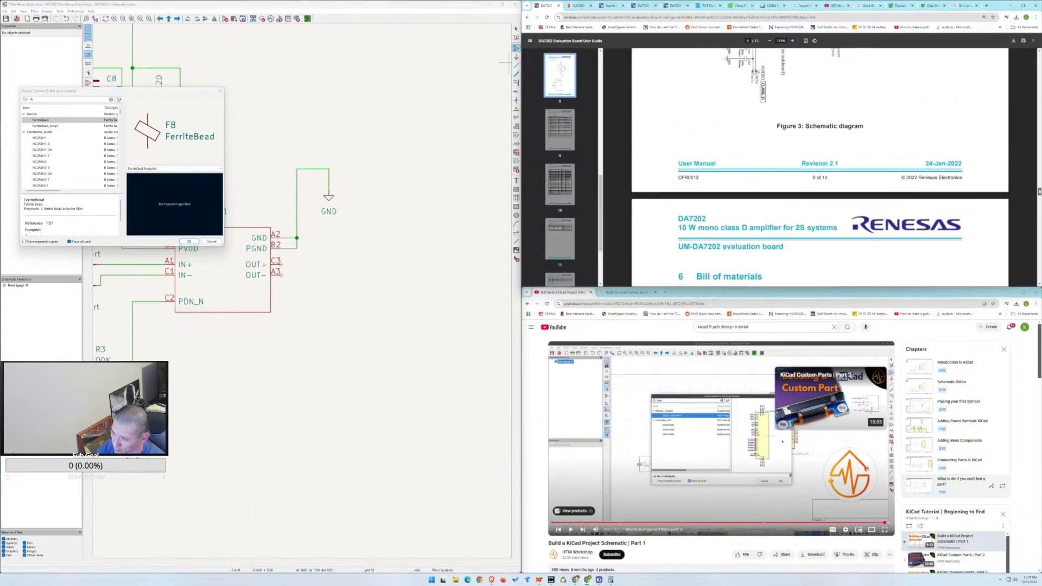
scroll(820, 168, up, 15)
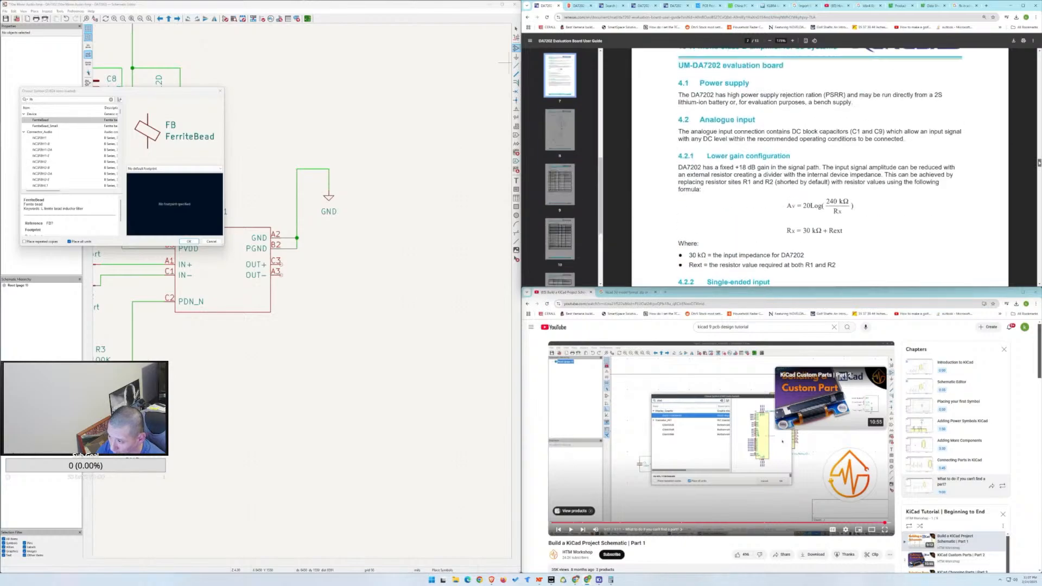
scroll(820, 168, up, 12)
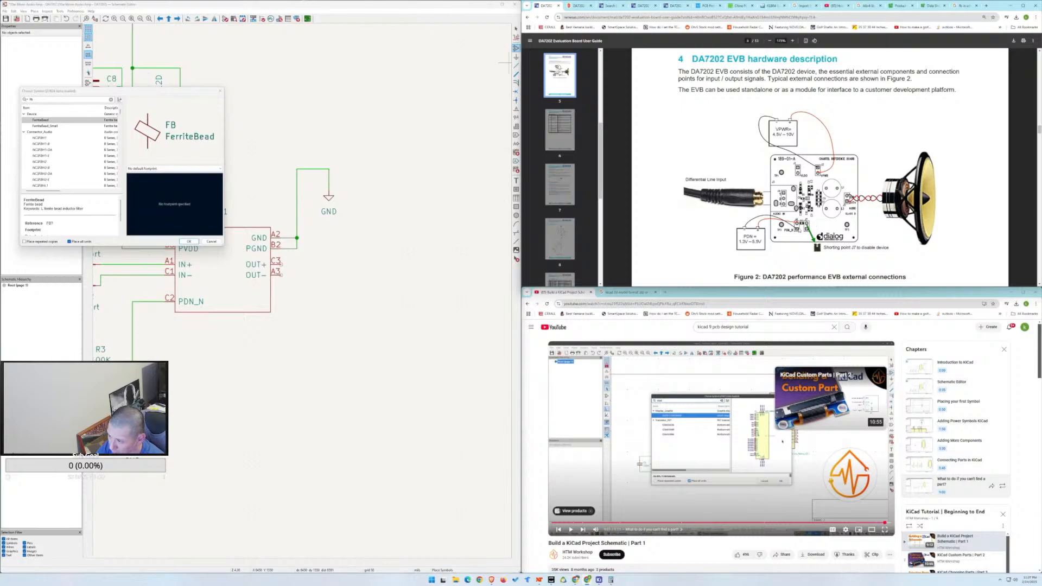
Examine the Figure 2 external connections diagram and the evaluation board photo in close-up for the components near U1.
right_click(825, 282)
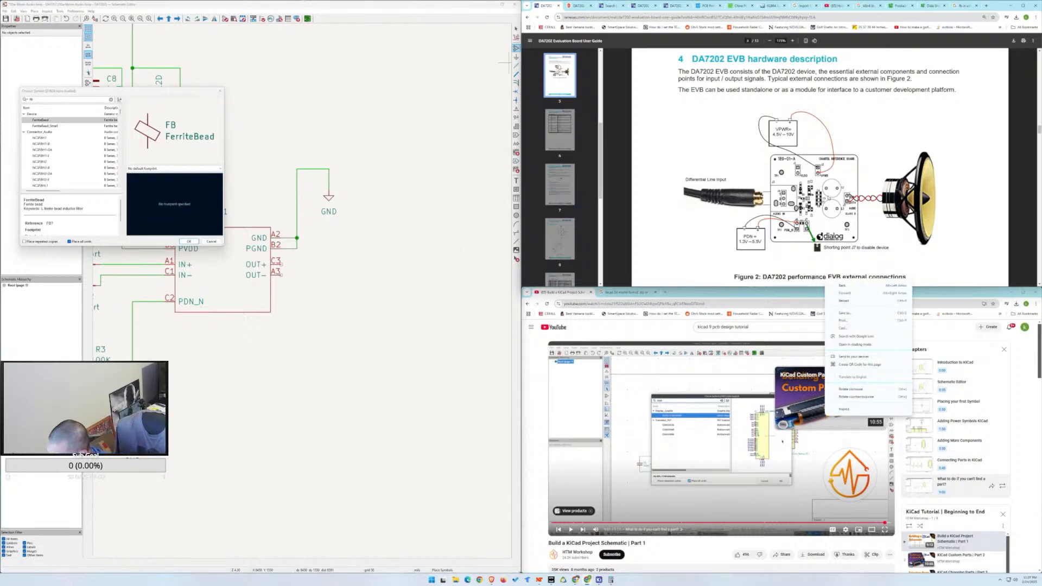
click(826, 241)
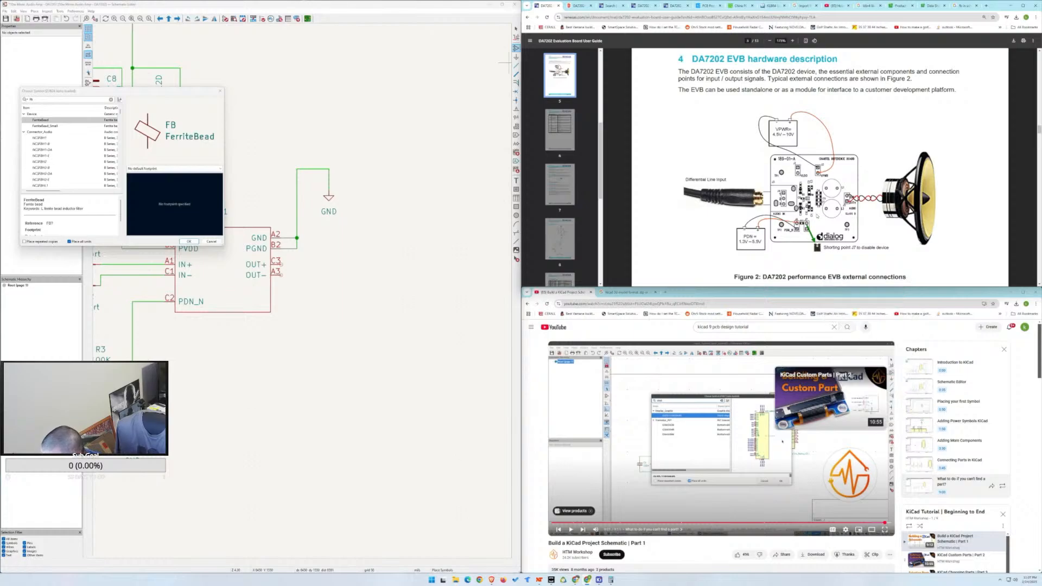
ctrl+scroll(817, 216, up, 4)
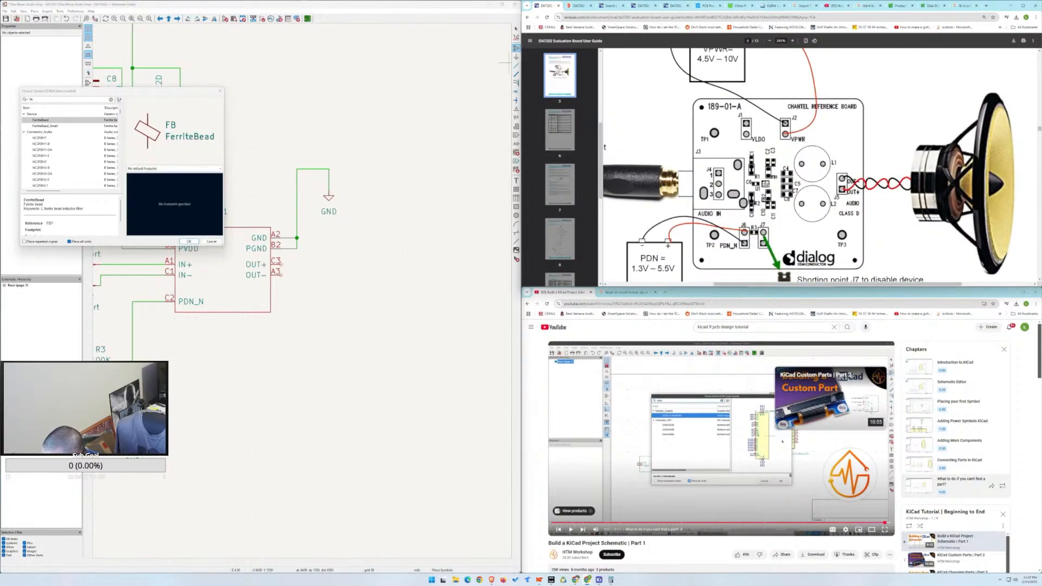
scroll(773, 216, up, 10)
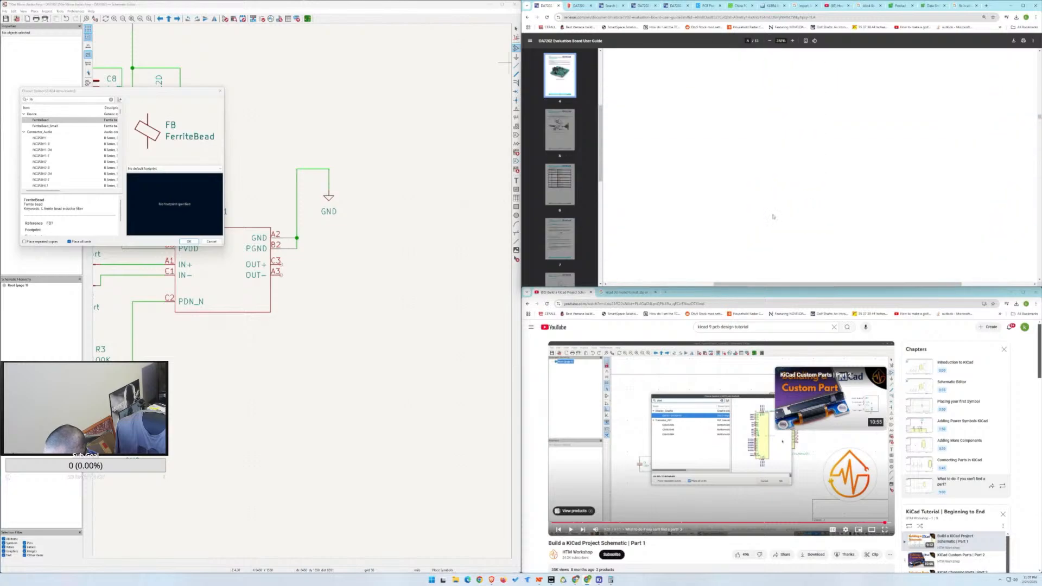
scroll(774, 216, up, 5)
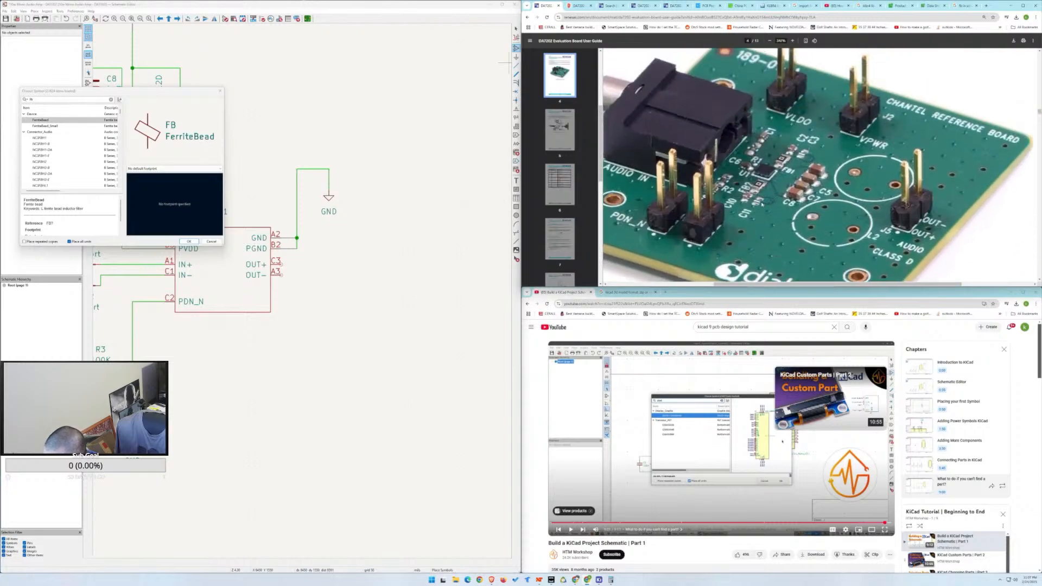
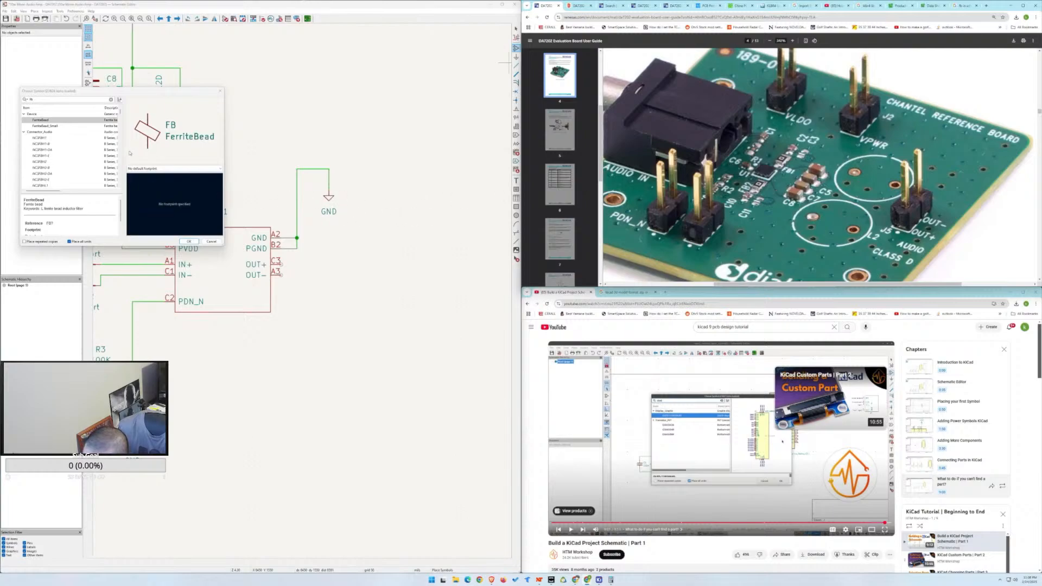
Search the KiCad symbol library for "or" and browse the matching symbols.
click(63, 99)
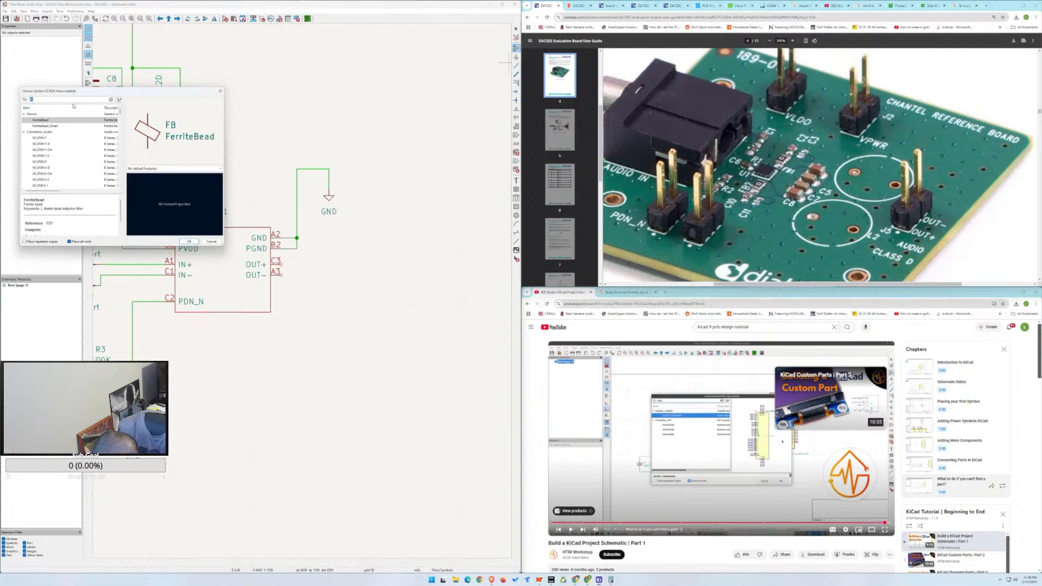
text(or)
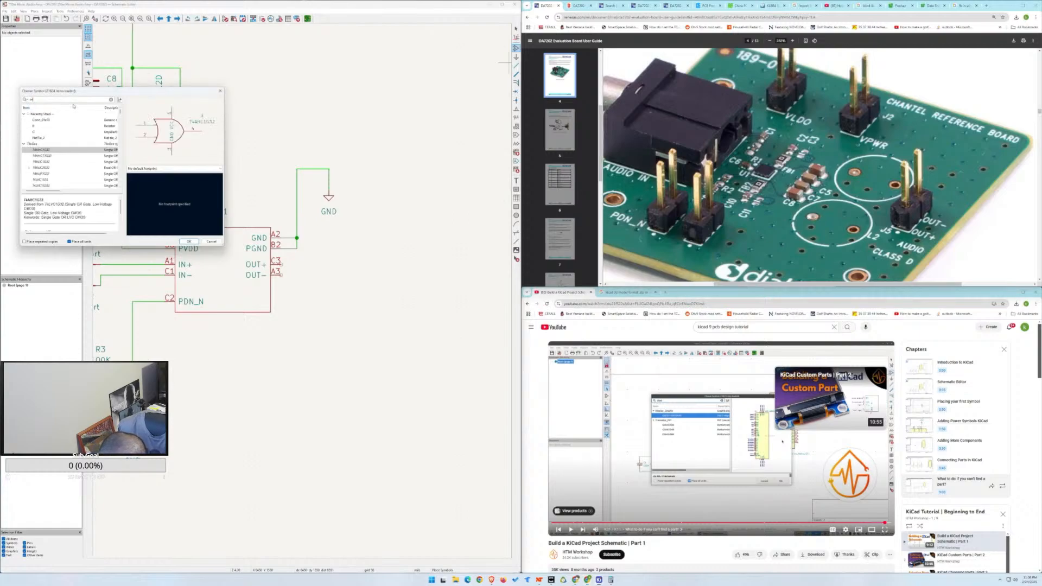
scroll(106, 168, down, 10)
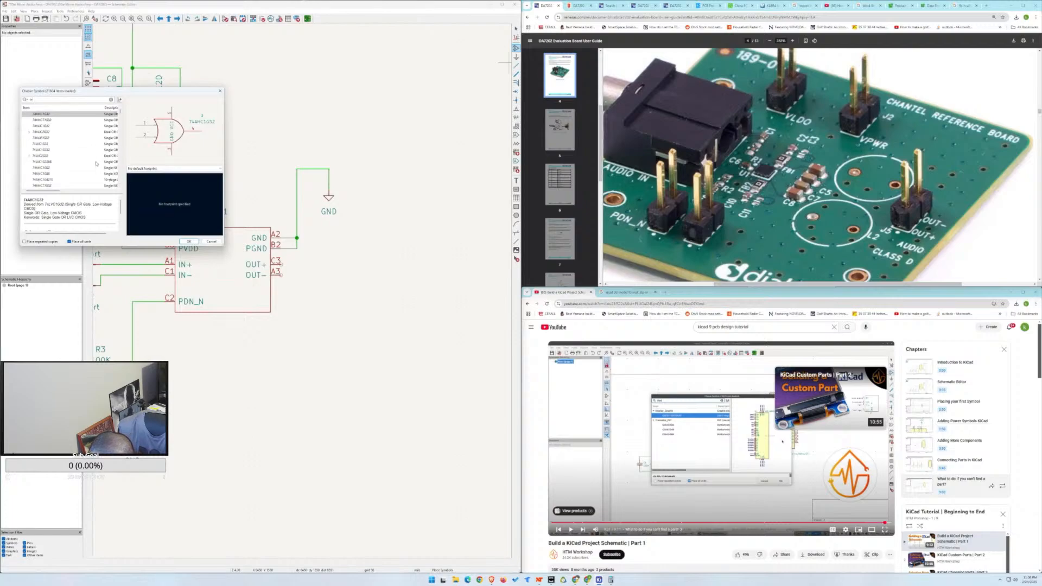
scroll(106, 168, down, 10)
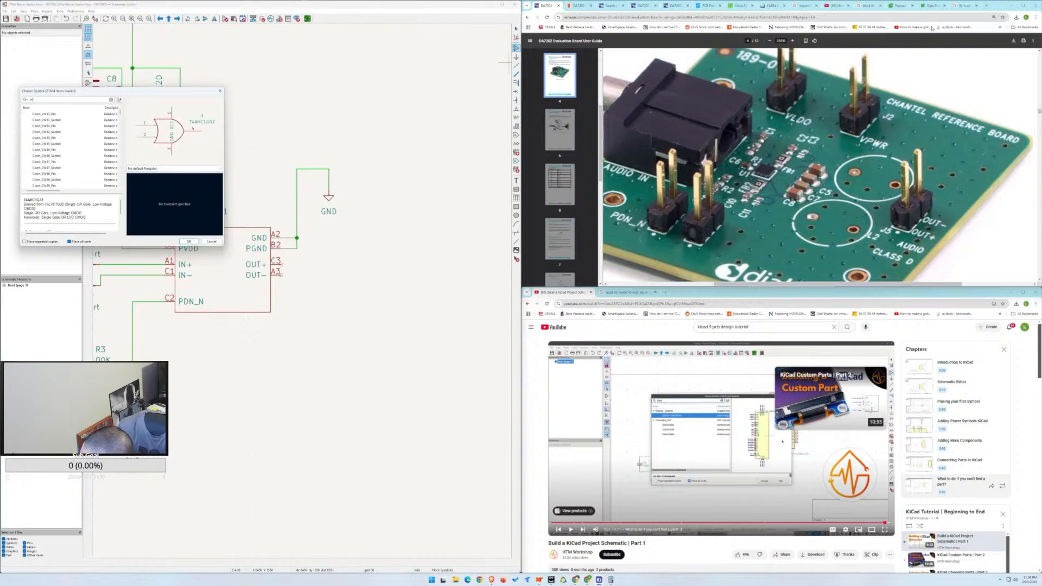
Search Google for "or in schematic" in the browser and look over the results.
click(966, 14)
click(586, 44)
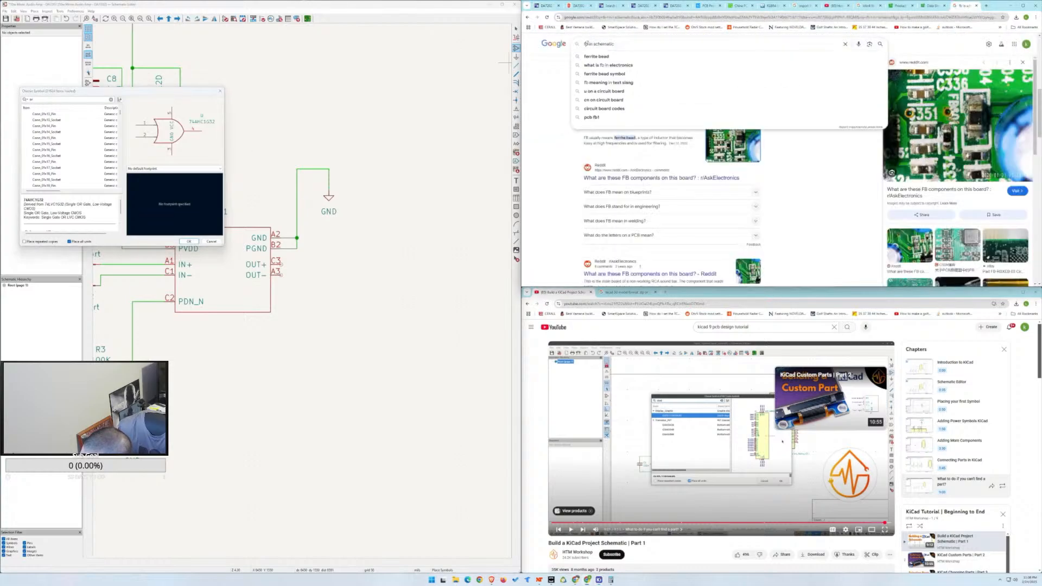
text(or)
key(Return)
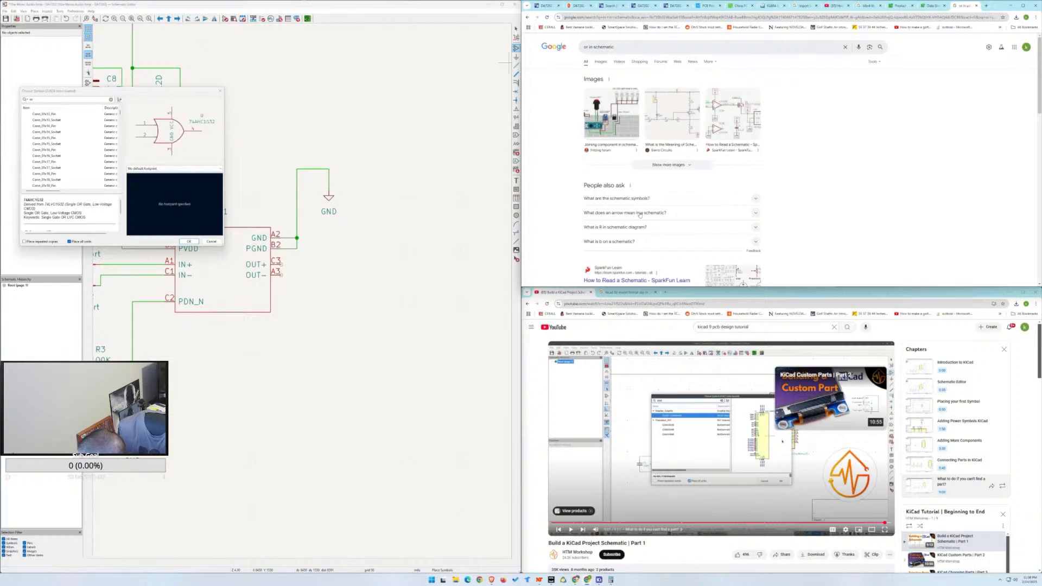
scroll(684, 202, down, 2)
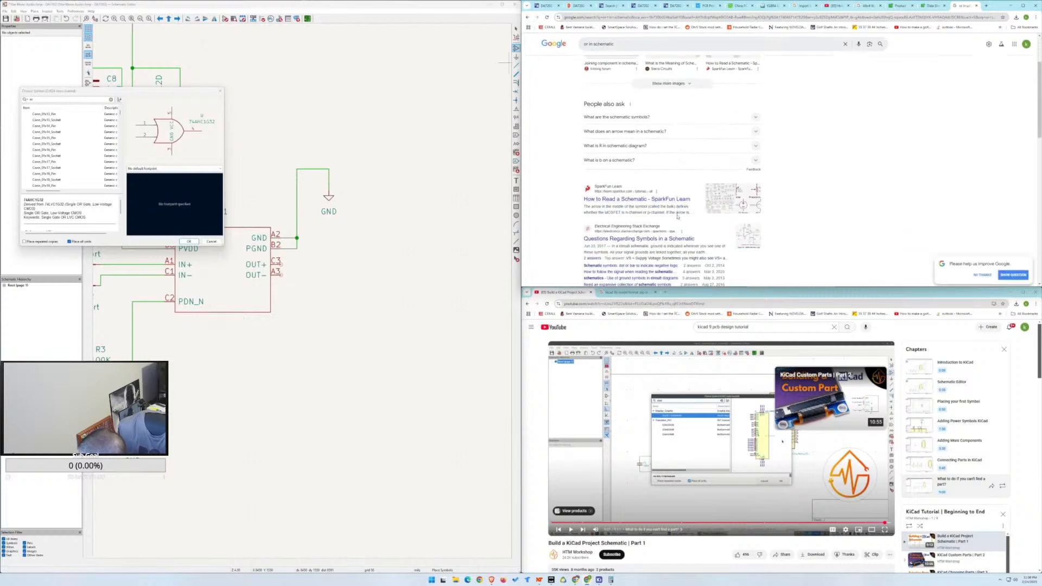
scroll(676, 218, down, 3)
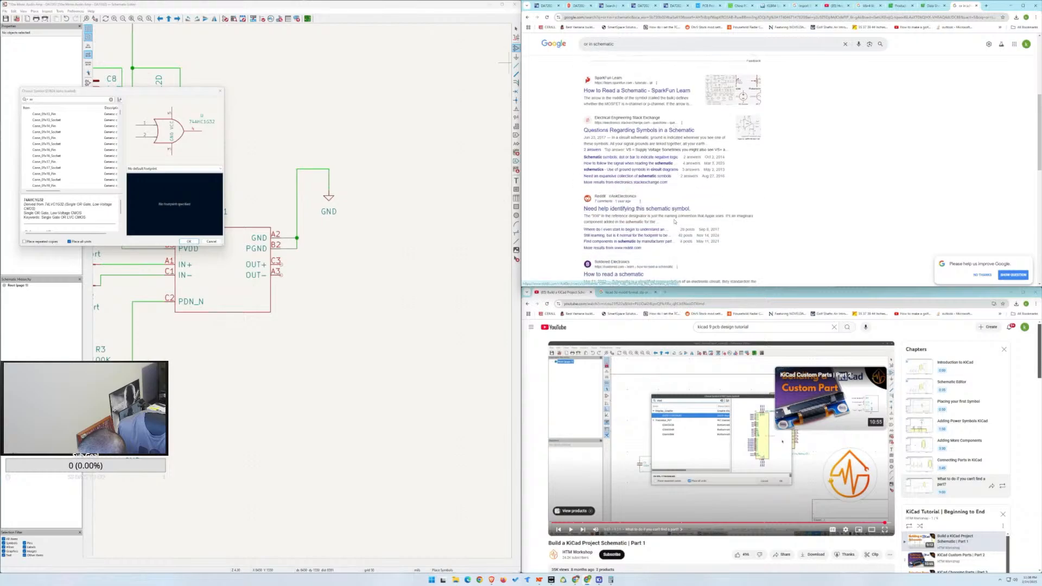
scroll(673, 222, up, 5)
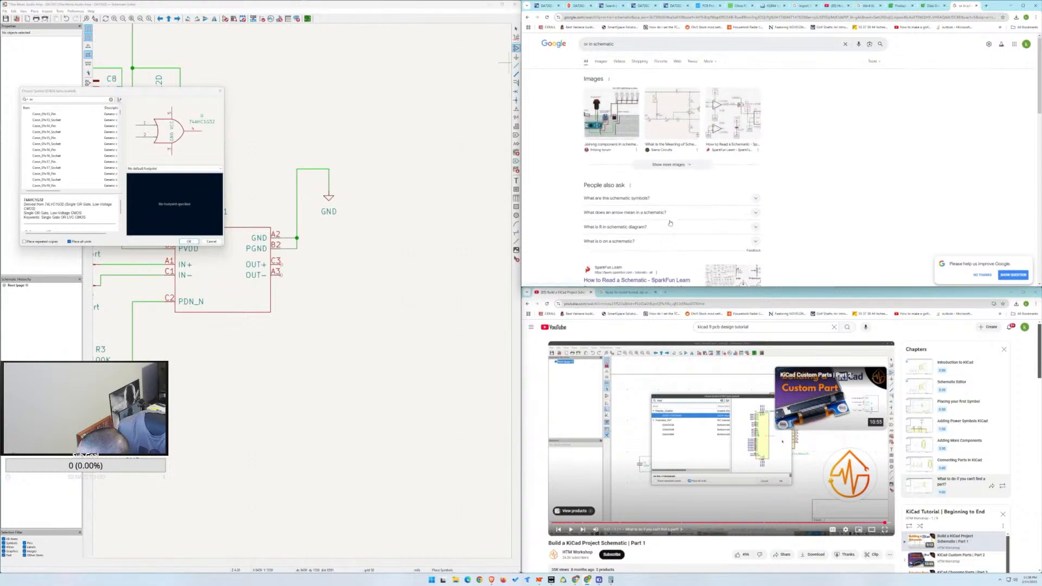
Search Google for "or circuit diagram" and read the answer about the circuit of an OR gate.
drag(587, 47, 580, 50)
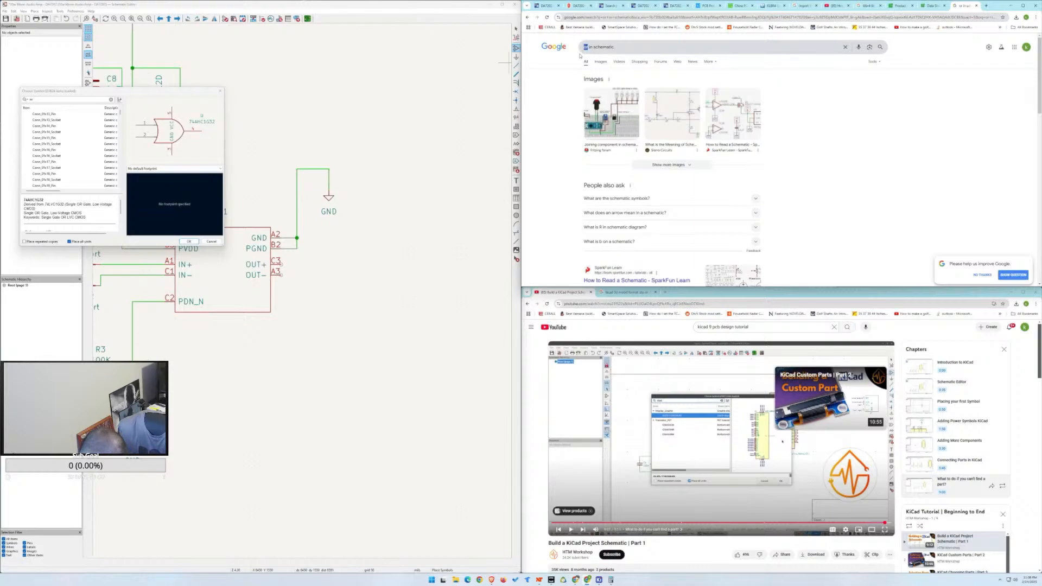
text(OR)
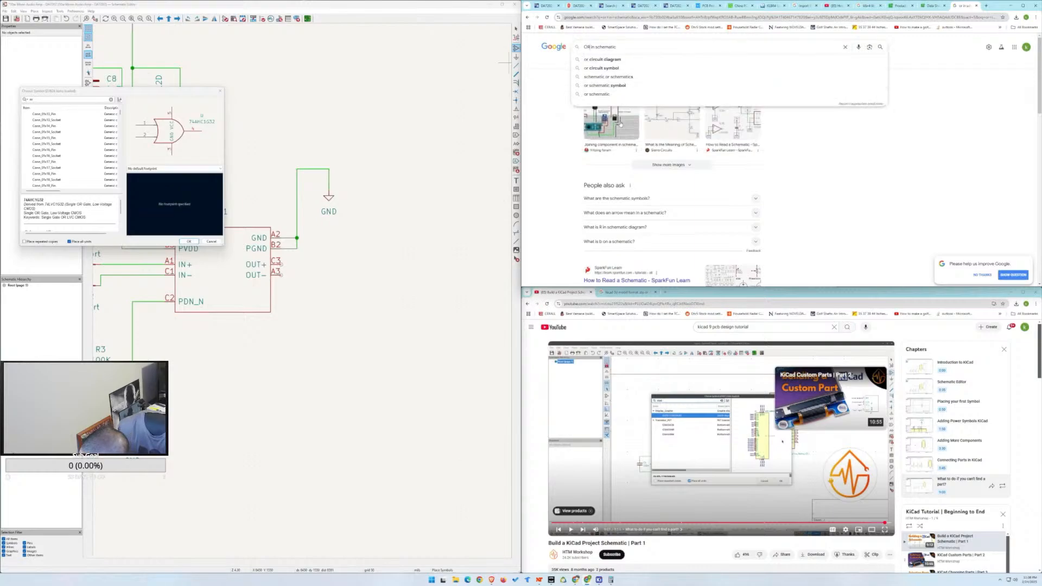
click(605, 60)
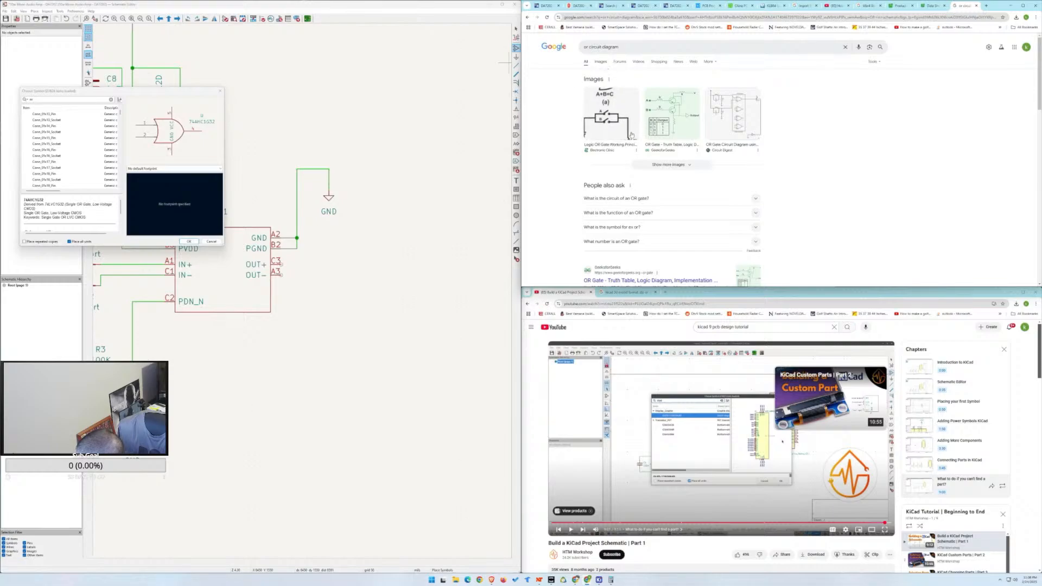
click(648, 201)
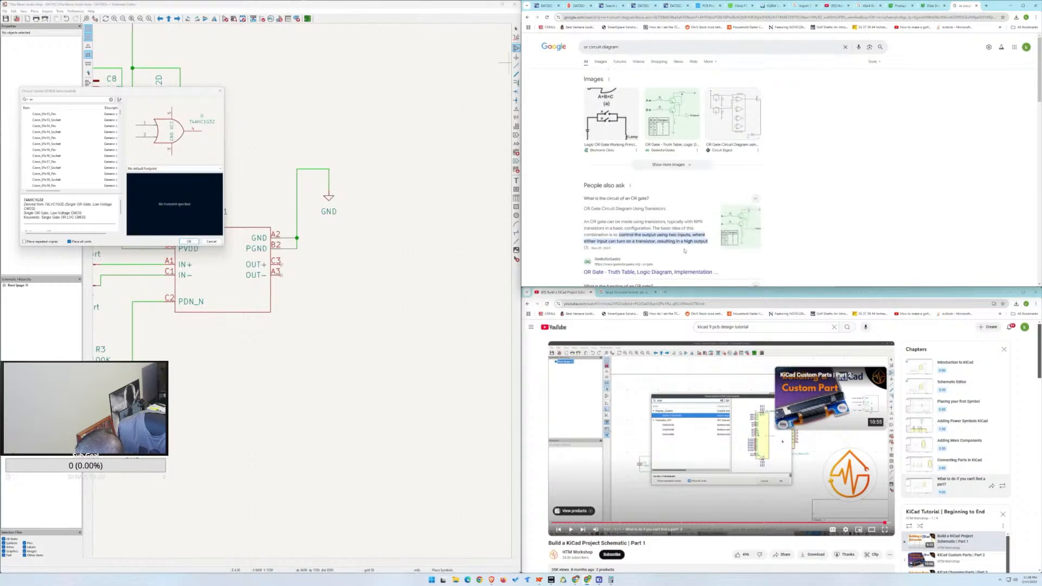
Search Google for "0r resistor" and look over the results.
drag(620, 47, 584, 57)
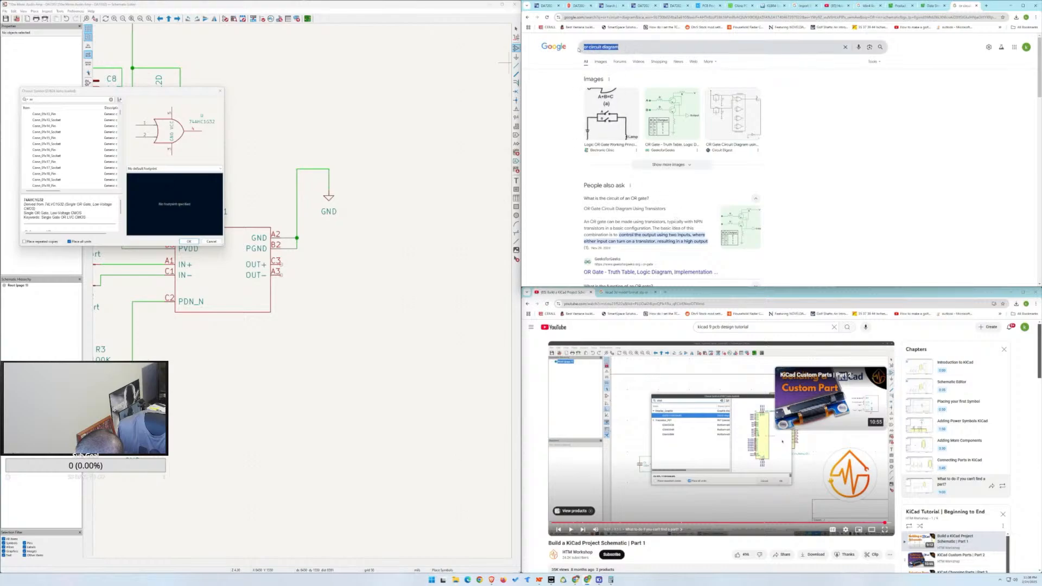
text(OR)
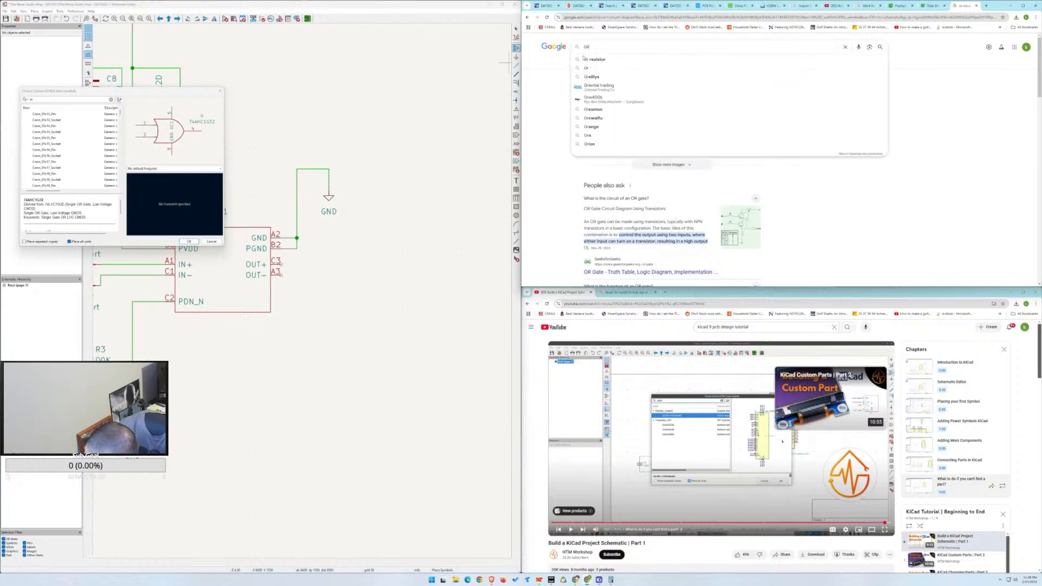
click(594, 59)
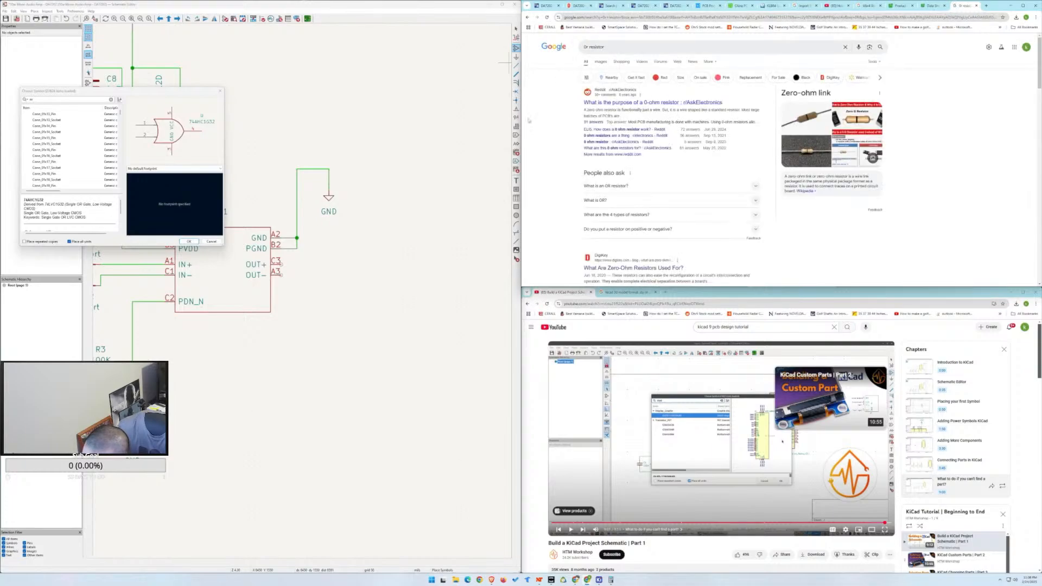
Find the resistor symbol R in the symbol library and place it horizontally, to the right of U1's OUT+ and OUT- pins.
click(67, 101)
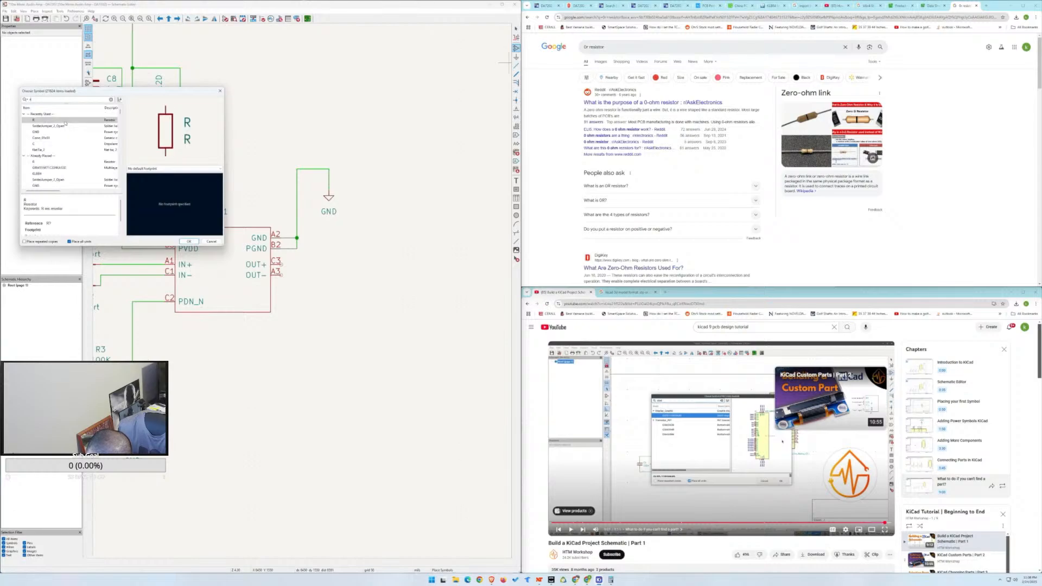
scroll(66, 124, down, 5)
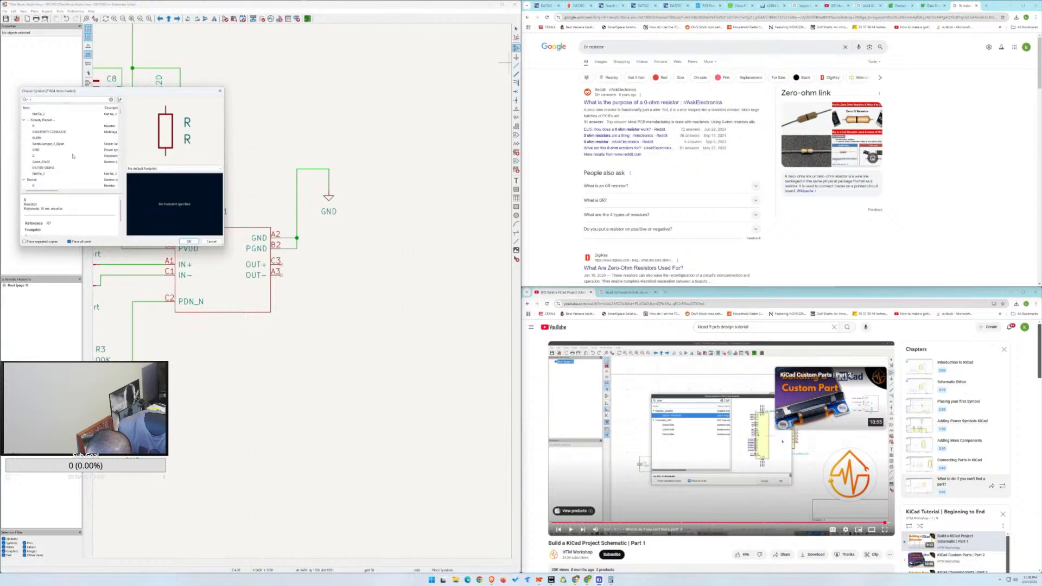
scroll(73, 157, down, 2)
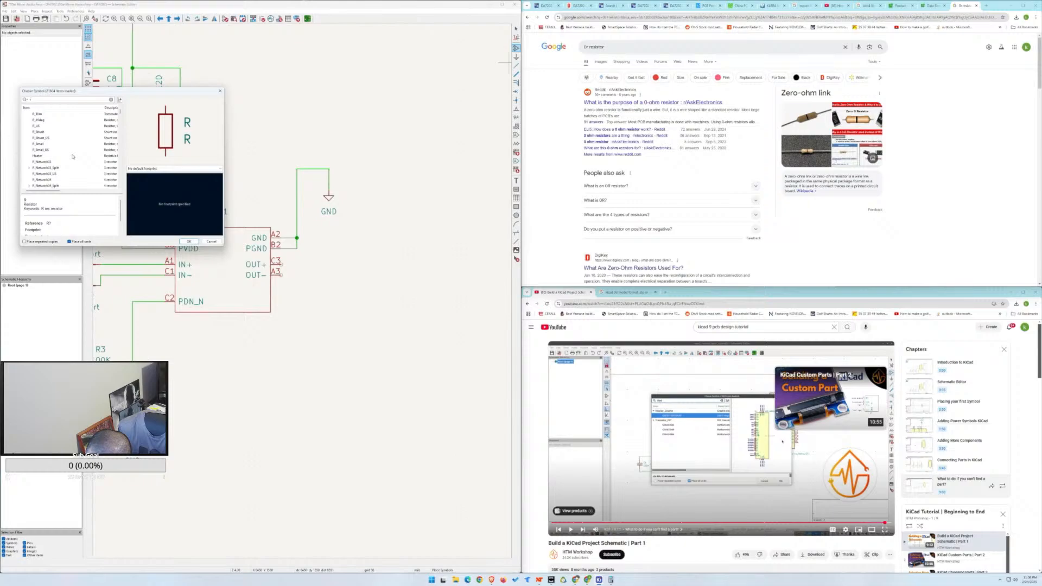
scroll(66, 152, up, 6)
double_click(34, 186)
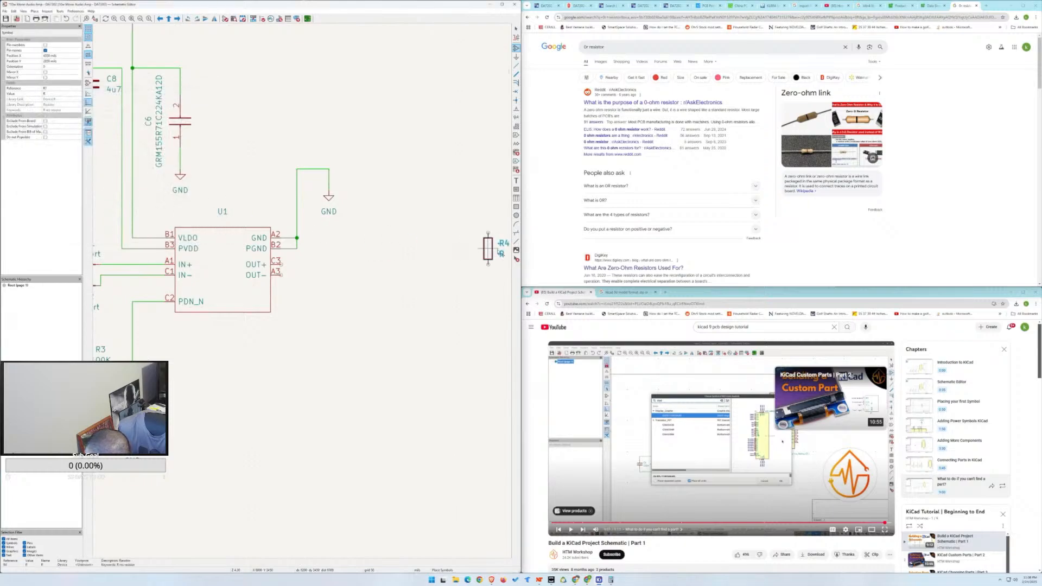
key(r)
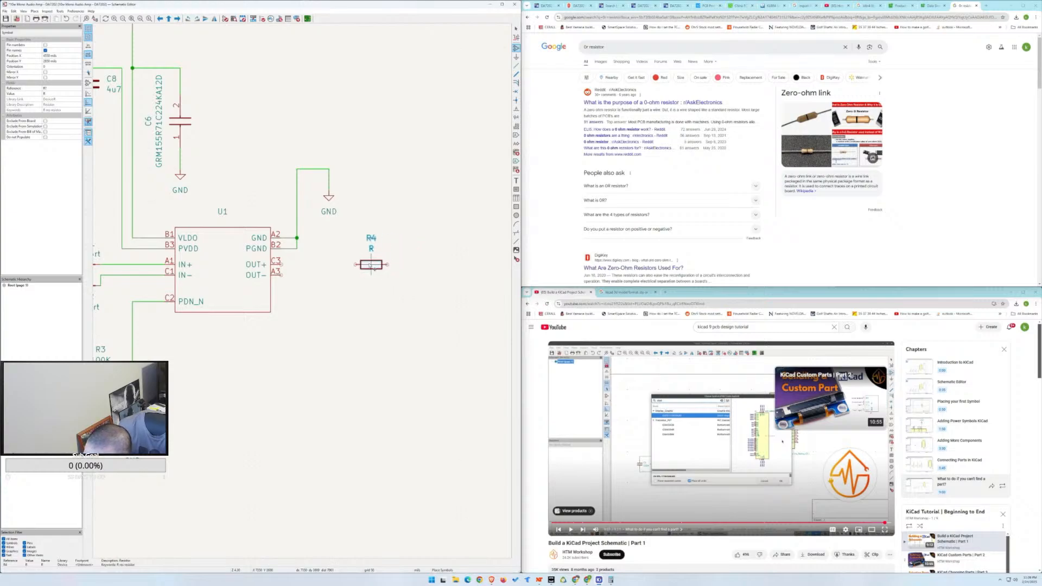
click(372, 266)
click(354, 237)
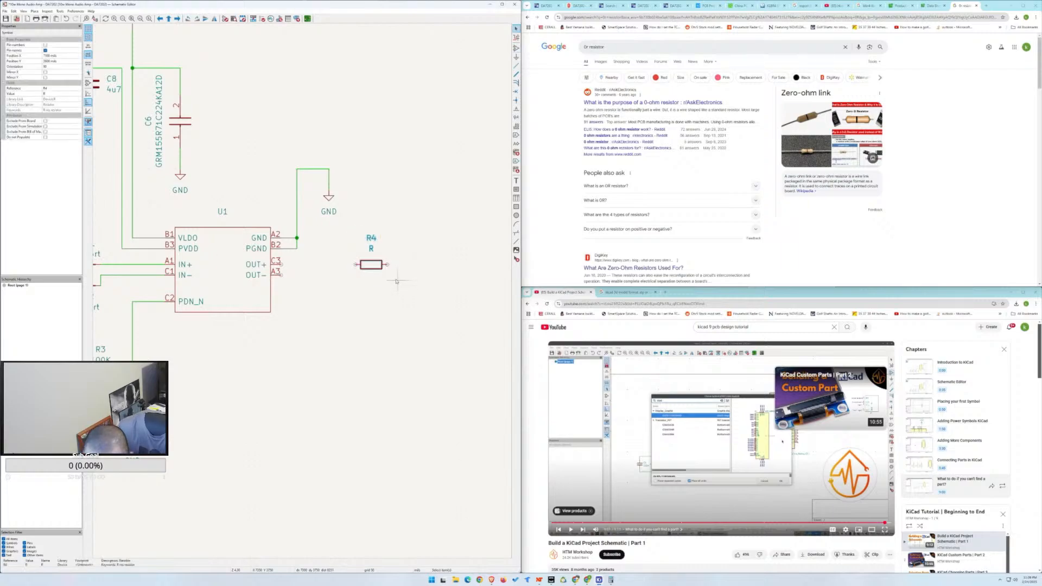
Duplicate the resistor directly below the first one and move the copy's reference and value labels underneath its body.
key(ctrl+d)
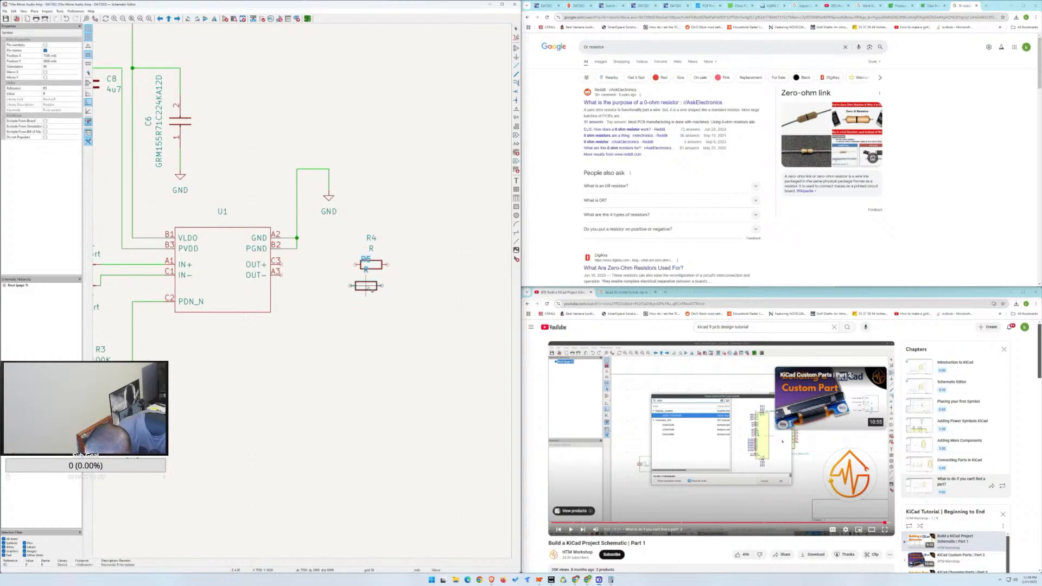
click(372, 281)
click(373, 254)
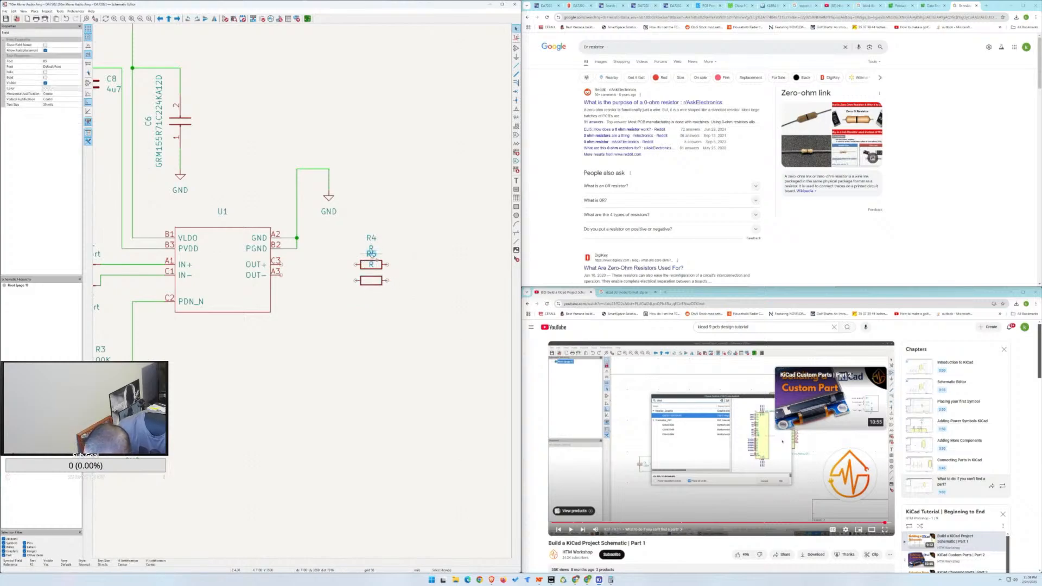
shift+click(371, 265)
drag(372, 254, 372, 293)
click(384, 297)
Set the lower resistor's value to 0R and its reference to FB1, checking the designator against the DA7202 reference schematic.
double_click(372, 303)
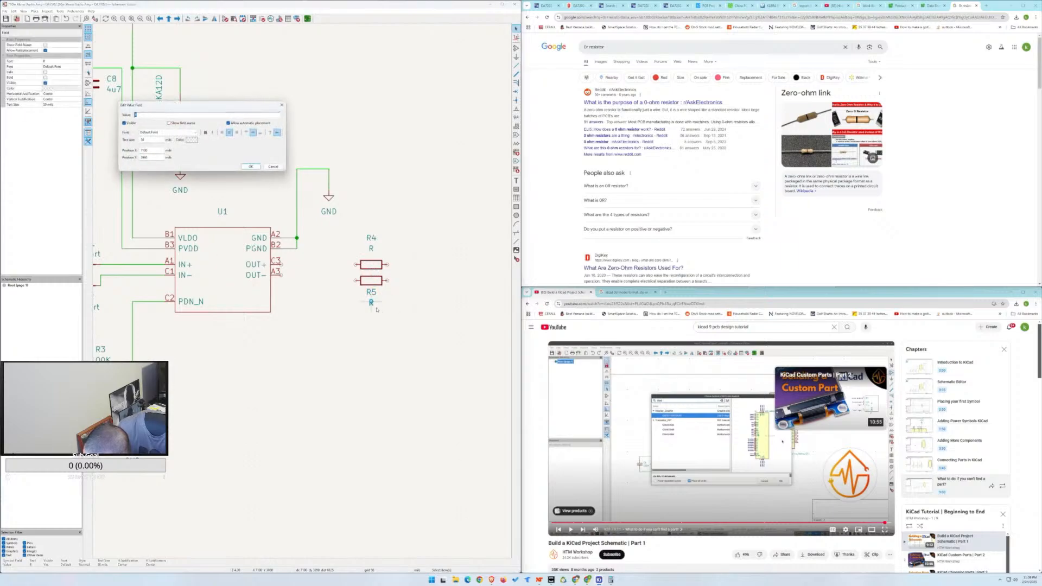
text(FB2)
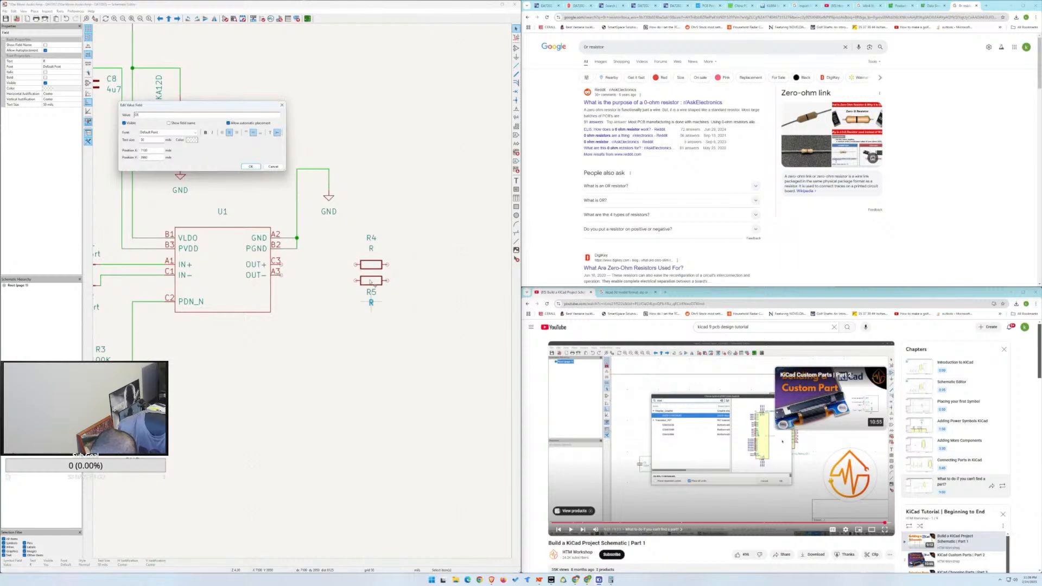
key(Return)
double_click(372, 292)
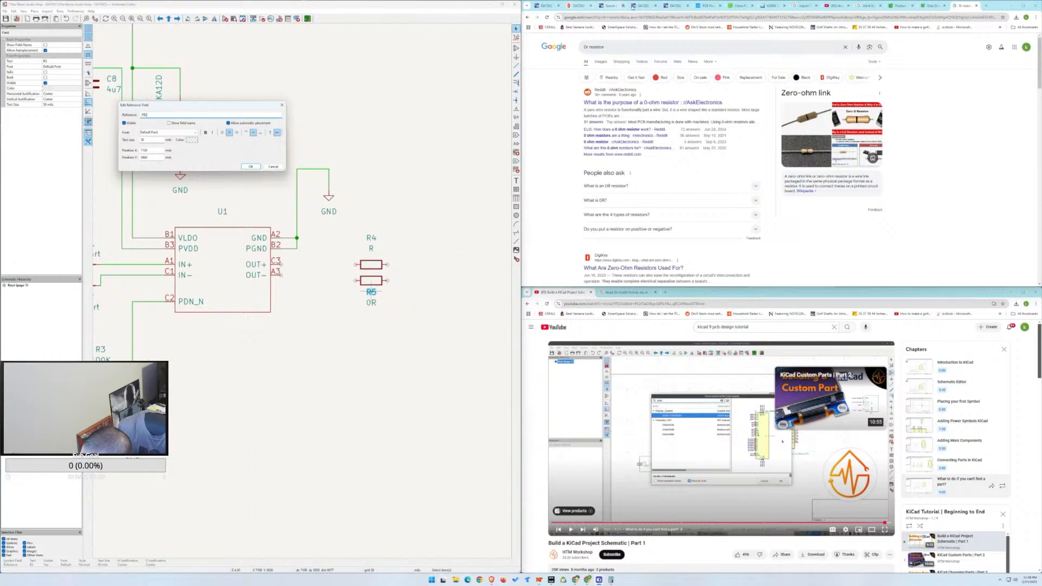
click(645, 6)
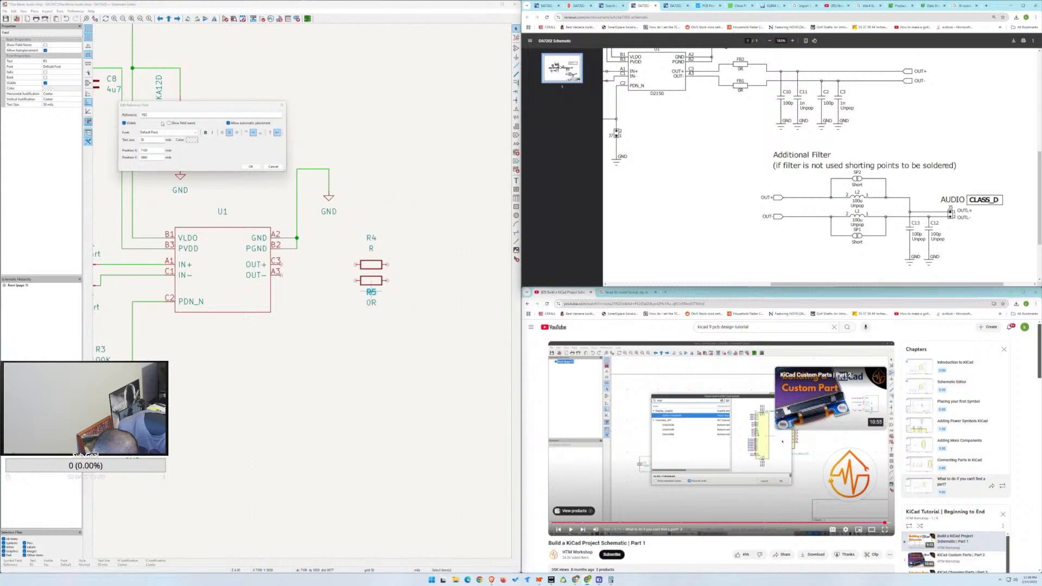
click(178, 116)
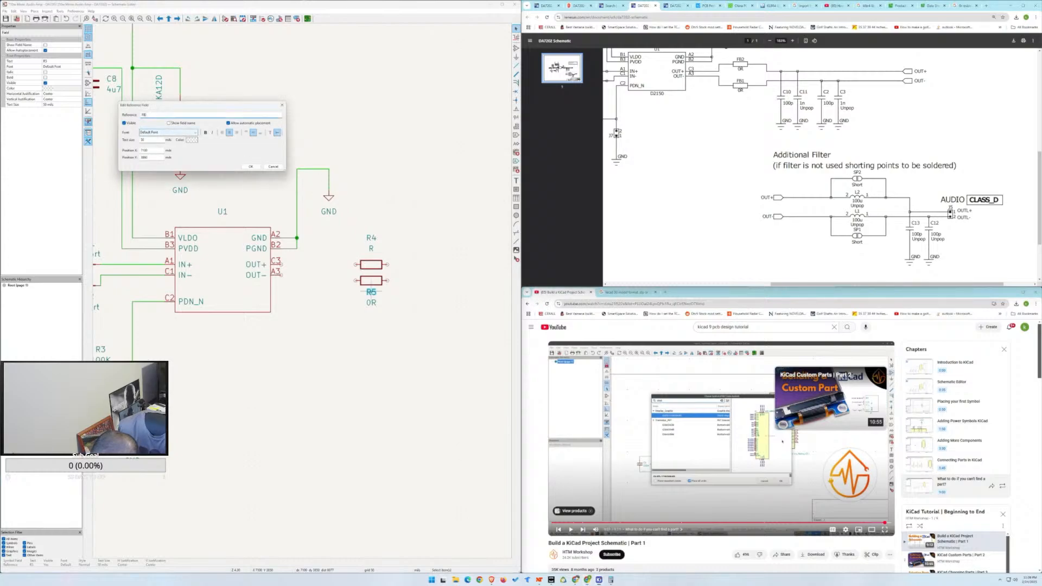
text(FB1)
click(250, 166)
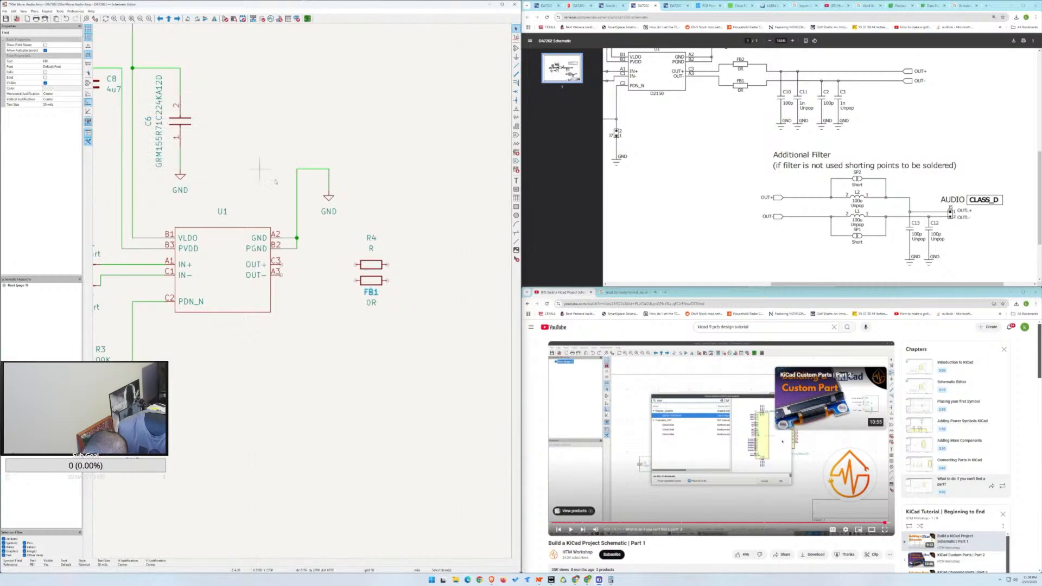
Set the upper resistor's reference to FB2 and its value to 0R.
double_click(369, 237)
key(BackSpace)
key(BackSpace)
text(GB)
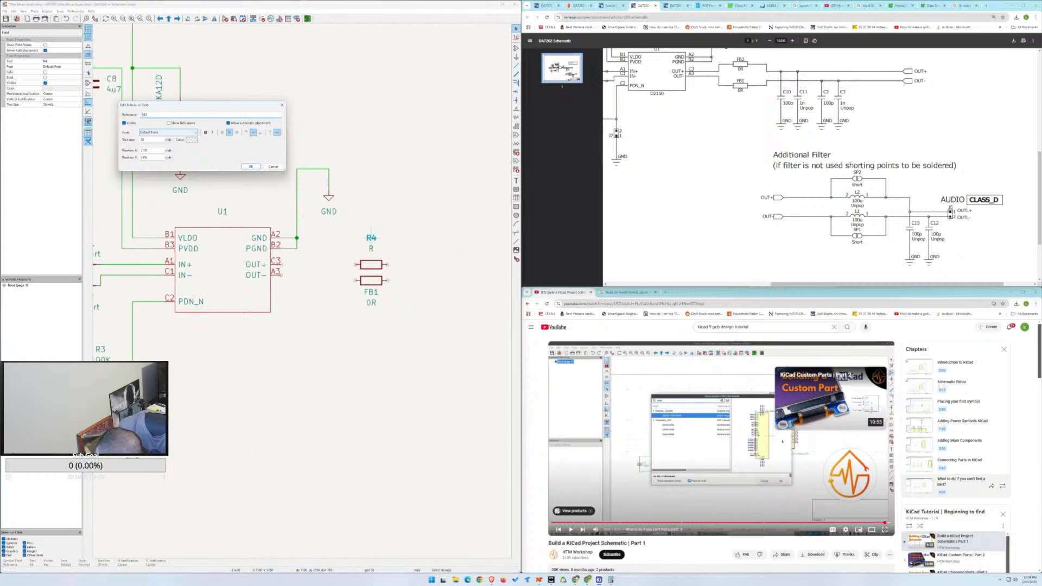
text(2)
key(Return)
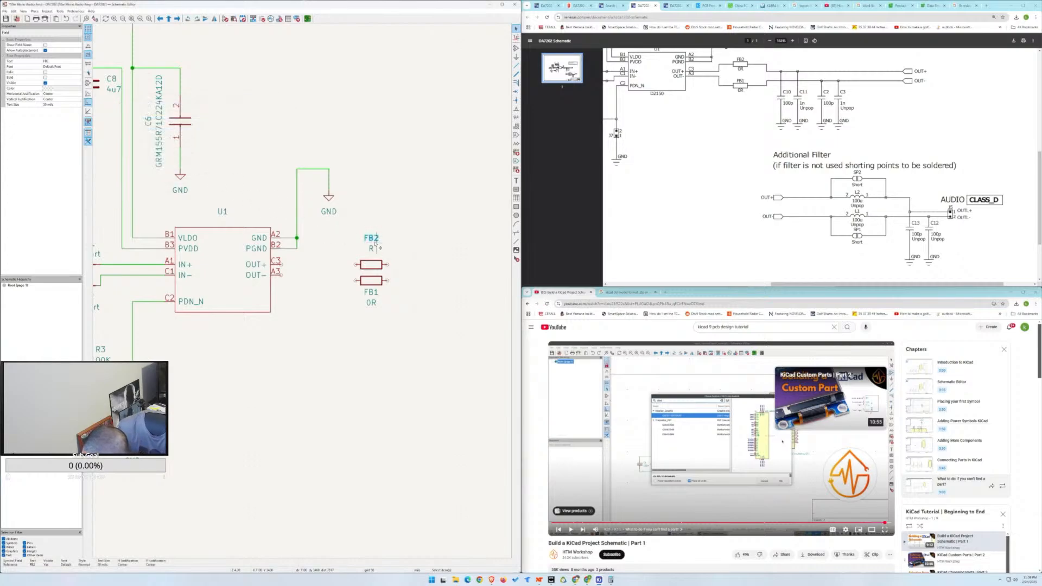
double_click(372, 249)
text(0R)
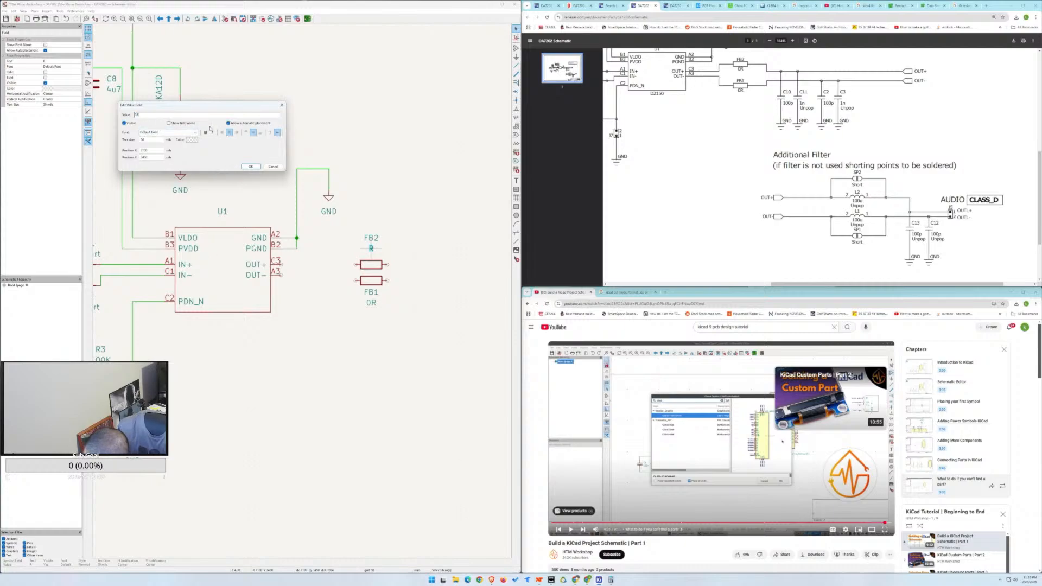
key(Return)
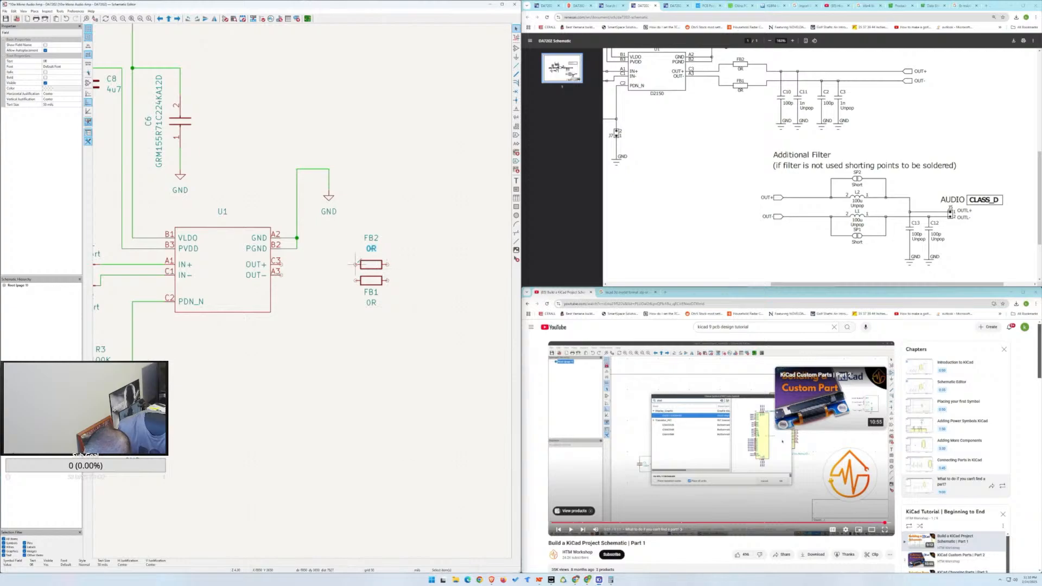
Move FB2 together with its labels slightly upward to widen the gap to FB1.
drag(347, 235, 392, 266)
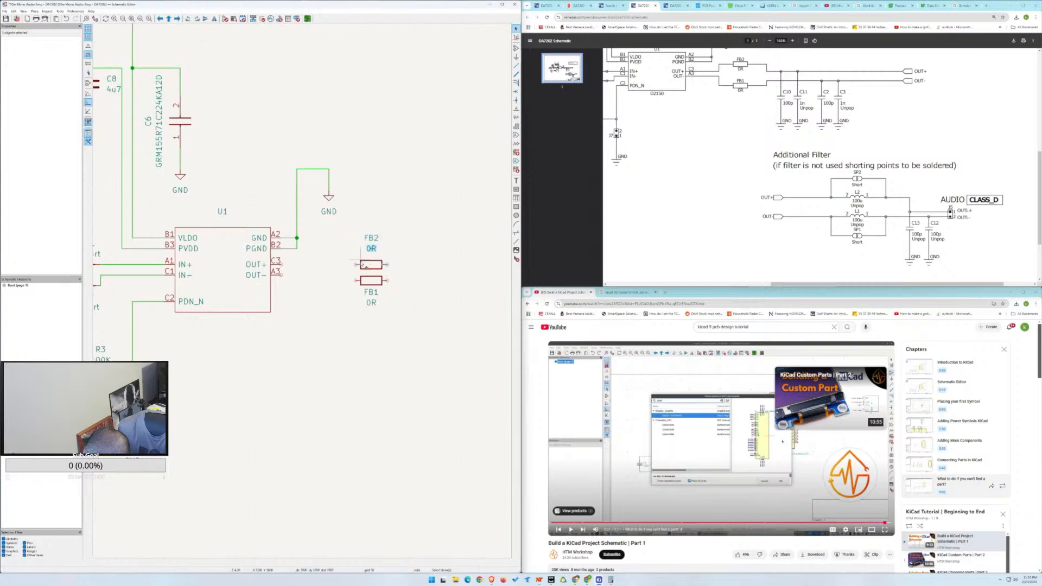
drag(342, 232, 391, 267)
drag(342, 229, 405, 279)
key(m)
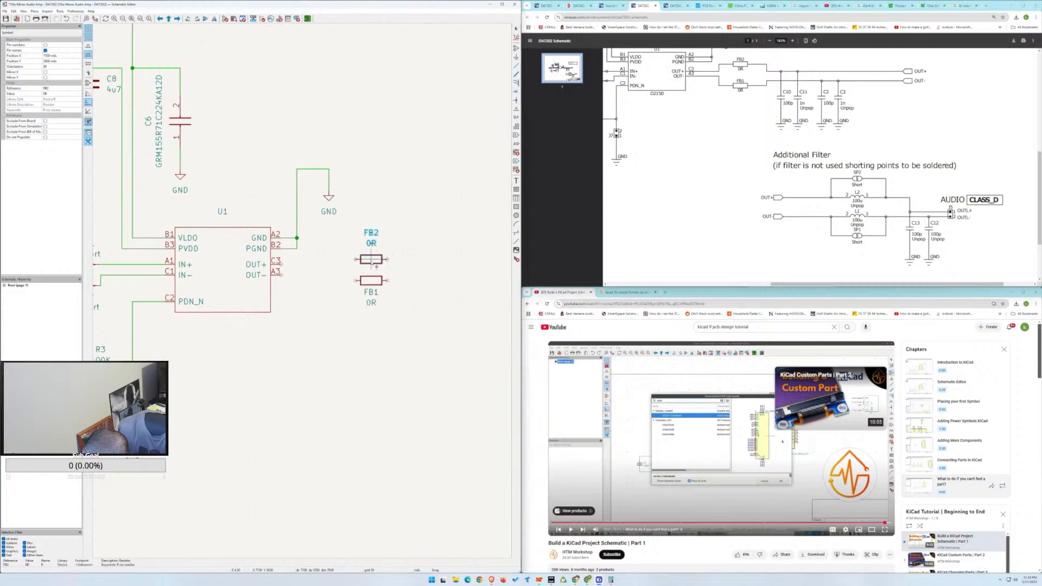
click(372, 264)
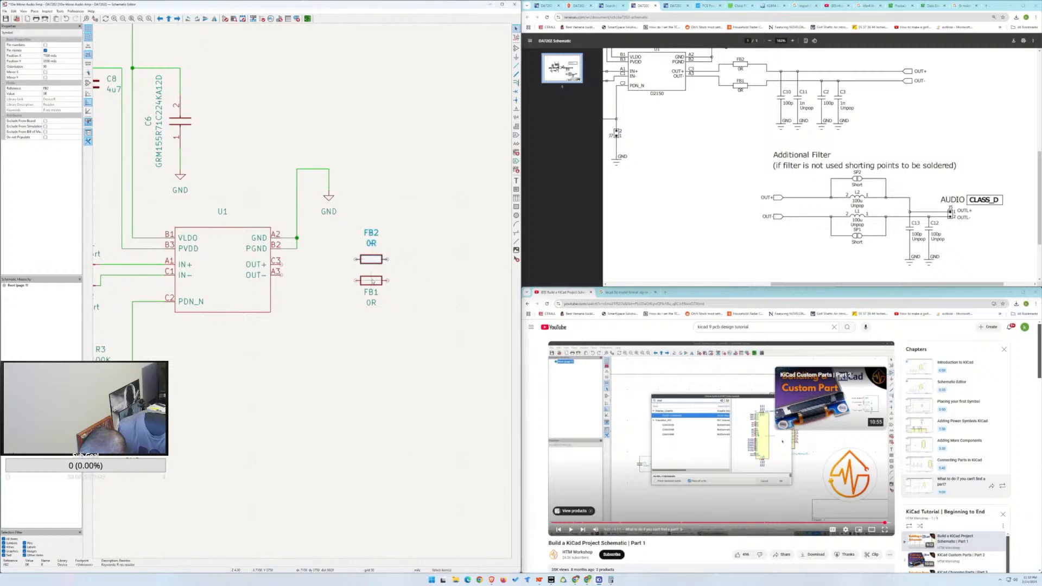
click(424, 289)
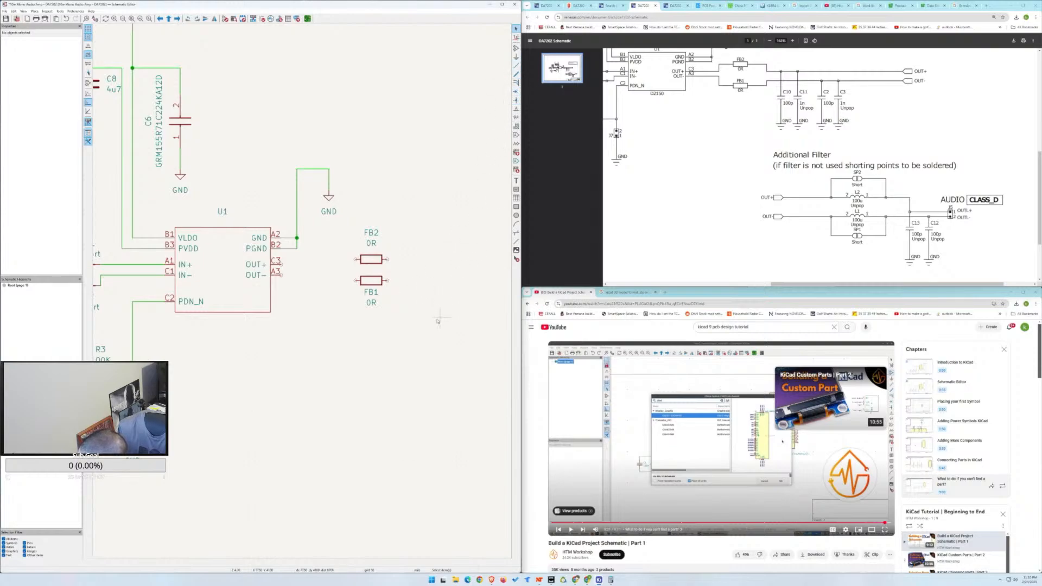
Look over the input and power sections of the schematic on the left side of U1.
scroll(435, 323, down, 5)
scroll(302, 290, up, 3)
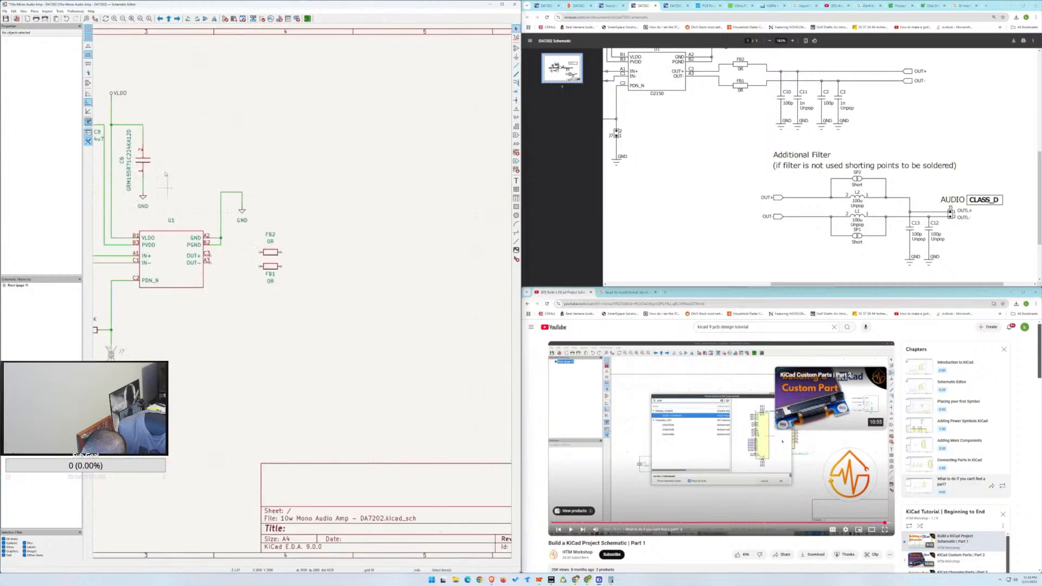
drag(176, 143, 129, 200)
scroll(303, 294, down, 5)
scroll(303, 293, up, 2)
scroll(303, 293, up, 3)
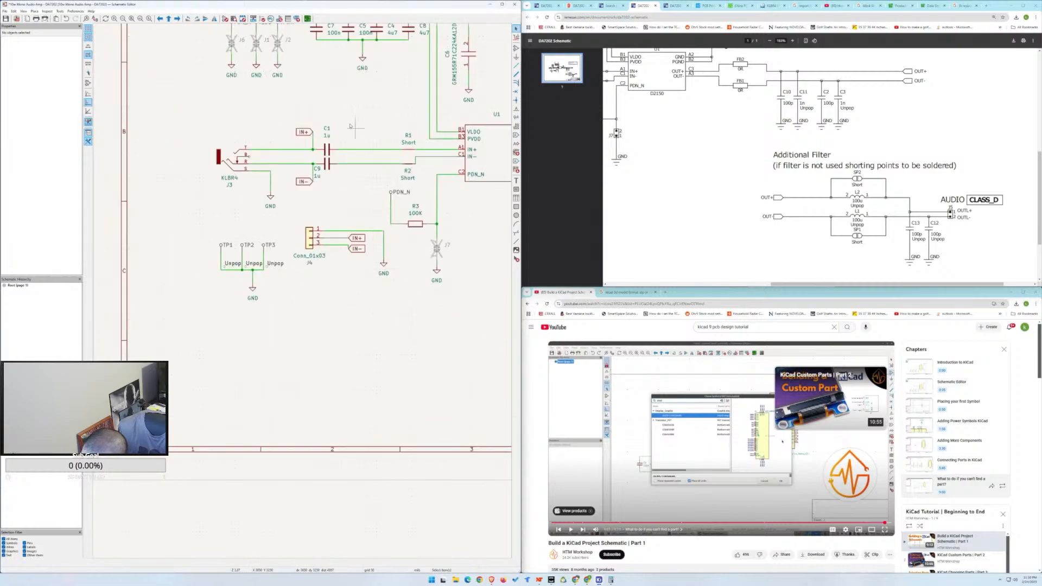
drag(465, 294, 290, 276)
click(394, 309)
Wire U1's OUT+ pin to FB2 and its OUT- pin to FB1.
middle_drag(434, 318, 86, 350)
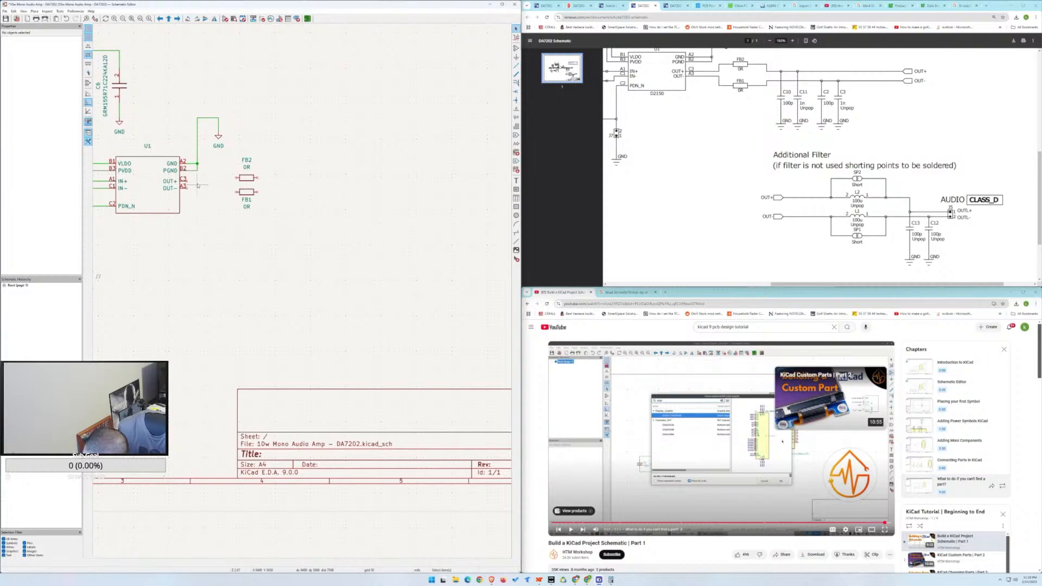
key(w)
click(239, 178)
key(Escape)
key(w)
click(204, 192)
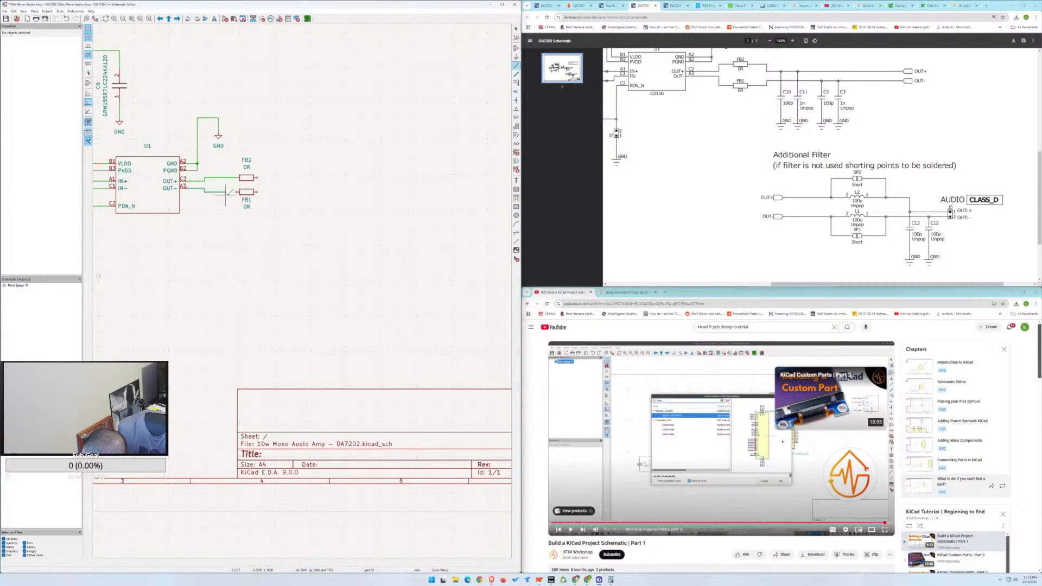
click(237, 191)
key(Escape)
Look over the circuit around U1 and save the schematic.
scroll(180, 190, down, 5)
scroll(302, 292, up, 5)
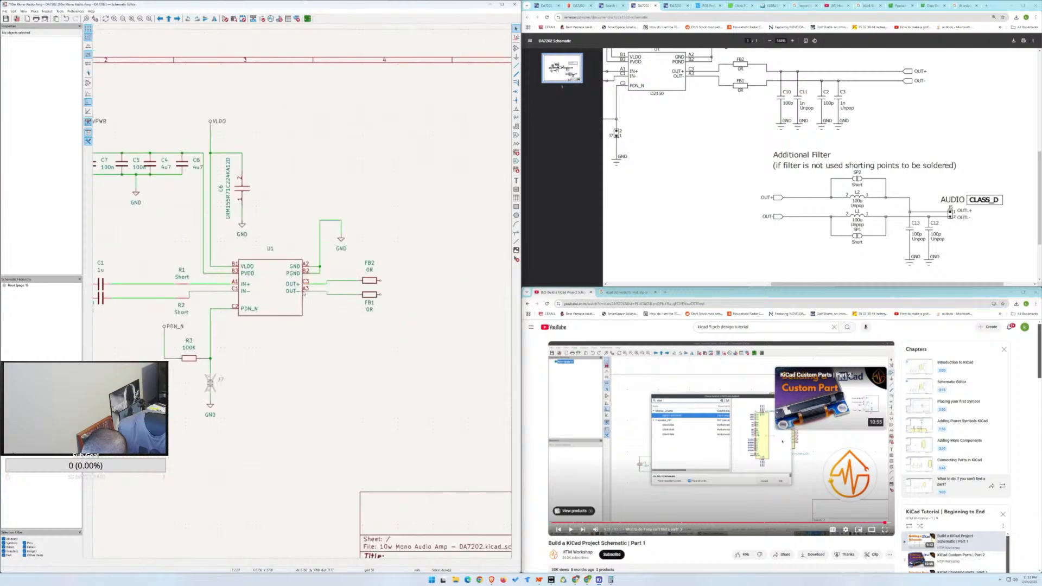
scroll(304, 294, down, 2)
scroll(304, 294, up, 2)
middle_drag(282, 337, 396, 337)
key(ctrl+s)
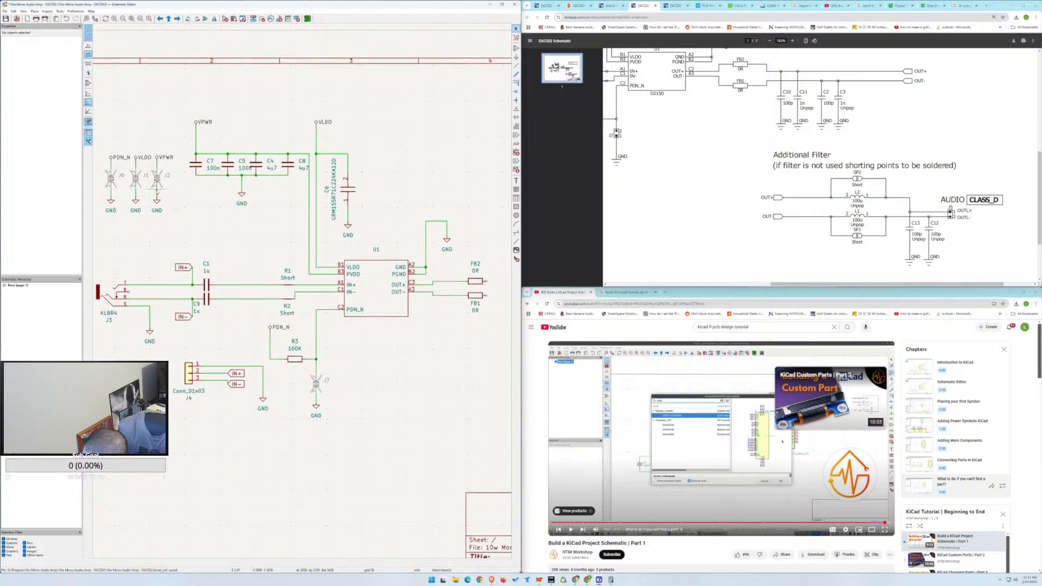
Inspect the lower pin of jumper J2 and the wire running into jumper J7 below R3.
click(158, 192)
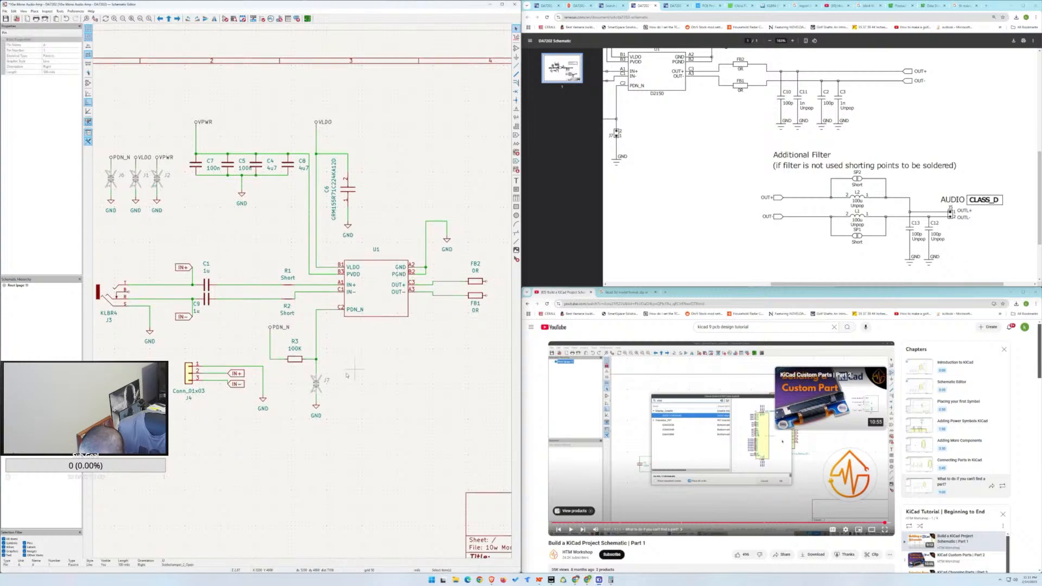
click(316, 376)
drag(318, 374, 325, 373)
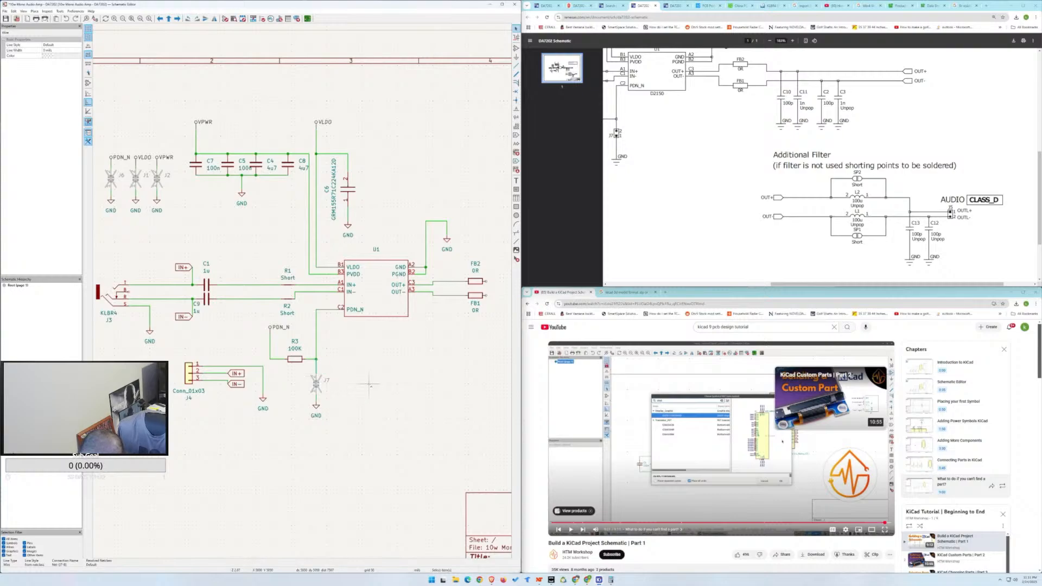
click(408, 373)
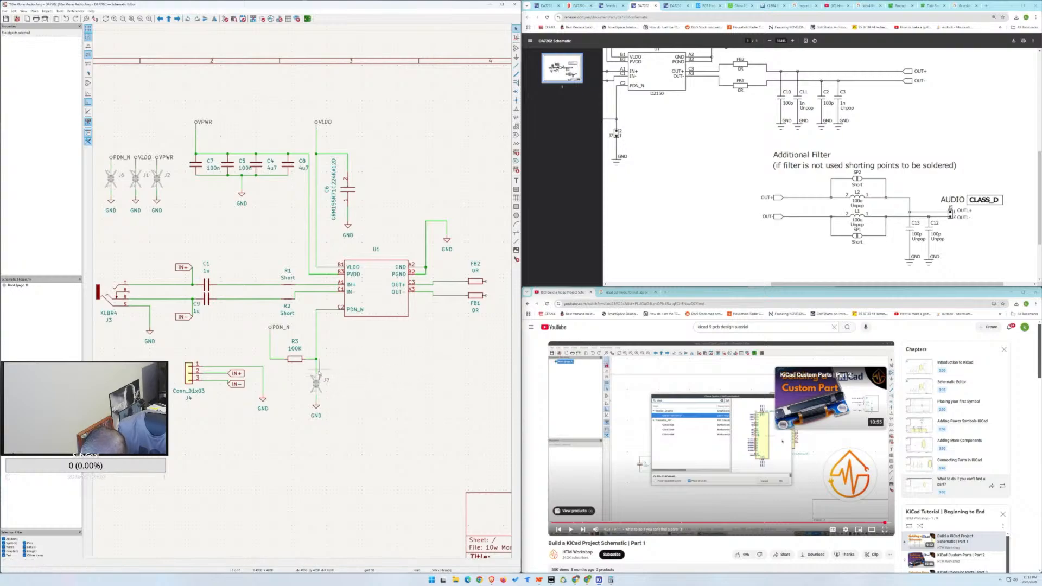
click(318, 373)
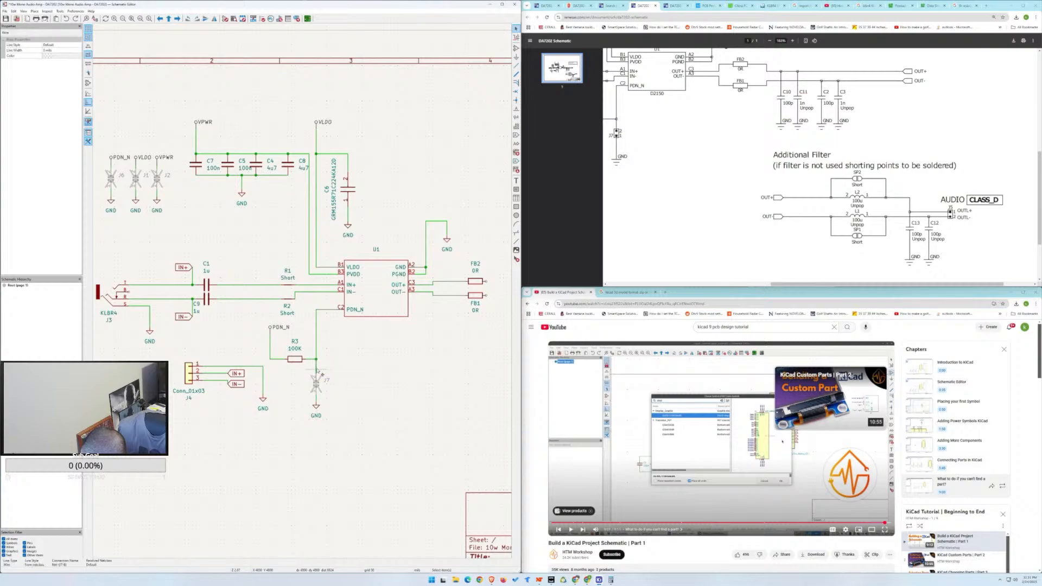
Try to move the wire between R3 and jumper J7 aside, along with the jumper itself.
drag(318, 371, 352, 374)
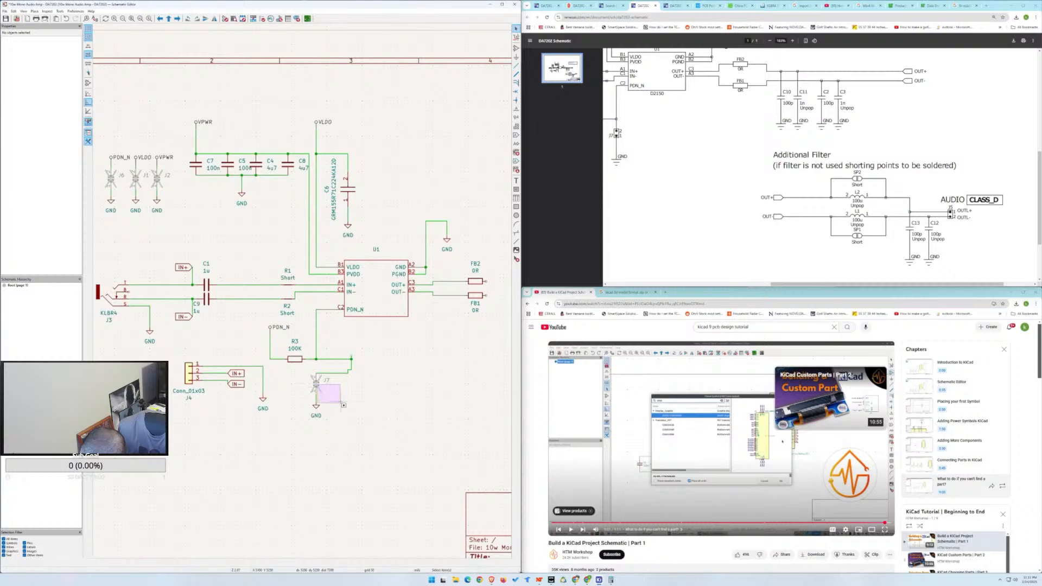
click(316, 383)
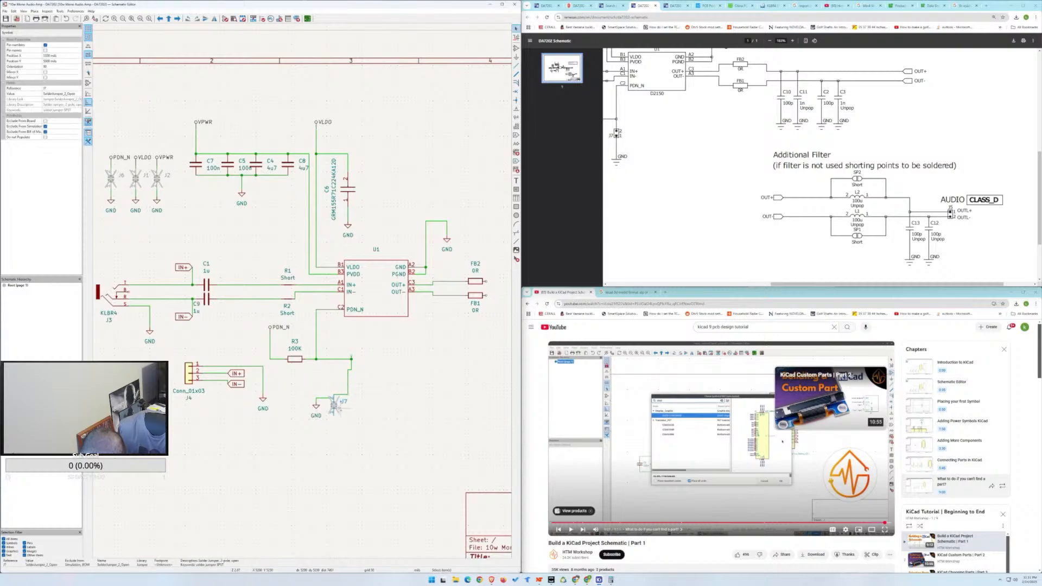
click(340, 404)
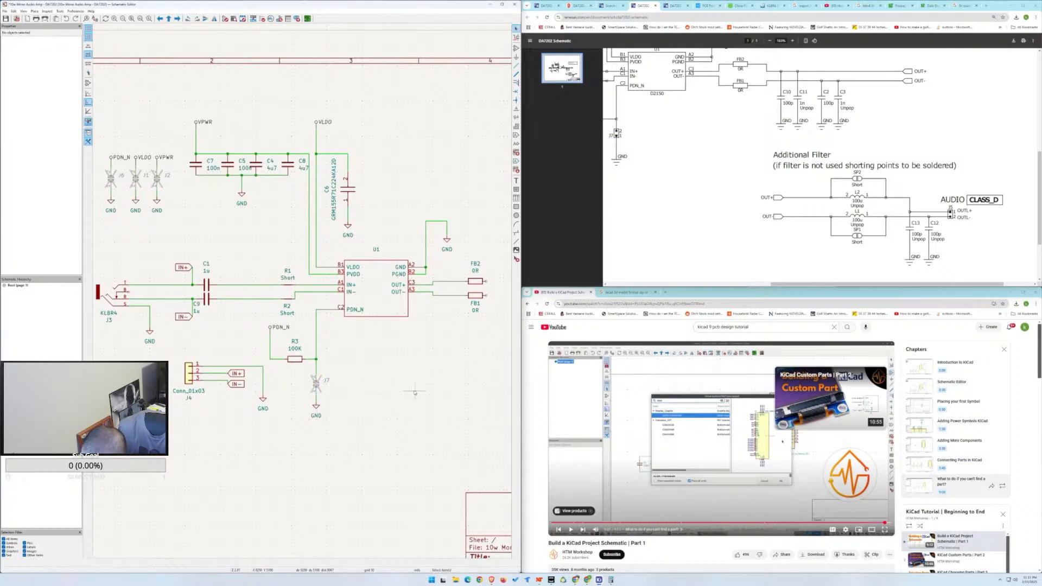
Place two unpolarized capacitors (symbol C) side by side in the free area beyond and below FB1.
scroll(415, 392, up, 2)
middle_drag(365, 248, 314, 325)
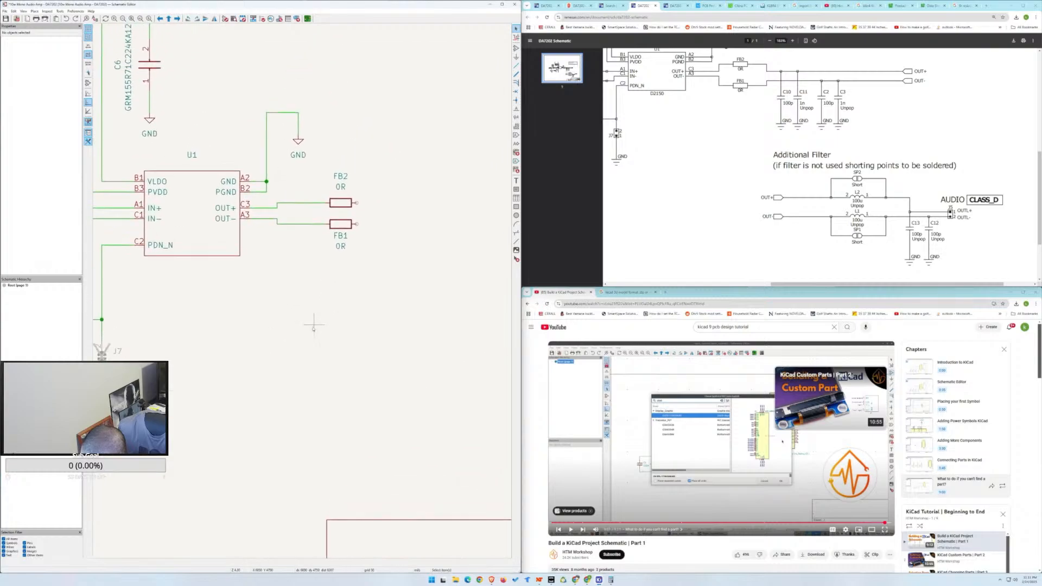
scroll(397, 267, down, 3)
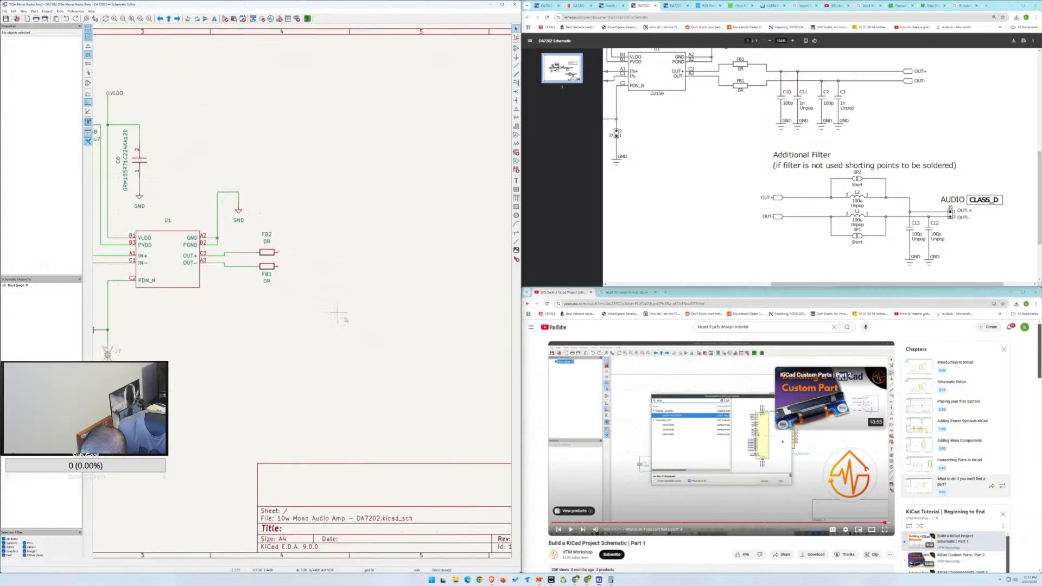
click(516, 48)
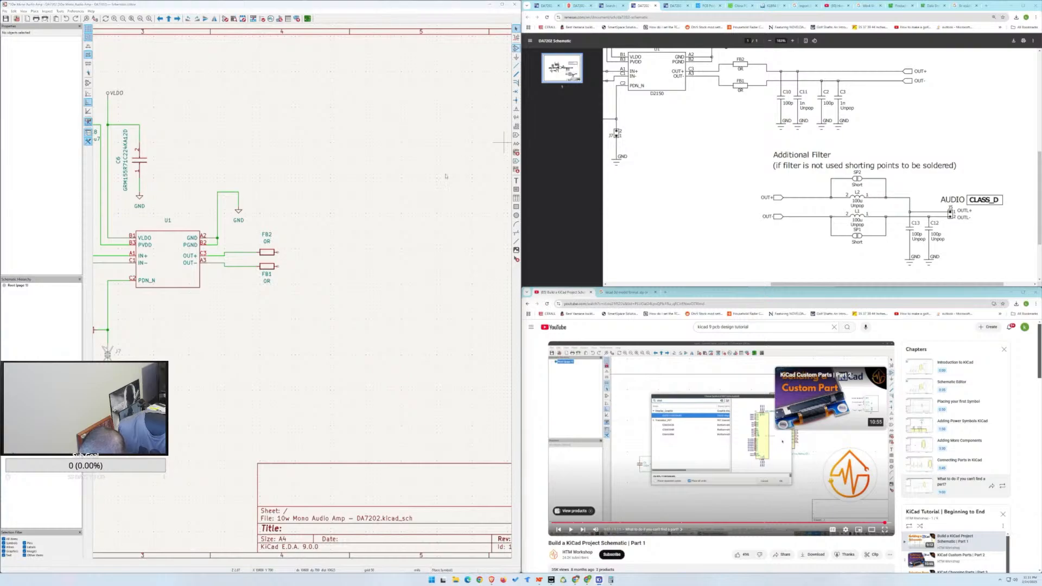
key(BackSpace)
text(c)
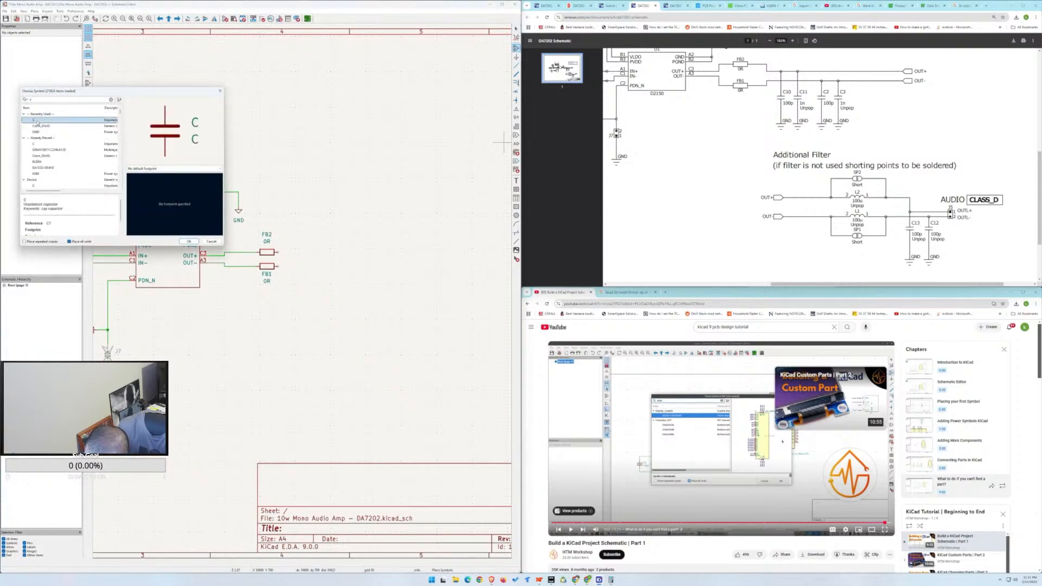
key(Return)
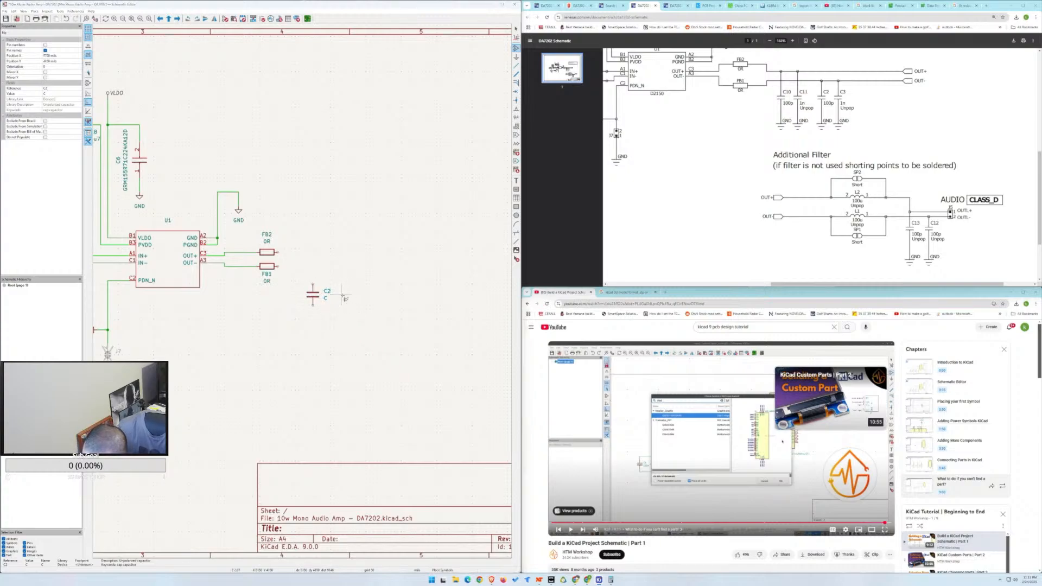
click(343, 297)
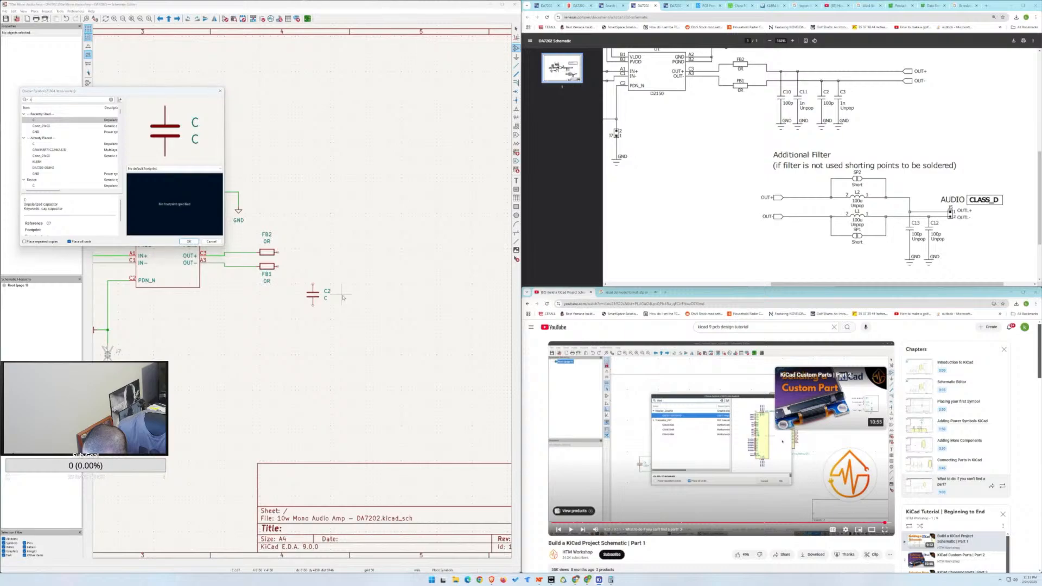
key(Escape)
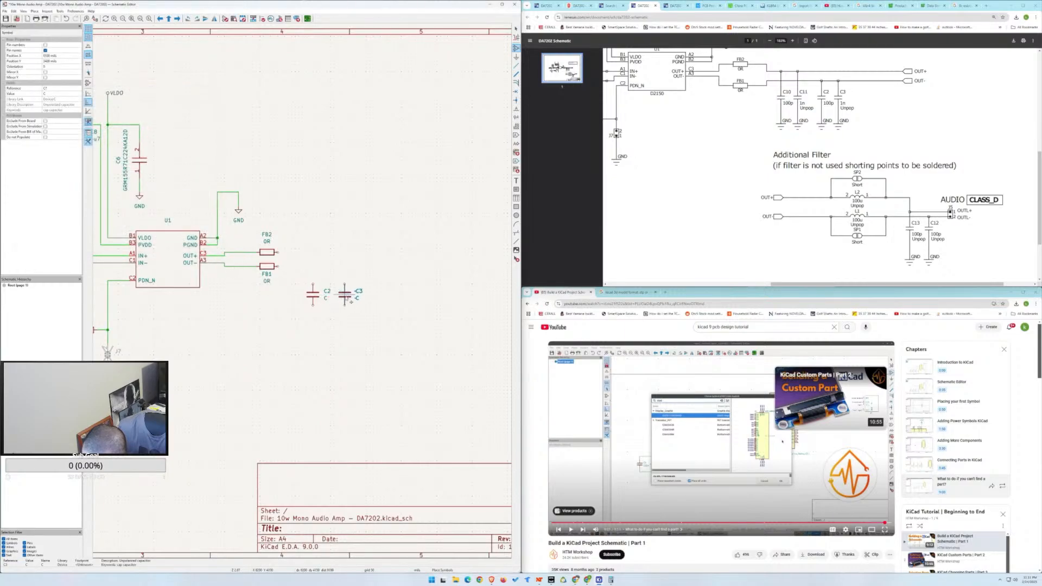
click(351, 301)
key(Escape)
drag(306, 280, 360, 315)
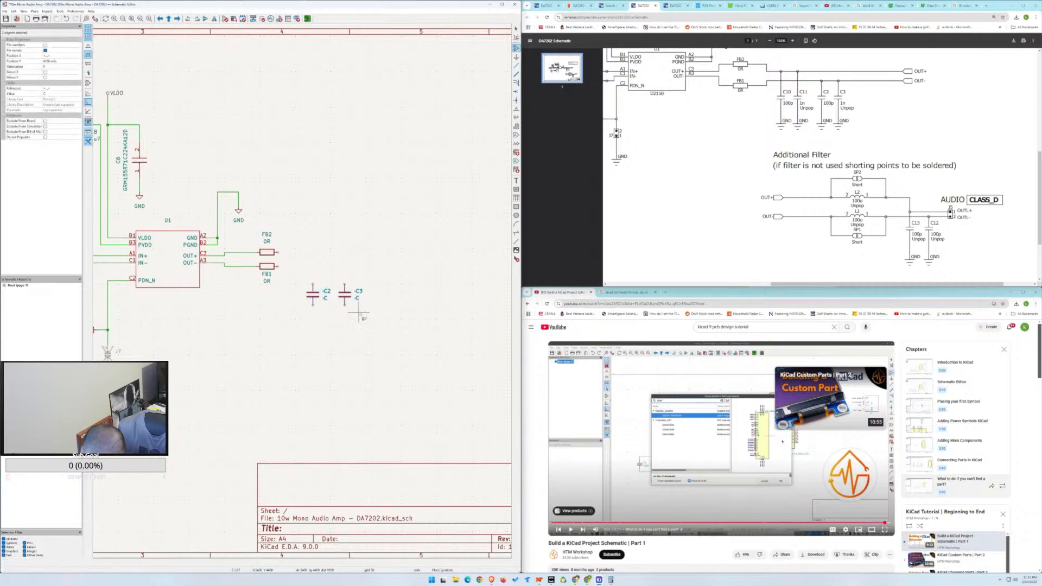
key(a)
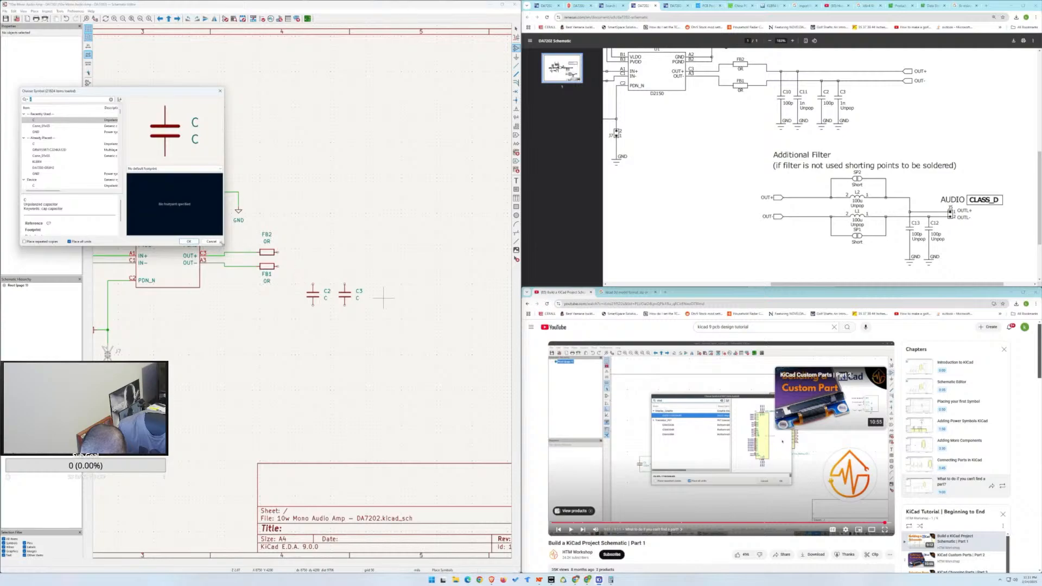
click(219, 242)
drag(342, 278, 394, 334)
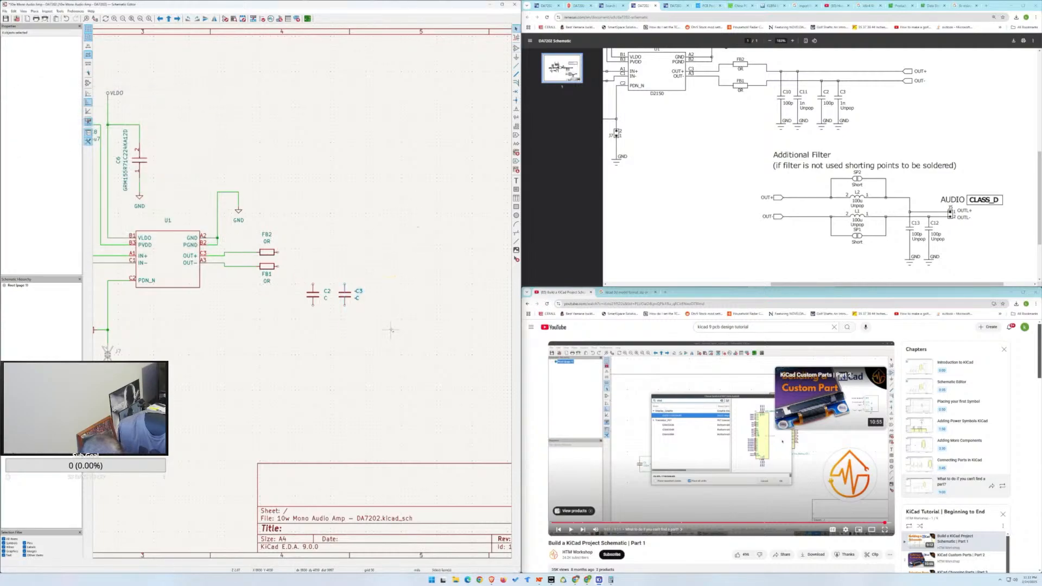
click(344, 291)
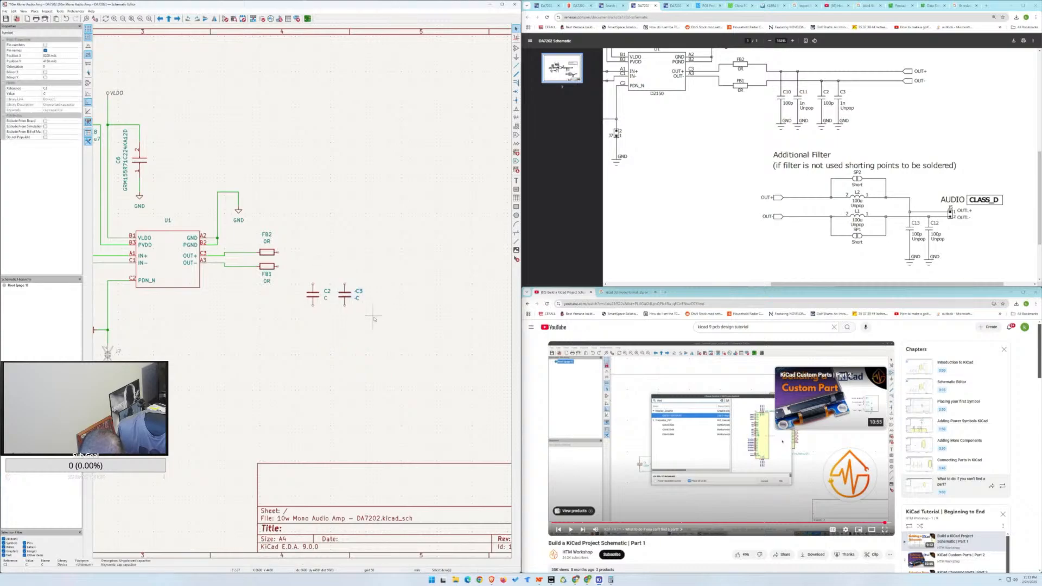
key(v)
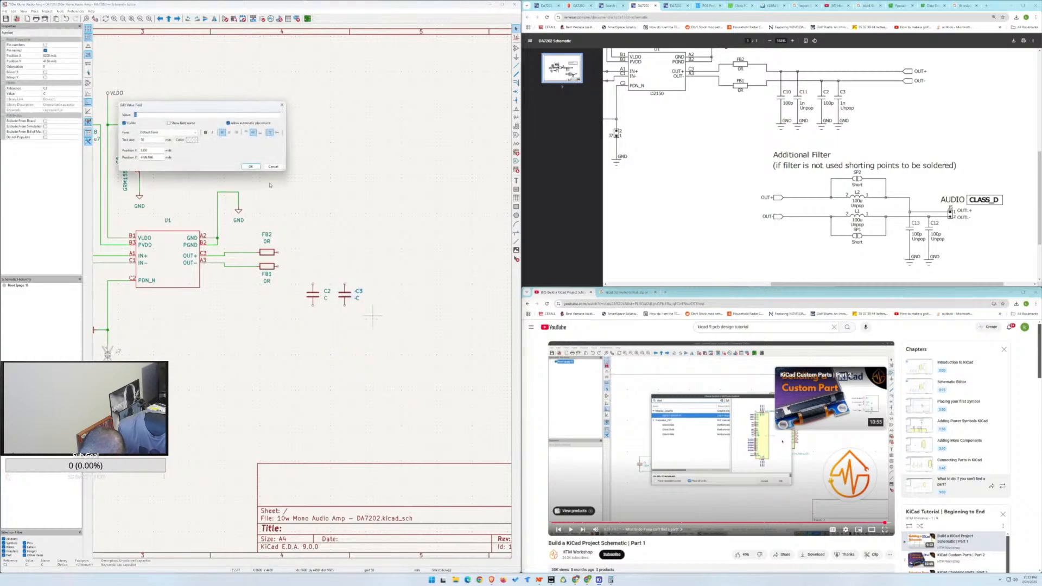
key(Escape)
Duplicate the second output capacitor twice to complete an evenly aligned row of four capacitors.
scroll(293, 296, down, 5)
scroll(293, 295, up, 4)
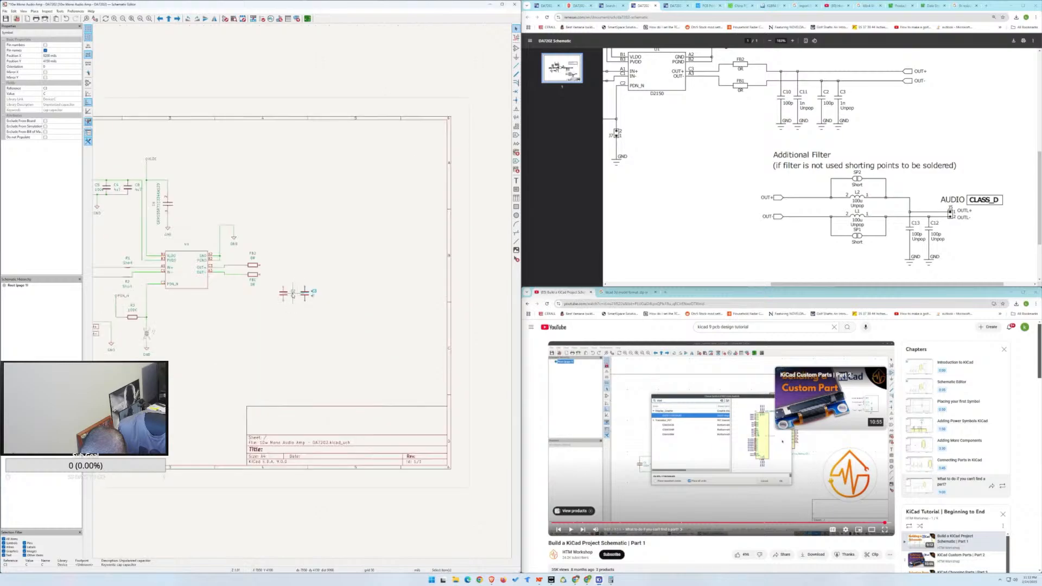
scroll(308, 296, up, 2)
scroll(307, 297, up, 1)
key(ctrl+d)
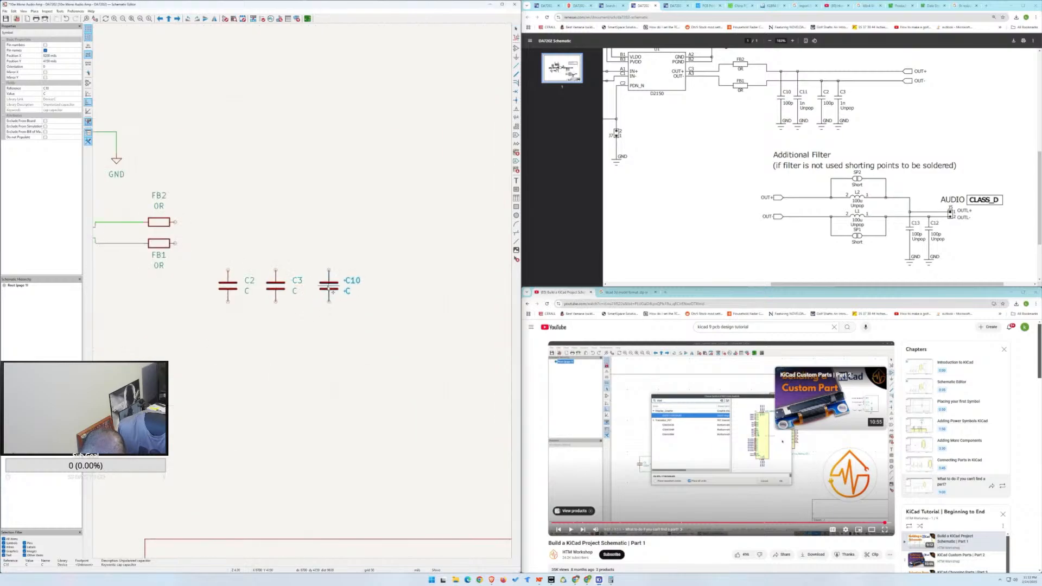
click(321, 288)
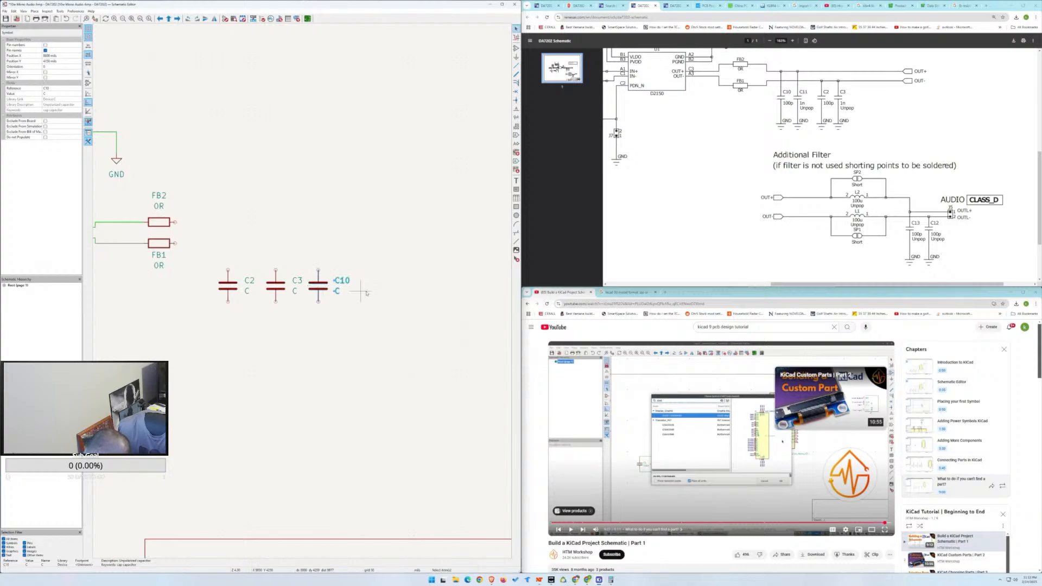
key(ctrl+d)
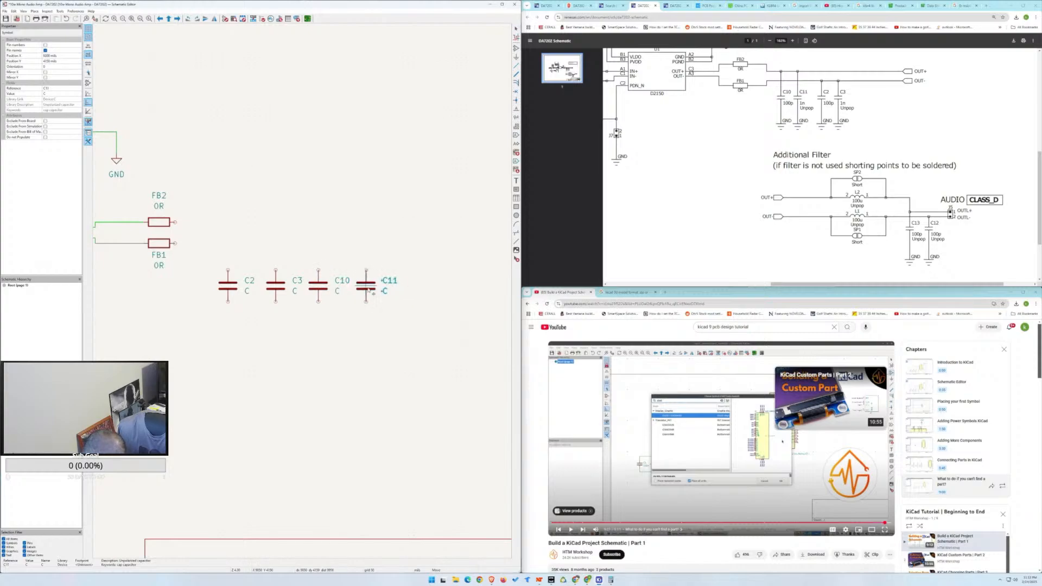
click(371, 290)
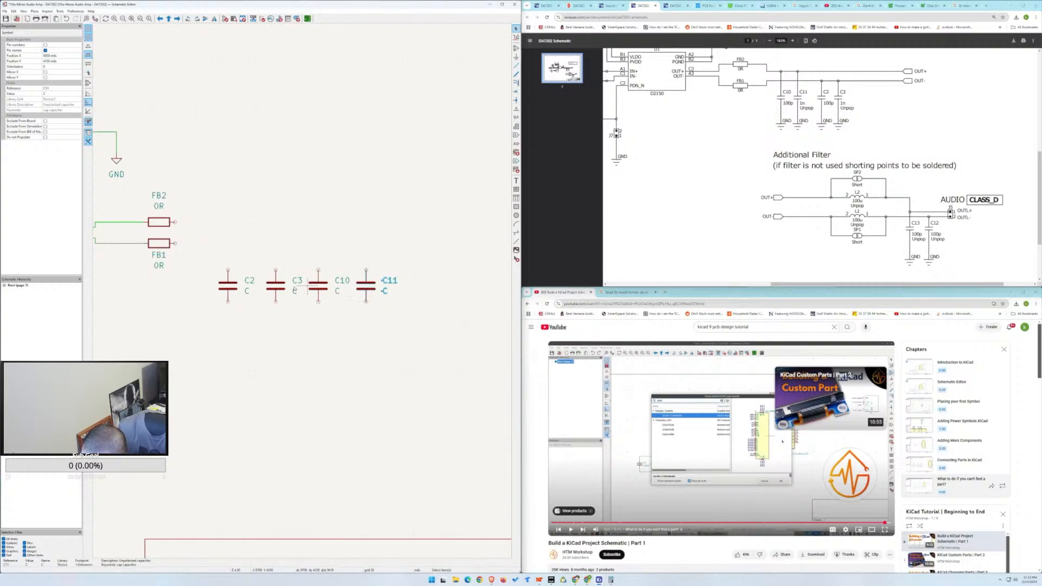
Set the reference of the first capacitor in the output row to C10 and its value to 100p.
double_click(249, 280)
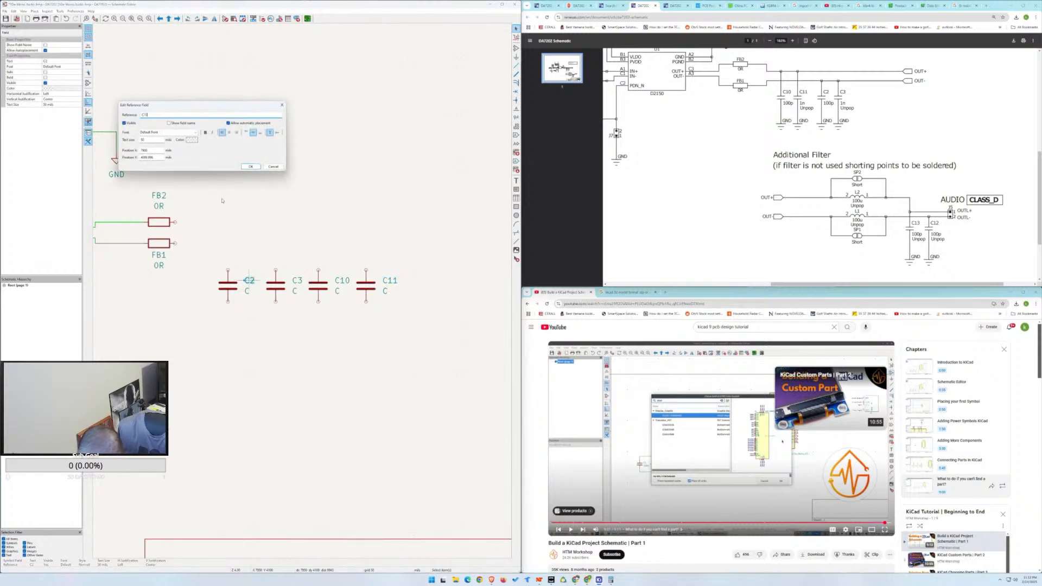
key(Return)
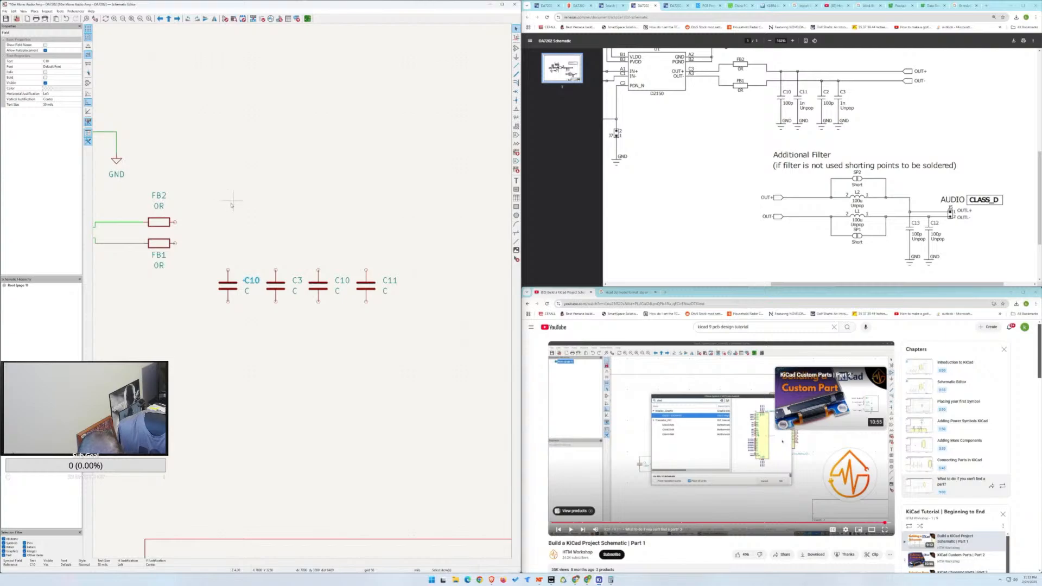
key(e)
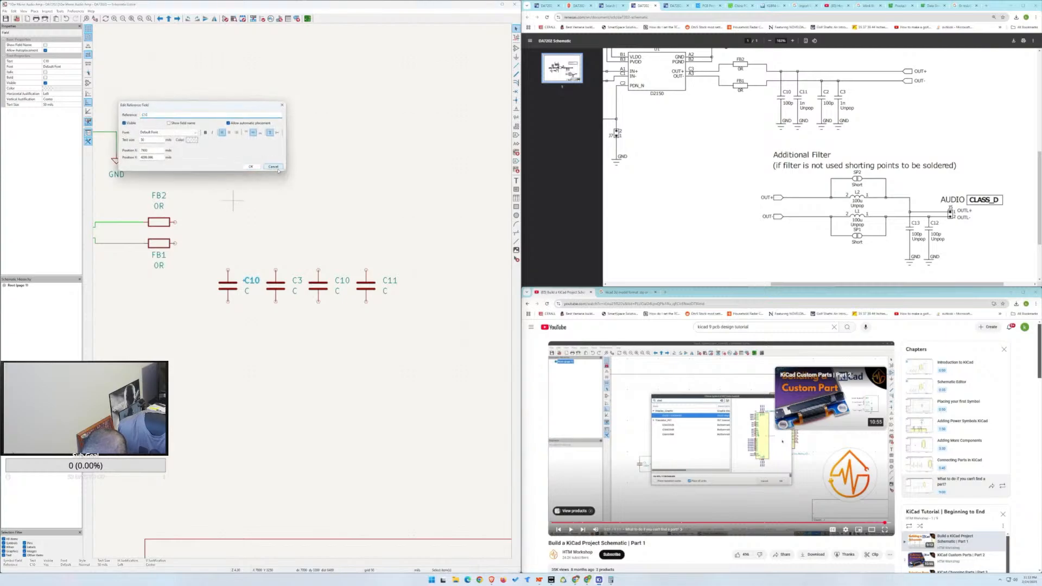
click(253, 168)
double_click(233, 288)
click(160, 101)
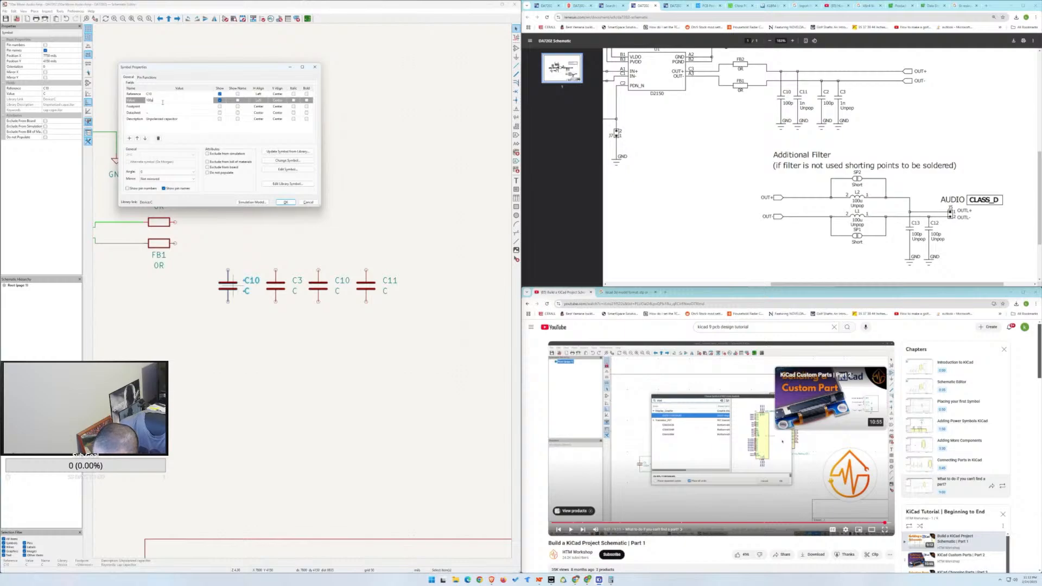
key(Return)
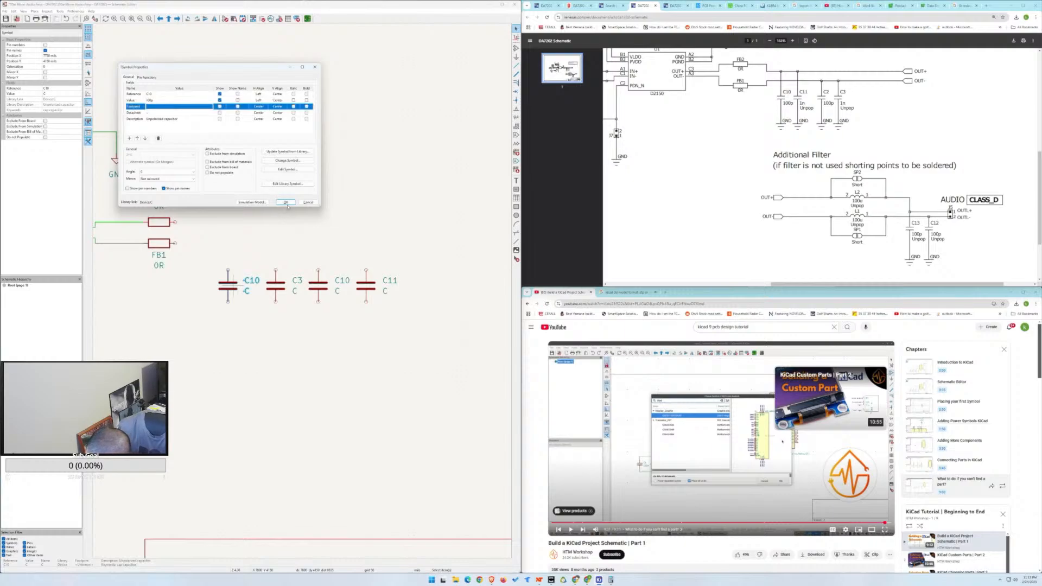
click(286, 202)
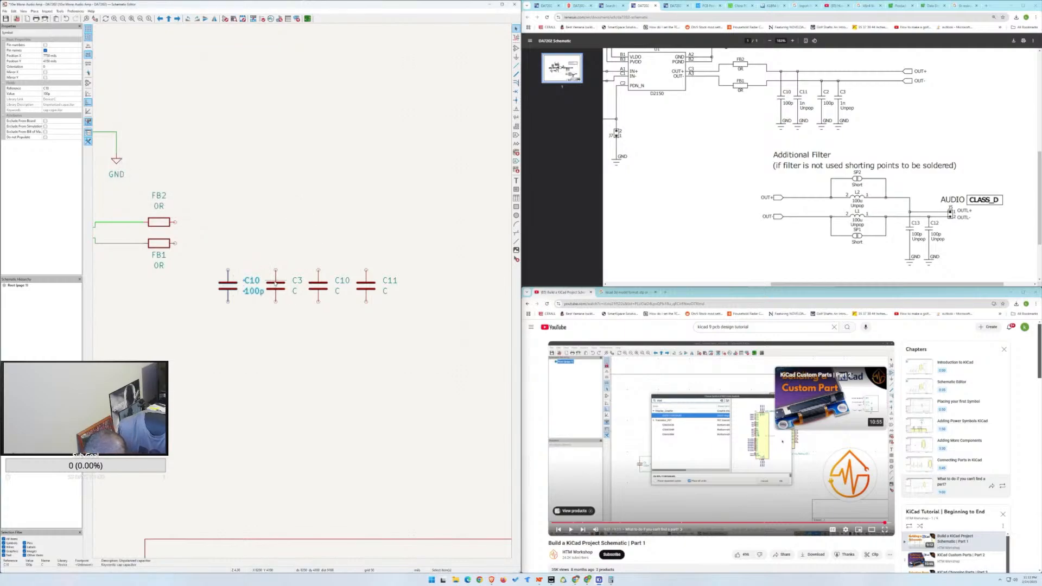
Set the reference of the second capacitor in the output row to C11 and its value to 1n.
click(279, 288)
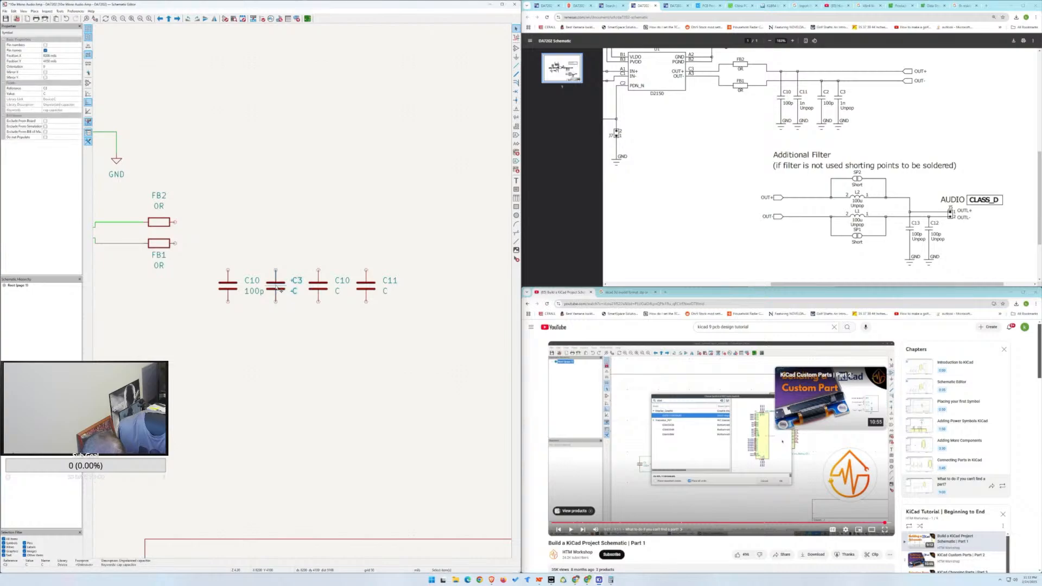
double_click(279, 289)
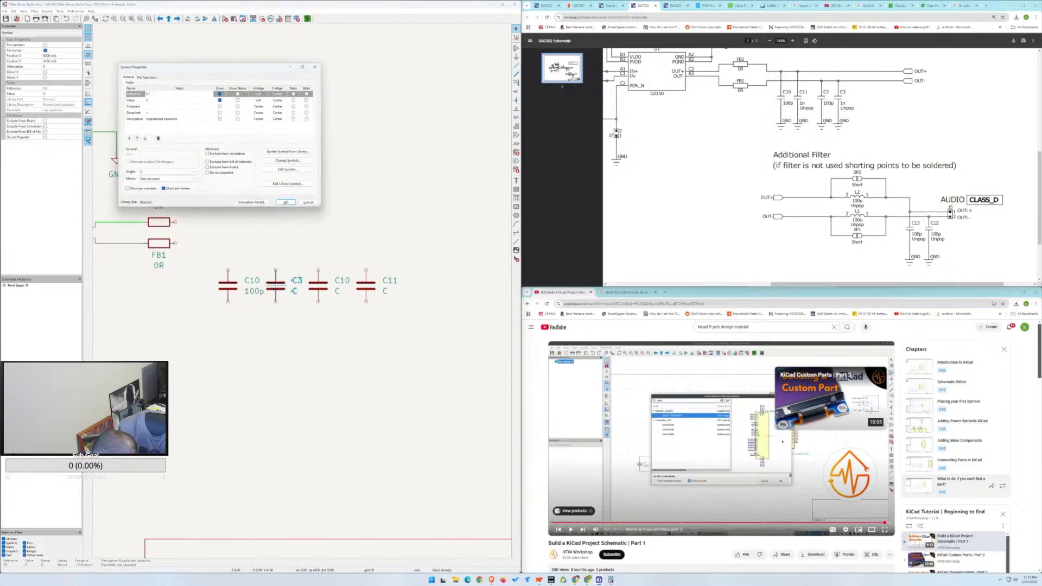
text(C11)
key(Return)
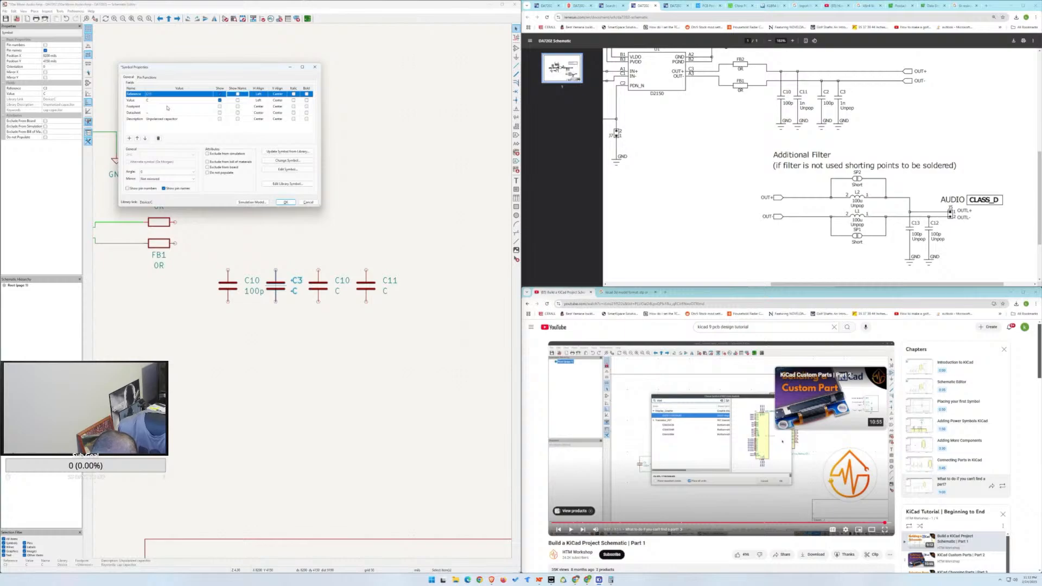
double_click(171, 100)
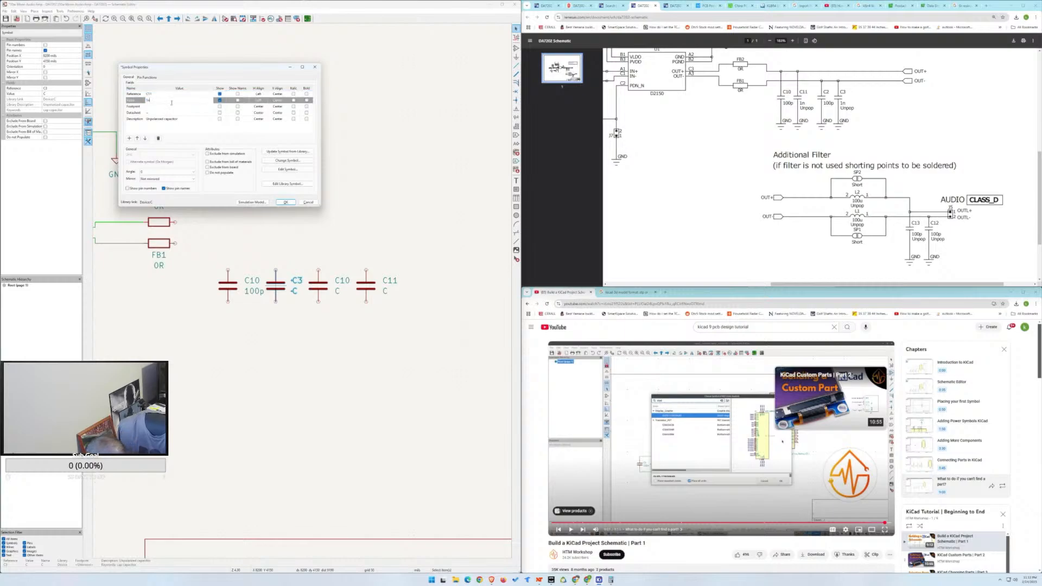
text(1n)
key(Return)
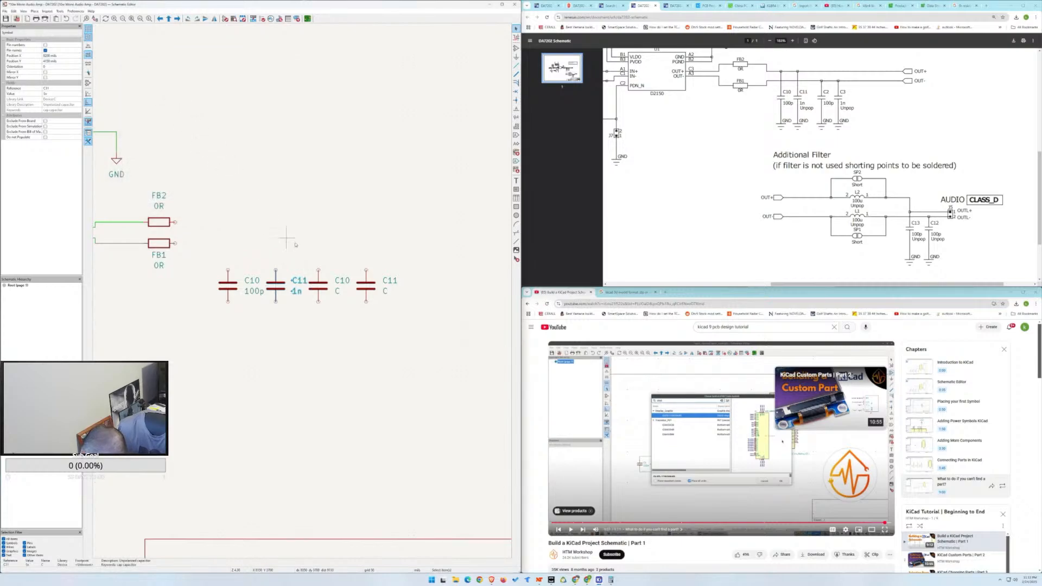
click(325, 286)
key(r)
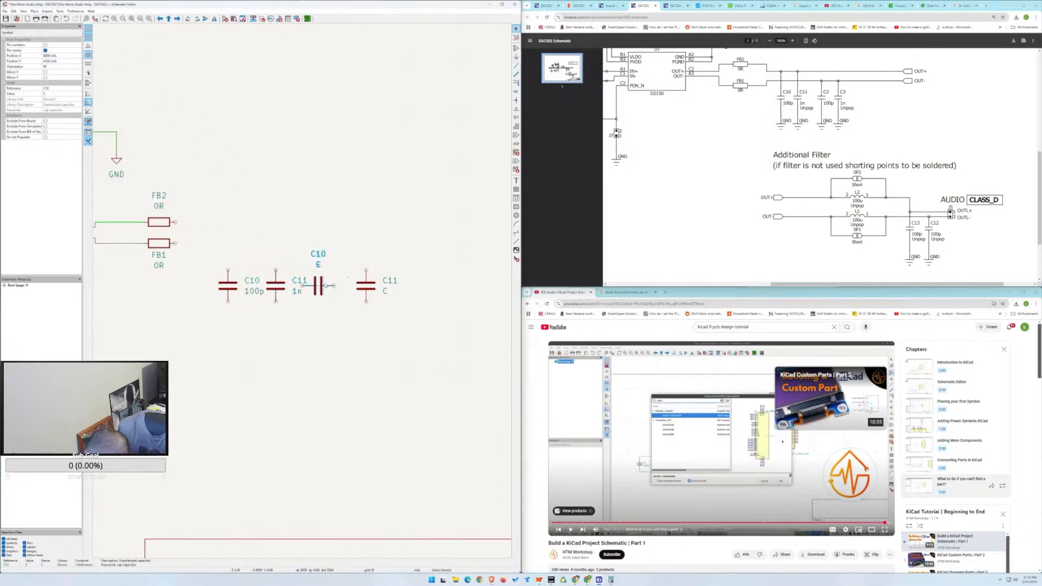
key(r)
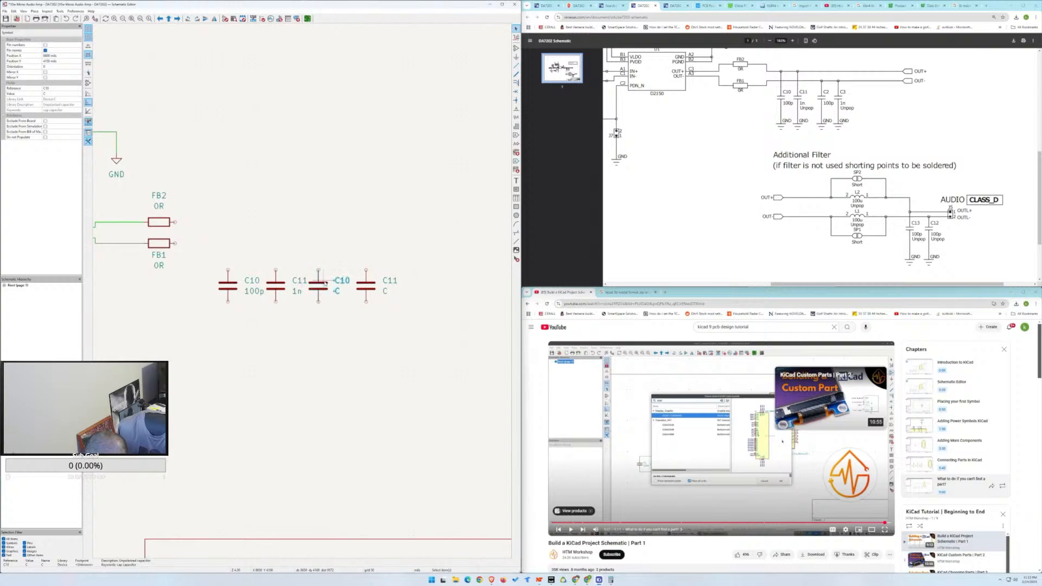
Set the reference of the third capacitor in the output row to C2 and its value to 100p.
double_click(324, 282)
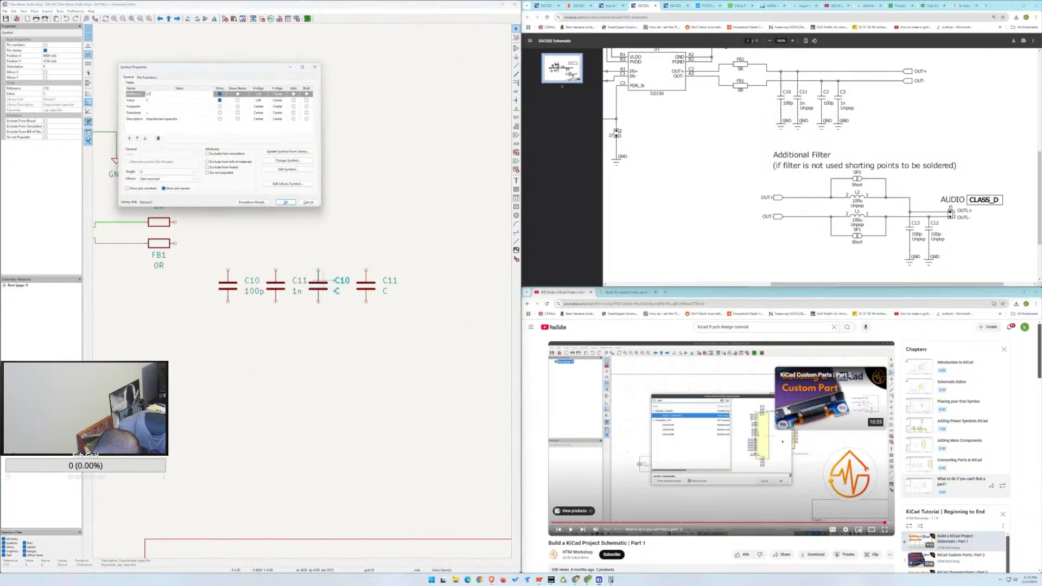
text(2)
key(Return)
click(173, 100)
text(100p)
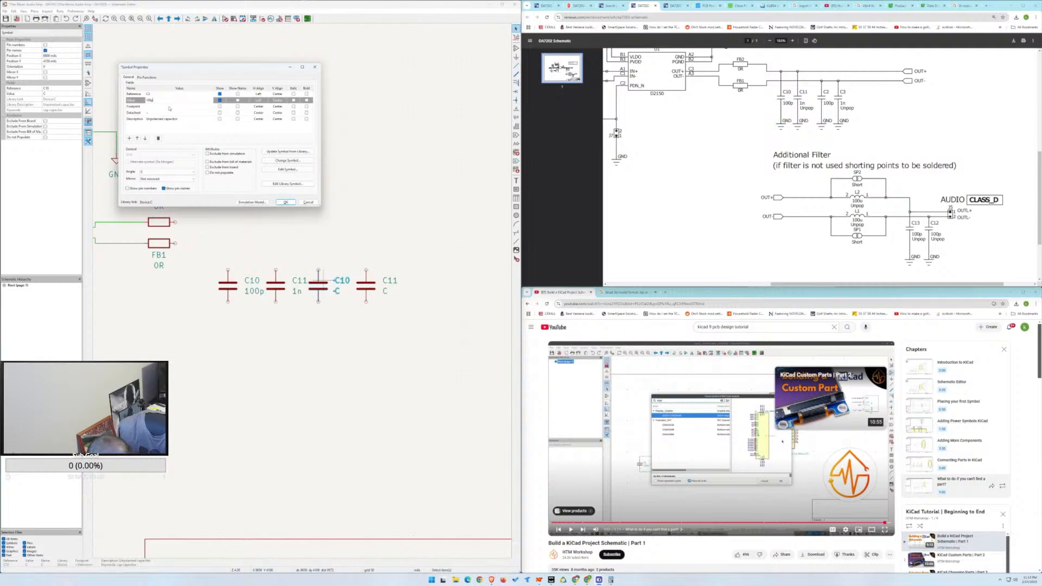
key(Return)
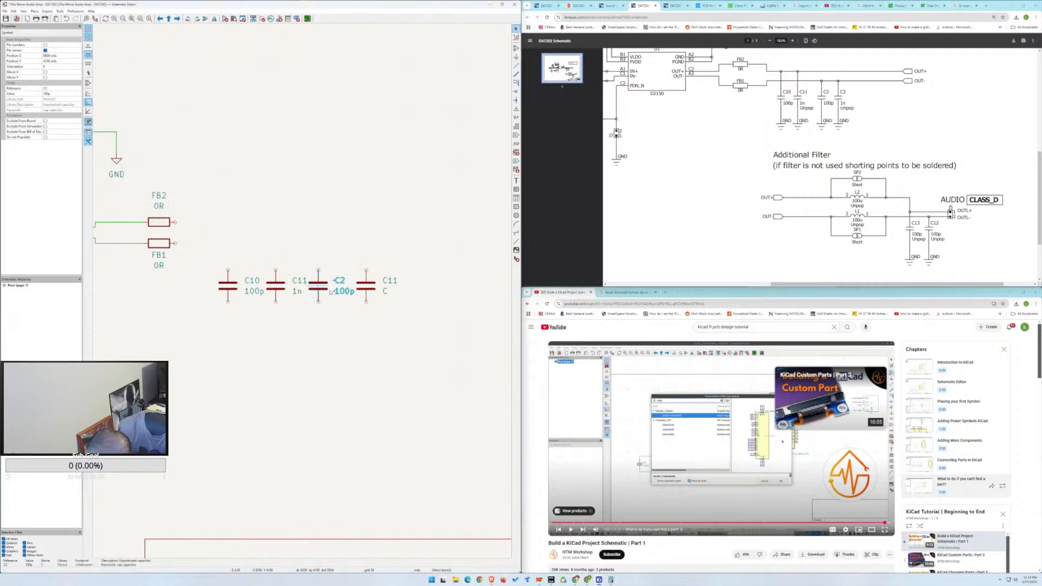
Set the reference of the fourth capacitor in the output row to C3 and its value to 1n.
click(365, 284)
key(e)
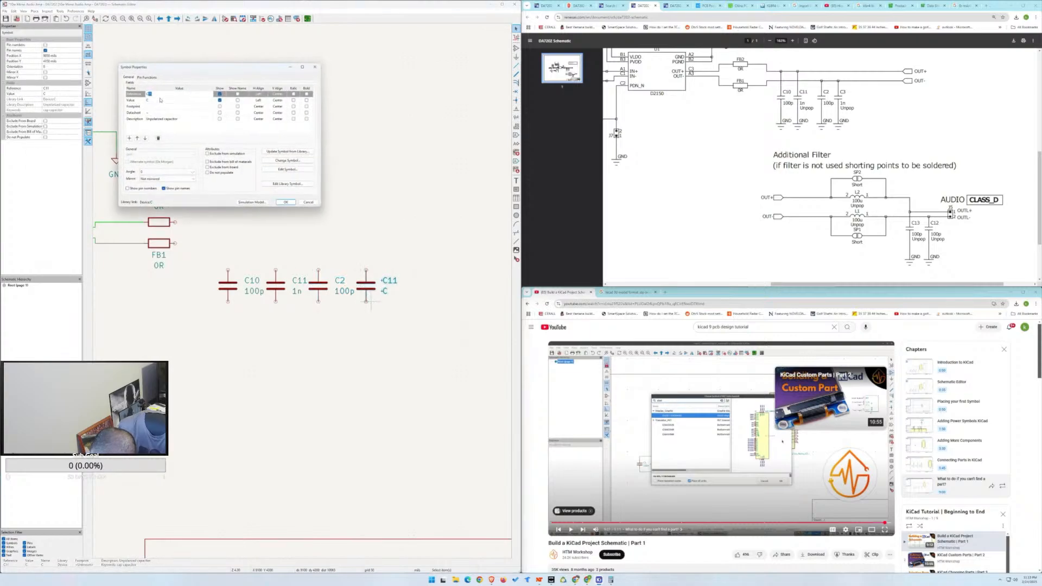
text(3)
click(162, 100)
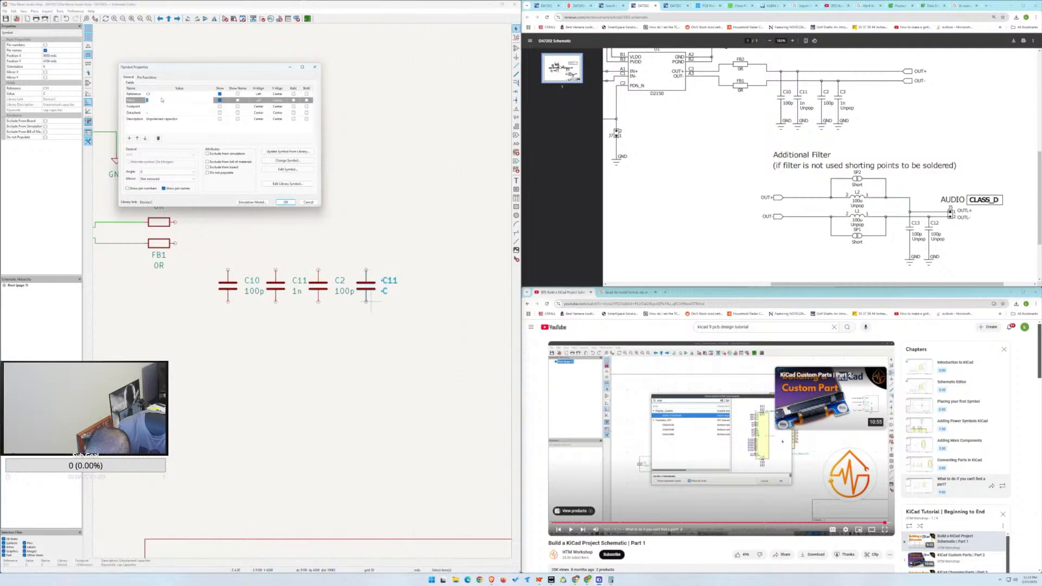
text(1n)
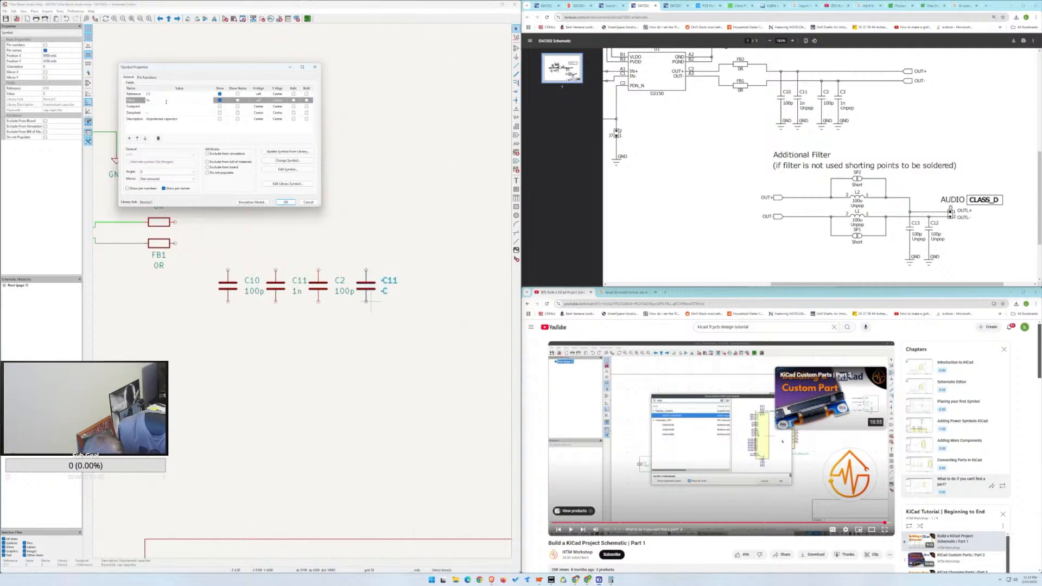
key(Return)
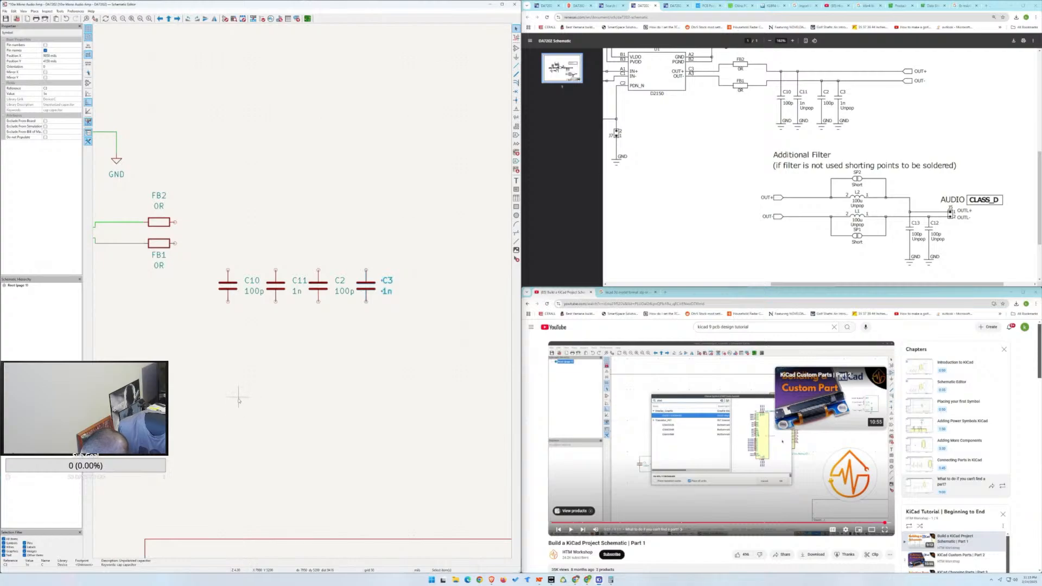
Copy an existing GND symbol and place one copy directly below each of C10, C11, C2 and C3.
scroll(222, 363, down, 5)
scroll(303, 292, up, 3)
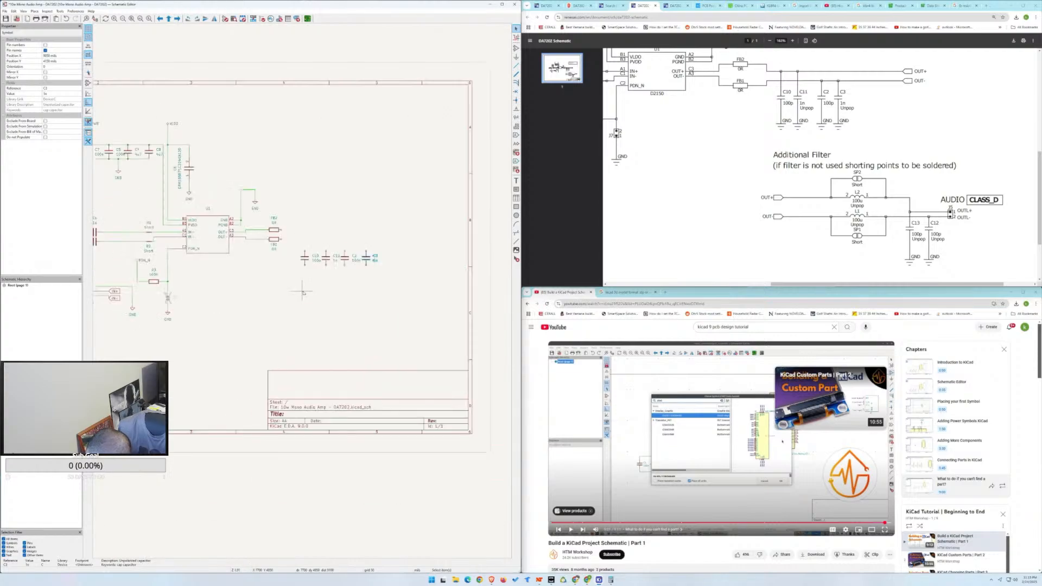
click(168, 314)
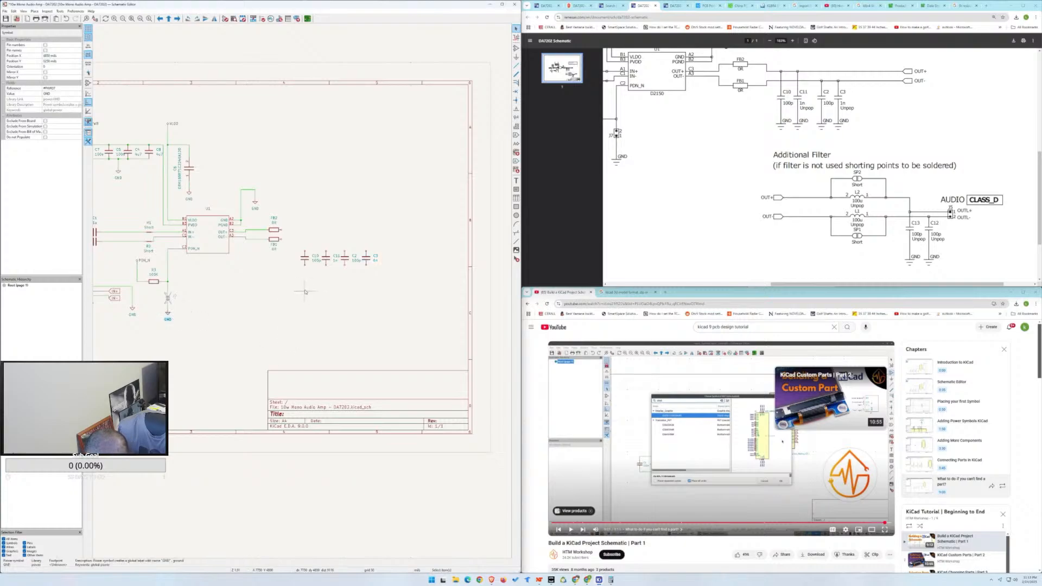
key(ctrl+v)
scroll(305, 288, up, 3)
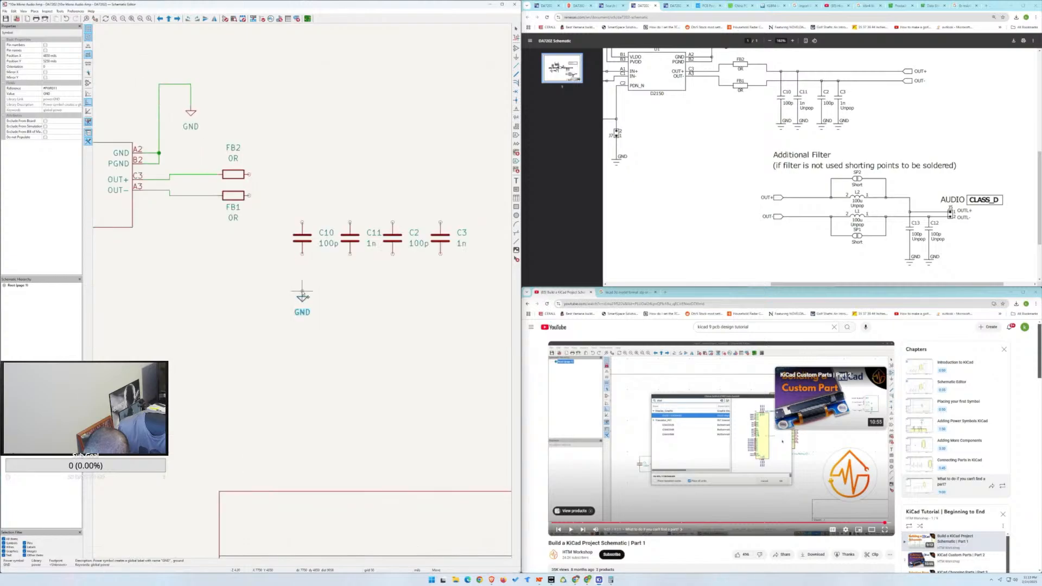
click(303, 295)
key(ctrl+v)
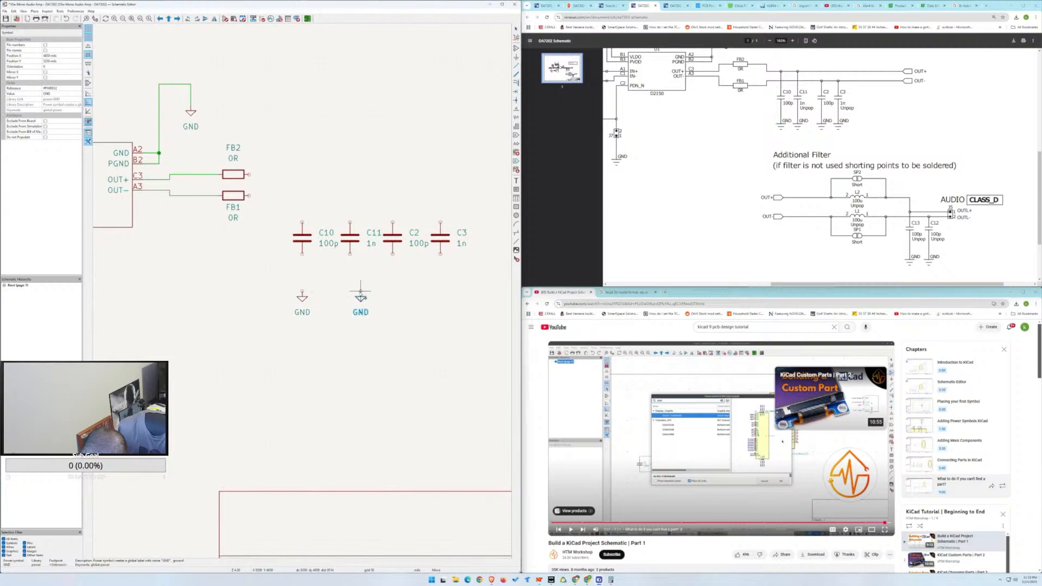
click(350, 295)
key(ctrl+v)
click(393, 295)
key(ctrl+v)
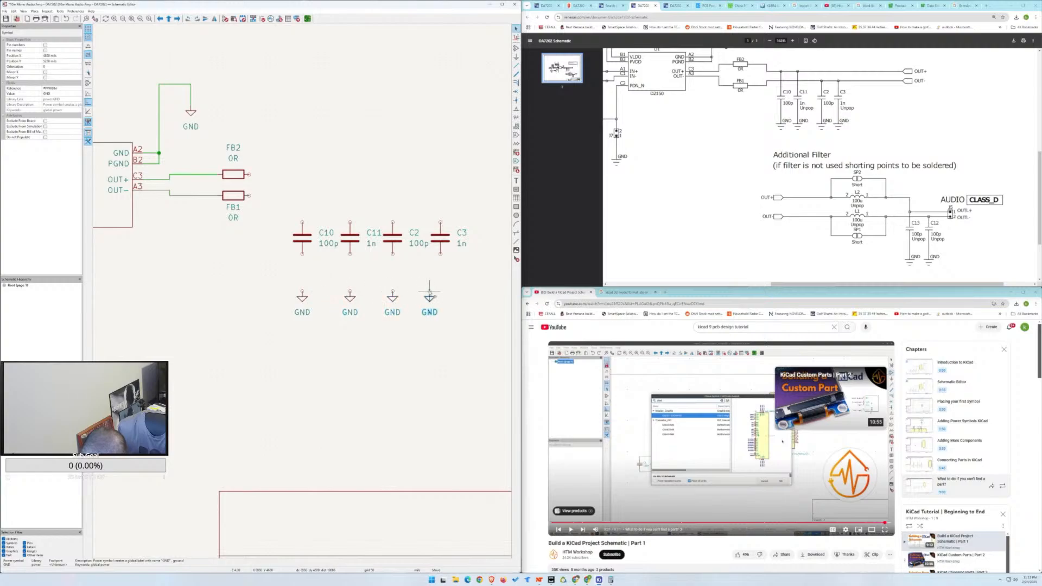
click(440, 296)
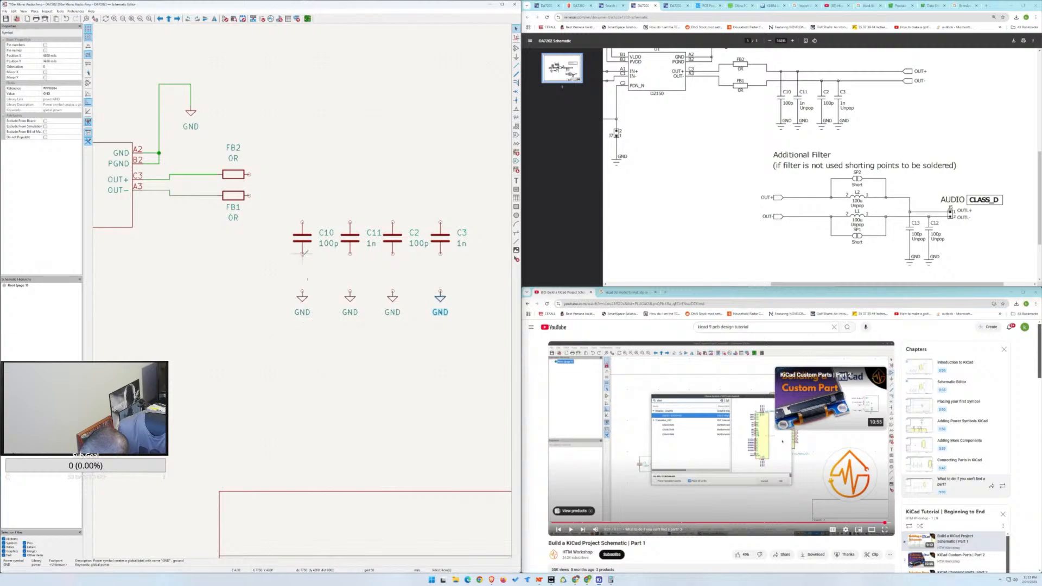
Wire the lower pins of C10, C11, C2 and C3 straight down to their GND symbols.
key(w)
click(303, 293)
key(Escape)
key(w)
click(351, 293)
key(Escape)
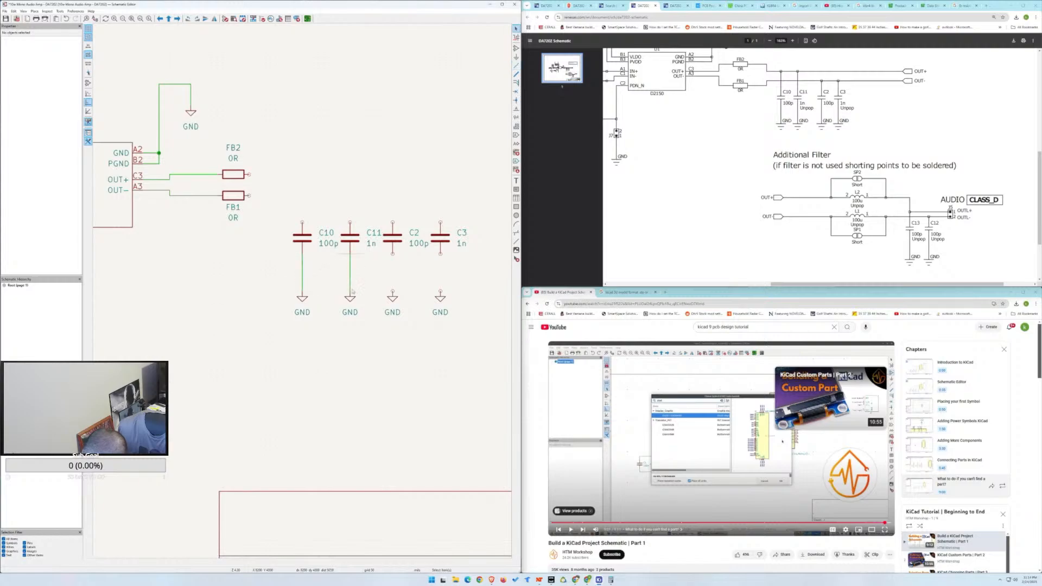
key(w)
click(392, 293)
key(Escape)
key(w)
key(Escape)
key(w)
key(Escape)
Copy the "Unpop" text from test point TP3 and place it below the value of capacitor C11.
scroll(303, 296, down, 3)
scroll(303, 293, up, 3)
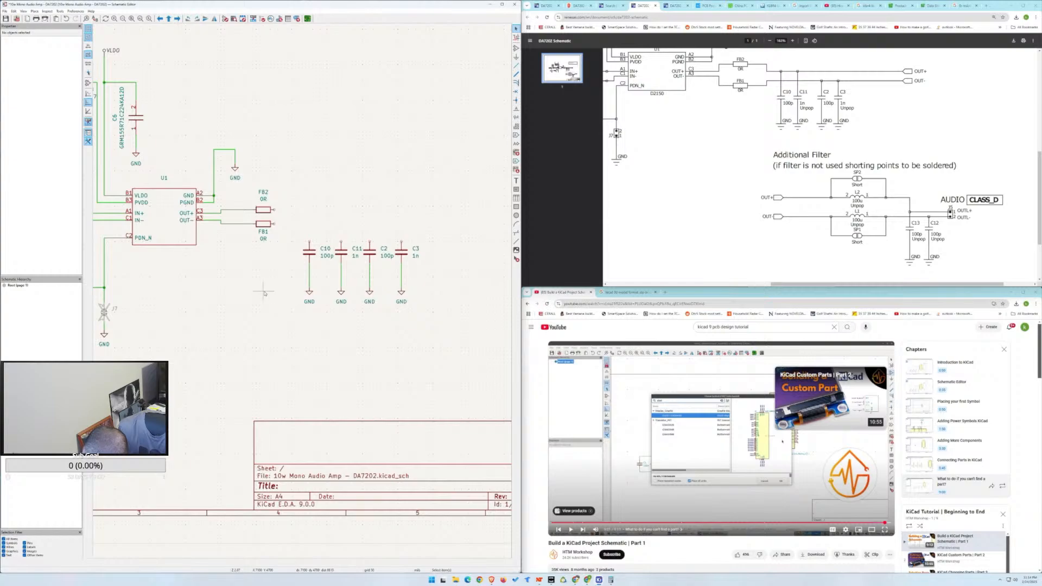
scroll(265, 294, down, 2)
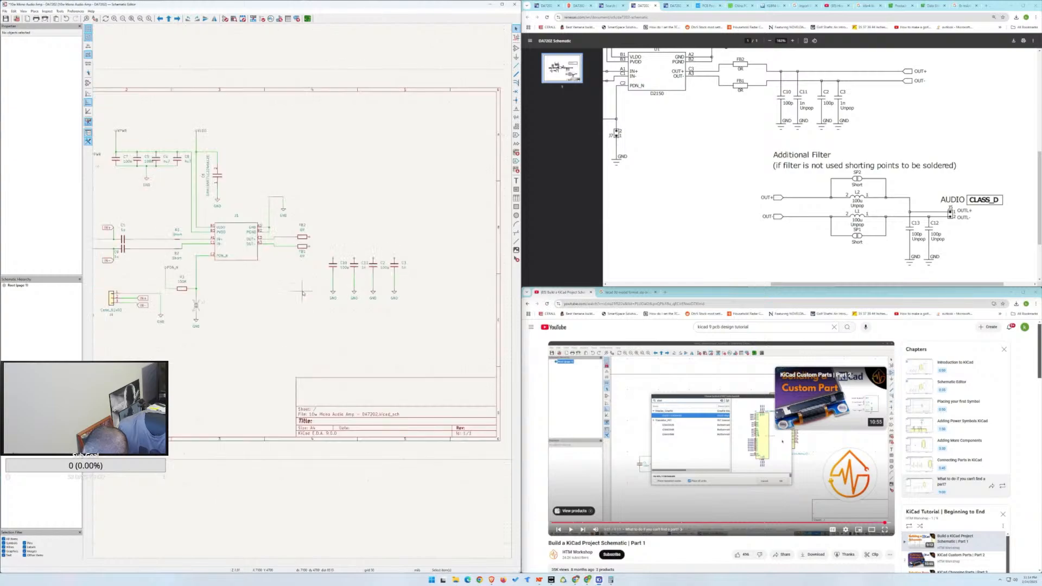
scroll(303, 294, up, 2)
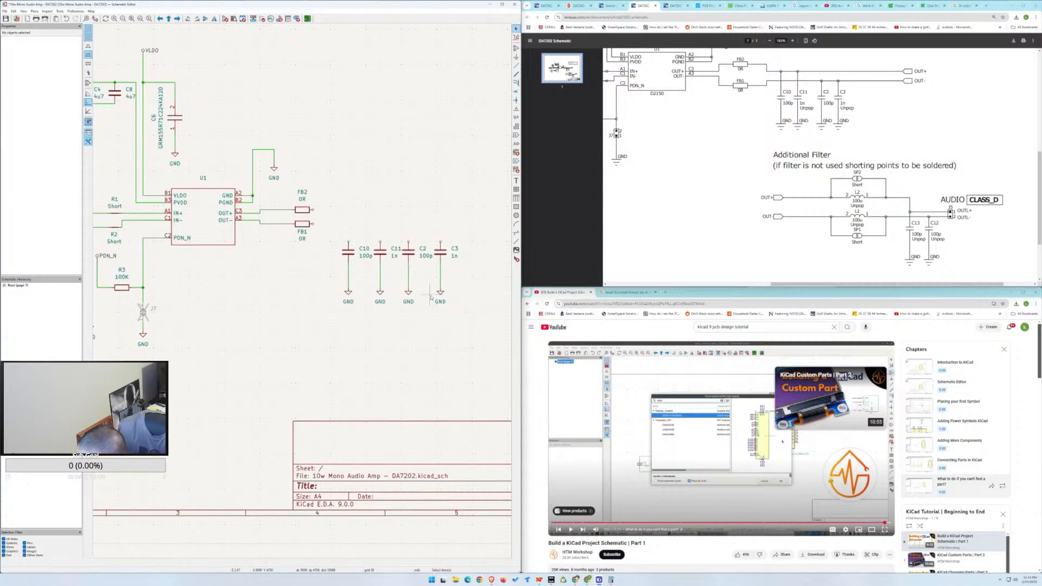
middle_drag(259, 352, 497, 335)
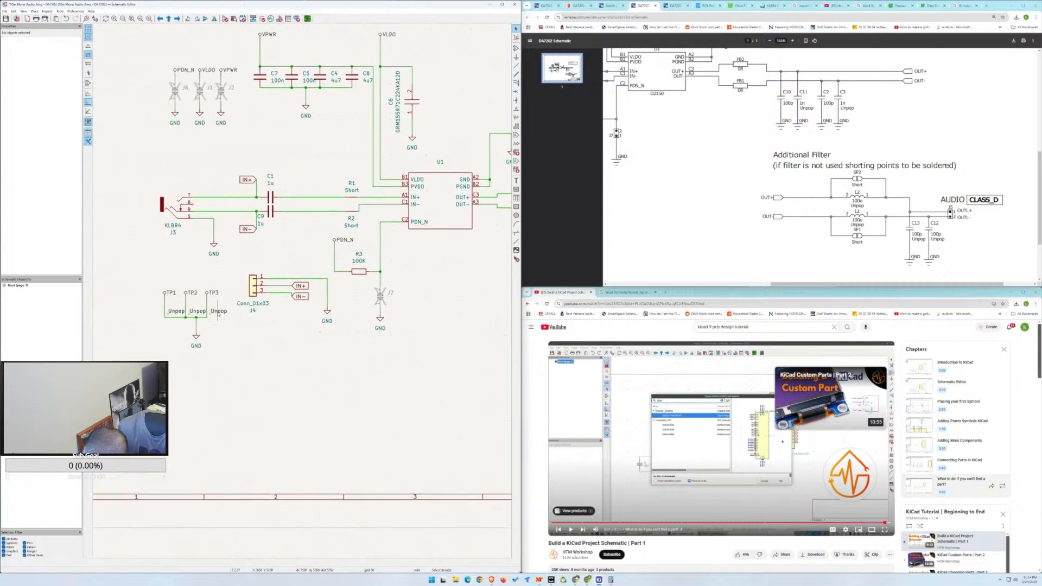
click(220, 312)
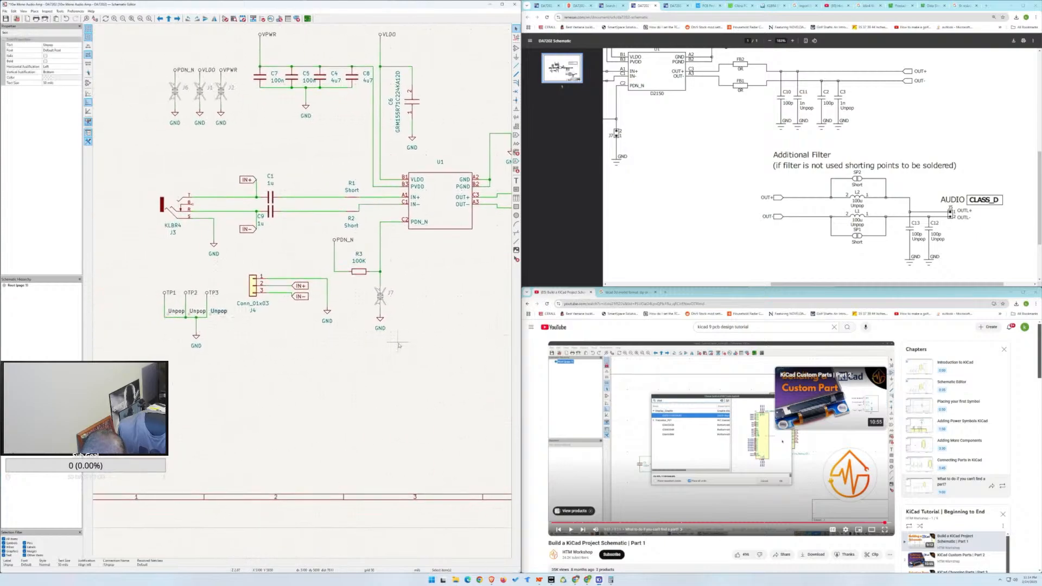
middle_drag(398, 341, 146, 341)
click(335, 316)
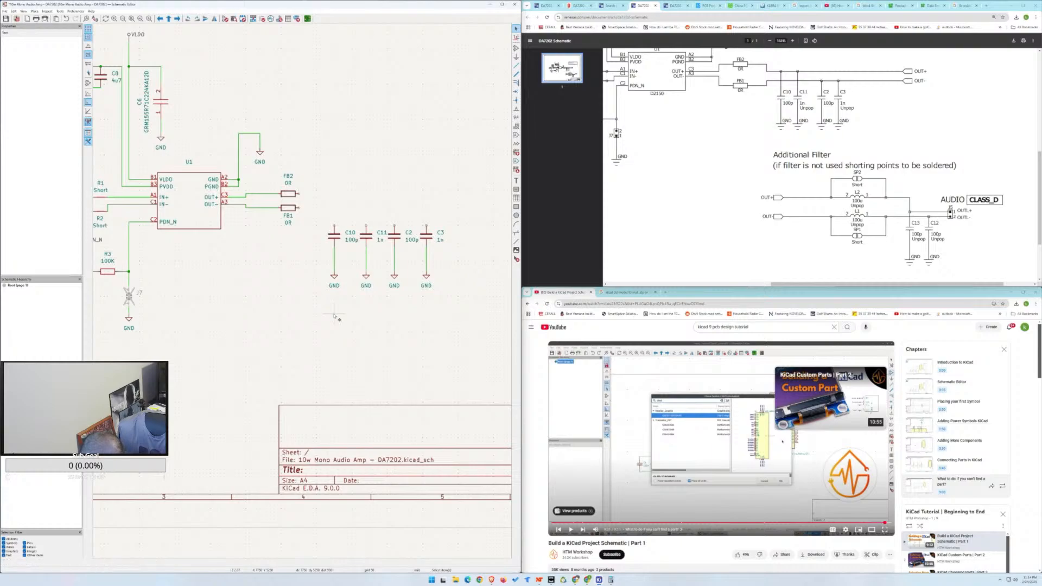
text(Unpop)
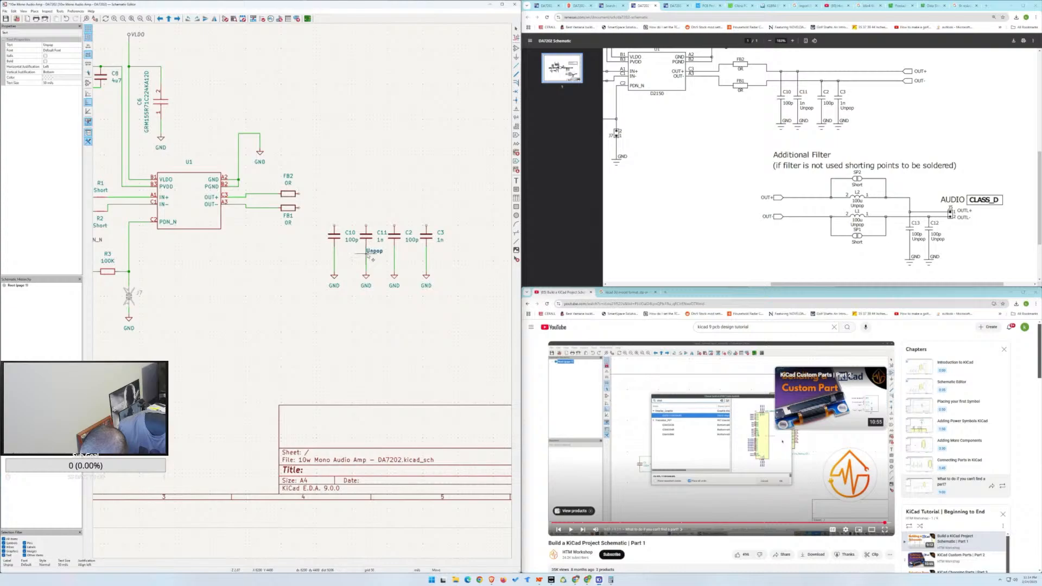
click(369, 263)
Rearrange the labels of C10 and C11 so each reference sits beside the upper pin and each value beside the lower pin.
click(380, 241)
drag(380, 241, 343, 251)
click(381, 233)
click(350, 233)
click(352, 239)
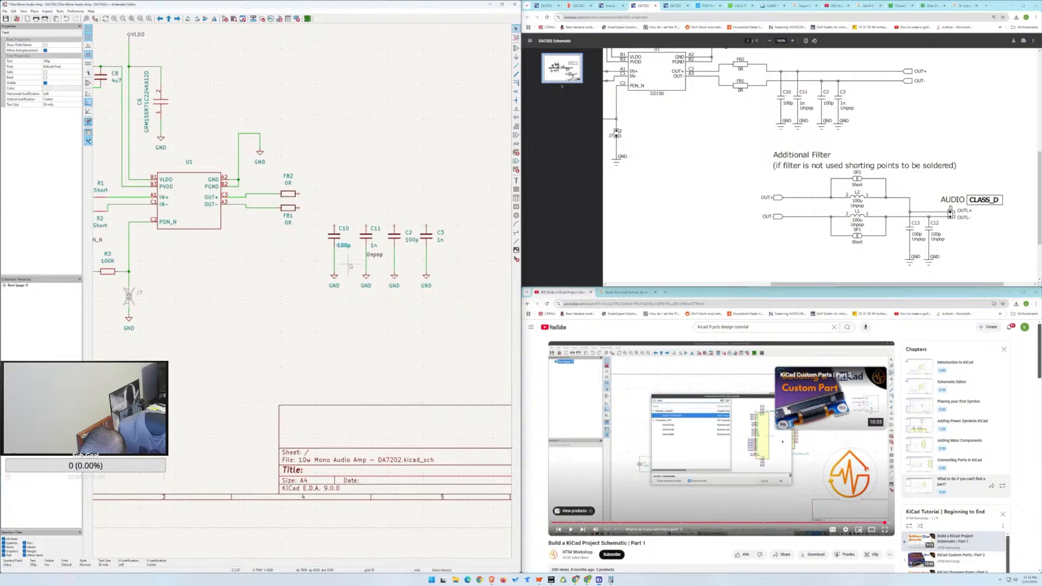
drag(337, 247, 342, 251)
Move C2's value down beside its lower pin and its reference up beside its upper pin.
drag(407, 246, 404, 249)
drag(404, 249, 404, 250)
click(408, 232)
drag(414, 238, 403, 234)
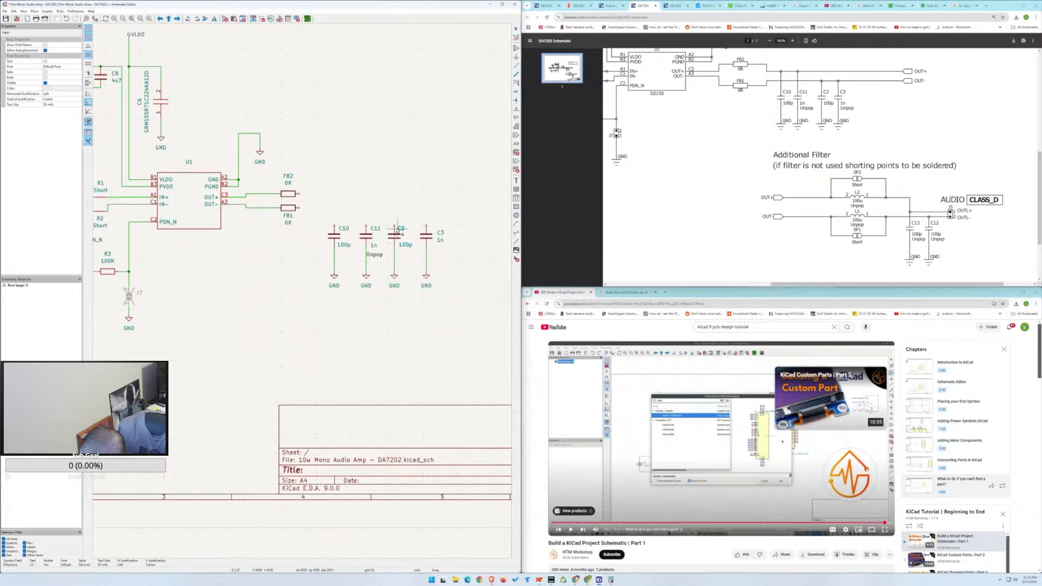
Move C3's reference up beside its upper pin and its value down beside its lower pin.
drag(403, 234, 434, 230)
click(441, 232)
click(442, 232)
drag(441, 242, 435, 248)
click(444, 267)
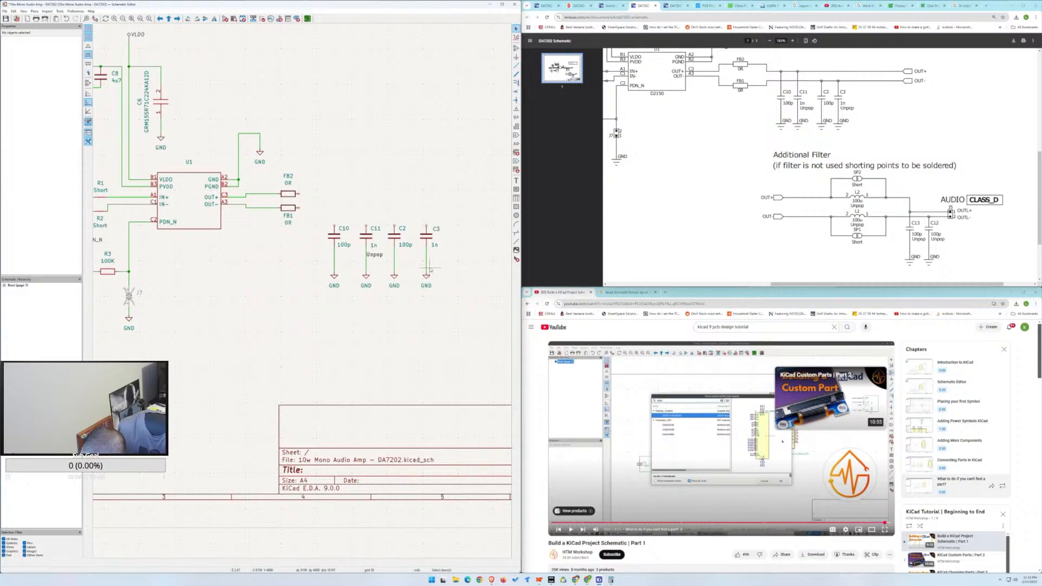
double_click(435, 244)
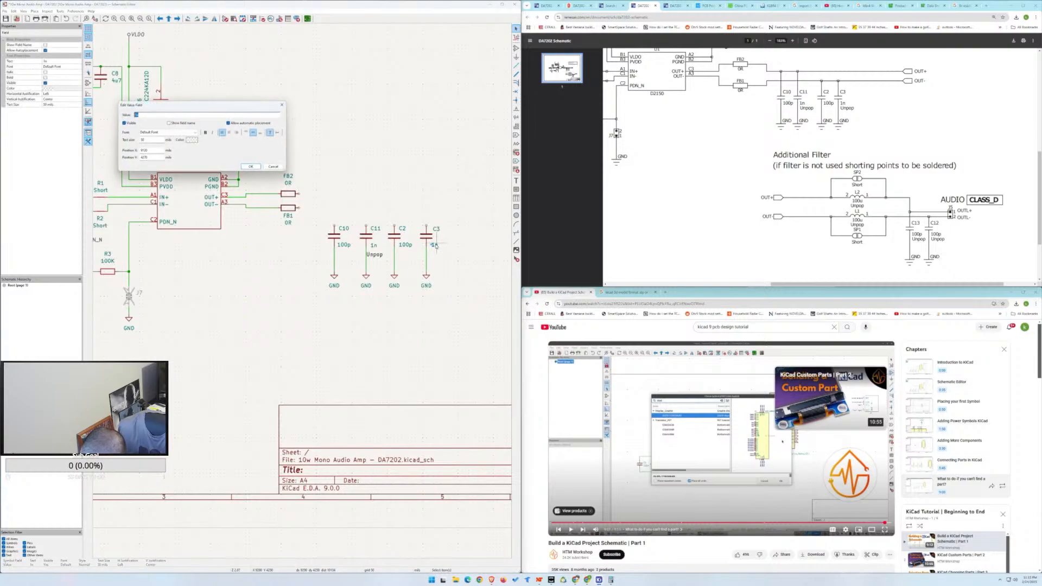
key(Return)
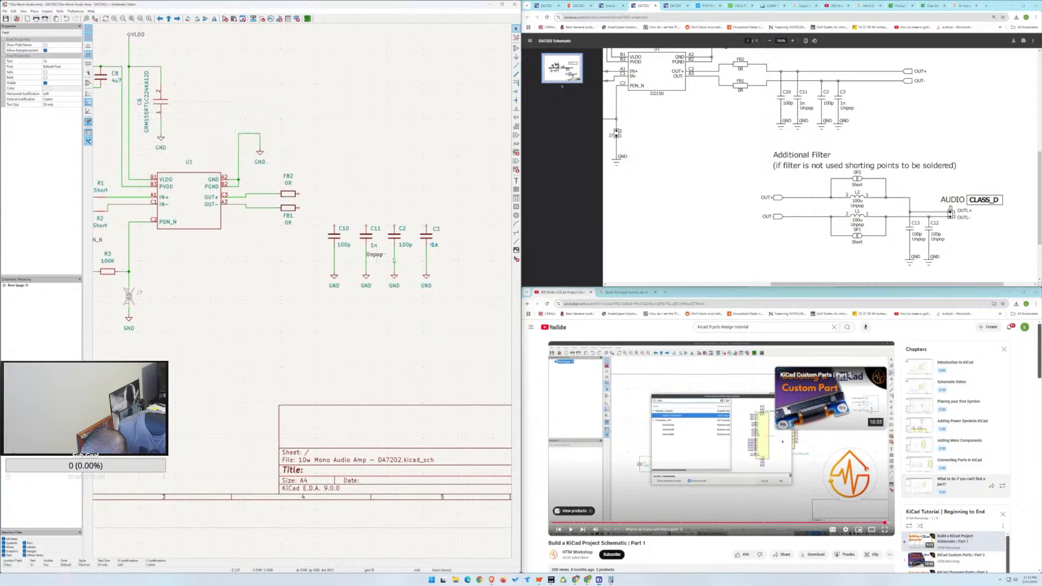
drag(434, 247, 435, 251)
click(435, 251)
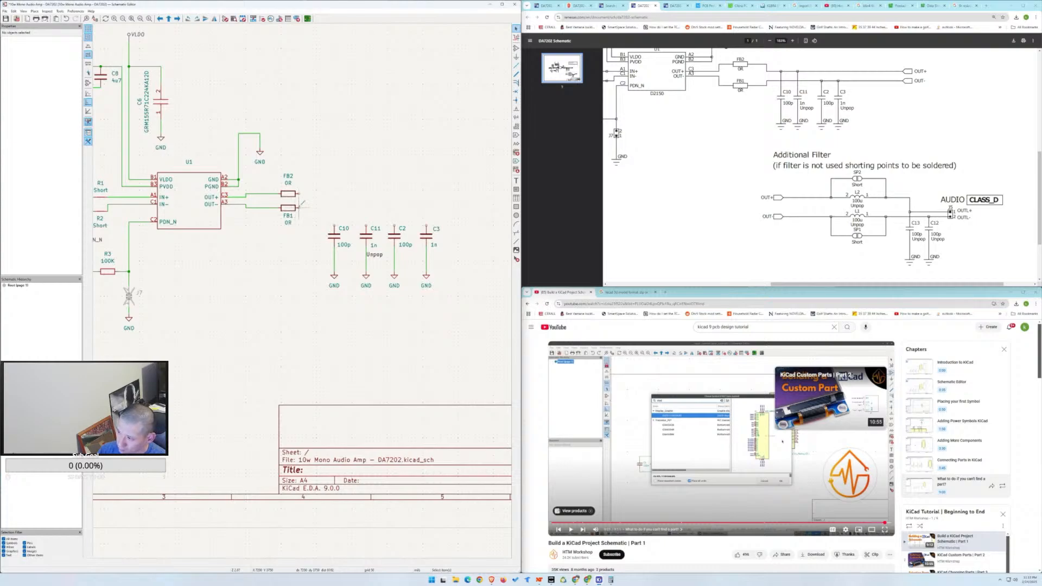
scroll(271, 255, down, 3)
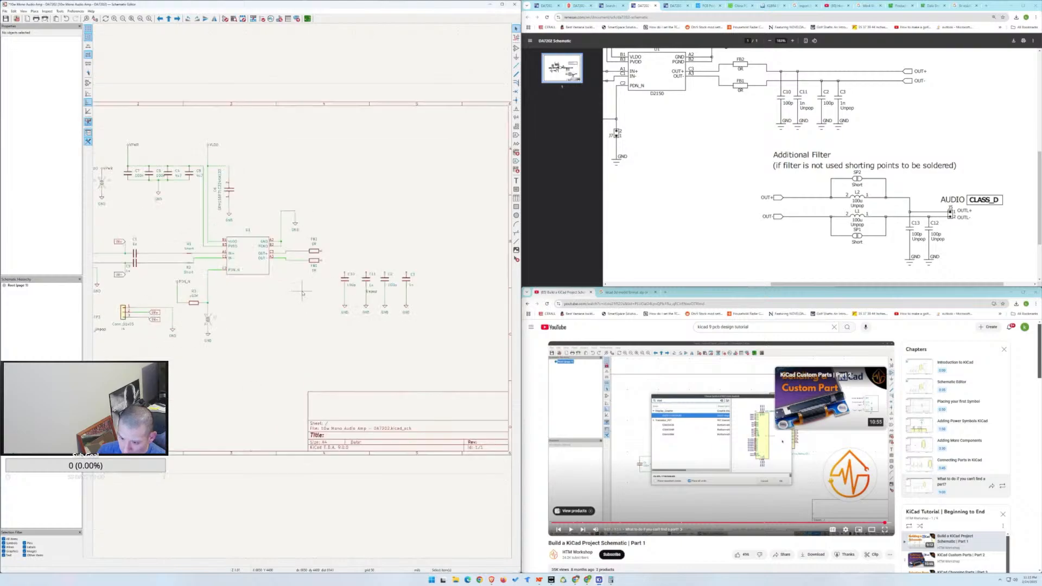
scroll(302, 294, down, 2)
scroll(302, 293, up, 2)
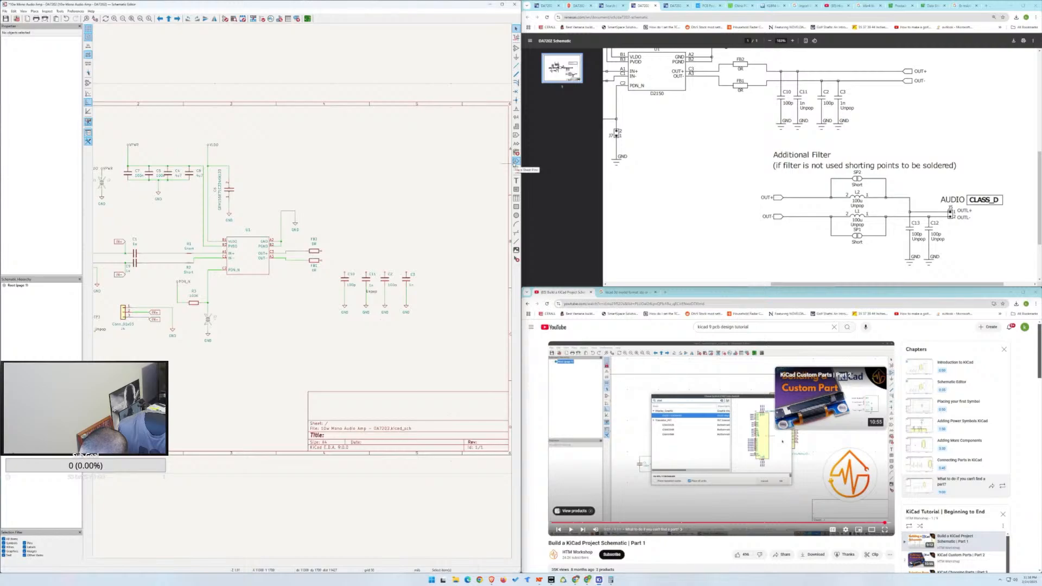
click(516, 161)
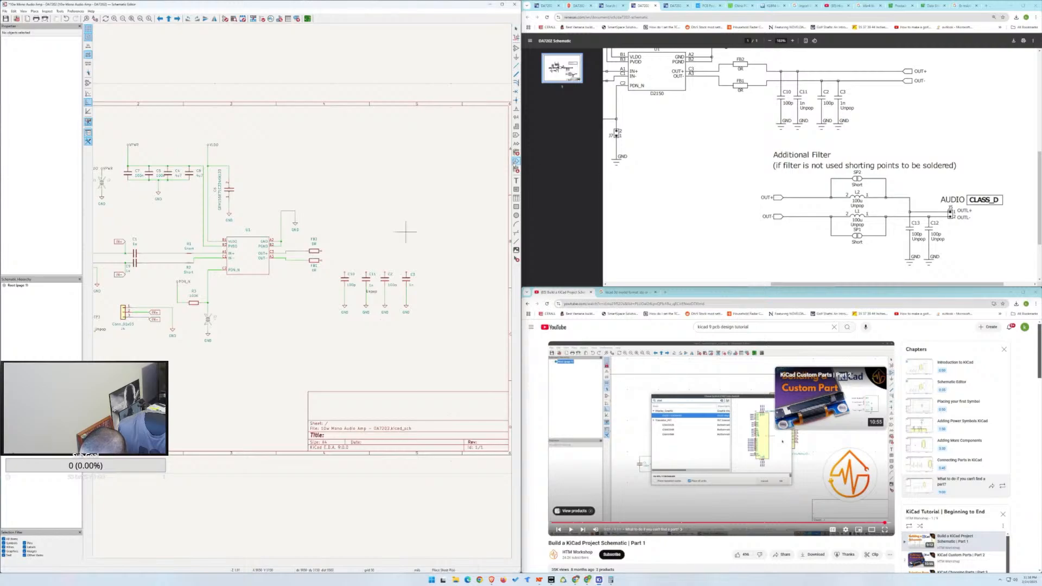
click(449, 251)
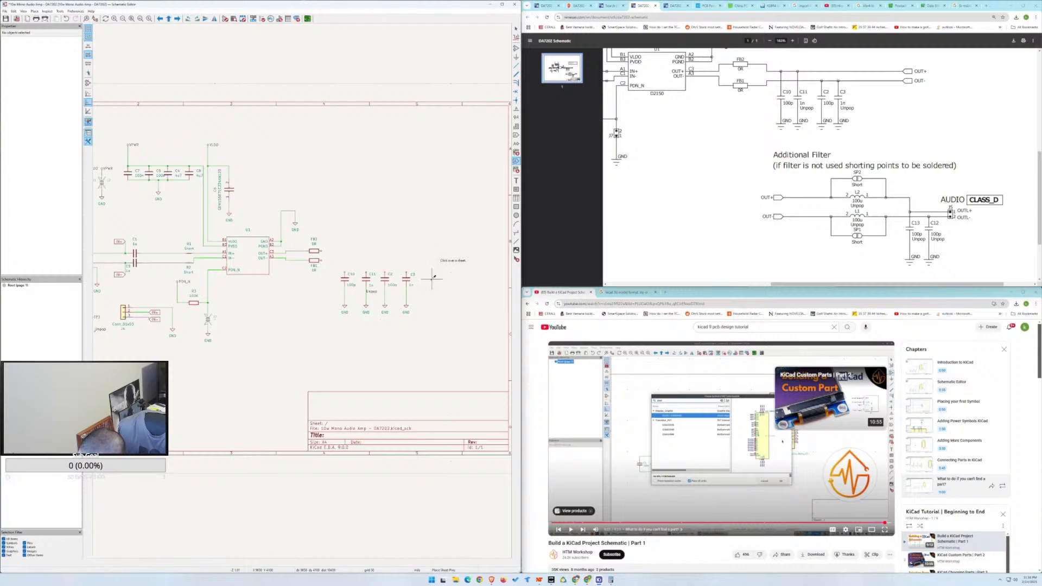
click(440, 253)
mouse_move(444, 251)
mouse_down()
mouse_move(456, 244)
mouse_move(432, 252)
mouse_up()
scroll(304, 289, up, 5)
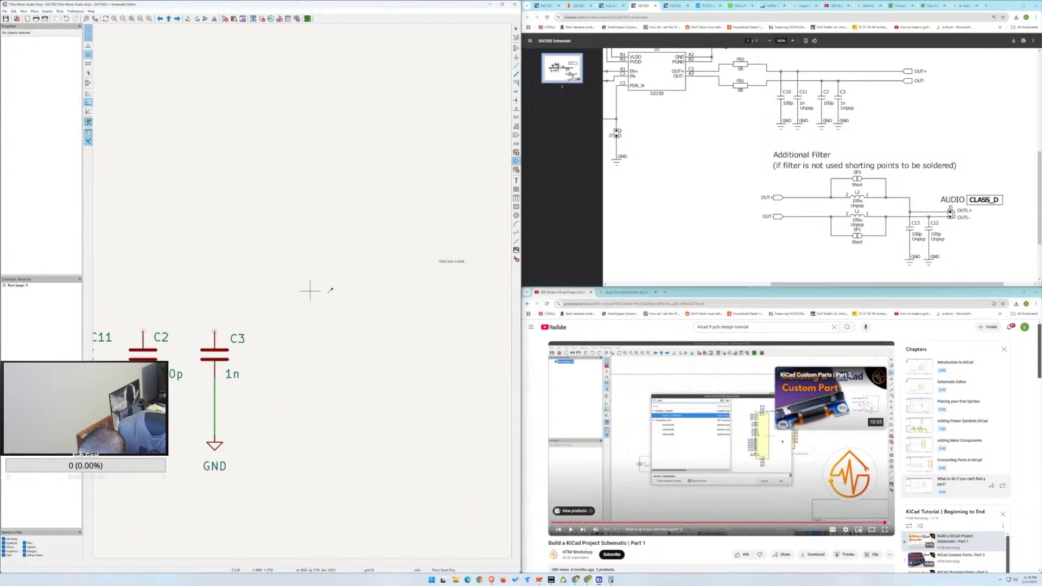
click(382, 282)
drag(389, 291, 437, 329)
Place a global label named "OUT+" to the right of capacitor C3, in line with ferrite bead FB2.
click(516, 135)
click(247, 189)
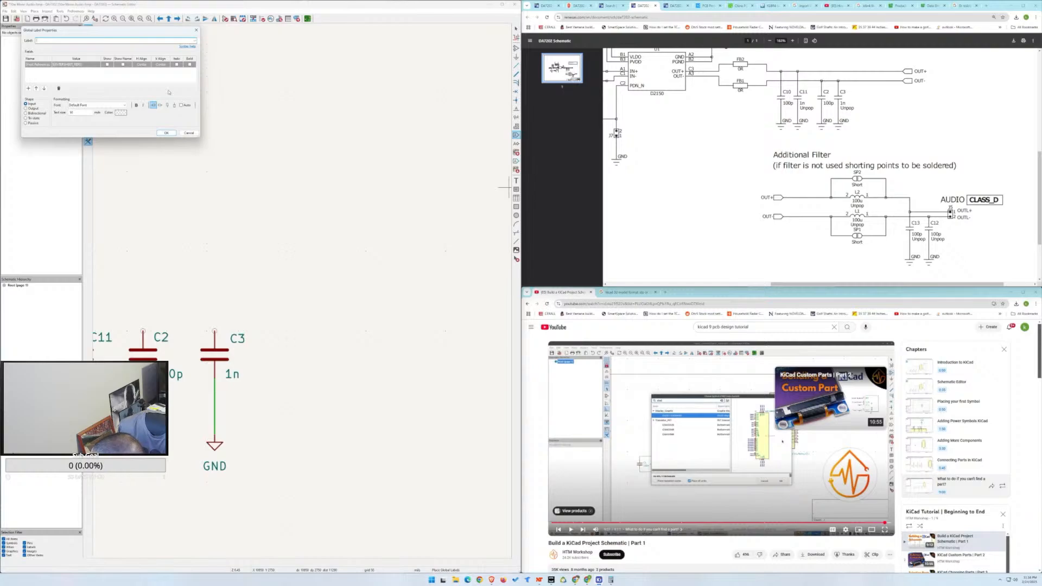
text(OUT)
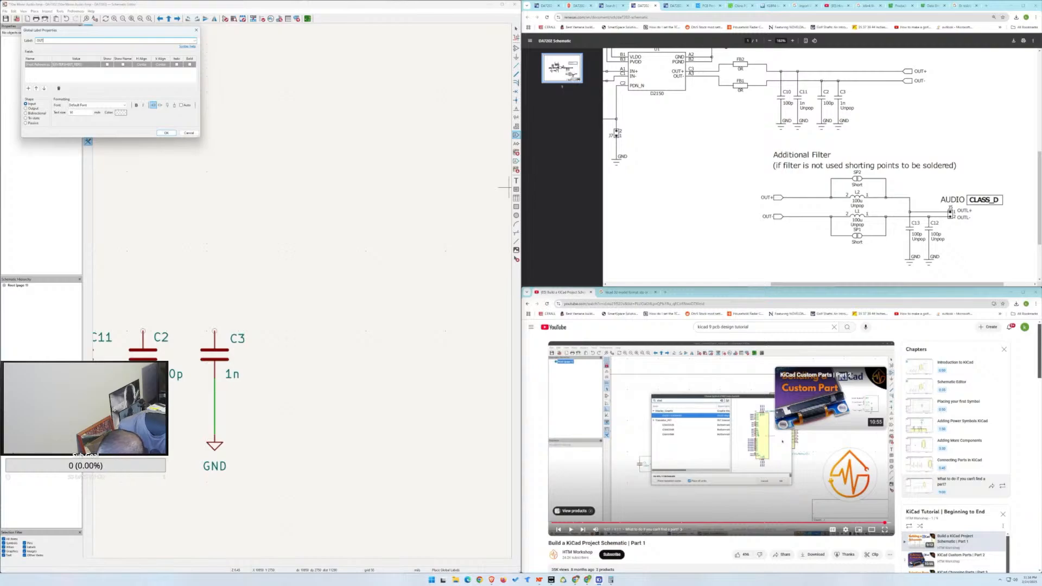
text(+)
key(Return)
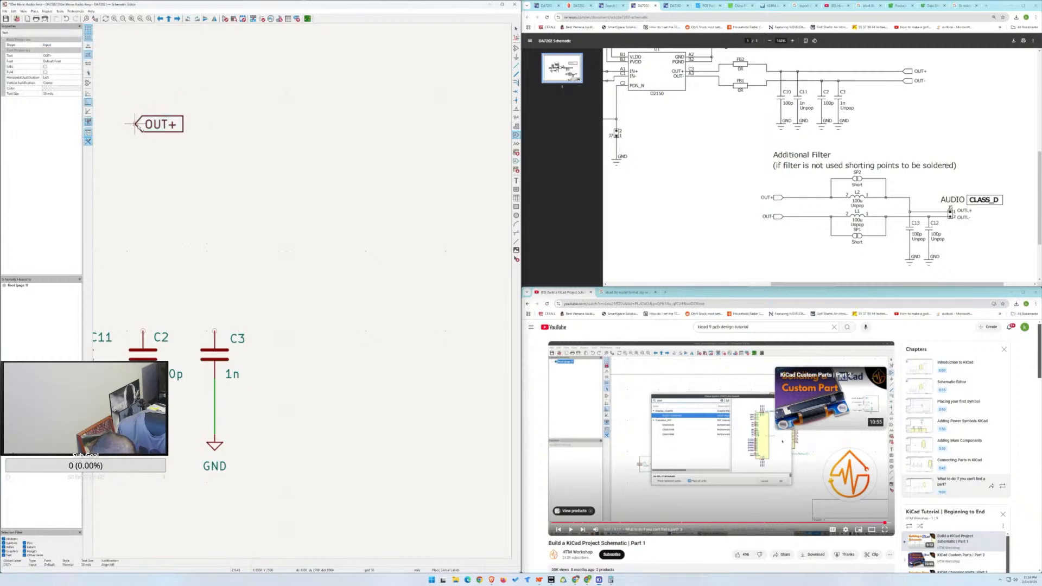
scroll(350, 259, down, 3)
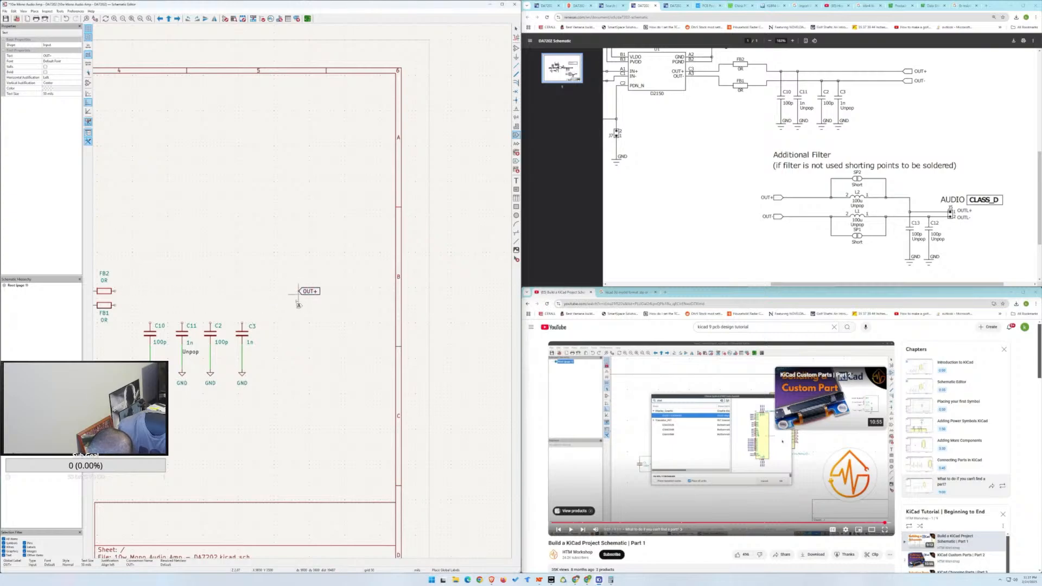
click(299, 291)
Place a global label named "OUT-" just below the OUT+ label.
click(301, 315)
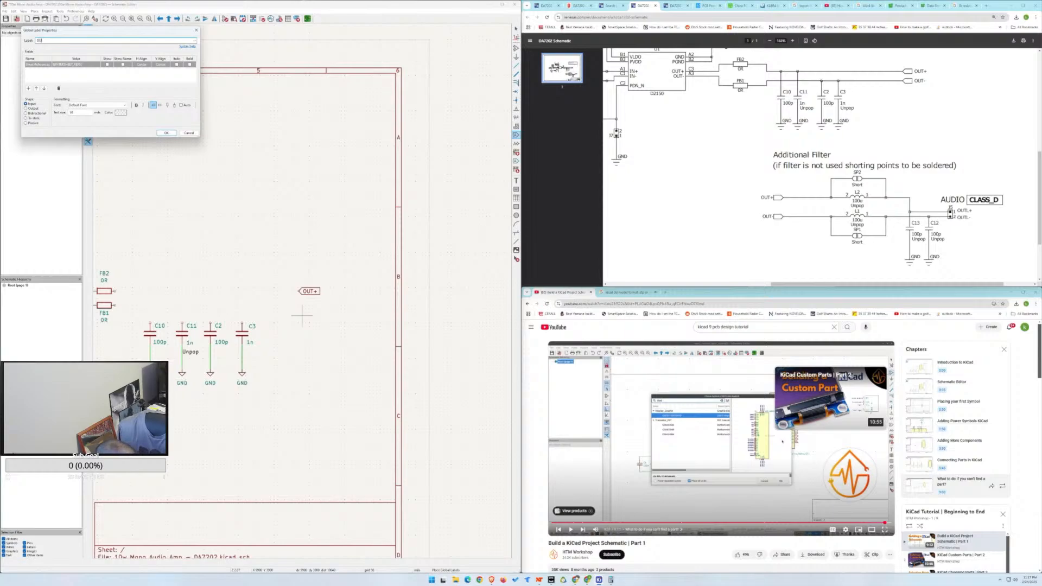
text(OUT-)
key(Return)
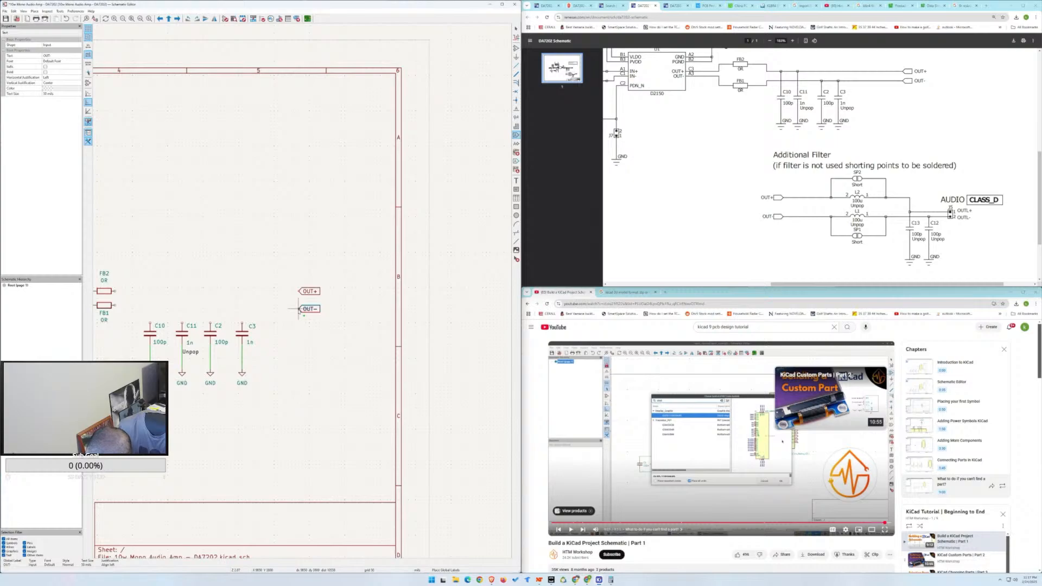
click(298, 308)
Wire the right end of FB2 to the OUT+ label and the right end of FB1 to the OUT- label.
scroll(299, 355, down, 3)
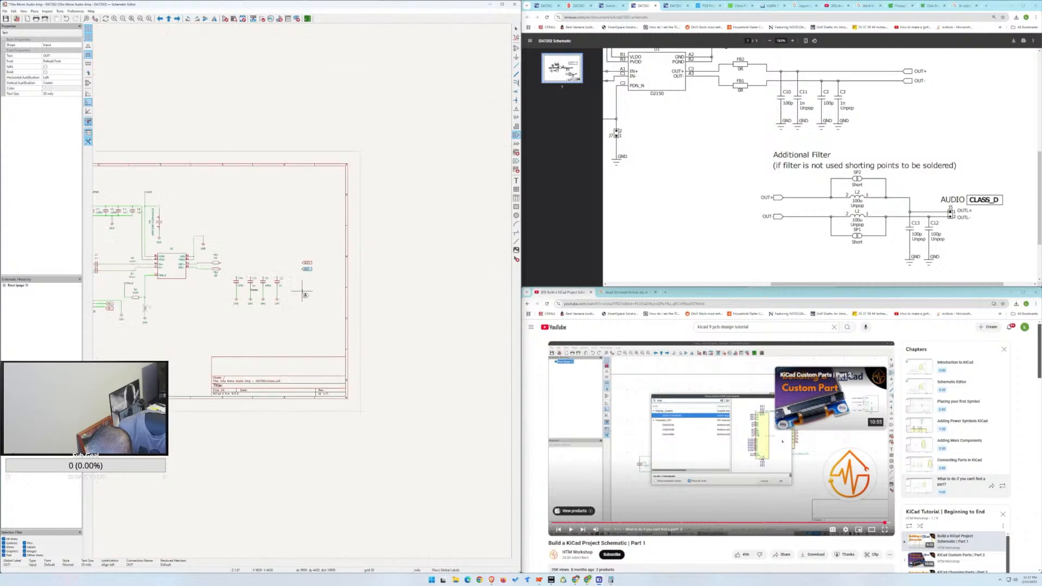
scroll(283, 281, up, 2)
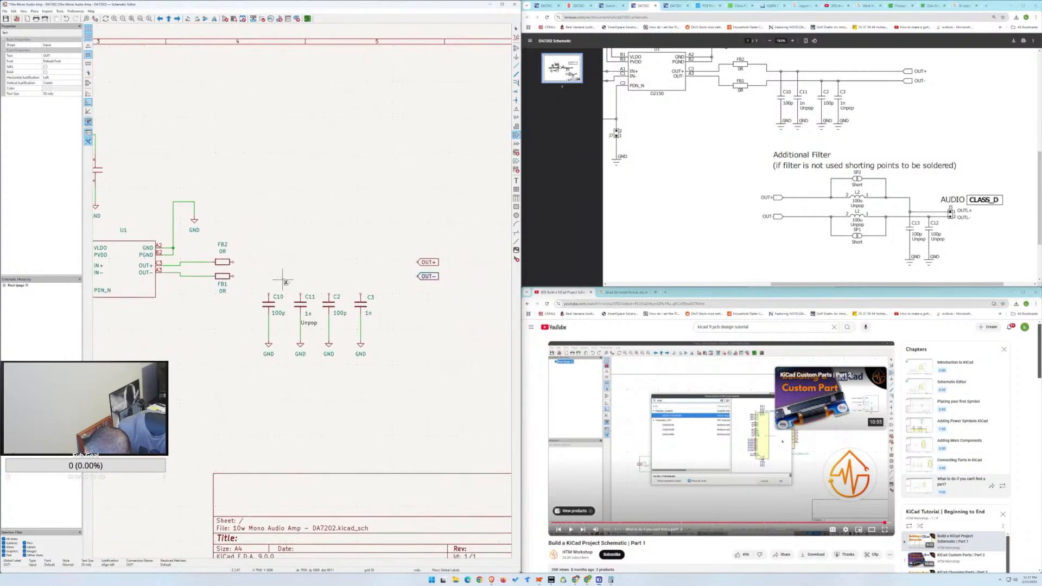
click(234, 262)
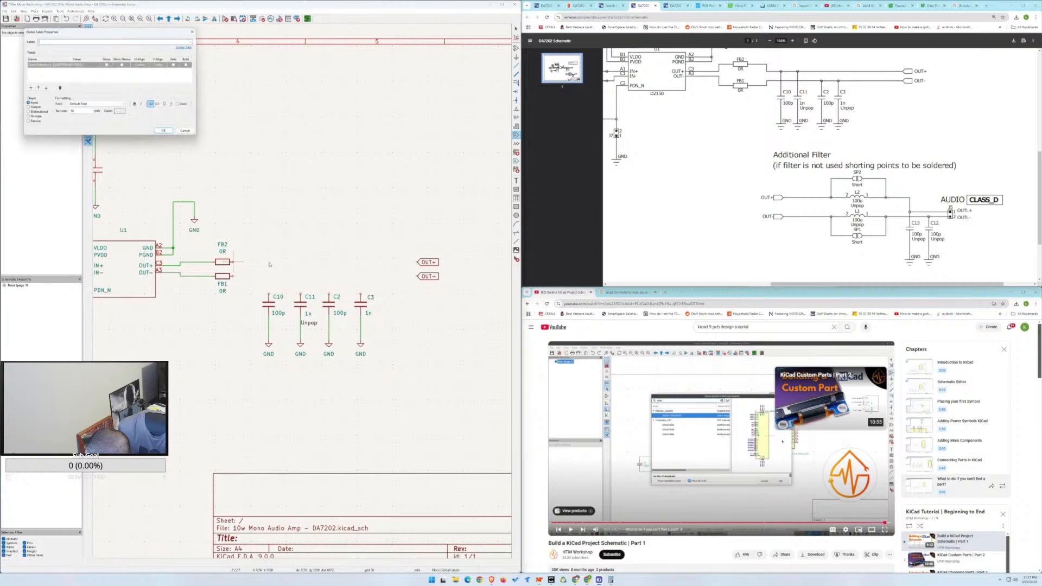
click(189, 133)
click(517, 66)
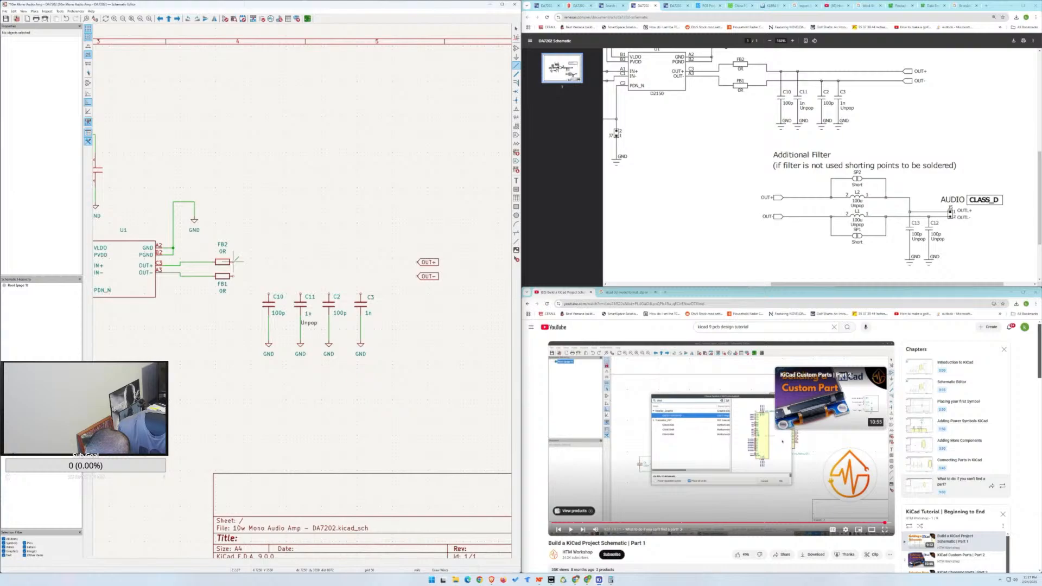
click(234, 262)
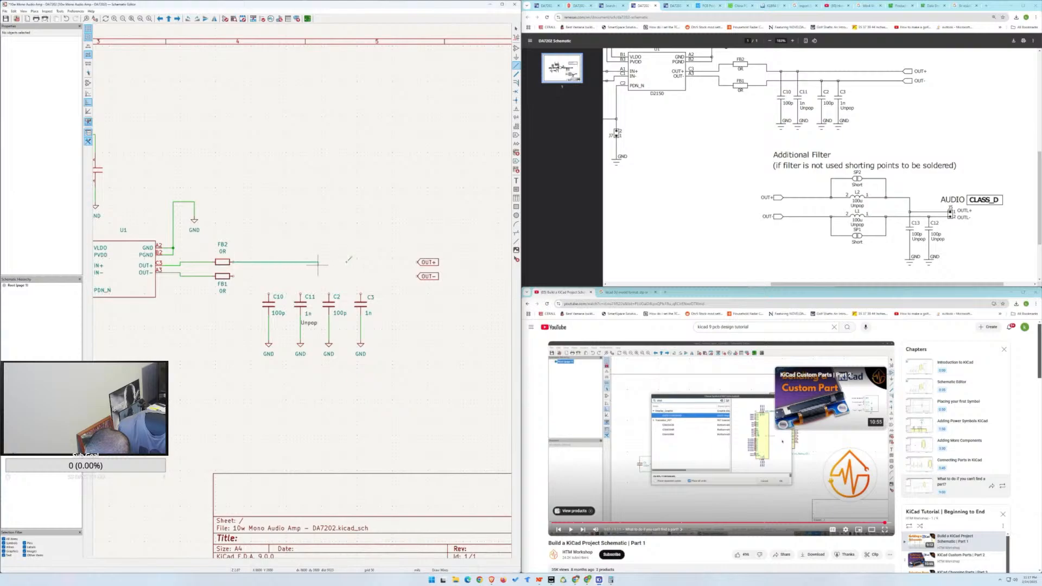
click(417, 262)
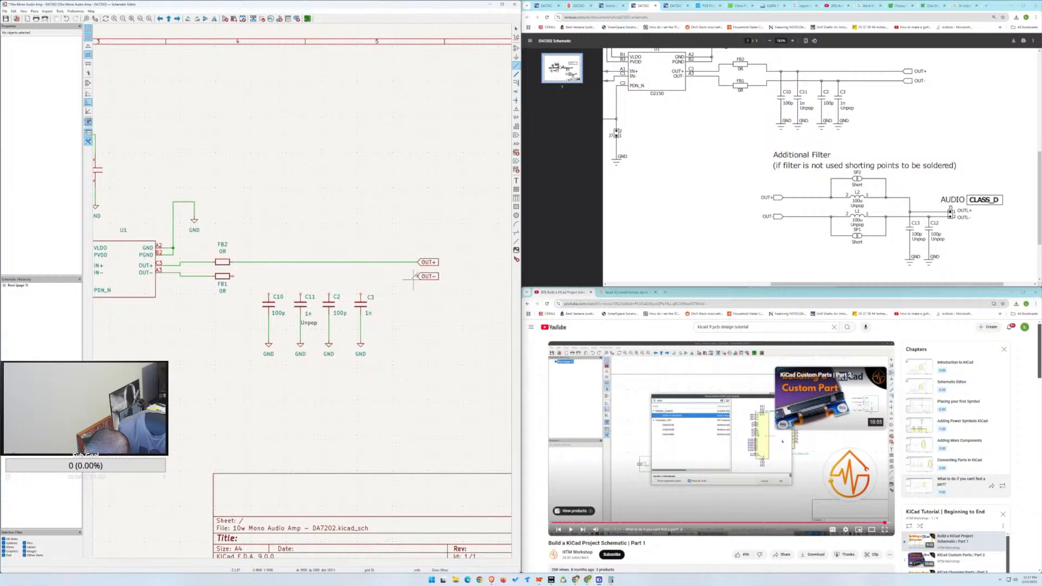
click(417, 275)
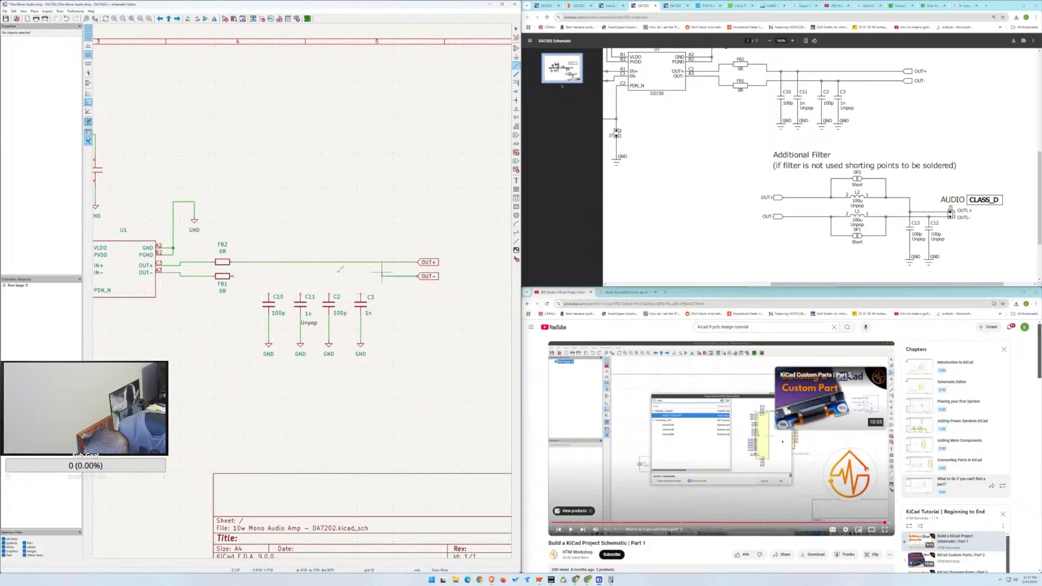
click(234, 274)
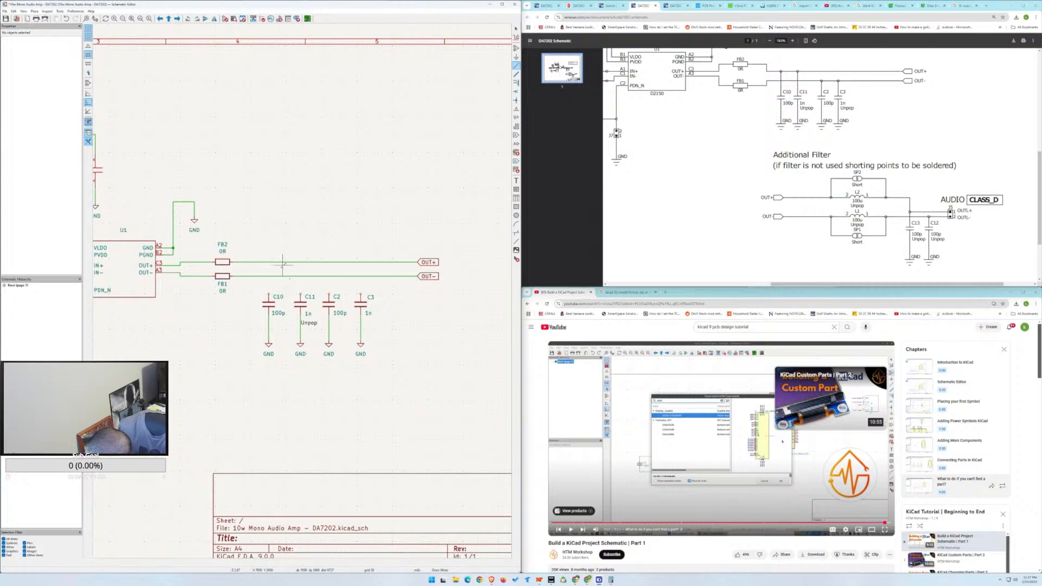
Wire the upper pins of C10 and C11 to the OUT+ line and those of C2 and C3 to the OUT- line.
click(269, 290)
click(269, 261)
click(300, 289)
click(300, 262)
click(329, 292)
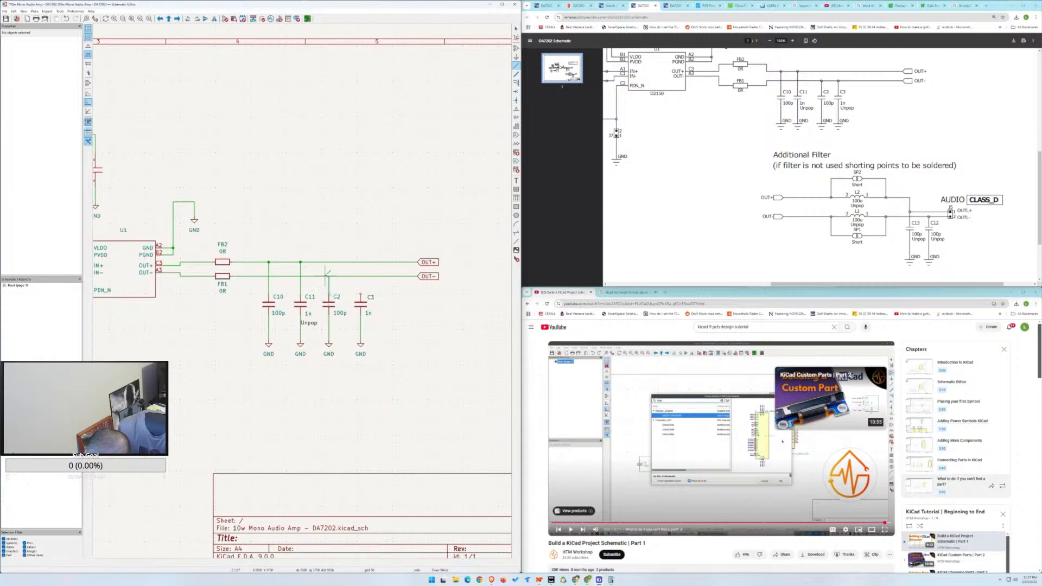
click(361, 292)
scroll(364, 310, down, 3)
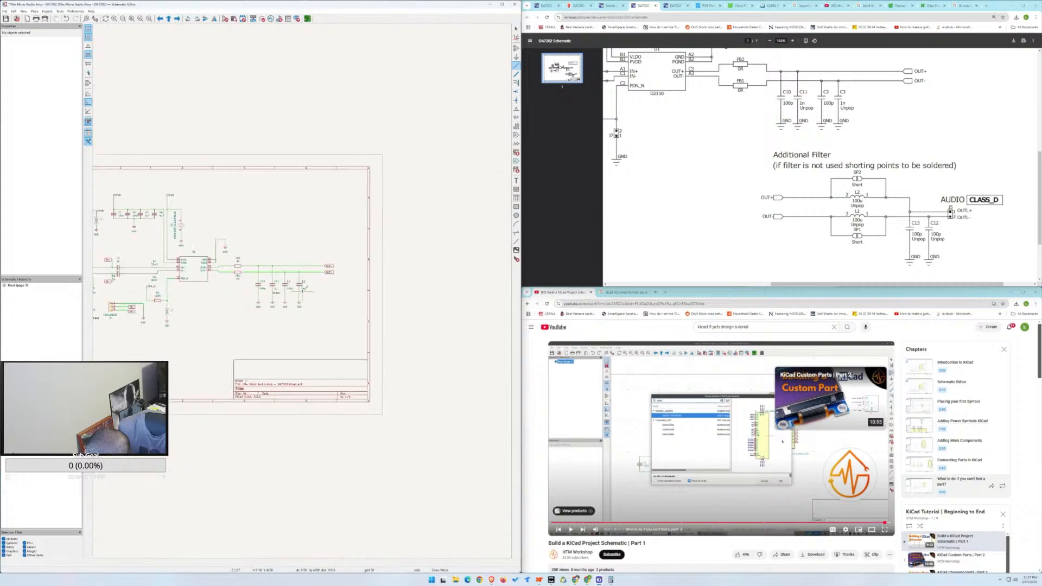
scroll(227, 322, up, 5)
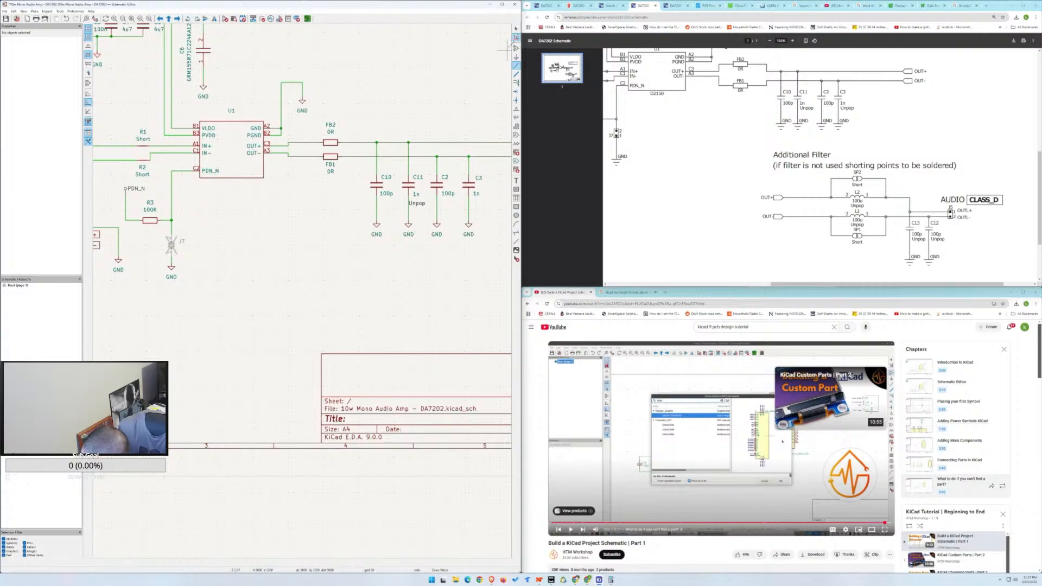
key(Escape)
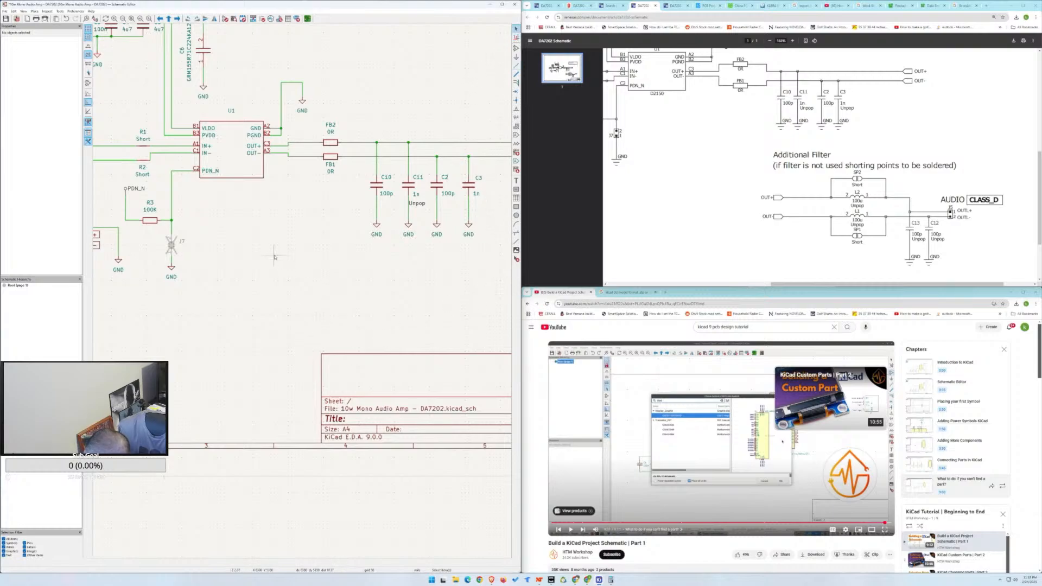
Place a net label reading "Additional Filter" below the output capacitors.
click(517, 108)
click(286, 276)
text(Audition)
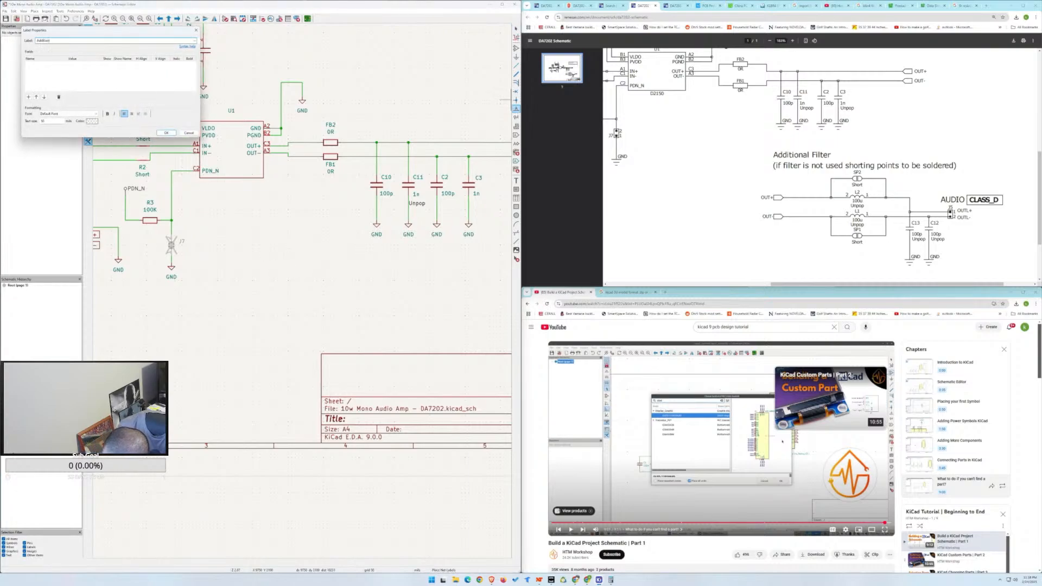
text(al Filter)
key(Return)
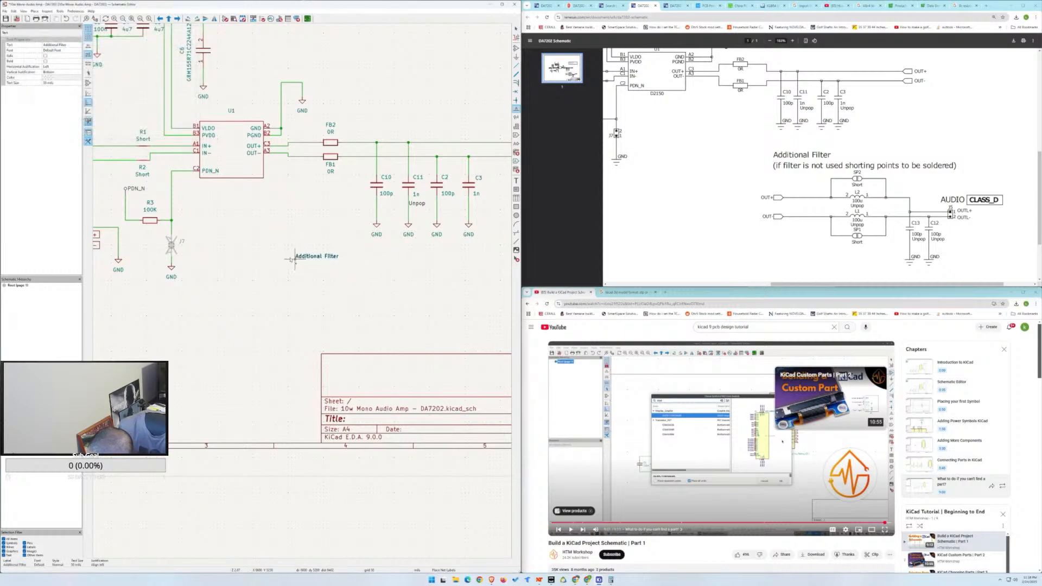
click(313, 261)
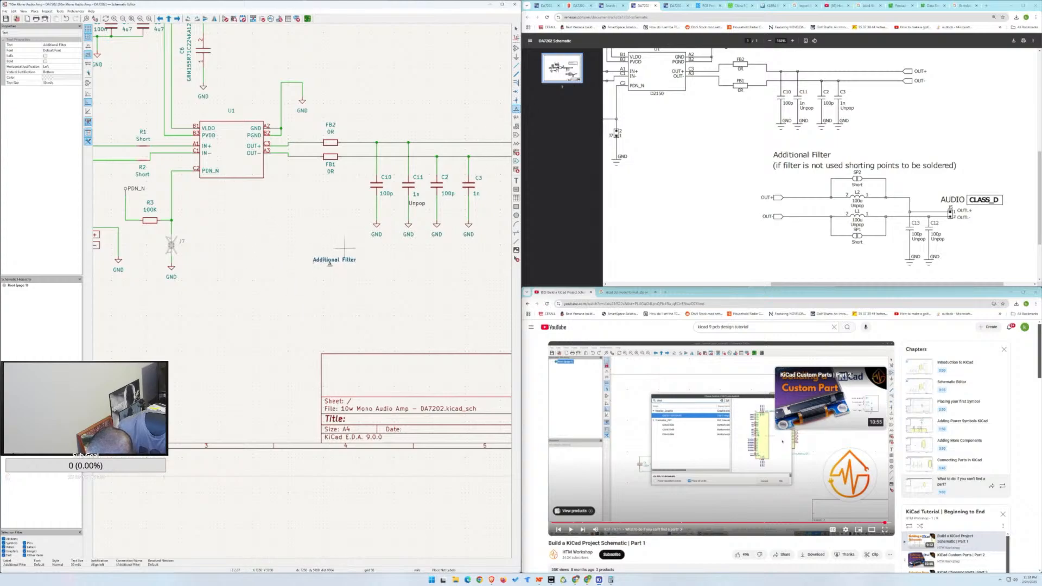
Place a net label reading "(if filter is not used shorting points to be soldered" directly beneath the Additional Filter text.
key(l)
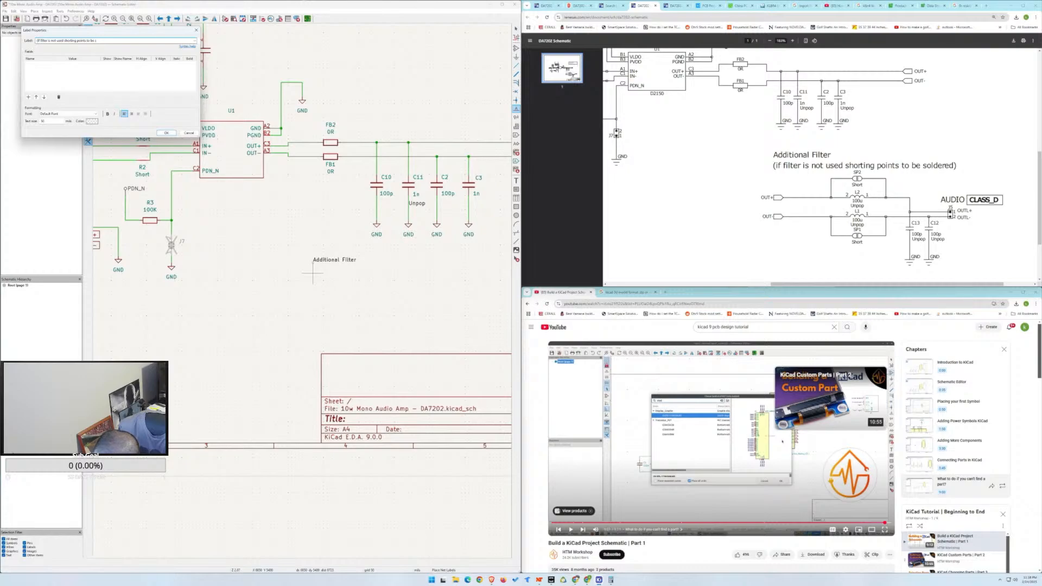
text(red)
key(Return)
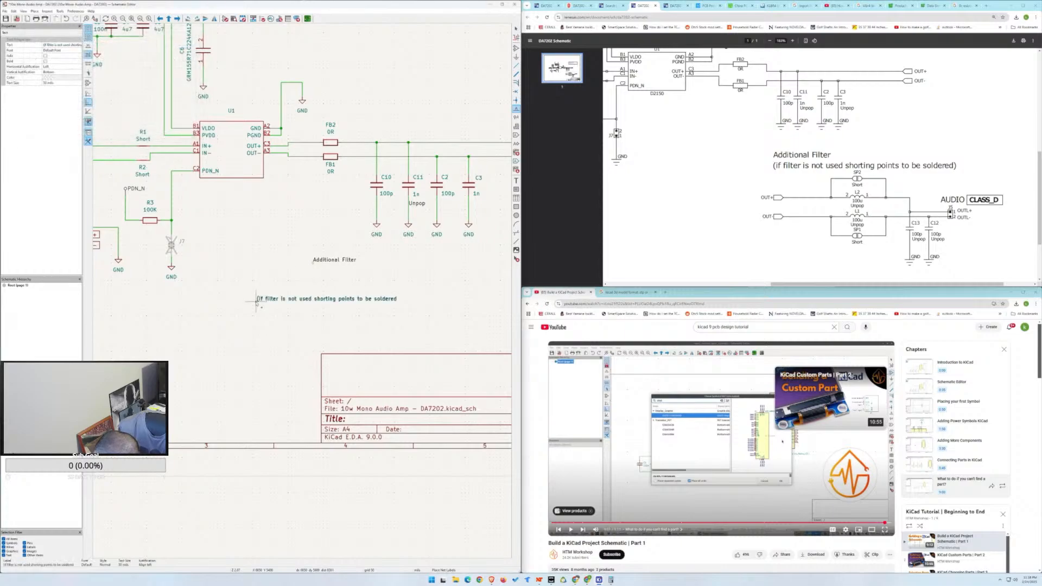
click(313, 270)
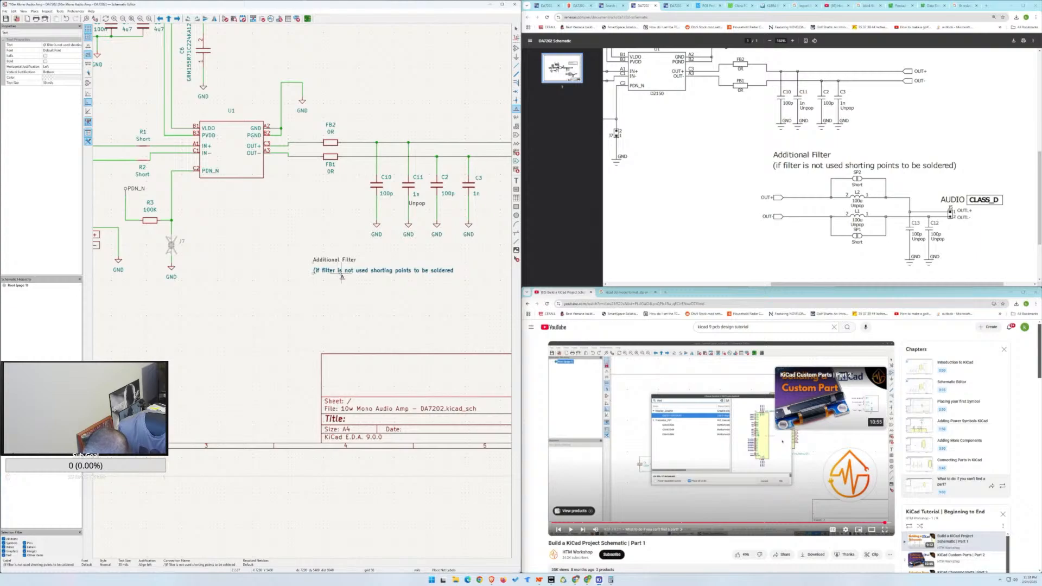
key(Escape)
drag(342, 274, 313, 274)
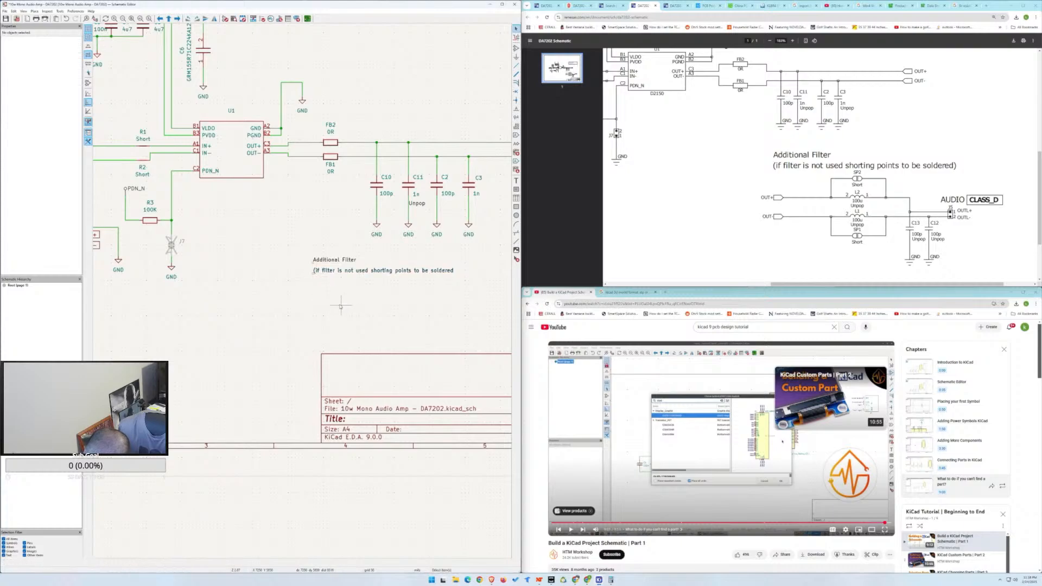
click(334, 272)
click(337, 289)
scroll(380, 323, up, 2)
Duplicate the OUT+ label, rotate the copy 180° to point right, and place it below the filter note.
scroll(304, 287, down, 5)
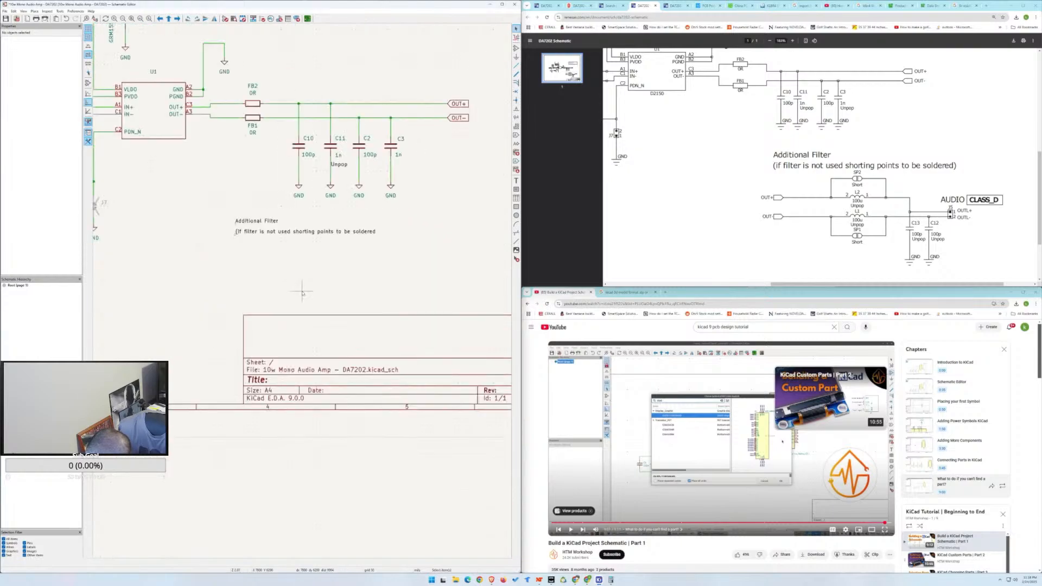
click(406, 166)
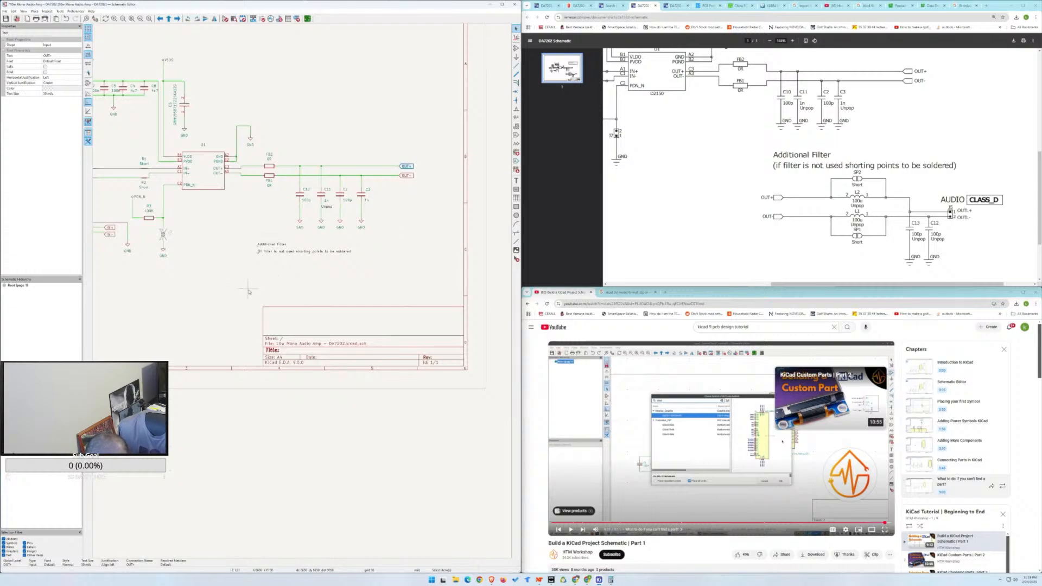
key(ctrl+d)
key(r)
key(r)
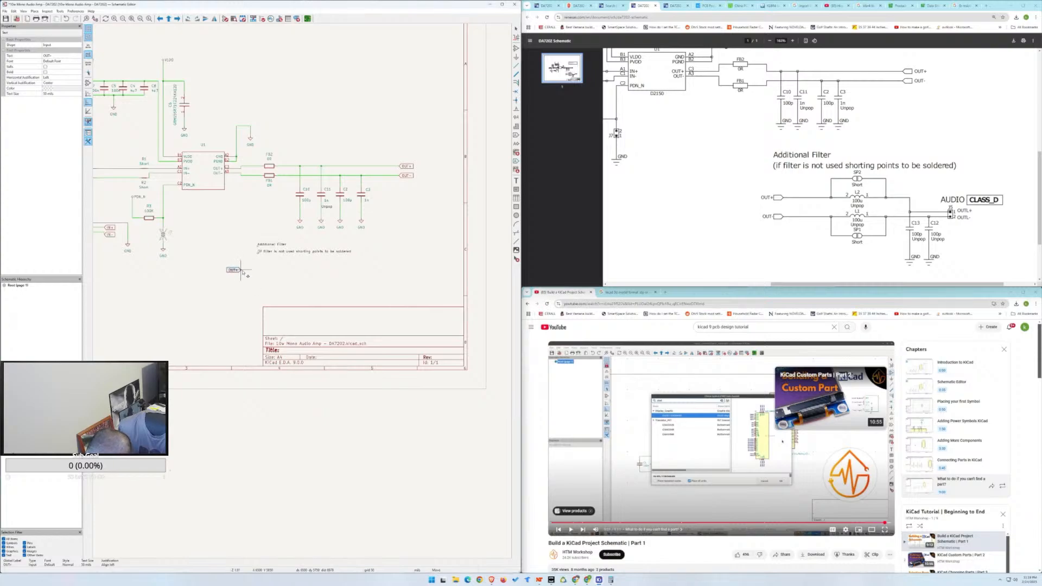
click(243, 270)
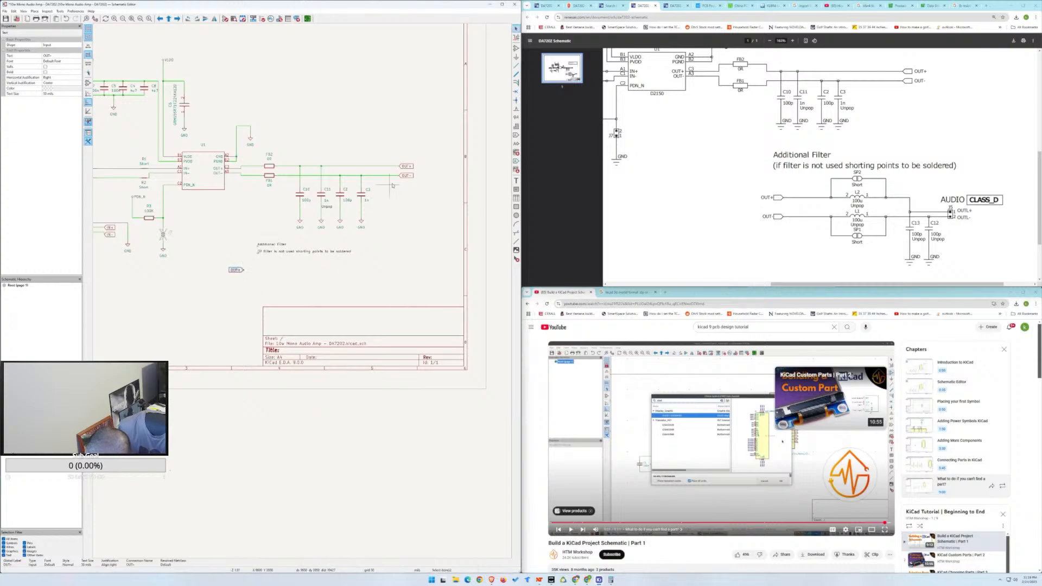
Duplicate the OUT- label and place the right-pointing copy beneath the copied OUT+ label.
click(406, 176)
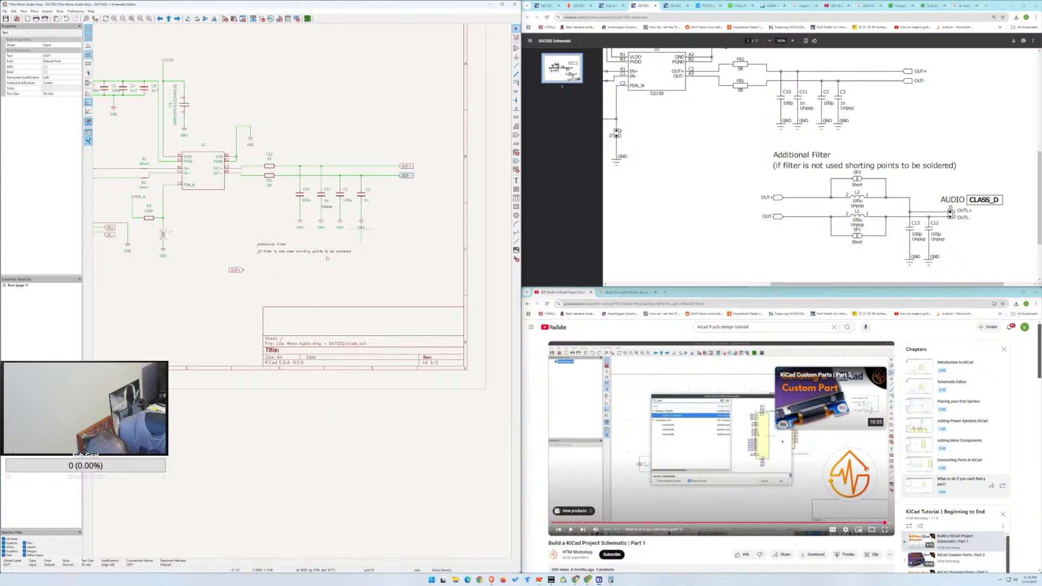
key(ctrl+d)
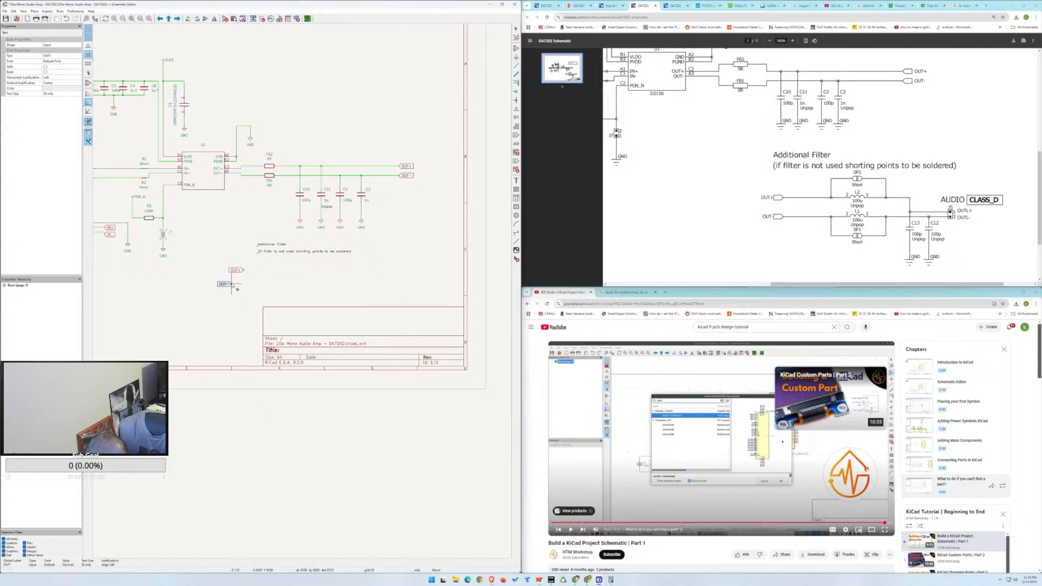
click(244, 283)
scroll(243, 283, up, 3)
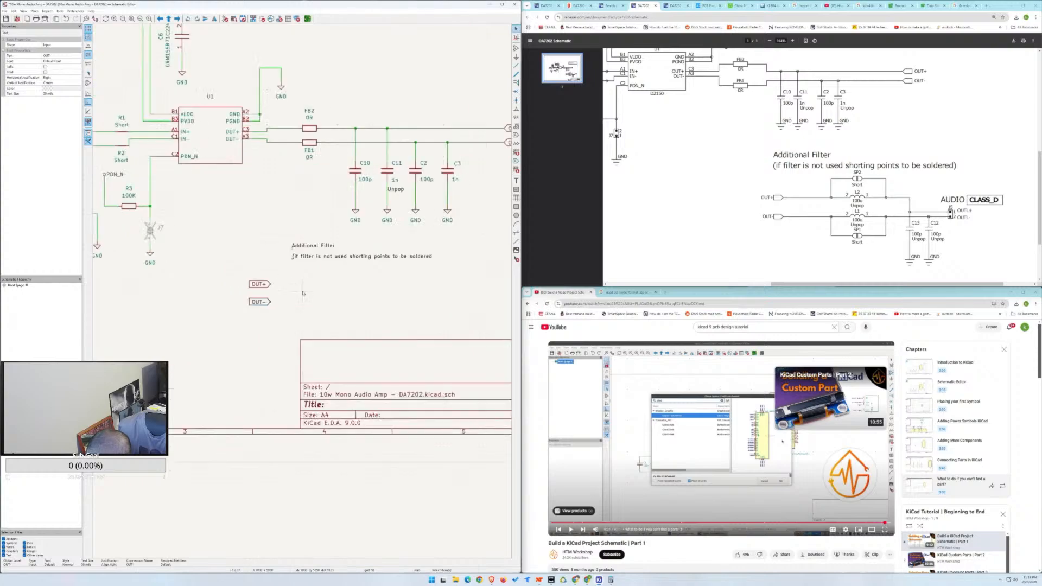
scroll(376, 307, down, 3)
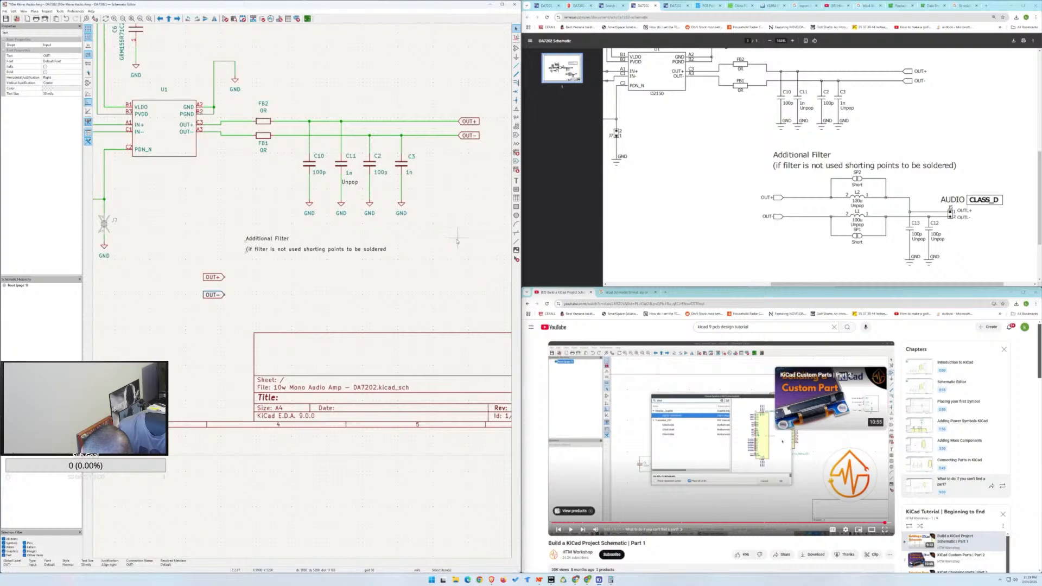
scroll(298, 293, down, 2)
scroll(293, 294, up, 2)
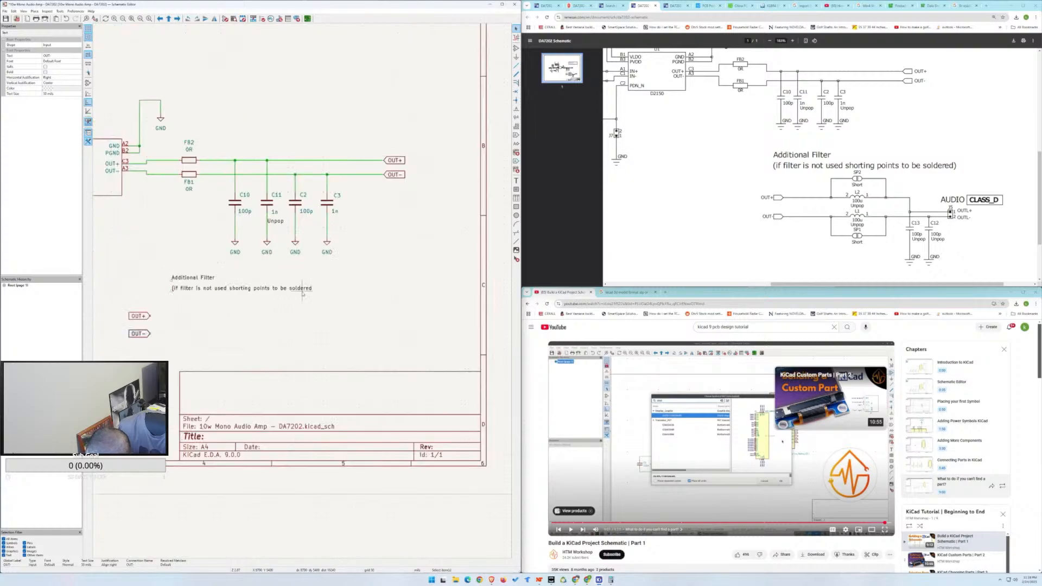
drag(226, 325, 265, 319)
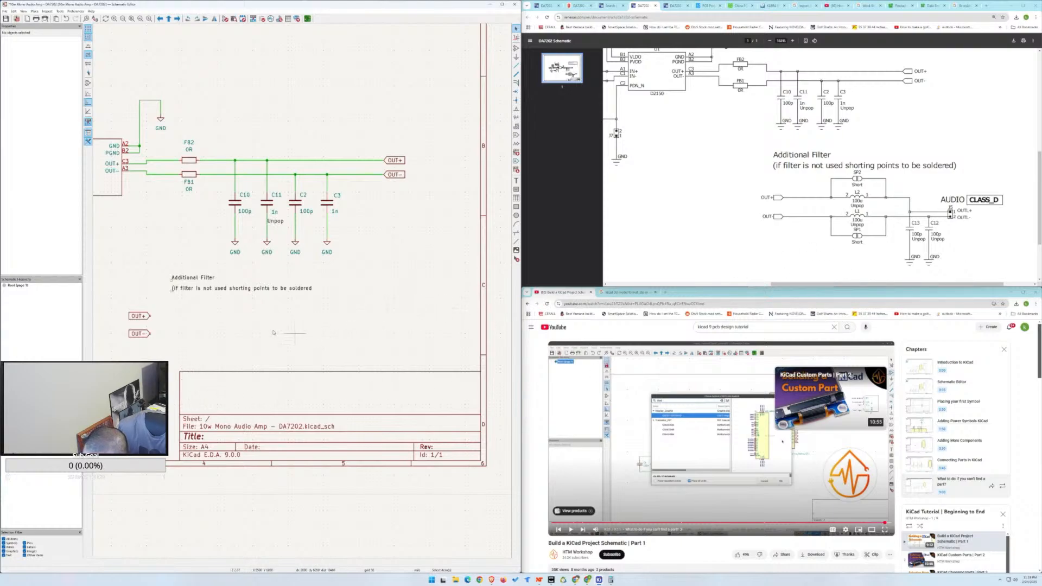
Search the symbol library for "jumper" and place a SolderJumper_2_Open symbol just below the Additional Filter note.
click(516, 47)
click(313, 316)
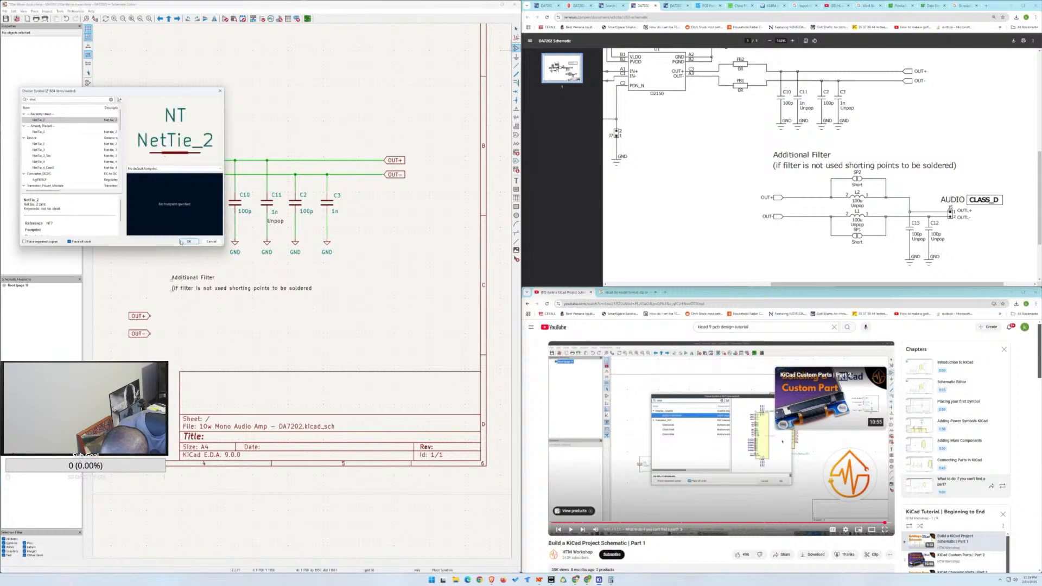
key(BackSpace)
key(BackSpace)
key(BackSpace)
key(BackSpace)
key(BackSpace)
text(jumper)
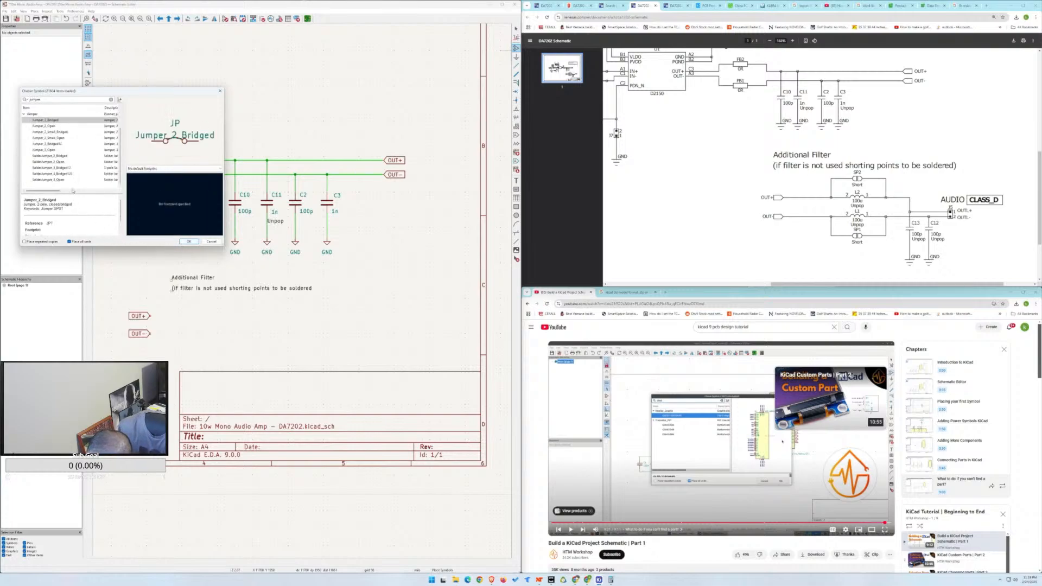
click(63, 180)
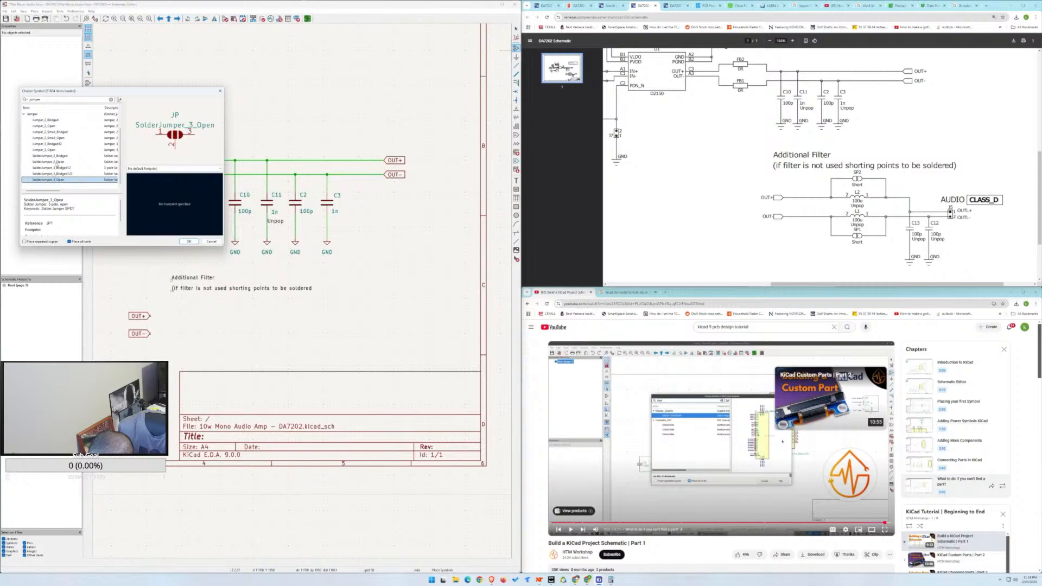
click(57, 162)
click(188, 241)
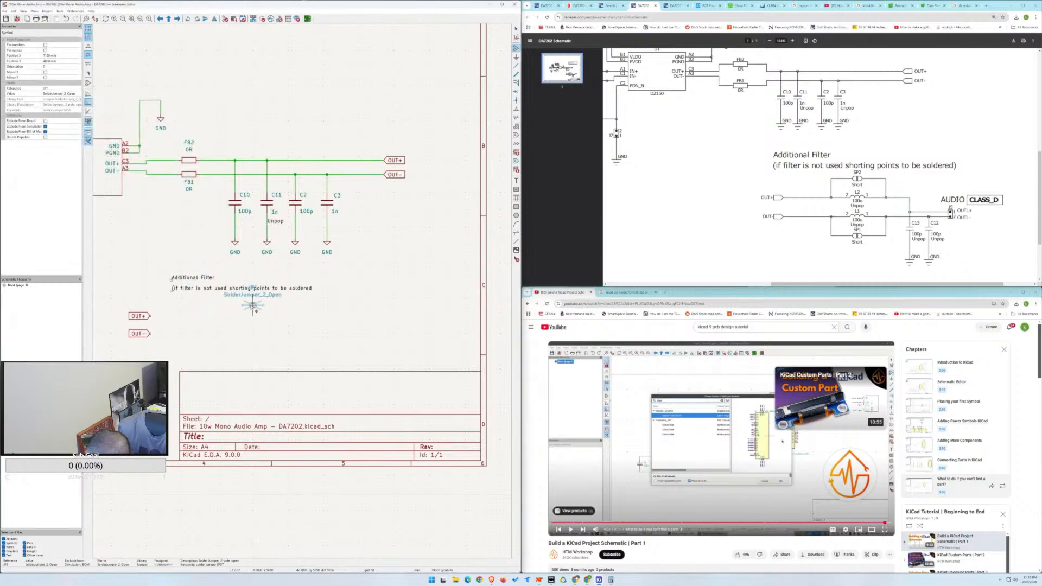
click(252, 306)
key(Escape)
Duplicate the solder jumper and place the copy directly beneath the original, below the level of the OUT- label.
click(252, 306)
key(ctrl+d)
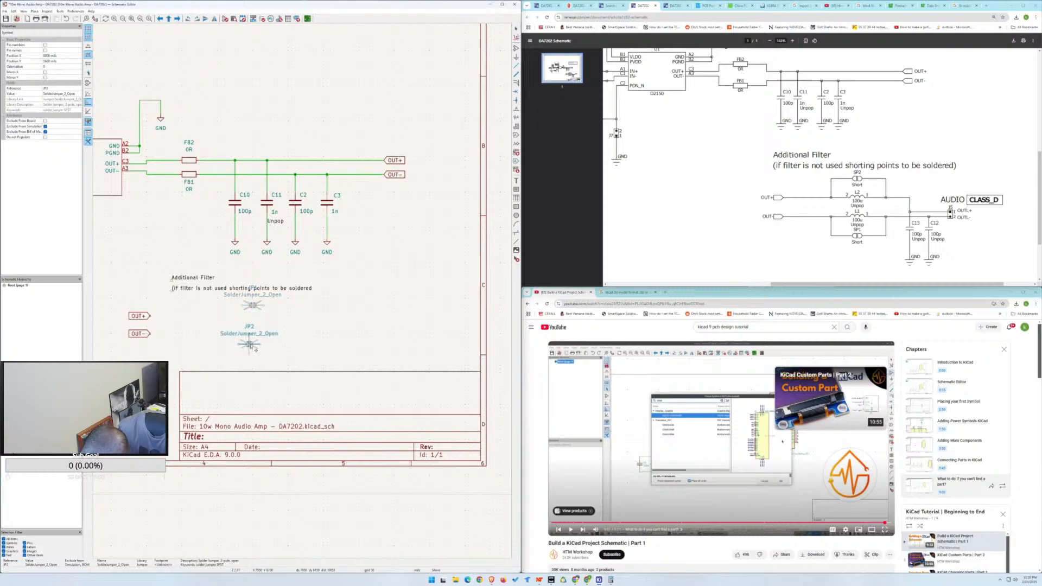
click(253, 346)
Hide the SolderJumper_2_Open value text on both the lower and the upper solder jumper.
double_click(253, 333)
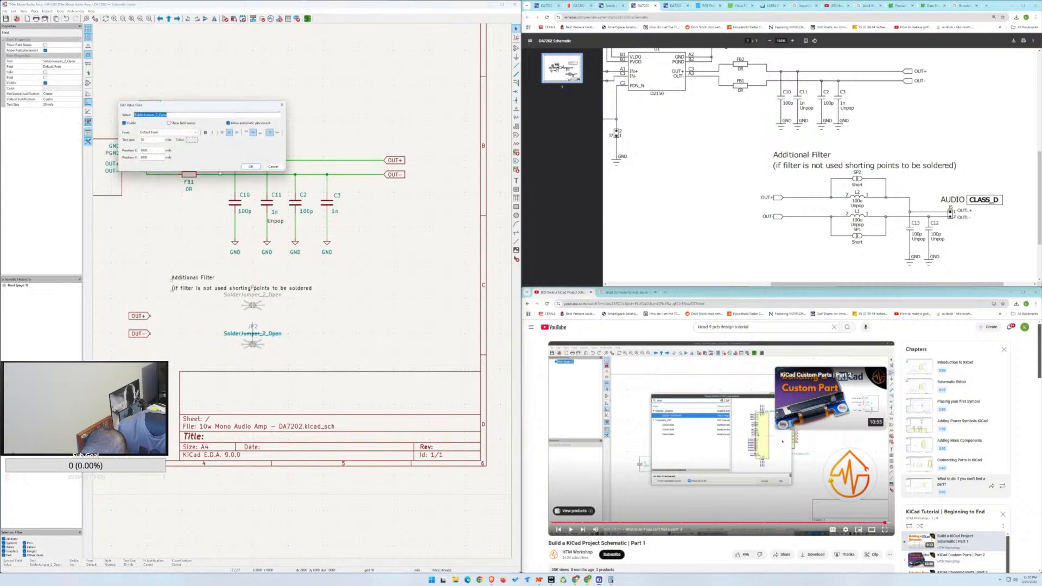
click(250, 167)
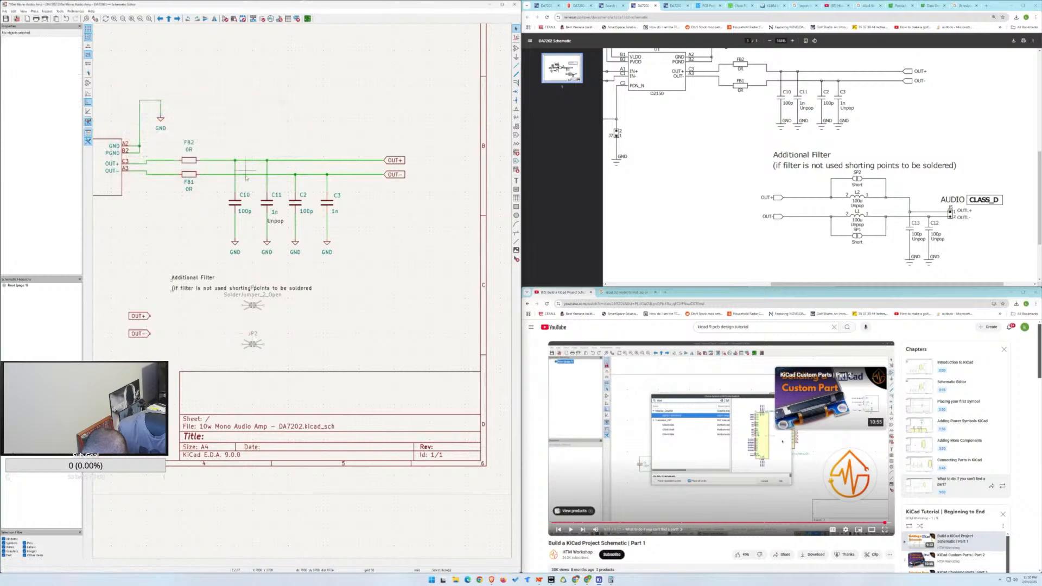
double_click(253, 306)
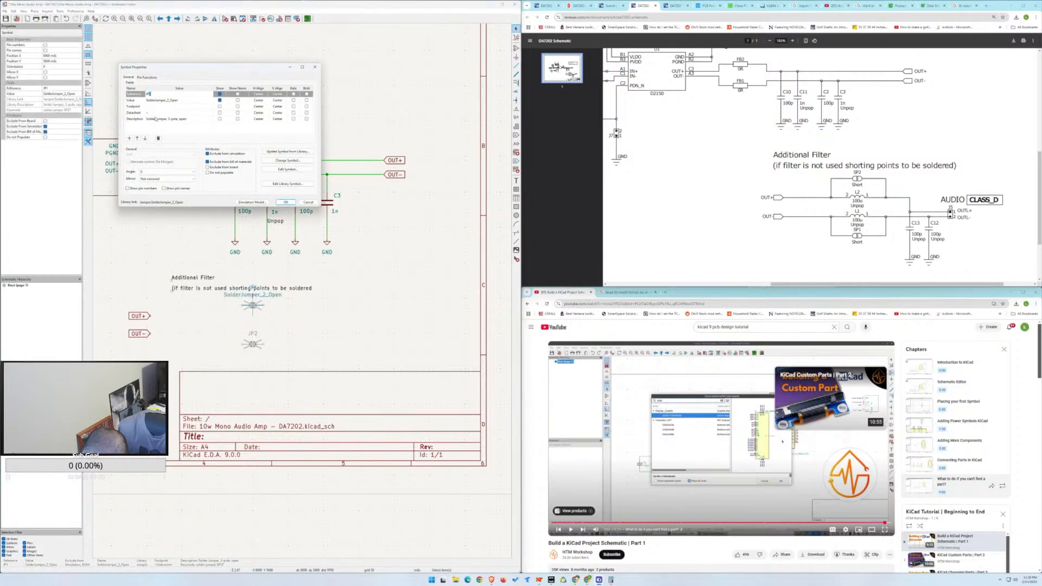
click(219, 101)
click(282, 203)
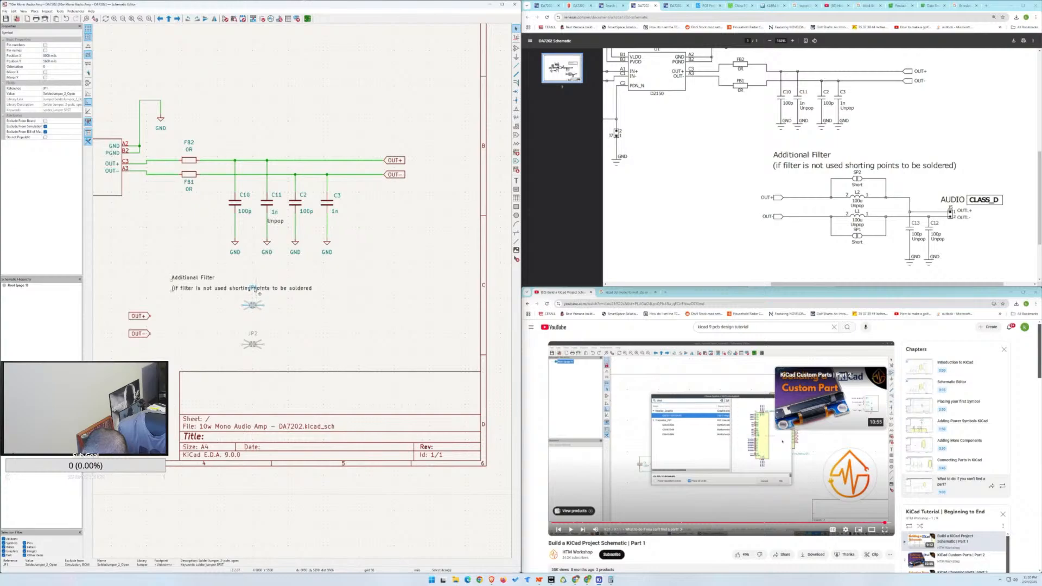
Move the upper solder jumper's reference text closer to its symbol and change the reference to SP2.
click(253, 294)
click(254, 287)
drag(258, 293, 259, 299)
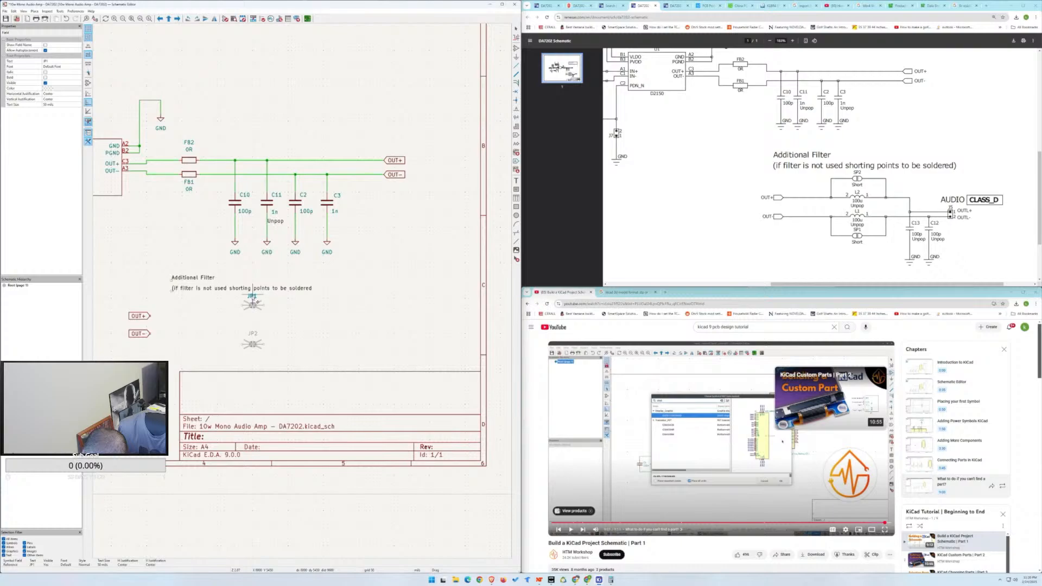
key(e)
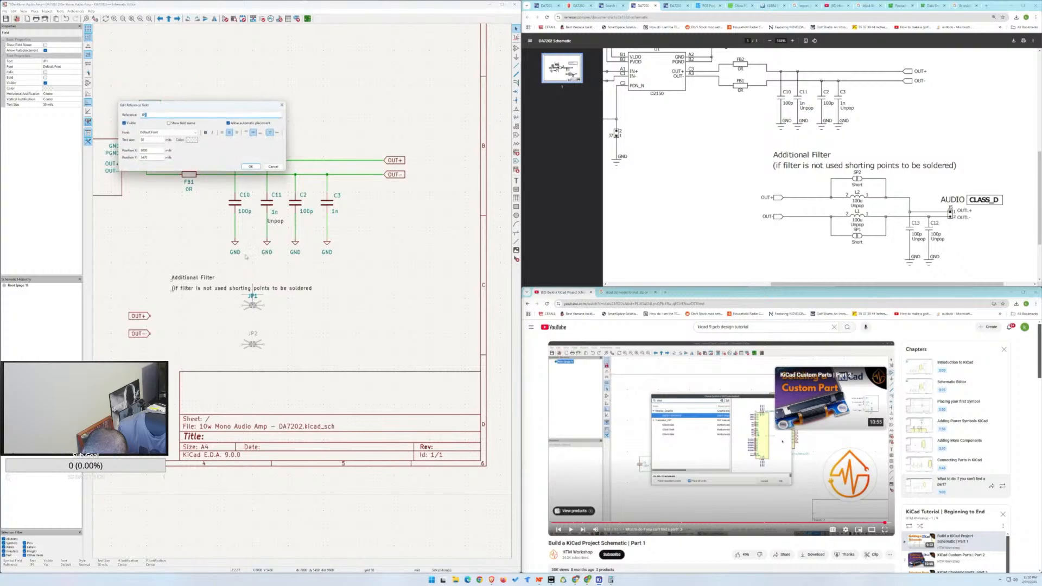
key(BackSpace)
key(BackSpace)
key(BackSpace)
text(SP2)
key(Return)
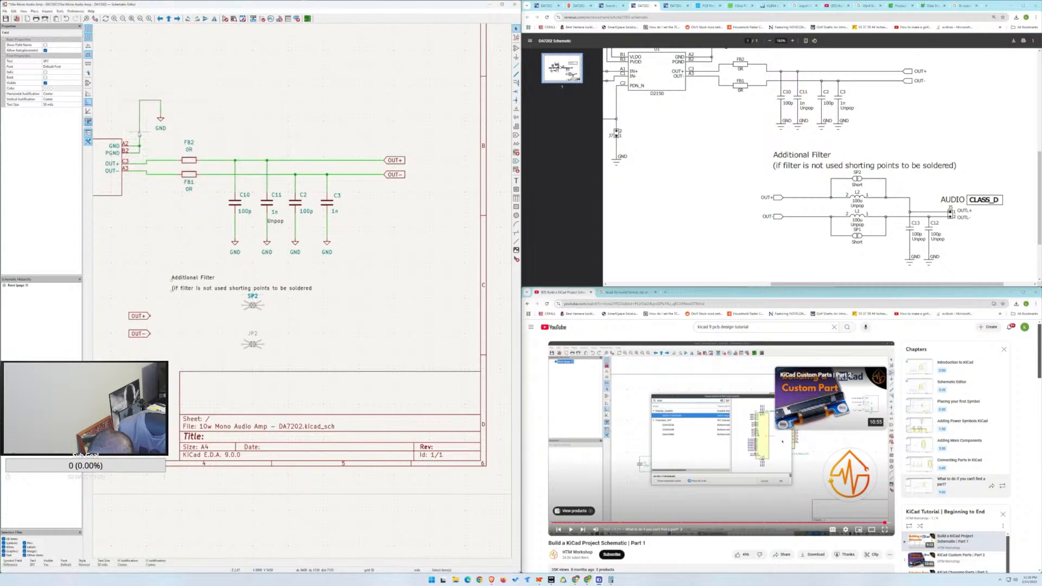
Move the lower jumper's reference text closer to its symbol and shift the whole jumper slightly downward.
click(252, 336)
mouse_move(252, 336)
mouse_down()
mouse_move(257, 358)
mouse_move(255, 341)
mouse_up()
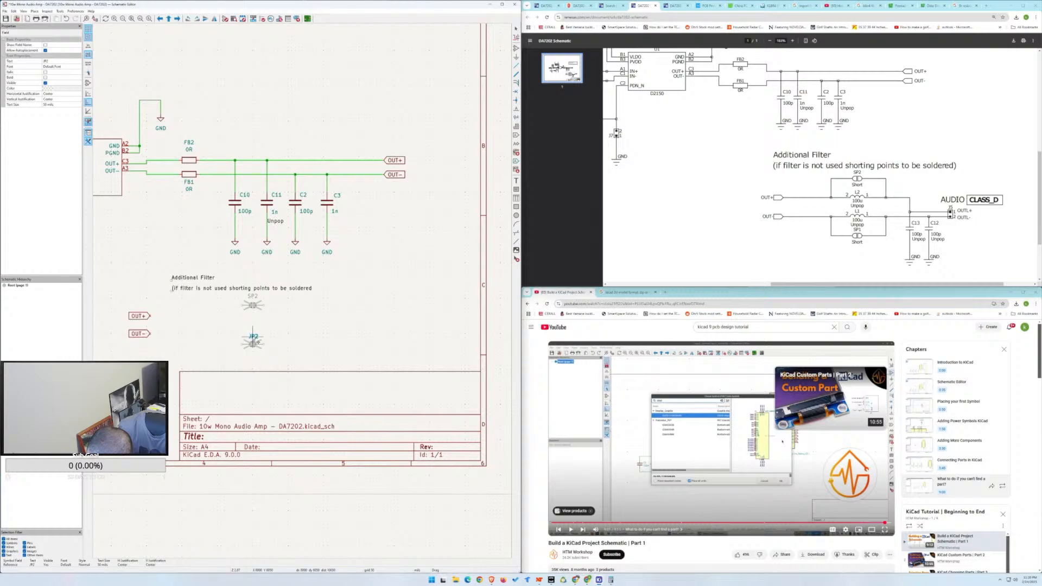
drag(224, 336, 253, 353)
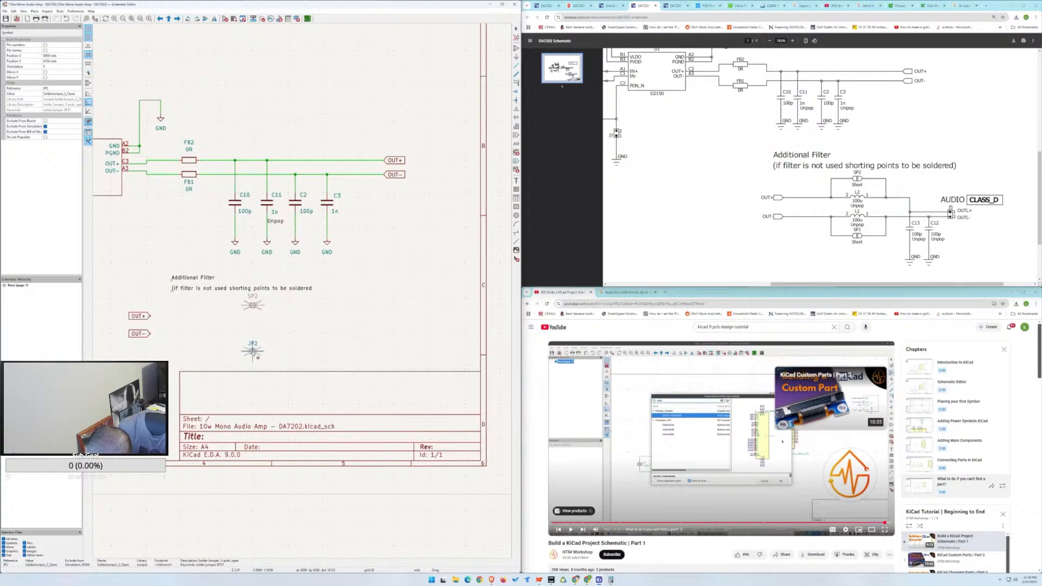
drag(258, 357, 257, 357)
drag(97, 297, 169, 354)
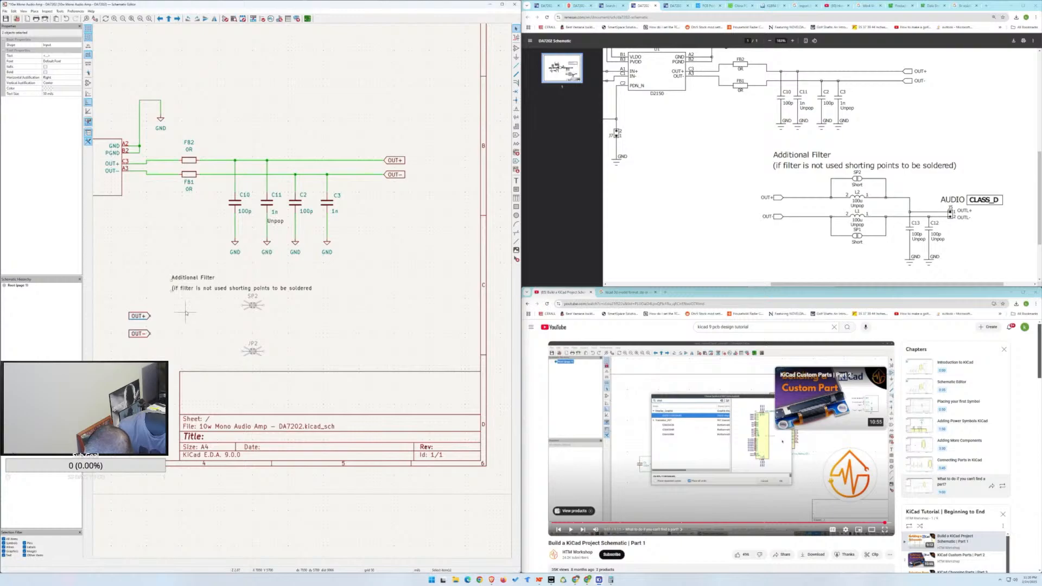
scroll(303, 294, down, 3)
scroll(303, 294, up, 3)
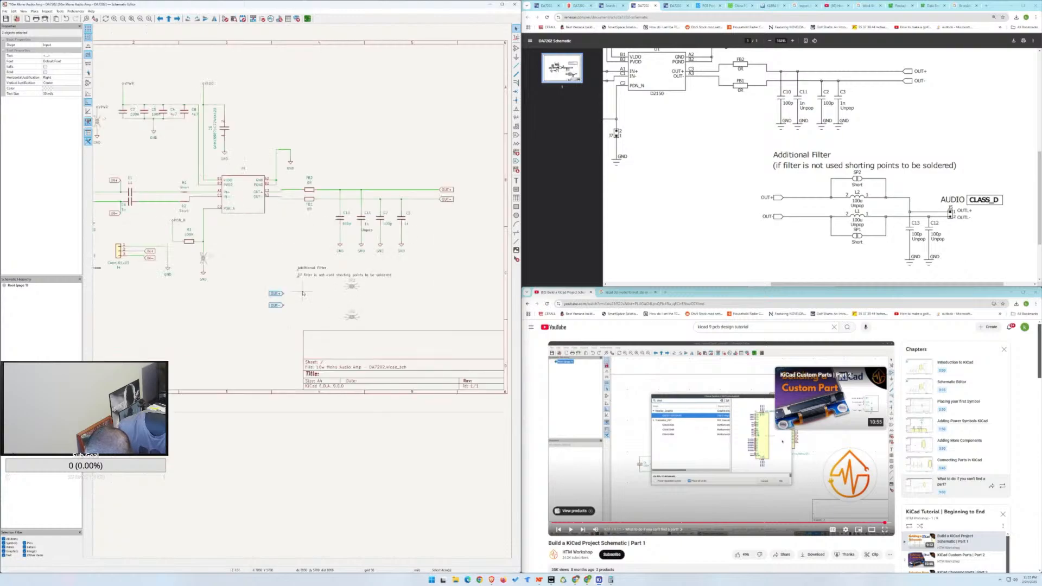
scroll(302, 294, down, 2)
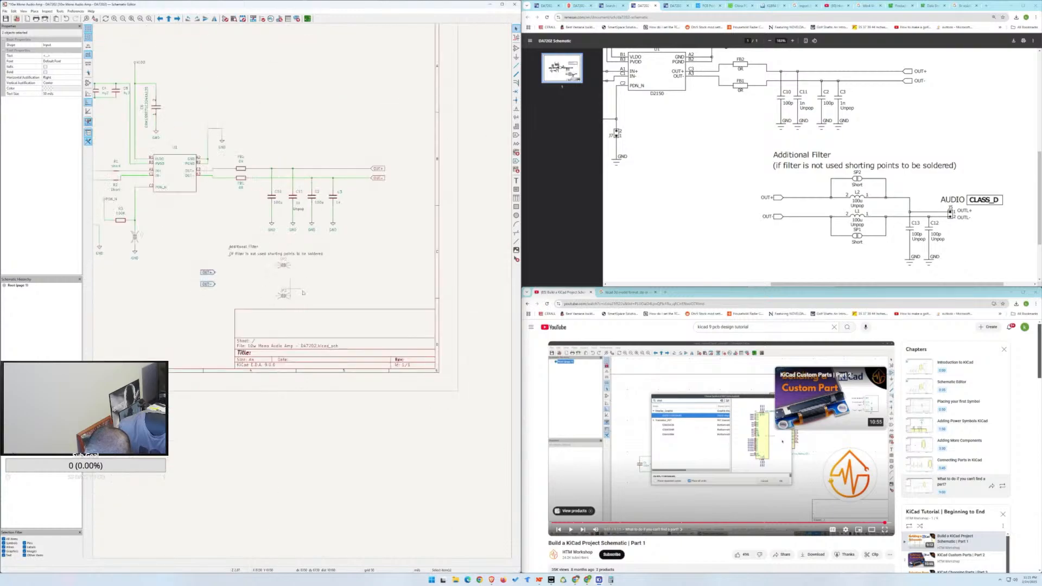
scroll(302, 294, down, 2)
scroll(296, 292, up, 1)
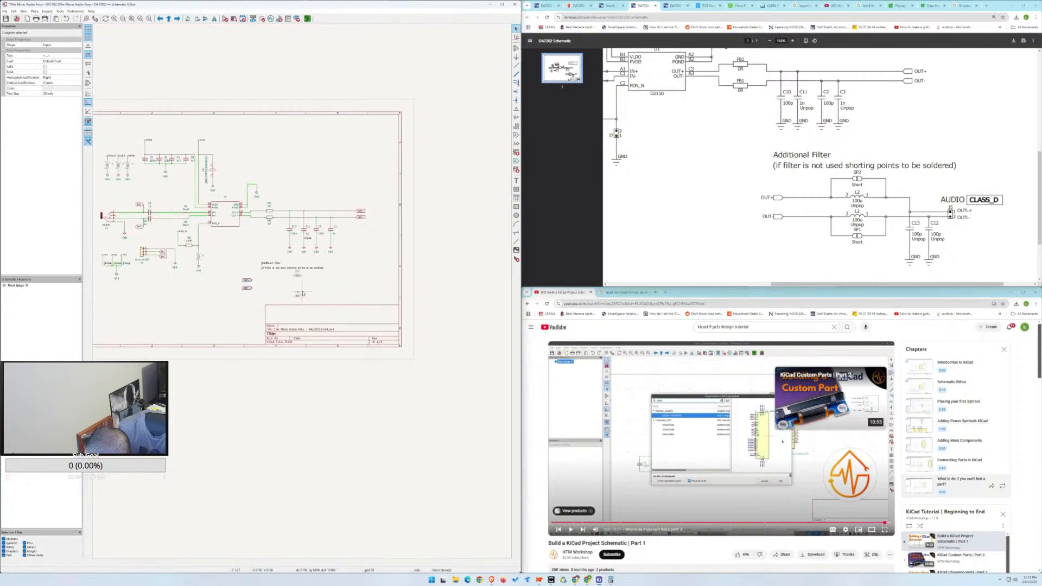
scroll(288, 293, up, 1)
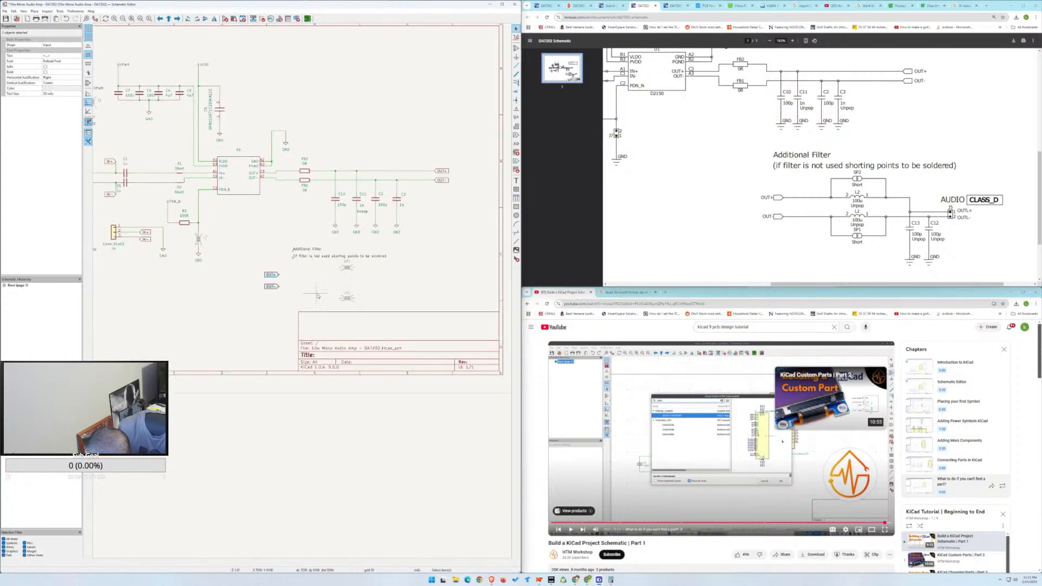
scroll(300, 292, up, 2)
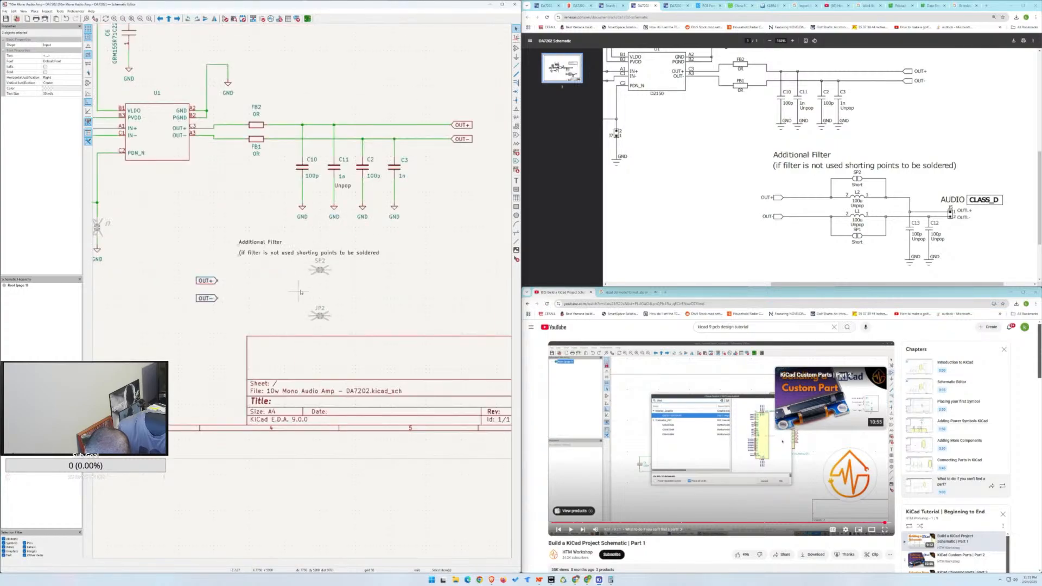
Set the SP2 jumper's description to "Short" and make the description visible on the schematic.
double_click(320, 269)
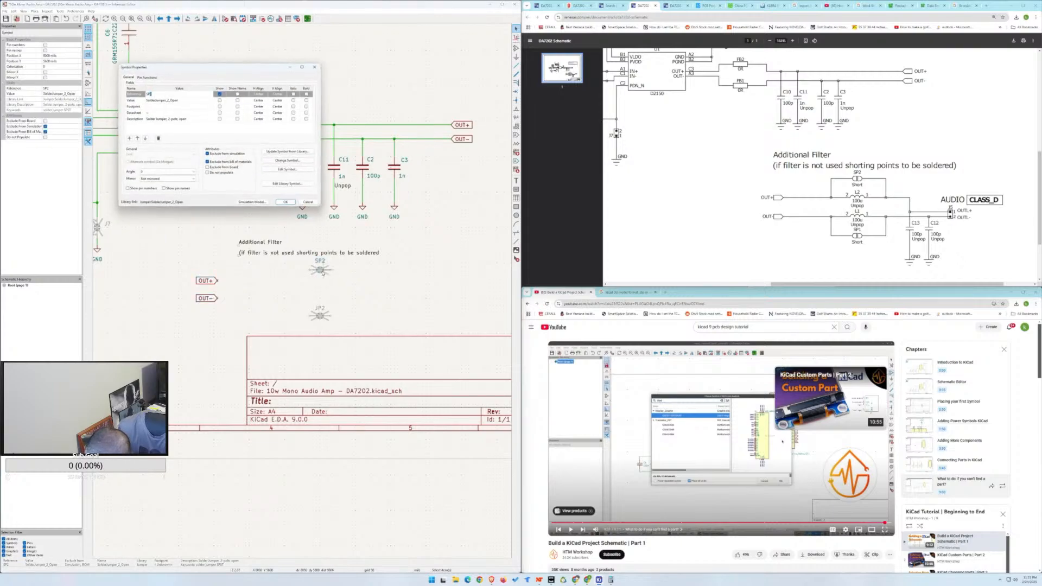
click(155, 108)
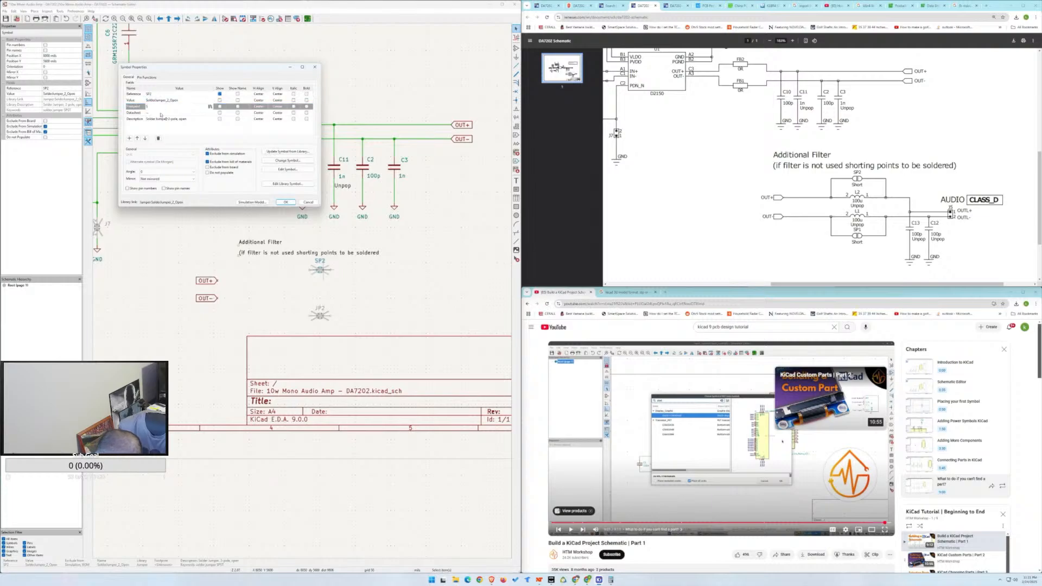
click(178, 128)
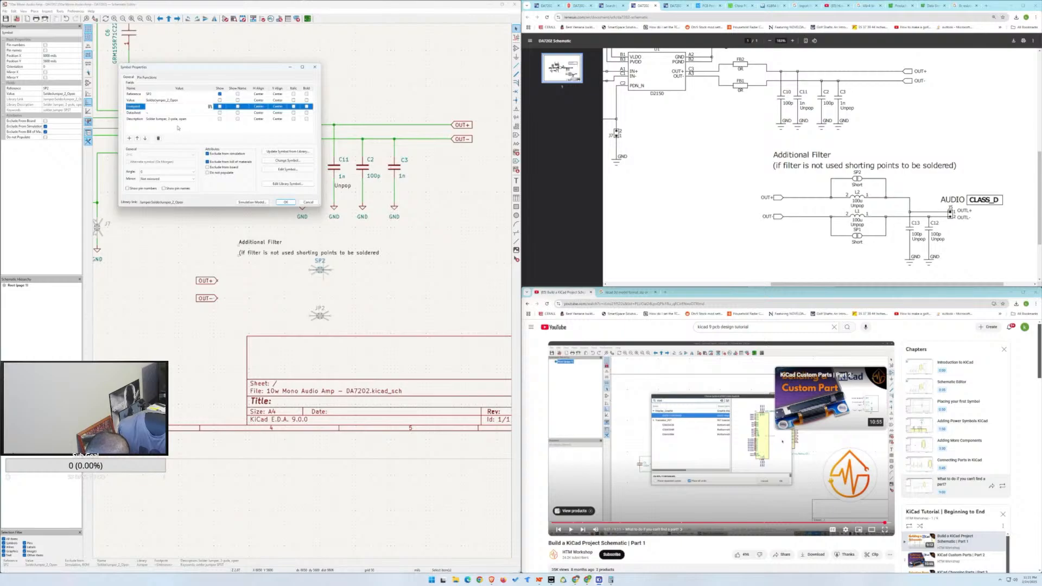
click(179, 119)
drag(186, 119, 144, 119)
text(Short)
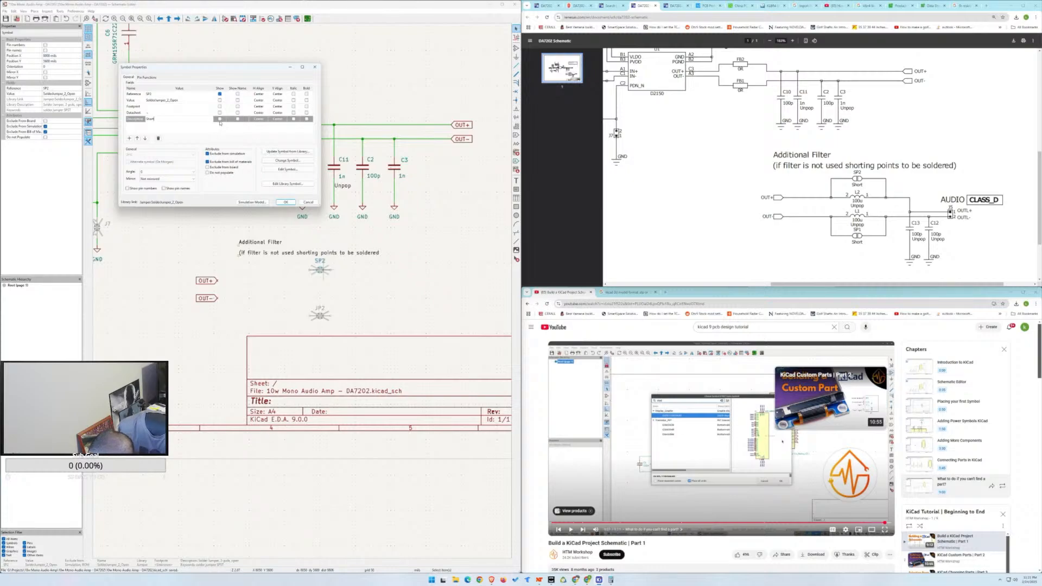
click(220, 119)
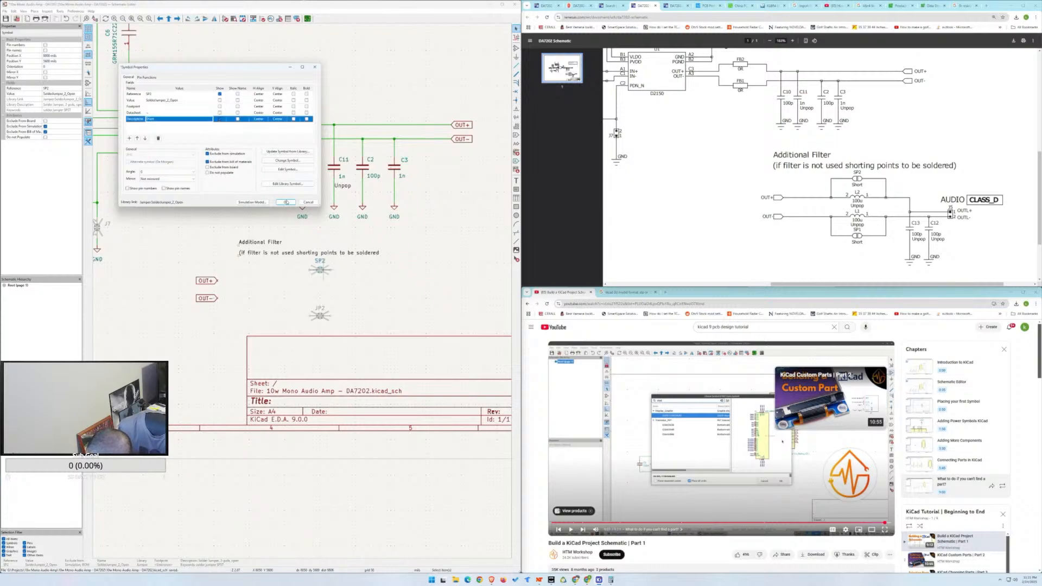
click(286, 202)
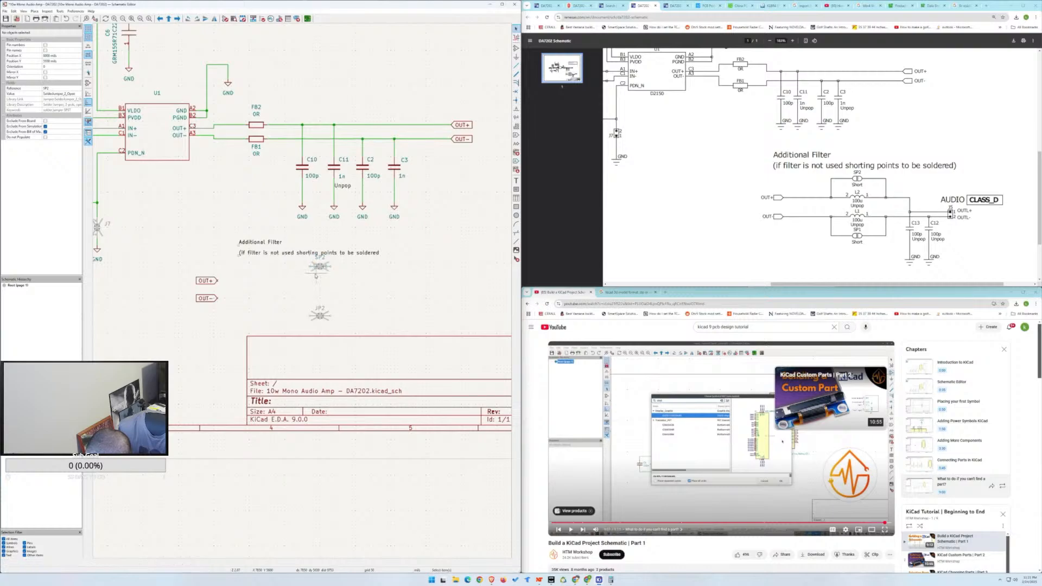
Move the Short text so it sits directly beneath the SP2 jumper symbol.
click(316, 274)
click(319, 267)
drag(319, 267, 324, 280)
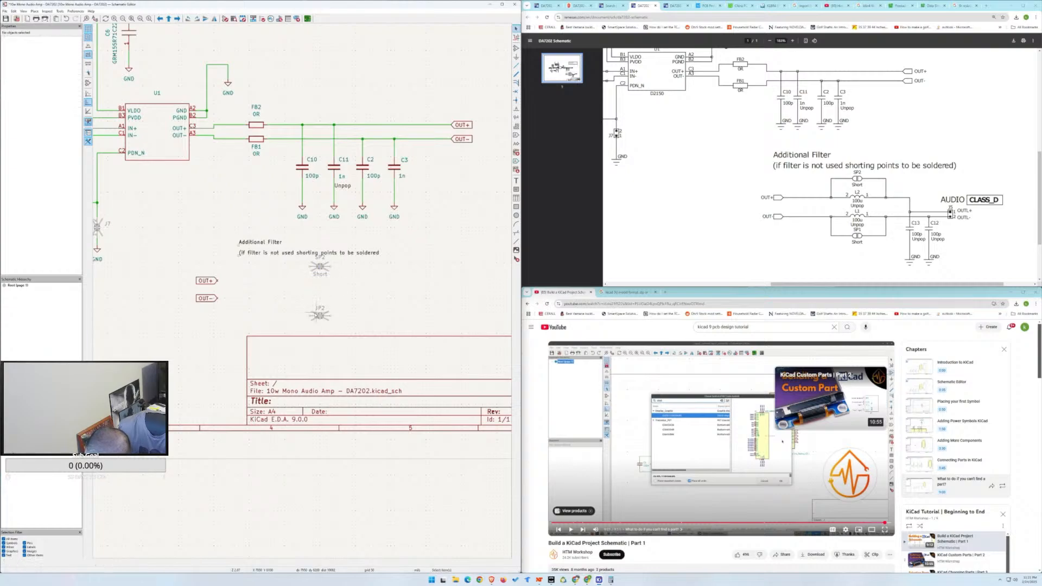
Keep the lower solder jumper horizontal, set its description to "Short" and make the description visible.
click(322, 319)
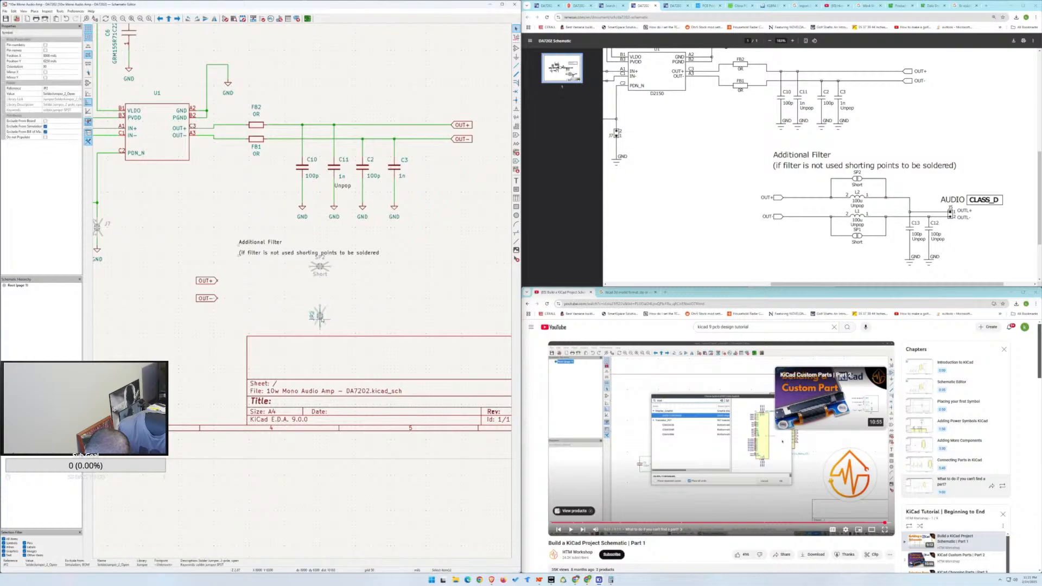
key(r)
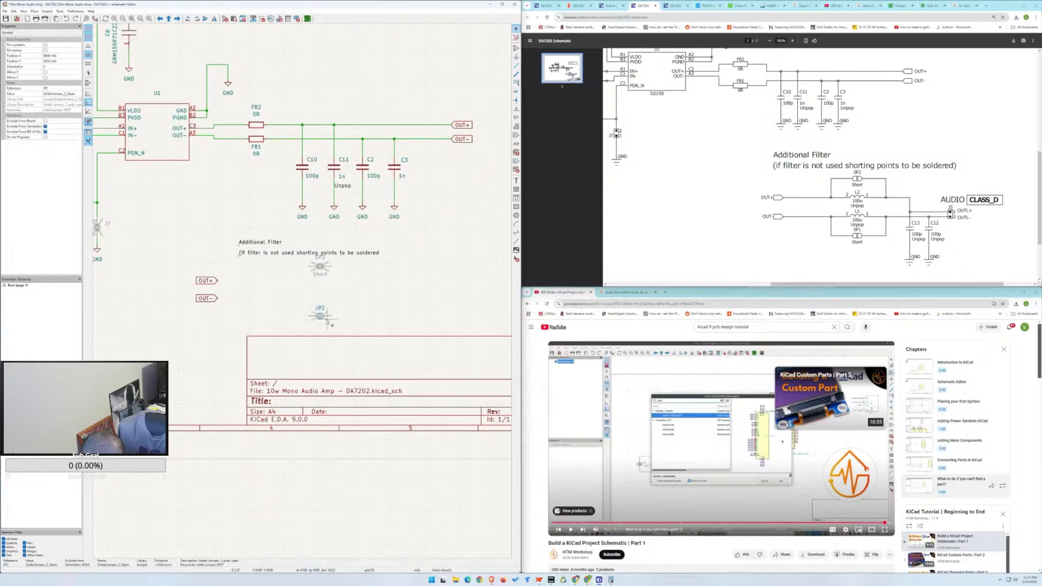
double_click(325, 321)
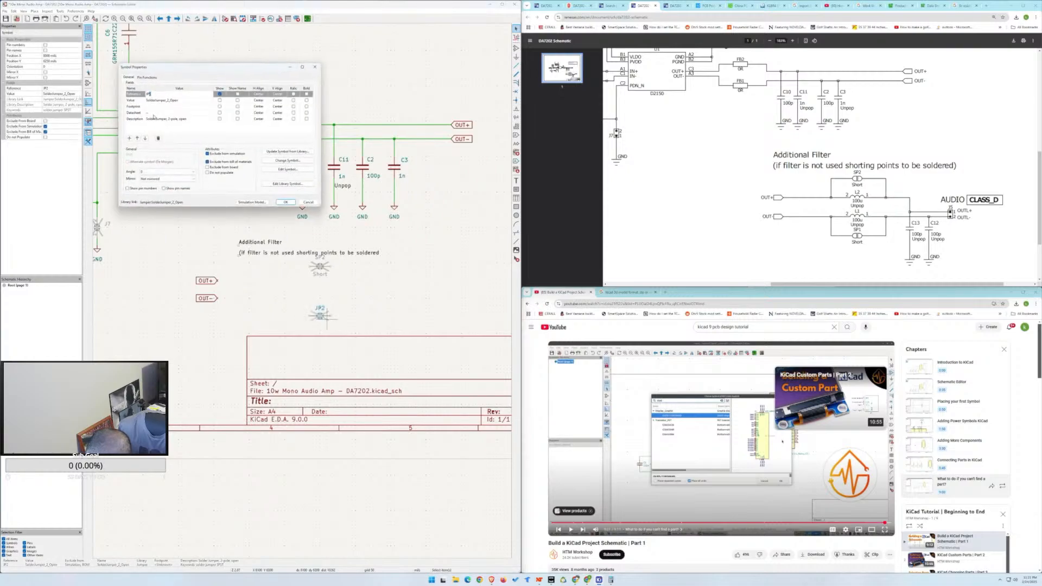
click(163, 120)
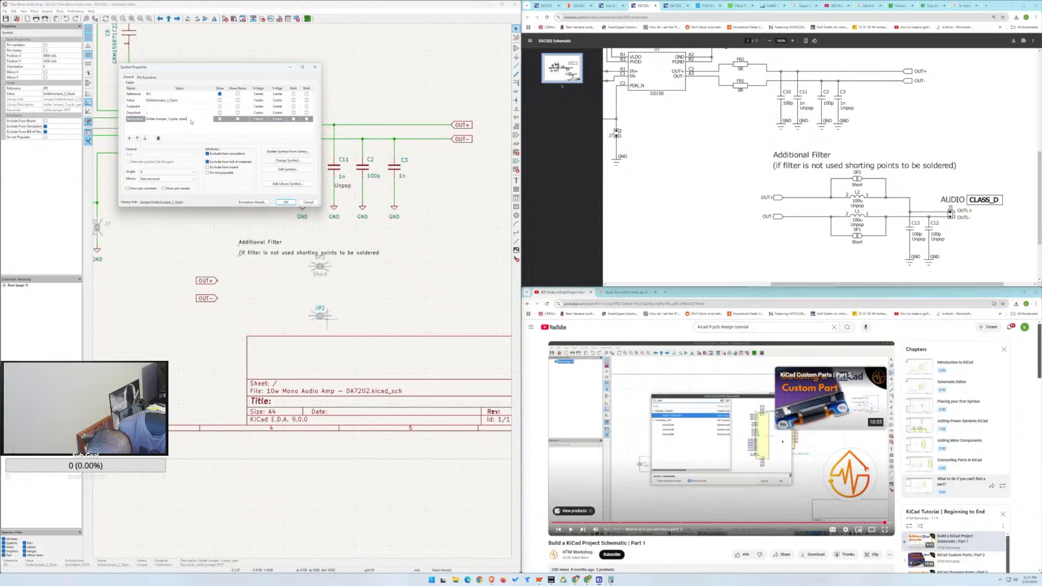
drag(188, 120, 143, 120)
text(Short)
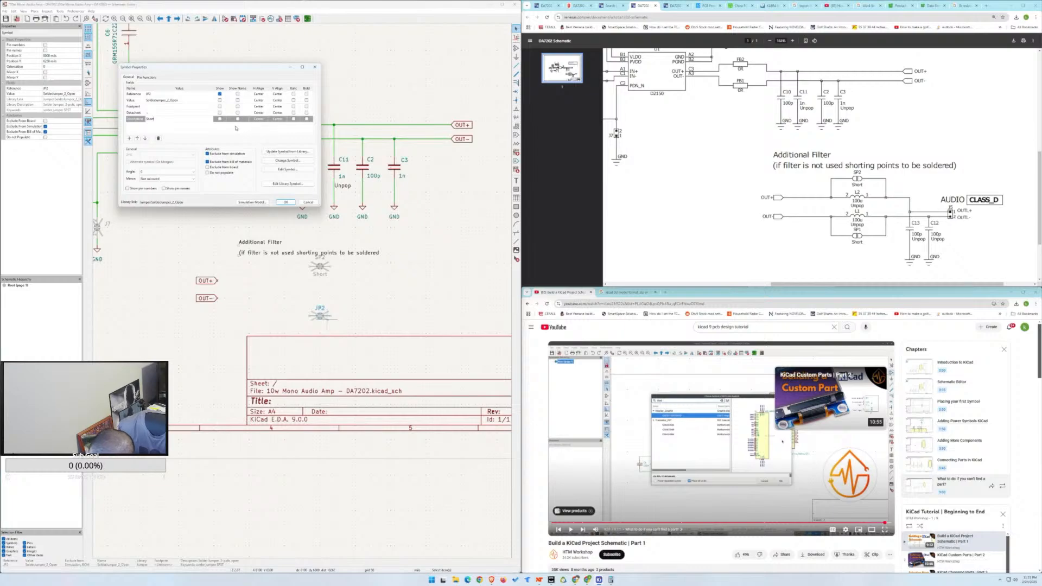
click(221, 120)
Try setting the vertical alignment of the lower solder jumper's Short description to Bottom.
click(276, 120)
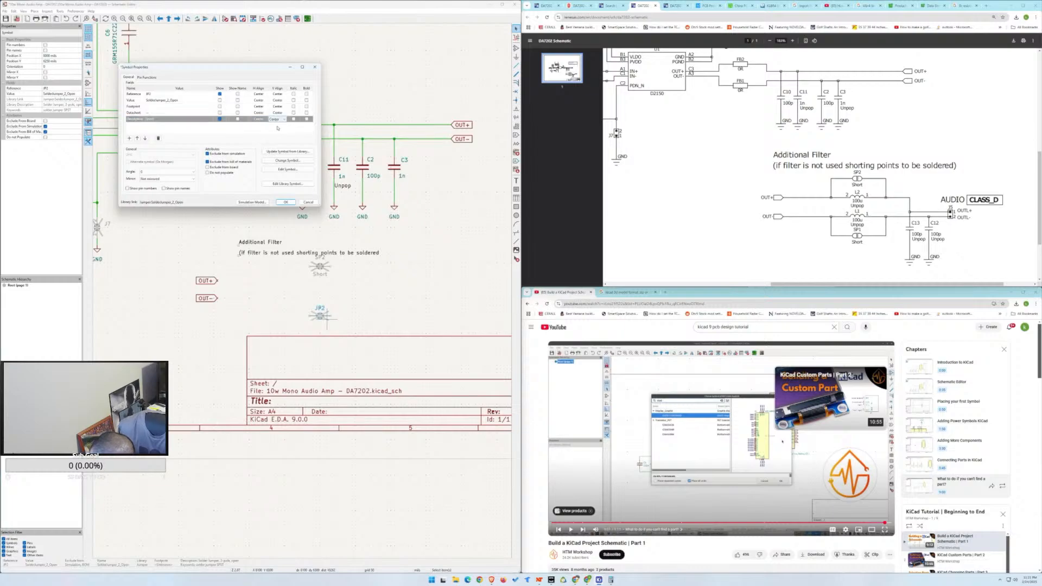
click(284, 120)
click(283, 128)
click(264, 121)
click(265, 120)
click(270, 129)
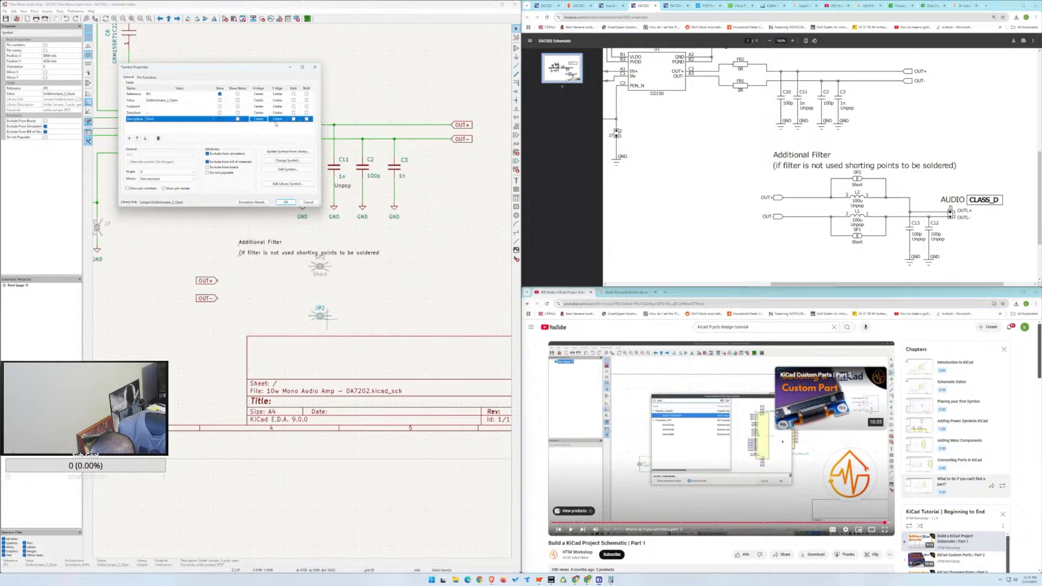
click(279, 120)
click(282, 120)
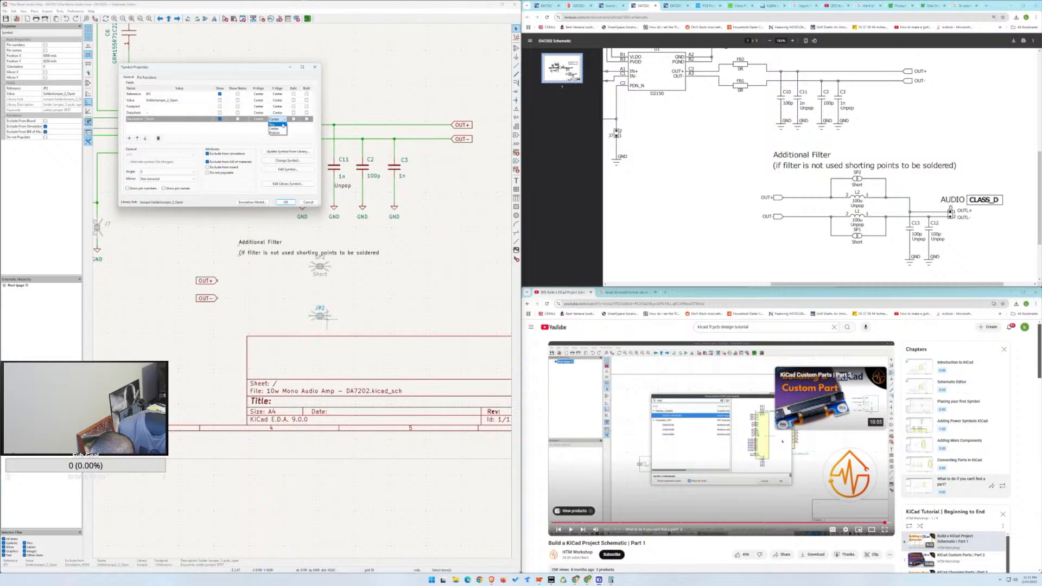
click(281, 129)
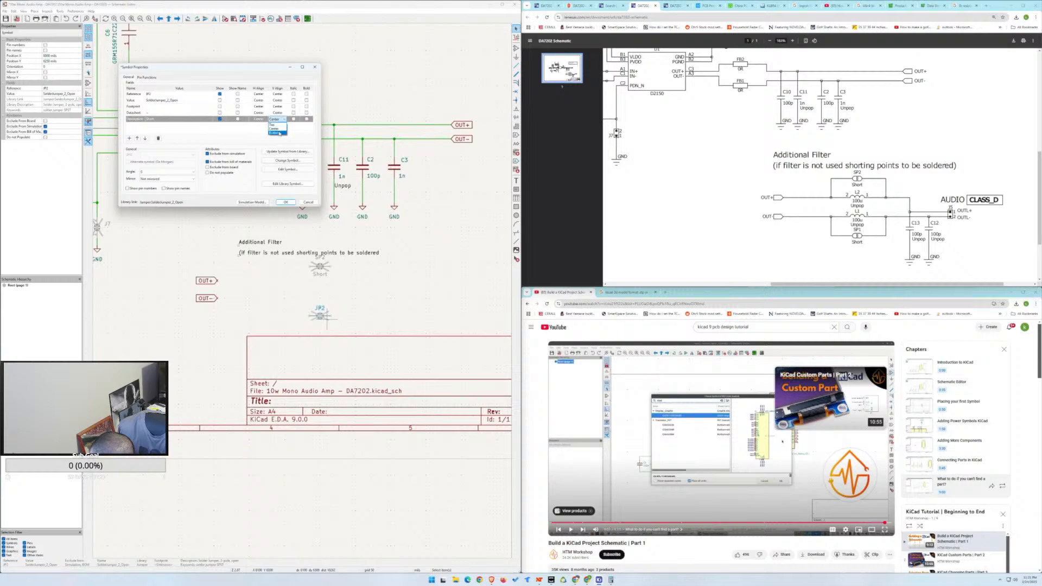
click(285, 202)
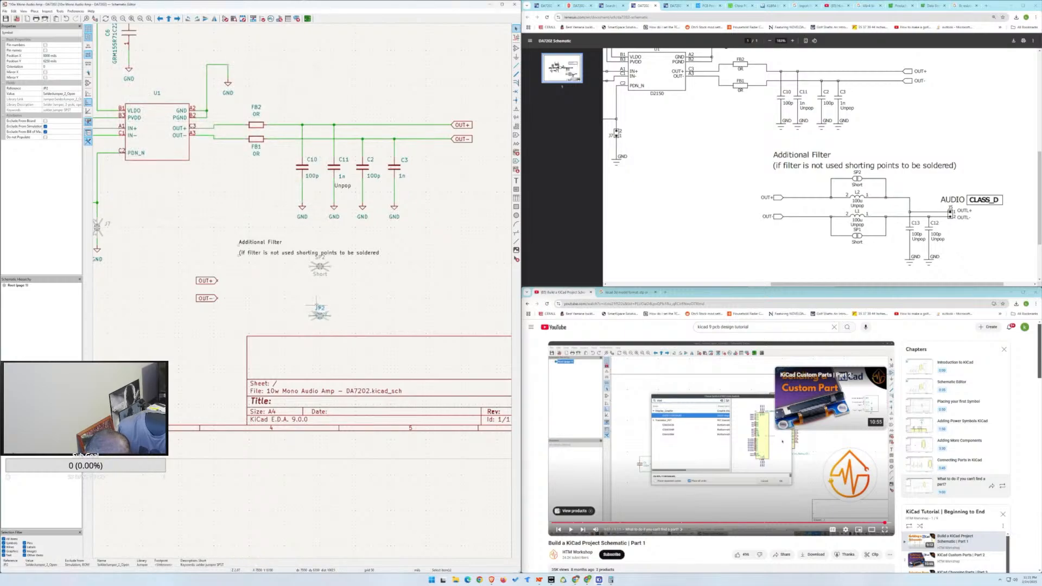
Set the lower solder jumper's description to "Short" again and show that description on the schematic.
double_click(321, 316)
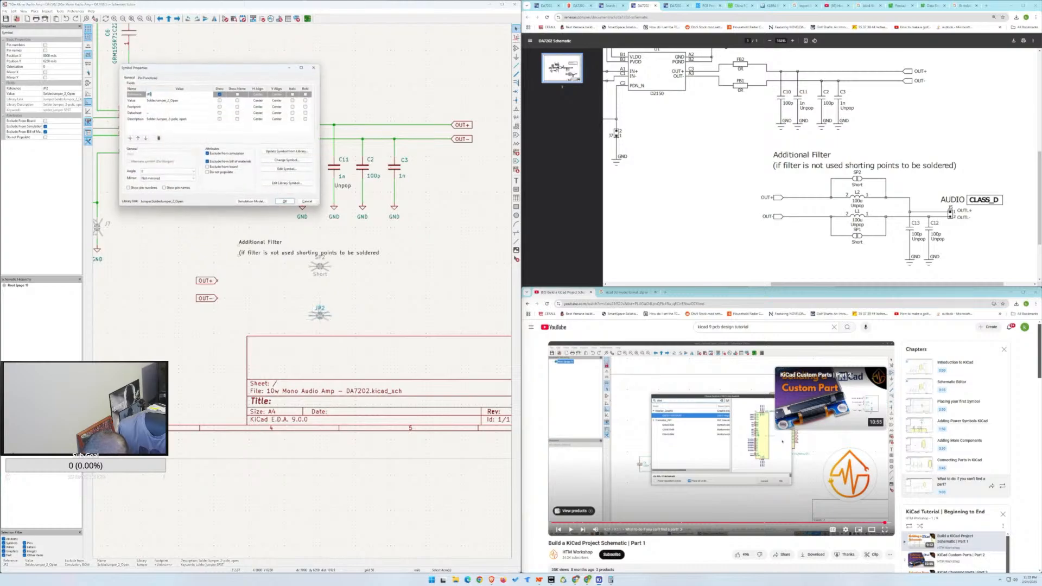
click(168, 118)
text(Short)
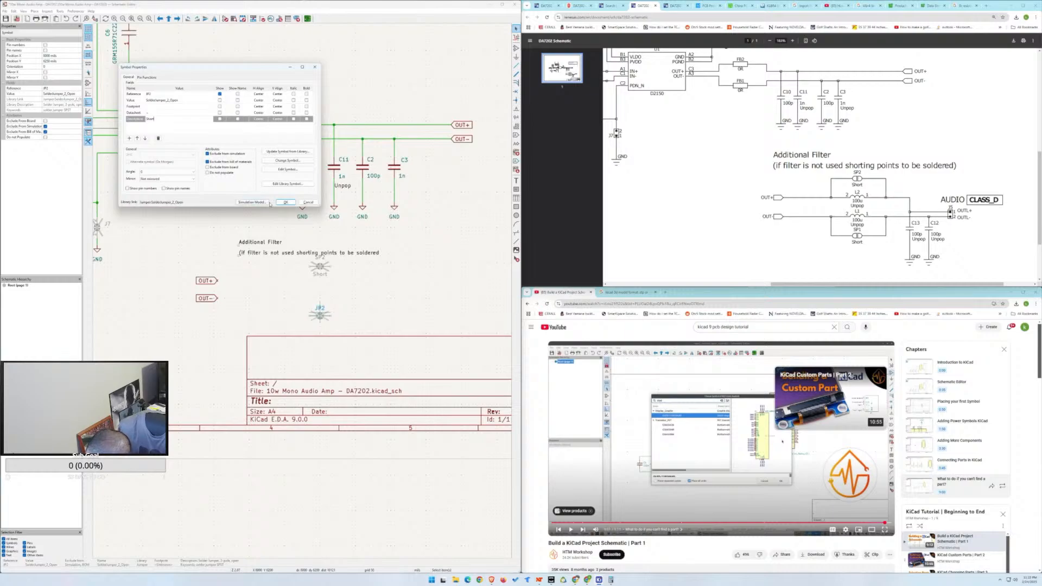
key(Return)
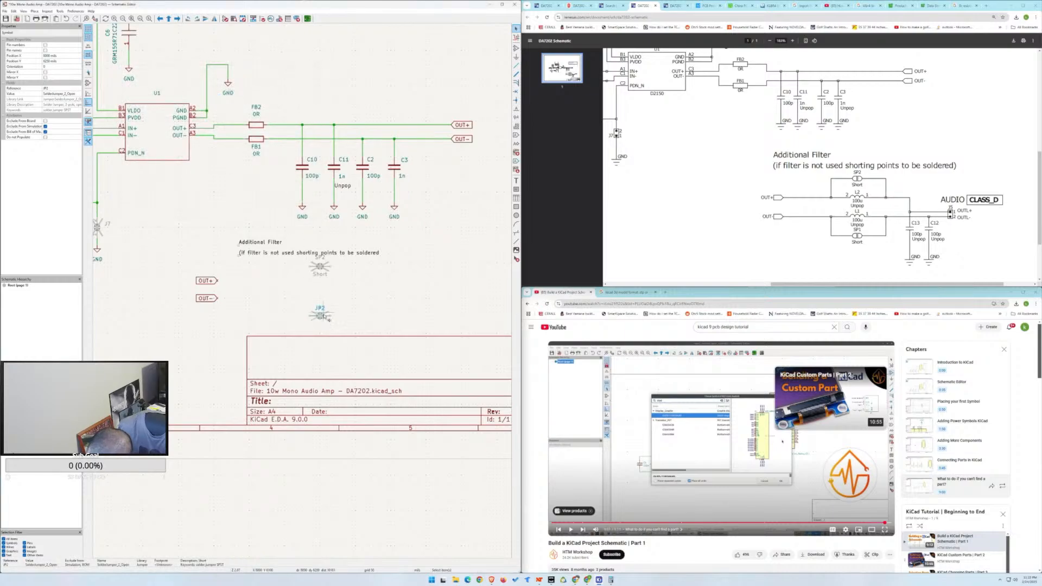
double_click(326, 319)
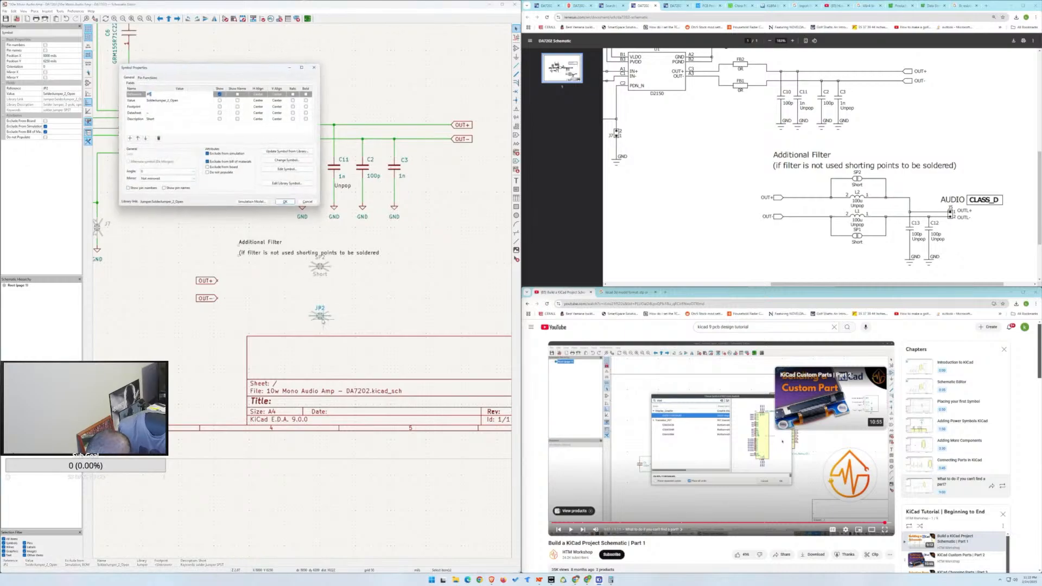
click(219, 119)
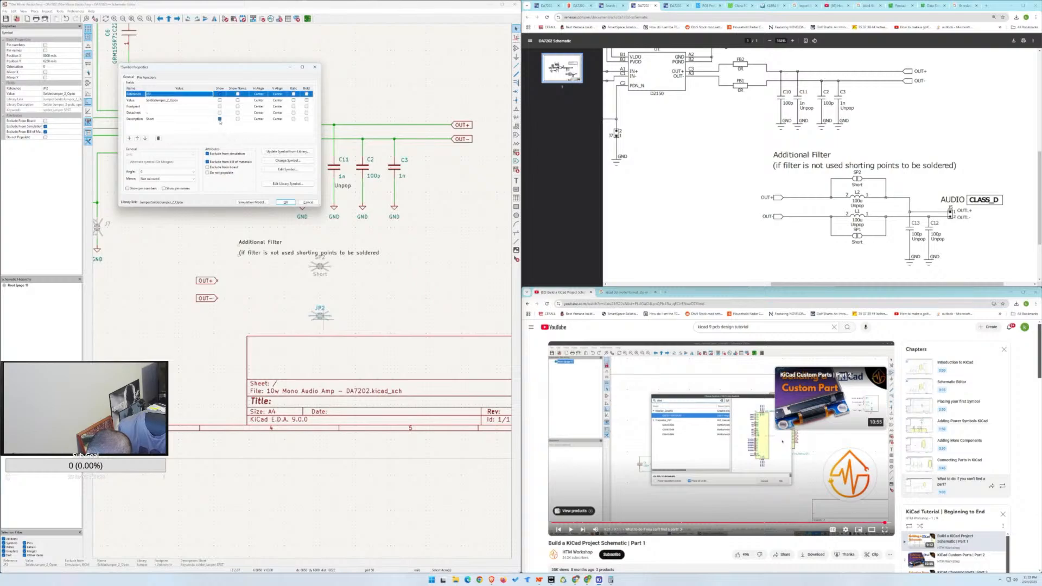
click(286, 202)
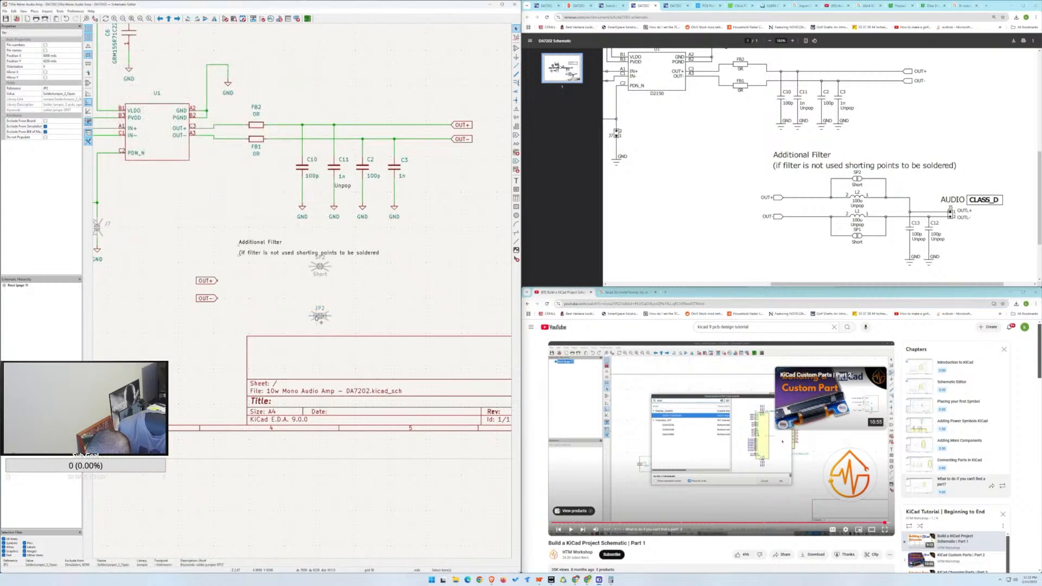
click(318, 319)
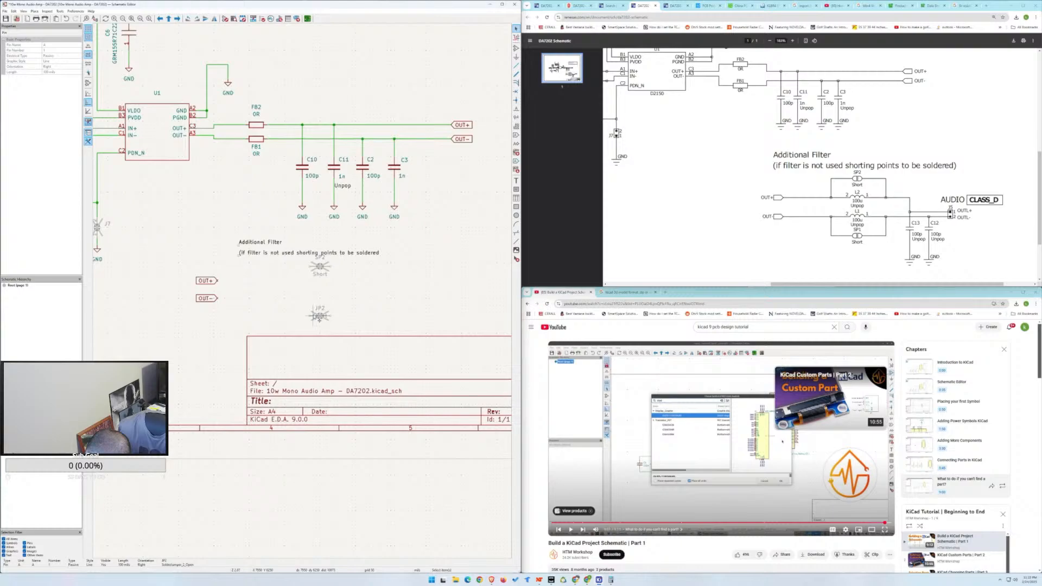
Position the Short value label directly below the lower solder jumper.
click(317, 317)
drag(322, 320, 320, 326)
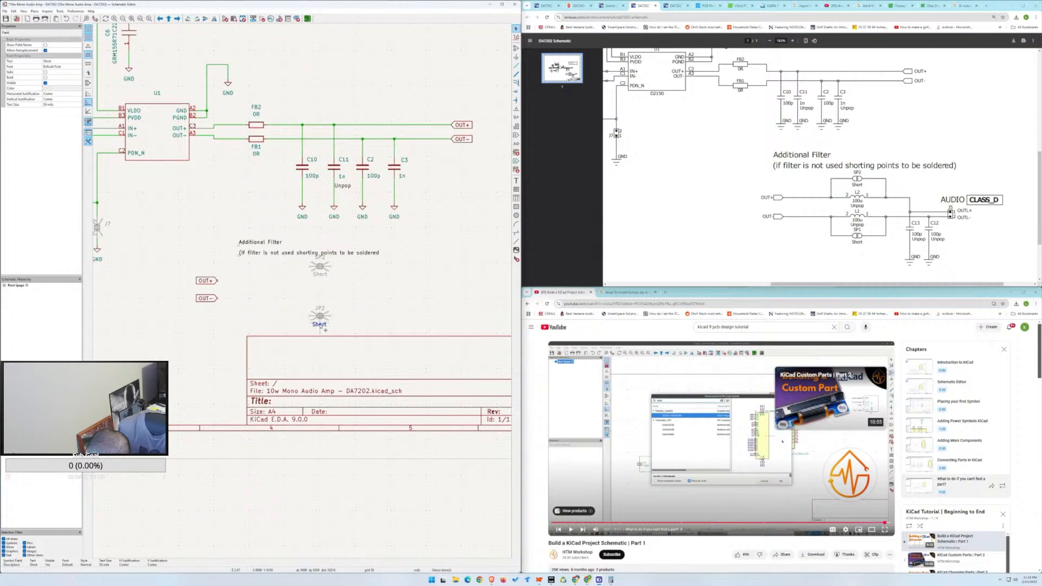
drag(323, 328, 321, 328)
click(343, 328)
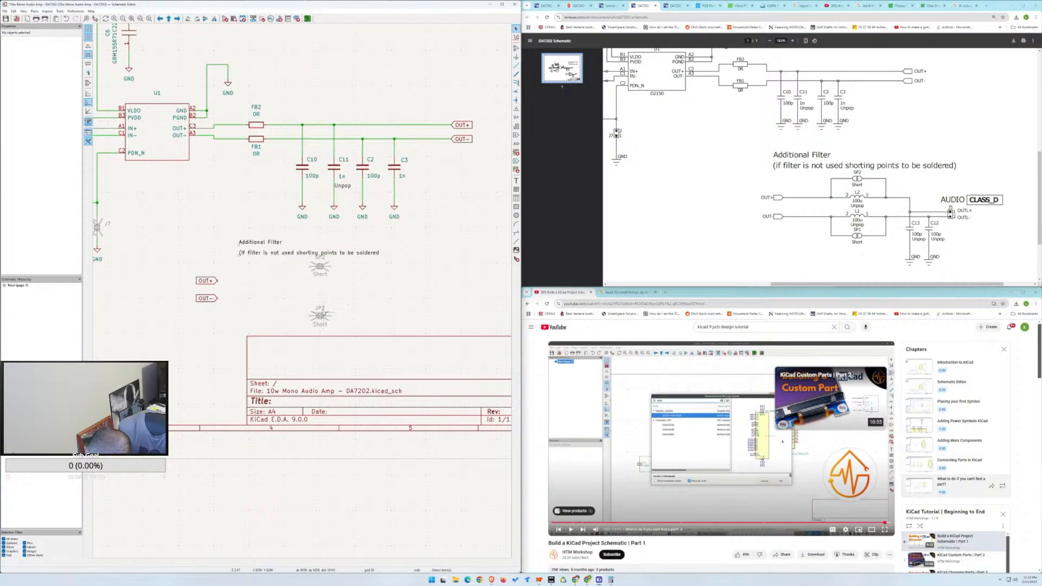
Set the lower solder jumper's reference to SP1.
double_click(320, 308)
text(J)
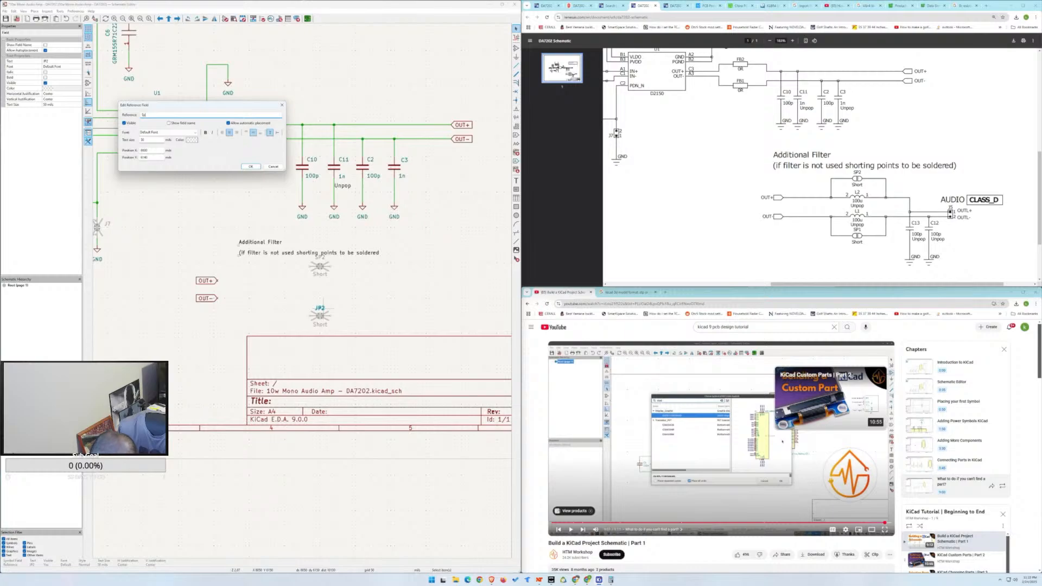
text(P1)
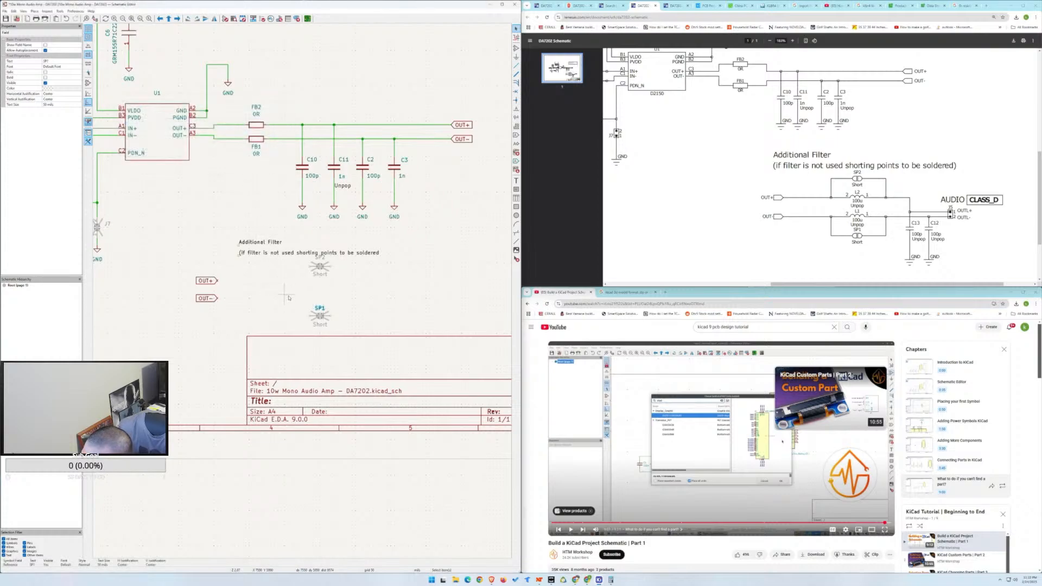
Place an inductor symbol (L) from the Device library, rotated horizontally, between solder jumpers SP2 and SP1.
click(517, 48)
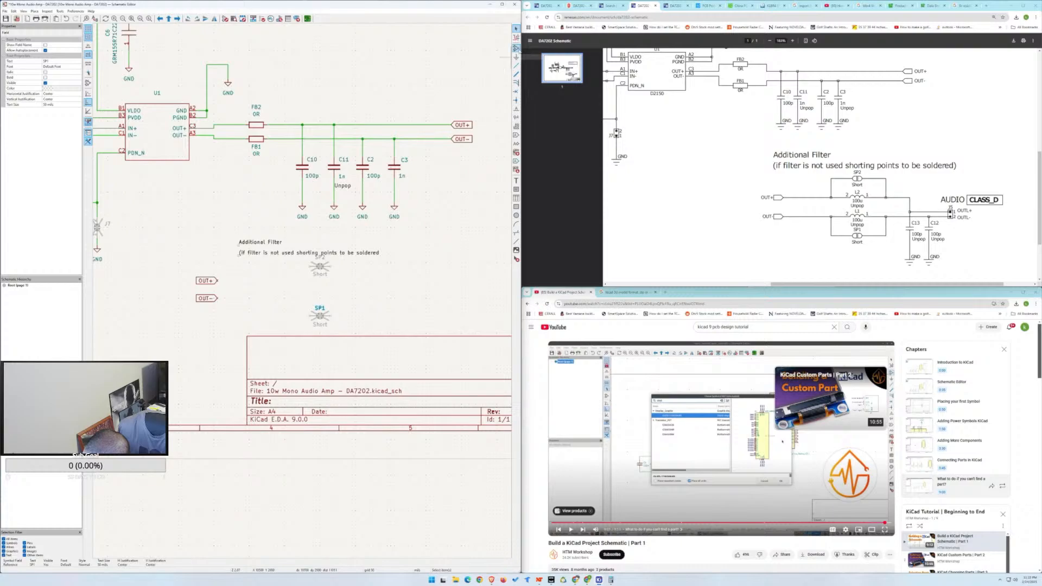
click(493, 81)
text(l)
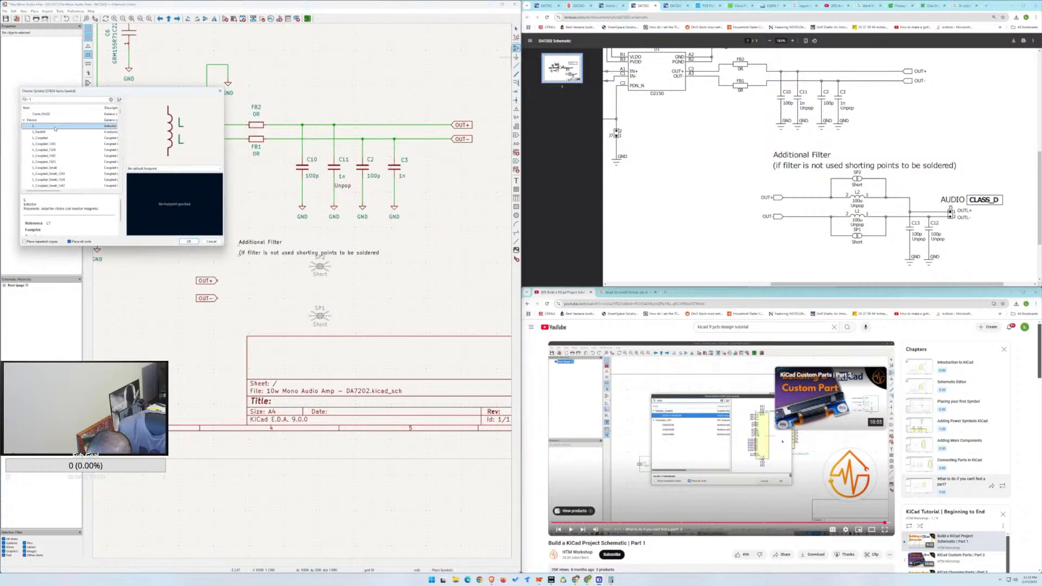
double_click(54, 126)
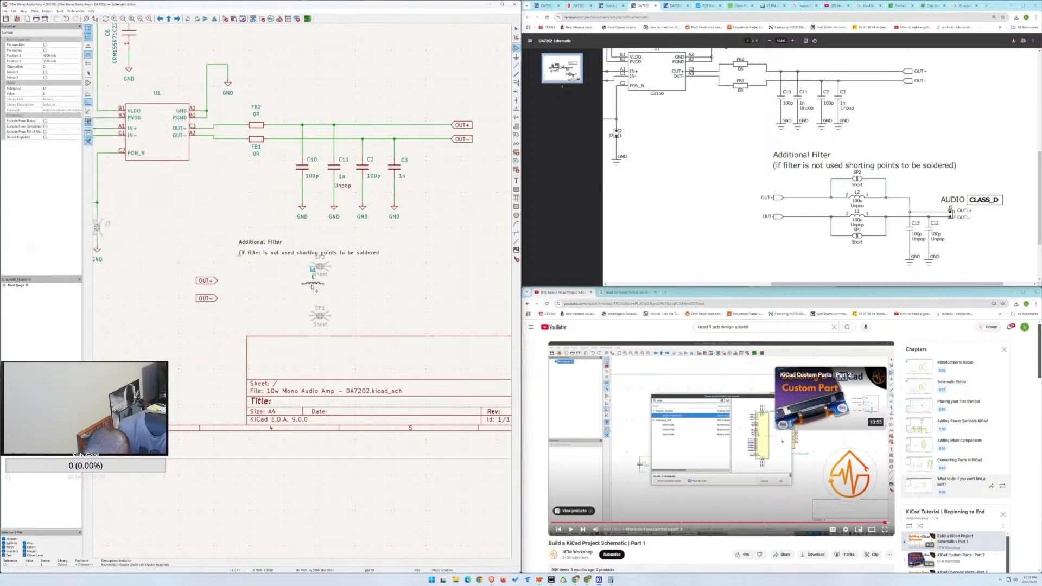
key(r)
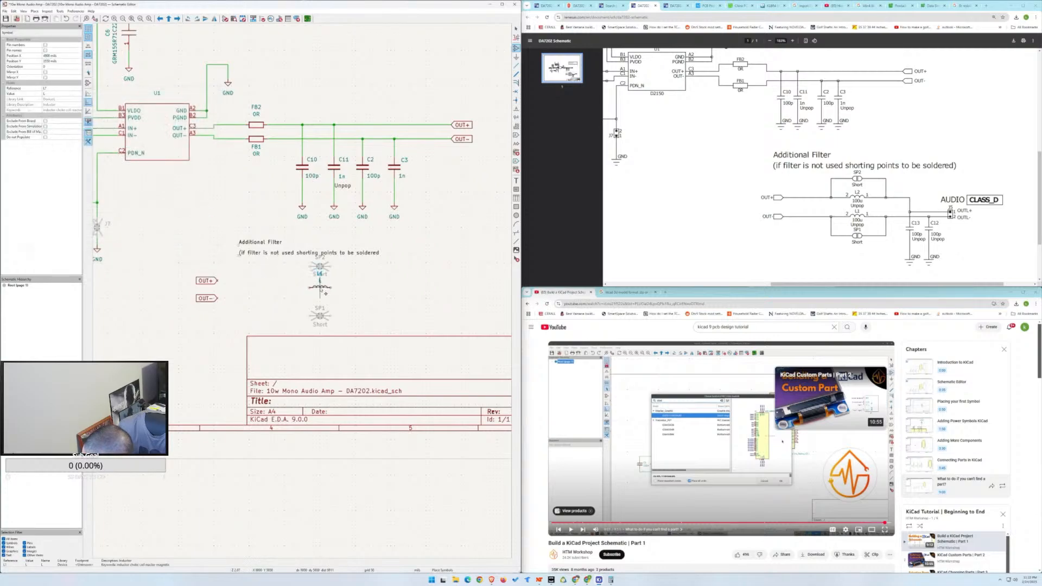
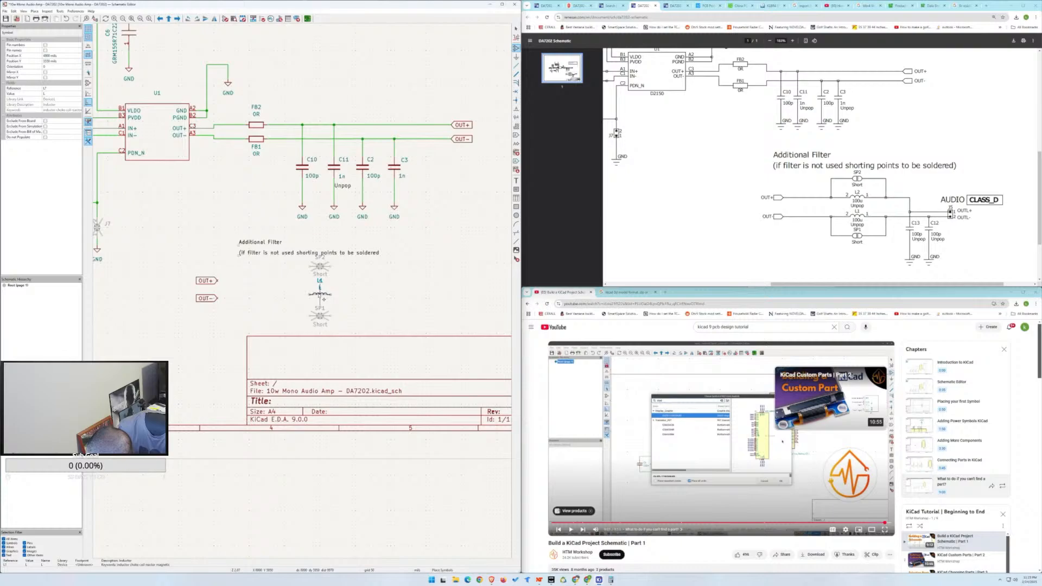
click(320, 295)
Select the whole circuit and move it toward the upper-left part of the drawing sheet.
scroll(260, 297, down, 6)
scroll(304, 295, up, 3)
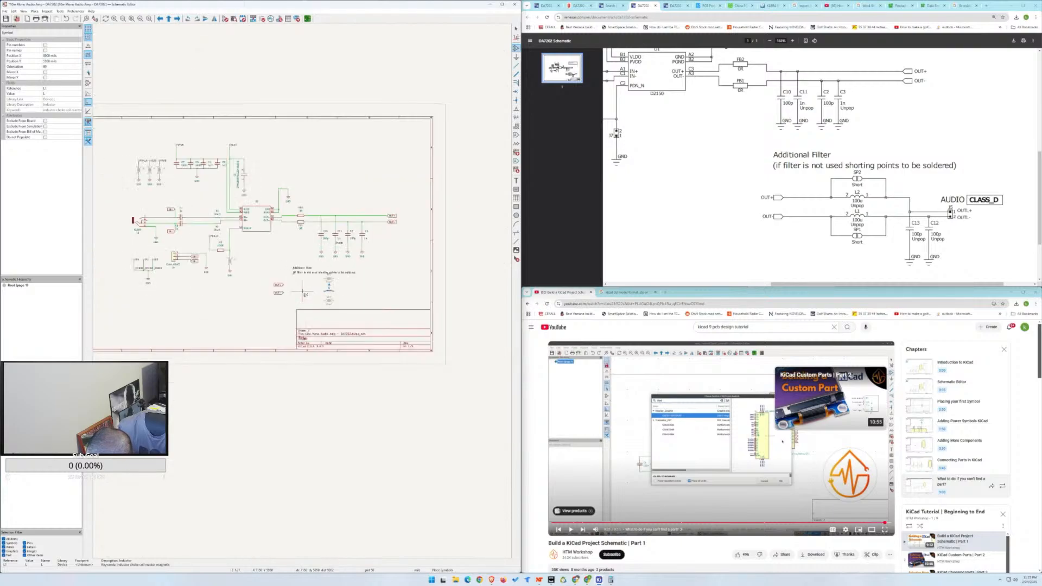
drag(115, 128, 401, 277)
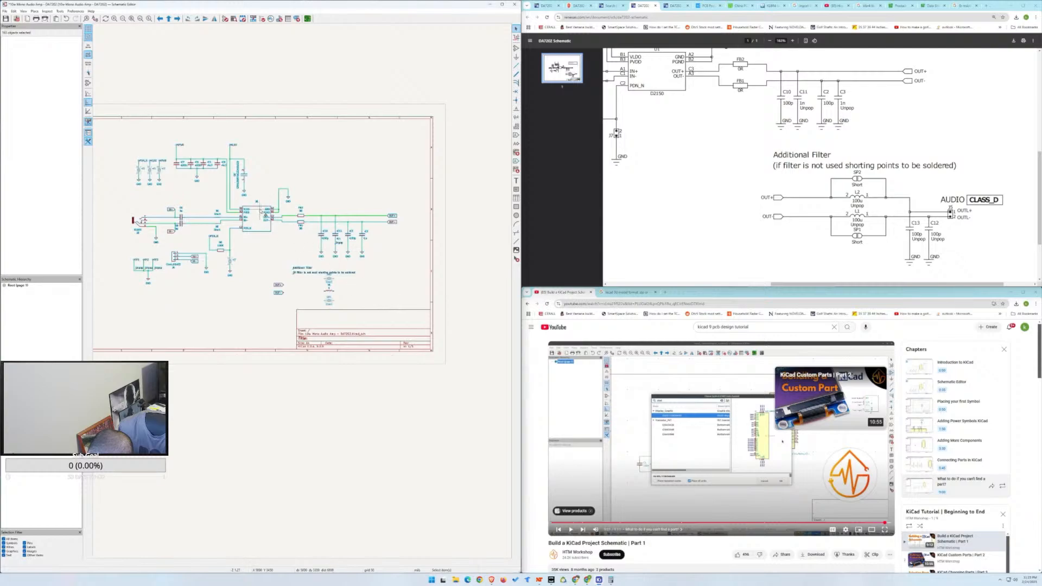
drag(262, 208, 233, 204)
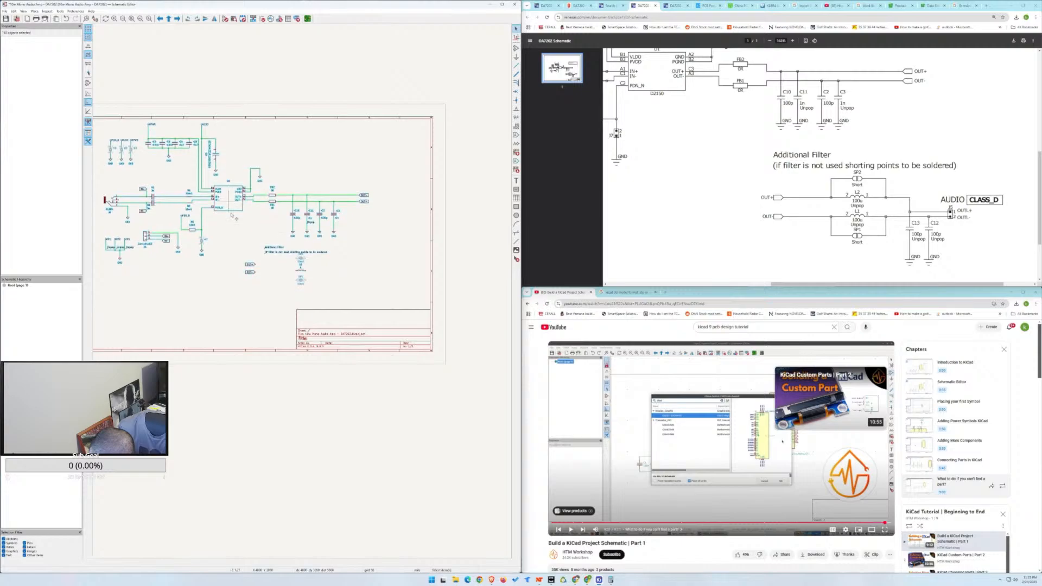
Move the filter's OUT+ and OUT- labels, both solder jumpers and the inductor together slightly away from the Additional Filter note.
click(236, 268)
drag(237, 259, 327, 295)
click(303, 263)
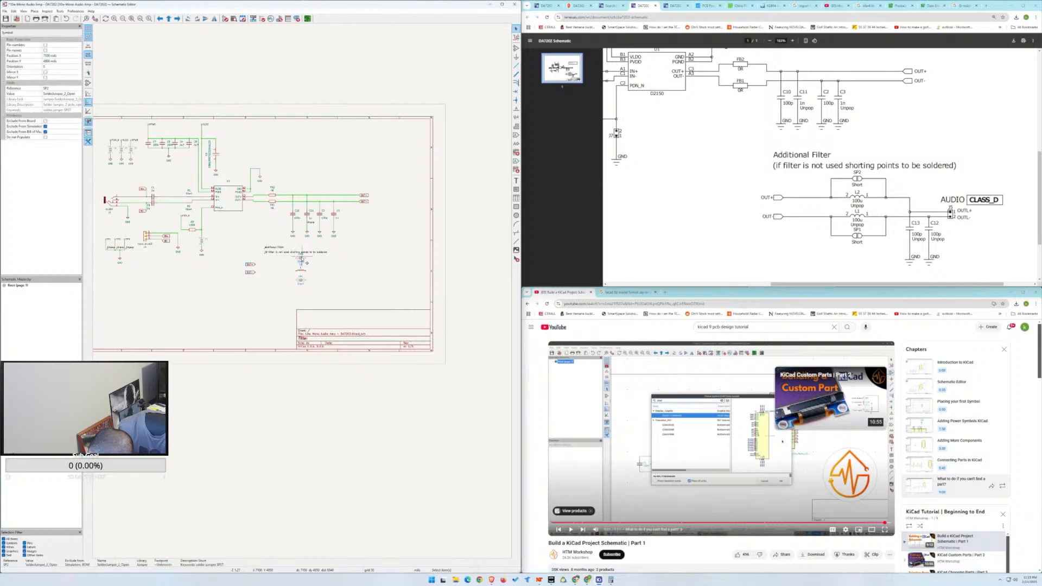
drag(245, 257, 329, 296)
key(m)
drag(302, 260, 313, 269)
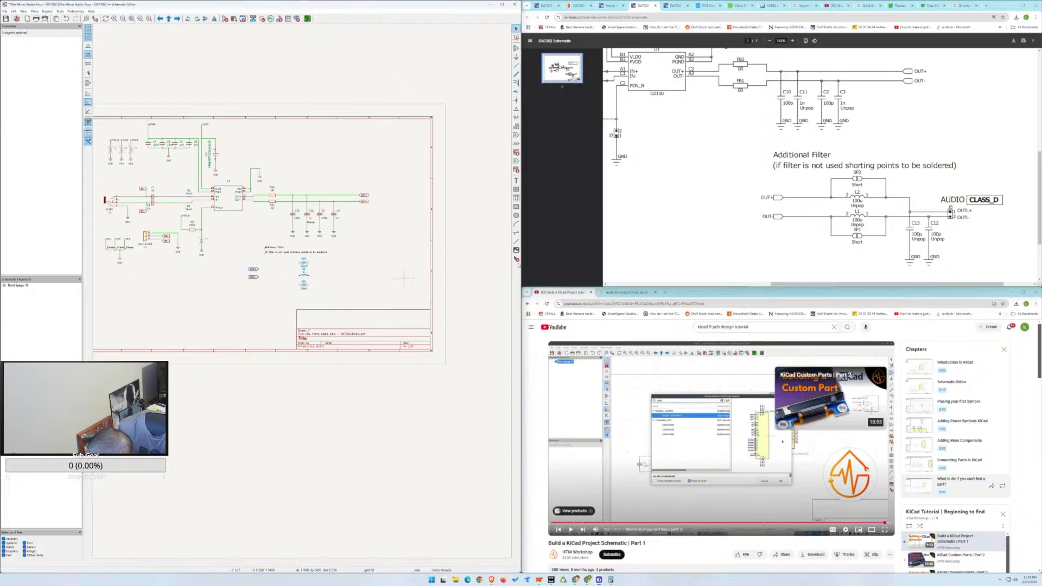
Set the new inductor's reference to L2, following the reference schematic's additional filter section.
scroll(660, 235, down, 3)
scroll(660, 234, up, 1)
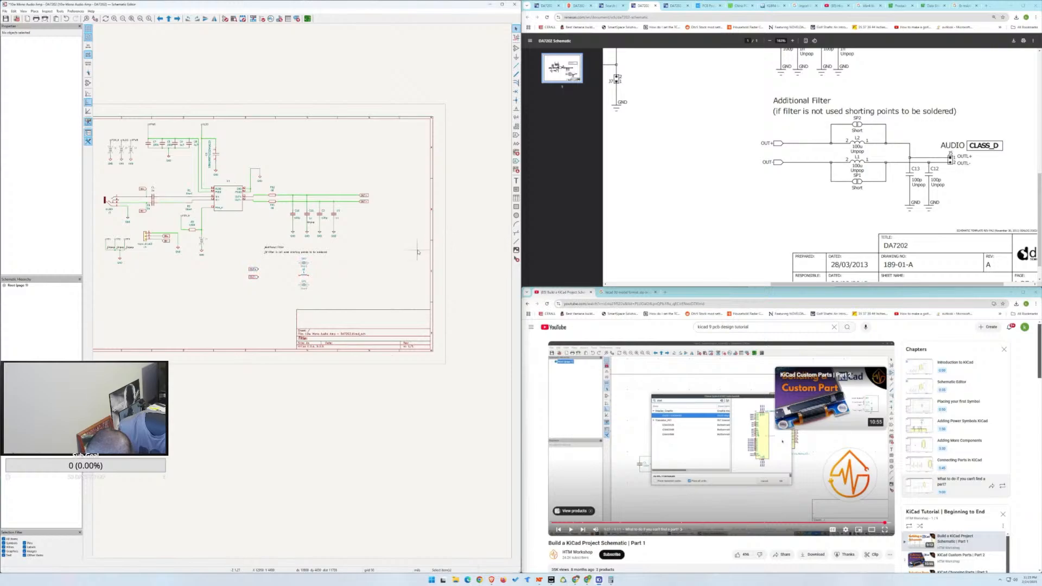
scroll(344, 285, up, 2)
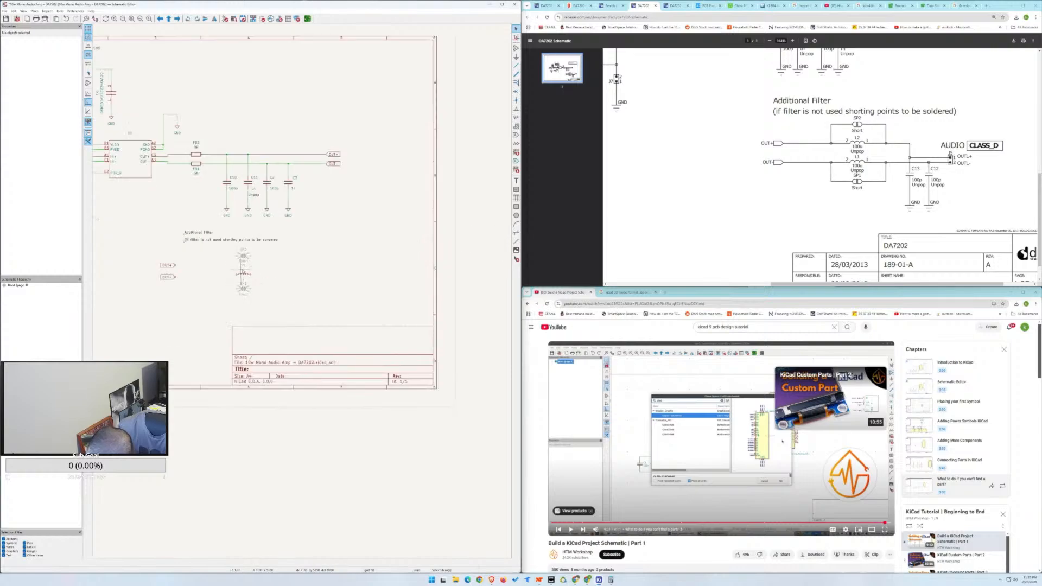
double_click(245, 266)
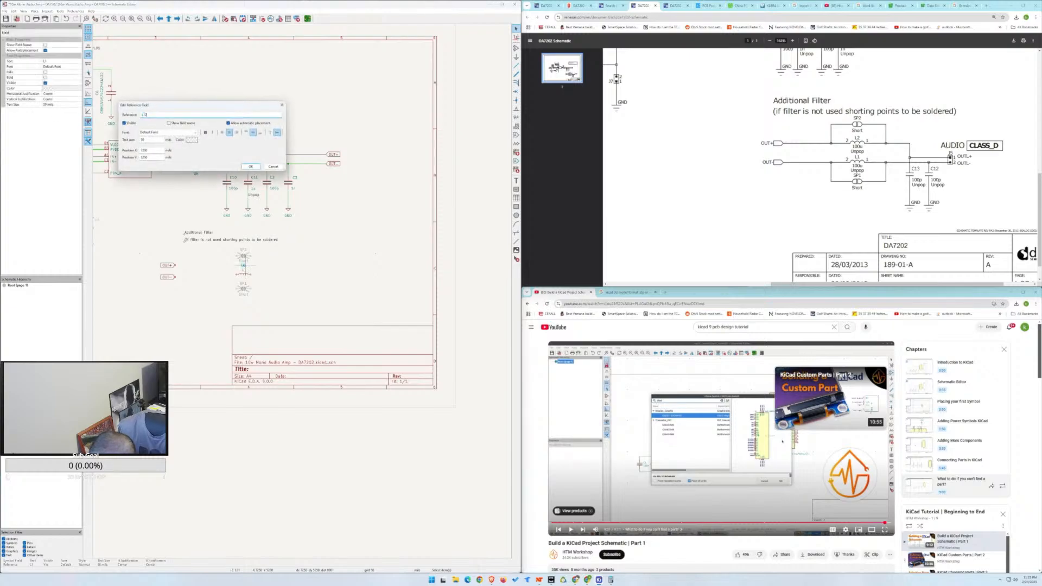
key(Return)
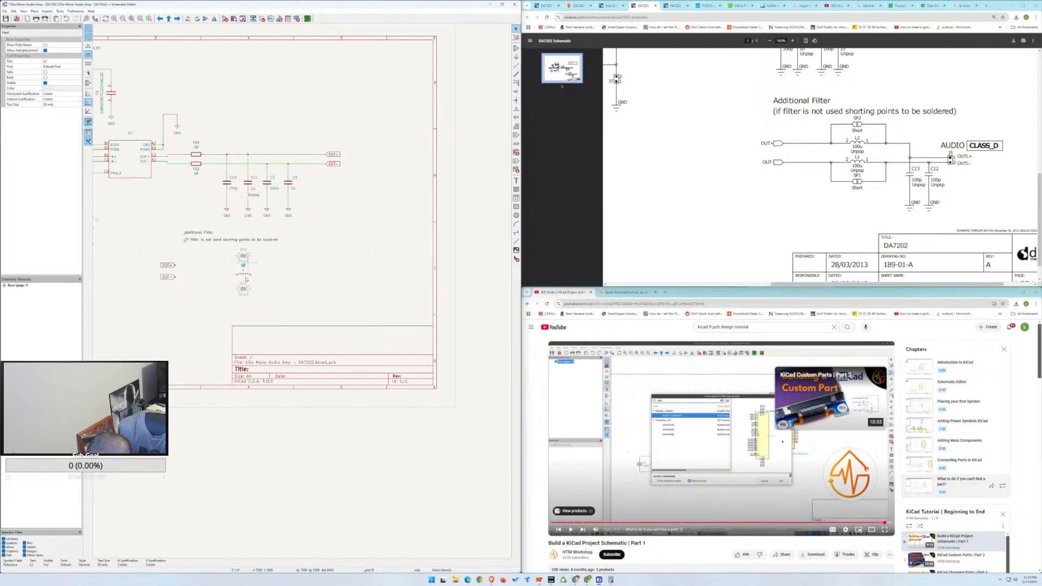
Set inductor L2's value to 100u in its symbol properties.
click(246, 277)
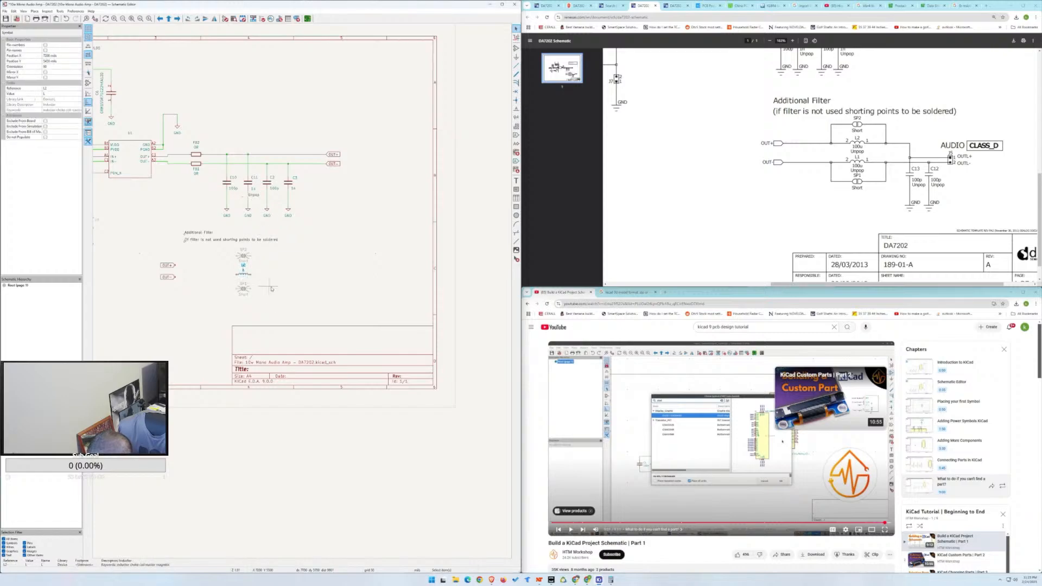
double_click(247, 265)
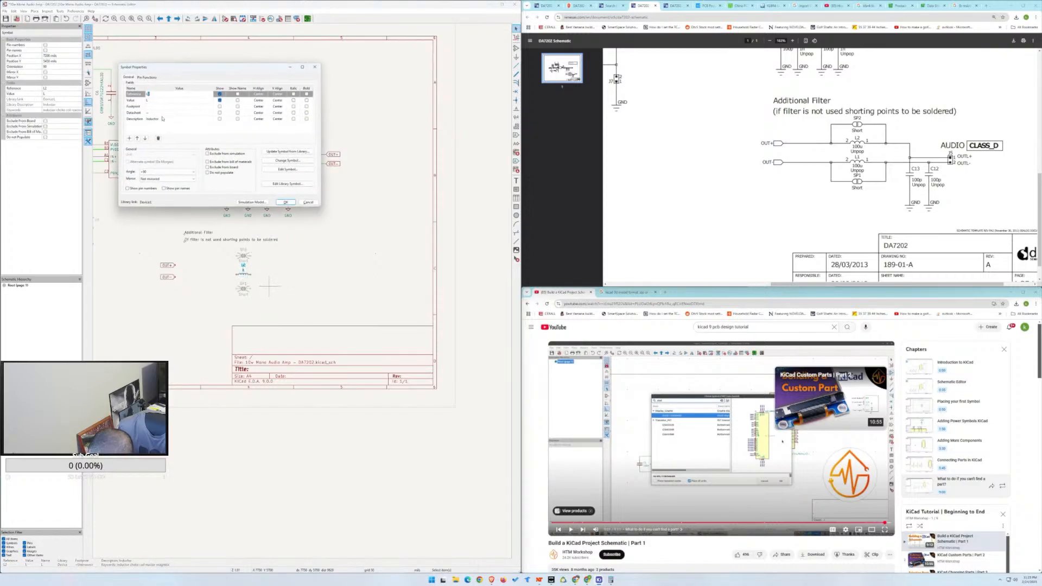
click(163, 101)
text(100u)
click(170, 107)
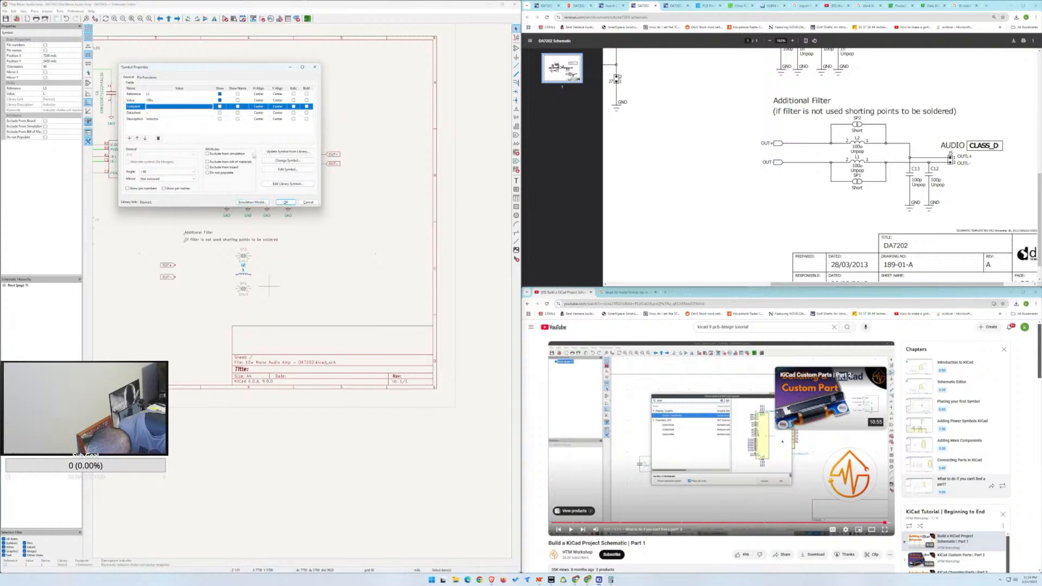
click(291, 203)
Arrange the inductor's labels with 100u just below the coil and L2 just above it.
scroll(255, 282, up, 3)
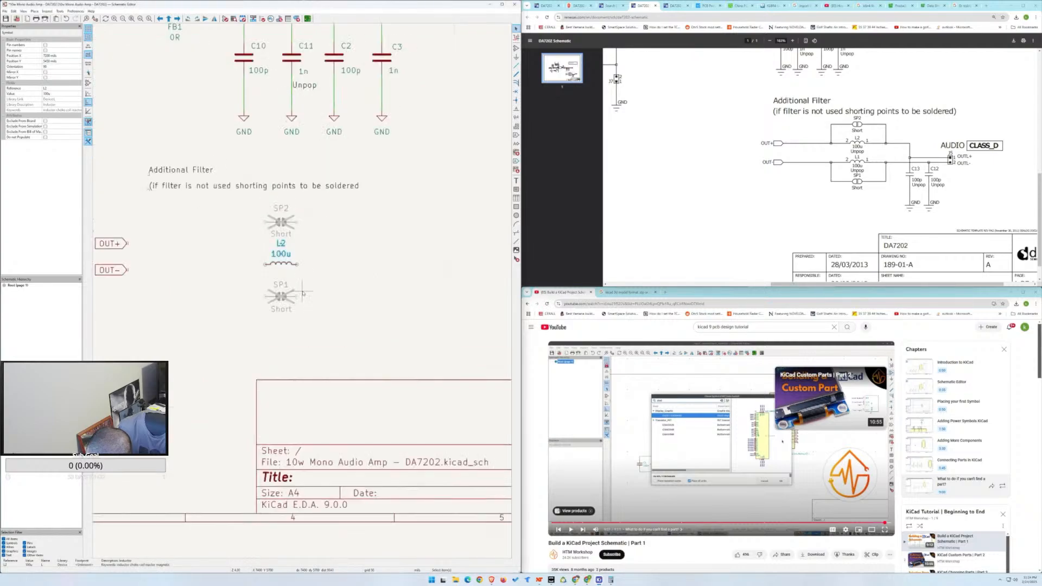
drag(286, 262, 286, 275)
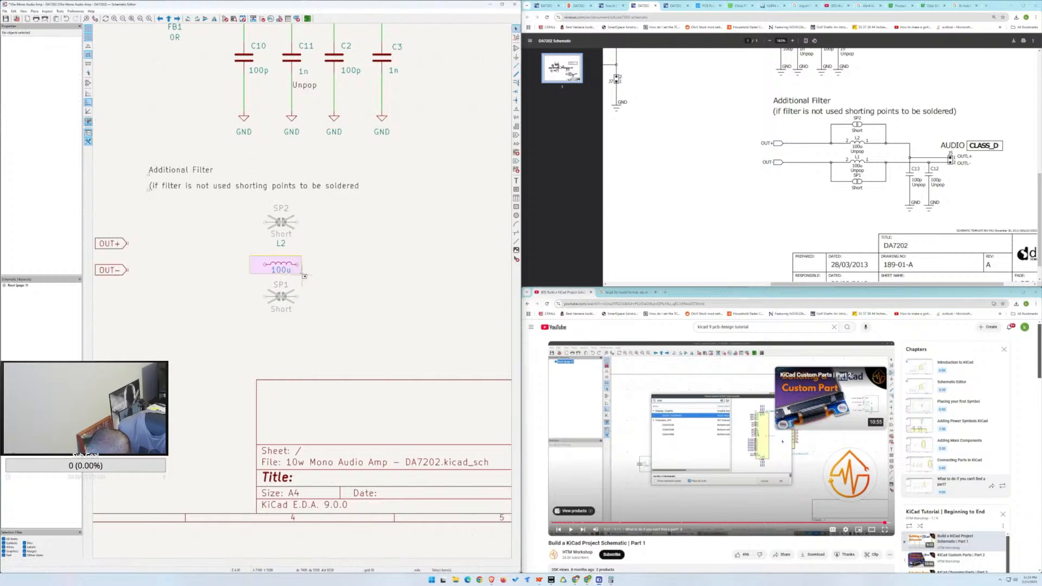
click(293, 270)
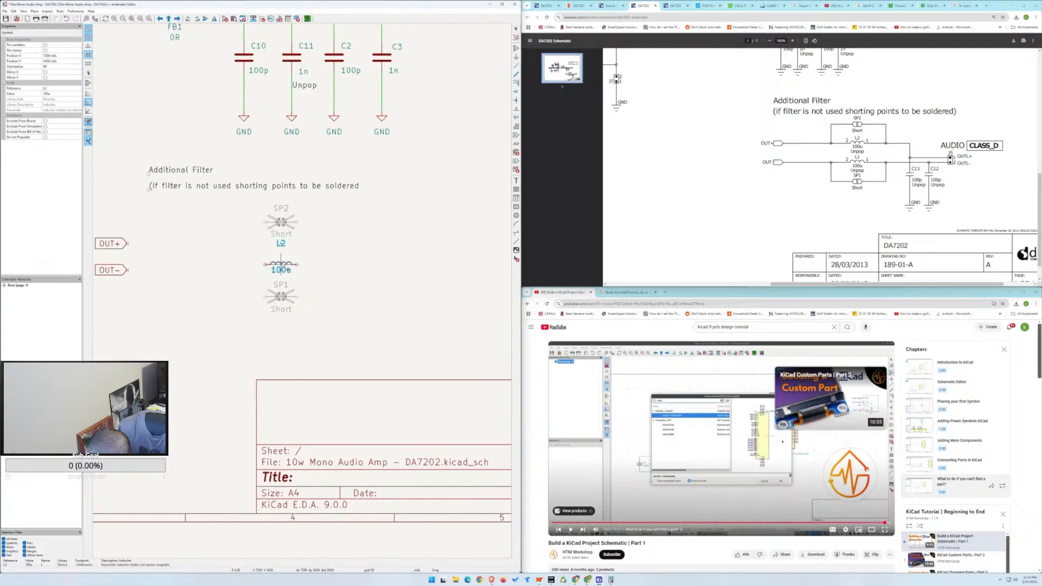
double_click(281, 243)
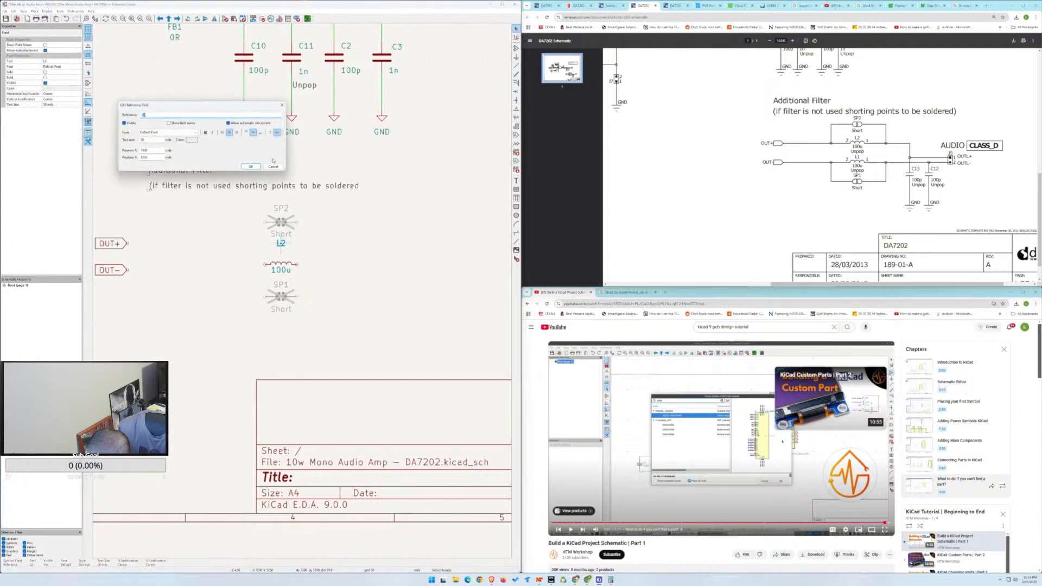
click(276, 166)
drag(280, 245, 280, 254)
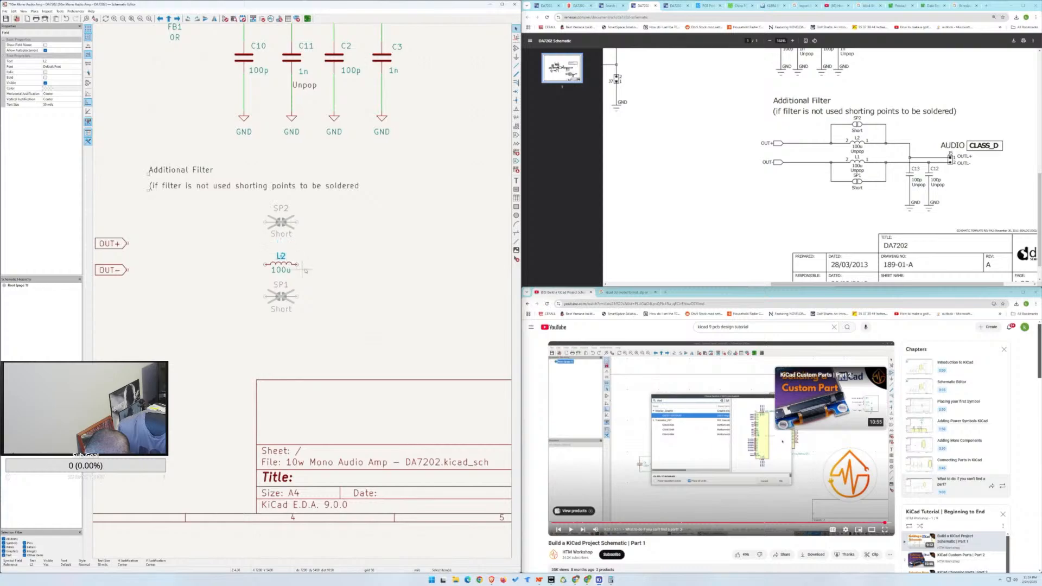
Move inductor L2 with its labels up, closer to solder jumper SP2.
click(273, 265)
drag(266, 266, 266, 255)
click(303, 271)
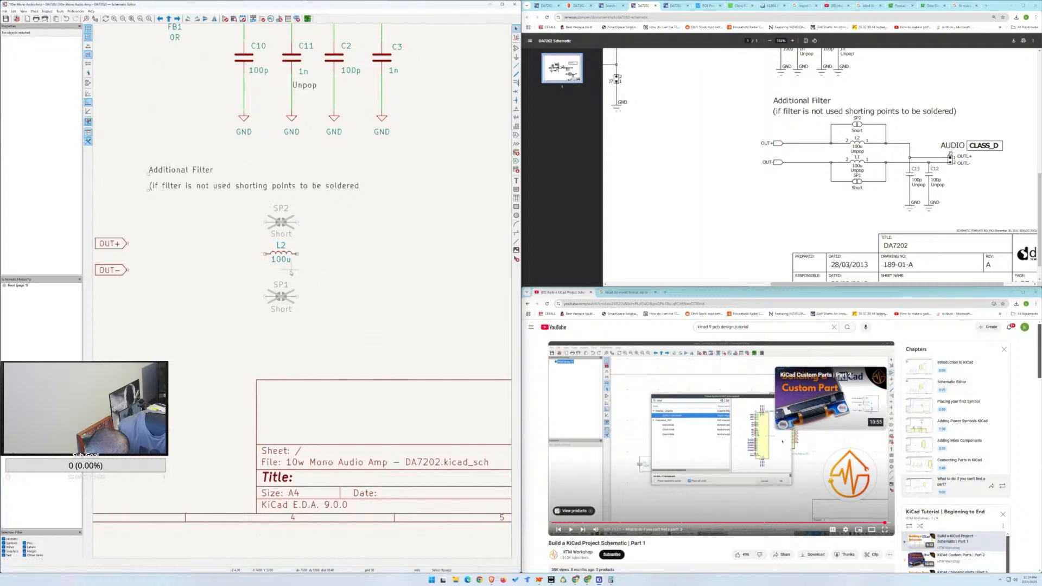
Duplicate the Unpop text beside C11 and place the copy below C3's 1n value.
scroll(312, 269, down, 2)
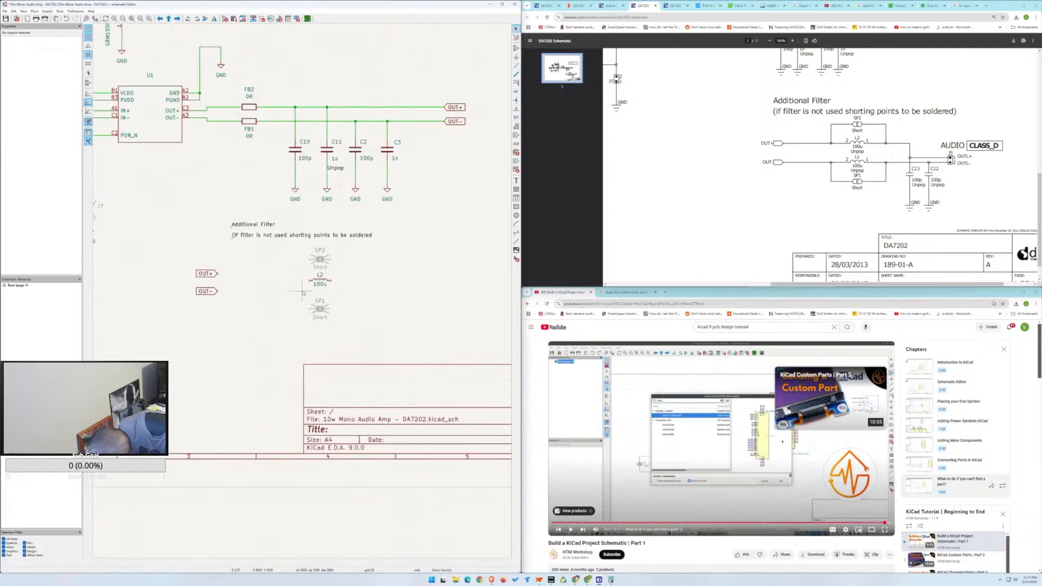
click(336, 168)
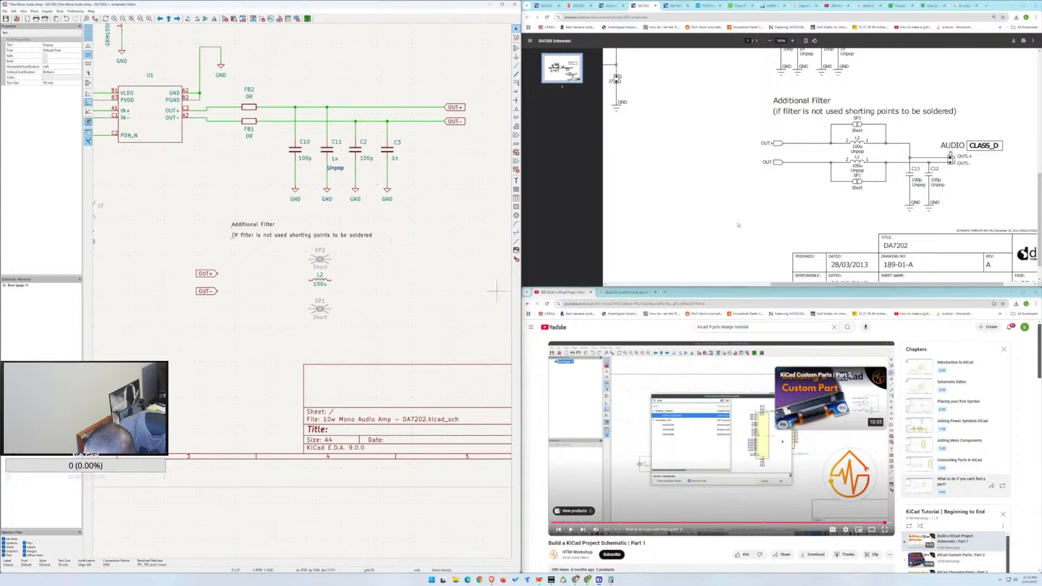
key(ctrl+d)
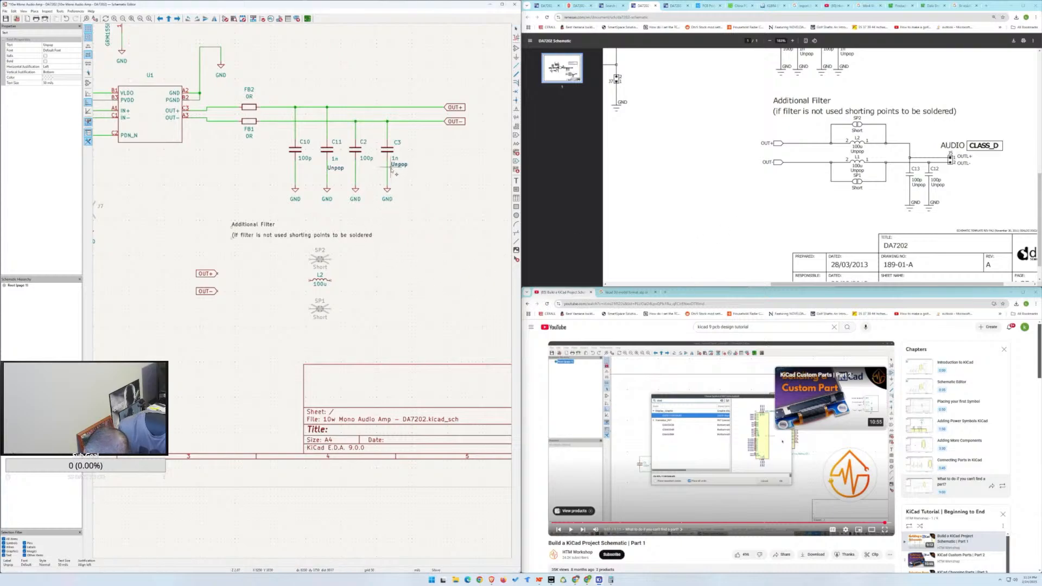
click(396, 174)
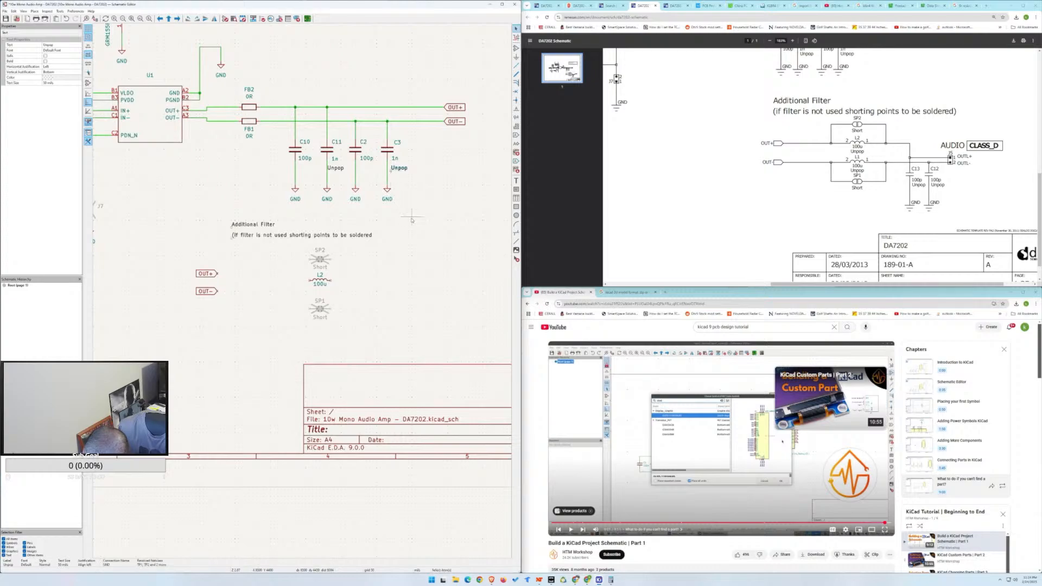
drag(397, 169, 388, 171)
click(403, 182)
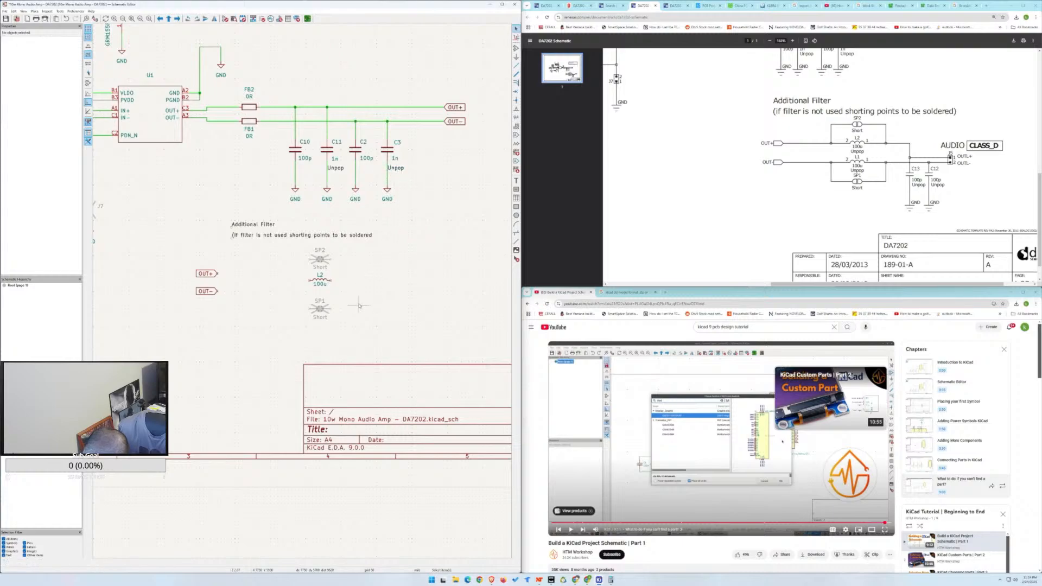
Add an Unpop text below L2's 100u value and move solder jumper SP1 further down.
text(Unpop)
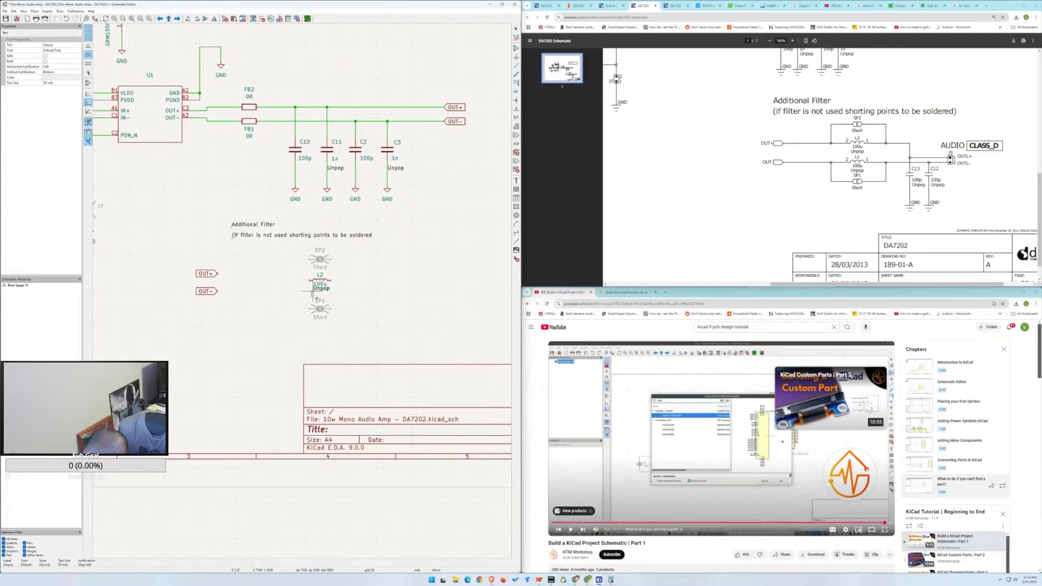
click(309, 294)
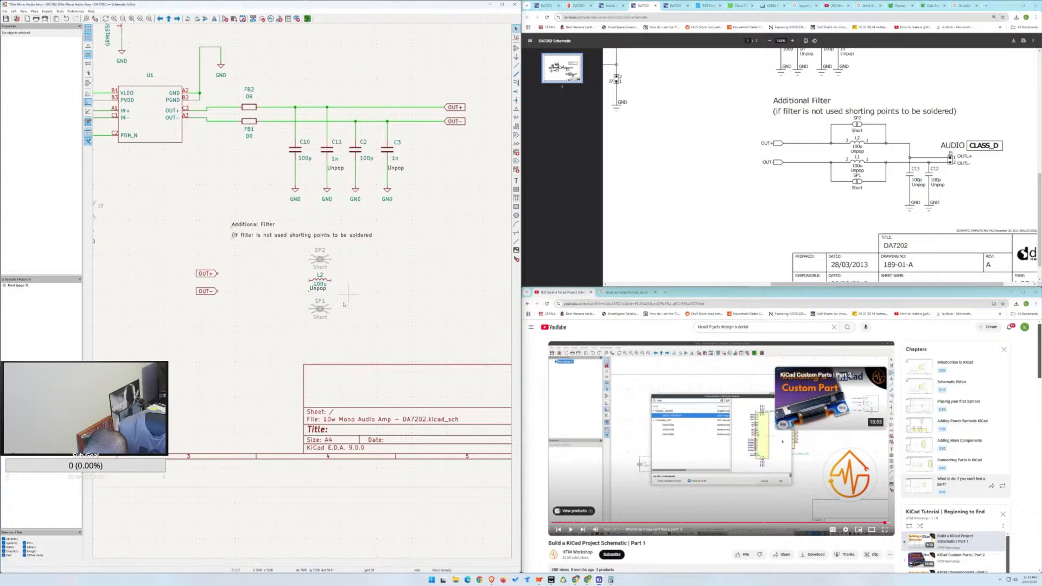
click(332, 314)
drag(332, 314, 319, 327)
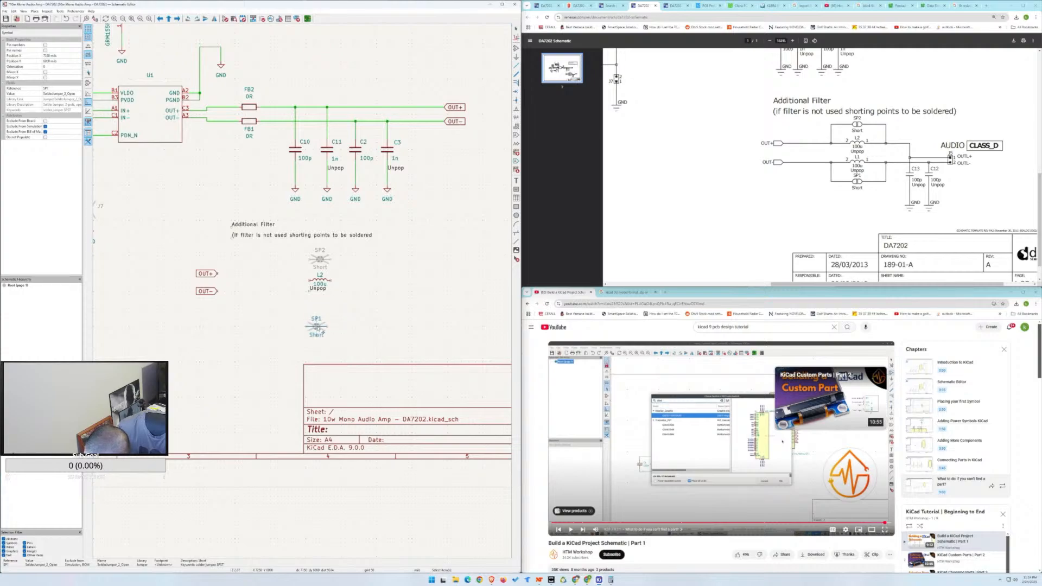
Align solder jumper SP1 beneath inductor L2, and place a duplicate of L2 with its Unpop text between them.
drag(315, 327, 323, 335)
click(319, 281)
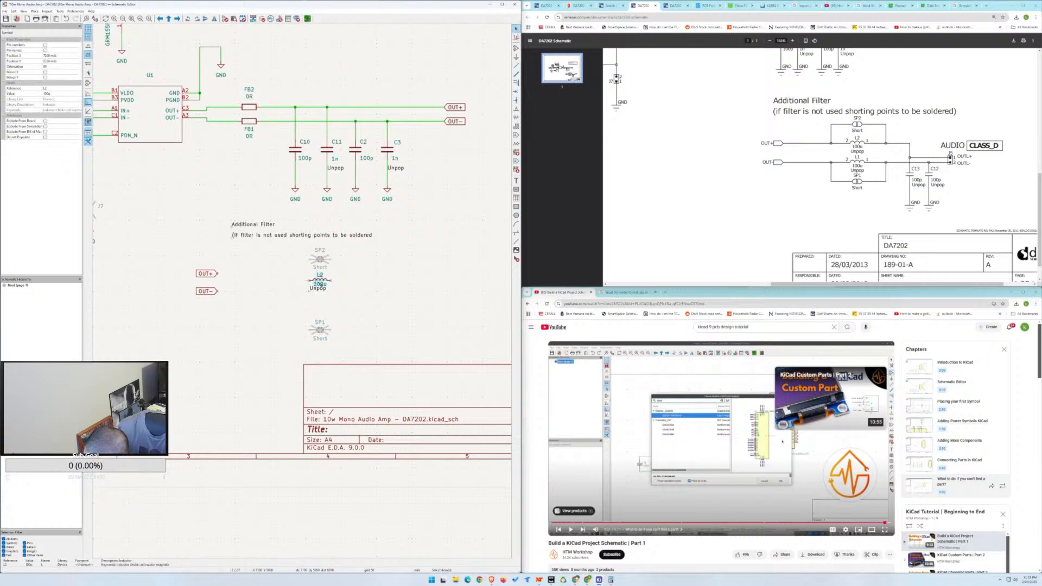
drag(303, 280, 334, 296)
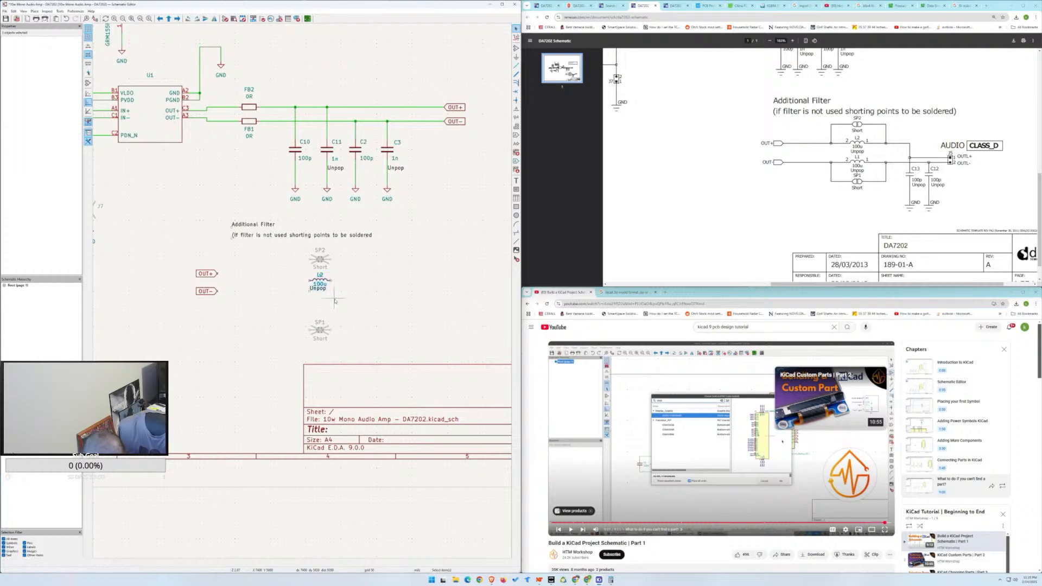
key(ctrl+d)
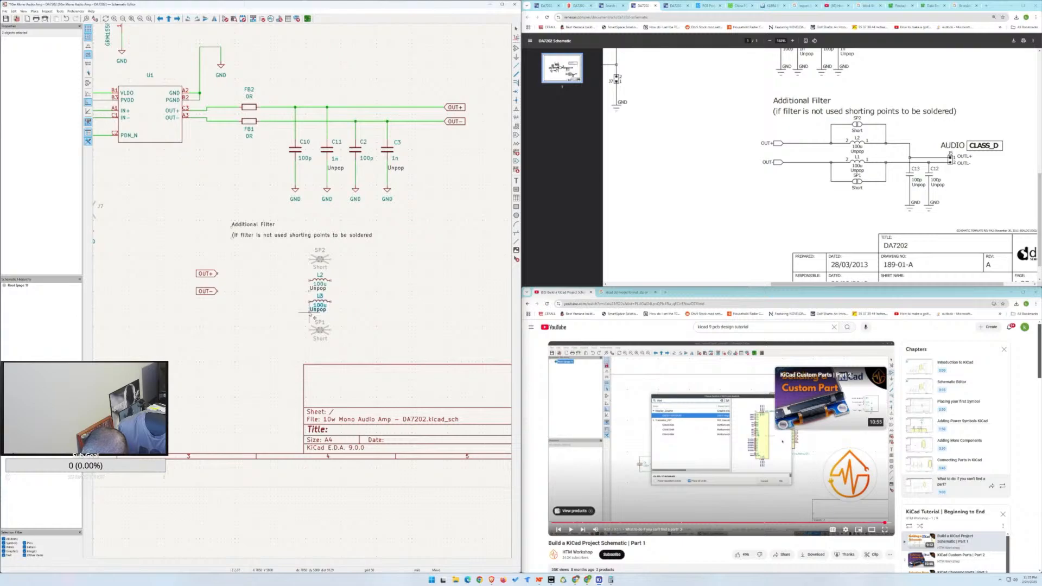
click(311, 313)
Set the duplicated inductor's reference to L1.
click(320, 297)
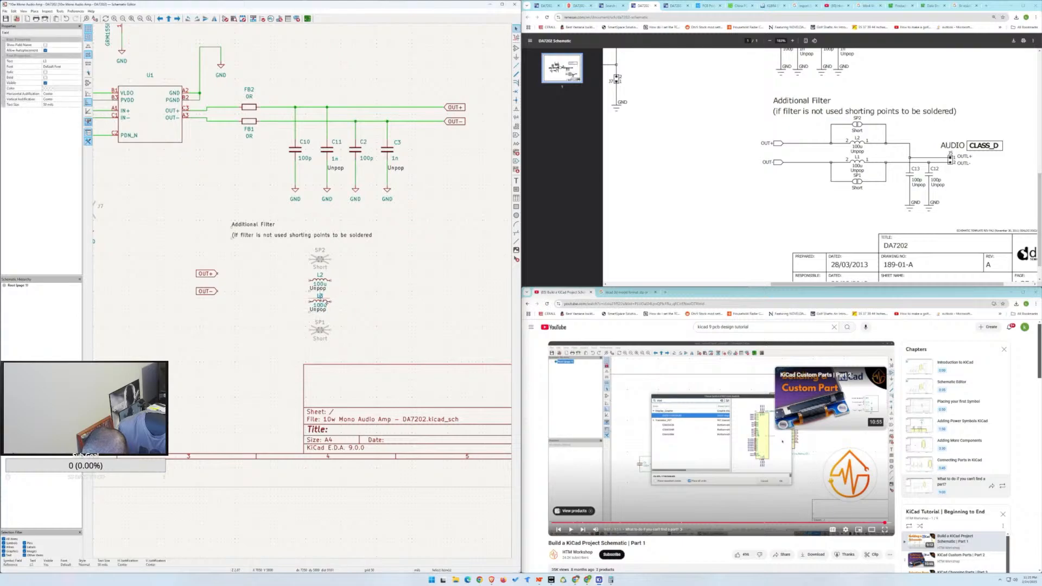
double_click(322, 302)
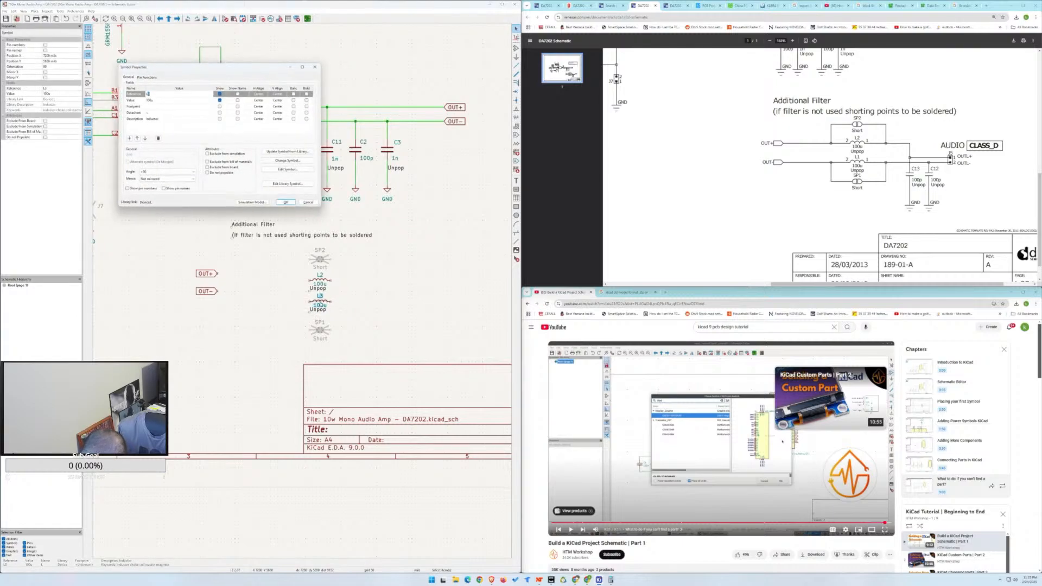
text(1)
click(282, 204)
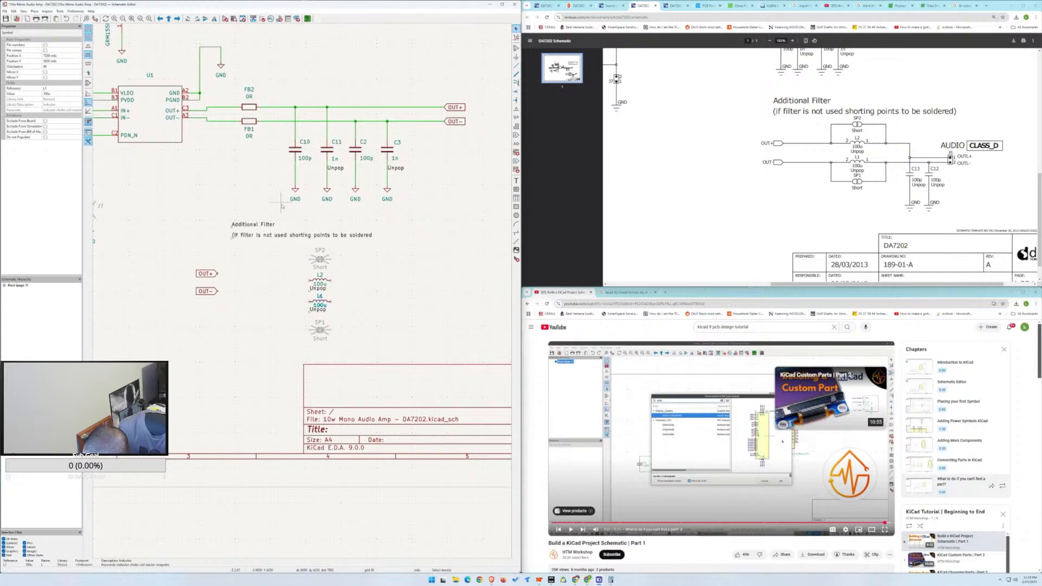
key(w)
click(310, 280)
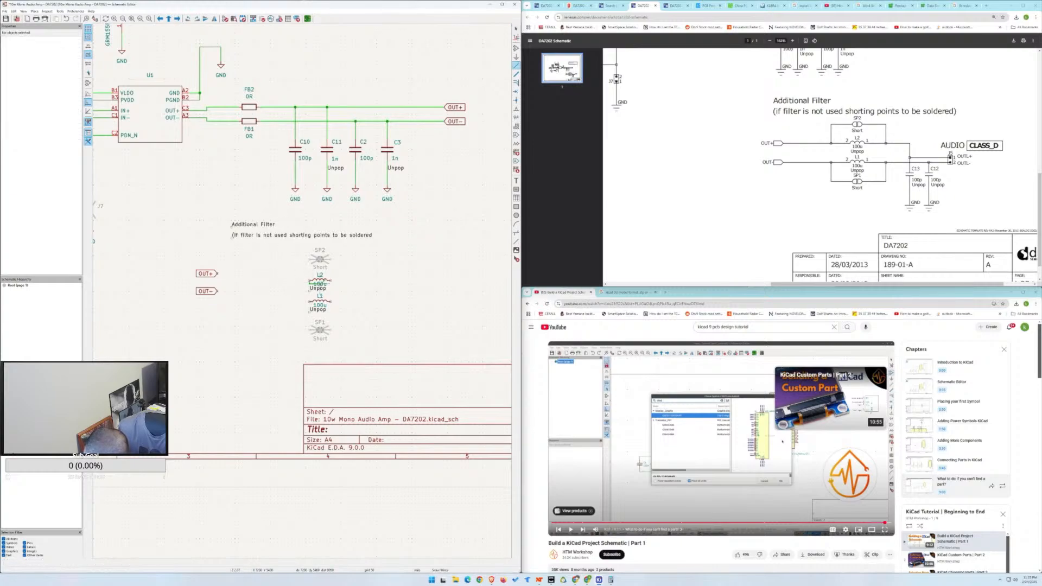
click(218, 273)
key(Escape)
key(w)
key(Escape)
key(Escape)
key(ctrl+z)
Move the OUT+ and OUT- labels of the additional filter down, level with inductors L2 and L1 respectively.
drag(186, 264, 218, 302)
drag(192, 262, 234, 318)
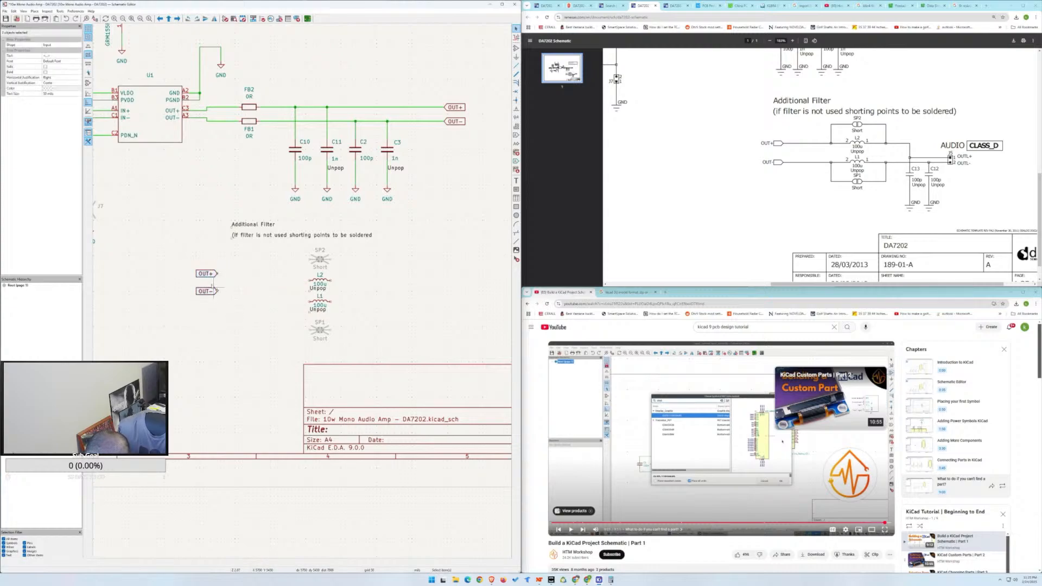
drag(216, 275, 217, 280)
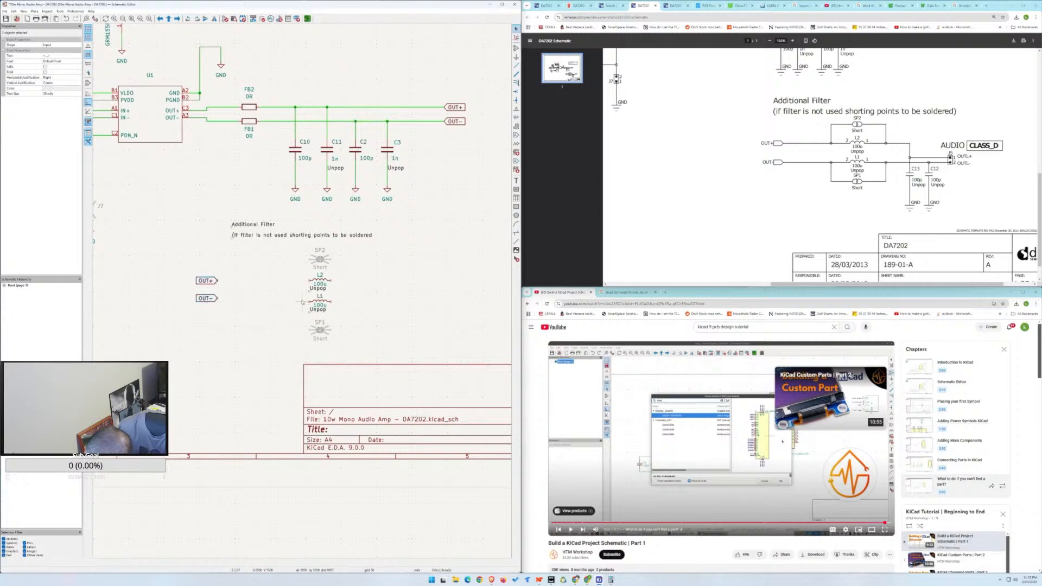
drag(217, 299, 218, 302)
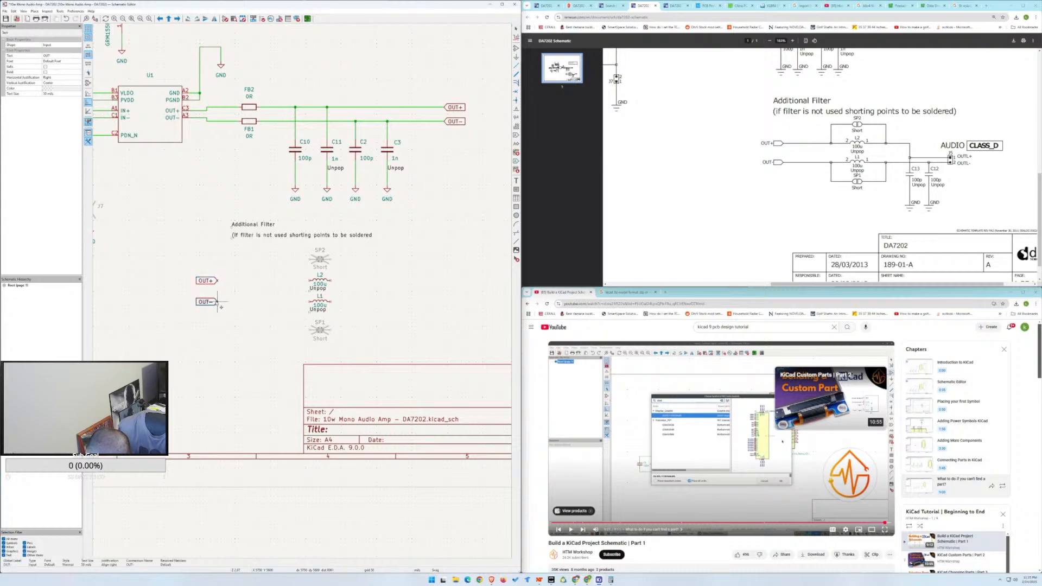
click(235, 297)
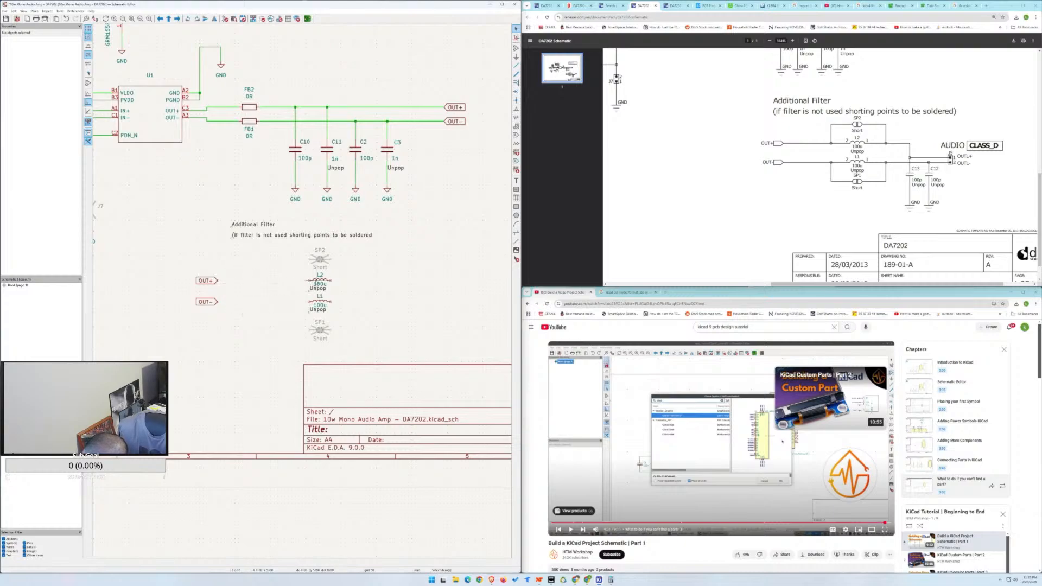
Turn on pin number display for inductor L2.
double_click(314, 282)
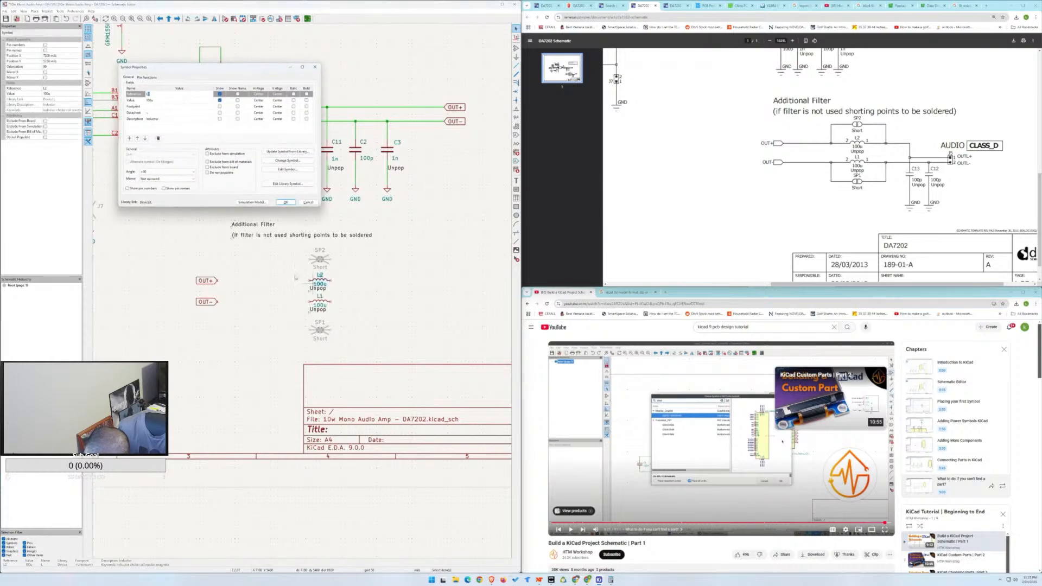
click(147, 77)
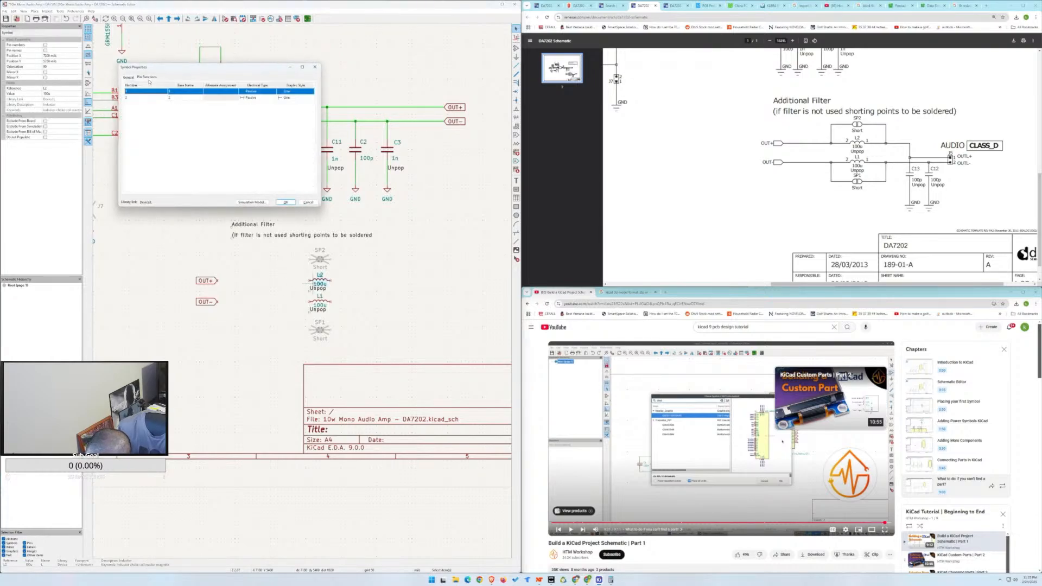
click(130, 77)
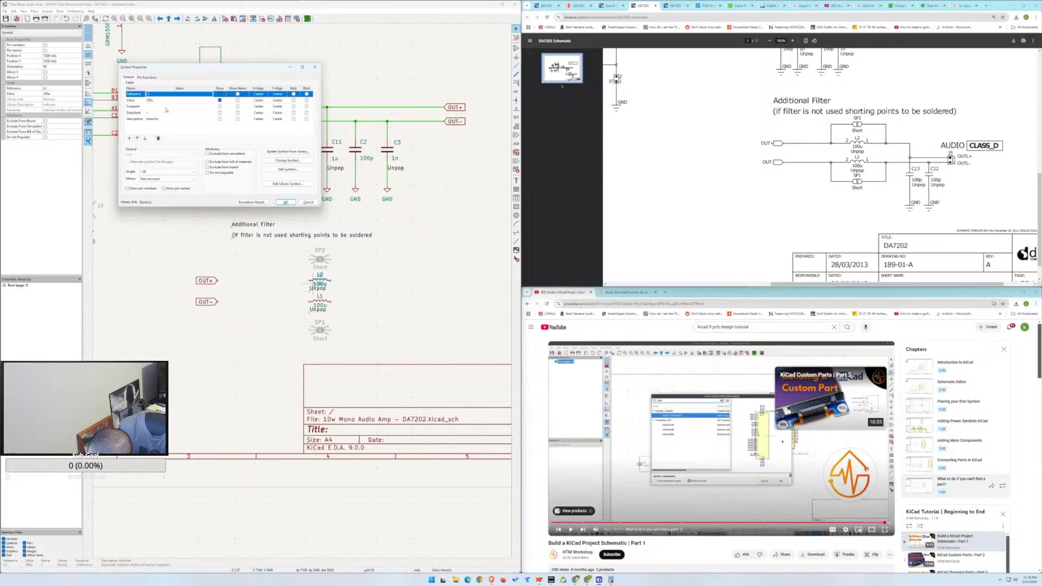
click(148, 189)
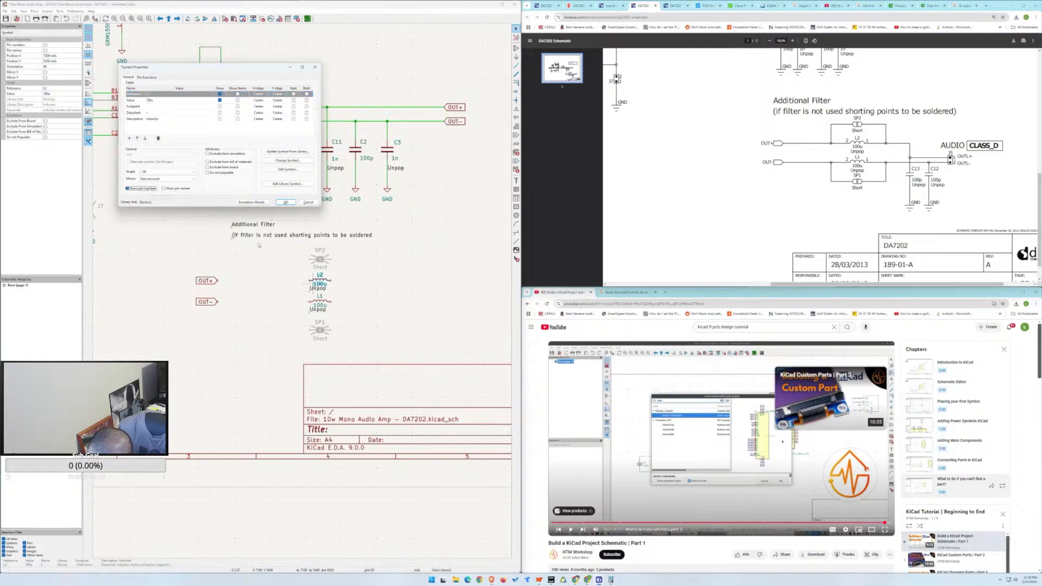
click(282, 202)
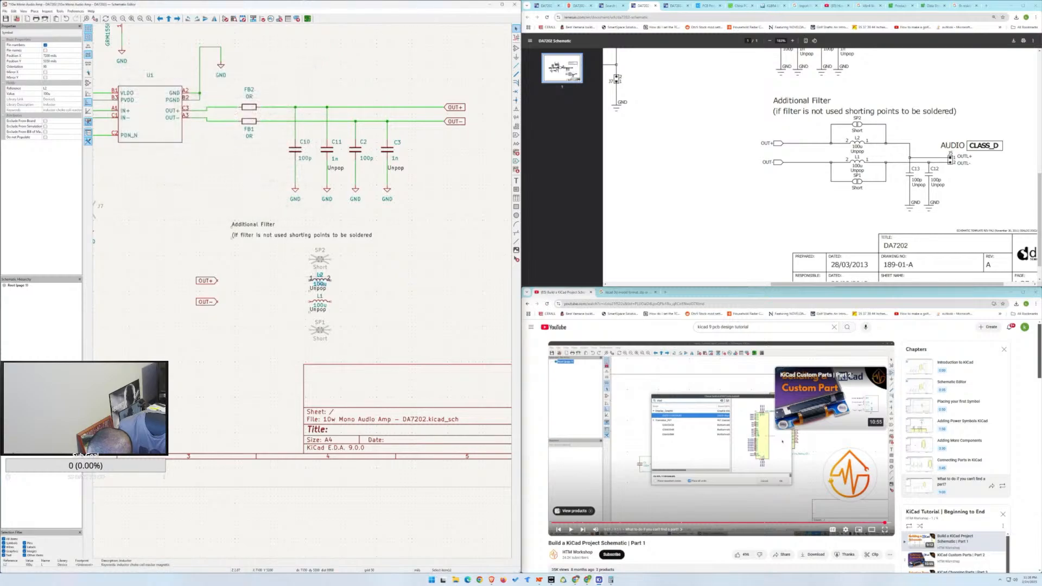
Mirror inductors L2 and L1 horizontally so that pin 2 faces the OUT+ and OUT- labels.
right_click(329, 280)
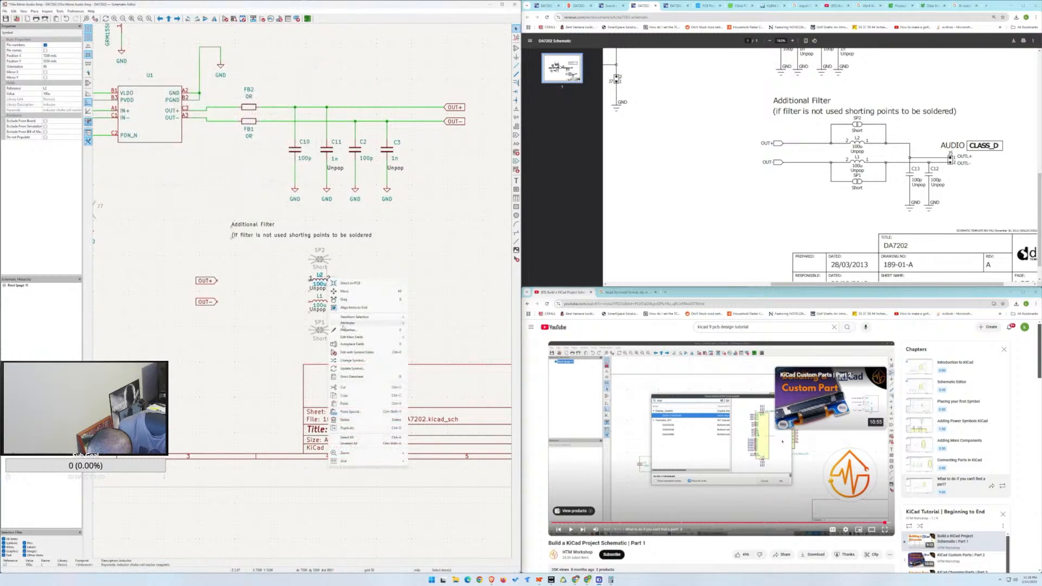
mouse_move(372, 321)
click(429, 342)
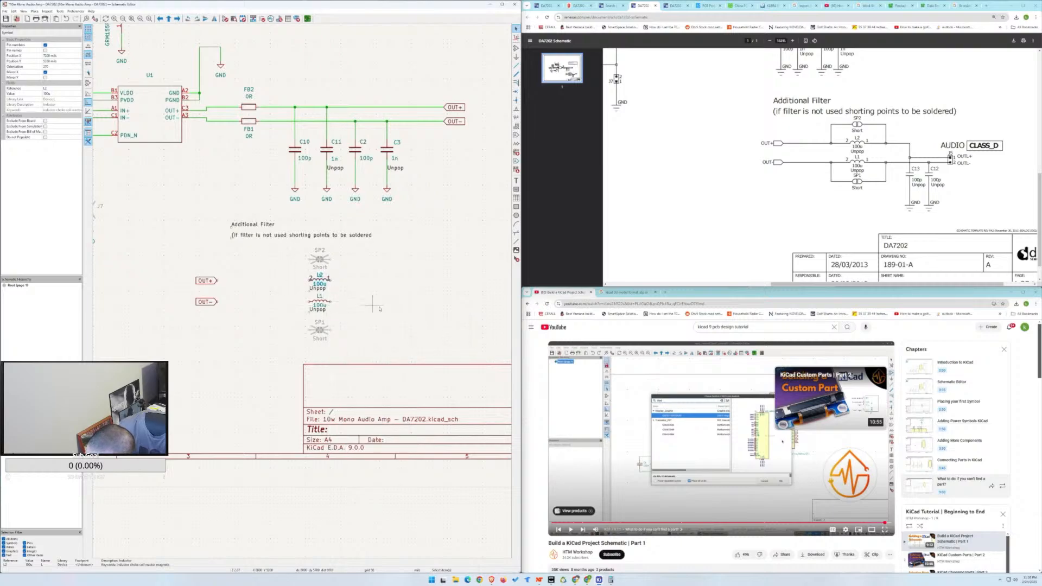
click(331, 302)
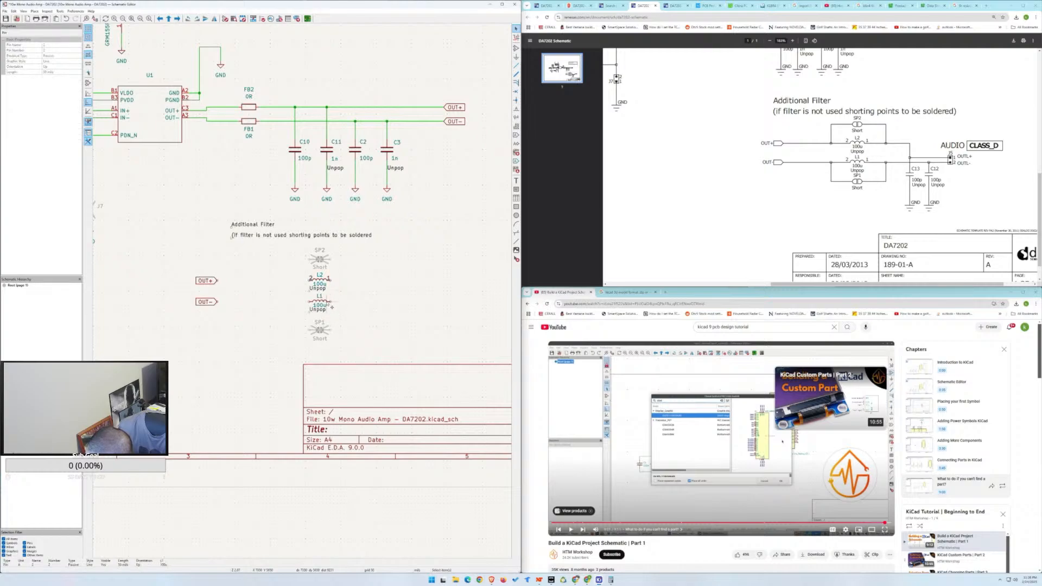
click(331, 303)
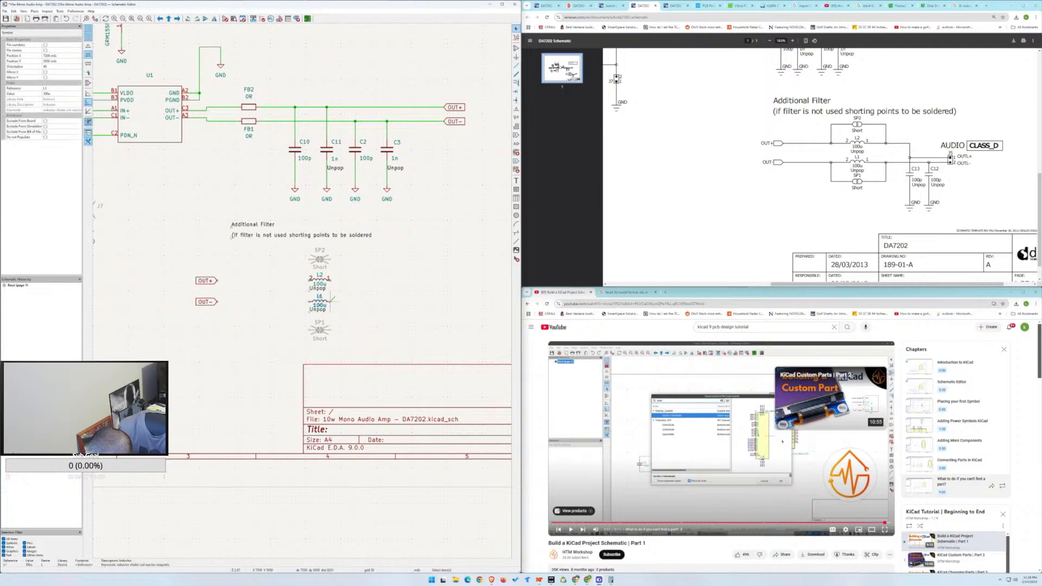
right_click(331, 302)
mouse_move(379, 343)
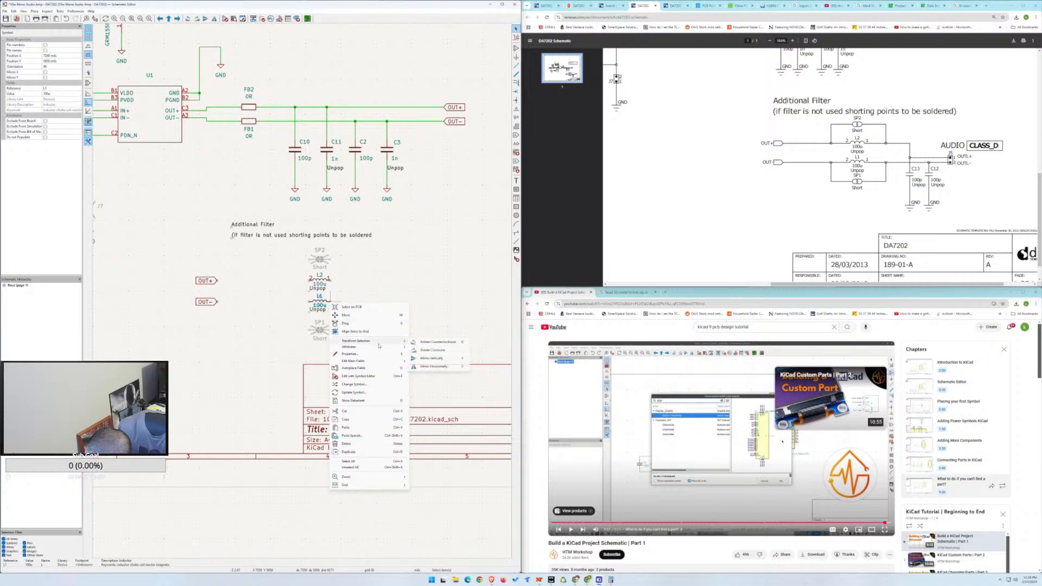
click(432, 366)
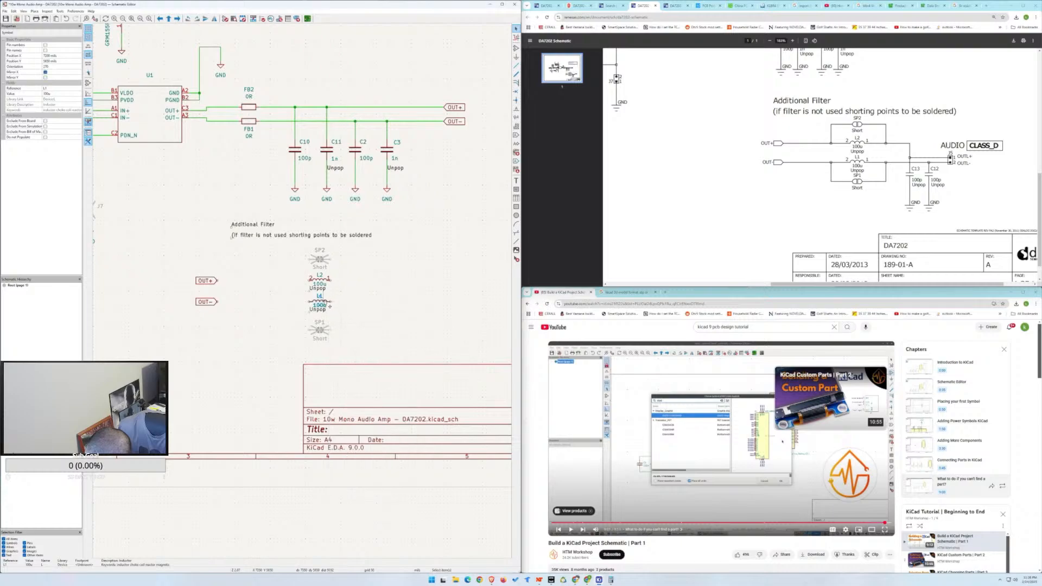
Turn on pin number display for inductor L1.
right_click(329, 307)
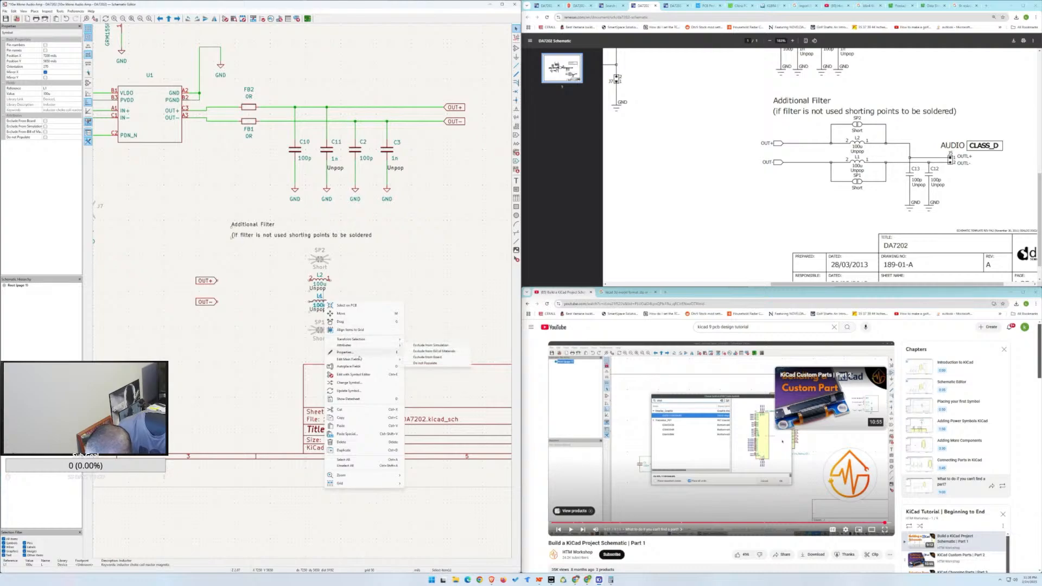
mouse_move(367, 342)
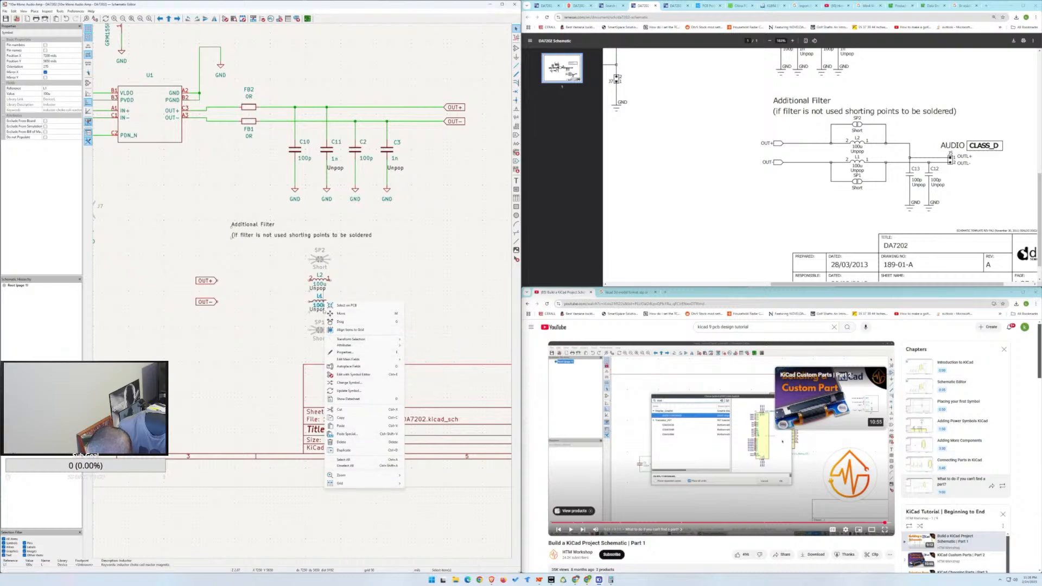
click(324, 308)
key(e)
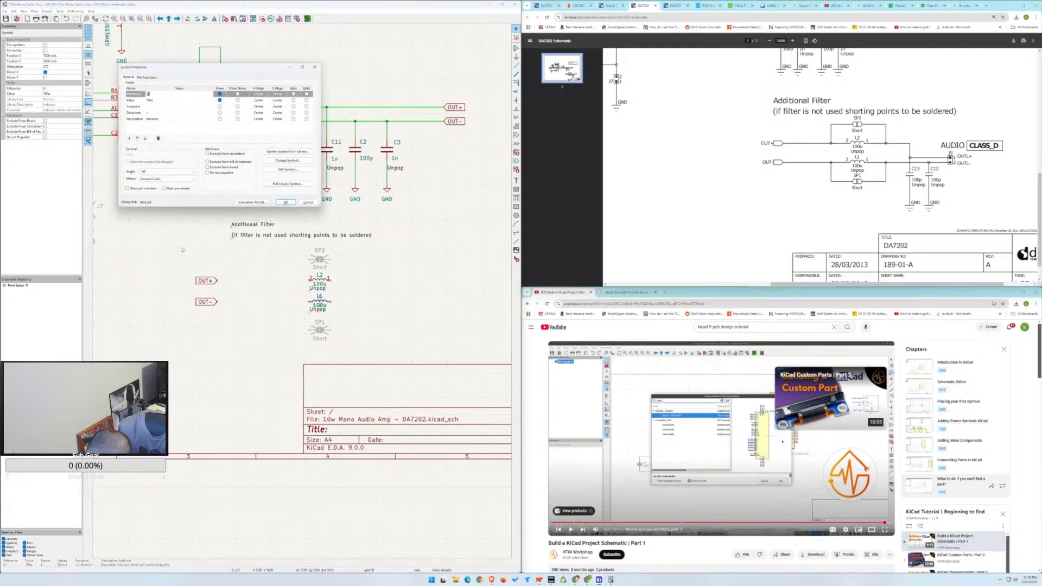
click(286, 202)
click(260, 304)
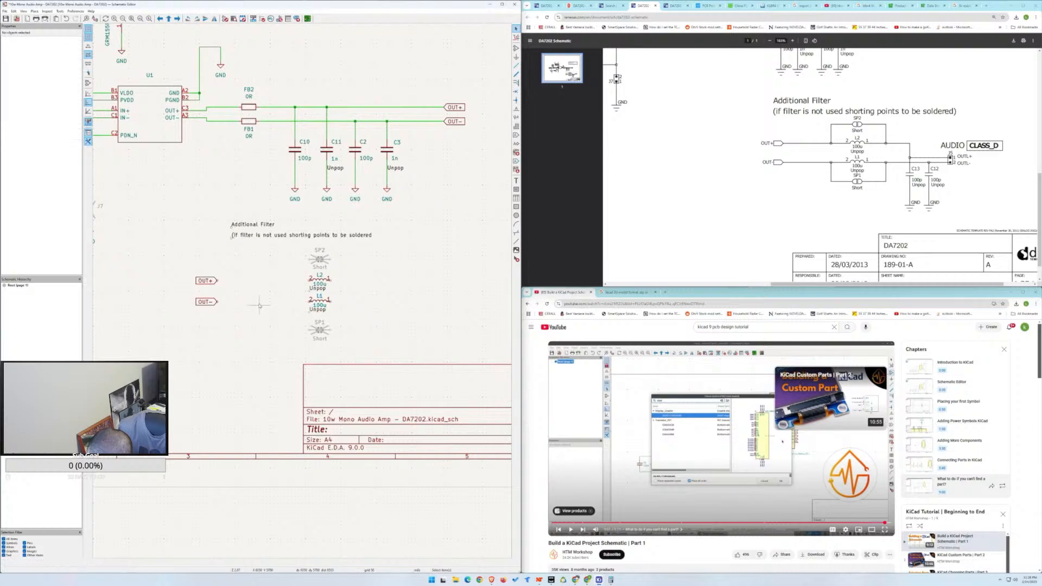
Wire the OUT+ label to pin 2 of L2 and the OUT- label to pin 2 of L1.
scroll(303, 293, down, 2)
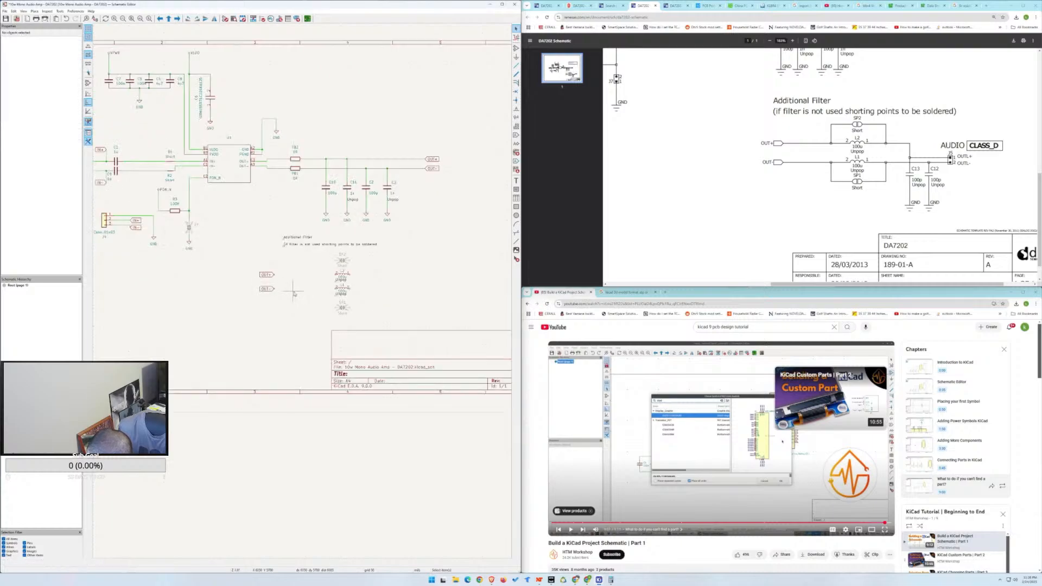
scroll(287, 293, up, 2)
key(w)
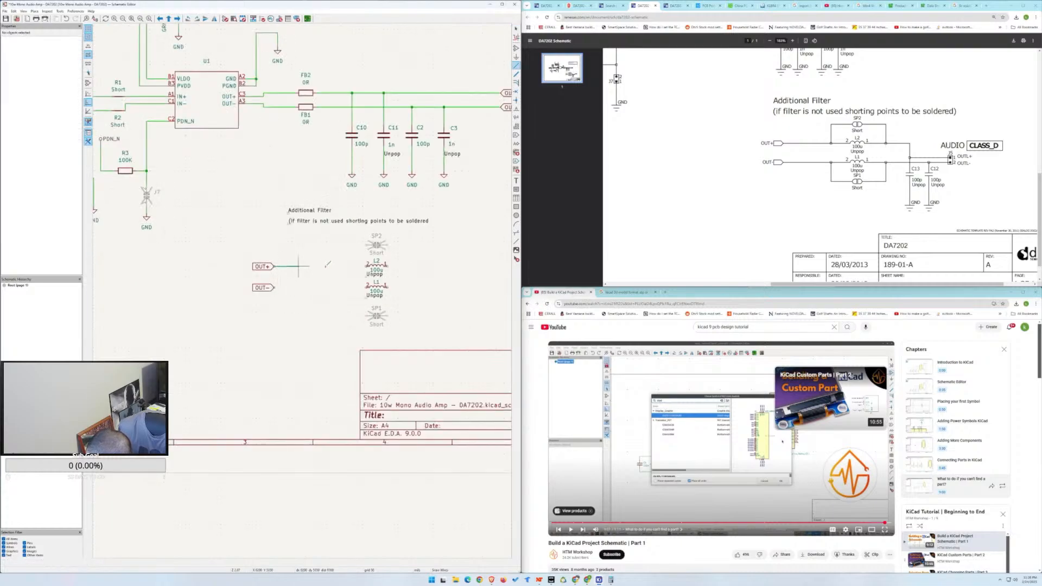
click(367, 266)
key(Escape)
key(w)
click(368, 287)
key(Escape)
Wire the input side of SP1 to the OUT- line and the input side of SP2 to the OUT+ line.
key(w)
click(349, 287)
key(Escape)
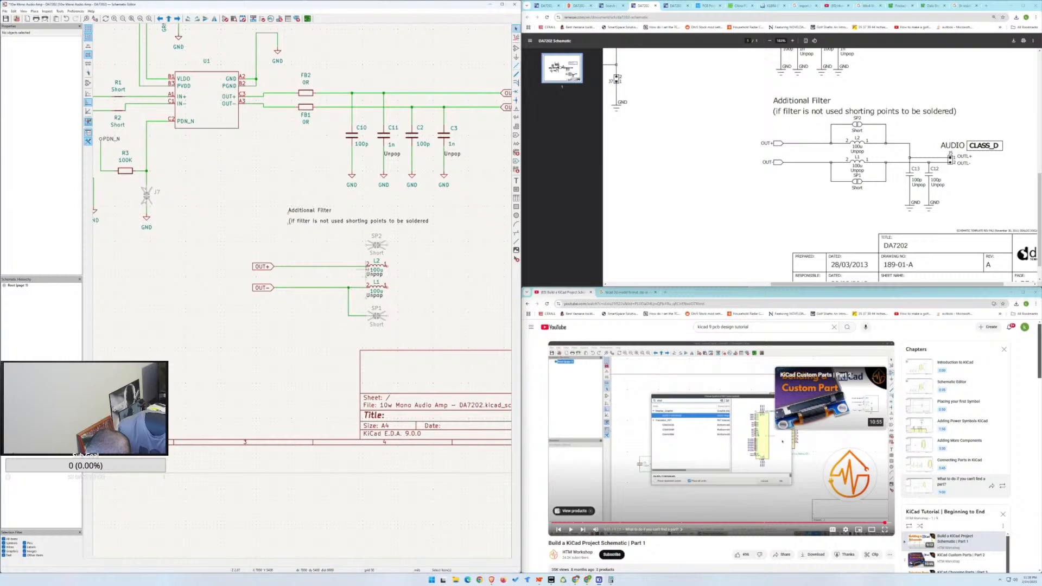
key(w)
click(348, 267)
key(Escape)
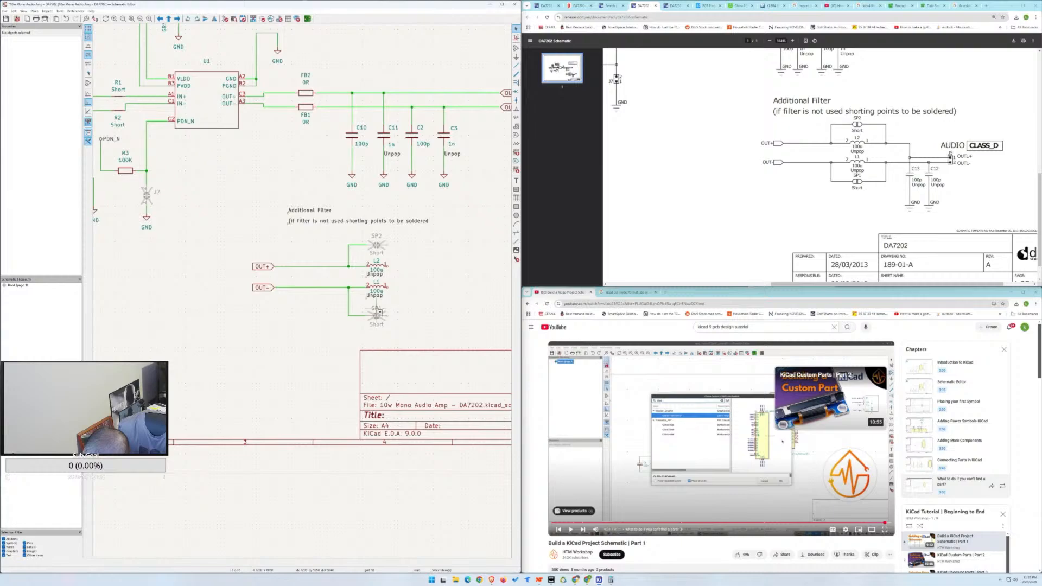
Move solder jumper SP1 slightly up towards inductor L1, keeping its wire attached.
double_click(378, 314)
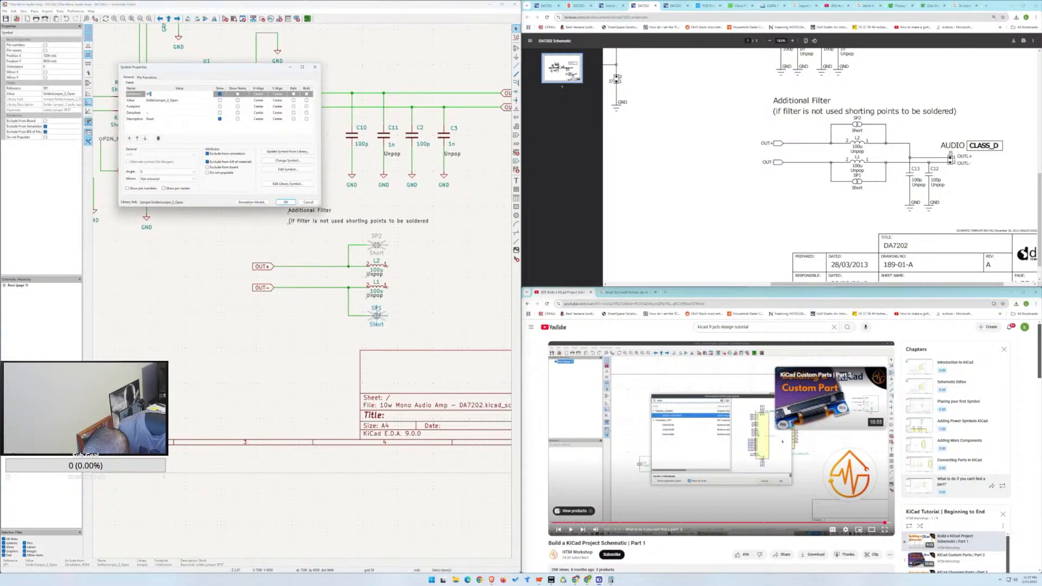
click(308, 203)
drag(376, 315, 376, 314)
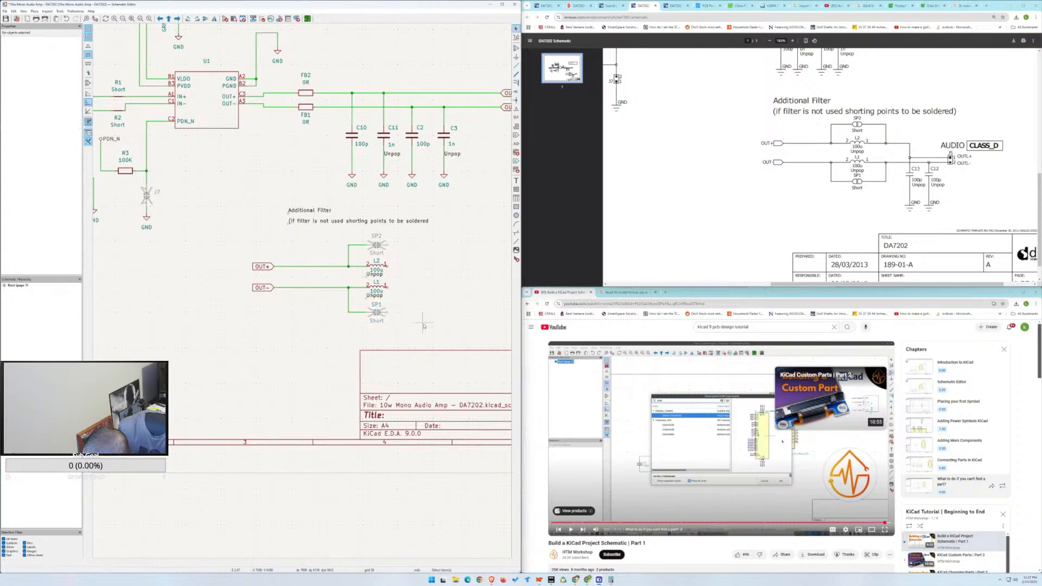
Place a Conn_01x02_Pin connector symbol on the output side of the additional filter, to the right of inductors L1 and L2.
scroll(302, 291, up, 4)
scroll(303, 292, down, 1)
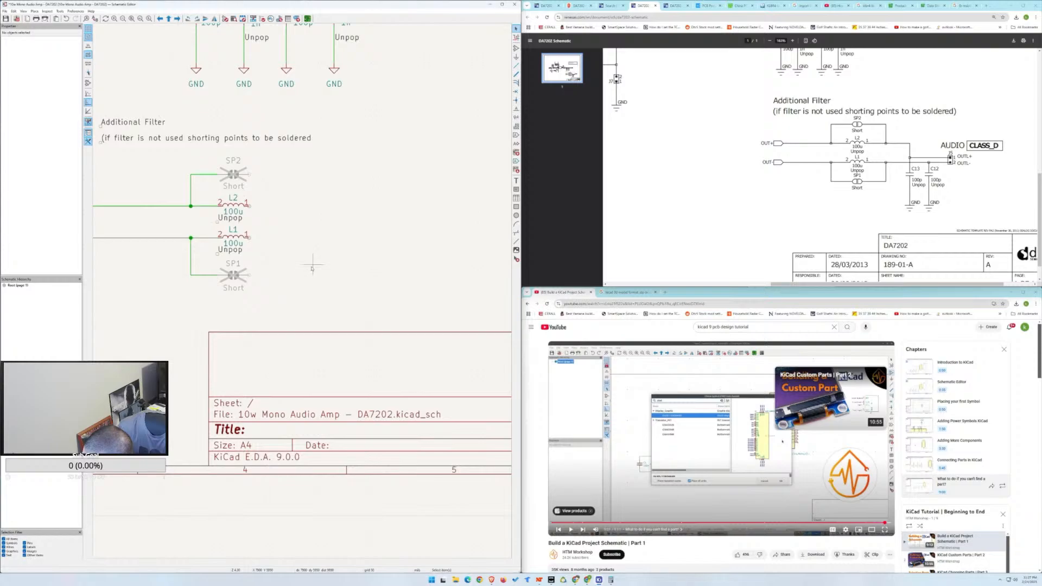
scroll(303, 293, down, 3)
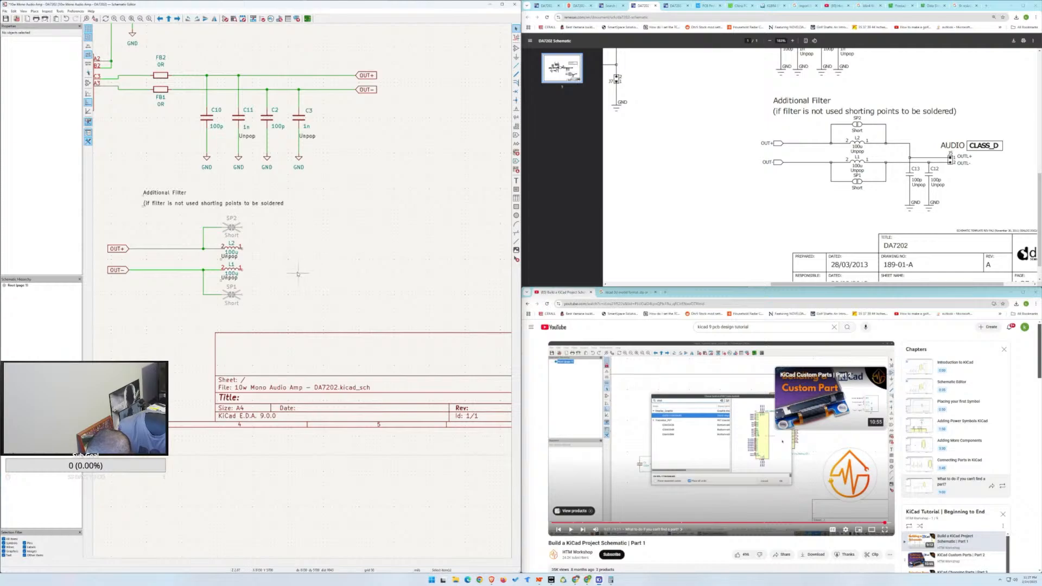
click(517, 48)
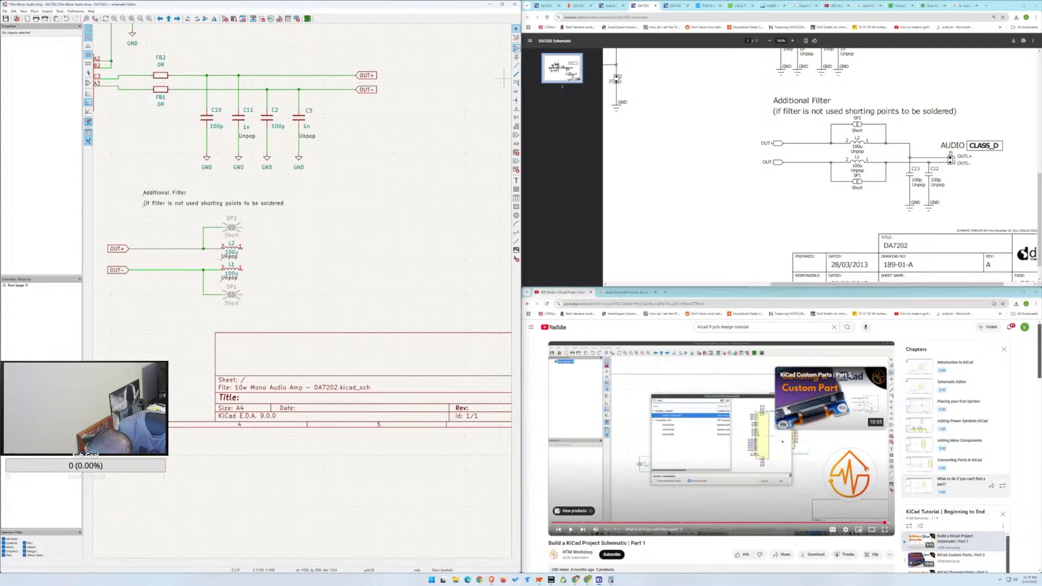
click(210, 112)
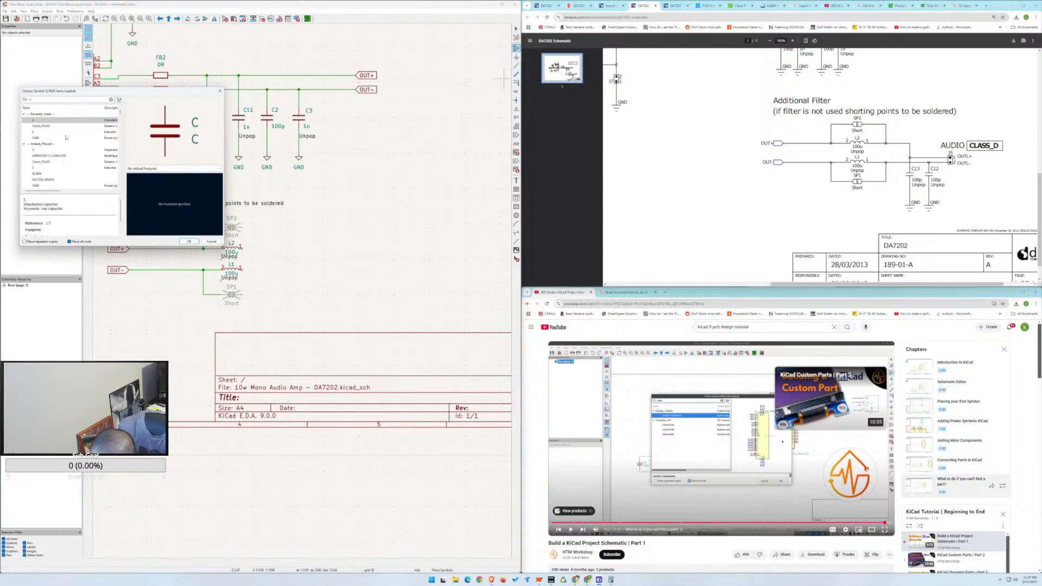
text(c)
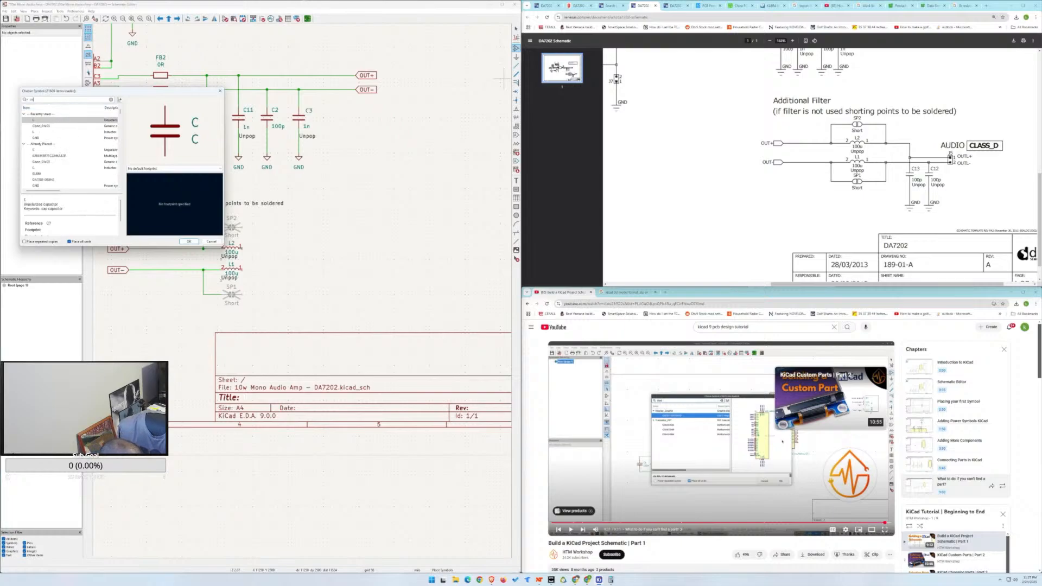
text(onn)
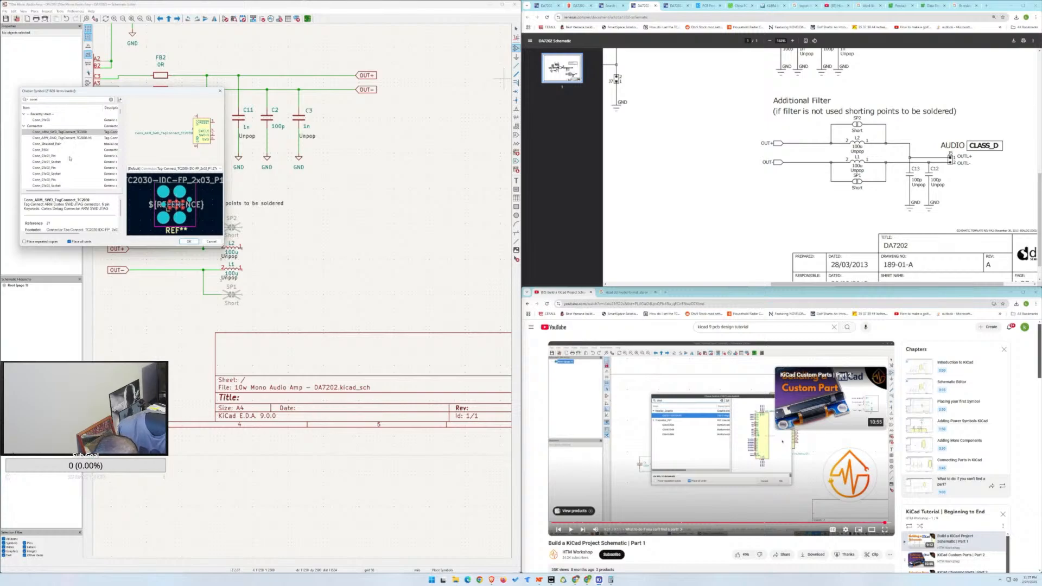
click(55, 168)
click(54, 174)
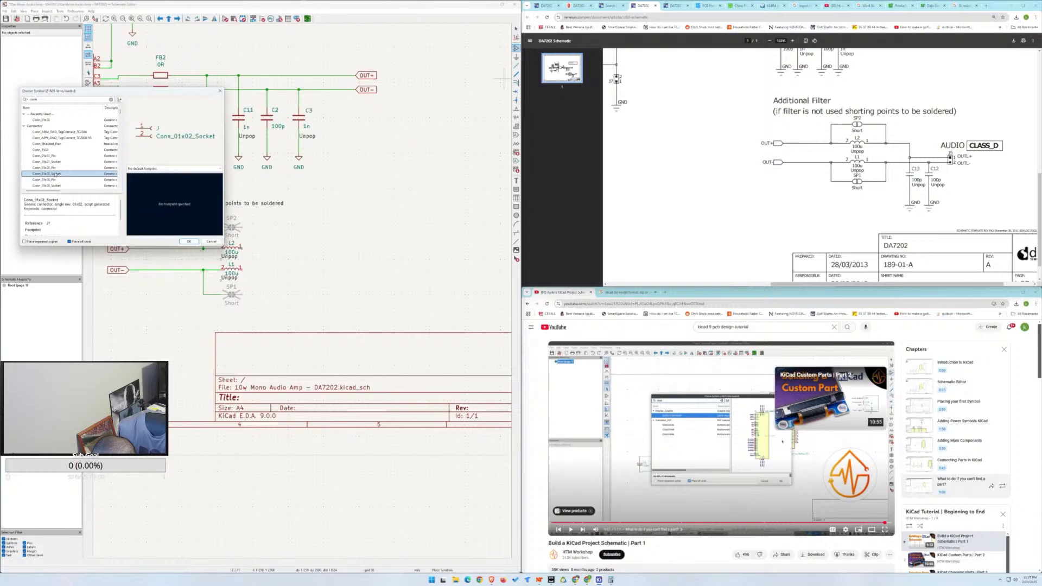
key(Up)
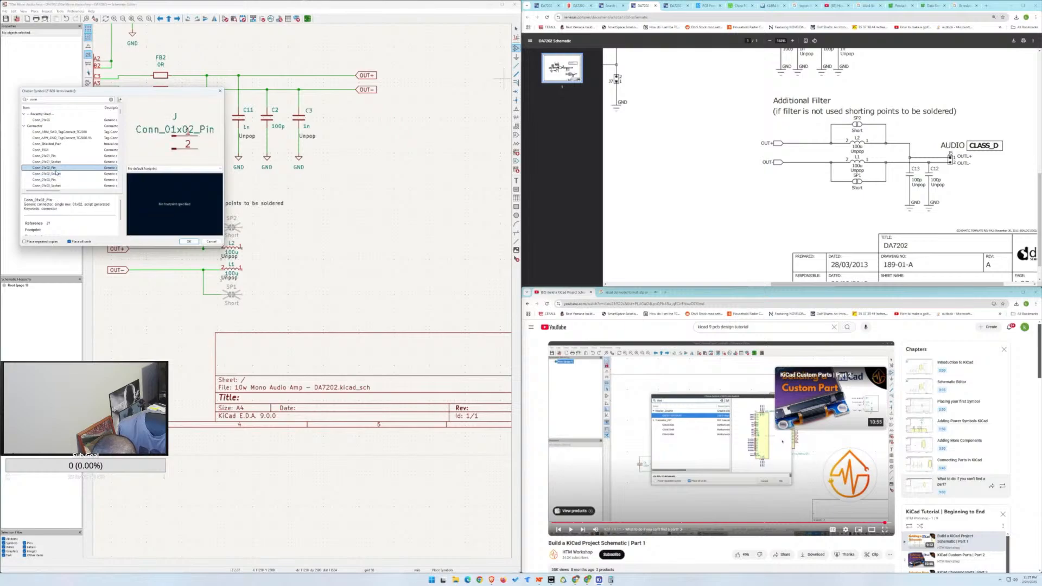
double_click(53, 169)
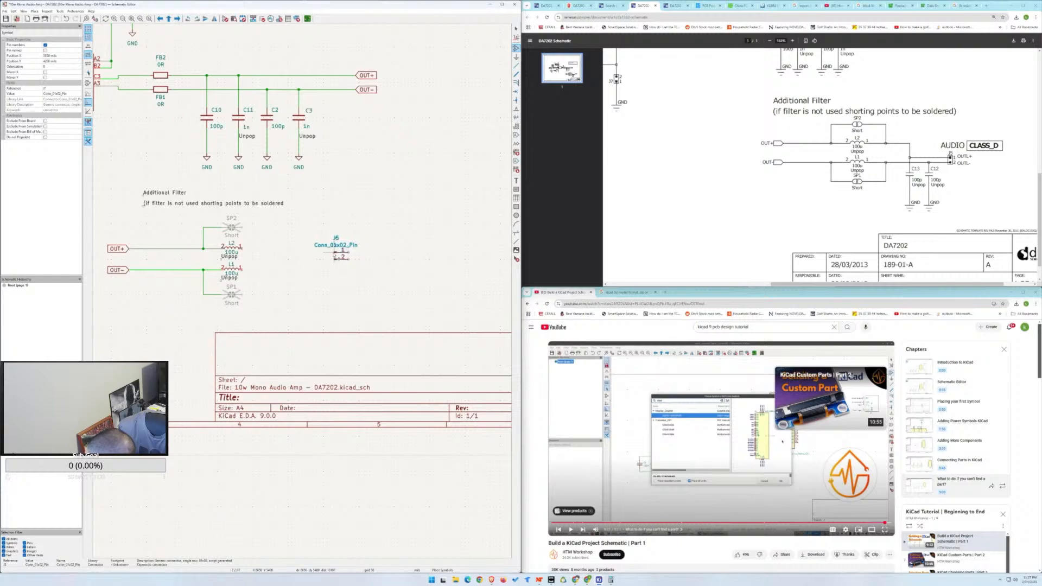
click(346, 256)
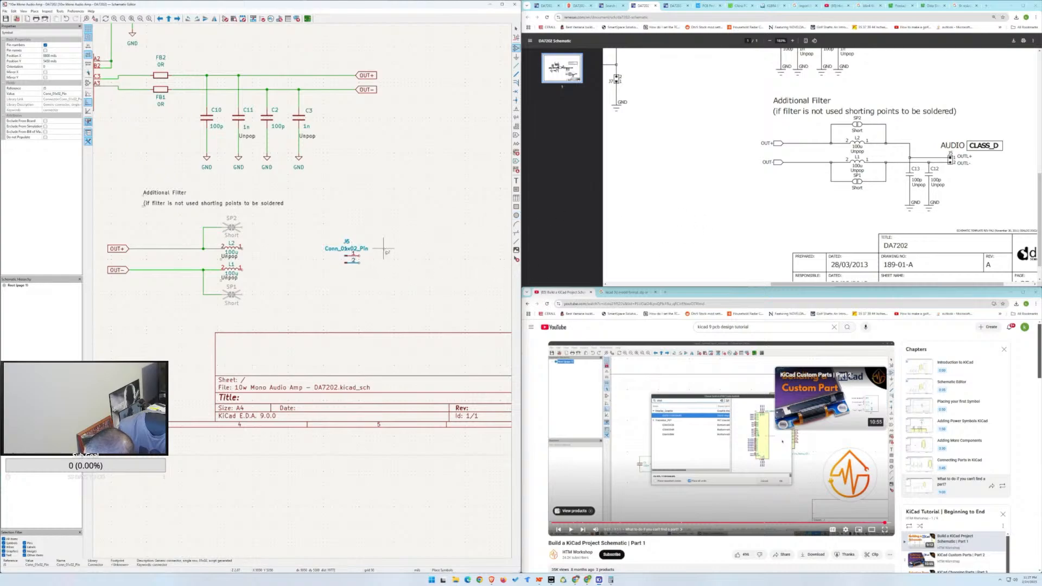
click(352, 252)
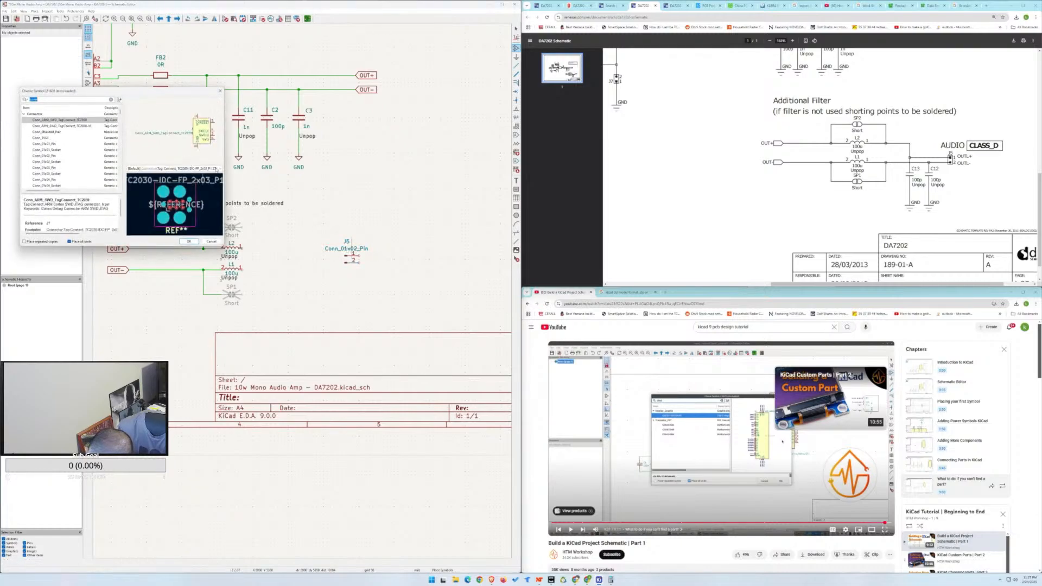
click(211, 243)
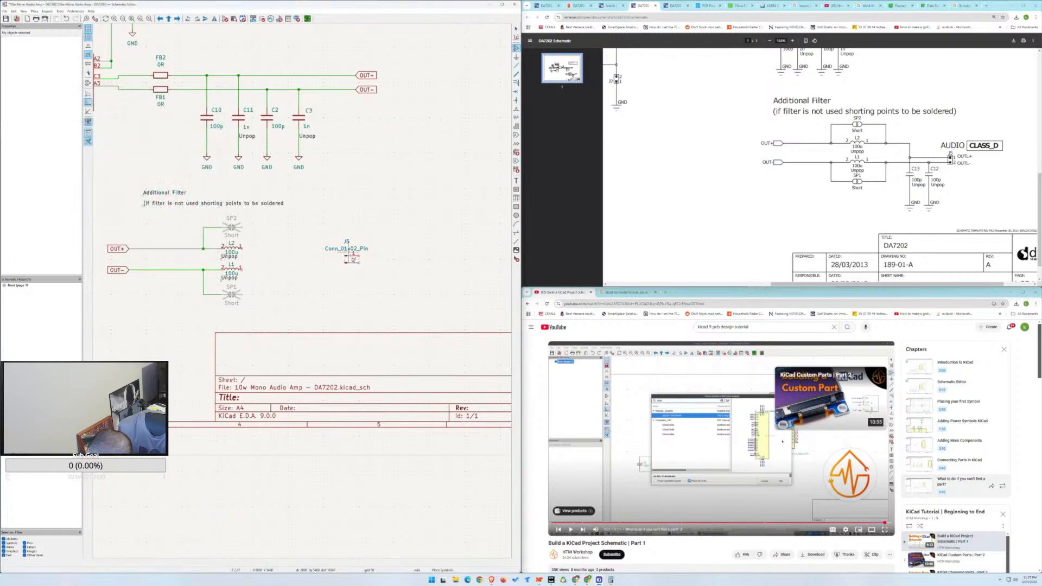
click(353, 259)
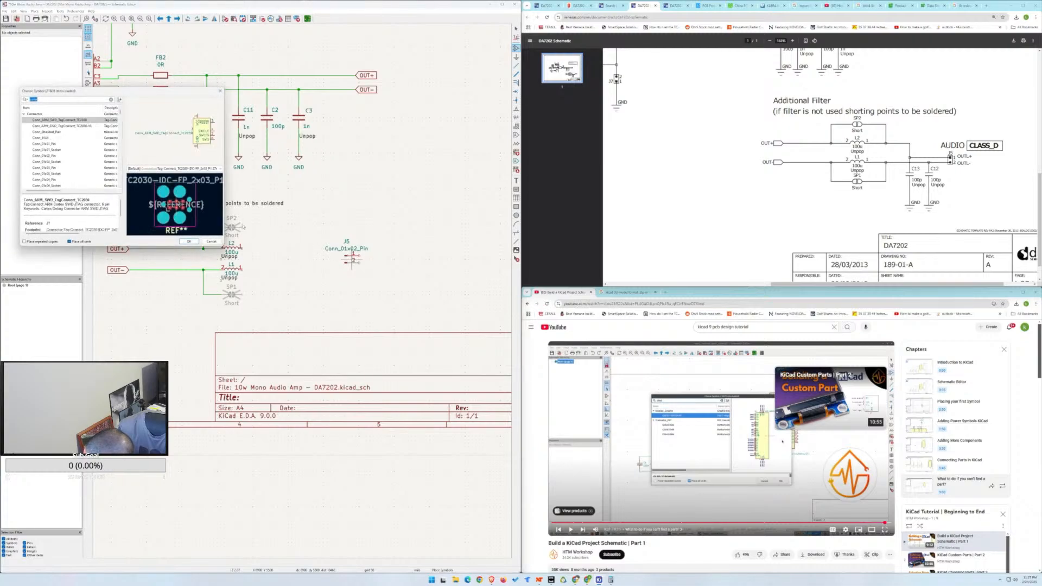
click(212, 243)
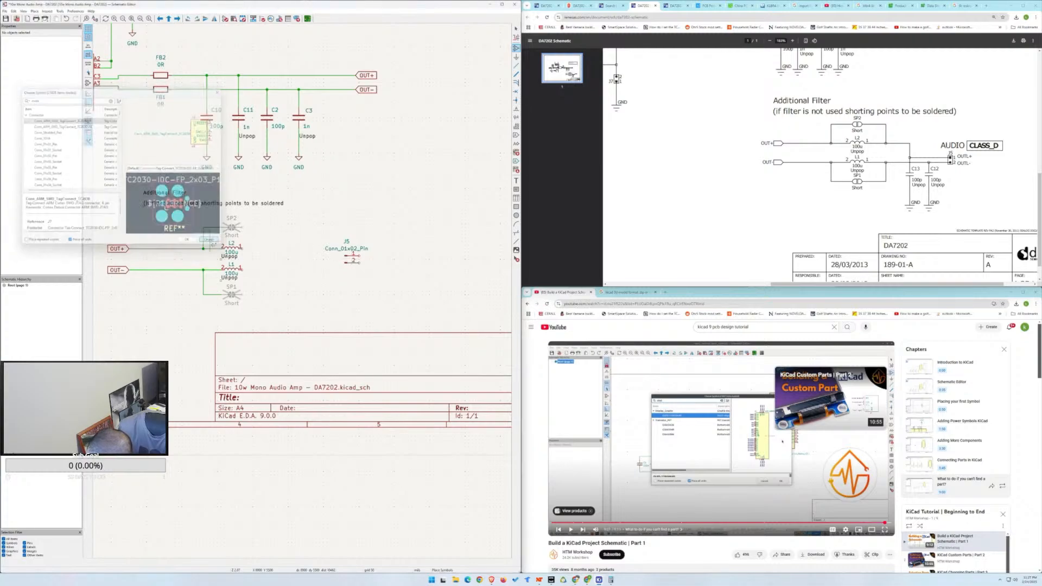
click(357, 260)
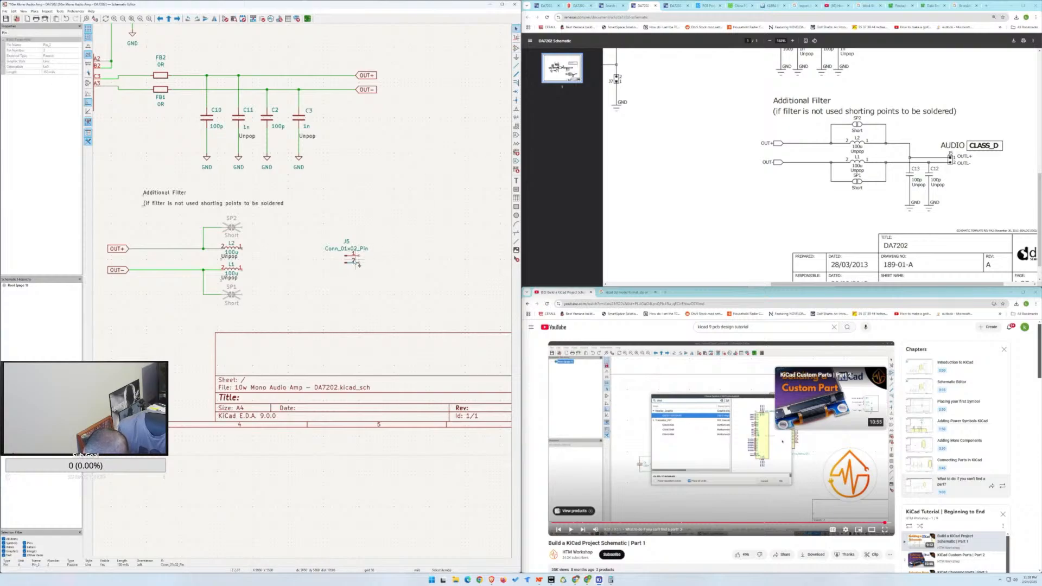
click(354, 262)
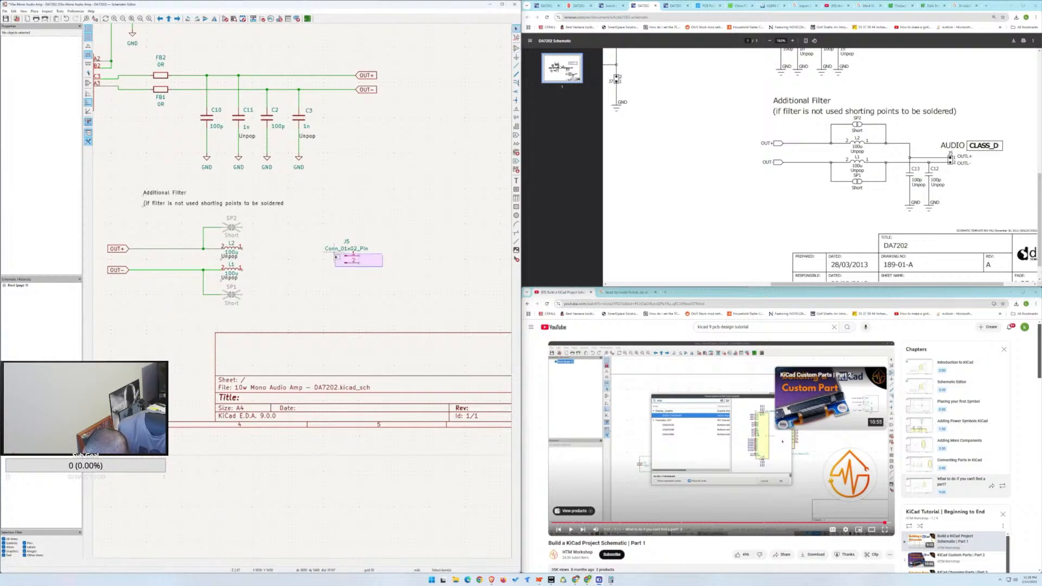
Set the new two-pin connector's value to AUDIO CLASS D and rotate the symbol 180 degrees.
double_click(351, 265)
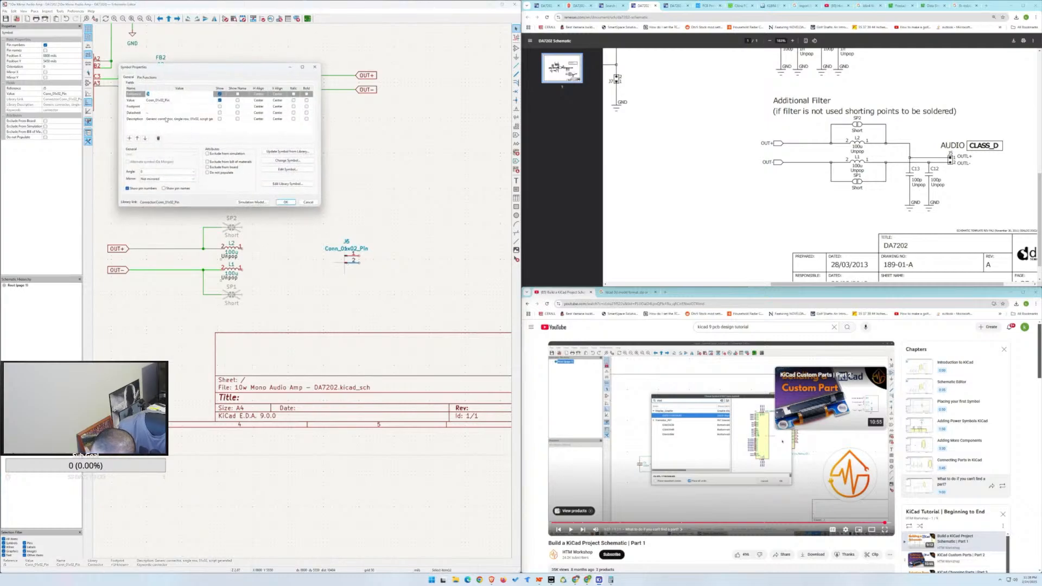
click(168, 101)
double_click(173, 102)
text(AUDIO C)
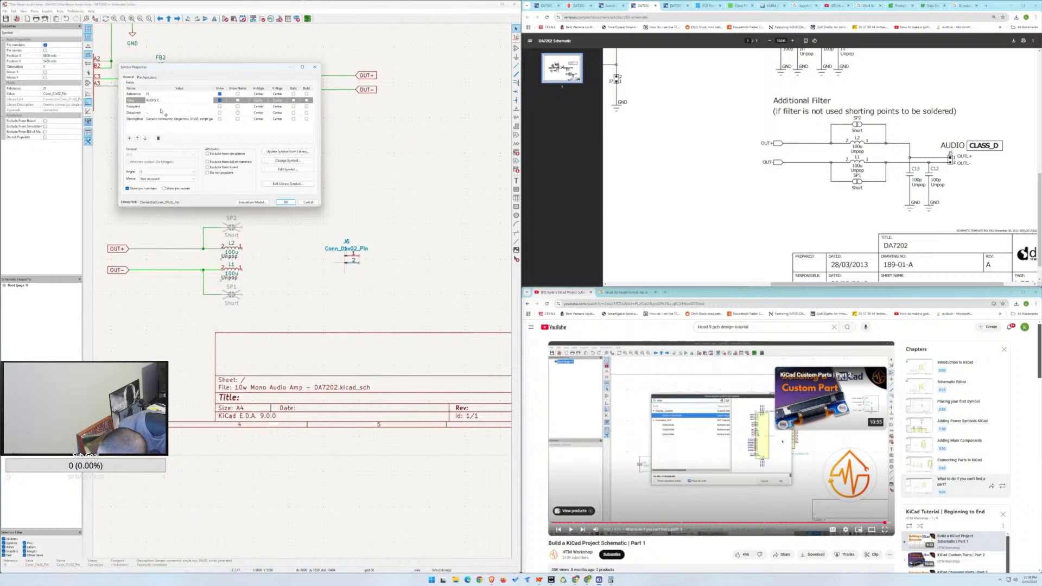
key(BackSpace)
key(BackSpace)
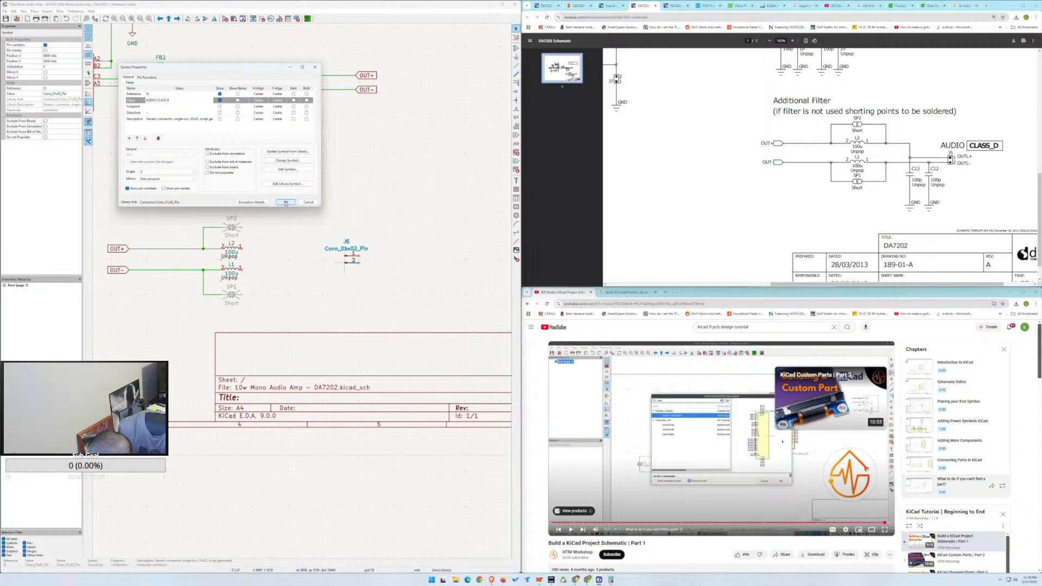
click(286, 202)
key(r)
key(r)
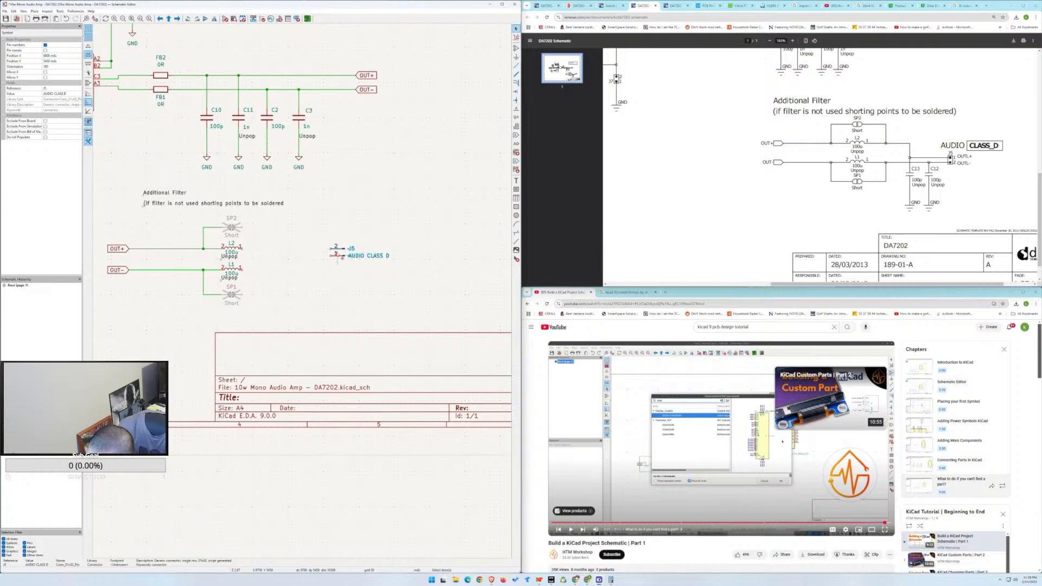
double_click(336, 252)
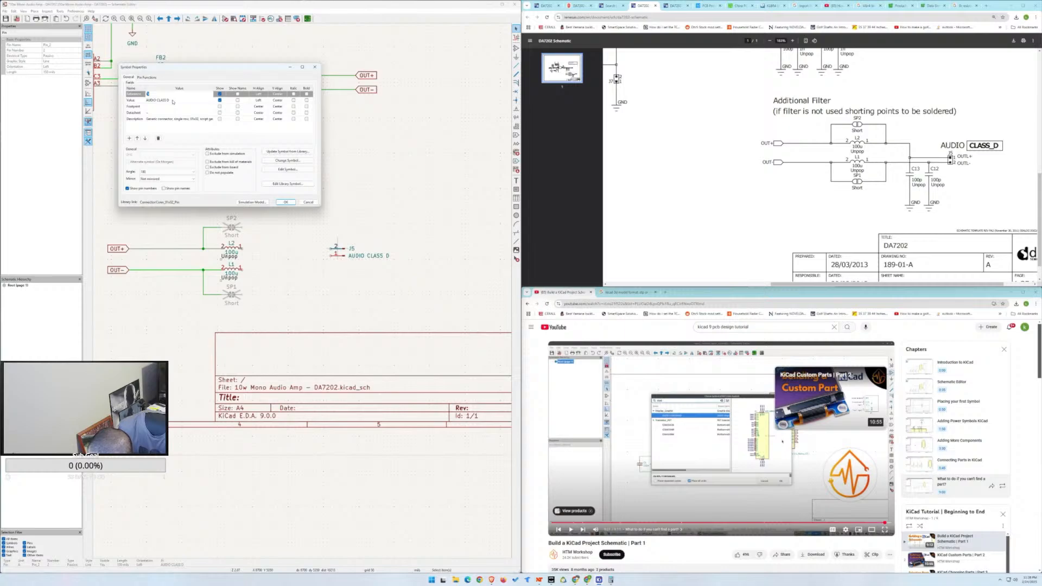
click(147, 77)
click(190, 92)
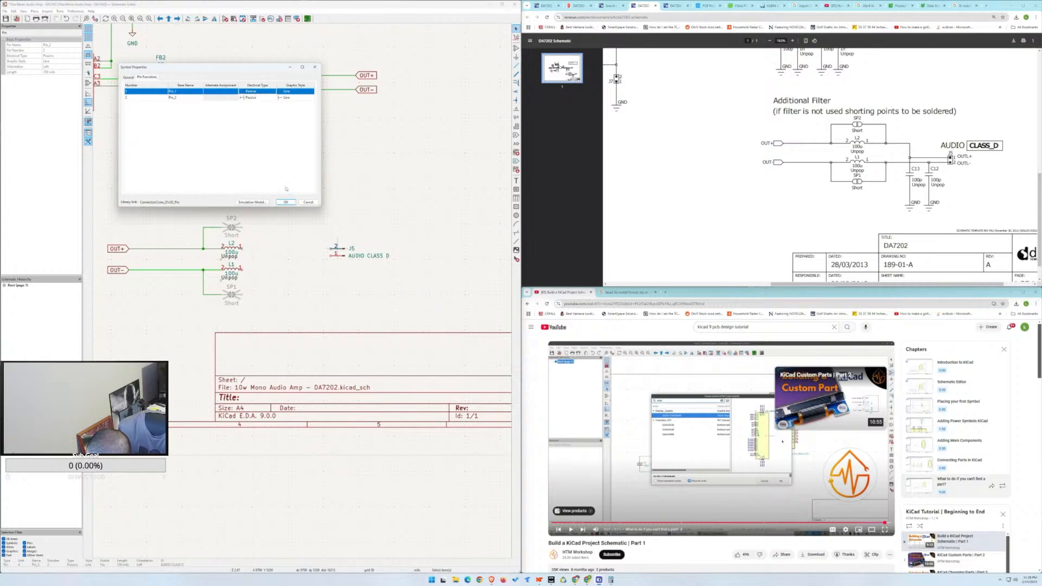
click(306, 202)
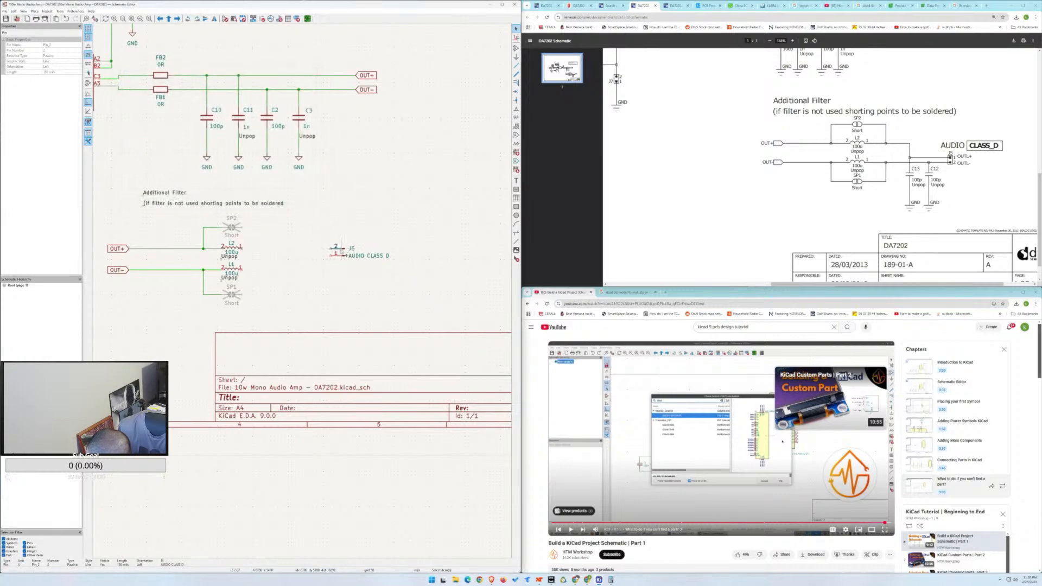
double_click(341, 251)
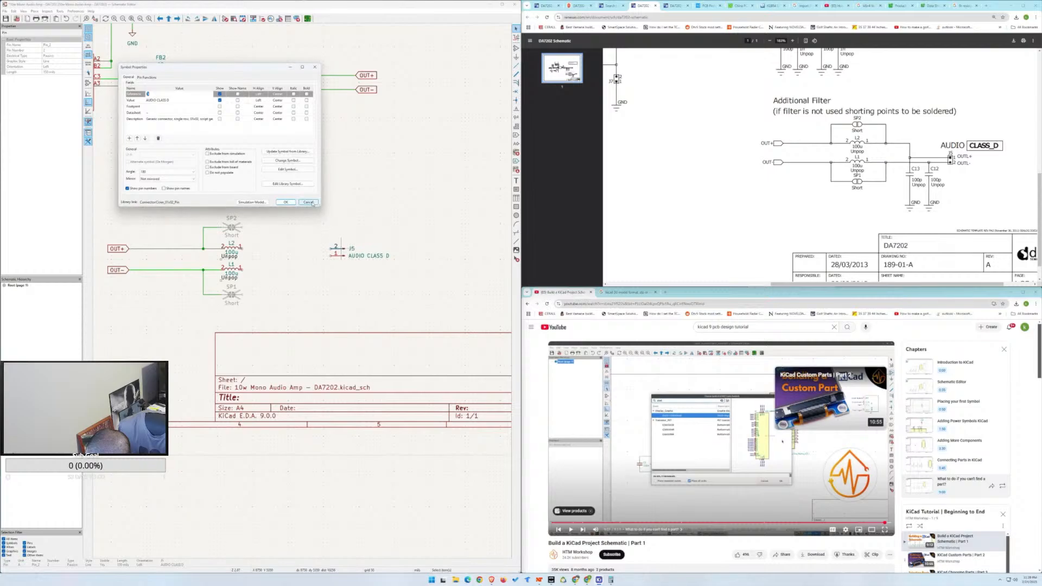
click(309, 202)
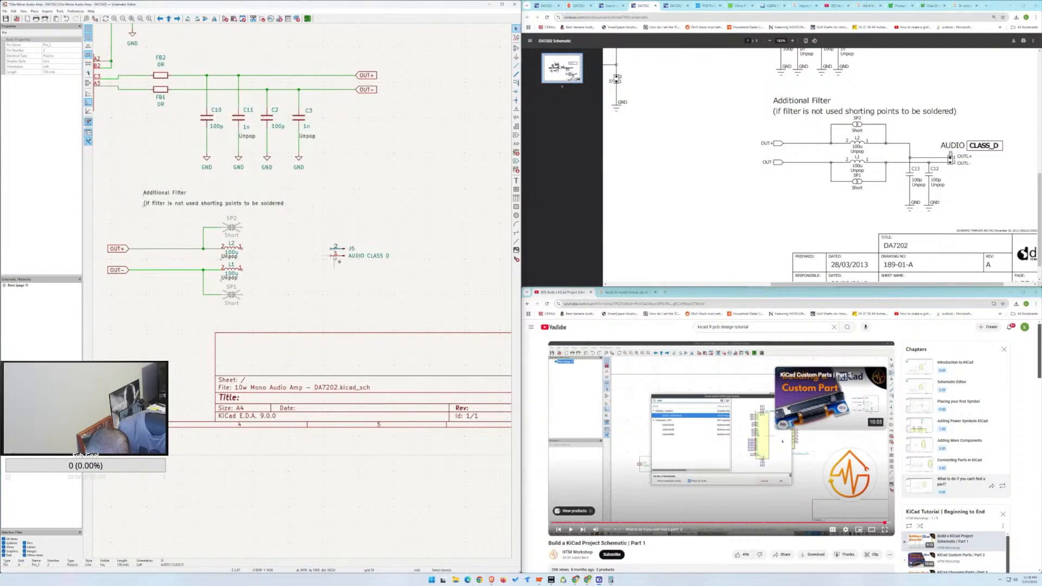
Try OUTL+ as the value of connector J5, then undo that value change.
key(v)
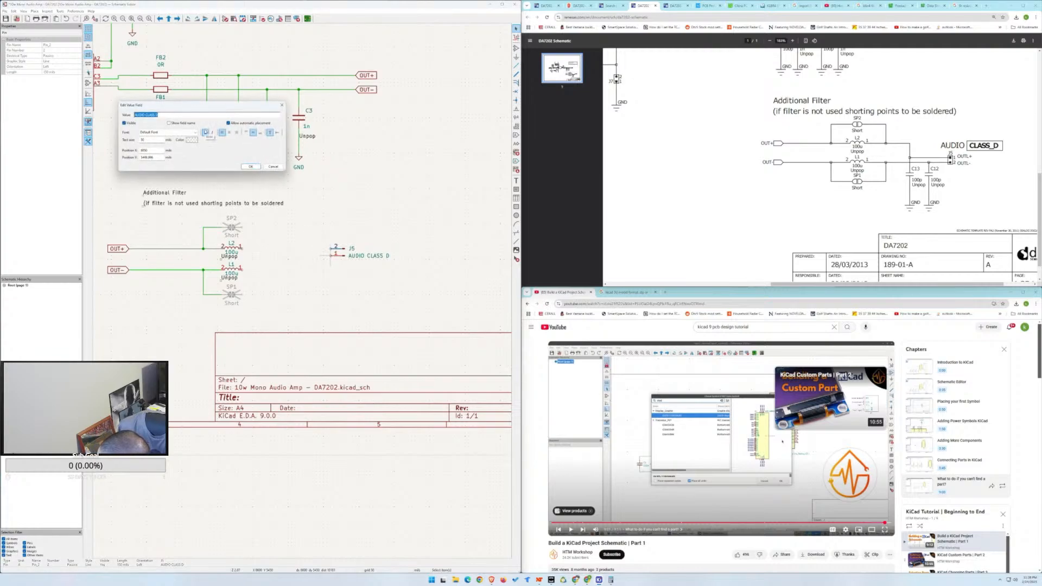
text(OUTL)
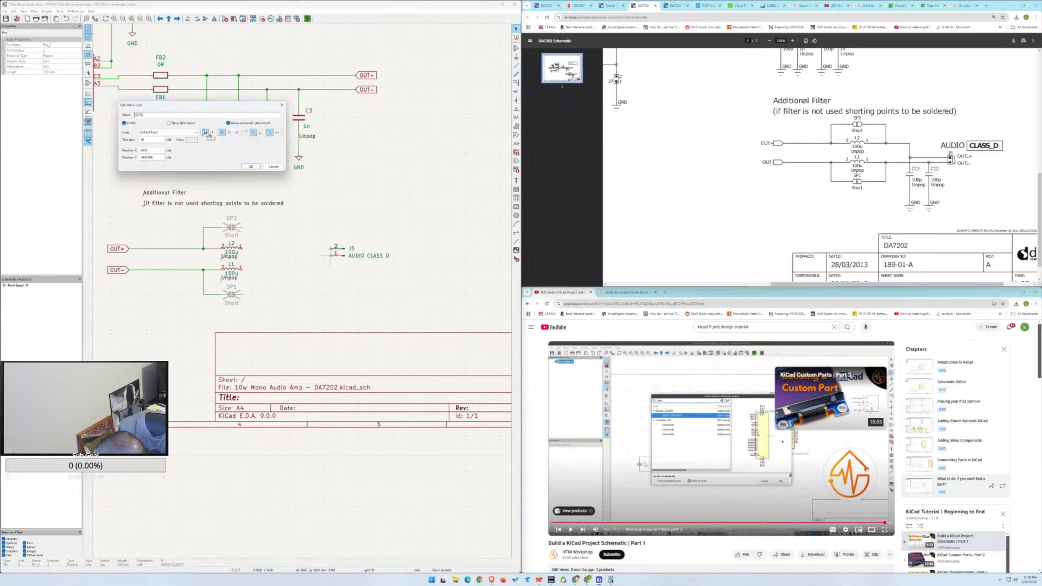
text(+)
key(Return)
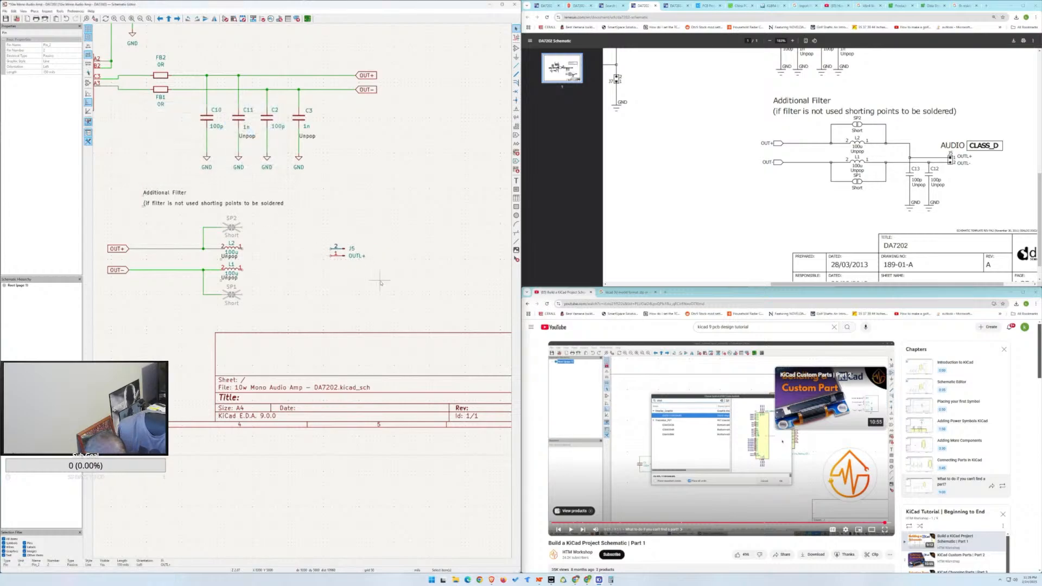
key(ctrl+z)
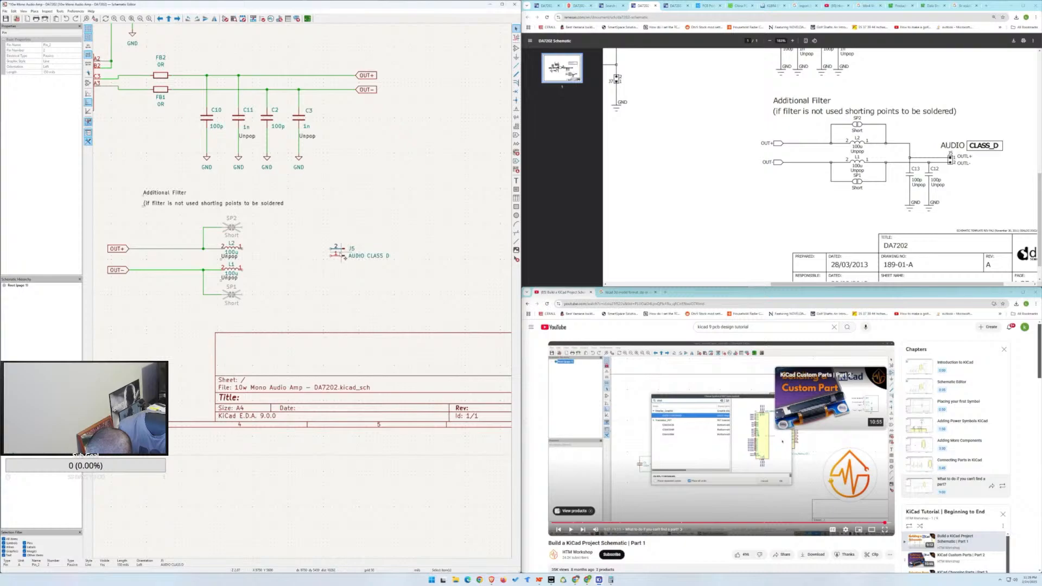
Try displaying the pin names on connector J5 and check its pin functions, leaving the pin names hidden again.
double_click(337, 256)
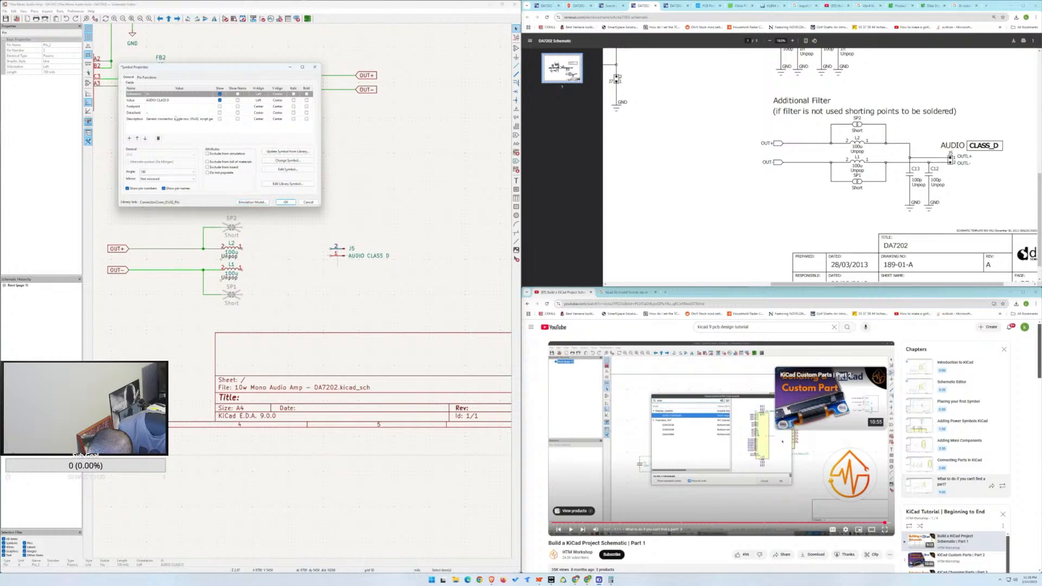
click(142, 77)
click(154, 91)
click(286, 202)
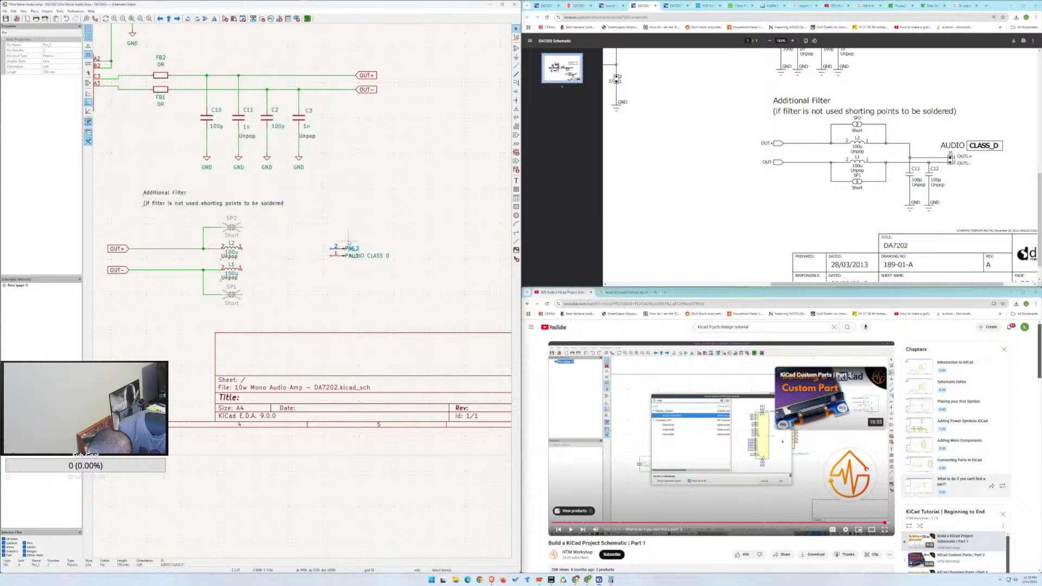
double_click(349, 249)
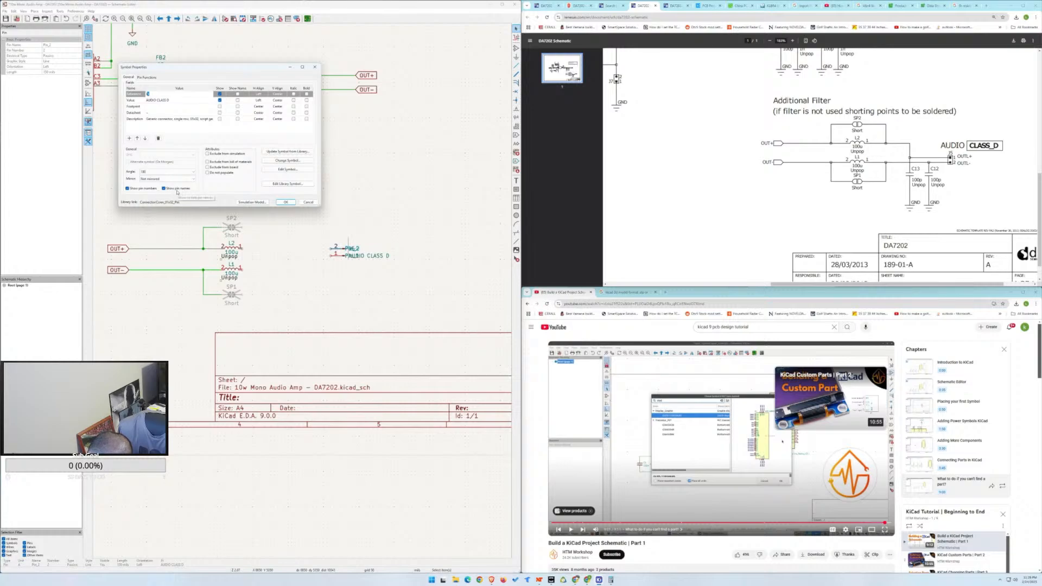
click(147, 77)
click(181, 93)
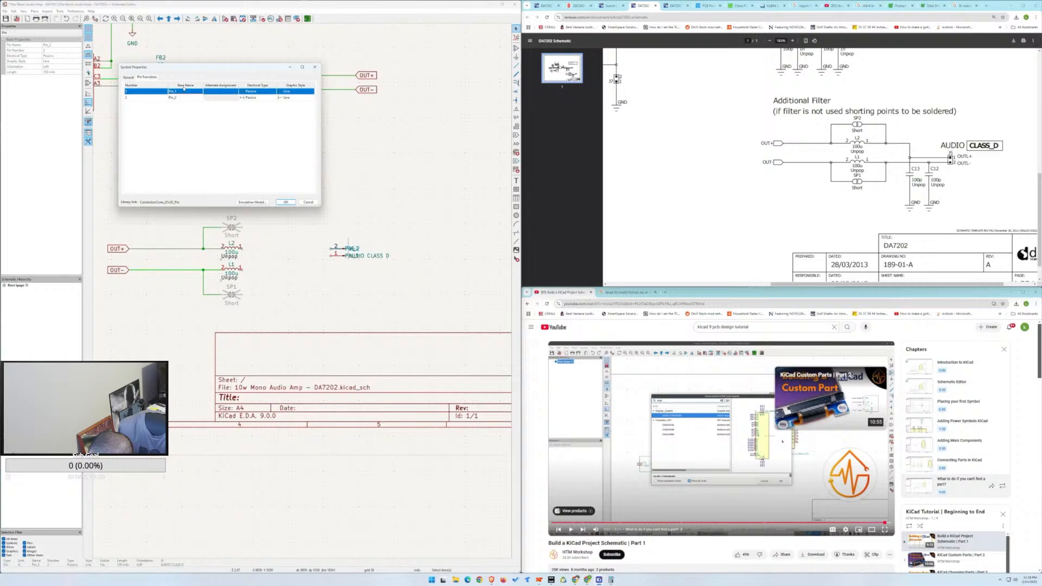
click(308, 203)
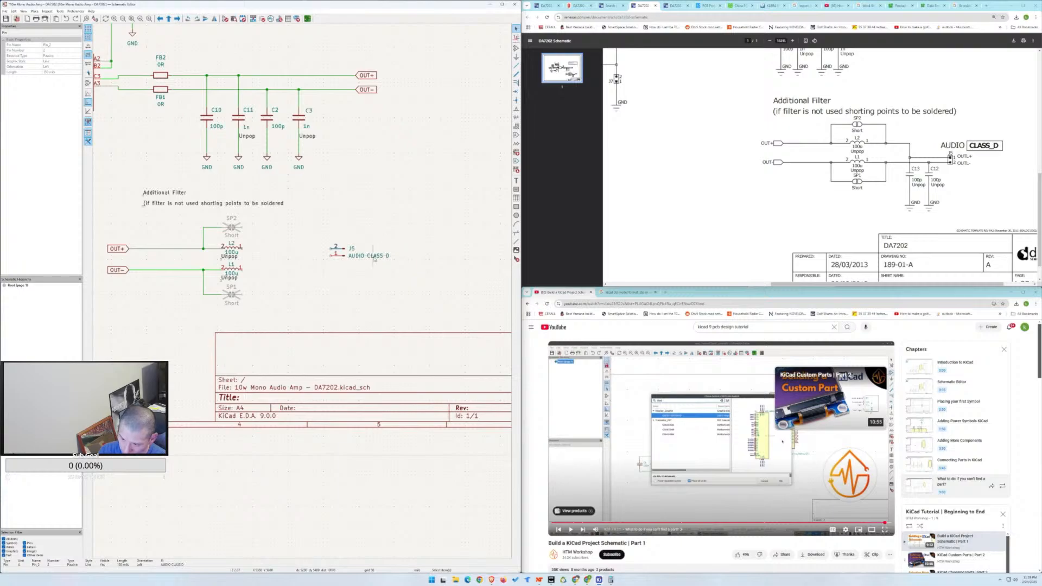
Move the AUDIO CLASS D value text off connector J5's pin row and place it just below the symbol.
click(374, 257)
key(m)
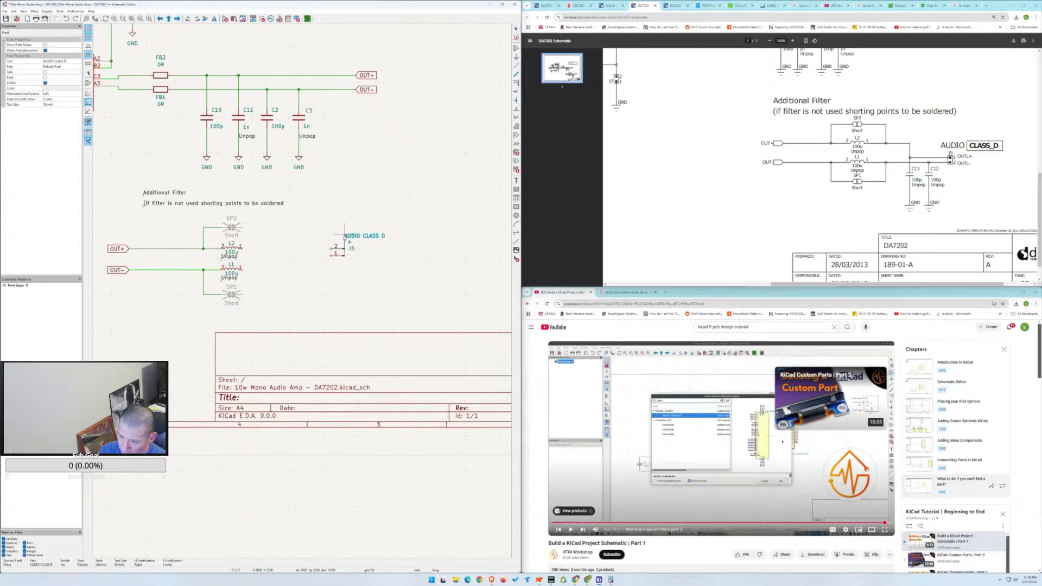
click(344, 237)
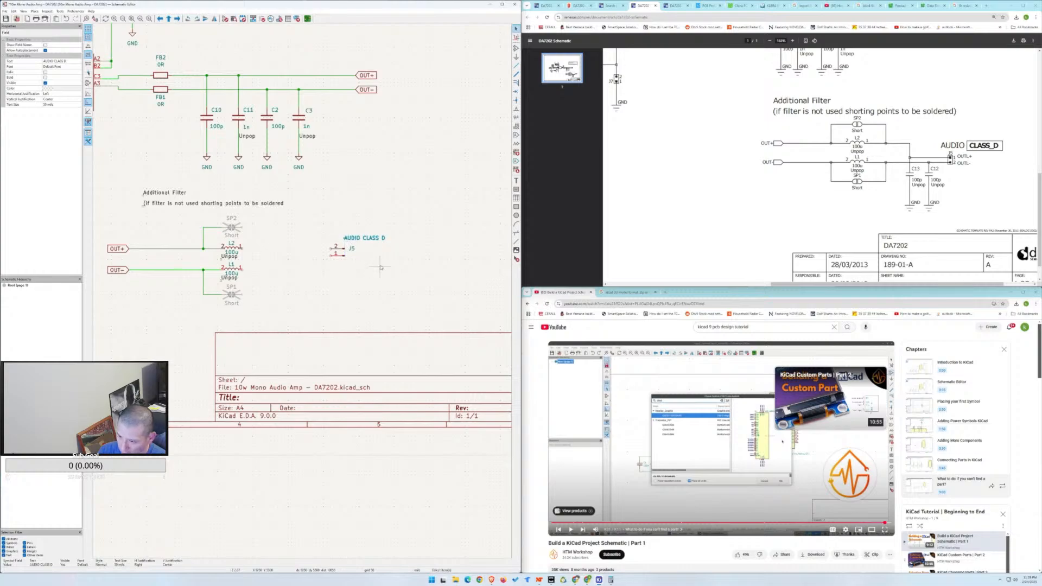
drag(369, 239, 350, 271)
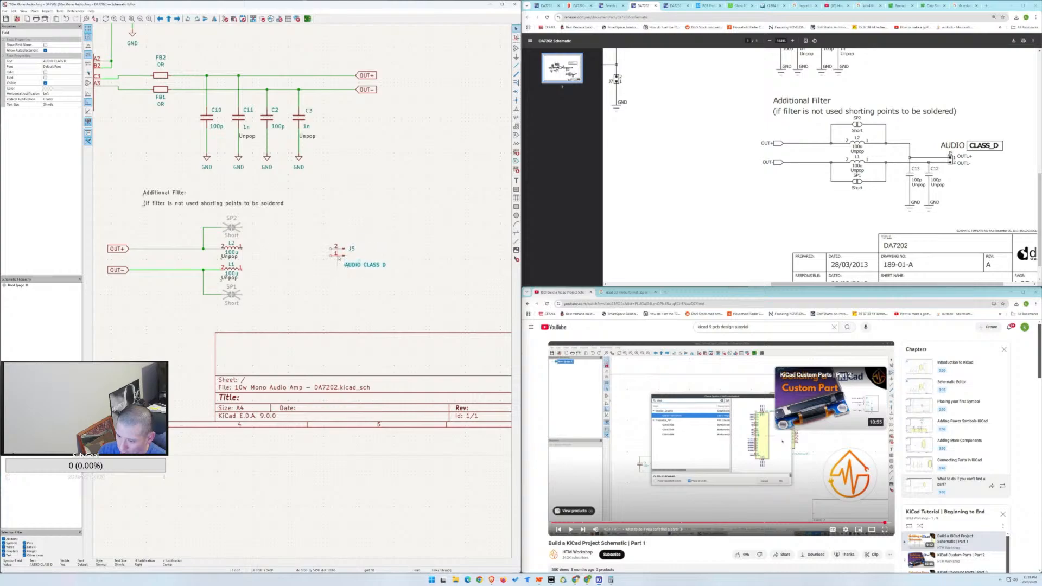
Mirror connector J5 vertically so that pin 1 sits above pin 2.
right_click(339, 256)
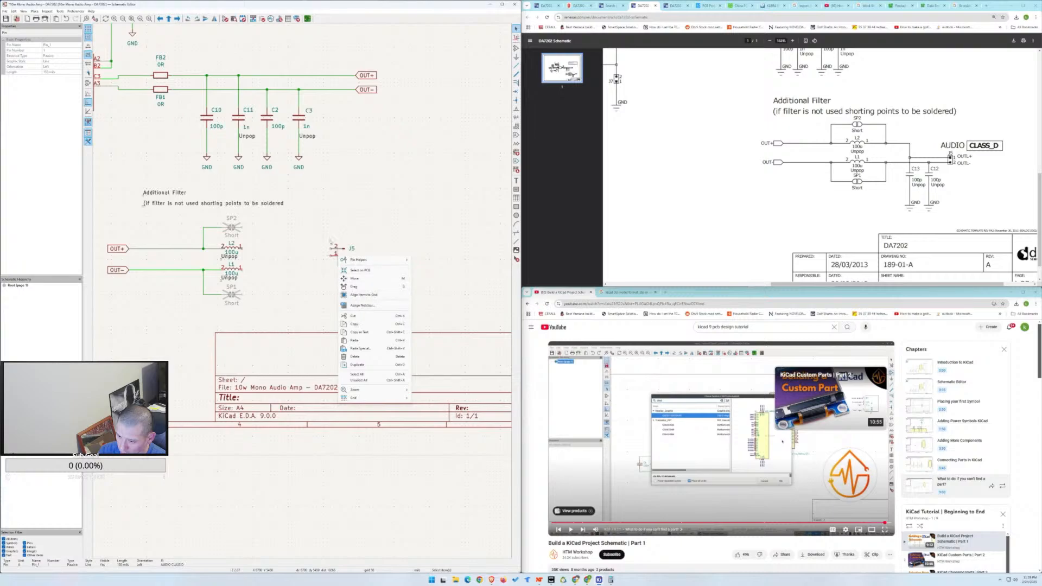
click(332, 237)
click(337, 251)
right_click(342, 250)
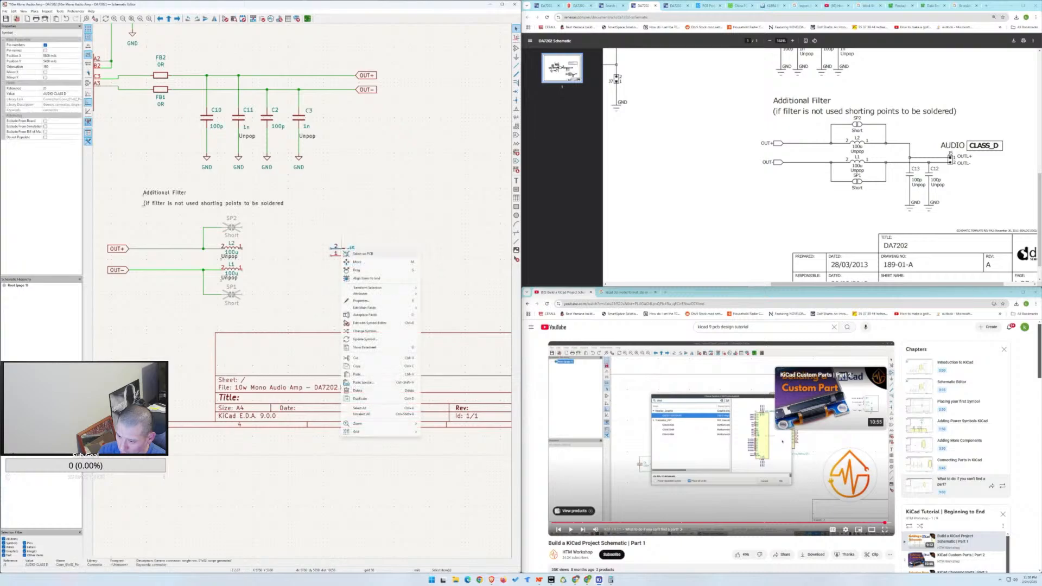
click(450, 304)
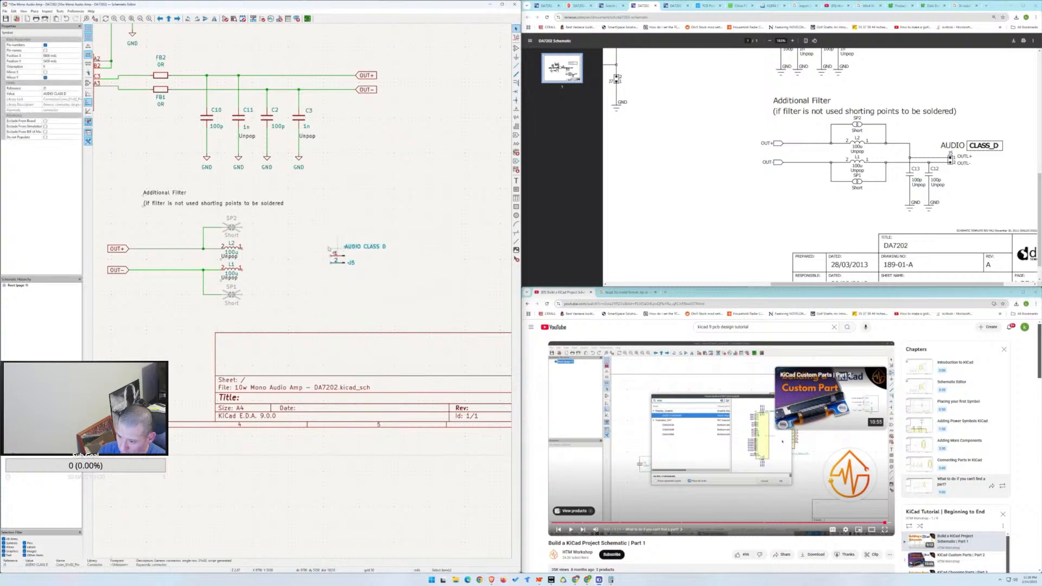
click(381, 257)
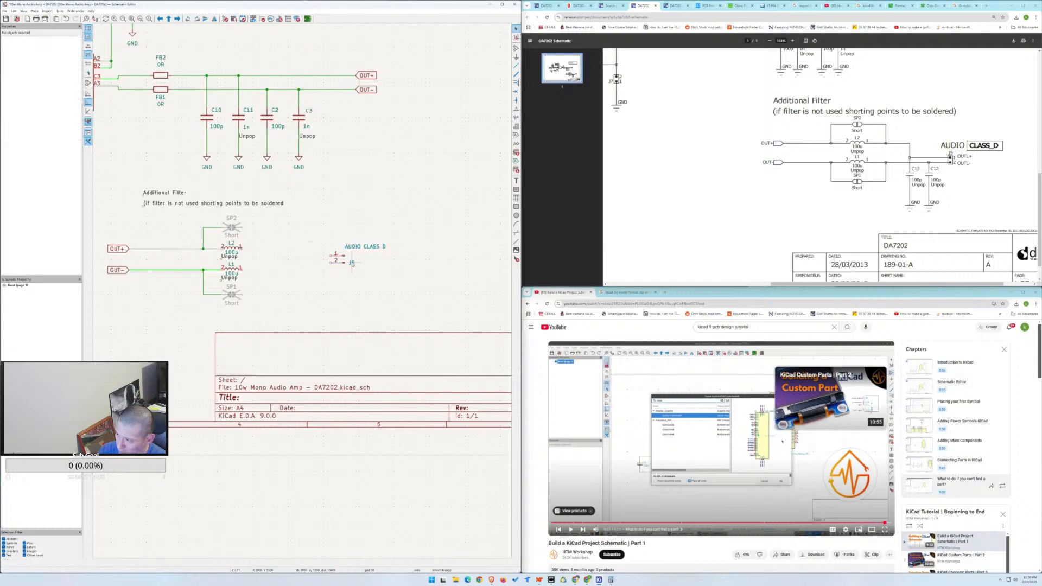
Reposition connector J5's reference just above its pins and the AUDIO CLASS D value text above the reference.
double_click(350, 261)
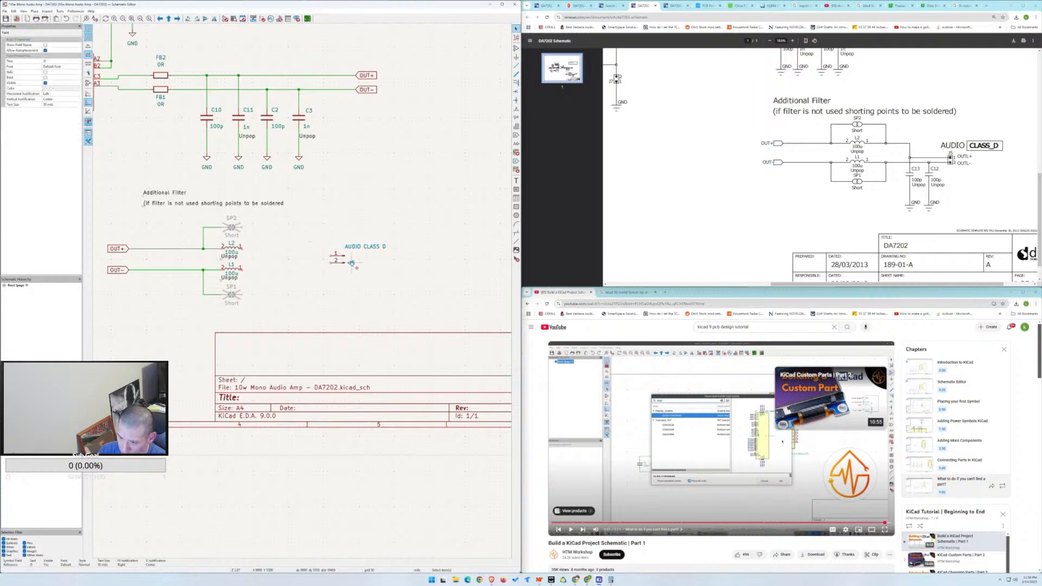
key(Escape)
drag(344, 253, 336, 248)
drag(339, 252, 343, 250)
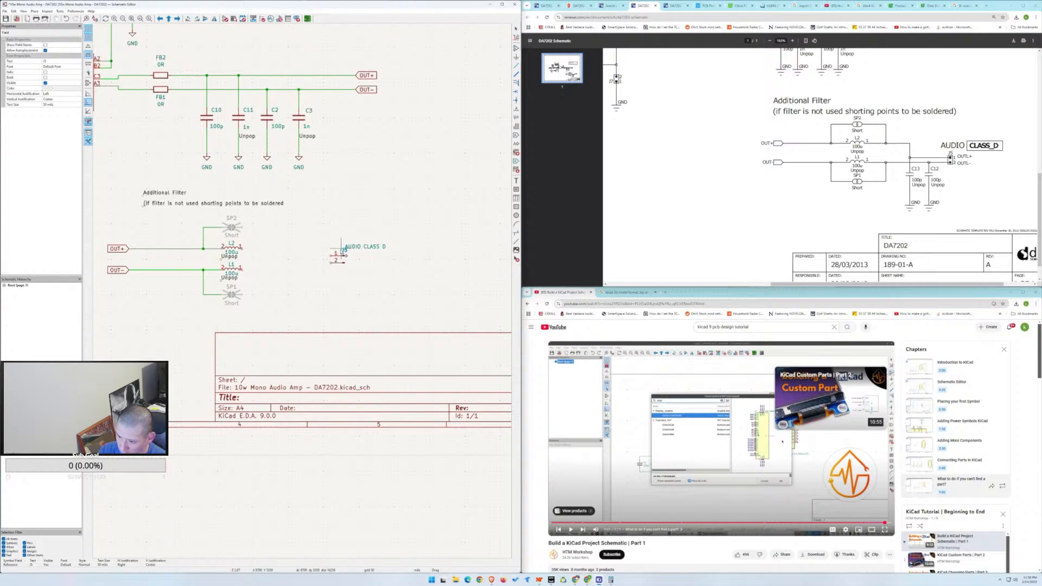
click(366, 248)
mouse_move(365, 247)
mouse_down()
mouse_move(342, 239)
mouse_move(349, 246)
mouse_up()
click(349, 246)
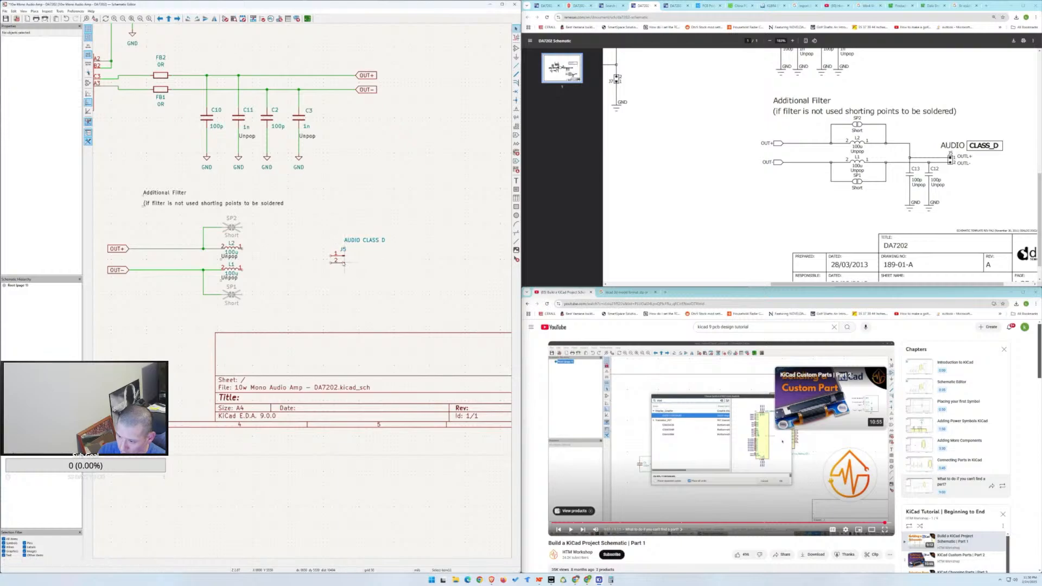
Examine connector J5's symbol properties and symbol-change options for a way to name its pins.
double_click(347, 266)
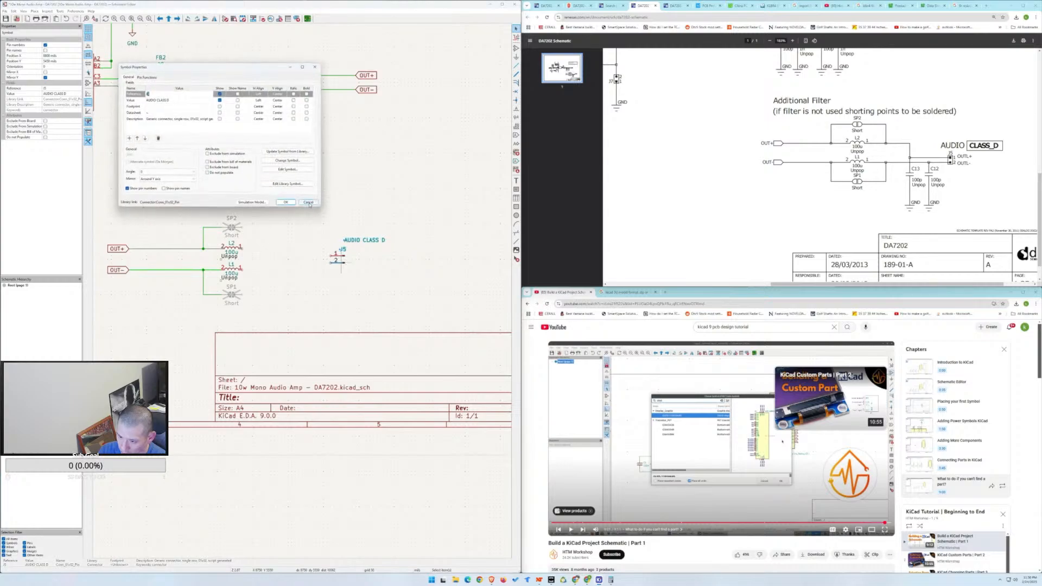
click(308, 202)
click(338, 263)
double_click(338, 262)
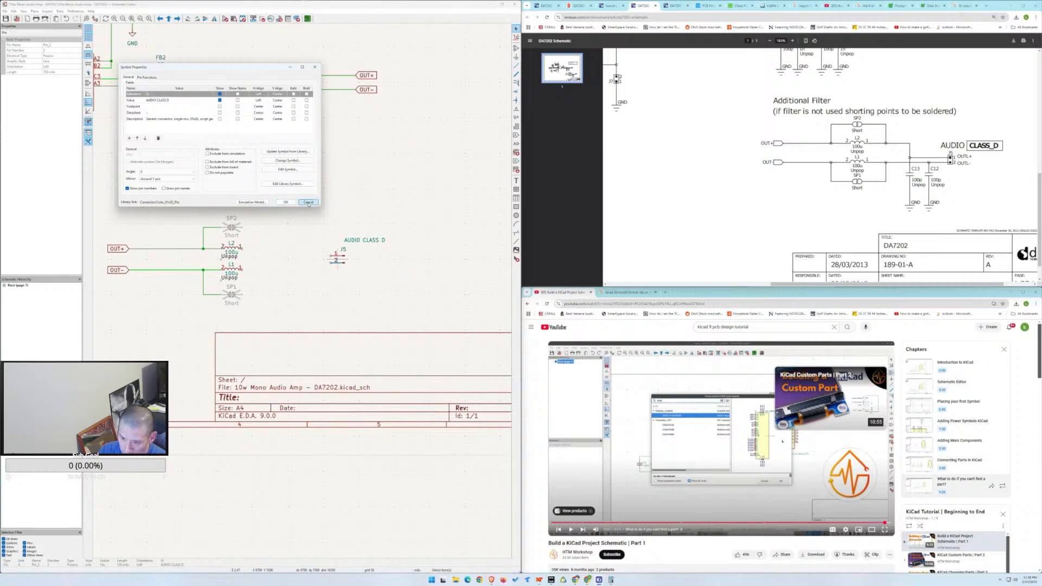
click(289, 161)
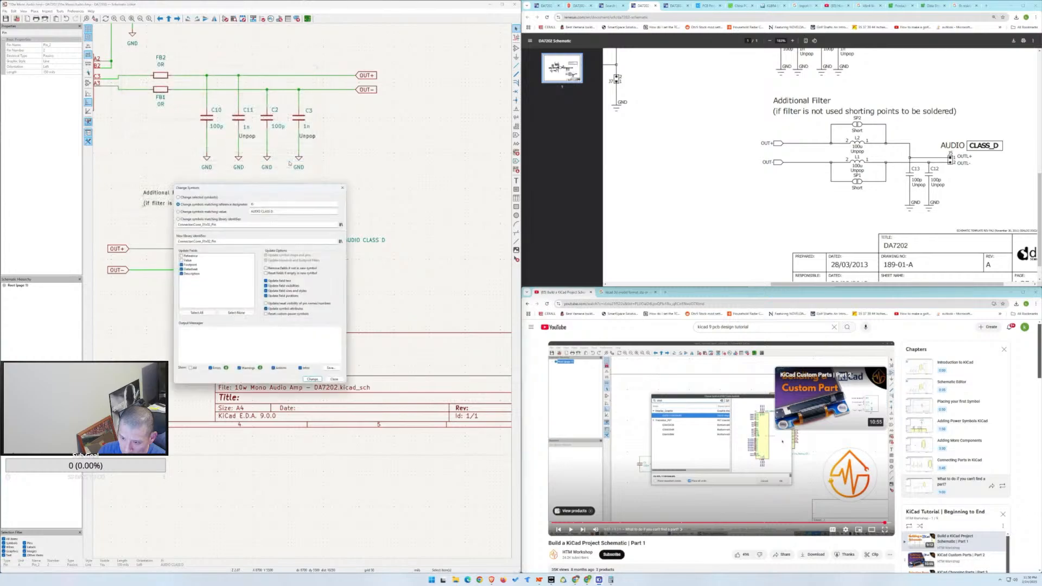
click(338, 383)
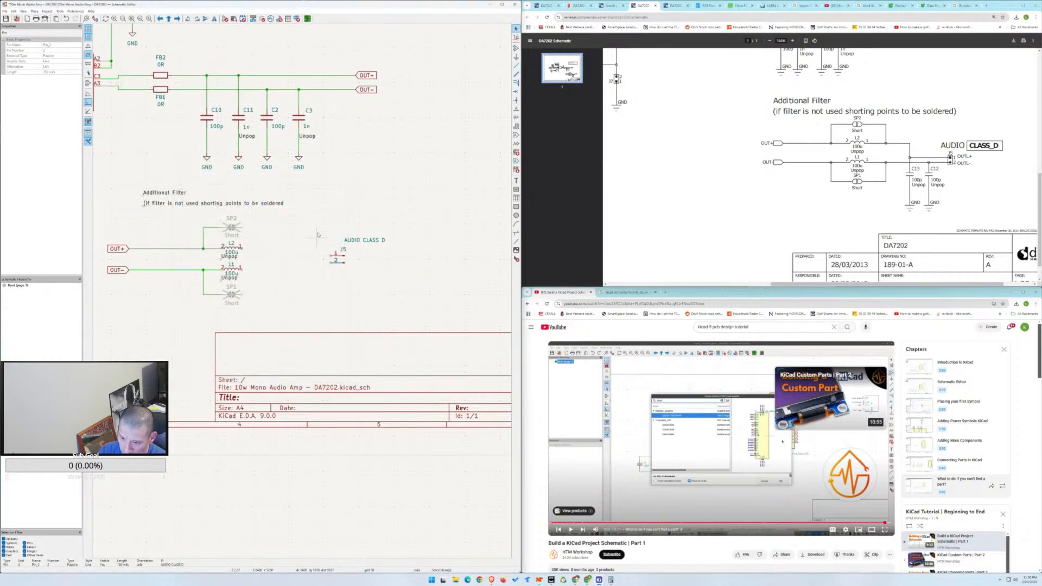
double_click(337, 261)
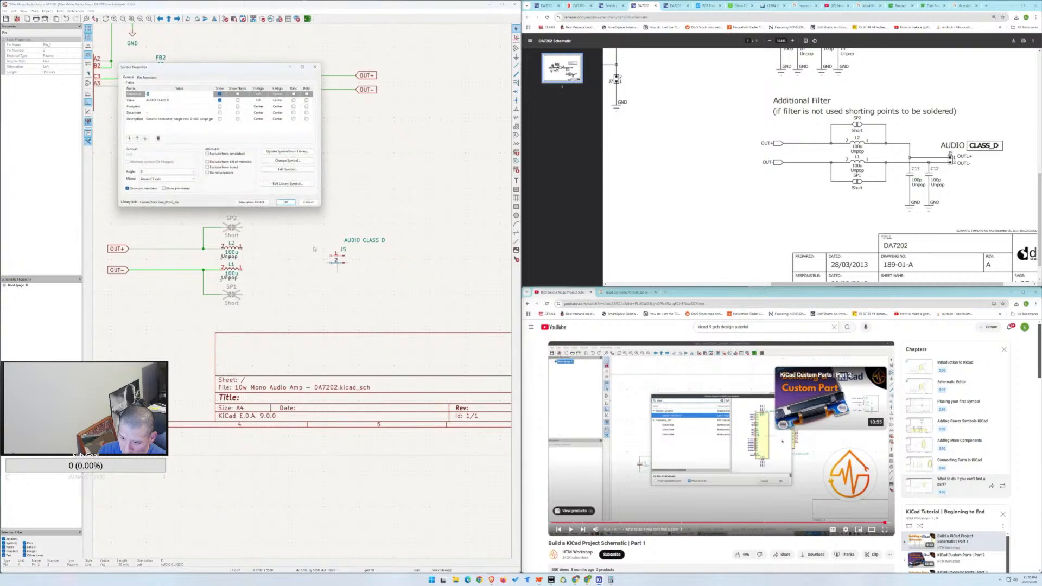
click(285, 202)
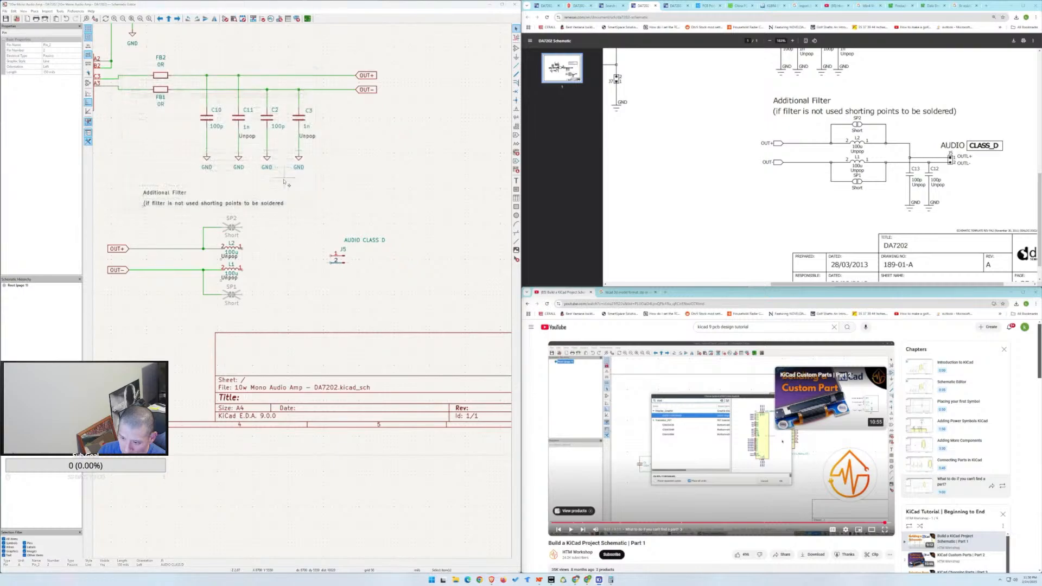
Open connector J5's symbol for editing, inspect the properties of pin 2, and close the symbol without changes.
key(ctrl+e)
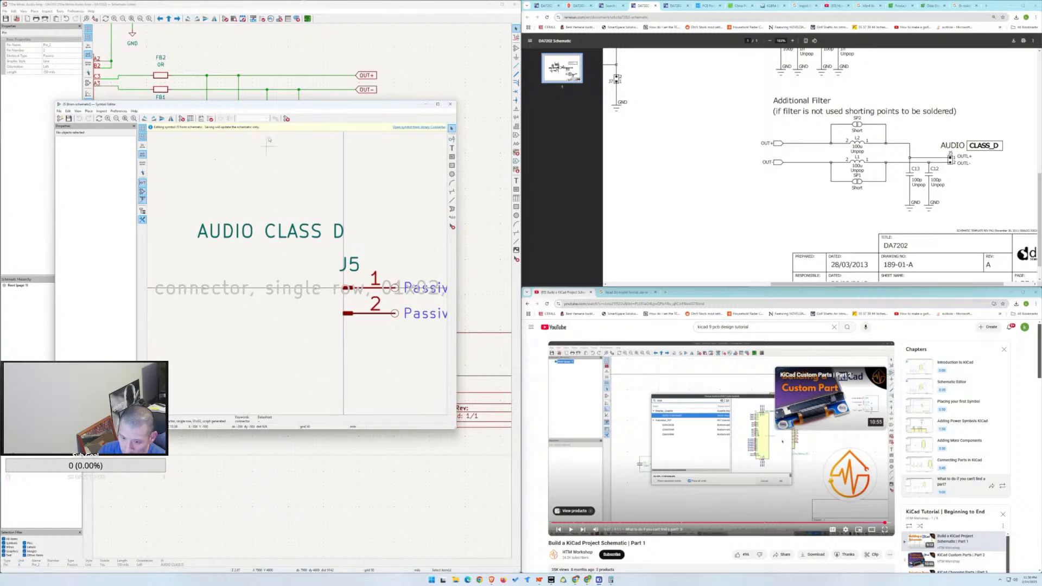
drag(243, 109, 218, 83)
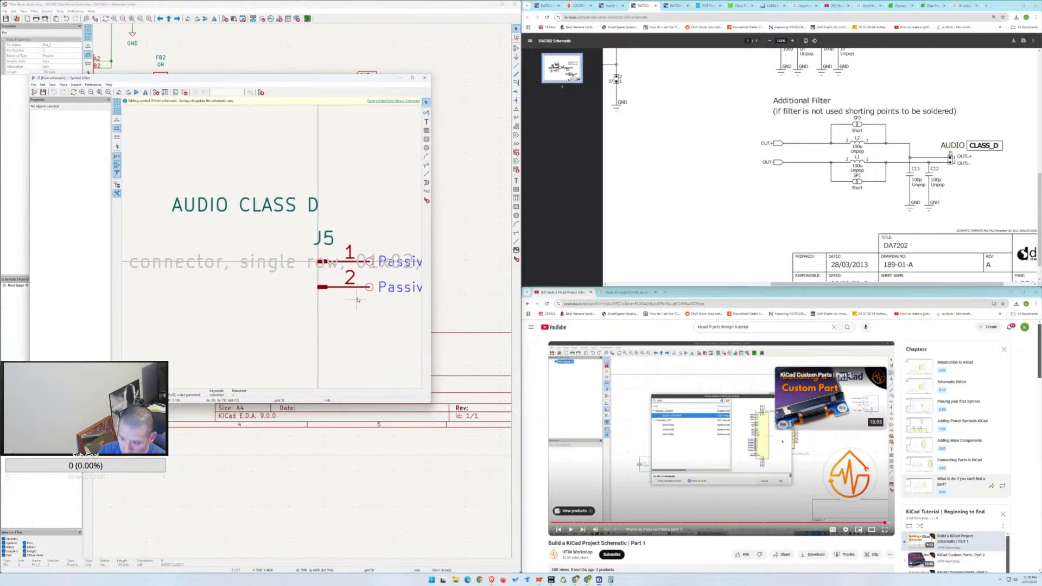
click(352, 280)
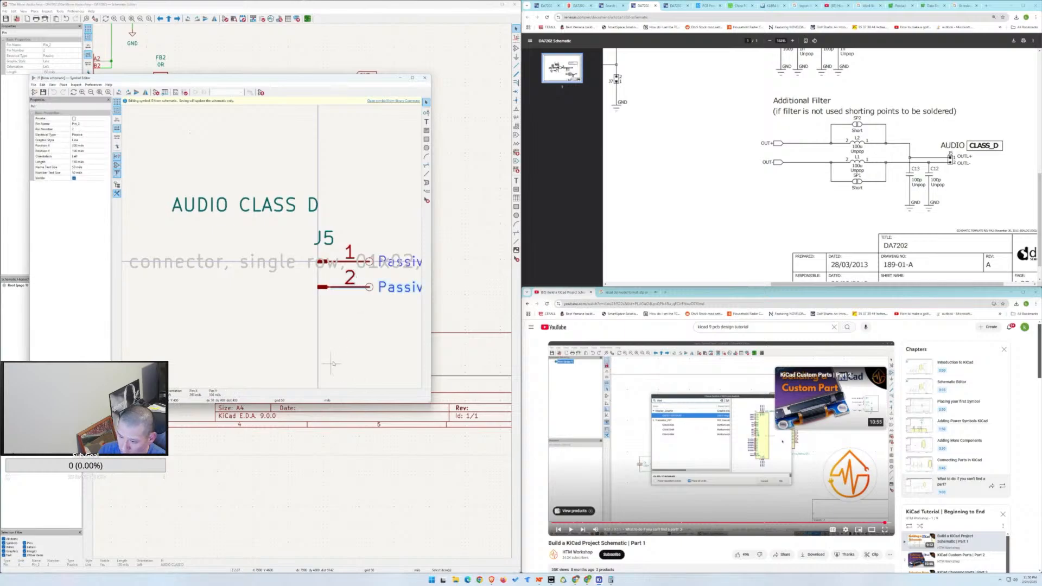
scroll(334, 358, up, 3)
scroll(271, 249, down, 2)
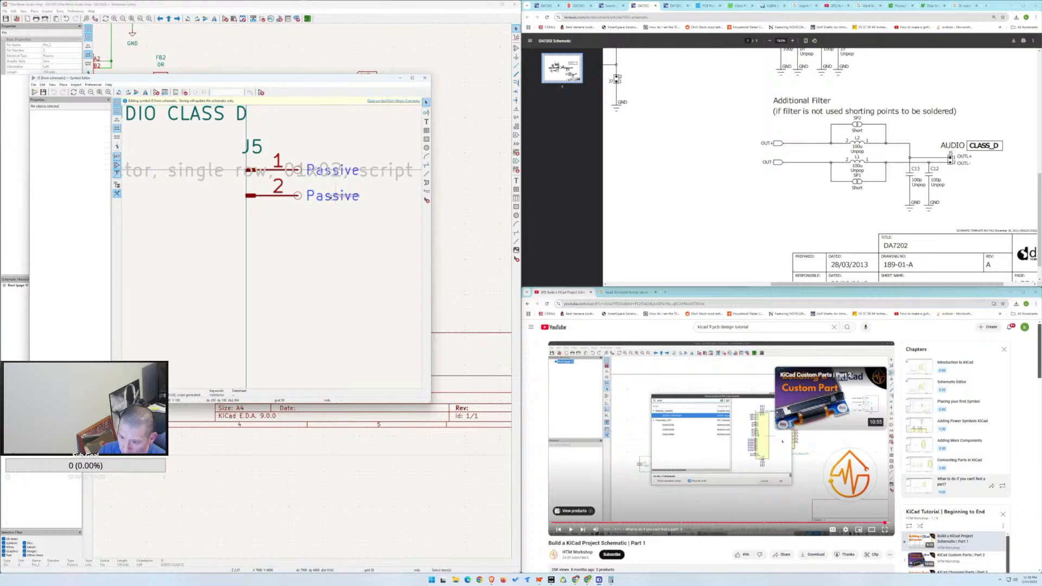
double_click(316, 198)
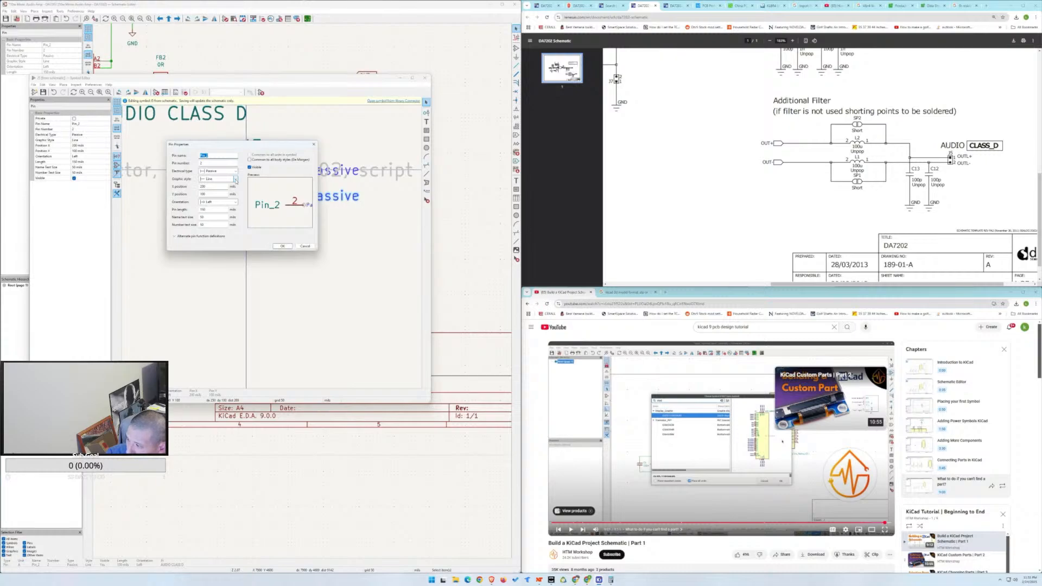
click(305, 247)
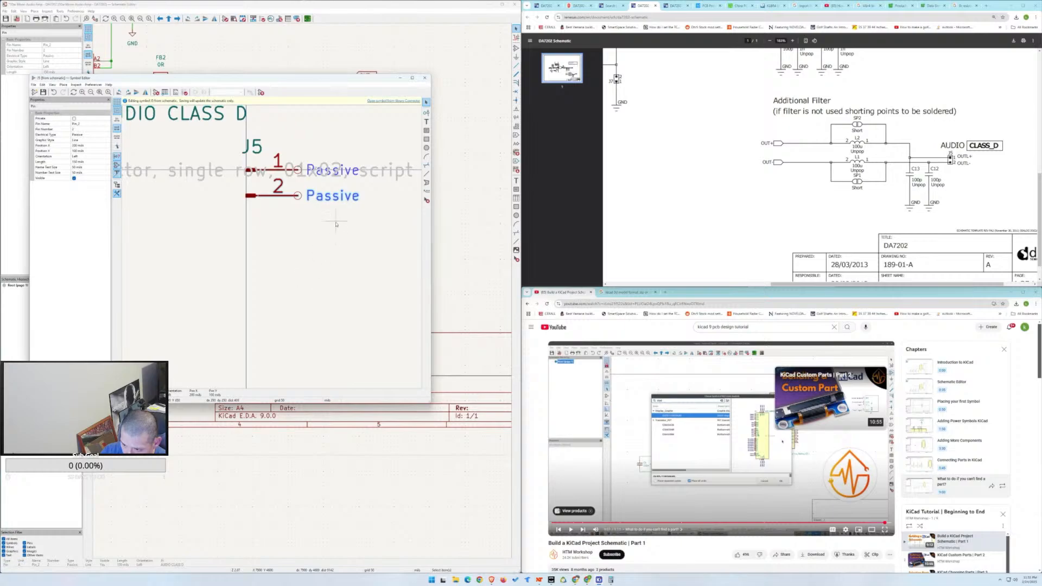
click(425, 78)
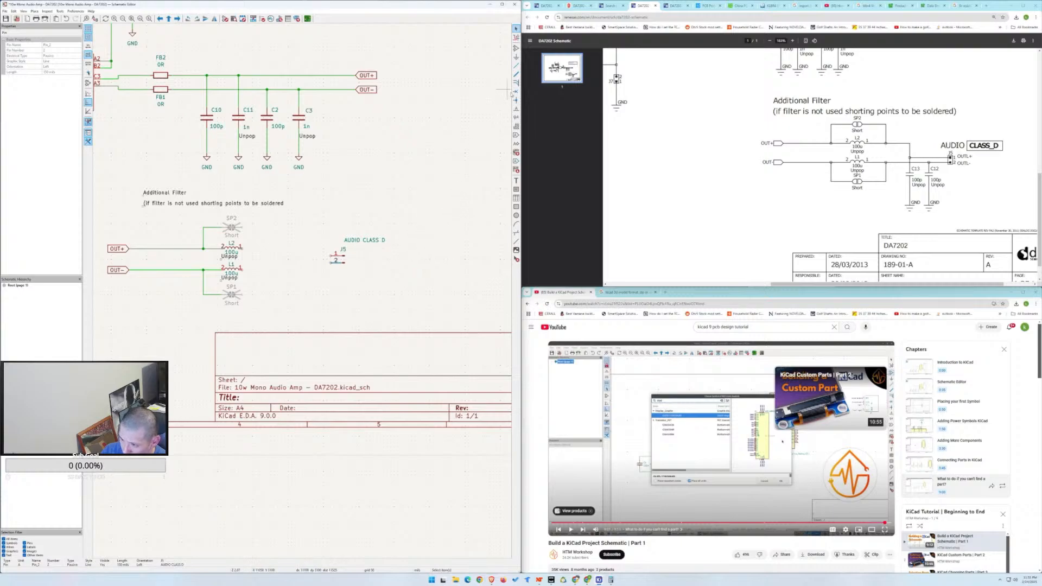
Place the net labels OUTL+ and OUTL- beside pins 1 and 2 of connector J5, on the side away from the filter.
click(517, 111)
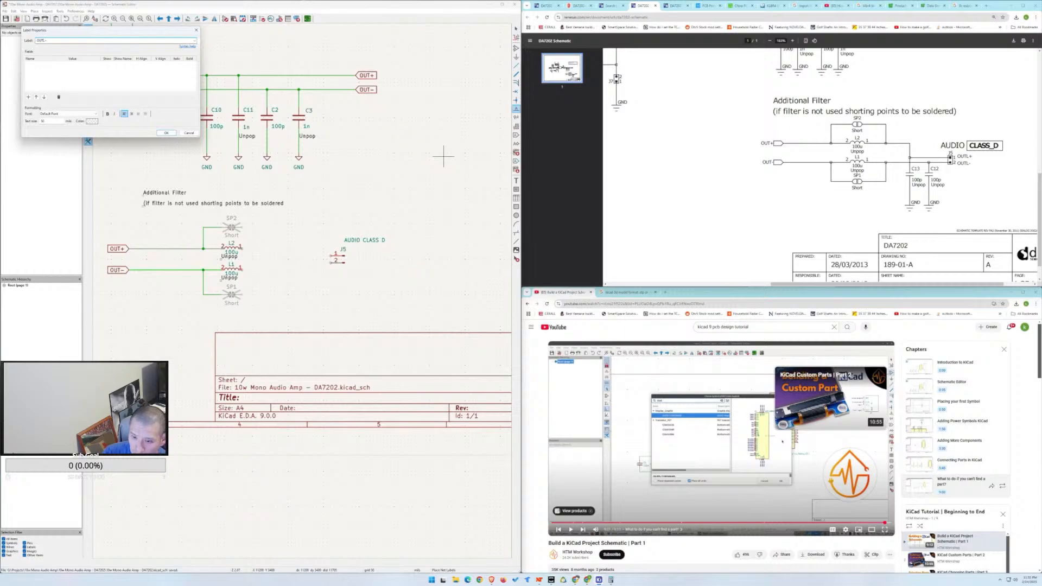
key(Return)
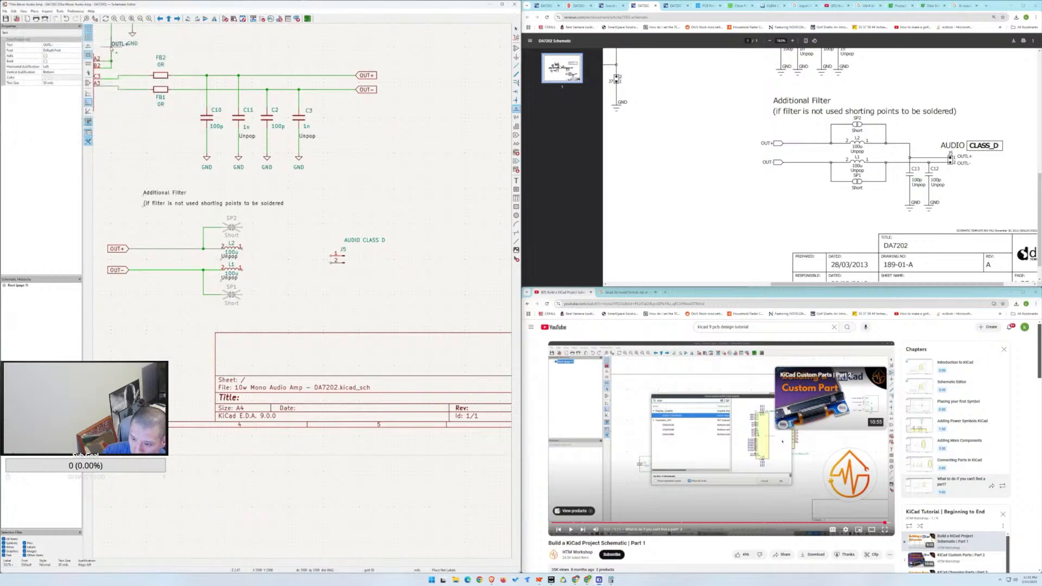
click(355, 260)
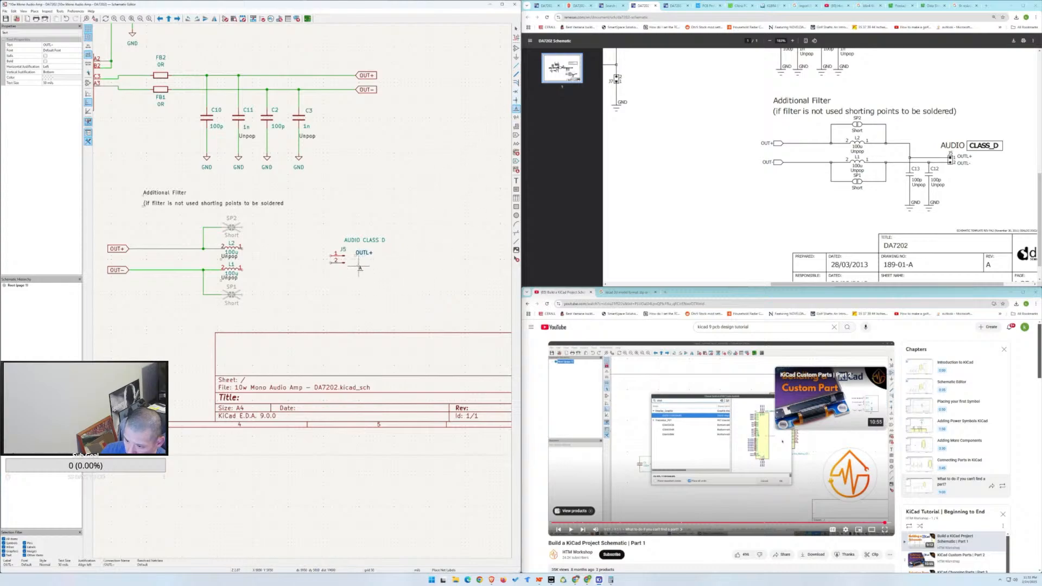
click(356, 262)
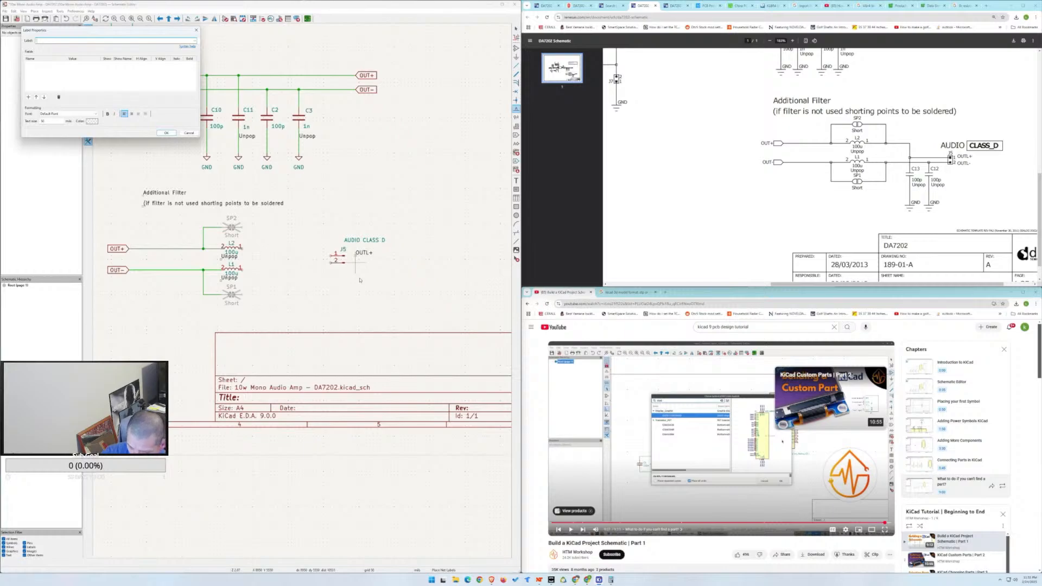
text(OUTL)
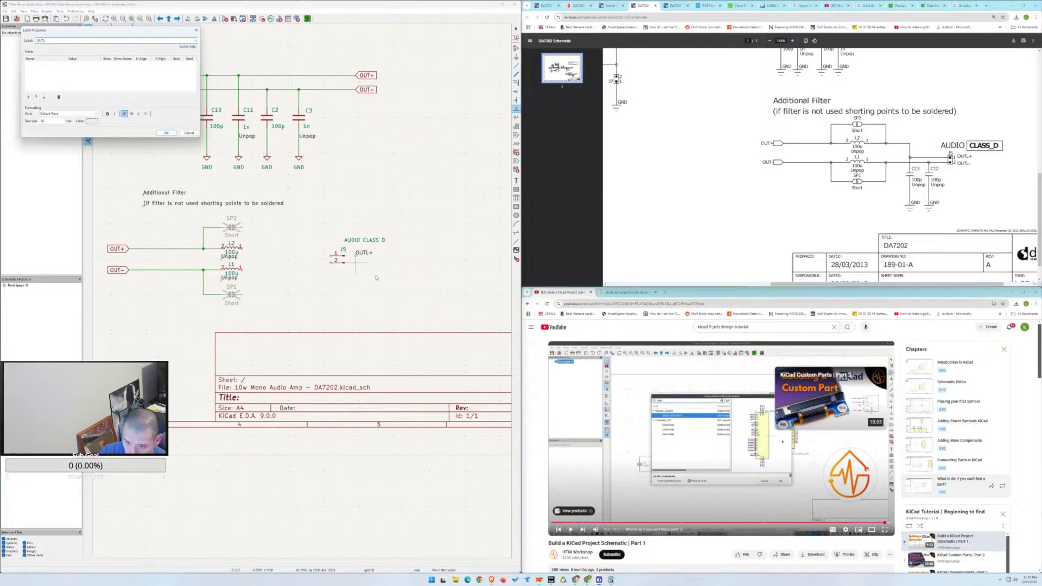
text(-)
click(166, 133)
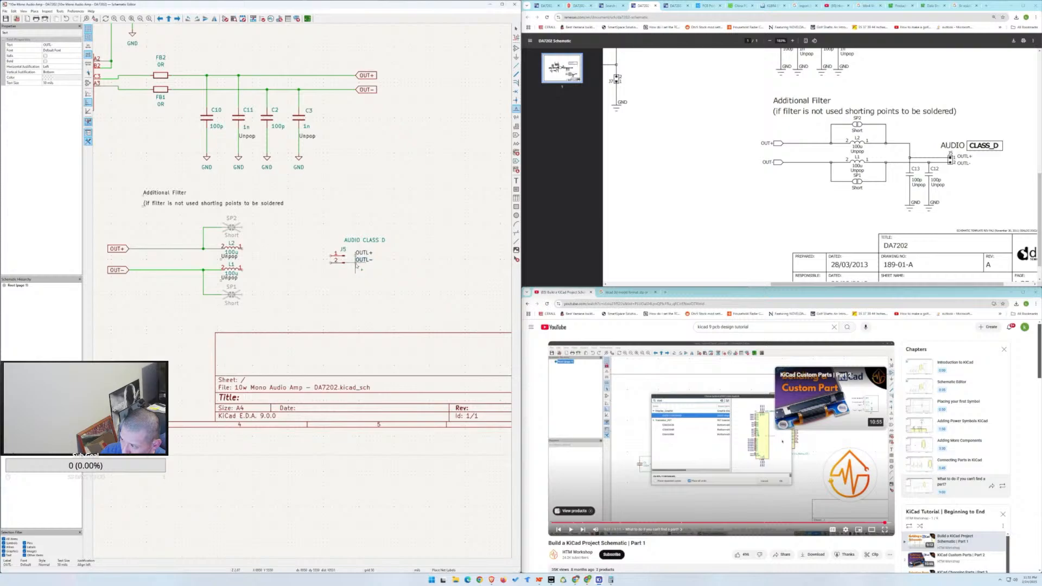
click(356, 263)
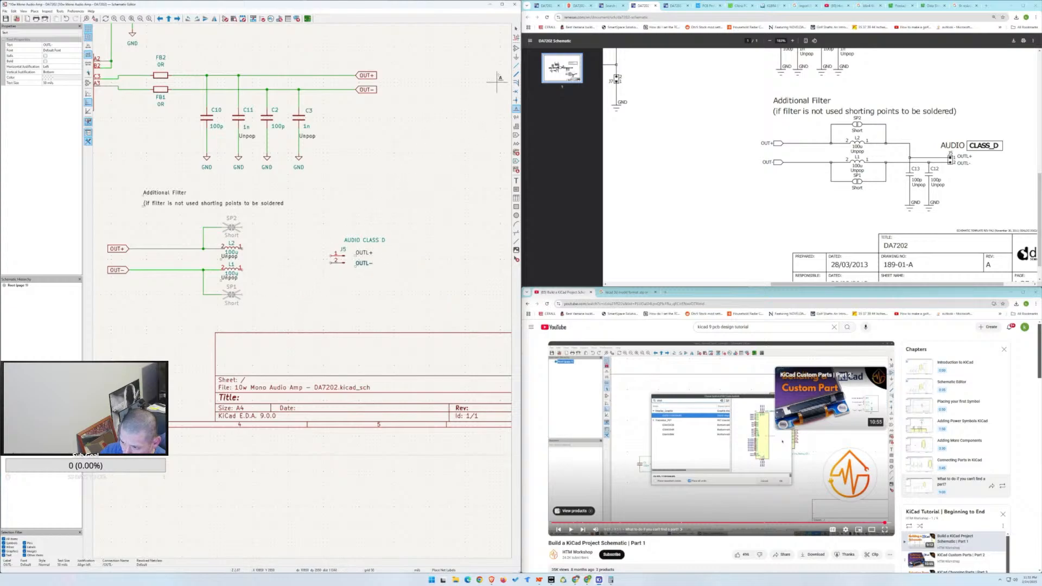
Place a capacitor symbol C between the filter inductors and connector J5, slightly below the OUT- line.
click(516, 48)
click(399, 269)
text(c)
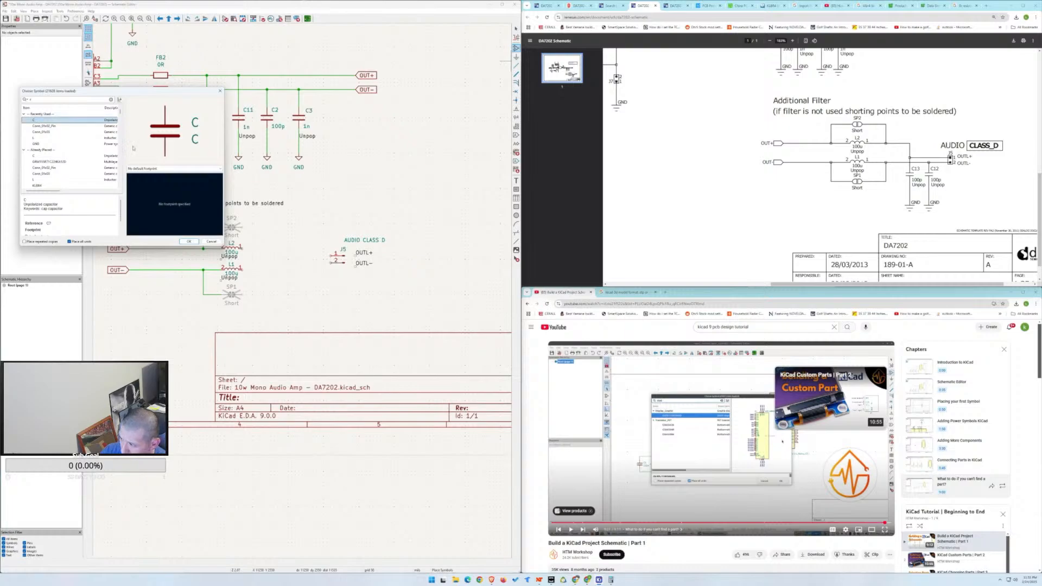
click(188, 242)
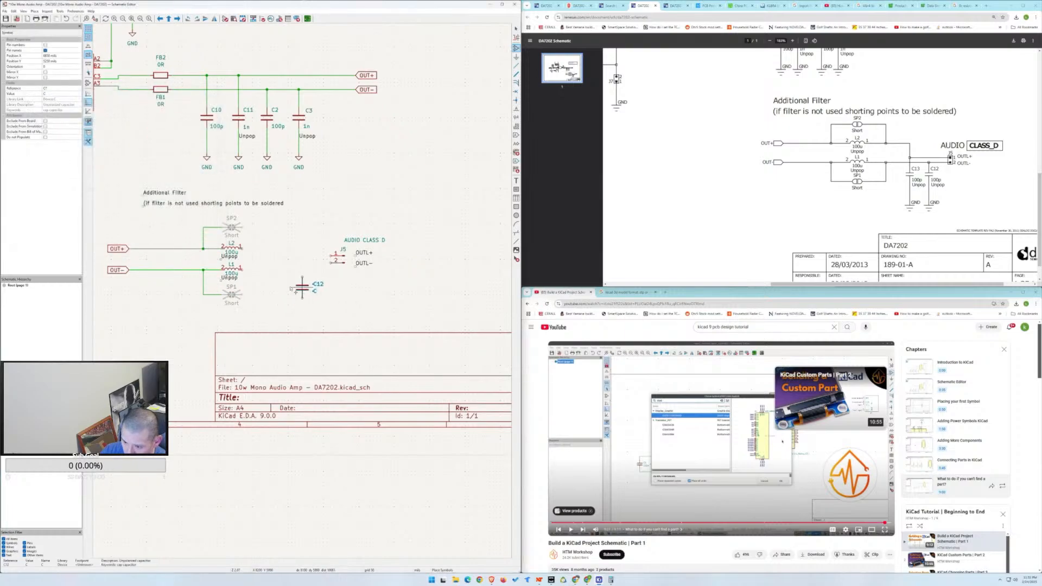
click(288, 288)
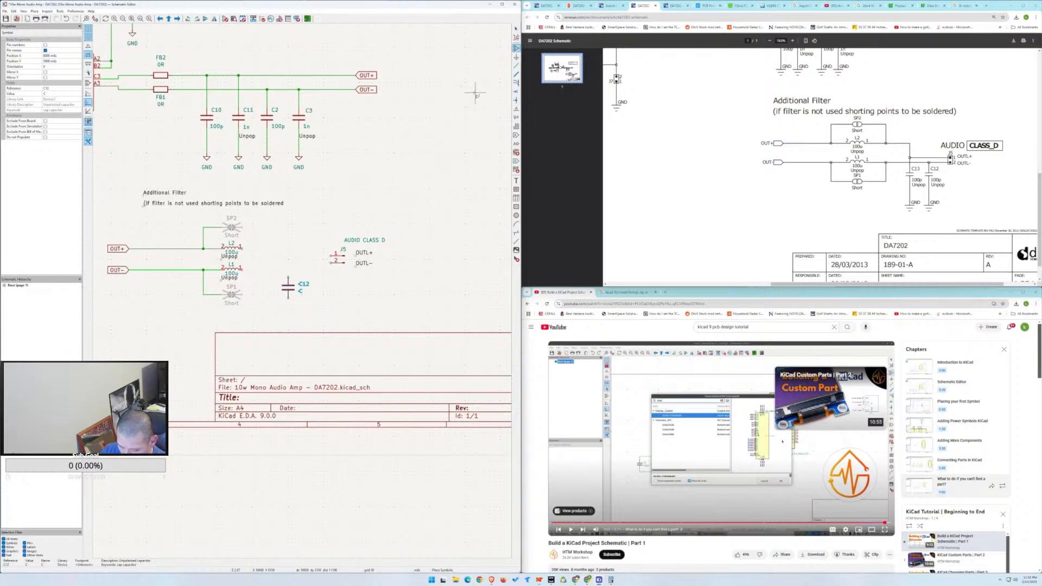
key(Escape)
Duplicate capacitor C12 and place the copy beside it at the same height.
click(288, 289)
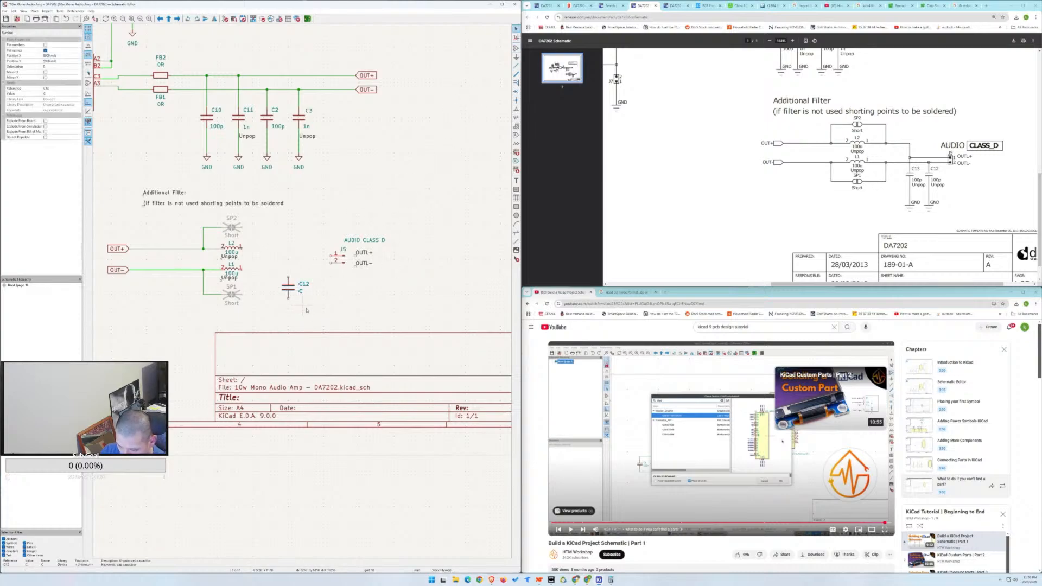
key(ctrl+d)
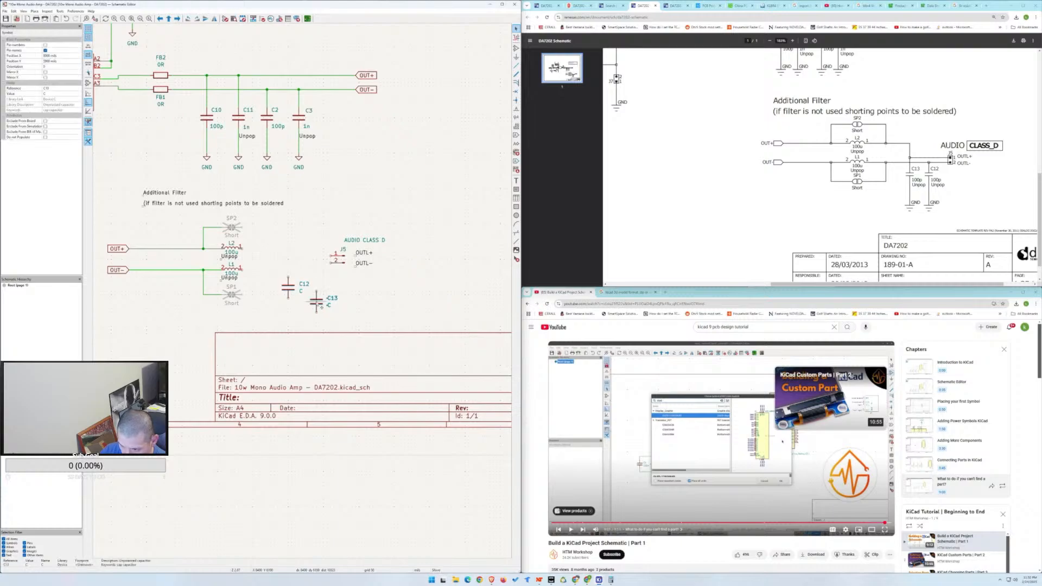
click(317, 288)
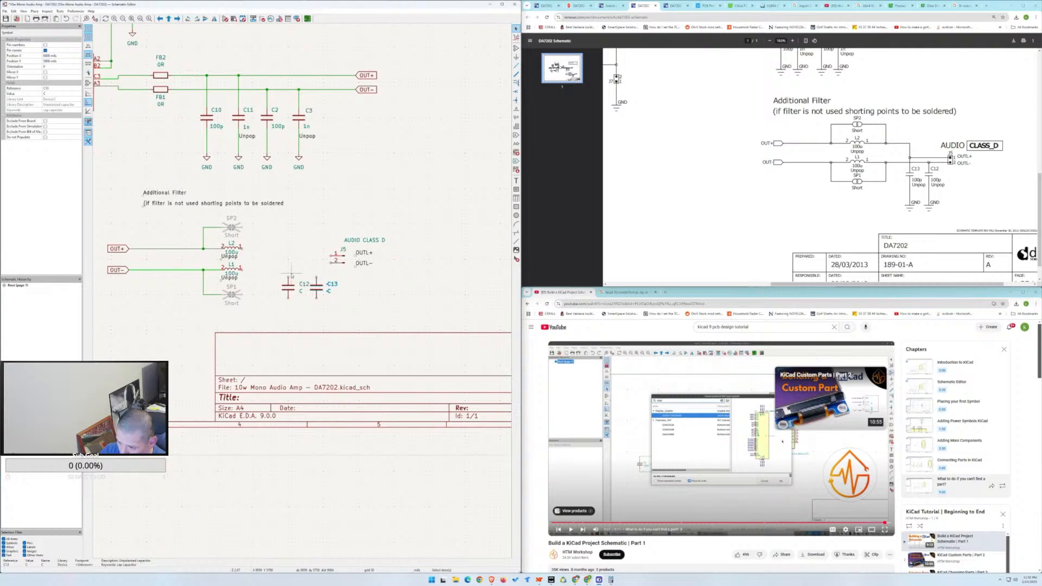
Rearrange the two filter capacitors so that C13 sits on the inductor side of C12.
click(292, 275)
click(293, 289)
drag(295, 291, 273, 284)
click(358, 298)
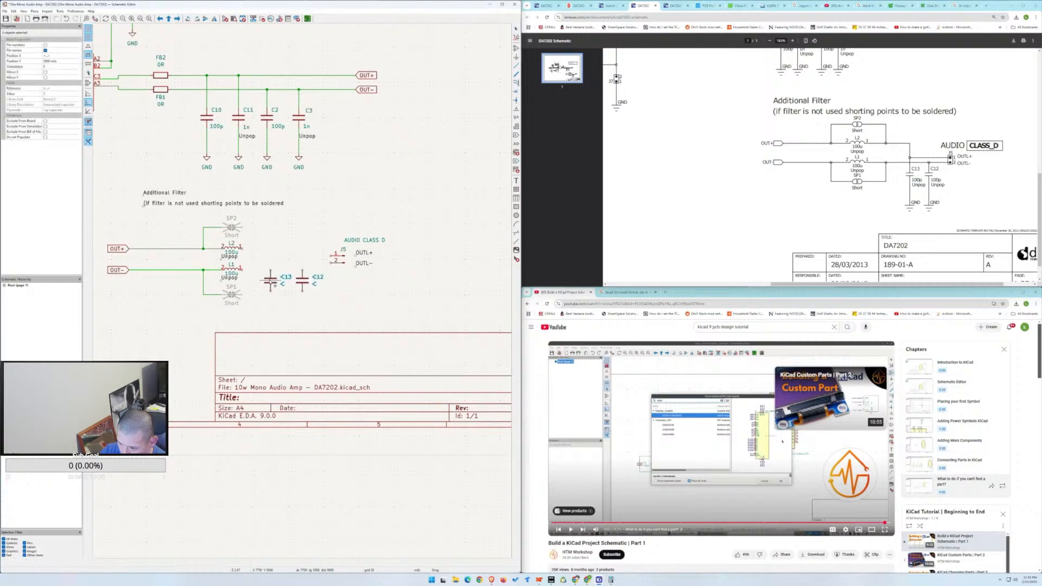
Move J5 with its heading and OUTL labels farther out, align pin 2 with the OUT- line, and set C13 and C12 just below that line.
drag(274, 284, 403, 256)
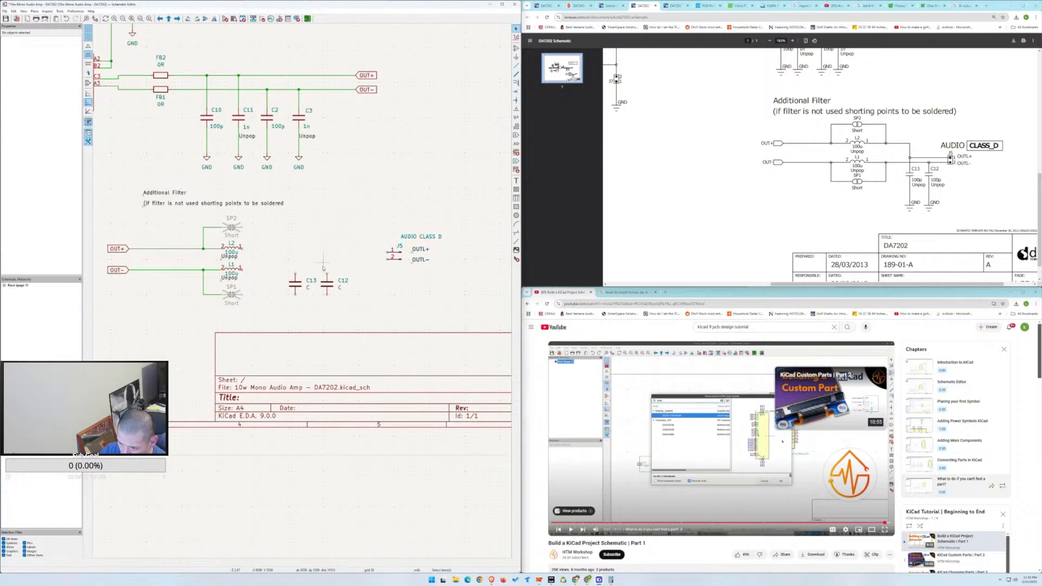
drag(357, 214, 465, 286)
drag(414, 253, 414, 262)
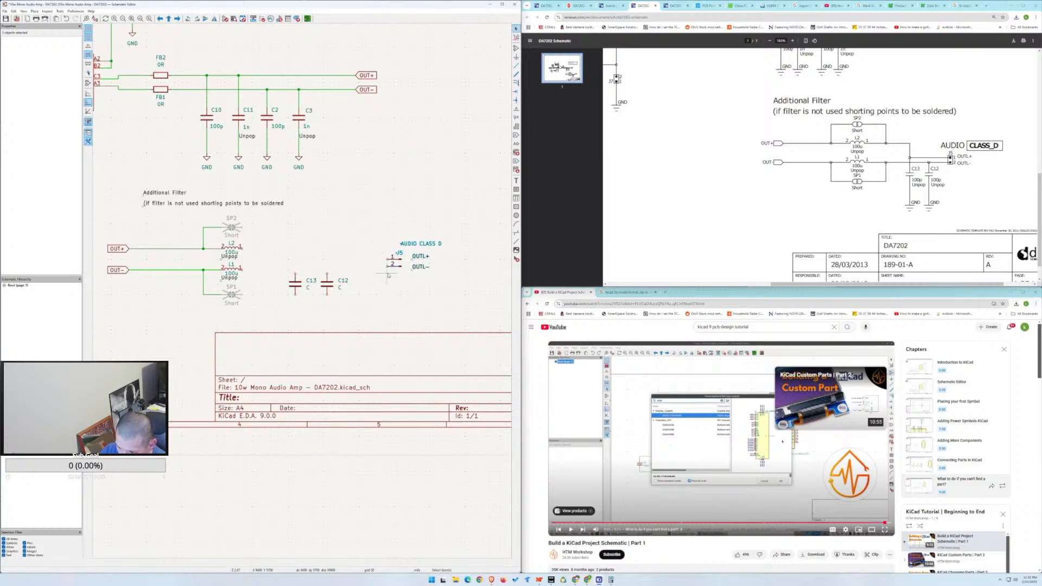
drag(401, 262, 402, 263)
click(408, 267)
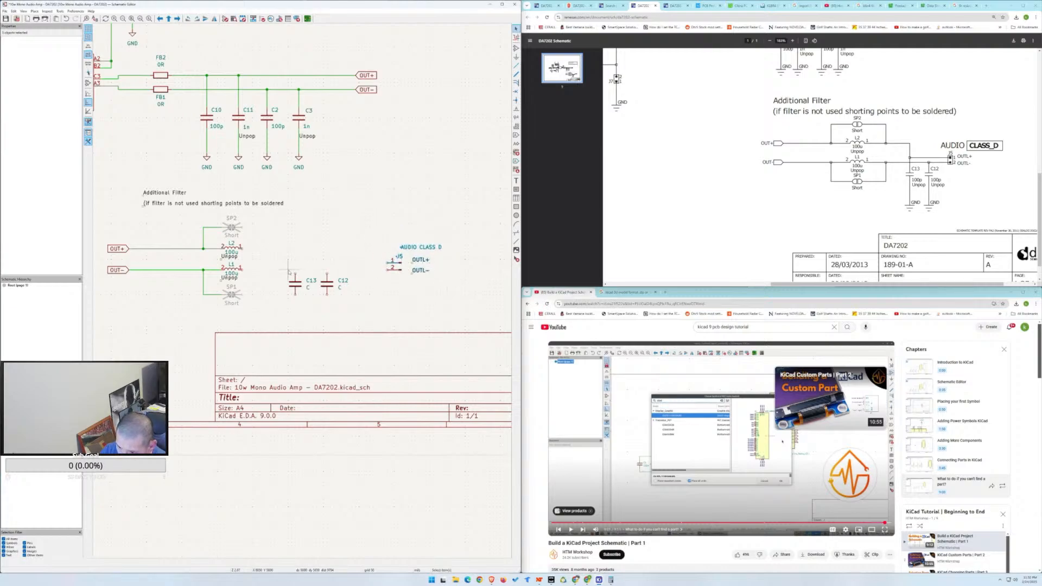
drag(289, 271, 330, 291)
click(330, 291)
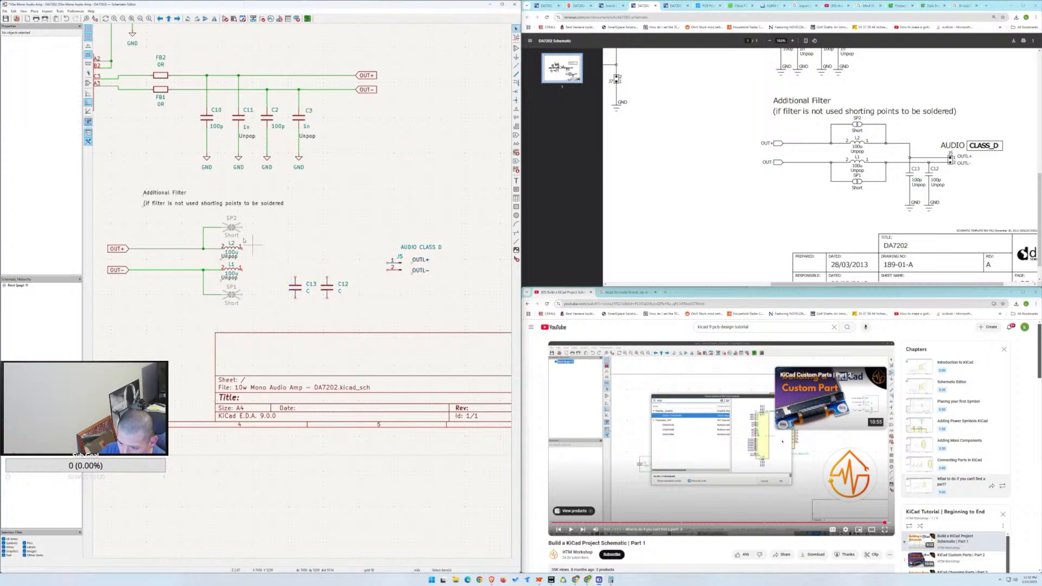
Duplicate an existing GND symbol and place one copy beneath each of capacitors C13 and C12.
click(239, 163)
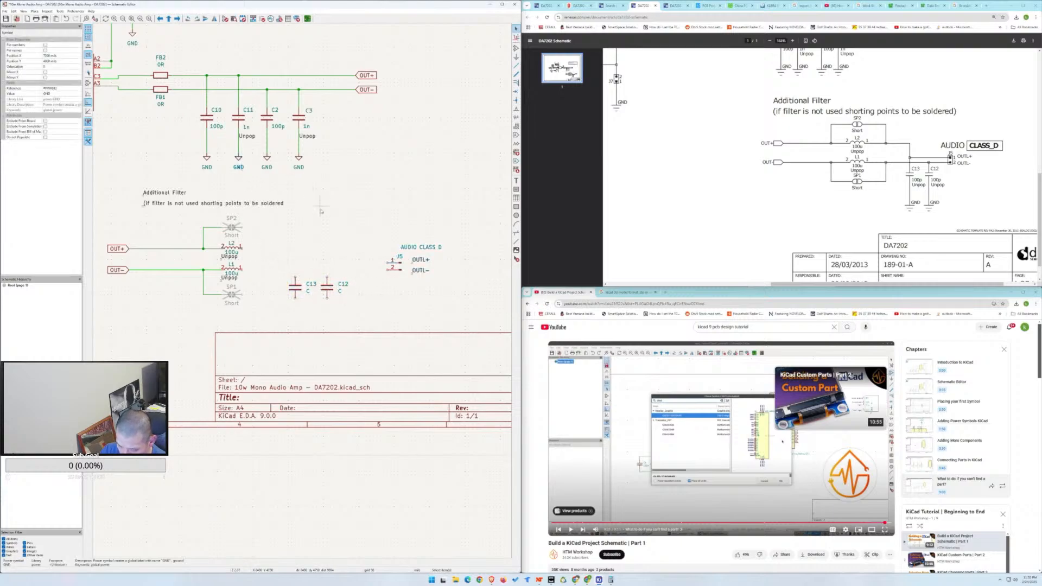
key(ctrl+d)
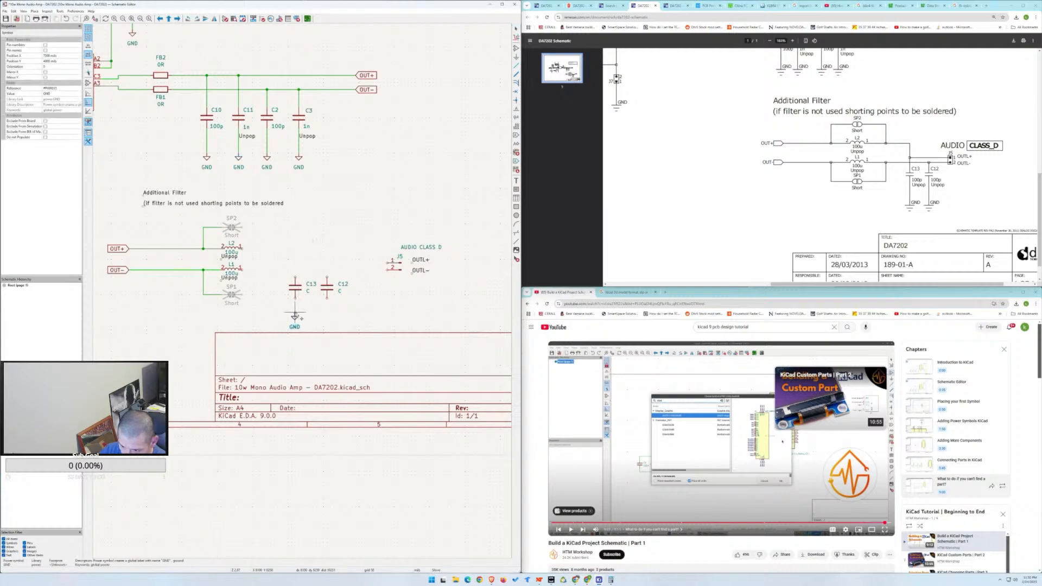
click(295, 307)
key(ctrl+d)
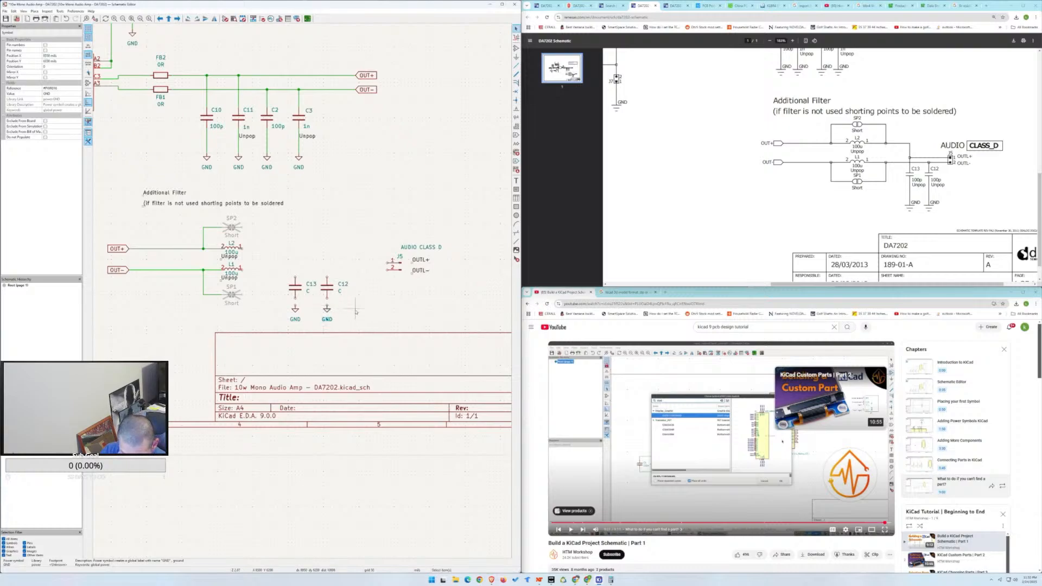
click(327, 308)
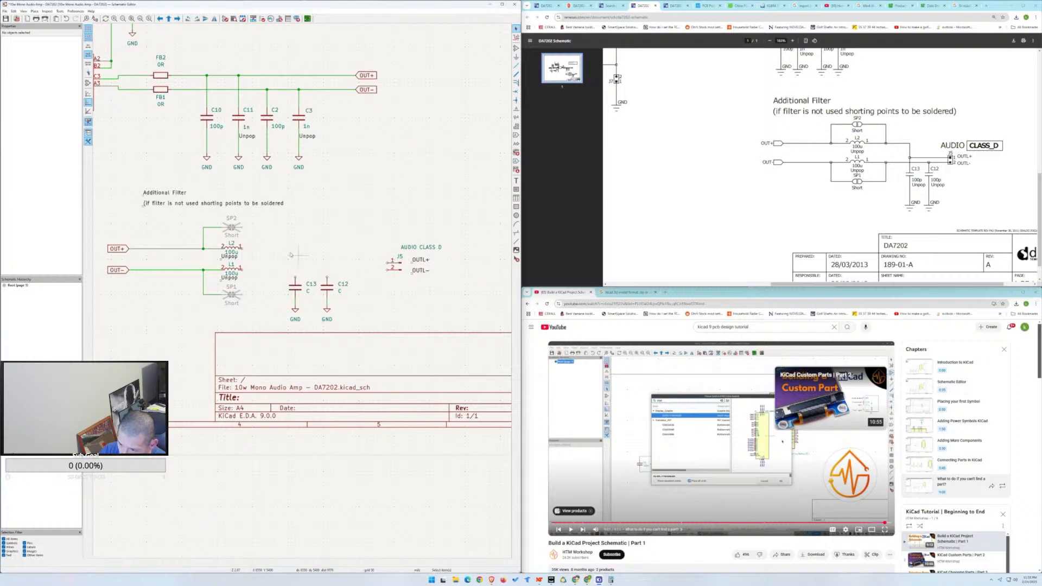
Wire the free end of inductor L1 straight across to pin 2 of connector J5.
key(w)
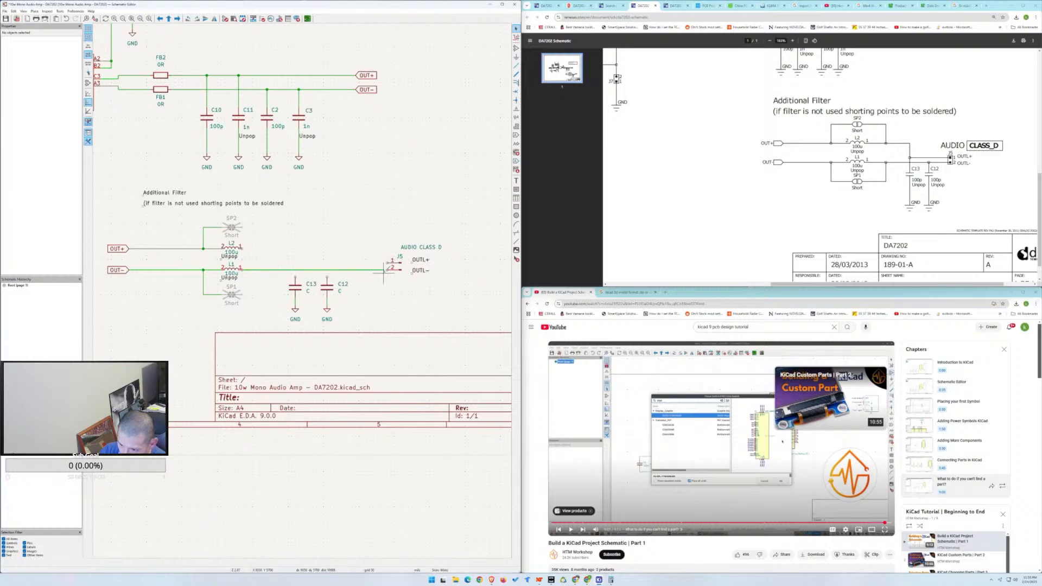
click(387, 267)
key(Escape)
Wire inductor L2 to pin 1 of connector J5, connecting C13 to that line and C12 to the OUT- line.
key(w)
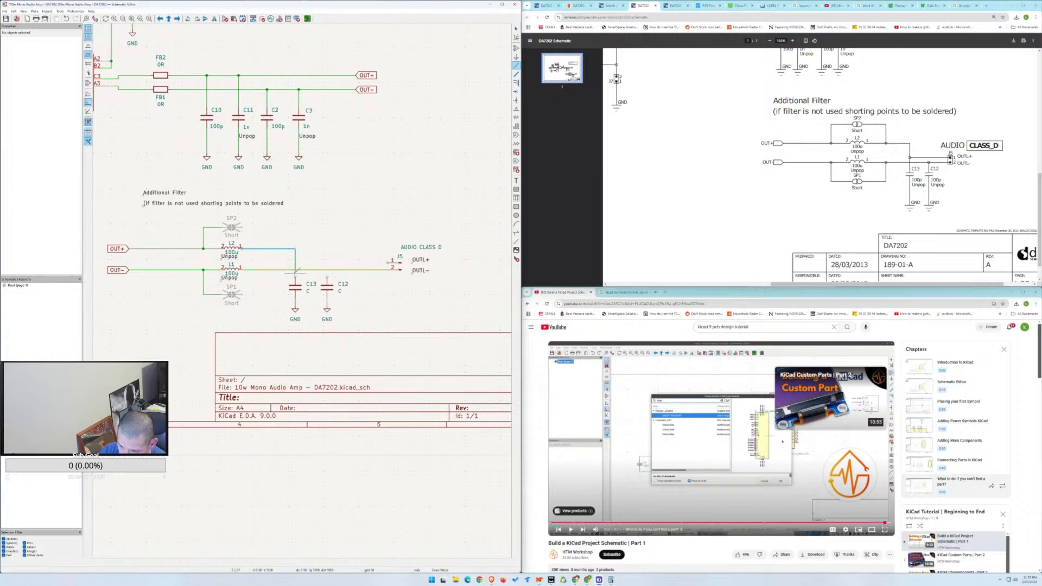
click(295, 263)
click(389, 262)
key(Escape)
key(w)
key(Escape)
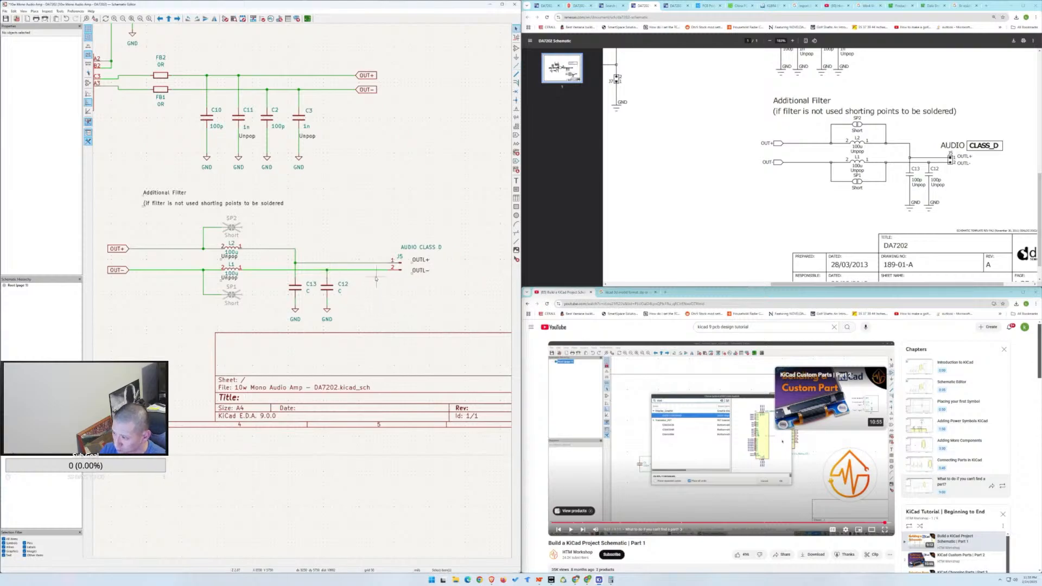
Wire the open ends of shorting points SP2 and SP1 to the output sides of L2 and L1, and save the schematic.
scroll(379, 311, down, 3)
scroll(303, 294, up, 2)
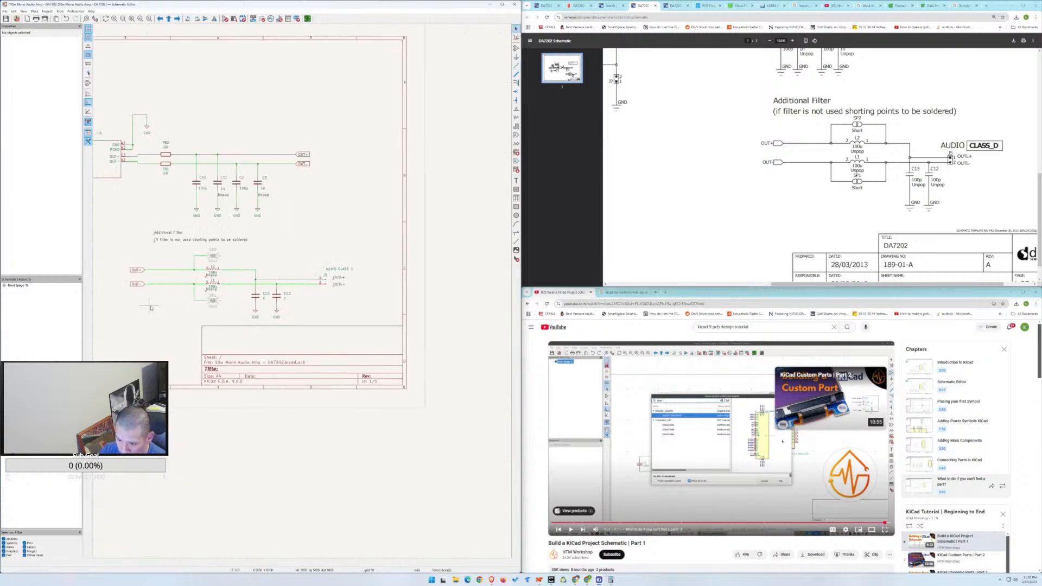
scroll(268, 304, up, 2)
middle_drag(267, 304, 340, 306)
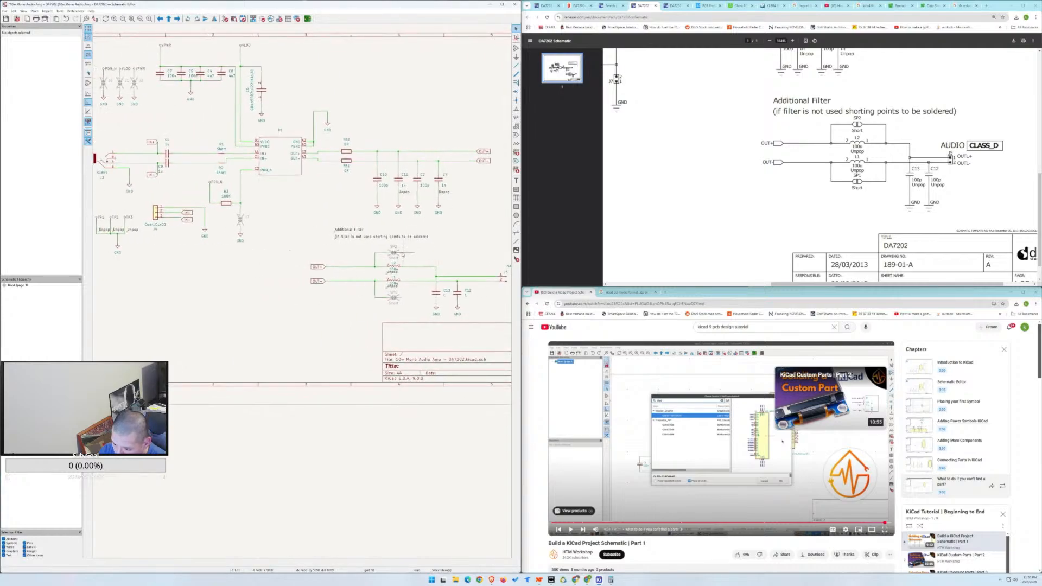
key(w)
click(410, 267)
key(w)
key(Escape)
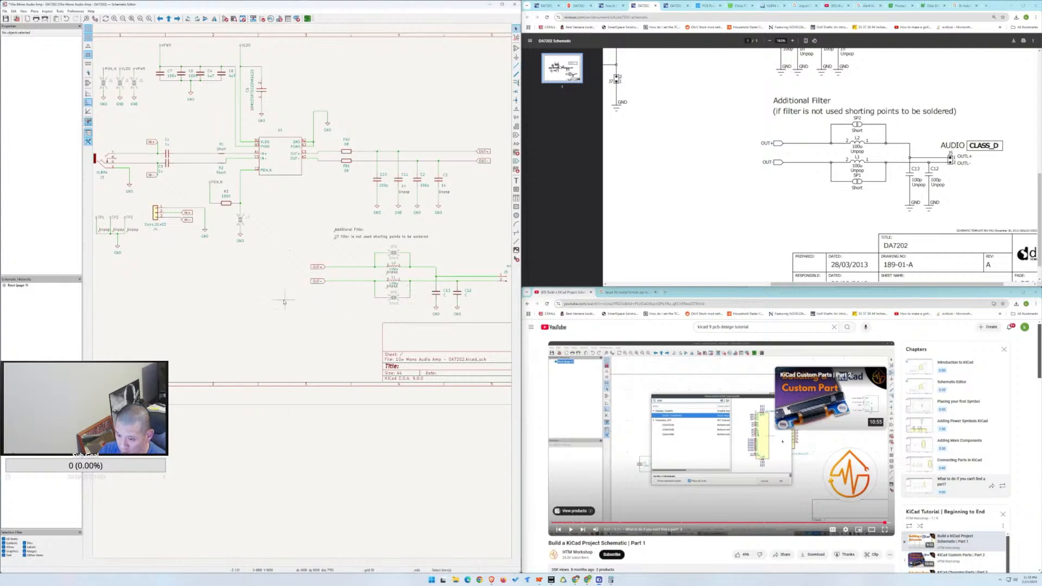
click(5, 18)
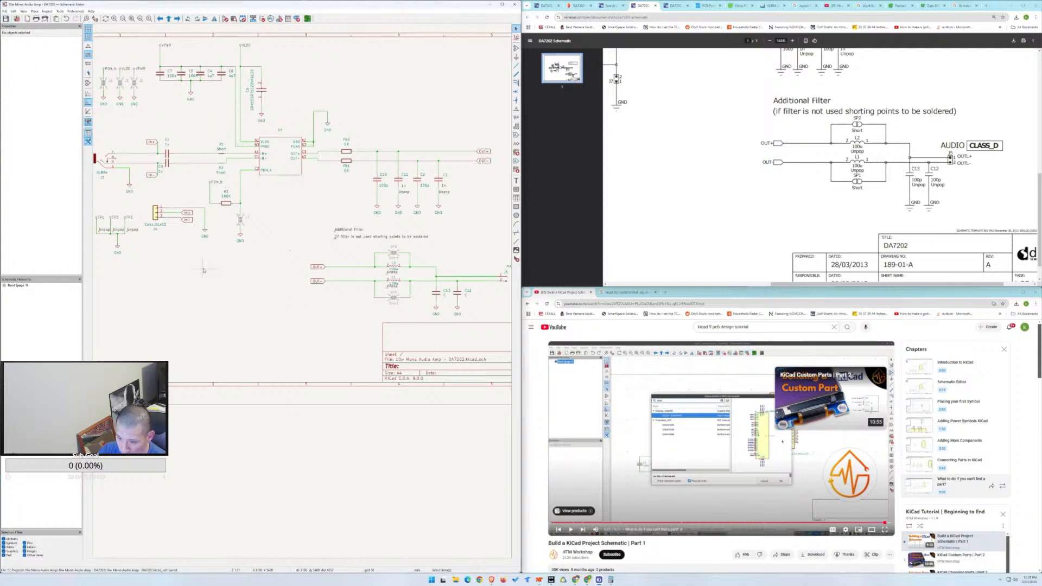
Try placing a Conn_01x02_Pin symbol beside the PDN_N jumper in the schematic's power section.
scroll(203, 270, down, 3)
scroll(302, 296, up, 3)
scroll(308, 352, up, 3)
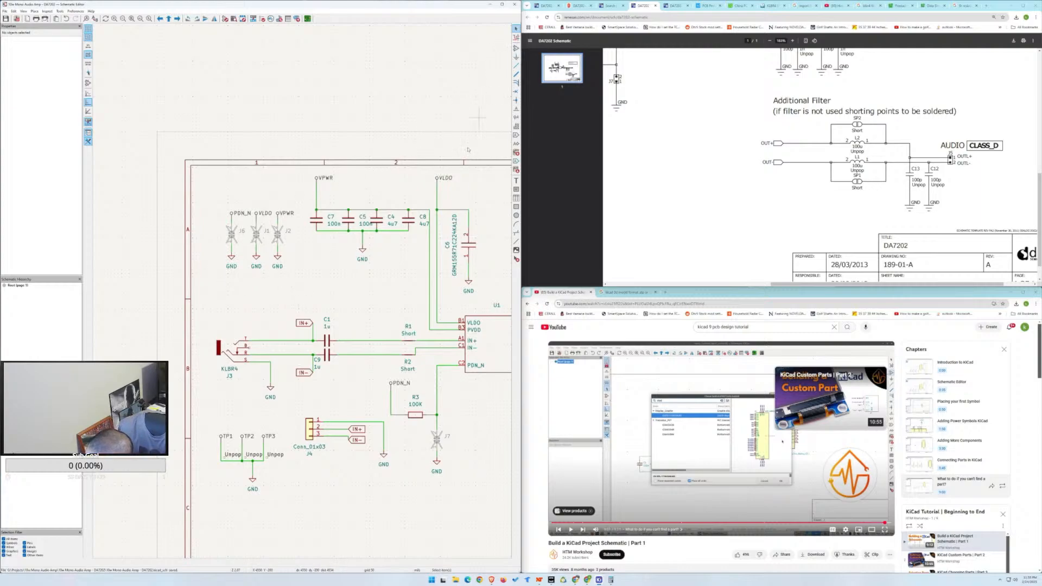
click(516, 48)
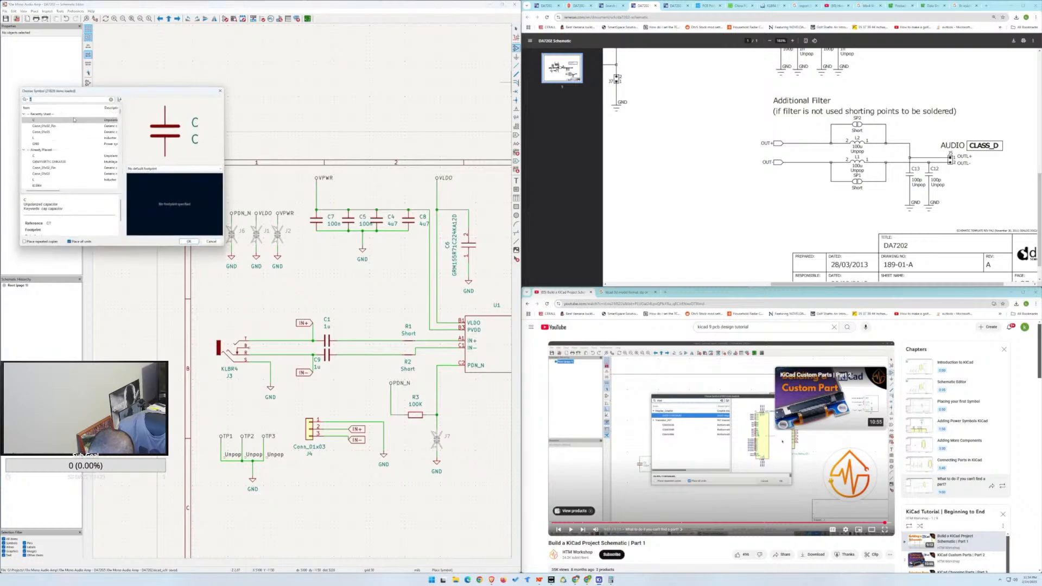
click(51, 126)
click(185, 242)
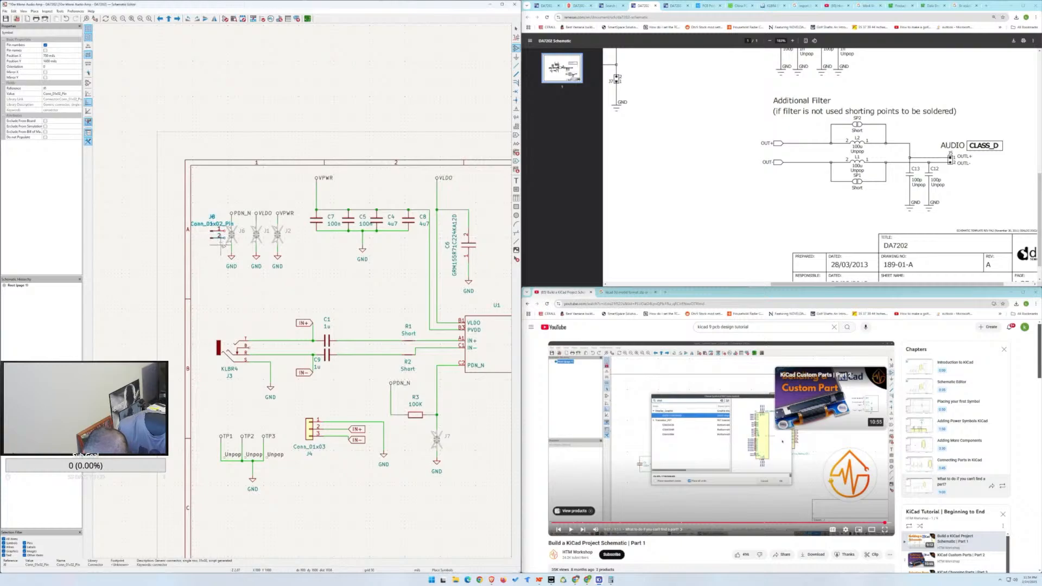
click(222, 243)
key(Escape)
Hide the value text of the two-pin connector beside the PDN_N jumper, keeping its reference shown.
double_click(213, 247)
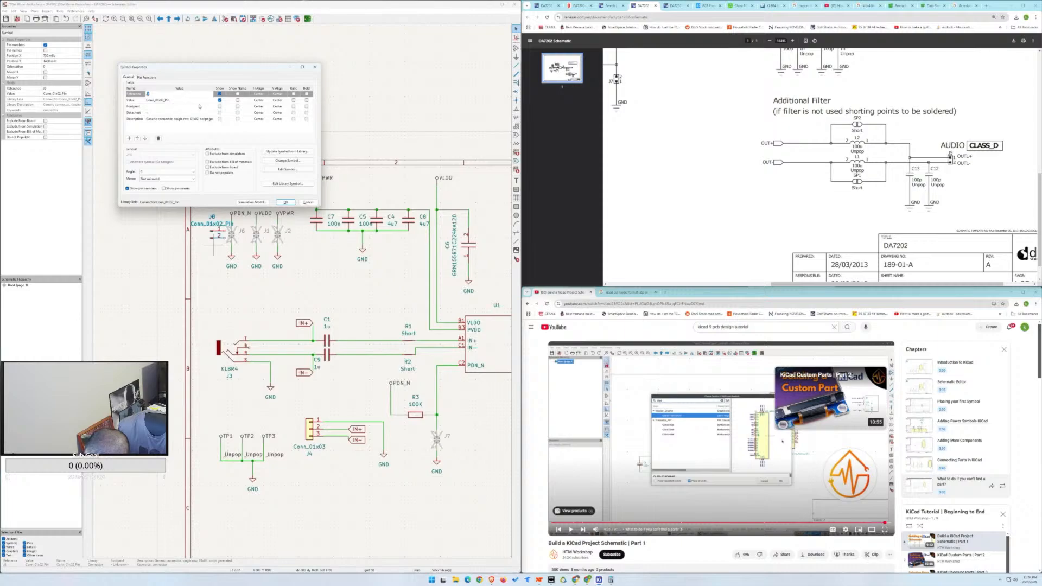
click(219, 100)
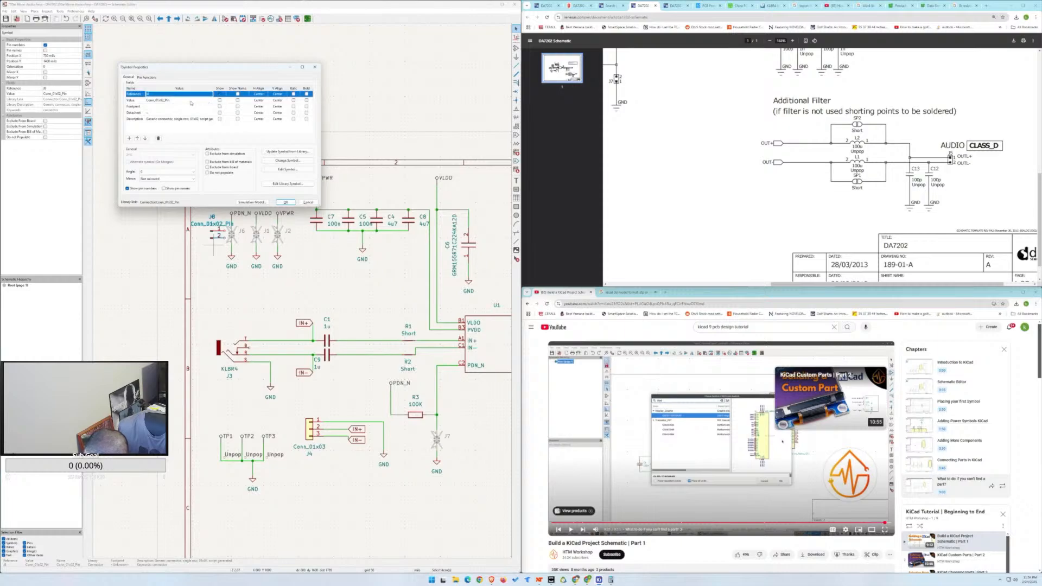
click(220, 93)
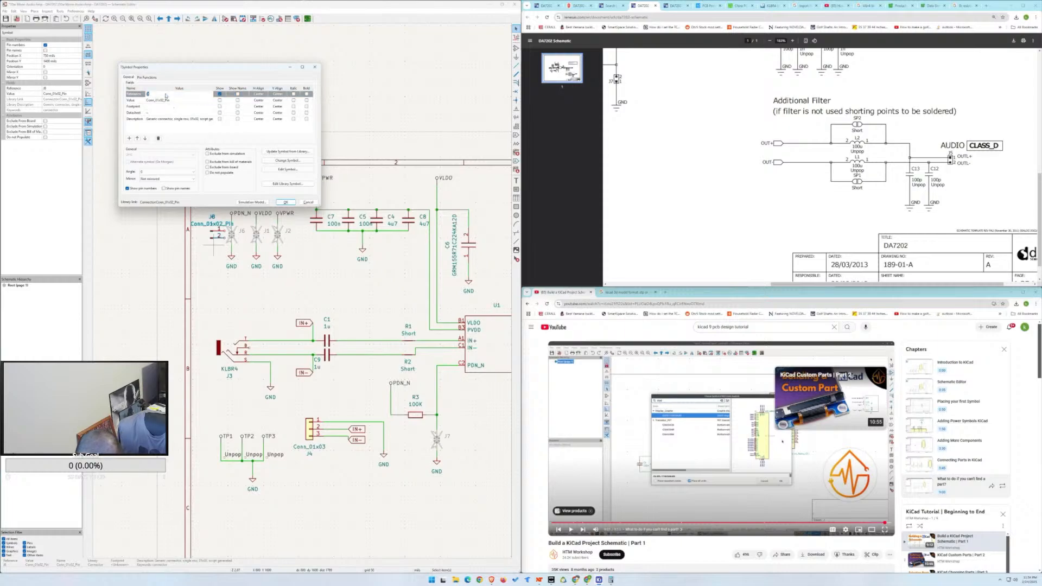
click(285, 202)
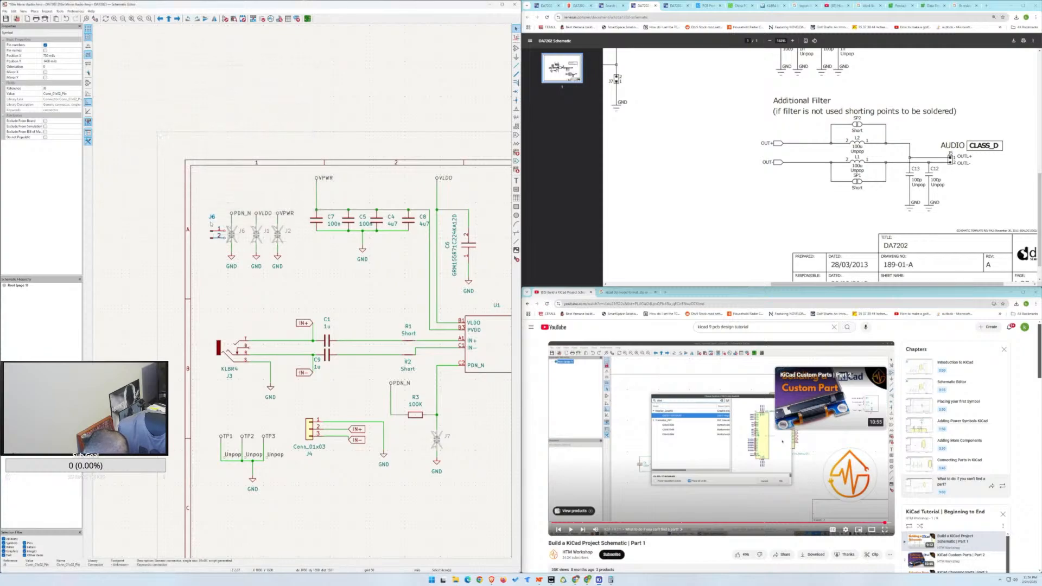
Search the symbol library for "conn" and preview the Conn_01x02_Socket symbol among the connector results.
text(a)
text(conn)
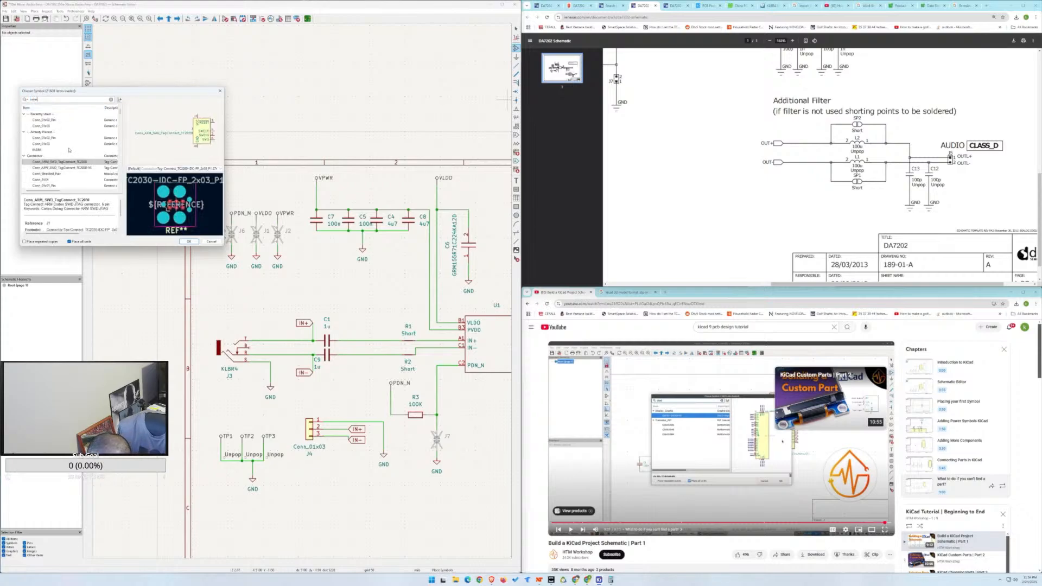
scroll(47, 142, down, 2)
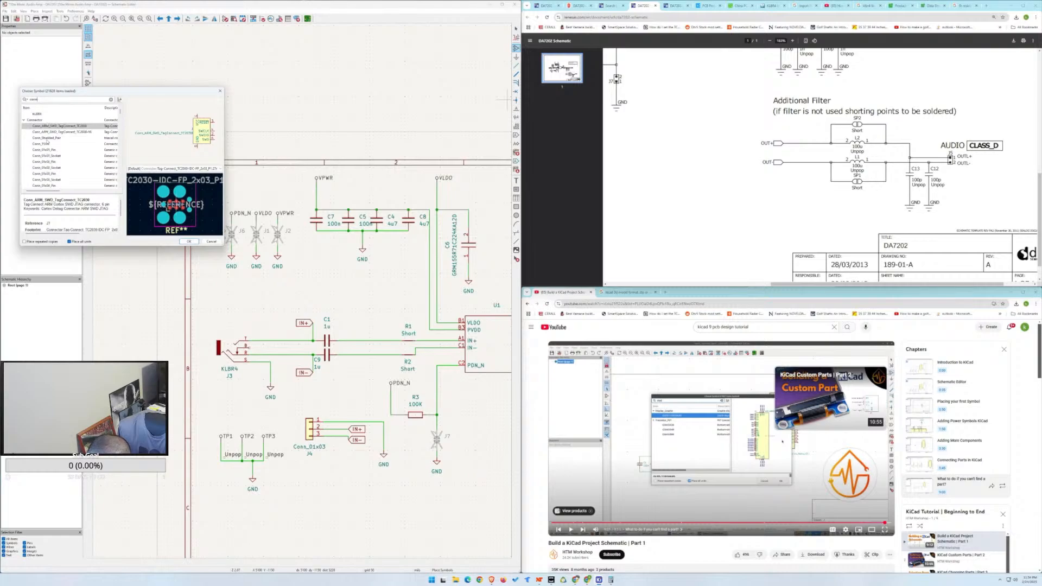
click(51, 168)
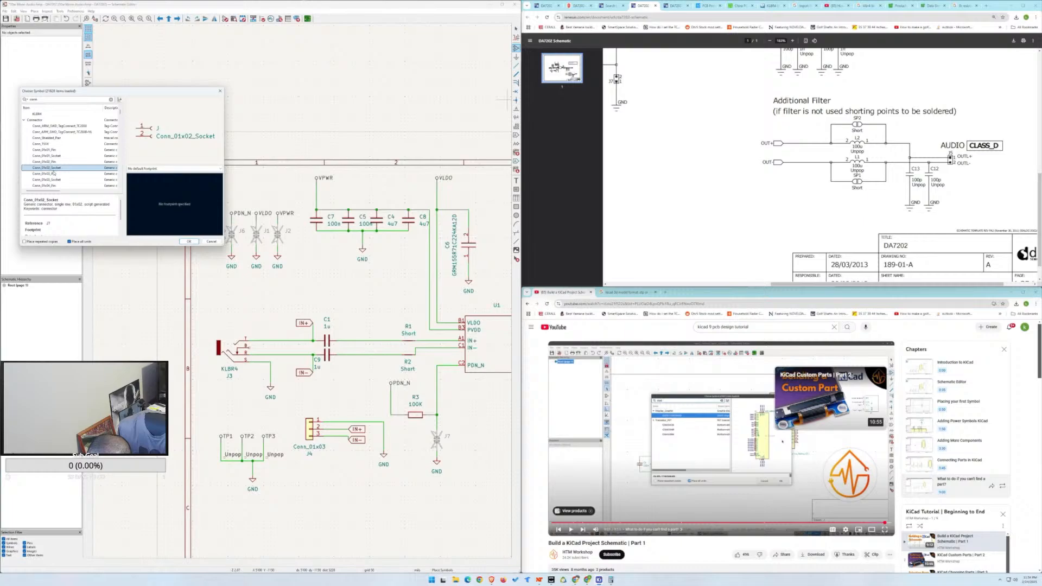
scroll(54, 172, down, 4)
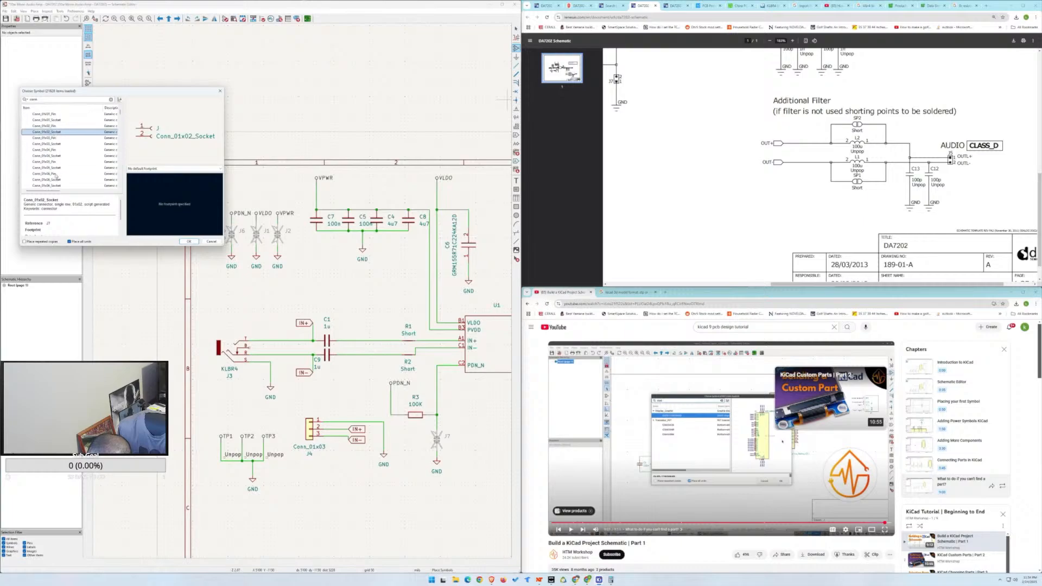
scroll(59, 182, down, 4)
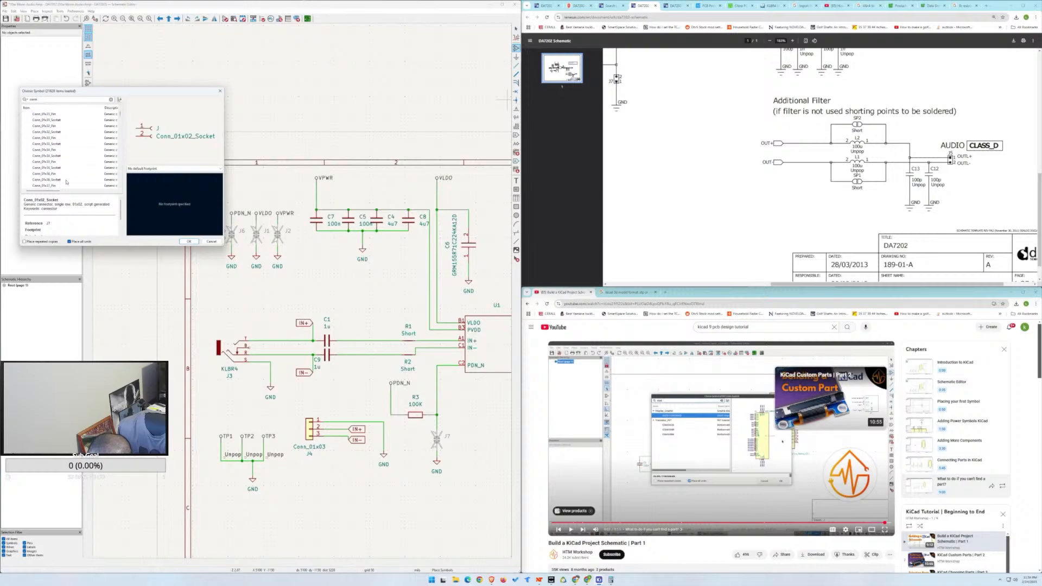
scroll(67, 183, down, 15)
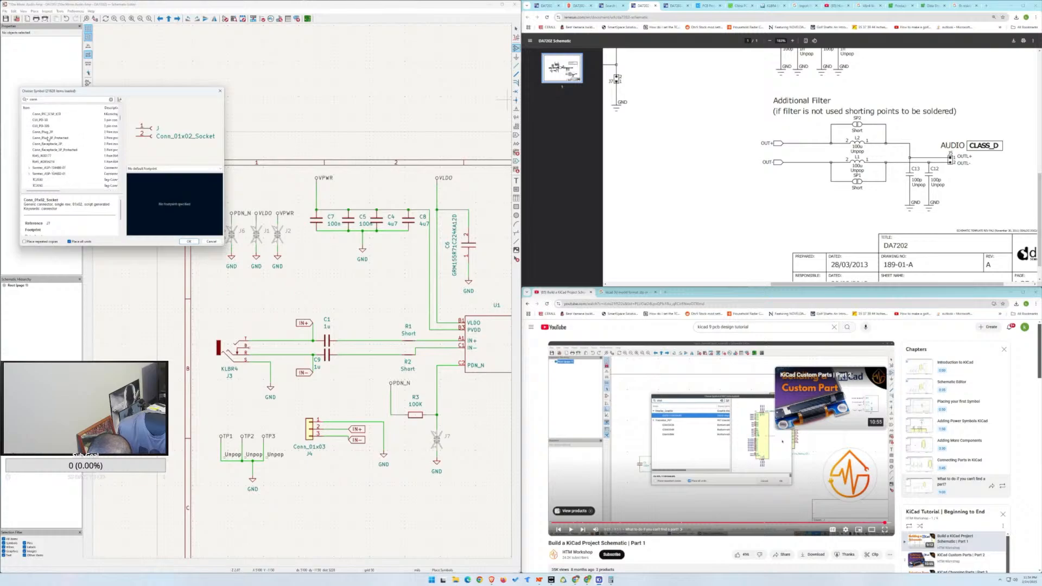
Compare the previews of the two-pin plug Conn_Plug_2P, the ARM JTAG/SWD connector and the Conn_ST_STDC14 debug connector.
click(49, 132)
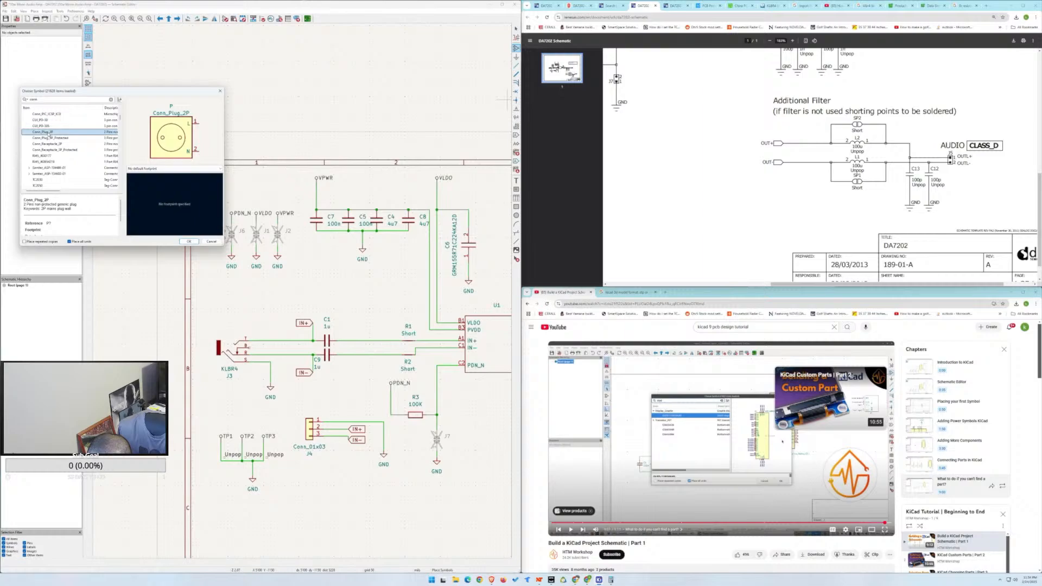
scroll(50, 134, up, 1)
scroll(48, 135, up, 4)
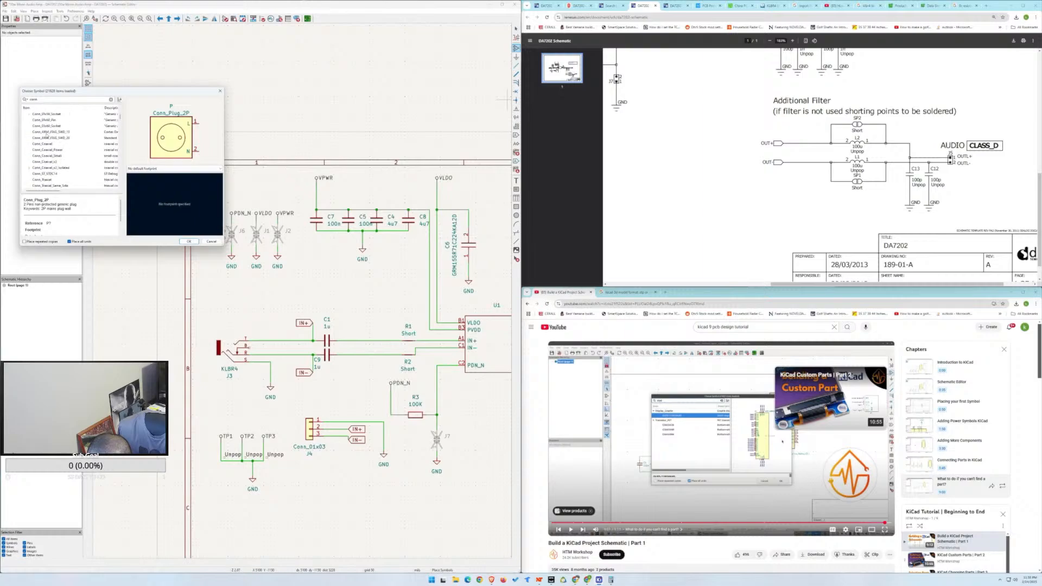
scroll(50, 140, up, 1)
click(51, 150)
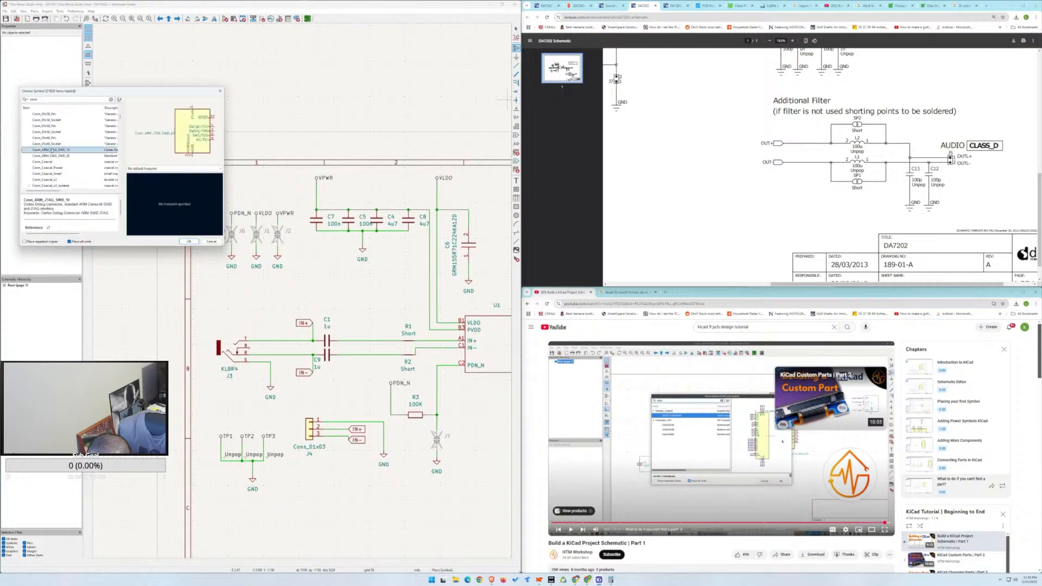
click(51, 138)
click(51, 144)
scroll(52, 149, down, 2)
scroll(51, 154, down, 1)
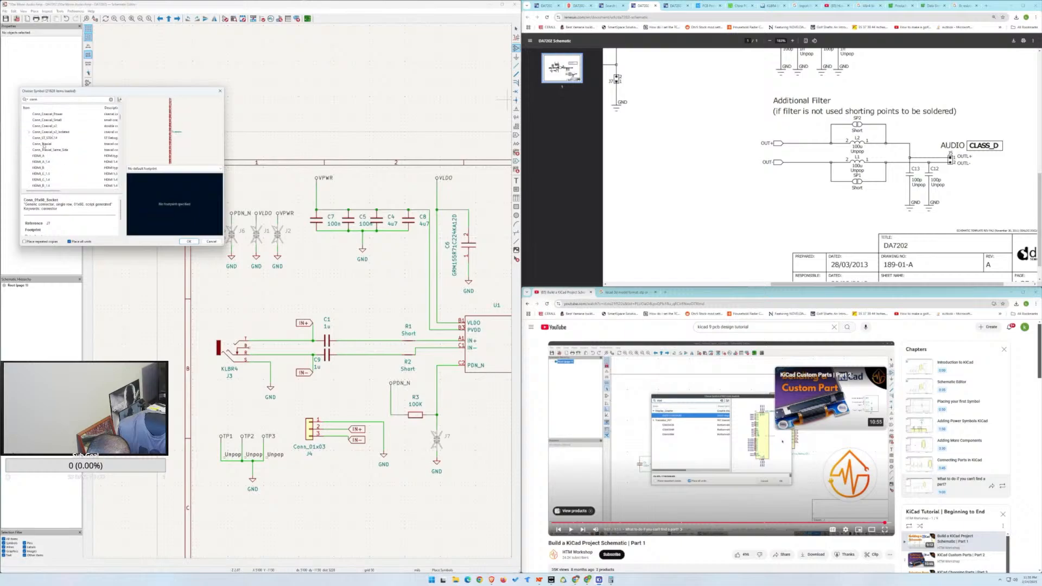
click(36, 139)
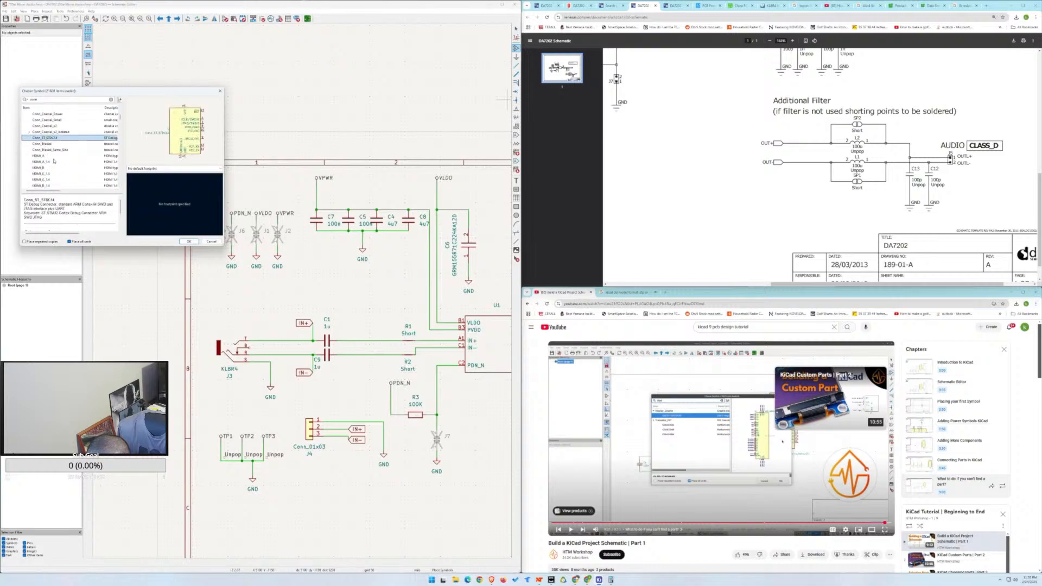
Browse further through the connector library and preview the DIN-6 and two-pin LEMO2 symbols.
scroll(53, 161, down, 10)
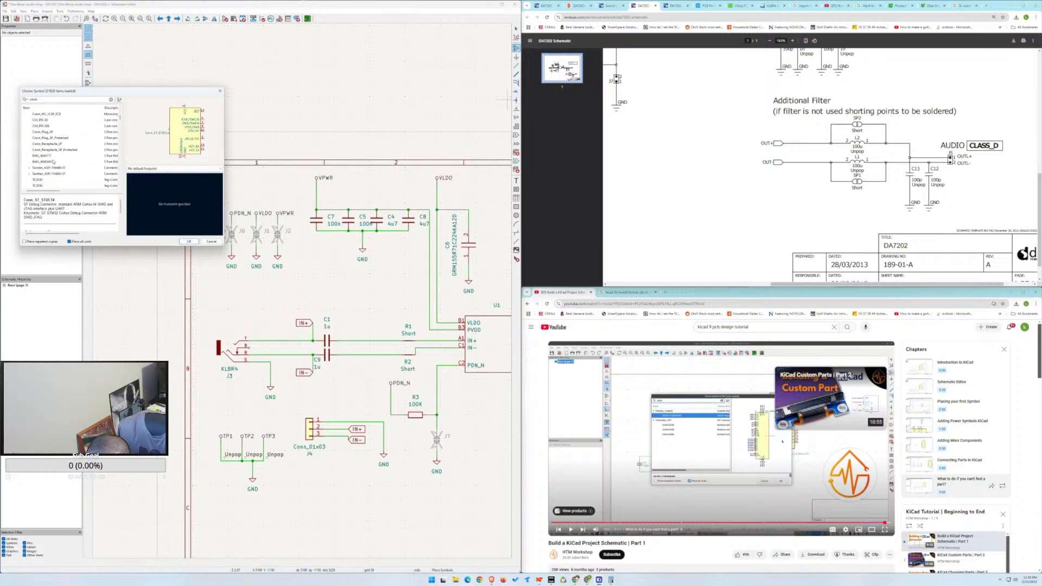
scroll(53, 161, down, 3)
scroll(53, 161, down, 2)
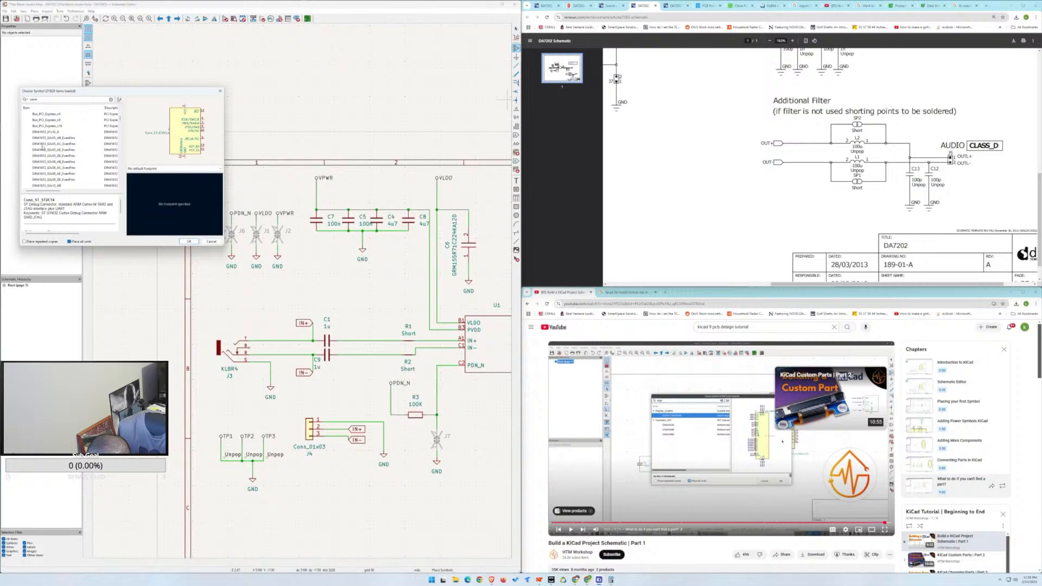
scroll(42, 147, down, 4)
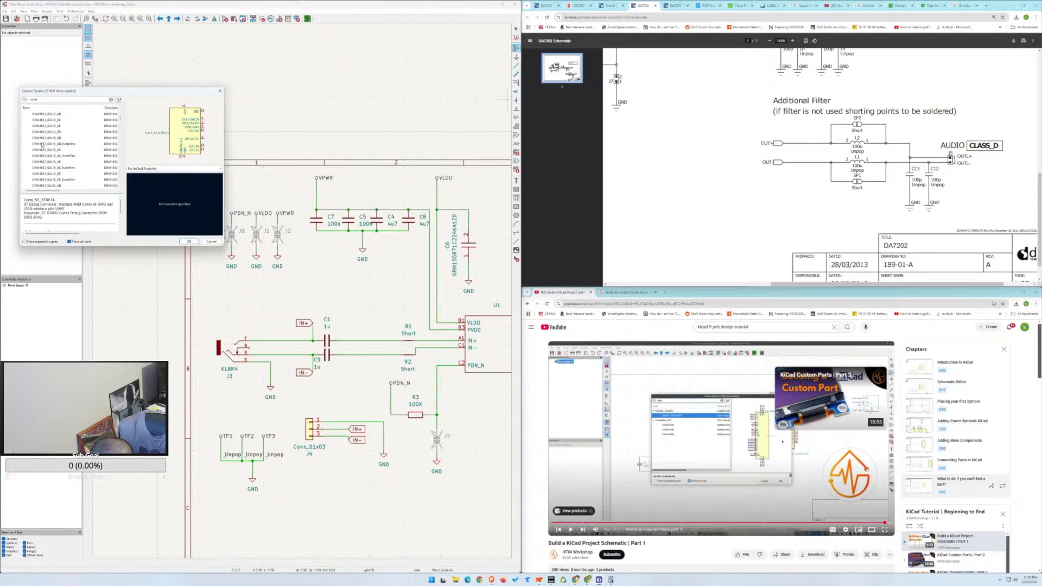
scroll(43, 147, down, 8)
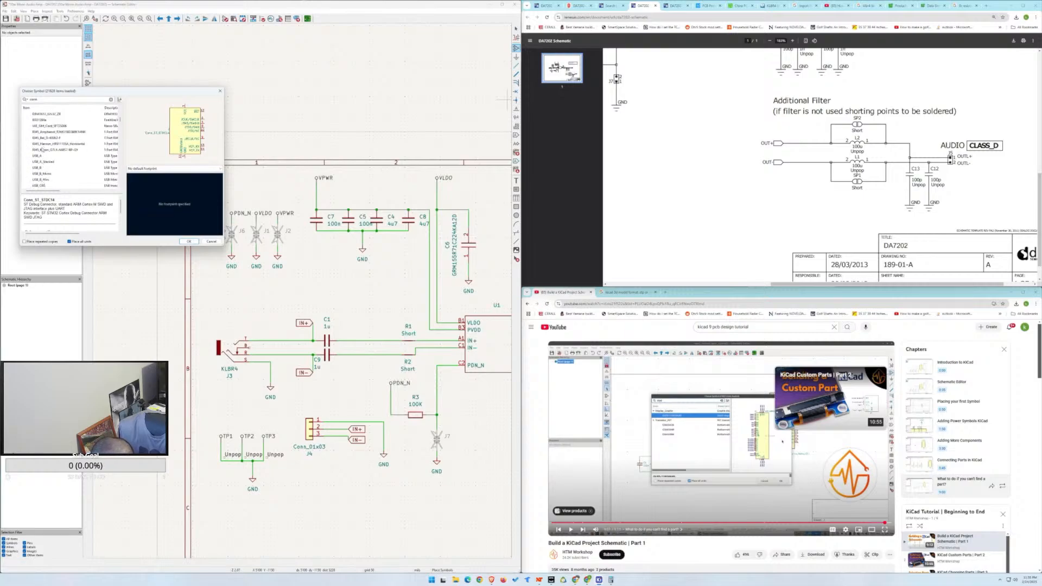
scroll(42, 150, down, 6)
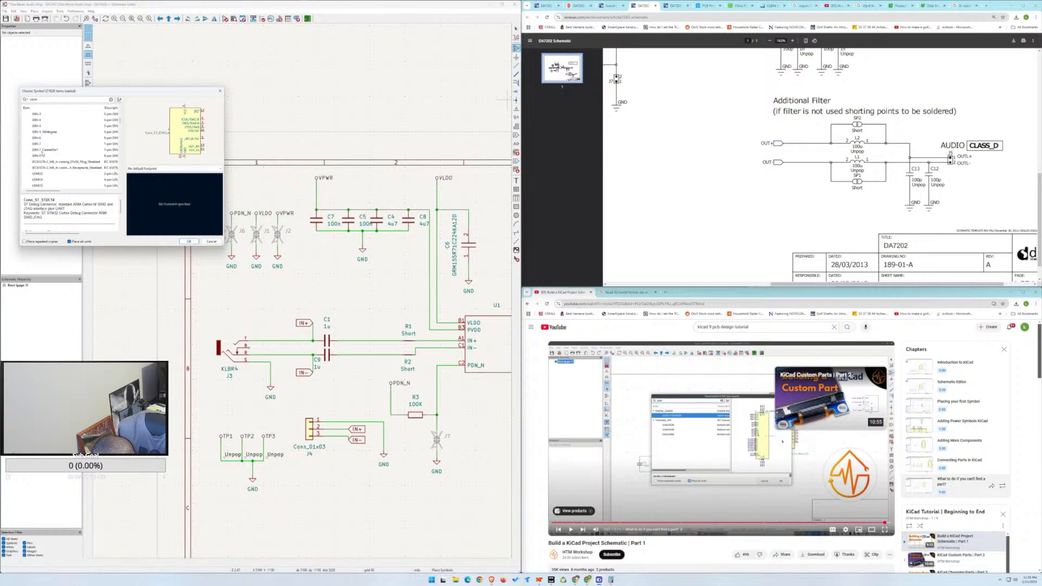
scroll(42, 153, down, 5)
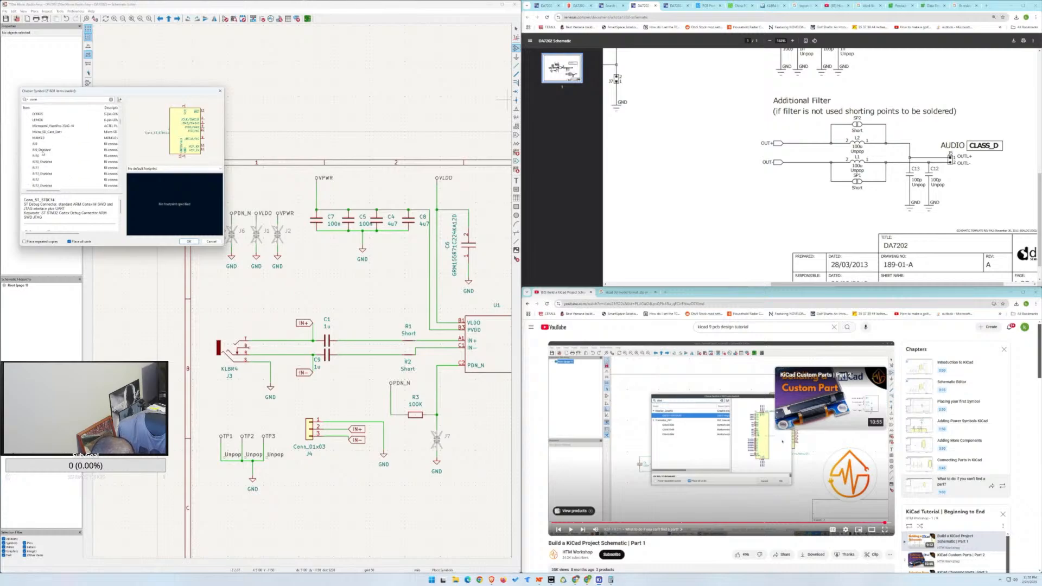
scroll(42, 153, up, 5)
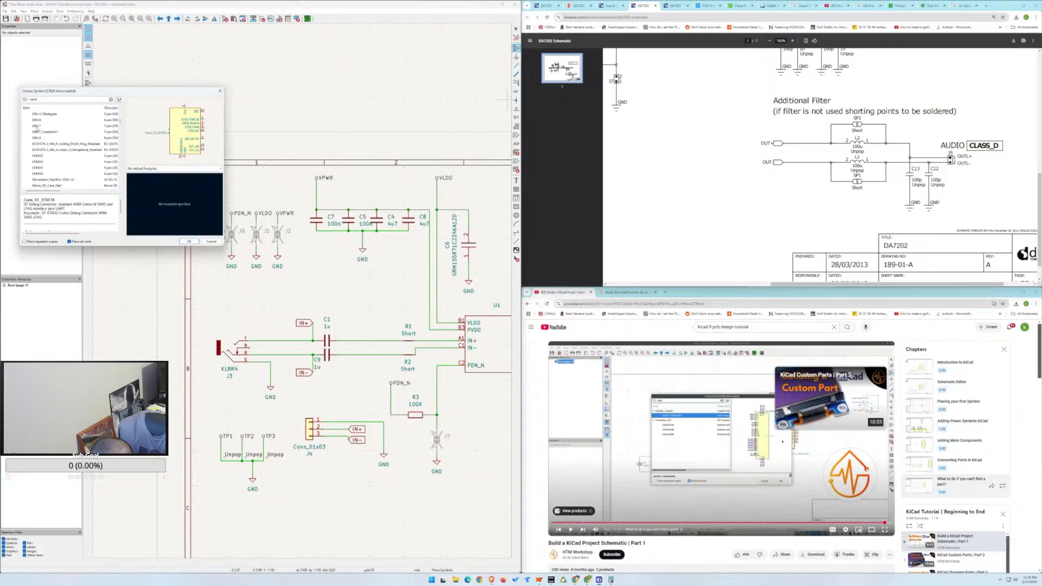
click(37, 120)
scroll(36, 128, up, 3)
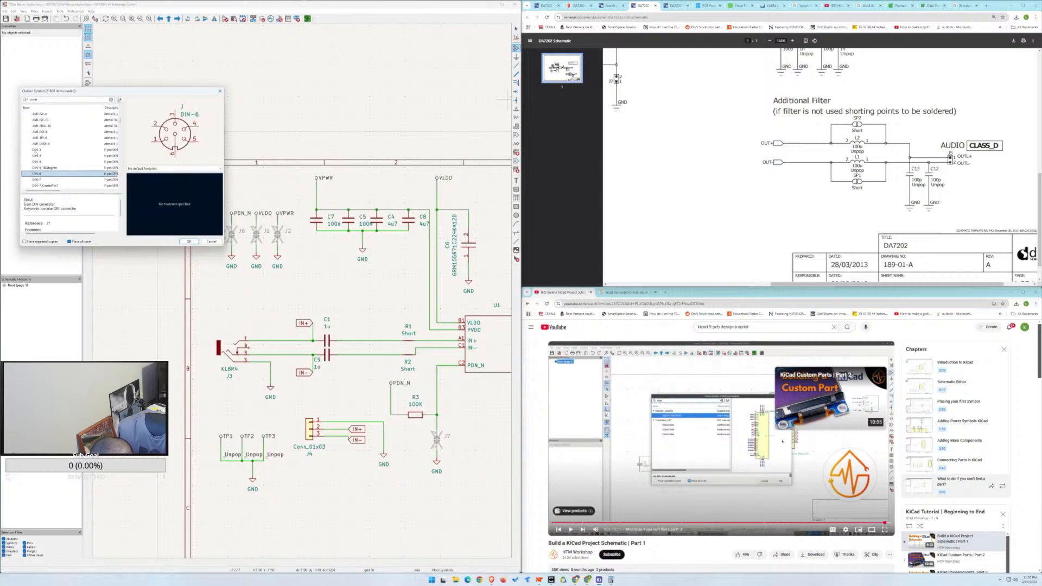
click(35, 150)
scroll(34, 153, down, 3)
click(36, 156)
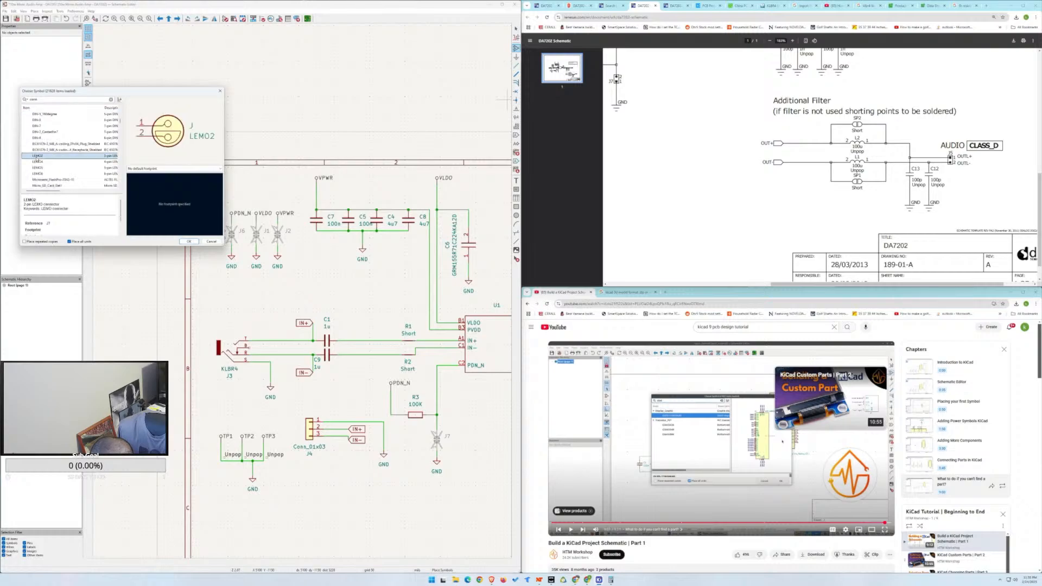
scroll(36, 159, down, 3)
scroll(36, 157, up, 1)
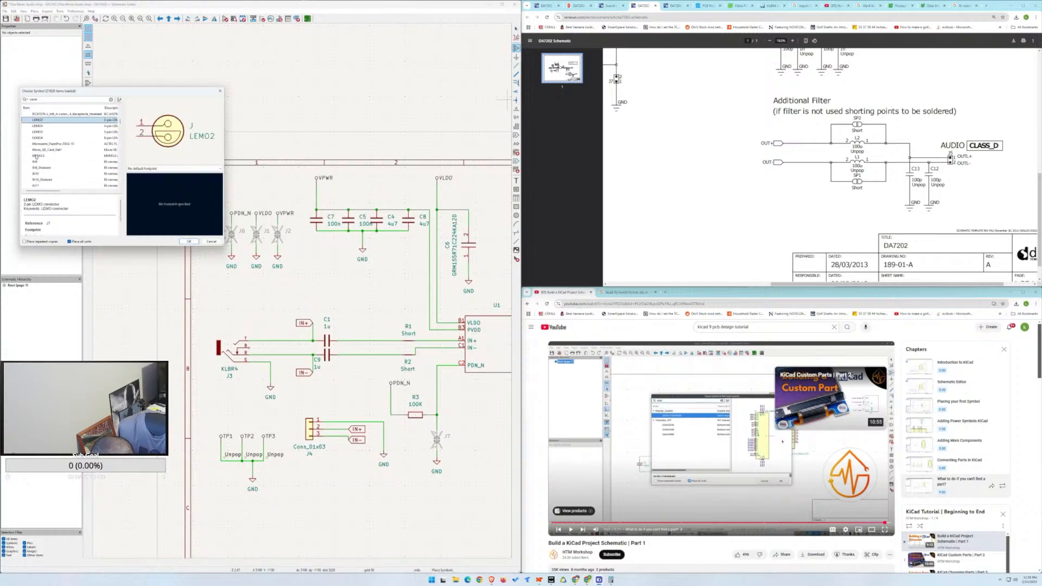
mouse_move(56, 191)
mouse_down()
mouse_move(79, 199)
mouse_move(54, 197)
mouse_up()
Examine the SD_Card_Device, Barrel_Jack_Switch and Mini-DIN-3 symbols as connector candidates.
scroll(38, 181, down, 5)
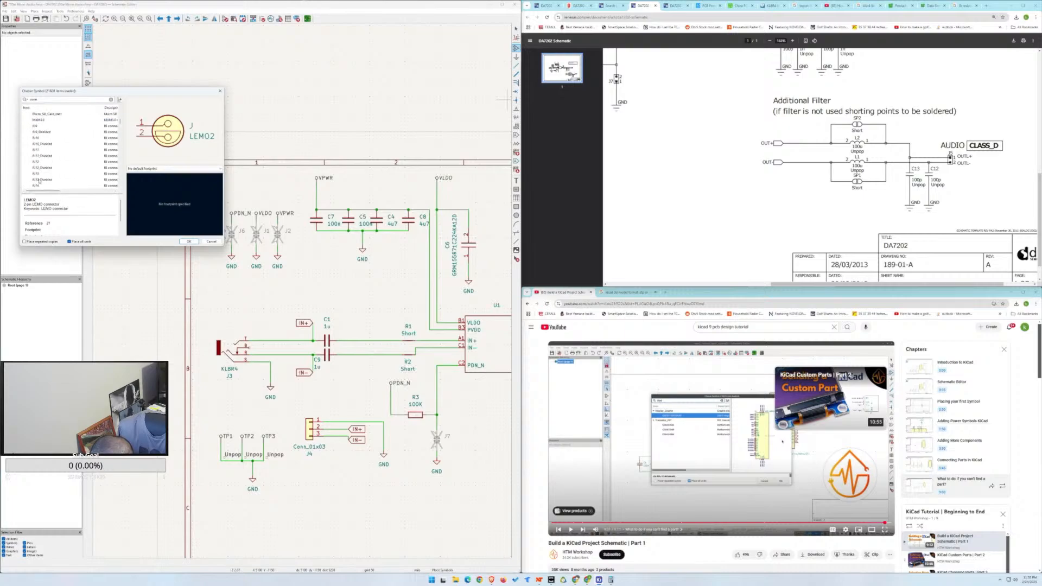
scroll(38, 180, down, 5)
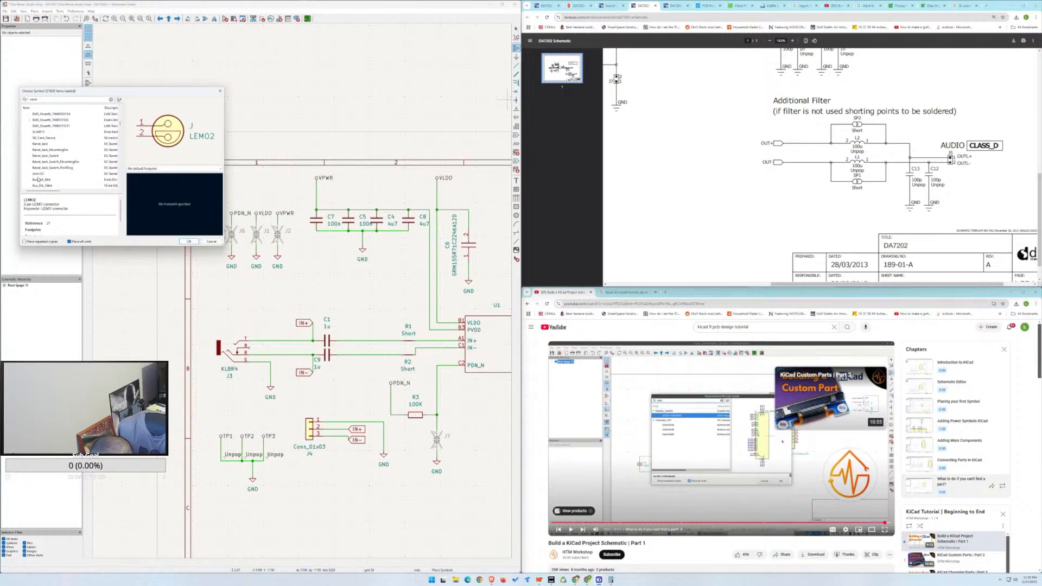
scroll(40, 170, up, 2)
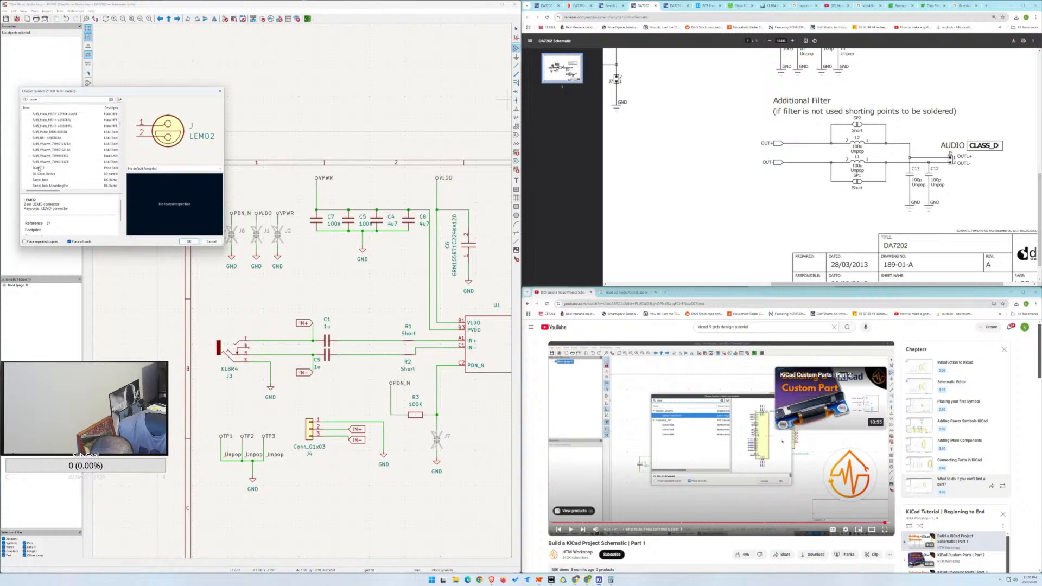
click(40, 173)
scroll(41, 176, down, 2)
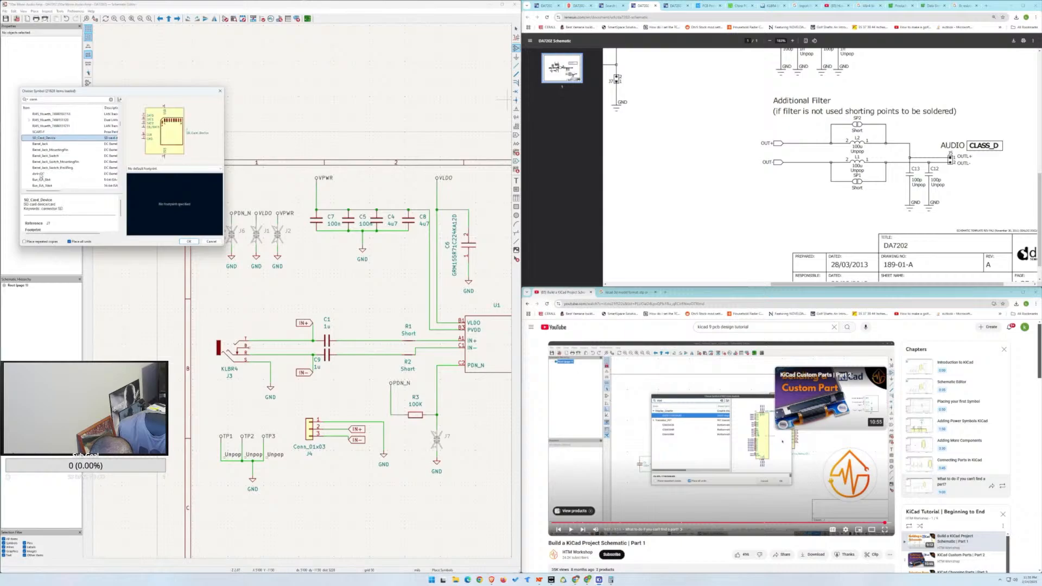
scroll(40, 174, down, 2)
click(46, 120)
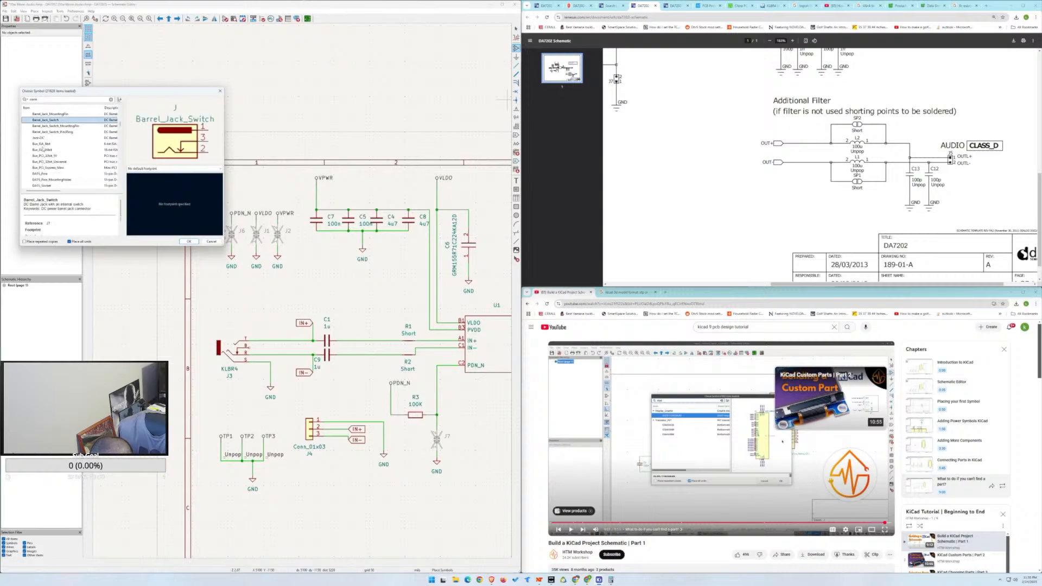
scroll(42, 152, down, 1)
scroll(43, 162, down, 4)
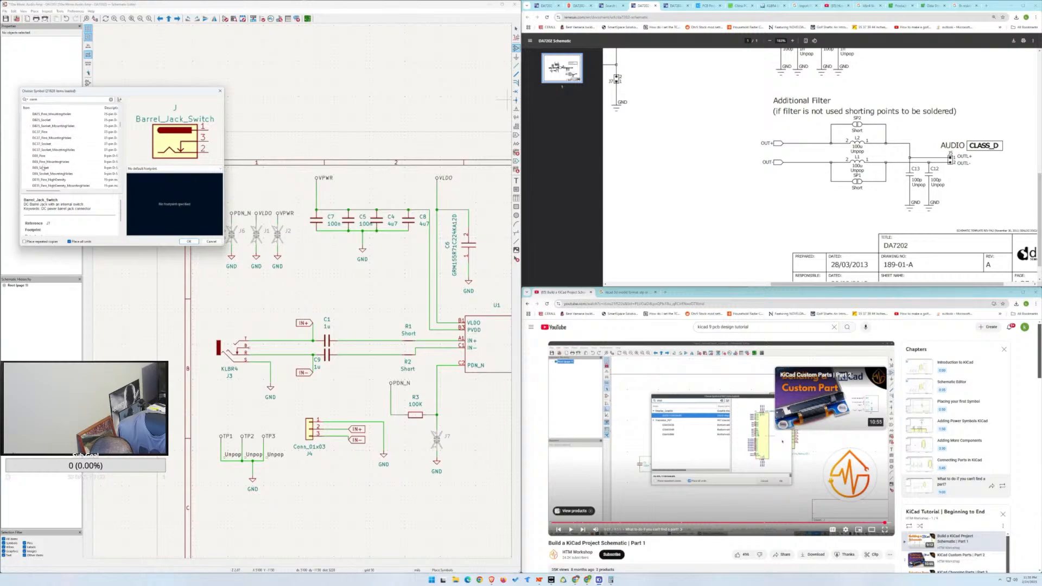
scroll(43, 168, down, 3)
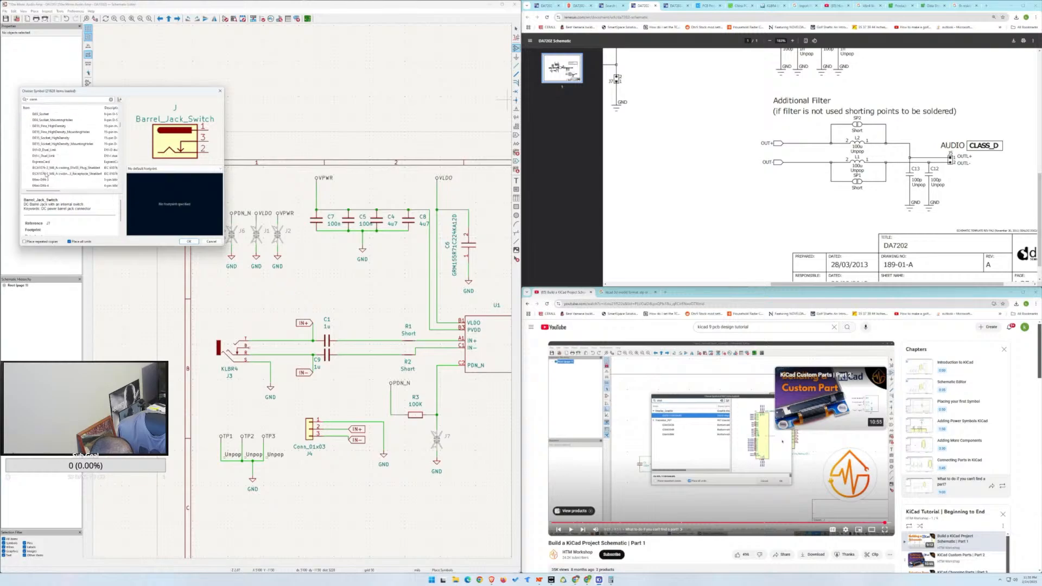
click(46, 180)
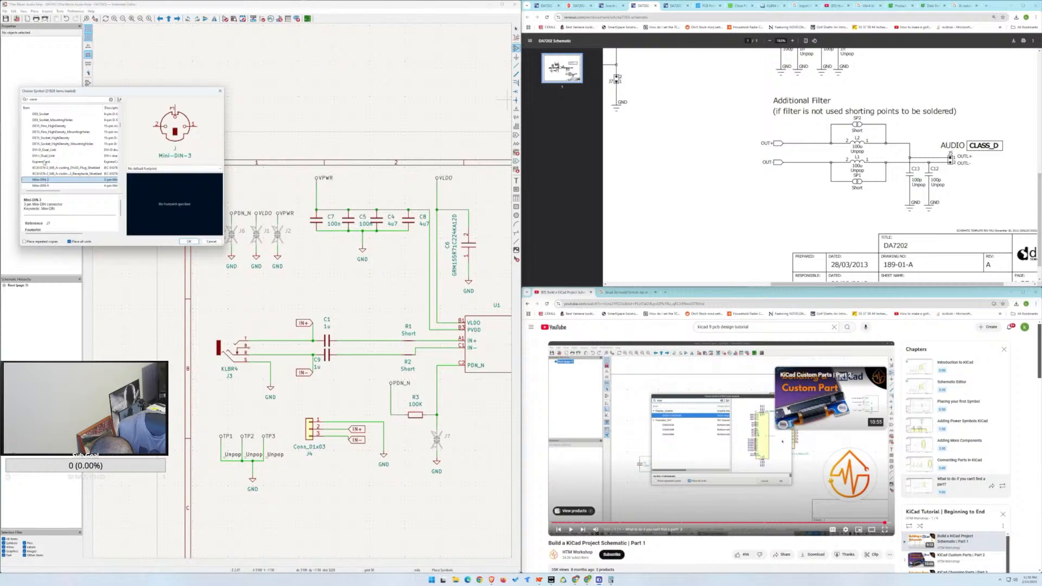
Preview the two-pin Screw_Terminal_01x02 and the UEXT_Slave symbols in the connector library.
scroll(45, 167, down, 4)
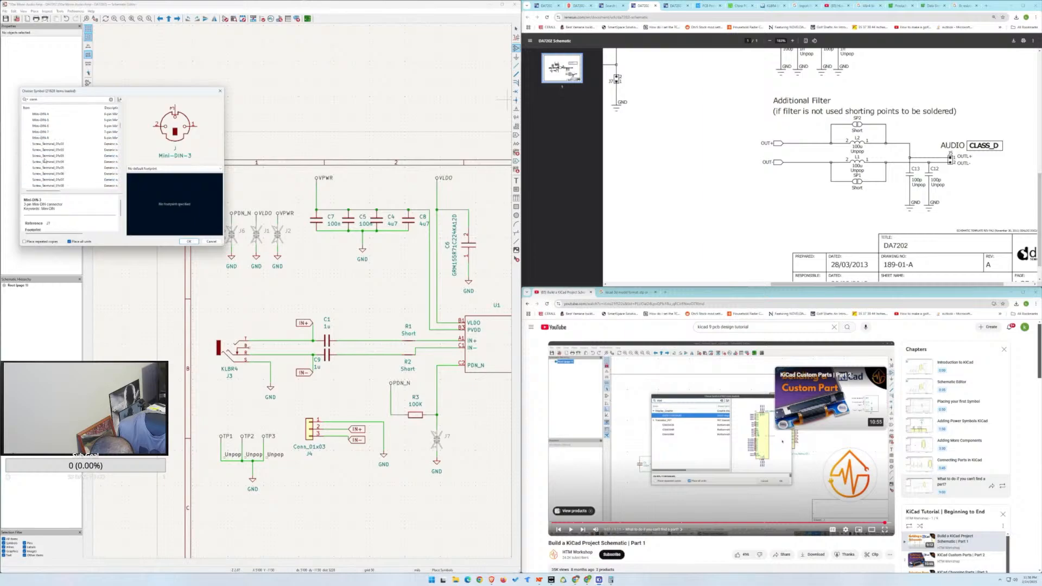
click(45, 151)
scroll(45, 156, down, 8)
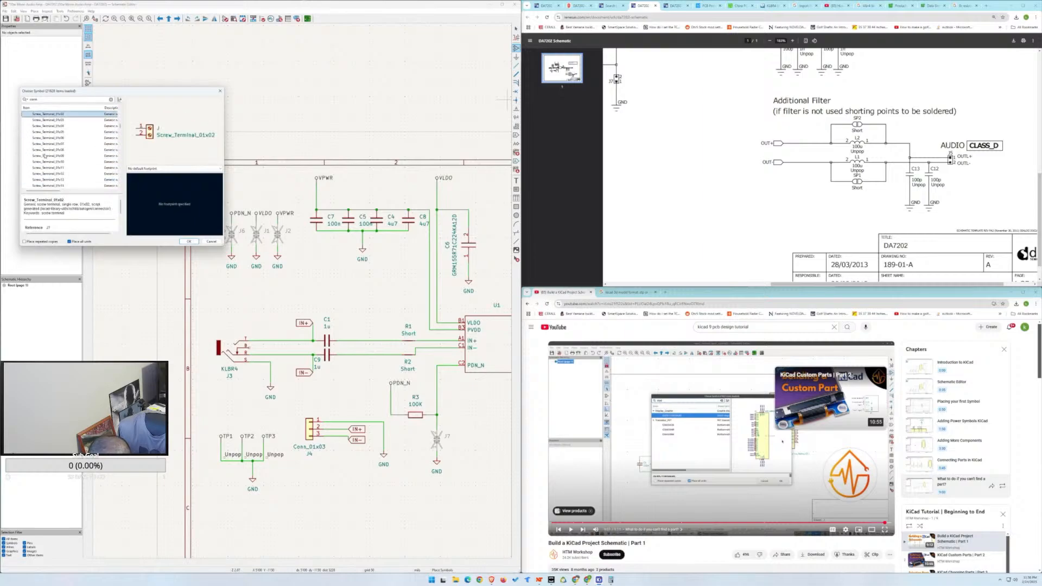
scroll(46, 156, up, 1)
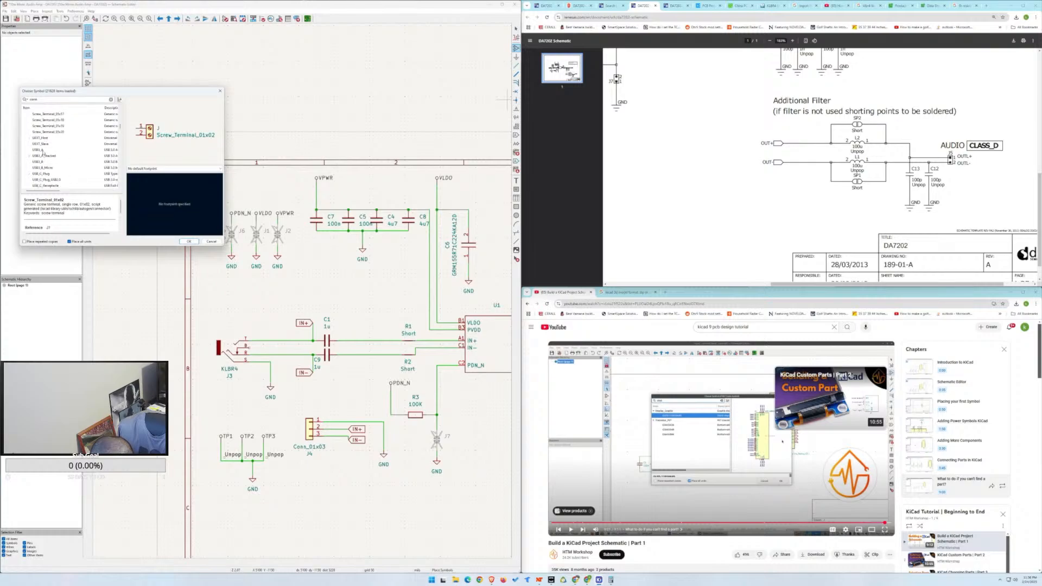
click(43, 144)
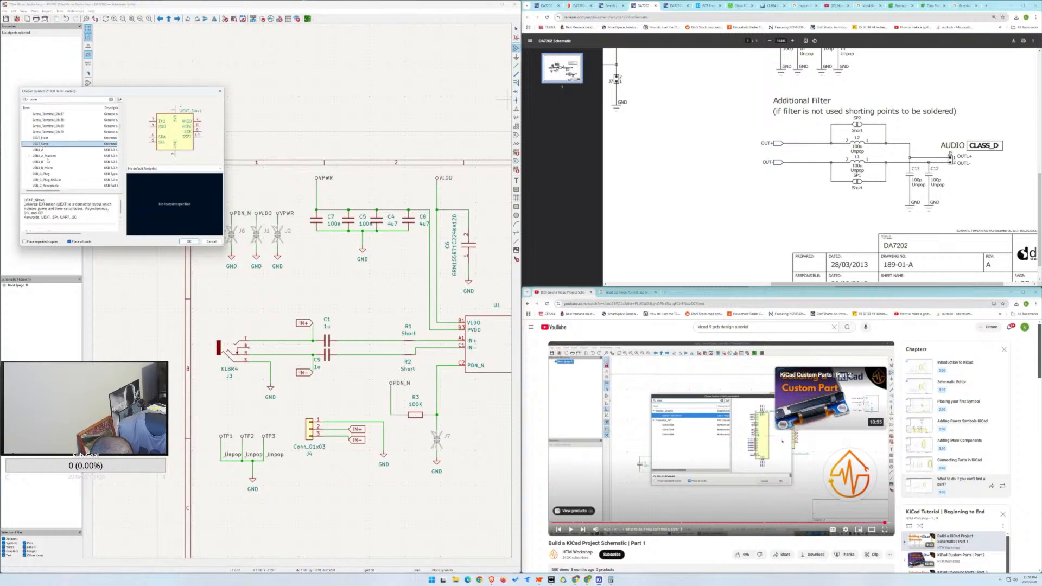
Preview the generic two-pin Conn_01x02 symbol and compare it with the connectors in the reference schematic.
scroll(47, 161, down, 3)
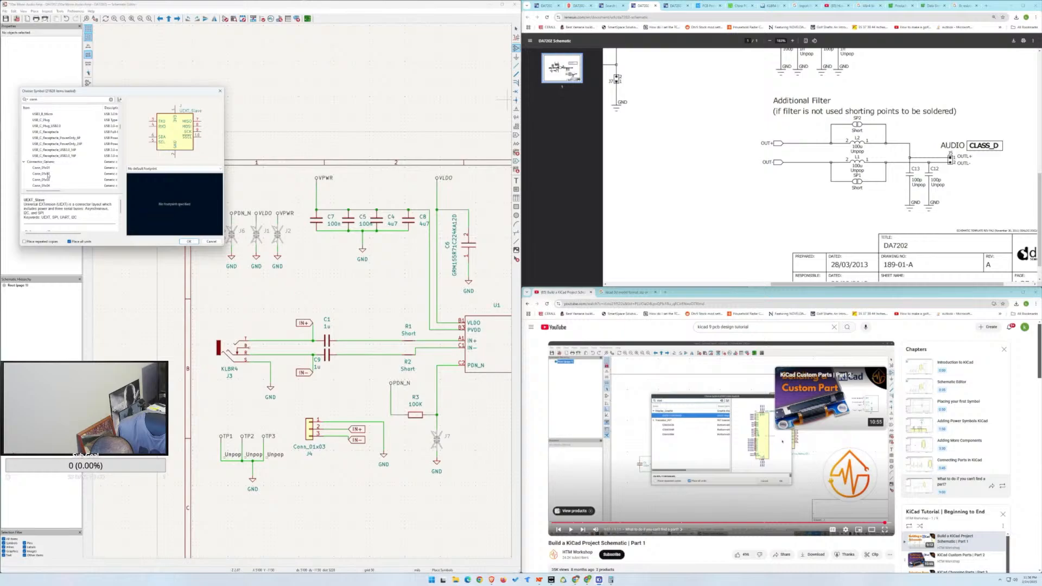
click(48, 174)
scroll(48, 173, down, 2)
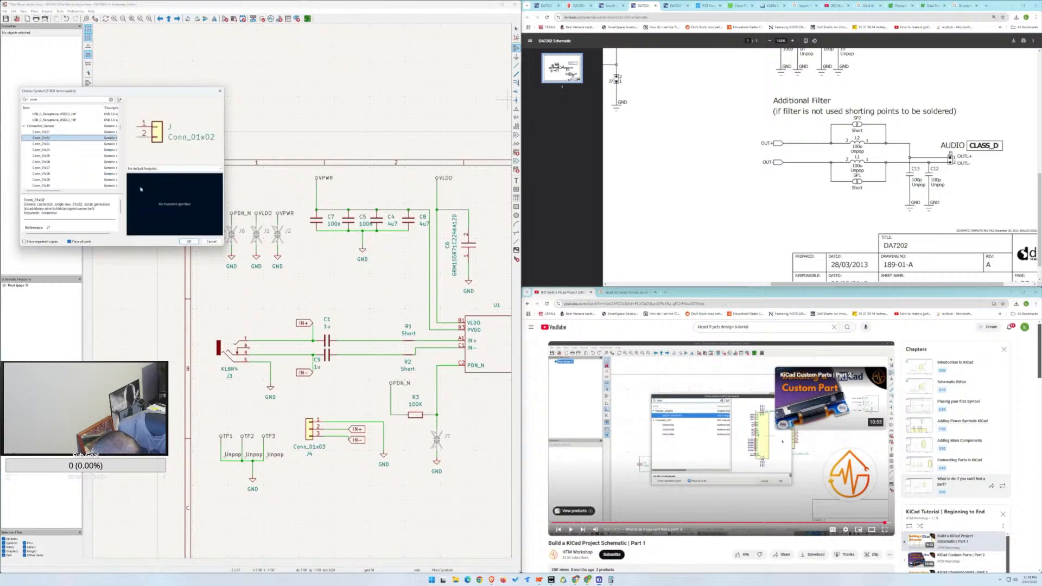
scroll(658, 201, up, 3)
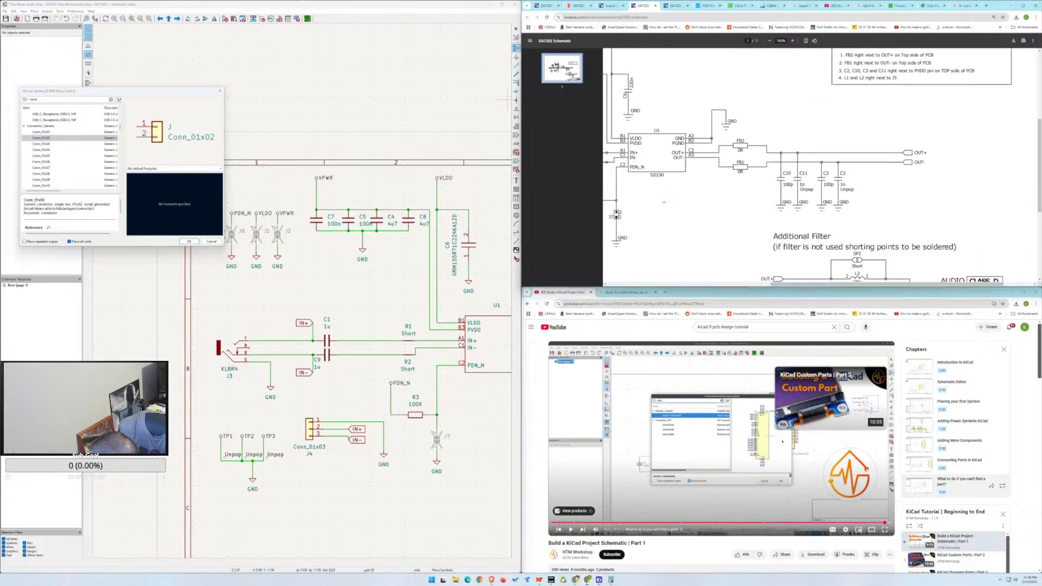
scroll(659, 201, left, 5)
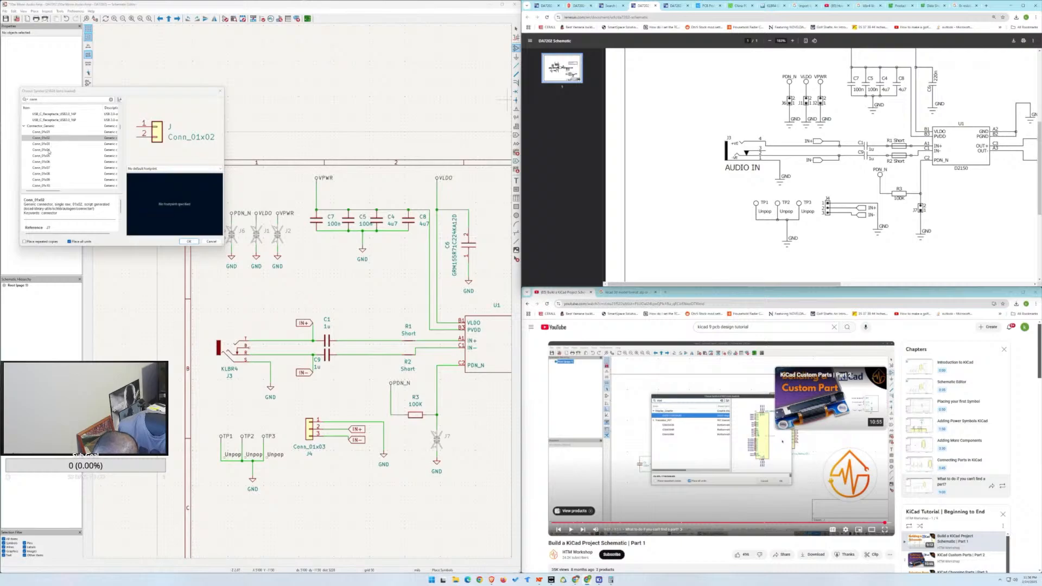
Preview the generic double-row Conn_2Rows-05Pins and Conn_02x01 connector symbols.
scroll(48, 162, down, 3)
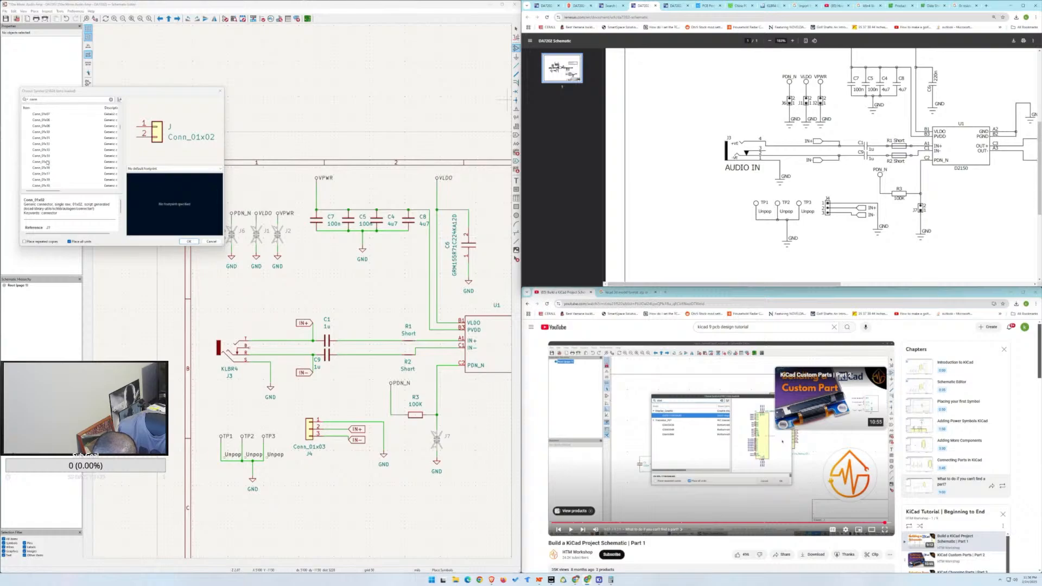
scroll(46, 162, down, 3)
click(48, 168)
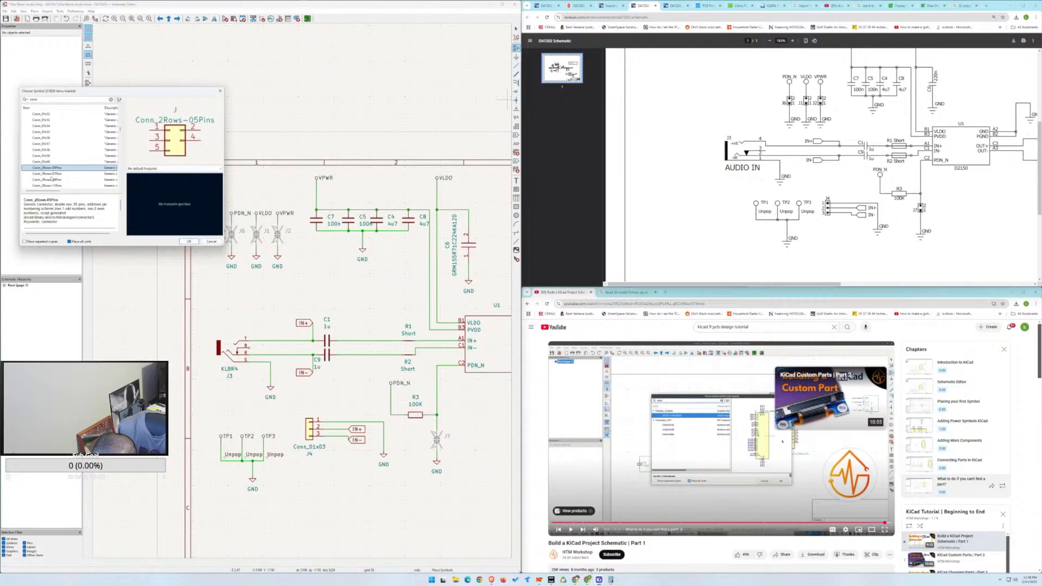
click(51, 174)
scroll(52, 176, down, 10)
scroll(52, 178, down, 2)
click(48, 152)
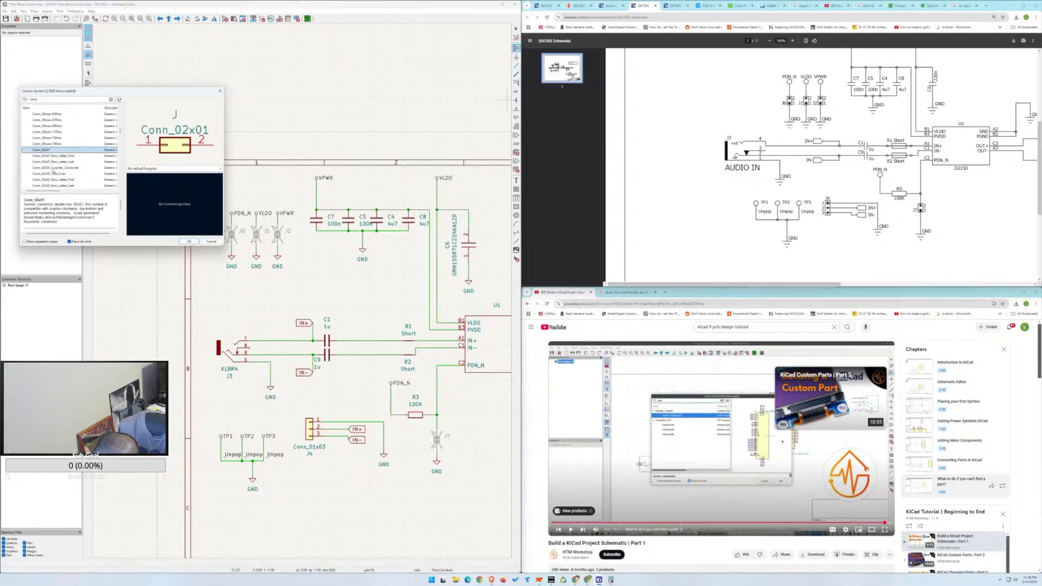
Look through the remaining generic double-row connectors and preview the Conn_01x02_MountingPin symbol.
scroll(69, 179, down, 10)
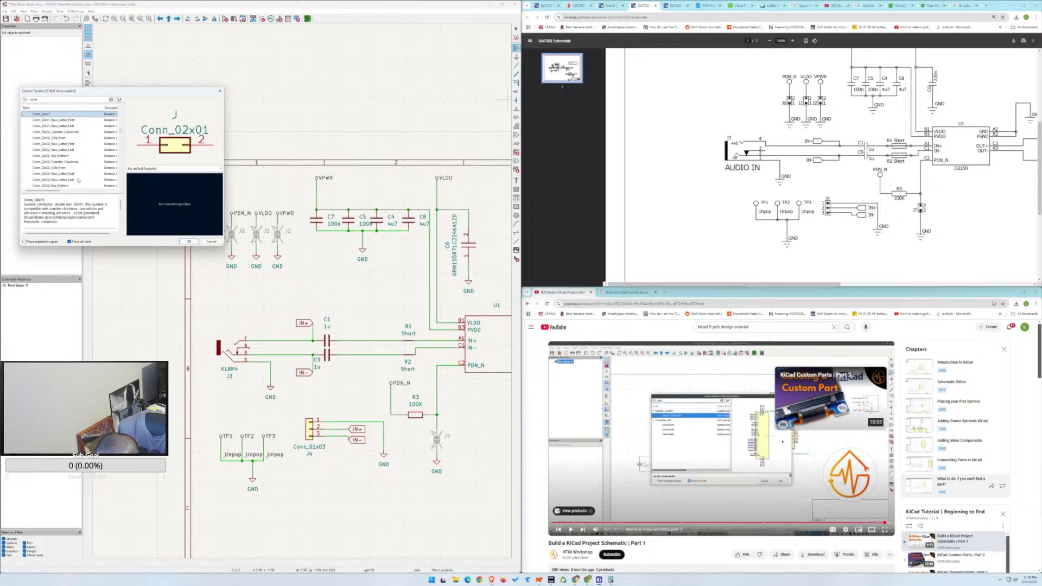
scroll(76, 180, down, 1)
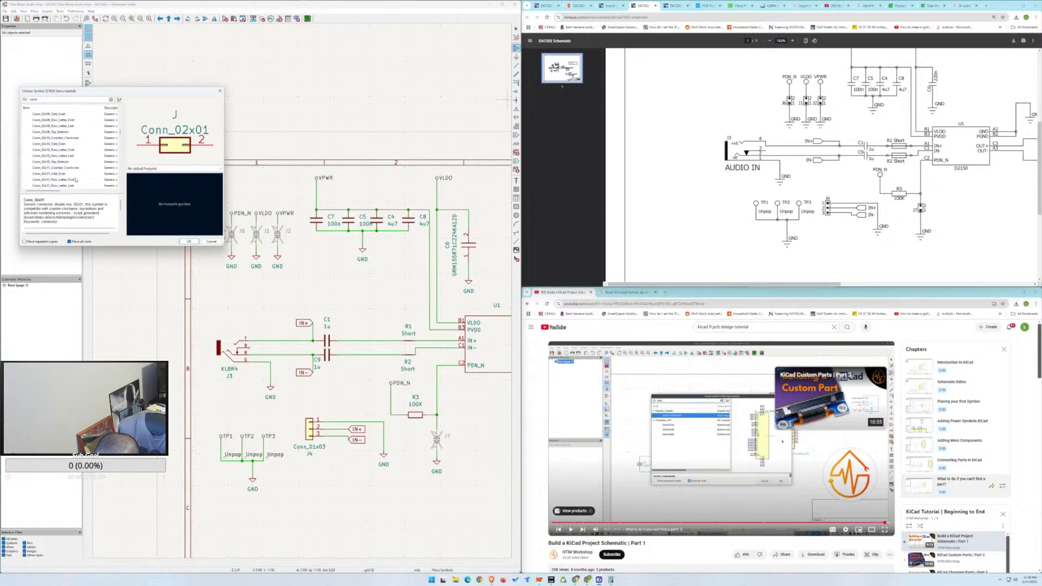
scroll(75, 180, up, 11)
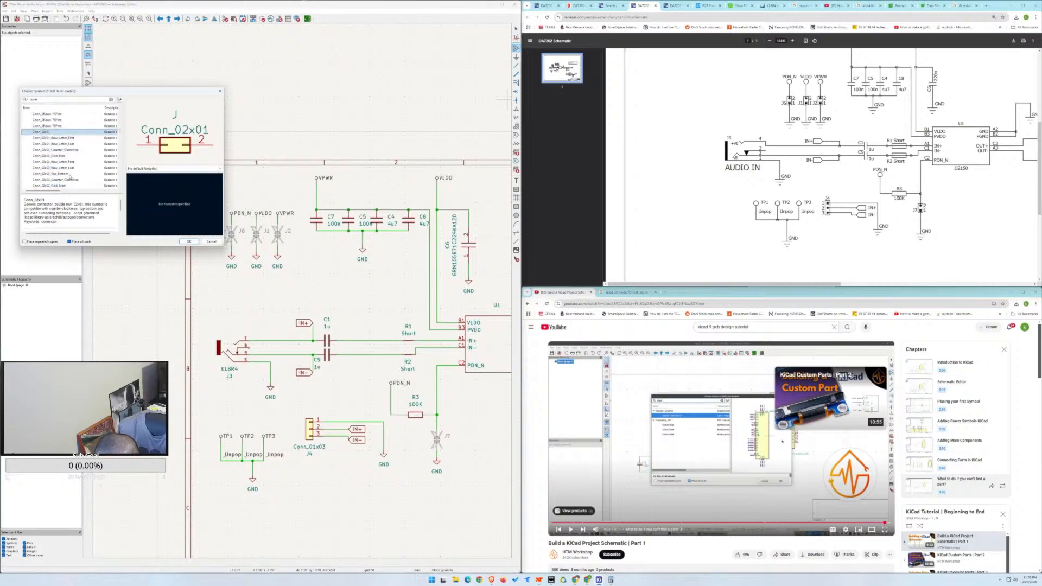
scroll(69, 176, down, 13)
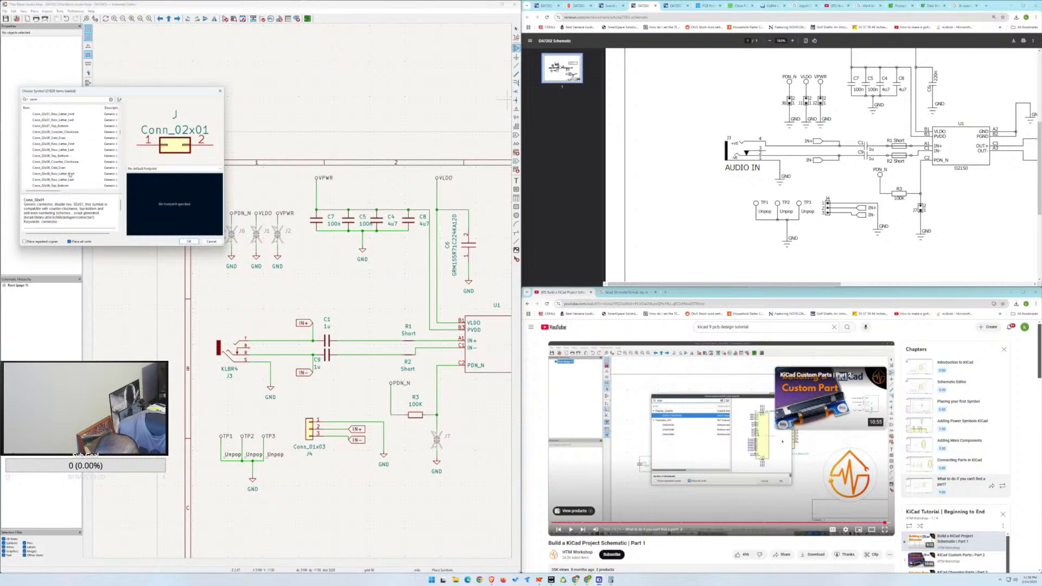
scroll(69, 175, down, 2)
scroll(70, 176, down, 8)
scroll(70, 175, down, 20)
scroll(73, 178, down, 20)
click(54, 168)
scroll(53, 169, down, 2)
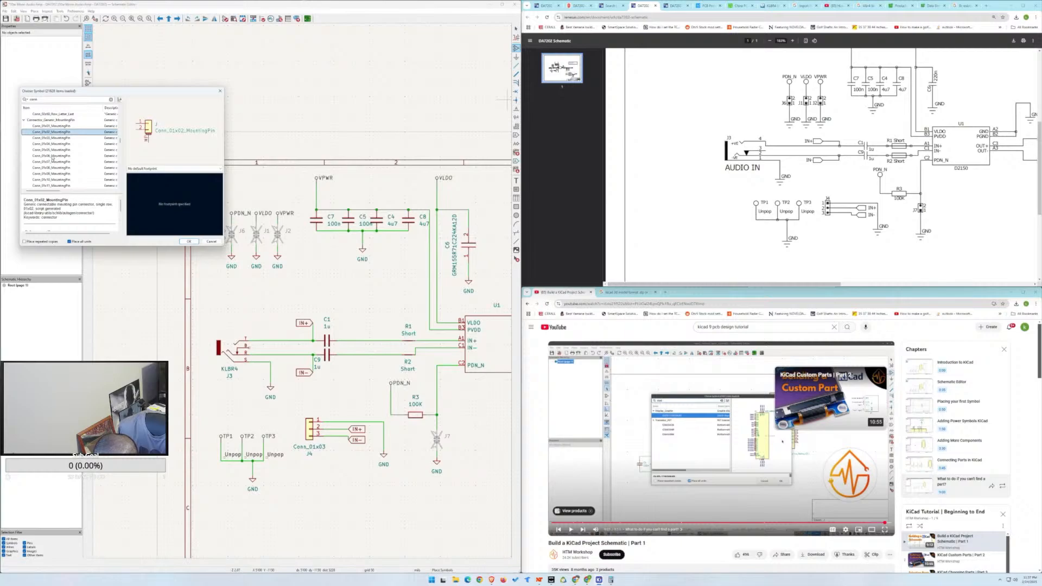
Browse the mounting-pin connector variants and return to the two-pin Conn_01x02_MountingPin symbol.
scroll(52, 158, down, 5)
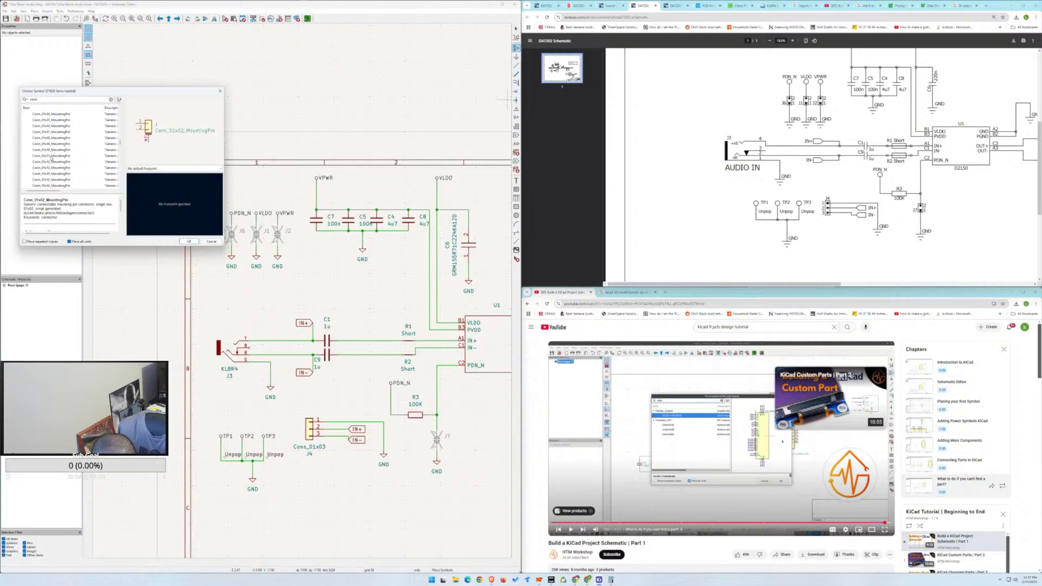
scroll(52, 157, down, 5)
click(54, 145)
scroll(53, 147, up, 5)
scroll(53, 148, up, 8)
click(53, 150)
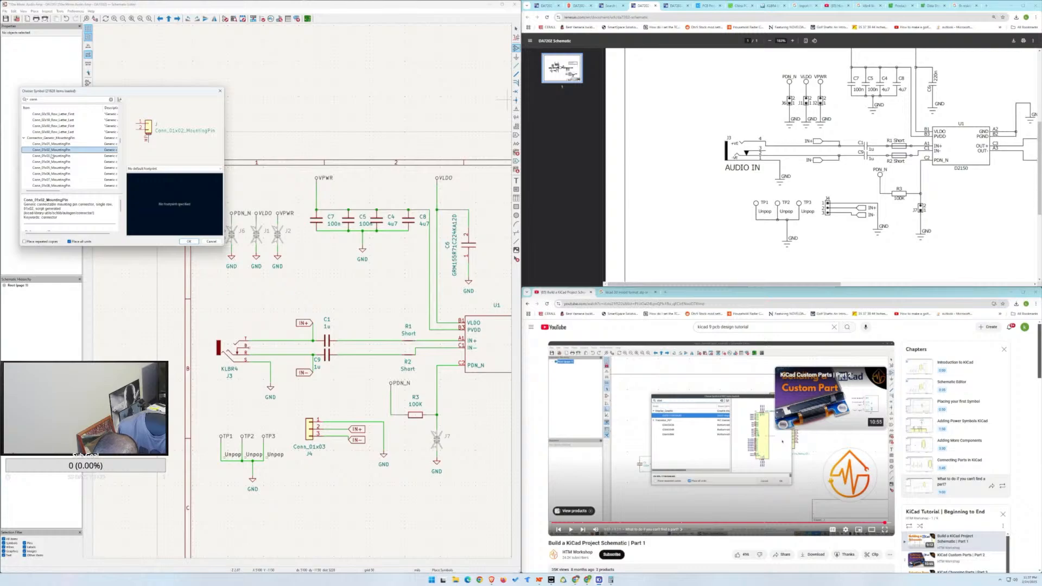
Browse on to the generic shielded connectors and preview the Conn_01x02_Shielded symbol.
scroll(51, 158, down, 5)
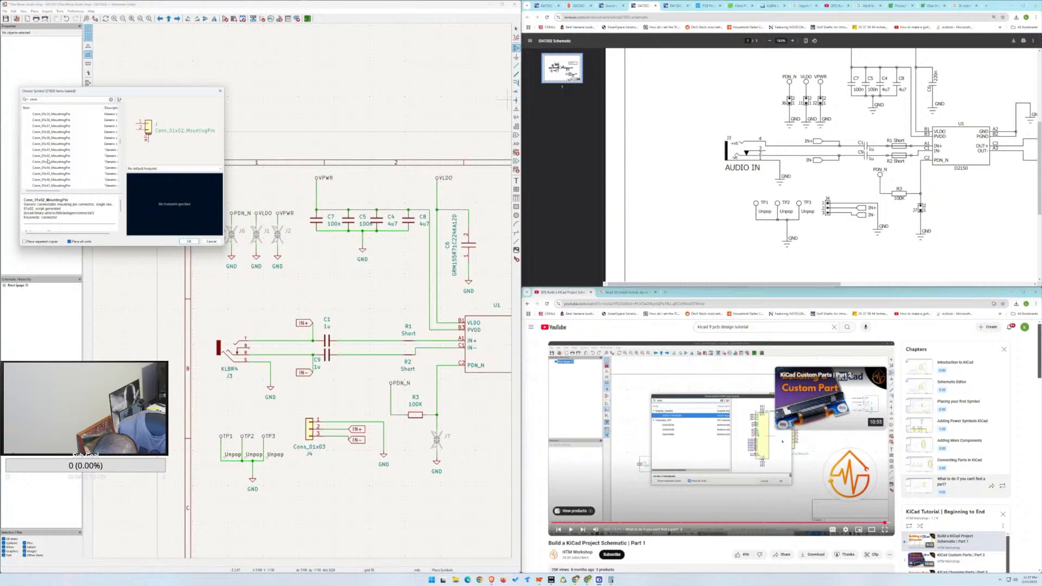
scroll(49, 160, down, 10)
scroll(49, 162, down, 20)
scroll(49, 165, down, 20)
scroll(52, 168, up, 5)
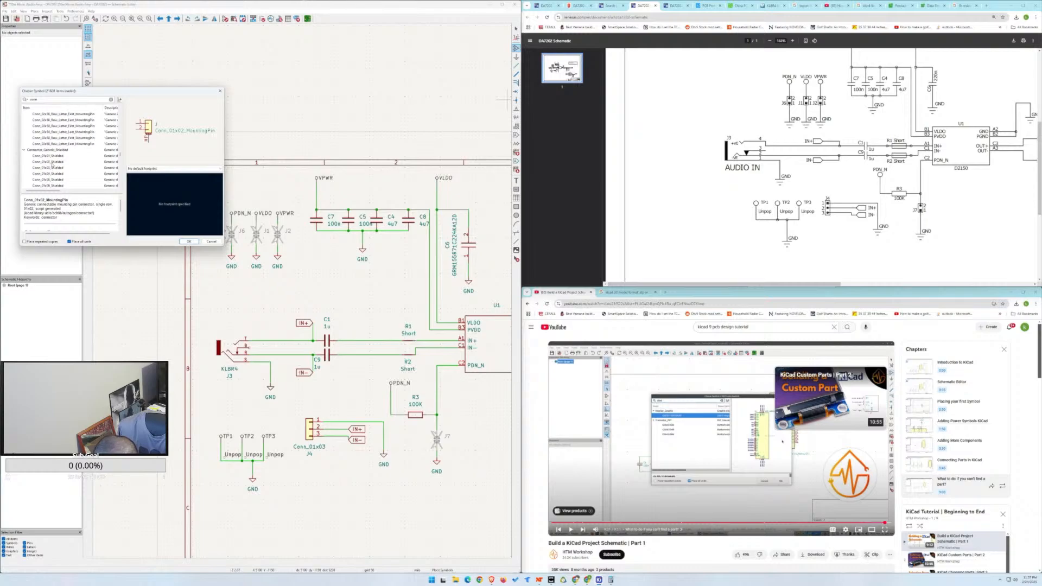
click(51, 161)
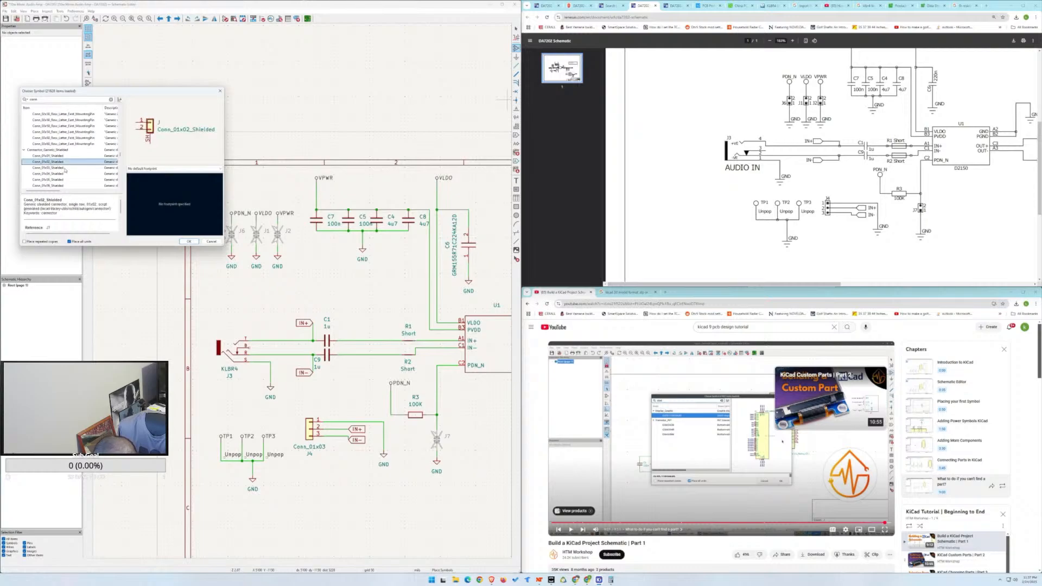
Look through the double-row shielded connectors and preview the Conn_02x01_Row_Letter_First_Shielded symbol.
scroll(63, 171, down, 5)
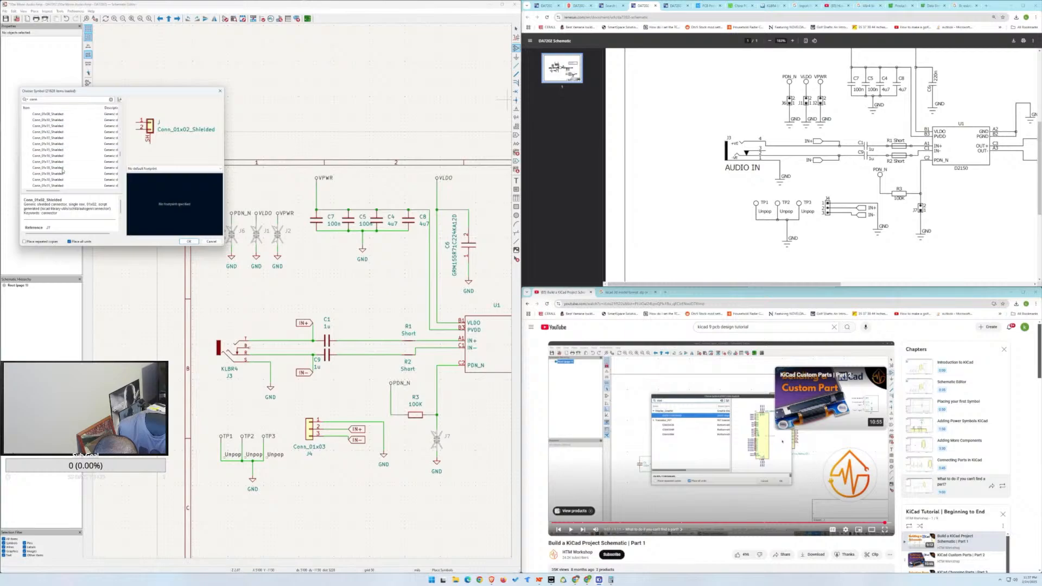
scroll(63, 172, down, 5)
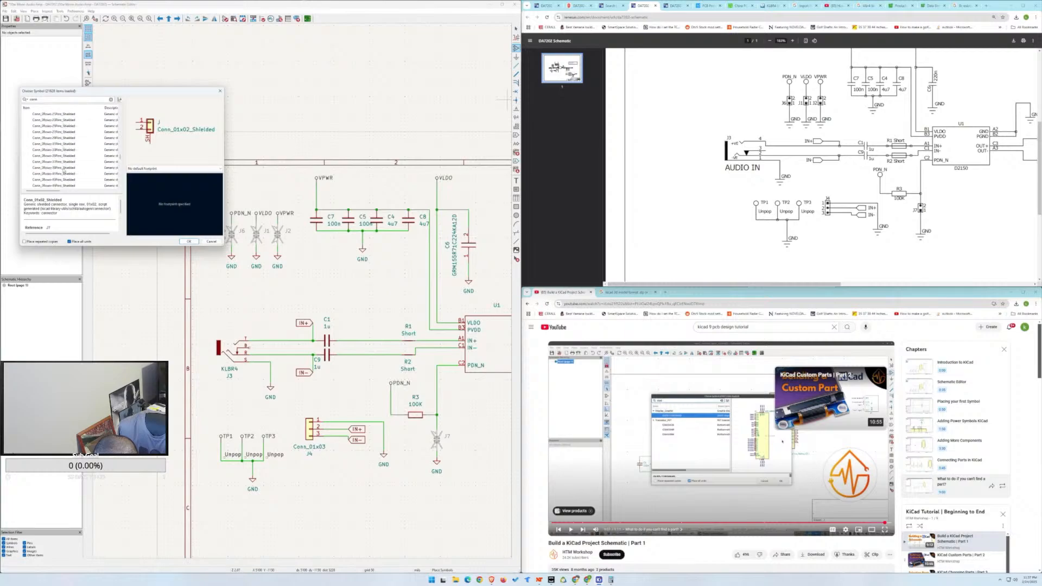
scroll(64, 172, down, 10)
scroll(64, 171, down, 20)
click(65, 169)
scroll(65, 168, down, 8)
scroll(64, 168, down, 7)
scroll(64, 168, up, 15)
scroll(64, 167, up, 20)
scroll(62, 162, up, 15)
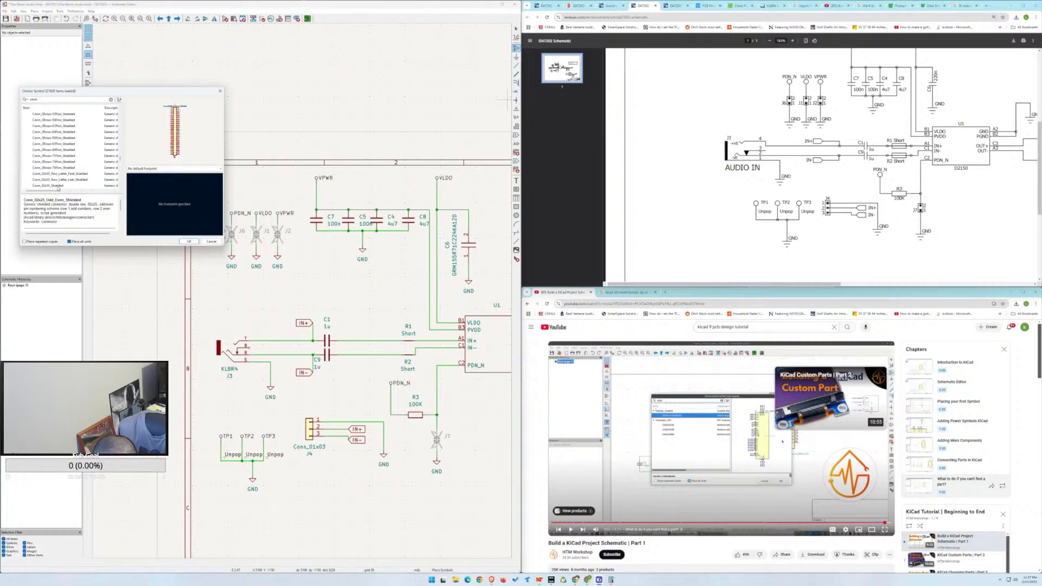
click(59, 185)
click(61, 174)
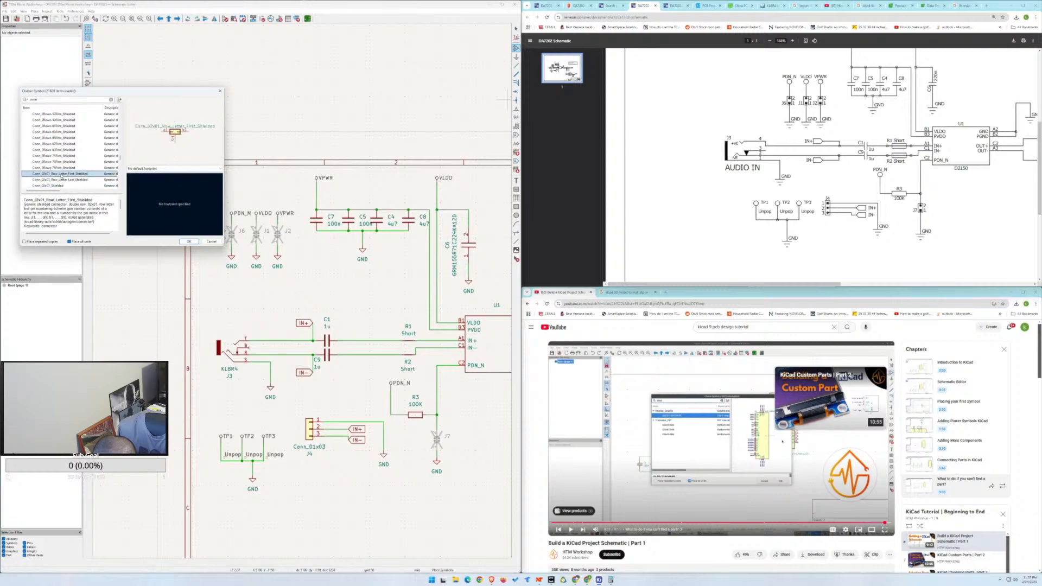
Browse past the shielded connectors to the audio connectors and preview the NC3FAAH2 XLR symbol and footprint.
scroll(61, 176, down, 6)
scroll(61, 176, down, 20)
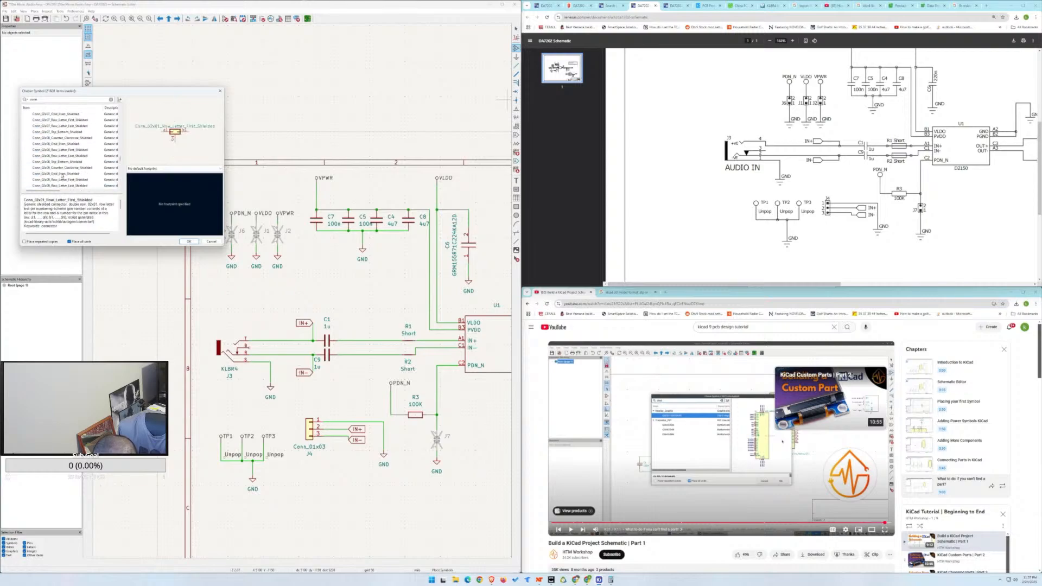
scroll(63, 177, down, 20)
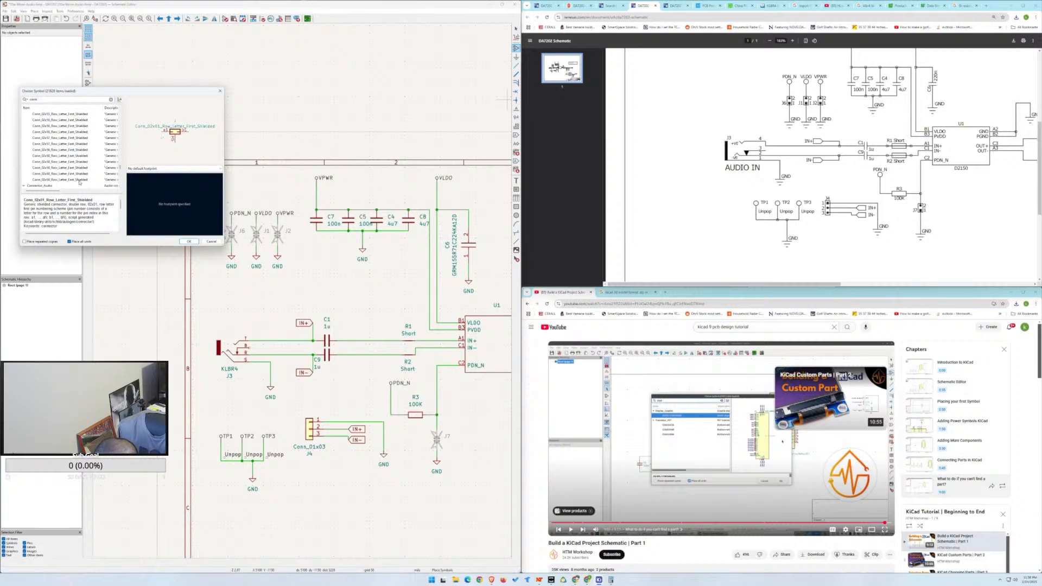
scroll(80, 183, down, 20)
scroll(79, 184, up, 3)
scroll(80, 184, down, 5)
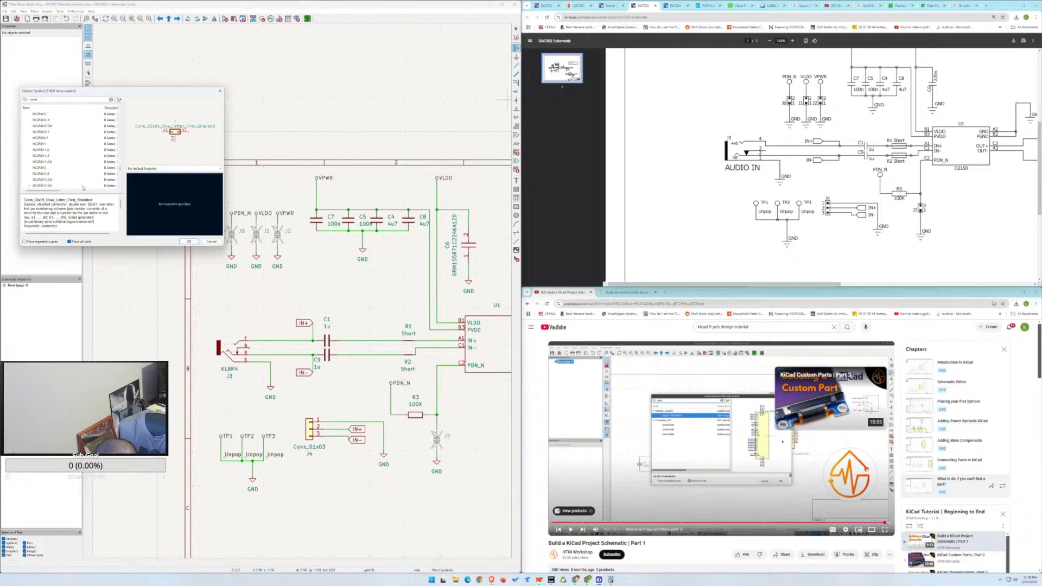
scroll(89, 186, down, 5)
scroll(82, 187, up, 8)
mouse_move(57, 191)
mouse_down()
mouse_move(100, 193)
mouse_move(52, 192)
mouse_up()
click(43, 173)
Compare the AudioJack2_Ground, AudioPlug4 and AudioJack5_Ground symbols in the audio connector library.
scroll(44, 175, down, 5)
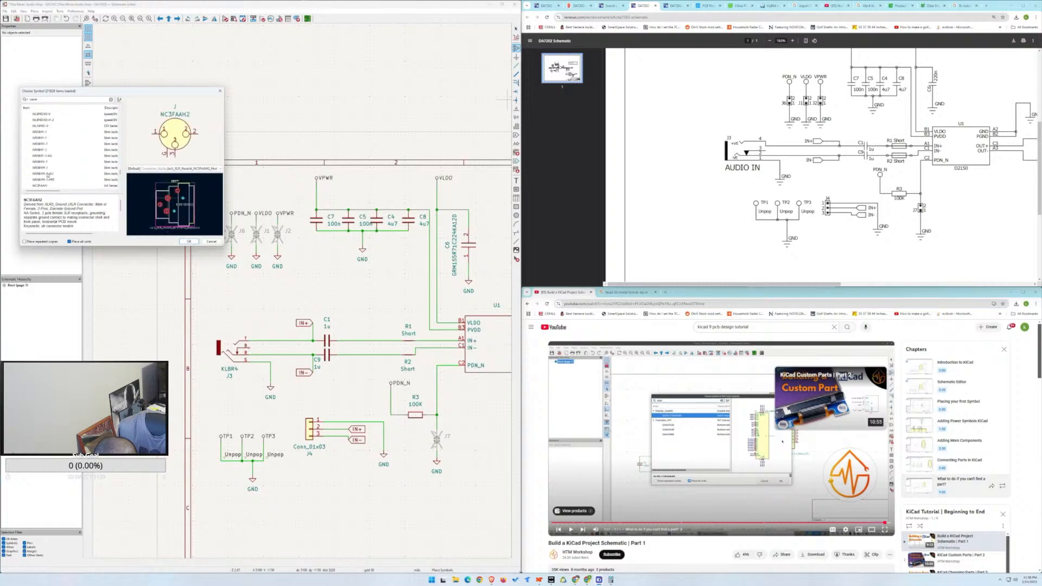
scroll(47, 174, down, 10)
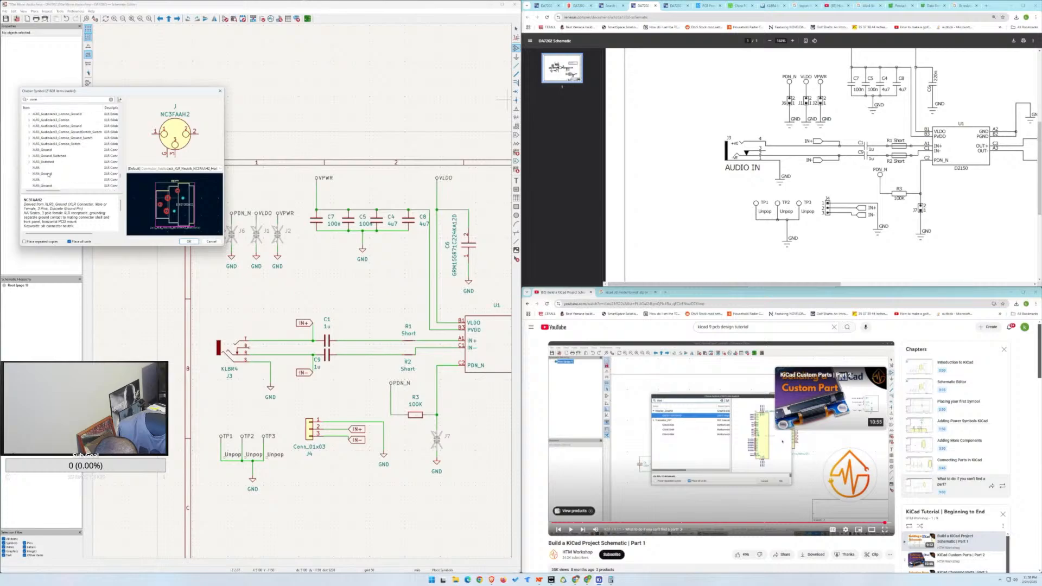
scroll(46, 164, down, 5)
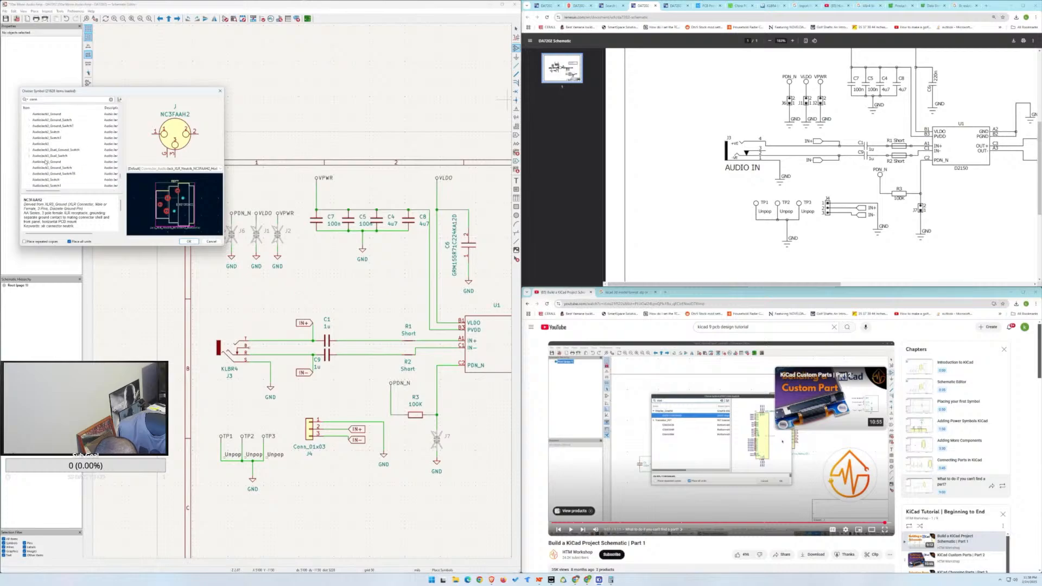
click(48, 115)
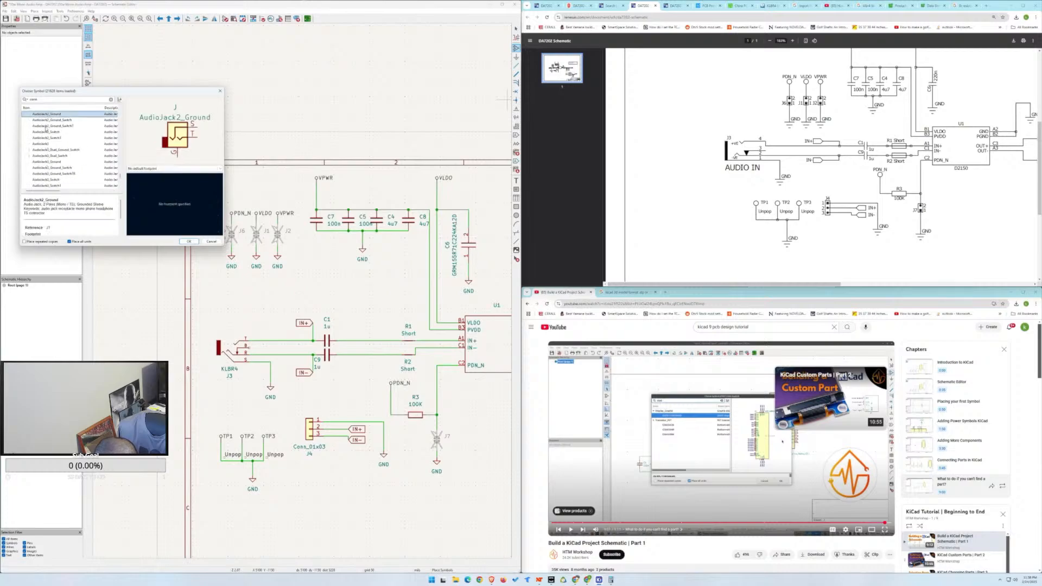
scroll(42, 157, down, 5)
click(47, 144)
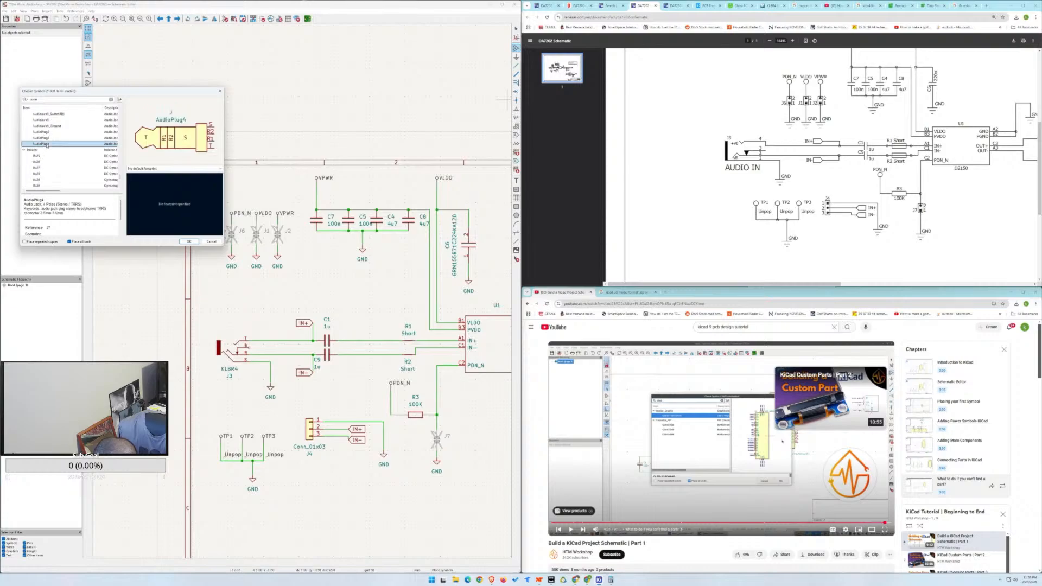
click(50, 126)
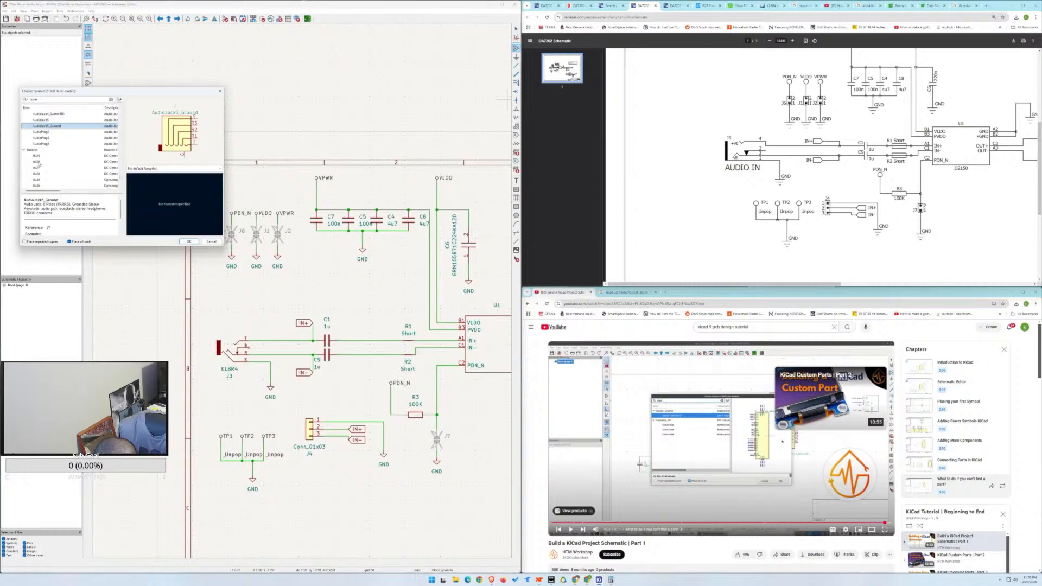
Preview an optocoupler, a Nucleo-144 board and a USB Type-C controller among the remaining connector search results.
scroll(38, 163, down, 5)
click(38, 150)
scroll(42, 167, down, 2)
scroll(44, 154, down, 4)
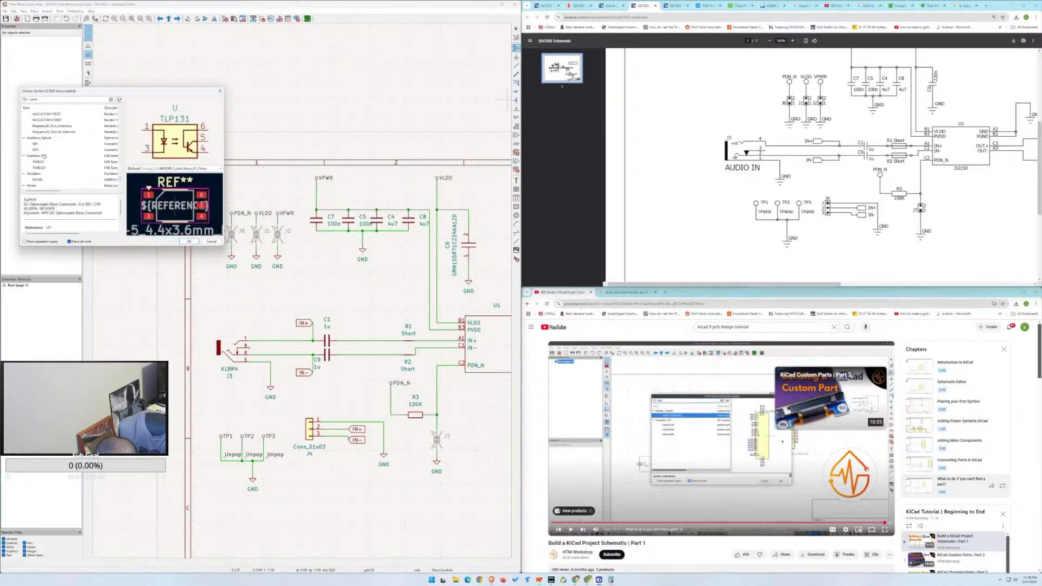
click(44, 128)
click(44, 121)
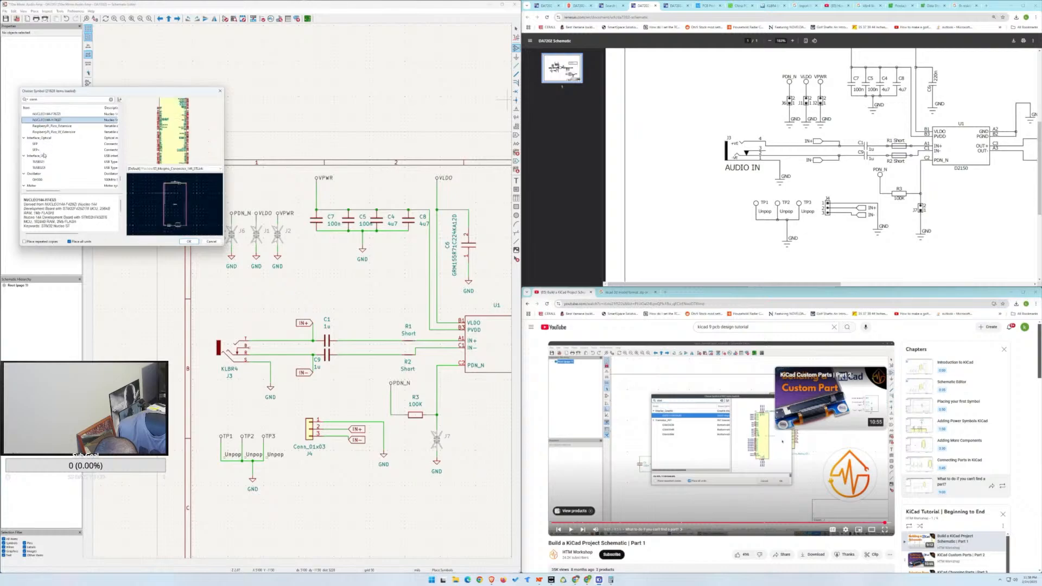
click(36, 144)
click(38, 162)
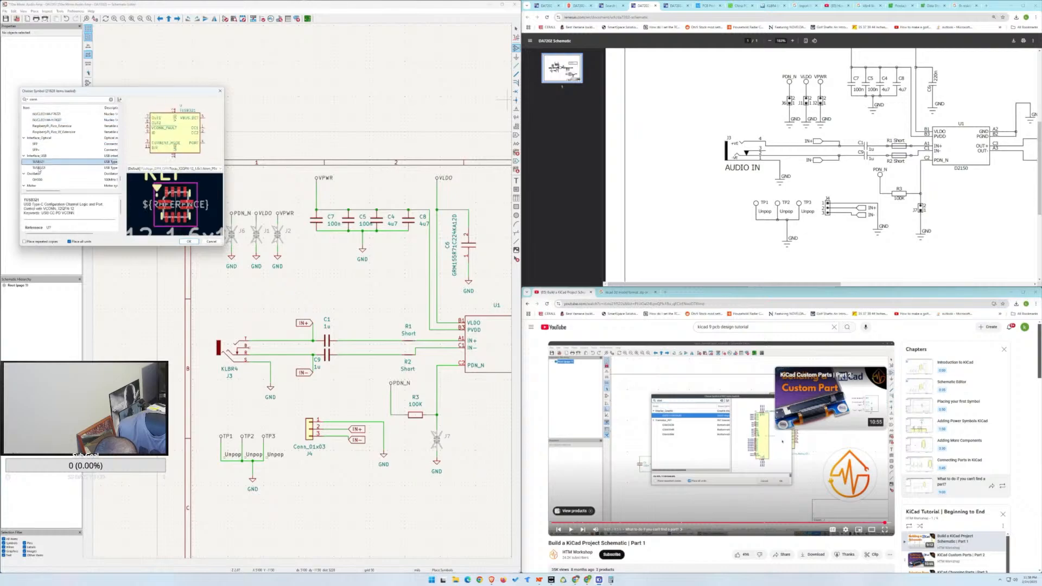
Browse the device library entries in the search results and preview the Filter_EMI_LL_1423 symbol.
scroll(39, 173, down, 3)
scroll(38, 168, down, 4)
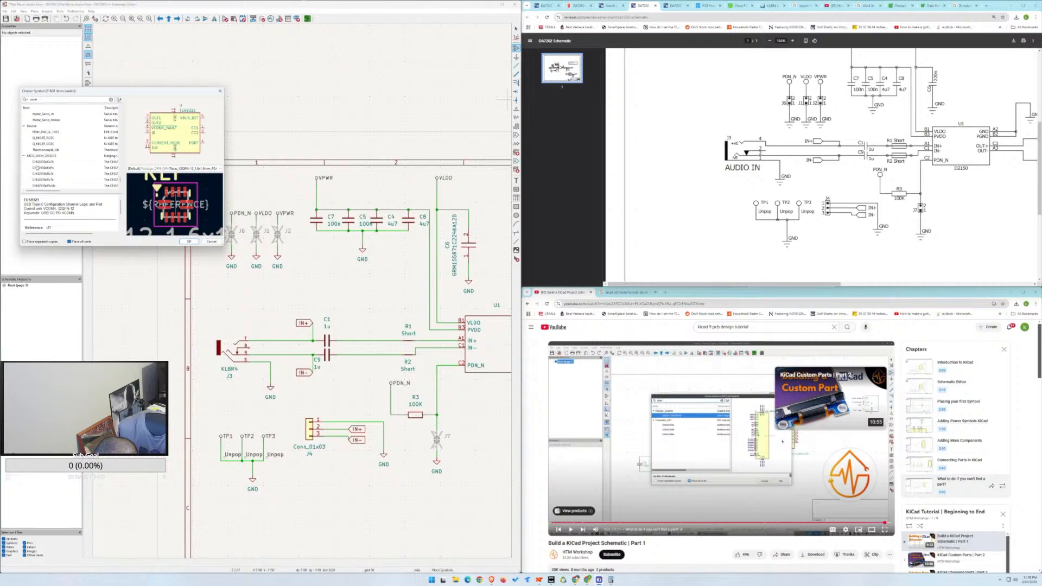
click(42, 150)
click(42, 143)
click(44, 138)
key(Up)
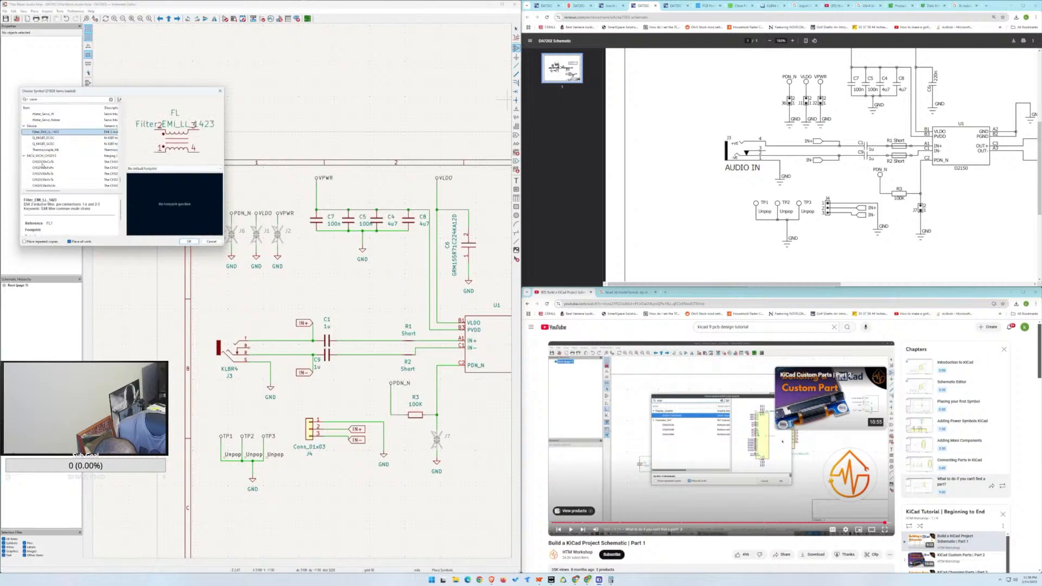
Look through the remaining chooser search results past the motor, switch and transistor libraries for a two-pin connector.
scroll(43, 165, down, 10)
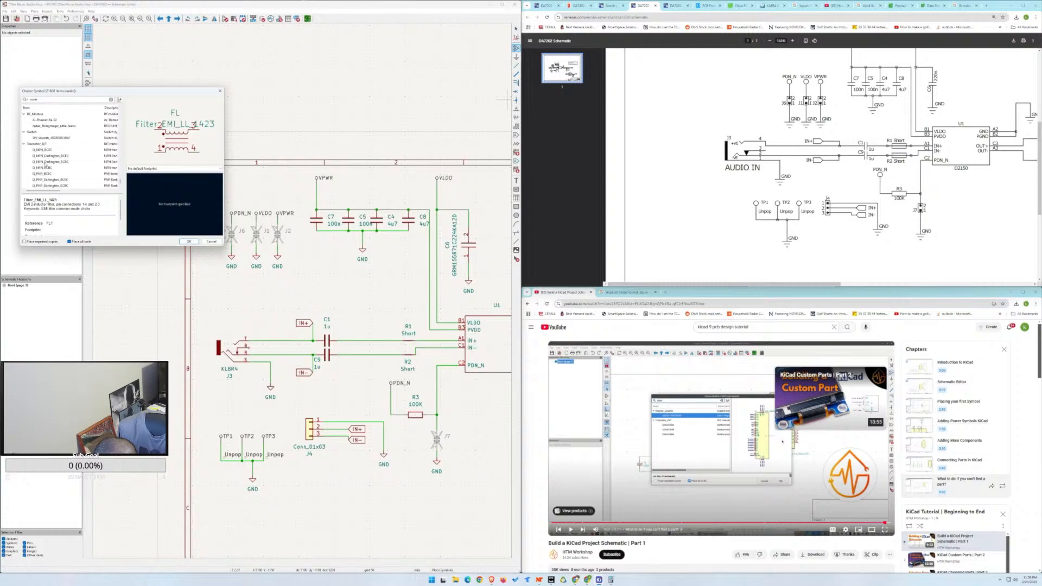
scroll(46, 155, down, 3)
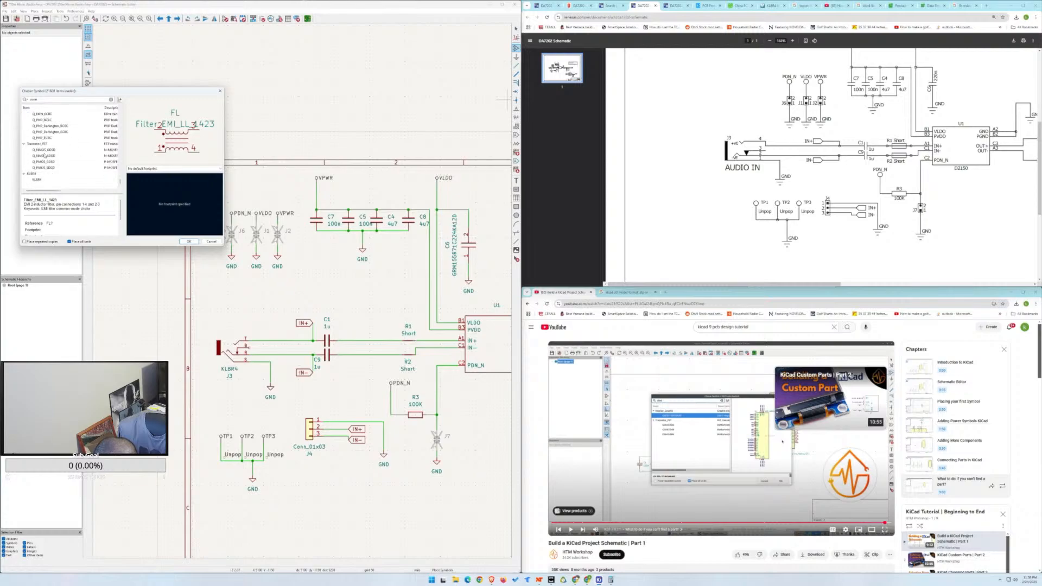
scroll(42, 170, up, 15)
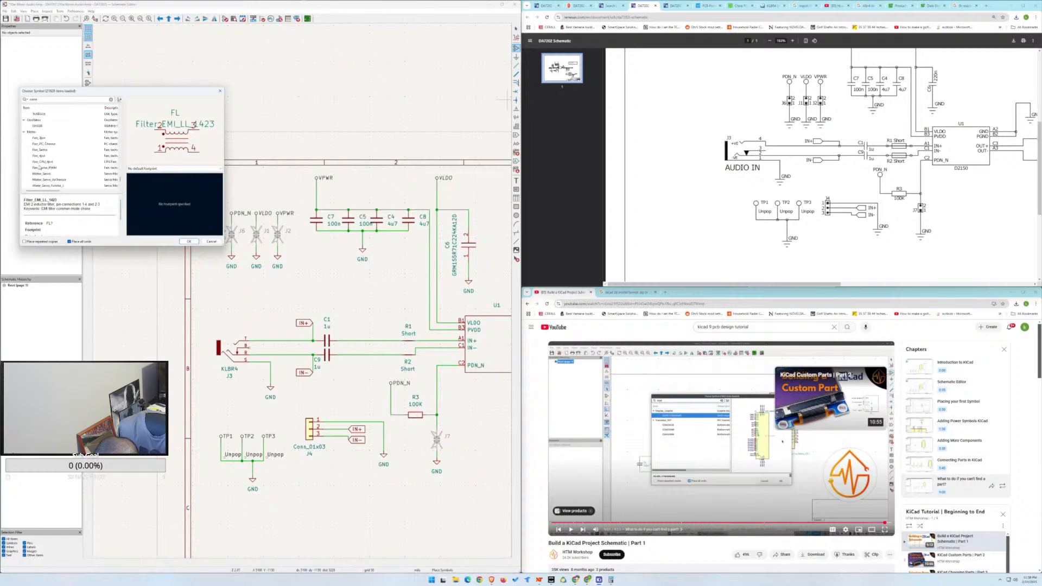
scroll(43, 163, down, 10)
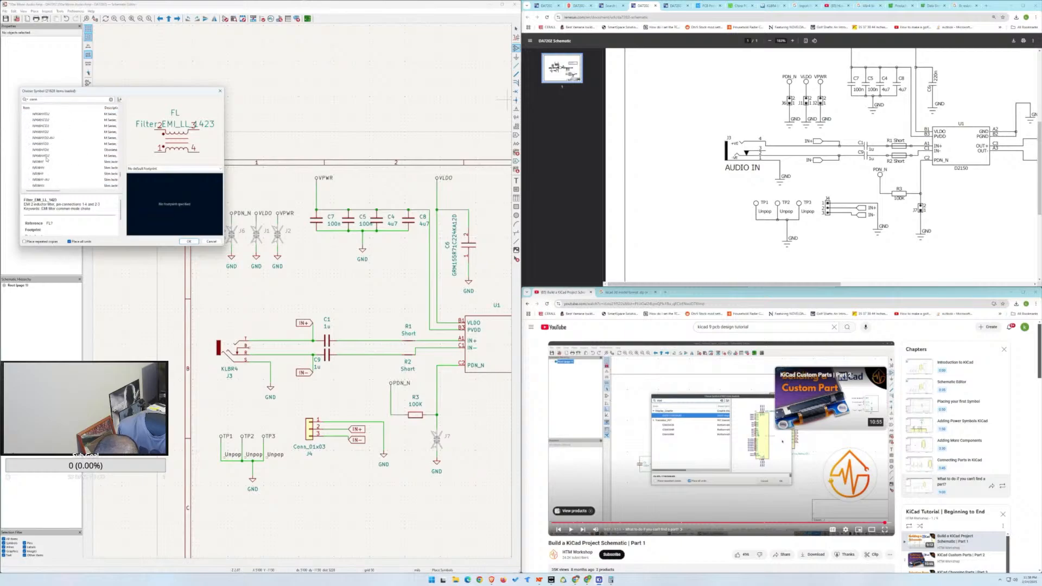
drag(121, 172, 127, 132)
scroll(65, 146, up, 2)
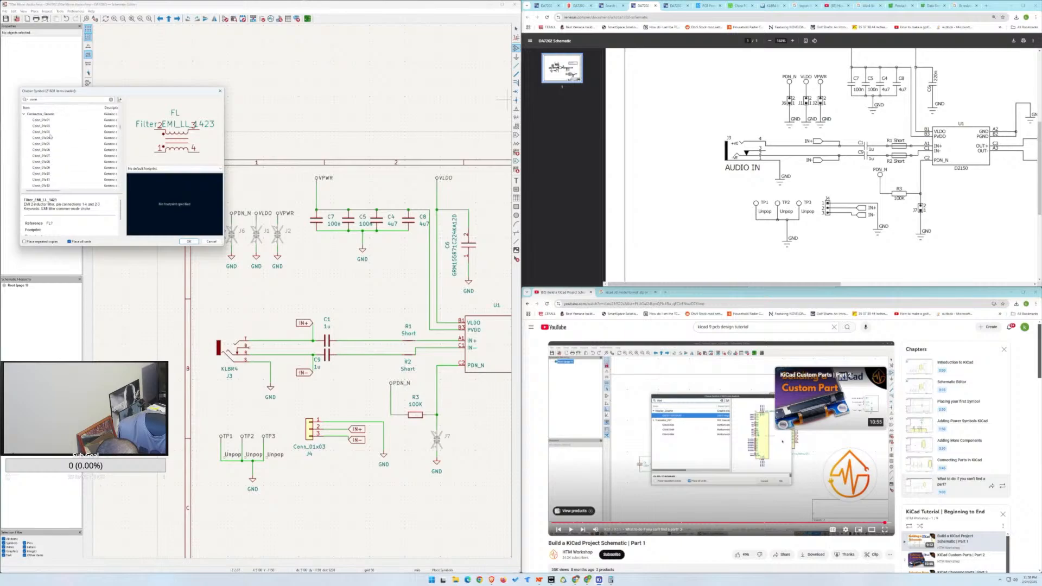
click(50, 126)
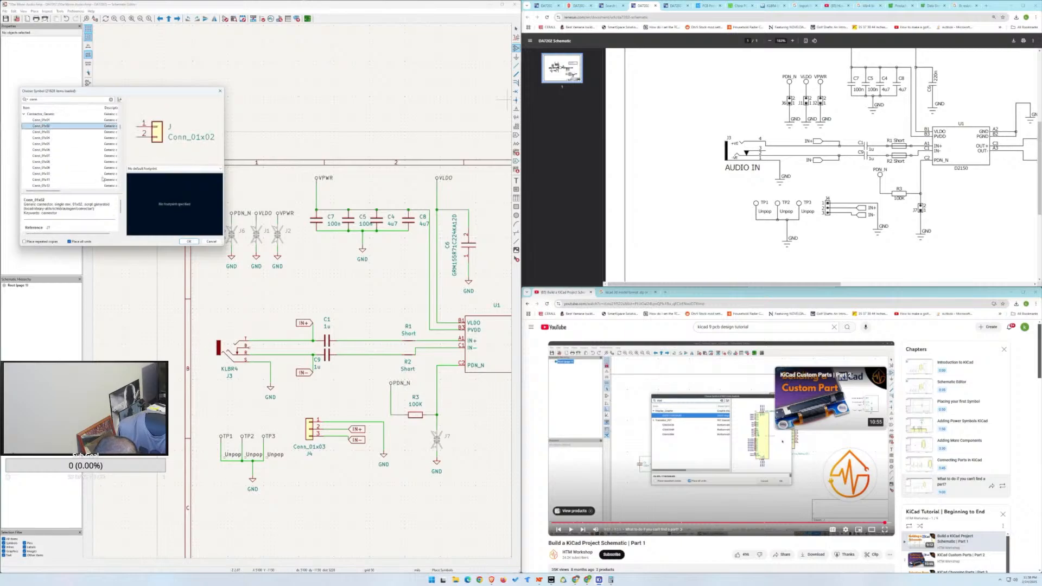
click(189, 242)
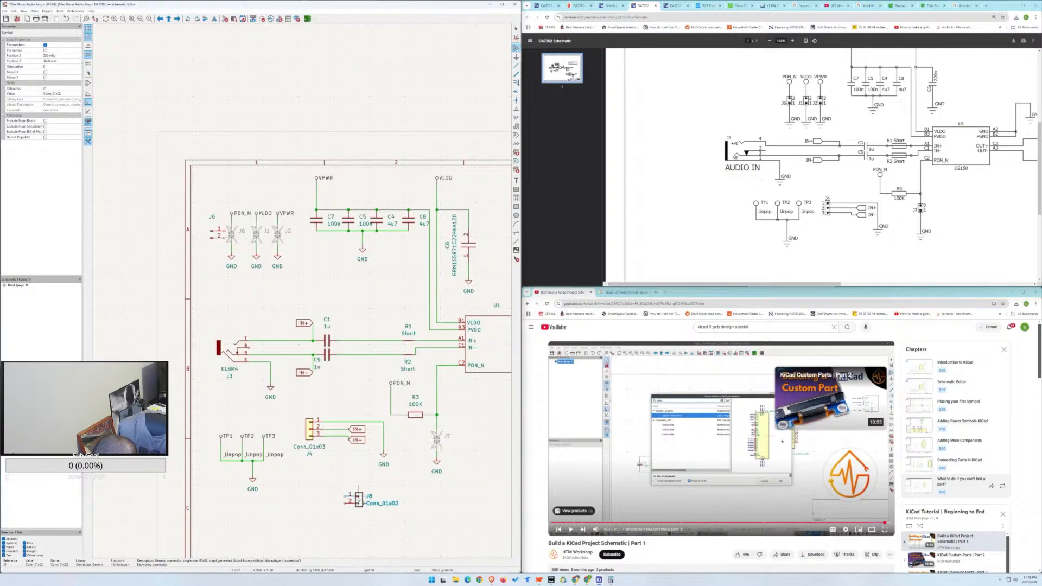
key(Escape)
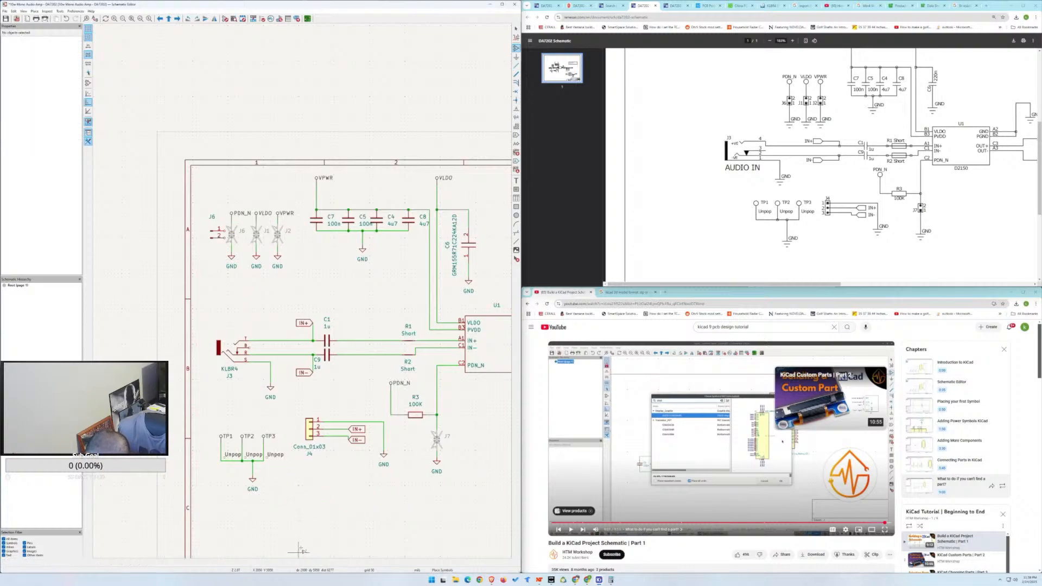
Reopen the symbol chooser from the amplifier output section and preview the Conn_01x02_Pin symbol.
middle_drag(344, 523, 129, 497)
middle_drag(352, 398, 158, 369)
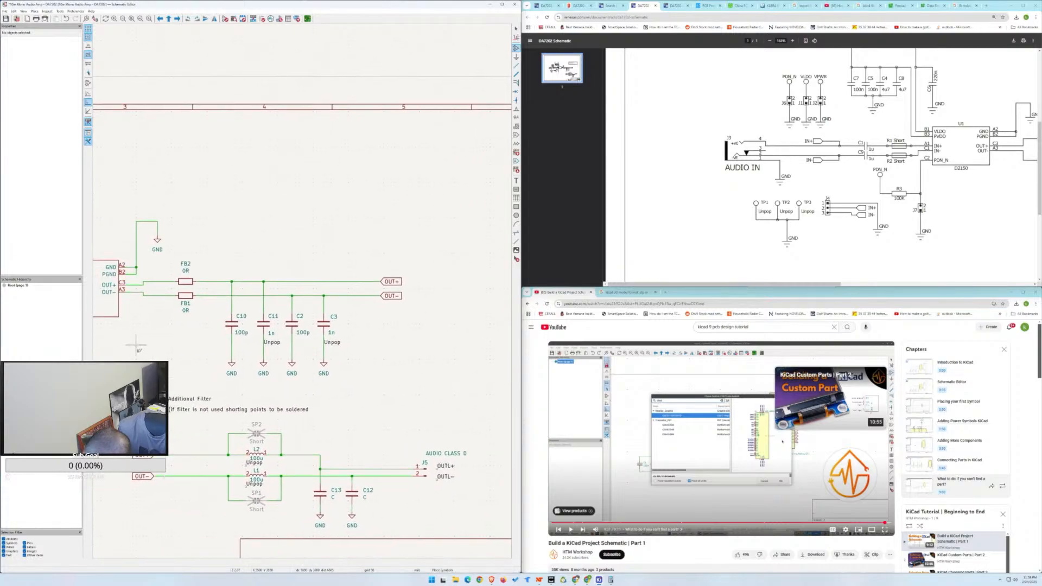
click(905, 207)
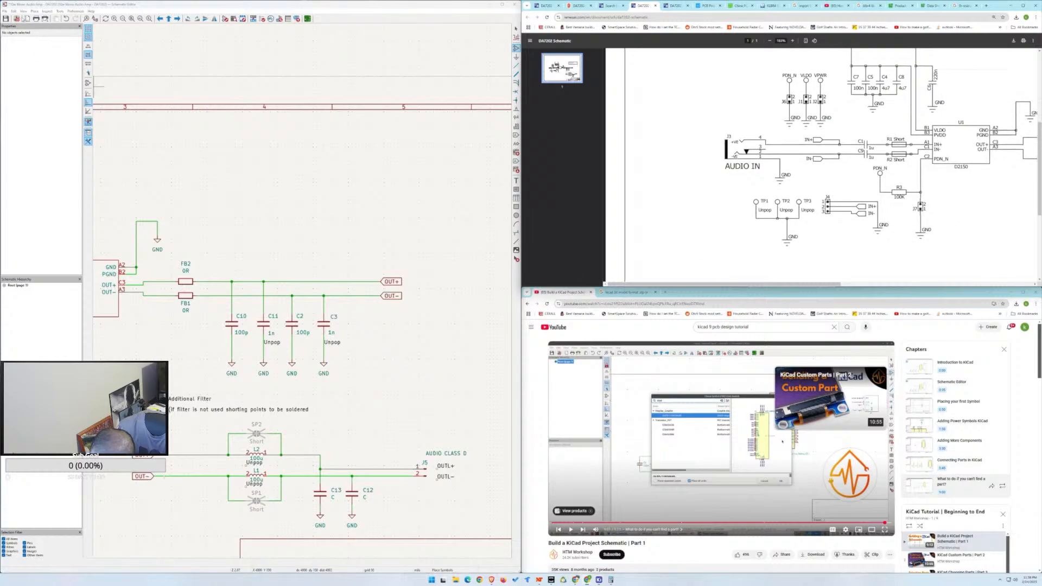
click(517, 49)
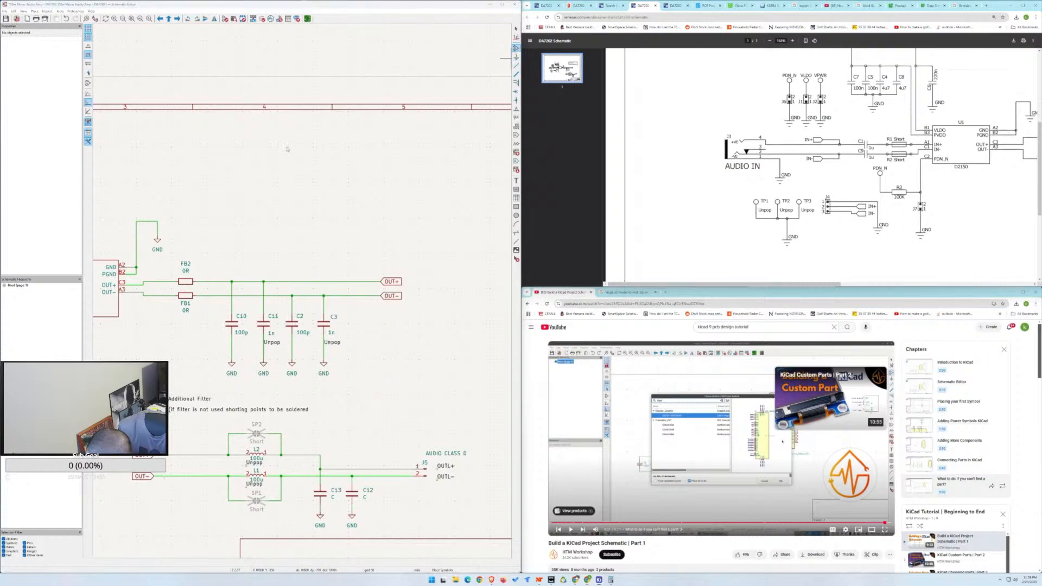
click(320, 143)
scroll(66, 150, down, 3)
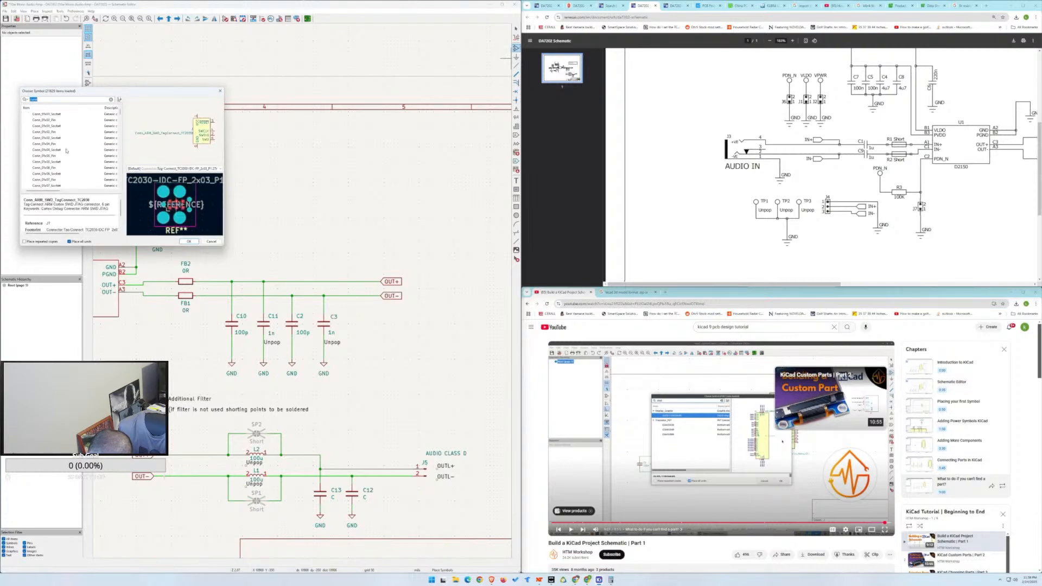
scroll(54, 143, up, 2)
scroll(54, 143, up, 3)
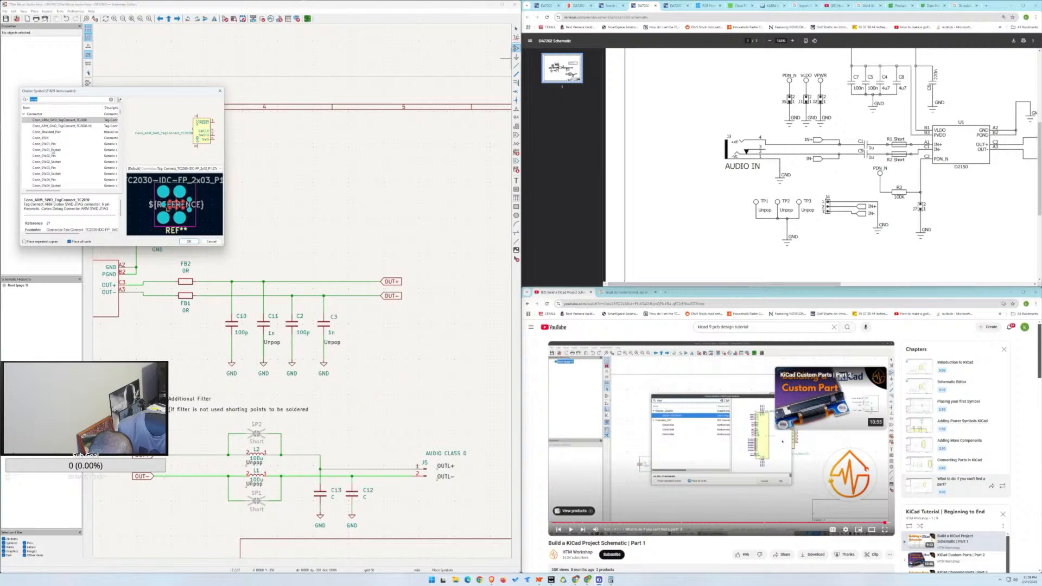
click(53, 156)
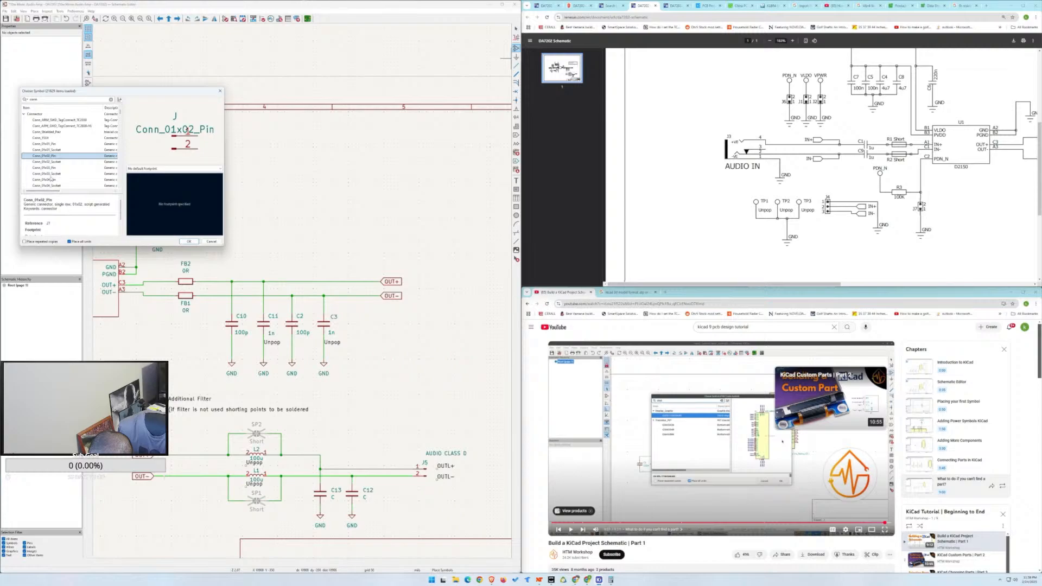
Check the other single-row connectors and preview the Conn_01x02_Socket symbol.
scroll(51, 179, down, 20)
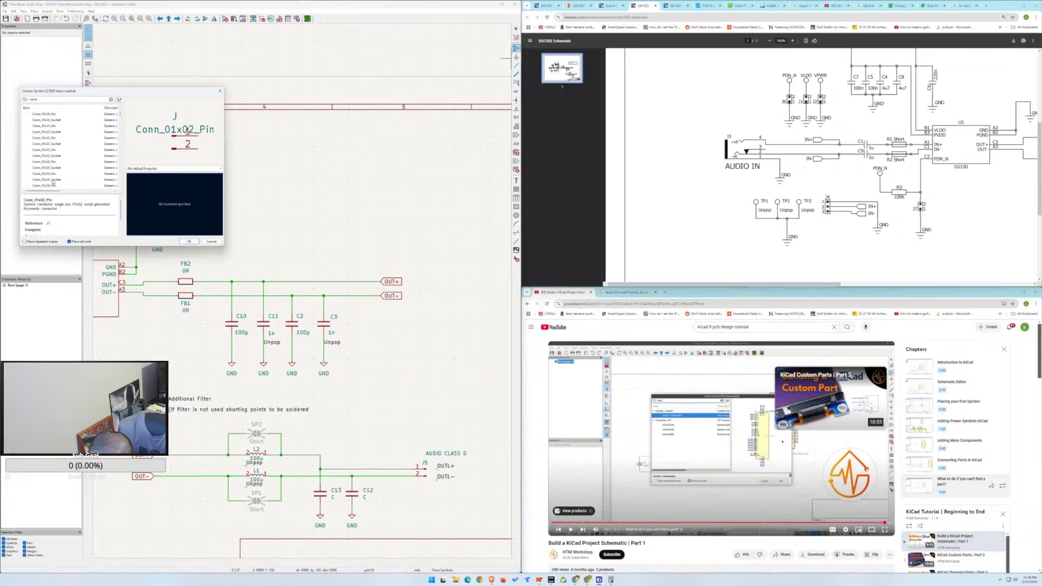
scroll(56, 167, up, 12)
scroll(55, 165, up, 5)
click(59, 157)
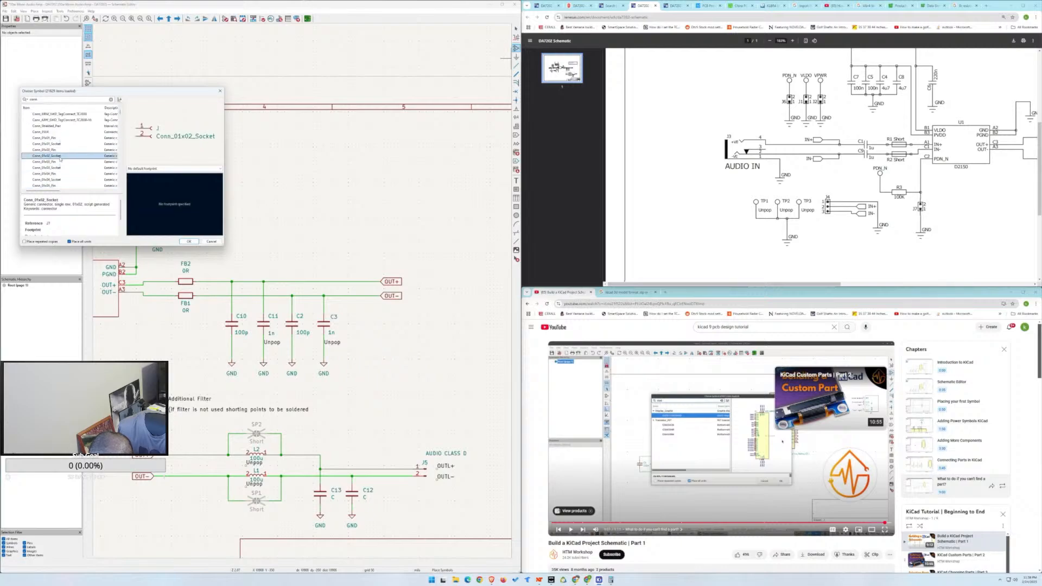
Try to place the generic Conn_01x02 symbol in the free area below the output filter capacitors.
scroll(110, 156, down, 12)
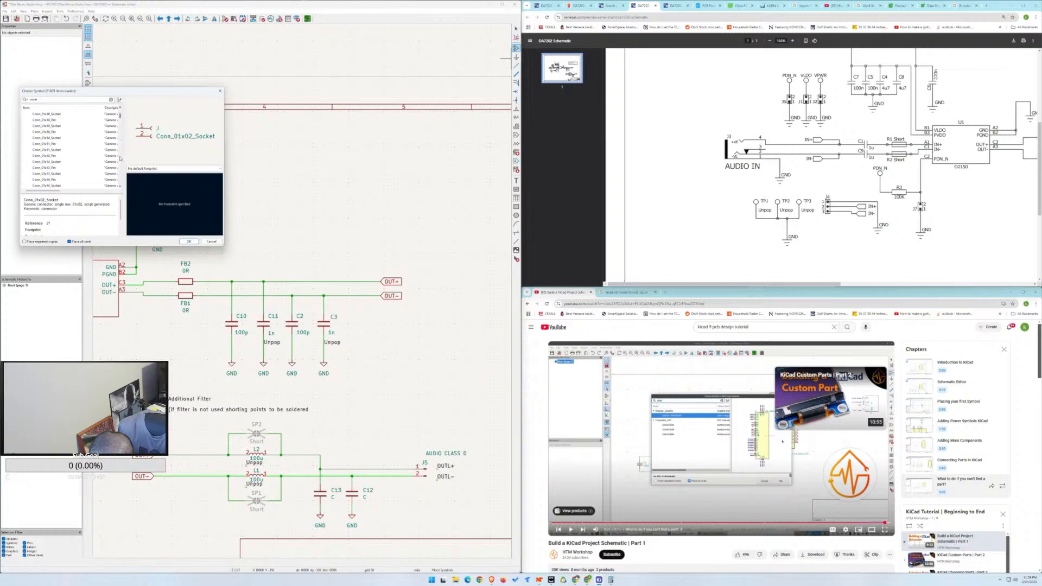
drag(121, 115, 120, 117)
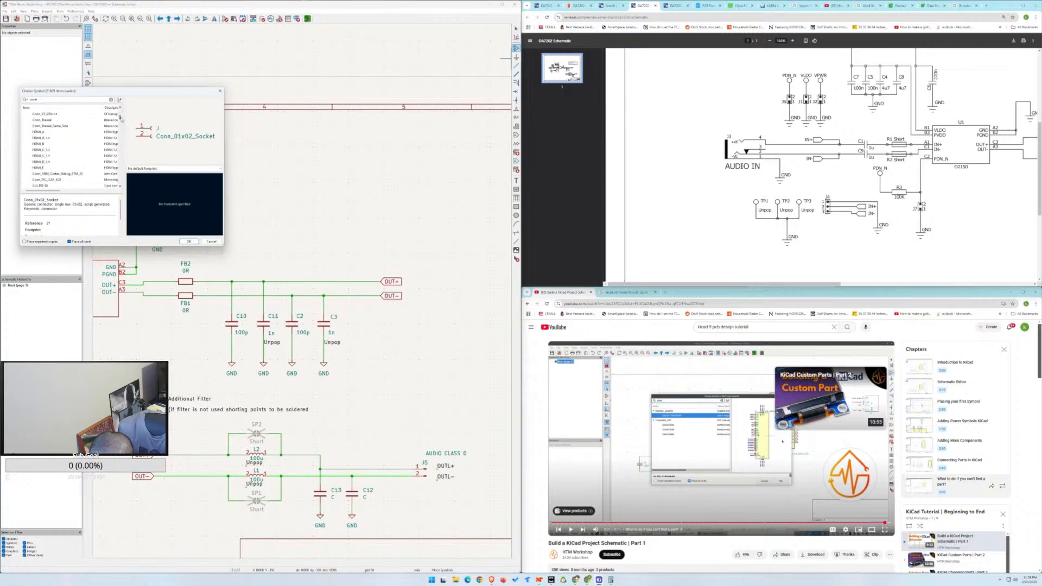
scroll(90, 158, down, 10)
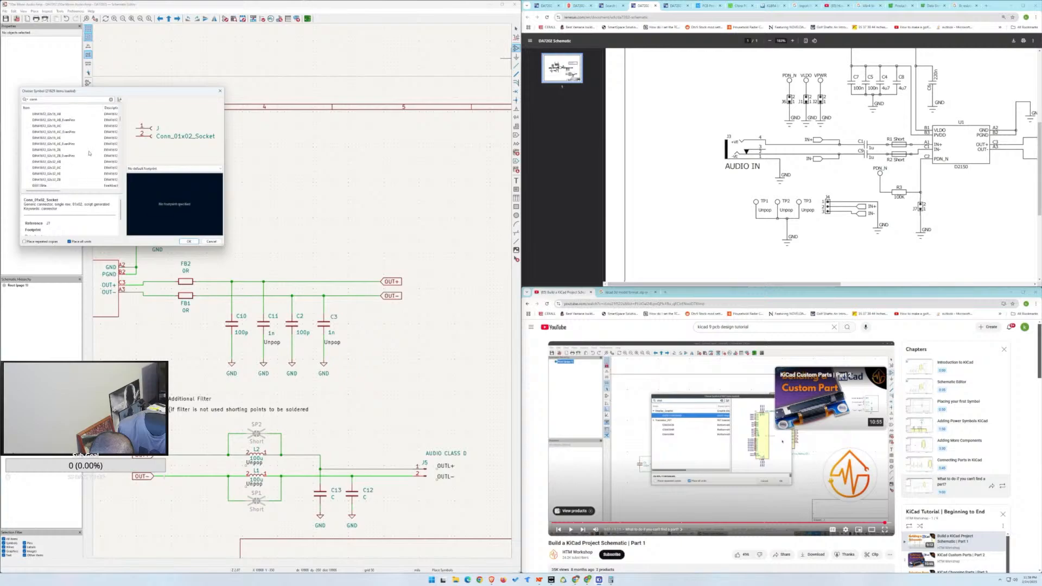
scroll(90, 158, down, 10)
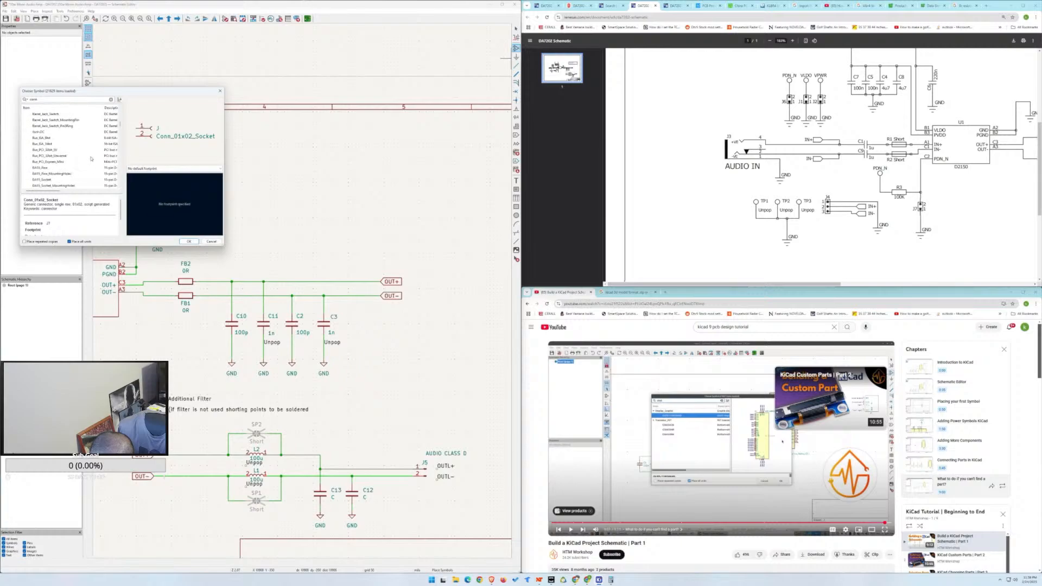
scroll(92, 158, down, 8)
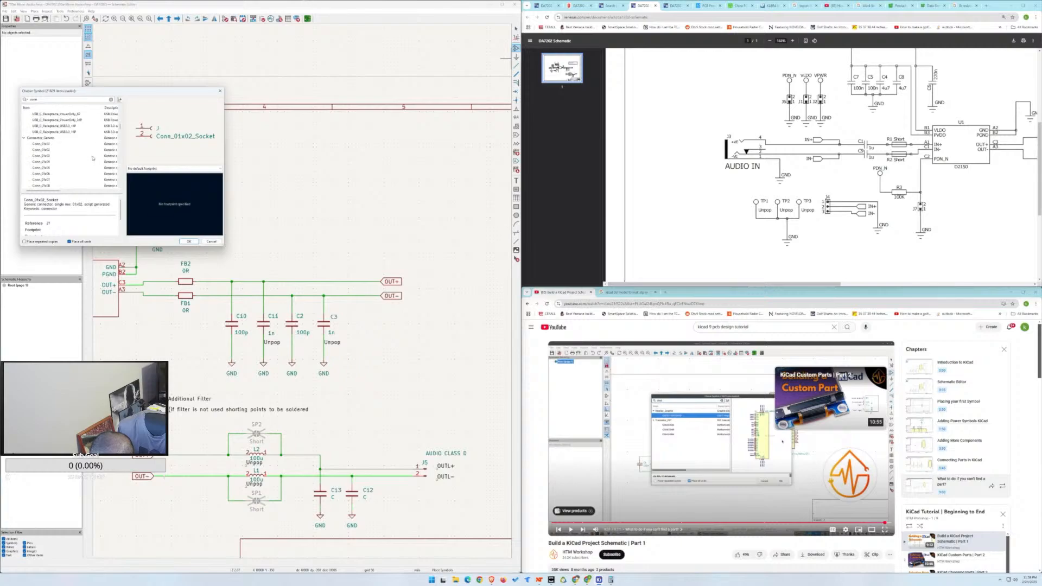
click(50, 150)
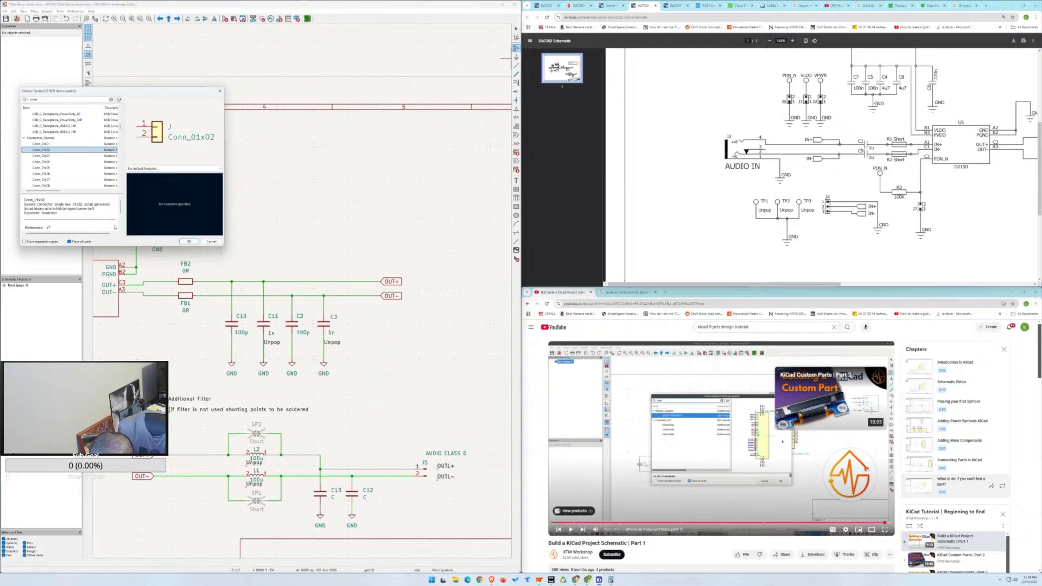
click(189, 241)
click(402, 398)
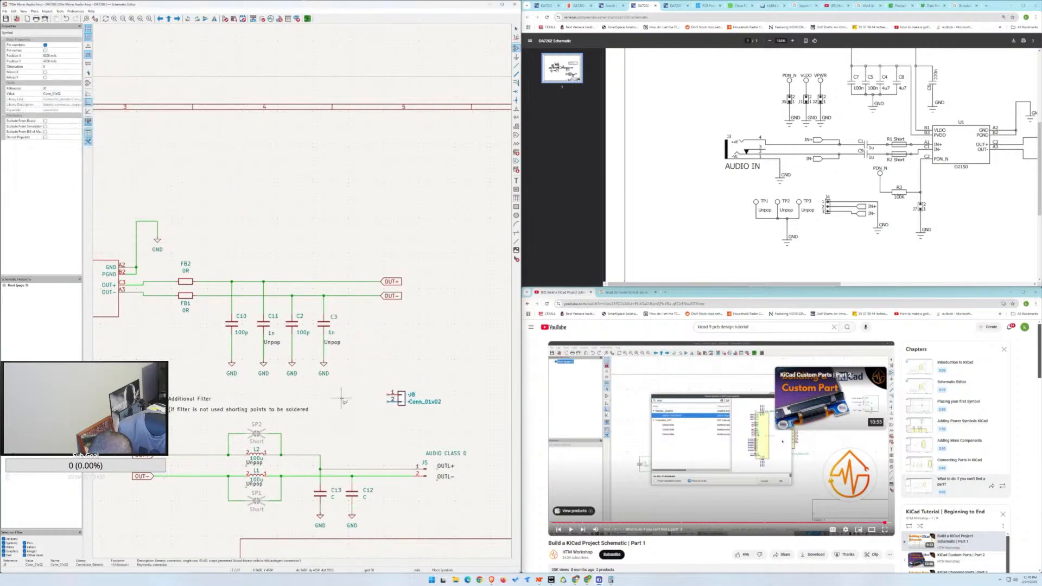
click(342, 401)
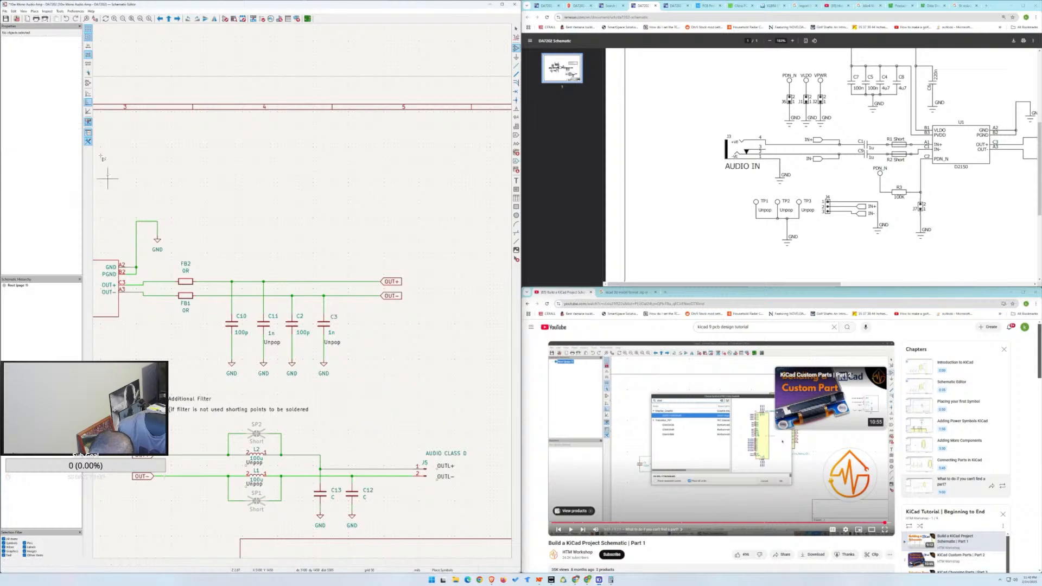
Reopen the symbol chooser and preview the Conn_01x02_MountingPin symbol among the mounting-pin connectors.
key(a)
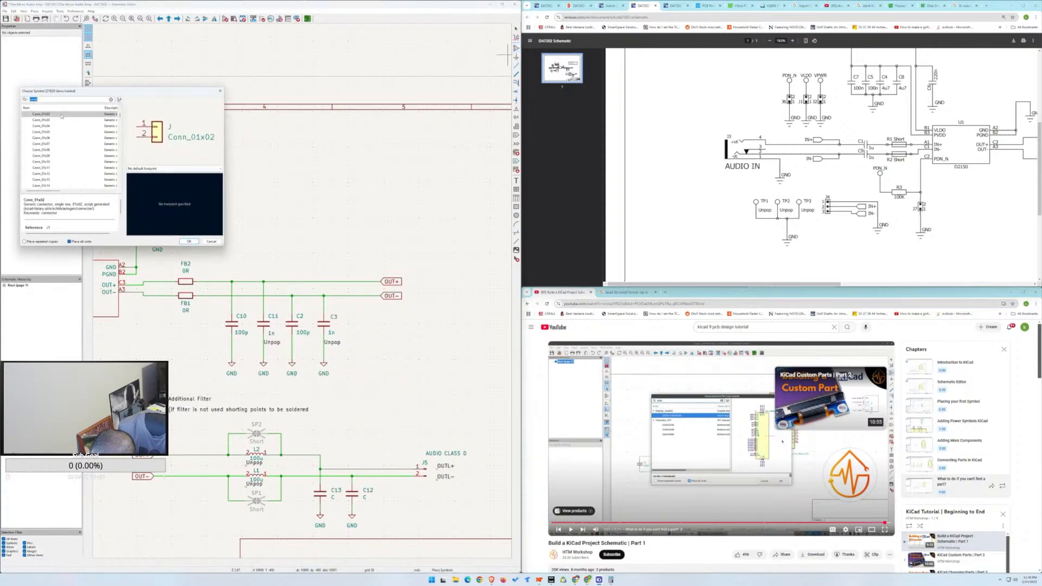
drag(121, 113, 121, 146)
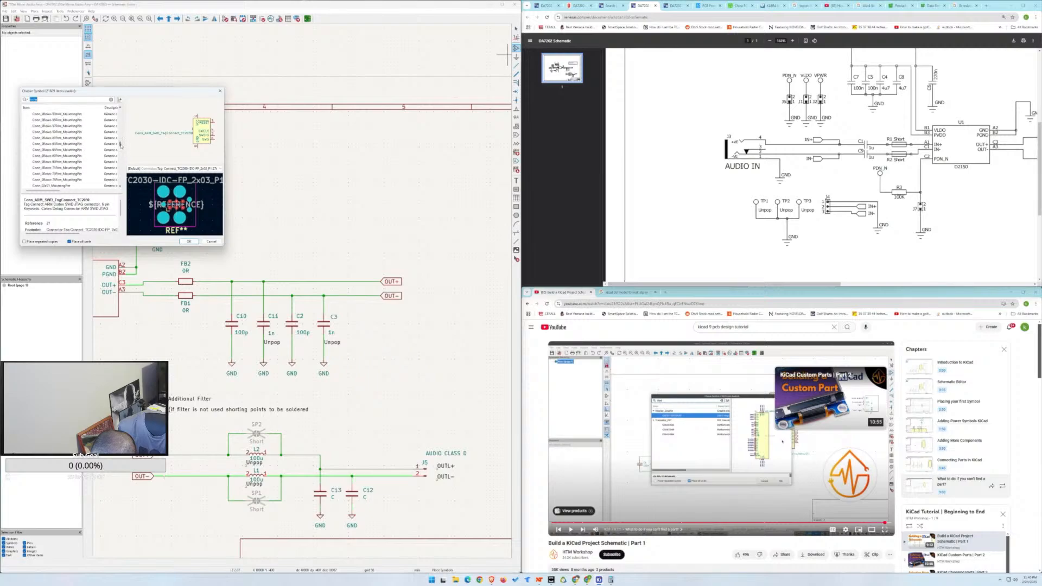
scroll(67, 140, down, 5)
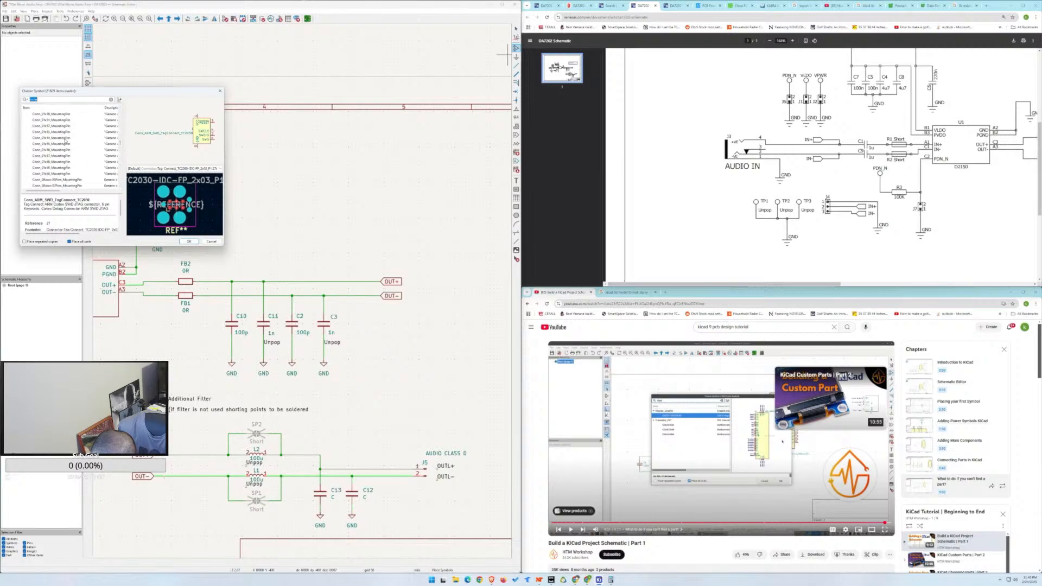
scroll(66, 141, up, 4)
click(61, 157)
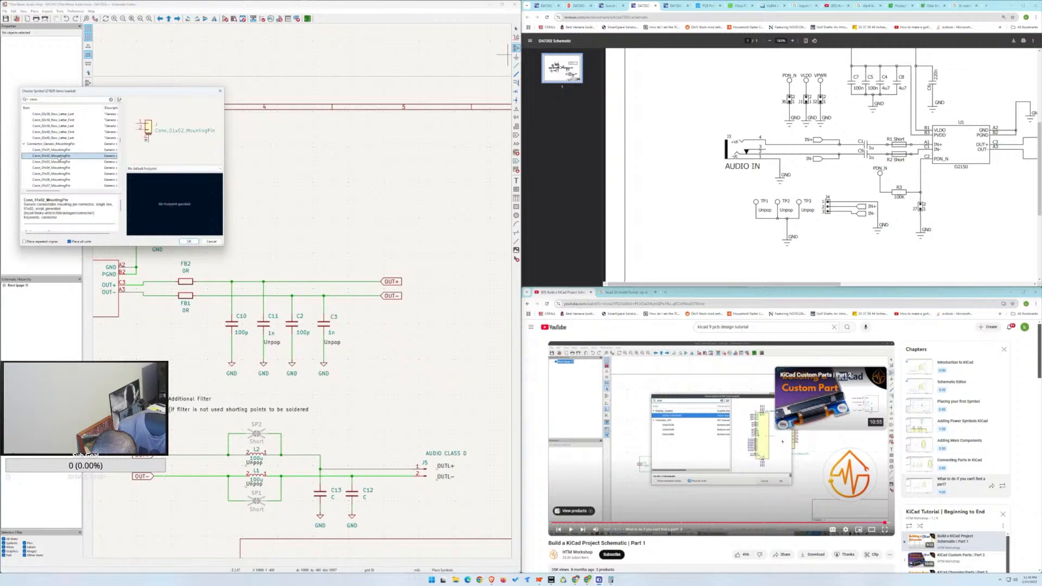
scroll(60, 157, up, 10)
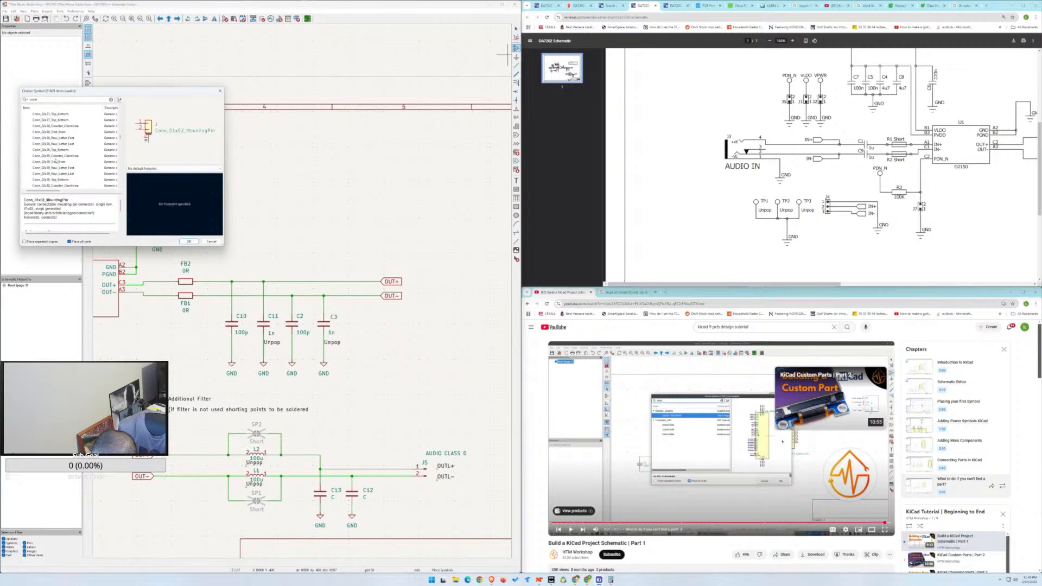
Browse the double-row generic connectors and preview a Row_Letter_Last symbol.
click(60, 138)
scroll(59, 142, up, 4)
click(59, 138)
scroll(59, 142, up, 15)
scroll(59, 130, up, 15)
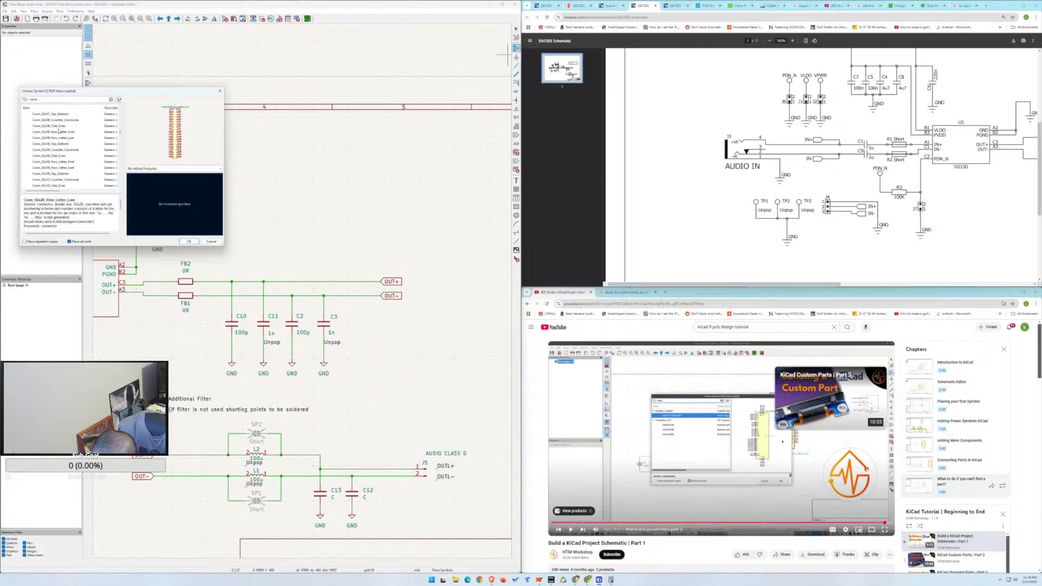
Choose the generic double-row Conn_02x01 symbol and place it below ferrite bead FB1.
scroll(60, 138, down, 8)
scroll(60, 128, up, 3)
click(50, 138)
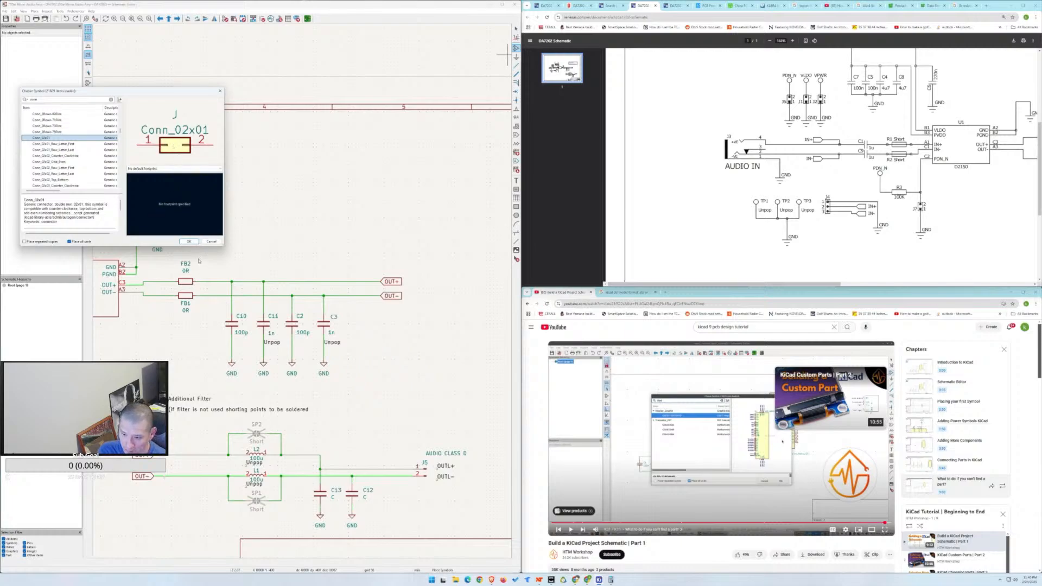
click(191, 242)
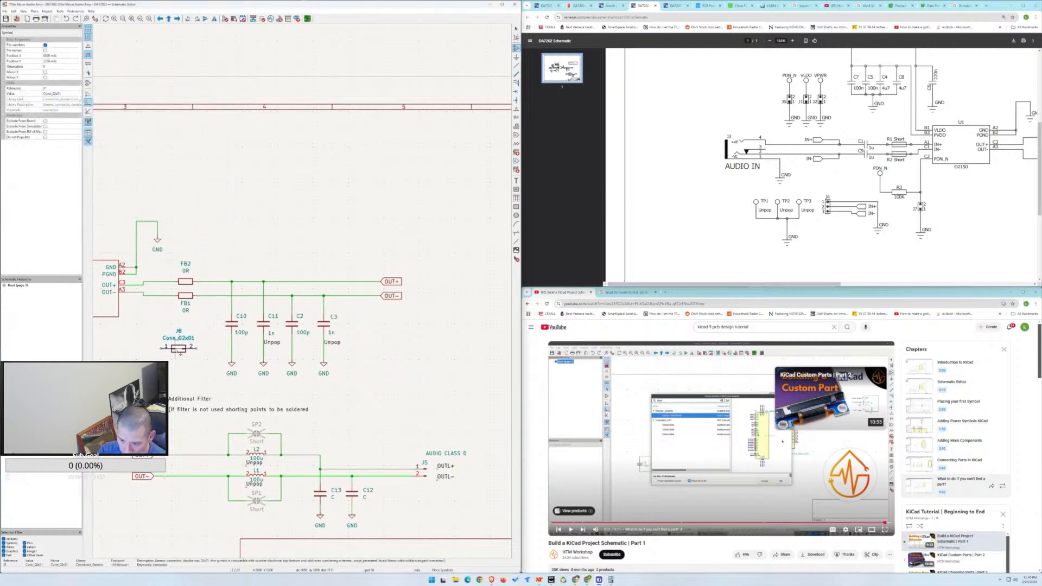
Move the Conn_02x01 connector to the empty area below connector J4.
scroll(184, 376, down, 3)
scroll(303, 291, up, 3)
scroll(302, 291, down, 3)
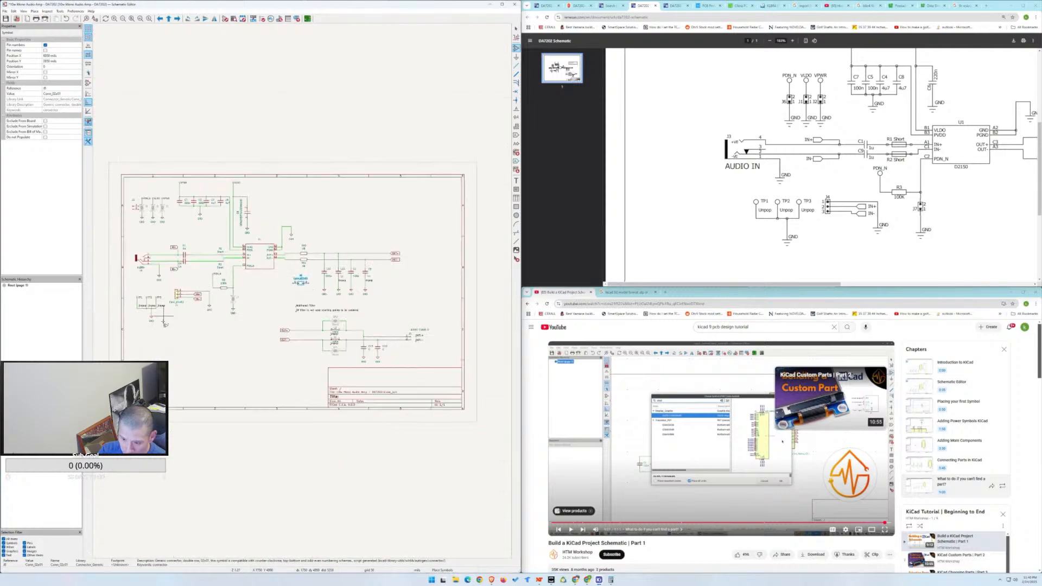
scroll(181, 327, up, 2)
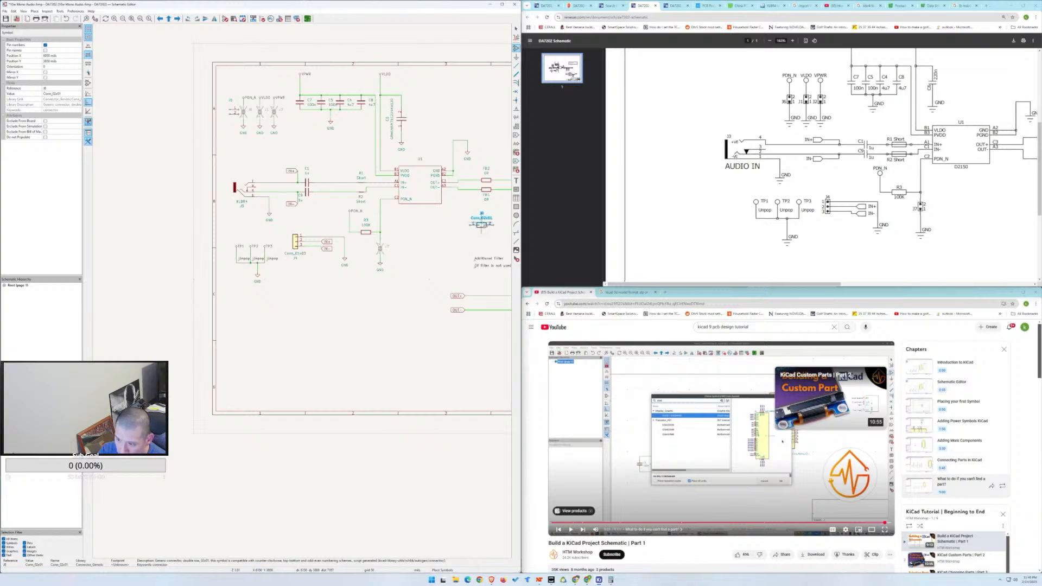
drag(481, 222, 335, 308)
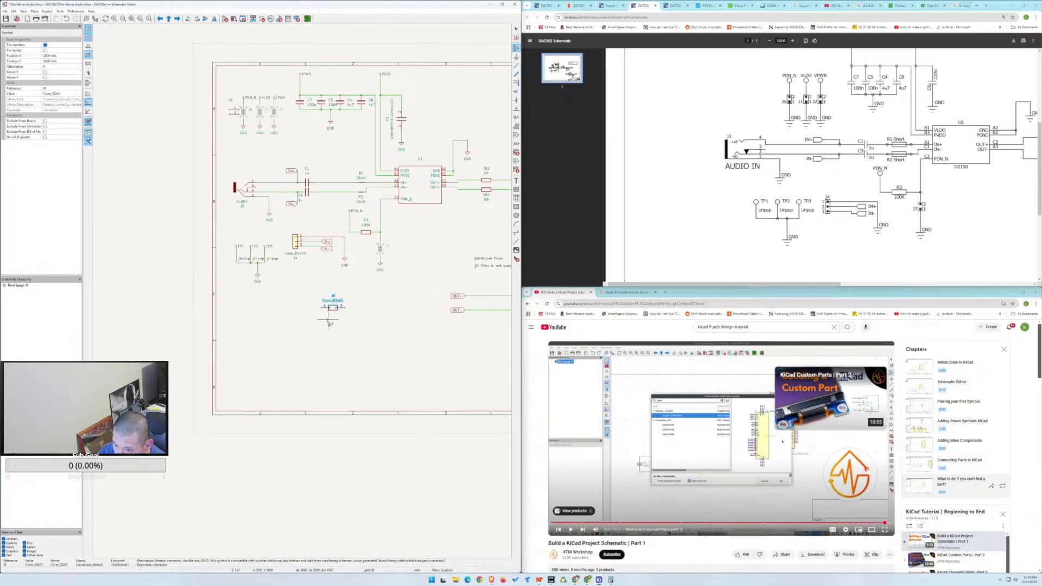
Rotate the Conn_02x01 connector to vertical and place it below the GND symbols of the PDN_N, VLDO and VPWR jumpers.
key(r)
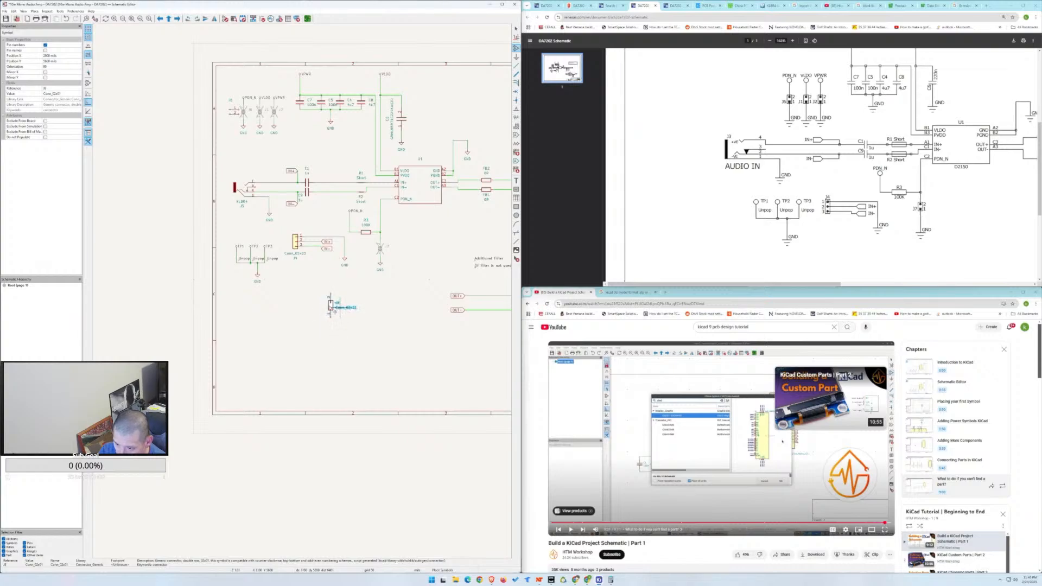
click(245, 149)
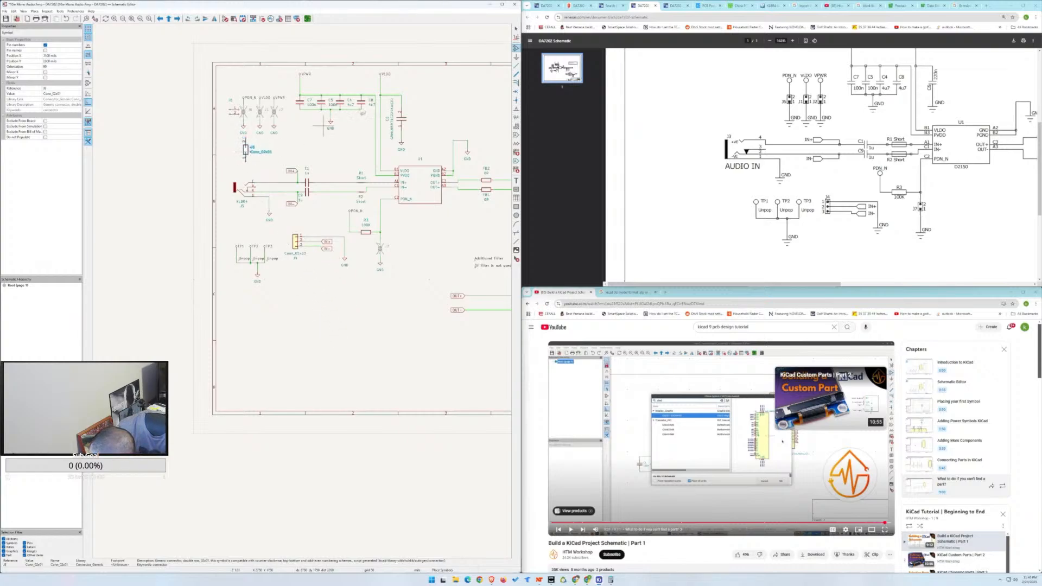
click(516, 29)
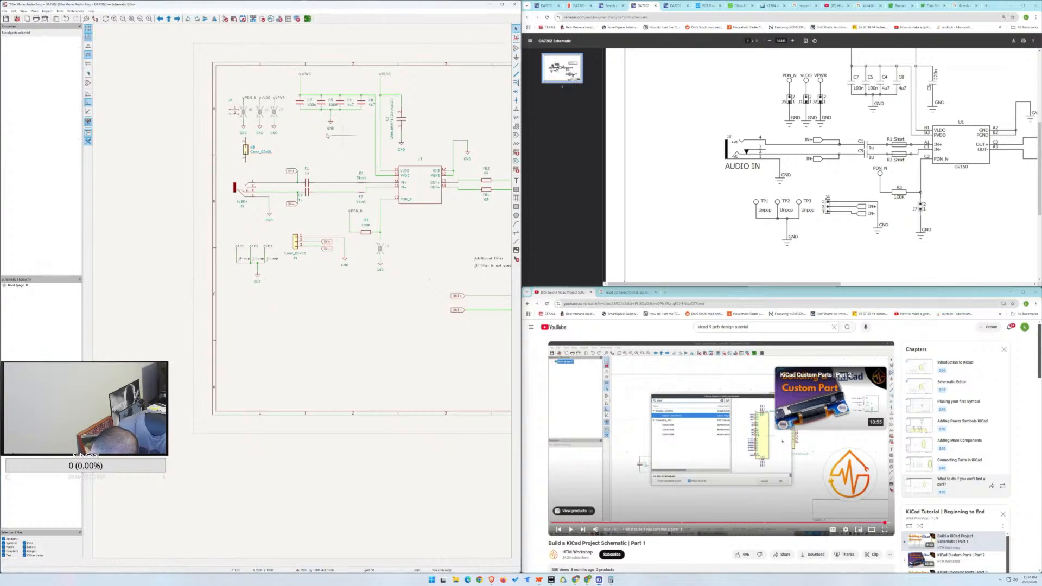
scroll(289, 122, up, 4)
scroll(302, 293, down, 1)
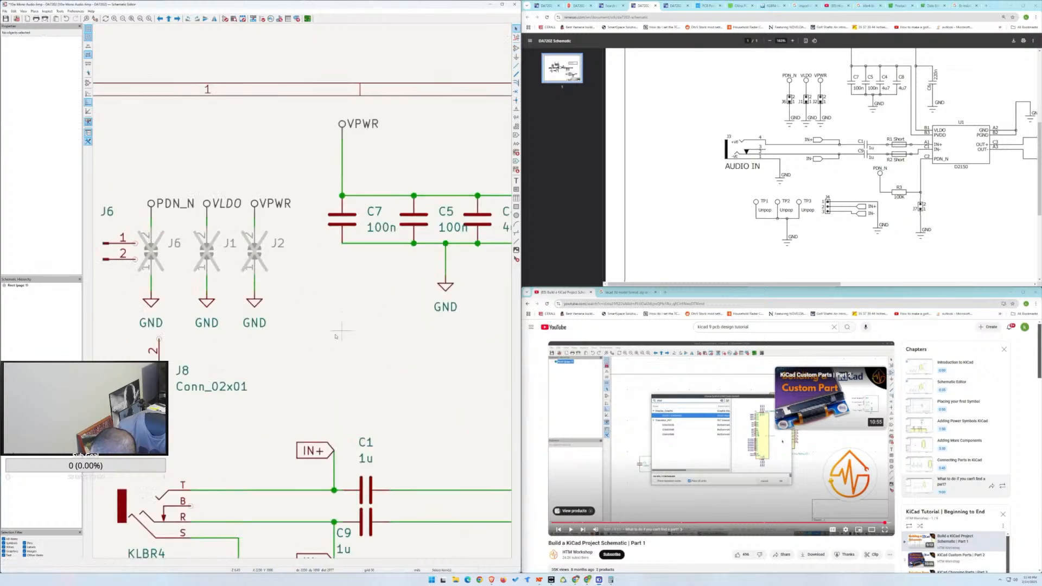
Delete the solder jumper J6 under PDN_N and the two-pin connector J6 beside it.
click(162, 261)
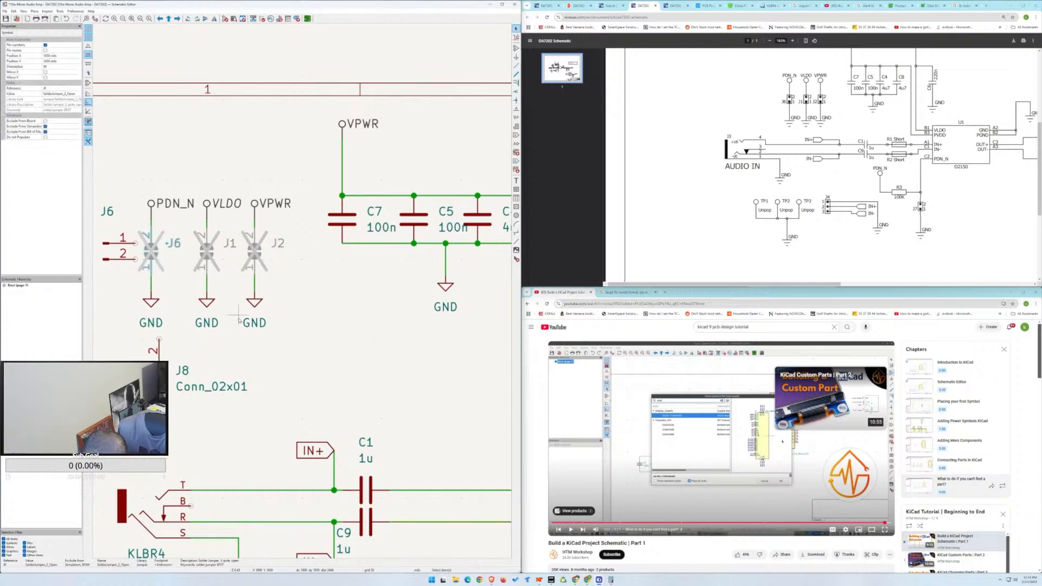
key(Delete)
click(122, 254)
click(119, 250)
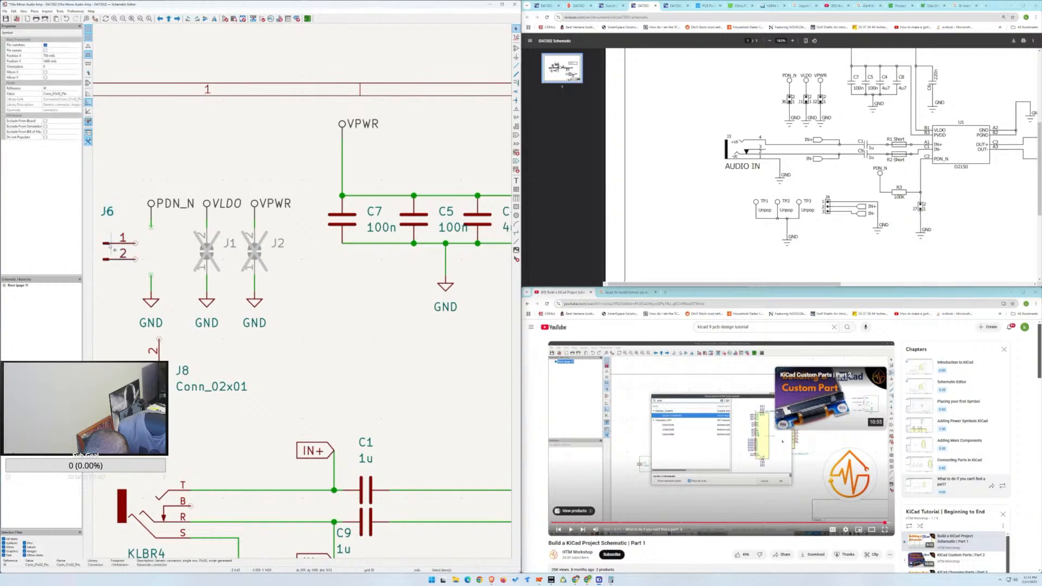
key(Delete)
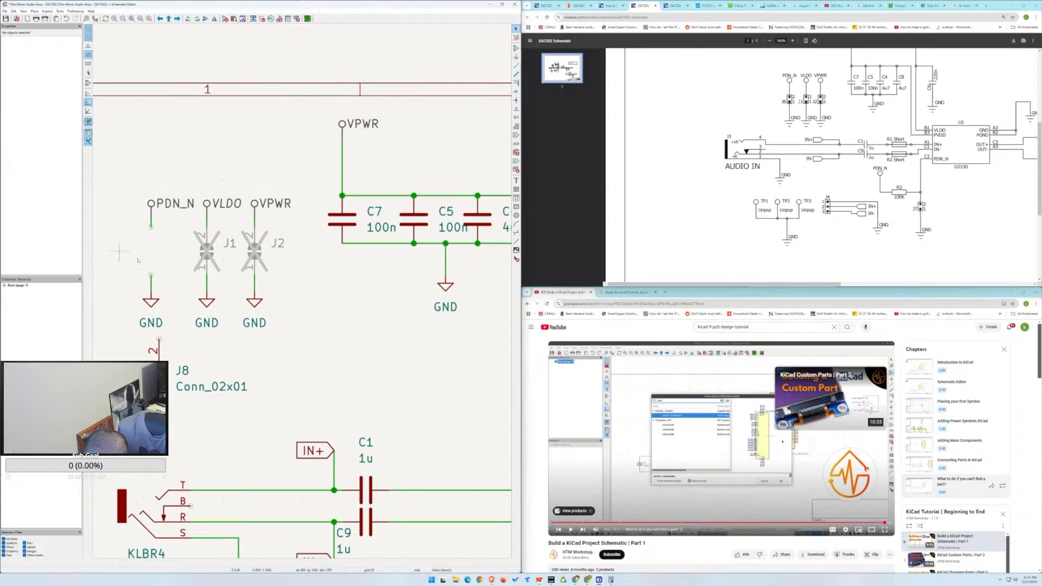
Delete the solder jumpers J1 and J2 under VLDO and VPWR.
click(159, 341)
scroll(302, 293, down, 2)
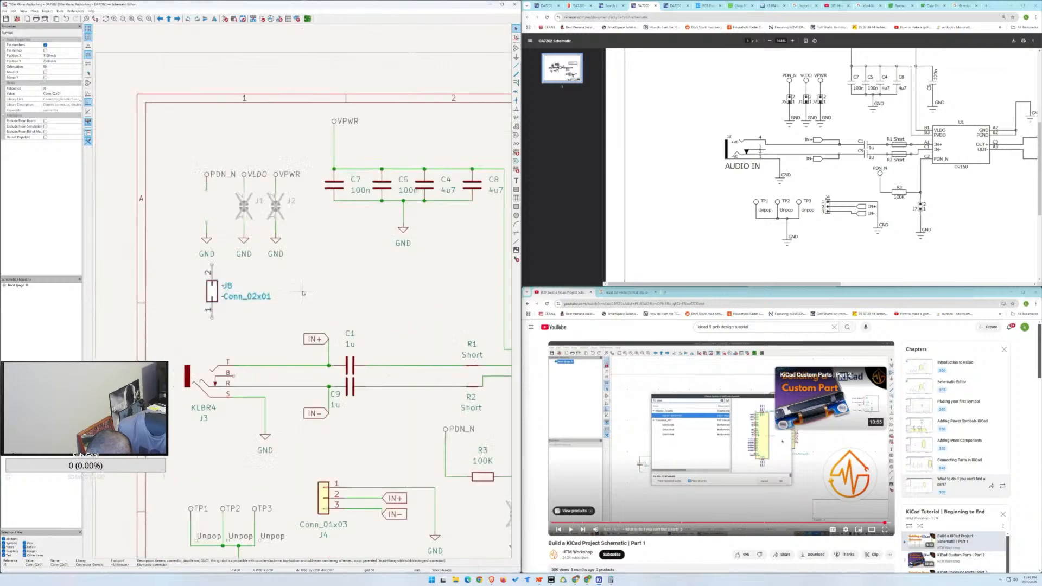
click(244, 206)
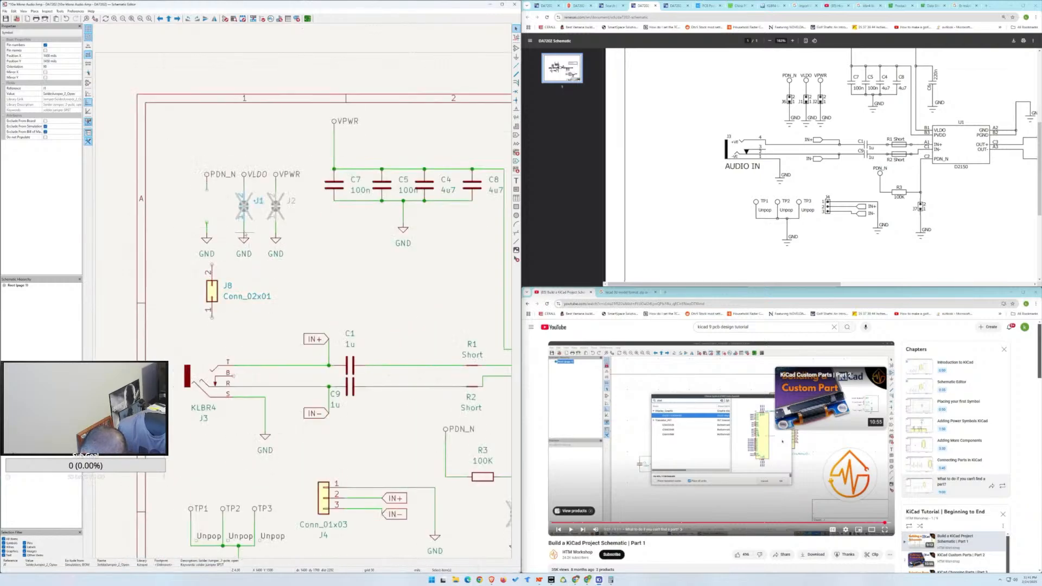
key(Delete)
click(276, 208)
key(Delete)
Move the PDN_N, VLDO and VPWR labels with their wire stubs upward and bring connector J8 up beside the PDN_N gap.
drag(193, 157, 272, 177)
drag(173, 142, 313, 206)
drag(245, 185, 245, 159)
drag(213, 291, 202, 203)
drag(205, 125, 309, 186)
drag(201, 139, 276, 157)
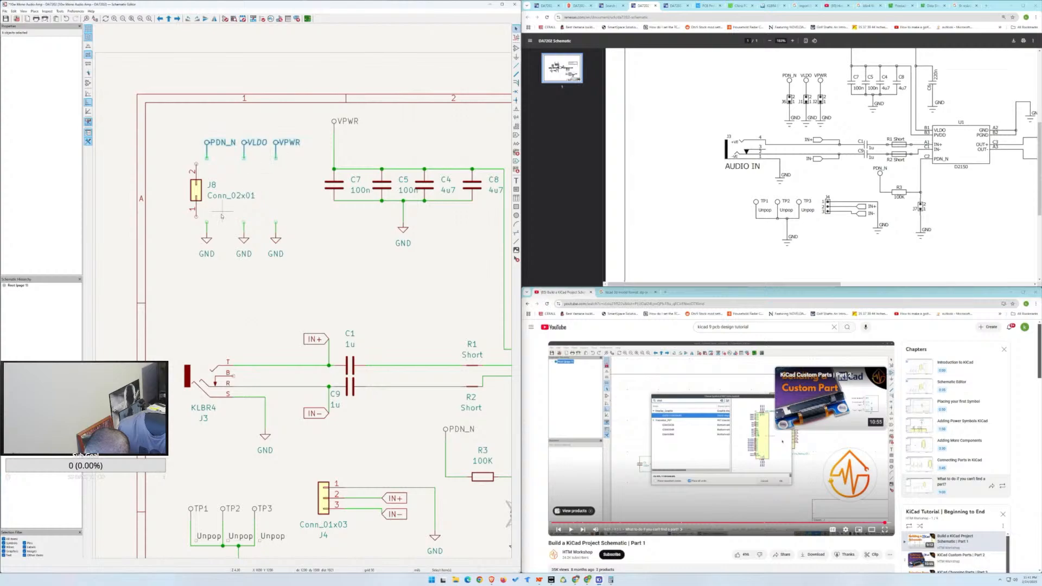
Change connector J8's reference to J6 and hide its value in the symbol properties.
click(197, 194)
double_click(196, 195)
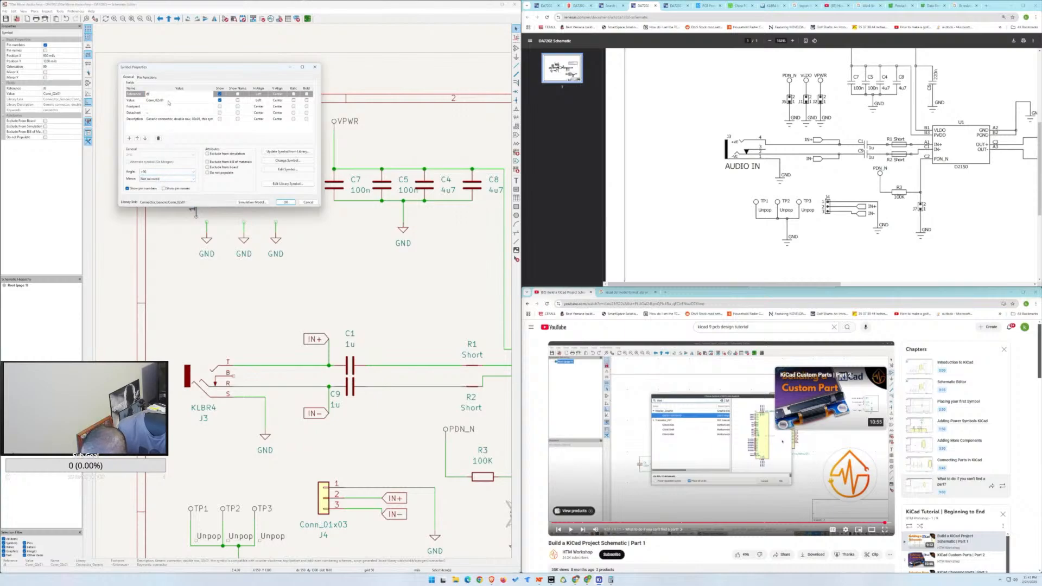
click(220, 100)
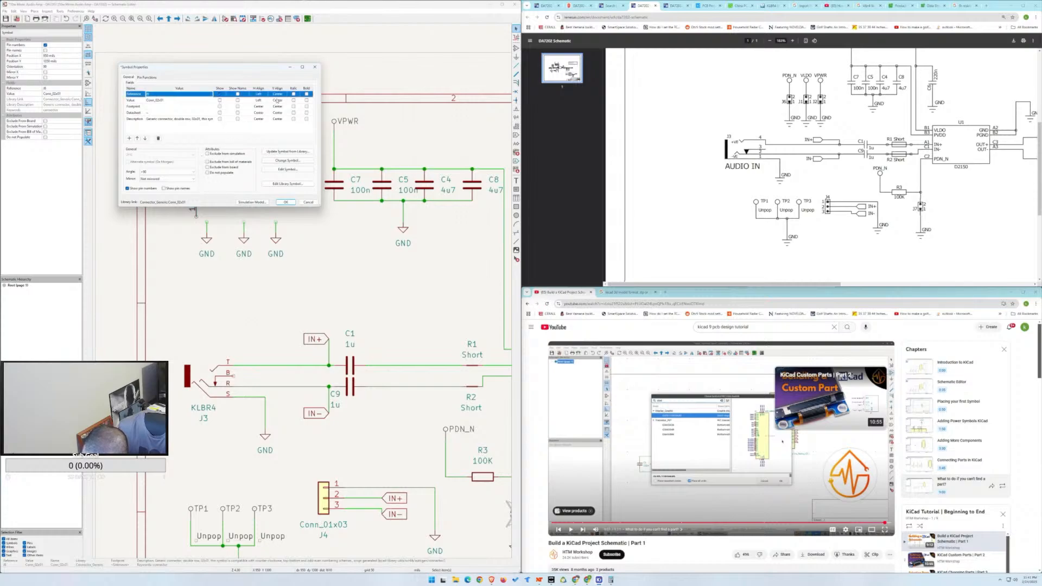
drag(262, 69, 281, 206)
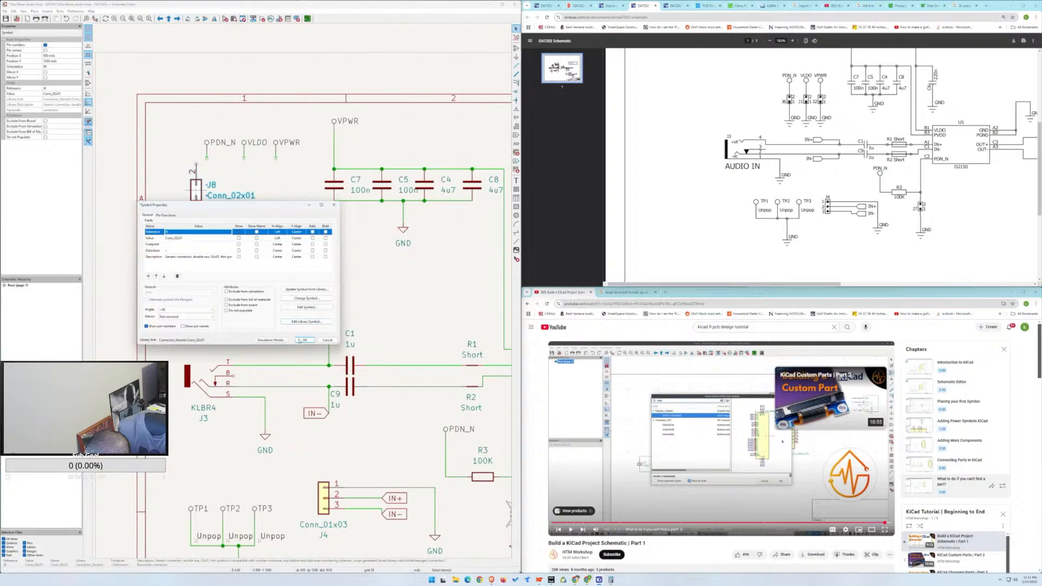
click(299, 341)
Place connector J6 between PDN_N and its GND symbol and move its reference text to the left of the body.
key(g)
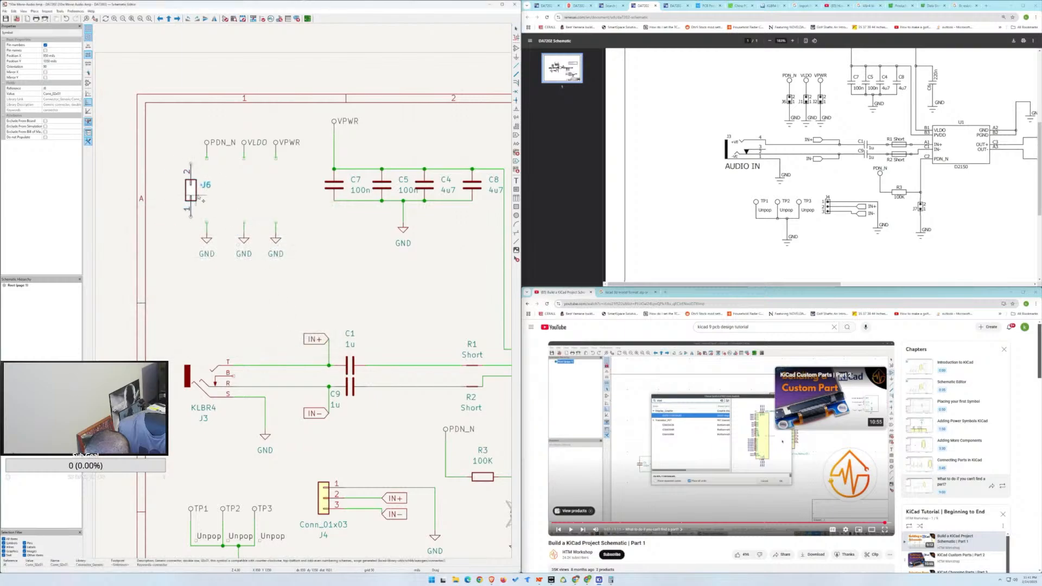
click(208, 197)
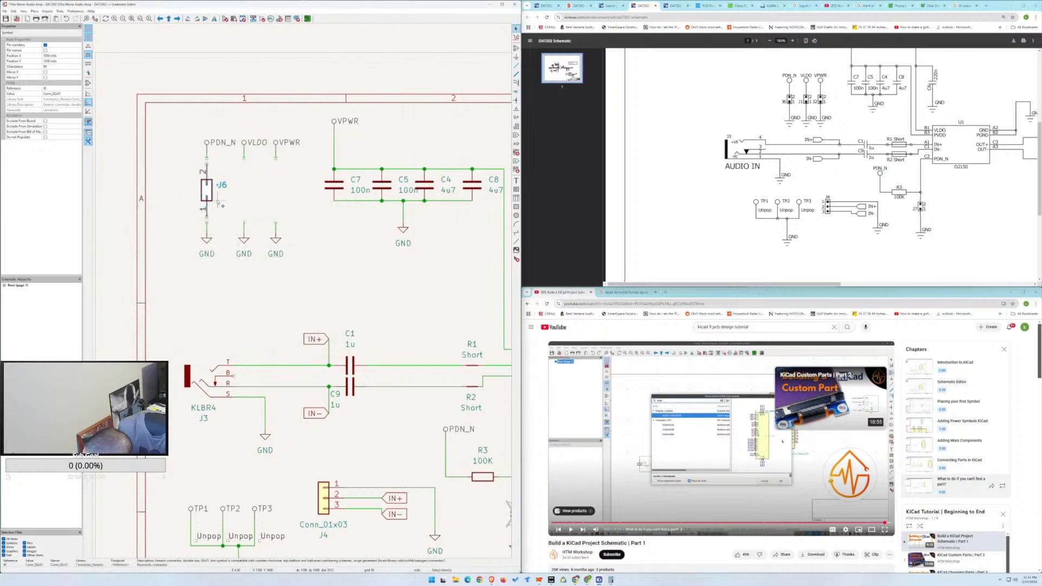
click(234, 199)
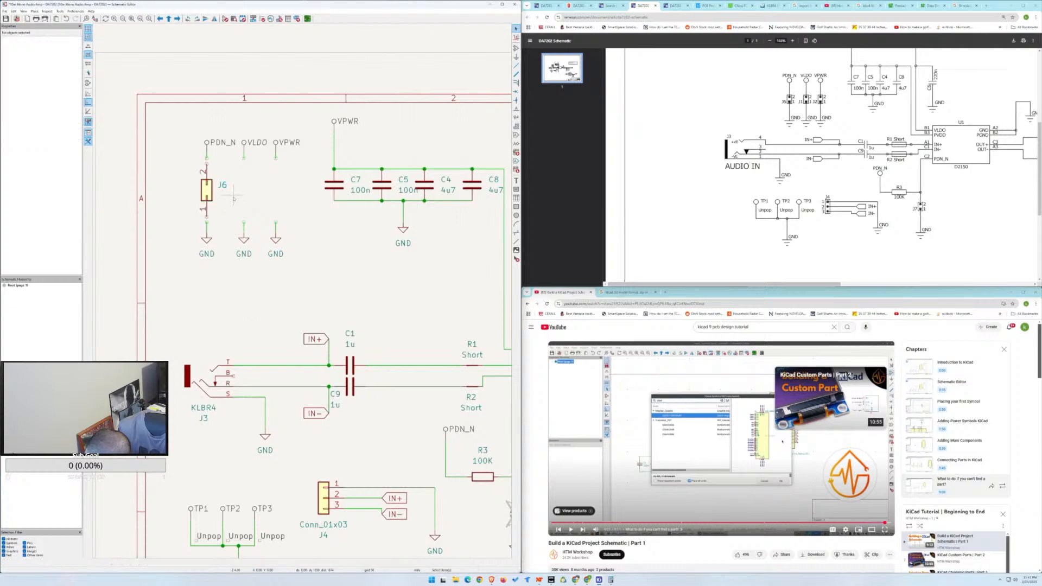
drag(222, 185, 190, 184)
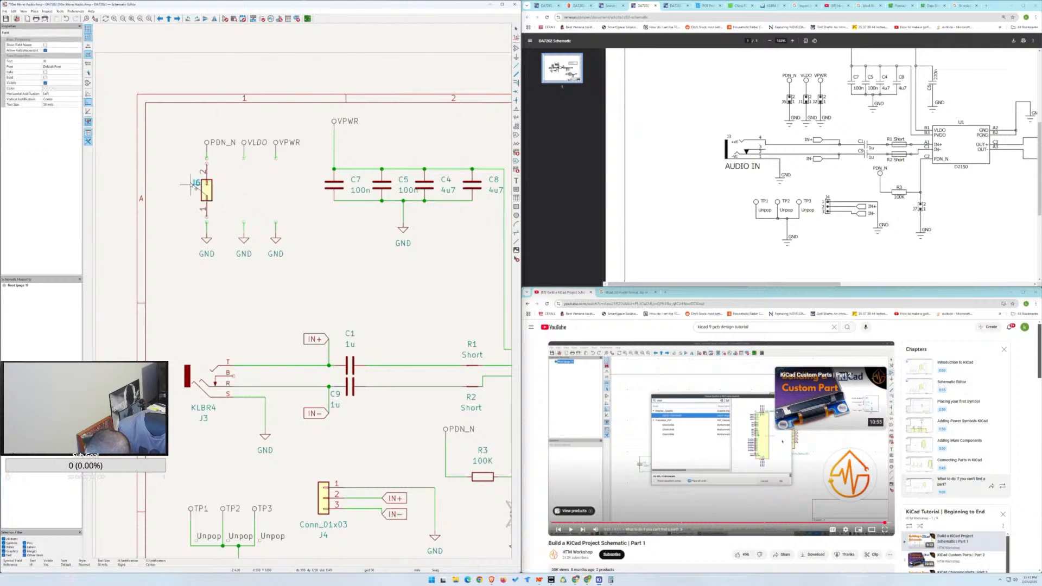
click(272, 191)
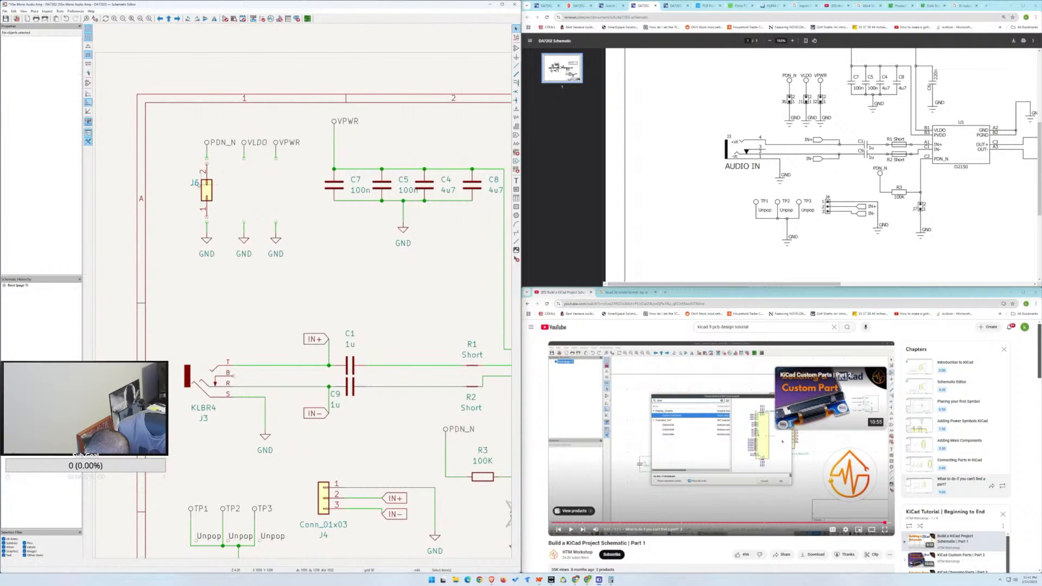
Duplicate connector J6 into the gaps between VLDO and GND and between VPWR and GND.
click(209, 192)
key(ctrl+d)
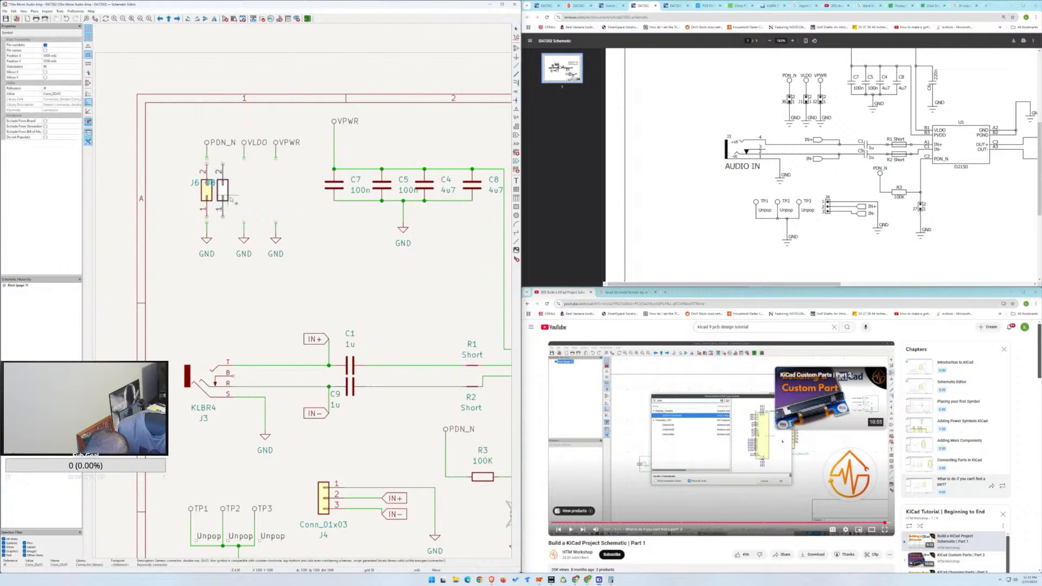
click(245, 199)
key(ctrl+d)
click(278, 197)
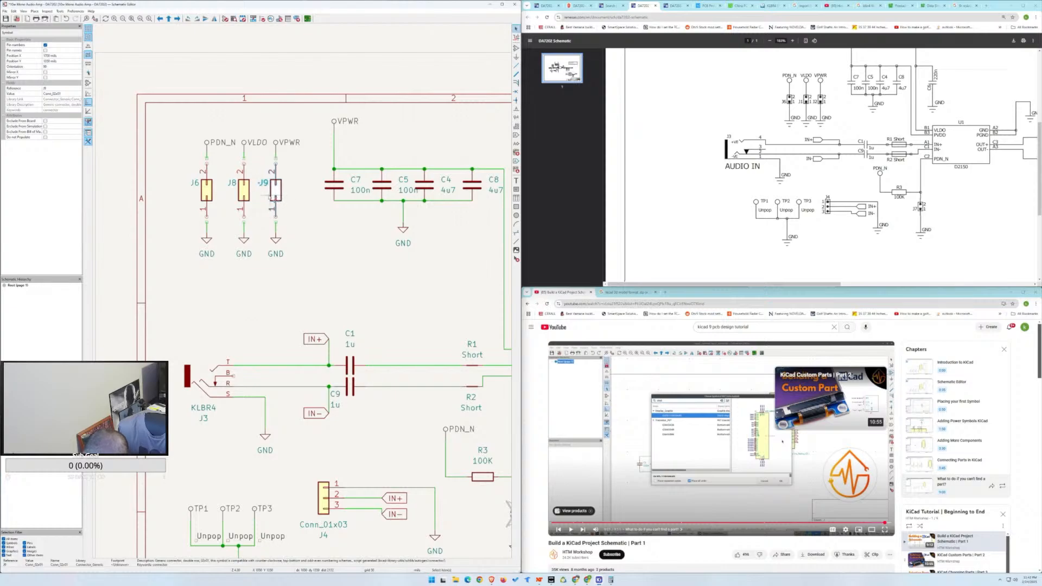
Rename the VLDO connector's reference to J1 and the VPWR connector's to J2.
double_click(234, 185)
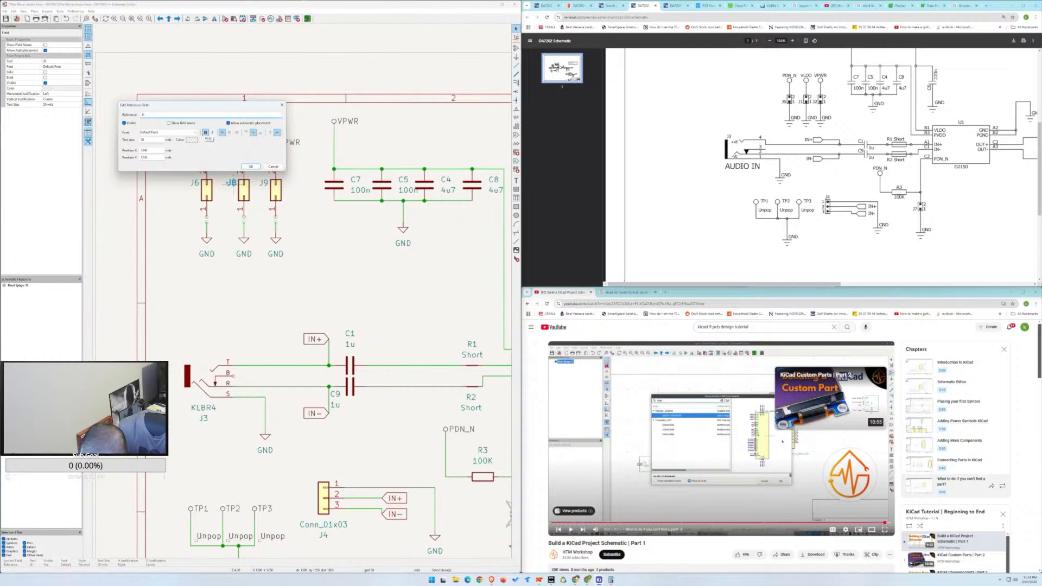
text(J1)
click(245, 167)
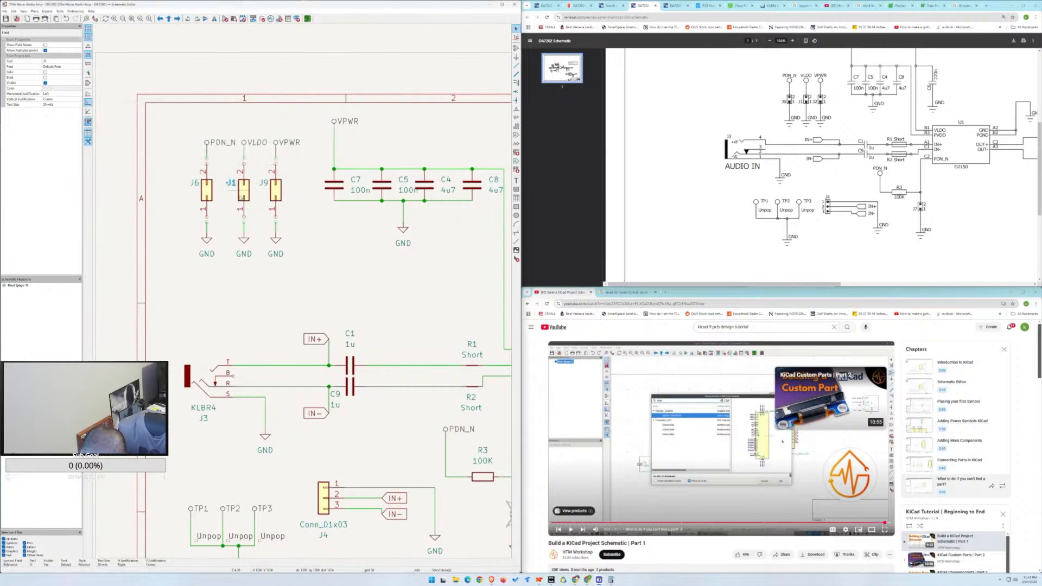
double_click(263, 184)
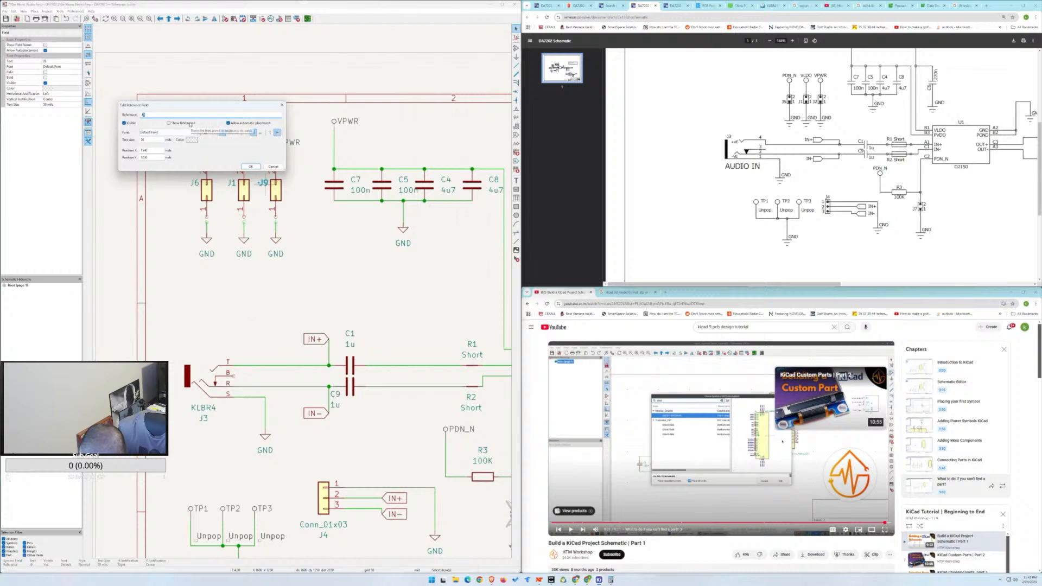
click(252, 167)
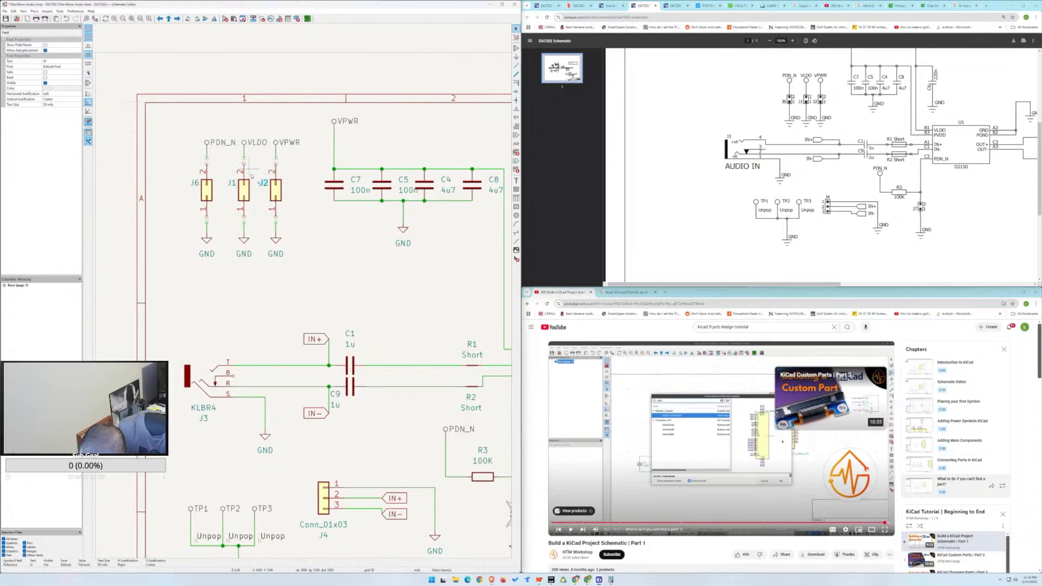
Delete the solder jumper J7 below R3 and put a copy of the Conn_02x01 connector beside the gap.
scroll(322, 266, down, 3)
scroll(329, 342, up, 3)
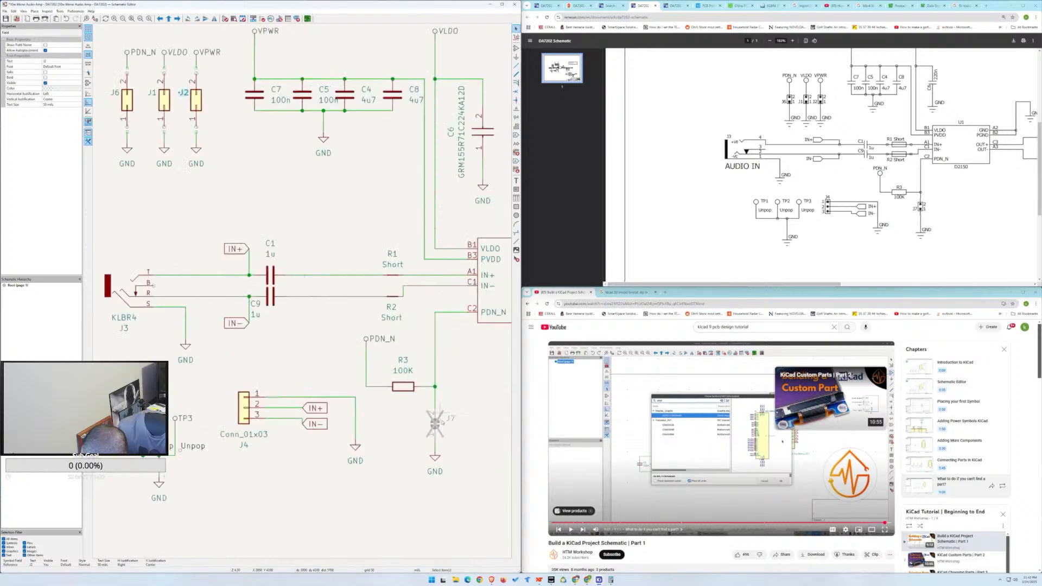
click(437, 422)
key(Delete)
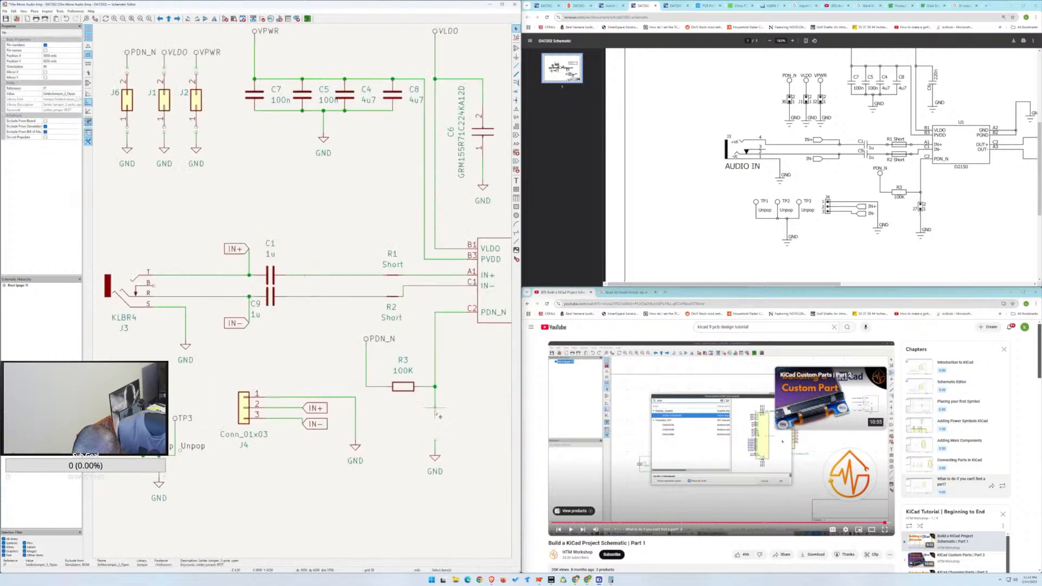
key(ctrl+z)
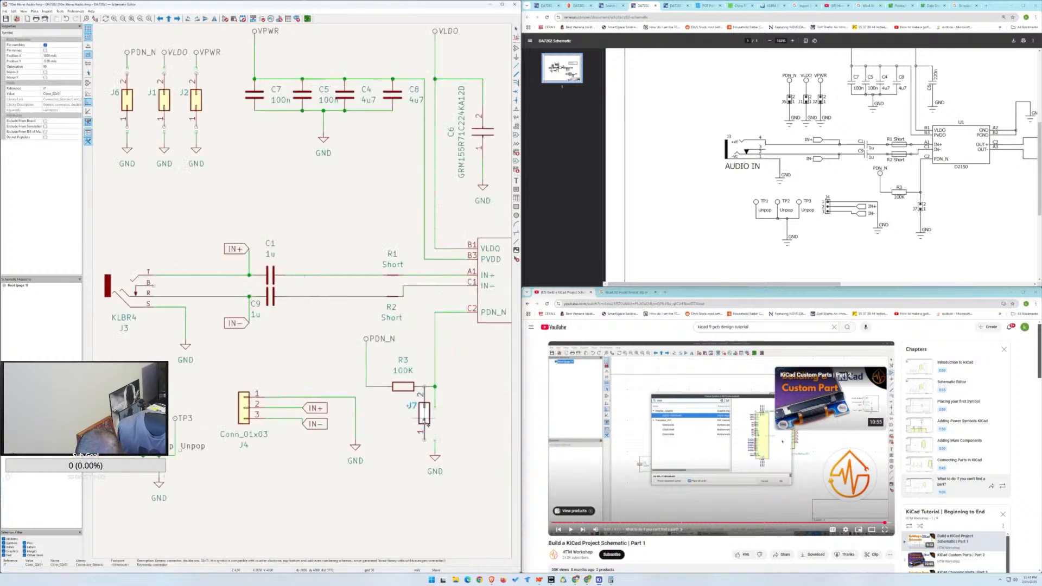
drag(434, 436, 466, 449)
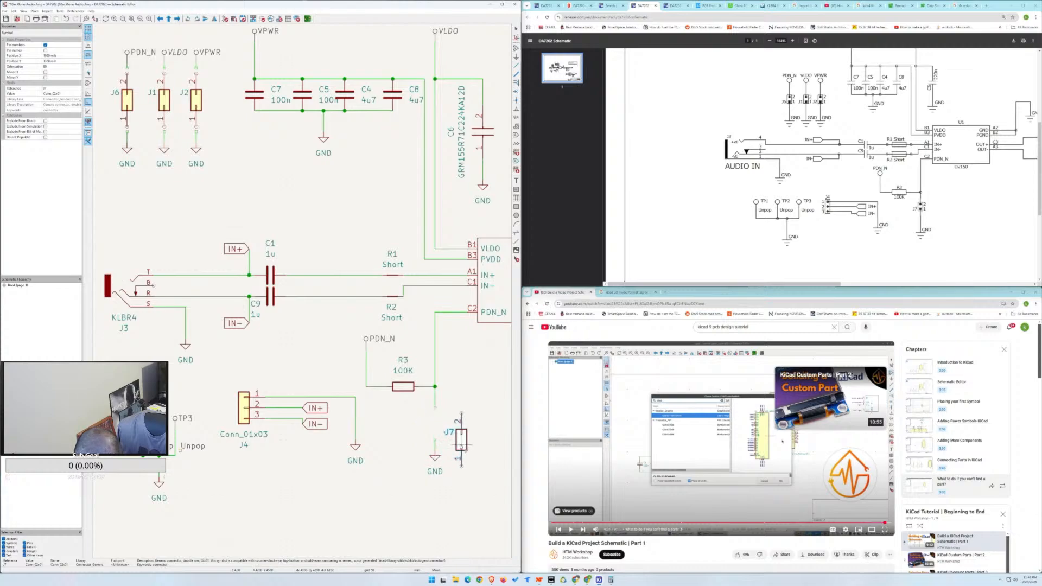
Move the GND symbol below R3 downward with its wire stub and place connector J7 in line under the R3 node.
double_click(448, 433)
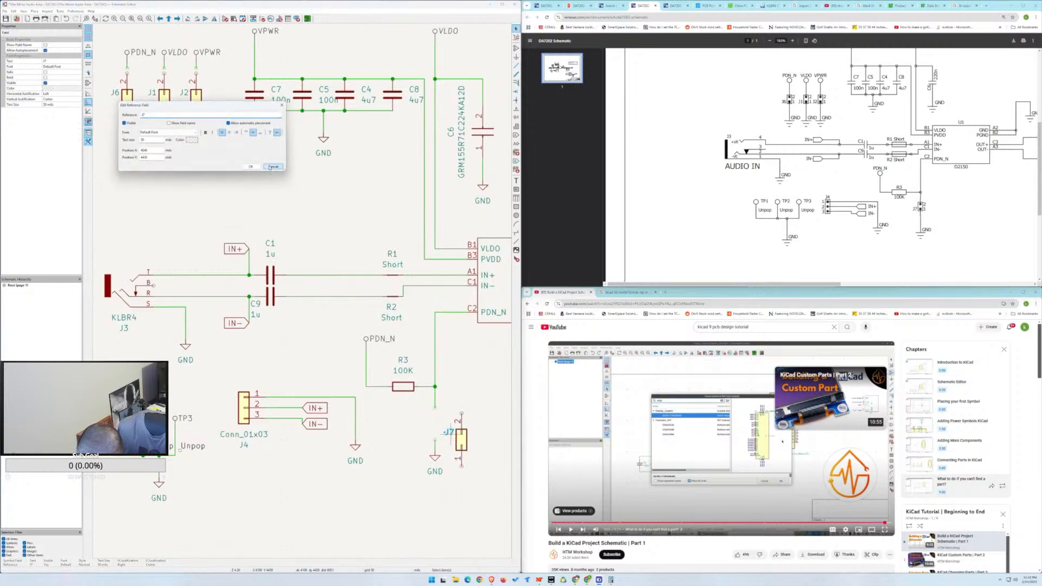
key(Escape)
drag(426, 439, 450, 497)
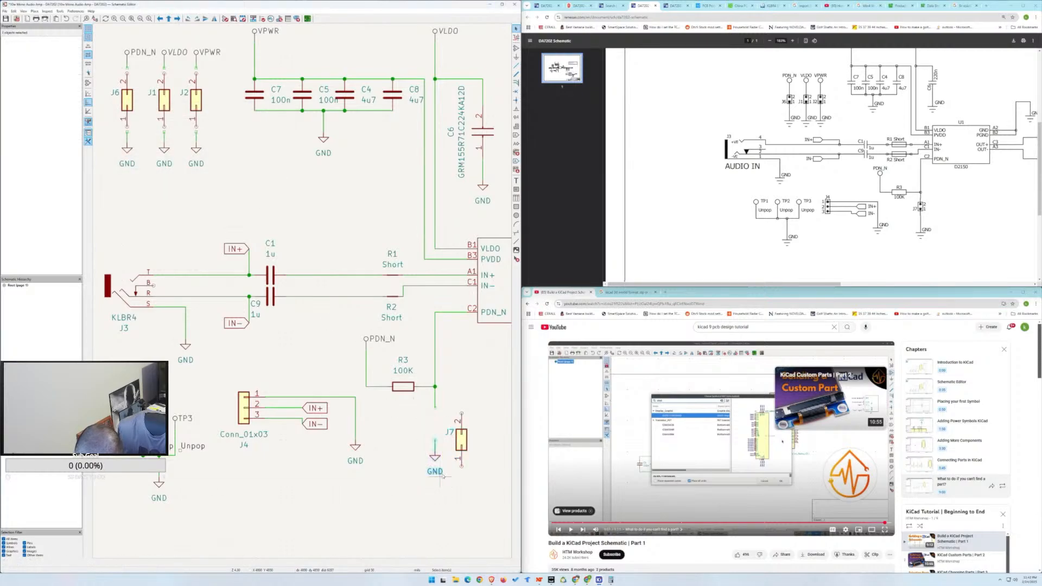
drag(436, 459, 436, 489)
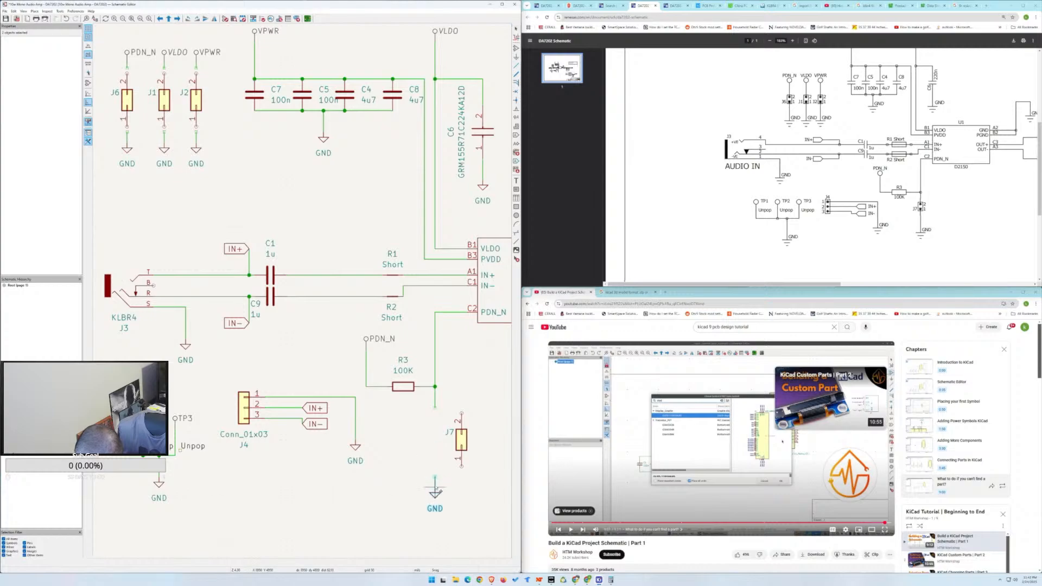
drag(466, 446, 437, 450)
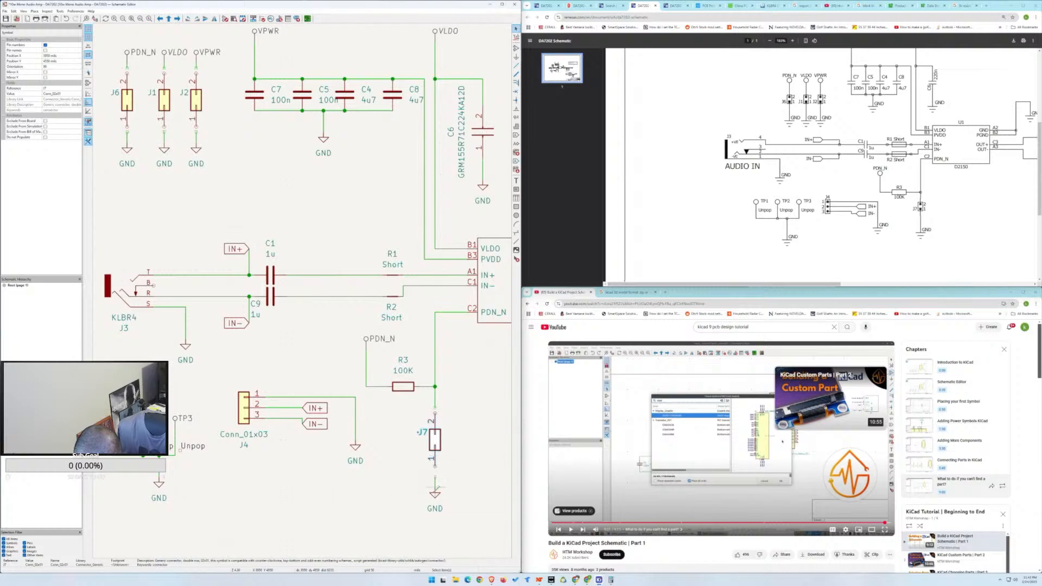
Move the GND symbol below J7 up until it connects directly to the connector's lower pin.
click(438, 495)
click(434, 495)
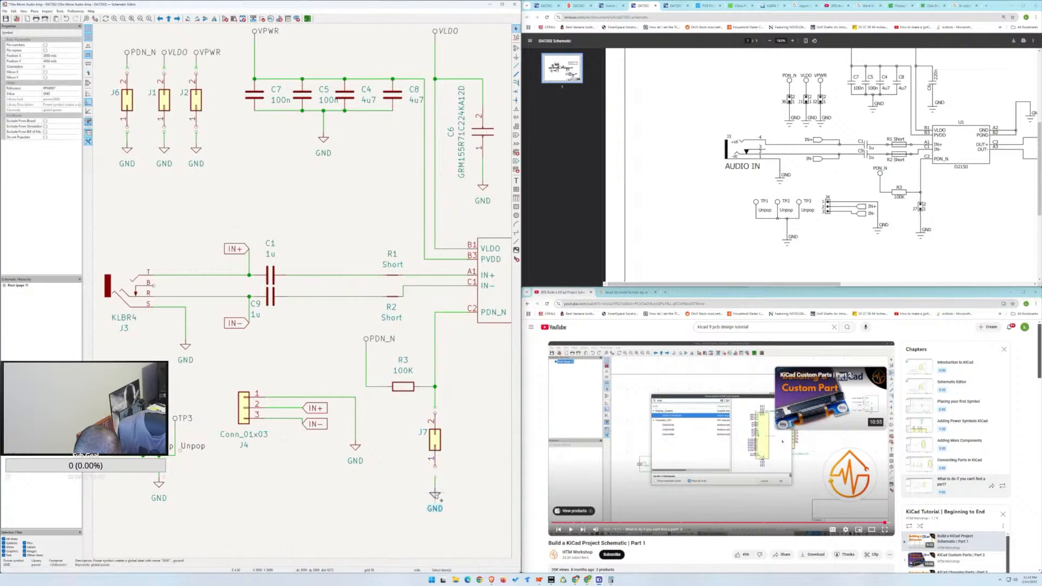
drag(437, 494, 437, 488)
drag(434, 471, 435, 482)
key(w)
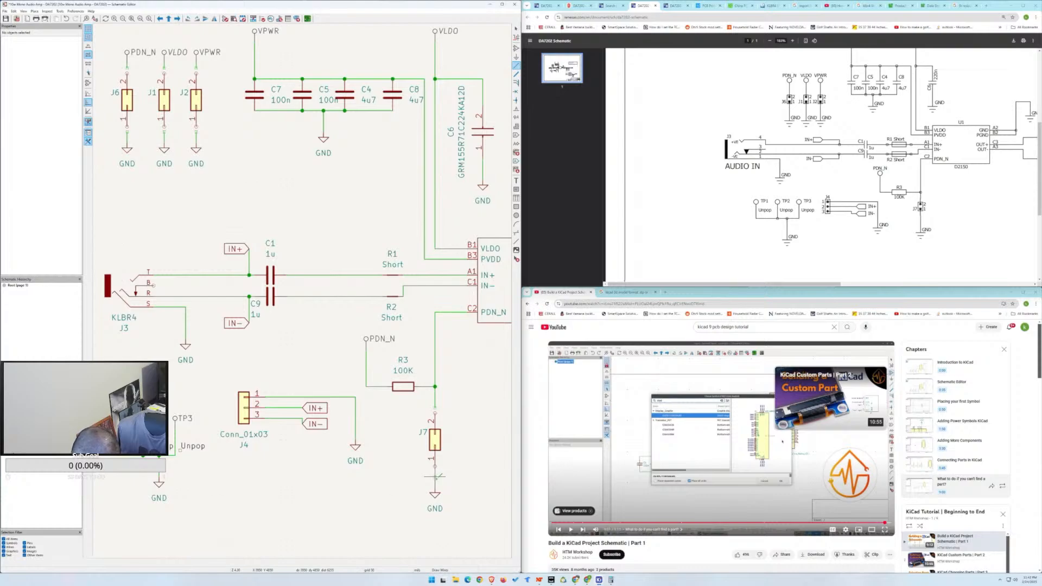
key(Escape)
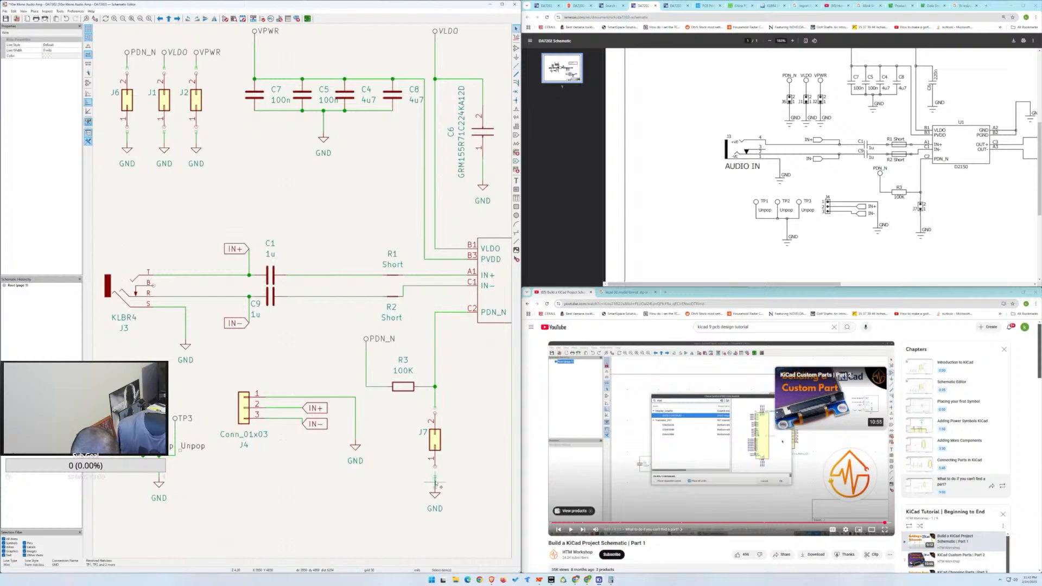
drag(435, 492, 435, 482)
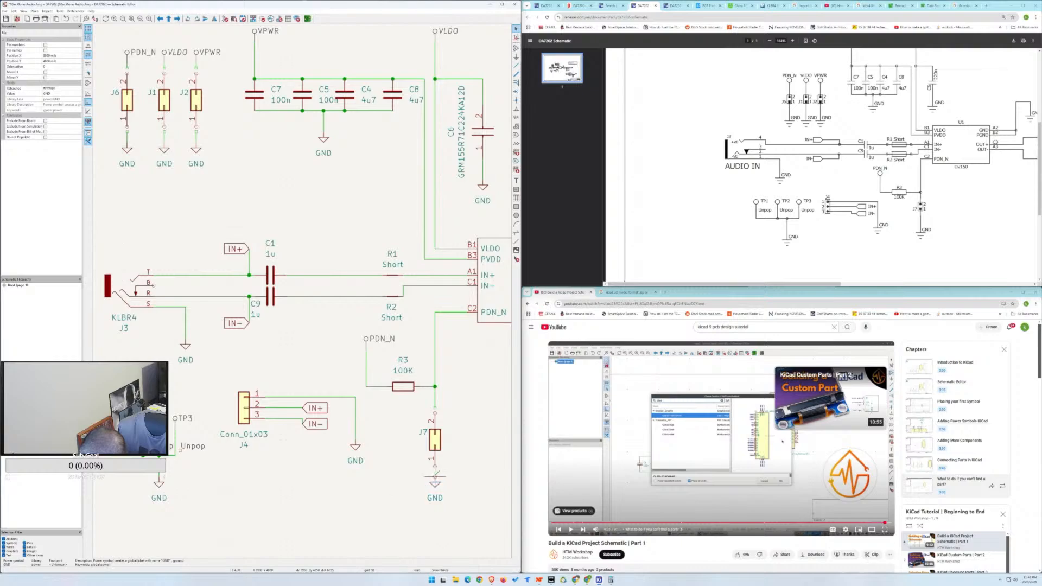
key(w)
key(Escape)
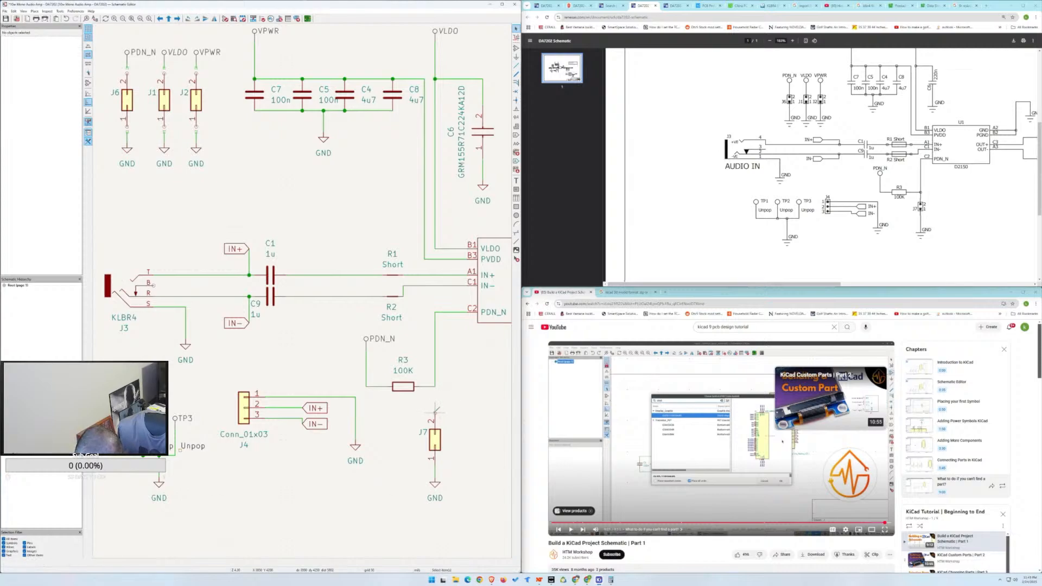
Wire the upper pin of J7 to the junction between R3 and the PDN_N line.
key(w)
click(434, 386)
key(Escape)
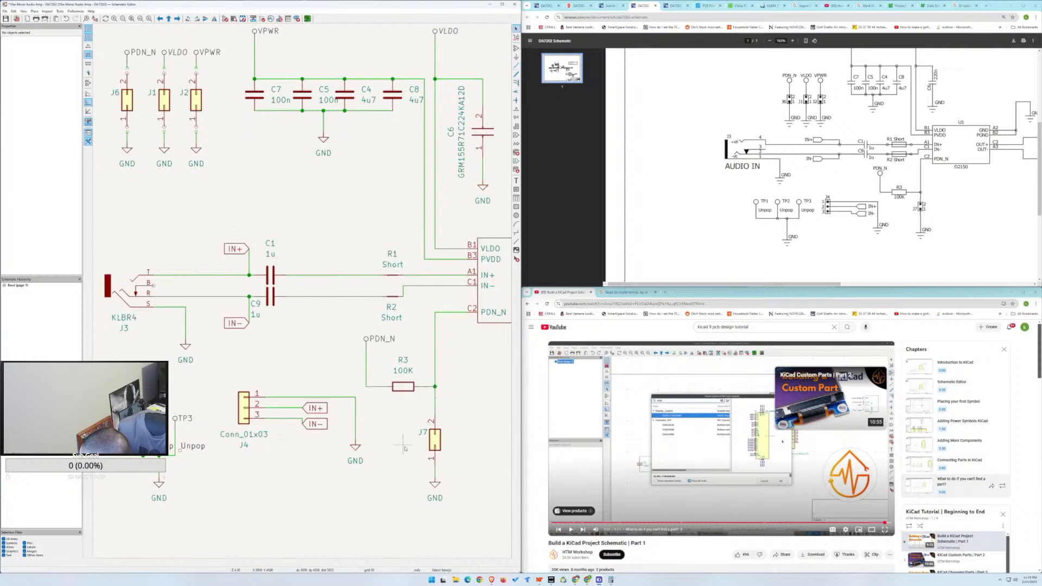
Browse the symbol library for a J5 replacement, previewing Conn_01x02_Shielded, Conn_01x02_MountingPin and Conn_02x01.
scroll(402, 450, down, 5)
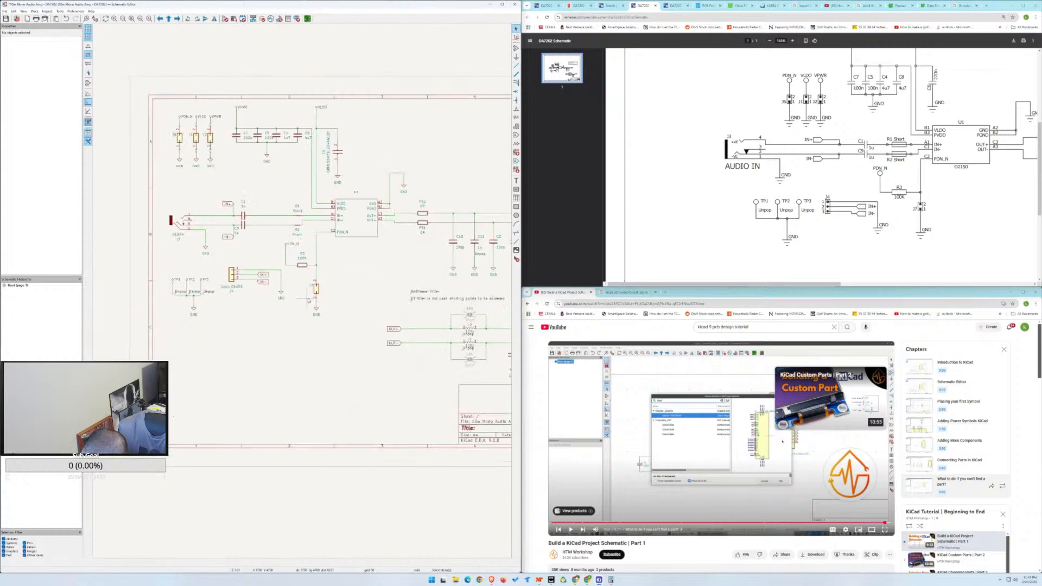
middle_drag(388, 358, 286, 371)
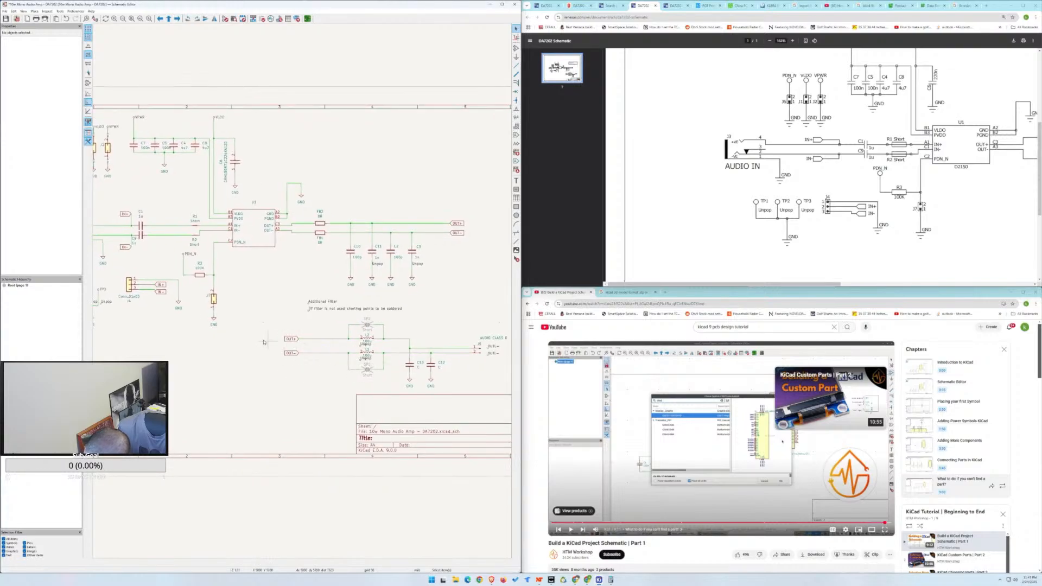
scroll(475, 375, down, 2)
scroll(305, 281, up, 5)
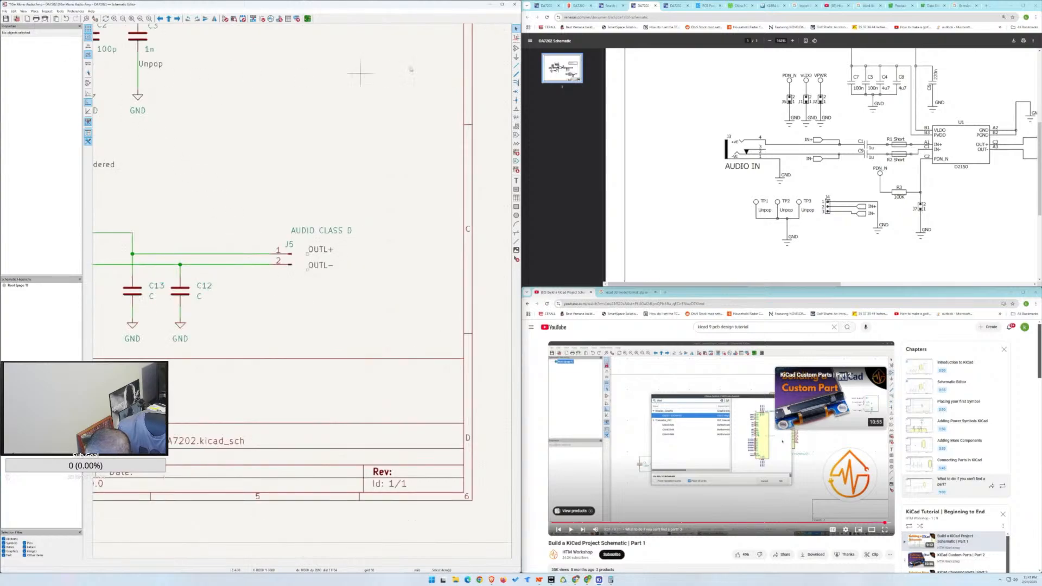
click(517, 49)
drag(120, 112, 120, 158)
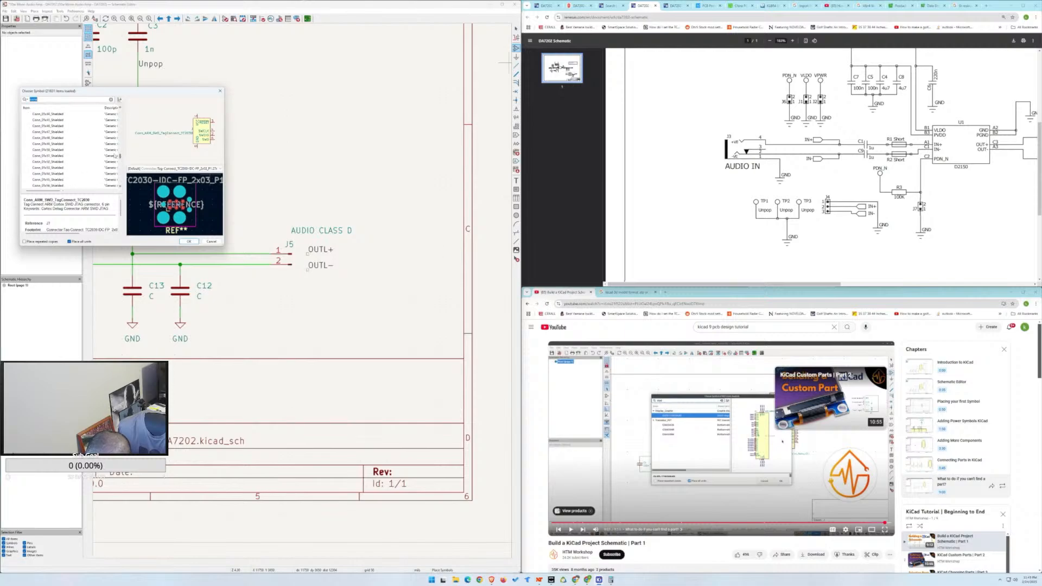
scroll(75, 148, up, 3)
click(58, 150)
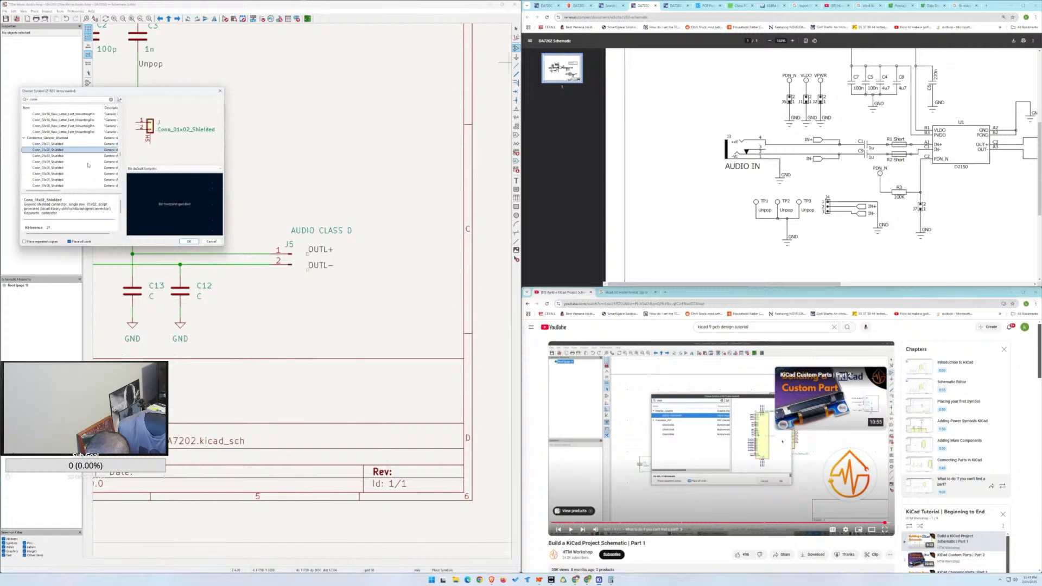
scroll(91, 165, up, 3)
scroll(91, 163, up, 20)
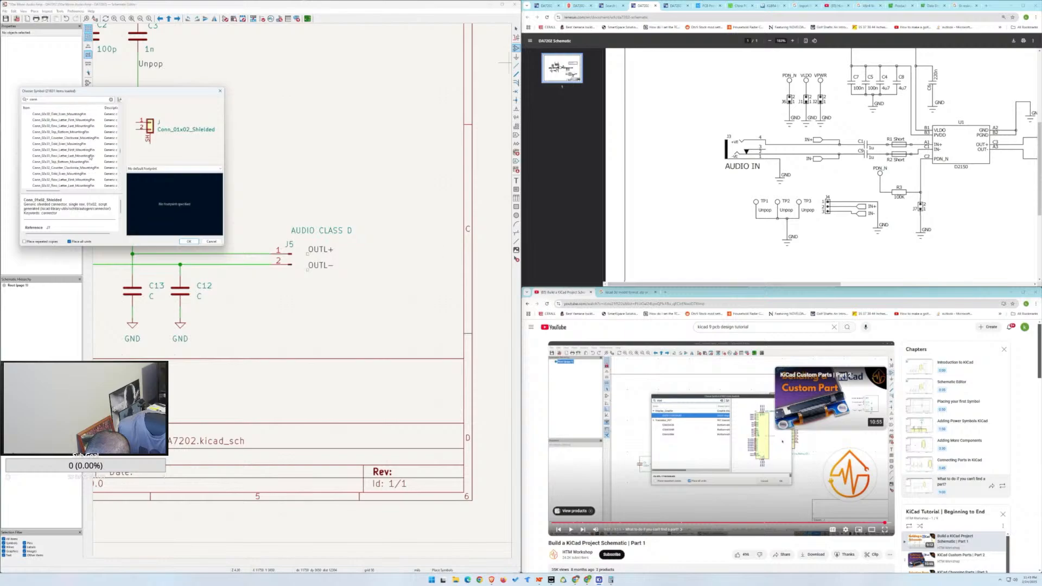
scroll(91, 152, down, 15)
scroll(82, 142, up, 4)
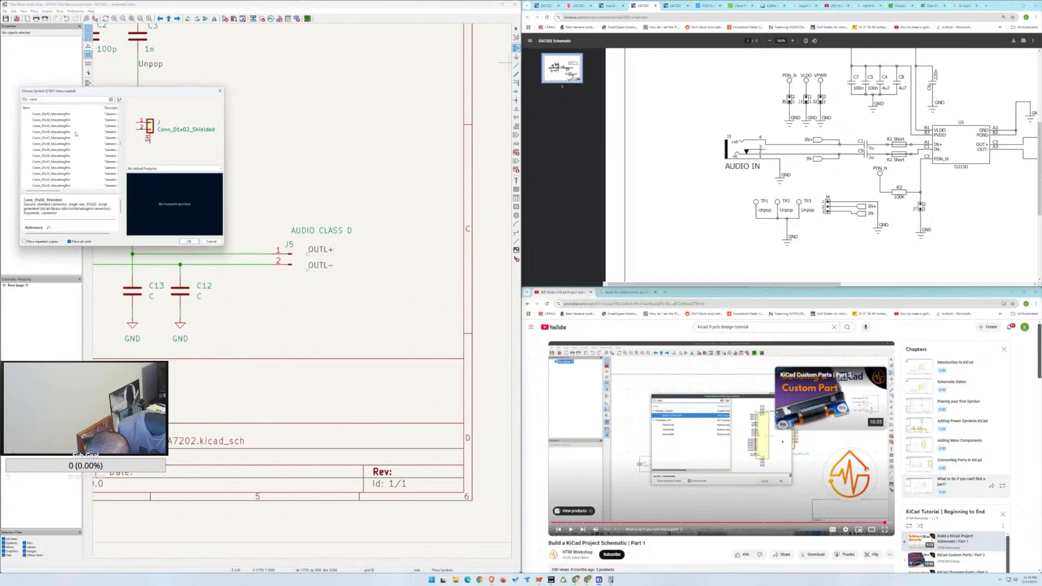
scroll(71, 128, up, 7)
click(66, 138)
scroll(70, 141, up, 5)
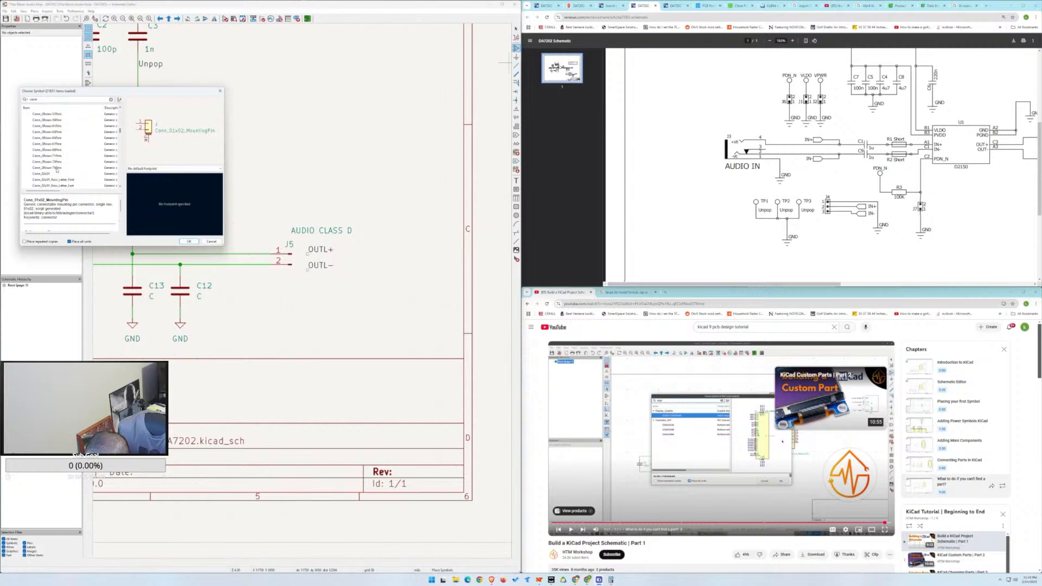
click(47, 173)
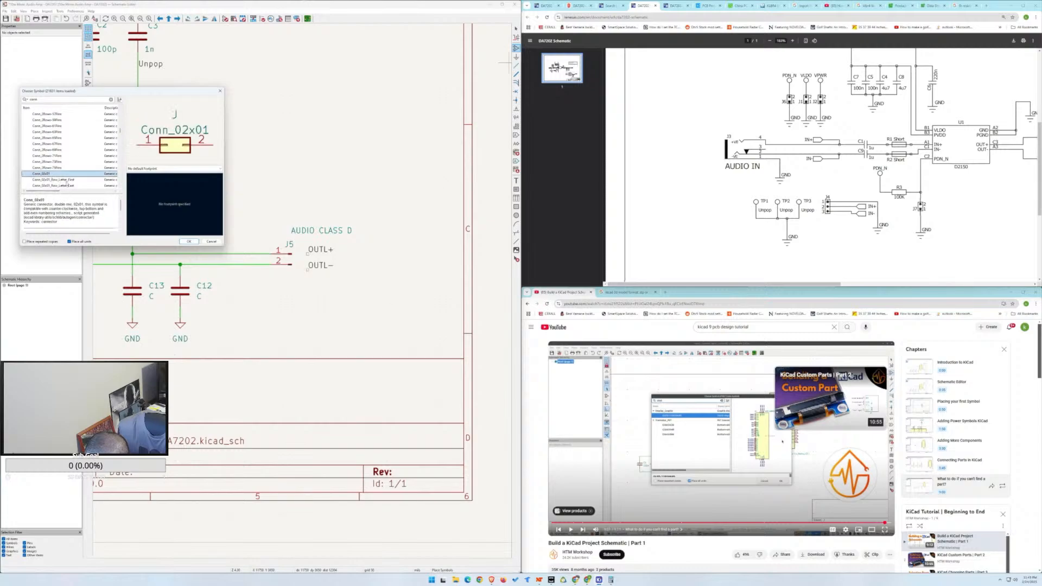
Choose the generic Conn_01x02 connector and place it just below J5 at the class D audio output.
scroll(64, 181, down, 2)
scroll(65, 183, up, 4)
scroll(64, 180, down, 12)
scroll(67, 178, down, 15)
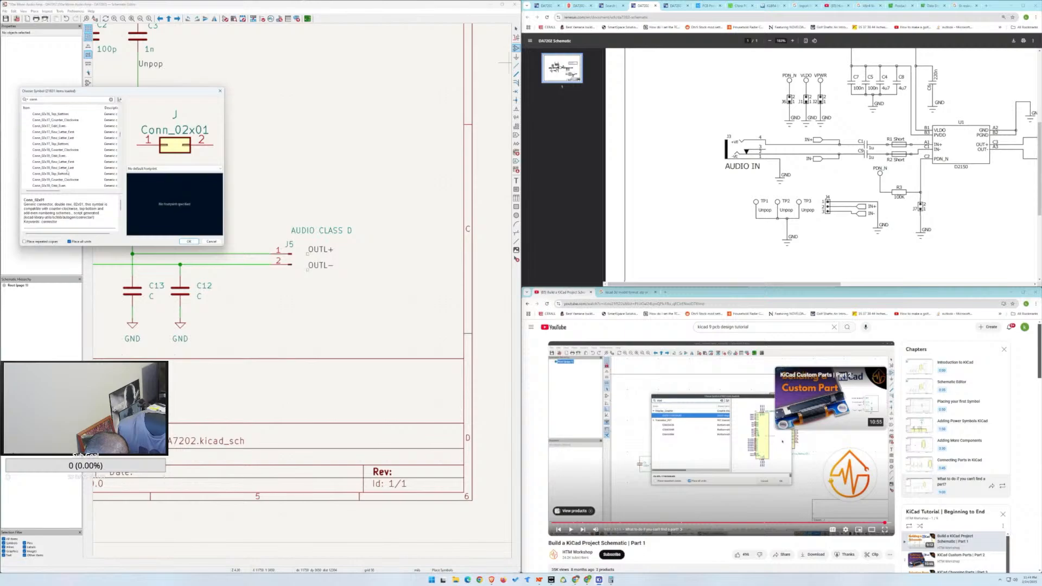
scroll(71, 168, down, 15)
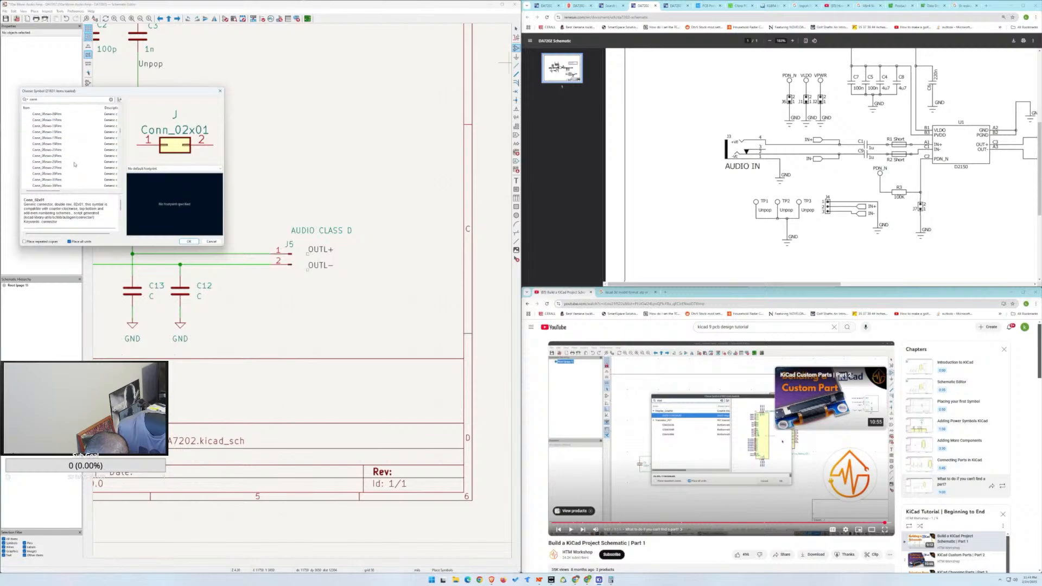
scroll(76, 164, down, 10)
scroll(75, 161, up, 5)
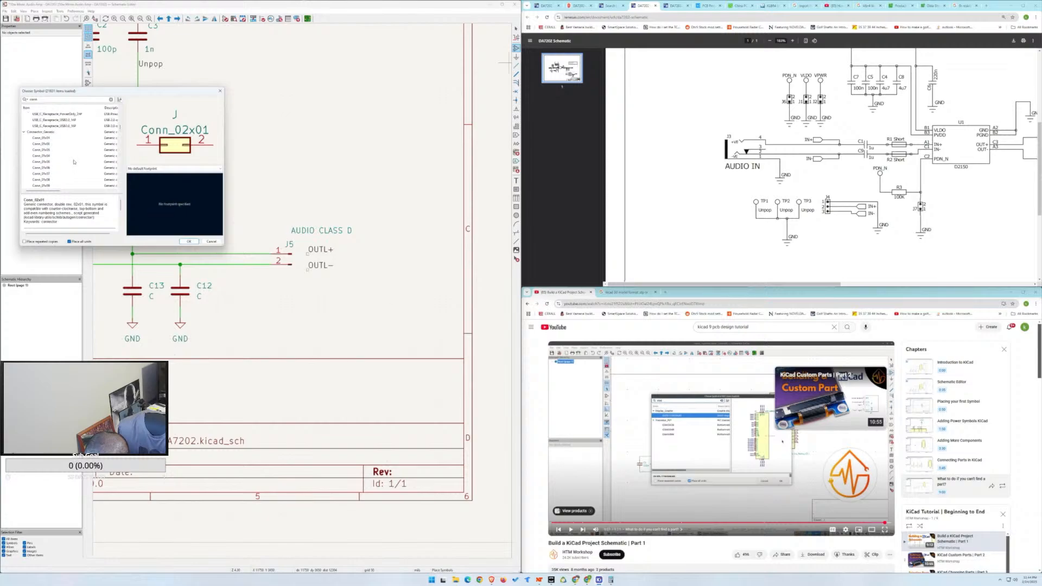
click(49, 145)
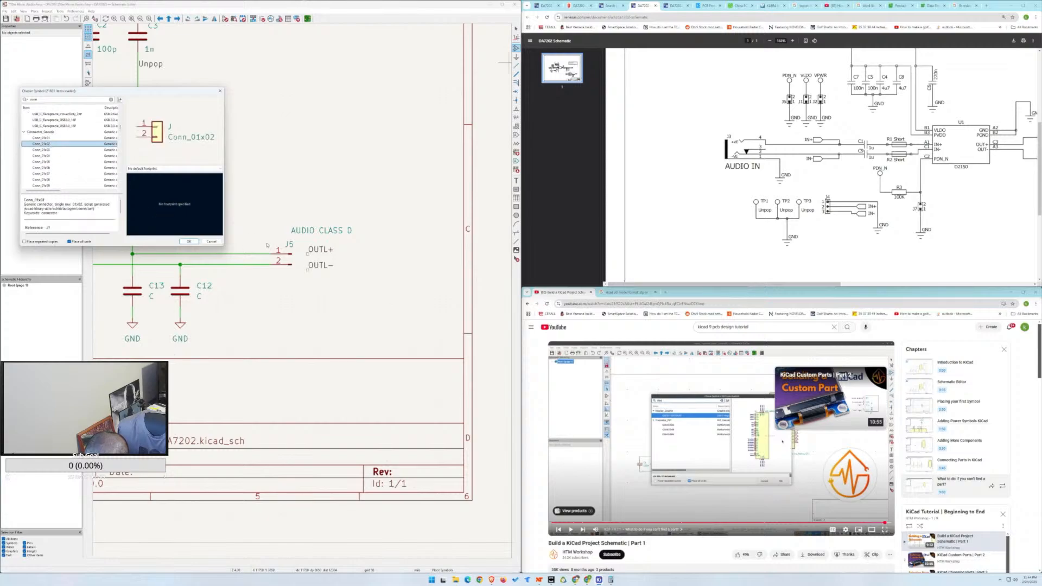
click(189, 241)
click(329, 297)
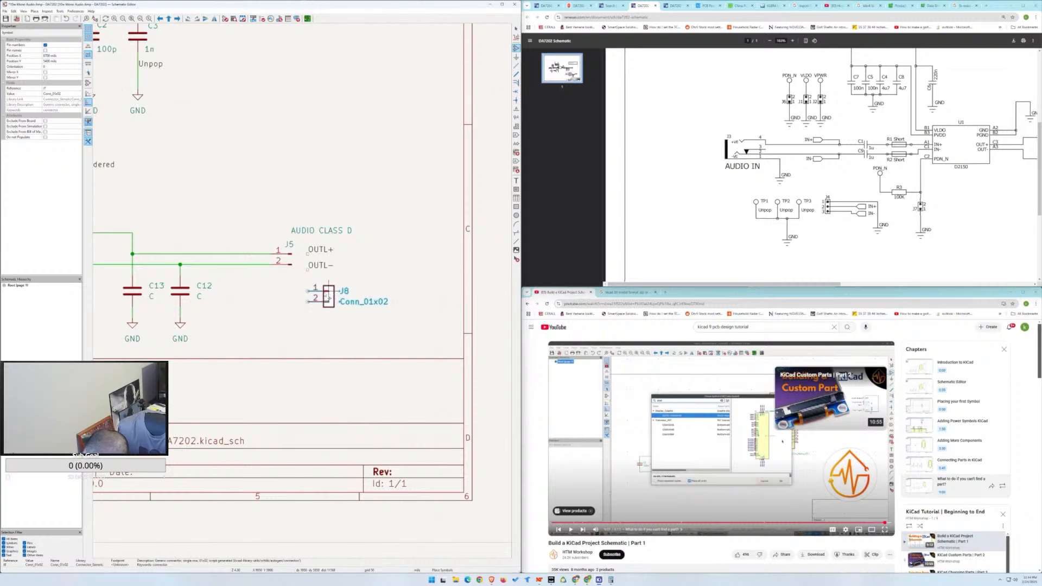
click(313, 297)
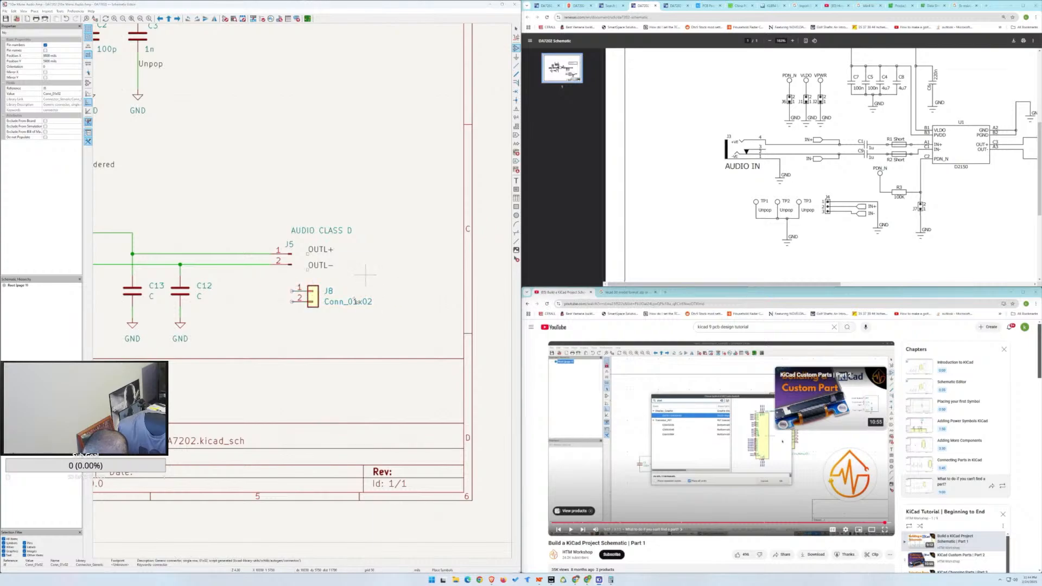
click(365, 276)
key(Escape)
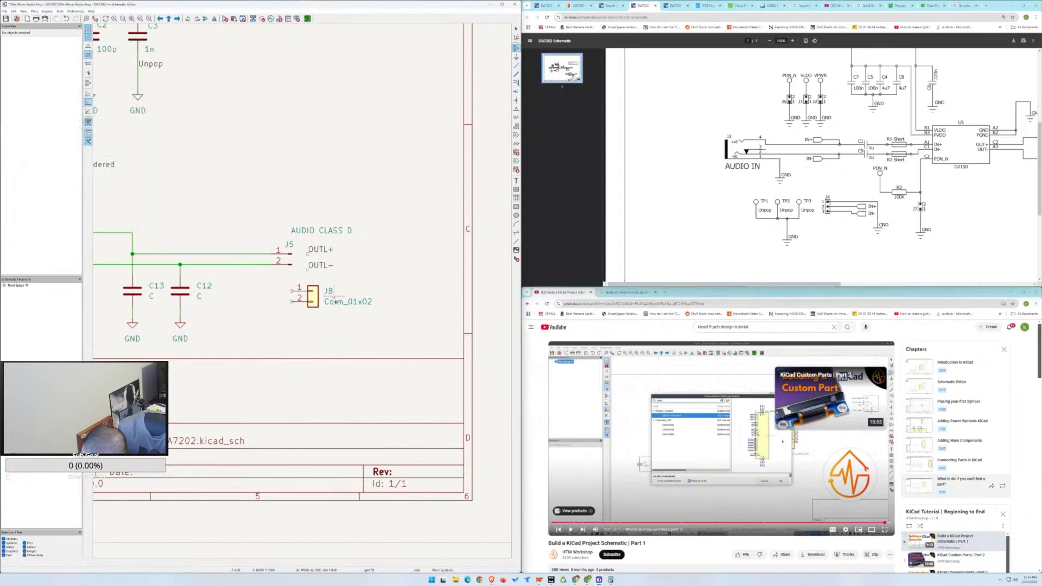
click(338, 302)
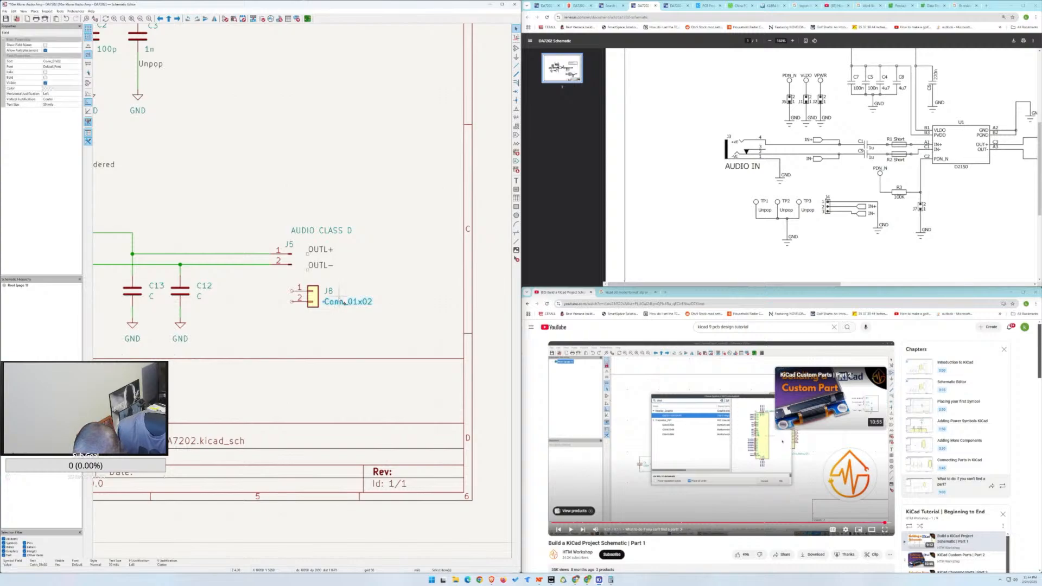
text(v)
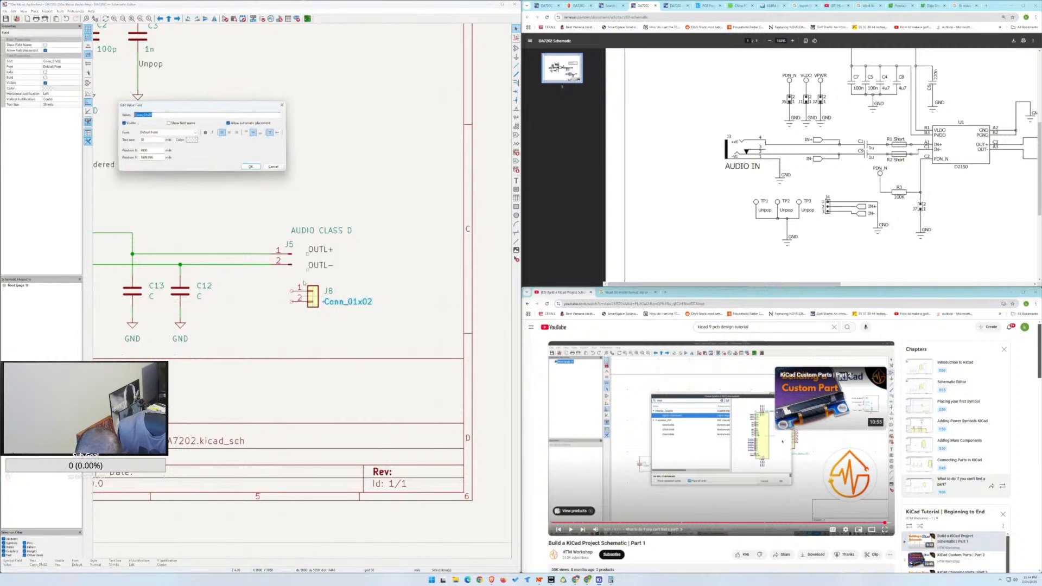
text(A)
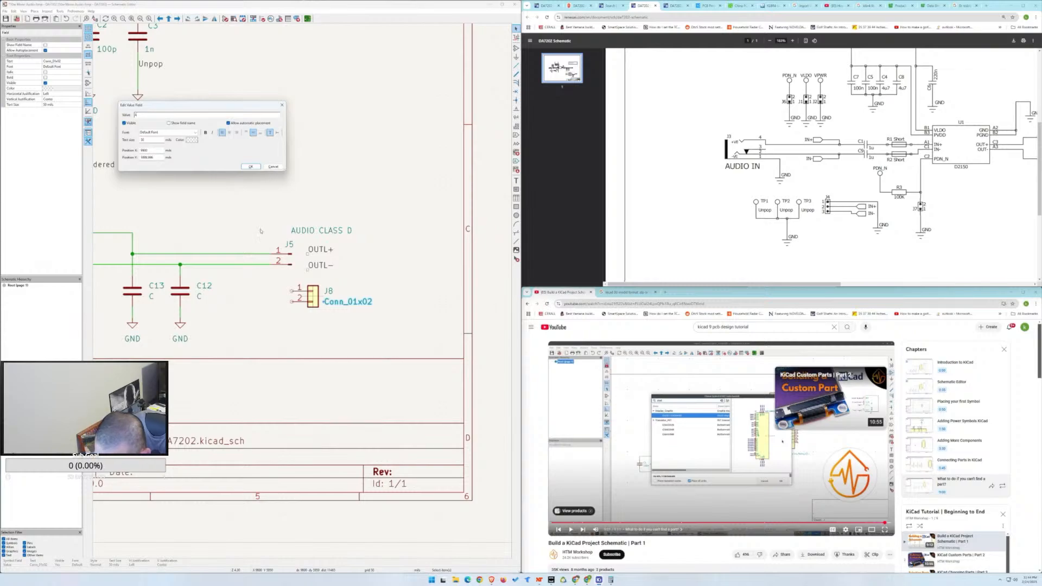
key(BackSpace)
text(A)
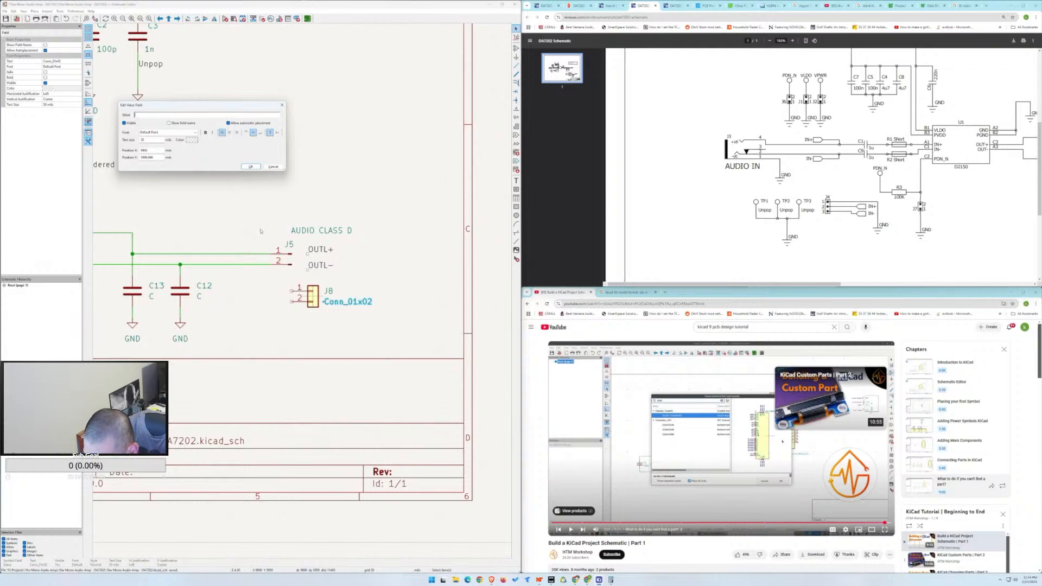
key(ctrl+z)
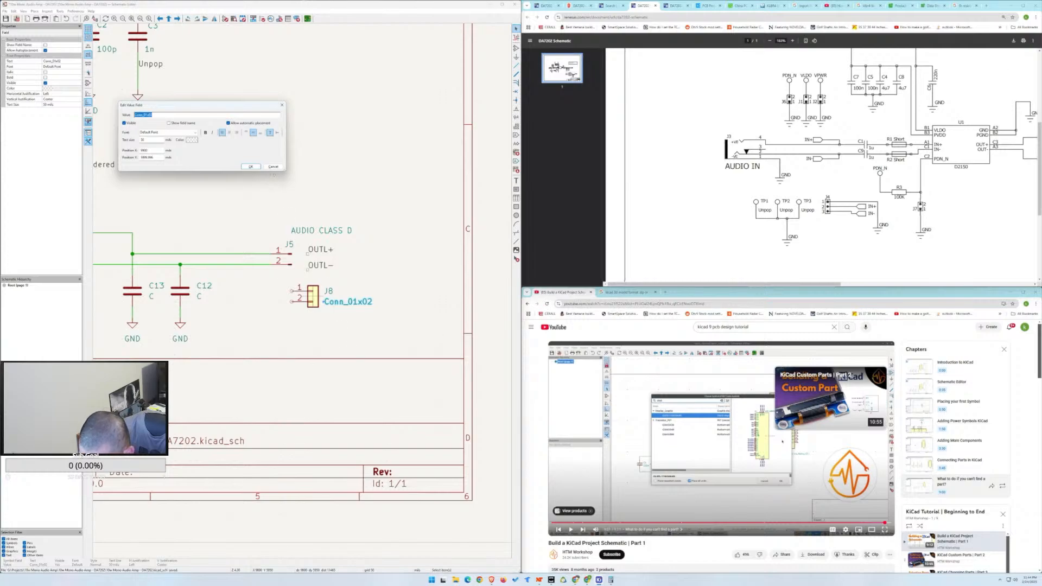
click(273, 167)
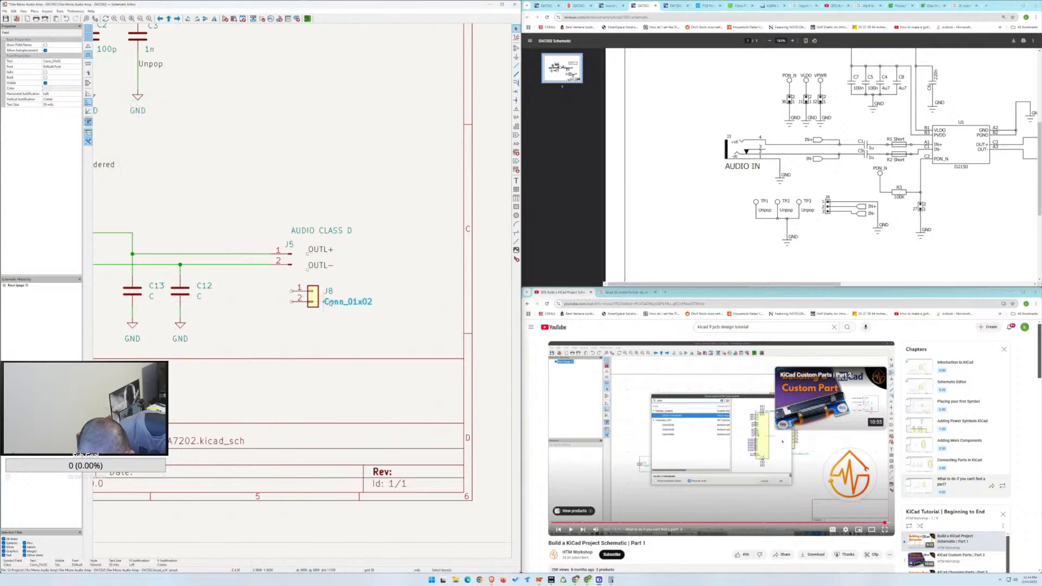
Hide the value of the new Conn_01x02 connector and set its reference to J5 to match the reference schematic.
click(316, 299)
double_click(316, 299)
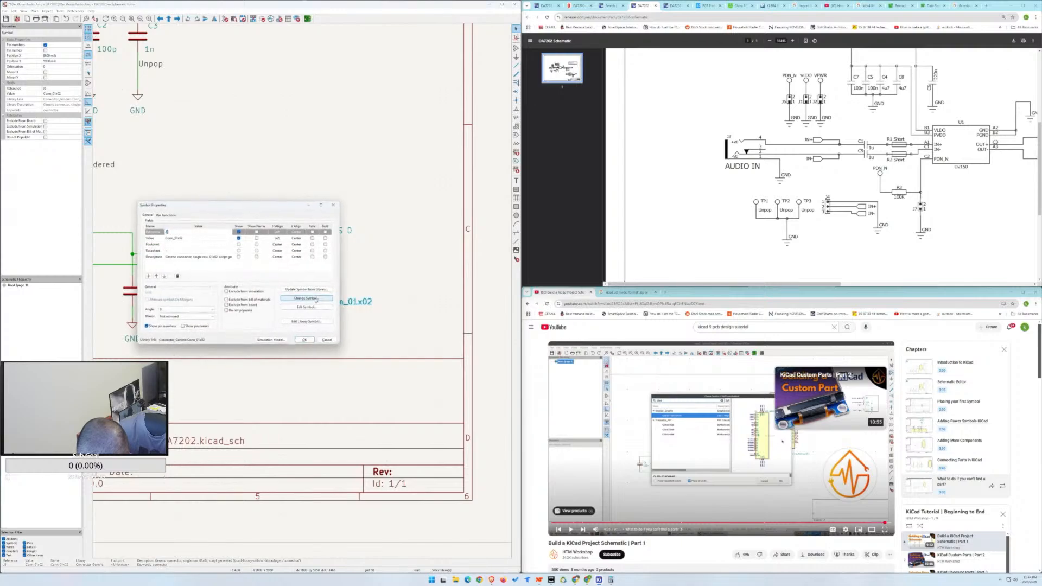
click(239, 238)
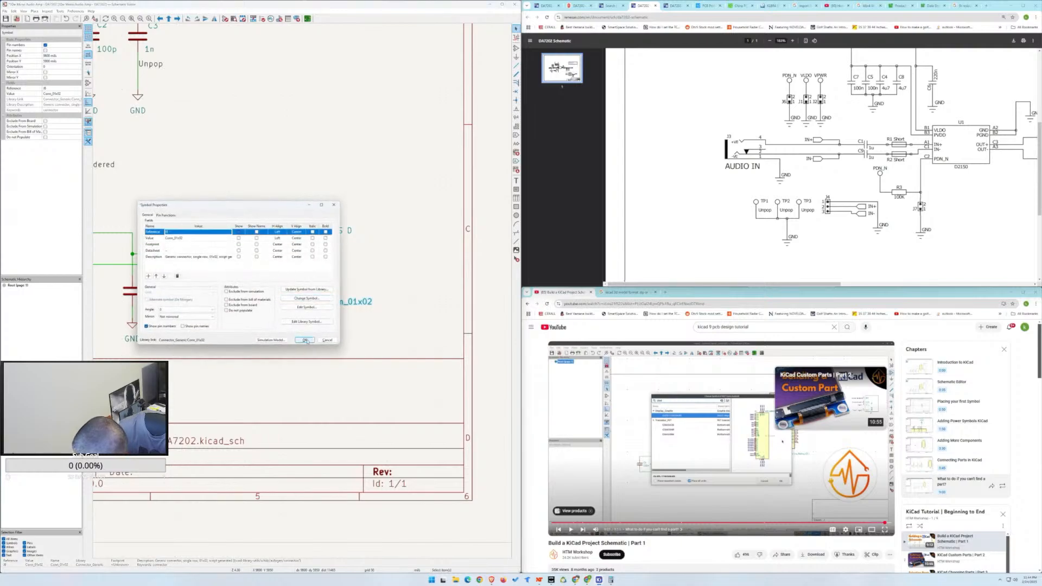
drag(812, 284, 964, 286)
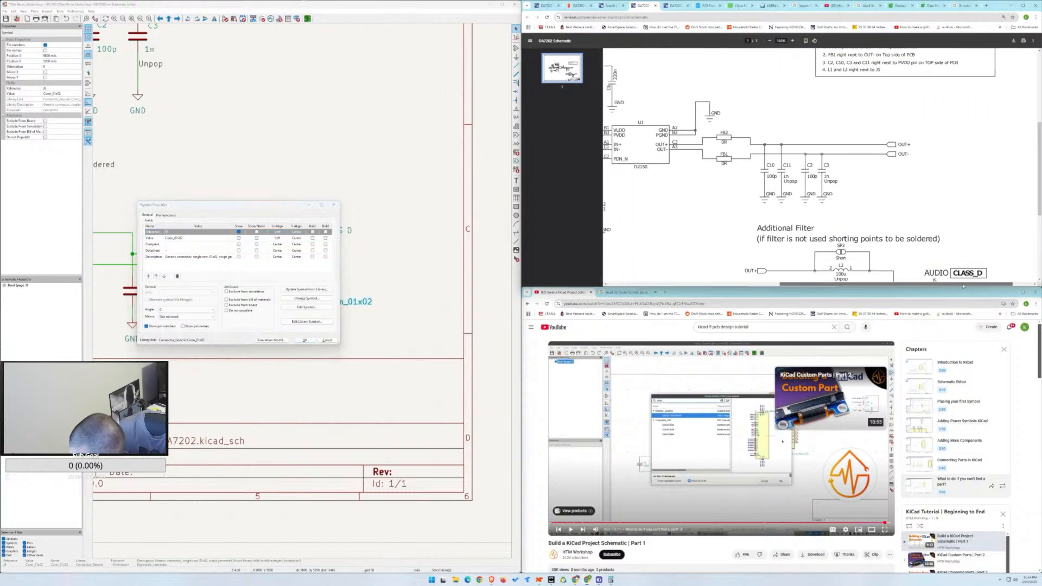
scroll(959, 268, down, 2)
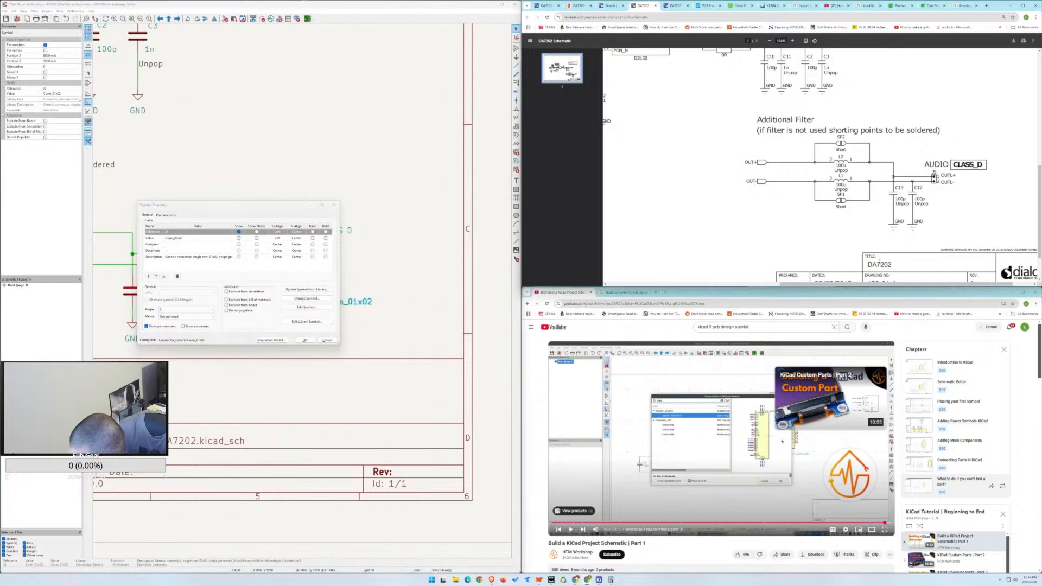
click(171, 233)
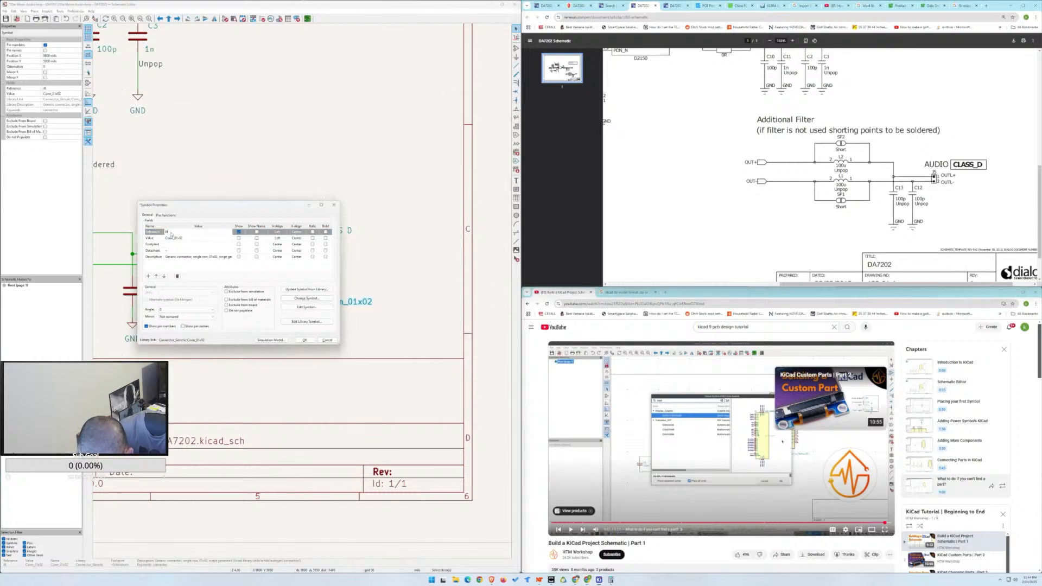
key(Return)
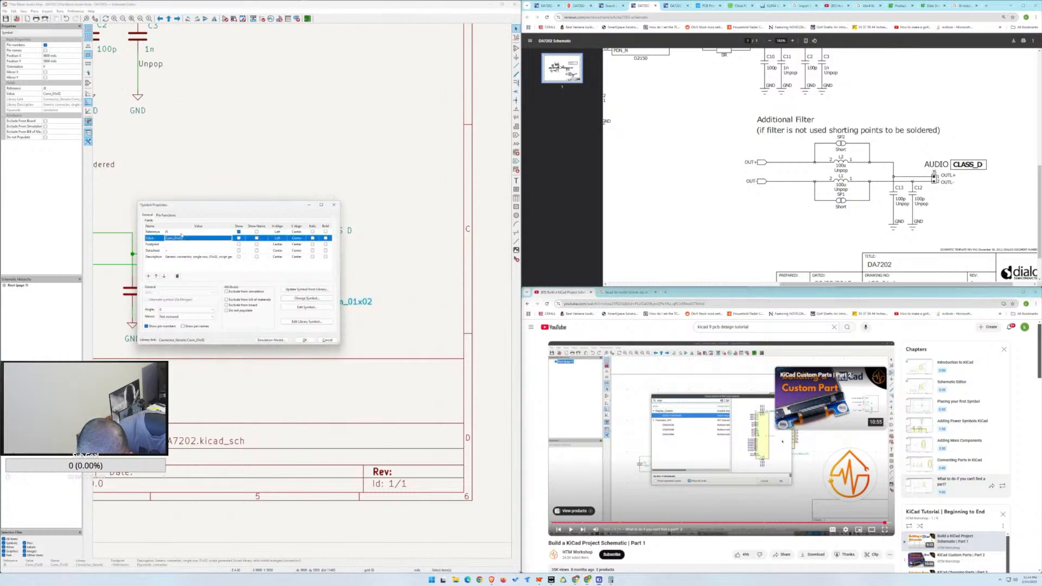
click(307, 339)
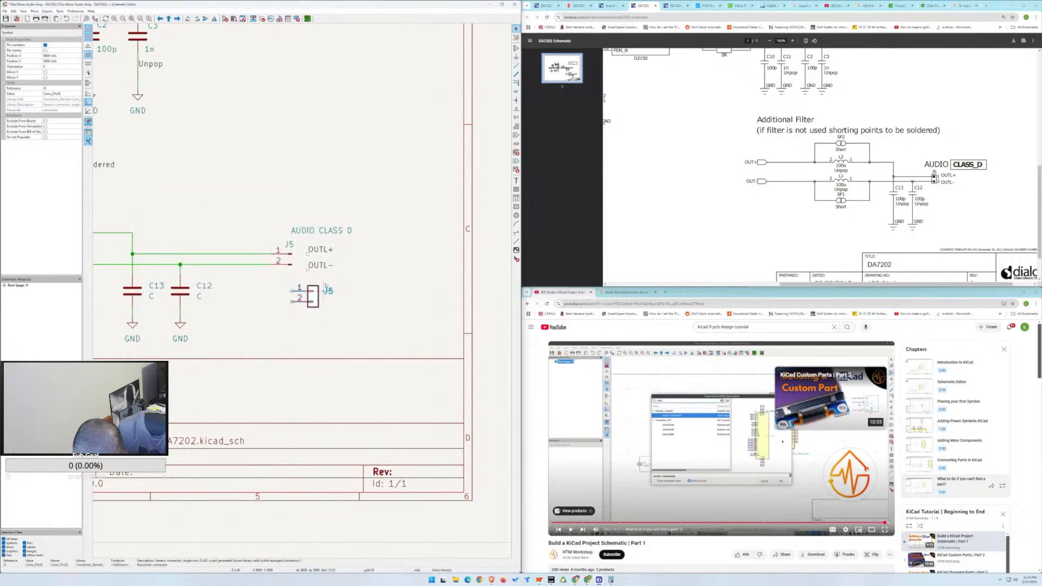
Replace the old J5 with the new two-pin connector at the ends of the output wires and place its reference above it.
click(289, 253)
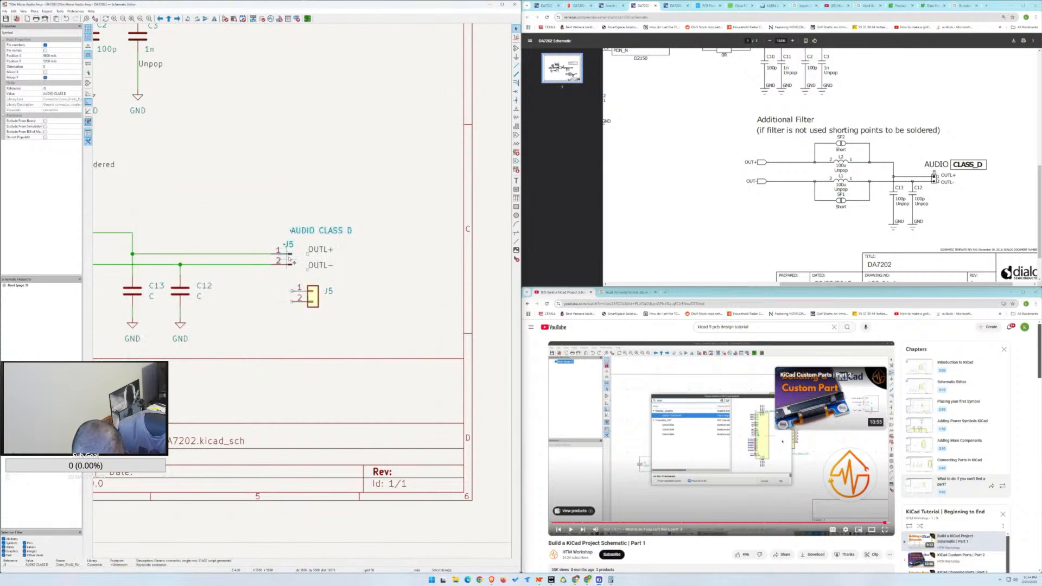
key(Delete)
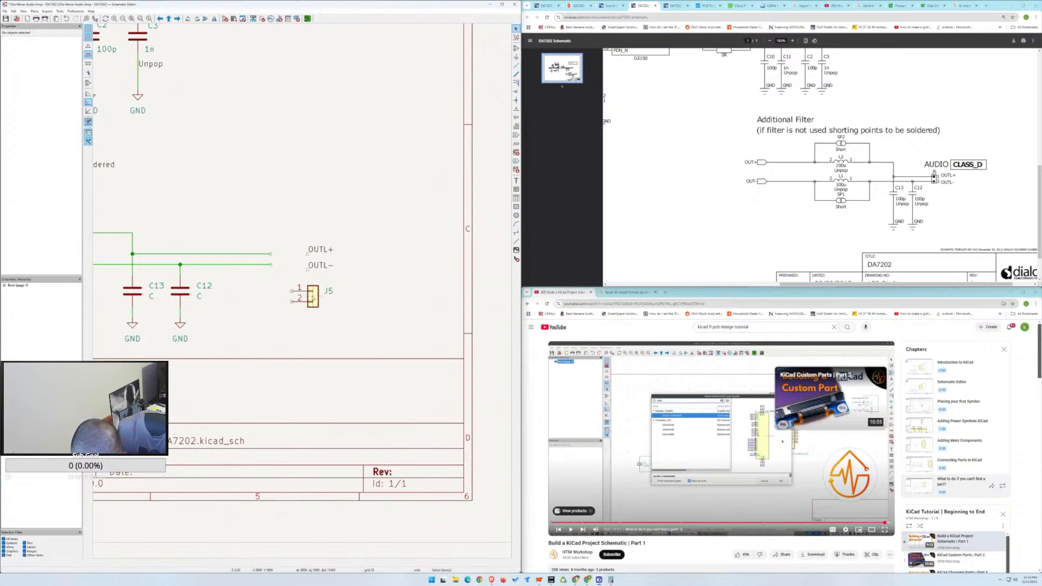
click(312, 297)
drag(312, 297, 298, 256)
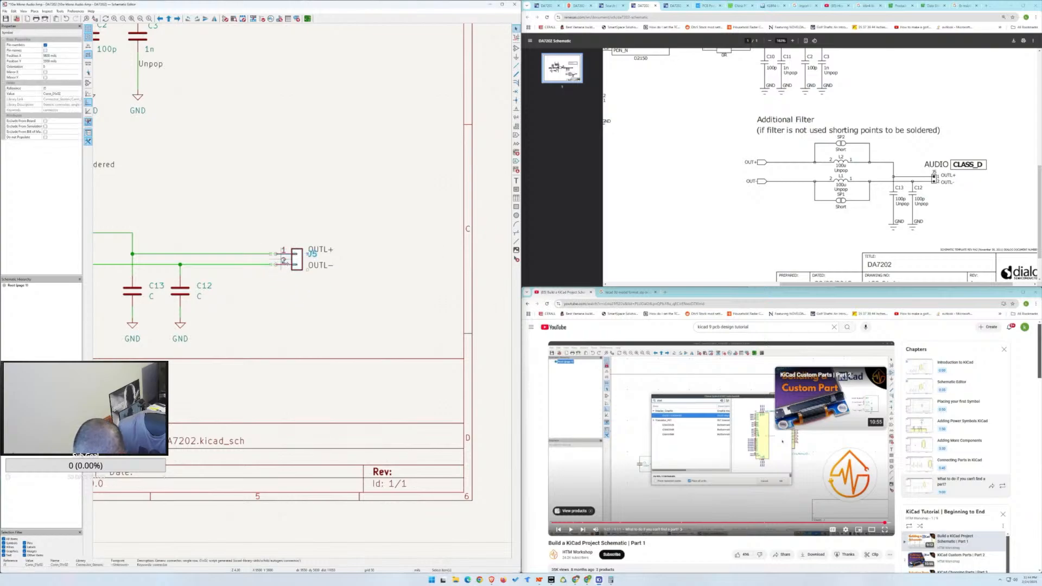
key(w)
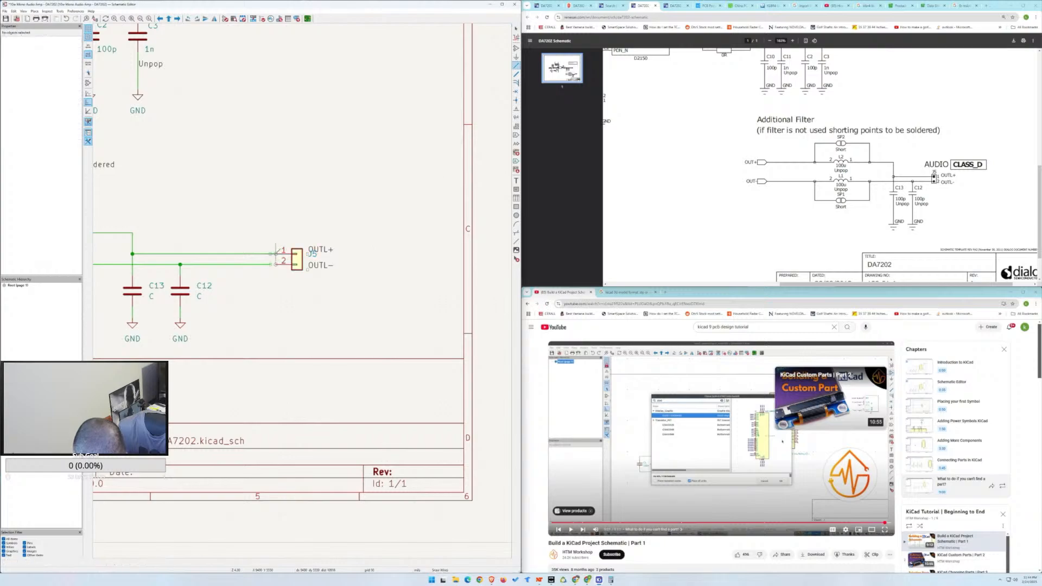
key(Escape)
drag(312, 256, 299, 237)
Add the net label "AUDIO CLASS_D" above J5 and save the schematic.
click(517, 108)
click(333, 295)
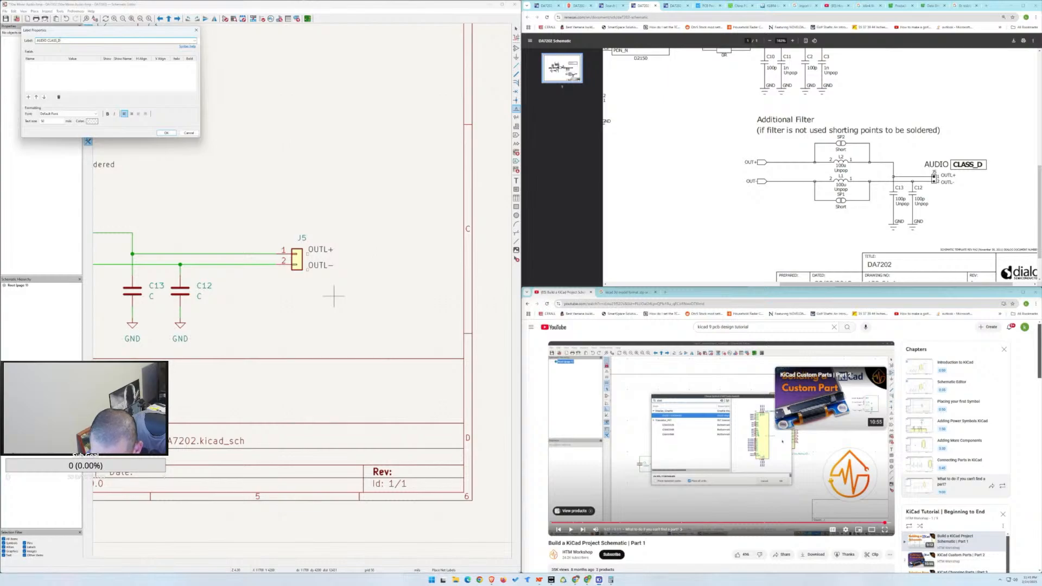
key(Return)
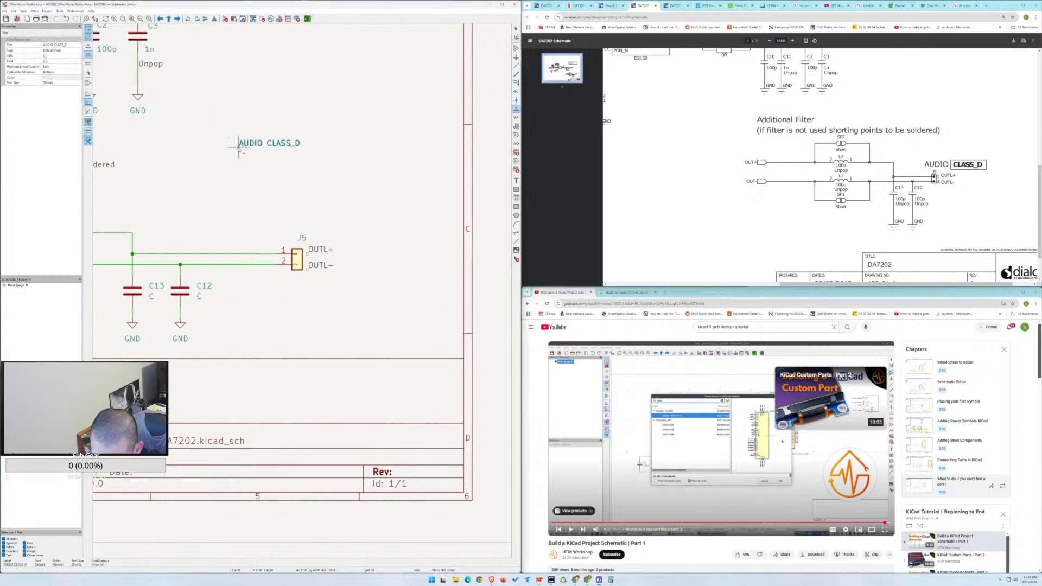
click(292, 228)
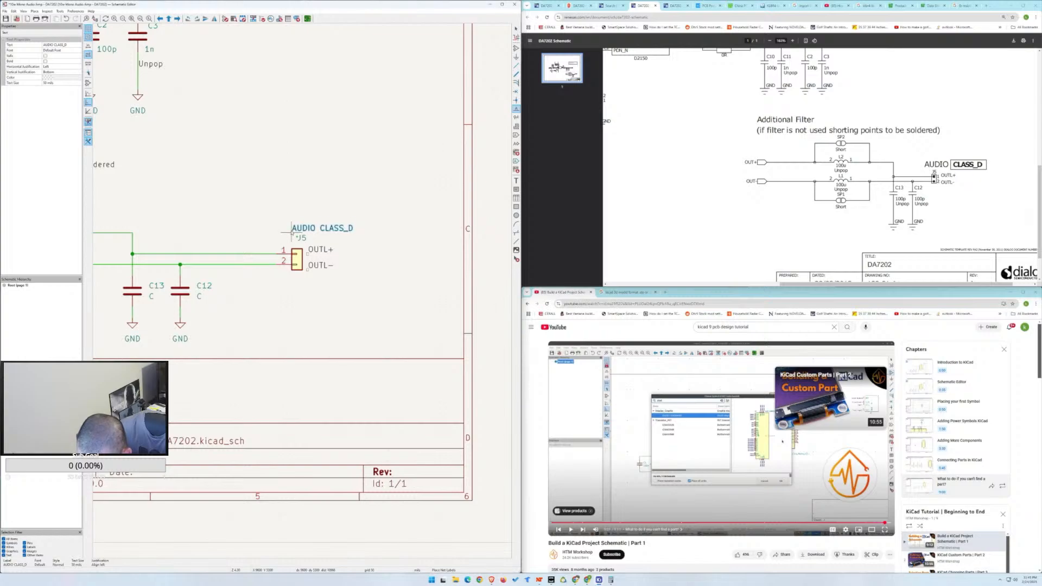
click(398, 307)
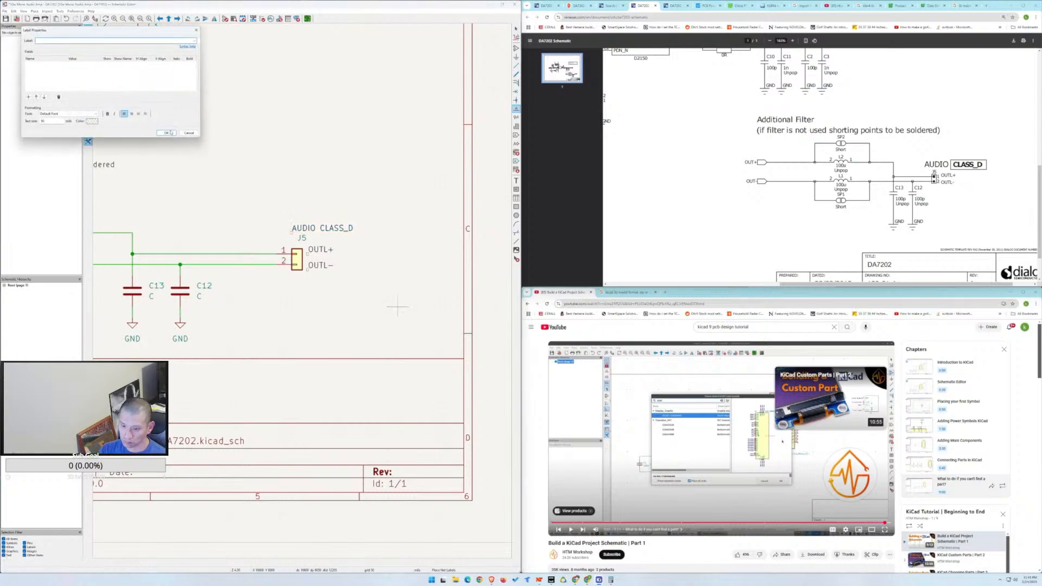
click(189, 133)
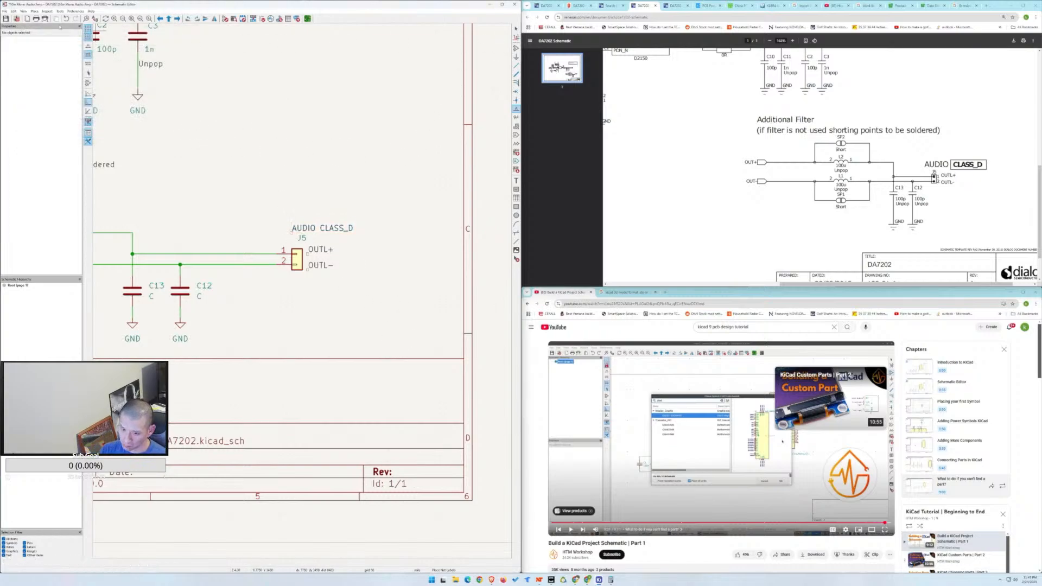
click(5, 19)
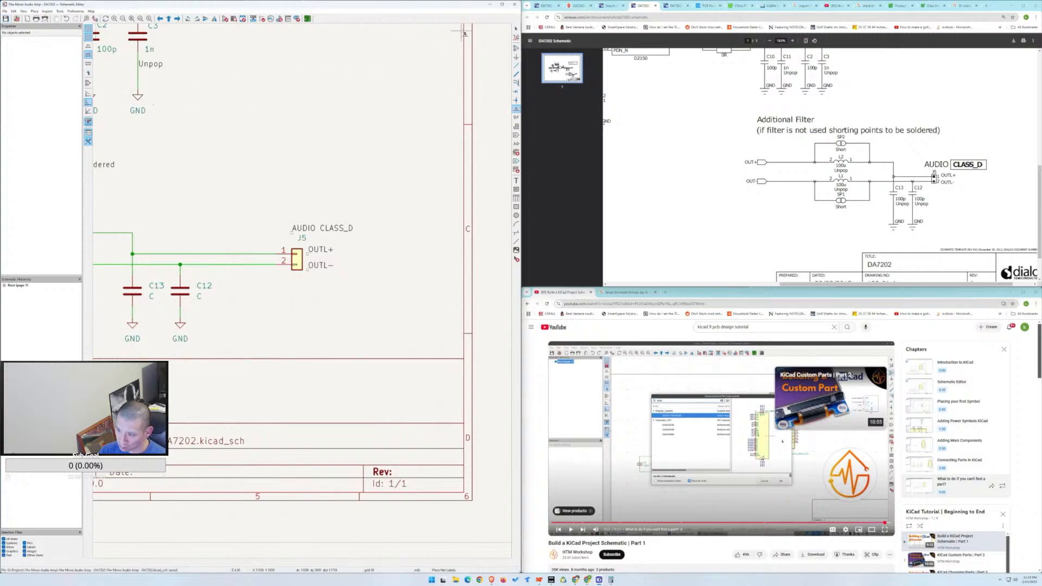
Review the complete amplifier schematic, from the input connectors to the additional output filter.
scroll(270, 359, down, 5)
scroll(274, 306, up, 1)
scroll(281, 290, up, 1)
middle_drag(302, 292, 418, 288)
scroll(418, 289, down, 3)
middle_drag(254, 279, 297, 285)
scroll(297, 286, up, 3)
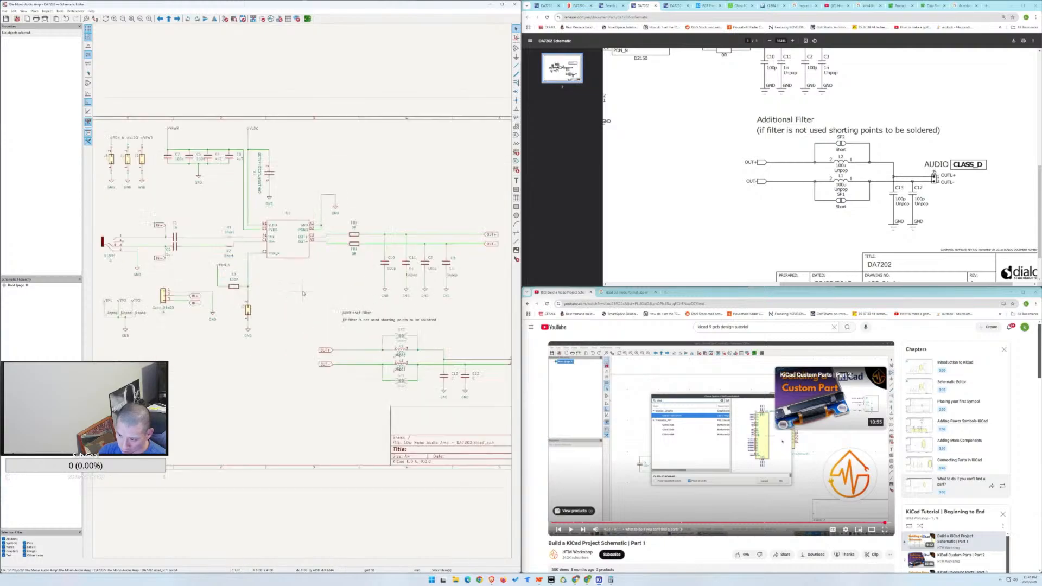
scroll(302, 294, down, 2)
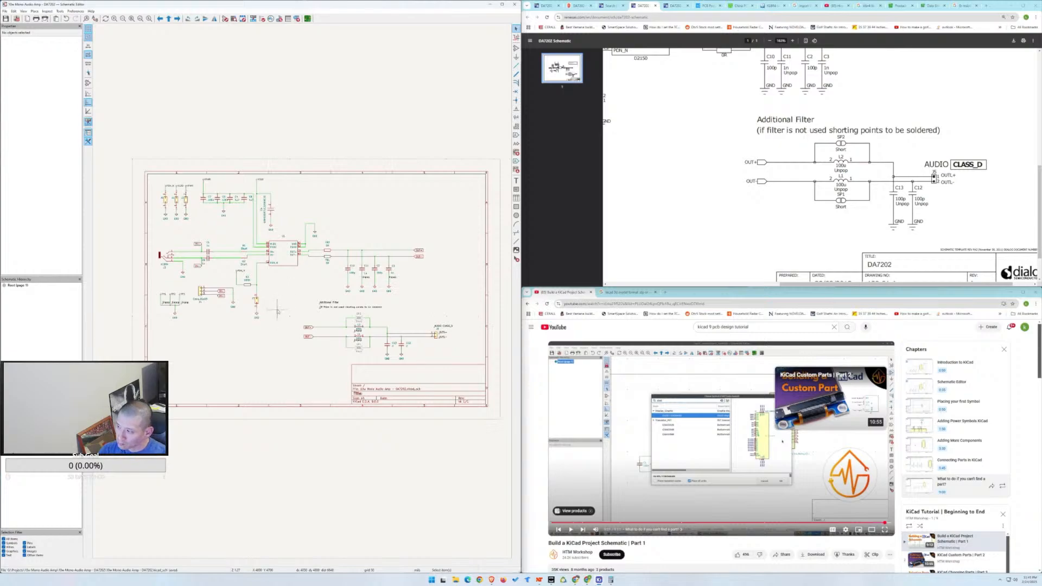
Check the DA7202 reference schematic for remaining items, including the additional filter and the important layout notes.
scroll(801, 217, up, 4)
scroll(802, 216, up, 1)
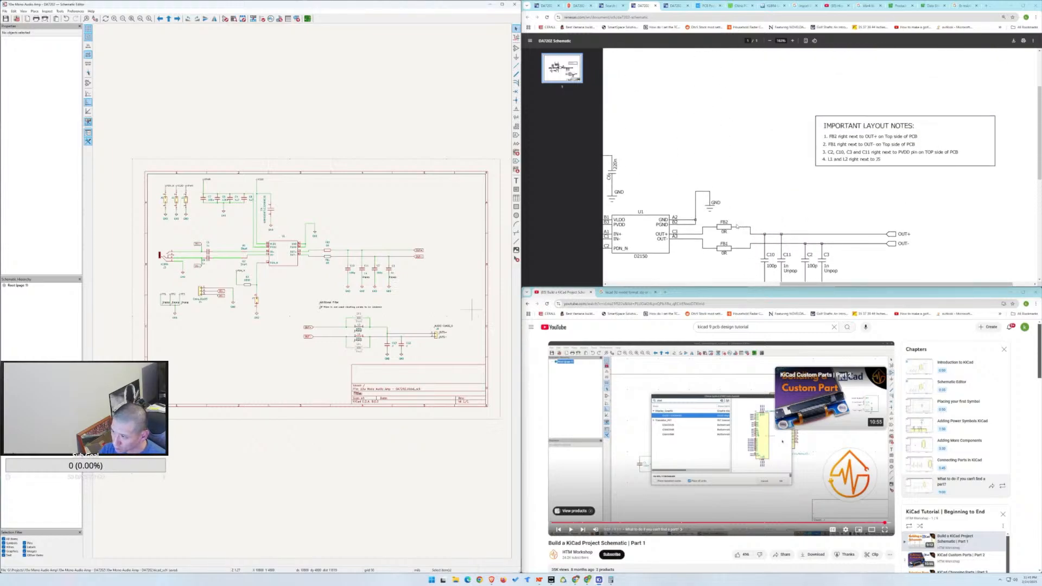
scroll(838, 233, down, 6)
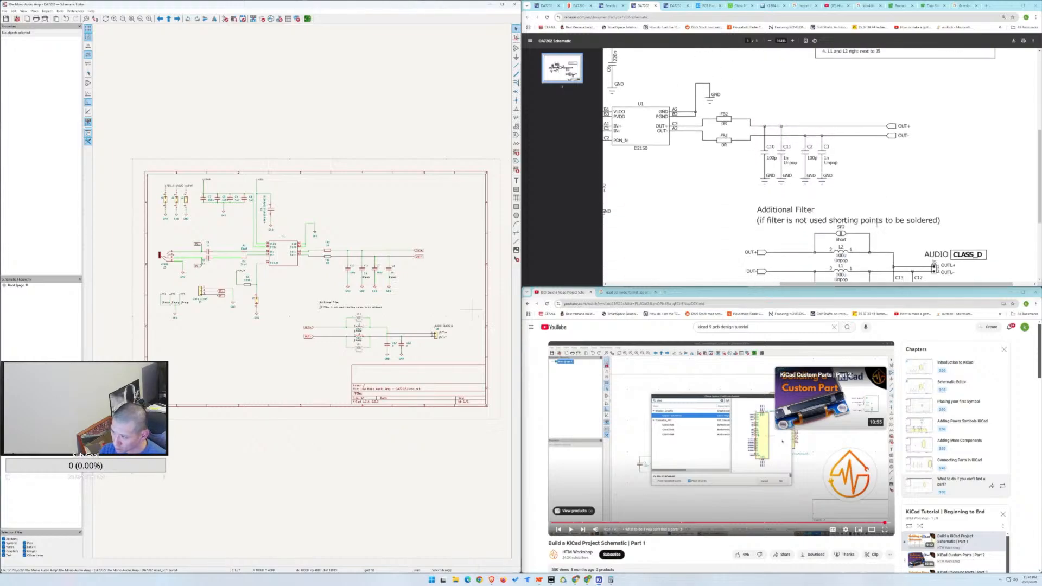
drag(847, 284, 869, 283)
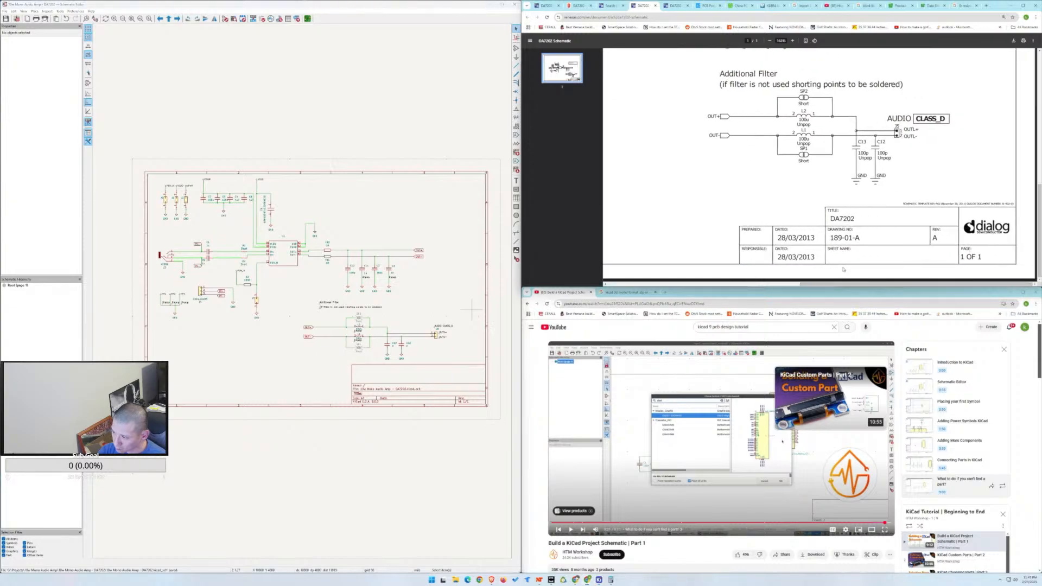
scroll(841, 265, up, 6)
scroll(842, 225, up, 1)
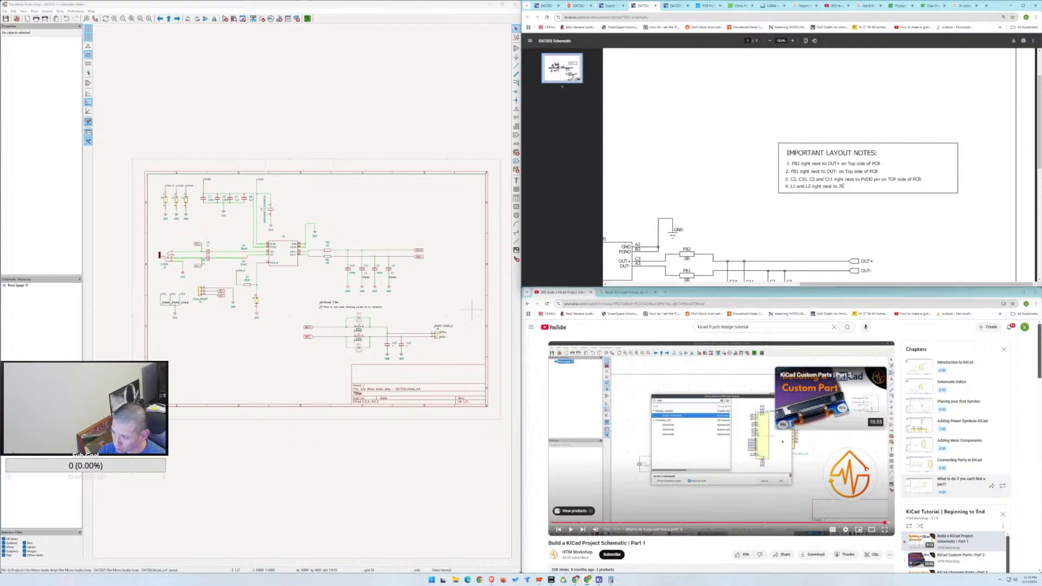
triple_click(823, 176)
click(844, 176)
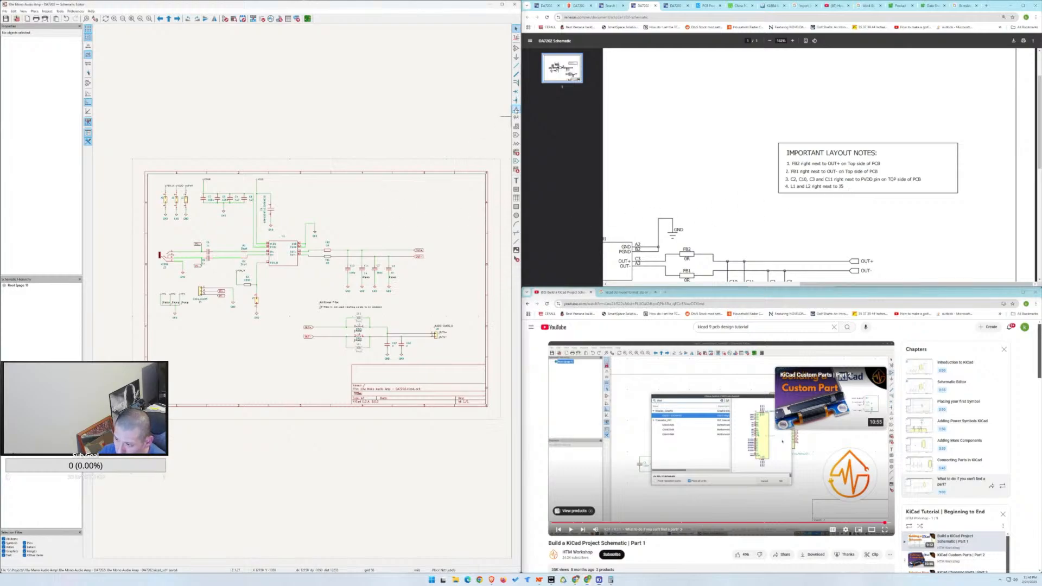
Place the net label "IMPORTANT LAYOUT NOTES" as a heading in the empty area above the amplifier outputs.
key(l)
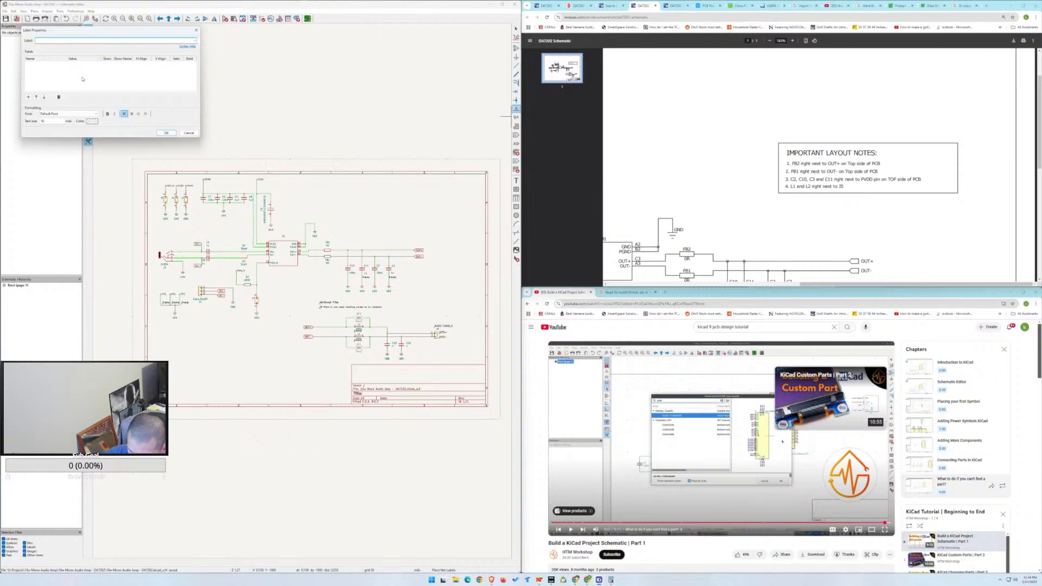
text(Import)
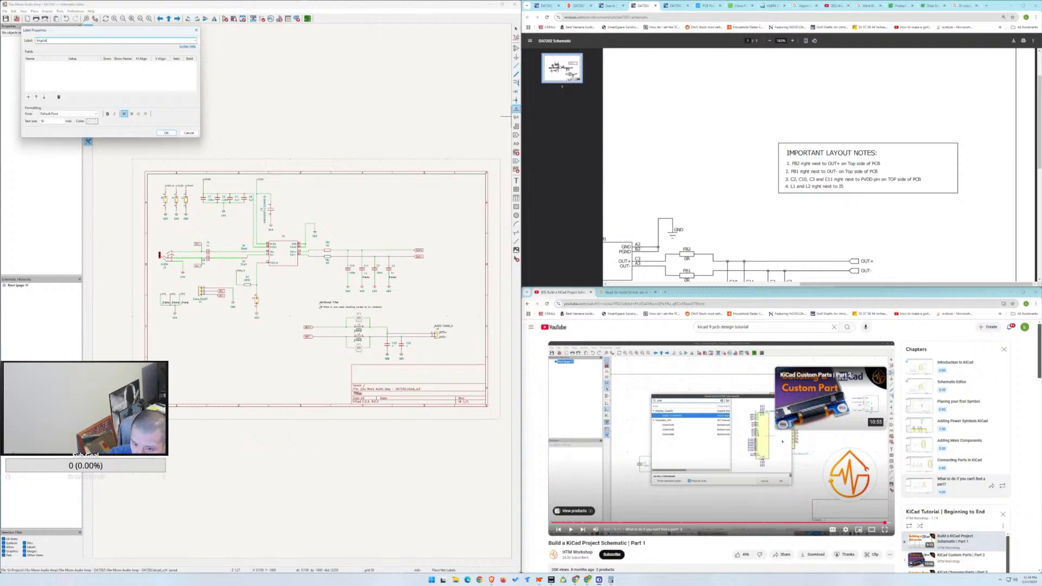
key(BackSpace)
key(BackSpace)
key(BackSpace)
key(BackSpace)
key(BackSpace)
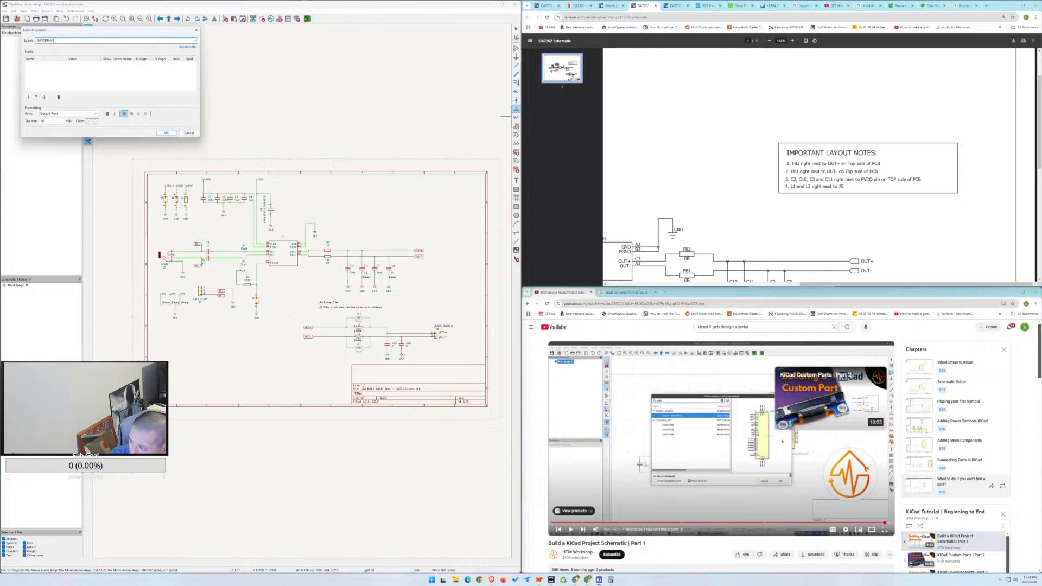
text(LAYOUT NOTES:)
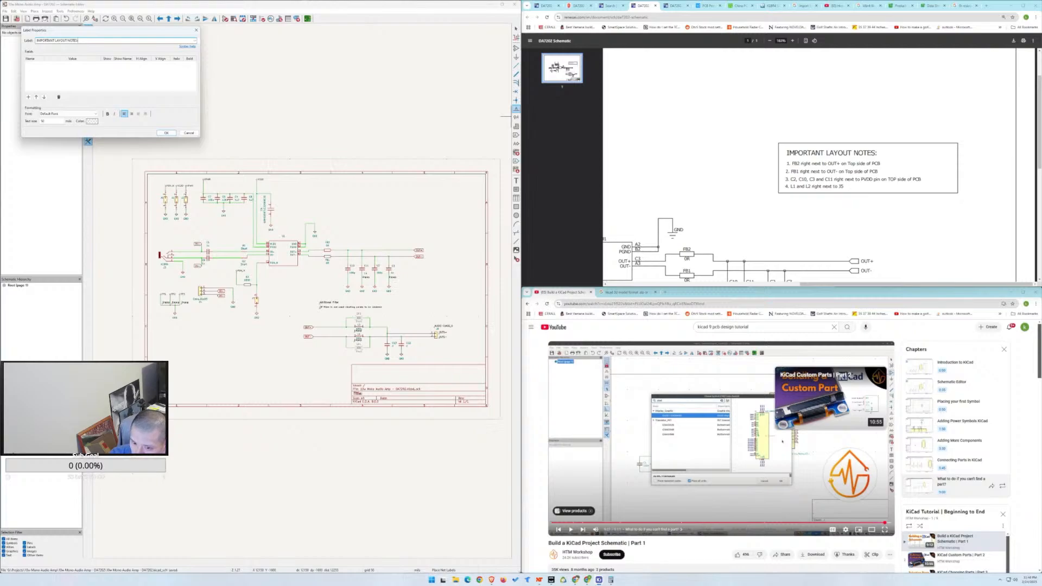
key(Return)
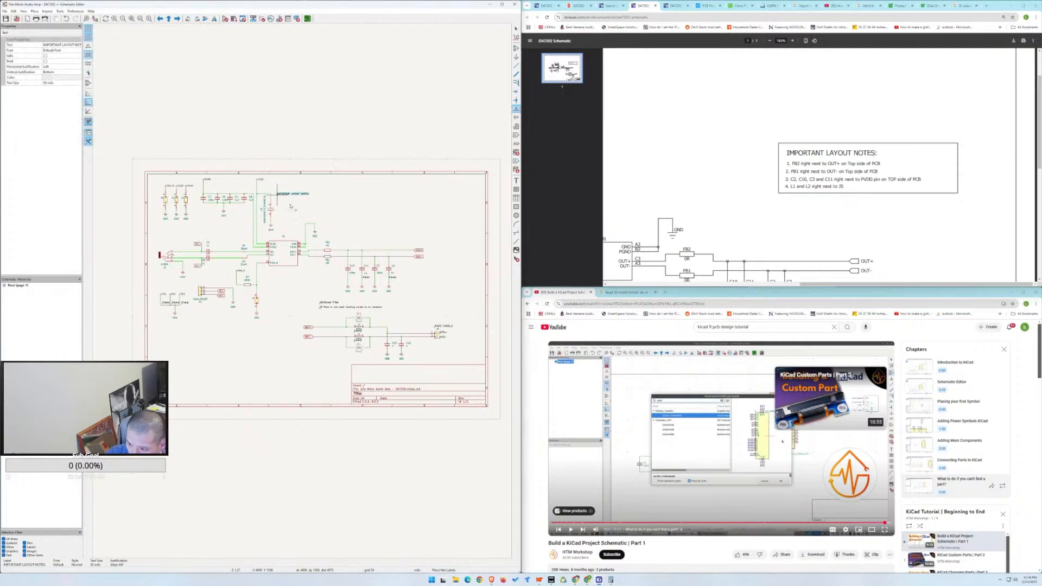
click(410, 196)
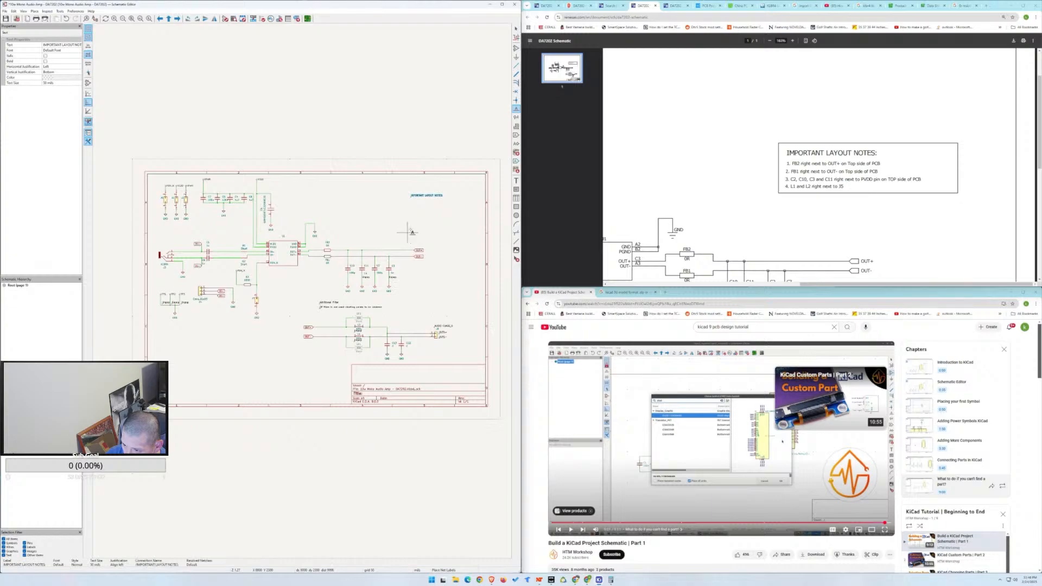
Add the label "1. FB2 right next to OUT+ on Top side of PCB" directly below the layout notes heading.
click(413, 202)
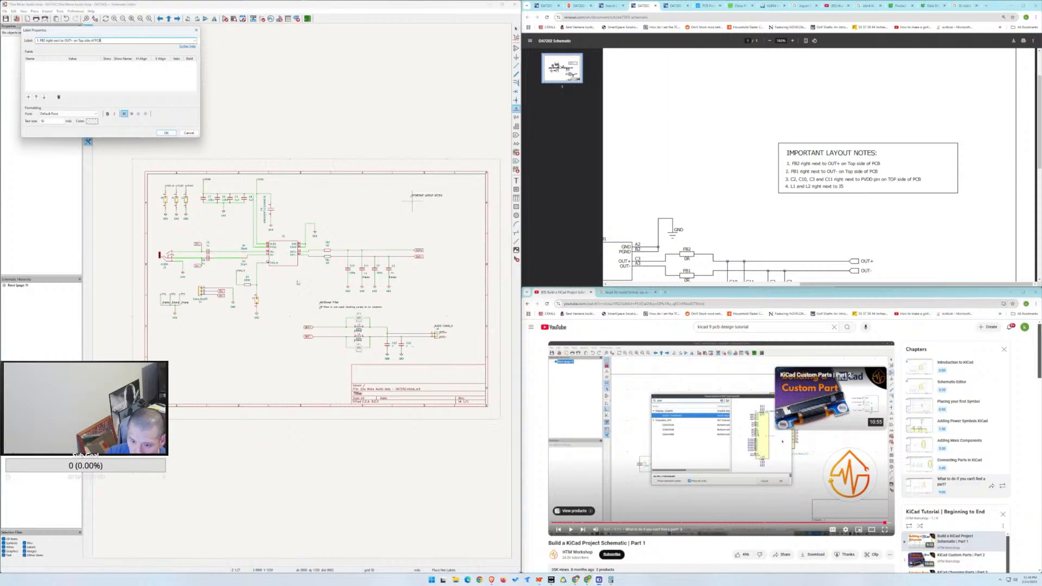
click(166, 133)
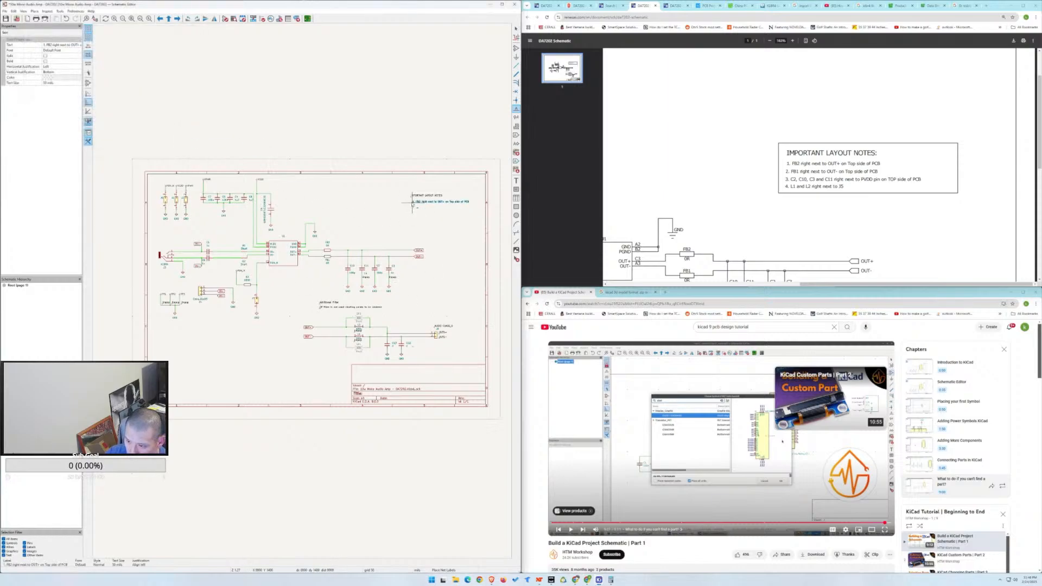
click(412, 204)
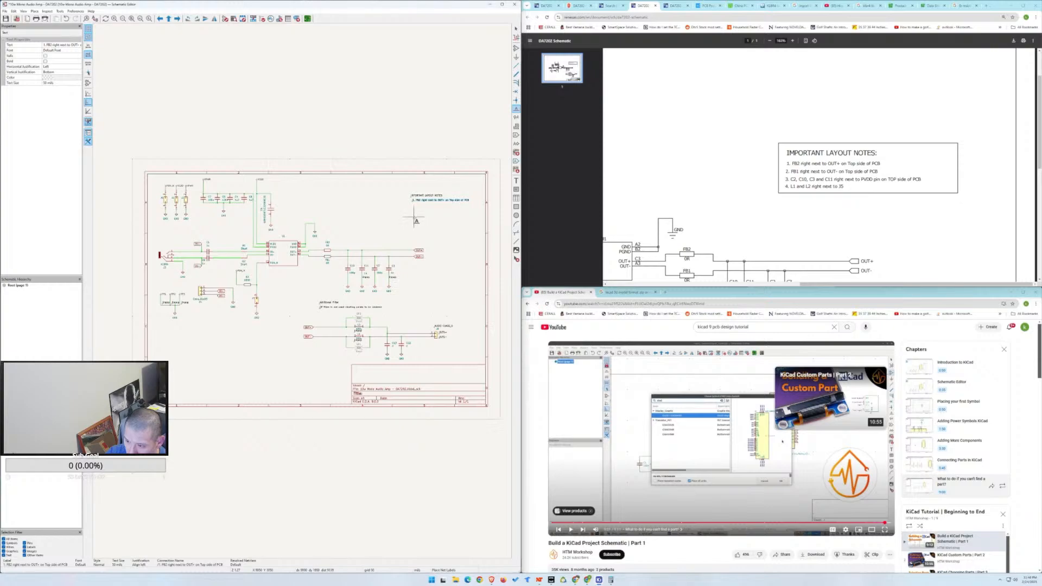
Copy the reference's second layout note, "2. FB1 right next to OUT- on Top side of PCB", into a label below the first note.
click(412, 205)
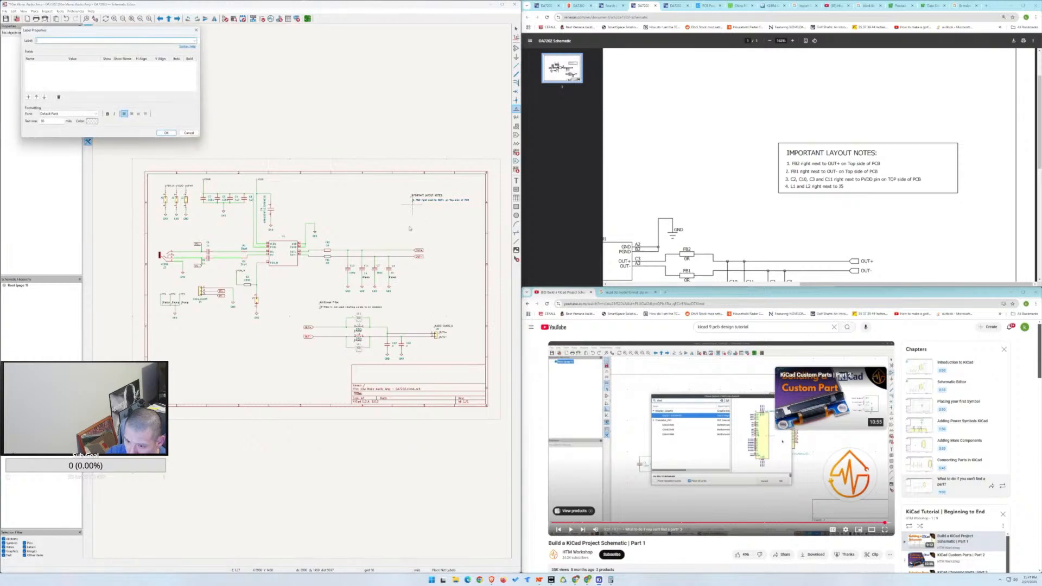
text(2.)
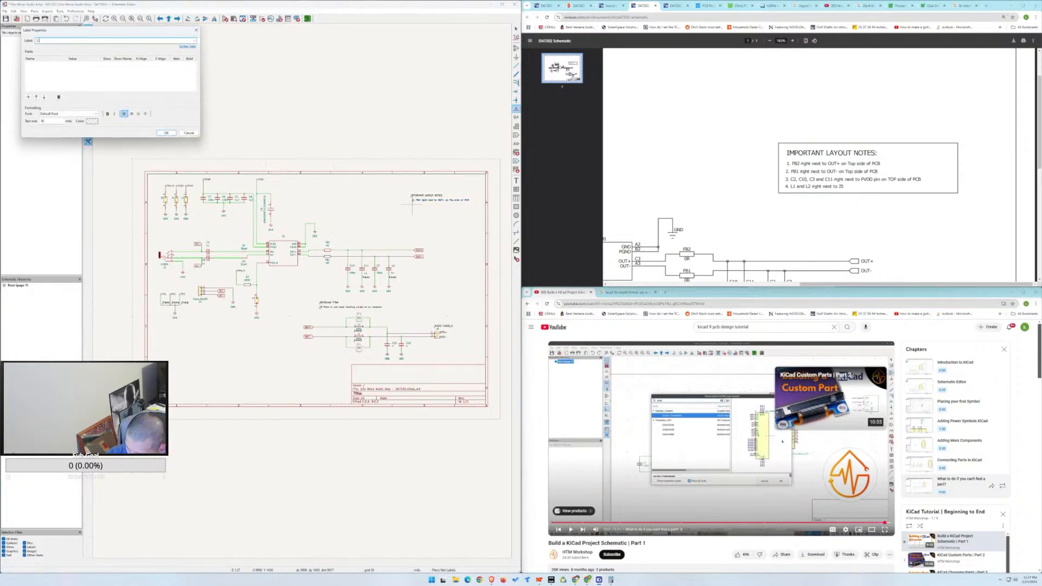
drag(878, 172, 789, 172)
key(ctrl+c)
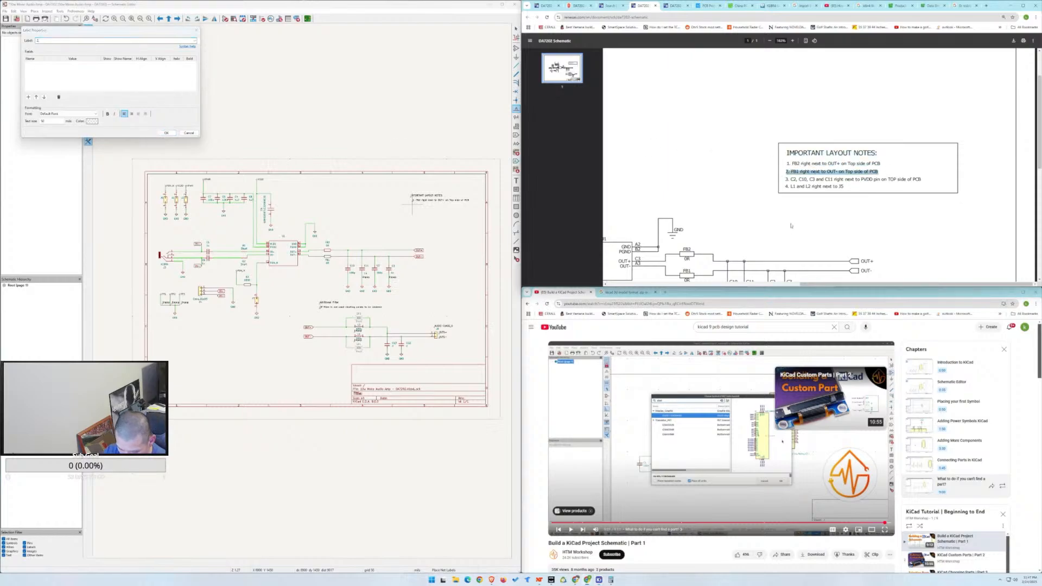
click(54, 41)
key(ctrl+v)
click(165, 132)
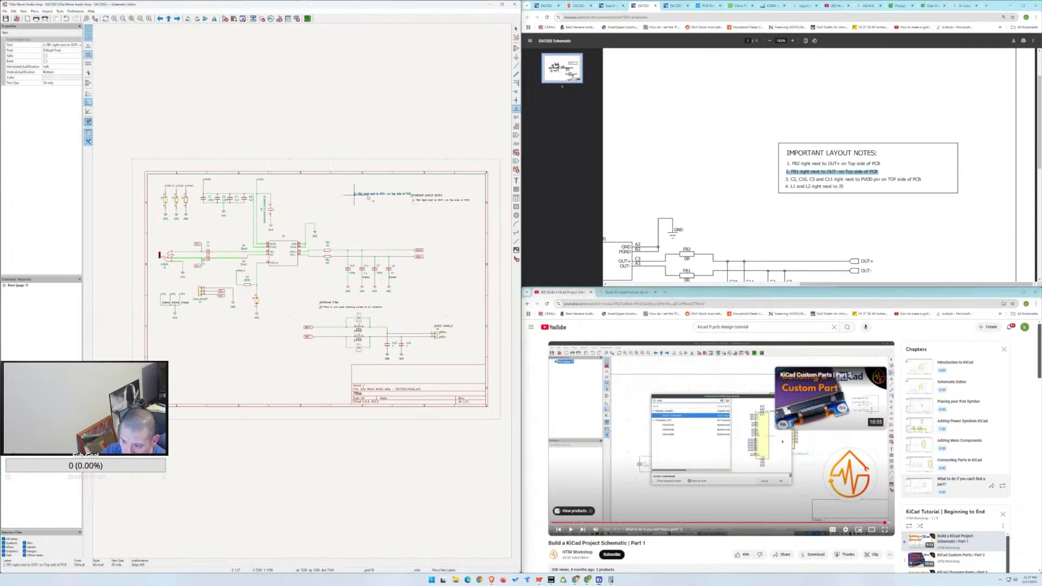
click(414, 206)
Add the label "3. C2, C10, C3 and C11 right next to PVDD pin on TOP side of PCB" below the second note.
drag(923, 181, 785, 182)
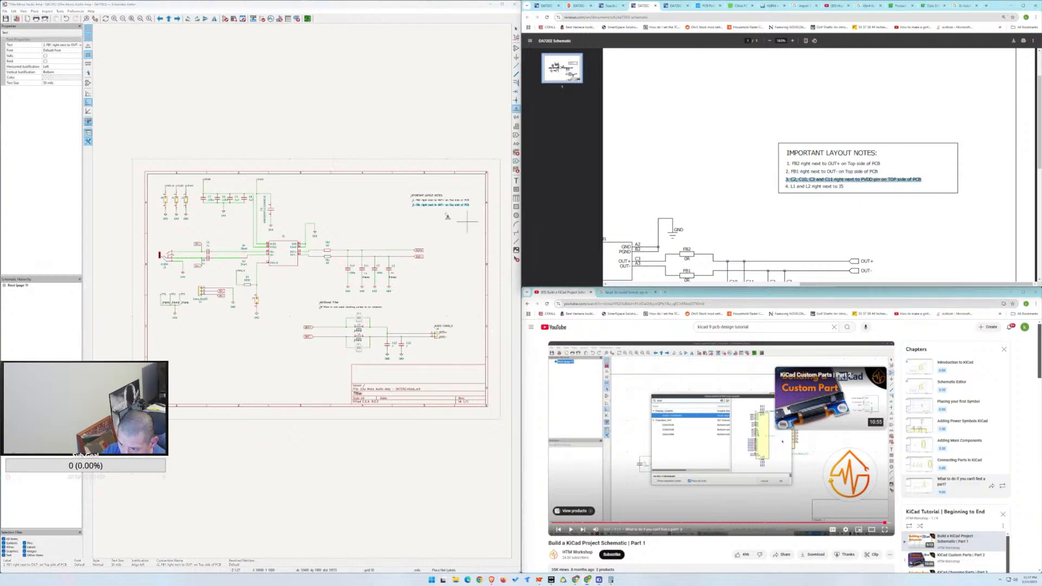
click(413, 208)
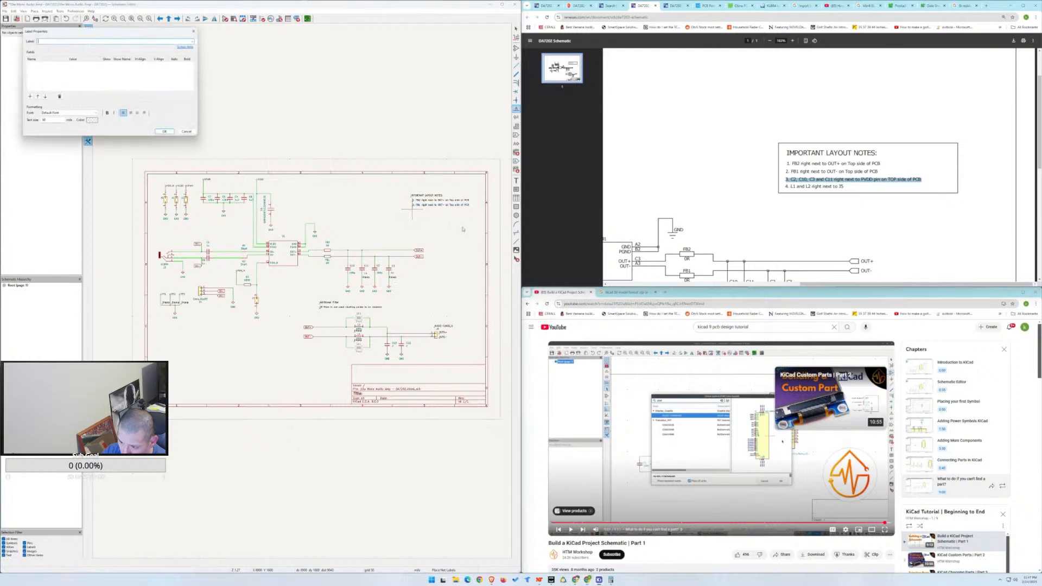
text(3. C2, C10, C3 and C11 right next to PVDD pin on TOP side of PCB)
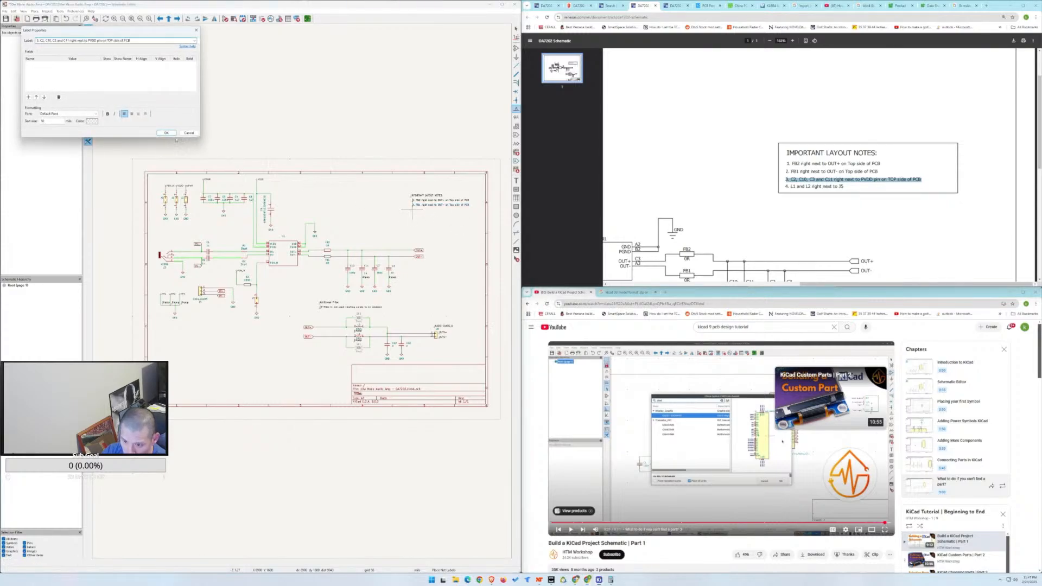
click(167, 133)
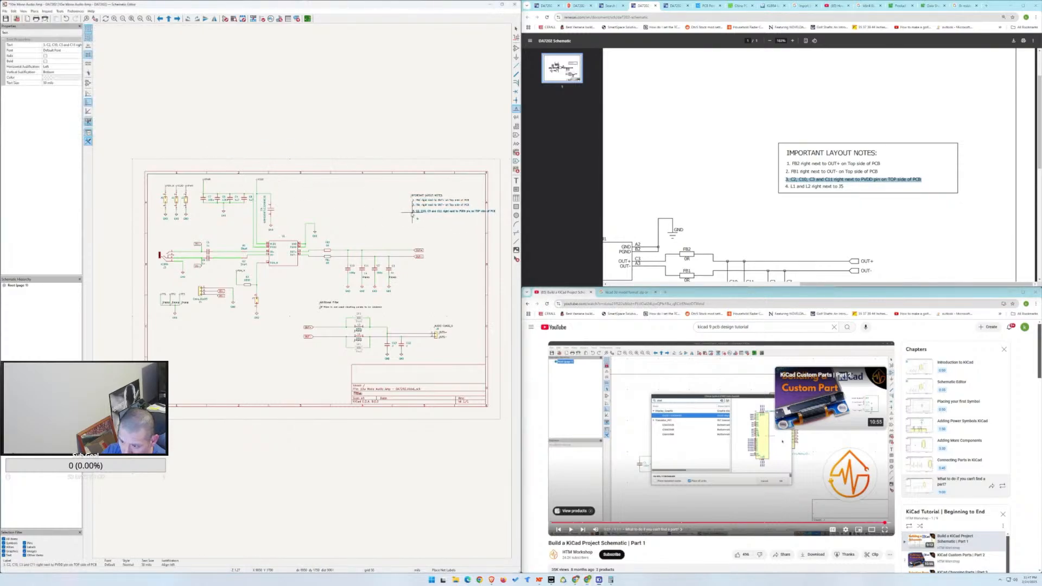
click(413, 215)
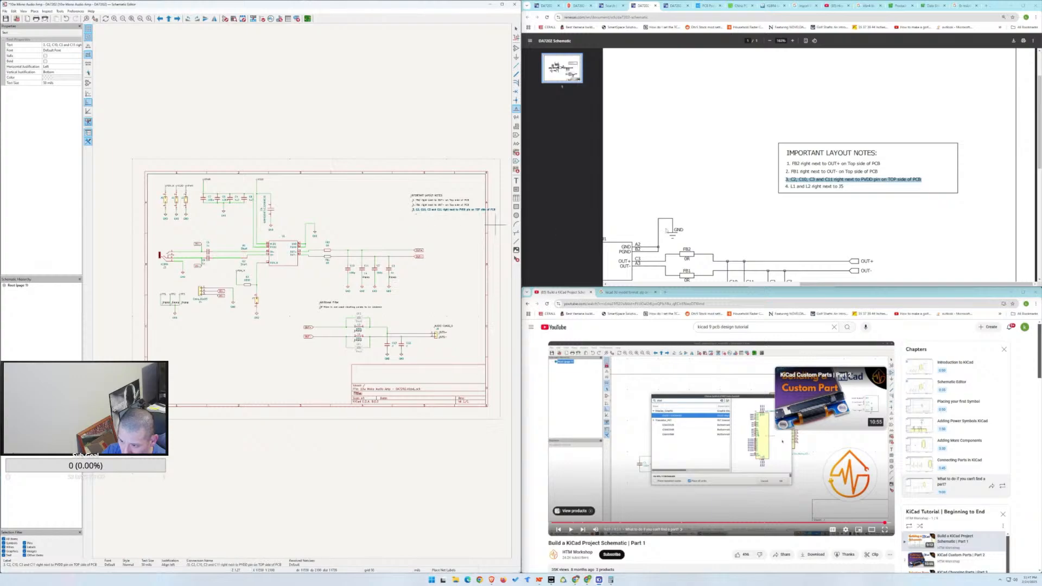
Copy the reference's fourth layout note, "4. L1 and L2 right next to J5", into a label below the third note.
click(817, 188)
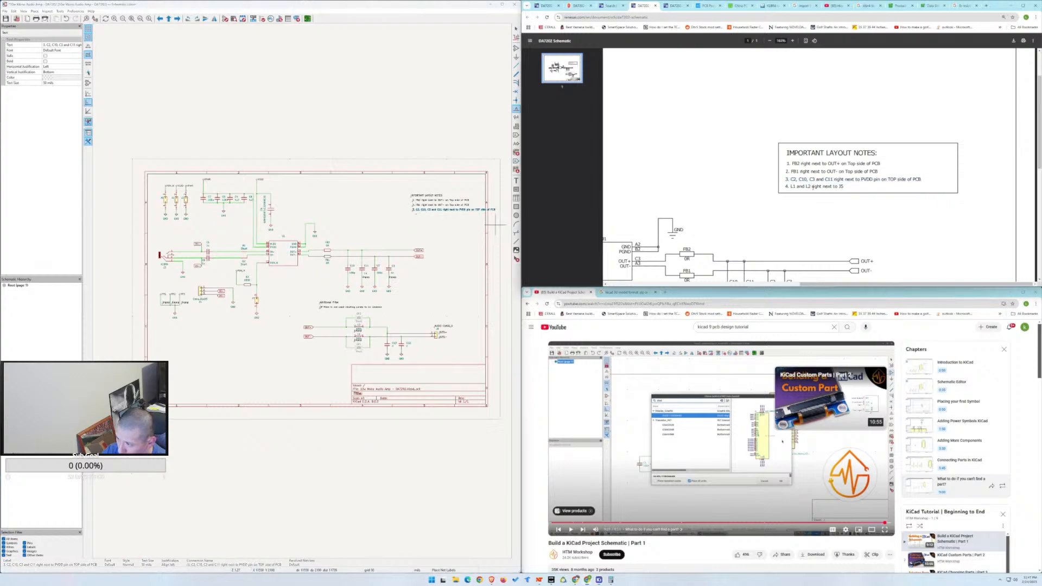
drag(844, 186, 785, 186)
key(ctrl+c)
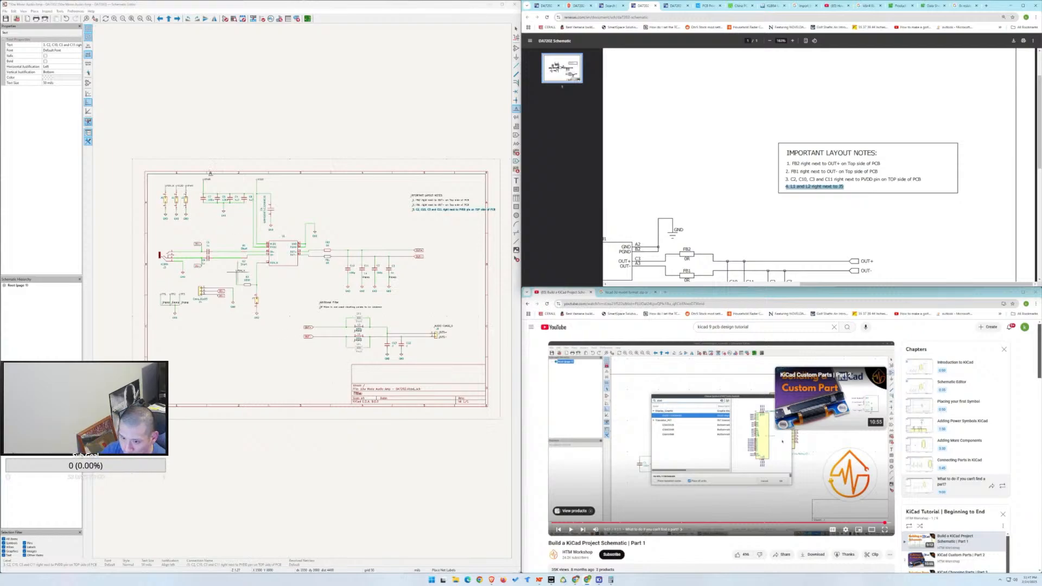
click(413, 217)
key(ctrl+v)
click(167, 133)
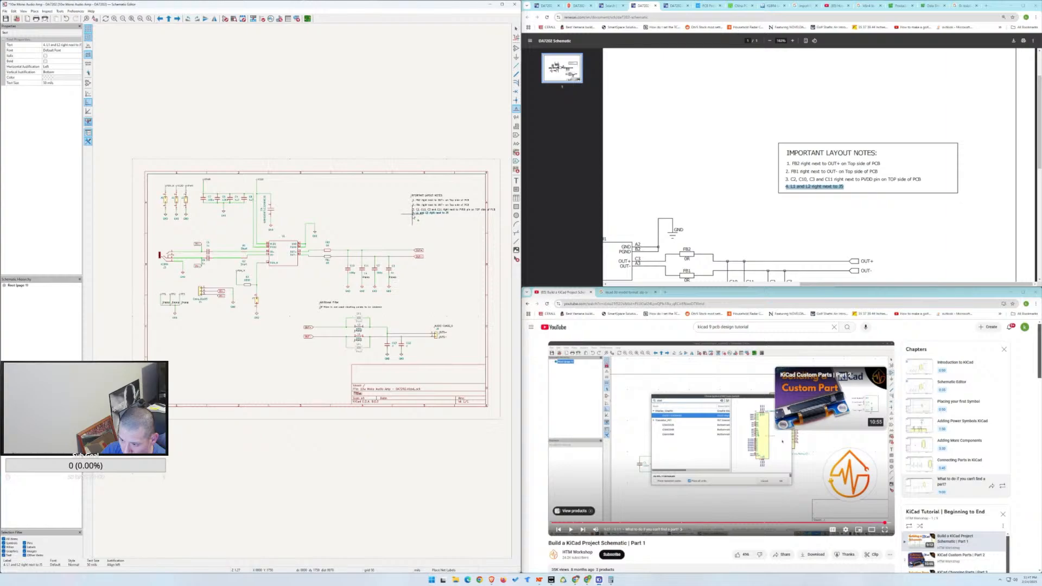
click(413, 215)
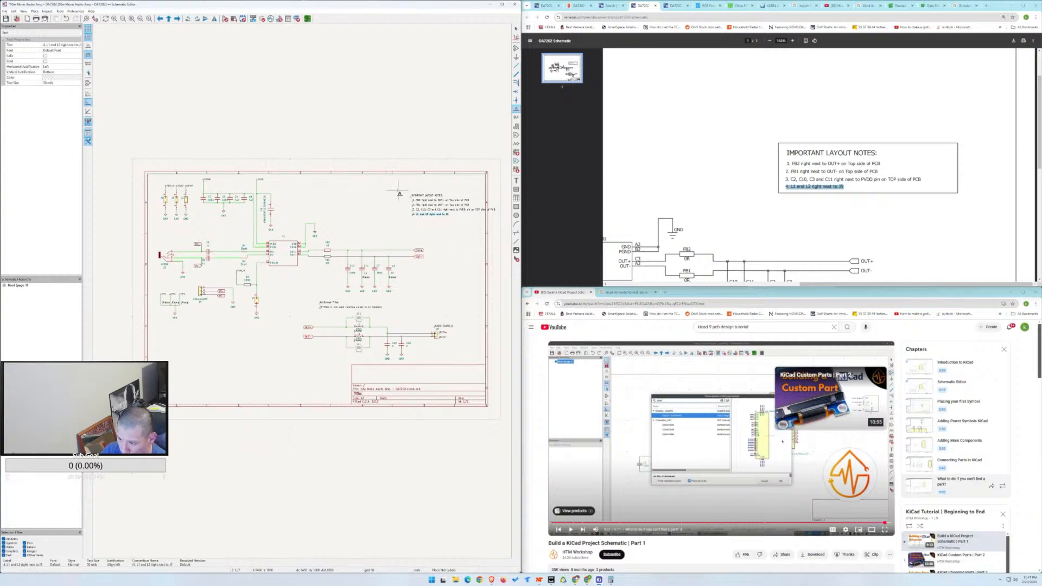
key(Escape)
Move the layout notes heading and its four notes together up and to the left, fully inside the sheet border.
drag(397, 175, 482, 228)
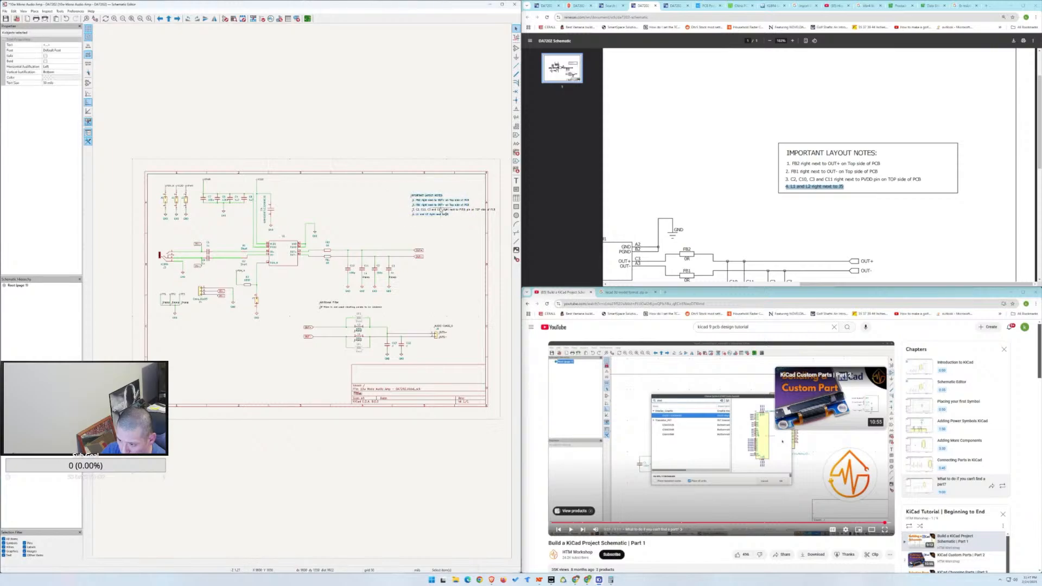
drag(444, 205, 419, 203)
click(399, 189)
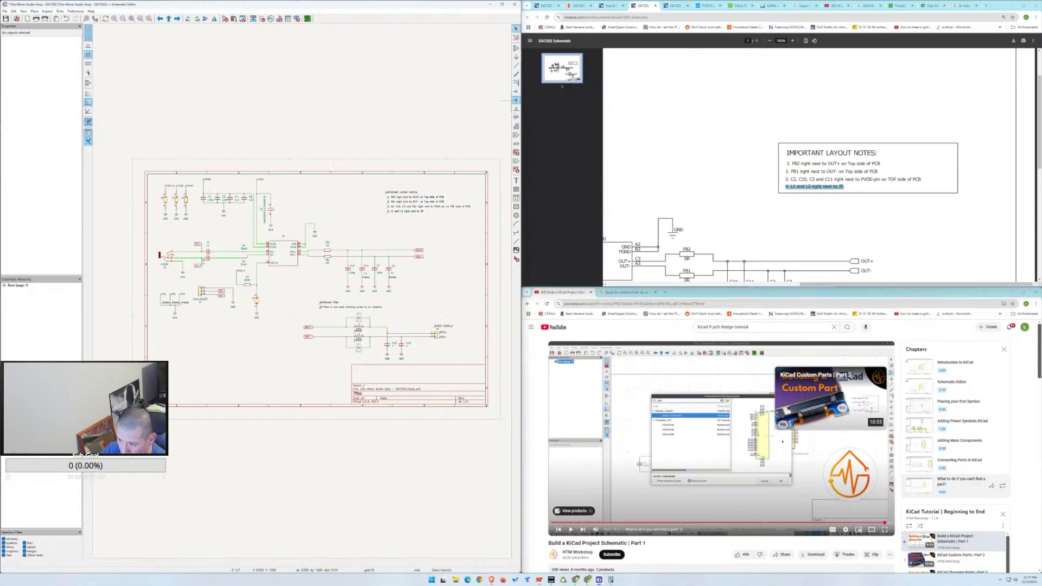
Draw a rectangle framing the important layout notes block and save the schematic.
click(517, 206)
click(381, 186)
drag(472, 219, 473, 219)
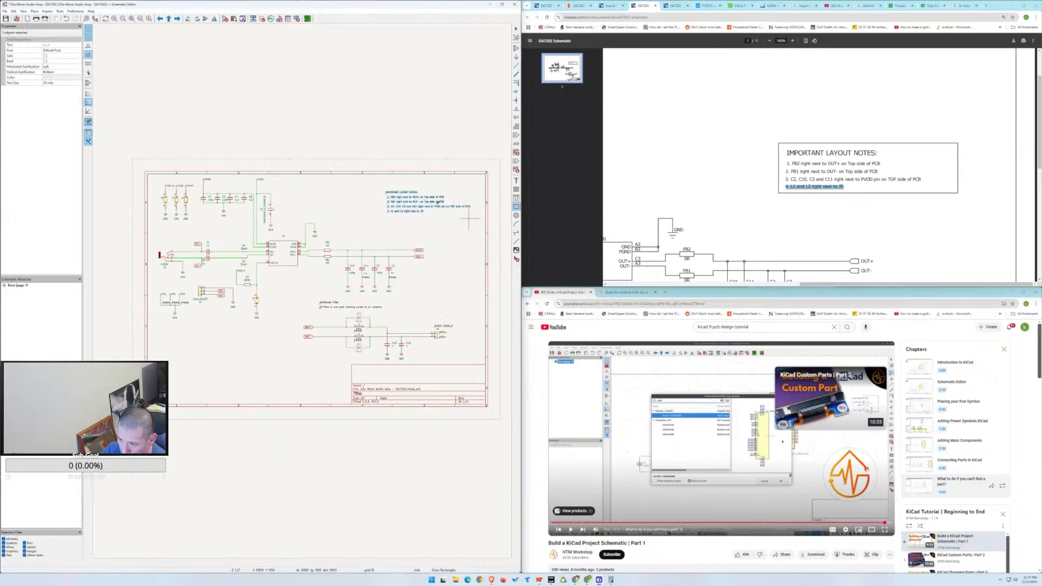
click(381, 188)
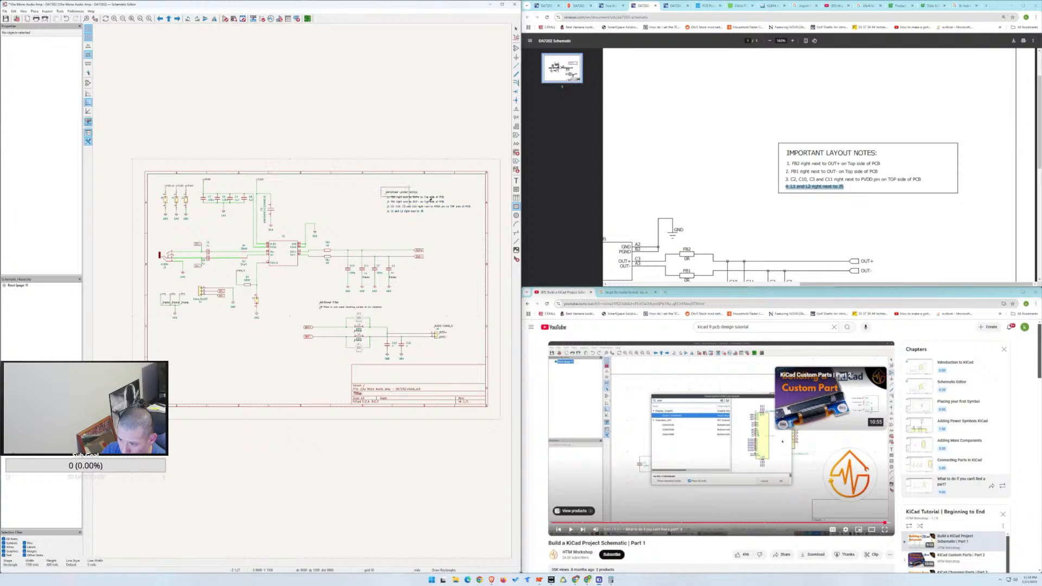
click(474, 217)
click(466, 259)
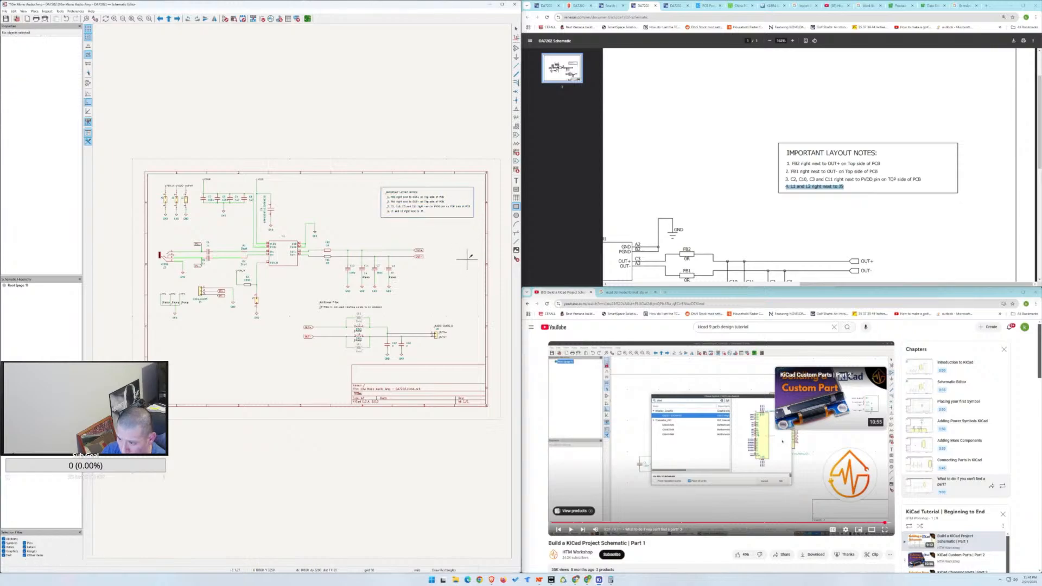
key(Escape)
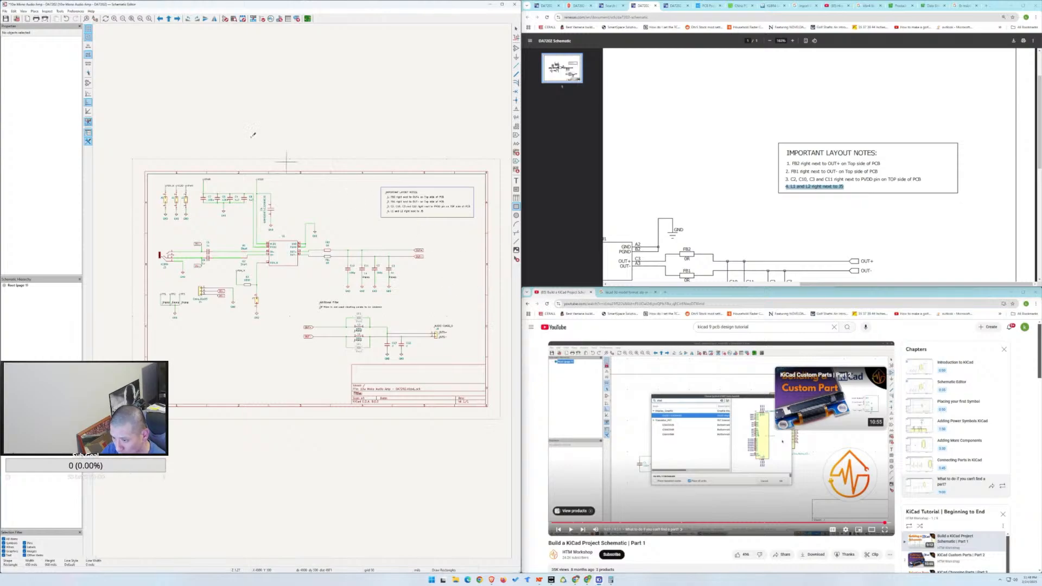
click(7, 19)
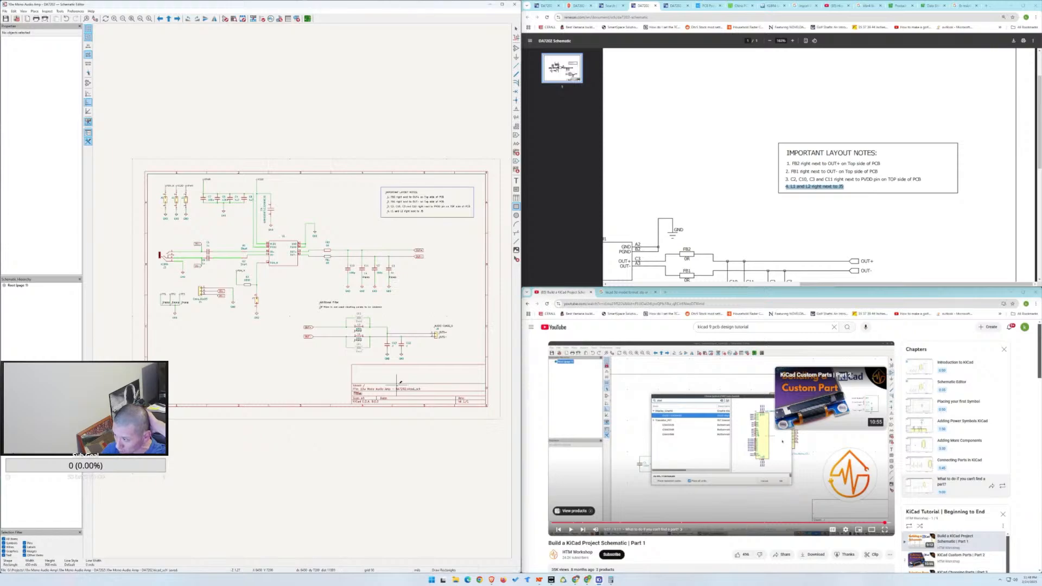
scroll(885, 233, down, 2)
scroll(885, 234, down, 3)
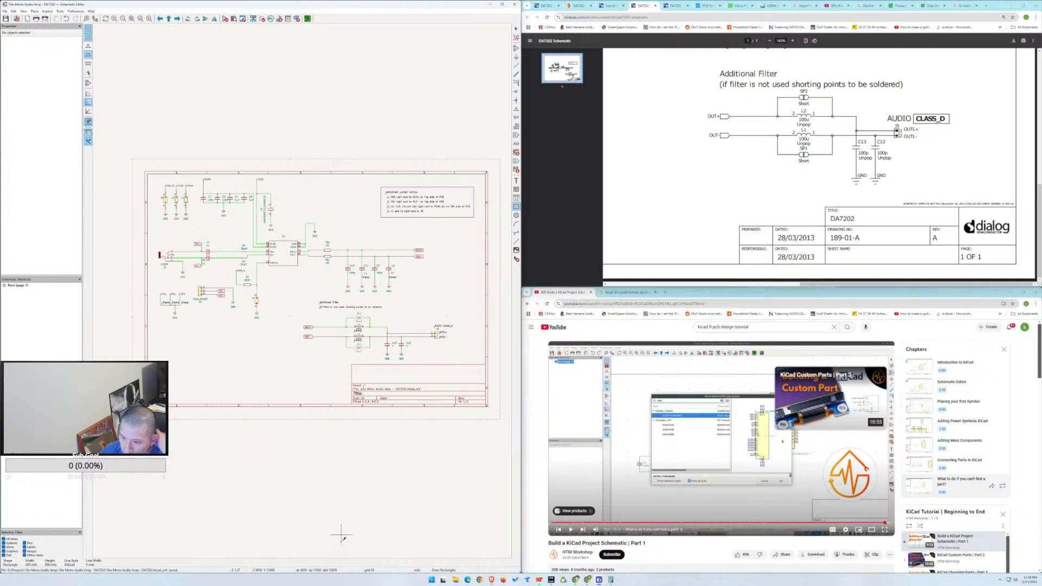
middle_drag(356, 299, 302, 292)
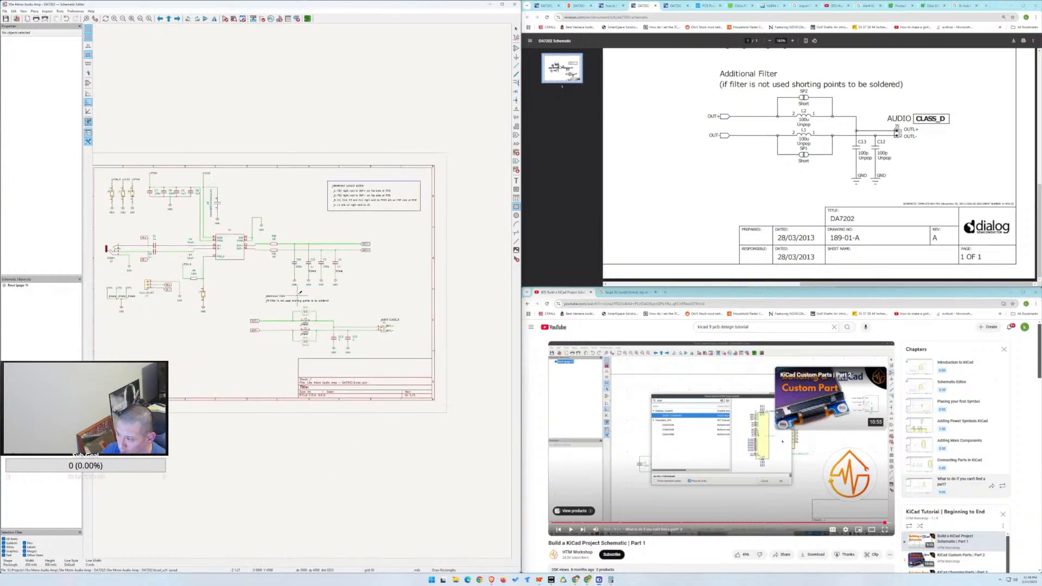
scroll(296, 300, down, 1)
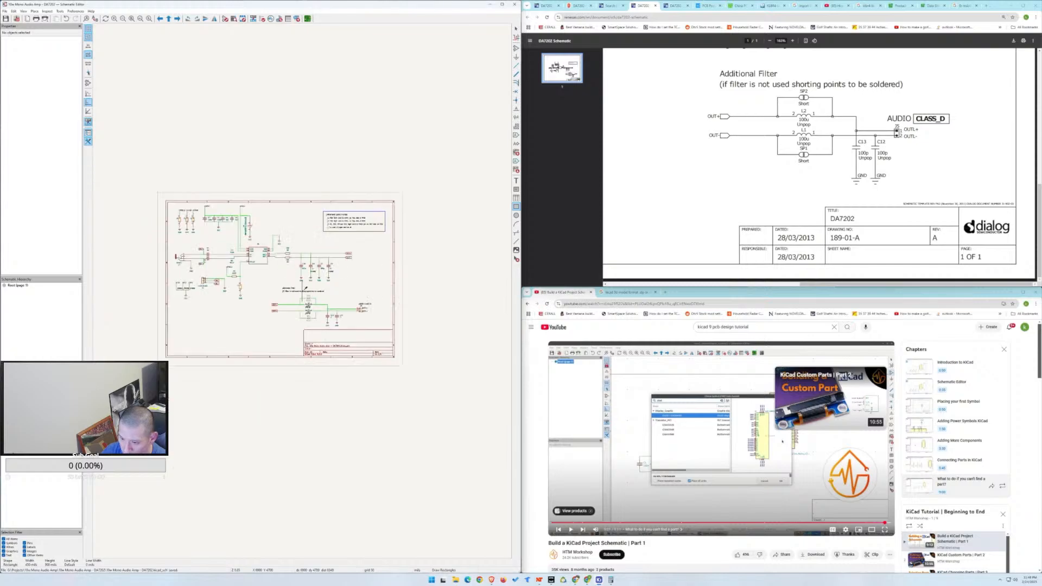
scroll(302, 292, up, 1)
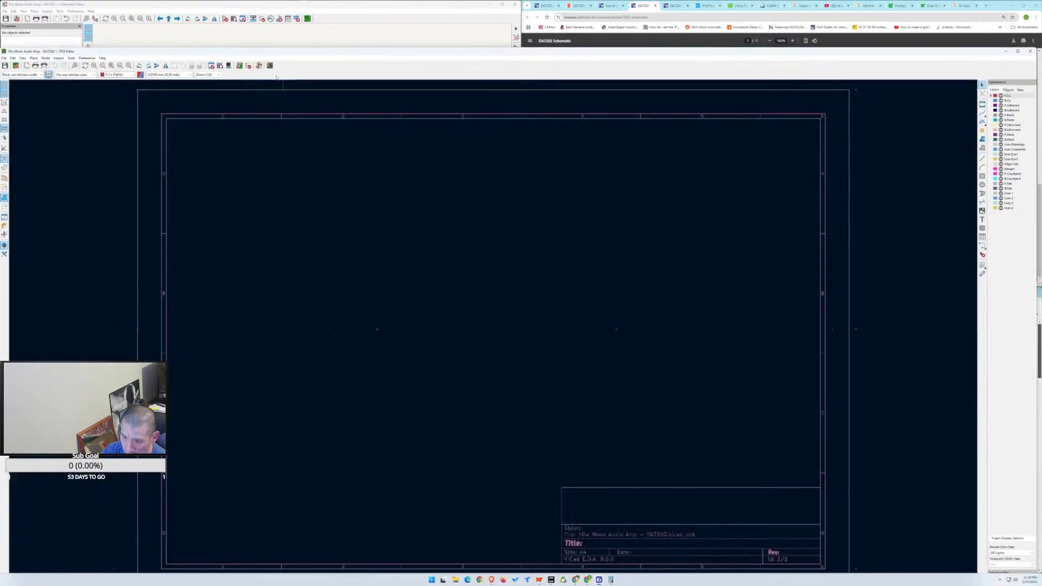
Review the changes listed for updating the PCB from the schematic without applying them, and close the PCB Editor.
click(239, 65)
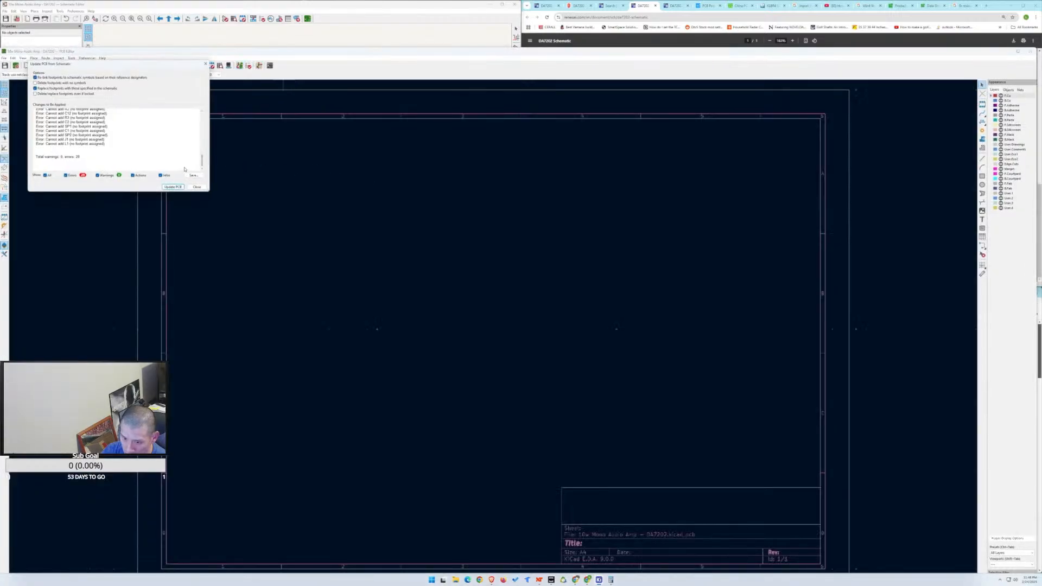
scroll(84, 127, up, 10)
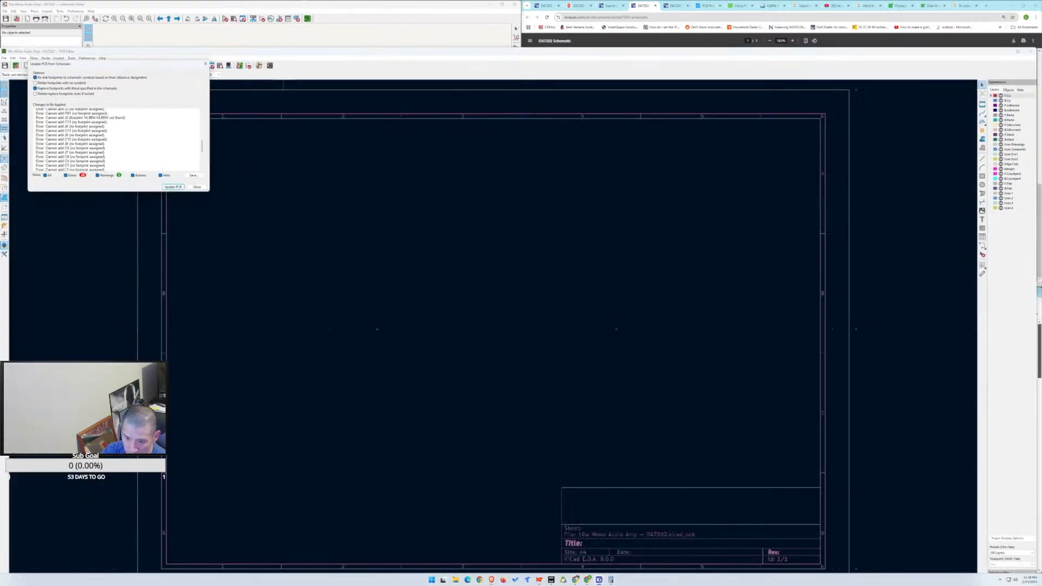
scroll(88, 129, down, 10)
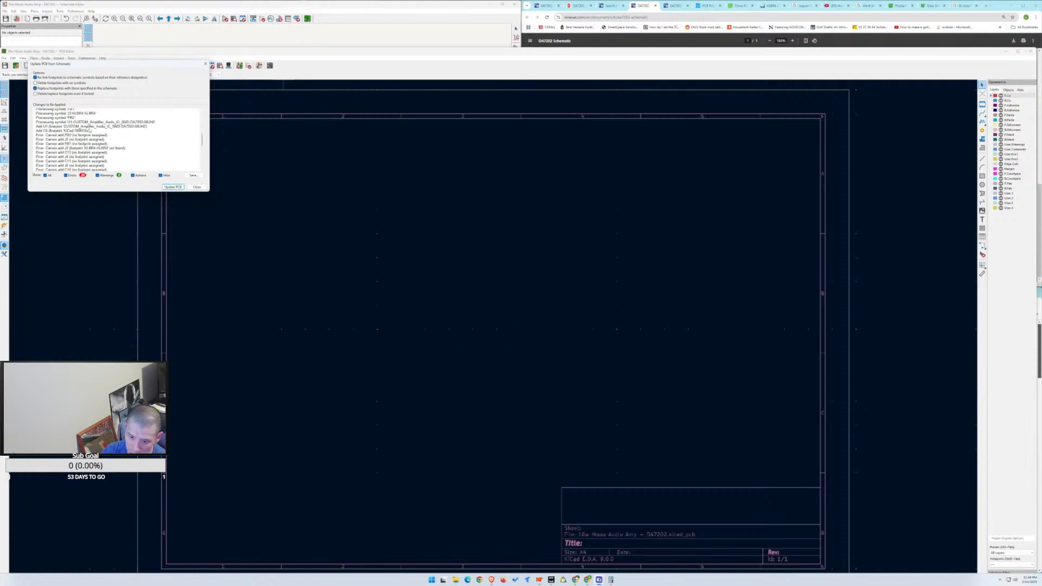
click(197, 187)
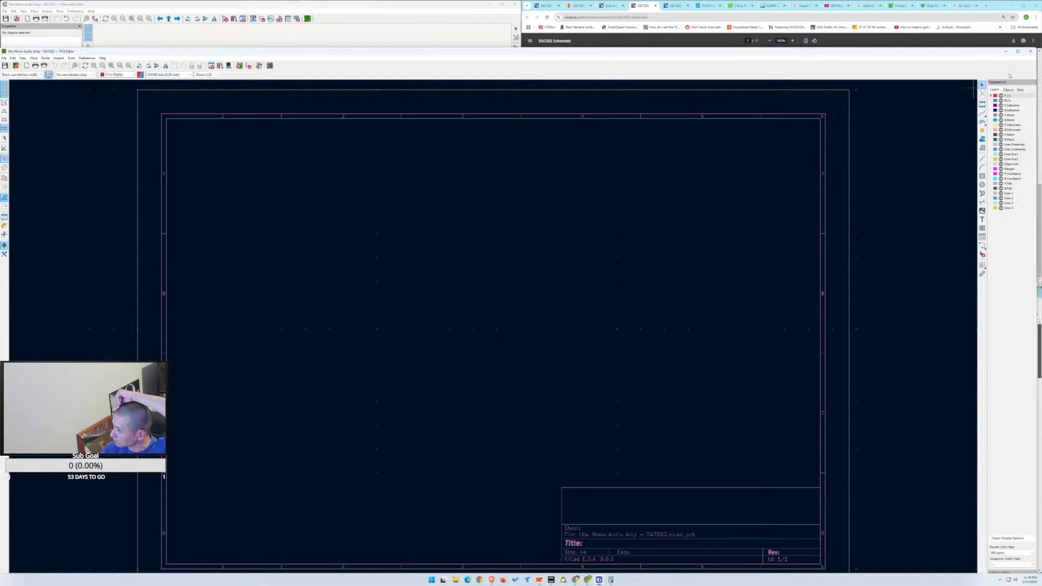
click(1030, 52)
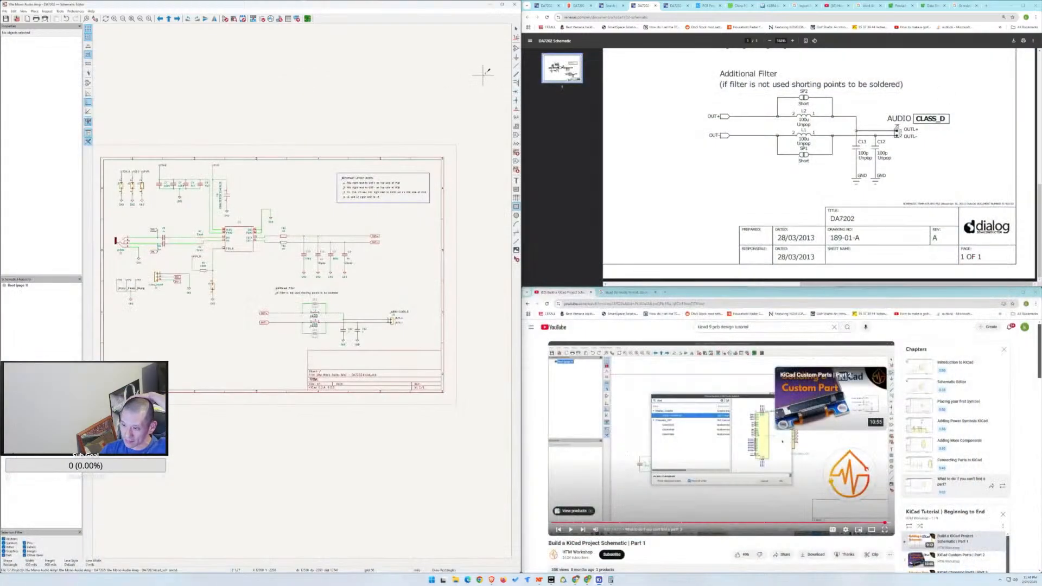